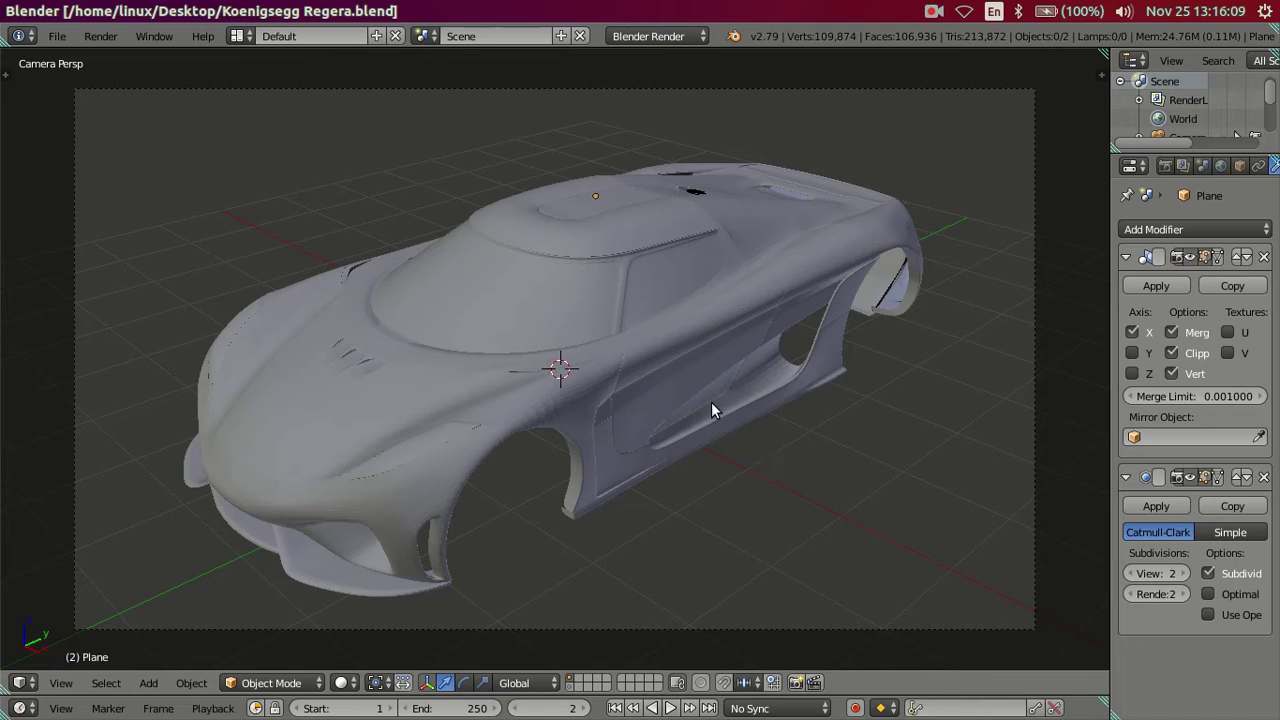
Toggle the Blender window to fullscreen.
scroll(650, 385, "up", 2)
scroll(600, 370, "up", 2)
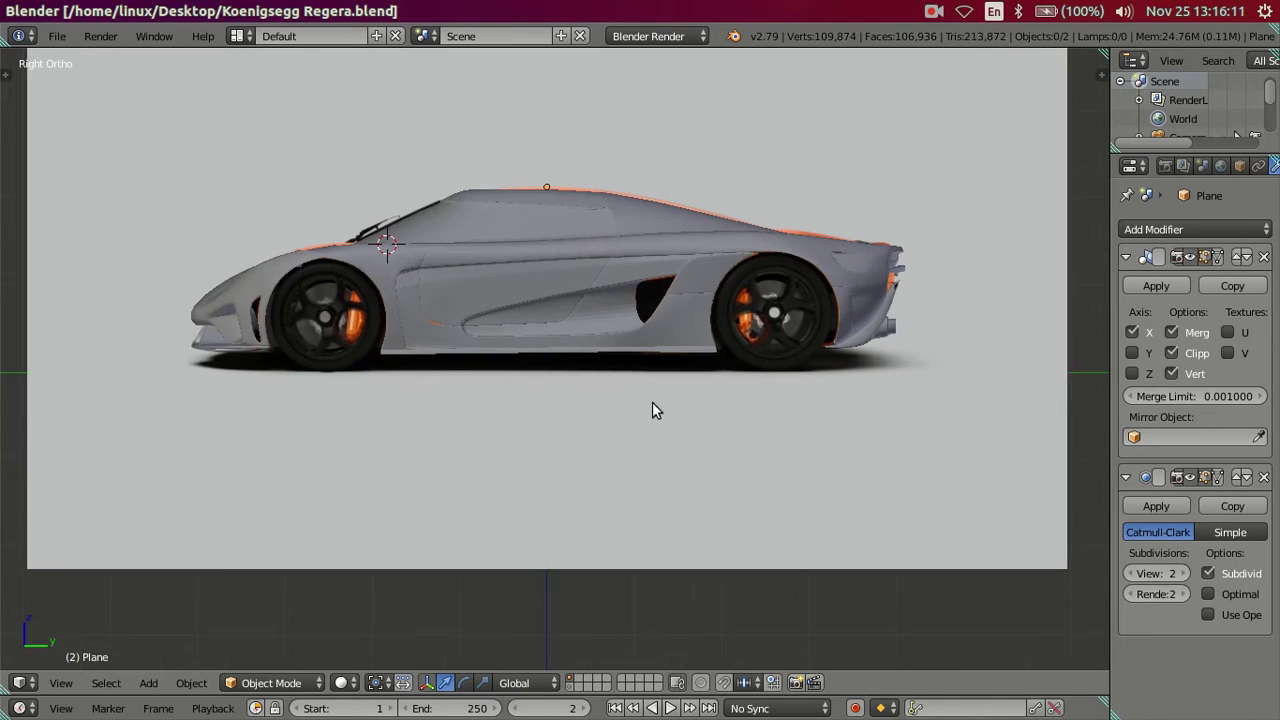
scroll(560, 428, "up", 2)
left_click(152, 36)
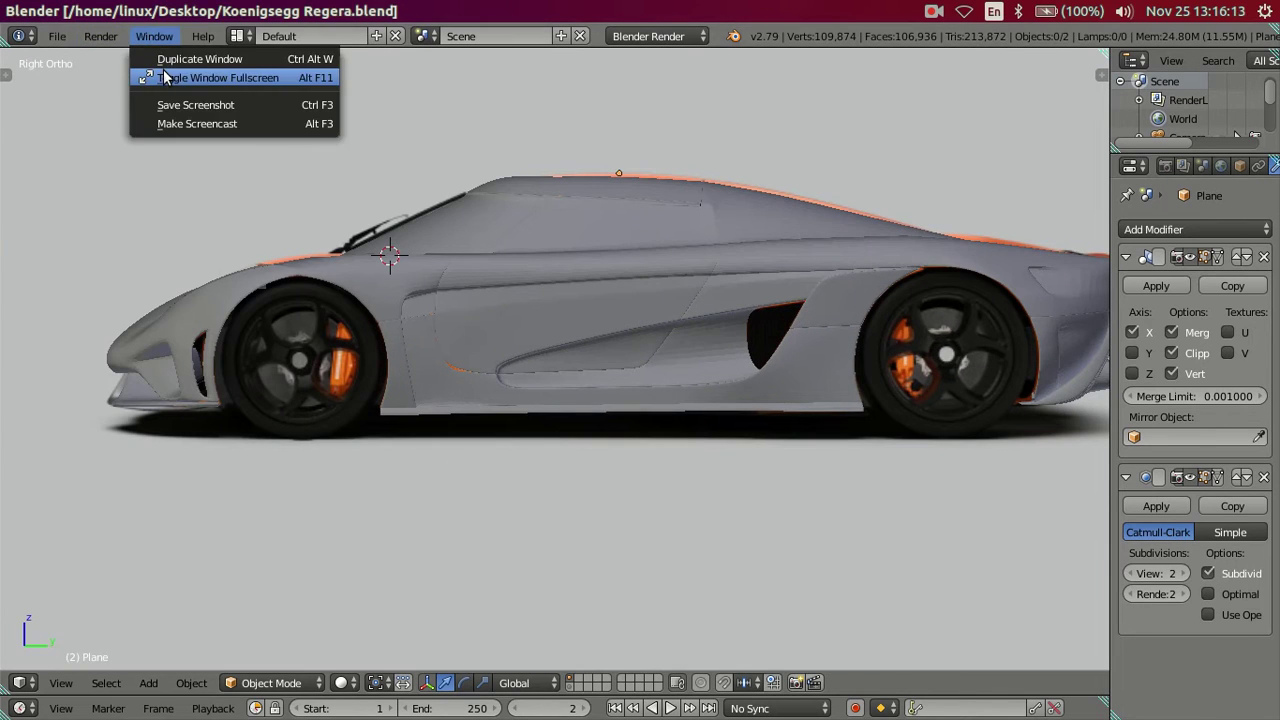
left_click(165, 78)
Lower the body's Subsurf View subdivisions to 0 so the car looks faceted.
middle_click_drag(678, 361, 733, 378)
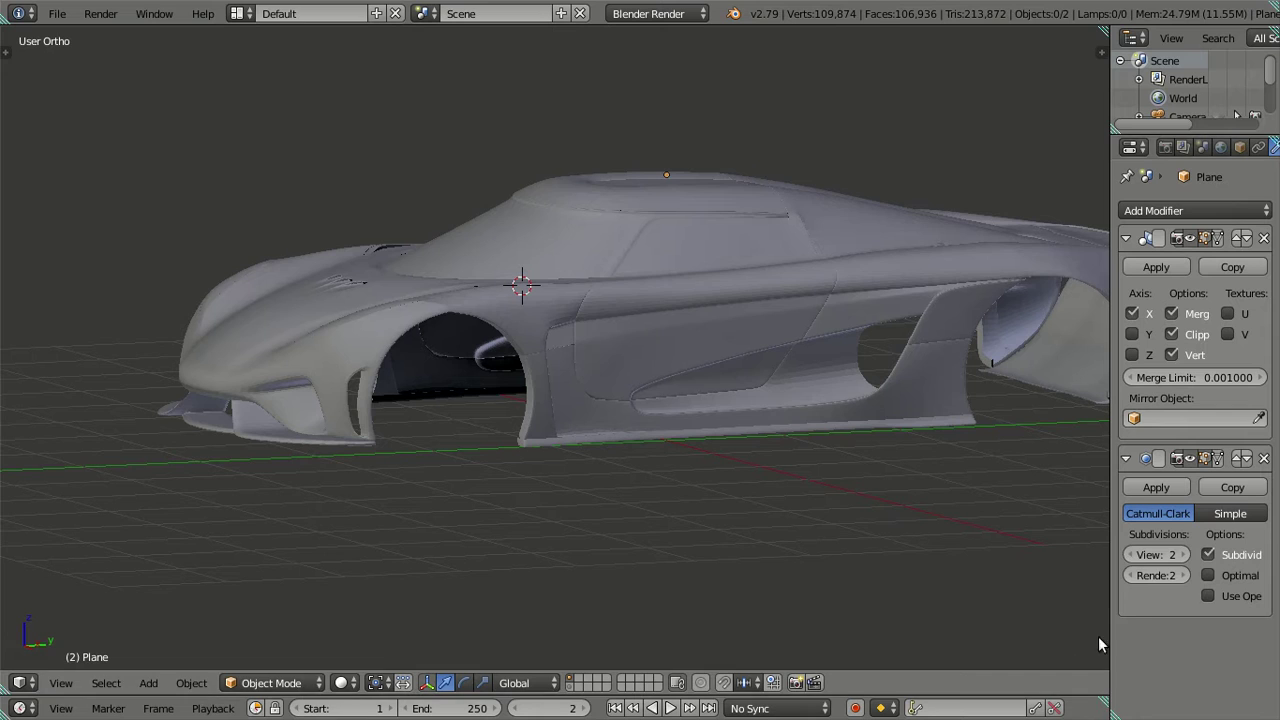
left_click(1136, 555)
left_click(1137, 555)
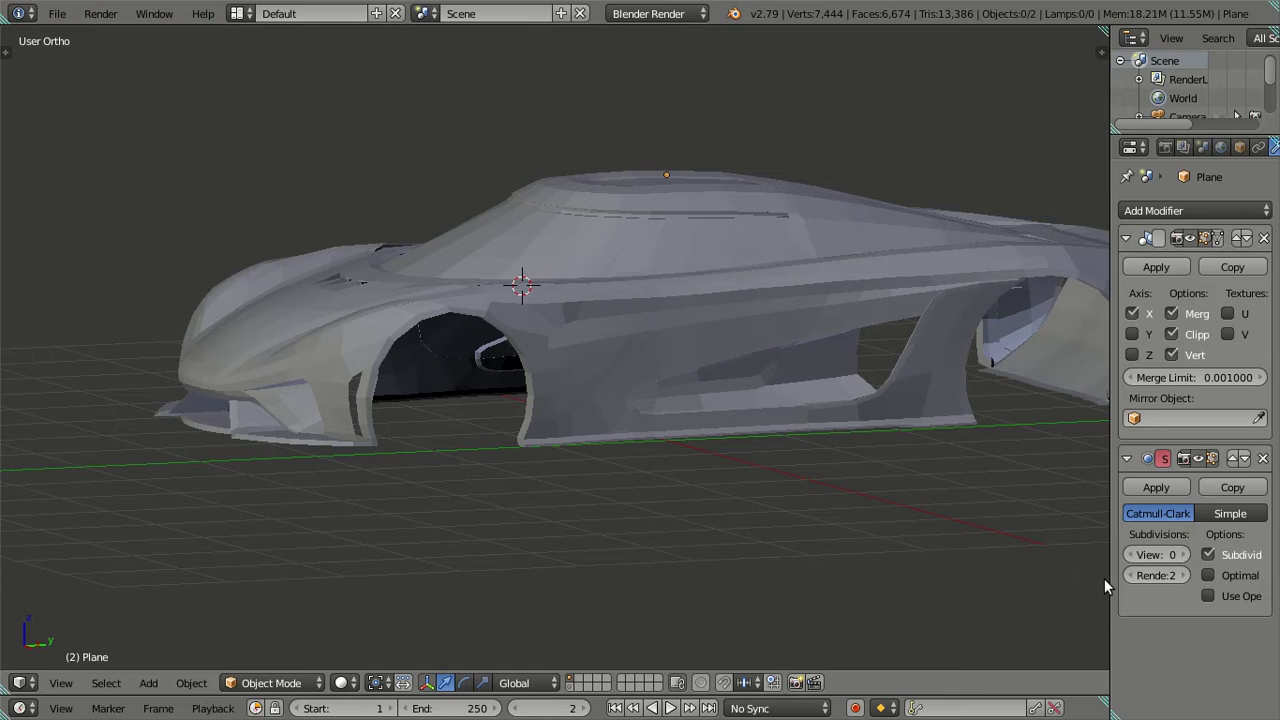
mouse_move(719, 301)
middle_mouse_down()
mouse_move(686, 297)
mouse_move(694, 326)
mouse_move(686, 297)
middle_mouse_up()
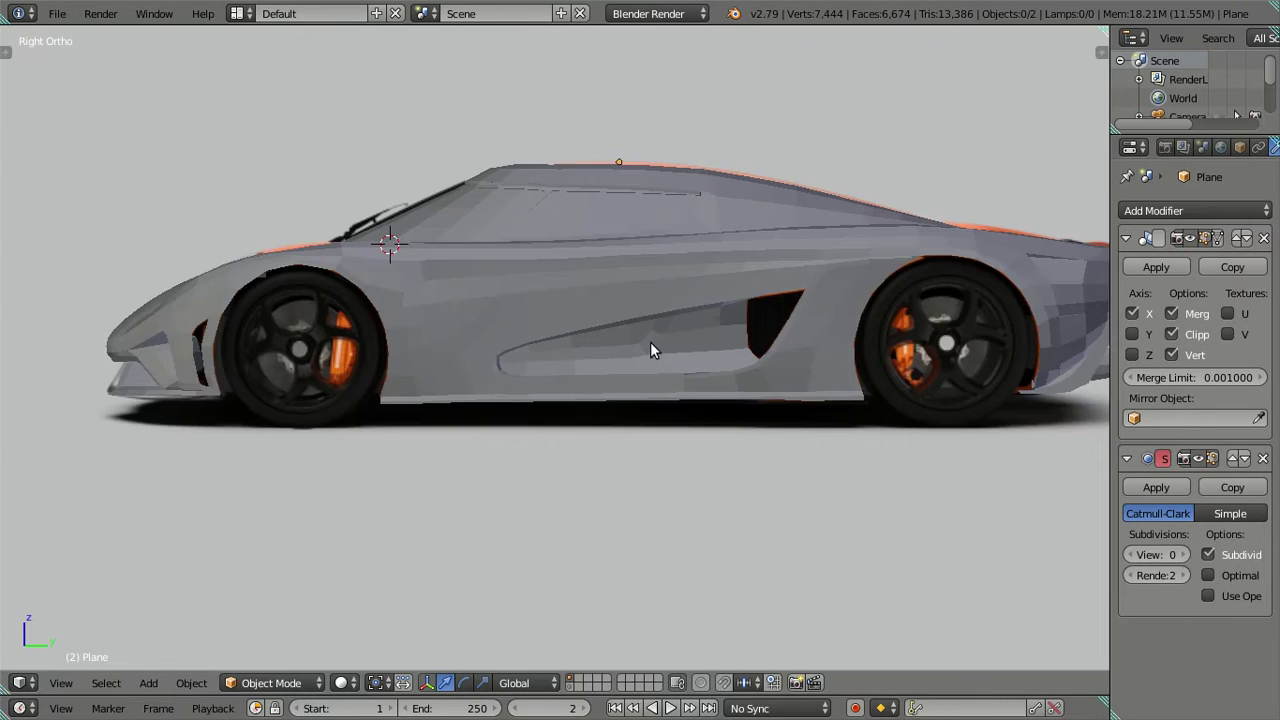
scroll(646, 341, "up", 1)
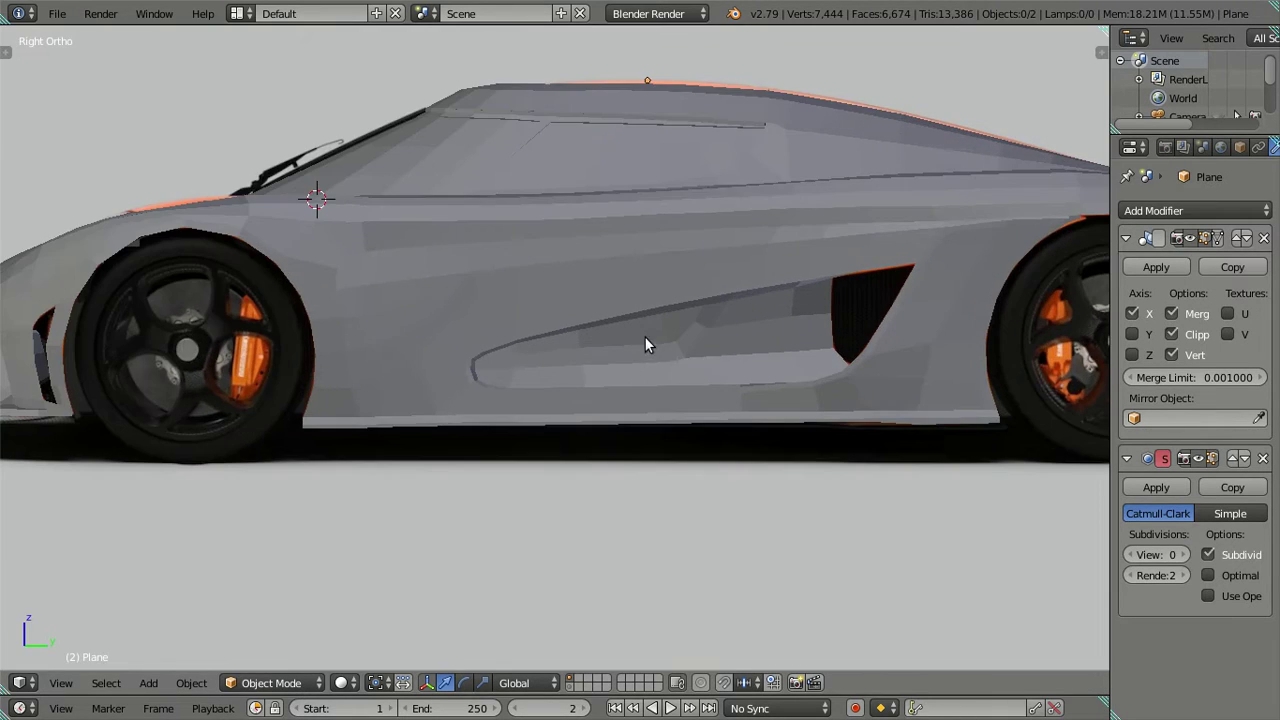
scroll(600, 320, "up", 1)
scroll(712, 344, "up", 1)
Enter Edit Mode and view the car from Top Ortho in textured shading over the reference.
key("Tab")
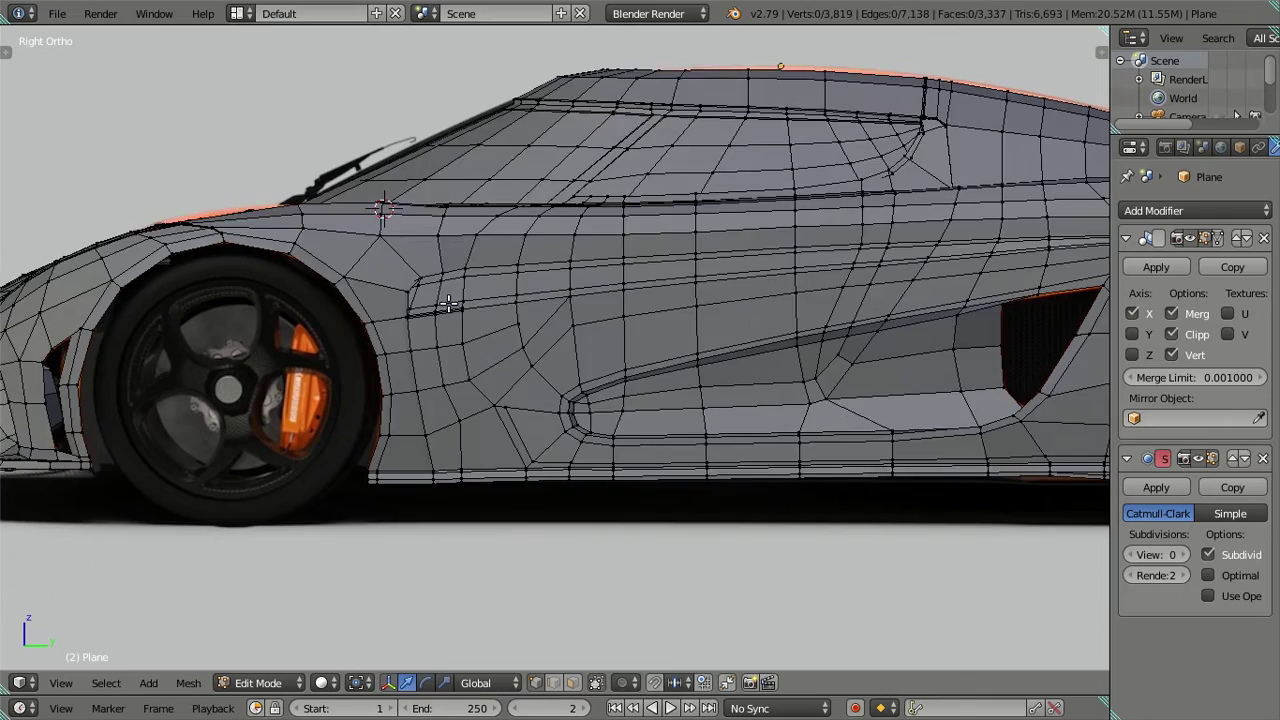
key("alt+z")
middle_click_drag(573, 245, 587, 316, "shift")
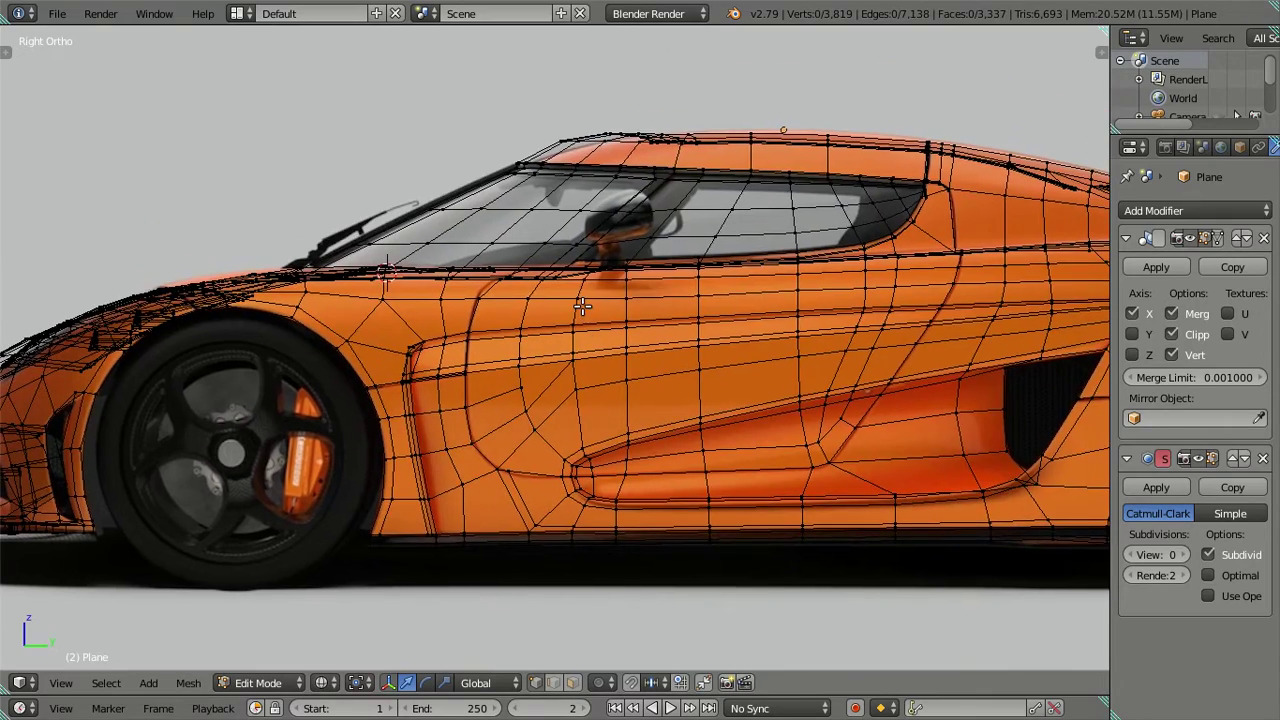
scroll(582, 306, "down", 3)
scroll(625, 283, "up", 5)
key("alt+z")
mouse_move(671, 252)
middle_mouse_down()
mouse_move(771, 394)
mouse_move(420, 351)
mouse_move(604, 392)
middle_mouse_up()
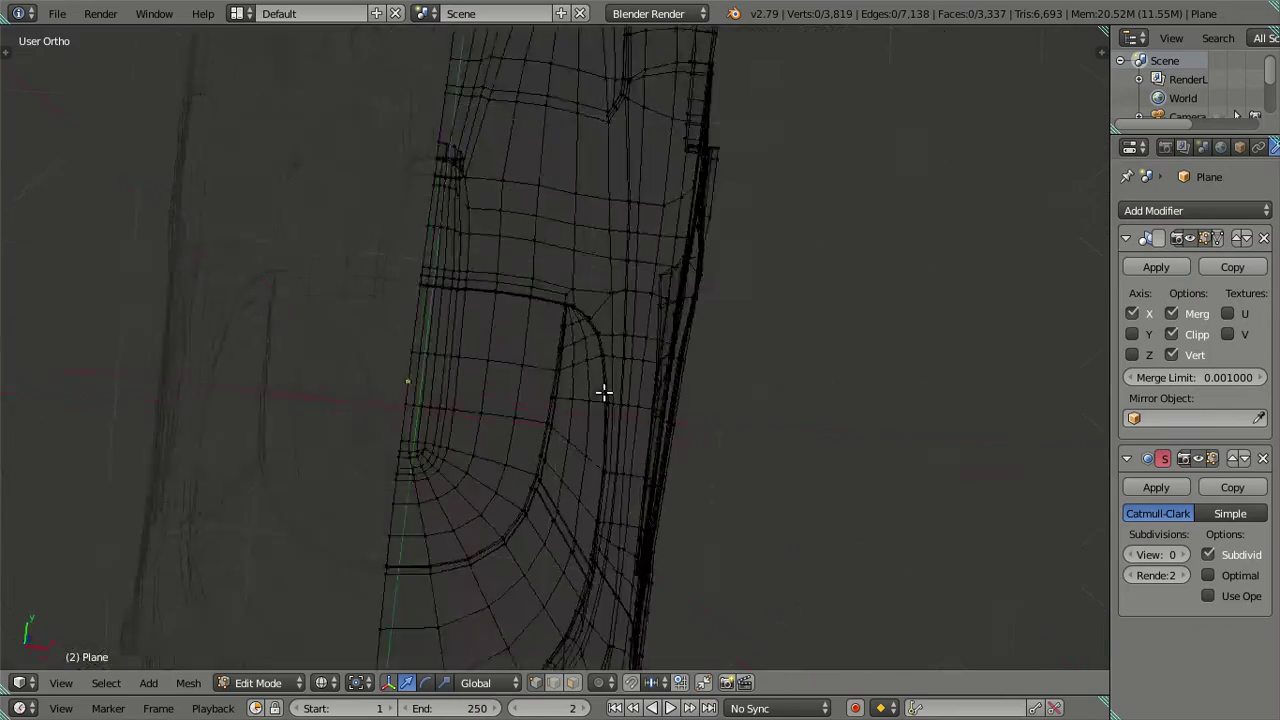
key("alt+z")
key("KP_7")
scroll(645, 348, "down", 1)
scroll(600, 500, "down", 2)
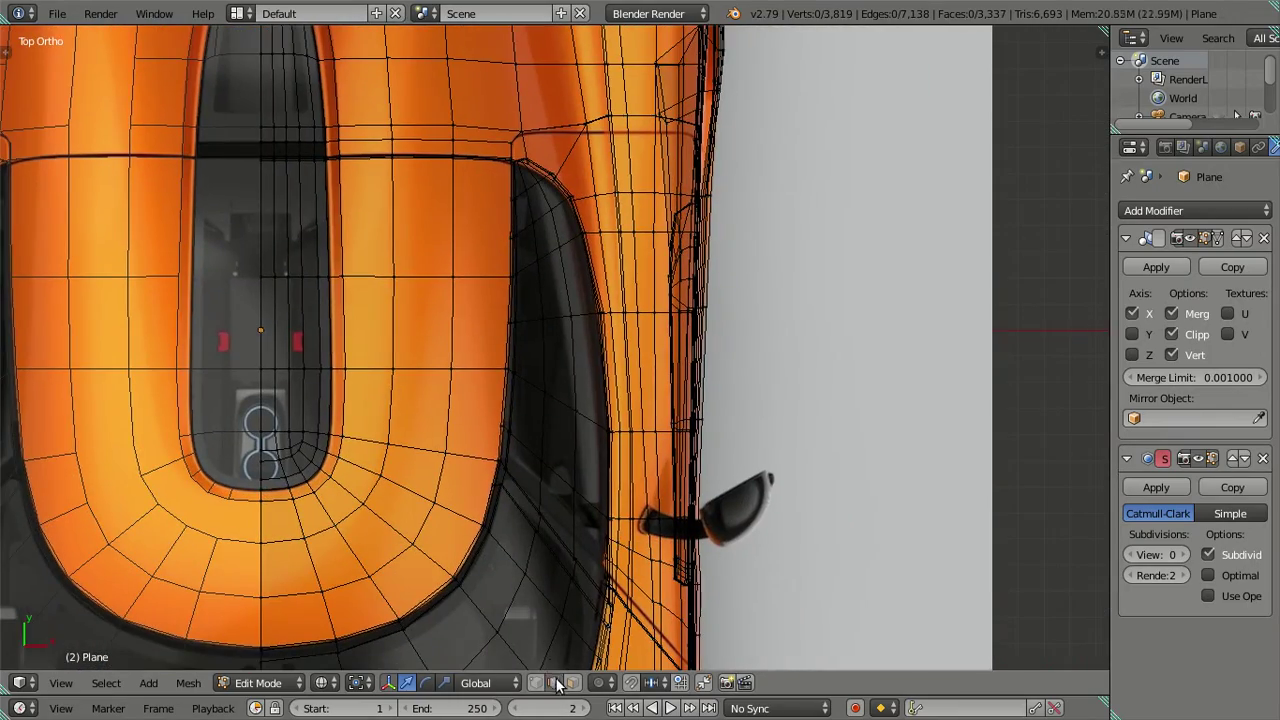
scroll(616, 528, "up", 2)
scroll(694, 534, "up", 2)
scroll(586, 414, "up", 1)
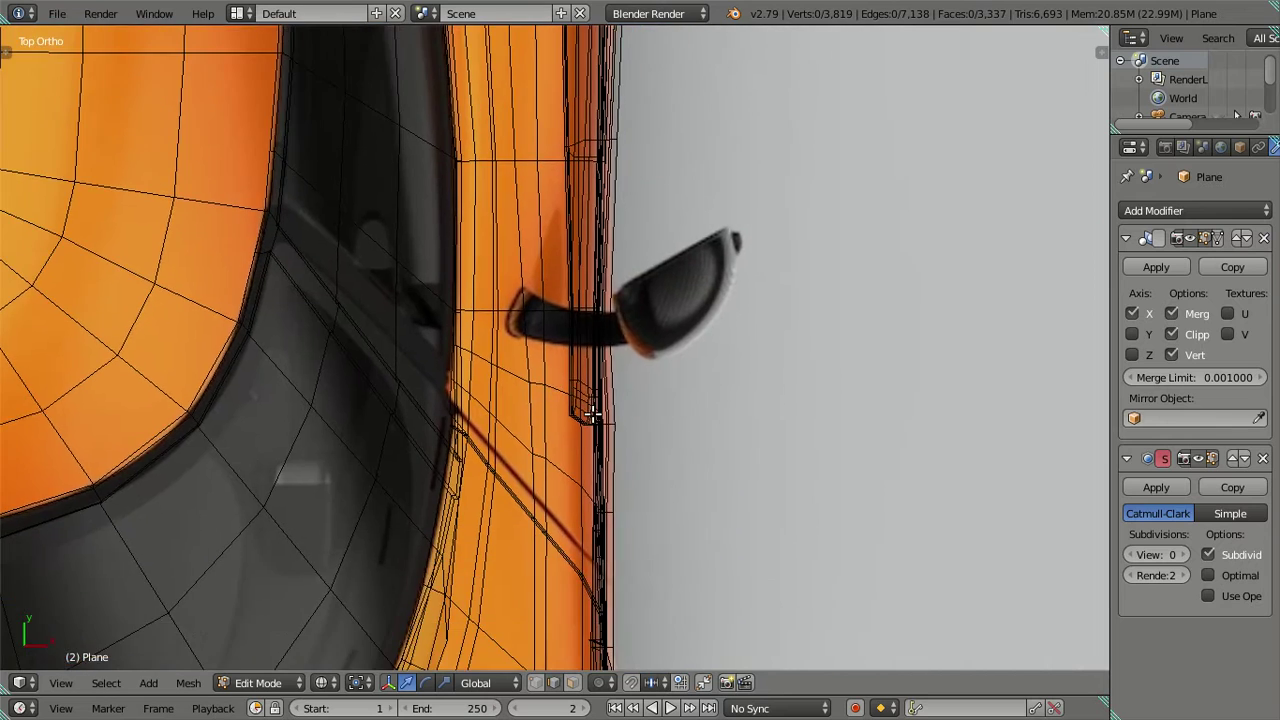
scroll(535, 361, "up", 1)
Duplicate the vertical edge beside the door and rotate the copy.
right_click(507, 333)
key("shift+d")
right_click(780, 325)
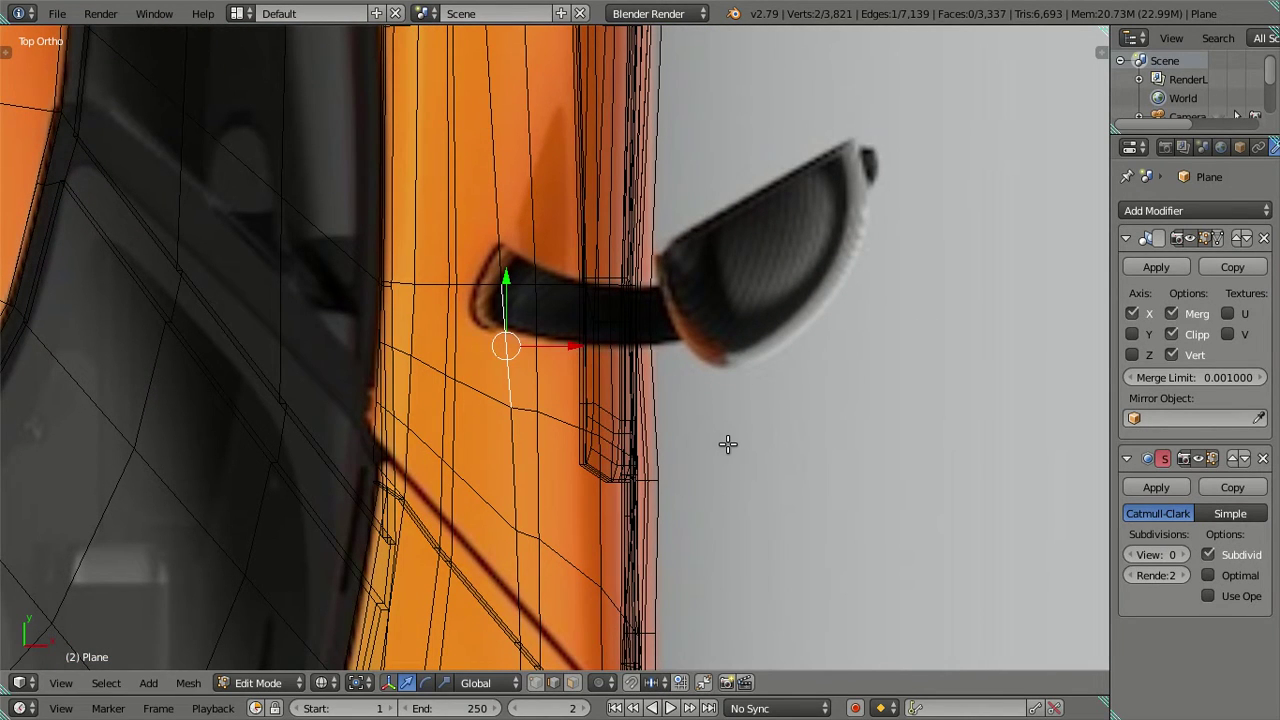
key("r")
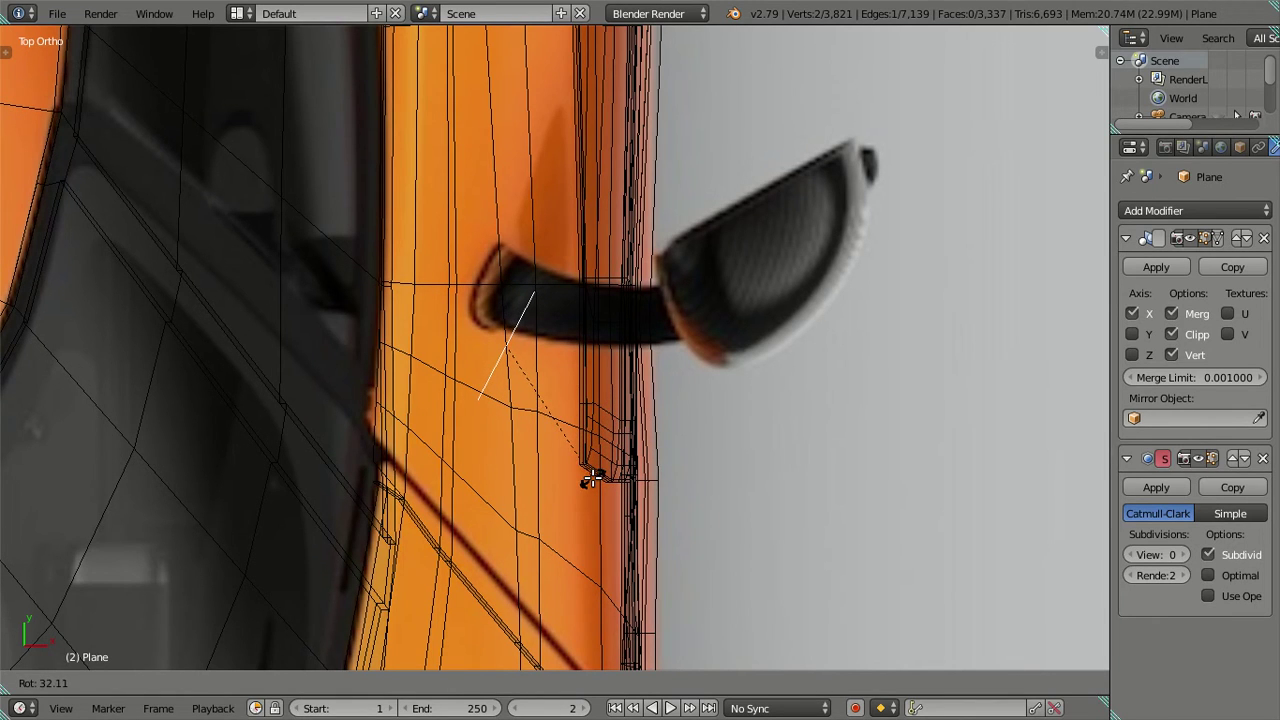
left_click(587, 478)
Move, shorten and angle the duplicated edge to sit at the mirror arm's base.
key("g")
right_click(694, 489)
key("g")
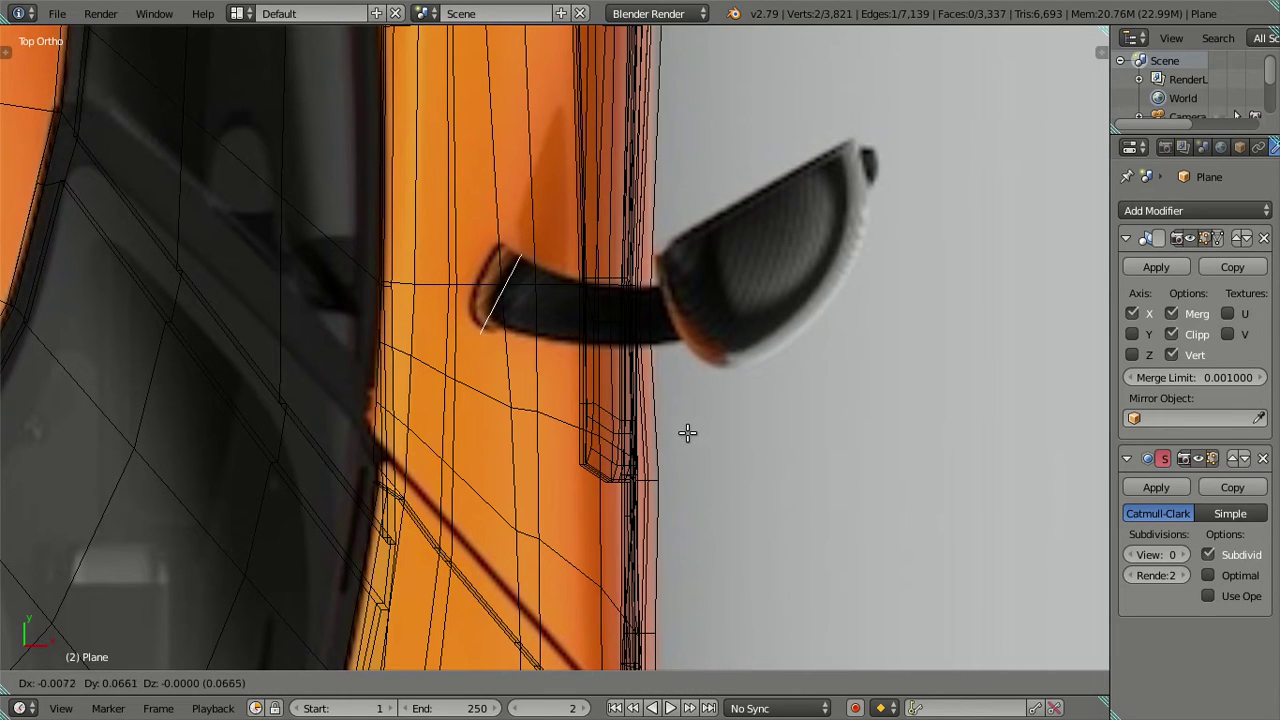
left_click(694, 427)
key("s")
left_click(693, 447)
key("r")
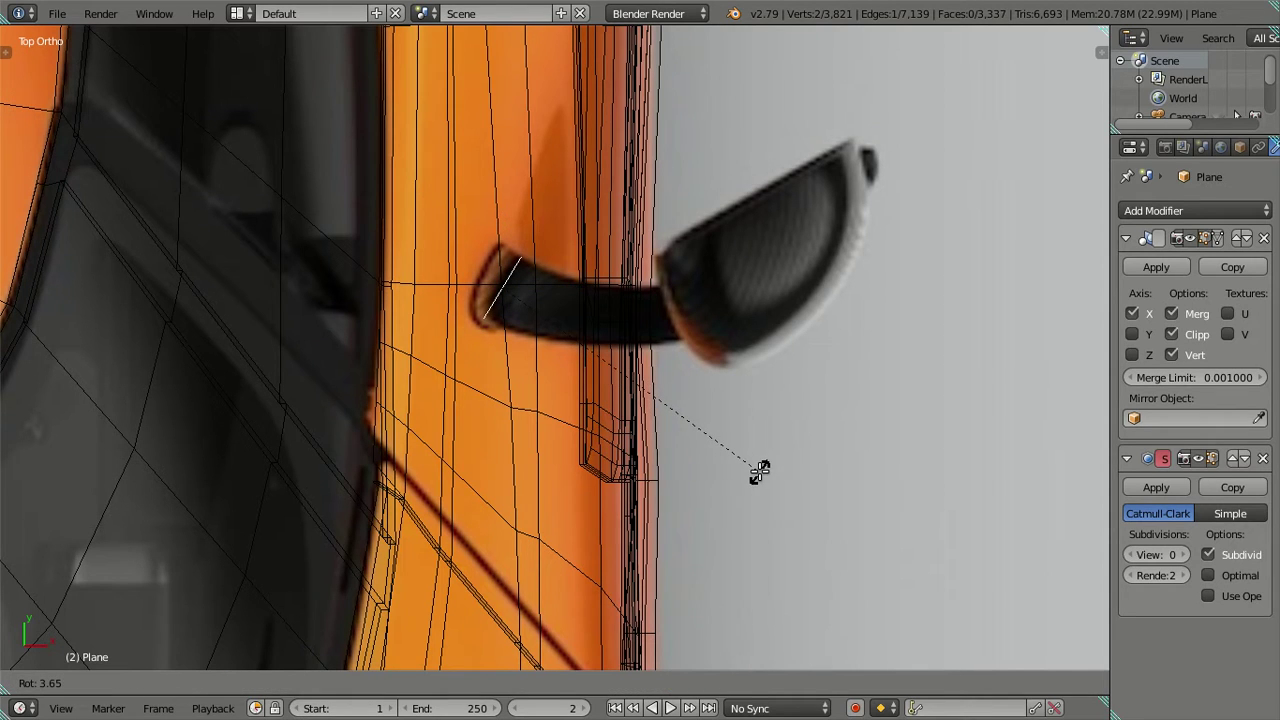
left_click(760, 472)
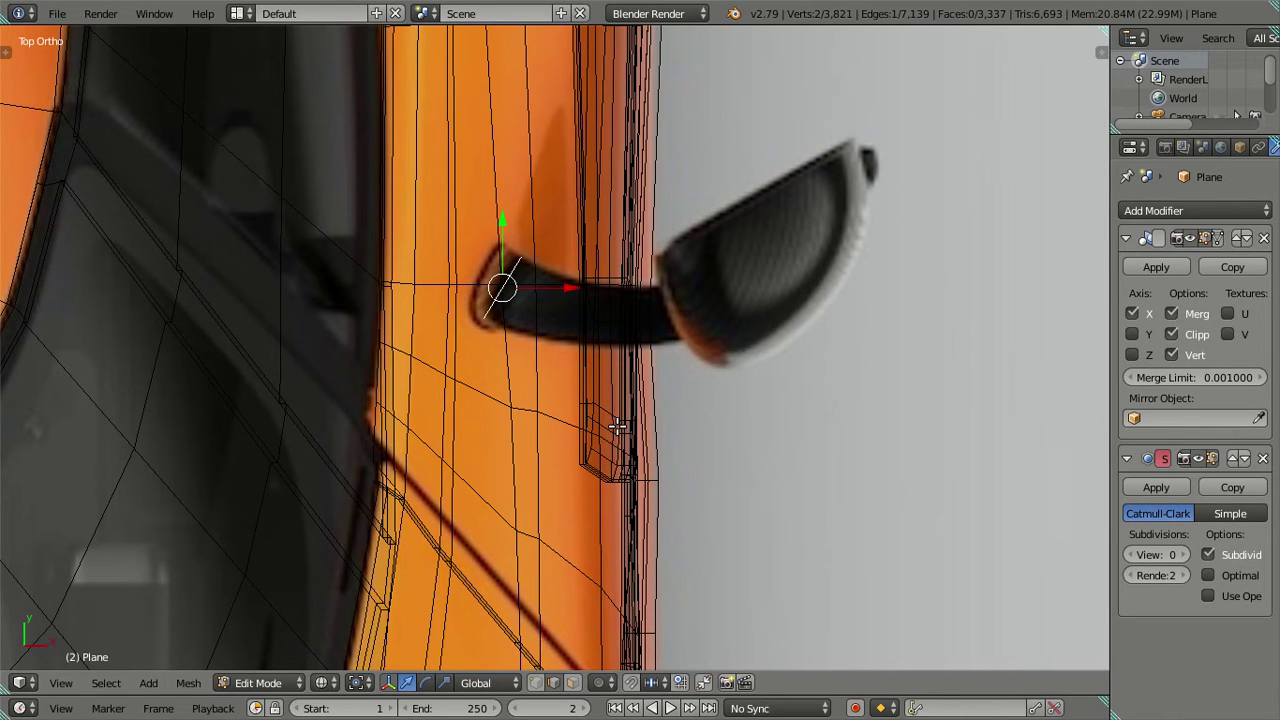
In front view, extrude the edge four times outward along the mirror arm.
middle_click_drag(616, 425, 614, 423)
scroll(614, 423, "down", 6)
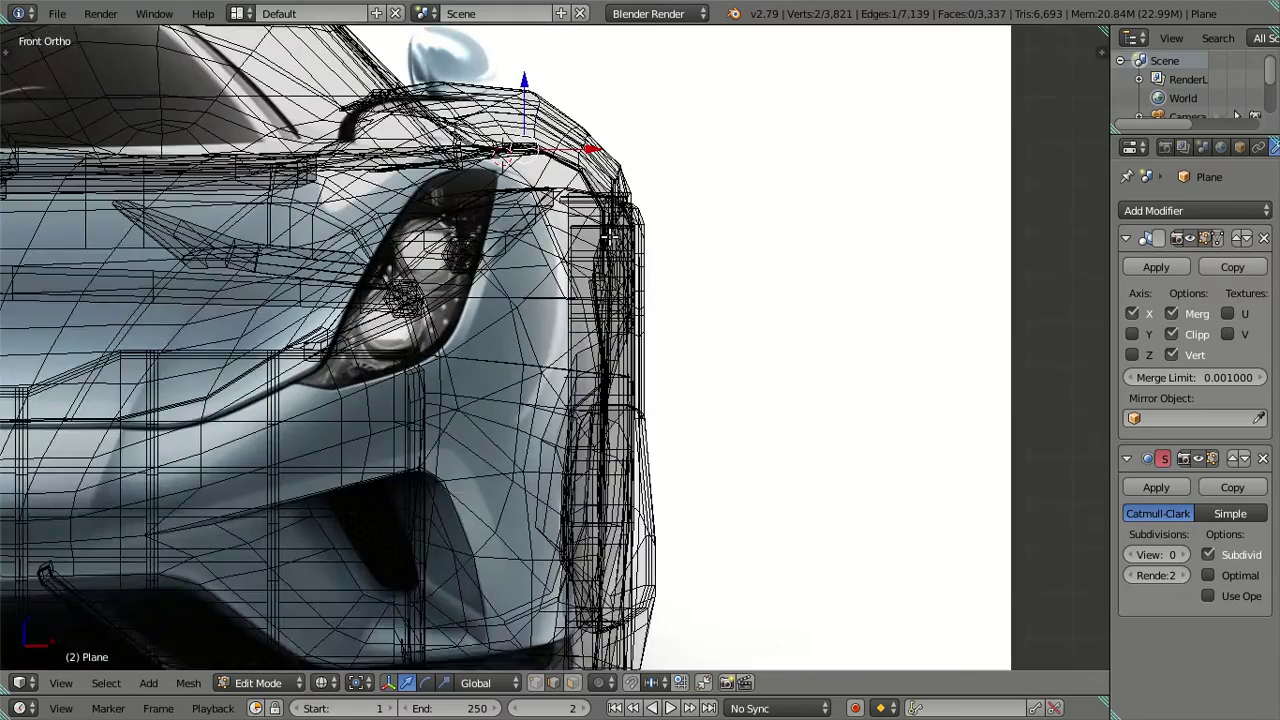
scroll(600, 352, "up", 1)
scroll(600, 350, "up", 1)
scroll(604, 338, "up", 2)
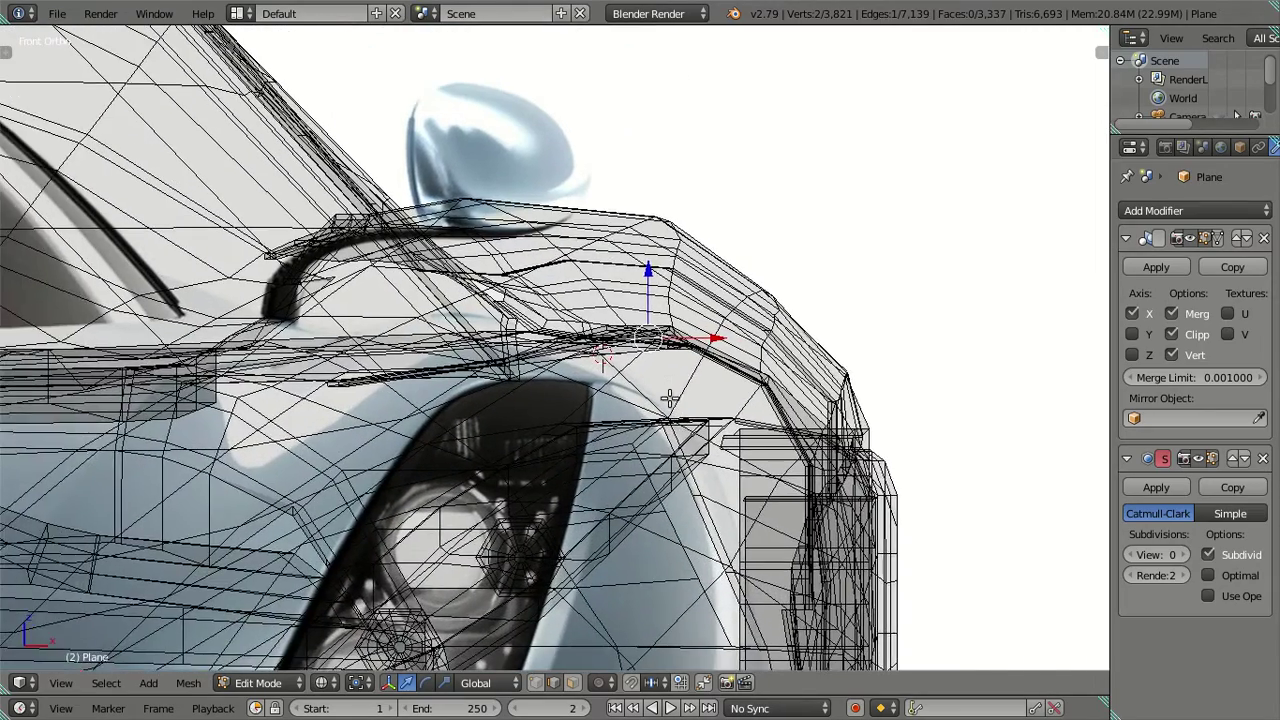
scroll(675, 384, "up", 1)
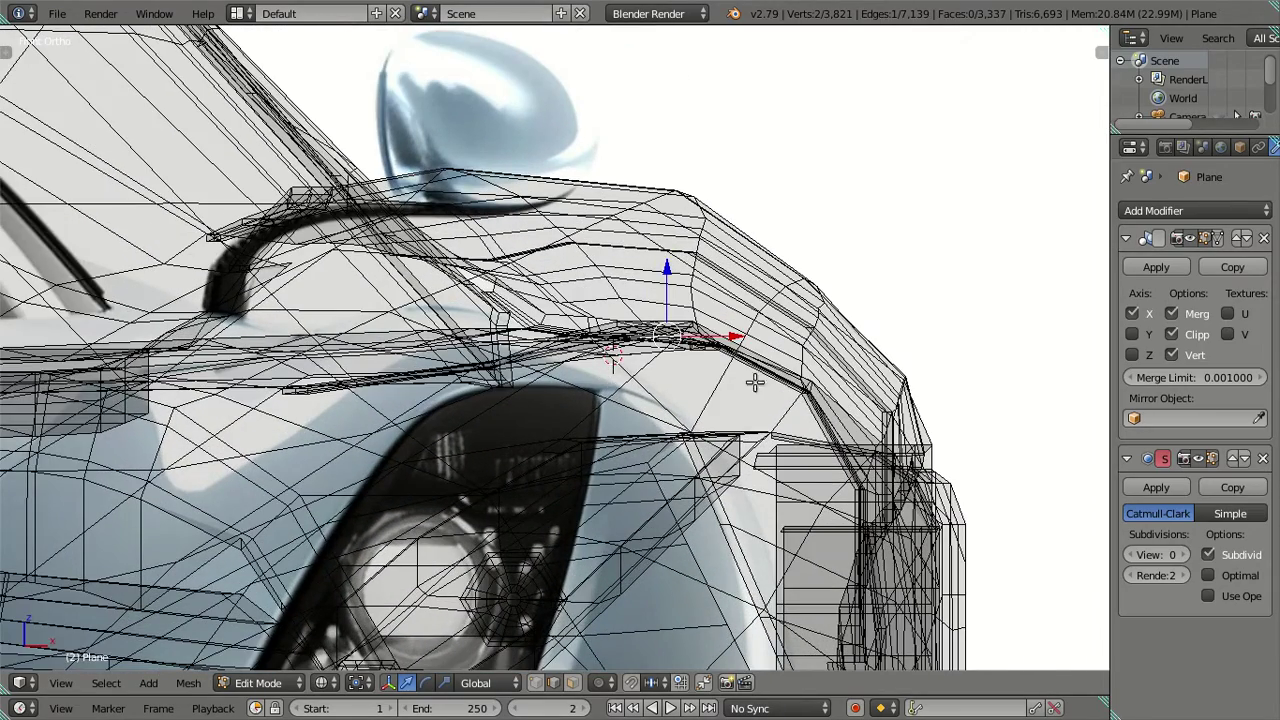
key("e")
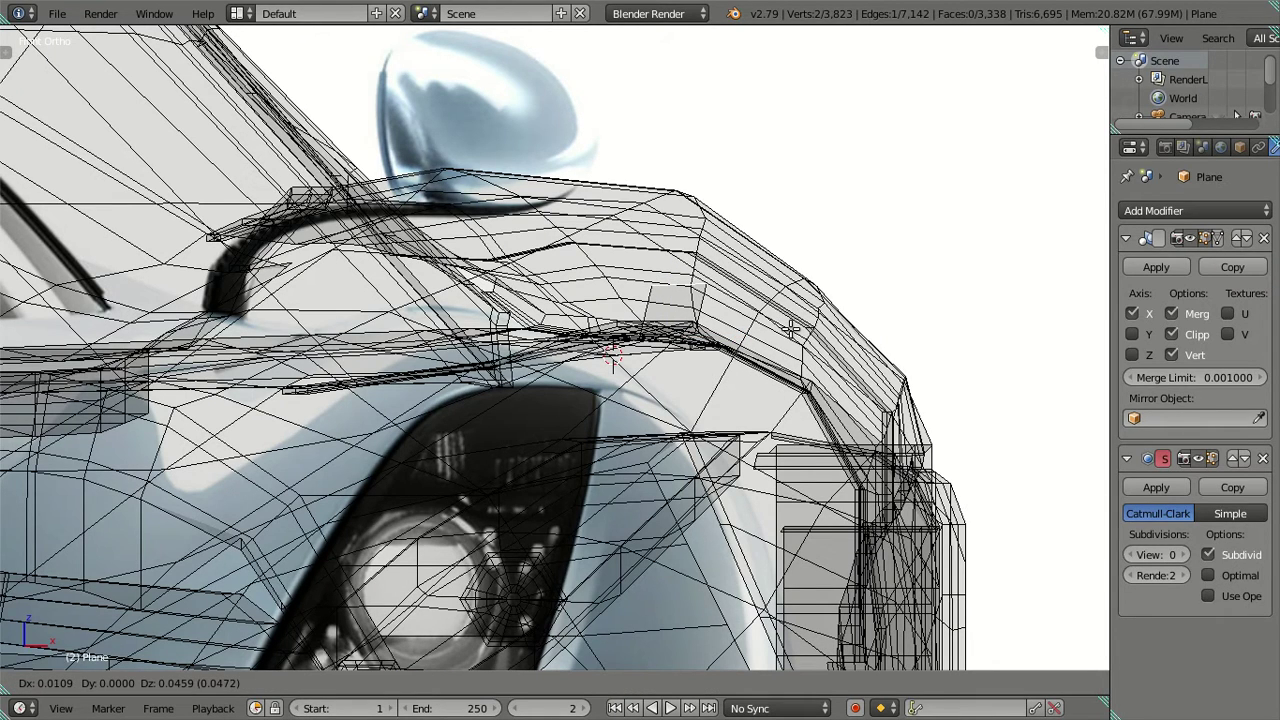
left_click(791, 330)
key("e")
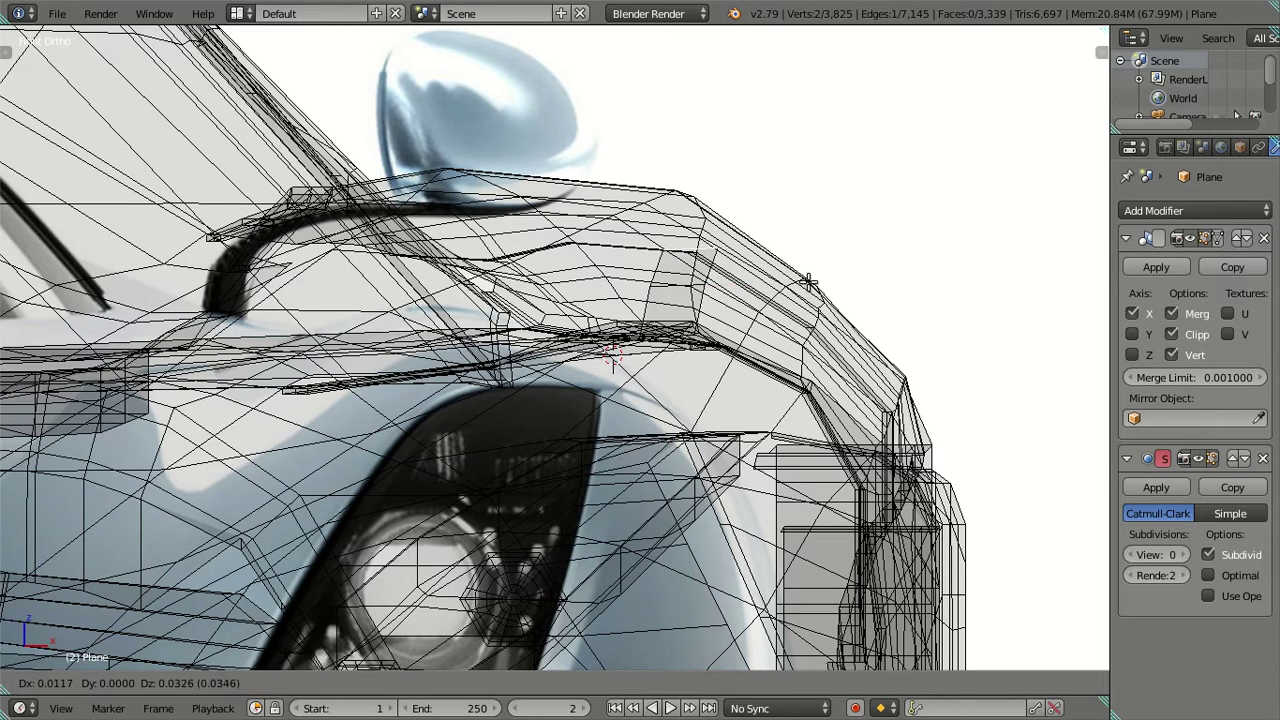
left_click(830, 297)
key("e")
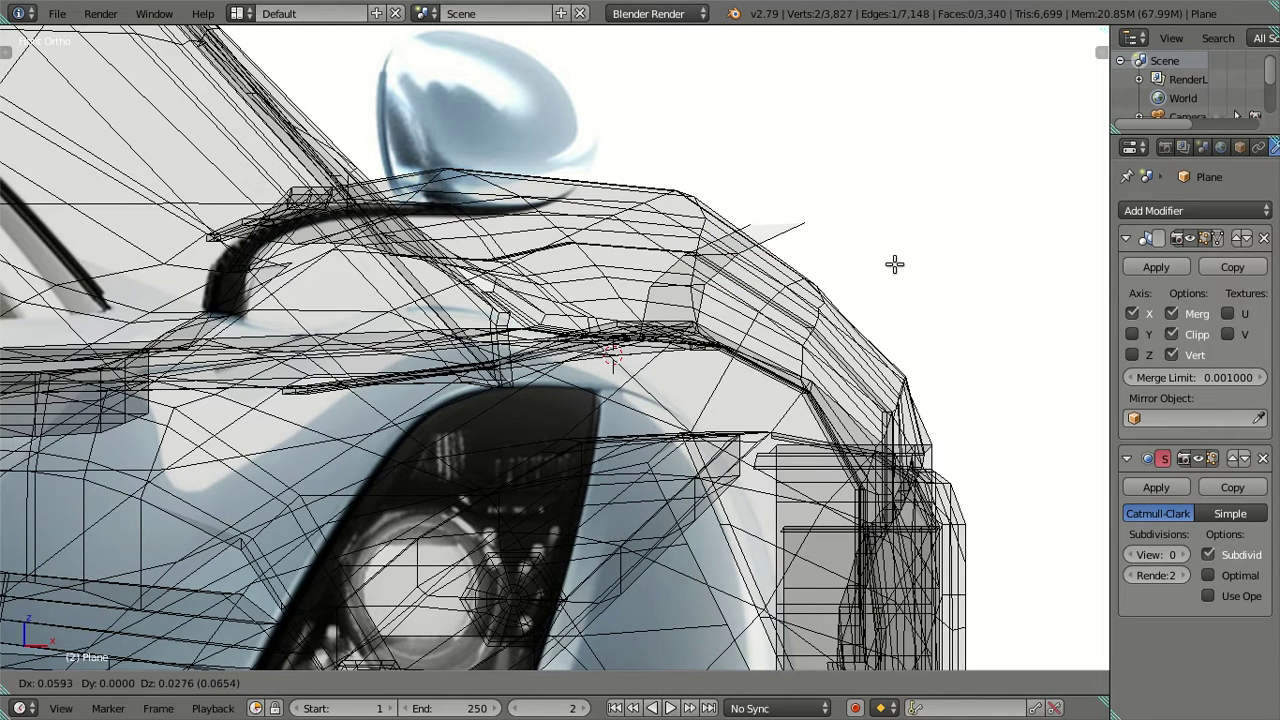
left_click(894, 264)
key("e")
left_click(1019, 264)
Extrude further segments curving up toward the mirror housing's tip.
middle_click_drag(971, 277, 737, 331, "shift")
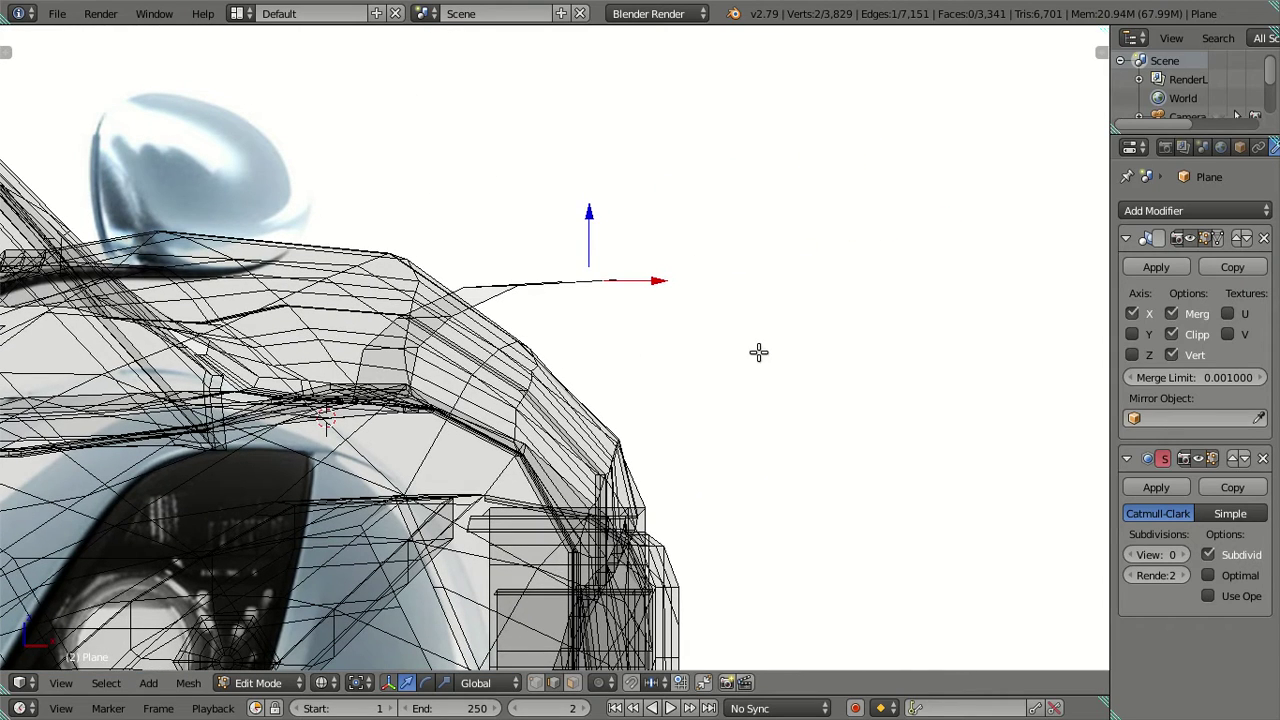
key("e")
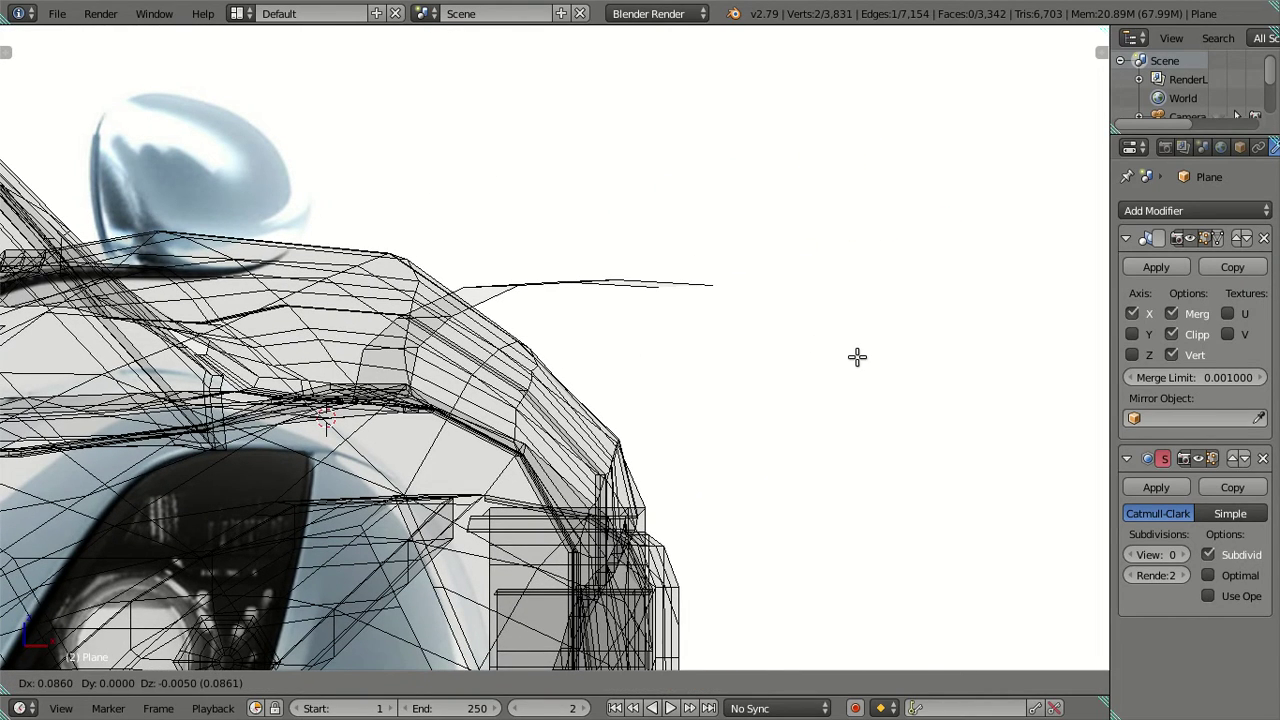
right_click(885, 342)
key("e")
left_click(966, 330)
key("e")
left_click(970, 322)
key("e")
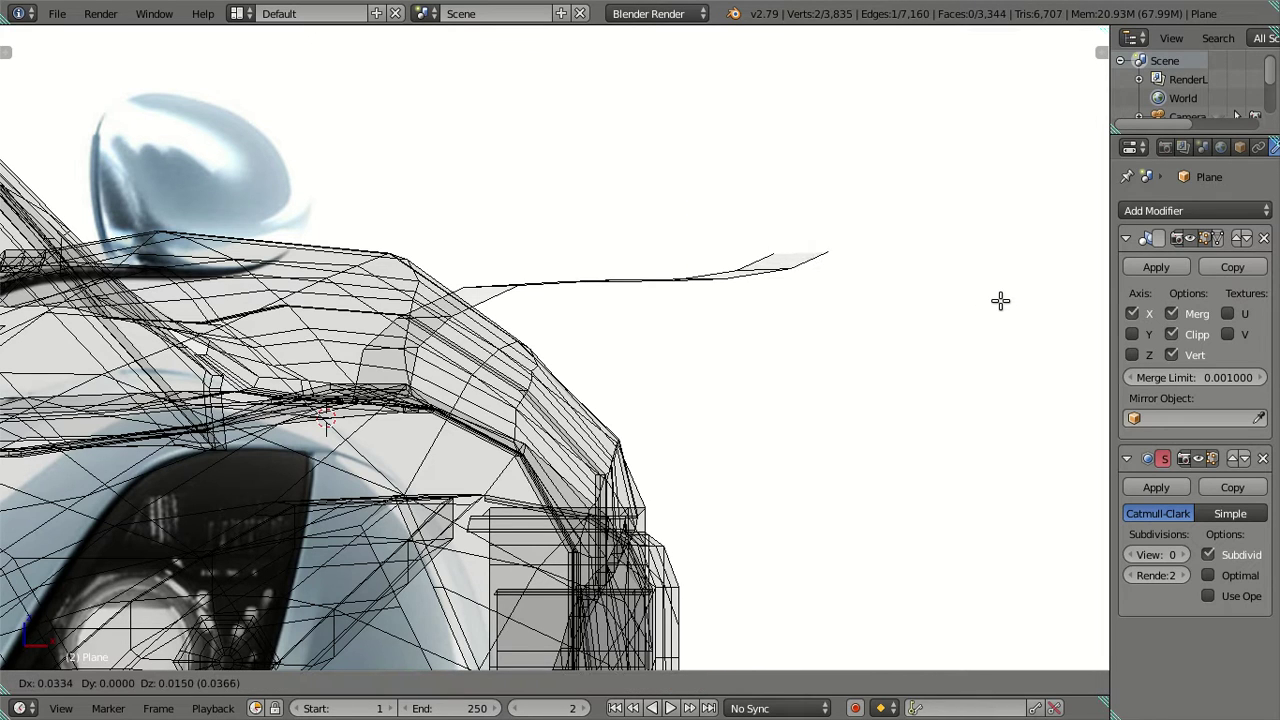
left_click(1003, 300)
scroll(629, 349, "down", 4)
mouse_move(629, 349)
middle_mouse_down()
mouse_move(652, 562)
mouse_move(537, 383)
mouse_move(623, 334)
mouse_move(760, 470)
mouse_move(505, 438)
middle_mouse_up()
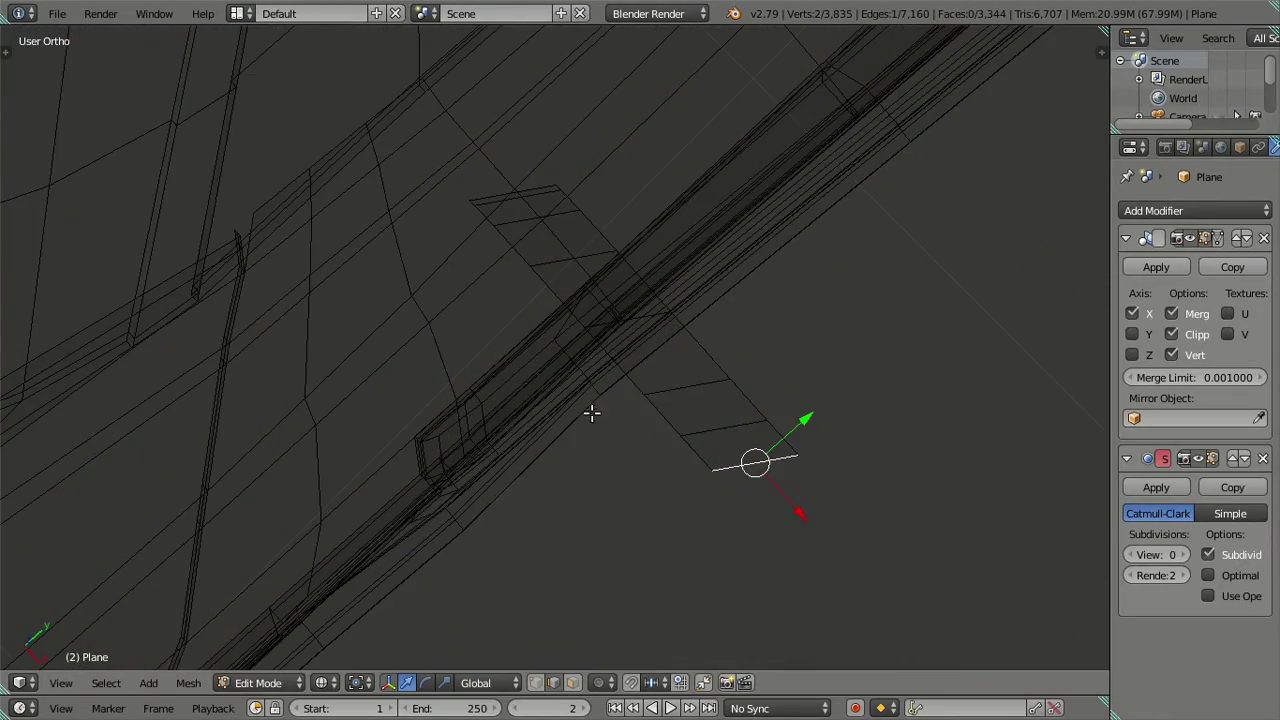
In top view, nudge the strip's left-end vertices onto the arm outline.
mouse_move(575, 480)
middle_mouse_down()
mouse_move(580, 449)
mouse_move(783, 397)
mouse_move(464, 427)
mouse_move(457, 414)
mouse_move(486, 409)
middle_mouse_up()
key("KP_7")
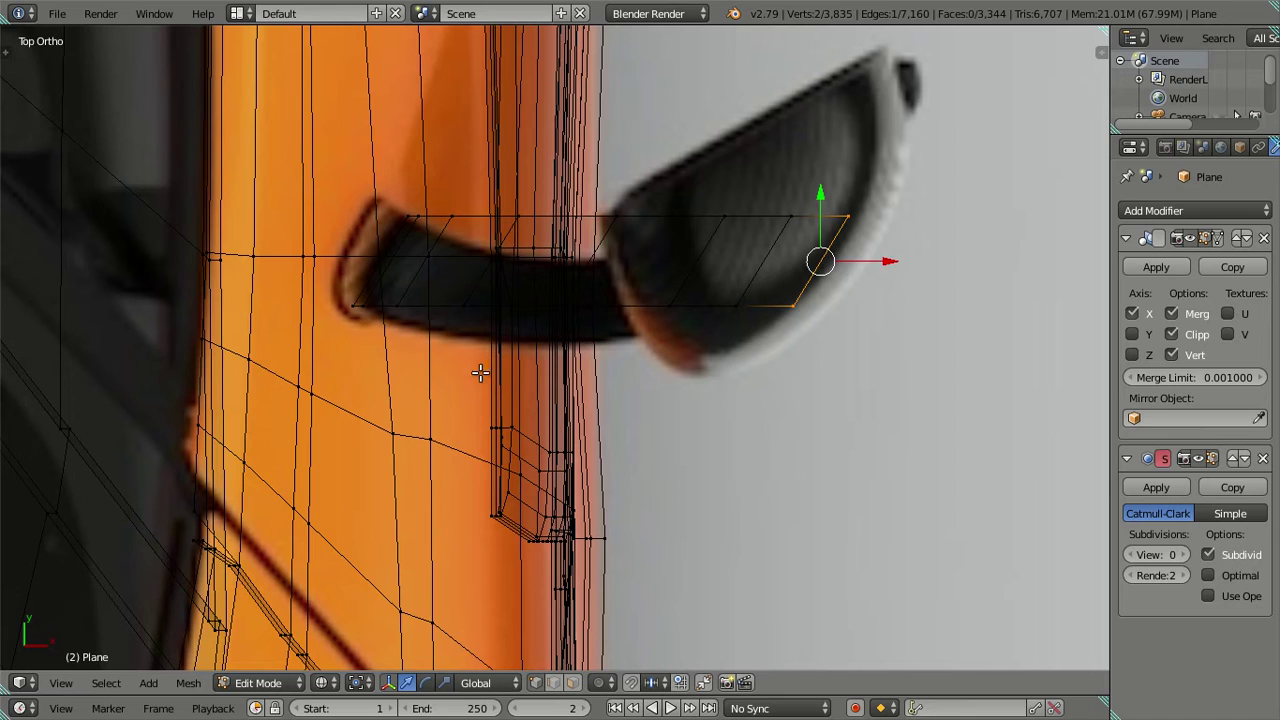
right_click(371, 308)
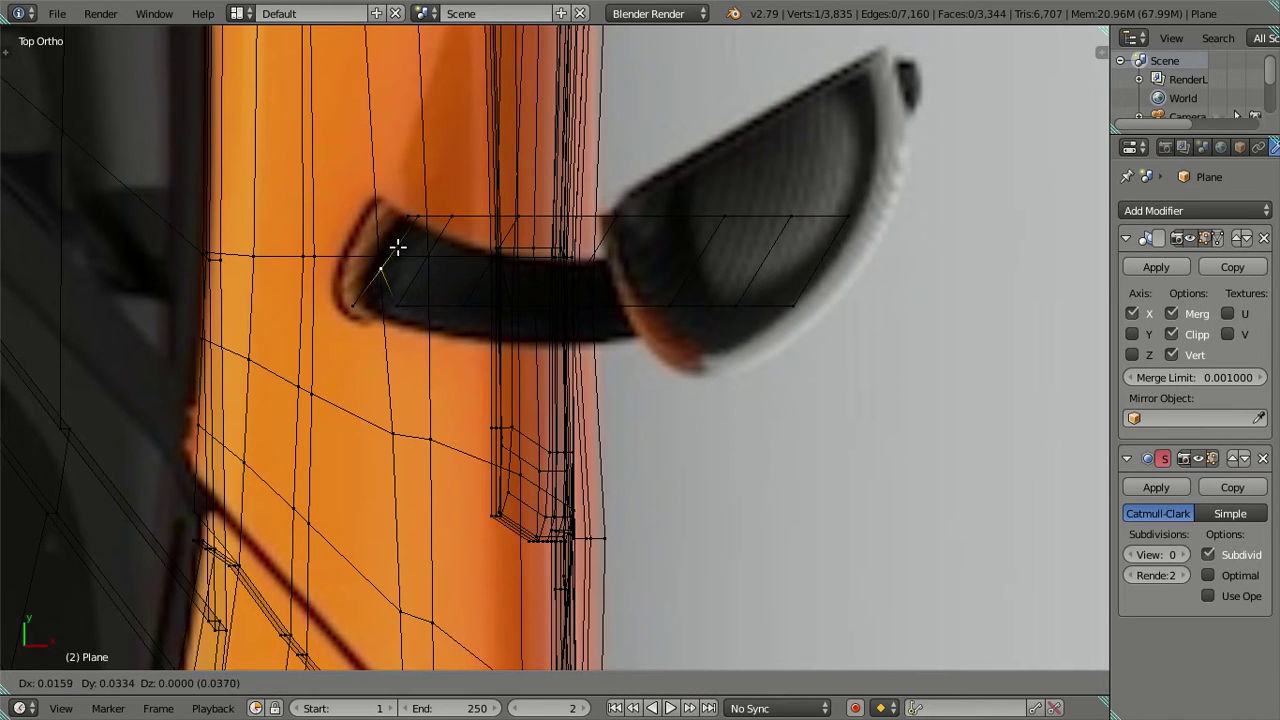
right_click(418, 217, "shift")
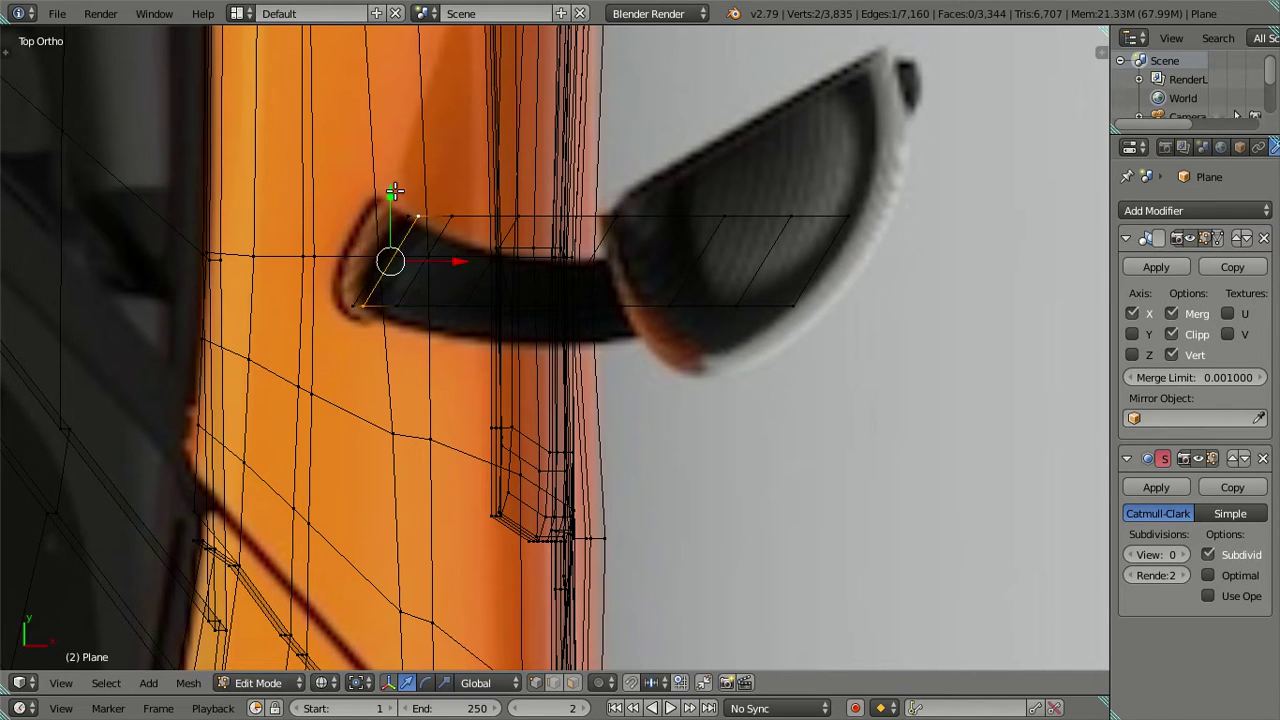
left_click_drag(395, 191, 439, 210)
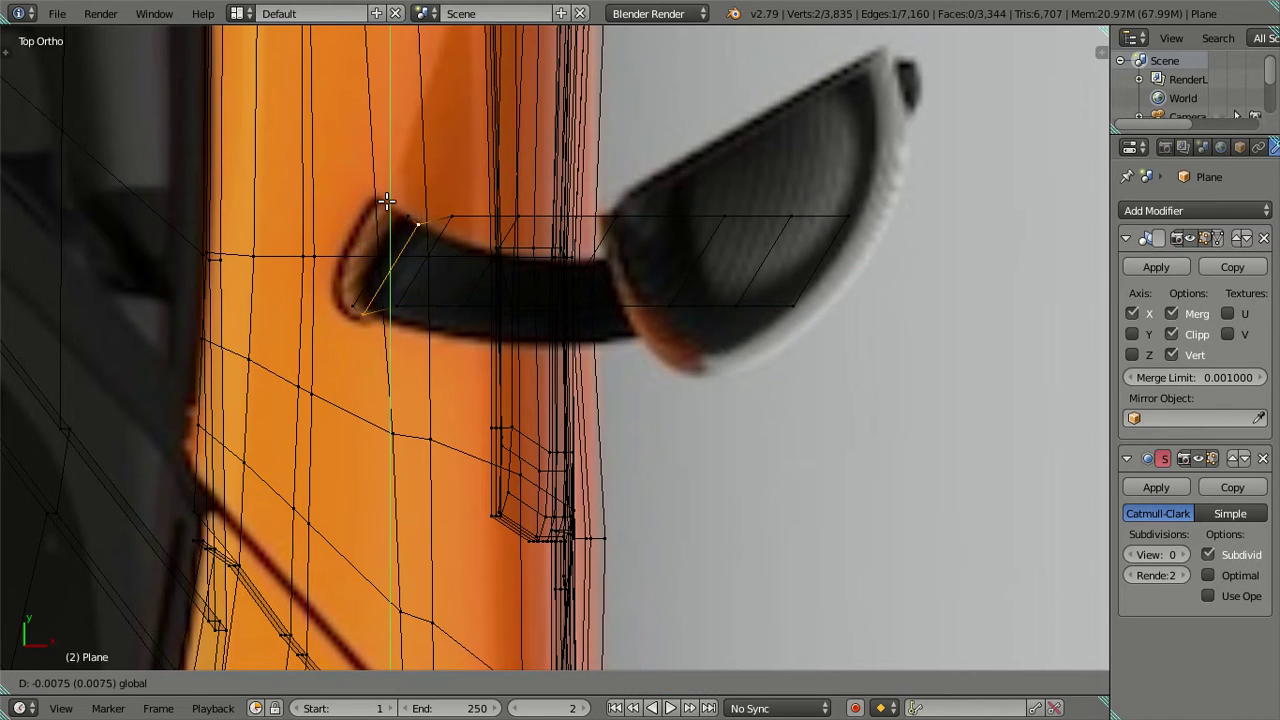
right_click(446, 220)
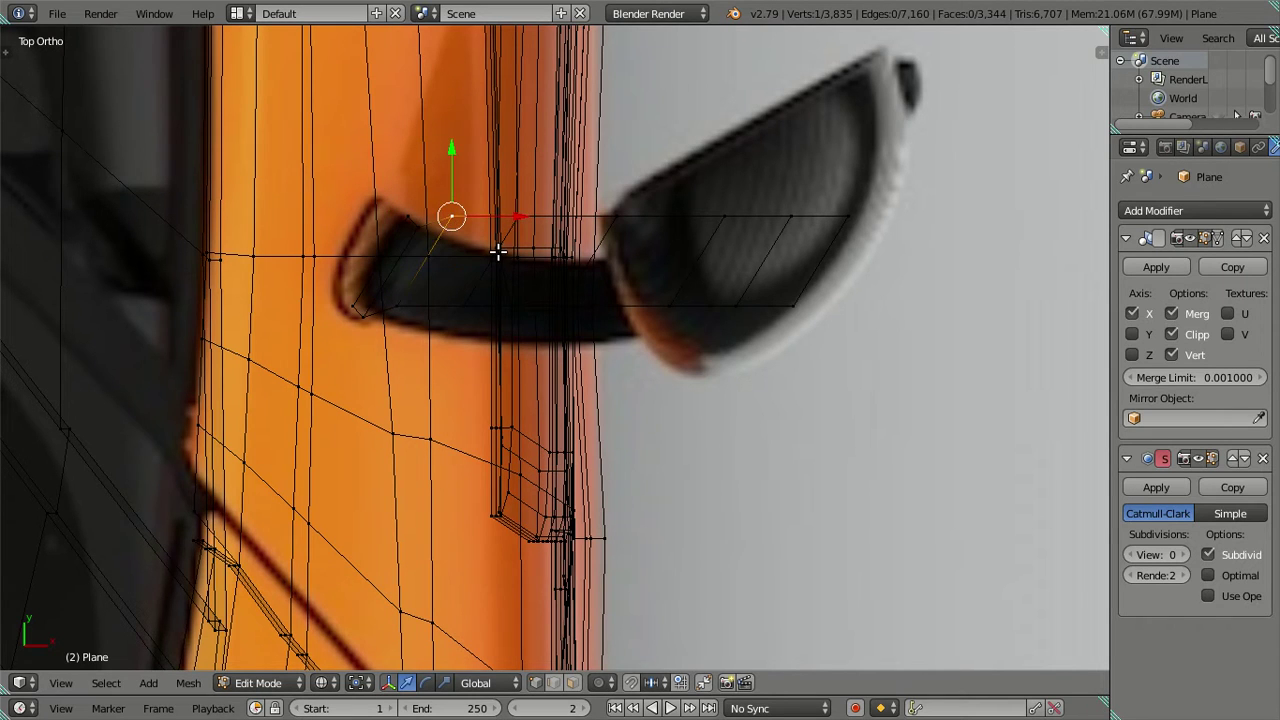
key("g")
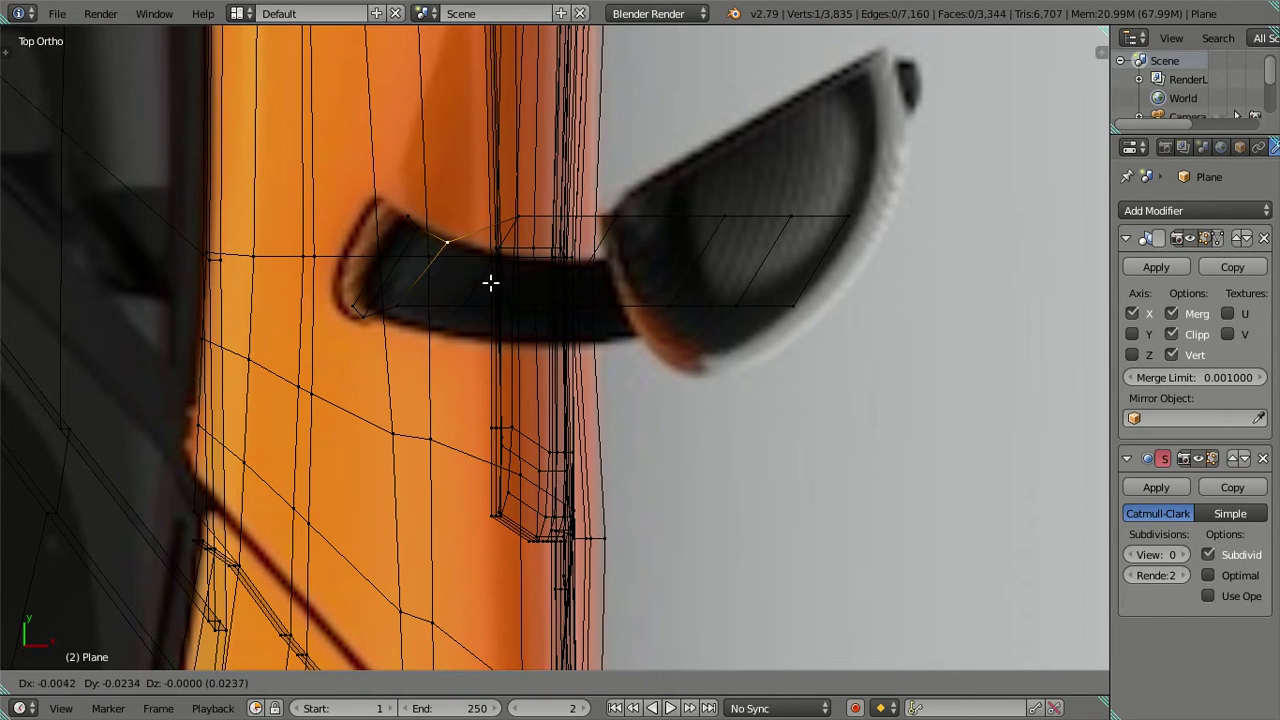
left_click(491, 283)
Move the remaining three edge vertices onto the arm's curve up to the housing end.
right_click(531, 247)
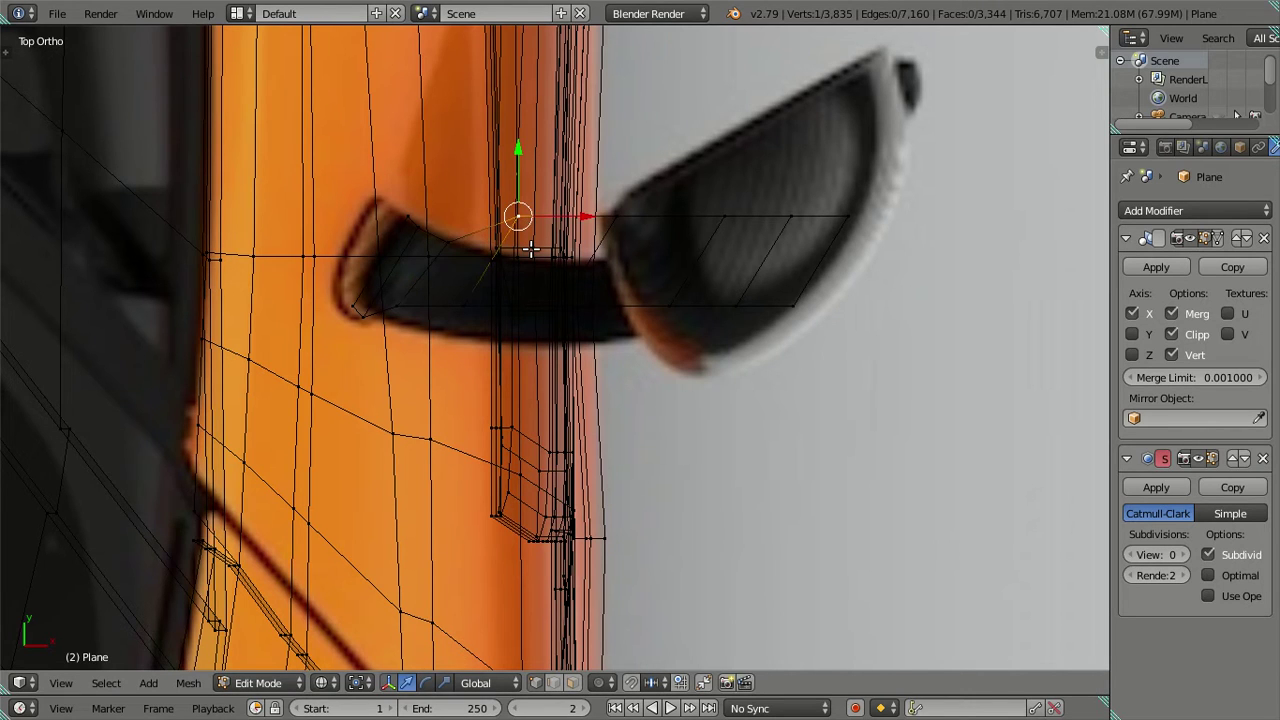
key("g")
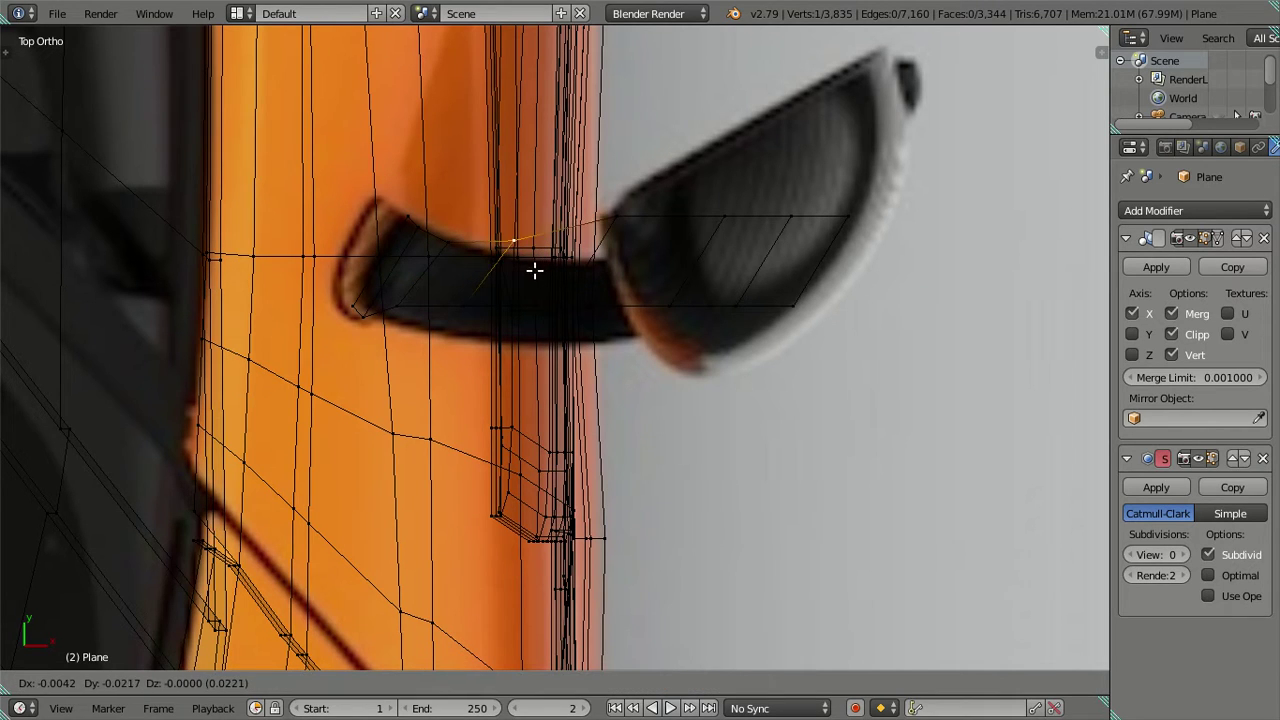
left_click(527, 288)
right_click(619, 222)
key("g")
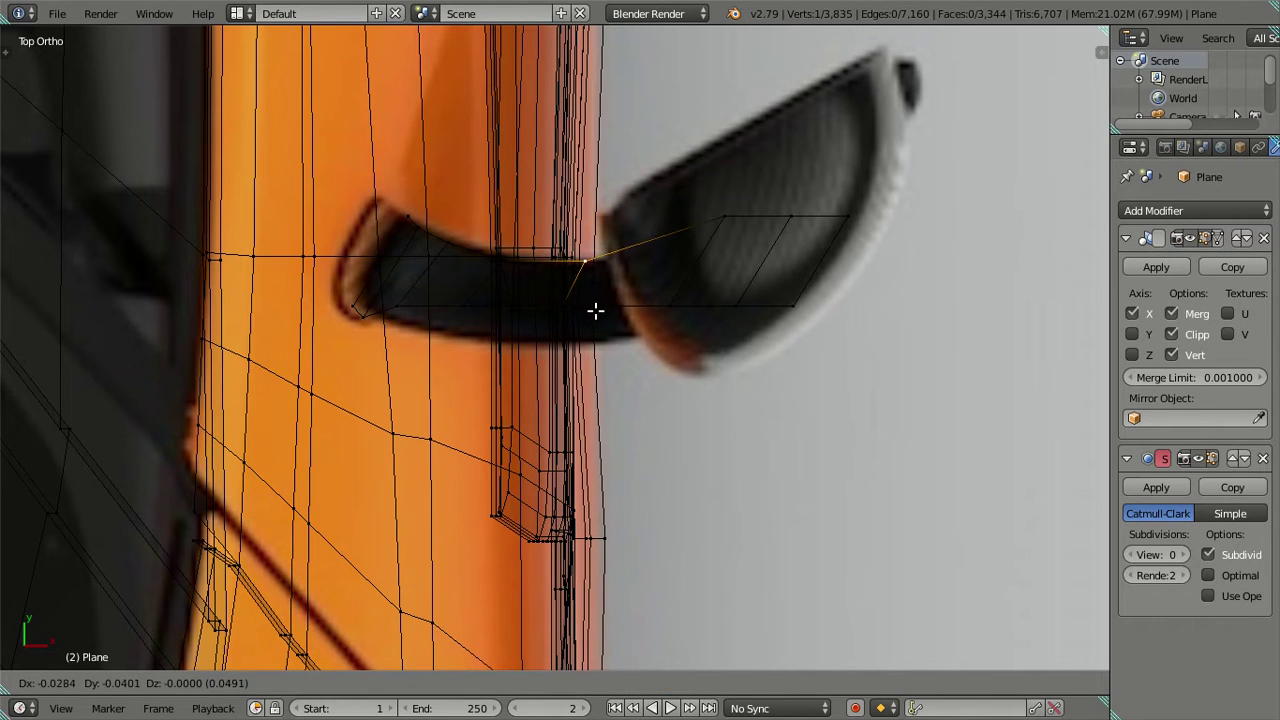
left_click(593, 309)
right_click(727, 212)
key("g")
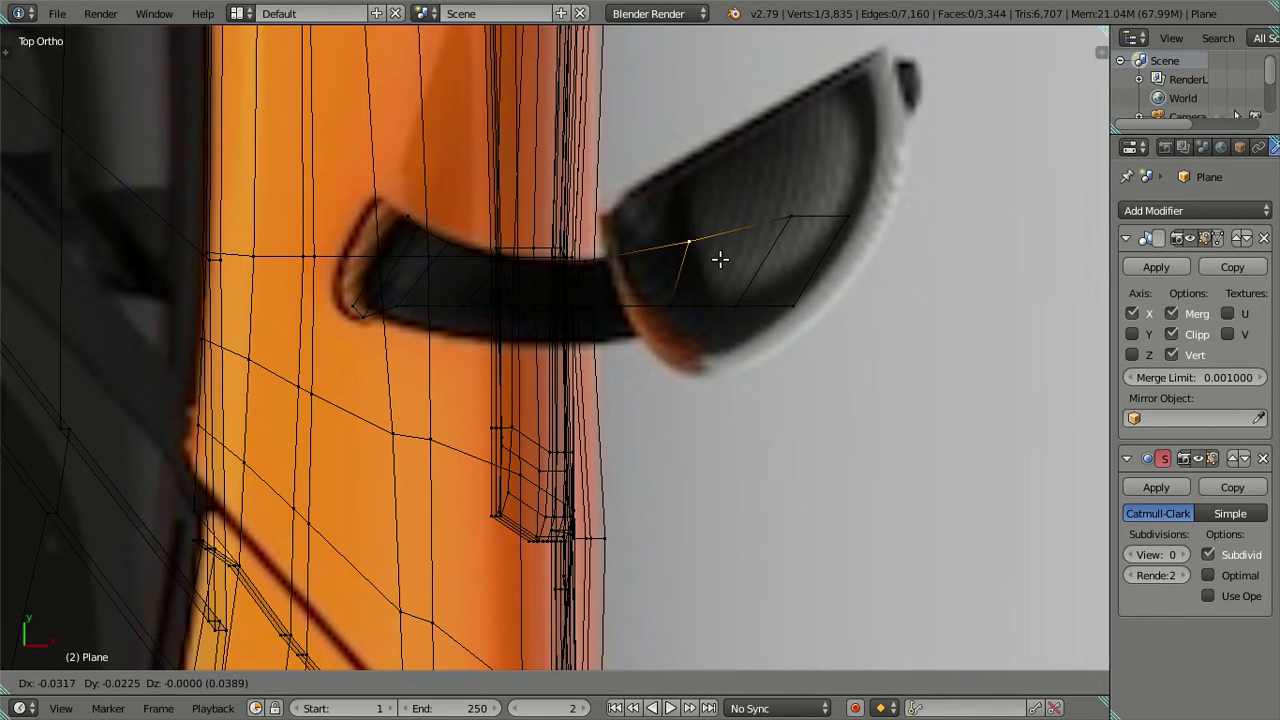
left_click(757, 242)
Select the vertices of three arm-strip faces and shift them along the X axis.
key("z")
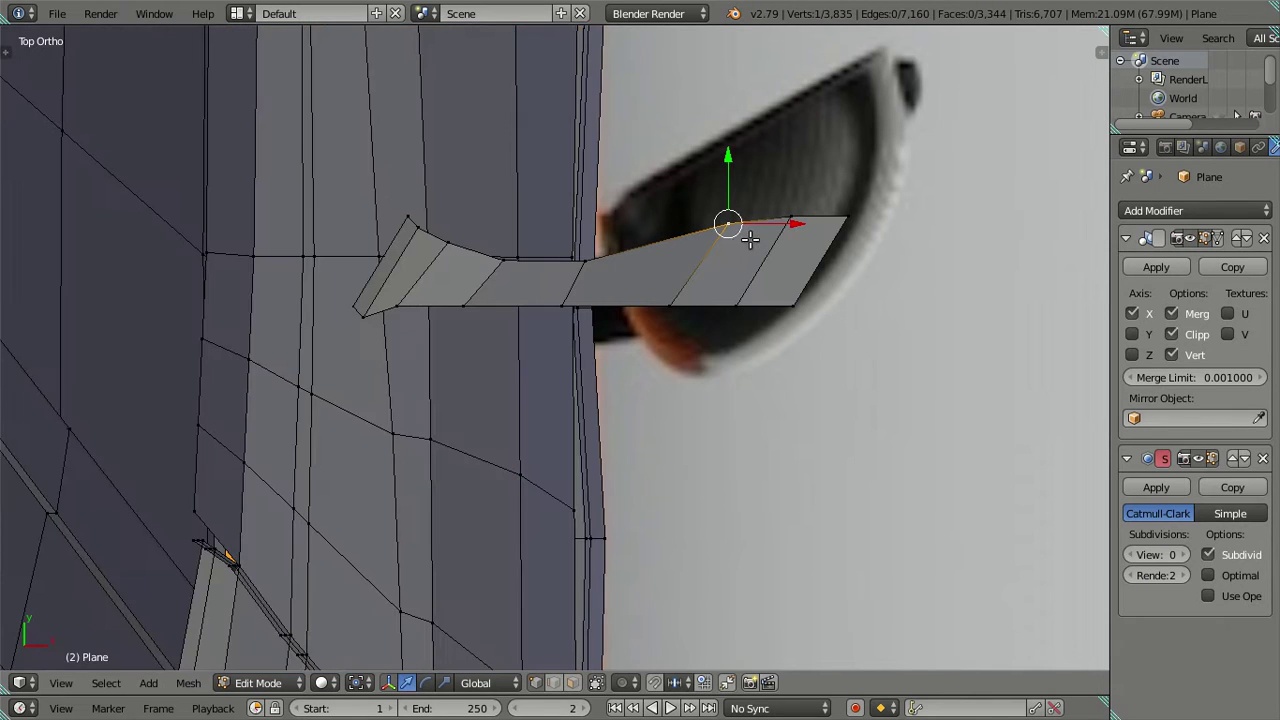
right_click(420, 233)
right_click(368, 309, "shift")
right_click(446, 243, "shift")
right_click(465, 305, "shift")
right_click(503, 261, "shift")
right_click(575, 263, "shift")
right_click(567, 302, "shift")
right_click(576, 262, "shift")
right_click(585, 263, "shift")
key("r")
key("x")
left_click(551, 274)
Isolate the strip in local view, orbit to check its curvature, then return to Top Ortho.
mouse_move(551, 274)
middle_mouse_down()
mouse_move(620, 134)
mouse_move(598, 296)
middle_mouse_up()
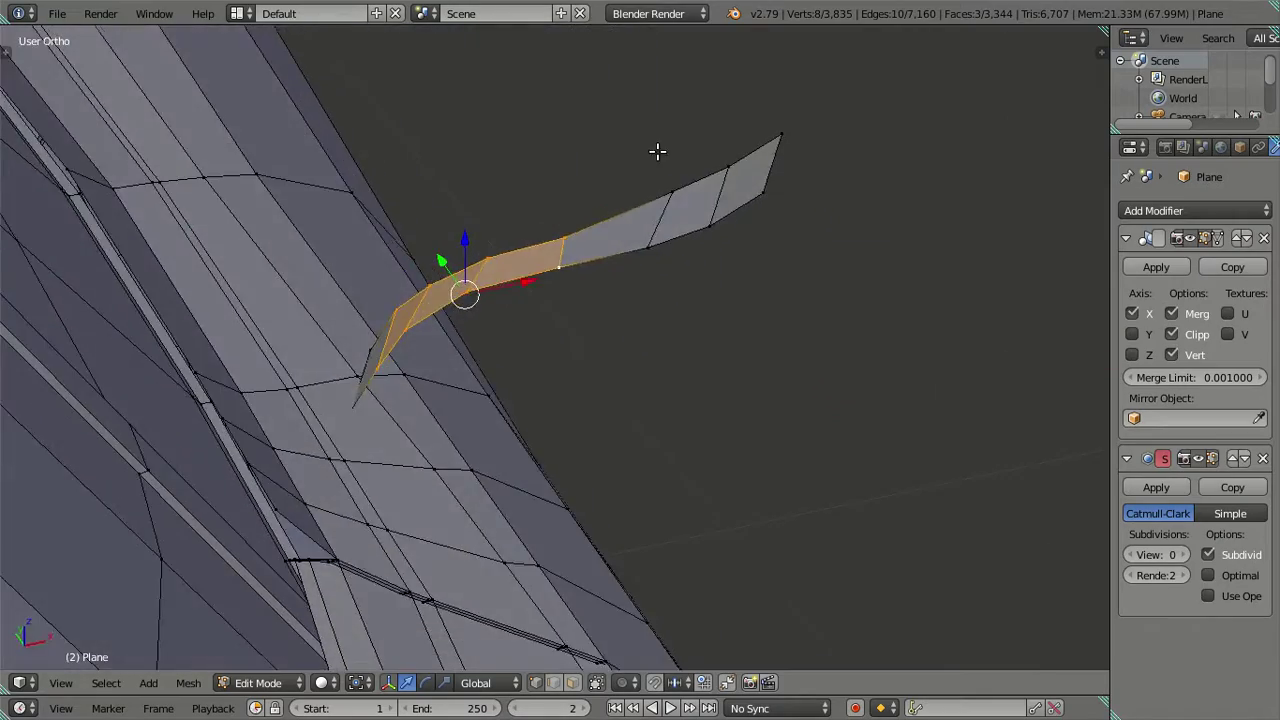
key("z")
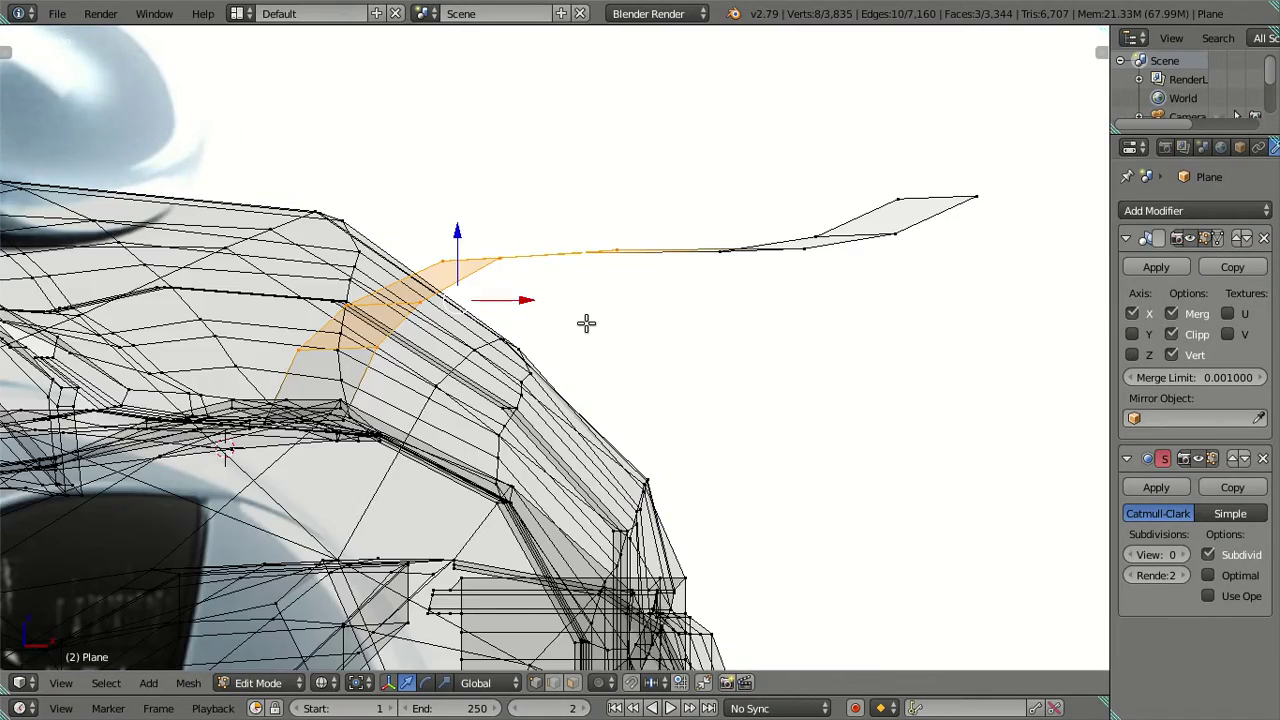
scroll(586, 323, "down", 3)
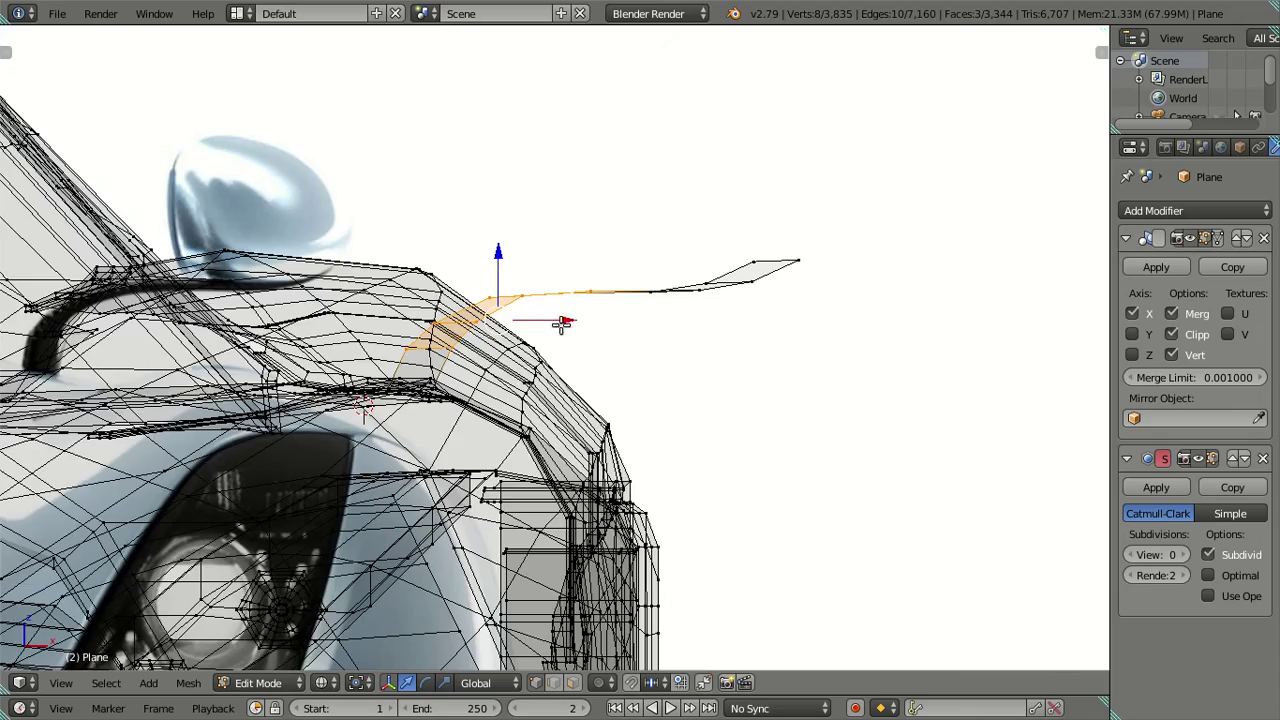
key("KP_Divide")
middle_click_drag(586, 391, 606, 429)
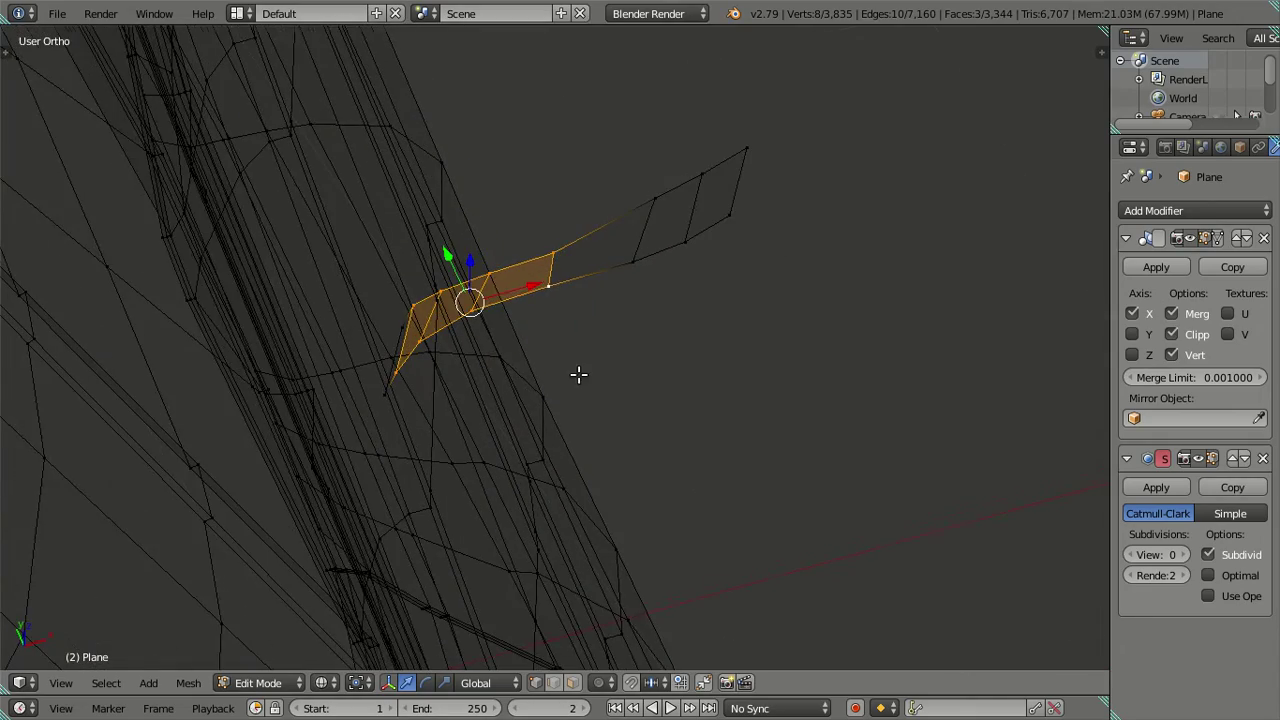
middle_click_drag(579, 374, 616, 352)
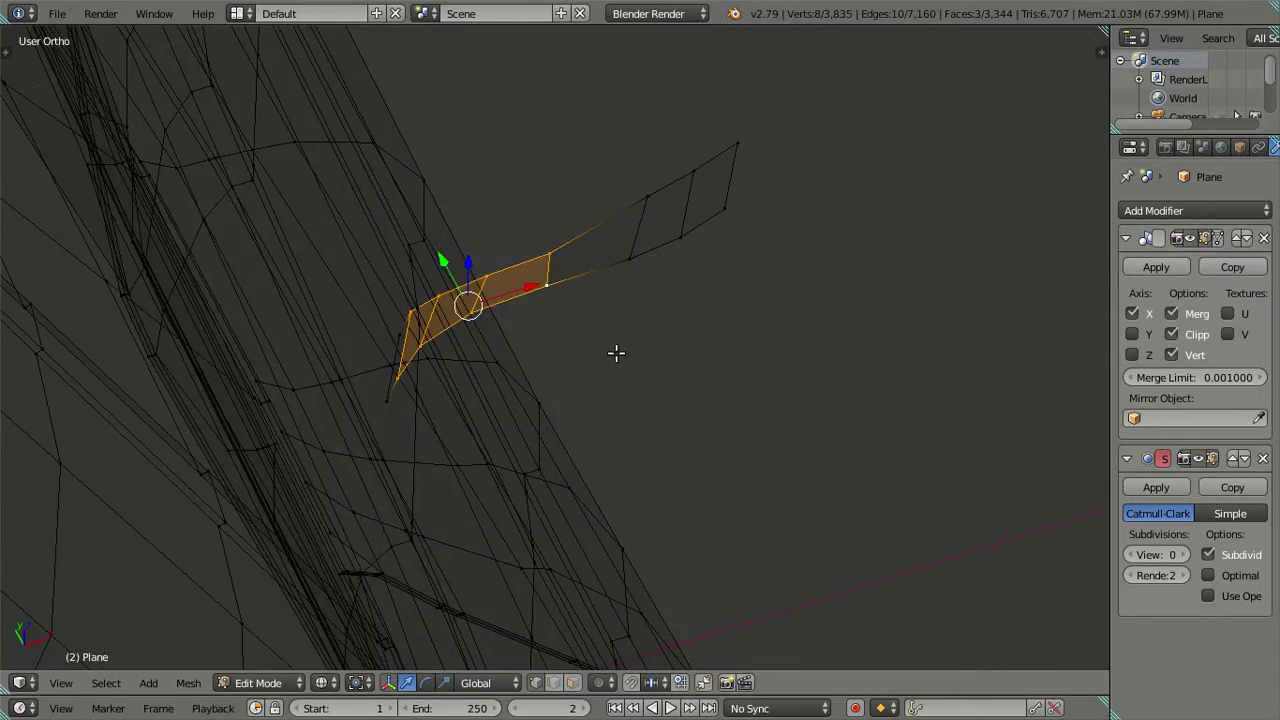
key("KP_7")
Move the arm's base corner and lower-edge vertices onto the reference arm outline.
right_click(343, 311)
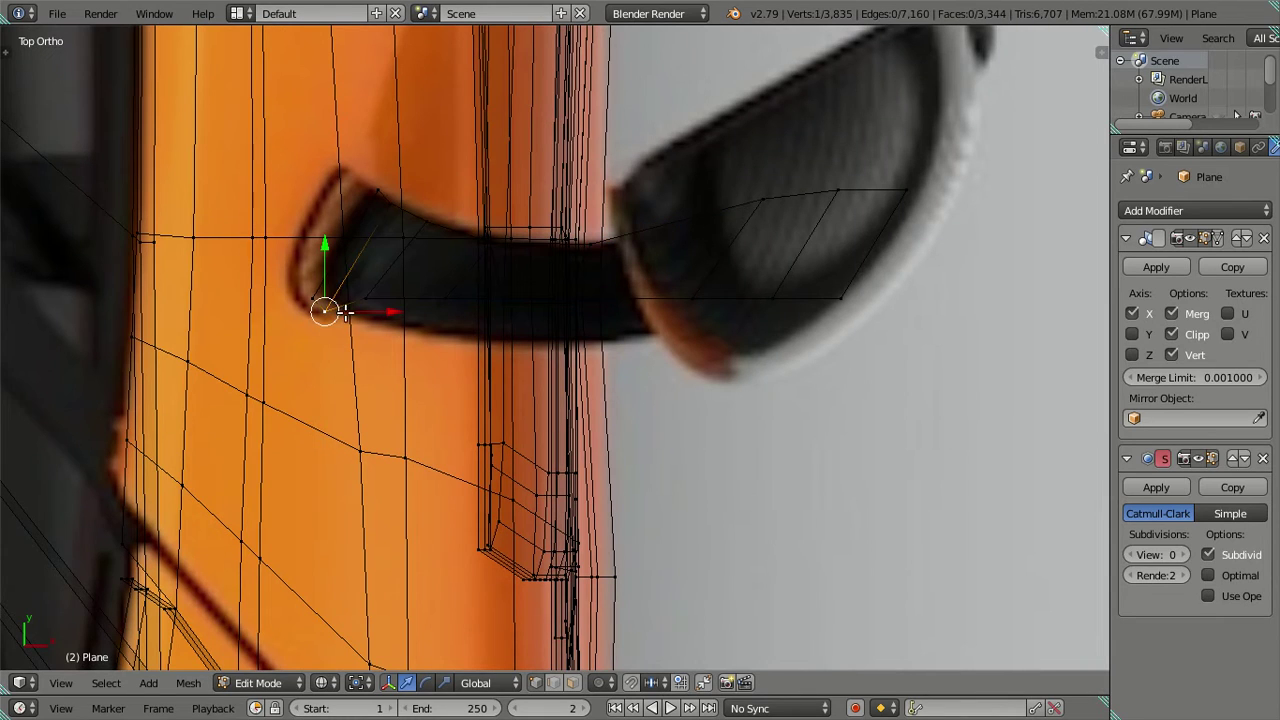
key("g")
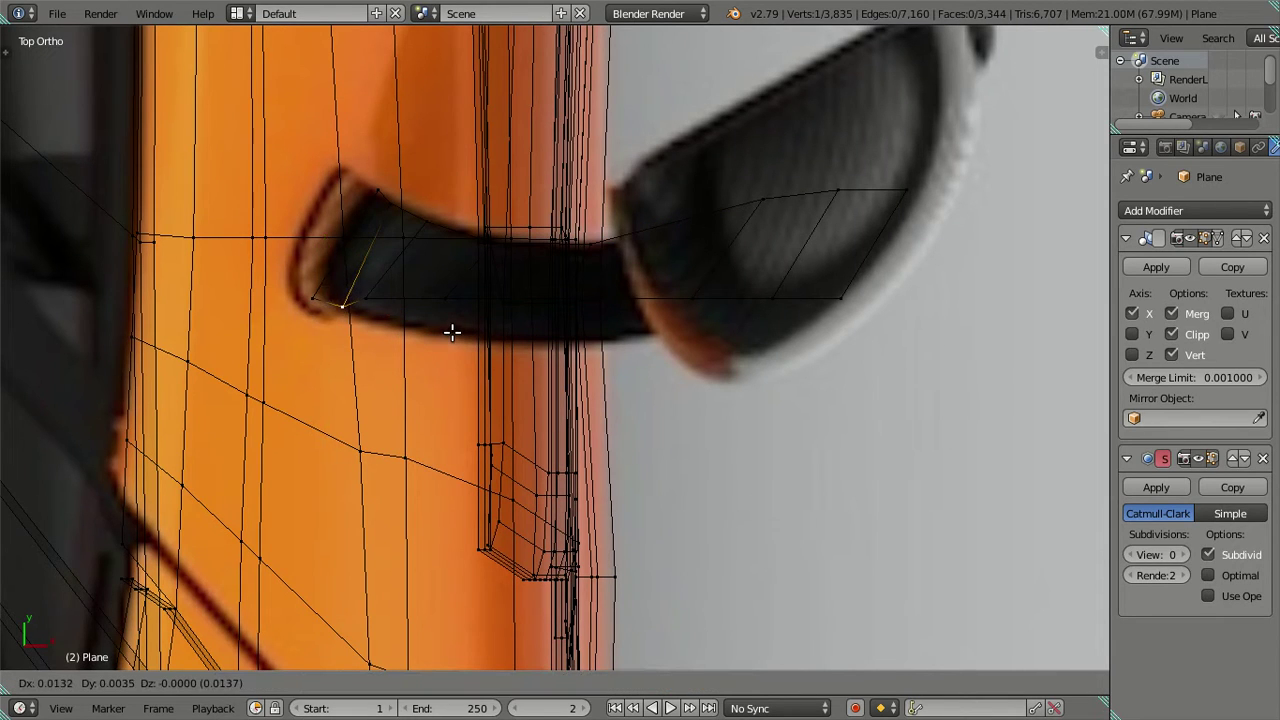
left_click(418, 312)
key("g")
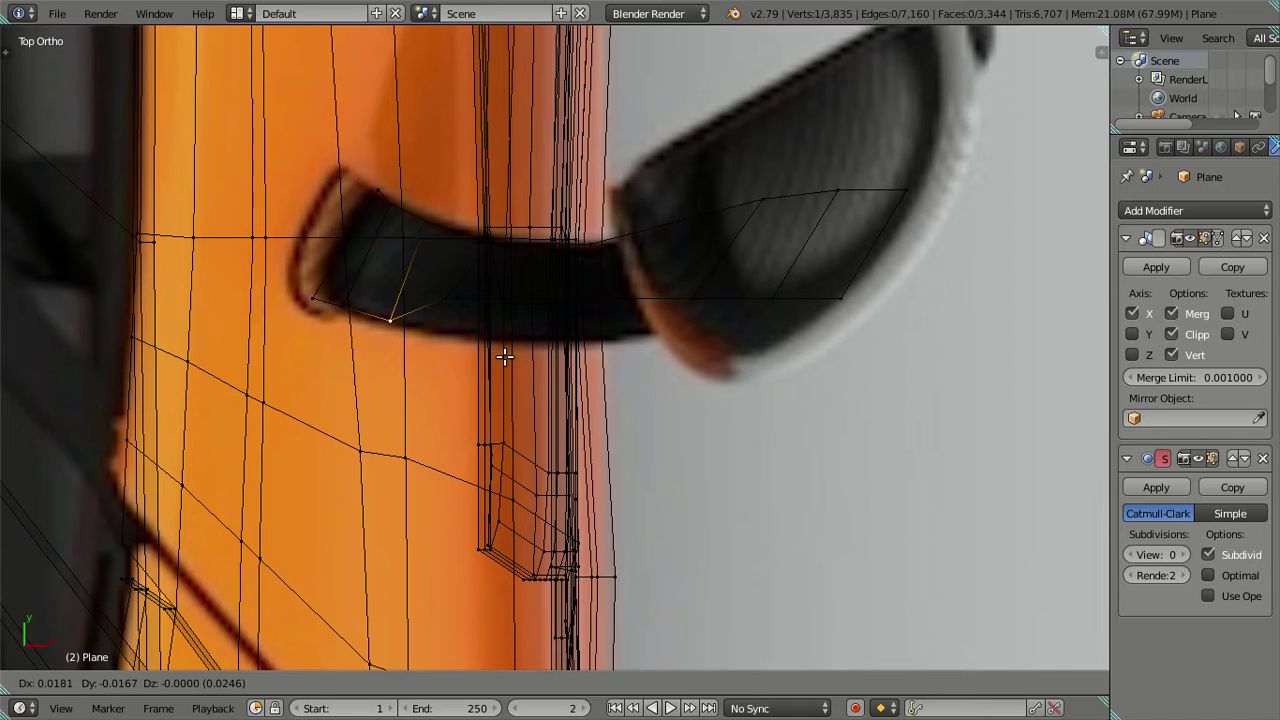
left_click(504, 356)
key("g")
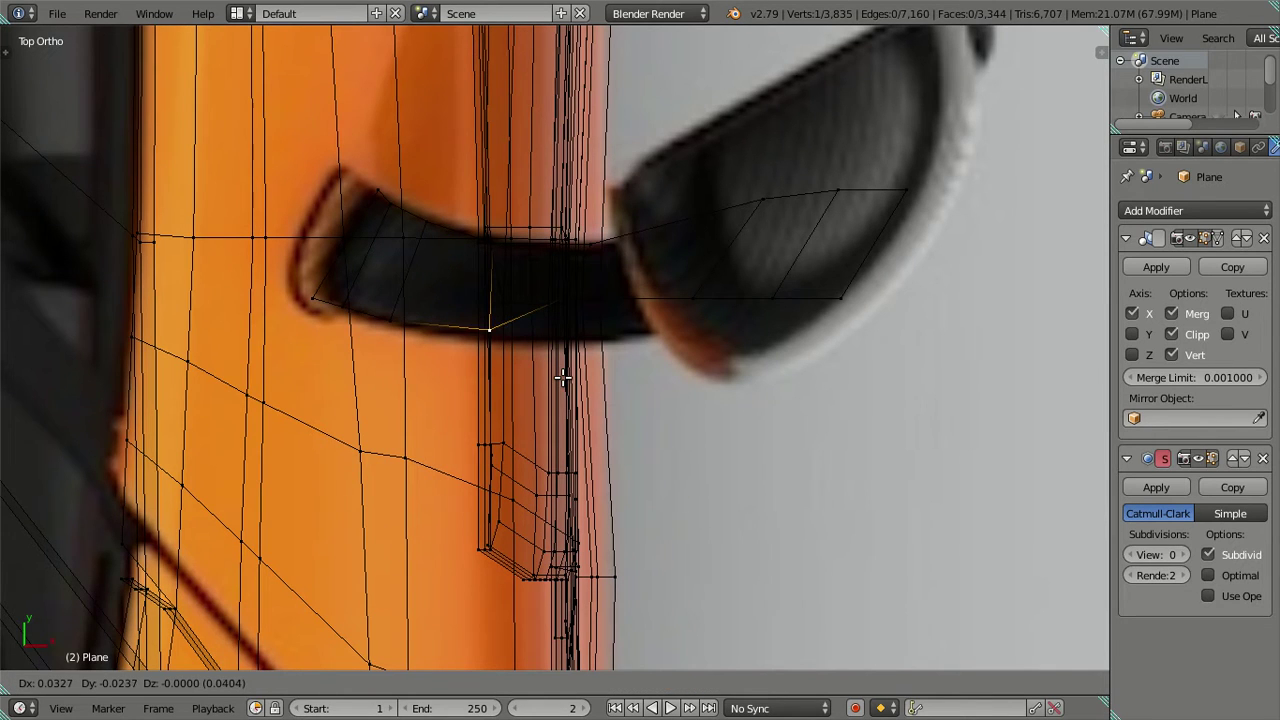
left_click(561, 379)
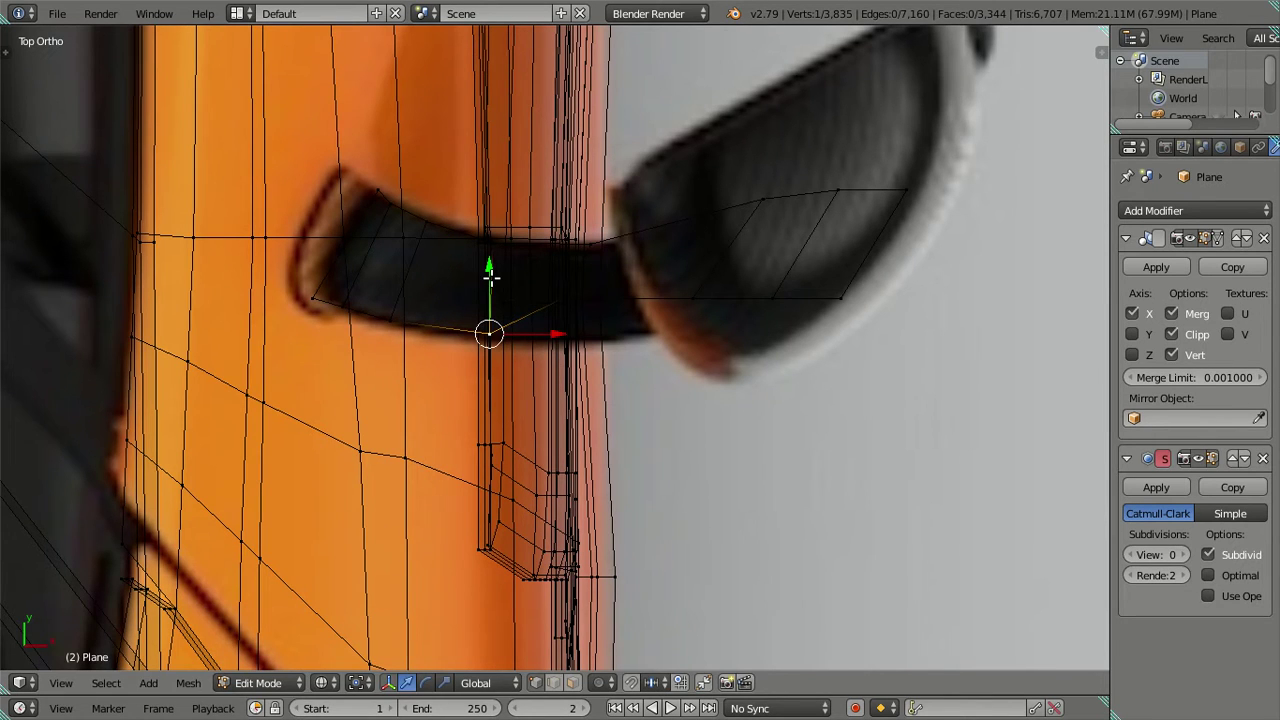
Place the vertex where the arm meets the housing onto the reference outline.
key("z")
right_click(564, 298)
key("g")
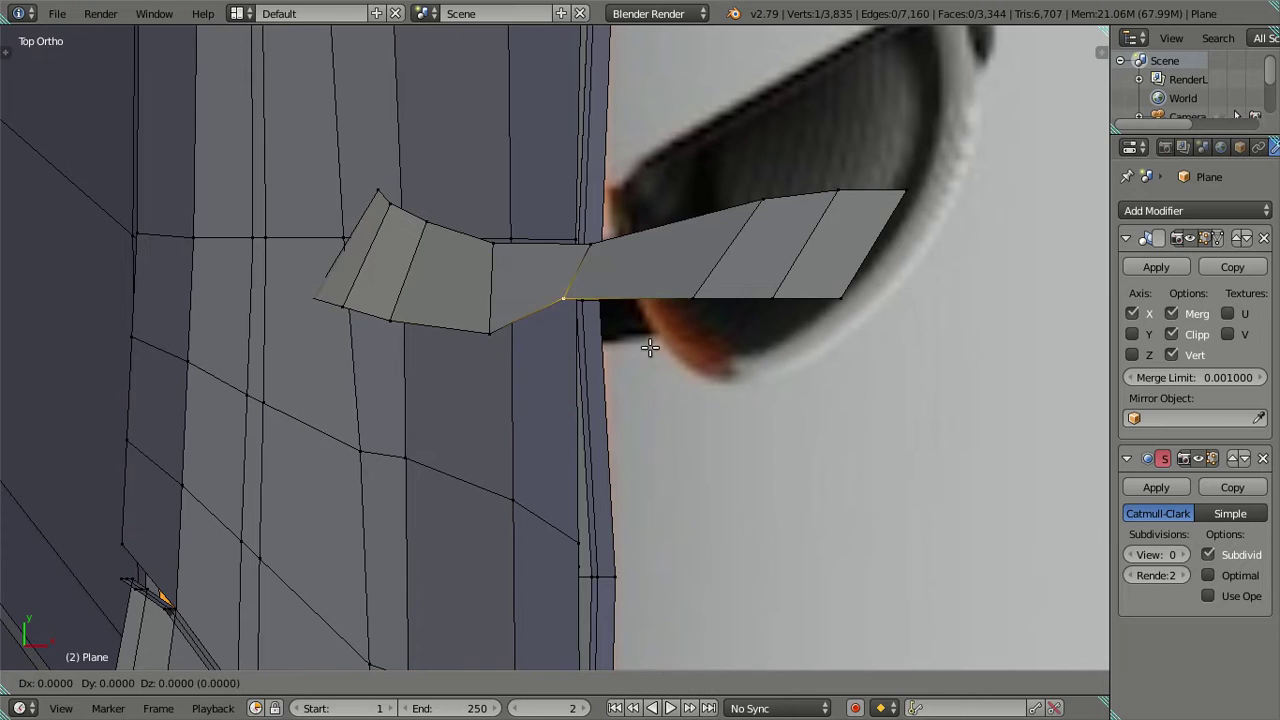
key("z")
key("z")
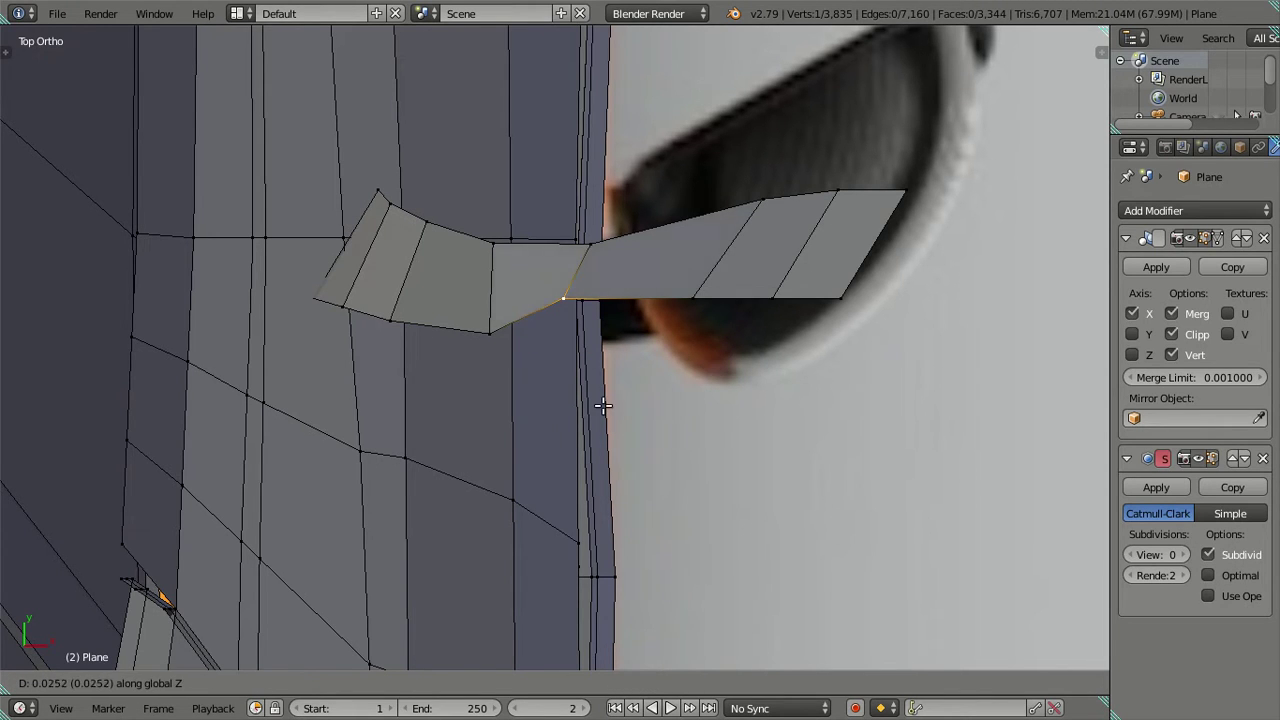
key("Escape")
key("z")
key("g")
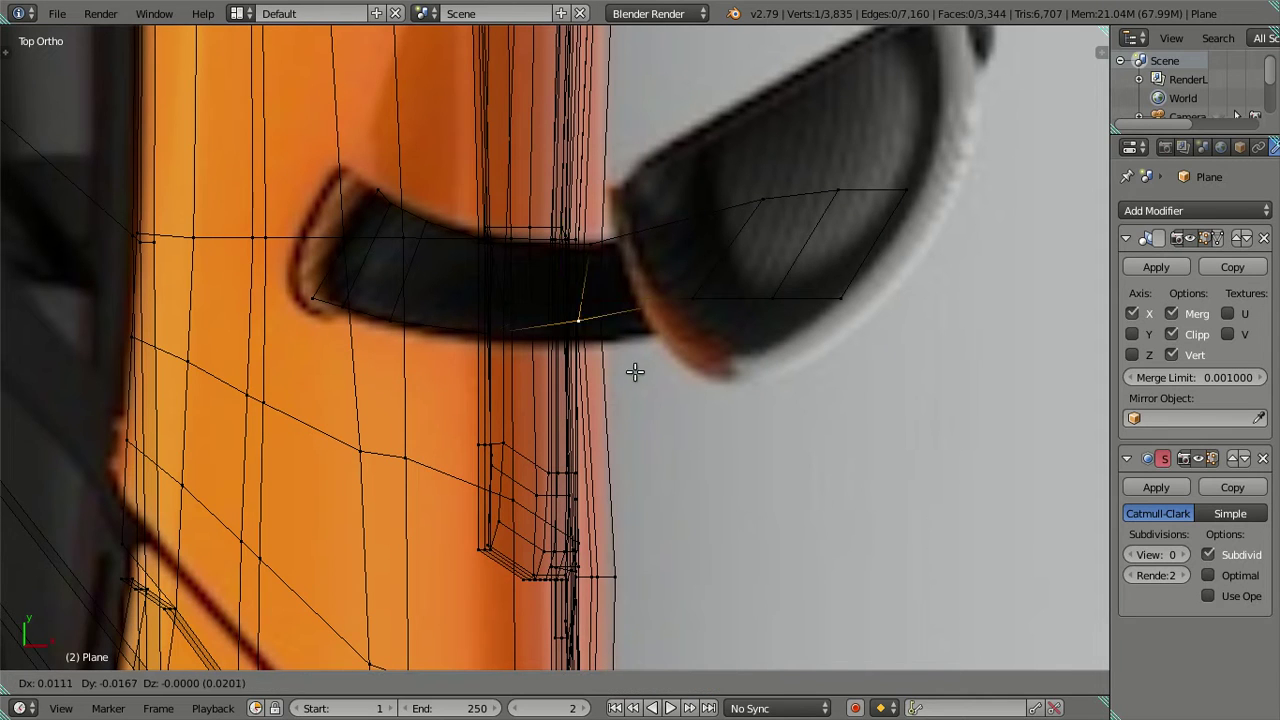
left_click(647, 377)
Move the housing's upper-edge vertex onto the outline and nudge it slightly upward.
right_click(668, 286)
right_click(751, 226)
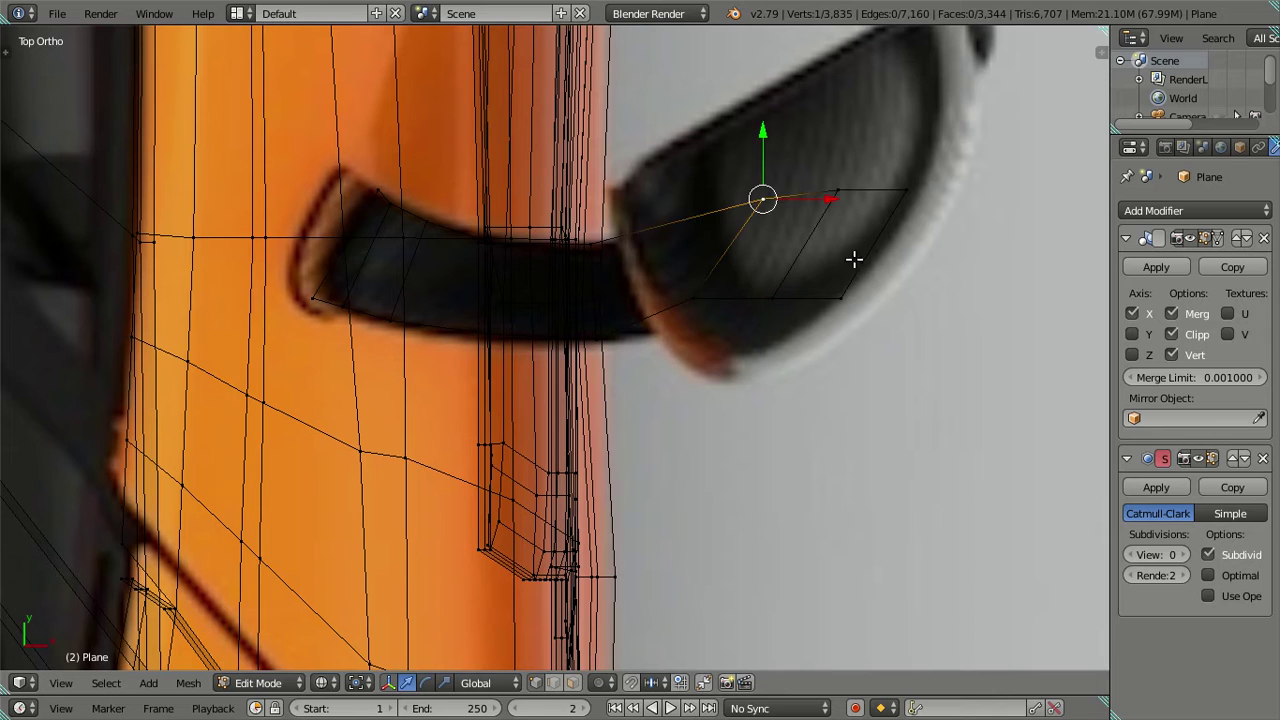
key("g")
left_click(790, 286)
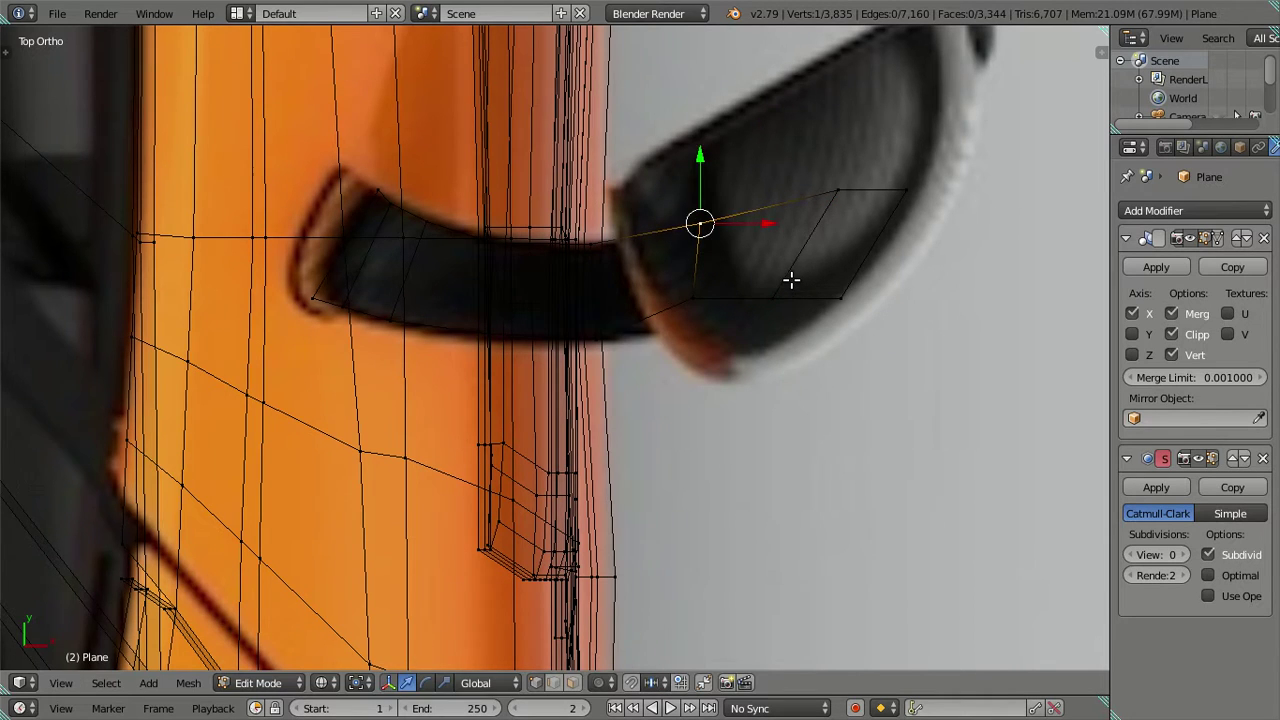
scroll(791, 277, "down", 3)
scroll(760, 330, "down", 2)
scroll(730, 368, "up", 3)
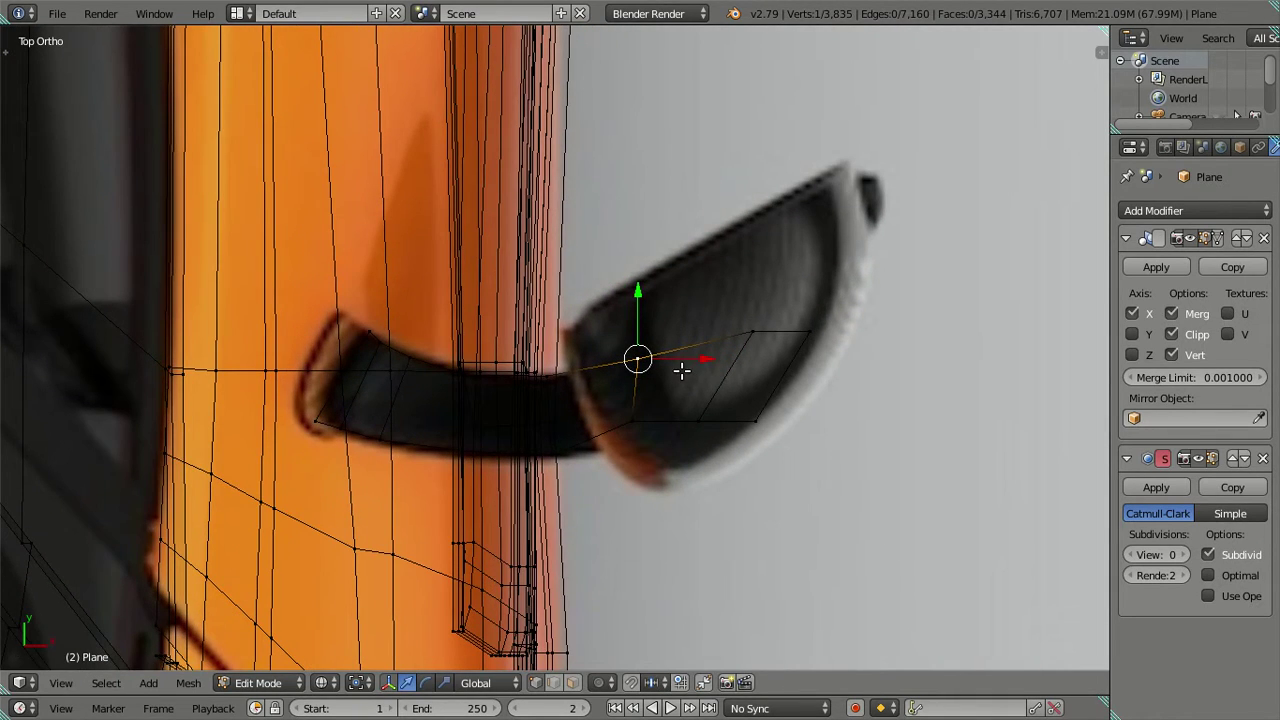
key("g")
left_click(725, 362)
Align three more housing vertices, including the lower edge, with the housing outline.
right_click(632, 418)
key("g")
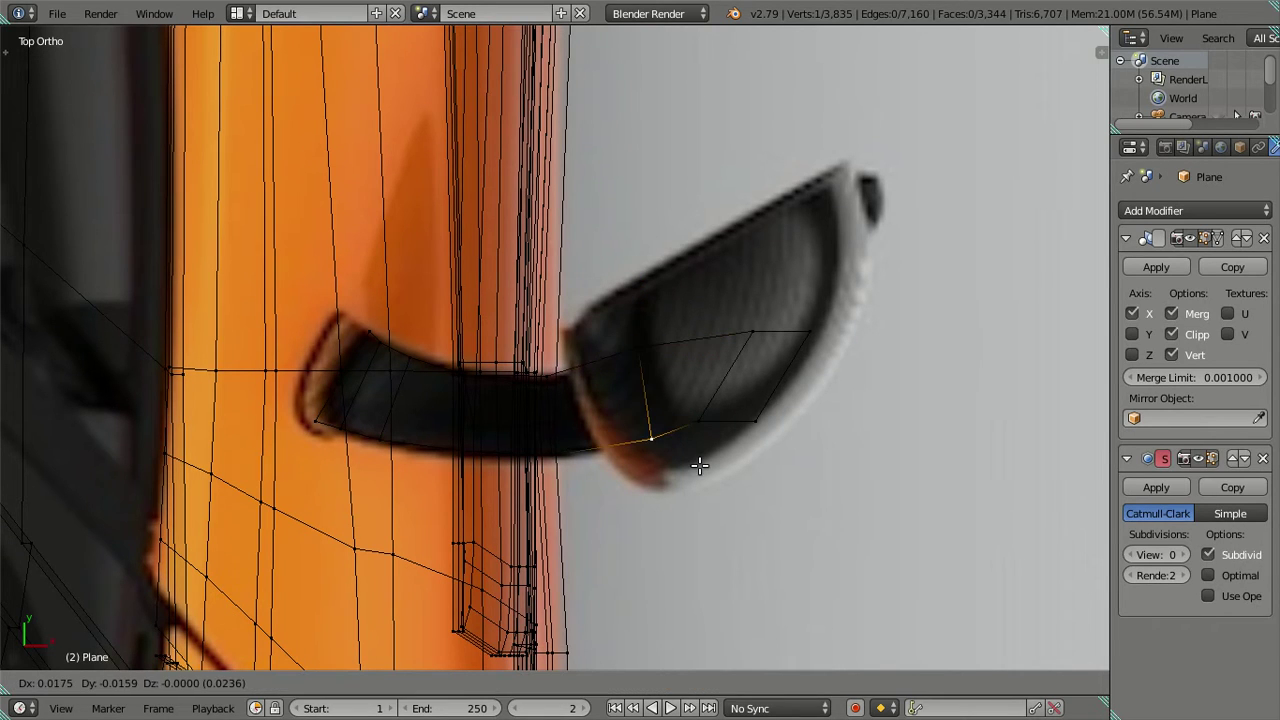
left_click(681, 432)
right_click(643, 365)
key("g")
left_click(645, 302)
right_click(748, 334)
key("g")
left_click(720, 318)
Pull three further housing vertices out onto the housing's outer edge.
right_click(698, 421)
key("g")
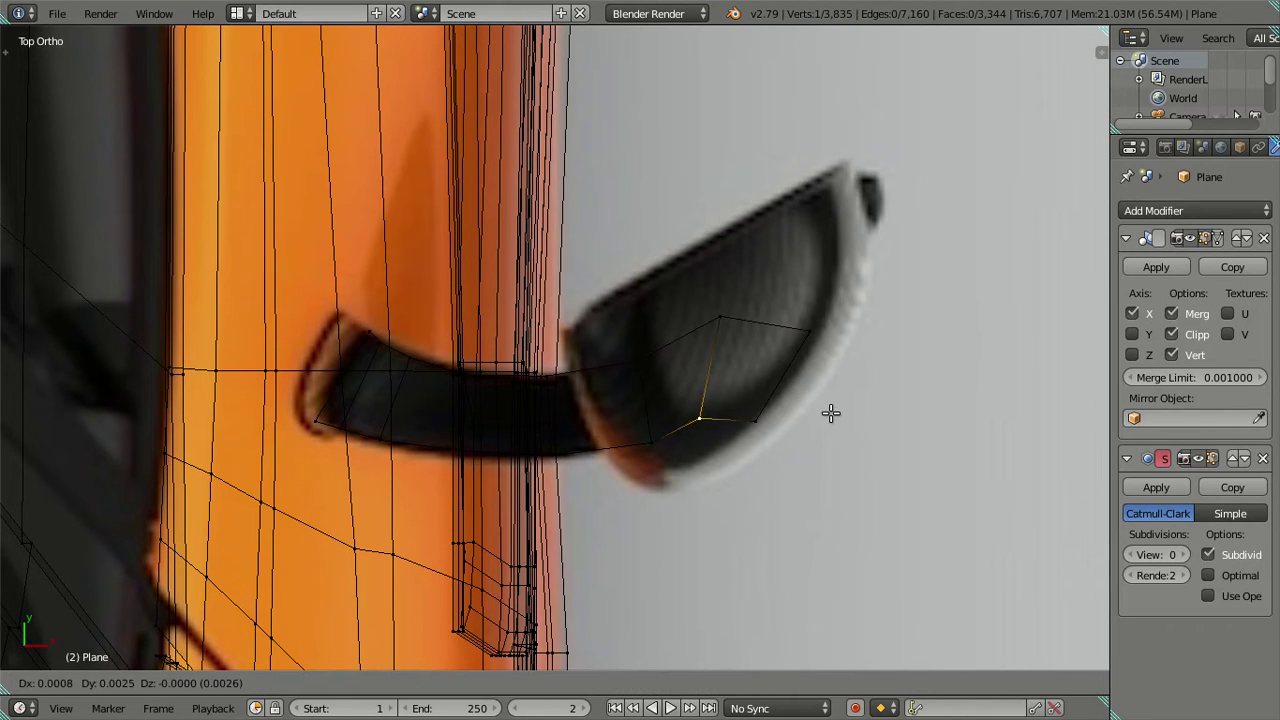
left_click(857, 394)
right_click(810, 332)
key("g")
left_click(881, 264)
right_click(766, 424)
key("g")
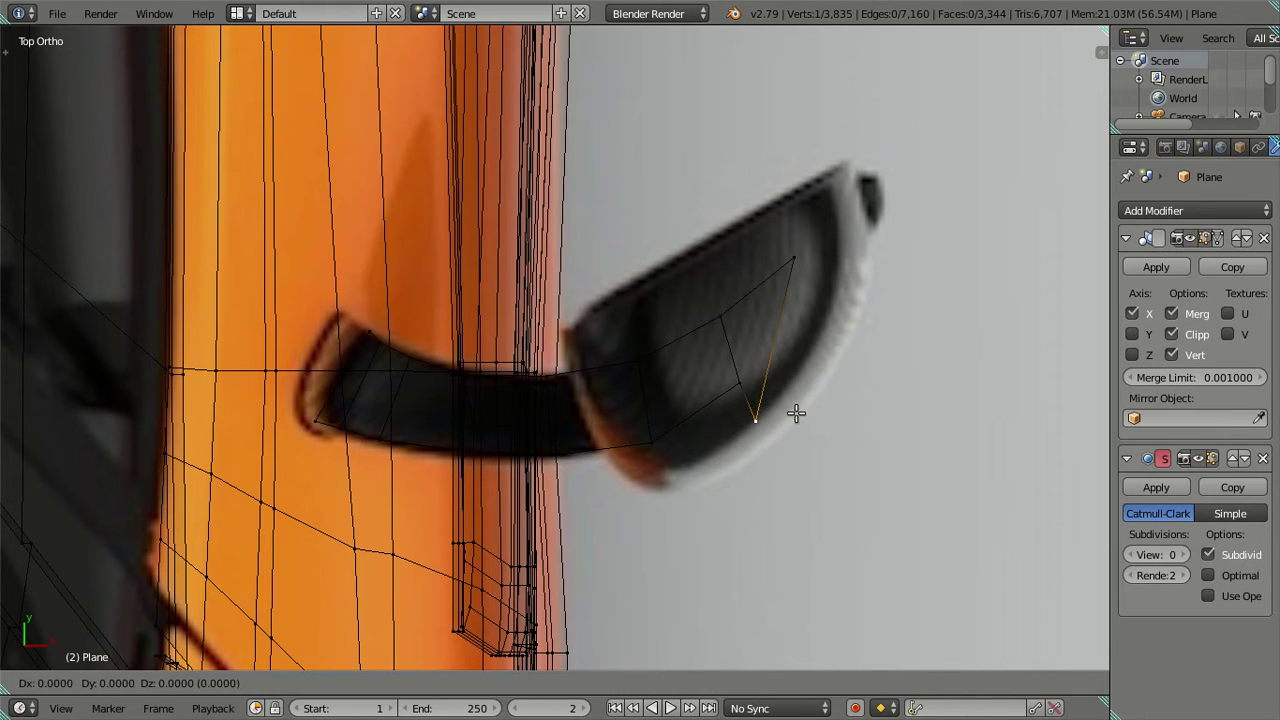
left_click(857, 290)
Fine-tune two lower housing vertices so they sit on the outline.
right_click(752, 395)
key("g")
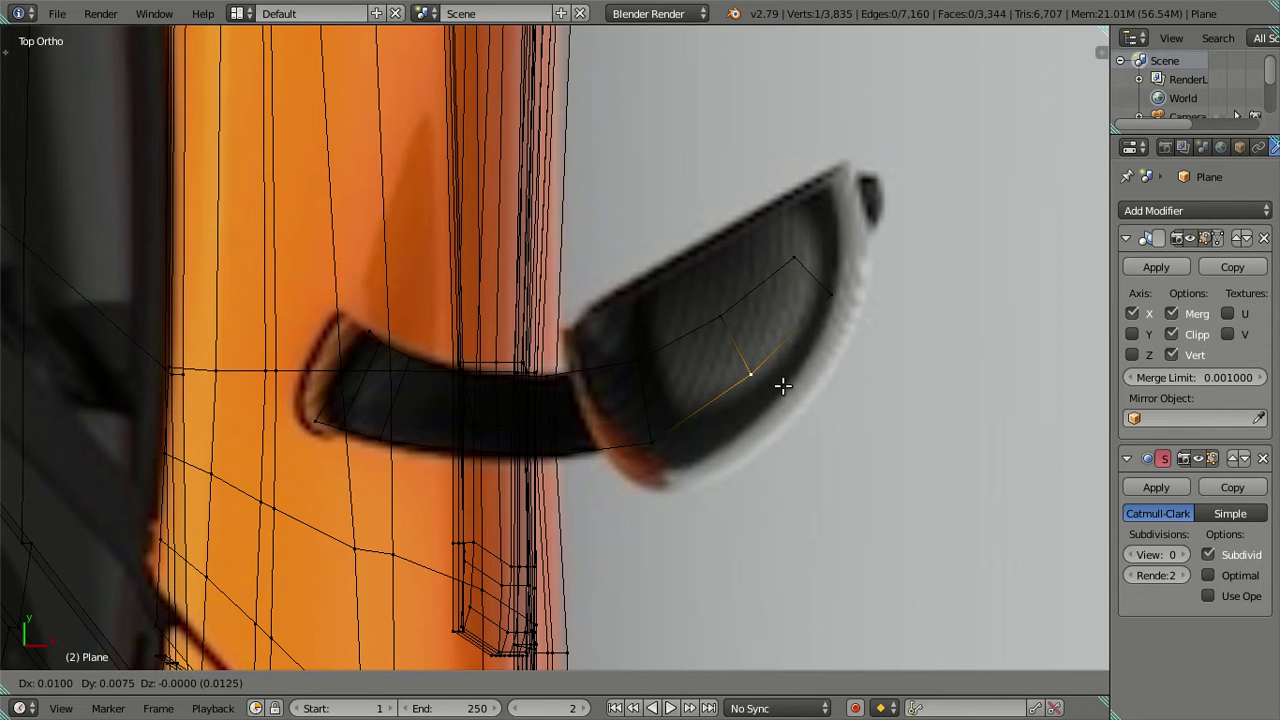
left_click(783, 385)
right_click(663, 449)
key("g")
left_click(688, 455)
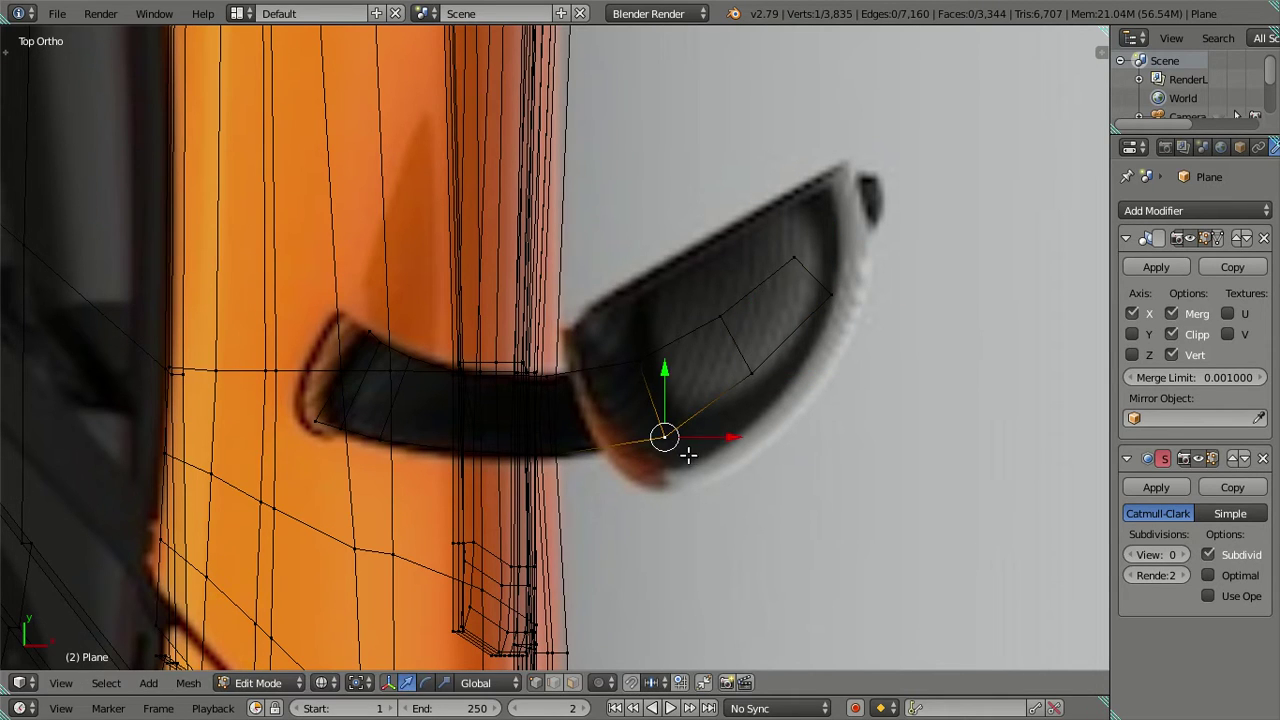
Extrude the housing's outer edge out toward the mirror tip.
right_click(790, 260)
right_click(830, 296, "shift")
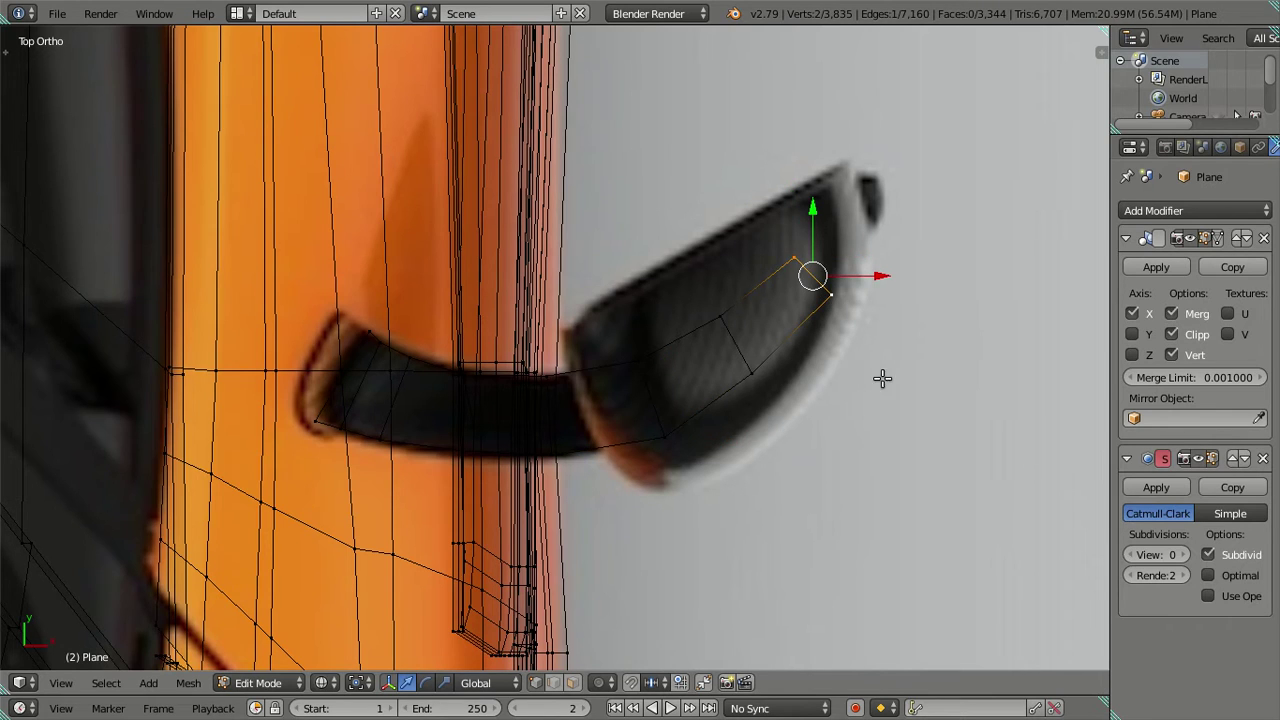
key("e")
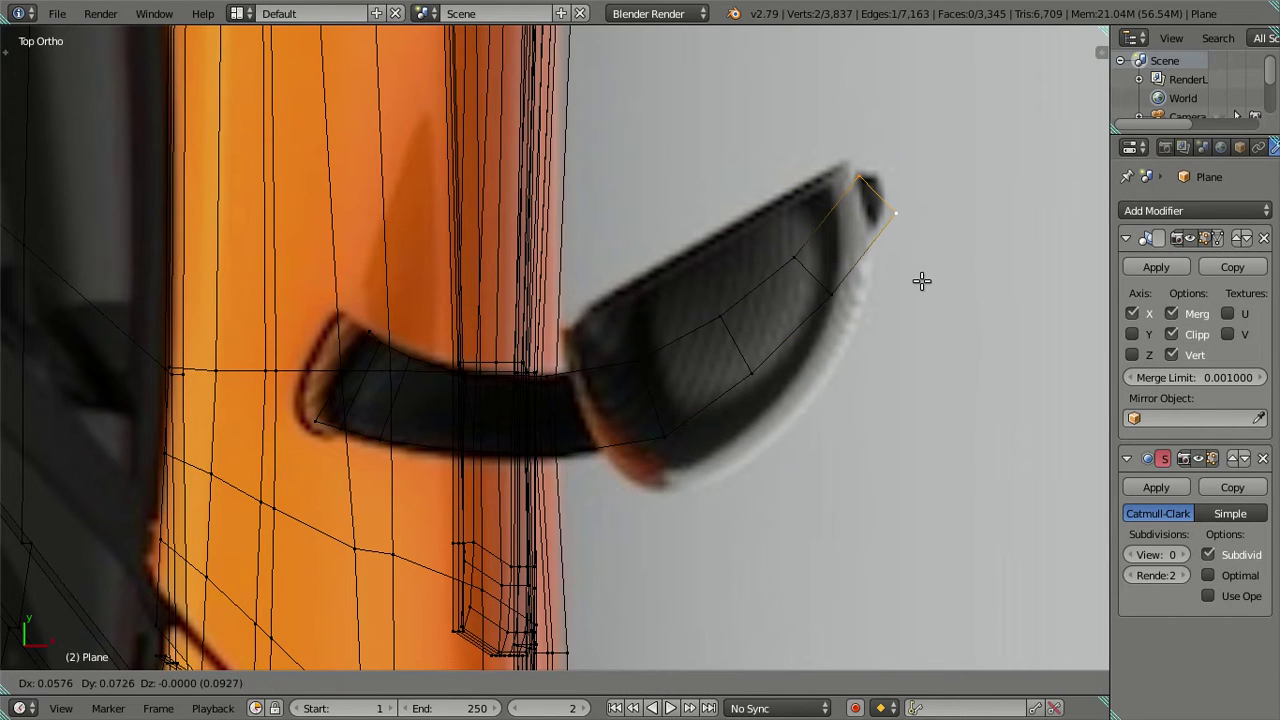
left_click(922, 281)
Position the tip vertices and tip edge to match the housing's outer end.
right_click(920, 228)
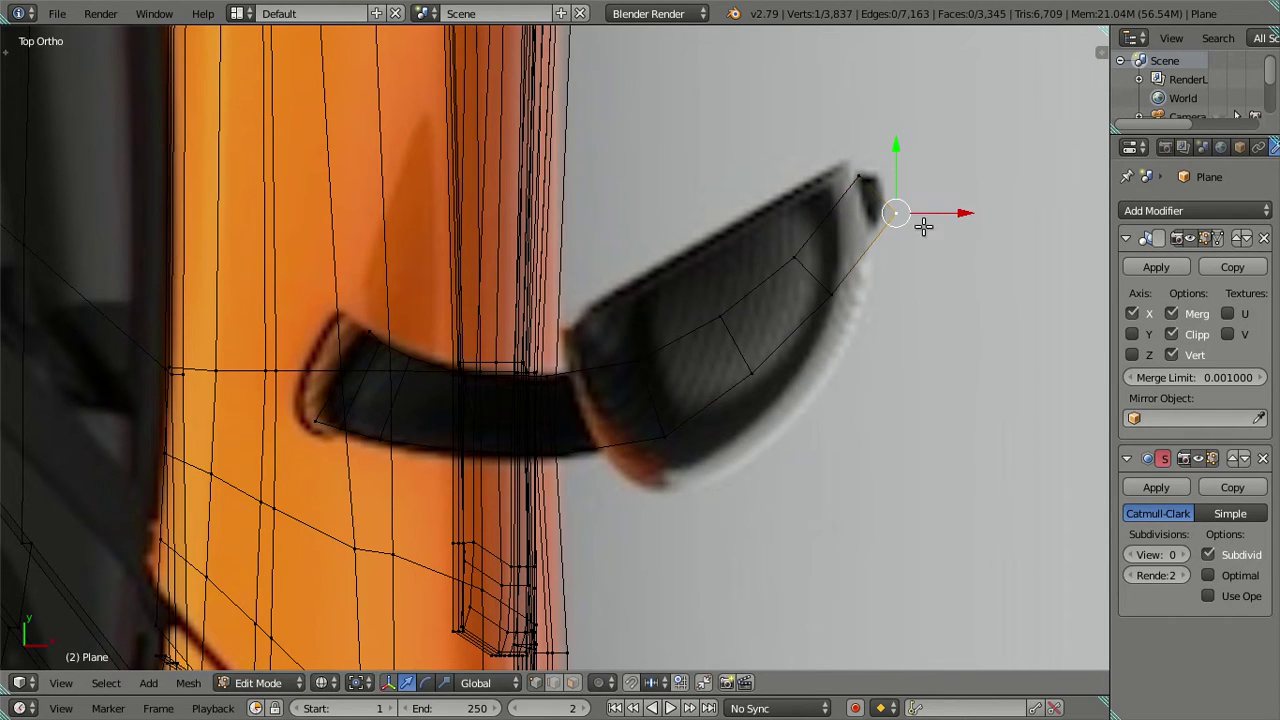
right_click(853, 181, "shift")
left_click(864, 127)
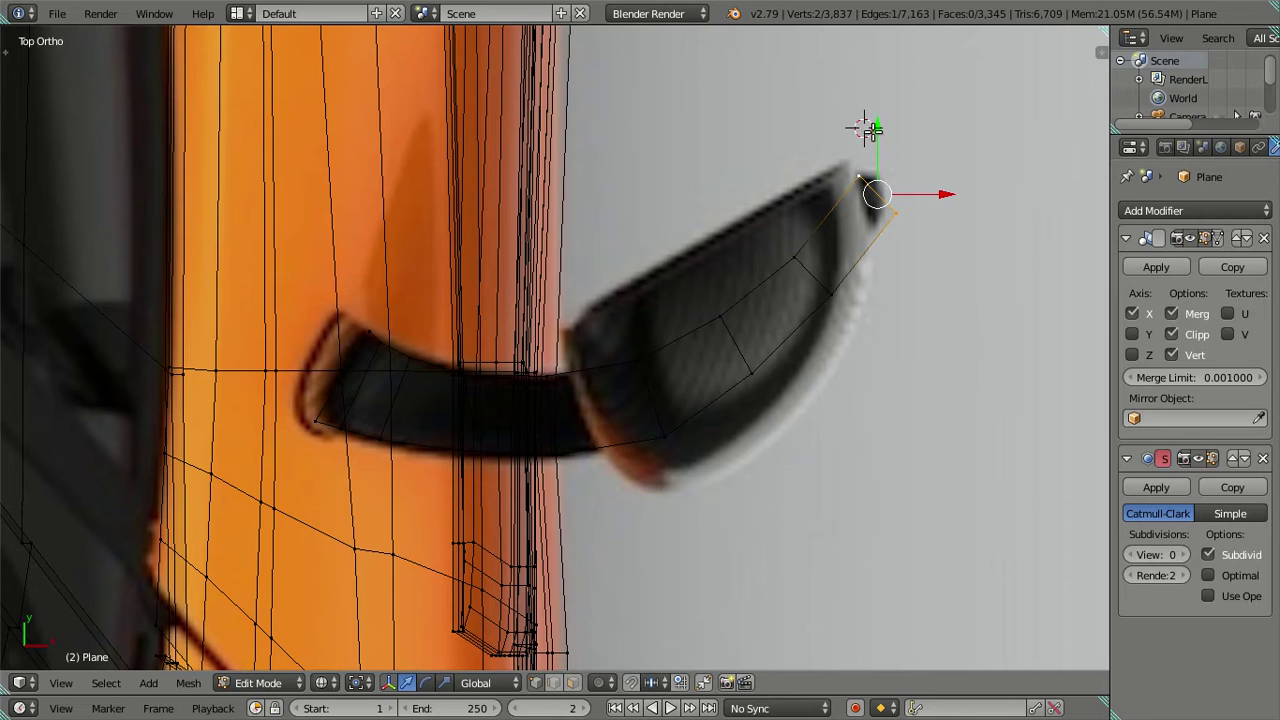
right_click(899, 216)
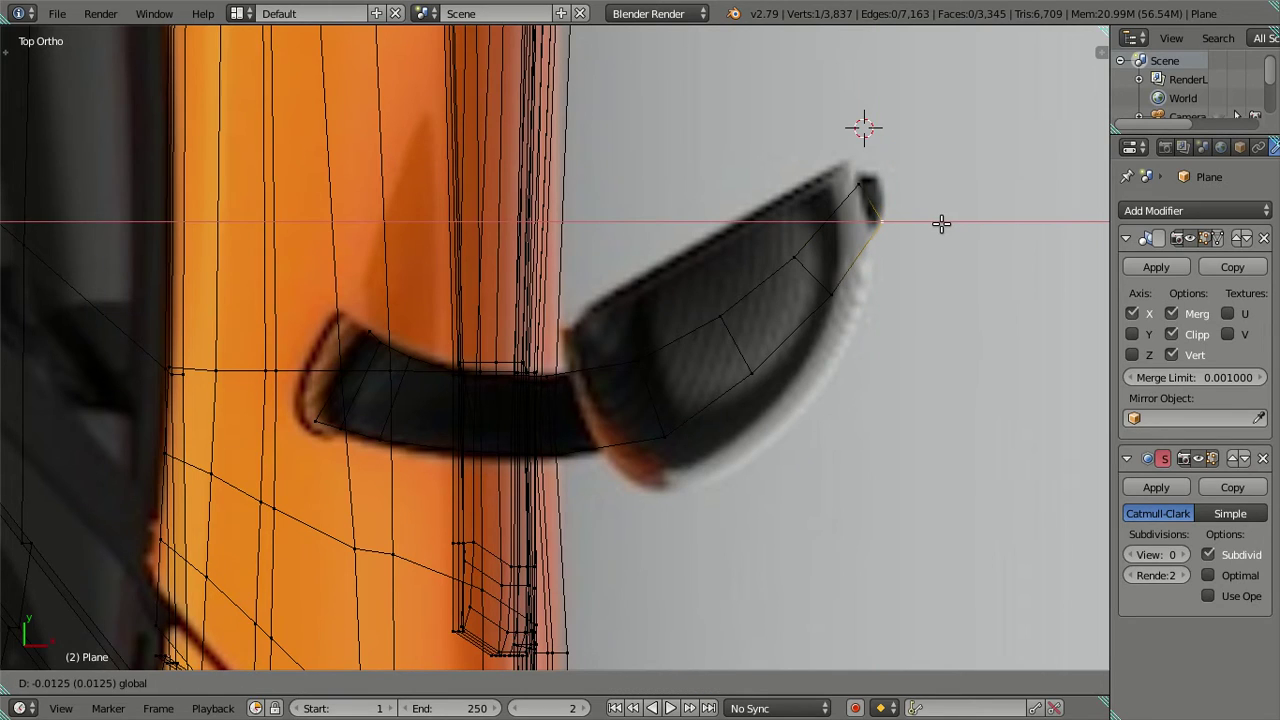
left_click(943, 224)
right_click(860, 182)
key("g")
left_click(861, 133)
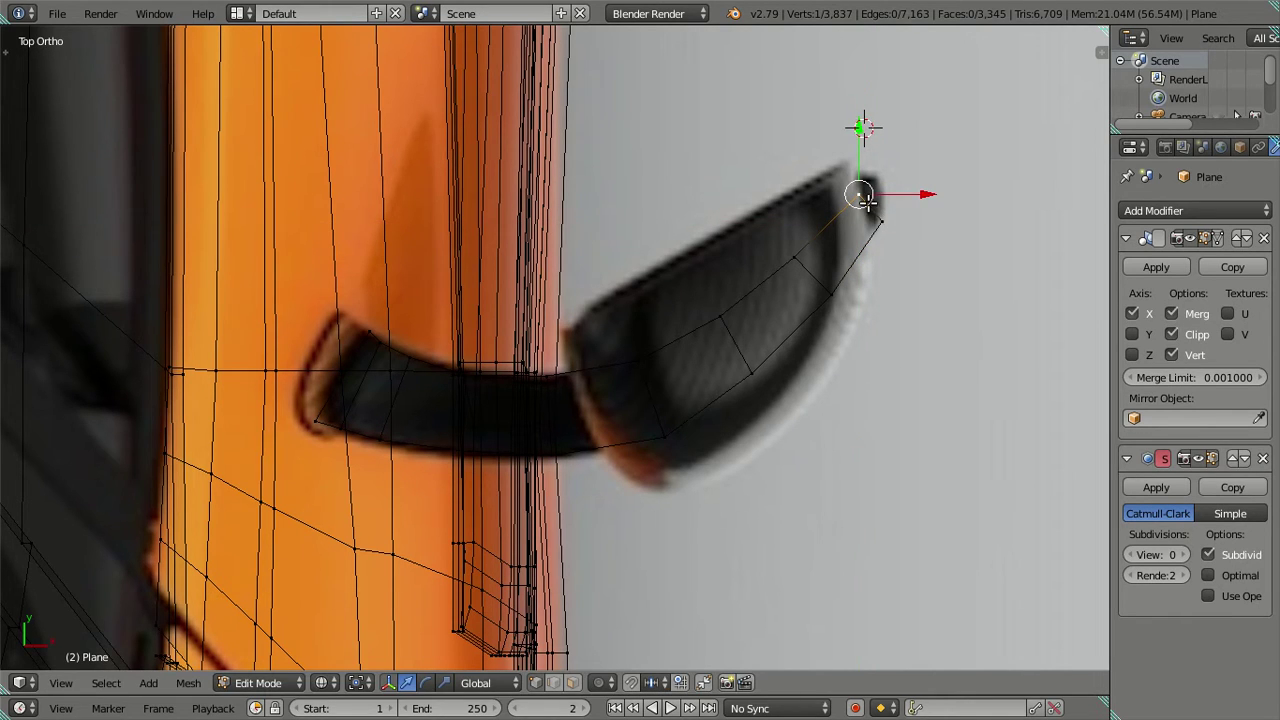
right_click(880, 219, "shift")
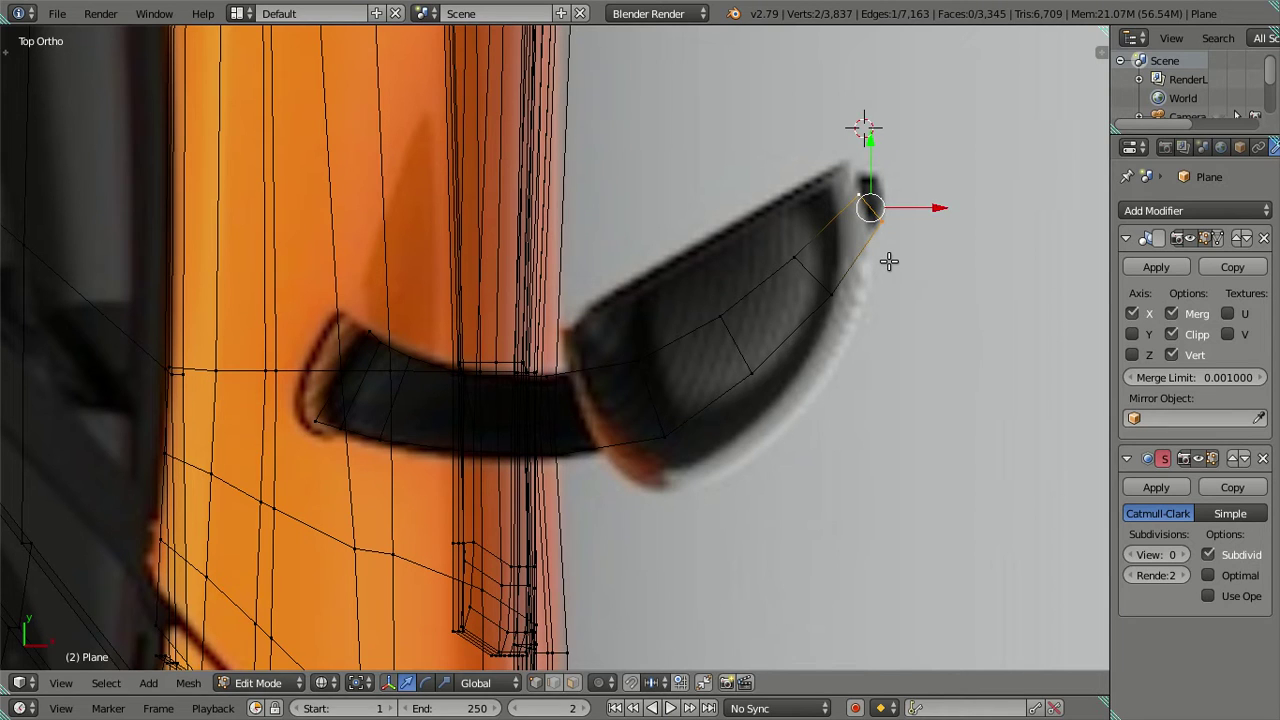
key("g")
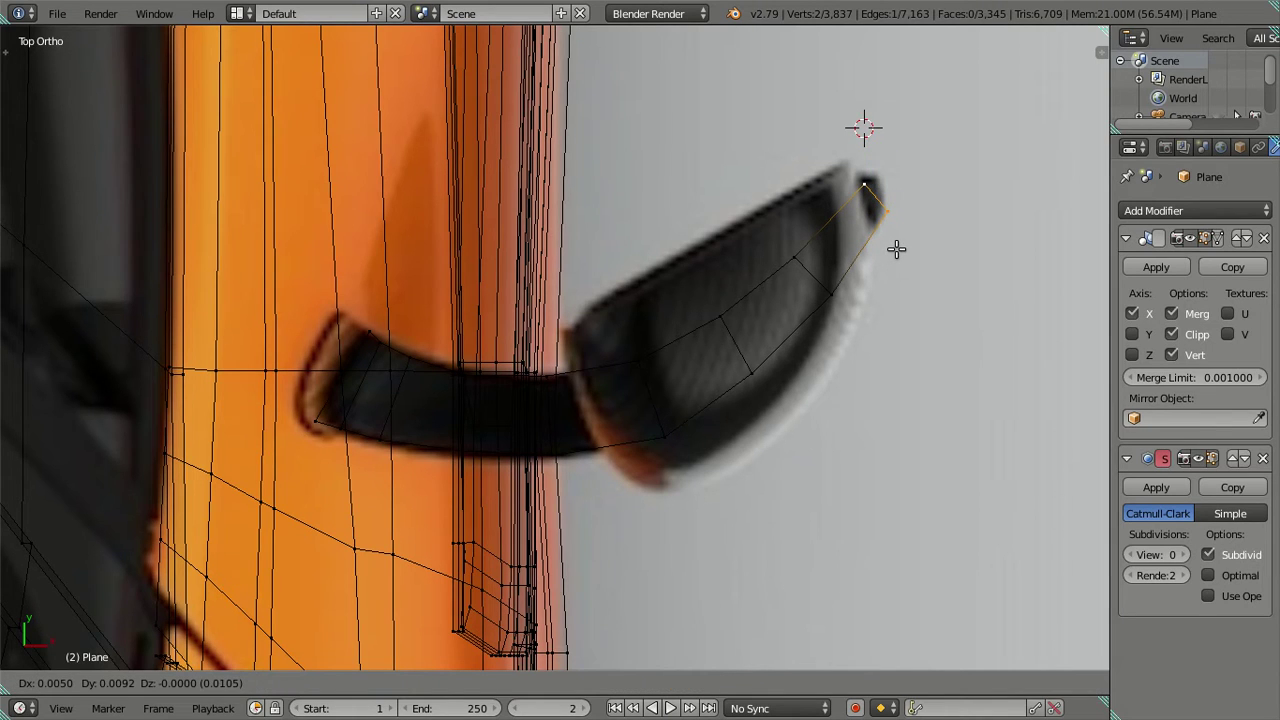
left_click(896, 249)
In Right Ortho, slide two mirror-arm vertices horizontally onto the side reference outline.
key("a")
key("z")
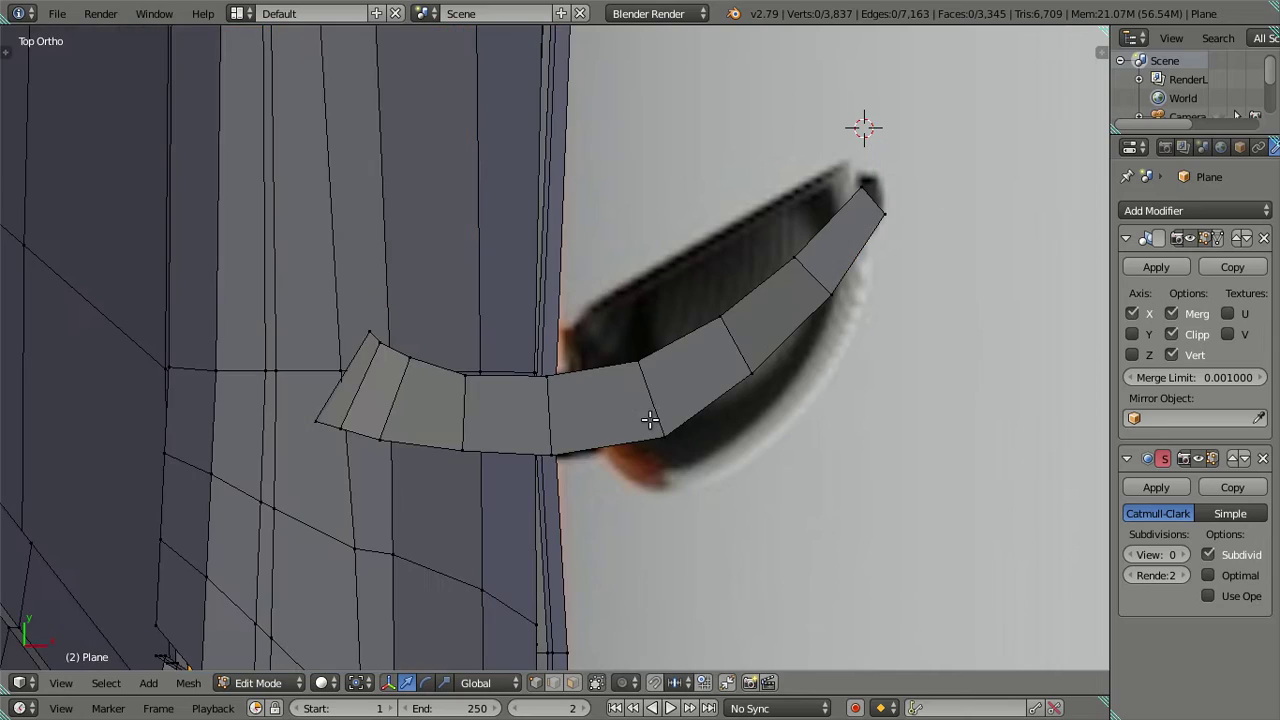
mouse_move(648, 511)
middle_mouse_down()
mouse_move(531, 320)
mouse_move(483, 281)
mouse_move(554, 331)
mouse_move(620, 346)
mouse_move(686, 337)
mouse_move(654, 377)
mouse_move(480, 318)
middle_mouse_up()
key("KP_3")
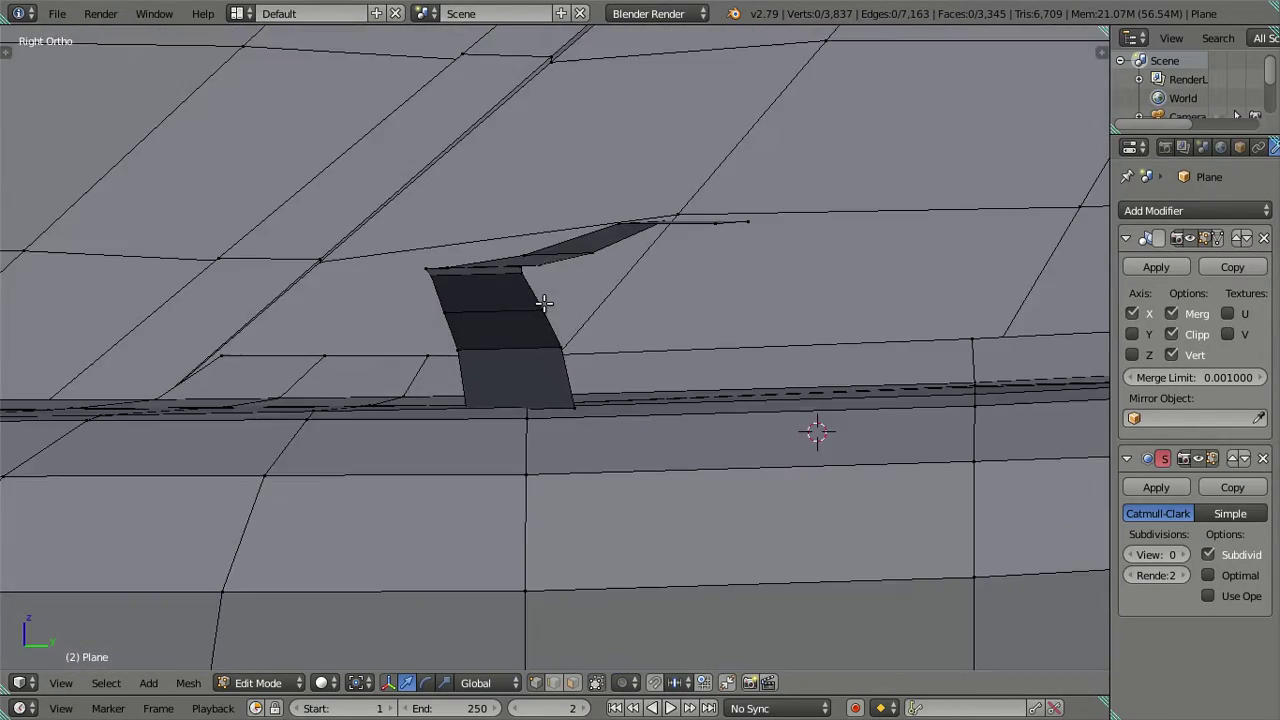
key("z")
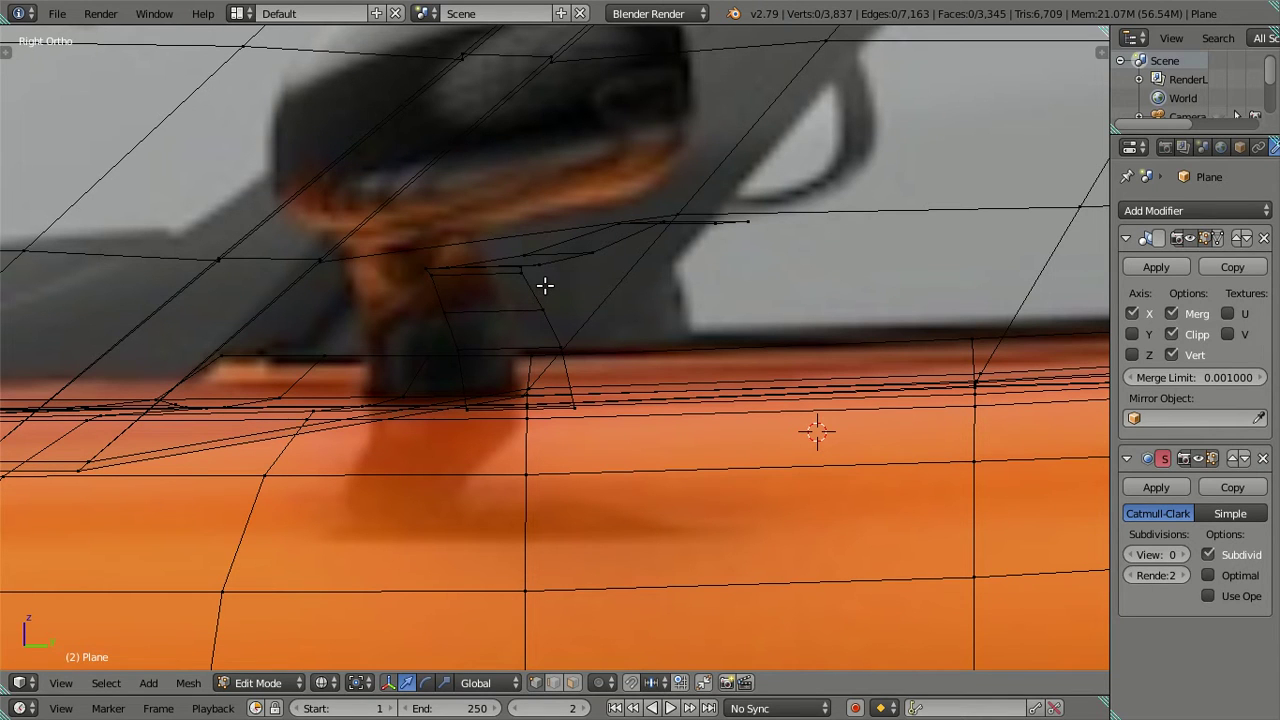
mouse_move(555, 278)
middle_mouse_down()
mouse_move(563, 226)
mouse_move(532, 280)
middle_mouse_up()
right_click(526, 320)
right_click(530, 282, "shift")
key("KP_3")
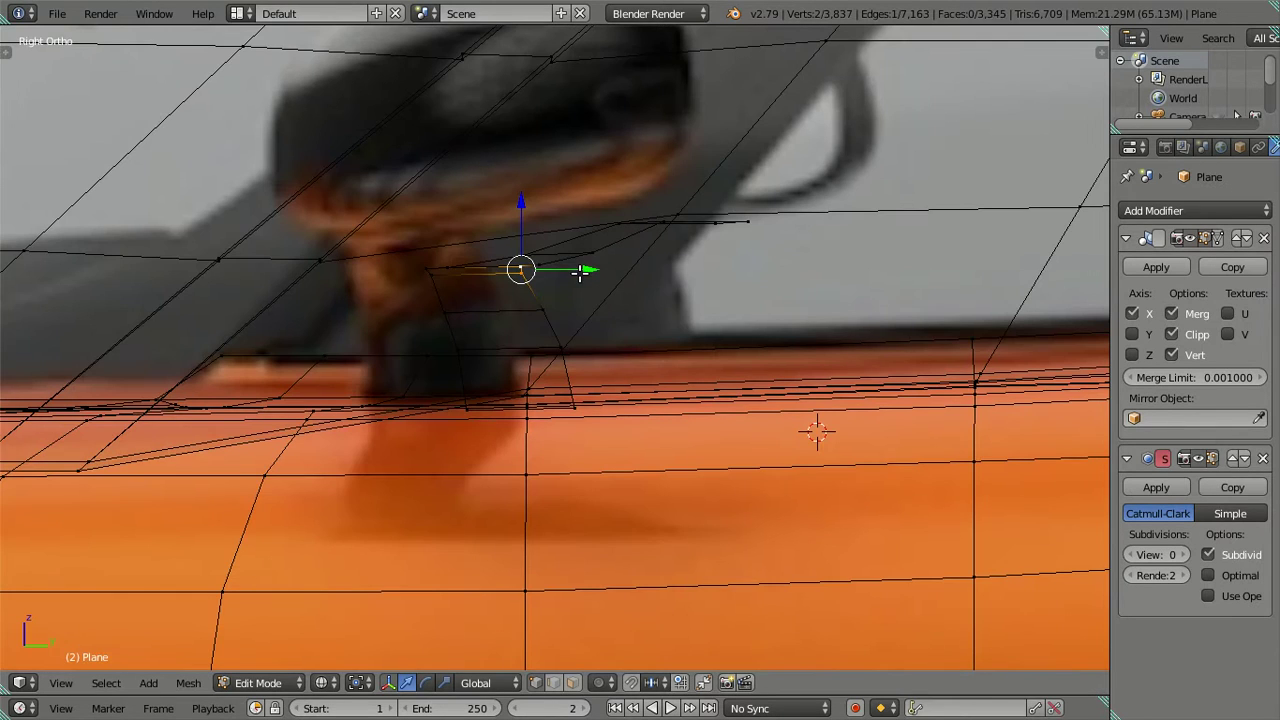
left_click_drag(580, 272, 585, 278)
left_click(568, 285)
mouse_move(568, 285)
middle_mouse_down()
mouse_move(539, 241)
mouse_move(665, 469)
mouse_move(751, 458)
mouse_move(711, 449)
middle_mouse_up()
right_click(525, 267)
In Top Ortho, slide a lower strip edge along X to meet the body line.
key("z")
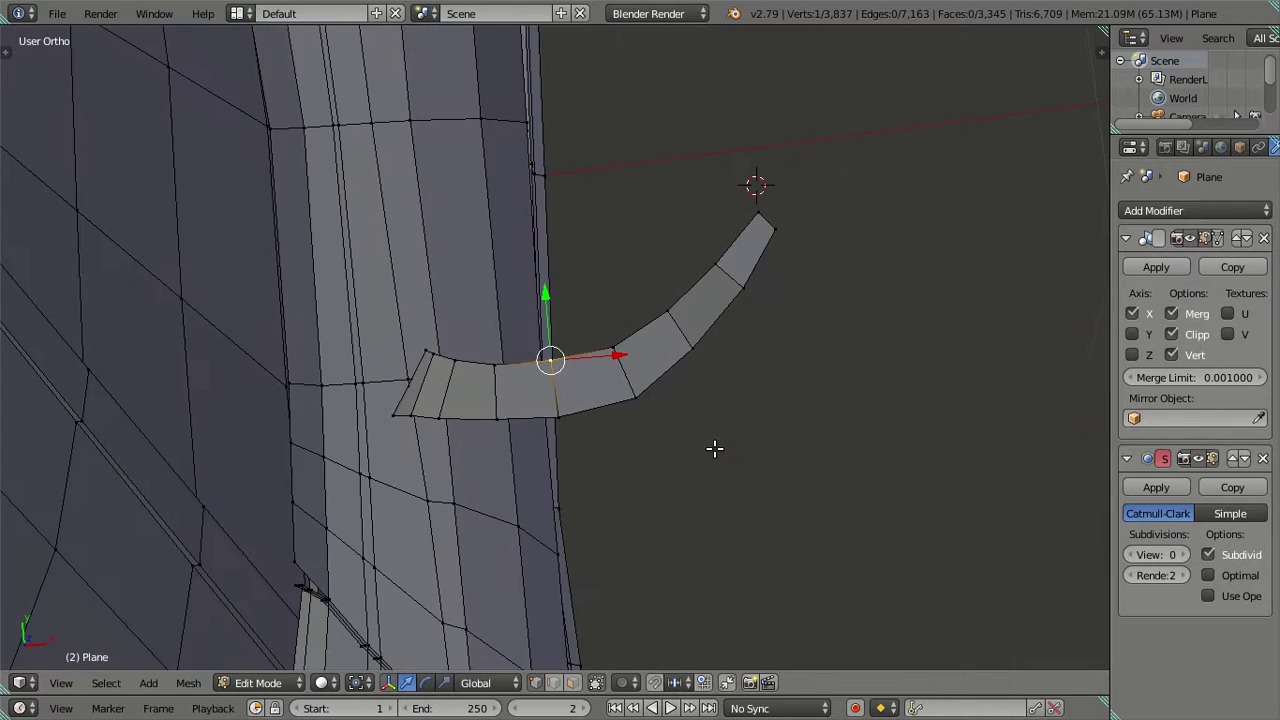
key("KP_7")
key("z")
scroll(678, 405, "up", 2)
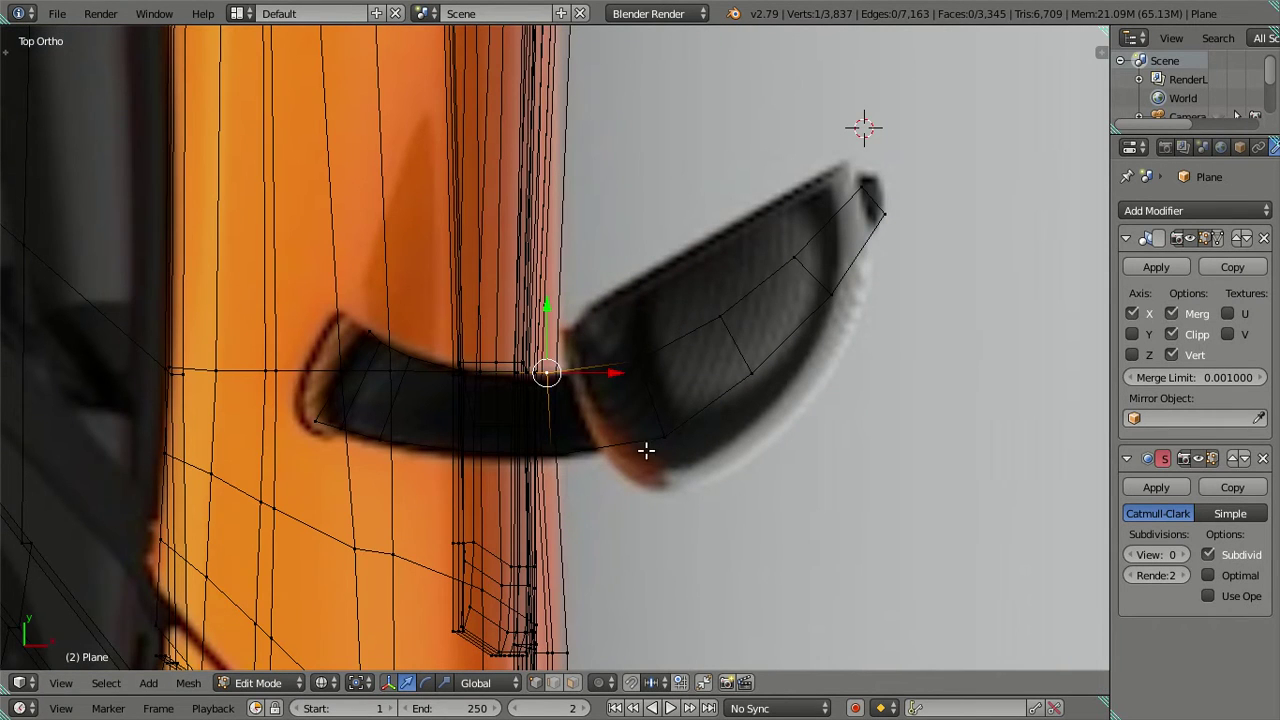
key("z")
right_click(561, 455, "shift")
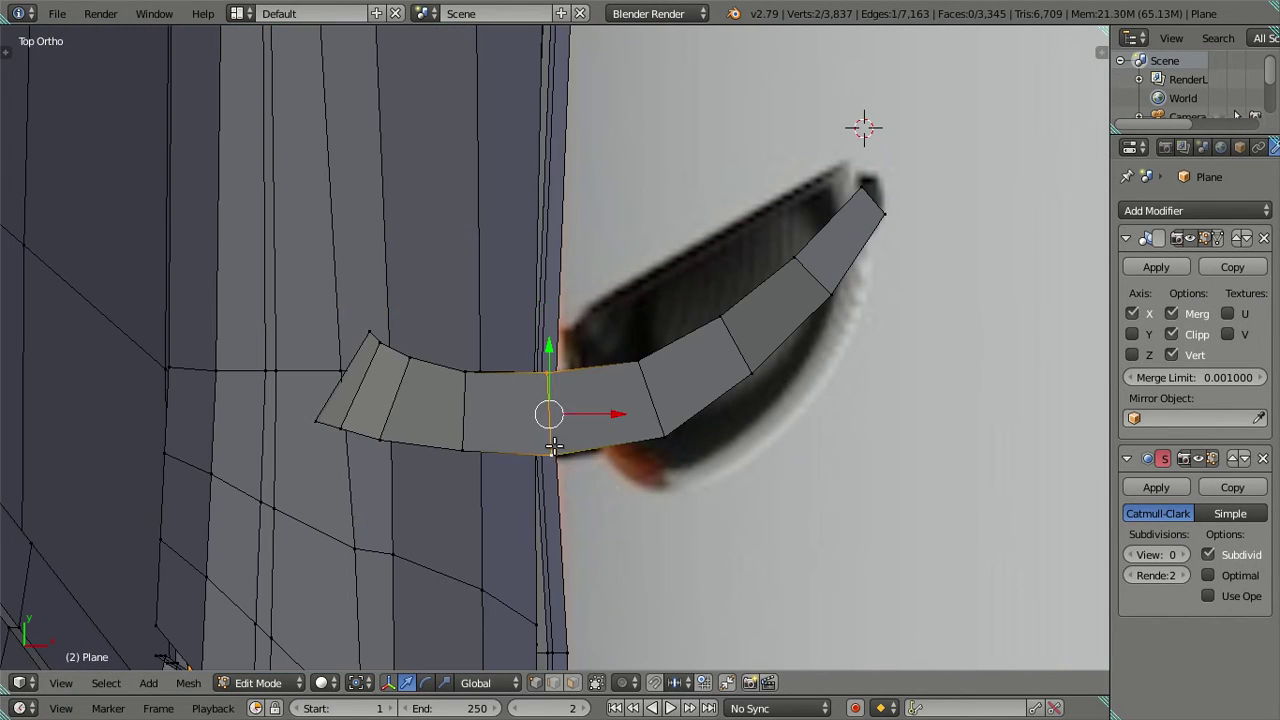
key("g")
key("x")
left_click(620, 422)
key("ctrl+z")
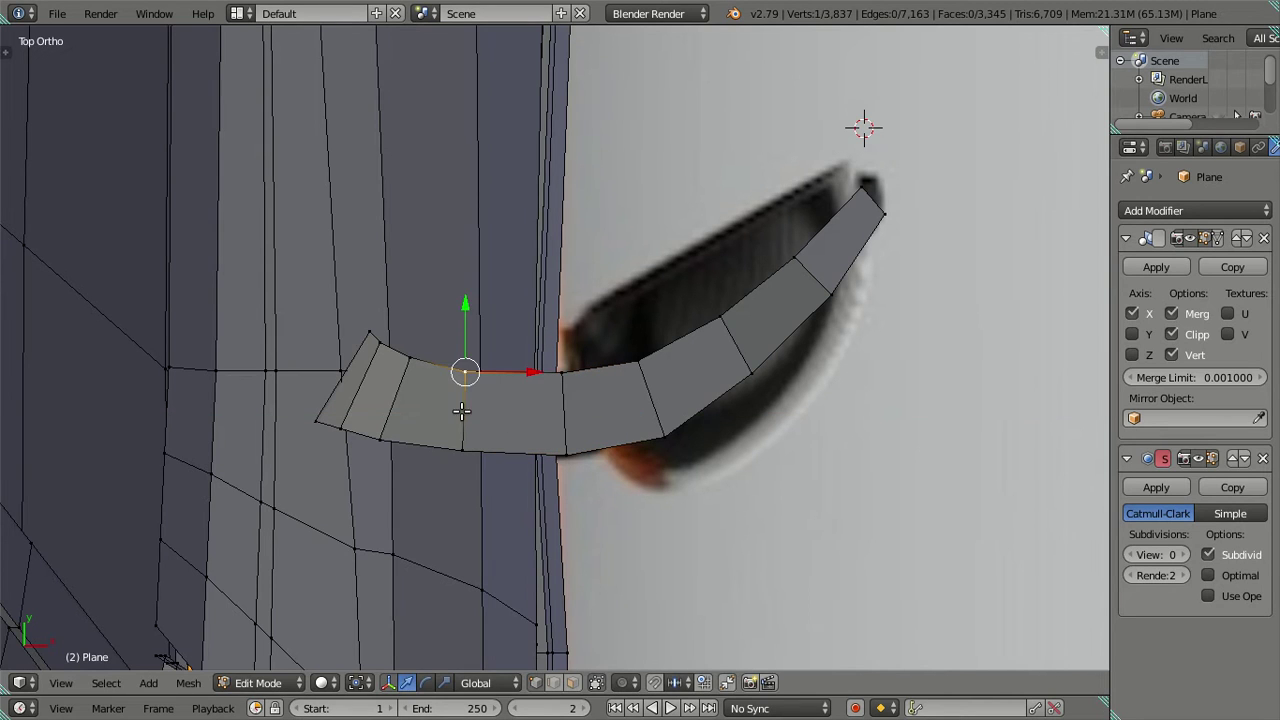
key("g")
key("x")
left_click(540, 415)
Move the next strip edge along Y onto the reference outline.
key("z")
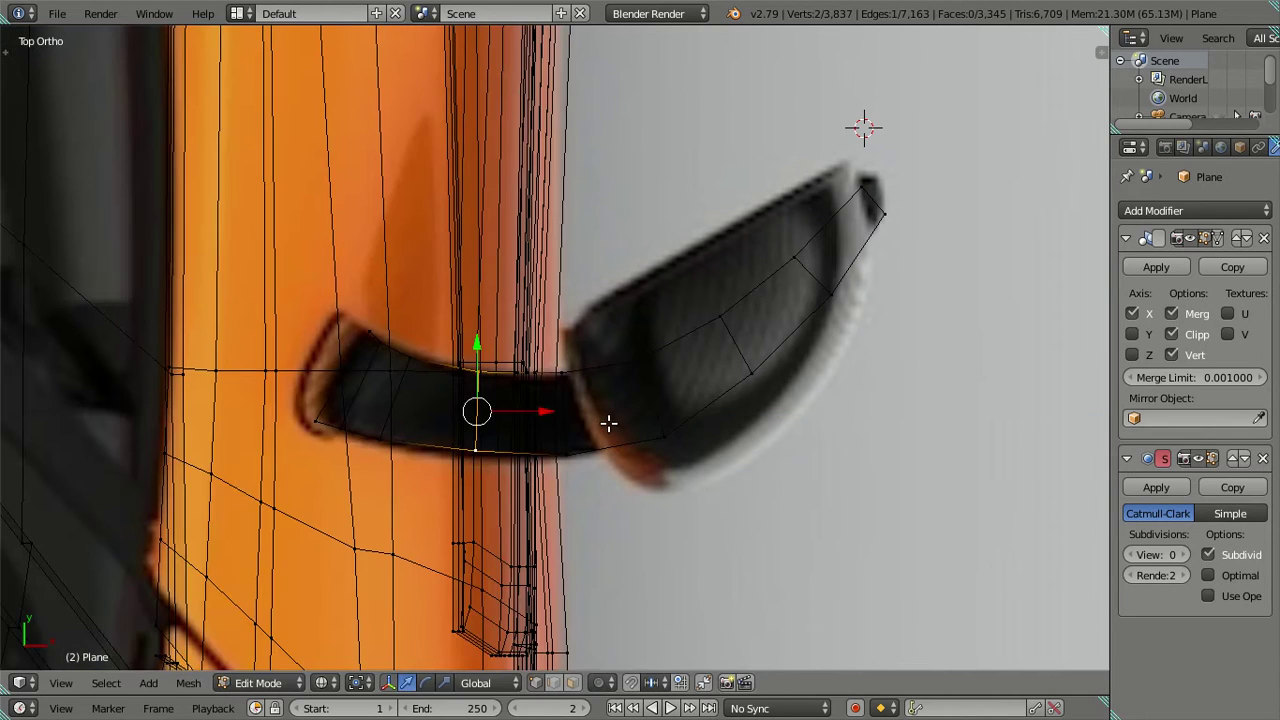
right_click(661, 434)
right_click(638, 362, "shift")
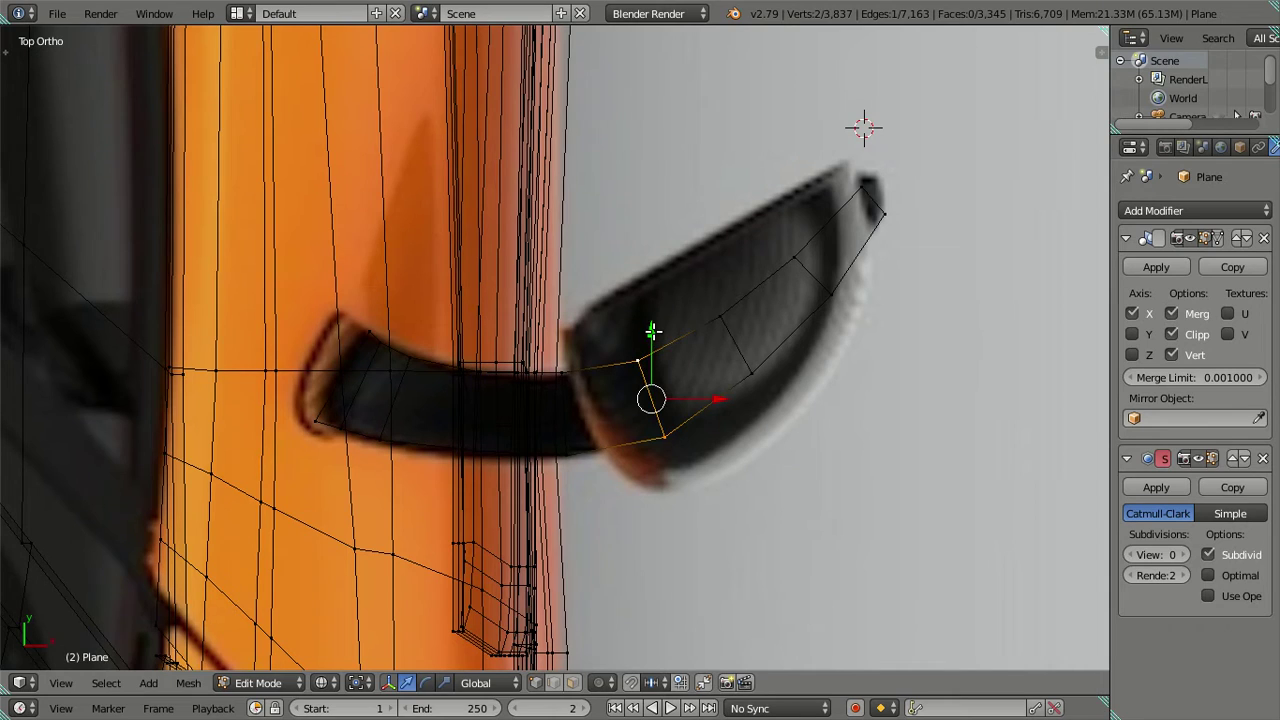
key("g")
key("y")
right_click(655, 328)
right_click(636, 441)
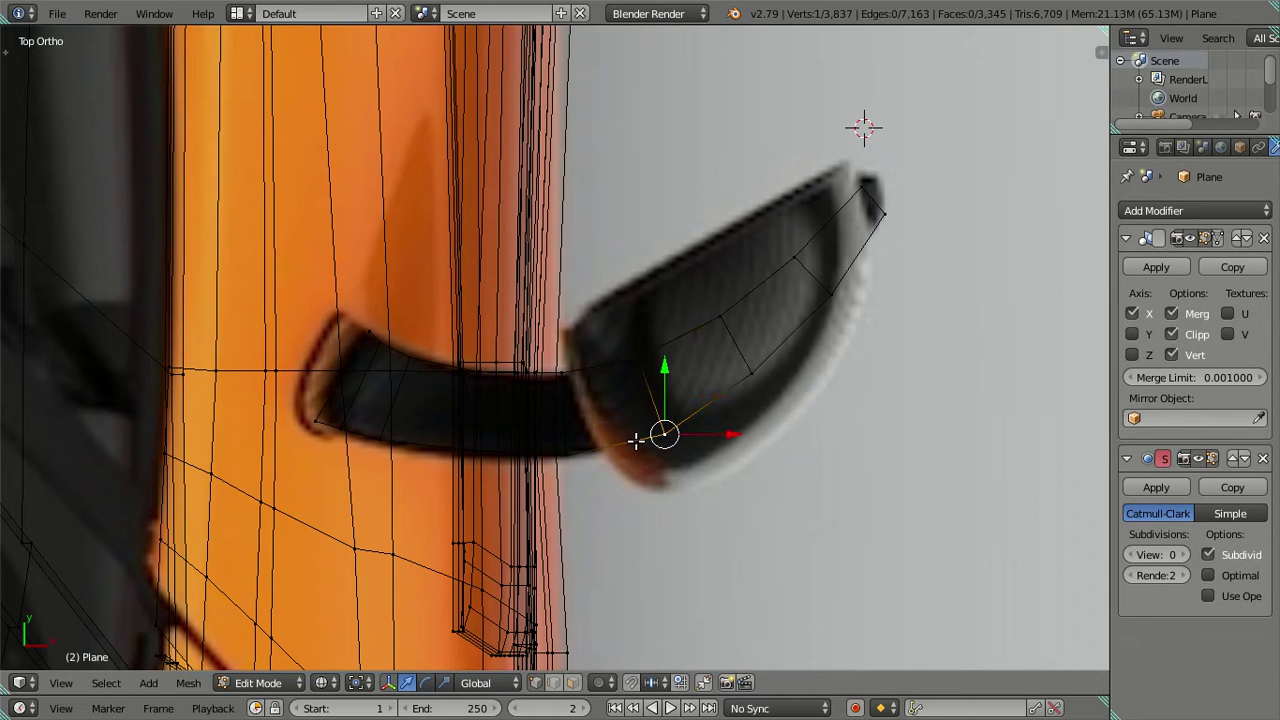
right_click(575, 459)
key("g")
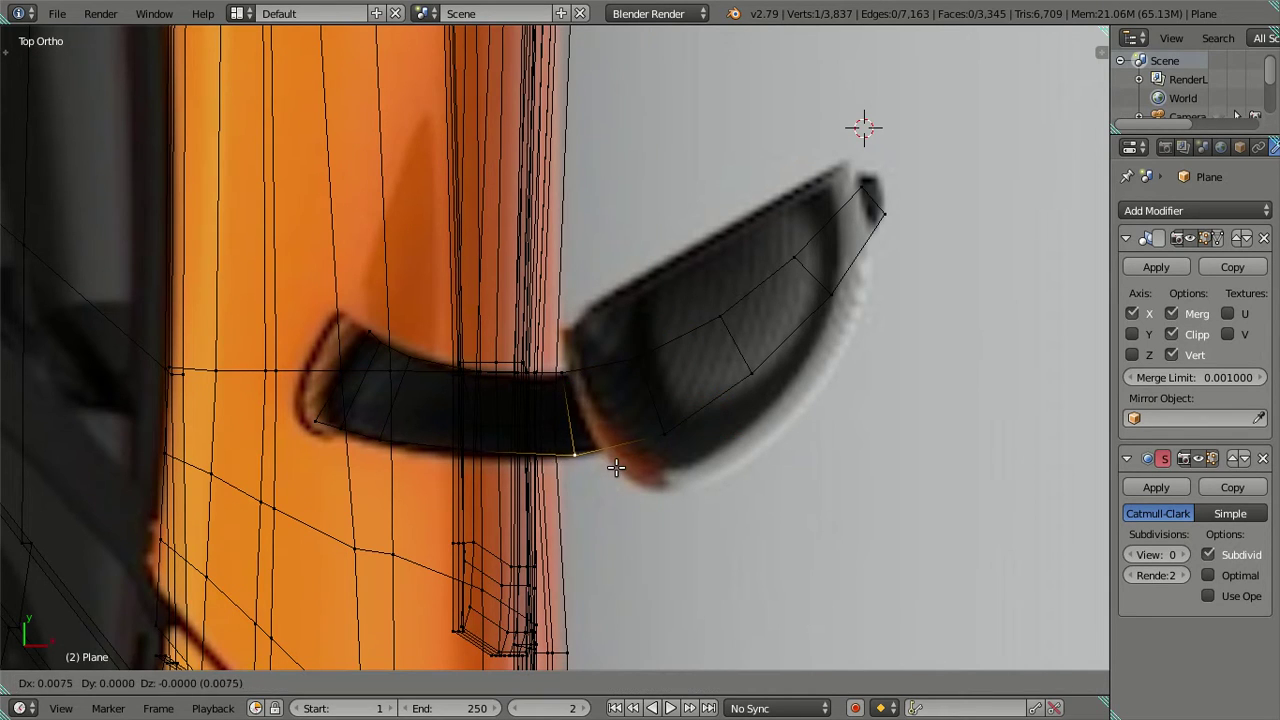
key("Escape")
right_click(668, 437)
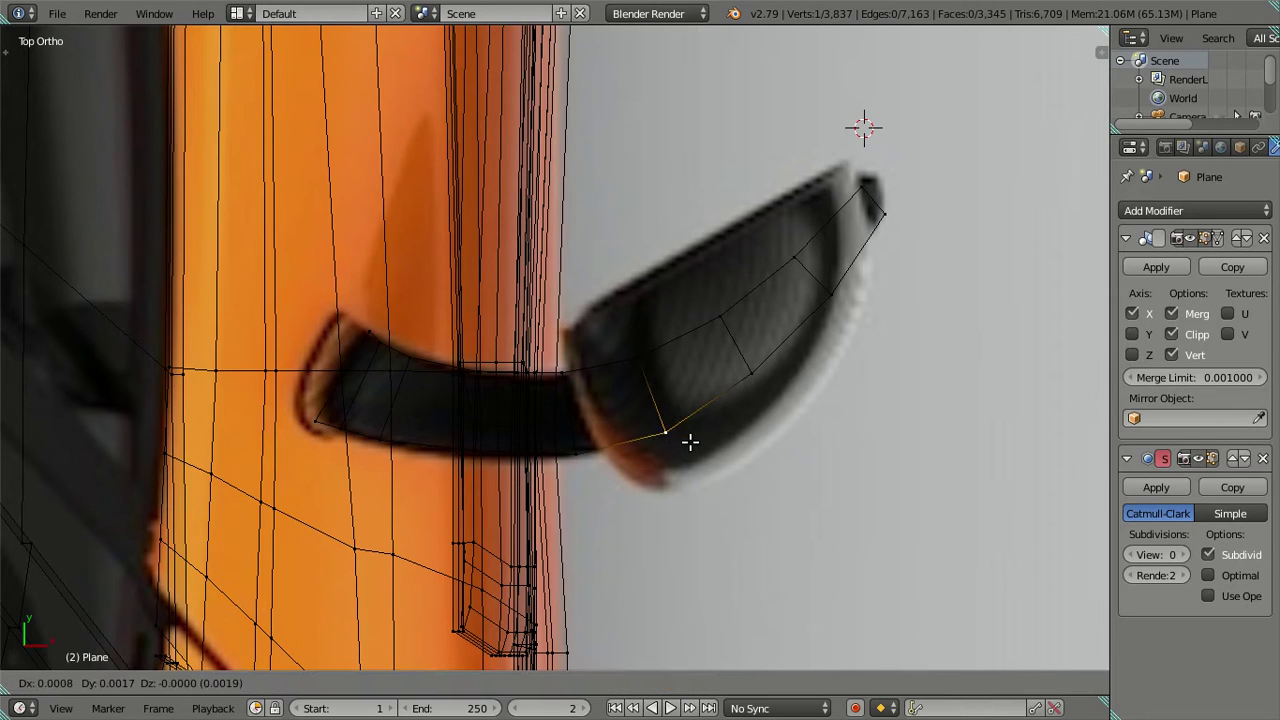
Select the housing's outer face and slide it along Y to fit the reference.
right_click(716, 316)
right_click(752, 370, "shift")
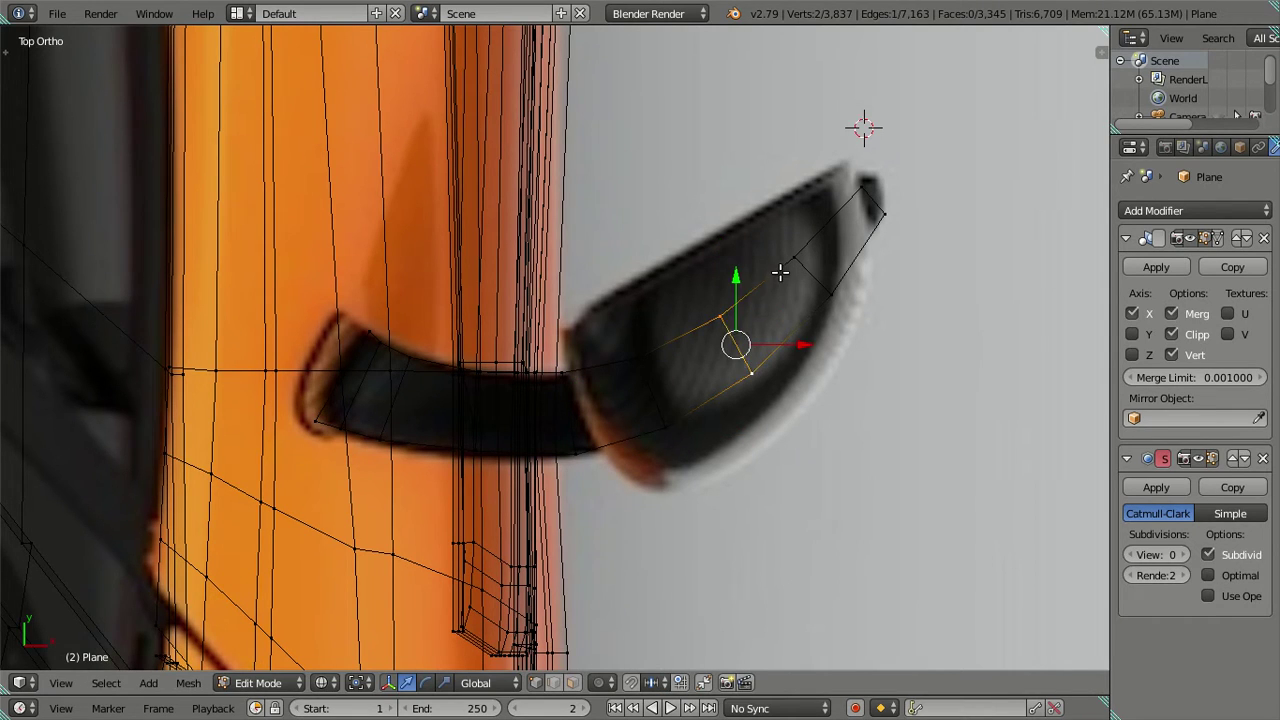
right_click(826, 292, "shift")
right_click(798, 263, "shift")
left_click_drag(774, 248, 766, 244)
key("a")
key("alt+z")
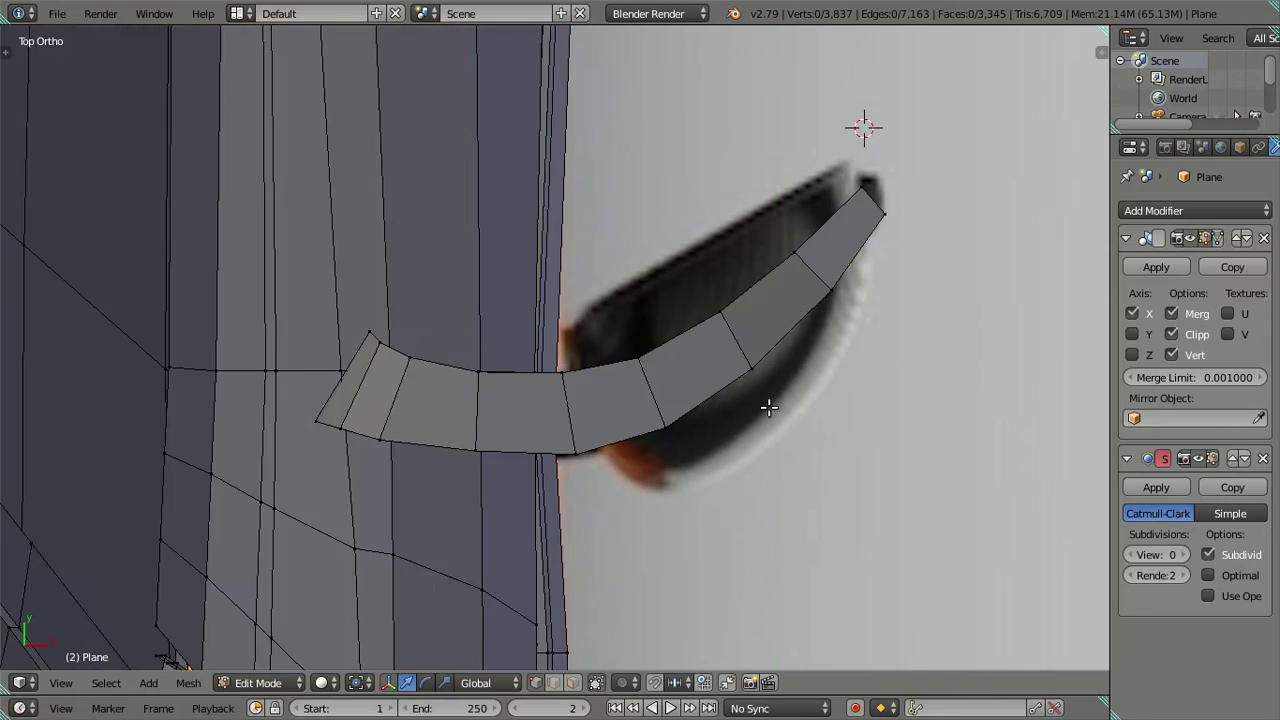
middle_click_drag(768, 407, 674, 237)
Select vertices along the mirror-arm strip and orbit to compare its profile with the reference mirror.
scroll(622, 242, "up", 3)
scroll(622, 242, "down", 3)
right_click(490, 302)
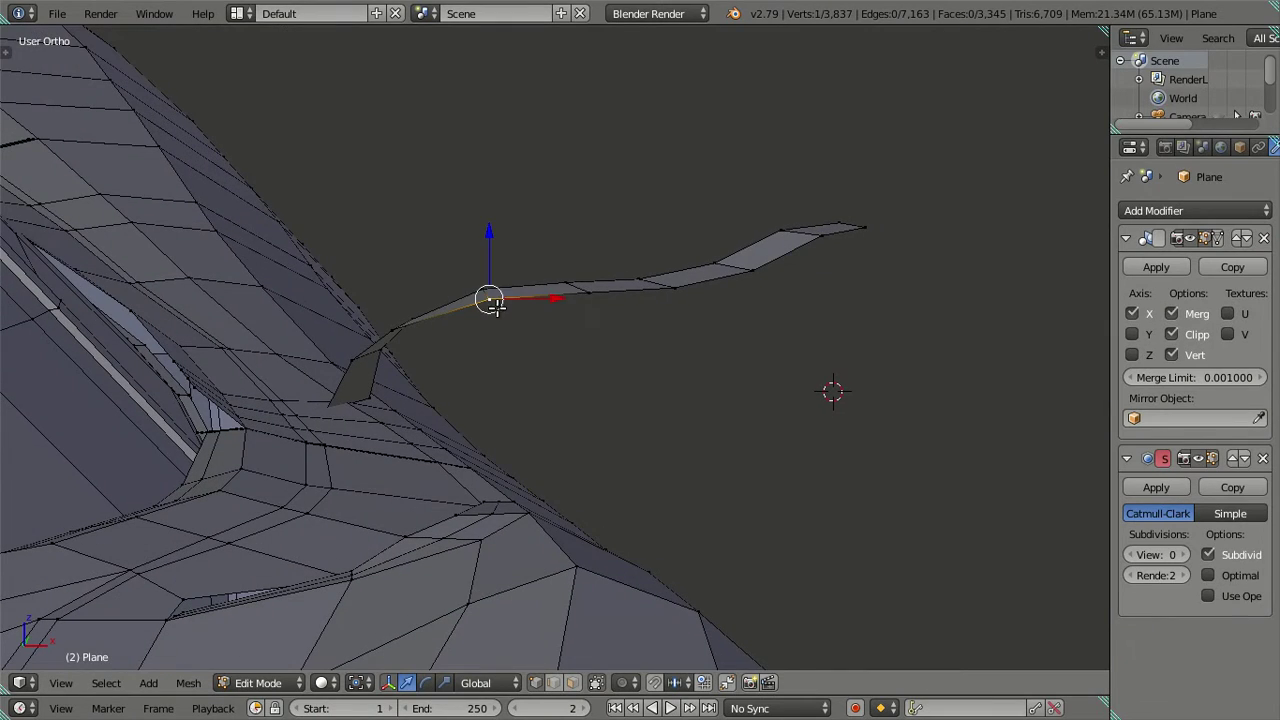
right_click(676, 290, "shift")
right_click(778, 280, "shift")
mouse_move(814, 286)
middle_mouse_down()
mouse_move(763, 297)
mouse_move(774, 299)
mouse_move(771, 337)
middle_mouse_up()
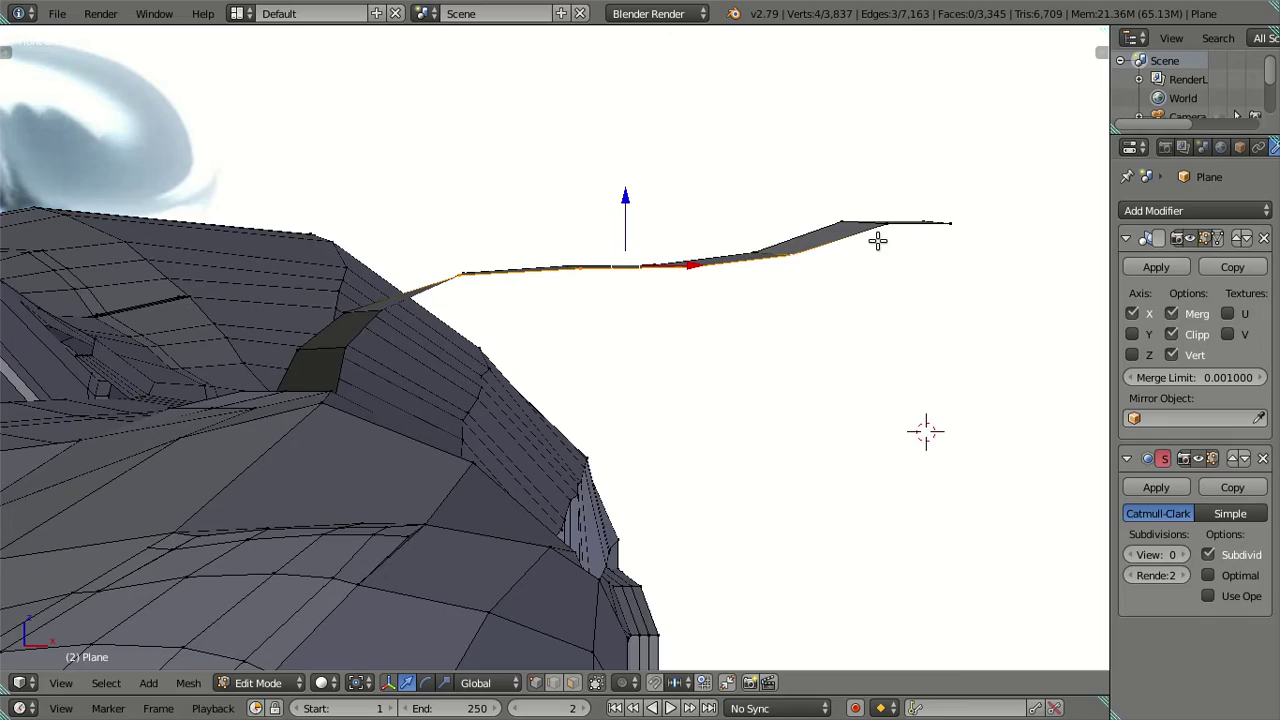
mouse_move(880, 236)
middle_mouse_down()
mouse_move(860, 309)
mouse_move(860, 389)
mouse_move(829, 297)
mouse_move(832, 271)
mouse_move(860, 263)
mouse_move(857, 314)
middle_mouse_up()
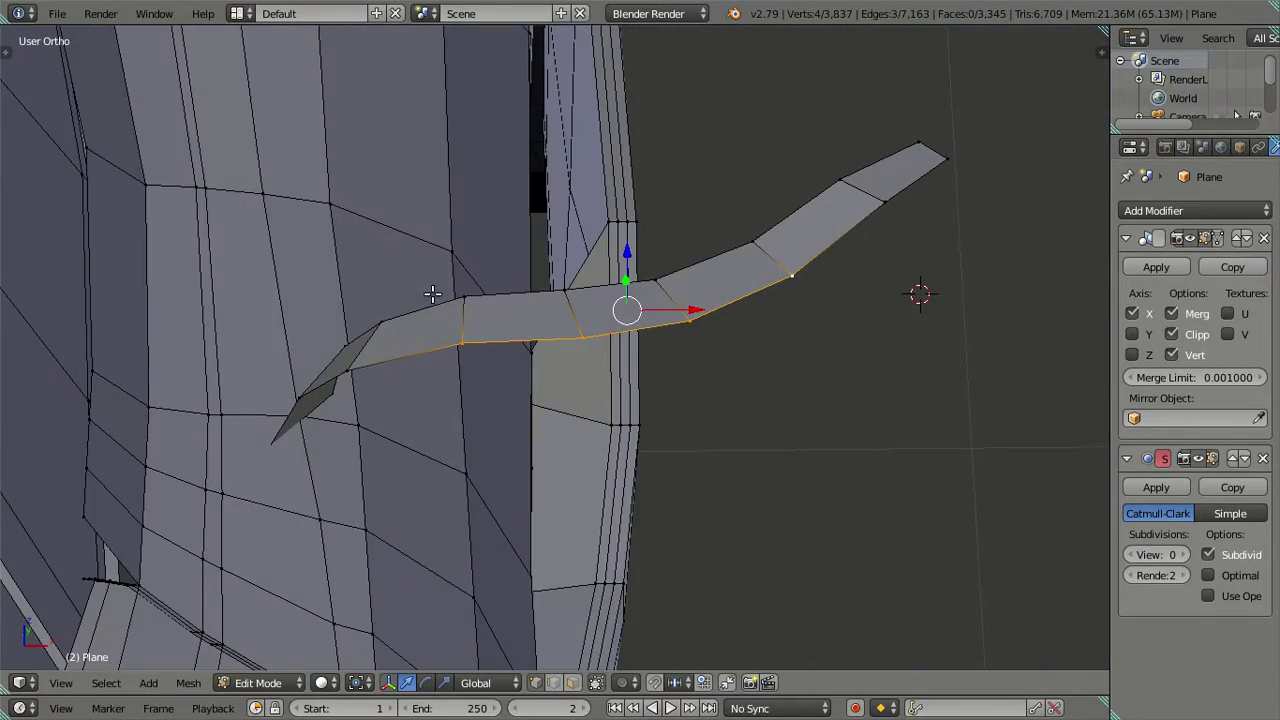
right_click(541, 296, "alt+shift")
key("a")
mouse_move(669, 331)
middle_mouse_down()
mouse_move(629, 357)
mouse_move(589, 357)
mouse_move(650, 383)
middle_mouse_up()
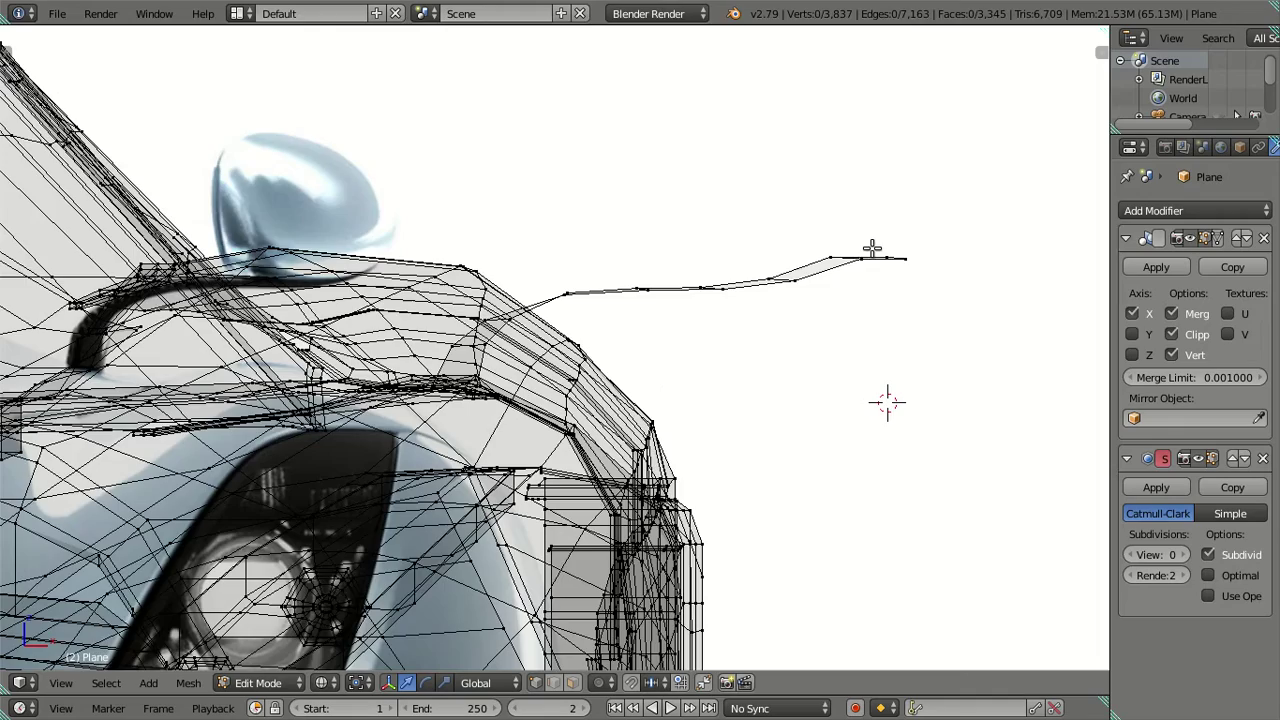
Lower the strip's outer end edge along Z to follow the front reference curve.
right_click(871, 247)
key("KP_Decimal")
key("KP_5")
right_click(864, 261, "shift")
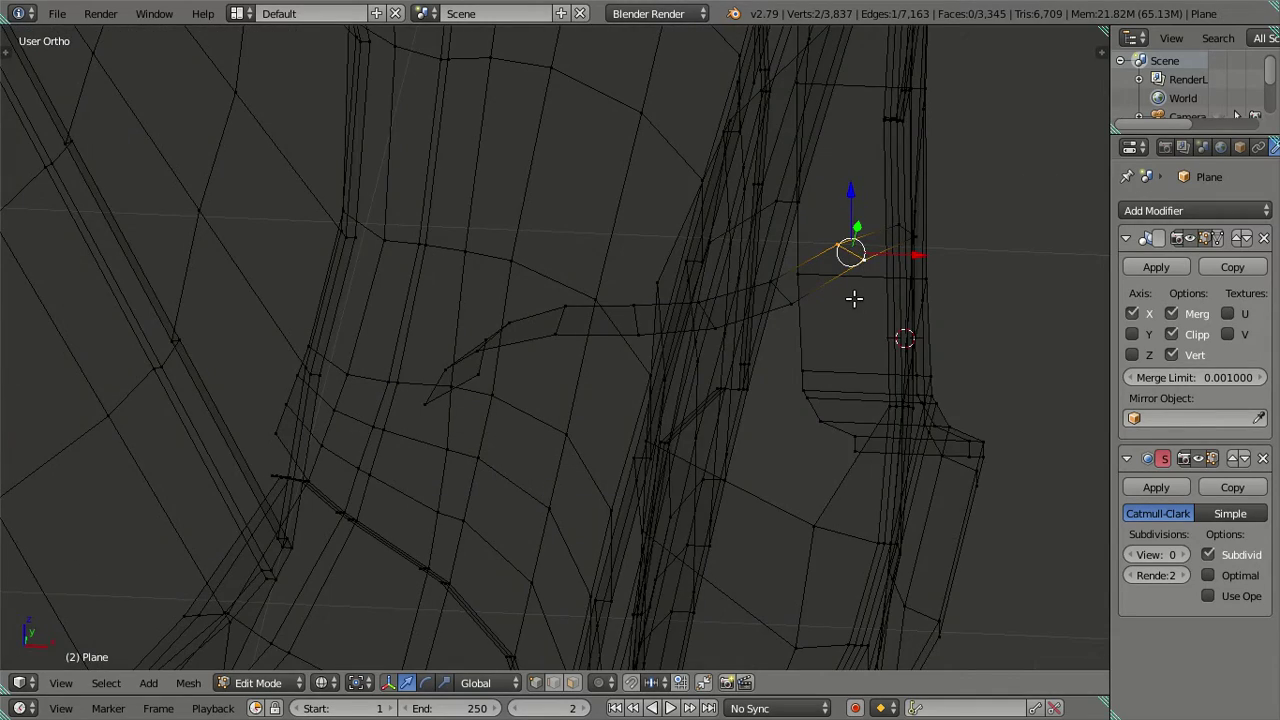
key("KP_5")
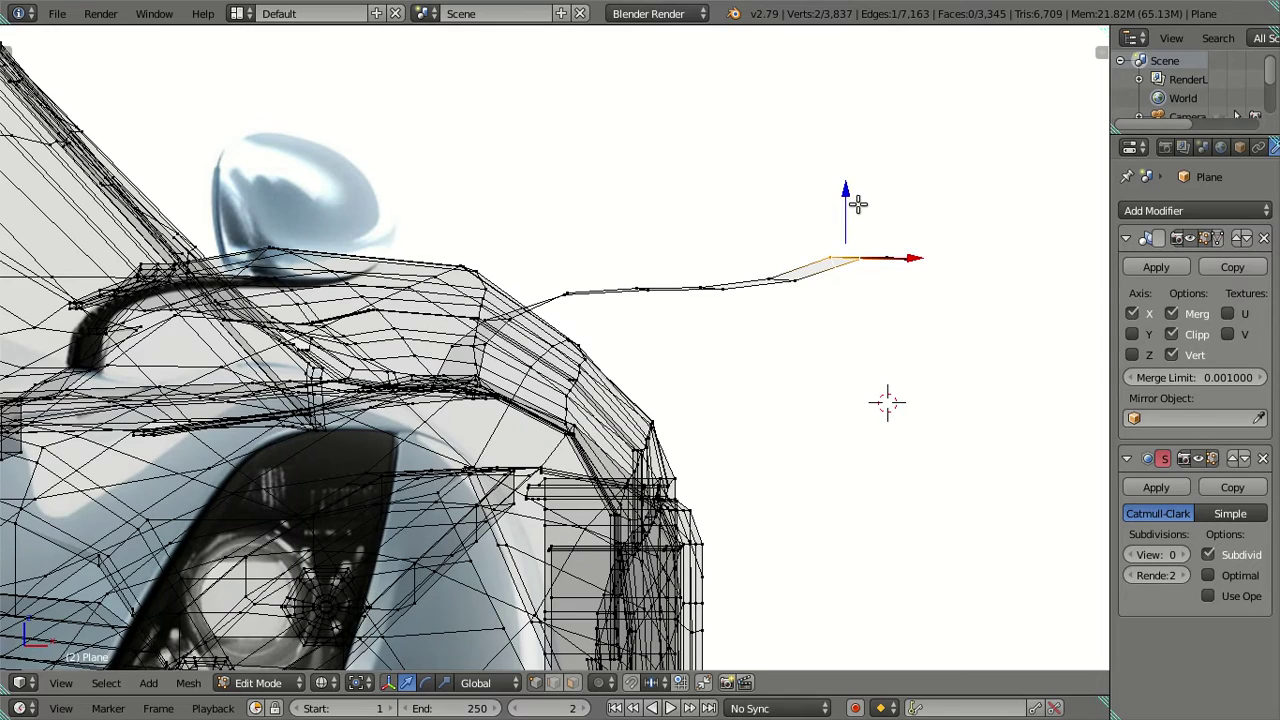
key("g")
key("z")
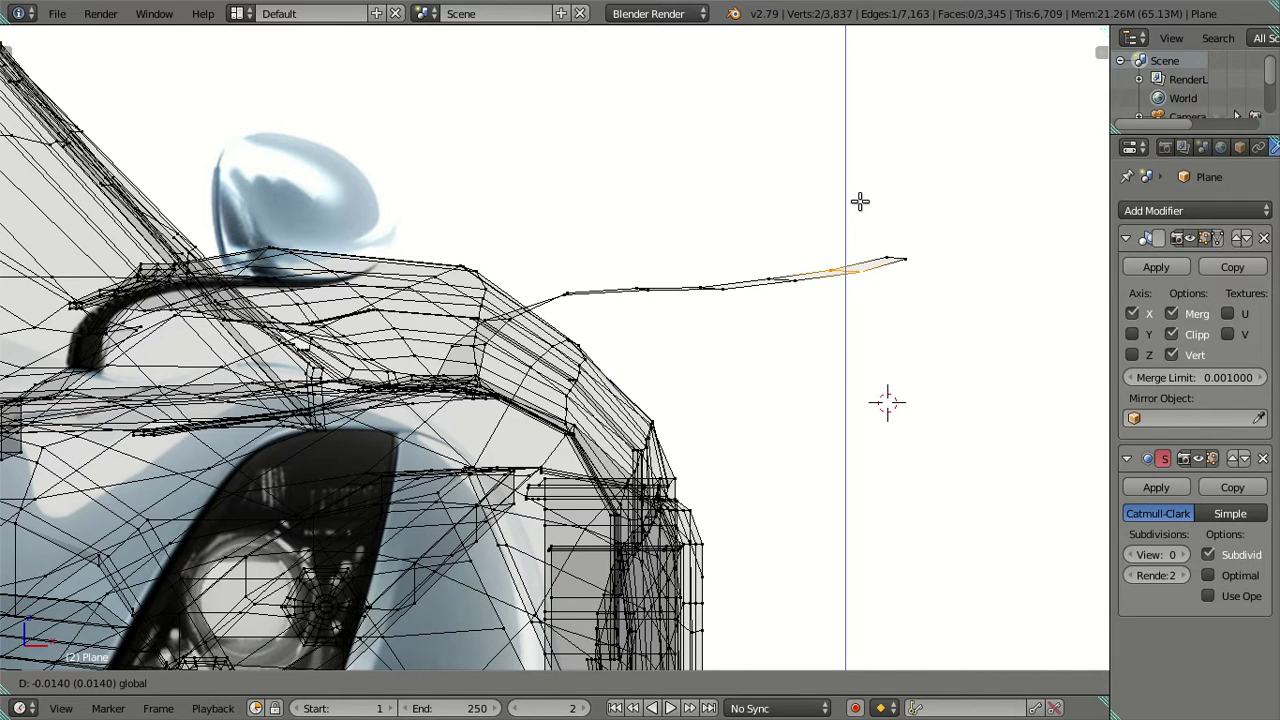
left_click(860, 201)
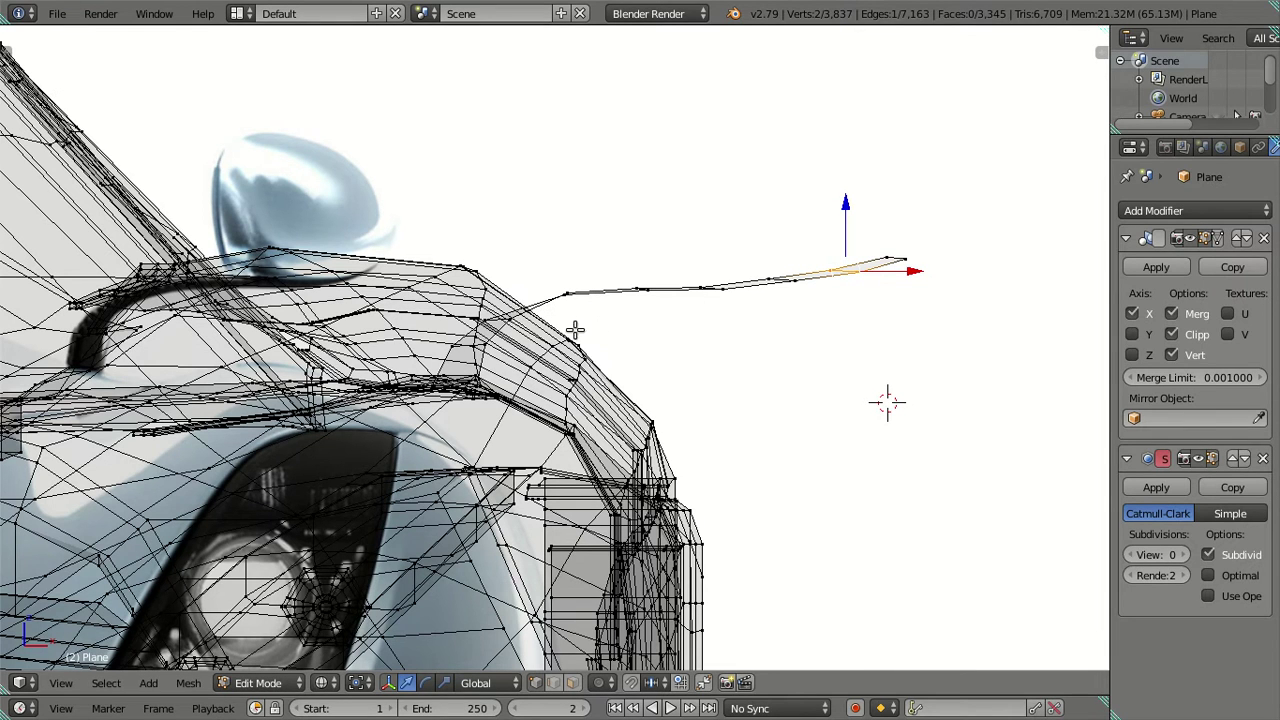
Raise the inner edge where the strip meets the body slightly along Z.
middle_click_drag(571, 329, 545, 345)
key("z")
right_click(499, 336)
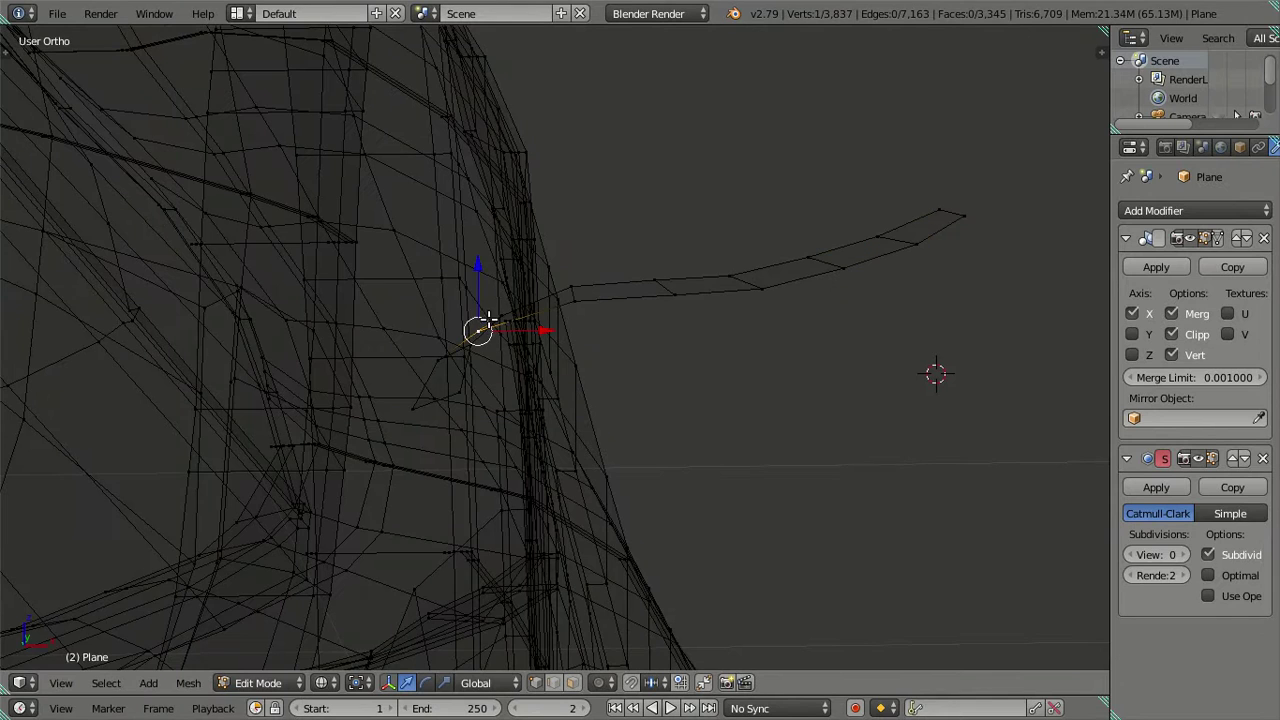
middle_click_drag(590, 353, 531, 258)
key("z")
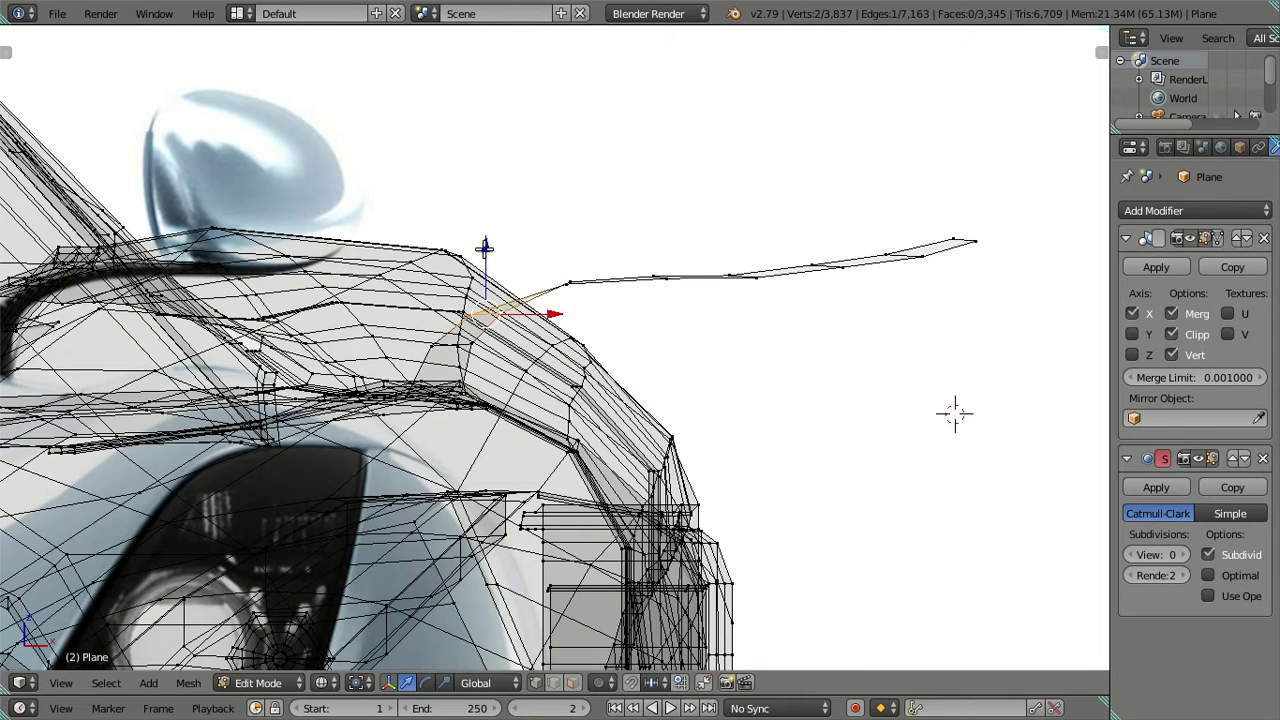
left_click_drag(486, 248, 488, 241)
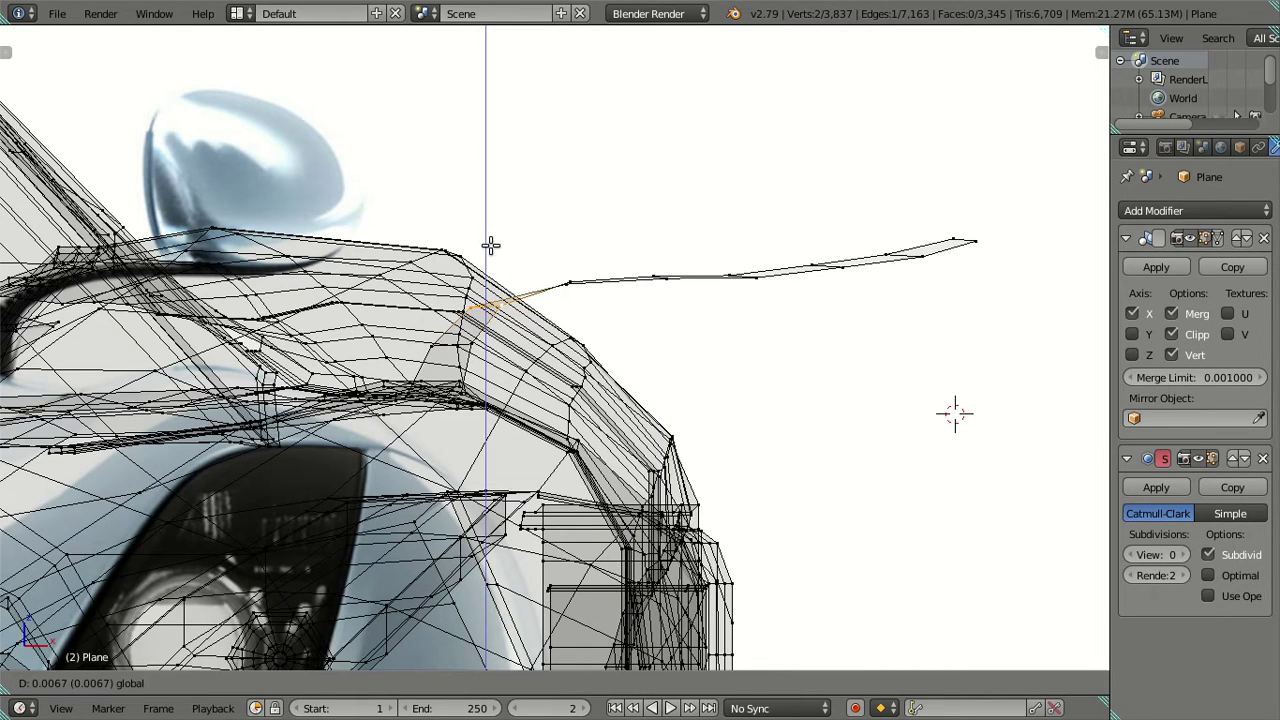
left_click(490, 245)
Raise an arm-strip edge in the front view to follow the reference curve.
scroll(575, 268, "up", 3, "ctrl")
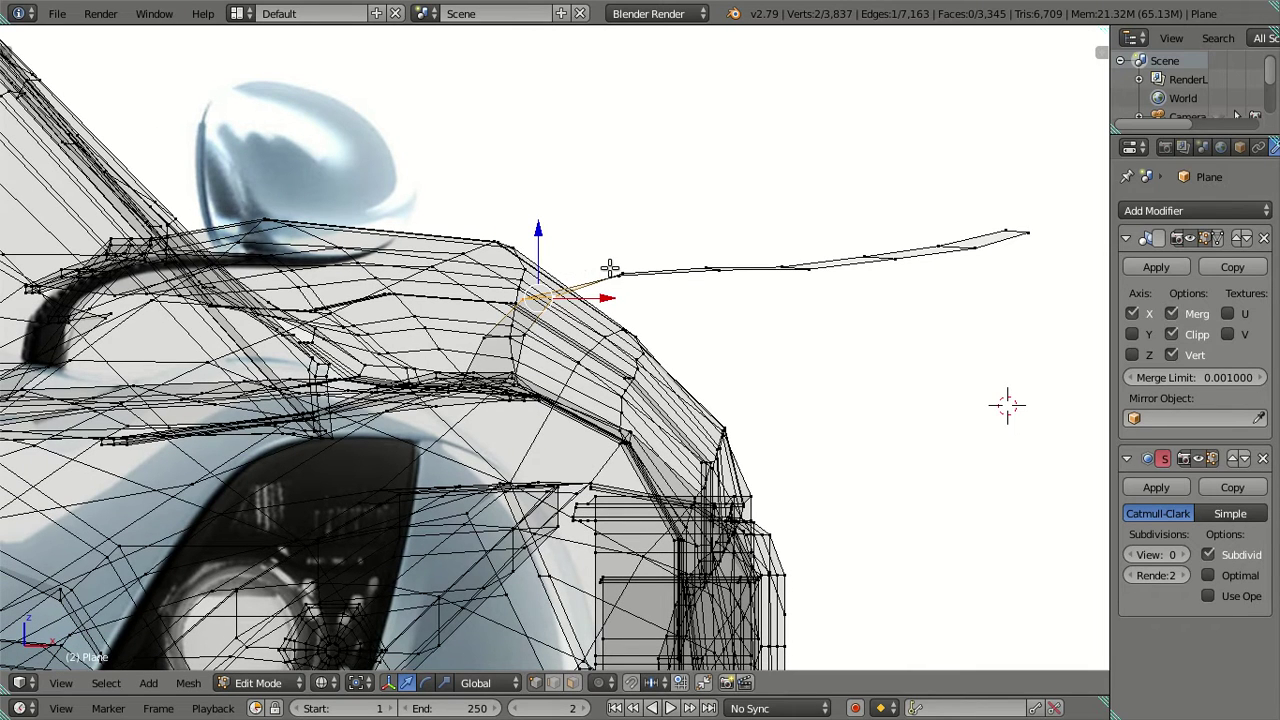
key("a")
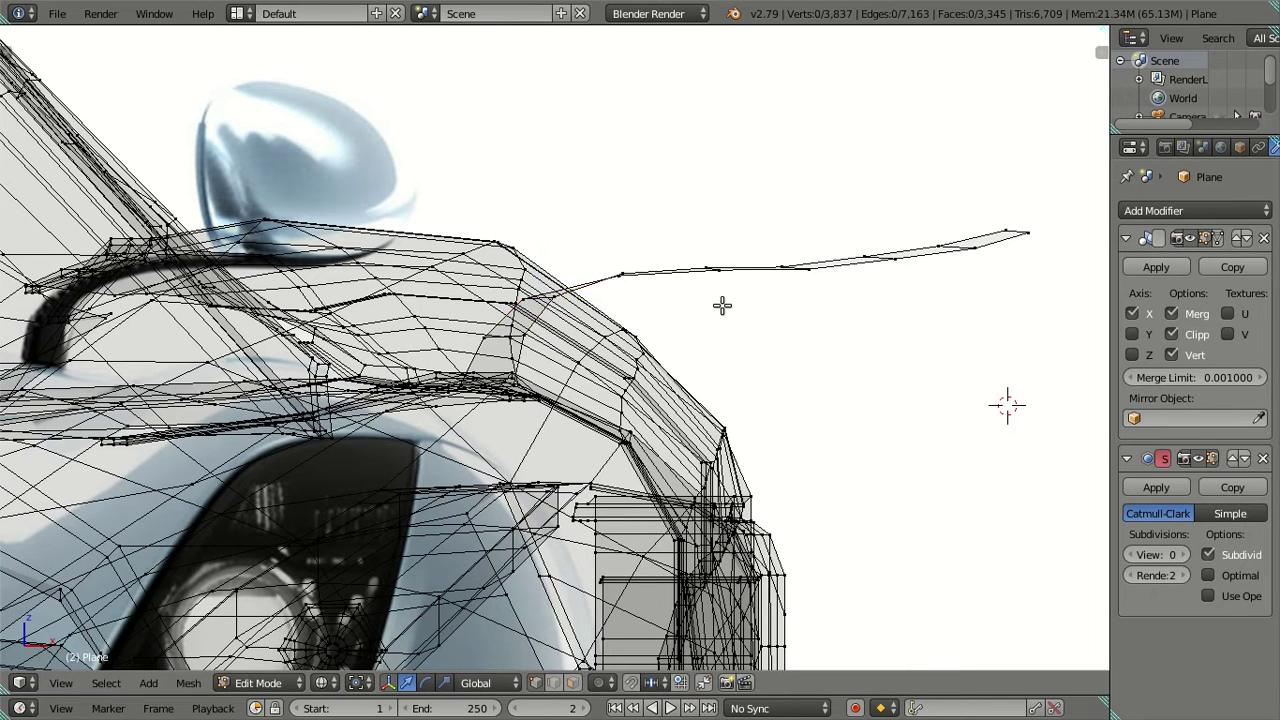
key("KP_5")
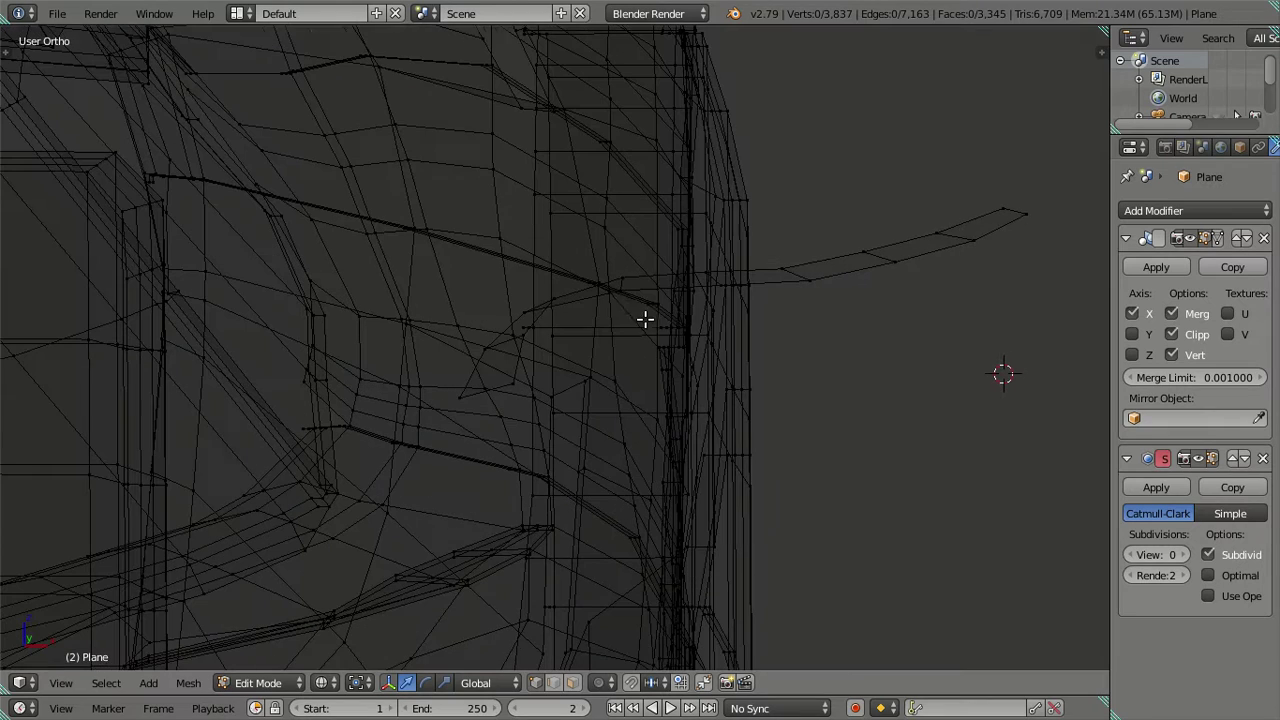
right_click(622, 289)
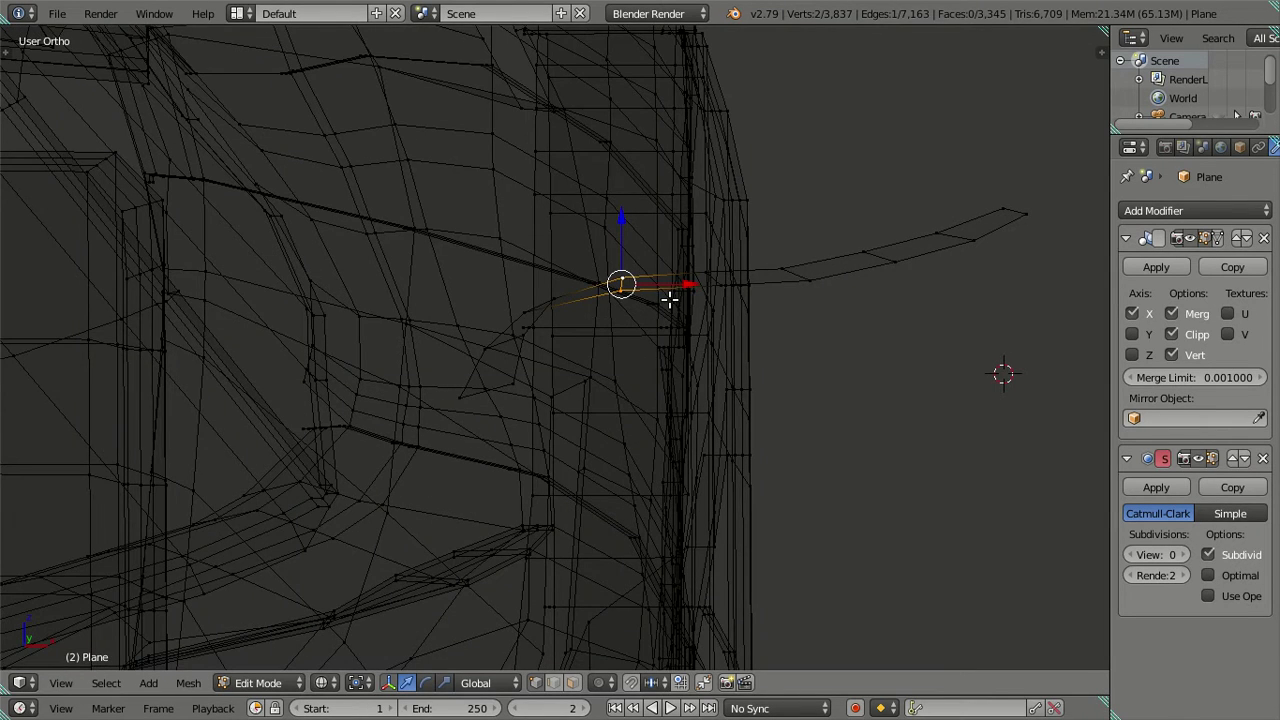
key("KP_1")
left_click_drag(620, 207, 617, 203)
Move the next arm-strip edge vertically along Z to its new height in front view.
mouse_move(748, 294)
middle_mouse_down()
mouse_move(703, 306)
mouse_move(709, 284)
middle_mouse_up()
right_click(703, 306)
right_click(703, 290, "shift")
key("KP_1")
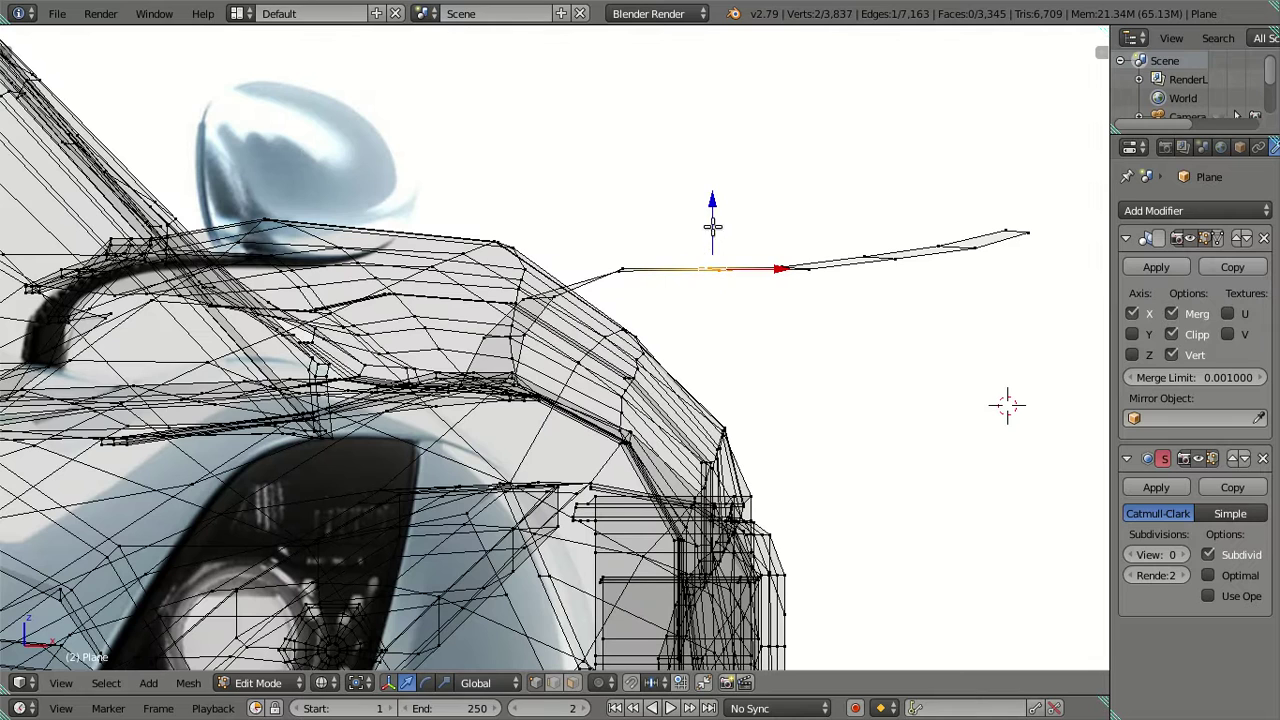
key("g")
key("z")
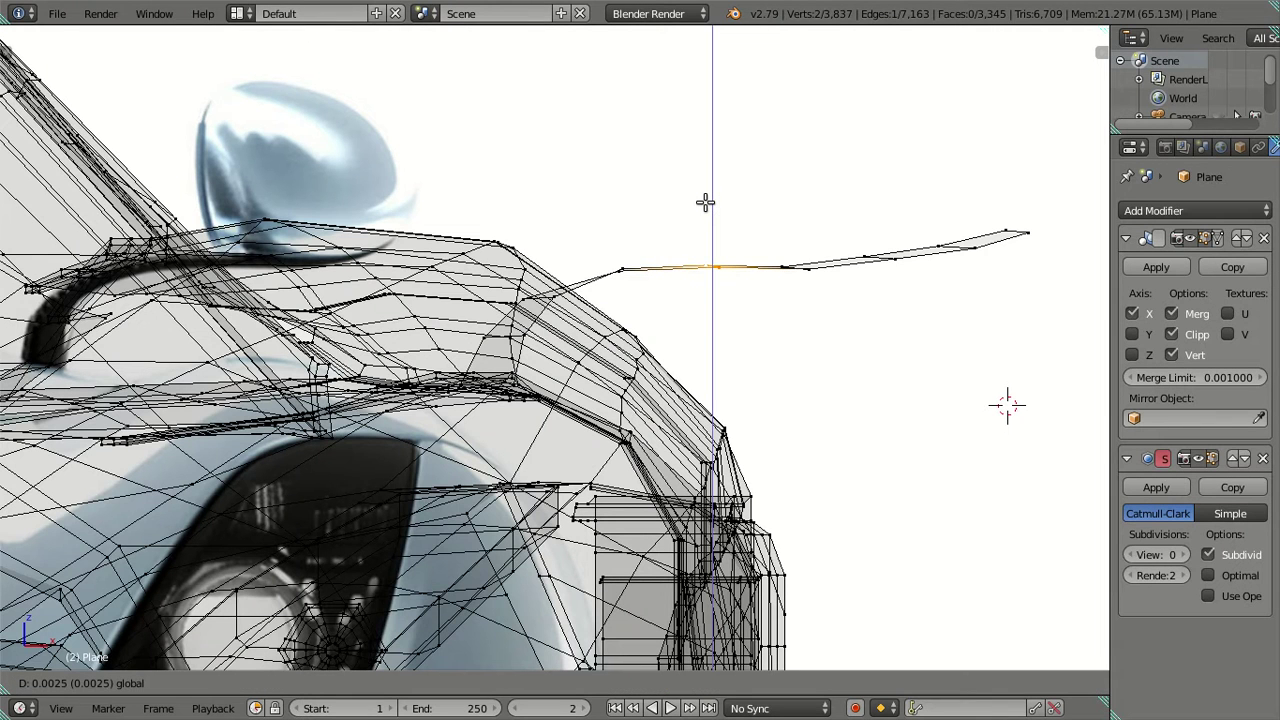
left_click(705, 203)
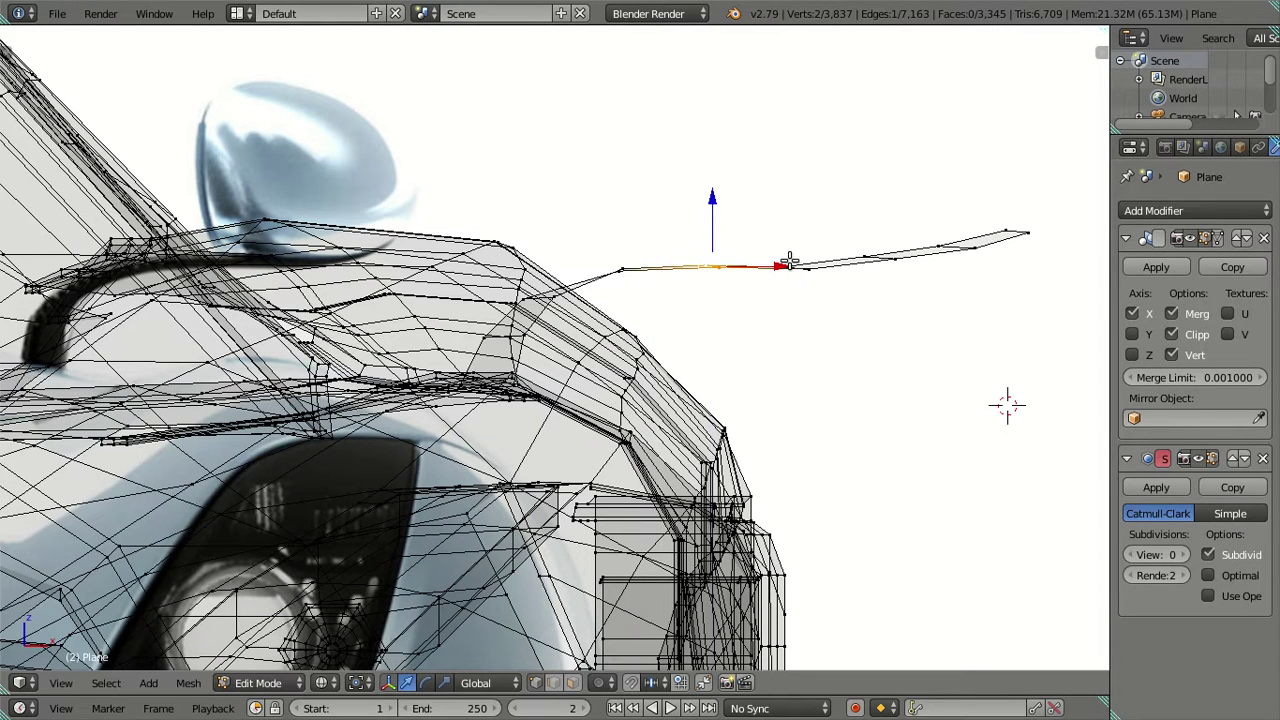
Adjust a further edge along the strip vertically, then clear the selection and view the arm closely.
middle_click_drag(777, 263, 791, 294)
right_click(800, 282)
right_click(804, 277, "shift")
key("KP_1")
key("g")
key("z")
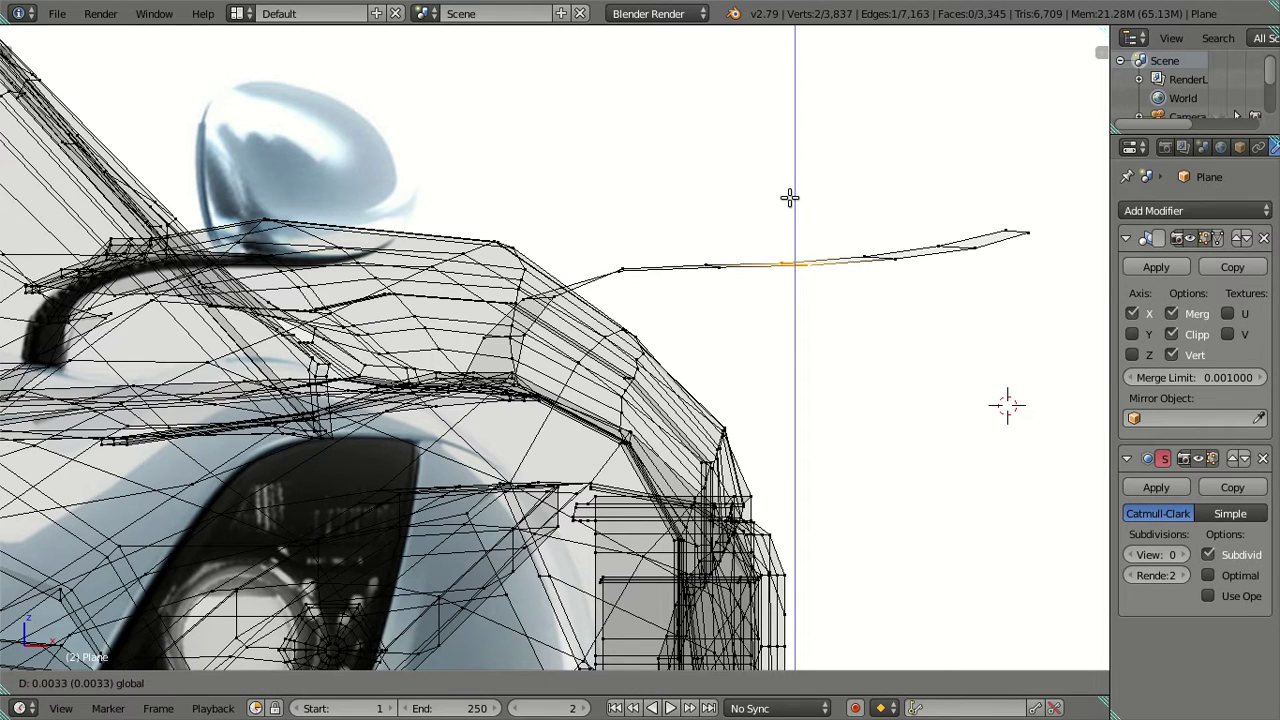
left_click(790, 200)
key("a")
scroll(780, 362, "down", 2)
mouse_move(795, 354)
middle_mouse_down()
mouse_move(728, 461)
mouse_move(694, 407)
mouse_move(731, 386)
mouse_move(695, 375)
mouse_move(726, 366)
mouse_move(655, 408)
middle_mouse_up()
Select the whole connected arm strip, extrude it for thickness, and lower its outer section.
right_click(660, 362)
key("ctrl+l")
key("a")
key("a")
key("z")
middle_click_drag(537, 329, 489, 420)
right_click(489, 420)
middle_click_drag(940, 374, 893, 303)
key("z")
left_click_drag(737, 209, 742, 220)
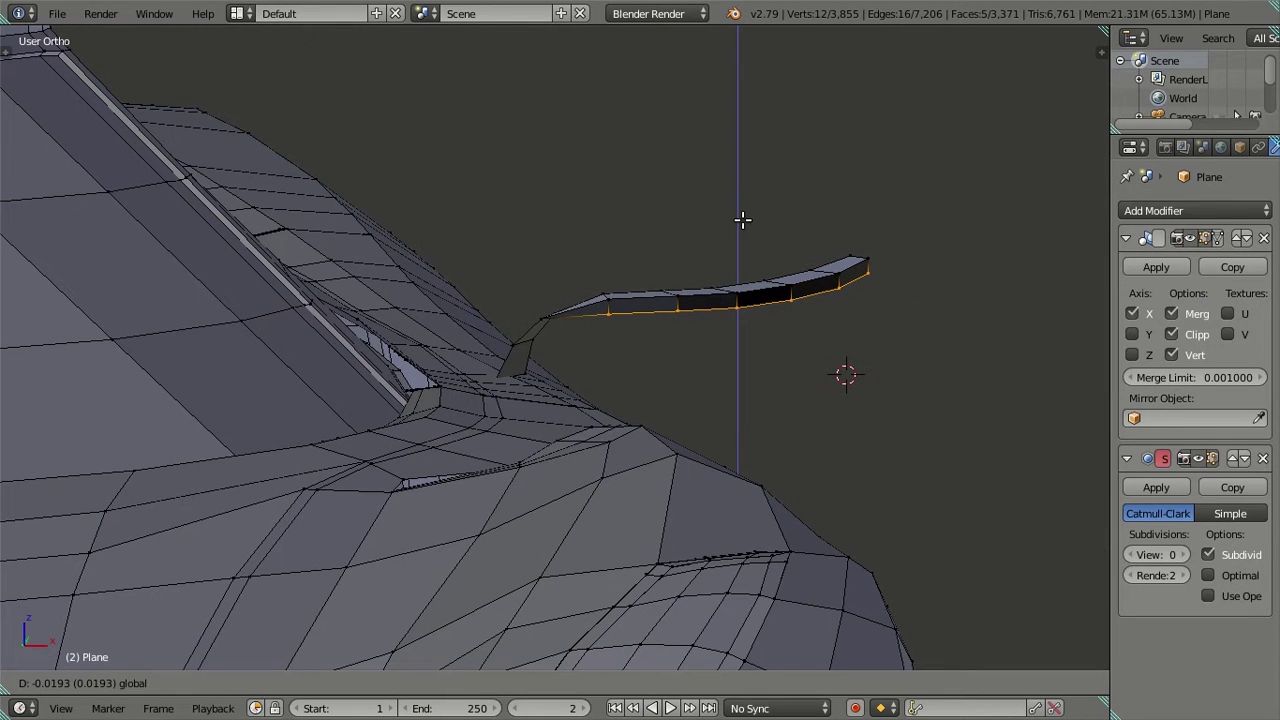
left_click_drag(742, 220, 746, 214)
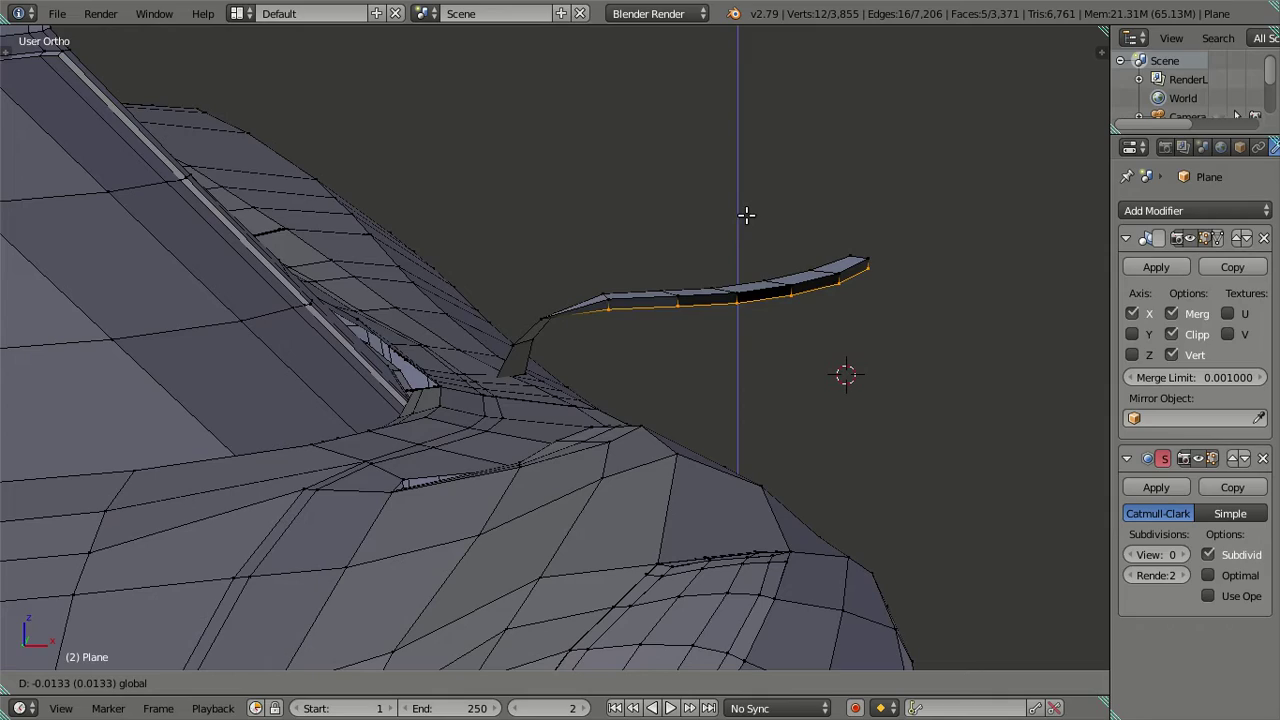
left_click(746, 214)
Drop the arm's end edge from the selection and lower the rest slightly.
scroll(940, 303, "up", 3)
middle_click_drag(940, 303, 757, 292)
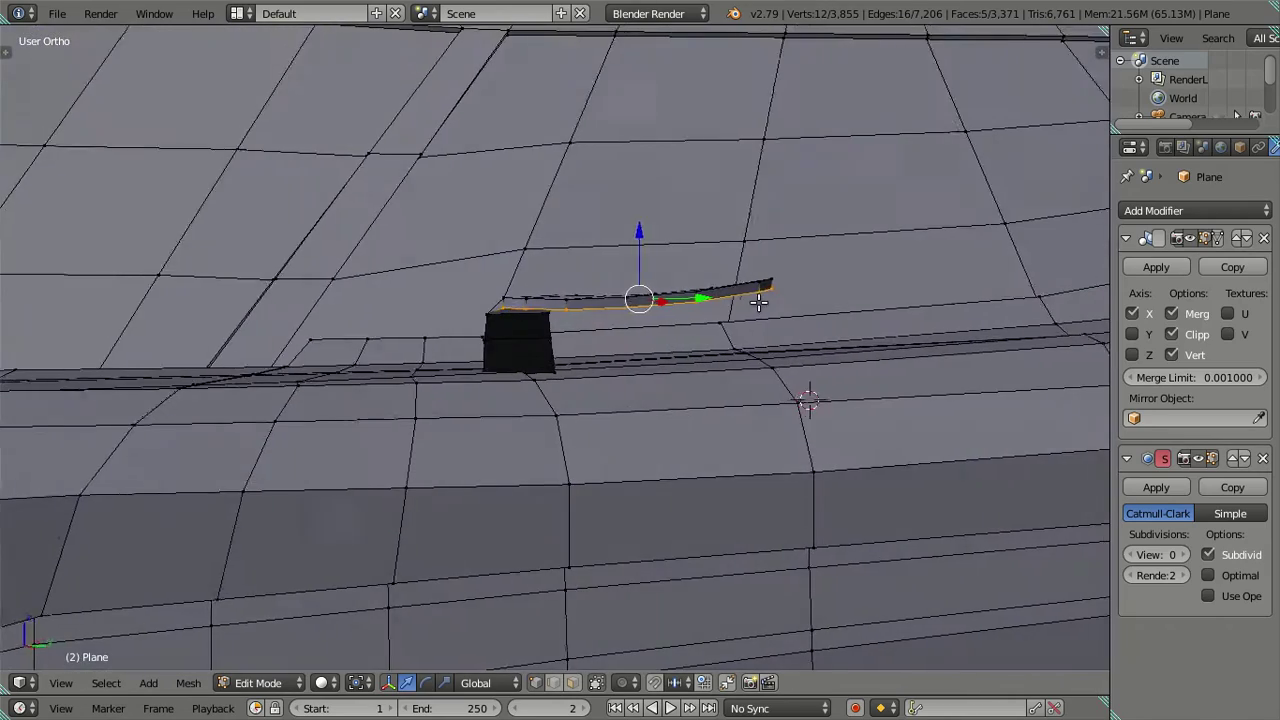
right_click(772, 289, "shift")
left_click_drag(605, 233, 614, 237)
mouse_move(614, 237)
middle_mouse_down()
mouse_move(672, 292)
mouse_move(691, 277)
mouse_move(737, 420)
middle_mouse_up()
key("a")
Circle-select only the arm's inner end and move it along X.
left_click(690, 290, "alt")
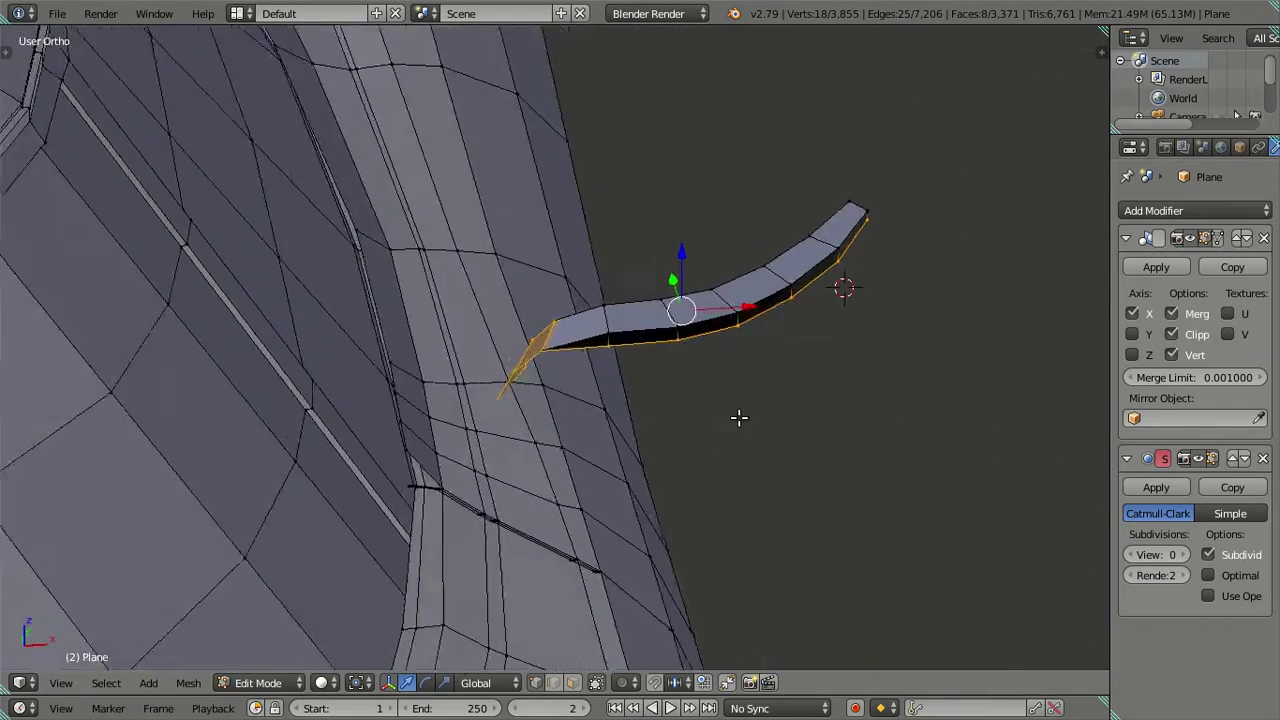
key("z")
key("c")
mouse_move(634, 357)
middle_mouse_down()
mouse_move(643, 329)
mouse_move(857, 214)
middle_mouse_up()
right_click(708, 424)
key("z")
mouse_move(708, 424)
middle_mouse_down()
mouse_move(628, 372)
mouse_move(606, 468)
mouse_move(579, 442)
middle_mouse_up()
key("g")
key("x")
left_click(610, 352)
Shift the inner end along Y, then nudge the base face along X.
key("g")
key("y")
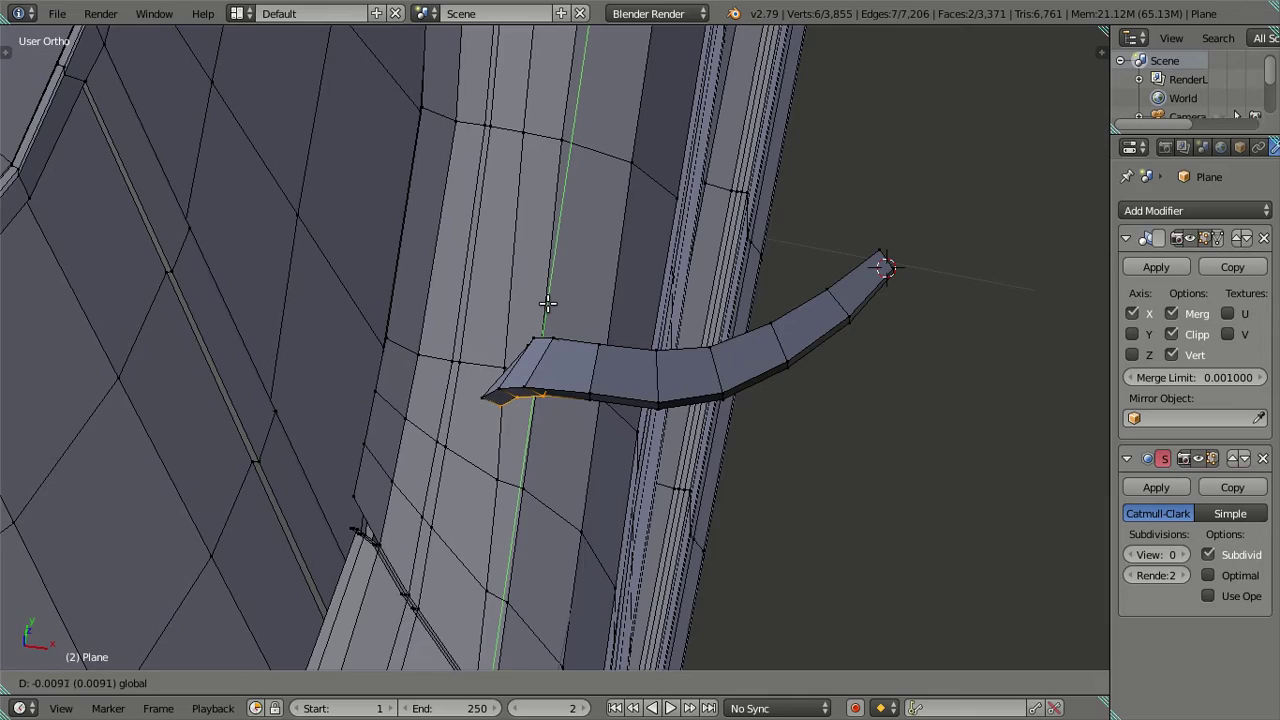
left_click(547, 303)
mouse_move(563, 297)
middle_mouse_down()
mouse_move(514, 257)
mouse_move(598, 227)
mouse_move(603, 340)
mouse_move(617, 346)
mouse_move(671, 306)
mouse_move(535, 362)
mouse_move(534, 411)
mouse_move(614, 381)
mouse_move(563, 268)
middle_mouse_up()
key("g")
key("x")
left_click(620, 348)
Deselect two base vertices and move the remaining ones down along Z toward the door.
key("z")
key("c")
right_click(534, 412)
key("z")
key("g")
key("z")
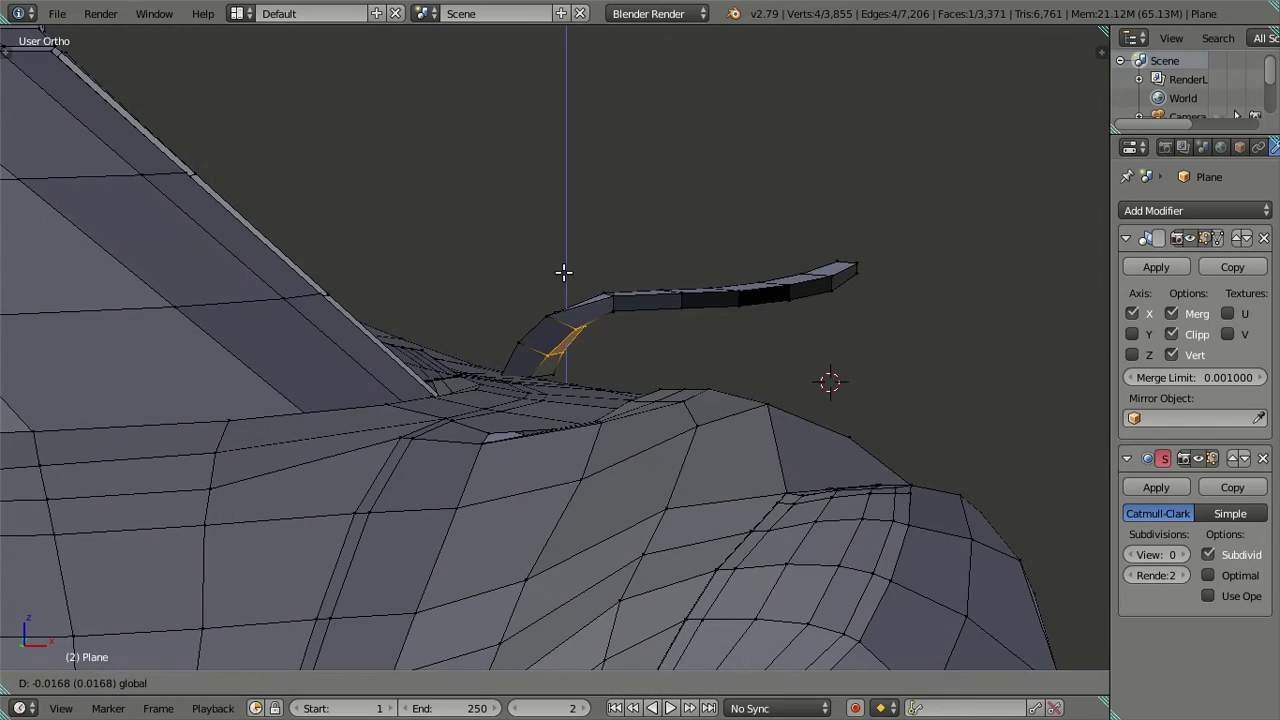
left_click(563, 268)
Move the edge at the arm's root into a better position against the door.
middle_click_drag(637, 340, 498, 379)
right_click(572, 345)
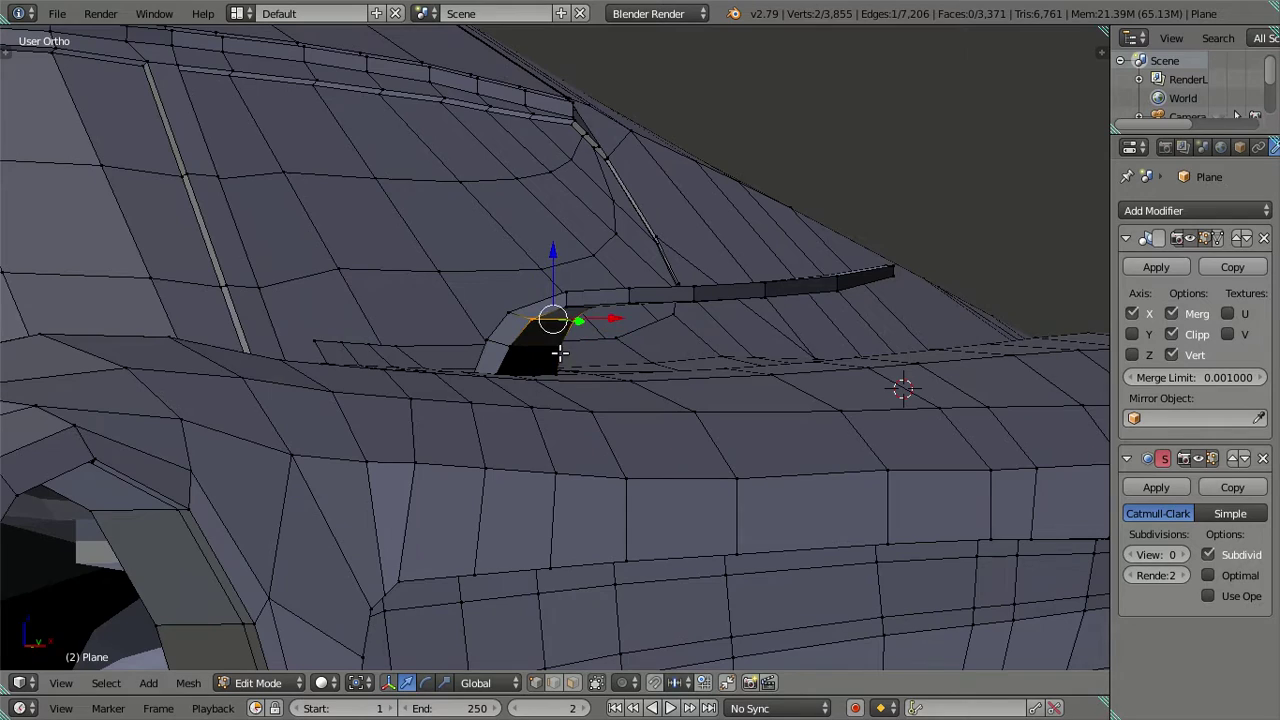
middle_click_drag(578, 352, 644, 368)
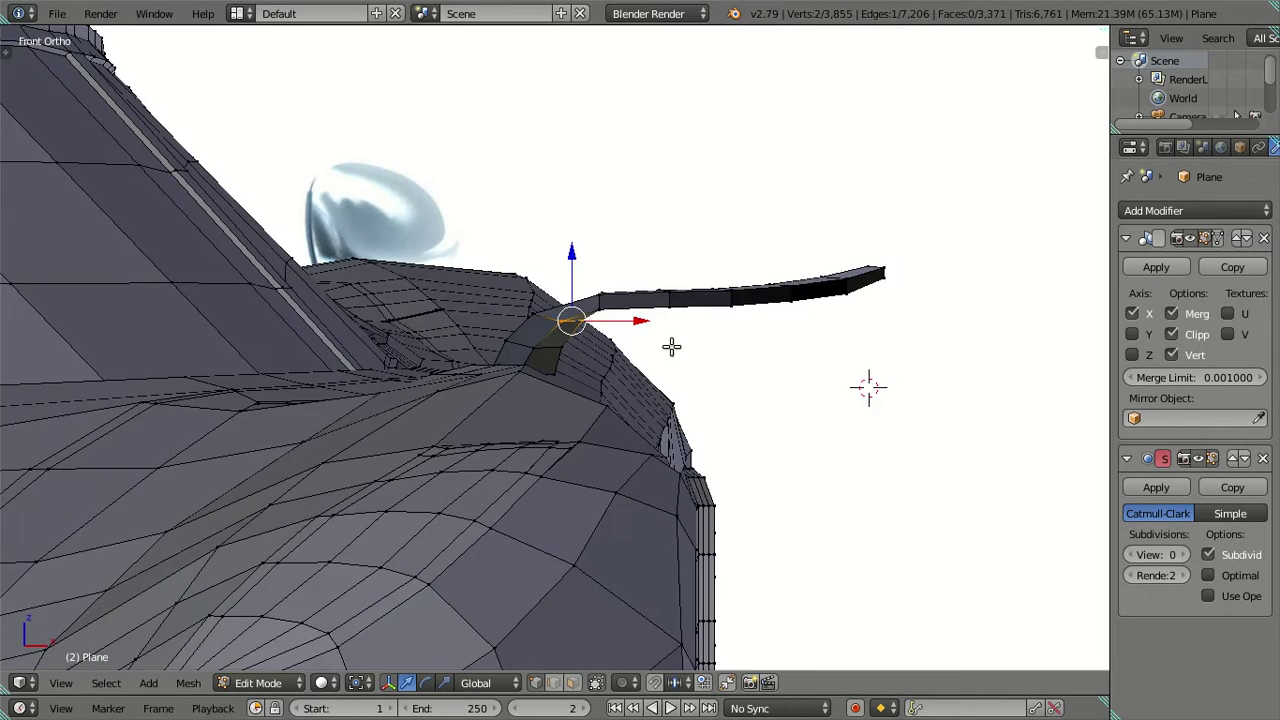
scroll(672, 346, "up", 2)
key("g")
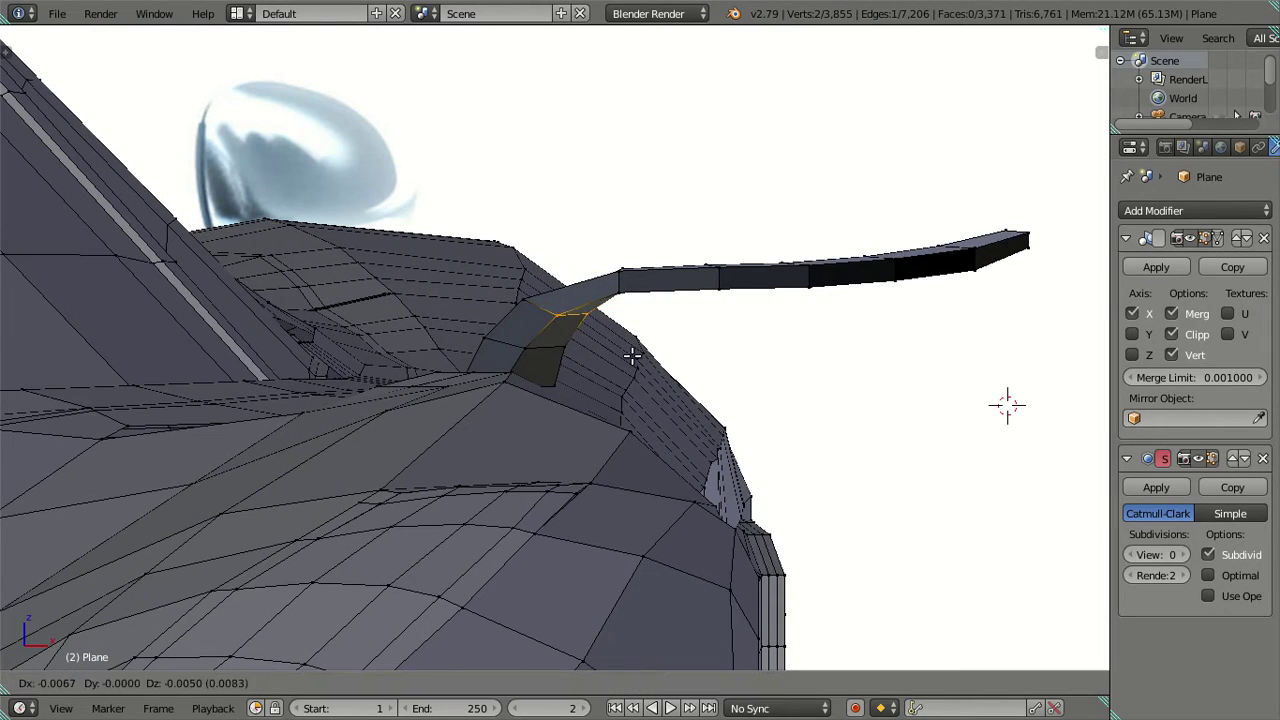
left_click(631, 358)
Shift two root vertices sideways along X in the front reference view.
scroll(563, 317, "up", 5)
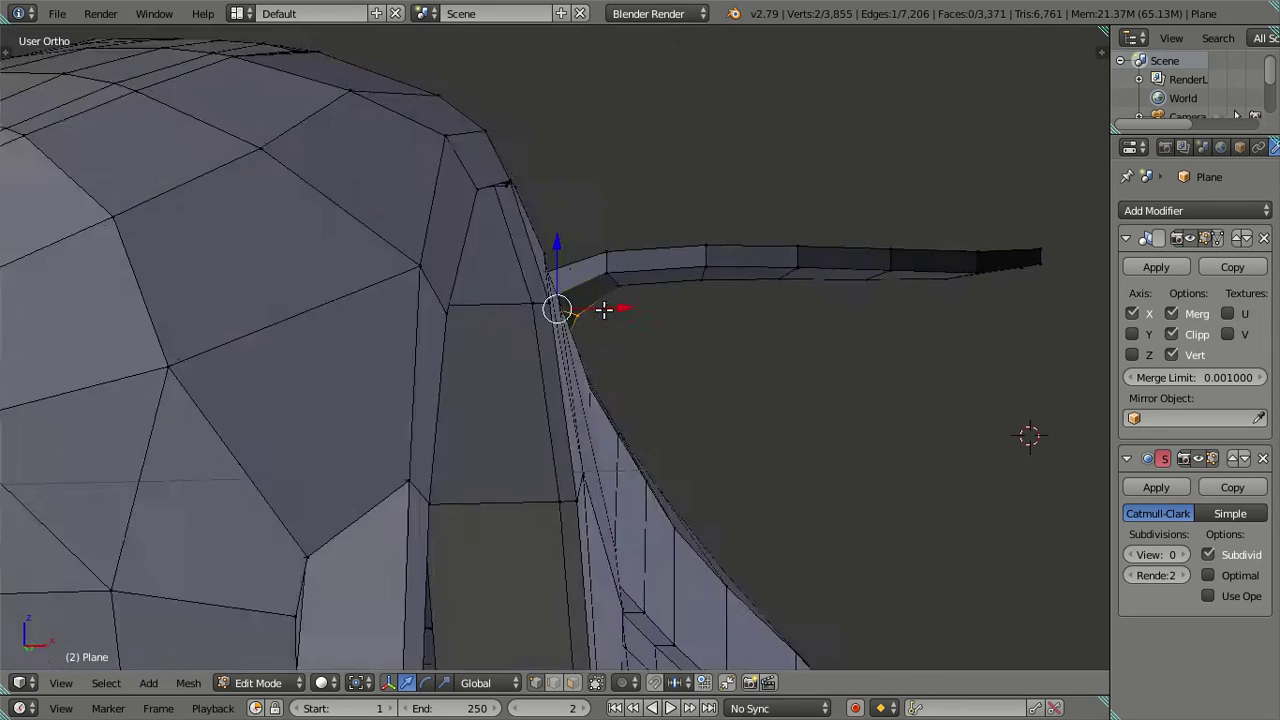
middle_click_drag(563, 317, 596, 290)
right_click(594, 283)
right_click(596, 283, "shift")
key("KP_1")
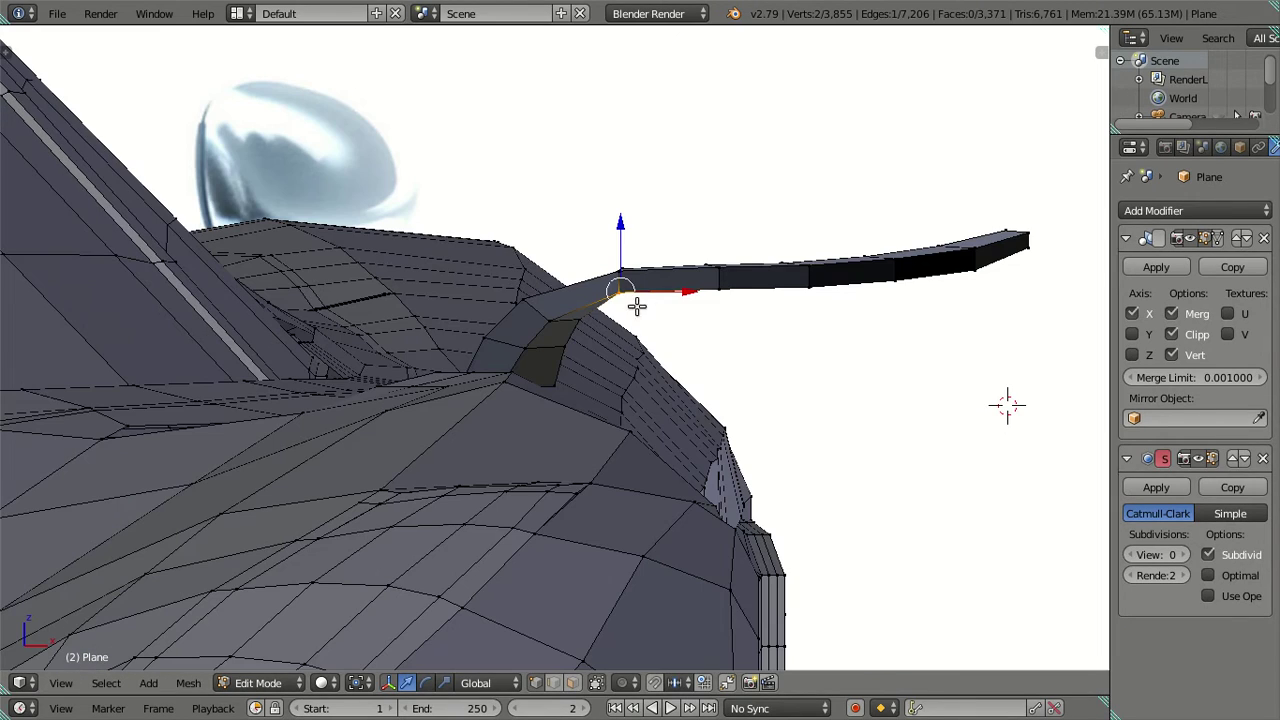
key("g")
key("x")
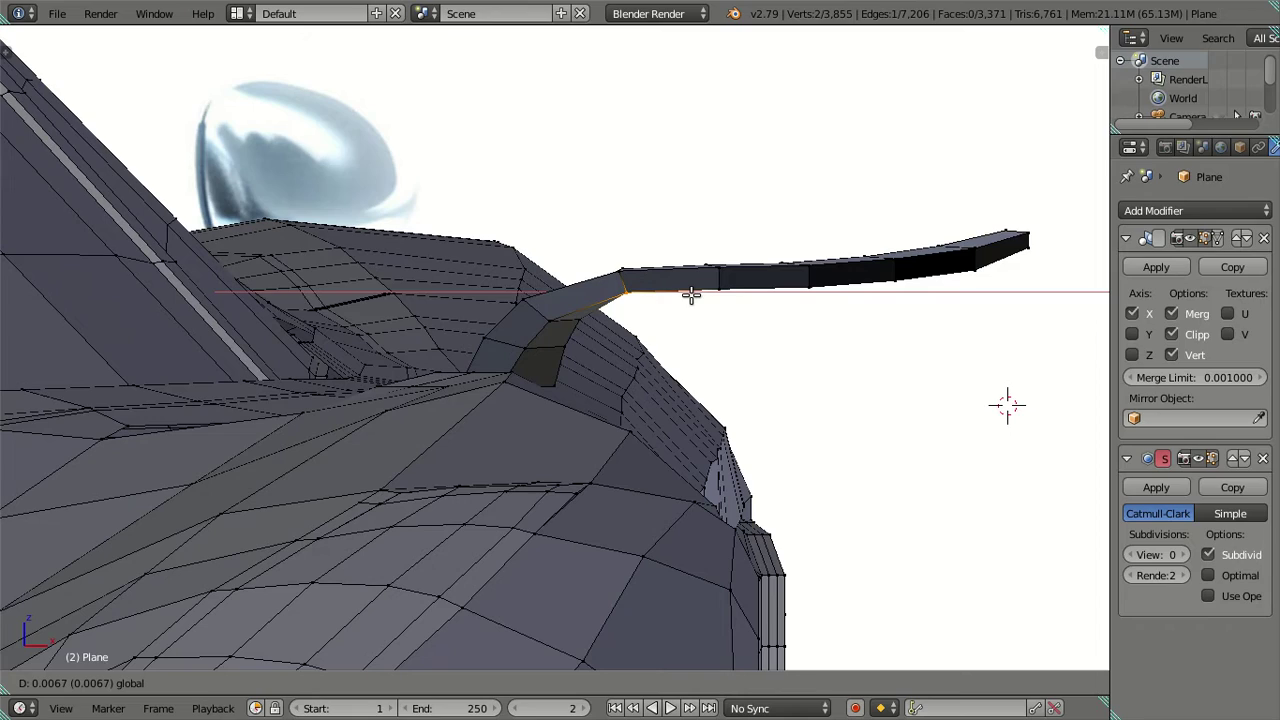
left_click(686, 292)
key("a")
Select the stray face at the arm's base by its two opposite edges in wireframe.
middle_click_drag(729, 309, 780, 366)
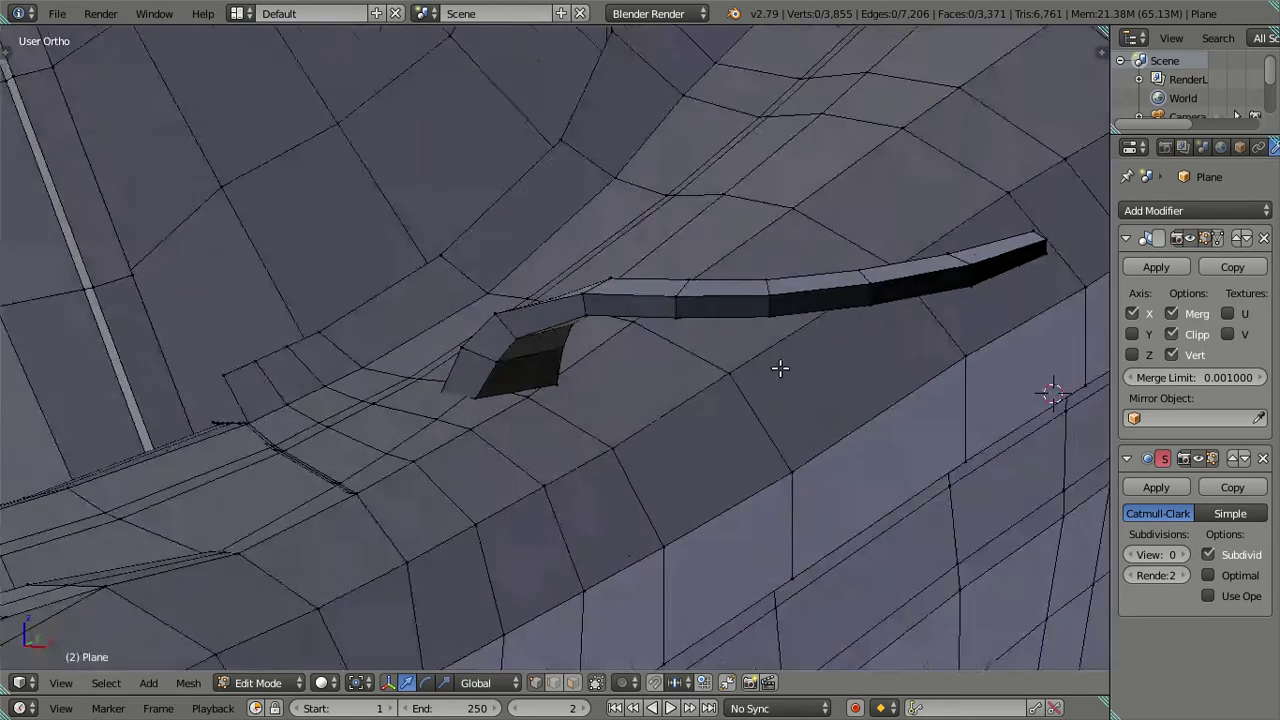
scroll(719, 377, "up", 3)
right_click(860, 358)
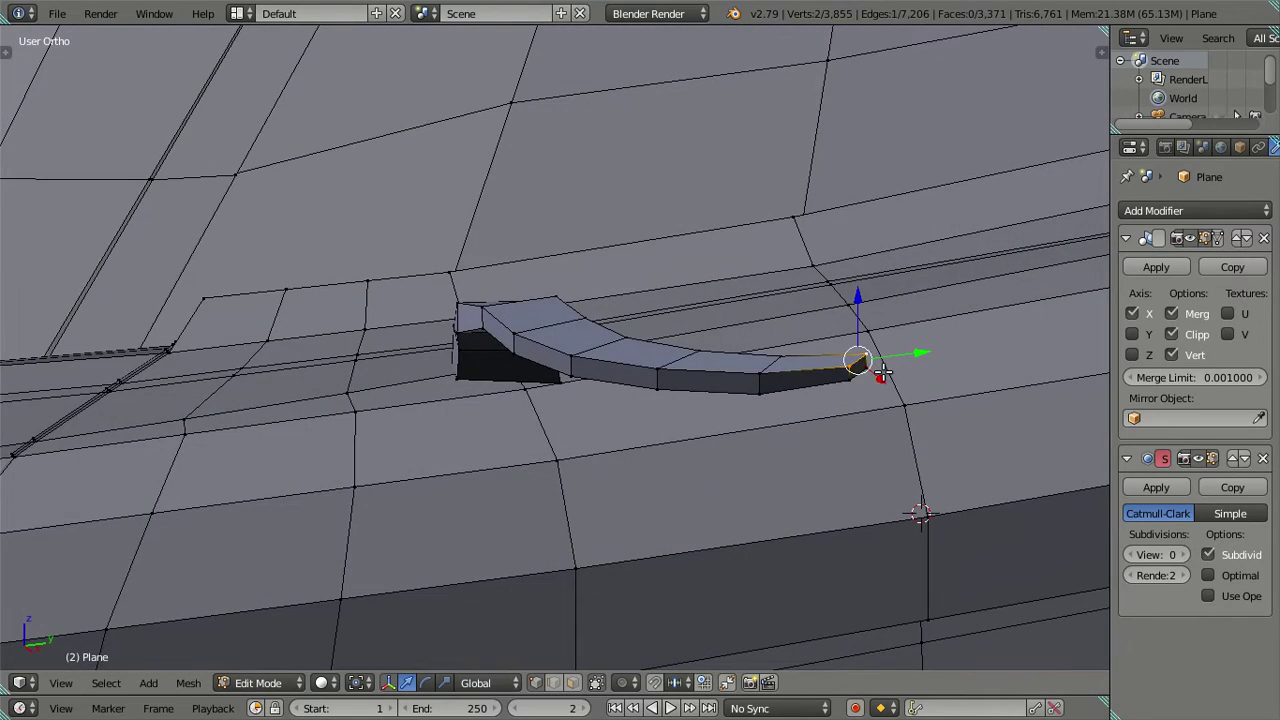
key("a")
mouse_move(866, 378)
middle_mouse_down()
mouse_move(652, 401)
mouse_move(699, 403)
middle_mouse_up()
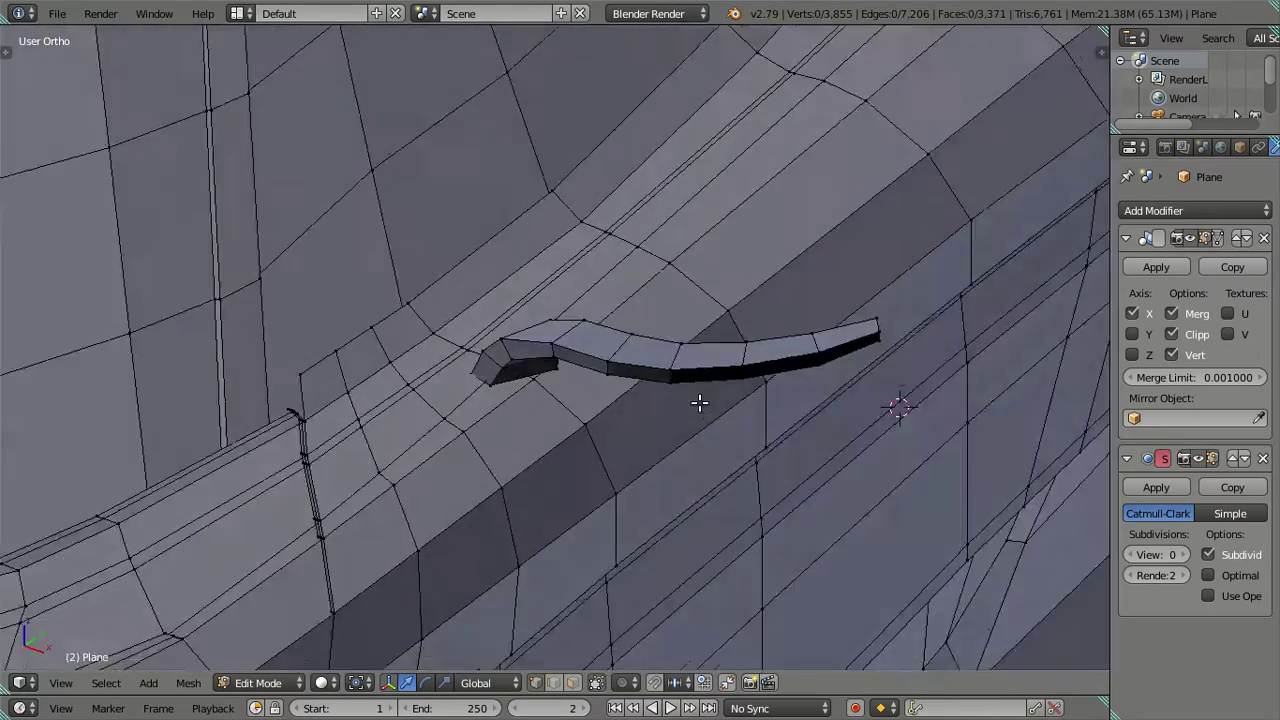
key("z")
middle_click_drag(620, 366, 605, 385)
right_click(484, 383)
right_click(562, 373, "shift")
Delete the stray face at the arm's base.
key("x")
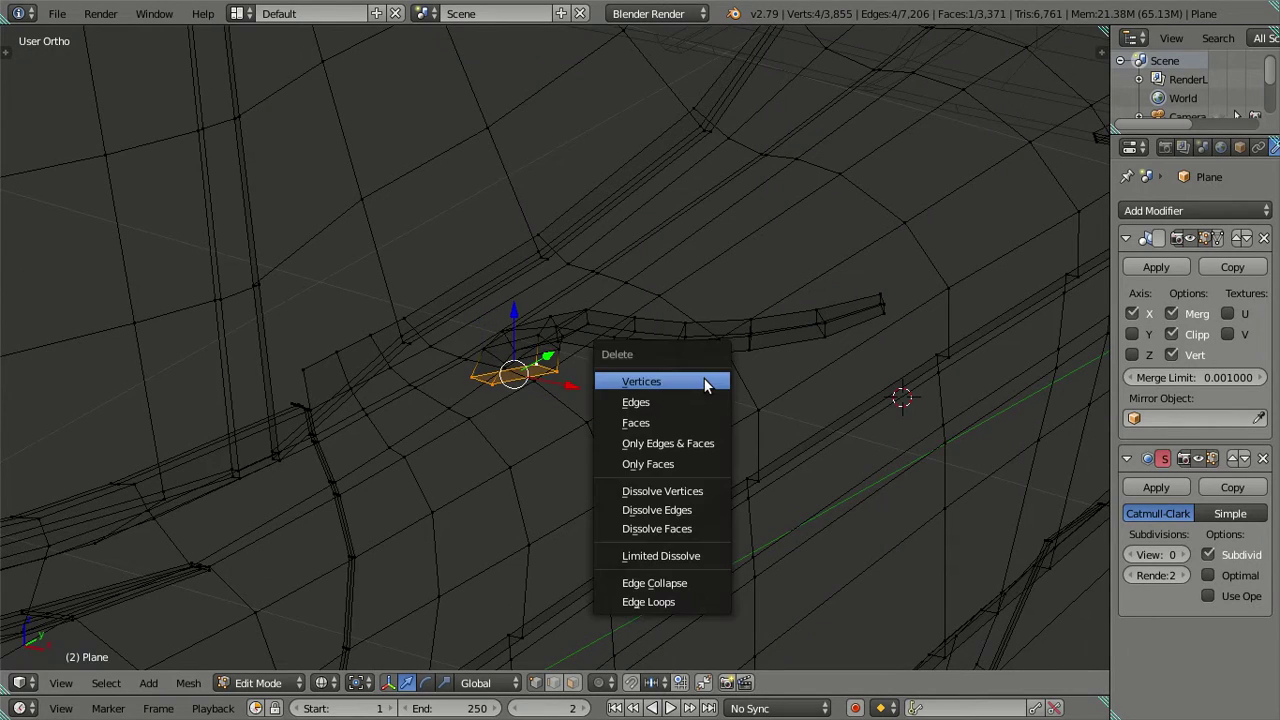
left_click(680, 416)
key("z")
middle_click_drag(628, 400, 820, 466)
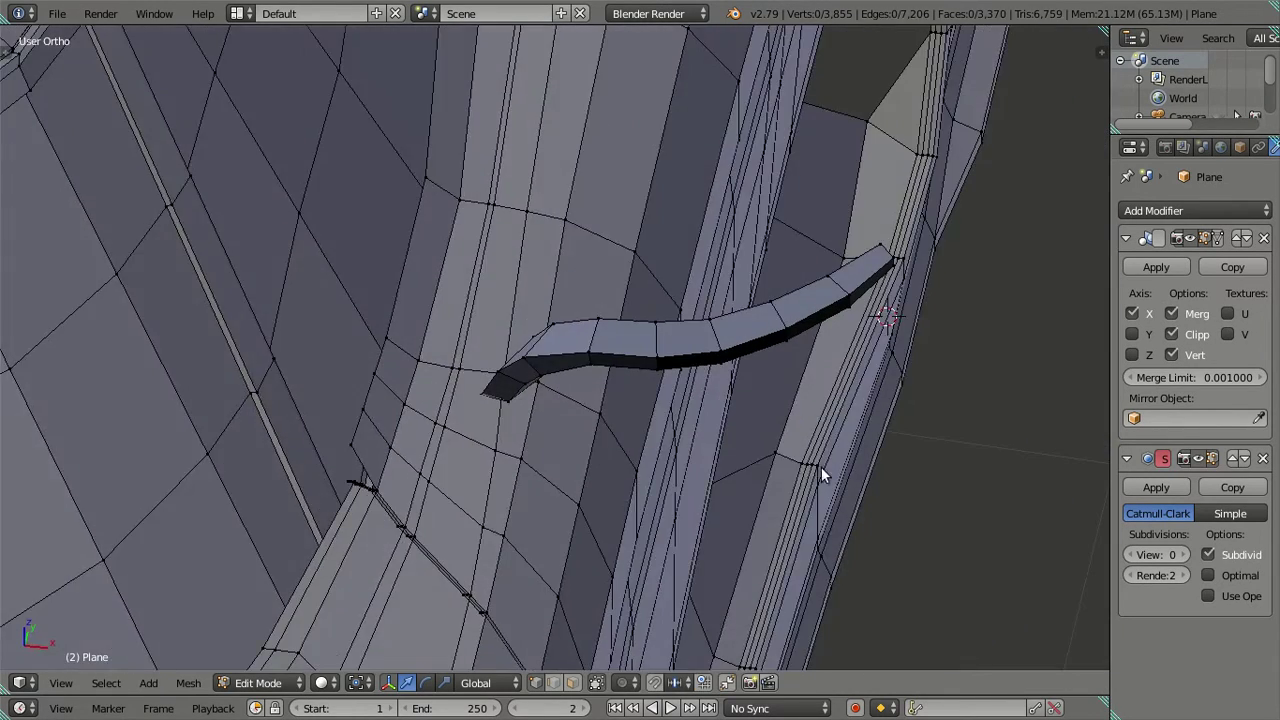
Preview the arm with subdivision level 2 in Object Mode, then set it back to 0.
key("Tab")
key("ctrl+2")
mouse_move(789, 414)
middle_mouse_down()
mouse_move(570, 360)
mouse_move(555, 451)
mouse_move(654, 510)
mouse_move(732, 521)
mouse_move(759, 487)
mouse_move(830, 495)
middle_mouse_up()
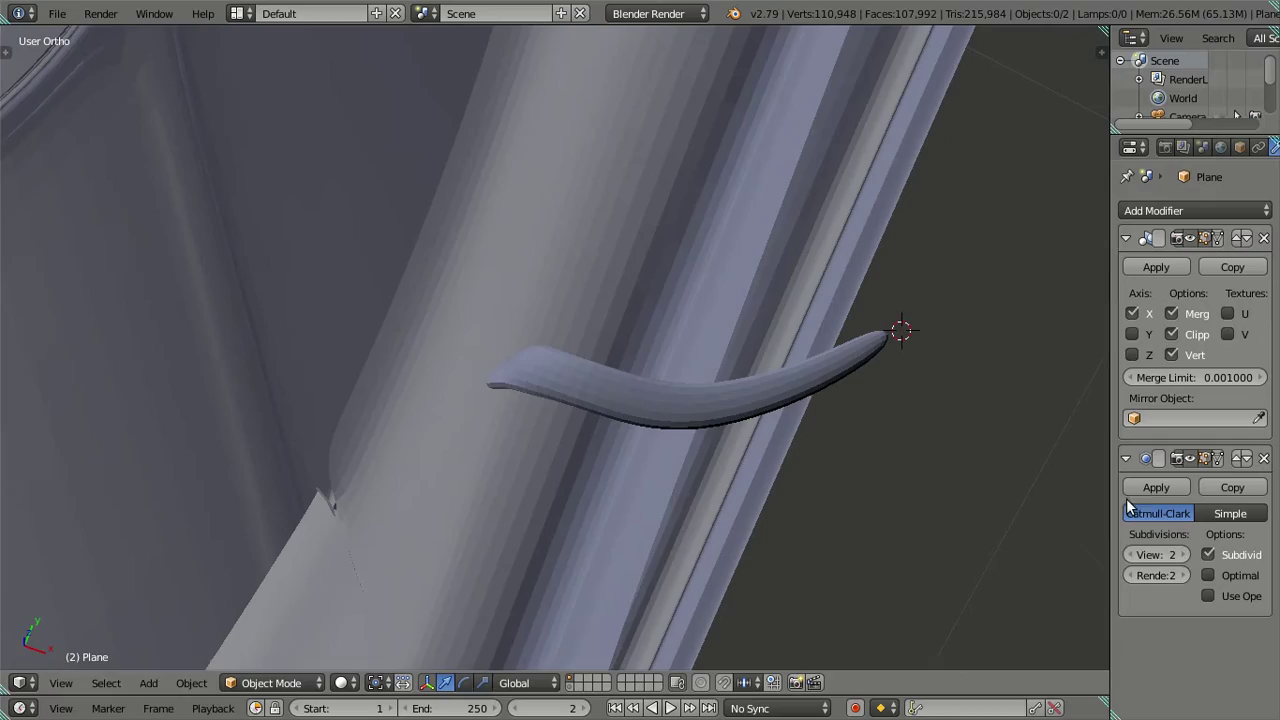
key("ctrl+0")
key("Tab")
Select the four outer arm faces and duplicate them in place.
mouse_move(790, 428)
middle_mouse_down()
mouse_move(803, 354)
mouse_move(791, 389)
mouse_move(677, 403)
middle_mouse_up()
right_click(634, 406)
right_click(642, 372, "shift")
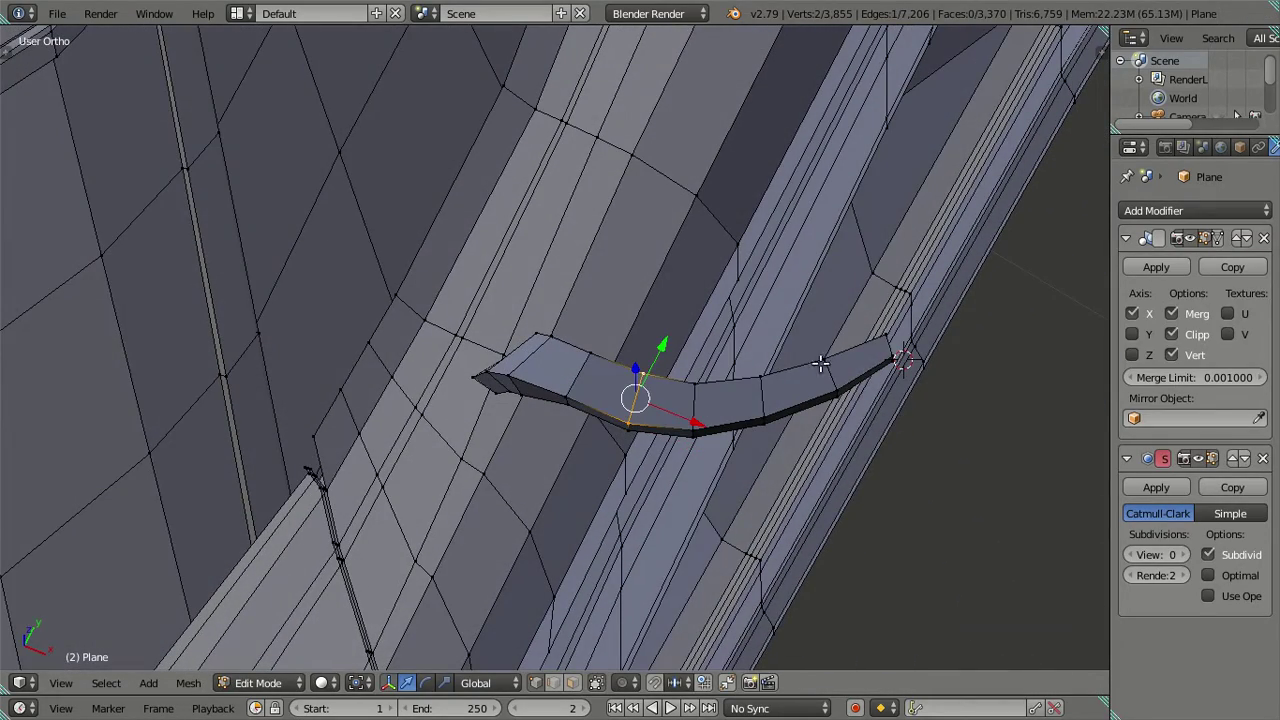
right_click(879, 338, "ctrl")
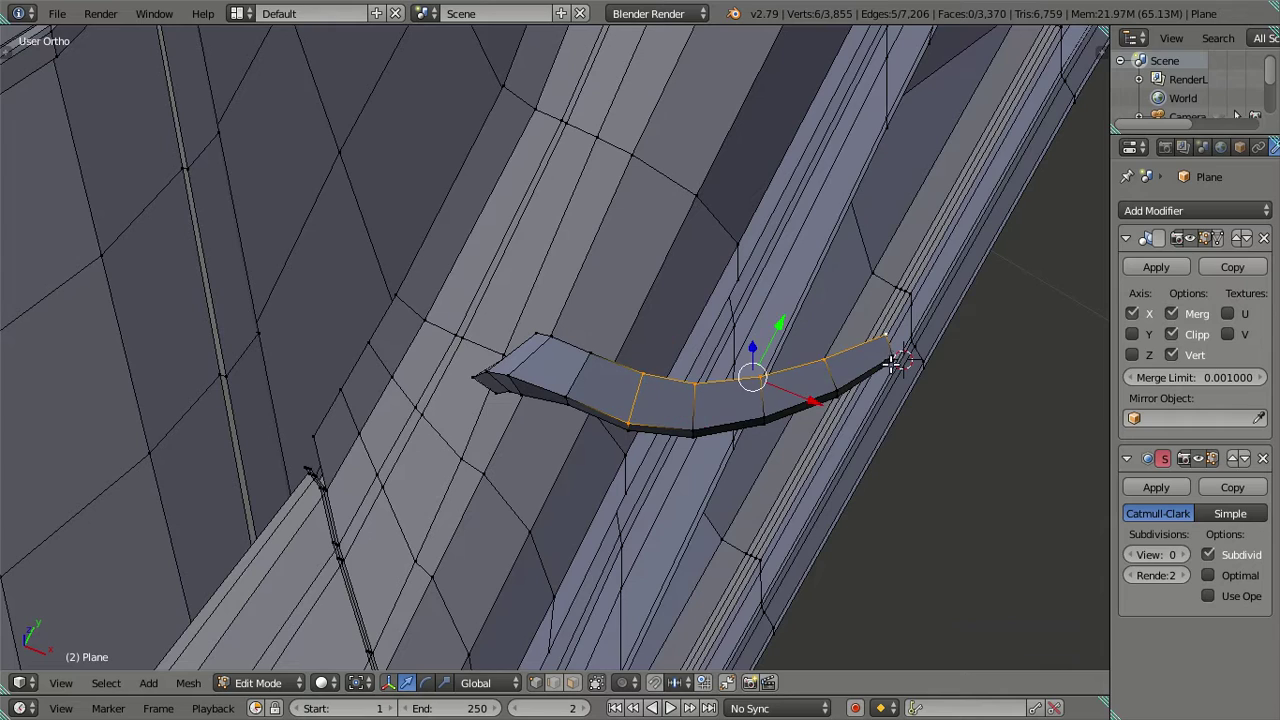
right_click(763, 413, "ctrl+shift")
right_click(702, 424, "ctrl+shift")
middle_click_drag(702, 424, 708, 381)
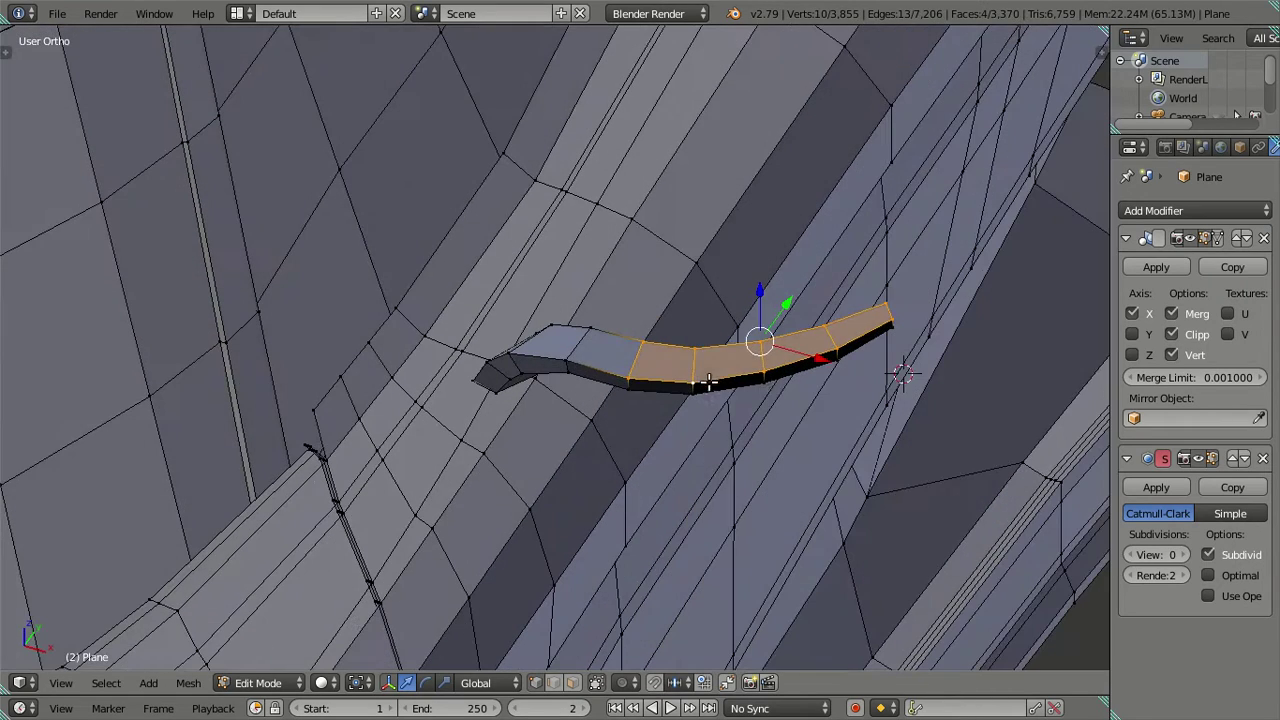
key("shift+d")
key("Escape")
middle_click_drag(790, 393, 680, 466)
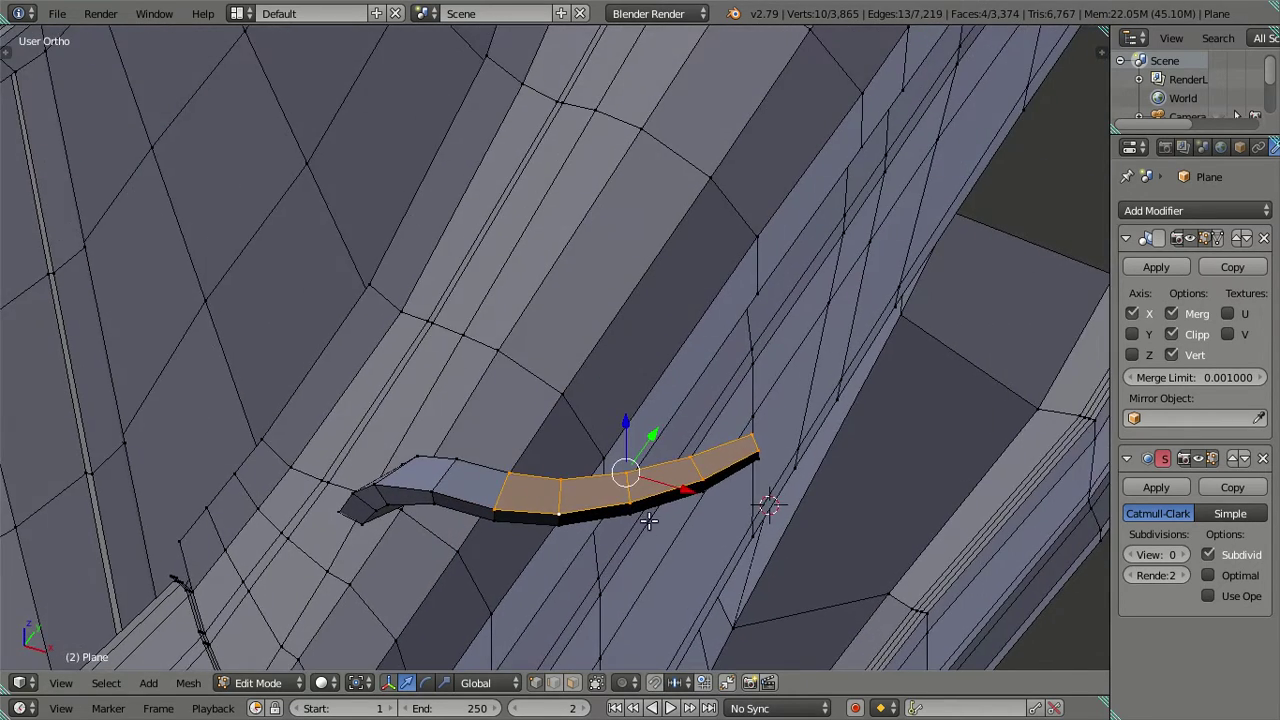
scroll(679, 463, "down", 2)
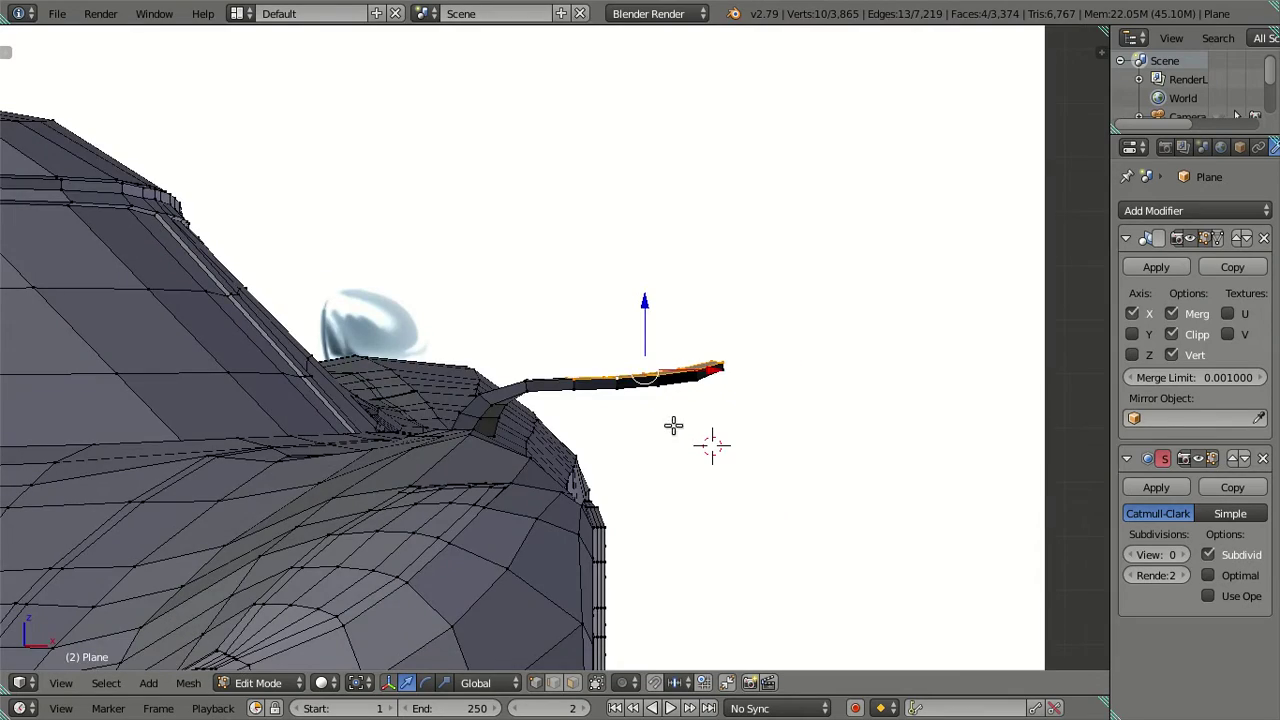
Extrude the duplicated arm faces in place and raise them 0.2114 units along Z into the housing shell.
key("KP_3")
scroll(470, 440, "up", 2)
scroll(534, 408, "up", 1)
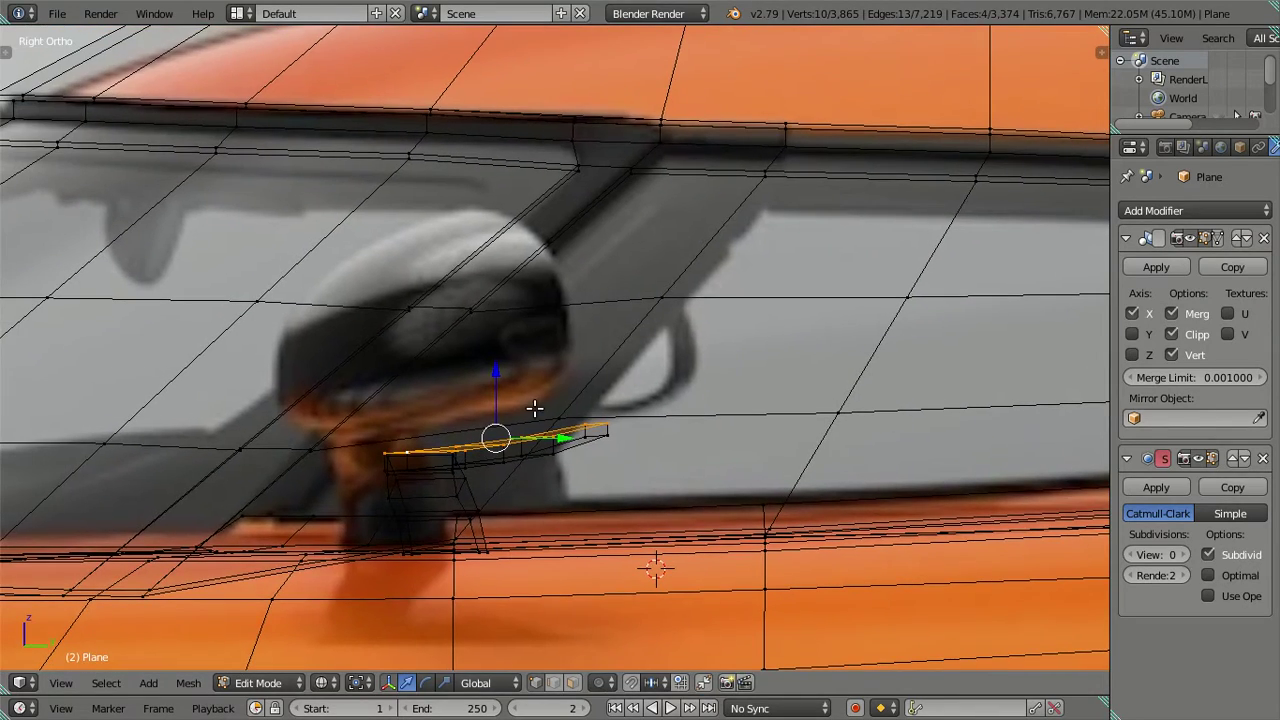
key("e")
key("Escape")
key("g")
key("z")
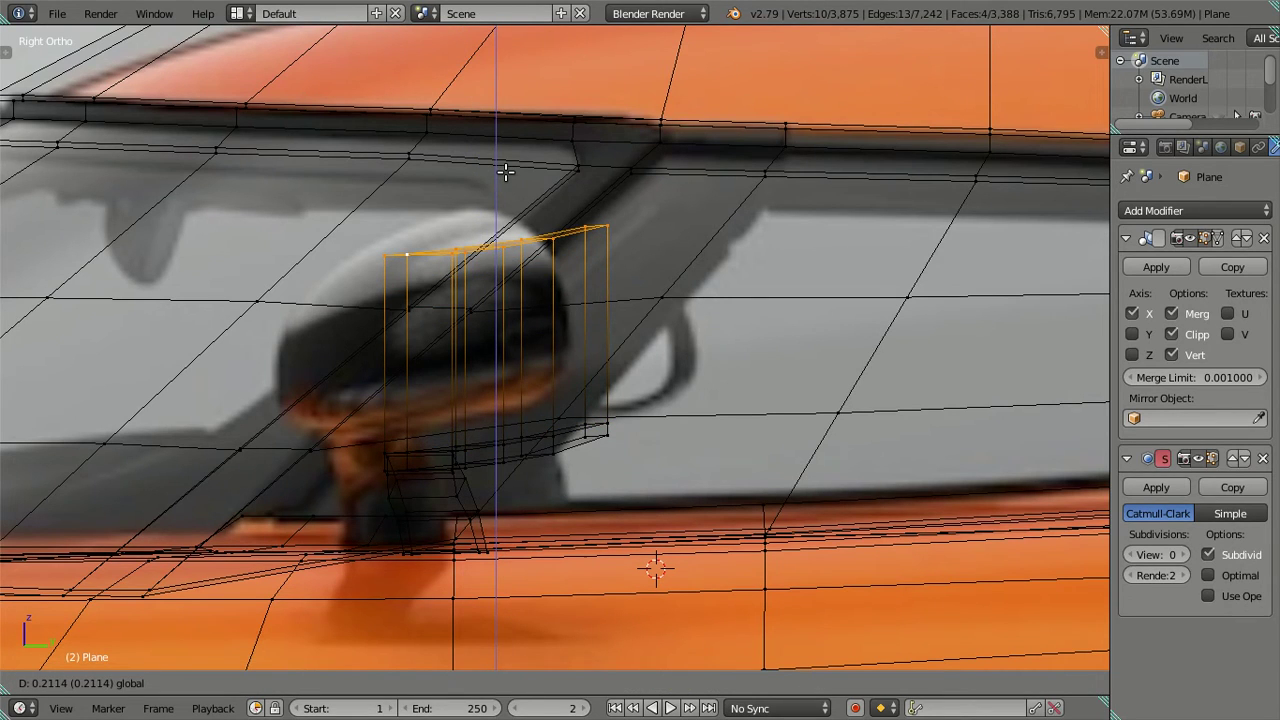
left_click(505, 172)
scroll(505, 172, "down", 2)
mouse_move(505, 172)
middle_mouse_down()
mouse_move(640, 391)
mouse_move(693, 421)
mouse_move(628, 427)
middle_mouse_up()
Add a two-cut horizontal loop around the mirror housing block.
key("a")
key("ctrl+r")
scroll(605, 418, "up", 1)
left_click(606, 416)
mouse_move(612, 425)
middle_mouse_down()
mouse_move(428, 447)
mouse_move(429, 606)
mouse_move(494, 523)
mouse_move(560, 534)
mouse_move(621, 502)
mouse_move(645, 465)
middle_mouse_up()
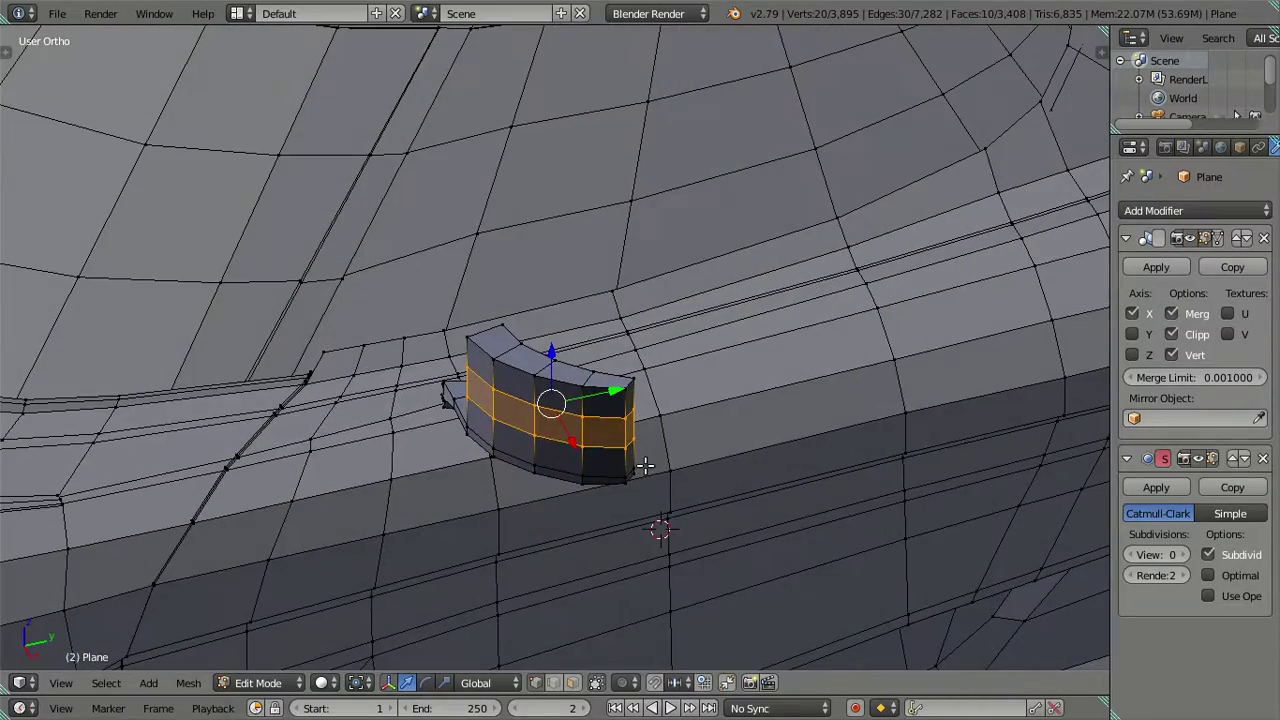
Select the middle band of three faces around the mirror housing.
right_click(579, 441)
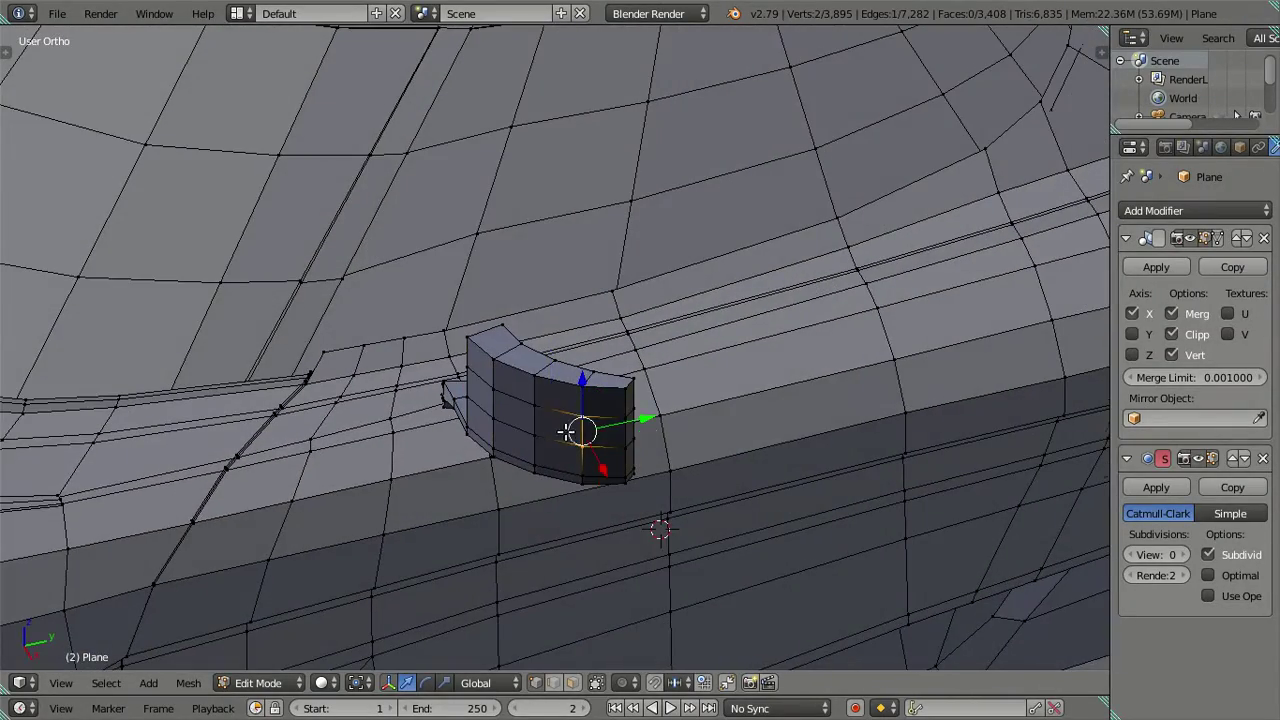
middle_click_drag(586, 520, 527, 423)
right_click(516, 395, "shift")
right_click(649, 399)
right_click(518, 400, "alt")
right_click(517, 419, "alt")
right_click(646, 430, "alt+shift")
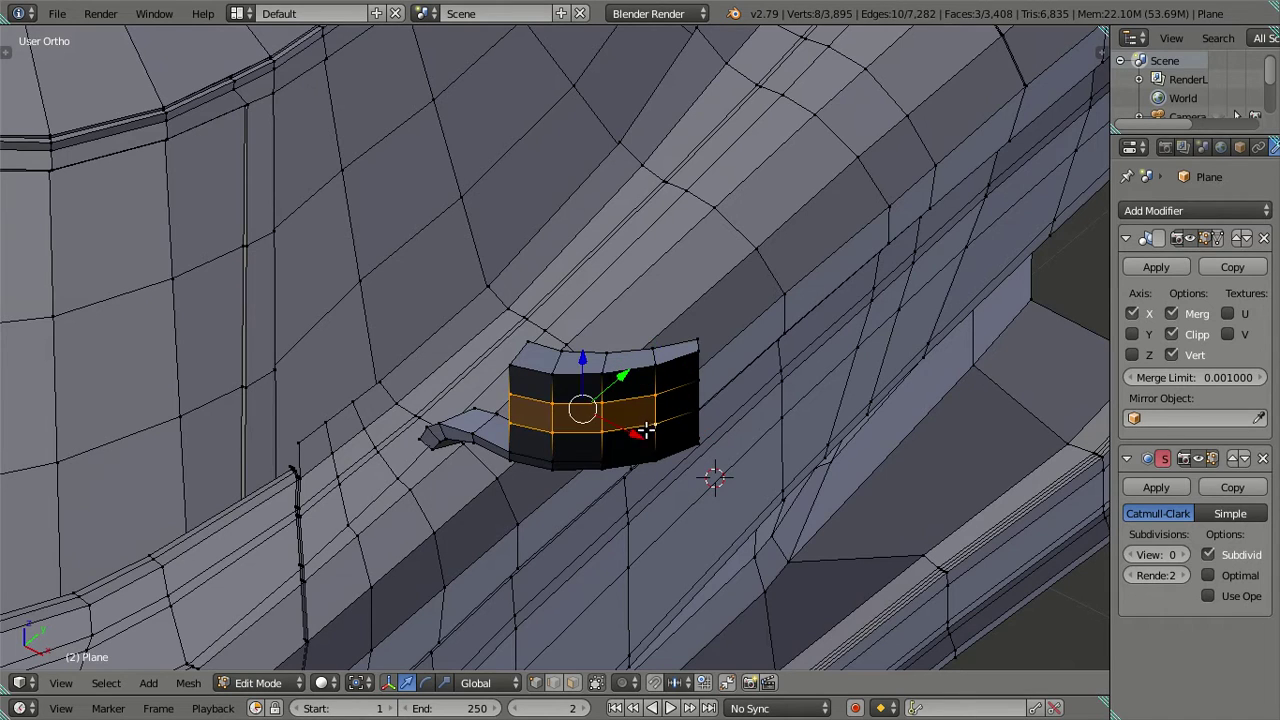
middle_click_drag(647, 430, 614, 393)
Shift the middle face band about 0.03 units along Y to bulge the housing.
key("g")
key("y")
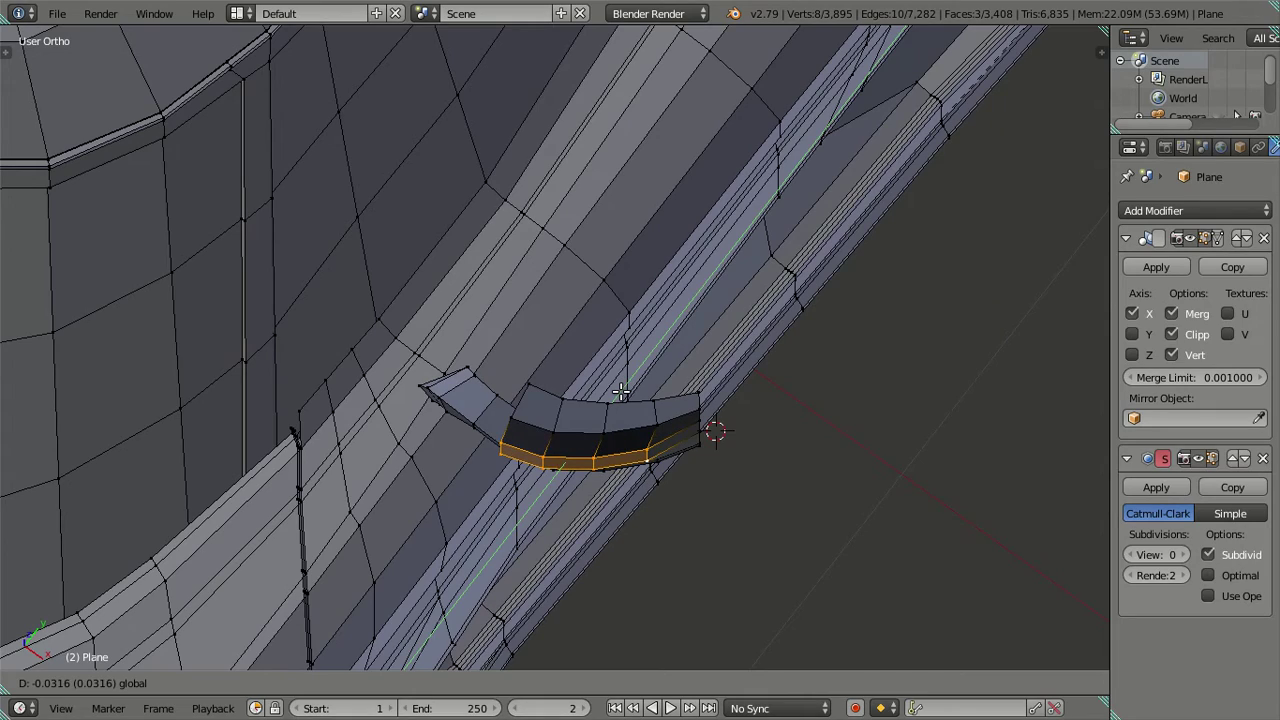
left_click(621, 392)
mouse_move(621, 392)
middle_mouse_down()
mouse_move(657, 517)
mouse_move(633, 460)
mouse_move(649, 414)
mouse_move(634, 366)
mouse_move(512, 317)
middle_mouse_up()
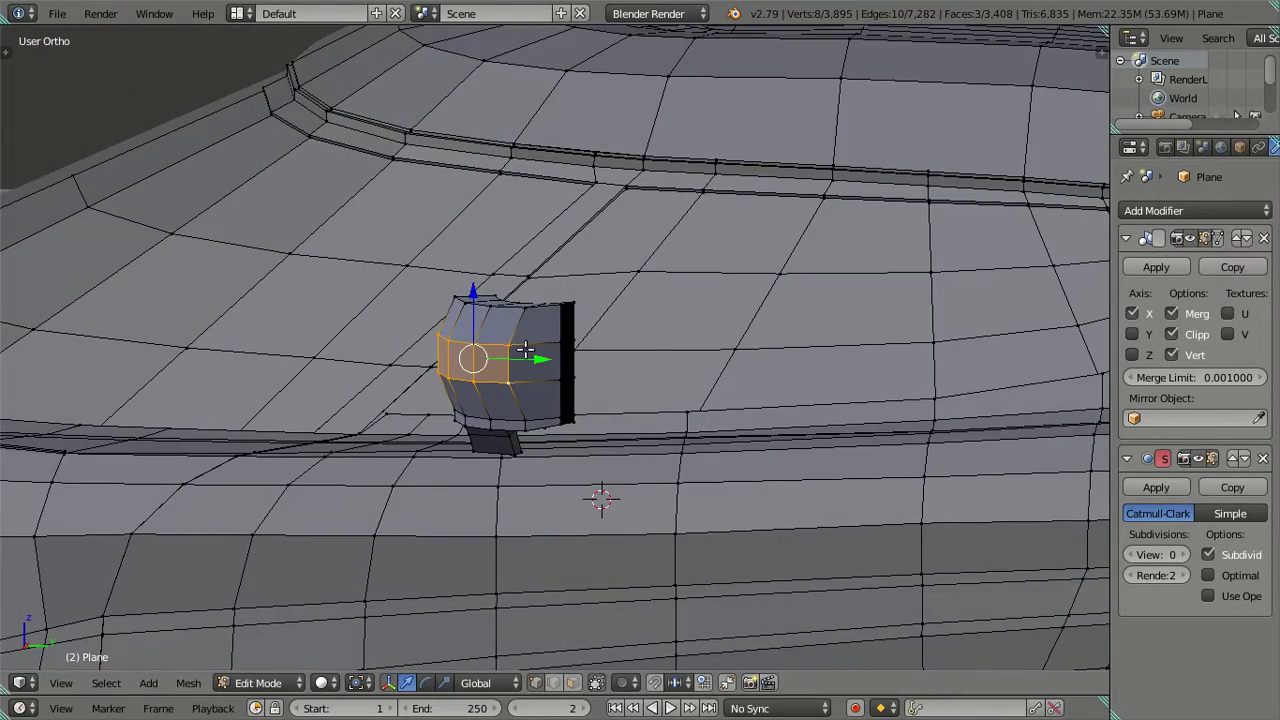
mouse_move(548, 361)
left_mouse_down()
mouse_move(531, 360)
mouse_move(529, 435)
left_mouse_up()
Try Z-scaling the front faces and a middle edge, cancel both, and clear the selection.
key("s")
key("z")
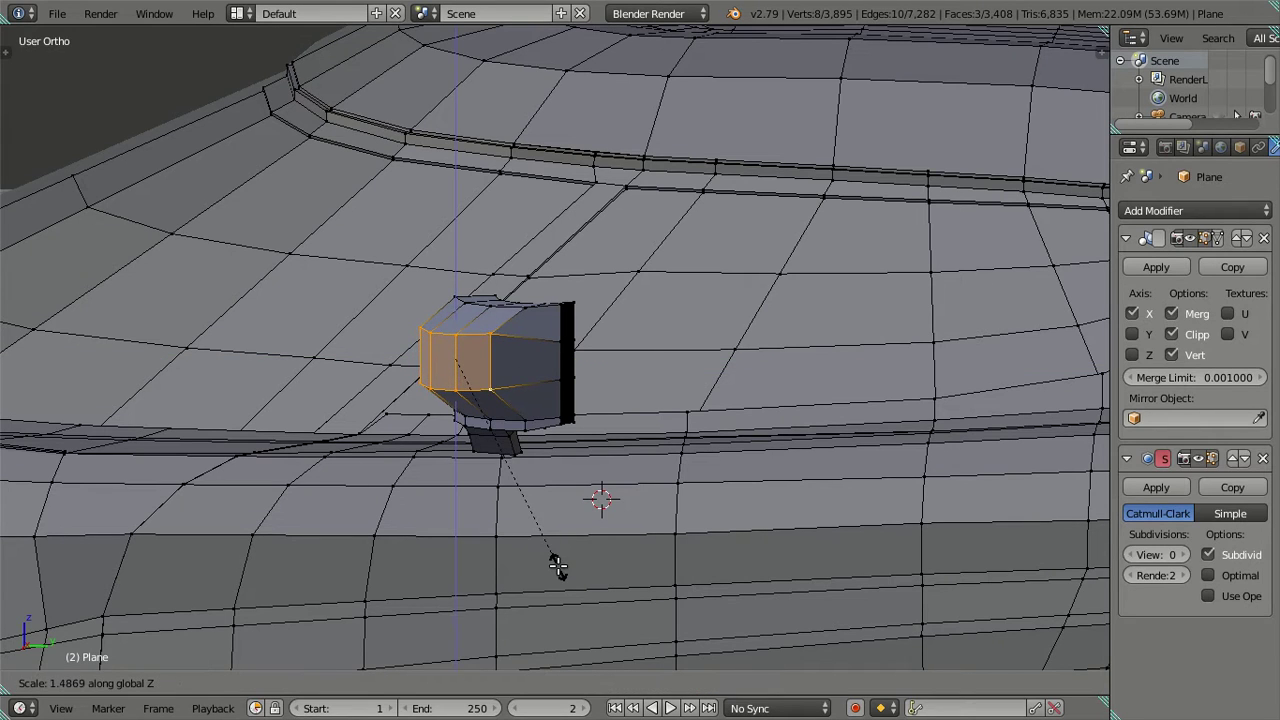
left_click(557, 566)
right_click(490, 328)
right_click(485, 315)
key("g")
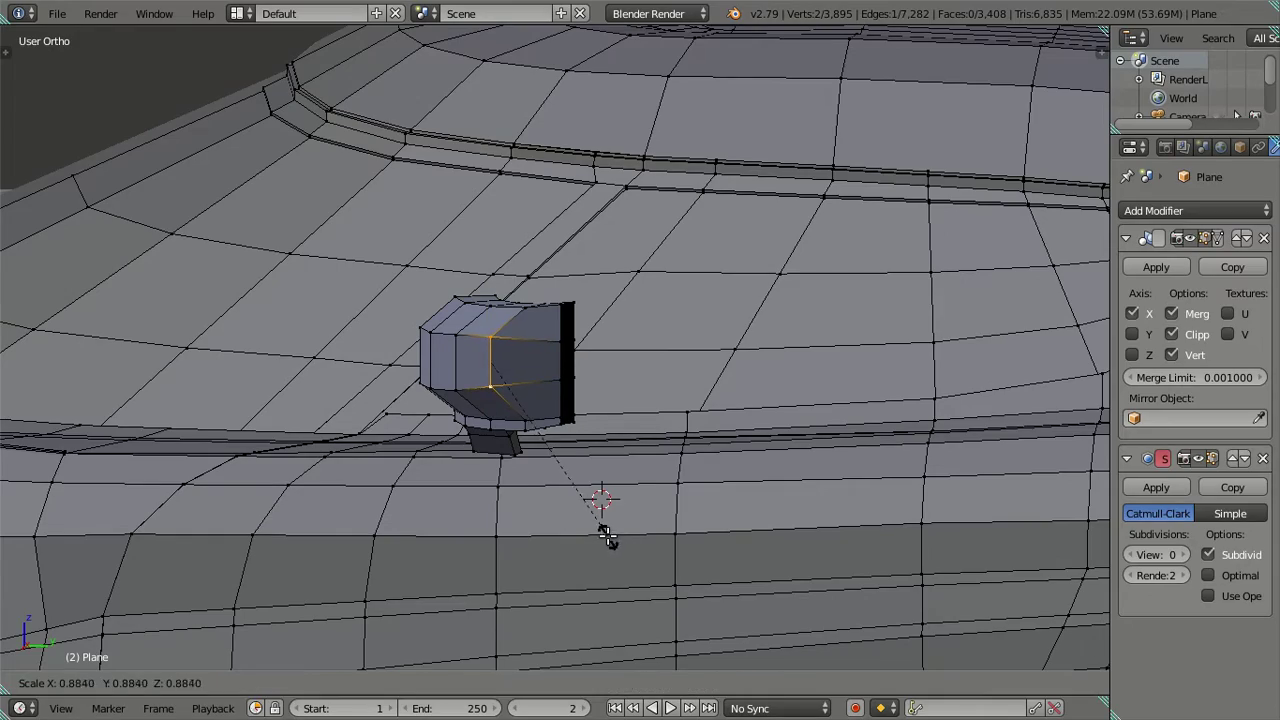
key("Escape")
key("a")
mouse_move(449, 334)
middle_mouse_down()
mouse_move(540, 412)
mouse_move(677, 342)
mouse_move(539, 411)
middle_mouse_up()
Select the housing's outer-end edges, excluding the bottom vertex and other extra vertices.
right_click(567, 368)
middle_click_drag(571, 363, 674, 235)
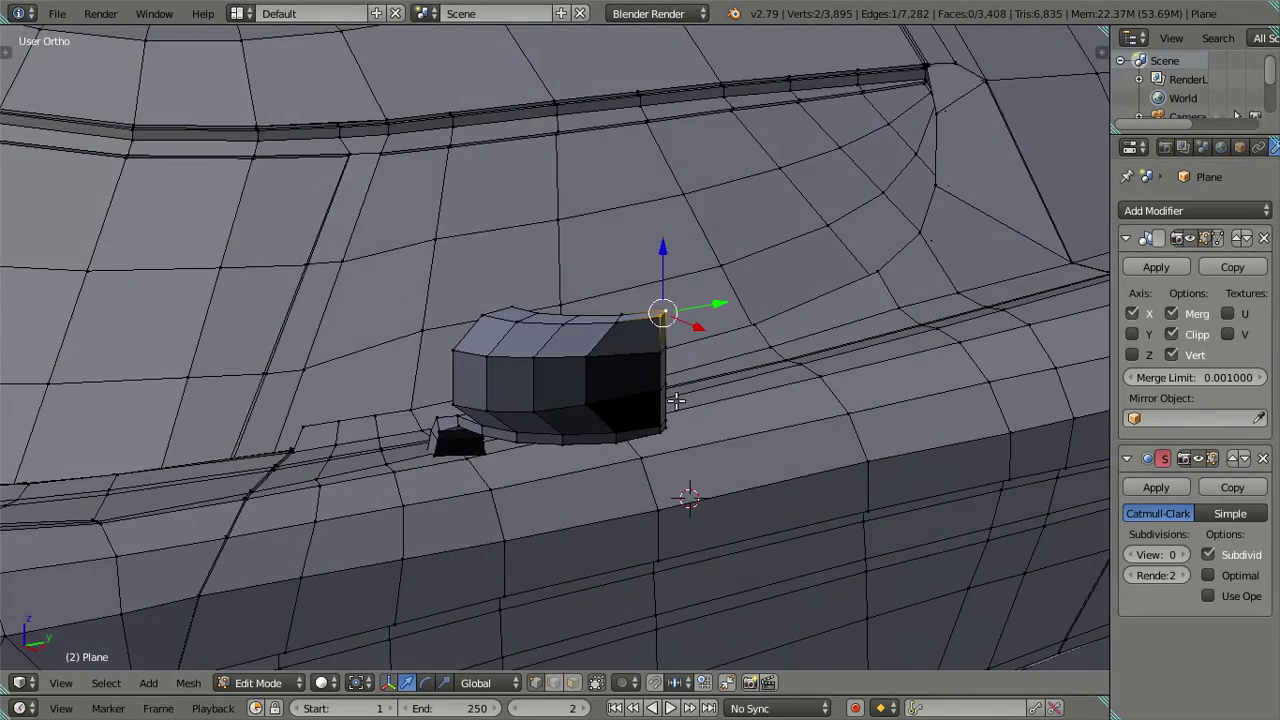
middle_click_drag(676, 400, 651, 394)
right_click(630, 366, "shift")
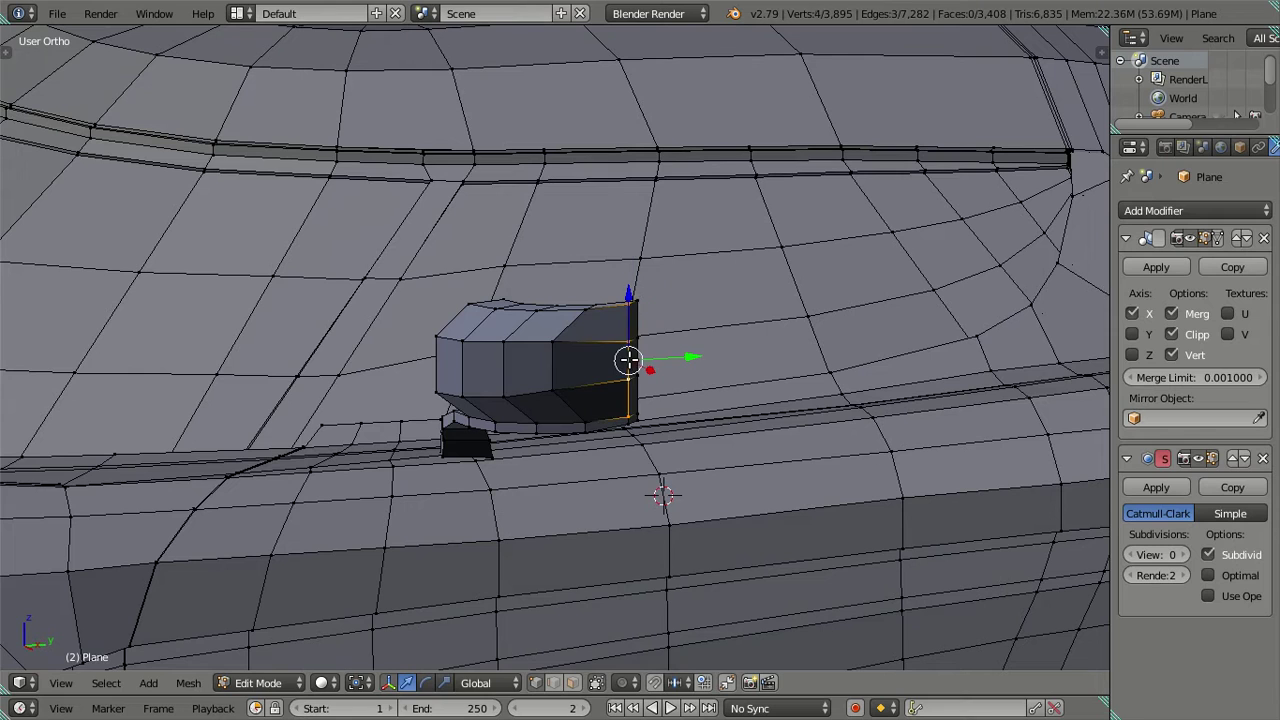
right_click(637, 355, "alt+shift")
right_click(658, 449, "shift")
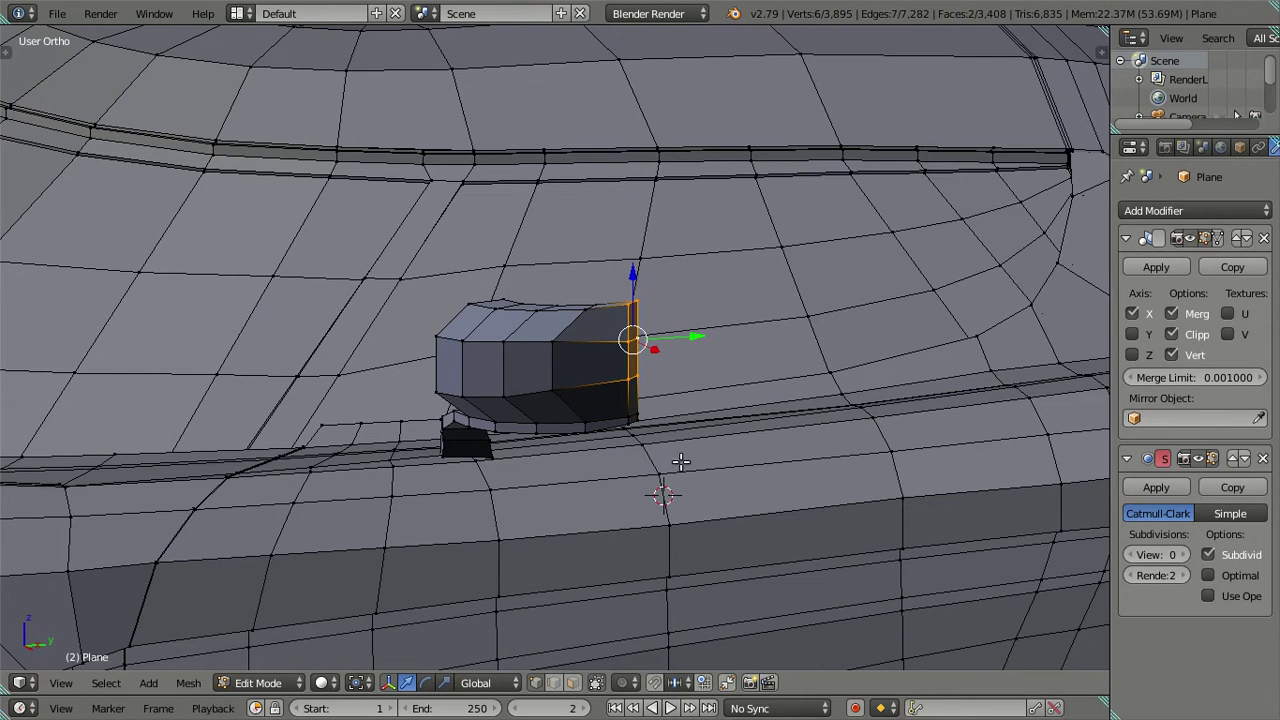
right_click(611, 307, "shift")
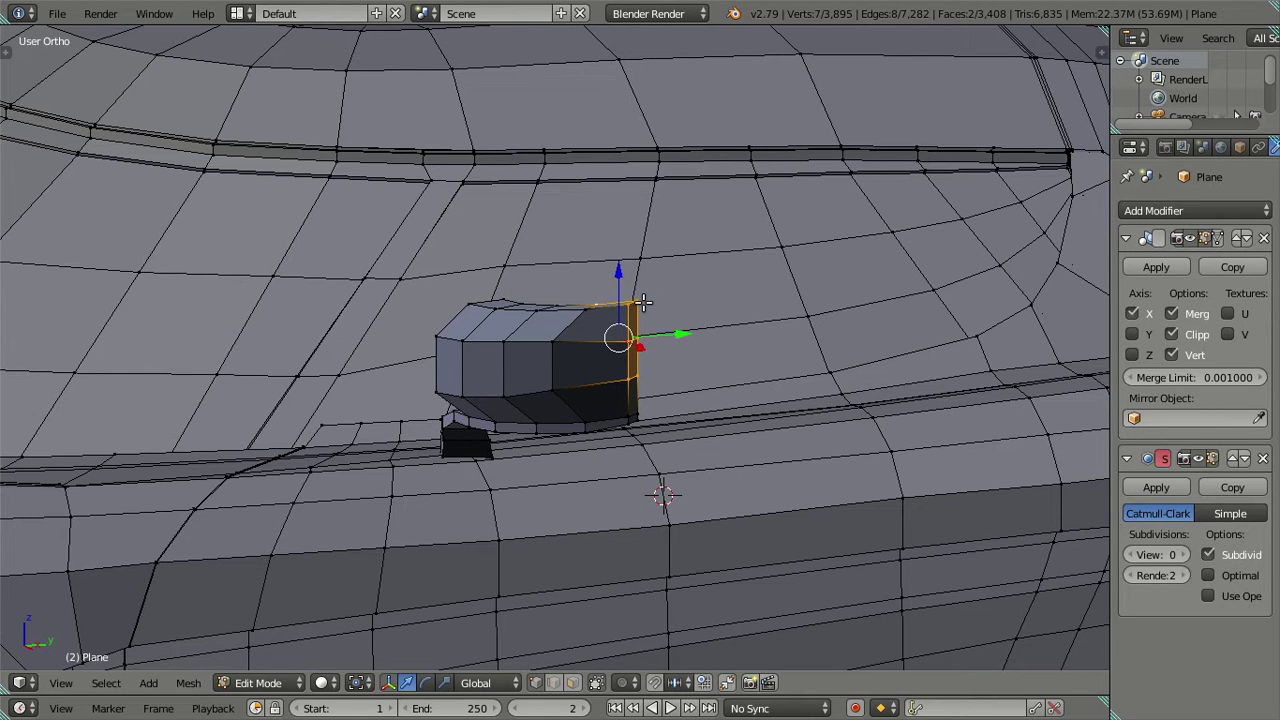
key("z")
key("c")
middle_click_drag(629, 294, 617, 251)
key("Escape")
key("z")
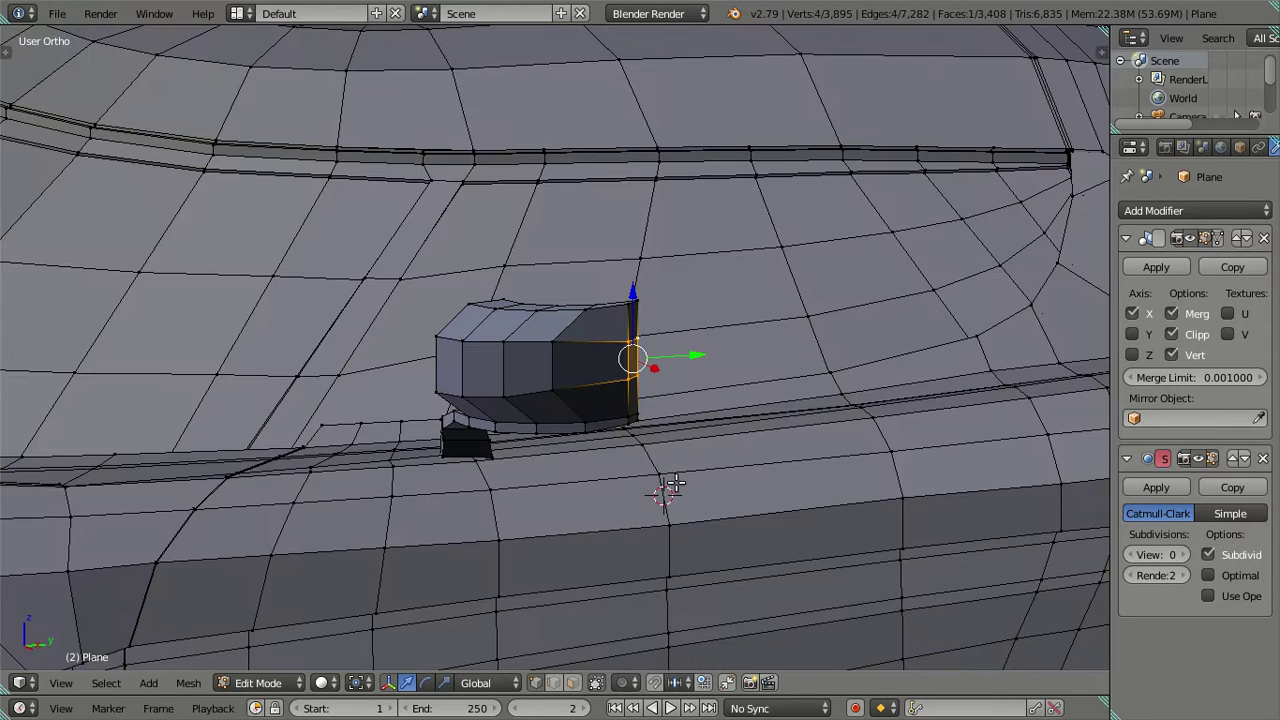
Shrink the outer-end edges along Z to taper the housing's outer end.
key("s")
key("Escape")
key("s")
key("z")
left_click(677, 502)
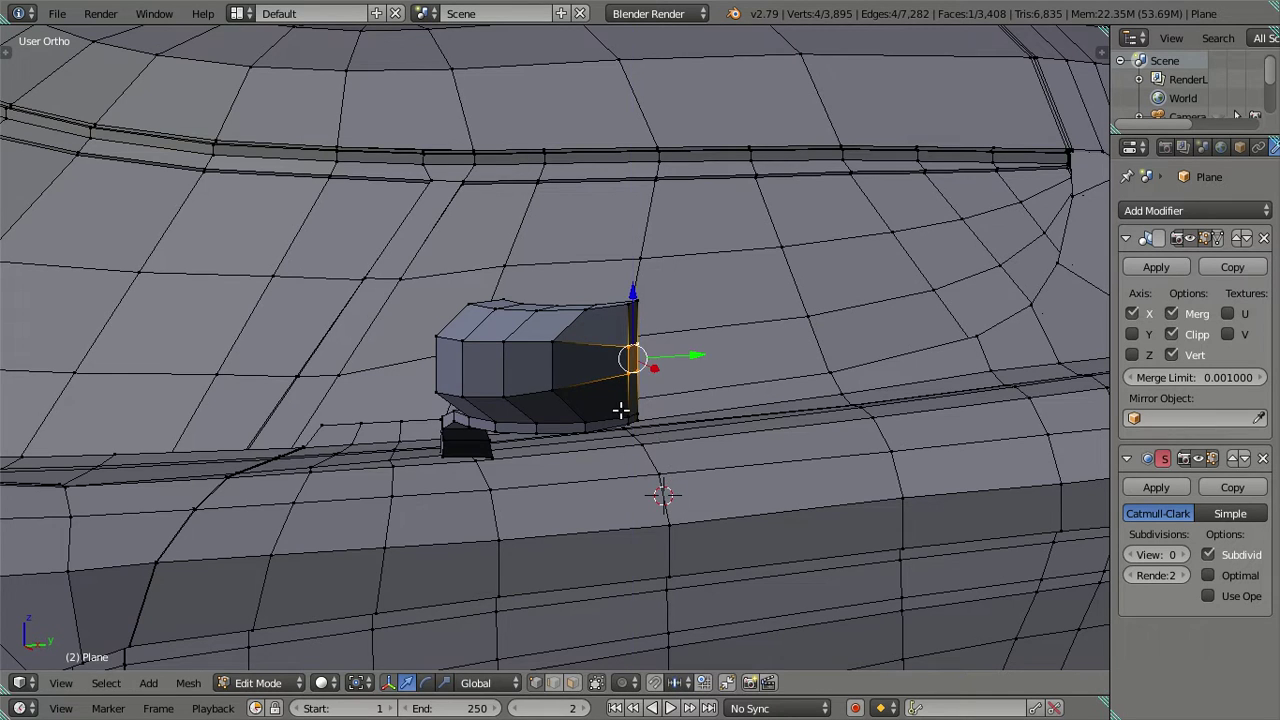
scroll(617, 409, "up", 2)
middle_click_drag(617, 409, 600, 363)
right_click(572, 348)
right_click(568, 391, "shift")
key("s")
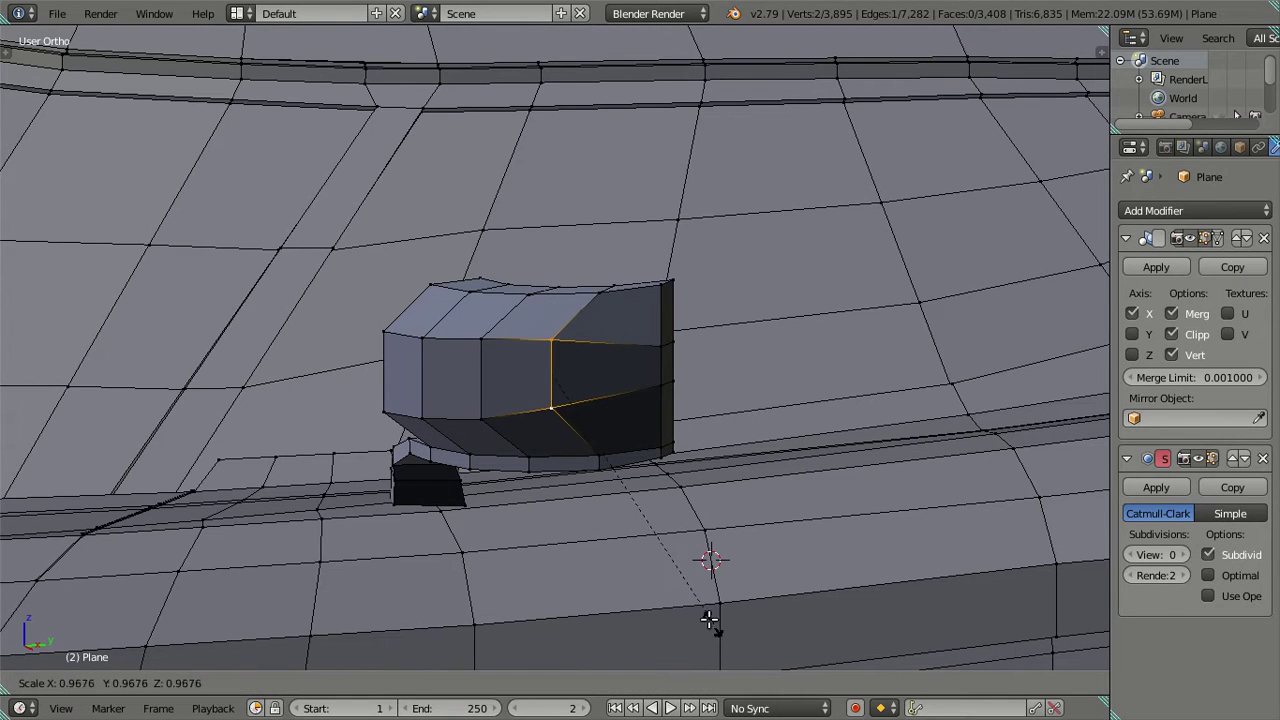
key("Escape")
Lower the top-right edge along Z so the housing's top slopes.
right_click(662, 288)
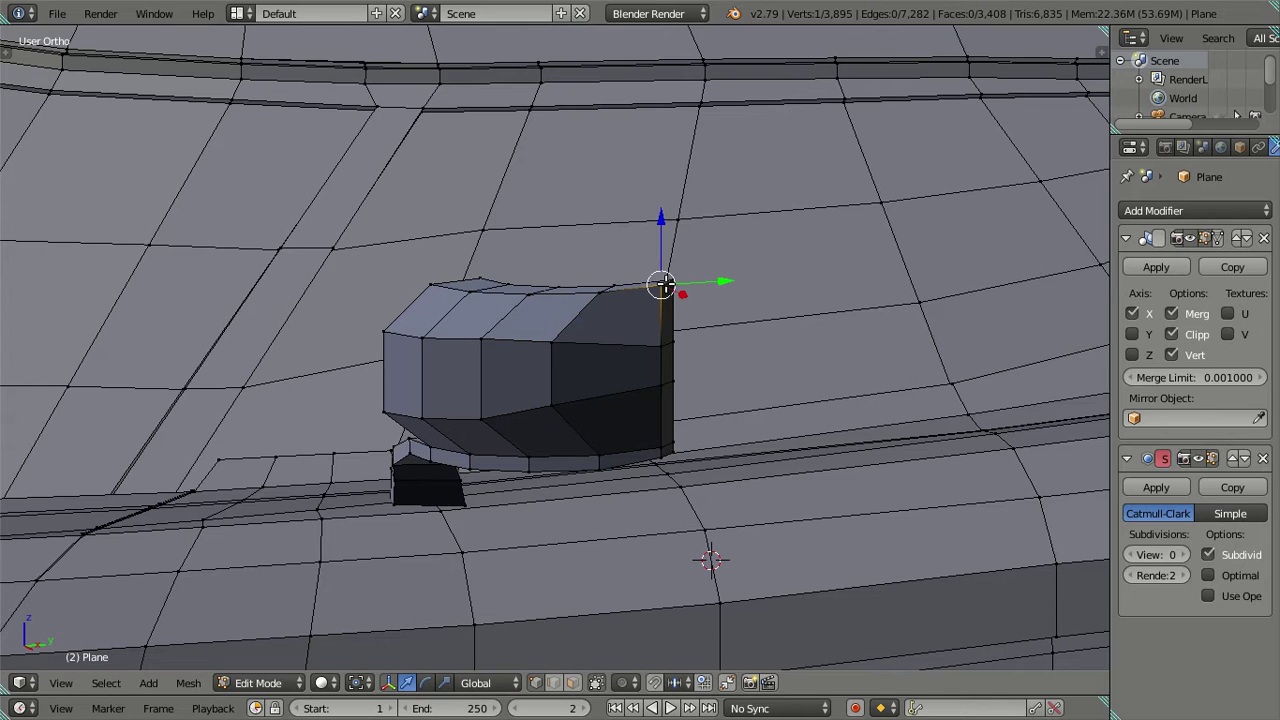
key("g")
key("z")
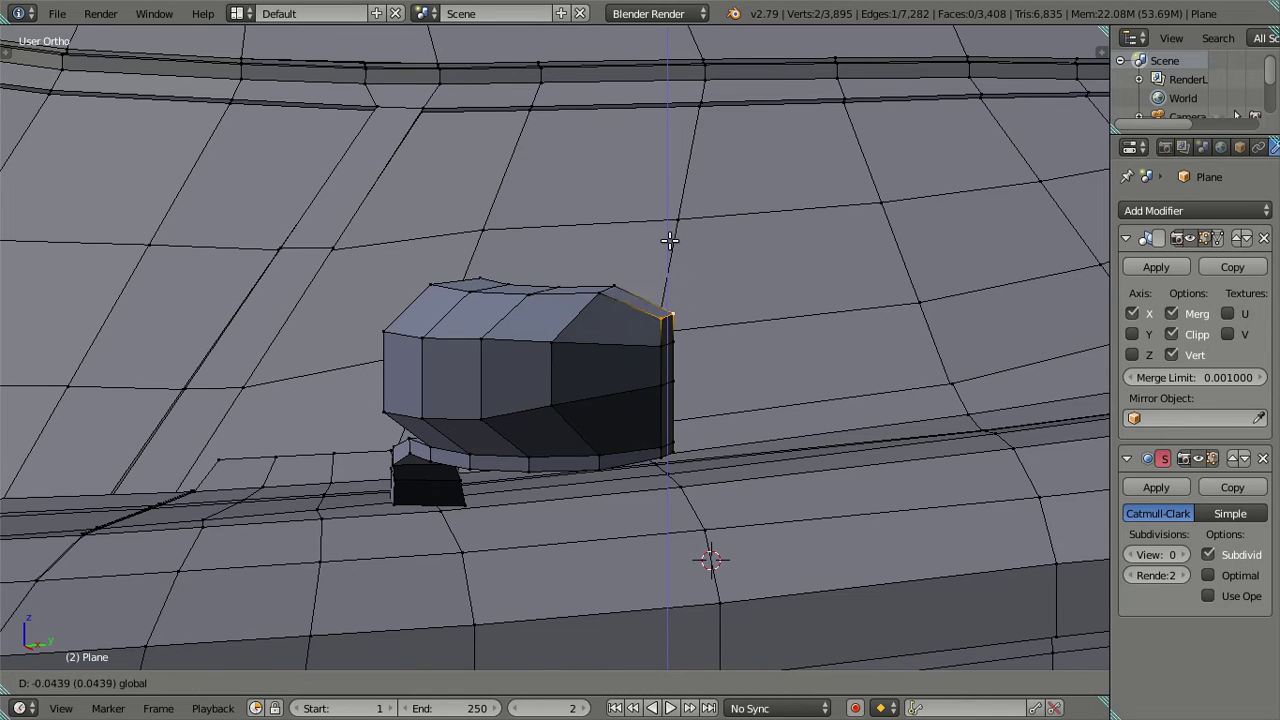
left_click(669, 234)
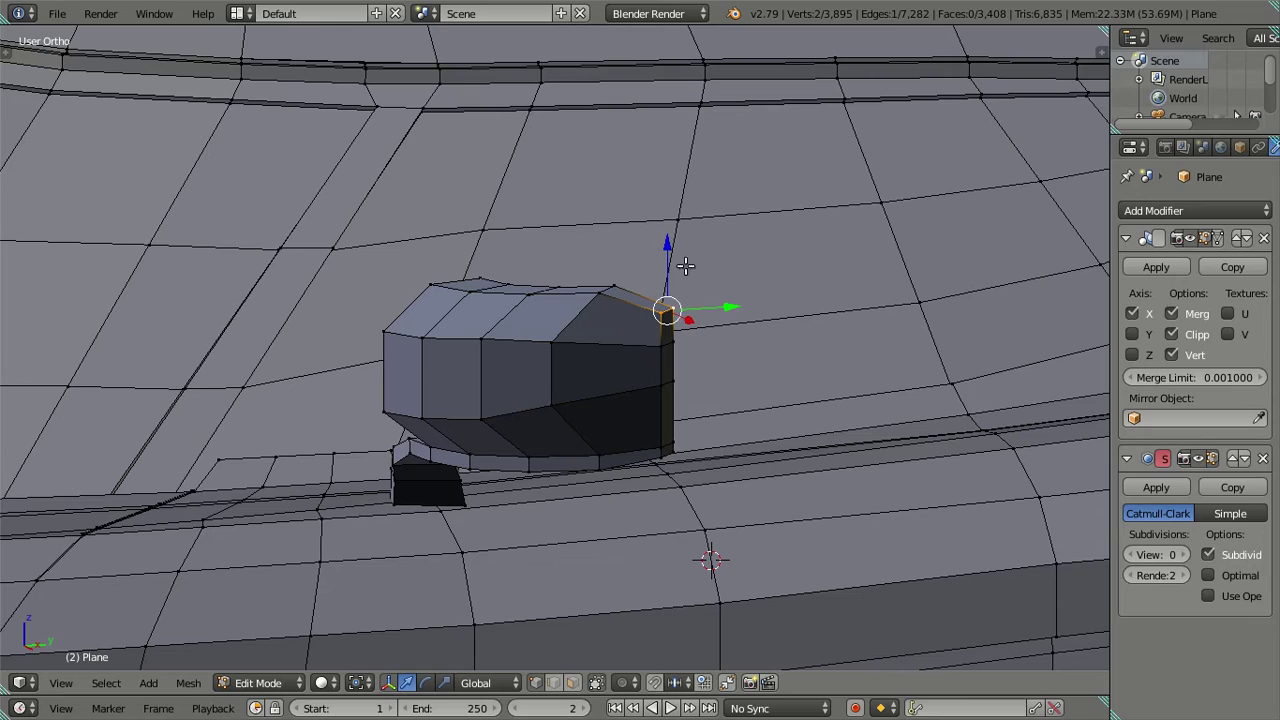
mouse_move(742, 308)
middle_mouse_down()
mouse_move(623, 372)
mouse_move(652, 300)
middle_mouse_up()
key("g")
key("z")
left_click(655, 253)
In top view, move the outer-end corner vertices onto the reference photo's outline.
right_click(712, 330)
middle_click_drag(765, 333, 777, 517)
key("KP_7")
right_click(849, 455, "shift")
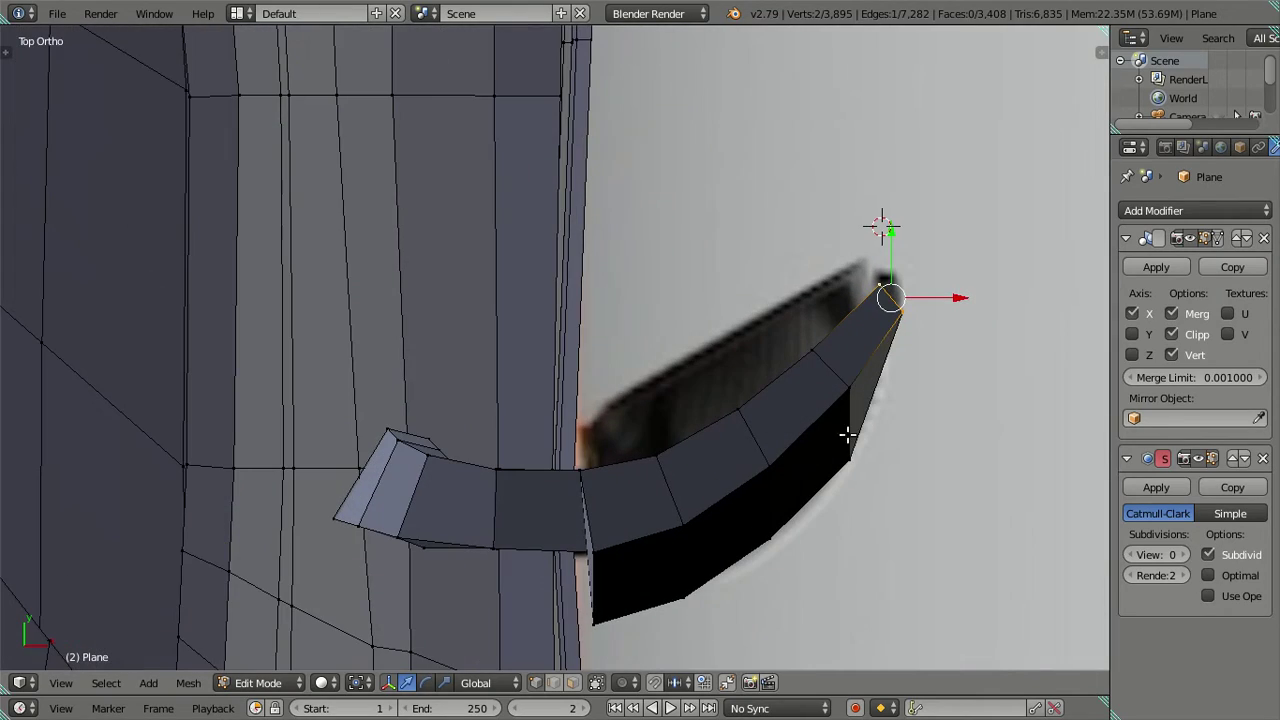
key("g")
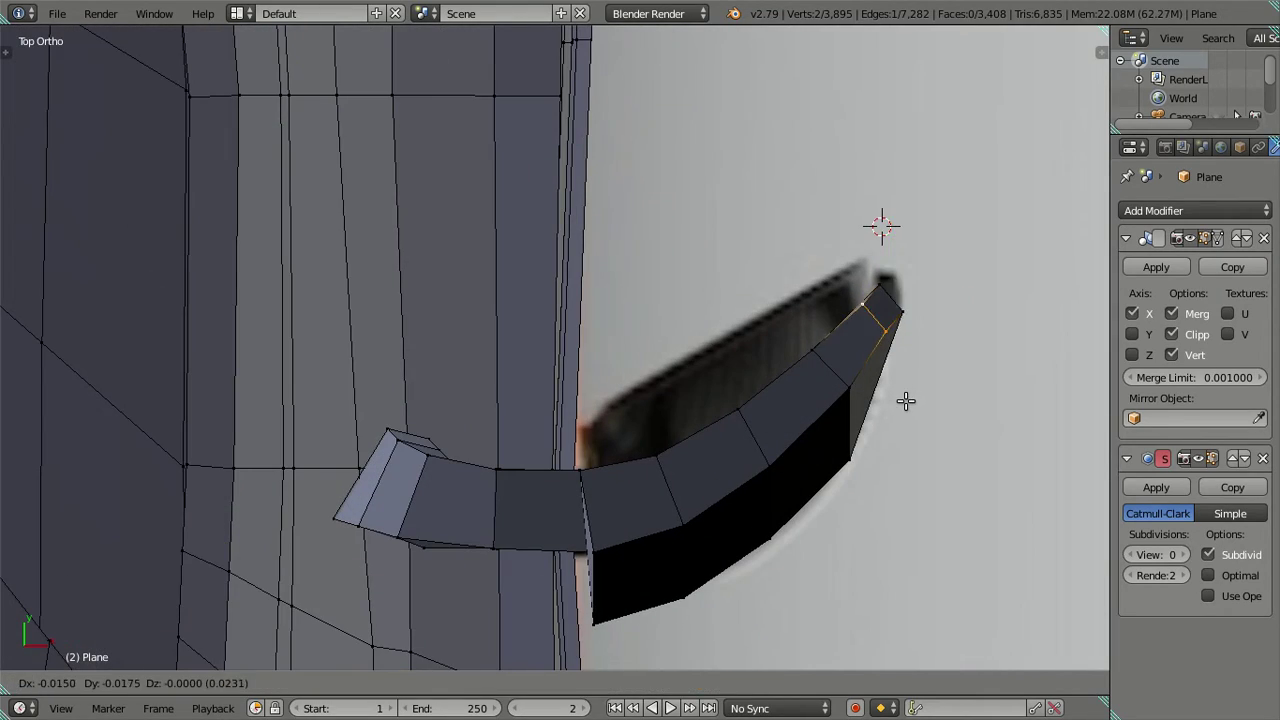
left_click(899, 405)
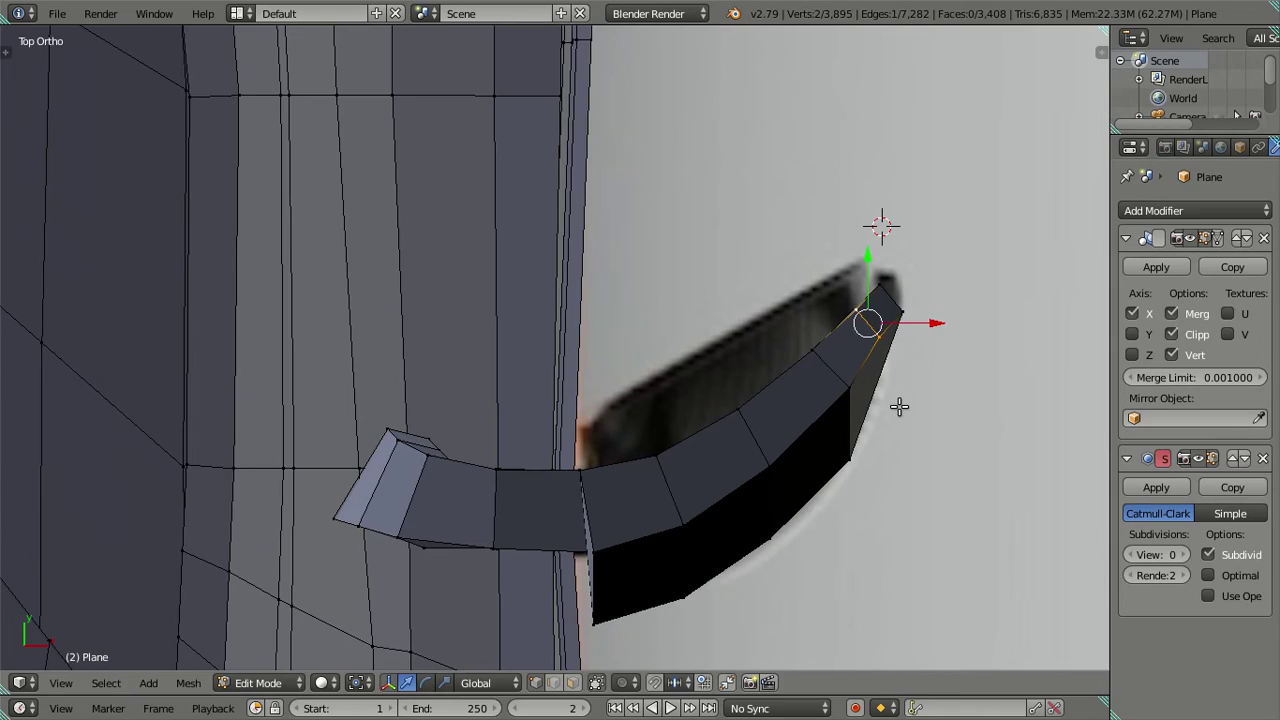
scroll(847, 437, "down", 3)
mouse_move(718, 446)
middle_mouse_down()
mouse_move(731, 491)
mouse_move(680, 423)
mouse_move(801, 370)
mouse_move(773, 427)
mouse_move(800, 360)
mouse_move(821, 389)
mouse_move(829, 480)
mouse_move(803, 395)
mouse_move(737, 357)
mouse_move(797, 583)
mouse_move(727, 427)
middle_mouse_up()
Slide a lower housing edge along Y.
right_click(735, 352)
right_click(740, 400)
right_click(748, 443)
left_click_drag(727, 427, 680, 372)
Slide the lower front faces of the housing along X in top view.
mouse_move(780, 437)
middle_mouse_down()
mouse_move(571, 486)
mouse_move(542, 446)
middle_mouse_up()
right_click(560, 466, "shift")
right_click(578, 472, "shift")
right_click(665, 430, "shift")
right_click(685, 457, "shift")
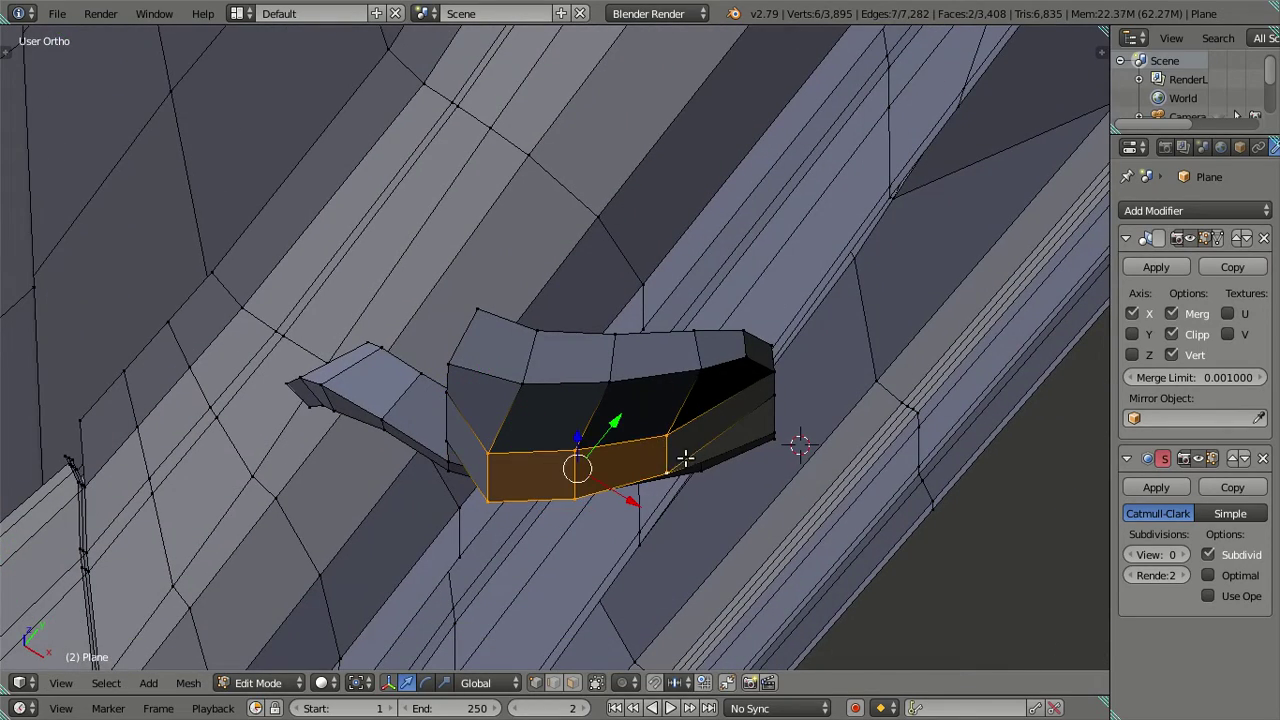
key("KP_7")
left_click_drag(731, 465, 761, 441)
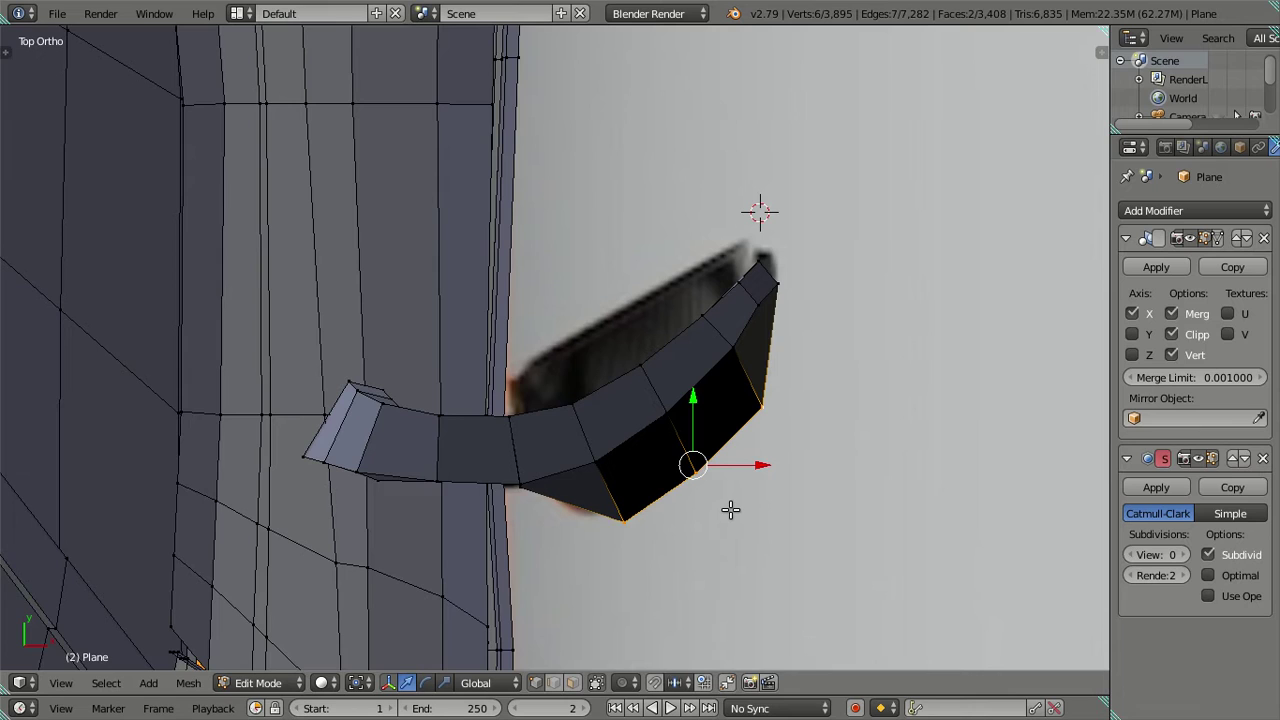
Move an outer-curve edge onto the reference outline using the wireframe overlay.
key("alt+z")
right_click(666, 495)
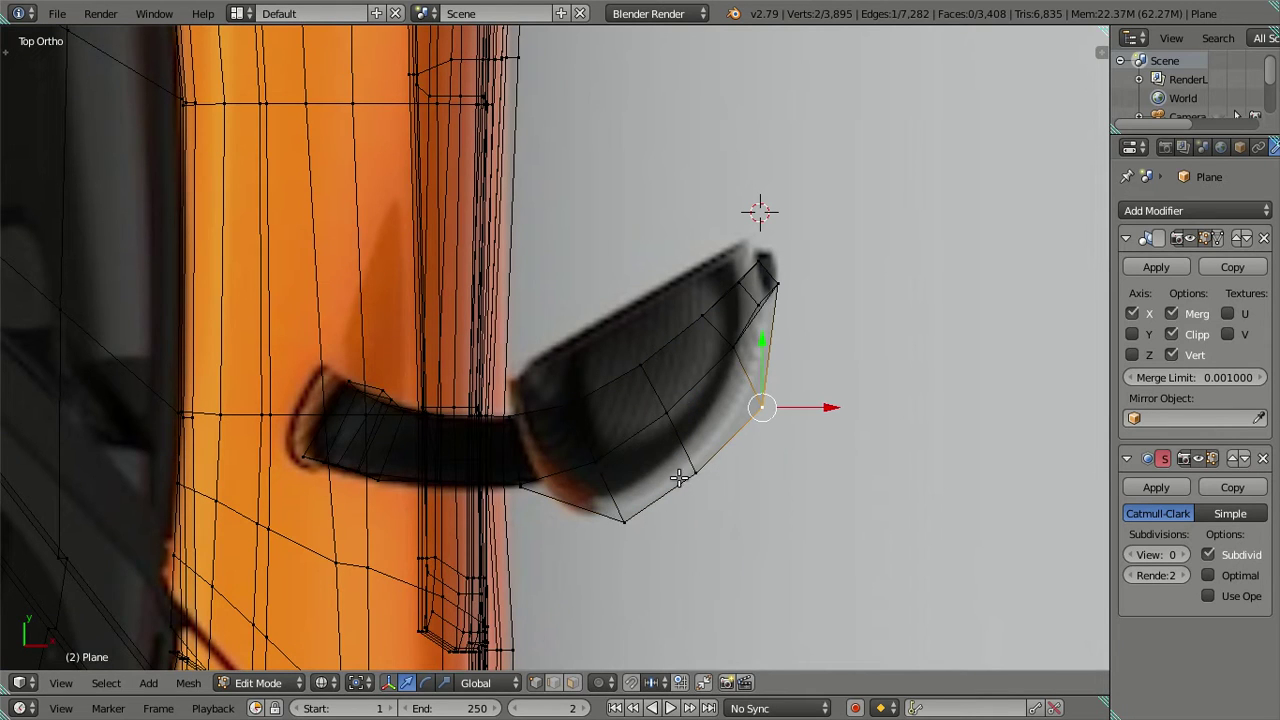
key("a")
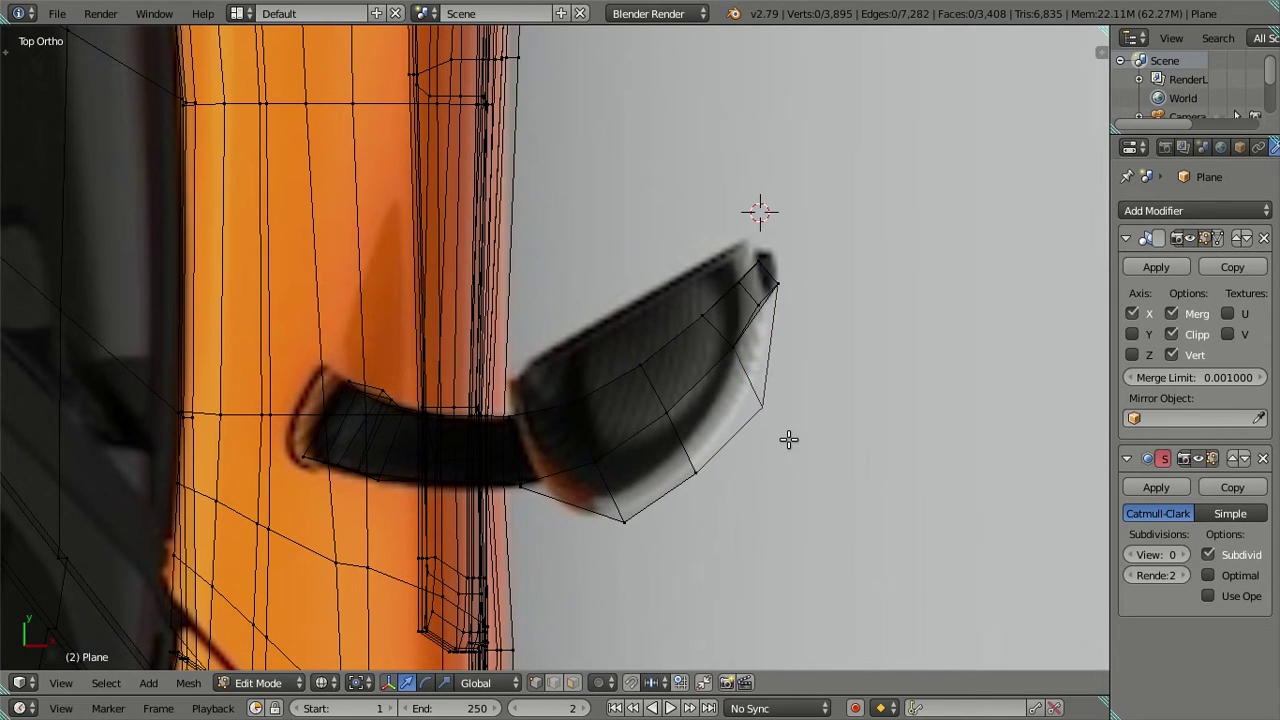
right_click(768, 404)
key("g")
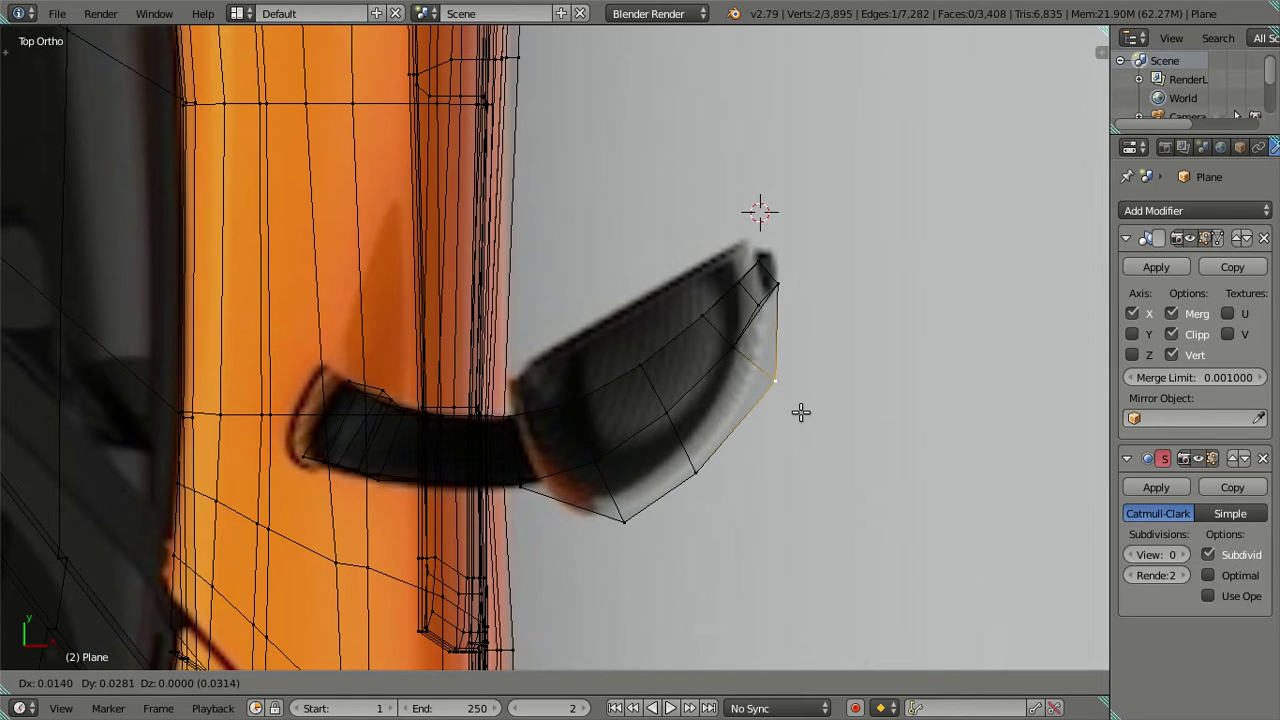
left_click(800, 412)
Nudge a lower-curve vertex onto the reference outline, then return to solid shading.
key("a")
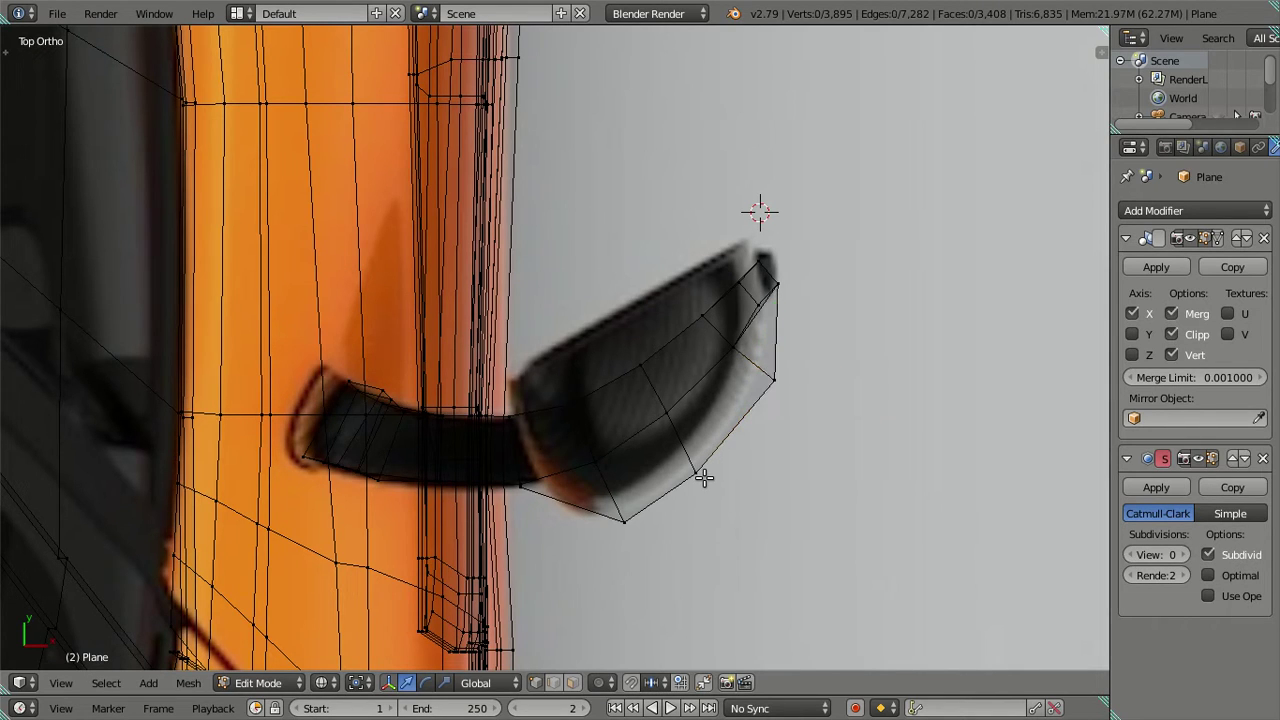
key("c")
left_click(706, 497)
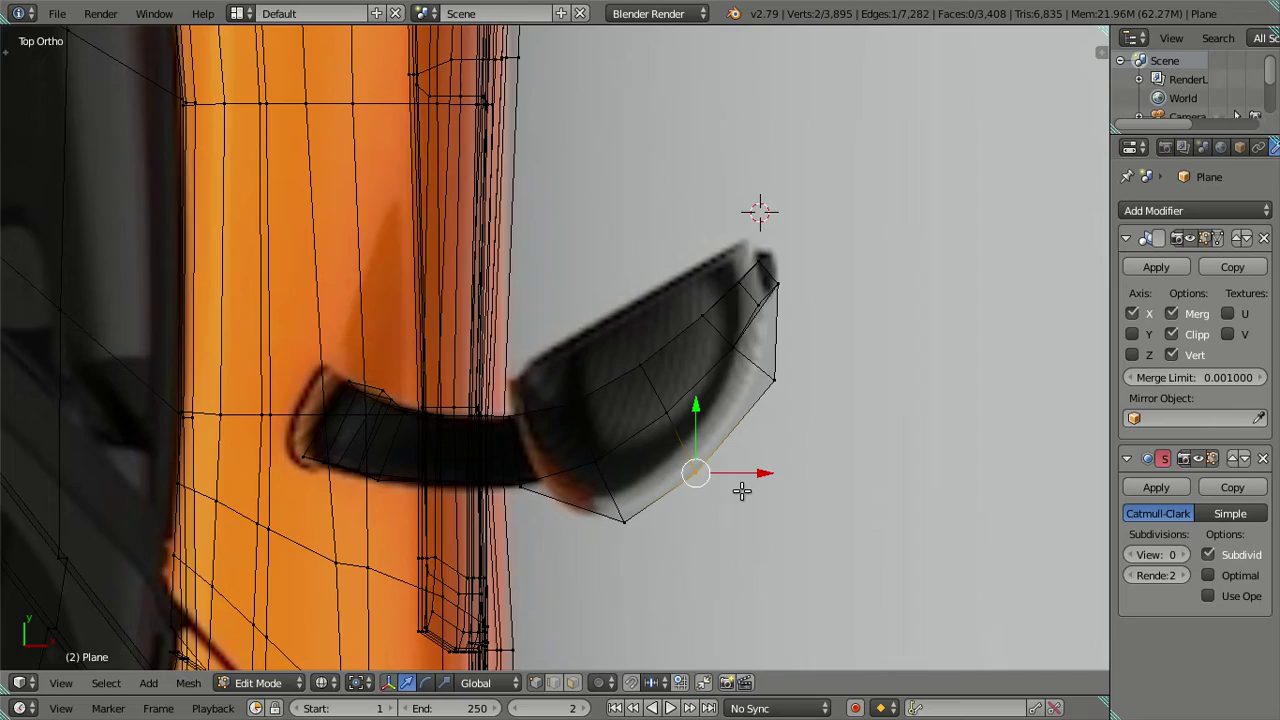
key("g")
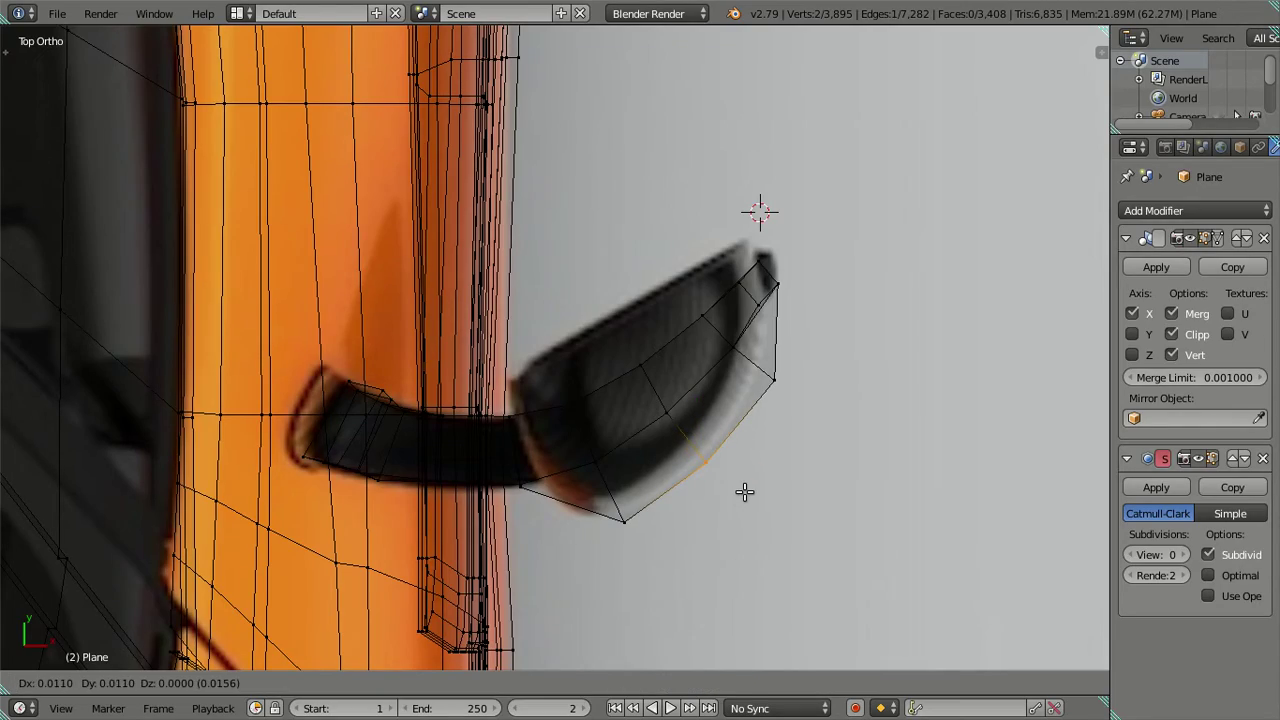
left_click(739, 491)
key("a")
key("z")
Shift the housing's top-left corner edge about 0.026 units to match the top reference.
mouse_move(797, 526)
middle_mouse_down()
mouse_move(703, 383)
mouse_move(488, 347)
mouse_move(617, 394)
mouse_move(763, 343)
mouse_move(587, 258)
mouse_move(588, 327)
mouse_move(507, 250)
middle_mouse_up()
right_click(524, 237)
right_click(551, 248, "shift")
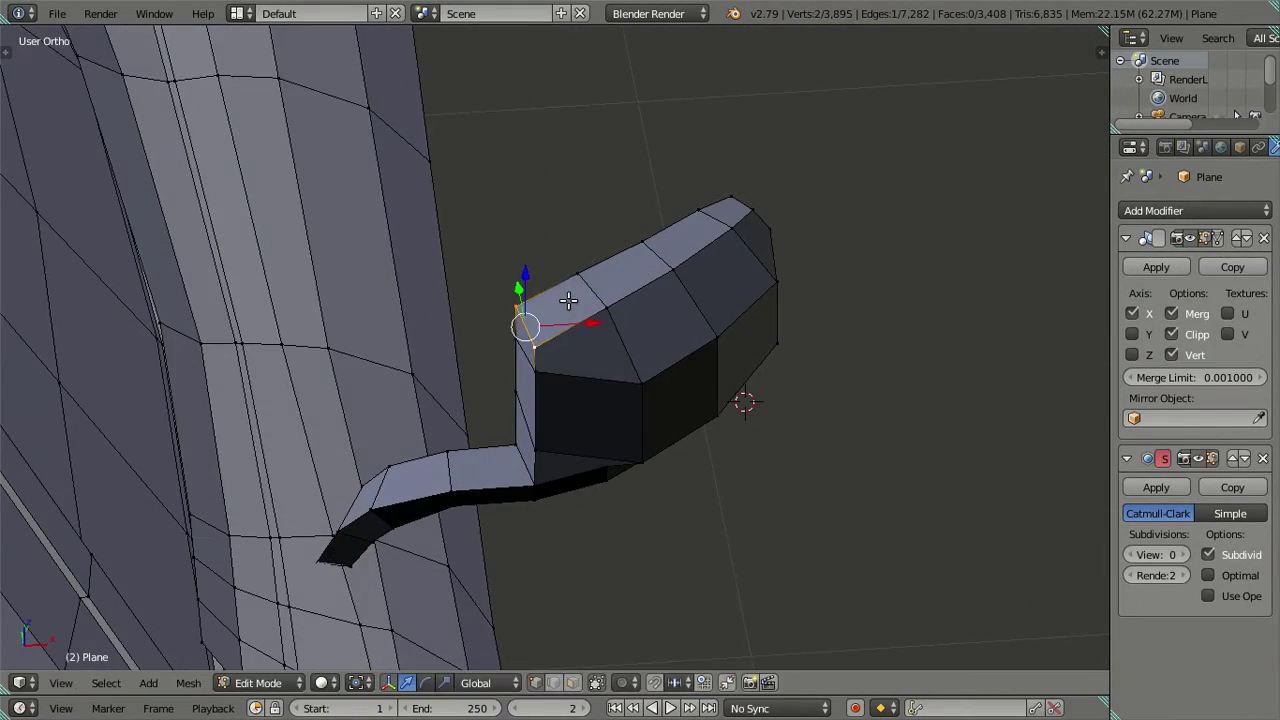
key("KP_7")
key("g")
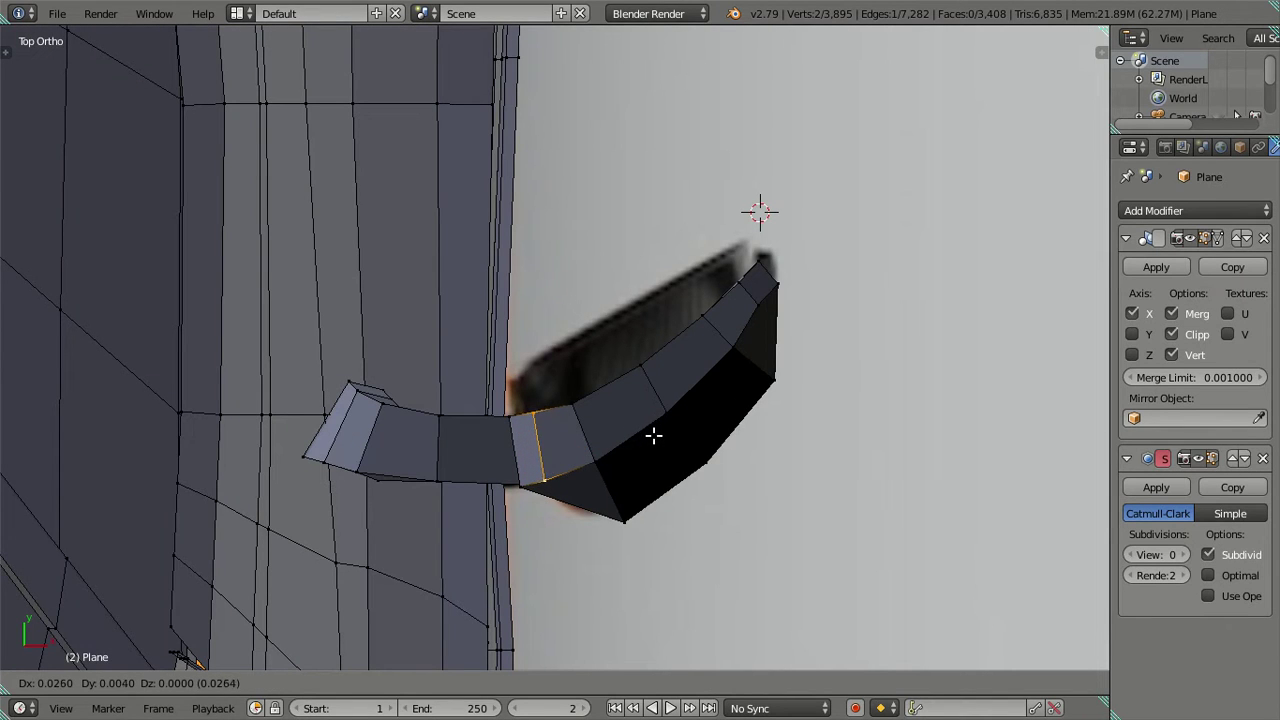
left_click(653, 435)
key("a")
key("a")
key("a")
mouse_move(680, 503)
middle_mouse_down()
mouse_move(673, 313)
mouse_move(649, 277)
mouse_move(380, 283)
mouse_move(329, 345)
mouse_move(257, 291)
mouse_move(235, 400)
mouse_move(330, 349)
mouse_move(452, 345)
mouse_move(514, 374)
mouse_move(514, 360)
mouse_move(486, 351)
mouse_move(517, 369)
mouse_move(531, 322)
mouse_move(460, 306)
mouse_move(483, 340)
mouse_move(384, 338)
middle_mouse_up()
scroll(474, 355, "up", 2)
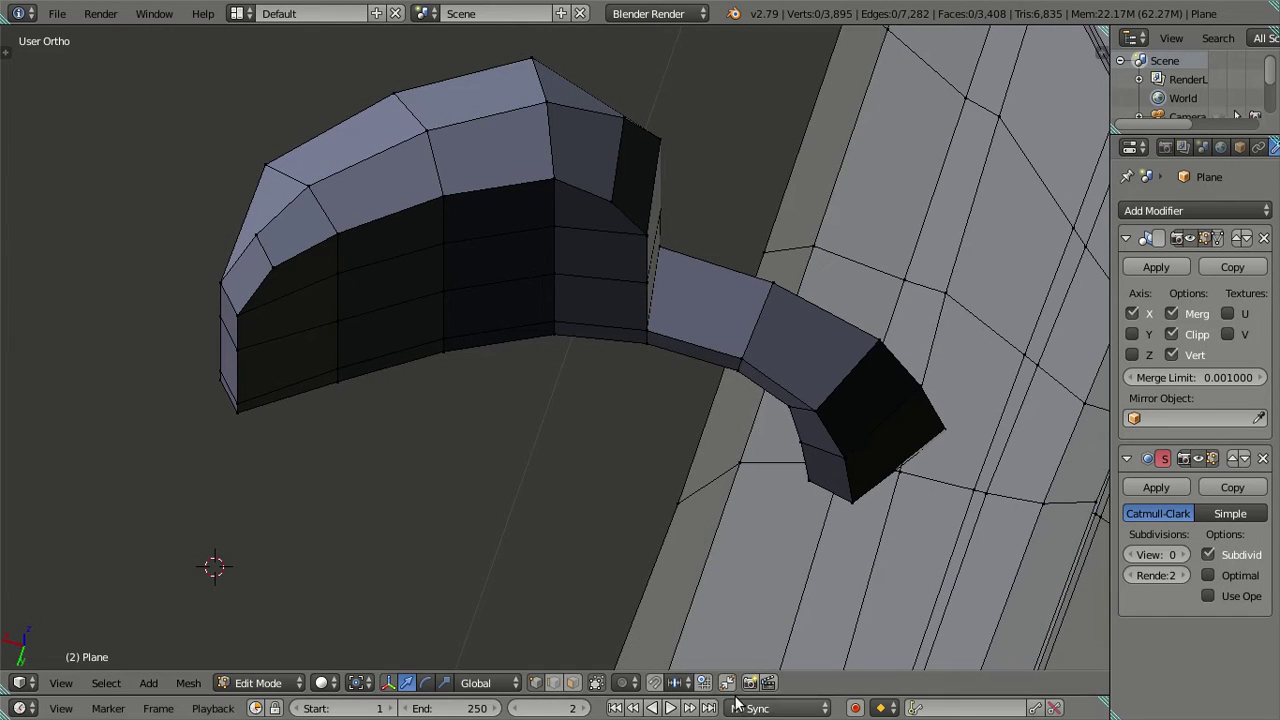
Select edges along the housing's side and move them onto the top-view reference outline.
mouse_move(548, 547)
middle_mouse_down()
mouse_move(586, 423)
mouse_move(434, 286)
middle_mouse_up()
right_click(434, 286, "alt")
right_click(480, 291, "shift")
right_click(536, 244, "alt+shift")
right_click(343, 332, "shift")
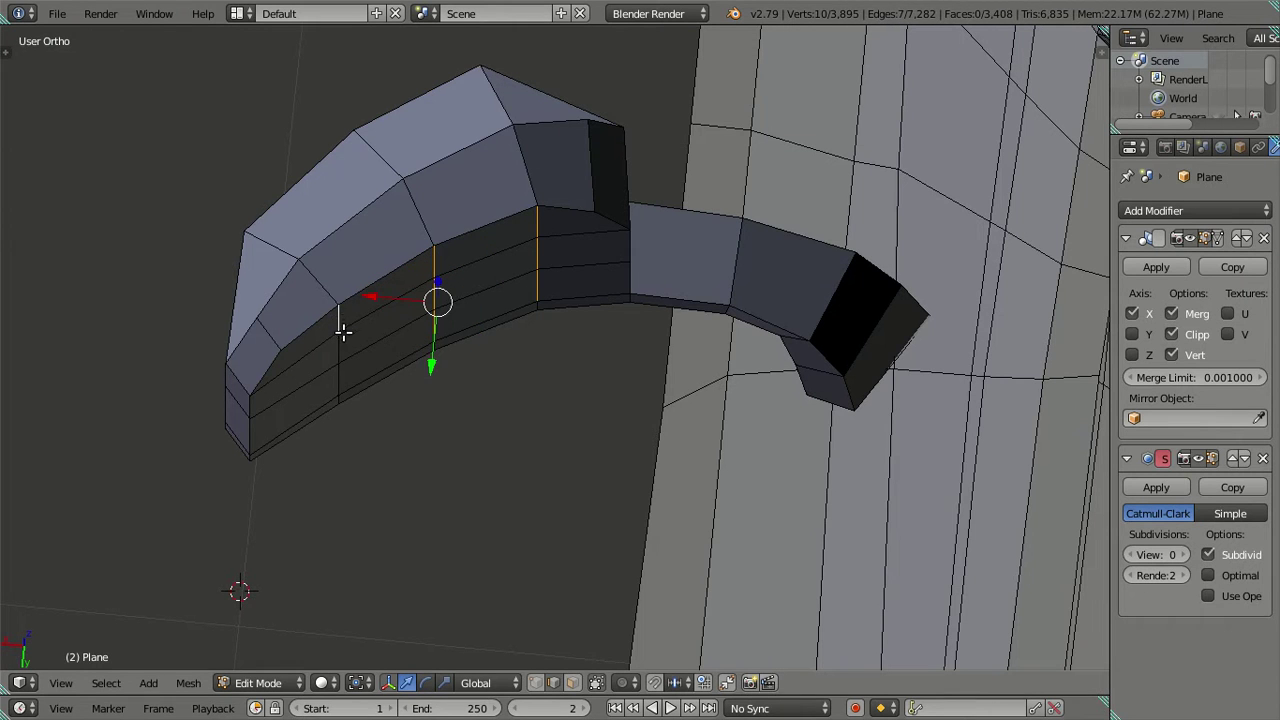
mouse_move(418, 377)
middle_mouse_down()
mouse_move(523, 414)
mouse_move(663, 400)
middle_mouse_up()
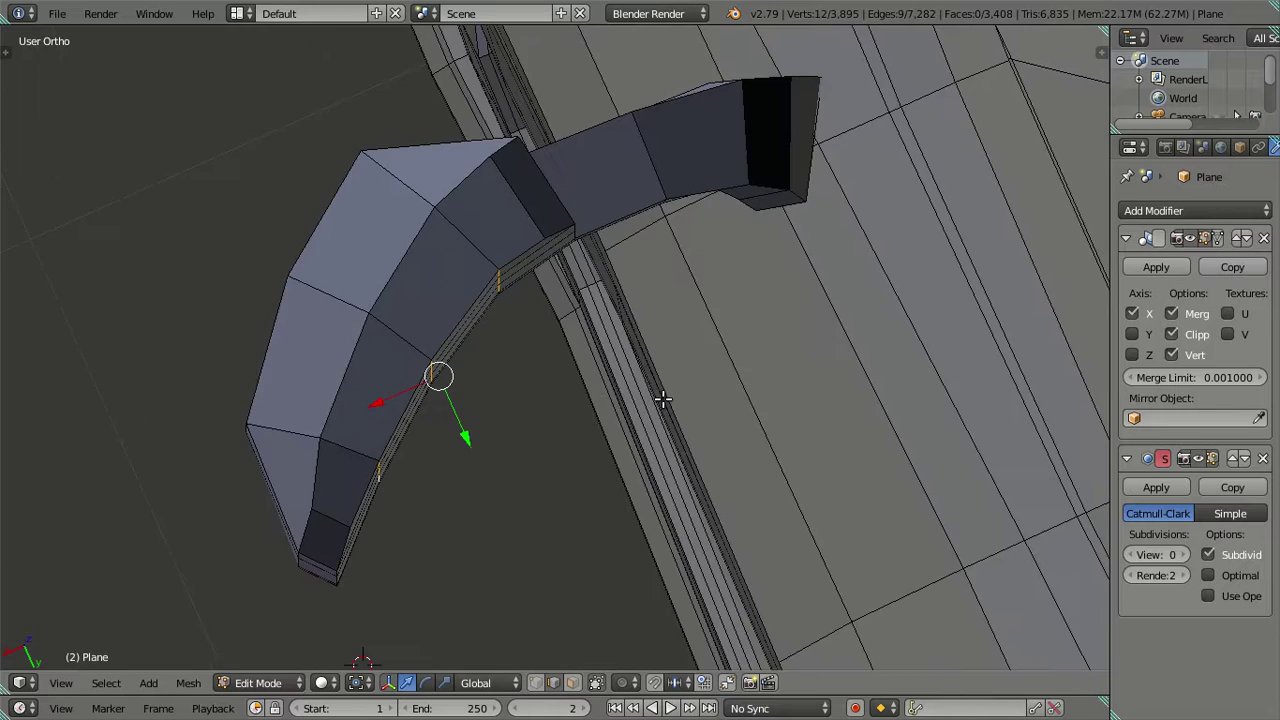
key("KP_7")
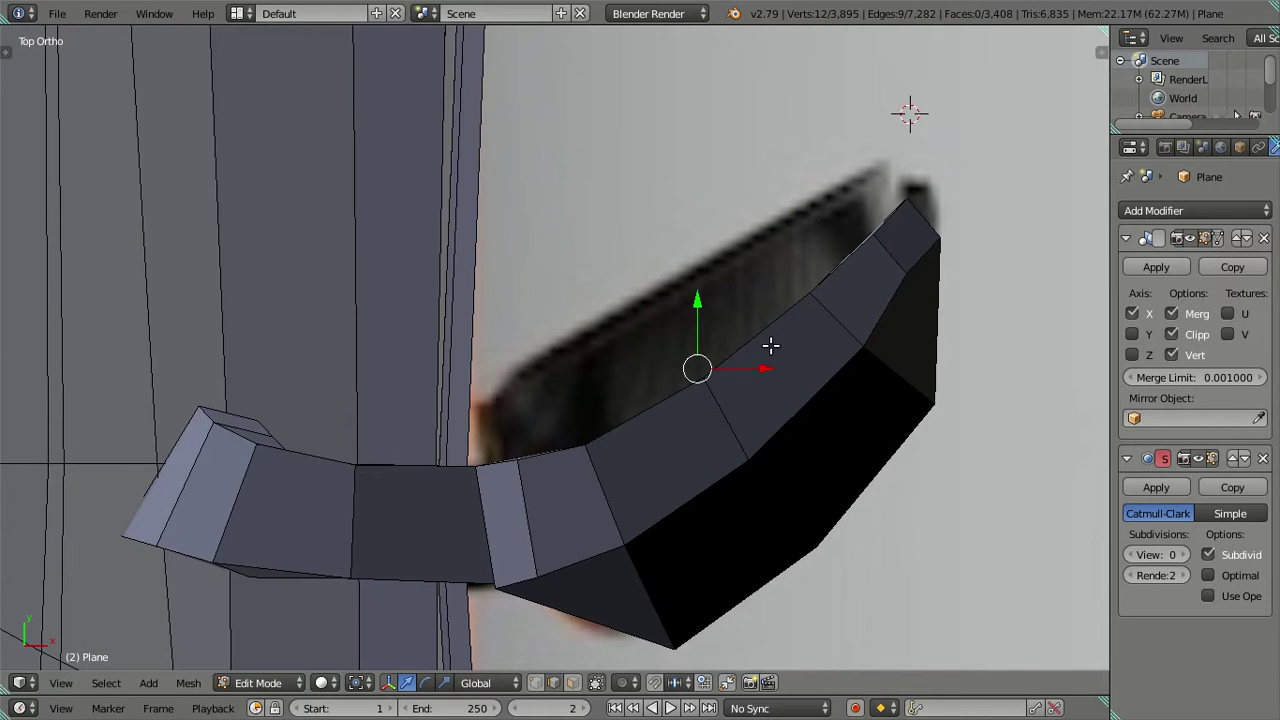
key("z")
key("g")
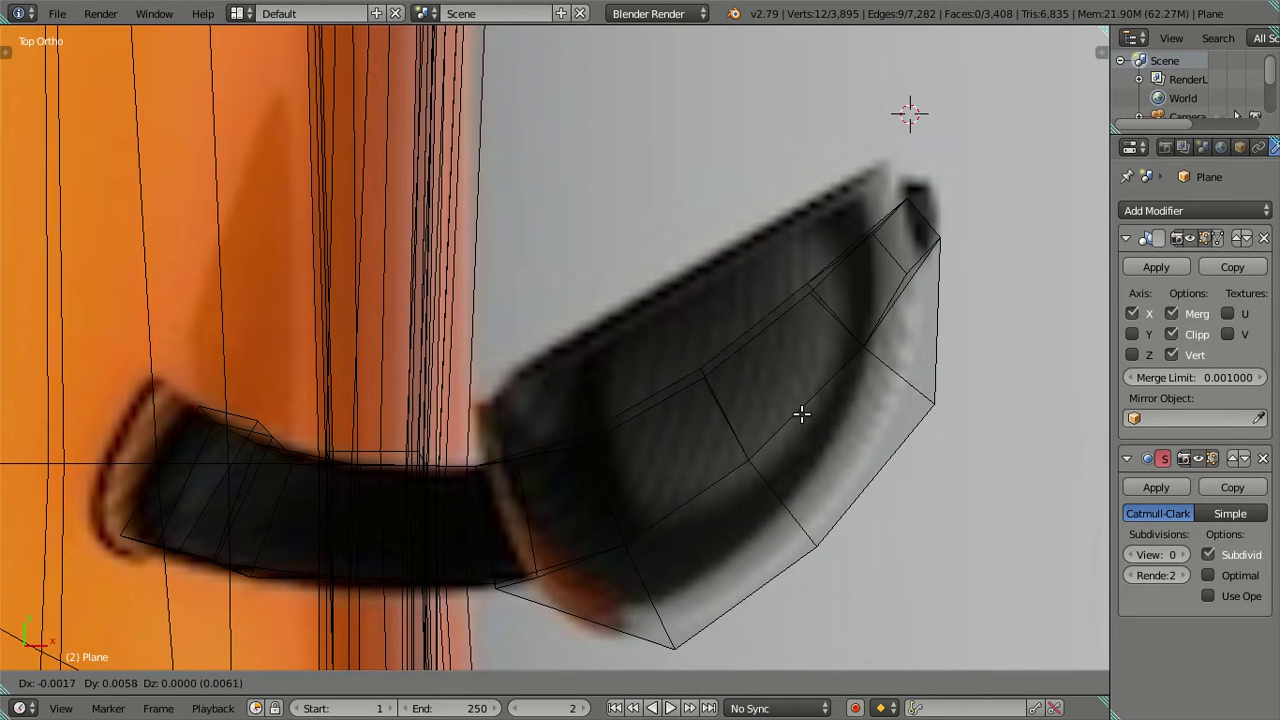
left_click(797, 409)
key("z")
Refine the selected edges' position so they follow the reference outline.
mouse_move(771, 397)
middle_mouse_down()
mouse_move(883, 414)
mouse_move(811, 391)
mouse_move(754, 500)
middle_mouse_up()
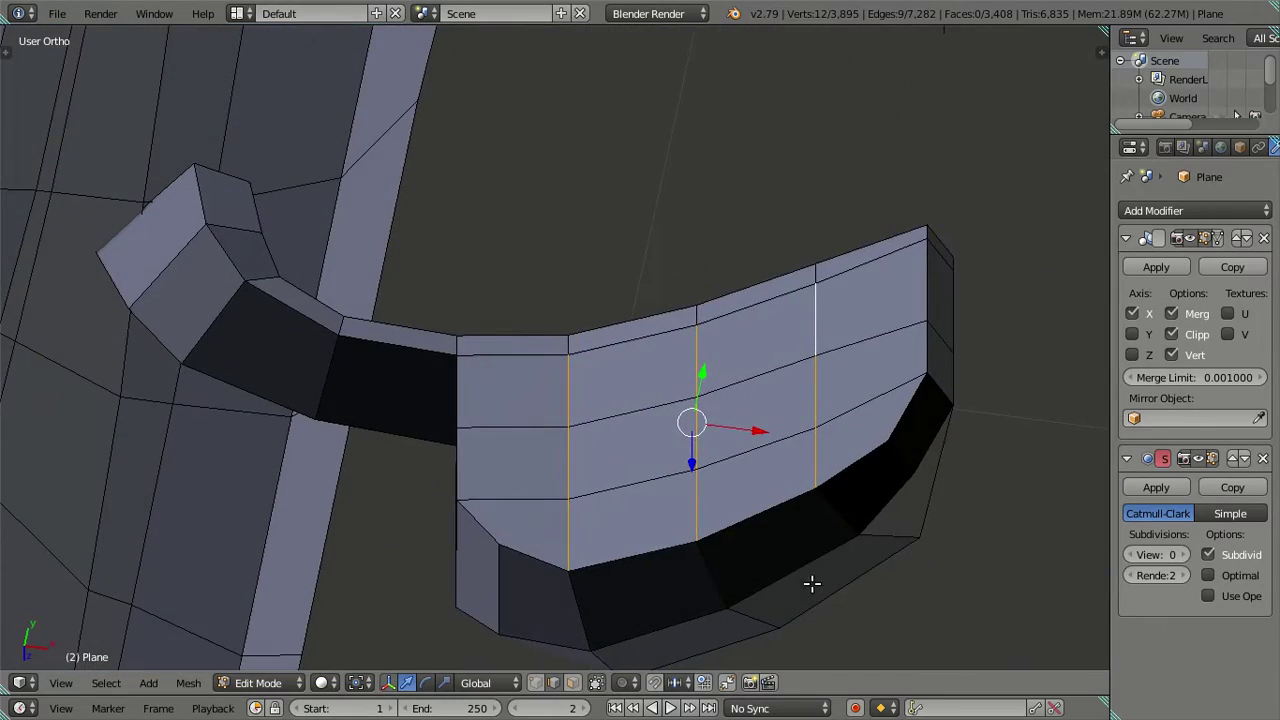
key("g")
left_click(767, 523)
middle_click_drag(831, 500, 825, 457)
key("KP_7")
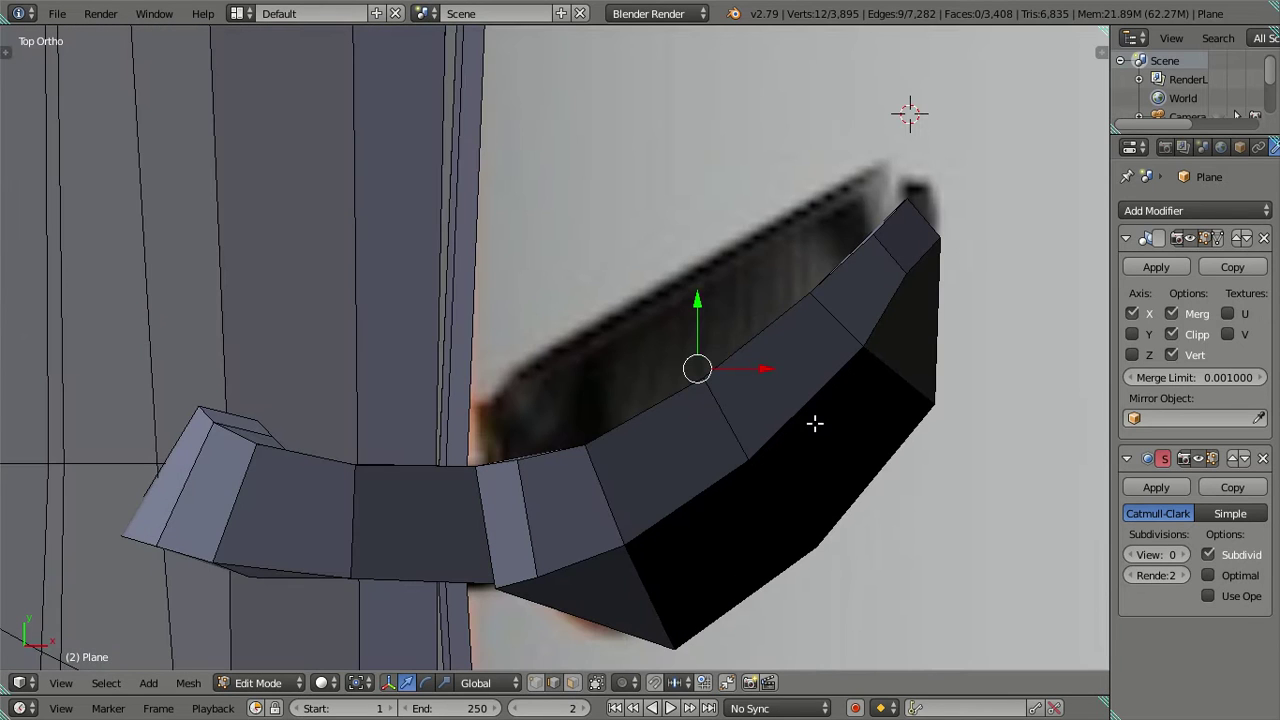
key("g")
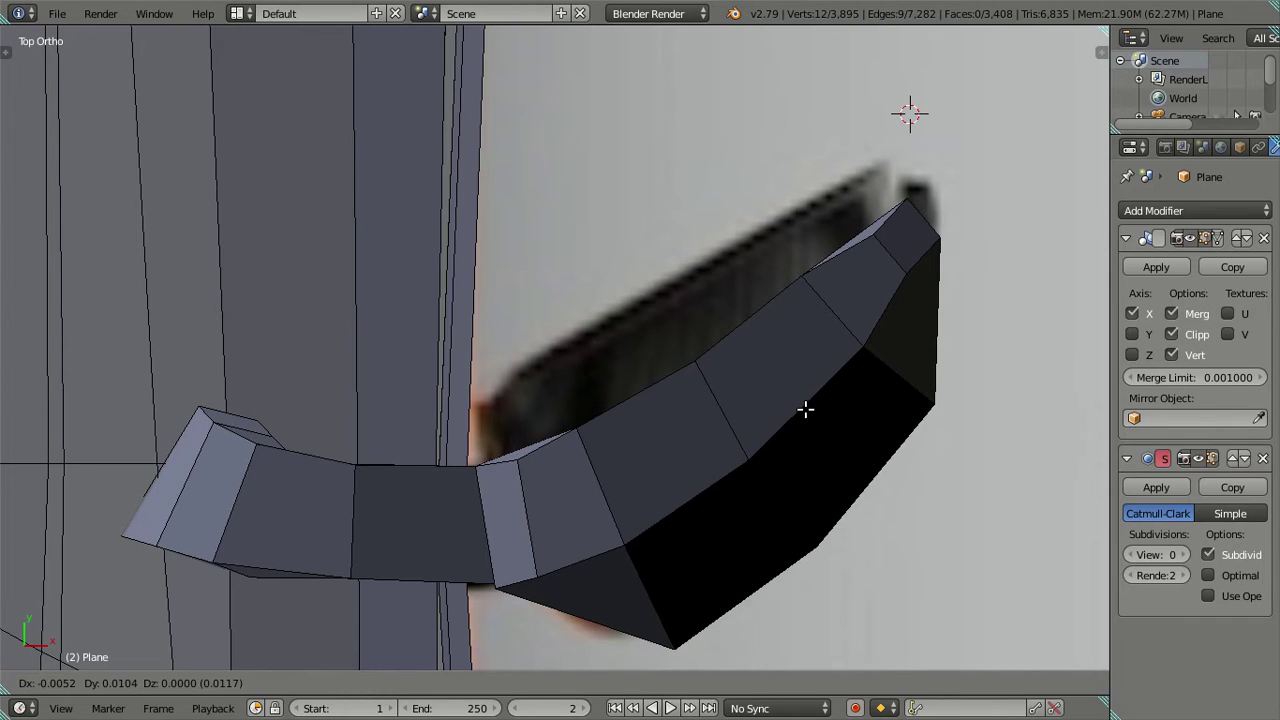
left_click(805, 409)
middle_click_drag(786, 408, 791, 443)
Slide two more housing edges along Y in top view.
right_click(682, 398)
right_click(698, 384, "shift")
key("KP_7")
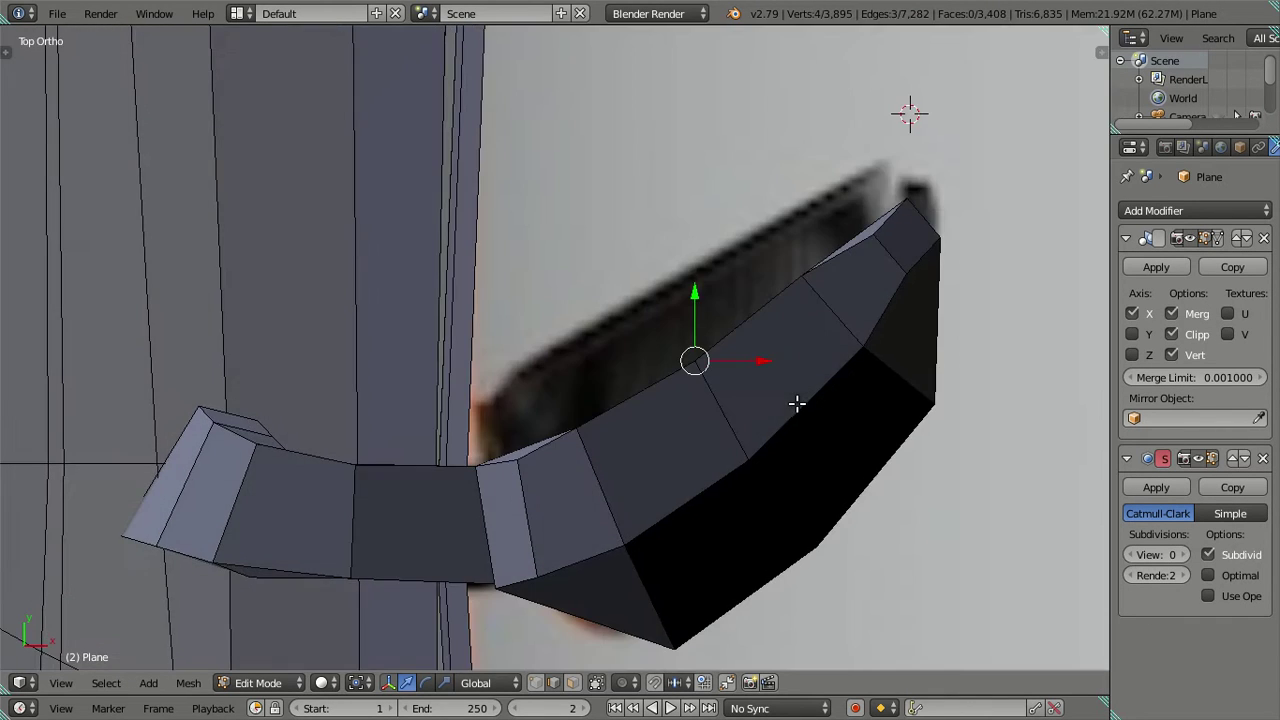
left_click_drag(695, 300, 692, 289)
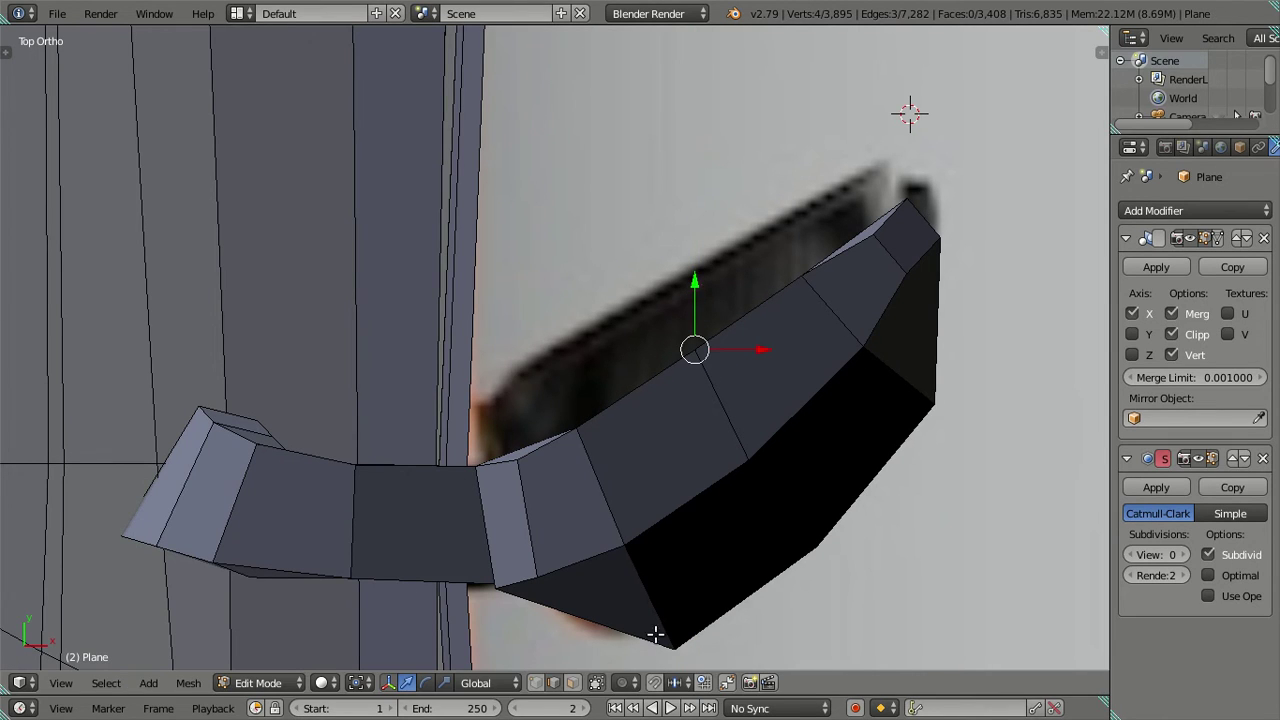
Slide two outline vertices along Y by a few thousandths onto the reference outline.
left_click(535, 683)
left_click(880, 244)
left_click(516, 460, "shift")
left_click_drag(688, 280, 701, 272)
left_click(703, 267)
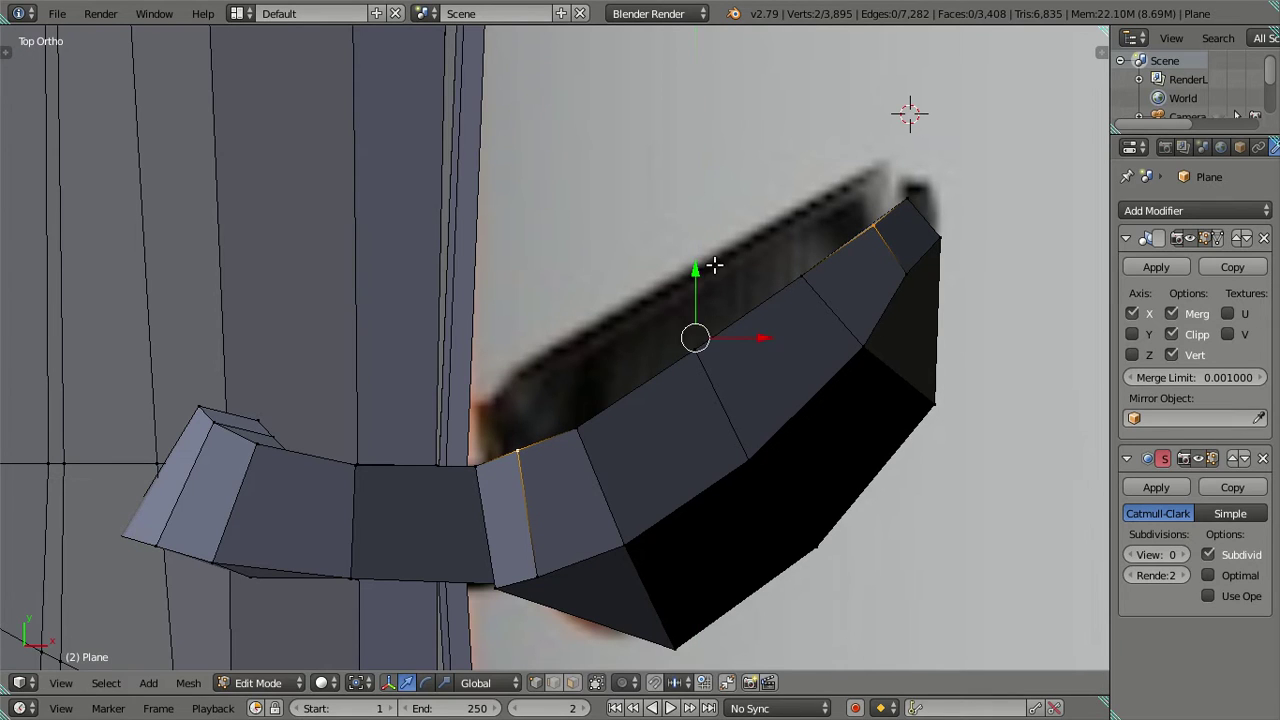
left_click_drag(876, 171, 874, 168)
mouse_move(814, 366)
middle_mouse_down()
mouse_move(871, 606)
mouse_move(834, 571)
mouse_move(588, 446)
mouse_move(494, 140)
mouse_move(451, 243)
mouse_move(262, 300)
middle_mouse_up()
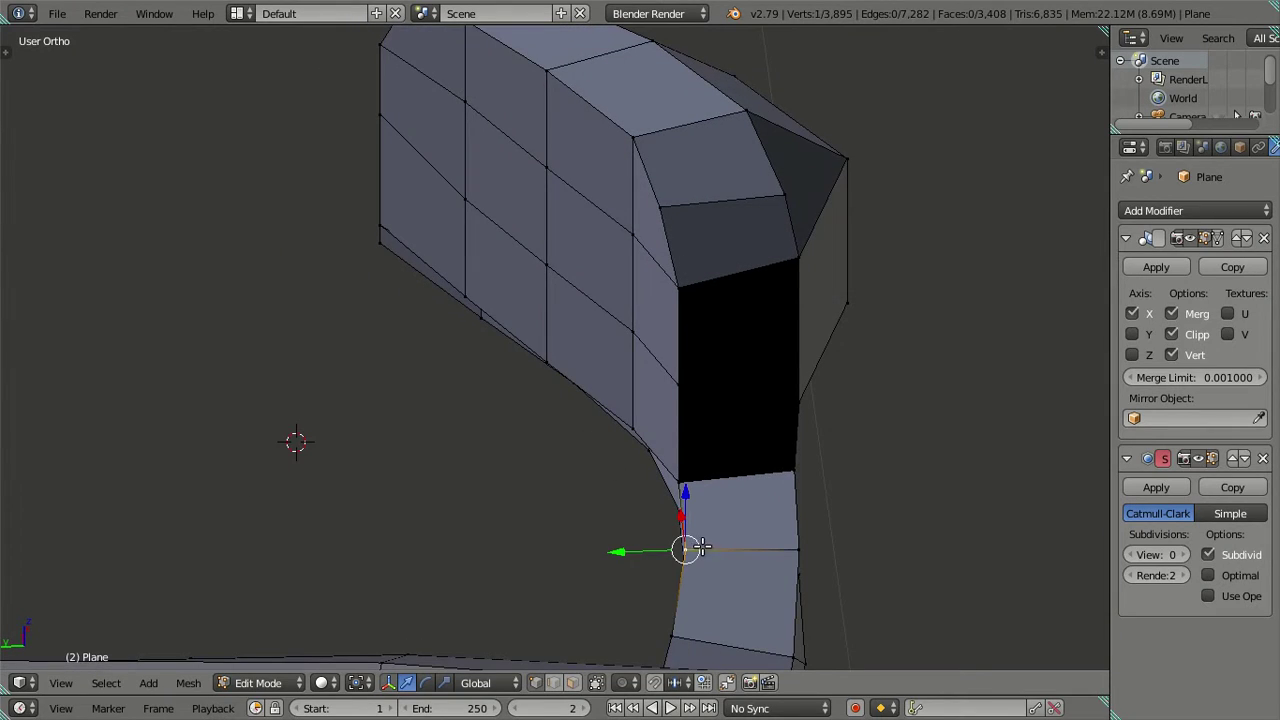
Select all linked car body parts, including bumper, front lip, side skirts and rear arches, and hide them.
key("l")
key("a")
mouse_move(763, 571)
middle_mouse_down()
mouse_move(883, 471)
mouse_move(766, 456)
mouse_move(762, 490)
middle_mouse_up()
right_click(766, 456)
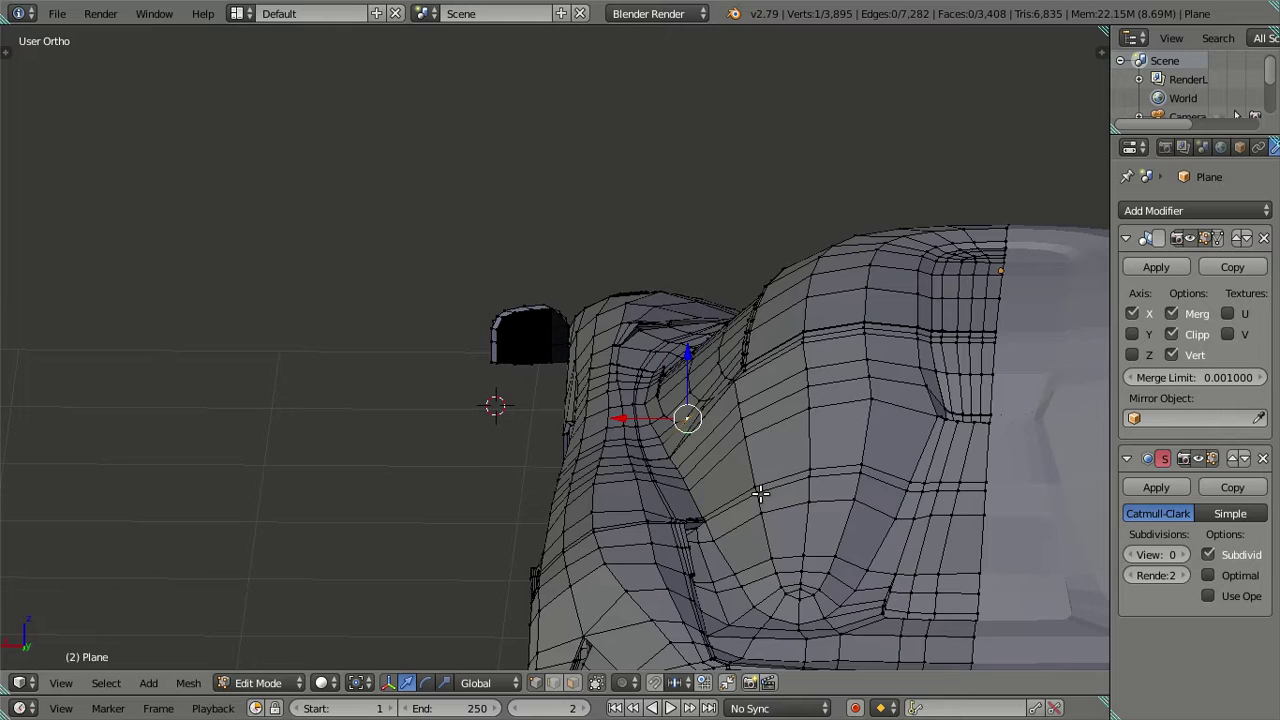
key("l")
key("l")
key("l")
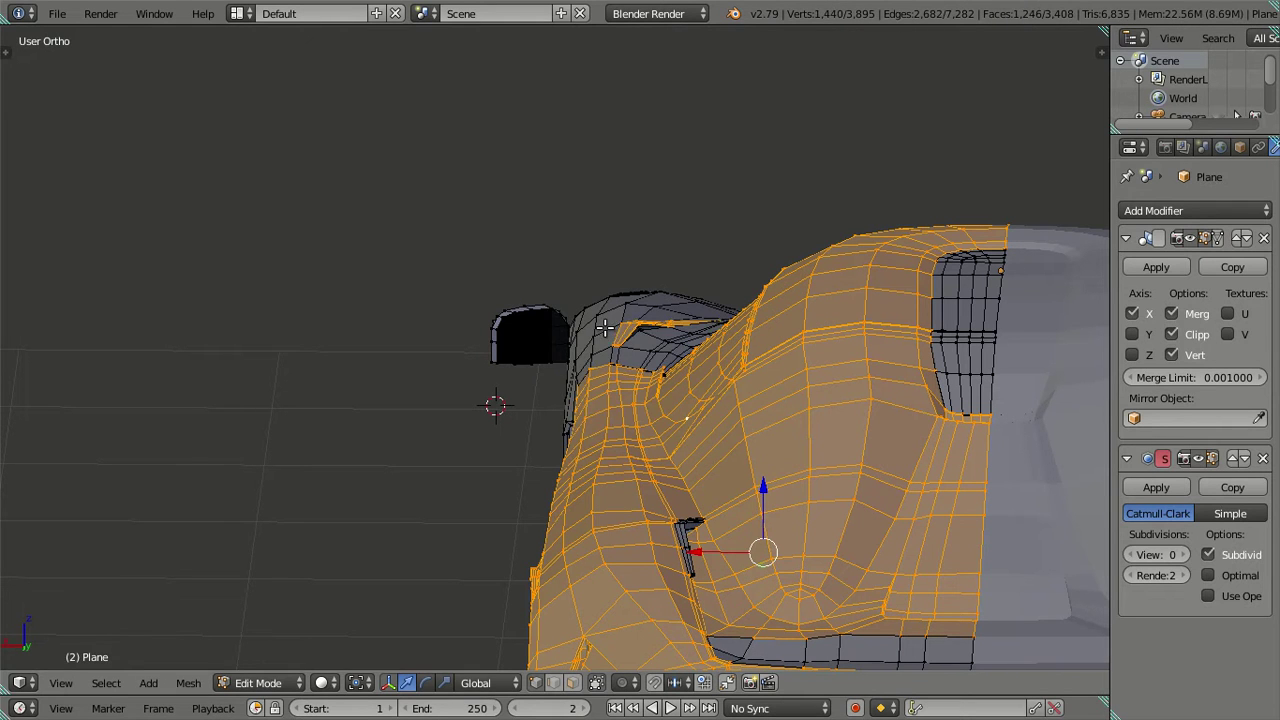
key("l")
key("l")
key("l")
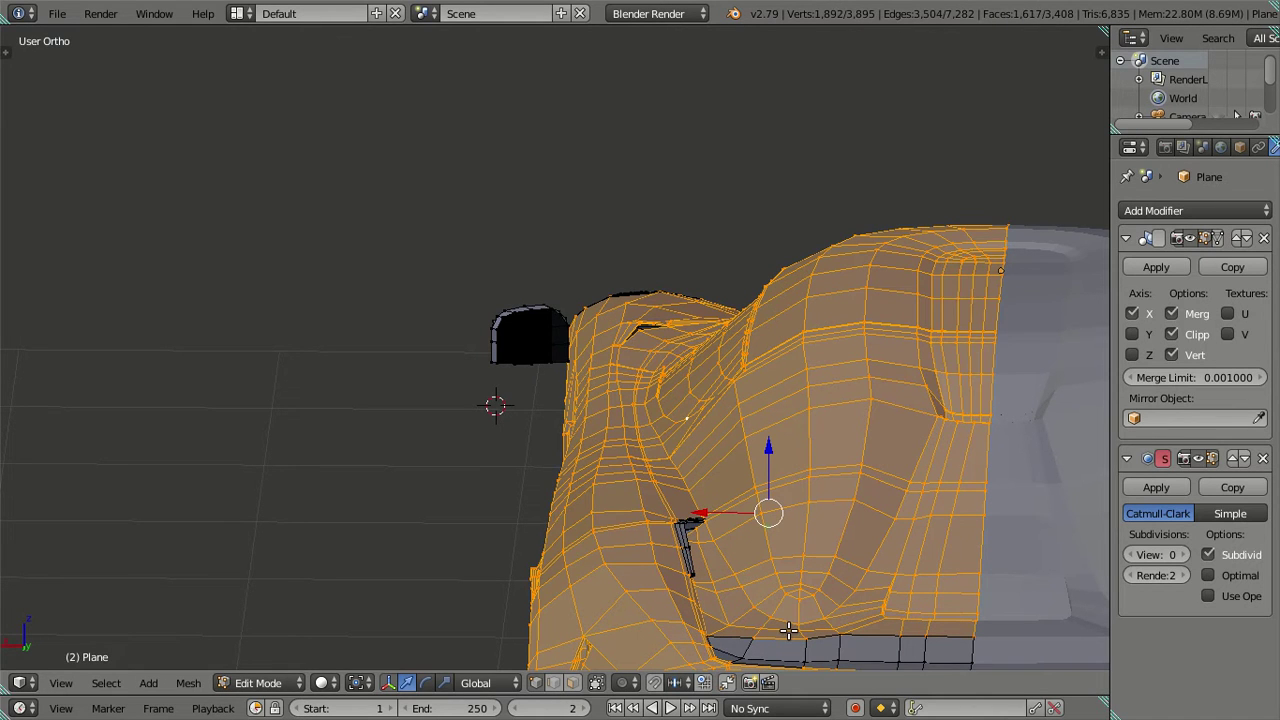
middle_click_drag(789, 631, 812, 612)
scroll(708, 618, "down", 3)
middle_click_drag(691, 606, 406, 524)
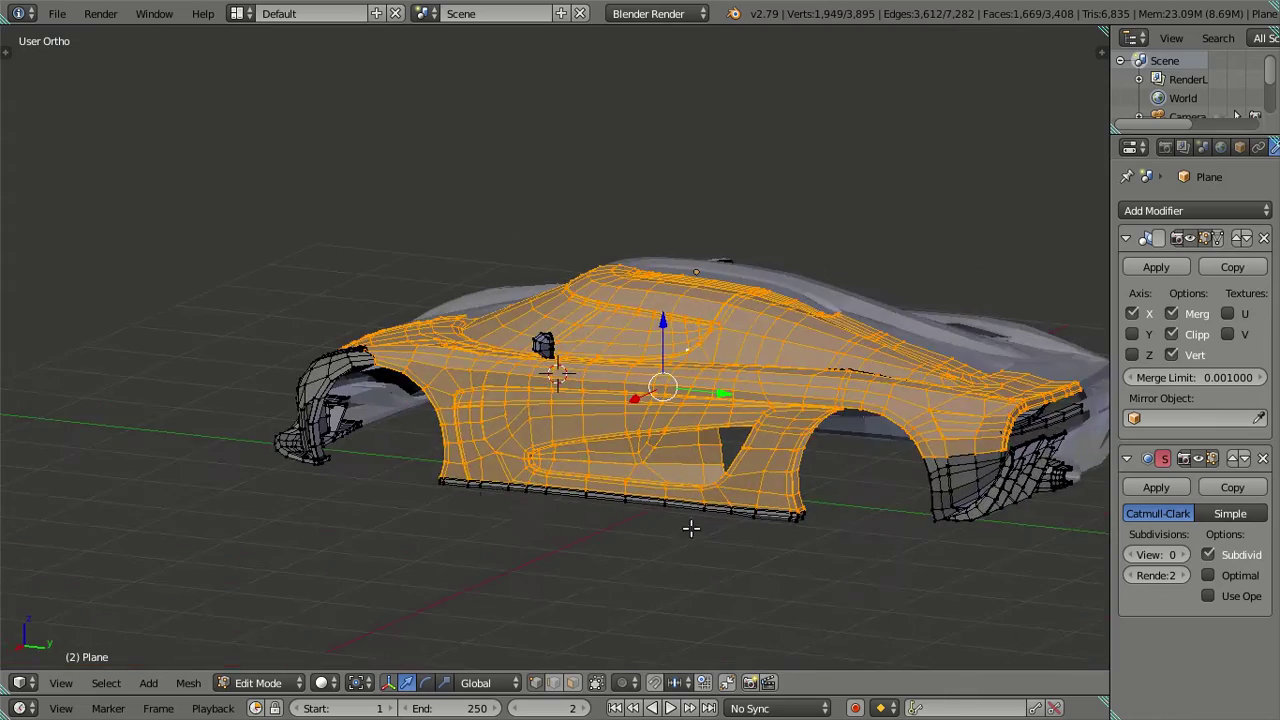
scroll(406, 524, "up", 3)
key("l")
key("l")
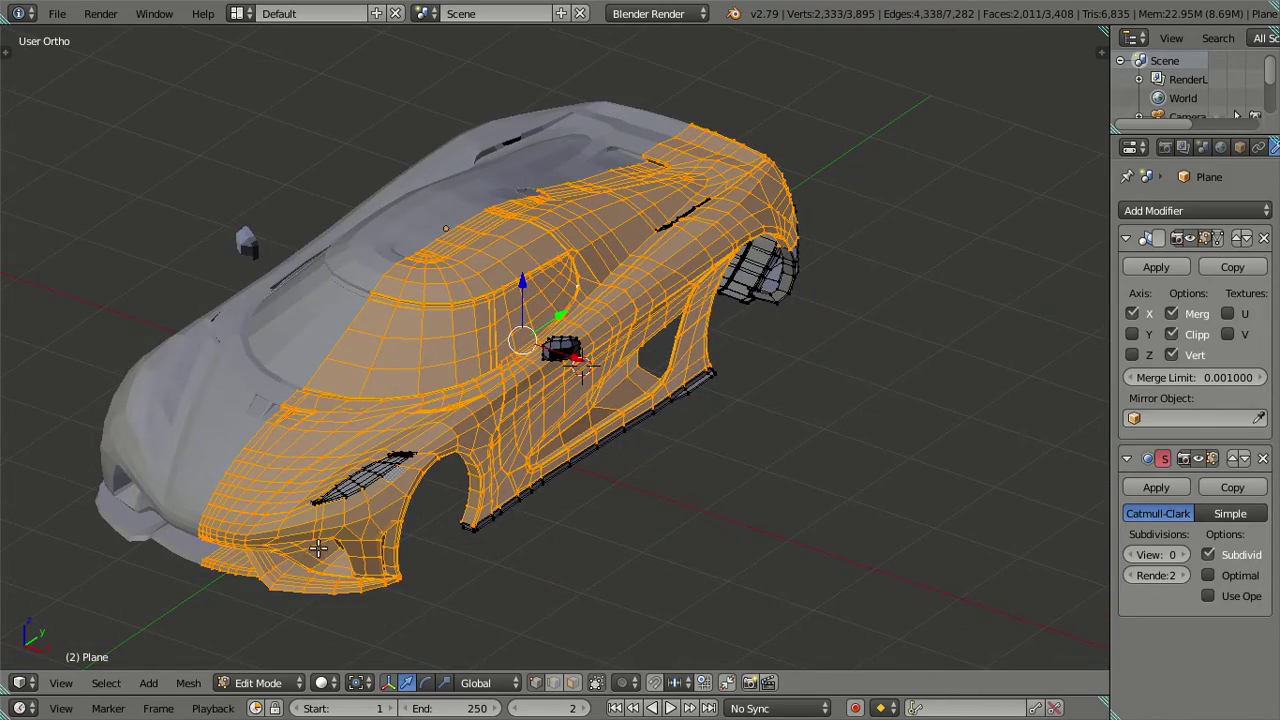
middle_click_drag(865, 463, 811, 434)
key("l")
key("l")
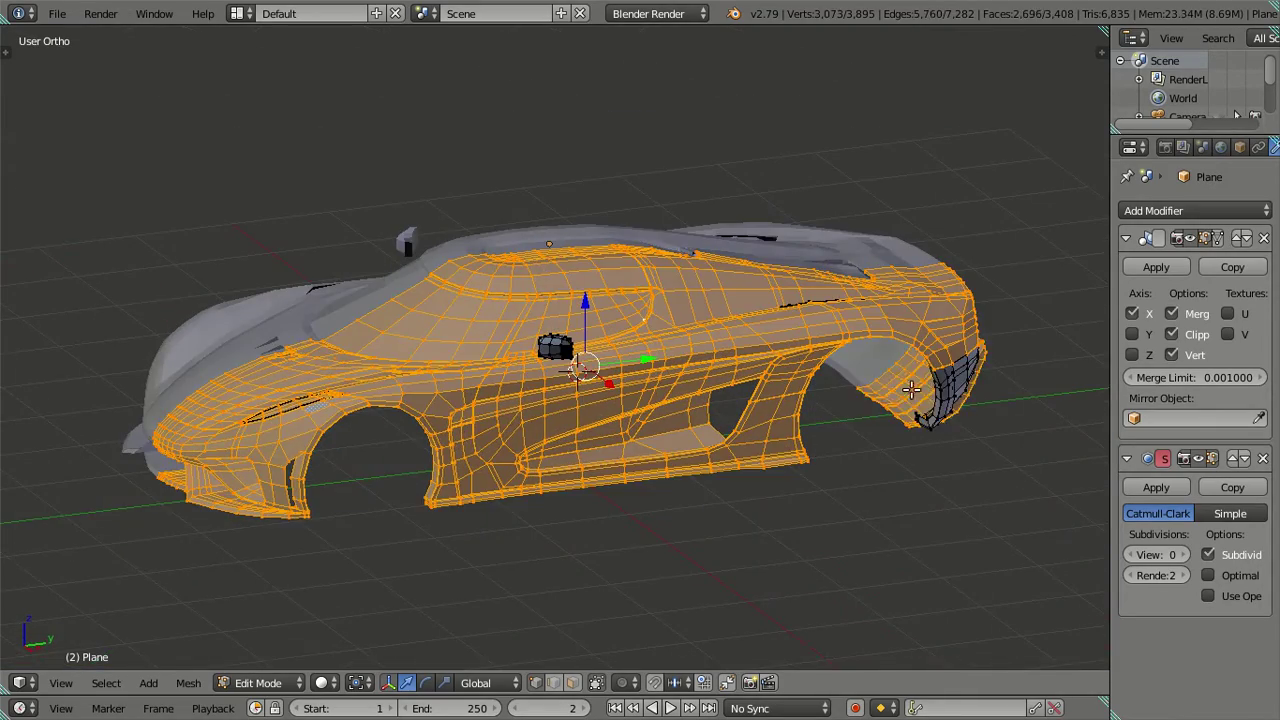
key("l")
key("h")
Move two selected mirror housing vertices along the Z axis.
mouse_move(958, 381)
middle_mouse_down()
mouse_move(854, 437)
mouse_move(700, 468)
mouse_move(569, 391)
mouse_move(588, 300)
mouse_move(517, 289)
middle_mouse_up()
scroll(528, 378, "up", 3)
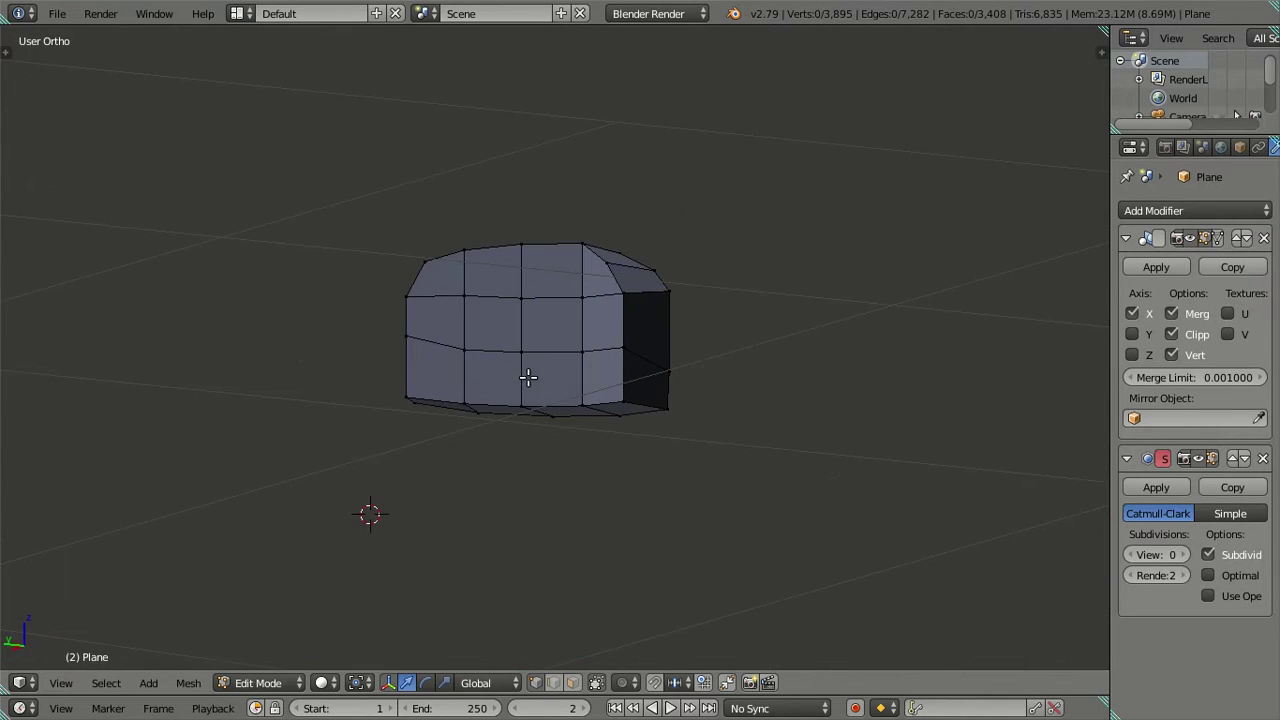
right_click(664, 410, "shift")
scroll(746, 423, "up", 3)
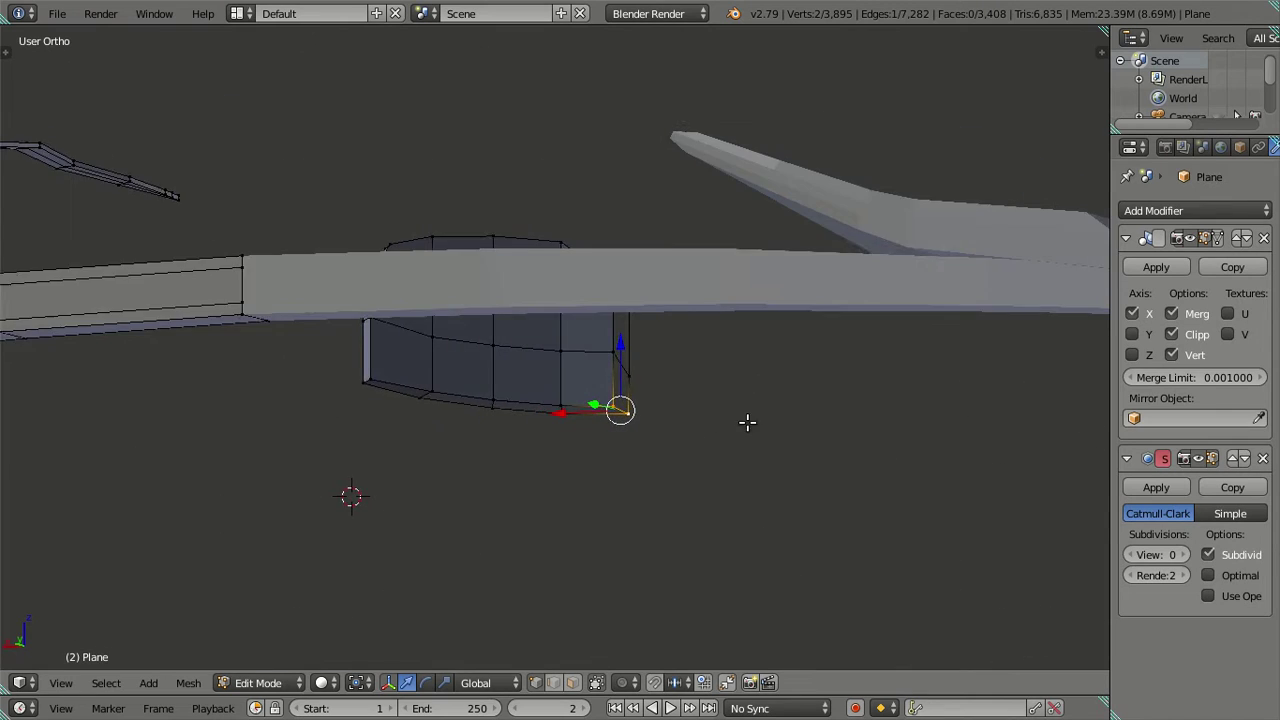
middle_click_drag(746, 423, 646, 363)
key("g")
key("z")
left_click(648, 347)
mouse_move(668, 412)
middle_mouse_down()
mouse_move(688, 457)
mouse_move(668, 383)
middle_mouse_up()
In wireframe top view, move the selected housing edge onto the reference outline.
key("KP_7")
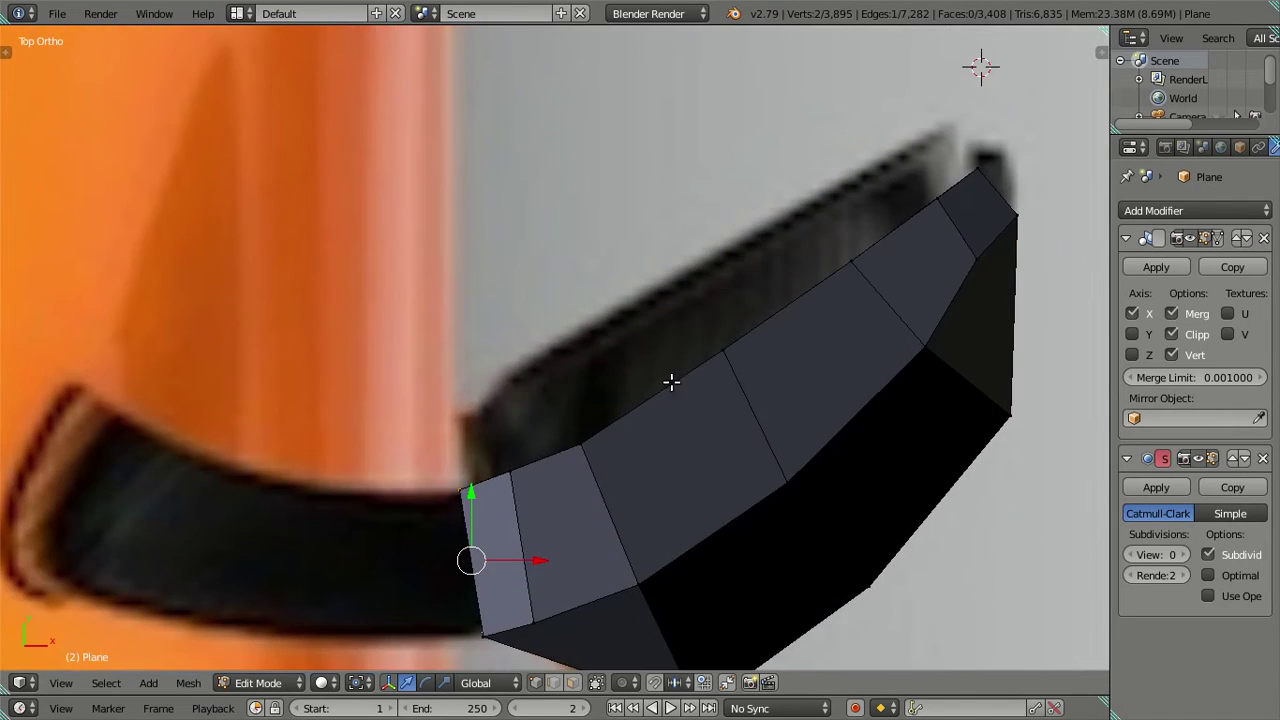
key("z")
key("g")
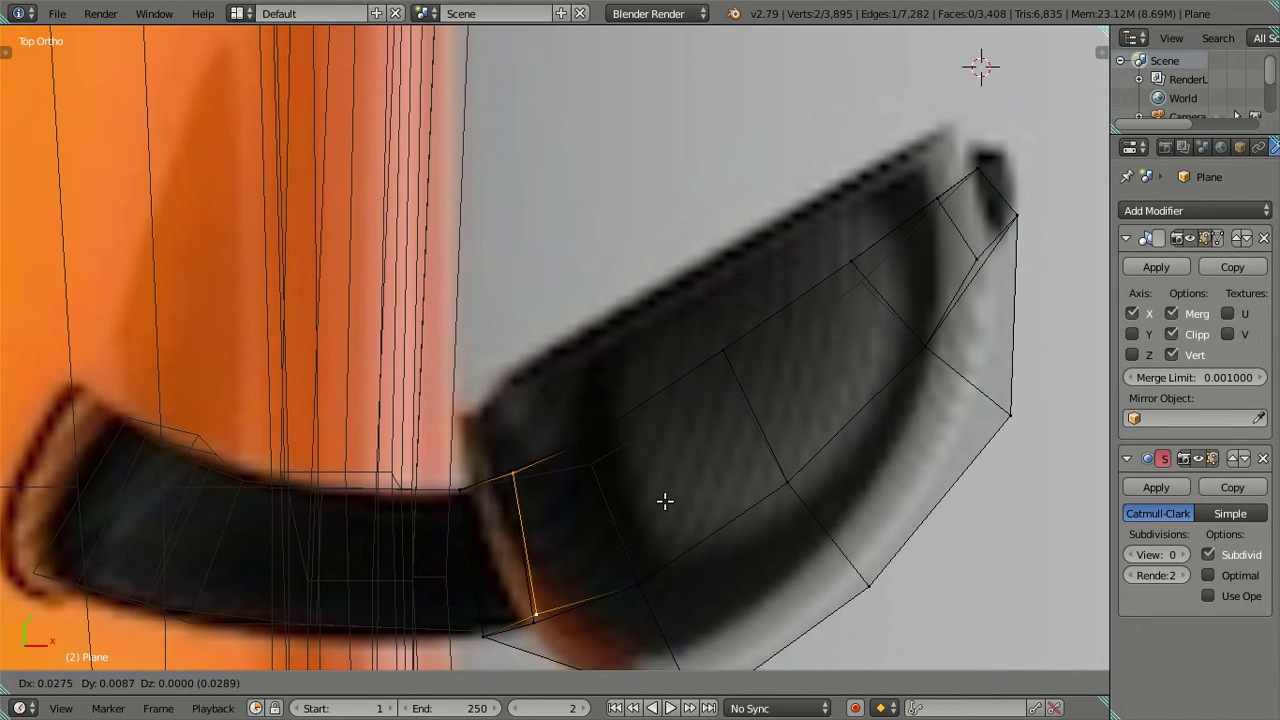
left_click(664, 500)
scroll(655, 502, "down", 2)
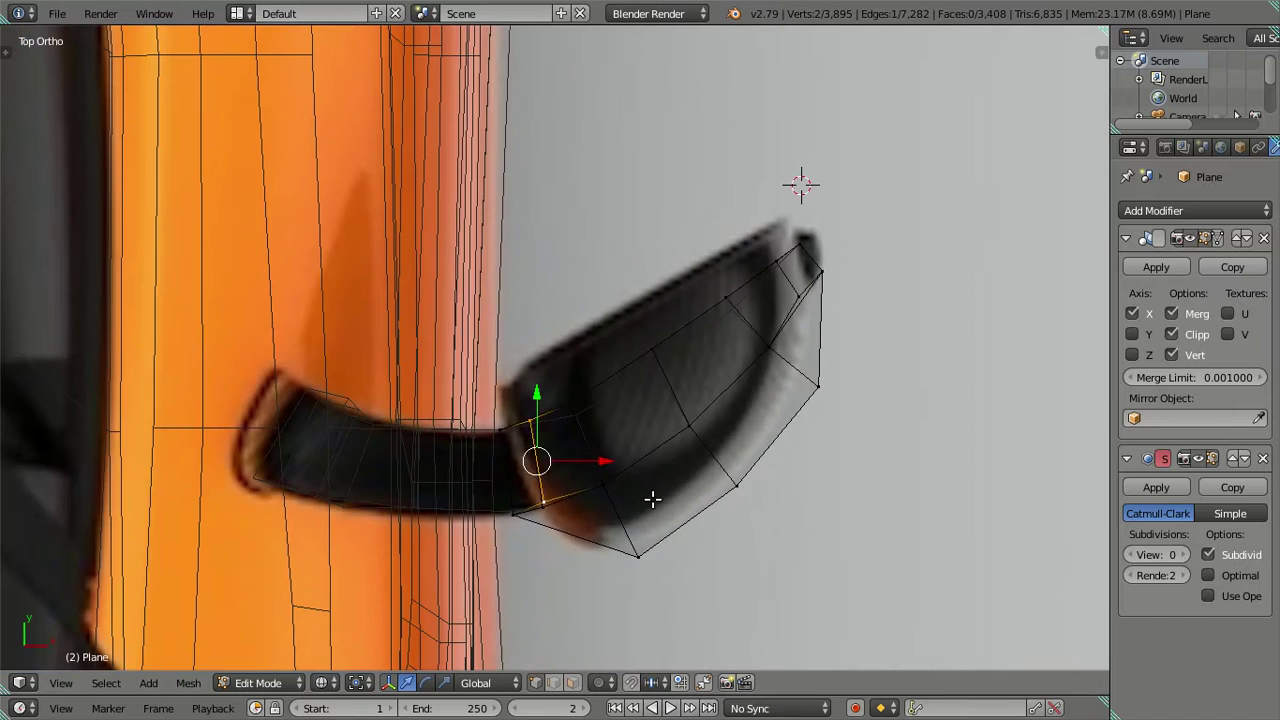
key("z")
key("a")
mouse_move(608, 509)
middle_mouse_down()
mouse_move(694, 428)
mouse_move(826, 351)
mouse_move(523, 406)
mouse_move(649, 334)
mouse_move(308, 466)
middle_mouse_up()
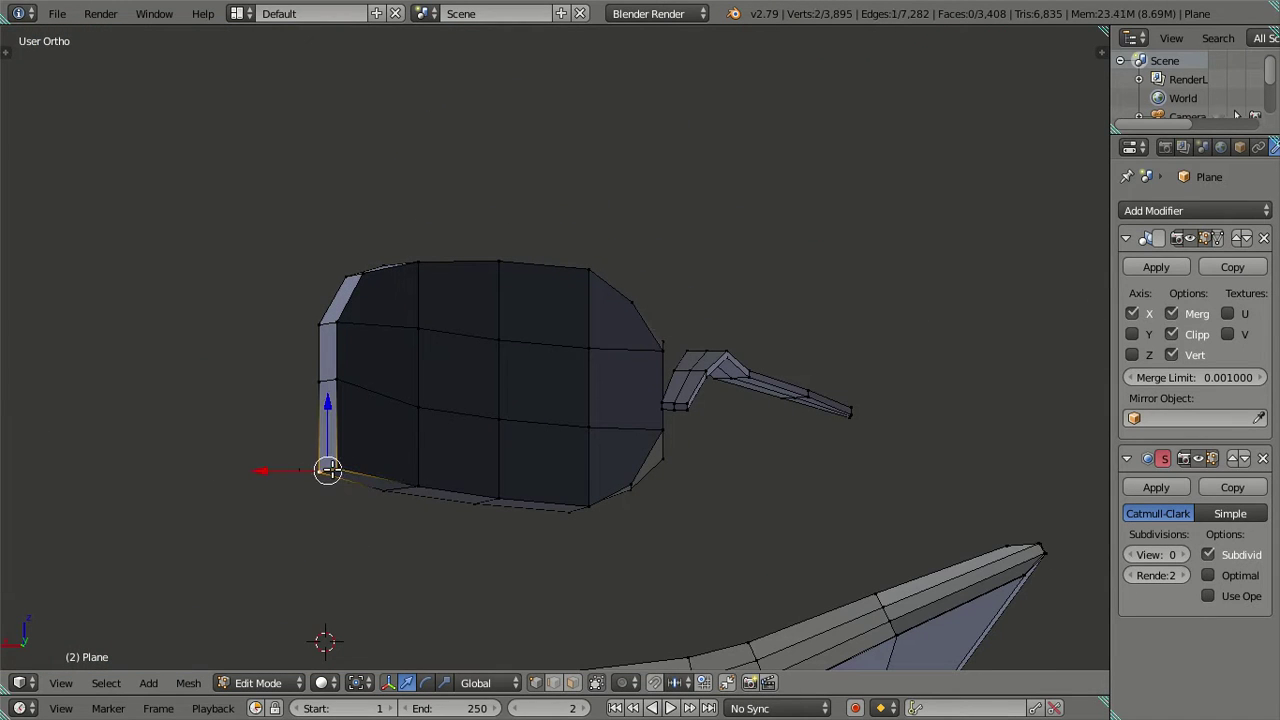
In wireframe top view, move the housing's outer-tip vertices onto the reference tip.
key("KP_7")
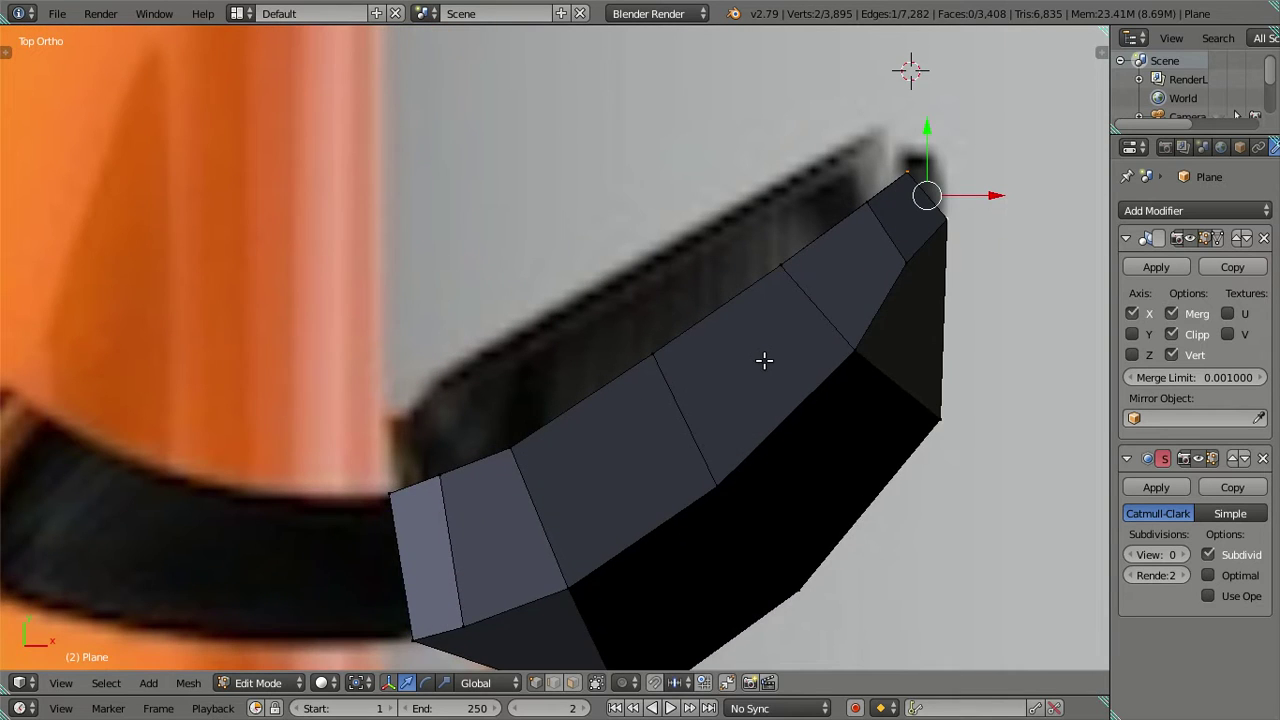
key("z")
middle_click_drag(666, 463, 687, 476, "shift")
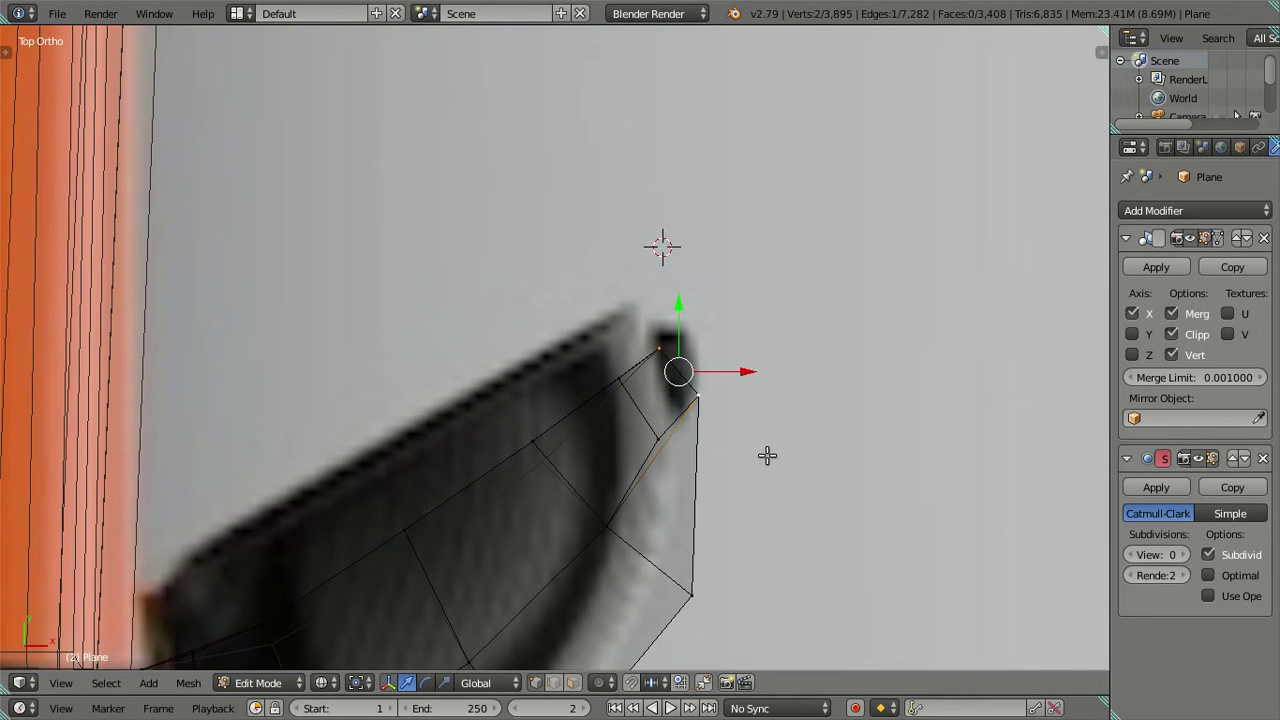
key("g")
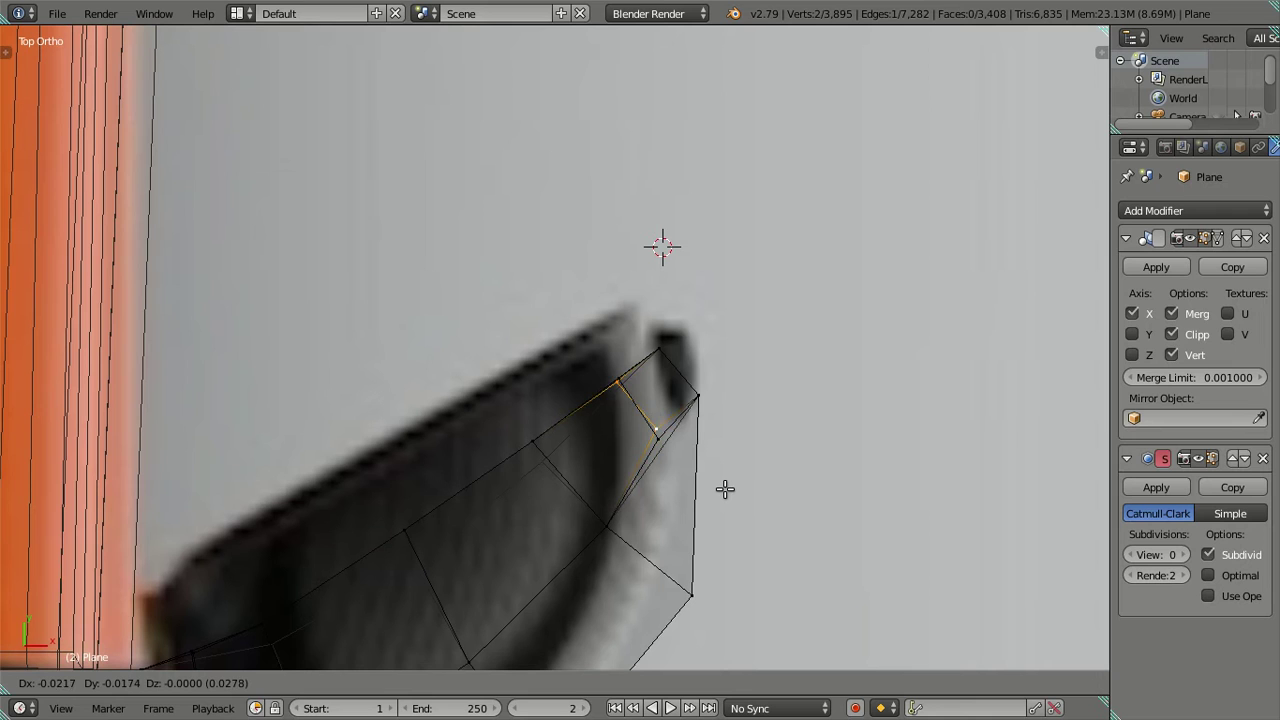
left_click(727, 487)
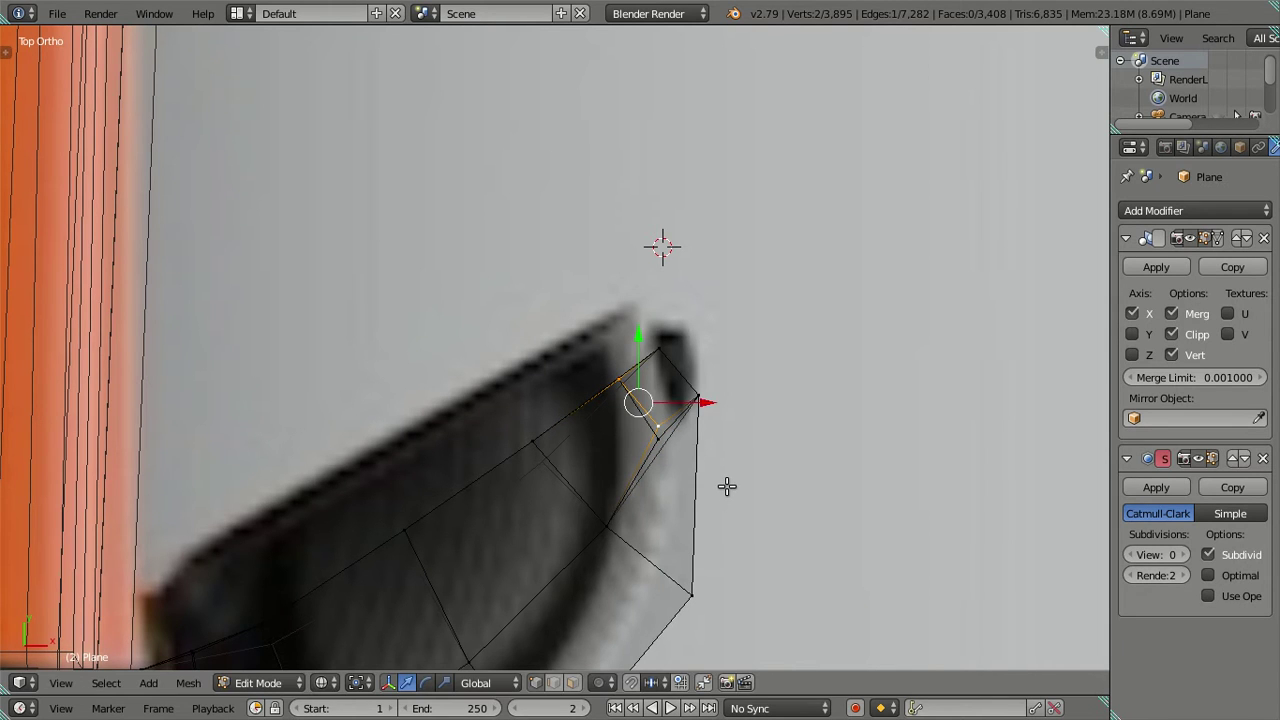
key("a")
middle_click_drag(729, 486, 671, 509)
key("z")
Scale down the housing's rounded front end edge slightly.
mouse_move(566, 506)
middle_mouse_down()
mouse_move(583, 456)
mouse_move(643, 400)
mouse_move(660, 343)
mouse_move(876, 296)
mouse_move(871, 346)
mouse_move(723, 314)
mouse_move(451, 320)
mouse_move(351, 406)
mouse_move(251, 331)
mouse_move(231, 380)
mouse_move(609, 437)
mouse_move(623, 526)
mouse_move(480, 411)
mouse_move(409, 443)
mouse_move(380, 440)
mouse_move(311, 333)
mouse_move(284, 320)
mouse_move(317, 414)
mouse_move(286, 357)
mouse_move(254, 337)
mouse_move(291, 339)
middle_mouse_up()
right_click(577, 507, "shift")
mouse_move(729, 503)
middle_mouse_down()
mouse_move(640, 480)
mouse_move(651, 520)
middle_mouse_up()
mouse_move(666, 574)
middle_mouse_down()
mouse_move(651, 546)
mouse_move(586, 511)
mouse_move(535, 522)
middle_mouse_up()
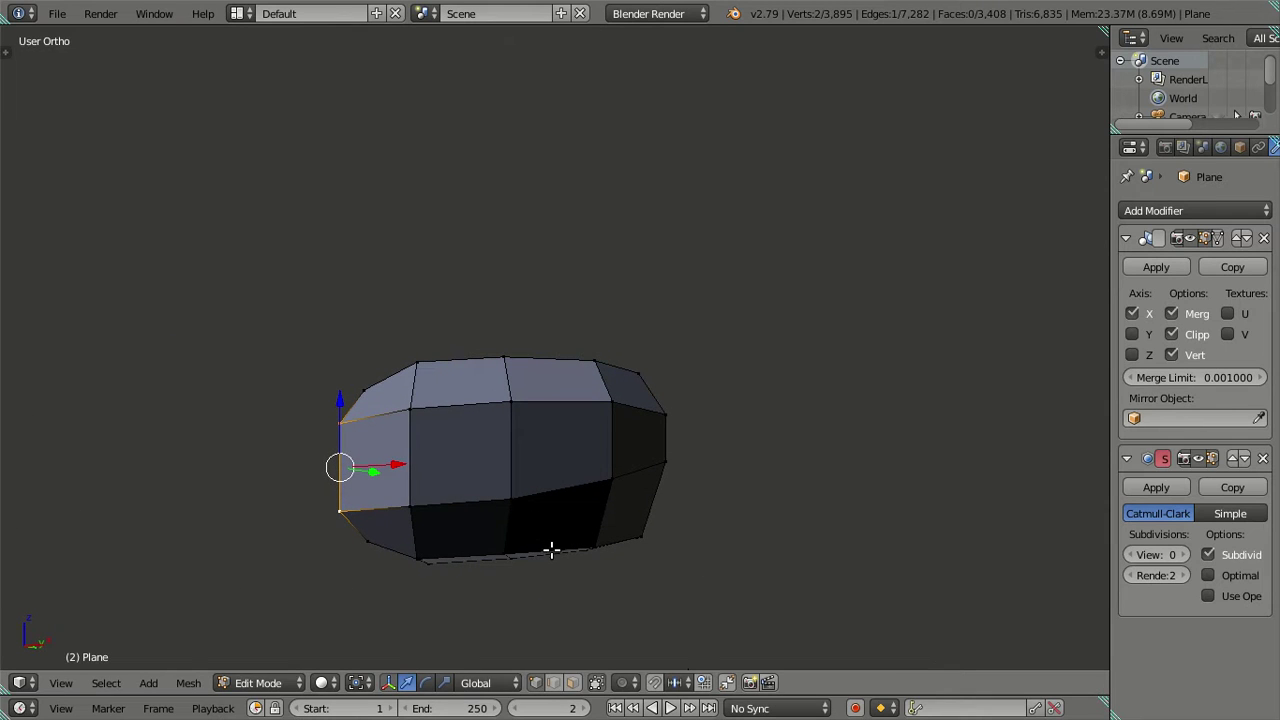
key("s")
left_click(514, 524)
mouse_move(537, 477)
middle_mouse_down()
mouse_move(509, 506)
mouse_move(663, 457)
middle_mouse_up()
Check the housing against the front reference and slide the selected loop slightly along its axis.
key("KP_1")
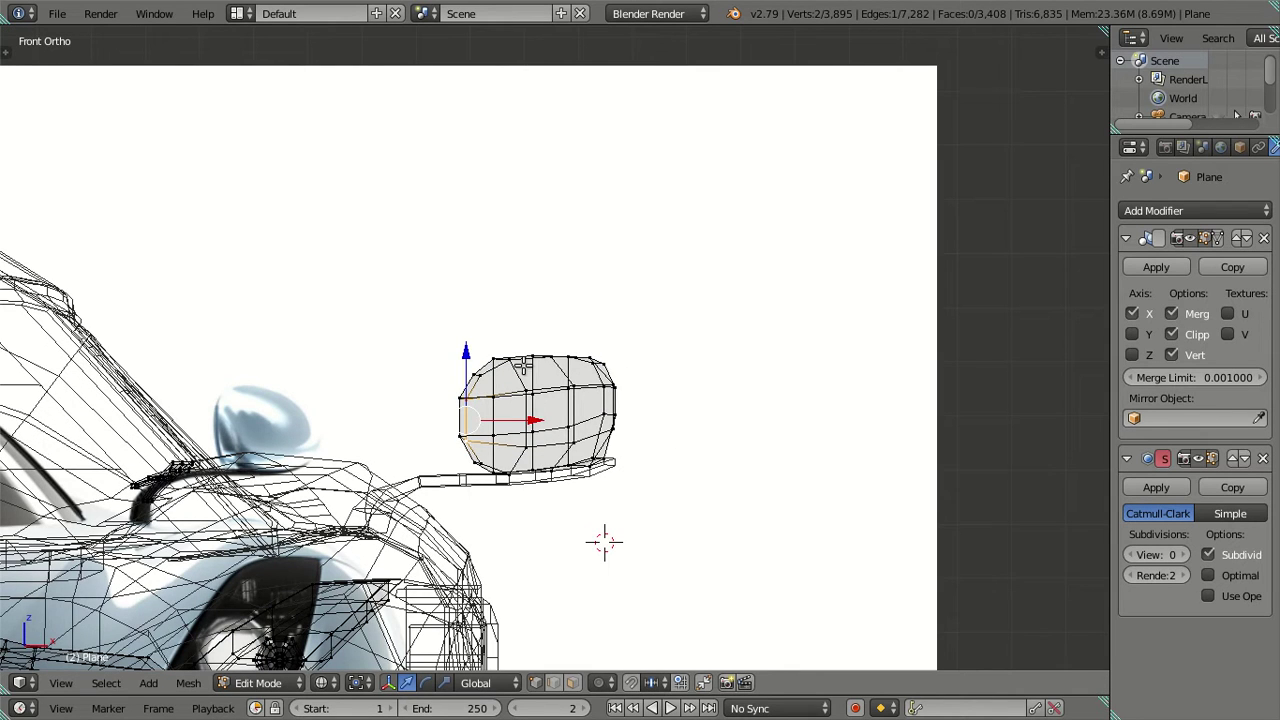
key("z")
key("z")
key("z")
mouse_move(522, 400)
middle_mouse_down()
mouse_move(591, 389)
mouse_move(629, 400)
mouse_move(620, 514)
mouse_move(604, 448)
middle_mouse_up()
middle_click_drag(627, 398, 611, 438)
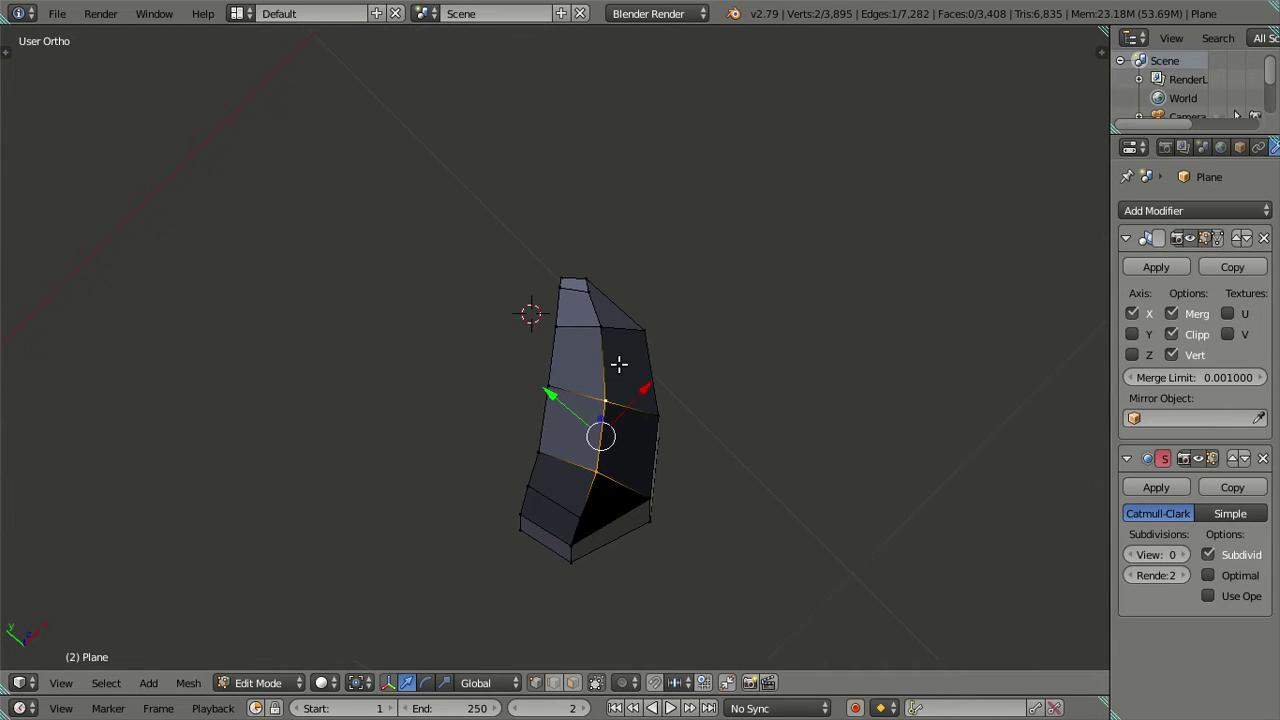
mouse_move(573, 363)
left_mouse_down()
mouse_move(556, 357)
mouse_move(628, 349)
mouse_move(646, 391)
left_mouse_up()
mouse_move(646, 391)
middle_mouse_down()
mouse_move(651, 314)
mouse_move(637, 449)
mouse_move(682, 537)
mouse_move(714, 506)
mouse_move(703, 386)
mouse_move(631, 331)
mouse_move(600, 476)
mouse_move(551, 474)
mouse_move(734, 503)
mouse_move(577, 449)
mouse_move(510, 476)
mouse_move(560, 509)
mouse_move(694, 517)
mouse_move(794, 609)
mouse_move(596, 432)
middle_mouse_up()
key("a")
Move a housing edge loop along Y, then exit Edit Mode.
right_click(551, 474, "alt")
key("g")
key("y")
left_click(509, 476)
key("a")
key("Tab")
Preview the mirror at Subdivision View level 2, return it to 0, and toggle Edit Mode.
left_click(1181, 557)
left_click(1181, 557)
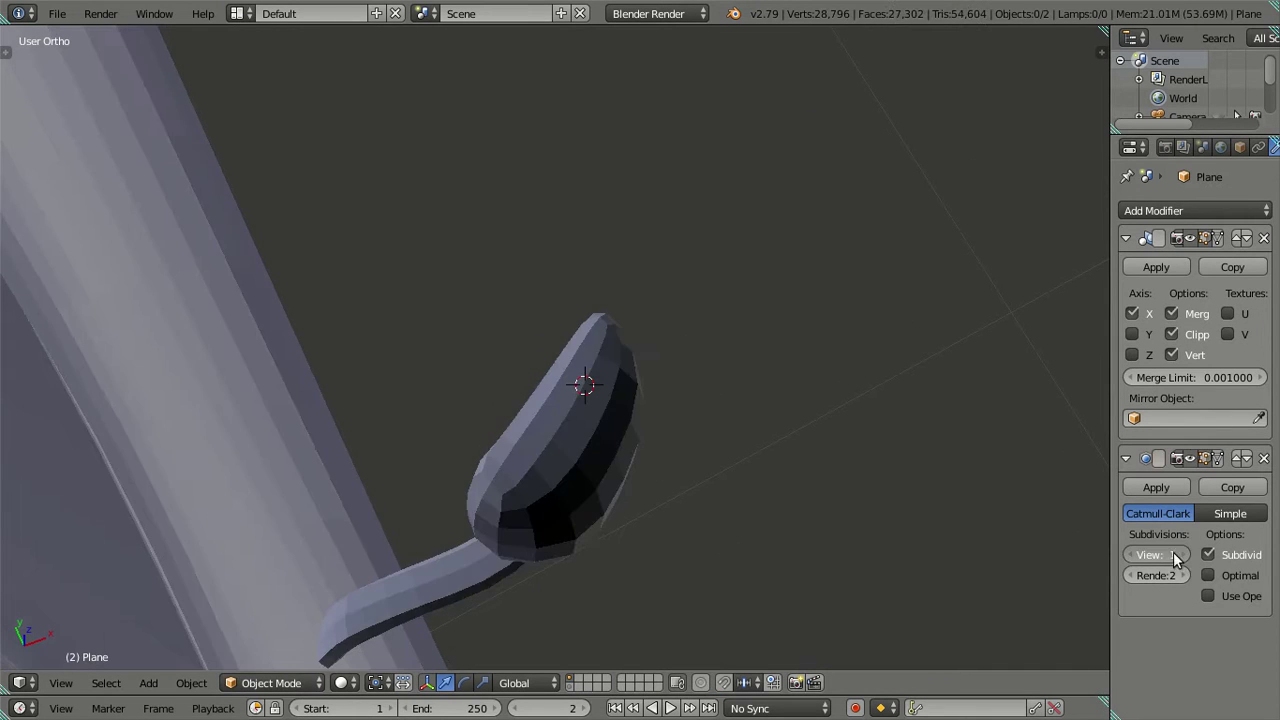
mouse_move(632, 475)
middle_mouse_down()
mouse_move(659, 408)
mouse_move(793, 374)
mouse_move(931, 376)
mouse_move(972, 358)
mouse_move(994, 358)
mouse_move(1121, 466)
middle_mouse_up()
left_click(1128, 555)
left_click(1128, 555)
mouse_move(1031, 529)
middle_mouse_down()
mouse_move(686, 437)
mouse_move(596, 514)
mouse_move(720, 446)
mouse_move(684, 485)
middle_mouse_up()
key("Tab")
key("Tab")
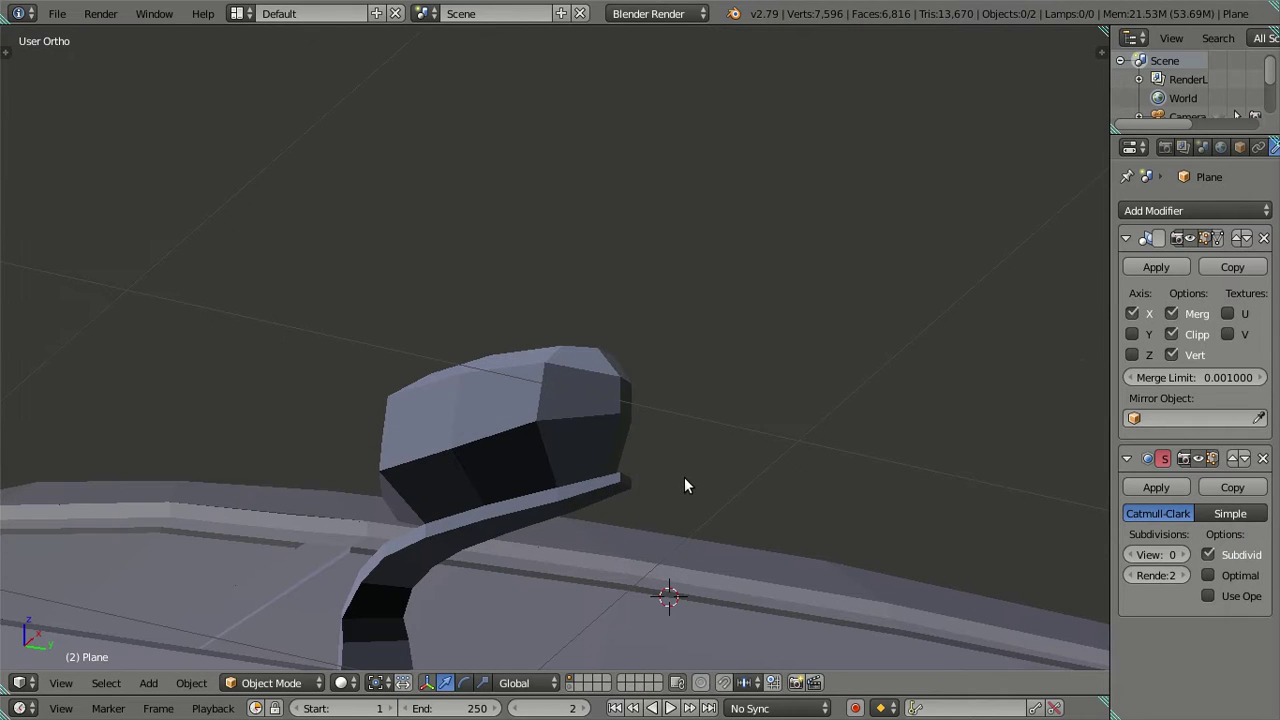
mouse_move(611, 496)
middle_mouse_down()
mouse_move(627, 540)
mouse_move(651, 466)
mouse_move(630, 515)
mouse_move(651, 440)
mouse_move(631, 417)
mouse_move(633, 484)
mouse_move(571, 429)
mouse_move(480, 464)
mouse_move(648, 486)
mouse_move(663, 551)
mouse_move(737, 571)
mouse_move(654, 617)
middle_mouse_up()
key("Tab")
key("Tab")
key("Tab")
scroll(651, 440, "up", 2)
Scale the selected edge loop along Z and make a small follow-up scale adjustment.
key("s")
key("z")
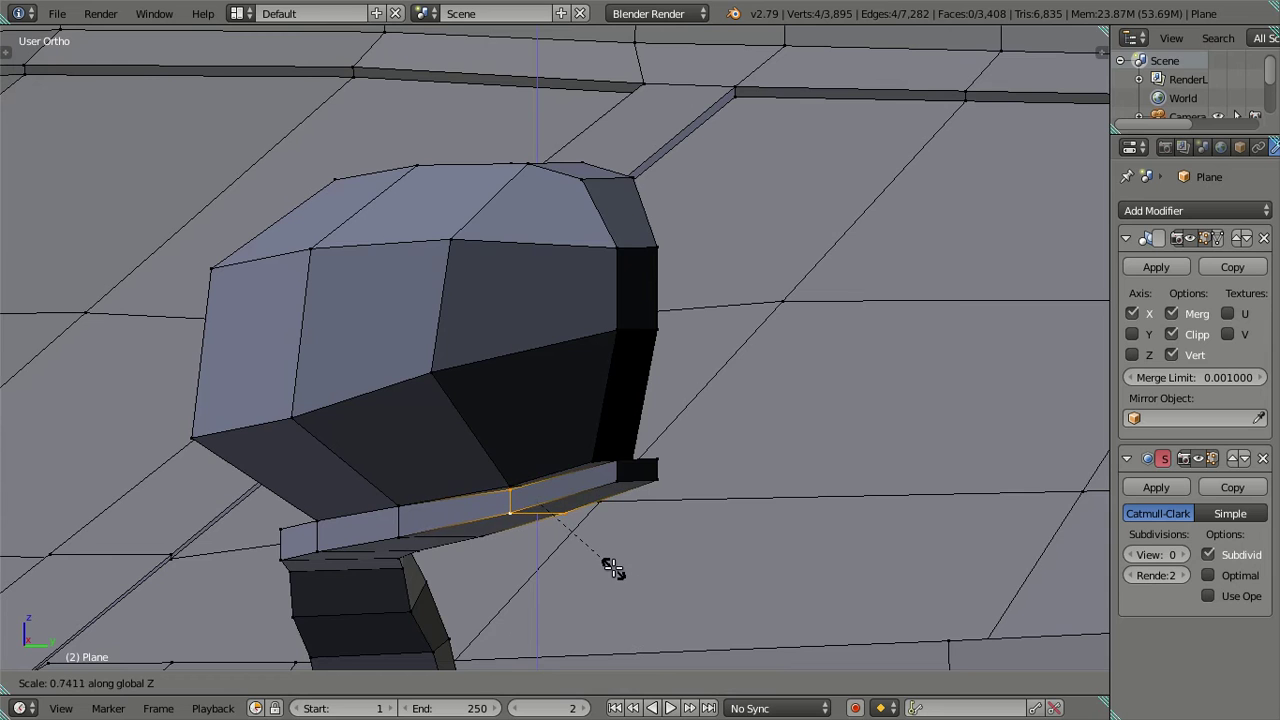
left_click(613, 565)
key("s")
left_click(546, 443)
mouse_move(546, 443)
middle_mouse_down()
mouse_move(645, 507)
mouse_move(700, 505)
mouse_move(738, 478)
mouse_move(766, 490)
mouse_move(759, 574)
middle_mouse_up()
In wireframe top view, move the arm-joint edge over the reference image.
key("KP_7")
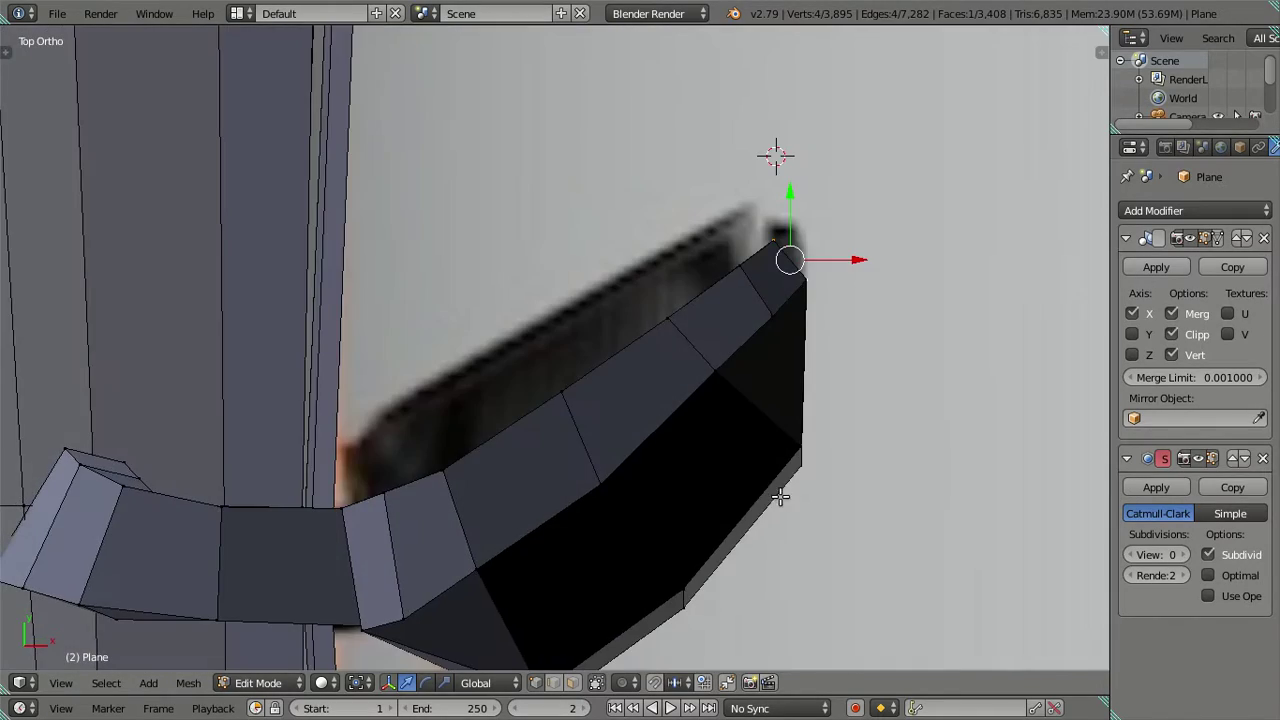
key("z")
middle_click_drag(834, 443, 787, 416, "shift")
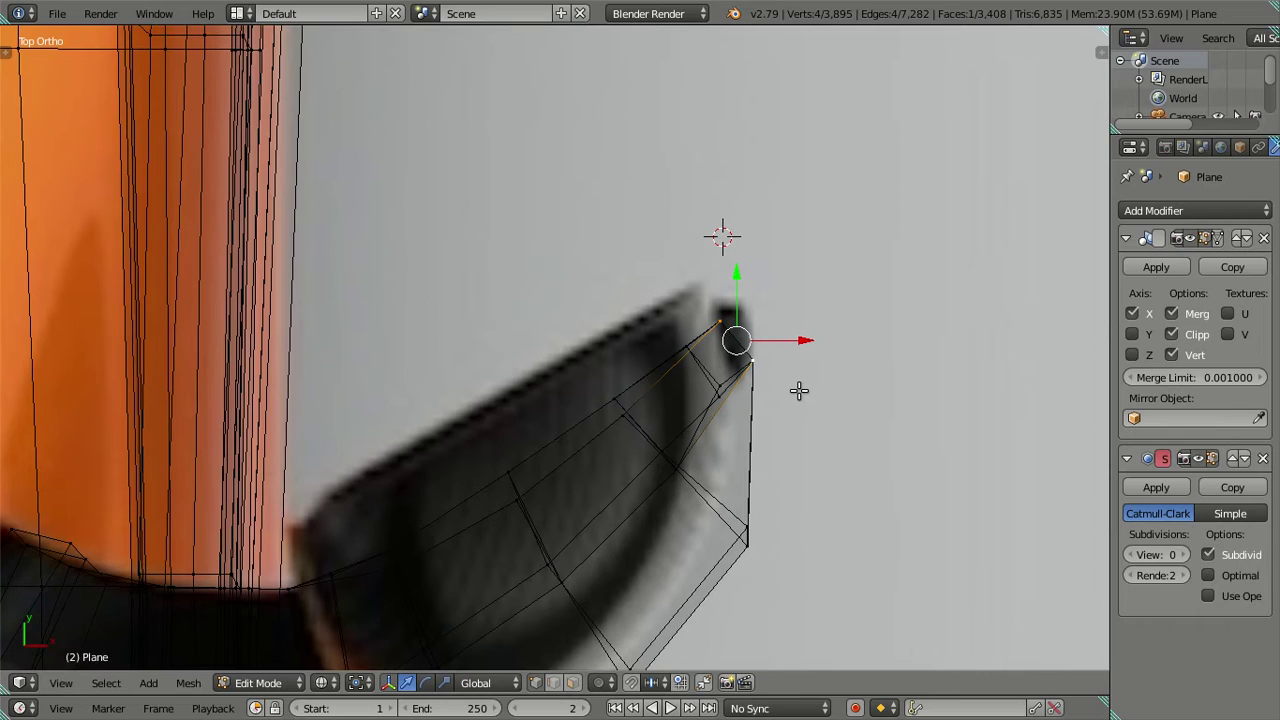
key("g")
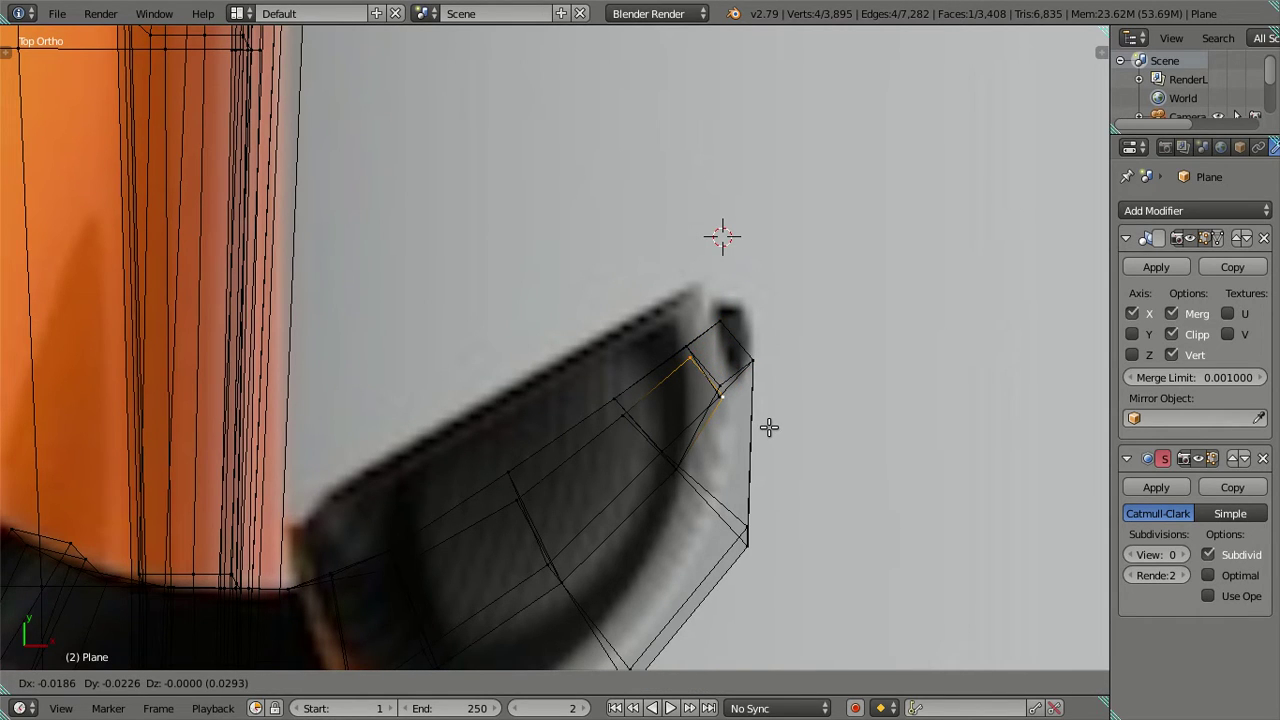
left_click(767, 430)
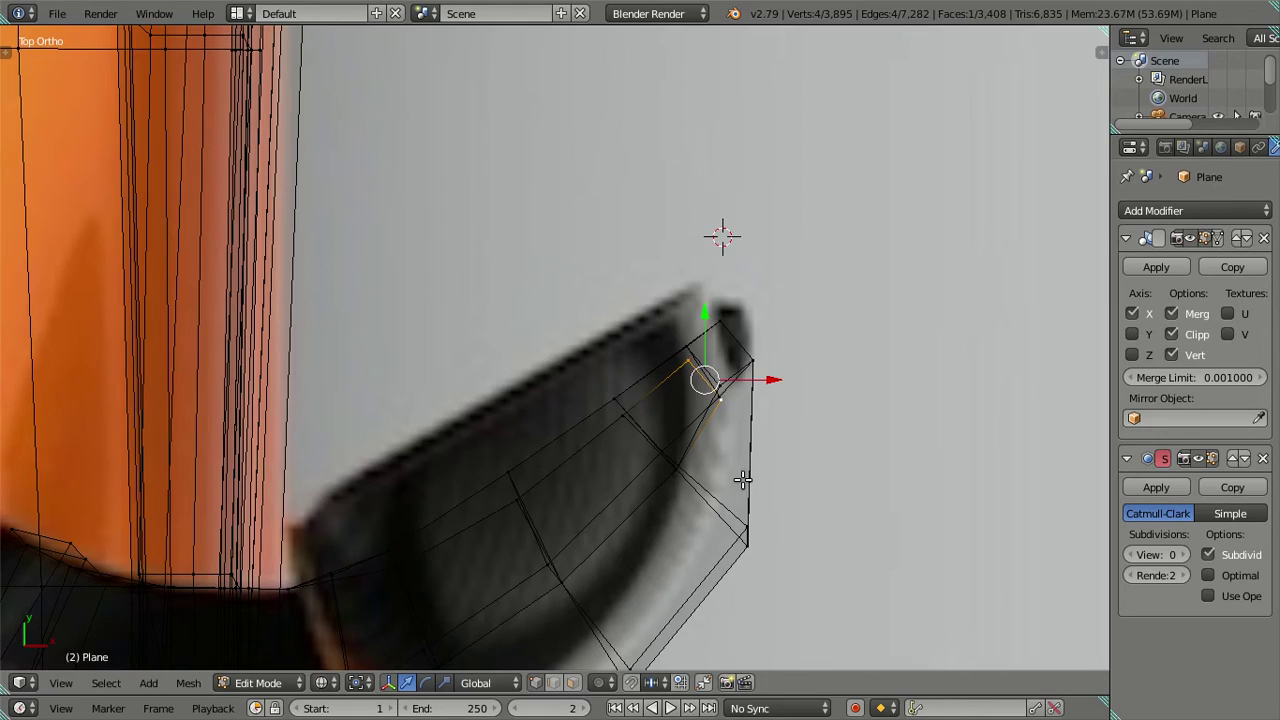
middle_click_drag(720, 375, 629, 229)
key("z")
Scale the underside edge along Z, nudge it upward, and grow the selection.
middle_click_drag(646, 383, 586, 405)
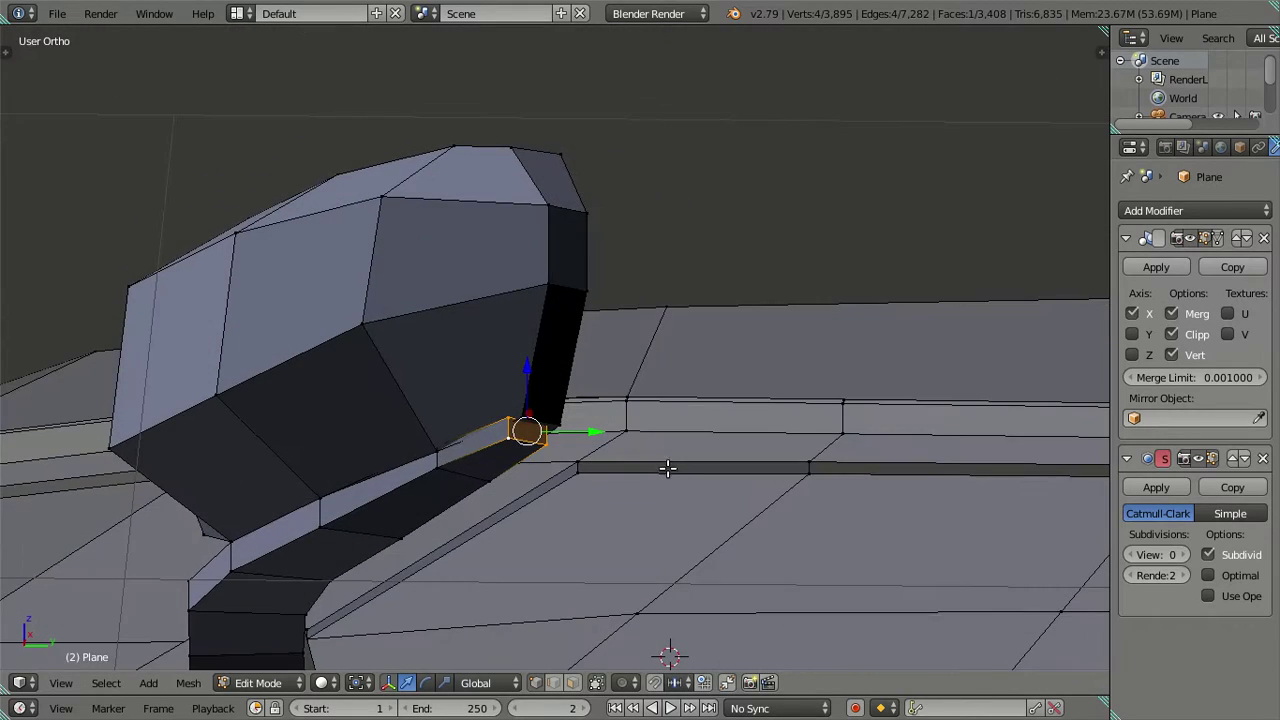
key("s")
key("z")
left_click(592, 482)
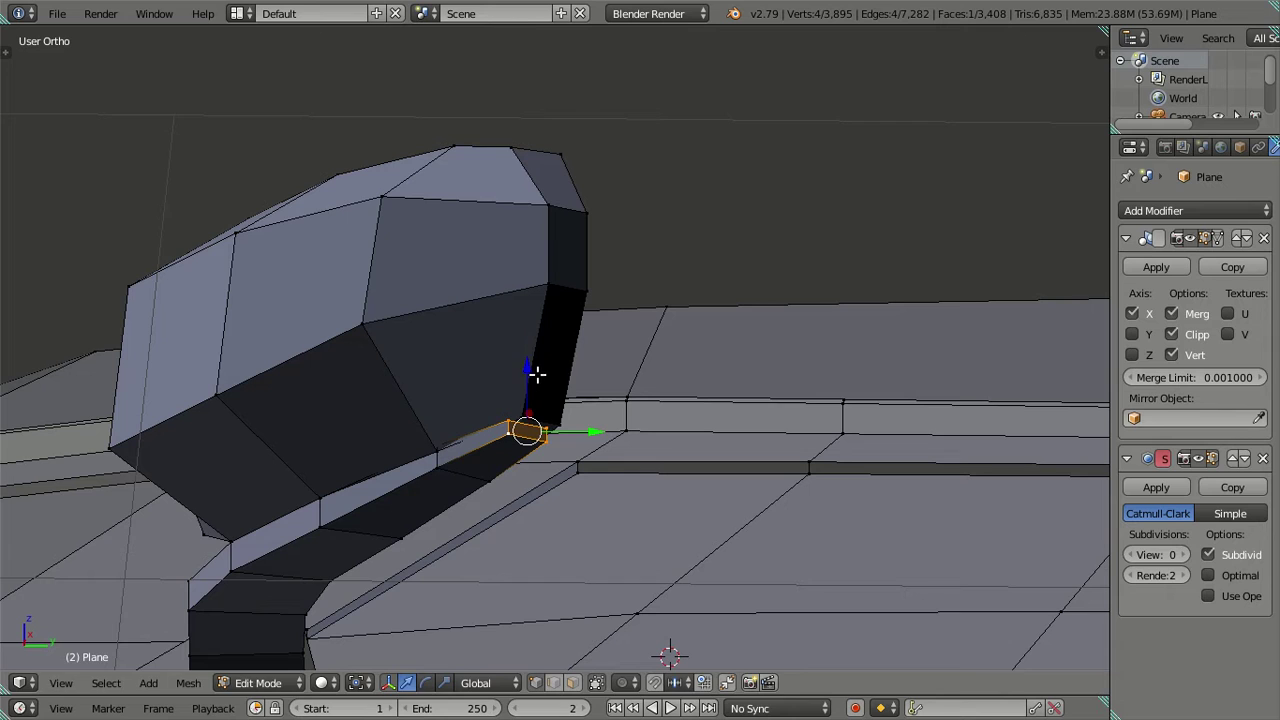
mouse_move(532, 365)
left_mouse_down()
mouse_move(532, 347)
mouse_move(496, 380)
left_mouse_up()
key("ctrl+KP_Add")
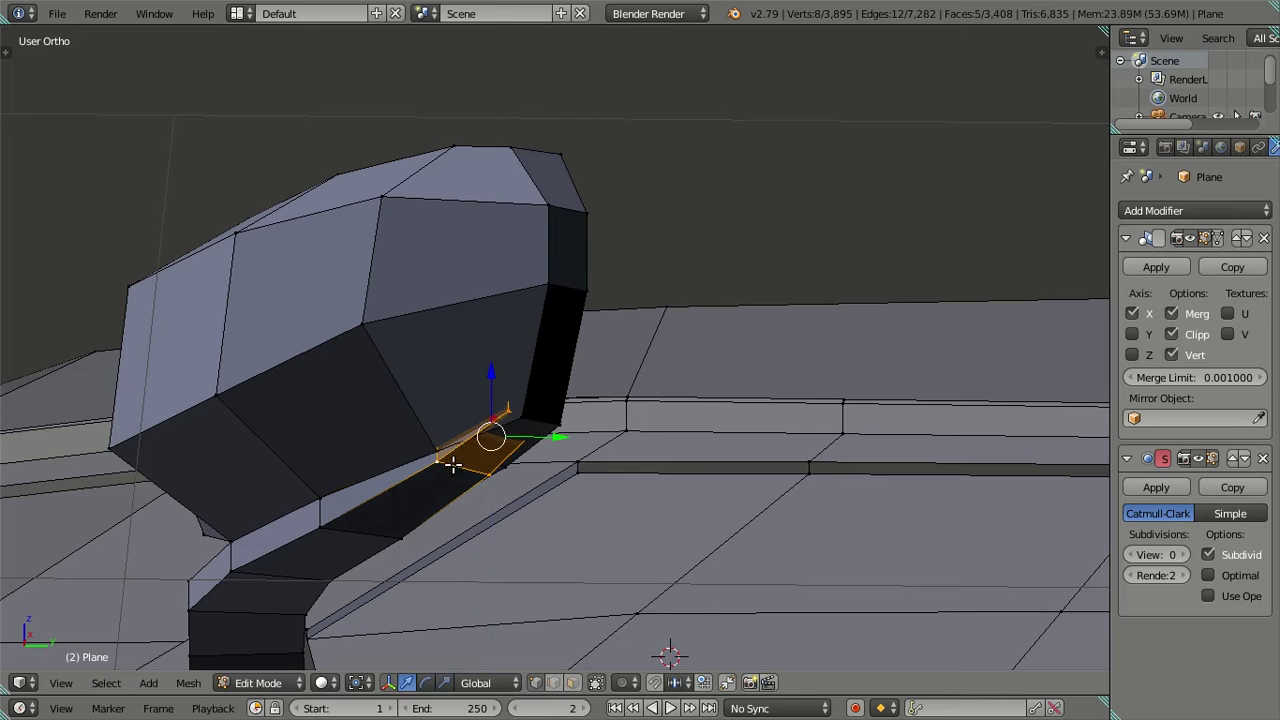
Select the two neighbouring edge loops around the mirror arm.
key("a")
left_click_drag(356, 496, 365, 457)
mouse_move(365, 457)
middle_mouse_down()
mouse_move(491, 514)
mouse_move(412, 538)
middle_mouse_up()
key("a")
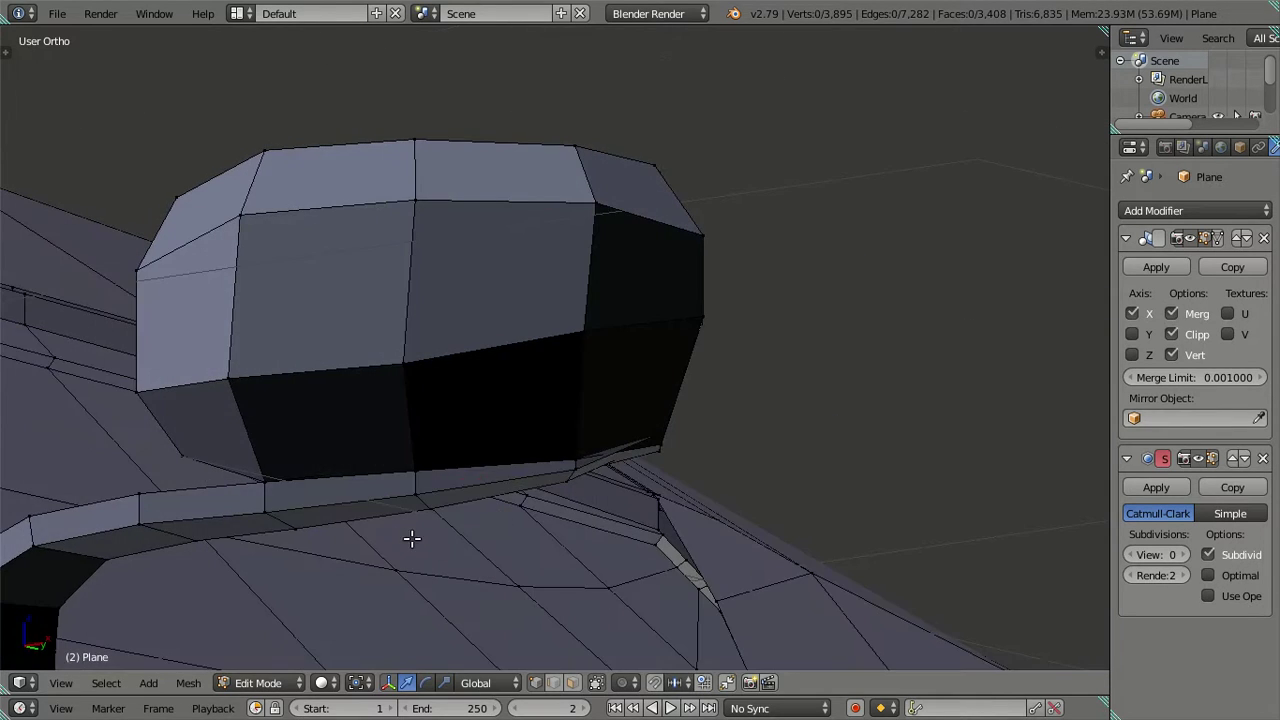
mouse_move(291, 522)
middle_mouse_down()
mouse_move(374, 529)
mouse_move(329, 529)
mouse_move(298, 489)
middle_mouse_up()
right_click(243, 485, "alt")
right_click(348, 482, "alt+shift")
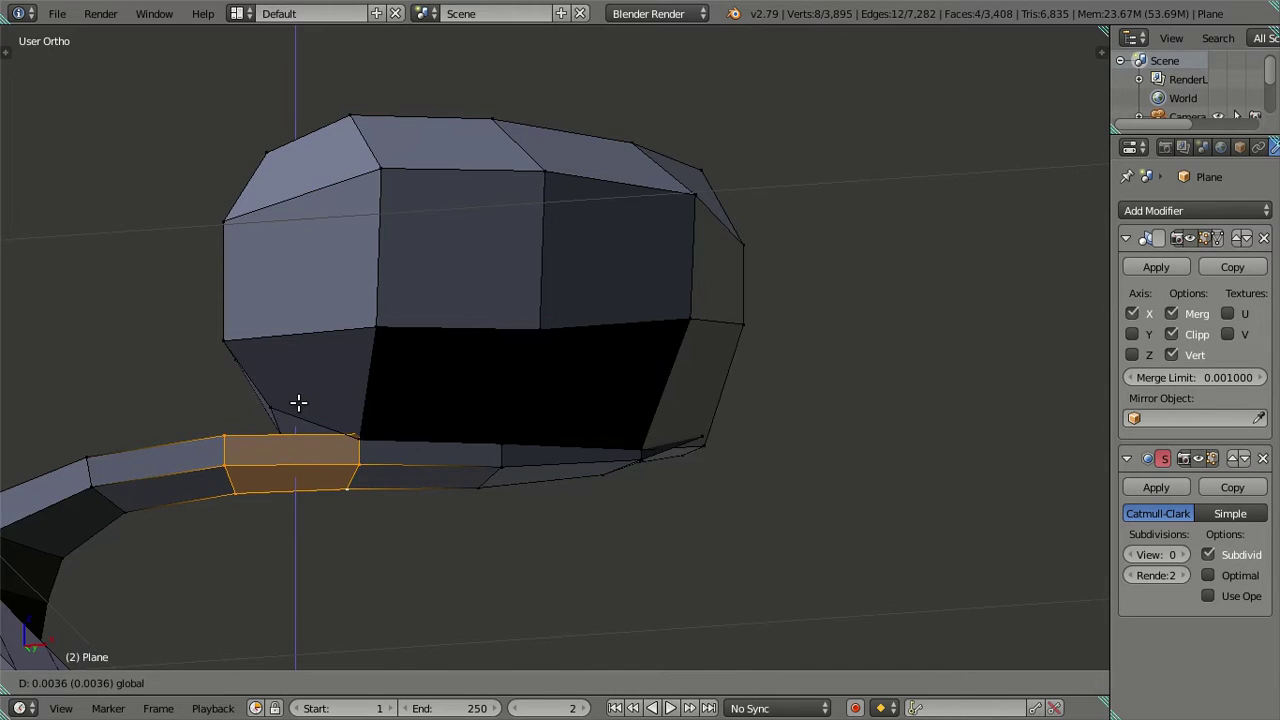
key("a")
scroll(380, 466, "down", 3)
mouse_move(380, 466)
middle_mouse_down()
mouse_move(451, 534)
mouse_move(390, 494)
mouse_move(398, 487)
middle_mouse_up()
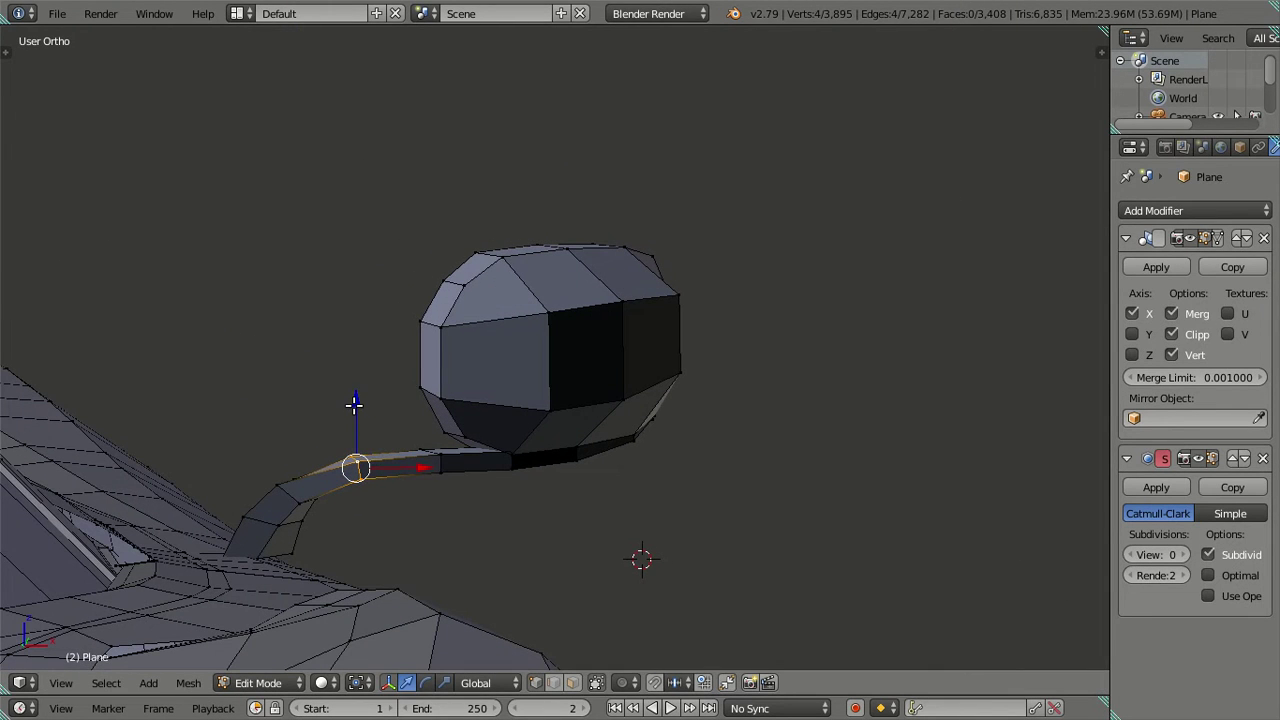
Nudge the selected arm vertices vertically.
left_click_drag(354, 403, 374, 420)
key("a")
mouse_move(374, 420)
middle_mouse_down()
mouse_move(543, 497)
mouse_move(971, 567)
middle_mouse_up()
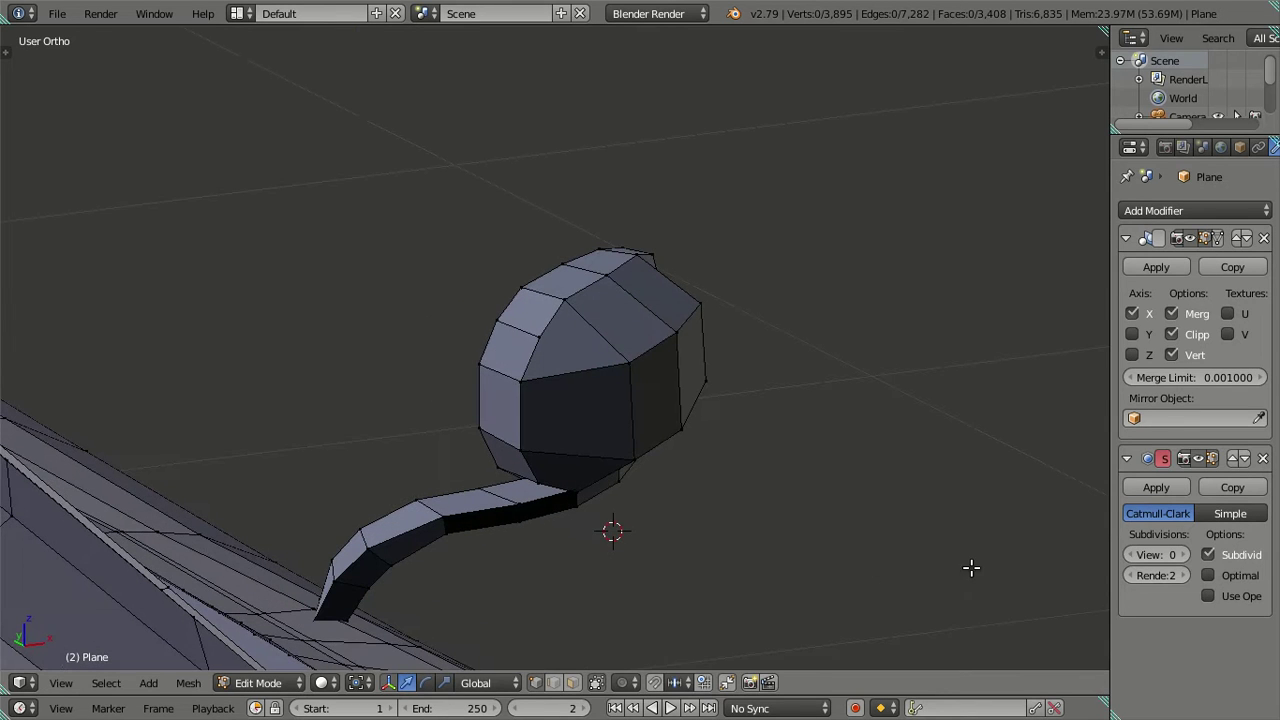
Raise the Subdivision View level to 2 and inspect the smoothed mirror in Object Mode.
left_click_drag(1160, 554, 1185, 554)
middle_click_drag(637, 466, 597, 414)
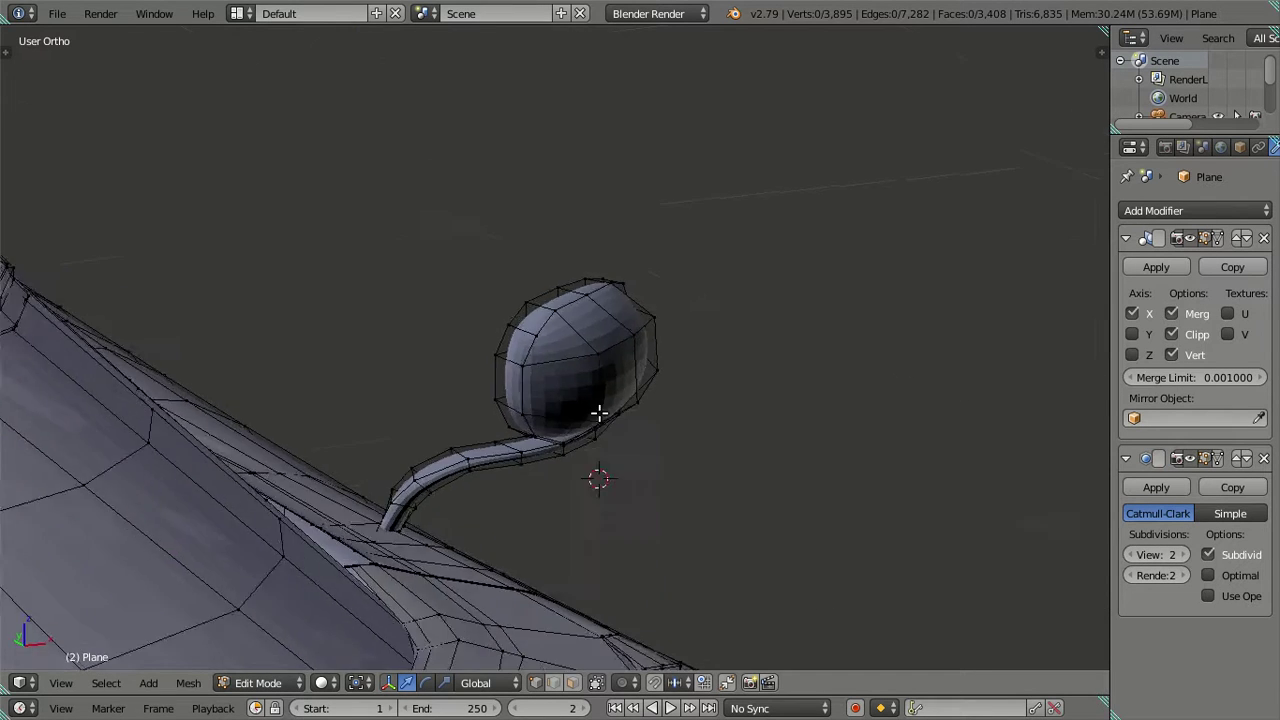
scroll(505, 378, "up", 2)
key("Tab")
mouse_move(554, 369)
middle_mouse_down()
mouse_move(449, 449)
mouse_move(383, 437)
mouse_move(761, 449)
middle_mouse_up()
scroll(610, 441, "up", 2)
key("Tab")
Loop-cut the housing and slide the new loop toward the rim, then check the smoothing.
mouse_move(626, 431)
middle_mouse_down()
mouse_move(626, 408)
mouse_move(614, 432)
mouse_move(686, 506)
mouse_move(625, 396)
middle_mouse_up()
key("ctrl+r")
left_click(672, 349)
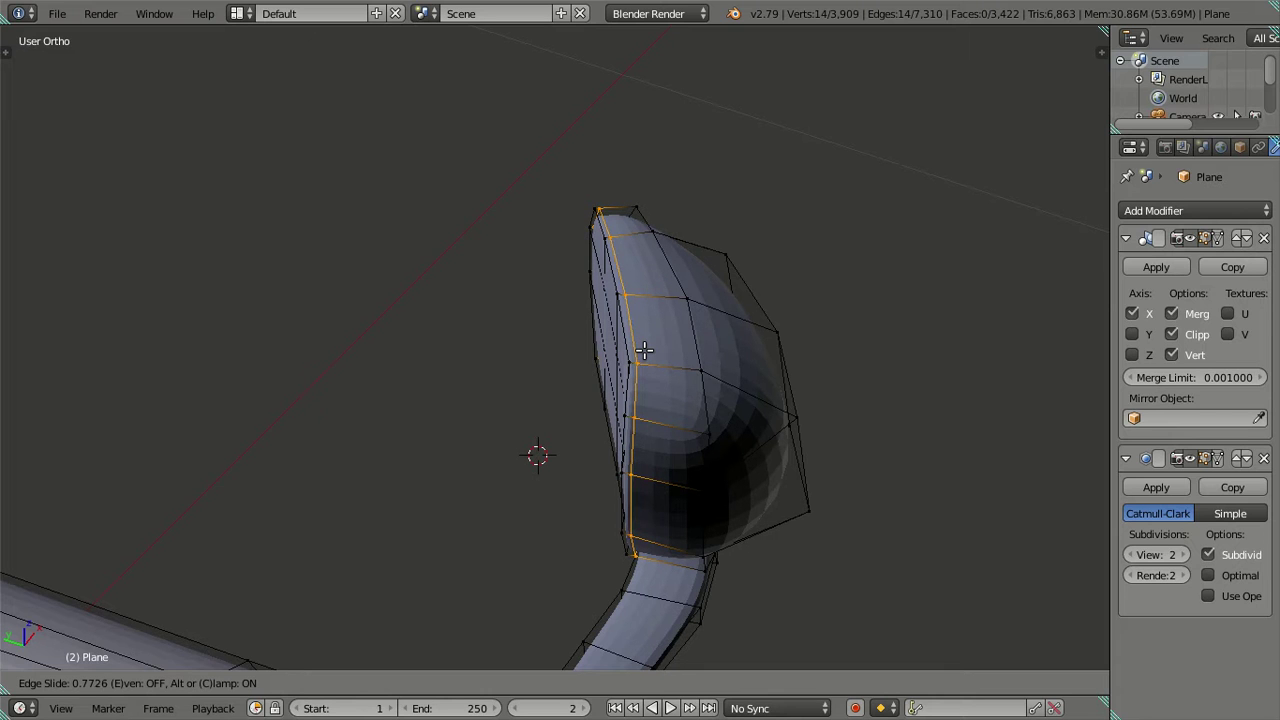
left_click(645, 350)
mouse_move(729, 466)
middle_mouse_down()
mouse_move(706, 414)
mouse_move(457, 434)
mouse_move(280, 380)
mouse_move(135, 426)
mouse_move(277, 386)
mouse_move(451, 429)
middle_mouse_up()
key("Tab")
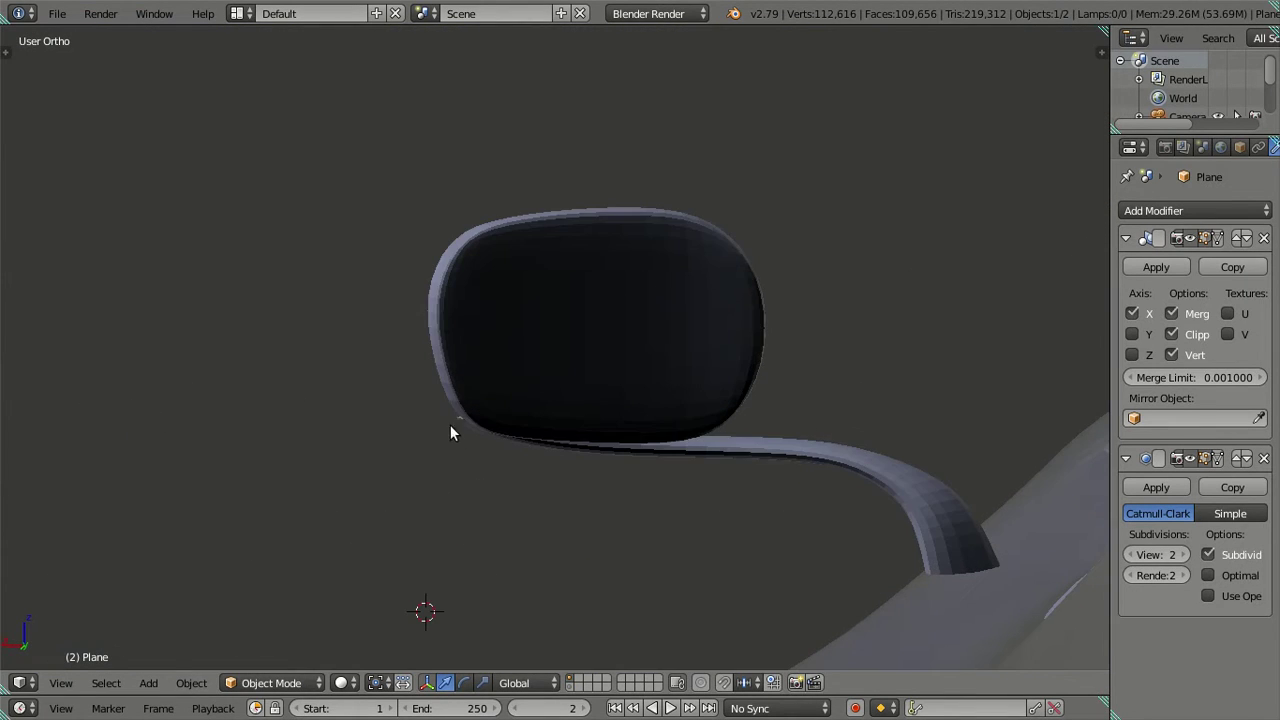
key("Tab")
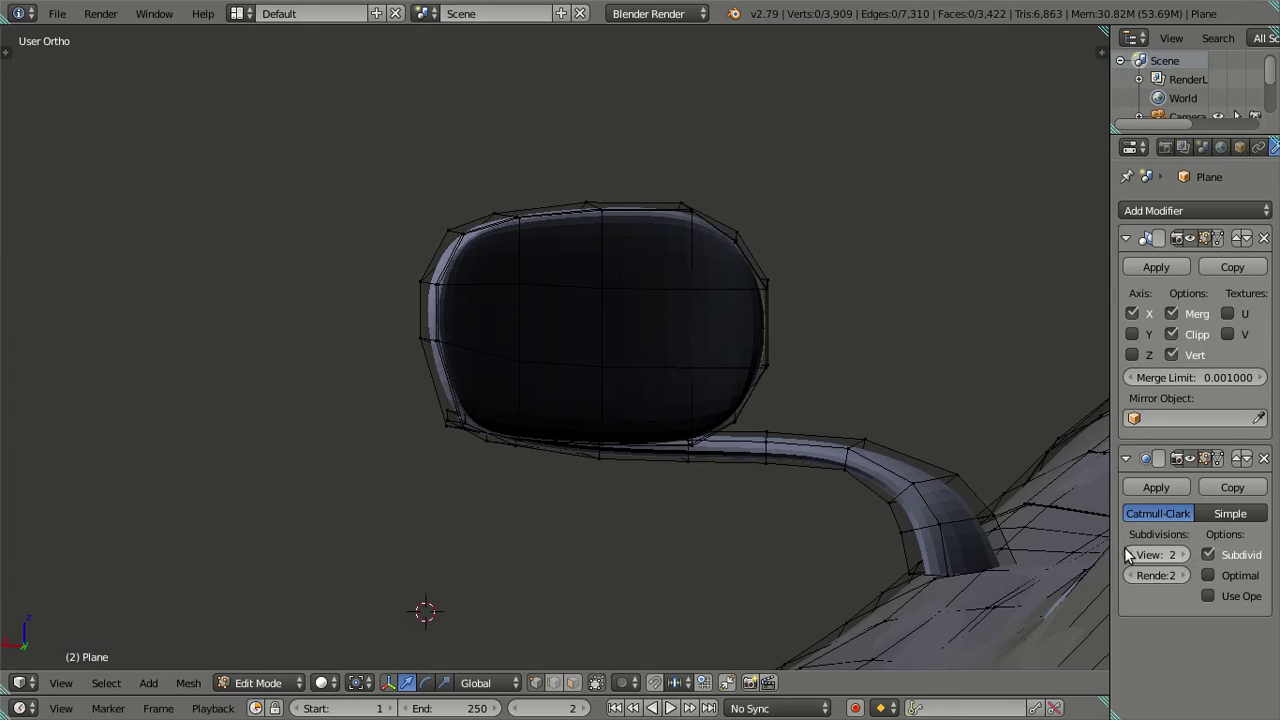
Set Subdivision View to 0 and remove the housing's inner rim edge loop.
left_click(1129, 554)
left_click(1129, 554)
mouse_move(653, 379)
middle_mouse_down()
mouse_move(389, 366)
mouse_move(405, 366)
middle_mouse_up()
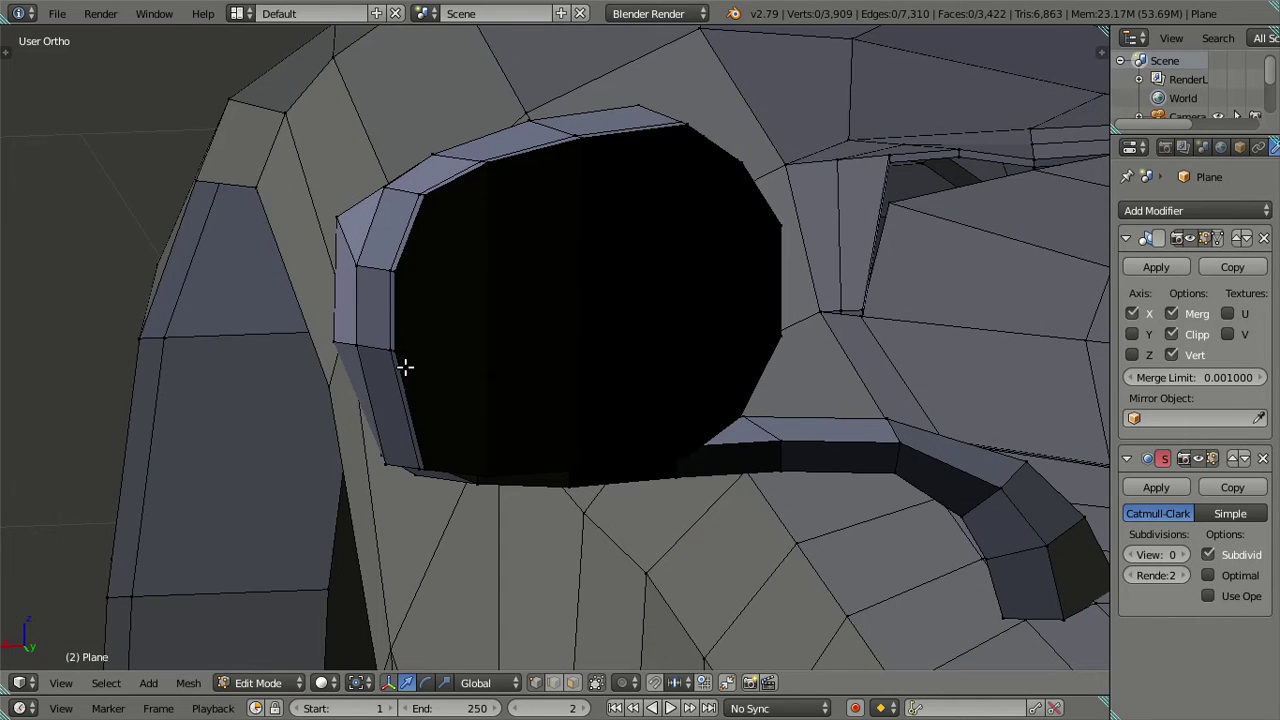
right_click(411, 366, "alt")
key("ctrl+x")
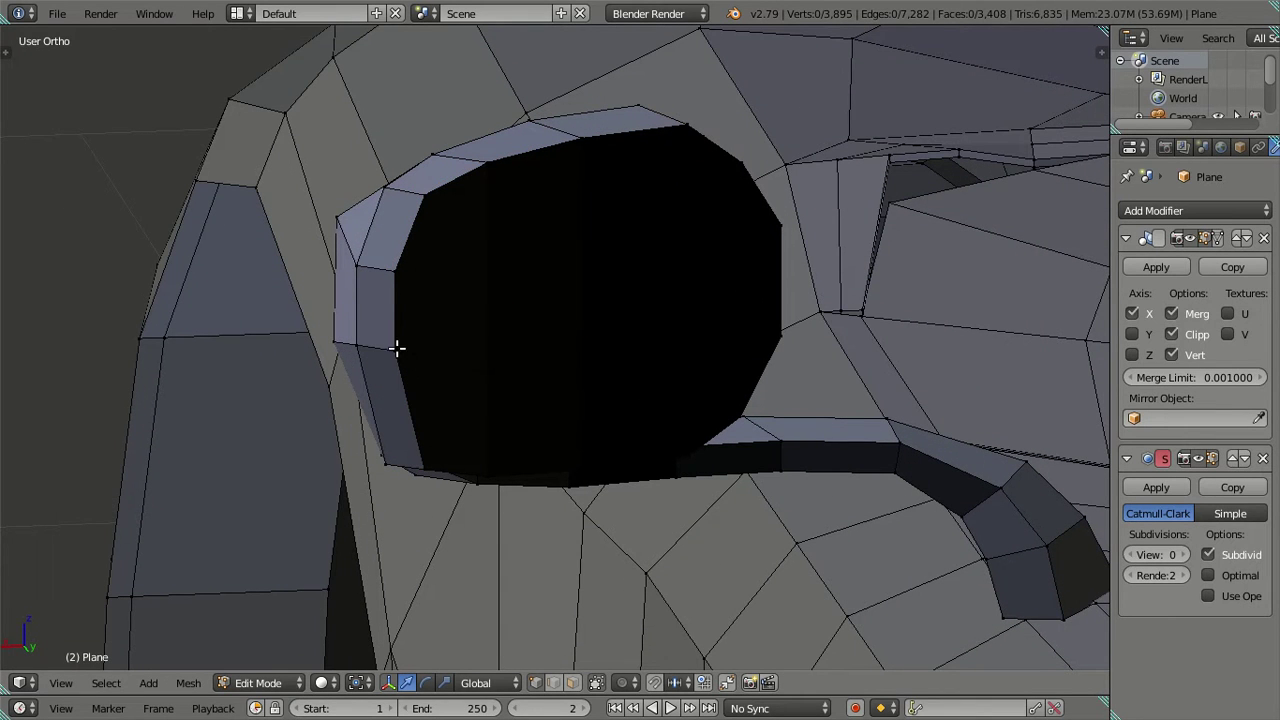
scroll(407, 345, "down", 4)
Lower a housing side edge and a single vertex slightly, about 0.0112 units.
mouse_move(407, 345)
middle_mouse_down()
mouse_move(552, 349)
mouse_move(441, 328)
middle_mouse_up()
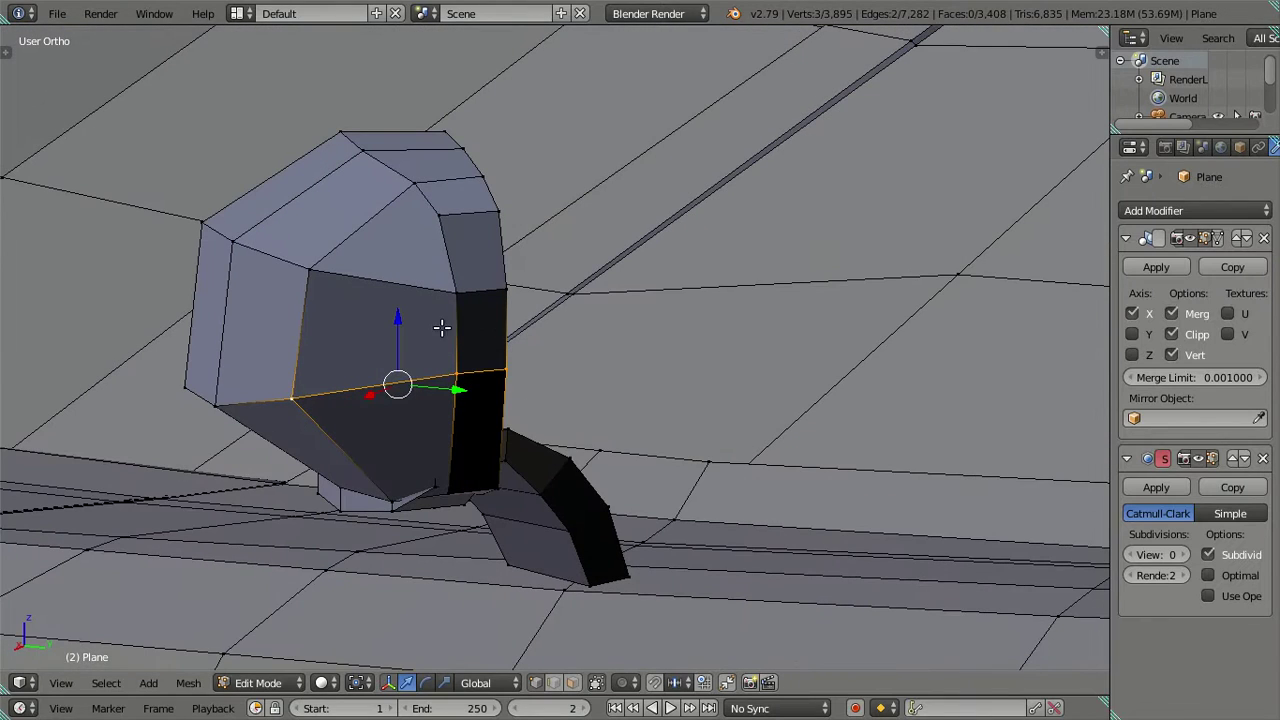
right_click(300, 393, "shift")
left_click_drag(483, 308, 493, 337)
right_click(300, 381)
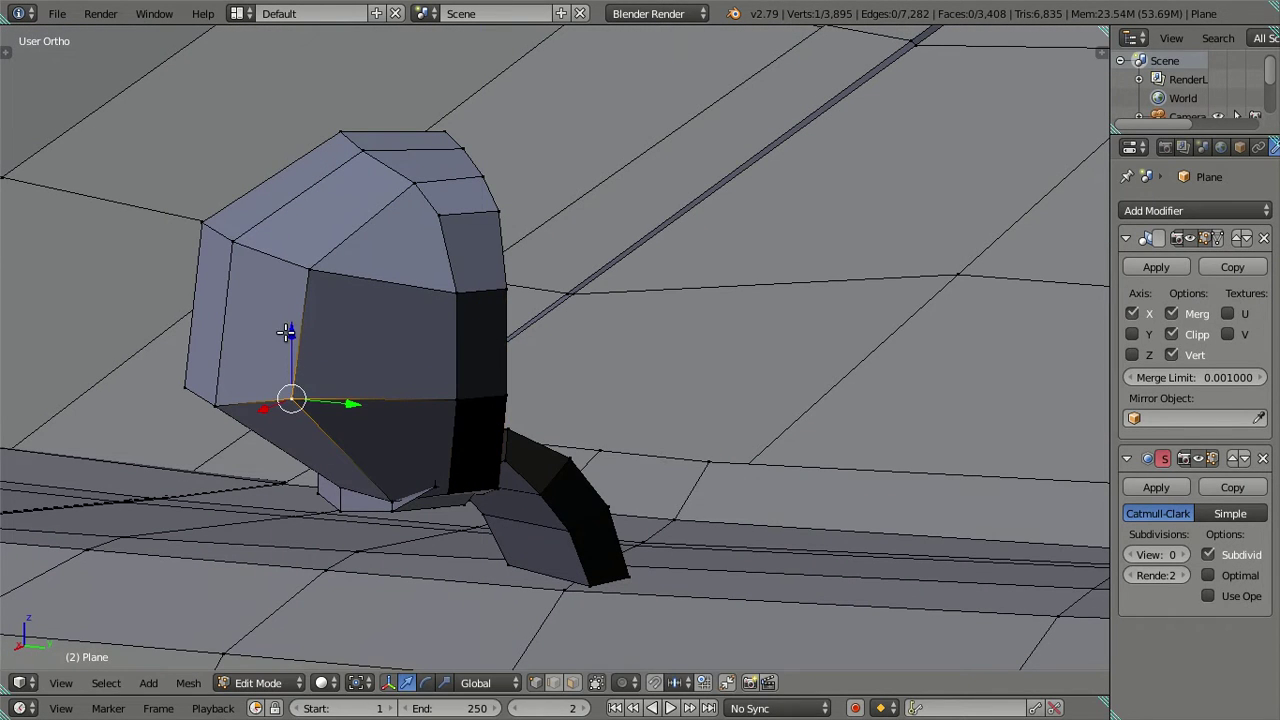
left_click_drag(286, 332, 297, 339)
mouse_move(301, 341)
middle_mouse_down()
mouse_move(469, 380)
mouse_move(349, 383)
mouse_move(363, 403)
mouse_move(371, 380)
mouse_move(531, 349)
mouse_move(651, 374)
mouse_move(753, 420)
mouse_move(537, 357)
mouse_move(523, 374)
mouse_move(257, 219)
mouse_move(674, 337)
mouse_move(617, 329)
mouse_move(586, 366)
mouse_move(614, 459)
middle_mouse_up()
Select all connected car body regions, including the rear bumper, and hide them.
right_click(614, 459)
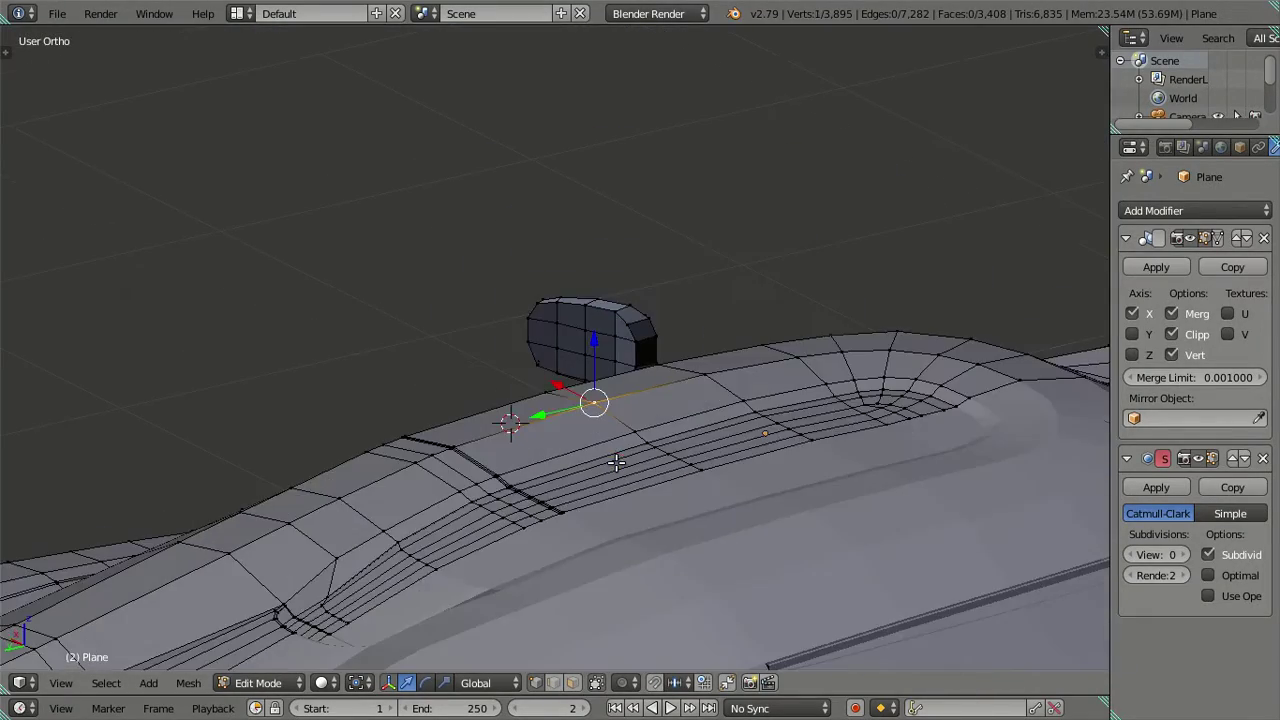
key("l")
key("l")
key("l")
middle_click_drag(523, 444, 777, 451)
key("l")
key("l")
scroll(515, 153, "down", 4)
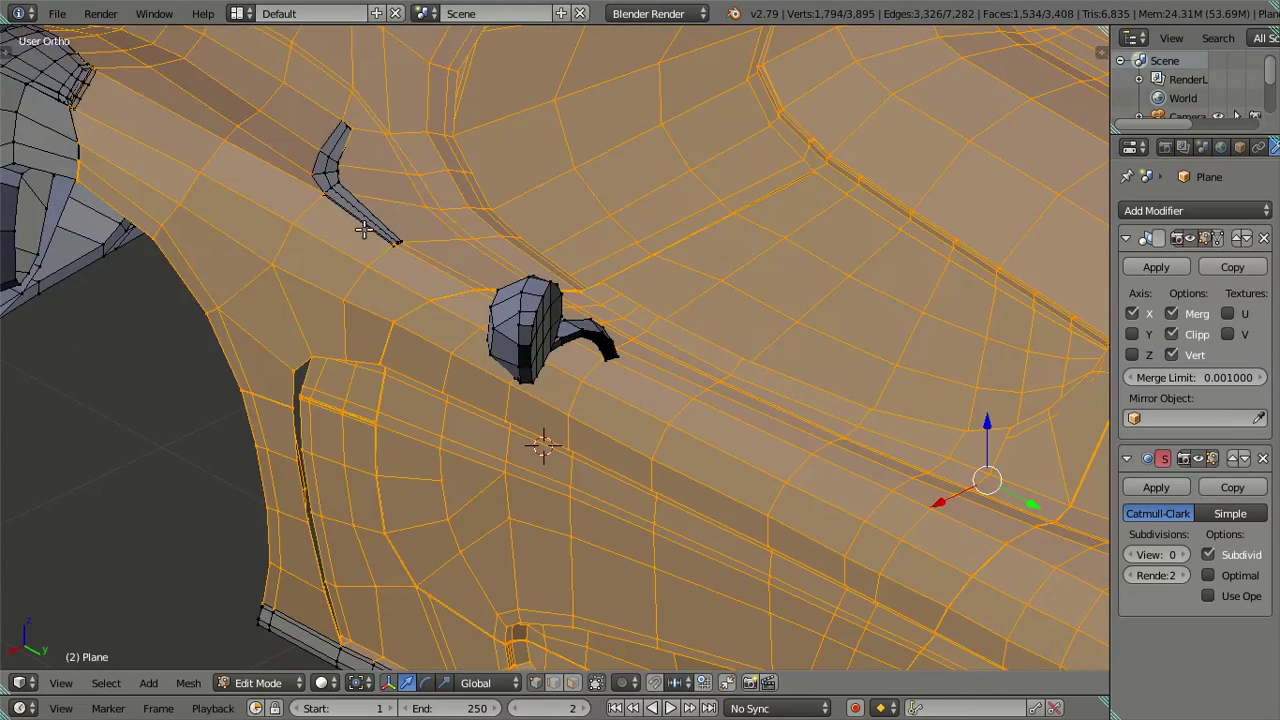
middle_click_drag(515, 153, 230, 234)
key("l")
key("l")
mouse_move(230, 300)
middle_mouse_down()
mouse_move(248, 360)
mouse_move(604, 359)
middle_mouse_up()
key("l")
key("l")
key("l")
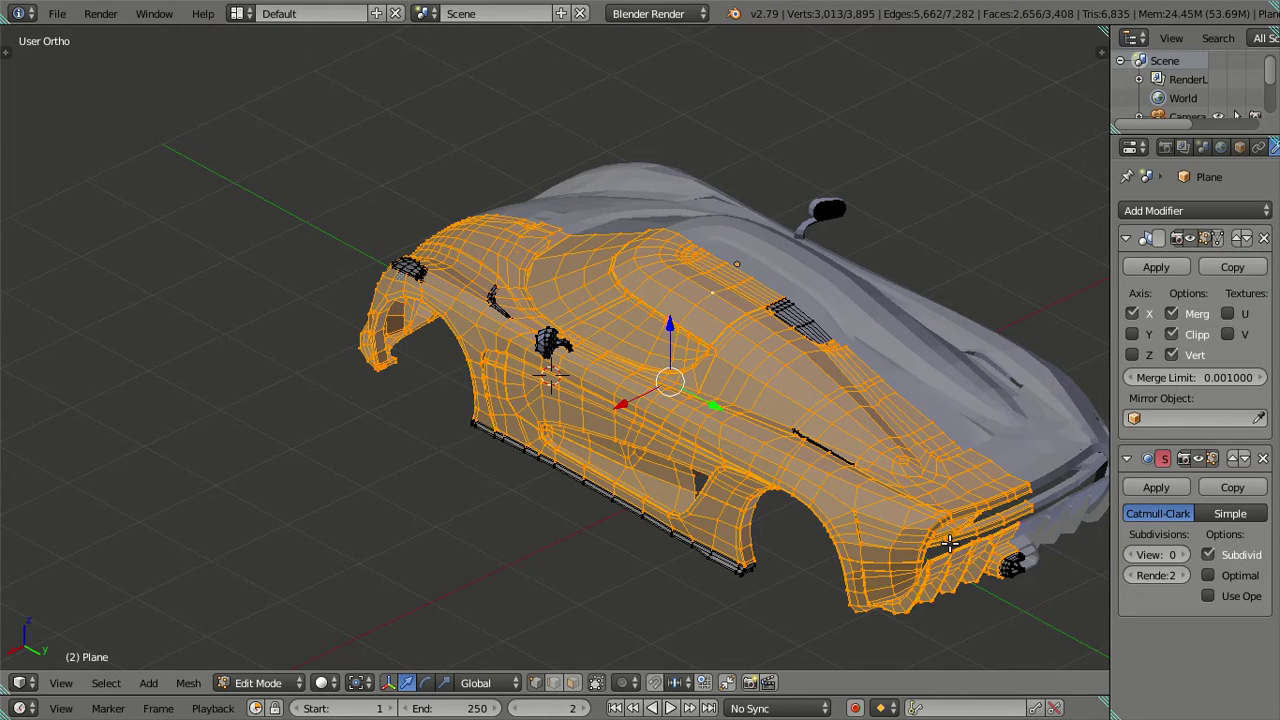
key("l")
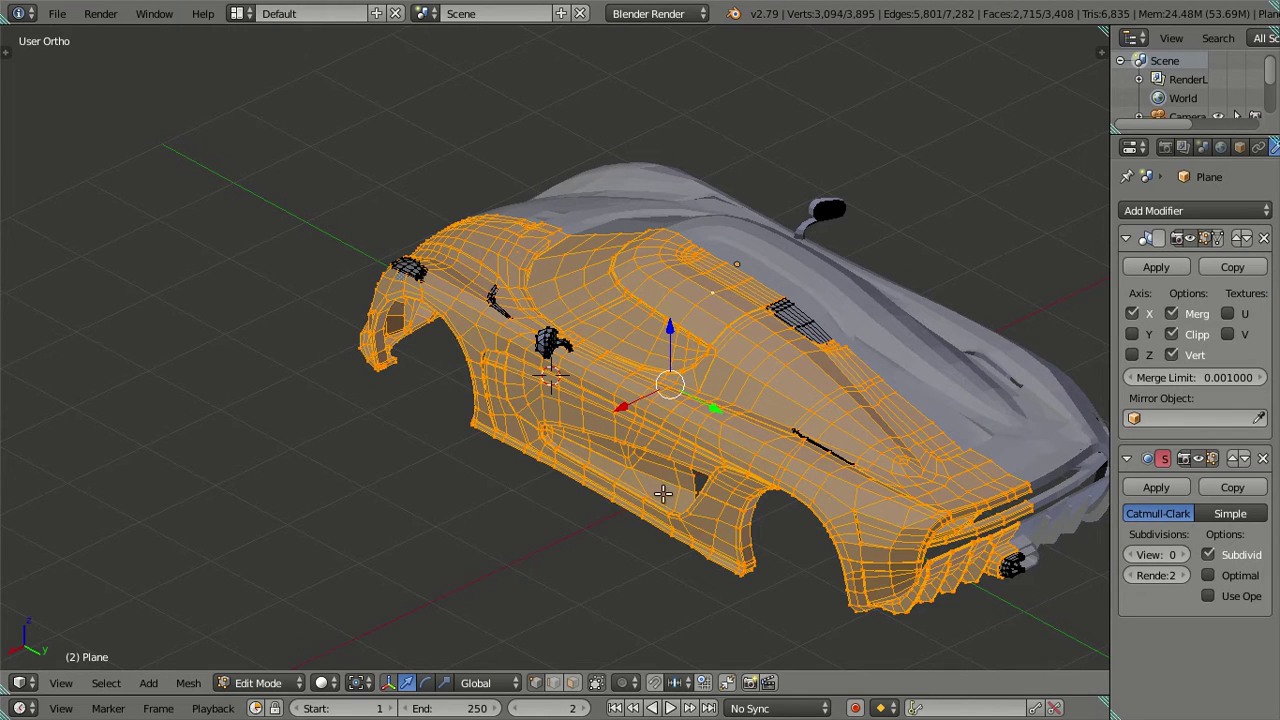
key("h")
Hide the remaining loose pieces (lower piece, curved upper piece, cylinder) and frame the mirror mesh.
mouse_move(663, 493)
middle_mouse_down()
mouse_move(628, 414)
mouse_move(830, 432)
middle_mouse_up()
scroll(628, 414, "up", 3)
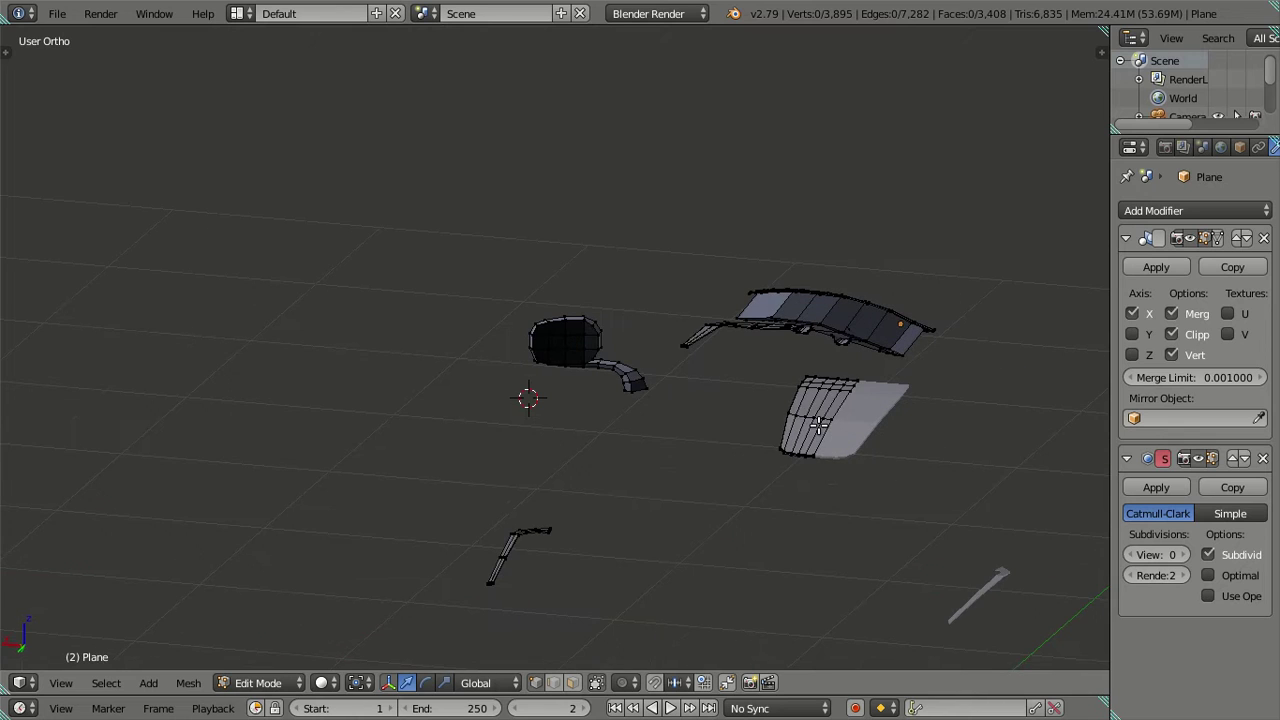
key("l")
key("l")
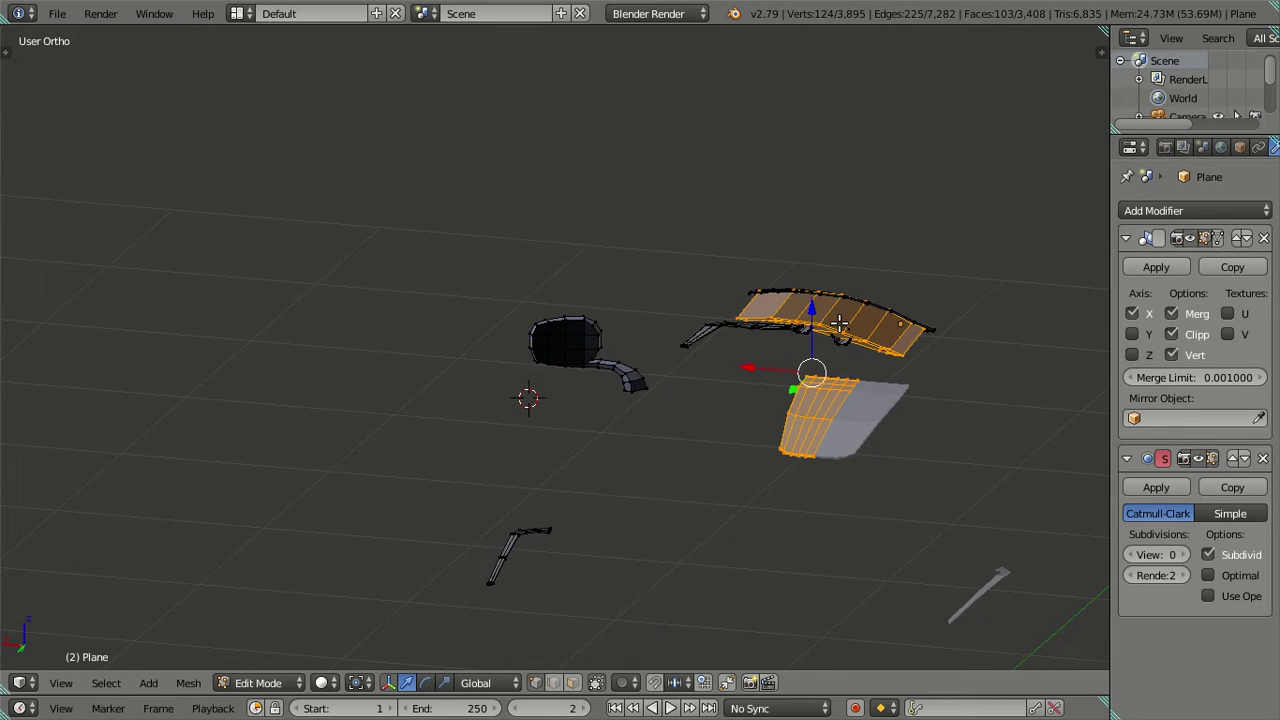
key("h")
key("l")
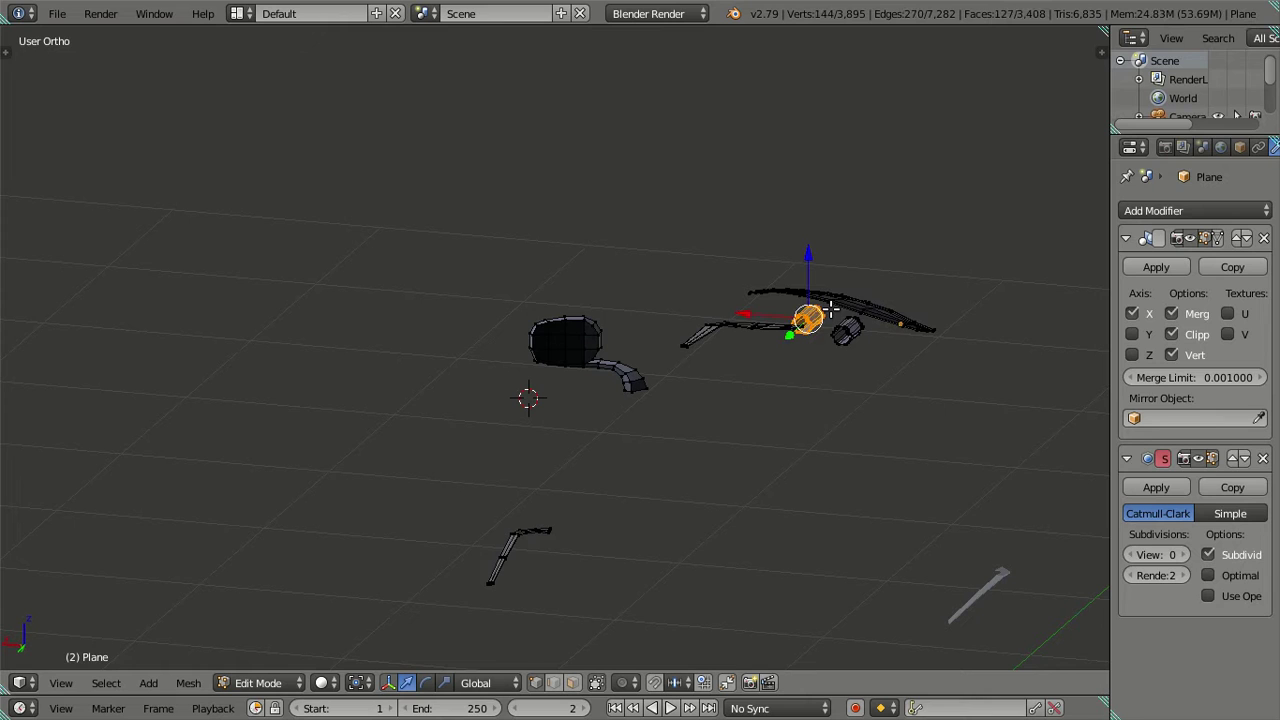
key("l")
key("l")
key("l")
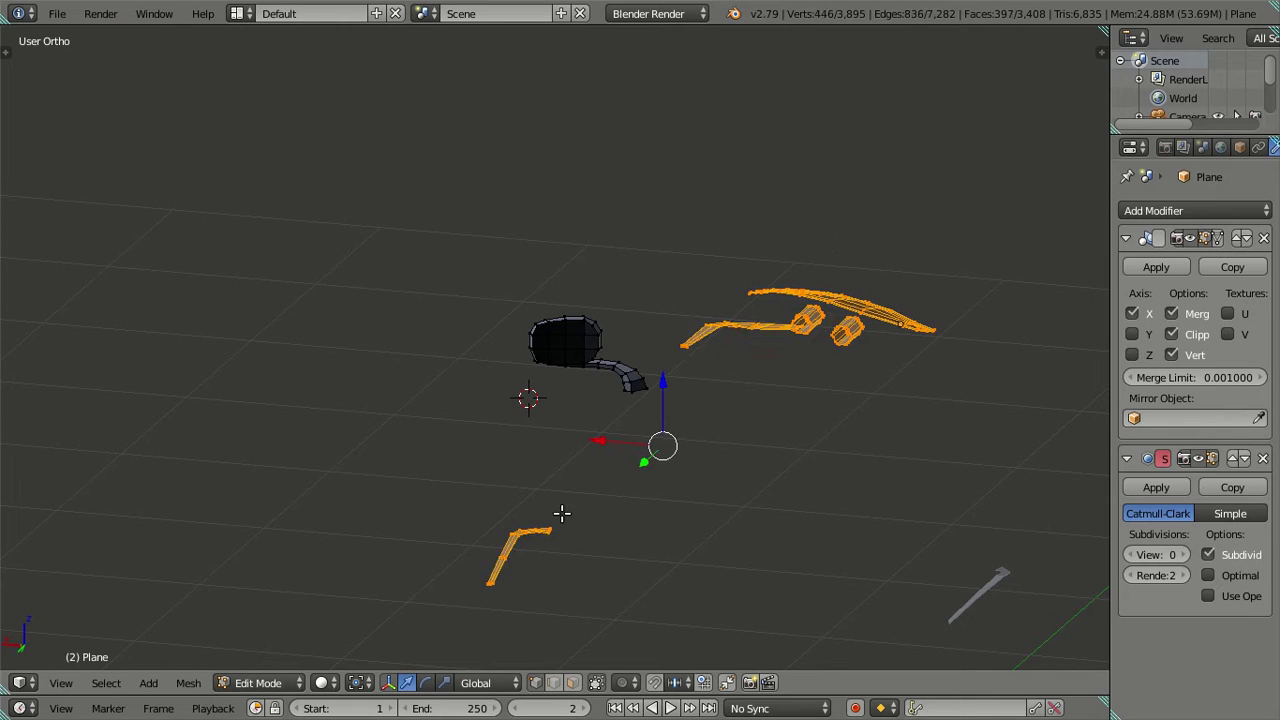
key("h")
key("Home")
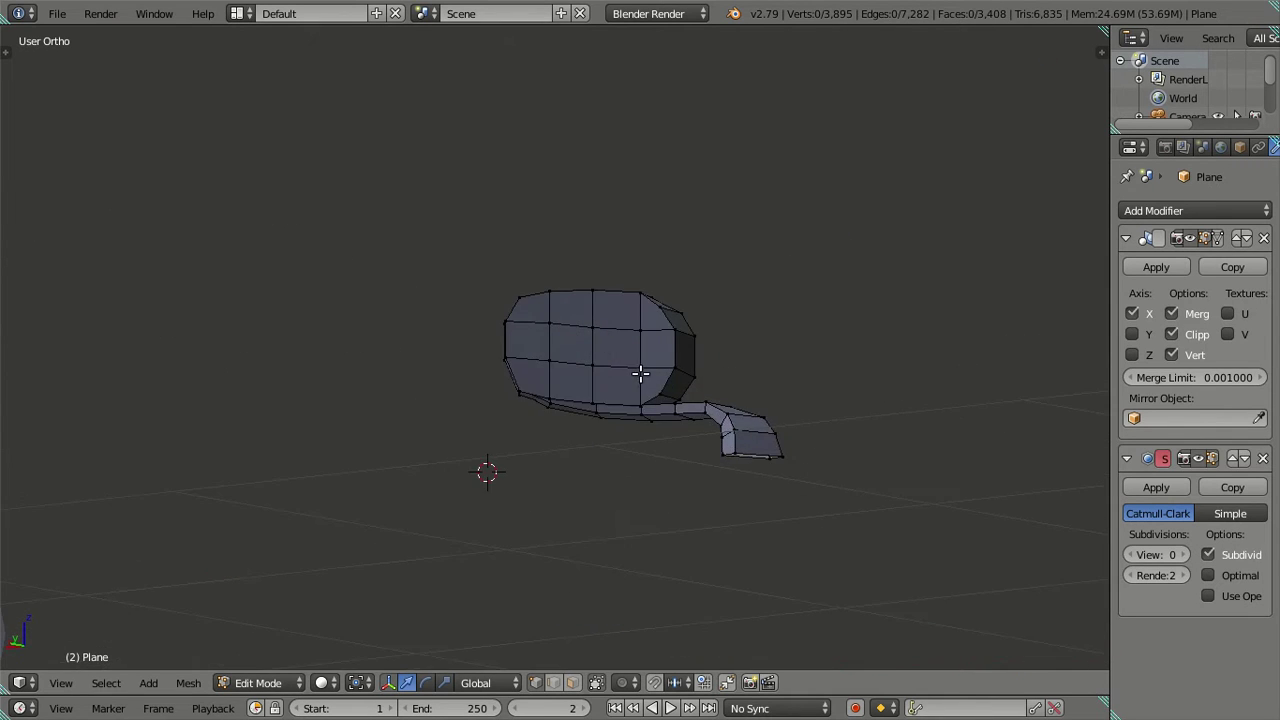
Select the horizontal face loops and rows on the mirror housing's outer face.
scroll(729, 380, "up", 3)
scroll(700, 357, "up", 1)
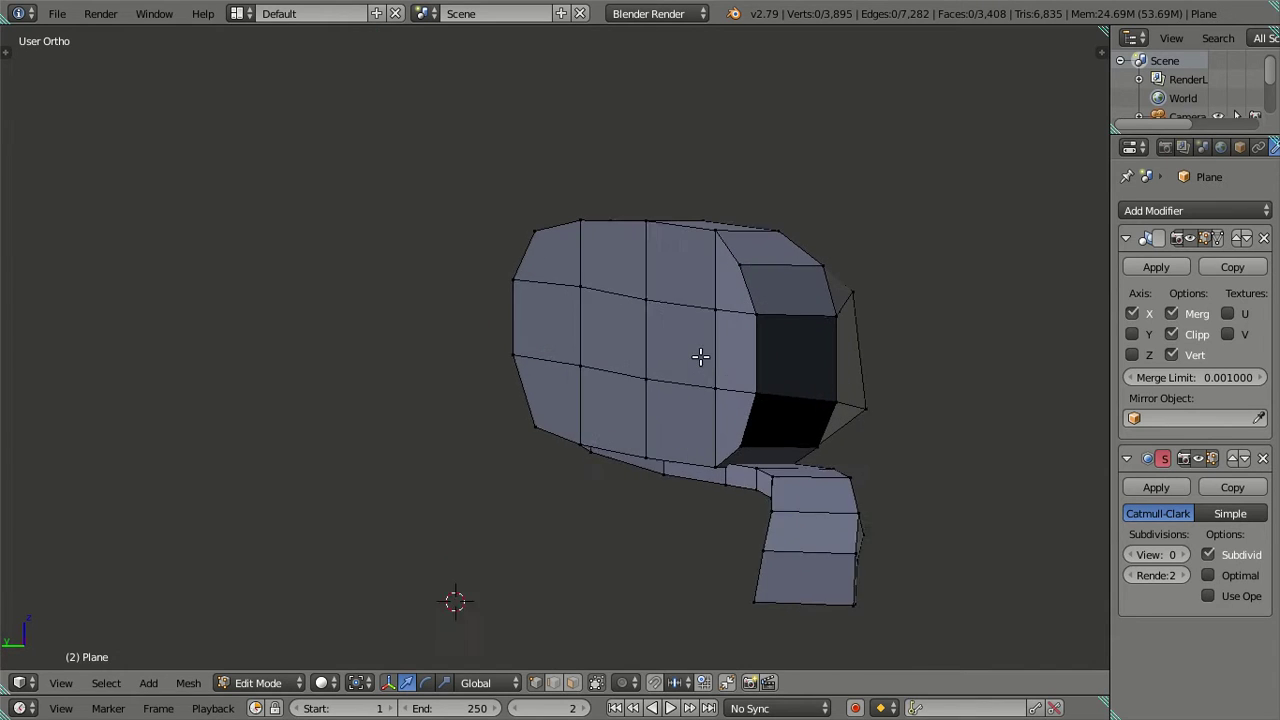
scroll(756, 350, "up", 1)
scroll(756, 350, "up", 1)
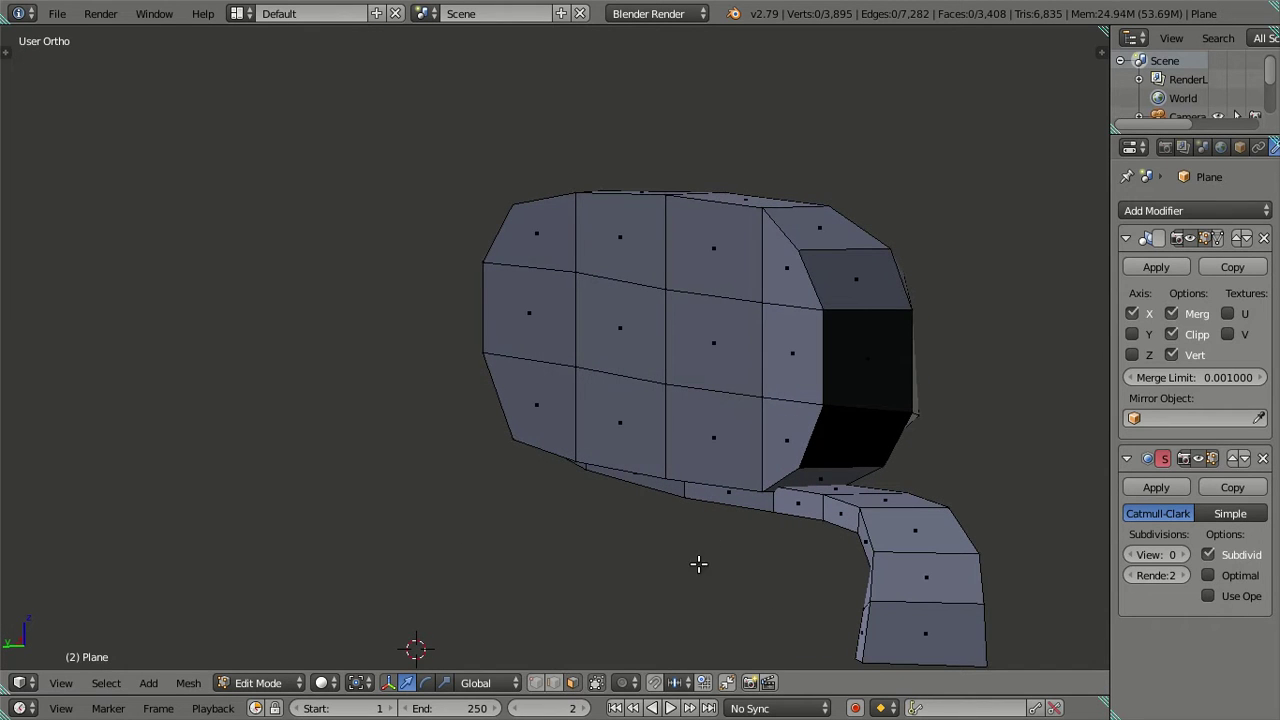
right_click(794, 376)
right_click(548, 354, "alt")
right_click(556, 395, "shift")
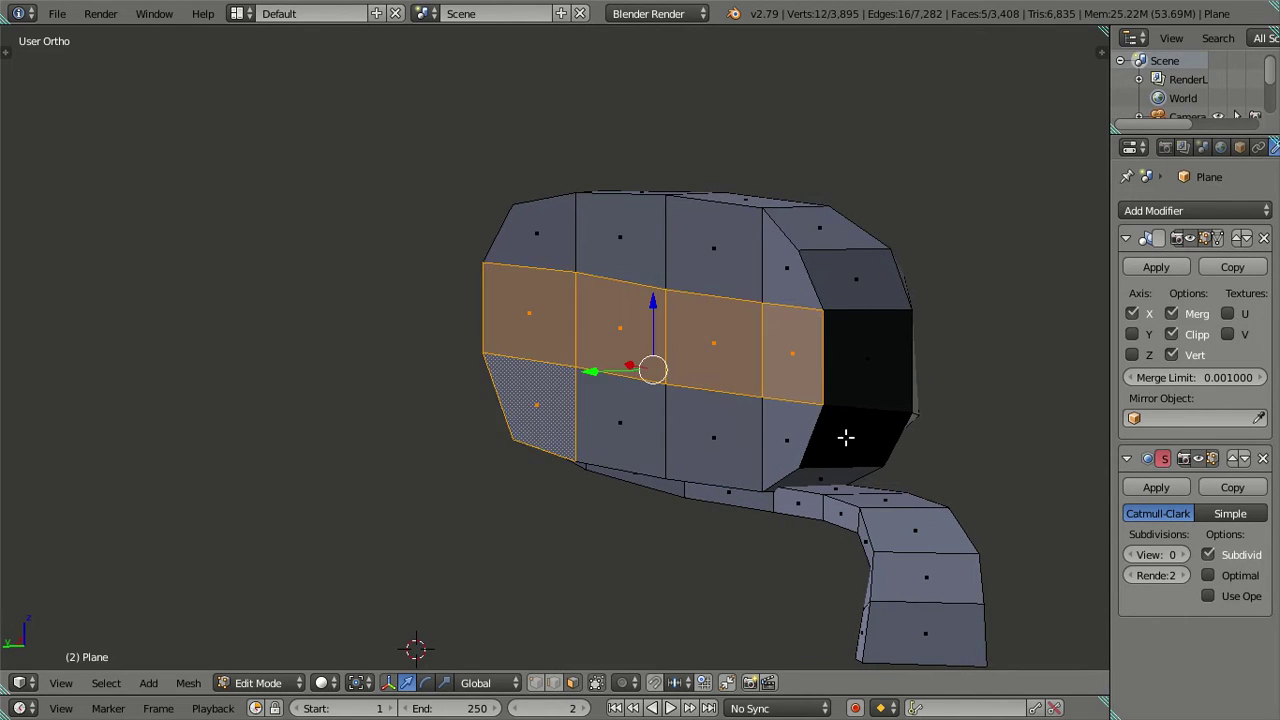
right_click(786, 421, "ctrl")
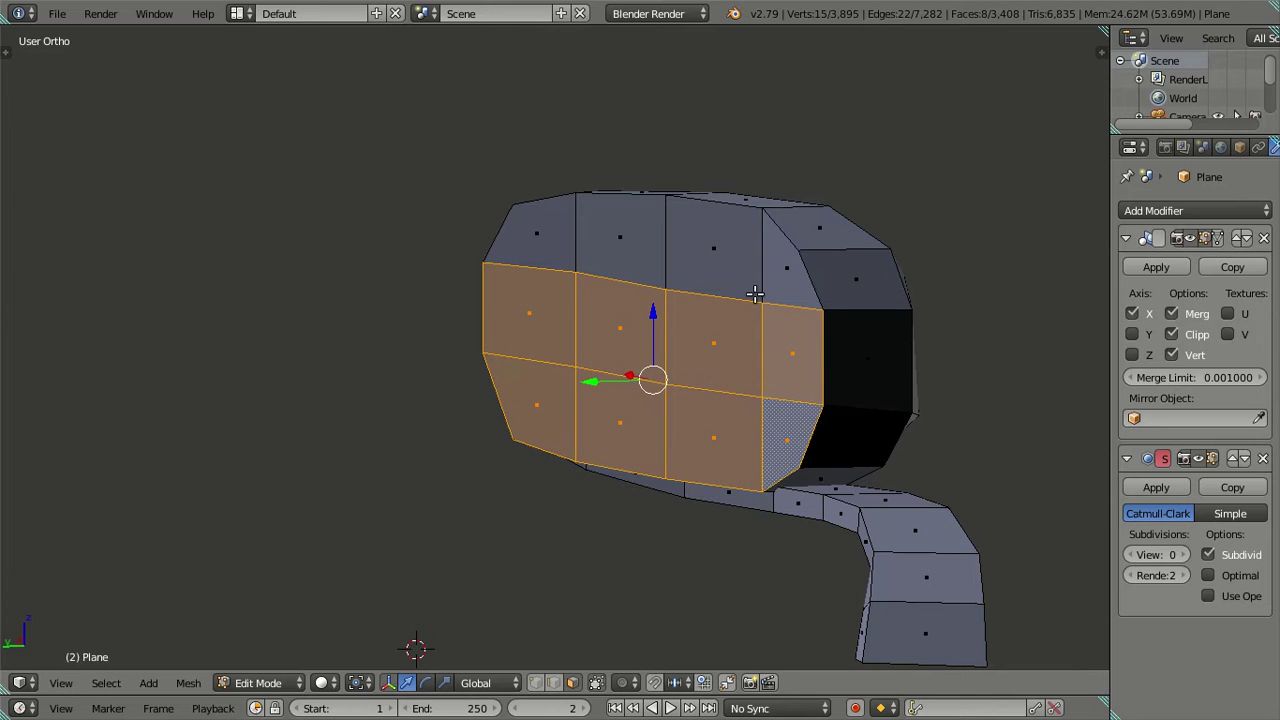
right_click(770, 268, "shift")
right_click(543, 251, "ctrl")
mouse_move(660, 320)
middle_mouse_down()
mouse_move(703, 340)
mouse_move(749, 326)
mouse_move(694, 371)
mouse_move(771, 372)
mouse_move(757, 380)
mouse_move(880, 399)
middle_mouse_up()
Extrude the selected faces in place and scale them inward as a trial inset, then undo it.
key("e")
left_click(943, 387)
key("s")
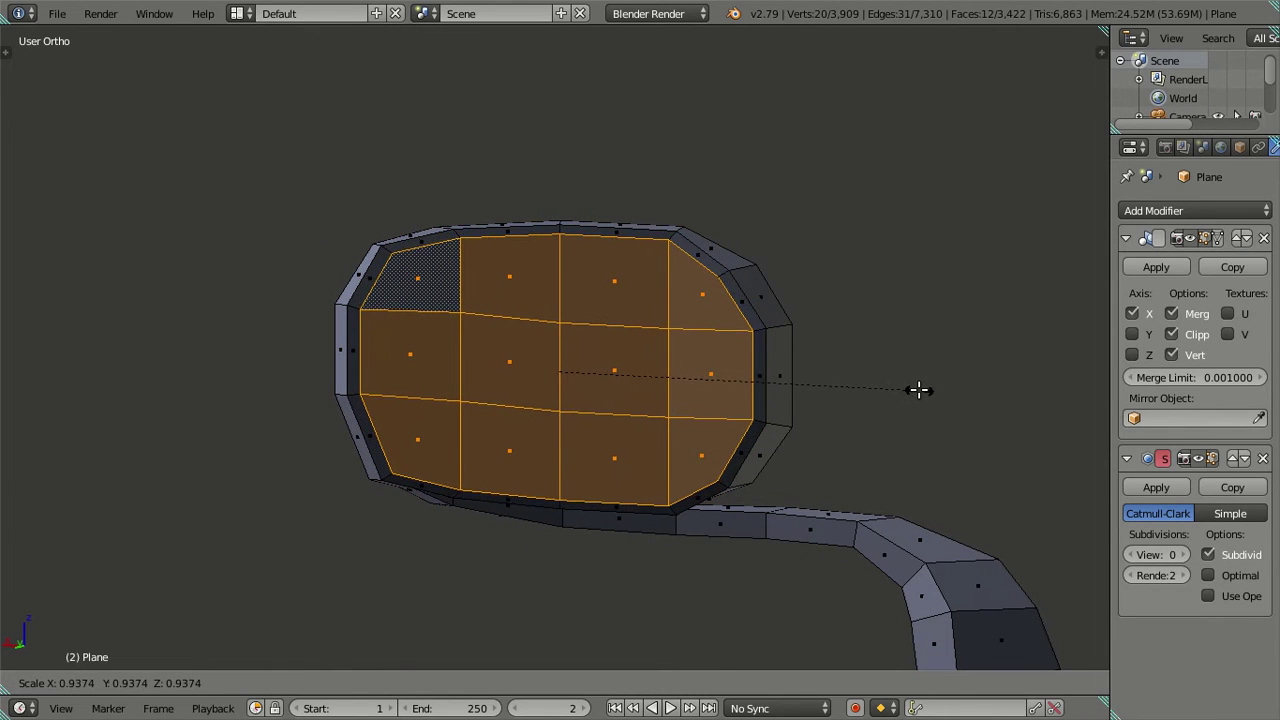
left_click(918, 390)
mouse_move(920, 389)
middle_mouse_down()
mouse_move(863, 417)
mouse_move(968, 440)
mouse_move(960, 429)
mouse_move(985, 391)
mouse_move(706, 386)
mouse_move(748, 400)
mouse_move(748, 429)
mouse_move(700, 477)
mouse_move(577, 537)
mouse_move(514, 534)
mouse_move(640, 413)
mouse_move(720, 466)
mouse_move(689, 307)
middle_mouse_up()
key("s")
left_click(969, 390)
key("ctrl+z")
key("ctrl+z")
key("ctrl+z")
Switch to vertex select mode and select vertices along the housing's vertical edge line.
key("ctrl+Tab")
left_click(682, 434)
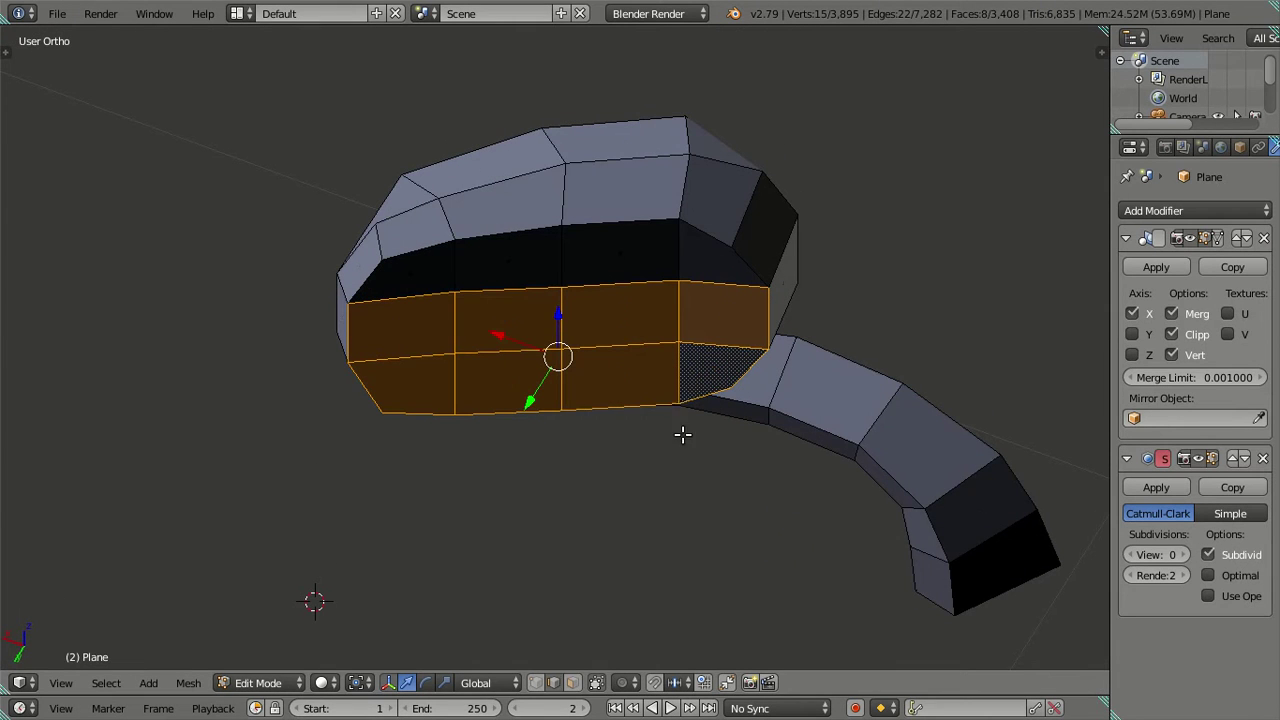
left_click(689, 263)
left_click(677, 346, "ctrl")
left_click(679, 404, "ctrl")
In top view with wireframe shading, nudge a vertex slightly along Y to match the reference.
key("KP_7")
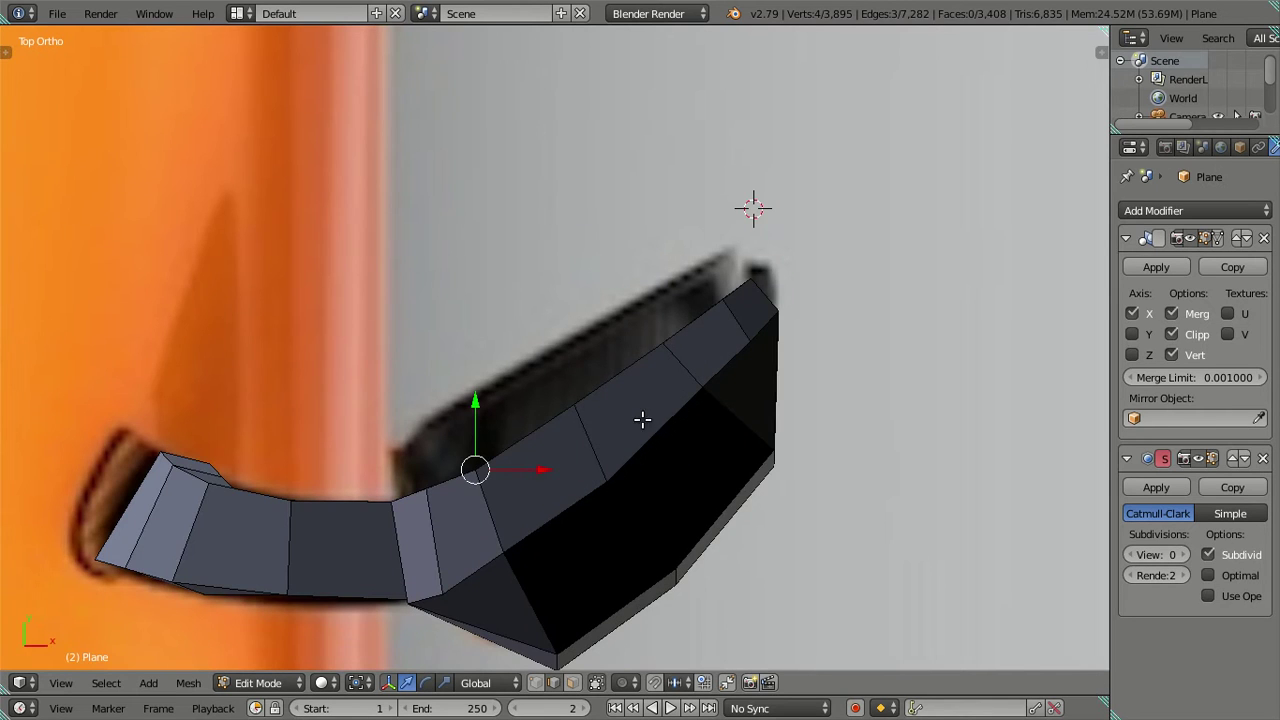
key("z")
scroll(534, 491, "up", 2)
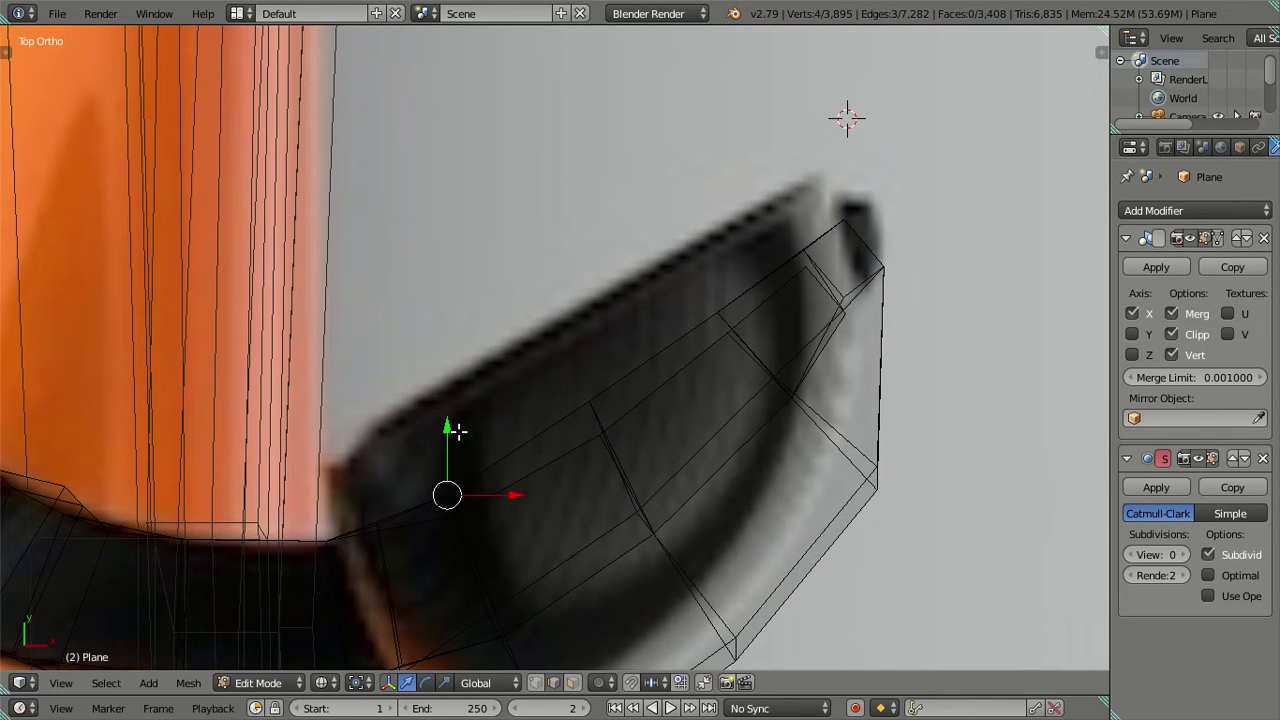
left_click_drag(444, 429, 447, 414)
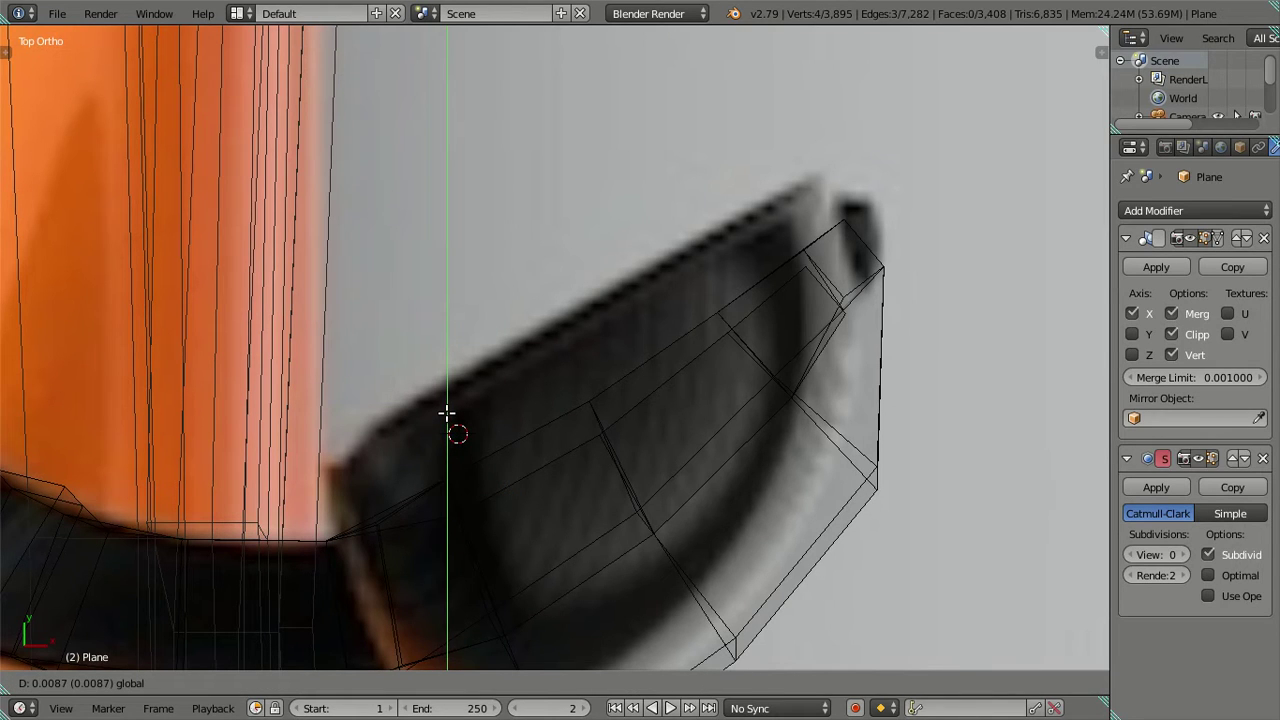
left_click_drag(447, 414, 447, 414)
key("a")
key("z")
key("z")
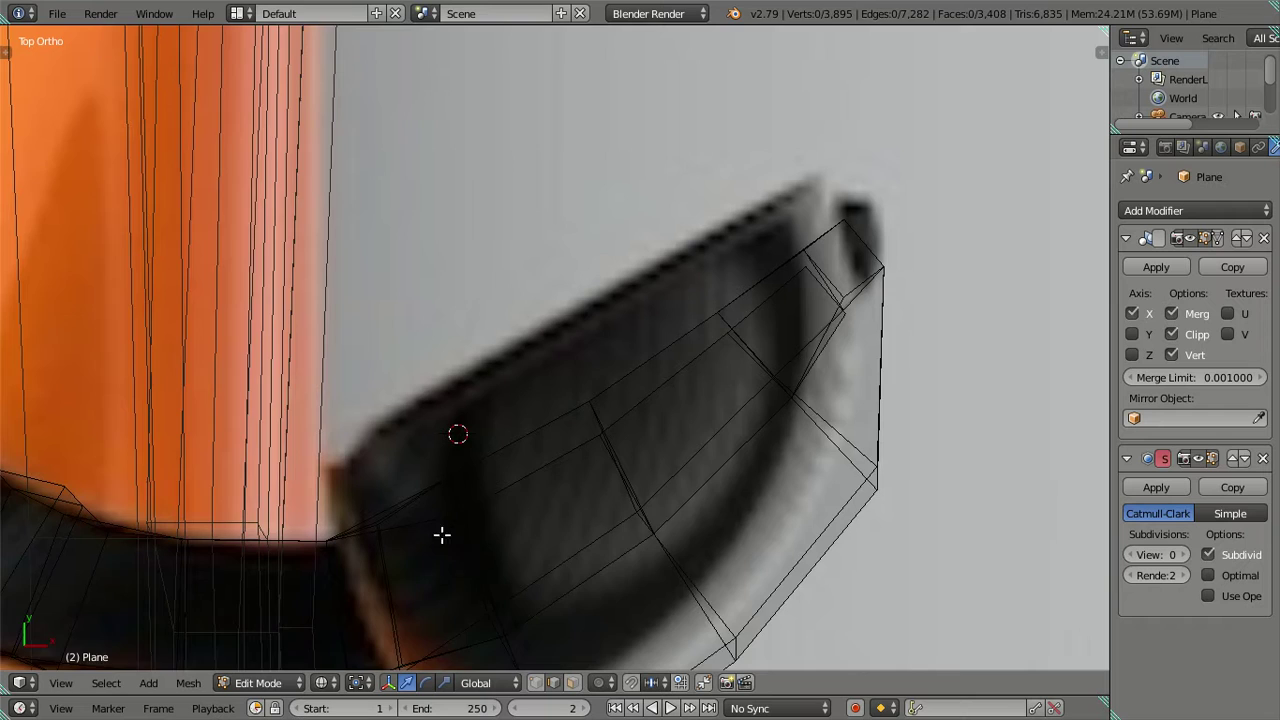
Brush-select the two vertices near the arm joint and try a Y-axis move, then cancel it.
scroll(443, 534, "up", 2)
scroll(558, 576, "up", 1)
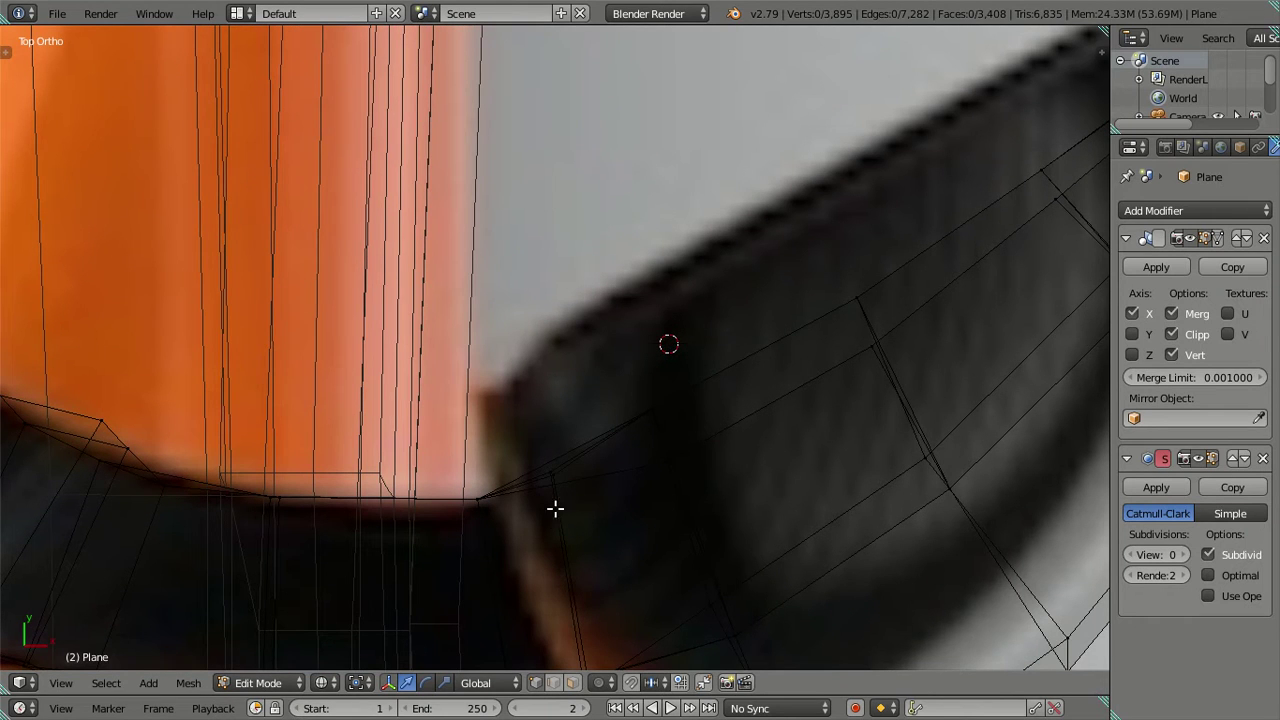
key("c")
left_click(553, 458)
right_click(548, 440)
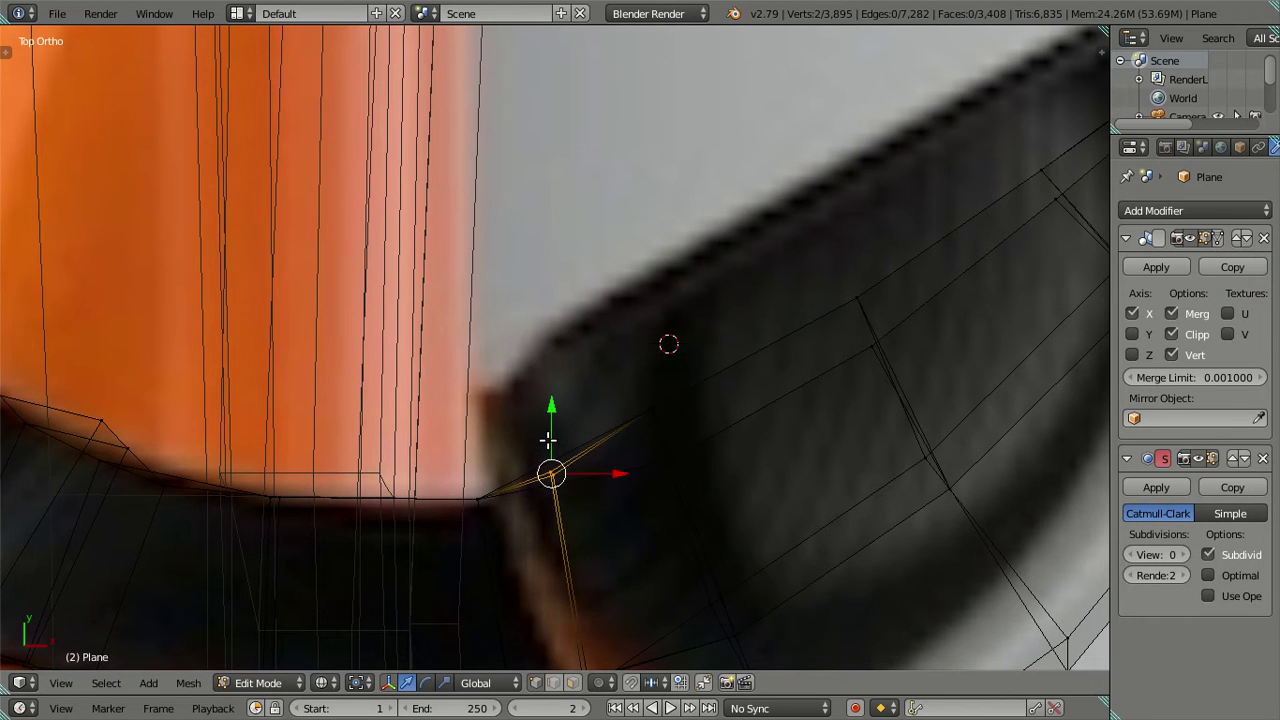
key("g")
key("y")
right_click(551, 400)
key("a")
Nudge a vertex on the housing's top edge to fit the reference outline, checking in solid shading.
scroll(600, 394, "down", 3)
scroll(602, 427, "up", 2)
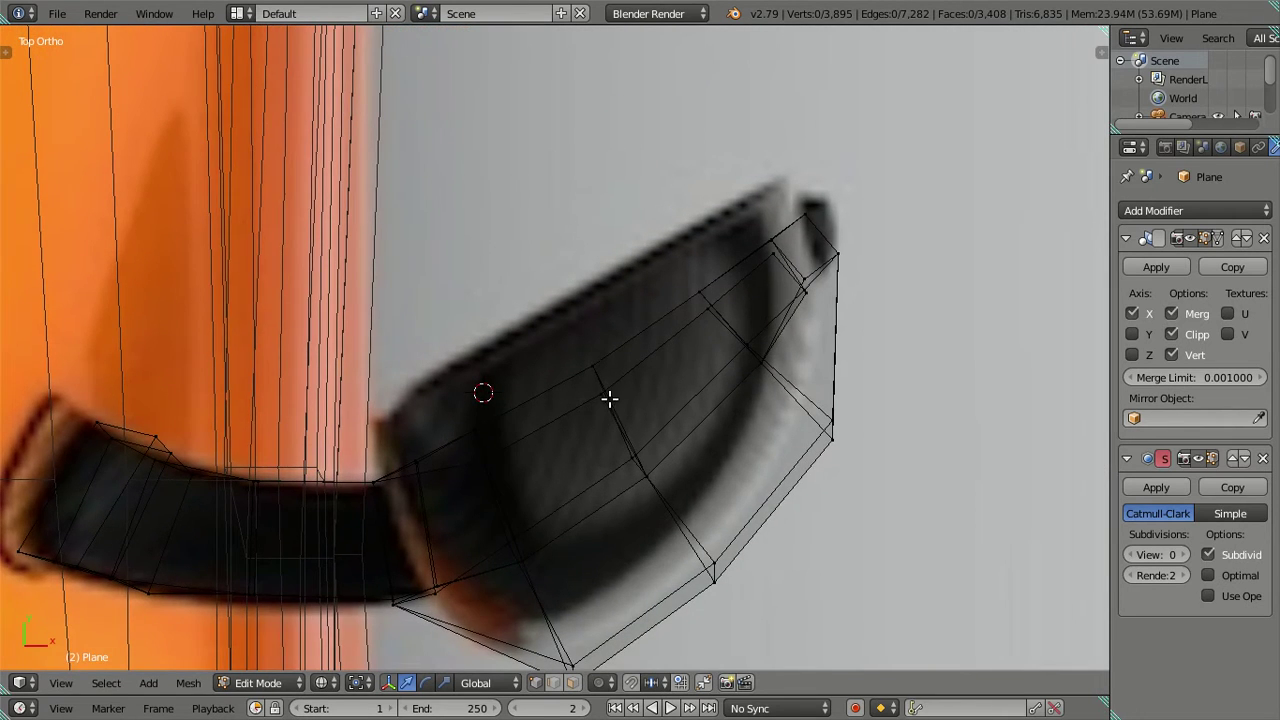
scroll(610, 399, "up", 1)
scroll(611, 396, "up", 1)
key("z")
key("z")
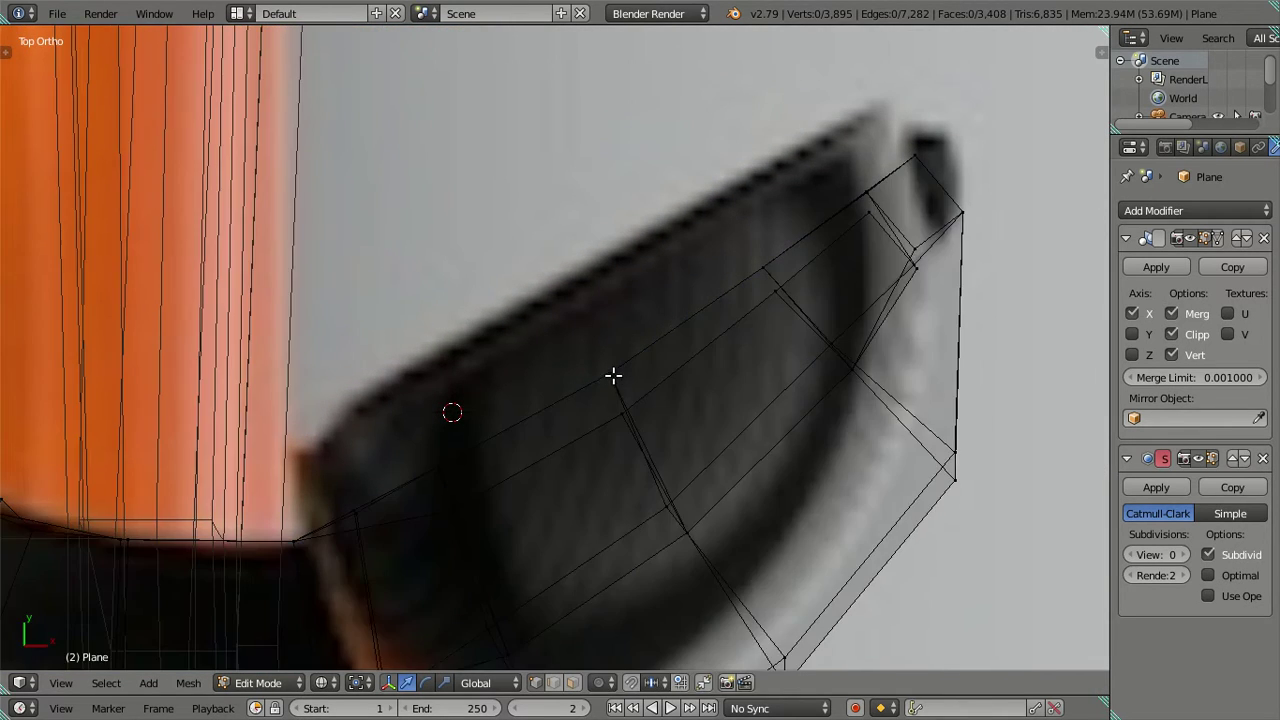
key("c")
left_click(597, 331)
key("Escape")
left_click_drag(608, 310, 607, 307)
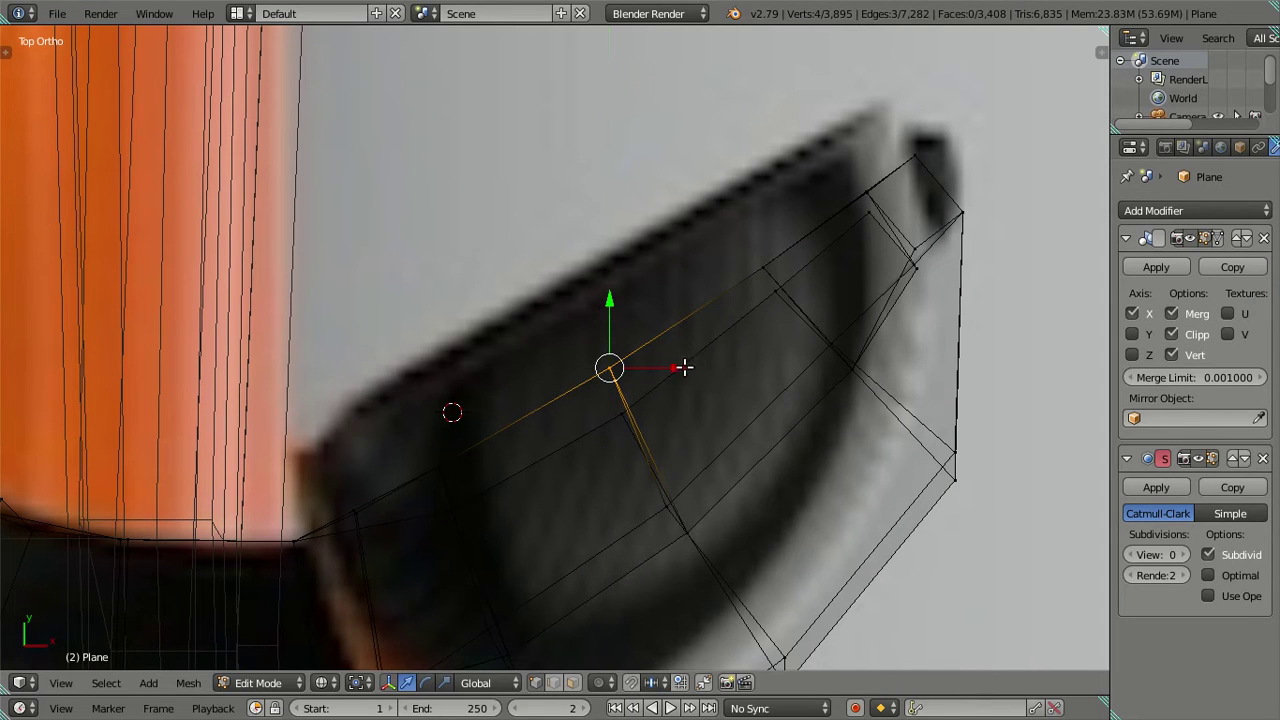
key("g")
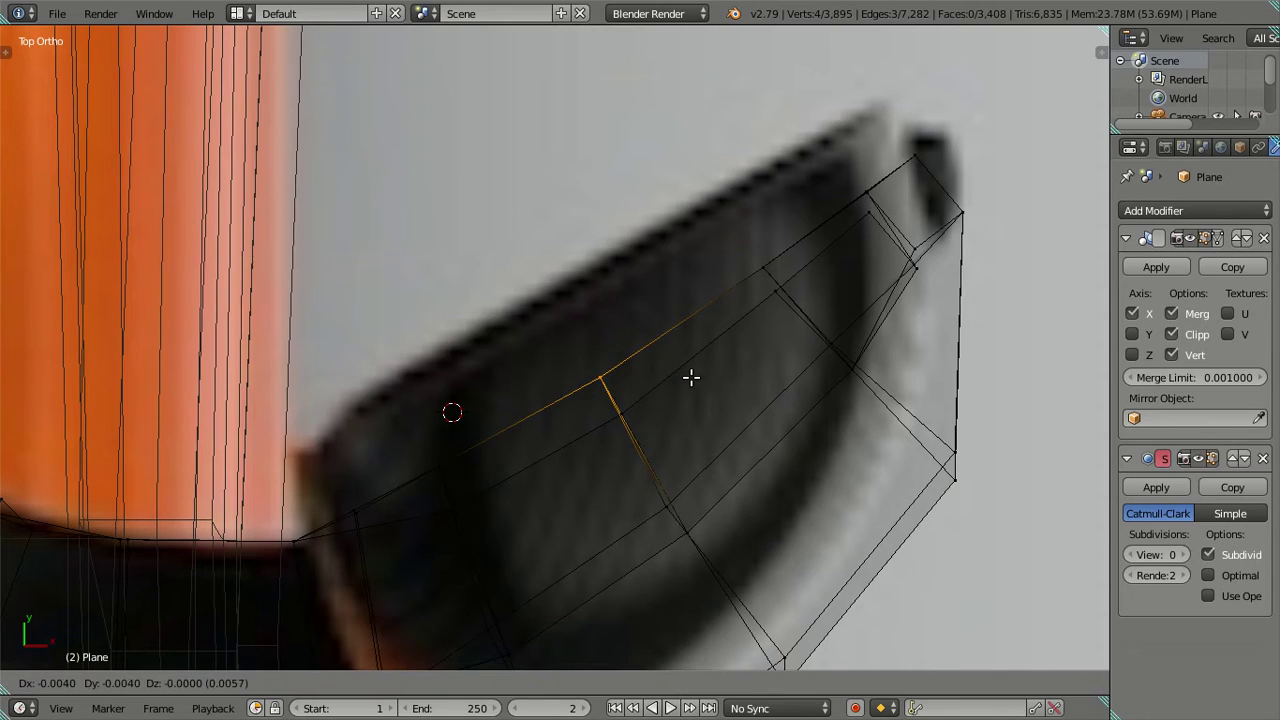
left_click(690, 377)
key("a")
key("z")
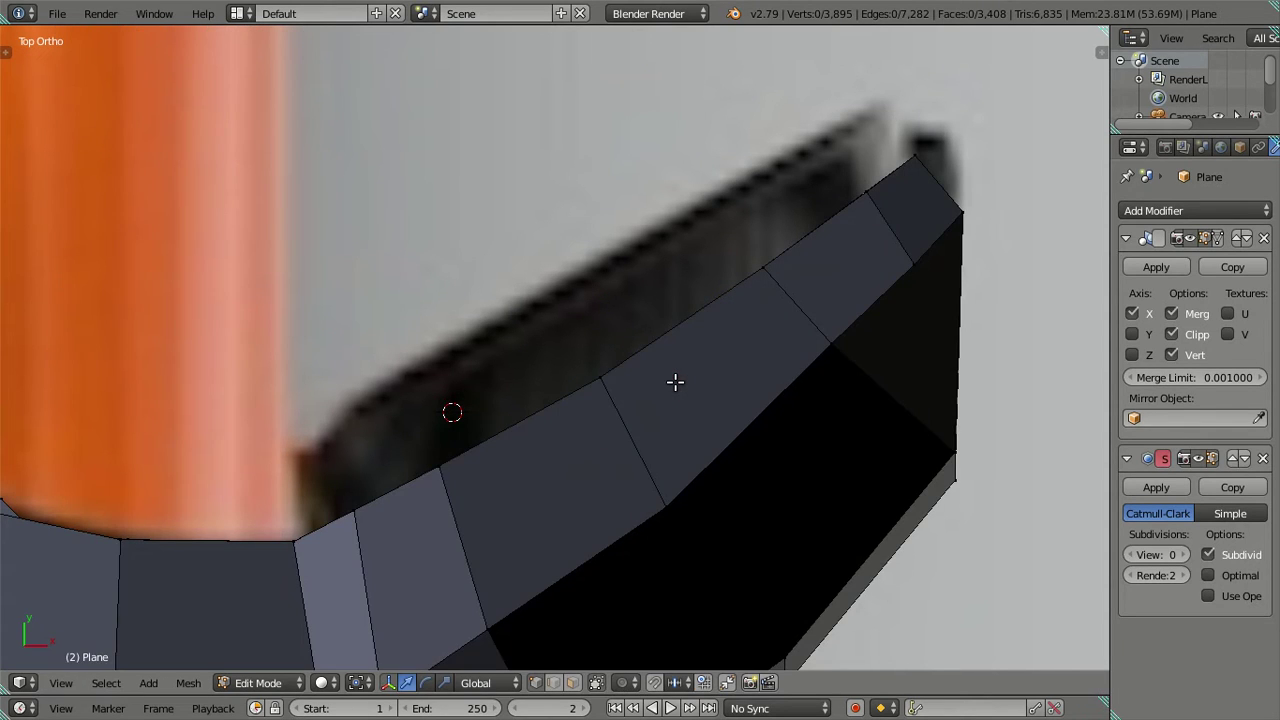
key("z")
Reposition another top-edge vertex of the housing and recheck the shape in solid view.
right_click(675, 381)
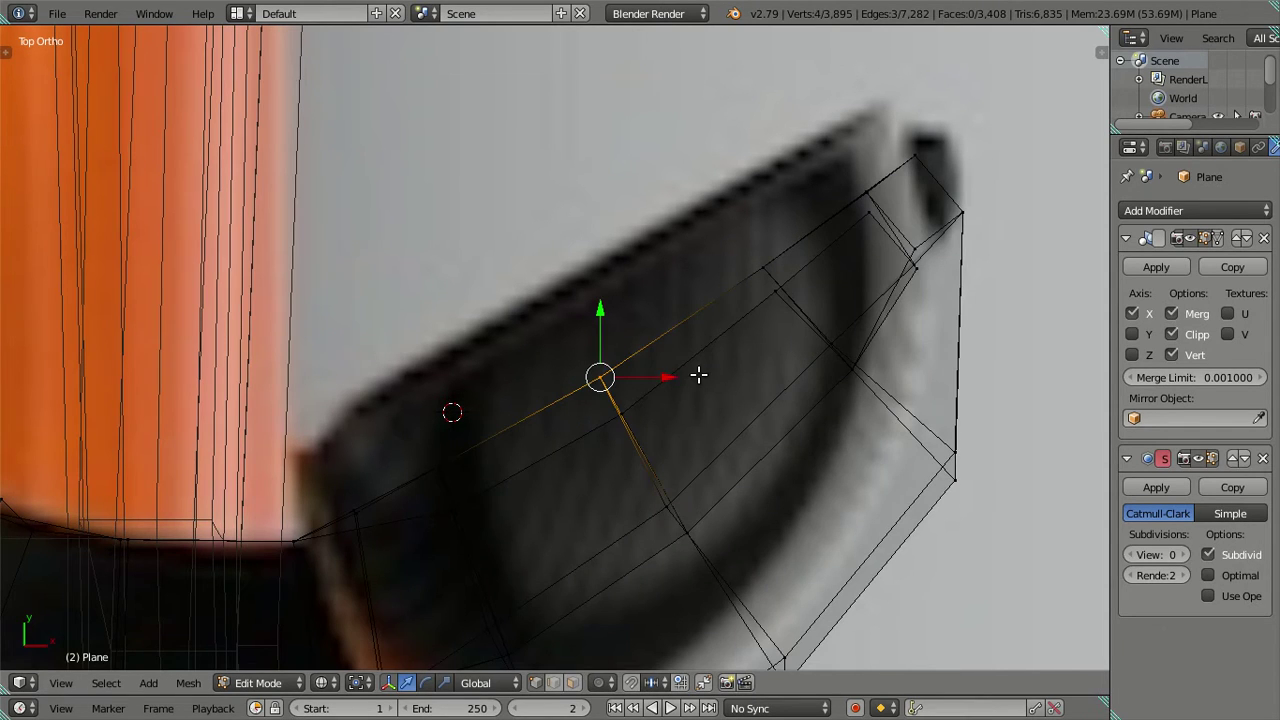
key("g")
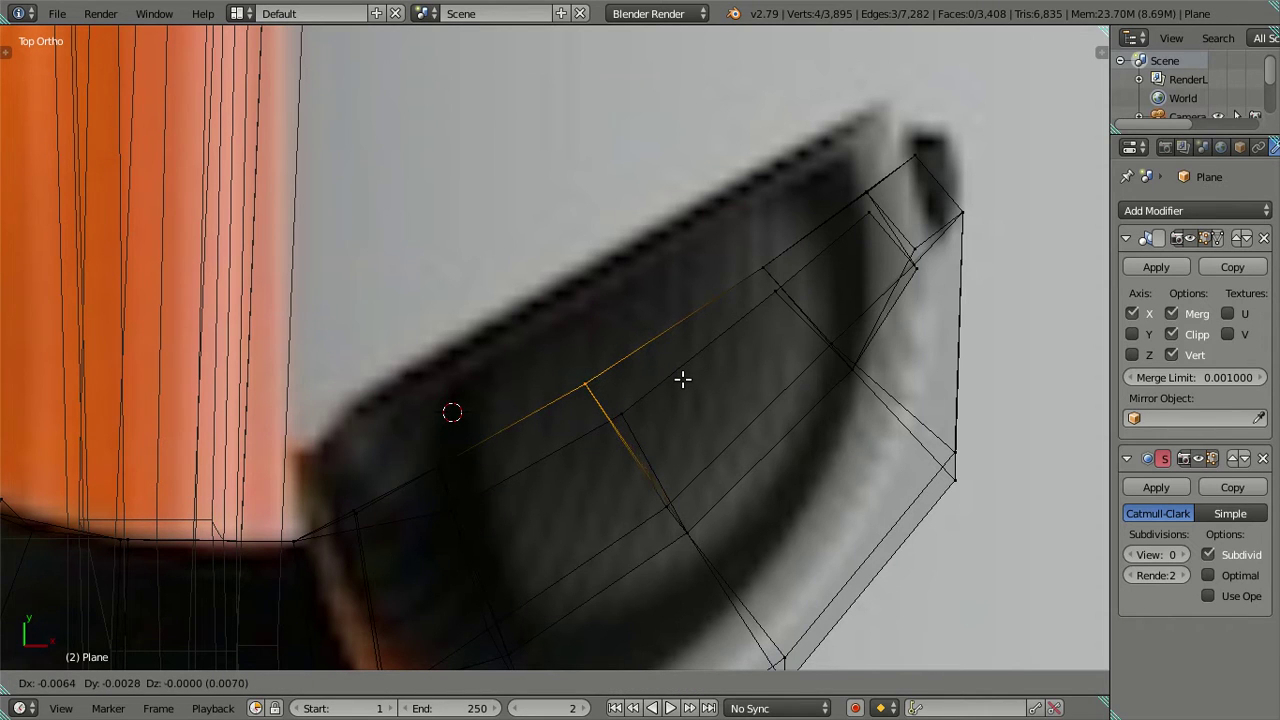
left_click(681, 380)
key("a")
key("z")
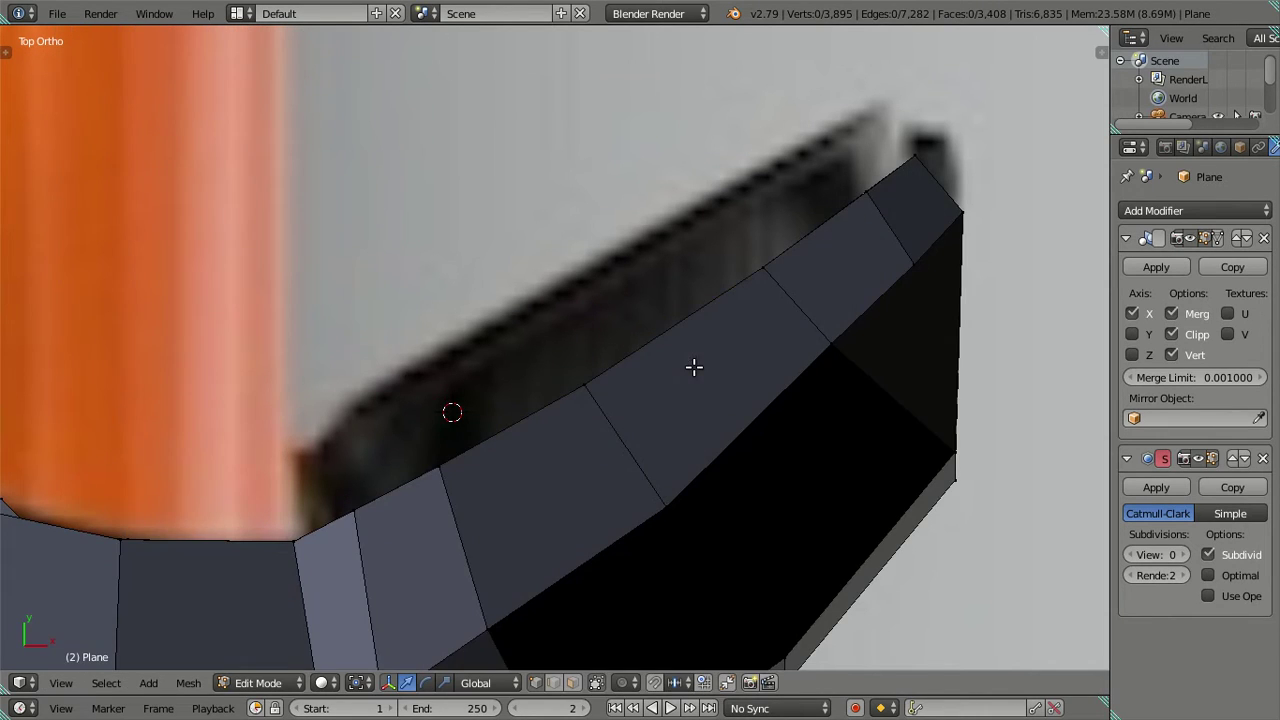
key("z")
Move the group of top-edge vertices on the housing to follow the outline.
key("c")
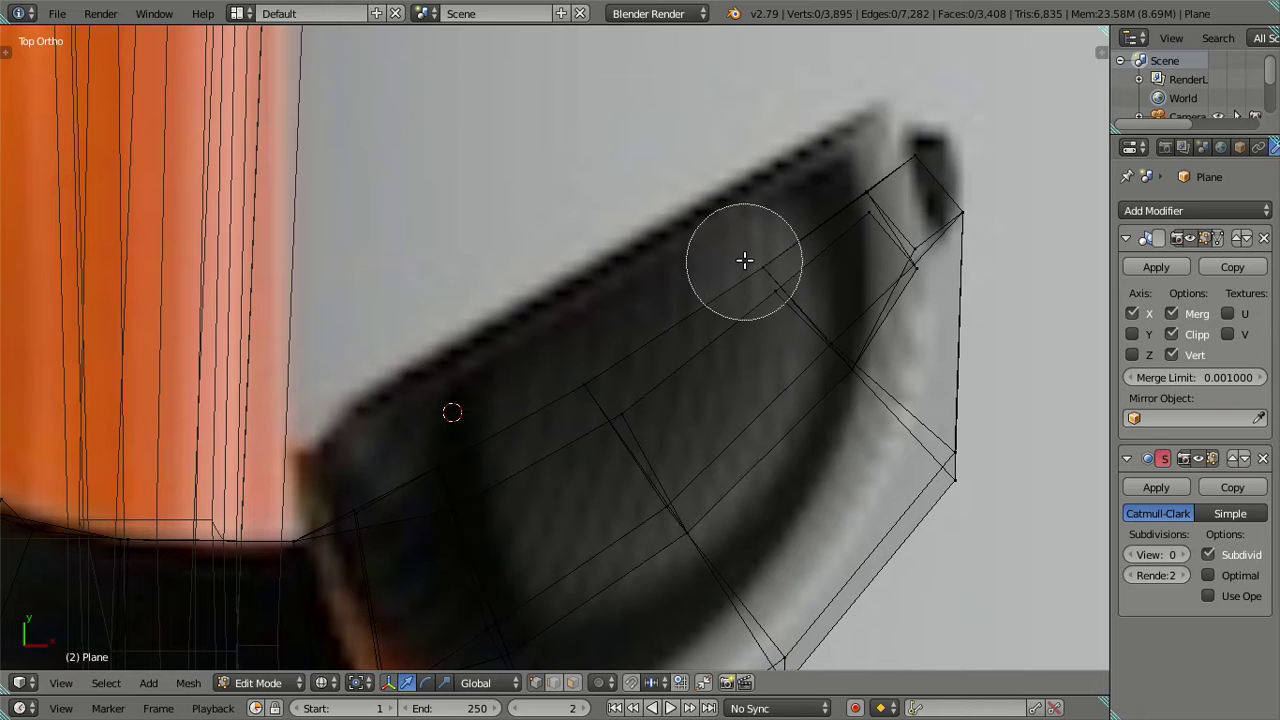
left_click_drag(737, 229, 768, 245)
right_click(768, 245)
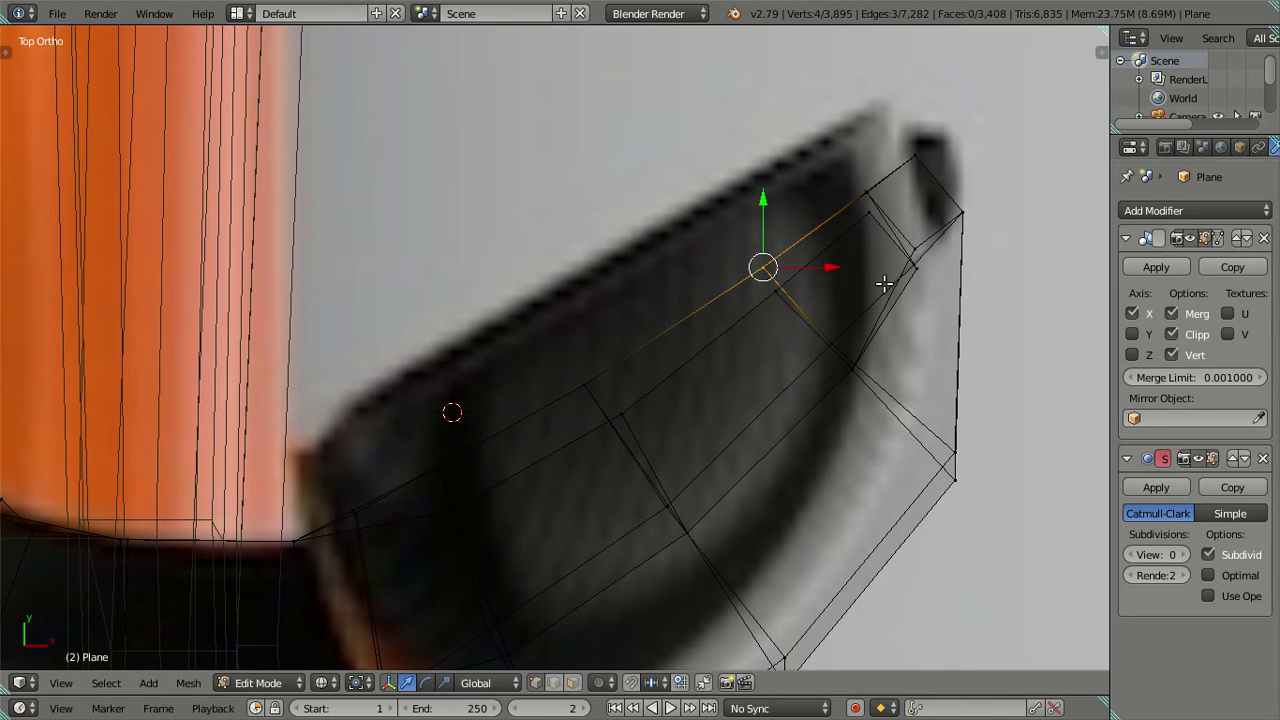
key("g")
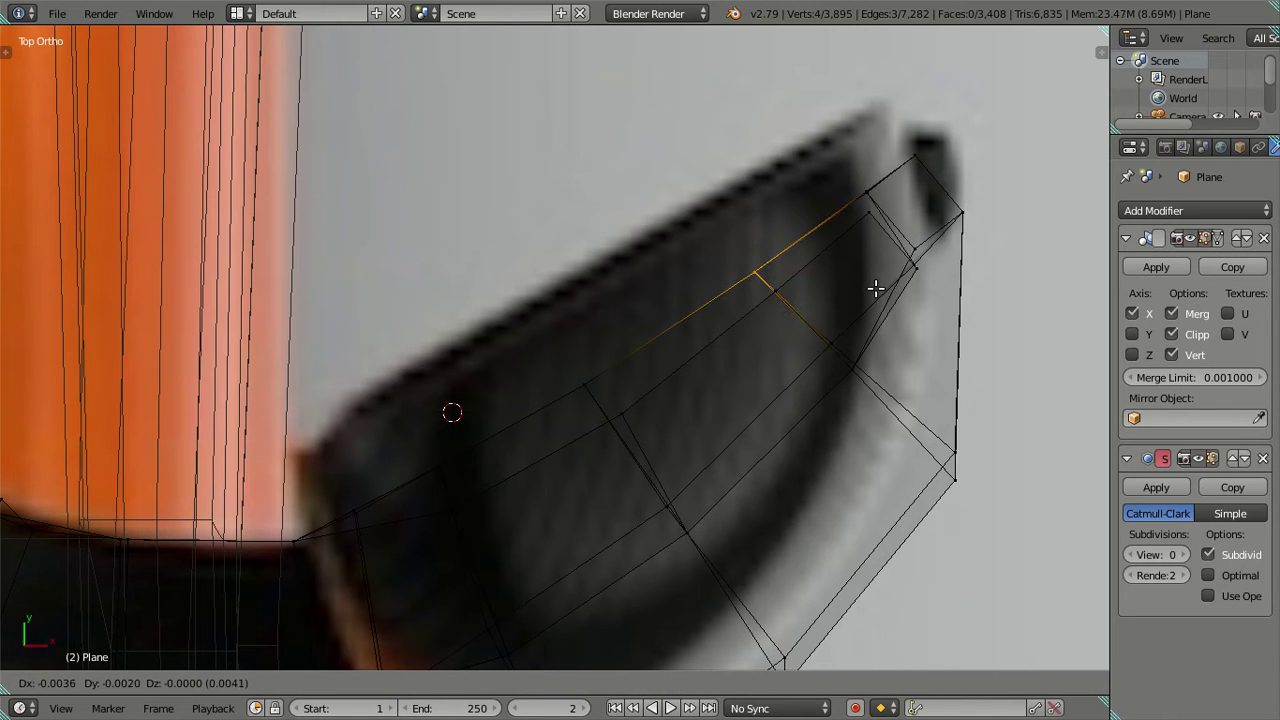
left_click(875, 289)
Add neighbouring vertices, shift them along Y, and check the result in solid shading.
key("c")
left_click_drag(569, 343, 606, 316)
right_click(606, 316)
left_click_drag(670, 260, 672, 250)
key("a")
key("z")
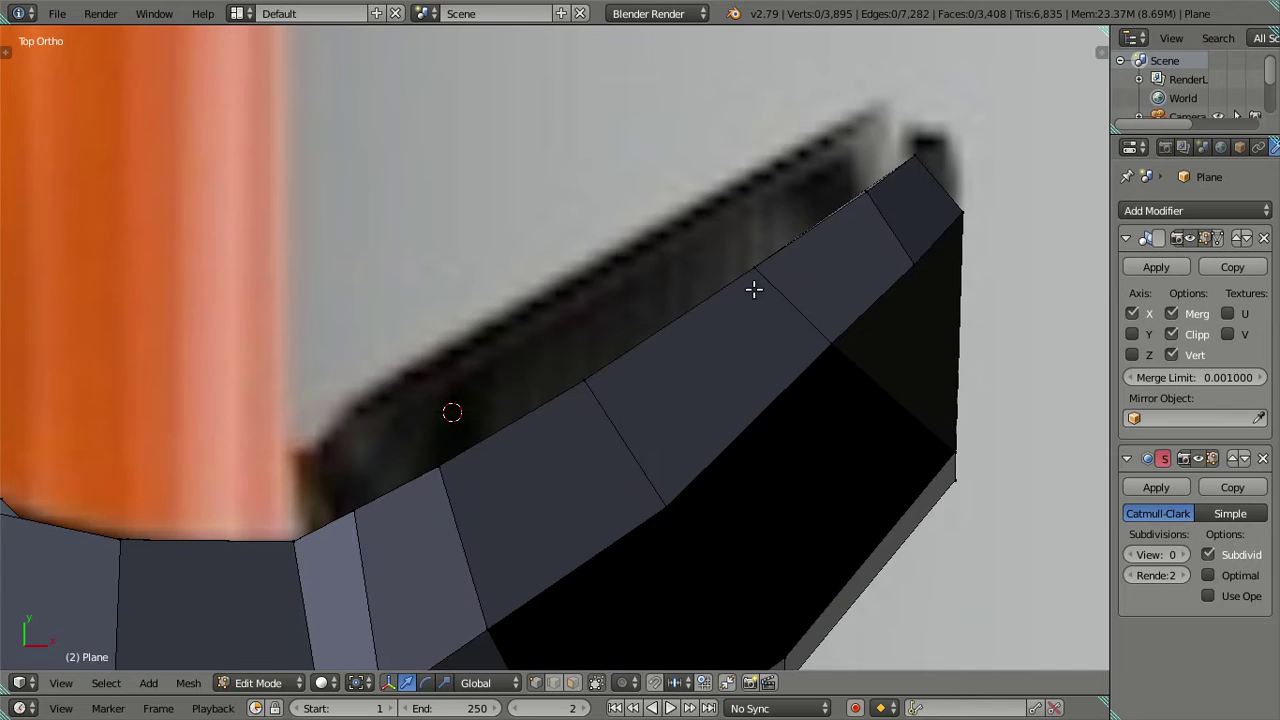
scroll(571, 417, "up", 2)
key("z")
Move the vertex at the housing's tip to match the reference outline.
scroll(706, 357, "up", 2)
scroll(619, 401, "up", 1)
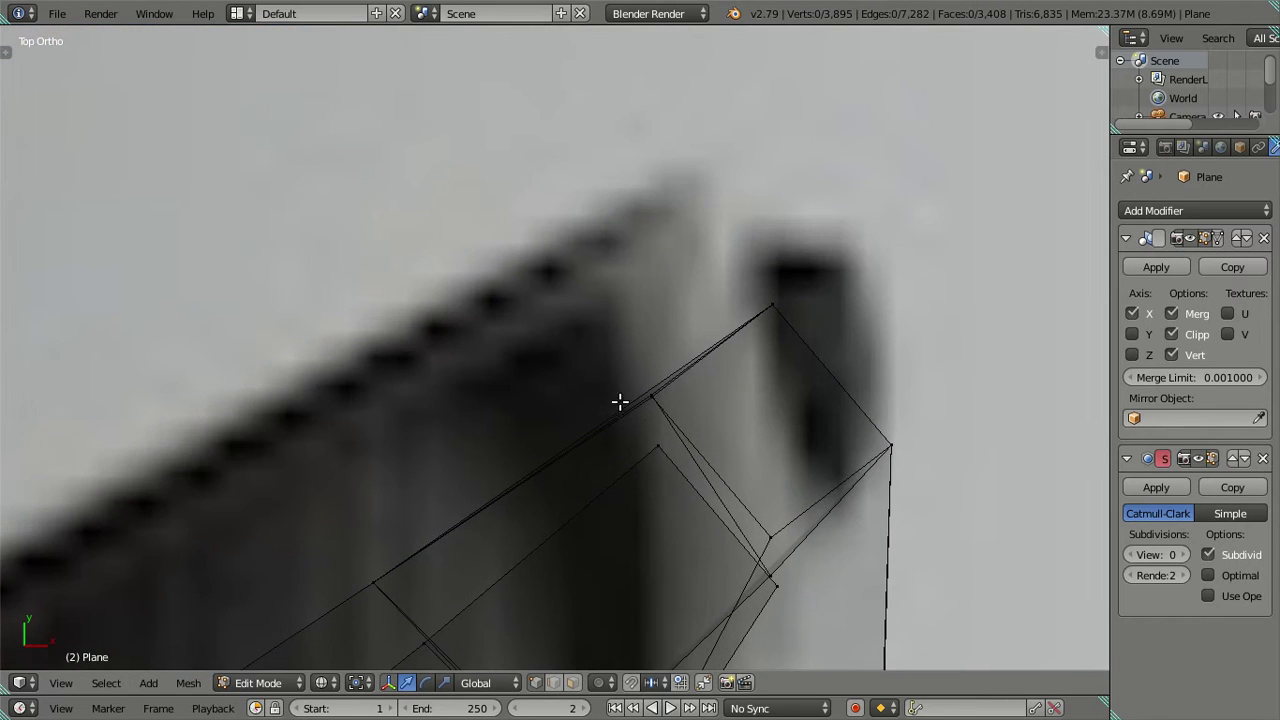
key("c")
left_click(652, 380)
key("Escape")
scroll(700, 410, "up", 2)
key("z")
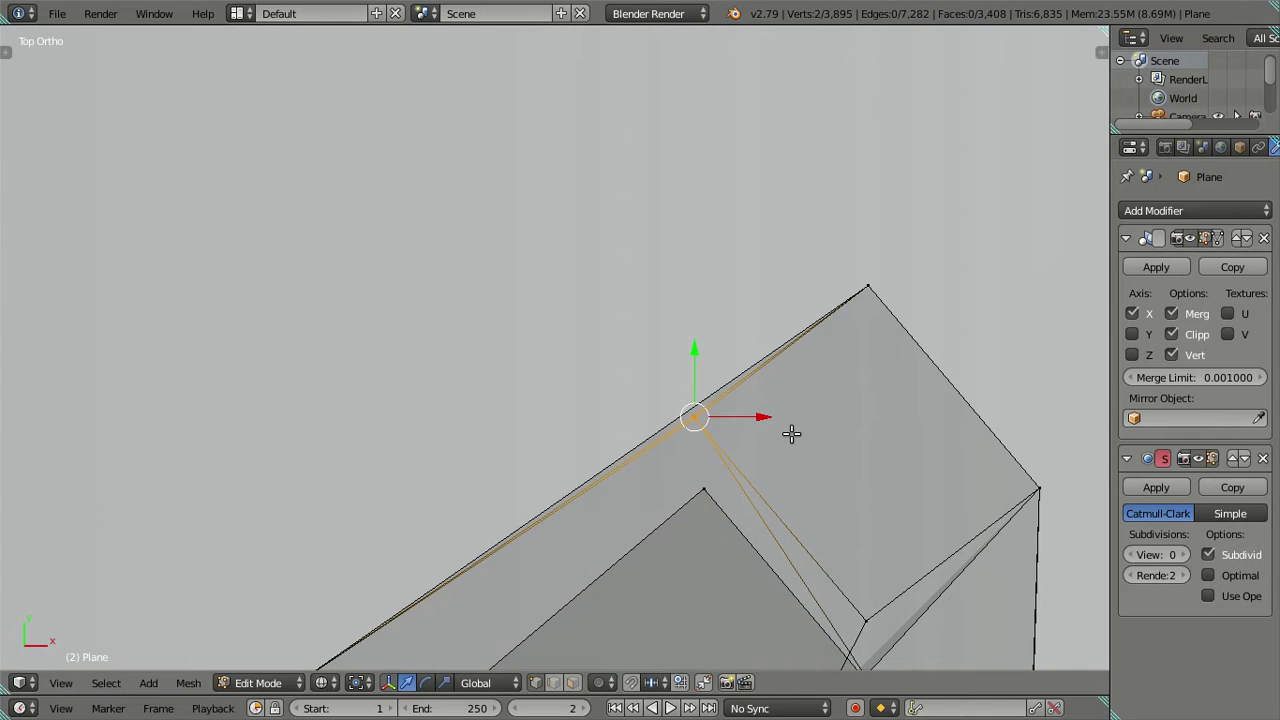
key("g")
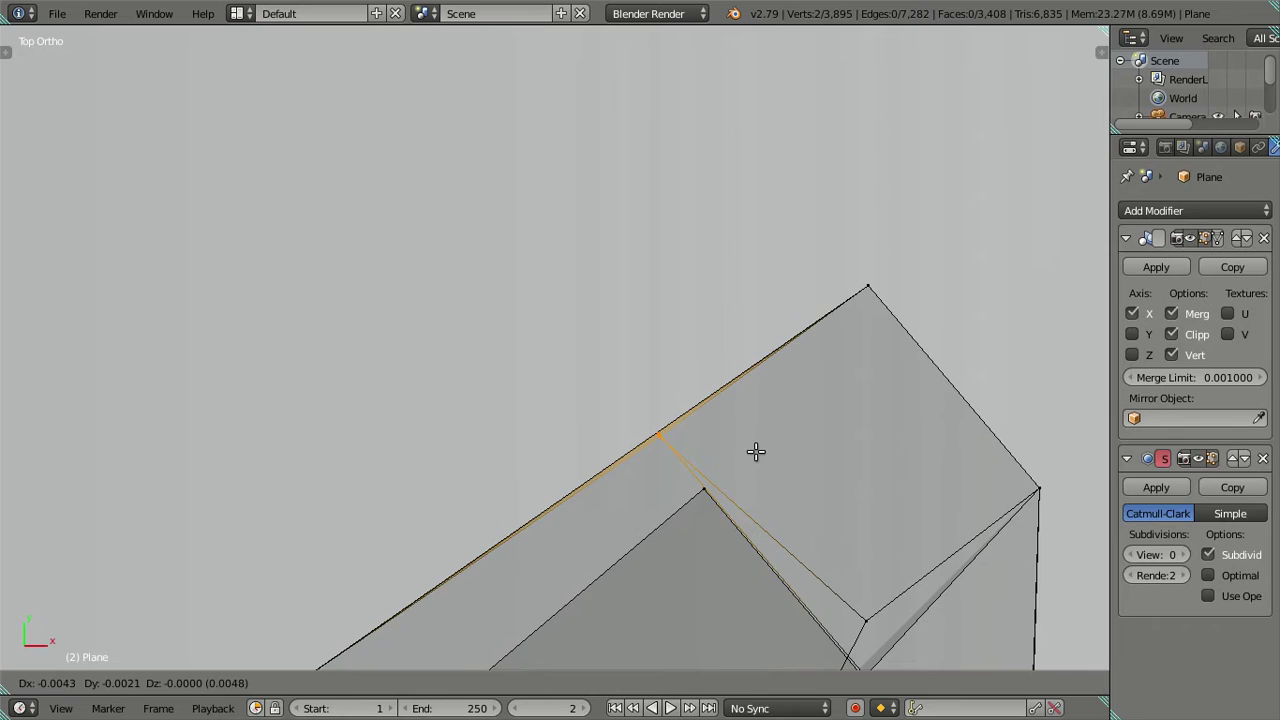
left_click(755, 452)
key("z")
key("a")
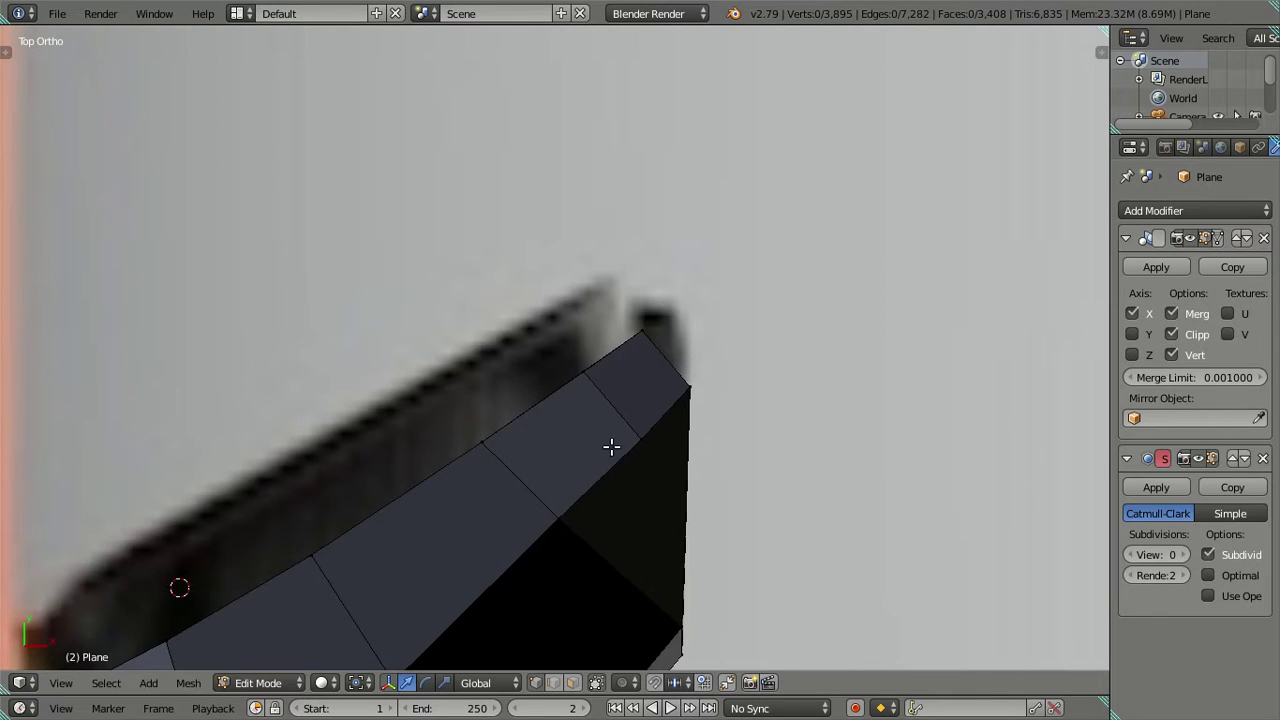
scroll(611, 447, "down", 2)
key("z")
Select two vertices on the housing edge and try a Y-axis move, then cancel it.
scroll(666, 406, "up", 3)
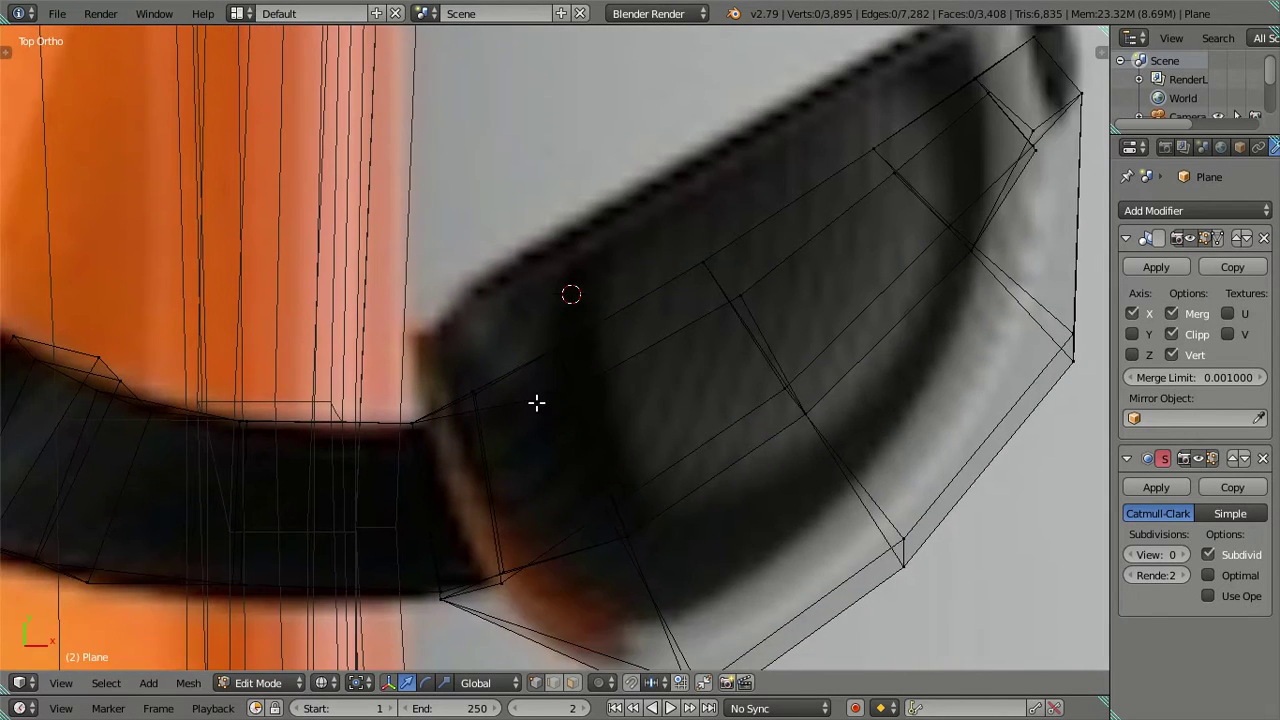
scroll(537, 402, "up", 2)
scroll(600, 400, "up", 1)
scroll(515, 396, "up", 2)
key("c")
left_click(492, 408)
right_click(491, 408)
key("g")
key("y")
key("Escape")
Move just one of those edge vertices, then view the mirror in solid shading and perspective.
key("c")
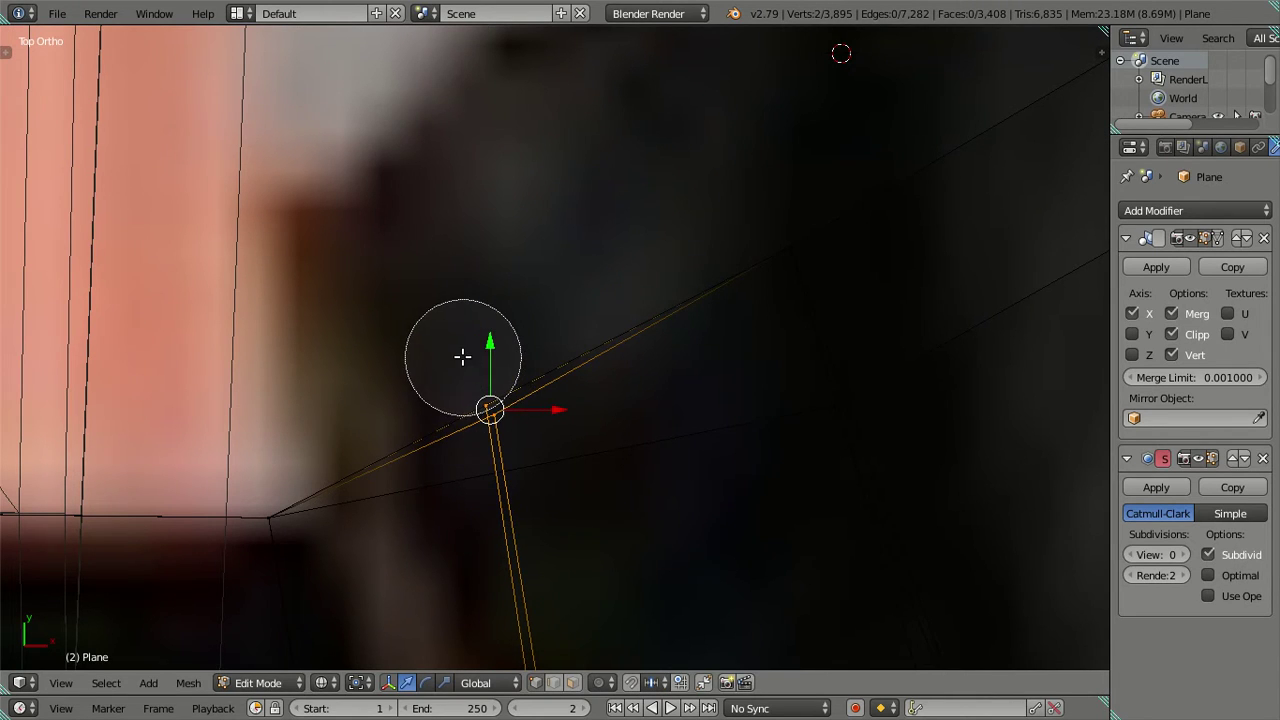
right_click(462, 357)
key("g")
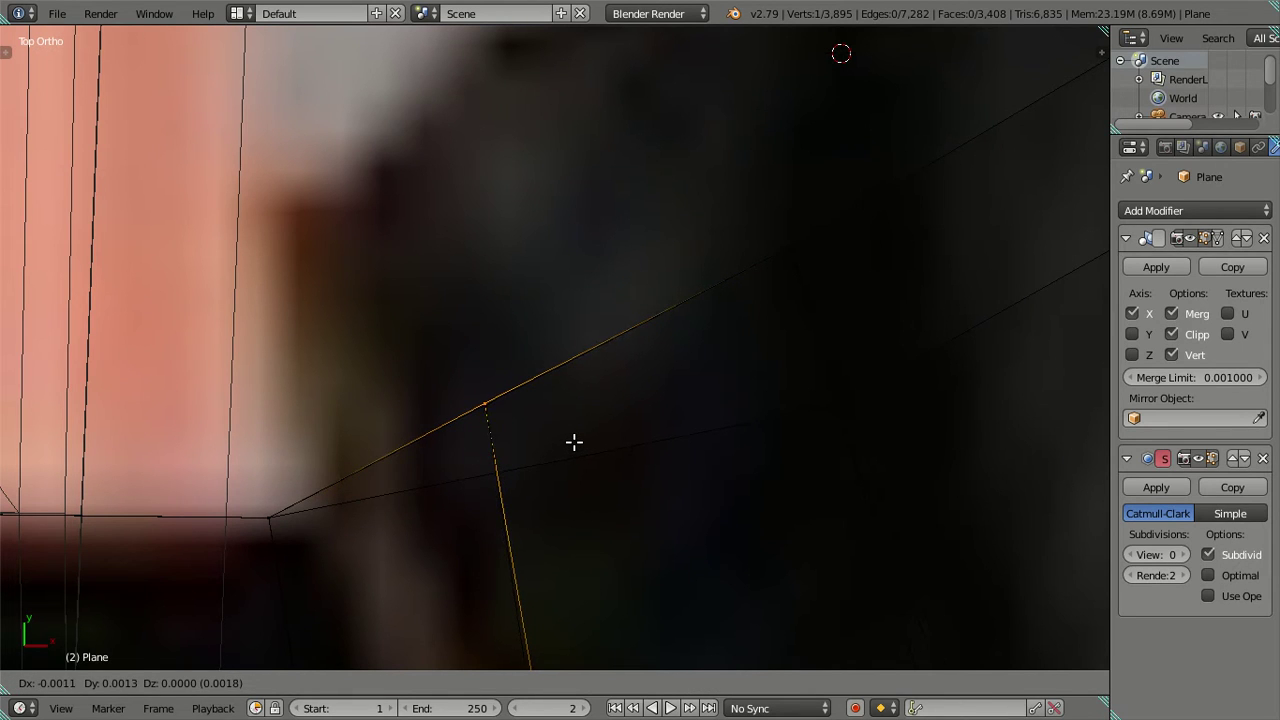
left_click(577, 443)
key("a")
scroll(583, 423, "down", 4)
scroll(637, 367, "down", 3)
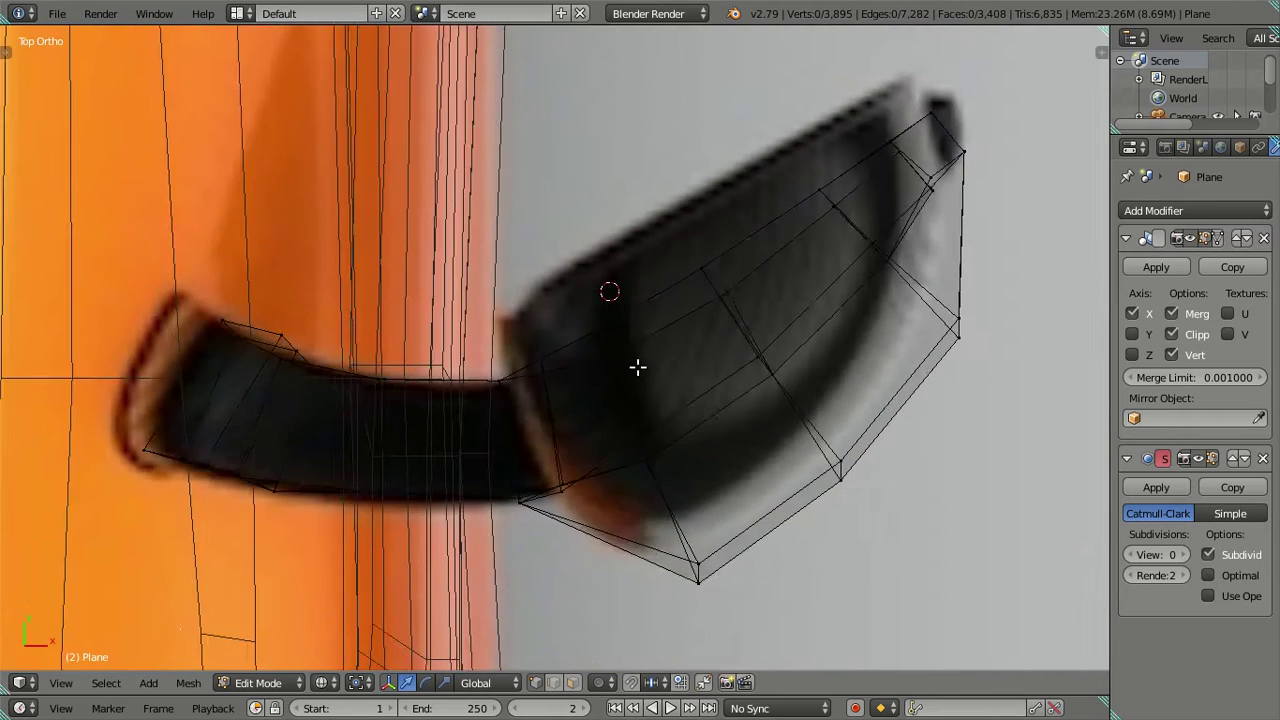
key("z")
mouse_move(595, 390)
middle_mouse_down()
mouse_move(720, 306)
mouse_move(851, 246)
mouse_move(587, 373)
mouse_move(594, 365)
middle_mouse_up()
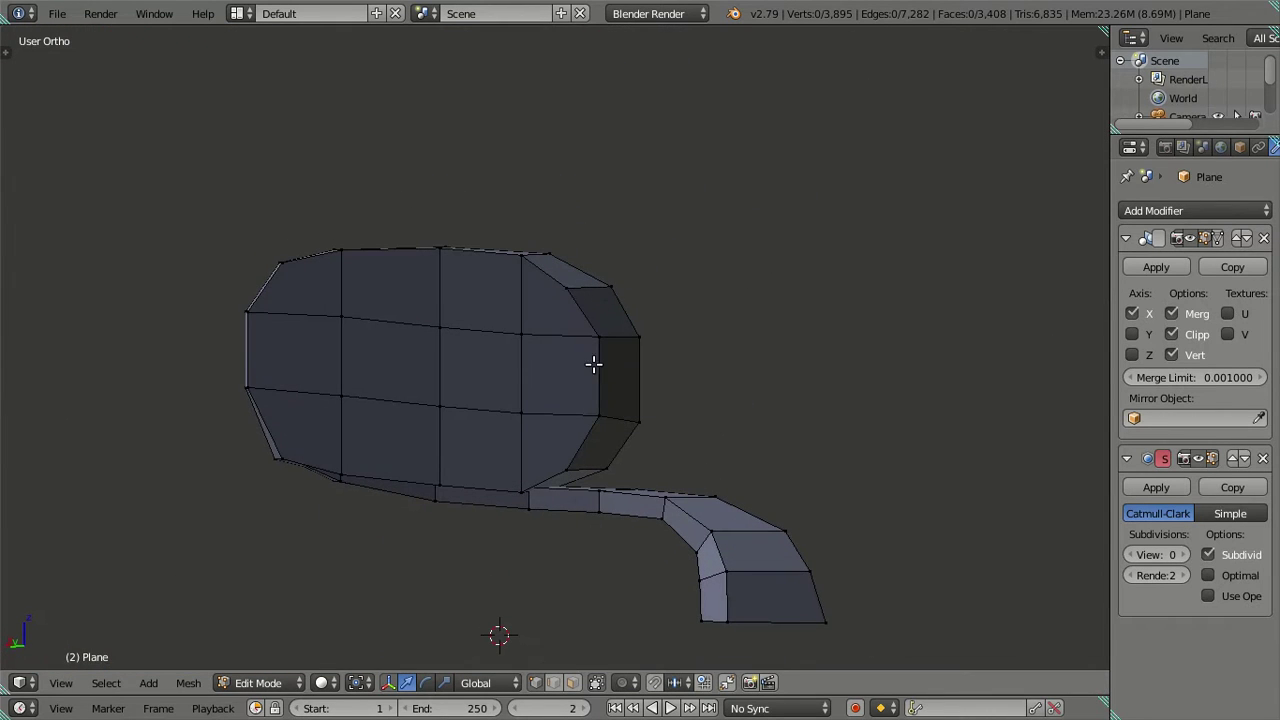
Select the 12 front faces of the mirror housing, row by row.
left_click(317, 409)
left_click(551, 445, "ctrl")
left_click(325, 358, "shift")
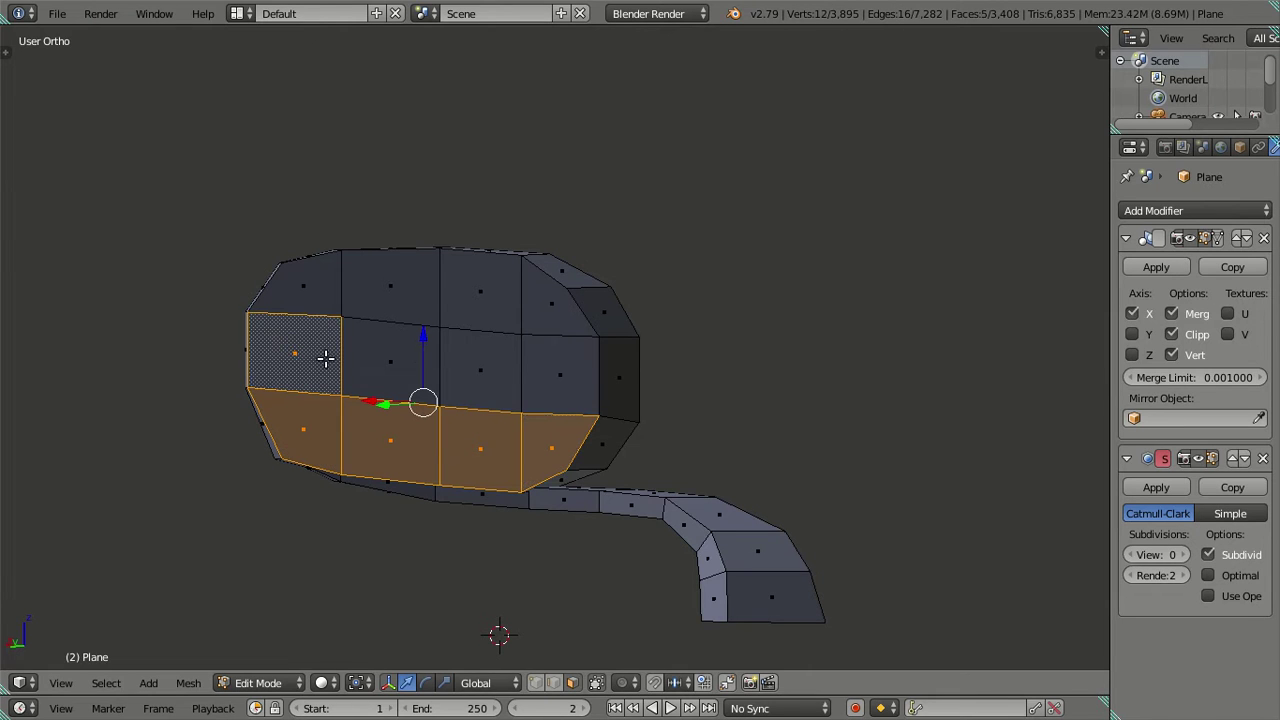
left_click(568, 370, "ctrl")
left_click(328, 298, "shift")
left_click(529, 300, "ctrl")
mouse_move(537, 306)
middle_mouse_down()
mouse_move(694, 571)
mouse_move(724, 439)
middle_mouse_up()
Inset the selected front faces by extruding and scaling them inward to form a rim.
key("e")
key("s")
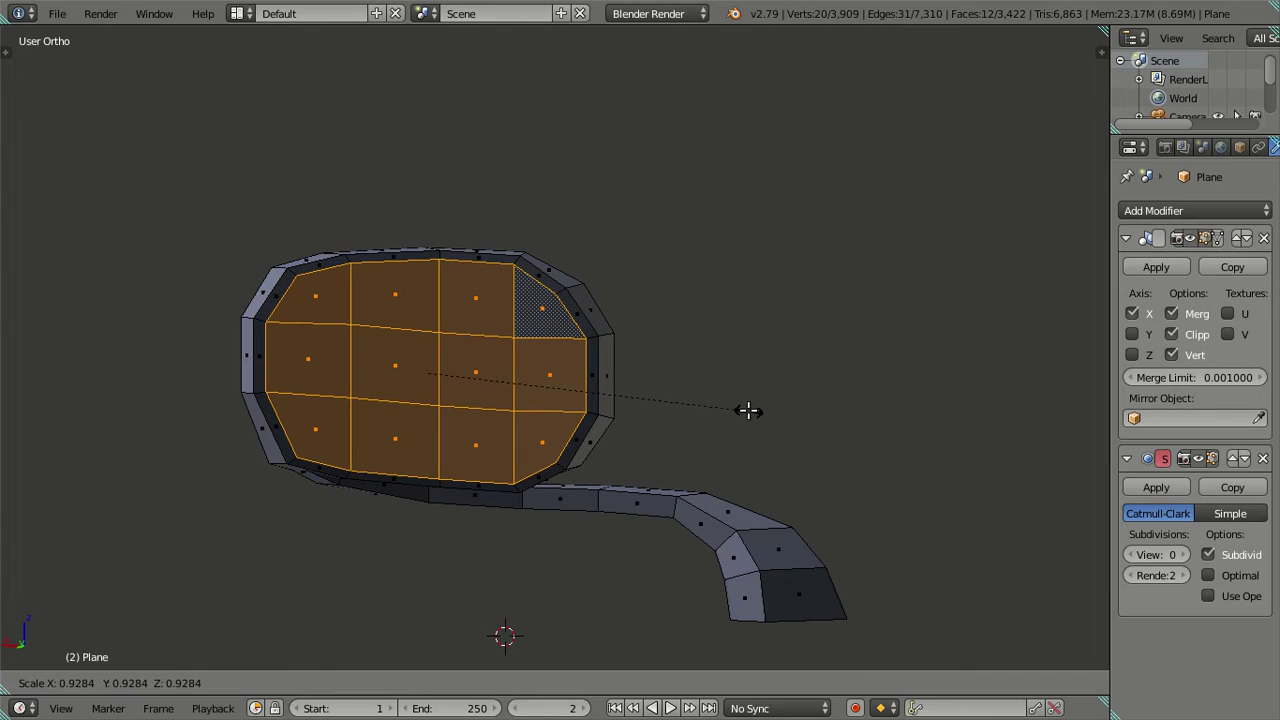
left_click(748, 410)
middle_click_drag(726, 409, 692, 400)
Flatten the glass faces vertically with a Z-axis scale.
key("s")
key("z")
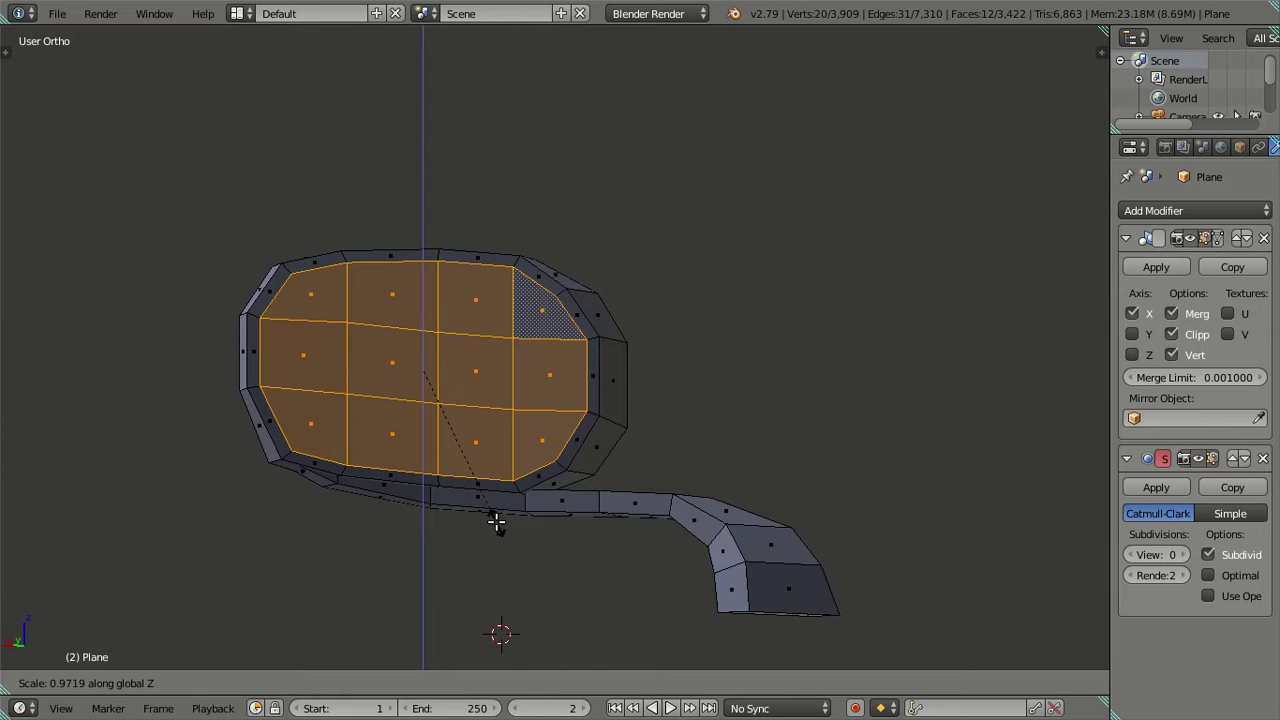
left_click(496, 522)
mouse_move(566, 506)
middle_mouse_down()
mouse_move(643, 537)
mouse_move(694, 534)
mouse_move(669, 526)
mouse_move(663, 537)
mouse_move(666, 593)
middle_mouse_up()
scroll(660, 534, "up", 3)
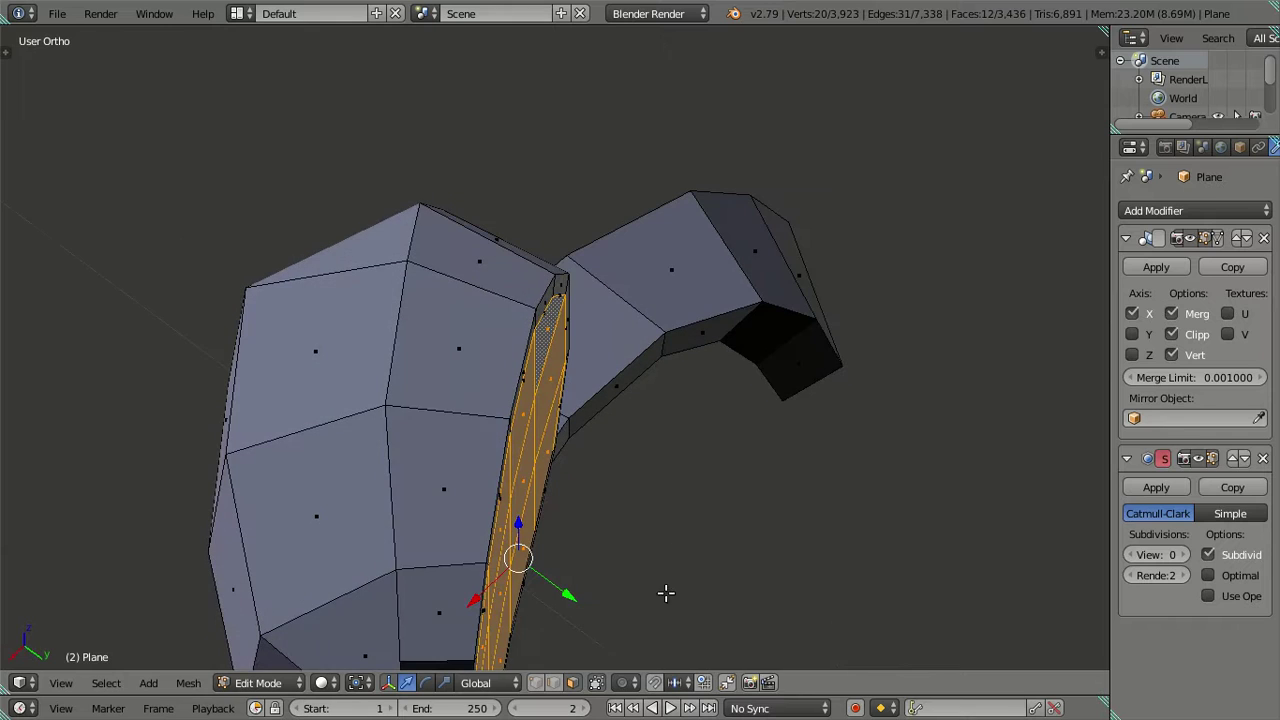
Recess the glass faces into the housing along the X axis.
key("g")
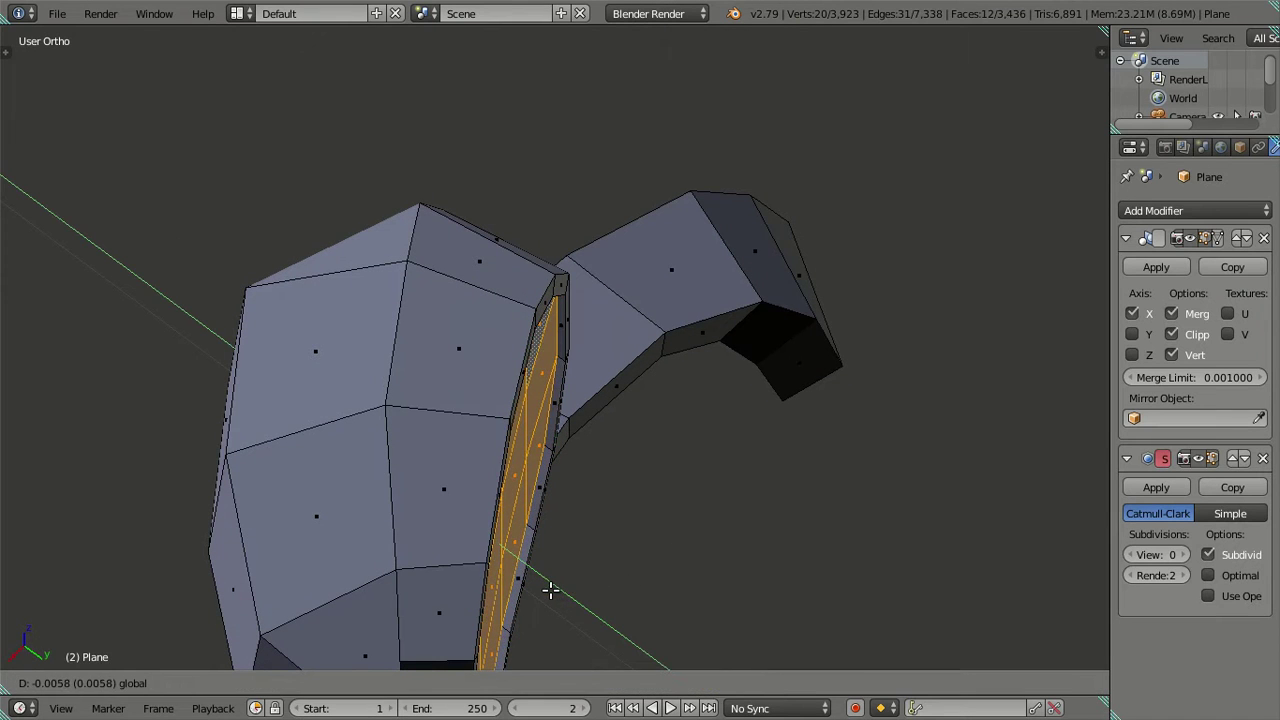
left_click(494, 587)
key("g")
key("x")
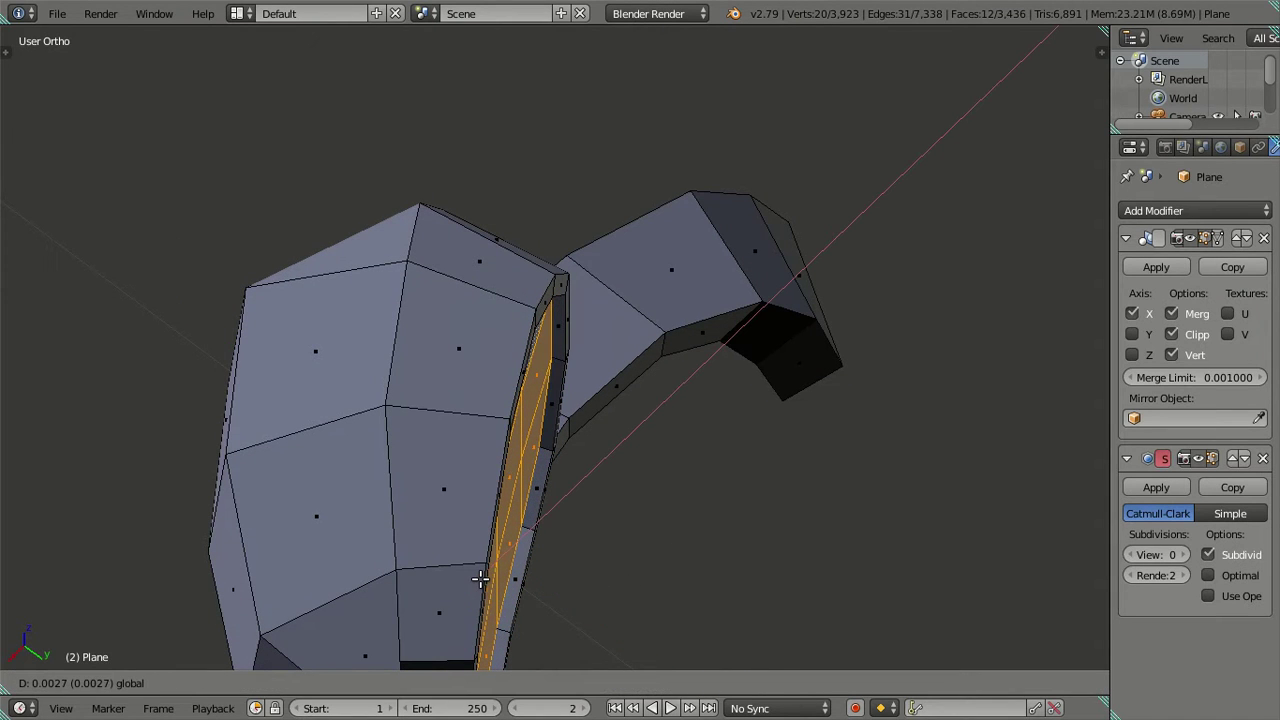
left_click(480, 578)
mouse_move(650, 569)
middle_mouse_down()
mouse_move(500, 418)
mouse_move(407, 469)
middle_mouse_up()
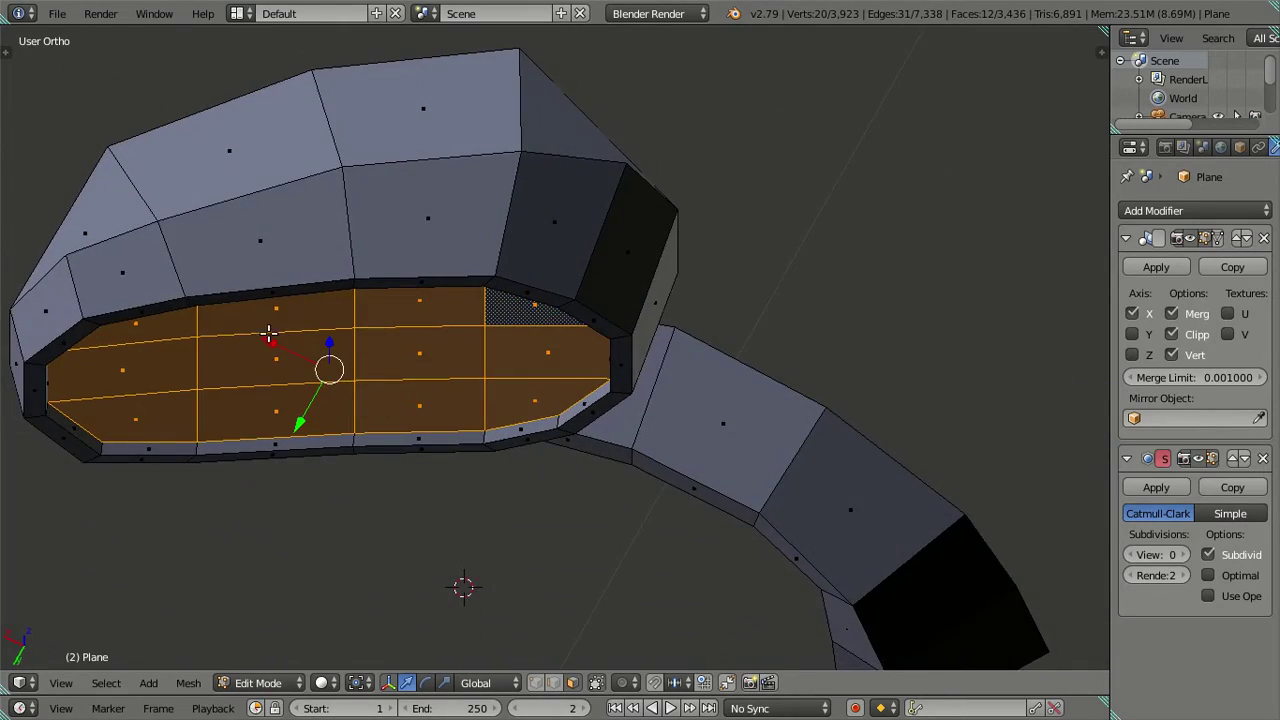
key("g")
key("x")
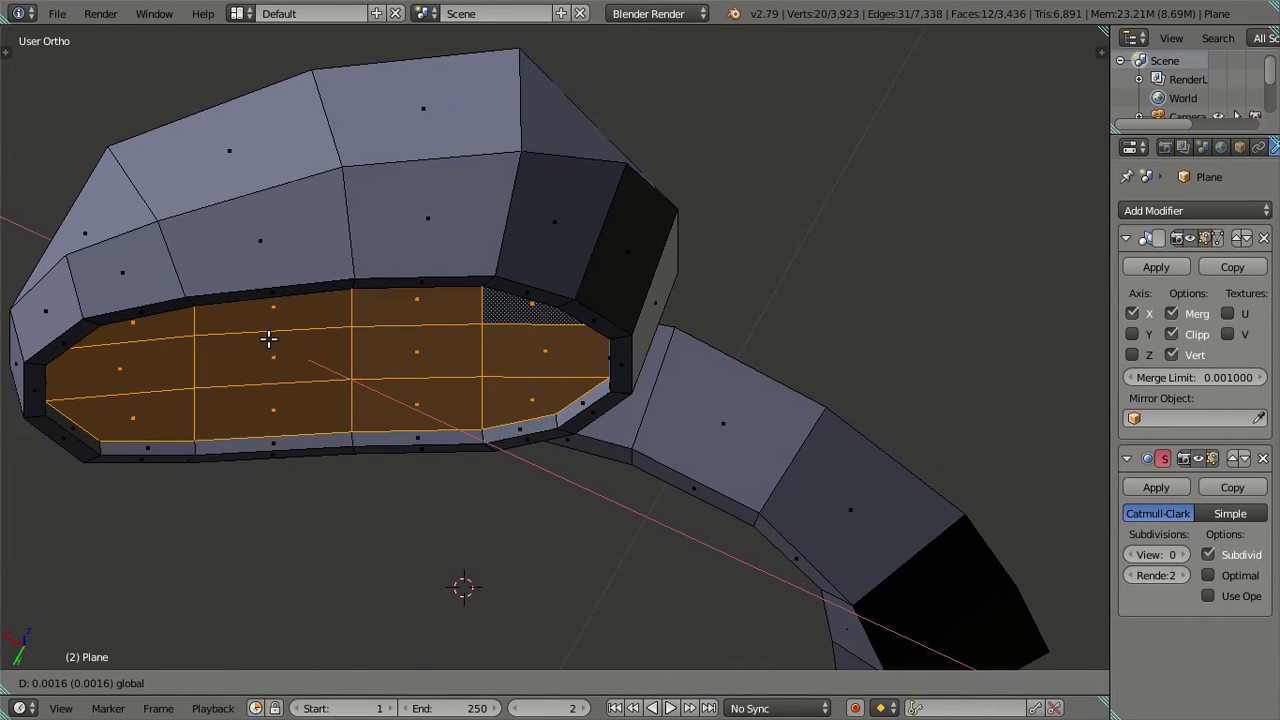
key("Escape")
key("shift+KP_7")
scroll(710, 406, "up", 3)
Shrink the glass faces slightly, then deselect all.
key("s")
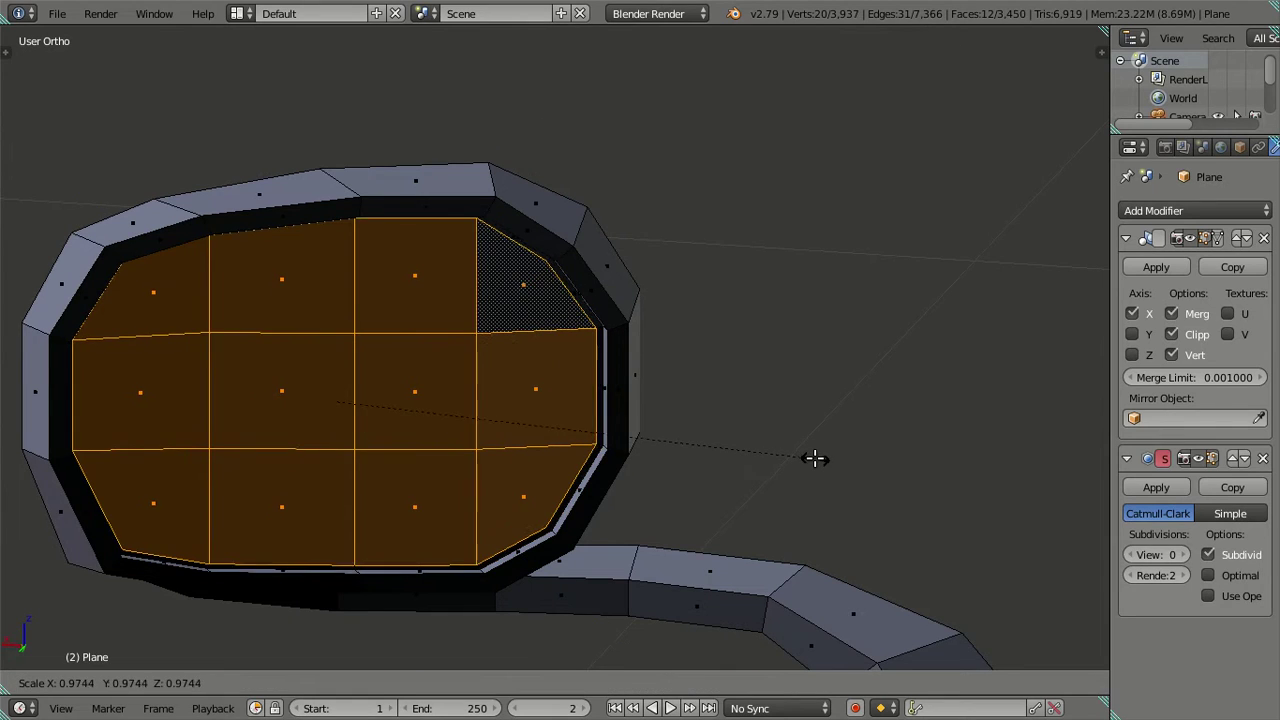
left_click(812, 458)
mouse_move(603, 423)
middle_mouse_down()
mouse_move(623, 366)
mouse_move(665, 371)
middle_mouse_up()
key("a")
scroll(612, 358, "up", 2)
Add a centred support loop cut around the mirror rim.
key("ctrl+r")
left_click(600, 352)
right_click(600, 352)
key("g")
key("g")
left_click(620, 352)
key("a")
mouse_move(826, 420)
middle_mouse_down()
mouse_move(771, 420)
mouse_move(560, 474)
mouse_move(668, 356)
middle_mouse_up()
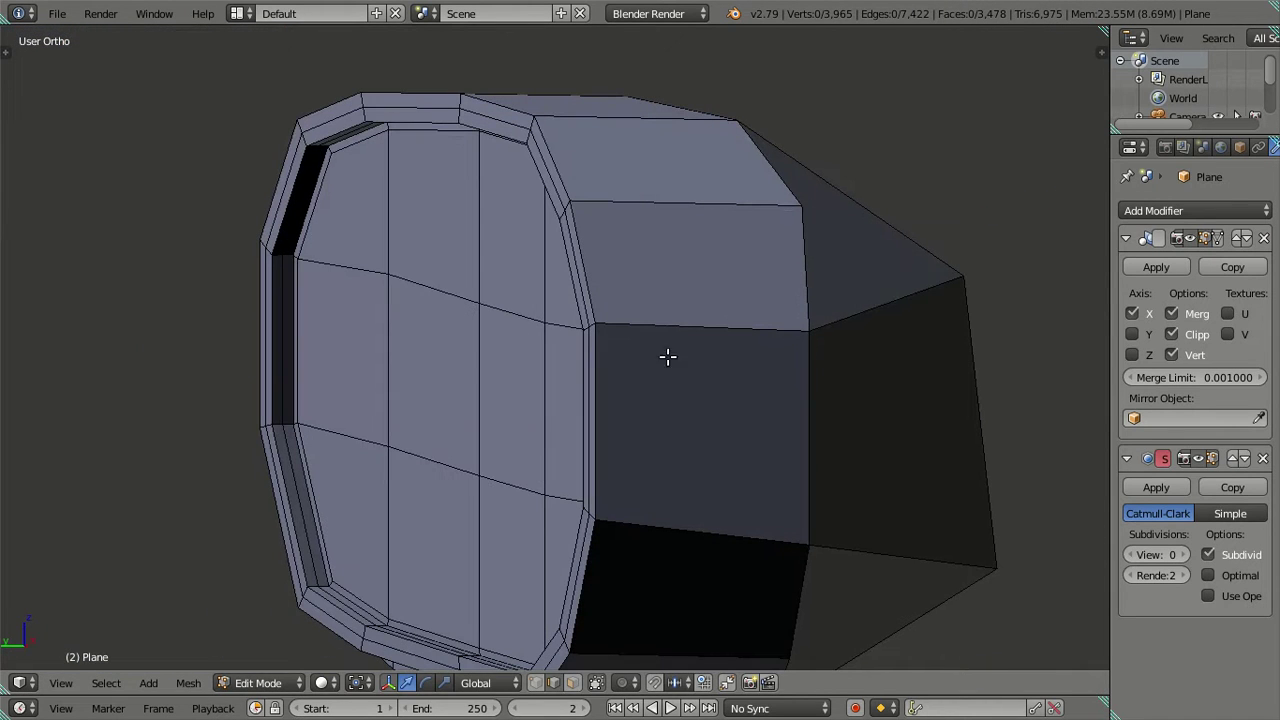
Add a second loop slid close to the rim edge and set Subsurf viewport level to 2.
key("ctrl+r")
left_click(684, 334)
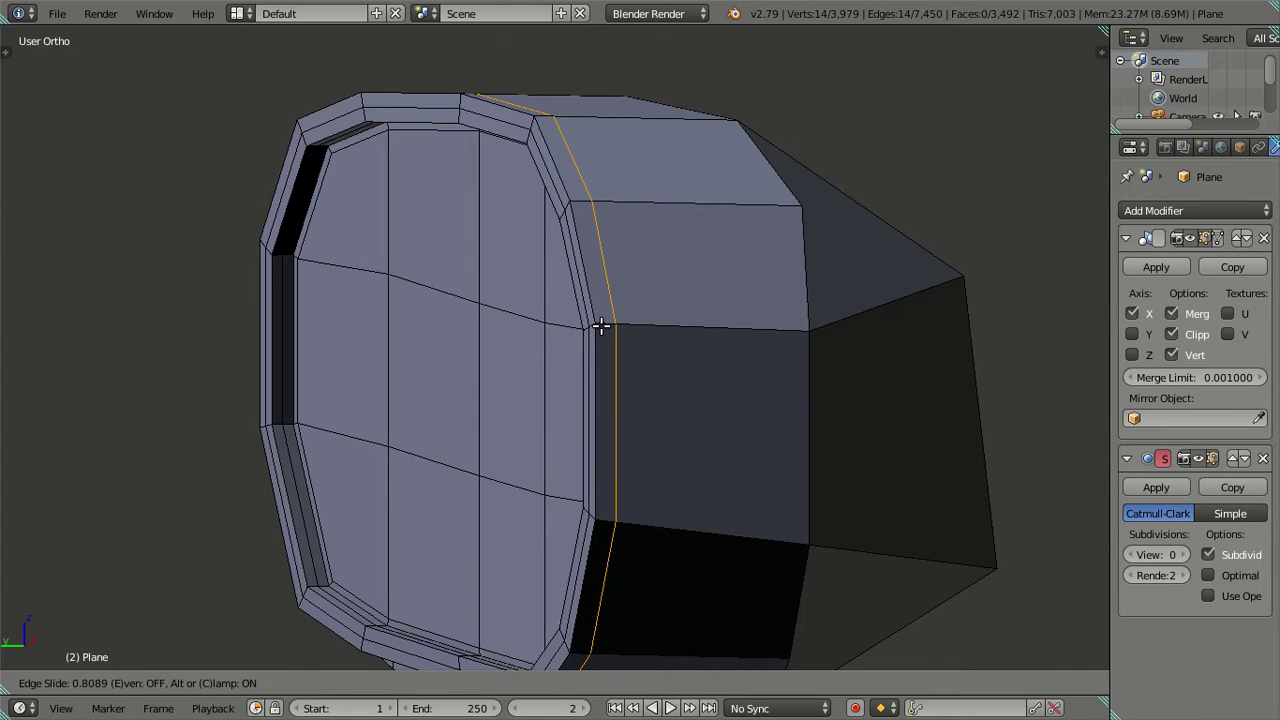
left_click(655, 330)
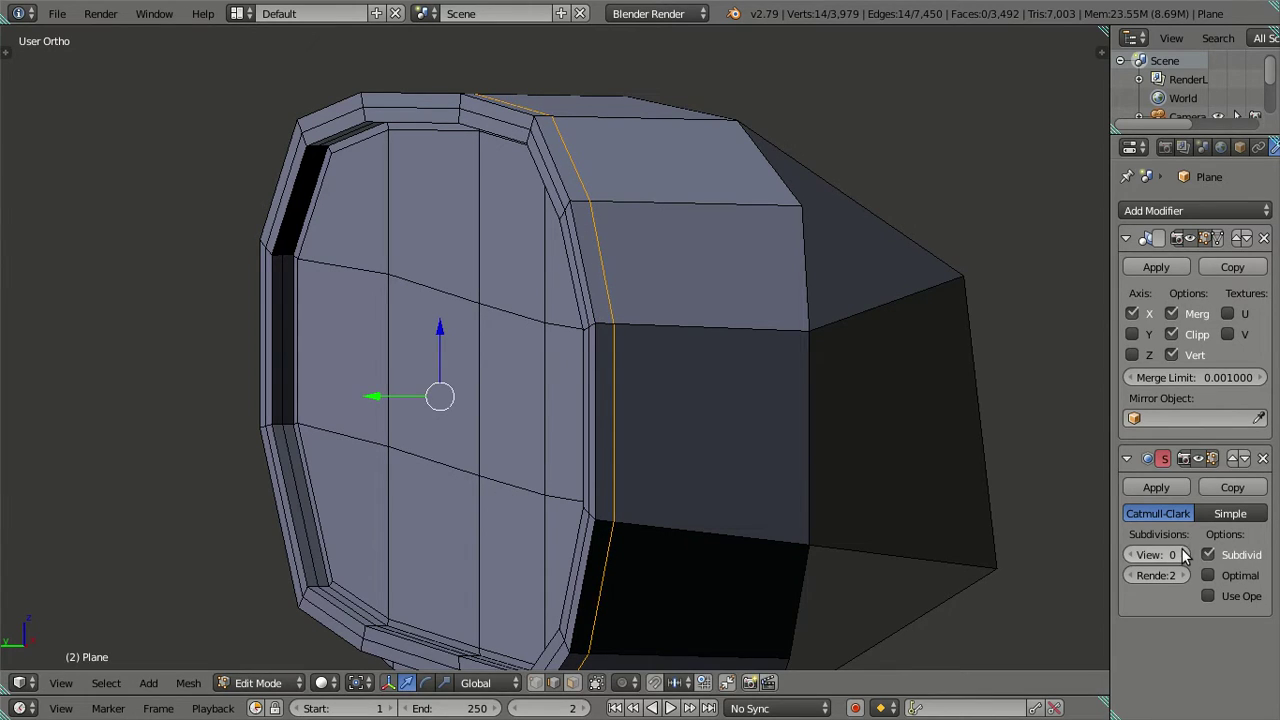
left_click(1185, 555)
left_click(1185, 555)
scroll(660, 421, "down", 2)
key("Tab")
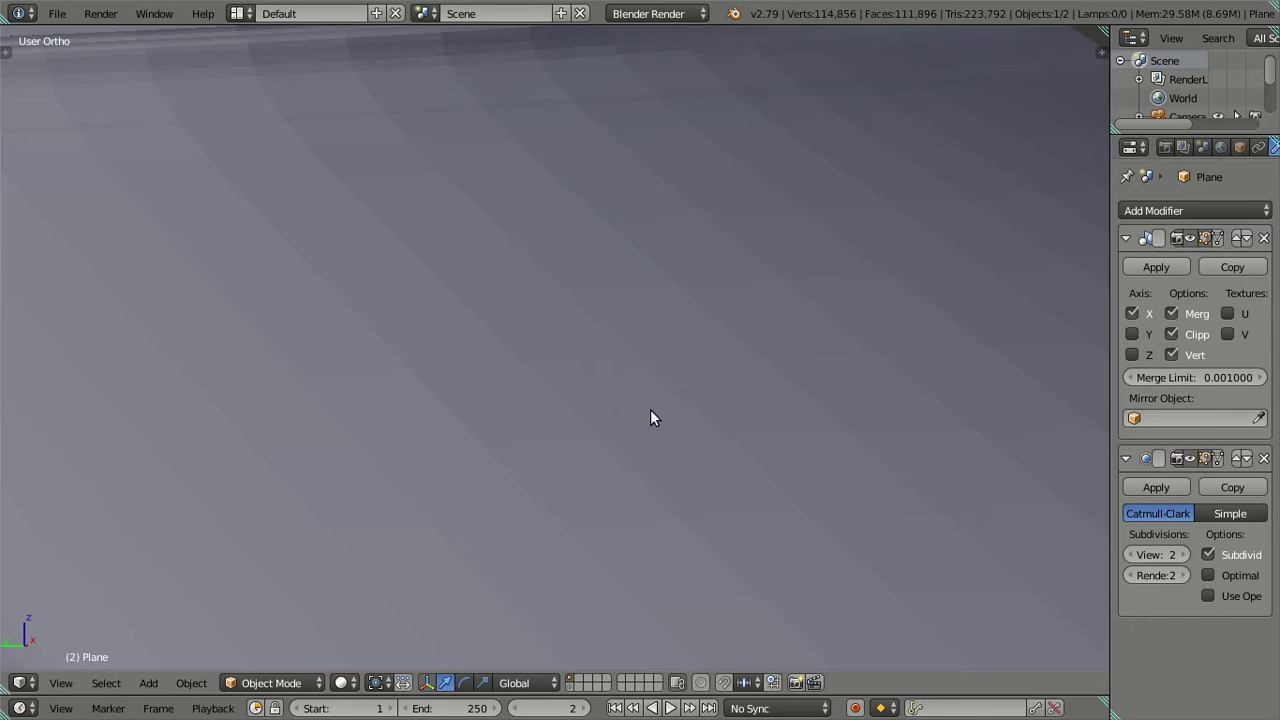
scroll(650, 418, "down", 4)
middle_click_drag(455, 361, 644, 478)
mouse_move(683, 381)
middle_mouse_down()
mouse_move(717, 423)
mouse_move(840, 437)
mouse_move(920, 400)
mouse_move(994, 401)
mouse_move(1054, 434)
mouse_move(1011, 449)
mouse_move(666, 420)
middle_mouse_up()
scroll(664, 411, "down", 6)
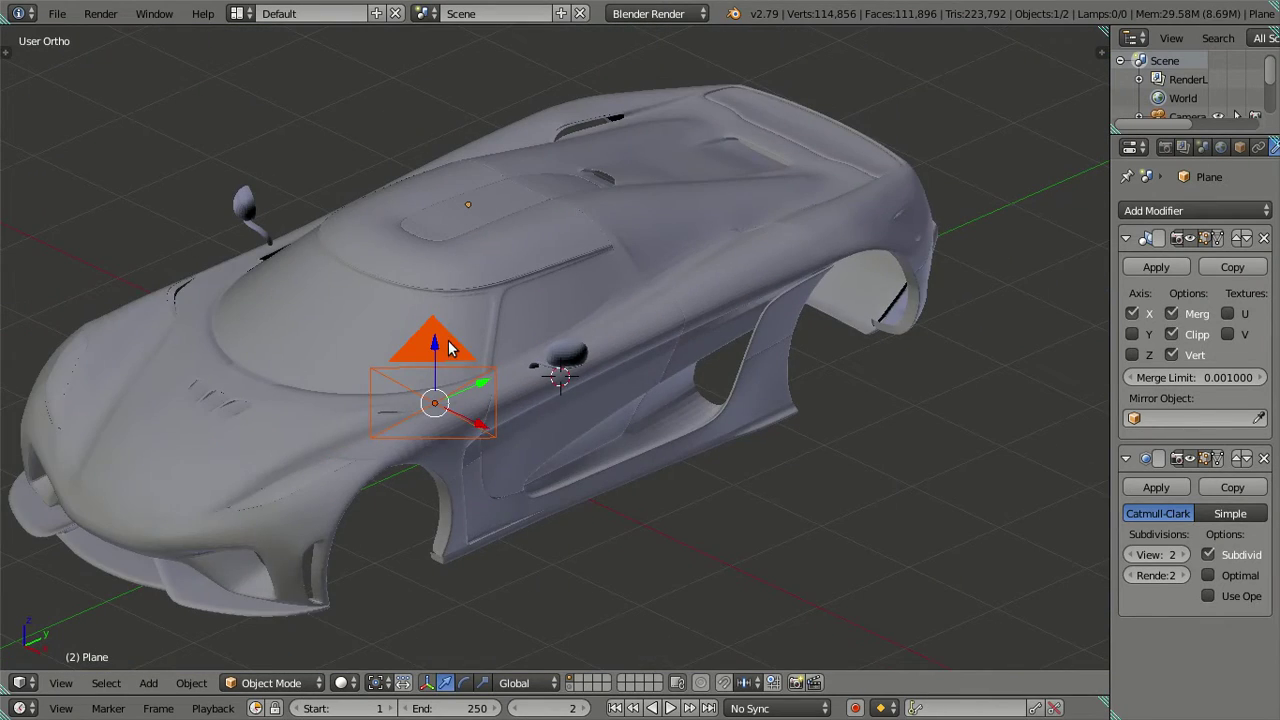
key("Tab")
key("Tab")
scroll(570, 444, "down", 1)
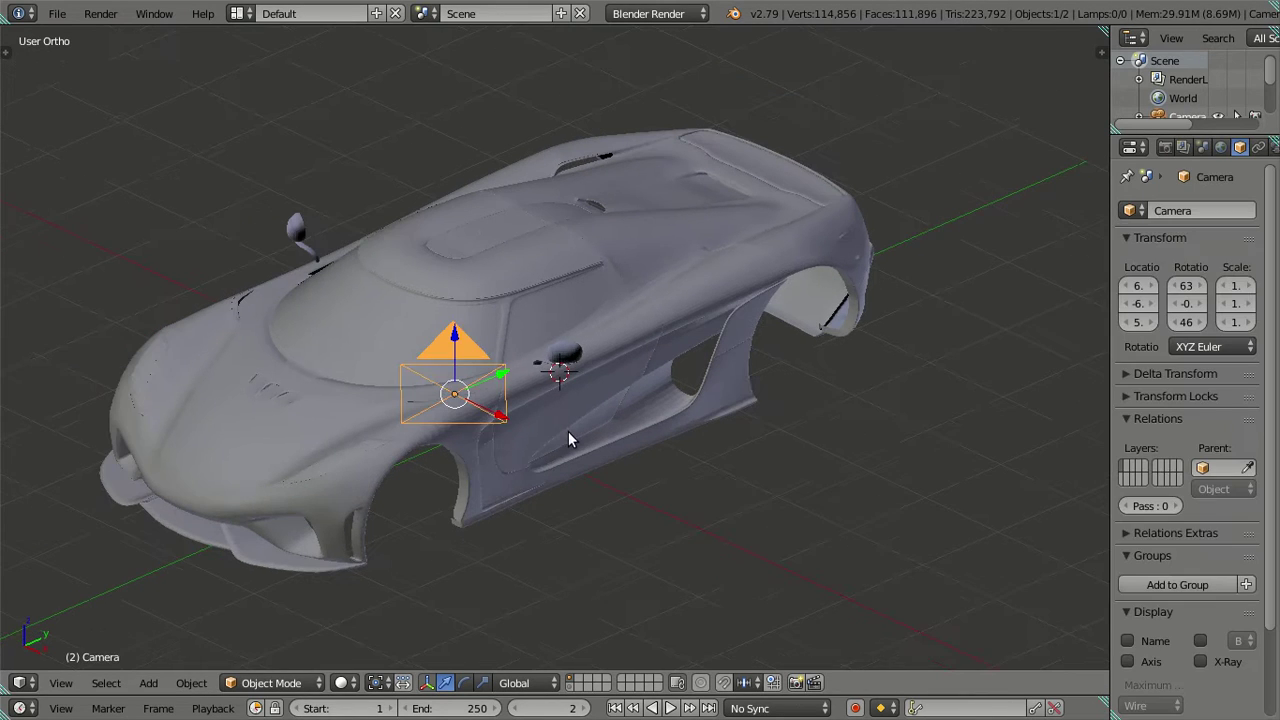
key("Delete")
key("z")
right_click(625, 422)
left_click(1135, 555)
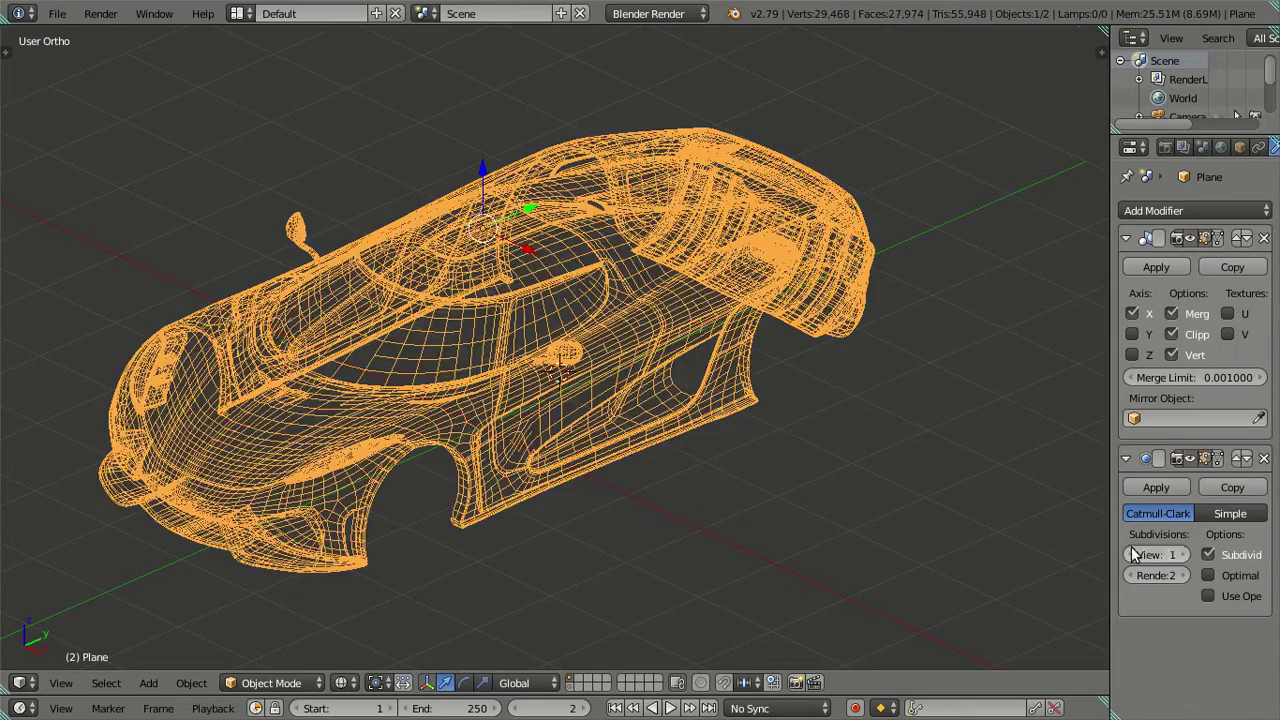
left_click(1135, 555)
scroll(823, 460, "up", 3)
key("z")
key("Tab")
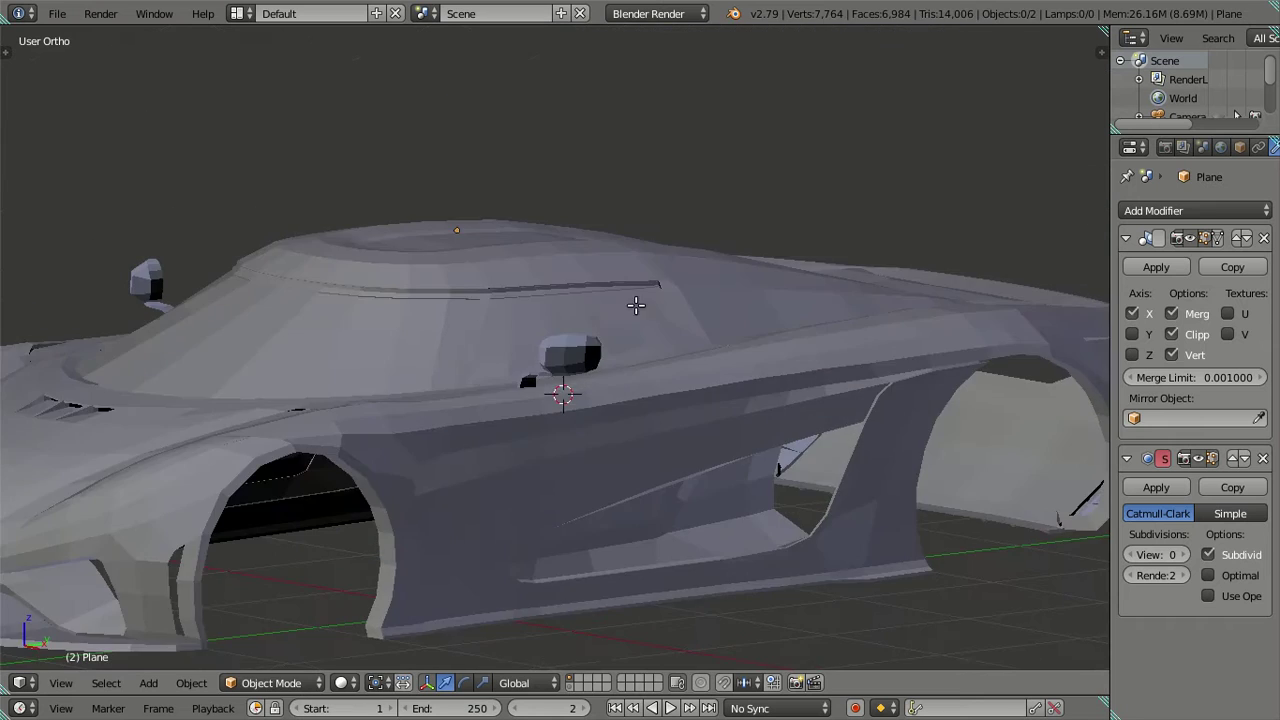
mouse_move(698, 383)
middle_mouse_down()
mouse_move(525, 354)
mouse_move(436, 366)
middle_mouse_up()
mouse_move(716, 337)
middle_mouse_down()
mouse_move(586, 337)
mouse_move(663, 371)
mouse_move(814, 337)
mouse_move(886, 347)
mouse_move(514, 366)
middle_mouse_up()
scroll(586, 337, "up", 3)
scroll(563, 420, "up", 1)
scroll(563, 363, "up", 1)
key("a")
right_click(502, 372)
key("l")
key("l")
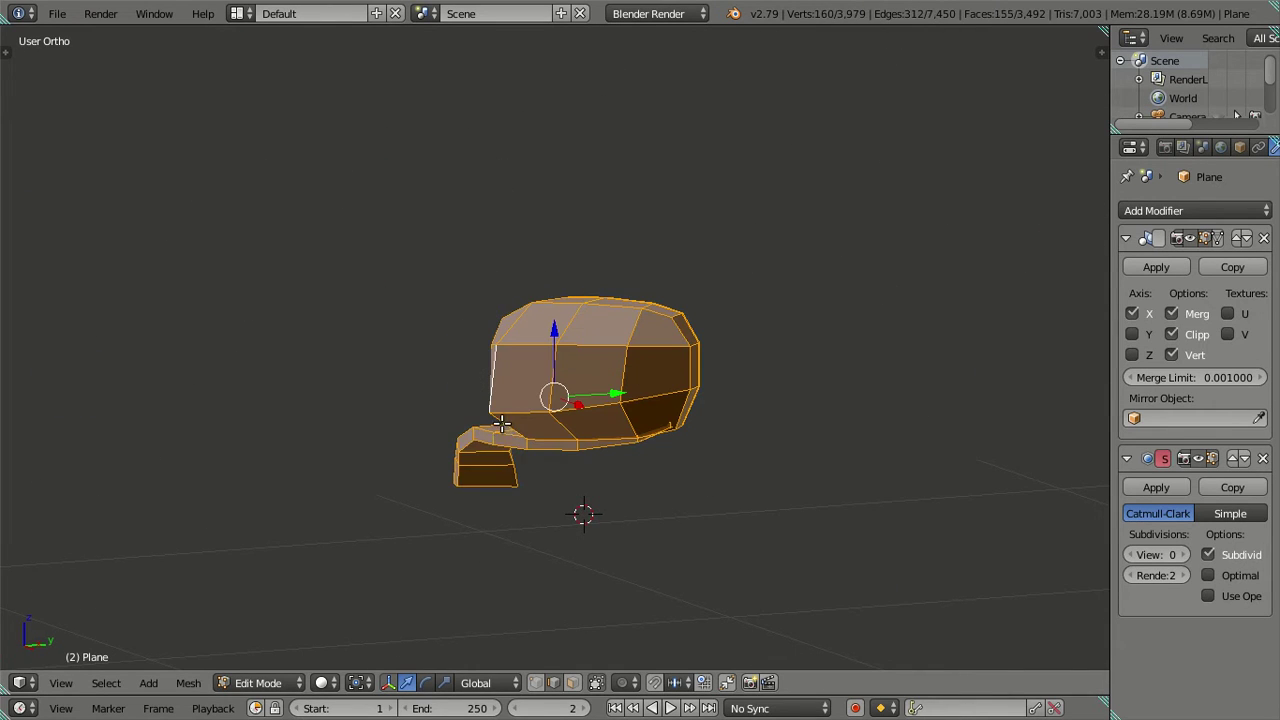
key("ctrl+f")
left_click(483, 204)
key("Tab")
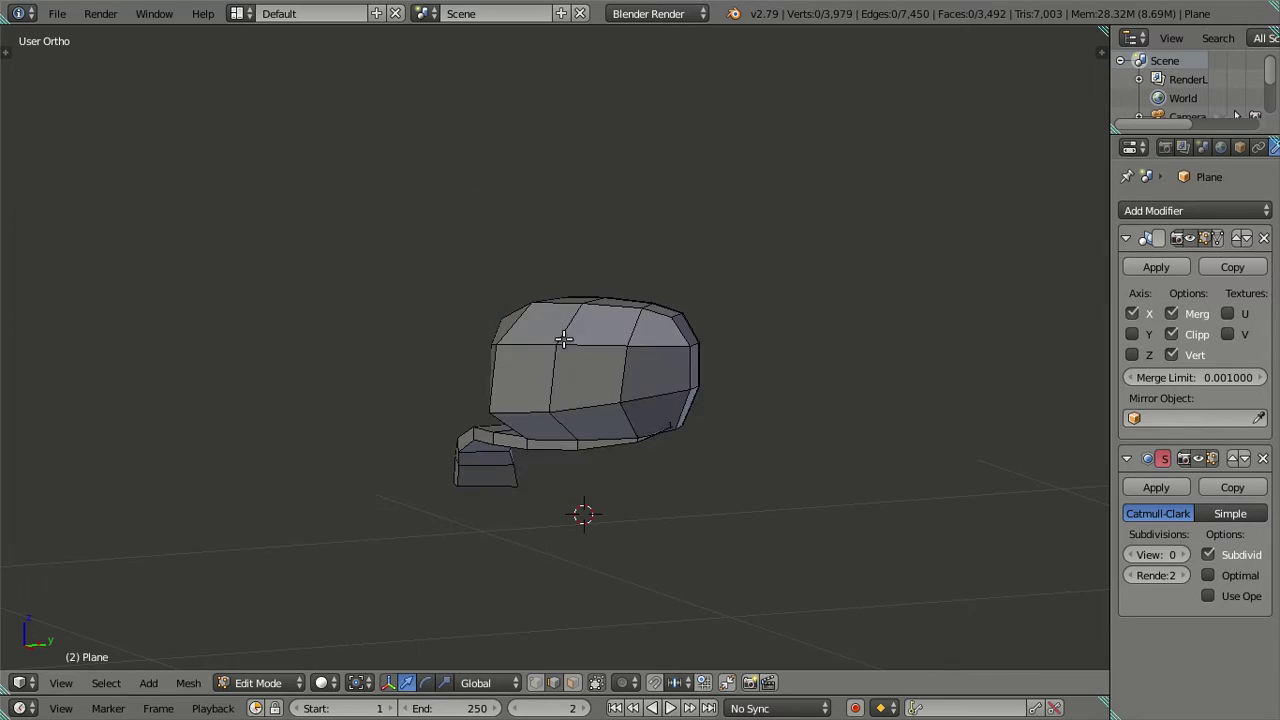
key("KP_Divide")
middle_click_drag(510, 351, 662, 434)
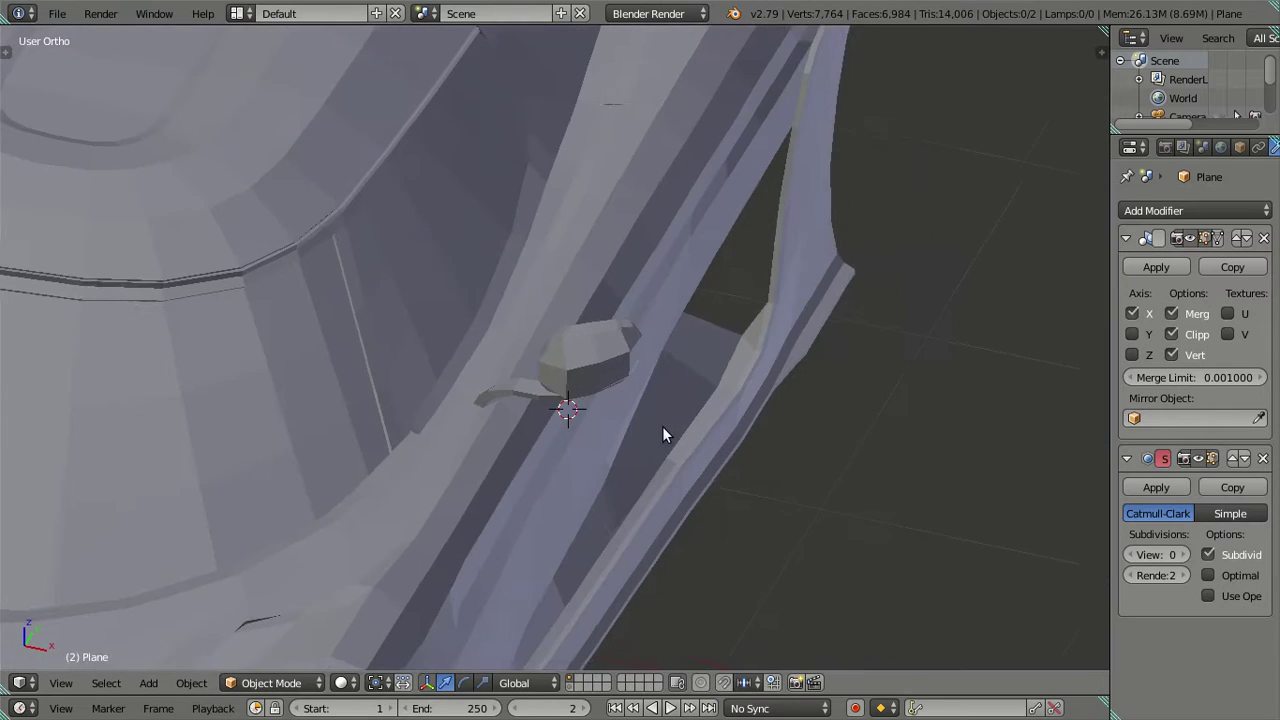
left_click(1183, 554)
left_click(1183, 554)
mouse_move(736, 474)
middle_mouse_down()
mouse_move(809, 484)
mouse_move(880, 532)
mouse_move(920, 536)
mouse_move(765, 470)
mouse_move(686, 462)
mouse_move(591, 478)
mouse_move(385, 442)
mouse_move(491, 420)
middle_mouse_up()
scroll(740, 380, "up", 4)
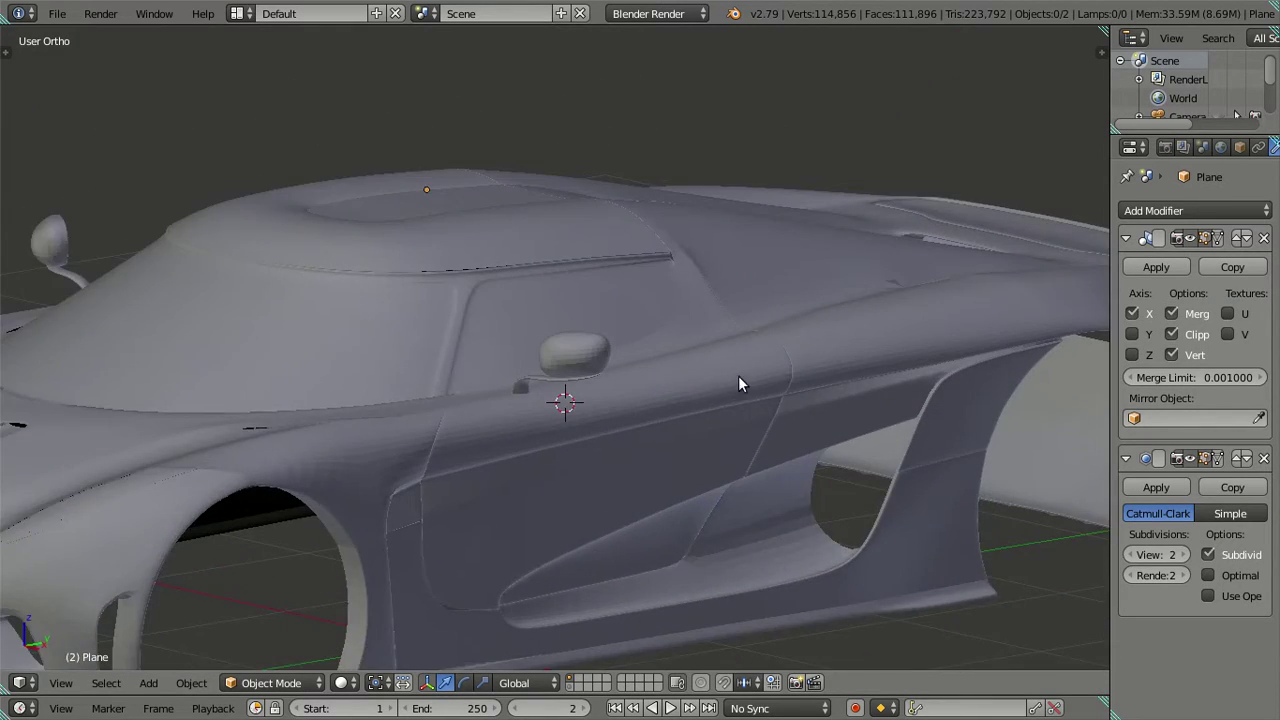
middle_click_drag(740, 380, 537, 369)
scroll(575, 390, "up", 2)
scroll(577, 375, "down", 4)
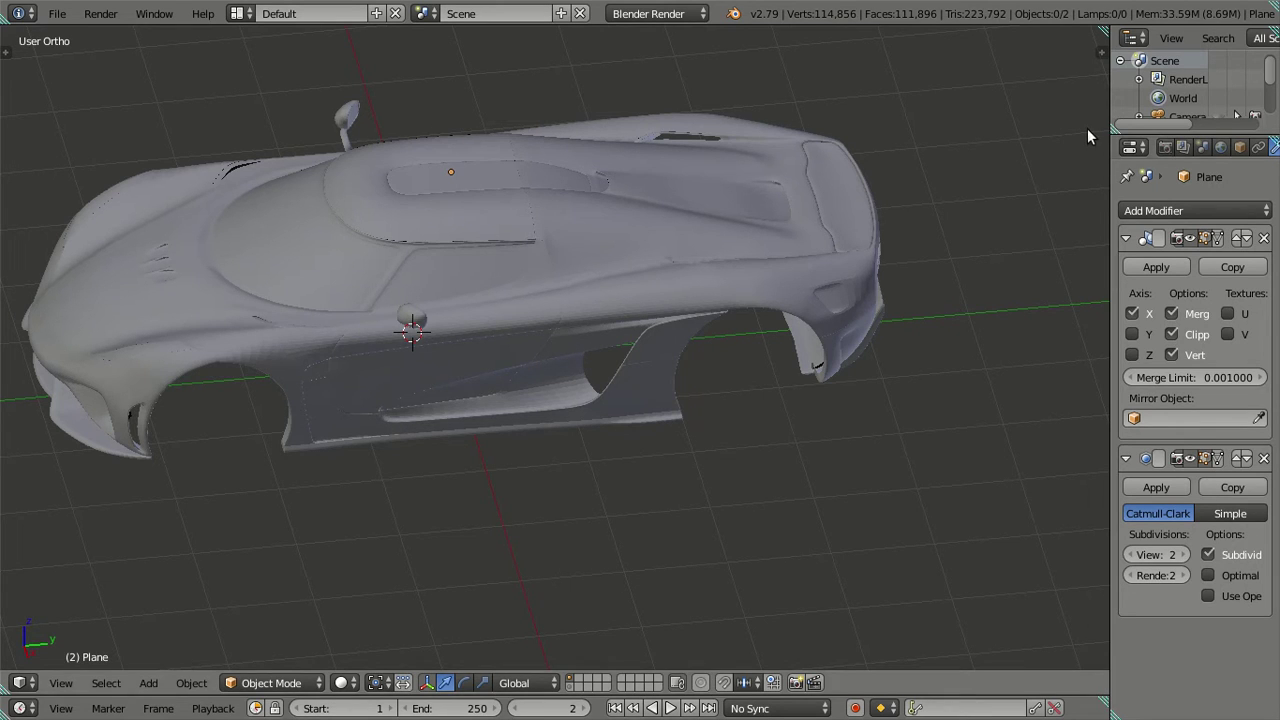
Frame the car's rear deck in Top Orthographic view.
middle_click_drag(953, 192, 430, 322, "shift")
scroll(394, 378, "up", 3)
scroll(473, 212, "down", 3)
scroll(542, 371, "down", 3)
middle_click_drag(542, 371, 543, 339)
key("KP_7")
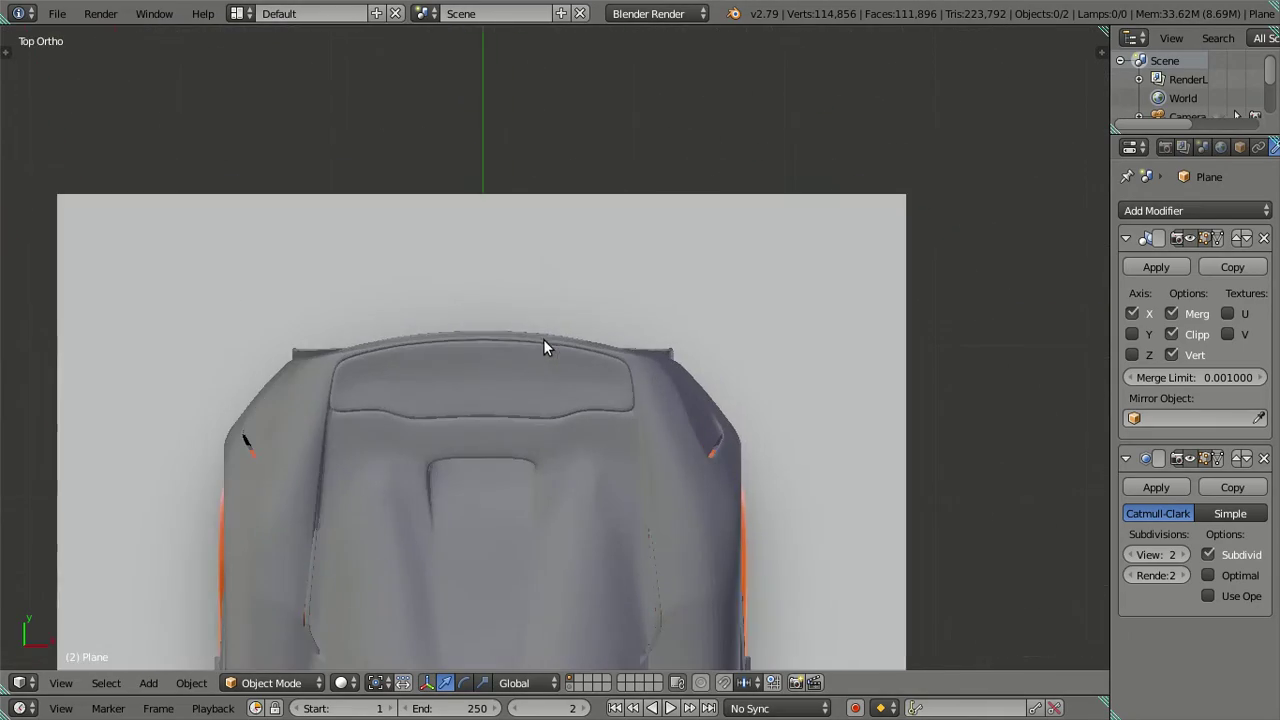
scroll(543, 339, "up", 2)
scroll(676, 421, "up", 2)
Drop the Subdivision Surface viewport level from 2 to 0 and centre the top view on the rear deck.
left_click_drag(1165, 554, 1114, 558)
scroll(741, 298, "up", 3)
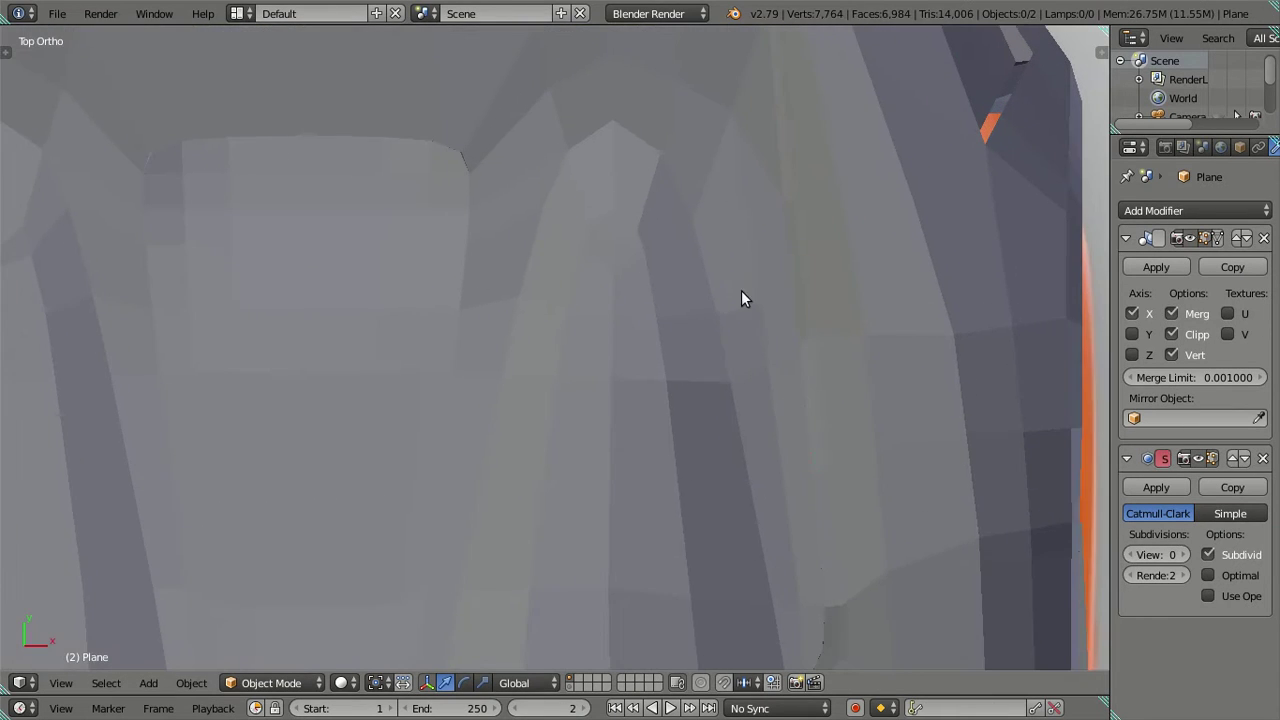
middle_click_drag(741, 298, 855, 440, "shift")
scroll(742, 232, "up", 3)
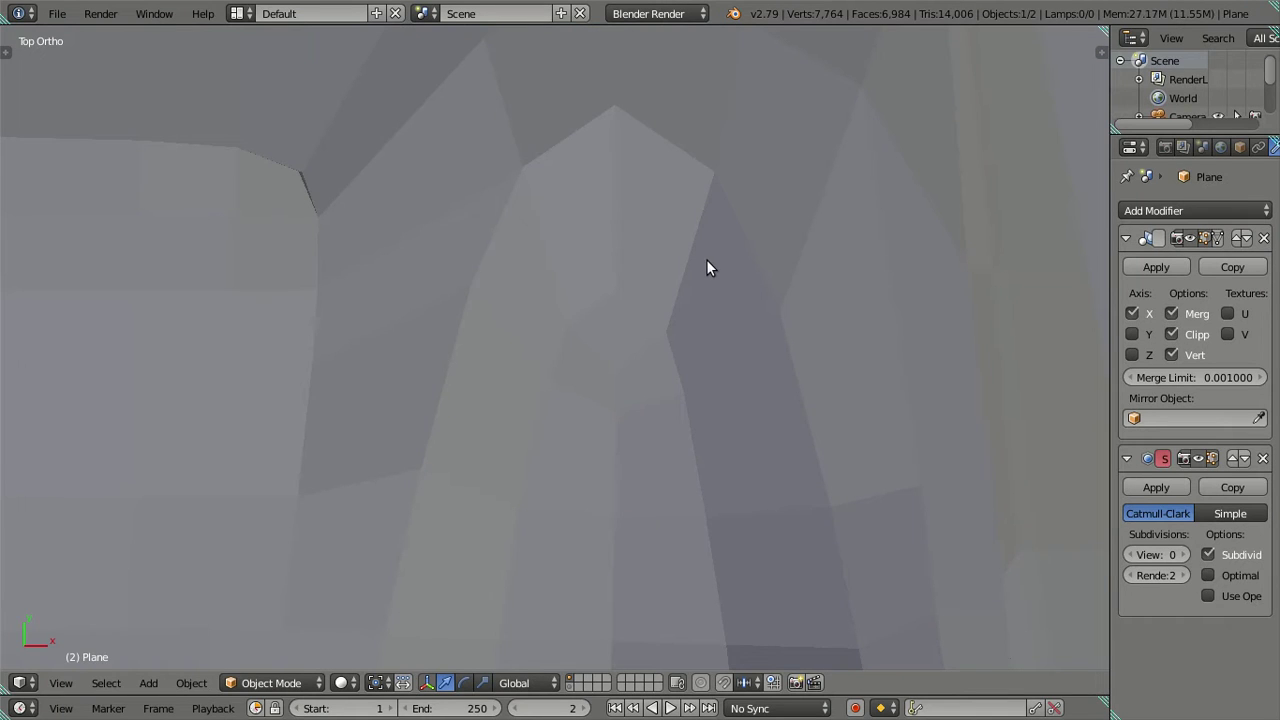
In Edit Mode, slide the slanted edge beside the vent point slightly along Y.
key("Tab")
key("a")
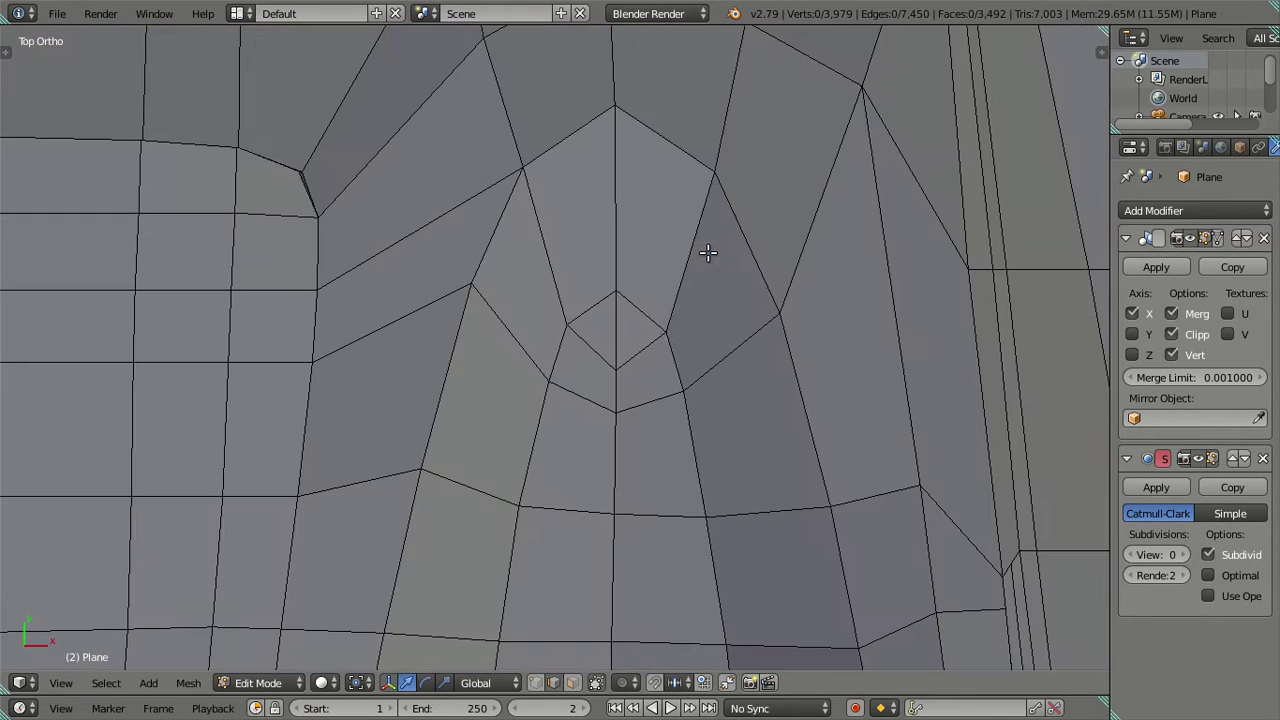
right_click(668, 315)
left_click_drag(691, 187, 688, 182)
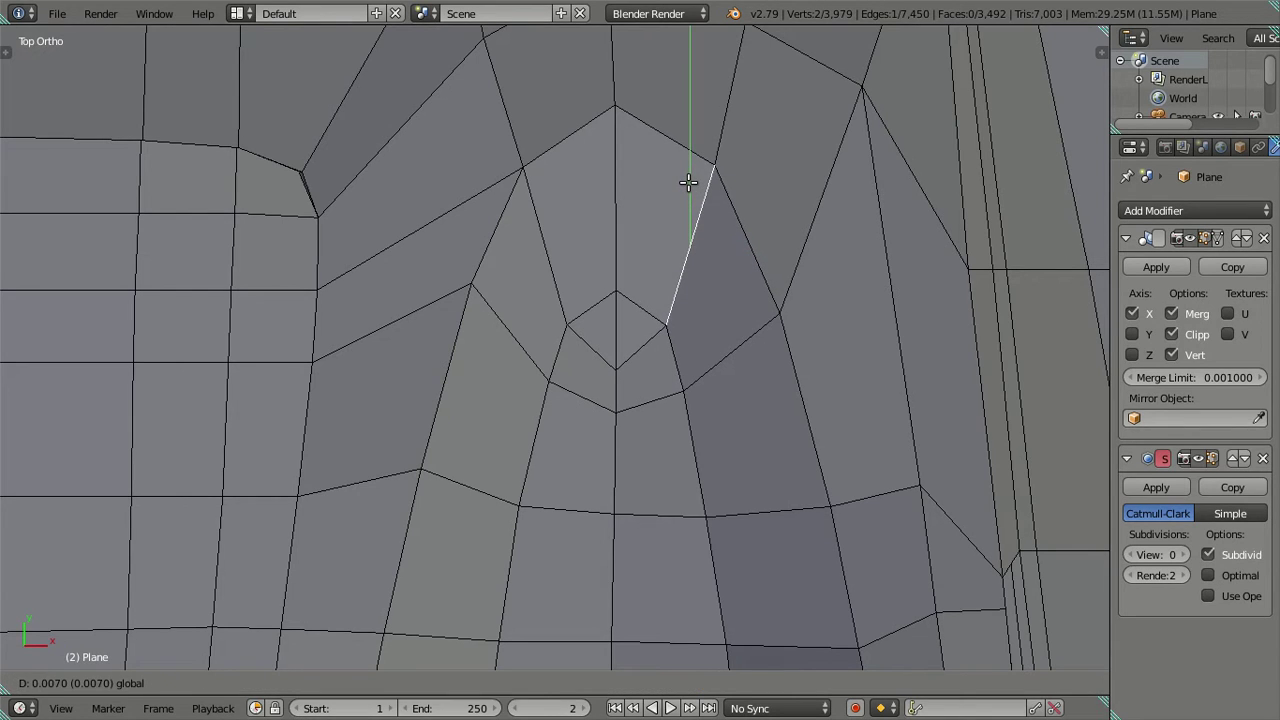
key("a")
key("Tab")
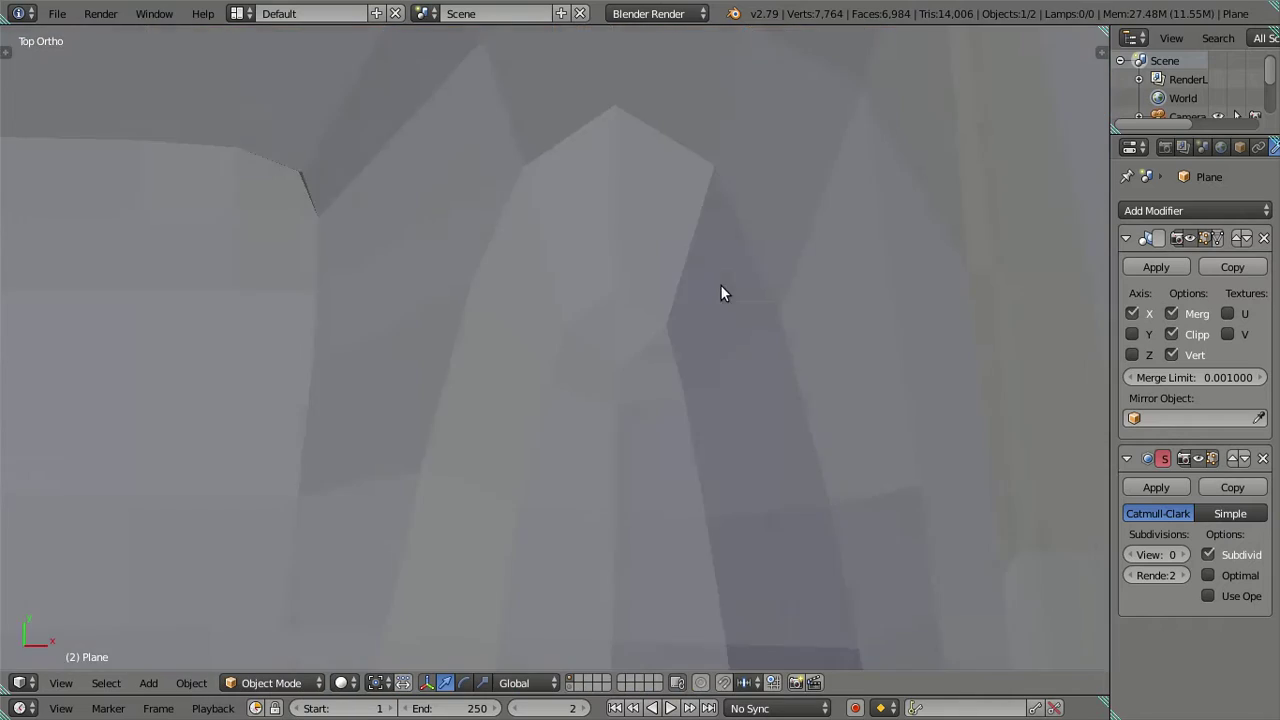
Inspect an edge along the vent from a low angle in Edit Mode.
scroll(720, 284, "down", 5)
mouse_move(747, 368)
middle_mouse_down()
mouse_move(690, 252)
mouse_move(560, 211)
mouse_move(639, 400)
mouse_move(517, 366)
mouse_move(540, 396)
middle_mouse_up()
scroll(640, 402, "up", 3)
scroll(666, 426, "up", 3)
key("Tab")
scroll(651, 337, "up", 2)
right_click(540, 396)
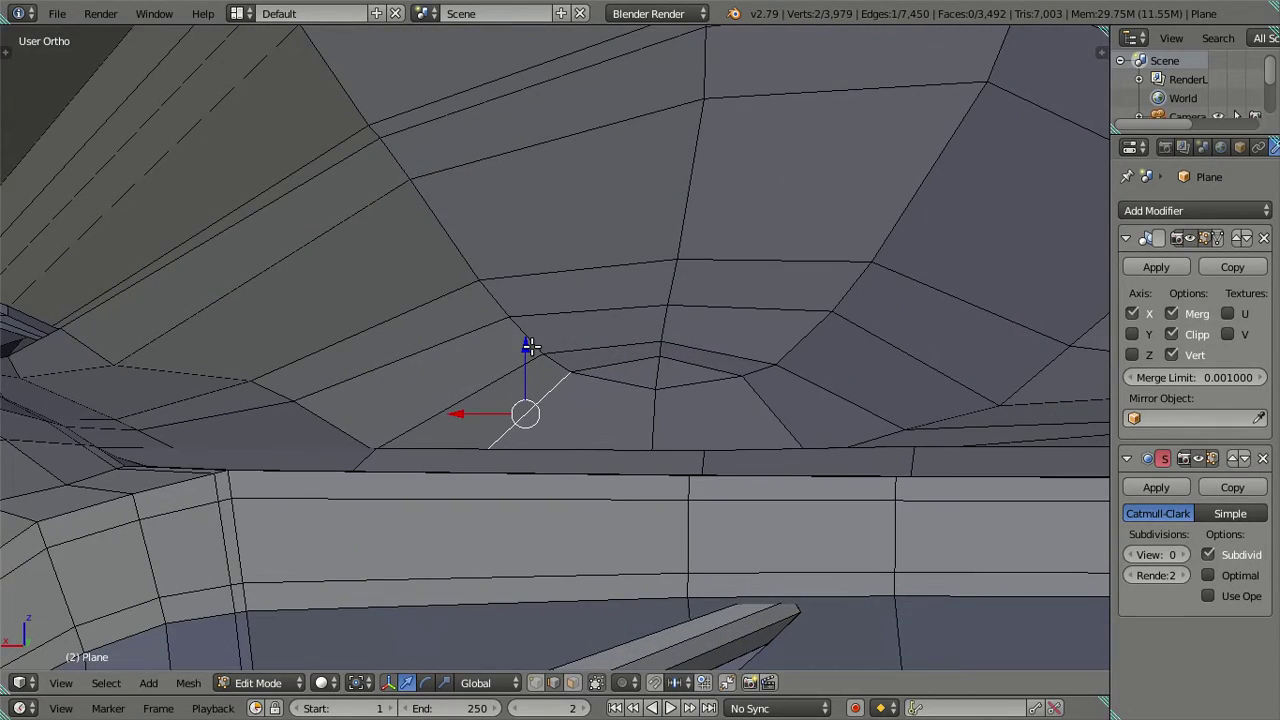
mouse_move(561, 396)
middle_mouse_down()
mouse_move(563, 363)
mouse_move(557, 383)
mouse_move(880, 409)
mouse_move(870, 427)
mouse_move(905, 440)
middle_mouse_up()
key("a")
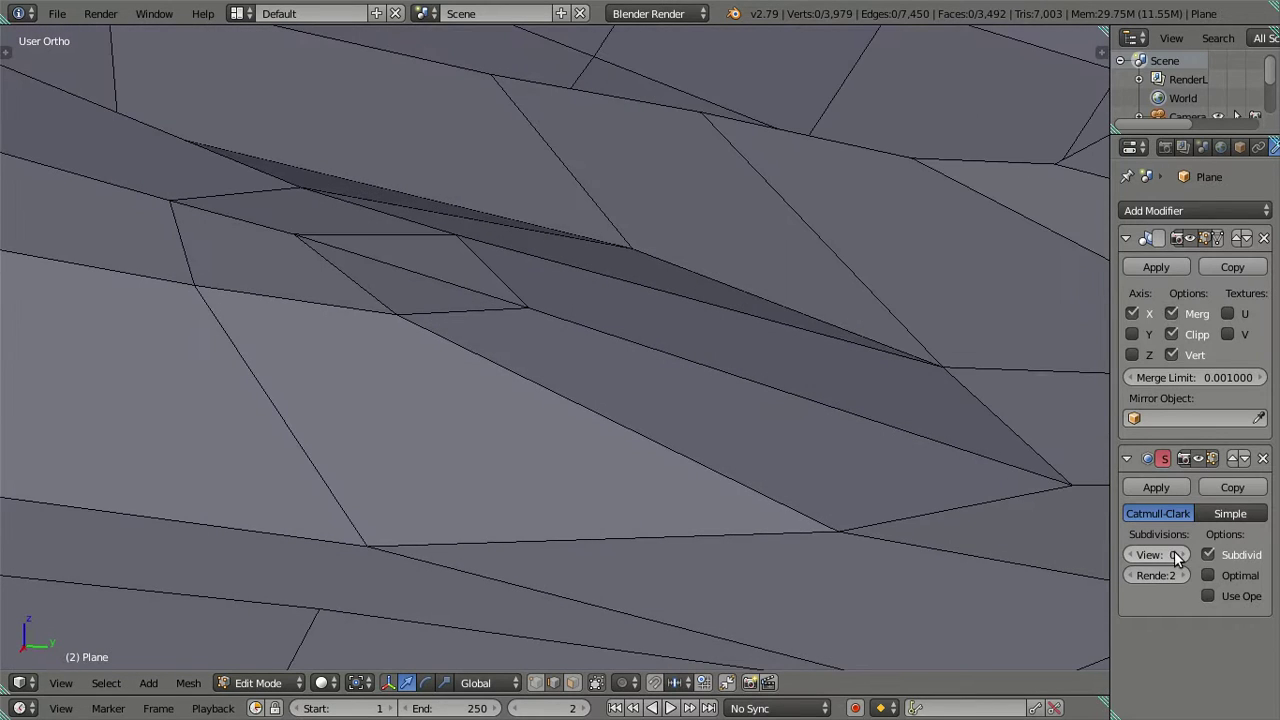
Preview the body smoothed at subdivision level 2, then set the viewport level back to 0.
left_click(1185, 554)
left_click(1185, 554)
mouse_move(620, 400)
middle_mouse_down()
mouse_move(606, 379)
mouse_move(633, 437)
mouse_move(645, 537)
mouse_move(680, 480)
mouse_move(603, 363)
mouse_move(600, 336)
middle_mouse_up()
key("Tab")
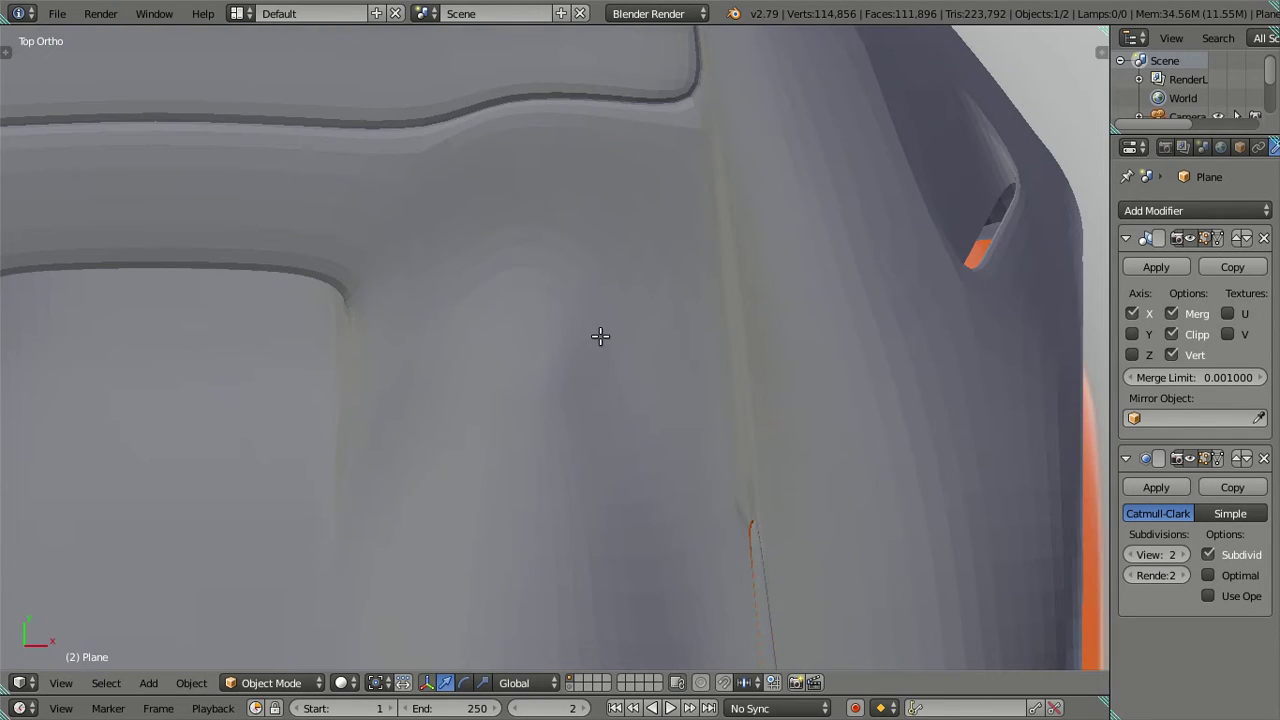
key("Tab")
left_click(1130, 554)
left_click(1130, 554)
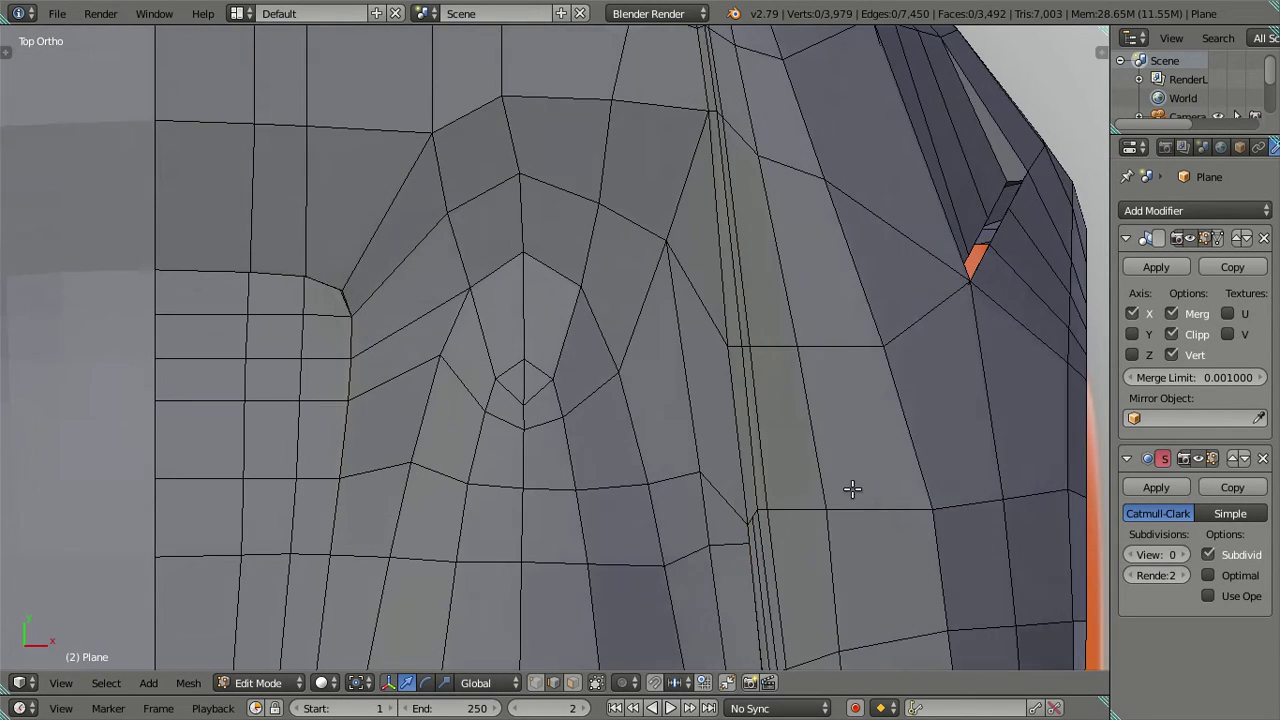
Show the low-poly cage as wireframe over the orange reference car's rear deck.
key("z")
middle_click_drag(560, 389, 606, 429, "shift")
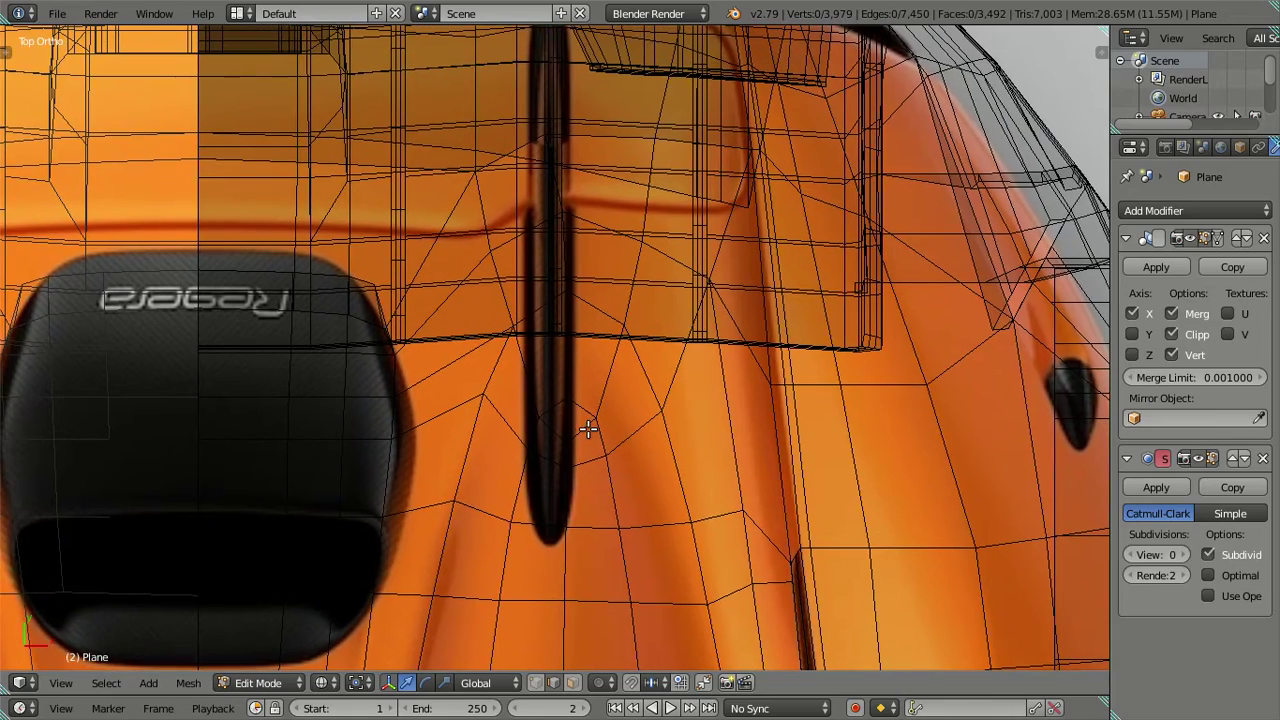
key("z")
scroll(548, 447, "up", 3)
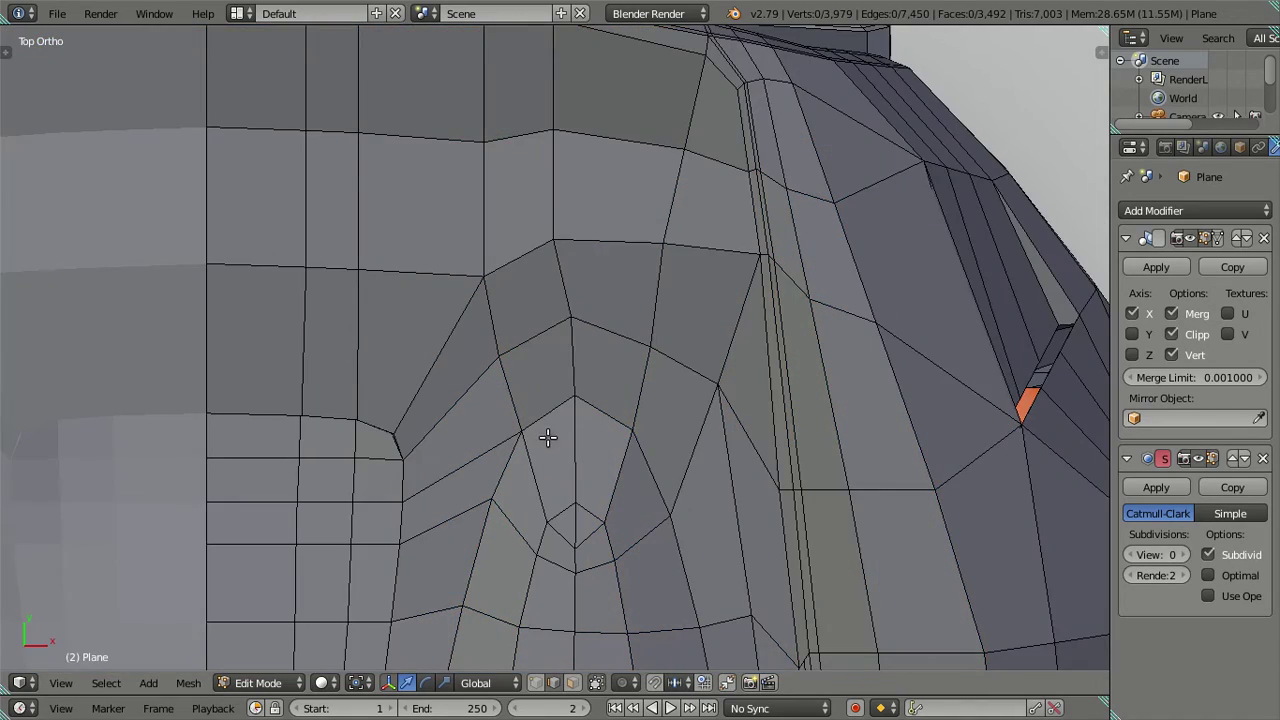
key("z")
scroll(548, 303, "down", 1)
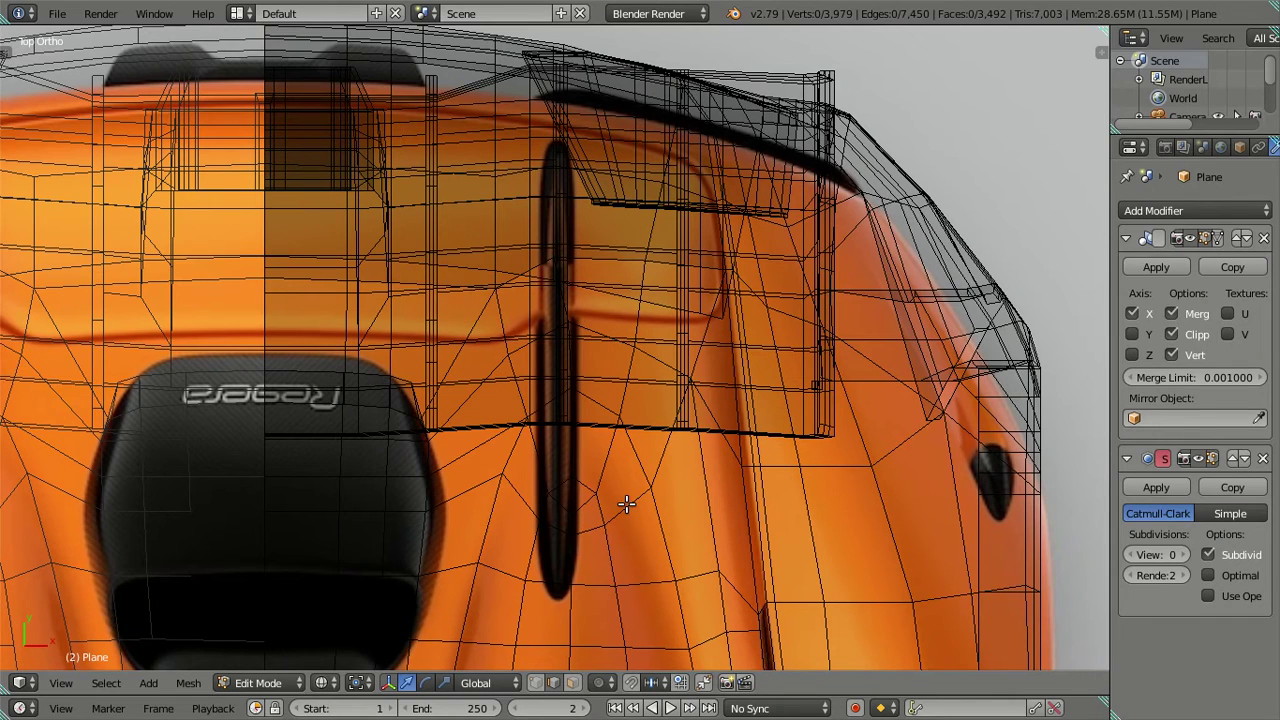
scroll(626, 505, "down", 2)
left_click(154, 13)
left_click(170, 38)
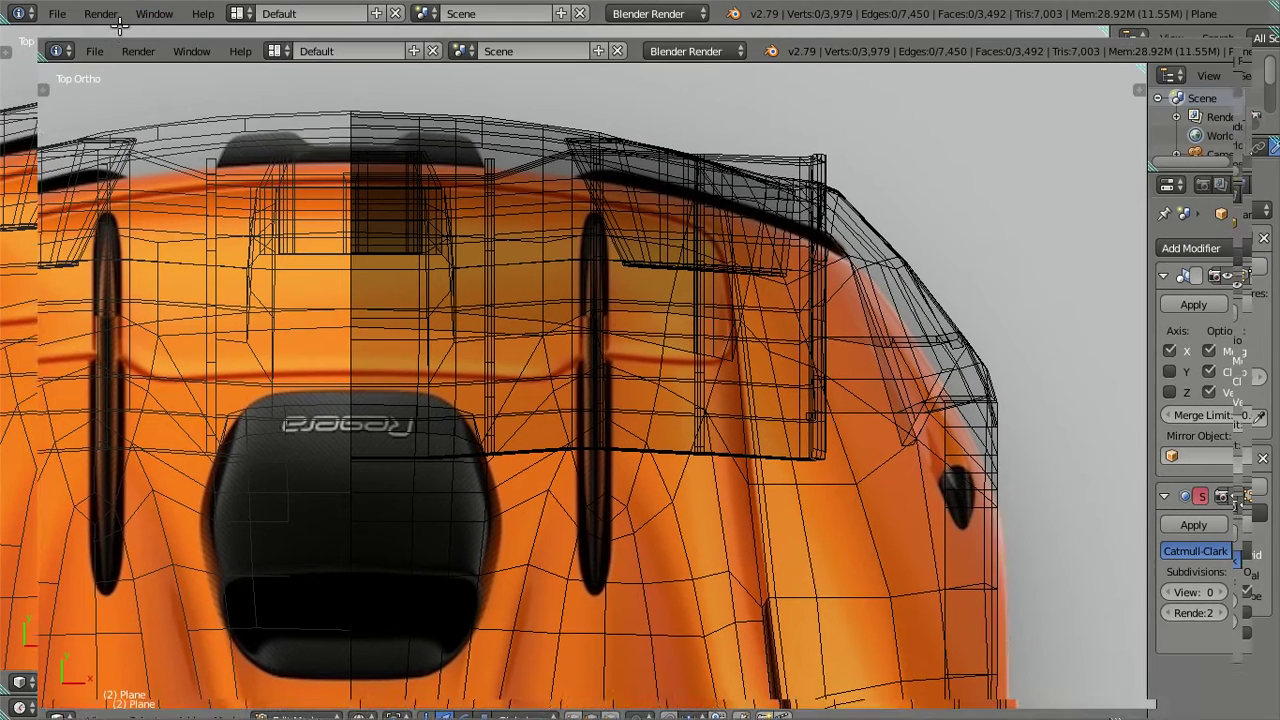
left_click(33, 14)
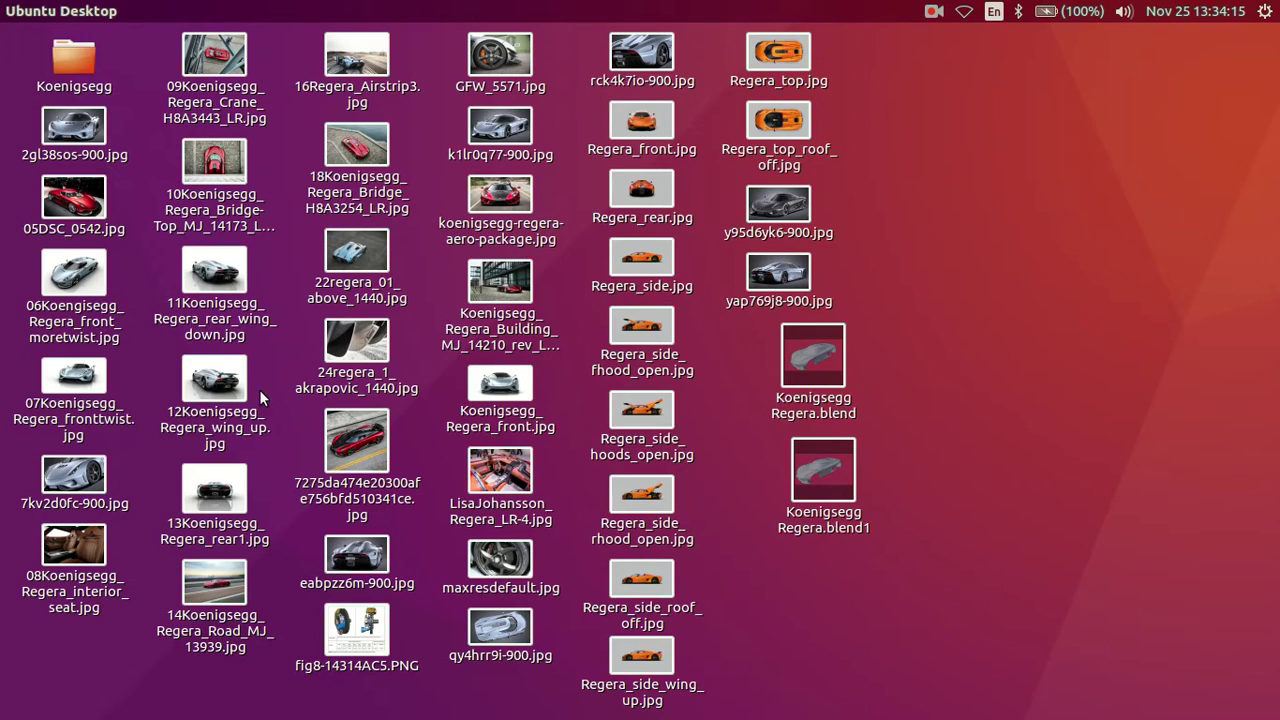
left_click(222, 287)
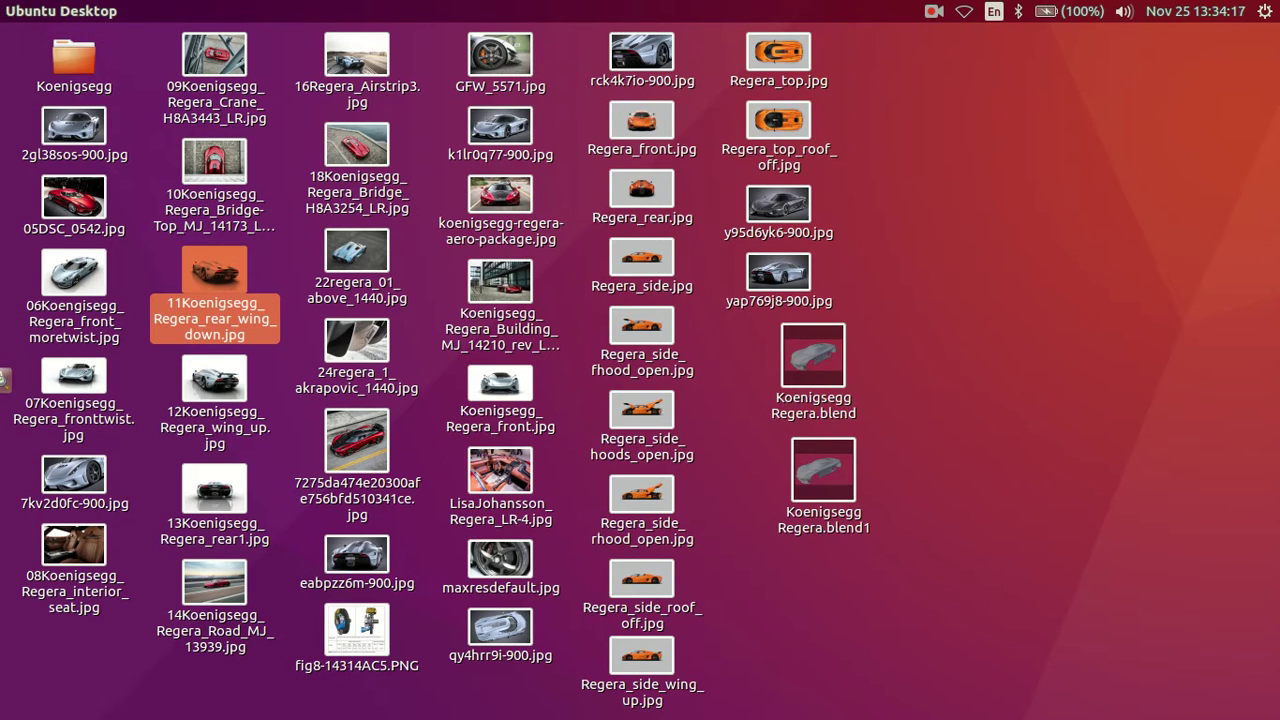
double_click(221, 282)
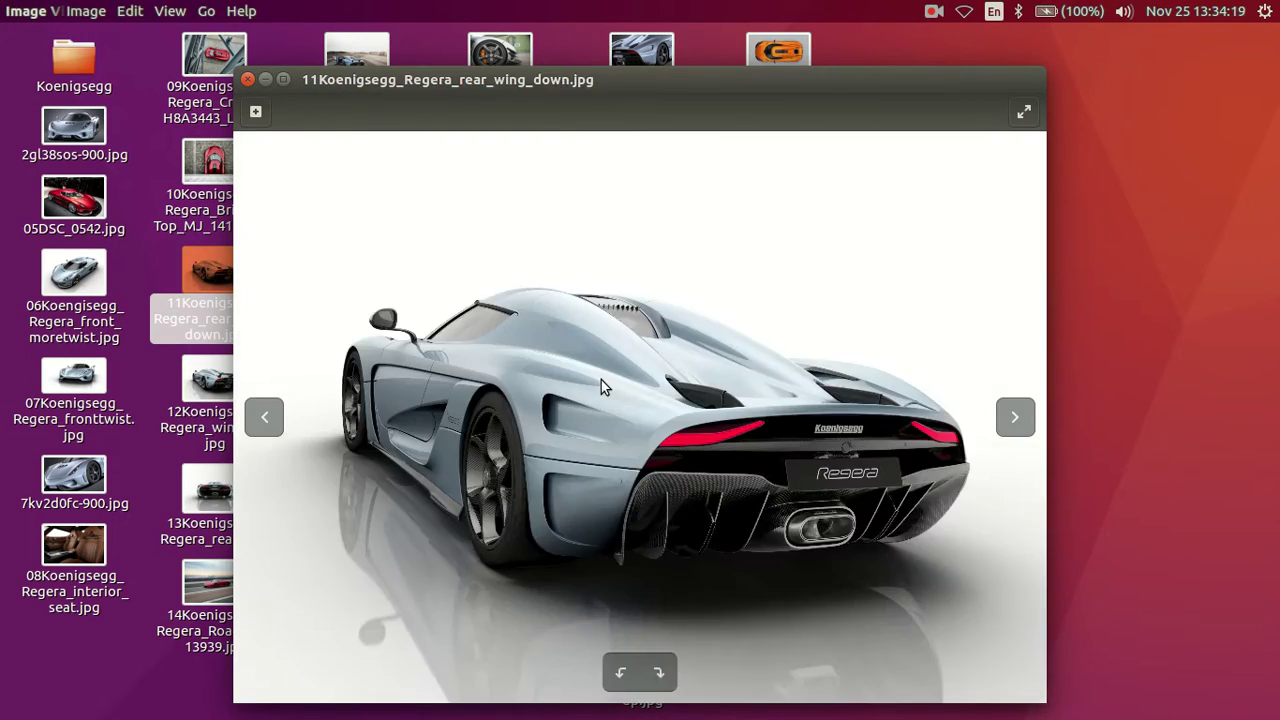
left_click(248, 80)
left_click(352, 254)
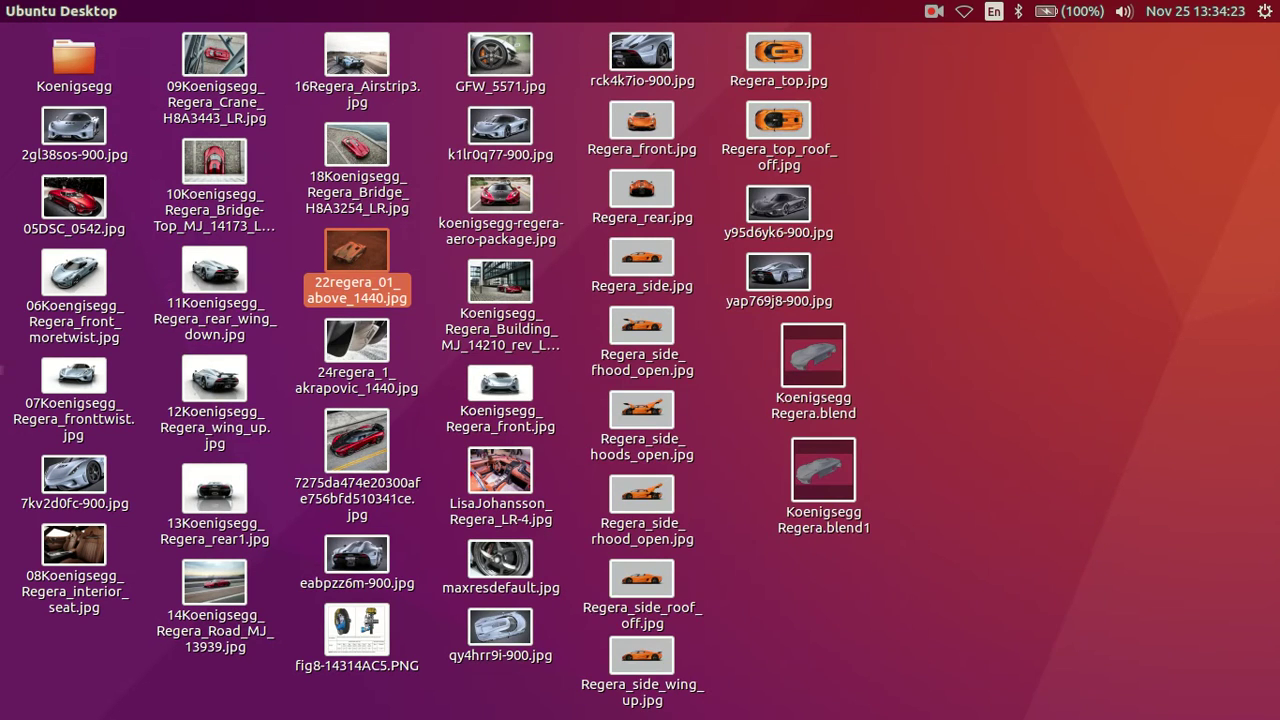
double_click(352, 254)
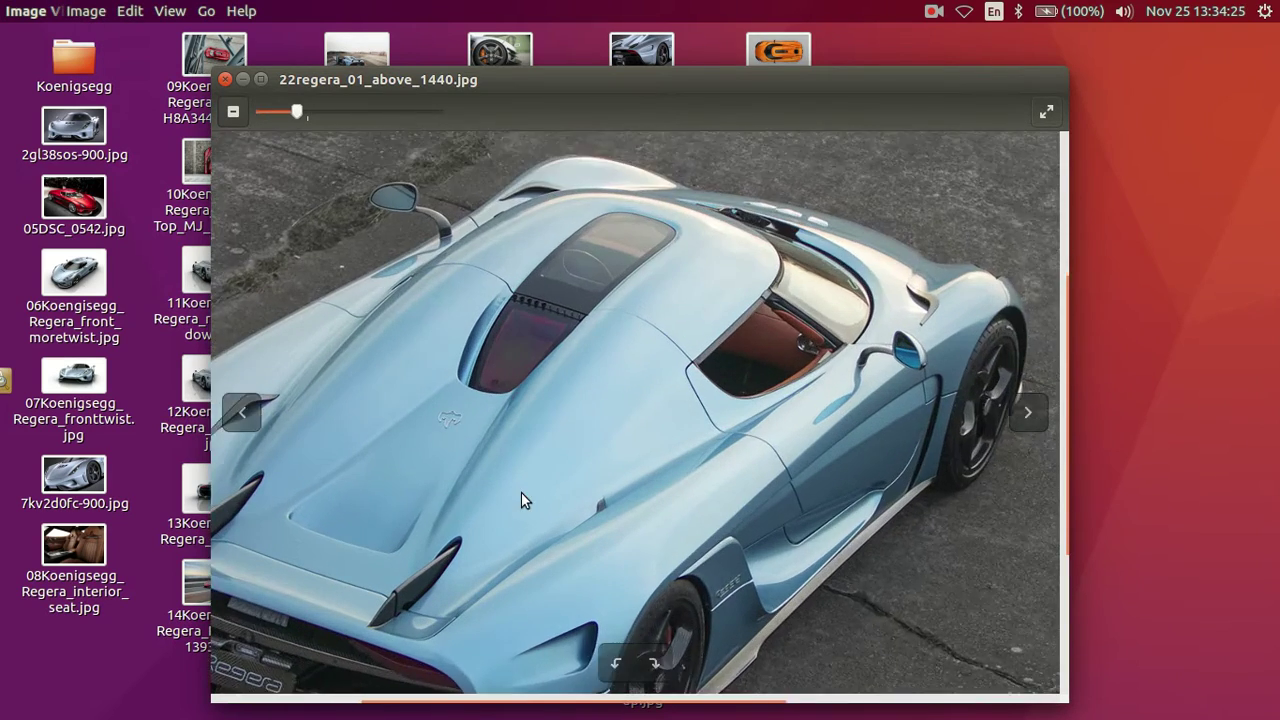
scroll(740, 346, "up", 1)
scroll(707, 398, "up", 1)
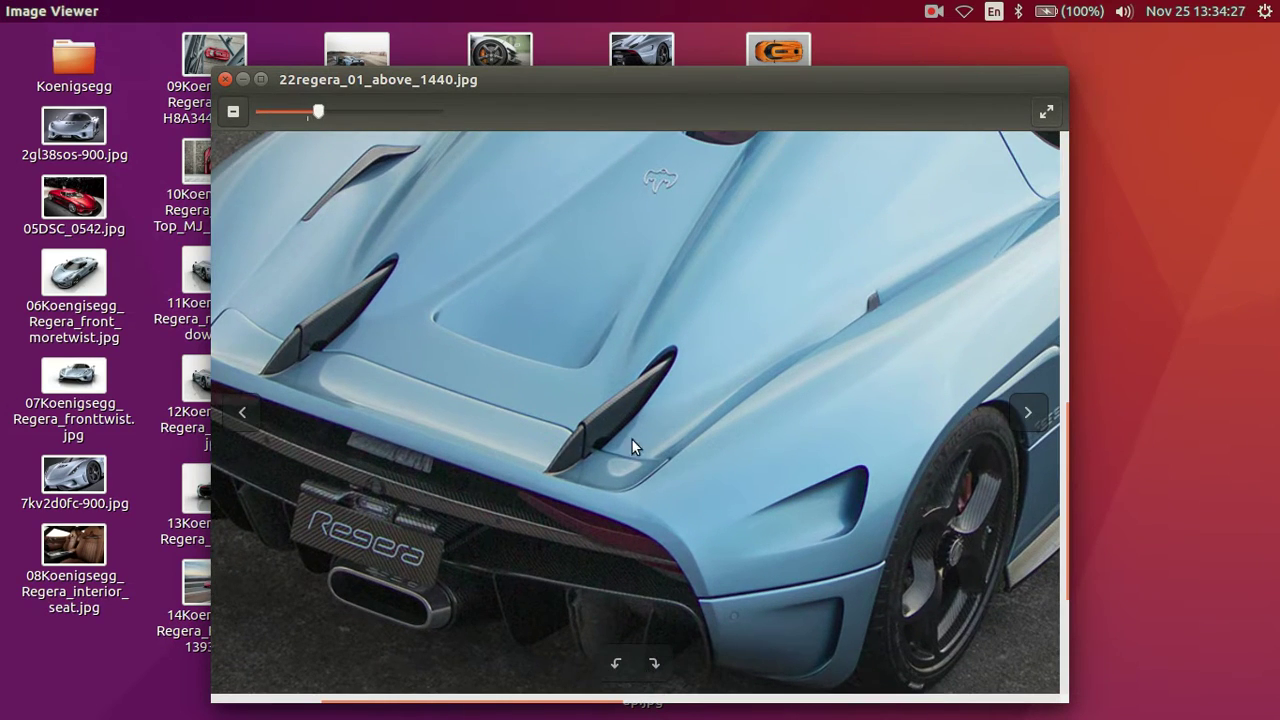
scroll(622, 450, "up", 1)
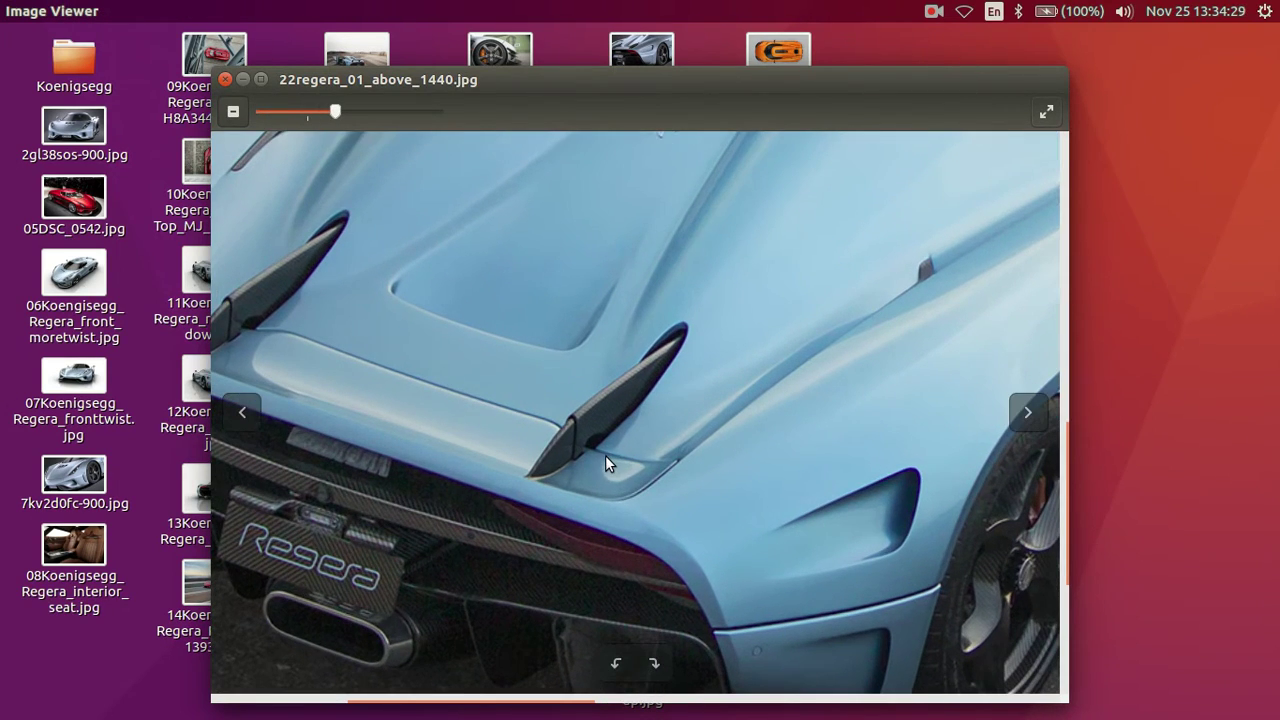
scroll(606, 457, "up", 1)
scroll(598, 450, "up", 1)
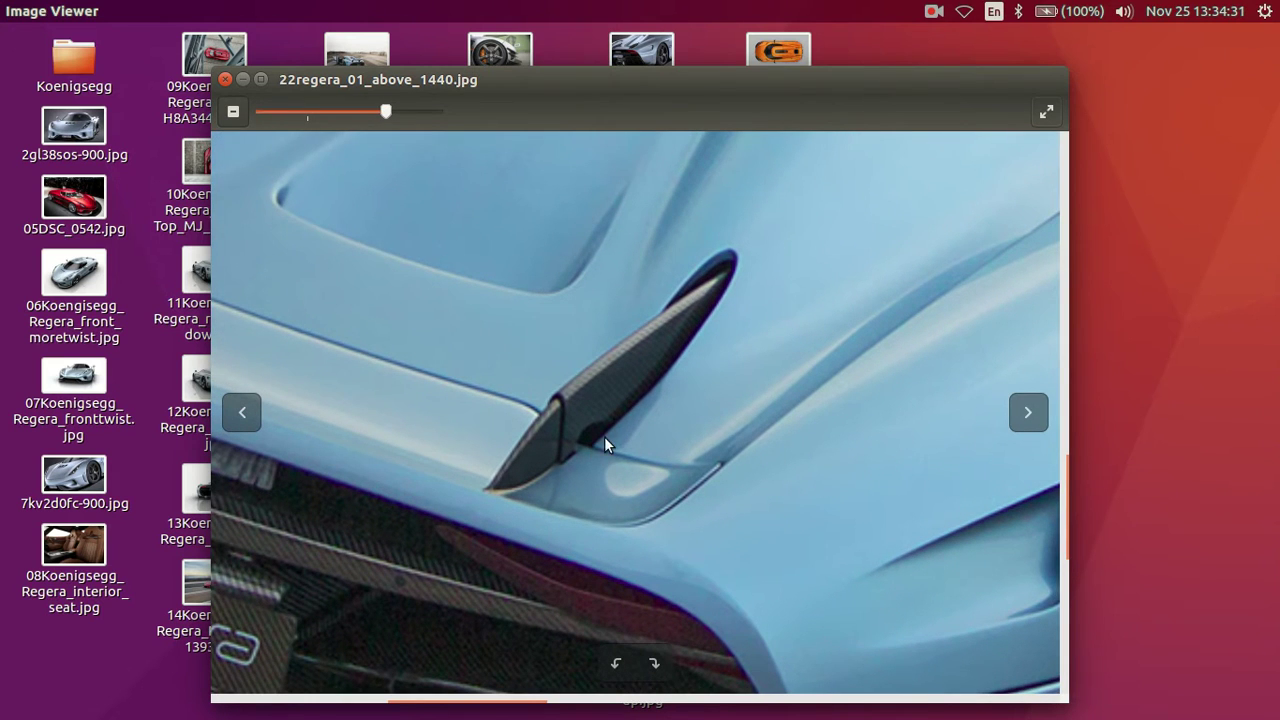
scroll(522, 356, "down", 1)
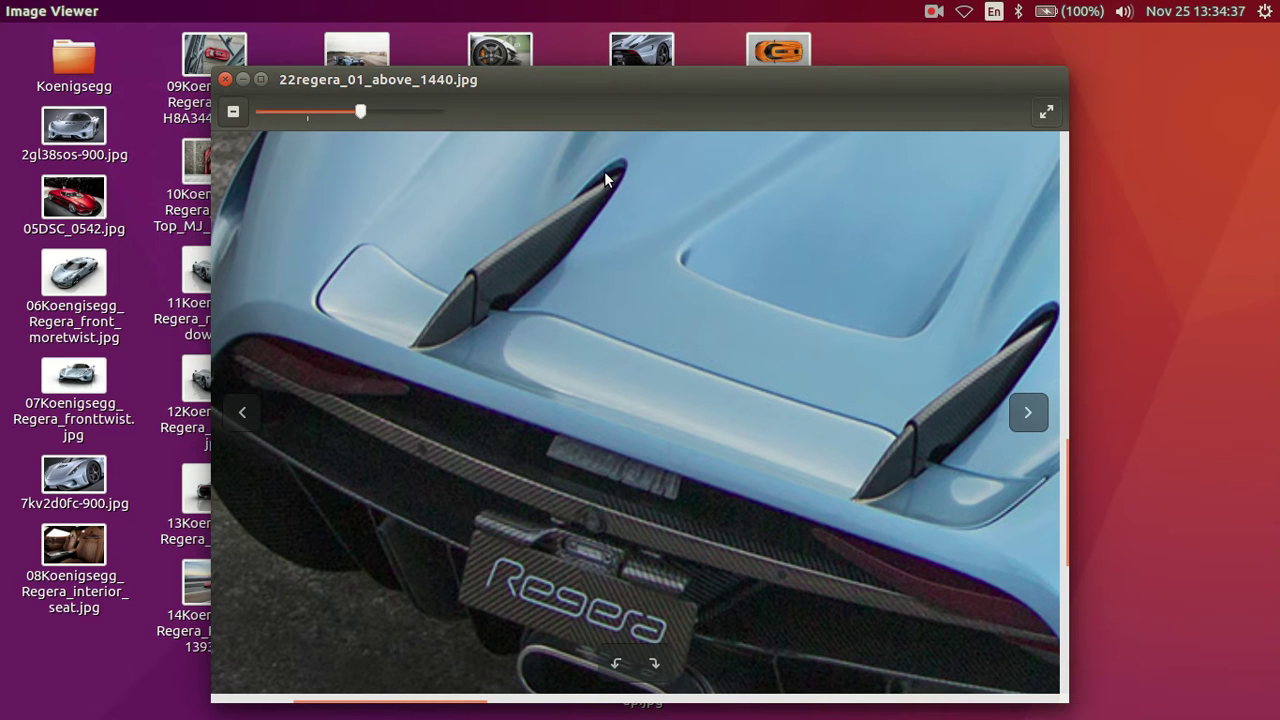
left_click_drag(735, 400, 684, 420)
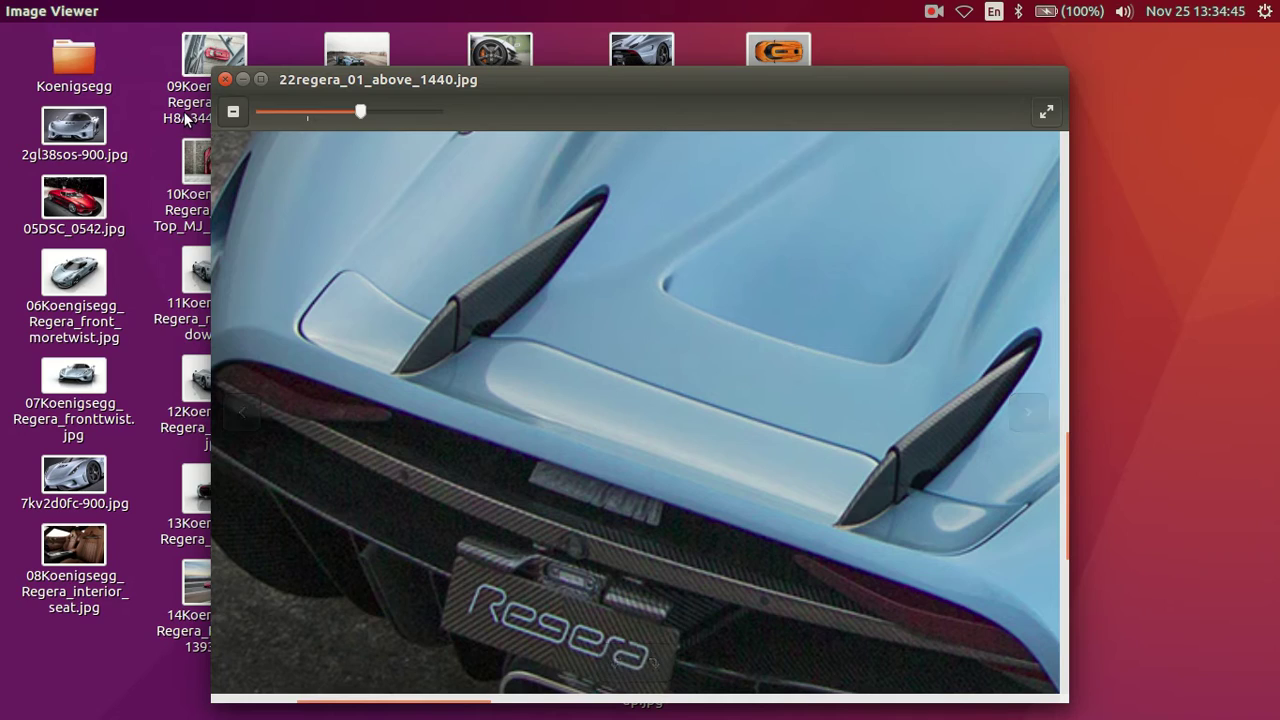
left_click(225, 79)
left_click(18, 258)
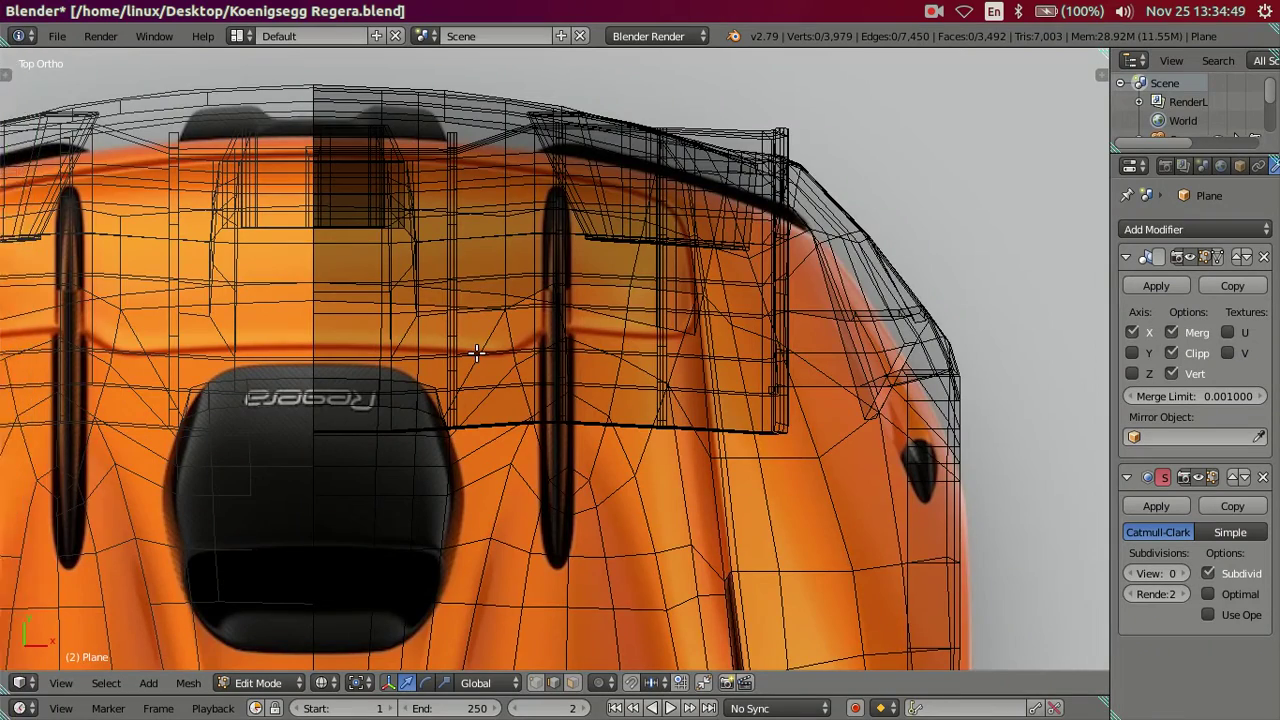
Move the vertex at the fin outline's lower end down onto the reference outline.
scroll(590, 380, "down", 3)
scroll(595, 385, "up", 3)
key("z")
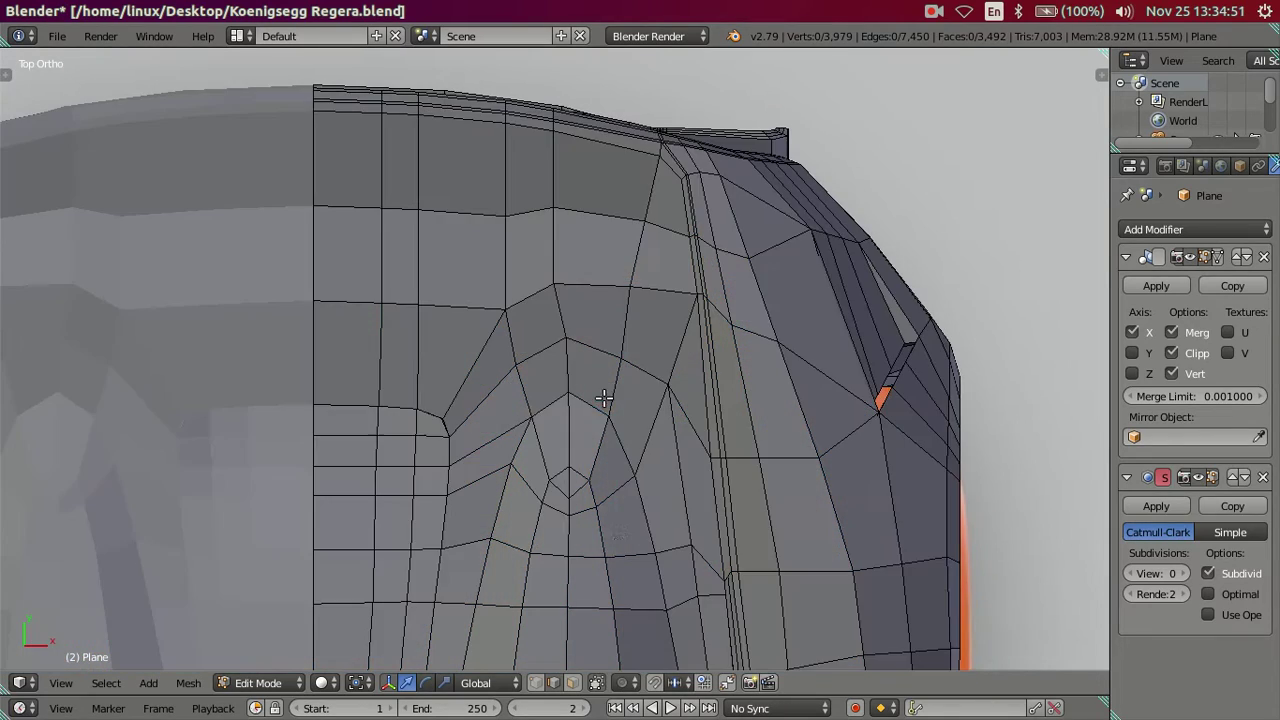
key("z")
scroll(584, 528, "up", 1)
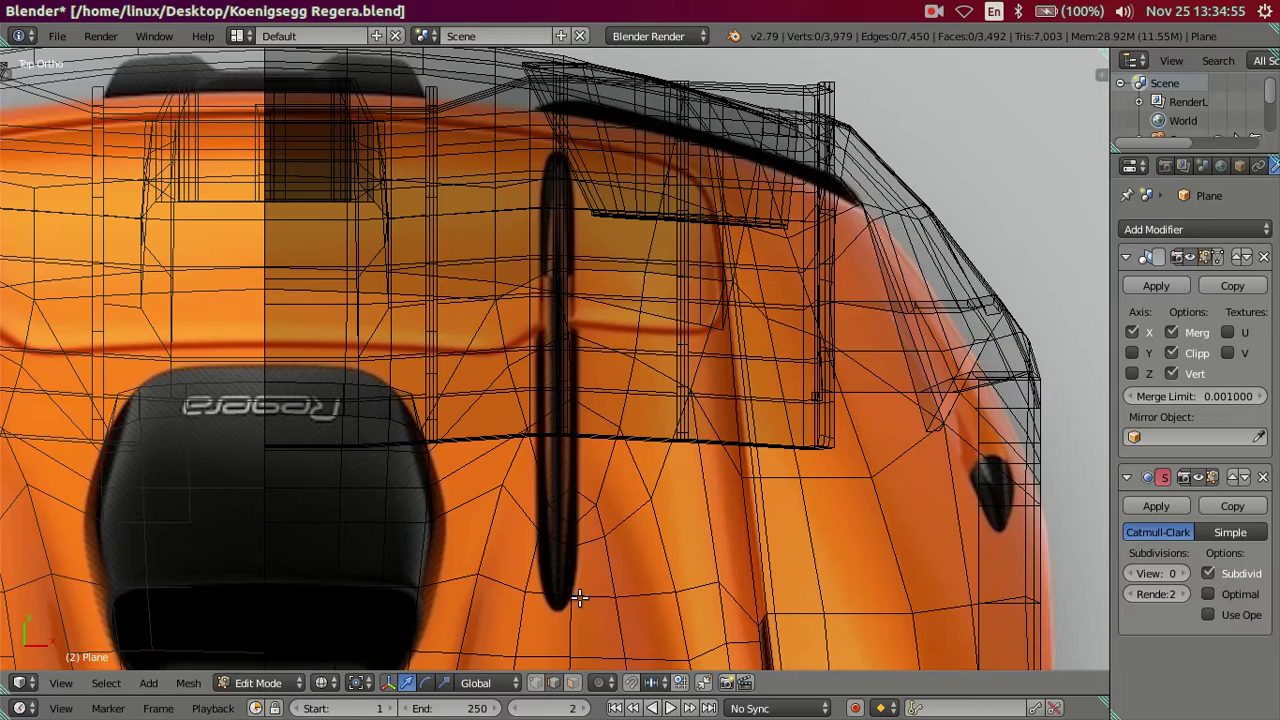
middle_click_drag(580, 598, 530, 470, "shift")
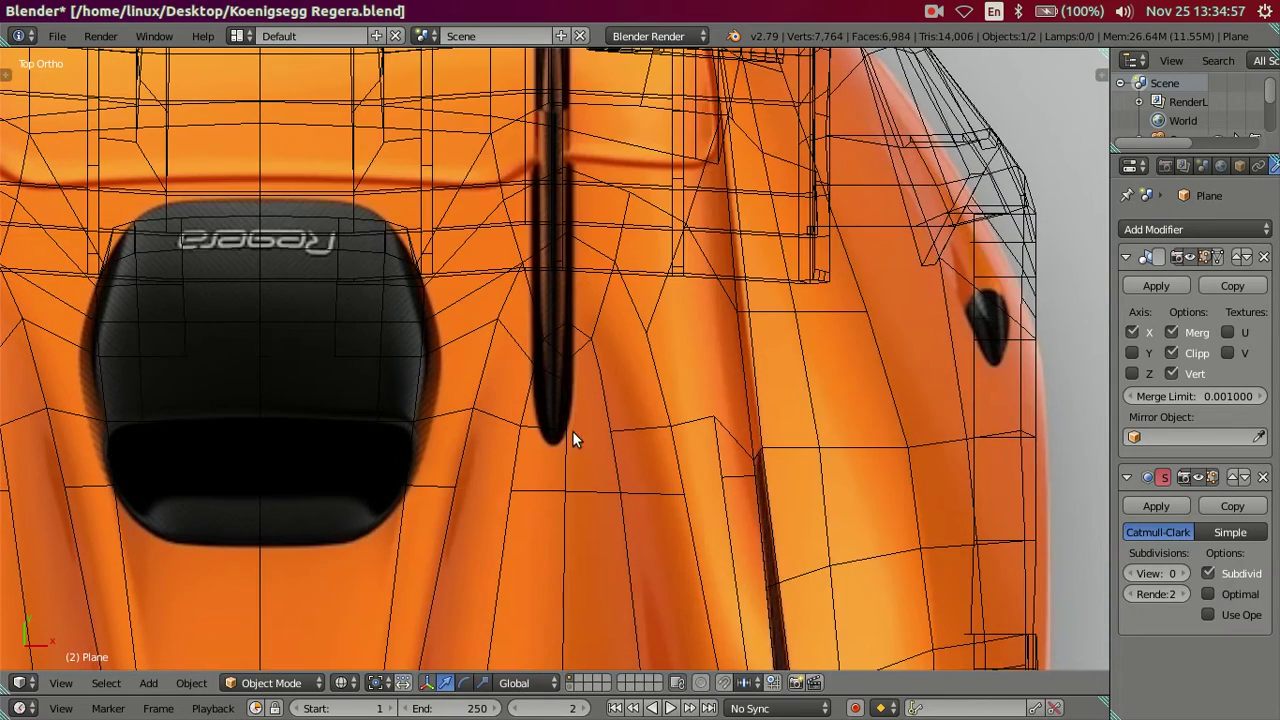
scroll(572, 431, "up", 2)
right_click(549, 456)
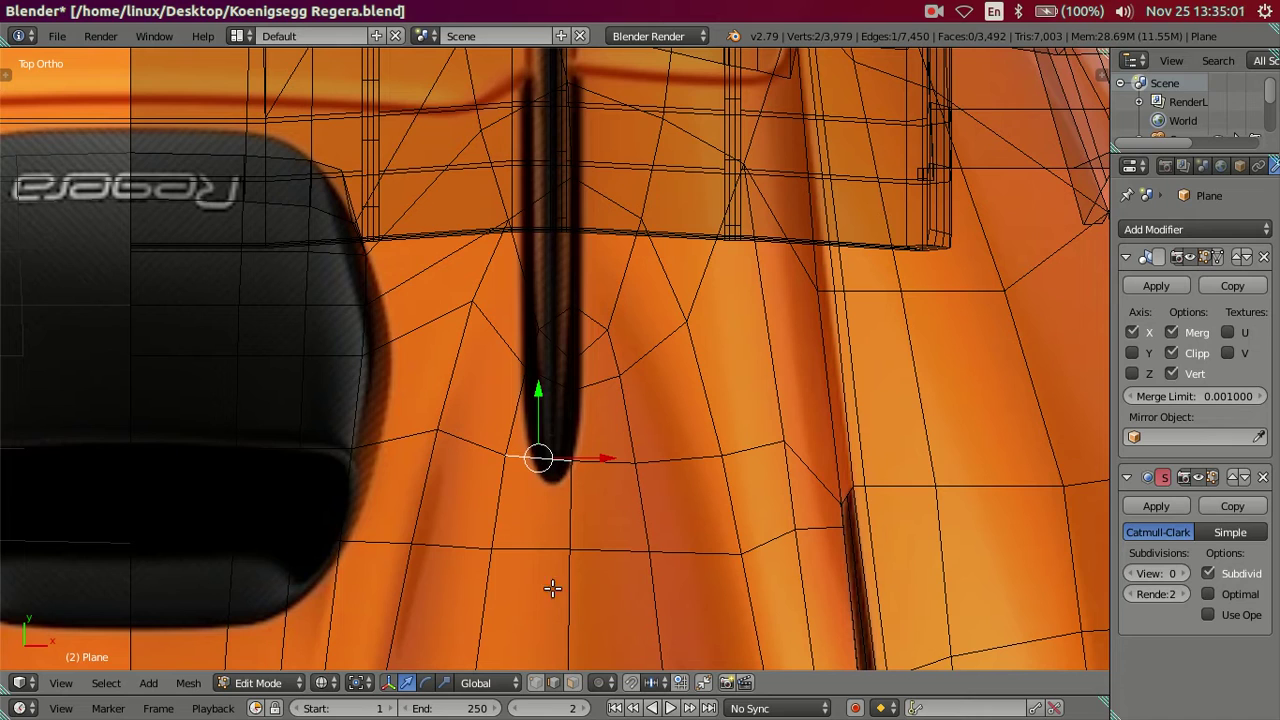
key("g")
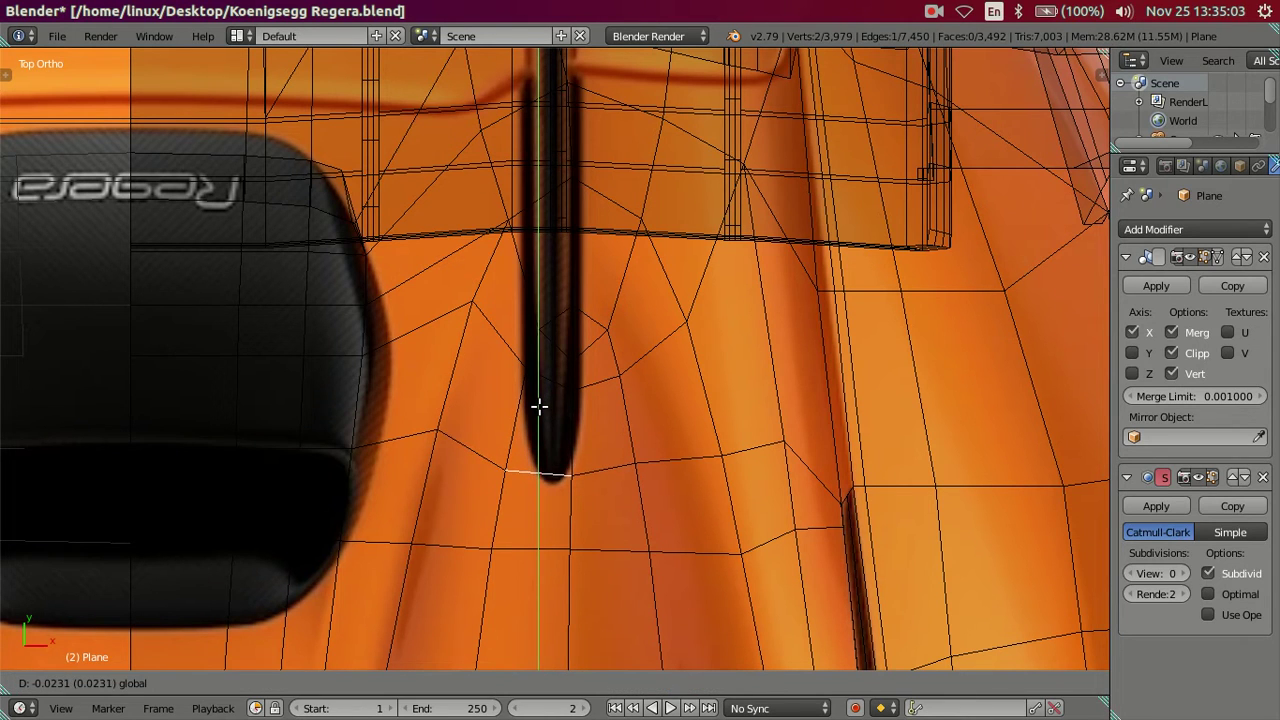
left_click(540, 416)
Slide the fin-tip vertex along X and its neighbouring vertex along Y to match the outline.
key("ctrl+Tab")
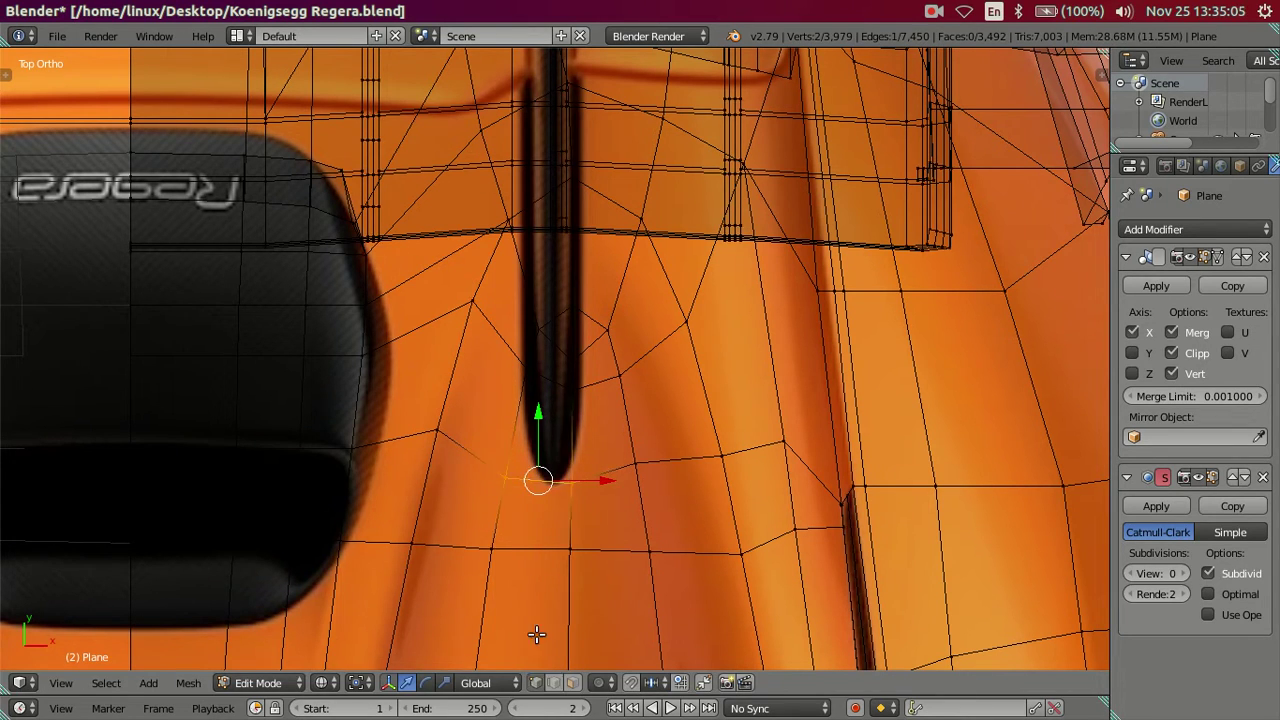
key("g")
key("x")
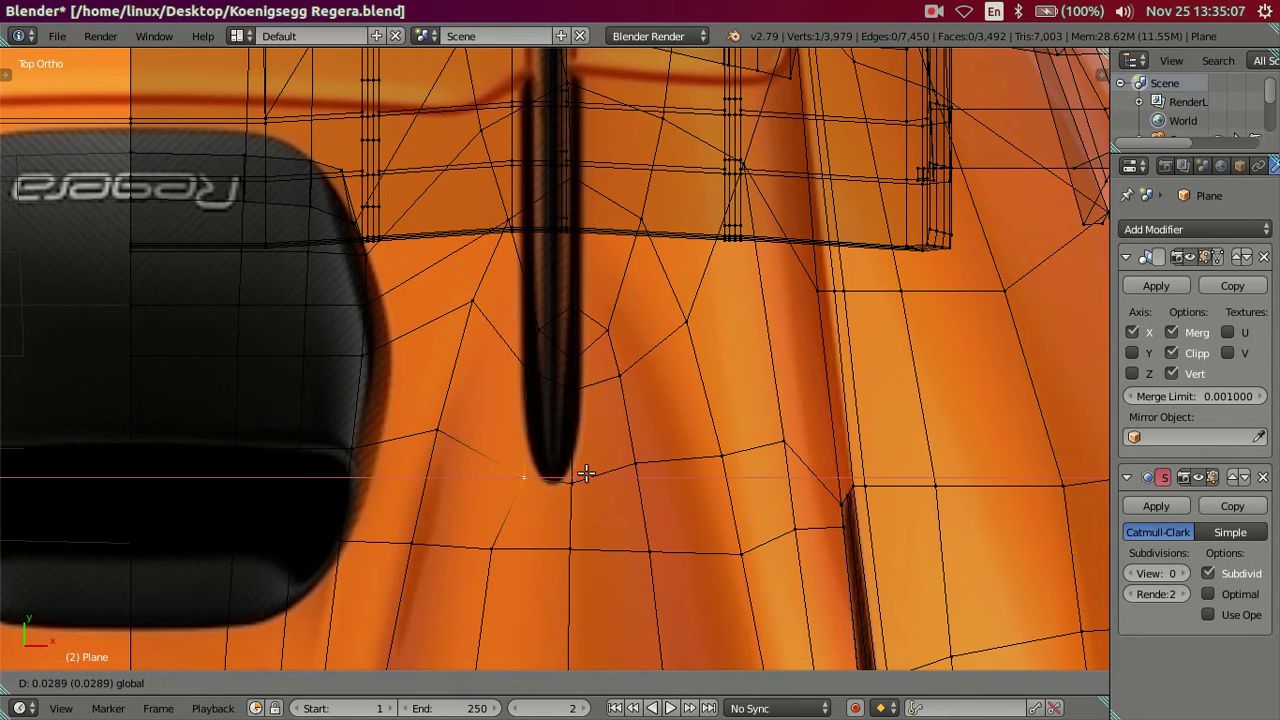
left_click(586, 472)
right_click(573, 481)
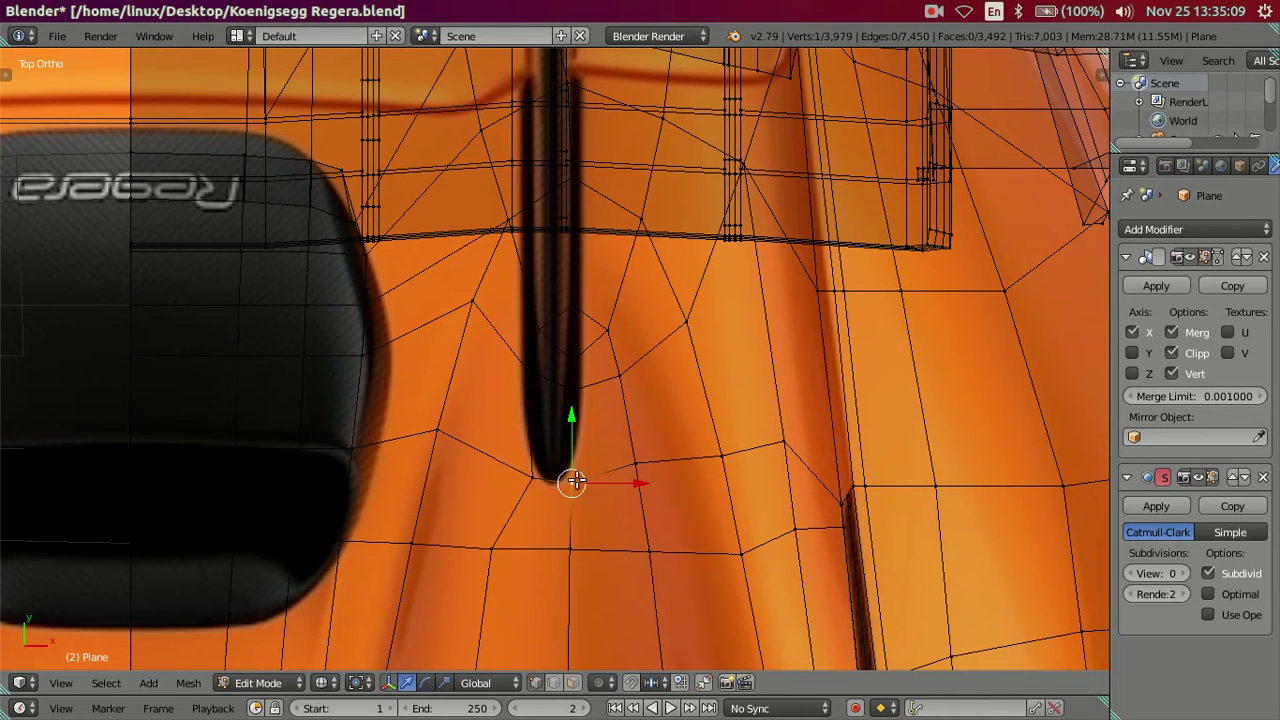
key("g")
key("y")
left_click(573, 428)
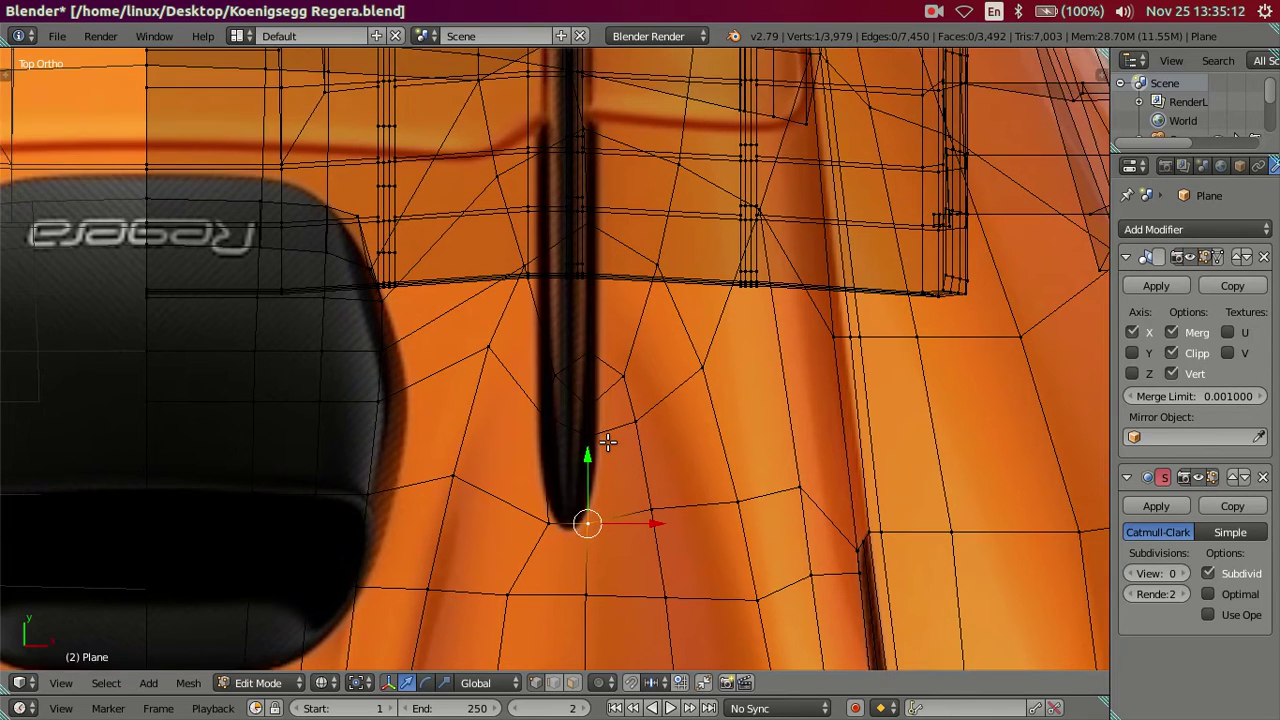
In solid shading, move the vertex above the fin tip along Y, then begin an X move.
key("alt+z")
right_click(541, 414)
key("g")
key("y")
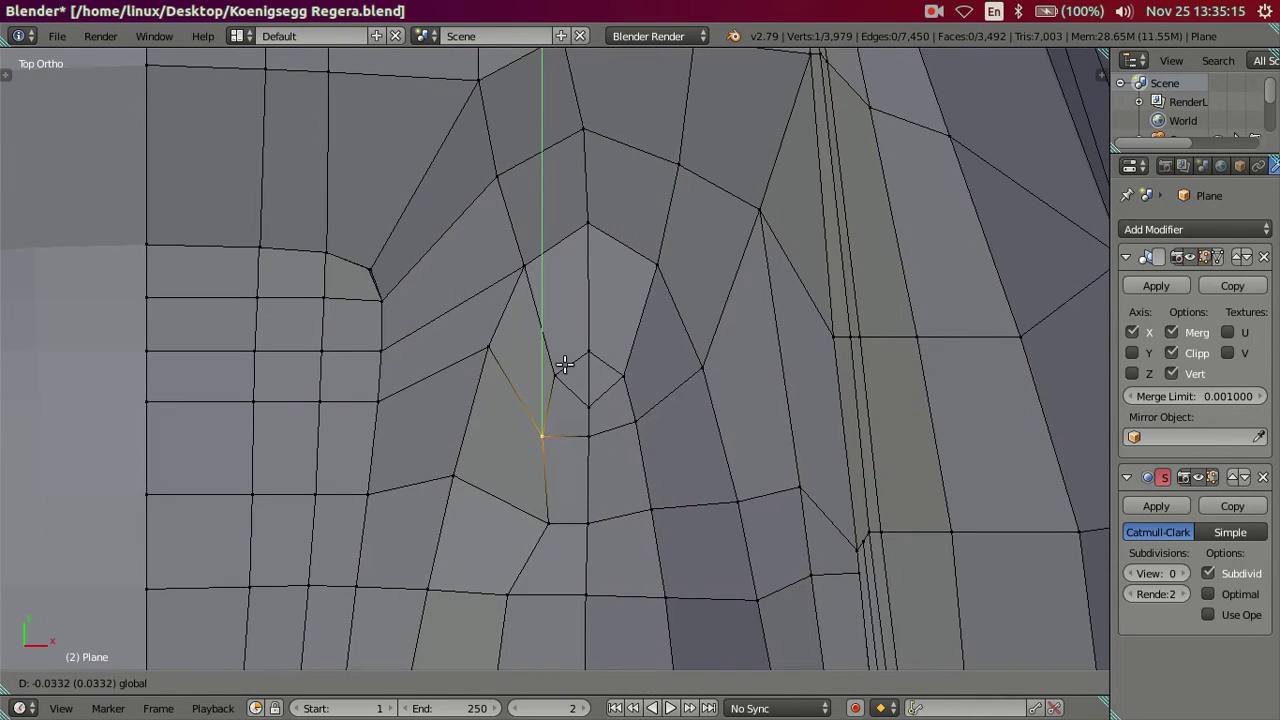
left_click(565, 363)
key("g")
key("x")
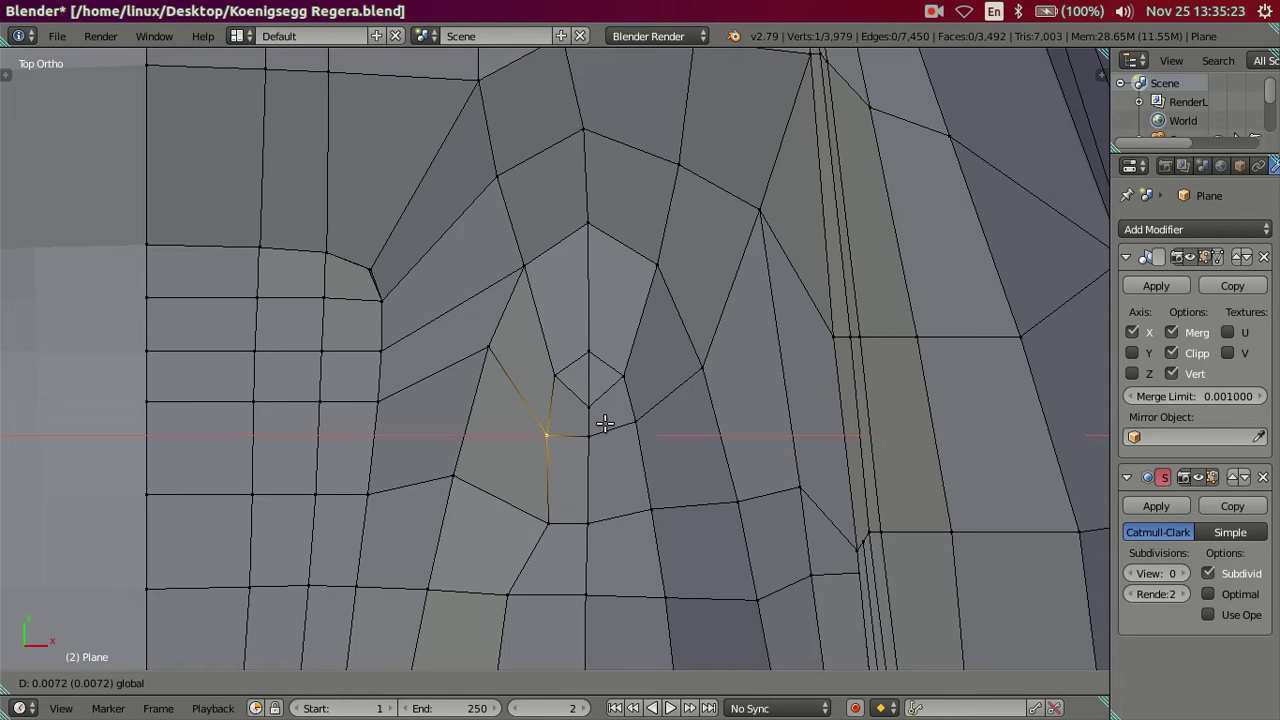
Finish the sideways X move of the fin-tip vertex and check it against the reference.
left_click(605, 424)
scroll(594, 466, "down", 2, "shift")
scroll(570, 400, "down", 2, "shift")
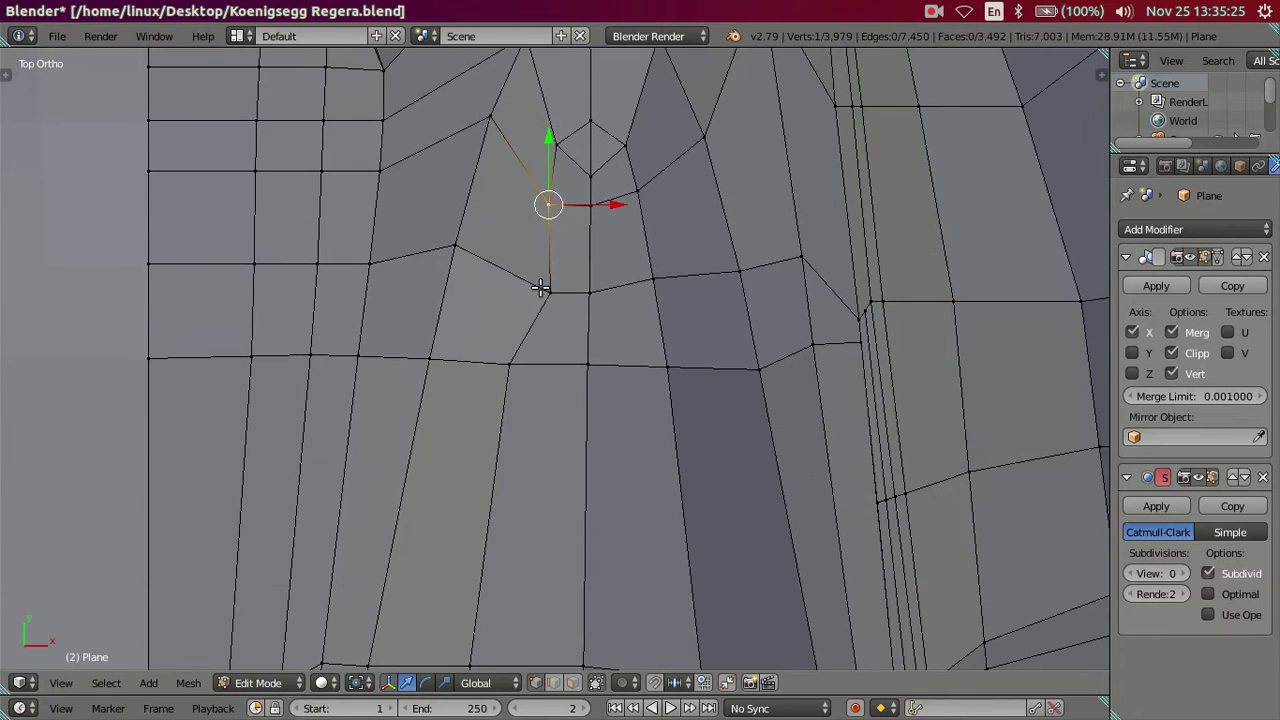
scroll(545, 310, "up", 1, "shift")
scroll(520, 400, "up", 1, "shift")
right_click(502, 452)
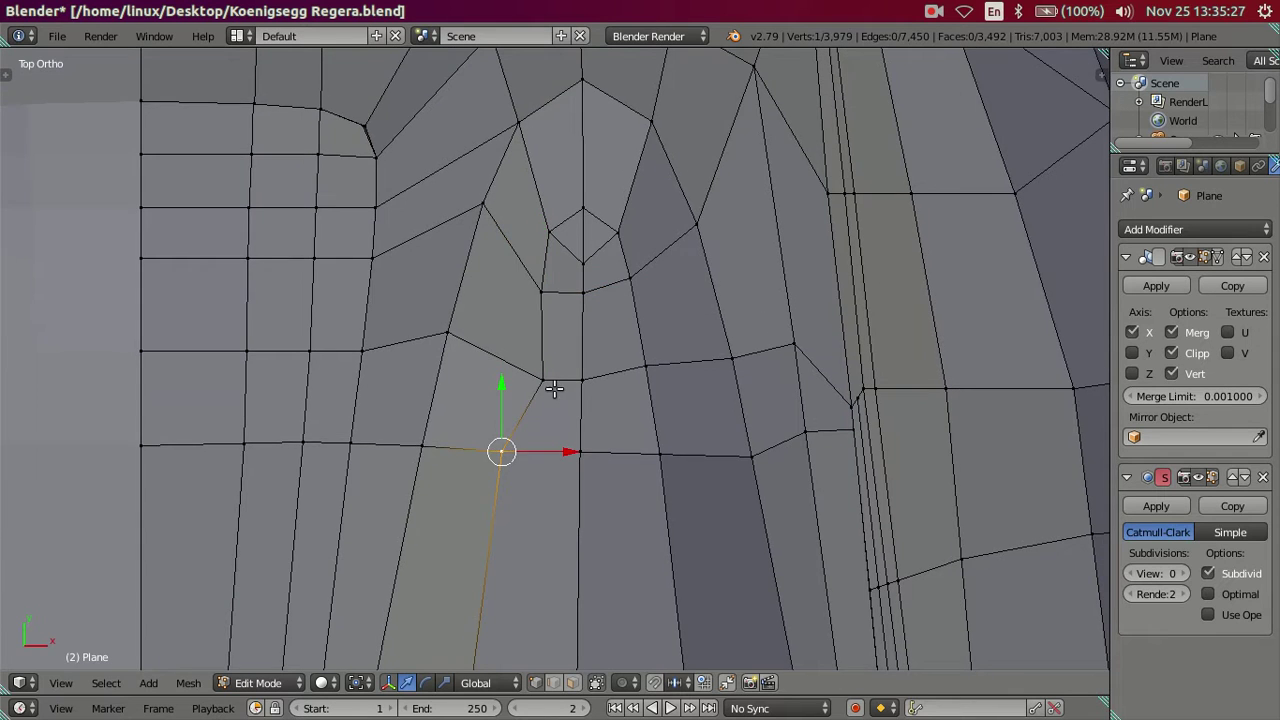
key("z")
scroll(571, 428, "up", 2)
scroll(571, 428, "up", 1, "shift")
scroll(562, 414, "up", 2, "shift")
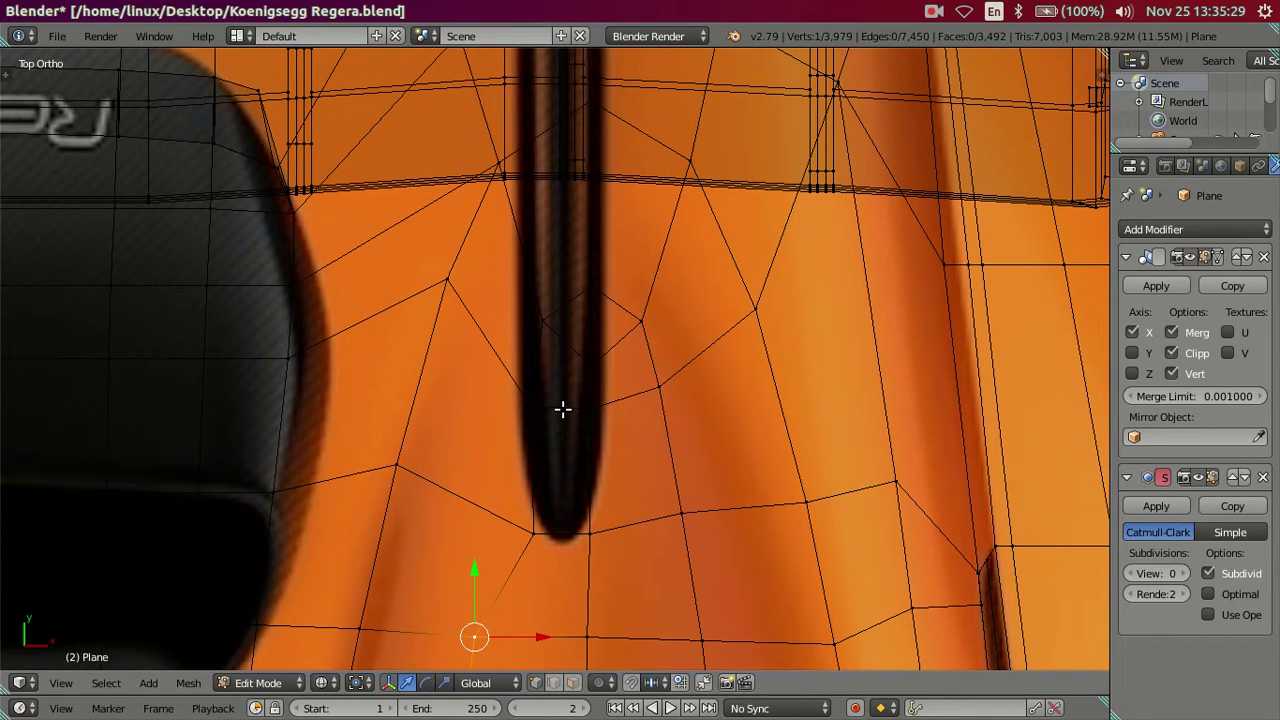
scroll(563, 409, "down", 1, "shift")
key("z")
Raise the fin-tip loop's centre vertex along Y and nudge its left neighbour along X.
right_click(590, 356)
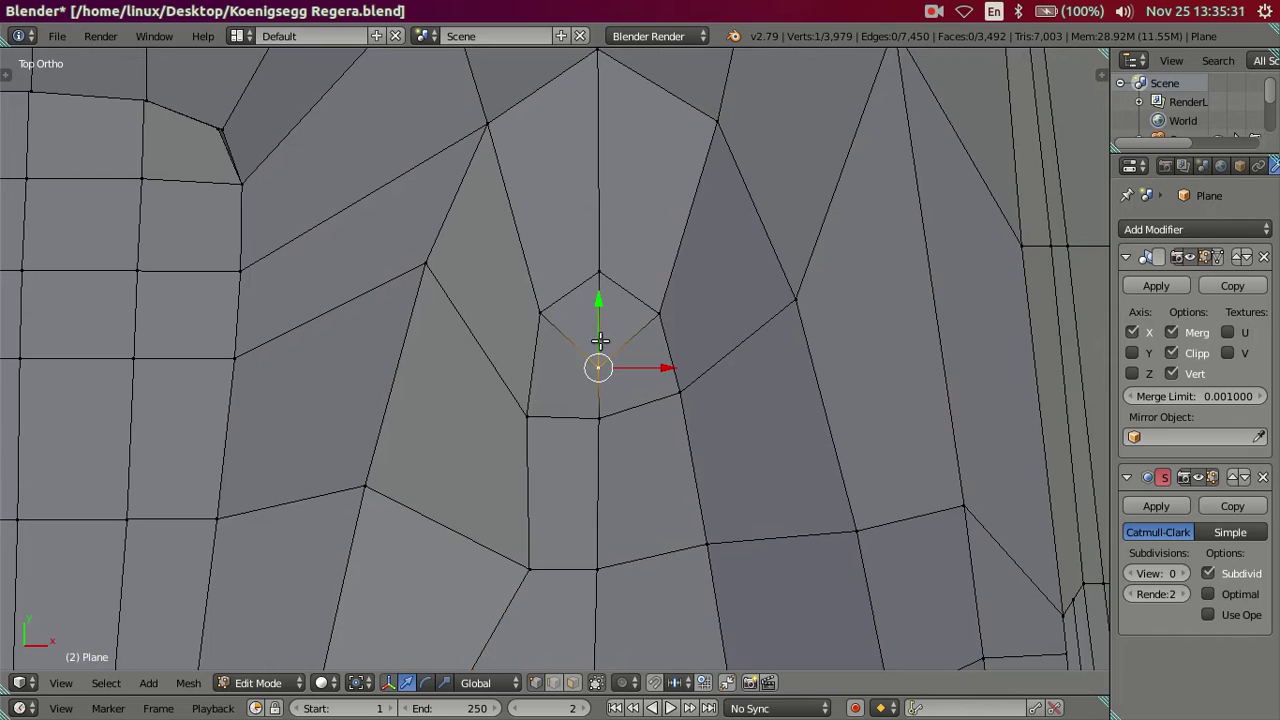
key("g")
left_click(603, 248)
right_click(553, 312)
key("g")
key("x")
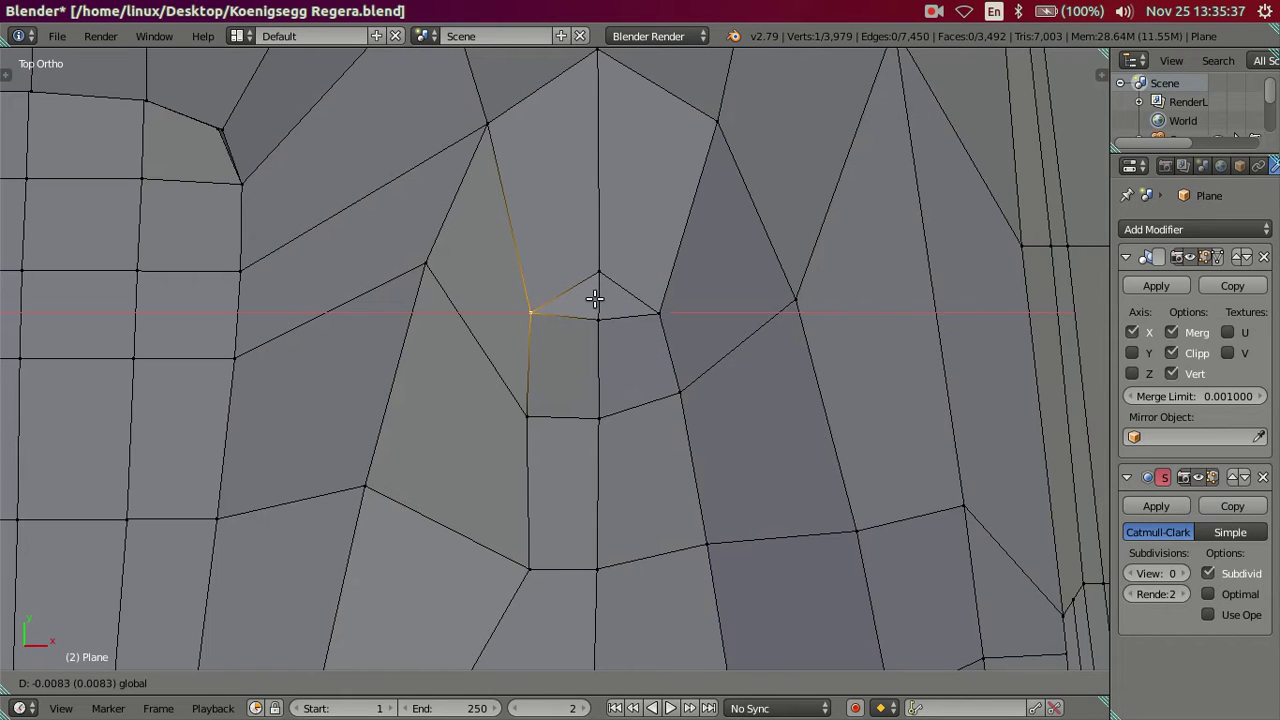
left_click(594, 298)
right_click(597, 313)
key("g")
key("y")
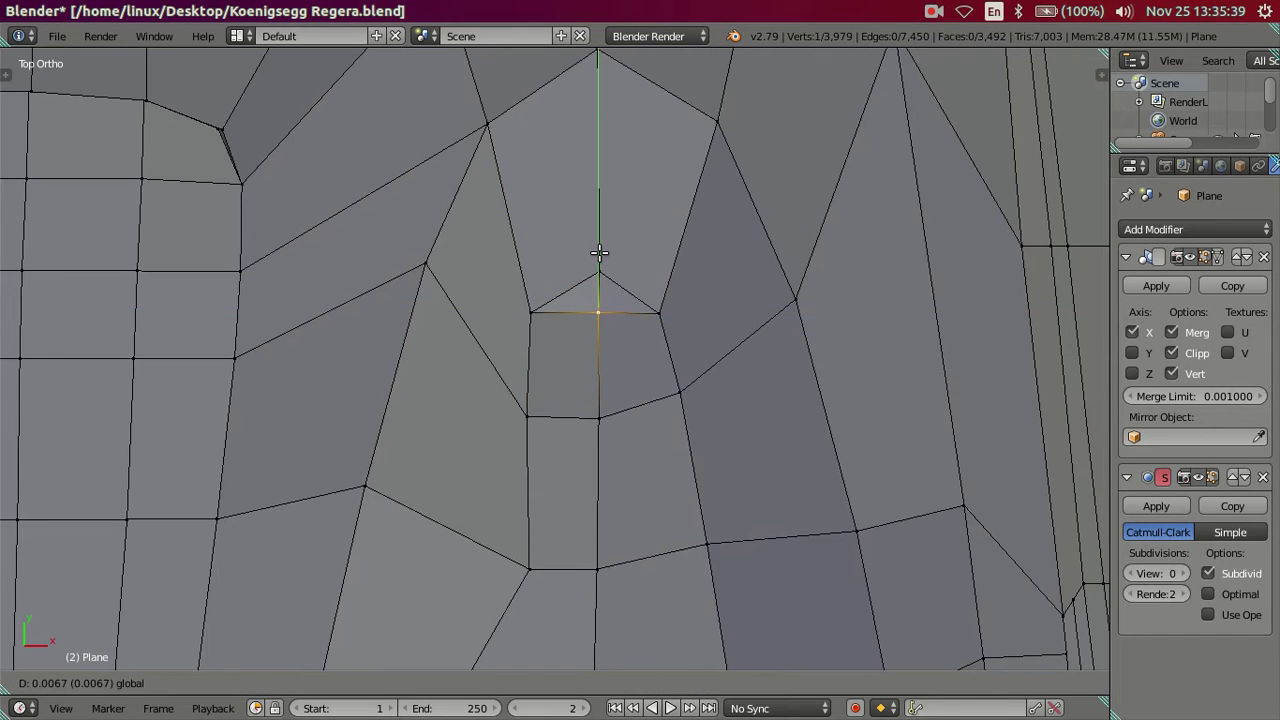
left_click(598, 252)
Compare the fin with the reference and move a vertex beside it along the fin edge.
key("z")
middle_click_drag(599, 265, 604, 450, "shift")
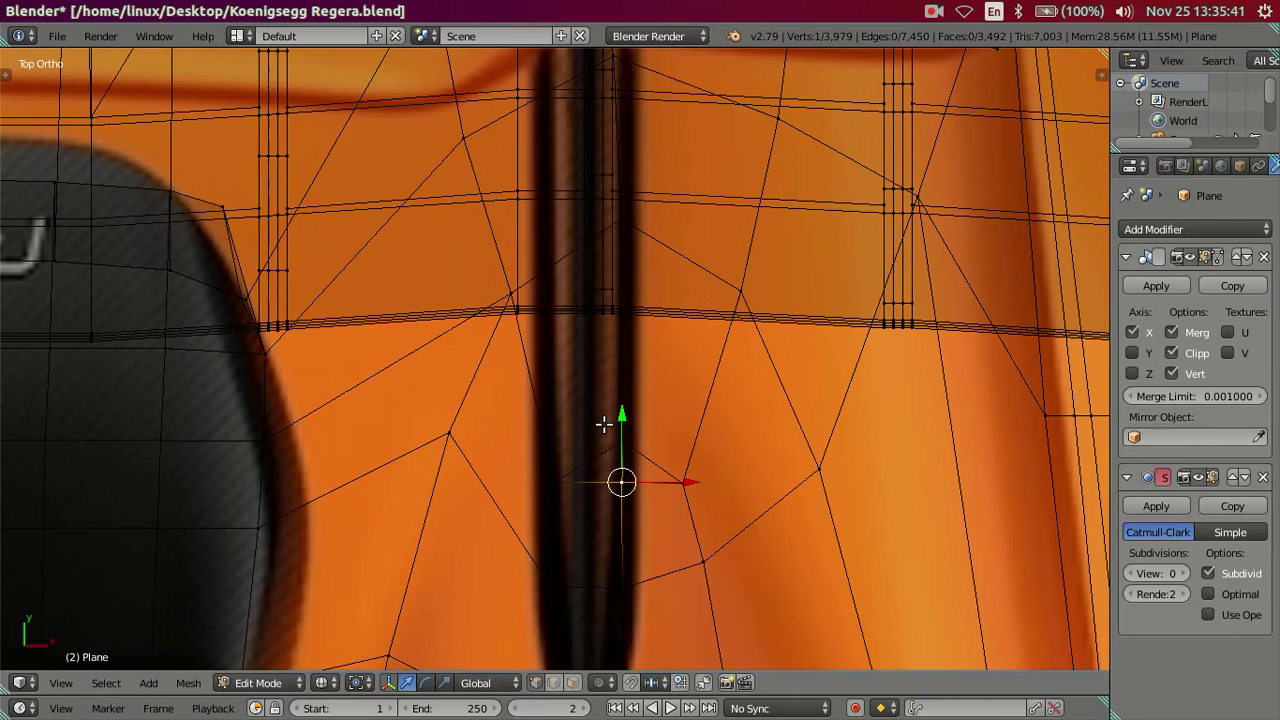
key("z")
scroll(604, 418, "down", 4)
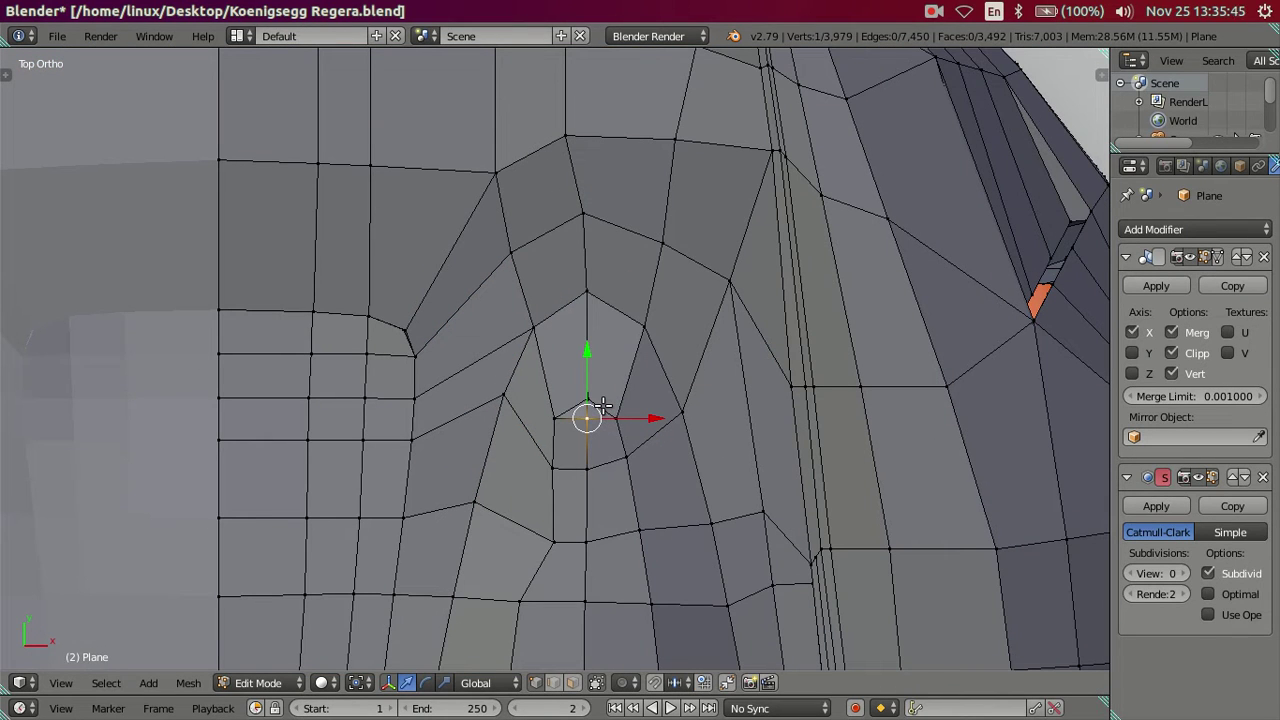
key("z")
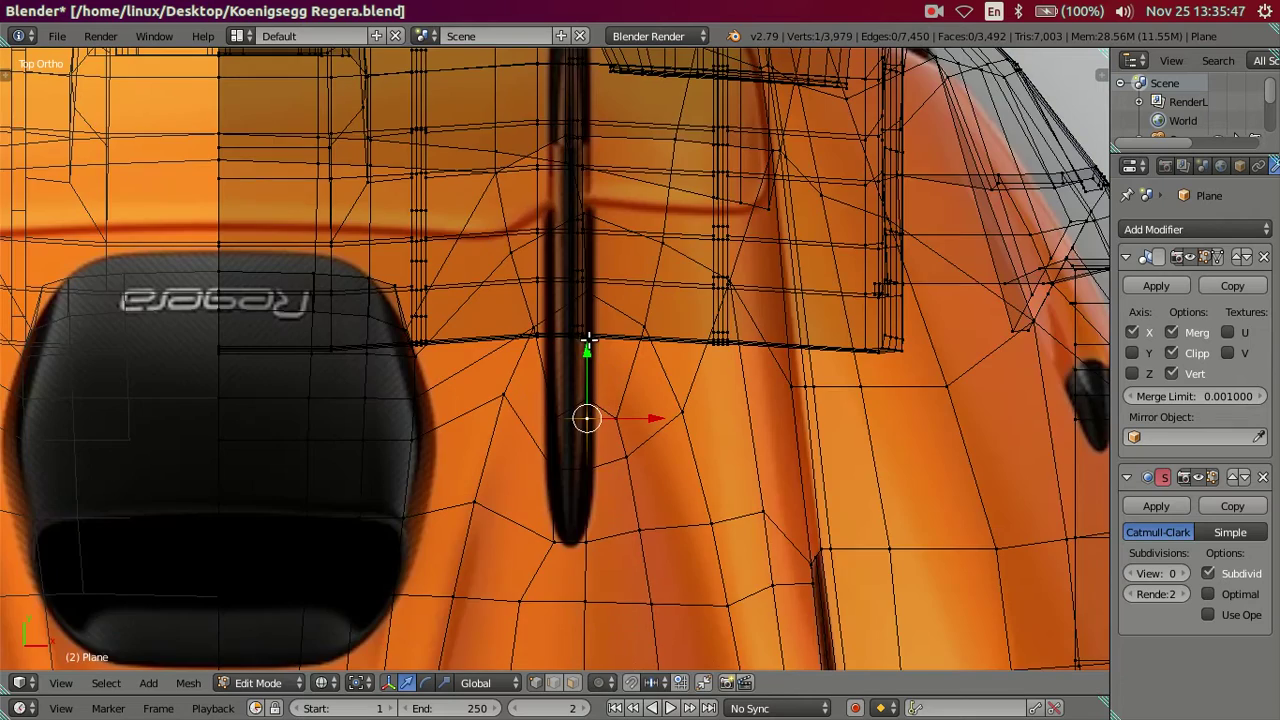
middle_click_drag(588, 340, 586, 391, "shift")
key("z")
right_click(531, 372)
key("z")
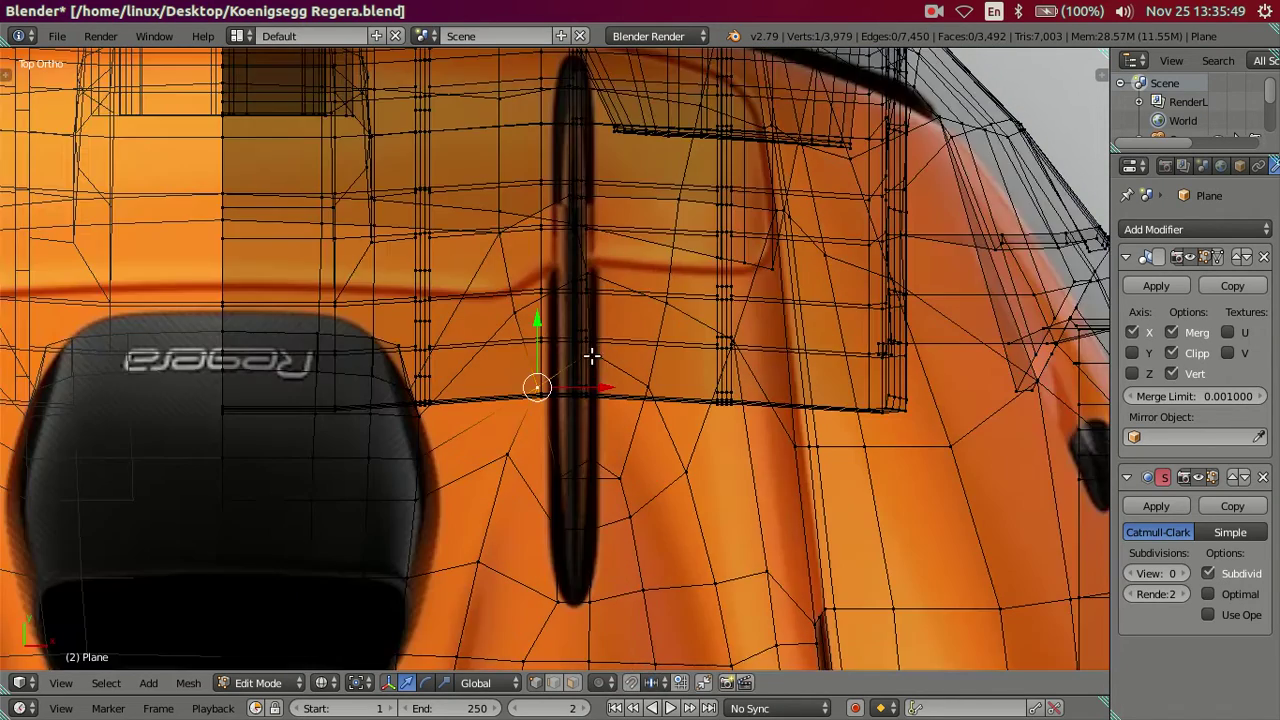
scroll(592, 356, "up", 1)
key("g")
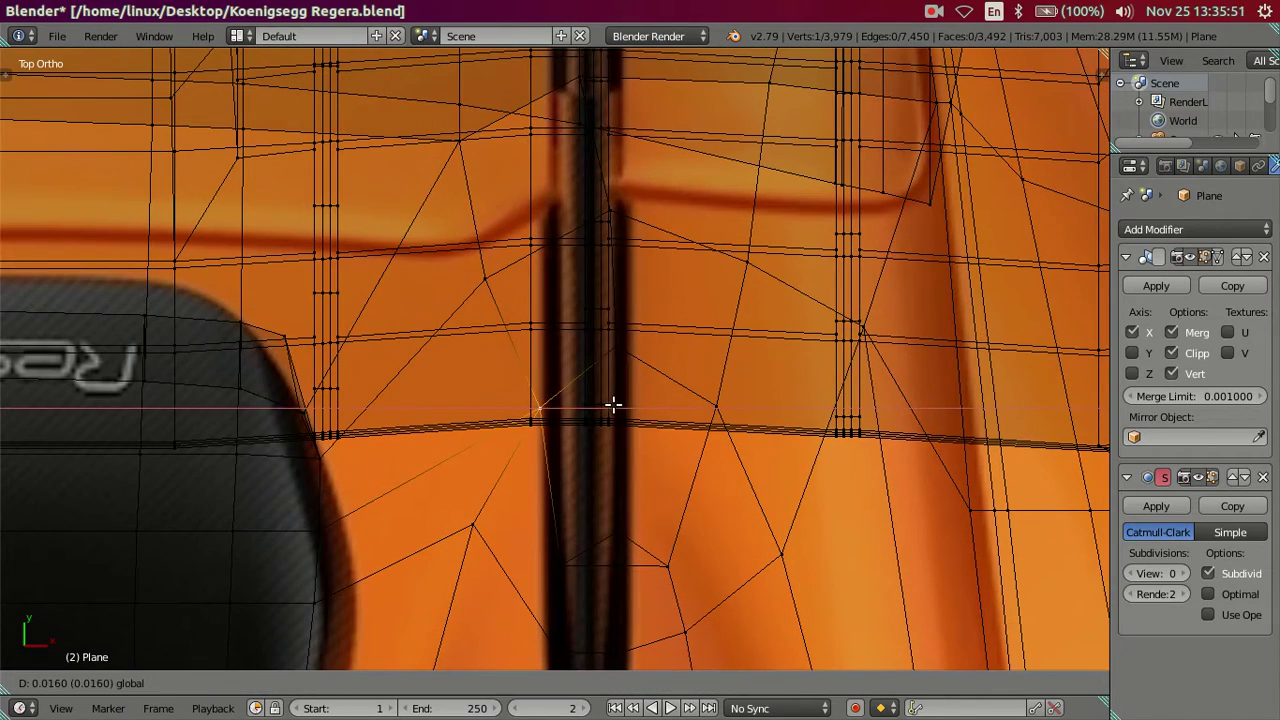
left_click(611, 403)
Shift the vertices near the fin's upper end right onto the fin edge, squaring the central quads.
right_click(498, 281)
key("z")
left_click_drag(560, 286, 610, 277)
key("z")
key("z")
right_click(621, 222)
key("z")
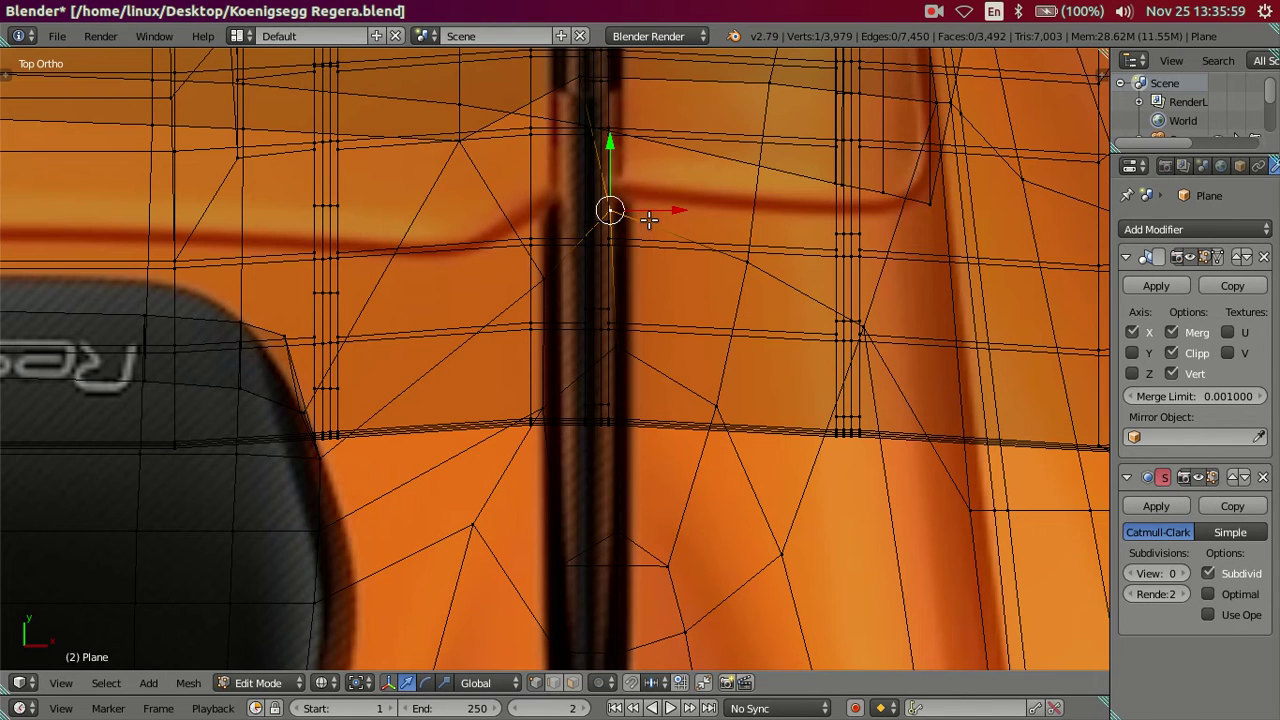
left_click_drag(670, 208, 677, 208)
key("z")
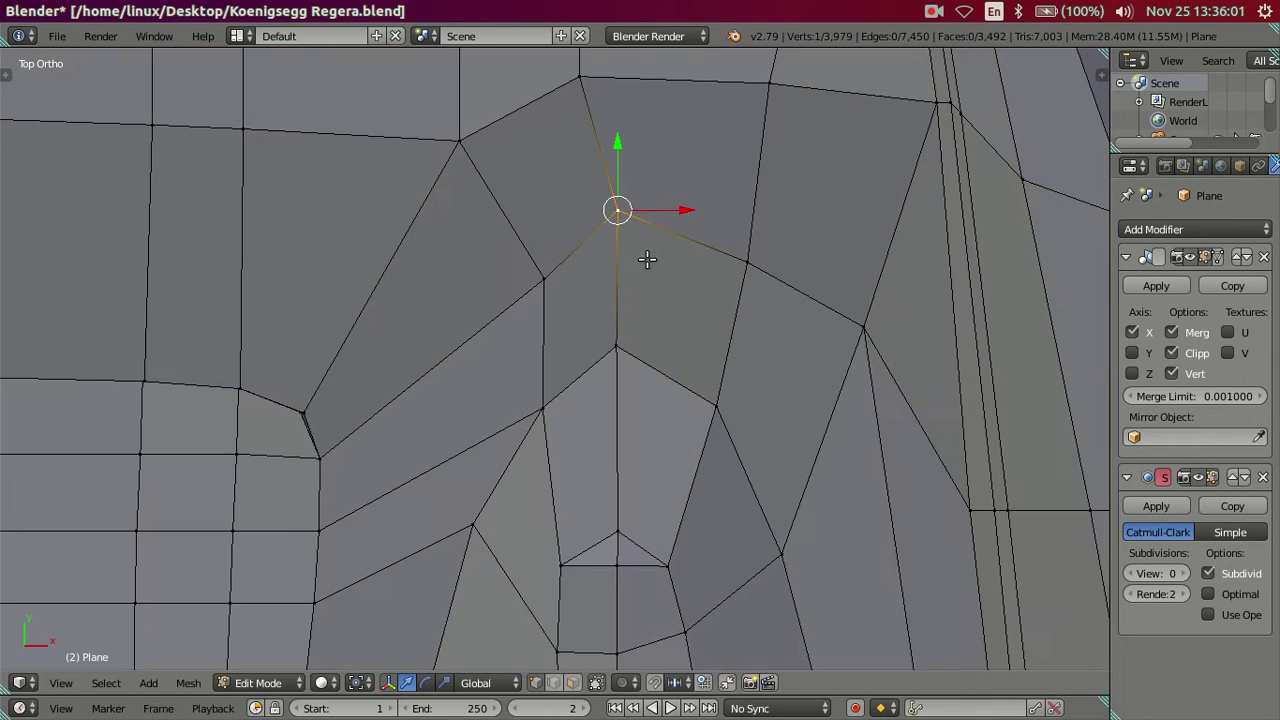
right_click(617, 352, "shift")
key("g")
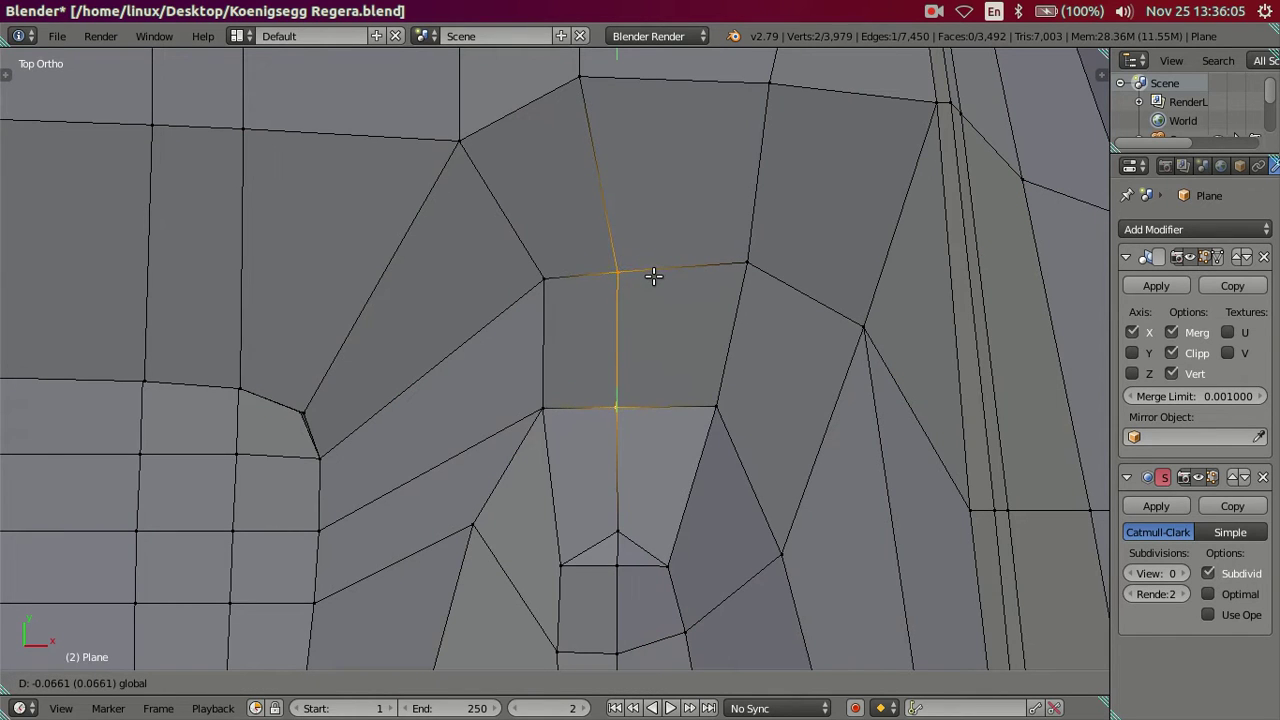
left_click(653, 276)
scroll(629, 388, "down", 3)
Orbit to a low angle and raise the selected fin-base edge slightly along Z.
middle_click_drag(646, 451, 594, 376)
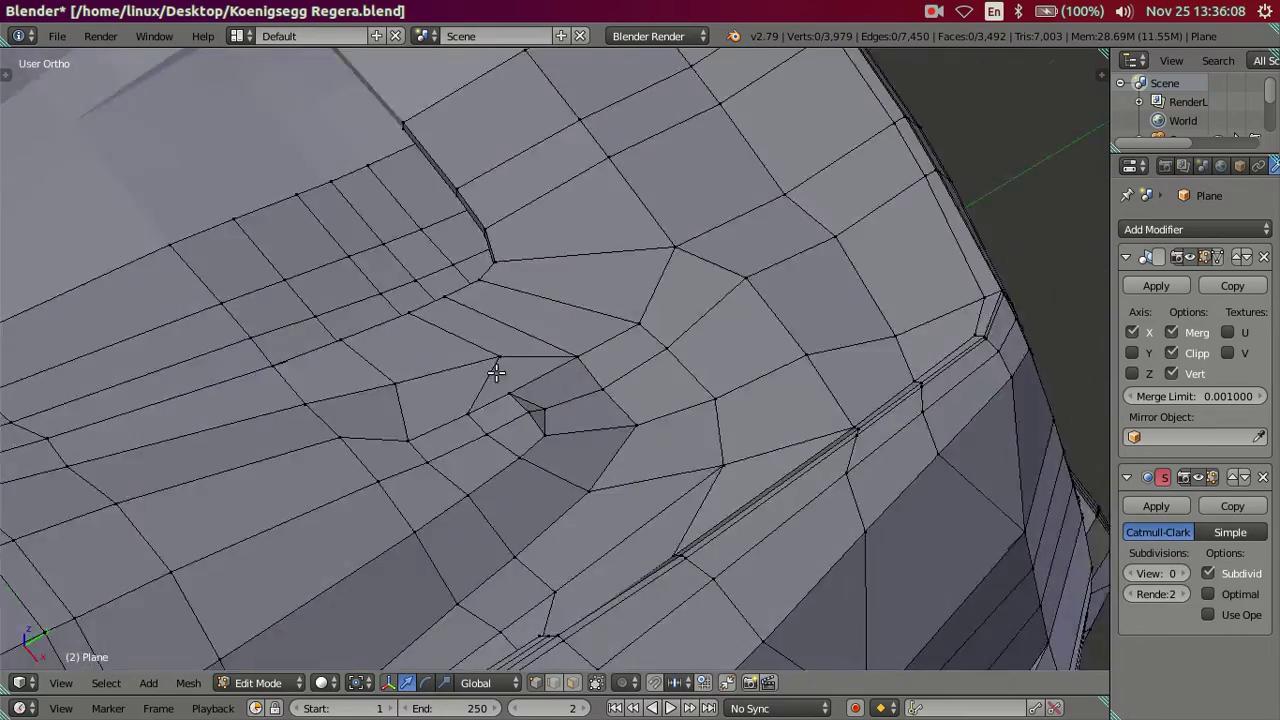
middle_click_drag(496, 372, 463, 370)
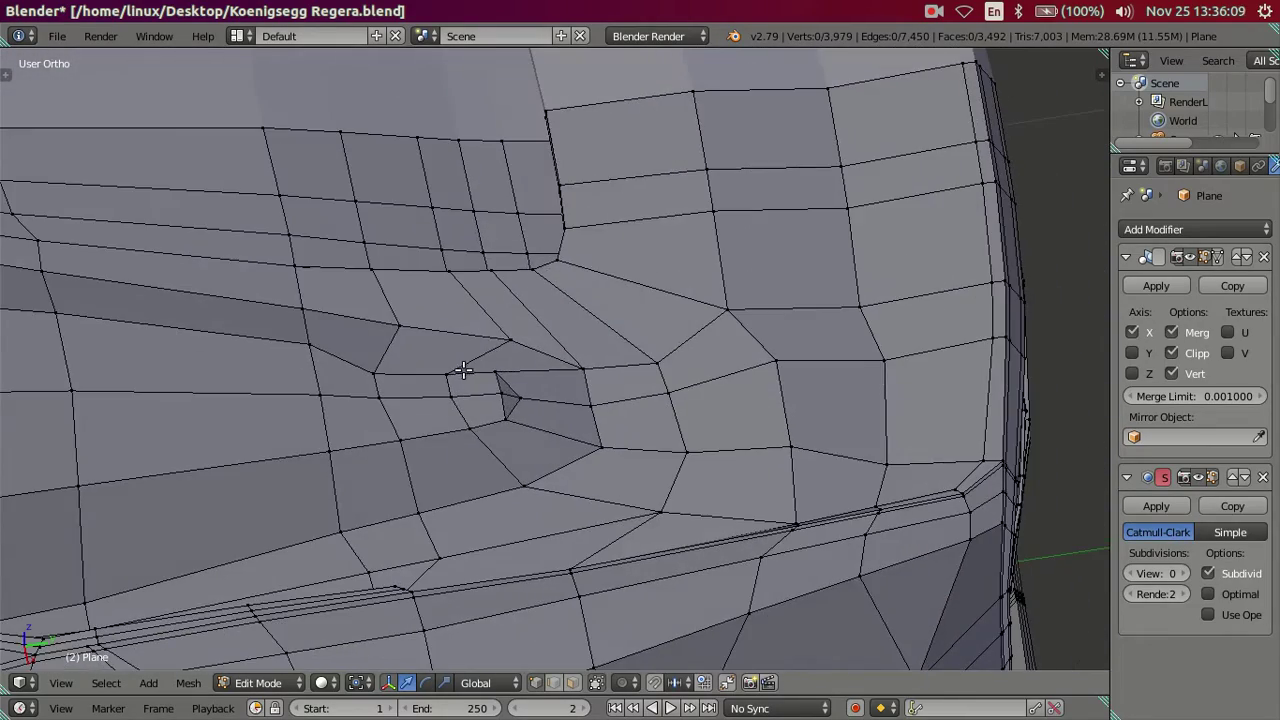
mouse_move(511, 420)
middle_mouse_down()
mouse_move(486, 329)
mouse_move(578, 386)
mouse_move(594, 417)
mouse_move(323, 366)
mouse_move(457, 380)
mouse_move(529, 417)
mouse_move(412, 354)
mouse_move(509, 394)
mouse_move(502, 429)
middle_mouse_up()
mouse_move(488, 379)
middle_mouse_down()
mouse_move(491, 346)
mouse_move(434, 331)
middle_mouse_up()
left_click_drag(362, 322, 376, 312)
mouse_move(376, 312)
middle_mouse_down()
mouse_move(583, 437)
mouse_move(563, 460)
middle_mouse_up()
Select three vertices along the edge and trial a move without committing it.
right_click(593, 415)
mouse_move(593, 415)
middle_mouse_down()
mouse_move(623, 363)
mouse_move(595, 360)
middle_mouse_up()
right_click(437, 364, "shift")
right_click(573, 425, "shift")
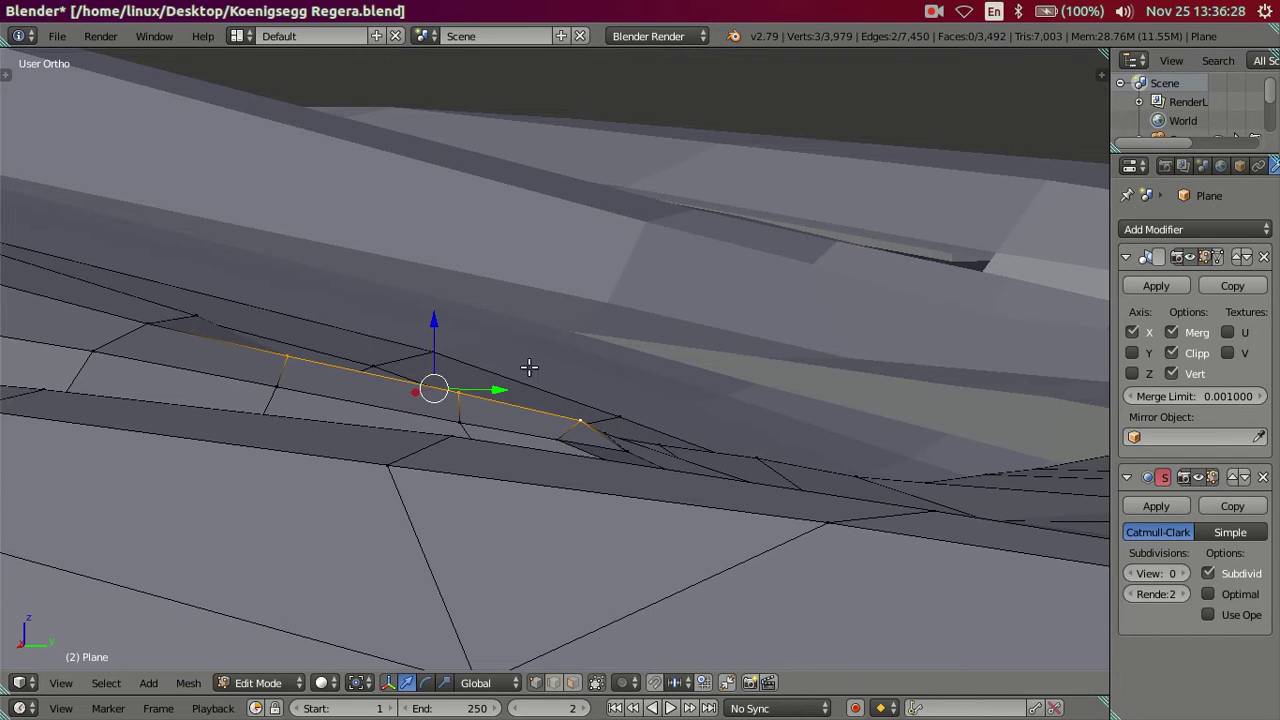
key("g")
right_click(443, 330)
right_click(578, 432)
From a more top-down view, select the vertex at the fin base and its neighbour.
mouse_move(586, 363)
middle_mouse_down()
mouse_move(663, 486)
mouse_move(680, 486)
middle_mouse_up()
right_click(648, 472)
key("g")
right_click(794, 528)
right_click(800, 526, "shift")
middle_click_drag(814, 523, 828, 511)
mouse_move(753, 458)
middle_mouse_down()
mouse_move(849, 511)
mouse_move(797, 484)
middle_mouse_up()
Move the edge's end vertex vertically along Z to a new height.
key("g")
right_click(812, 490)
right_click(805, 470)
key("g")
key("z")
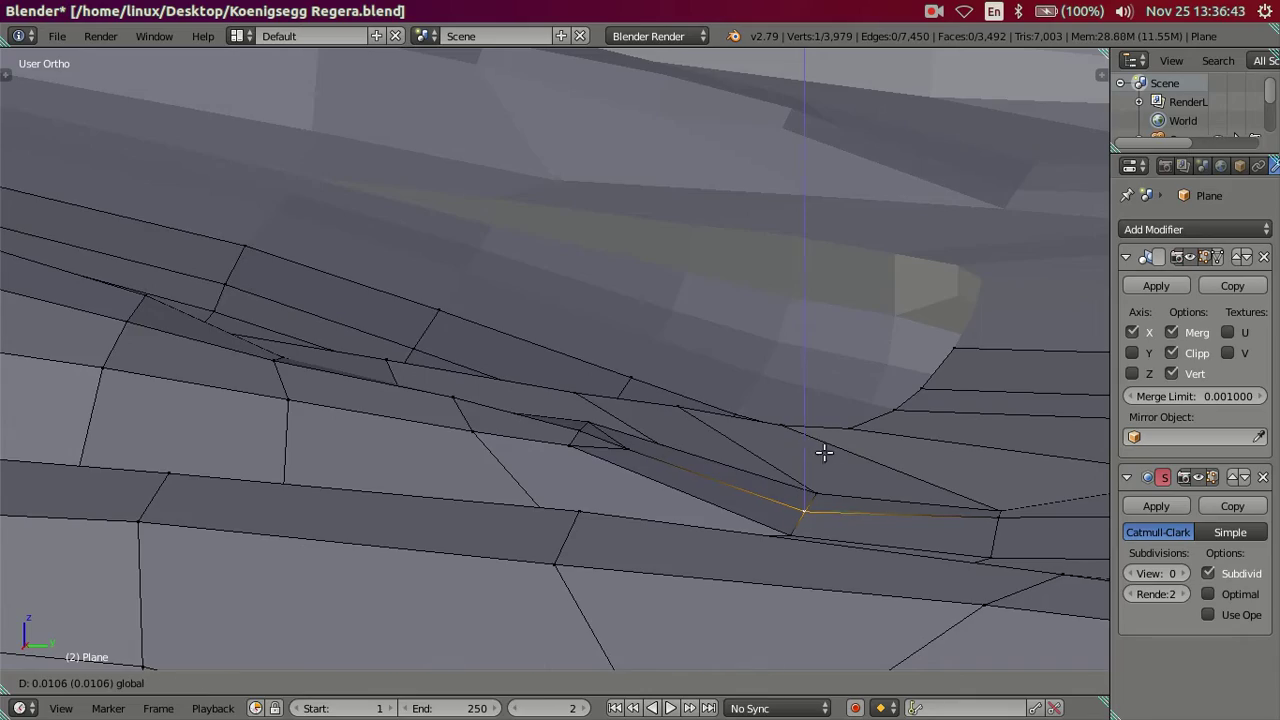
left_click(823, 452)
Raise a single deck-surface vertex along Z, then return to Object Mode.
mouse_move(823, 452)
middle_mouse_down()
mouse_move(657, 491)
mouse_move(646, 511)
mouse_move(674, 500)
mouse_move(651, 517)
mouse_move(620, 477)
middle_mouse_up()
key("a")
right_click(686, 430)
middle_click_drag(686, 430, 683, 380)
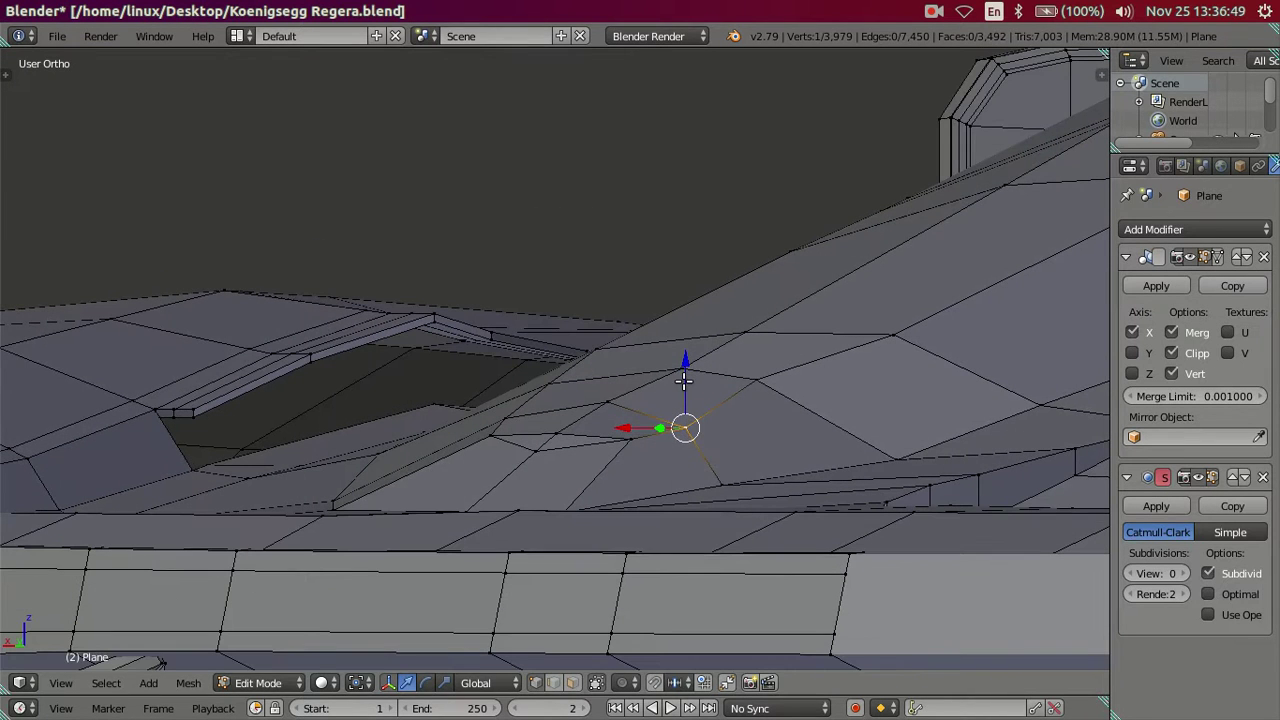
key("g")
key("z")
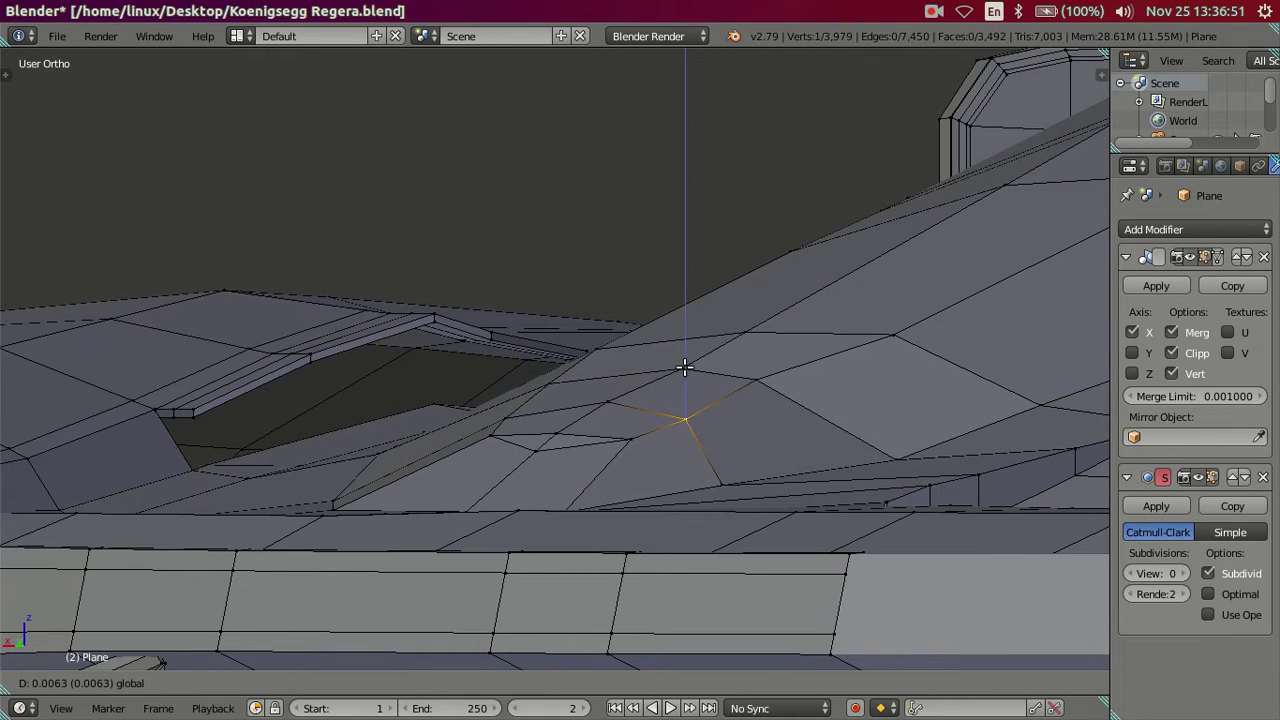
left_click(685, 365)
scroll(720, 410, "up", 4)
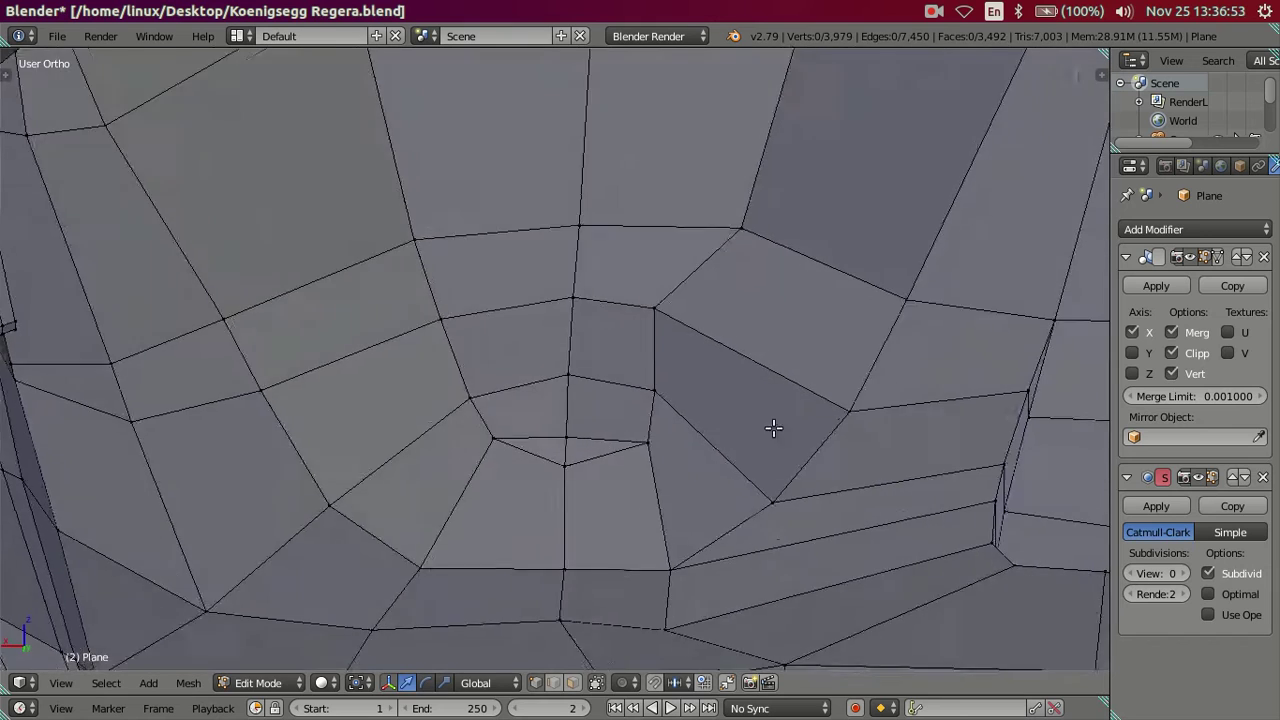
key("Tab")
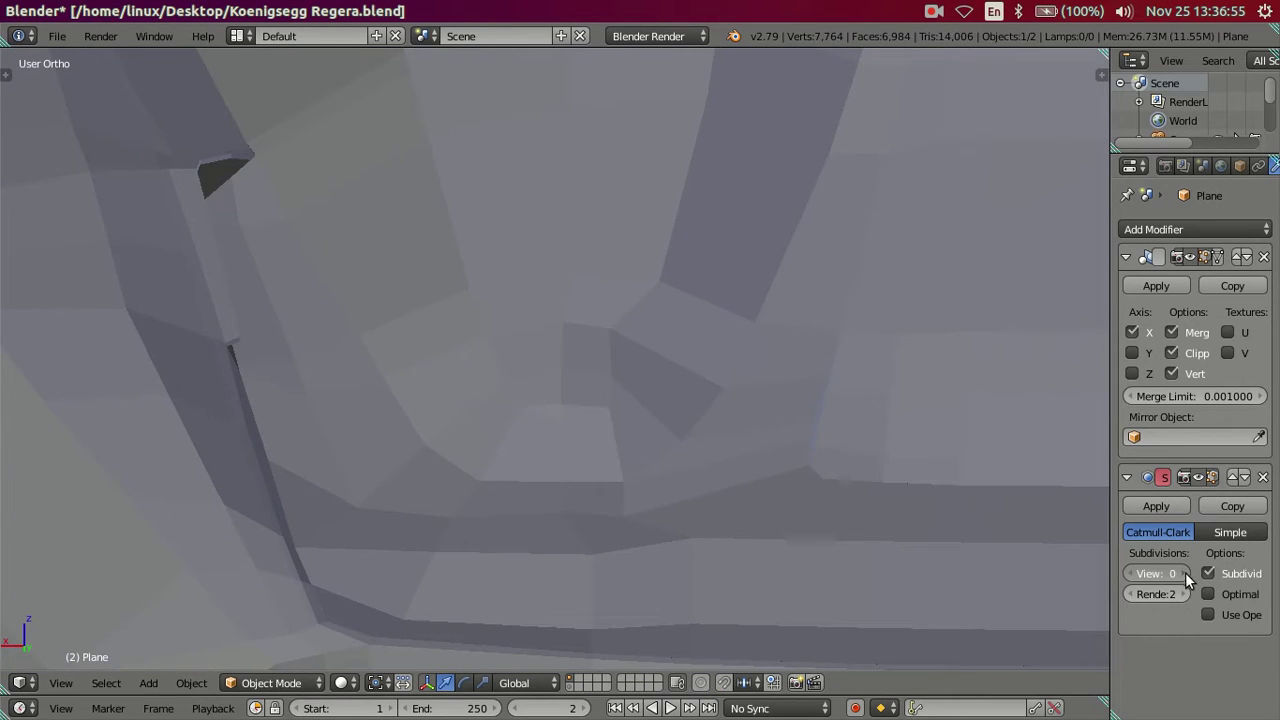
Preview the body at viewport subdivision 2, then reset it to 0 and re-enter Edit Mode.
left_click(1185, 573)
left_click(1185, 573)
mouse_move(581, 407)
middle_mouse_down()
mouse_move(809, 546)
mouse_move(943, 492)
middle_mouse_up()
left_click(1131, 573)
left_click(1131, 573)
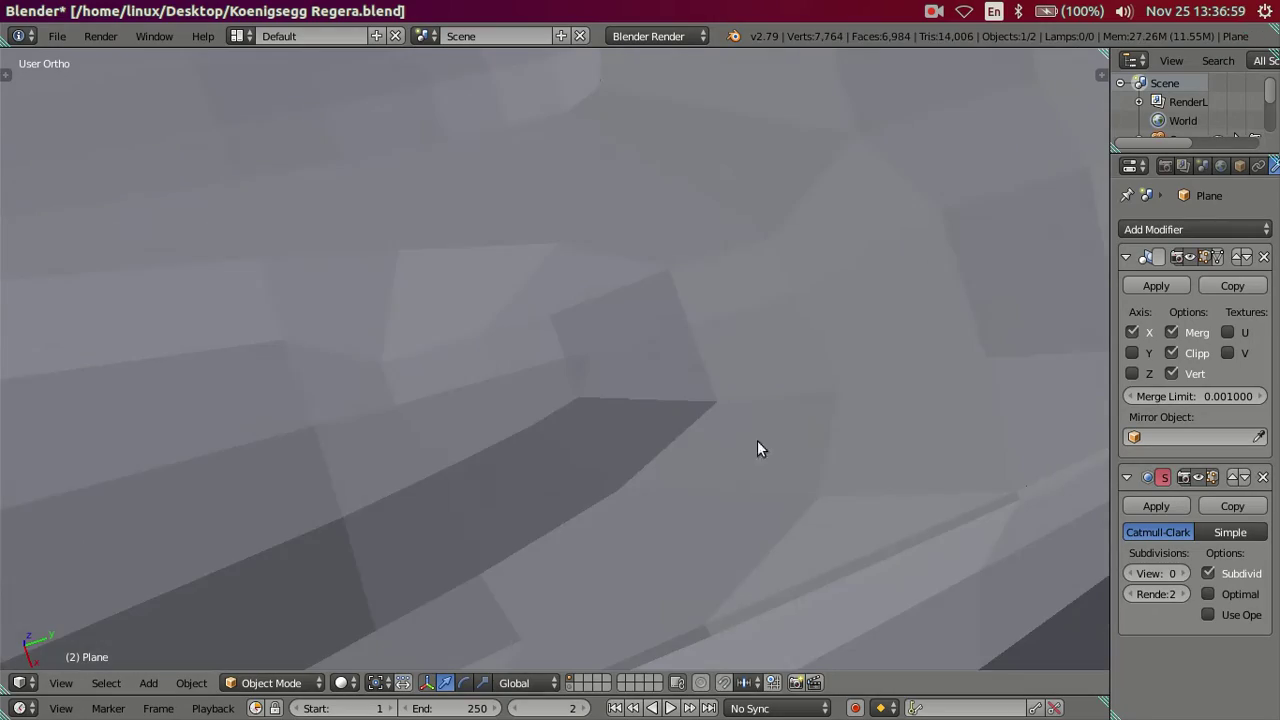
key("Tab")
Reposition a vertex beside the rear-deck vent with two free moves.
mouse_move(403, 331)
middle_mouse_down()
mouse_move(446, 360)
mouse_move(400, 346)
mouse_move(424, 299)
mouse_move(417, 257)
middle_mouse_up()
right_click(420, 402)
mouse_move(423, 406)
middle_mouse_down()
mouse_move(422, 354)
mouse_move(489, 403)
mouse_move(514, 477)
mouse_move(529, 471)
mouse_move(508, 444)
middle_mouse_up()
key("g")
left_click(423, 335)
key("g")
left_click(508, 449)
Move two selected vertices near the vent vertically along Z.
left_click(402, 458, "shift")
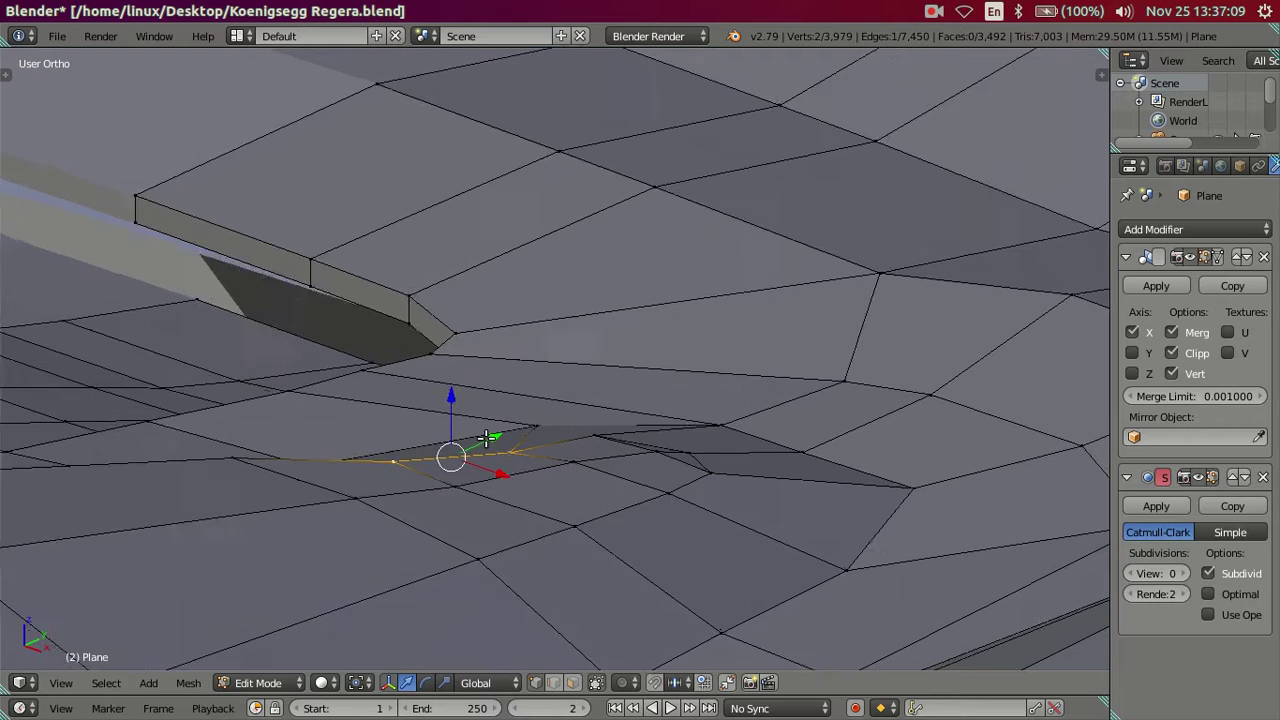
middle_click_drag(402, 458, 458, 401)
key("g")
key("z")
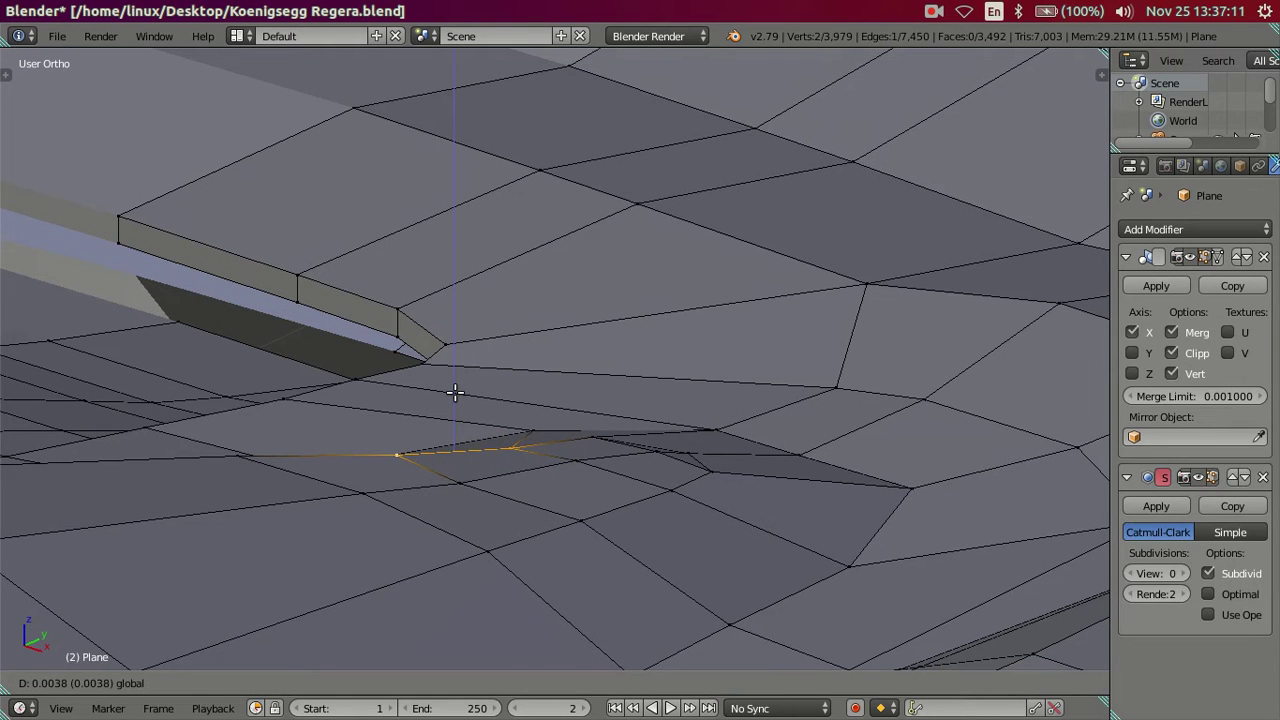
left_click(455, 393)
Slide a single vertex near the vent sideways along the X axis.
mouse_move(455, 393)
middle_mouse_down()
mouse_move(457, 463)
mouse_move(623, 447)
mouse_move(728, 551)
mouse_move(677, 586)
mouse_move(505, 572)
middle_mouse_up()
key("a")
right_click(505, 572)
key("g")
key("x")
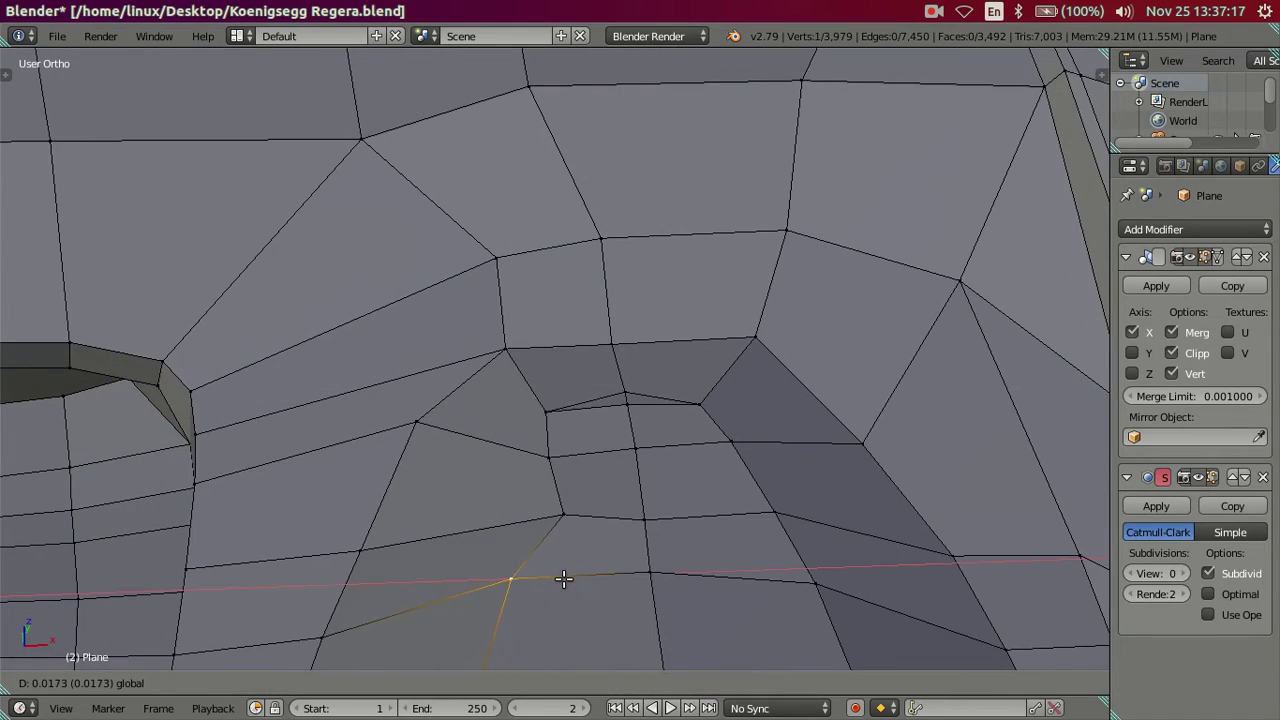
left_click(569, 577)
scroll(570, 575, "down", 3)
key("a")
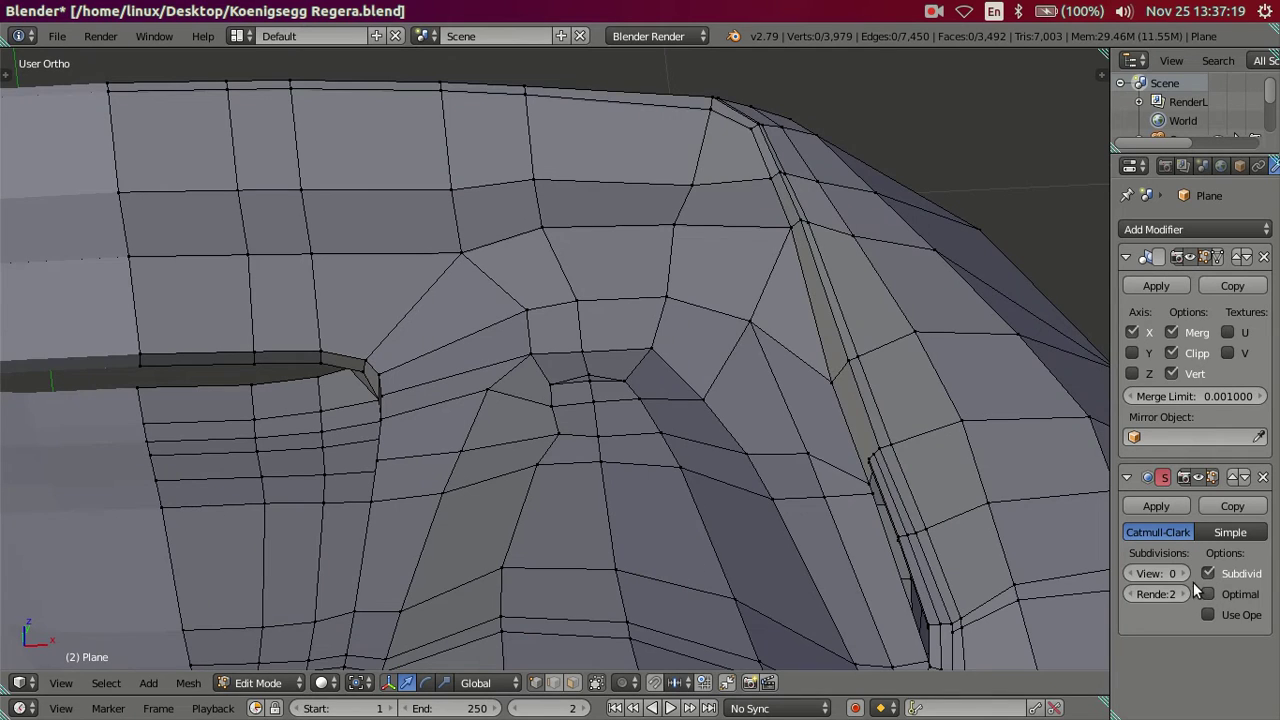
Preview the smoothed body at subdivision levels 1 and 2, then return to Edit Mode at level 0.
left_click(1181, 573)
scroll(724, 498, "down", 3)
key("Tab")
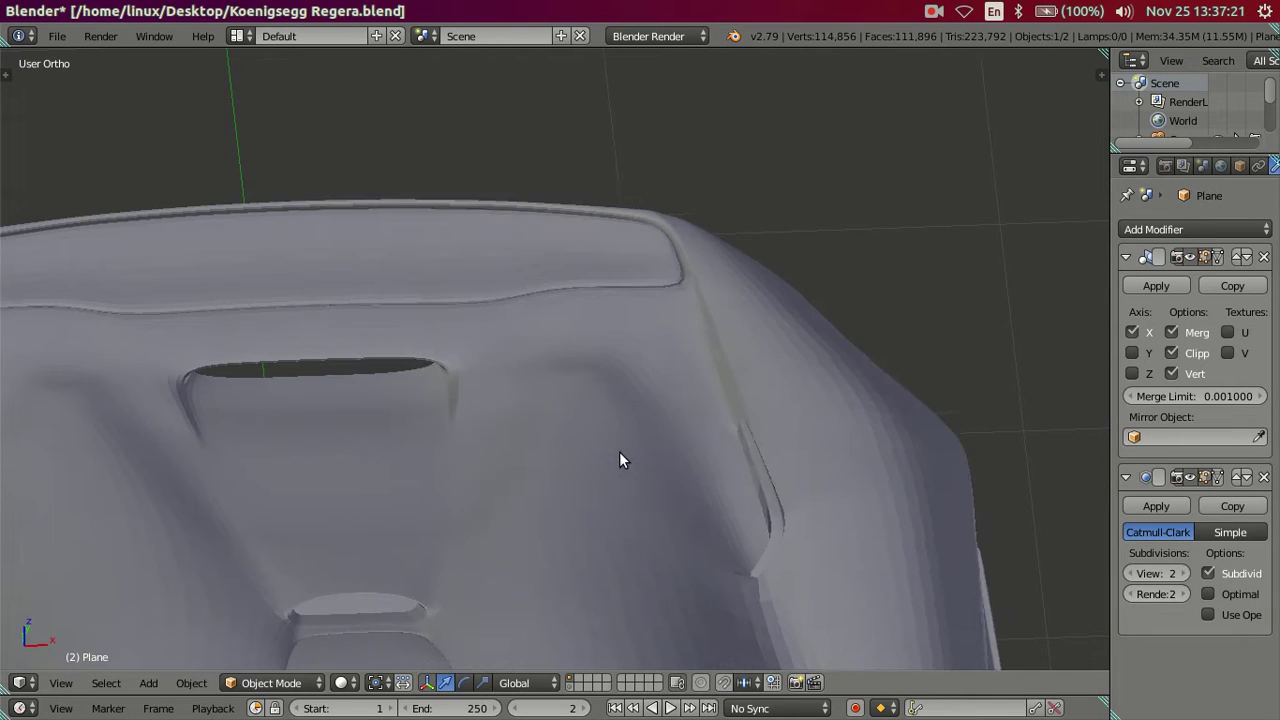
key("ctrl+2")
scroll(640, 480, "up", 2)
scroll(665, 530, "up", 3)
scroll(675, 556, "down", 2)
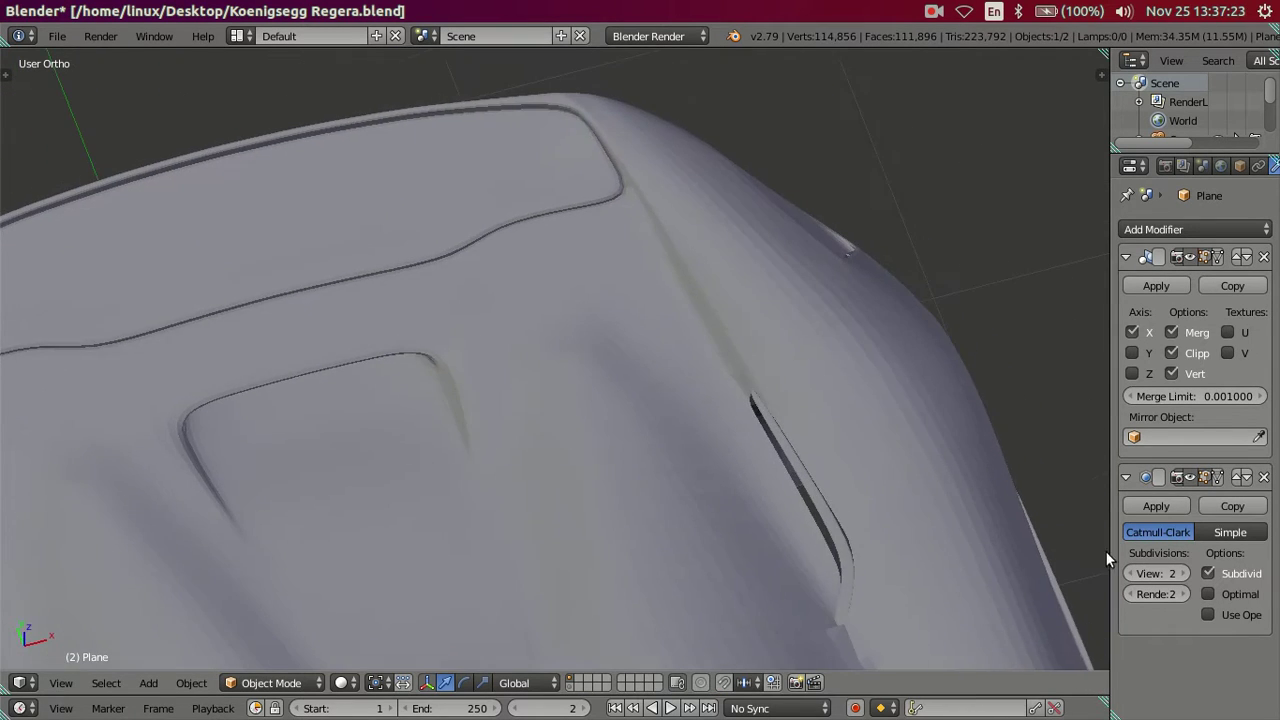
left_click(1131, 573)
key("ctrl+0")
mouse_move(988, 532)
middle_mouse_down()
mouse_move(677, 463)
mouse_move(571, 466)
mouse_move(514, 437)
mouse_move(535, 423)
mouse_move(458, 434)
middle_mouse_up()
key("Tab")
scroll(543, 409, "up", 2)
Select a four-face strip on the rear deck and delete those faces from top view.
left_click(570, 676)
left_click(462, 433)
left_click(528, 399, "shift")
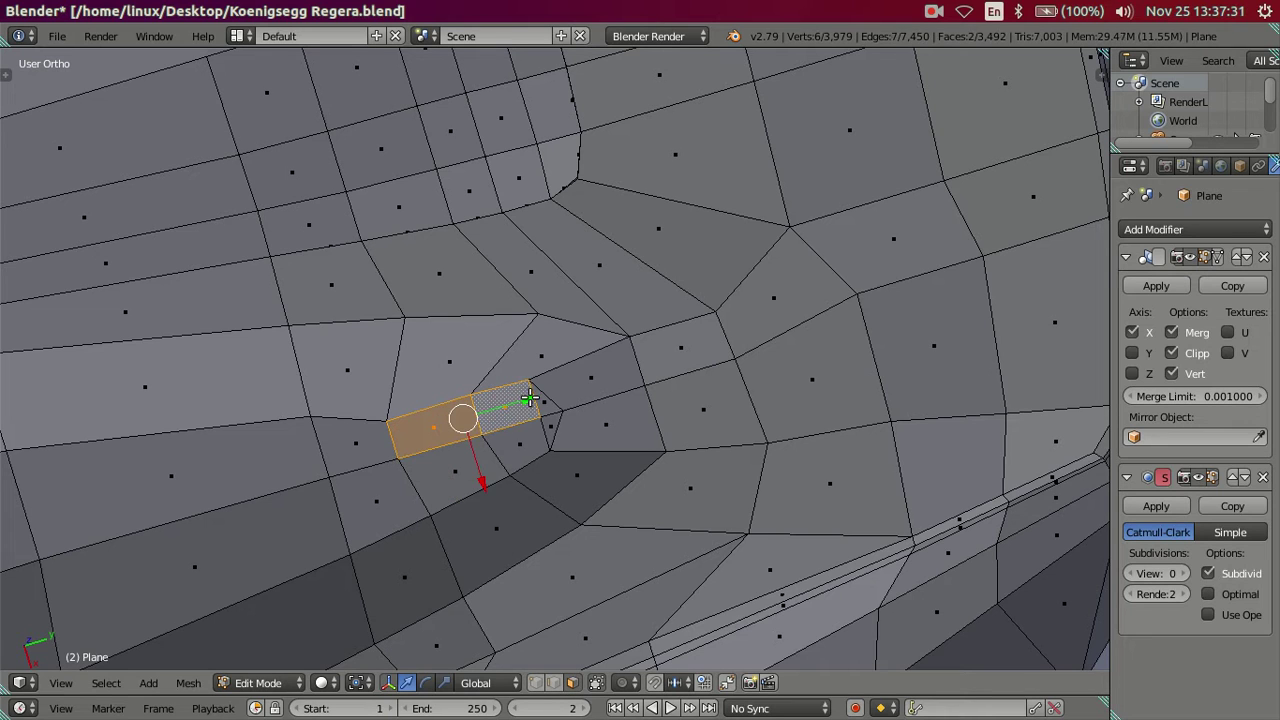
left_click(585, 375, "shift")
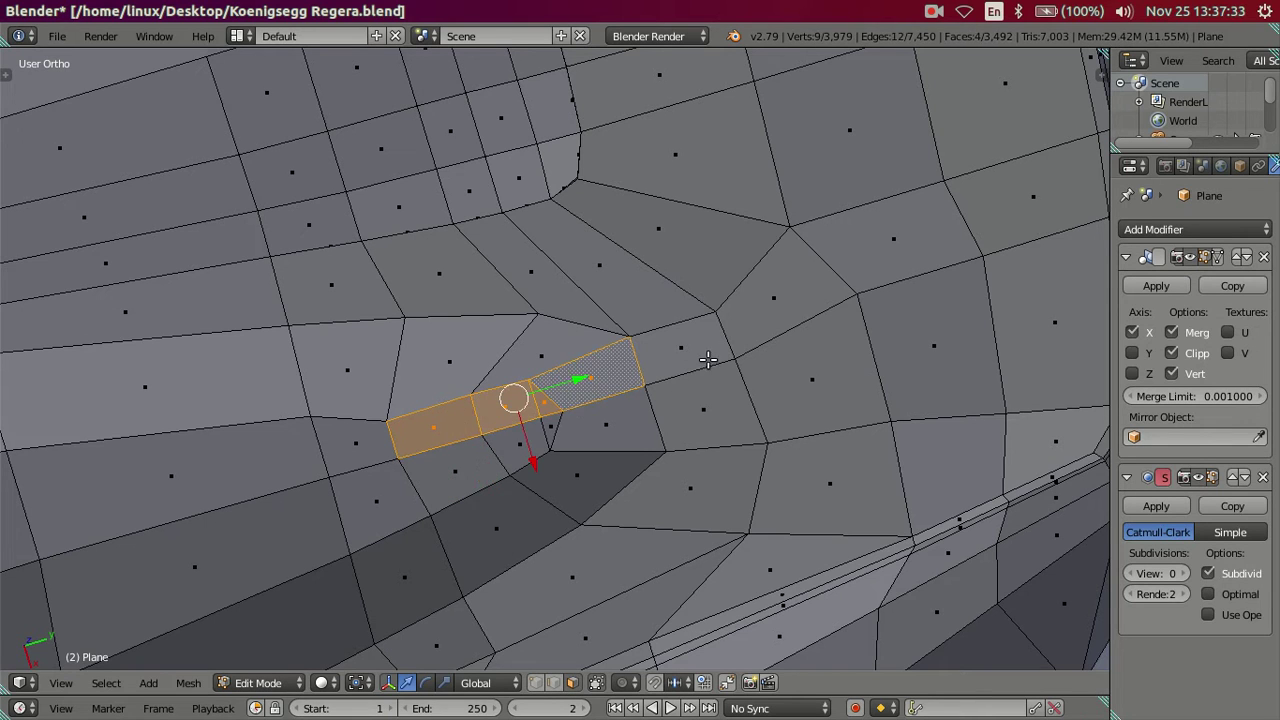
left_click(683, 349, "shift")
key("KP_7")
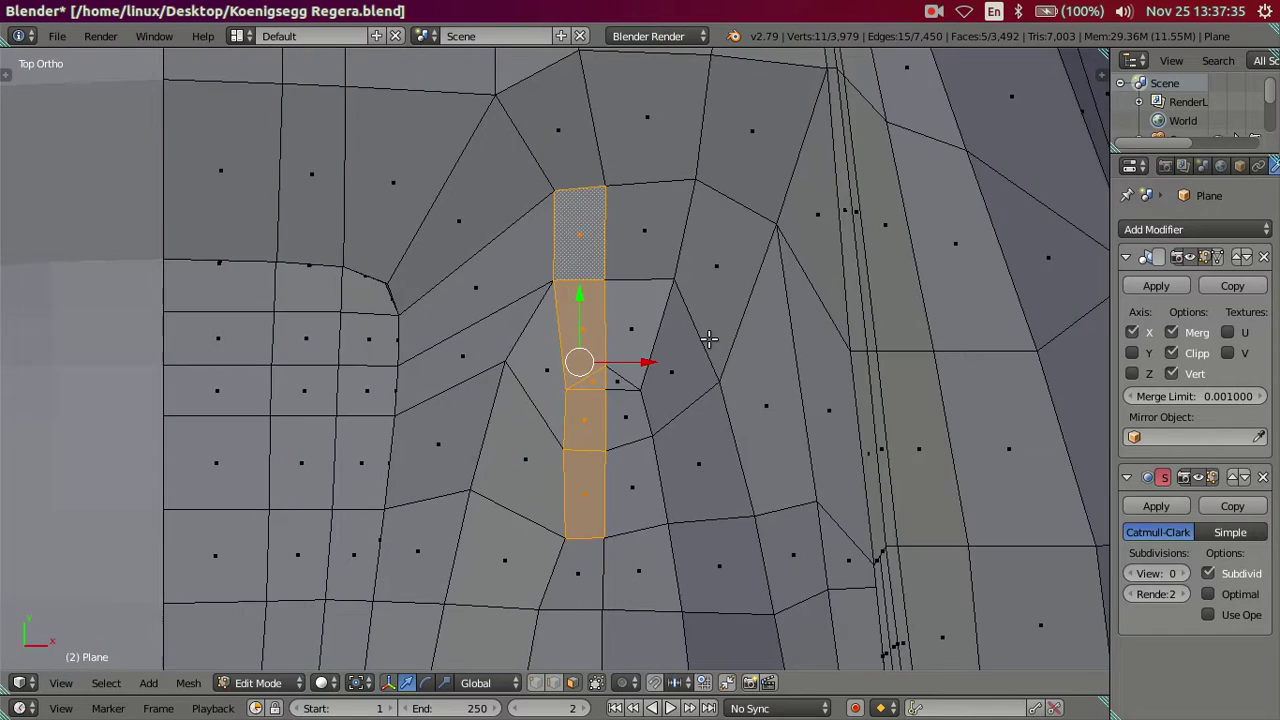
scroll(679, 373, "up", 1, "shift")
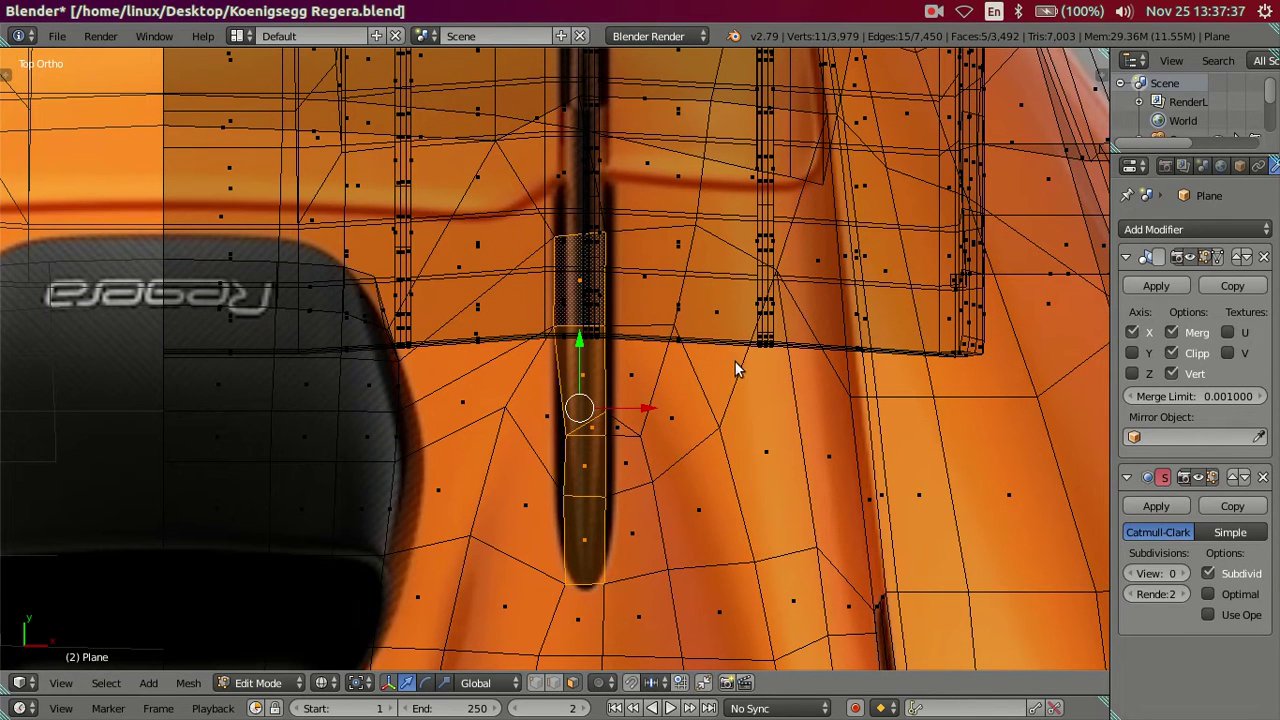
key("x")
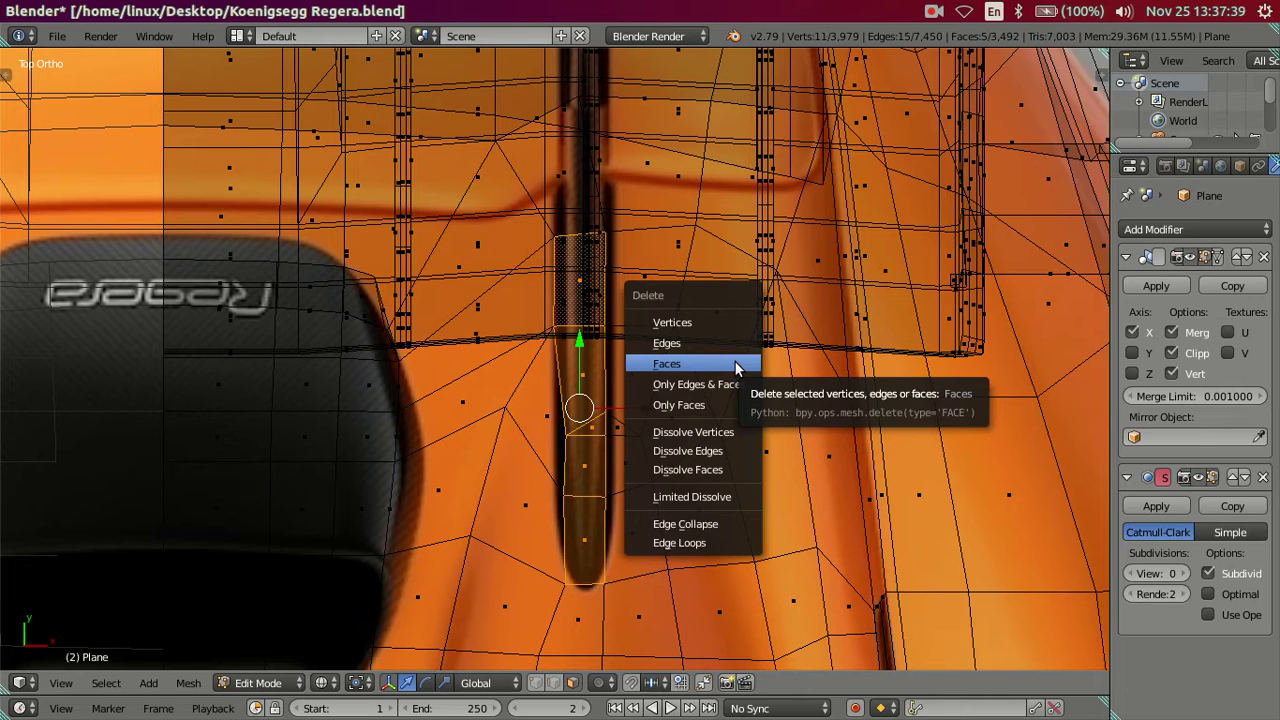
left_click(736, 368)
key("z")
scroll(716, 435, "up", 2)
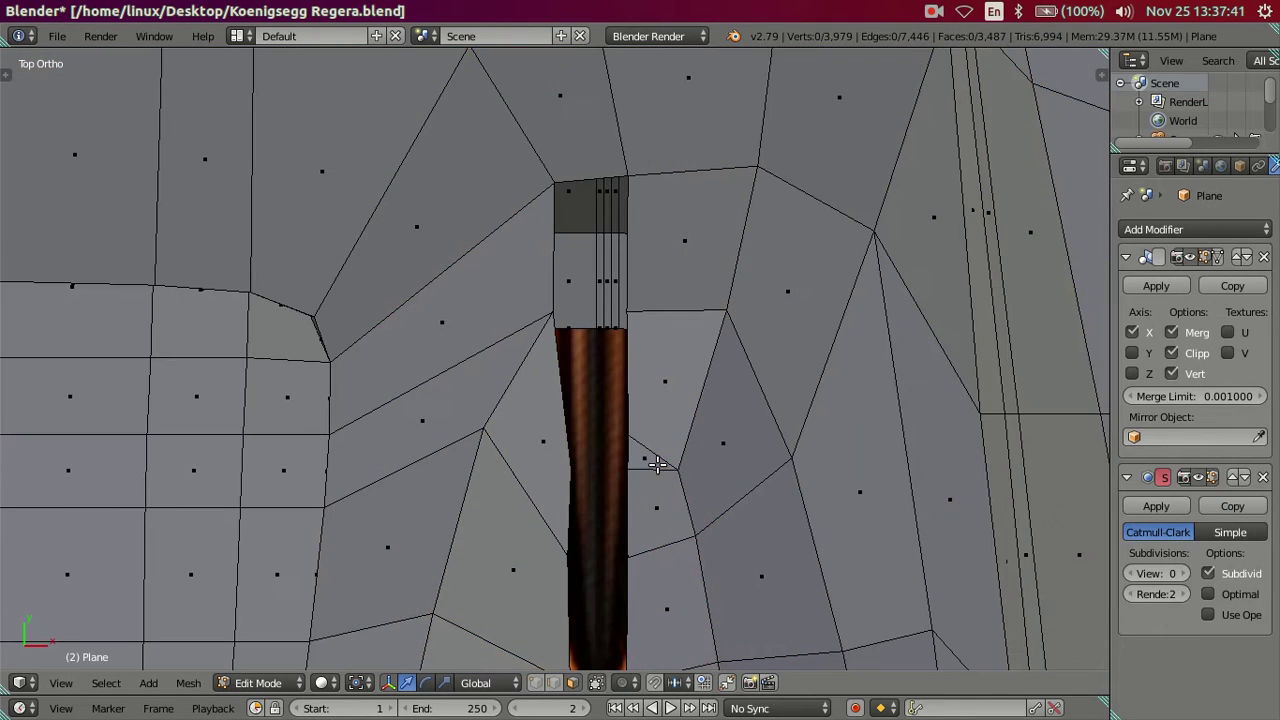
Merge two vertices at the slot's edge At Last, then clear the selection.
left_click(536, 682)
right_click(629, 474)
right_click(629, 473)
right_click(628, 471, "shift")
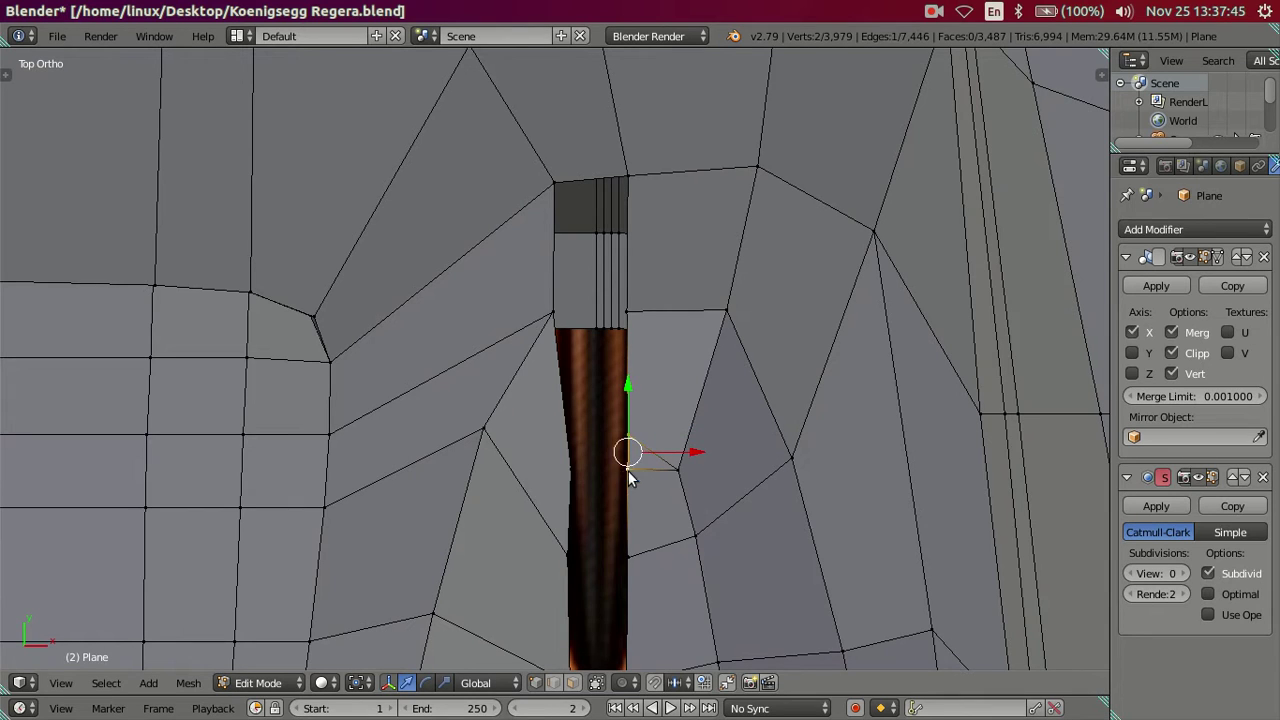
key("alt+m")
left_click(630, 490)
right_click(582, 483)
key("a")
middle_click_drag(665, 542, 656, 392, "shift")
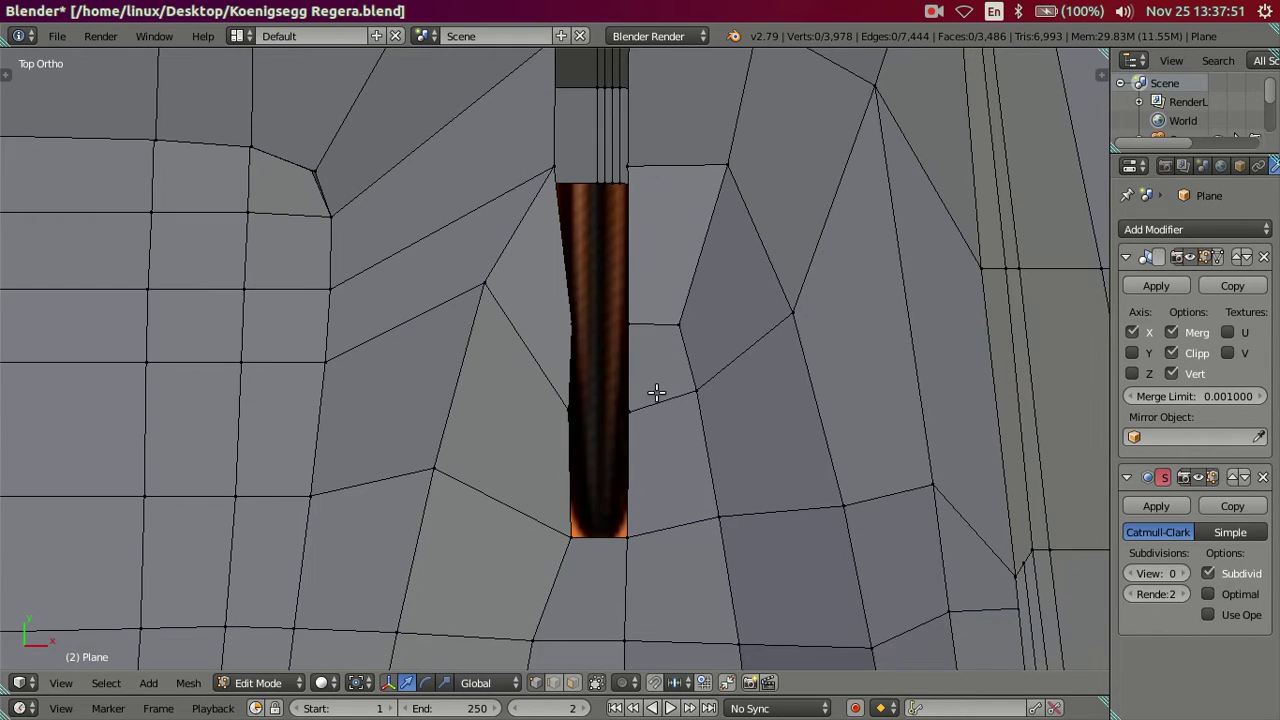
Align the slot's upper vertex to the bottom vertex's X coordinate, 0.94633.
key("n")
right_click(492, 502)
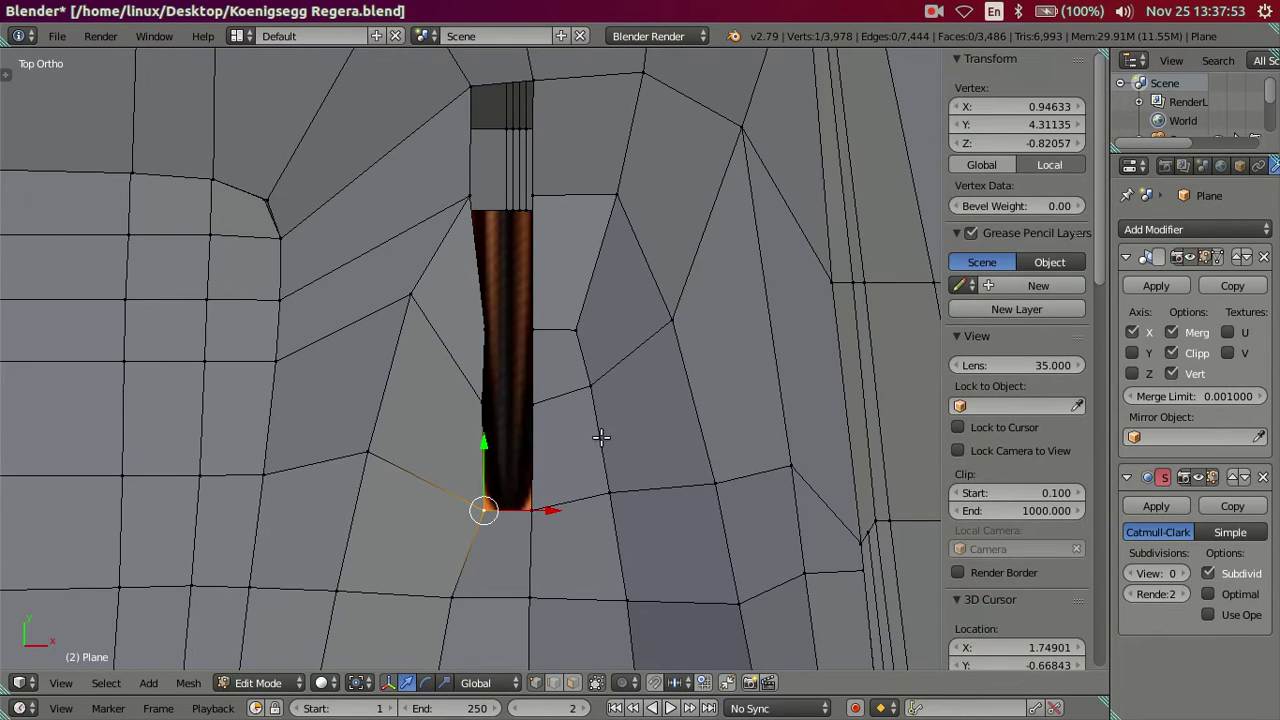
left_click(1015, 106)
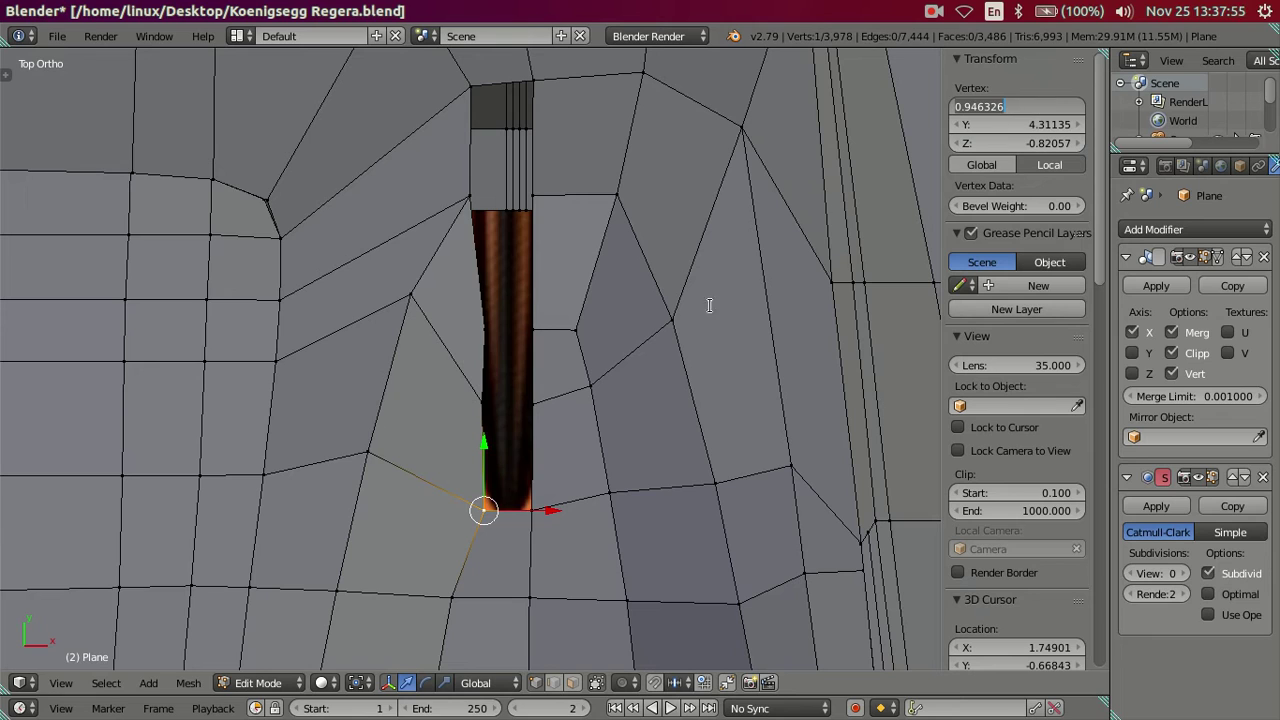
key("Return")
key("g")
left_click(487, 404)
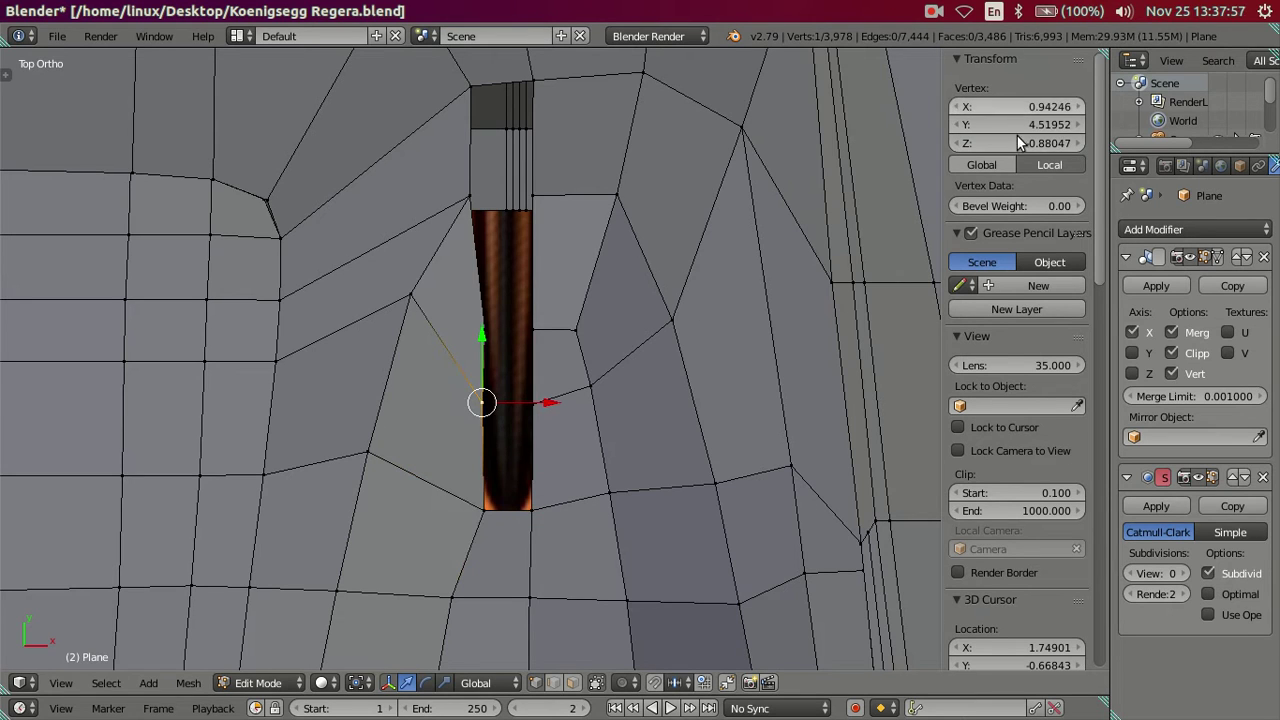
type("0.94633")
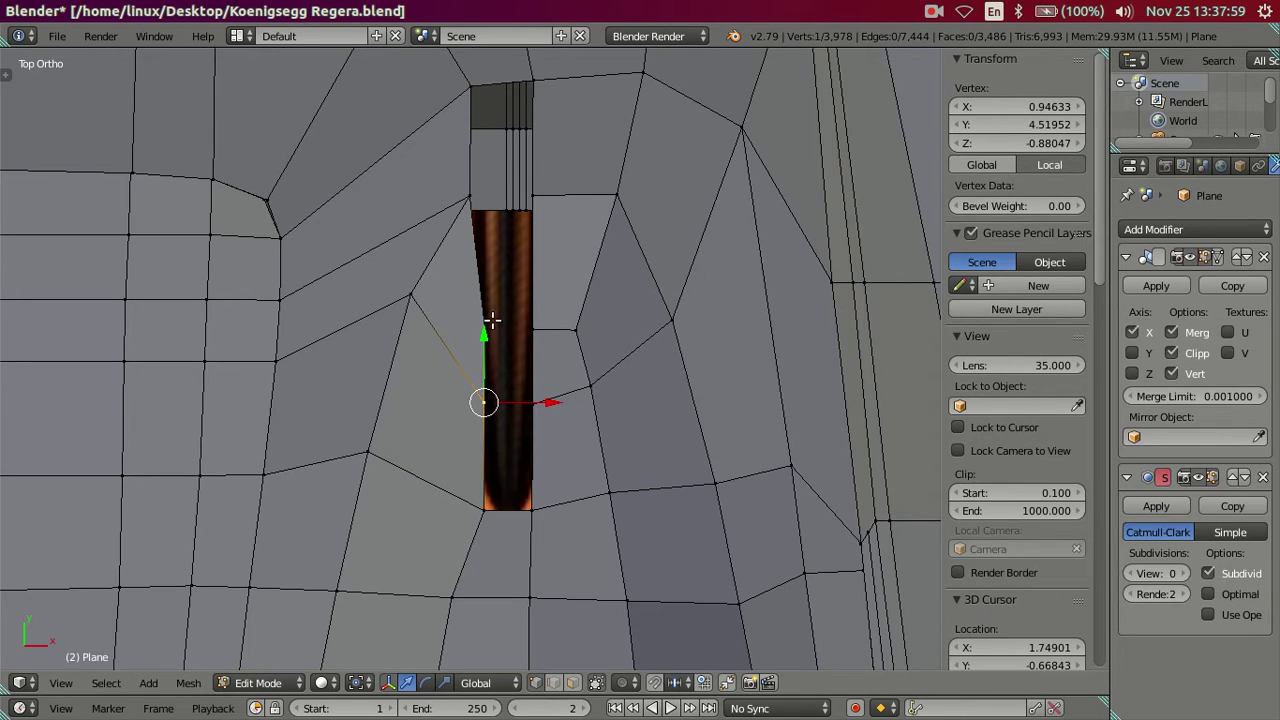
key("ctrl+alt+v")
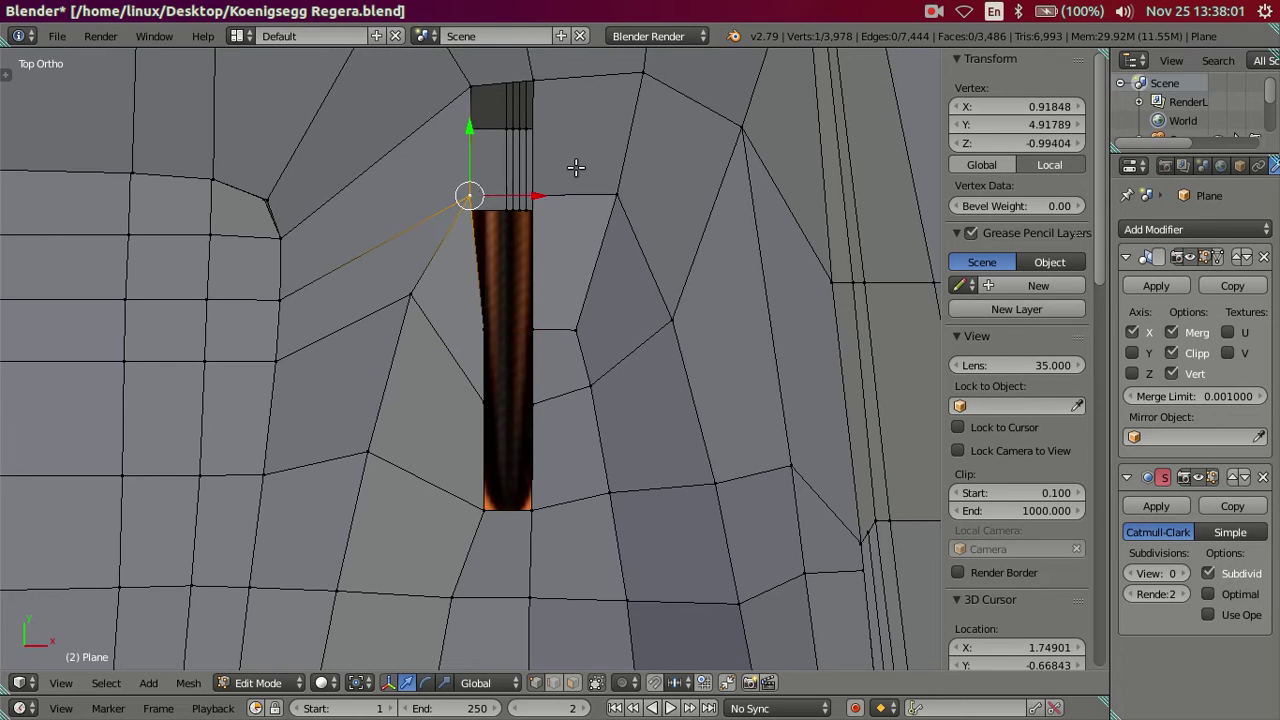
key("ctrl+v")
Set the top-left corner to X 0.94633 and level the top-right corner to Y 5.12881.
right_click(472, 94)
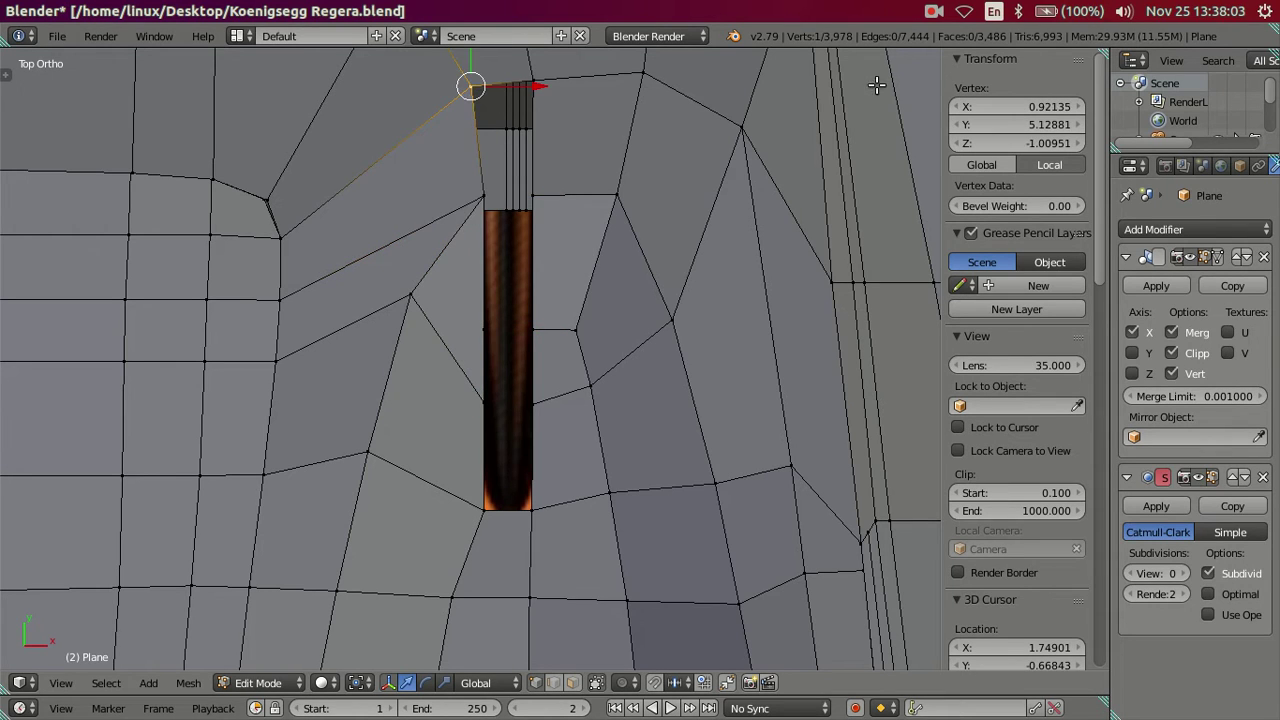
key("ctrl+v")
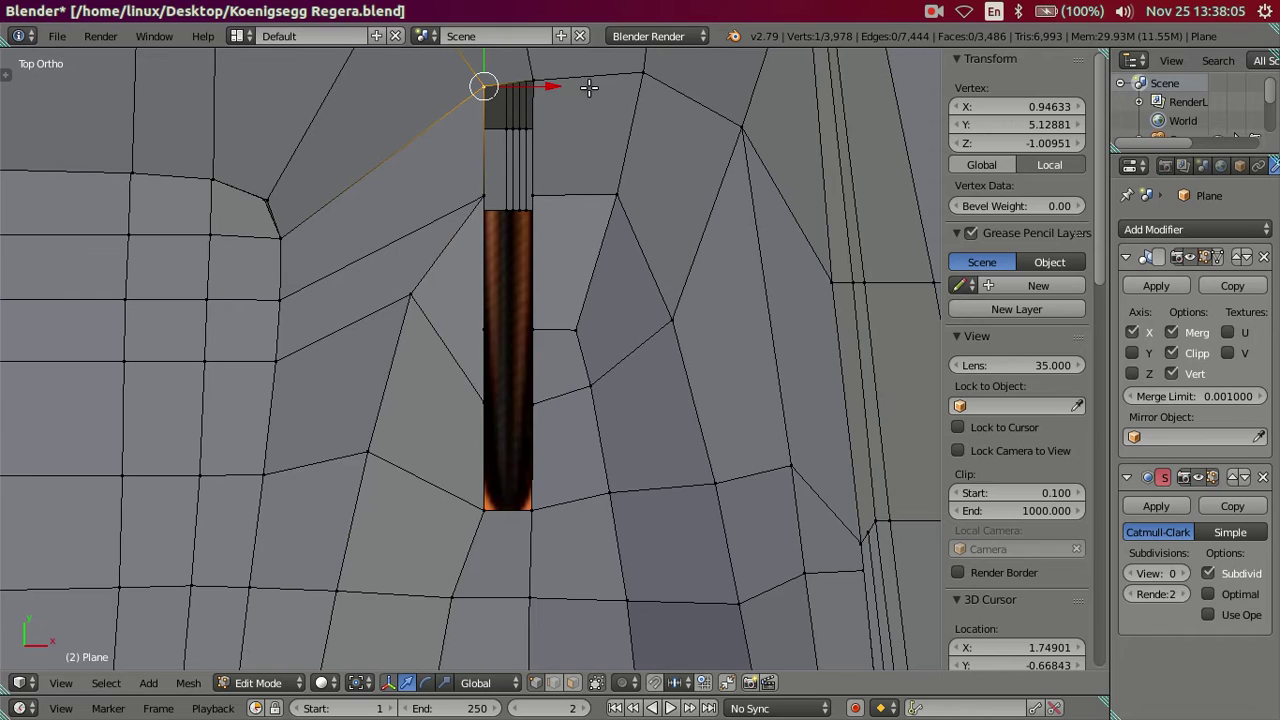
left_click(1019, 124)
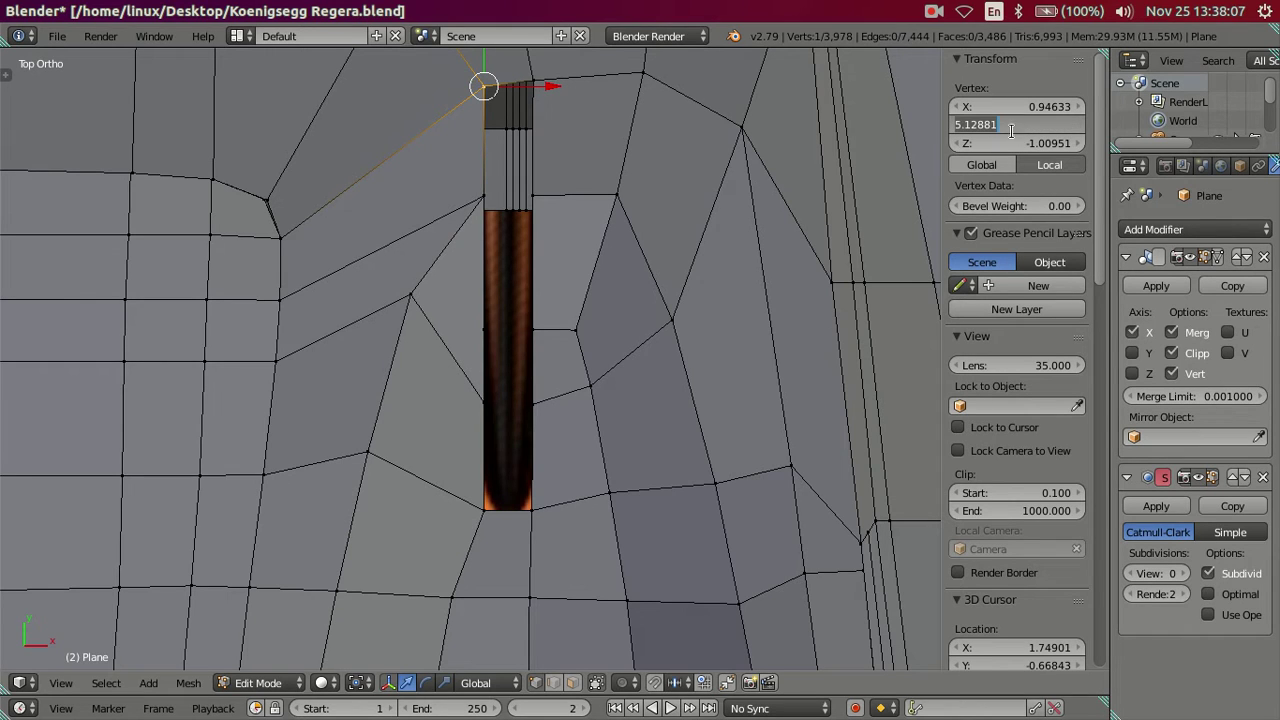
key("Return")
right_click(541, 80)
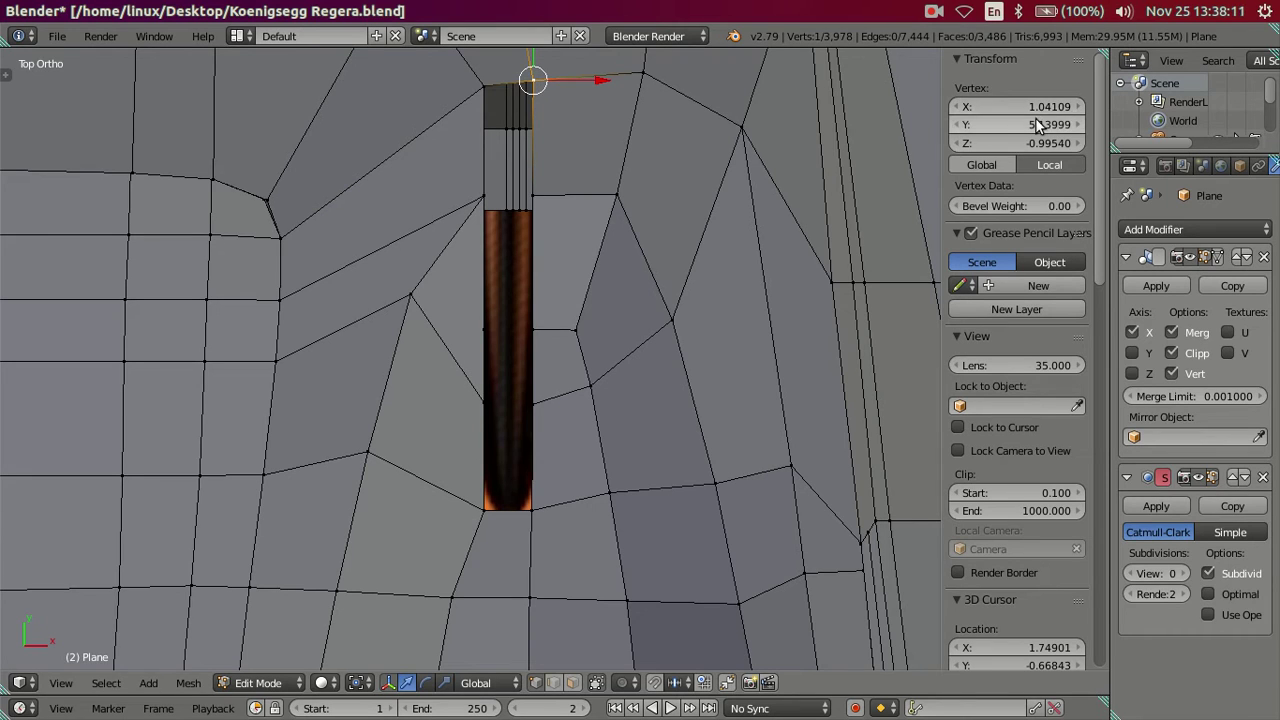
key("ctrl+v")
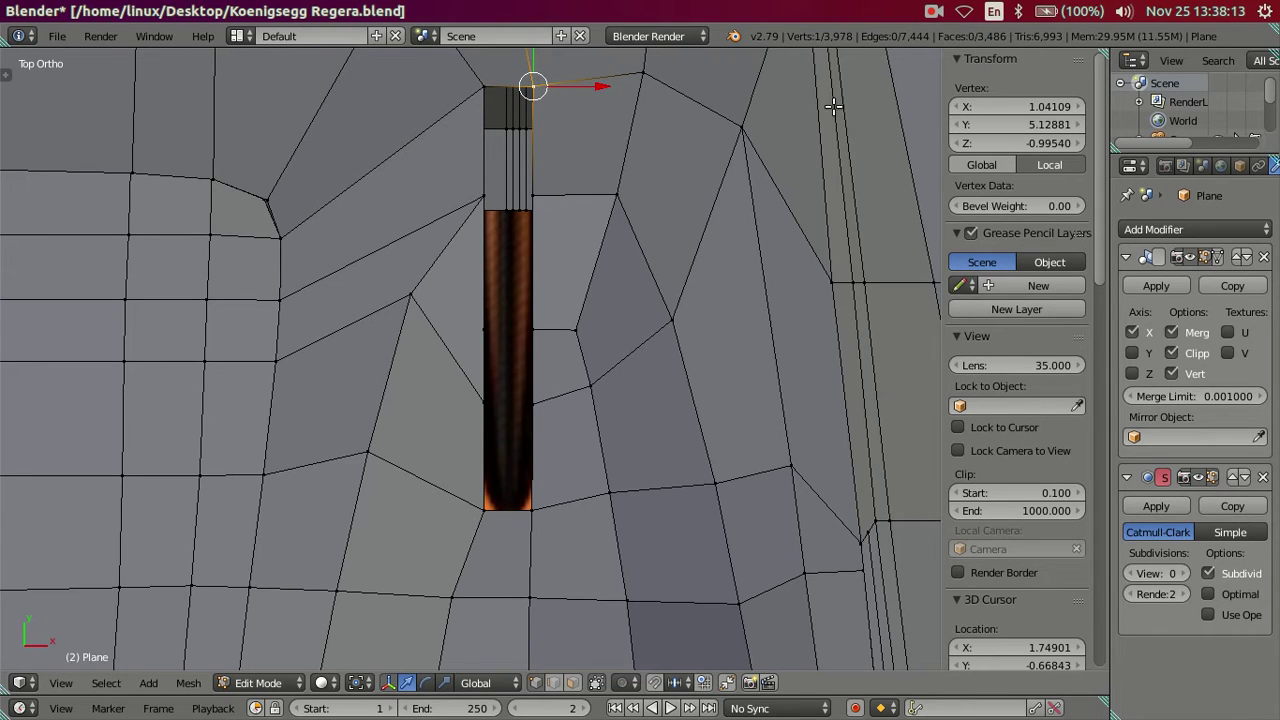
left_click(972, 104)
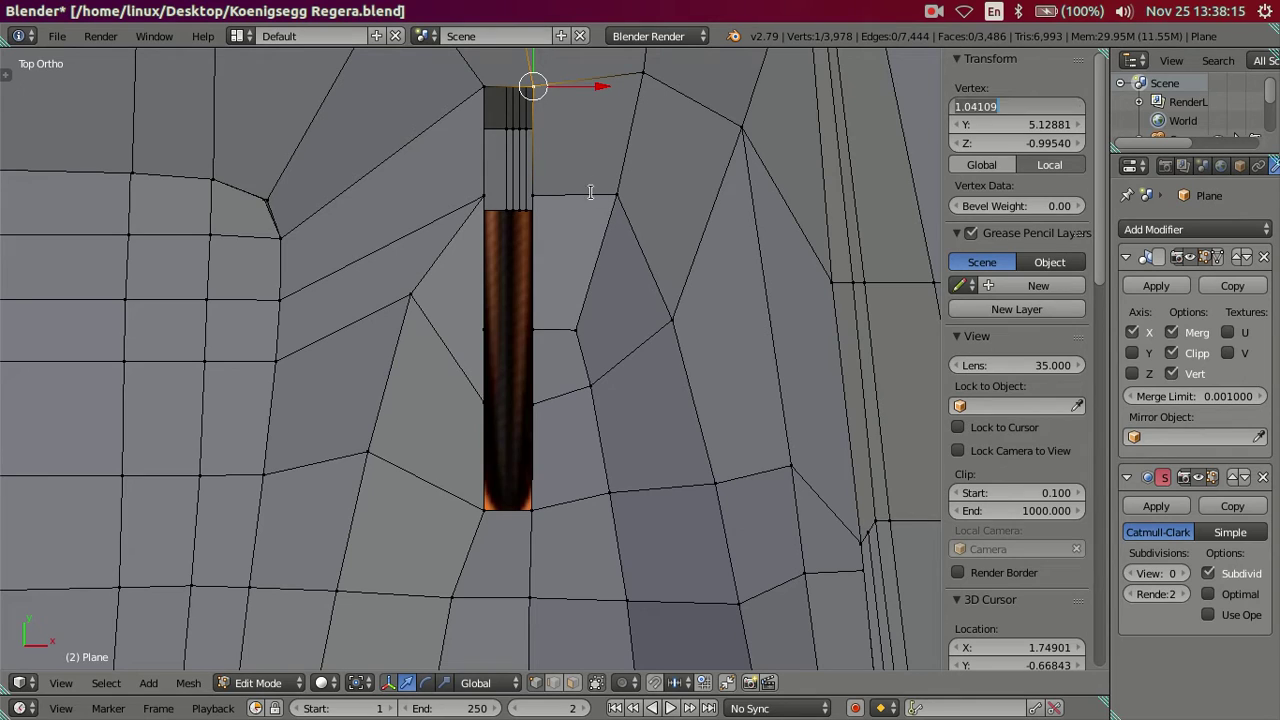
key("ctrl+v")
key("Return")
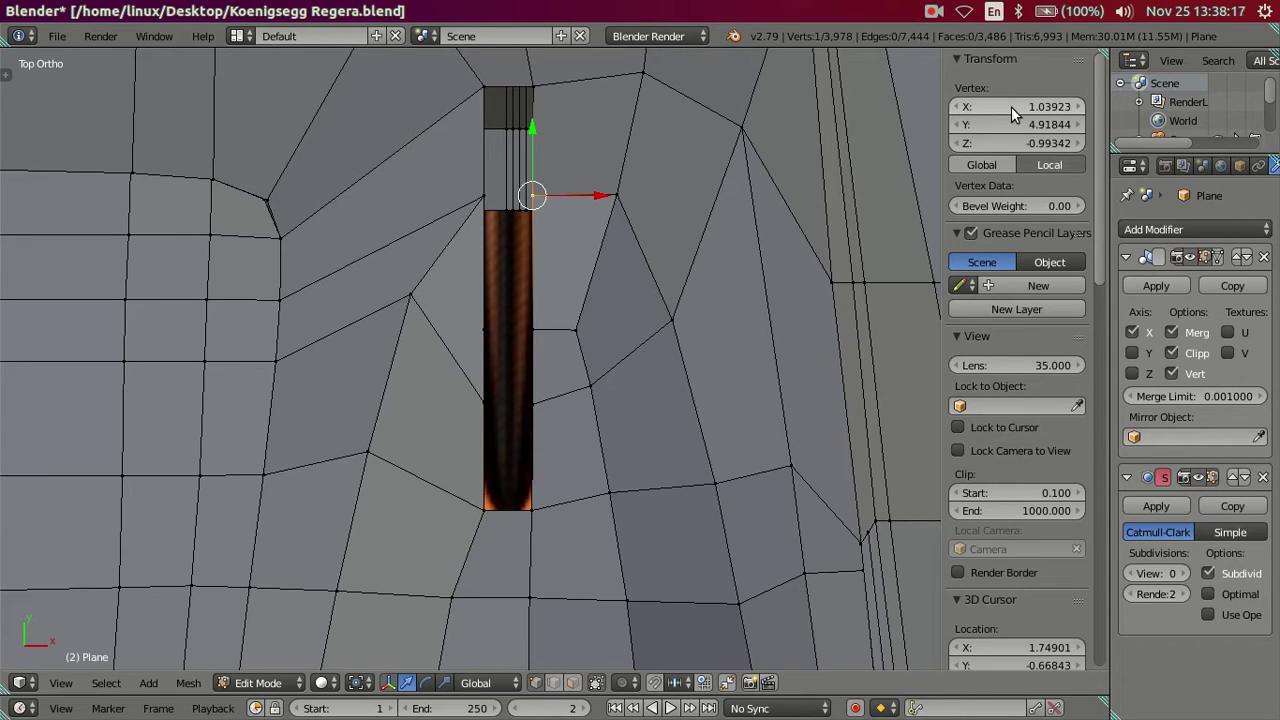
Align the vertices down the slot's right edge to X 1.04109.
right_click(564, 324)
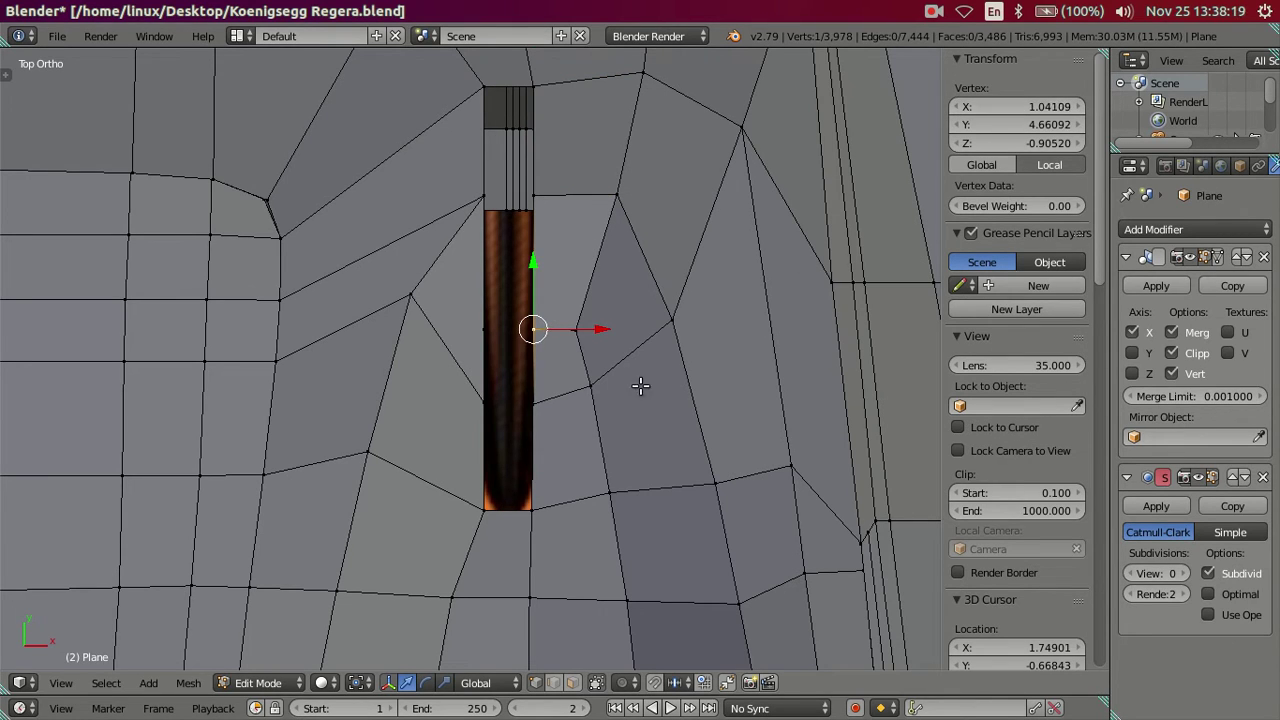
right_click(535, 402)
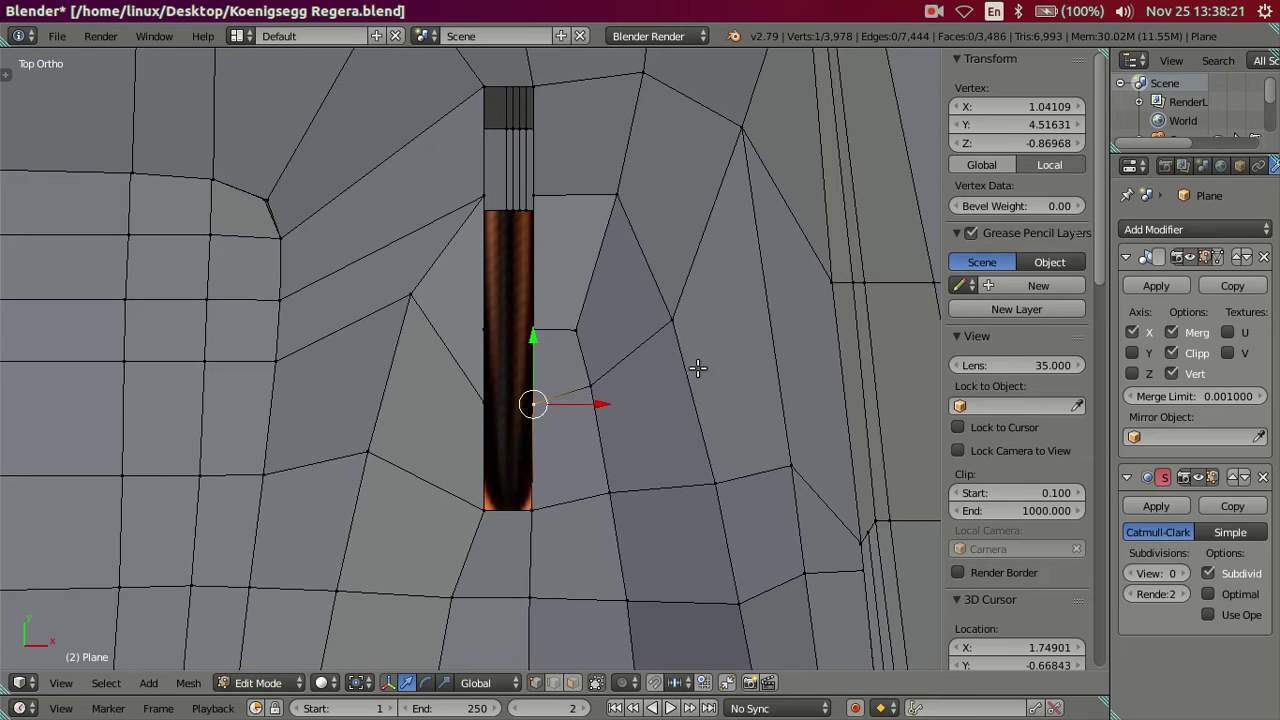
right_click(533, 508)
left_click_drag(995, 113, 1000, 113)
scroll(588, 439, "down", 2)
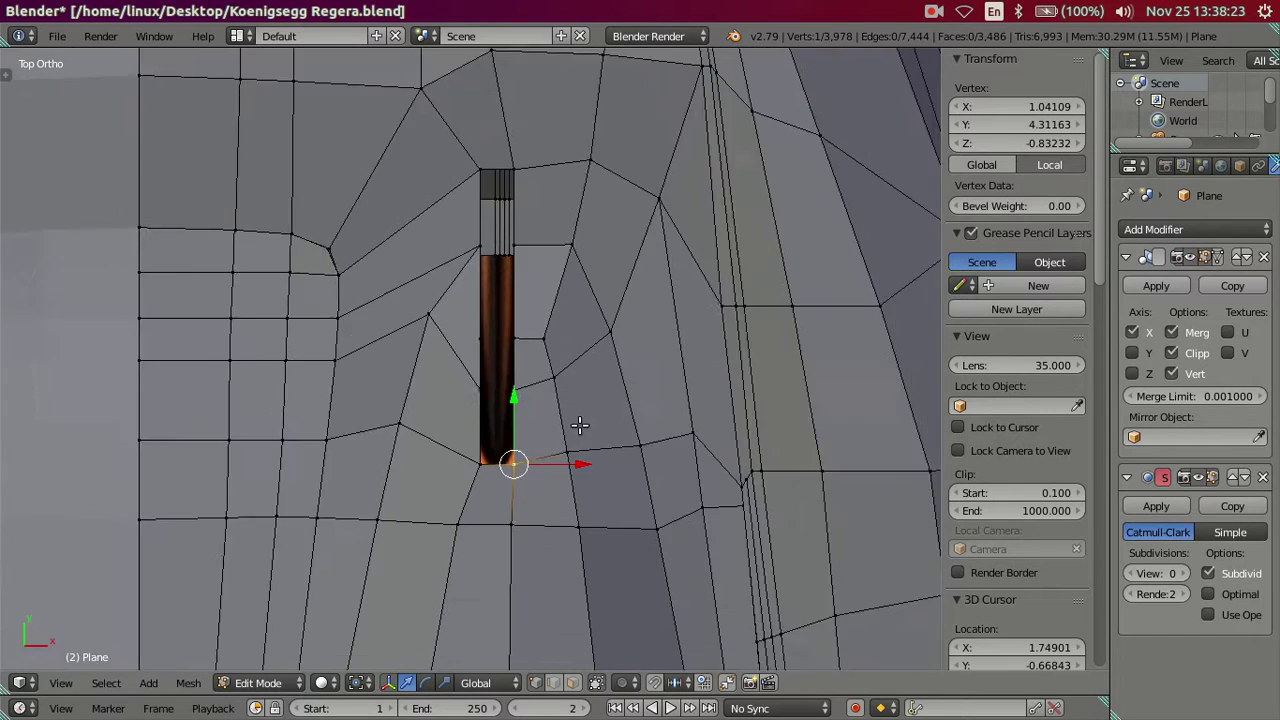
key("n")
scroll(804, 647, "up", 1)
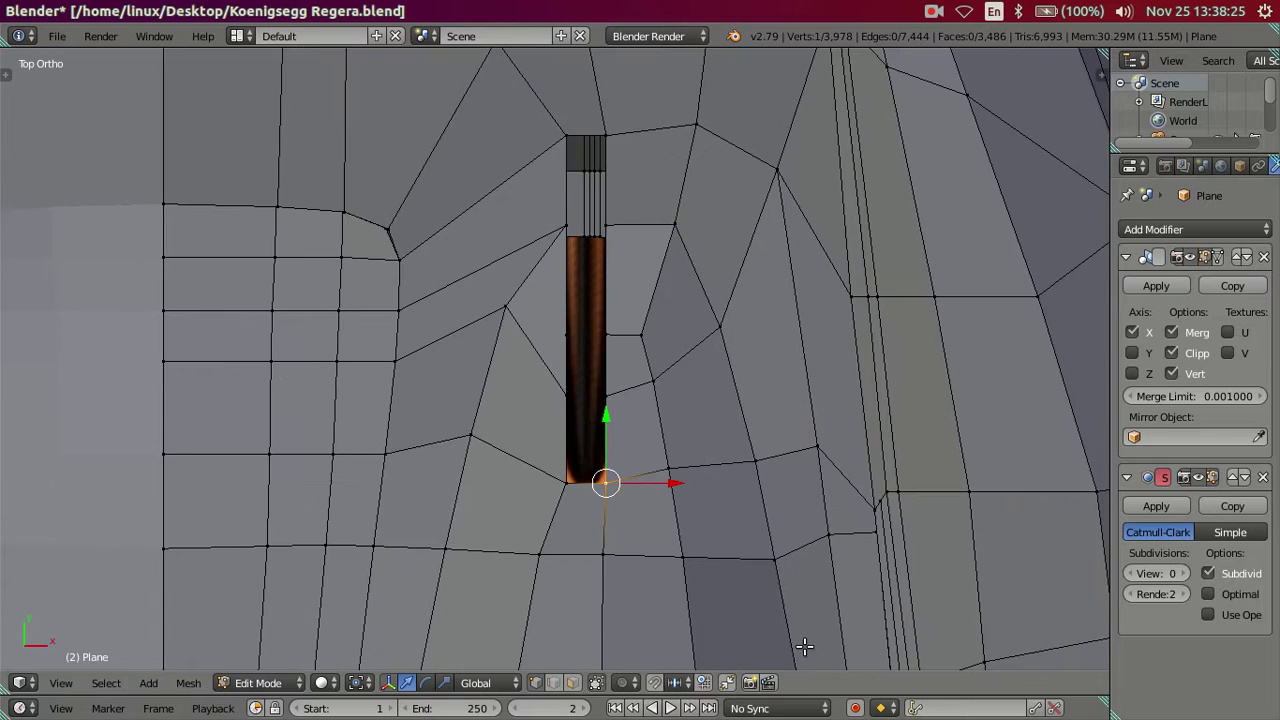
Shift the vent slot's surrounding edge loop slightly along X.
key("a")
scroll(615, 478, "up", 1)
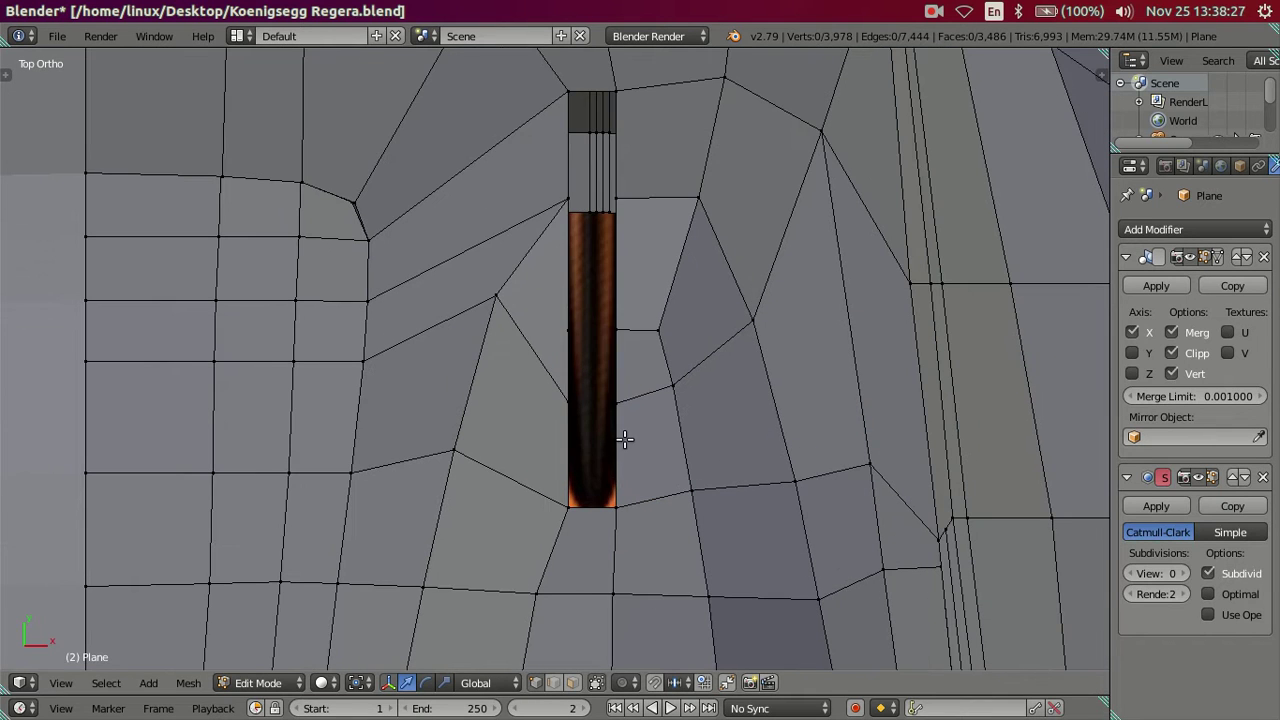
right_click(624, 439, "alt")
left_click_drag(655, 300, 651, 300)
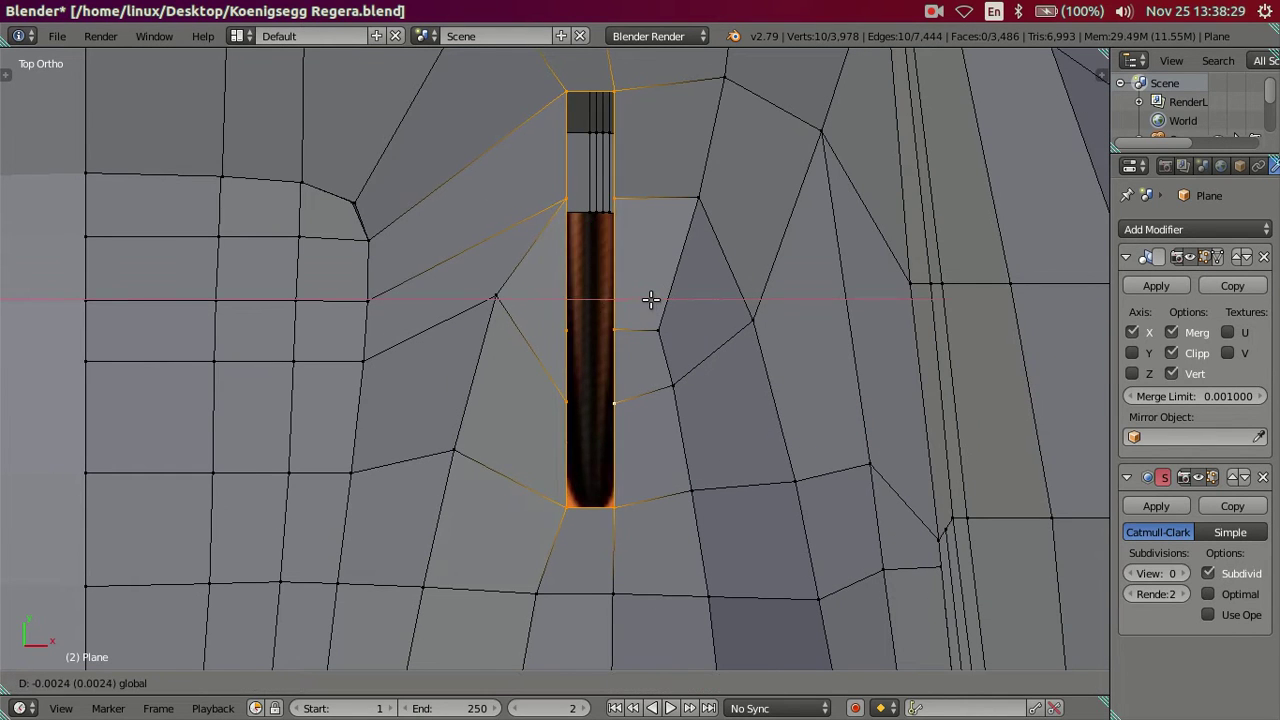
left_click(651, 300)
middle_click_drag(654, 300, 663, 346, "shift")
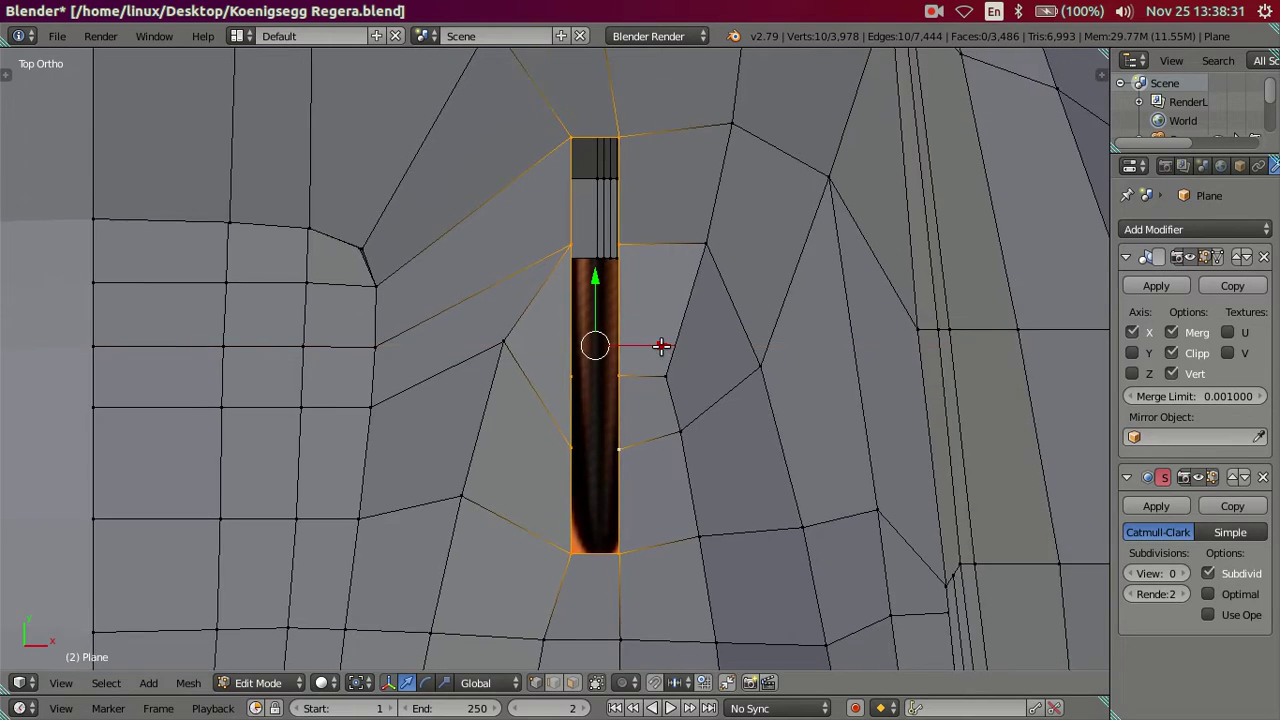
key("z")
left_click_drag(654, 341, 659, 337)
key("a")
key("z")
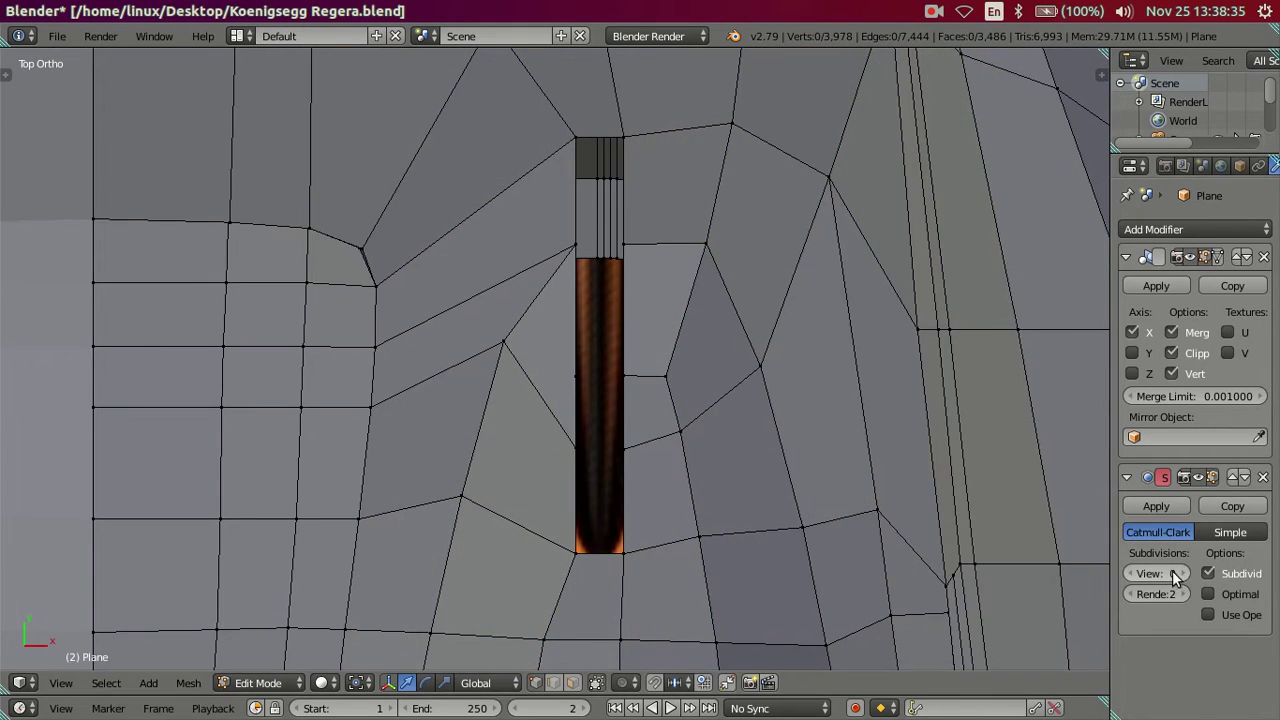
Raise the Subdivision preview to level 2 and compare the body with the textured reference.
left_click(1180, 574)
left_click(1180, 574)
key("alt+z")
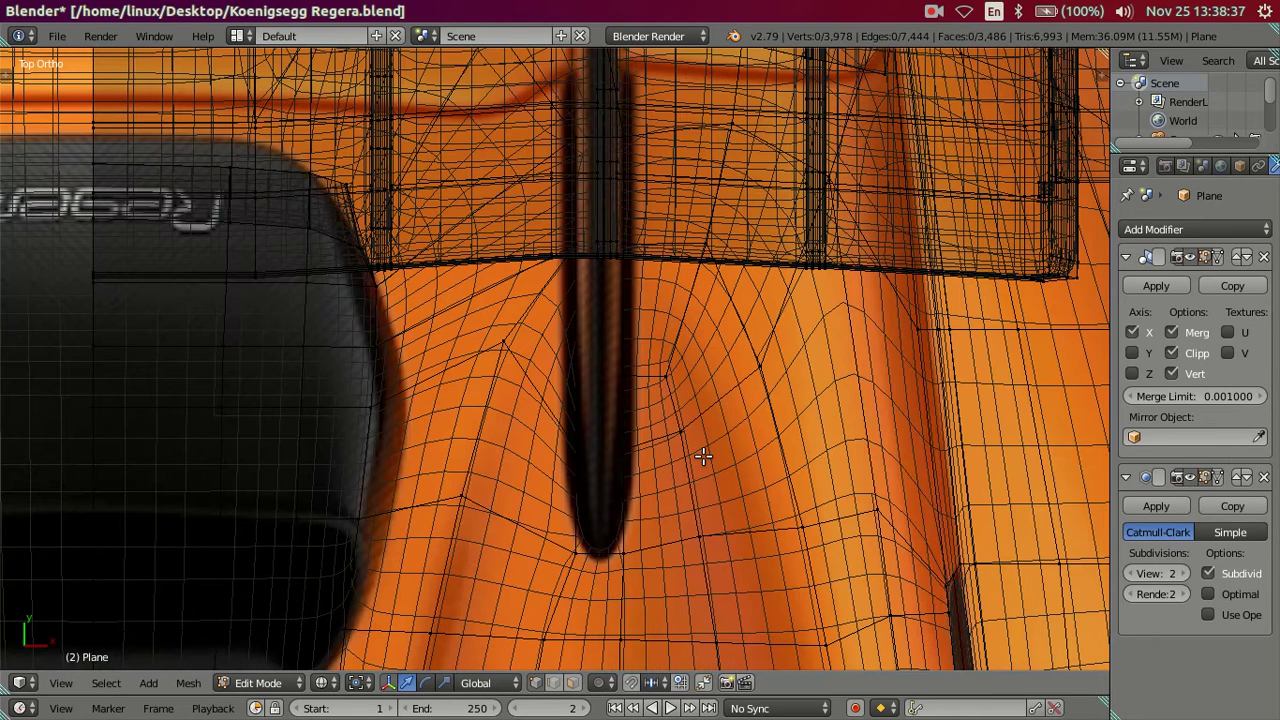
key("alt+z")
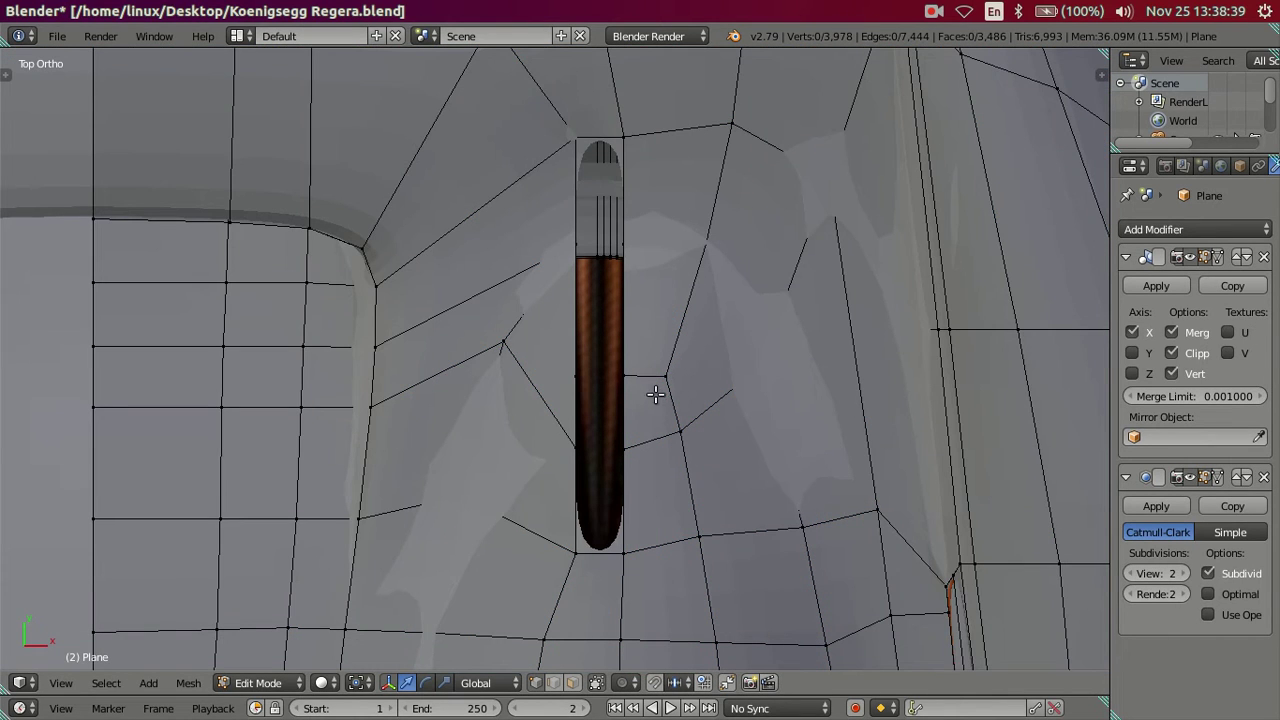
Widen the slot by scaling its edge loop, minus the two bottom vertices, along X.
right_click(630, 398, "alt")
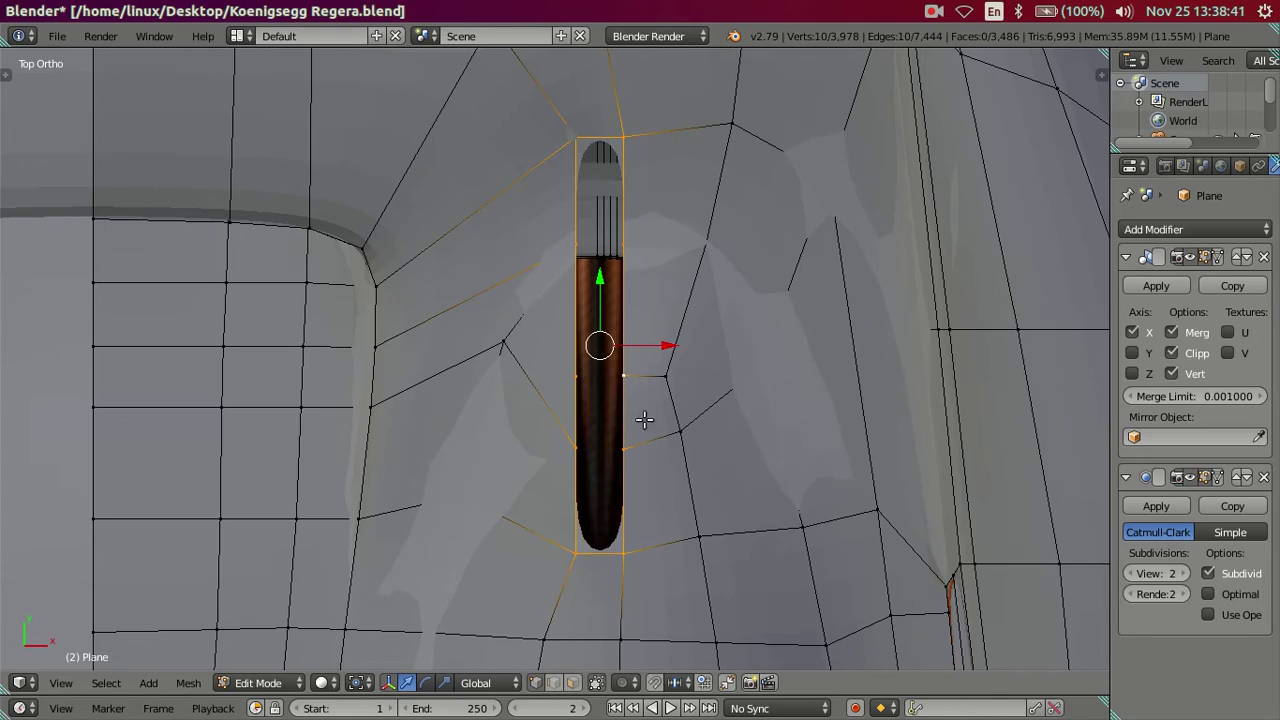
right_click(629, 556, "shift")
right_click(574, 558, "shift")
scroll(626, 470, "up", 2, "shift")
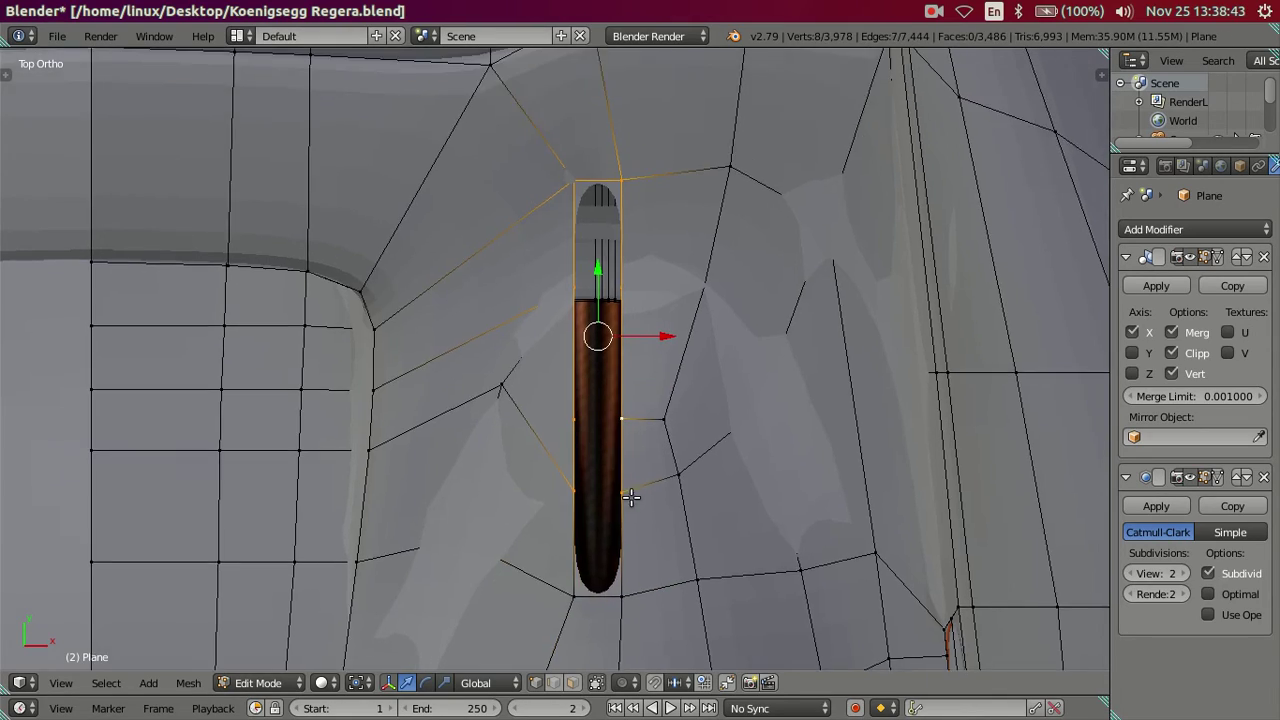
key("alt+z")
scroll(648, 432, "up", 3, "shift")
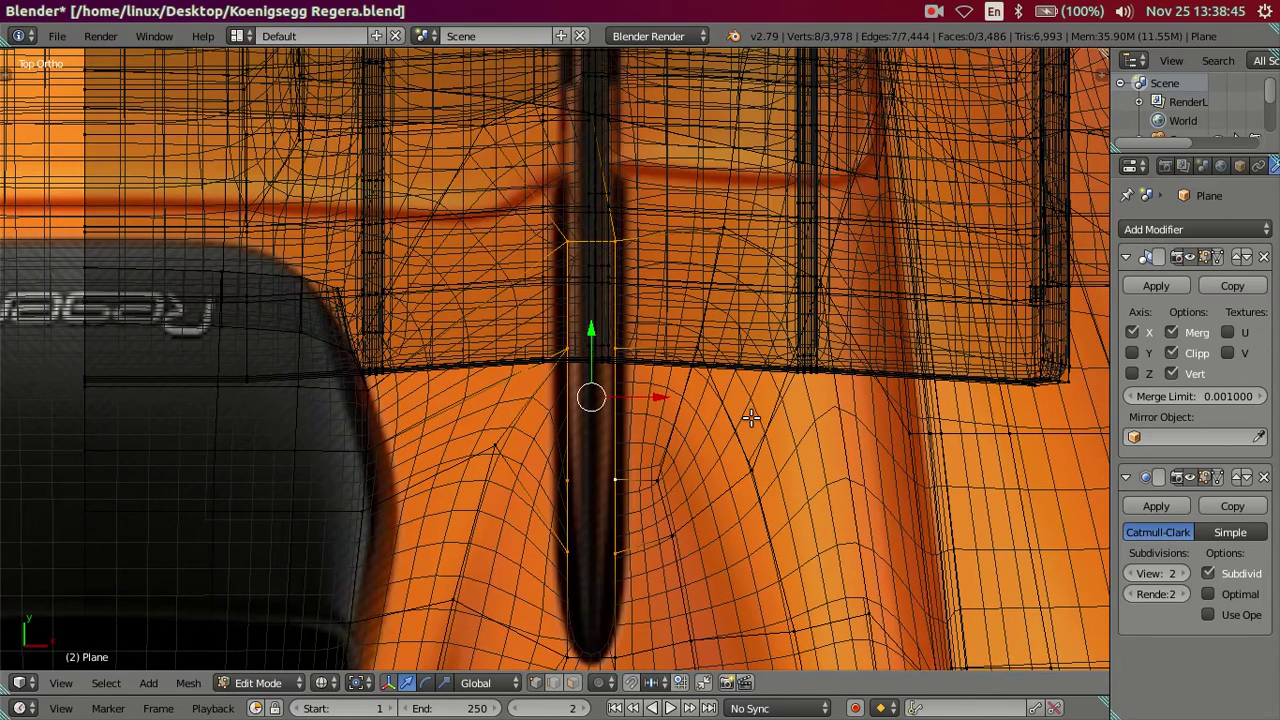
key("s")
key("x")
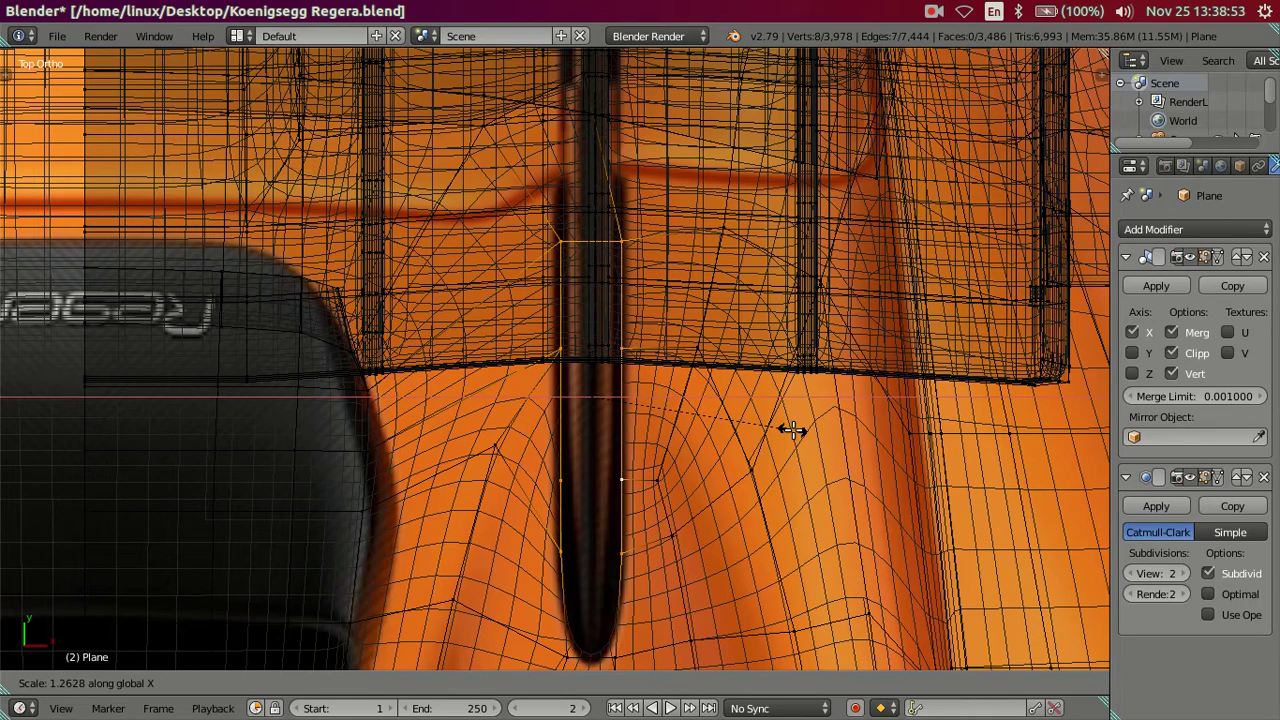
left_click(792, 430)
Inspect the widened slot from an angle and return to Object Mode.
key("a")
key("alt+z")
key("alt+z")
key("alt+z")
scroll(743, 429, "up", 2)
scroll(691, 491, "up", 2)
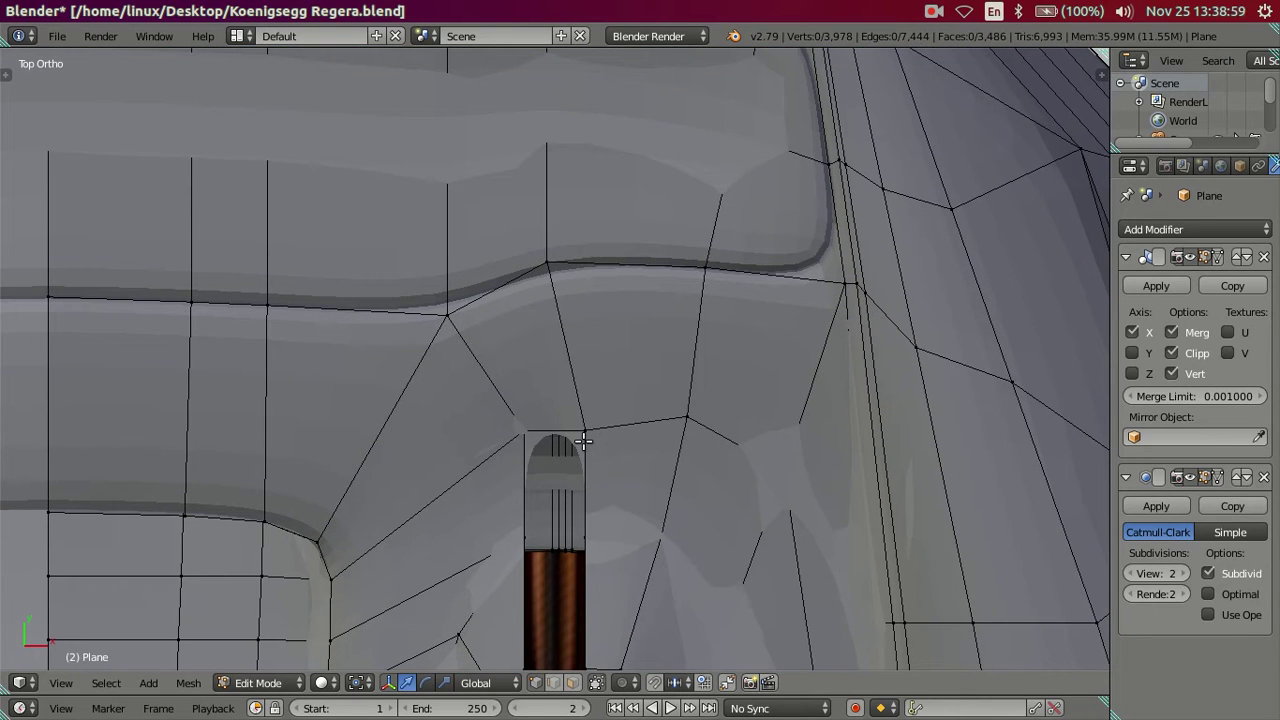
scroll(579, 435, "down", 3)
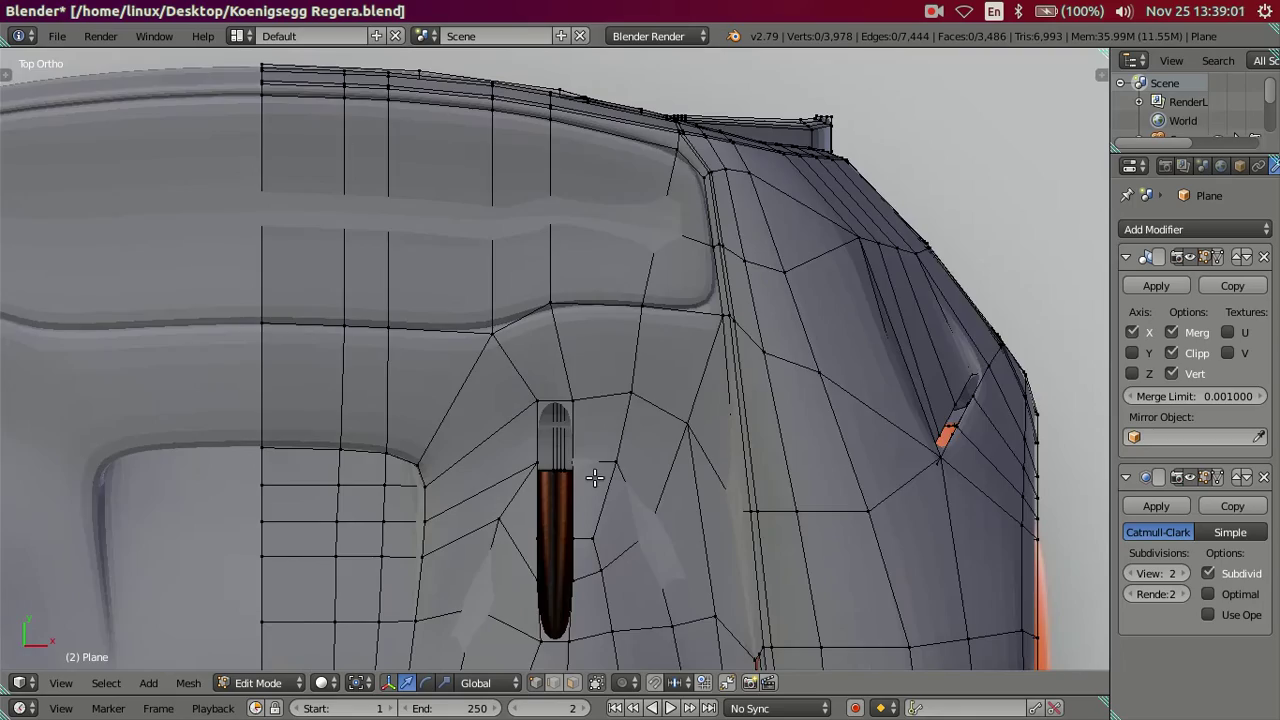
scroll(594, 478, "up", 2)
mouse_move(687, 547)
middle_mouse_down()
mouse_move(583, 383)
mouse_move(486, 363)
mouse_move(389, 423)
mouse_move(477, 365)
mouse_move(546, 459)
mouse_move(377, 463)
mouse_move(326, 509)
mouse_move(288, 478)
mouse_move(326, 509)
mouse_move(366, 466)
mouse_move(397, 458)
mouse_move(628, 452)
middle_mouse_up()
scroll(477, 365, "down", 2)
scroll(475, 326, "down", 2)
key("Tab")
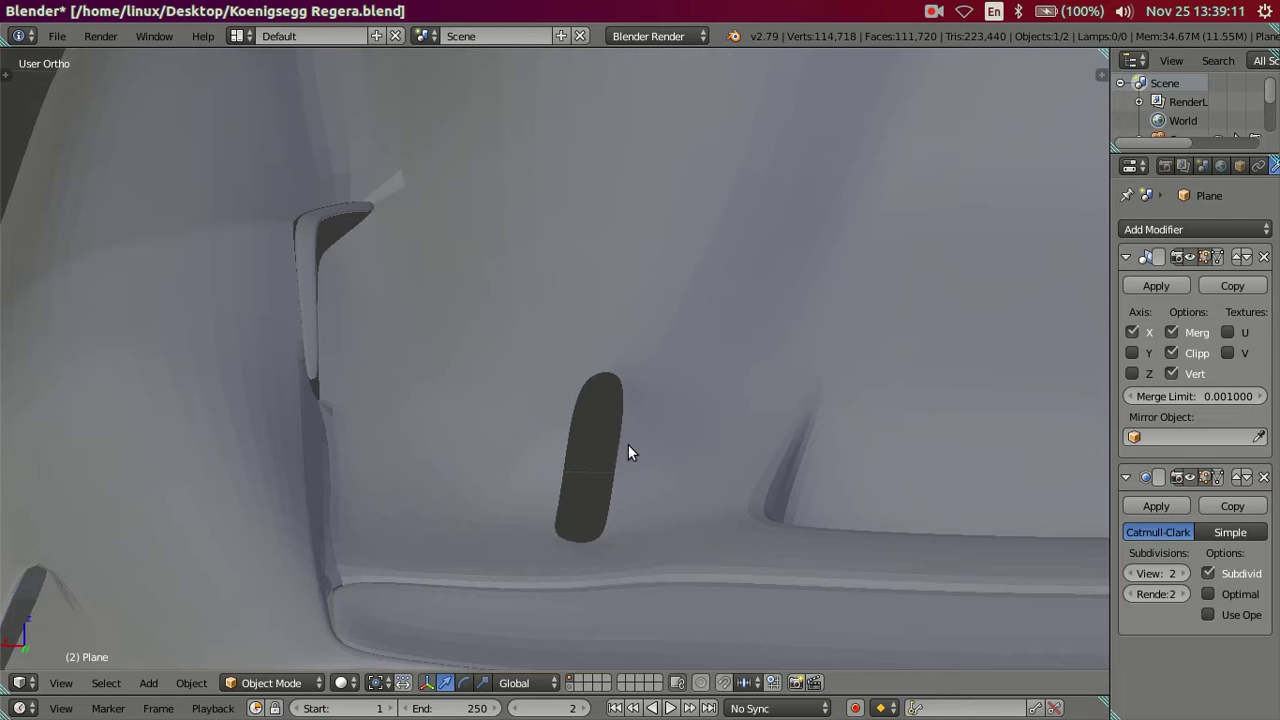
At subdivision preview 0, extrude the vent face in place and push it down along Z.
key("Tab")
right_click(651, 424)
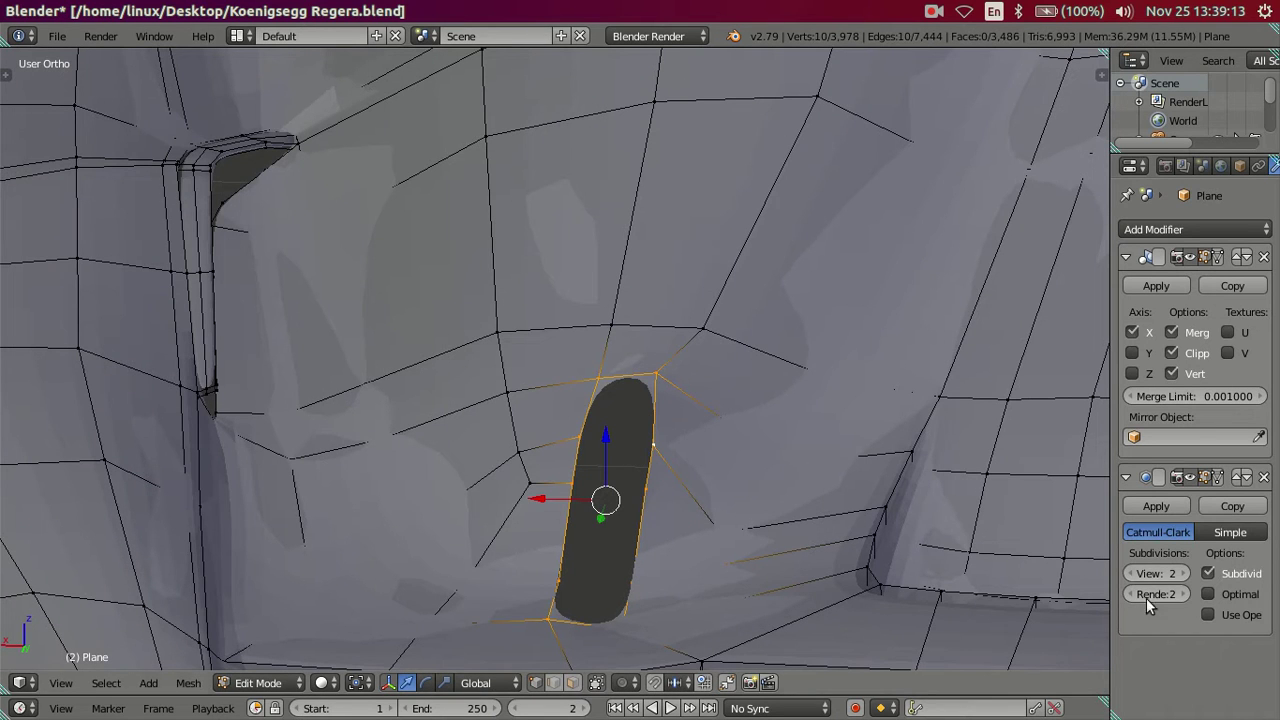
left_click(1131, 573)
left_click(1131, 573)
middle_click_drag(822, 444, 715, 419, "shift")
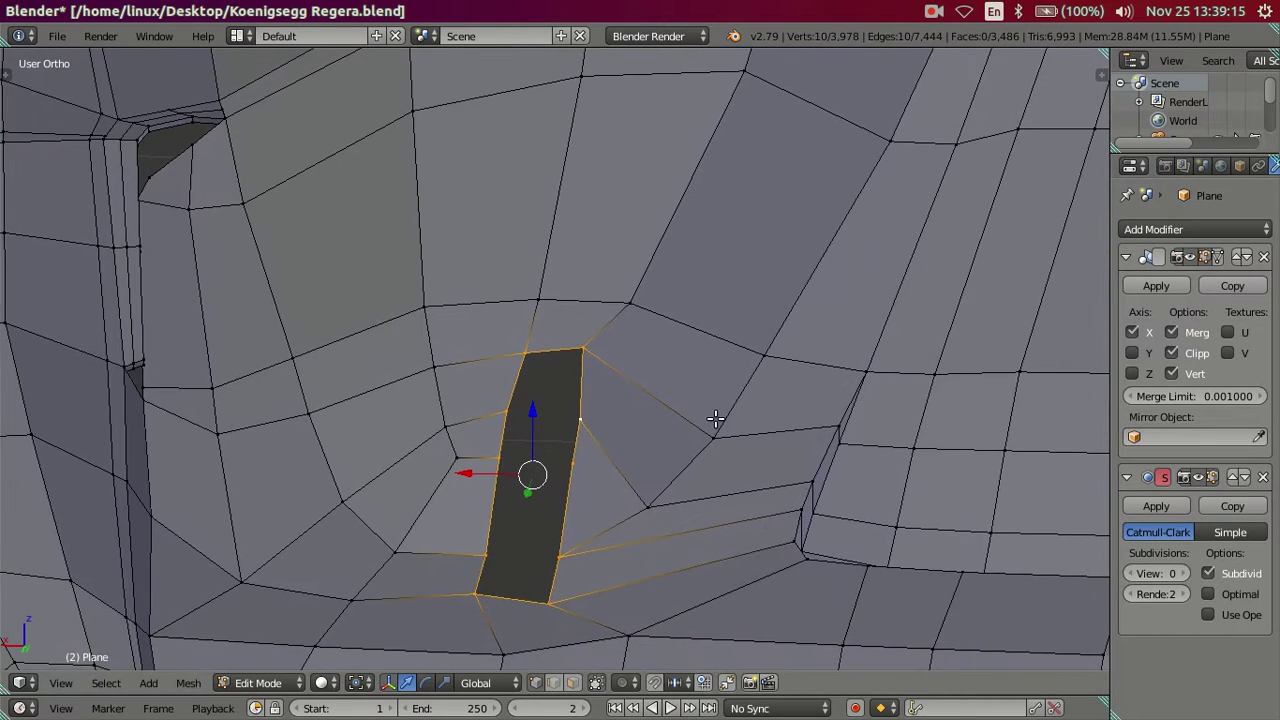
key("e")
right_click(698, 440)
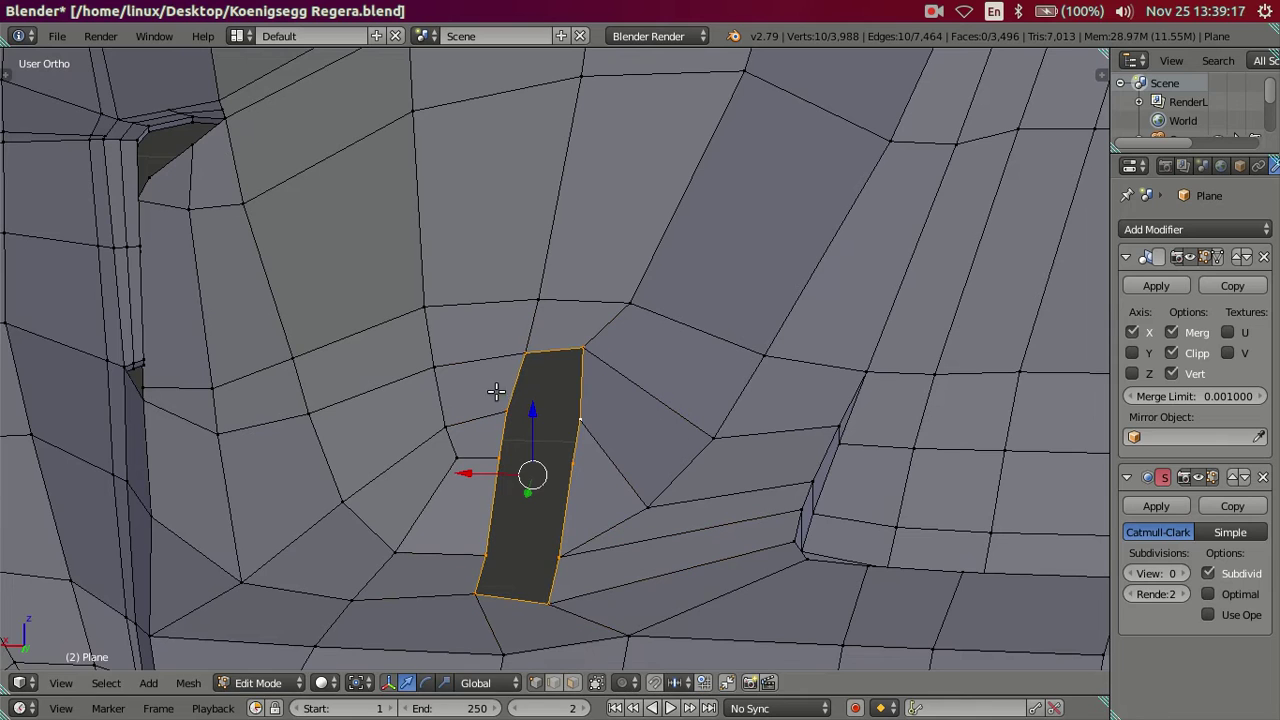
key("g")
key("z")
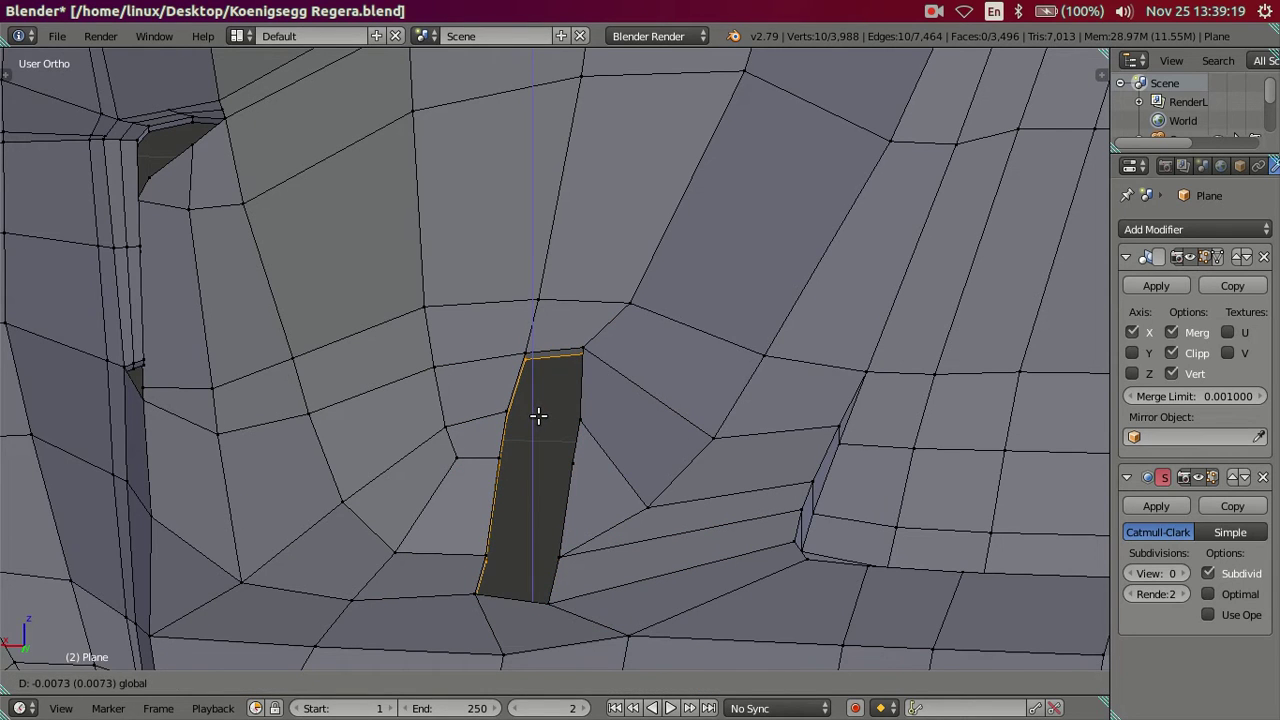
left_click(538, 415)
Extrude the vent face again, push it deeper along Z, and view it at subdivision 2.
key("e")
right_click(551, 409)
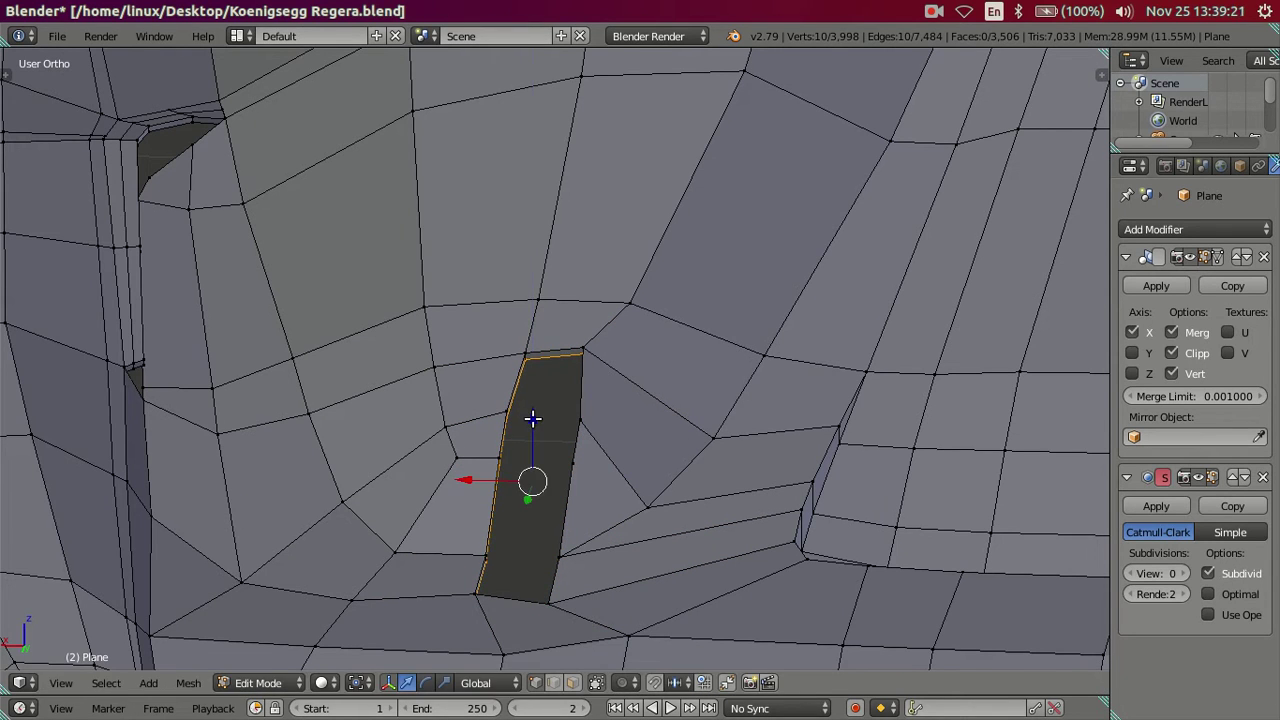
key("g")
key("z")
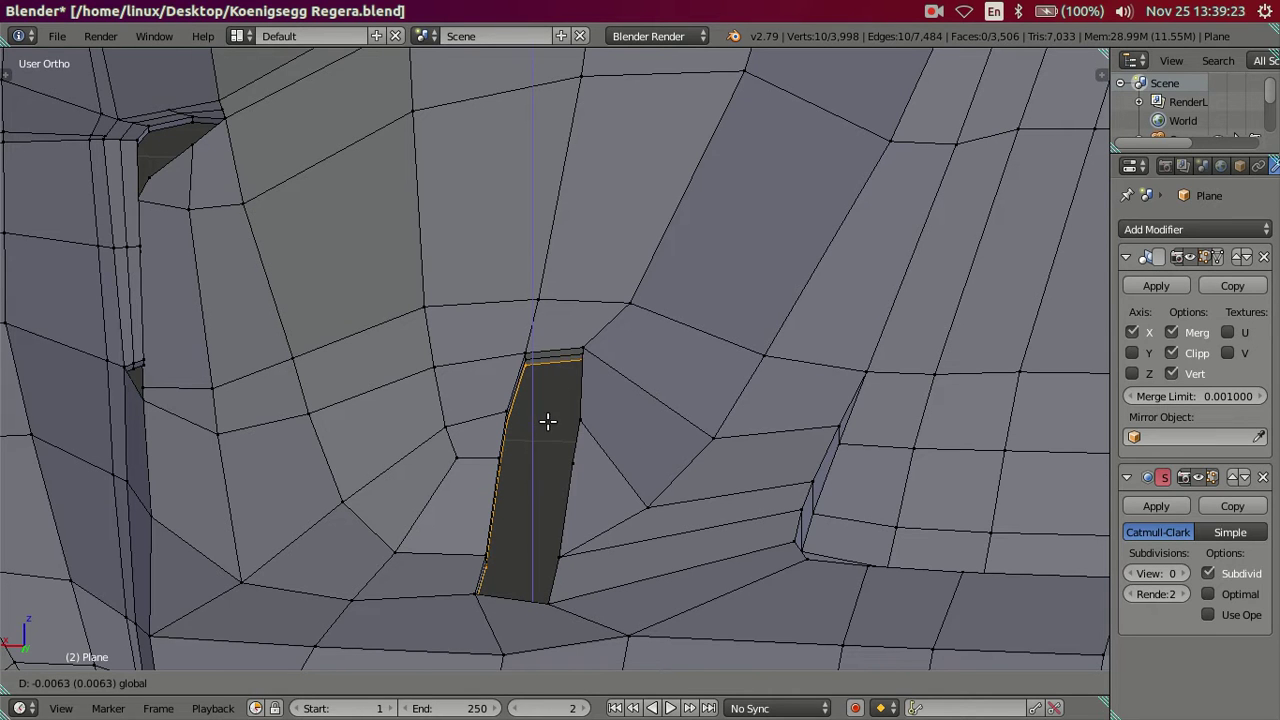
left_click(547, 421)
key("ctrl+1")
key("ctrl+2")
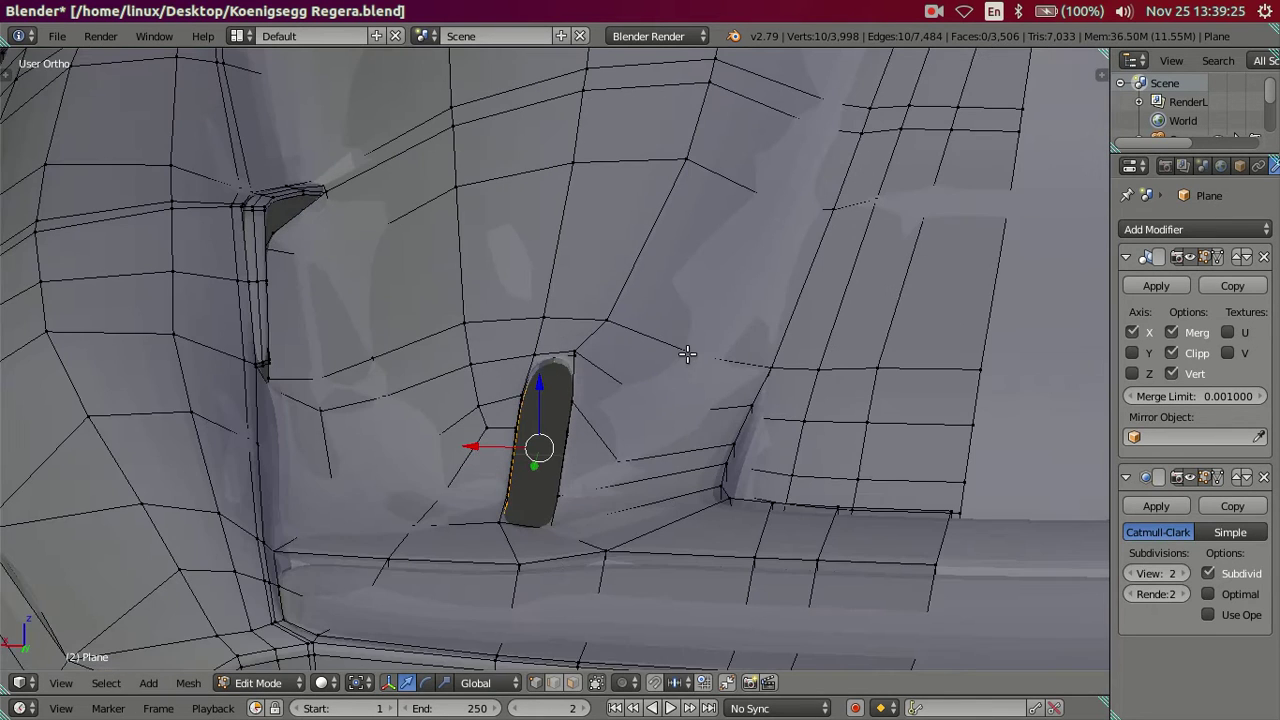
key("Tab")
scroll(606, 367, "down", 3)
Orbit to the long slanted vents and enter Edit Mode on the body.
middle_click_drag(651, 396, 757, 380)
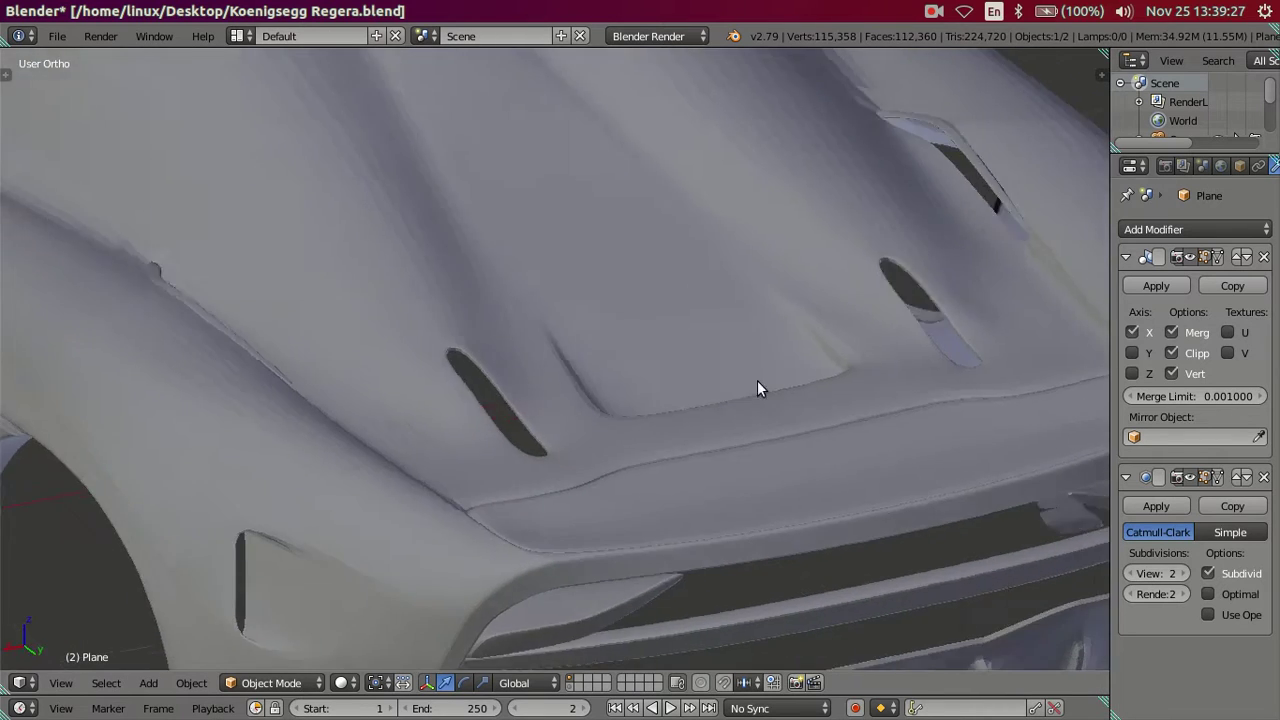
scroll(823, 425, "up", 2)
middle_click_drag(823, 426, 869, 491)
mouse_move(881, 414)
middle_mouse_down()
mouse_move(866, 366)
mouse_move(814, 366)
mouse_move(687, 423)
middle_mouse_up()
scroll(543, 460, "up", 2)
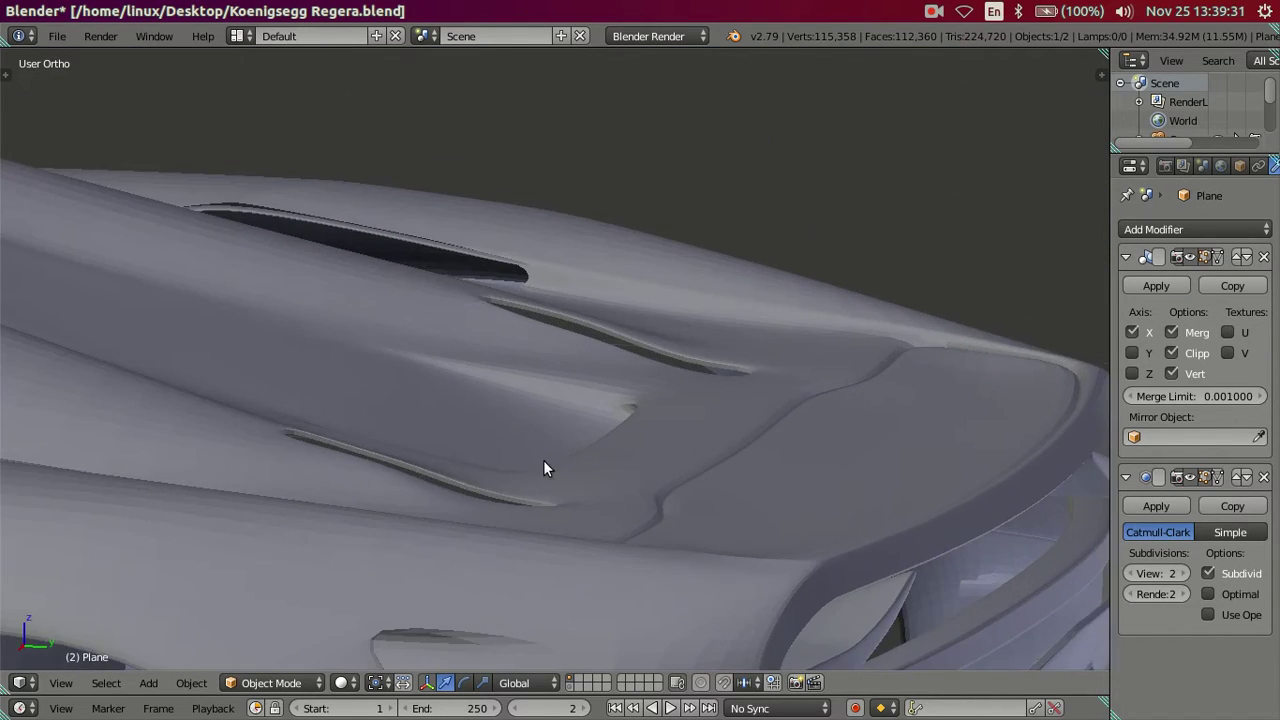
scroll(533, 477, "up", 3)
scroll(535, 470, "up", 3)
key("Tab")
scroll(537, 470, "up", 2)
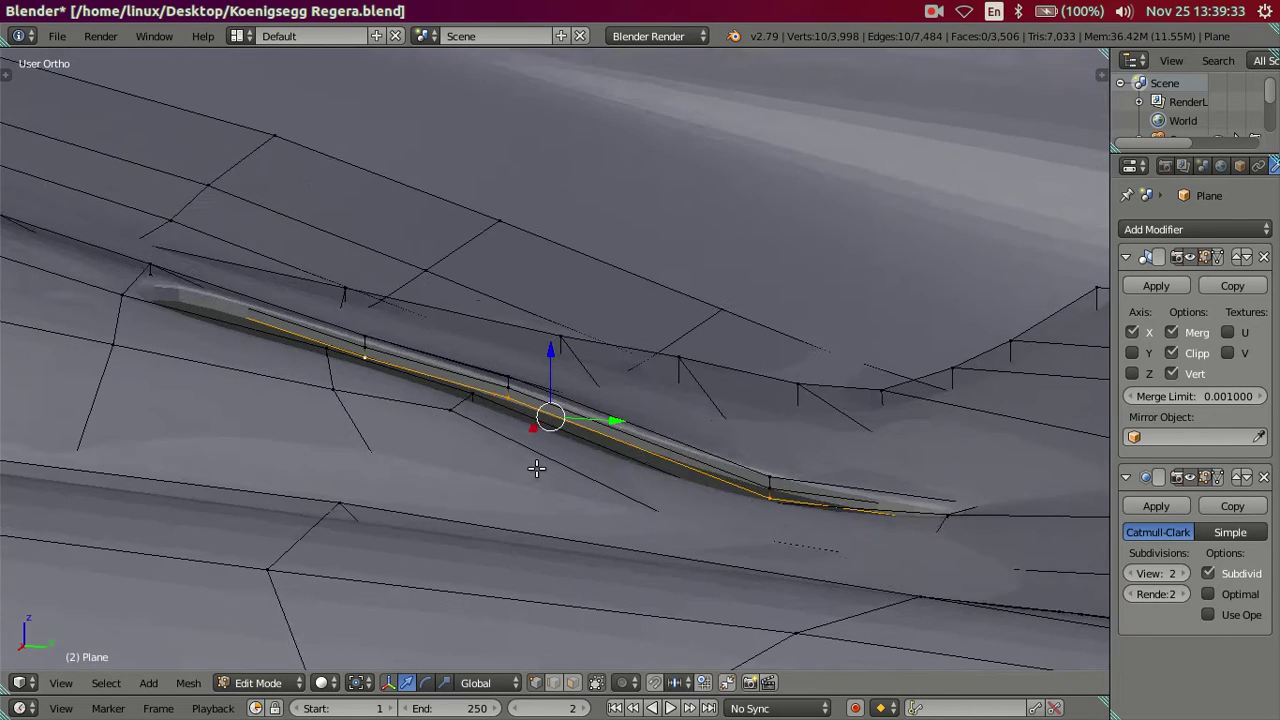
scroll(474, 432, "up", 2)
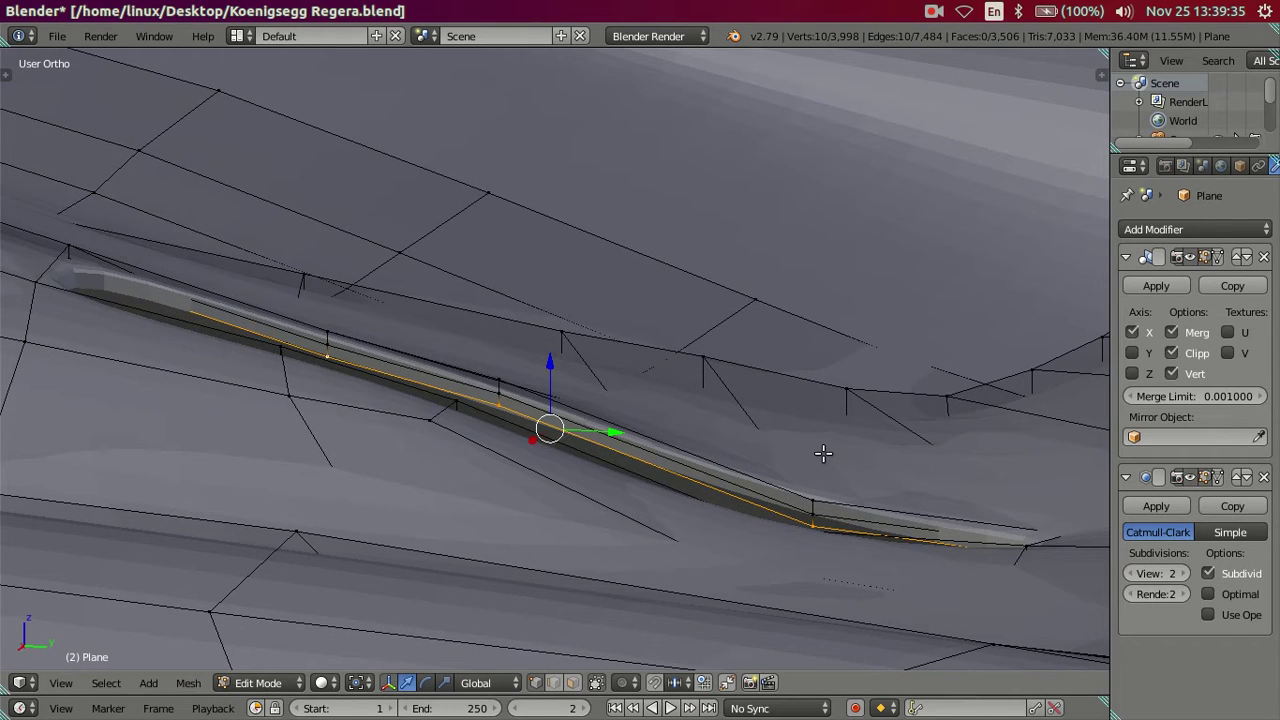
Grow the selection to the slot outline at subdivision preview 0, then restore level 2.
key("ctrl+KP_Add")
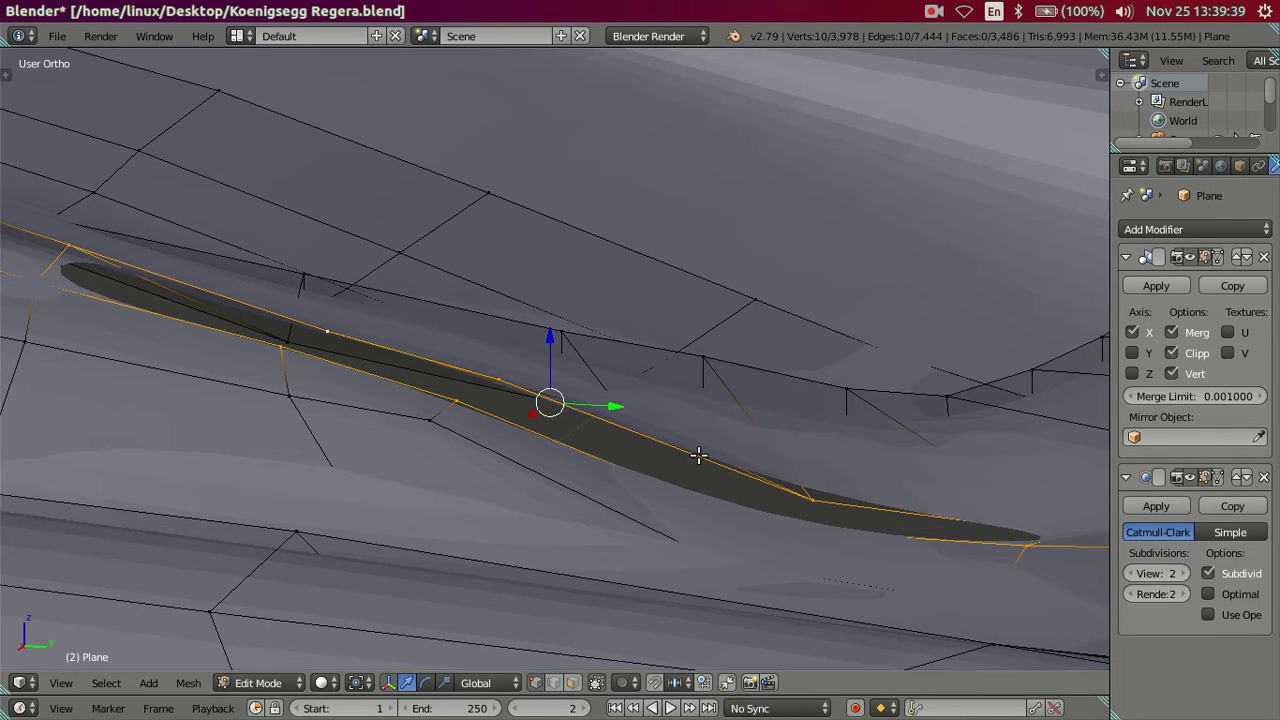
left_click(1133, 574)
left_click(1133, 574)
mouse_move(766, 503)
middle_mouse_down()
mouse_move(689, 474)
mouse_move(626, 537)
mouse_move(638, 465)
mouse_move(700, 460)
mouse_move(657, 486)
mouse_move(514, 451)
mouse_move(506, 412)
mouse_move(646, 400)
mouse_move(683, 420)
mouse_move(482, 387)
middle_mouse_up()
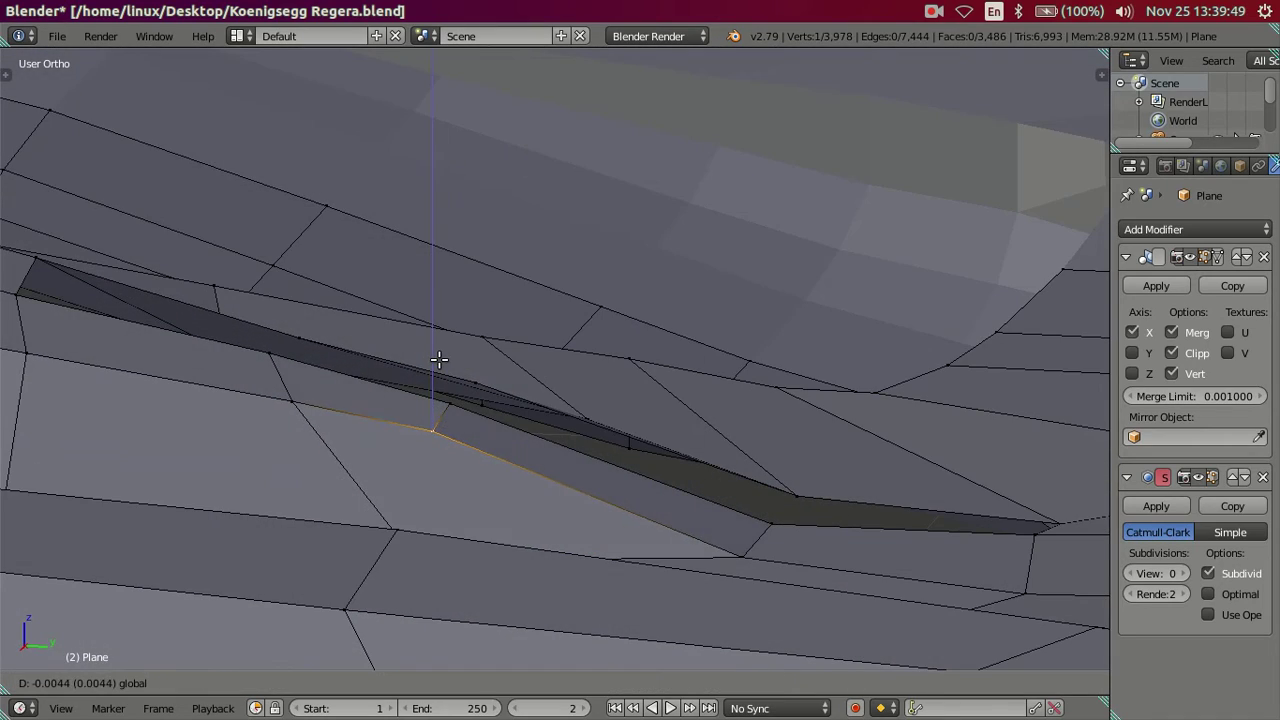
key("a")
mouse_move(459, 374)
middle_mouse_down()
mouse_move(634, 437)
mouse_move(451, 420)
mouse_move(1075, 560)
middle_mouse_up()
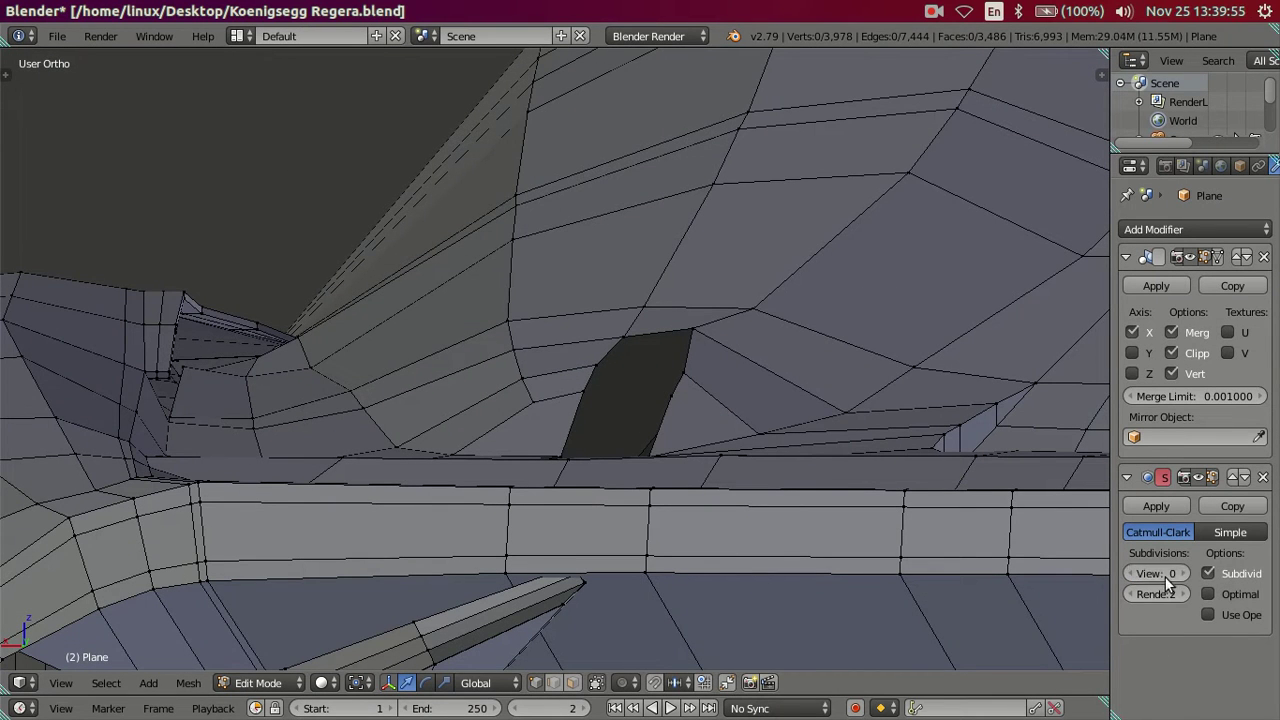
key("ctrl+2")
Check the dark vent from the side, then raise a vertex near the slit along Z.
key("Tab")
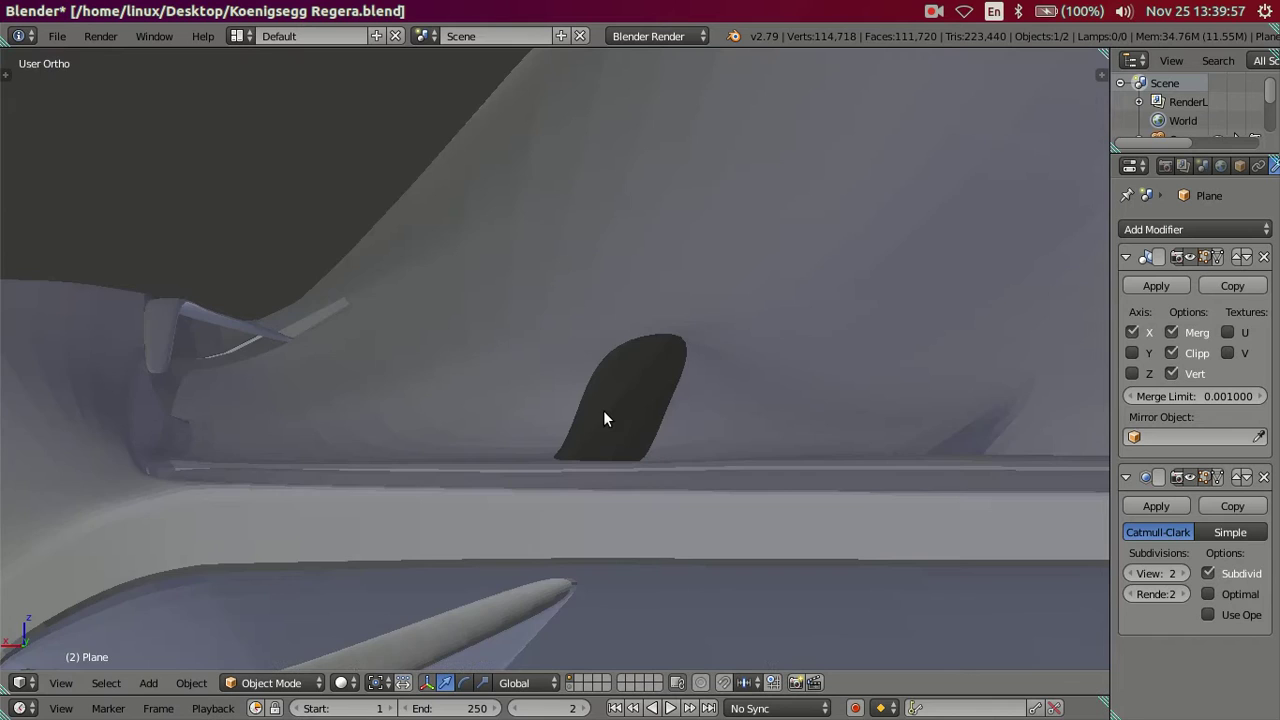
scroll(672, 441, "up", 4)
mouse_move(672, 441)
middle_mouse_down()
mouse_move(756, 430)
mouse_move(883, 488)
mouse_move(940, 489)
mouse_move(964, 472)
mouse_move(877, 471)
mouse_move(798, 441)
middle_mouse_up()
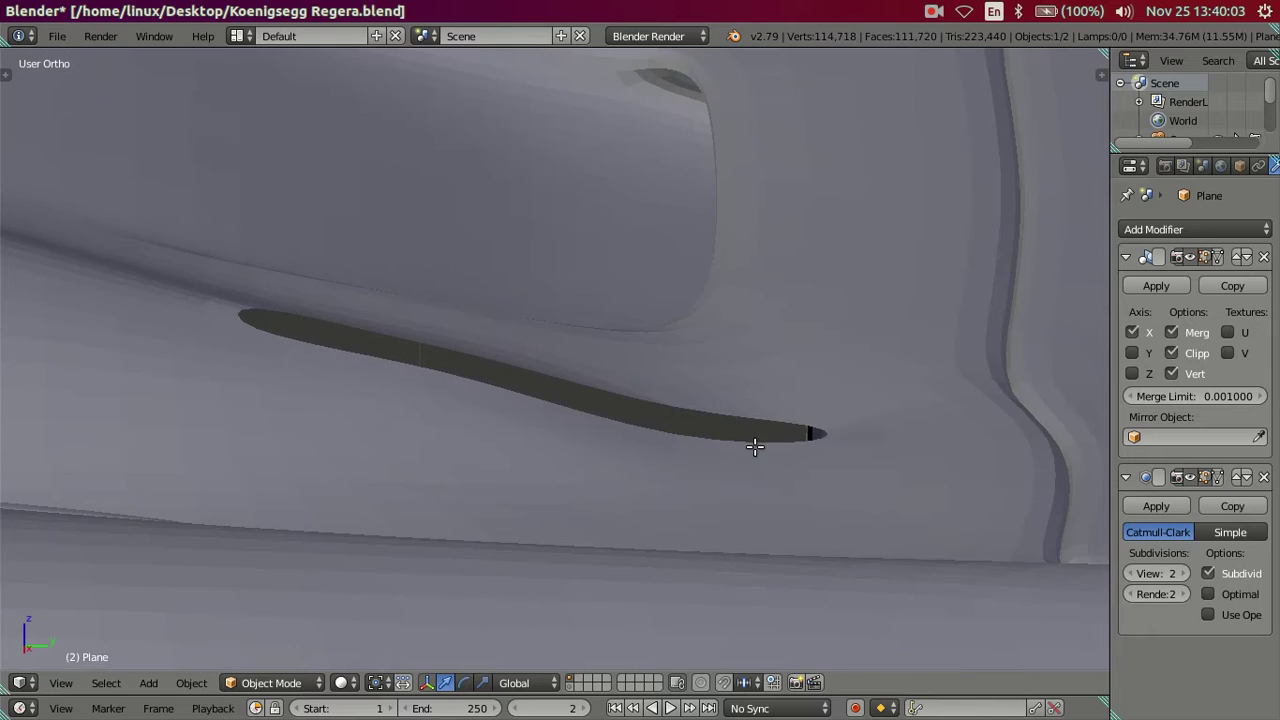
key("Tab")
left_click_drag(1135, 573, 1028, 551)
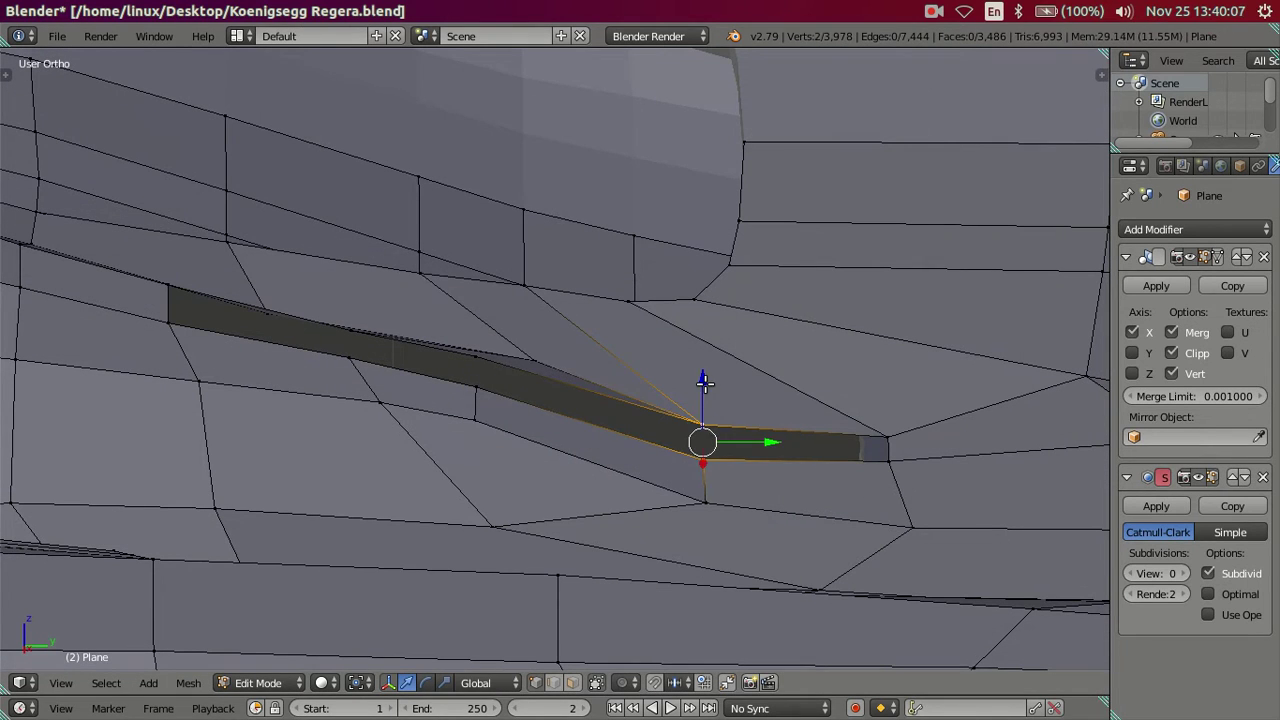
left_click_drag(704, 380, 720, 365)
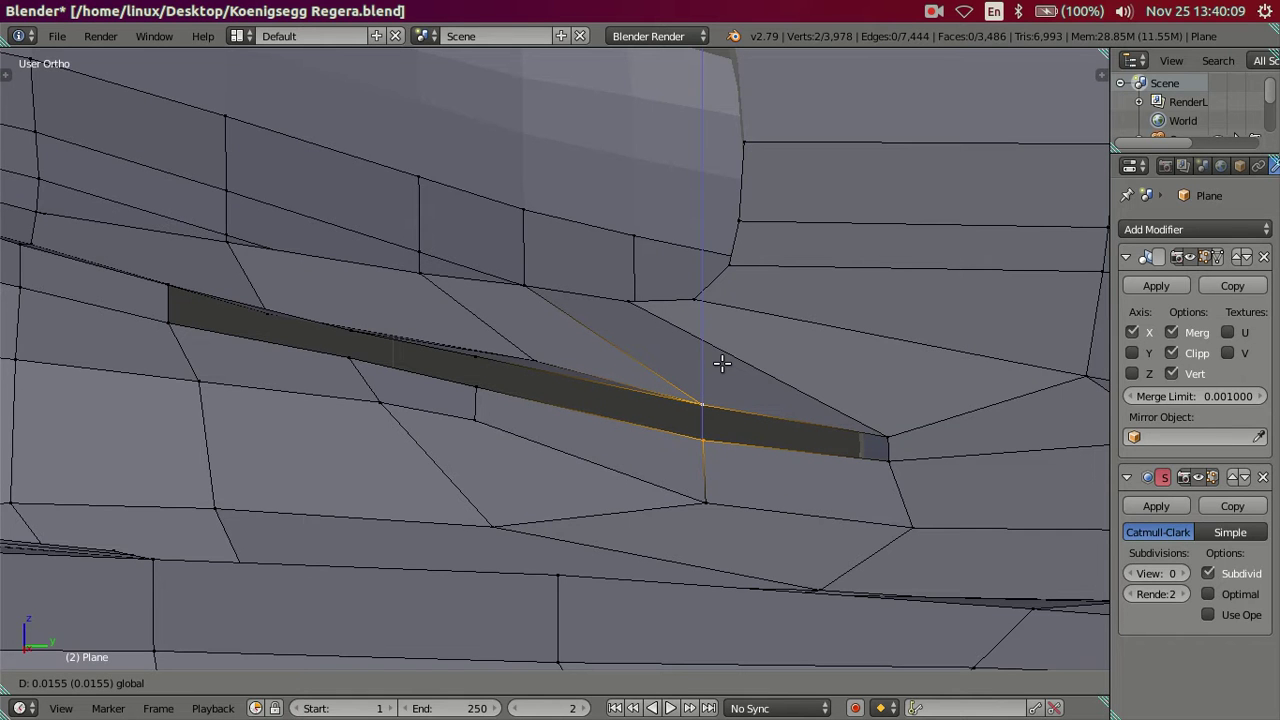
key("Tab")
Inspect the vent from several angles and set viewport subdivision back to 2.
mouse_move(762, 458)
middle_mouse_down()
mouse_move(808, 459)
mouse_move(479, 399)
middle_mouse_up()
key("Tab")
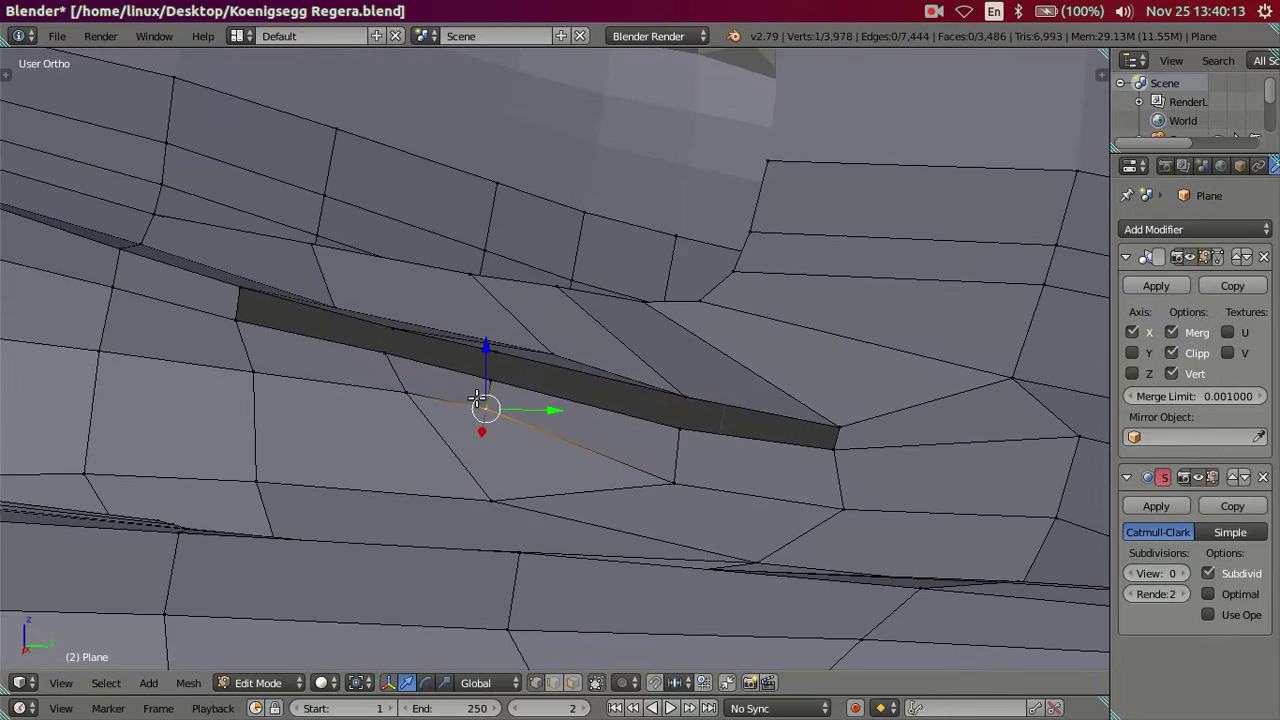
key("KP_8")
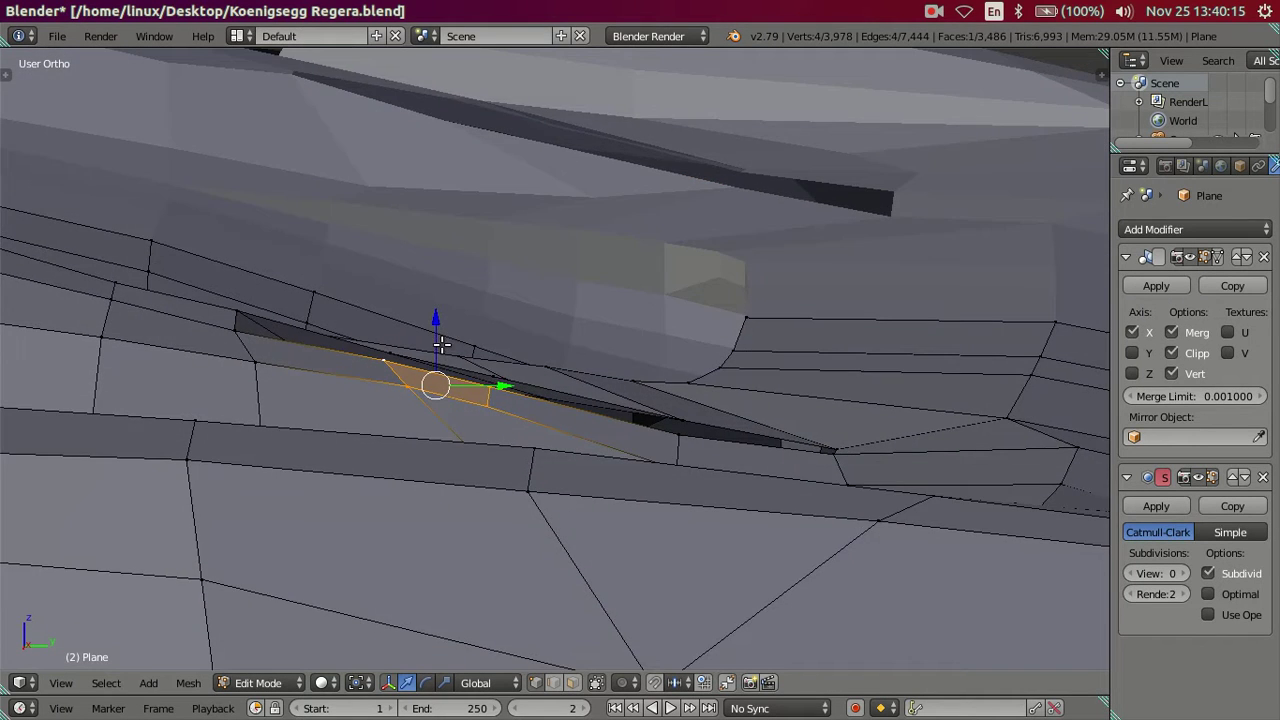
key("KP_8")
key("KP_8")
key("KP_8")
key("KP_2")
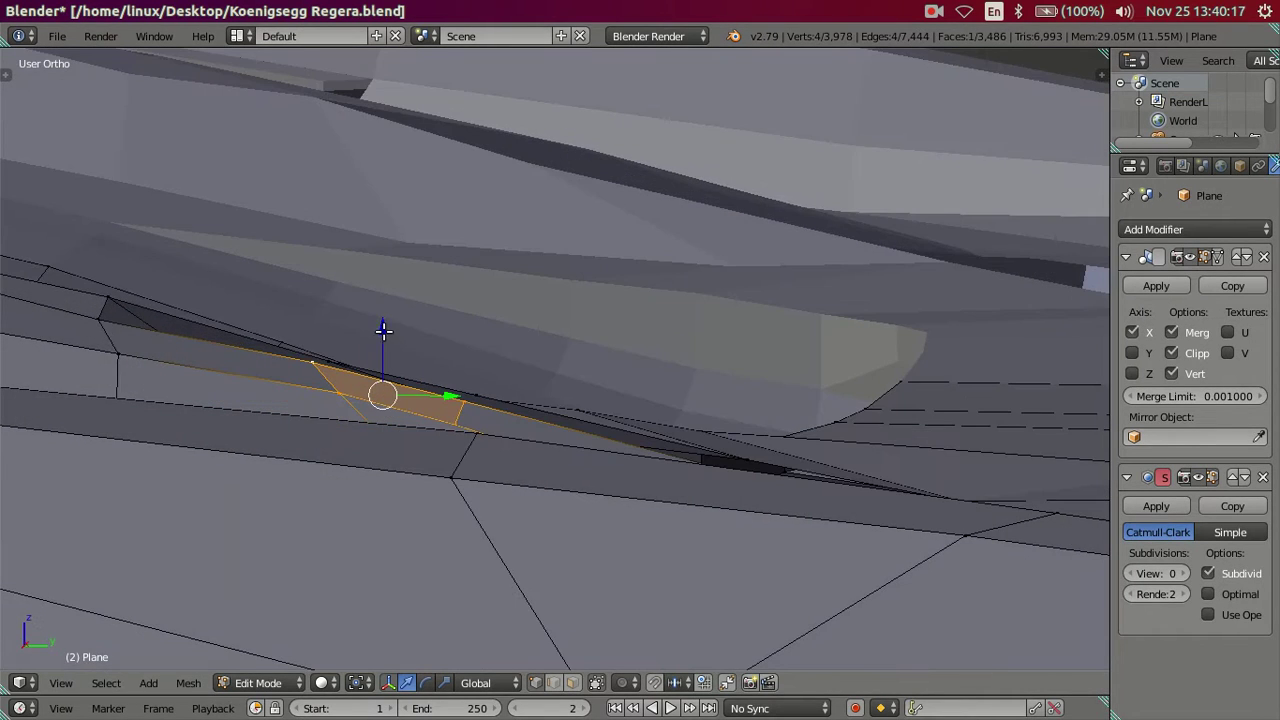
mouse_move(474, 360)
middle_mouse_down()
mouse_move(571, 432)
mouse_move(738, 432)
mouse_move(752, 467)
mouse_move(683, 423)
mouse_move(443, 400)
mouse_move(407, 406)
mouse_move(414, 423)
mouse_move(757, 511)
mouse_move(1114, 573)
mouse_move(746, 506)
mouse_move(844, 483)
mouse_move(978, 481)
mouse_move(853, 456)
mouse_move(804, 464)
middle_mouse_up()
key("Tab")
left_click(1182, 573)
left_click(1182, 573)
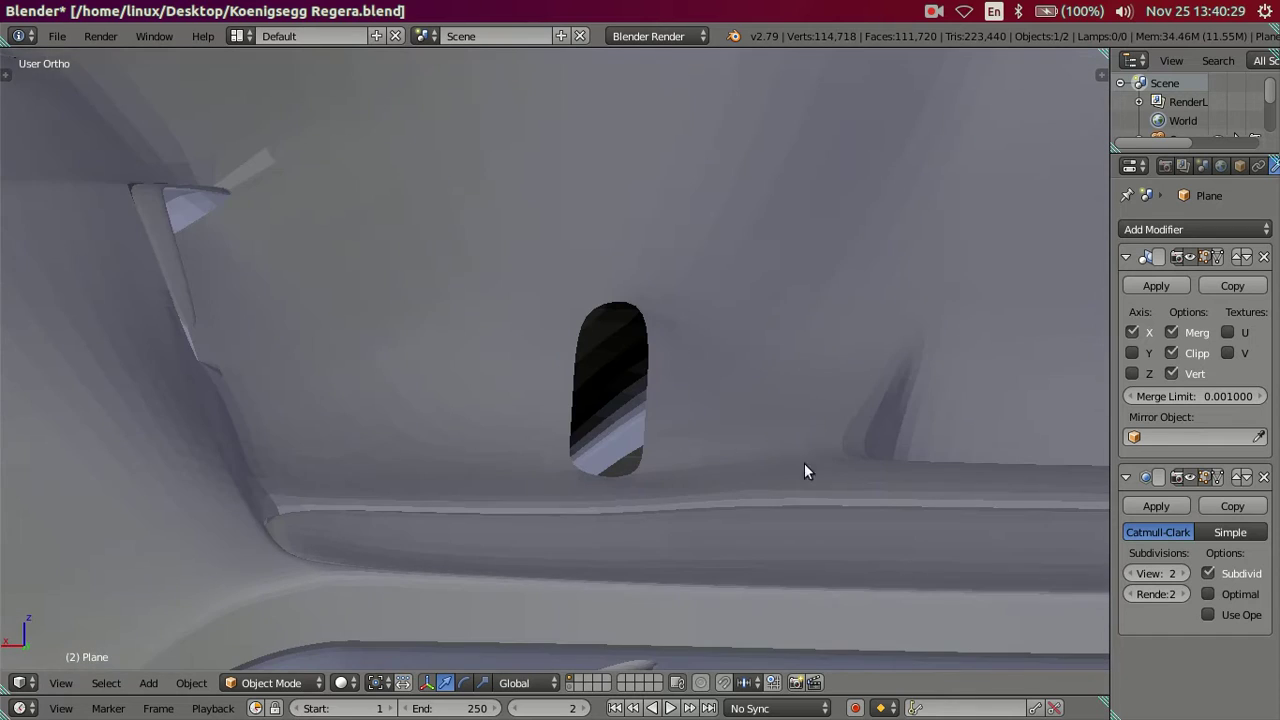
At subdivision 0, raise the slit-bottom vertex about 0.0092, then smooth the body back to level 2.
key("Tab")
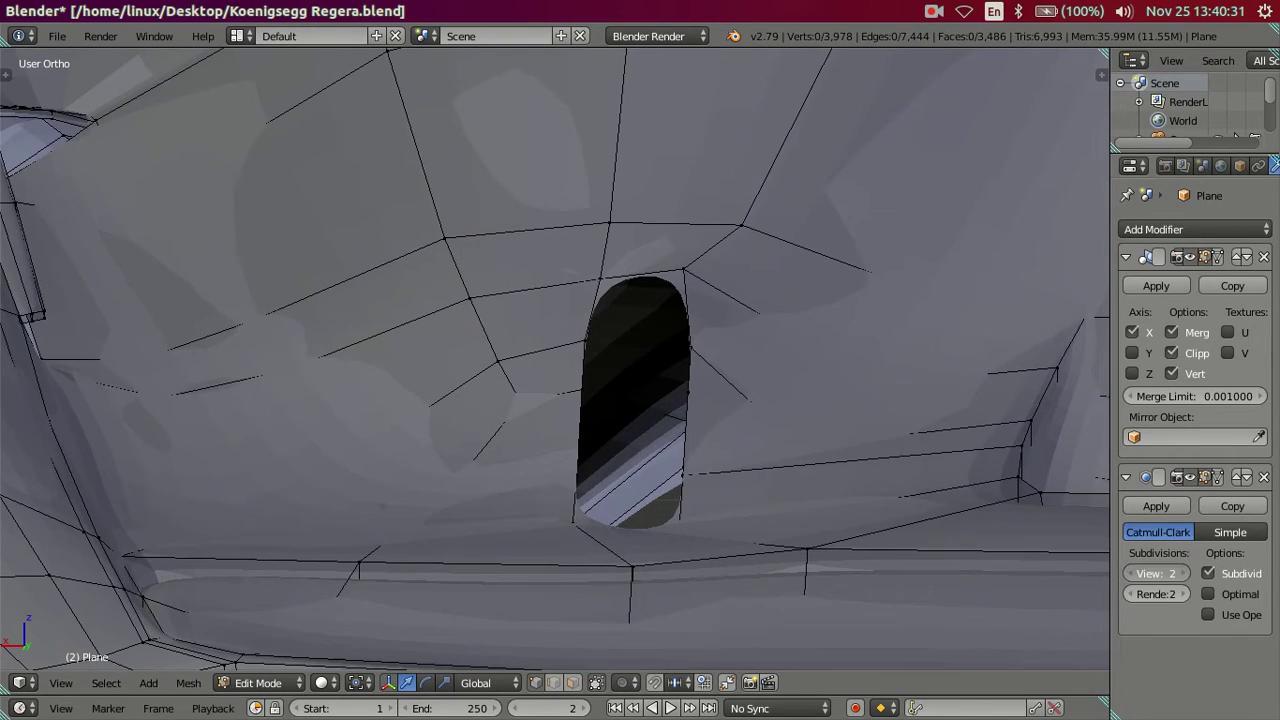
left_click(1130, 573)
left_click(1130, 573)
mouse_move(818, 519)
middle_mouse_down()
mouse_move(723, 500)
mouse_move(680, 517)
mouse_move(709, 480)
mouse_move(638, 509)
mouse_move(573, 458)
middle_mouse_up()
right_click(566, 513)
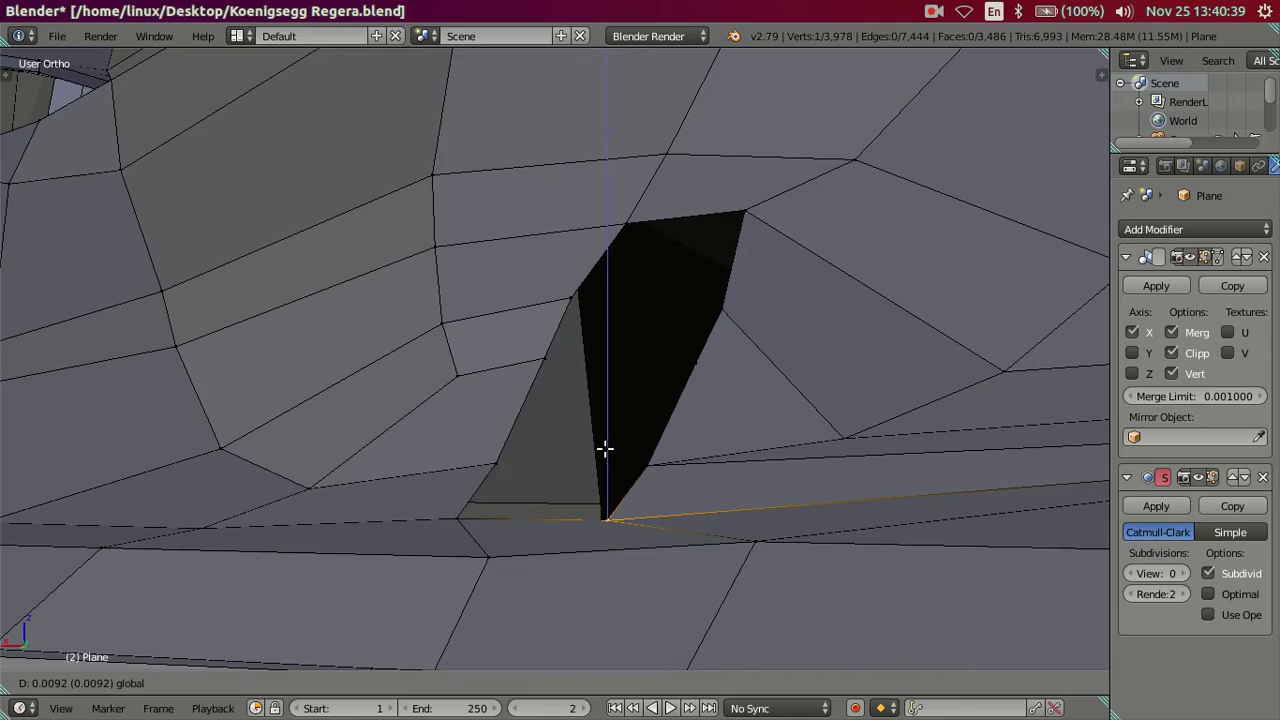
mouse_move(665, 470)
middle_mouse_down()
mouse_move(677, 511)
mouse_move(491, 471)
mouse_move(303, 503)
mouse_move(283, 483)
mouse_move(263, 491)
mouse_move(380, 486)
mouse_move(440, 437)
mouse_move(575, 505)
mouse_move(484, 400)
middle_mouse_up()
key("a")
key("Tab")
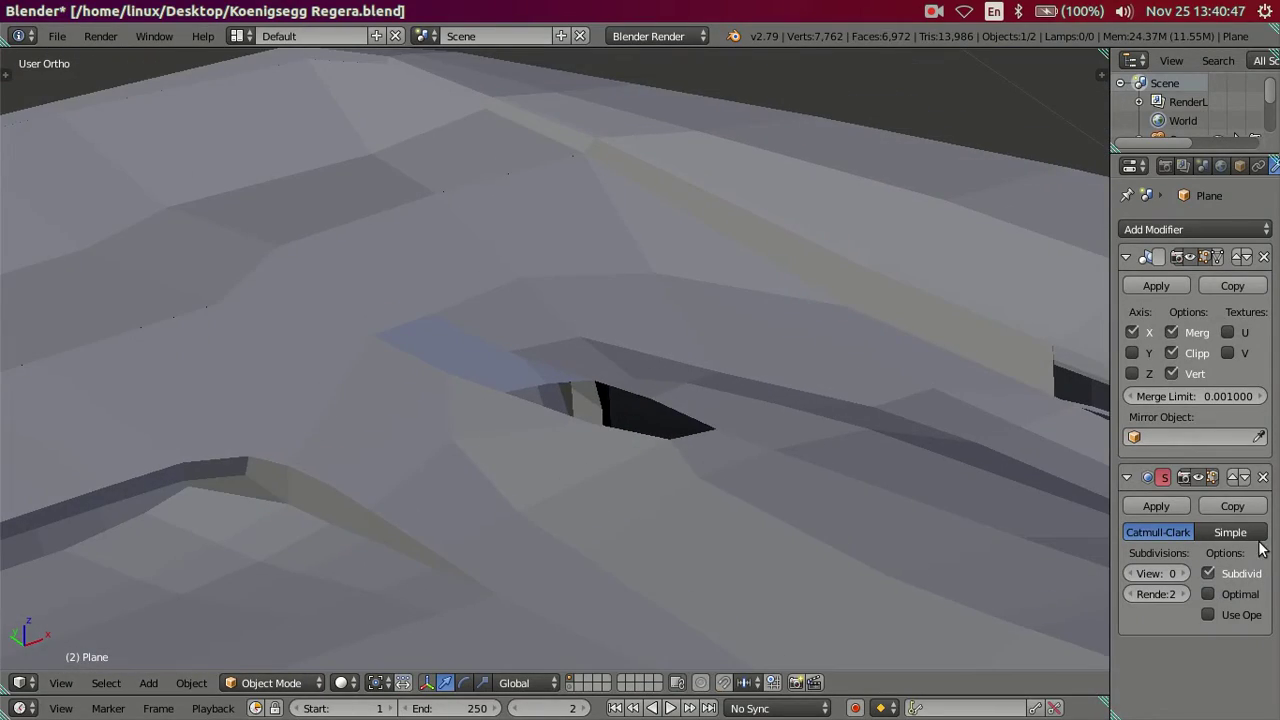
key("ctrl+2")
scroll(765, 470, "down", 3)
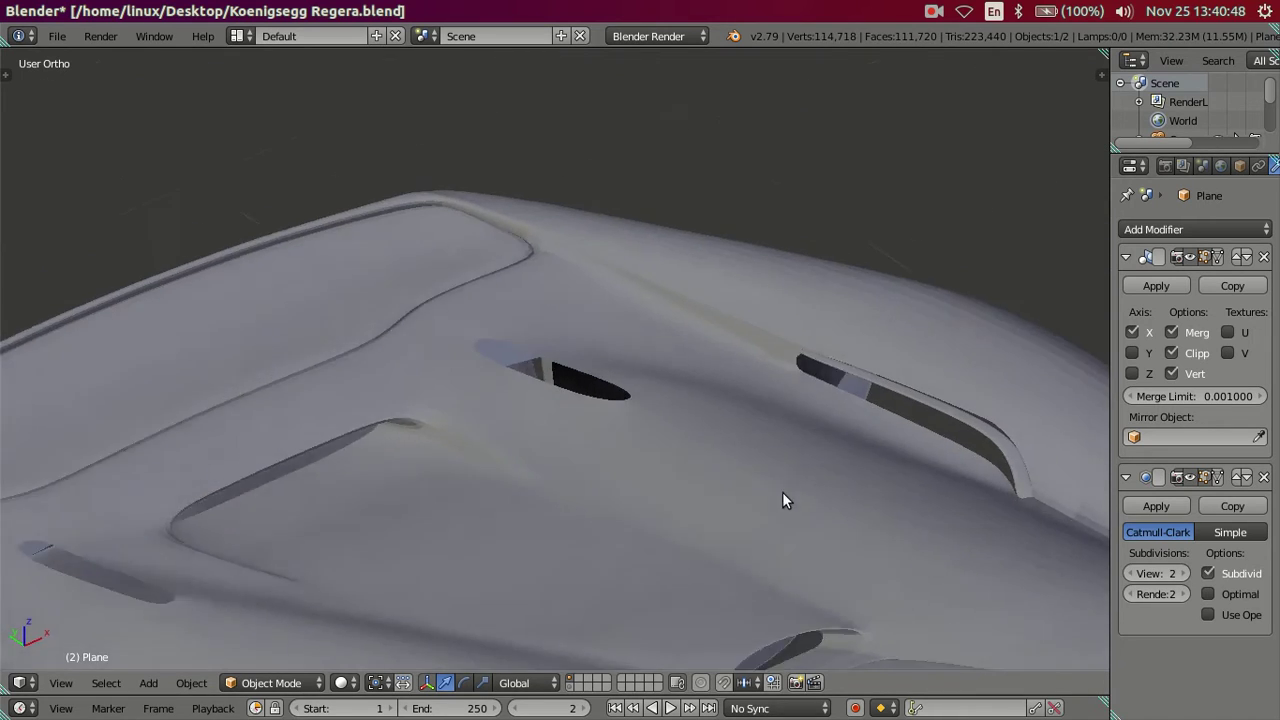
View the hood from above with the viewport subdivision level at 0.
scroll(790, 495, "up", 3)
key("Tab")
scroll(710, 470, "down", 3)
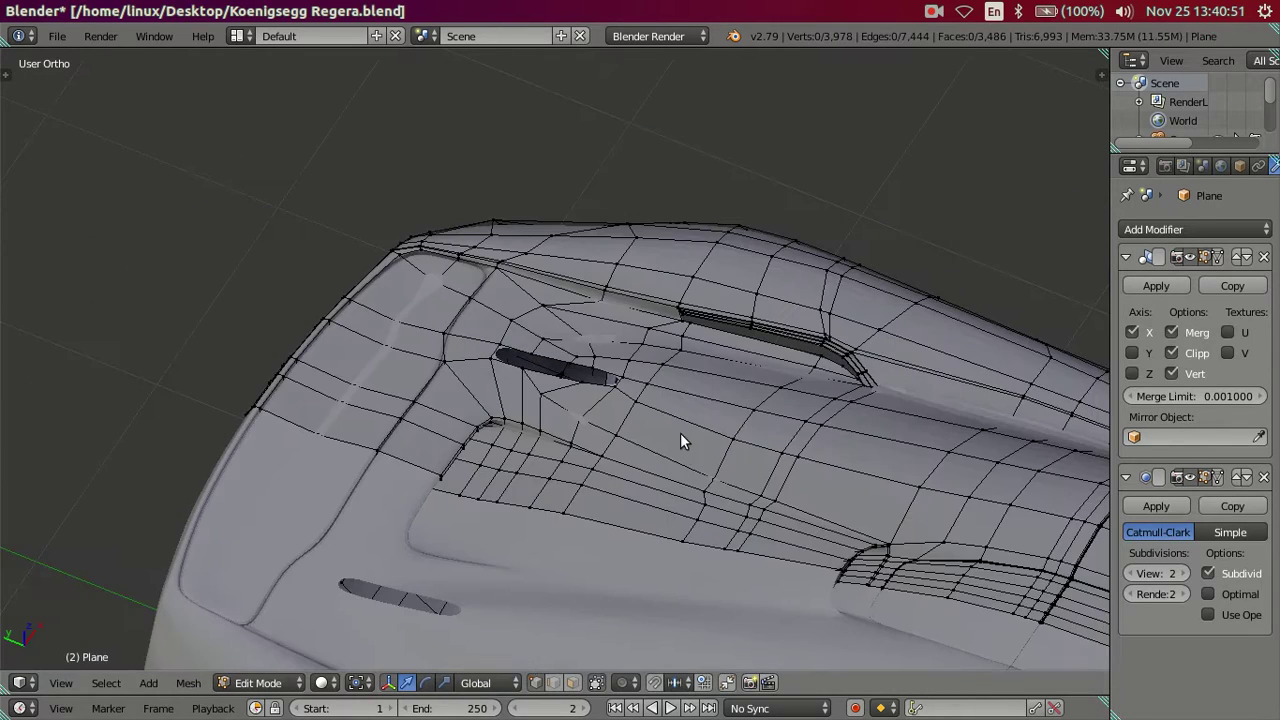
key("Tab")
mouse_move(652, 433)
middle_mouse_down()
mouse_move(656, 528)
mouse_move(777, 527)
mouse_move(834, 496)
mouse_move(1069, 530)
middle_mouse_up()
left_click(1134, 573)
left_click(1134, 573)
scroll(886, 568, "up", 4)
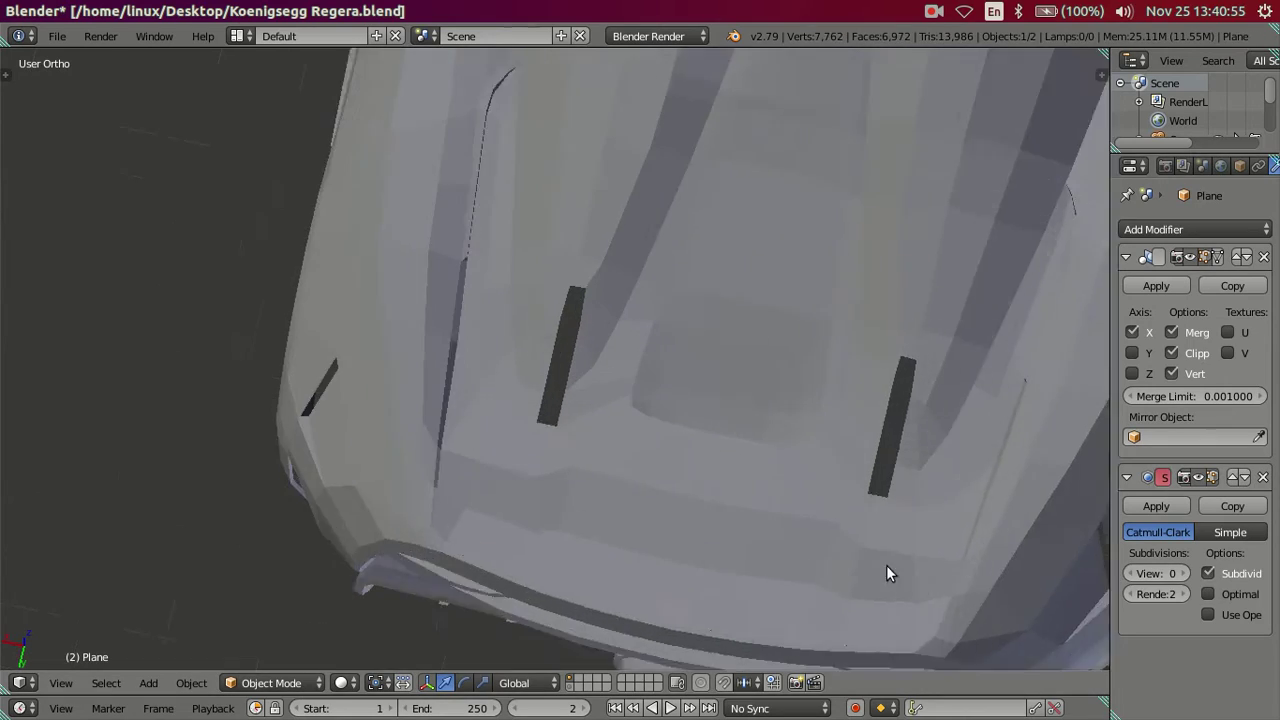
scroll(640, 444, "up", 4)
Select the edge loop around the dark vent strip, extrude it in place and nudge it along Z.
key("Tab")
scroll(618, 394, "up", 2)
left_click(618, 394, "alt")
mouse_move(618, 394)
middle_mouse_down()
mouse_move(614, 346)
mouse_move(662, 355)
middle_mouse_up()
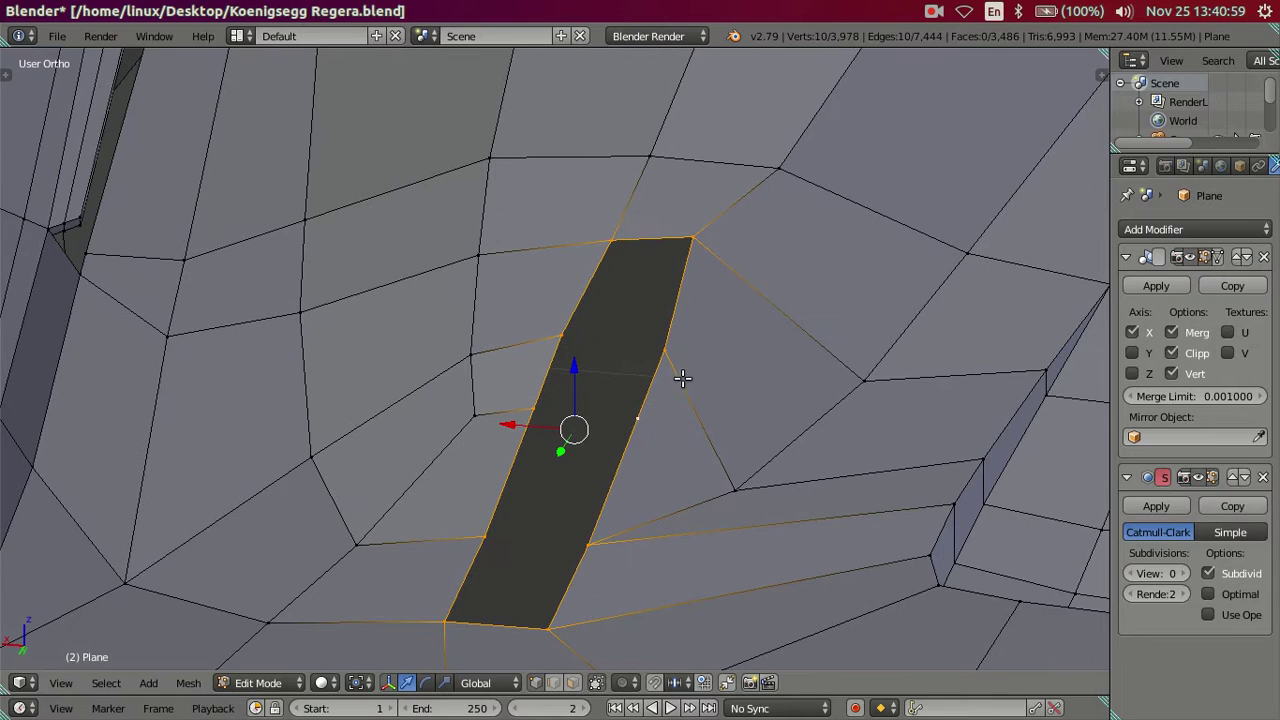
key("e")
right_click(676, 372)
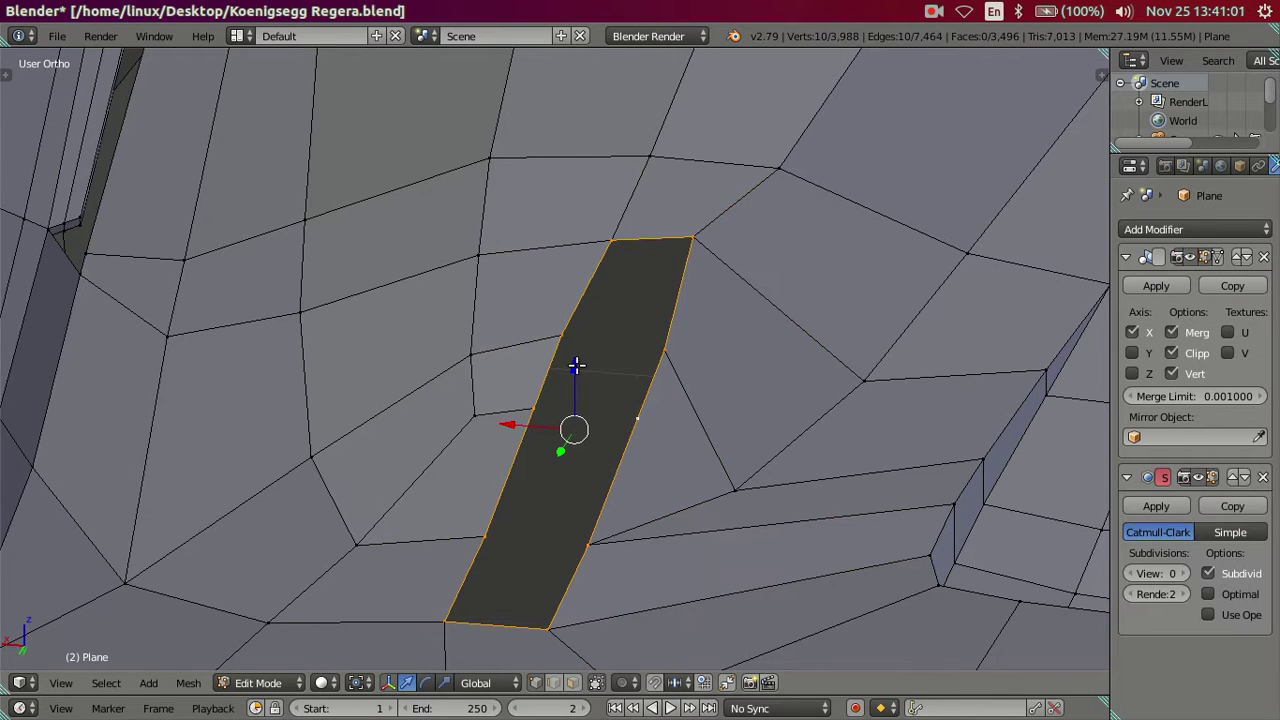
key("g")
key("z")
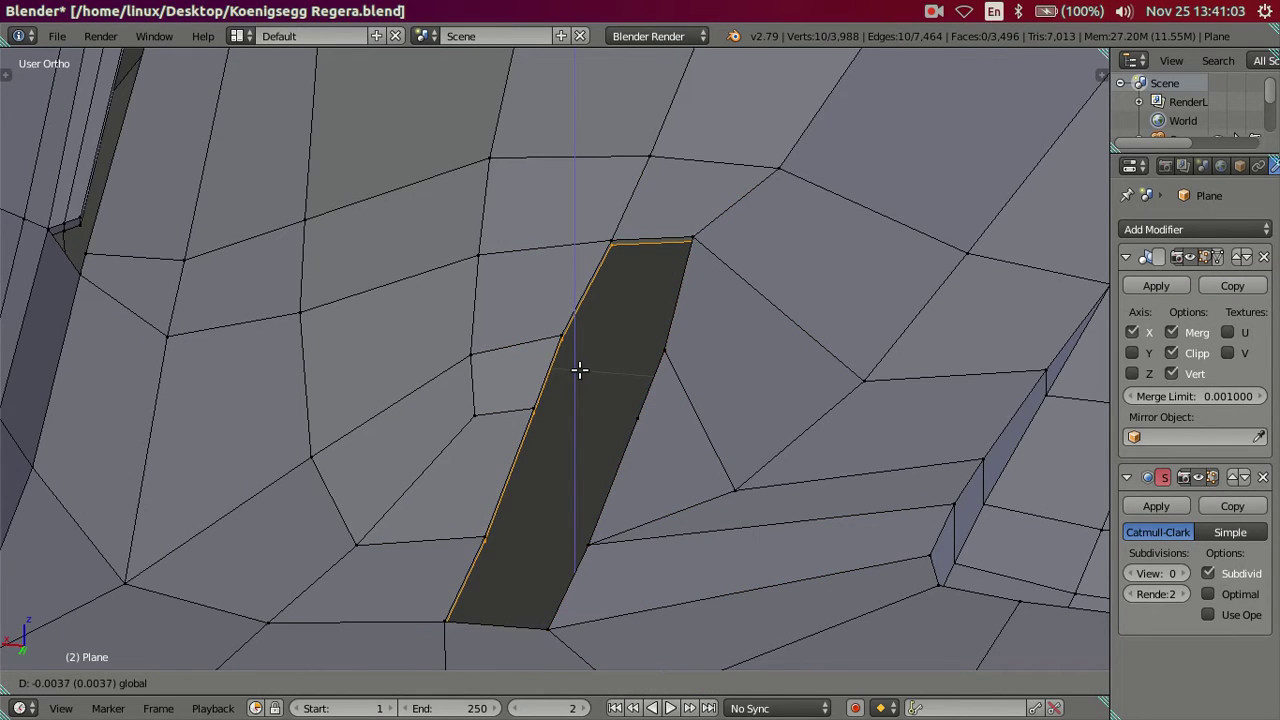
Extrude the loop a second time in place and check it smoothed at level 2.
key("e")
right_click(667, 397)
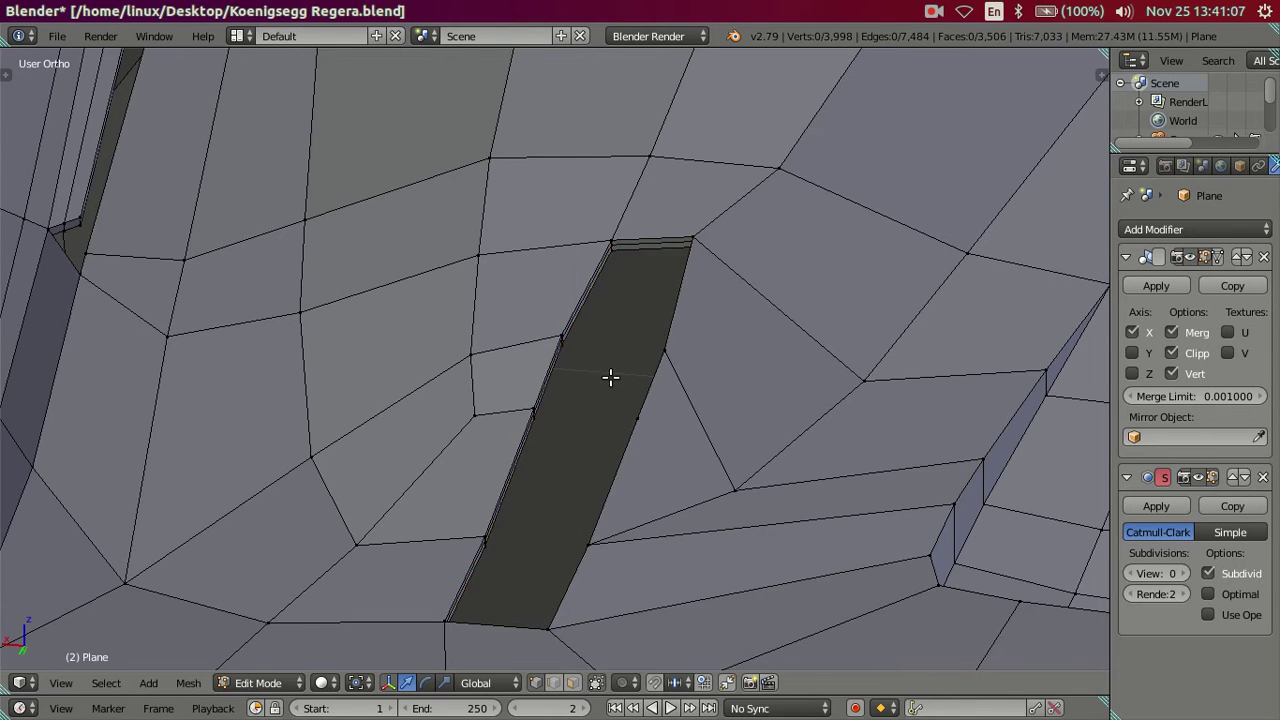
scroll(610, 377, "down", 2)
key("ctrl+2")
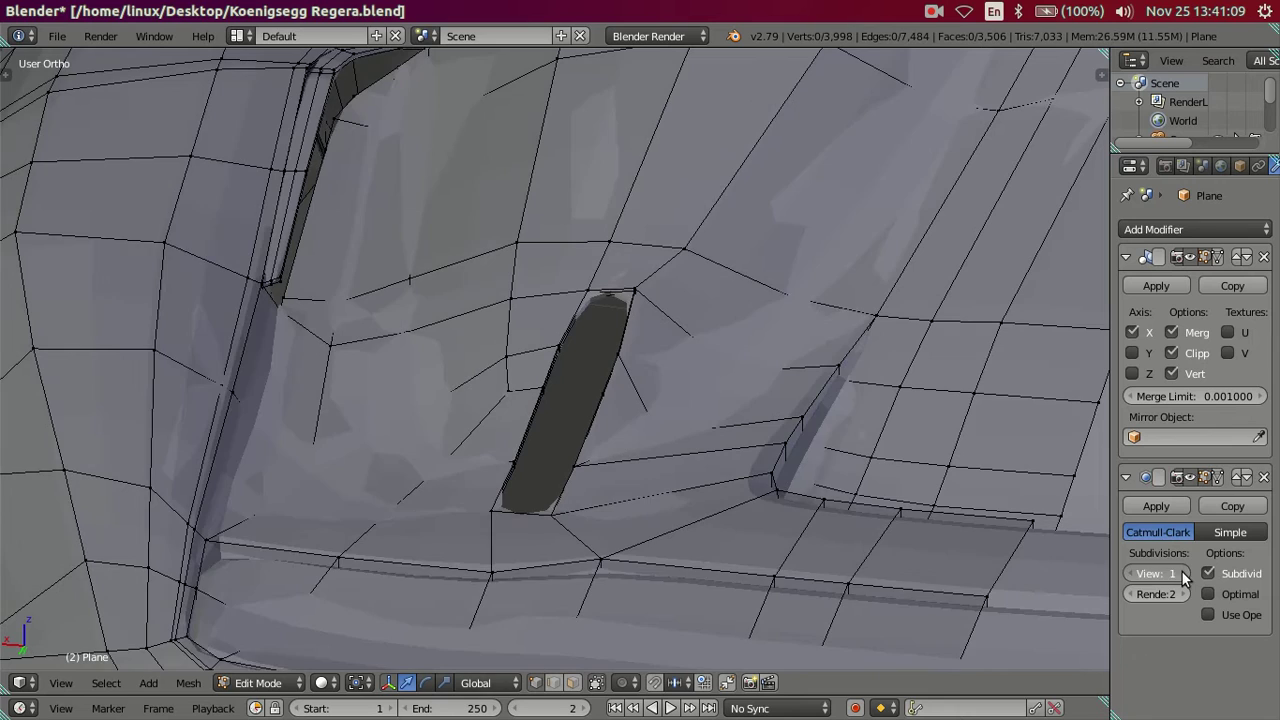
mouse_move(520, 470)
middle_mouse_down()
mouse_move(567, 445)
mouse_move(686, 428)
mouse_move(776, 445)
mouse_move(709, 393)
mouse_move(636, 452)
mouse_move(676, 436)
mouse_move(706, 451)
mouse_move(700, 422)
mouse_move(673, 388)
mouse_move(601, 388)
mouse_move(662, 415)
mouse_move(651, 412)
mouse_move(665, 436)
mouse_move(651, 450)
mouse_move(686, 489)
middle_mouse_up()
key("Tab")
scroll(676, 436, "down", 1)
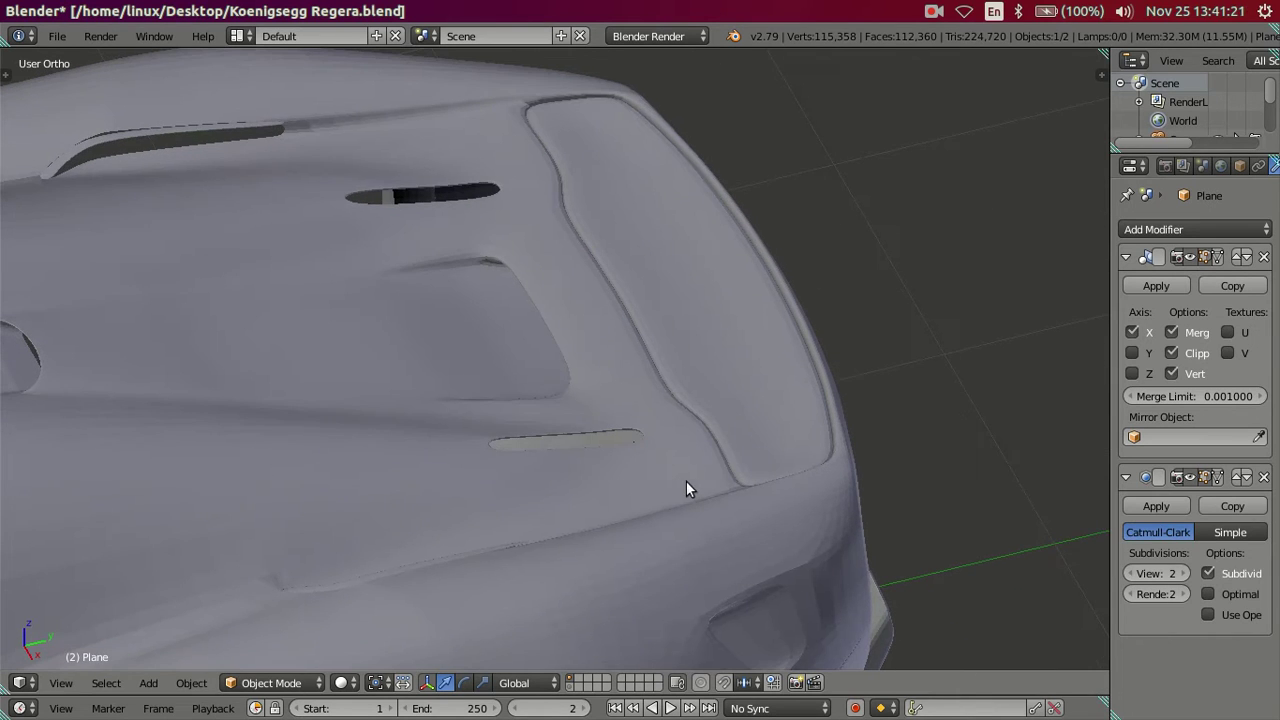
Drop the subdivision preview to level 0 and enter Edit Mode zoomed in on the hood strip.
key("ctrl+0")
scroll(617, 380, "up", 2)
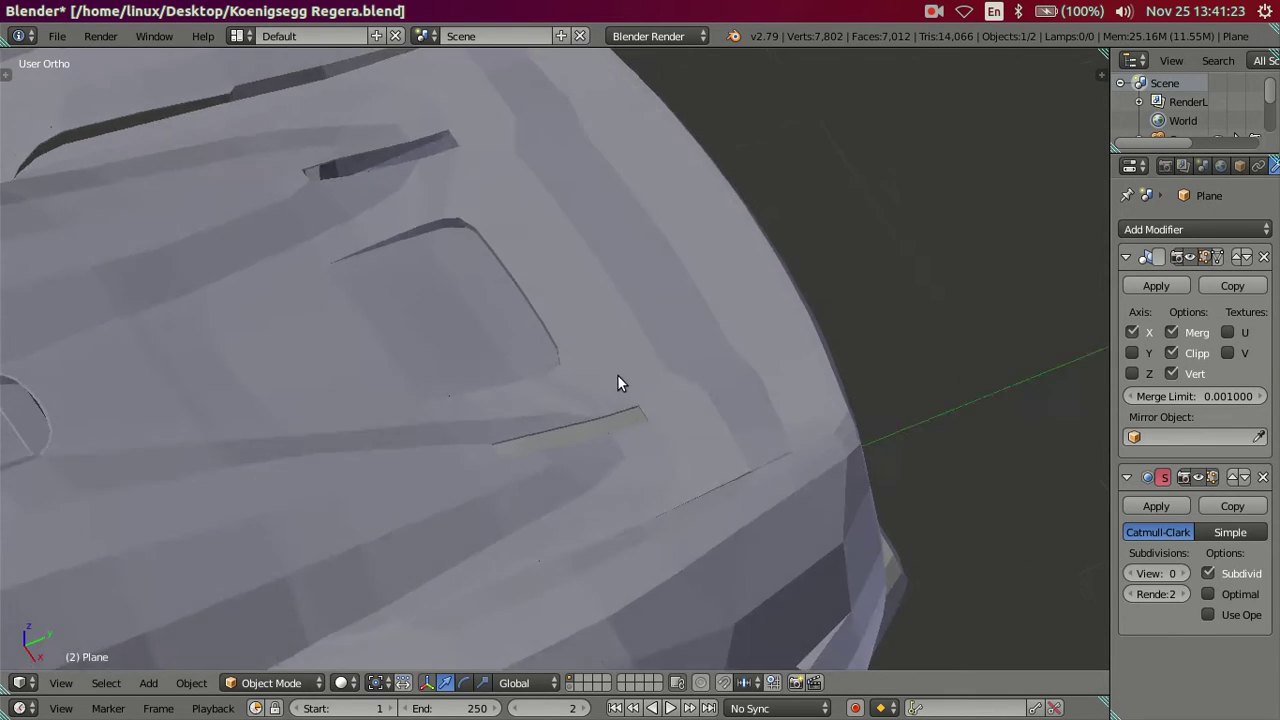
scroll(677, 417, "up", 2)
key("Tab")
scroll(678, 425, "up", 2)
mouse_move(678, 425)
middle_mouse_down()
mouse_move(709, 503)
mouse_move(615, 387)
middle_mouse_up()
scroll(653, 426, "up", 1)
scroll(600, 450, "up", 2)
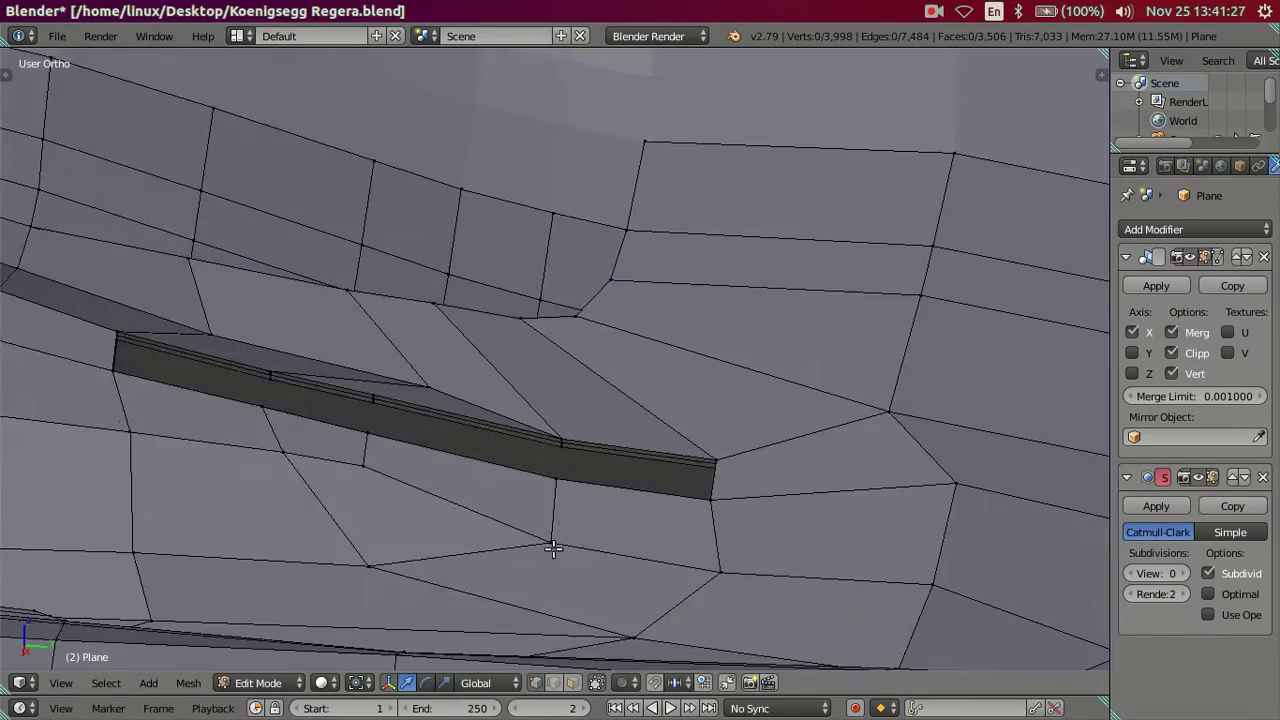
scroll(572, 512, "up", 1)
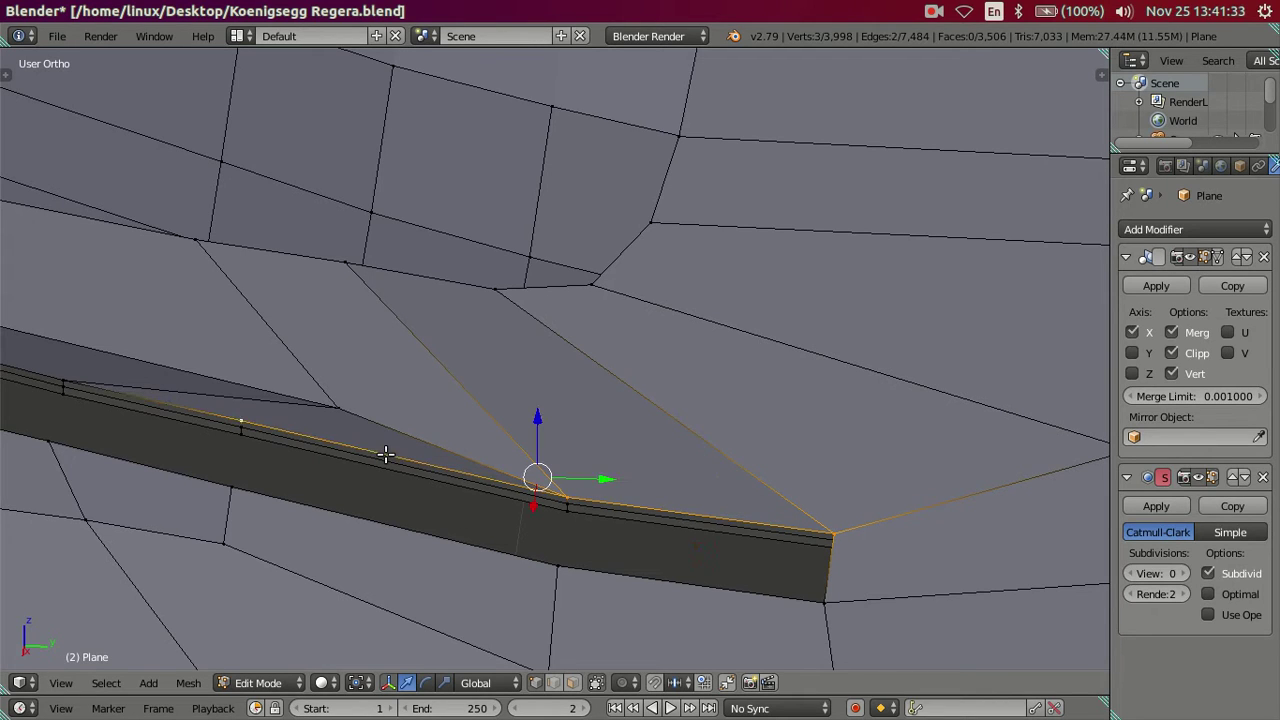
scroll(383, 522, "down", 1)
scroll(310, 430, "down", 1)
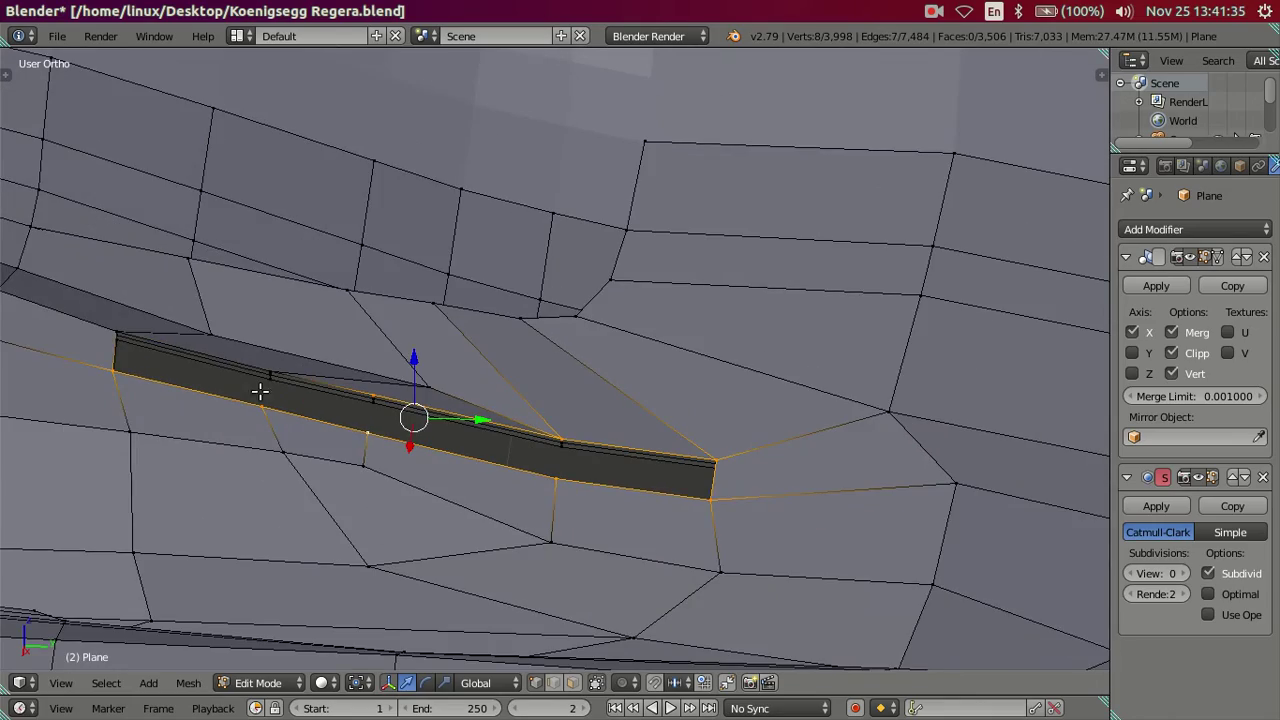
Inspect the curved hood strip from low angles, select a vertex beside it, and return to Object Mode.
mouse_move(390, 416)
middle_mouse_down()
mouse_move(510, 487)
mouse_move(505, 440)
middle_mouse_up()
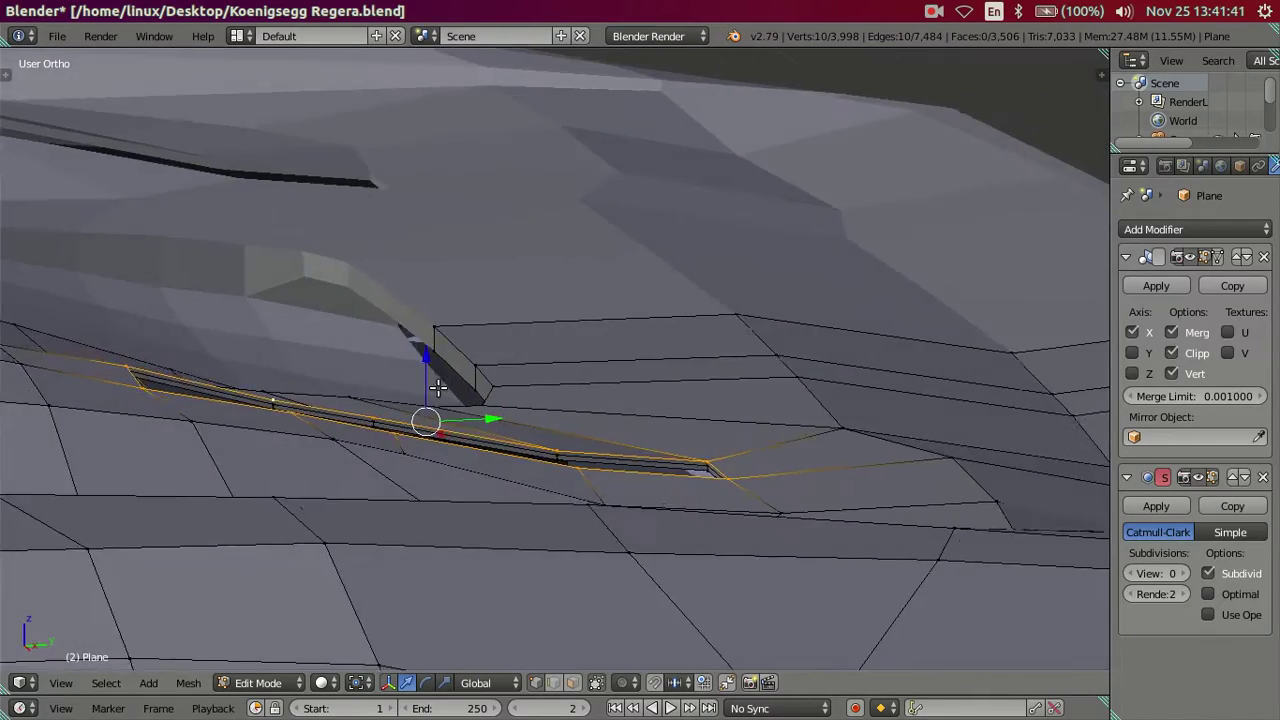
mouse_move(505, 440)
middle_mouse_down()
mouse_move(424, 428)
mouse_move(421, 473)
middle_mouse_up()
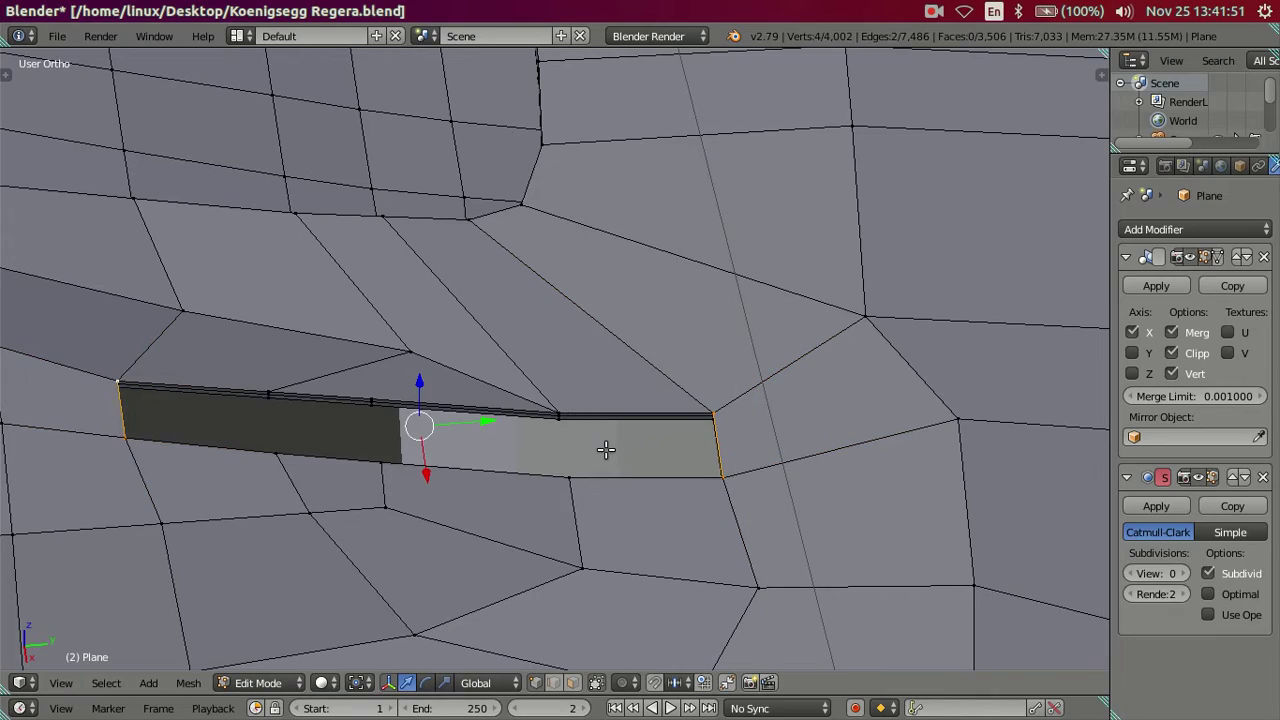
mouse_move(573, 486)
middle_mouse_down()
mouse_move(563, 420)
mouse_move(540, 431)
mouse_move(563, 506)
mouse_move(566, 431)
mouse_move(574, 480)
mouse_move(542, 419)
mouse_move(363, 437)
mouse_move(214, 437)
mouse_move(191, 423)
mouse_move(220, 441)
middle_mouse_up()
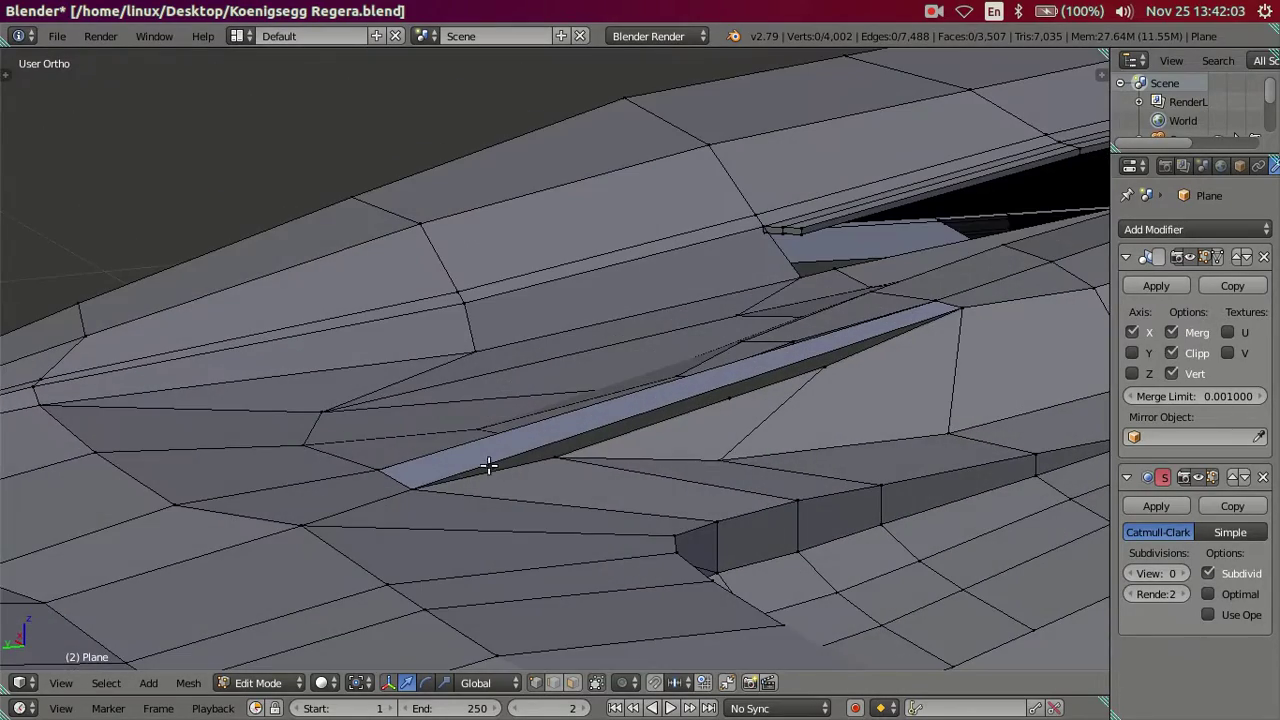
right_click(548, 456)
mouse_move(548, 456)
middle_mouse_down()
mouse_move(654, 449)
mouse_move(584, 440)
mouse_move(591, 489)
mouse_move(831, 449)
mouse_move(606, 434)
mouse_move(491, 461)
mouse_move(766, 449)
mouse_move(186, 443)
mouse_move(89, 423)
mouse_move(183, 425)
mouse_move(77, 420)
mouse_move(14, 434)
mouse_move(213, 430)
middle_mouse_up()
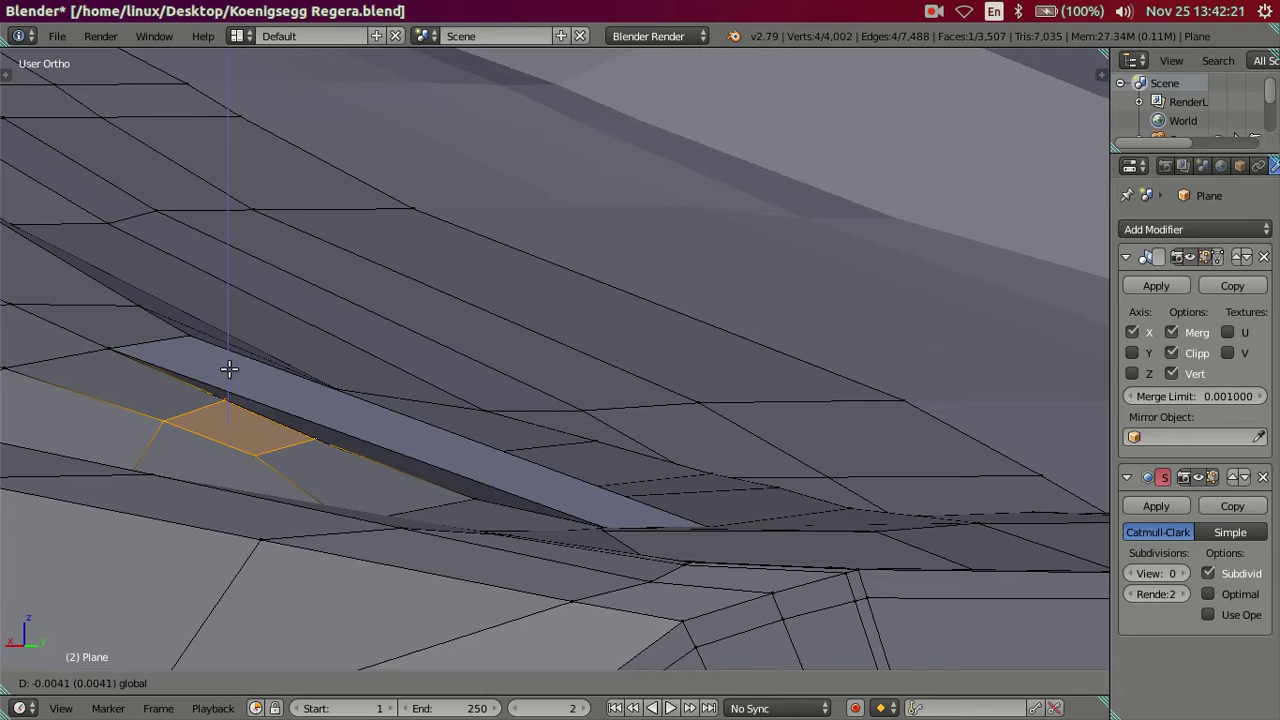
middle_click_drag(311, 421, 340, 443)
key("Tab")
mouse_move(286, 474)
middle_mouse_down()
mouse_move(437, 443)
mouse_move(484, 530)
mouse_move(1070, 540)
middle_mouse_up()
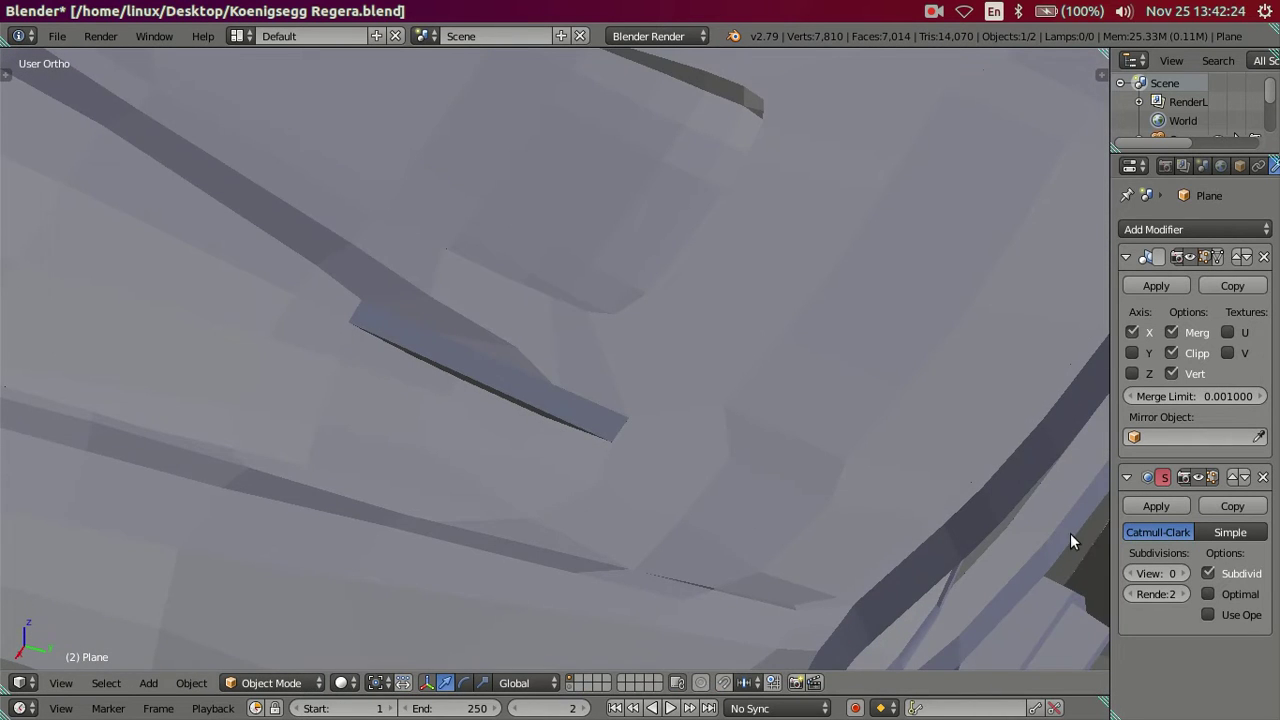
Compare the body at Subsurf View 2, then set the preview back to 0.
left_click(1183, 574)
left_click(1183, 574)
mouse_move(870, 478)
middle_mouse_down()
mouse_move(637, 423)
mouse_move(900, 537)
mouse_move(753, 426)
mouse_move(551, 460)
middle_mouse_up()
left_click(1137, 574)
left_click(1137, 574)
scroll(883, 462, "up", 5)
mouse_move(883, 462)
middle_mouse_down()
mouse_move(748, 429)
mouse_move(486, 514)
middle_mouse_up()
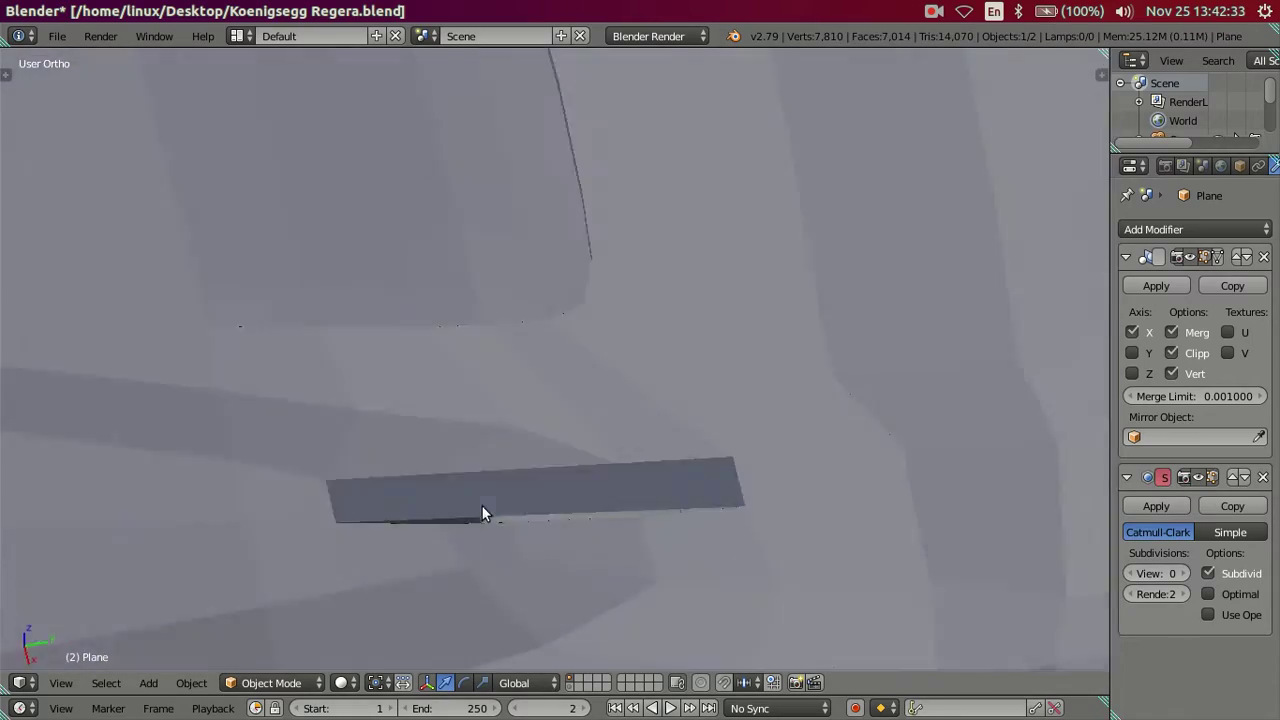
scroll(476, 506, "down", 2)
Inspect the side slot in Edit Mode from a diagonal angle, then minimise Blender.
key("Tab")
scroll(534, 456, "up", 2)
mouse_move(534, 456)
middle_mouse_down()
mouse_move(628, 477)
mouse_move(528, 534)
mouse_move(521, 388)
middle_mouse_up()
scroll(525, 520, "up", 2)
scroll(521, 343, "up", 1)
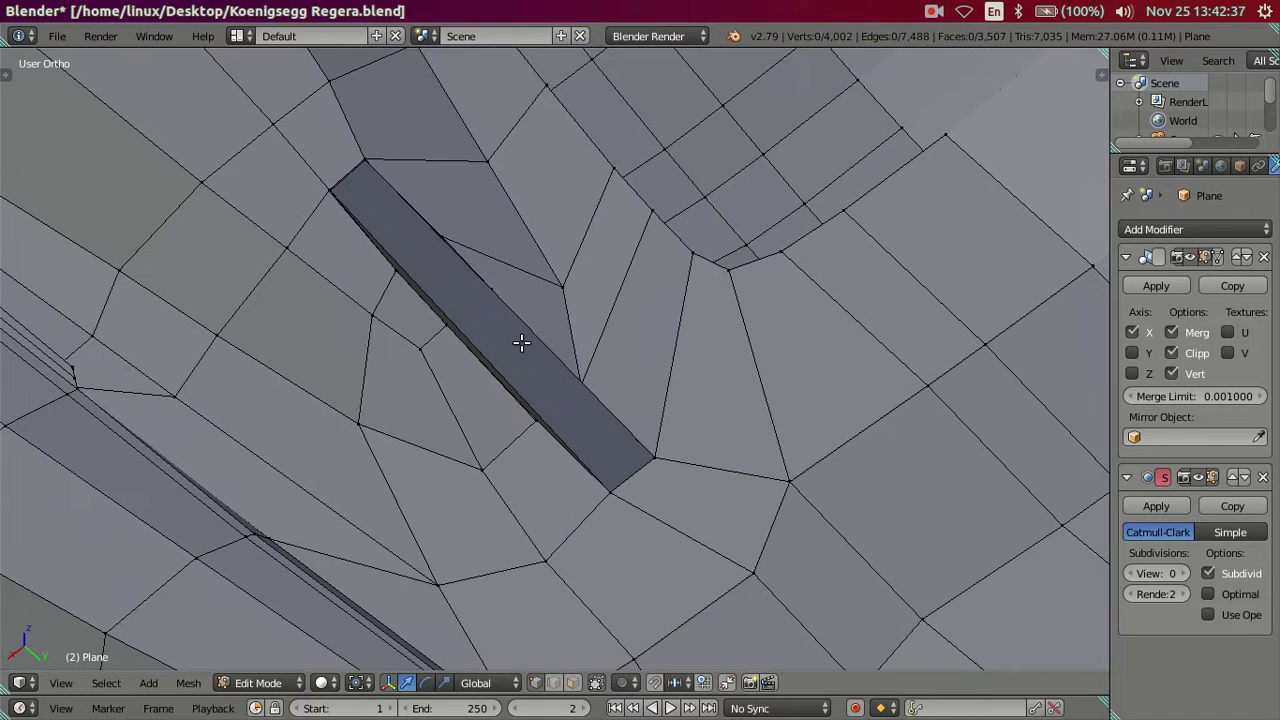
scroll(531, 352, "down", 2)
scroll(526, 360, "down", 1)
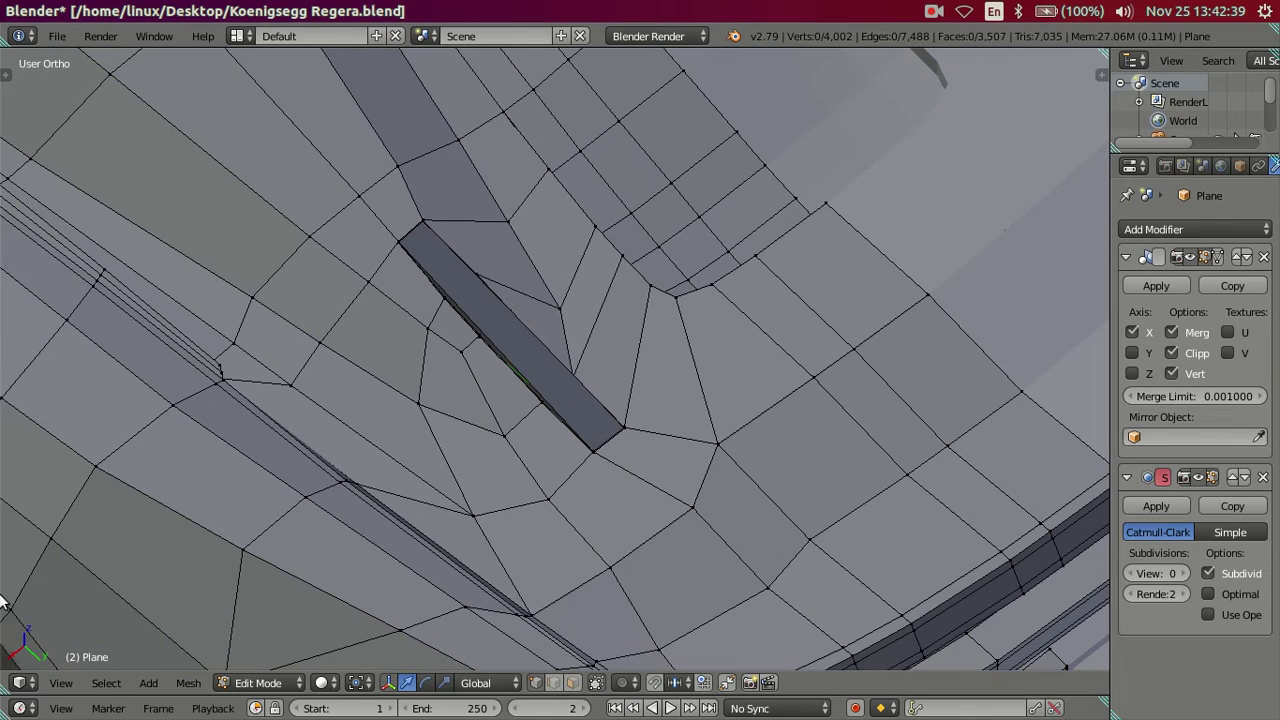
left_click(31, 11)
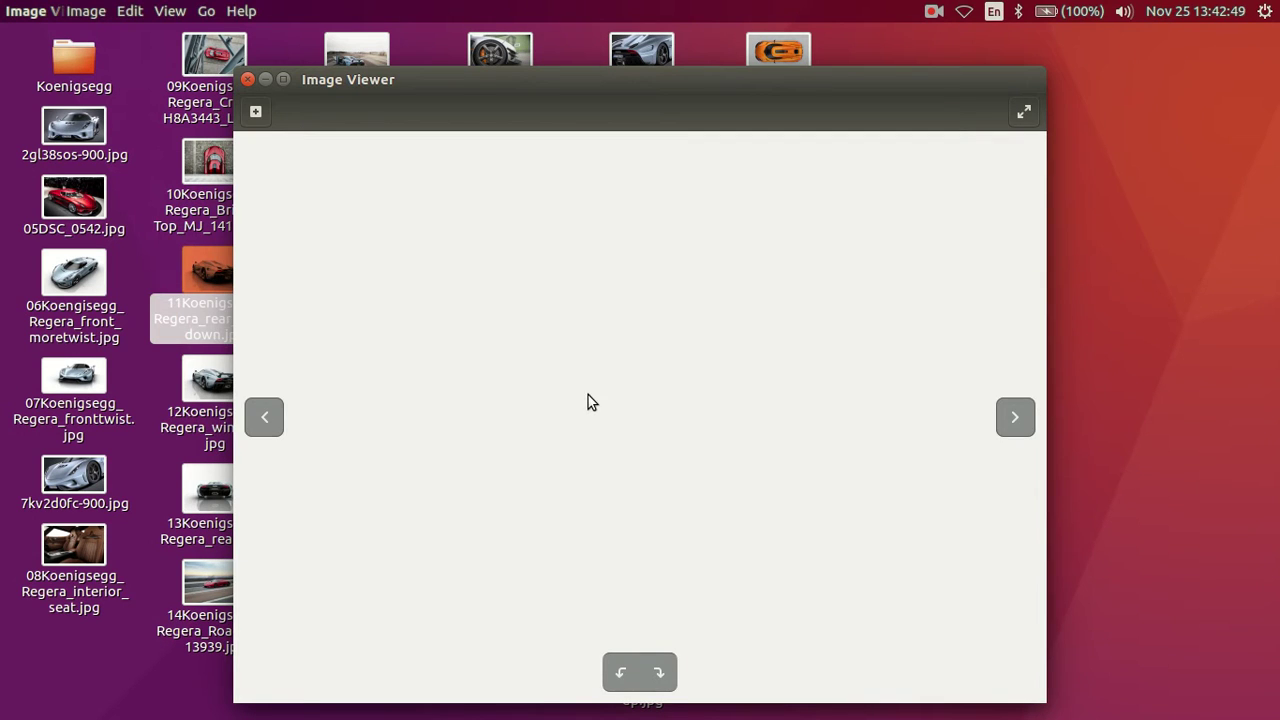
Close the 11Koenigsegg_Regera_rear_wing_down.jpg photo window.
scroll(800, 410, "up", 2)
scroll(800, 410, "up", 2)
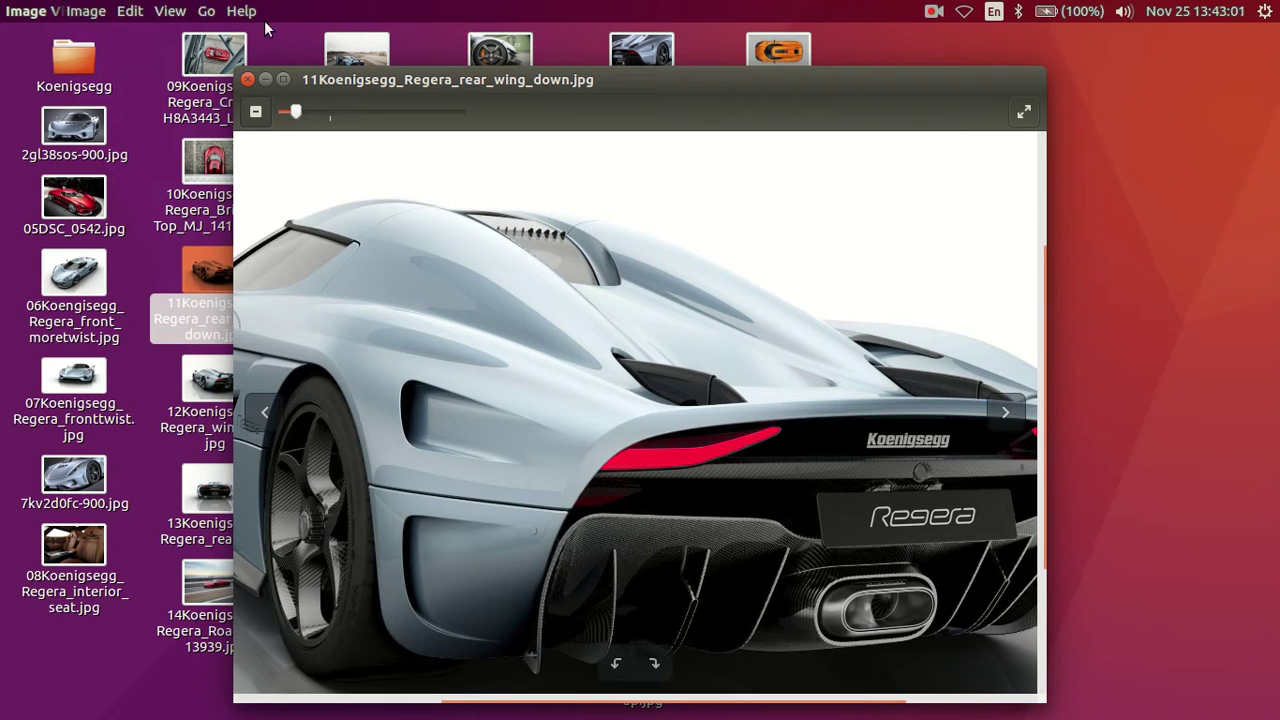
left_click(248, 79)
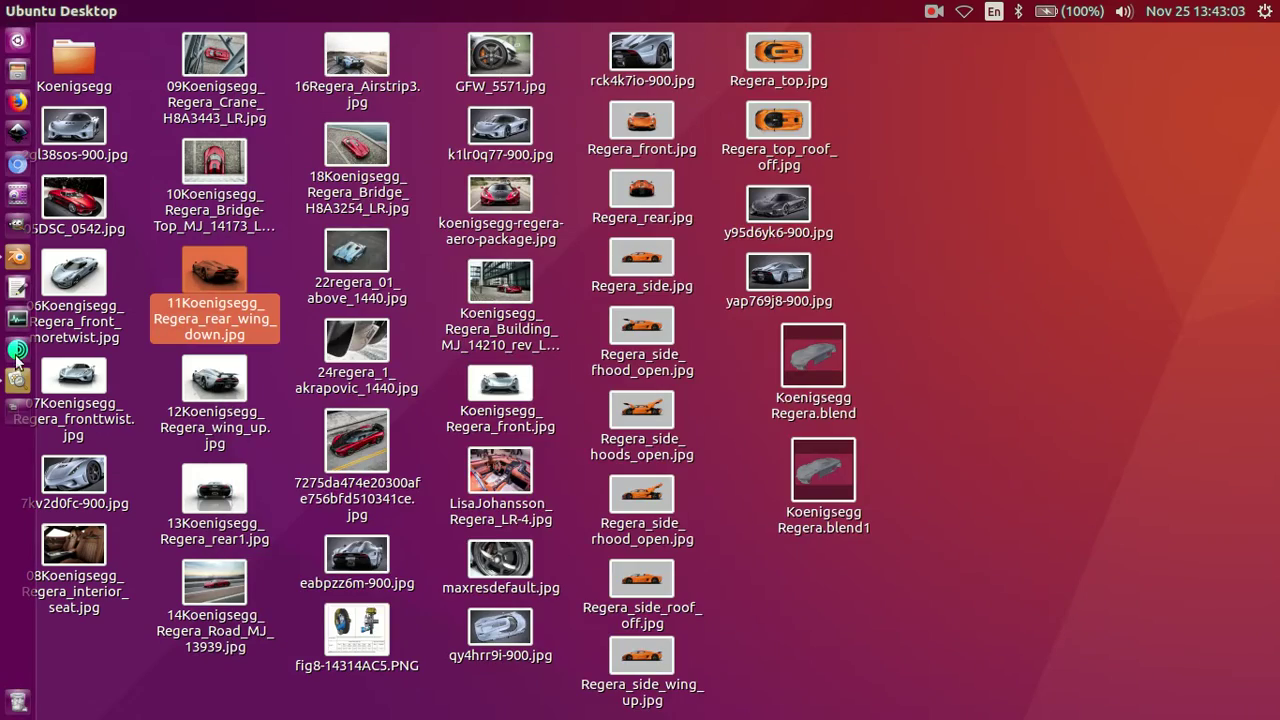
Back in Blender, select the narrow strip face in the rear-deck recess using face select mode.
left_click(17, 268)
middle_click_drag(152, 309, 583, 326)
scroll(523, 330, "up", 2)
right_click(526, 340)
left_click(559, 681)
right_click(545, 352)
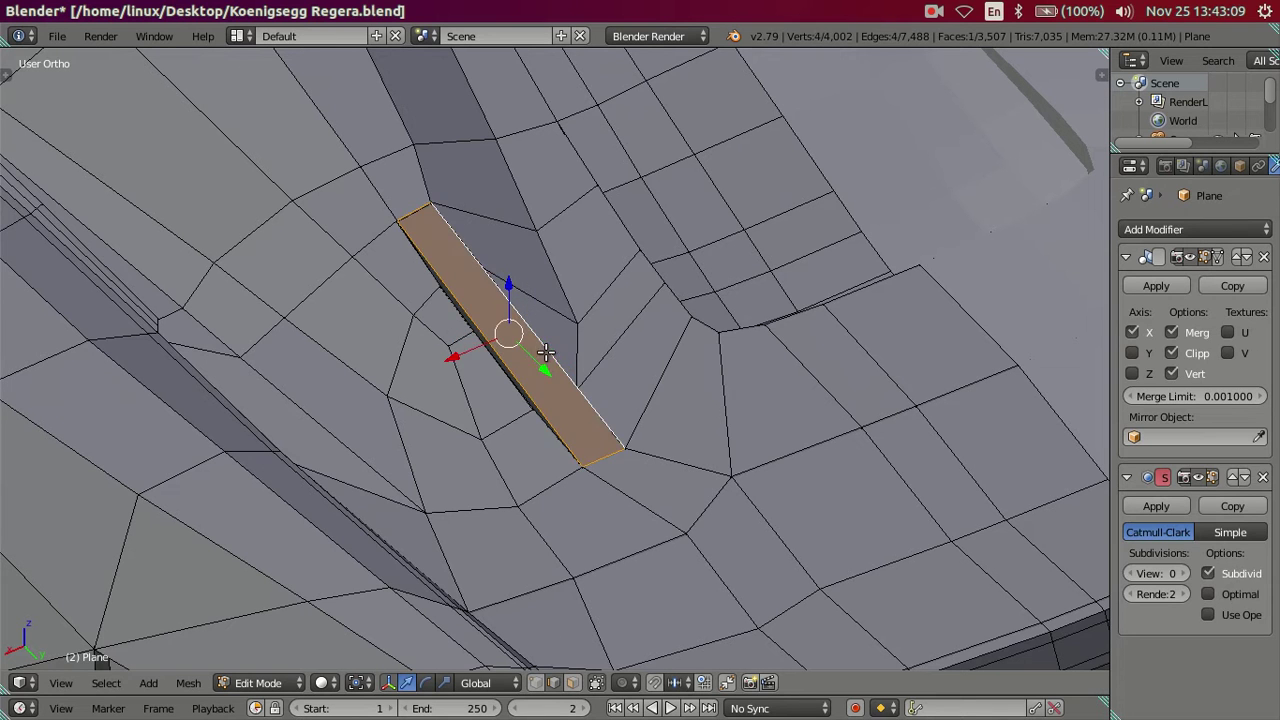
middle_click_drag(556, 336, 555, 303)
key("z")
key("c")
middle_click(600, 434)
key("Escape")
key("z")
mouse_move(617, 440)
middle_mouse_down()
mouse_move(580, 345)
mouse_move(678, 459)
mouse_move(649, 477)
mouse_move(637, 464)
mouse_move(663, 397)
mouse_move(677, 374)
mouse_move(712, 371)
mouse_move(335, 254)
middle_mouse_up()
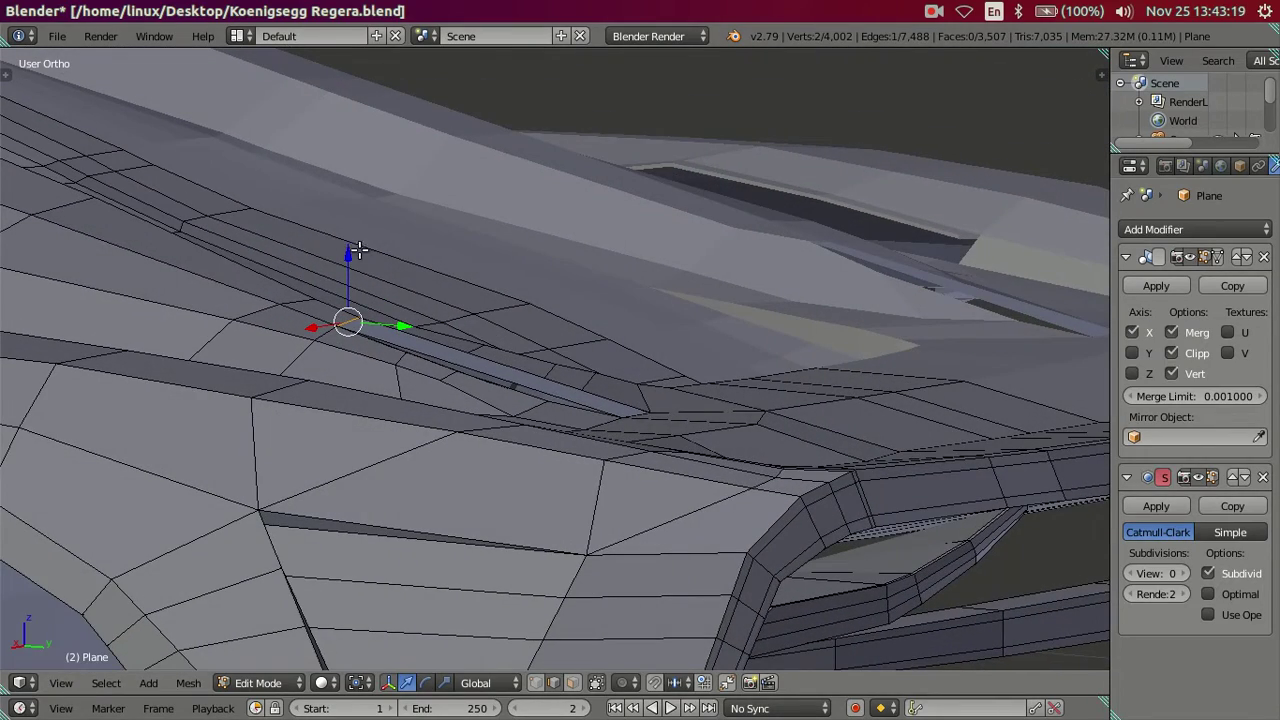
Lower the strip's edge along Z and extrude the strip face upward into a small block.
left_click_drag(347, 260, 372, 314)
mouse_move(471, 349)
middle_mouse_down()
mouse_move(367, 367)
mouse_move(470, 351)
middle_mouse_up()
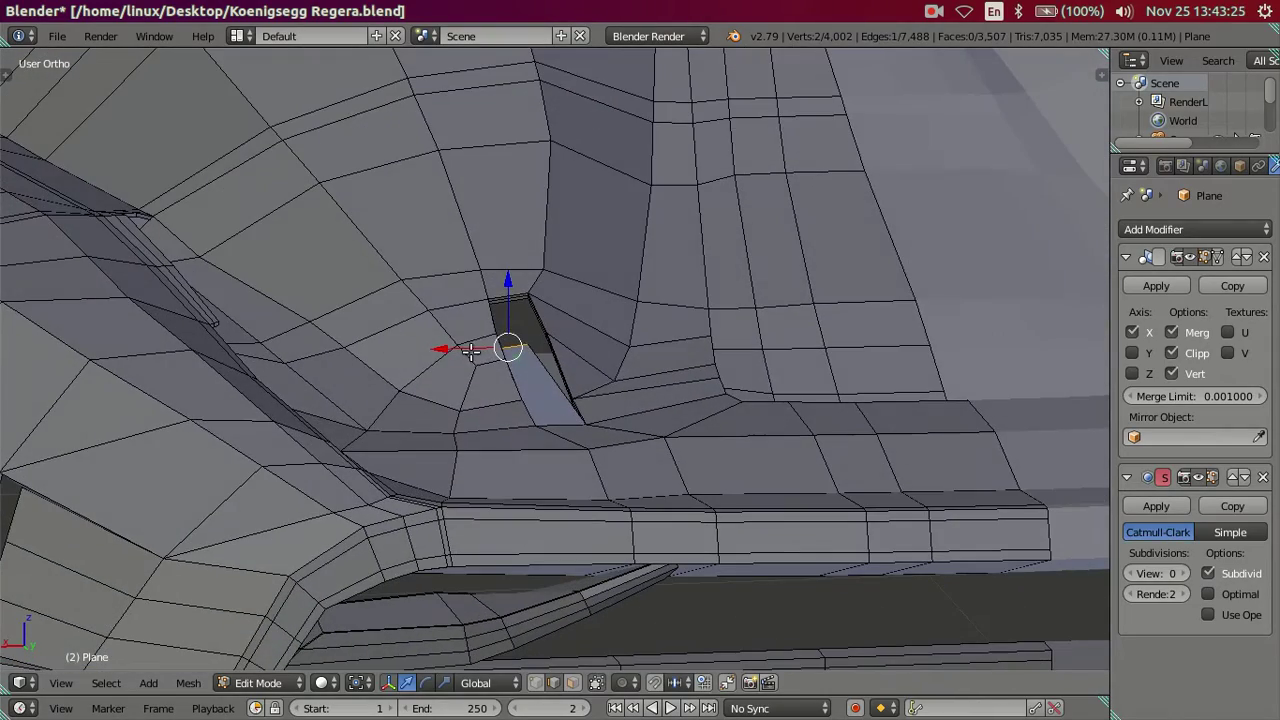
left_click(545, 365)
middle_click_drag(569, 377, 597, 371)
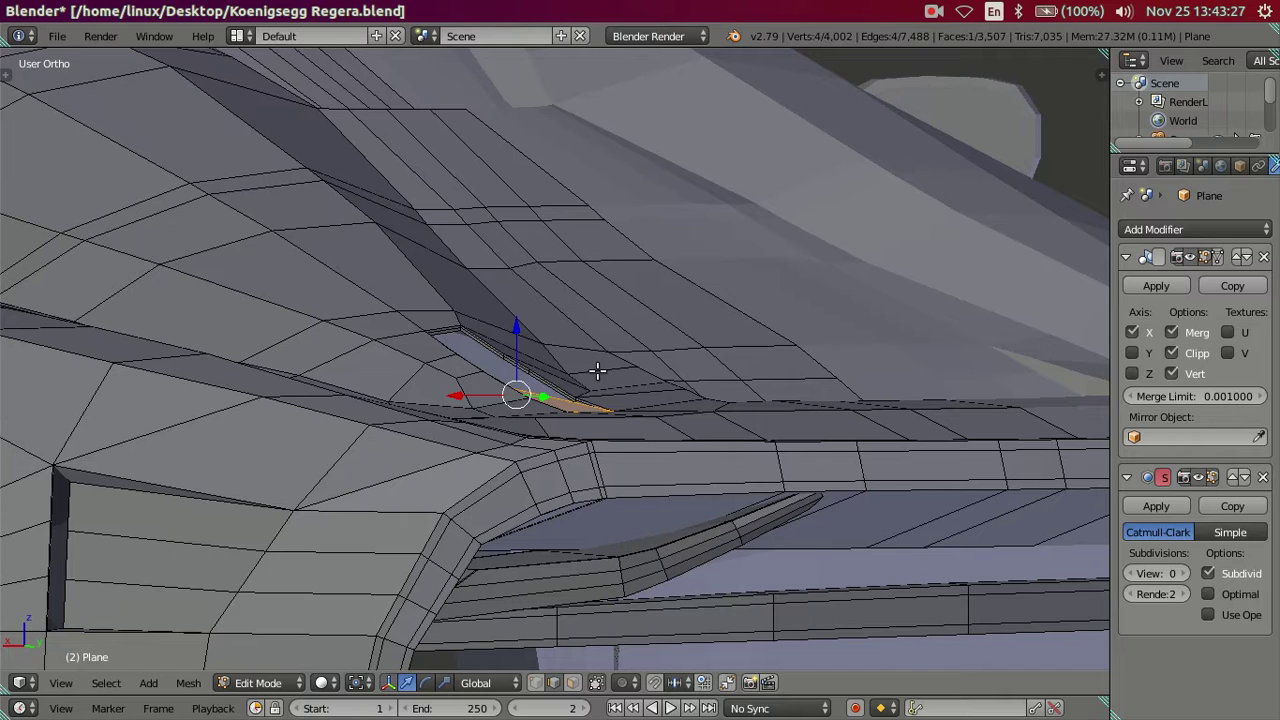
key("e")
key("Escape")
key("ctrl+z")
key("e")
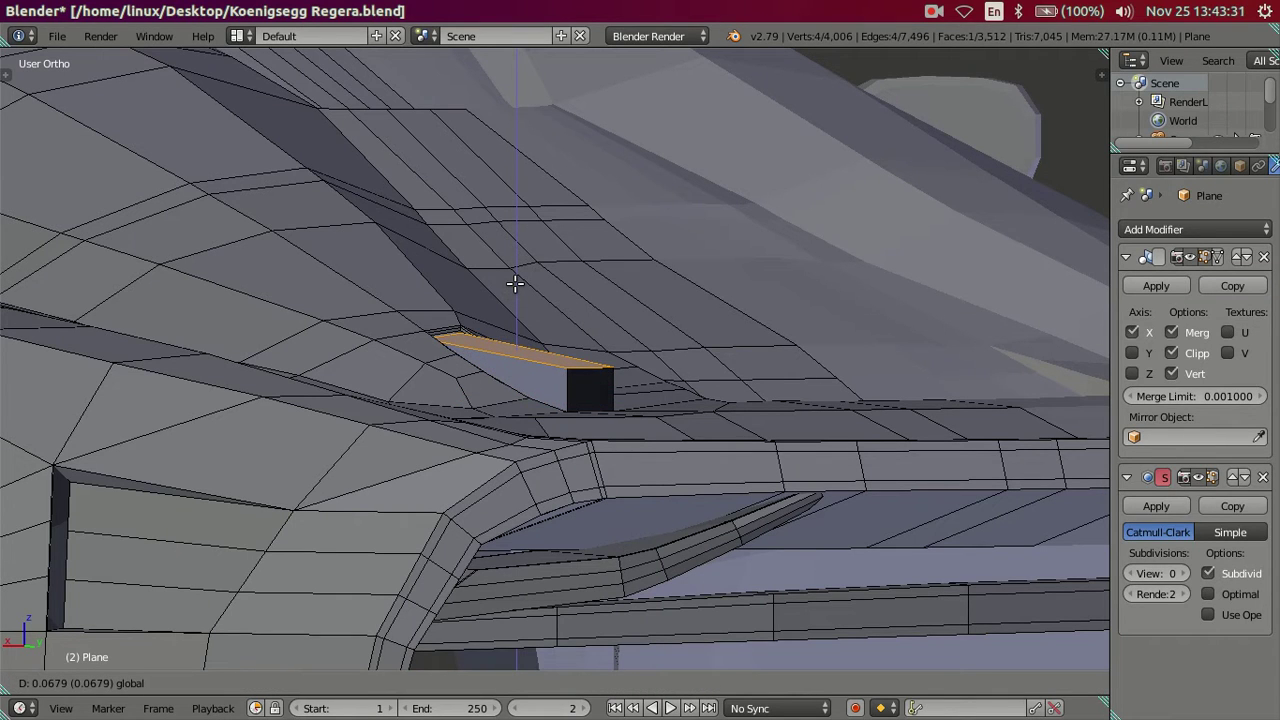
left_click(514, 283)
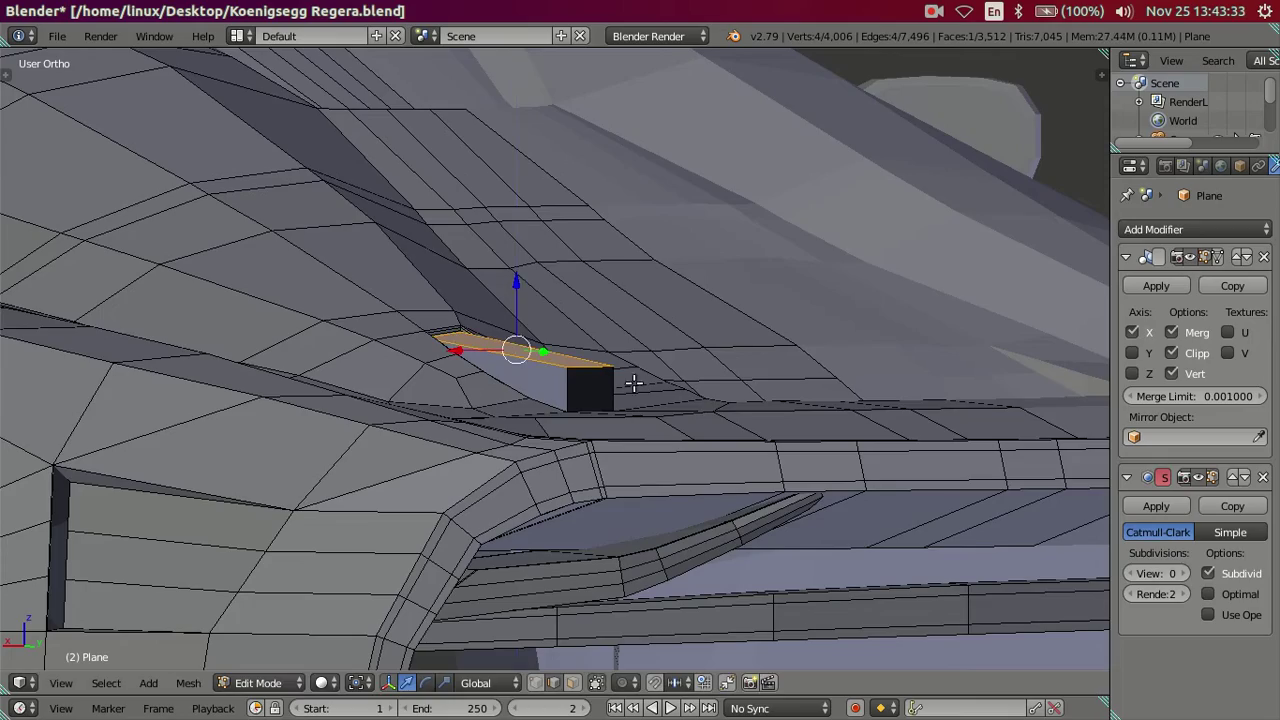
middle_click_drag(514, 283, 640, 448)
scroll(598, 511, "up", 2)
mouse_move(598, 511)
middle_mouse_down()
mouse_move(565, 370)
mouse_move(537, 383)
middle_mouse_up()
Check the block's linked geometry, clear the selection, and bring up the rear reference photo.
key("a")
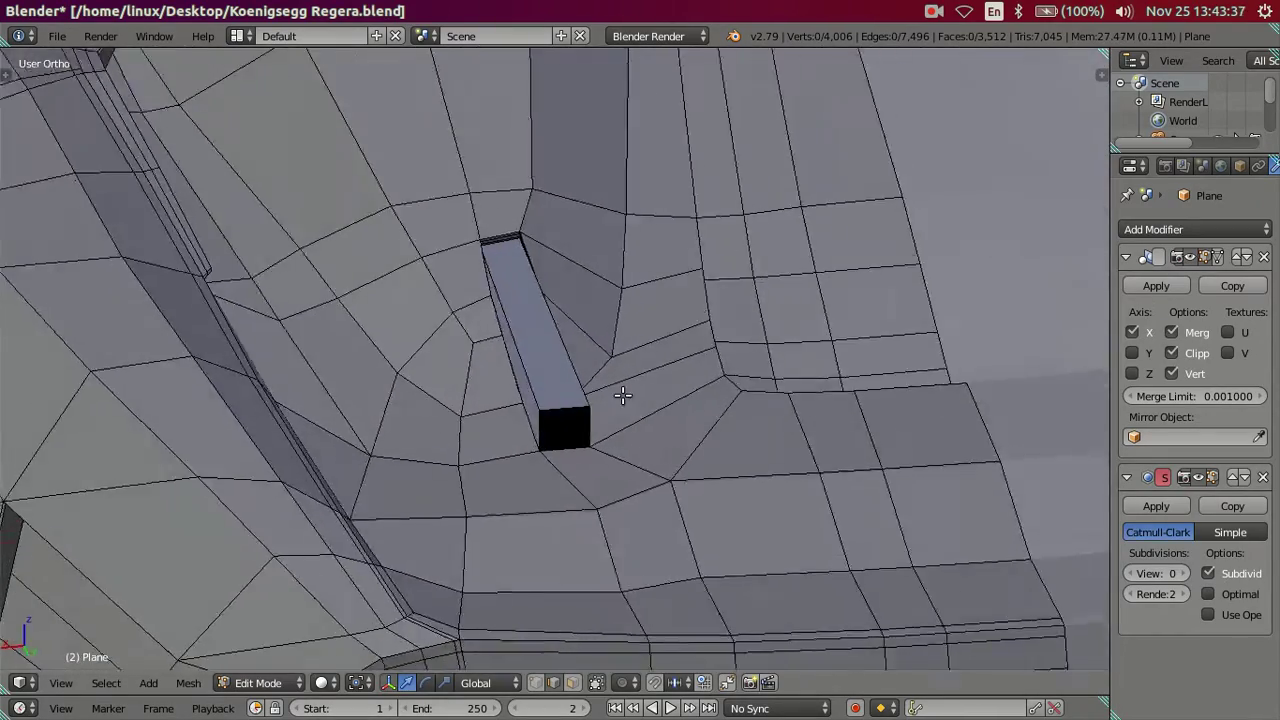
right_click(541, 388)
key("l")
mouse_move(547, 388)
middle_mouse_down()
mouse_move(806, 423)
mouse_move(683, 395)
middle_mouse_up()
key("a")
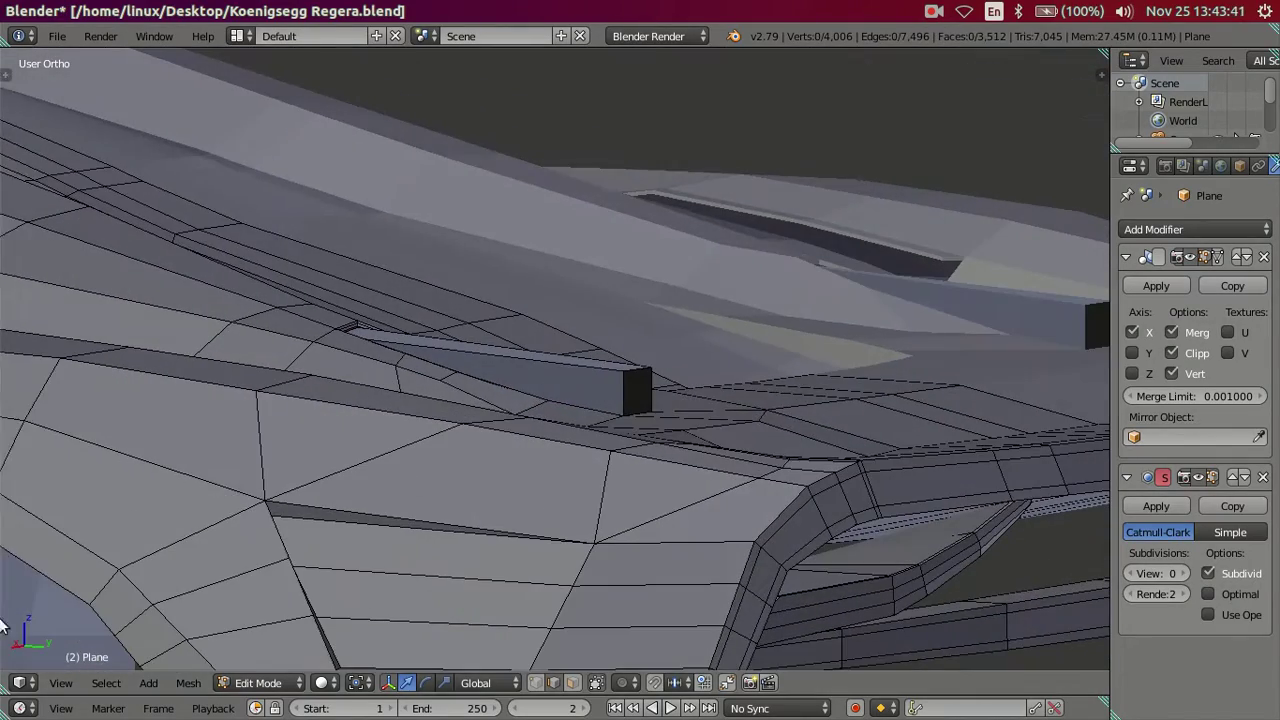
left_click(15, 380)
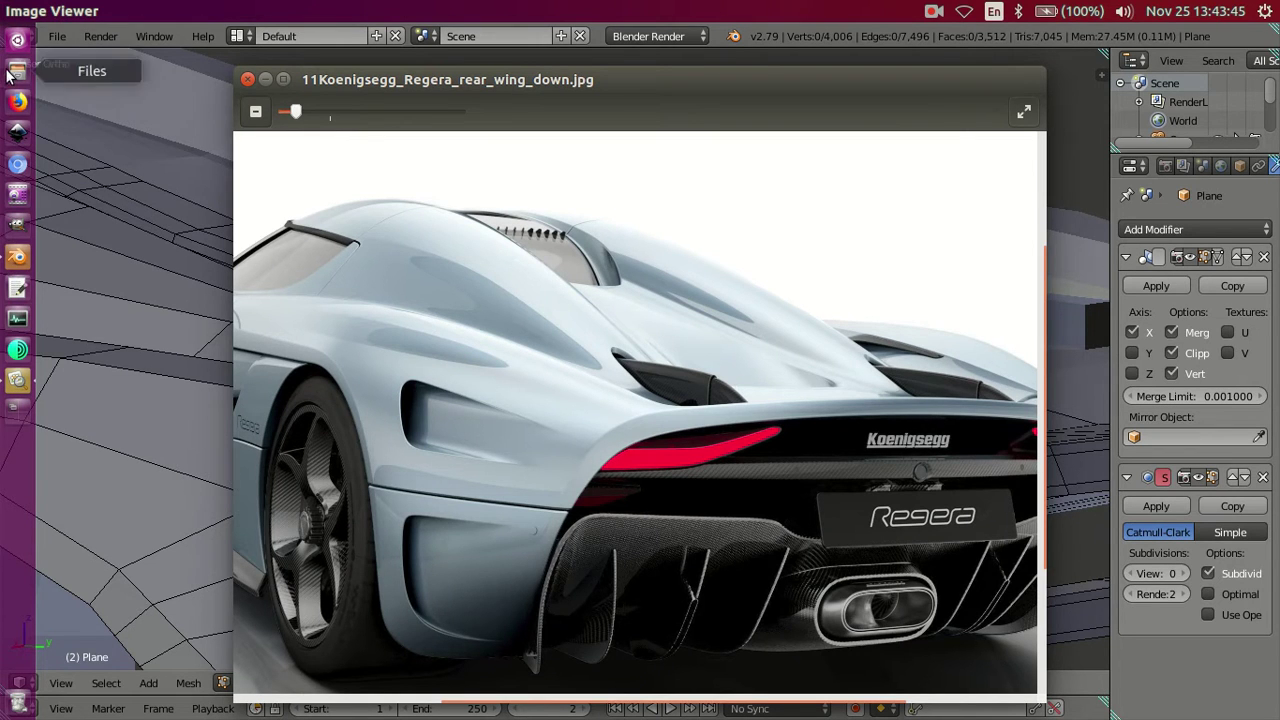
Divide the vent block into three sections with two centred loop cuts.
left_click(15, 255)
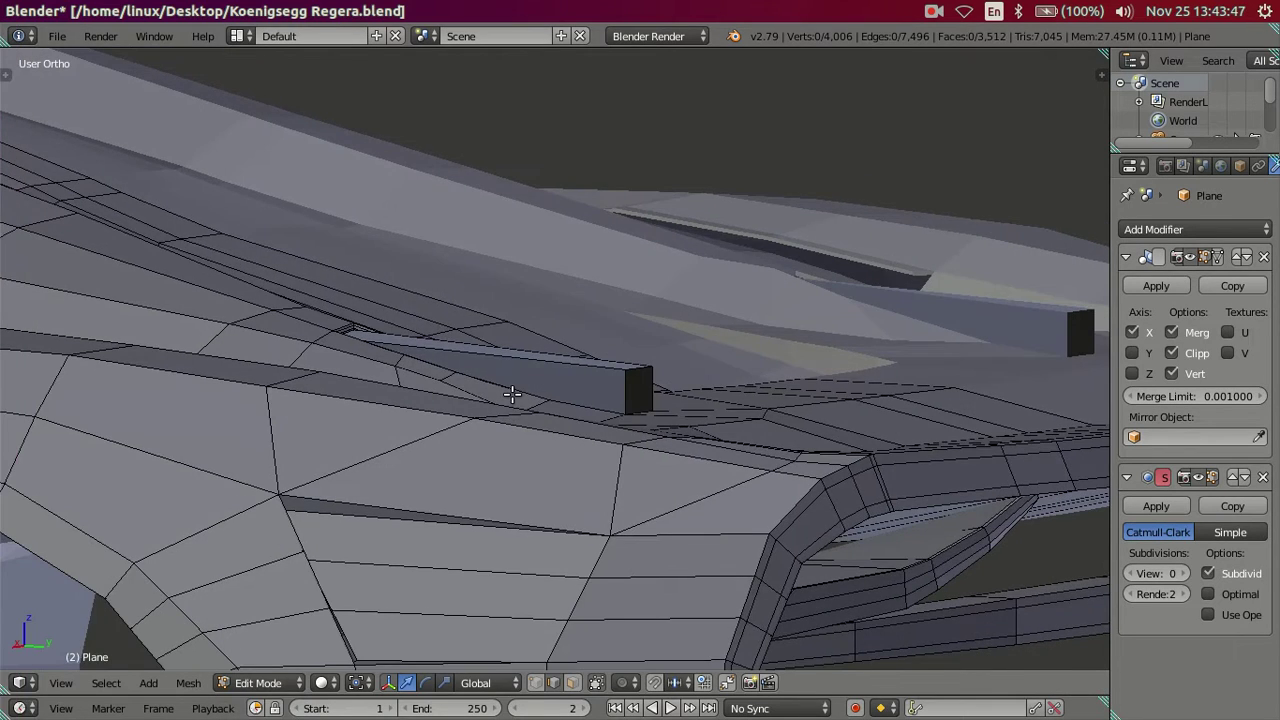
scroll(511, 393, "up", 3)
middle_click_drag(511, 393, 521, 365)
key("ctrl+r")
scroll(480, 365, "up", 1)
left_click(490, 371)
right_click(475, 371)
In wireframe, isolate one end's top edge and lower it slightly along Z.
right_click(638, 390)
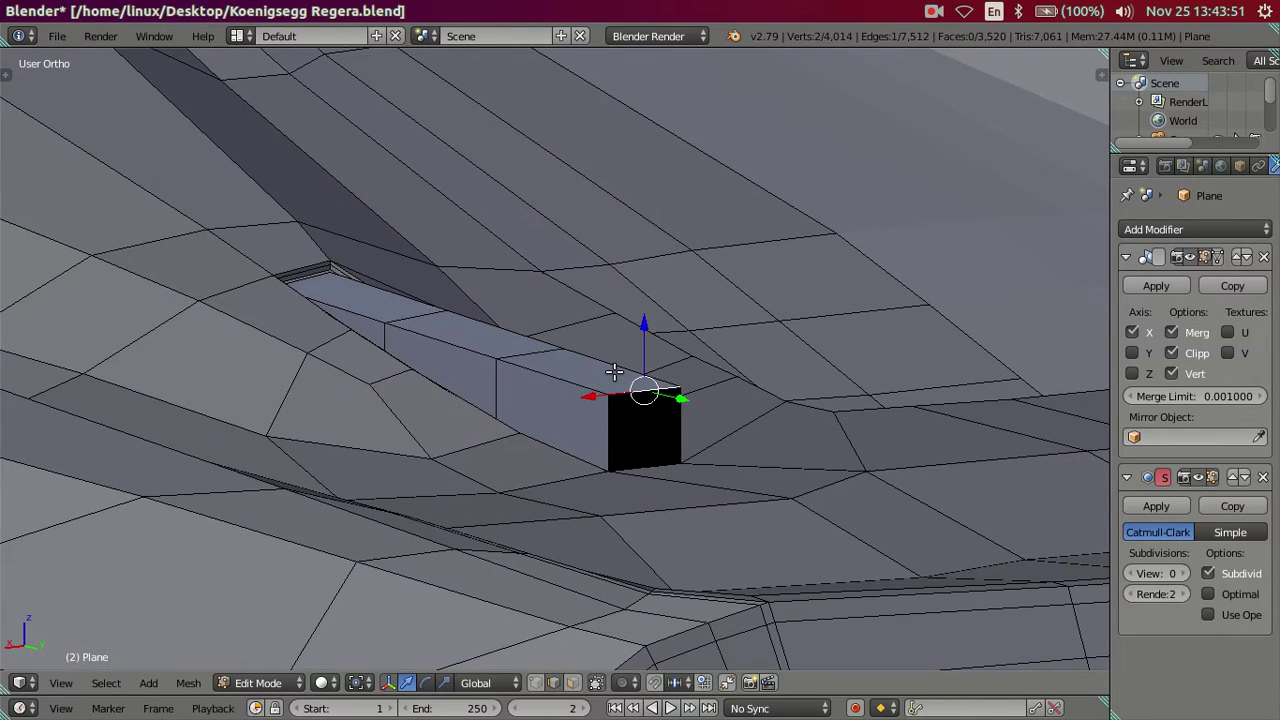
middle_click_drag(614, 372, 586, 371)
key("z")
right_click(462, 308)
key("ctrl+l")
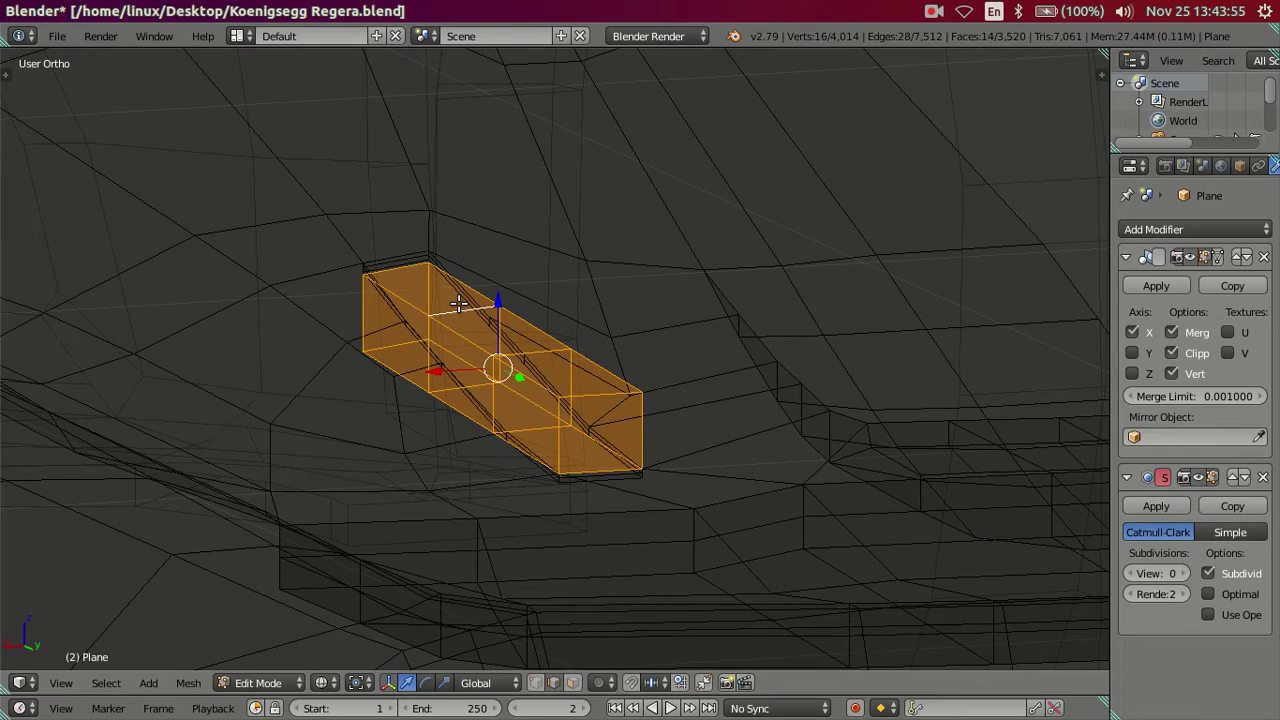
key("c")
mouse_move(400, 371)
middle_mouse_down()
mouse_move(553, 387)
mouse_move(609, 437)
middle_mouse_up()
right_click(537, 341)
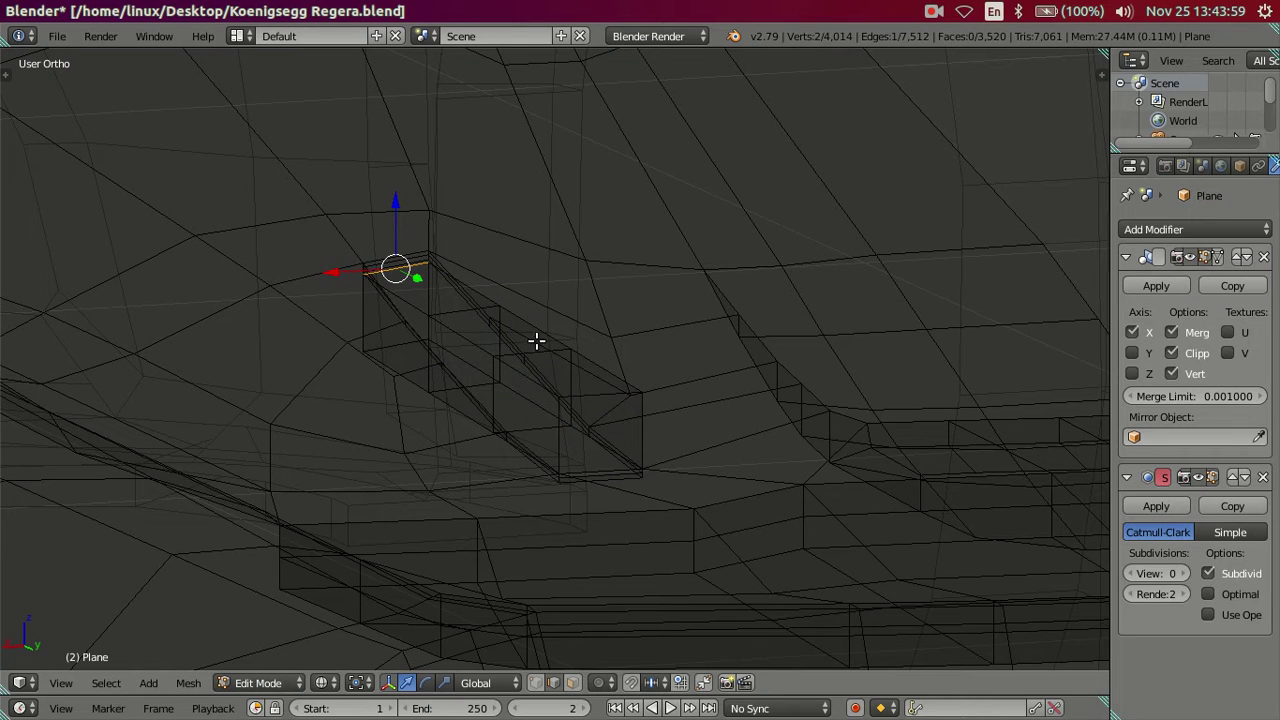
key("g")
key("z")
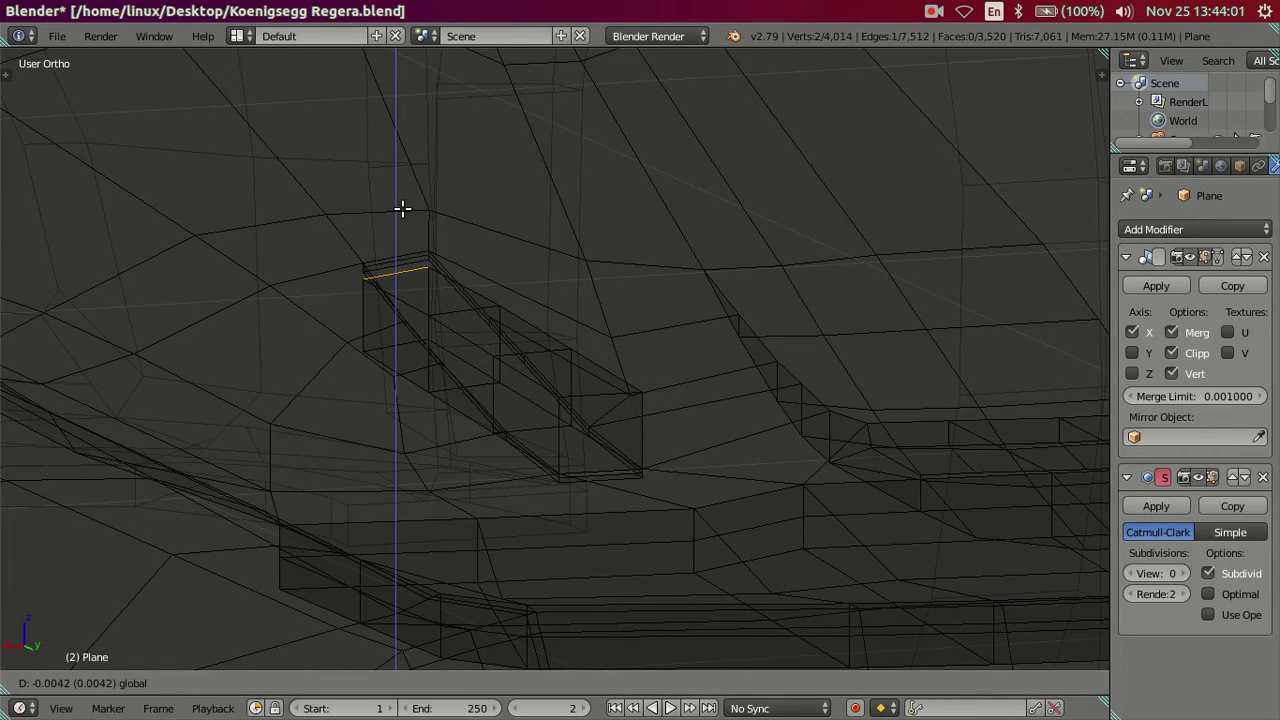
left_click(410, 218)
key("z")
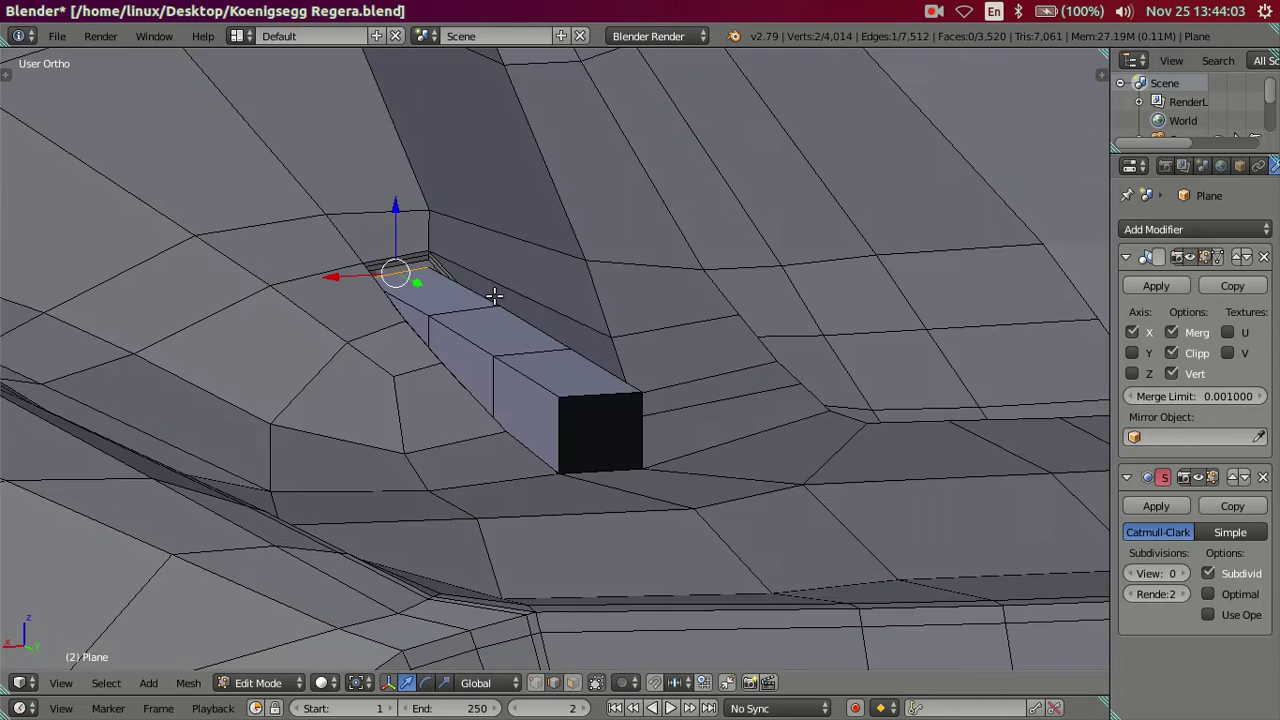
Clear the selection, view the block from a low side angle, and reopen the rear reference photo.
right_click(580, 374)
key("a")
mouse_move(600, 328)
middle_mouse_down()
mouse_move(646, 331)
mouse_move(617, 337)
mouse_move(585, 372)
middle_mouse_up()
scroll(585, 372, "down", 3)
scroll(600, 371, "up", 3)
scroll(603, 366, "down", 3)
scroll(563, 400, "down", 2)
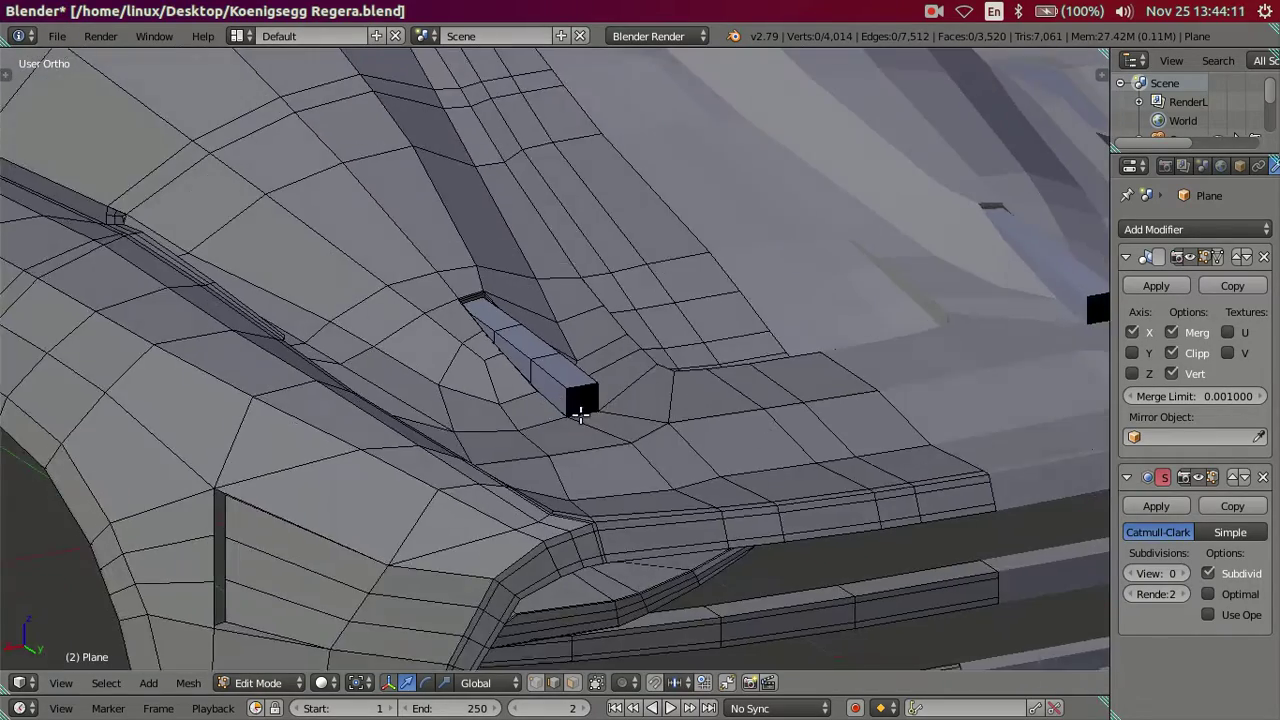
left_click(17, 378)
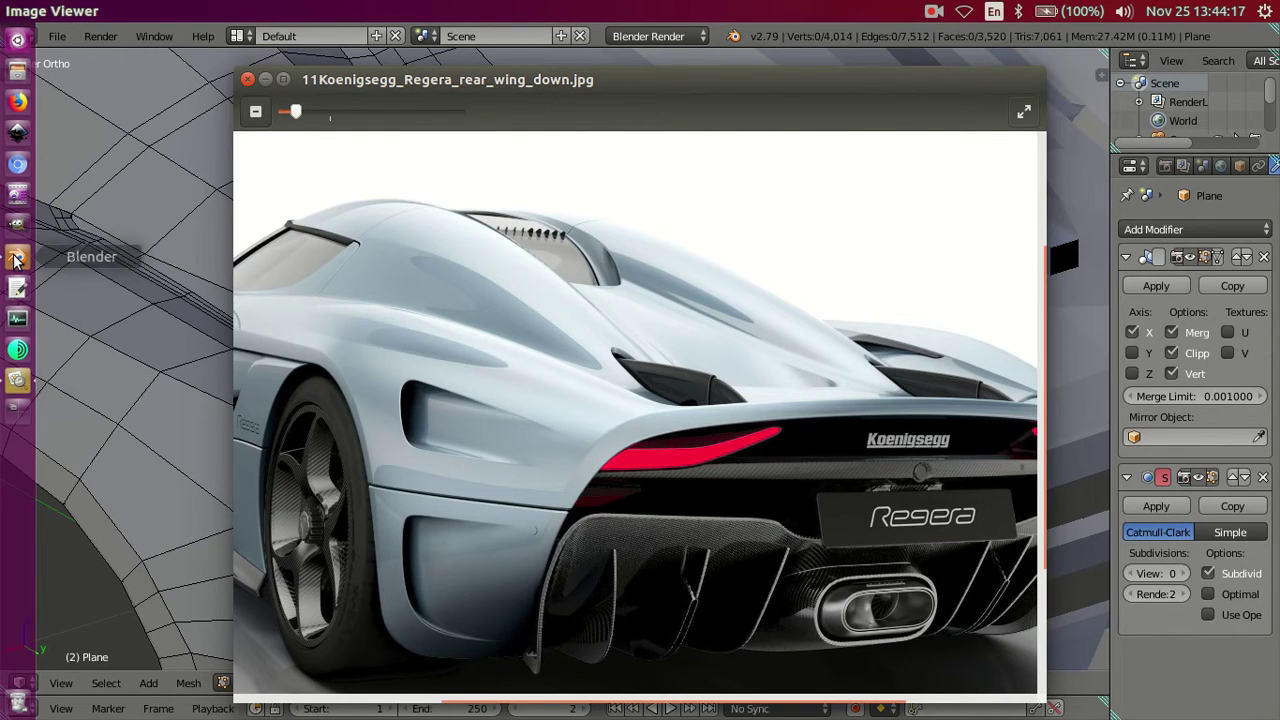
Back in Blender, preview the vent block at Subsurf View 2, then return to 0.
left_click(15, 260)
scroll(846, 440, "up", 3)
scroll(763, 443, "up", 2)
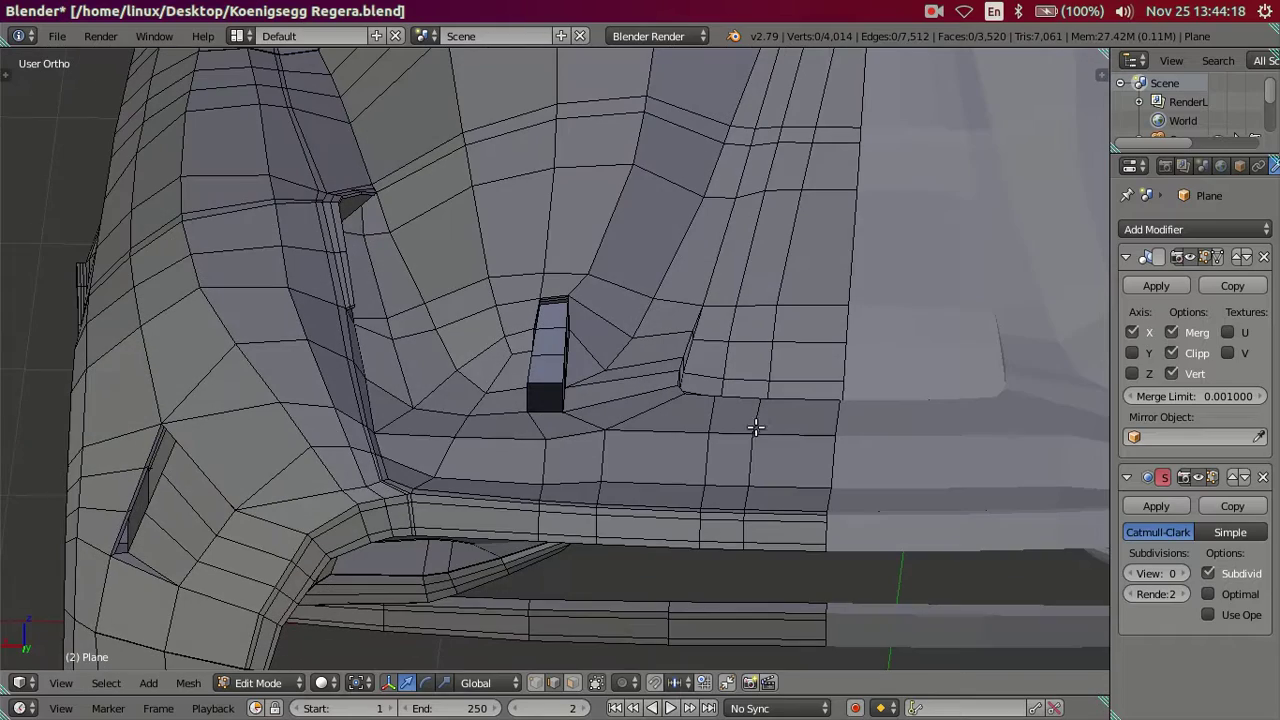
left_click(1179, 573)
left_click(1179, 573)
middle_click_drag(663, 375, 675, 402)
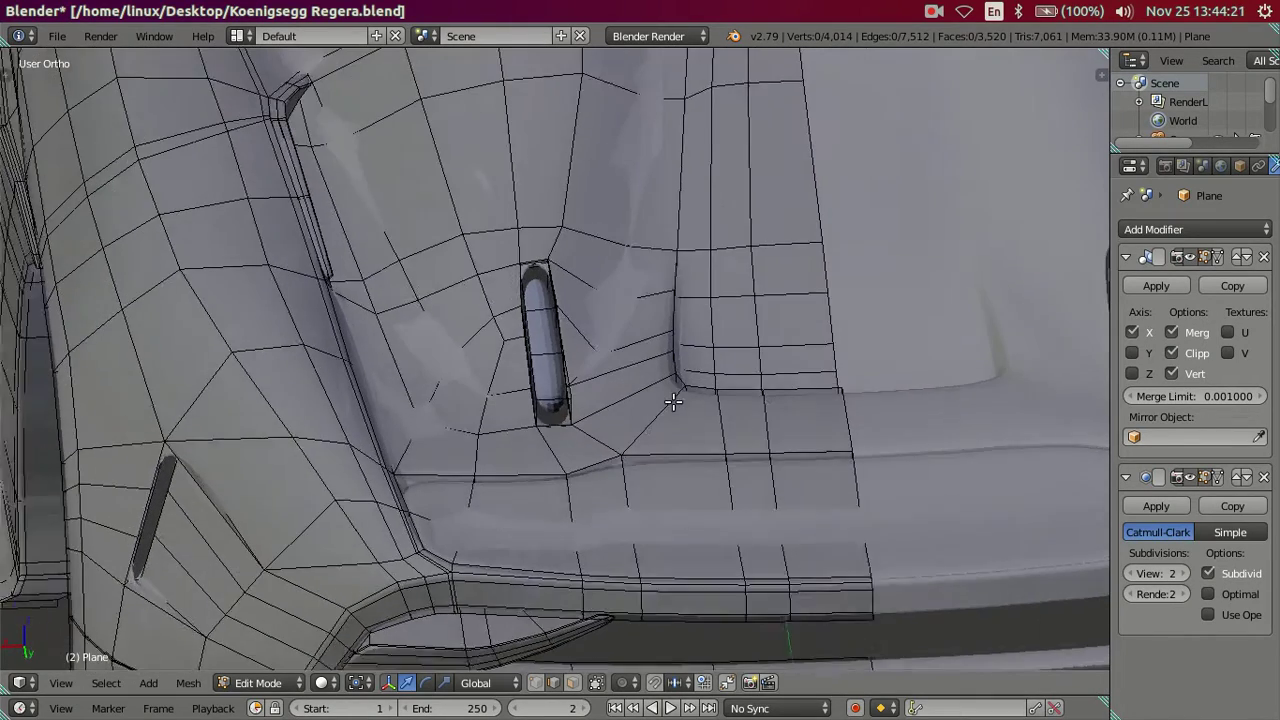
left_click(1134, 573)
left_click(1134, 573)
middle_click_drag(580, 394, 616, 334)
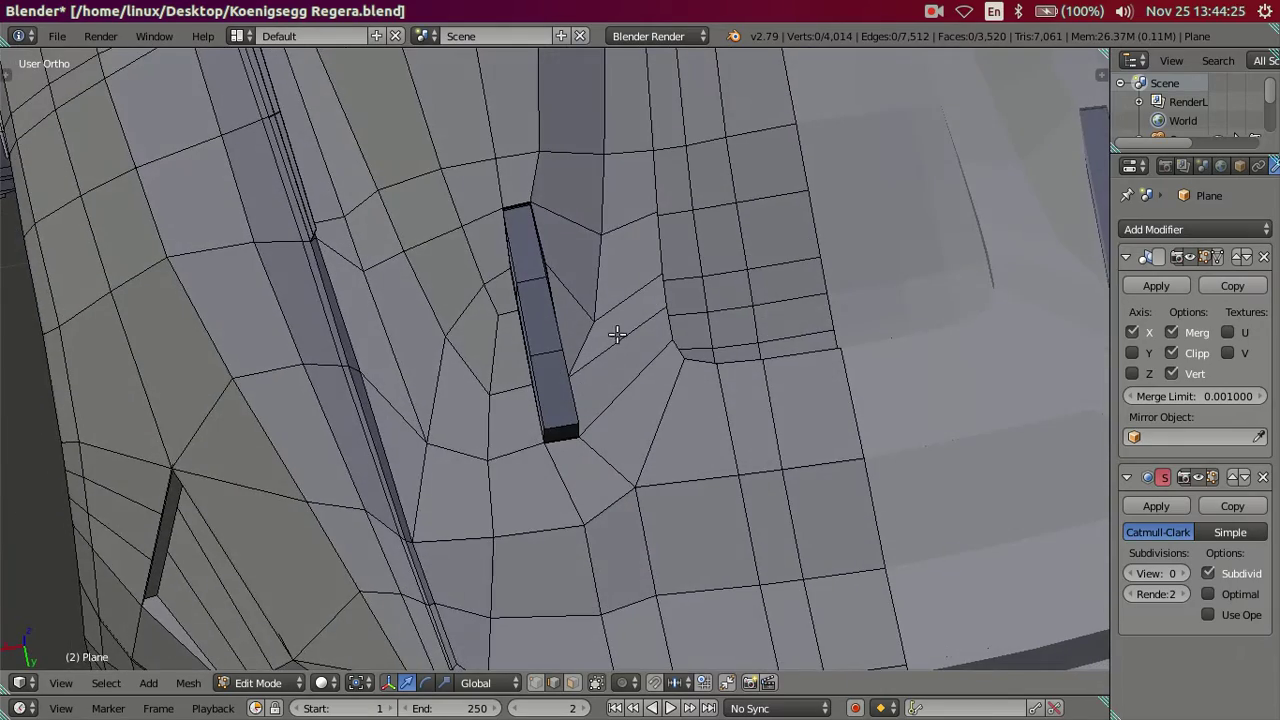
Compare the sectioned block against the top-view reference, then return to solid shading.
key("KP_7")
scroll(600, 430, "up", 3)
scroll(616, 459, "up", 2)
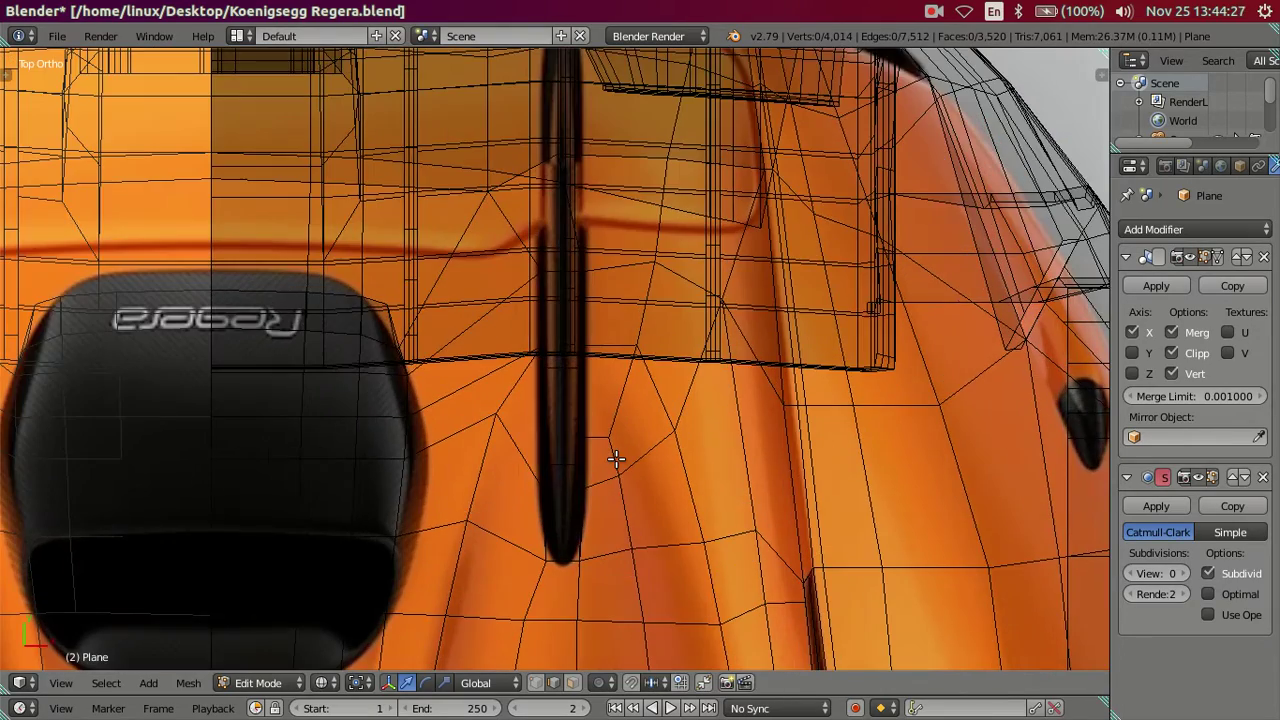
key("ctrl+Tab")
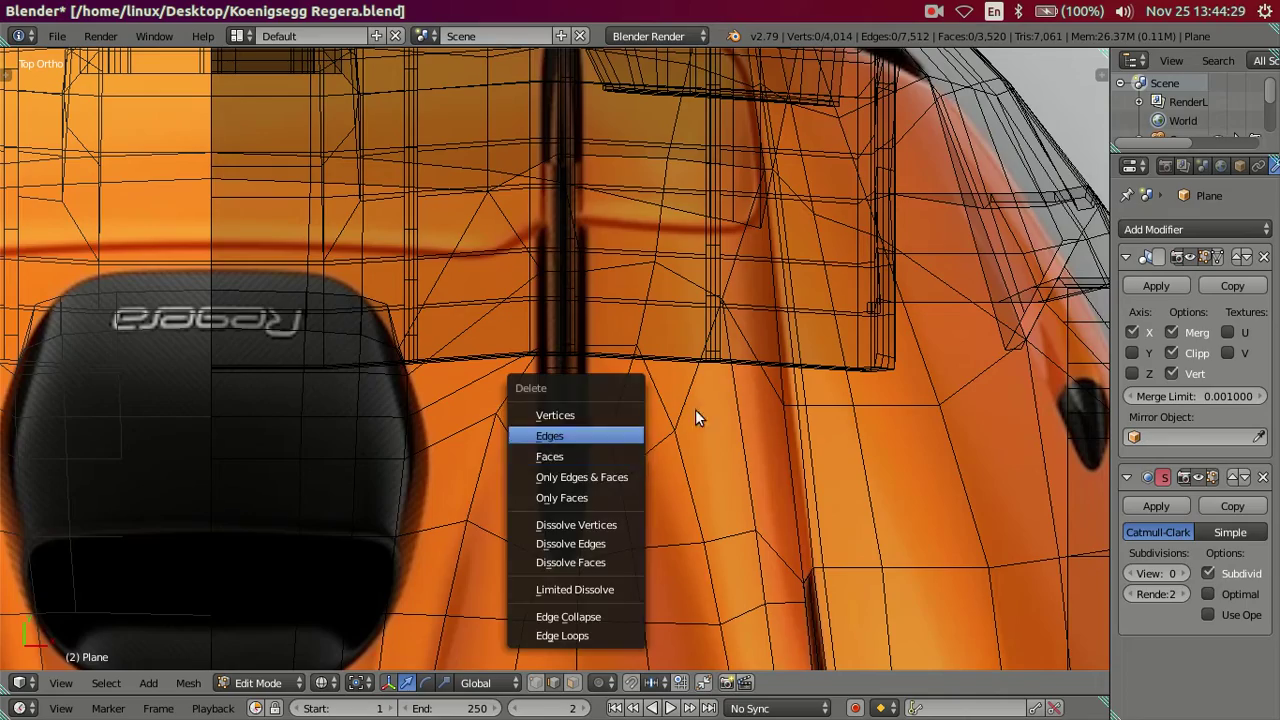
mouse_move(774, 434)
middle_mouse_down()
mouse_move(646, 303)
mouse_move(430, 322)
mouse_move(331, 297)
mouse_move(600, 414)
mouse_move(542, 393)
middle_mouse_up()
key("z")
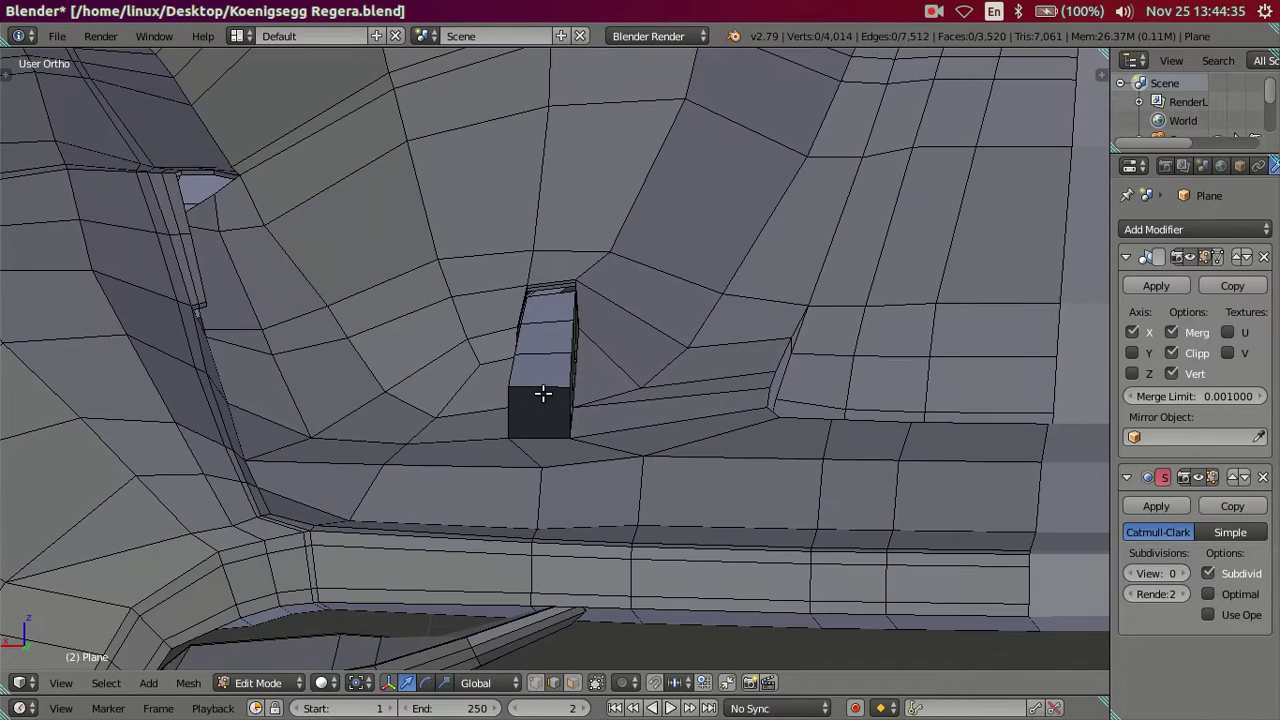
Add two centred loop cuts to the fin block.
key("ctrl+r")
scroll(542, 389, "up", 1)
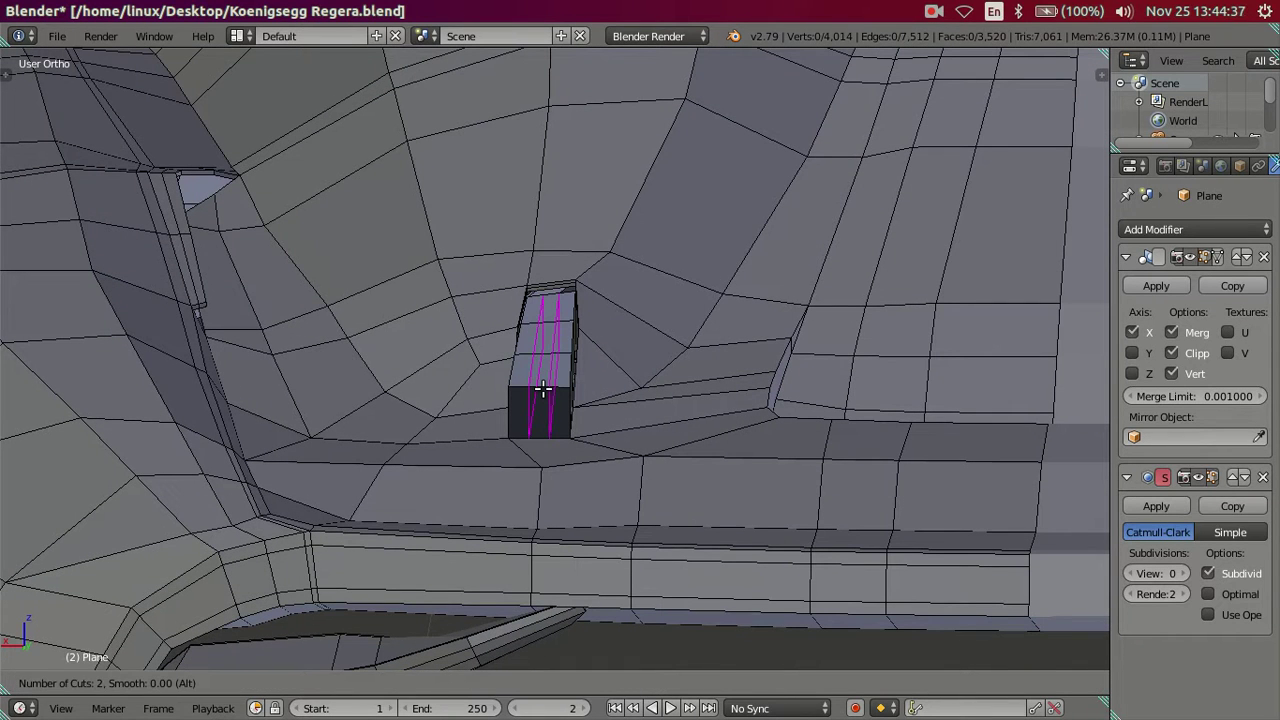
left_click(542, 389)
right_click(542, 389)
mouse_move(543, 375)
middle_mouse_down()
mouse_move(608, 370)
mouse_move(524, 373)
mouse_move(517, 282)
middle_mouse_up()
Select two edge loops and lower them to slope the block's top.
key("a")
right_click(561, 376, "alt+shift")
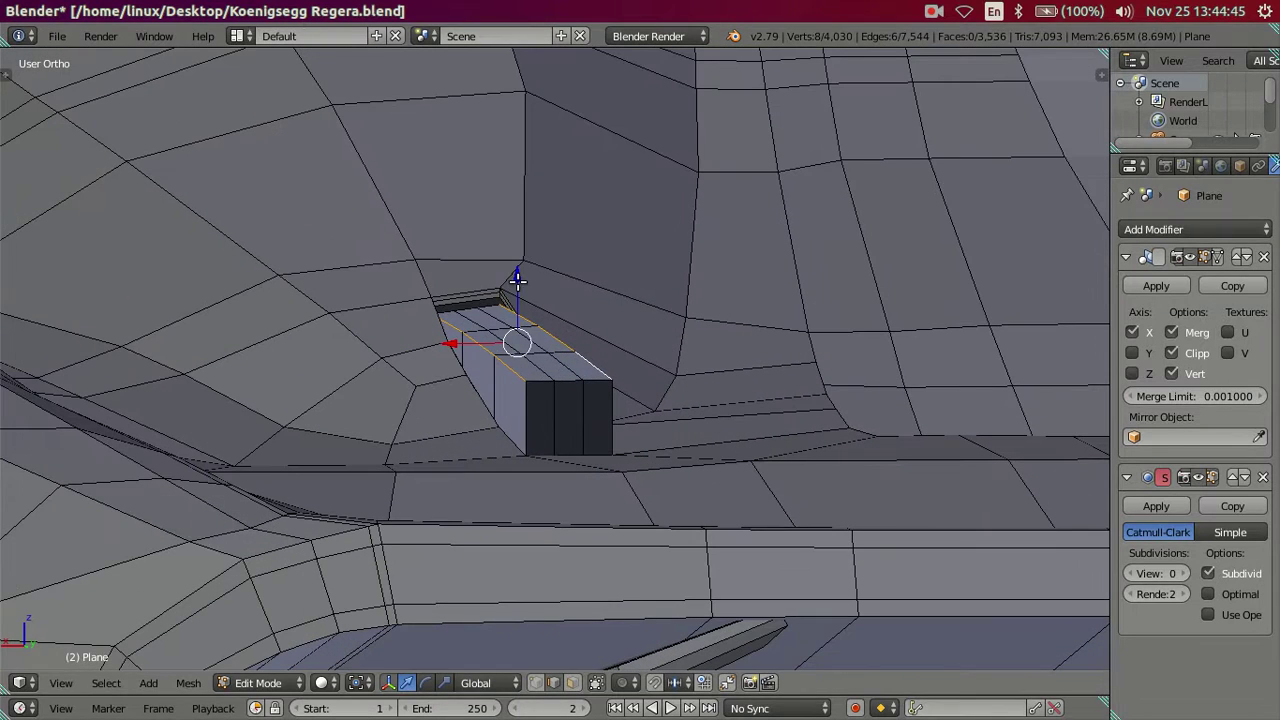
left_click_drag(517, 282, 512, 289)
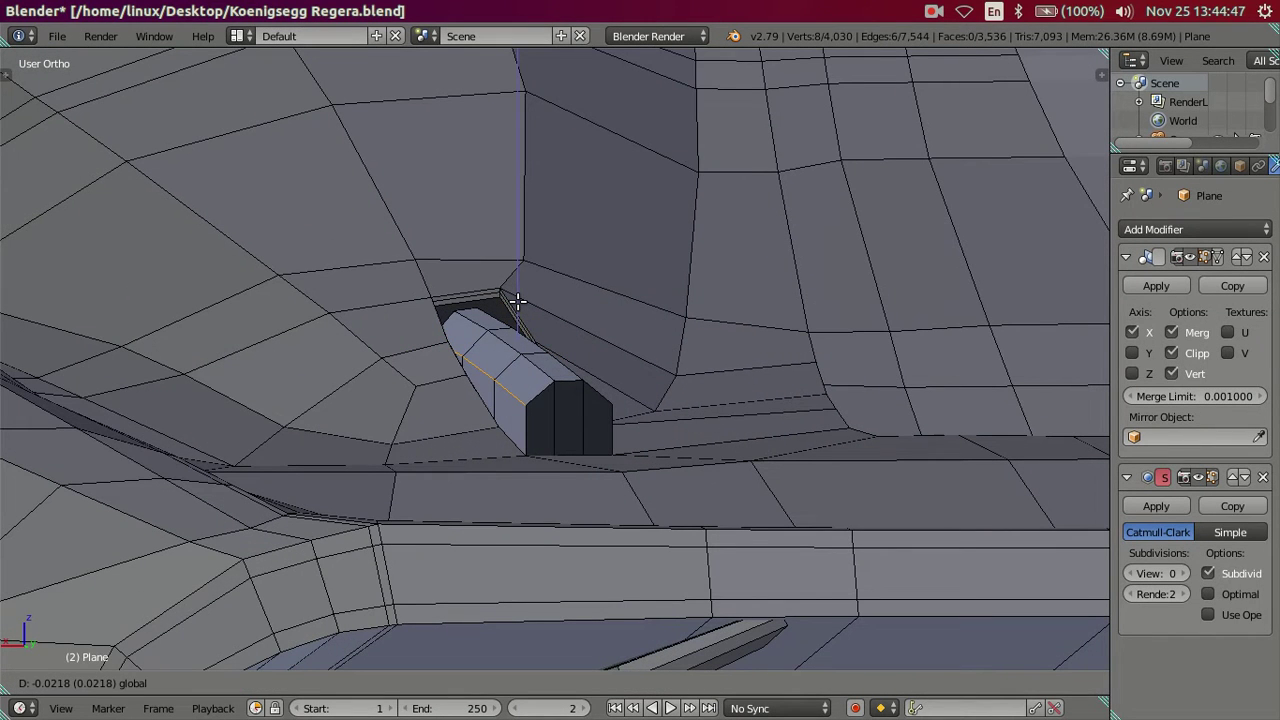
left_click_drag(517, 301, 517, 301)
mouse_move(517, 301)
middle_mouse_down()
mouse_move(629, 374)
mouse_move(551, 417)
middle_mouse_up()
Select the whole fin block and narrow it along X.
key("l")
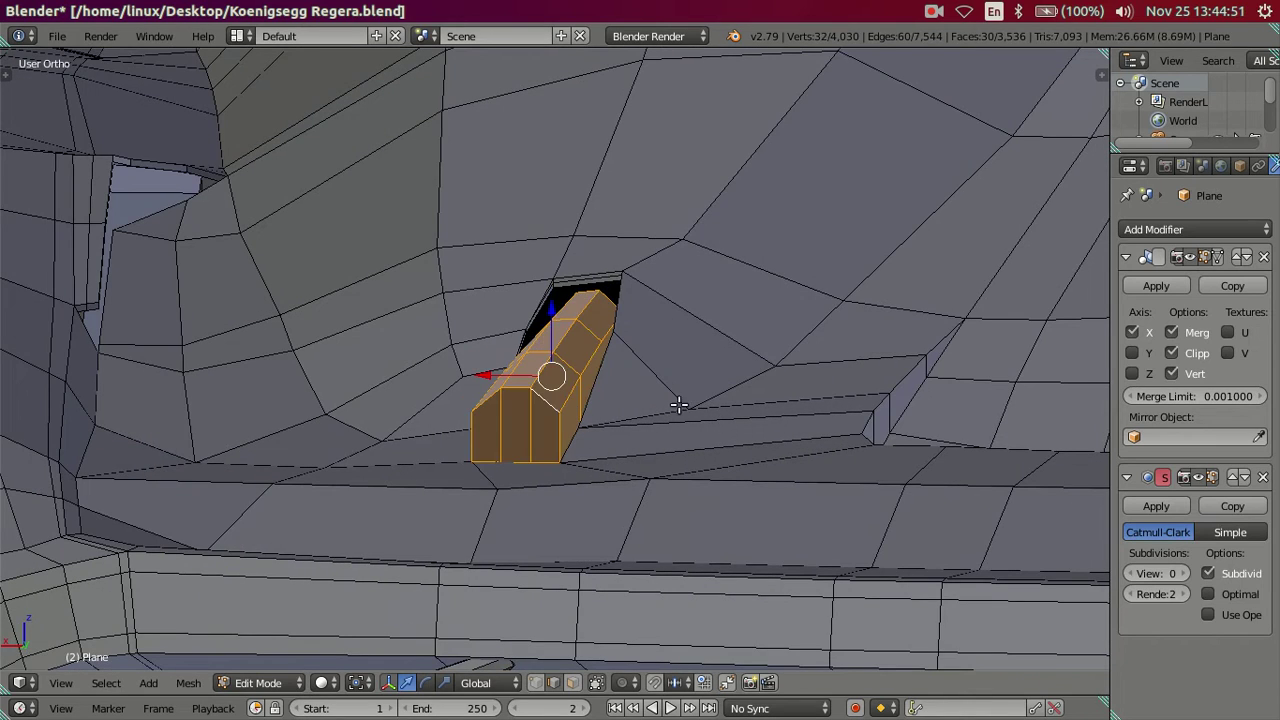
middle_click_drag(677, 400, 709, 404)
key("s")
key("x")
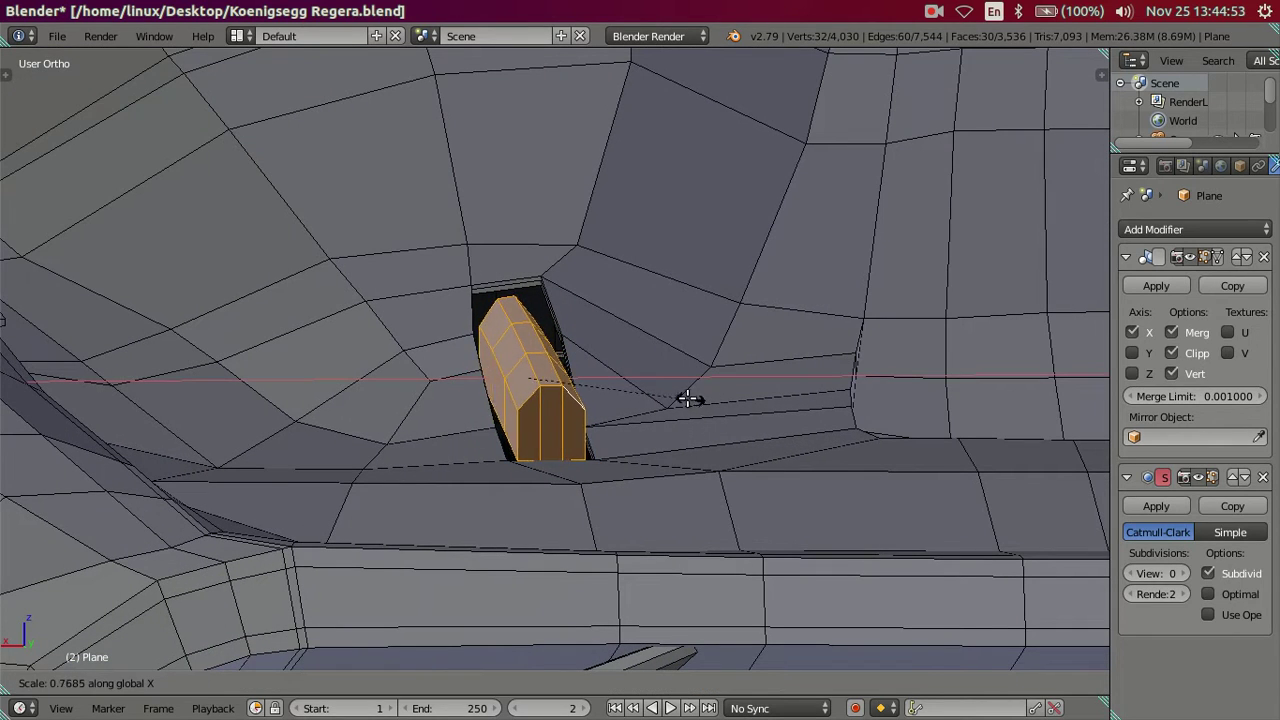
left_click(649, 396)
mouse_move(649, 396)
middle_mouse_down()
mouse_move(591, 420)
mouse_move(614, 423)
middle_mouse_up()
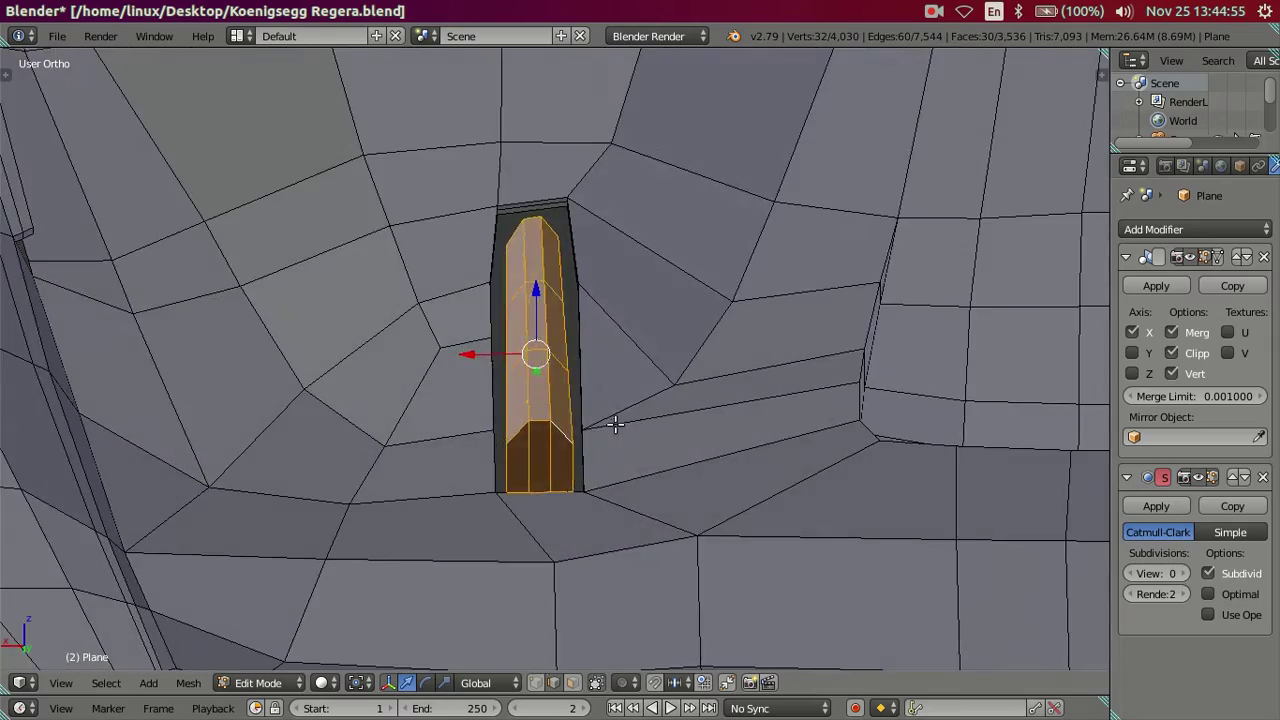
Reselect the whole linked fin block from a low side-on view.
key("a")
scroll(623, 423, "up", 1)
scroll(699, 465, "up", 3)
mouse_move(699, 465)
middle_mouse_down()
mouse_move(729, 394)
mouse_move(720, 371)
mouse_move(643, 357)
mouse_move(591, 409)
mouse_move(568, 393)
middle_mouse_up()
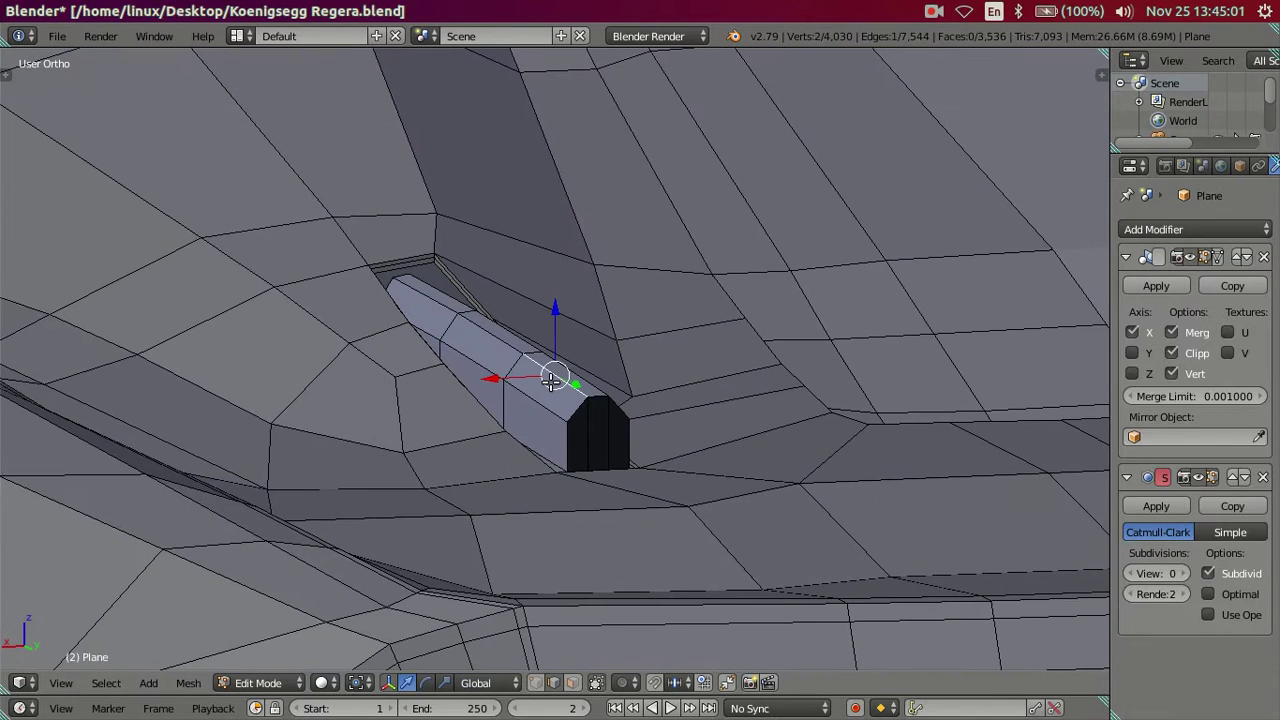
key("l")
key("g")
key("z")
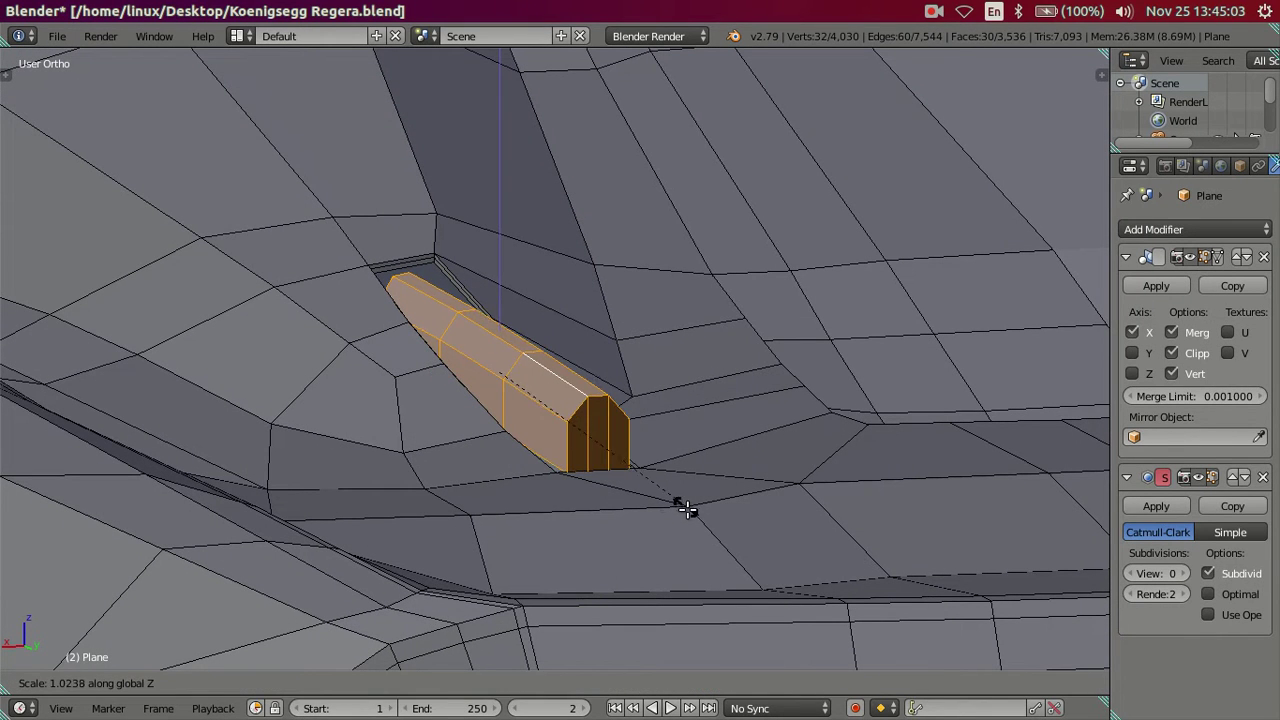
key("Escape")
key("a")
middle_click_drag(692, 476, 723, 463)
right_click(578, 407)
key("l")
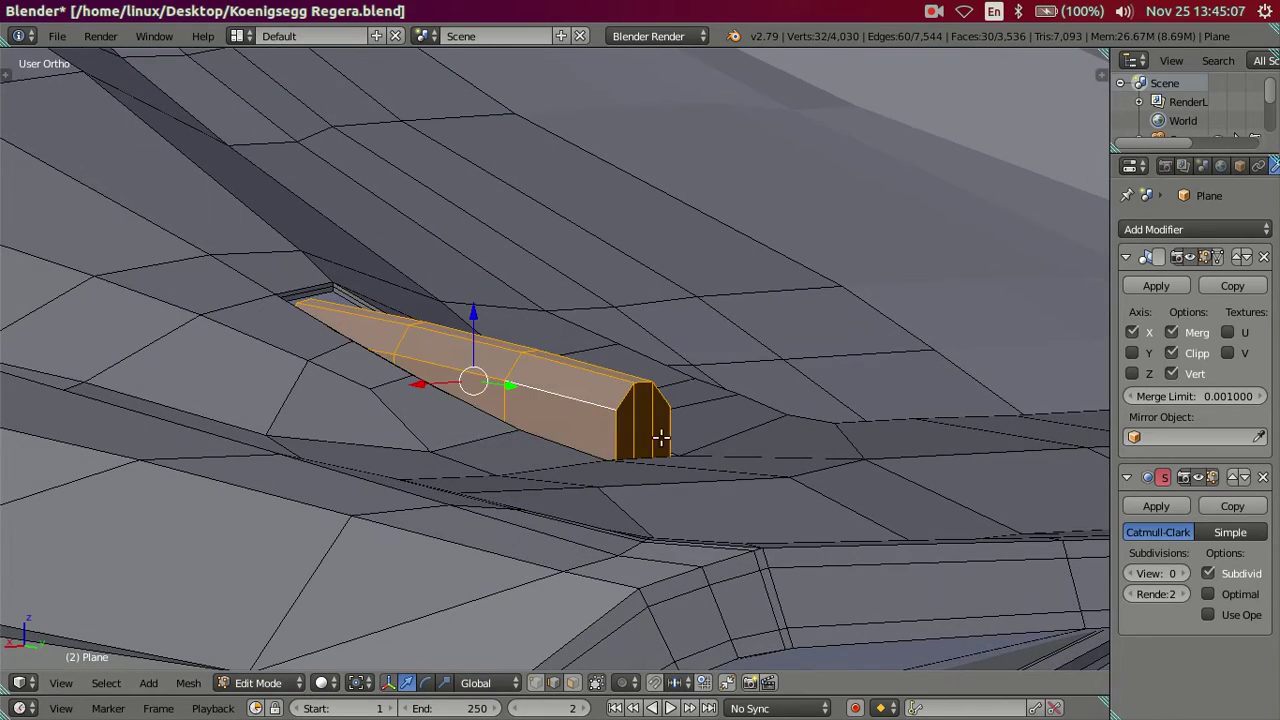
In Right Ortho wireframe, raise the fin block slightly along Z to follow the body line.
key("KP_3")
key("z")
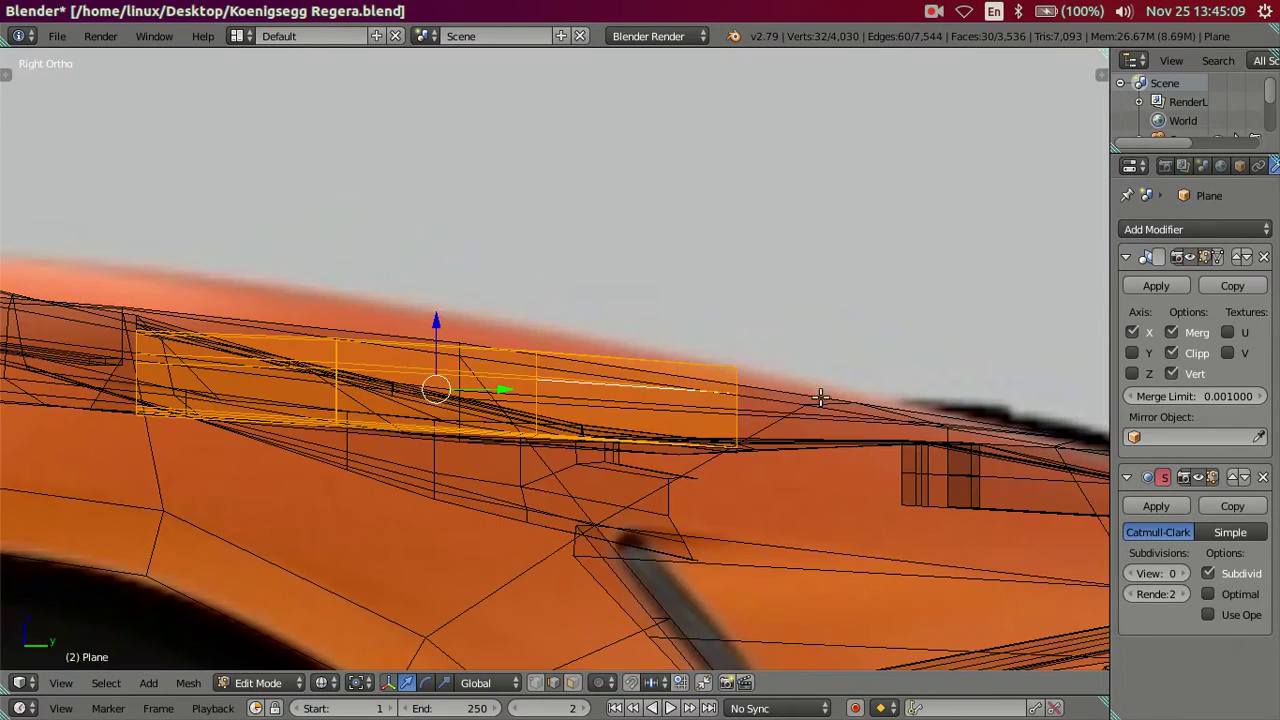
key("s")
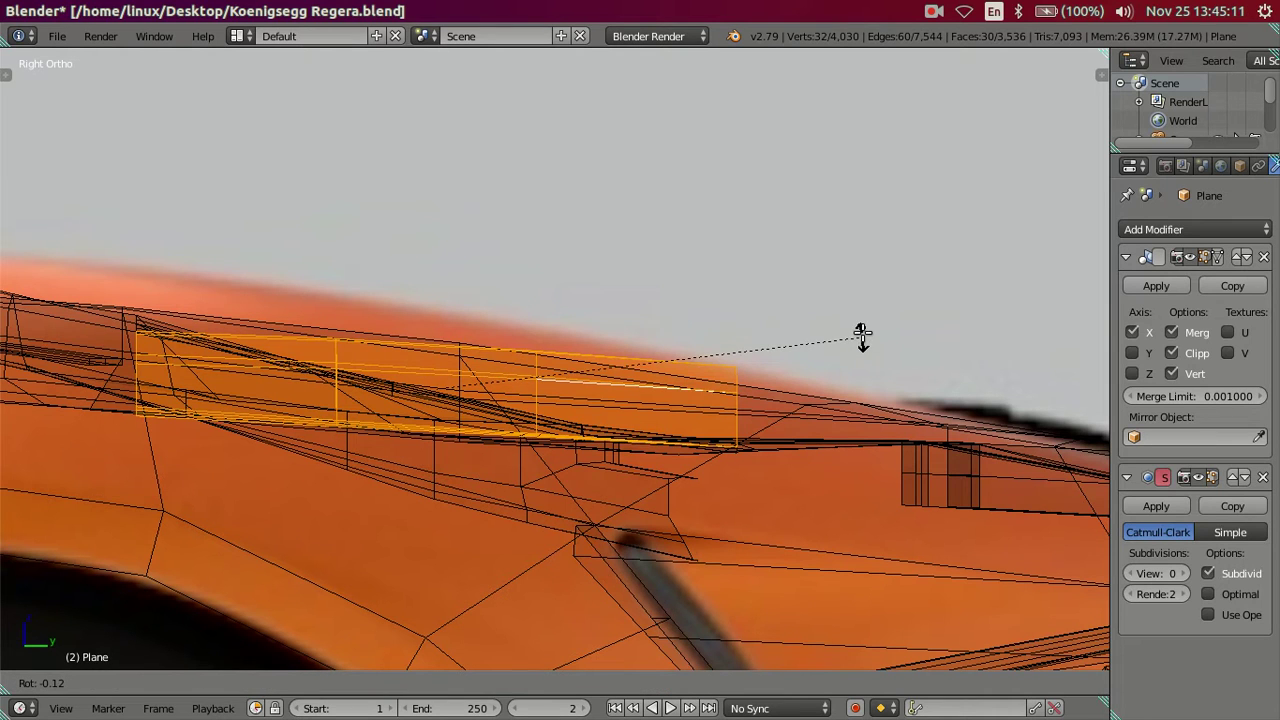
key("Escape")
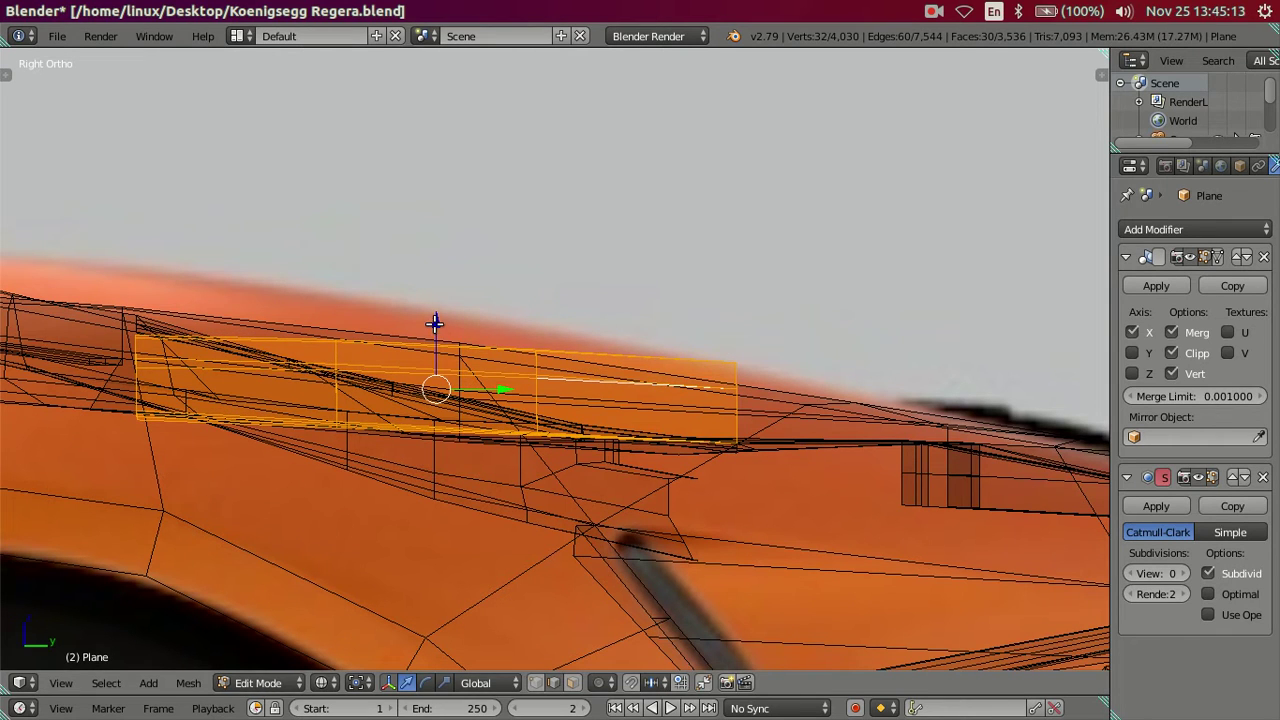
key("g")
key("z")
left_click(434, 314)
key("a")
key("z")
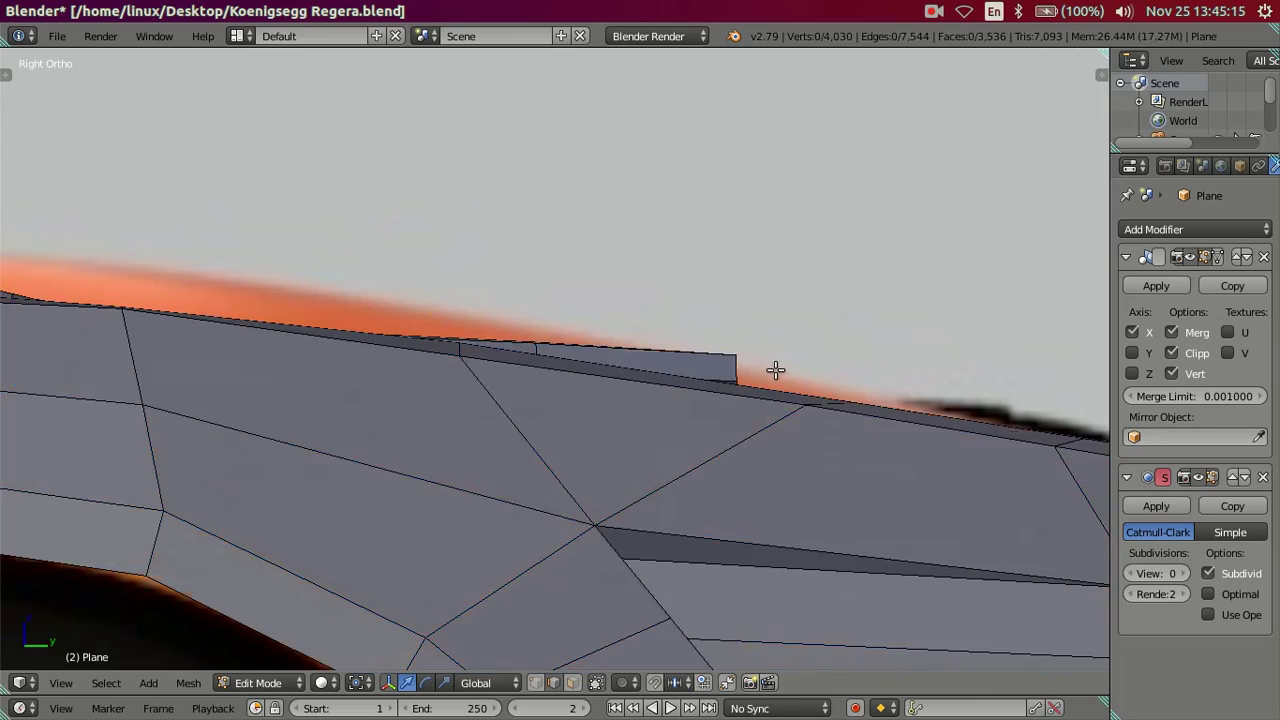
Preview the fin with Subdivision View level 2, then set it back to 0.
middle_click_drag(776, 370, 683, 423)
scroll(683, 423, "up", 2)
scroll(674, 426, "up", 2)
left_click_drag(1142, 573, 1175, 573)
middle_click_drag(849, 531, 724, 487)
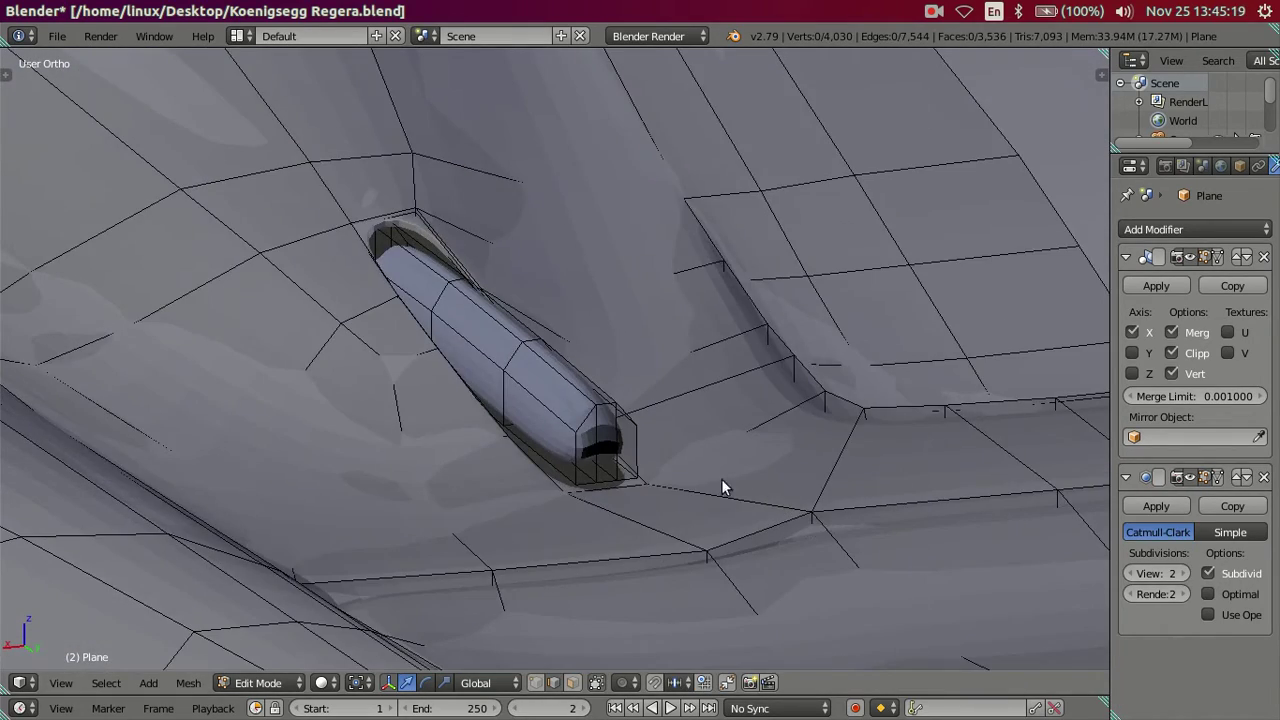
key("Tab")
mouse_move(636, 457)
middle_mouse_down()
mouse_move(598, 439)
mouse_move(517, 437)
mouse_move(684, 418)
mouse_move(660, 436)
mouse_move(690, 443)
mouse_move(603, 474)
middle_mouse_up()
key("Tab")
left_click_drag(1156, 573, 1057, 571)
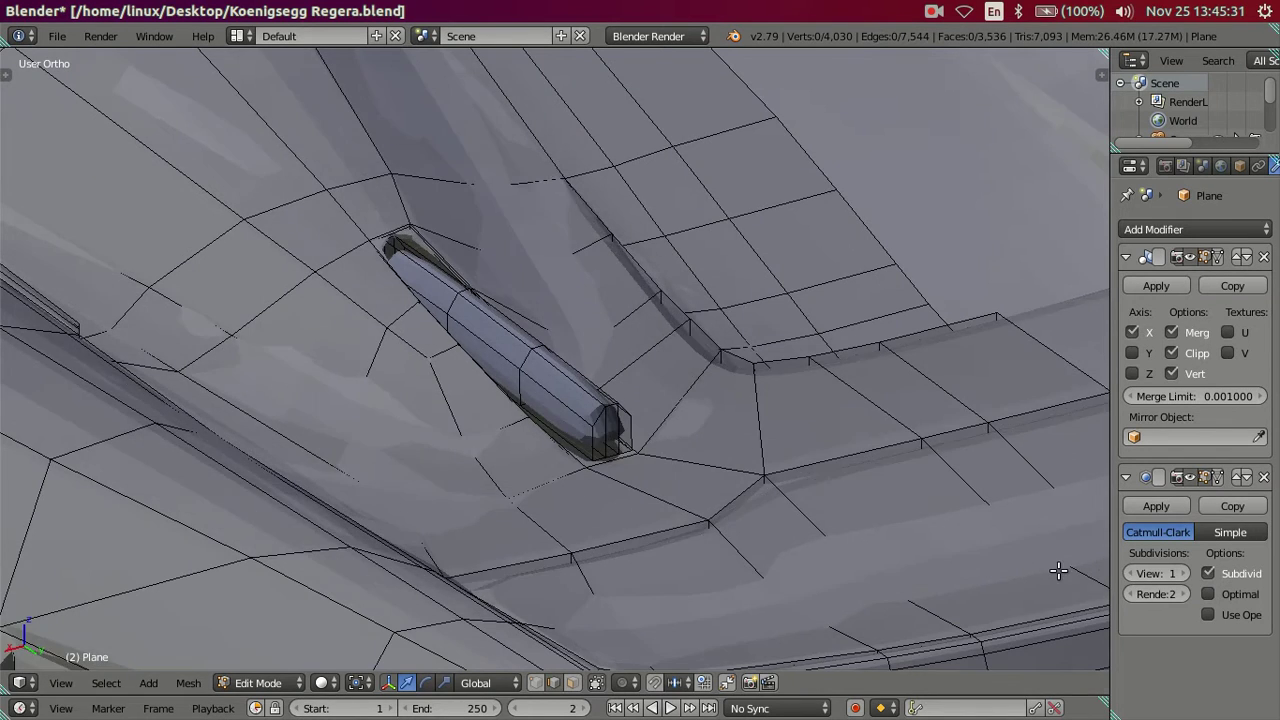
scroll(751, 506, "up", 2)
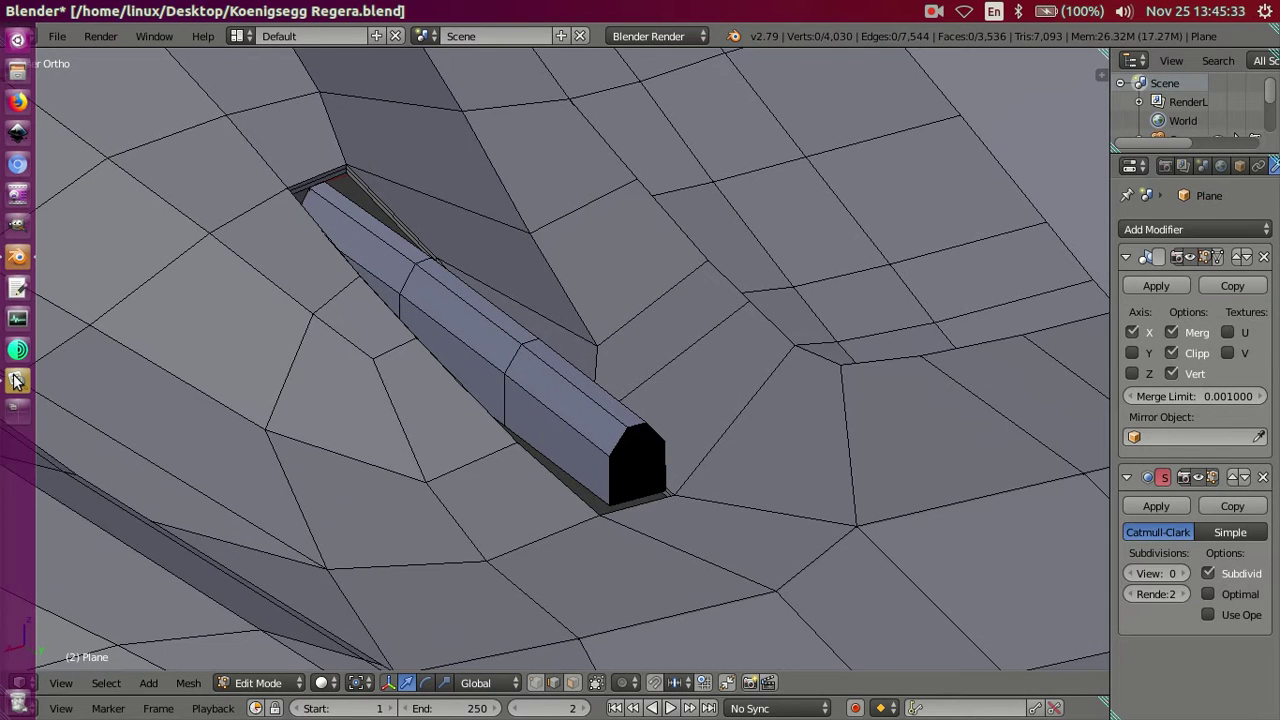
left_click(16, 381)
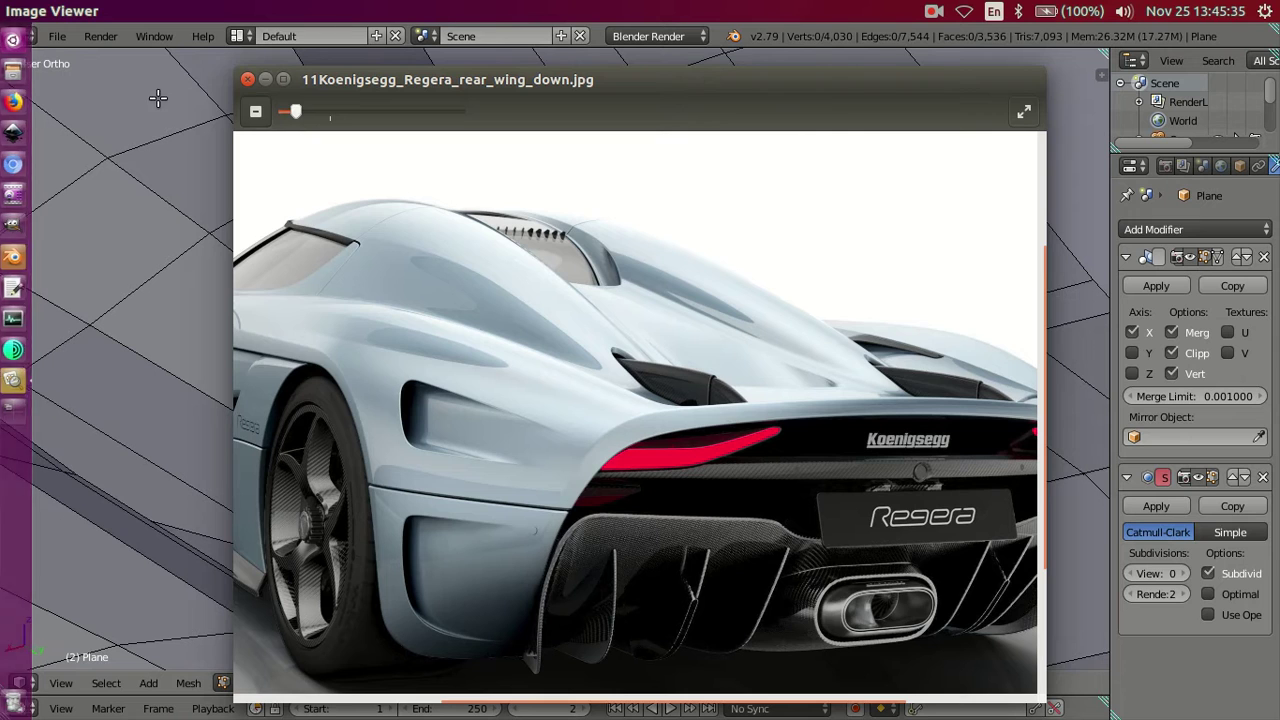
Close the rear photo and open 22regera_01_above_1440.jpg from the desktop.
key("ctrl+w")
left_click(35, 11)
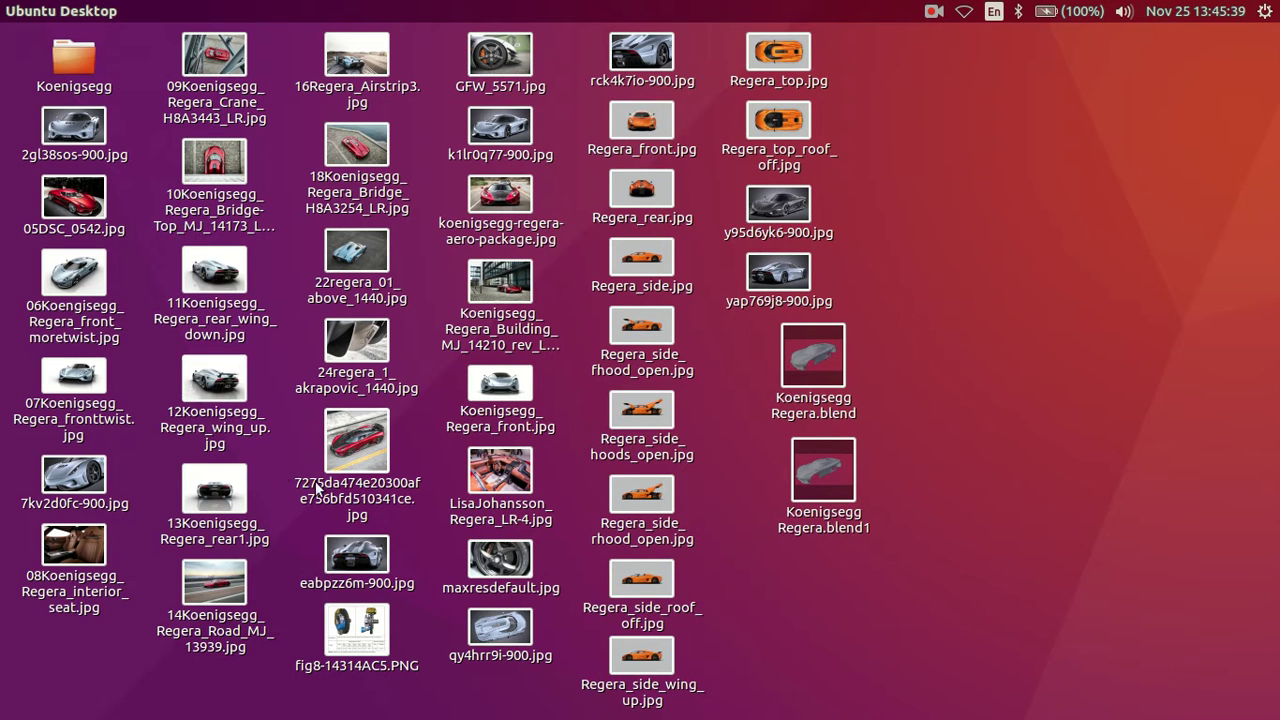
left_click(362, 262)
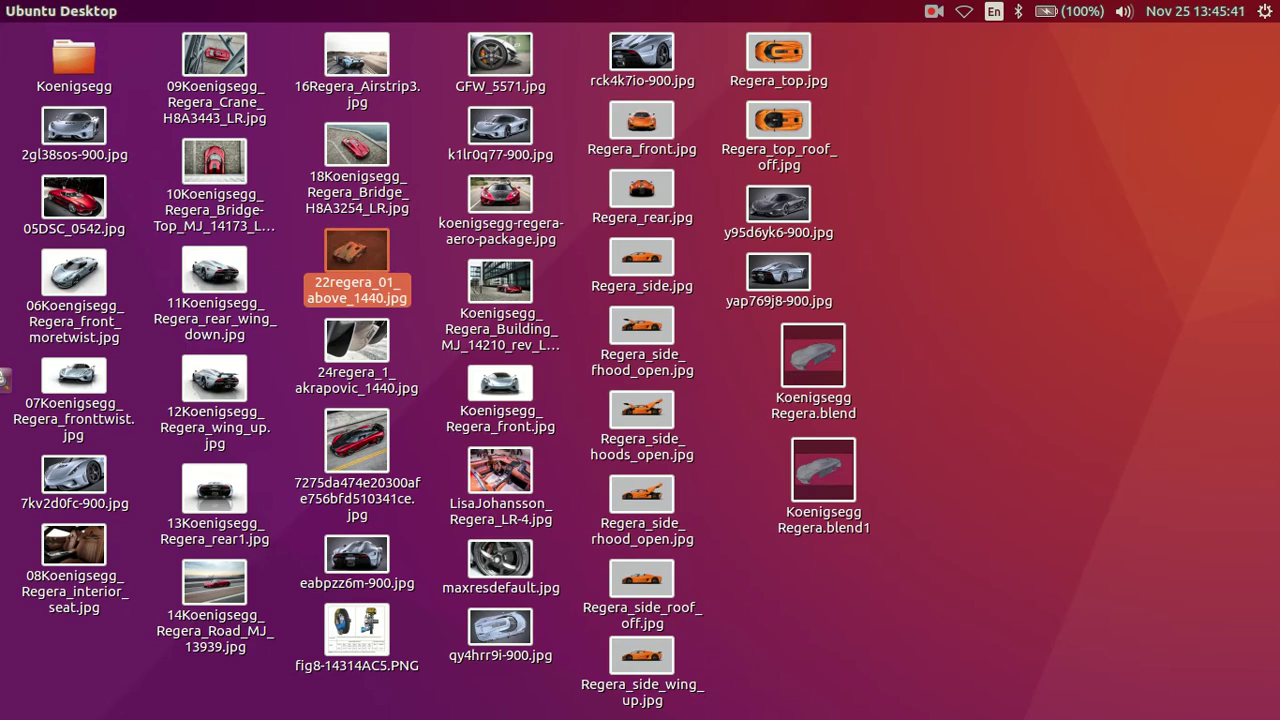
key("Return")
Zoom in on both rear-deck fins in the overhead photo, then return to Blender.
scroll(450, 389, "up", 2)
scroll(434, 475, "up", 2)
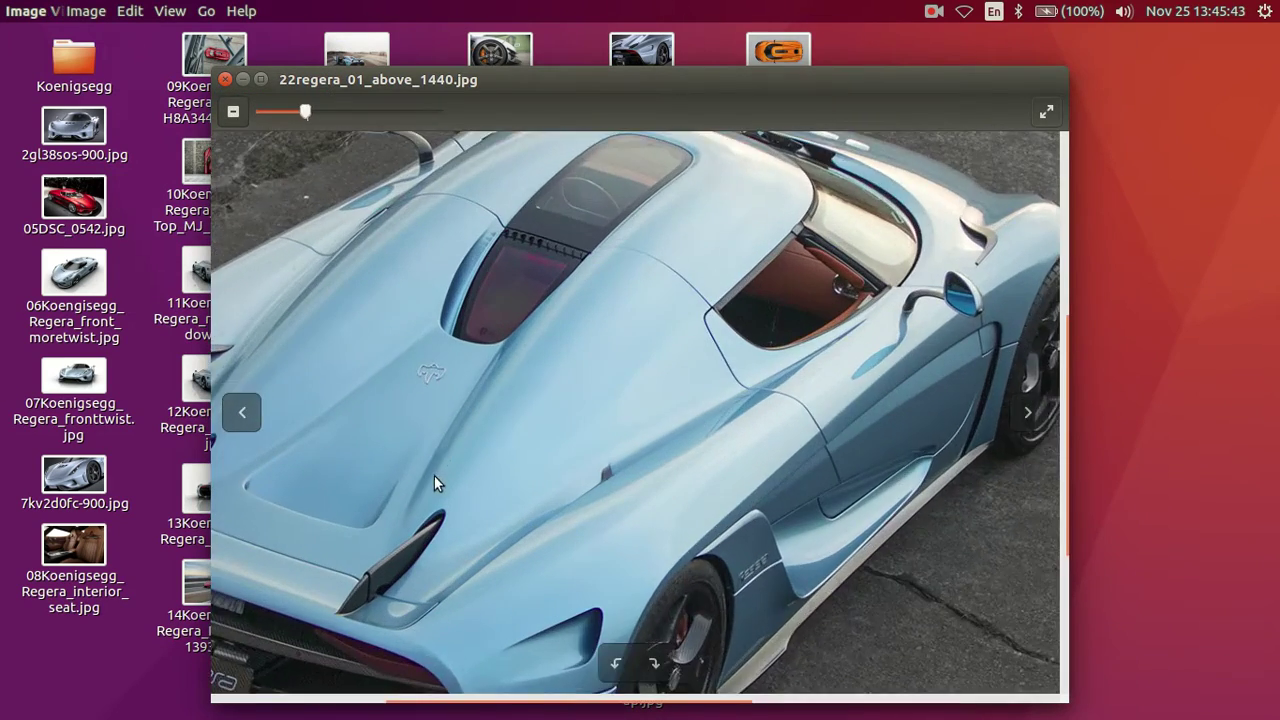
scroll(434, 475, "up", 1)
left_click_drag(517, 500, 814, 466)
scroll(790, 469, "up", 1)
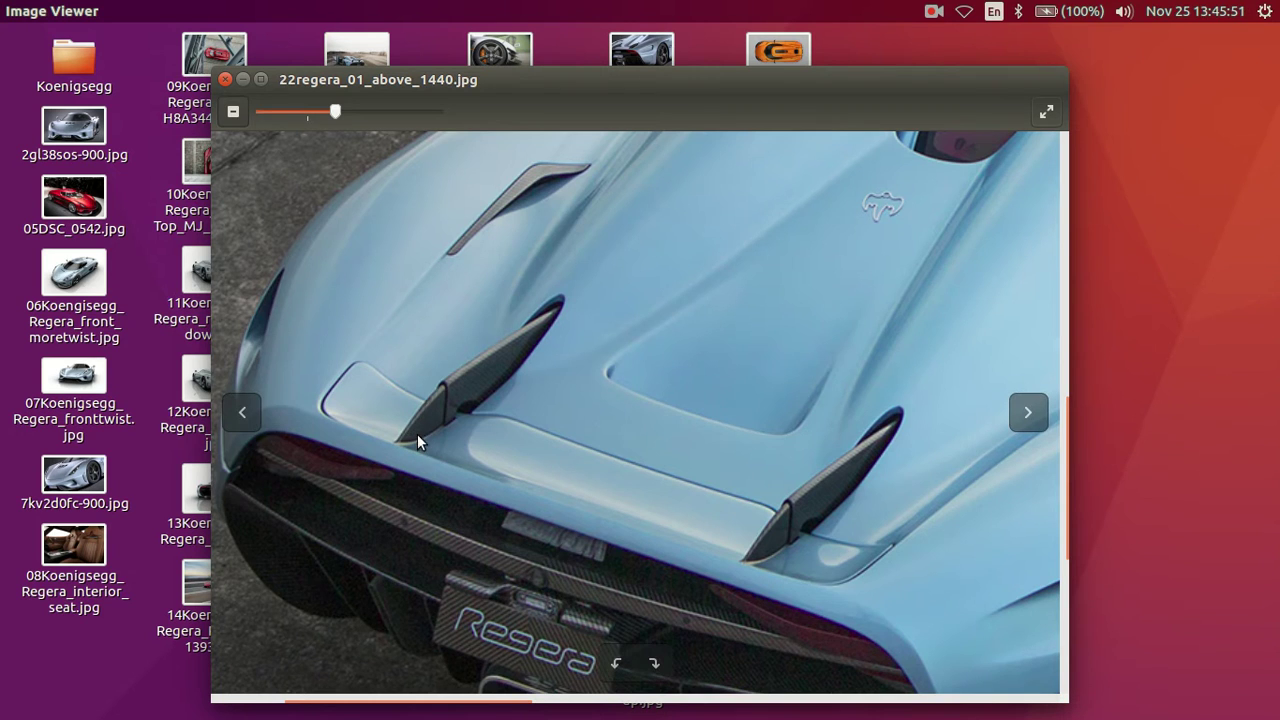
scroll(721, 544, "up", 2)
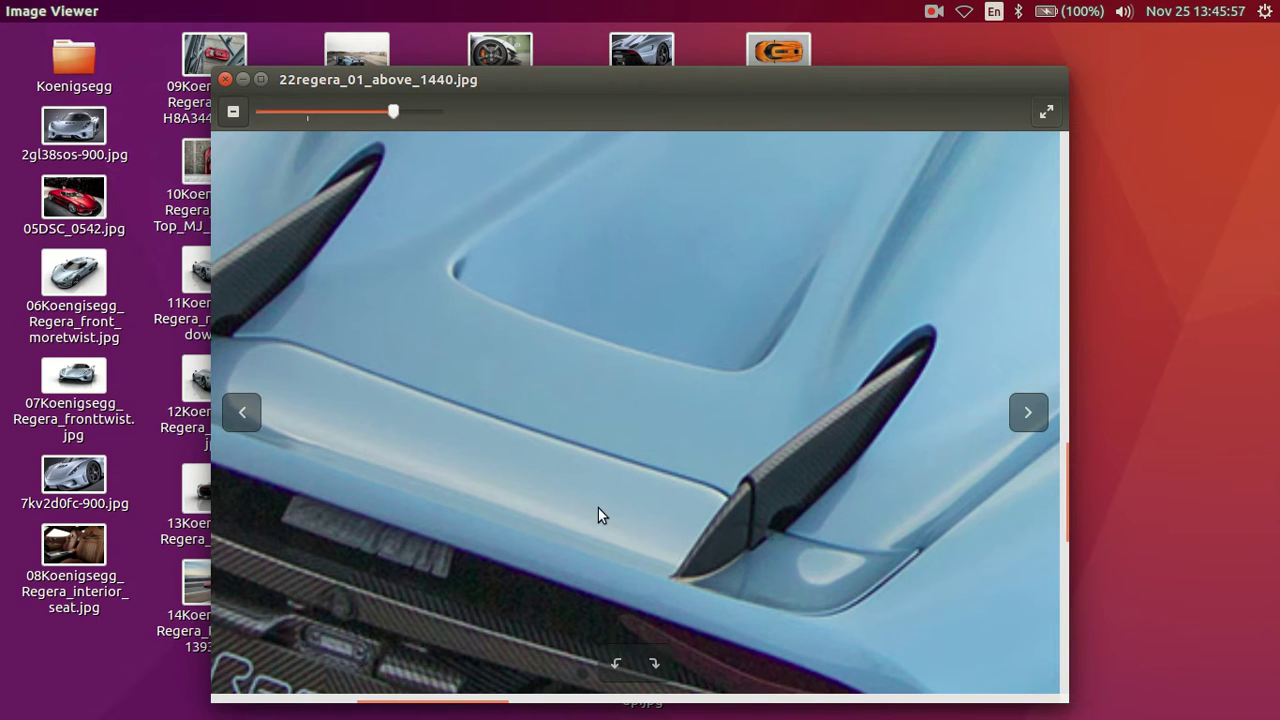
left_click_drag(598, 508, 780, 535)
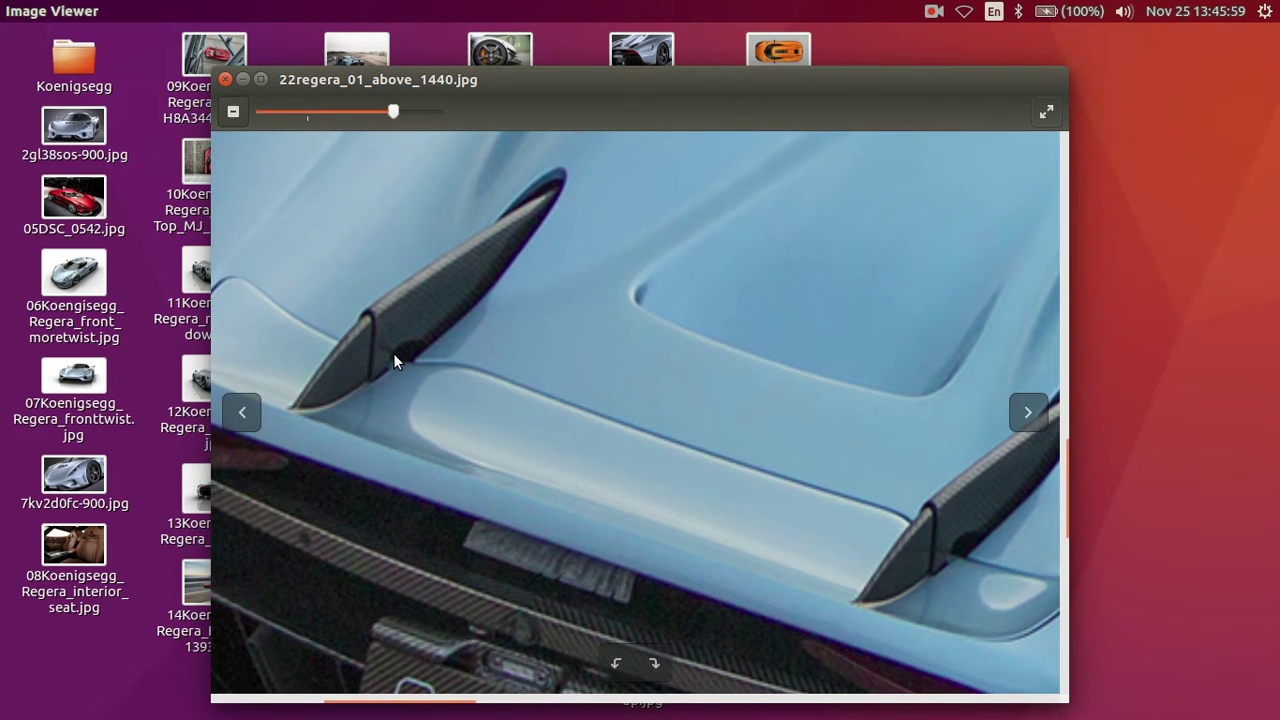
left_click_drag(750, 460, 702, 464)
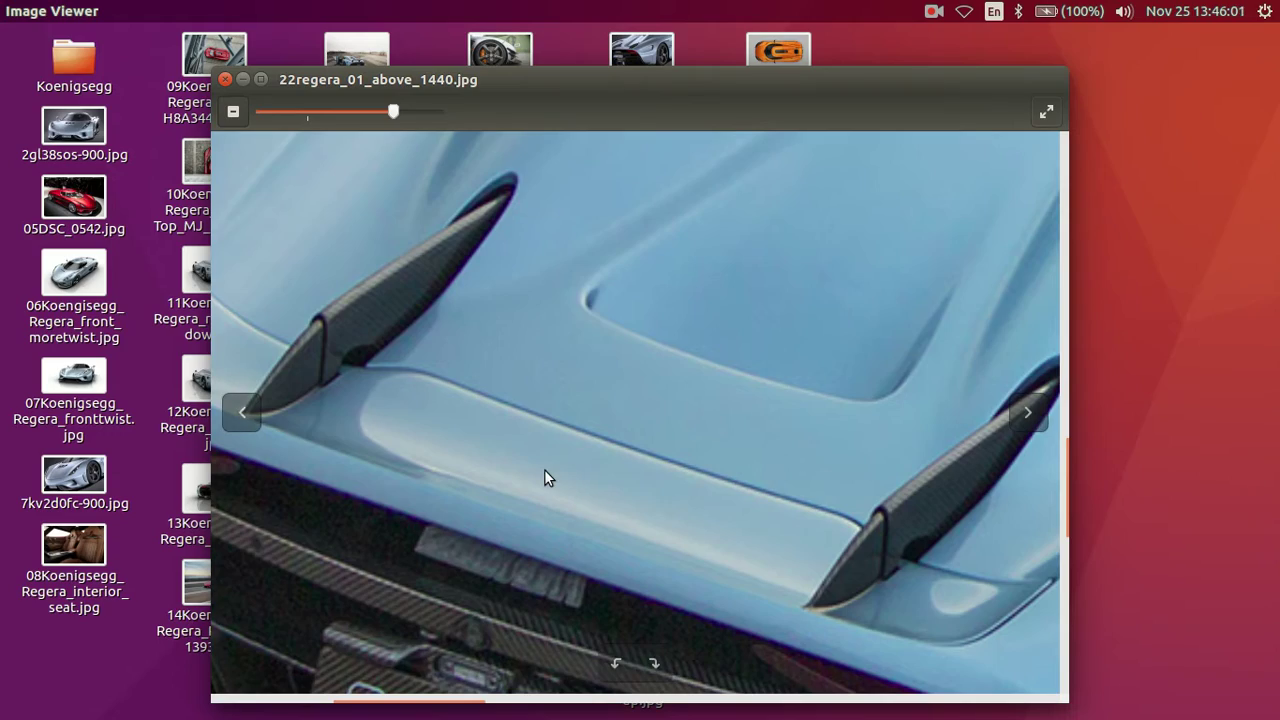
scroll(544, 477, "down", 1)
scroll(543, 468, "down", 1)
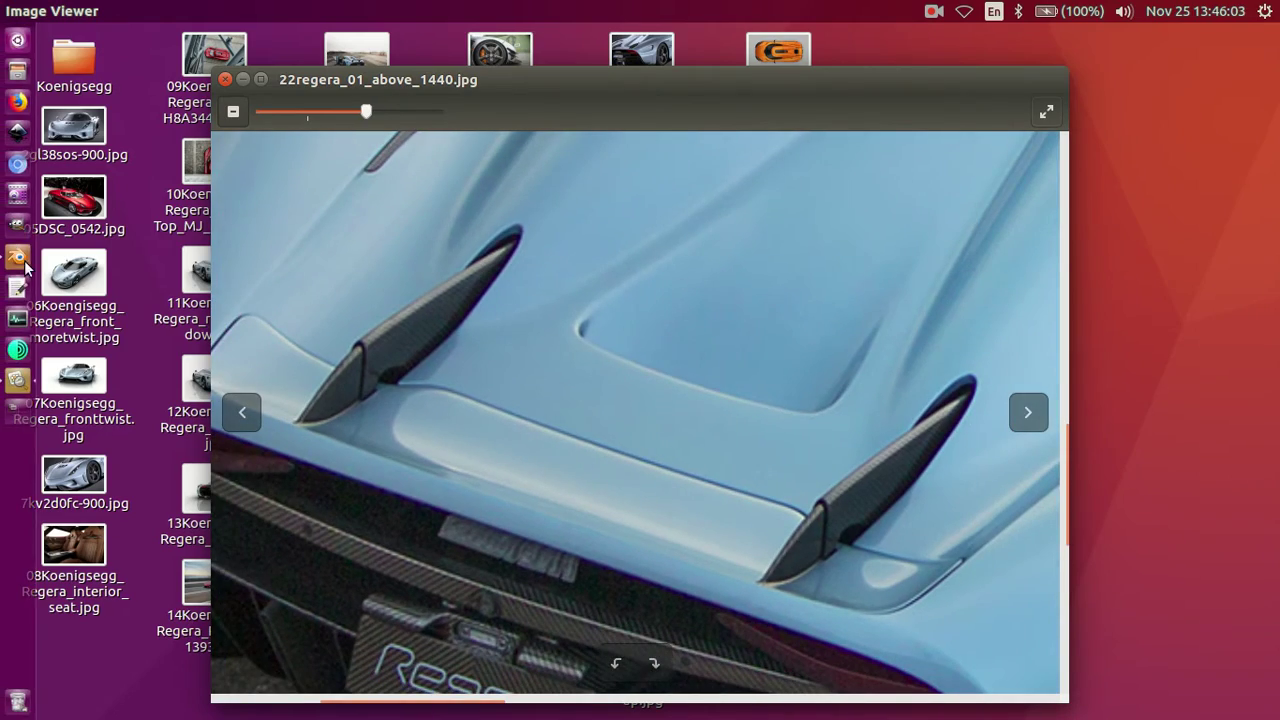
left_click(17, 260)
middle_click_drag(618, 392, 540, 365)
Select the whole fin block and narrow it slightly along X.
right_click(535, 357)
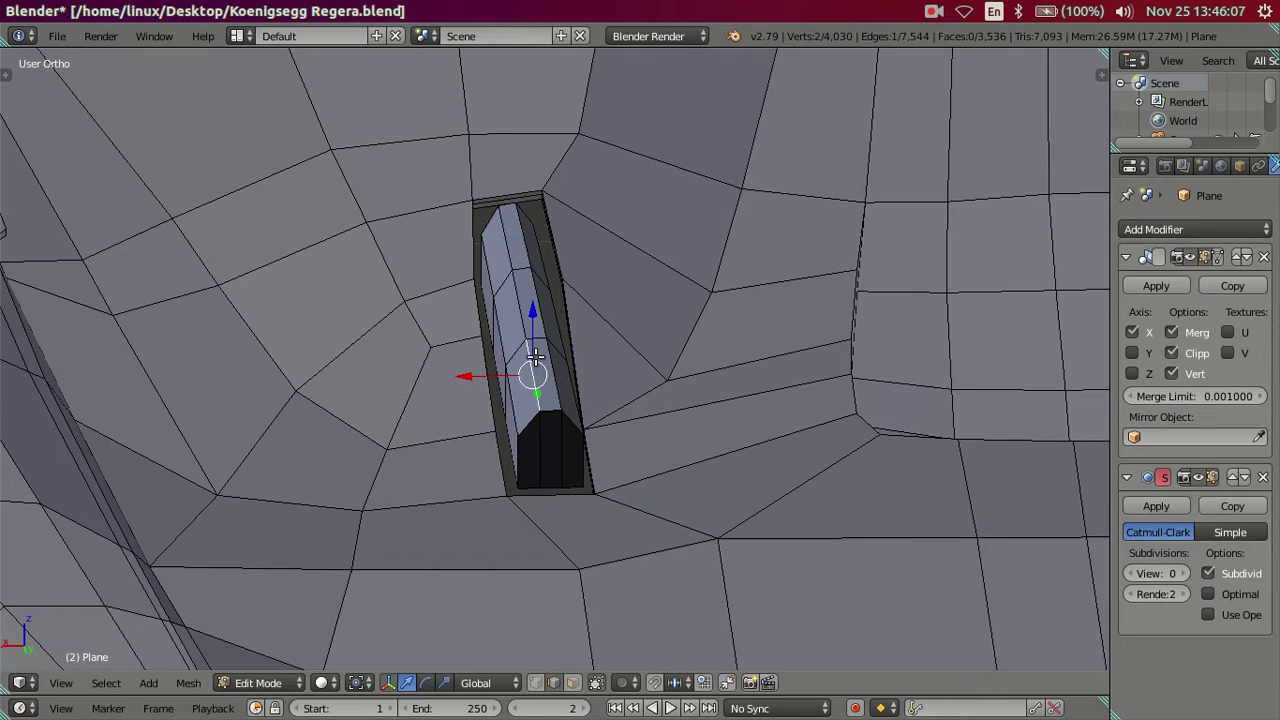
mouse_move(561, 380)
middle_mouse_down()
mouse_move(538, 374)
mouse_move(577, 334)
mouse_move(586, 343)
mouse_move(562, 339)
mouse_move(586, 343)
mouse_move(569, 374)
middle_mouse_up()
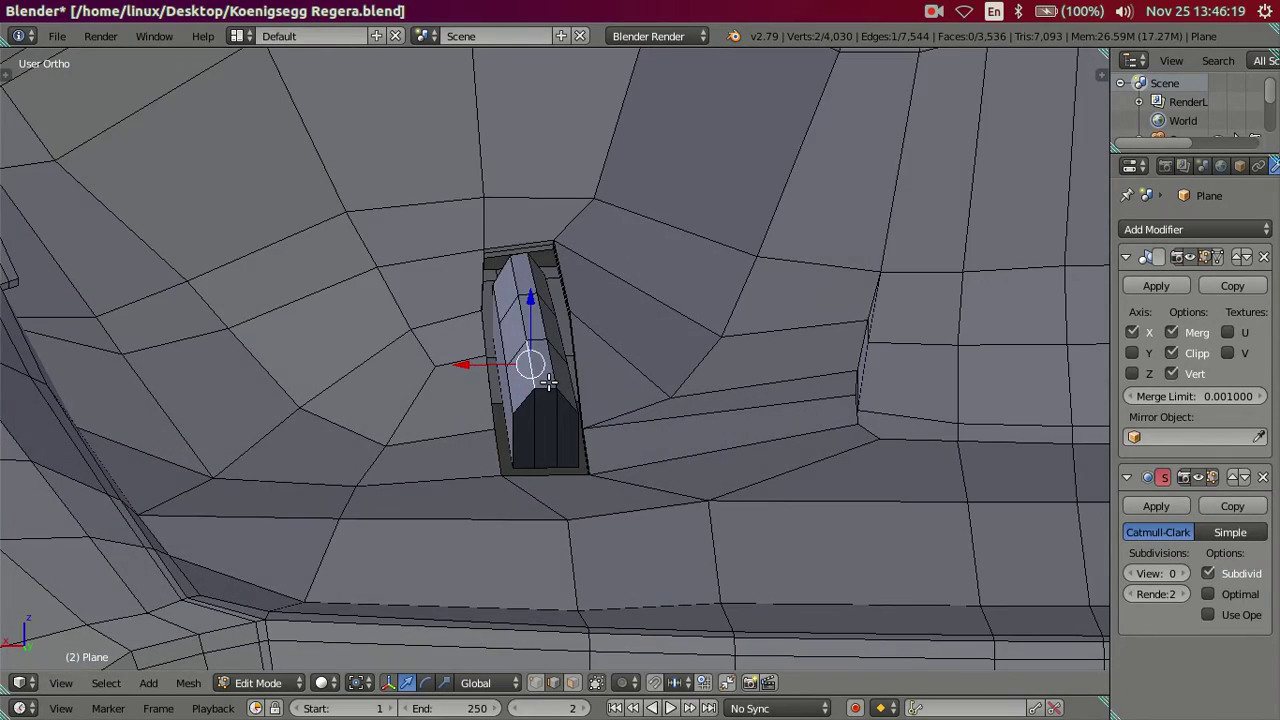
key("l")
key("s")
key("x")
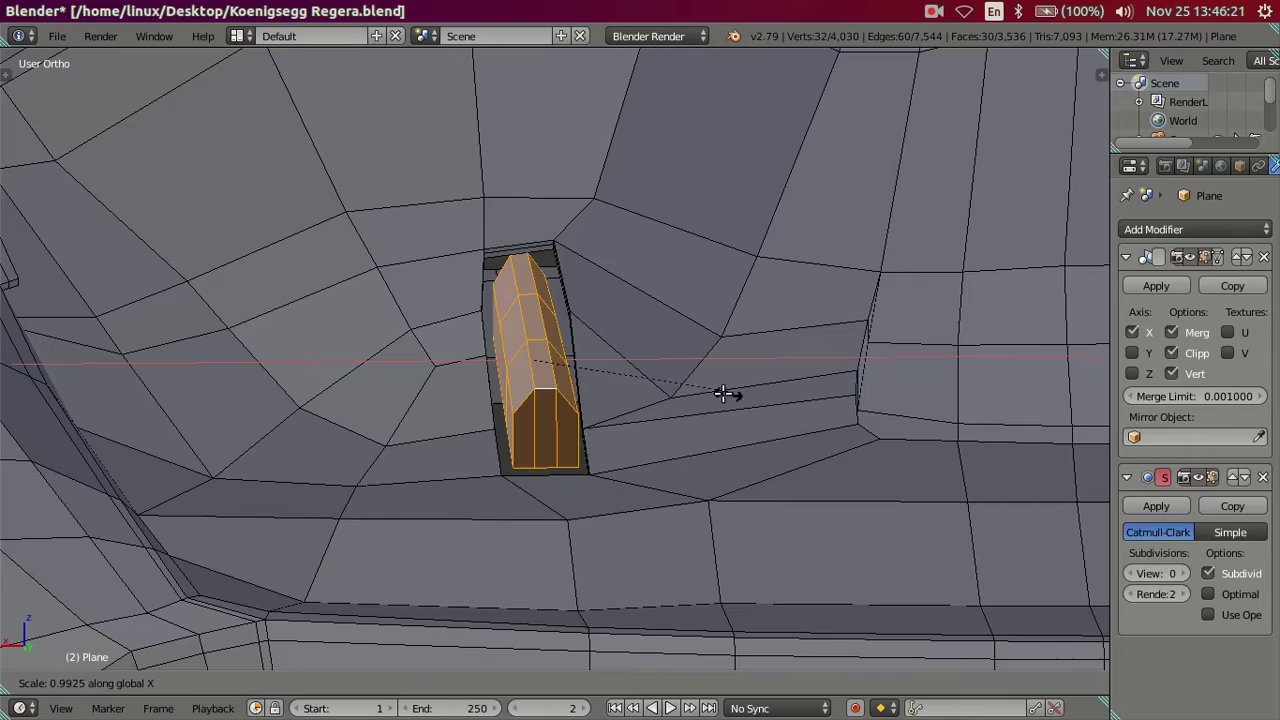
left_click(686, 397)
mouse_move(680, 394)
middle_mouse_down()
mouse_move(680, 420)
mouse_move(583, 437)
mouse_move(712, 432)
mouse_move(580, 451)
mouse_move(646, 503)
mouse_move(627, 488)
middle_mouse_up()
key("a")
Switch to face selection on the fin's end.
scroll(642, 493, "up", 1)
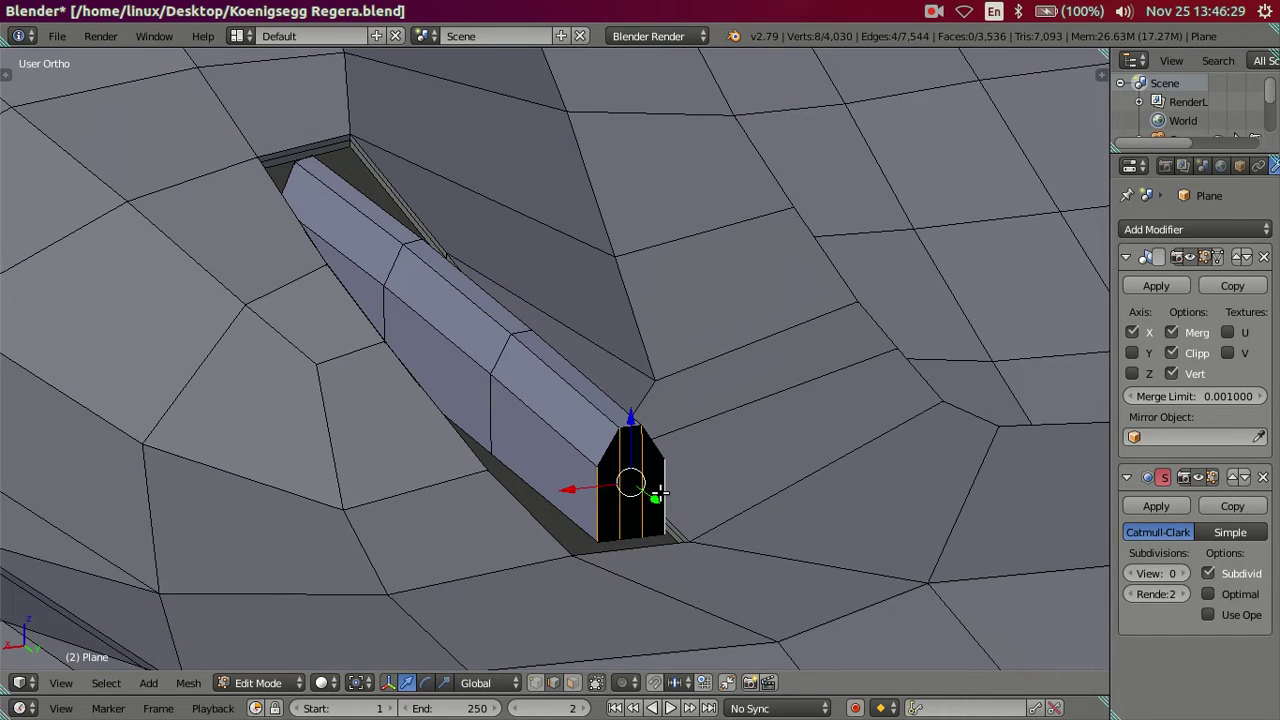
left_click(536, 682)
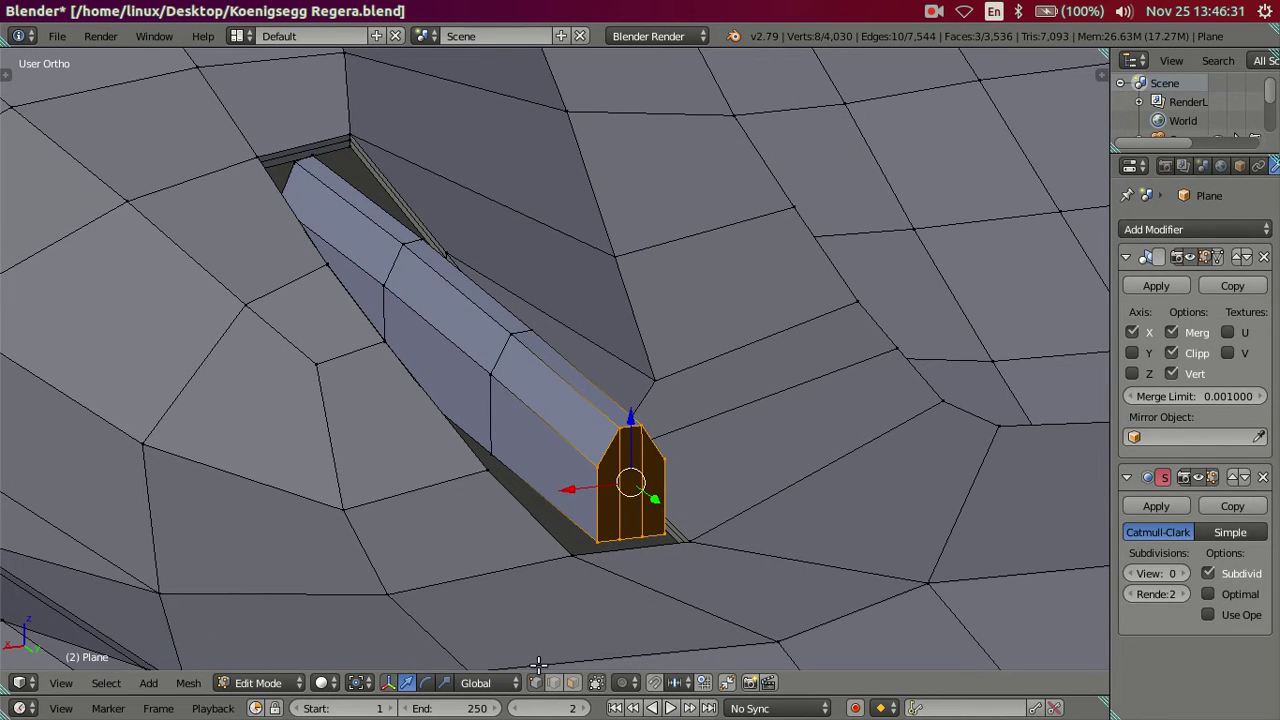
scroll(600, 510, "down", 2)
mouse_move(600, 510)
middle_mouse_down()
mouse_move(580, 514)
mouse_move(631, 503)
mouse_move(508, 476)
mouse_move(585, 484)
middle_mouse_up()
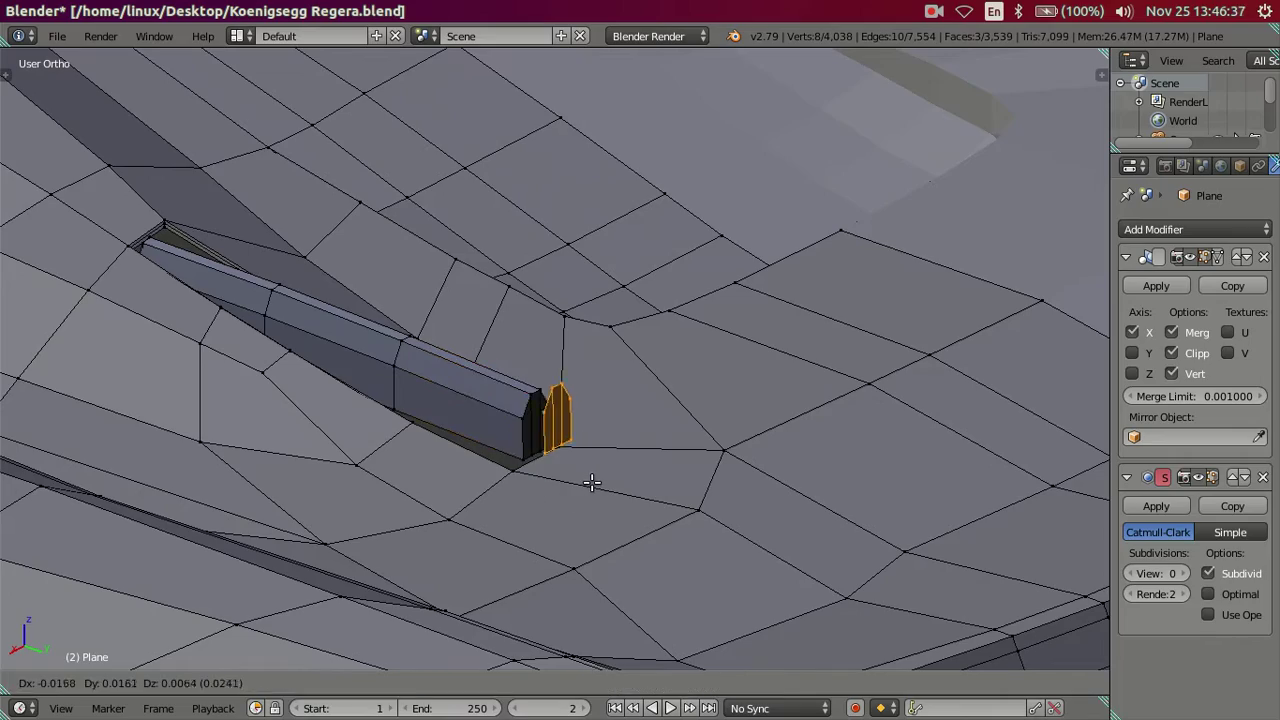
mouse_move(589, 480)
middle_mouse_down()
mouse_move(618, 575)
mouse_move(617, 509)
mouse_move(640, 480)
mouse_move(663, 457)
mouse_move(712, 480)
mouse_move(637, 462)
middle_mouse_up()
key("ctrl+z")
scroll(638, 455, "up", 2)
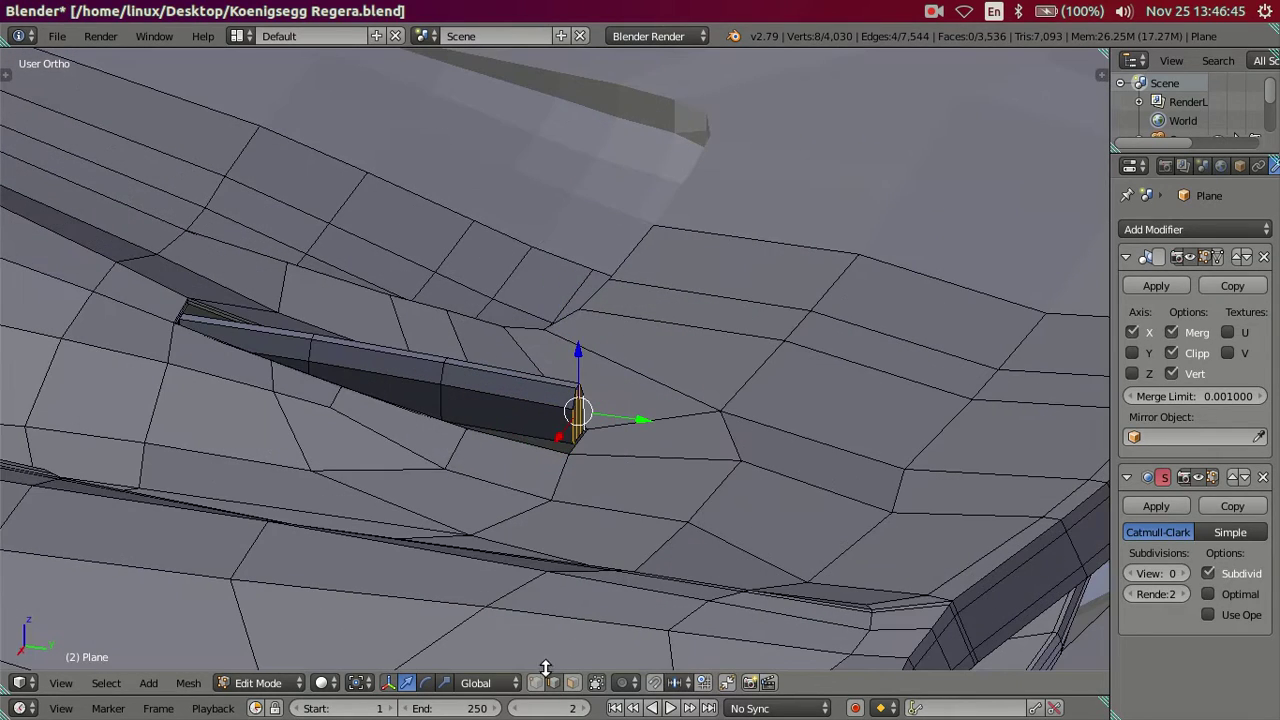
key("ctrl+shift+z")
Extend the fin's end outward along Y.
left_click_drag(618, 423, 705, 450)
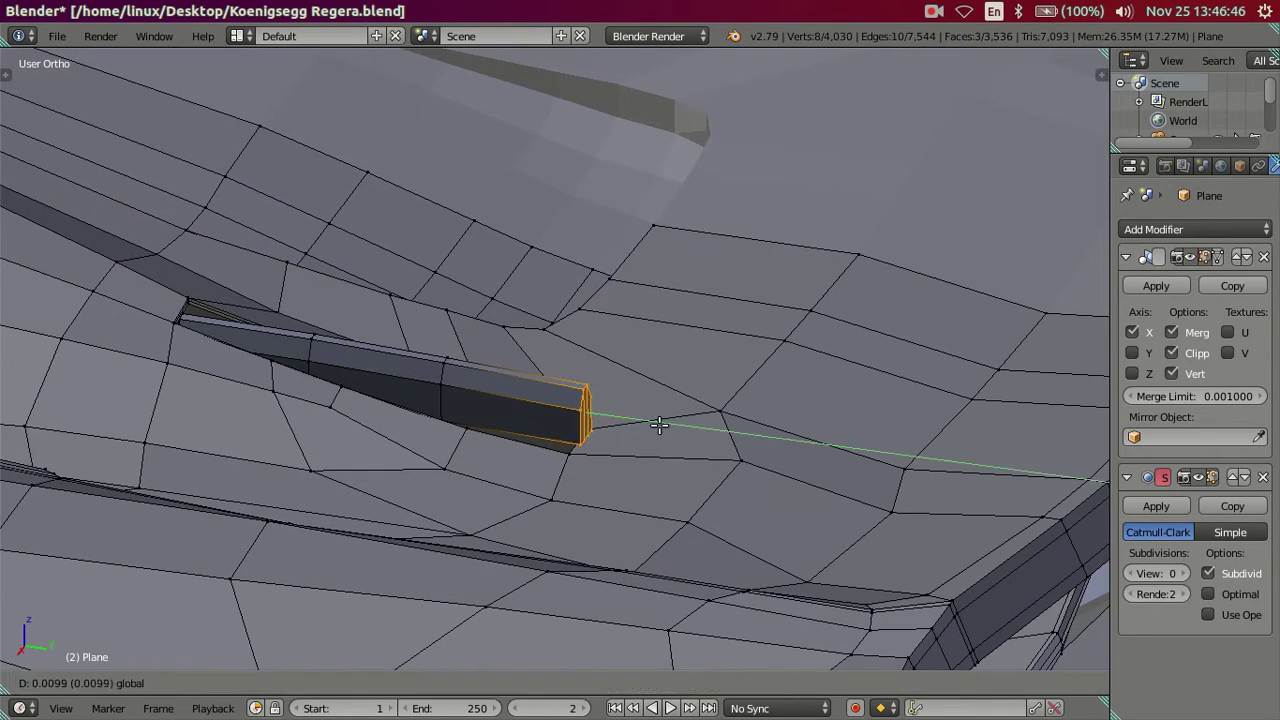
left_click(705, 450)
scroll(700, 452, "down", 3)
middle_click_drag(694, 454, 700, 420)
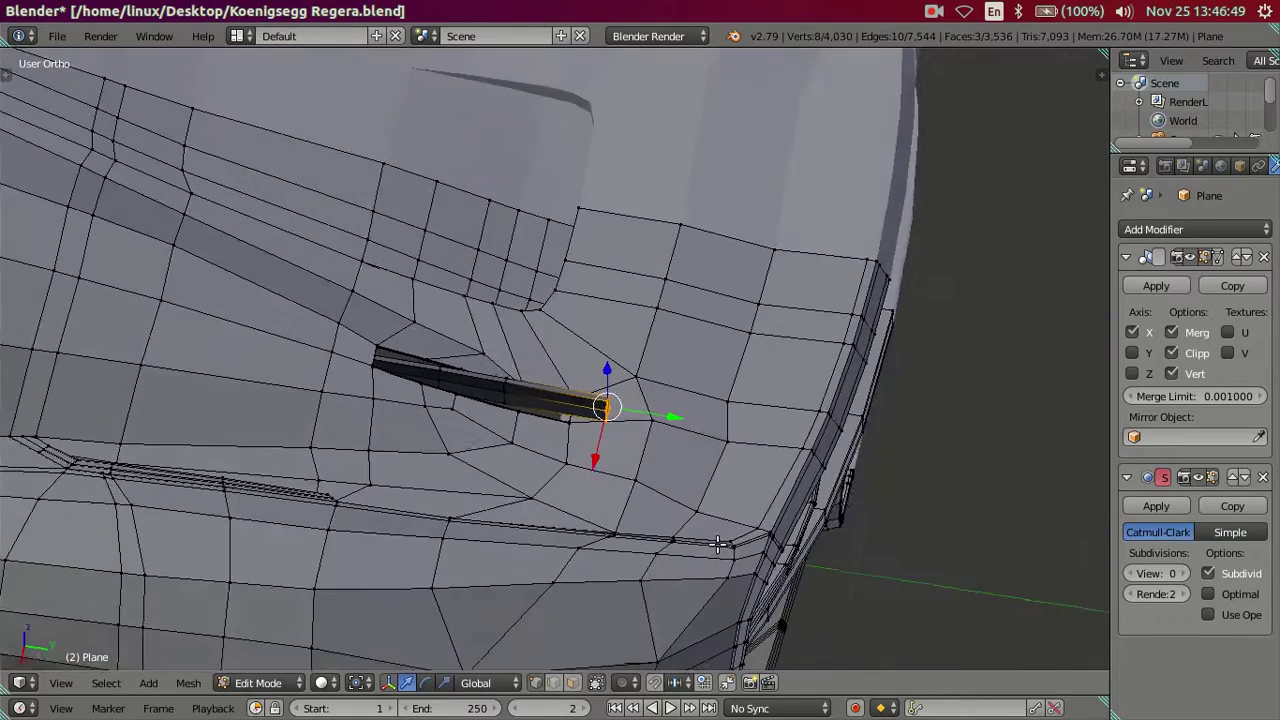
scroll(700, 420, "up", 2)
Preview level-2 smoothing and slide the rod's end further out along its length.
key("ctrl+2")
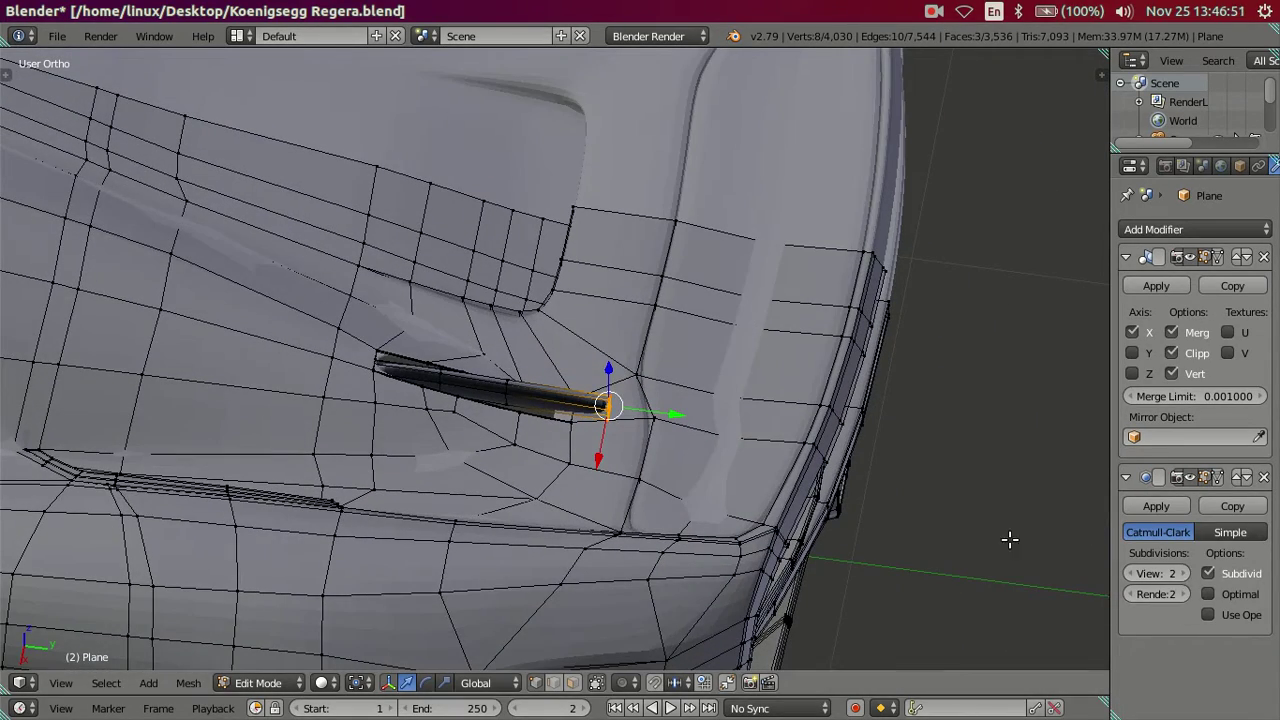
scroll(1133, 582, "down", 2, "ctrl")
scroll(802, 535, "up", 2)
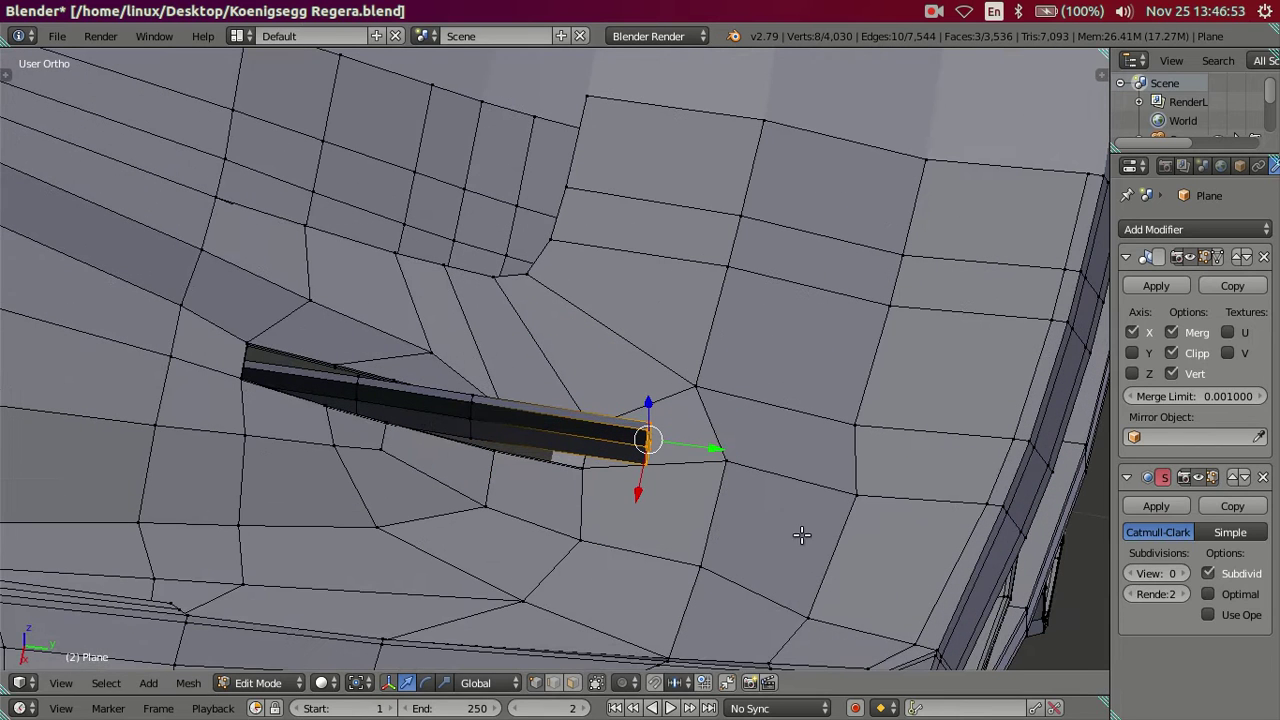
left_click_drag(713, 454, 740, 461)
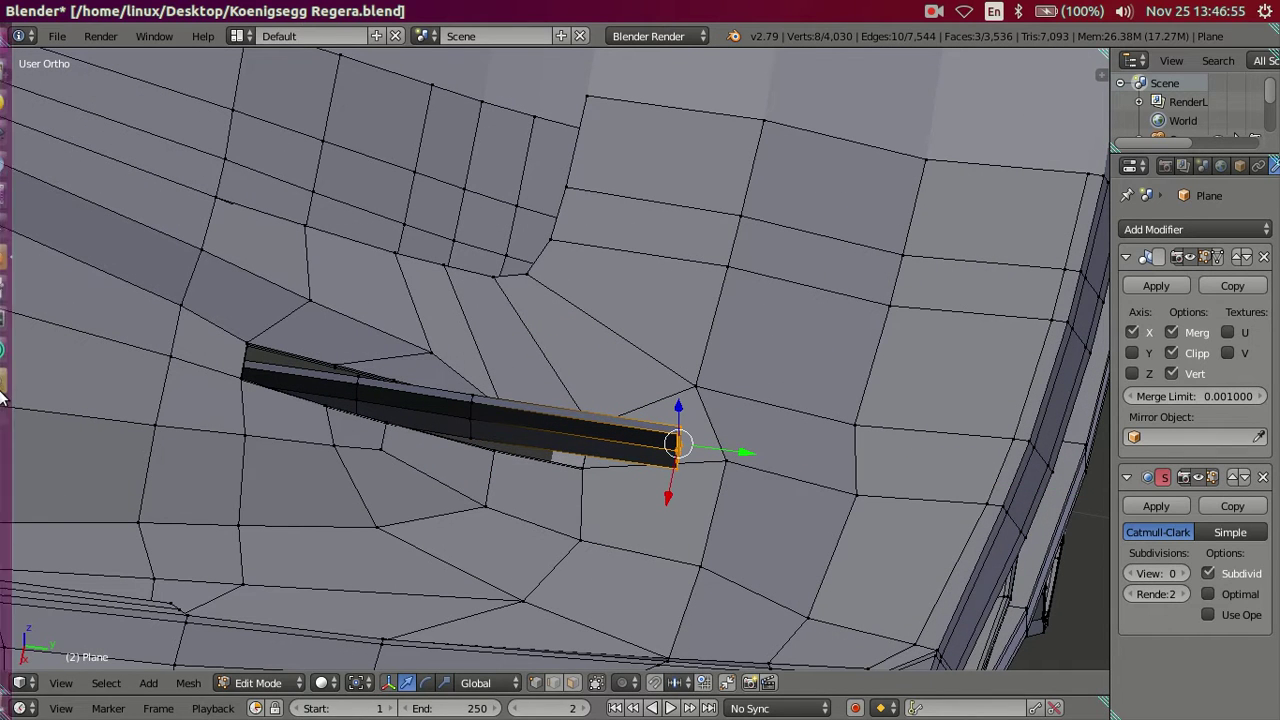
left_click(16, 382)
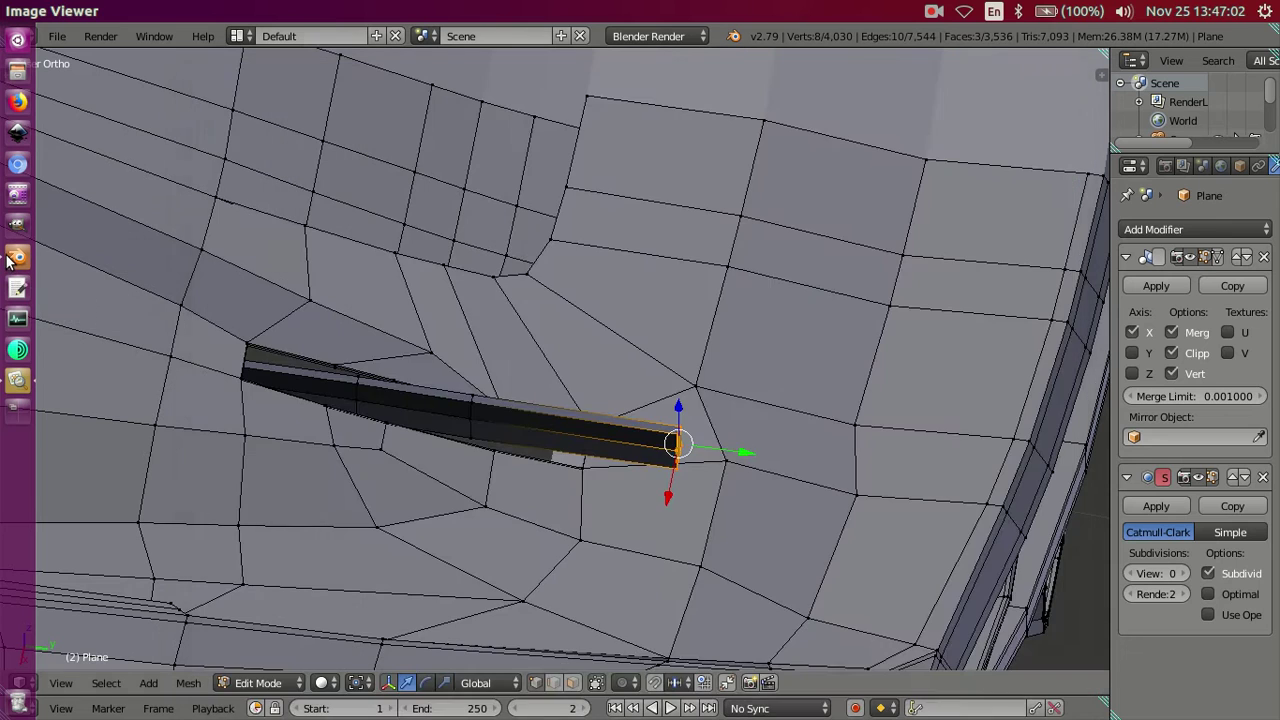
Compare the overhead photo's fins with the model, then orbit around the rod tip.
left_click(12, 258)
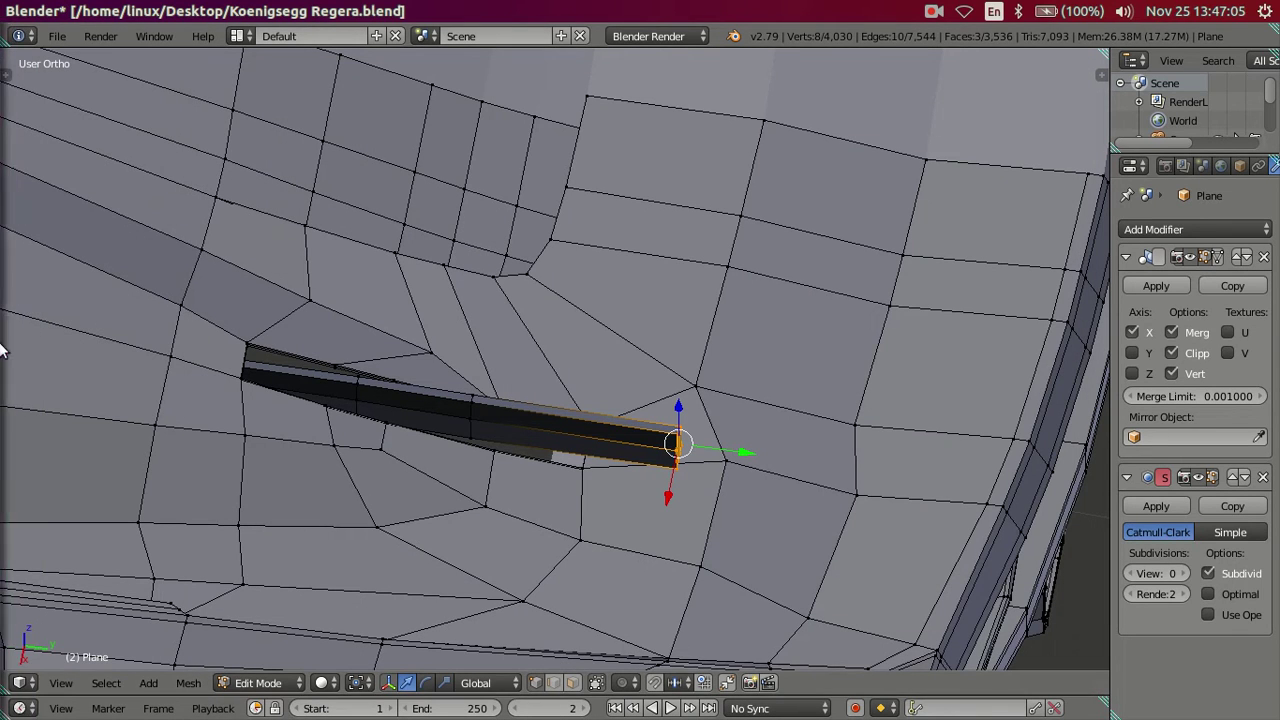
left_click(15, 378)
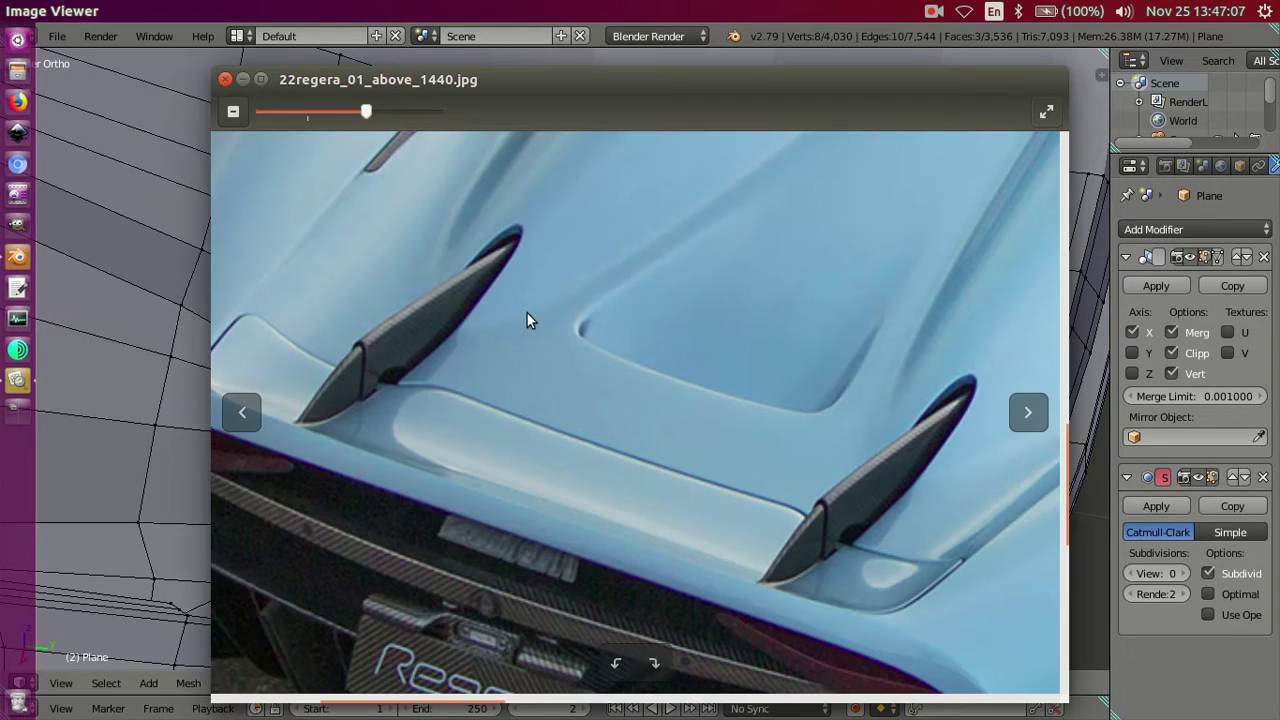
left_click(12, 252)
mouse_move(682, 488)
middle_mouse_down()
mouse_move(691, 526)
mouse_move(638, 407)
mouse_move(663, 529)
mouse_move(674, 517)
mouse_move(646, 429)
mouse_move(682, 481)
mouse_move(615, 337)
mouse_move(580, 330)
mouse_move(558, 343)
mouse_move(560, 362)
mouse_move(638, 437)
middle_mouse_up()
Push the vent bar's tip vertices further out along Y.
key("g")
key("y")
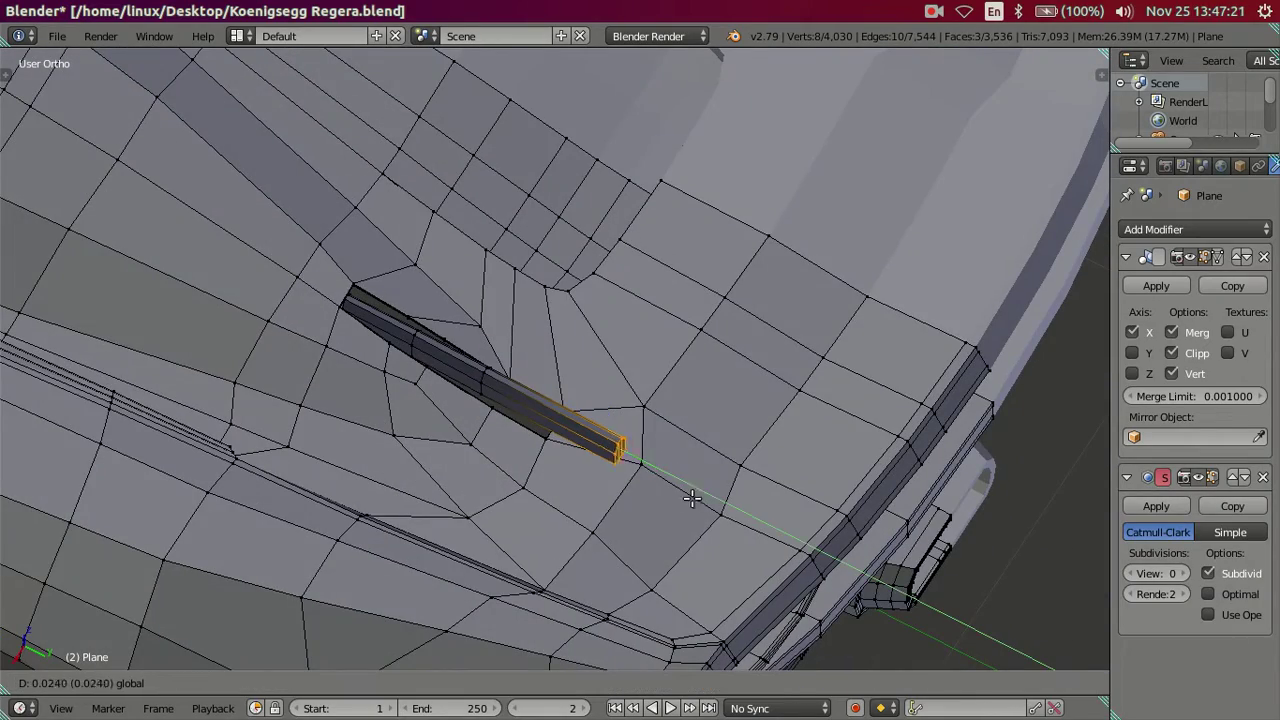
left_click(706, 514)
middle_click_drag(680, 495, 466, 366)
key("a")
Inspect the beam in wireframe and pick a vertex on it.
scroll(477, 390, "up", 2)
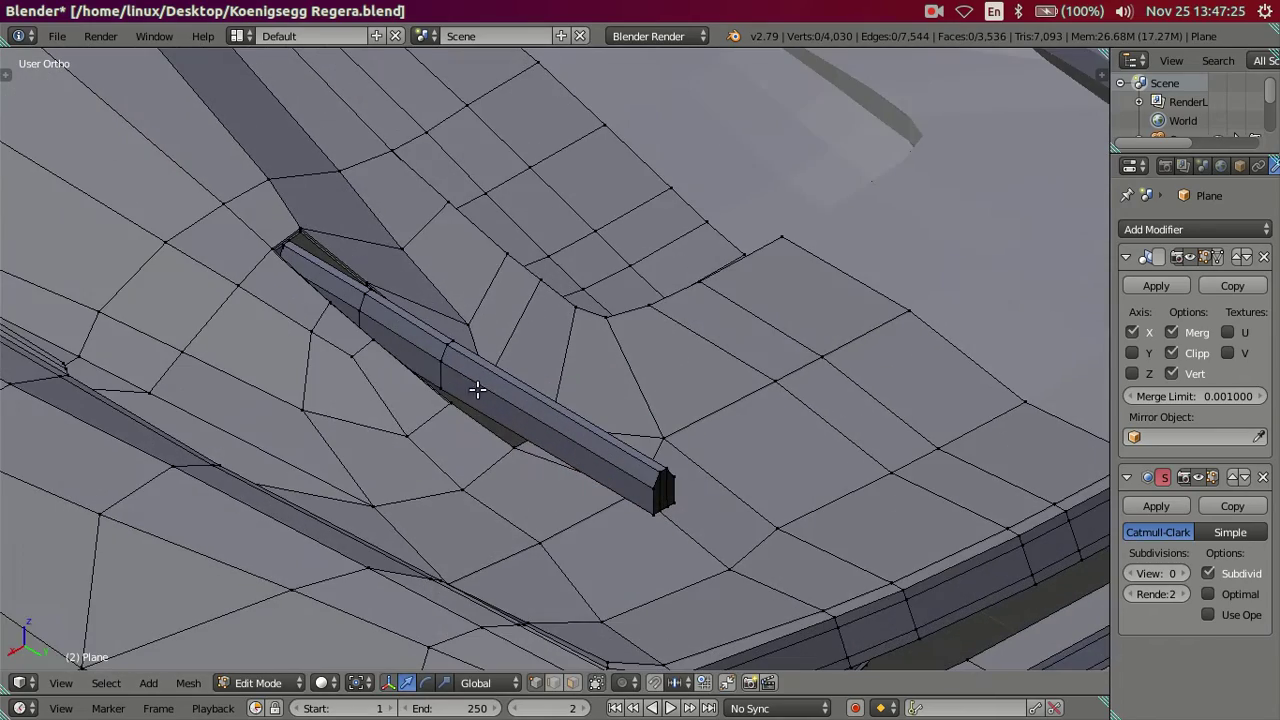
mouse_move(447, 357)
middle_mouse_down()
mouse_move(443, 380)
mouse_move(446, 369)
middle_mouse_up()
scroll(446, 369, "up", 2)
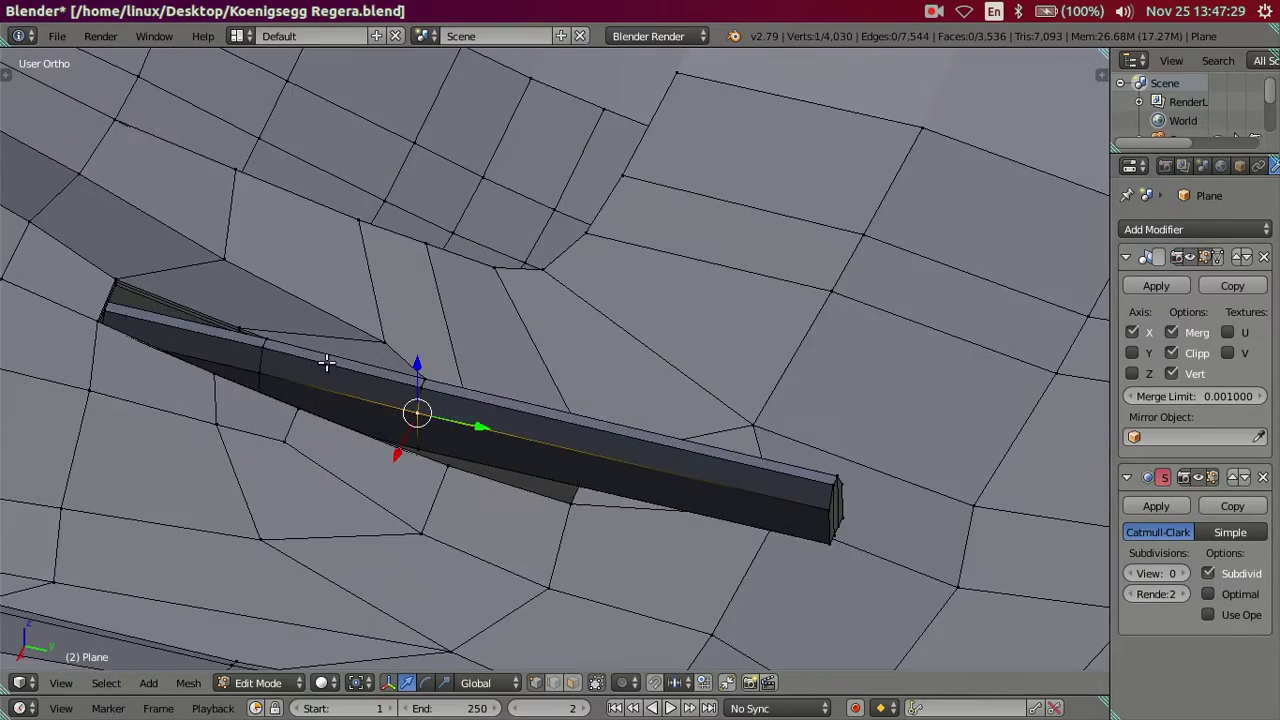
mouse_move(276, 356)
middle_mouse_down()
mouse_move(263, 343)
mouse_move(287, 393)
mouse_move(463, 434)
mouse_move(466, 414)
mouse_move(429, 417)
middle_mouse_up()
key("z")
key("z")
right_click(414, 412)
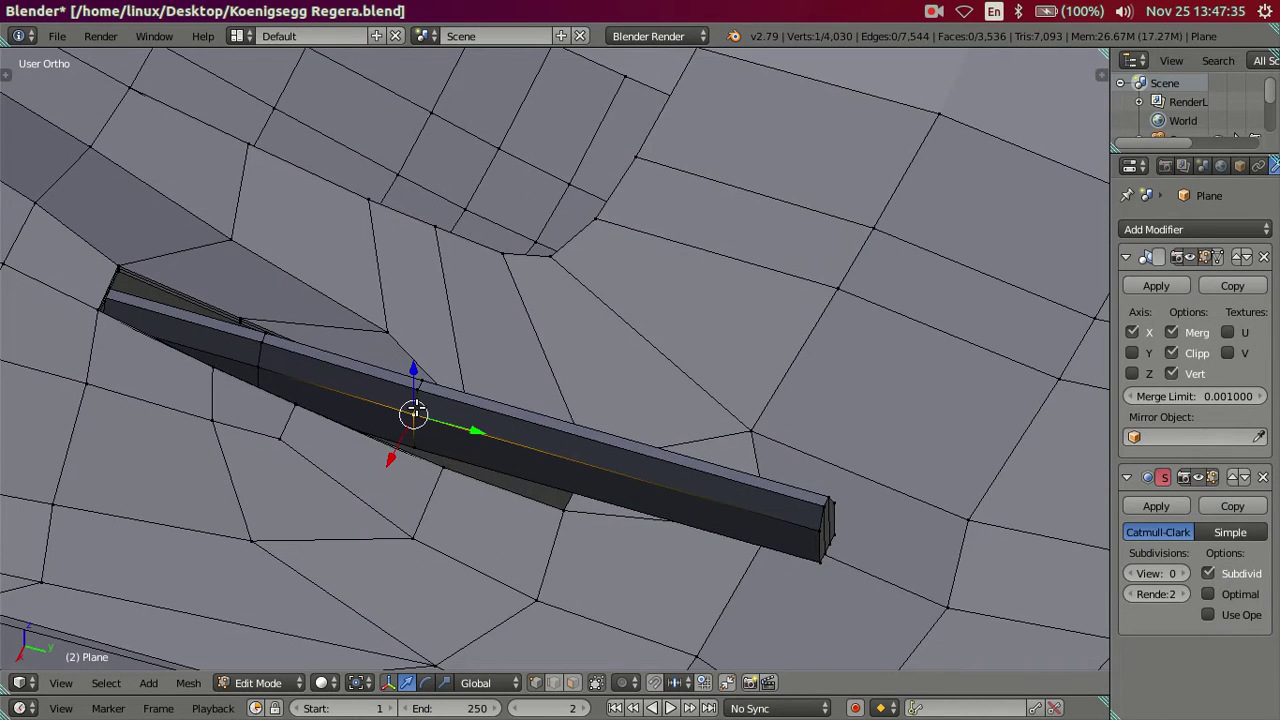
Select the bar minus its tip end and slide that section about 0.23 toward the tip.
key("l")
key("c")
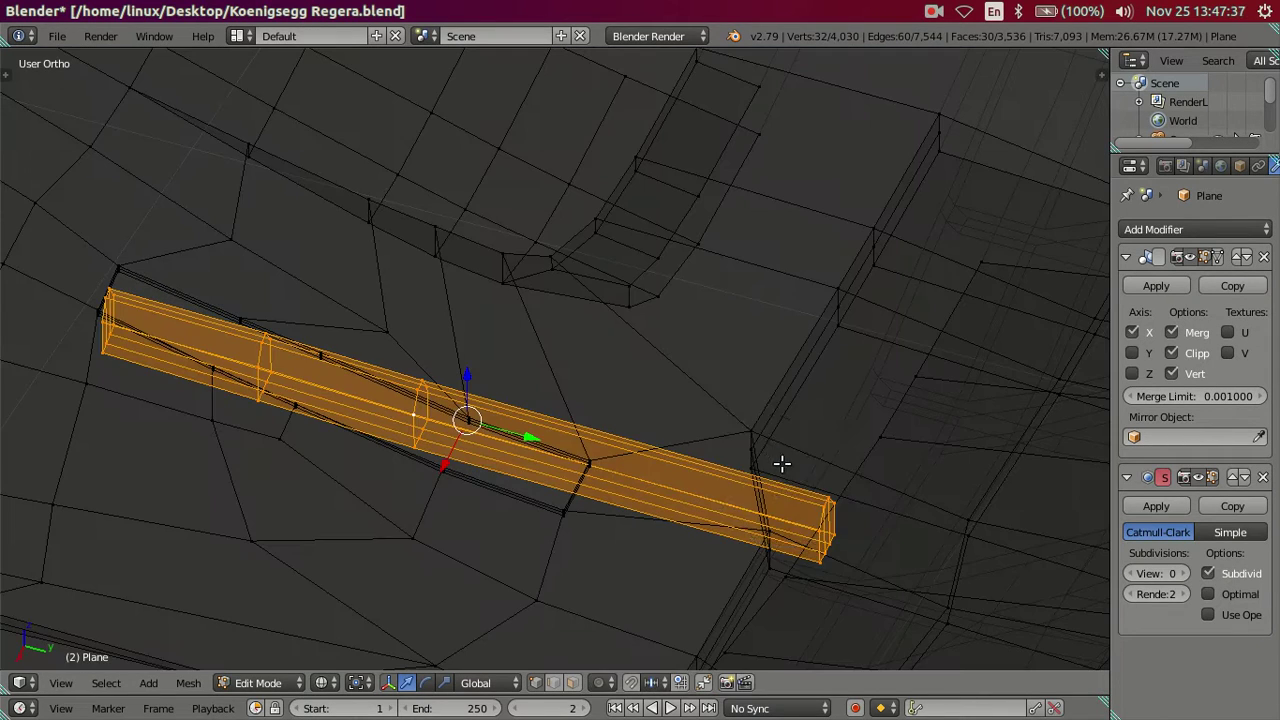
middle_click(786, 534)
key("Escape")
left_click_drag(335, 381, 456, 420)
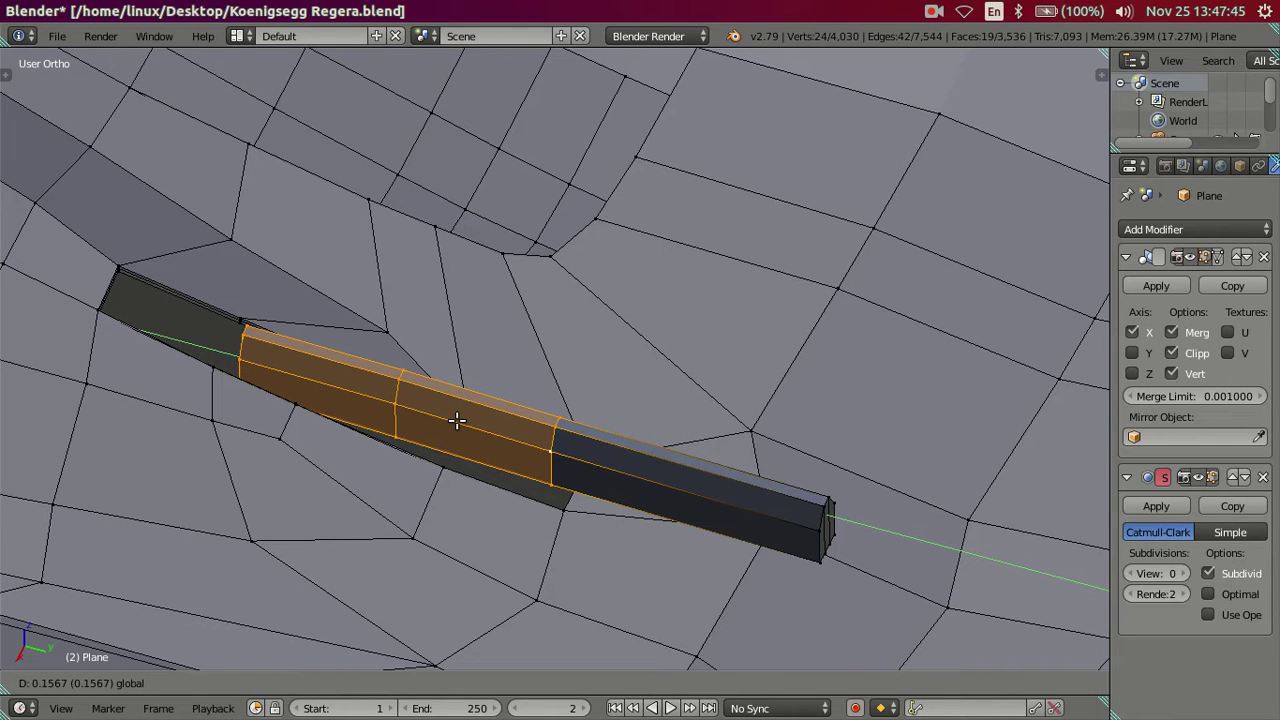
left_click_drag(456, 420, 594, 456)
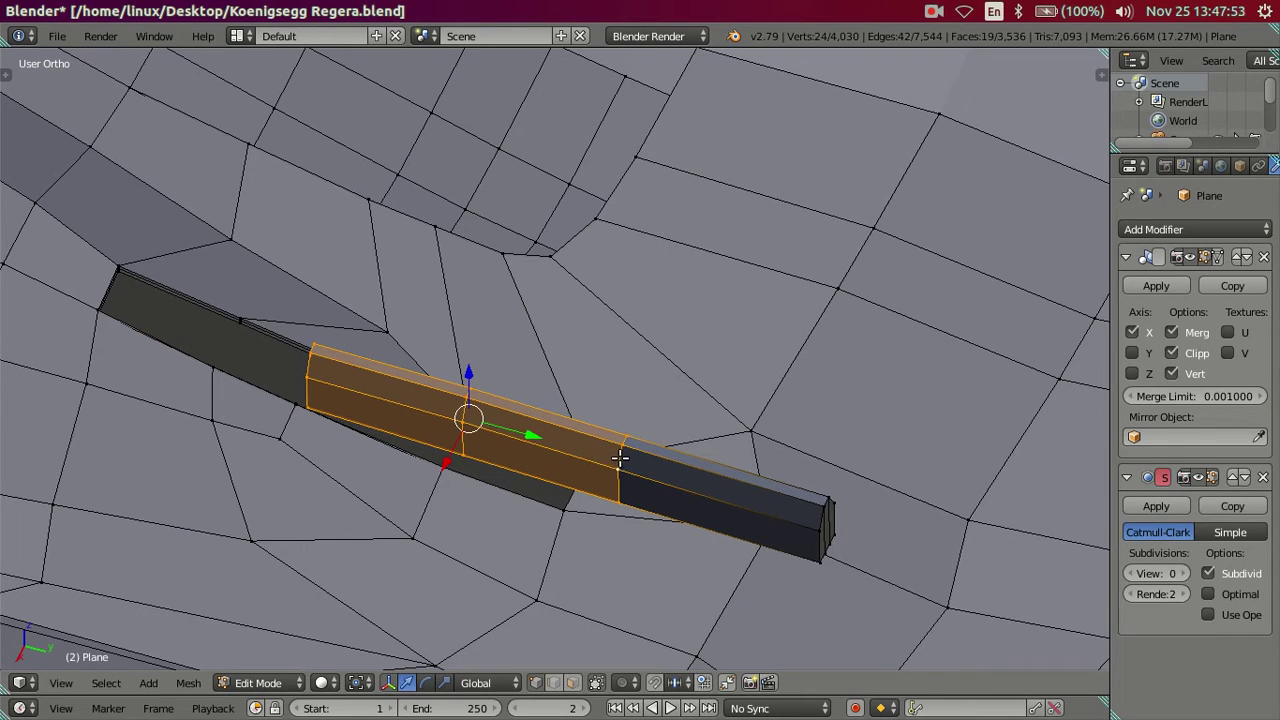
Deselect two rings and slide the remaining loop back left along Y.
right_click(573, 444, "alt+shift")
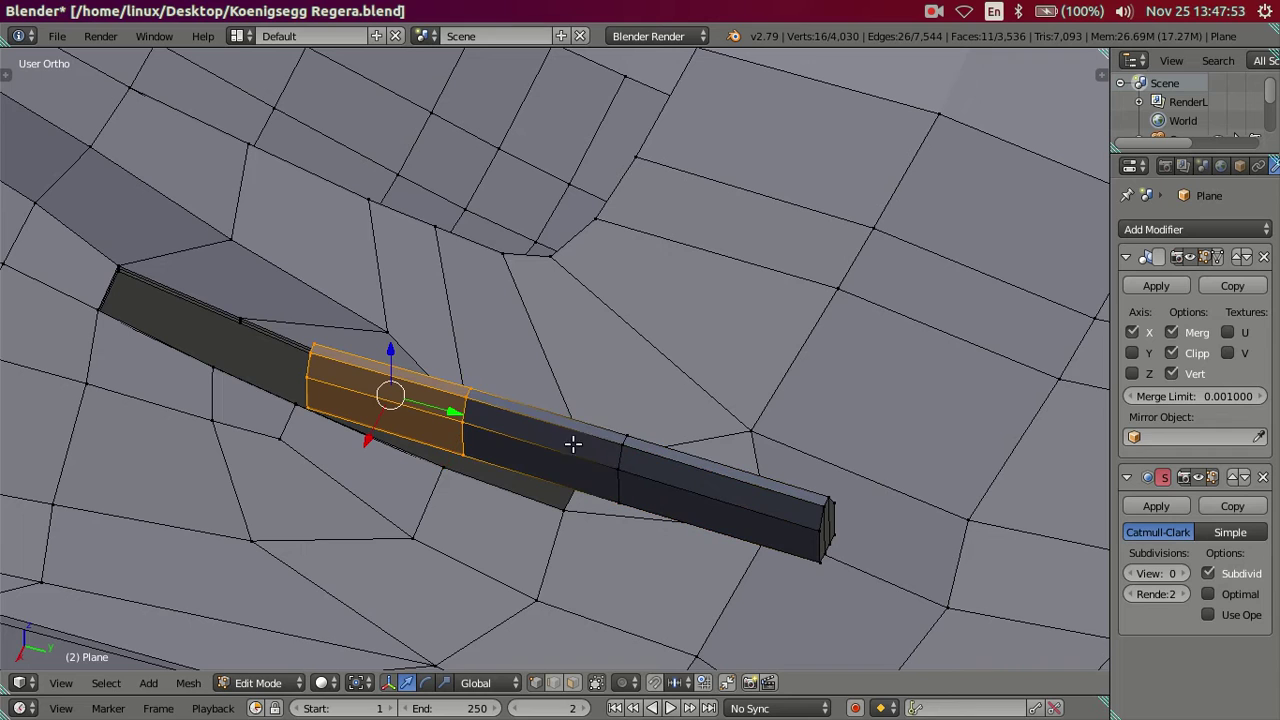
right_click(464, 412, "alt+shift")
left_click_drag(378, 386, 331, 374)
key("a")
mouse_move(331, 374)
middle_mouse_down()
mouse_move(390, 293)
mouse_move(404, 294)
middle_mouse_up()
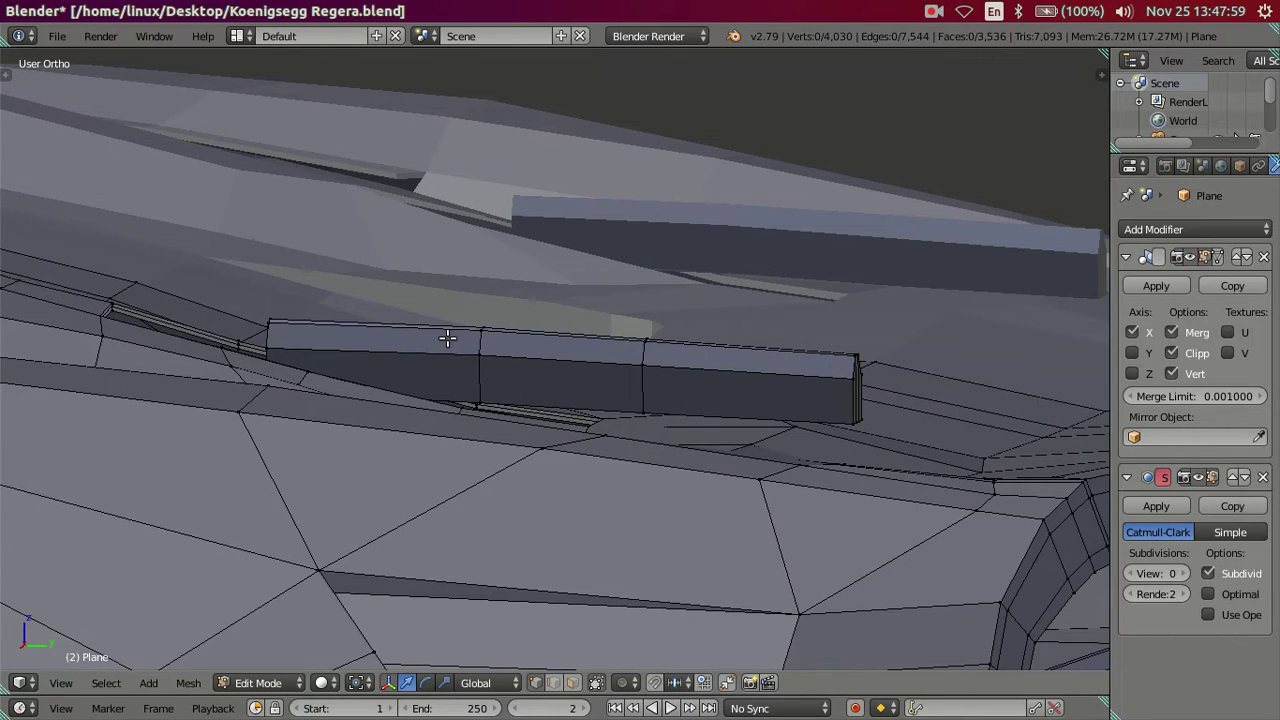
Select the vent bar minus its right segments and lower its left part slightly along Z.
middle_click_drag(447, 338, 490, 360)
right_click(648, 367)
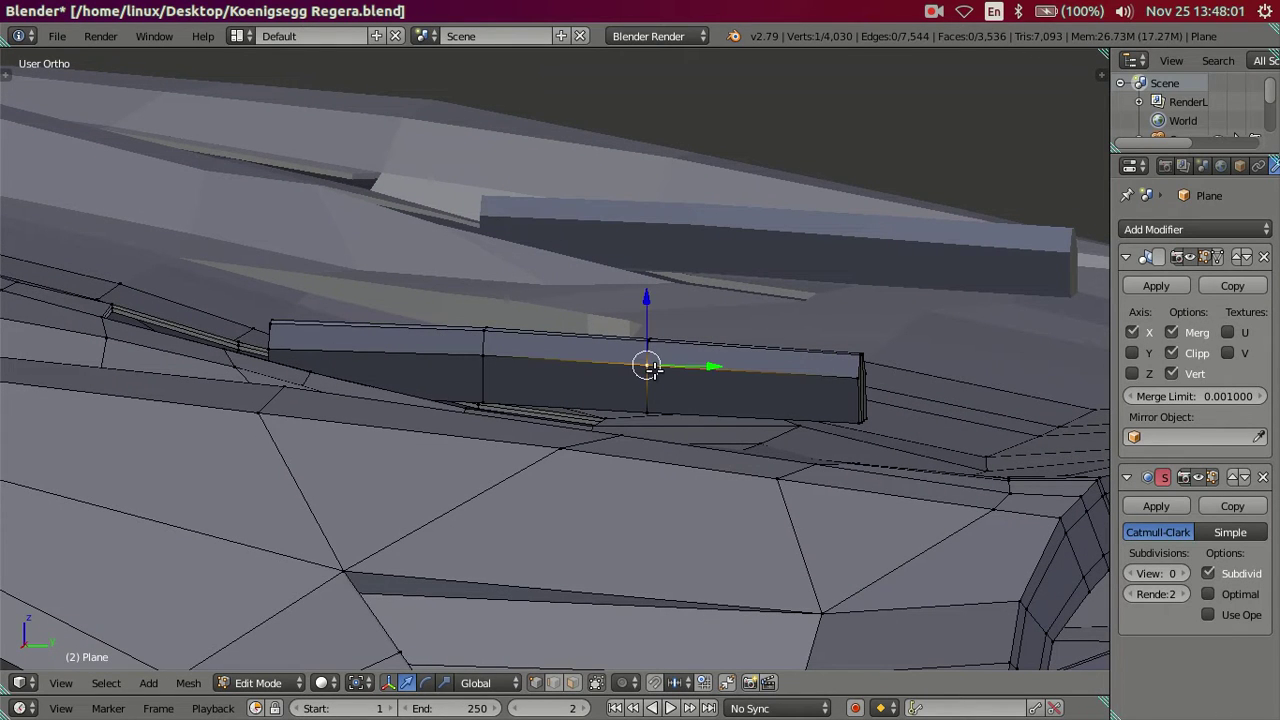
key("ctrl+l")
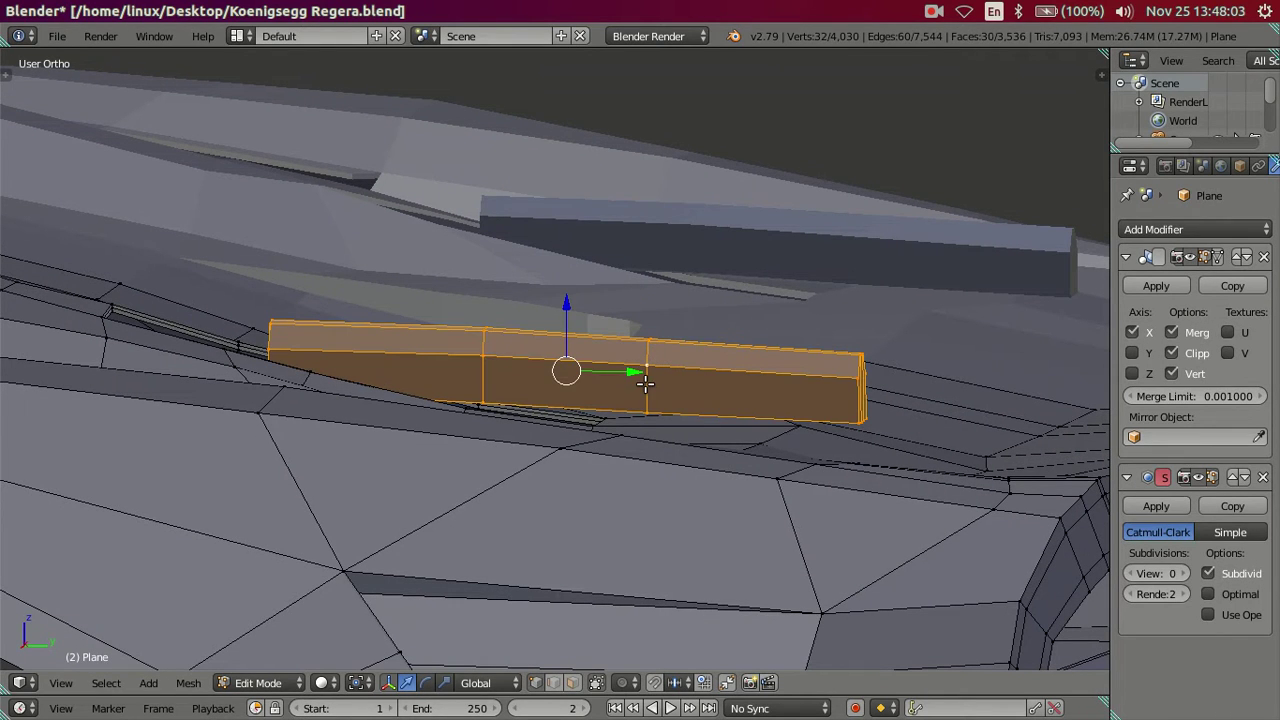
left_click(645, 383, "shift")
key("z")
key("c")
middle_click_drag(866, 357, 866, 391)
key("Escape")
key("z")
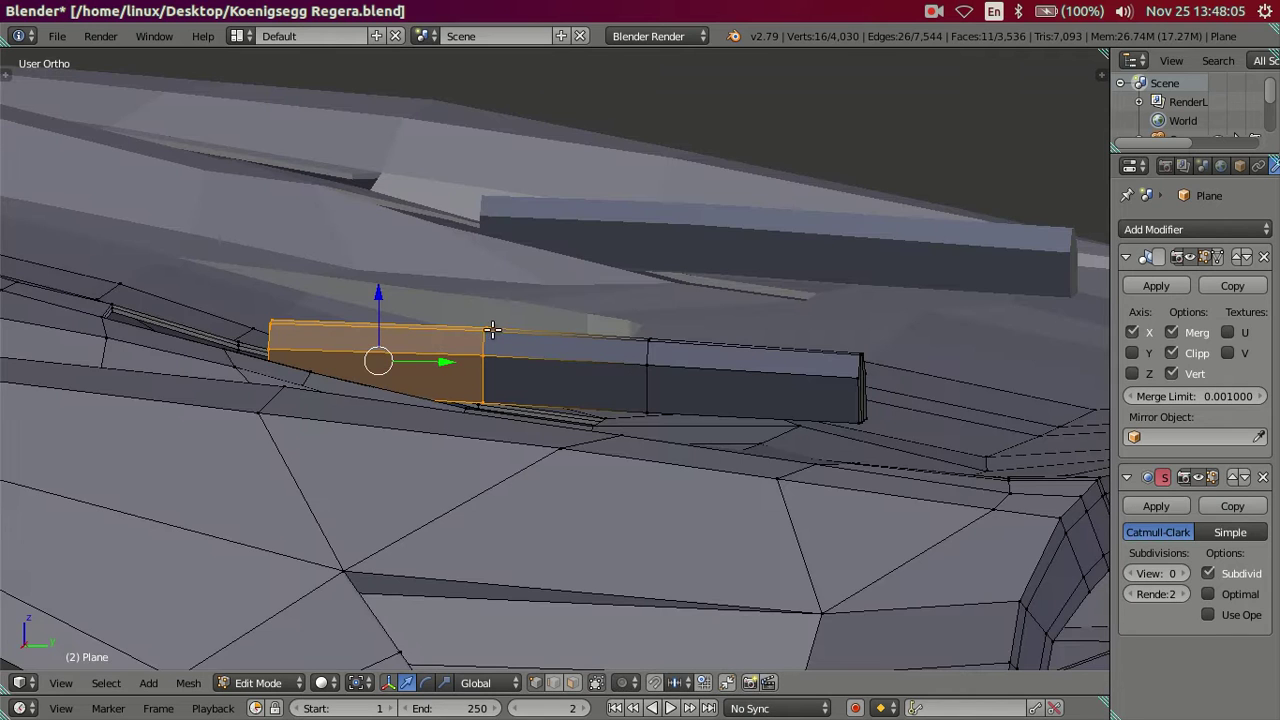
left_click_drag(373, 291, 377, 295)
key("ctrl+KP_Subtract")
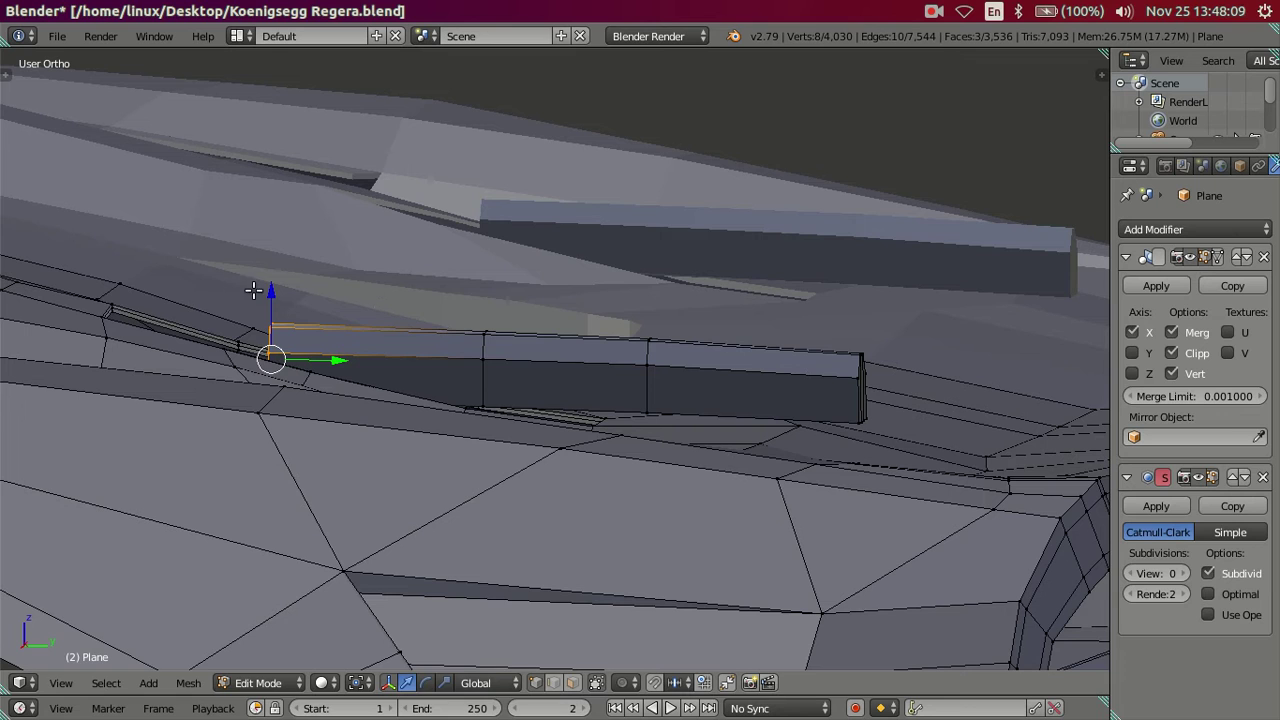
Cancel the stray move, reselect the whole linked bar, and sink it slightly into the deck.
key("g")
key("Escape")
right_click(632, 365)
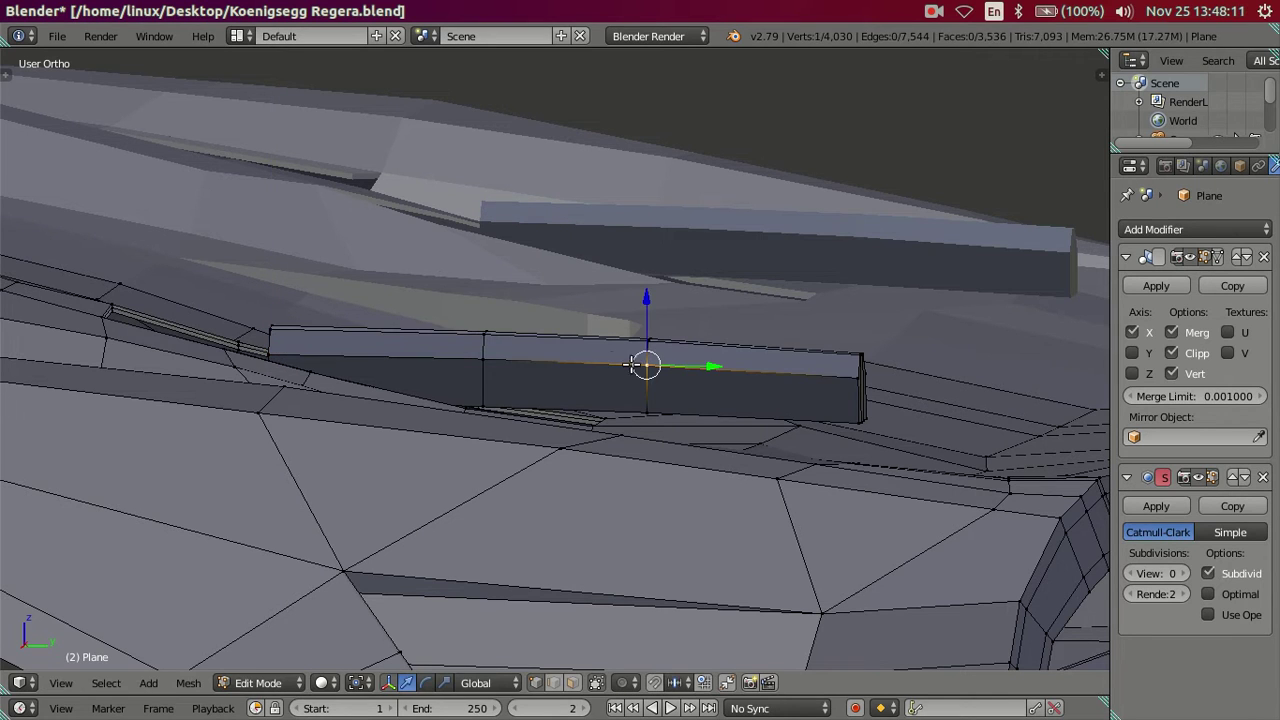
key("ctrl+l")
left_click_drag(567, 308, 580, 323)
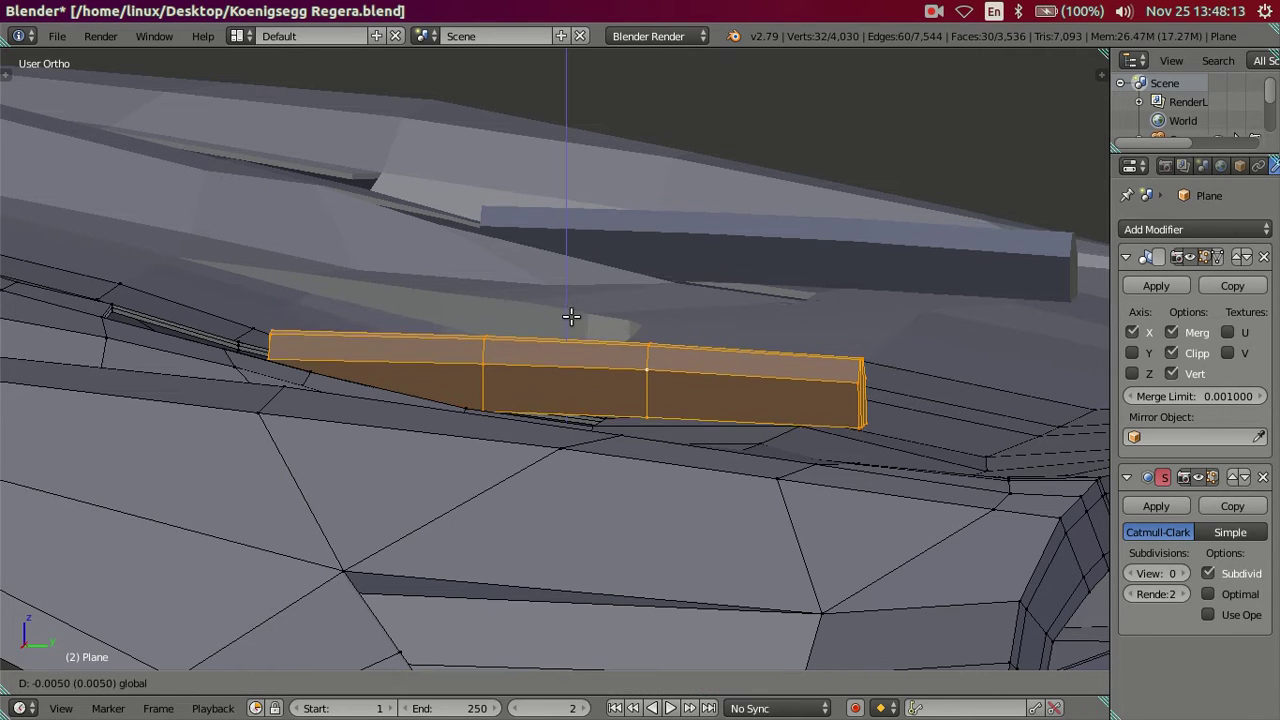
Deselect the bar's right segment and slide the remaining rings left along Y in two moves.
mouse_move(580, 323)
middle_mouse_down()
mouse_move(607, 383)
mouse_move(580, 386)
mouse_move(586, 374)
mouse_move(621, 384)
mouse_move(483, 402)
mouse_move(511, 394)
middle_mouse_up()
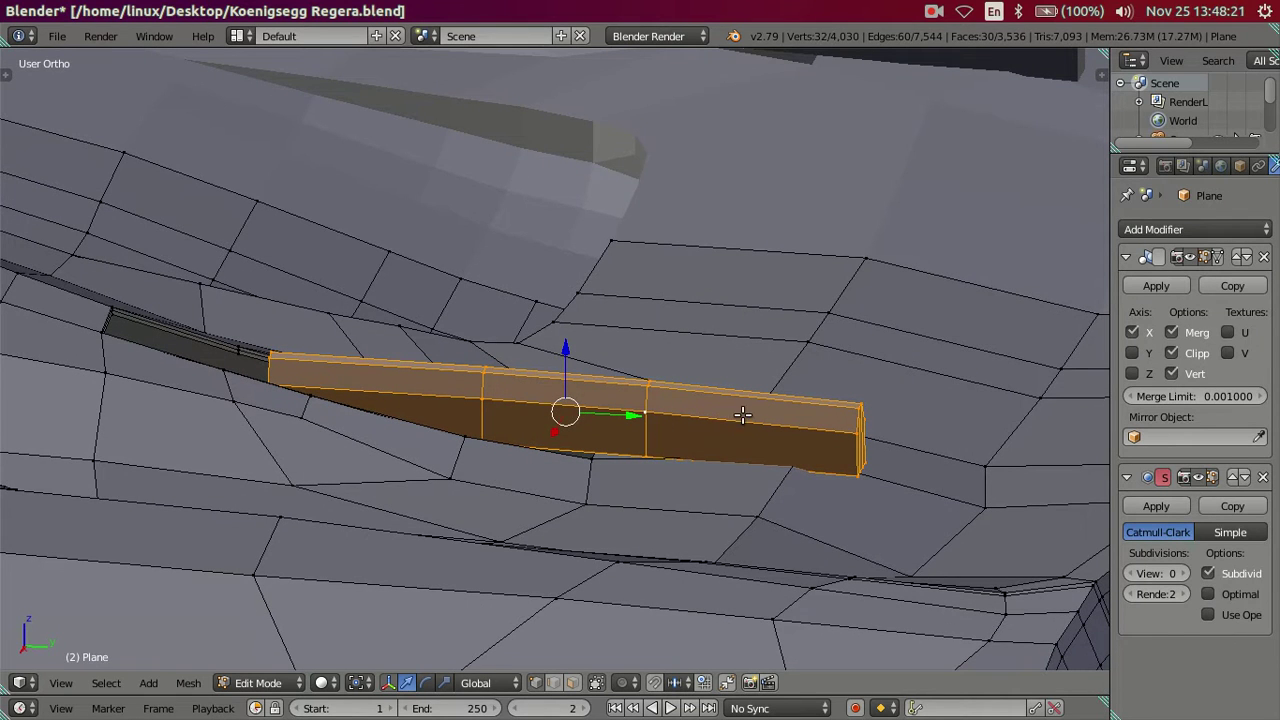
key("c")
middle_click(837, 443)
key("Escape")
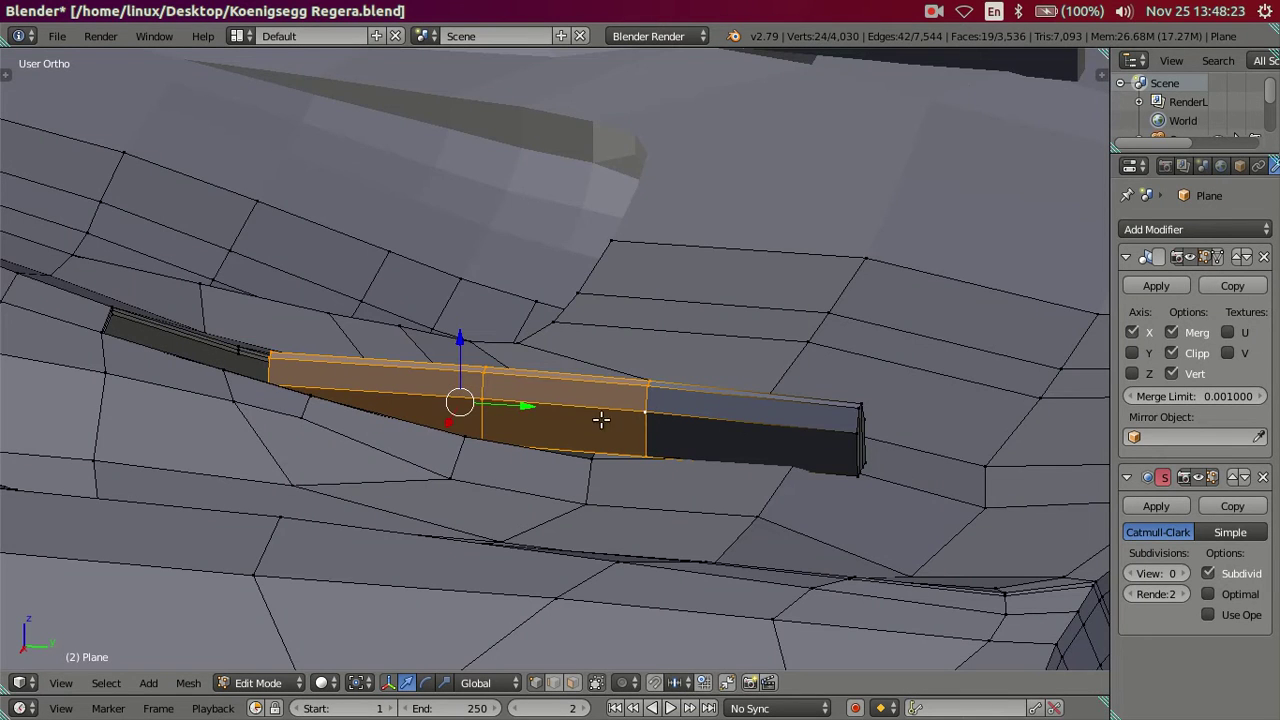
key("g")
left_click(499, 405)
left_click(596, 428, "alt+shift")
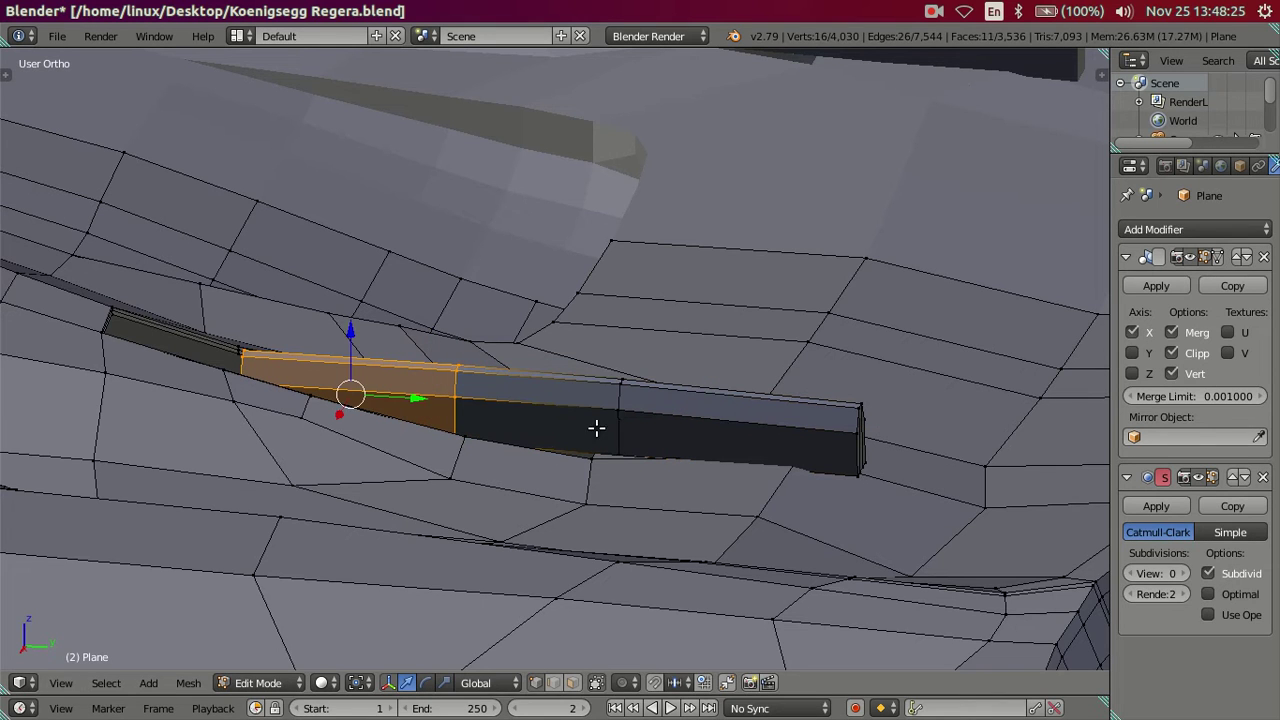
key("g")
left_click(386, 390)
Lower the bar's front end loop about 0.0051 on Z so it tapers into the surface.
left_click(430, 410, "alt+shift")
middle_click_drag(399, 374, 276, 311)
left_click_drag(224, 293, 228, 308)
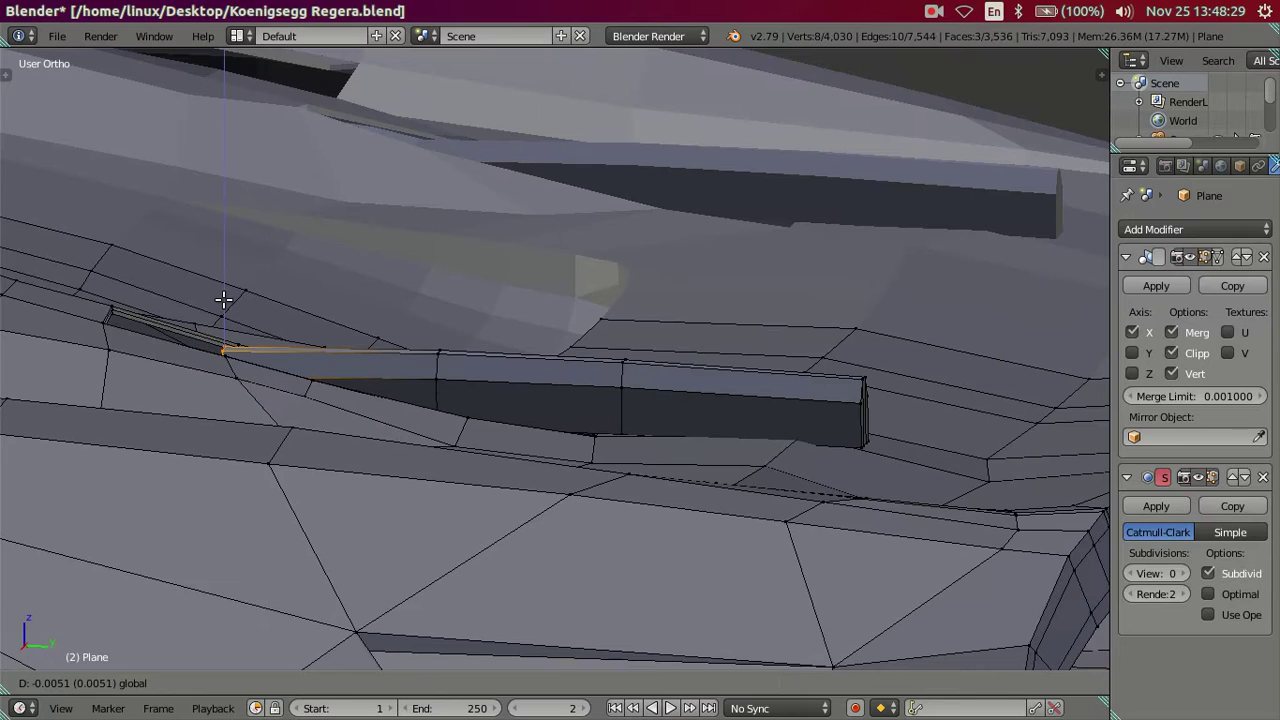
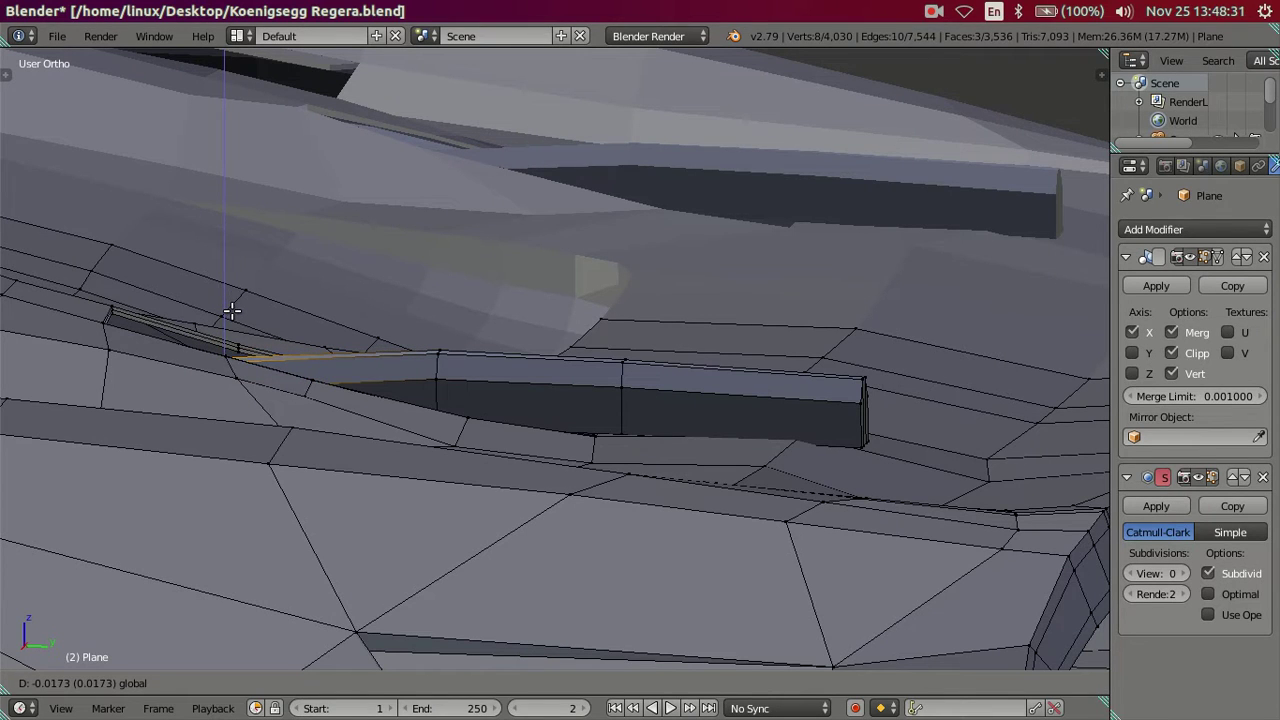
Confirm the rim edge height and lower the next edge loop slightly along Z.
left_click(231, 311)
left_click(437, 391, "alt")
key("g")
key("z")
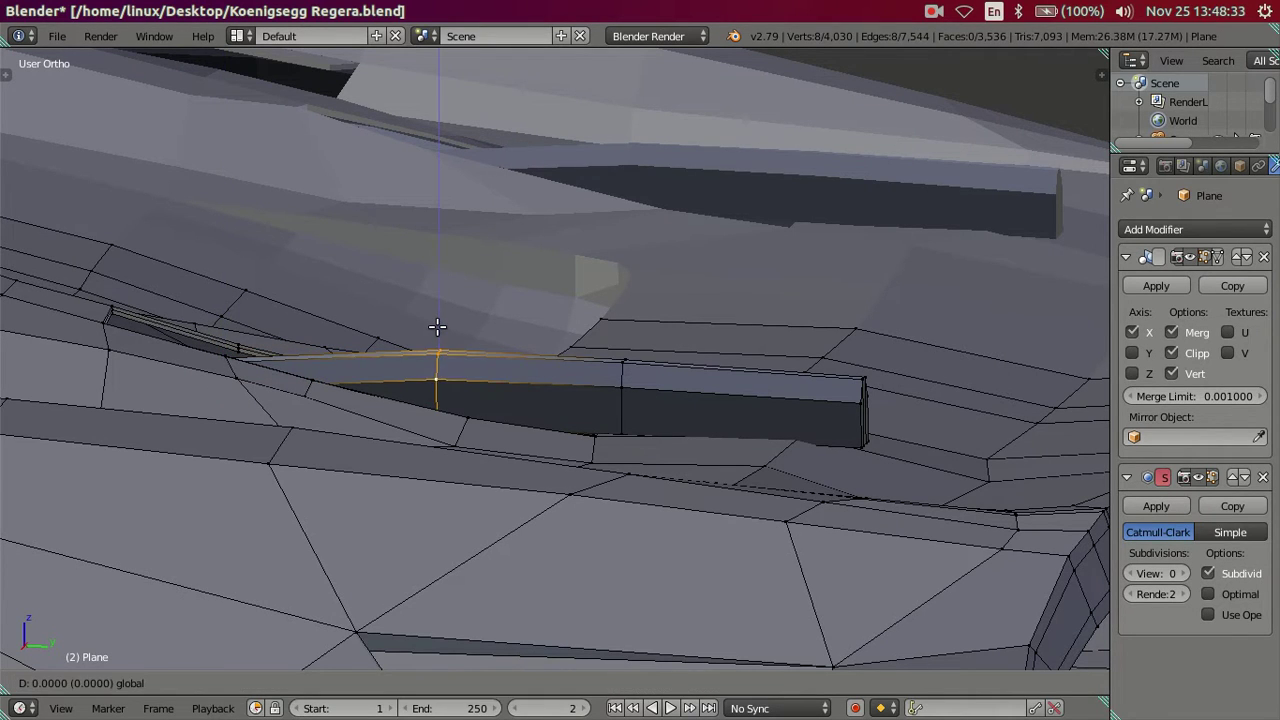
left_click(437, 330)
key("a")
Select the rim edge at the vent slot's corner.
middle_click_drag(463, 349, 429, 428)
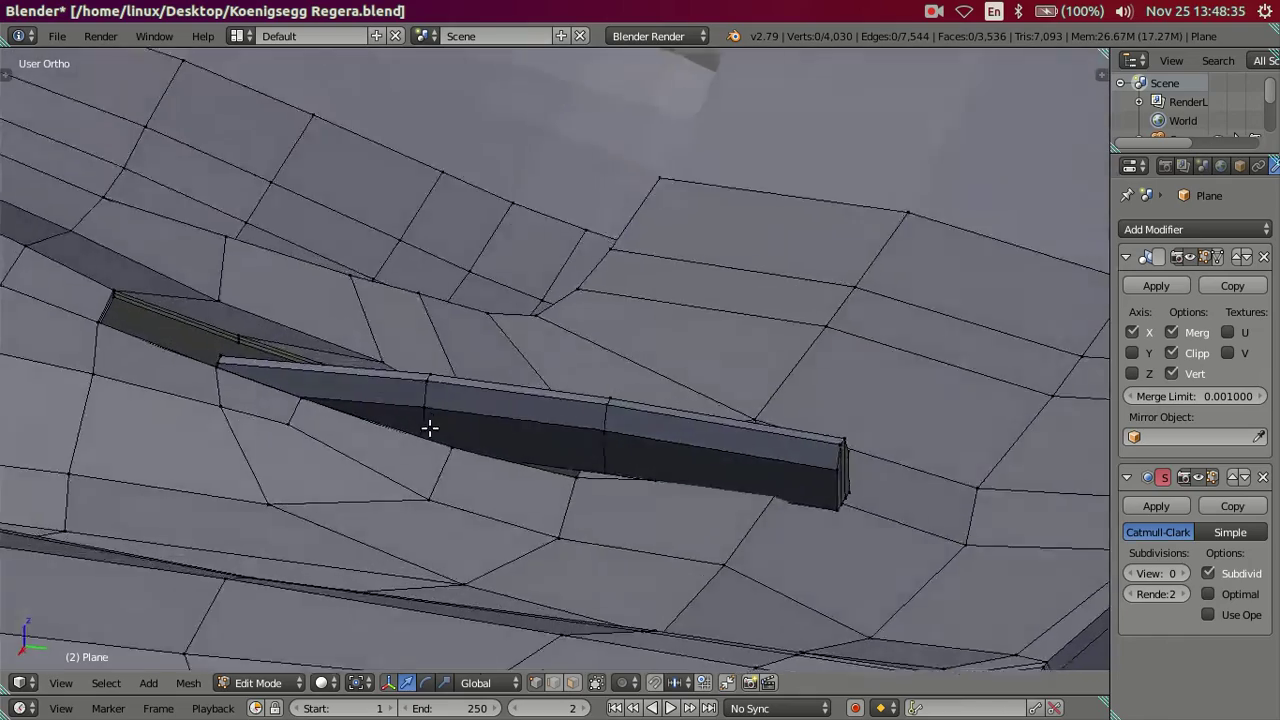
scroll(551, 443, "up", 4)
mouse_move(551, 443)
middle_mouse_down()
mouse_move(437, 408)
mouse_move(390, 441)
mouse_move(469, 472)
mouse_move(370, 513)
mouse_move(279, 499)
middle_mouse_up()
key("l")
key("a")
right_click(388, 505)
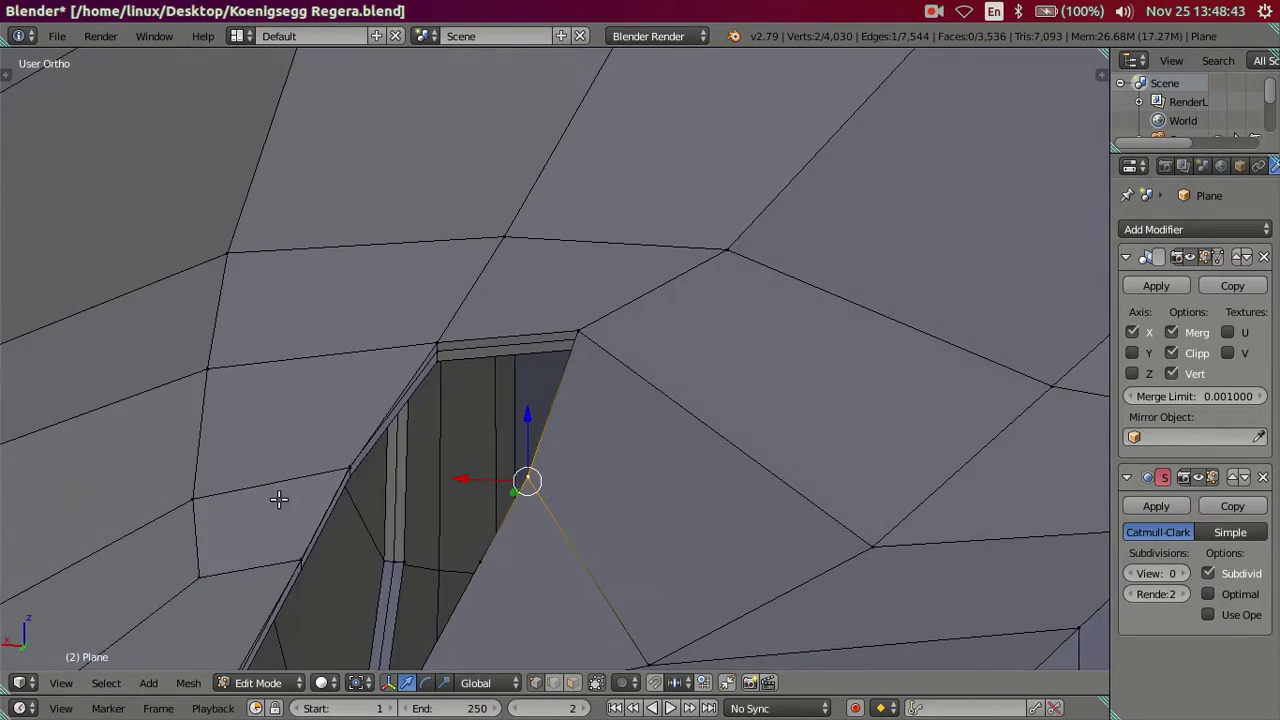
mouse_move(356, 466)
middle_mouse_down()
mouse_move(320, 471)
mouse_move(455, 456)
middle_mouse_up()
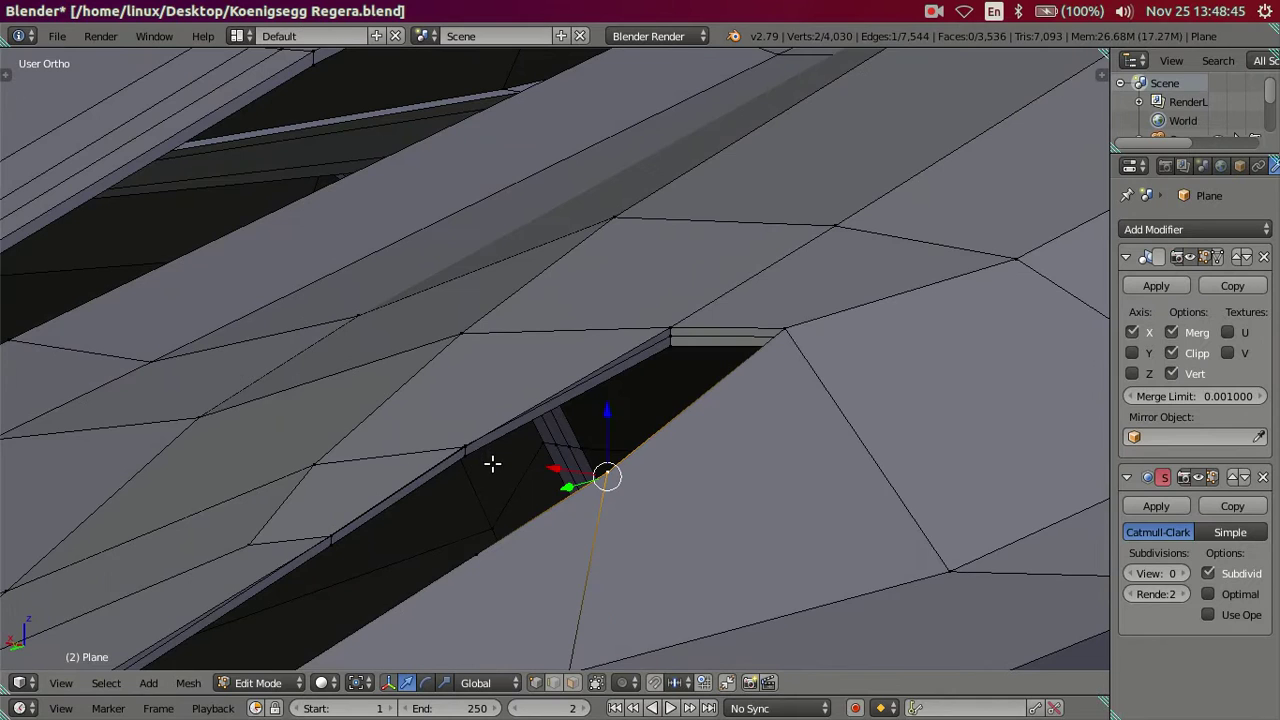
scroll(480, 480, "up", 2)
scroll(460, 505, "up", 1)
scroll(440, 500, "up", 2)
scroll(415, 494, "up", 1)
right_click(347, 502)
right_click(346, 515, "shift")
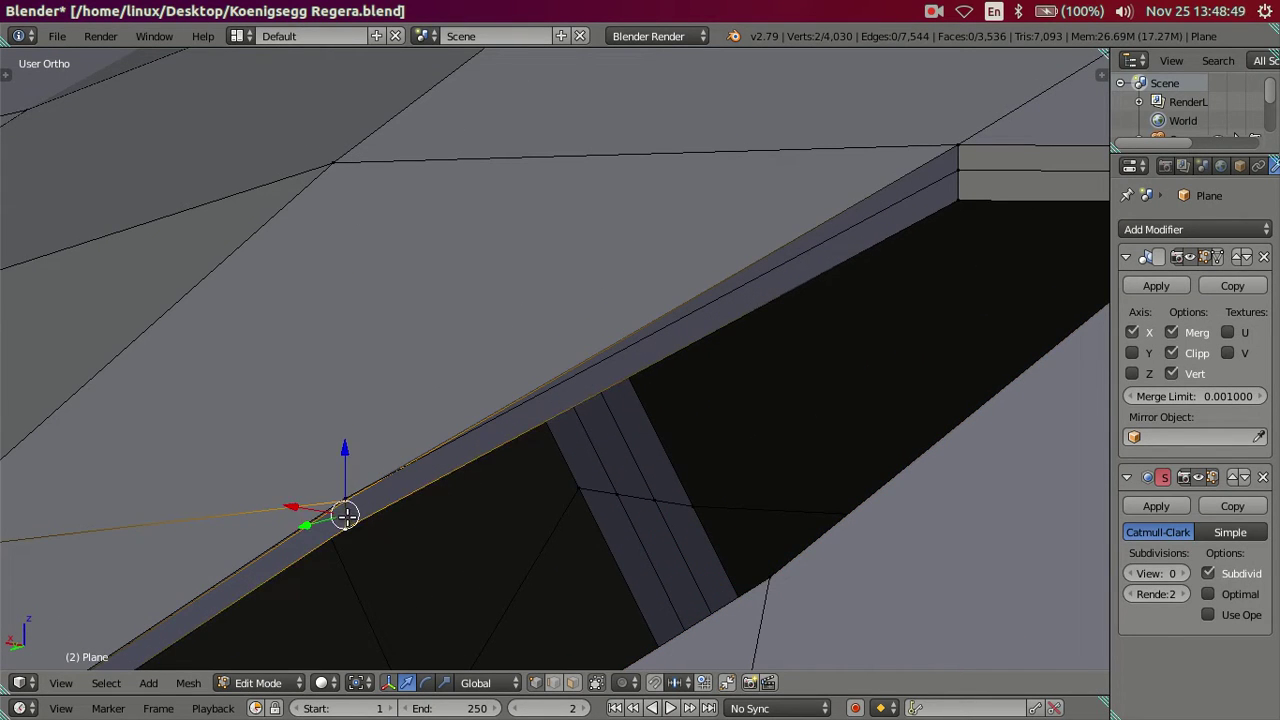
Lower the top rim edge of the slot slightly along Z.
key("g")
key("z")
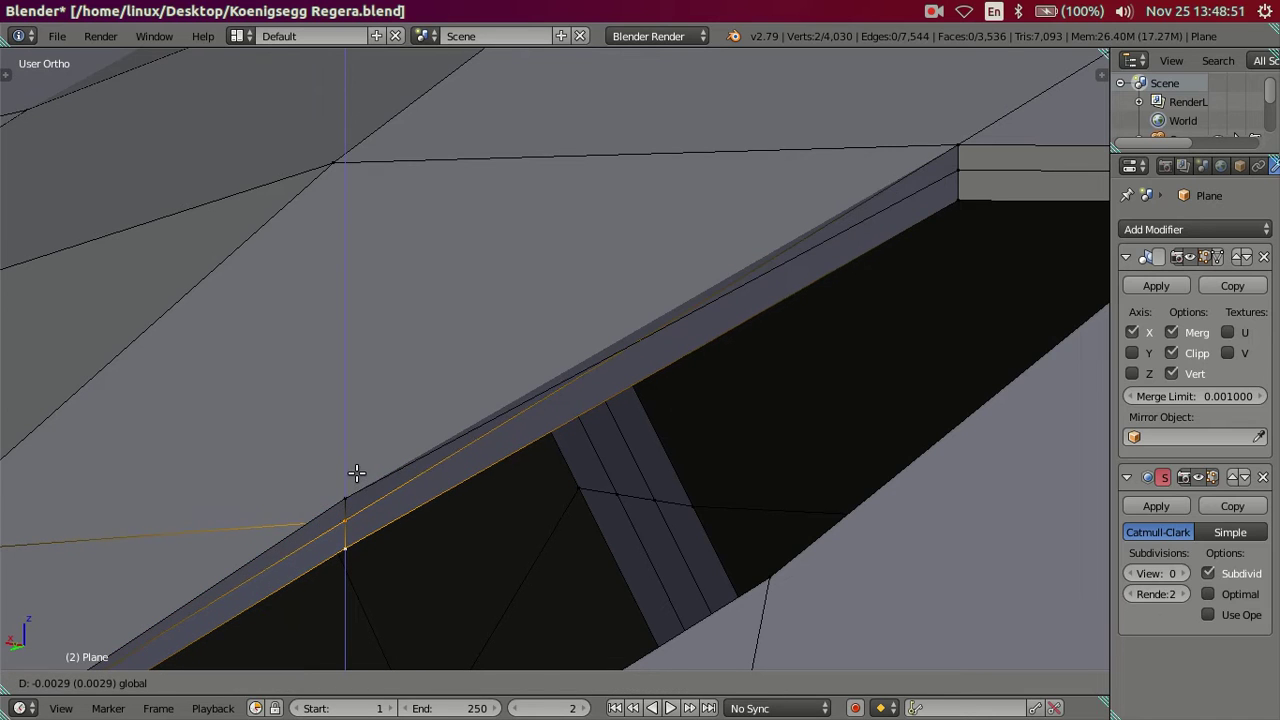
right_click(355, 505)
right_click(346, 500, "shift")
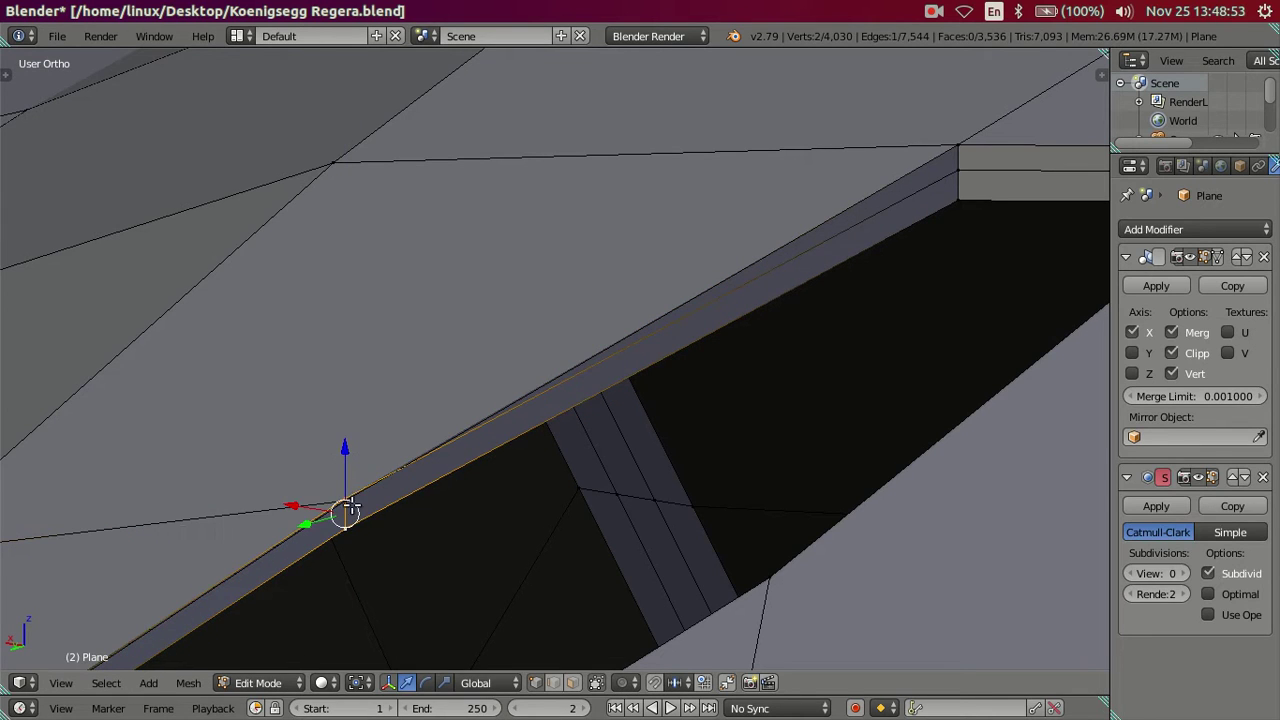
key("g")
key("z")
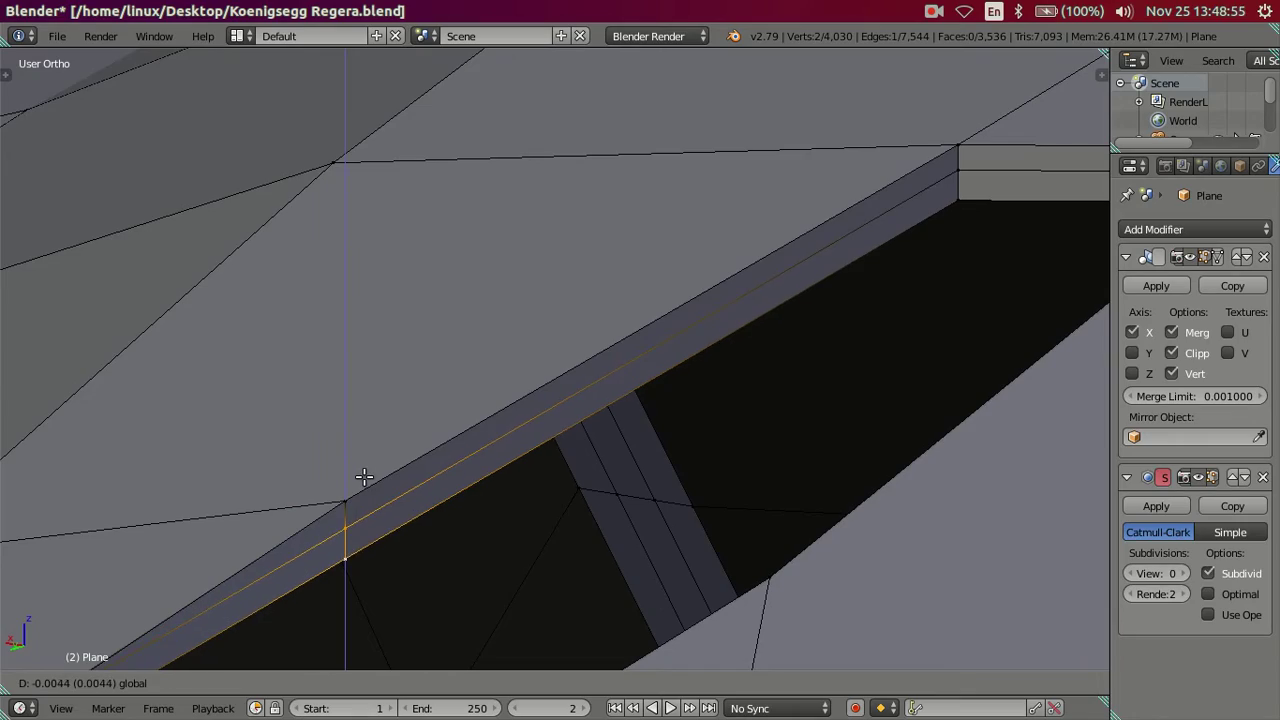
left_click(356, 471)
Lower the bottom rim edge of the slot slightly.
scroll(374, 491, "down", 2)
mouse_move(374, 491)
middle_mouse_down("shift")
mouse_move(526, 388)
mouse_move(526, 426)
mouse_move(654, 420)
mouse_move(535, 417)
mouse_move(463, 500)
middle_mouse_up("shift")
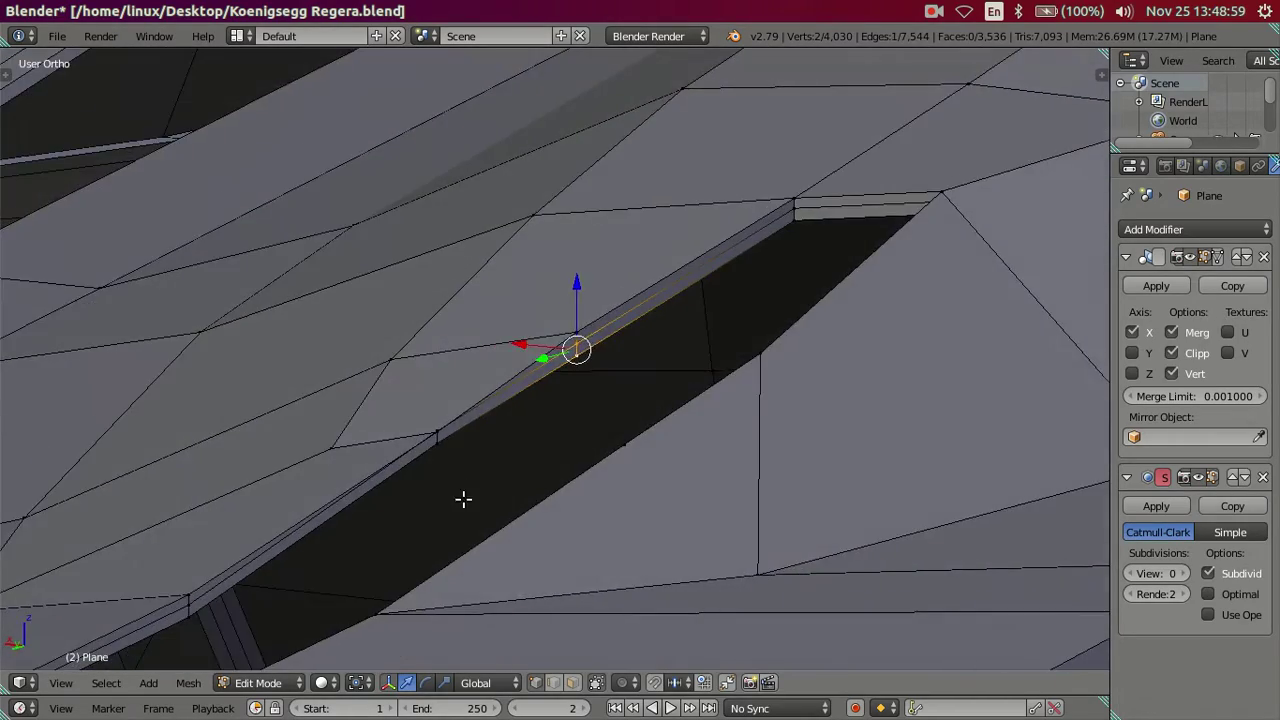
scroll(463, 500, "up", 3)
right_click(223, 596)
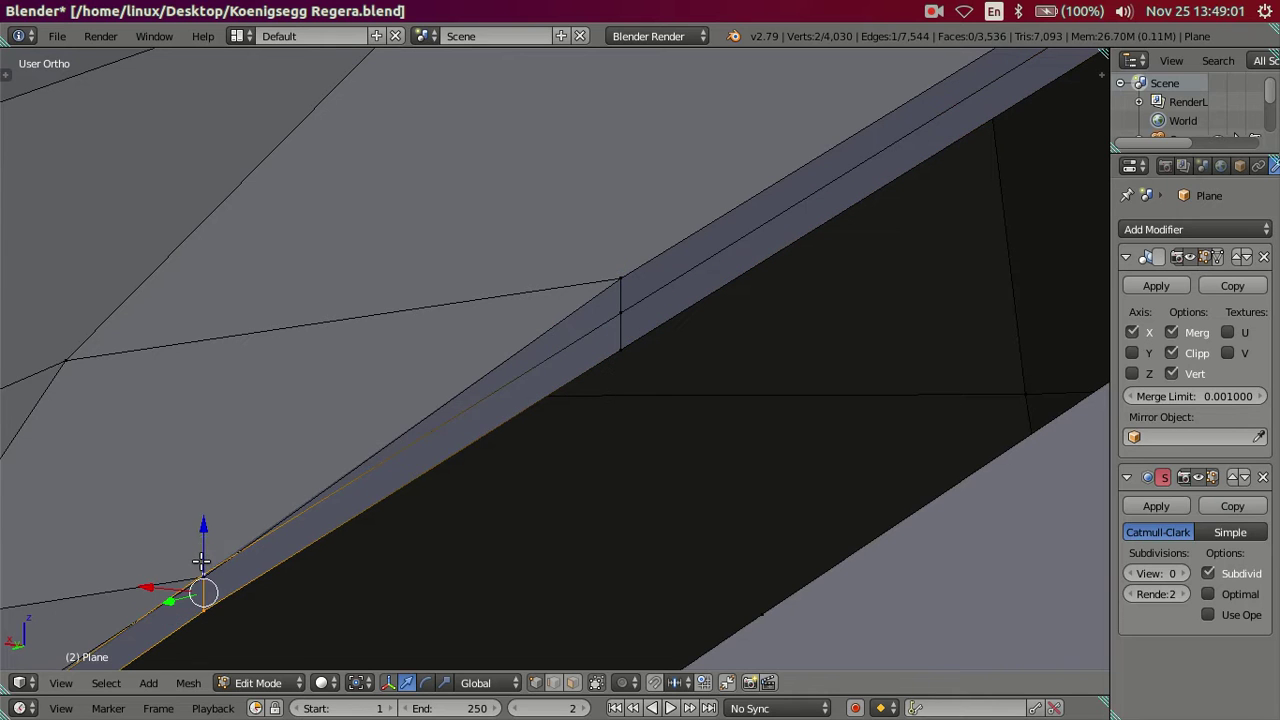
left_click_drag(203, 521, 224, 552)
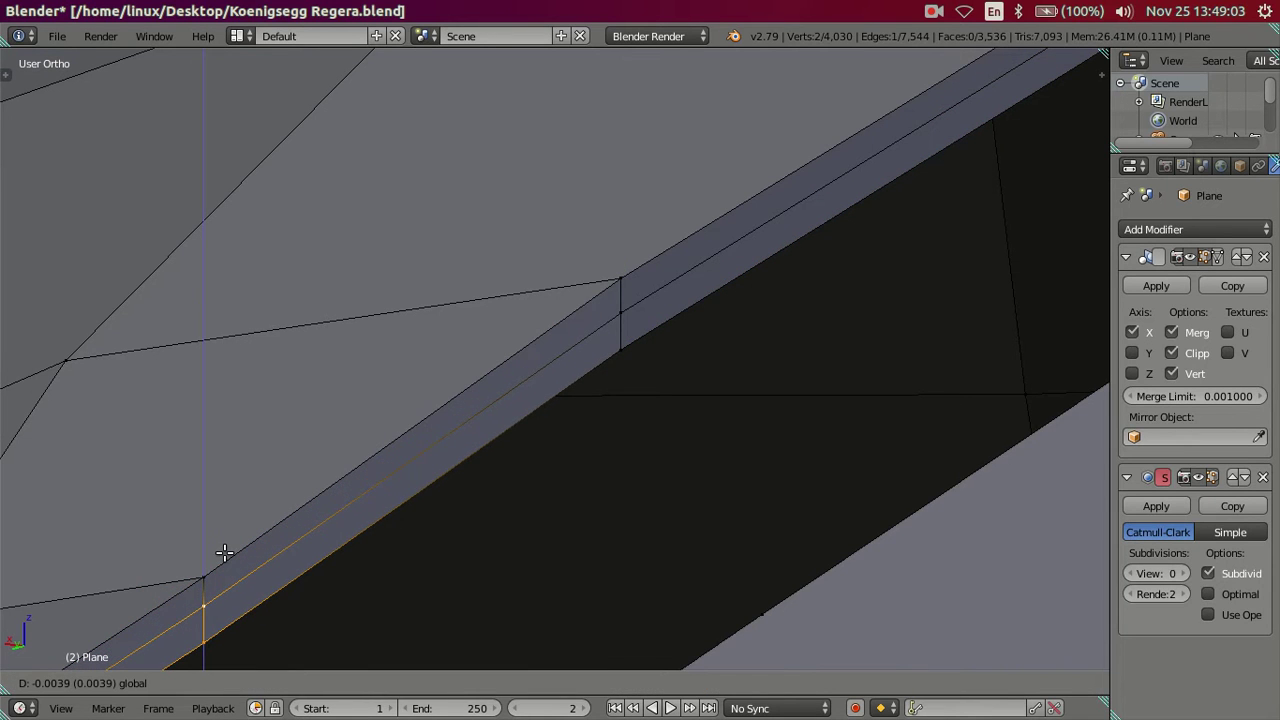
left_click(224, 552)
scroll(343, 514, "down", 3)
key("a")
Fill a face between the rail vertices at the slot's end.
mouse_move(343, 509)
middle_mouse_down()
mouse_move(500, 491)
mouse_move(371, 486)
mouse_move(466, 414)
mouse_move(612, 417)
middle_mouse_up()
right_click(483, 405)
right_click(498, 414, "shift")
right_click(400, 413, "shift")
right_click(418, 410, "shift")
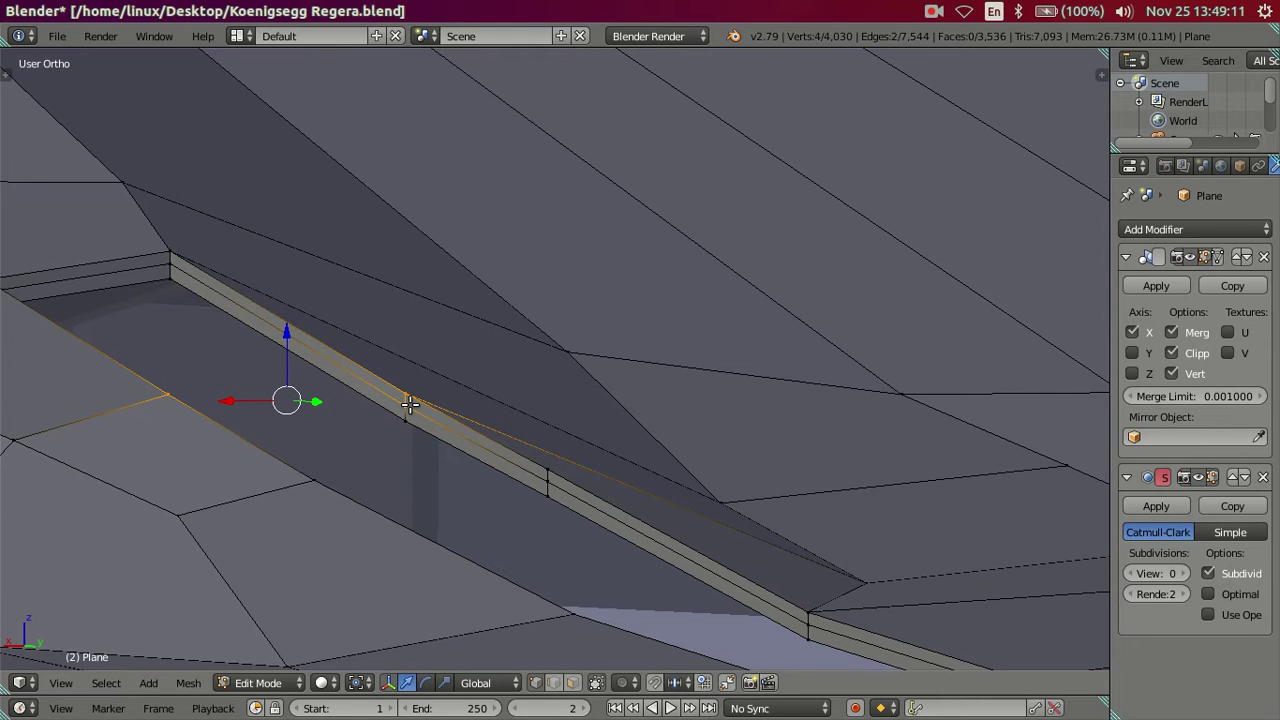
key("f")
Fill a second face along the slot end's left edge and inspect the result.
right_click(405, 420)
right_click(414, 417, "shift")
mouse_move(414, 417)
middle_mouse_down()
mouse_move(341, 424)
mouse_move(418, 420)
middle_mouse_up()
right_click(448, 405, "ctrl")
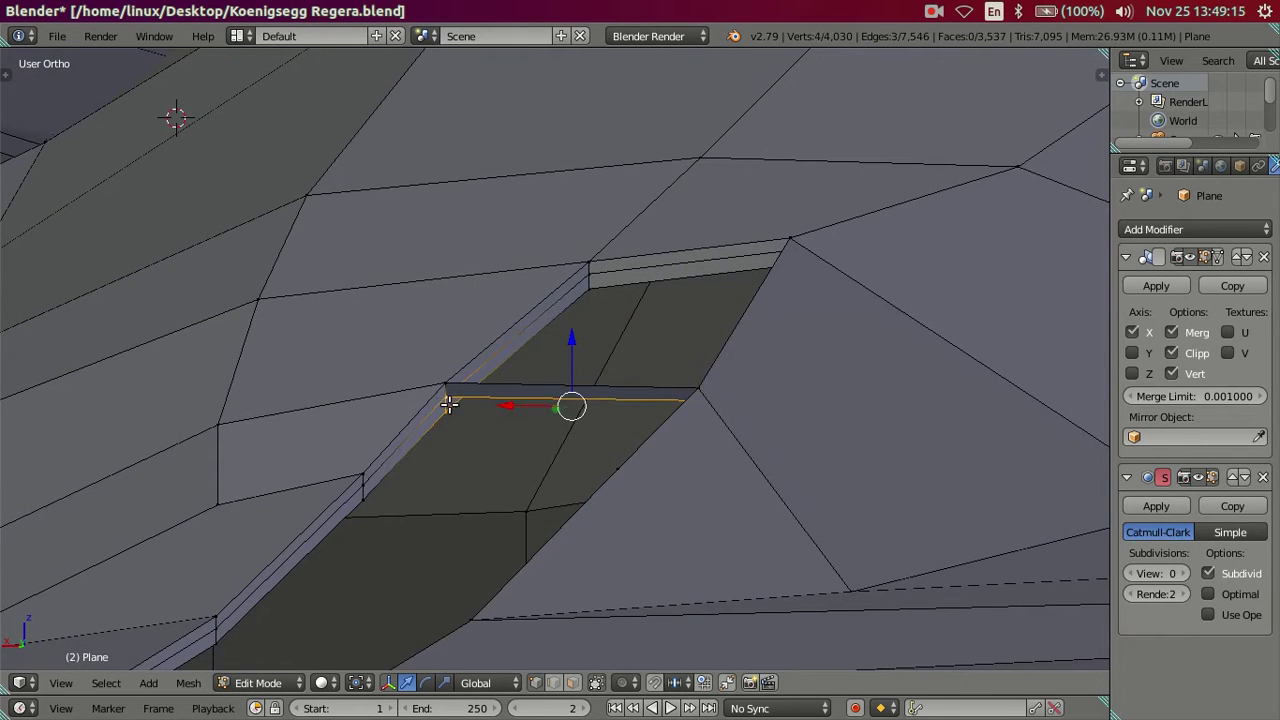
key("f")
key("a")
mouse_move(560, 380)
middle_mouse_down("shift")
mouse_move(469, 489)
mouse_move(625, 518)
mouse_move(769, 521)
mouse_move(489, 486)
middle_mouse_up("shift")
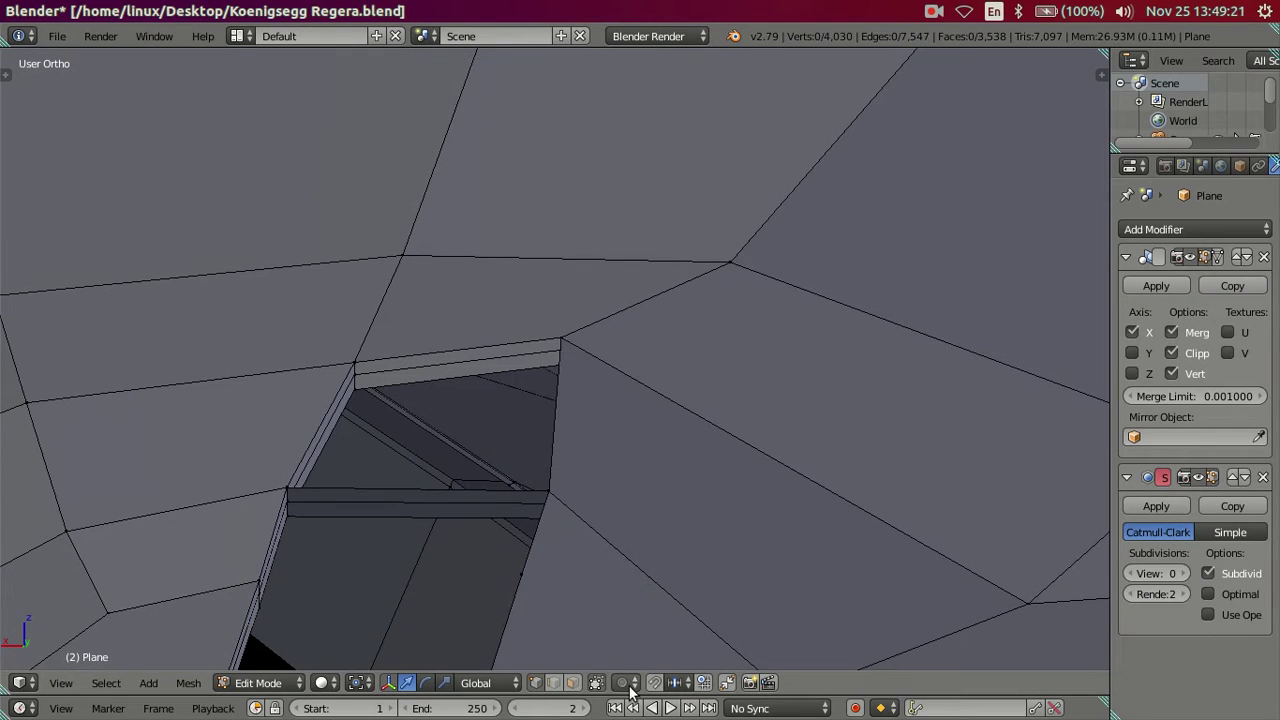
Select the thin bar's faces and check the face and delete menus without changes.
right_click(415, 508)
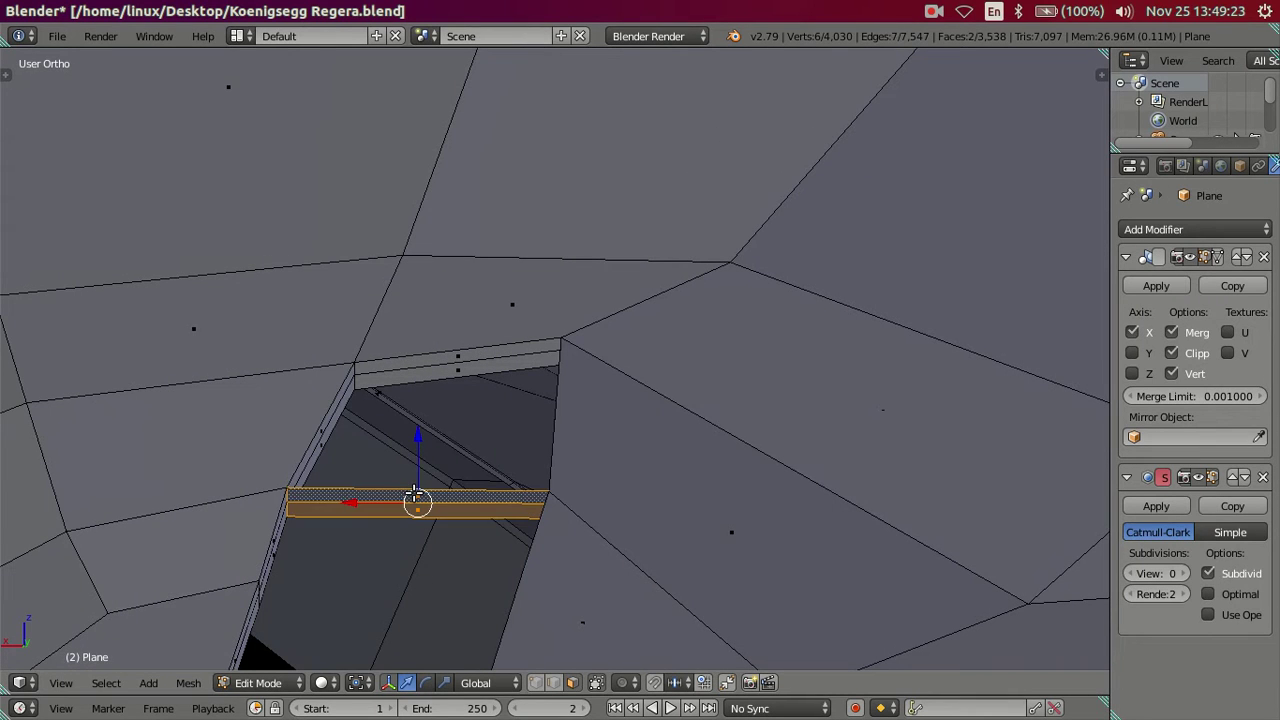
key("ctrl+f")
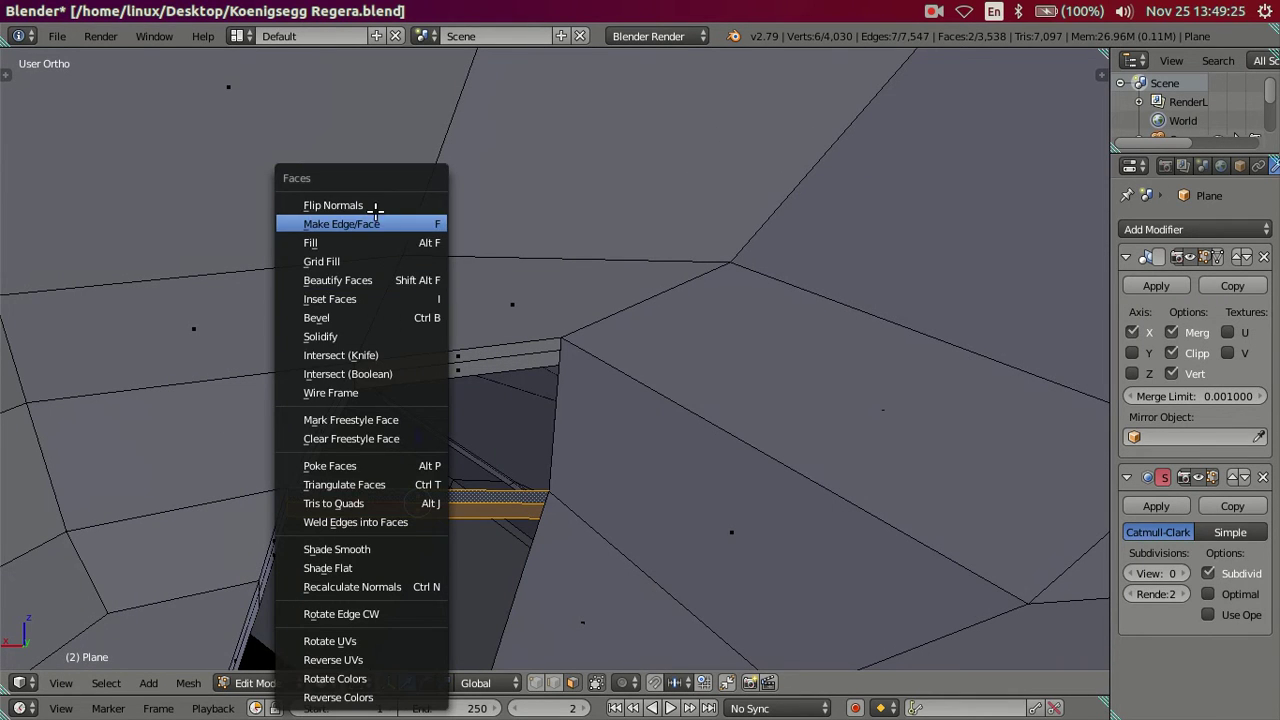
left_click(373, 214)
key("x")
key("Escape")
key("ctrl+f")
left_click(519, 205)
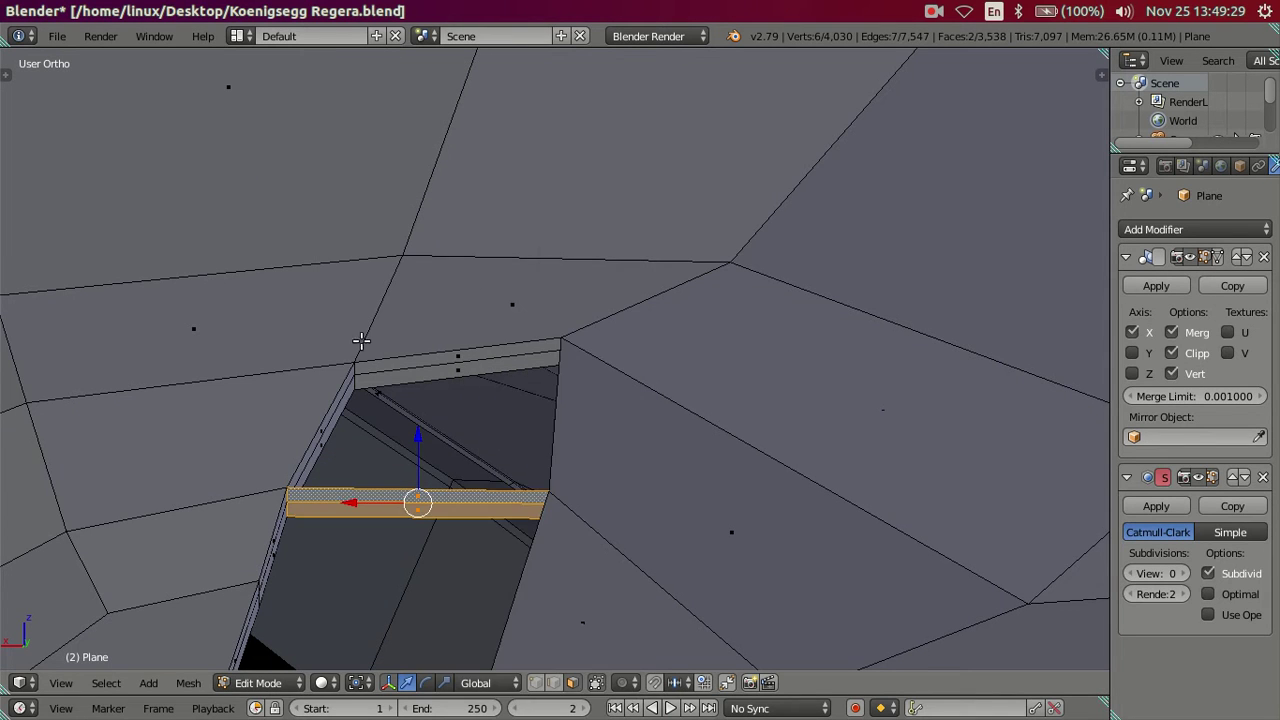
Delete the thin diagonal face plus the horizontal and diagonal strips, leaving the slot open.
middle_click_drag(328, 461, 312, 460)
right_click(388, 449)
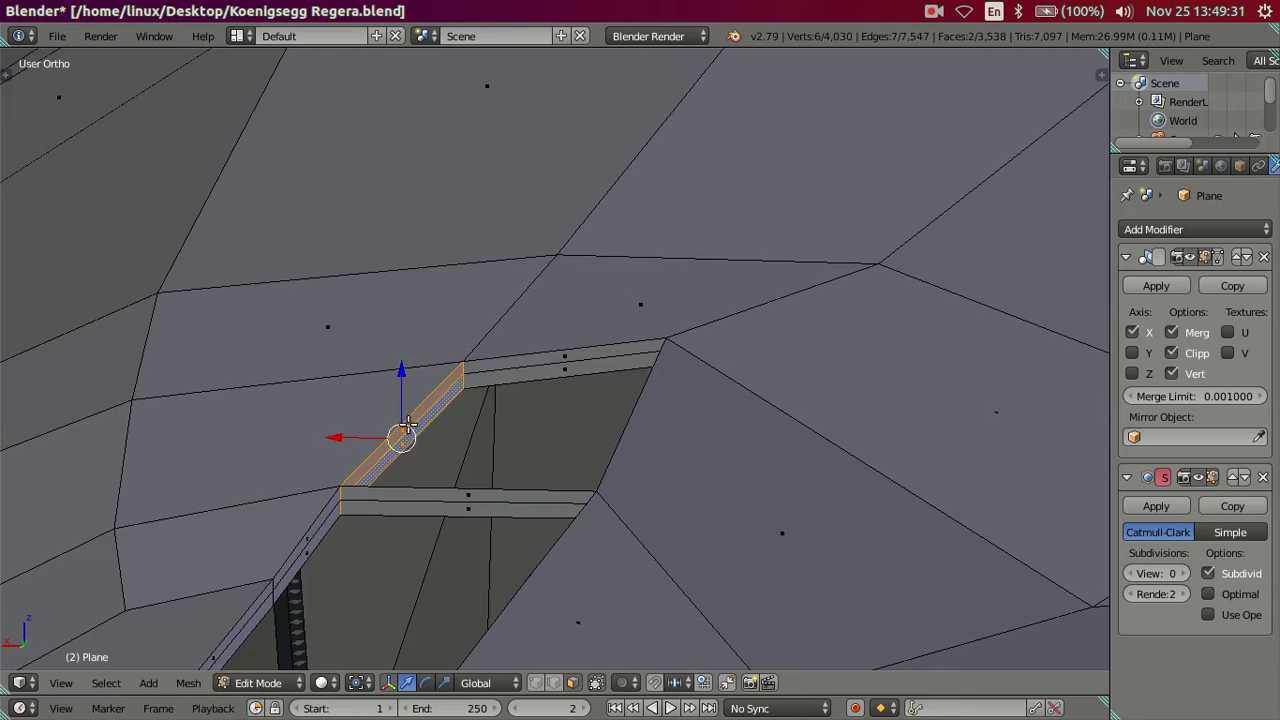
right_click(491, 366, "shift")
mouse_move(491, 366)
middle_mouse_down()
mouse_move(535, 407)
mouse_move(255, 491)
middle_mouse_up()
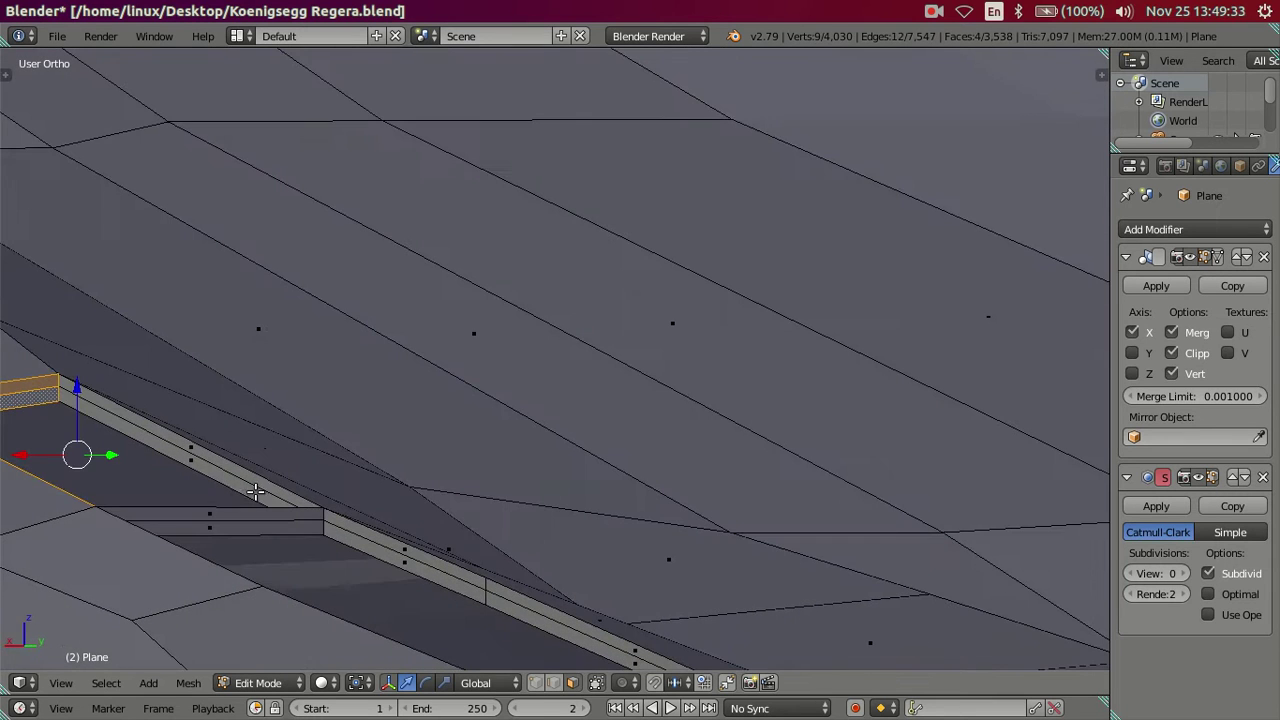
right_click(234, 468, "shift")
key("x")
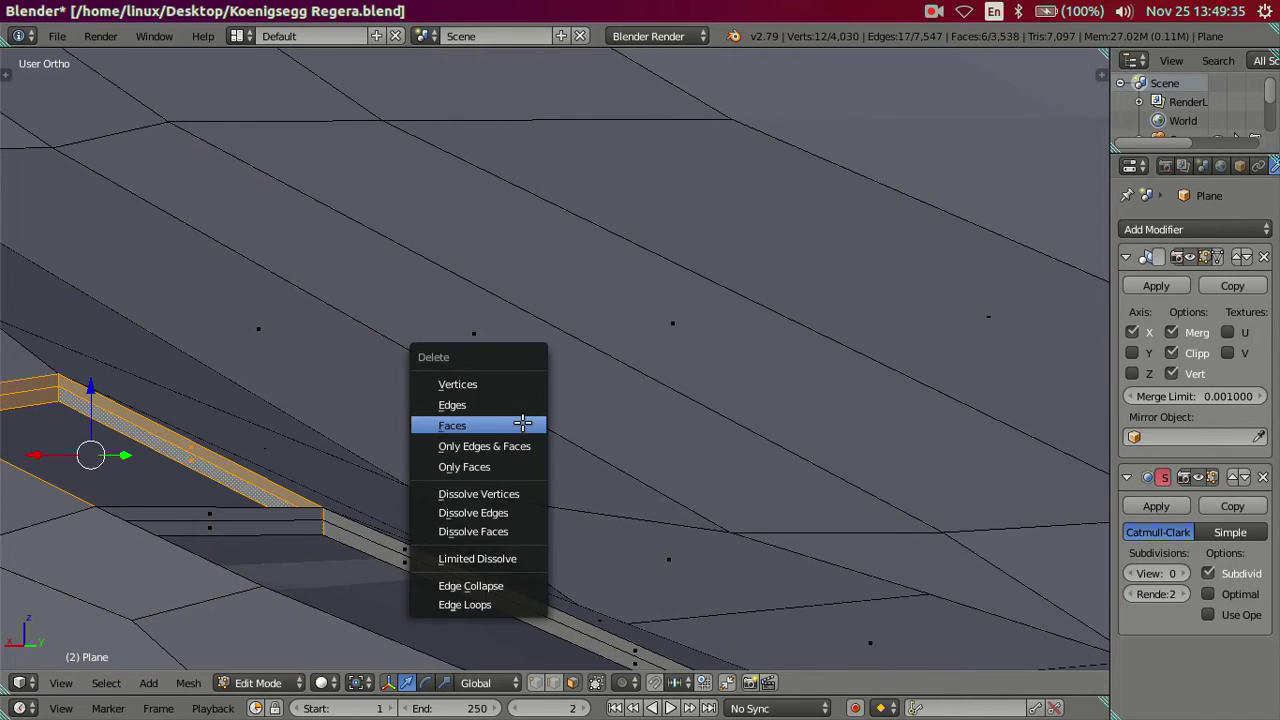
left_click(522, 424)
middle_click_drag(522, 424, 532, 660)
mouse_move(522, 516)
middle_mouse_down()
mouse_move(403, 534)
mouse_move(410, 524)
middle_mouse_up()
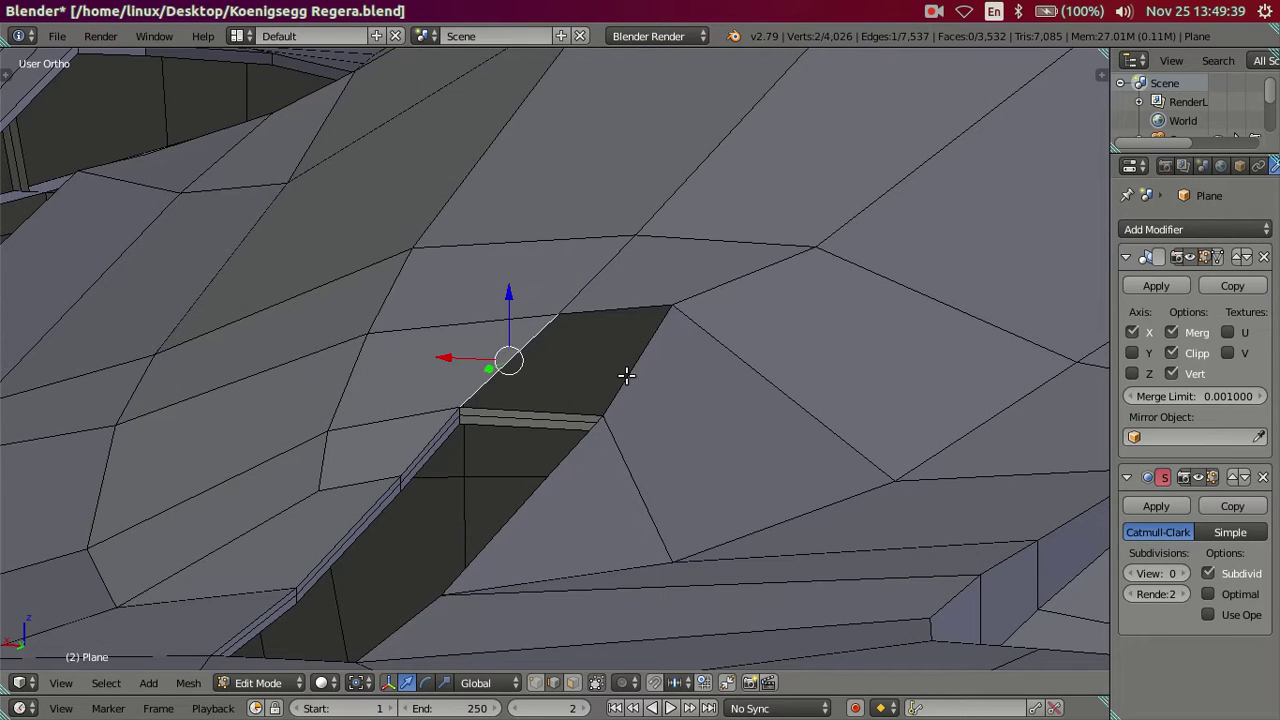
Fill the hole with a single new face.
key("f")
key("a")
mouse_move(569, 400)
middle_mouse_down()
mouse_move(586, 371)
mouse_move(555, 389)
mouse_move(583, 386)
mouse_move(614, 474)
mouse_move(626, 434)
mouse_move(555, 433)
middle_mouse_up()
In Top Ortho view, slide the vertices below the hood slot to even the edge flow.
key("KP_7")
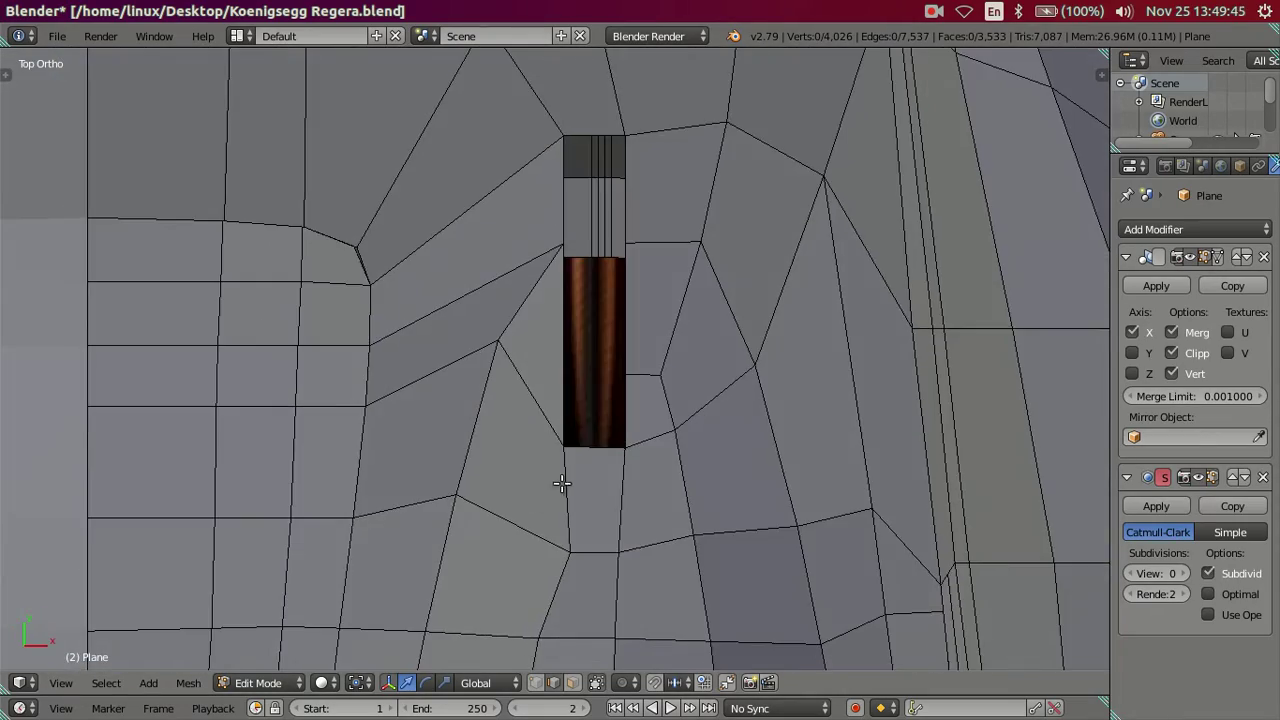
middle_click_drag(560, 480, 586, 429, "shift")
scroll(600, 480, "up", 1)
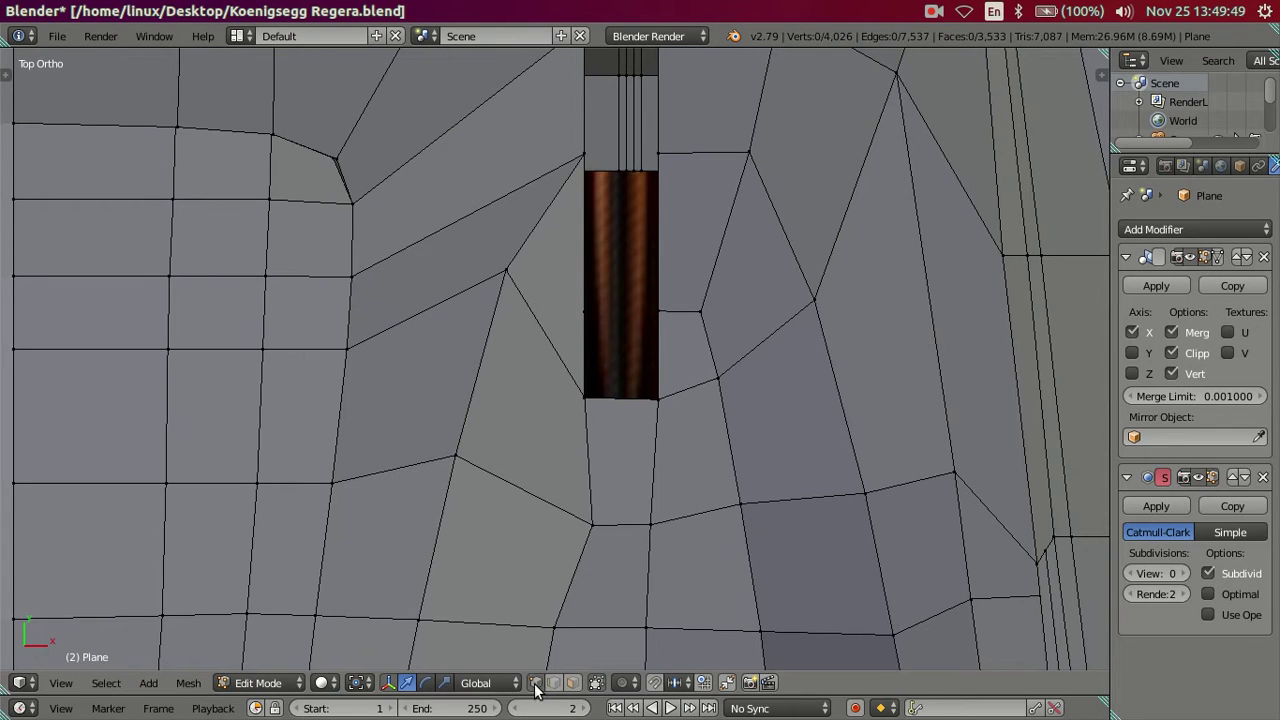
left_click_drag(642, 516, 625, 524)
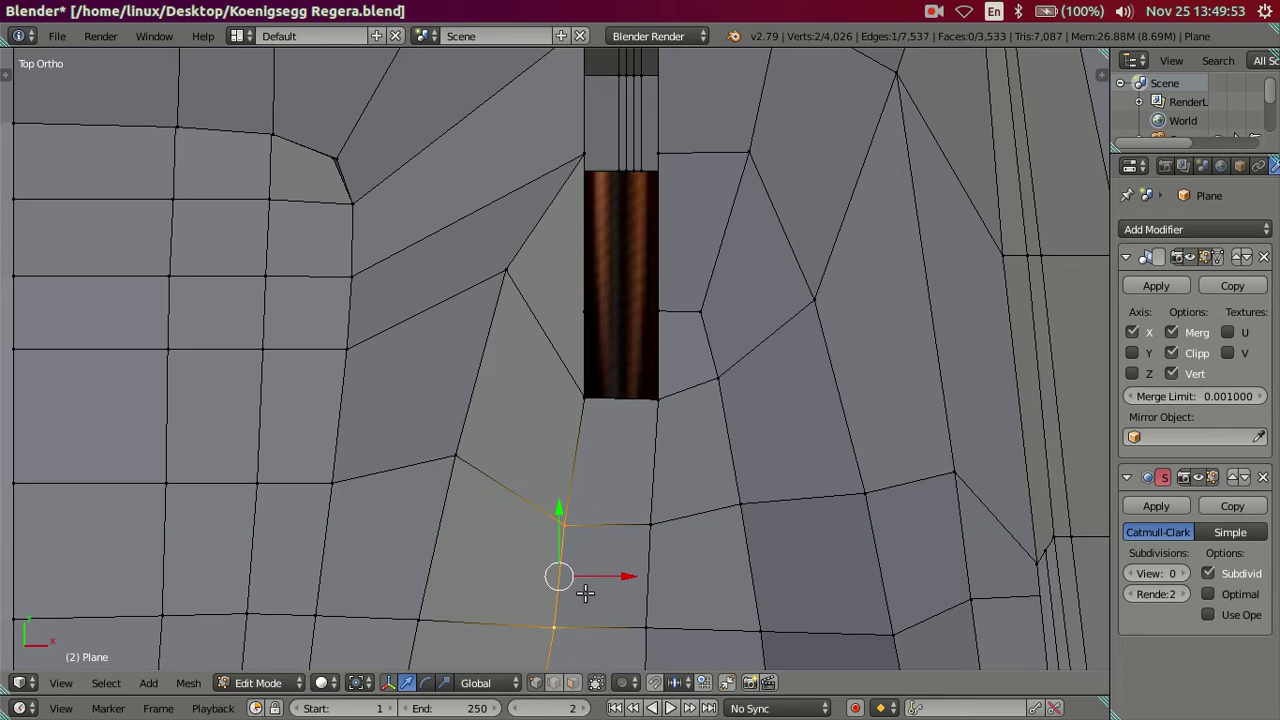
mouse_move(624, 575)
left_mouse_down()
mouse_move(610, 566)
mouse_move(620, 518)
left_mouse_up()
right_click(575, 530)
left_click_drag(557, 466, 560, 475)
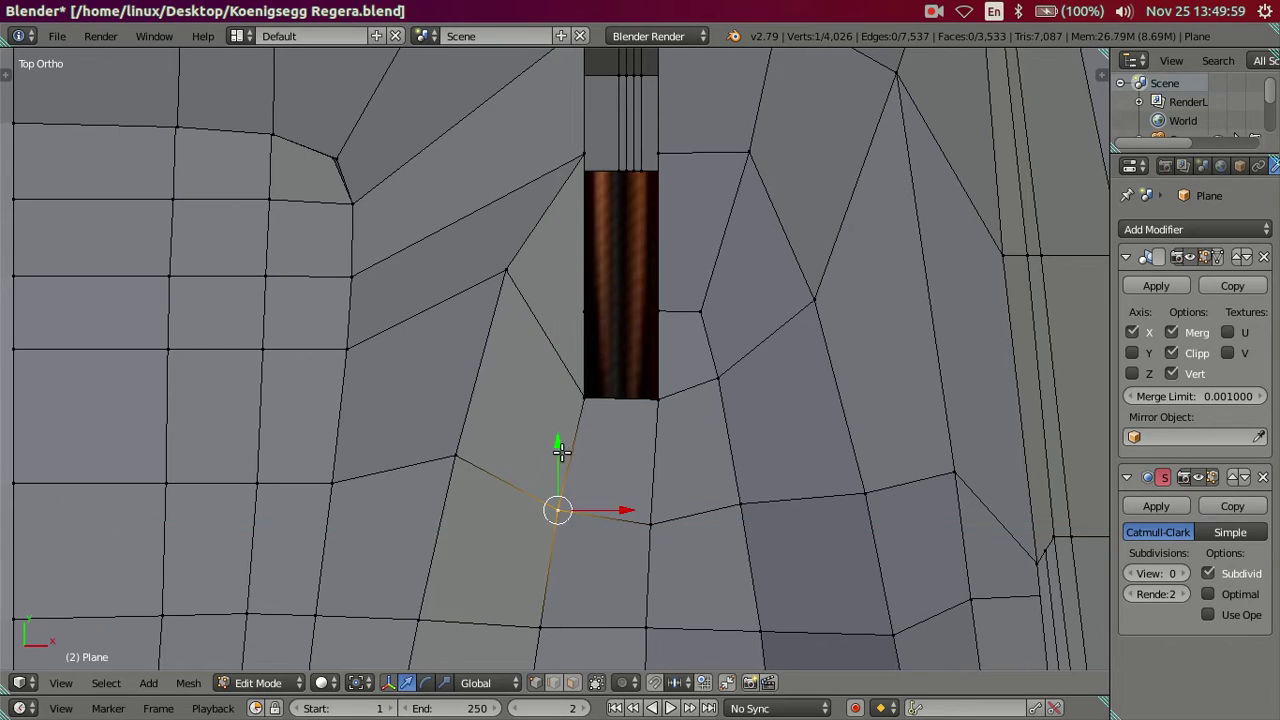
scroll(599, 522, "down", 3)
key("a")
middle_click_drag(602, 572, 528, 410)
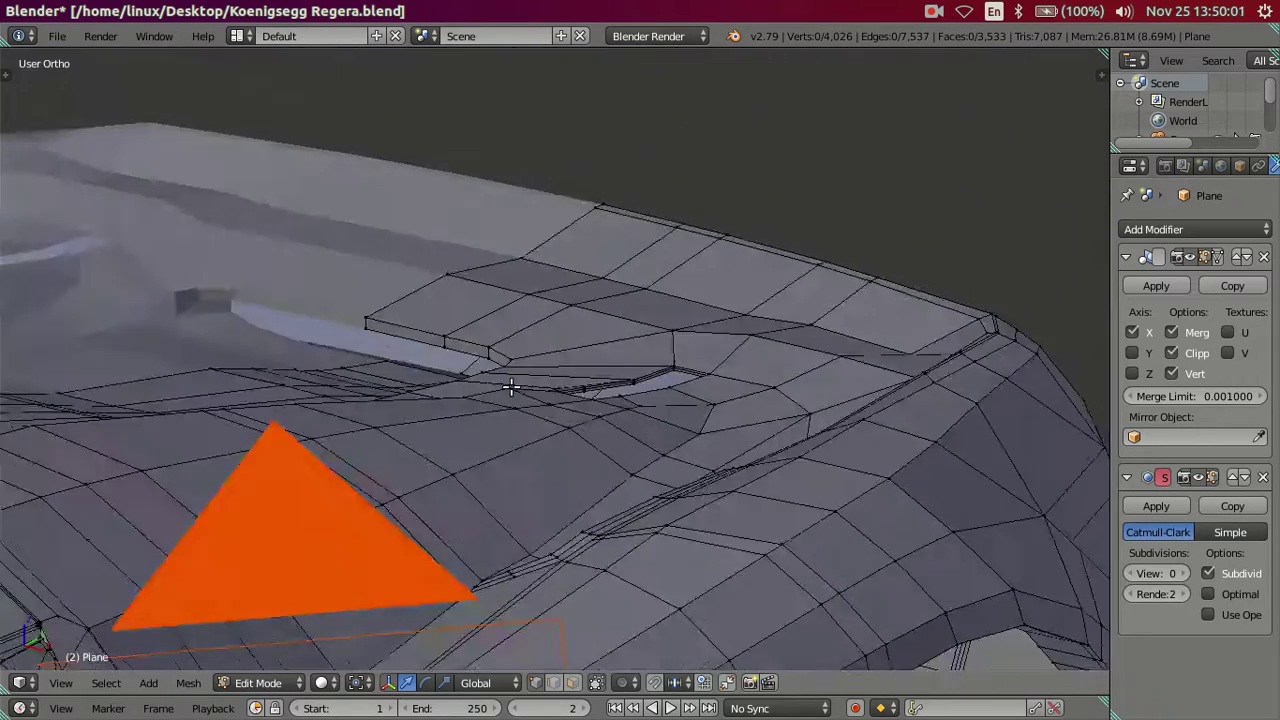
In Object Mode, delete the camera and reselect the car body.
scroll(528, 410, "down", 5)
scroll(509, 430, "down", 3)
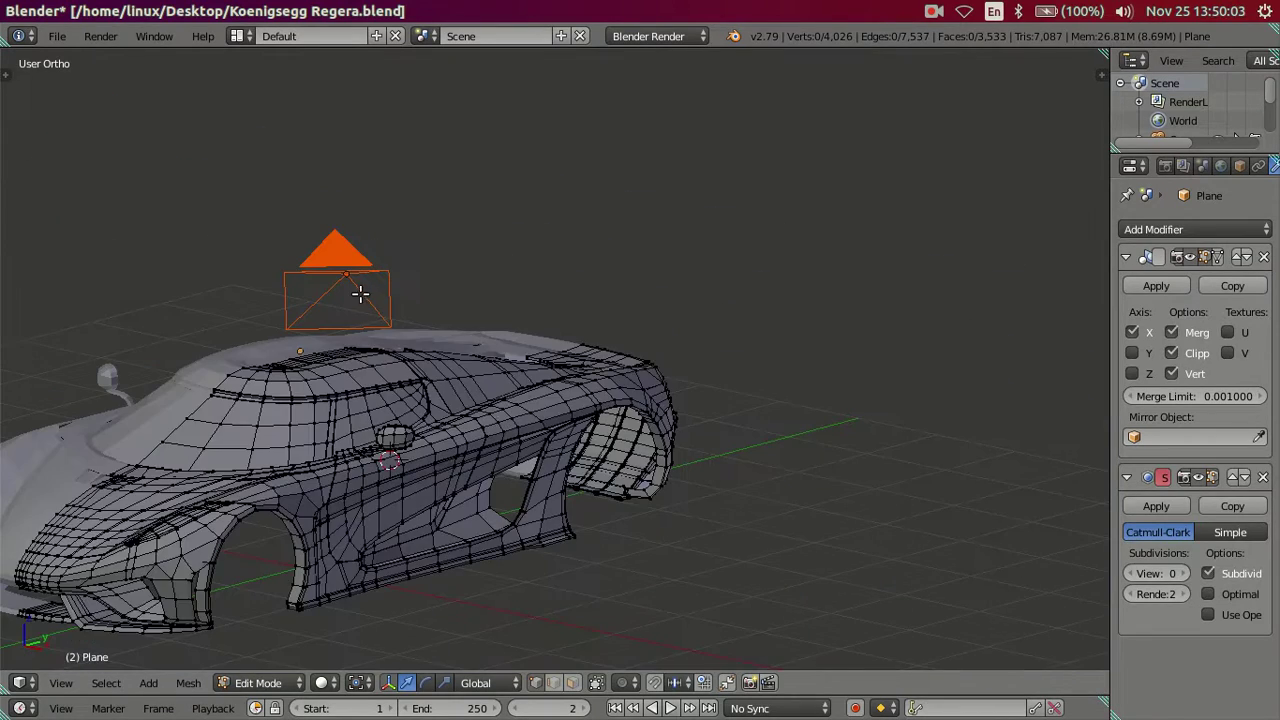
key("Tab")
right_click(362, 285)
key("Delete")
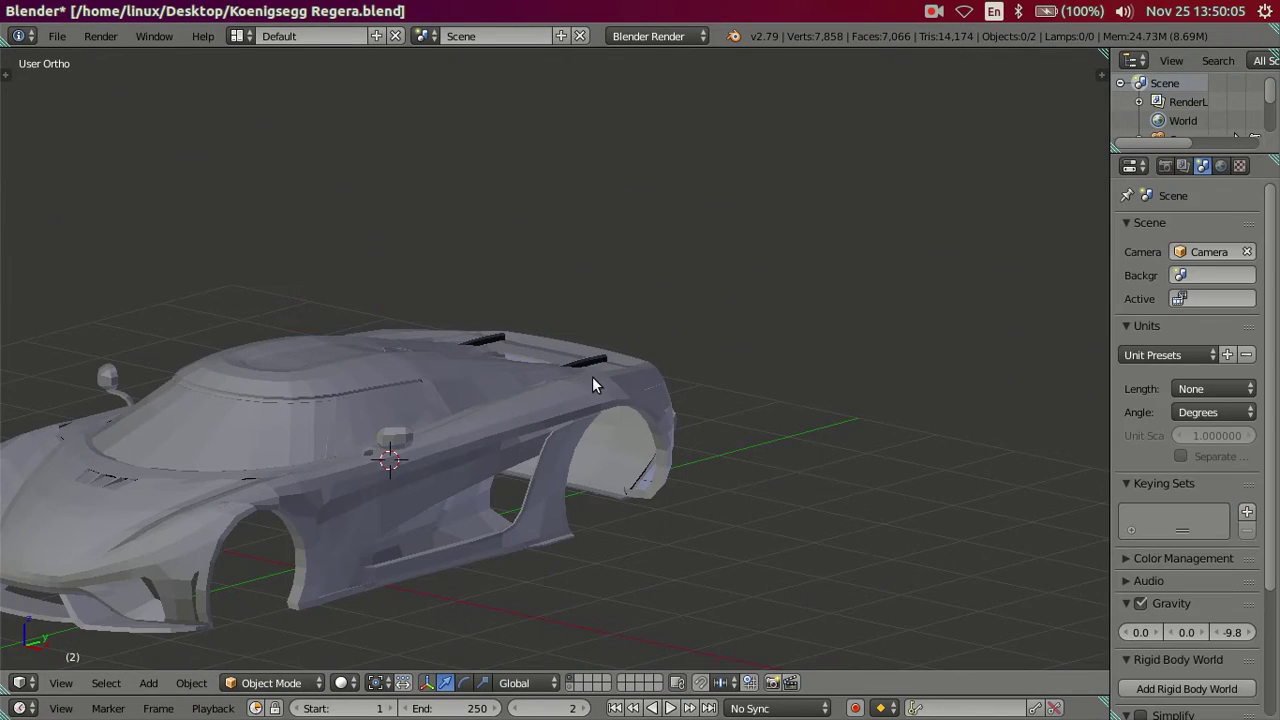
scroll(546, 434, "up", 2)
scroll(552, 408, "up", 2)
scroll(556, 396, "up", 2)
right_click(556, 403)
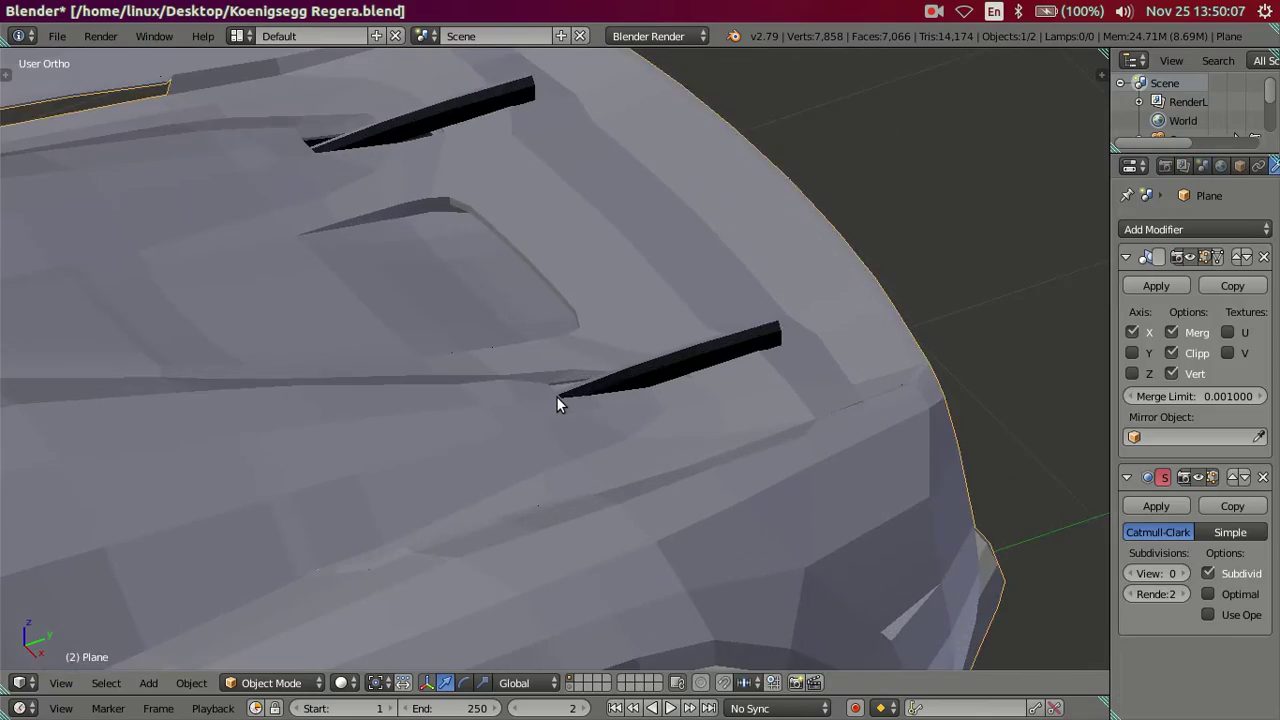
scroll(556, 403, "down", 3)
Lower a vertex beside the hood vent slot by 0.0112 along Z.
key("Tab")
scroll(556, 403, "up", 3)
key("Tab")
scroll(556, 403, "down", 2)
key("Tab")
scroll(556, 403, "up", 2)
scroll(556, 403, "up", 2)
scroll(517, 355, "up", 2)
mouse_move(517, 355)
middle_mouse_down()
mouse_move(500, 366)
mouse_move(594, 466)
mouse_move(491, 429)
mouse_move(380, 429)
mouse_move(603, 420)
mouse_move(498, 486)
mouse_move(606, 491)
mouse_move(451, 434)
middle_mouse_up()
left_click_drag(445, 428, 464, 450)
key("a")
mouse_move(464, 450)
middle_mouse_down()
mouse_move(862, 517)
mouse_move(737, 591)
mouse_move(661, 569)
middle_mouse_up()
Preview the vent slots at subdivision level 2, then reset to 0 and return to Edit Mode.
key("Tab")
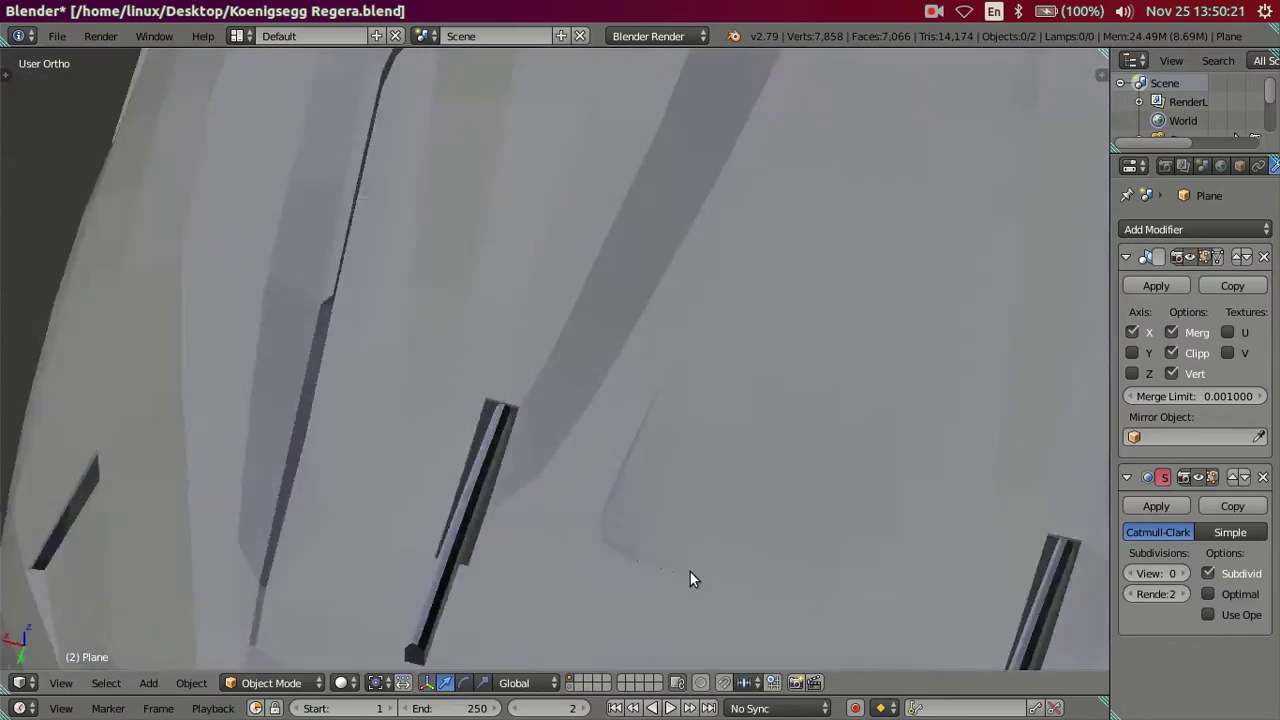
left_click_drag(1156, 573, 1180, 573)
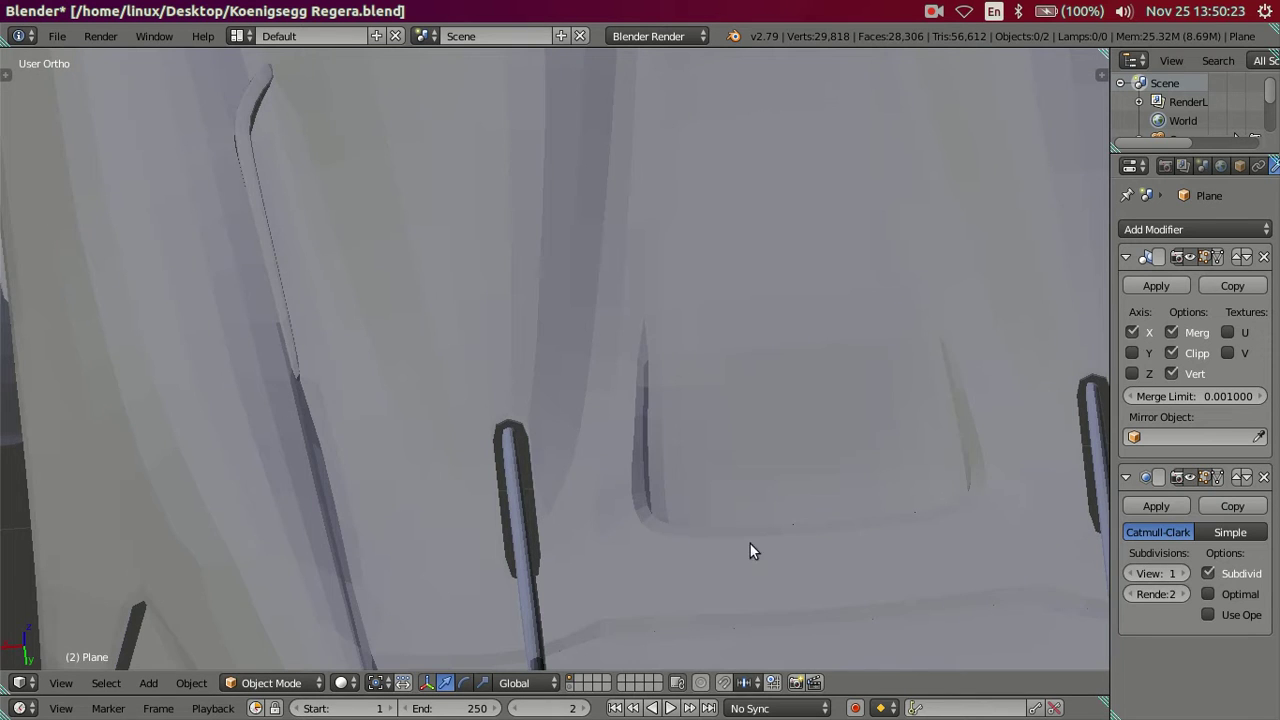
scroll(750, 544, "down", 4)
mouse_move(615, 487)
middle_mouse_down()
mouse_move(650, 494)
mouse_move(775, 420)
mouse_move(766, 403)
mouse_move(660, 446)
mouse_move(623, 503)
middle_mouse_up()
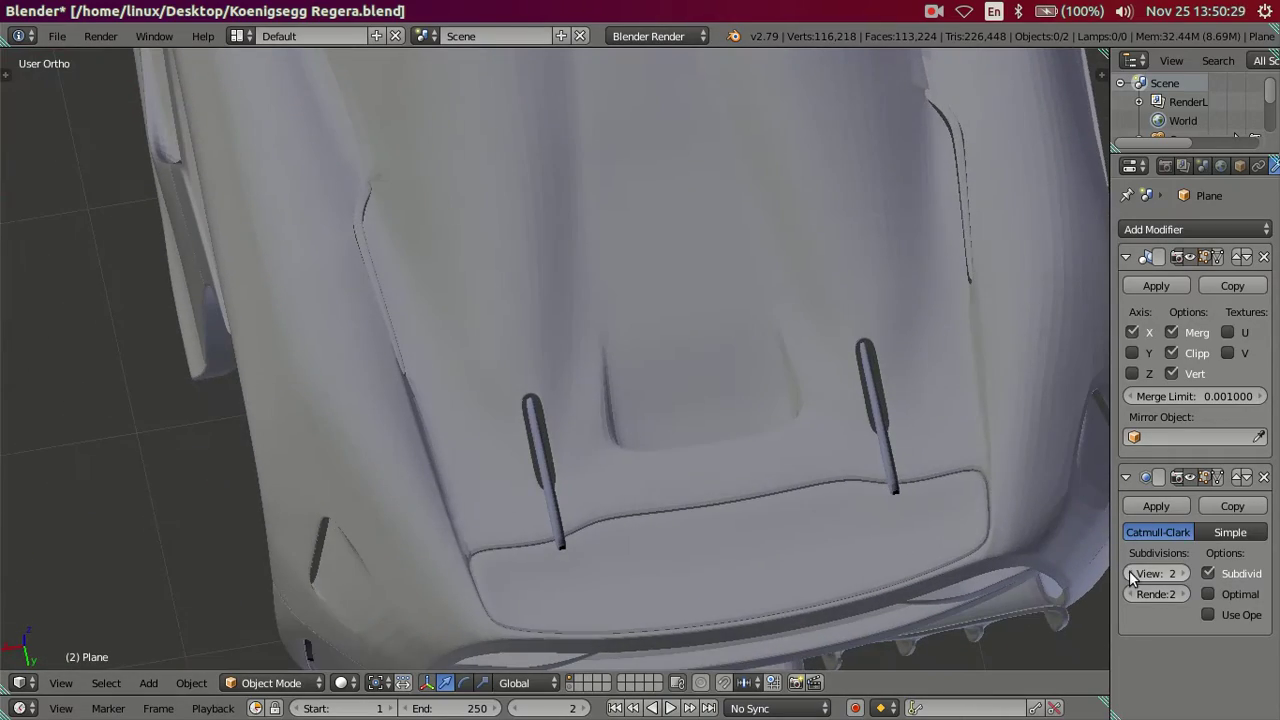
key("ctrl+0")
key("Tab")
scroll(616, 421, "up", 3)
Circle-select the top edge loop at the vent slot's end in wireframe.
middle_click_drag(616, 421, 652, 449)
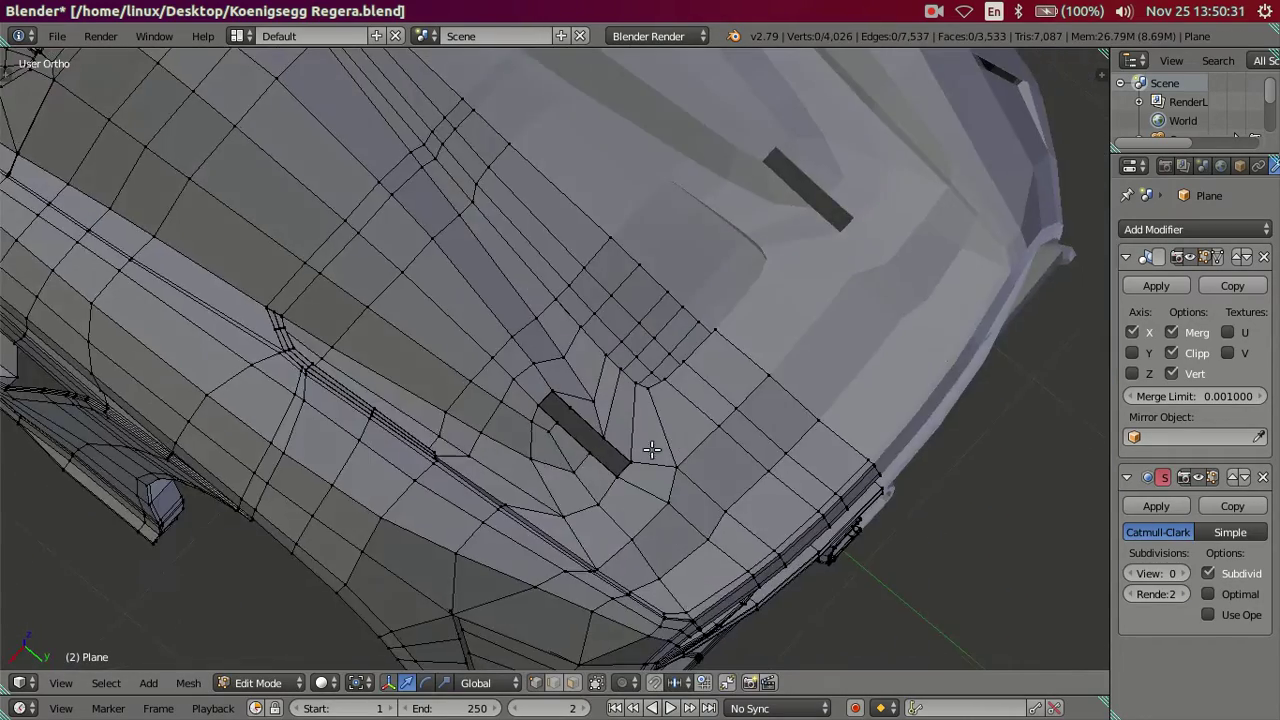
scroll(569, 469, "up", 2)
mouse_move(569, 469)
middle_mouse_down()
mouse_move(509, 403)
mouse_move(509, 471)
mouse_move(540, 420)
middle_mouse_up()
key("z")
key("z")
scroll(511, 428, "up", 2)
key("z")
key("z")
key("z")
key("c")
left_click_drag(414, 417, 491, 403)
key("Escape")
Narrow the selected slot loop along X from the top view.
mouse_move(509, 399)
middle_mouse_down()
mouse_move(571, 508)
mouse_move(617, 494)
middle_mouse_up()
key("KP_7")
scroll(593, 560, "up", 2)
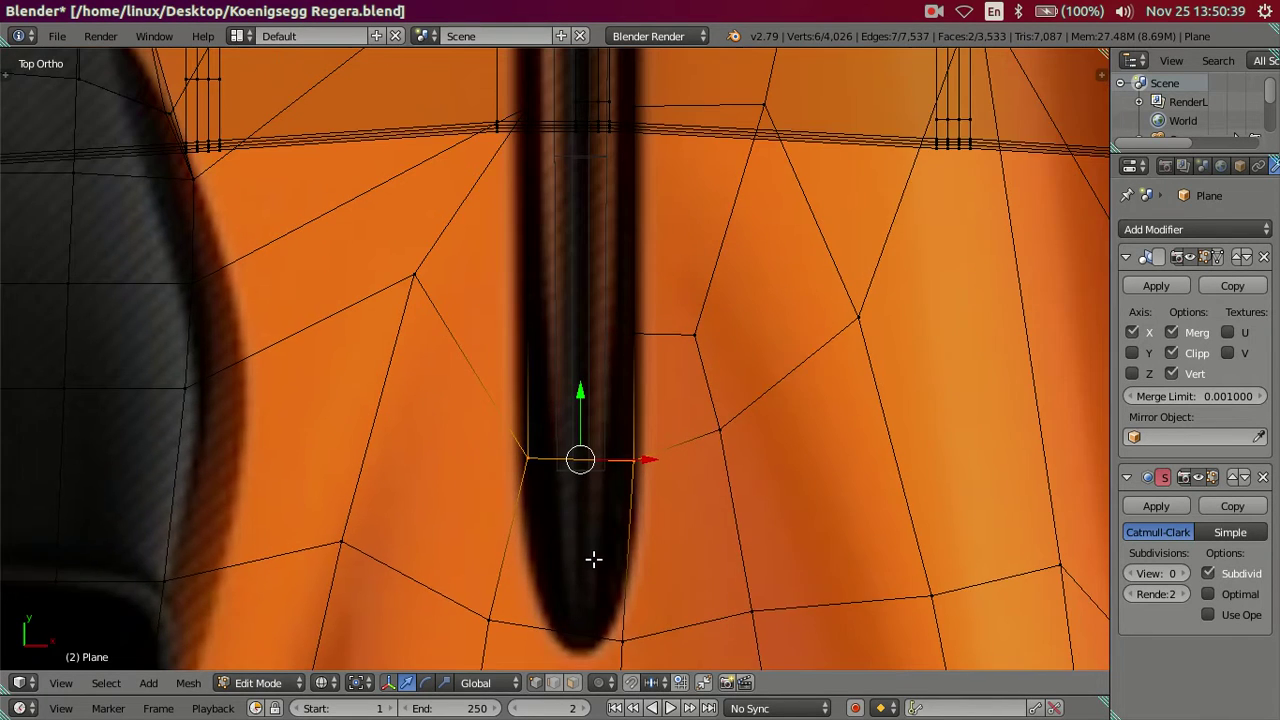
middle_click_drag(593, 560, 567, 608, "shift")
key("s")
key("x")
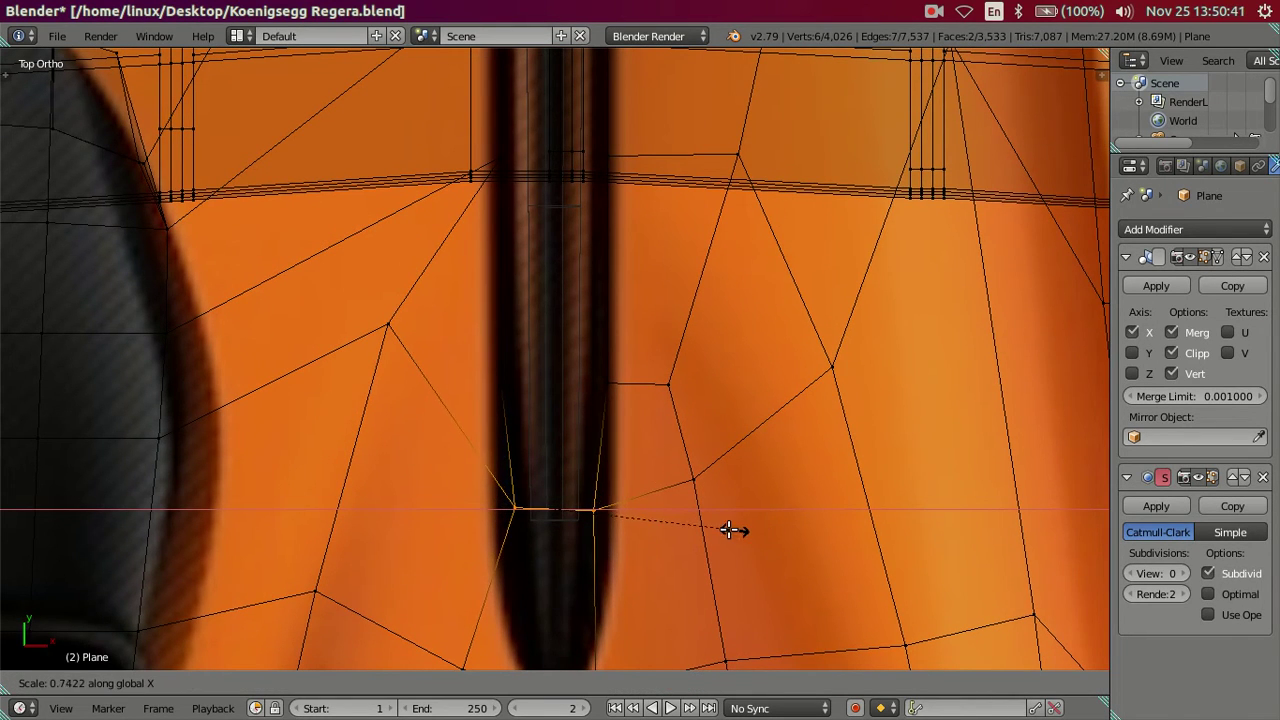
left_click(715, 530)
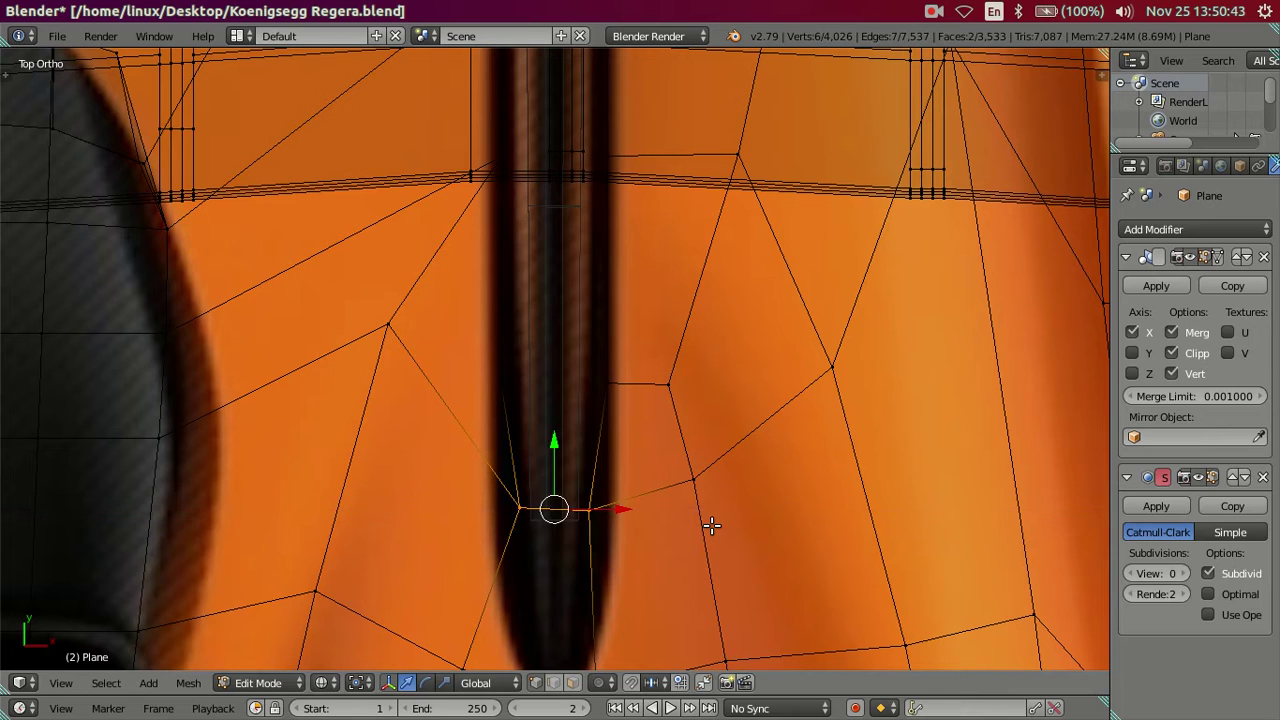
key("z")
key("a")
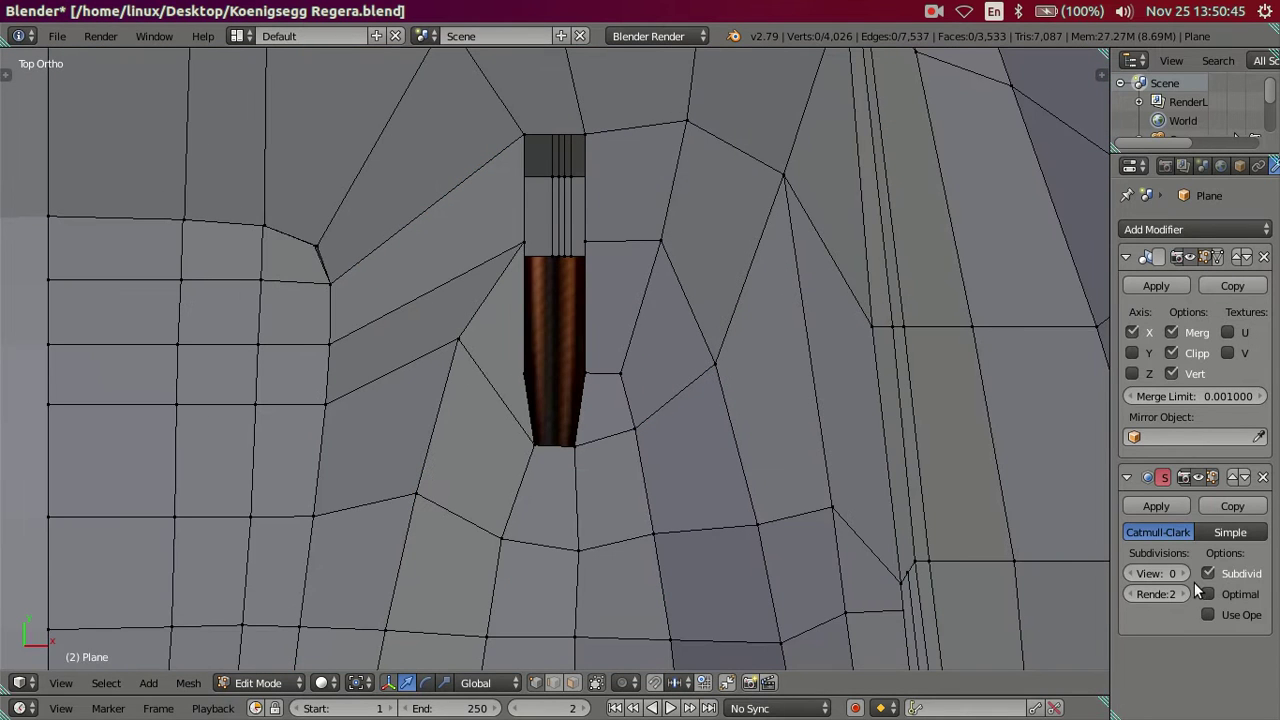
With subdivision preview at 2, narrow the groove's loop along X to round the tip.
double_click(1186, 573)
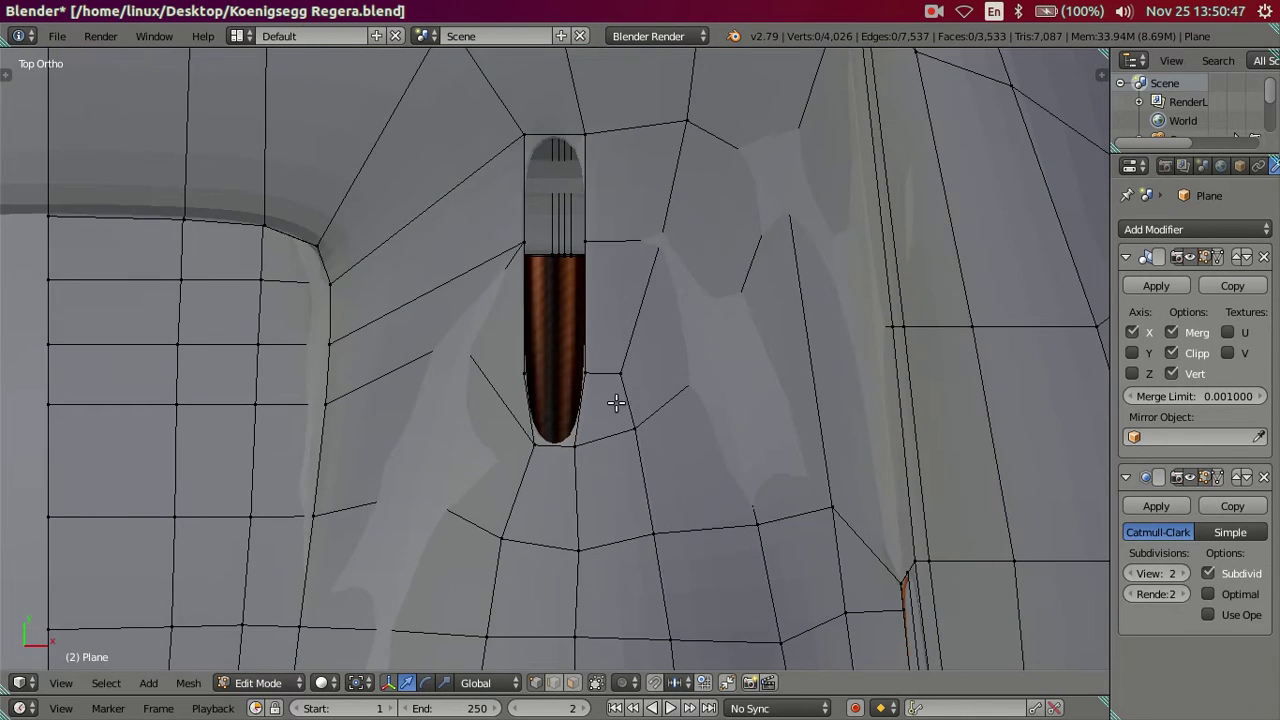
scroll(615, 403, "up", 1)
scroll(605, 396, "down", 2)
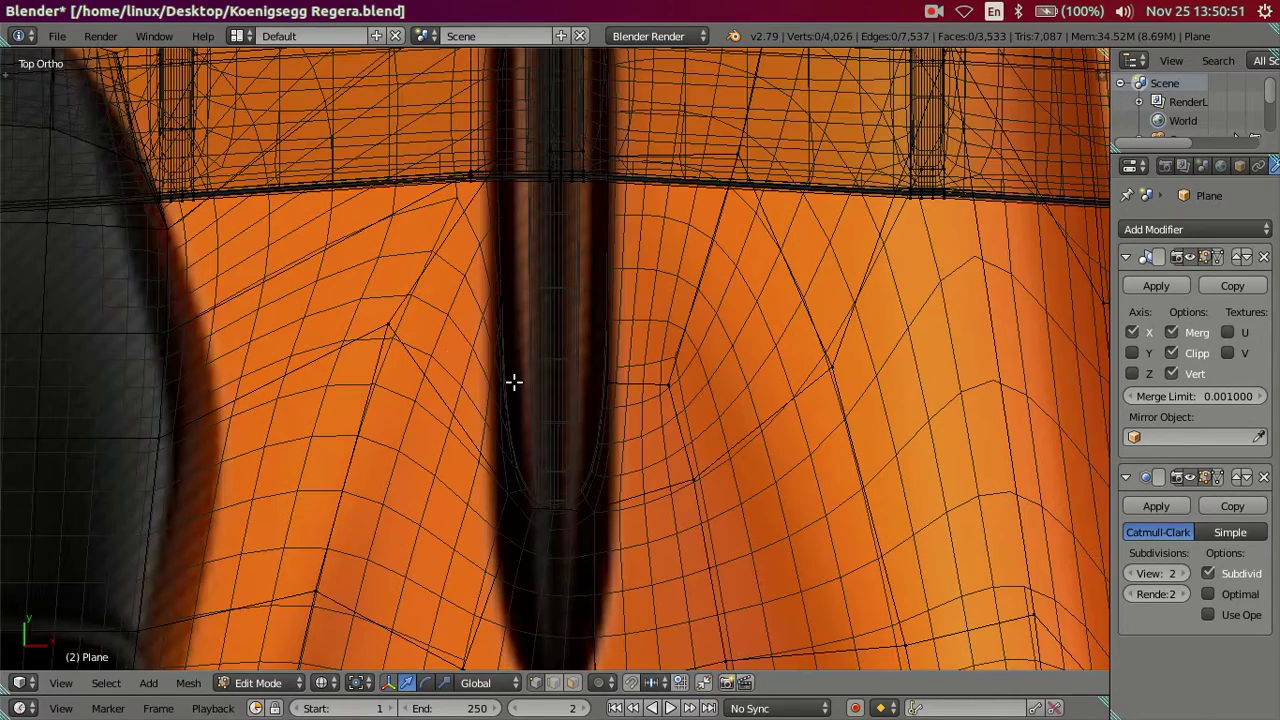
key("c")
left_click(554, 370)
key("Escape")
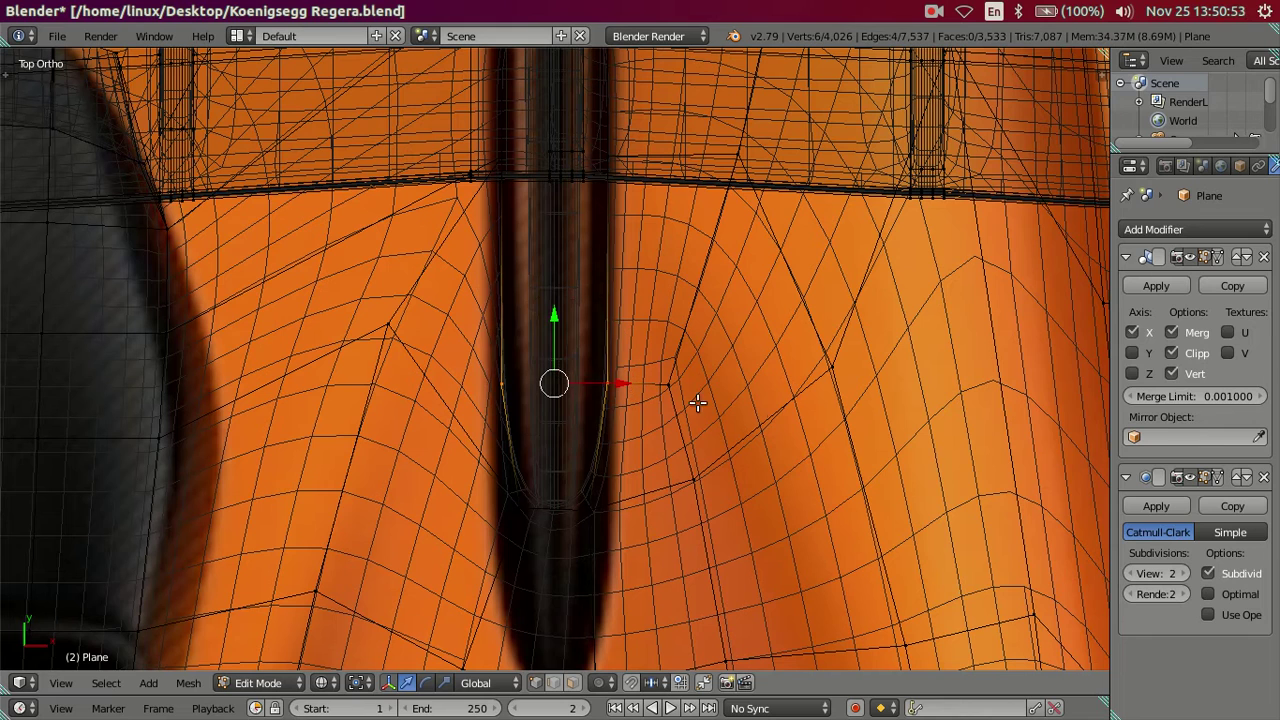
key("s")
key("x")
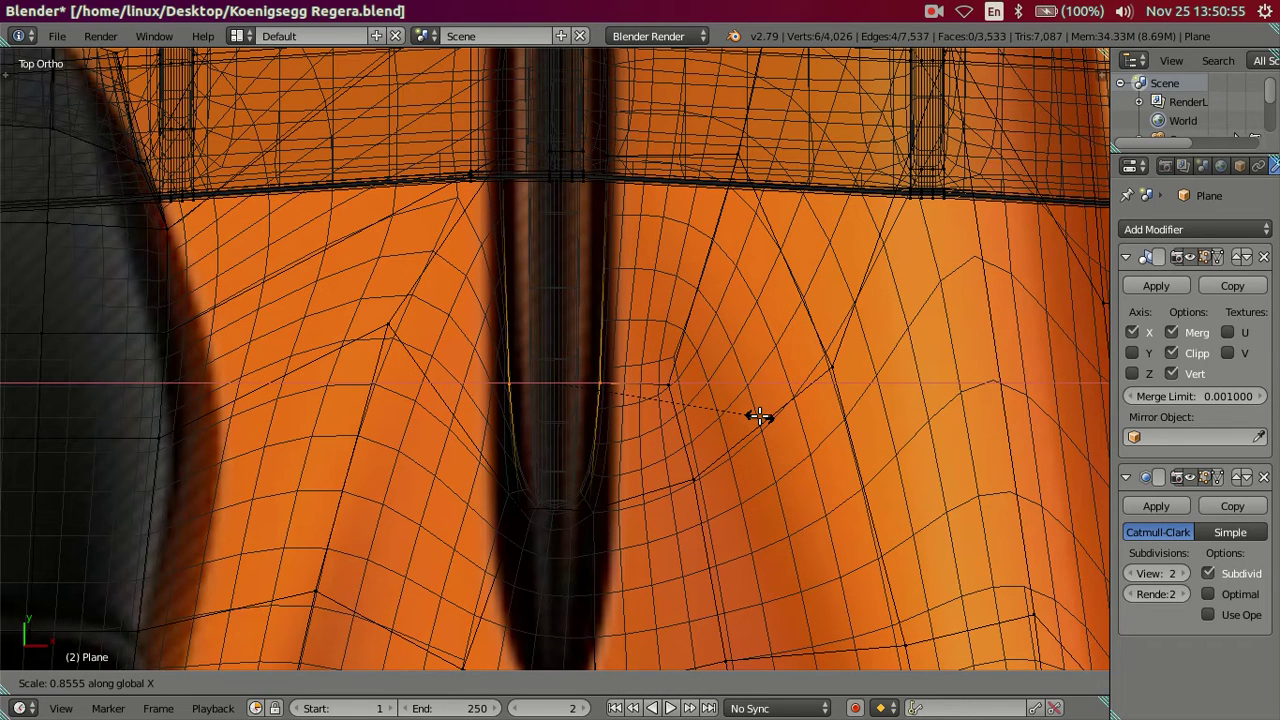
left_click(757, 416)
key("a")
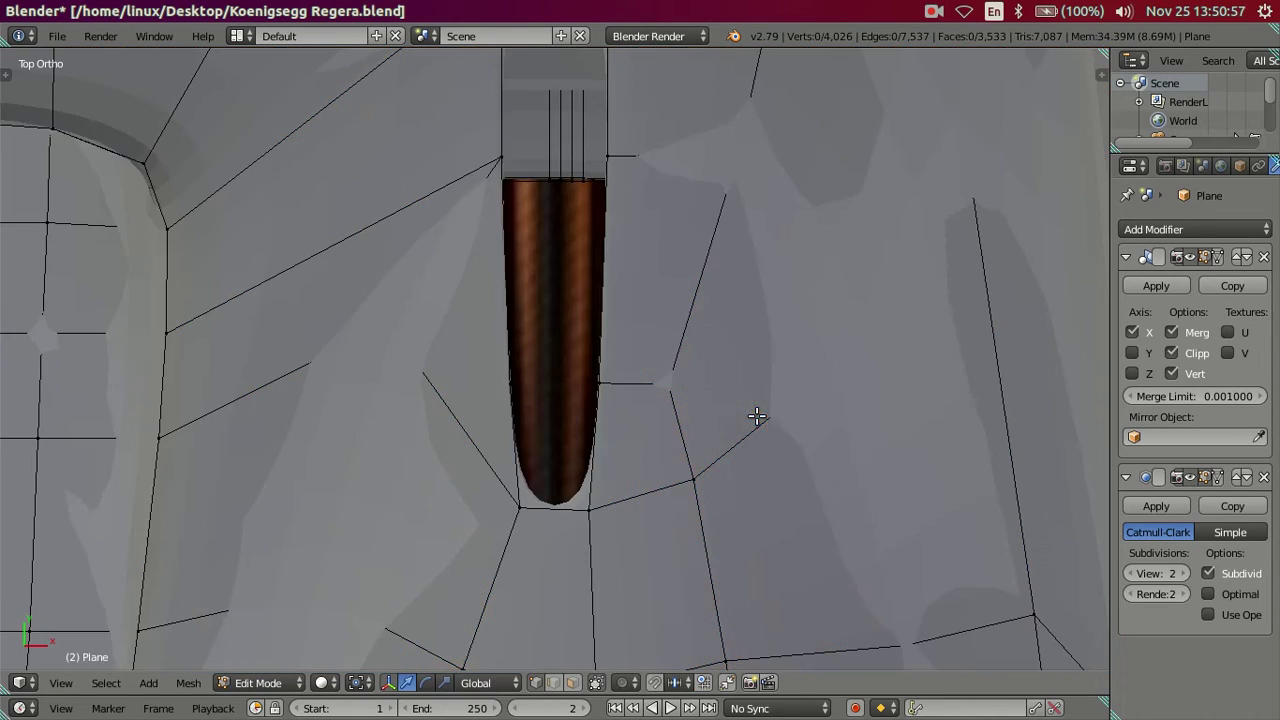
mouse_move(739, 399)
middle_mouse_down()
mouse_move(643, 331)
mouse_move(531, 314)
mouse_move(600, 420)
mouse_move(574, 451)
mouse_move(497, 486)
mouse_move(537, 491)
mouse_move(533, 508)
mouse_move(626, 545)
mouse_move(660, 532)
mouse_move(671, 551)
mouse_move(640, 591)
middle_mouse_up()
Hide the vent's tube piece and switch to wireframe display.
key("l")
key("a")
key("l")
key("h")
key("z")
Narrow the vertices at the slot's end by scaling them along X.
key("c")
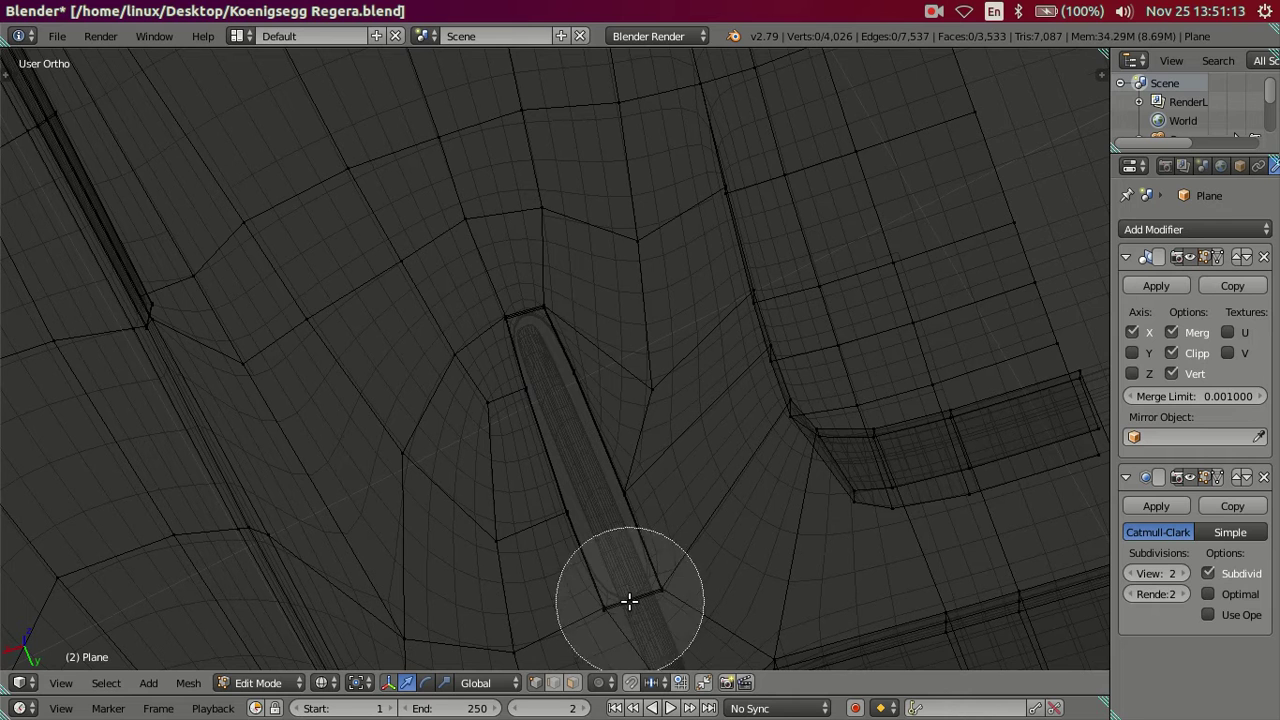
scroll(631, 569, "up", 5)
left_click(620, 594)
right_click(649, 591)
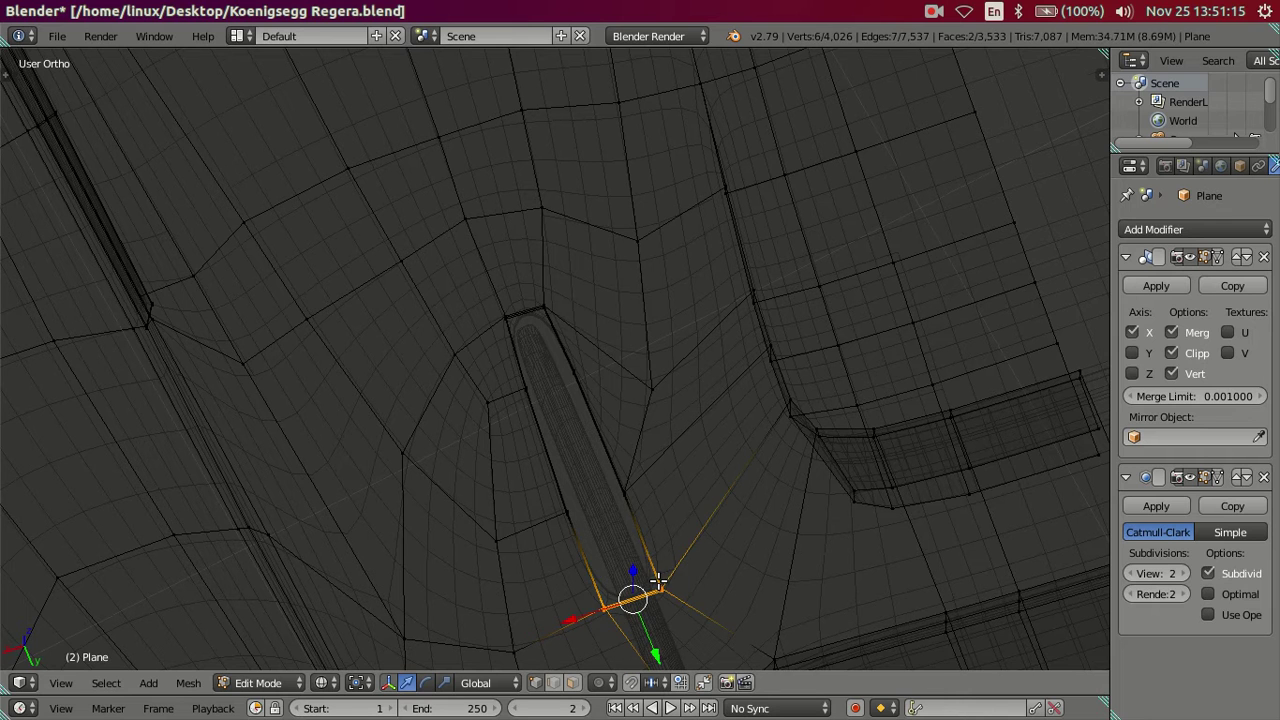
middle_click_drag(660, 583, 656, 588)
key("s")
key("x")
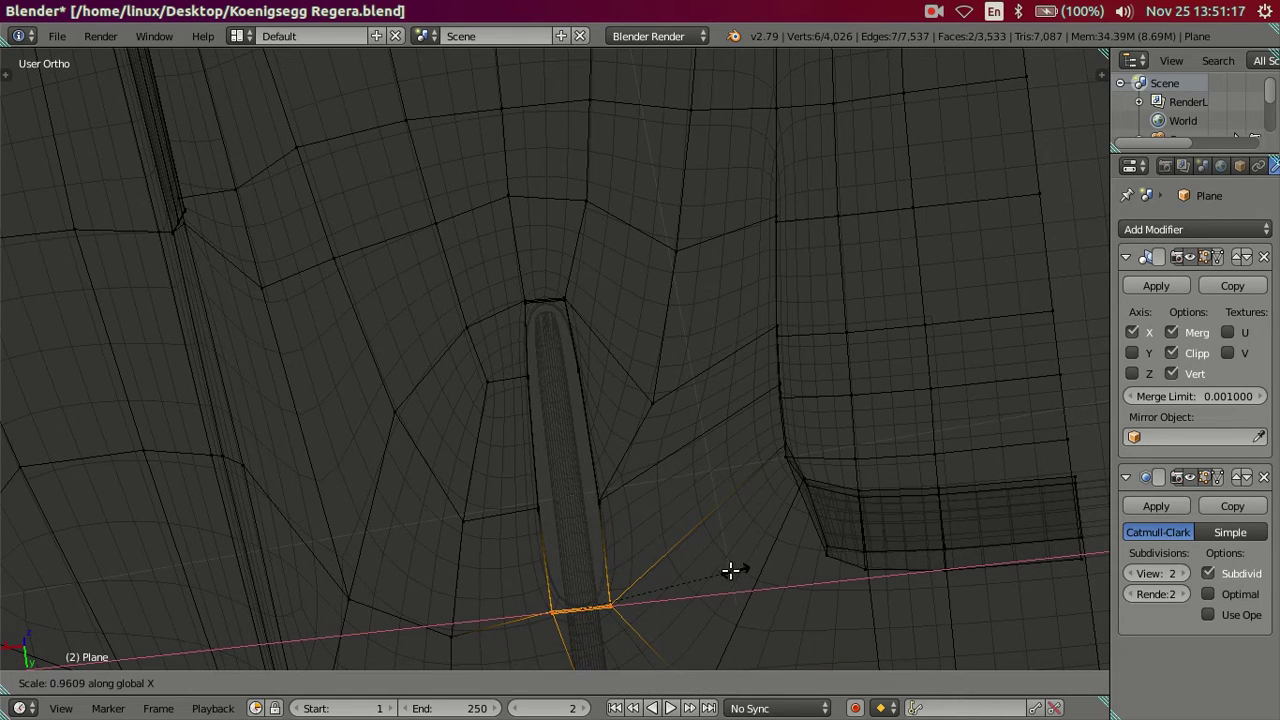
left_click(713, 575)
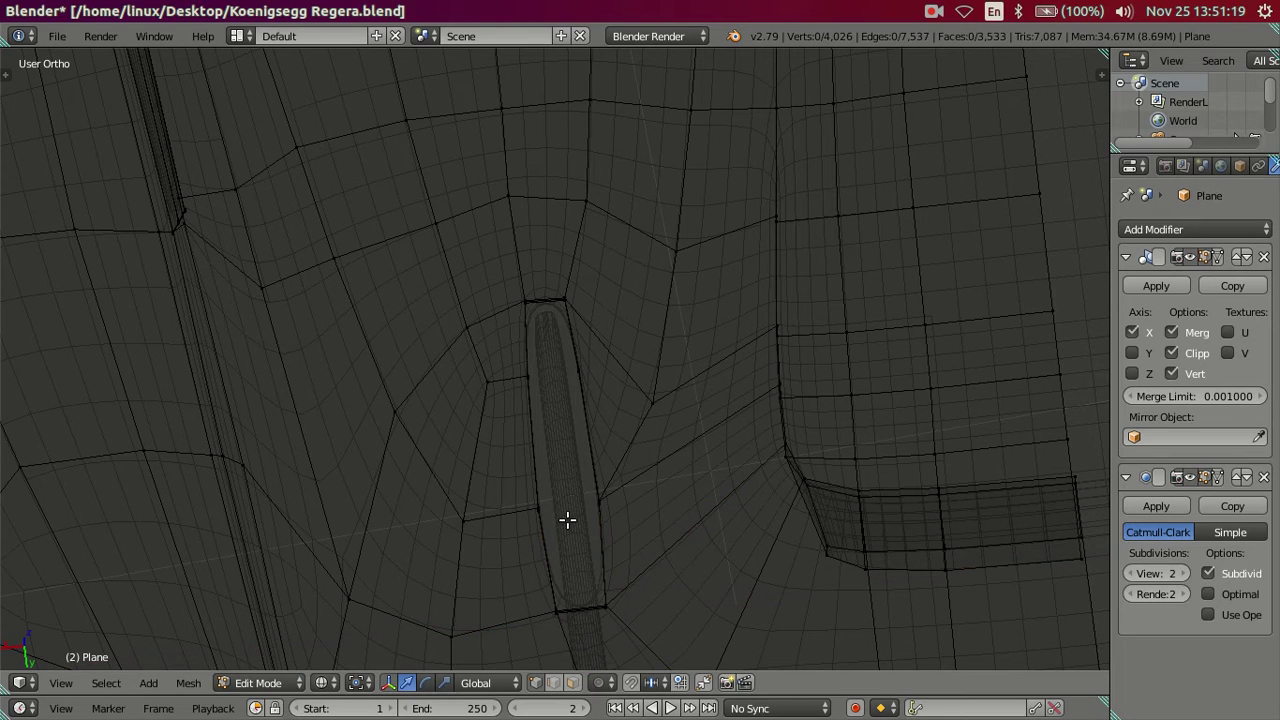
Narrow the vertices along the slot's middle by scaling them along X.
key("c")
left_click_drag(549, 494, 583, 494)
right_click(697, 503)
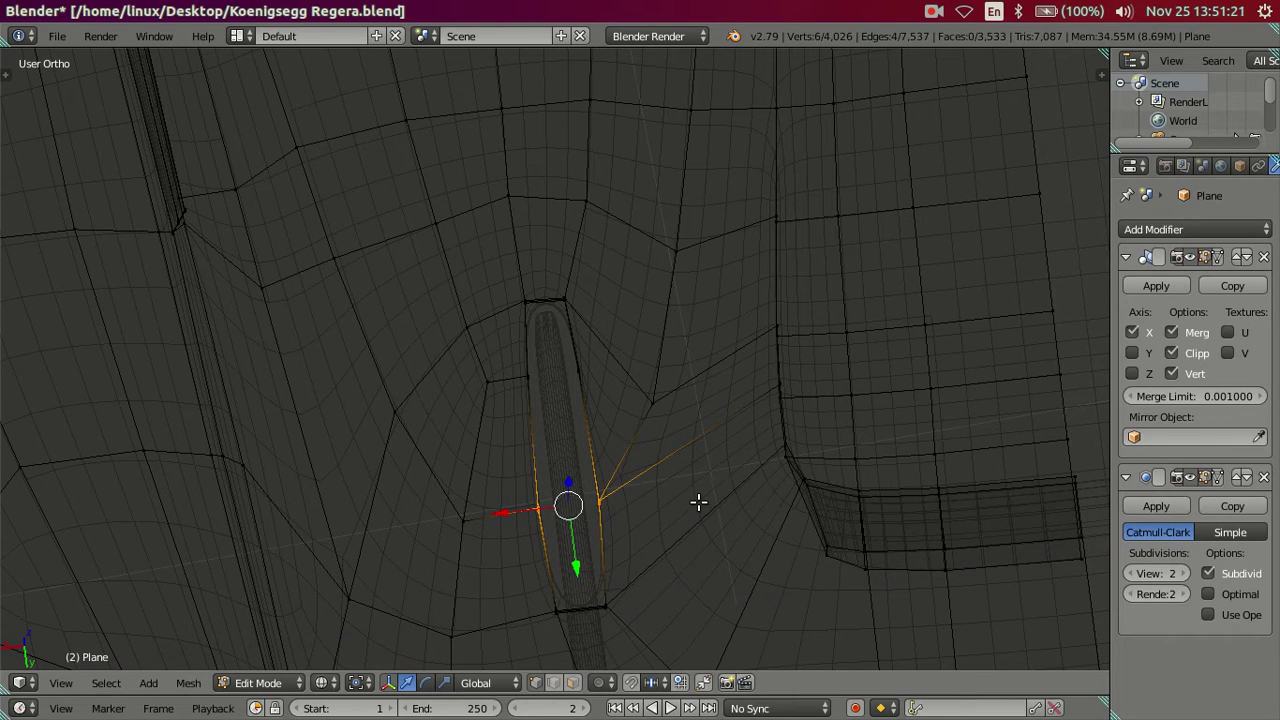
key("s")
key("x")
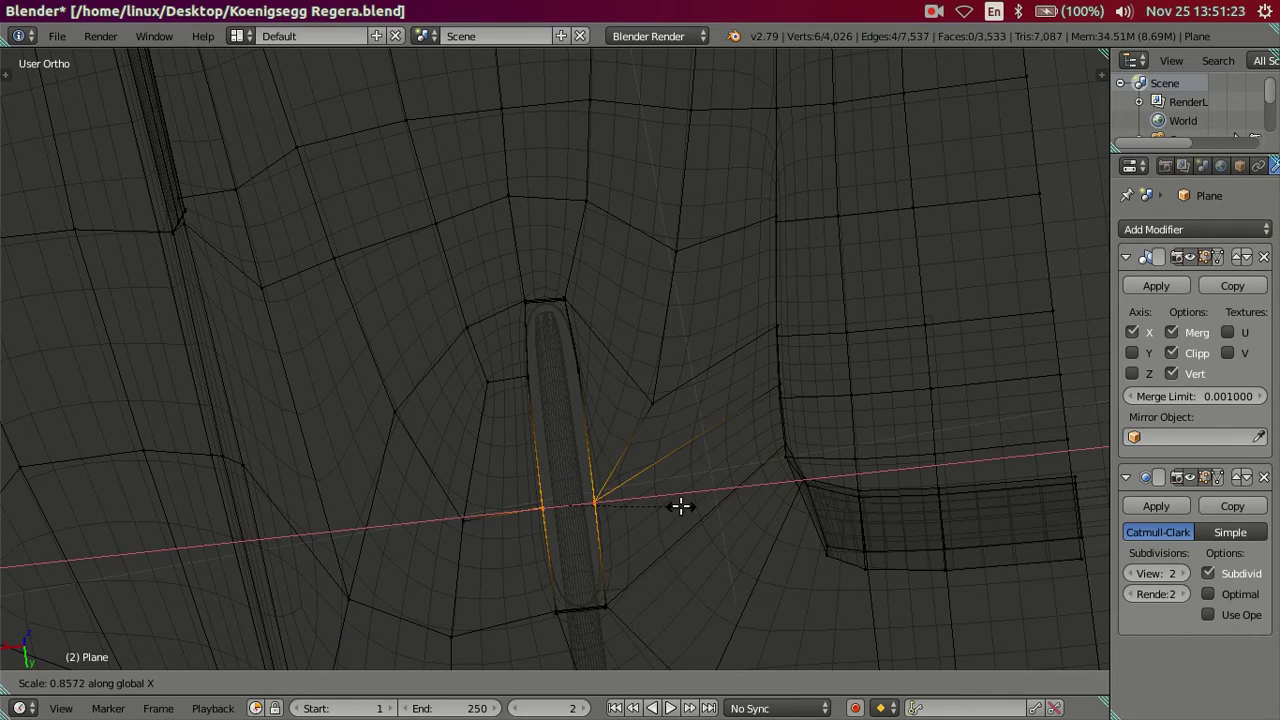
left_click(680, 506)
Deselect all, return to solid shading and go back to Object Mode to view the smoothed car.
key("a")
key("z")
mouse_move(657, 514)
middle_mouse_down()
mouse_move(670, 490)
mouse_move(651, 451)
mouse_move(697, 408)
middle_mouse_up()
key("l")
key("a")
key("Tab")
scroll(697, 408, "down", 3)
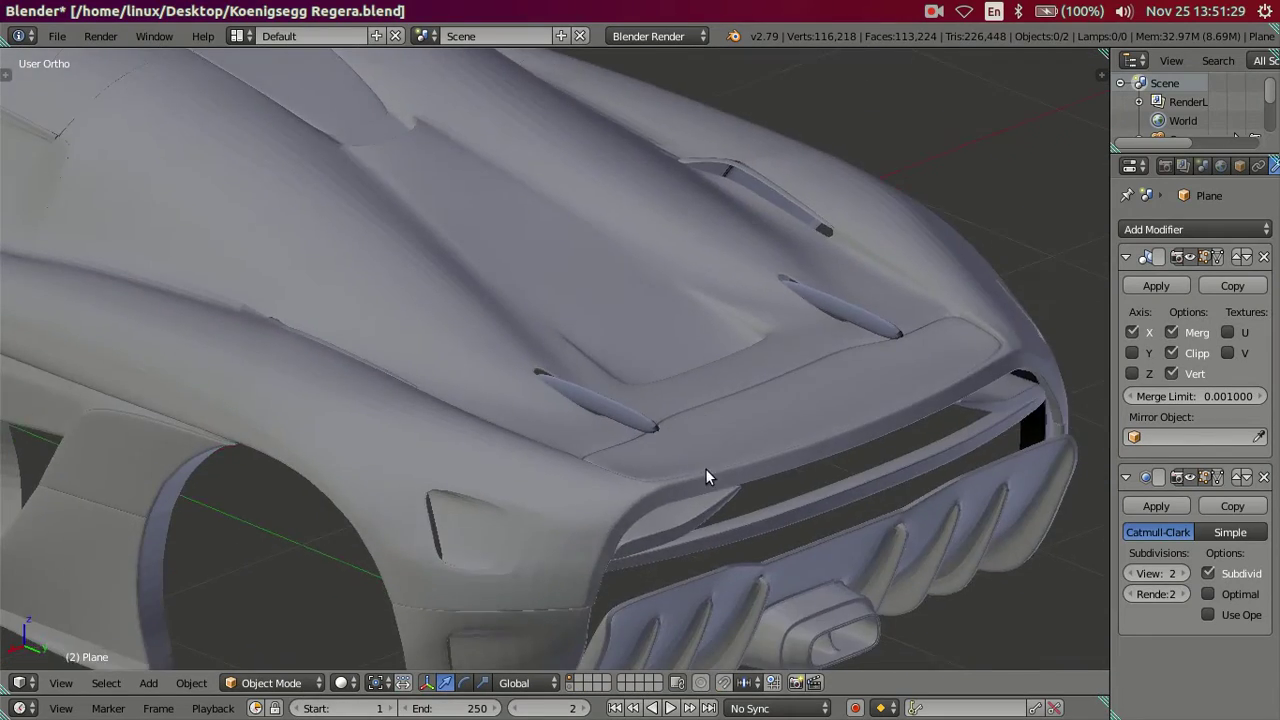
Frame an oblique front view of the car and enter Edit Mode on the body.
scroll(702, 480, "up", 3)
scroll(702, 478, "down", 3)
mouse_move(702, 478)
middle_mouse_down()
mouse_move(567, 410)
mouse_move(496, 394)
mouse_move(554, 416)
mouse_move(605, 505)
mouse_move(641, 474)
mouse_move(609, 436)
mouse_move(674, 399)
middle_mouse_up()
scroll(614, 537, "up", 2)
scroll(570, 465, "up", 3)
key("Tab")
scroll(410, 372, "up", 2)
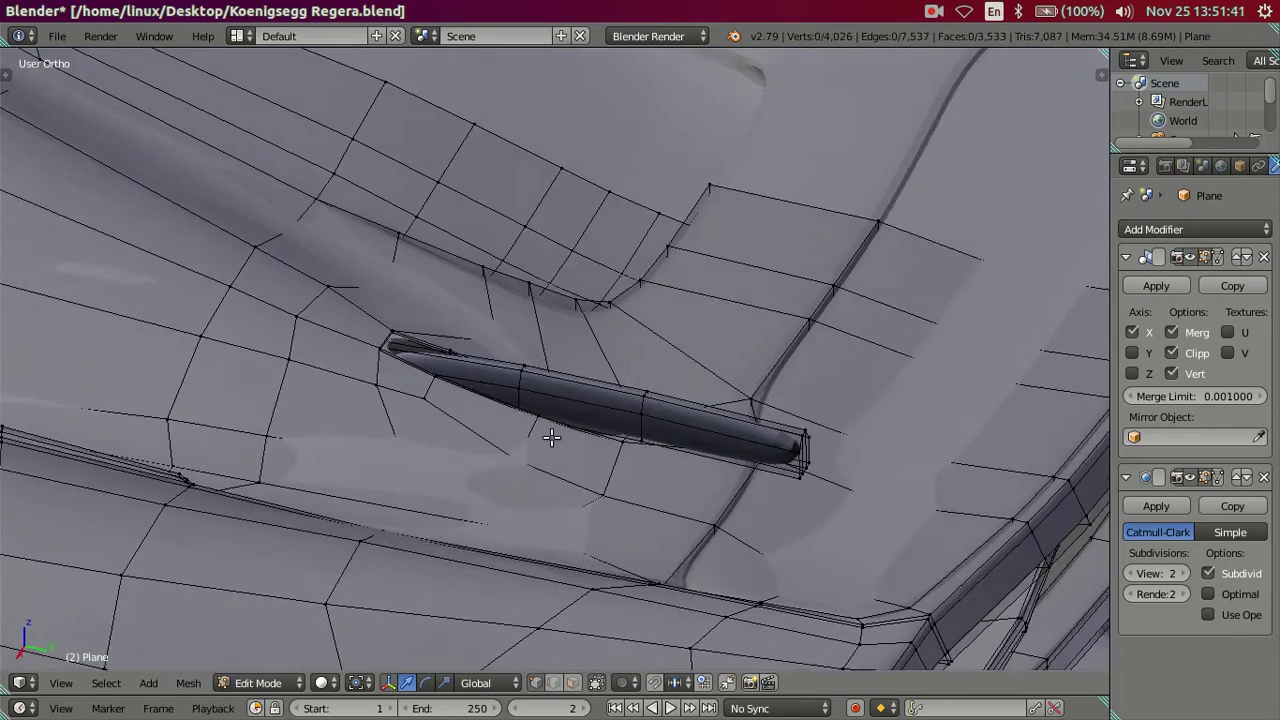
scroll(410, 372, "up", 2)
scroll(410, 372, "up", 1)
Set the subdivision viewport level to 0 and loop-cut across the vent near its pointed end.
key("ctrl+r")
key("Escape")
mouse_move(474, 408)
middle_mouse_down()
mouse_move(373, 383)
mouse_move(522, 482)
middle_mouse_up()
key("z")
left_click(1130, 573)
left_click(1130, 573)
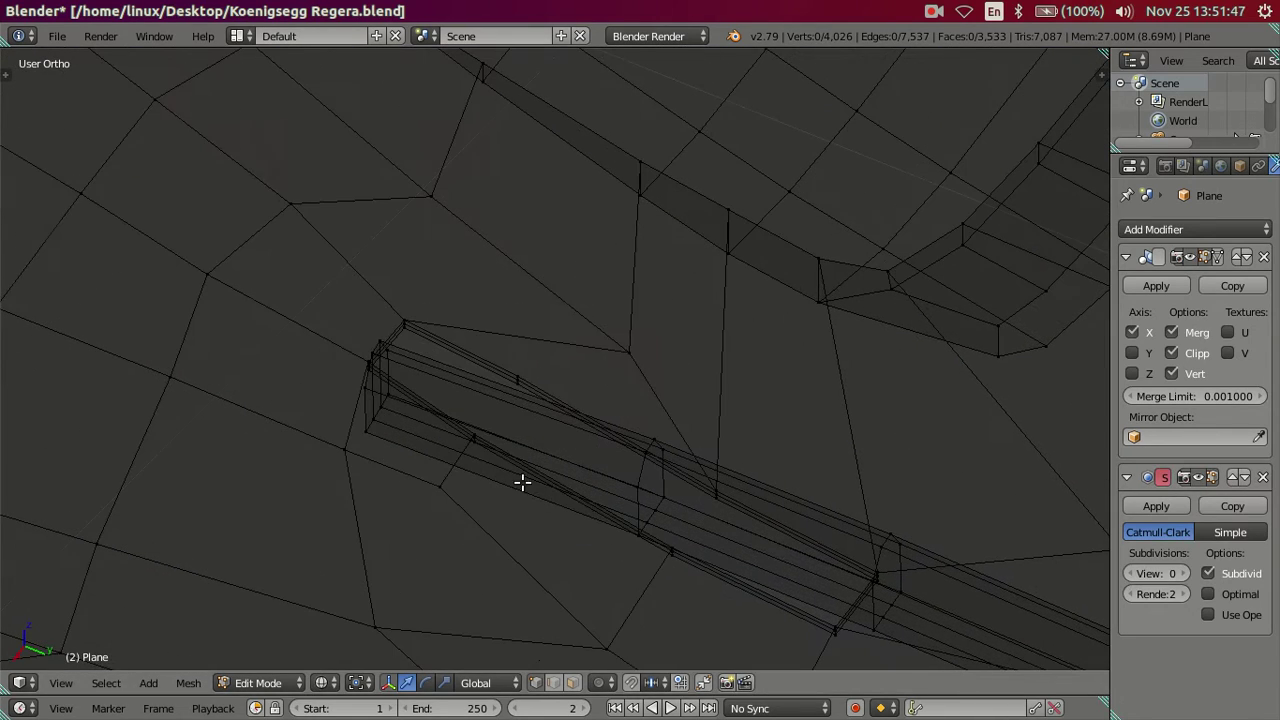
key("ctrl+r")
left_click(490, 403)
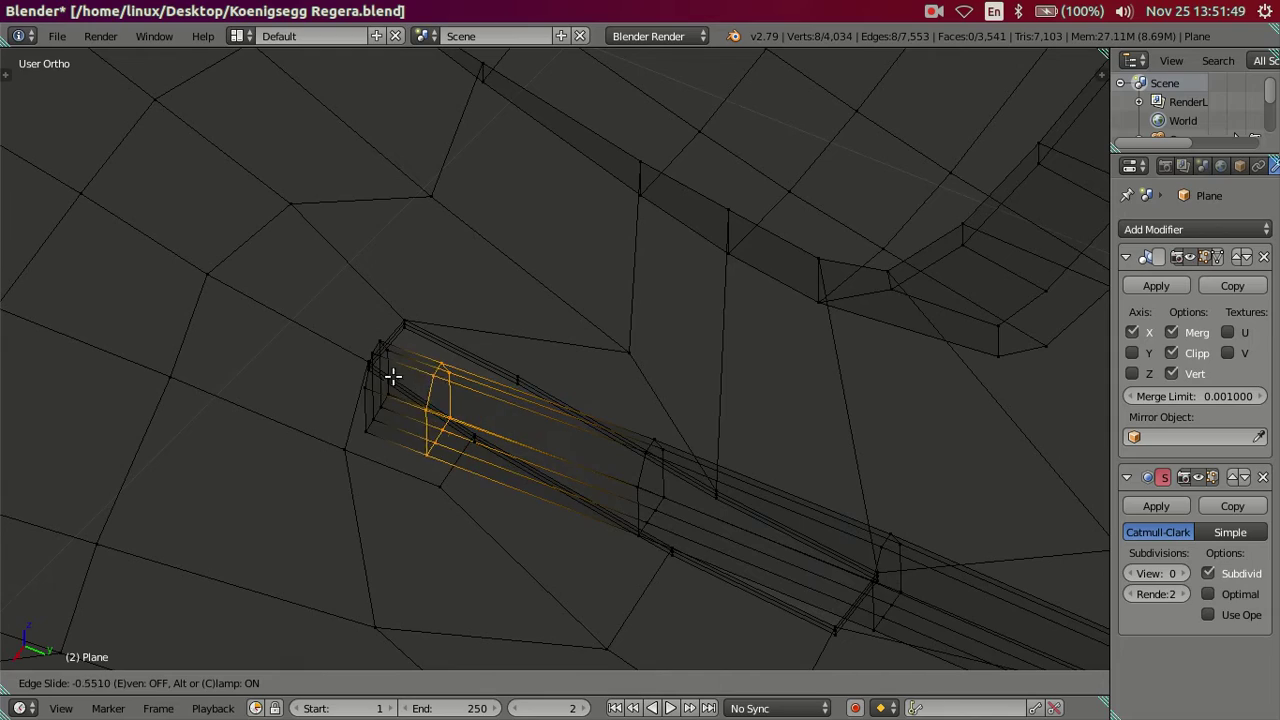
left_click(370, 365)
Review the new loop on the solid car hood in Object Mode.
middle_click_drag(386, 363, 537, 449)
key("Tab")
key("z")
scroll(600, 462, "down", 3)
middle_click_drag(693, 463, 646, 411)
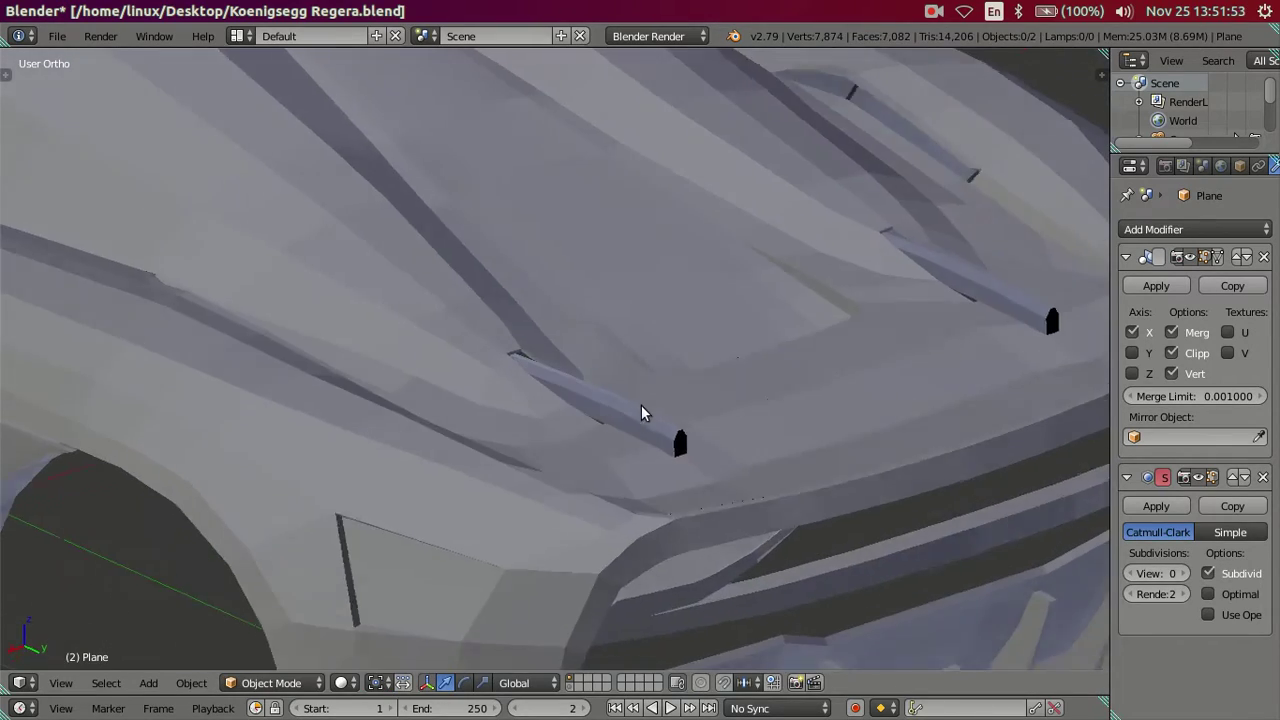
Re-enter Edit Mode, zoom in on the vent end and pick a mesh selection mode.
key("Tab")
scroll(677, 437, "up", 2)
middle_click_drag(730, 458, 606, 449)
scroll(630, 470, "up", 2)
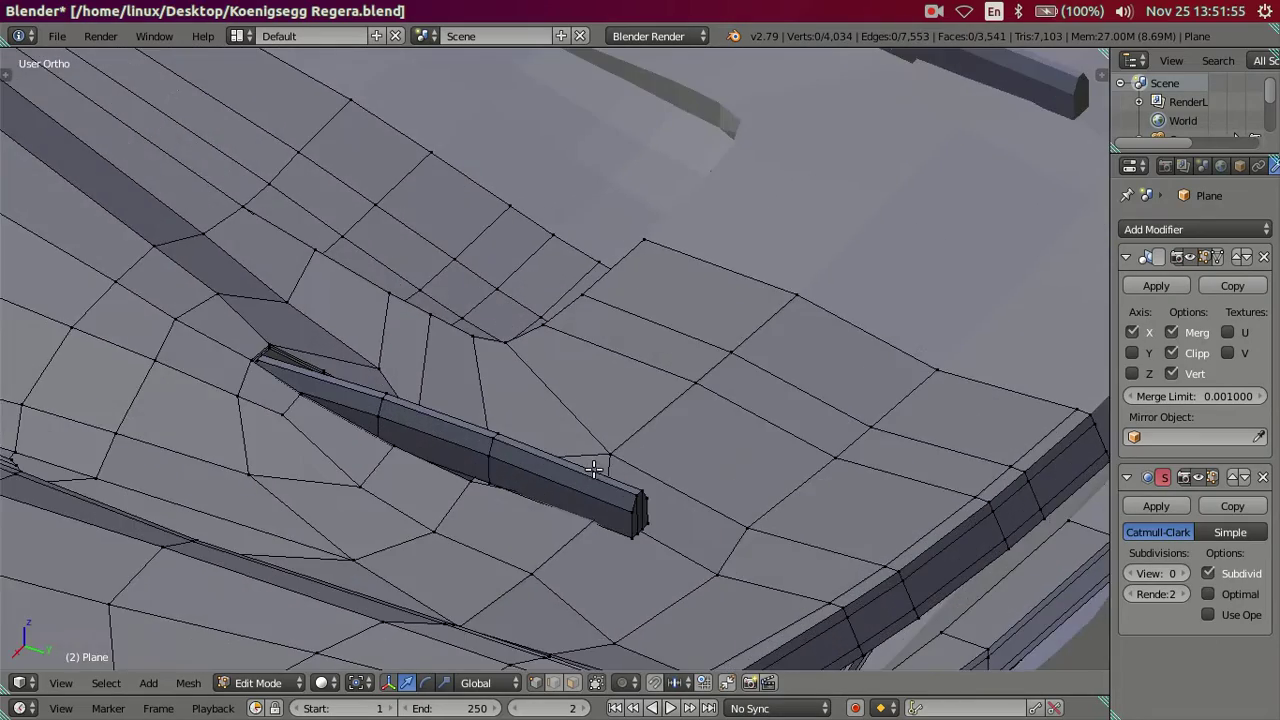
scroll(654, 494, "up", 1)
scroll(680, 537, "up", 1)
mouse_move(713, 565)
middle_mouse_down()
mouse_move(651, 551)
mouse_move(617, 517)
mouse_move(575, 549)
middle_mouse_up()
key("ctrl+Tab")
left_click(614, 463)
scroll(569, 545, "up", 1)
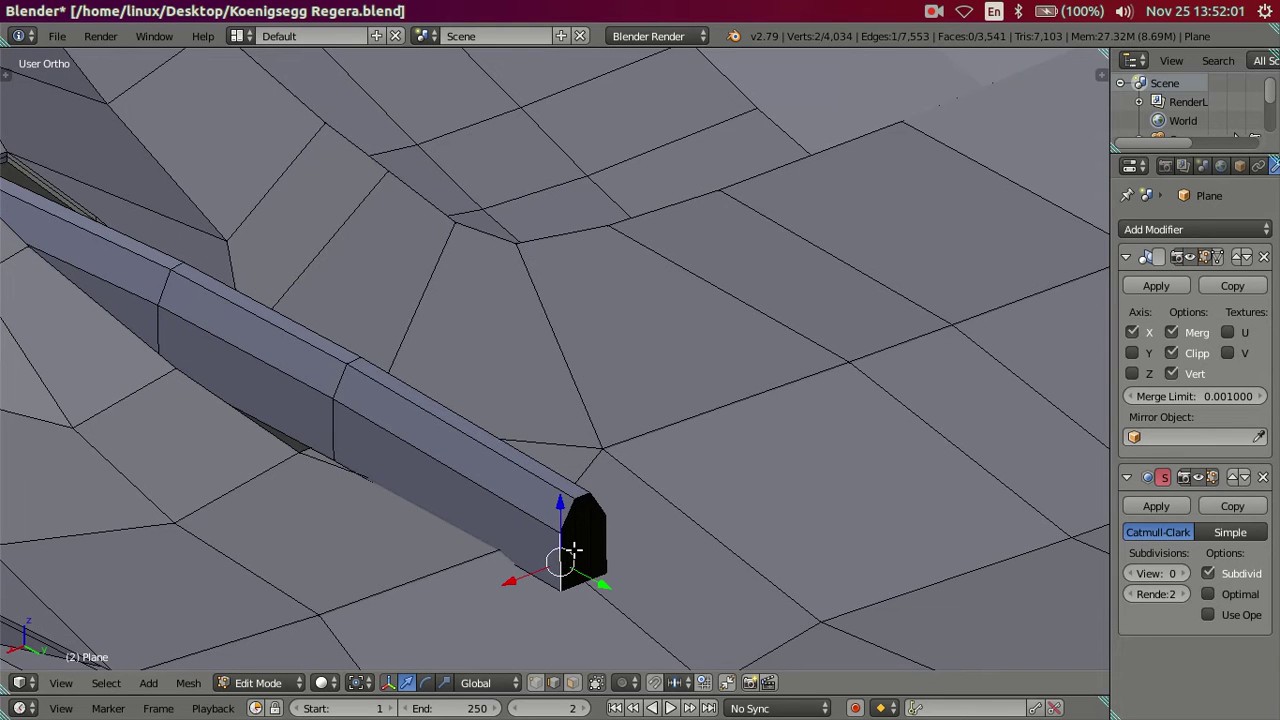
Switch the selection mode and select the vent slot's end faces.
key("ctrl+Tab")
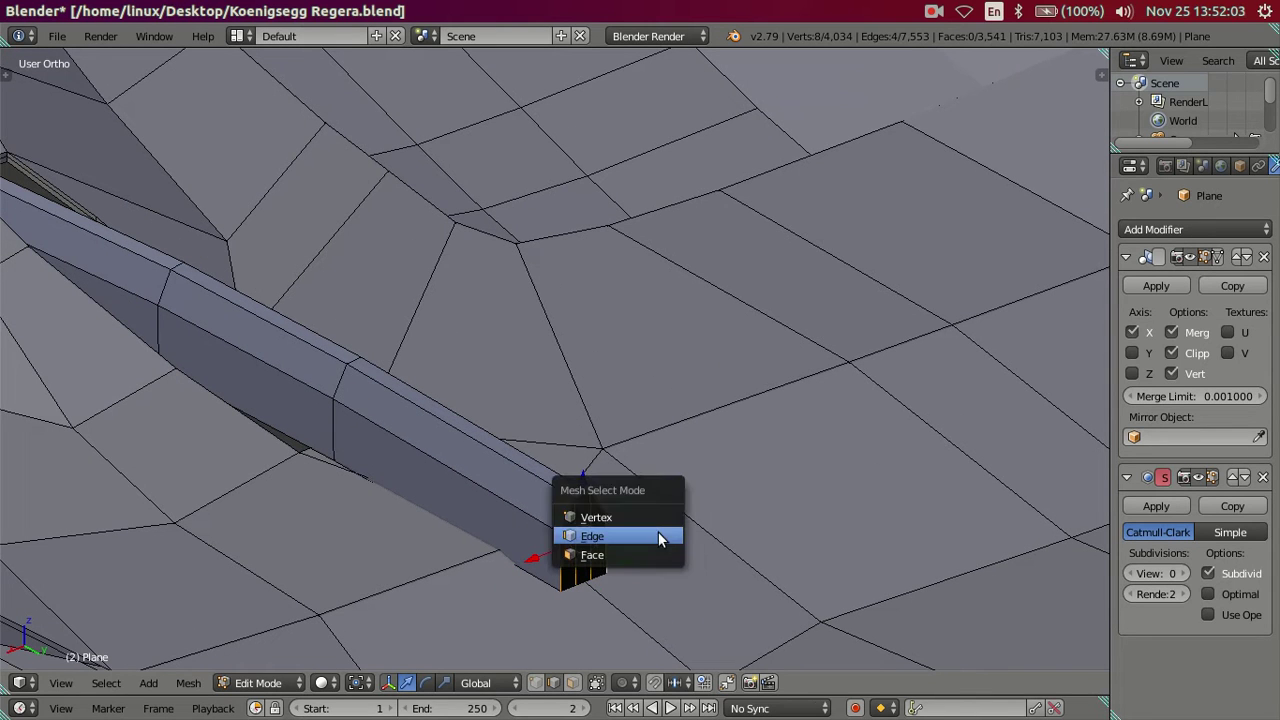
left_click(563, 517)
mouse_move(563, 517)
middle_mouse_down()
mouse_move(587, 550)
mouse_move(686, 506)
mouse_move(552, 506)
mouse_move(606, 491)
mouse_move(609, 509)
mouse_move(600, 491)
mouse_move(530, 459)
middle_mouse_up()
scroll(552, 506, "down", 2)
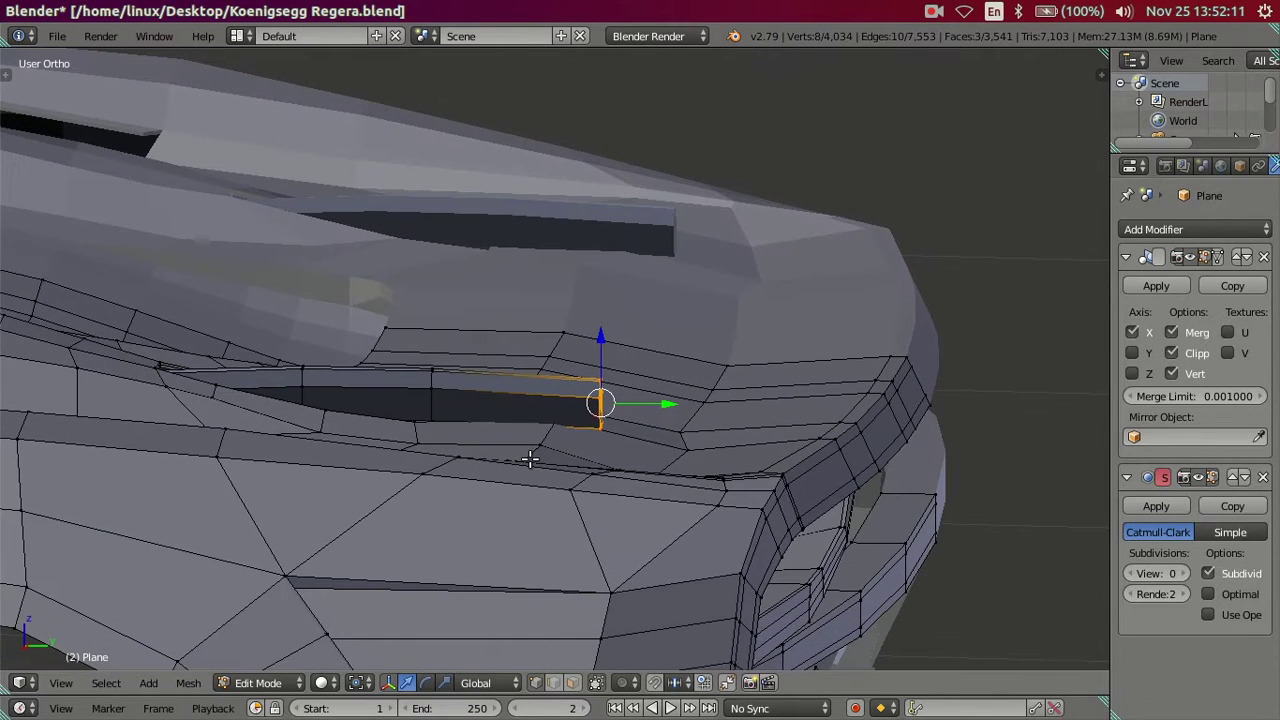
left_click(435, 404, "shift")
left_click(516, 331)
right_click(431, 401, "shift")
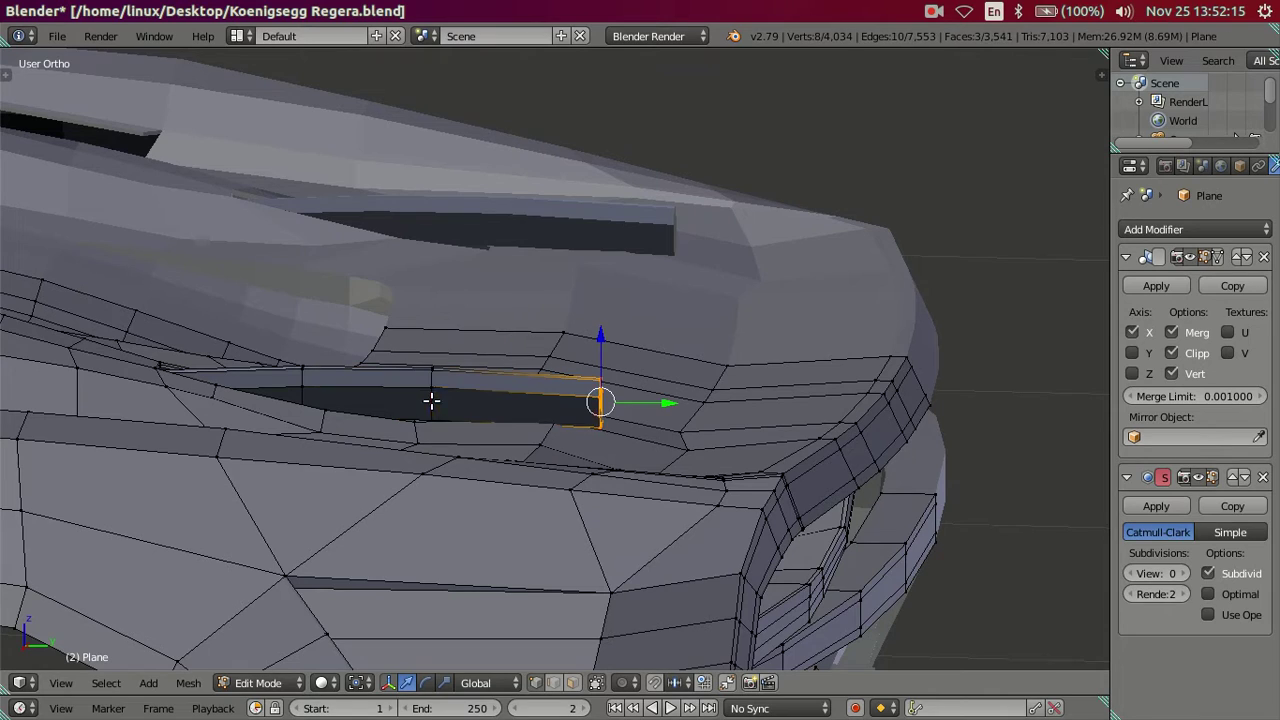
Preview the slot tip smoothed at subdivision level 2.
left_click(1182, 573)
left_click(1182, 573)
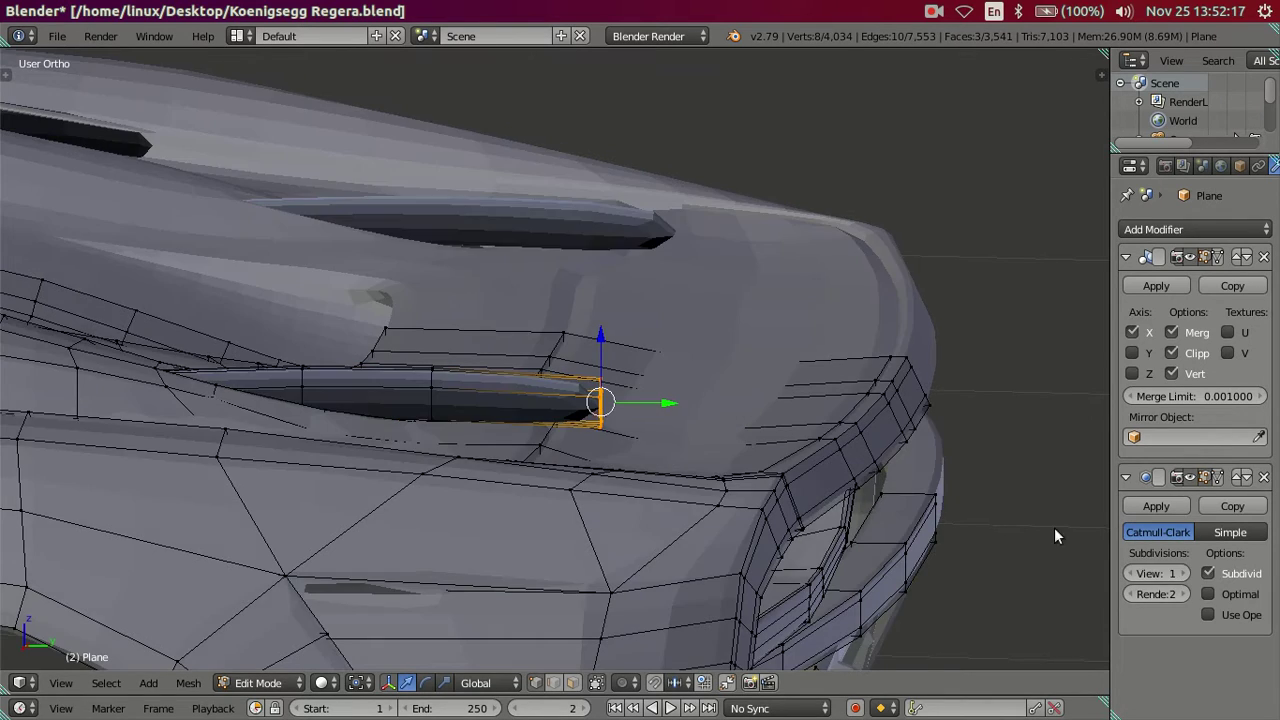
scroll(632, 431, "up", 3)
middle_click_drag(571, 428, 562, 440)
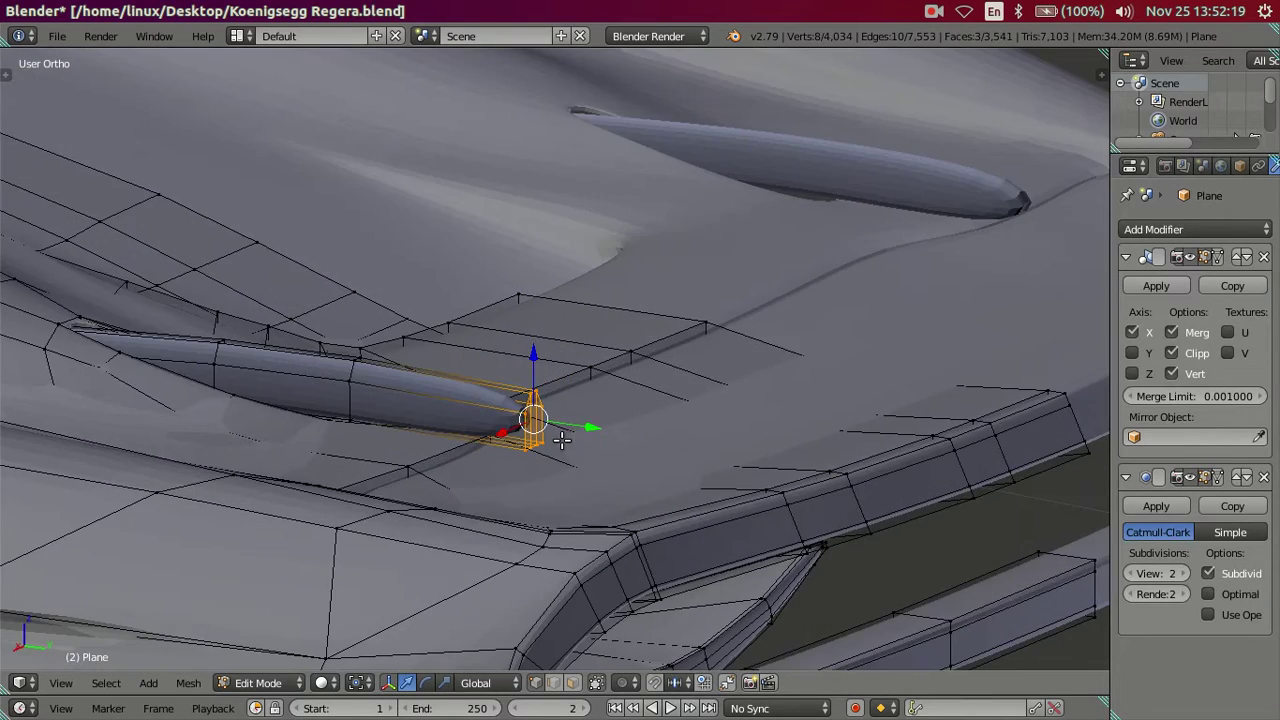
key("Tab")
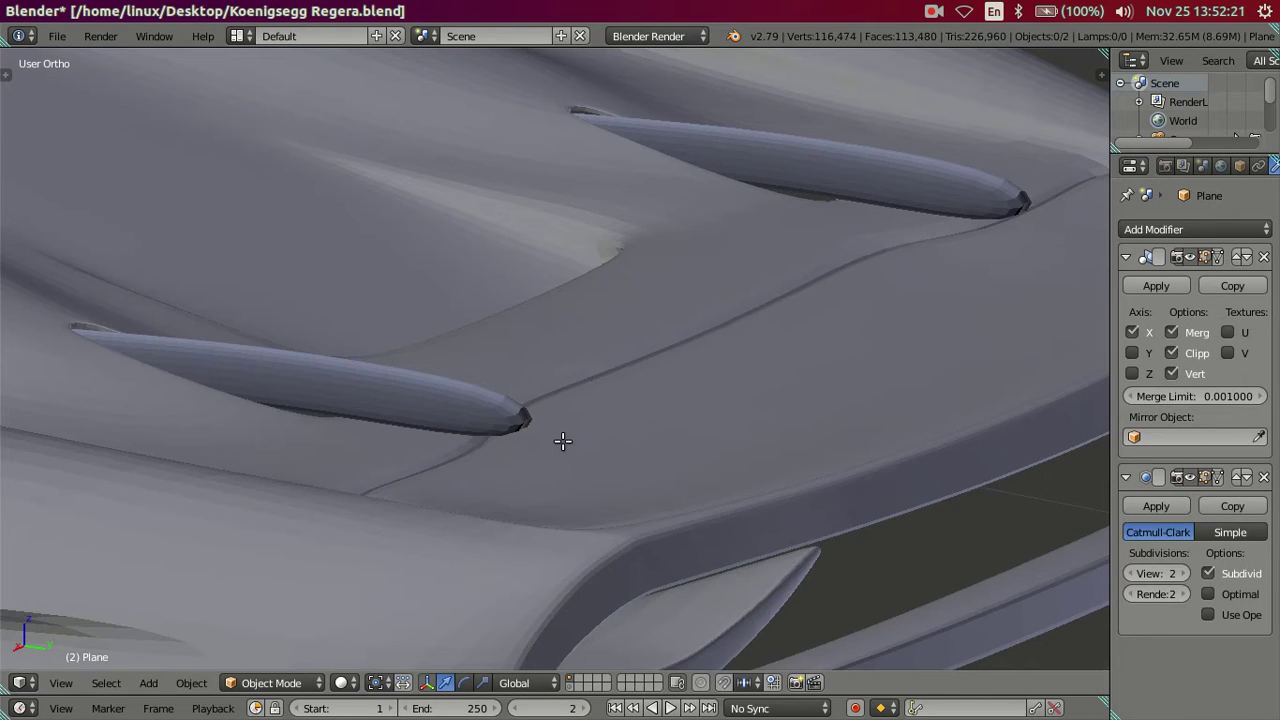
key("Tab")
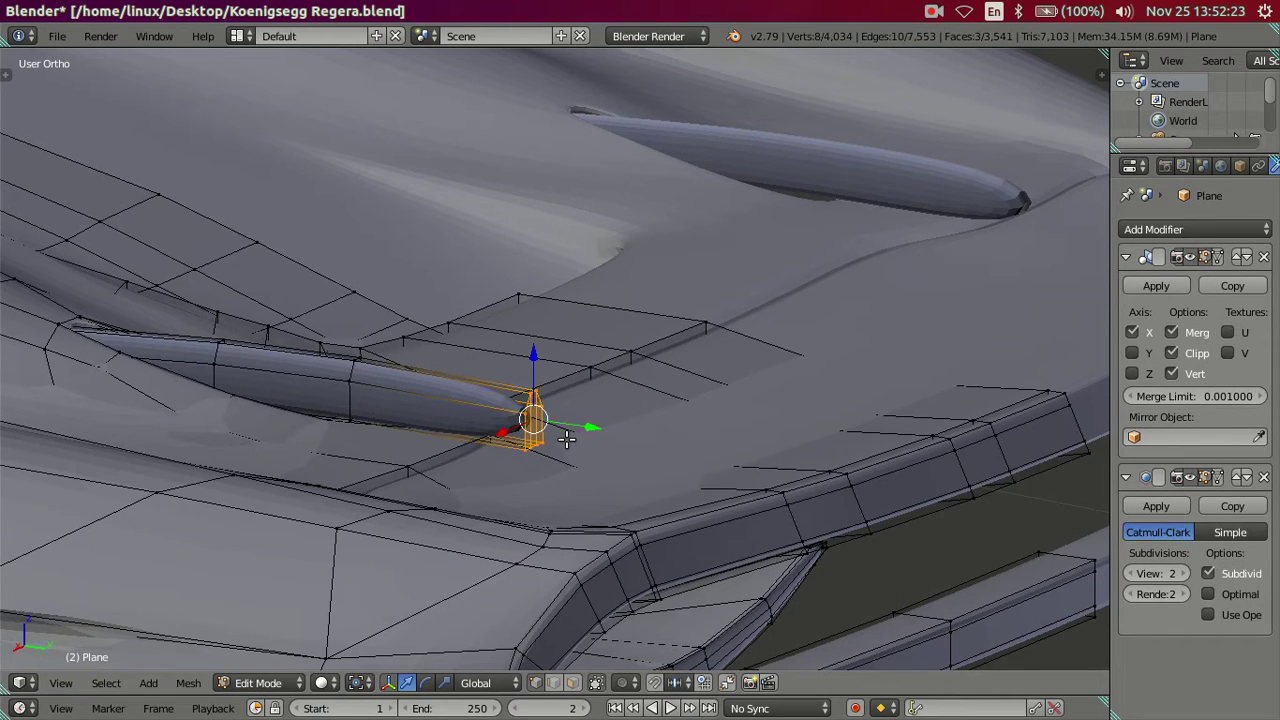
Duplicate the slot's end section in place and set the subdivision preview back to 0.
key("ctrl+KP_Add")
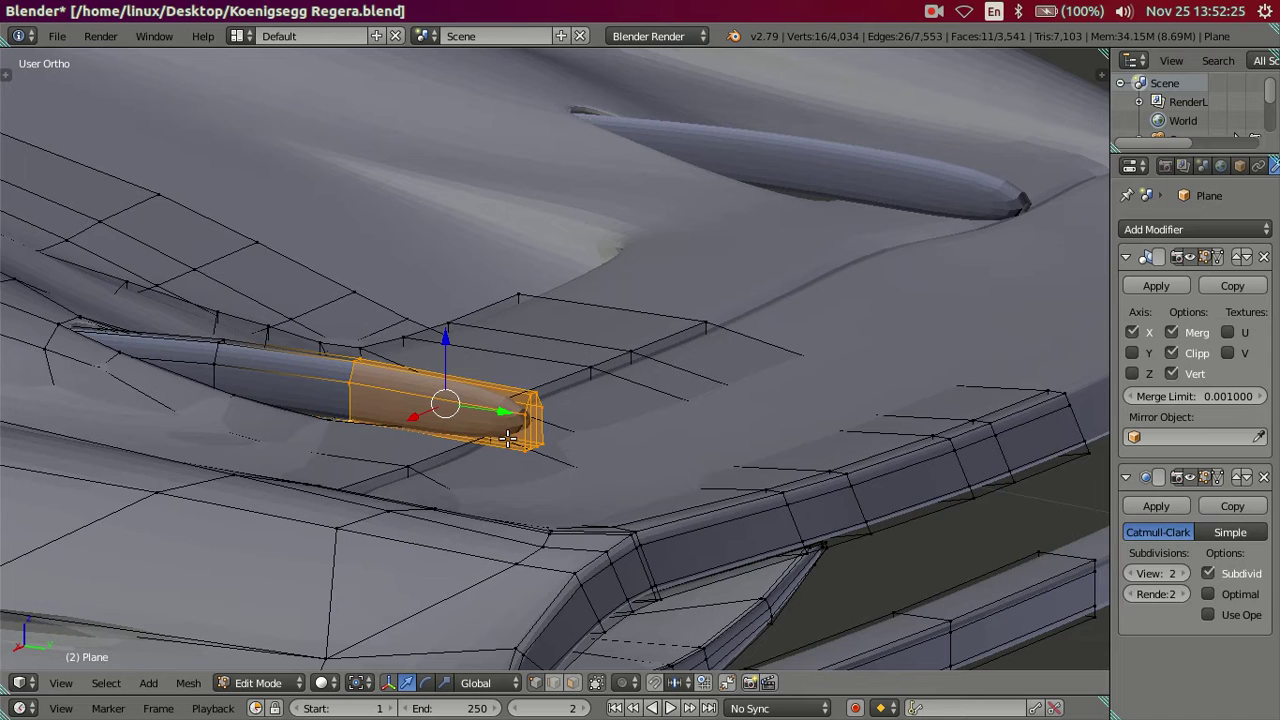
key("ctrl+KP_Subtract")
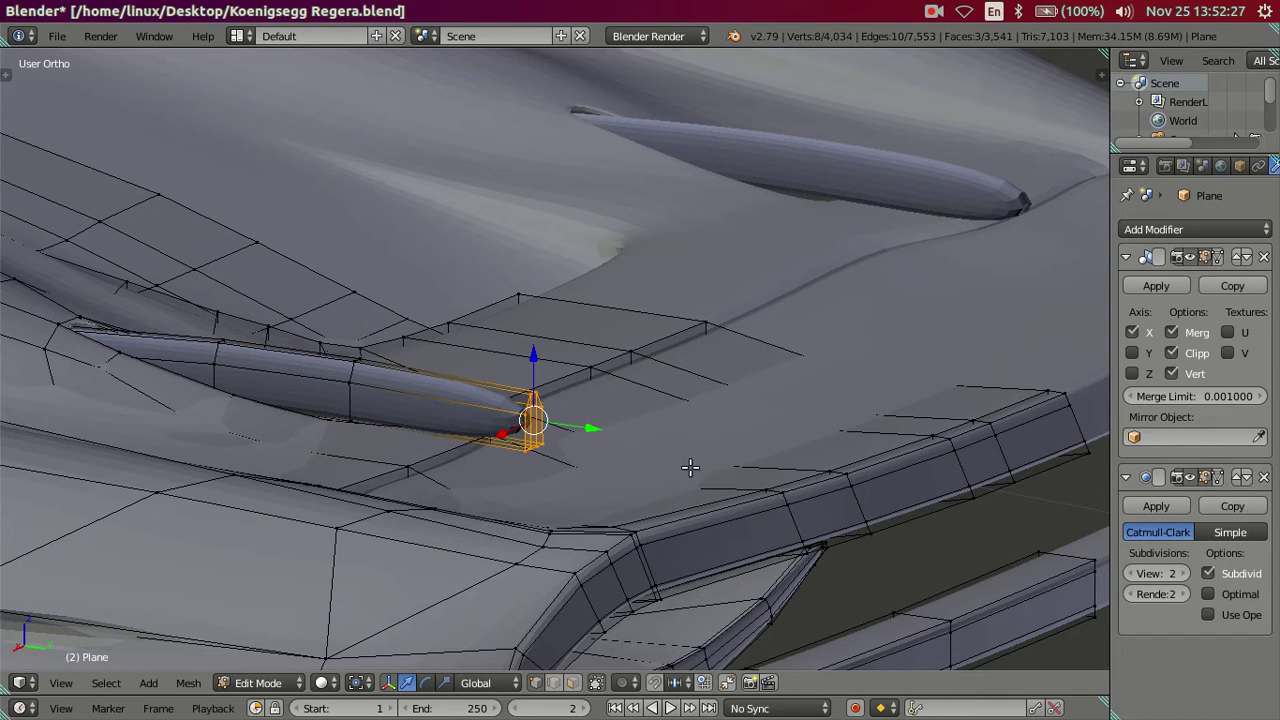
middle_click_drag(690, 467, 625, 494)
key("shift+d")
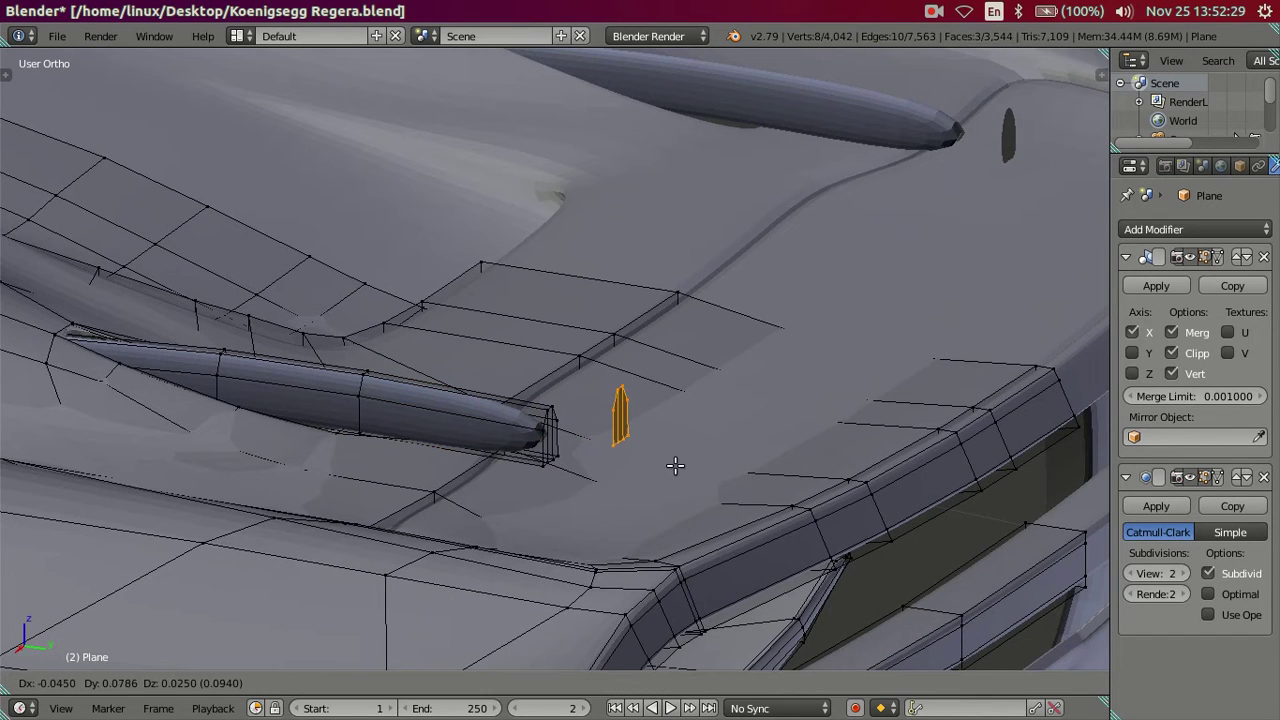
right_click(665, 467)
mouse_move(619, 494)
middle_mouse_down()
mouse_move(394, 491)
mouse_move(278, 461)
middle_mouse_up()
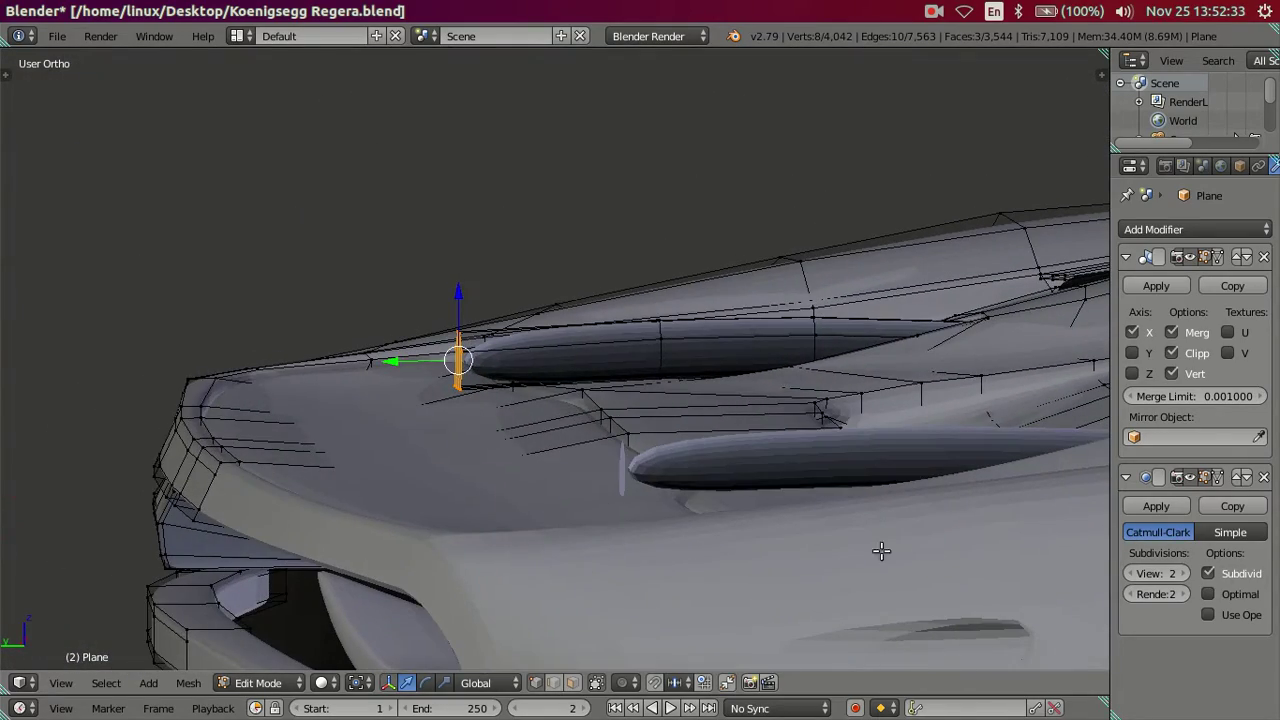
left_click(1131, 576)
left_click(1131, 576)
mouse_move(628, 543)
middle_mouse_down()
mouse_move(571, 543)
mouse_move(545, 516)
middle_mouse_up()
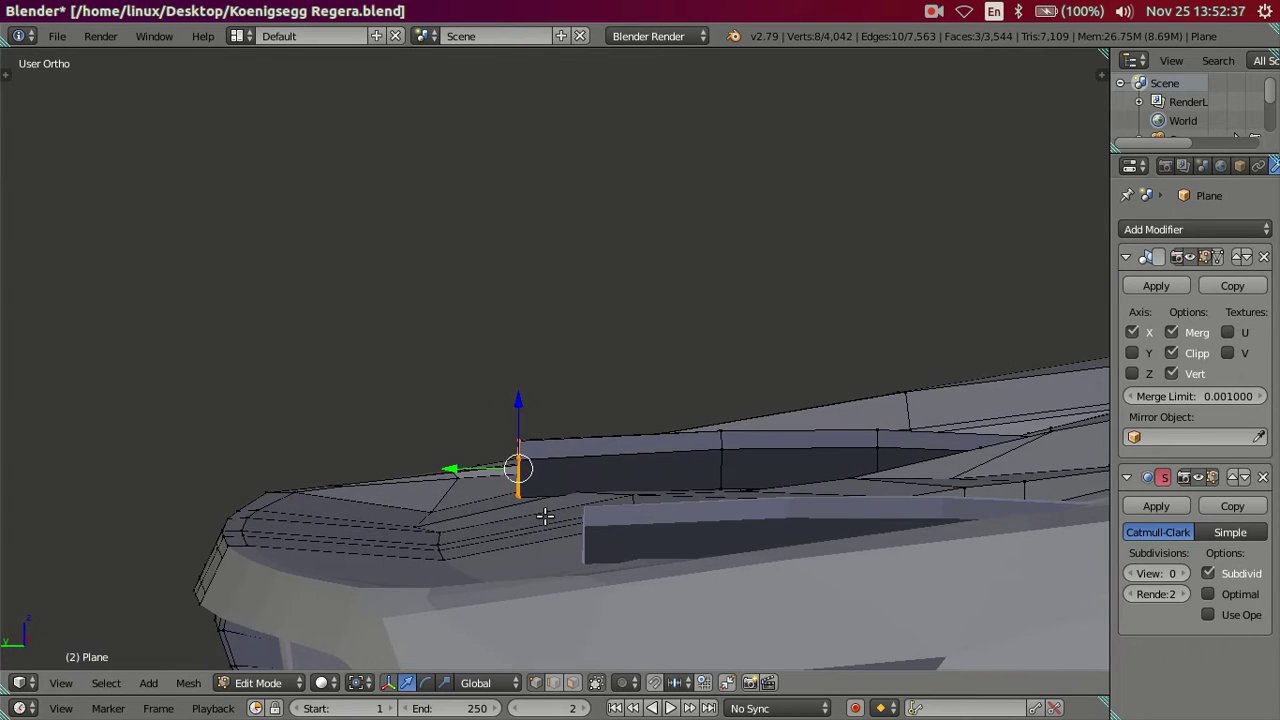
Extrude the slot's end edge forward and adjust its height.
key("e")
left_click(547, 477)
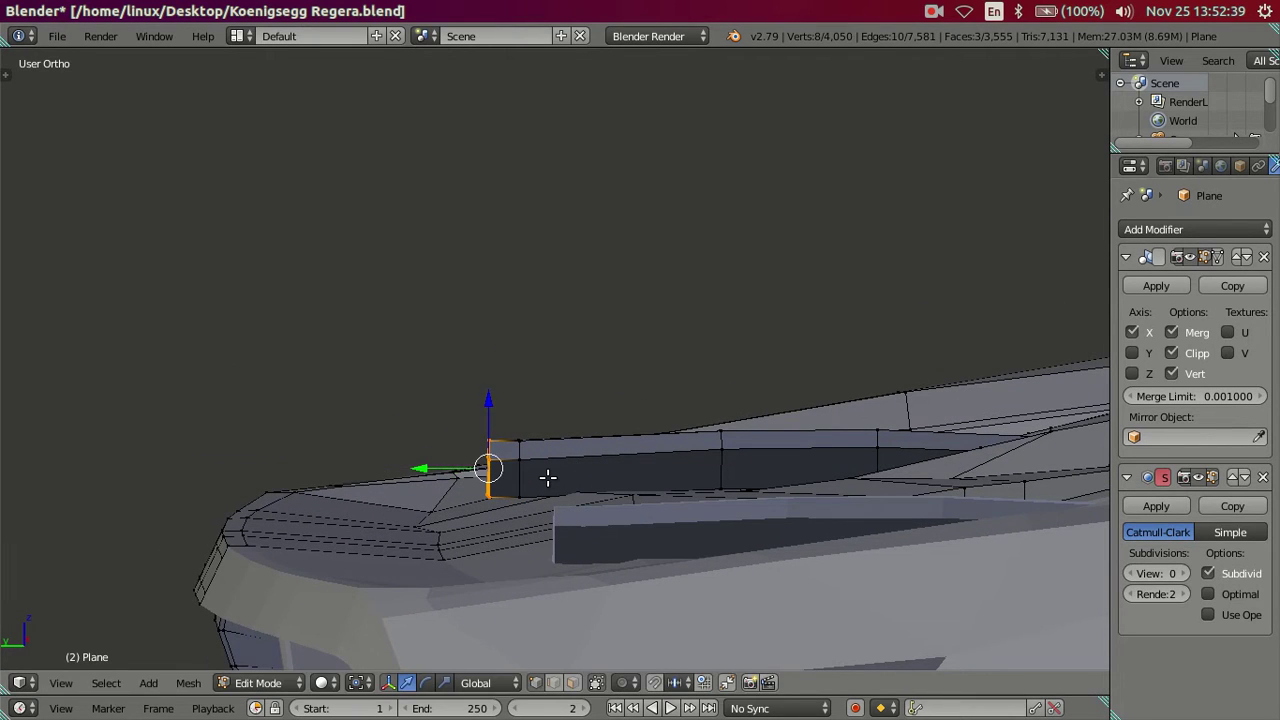
mouse_move(535, 485)
middle_mouse_down()
mouse_move(470, 490)
mouse_move(465, 470)
middle_mouse_up()
left_click_drag(466, 453, 467, 454)
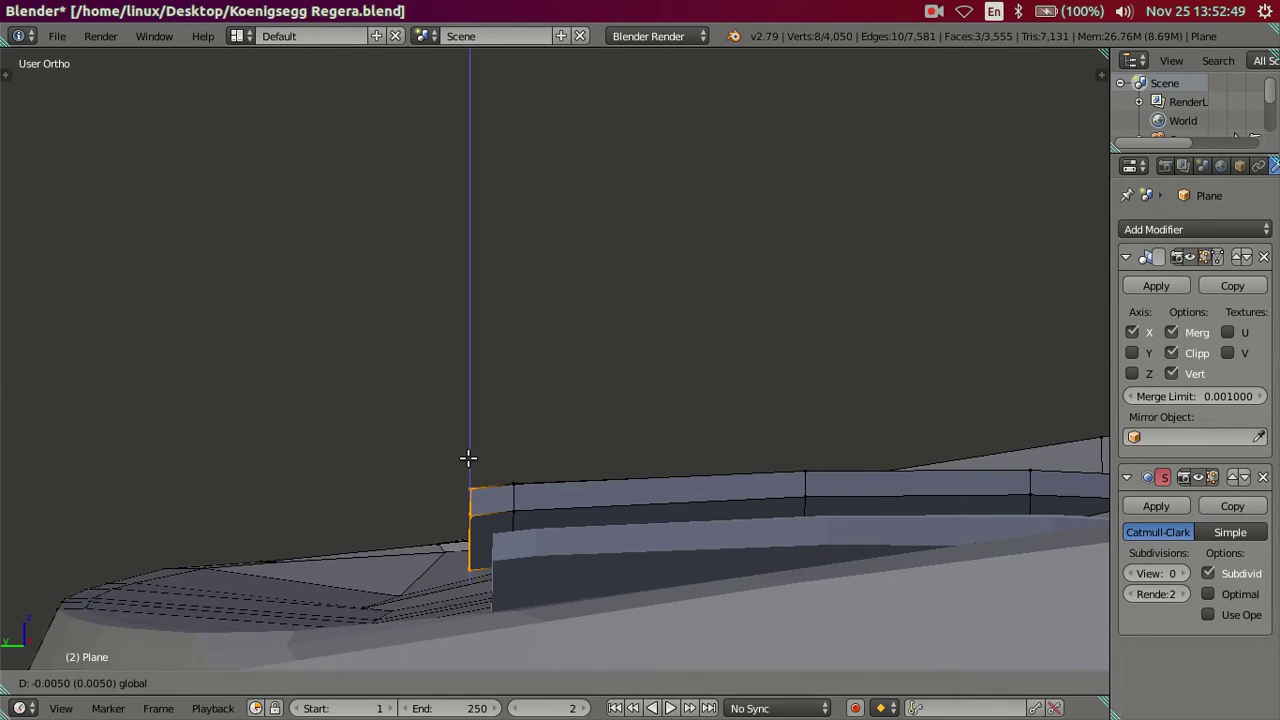
left_click(468, 457)
mouse_move(520, 497)
middle_mouse_down()
mouse_move(543, 500)
mouse_move(495, 532)
middle_mouse_up()
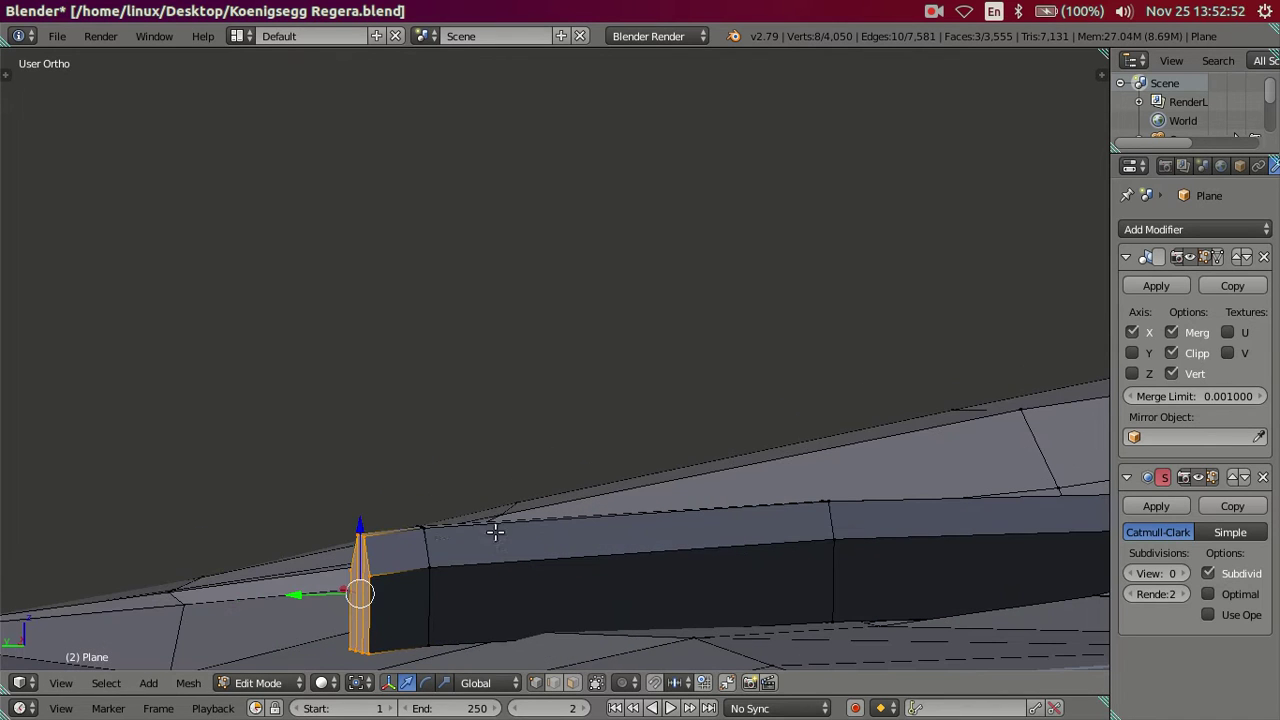
Slide the tip's vertical edge forward along Y, then undo the lowering along Z.
left_click(376, 581)
left_click(364, 565, "alt")
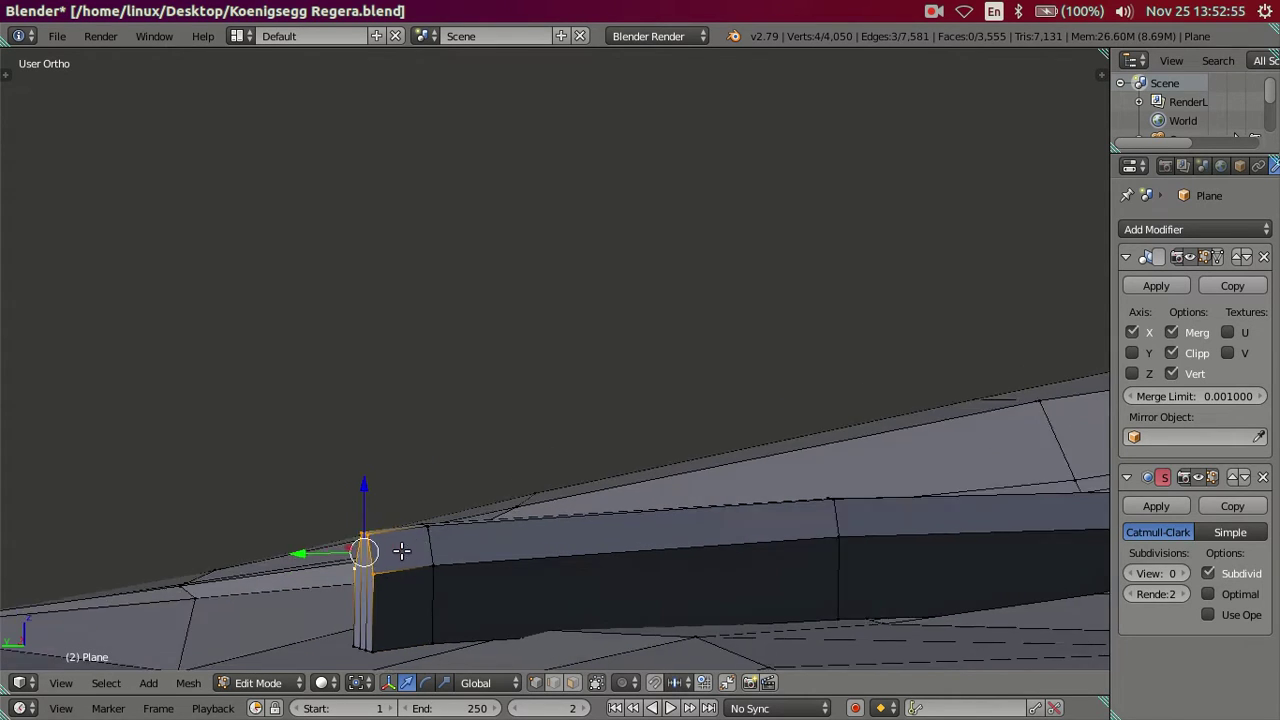
middle_click_drag(366, 555, 372, 550)
left_click_drag(372, 550, 325, 560)
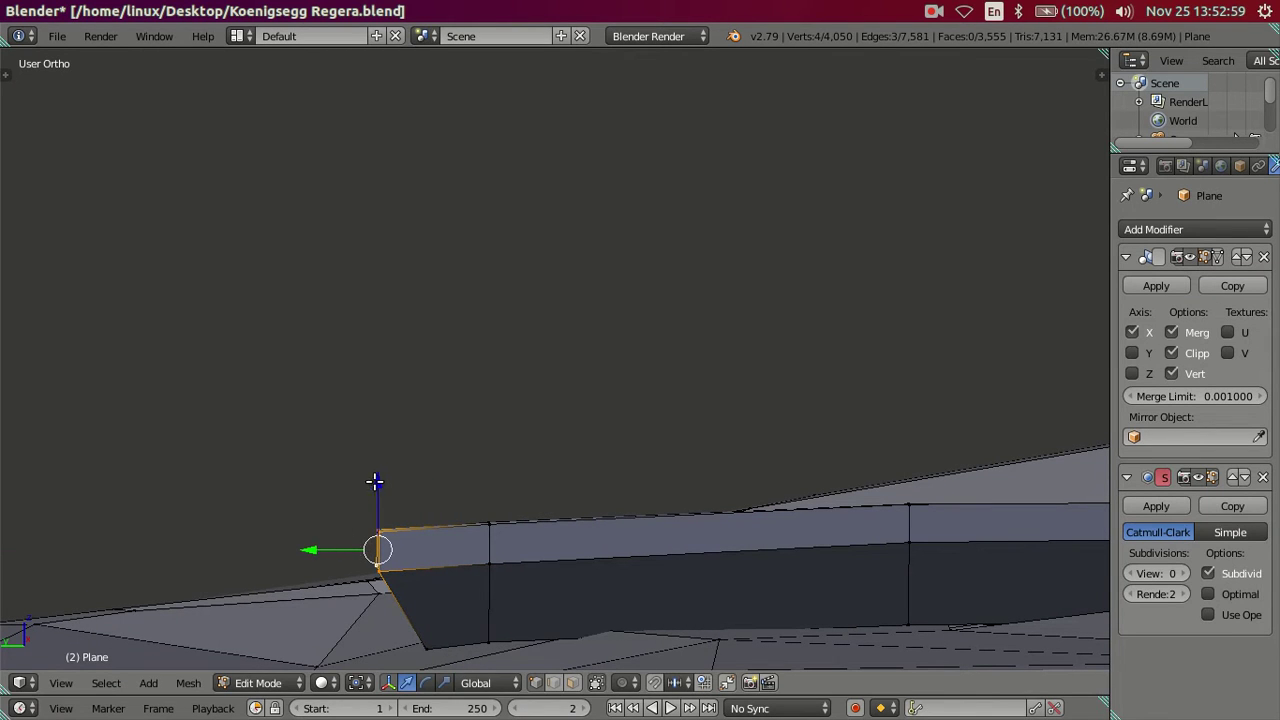
left_click_drag(374, 482, 392, 508)
left_click(394, 510)
mouse_move(394, 523)
middle_mouse_down()
mouse_move(393, 566)
mouse_move(420, 560)
mouse_move(403, 554)
mouse_move(453, 519)
mouse_move(477, 523)
mouse_move(434, 606)
mouse_move(408, 540)
middle_mouse_up()
key("ctrl+z")
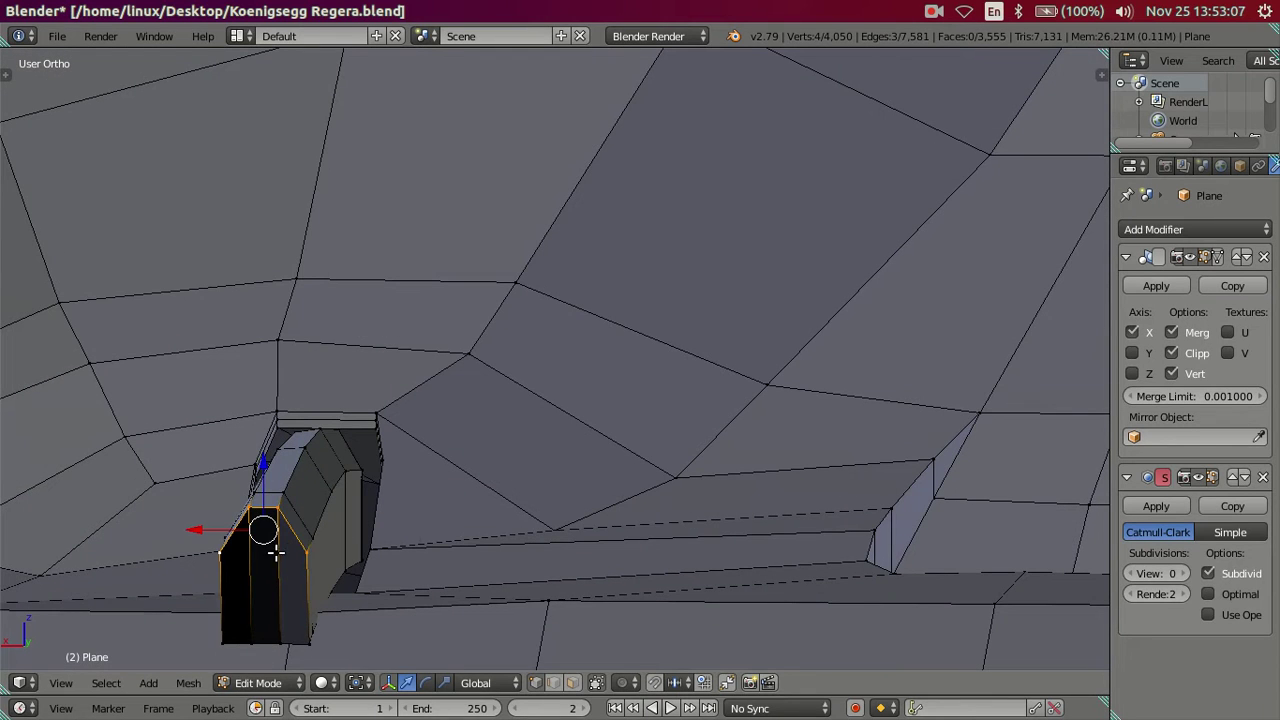
Lower the tip vertices along Z, add the bottom corner vertex and extrude them in place.
key("ctrl+r")
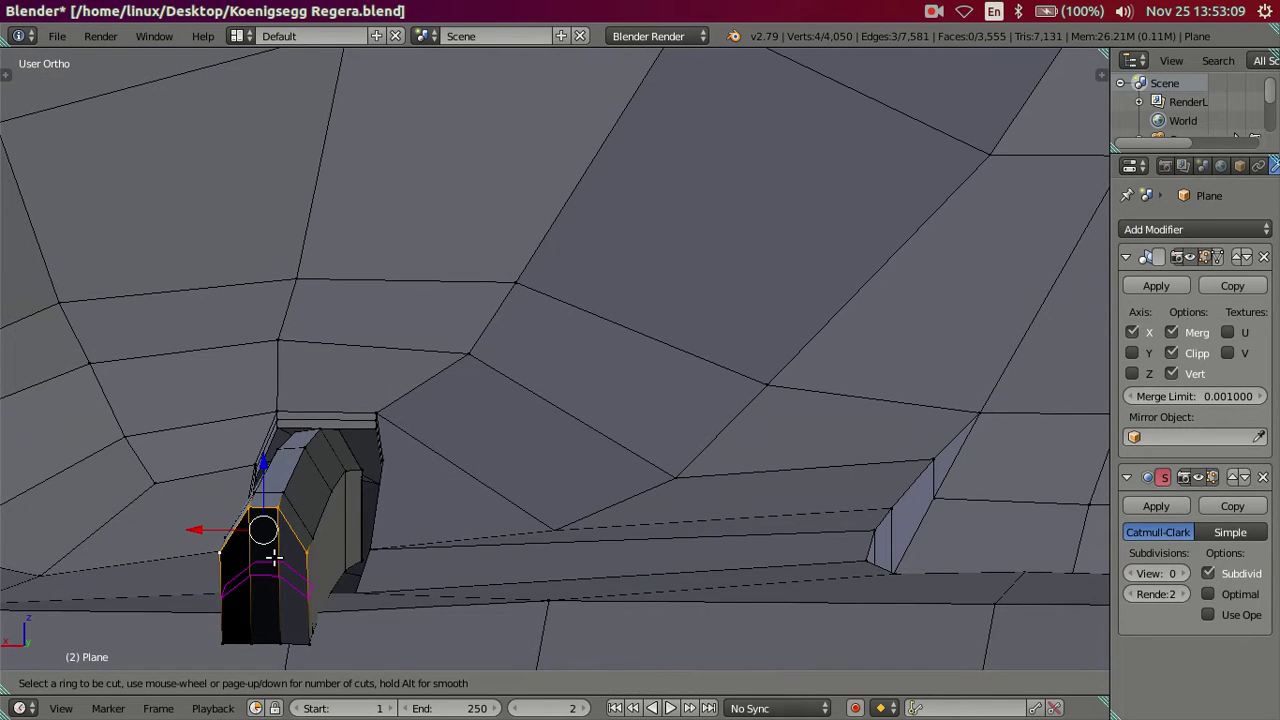
key("Escape")
mouse_move(386, 563)
middle_mouse_down()
mouse_move(339, 567)
mouse_move(351, 588)
mouse_move(398, 566)
middle_mouse_up()
mouse_move(296, 578)
middle_mouse_down()
mouse_move(356, 578)
mouse_move(217, 588)
mouse_move(197, 617)
mouse_move(151, 580)
mouse_move(326, 533)
mouse_move(460, 517)
mouse_move(447, 531)
middle_mouse_up()
left_click_drag(417, 425, 413, 445)
mouse_move(497, 482)
middle_mouse_down()
mouse_move(514, 496)
mouse_move(460, 568)
mouse_move(426, 540)
middle_mouse_up()
left_click(441, 588, "ctrl")
key("e")
right_click(397, 545)
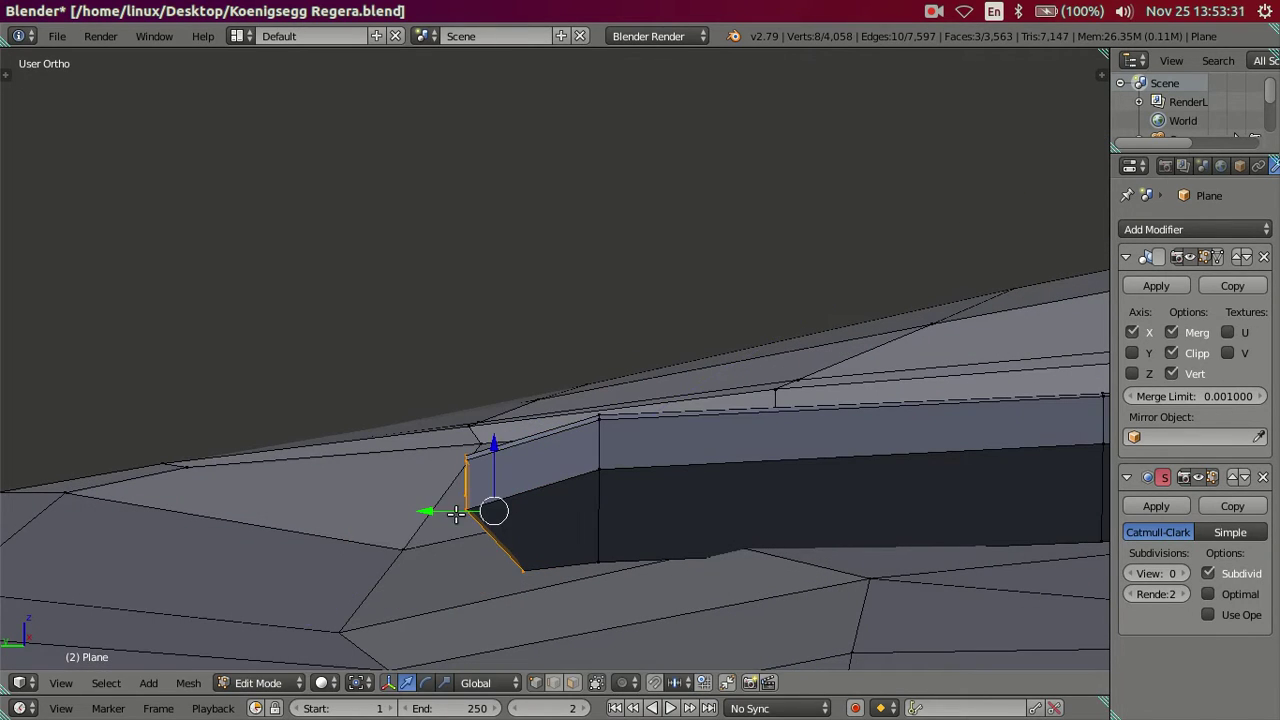
Stretch the extruded tip section forward along Y and lower it.
left_click_drag(455, 513, 233, 534)
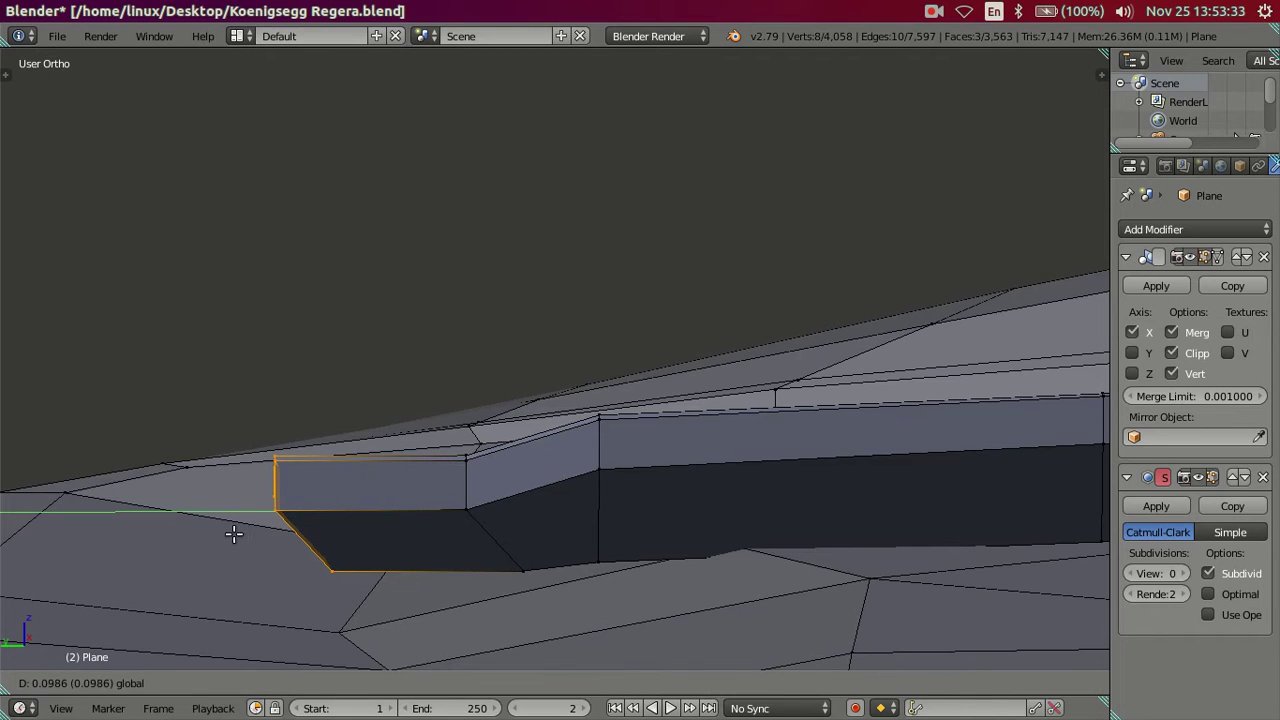
left_click_drag(233, 534, 194, 528)
mouse_move(246, 443)
left_mouse_down()
mouse_move(250, 492)
mouse_move(294, 526)
left_mouse_up()
middle_click_drag(294, 526, 327, 542)
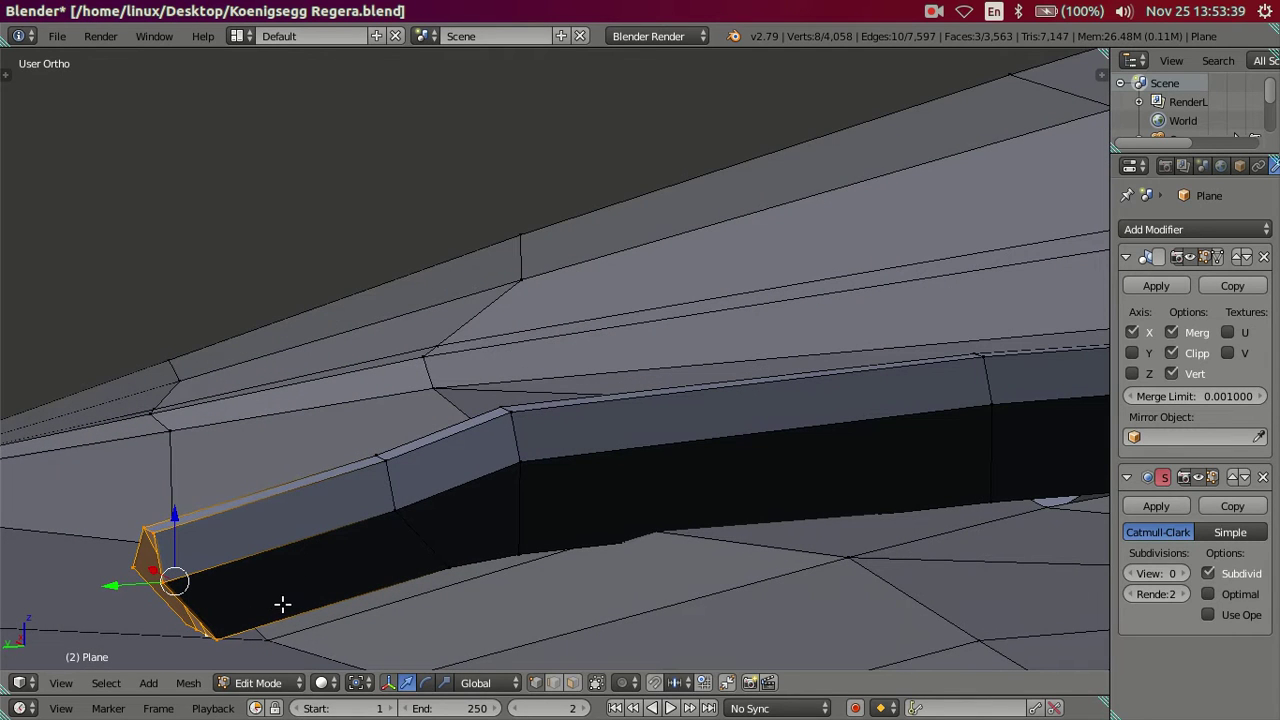
Deselect the tip face's lower half in wireframe and lower the remaining edge along Z.
key("z")
key("c")
mouse_move(243, 623)
middle_mouse_down()
mouse_move(228, 643)
mouse_move(456, 535)
mouse_move(392, 476)
mouse_move(446, 529)
mouse_move(411, 516)
middle_mouse_up()
right_click(209, 628)
key("z")
key("g")
key("z")
left_click(400, 497)
Move the tip vertex along Y and Z into a sharp point, then deselect all.
mouse_move(357, 459)
middle_mouse_down()
mouse_move(400, 506)
mouse_move(503, 506)
middle_mouse_up()
scroll(505, 506, "up", 1)
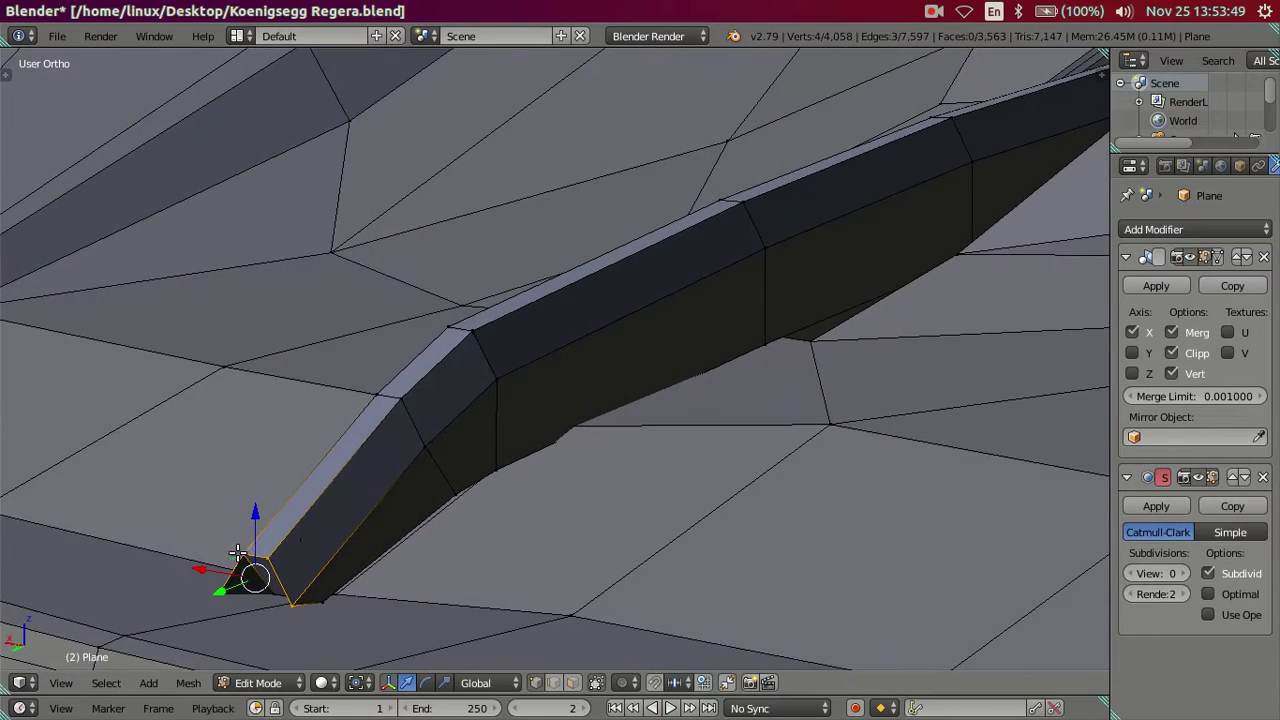
middle_click_drag(339, 547, 283, 487)
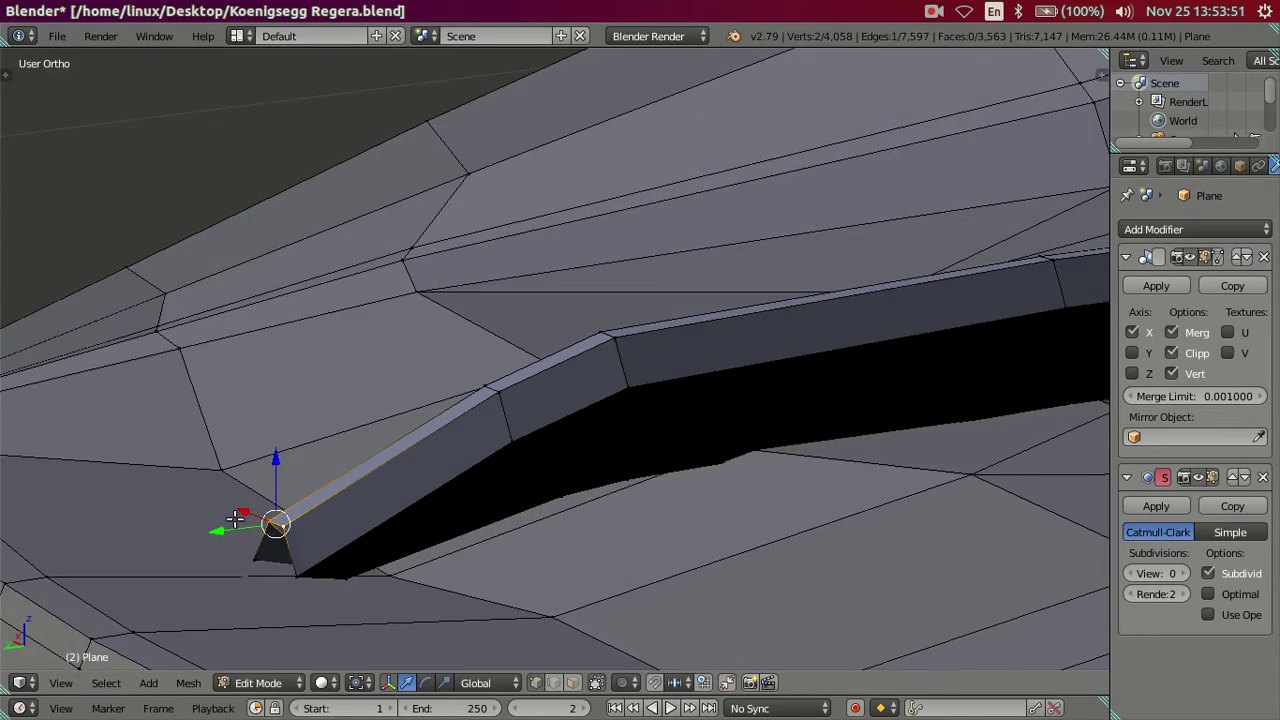
key("g")
key("y")
left_click(210, 535)
key("g")
key("z")
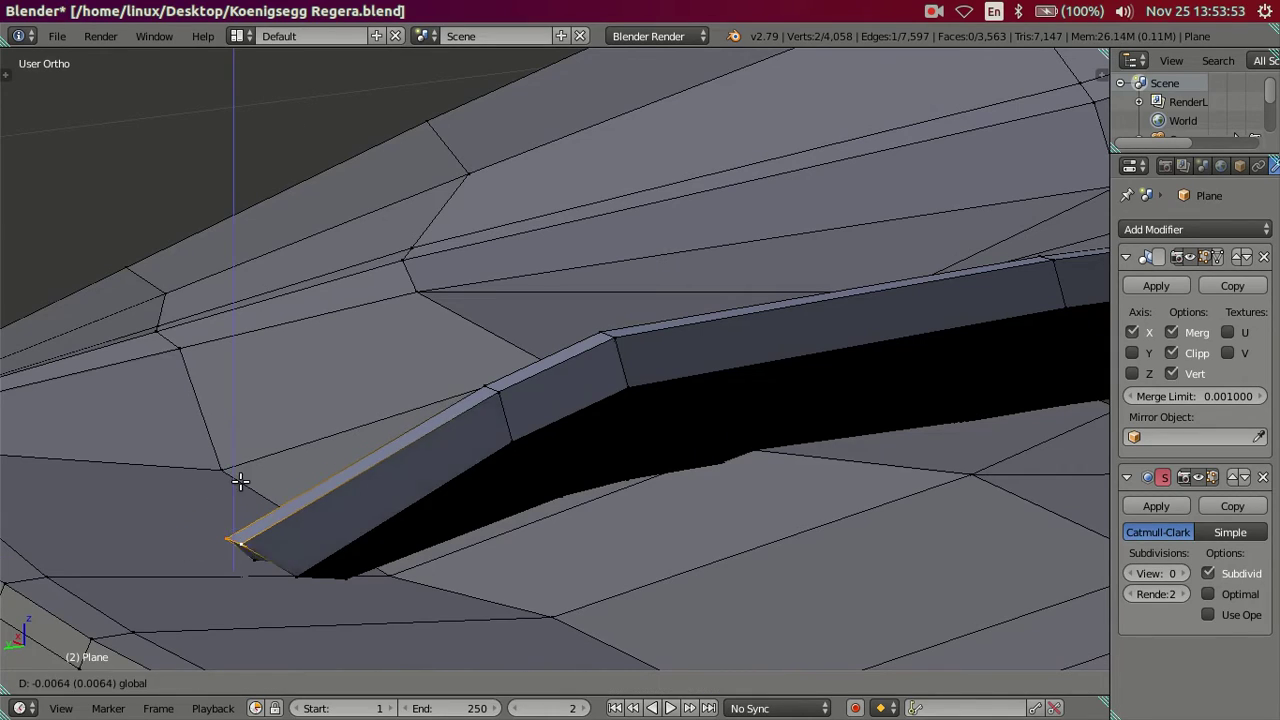
left_click(245, 498)
key("a")
mouse_move(349, 523)
middle_mouse_down()
mouse_move(426, 546)
mouse_move(402, 538)
mouse_move(423, 491)
mouse_move(551, 451)
mouse_move(646, 466)
middle_mouse_up()
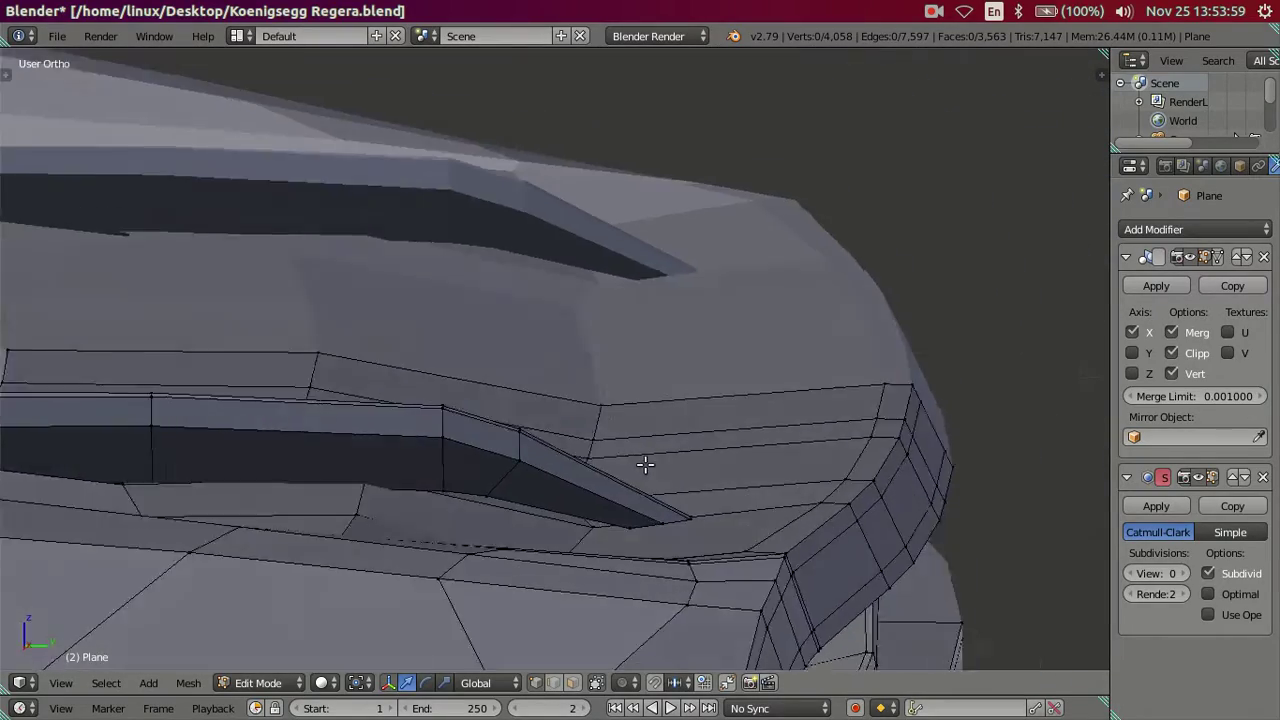
Select the bottom edges of the slot tip and lower them vertically in small nudges.
key("z")
scroll(646, 520, "up", 2)
scroll(609, 551, "up", 1)
scroll(605, 577, "up", 2)
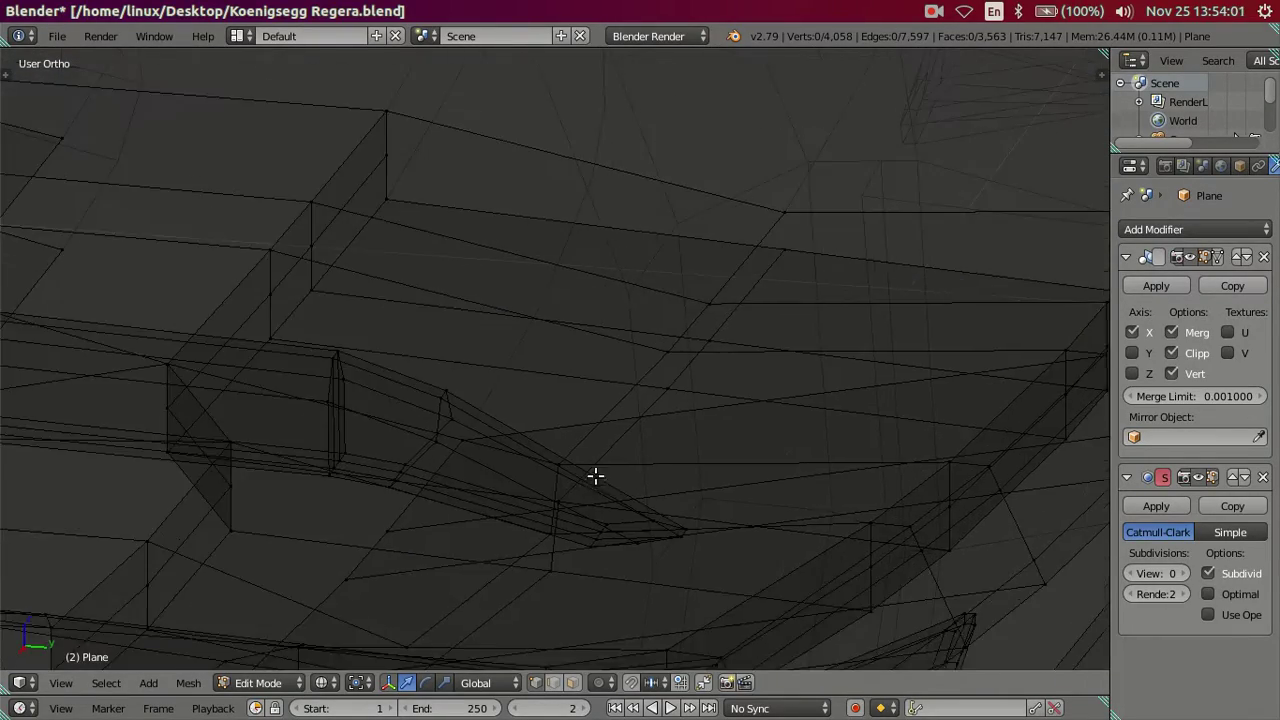
scroll(595, 561, "up", 1)
key("z")
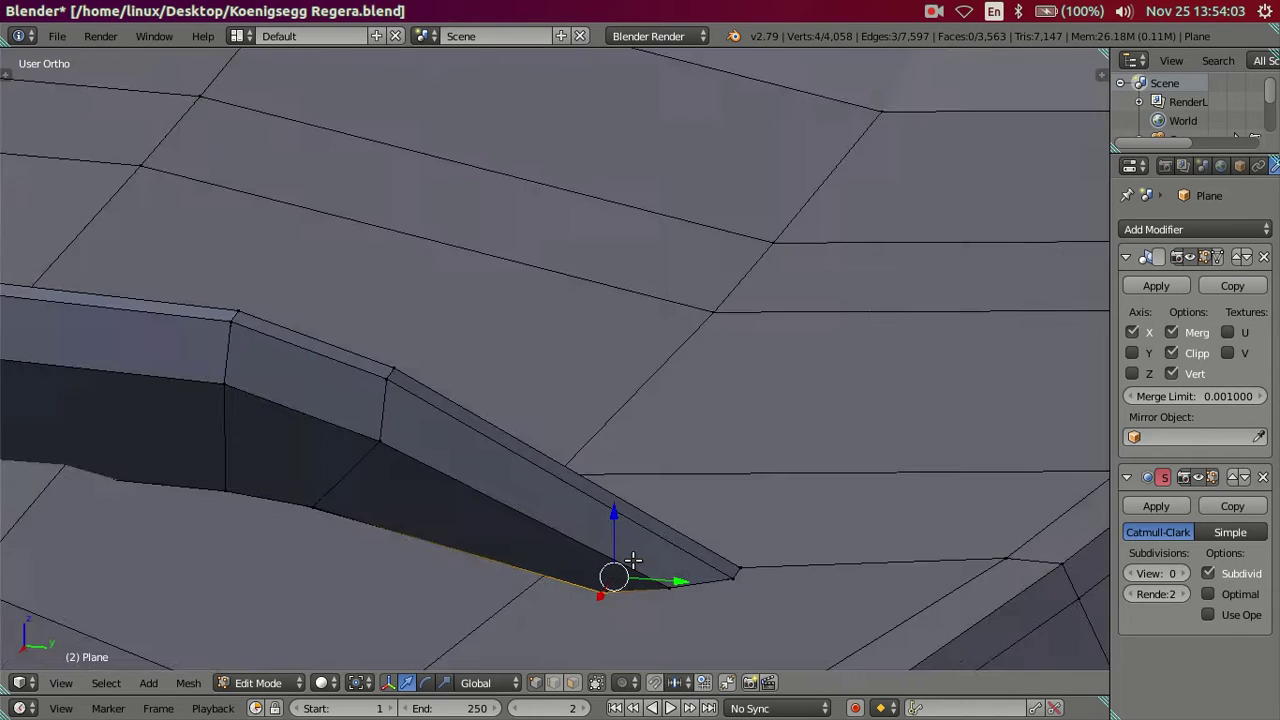
scroll(614, 571, "up", 1)
right_click(640, 550, "ctrl")
key("g")
left_click(624, 548)
key("g")
key("z")
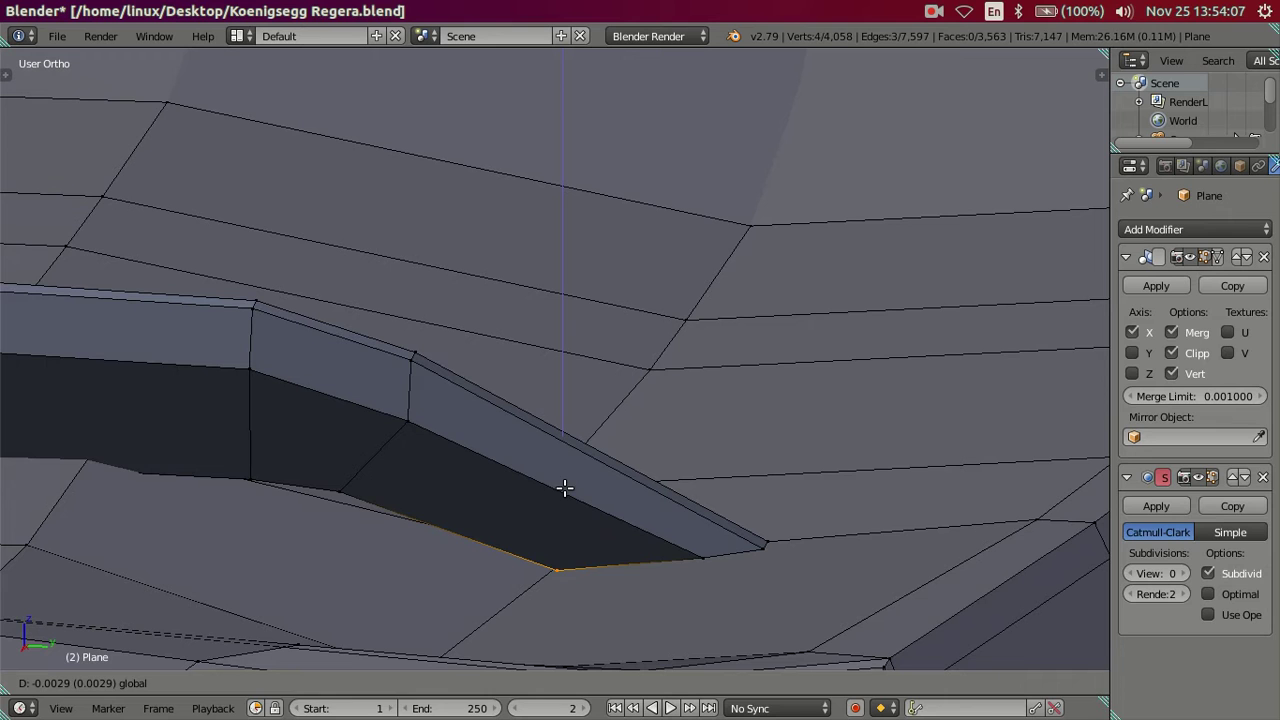
left_click(565, 490)
key("g")
key("z")
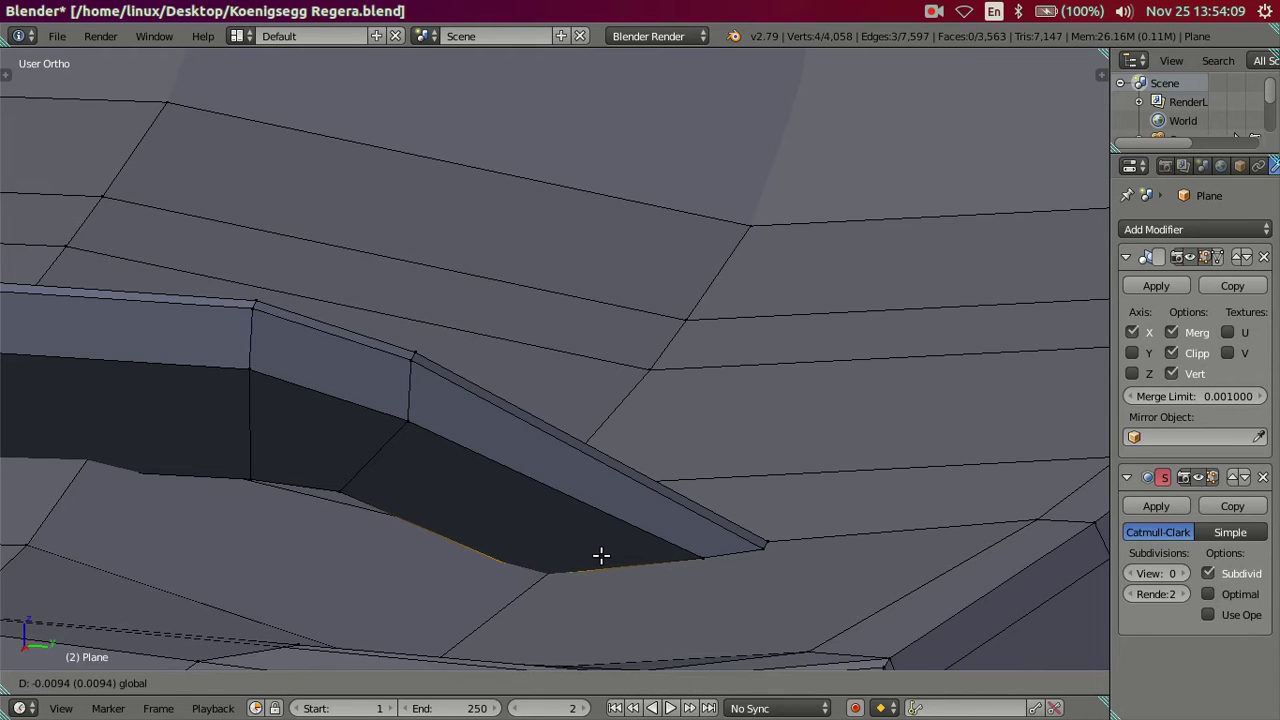
left_click(600, 554)
In wireframe, add the hidden bottom vertices and move them vertically along Z.
key("z")
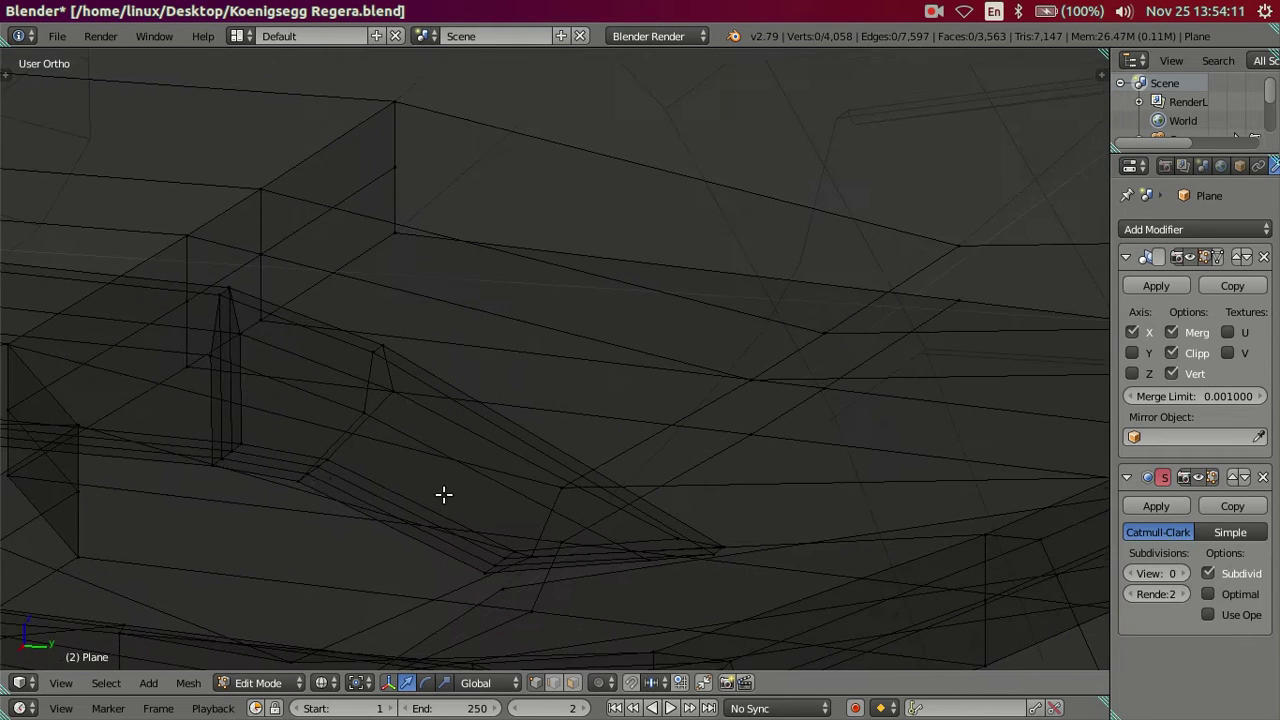
right_click(332, 466, "ctrl")
key("g")
key("z")
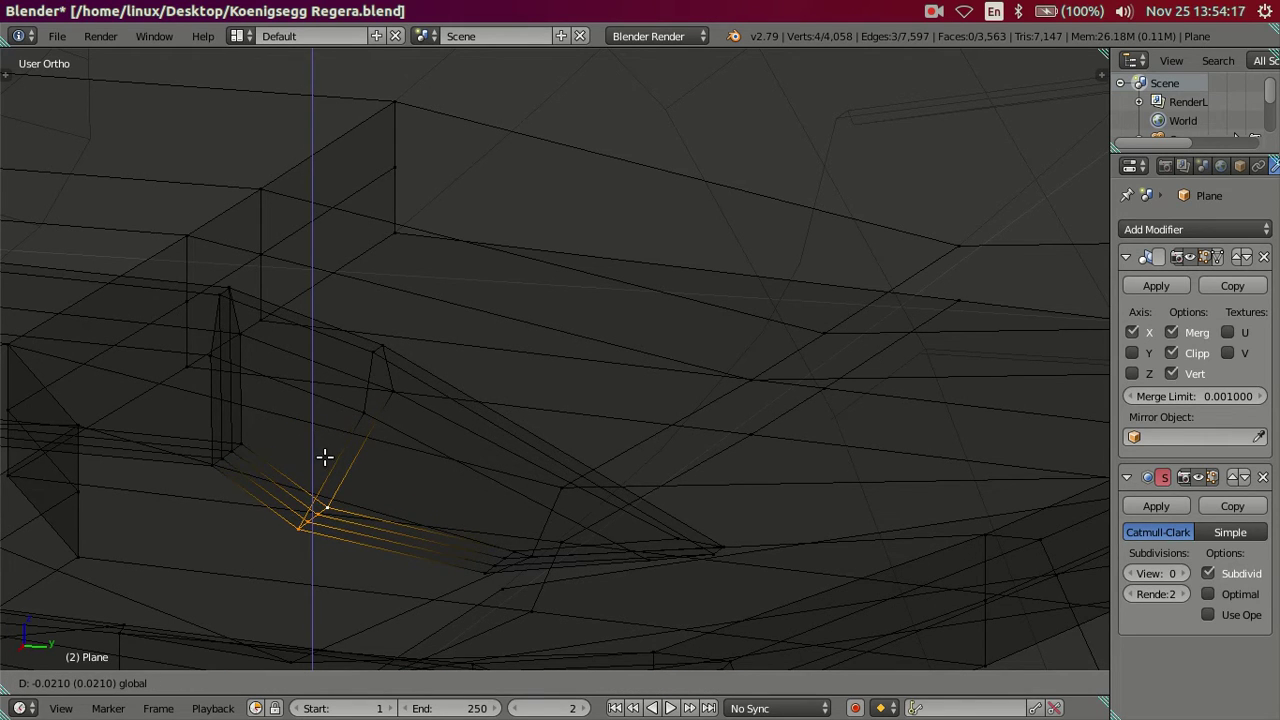
left_click(380, 480)
key("z")
key("a")
Select the whole lower fin piece with Ctrl+L and scale it narrower along X.
scroll(397, 480, "up", 2)
scroll(494, 480, "up", 2)
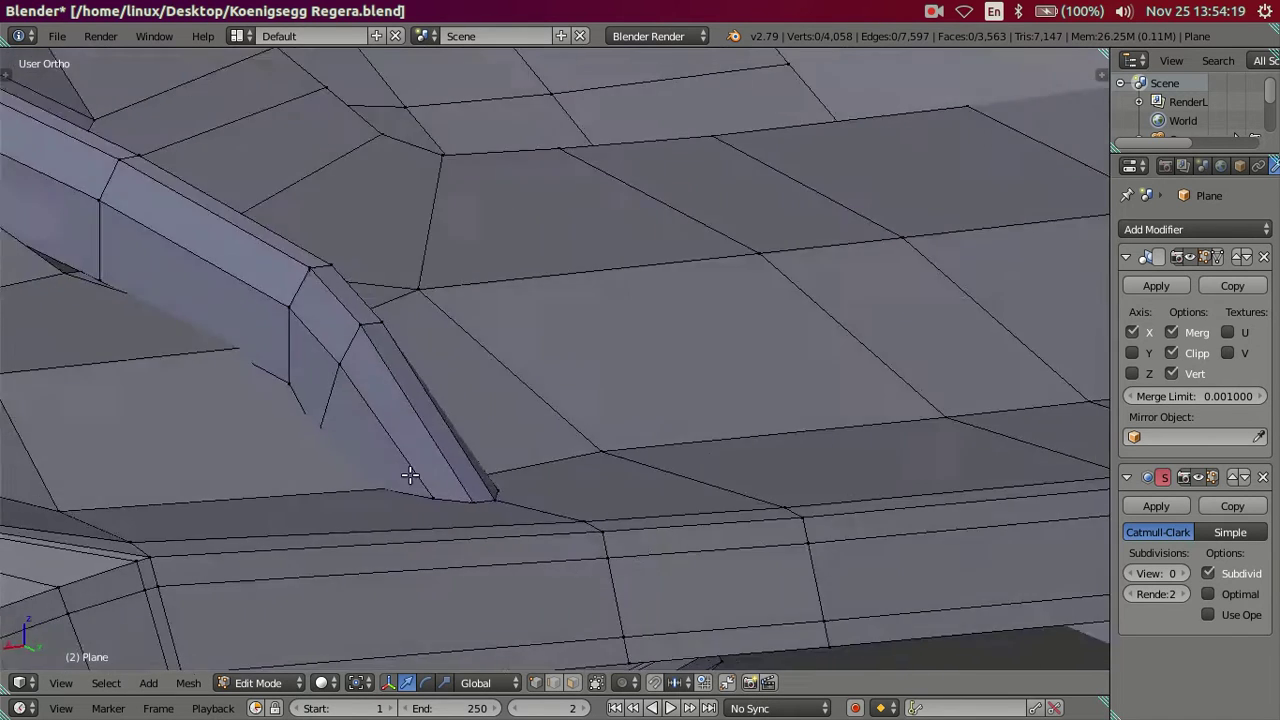
middle_click_drag(409, 476, 401, 338)
key("ctrl+l")
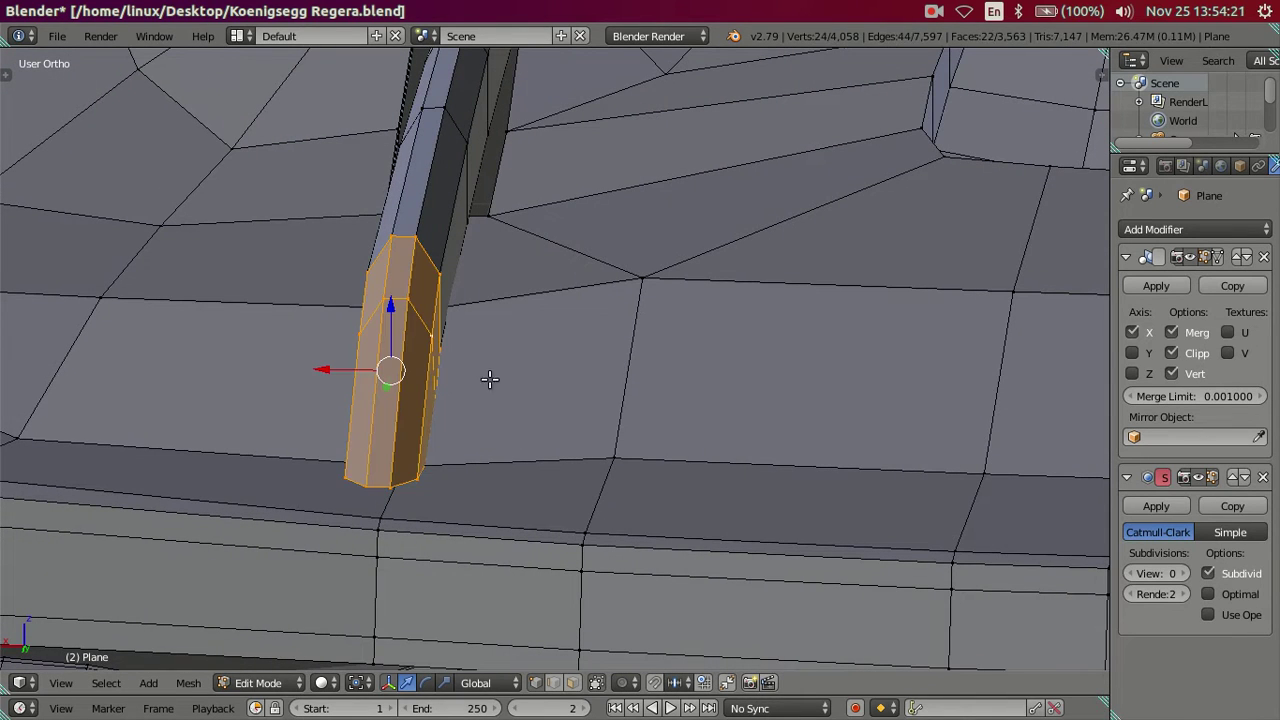
key("s")
key("x")
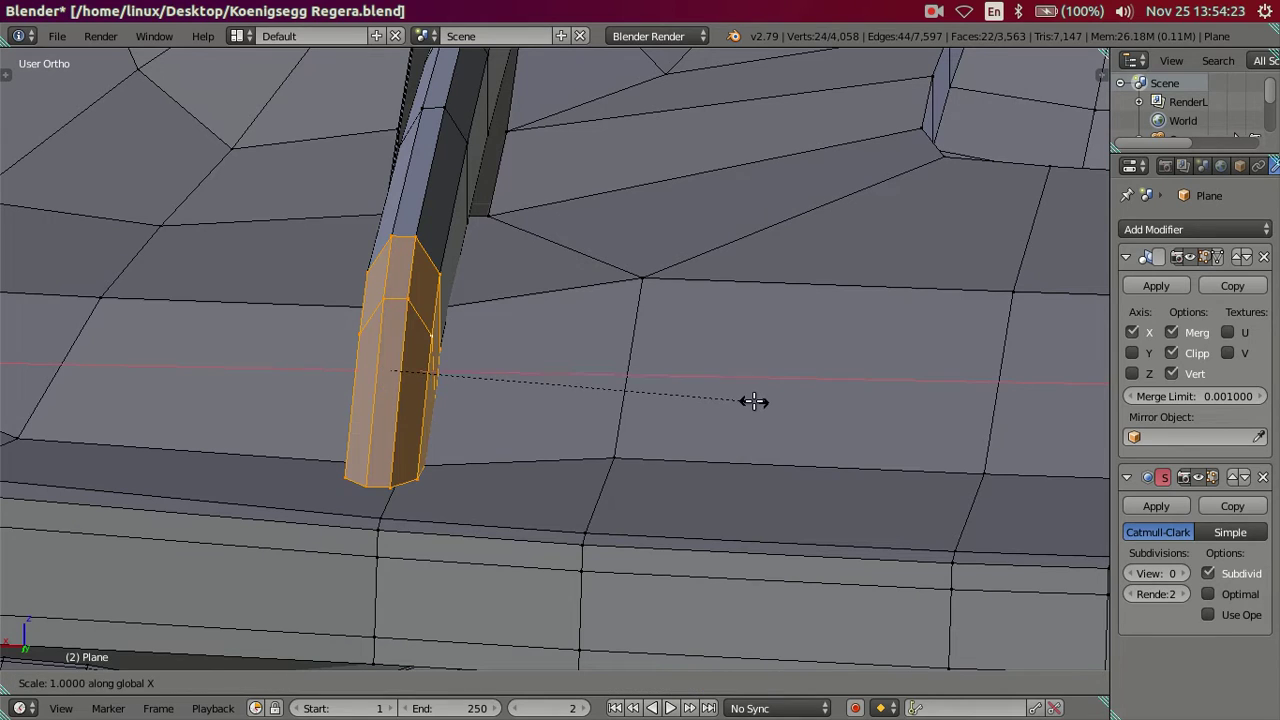
left_click(665, 405)
Brush-select two fin tip vertices and lower them slightly.
mouse_move(663, 400)
middle_mouse_down()
mouse_move(521, 342)
mouse_move(463, 380)
mouse_move(477, 388)
mouse_move(503, 366)
mouse_move(486, 443)
mouse_move(415, 367)
mouse_move(194, 486)
mouse_move(354, 506)
middle_mouse_up()
key("z")
key("c")
right_click(353, 505)
key("z")
mouse_move(449, 417)
middle_mouse_down()
mouse_move(386, 503)
mouse_move(429, 543)
mouse_move(479, 406)
mouse_move(526, 334)
mouse_move(477, 428)
middle_mouse_up()
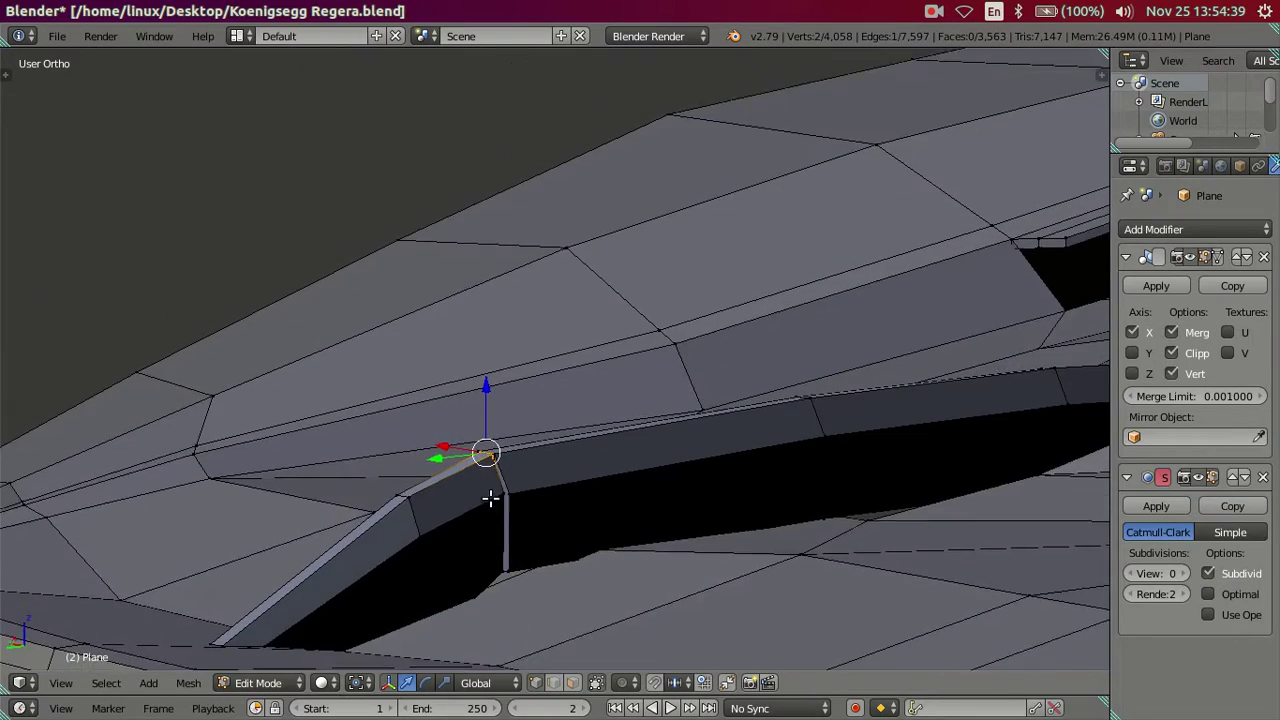
left_click_drag(455, 427, 461, 440)
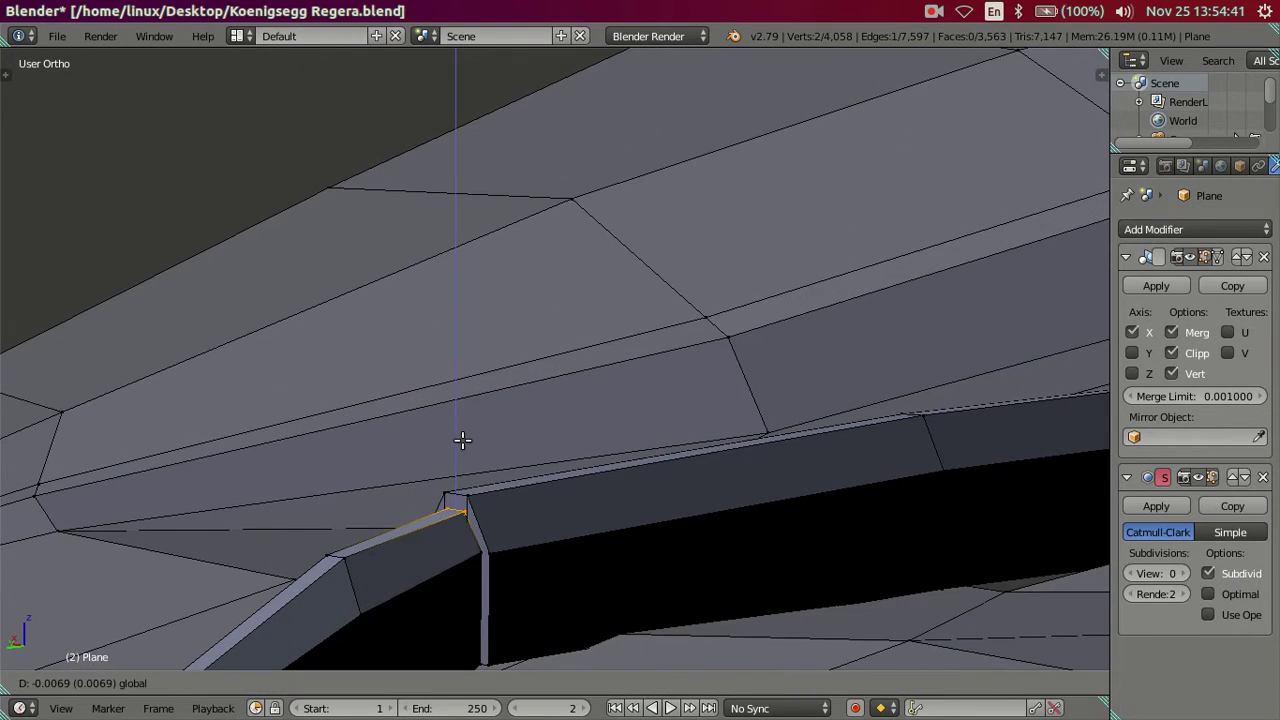
Select the two slot-corner vertices and lower them slightly.
key("z")
right_click(480, 554)
key("z")
mouse_move(426, 548)
middle_mouse_down()
mouse_move(603, 534)
mouse_move(509, 523)
mouse_move(510, 478)
middle_mouse_up()
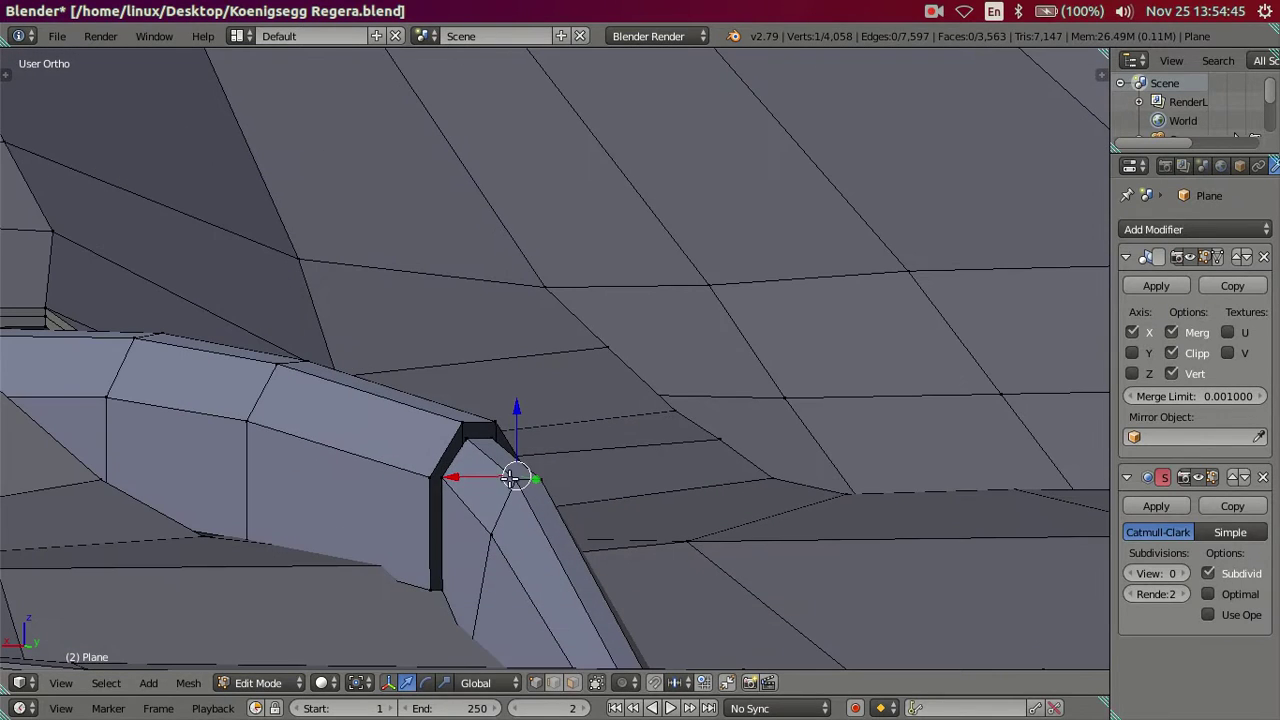
right_click(436, 476, "shift")
left_click_drag(481, 418, 486, 427)
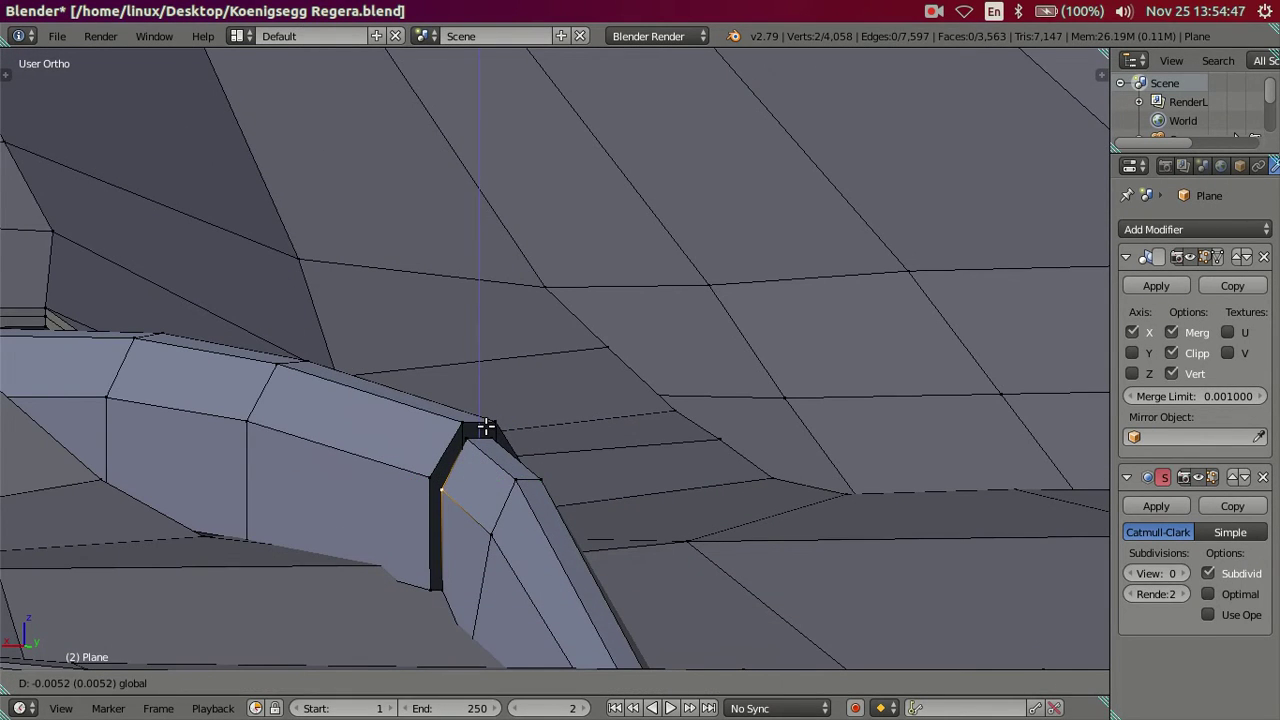
left_click(486, 427)
key("a")
Grow the selection to the slot bottom vertices and shift them along Y and slightly down.
mouse_move(577, 486)
middle_mouse_down()
mouse_move(691, 491)
mouse_move(666, 516)
mouse_move(423, 491)
mouse_move(571, 451)
middle_mouse_up()
key("Tab")
mouse_move(645, 408)
middle_mouse_down()
mouse_move(717, 434)
mouse_move(491, 443)
mouse_move(515, 460)
mouse_move(569, 451)
mouse_move(503, 486)
mouse_move(537, 546)
mouse_move(535, 593)
mouse_move(537, 549)
mouse_move(517, 571)
middle_mouse_up()
key("Tab")
key("z")
key("ctrl+KP_Add")
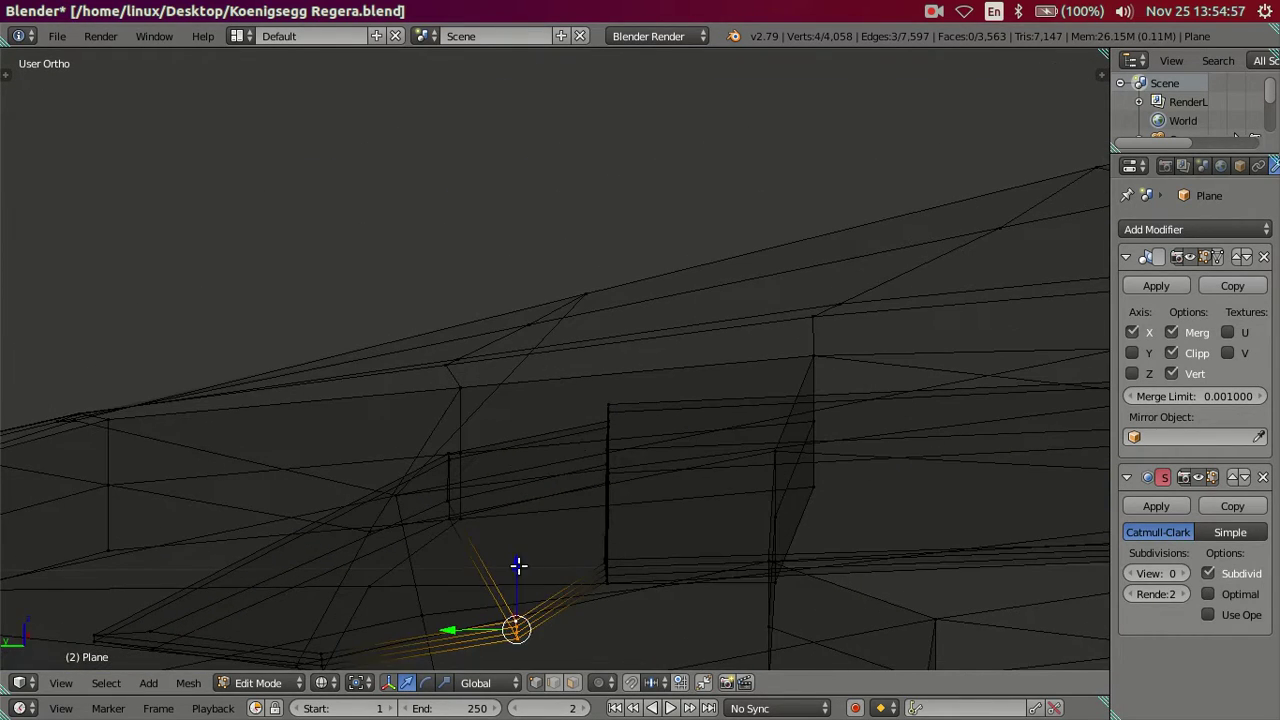
key("g")
key("z")
right_click(522, 515)
key("g")
key("y")
left_click(399, 585)
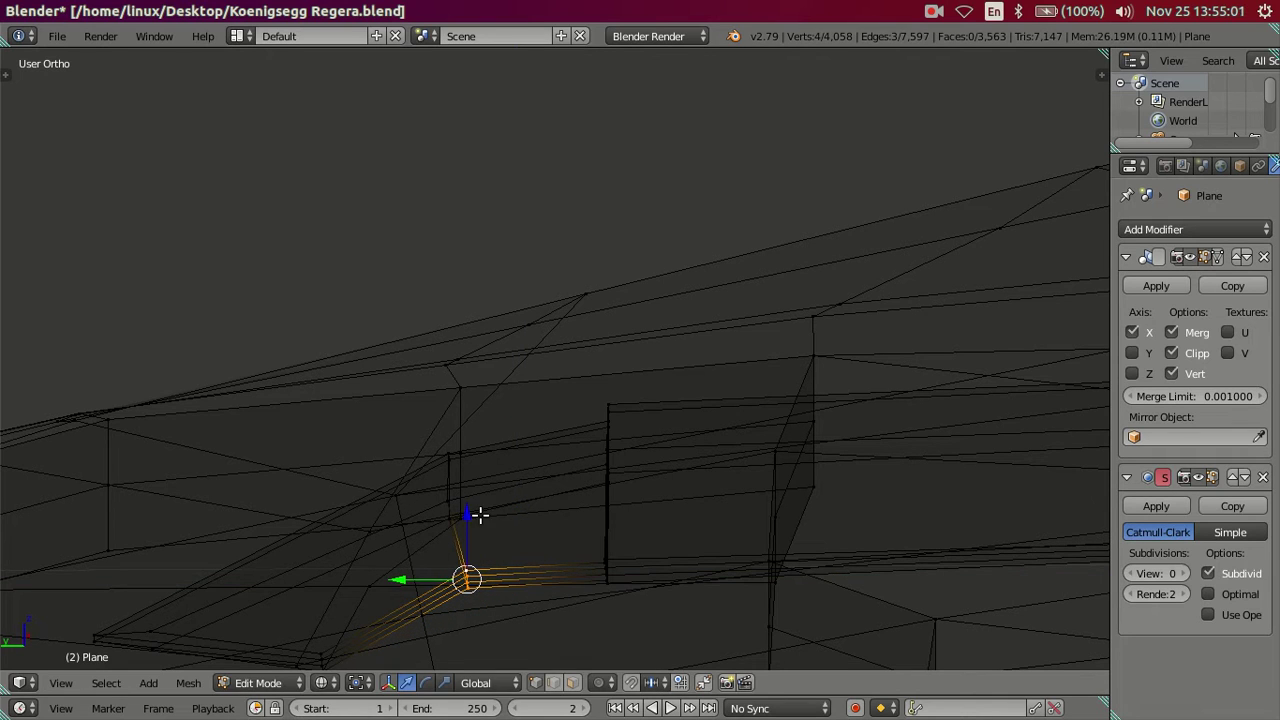
left_click_drag(474, 517, 471, 528)
From a side view in wireframe, shift the slot's bottom vertex along Y.
key("z")
scroll(549, 617, "up", 2)
scroll(580, 545, "up", 2)
mouse_move(580, 545)
middle_mouse_down()
mouse_move(589, 594)
mouse_move(517, 566)
mouse_move(505, 537)
middle_mouse_up()
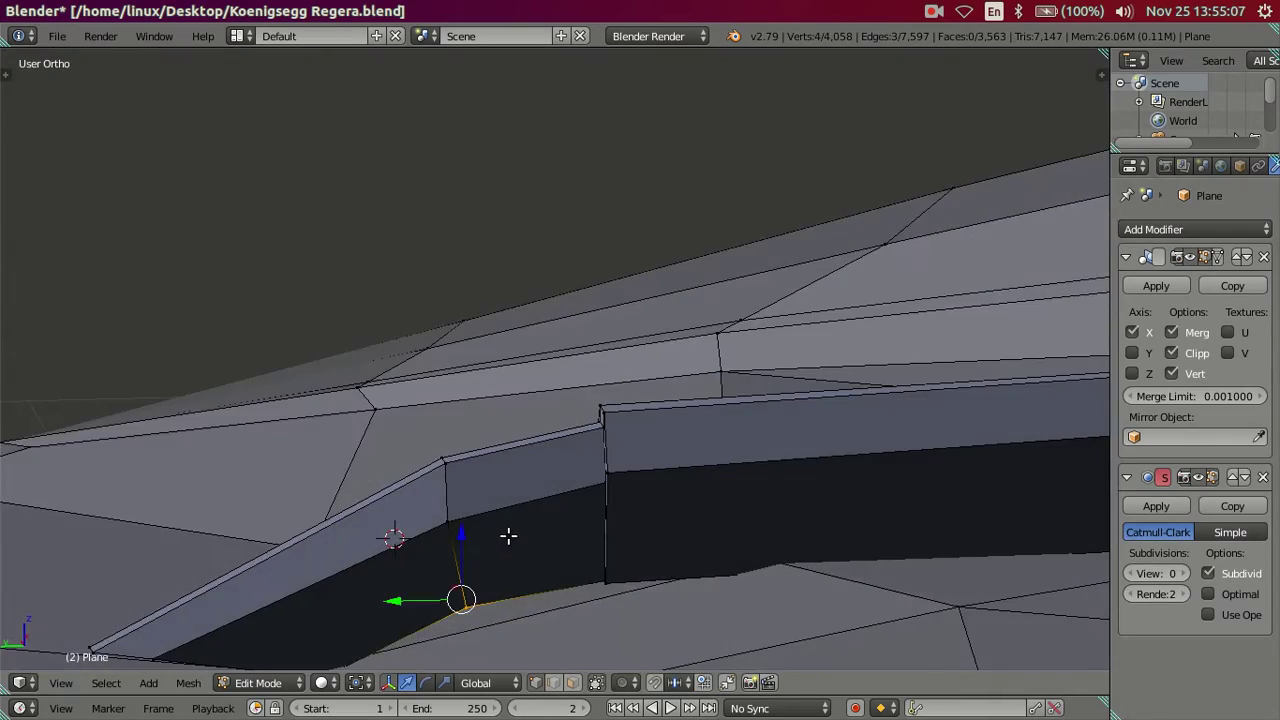
key("z")
key("g")
key("z")
key("Escape")
mouse_move(543, 577)
middle_mouse_down()
mouse_move(517, 569)
mouse_move(451, 594)
middle_mouse_up()
key("g")
key("y")
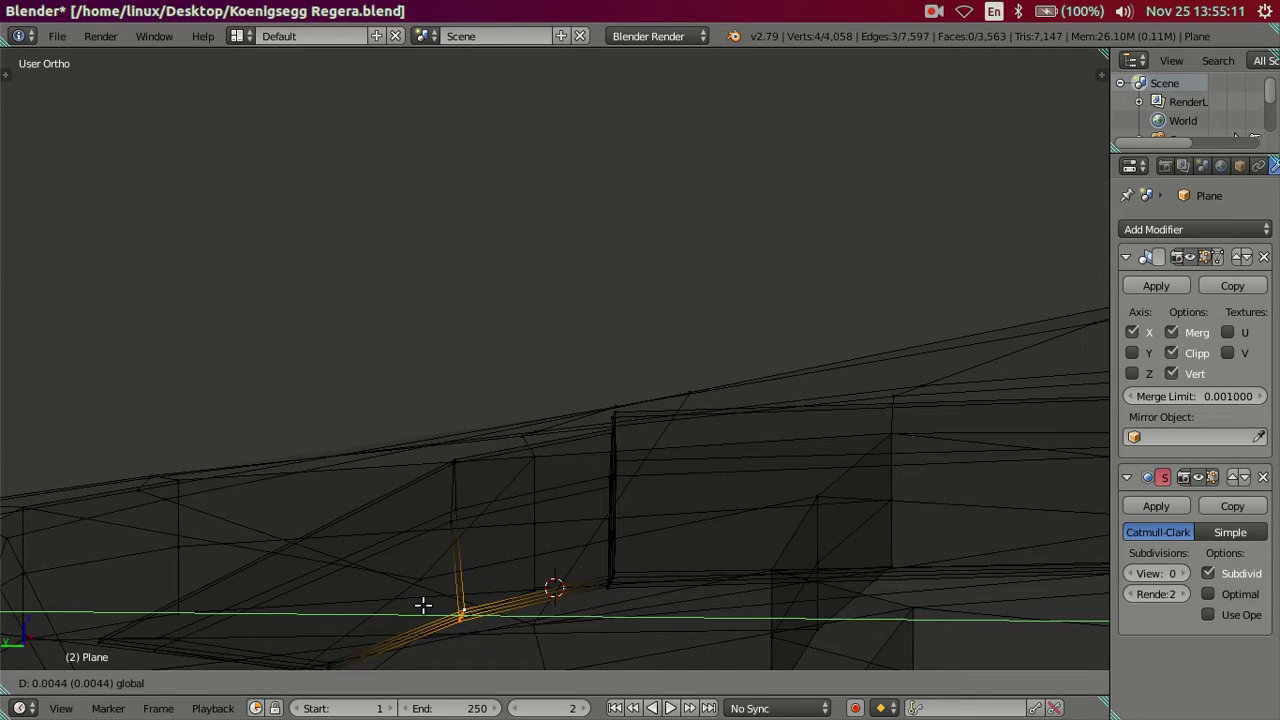
left_click(423, 604)
Add the upper vertex and shift the group along Y, then shift the lower vertices further.
key("z")
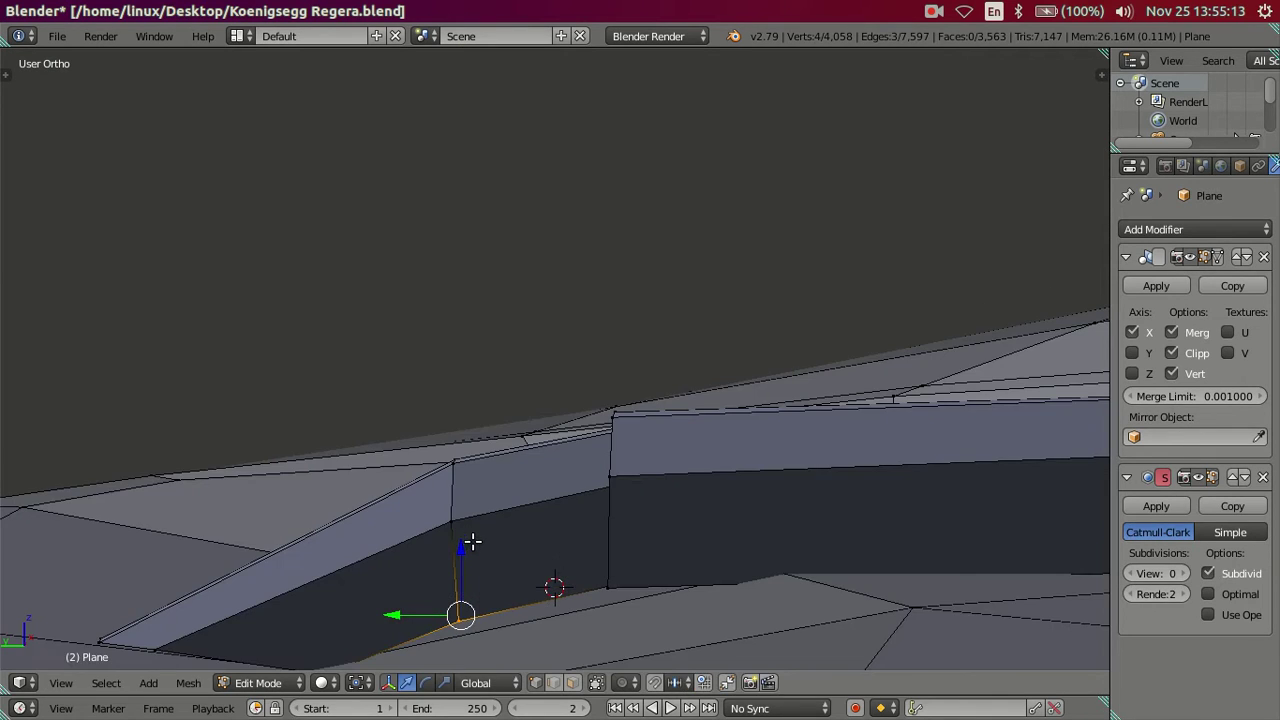
right_click(455, 522, "shift")
key("z")
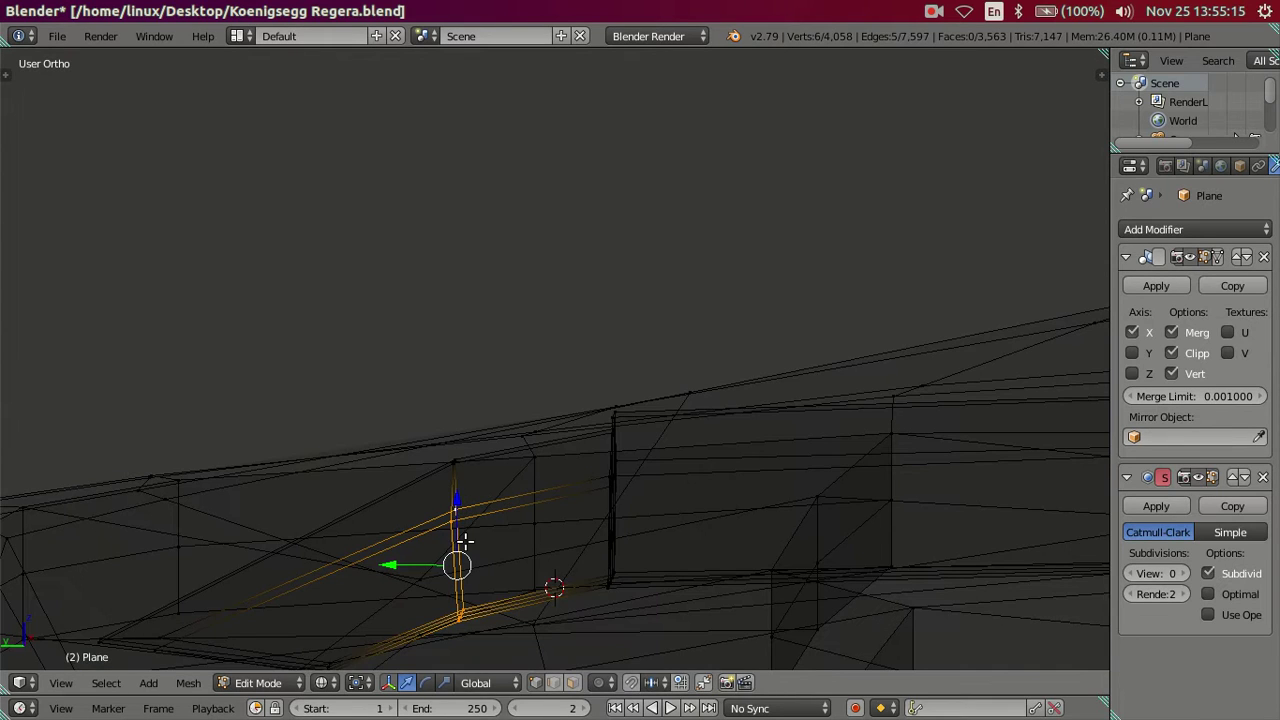
key("g")
key("y")
left_click(465, 530)
right_click(472, 505, "shift")
key("g")
key("y")
left_click(469, 578)
key("a")
key("z")
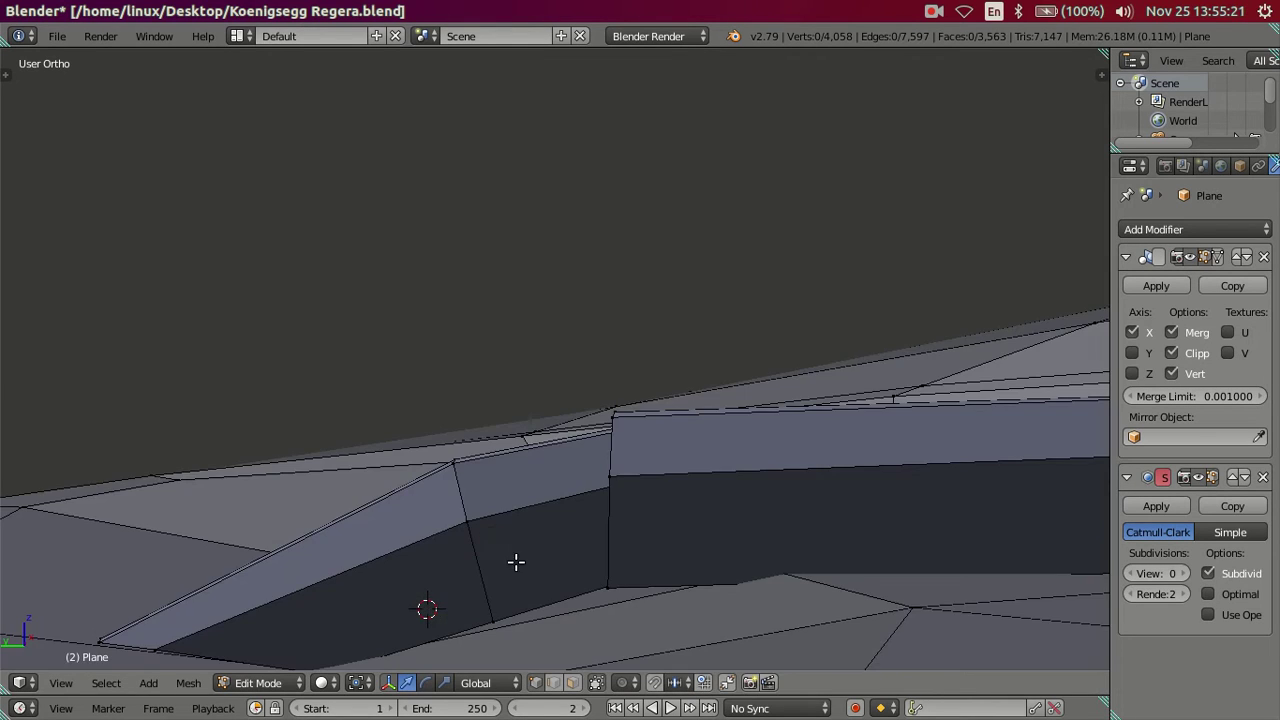
Place a loop cut across the slot face near the tip corner.
scroll(514, 560, "up", 3)
mouse_move(580, 571)
middle_mouse_down()
mouse_move(601, 481)
mouse_move(534, 426)
middle_mouse_up()
key("ctrl+r")
left_click(534, 428)
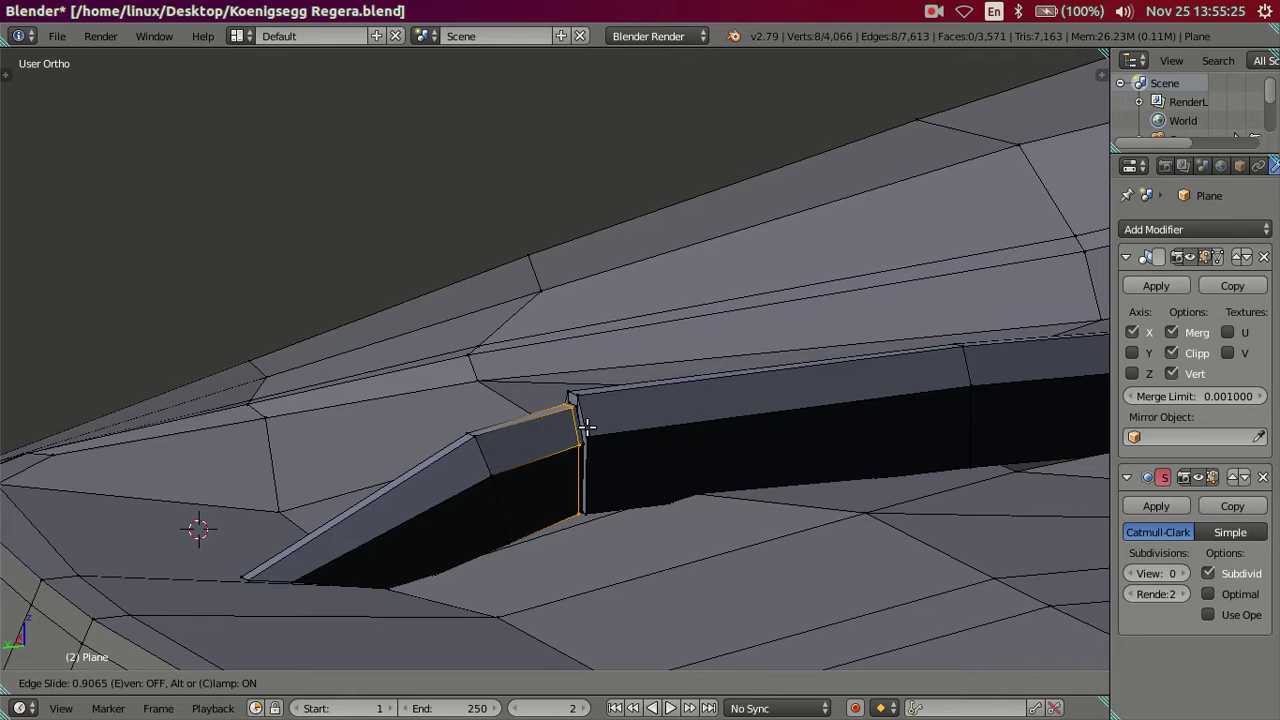
Confirm the tip loop and add another loop cut on the long slot wall near the corner.
left_click(587, 426)
key("ctrl+r")
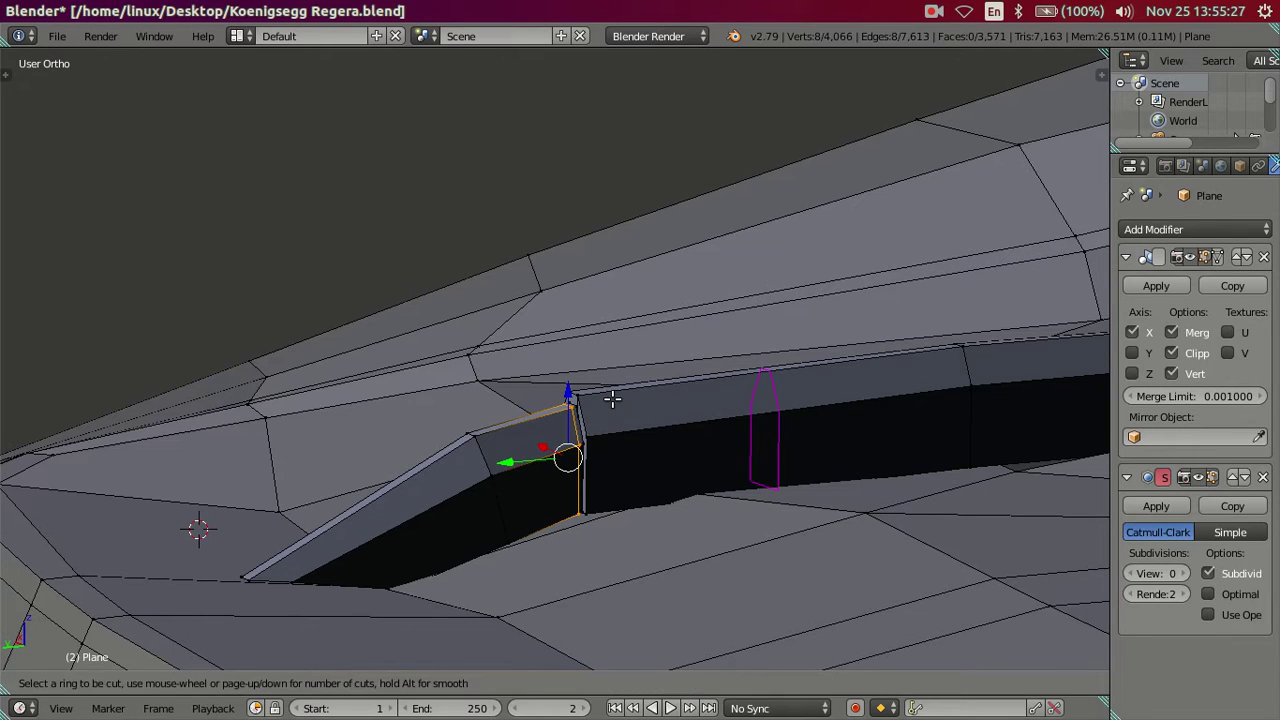
left_click(614, 400)
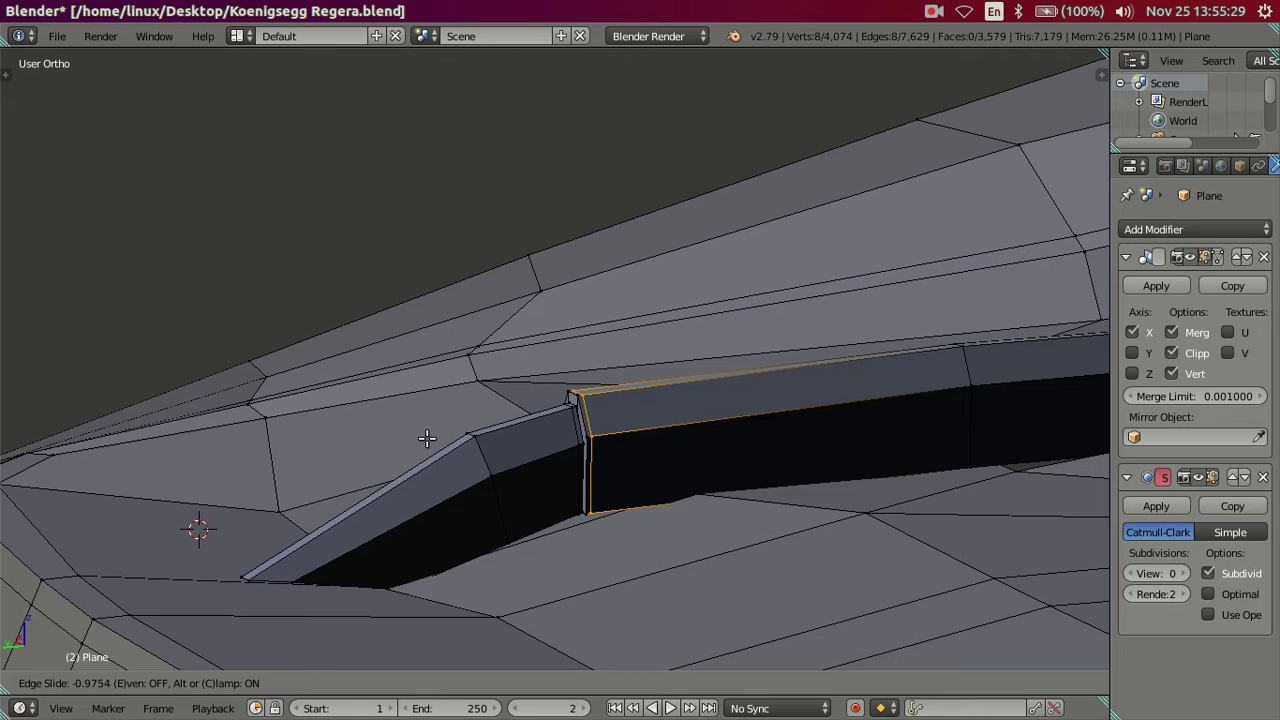
left_click(427, 438)
key("a")
Add a loop cut on the slanted face, slid toward the slot tip.
mouse_move(500, 451)
middle_mouse_down()
mouse_move(506, 463)
mouse_move(370, 543)
middle_mouse_up()
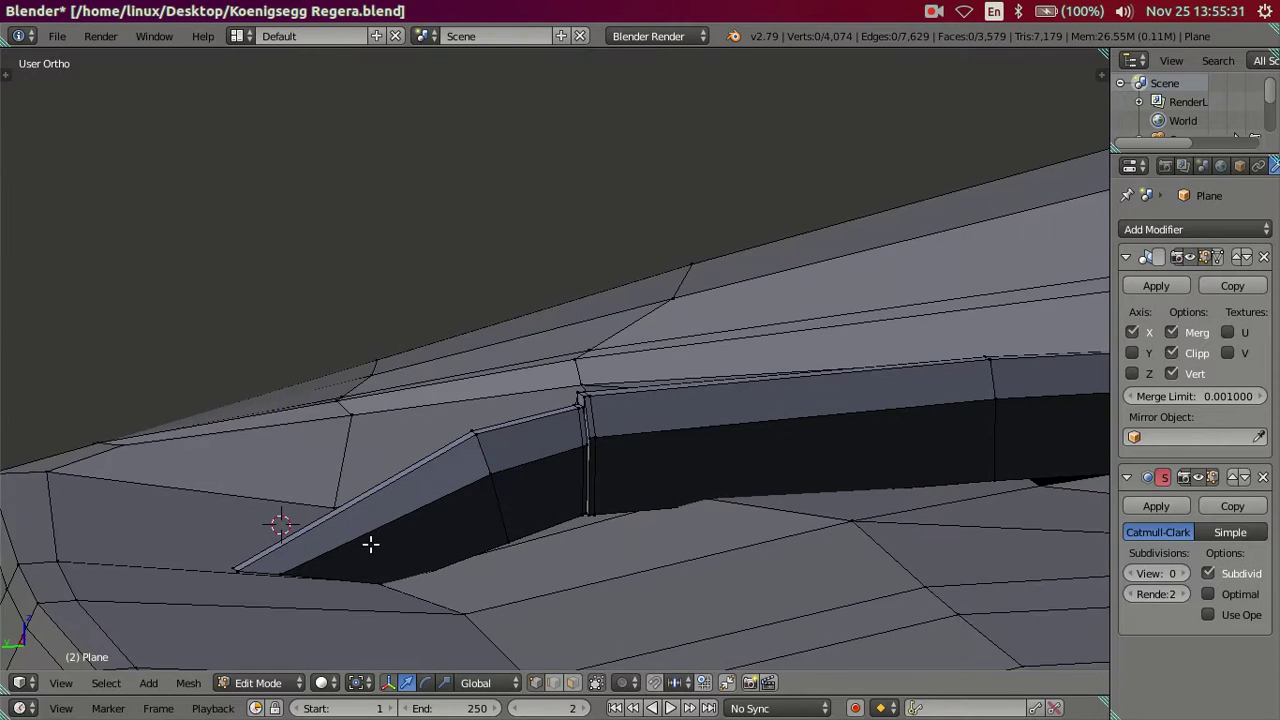
key("ctrl+r")
left_click(366, 545)
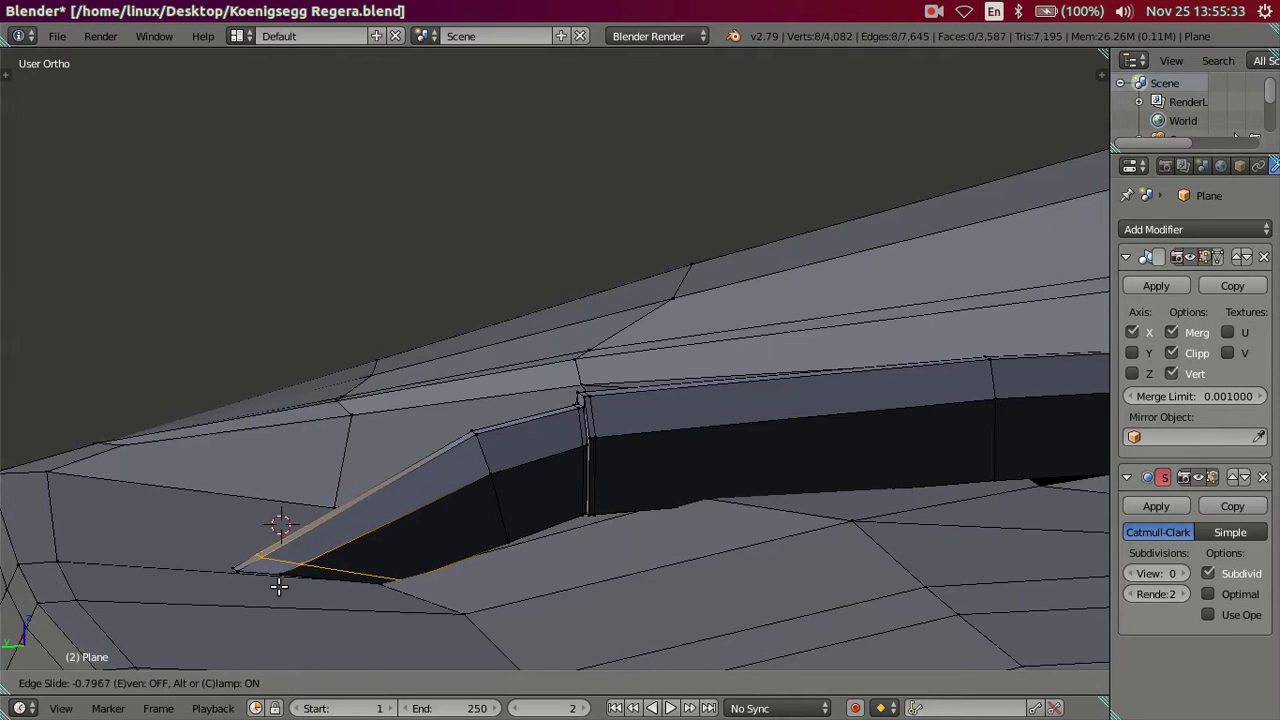
left_click(268, 591)
key("a")
Preview the body smoothed at subdivision level 2, then set viewport smoothing back to 0.
mouse_move(314, 571)
middle_mouse_down()
mouse_move(391, 577)
mouse_move(467, 562)
middle_mouse_up()
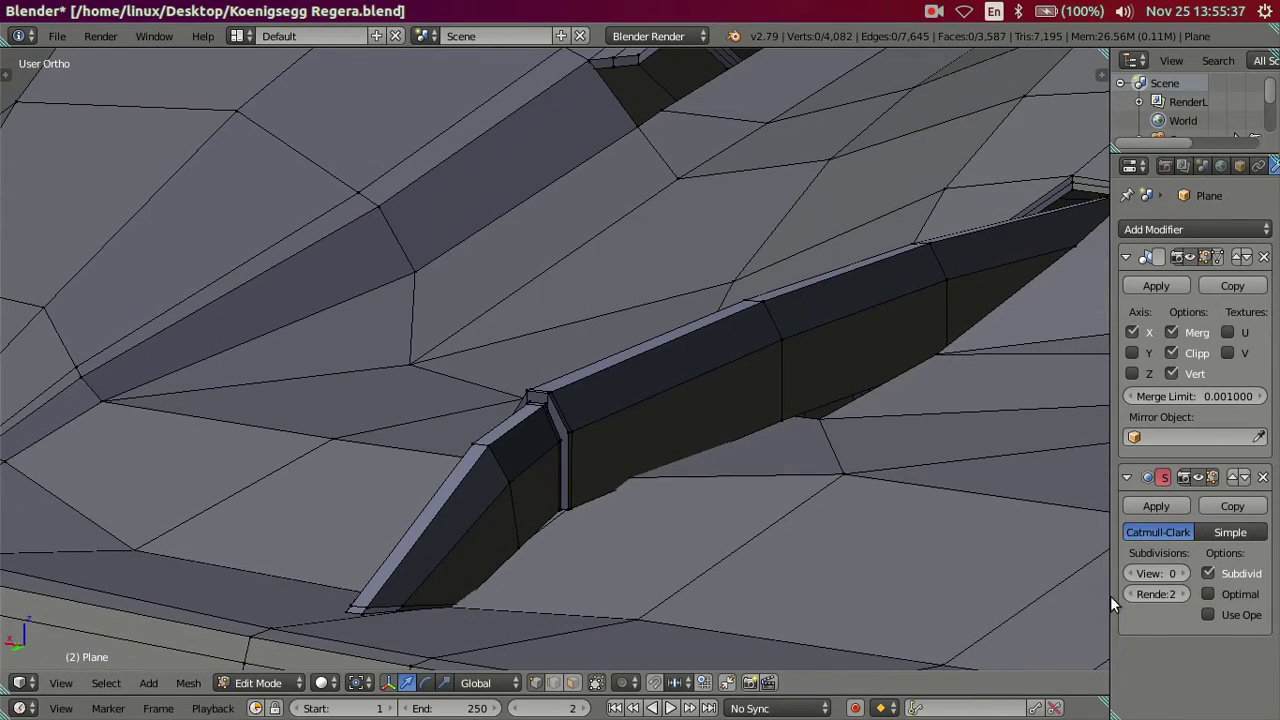
left_click(1182, 574)
left_click(1182, 574)
mouse_move(749, 457)
middle_mouse_down()
mouse_move(575, 428)
mouse_move(543, 400)
mouse_move(600, 414)
middle_mouse_up()
left_click(1133, 577)
left_click(1133, 577)
mouse_move(1068, 556)
middle_mouse_down()
mouse_move(646, 463)
mouse_move(443, 503)
mouse_move(463, 505)
middle_mouse_up()
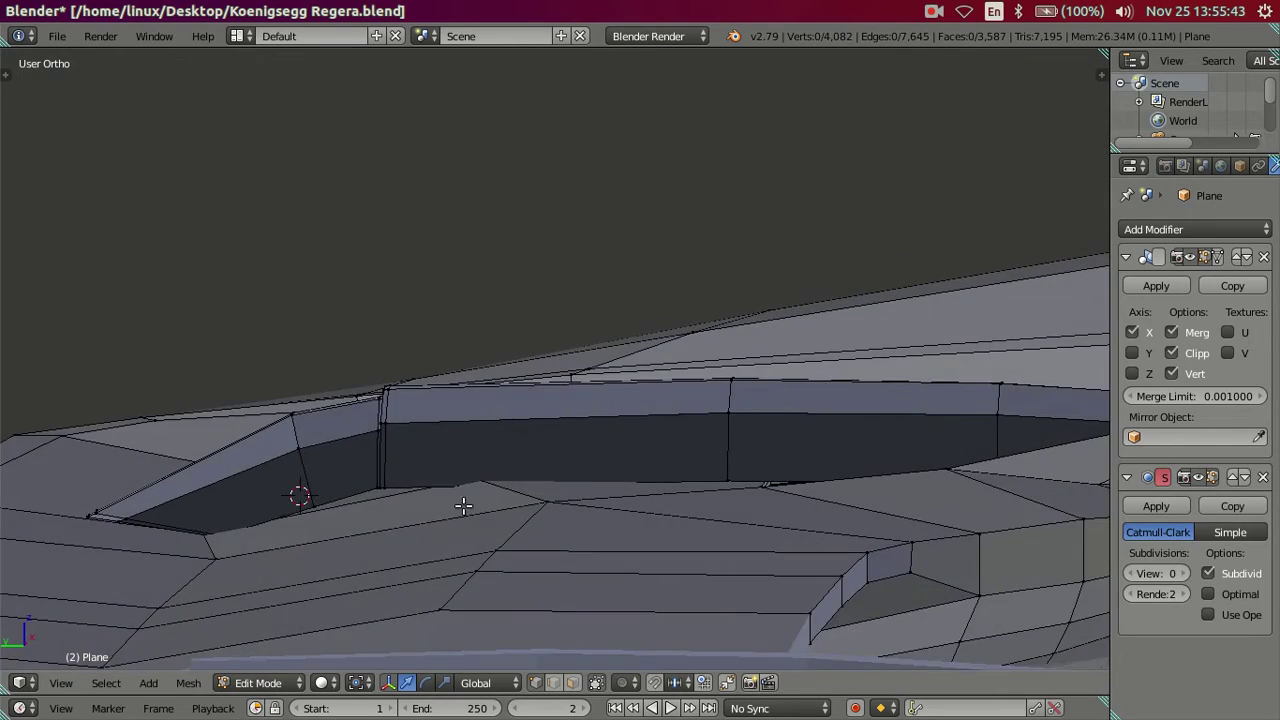
scroll(779, 473, "up", 2)
Try a loop cut through the dark slot wall, then undo it and cancel a six-cut attempt.
key("ctrl+r")
left_click(818, 494)
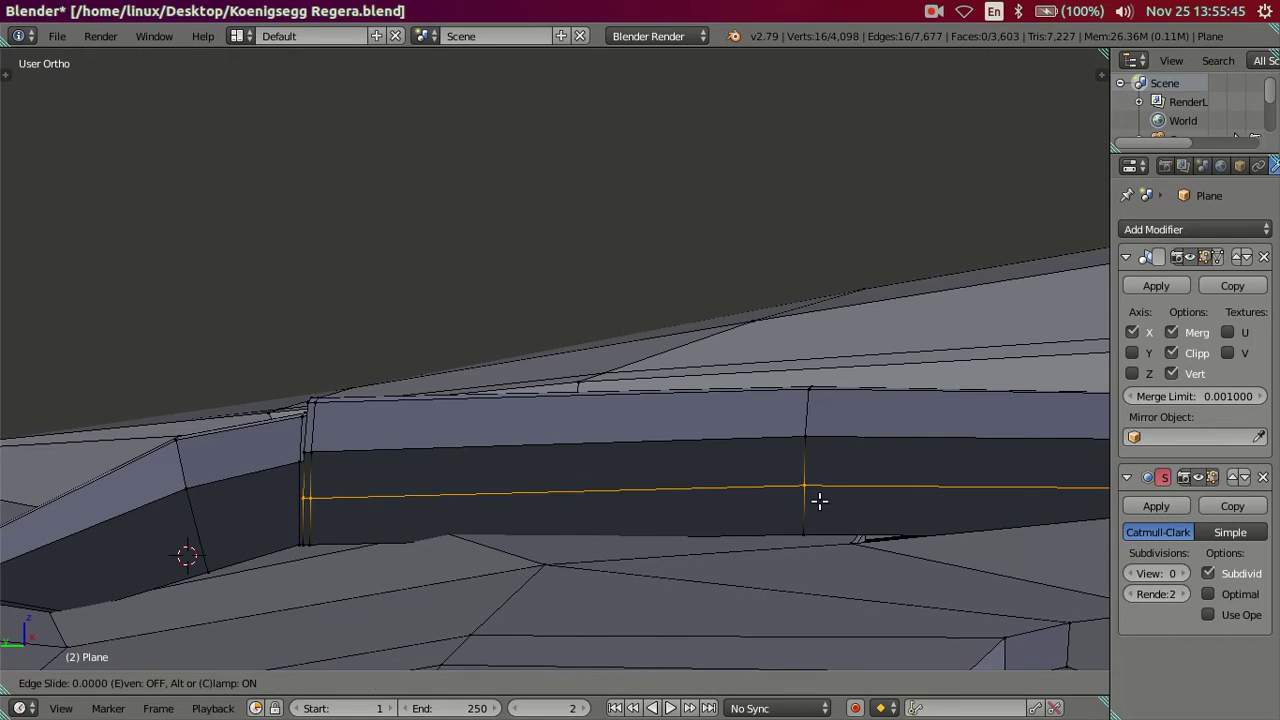
left_click(827, 534)
key("ctrl+z")
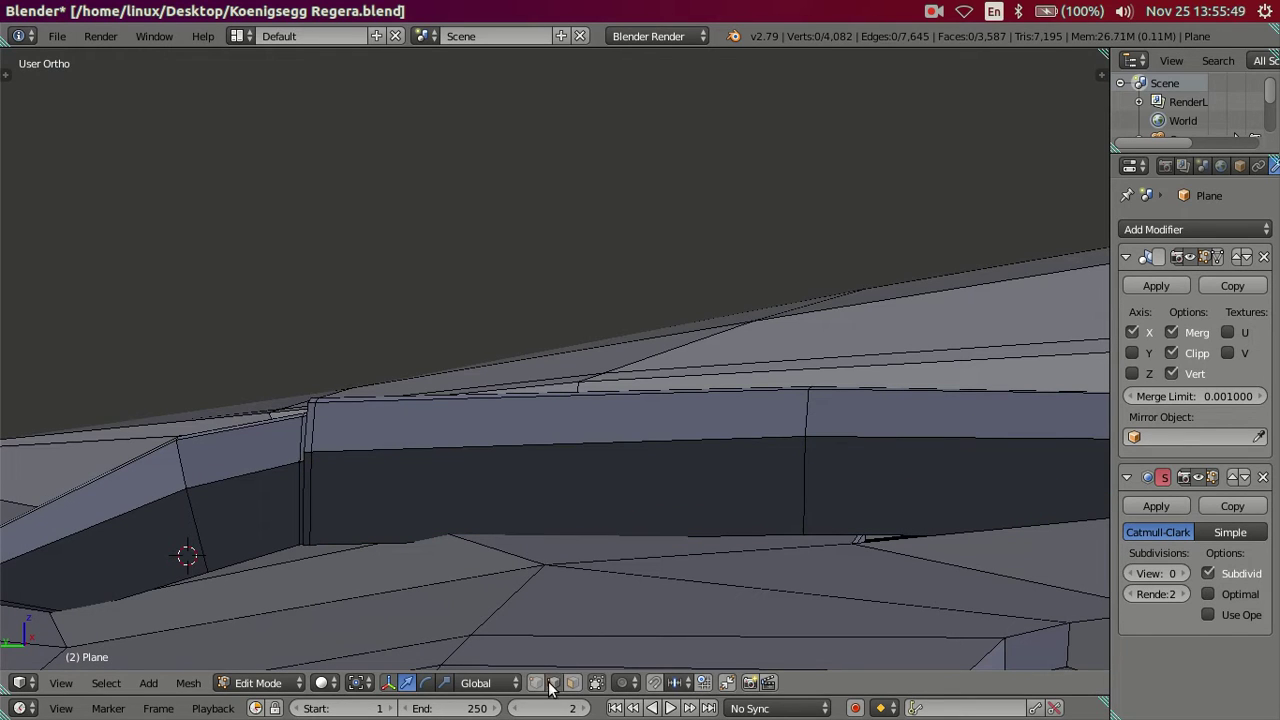
key("ctrl+r")
key("6")
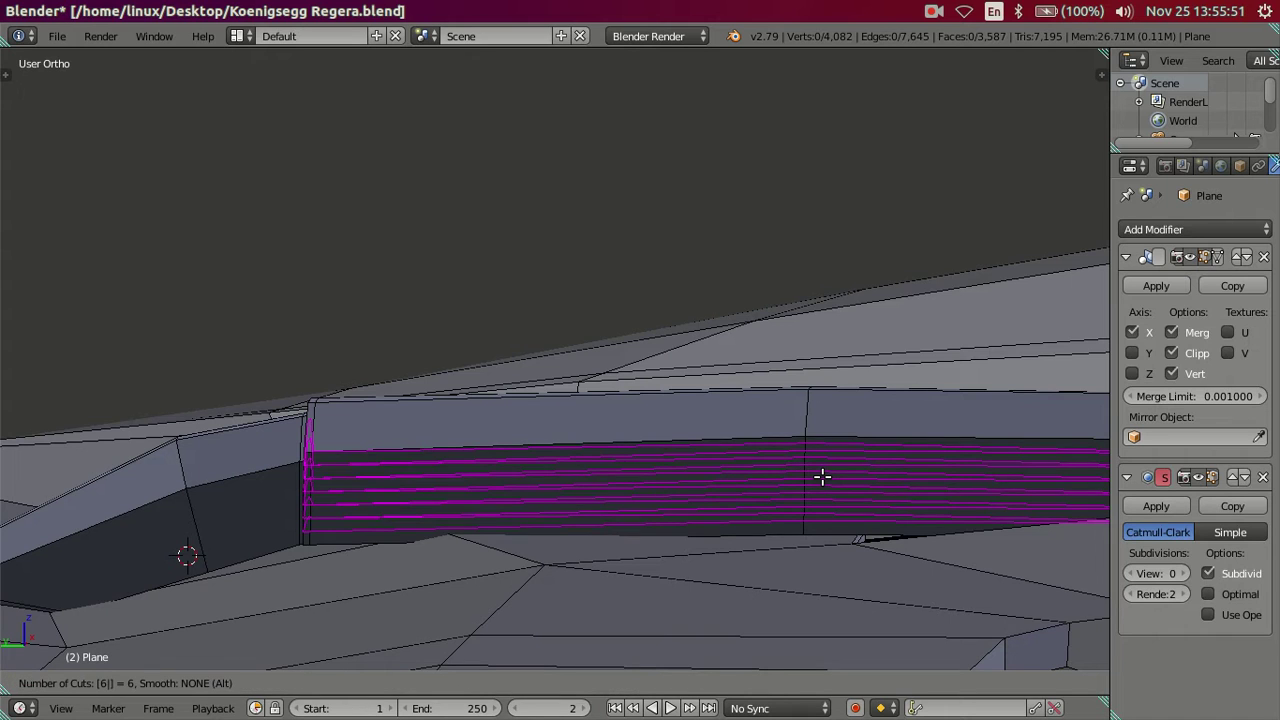
key("Escape")
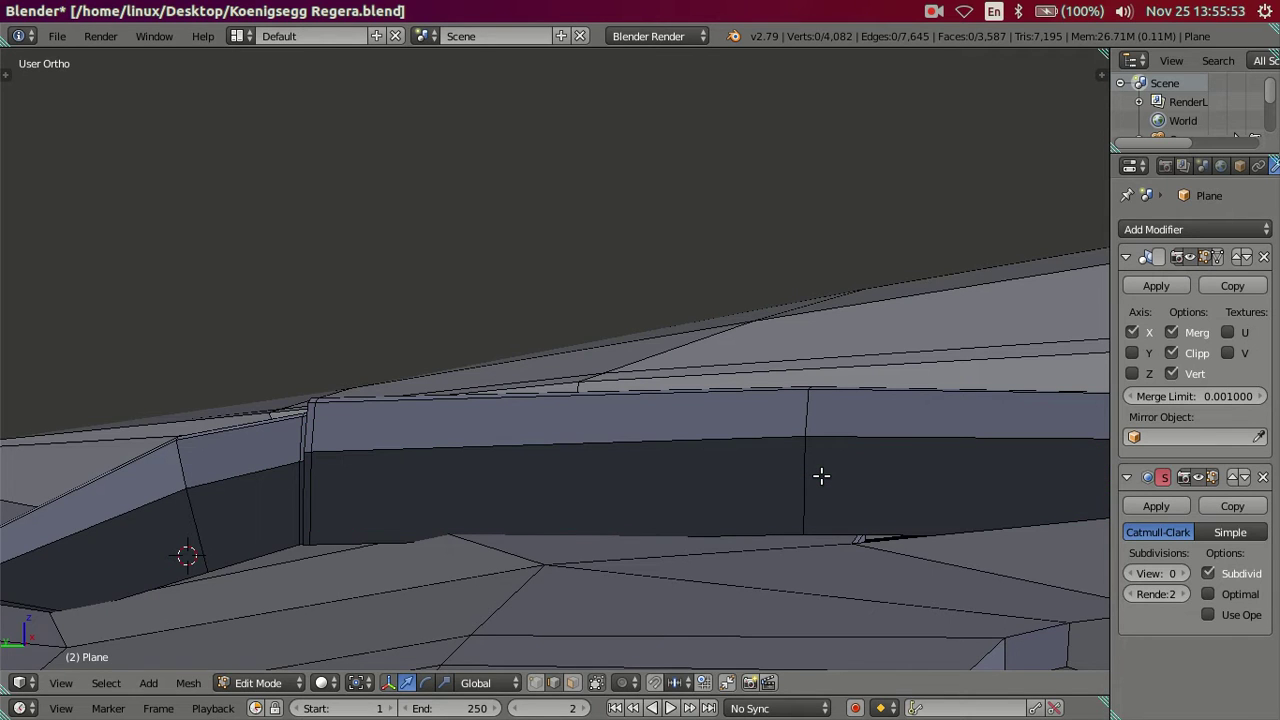
Cut evenly spaced loops along the dark band and dissolve the redundant ones.
key("ctrl+r")
scroll(820, 477, "up", 8)
left_click(820, 477)
right_click(768, 505)
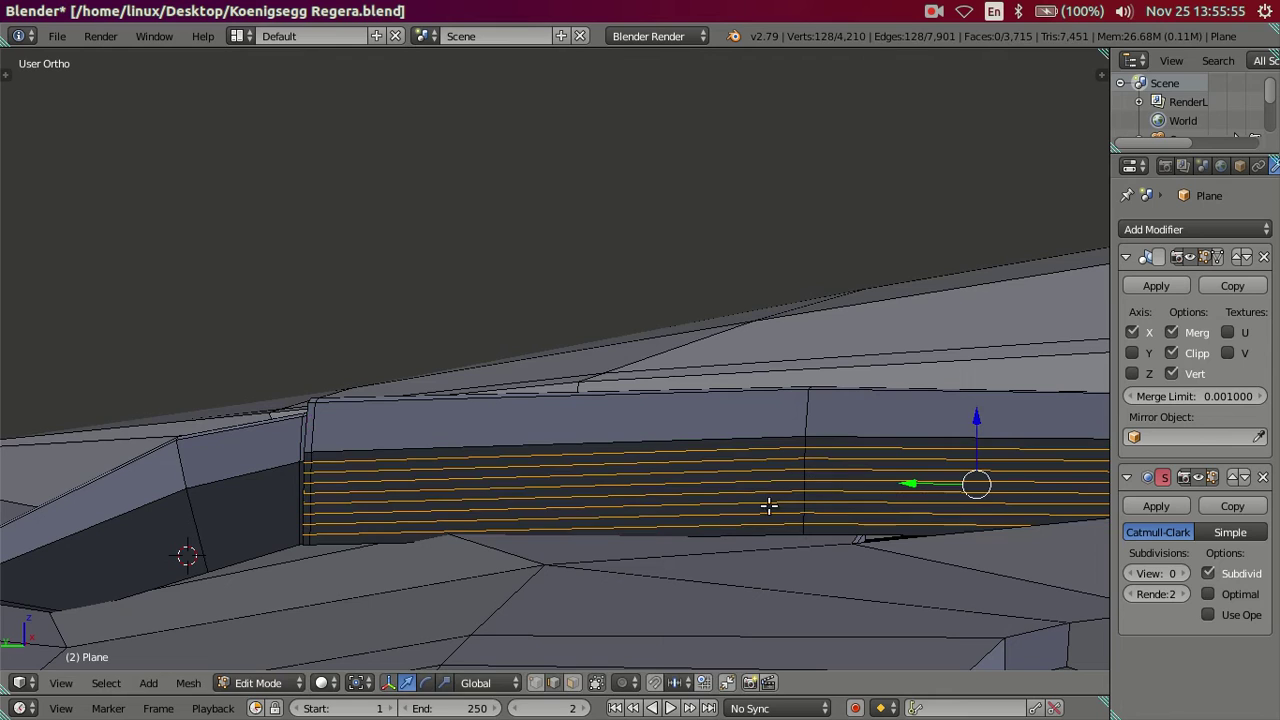
right_click(758, 529, "alt+shift")
right_click(784, 521, "alt+shift")
right_click(800, 522, "alt+shift")
key("x")
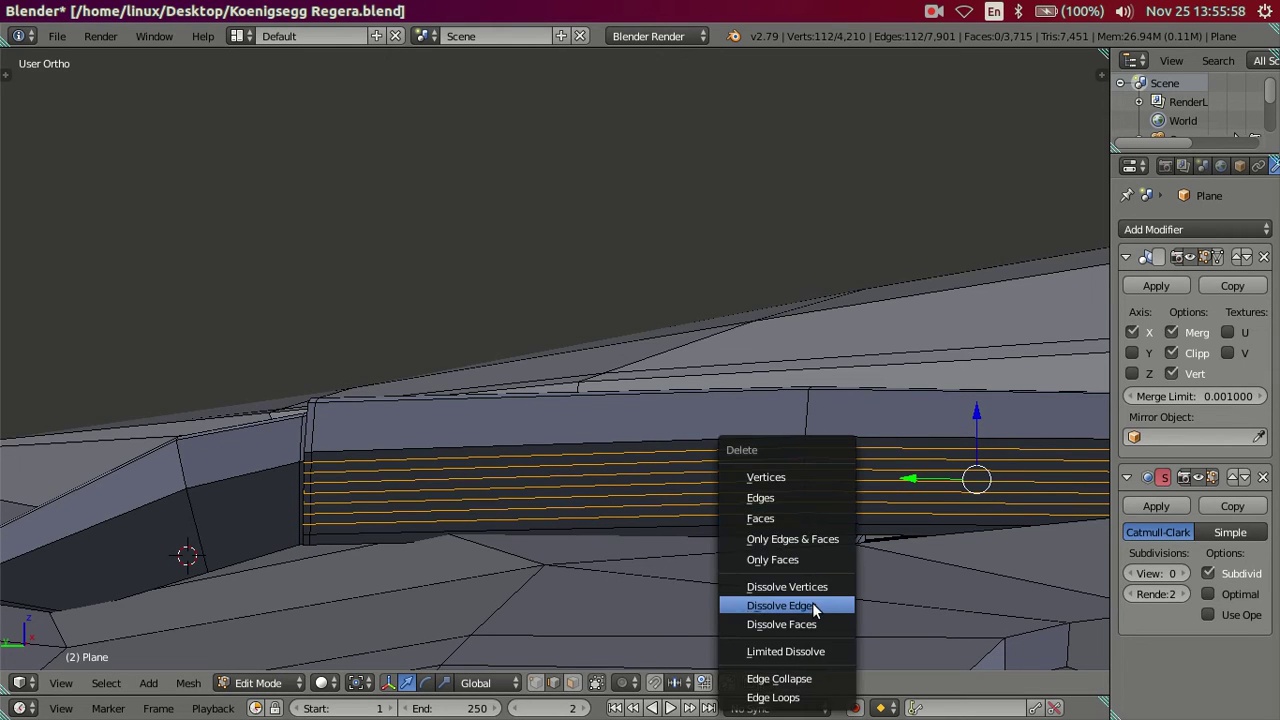
left_click(814, 607)
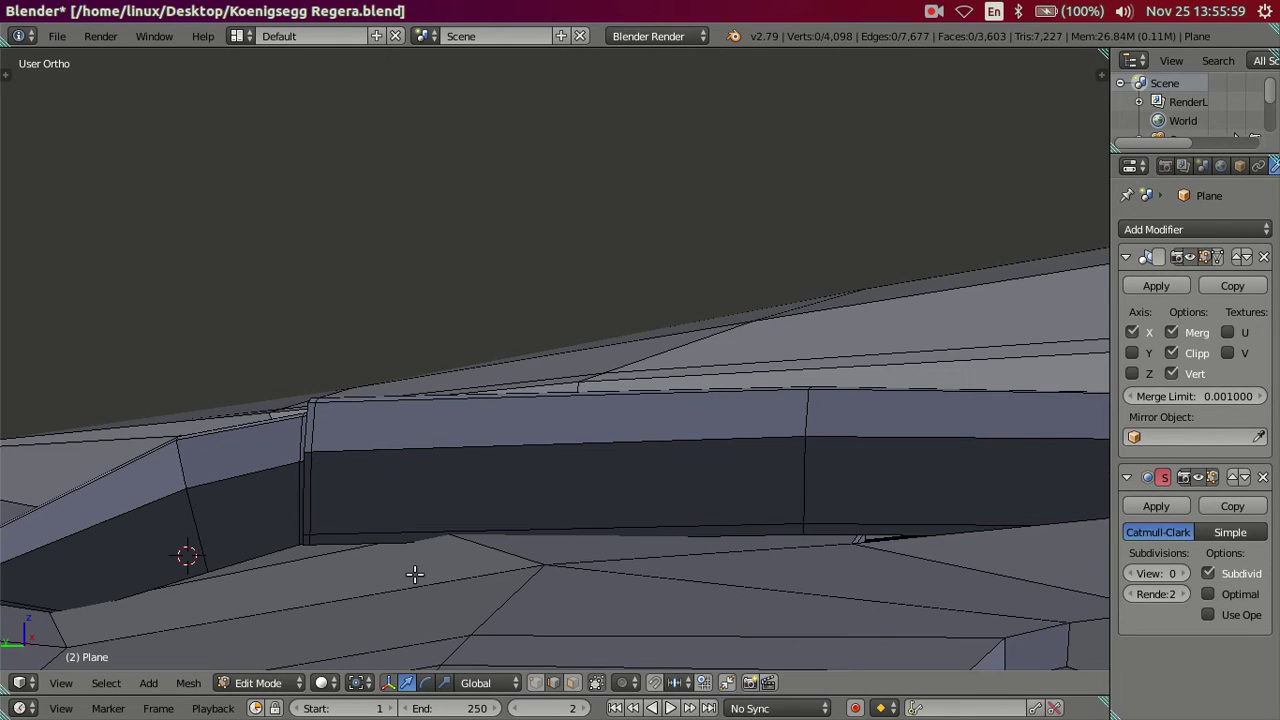
Cut multiple loops on the slanted face, dissolve the extra edges, and inspect the slot close up.
key("ctrl+r")
scroll(206, 533, "up", 8)
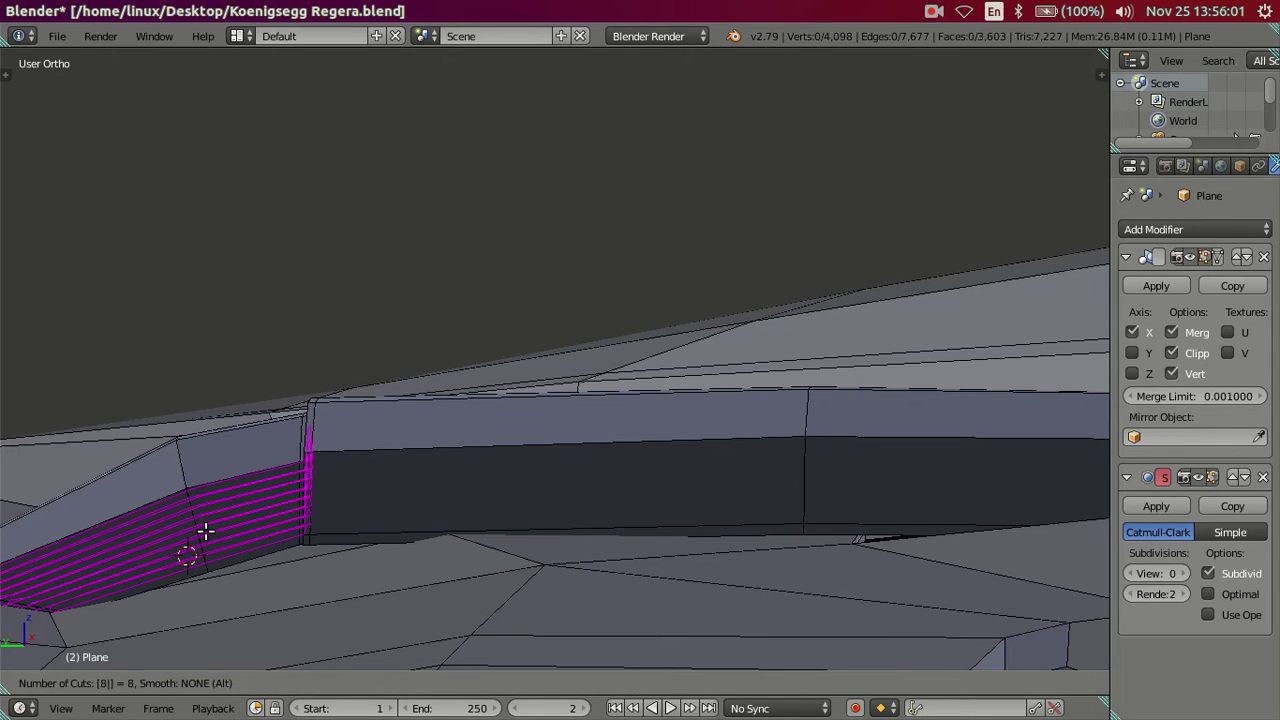
left_click(208, 534)
right_click(232, 553, "alt+shift")
key("x")
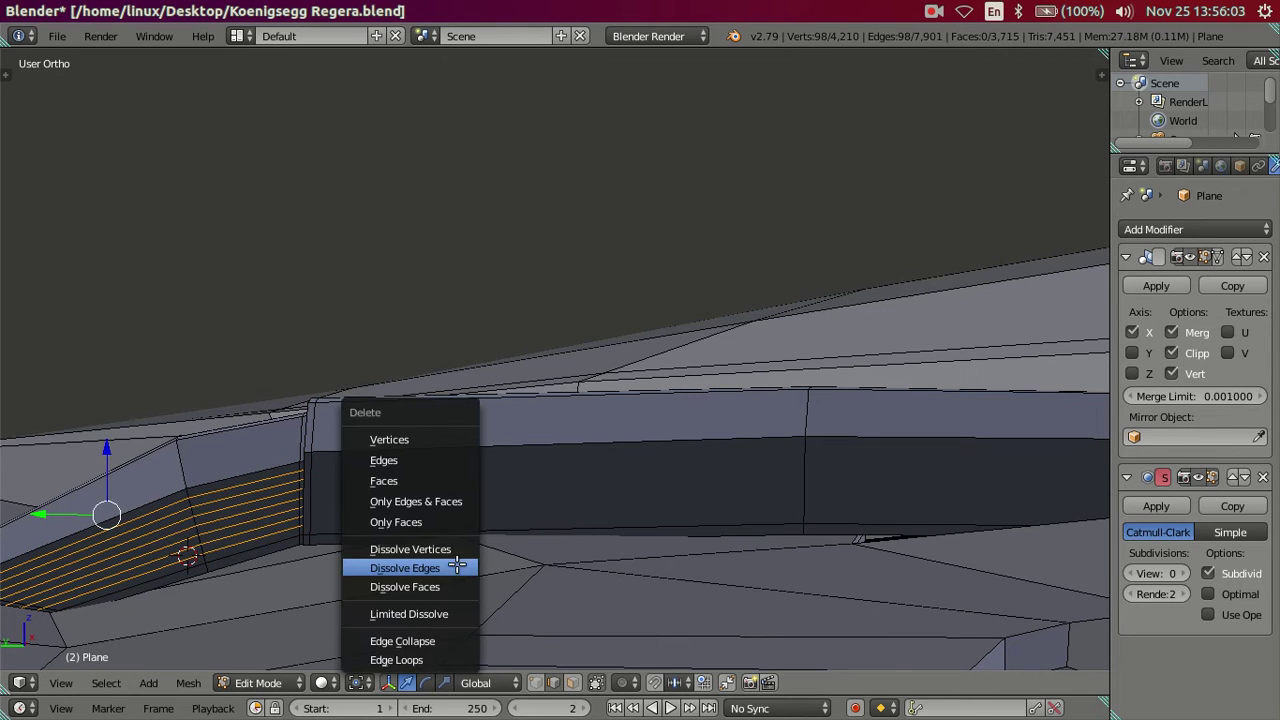
left_click(457, 566)
mouse_move(449, 546)
middle_mouse_down()
mouse_move(523, 617)
mouse_move(537, 537)
mouse_move(517, 560)
mouse_move(474, 474)
mouse_move(652, 465)
middle_mouse_up()
scroll(471, 487, "up", 5)
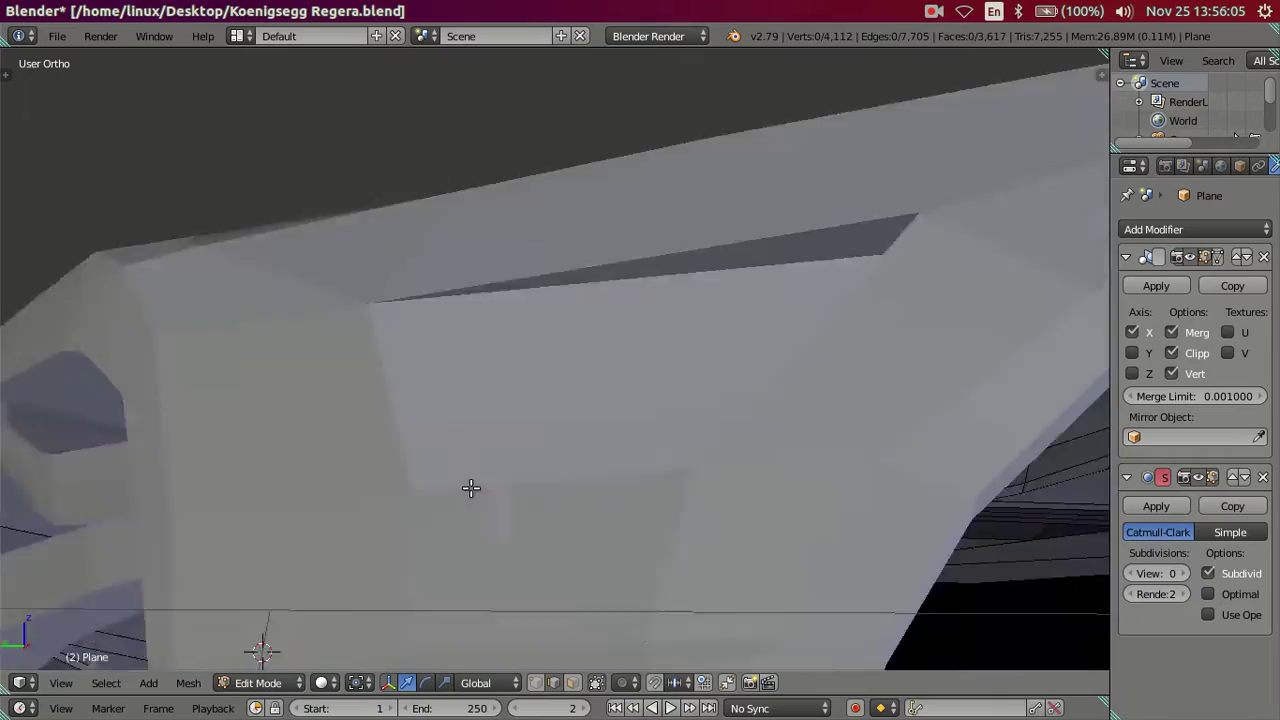
scroll(471, 487, "down", 5)
Cut a centred edge loop across the hood vent slot.
scroll(506, 472, "up", 3)
key("Tab")
scroll(490, 476, "down", 5)
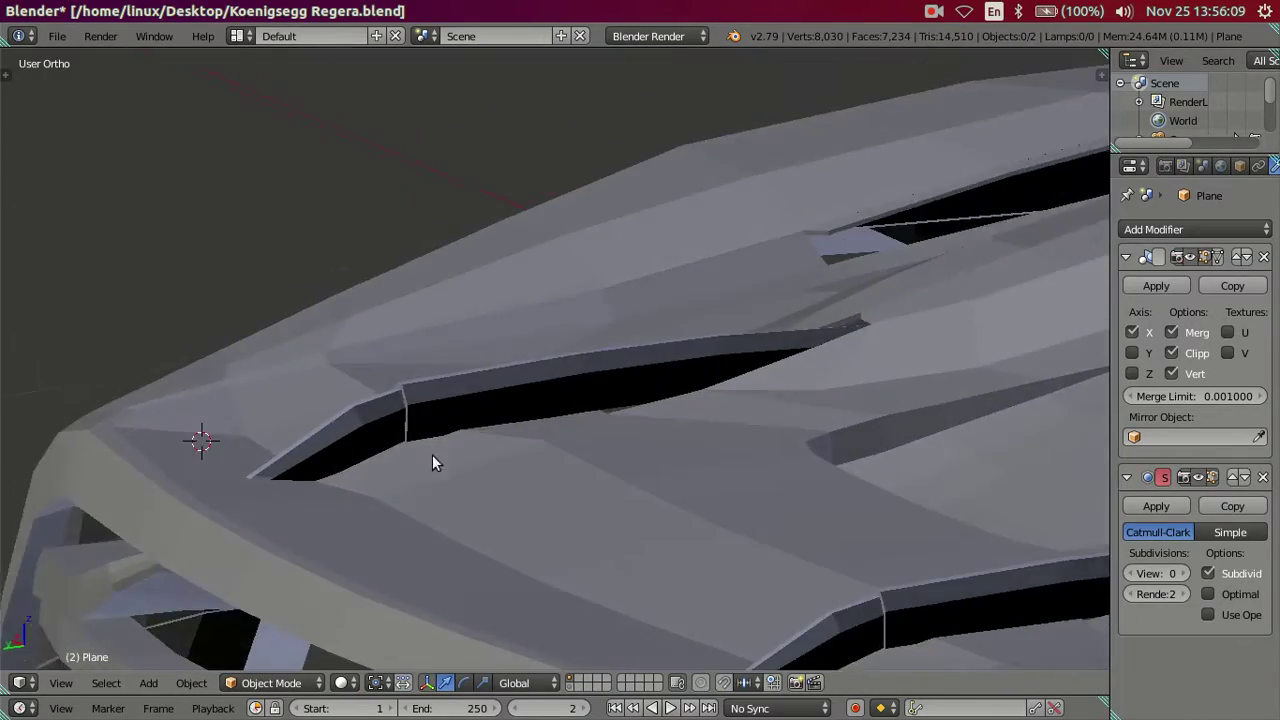
scroll(432, 454, "up", 2)
key("Tab")
key("ctrl+r")
left_click(243, 463)
right_click(240, 465)
scroll(486, 580, "up", 1)
scroll(415, 540, "up", 1)
Select the edges at the vent slot's pointed tip.
right_click(326, 554)
middle_click_drag(326, 554, 627, 568)
mouse_move(585, 622)
middle_mouse_down()
mouse_move(651, 589)
mouse_move(663, 543)
middle_mouse_up()
right_click(683, 516, "shift")
scroll(697, 533, "up", 2)
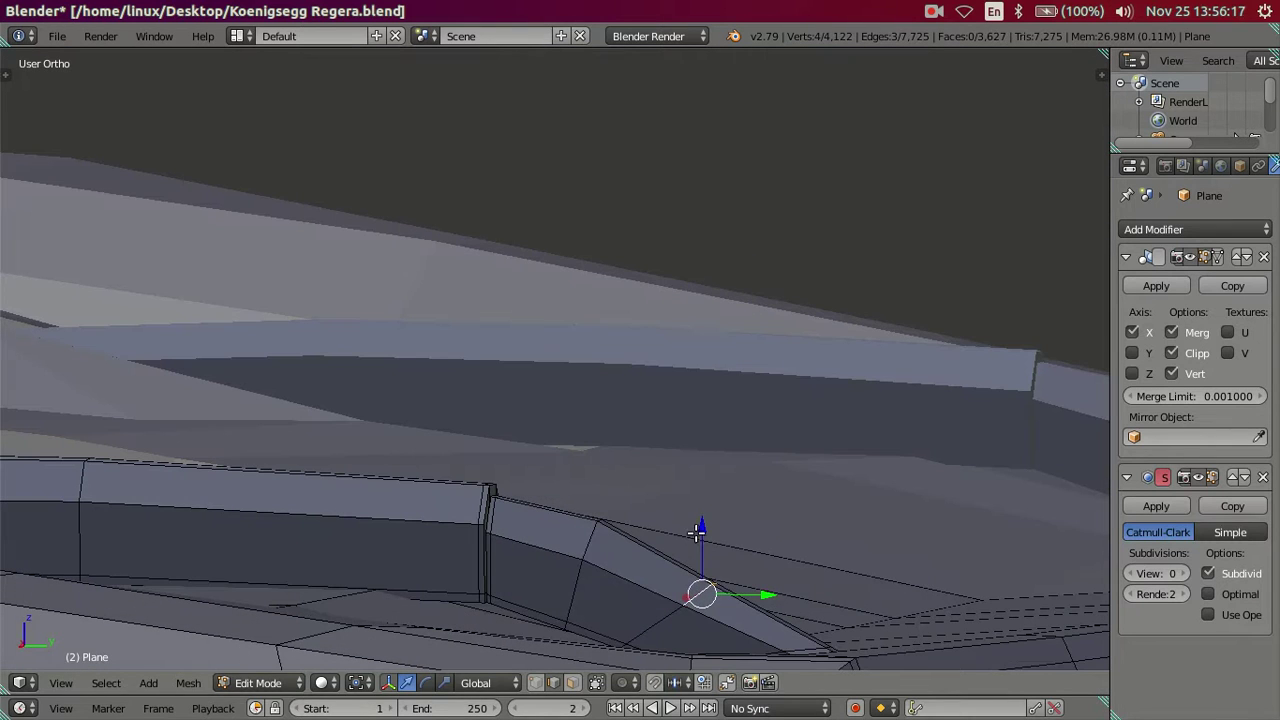
Nudge the tip vertices along Y, then along Z, to refine the pointed end.
key("g")
key("z")
right_click(726, 517)
key("g")
key("y")
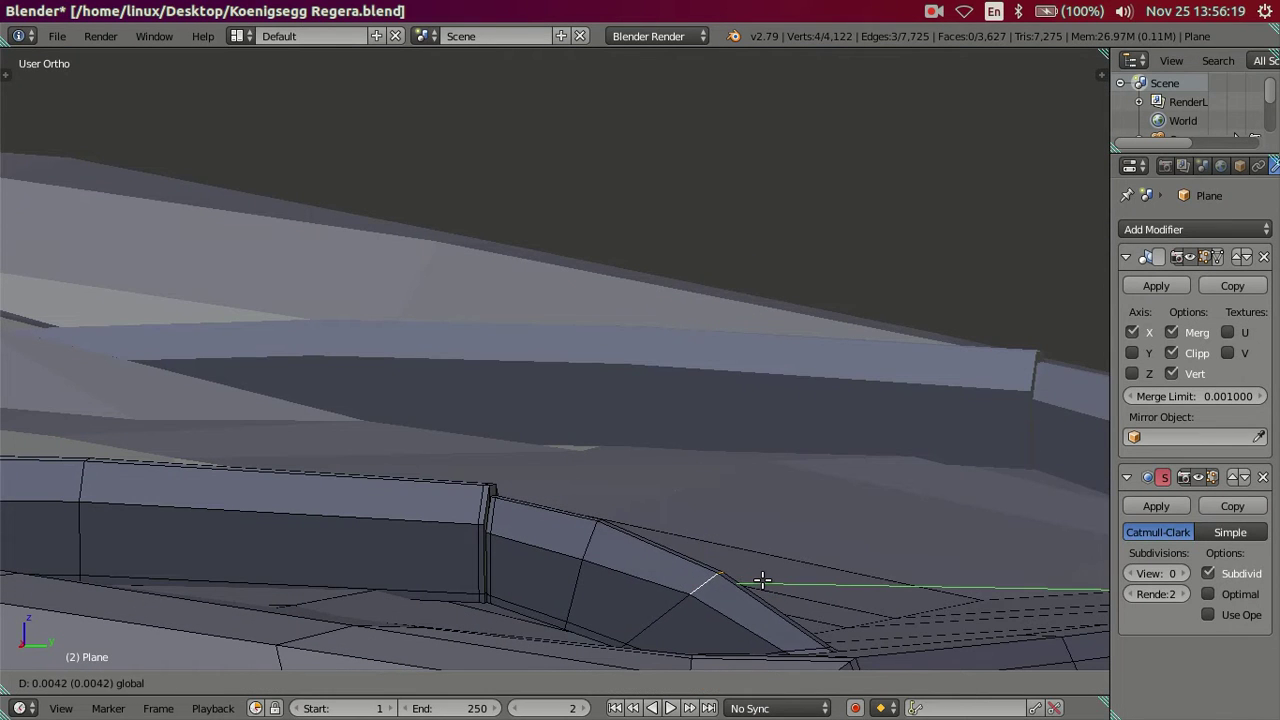
left_click(672, 534)
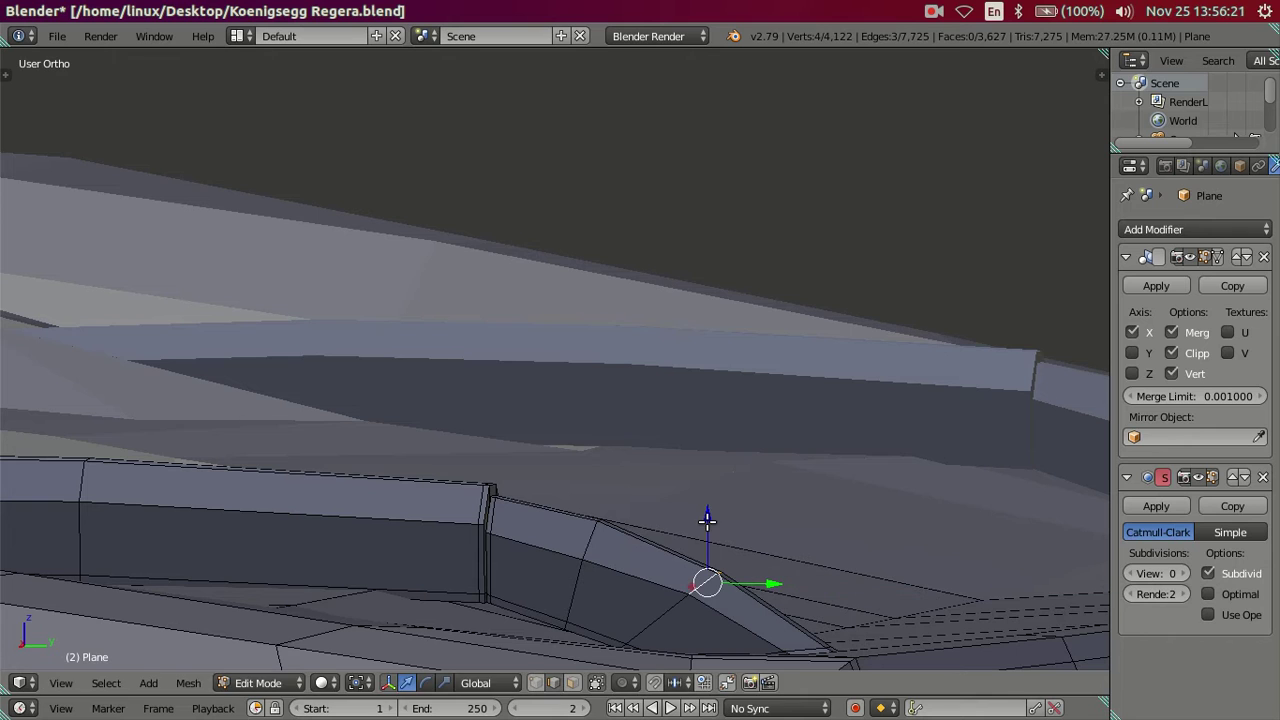
key("g")
key("z")
left_click(712, 519)
mouse_move(749, 537)
middle_mouse_down()
mouse_move(626, 571)
mouse_move(463, 542)
middle_mouse_up()
Preview the body at subdivision level 2, compare with the reference photo, then set level 0.
key("Tab")
middle_click_drag(566, 438, 702, 593)
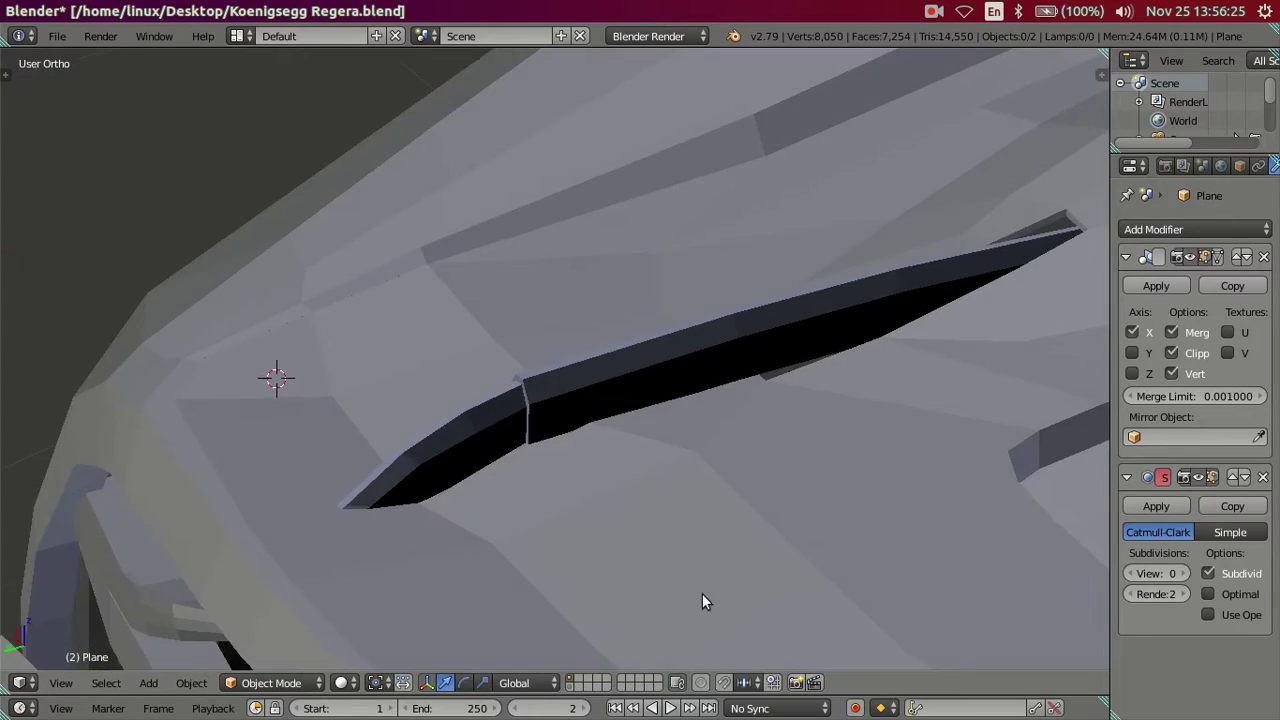
left_click(1182, 573)
left_click(1182, 573)
scroll(720, 467, "down", 3)
mouse_move(720, 467)
middle_mouse_down()
mouse_move(617, 398)
mouse_move(400, 430)
middle_mouse_up()
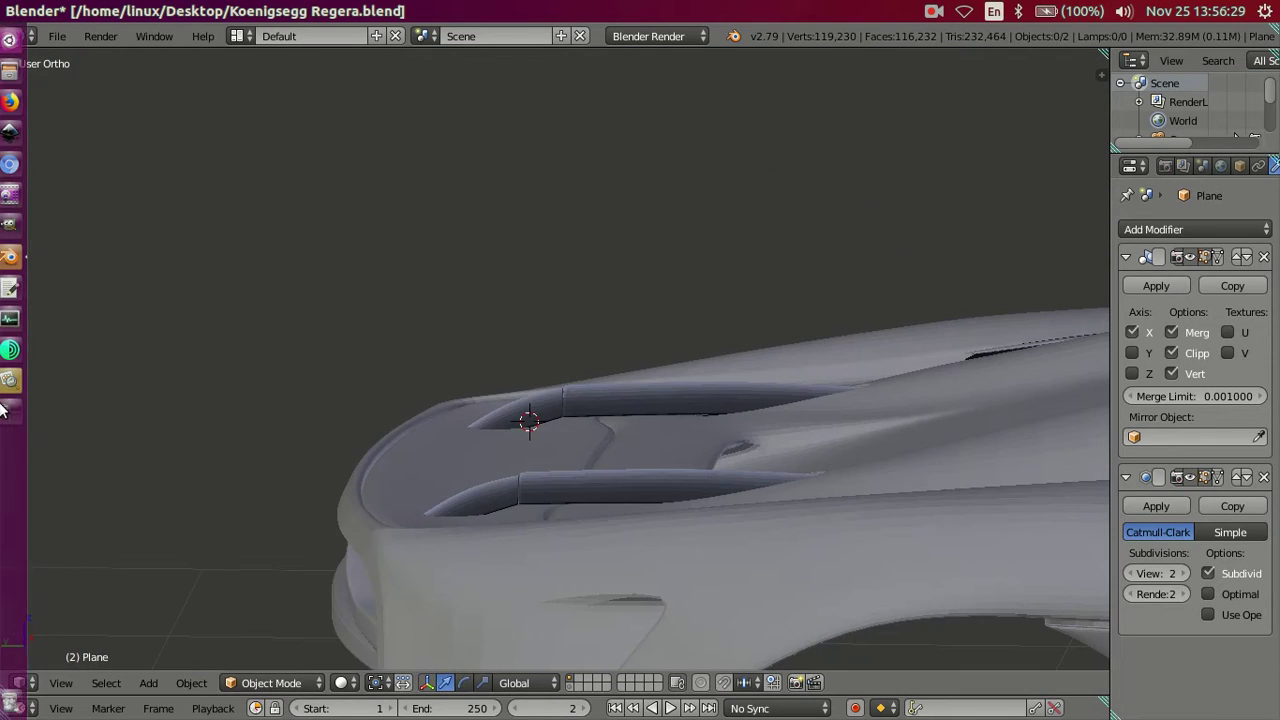
left_click(16, 380)
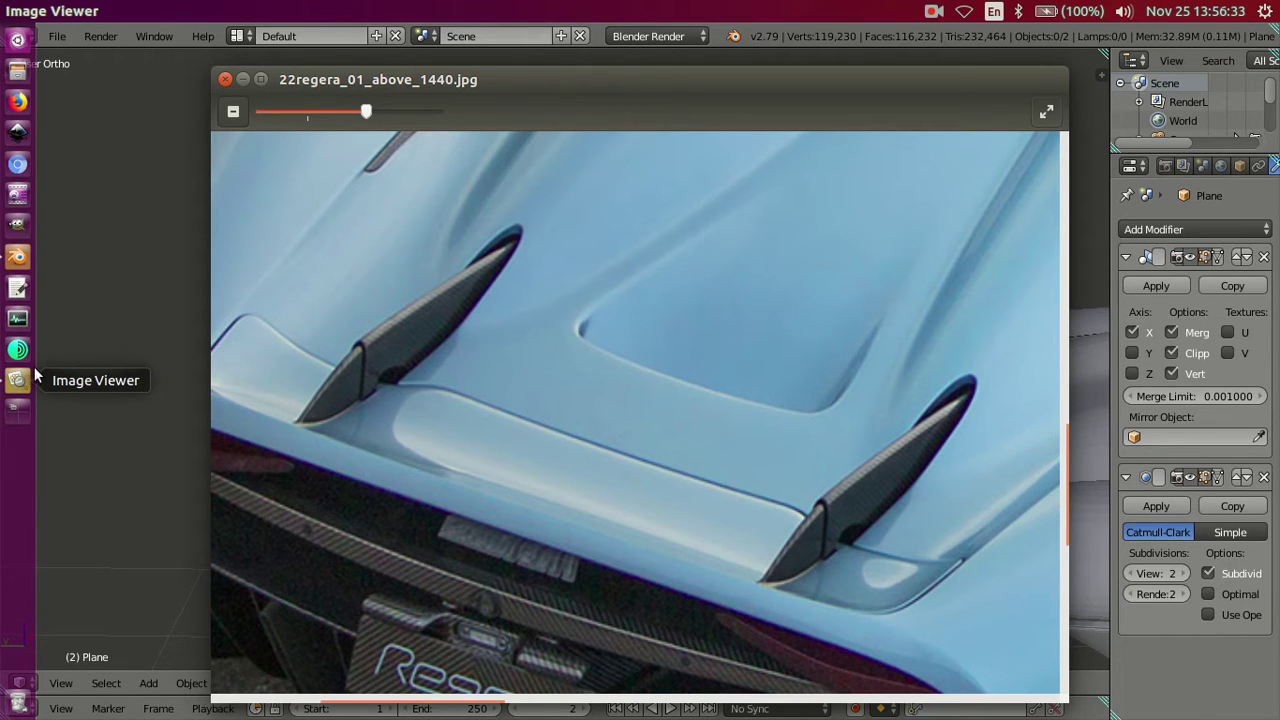
mouse_move(636, 410)
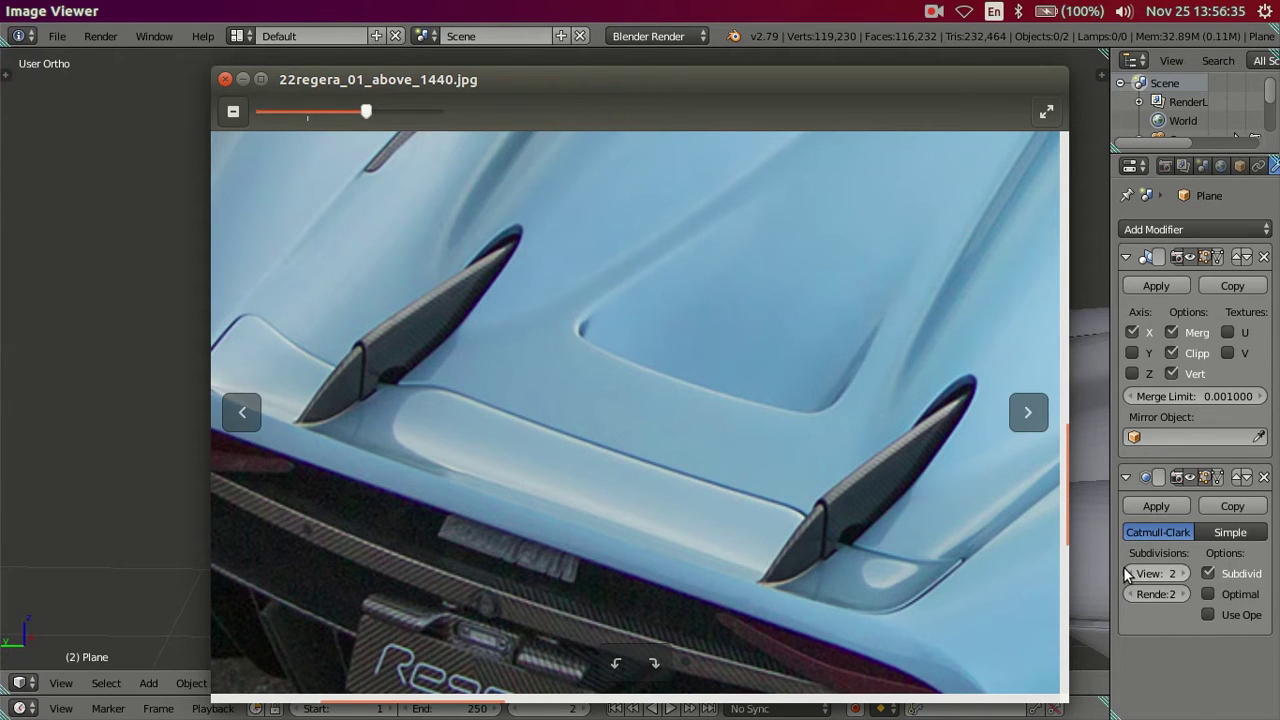
left_click(1129, 573)
left_click(1129, 573)
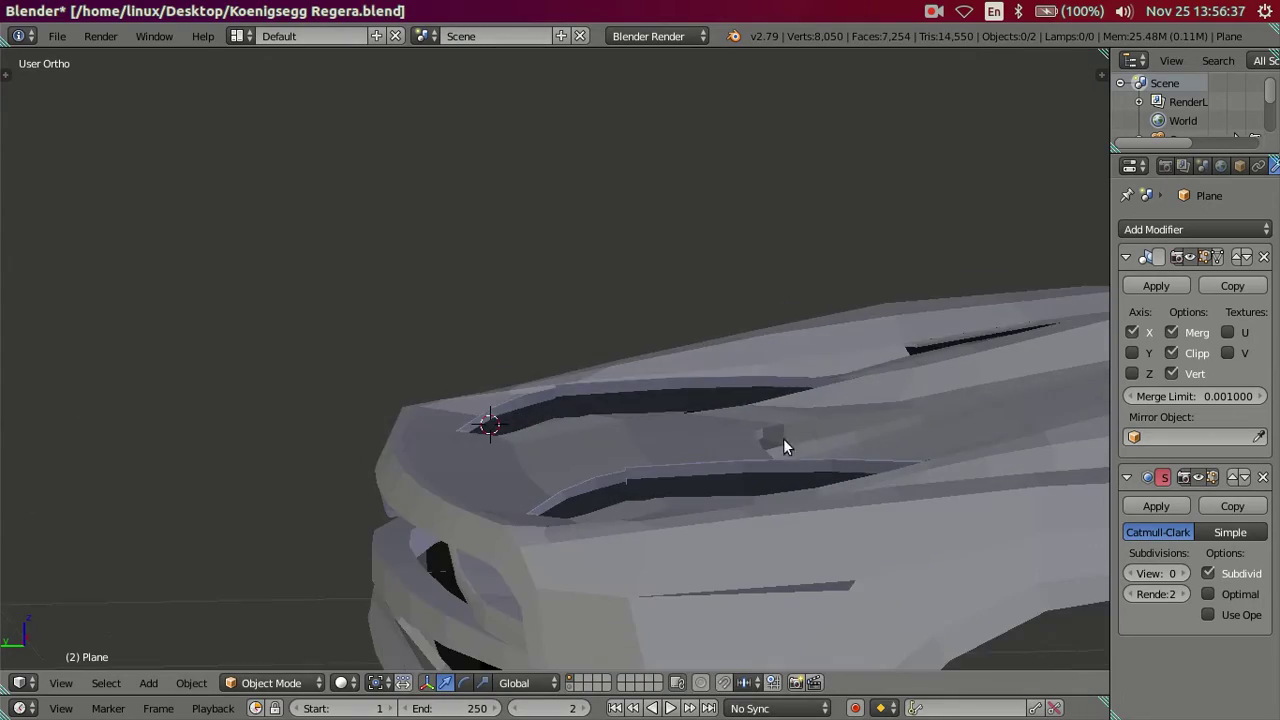
Dissolve the edge loop running across the nose vent slot.
key("Tab")
mouse_move(571, 437)
middle_mouse_down()
mouse_move(571, 477)
mouse_move(570, 426)
mouse_move(507, 465)
middle_mouse_up()
left_click(476, 465, "alt")
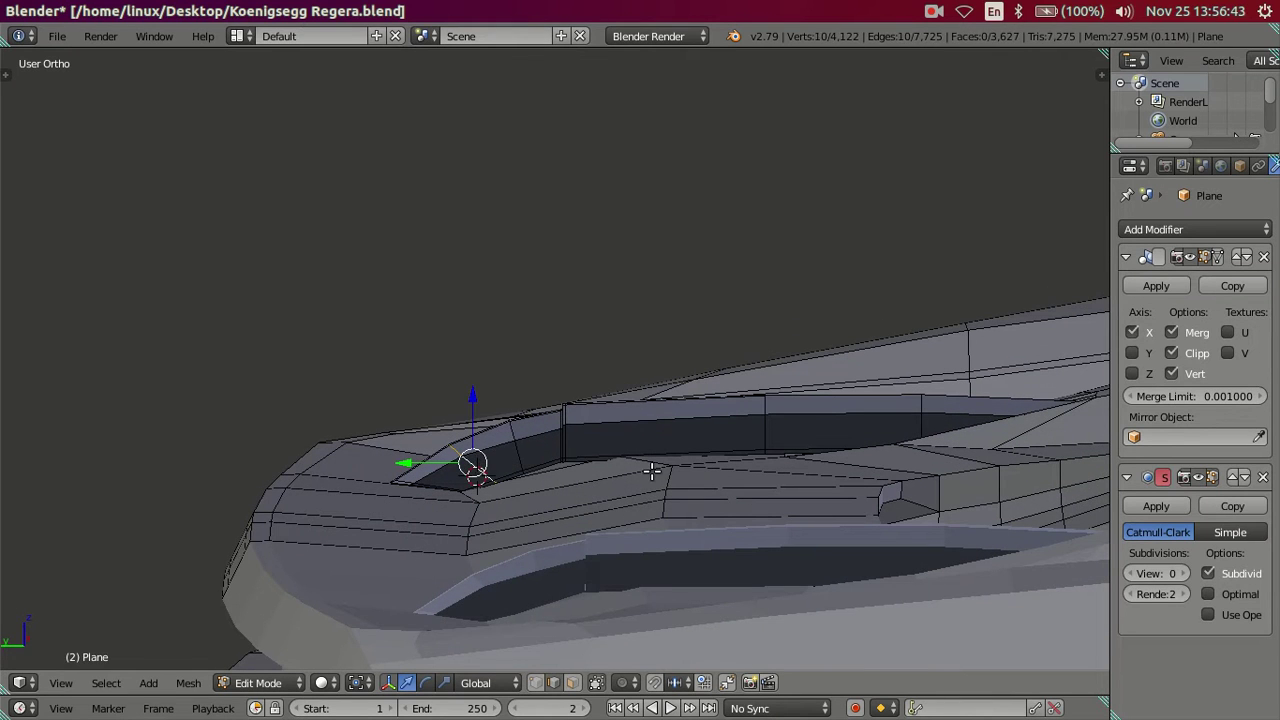
key("x")
left_click(650, 474)
mouse_move(608, 466)
middle_mouse_down()
mouse_move(563, 463)
mouse_move(567, 524)
middle_mouse_up()
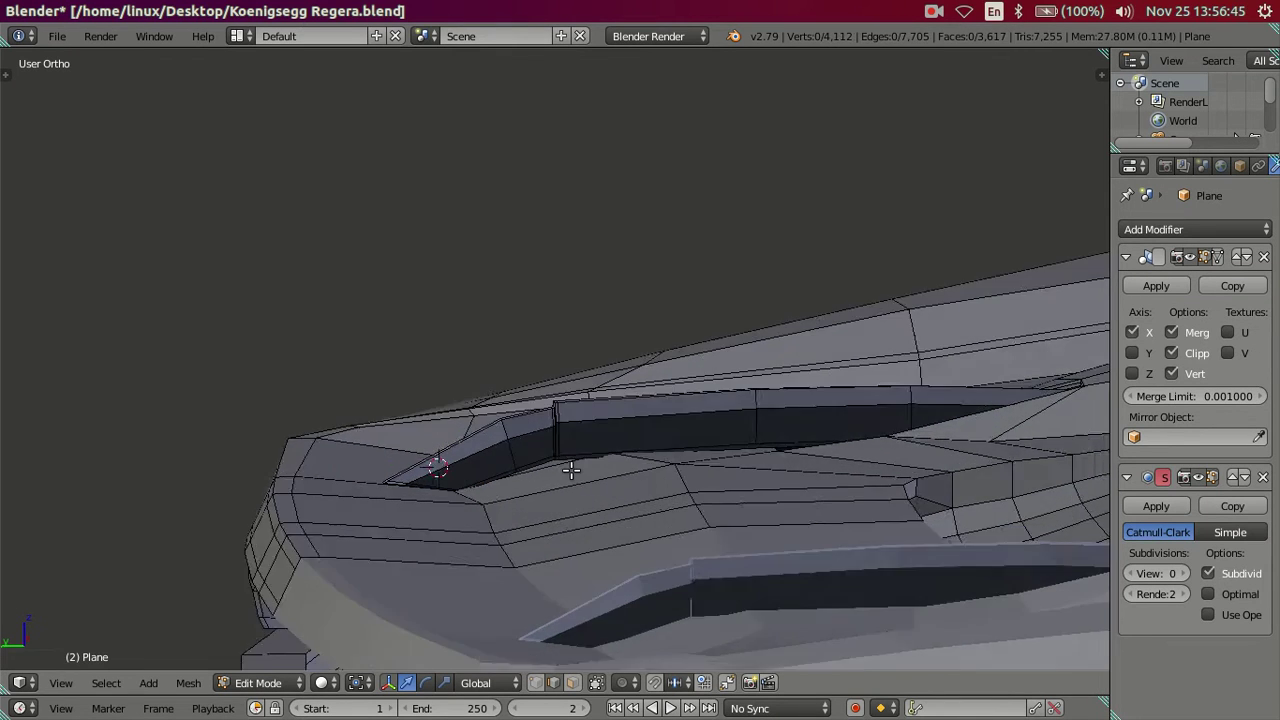
scroll(561, 469, "up", 2)
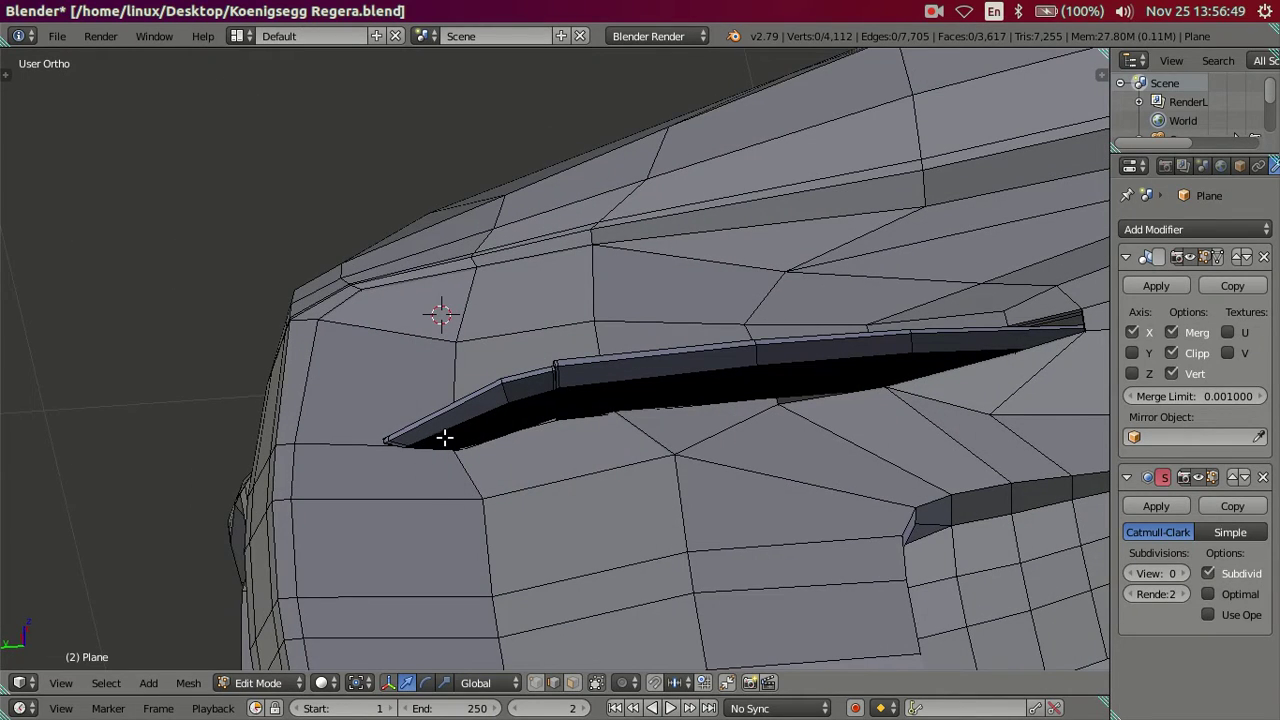
Cut a loop beside the slot tip, dissolve it, and show subdivision level 2.
key("ctrl+r")
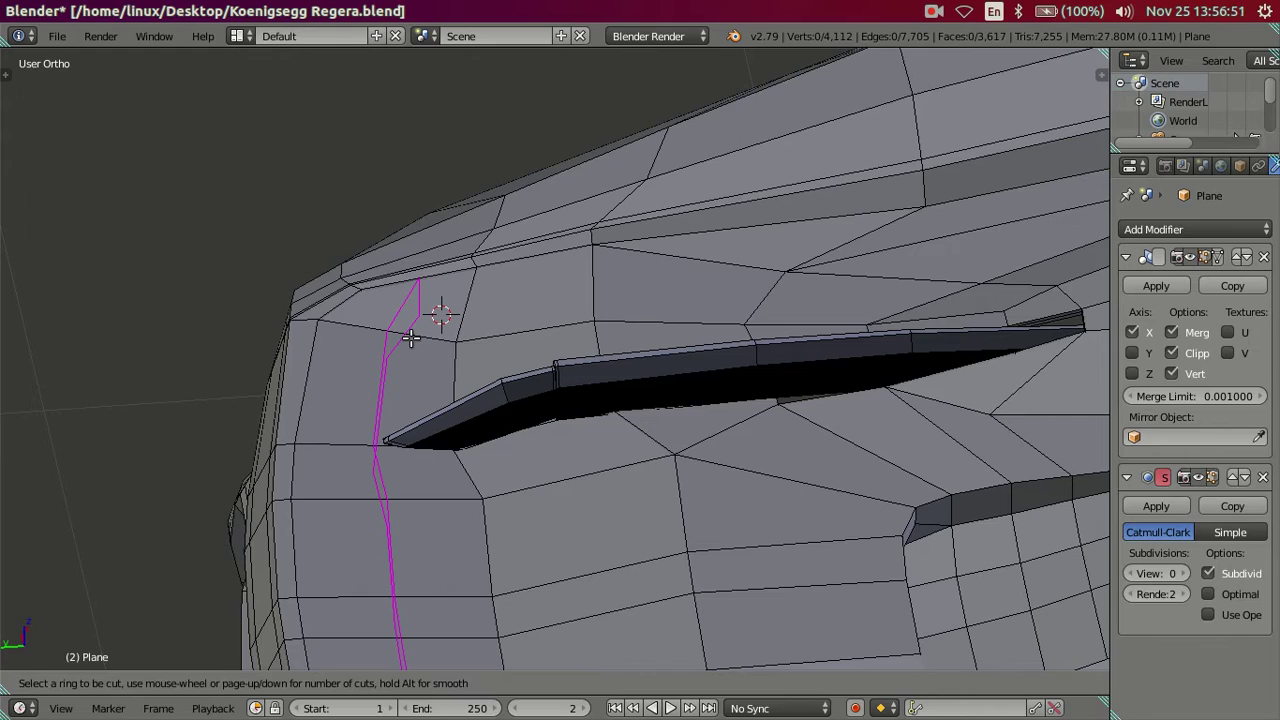
left_click(410, 338)
right_click(410, 338)
mouse_move(430, 446)
middle_mouse_down()
mouse_move(443, 396)
mouse_move(486, 380)
mouse_move(506, 397)
mouse_move(377, 371)
mouse_move(418, 423)
mouse_move(414, 403)
middle_mouse_up()
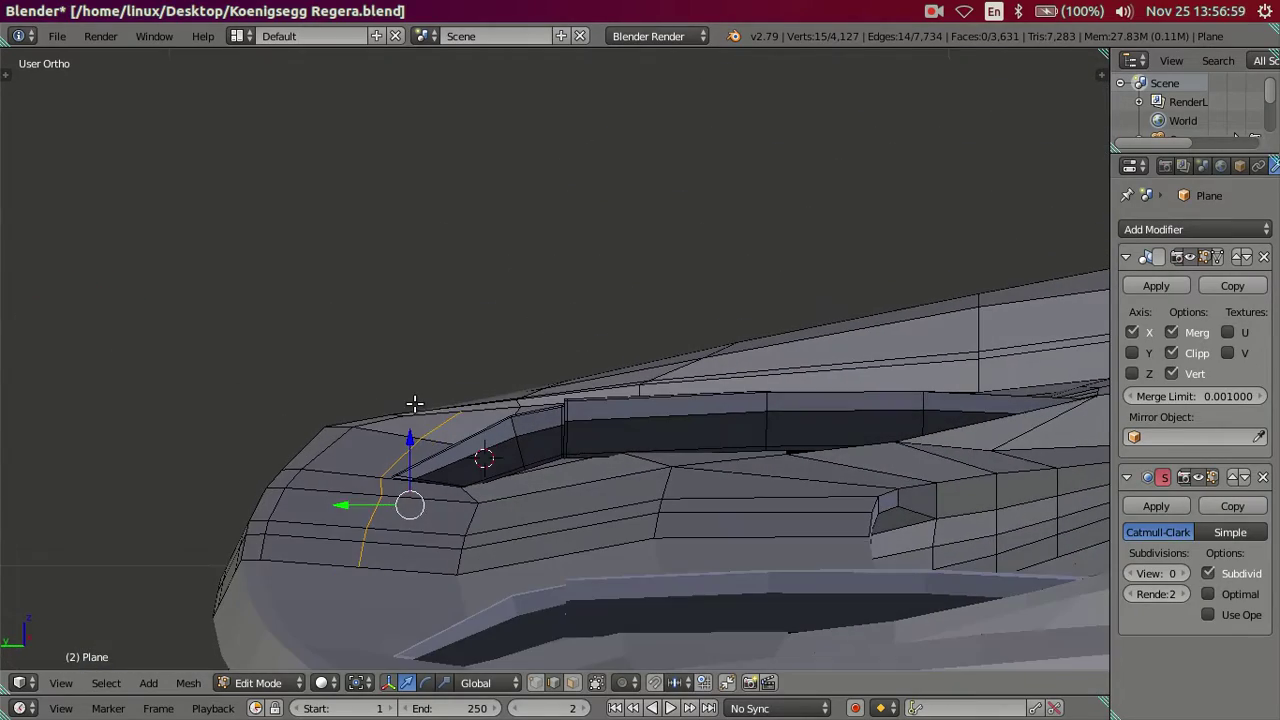
key("ctrl+x")
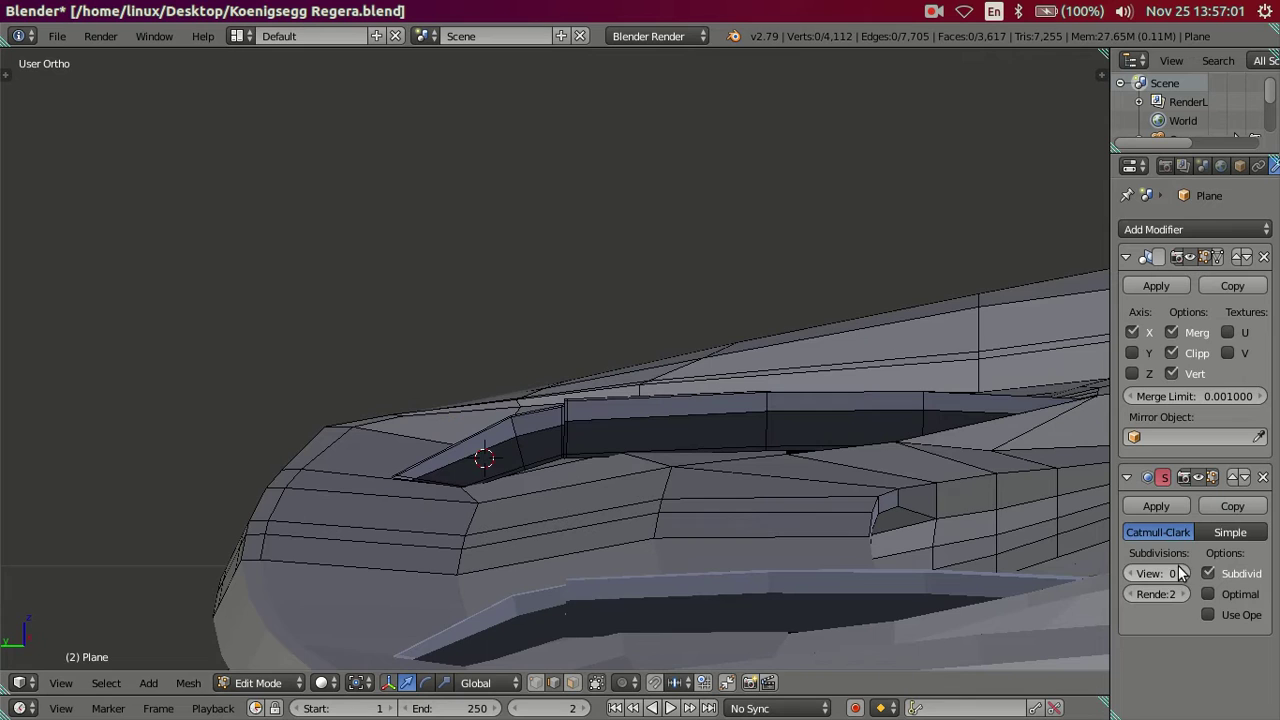
left_click(1182, 573)
left_click(1182, 573)
mouse_move(697, 440)
middle_mouse_down()
mouse_move(743, 443)
mouse_move(519, 454)
mouse_move(503, 434)
mouse_move(536, 450)
mouse_move(738, 473)
mouse_move(585, 489)
mouse_move(726, 451)
mouse_move(686, 429)
mouse_move(611, 466)
mouse_move(966, 508)
mouse_move(677, 443)
middle_mouse_up()
key("Tab")
key("Tab")
Turn off the subdivision preview and check the mesh in wireframe.
key("z")
key("ctrl+0")
key("z")
scroll(610, 495, "up", 4)
key("z")
key("z")
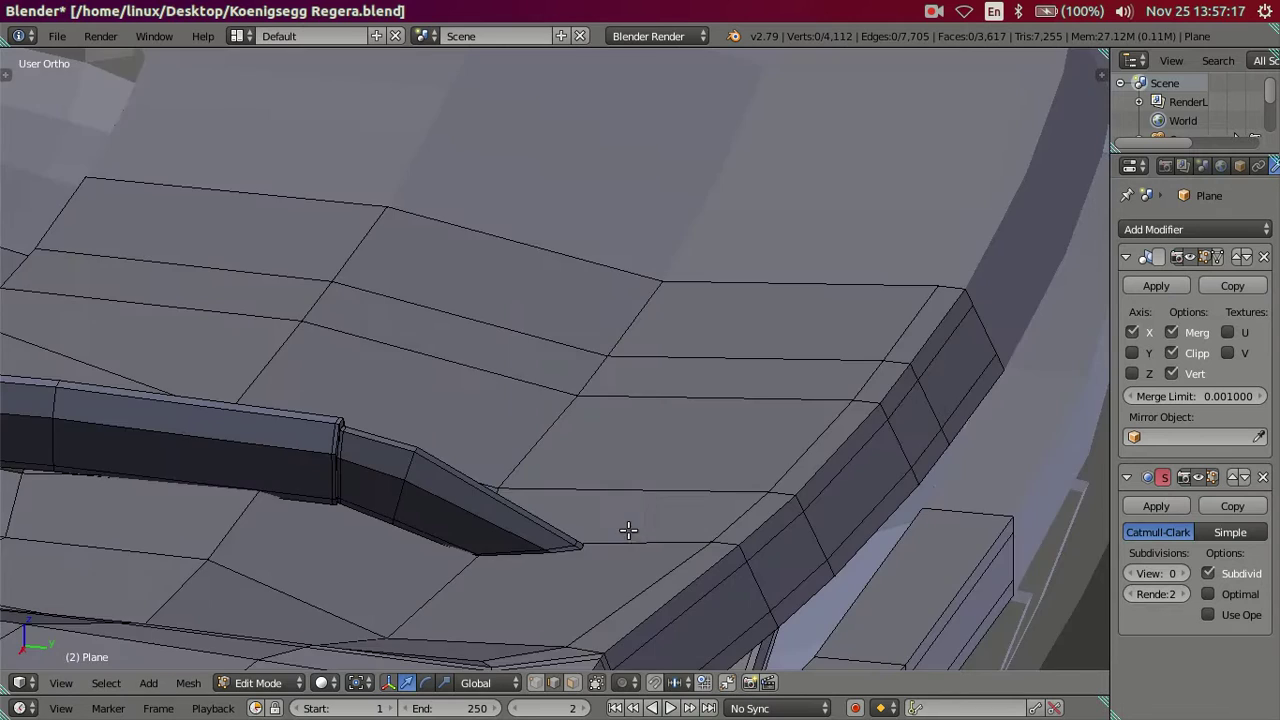
Isolate the hood scoop's bottom edge and slide it along the Y axis.
middle_click_drag(619, 542, 548, 516)
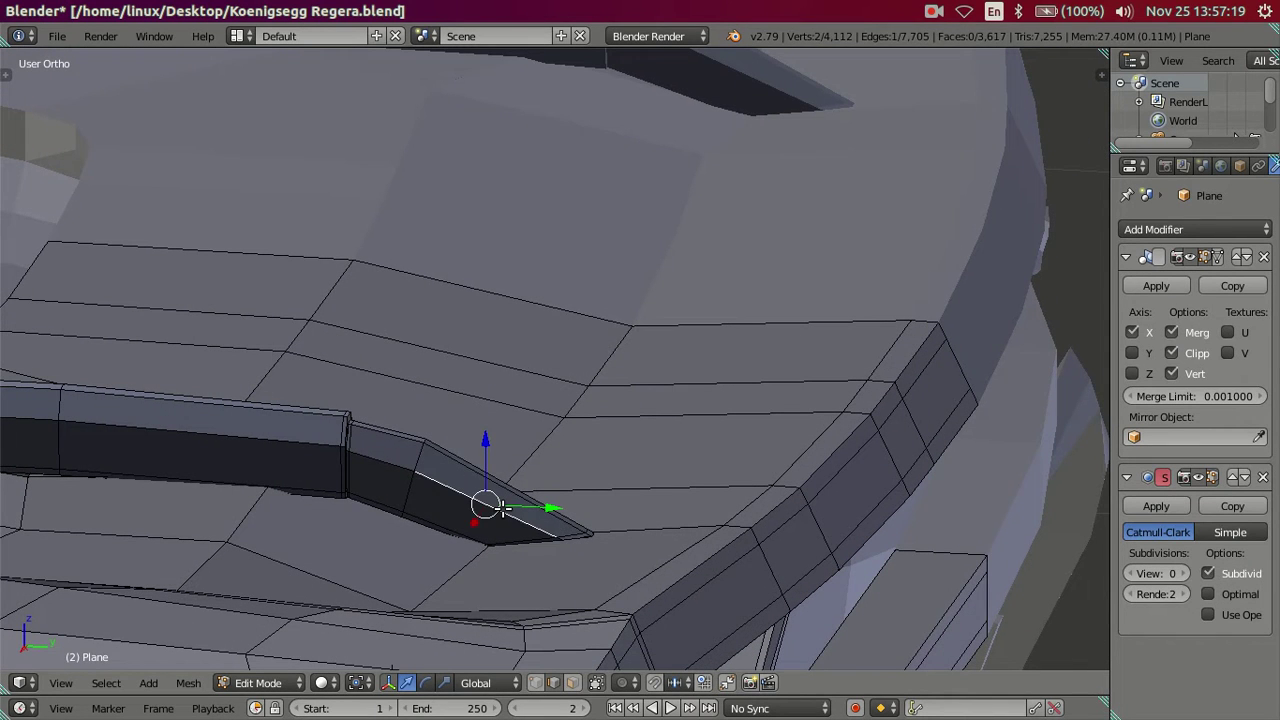
key("l")
key("z")
key("c")
middle_click_drag(386, 486, 386, 463)
key("Escape")
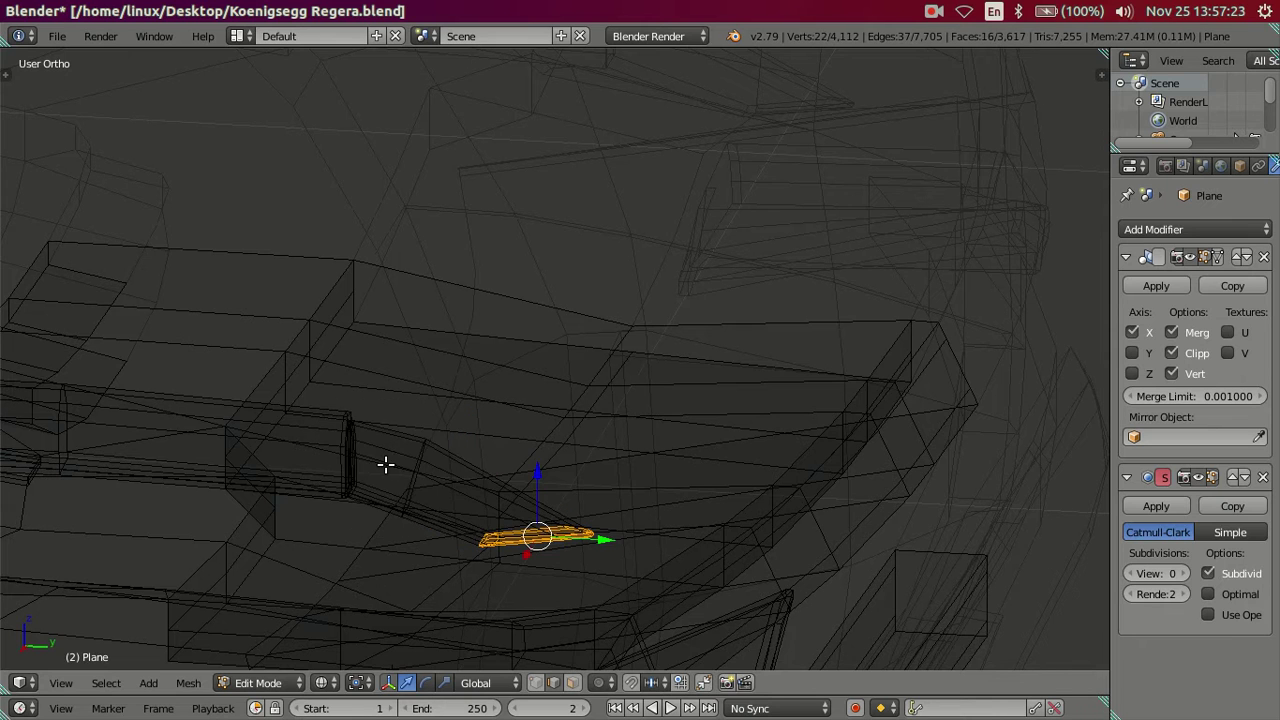
key("z")
middle_click_drag(557, 517, 629, 519)
key("g")
key("y")
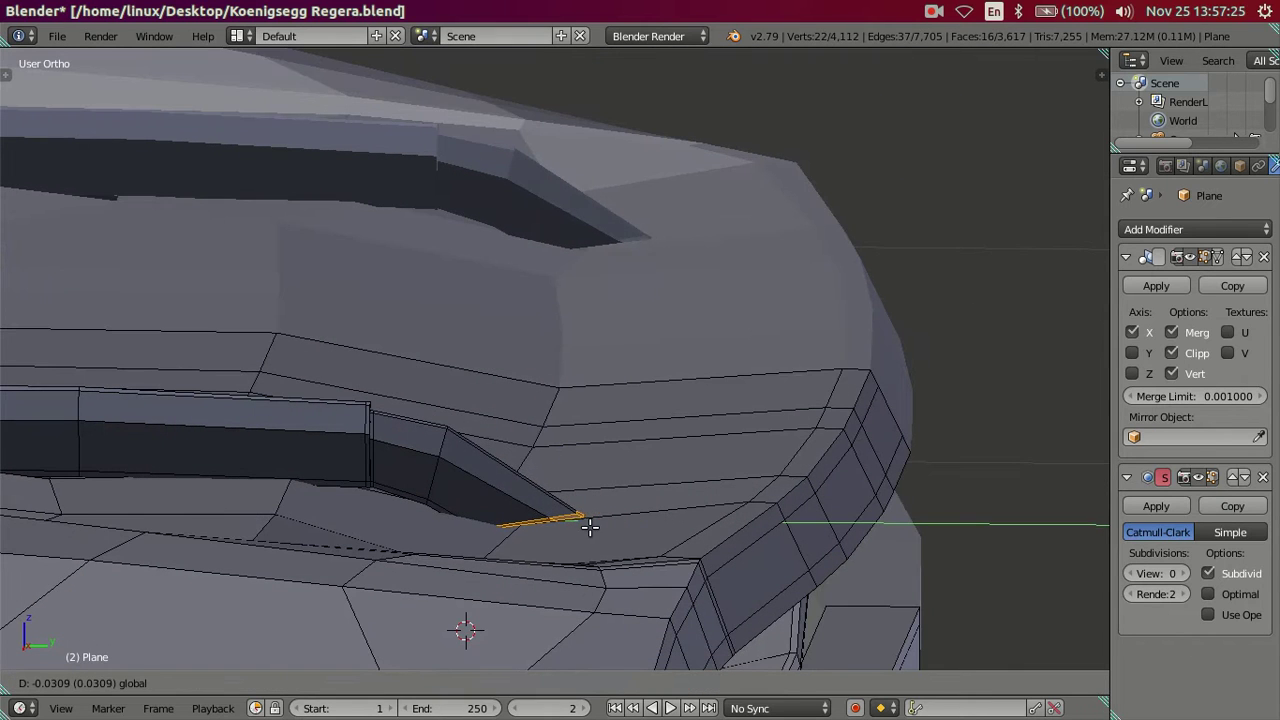
left_click(575, 527)
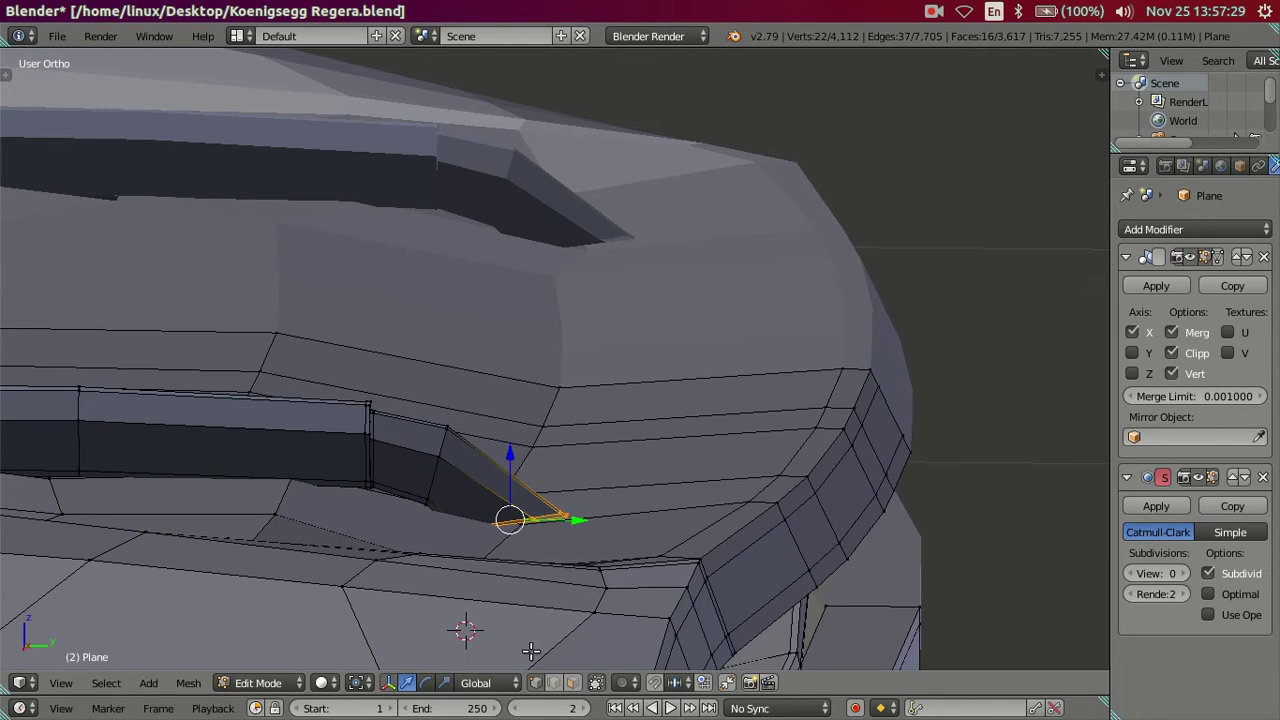
Select the scoop tip vertex and rotate it slightly from the right side view.
key("z")
right_click(444, 457)
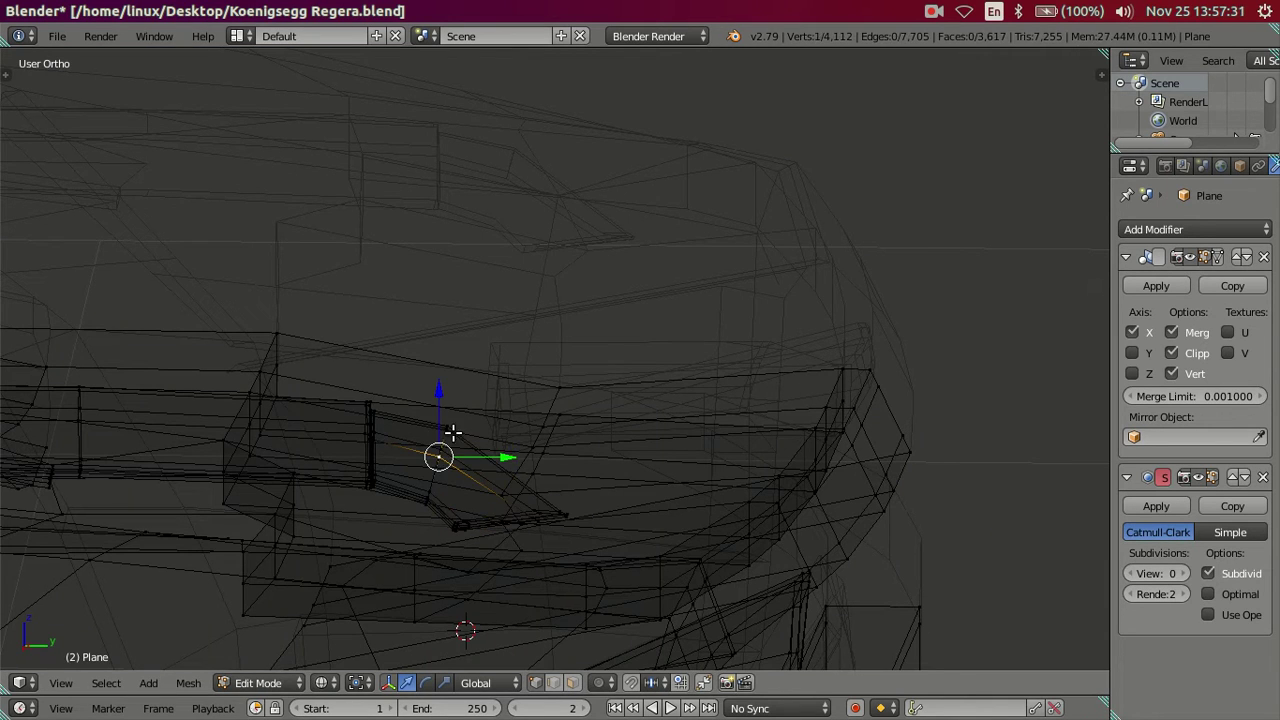
key("c")
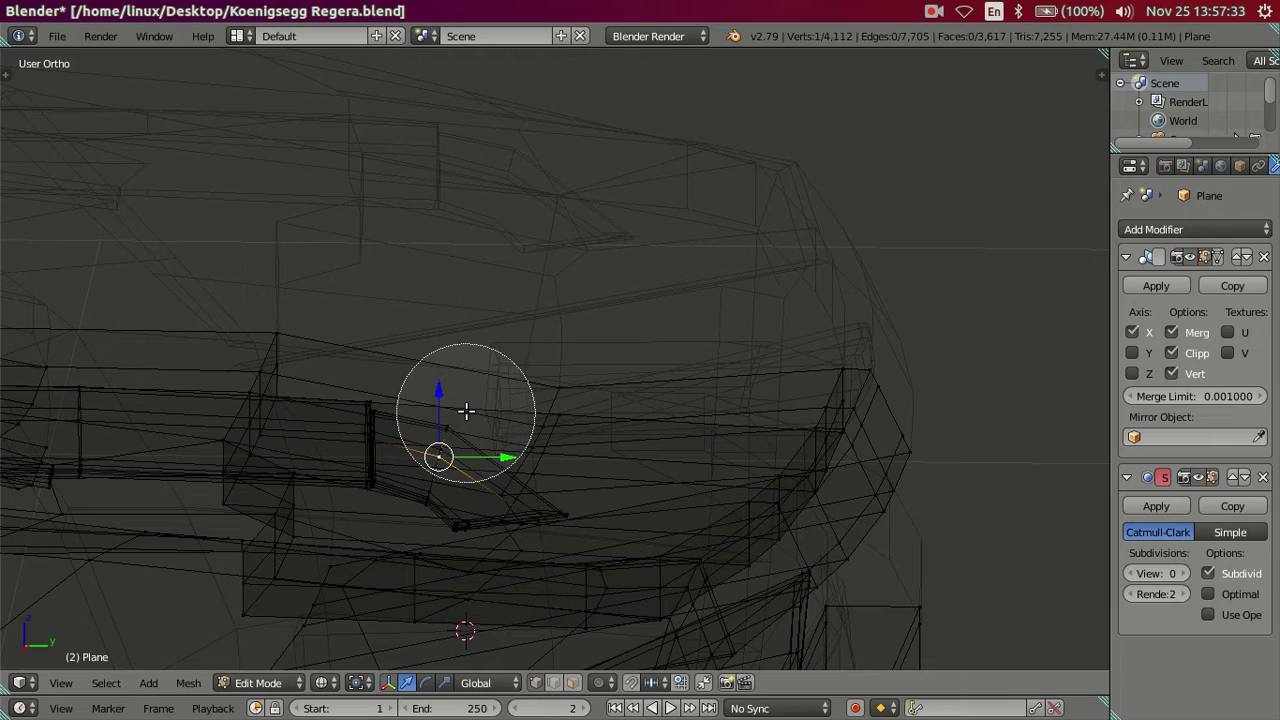
right_click(466, 411)
key("z")
mouse_move(466, 414)
middle_mouse_down()
mouse_move(440, 450)
mouse_move(510, 463)
mouse_move(527, 451)
middle_mouse_up()
key("KP_3")
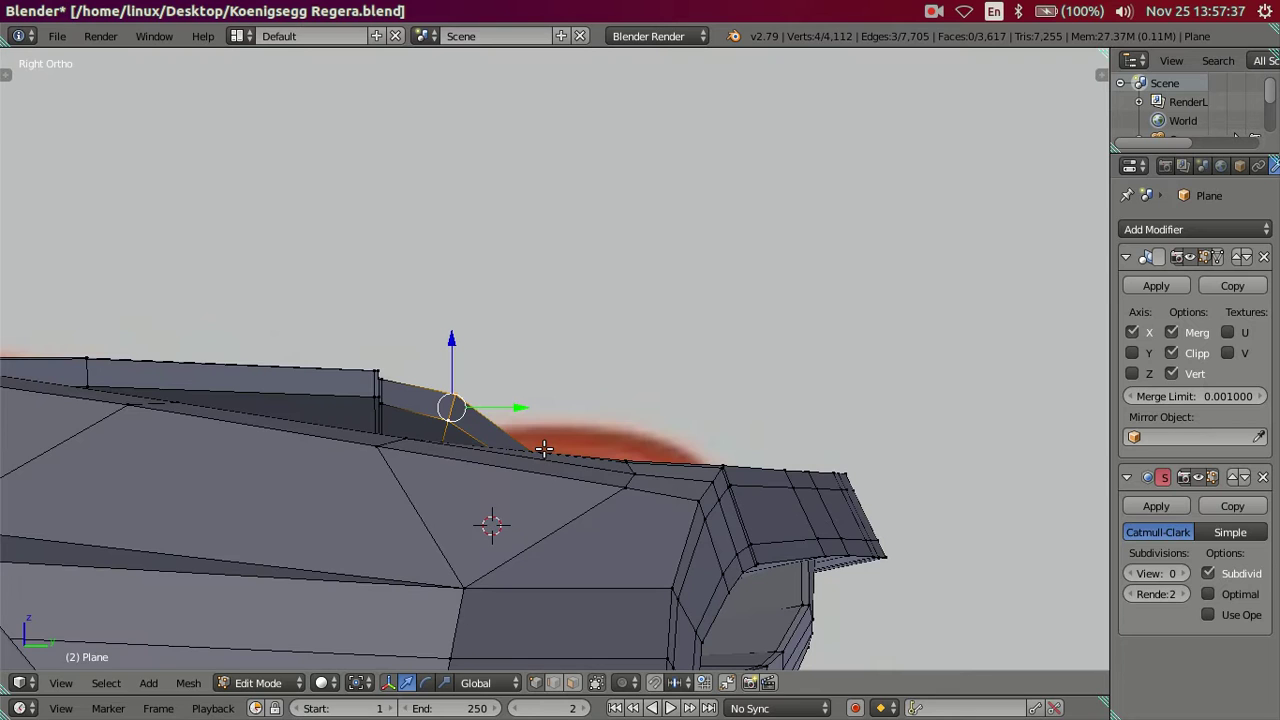
key("r")
left_click(660, 442)
Restore the level-2 smooth subdivision preview to inspect the tip.
key("z")
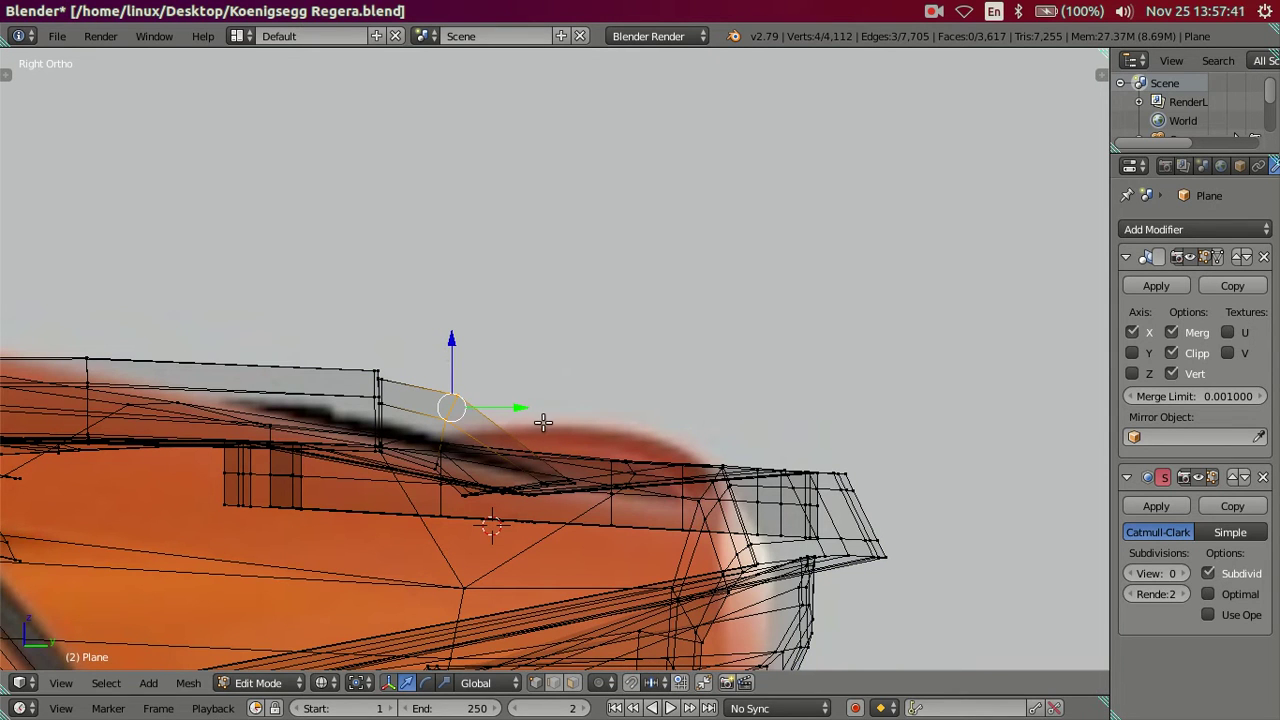
key("g")
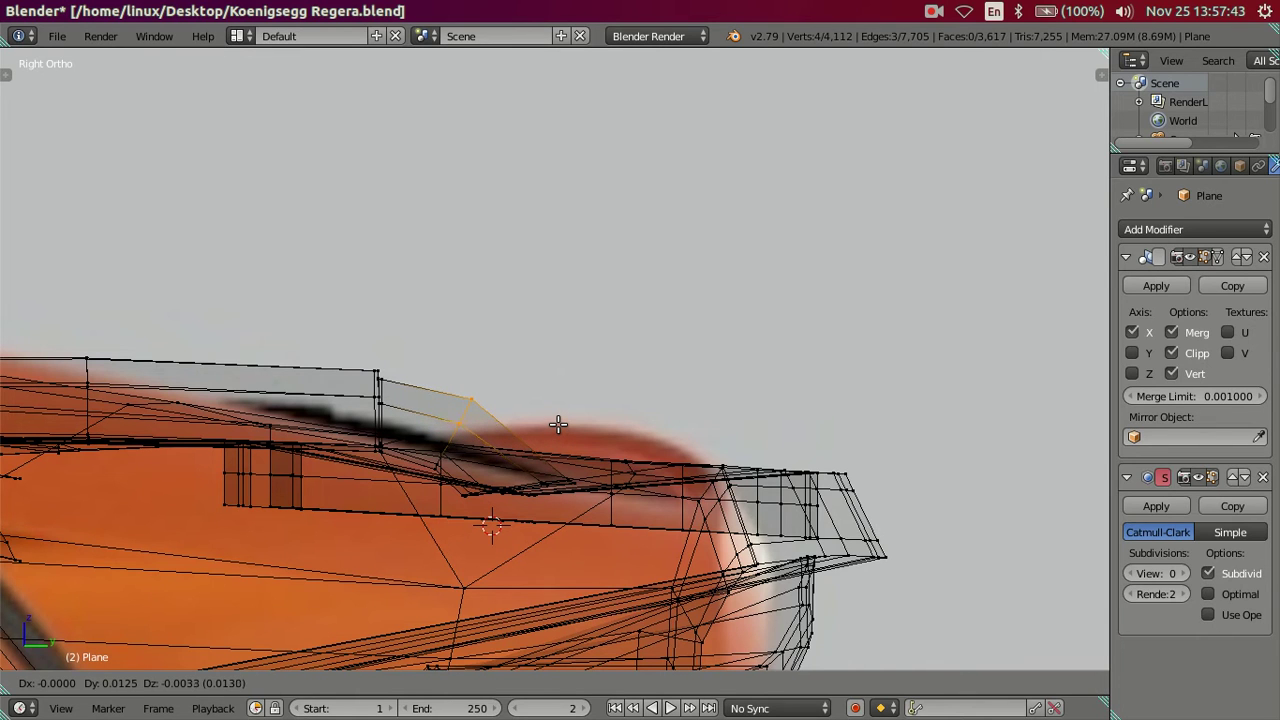
right_click(558, 420)
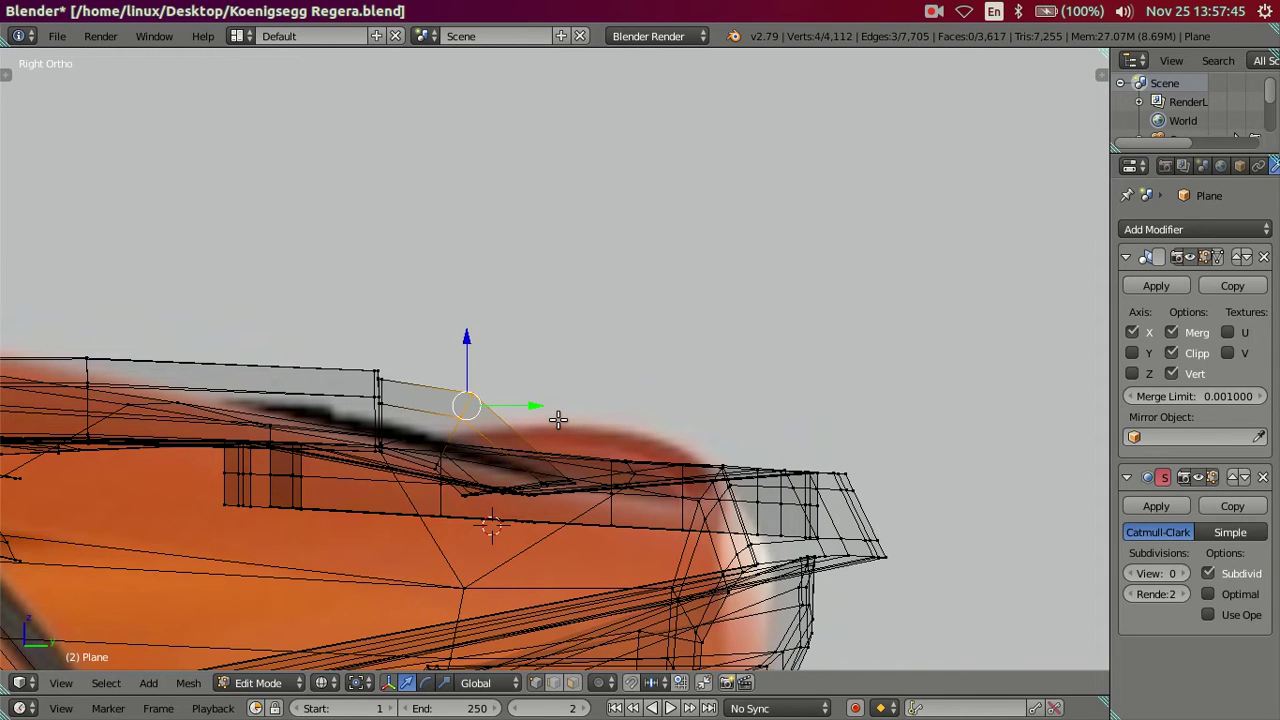
key("z")
middle_click_drag(614, 486, 600, 508)
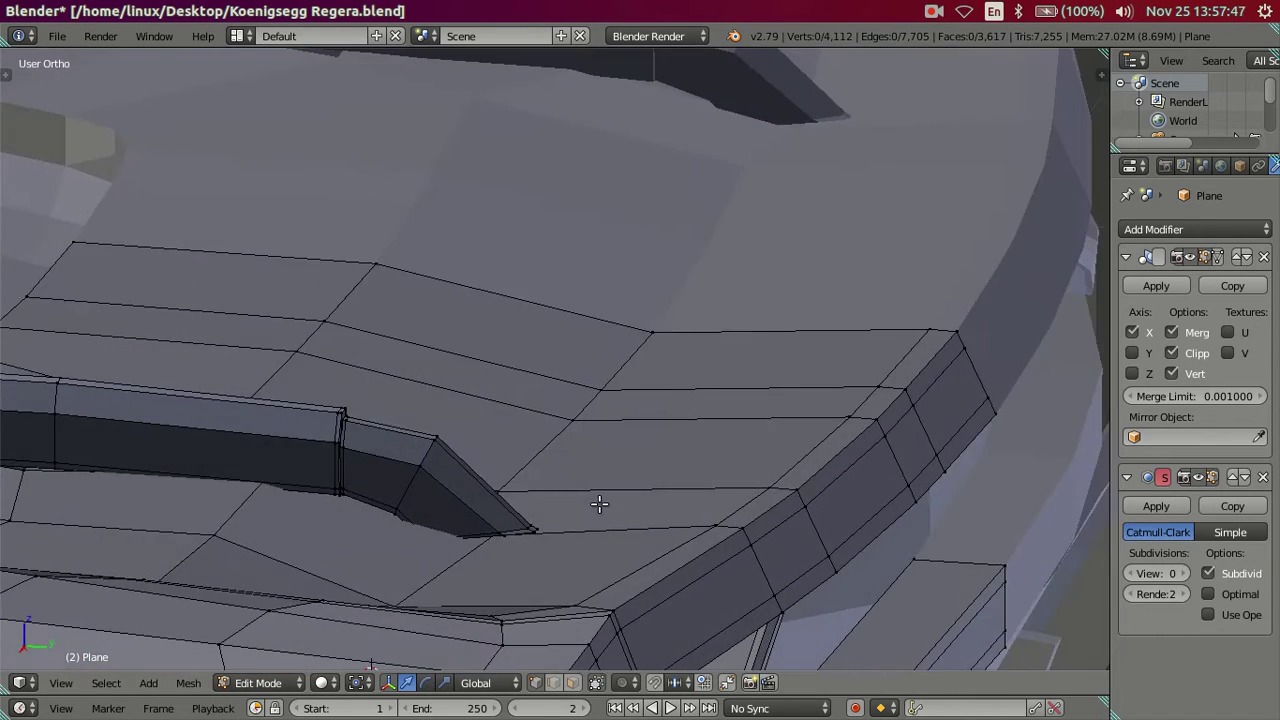
key("ctrl+2")
mouse_move(837, 520)
middle_mouse_down()
mouse_move(789, 491)
mouse_move(823, 480)
mouse_move(623, 494)
mouse_move(638, 512)
mouse_move(380, 466)
middle_mouse_up()
Isolate the slot-tip vertices again and rotate them slightly in right side view.
key("z")
key("z")
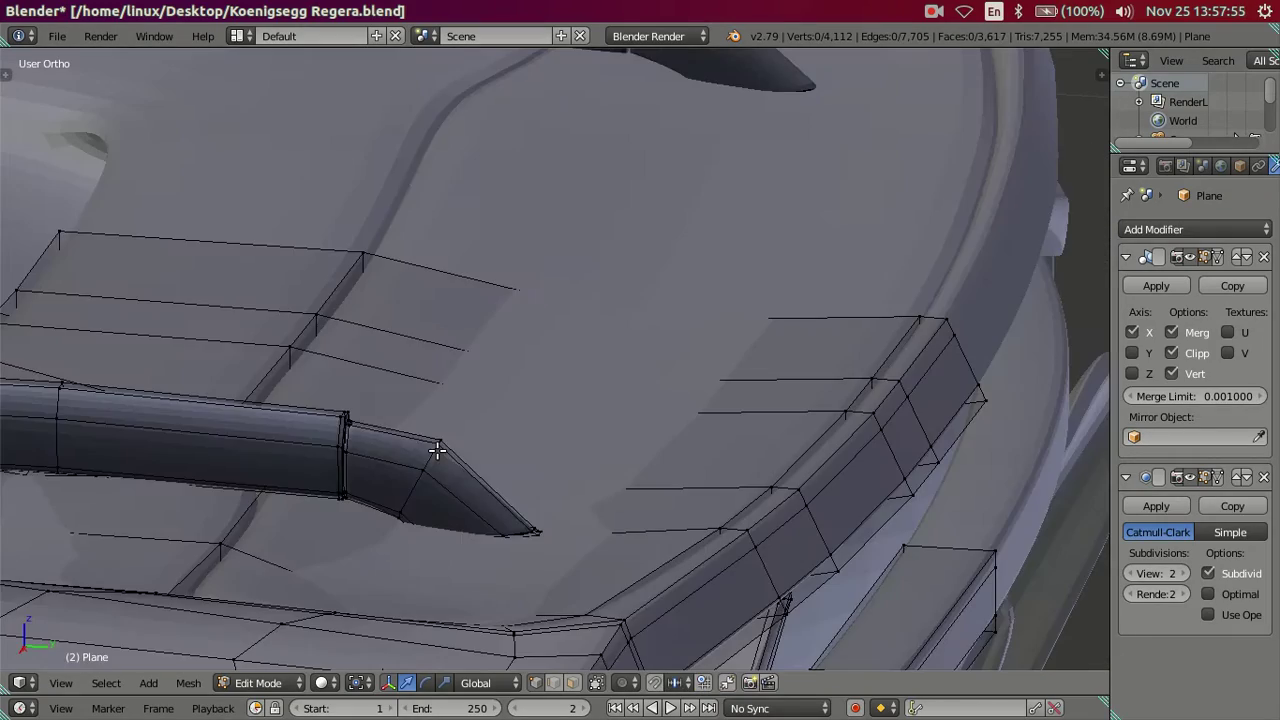
key("l")
key("z")
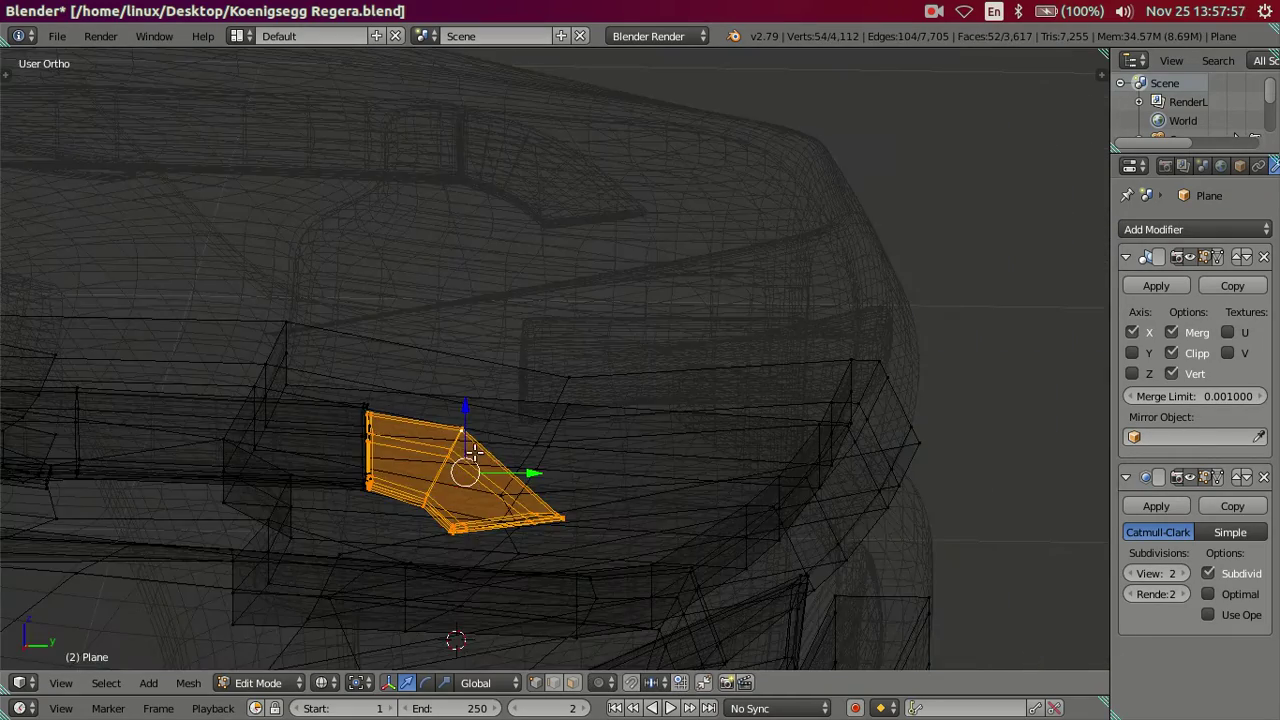
key("c")
mouse_move(449, 423)
middle_mouse_down()
mouse_move(386, 429)
mouse_move(394, 450)
middle_mouse_up()
key("Escape")
key("KP_3")
key("z")
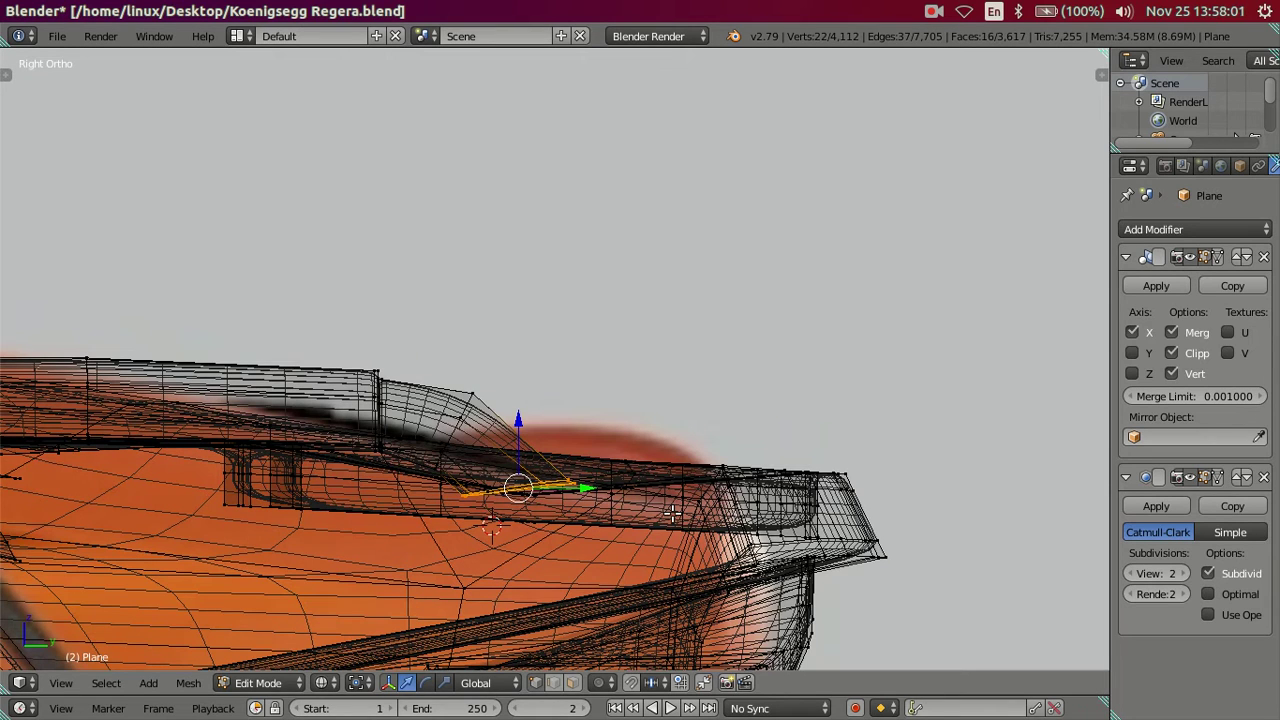
key("r")
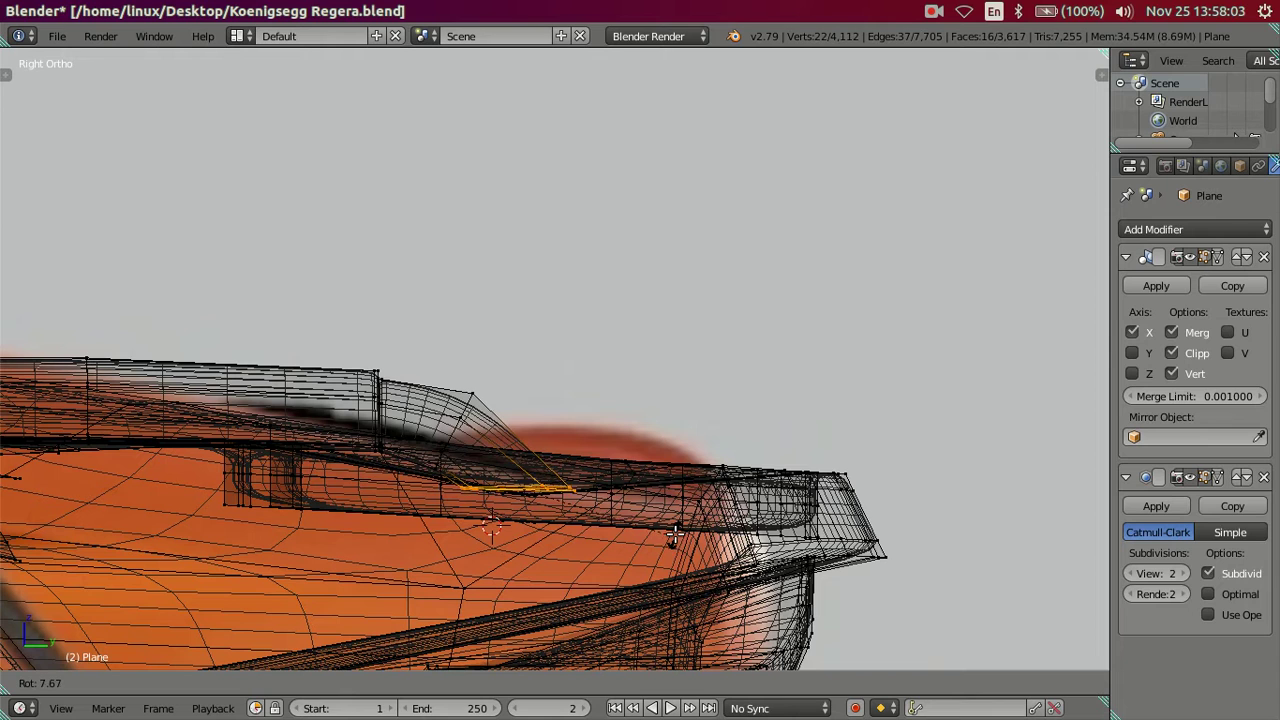
left_click(674, 536)
Deselect everything and review the whole body in Object Mode before re-entering Edit Mode.
scroll(580, 513, "up", 2)
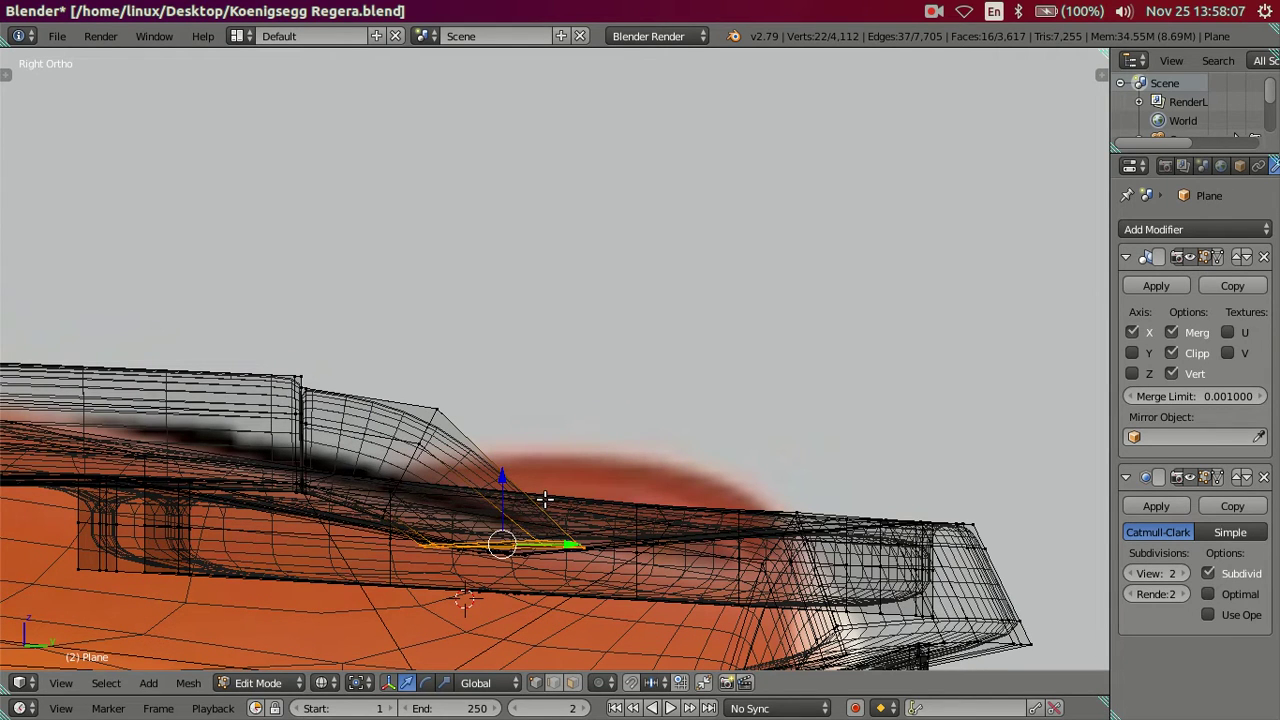
key("z")
middle_click_drag(498, 516, 560, 545)
key("a")
key("Tab")
mouse_move(690, 545)
middle_mouse_down()
mouse_move(581, 500)
mouse_move(603, 483)
mouse_move(640, 486)
mouse_move(417, 458)
middle_mouse_up()
scroll(435, 463, "up", 3)
key("Tab")
Select the slot tip's vertex path and nudge it down in Z, along Y, then up in Z.
key("z")
right_click(397, 458, "ctrl")
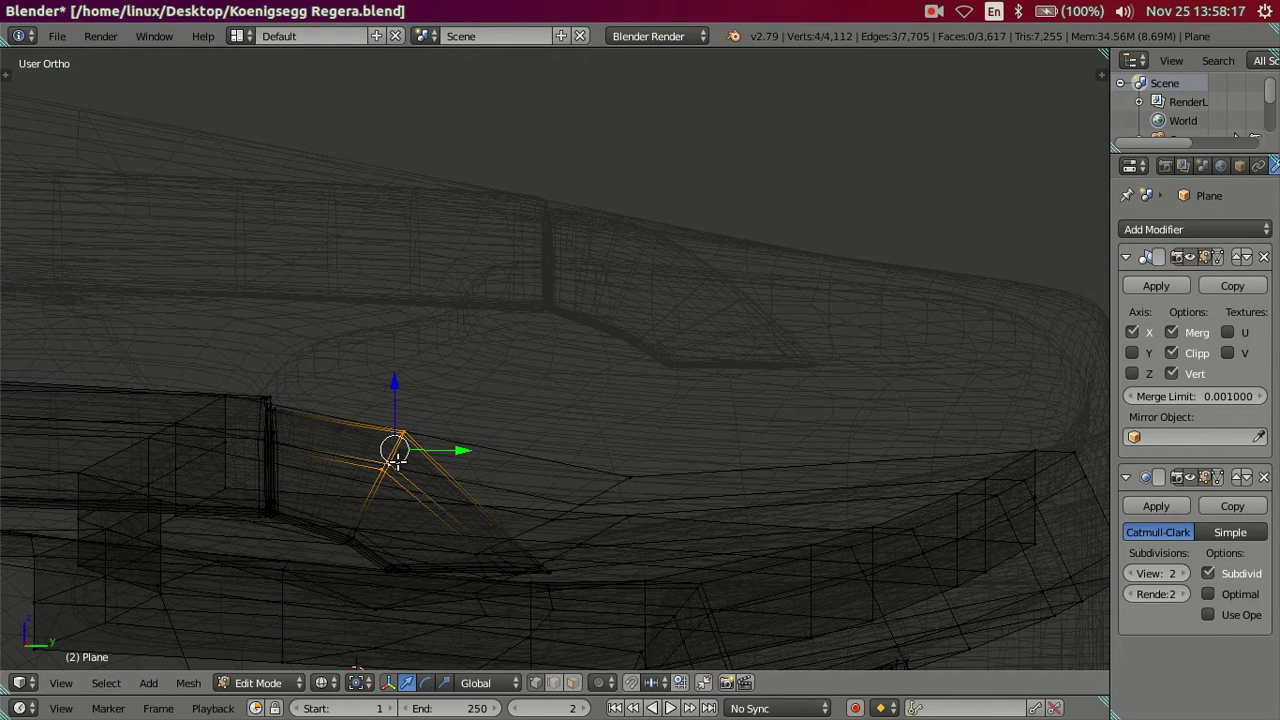
key("z")
left_click_drag(390, 392, 390, 402)
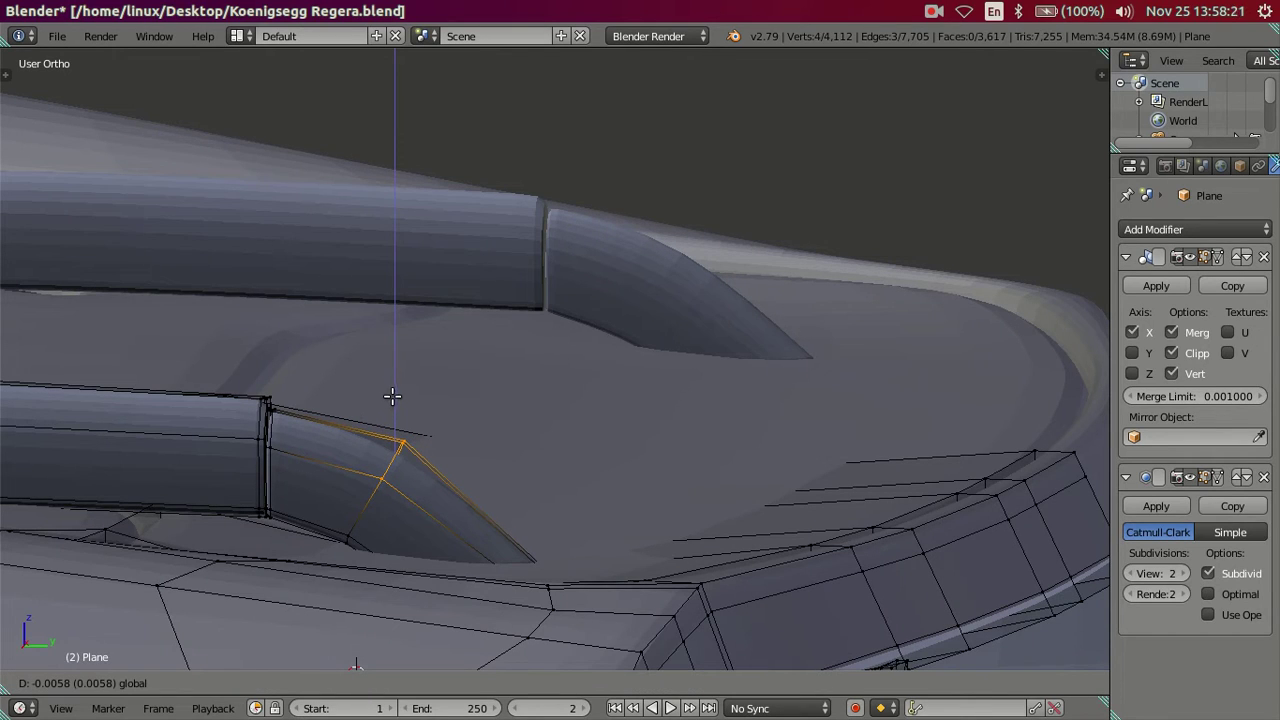
left_click(392, 390)
mouse_move(454, 449)
left_mouse_down()
mouse_move(425, 443)
mouse_move(428, 424)
left_mouse_up()
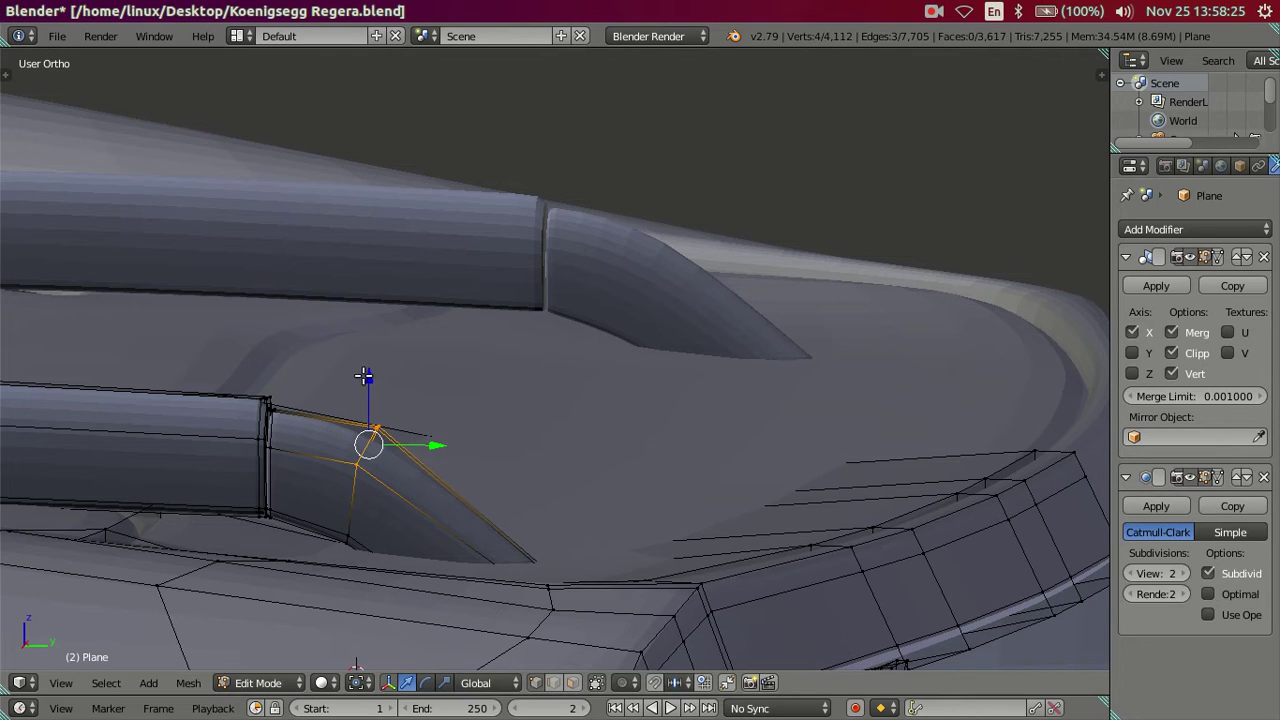
left_click_drag(364, 376, 370, 365)
left_click(371, 364)
key("ctrl+z")
Check the reshaped tip in Object Mode, then set subdivision view level to 0.
middle_click_drag(431, 443, 456, 449)
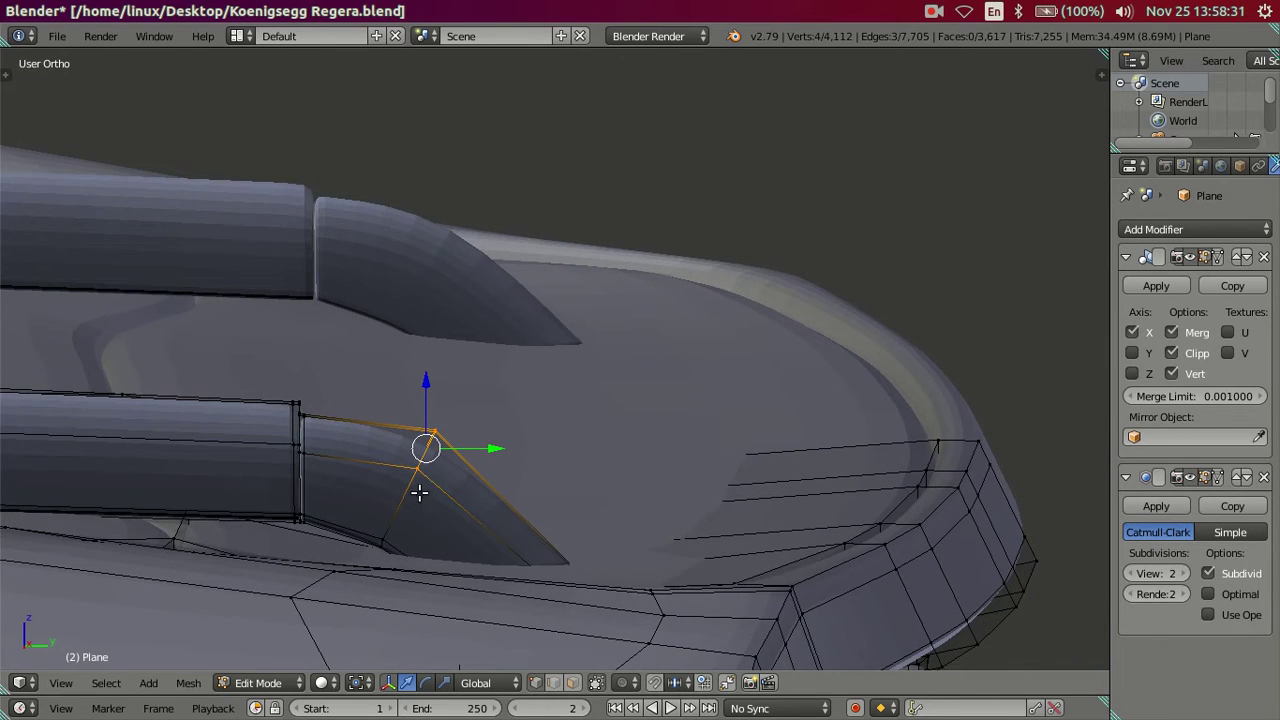
mouse_move(540, 497)
middle_mouse_down()
mouse_move(791, 420)
mouse_move(686, 446)
middle_mouse_up()
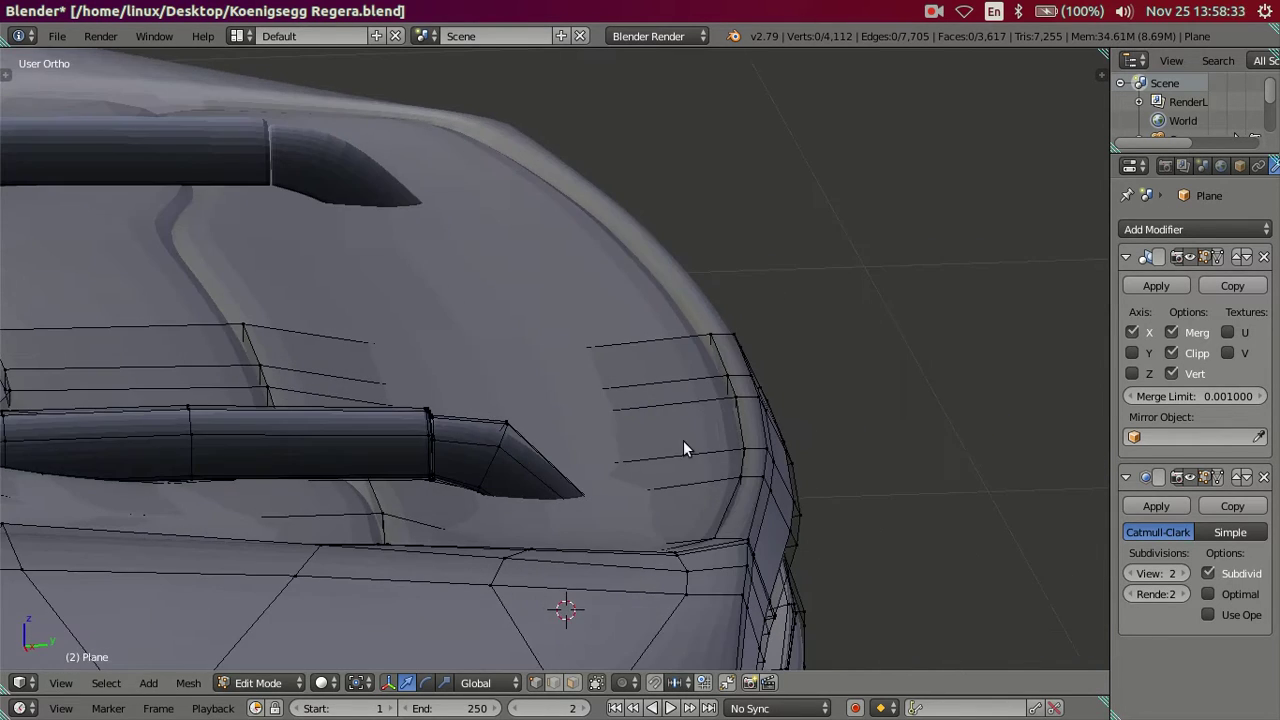
key("Tab")
scroll(405, 477, "up", 3)
key("Tab")
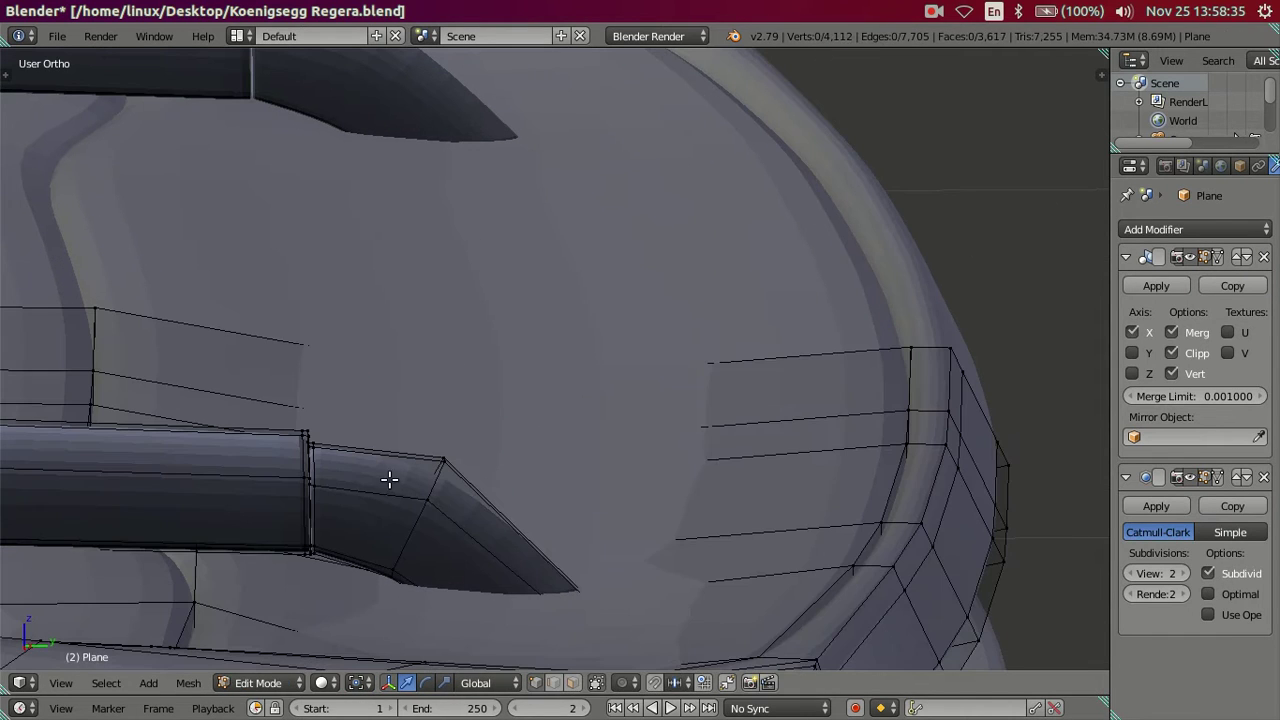
mouse_move(467, 500)
middle_mouse_down()
mouse_move(469, 520)
mouse_move(397, 560)
mouse_move(419, 540)
mouse_move(414, 506)
mouse_move(371, 463)
mouse_move(465, 500)
mouse_move(421, 485)
middle_mouse_up()
left_click(1131, 573)
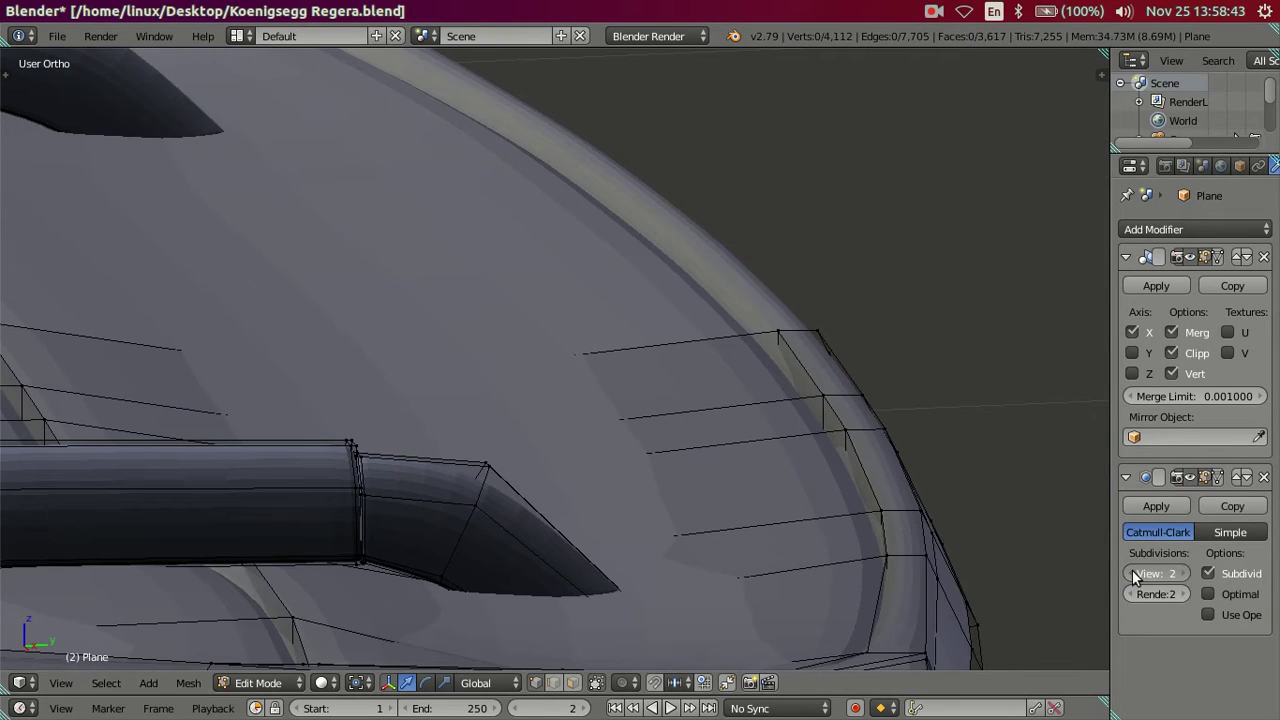
left_click(1131, 573)
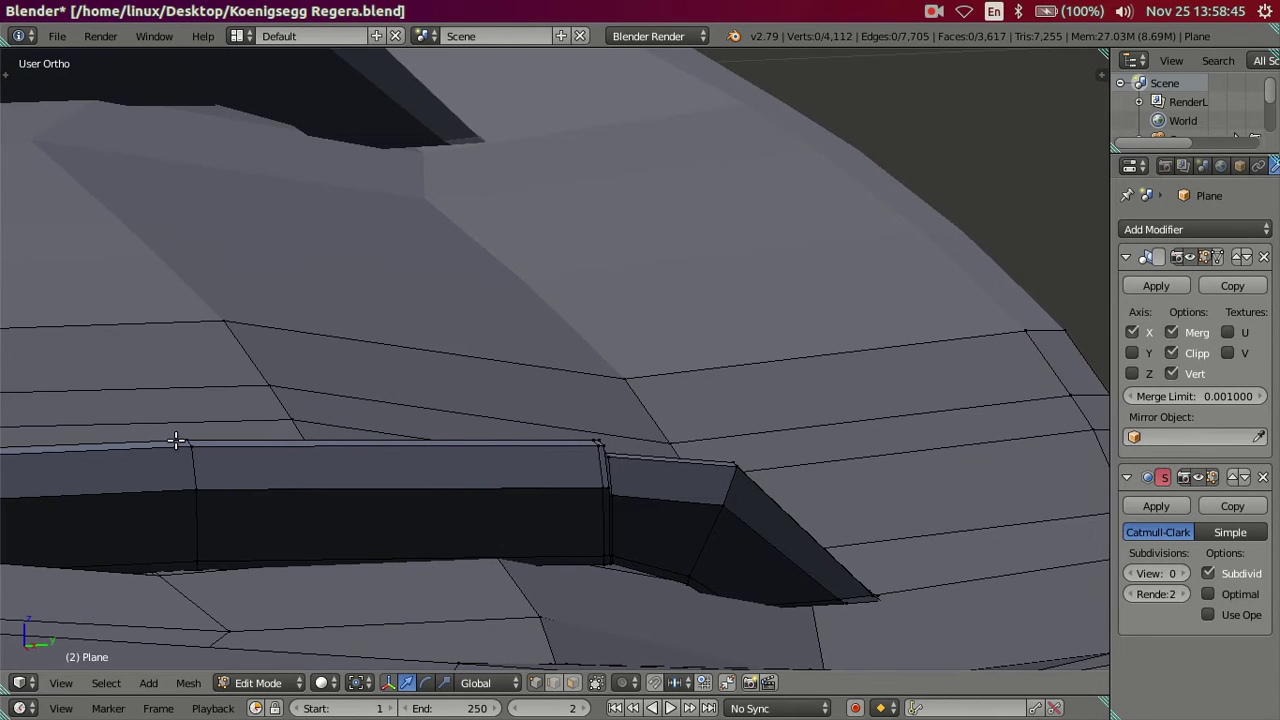
Hide the lower bumper piece and delete the thin sliver faces at the slot's rear side.
key("l")
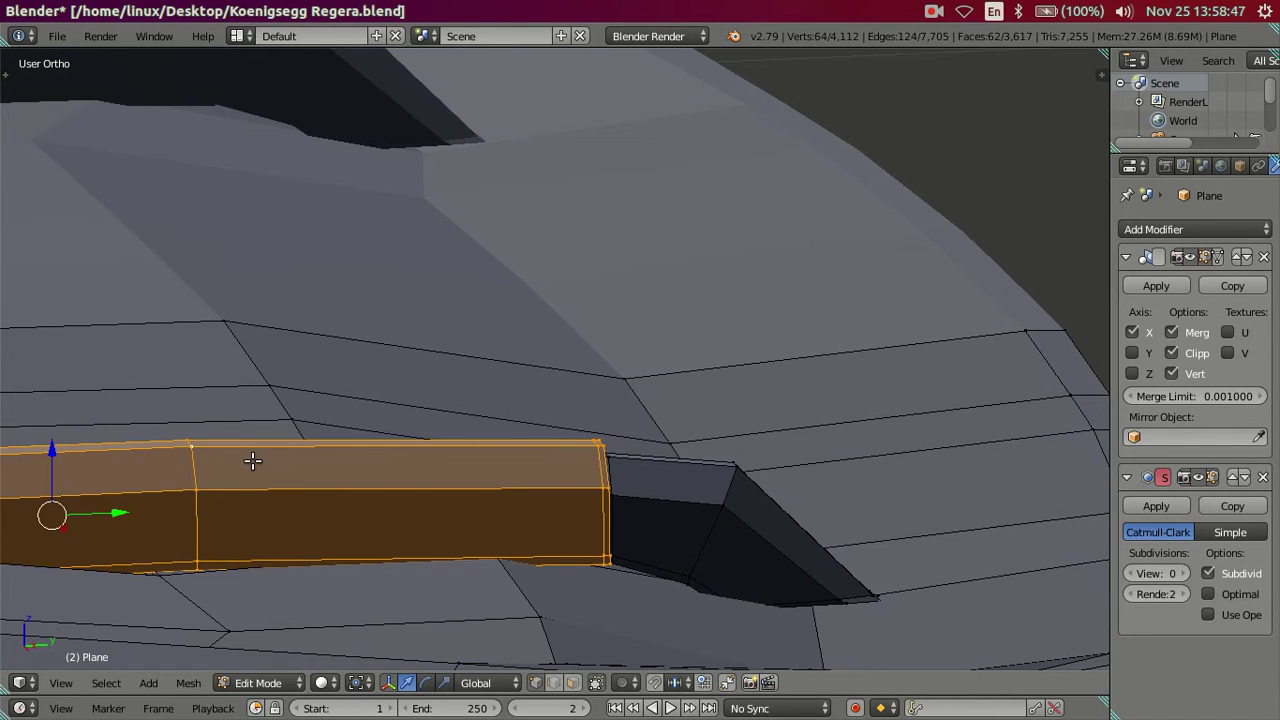
key("h")
mouse_move(386, 514)
middle_mouse_down()
mouse_move(534, 540)
mouse_move(400, 477)
mouse_move(432, 473)
middle_mouse_up()
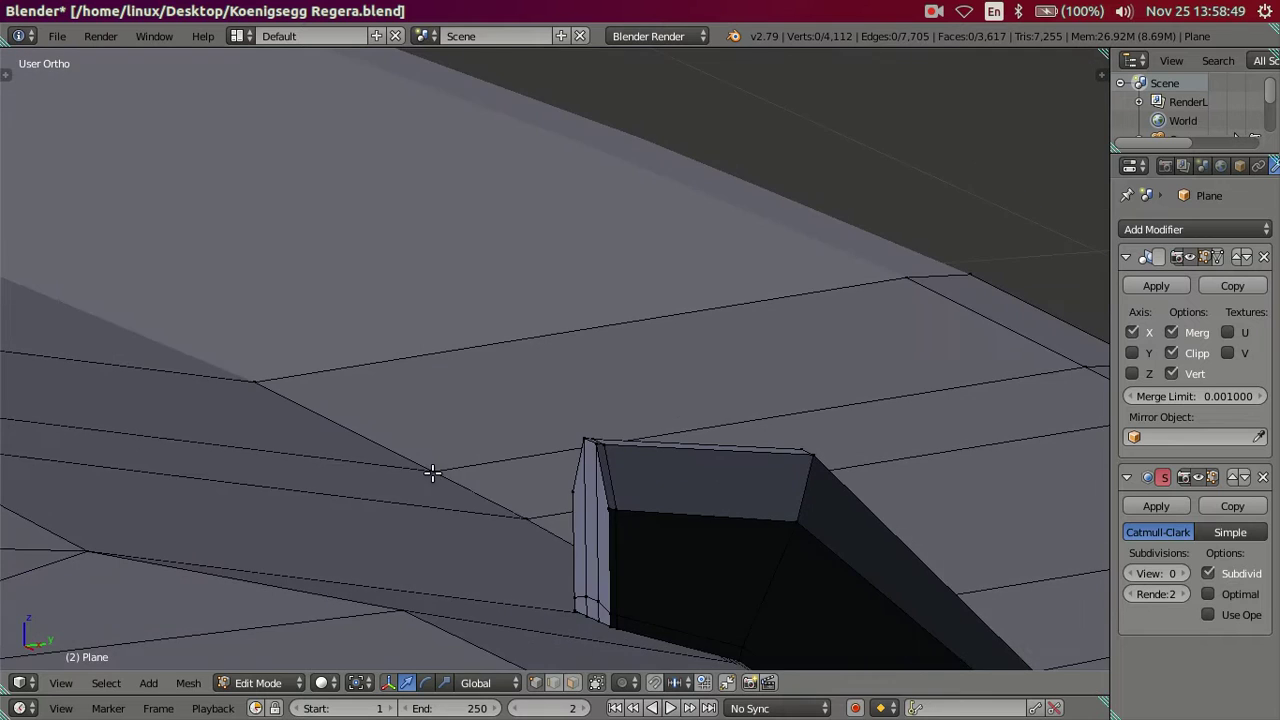
middle_click_drag(601, 550, 596, 668)
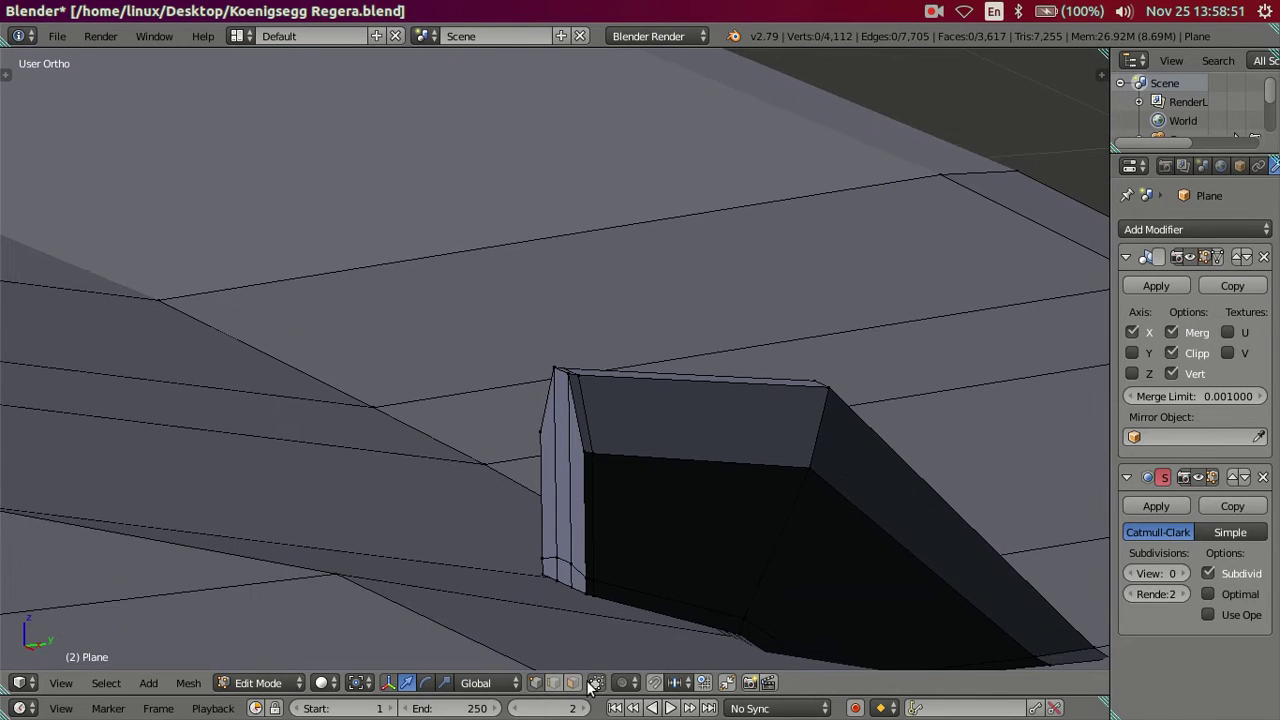
key("ctrl+KP_Add")
key("ctrl+KP_Add")
key("ctrl+KP_Add")
key("x")
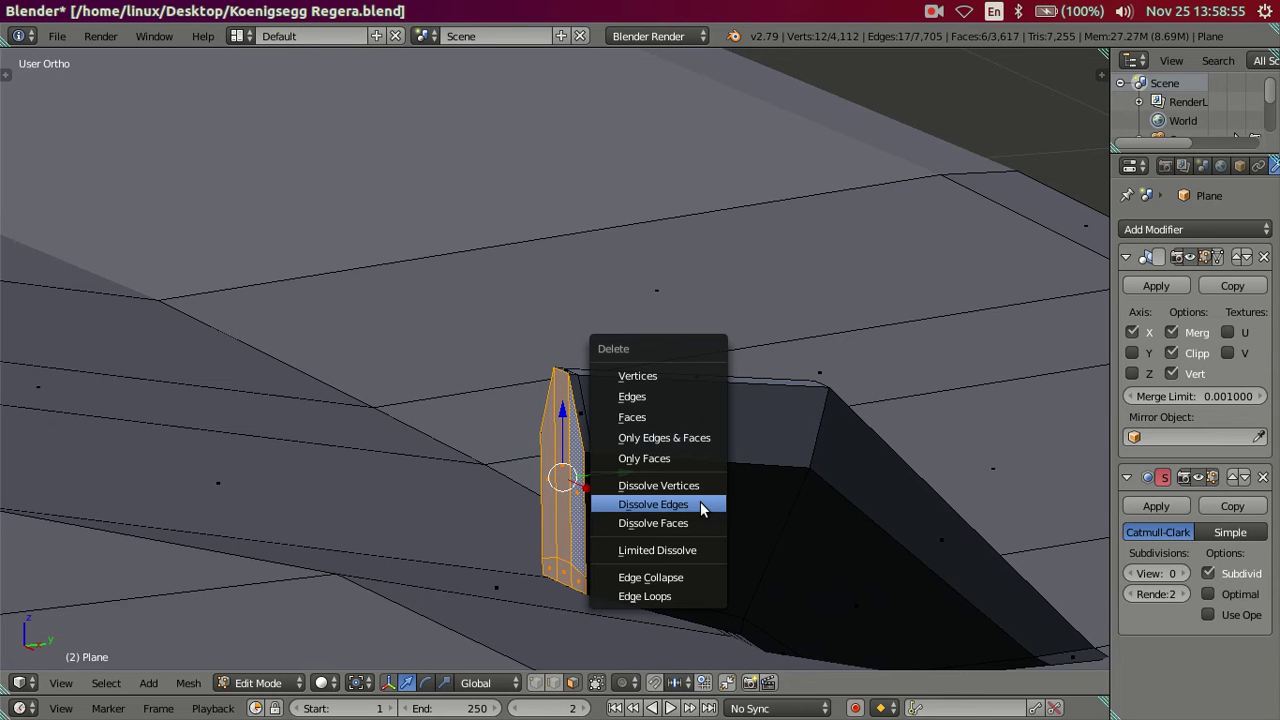
left_click(671, 411)
mouse_move(671, 411)
middle_mouse_down()
mouse_move(609, 484)
mouse_move(575, 484)
middle_mouse_up()
Unhide the bumper, set subdivision view back to 2, and review the smoothed body.
key("alt+h")
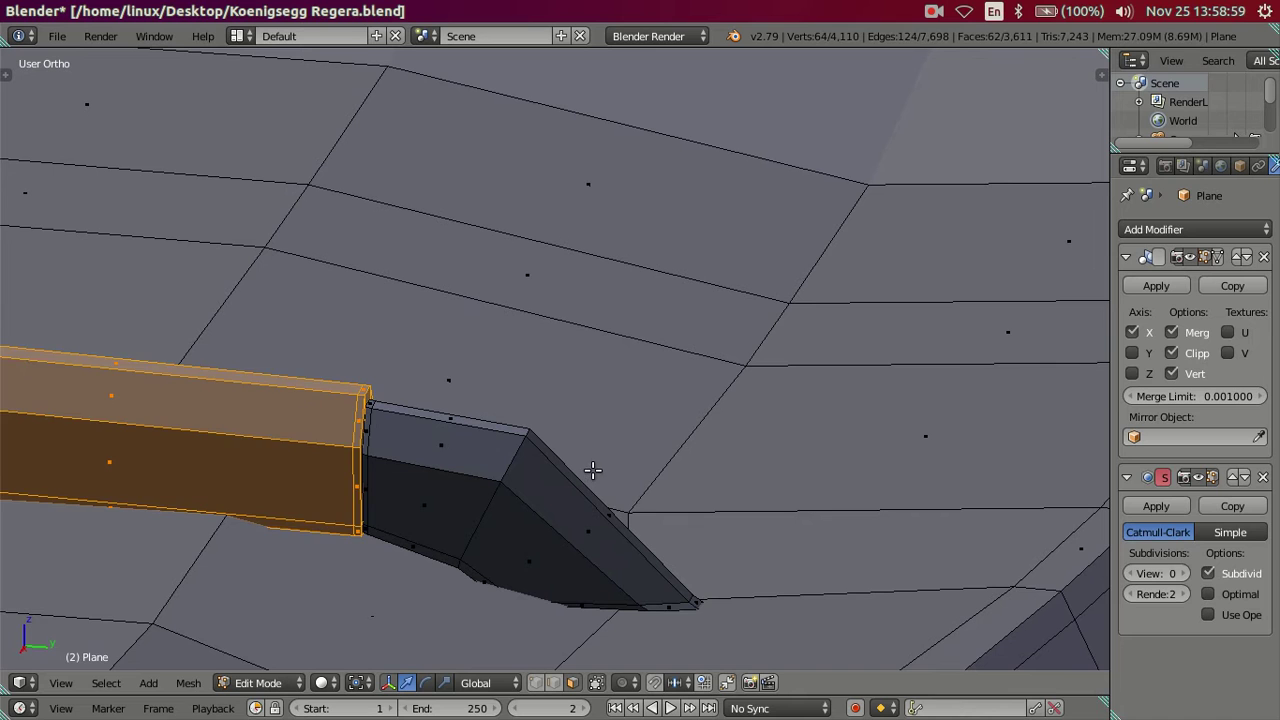
key("a")
left_click_drag(1158, 573, 1180, 573)
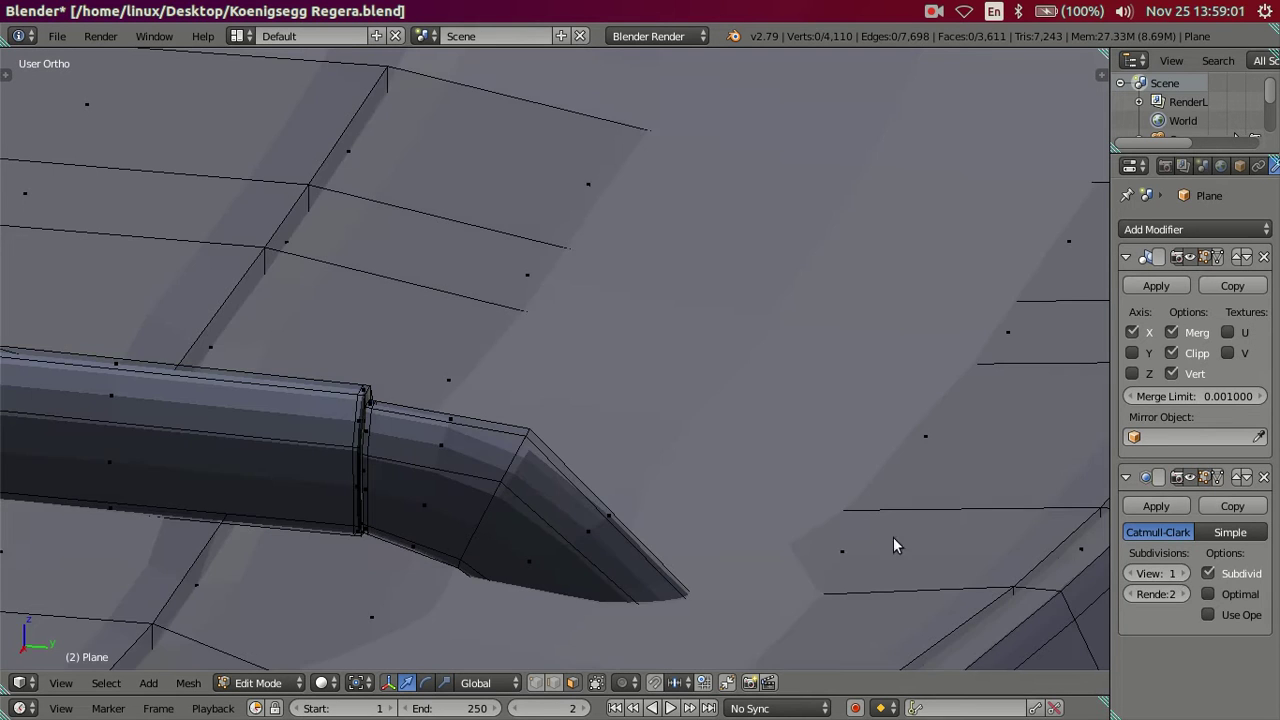
middle_click_drag(895, 543, 634, 516)
key("Tab")
mouse_move(590, 449)
middle_mouse_down()
mouse_move(441, 425)
mouse_move(306, 447)
mouse_move(447, 345)
mouse_move(485, 406)
mouse_move(797, 378)
mouse_move(496, 406)
middle_mouse_up()
scroll(543, 411, "up", 2)
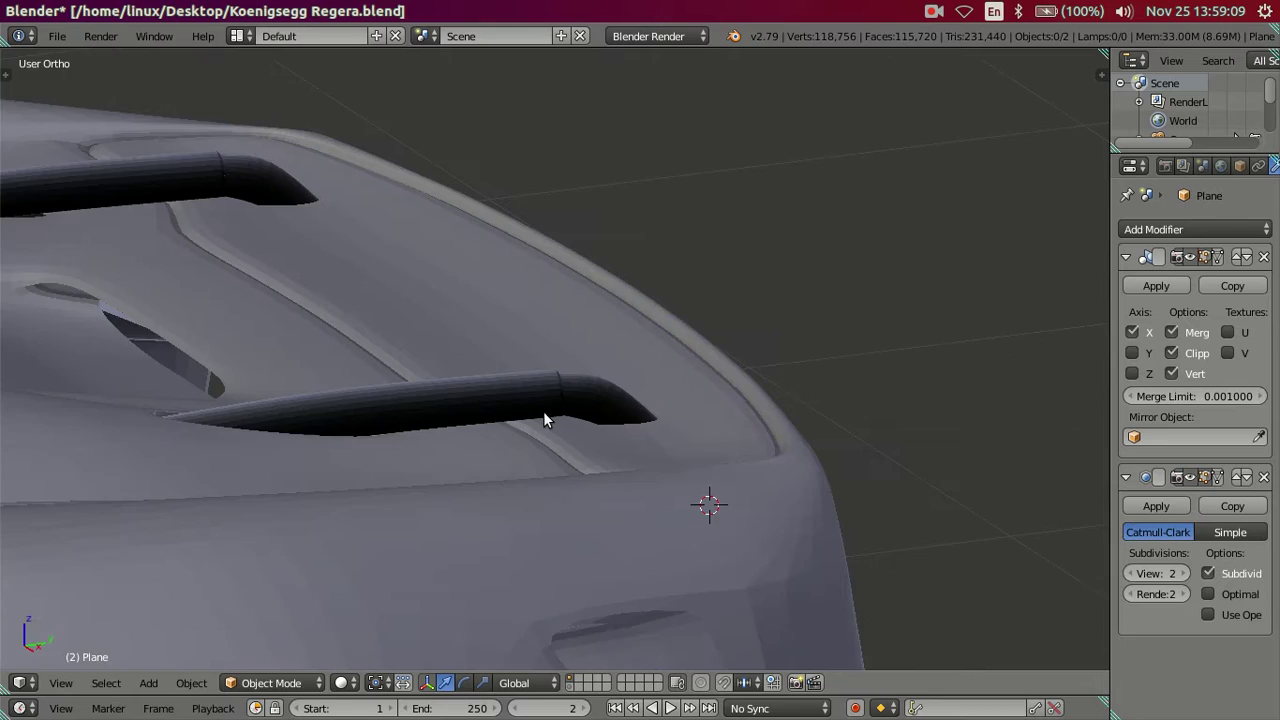
scroll(543, 411, "up", 2)
scroll(543, 411, "up", 1)
key("Tab")
Select the lower vent pipe, then hide the connected body panel surfaces around it.
scroll(506, 423, "up", 2)
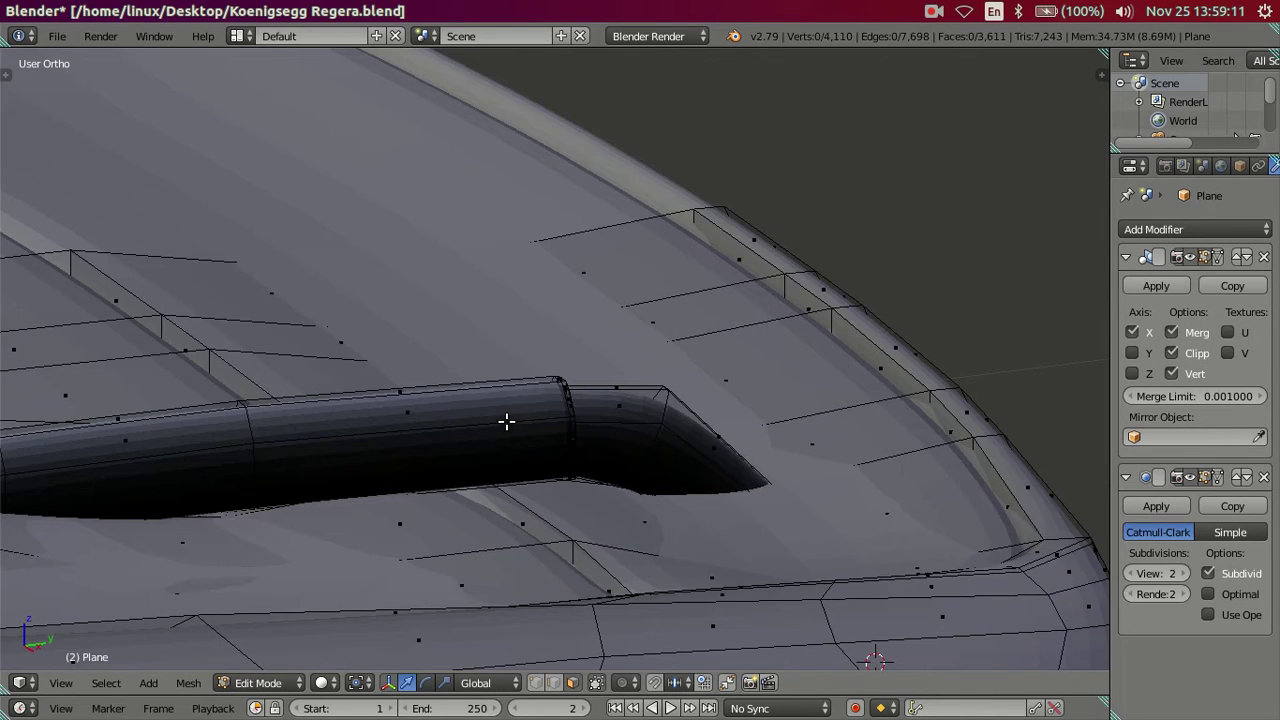
scroll(529, 409, "up", 2)
middle_click_drag(549, 427, 450, 370)
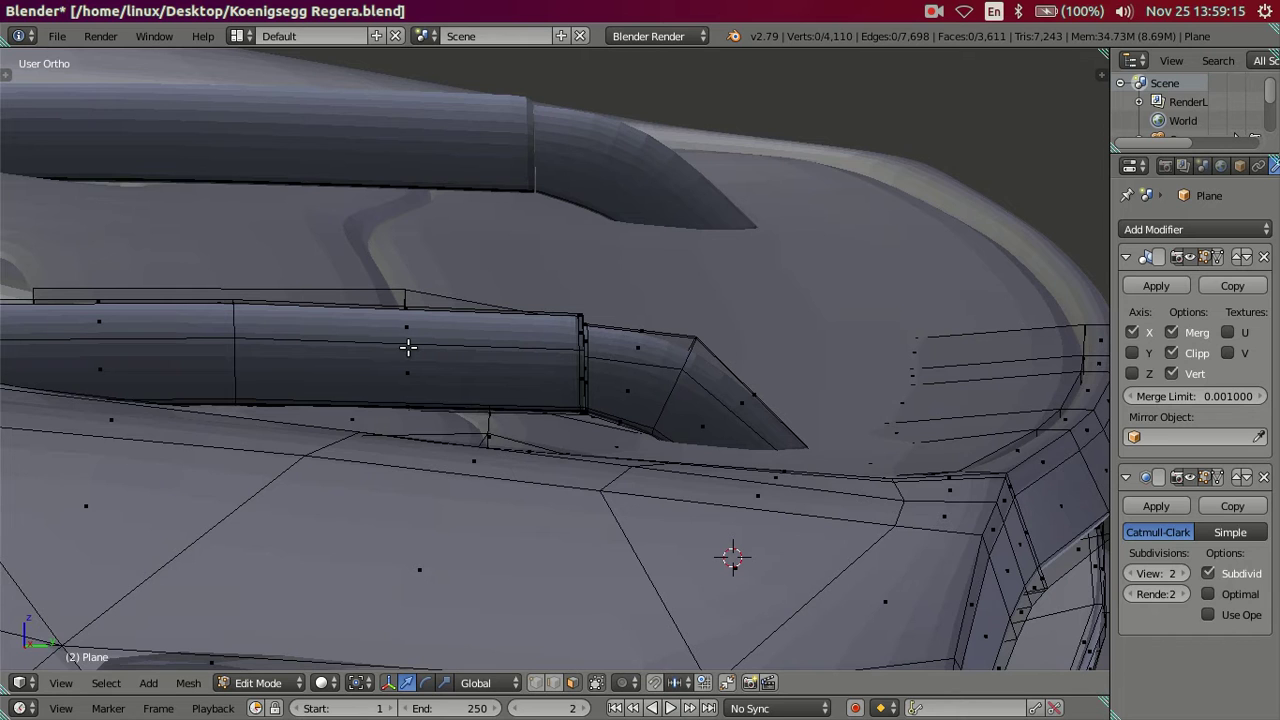
right_click(407, 347)
key("l")
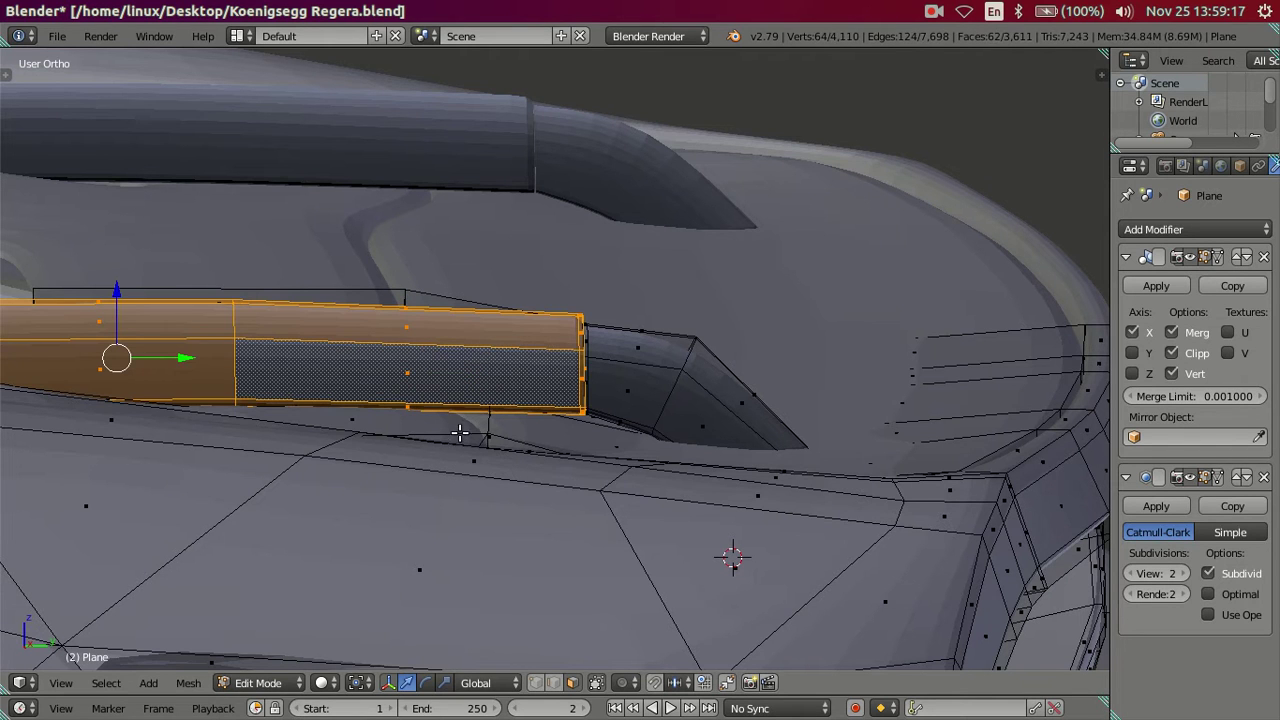
mouse_move(449, 410)
middle_mouse_down()
mouse_move(462, 394)
mouse_move(399, 391)
mouse_move(443, 400)
mouse_move(491, 443)
mouse_move(451, 423)
mouse_move(529, 426)
middle_mouse_up()
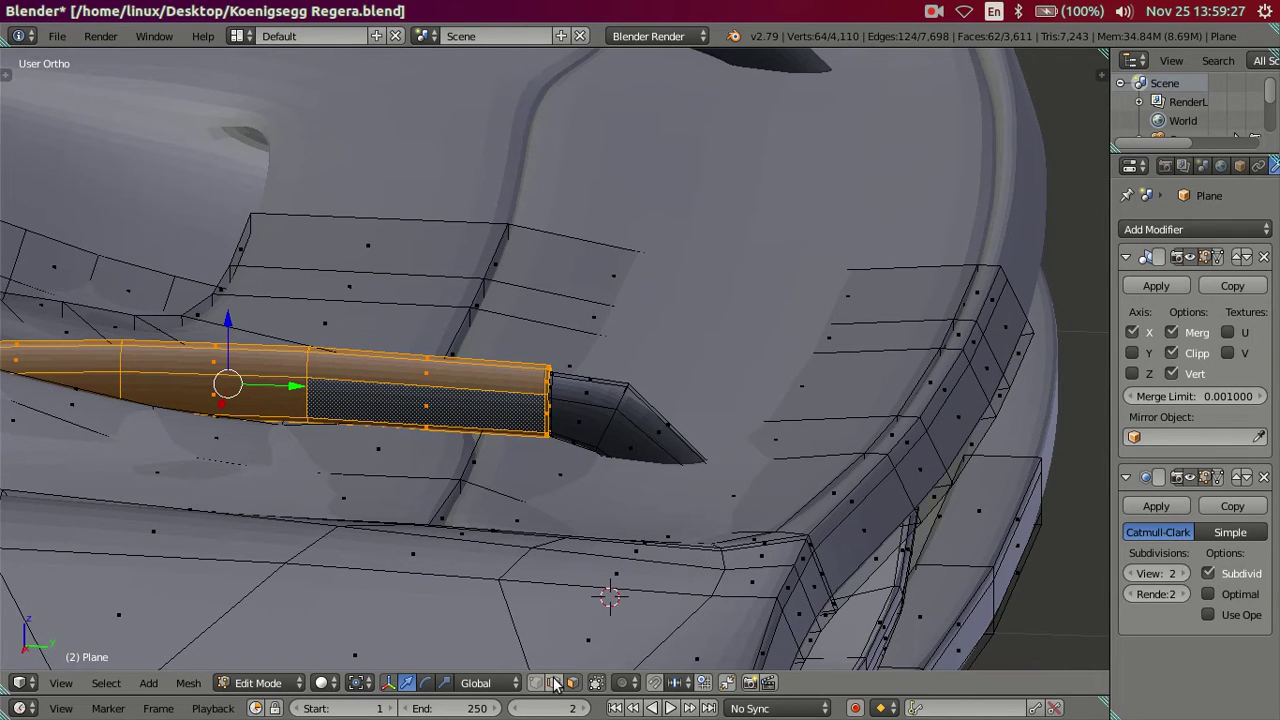
right_click(491, 483)
key("l")
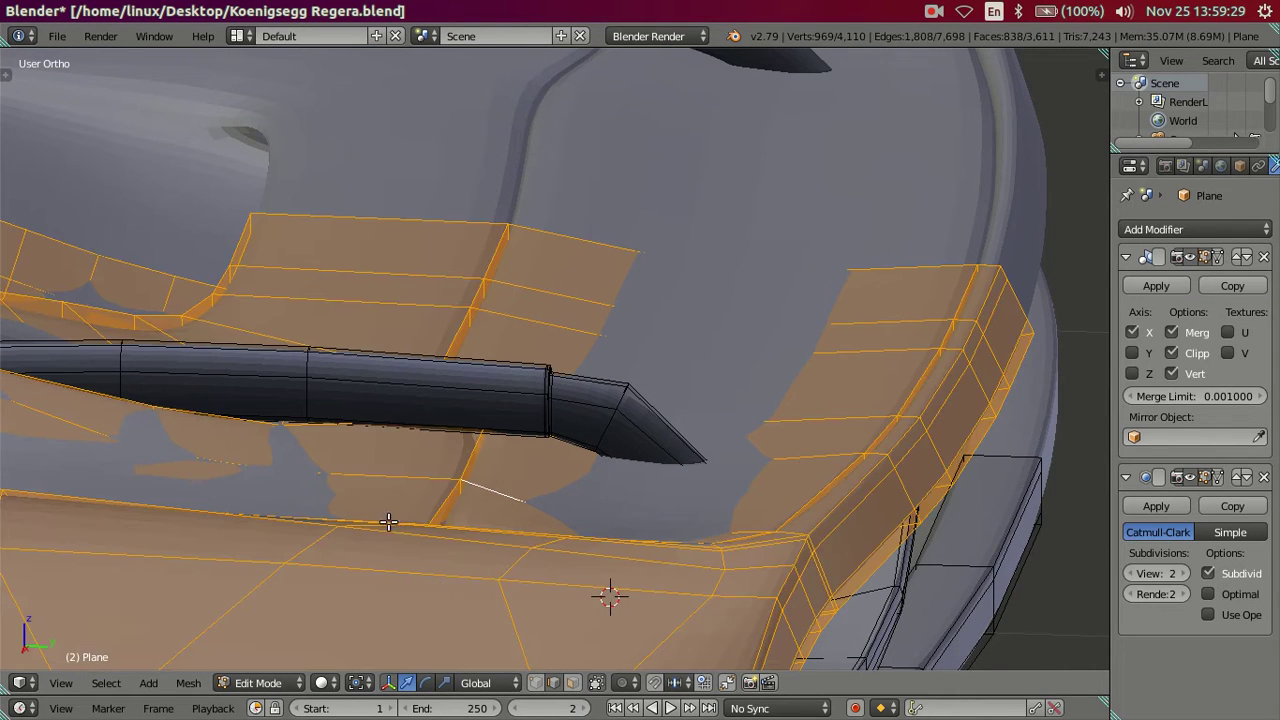
key("h")
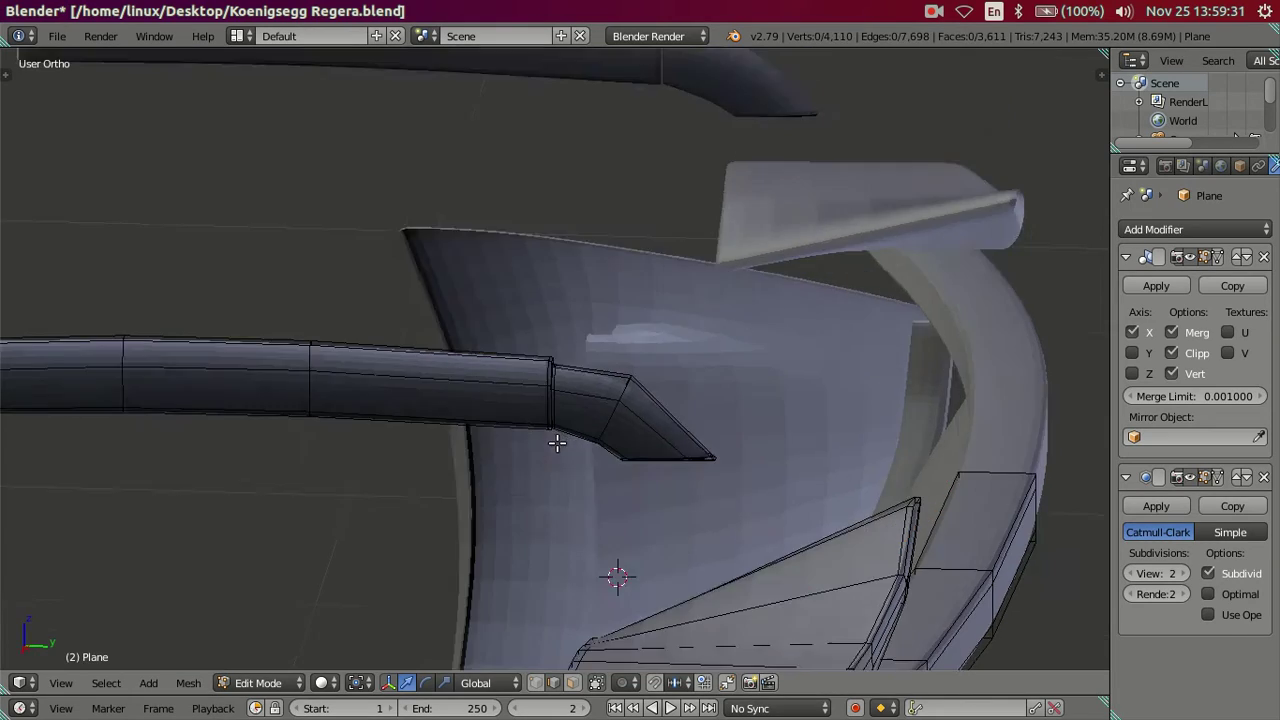
In wireframe, circle-select the pipe's vertical edge loop and slide it along Y.
key("z")
middle_click_drag(540, 441, 543, 443)
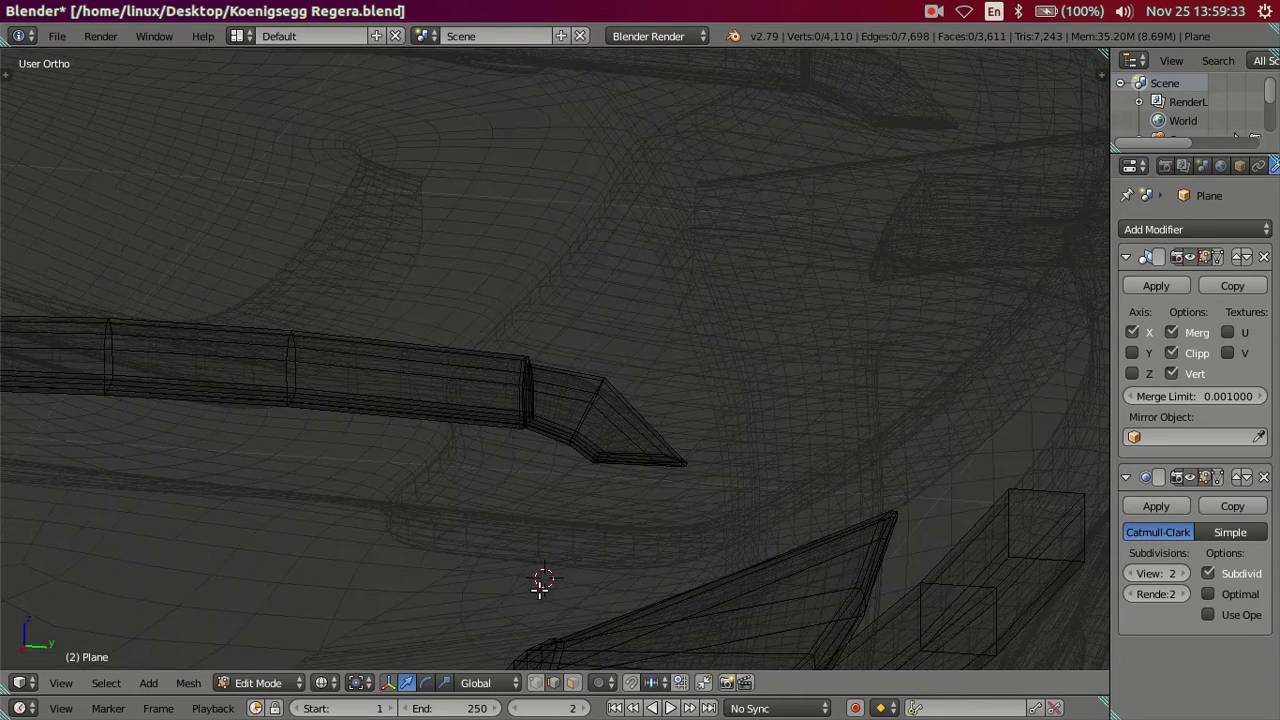
scroll(503, 489, "up", 1)
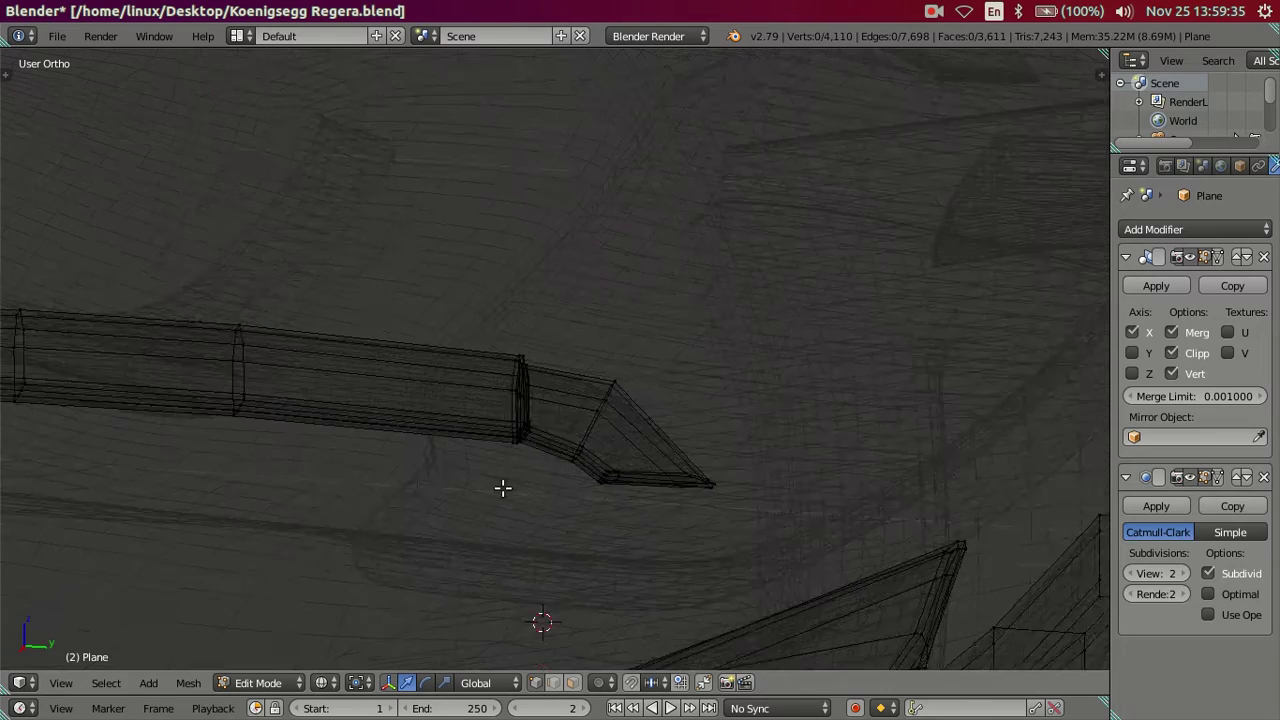
scroll(491, 409, "up", 1)
key("c")
left_click_drag(483, 425, 480, 357)
key("Escape")
left_click_drag(565, 405, 551, 404)
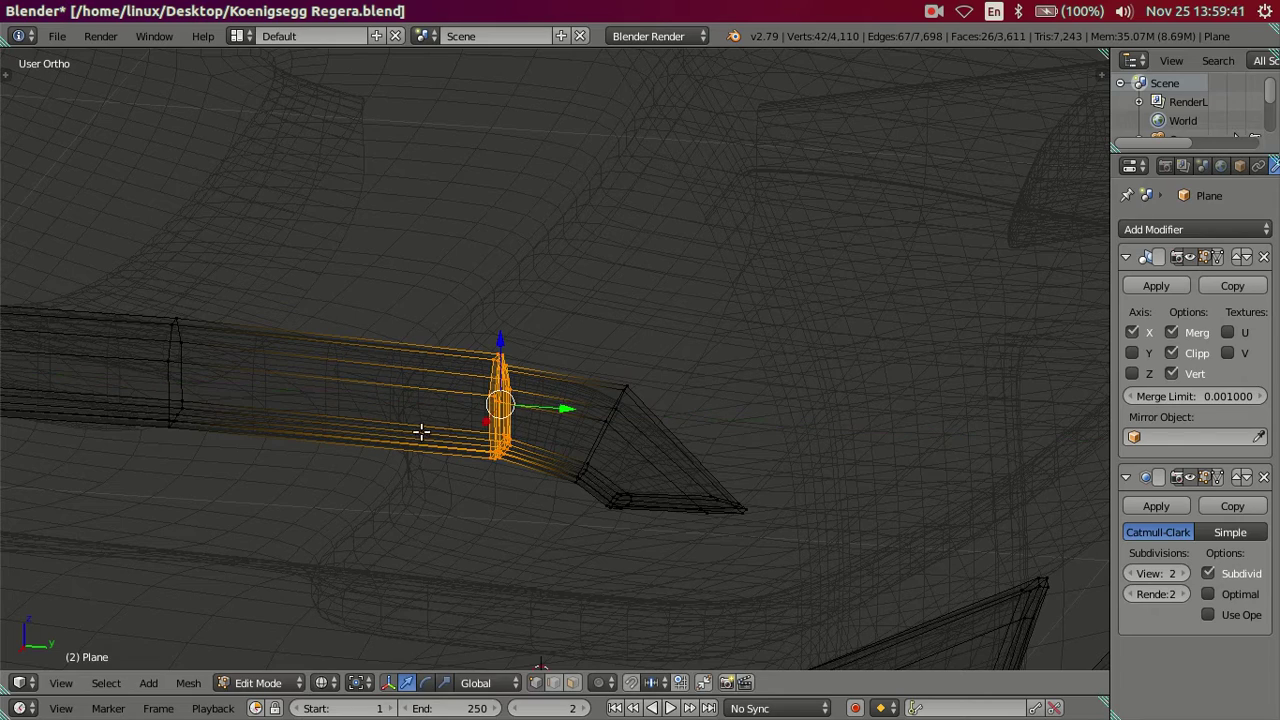
Select the whole linked pipe mesh, then deselect the vertices at its left end.
middle_click_drag(206, 420, 300, 440)
key("ctrl+l")
mouse_move(380, 480)
middle_mouse_down()
mouse_move(364, 434)
mouse_move(686, 409)
middle_mouse_up()
scroll(646, 406, "down", 2)
scroll(683, 356, "up", 2)
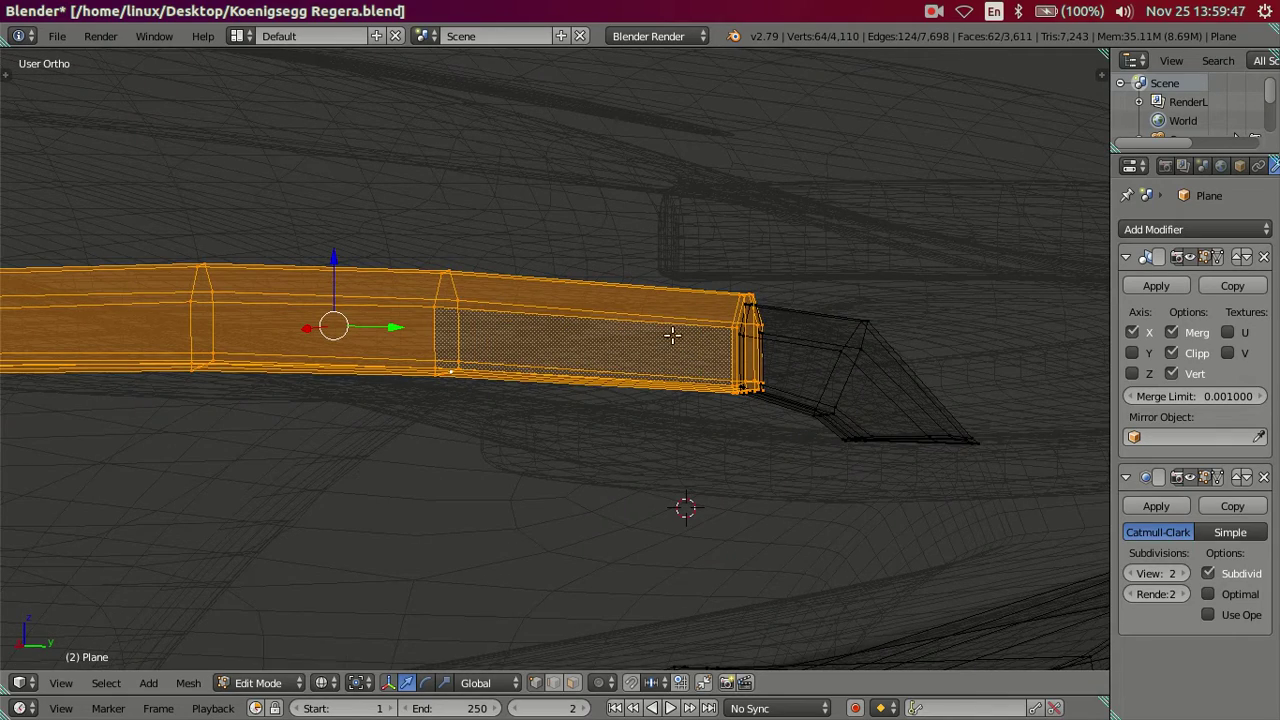
scroll(632, 314, "down", 2)
key("c")
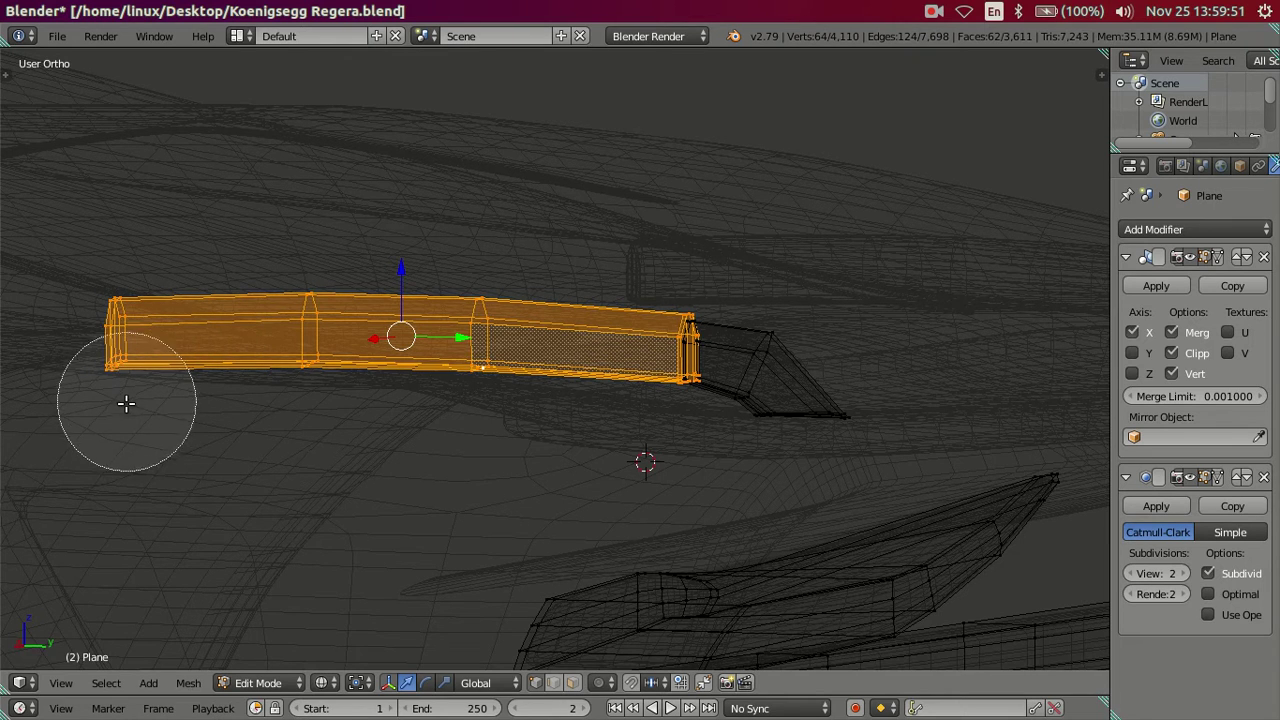
mouse_move(131, 405)
middle_mouse_down()
mouse_move(403, 403)
mouse_move(703, 432)
middle_mouse_up()
right_click(703, 432)
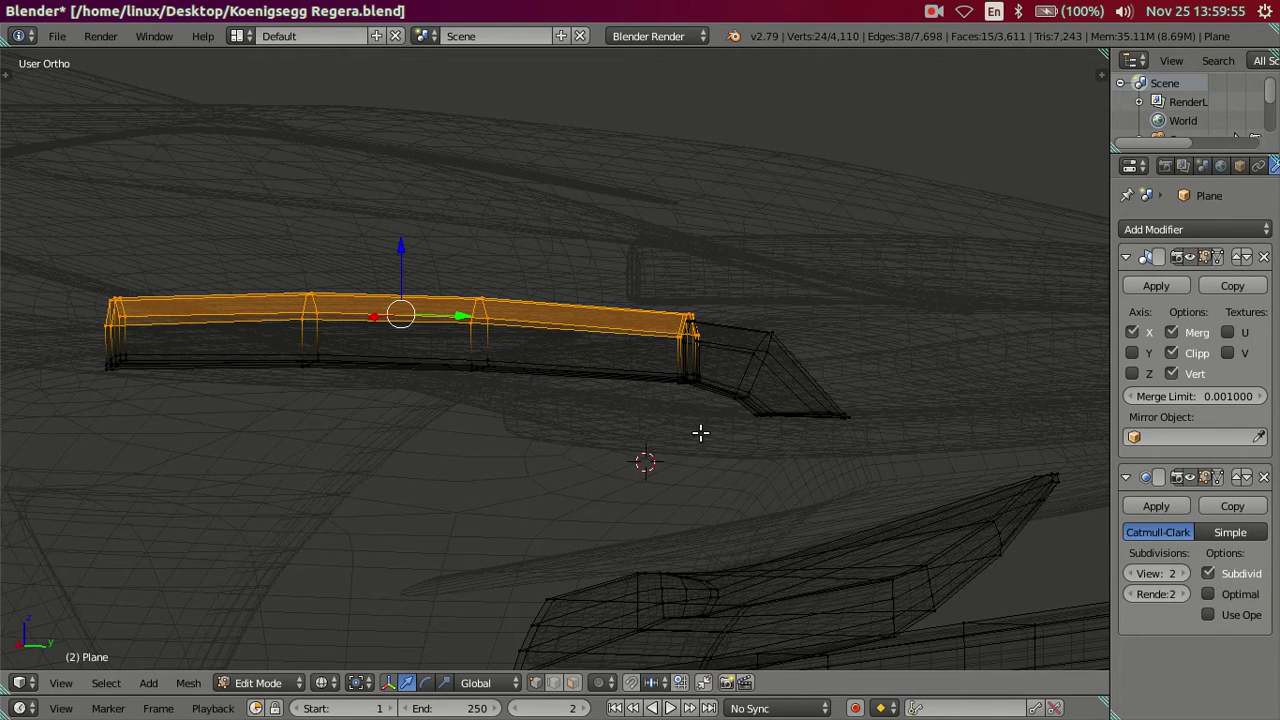
Circle-select the next pipe segment at the bent end and trial a move, then cancel it.
scroll(533, 360, "up", 3)
middle_click_drag(865, 340, 680, 363, "shift")
scroll(692, 378, "up", 1)
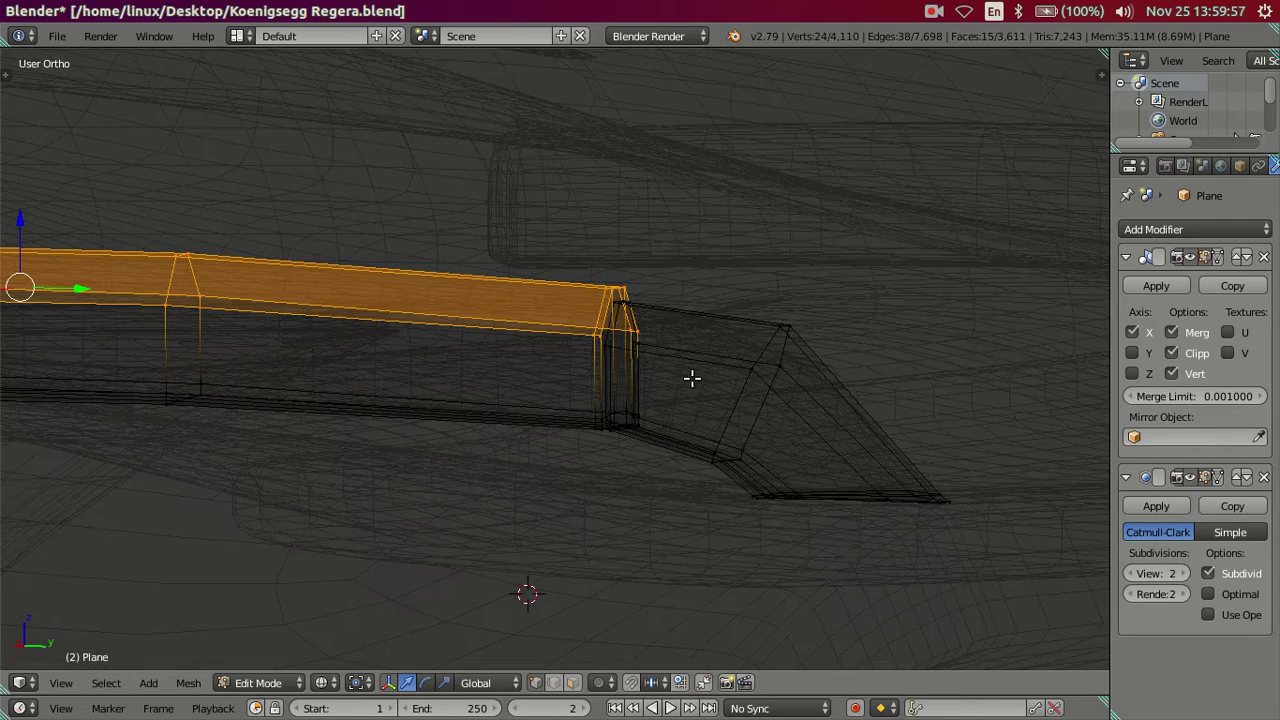
key("c")
left_click_drag(606, 343, 752, 342)
right_click(752, 342)
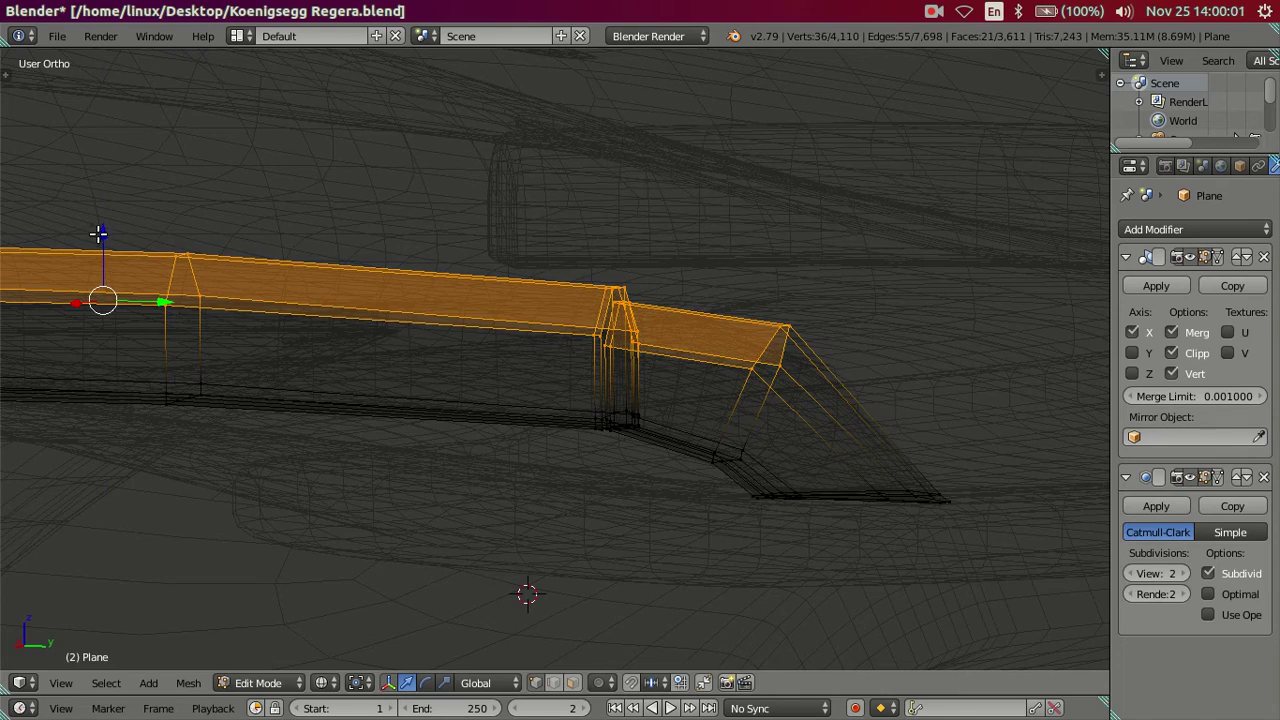
key("g")
right_click(100, 222)
Deselect everything and return to solid shading with the whole pipe in view.
scroll(150, 255, "down", 3)
middle_click_drag(340, 356, 500, 366, "shift")
key("a")
key("z")
scroll(571, 417, "up", 1)
Check the smoothed pipe, then lower the rear end of its top strip slightly along Z.
scroll(540, 404, "up", 1)
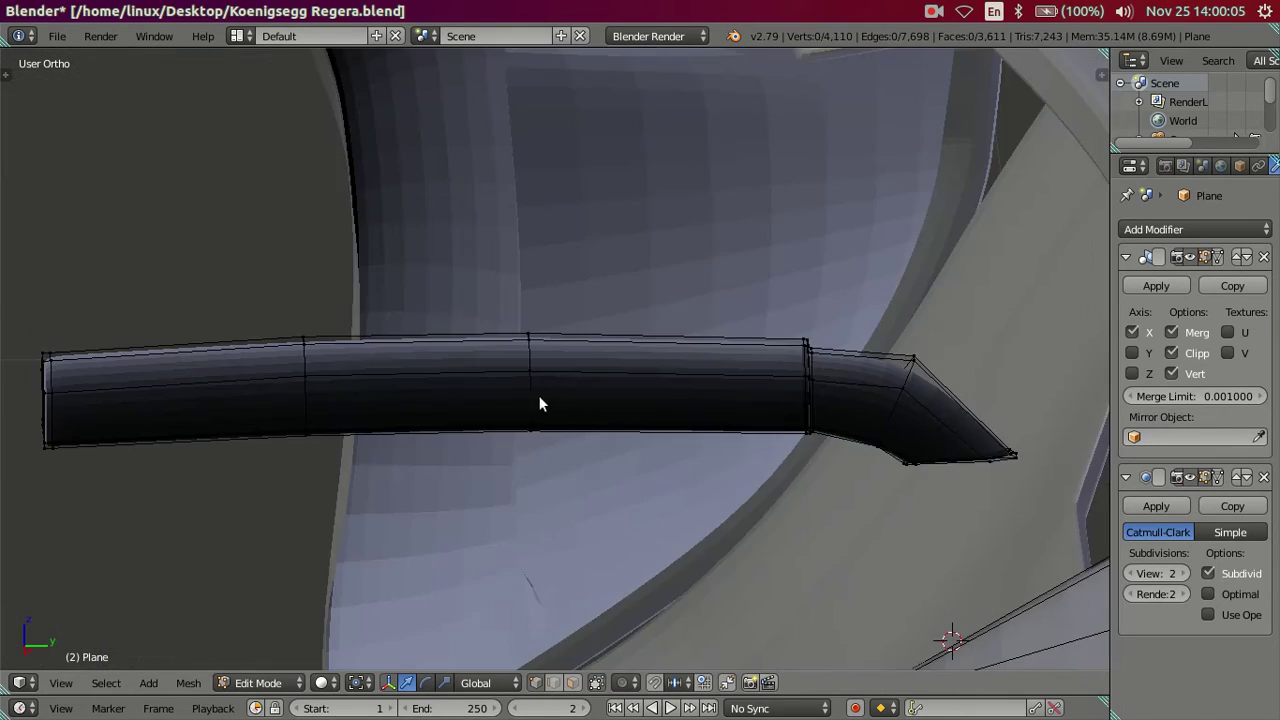
key("Tab")
mouse_move(551, 403)
middle_mouse_down()
mouse_move(443, 414)
mouse_move(417, 404)
mouse_move(357, 334)
mouse_move(368, 351)
mouse_move(400, 329)
mouse_move(782, 521)
middle_mouse_up()
key("Tab")
key("z")
right_click(382, 326, "alt")
key("c")
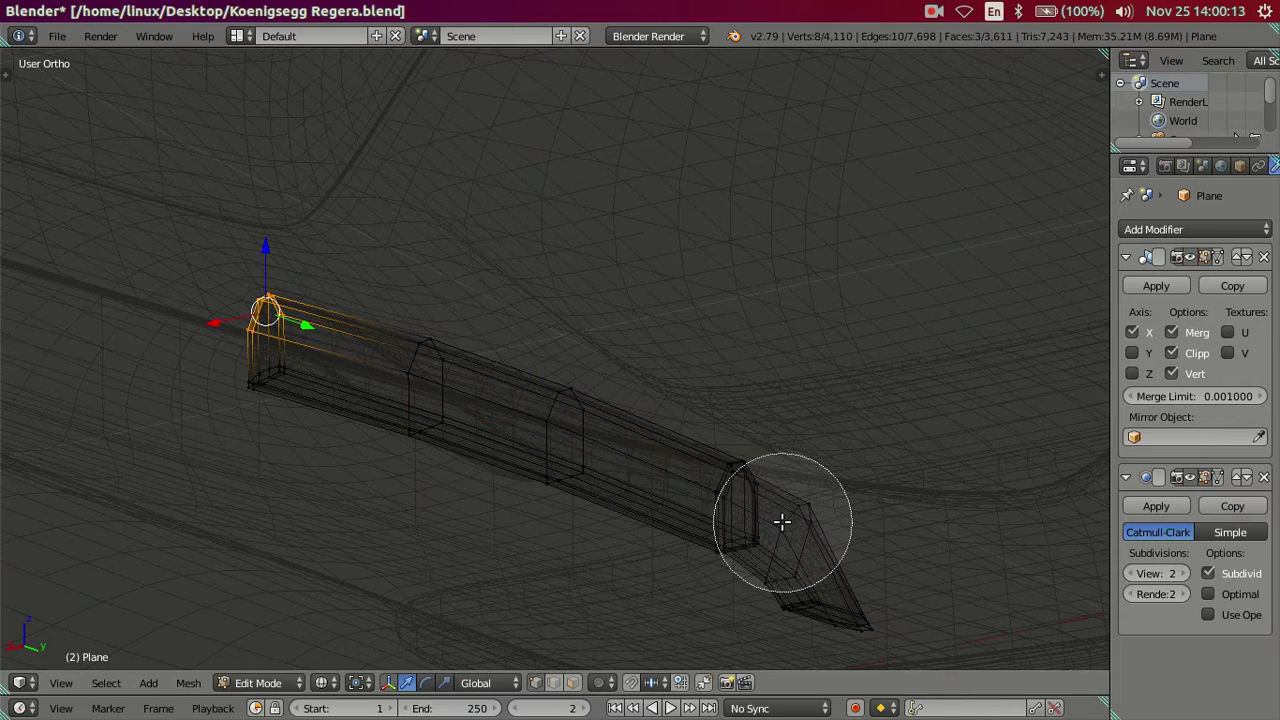
key("Escape")
key("g")
key("z")
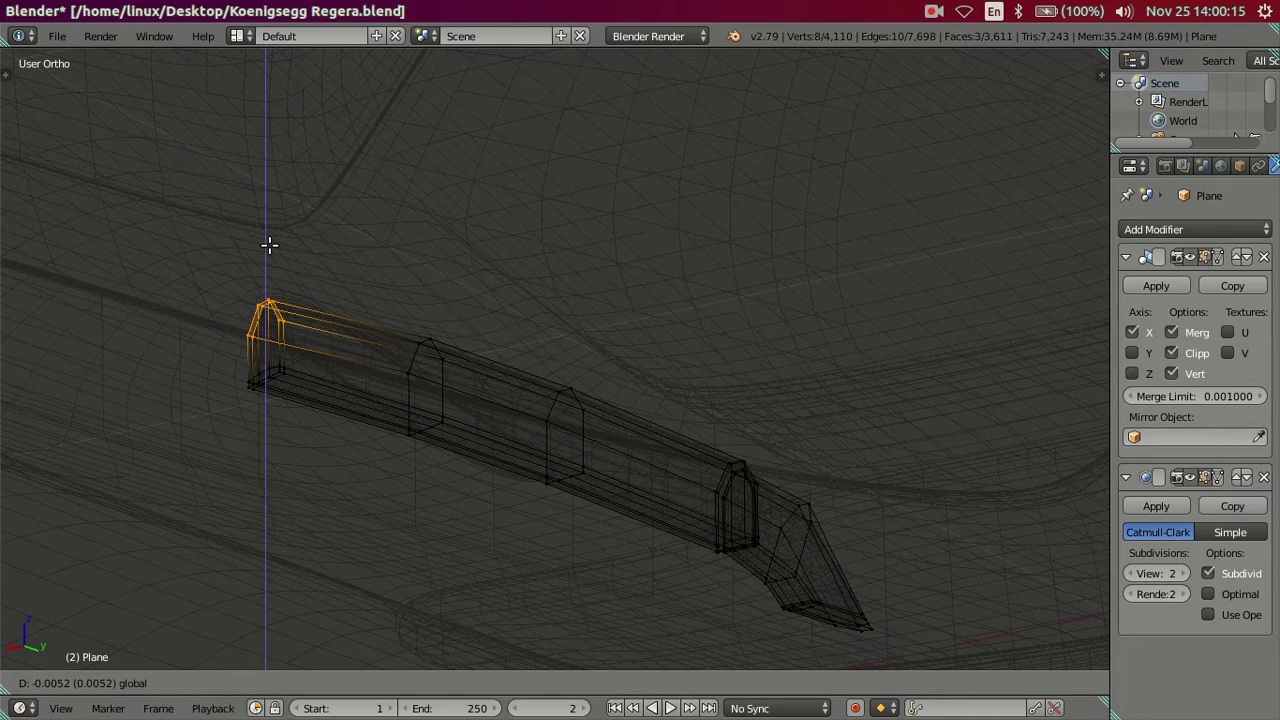
left_click(269, 245)
Review the tube on the car body, then dissolve the edge loop near the bent end.
key("z")
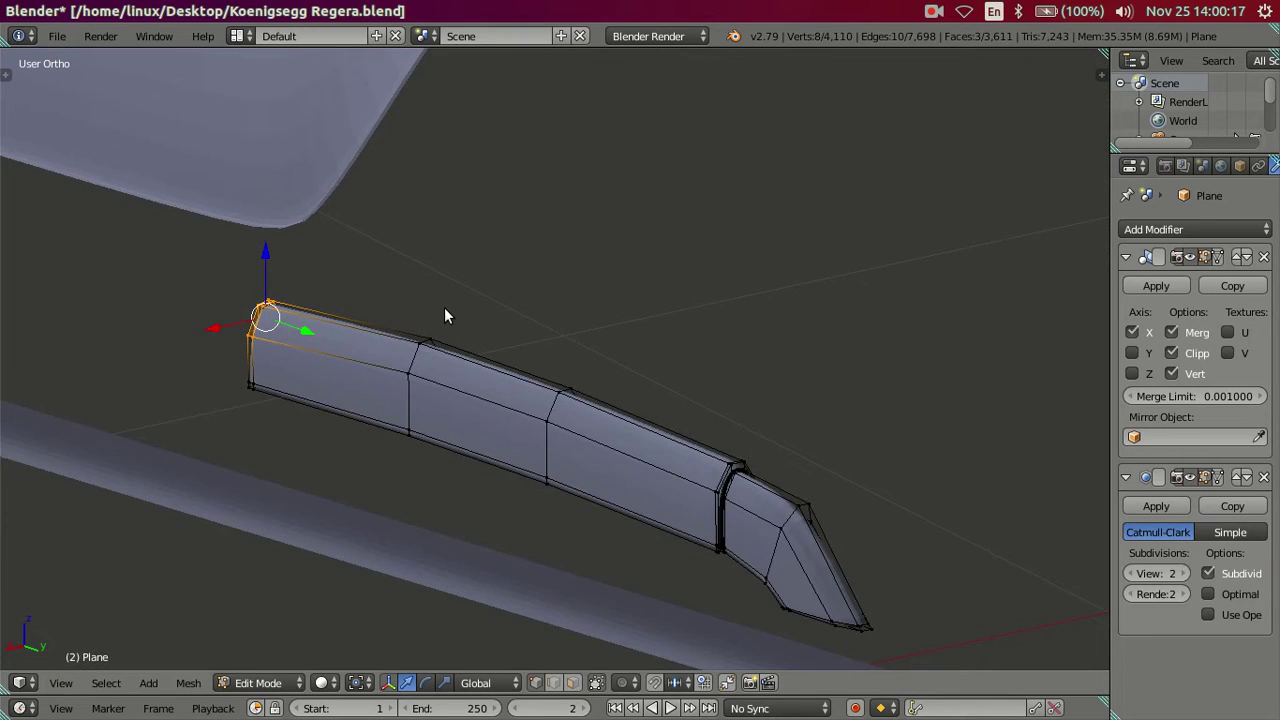
key("Tab")
middle_click_drag(474, 328, 277, 305)
scroll(277, 305, "up", 2)
scroll(276, 366, "up", 2)
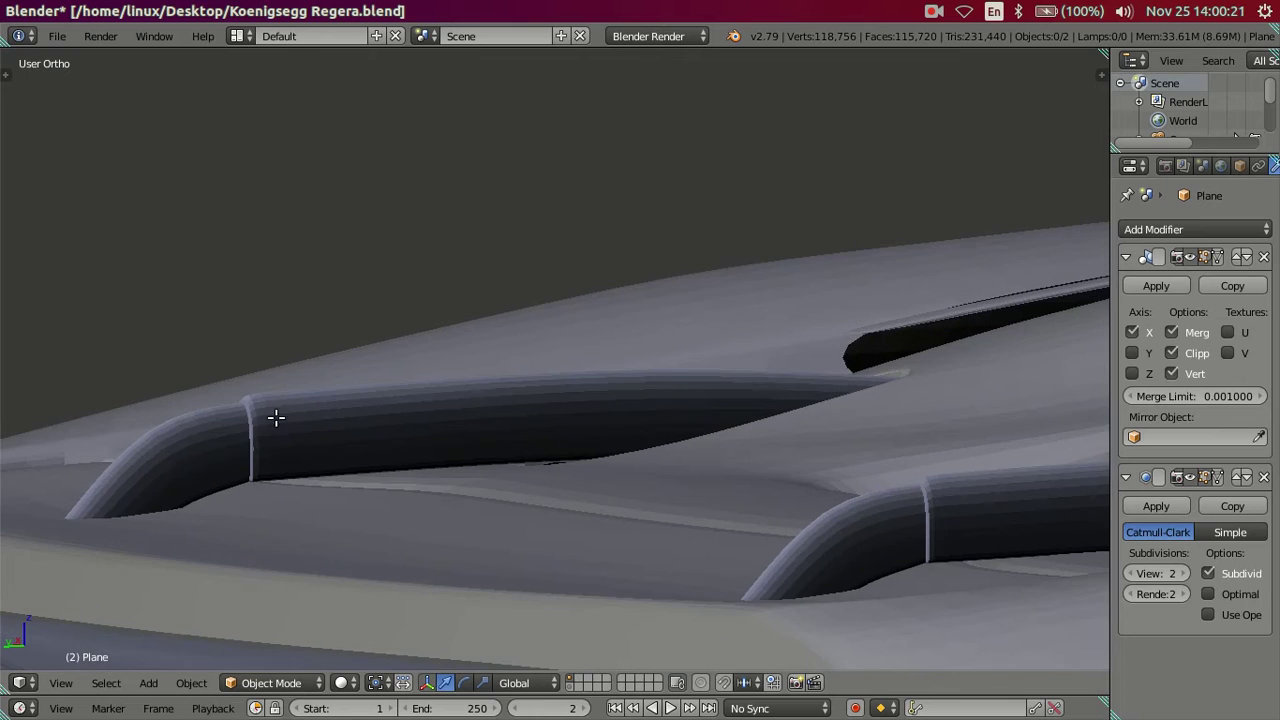
key("Tab")
scroll(454, 395, "up", 2)
mouse_move(385, 415)
middle_mouse_down()
mouse_move(366, 411)
mouse_move(403, 380)
mouse_move(300, 397)
middle_mouse_up()
right_click(389, 405, "alt+shift")
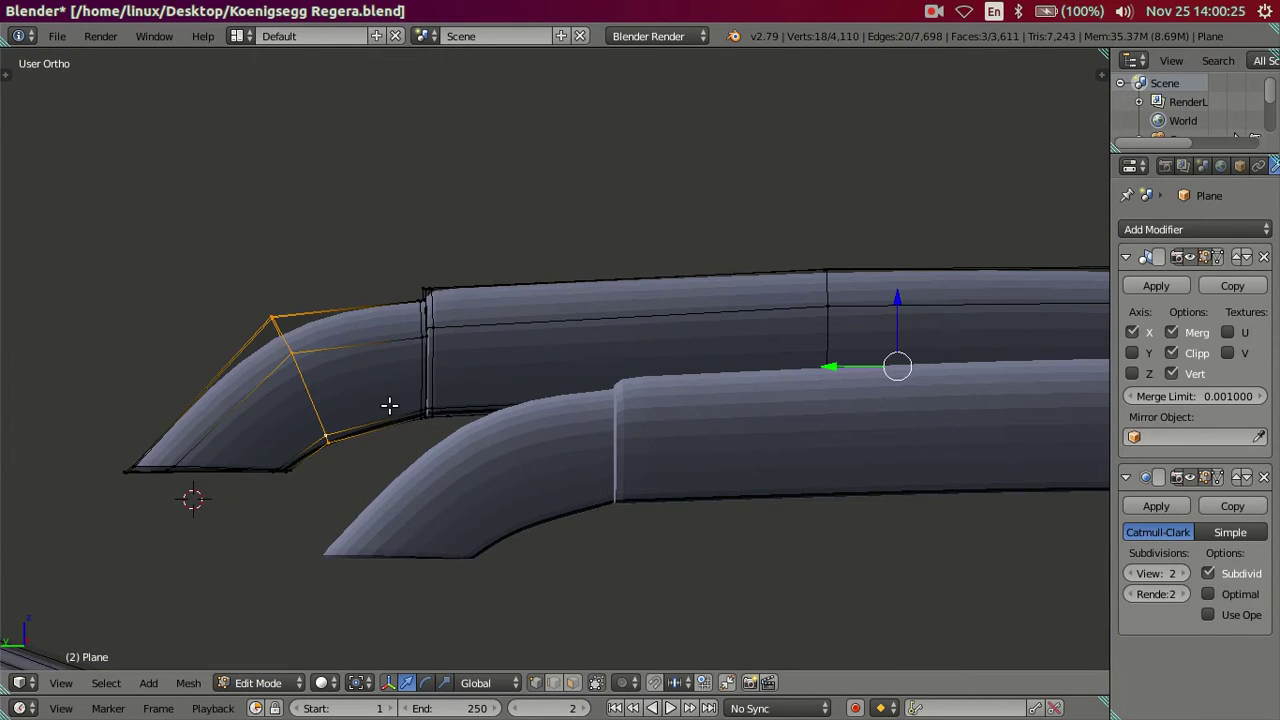
key("x")
left_click(399, 493)
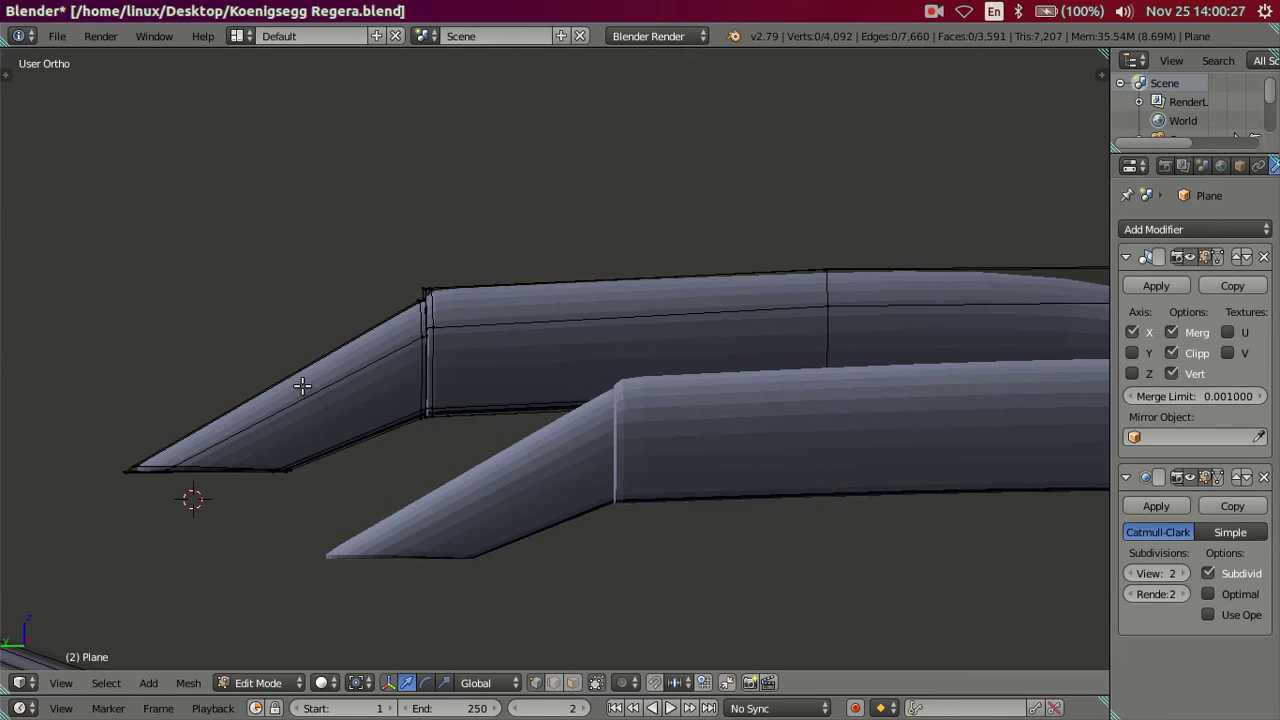
Add two loop cuts across the bend and raise the top edge strip along Z and X to round it.
key("ctrl+r")
scroll(302, 386, "up", 2)
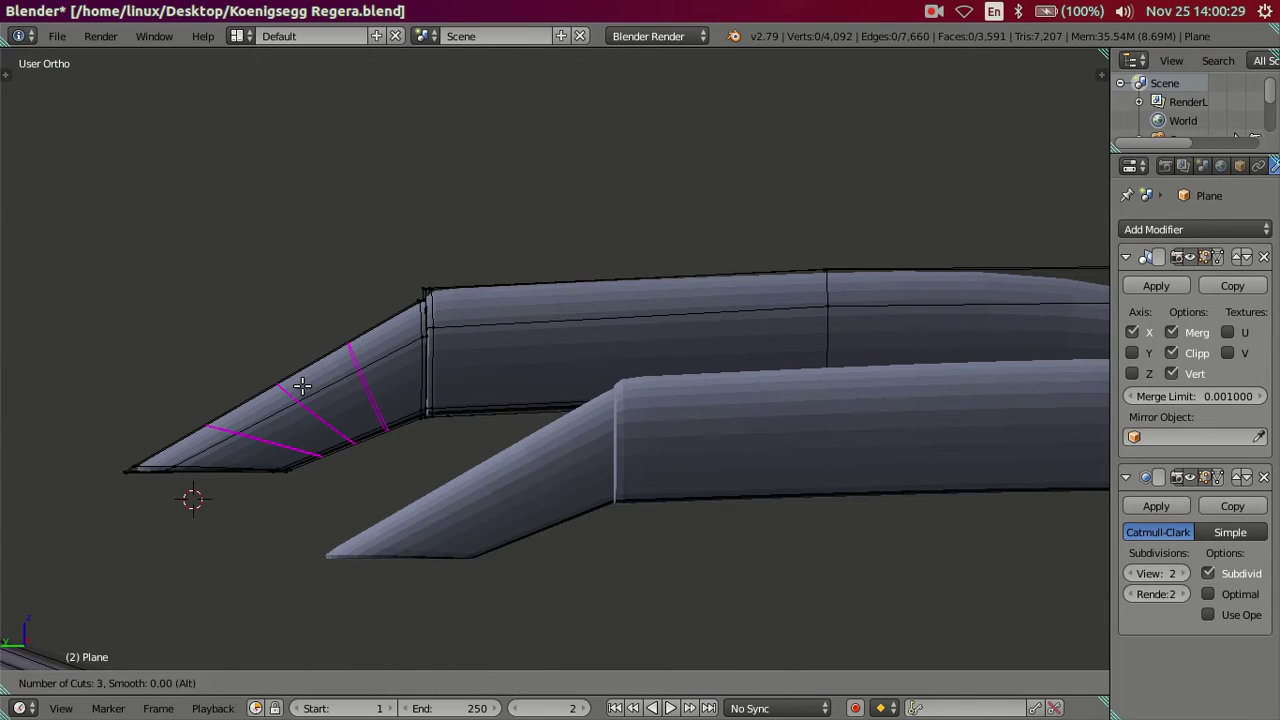
left_click(302, 386)
right_click(302, 386)
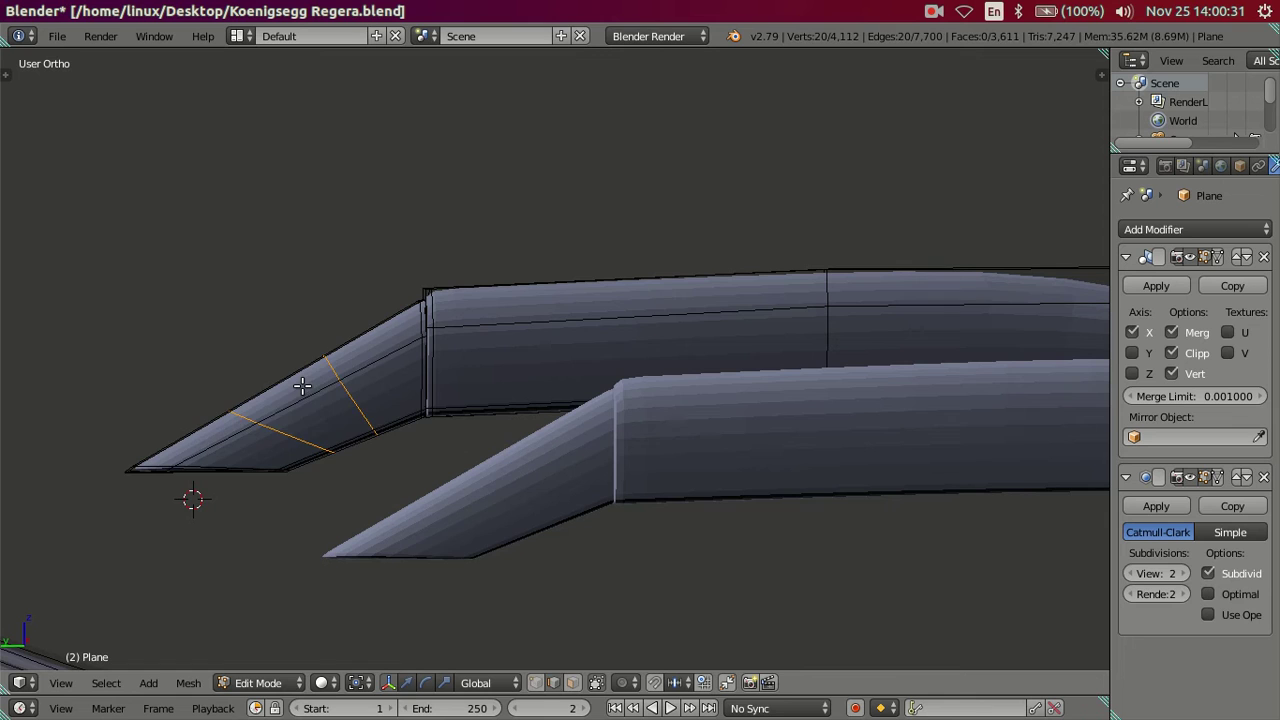
key("z")
key("c")
middle_click(371, 458)
right_click(366, 471)
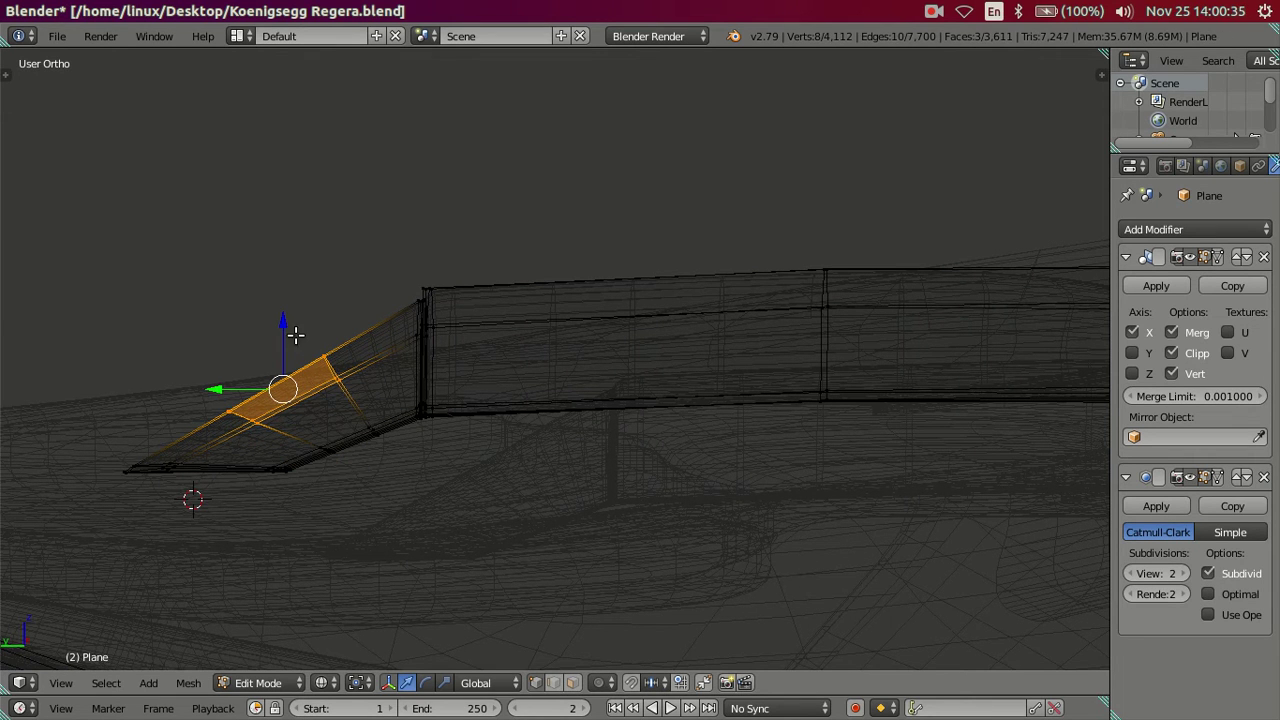
left_click_drag(283, 325, 280, 283)
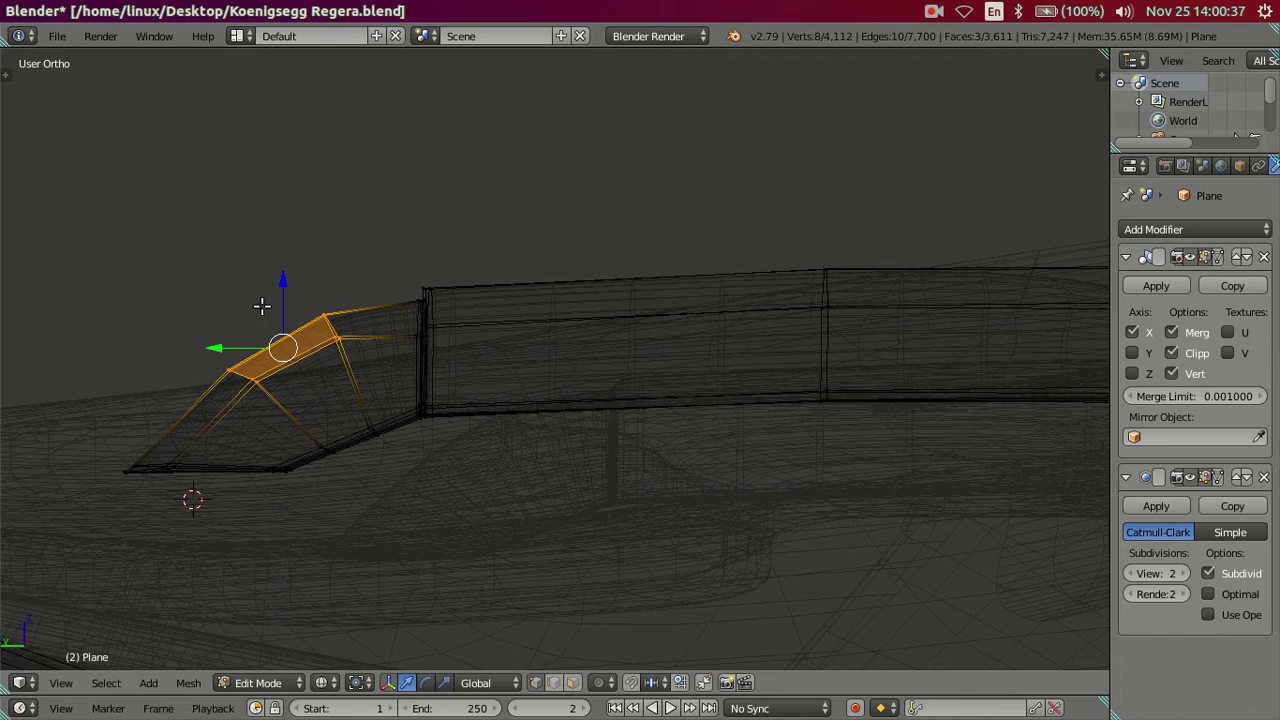
left_click_drag(235, 342, 230, 339)
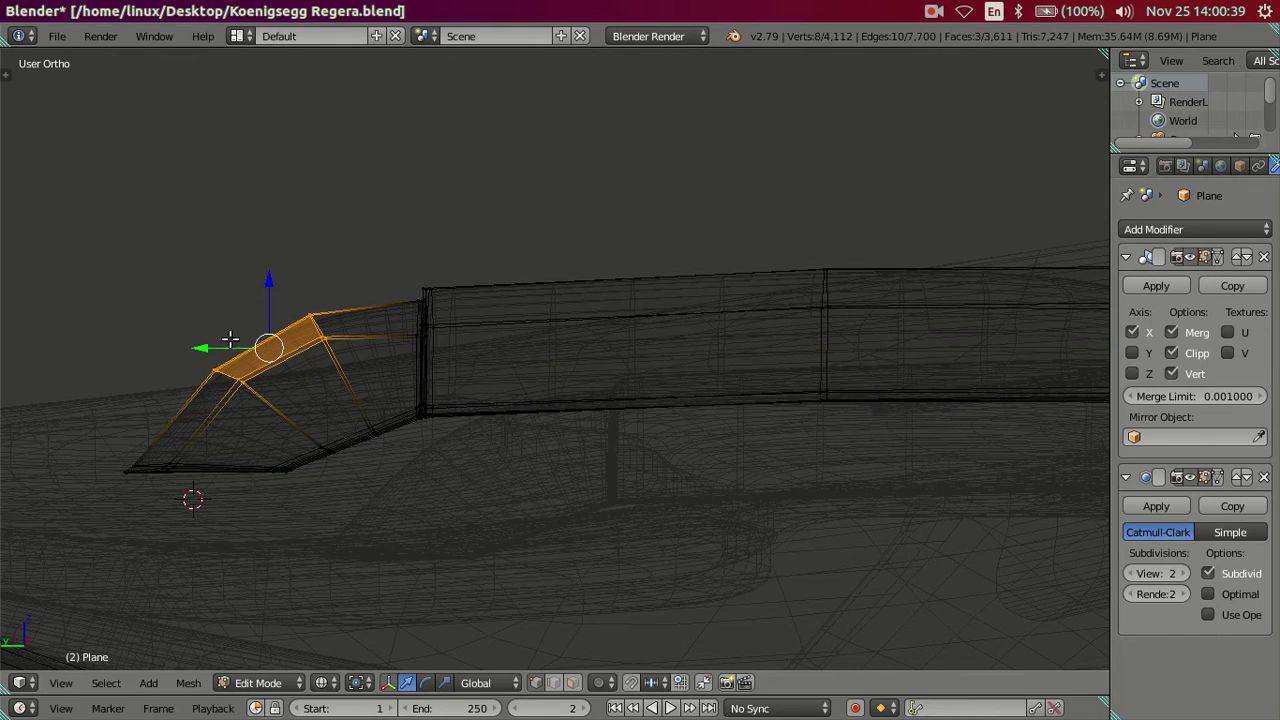
key("z")
middle_click_drag(309, 314, 339, 330)
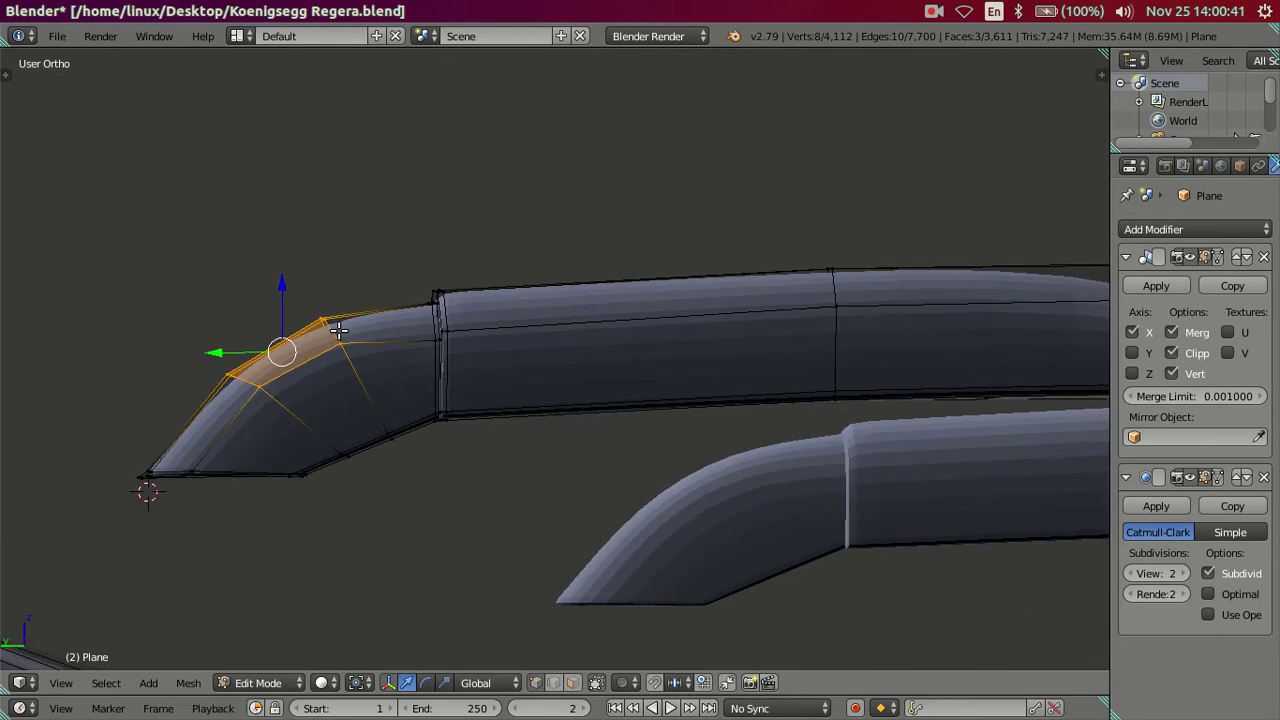
left_click_drag(282, 280, 288, 284)
Select the bend's lower edge loop and move it along Z.
middle_click_drag(480, 437, 439, 415)
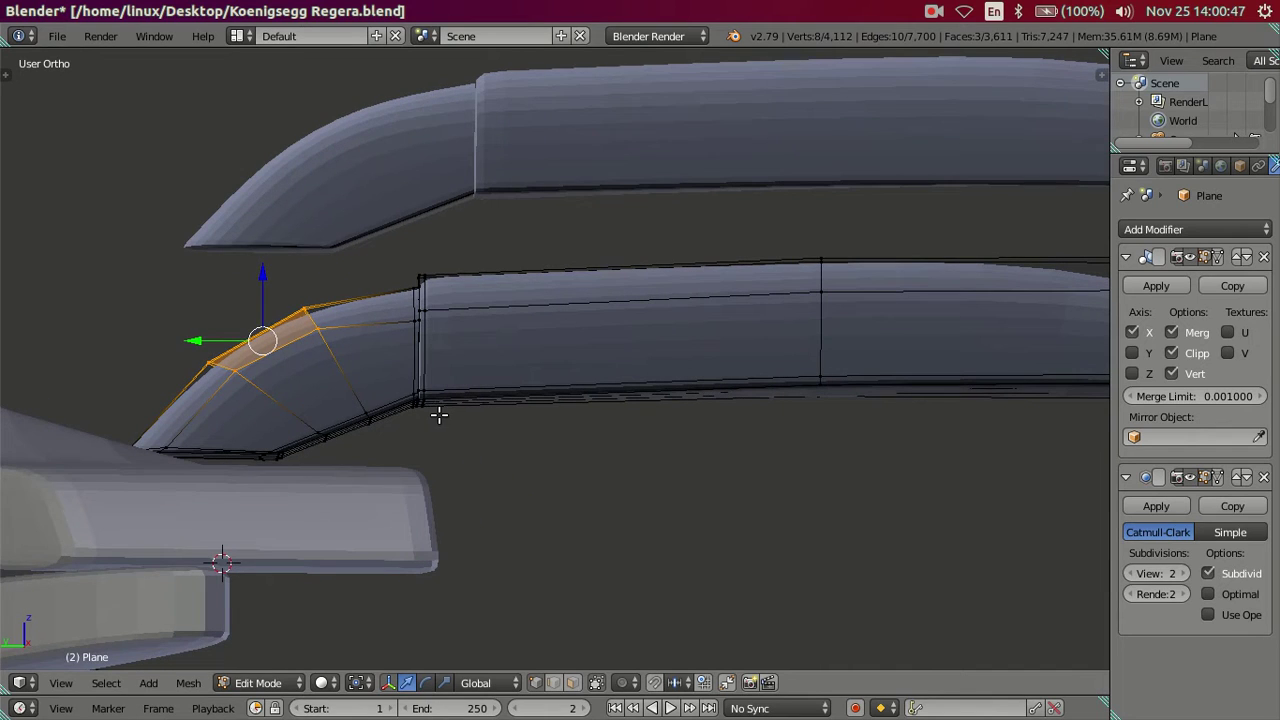
key("a")
right_click(345, 392, "alt")
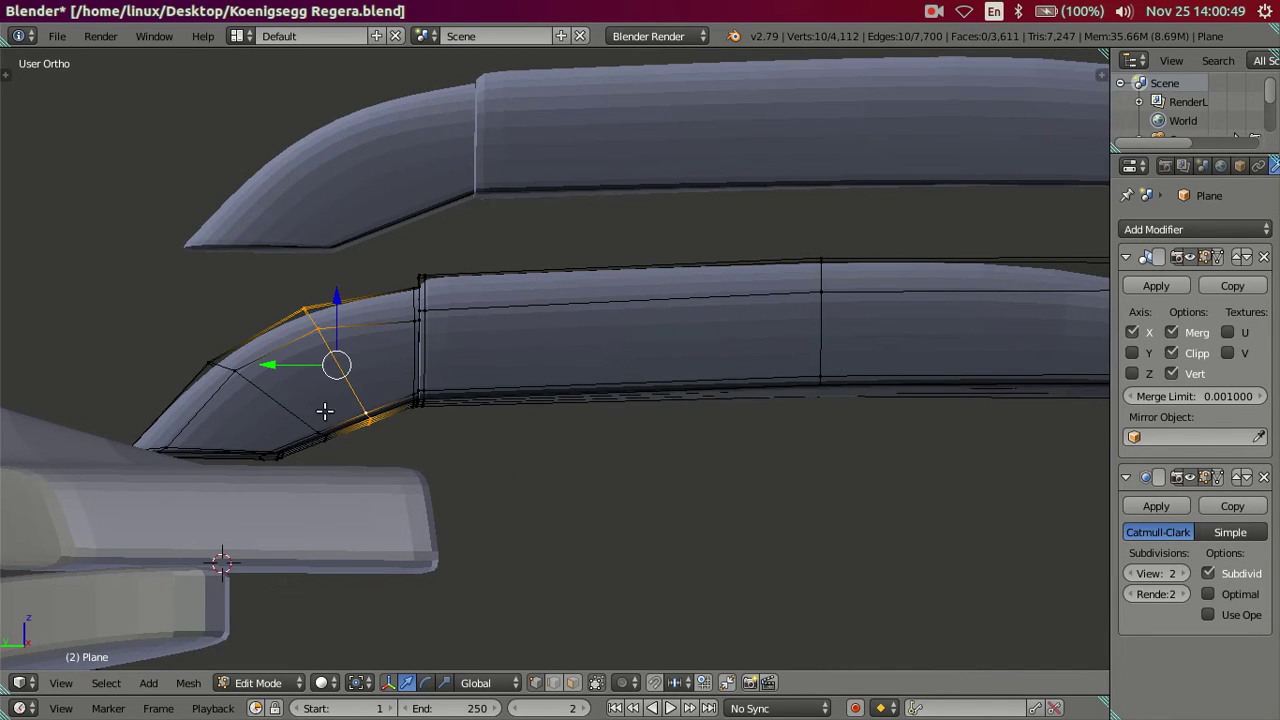
right_click(284, 410, "alt+shift")
key("z")
key("c")
mouse_move(320, 300)
middle_mouse_down()
mouse_move(254, 369)
mouse_move(276, 341)
mouse_move(358, 398)
middle_mouse_up()
right_click(276, 341)
key("z")
left_click_drag(365, 376, 367, 399)
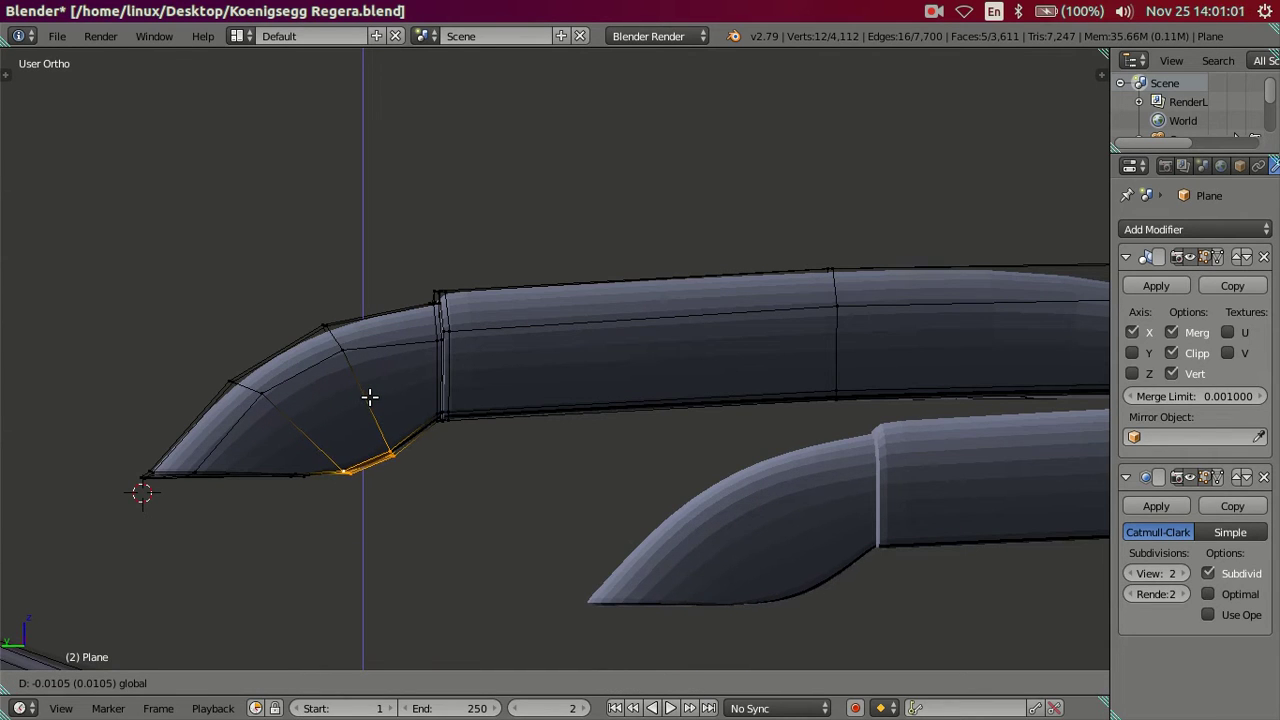
key("c")
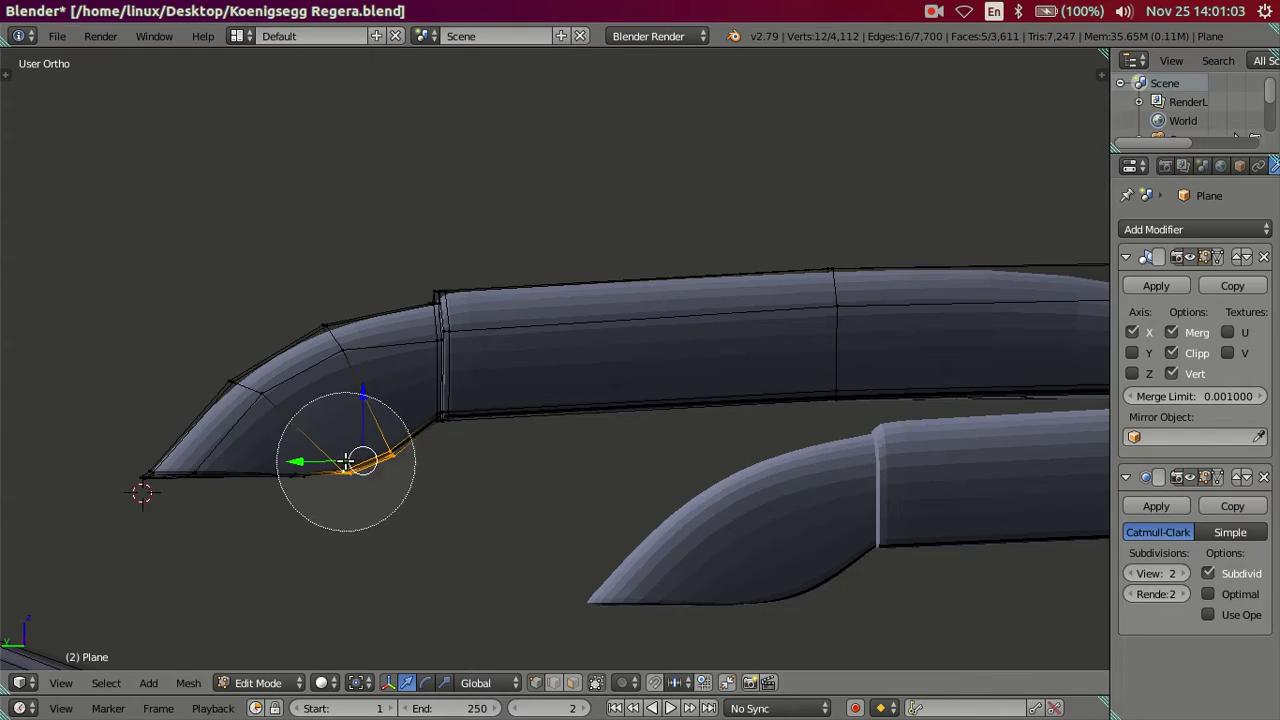
In right side view, pull the lower edges and tip vertex down to match the reference outline.
key("Escape")
key("z")
key("KP_3")
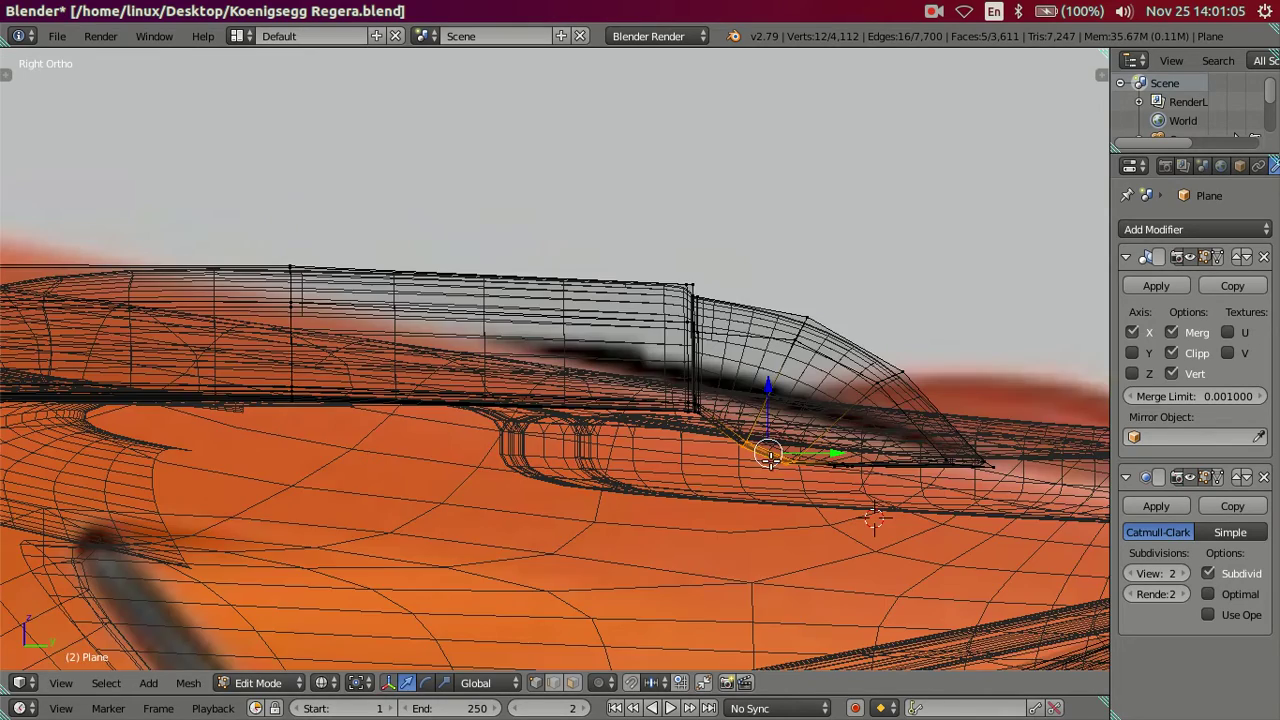
scroll(768, 455, "up", 3)
middle_click_drag(768, 455, 537, 438, "shift")
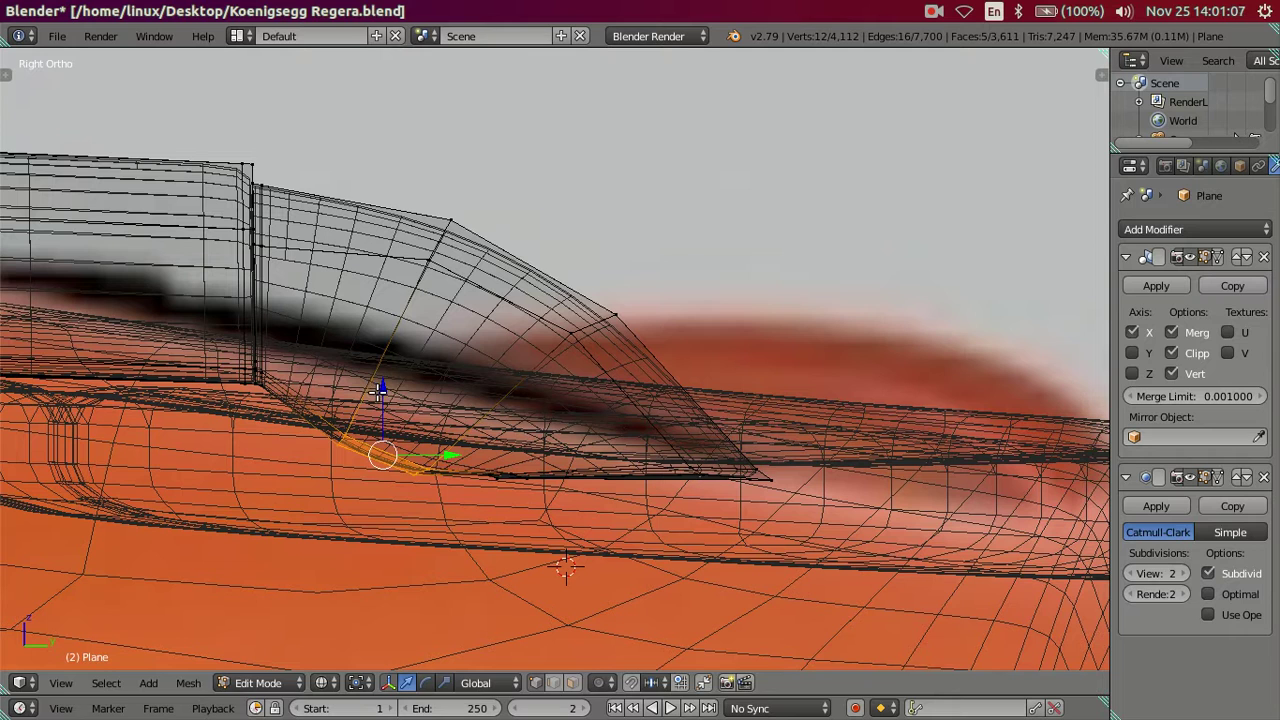
left_click_drag(380, 390, 383, 397)
left_click(383, 397)
key("c")
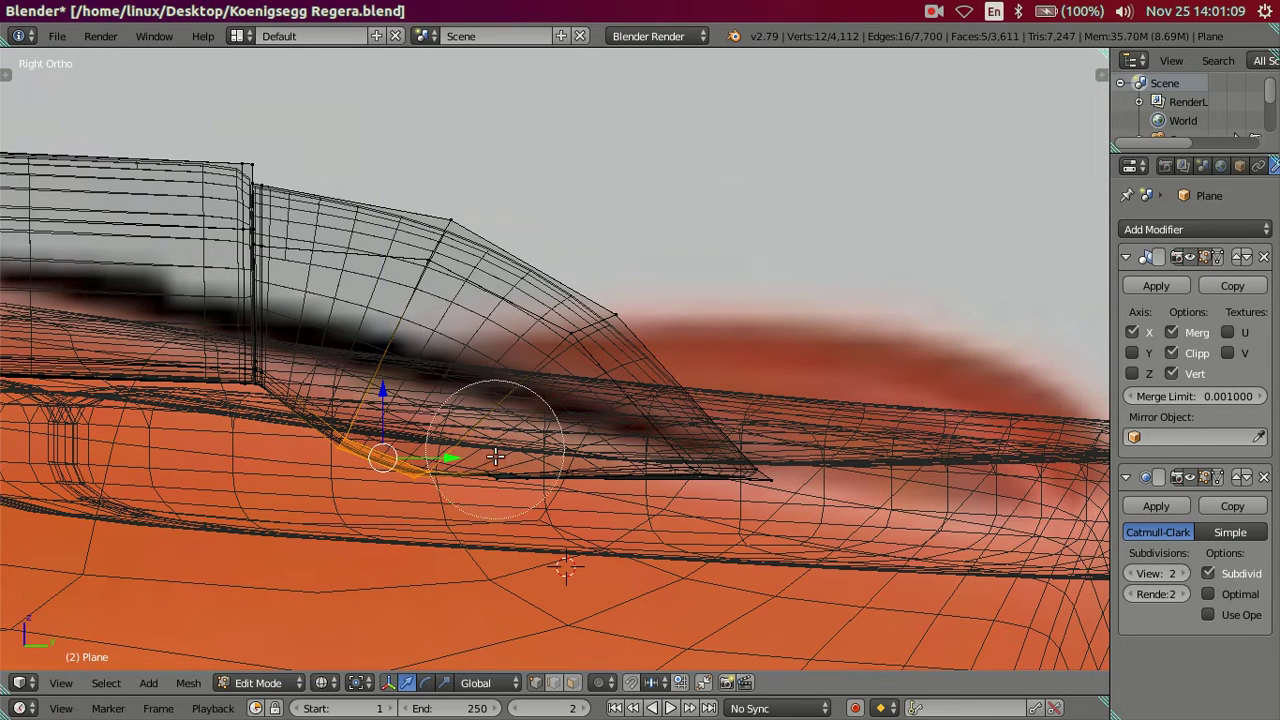
middle_click_drag(495, 449, 480, 510)
key("Escape")
left_click_drag(341, 377, 342, 404)
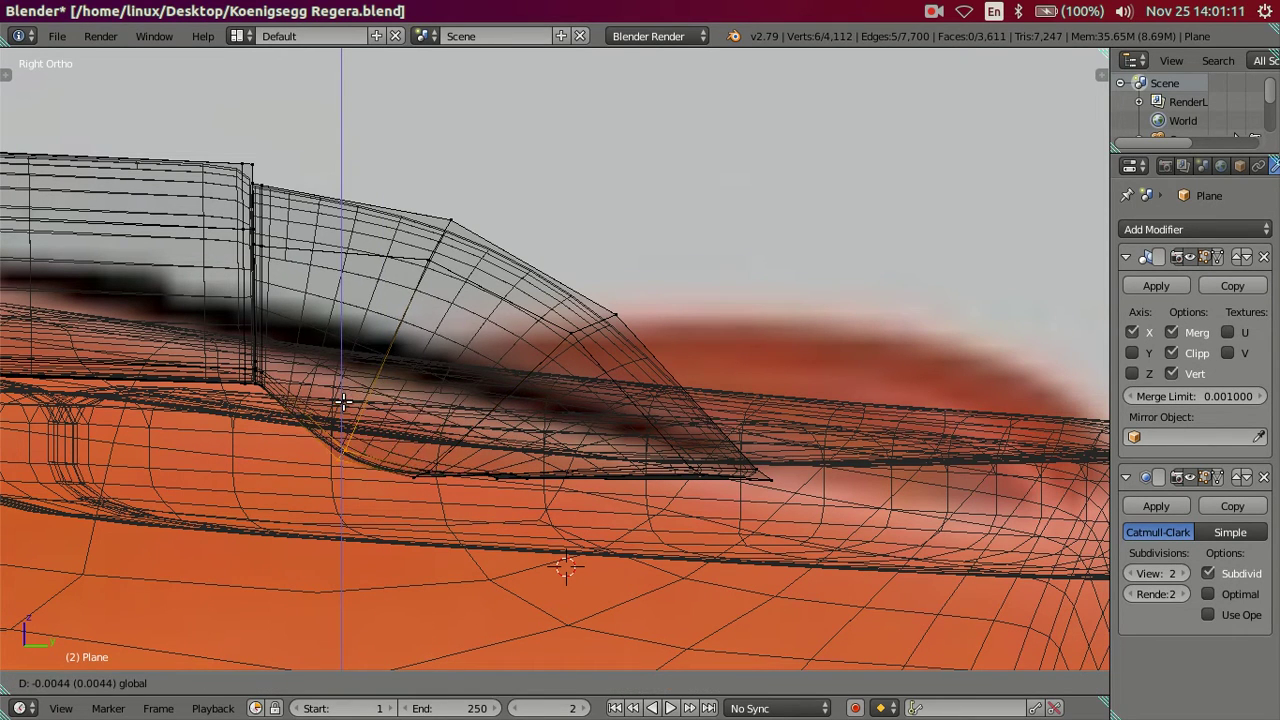
key("a")
scroll(540, 401, "down", 3)
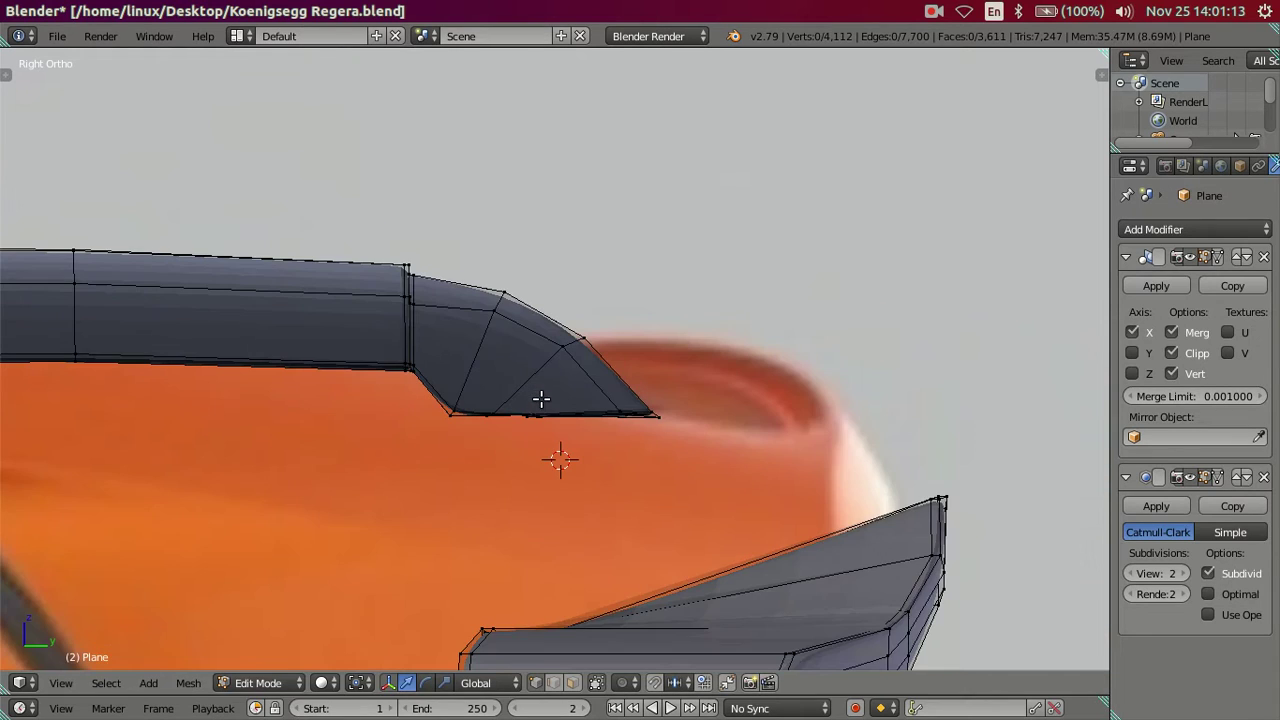
Preview the smoothed tube in Object Mode, then select the whole tube part in wireframe.
key("Tab")
mouse_move(549, 397)
middle_mouse_down()
mouse_move(561, 379)
mouse_move(543, 398)
mouse_move(503, 366)
mouse_move(494, 380)
mouse_move(569, 380)
mouse_move(503, 377)
mouse_move(381, 323)
mouse_move(311, 317)
mouse_move(594, 371)
mouse_move(540, 362)
middle_mouse_up()
key("Tab")
right_click(204, 283)
key("ctrl+l")
scroll(204, 283, "down", 2)
key("z")
key("z")
Try selecting the left tip's end-cap piece, then undo and clear the selection.
right_click(547, 356)
key("l")
key("ctrl+KP_Subtract")
key("ctrl+KP_Subtract")
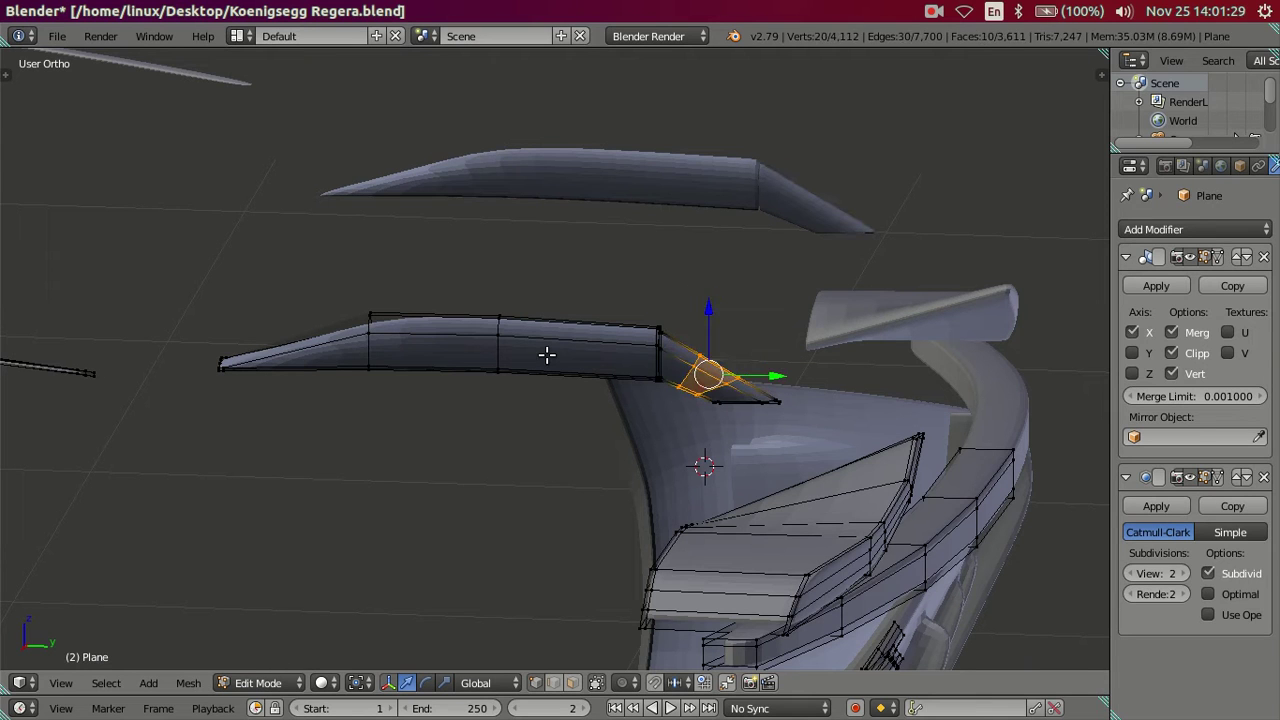
key("ctrl+z")
key("ctrl+z")
middle_click_drag(547, 354, 527, 349)
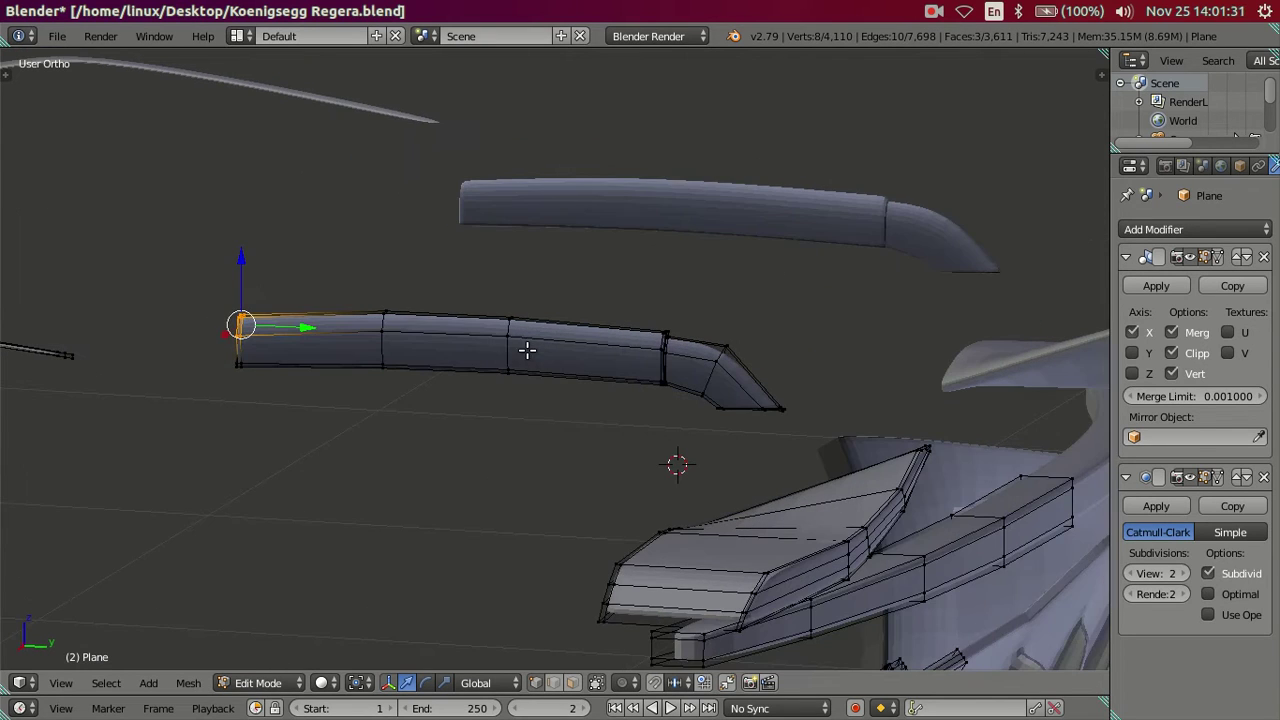
key("a")
Dissolve the edge loop near the right tip and add two new loop cuts there.
right_click(709, 372, "alt")
key("x")
left_click(804, 376)
key("ctrl+r")
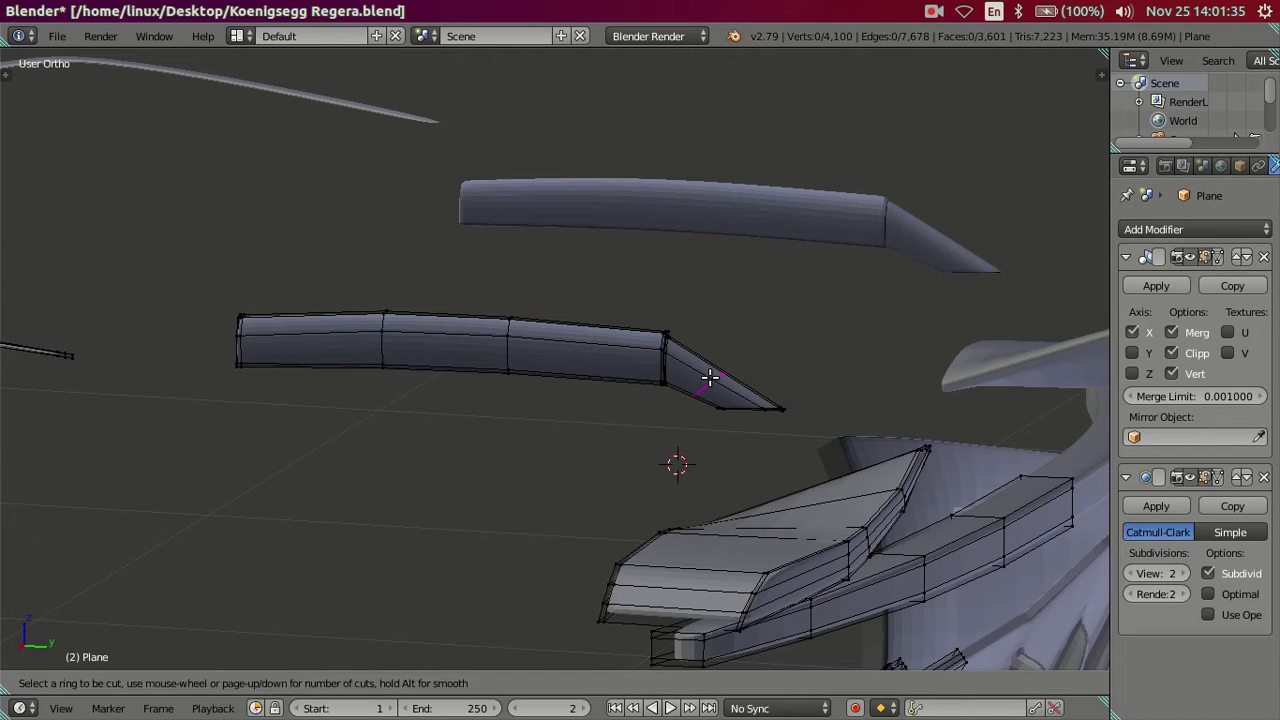
scroll(709, 377, "up", 1)
left_click(709, 377)
mouse_move(714, 371)
middle_mouse_down()
mouse_move(680, 420)
mouse_move(652, 428)
middle_mouse_up()
key("z")
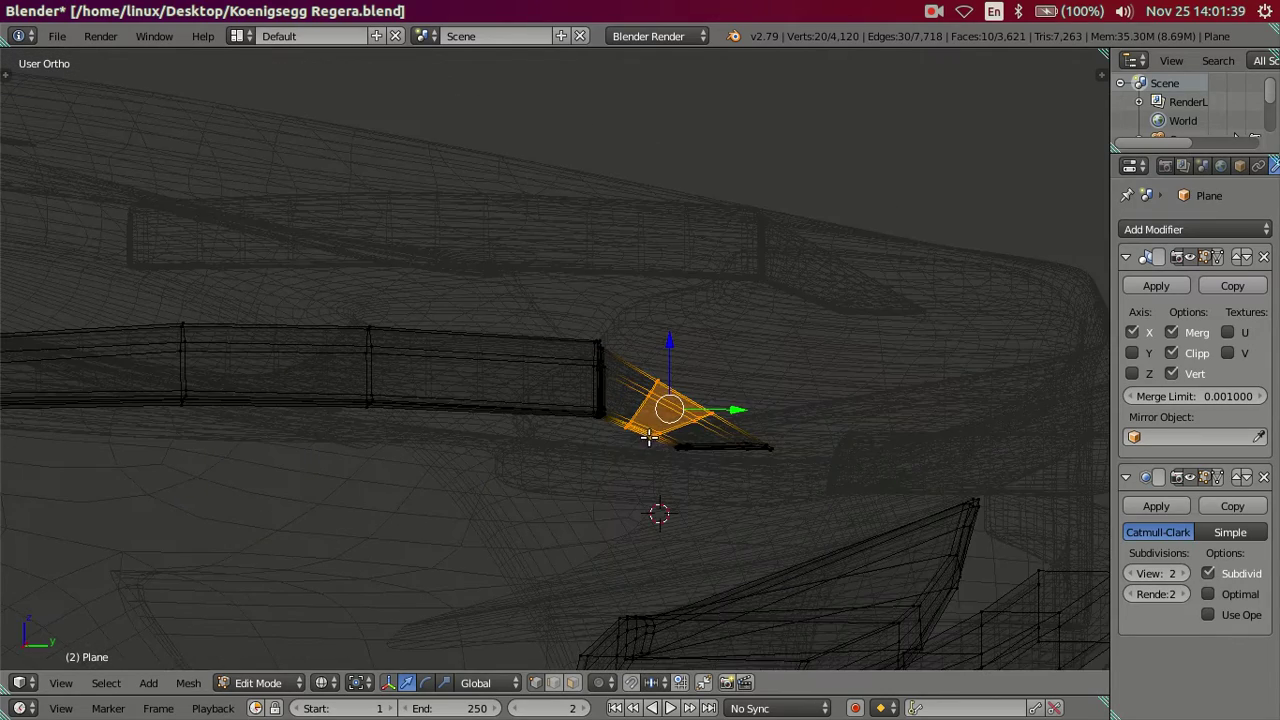
key("z")
key("KP_3")
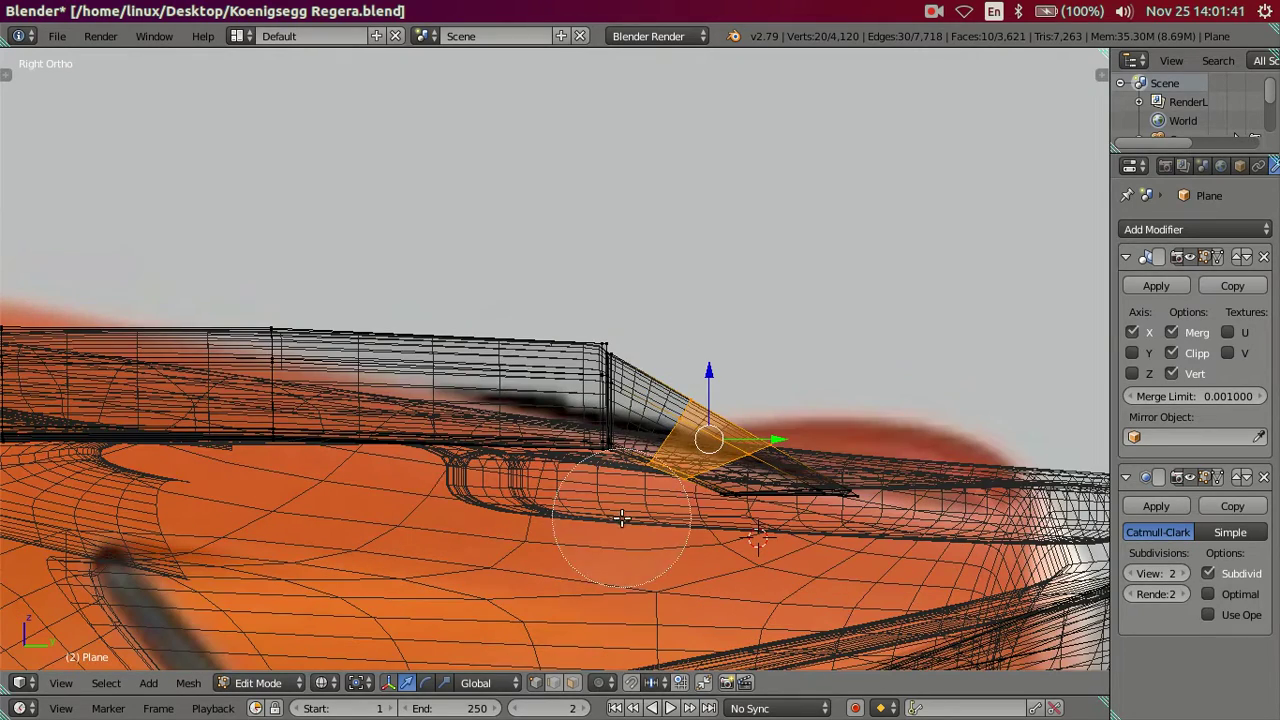
In right side view, reposition the narrow strip along the slope along Z and Y.
right_click(651, 494, "alt")
key("g")
key("z")
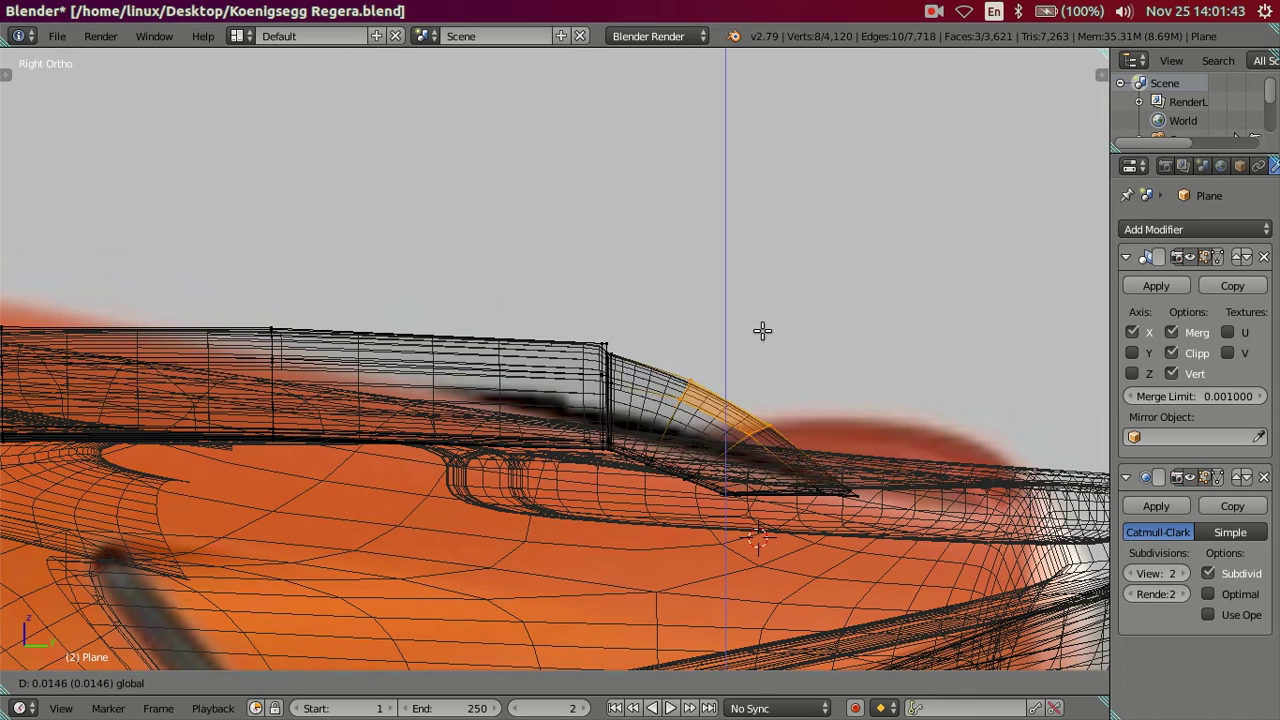
left_click(768, 326)
key("g")
key("y")
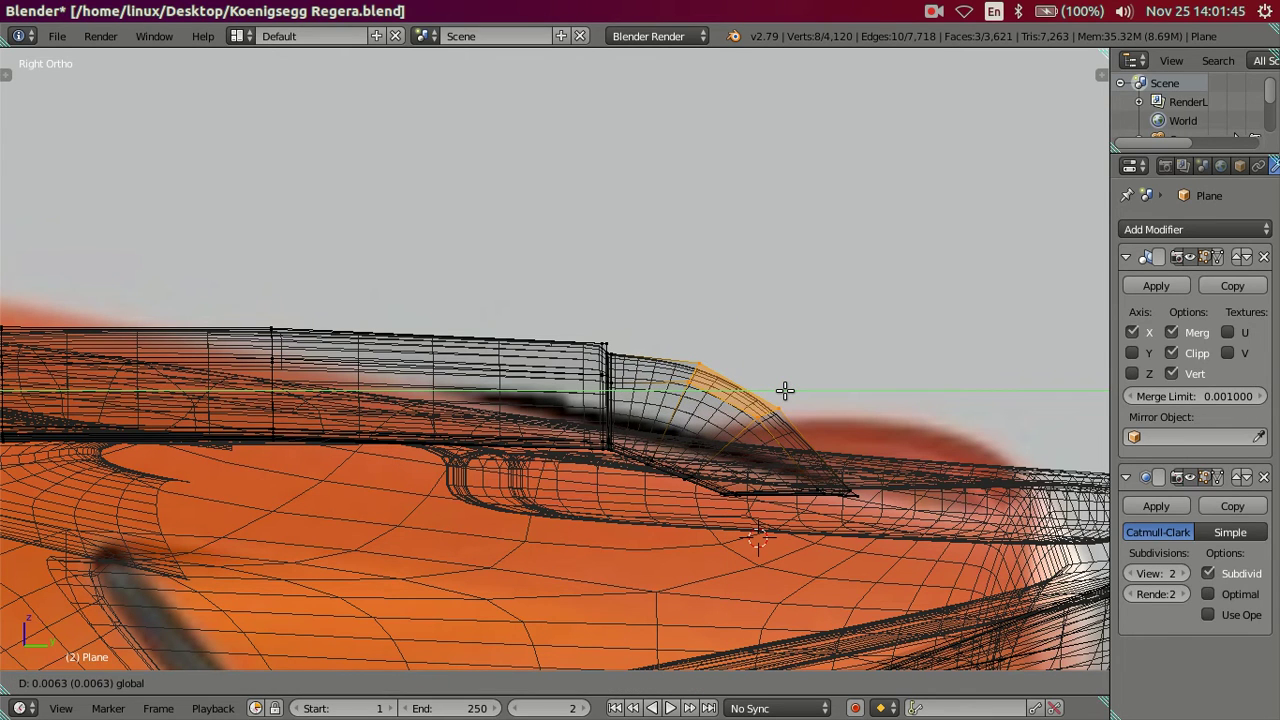
left_click(785, 390)
key("g")
key("z")
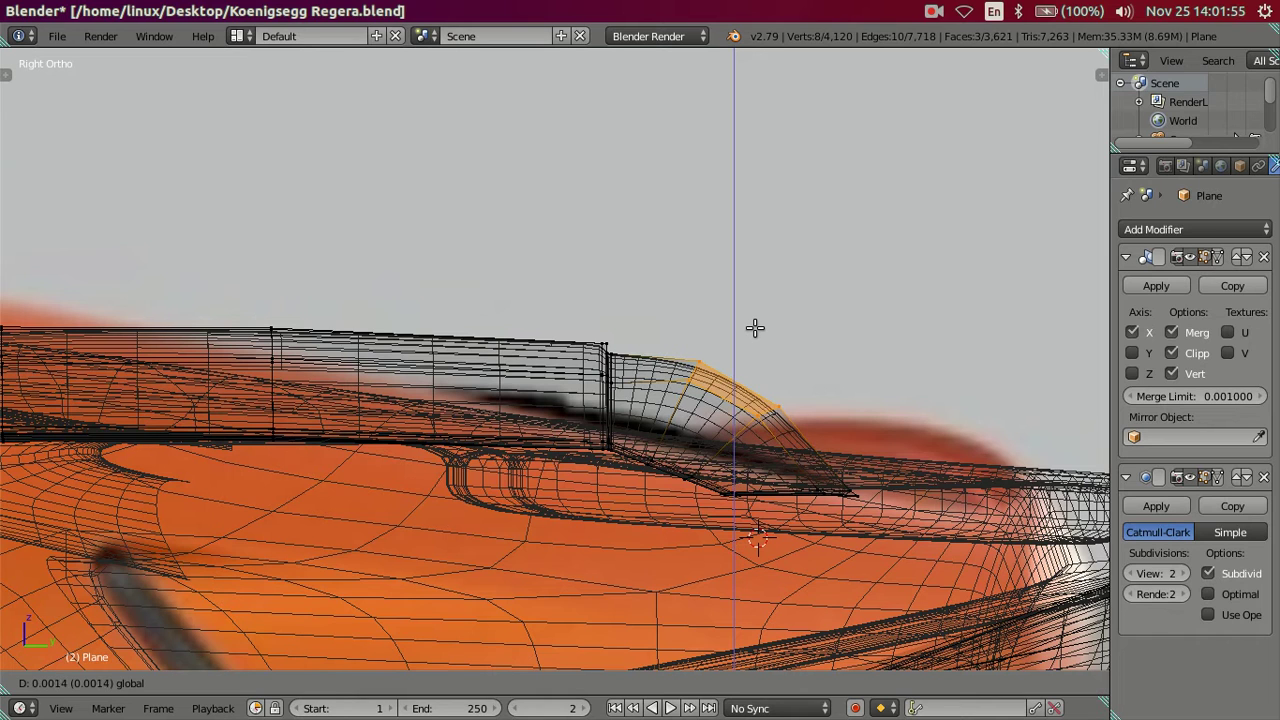
left_click(755, 328)
key("z")
Select the fin tip faces and lower the tip edge along Z.
middle_click_drag(717, 443, 721, 447)
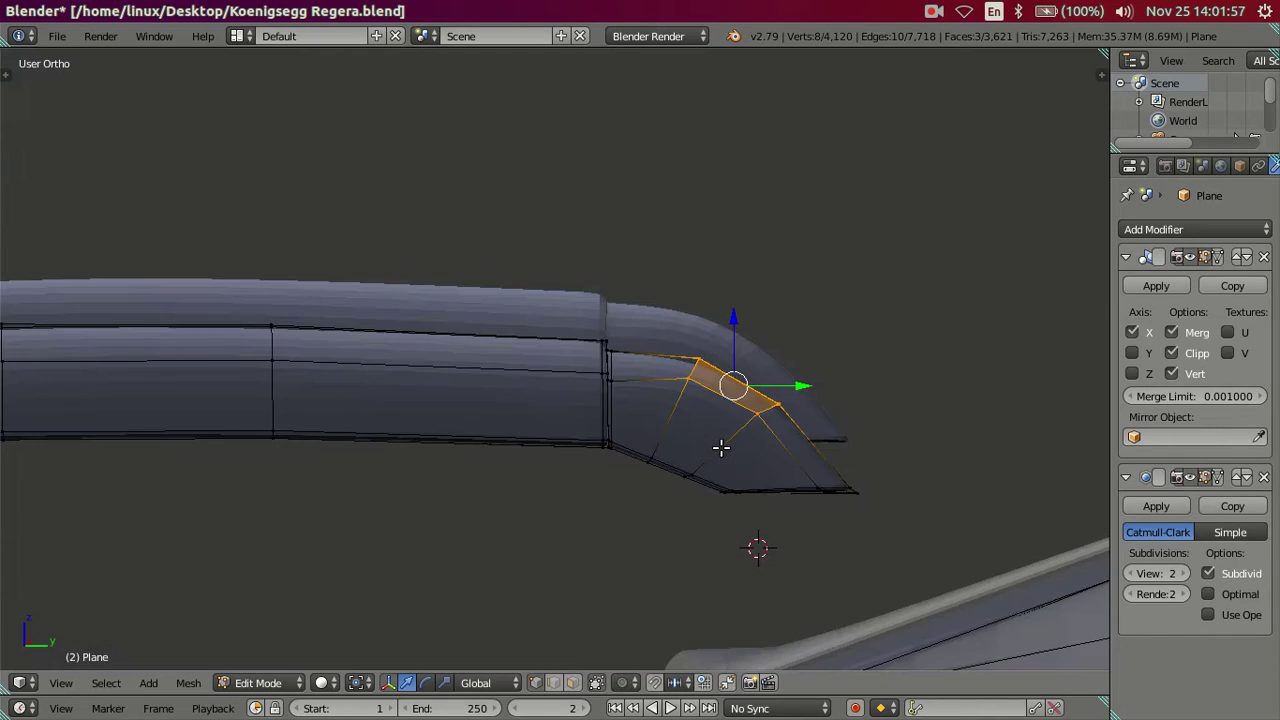
key("a")
right_click(723, 443)
key("ctrl+KP_Add")
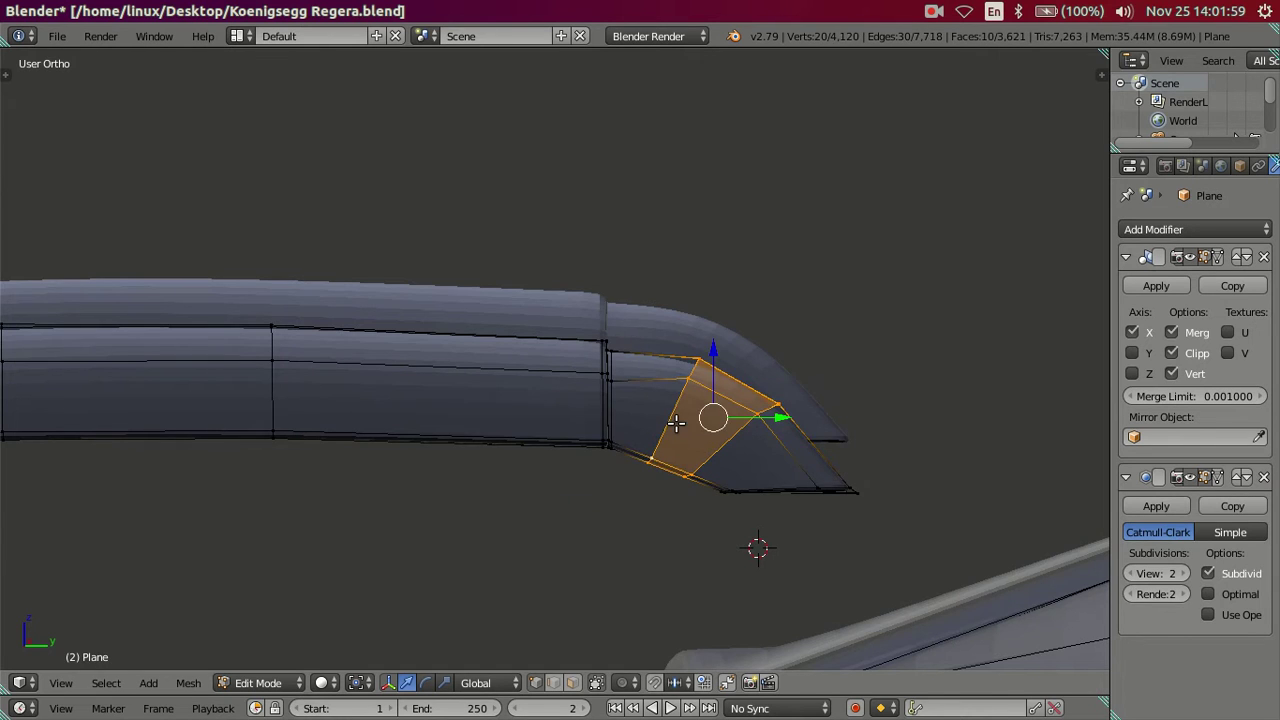
key("KP_3")
key("z")
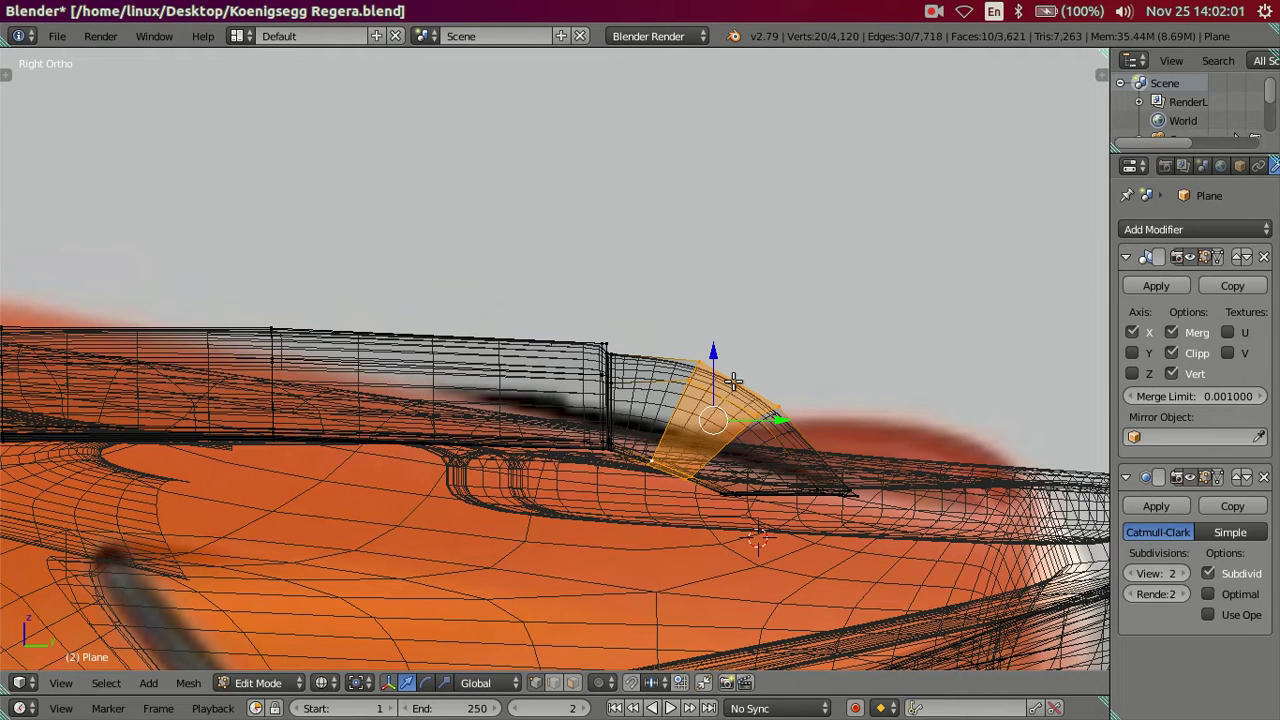
key("ctrl+KP_Subtract")
scroll(713, 410, "up", 2)
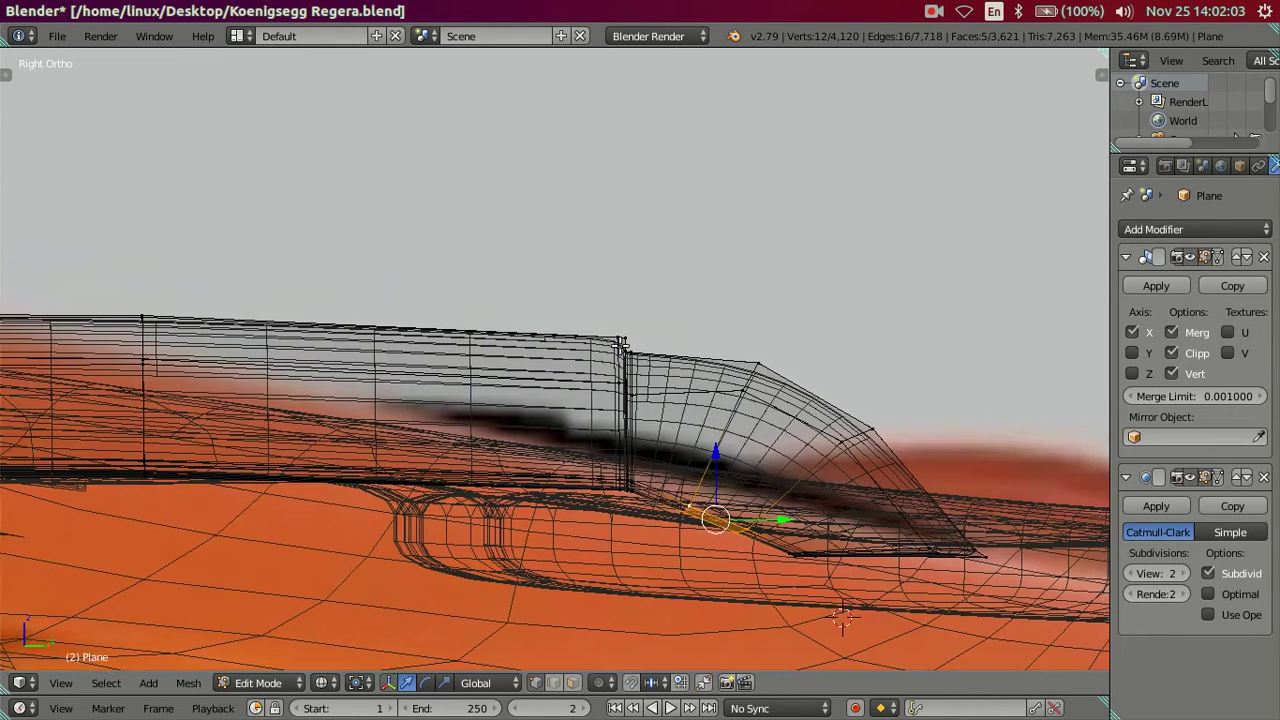
scroll(713, 410, "up", 2)
key("g")
key("z")
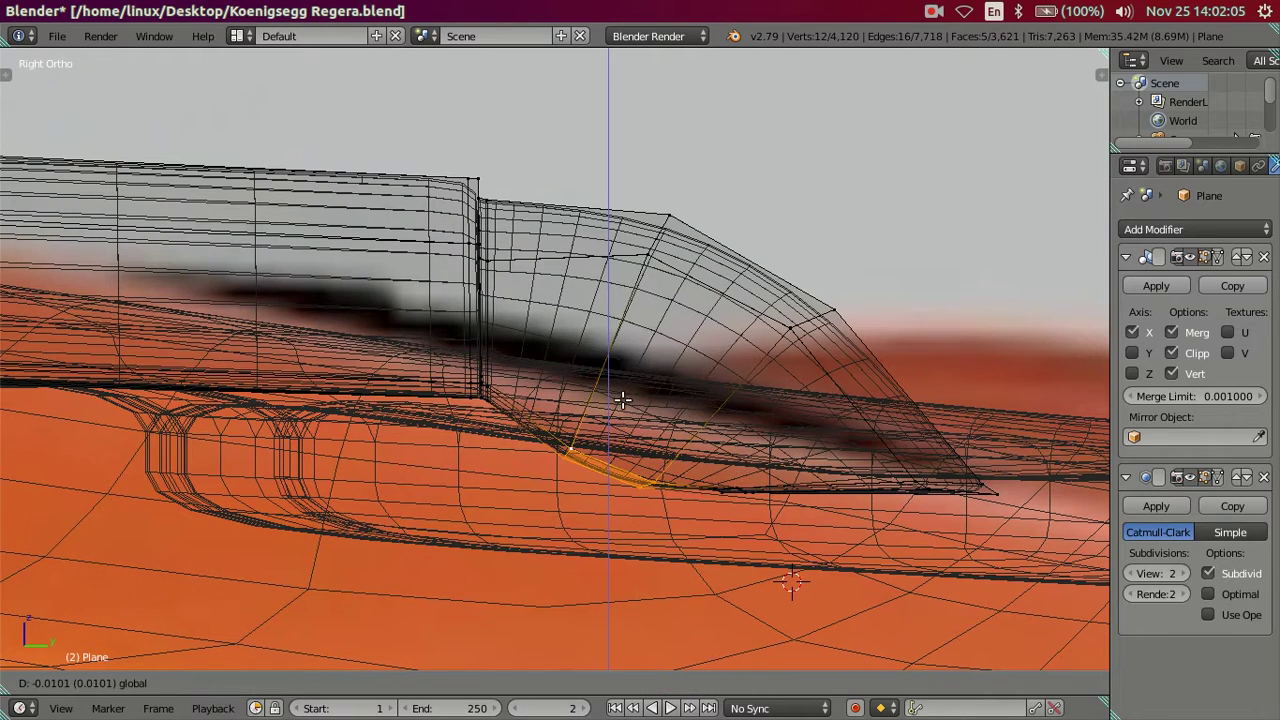
left_click(630, 406)
Pull the remaining tip vertex down so the tip curves into the bottom edge.
key("c")
middle_click(658, 508)
key("Escape")
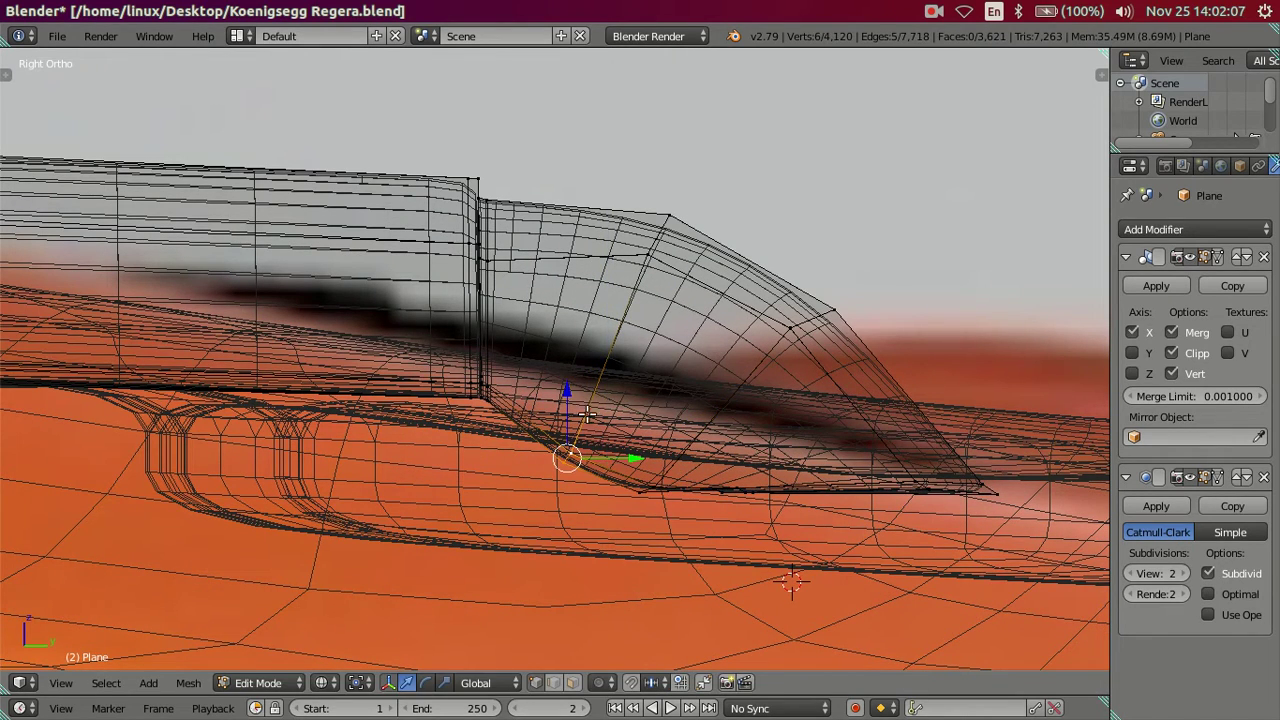
left_click_drag(566, 395, 581, 413)
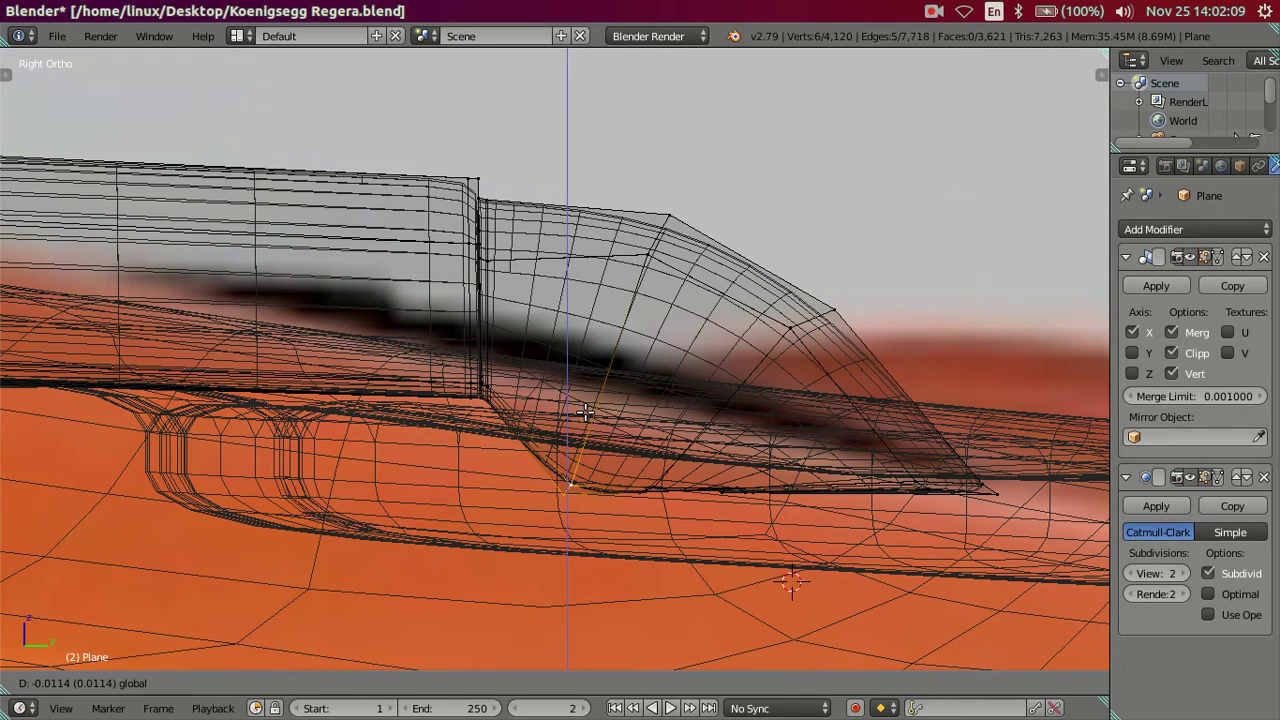
left_click(585, 411)
key("z")
key("z")
key("z")
key("a")
scroll(440, 240, "up", 5, "shift")
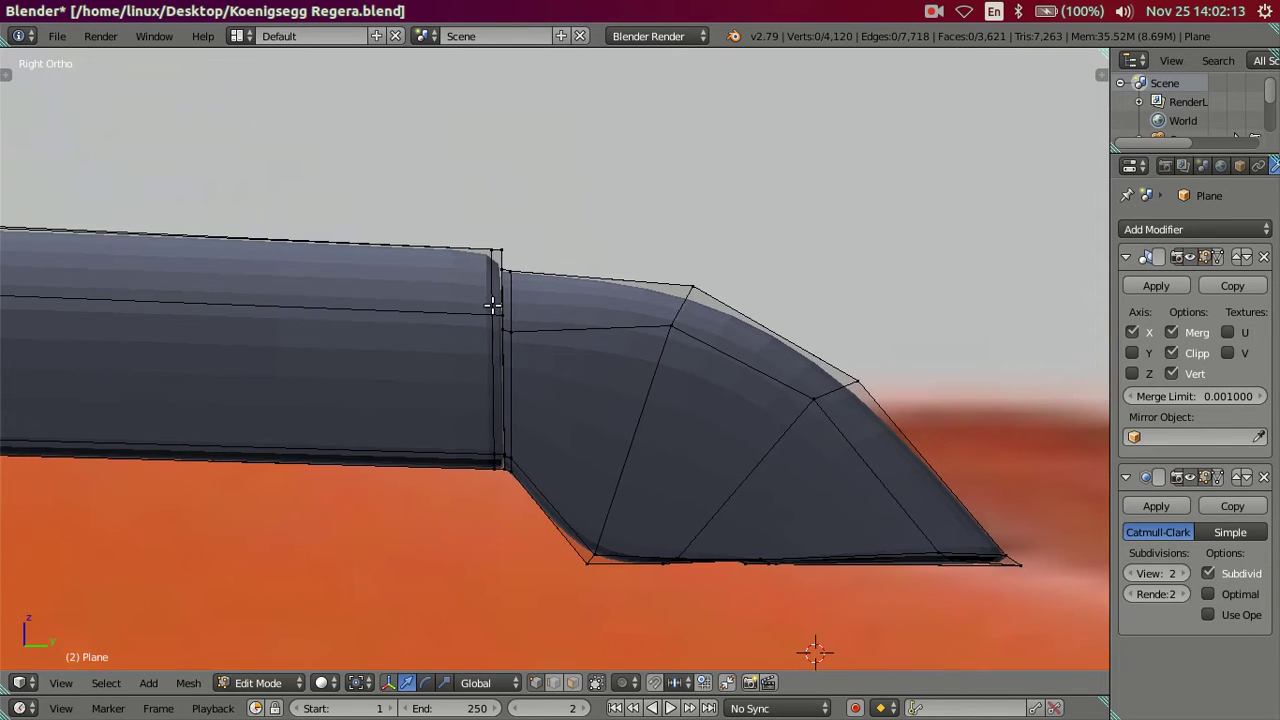
key("ctrl+r")
Add a slid edge loop along the fin and remove an unwanted extra loop.
left_click(486, 283)
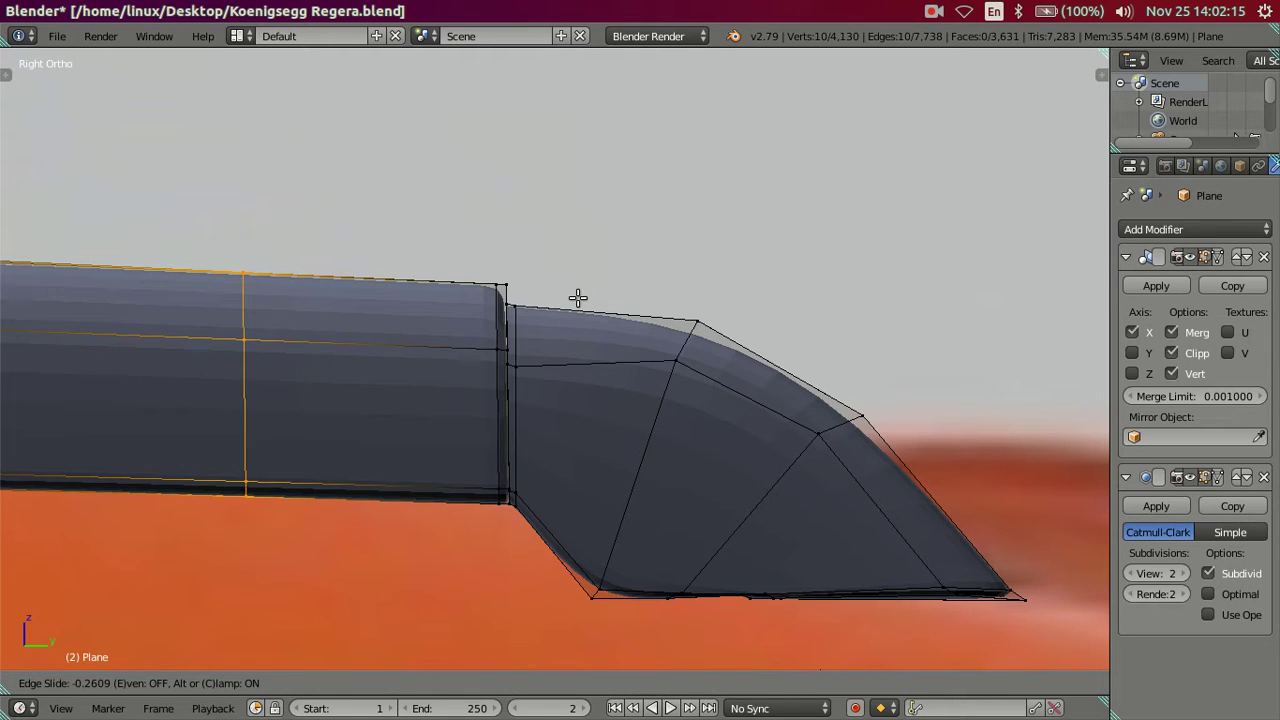
left_click(680, 318)
scroll(660, 322, "down", 3)
key("a")
key("ctrl+r")
left_click(577, 360)
left_click(579, 360)
key("a")
right_click(581, 360, "alt")
key("ctrl+x")
Select the fin and brush-deselect everything except its bottom edge loop.
mouse_move(486, 376)
middle_mouse_down("shift")
mouse_move(620, 351)
mouse_move(557, 361)
middle_mouse_up("shift")
scroll(620, 351, "down", 2)
right_click(531, 352)
key("ctrl+l")
key("z")
key("c")
middle_click_drag(100, 345, 280, 345)
middle_click_drag(347, 304, 752, 307)
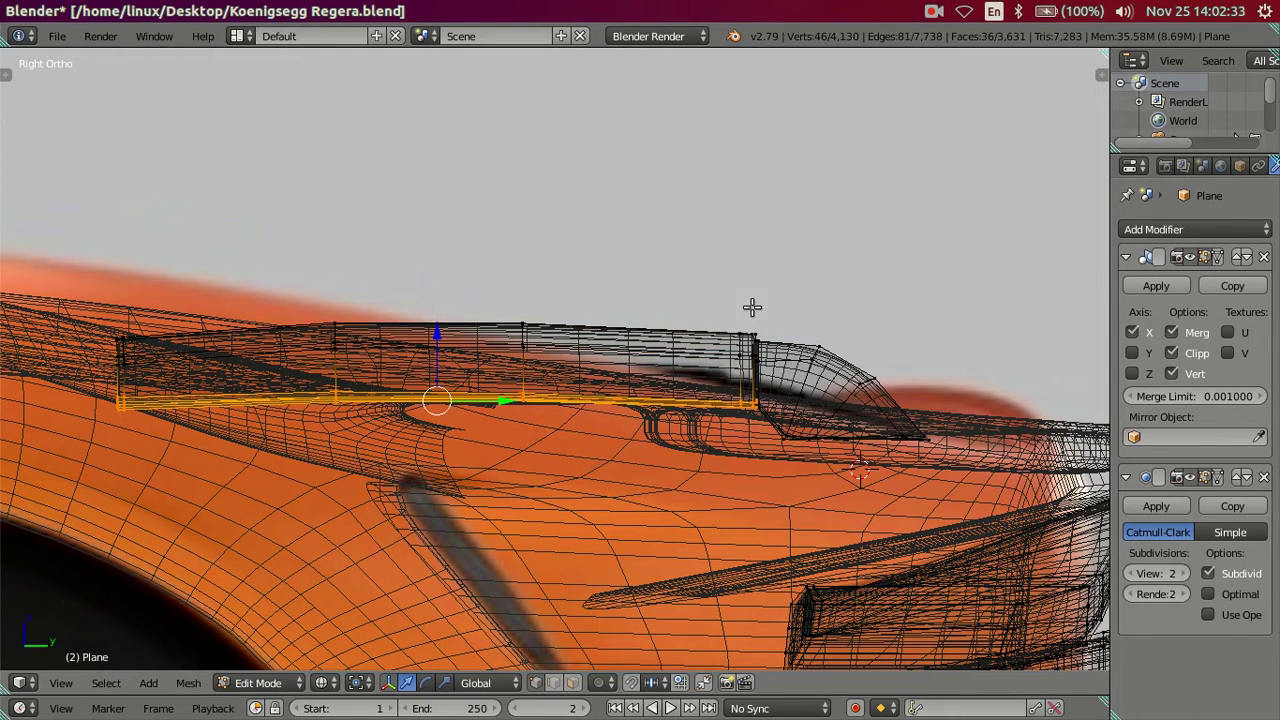
scroll(604, 378, "up", 4)
scroll(620, 400, "up", 6, "ctrl")
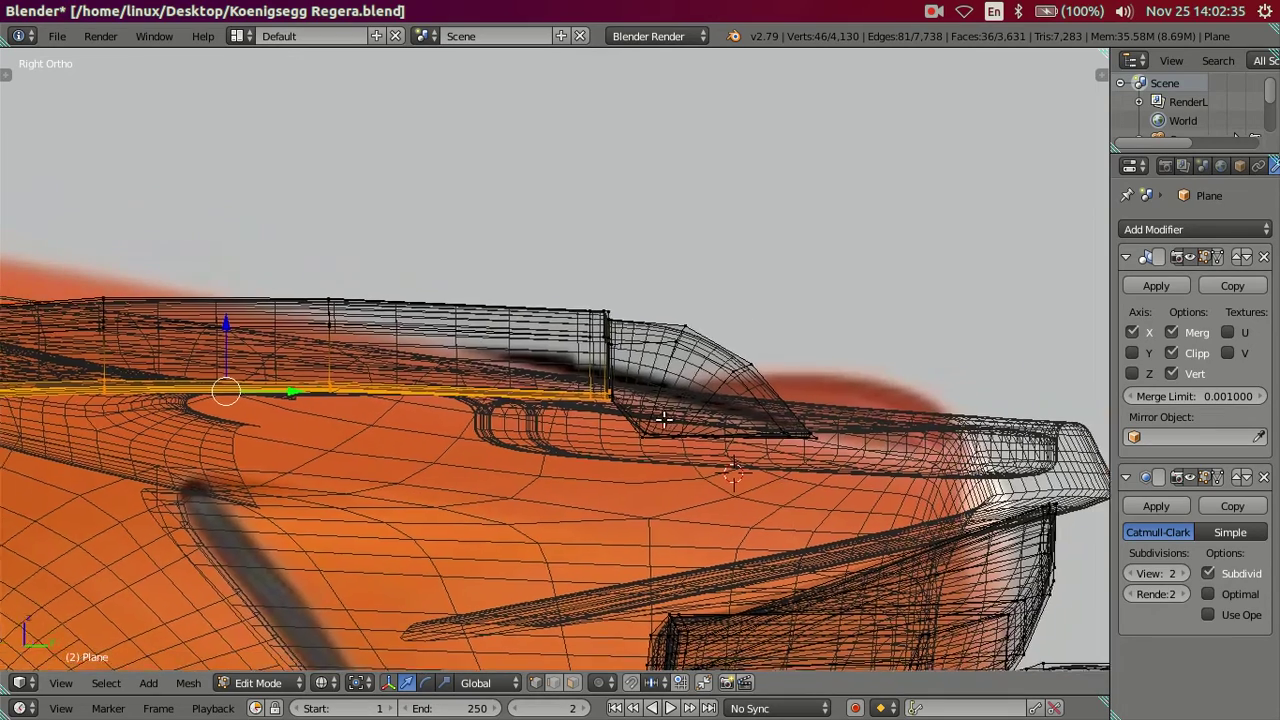
key("c")
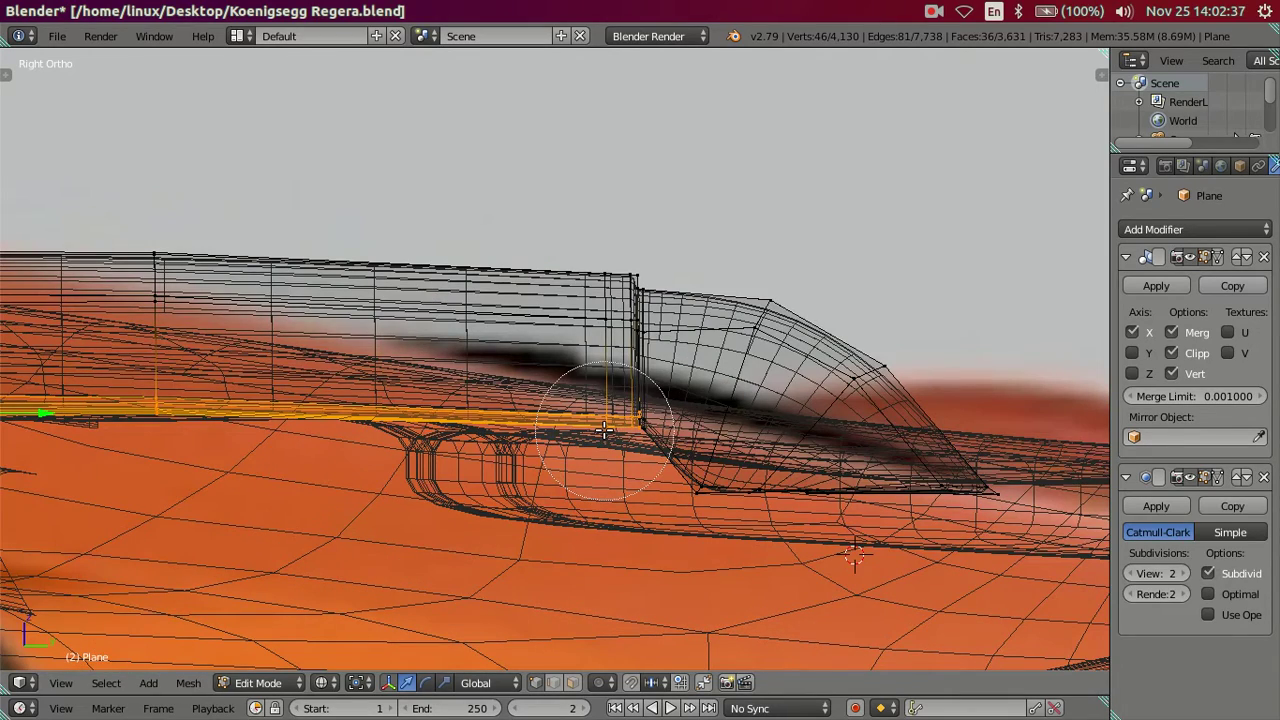
key("Escape")
Lower the fin's bottom edge loop, preview it, and redo the vertical move.
scroll(130, 373, "down", 1)
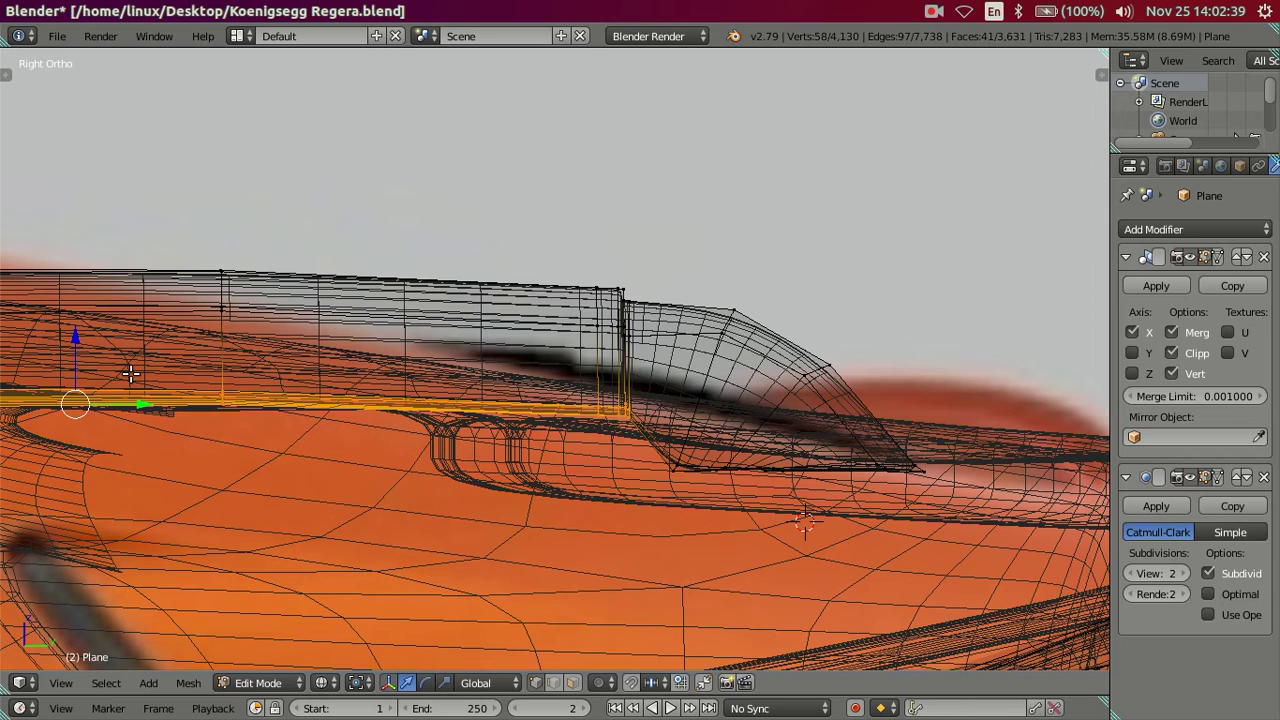
left_click_drag(74, 336, 85, 362)
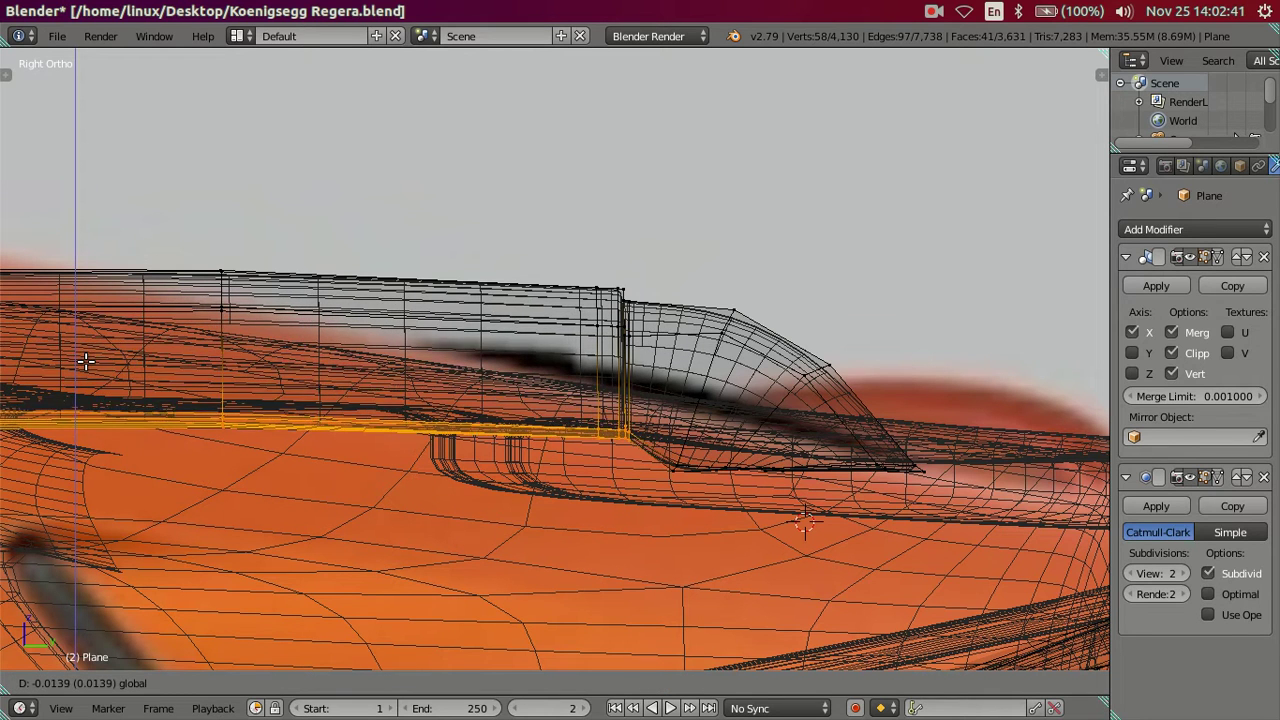
key("z")
mouse_move(417, 354)
middle_mouse_down()
mouse_move(694, 381)
mouse_move(559, 416)
mouse_move(559, 403)
middle_mouse_up()
key("Tab")
key("Tab")
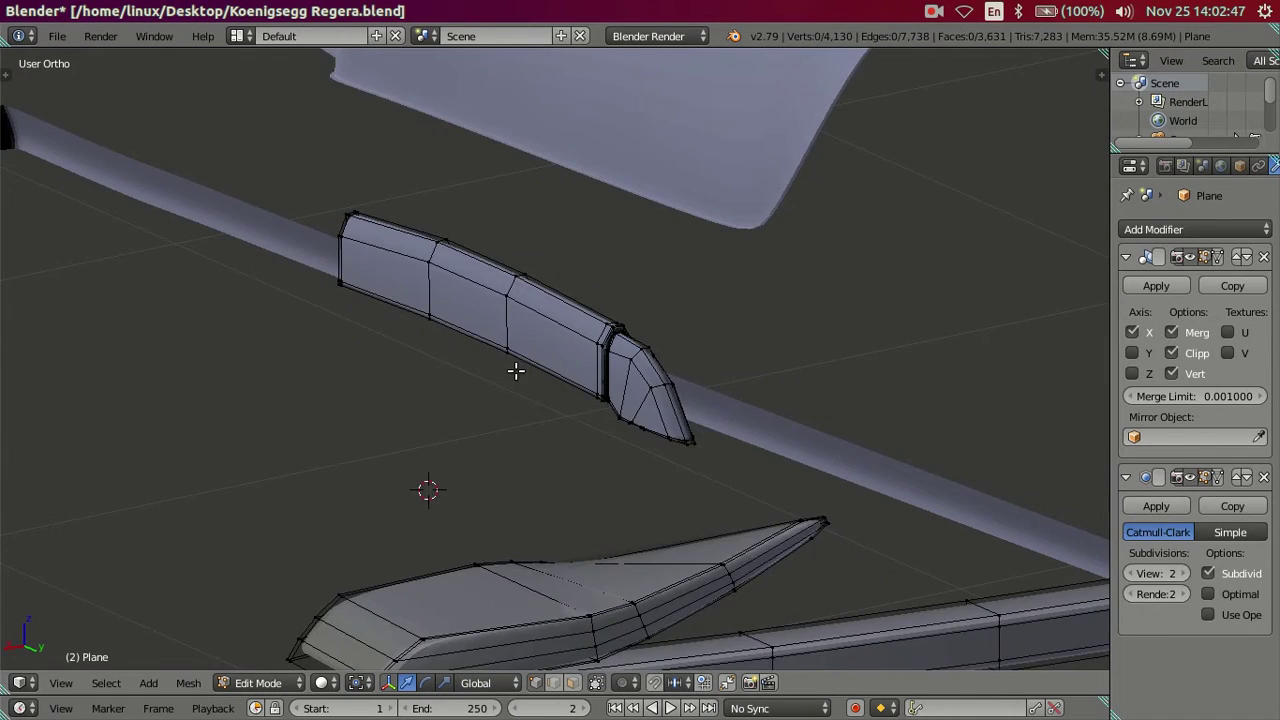
middle_click_drag(514, 366, 530, 365)
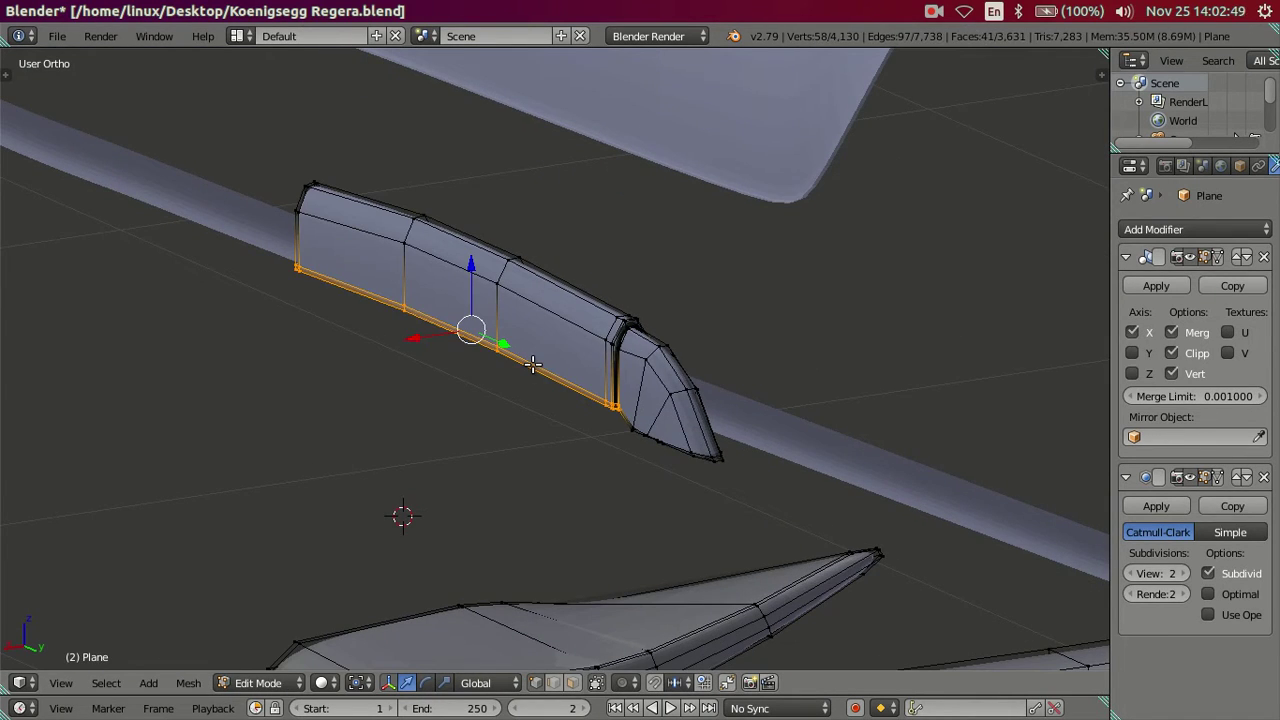
key("ctrl+z")
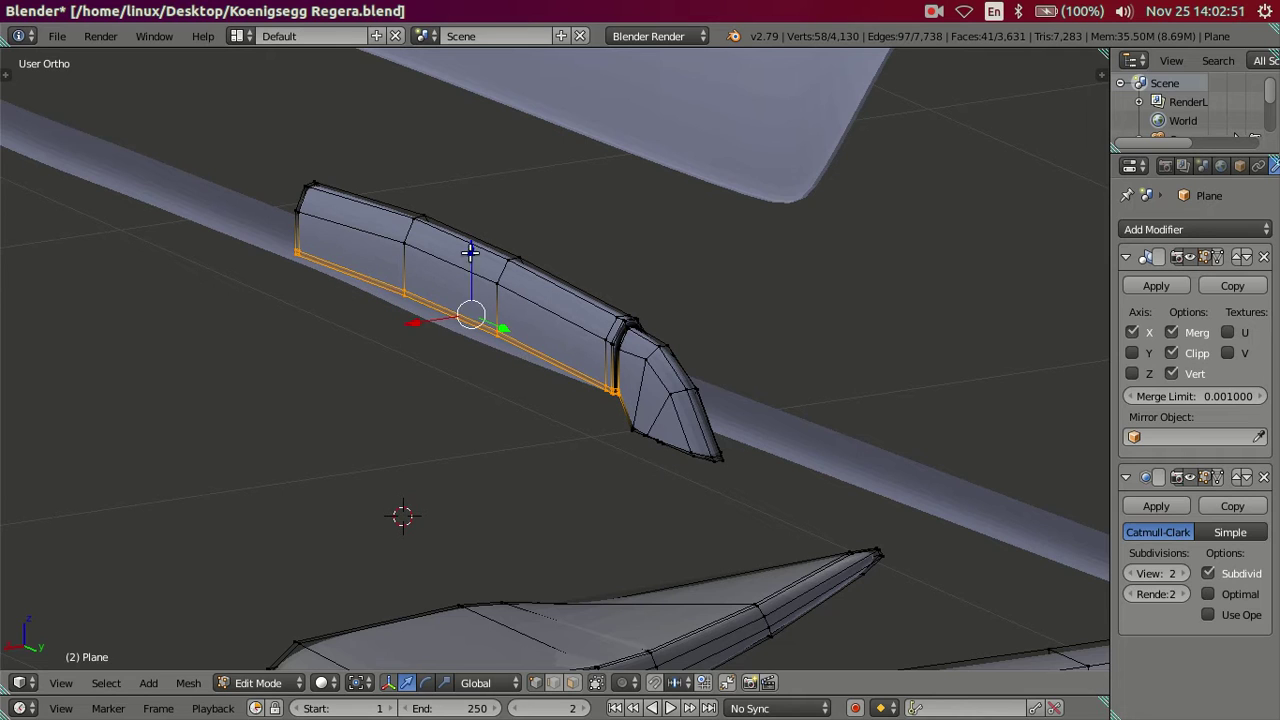
key("g")
key("z")
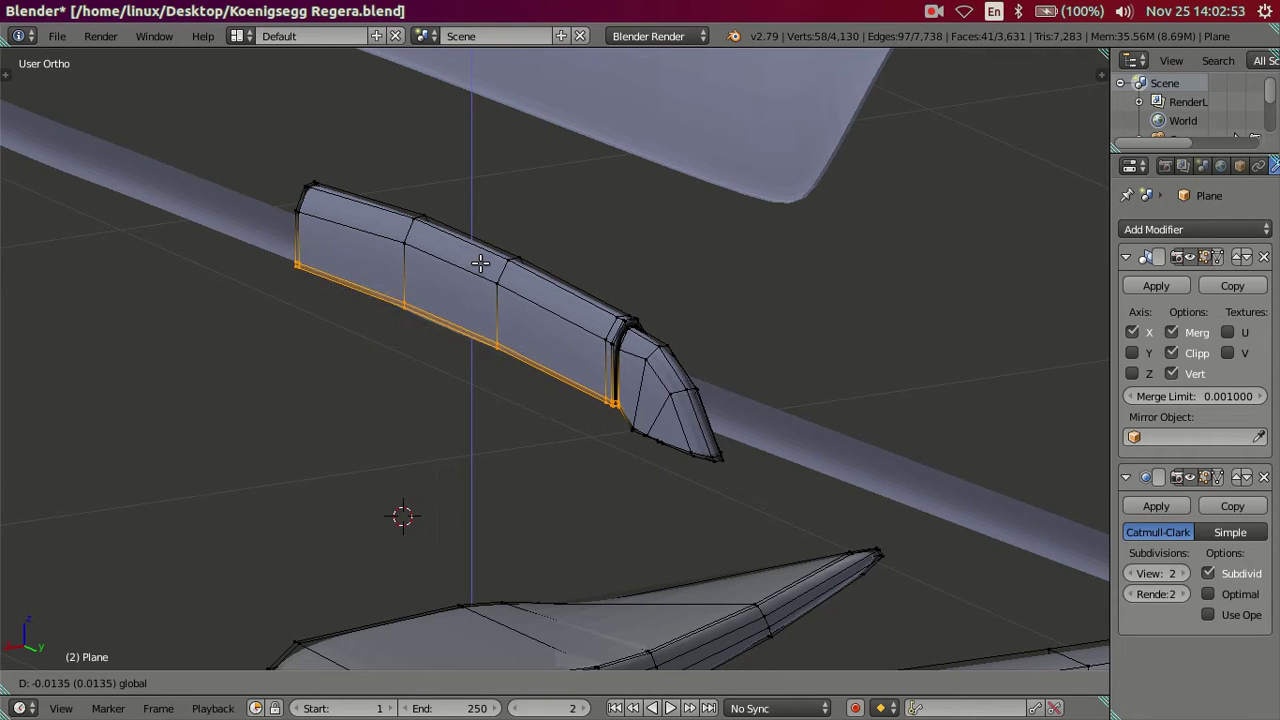
Confirm the bottom loop 0.0139 lower and preview the smoothed car's front corner.
left_click(480, 262)
key("Tab")
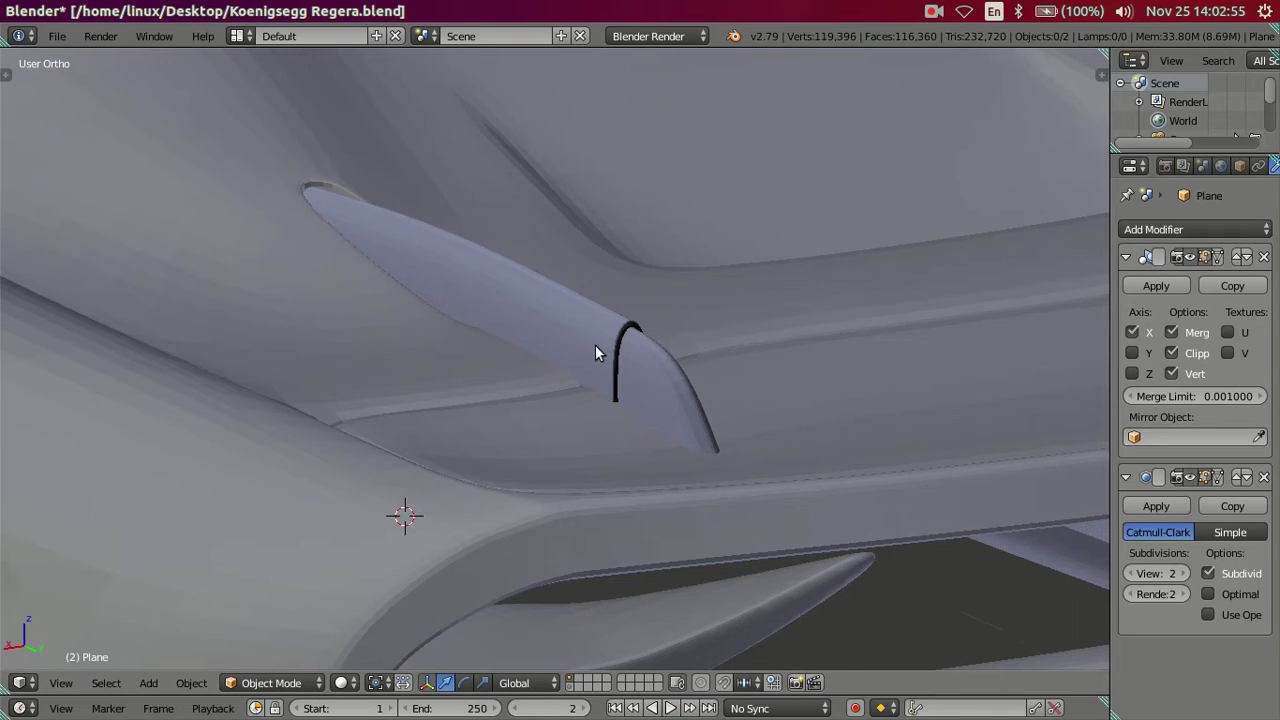
scroll(600, 345, "up", 1)
scroll(619, 334, "down", 2)
scroll(642, 337, "down", 2)
mouse_move(663, 333)
middle_mouse_down()
mouse_move(771, 335)
mouse_move(803, 366)
mouse_move(754, 351)
mouse_move(834, 410)
mouse_move(562, 380)
middle_mouse_up()
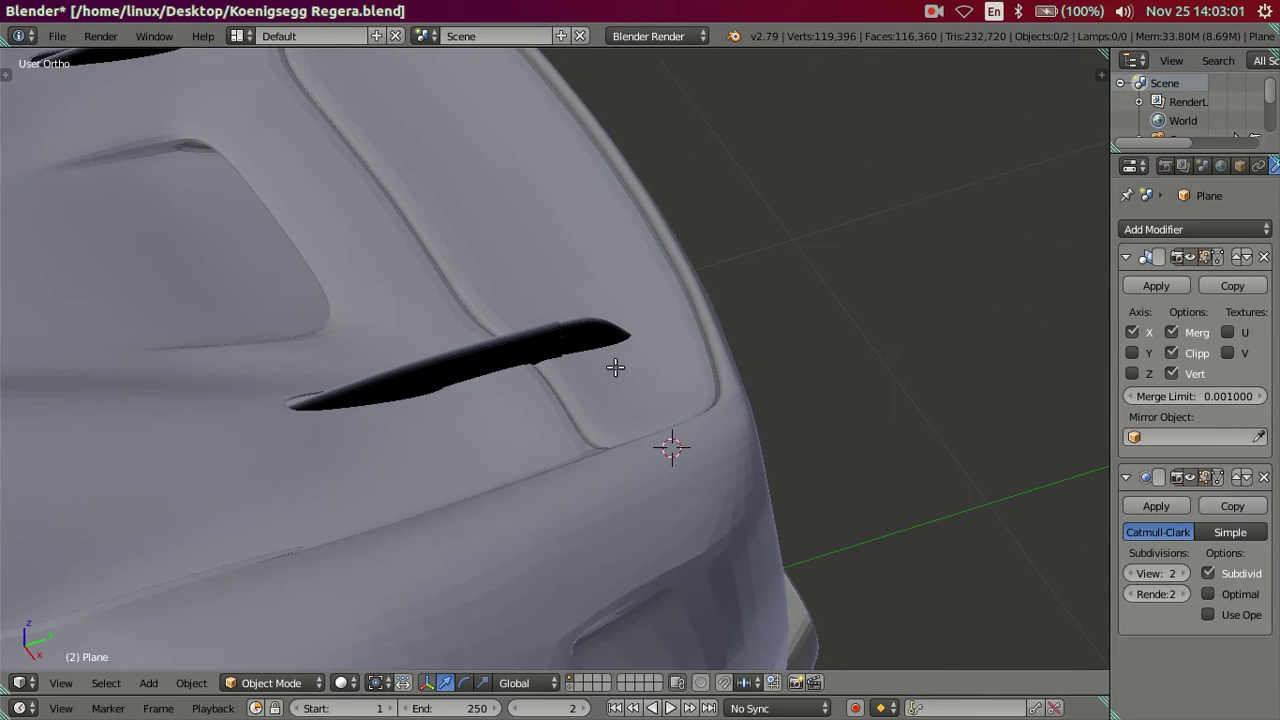
Set the Subdivision Surface viewport level from 2 to 0 and orbit to the hood vent.
key("Tab")
key("a")
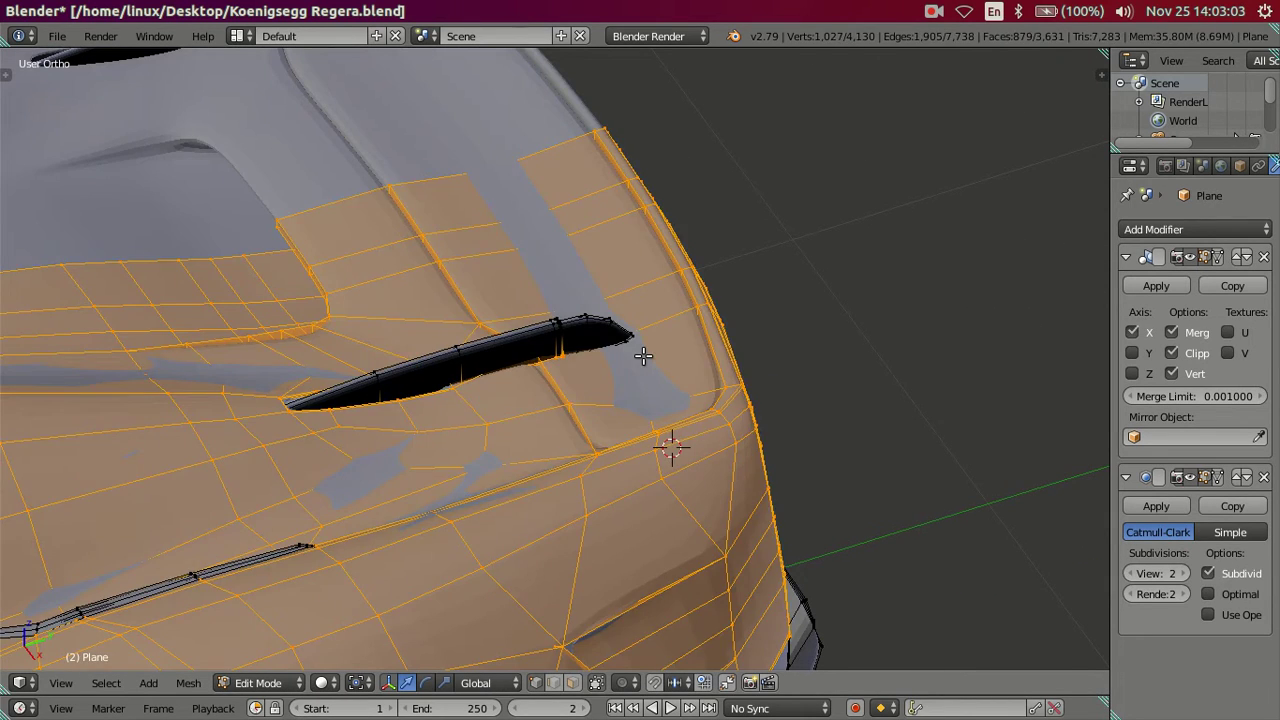
key("a")
left_click(1135, 573)
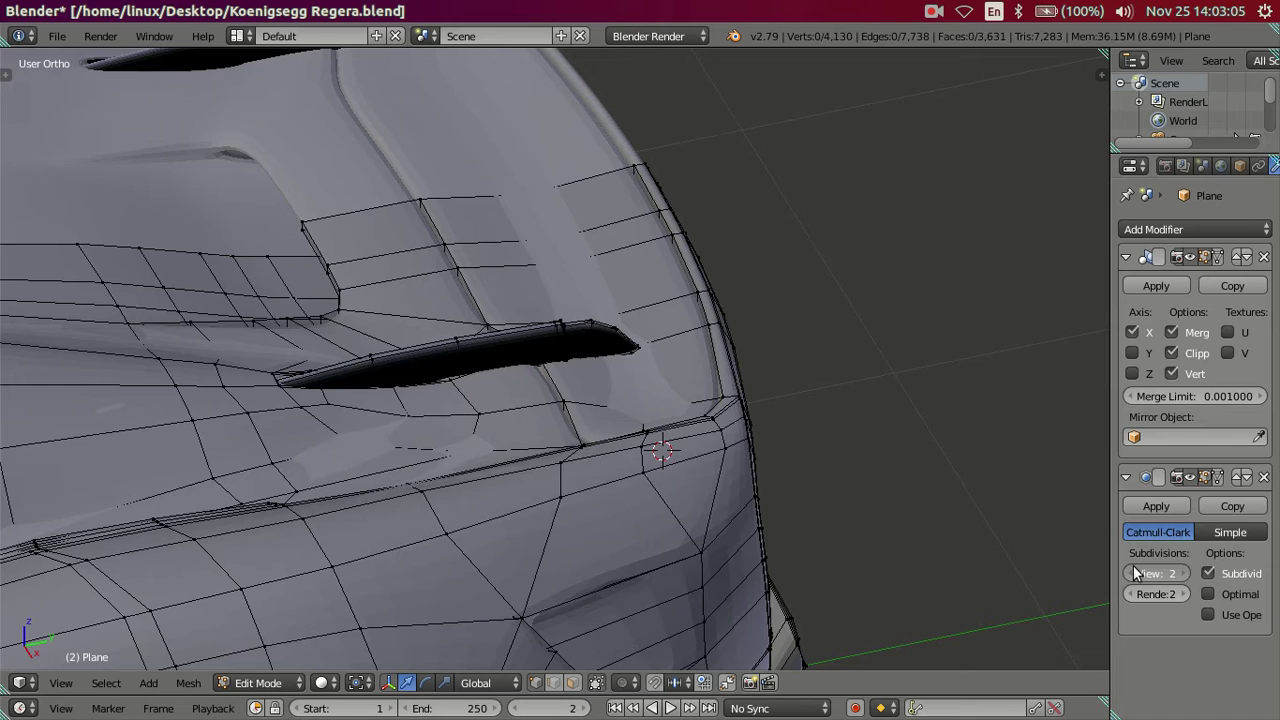
left_click(1135, 573)
middle_click_drag(800, 406, 623, 444)
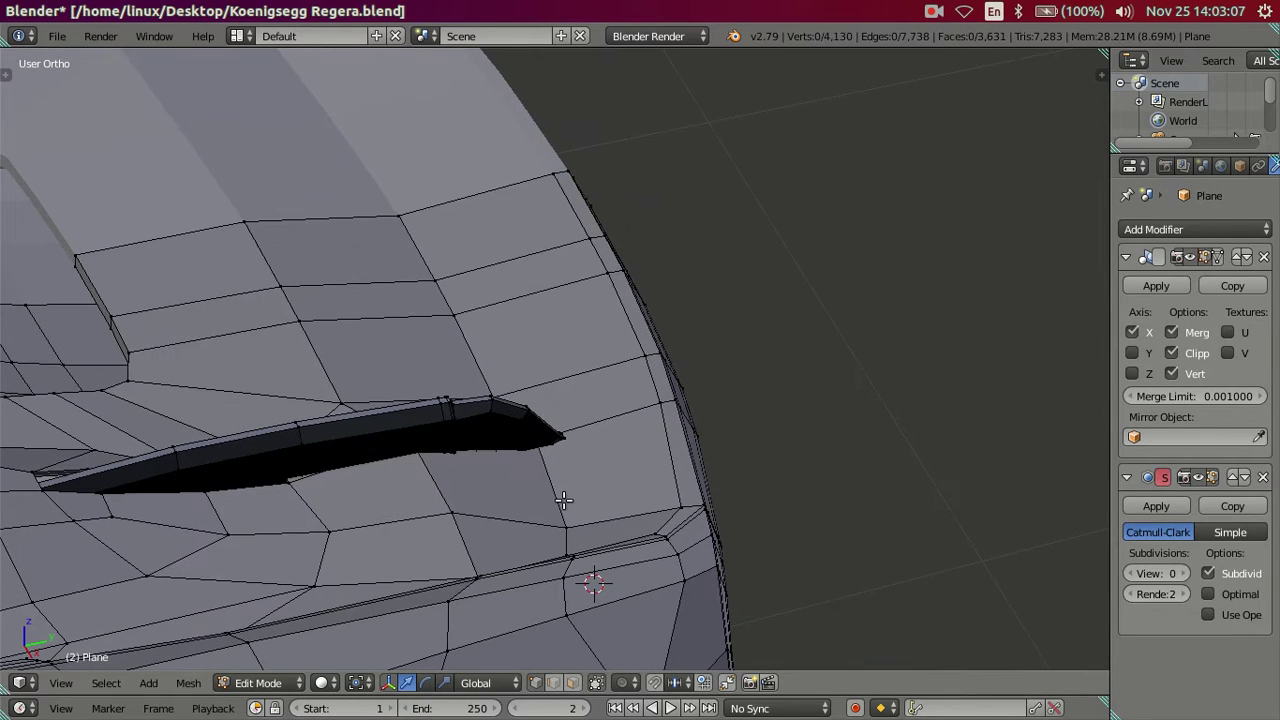
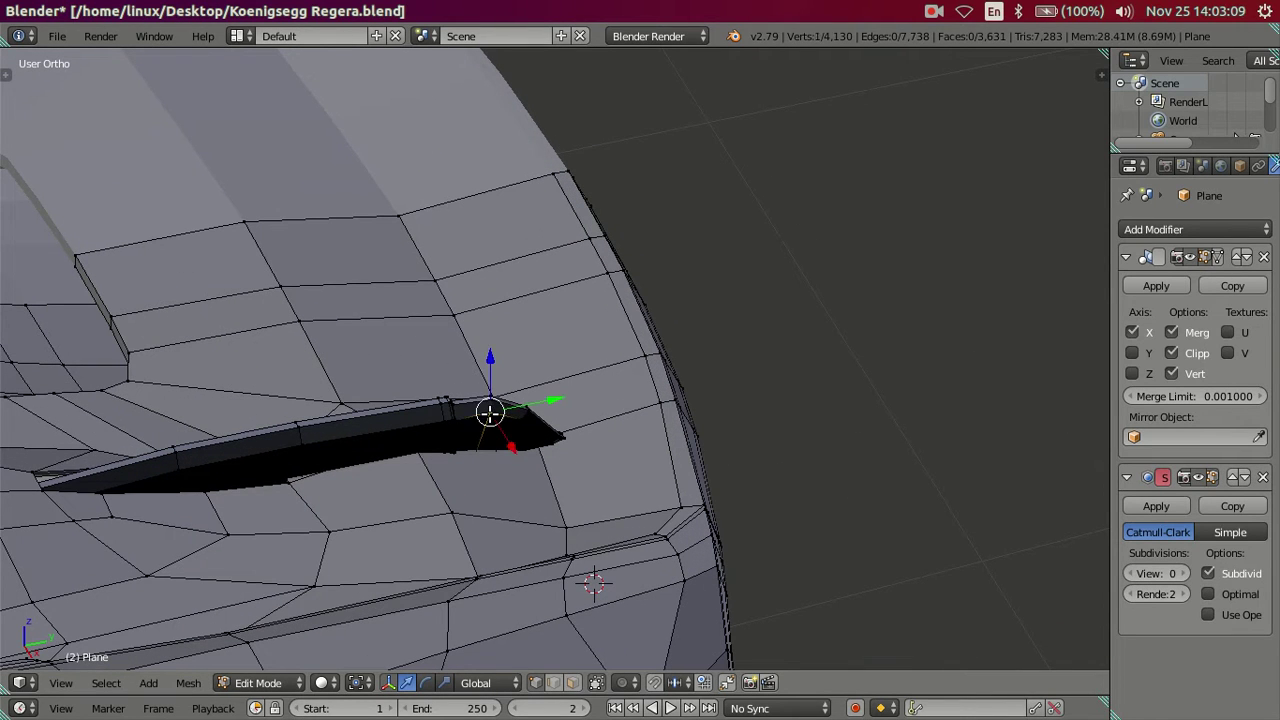
Hide the vent strip and add a new edge loop near the front corner, shifted slightly along Y.
key("l")
key("l")
key("h")
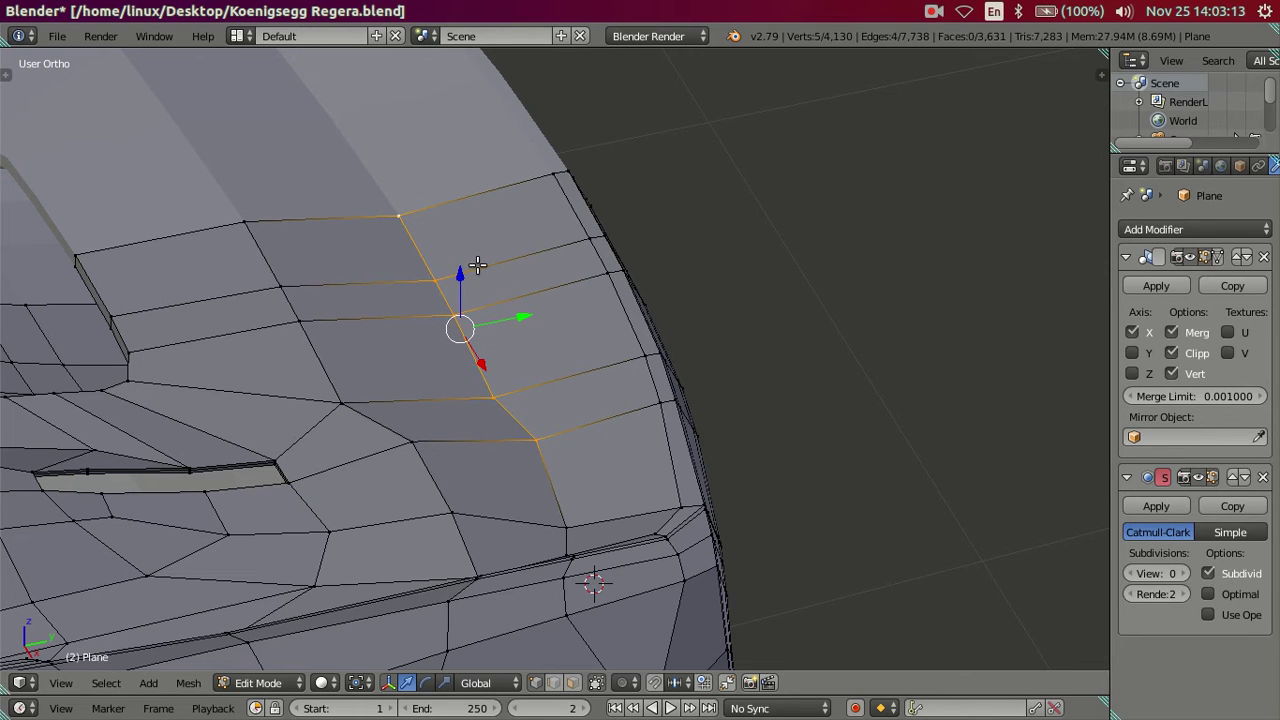
key("v")
right_click(506, 310)
mouse_move(516, 315)
left_mouse_down()
mouse_move(551, 307)
mouse_move(557, 333)
left_mouse_up()
left_click_drag(555, 287, 568, 280)
mouse_move(568, 280)
middle_mouse_down()
mouse_move(577, 373)
mouse_move(543, 397)
middle_mouse_up()
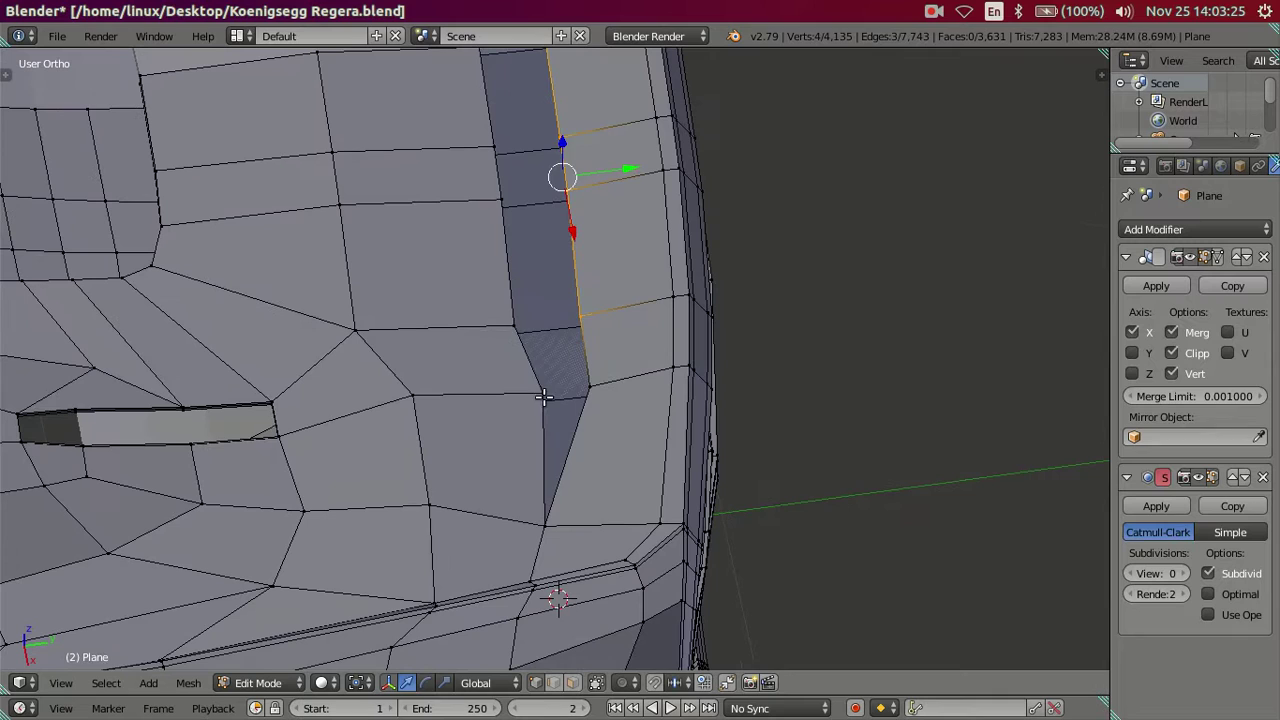
mouse_move(586, 333)
middle_mouse_down()
mouse_move(586, 360)
mouse_move(586, 289)
mouse_move(600, 334)
mouse_move(563, 427)
middle_mouse_up()
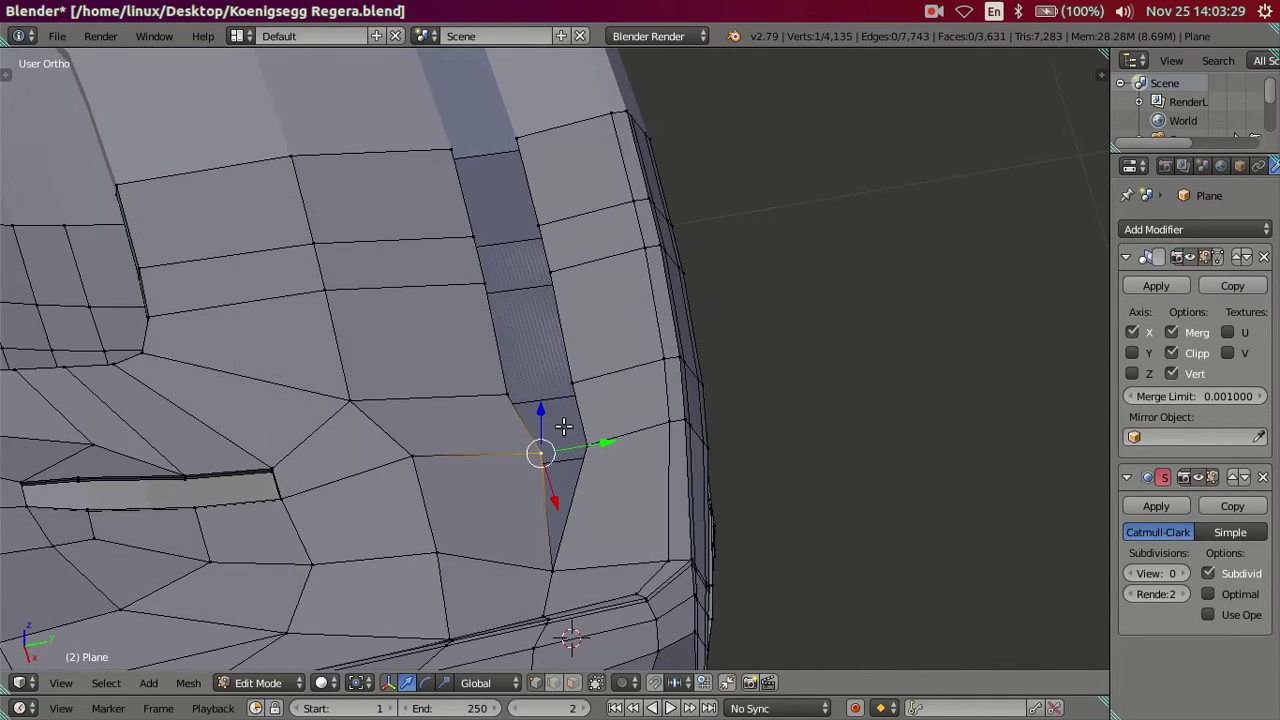
Fill the nearby gap with a new face from its corner vertices, then return to Object Mode.
right_click(518, 388)
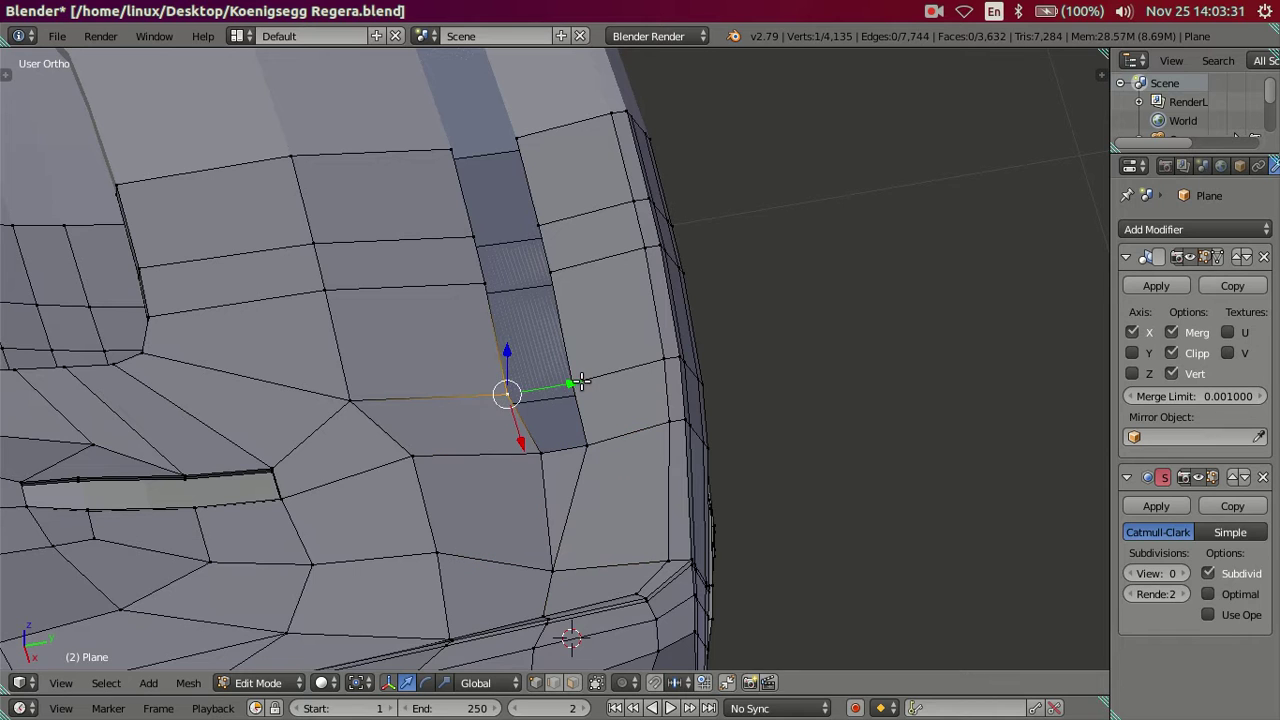
right_click(488, 285)
key("f")
right_click(478, 228)
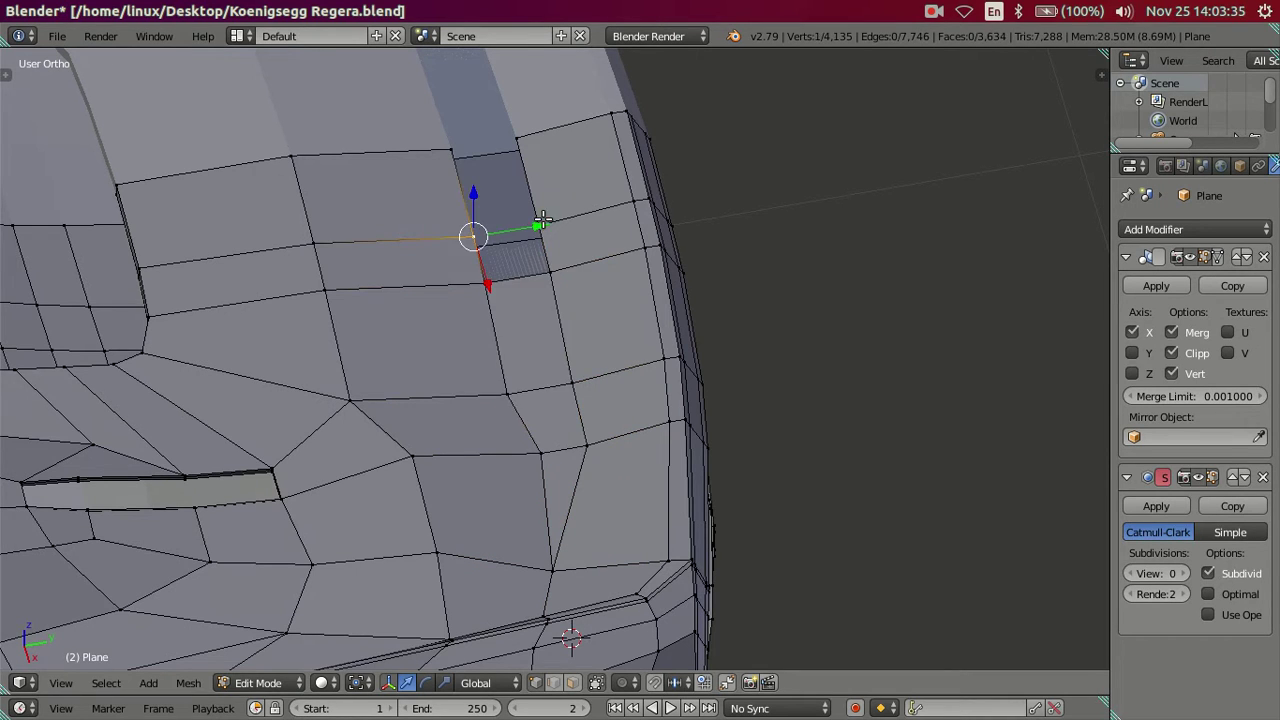
key("g")
key("Escape")
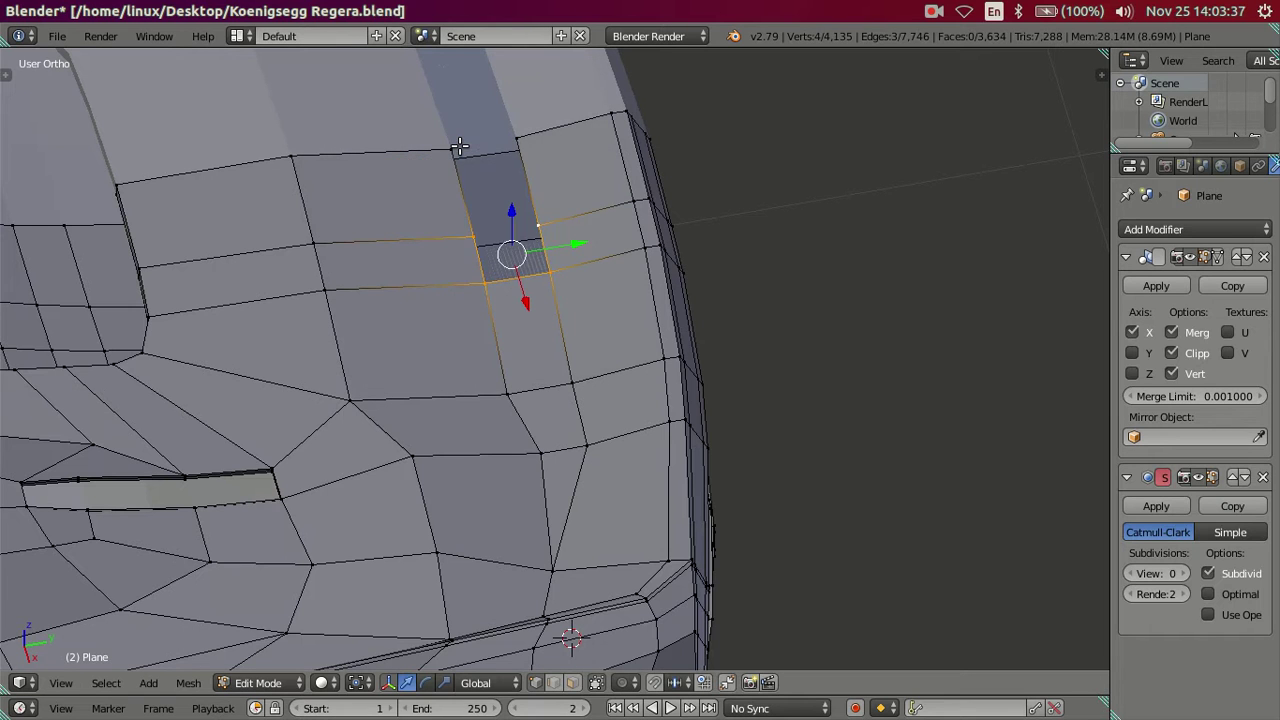
right_click(453, 140)
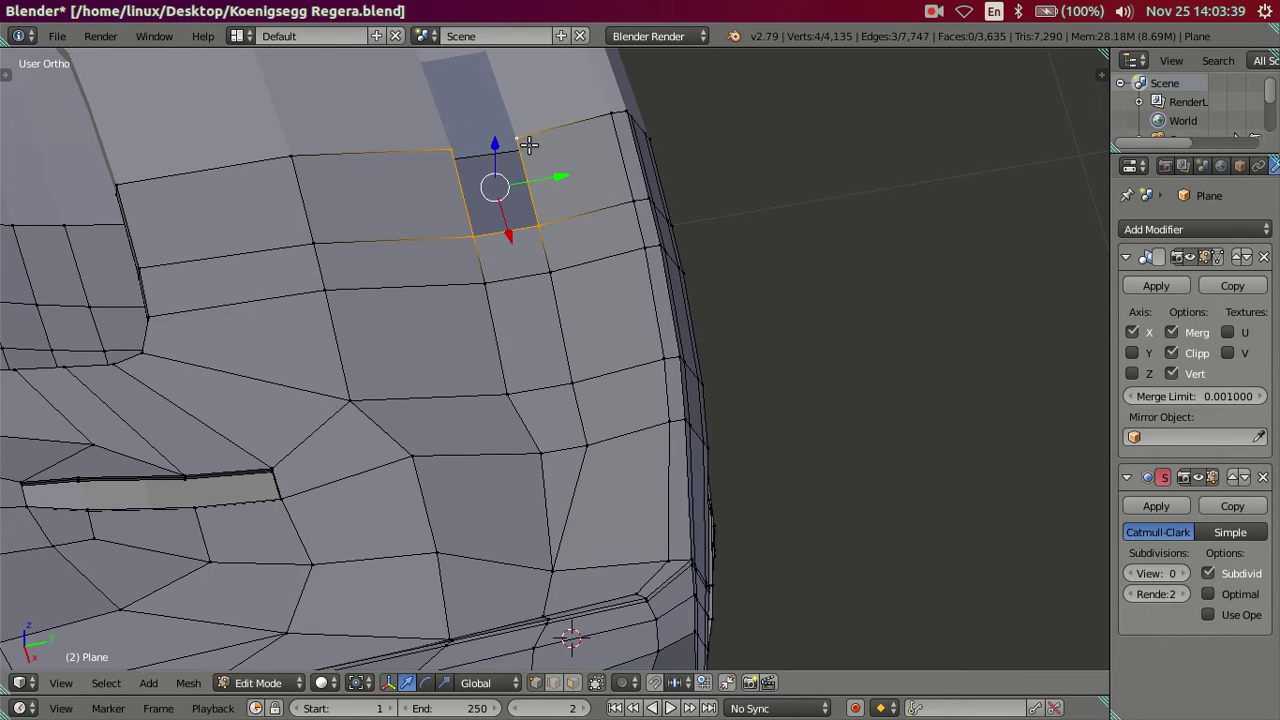
scroll(626, 334, "down", 3)
scroll(617, 286, "down", 2)
key("Tab")
Preview the body at subdivision viewport level 2.
scroll(569, 375, "up", 1)
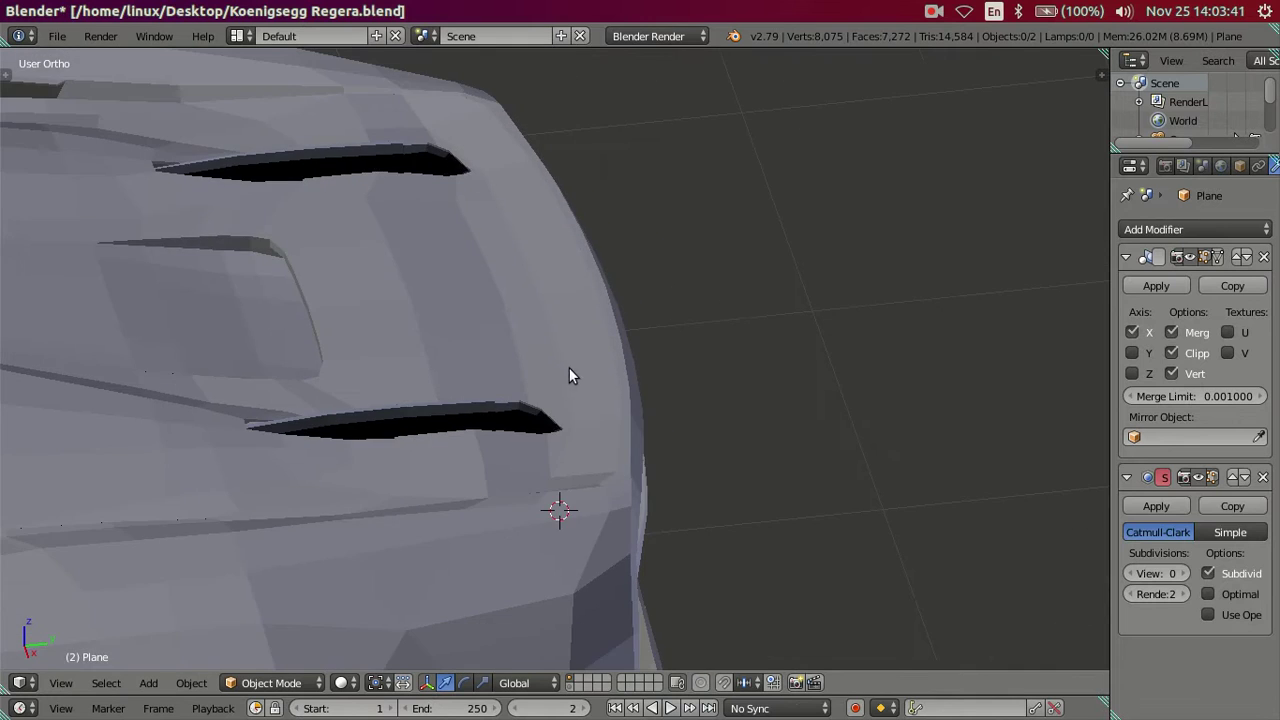
middle_click_drag(569, 375, 571, 316)
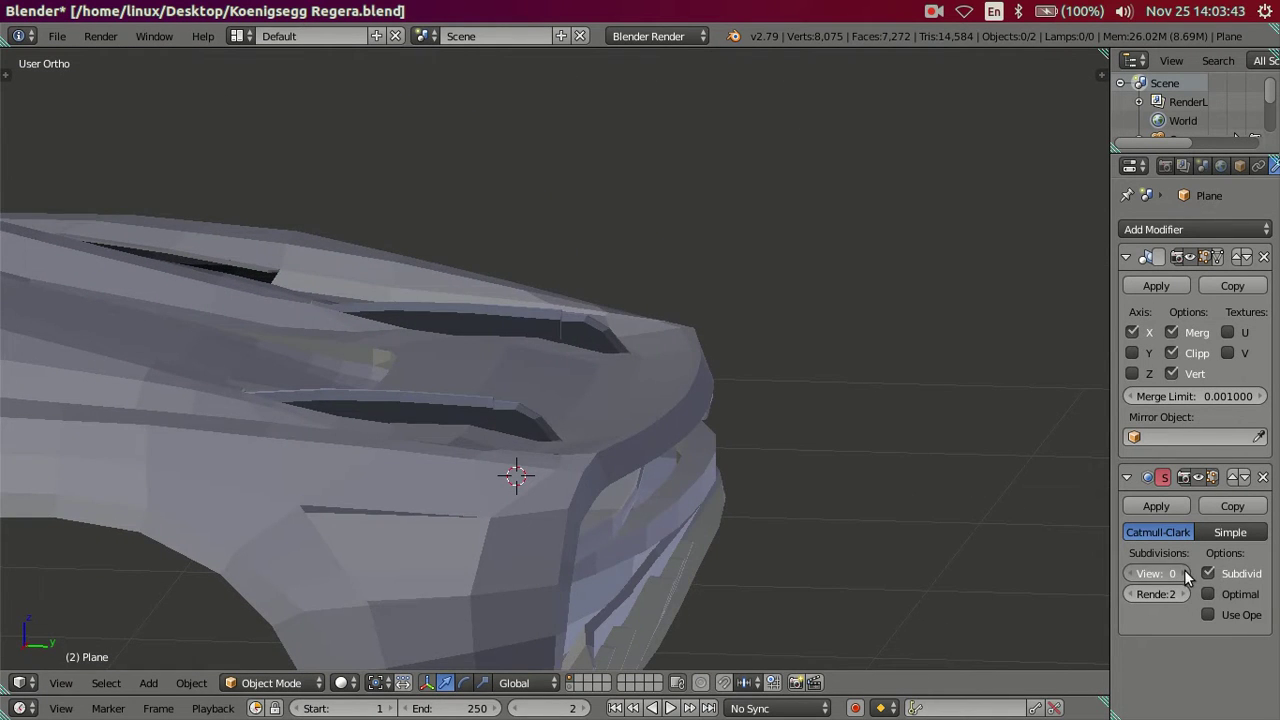
left_click(1187, 577)
mouse_move(572, 369)
middle_mouse_down()
mouse_move(651, 400)
mouse_move(654, 428)
mouse_move(640, 397)
mouse_move(618, 394)
mouse_move(640, 423)
middle_mouse_up()
Reset subdivision to 0 and lift the front upper-corner edge loop slightly along Z.
key("Tab")
left_click_drag(1150, 573, 1120, 567)
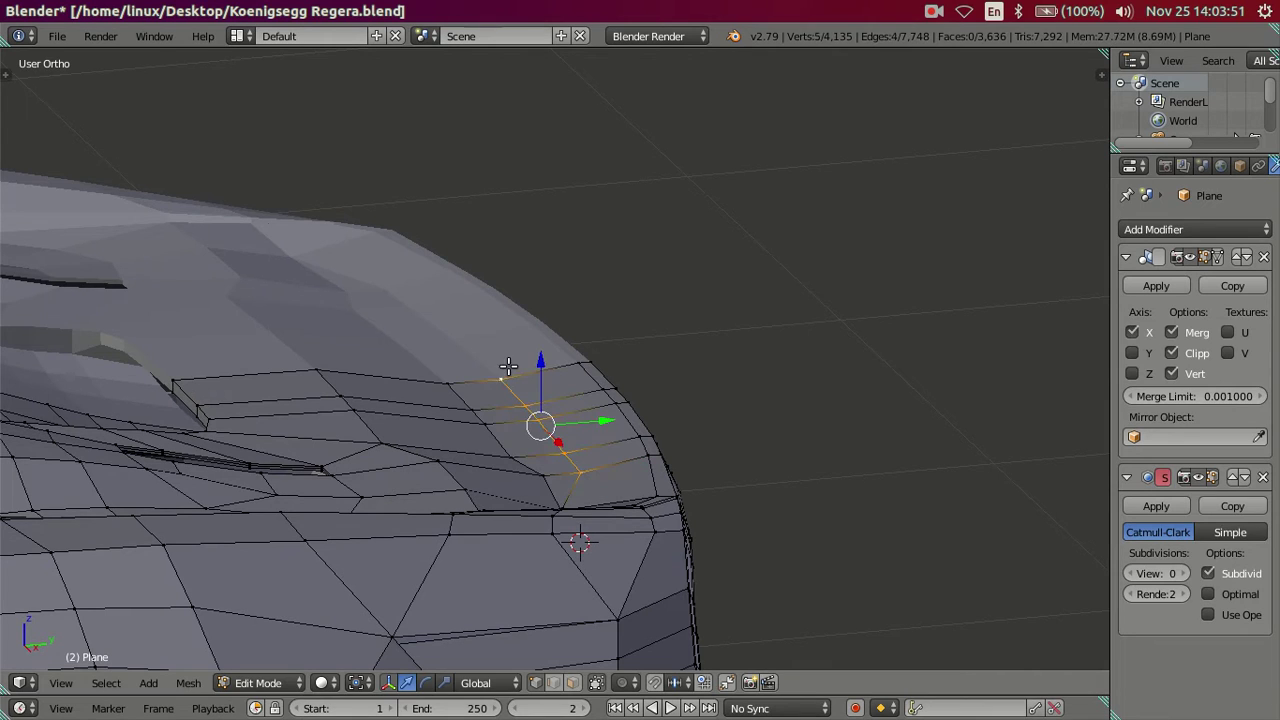
left_click_drag(539, 362, 539, 360)
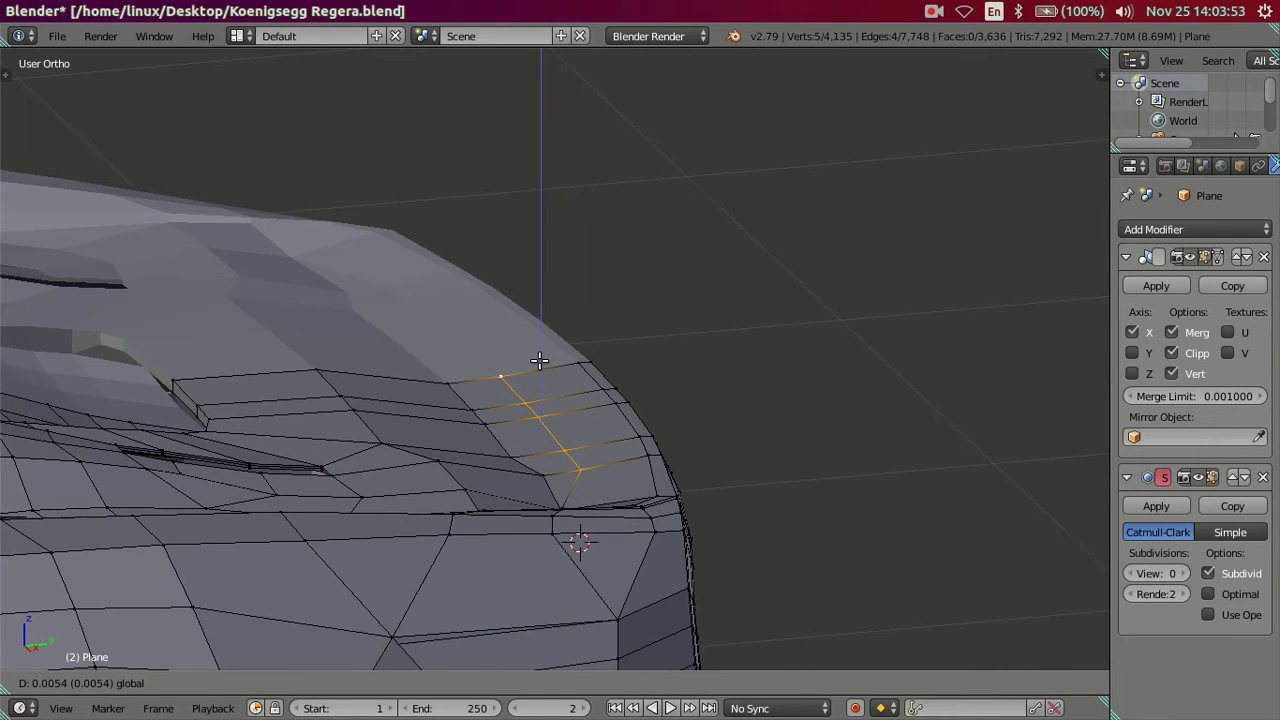
left_click(539, 360)
key("a")
key("Tab")
Check the smoothed car at subdivision level 2, reset it to 0, and re-enter Edit Mode.
mouse_move(626, 416)
middle_mouse_down()
mouse_move(633, 441)
mouse_move(597, 429)
mouse_move(608, 414)
mouse_move(629, 427)
mouse_move(663, 509)
mouse_move(526, 449)
mouse_move(606, 443)
middle_mouse_up()
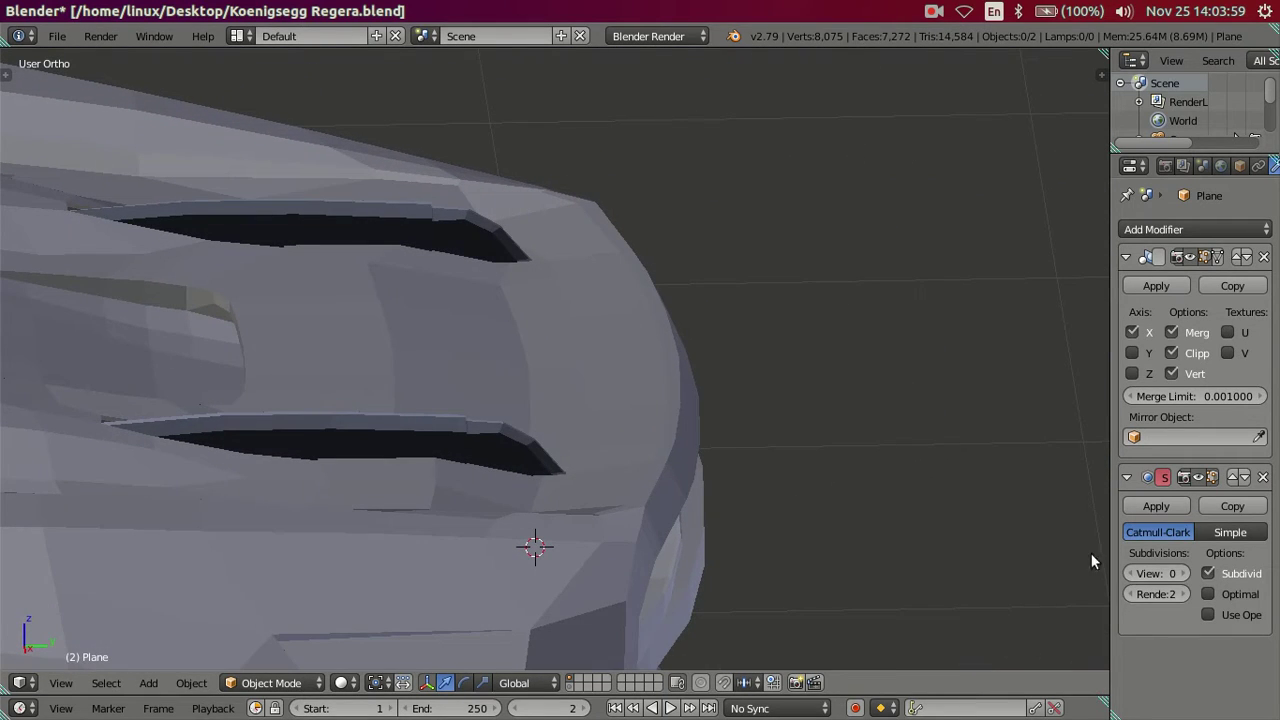
left_click(1183, 574)
left_click(1183, 574)
mouse_move(796, 485)
middle_mouse_down()
mouse_move(745, 453)
mouse_move(629, 478)
mouse_move(686, 505)
mouse_move(714, 437)
mouse_move(633, 417)
mouse_move(720, 423)
middle_mouse_up()
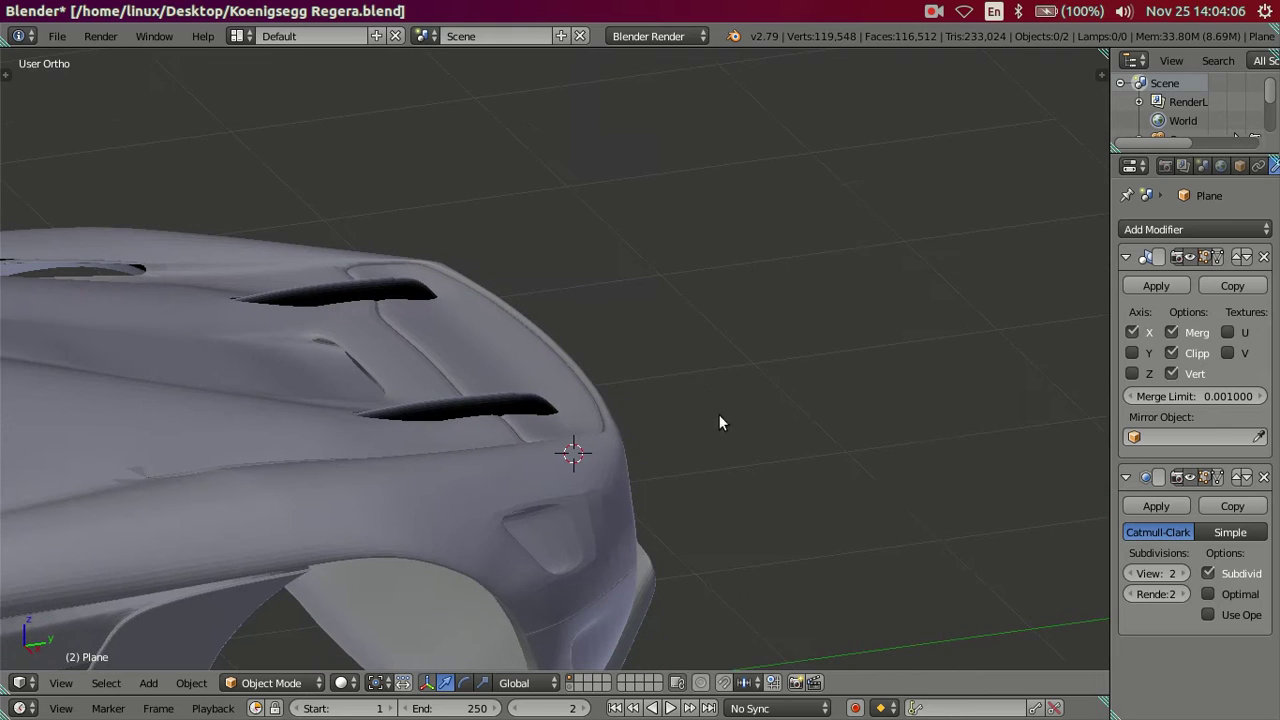
left_click(1128, 573)
left_click(1128, 573)
scroll(562, 376, "up", 2)
scroll(492, 398, "up", 2)
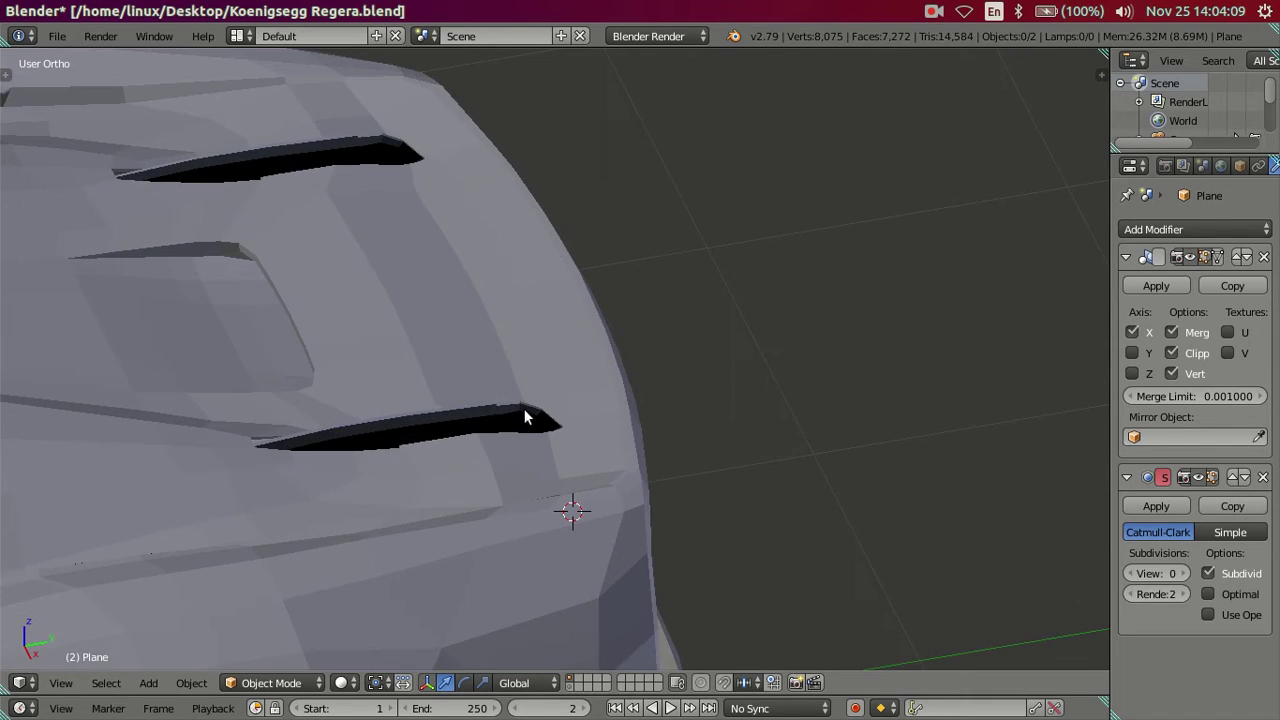
key("Tab")
scroll(531, 376, "up", 2)
Circle-select a strip of faces along the front deck in wireframe view.
scroll(506, 409, "up", 2)
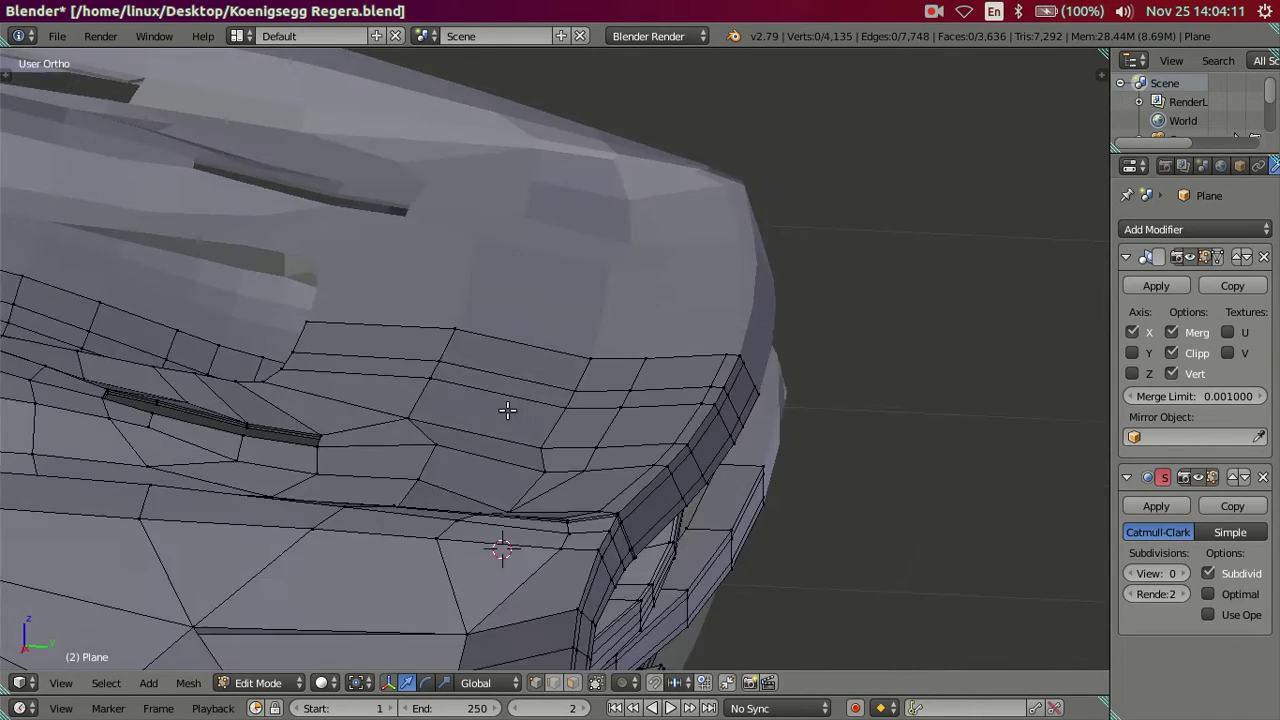
scroll(508, 443, "up", 2)
mouse_move(508, 443)
middle_mouse_down()
mouse_move(497, 457)
mouse_move(443, 394)
mouse_move(517, 460)
mouse_move(411, 461)
mouse_move(383, 443)
middle_mouse_up()
key("z")
key("z")
mouse_move(491, 443)
middle_mouse_down()
mouse_move(334, 414)
mouse_move(329, 429)
mouse_move(486, 443)
mouse_move(466, 457)
mouse_move(486, 446)
mouse_move(483, 421)
middle_mouse_up()
key("z")
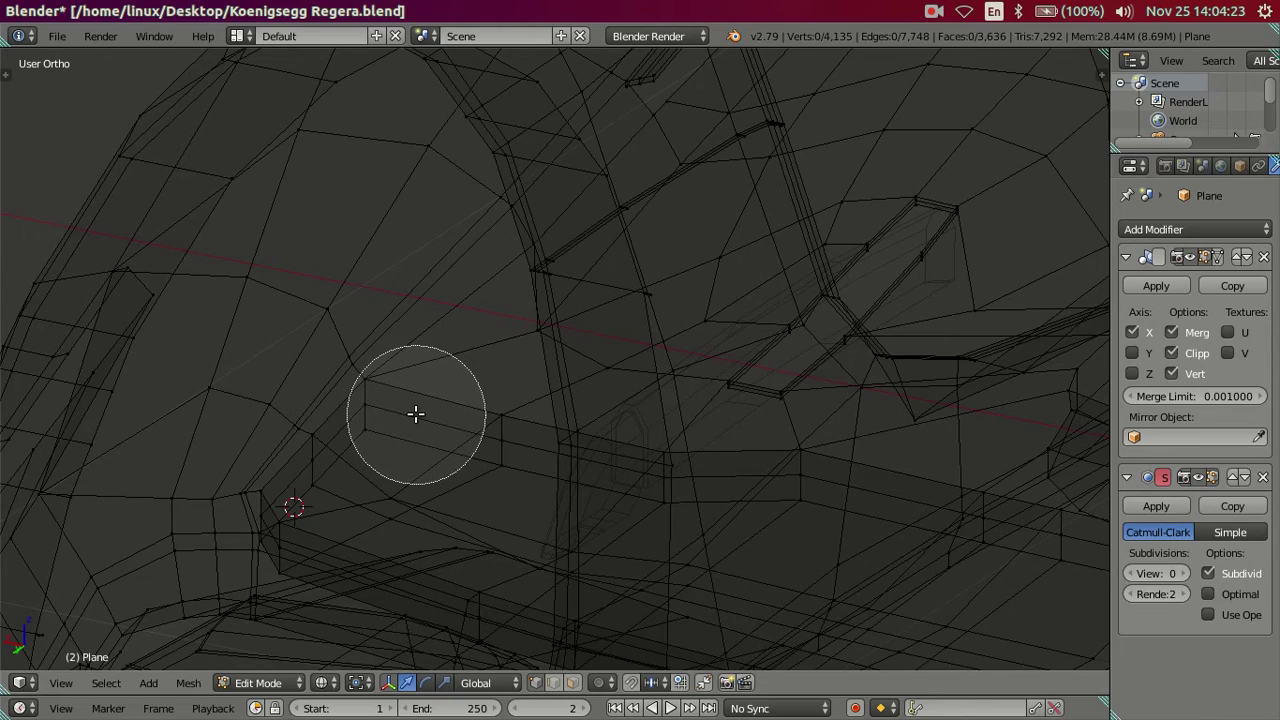
left_click(461, 423)
right_click(461, 423)
middle_click_drag(461, 423, 617, 429)
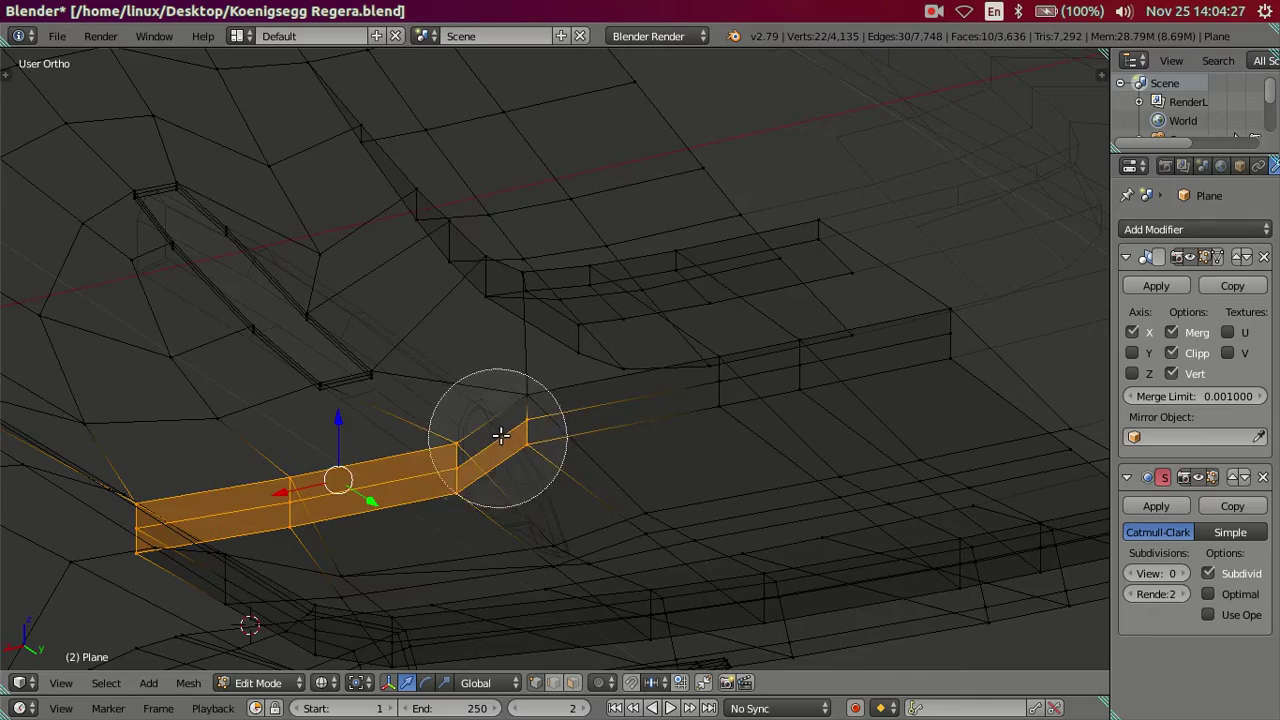
mouse_move(506, 428)
middle_mouse_down()
mouse_move(669, 420)
mouse_move(534, 360)
middle_mouse_up()
Extend the strip selection and lower it slightly along Z.
key("c")
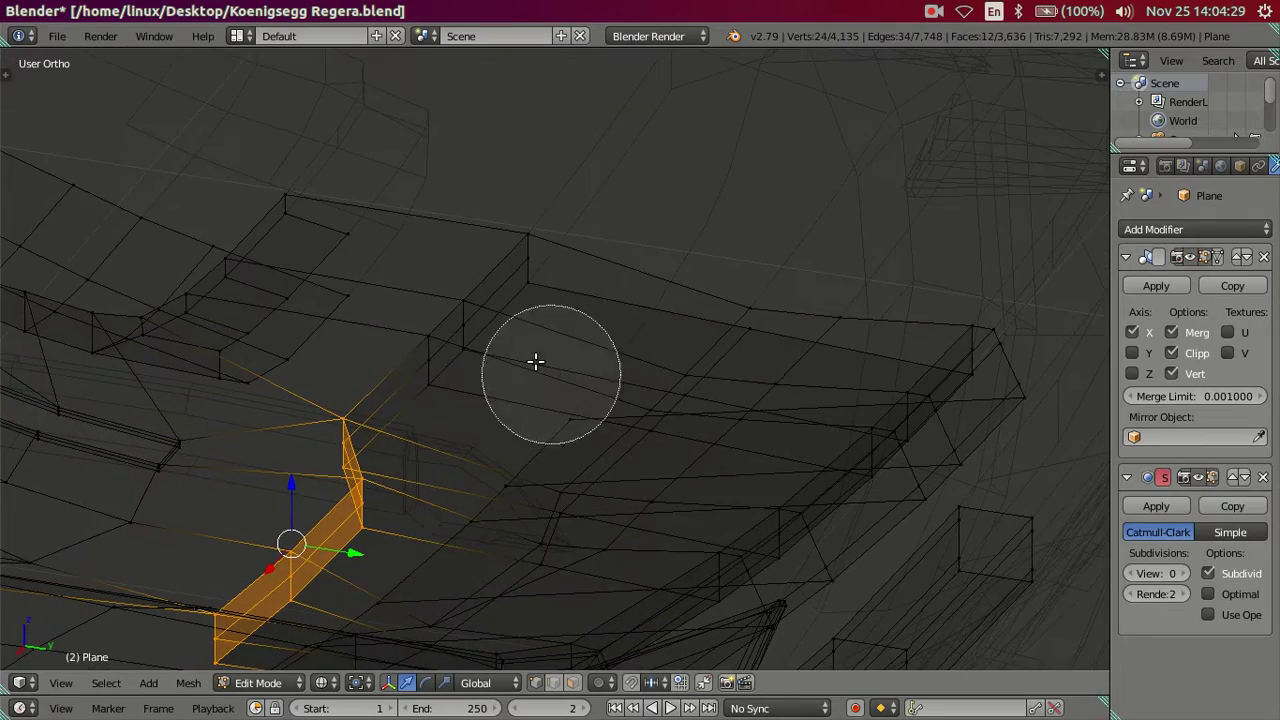
left_click_drag(458, 358, 514, 286)
right_click(529, 329)
middle_click_drag(529, 329, 531, 373)
left_click_drag(359, 438, 371, 455)
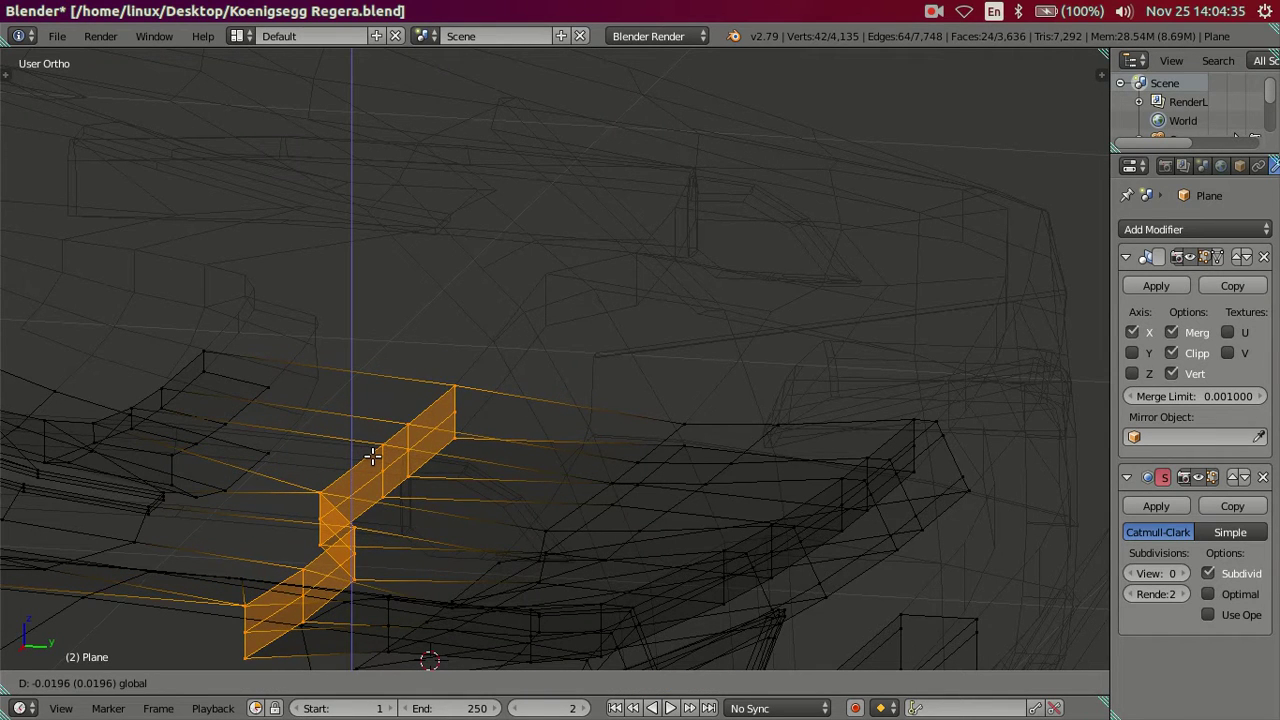
left_click(374, 457)
key("a")
Select a strip of faces across the front and move it along Z.
middle_click_drag(409, 457, 551, 489)
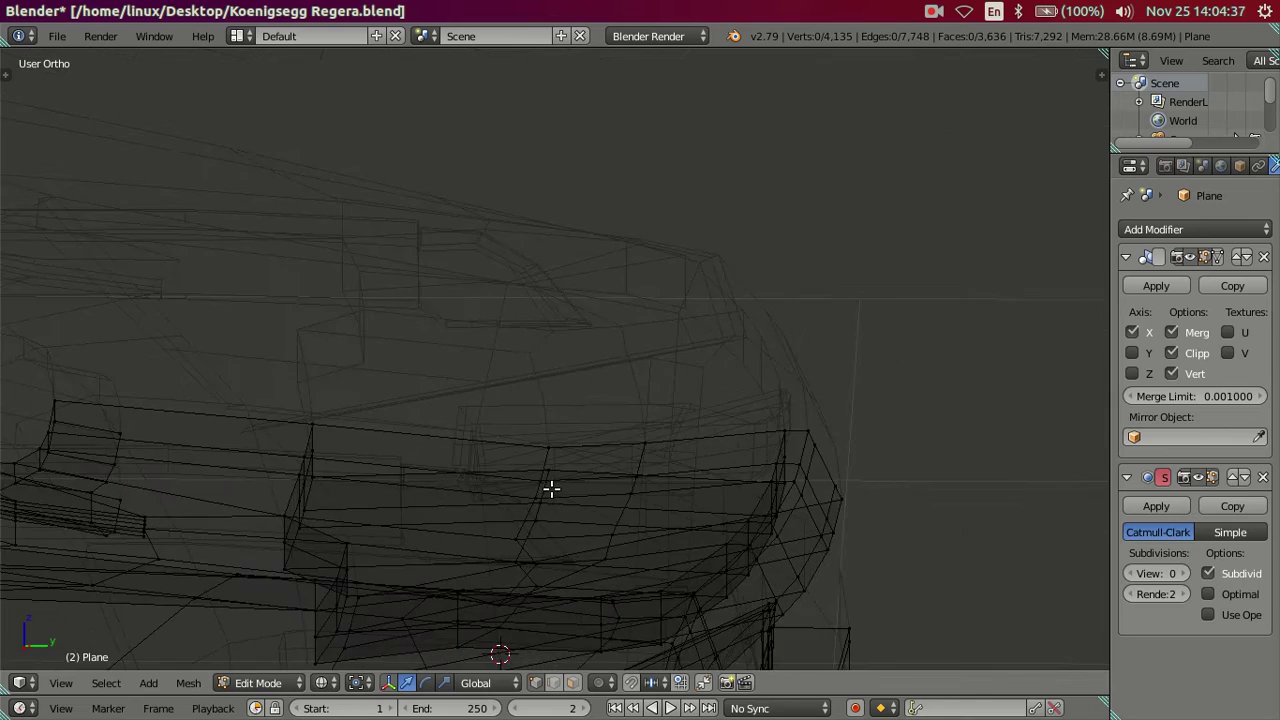
key("z")
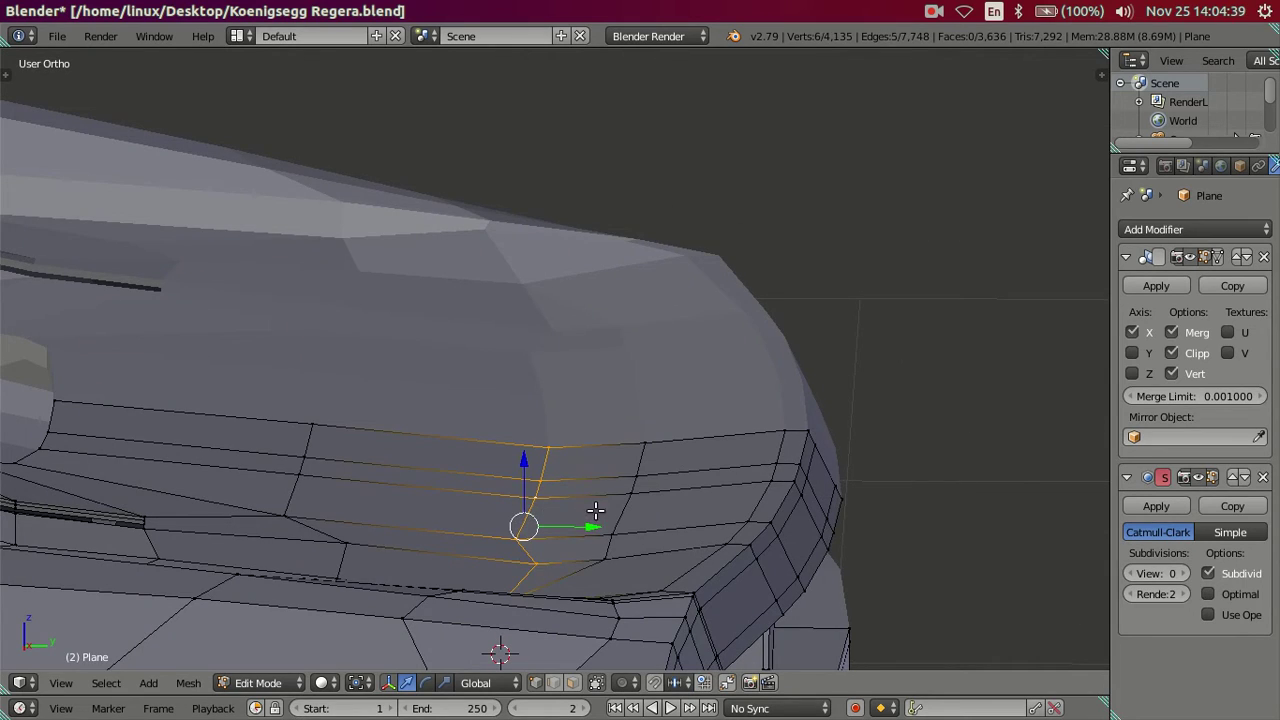
right_click(595, 511, "ctrl+alt")
mouse_move(600, 520)
middle_mouse_down()
mouse_move(614, 557)
mouse_move(593, 519)
middle_mouse_up()
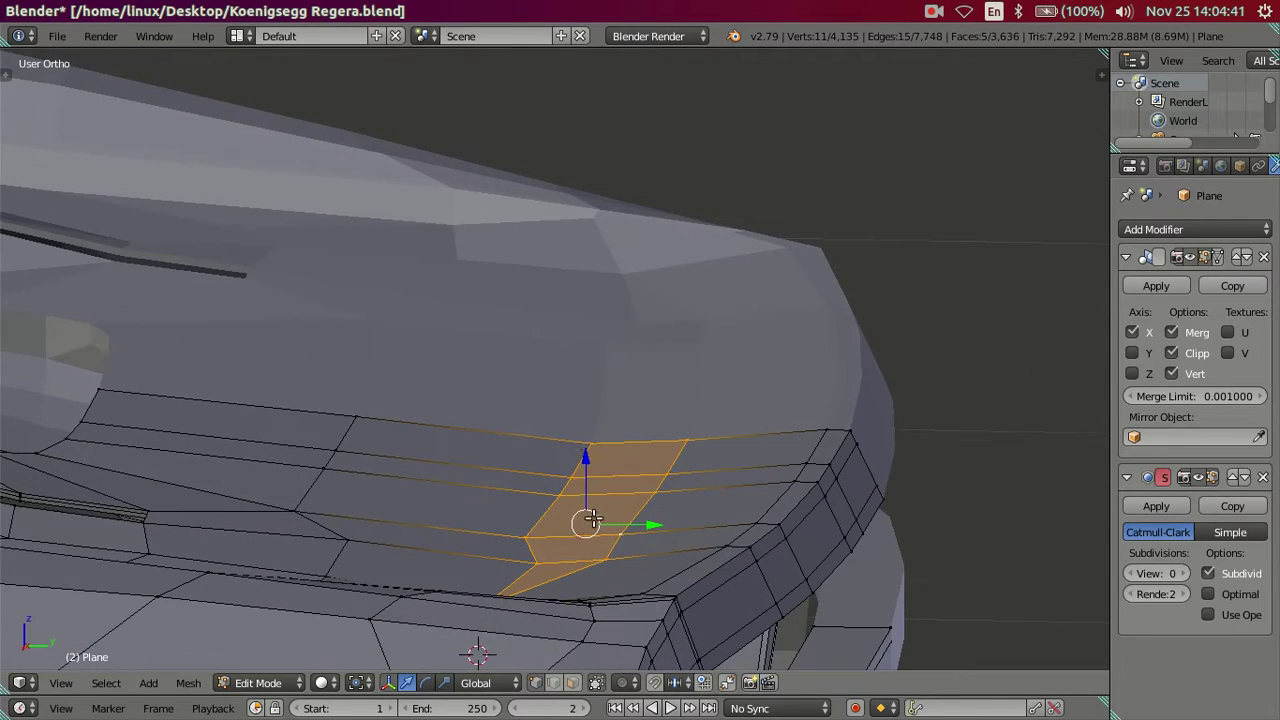
key("g")
key("z")
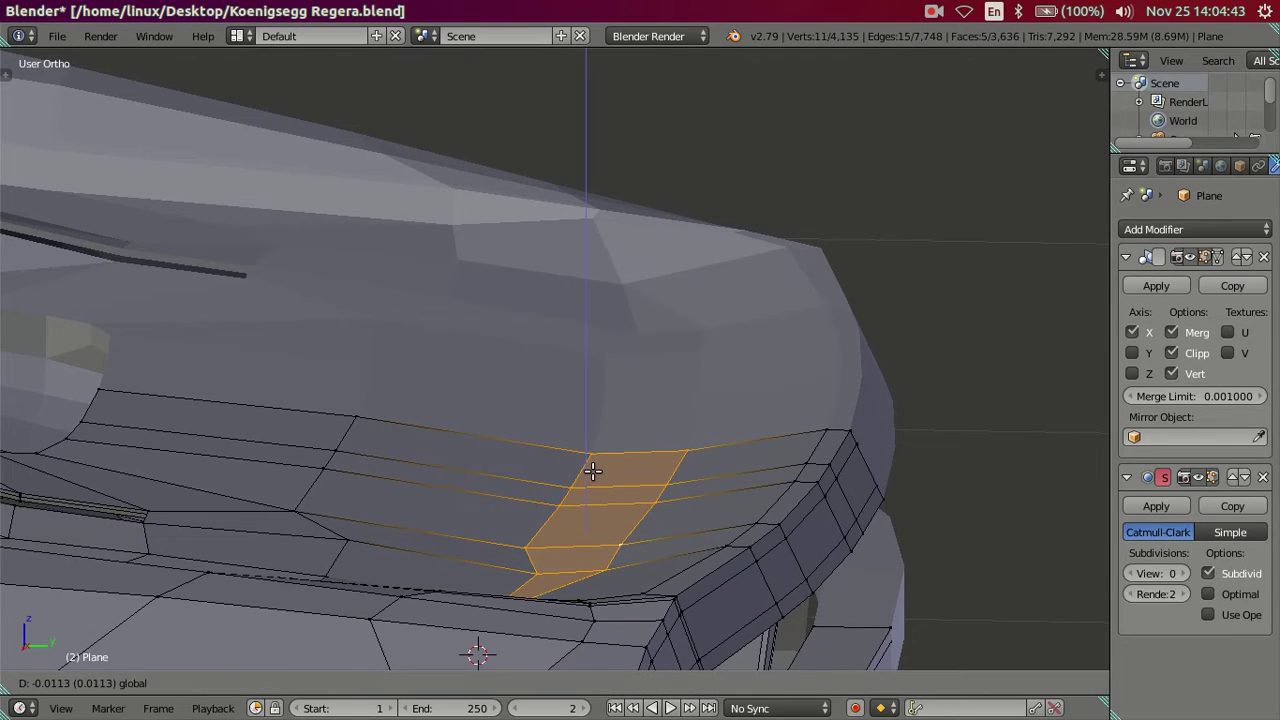
left_click(594, 474)
key("z")
mouse_move(600, 486)
middle_mouse_down()
mouse_move(608, 514)
mouse_move(661, 509)
mouse_move(681, 542)
middle_mouse_up()
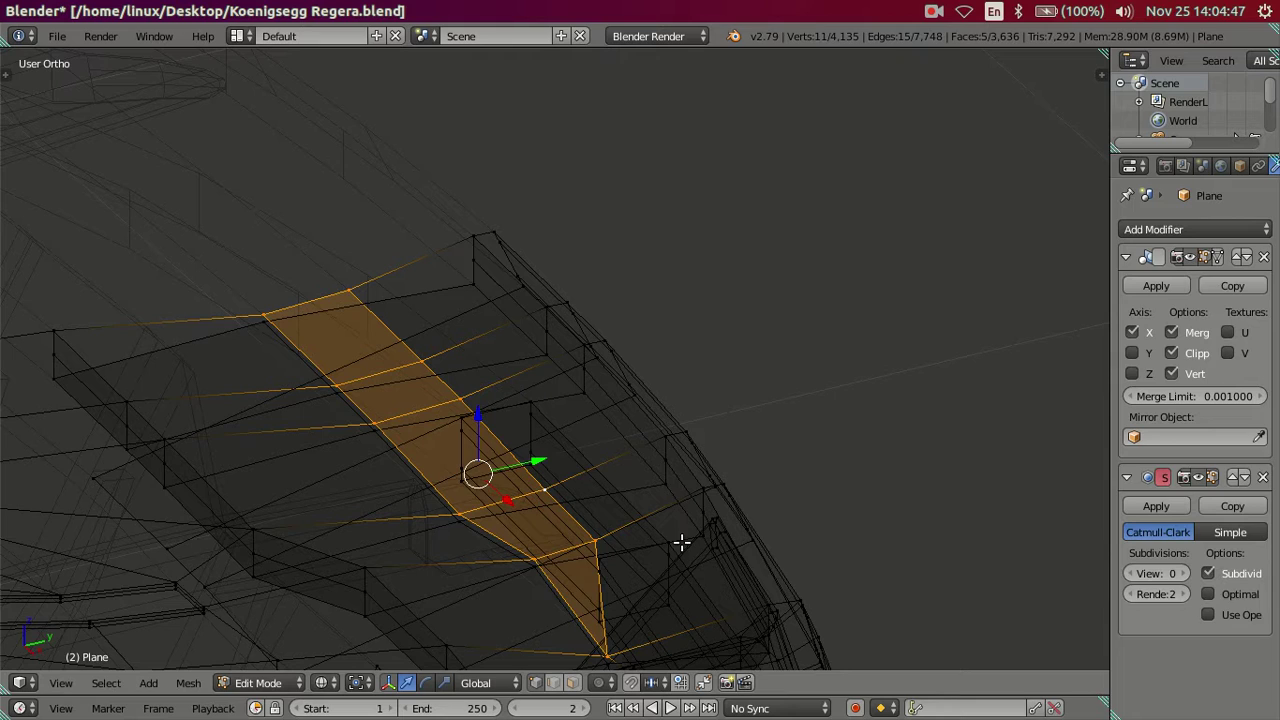
middle_click_drag(559, 587, 551, 591)
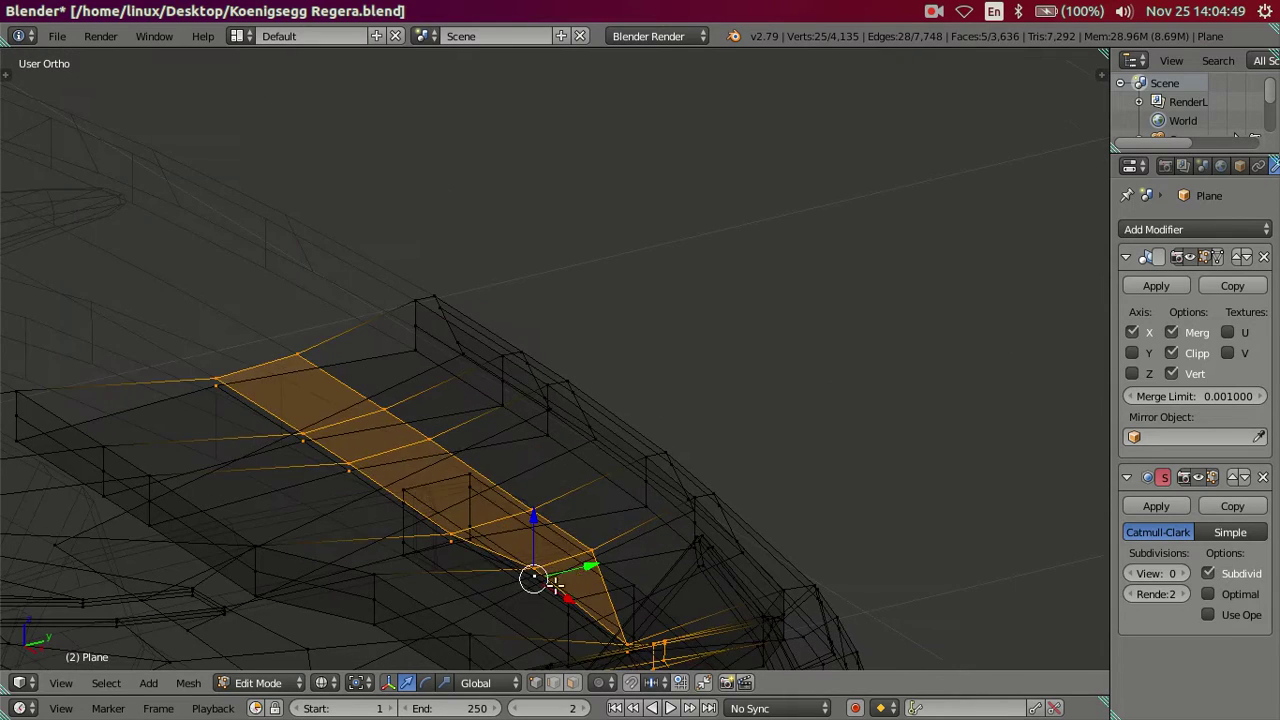
key("a")
key("z")
mouse_move(653, 519)
middle_mouse_down()
mouse_move(663, 514)
mouse_move(606, 500)
mouse_move(591, 509)
mouse_move(626, 515)
mouse_move(634, 571)
mouse_move(557, 534)
mouse_move(449, 531)
mouse_move(418, 578)
middle_mouse_up()
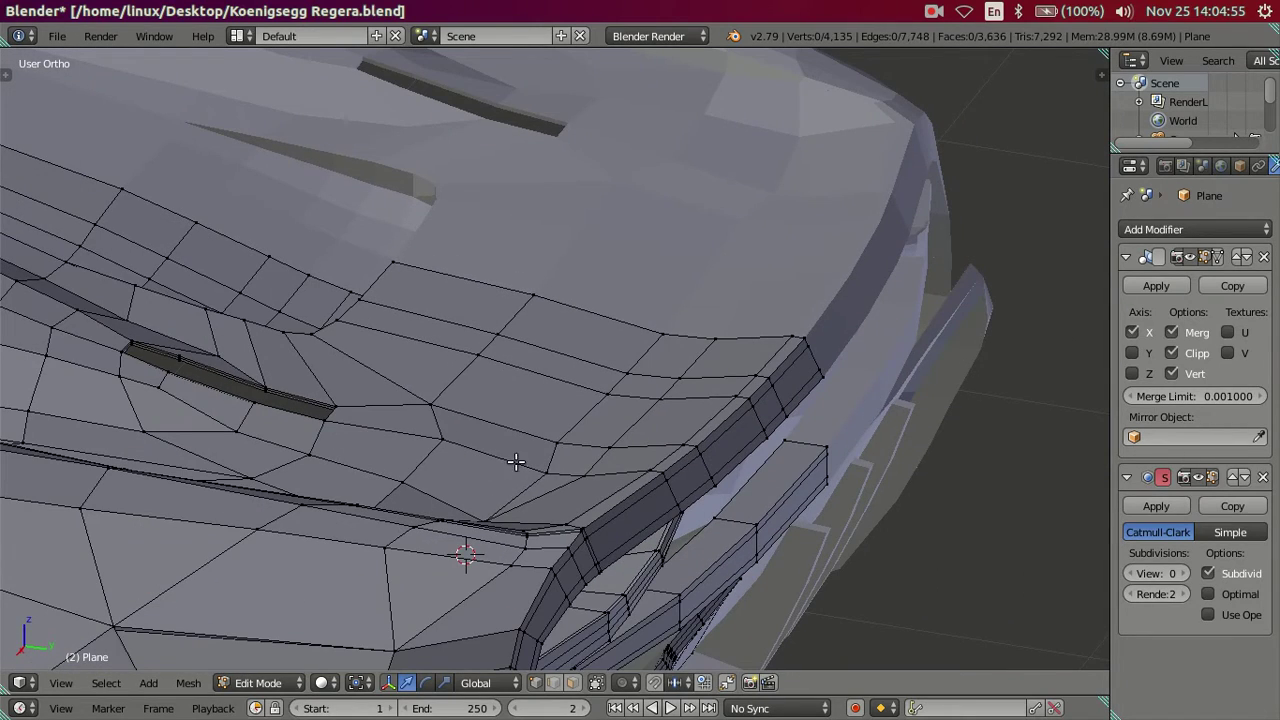
Inspect the car's front corner in wireframe and solid shading.
key("z")
mouse_move(599, 477)
middle_mouse_down()
mouse_move(583, 483)
mouse_move(646, 523)
mouse_move(583, 426)
mouse_move(554, 429)
middle_mouse_up()
scroll(638, 505, "up", 2)
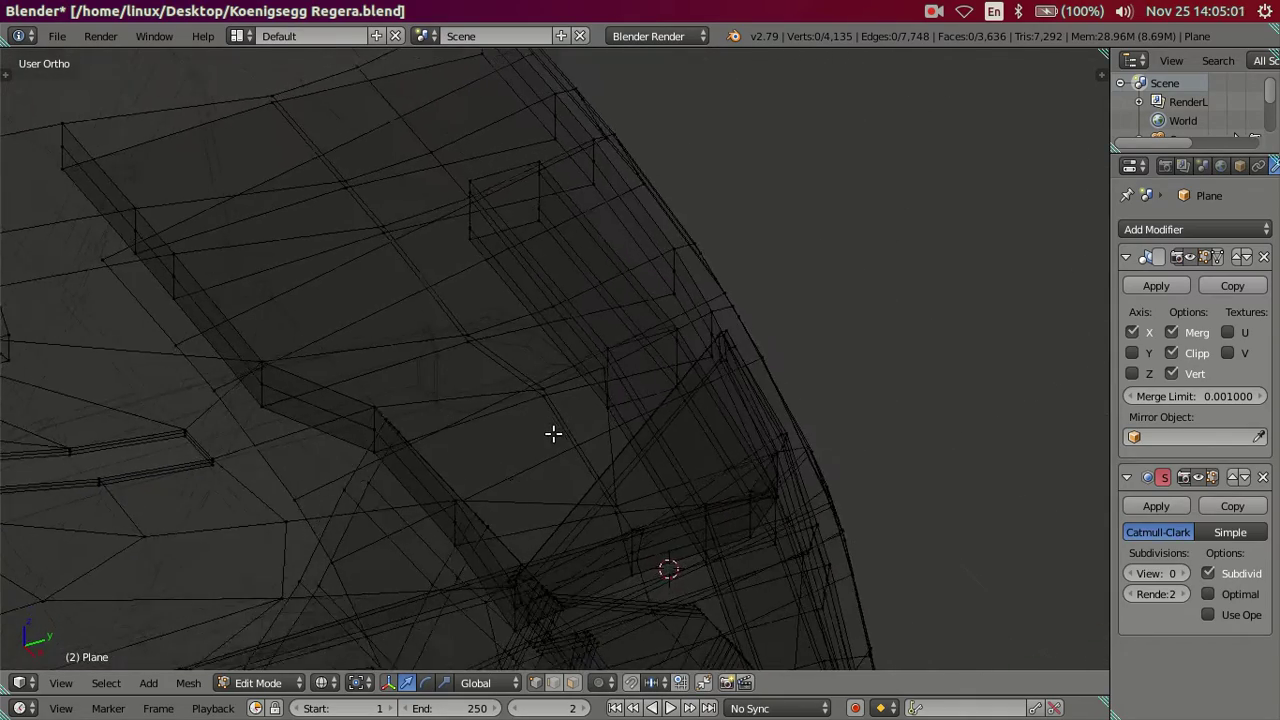
scroll(553, 452, "up", 2)
scroll(550, 452, "down", 3)
middle_click_drag(549, 531, 649, 609)
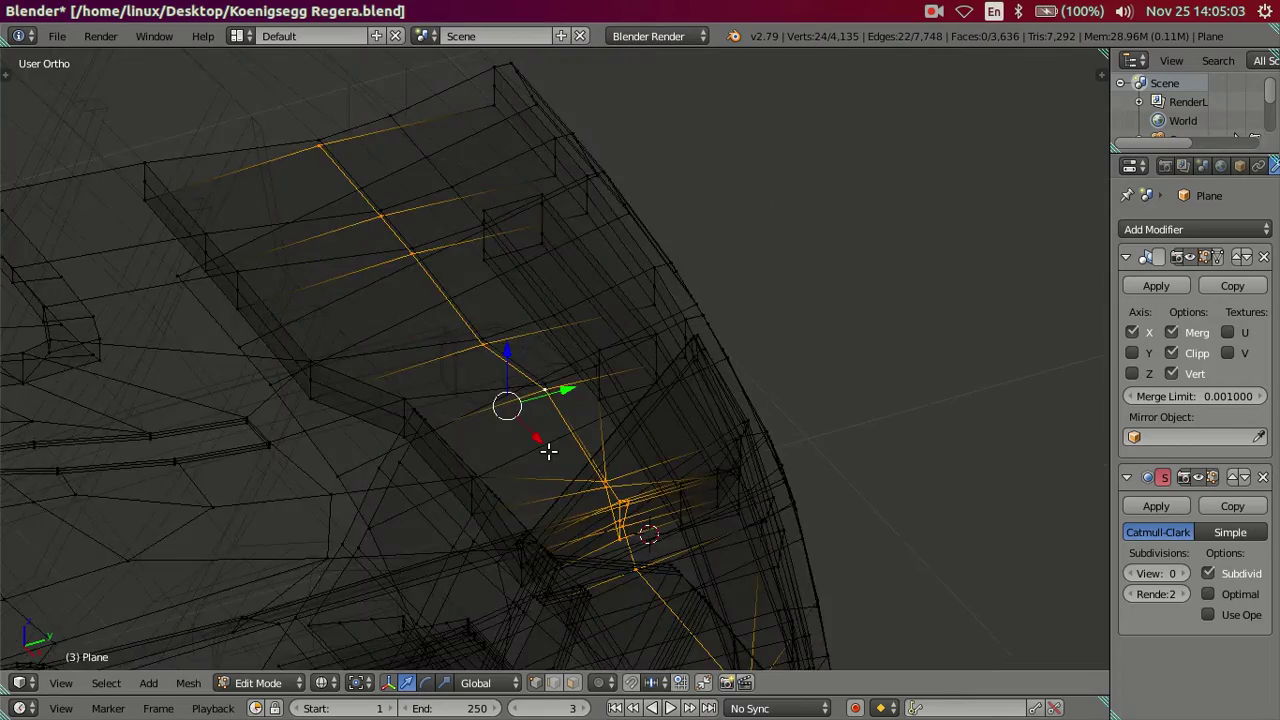
key("z")
mouse_move(649, 529)
middle_mouse_down()
mouse_move(740, 509)
mouse_move(629, 503)
mouse_move(625, 470)
mouse_move(591, 461)
mouse_move(586, 437)
mouse_move(343, 586)
mouse_move(347, 551)
middle_mouse_up()
key("z")
Trim the right-hand edges from the selection and lower the rest 0.0191 along Z.
key("c")
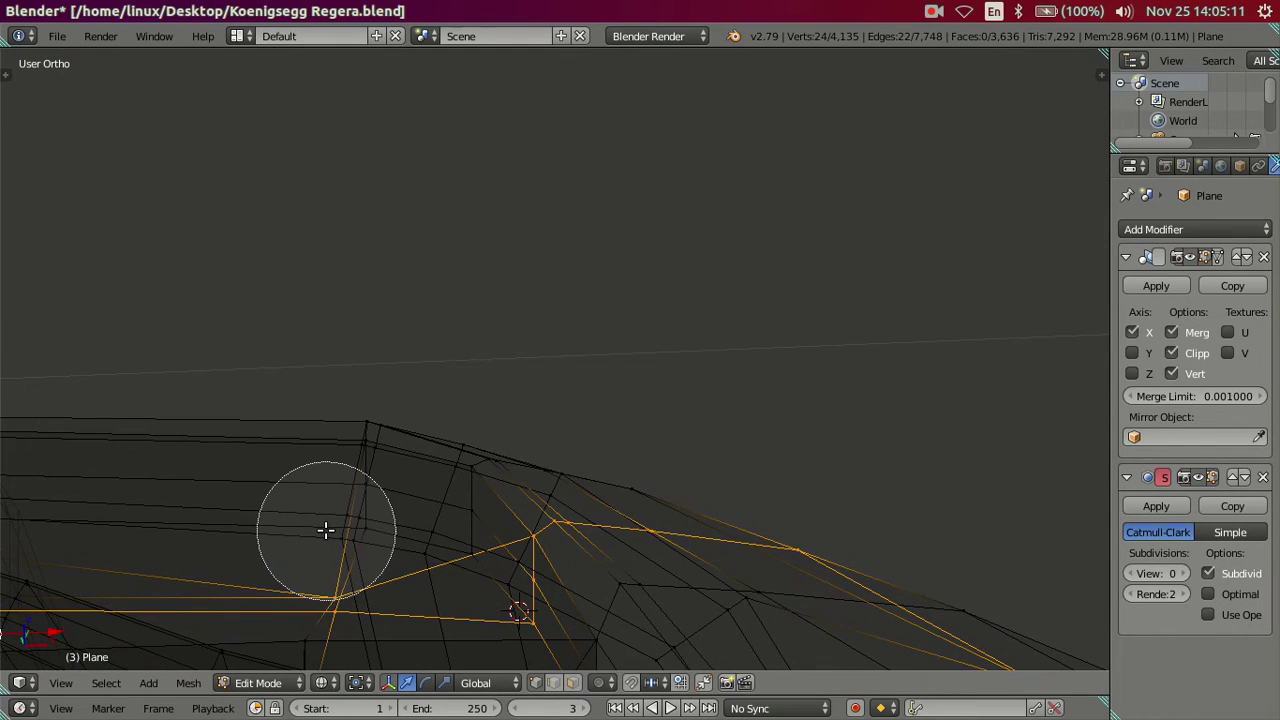
mouse_move(602, 530)
middle_mouse_down()
mouse_move(820, 563)
mouse_move(794, 543)
mouse_move(788, 507)
middle_mouse_up()
key("Escape")
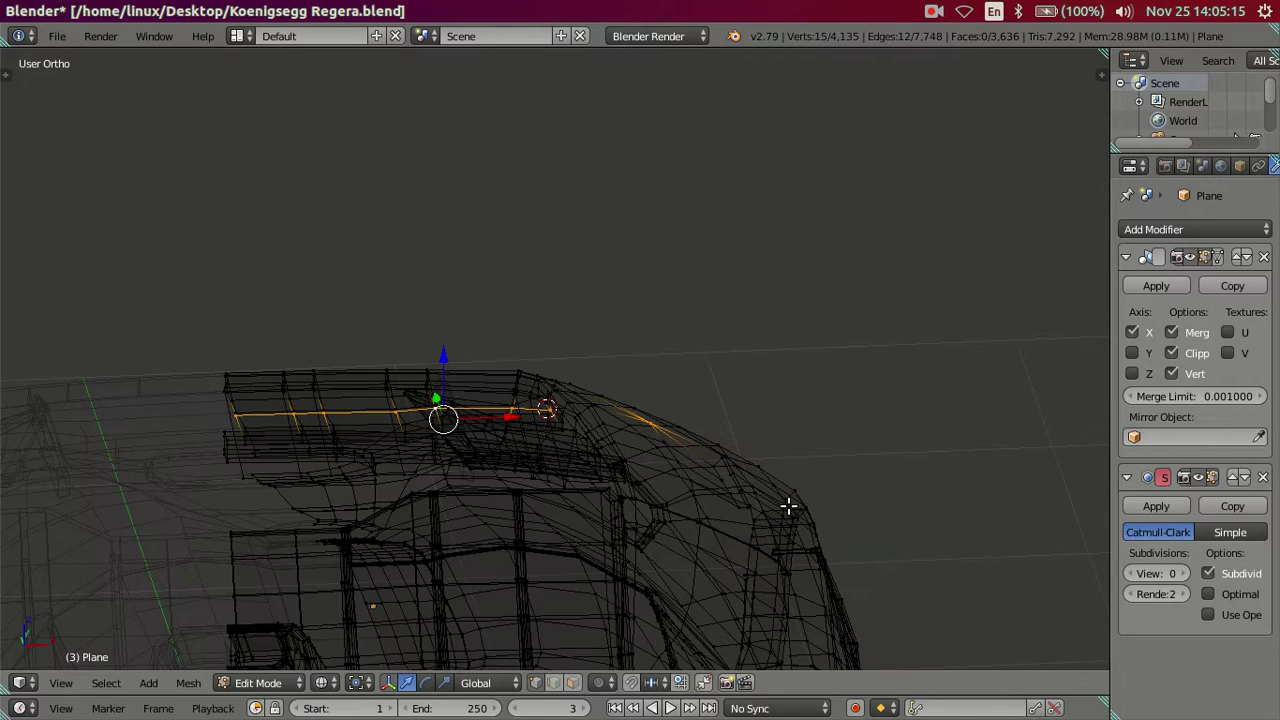
key("c")
key("Escape")
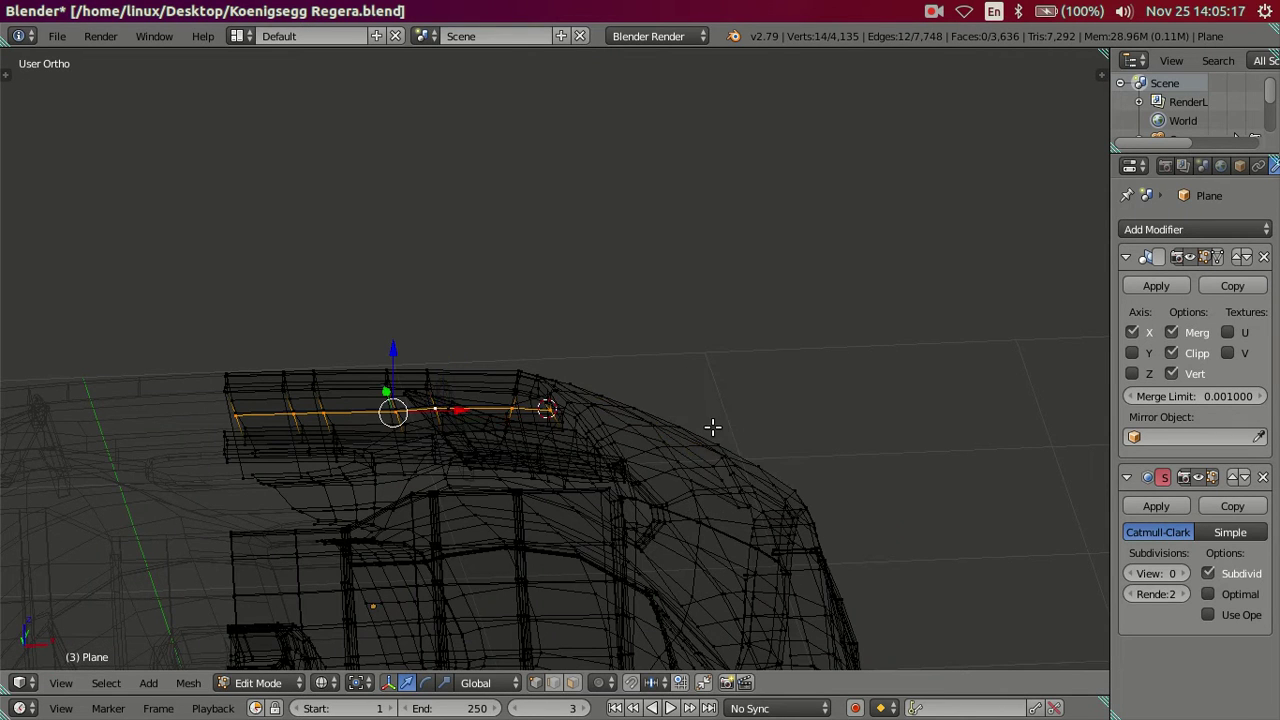
mouse_move(711, 426)
middle_mouse_down()
mouse_move(411, 366)
mouse_move(390, 455)
middle_mouse_up()
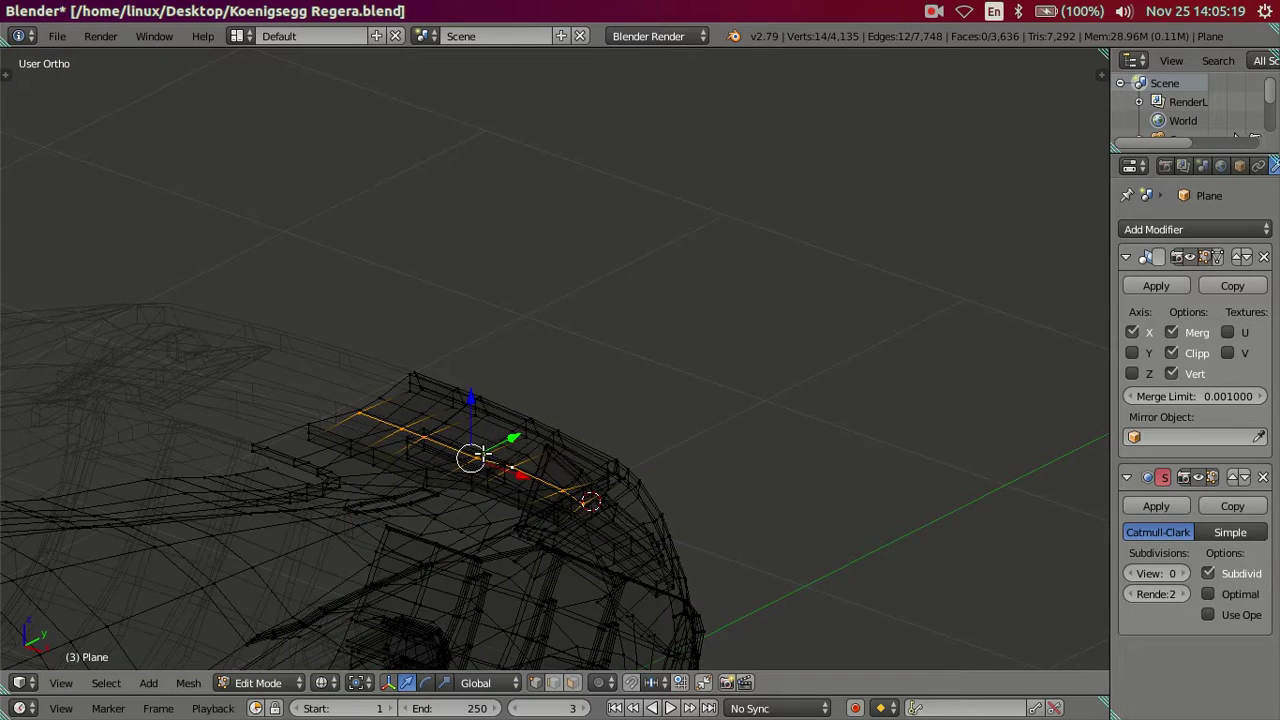
left_click_drag(408, 462, 423, 477)
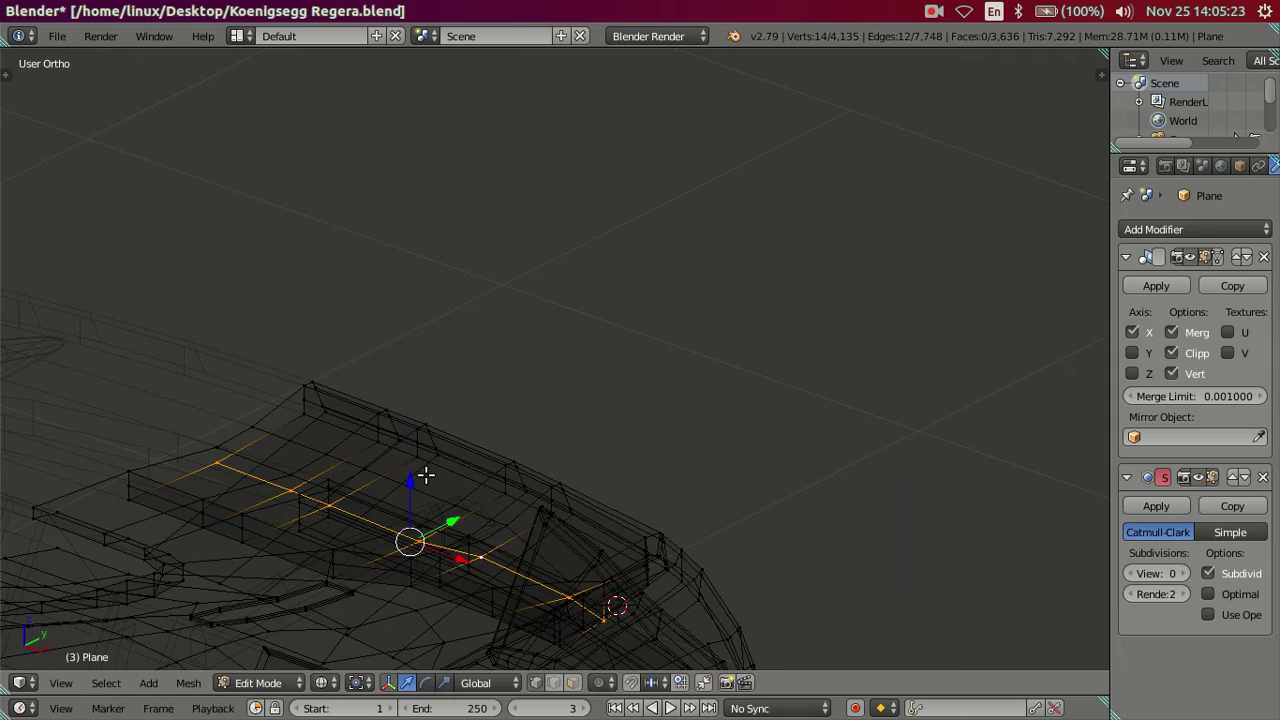
middle_click_drag(423, 477, 457, 486)
key("z")
key("a")
mouse_move(571, 471)
middle_mouse_down()
mouse_move(495, 468)
mouse_move(439, 491)
middle_mouse_up()
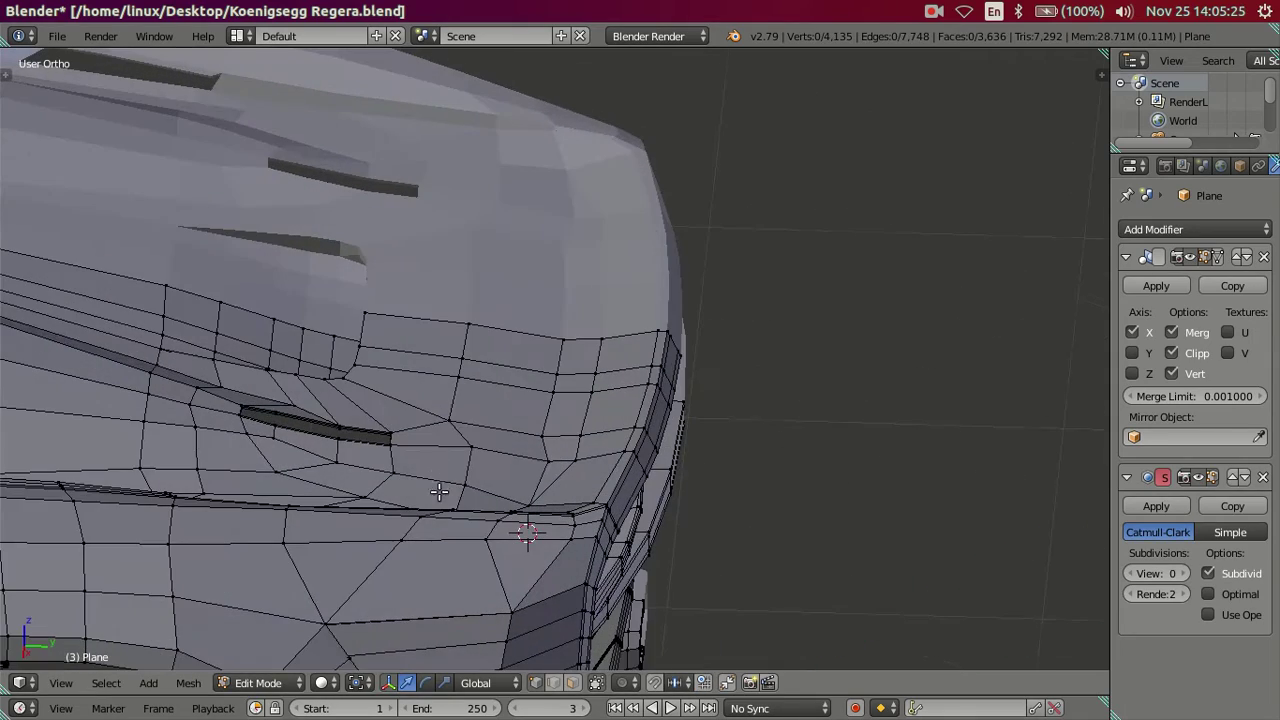
Select the linked vent slit and long vent strip, then circle-deselect the vent's left part.
right_click(534, 442, "alt")
key("h")
mouse_move(534, 442)
middle_mouse_down()
mouse_move(551, 430)
mouse_move(548, 449)
mouse_move(514, 466)
mouse_move(545, 490)
mouse_move(485, 503)
mouse_move(453, 527)
middle_mouse_up()
key("l")
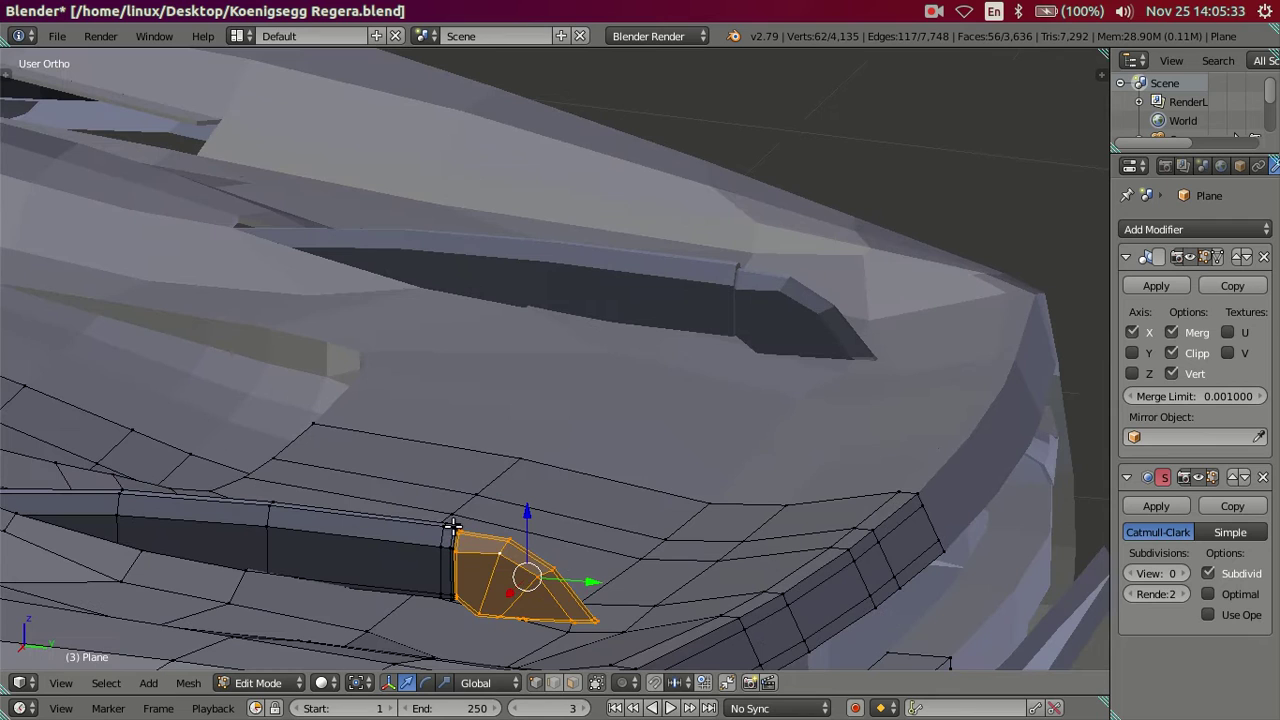
key("l")
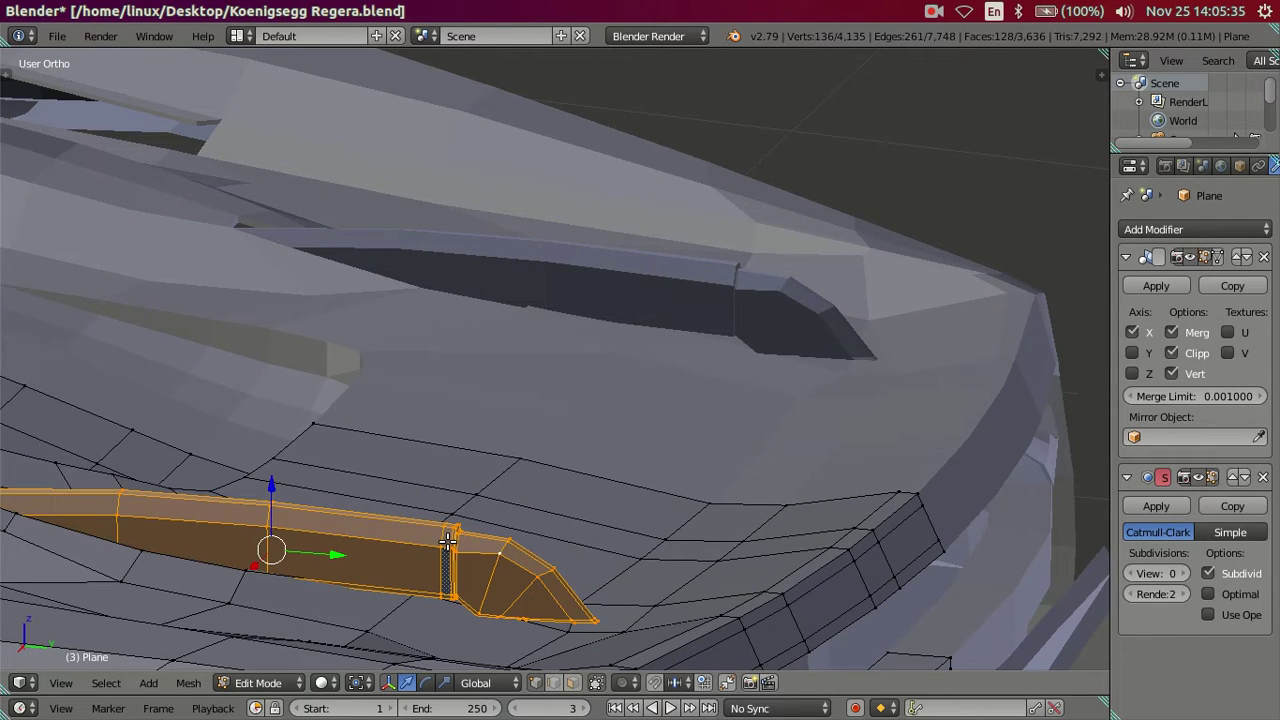
key("z")
mouse_move(448, 541)
middle_mouse_down()
mouse_move(551, 494)
mouse_move(521, 492)
middle_mouse_up()
key("c")
middle_click_drag(129, 471, 424, 487)
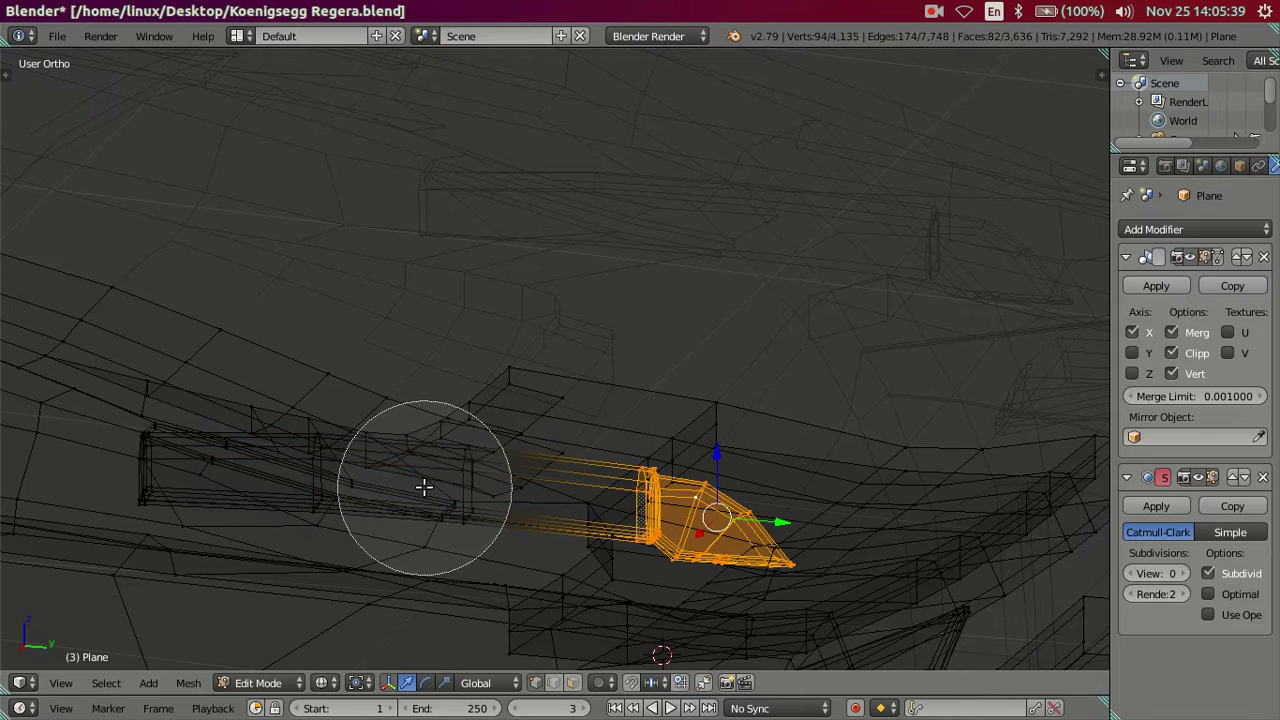
key("Escape")
key("z")
middle_click_drag(580, 514, 515, 496)
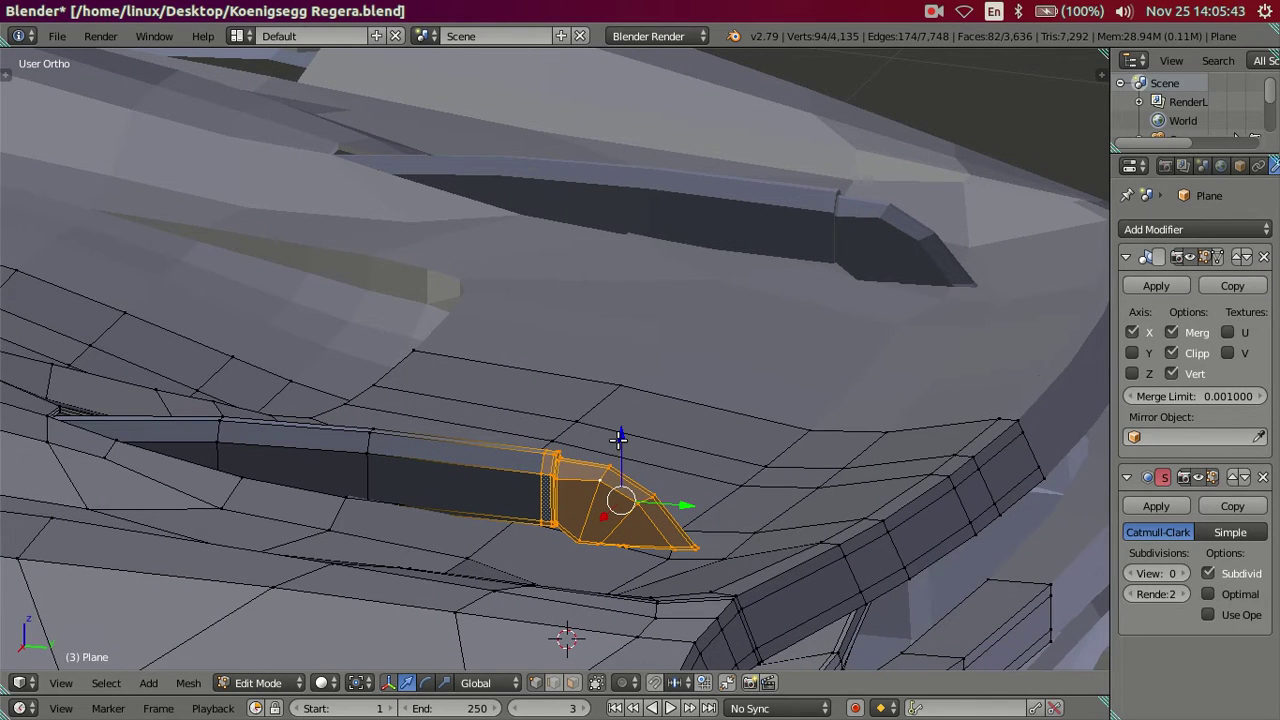
Deselect more of the vent strip and nudge the remaining vent tip slightly down.
key("z")
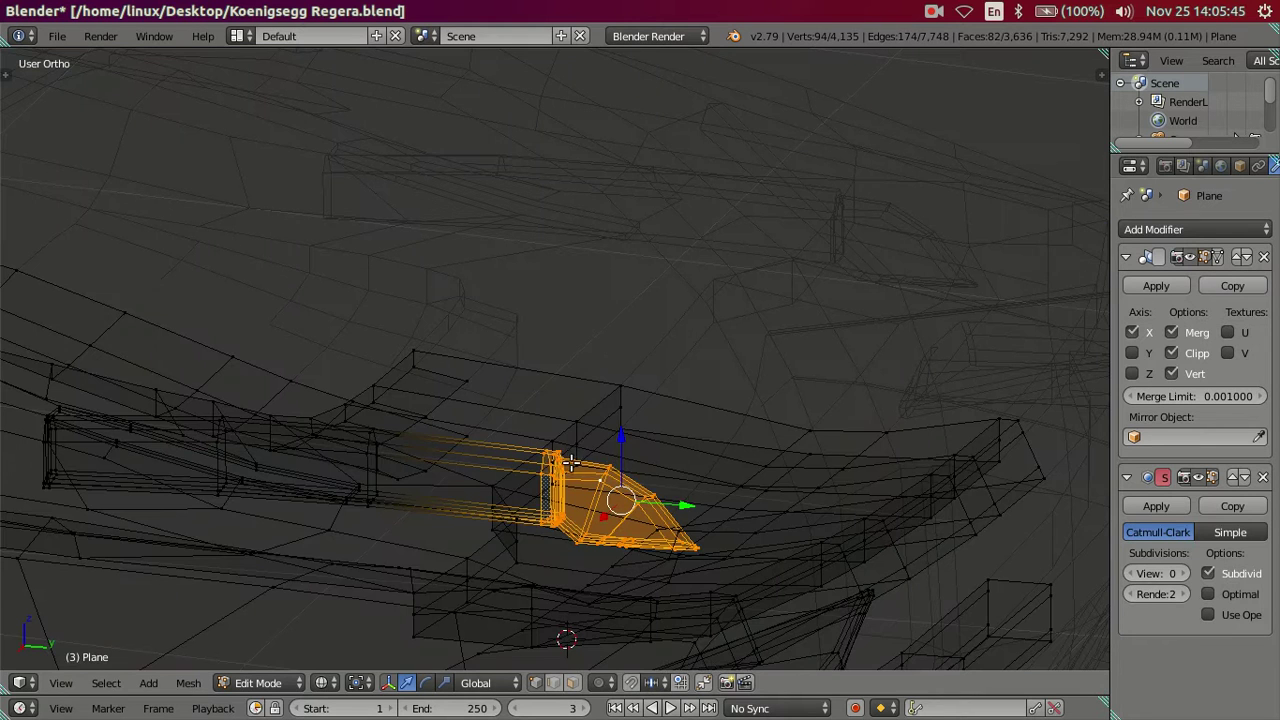
key("c")
mouse_move(586, 491)
middle_mouse_down()
mouse_move(560, 423)
mouse_move(580, 414)
middle_mouse_up()
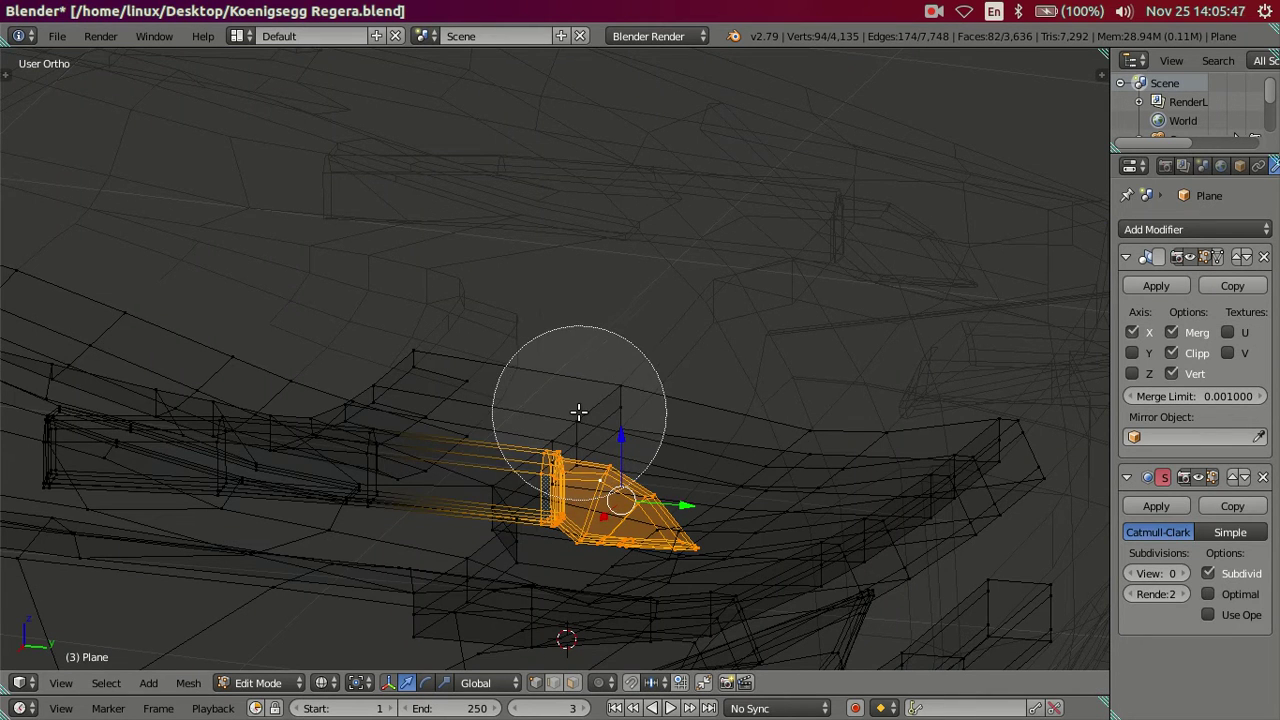
key("Escape")
left_click_drag(620, 445, 634, 457)
key("z")
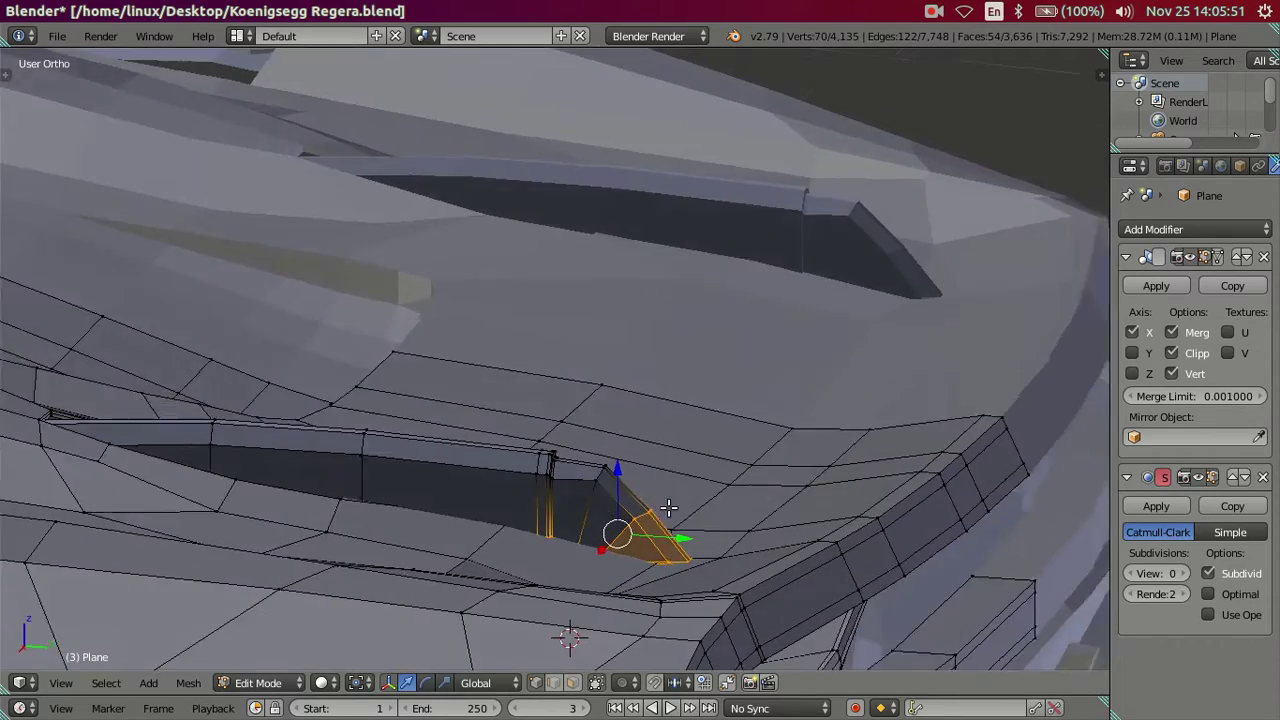
key("a")
Raise the Subdivision Surface view level to 2 and preview the smoothed body in Object Mode.
mouse_move(659, 489)
middle_mouse_down()
mouse_move(640, 517)
mouse_move(654, 517)
mouse_move(634, 520)
middle_mouse_up()
key("z")
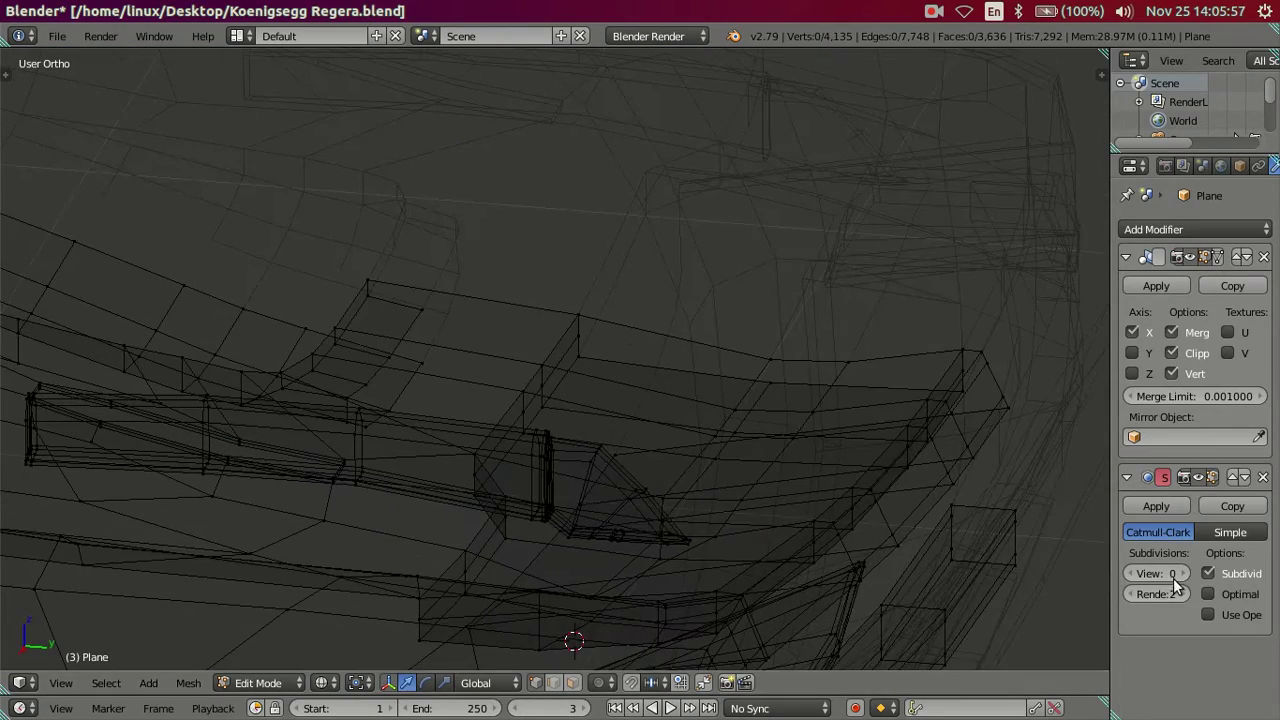
left_click_drag(1157, 573, 1185, 573)
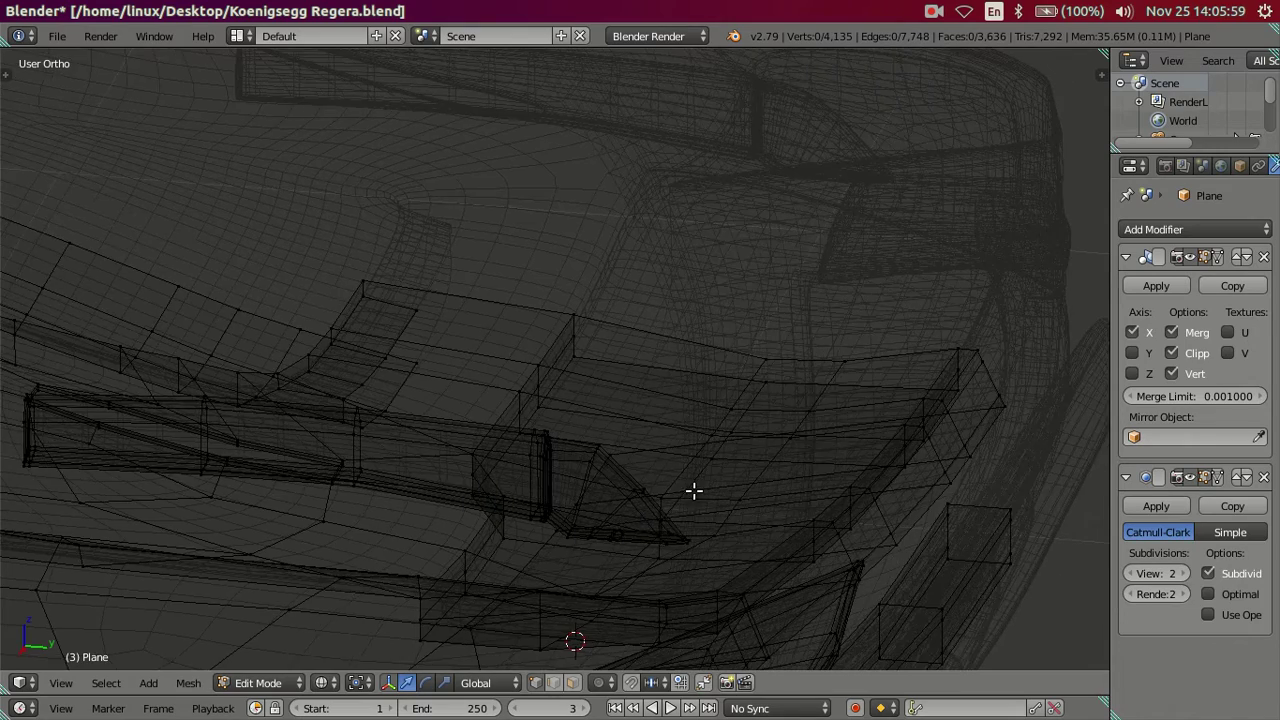
key("z")
mouse_move(682, 486)
middle_mouse_down()
mouse_move(740, 482)
mouse_move(589, 466)
mouse_move(611, 457)
mouse_move(518, 476)
middle_mouse_up()
key("Tab")
scroll(579, 466, "up", 3)
scroll(611, 457, "down", 3)
Return to Edit Mode and frame the front side, wheel arch and hood fin.
key("Tab")
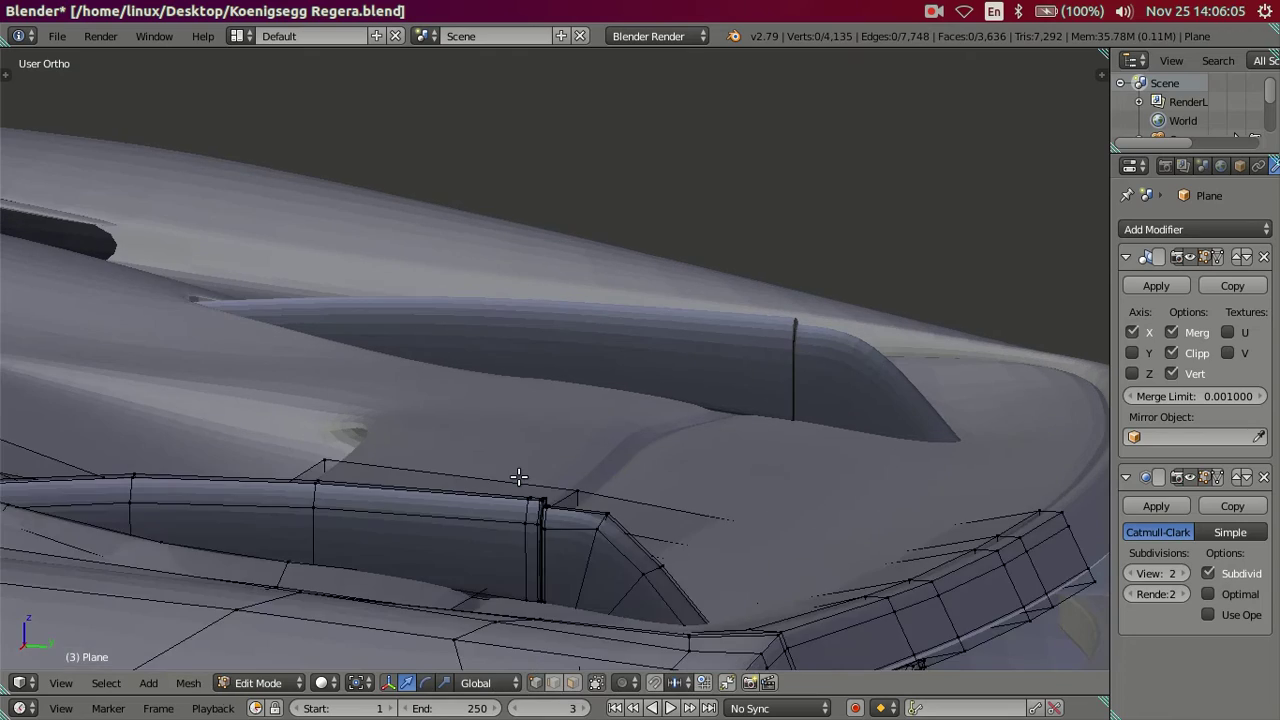
scroll(518, 476, "down", 2)
scroll(518, 476, "down", 2)
middle_click_drag(508, 480, 507, 437)
scroll(517, 429, "up", 2)
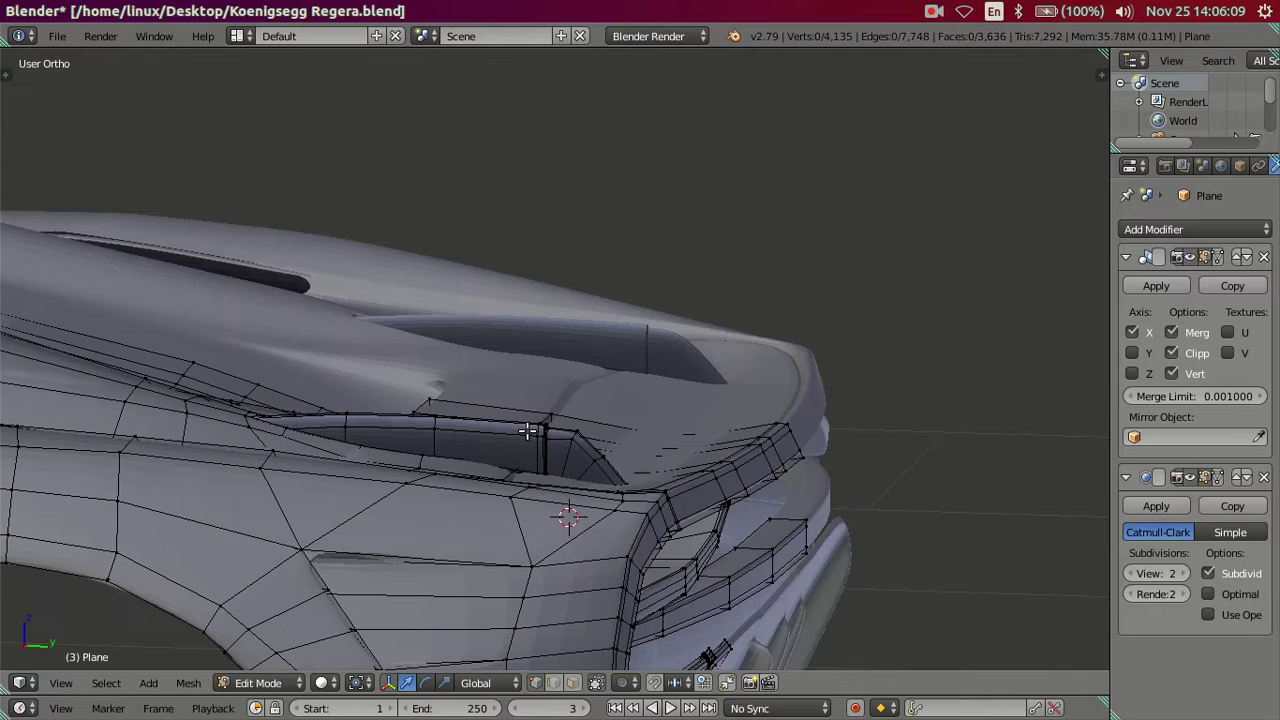
scroll(573, 438, "up", 2)
scroll(563, 449, "up", 2)
scroll(543, 457, "up", 2)
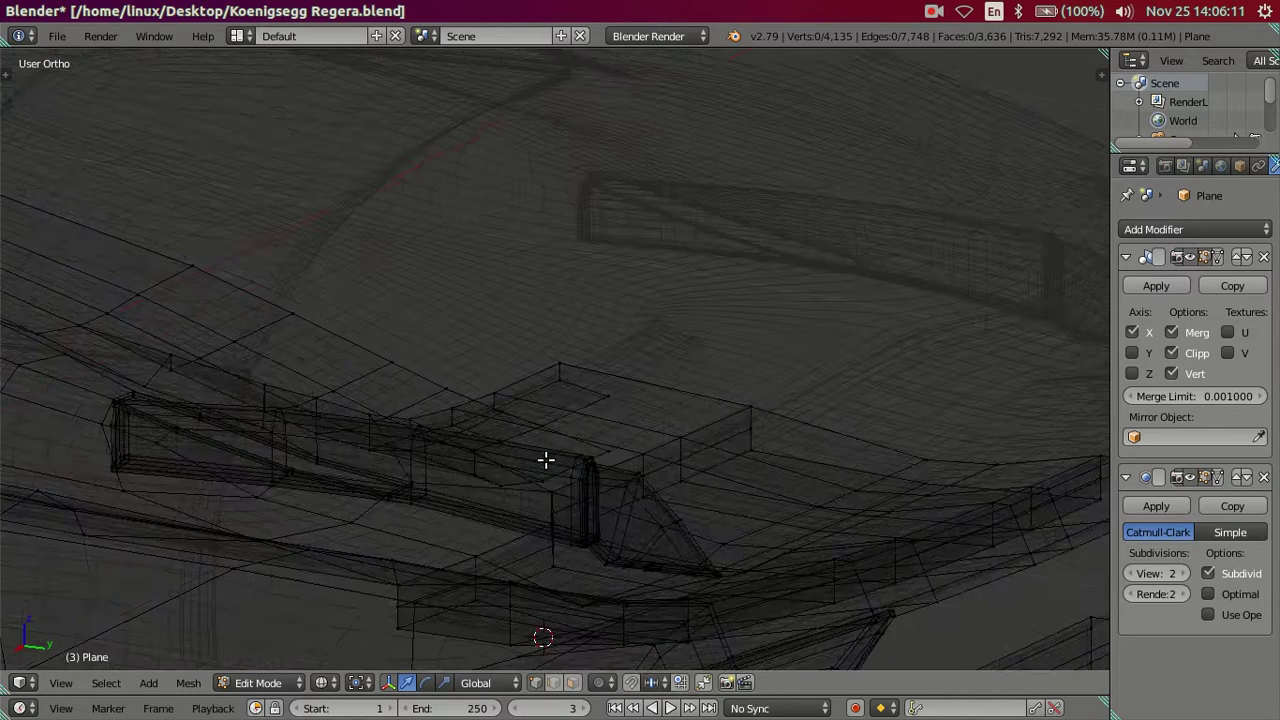
scroll(543, 457, "down", 2)
Select the linked vent fin, circle-deselect most of it, and move the rest slightly down along Z.
right_click(397, 453)
key("ctrl+l")
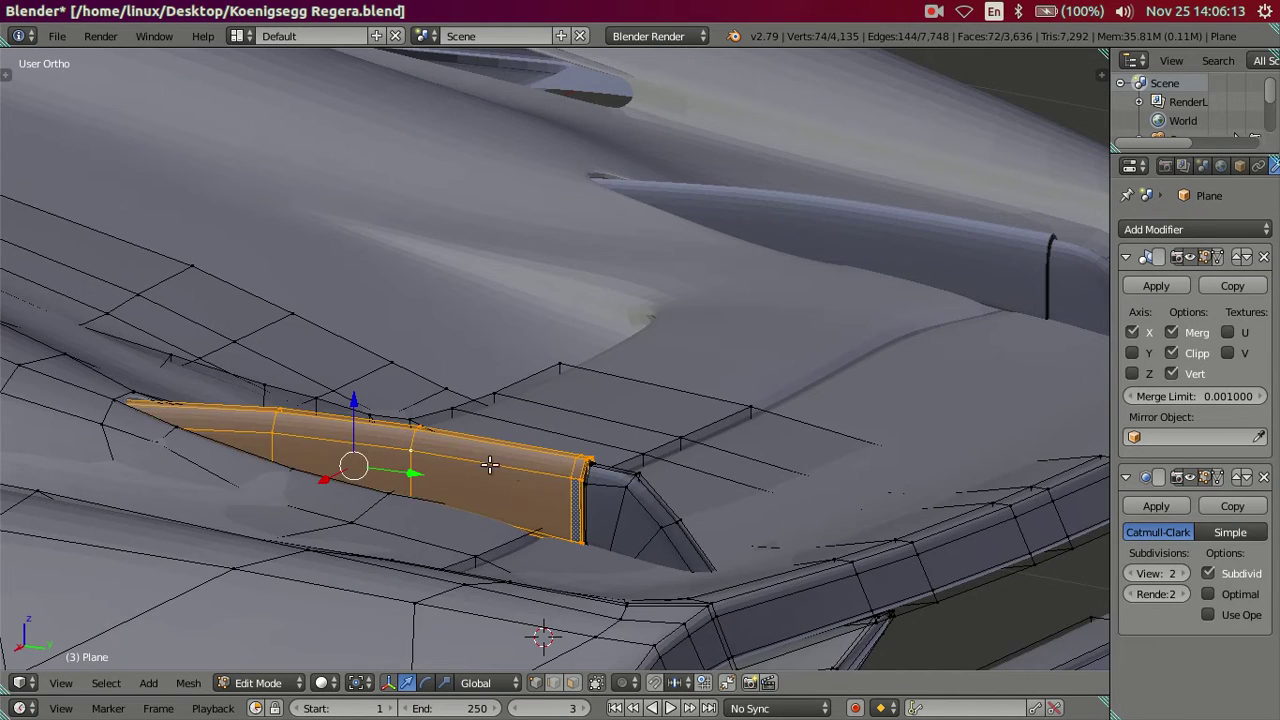
key("l")
key("z")
middle_click_drag(620, 486, 528, 486)
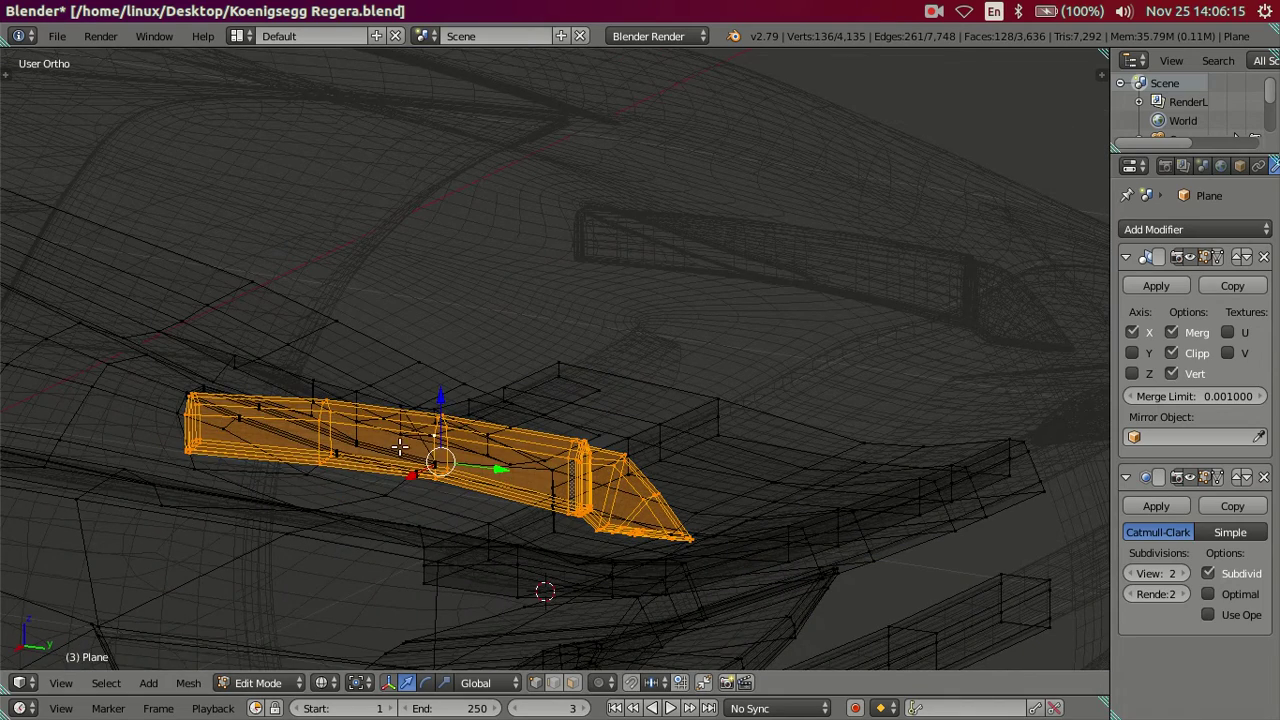
key("c")
middle_click_drag(251, 420, 350, 430)
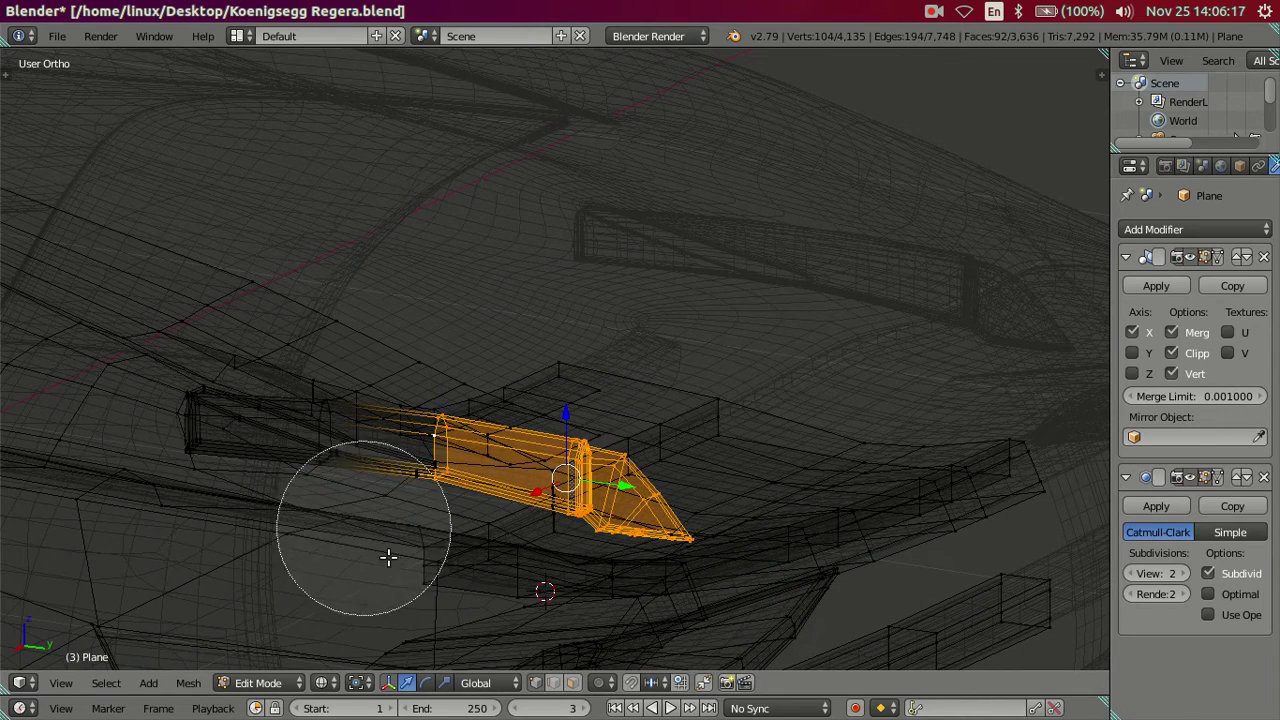
mouse_move(432, 540)
middle_mouse_down()
mouse_move(574, 577)
mouse_move(663, 571)
mouse_move(596, 578)
mouse_move(570, 540)
middle_mouse_up()
right_click(663, 571)
key("g")
key("z")
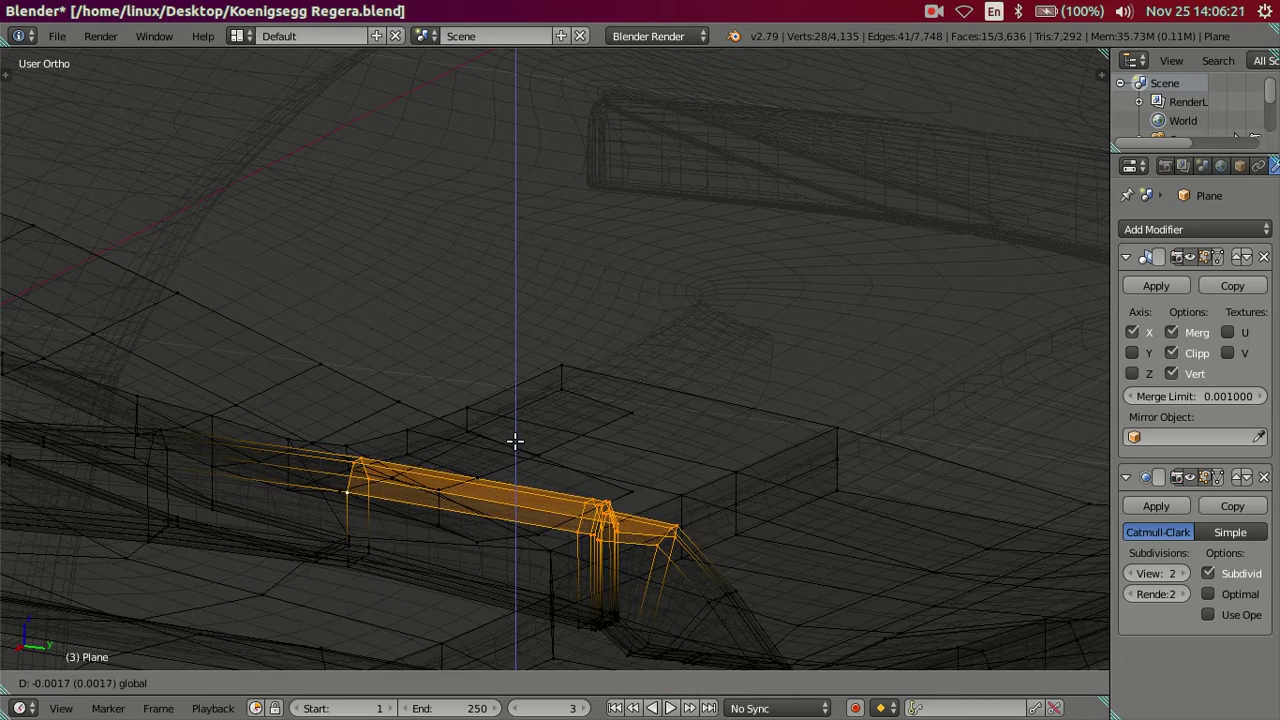
left_click(517, 443)
key("z")
Add the fin's left end loop to the selection and lower it slightly along Z.
scroll(335, 469, "down", 3, "ctrl")
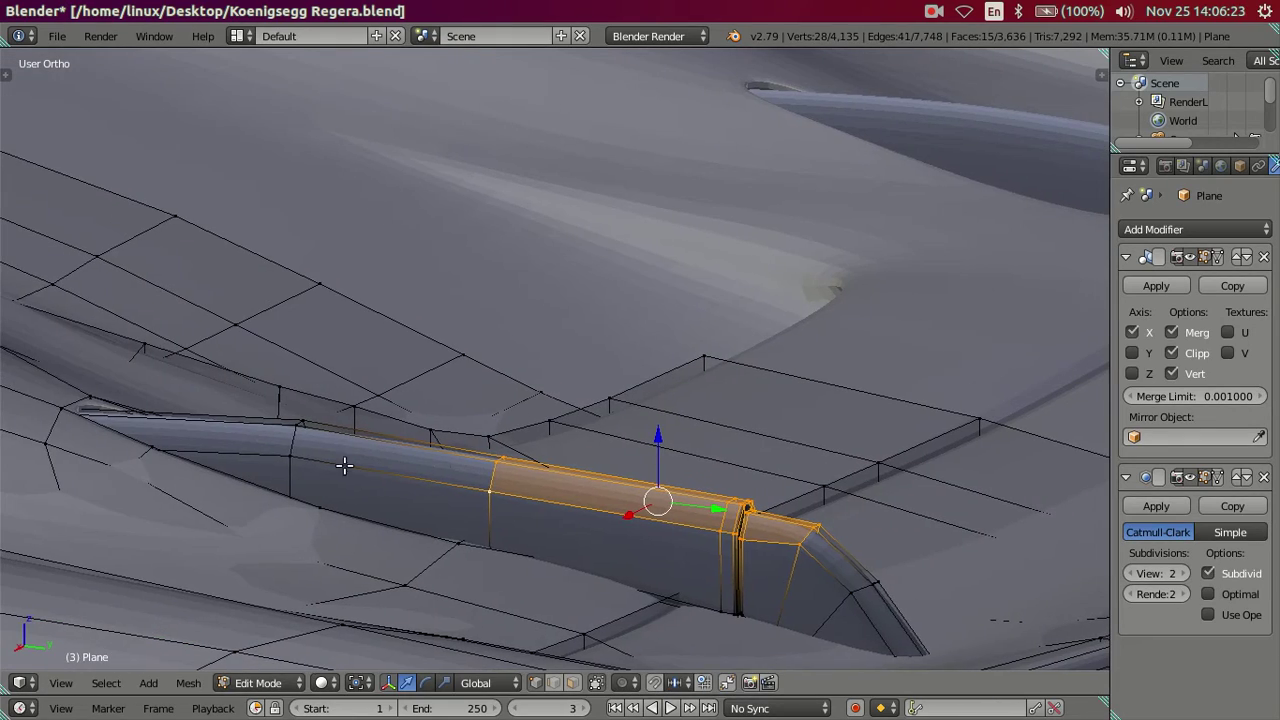
right_click(288, 456, "shift")
key("z")
right_click(305, 443, "alt+shift")
key("z")
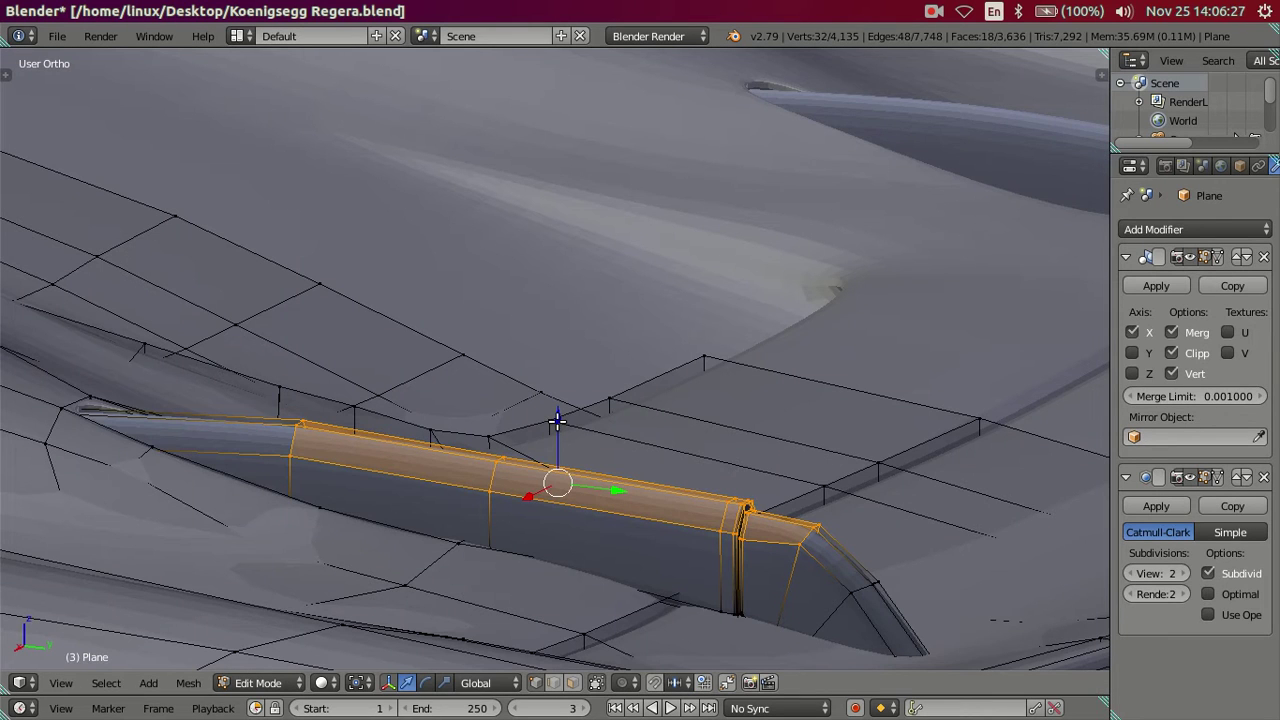
key("g")
key("z")
left_click(558, 429)
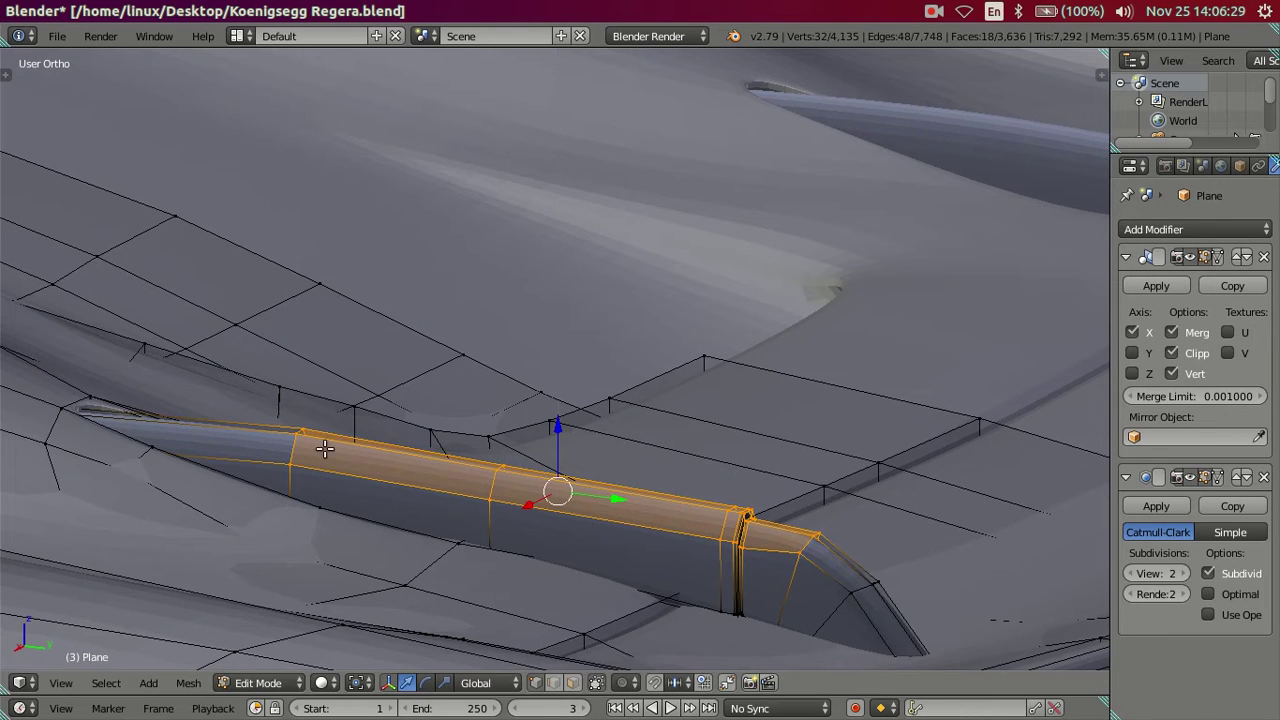
Deselect the fin's left end loop and move the remaining fin section vertically.
key("z")
key("c")
middle_click(286, 437)
key("Escape")
key("z")
key("g")
key("z")
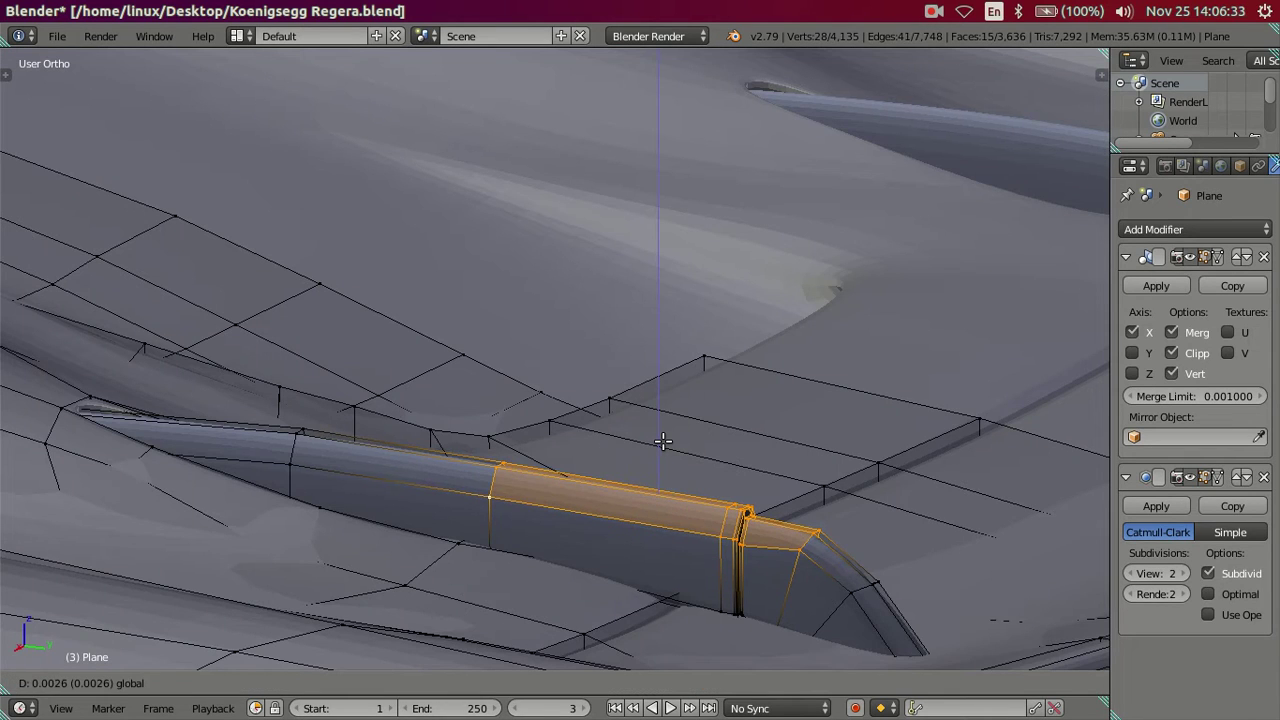
left_click(663, 441)
Keep only the fin tip selected, nudge it down about 0.0026, and return to Object Mode.
key("z")
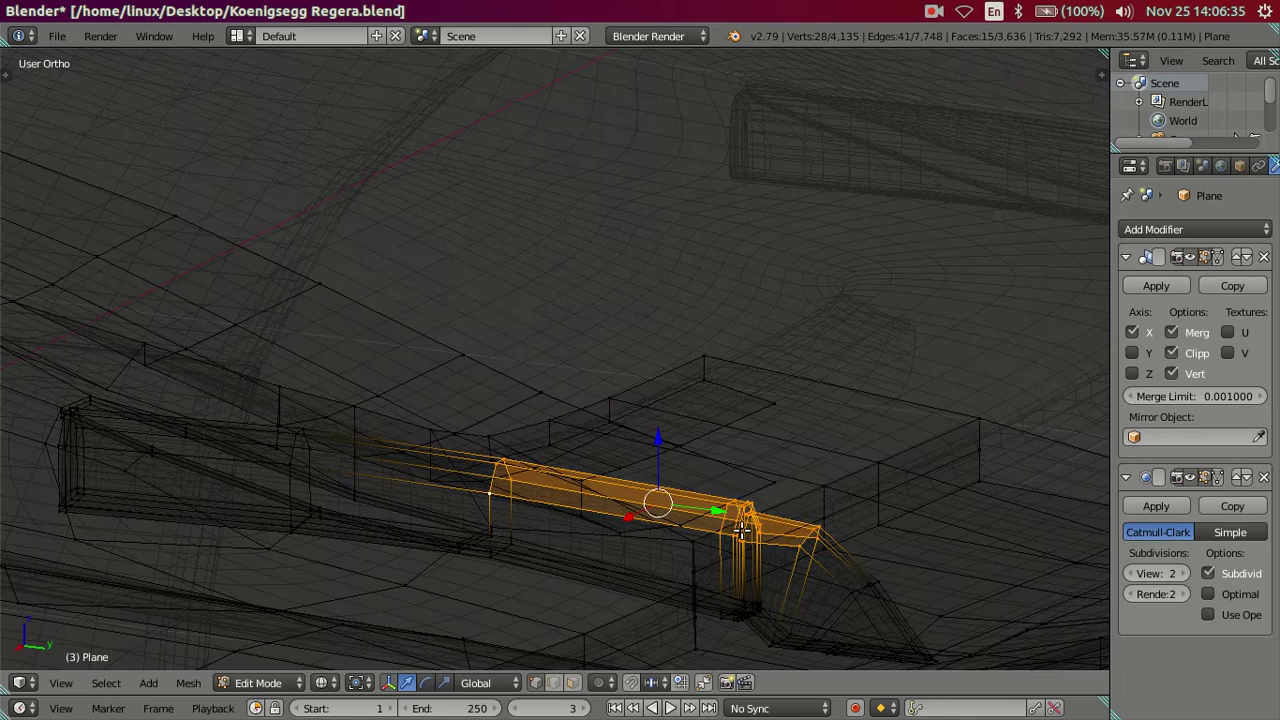
key("c")
mouse_move(543, 486)
middle_mouse_down()
mouse_move(500, 480)
mouse_move(686, 508)
middle_mouse_up()
key("Escape")
key("z")
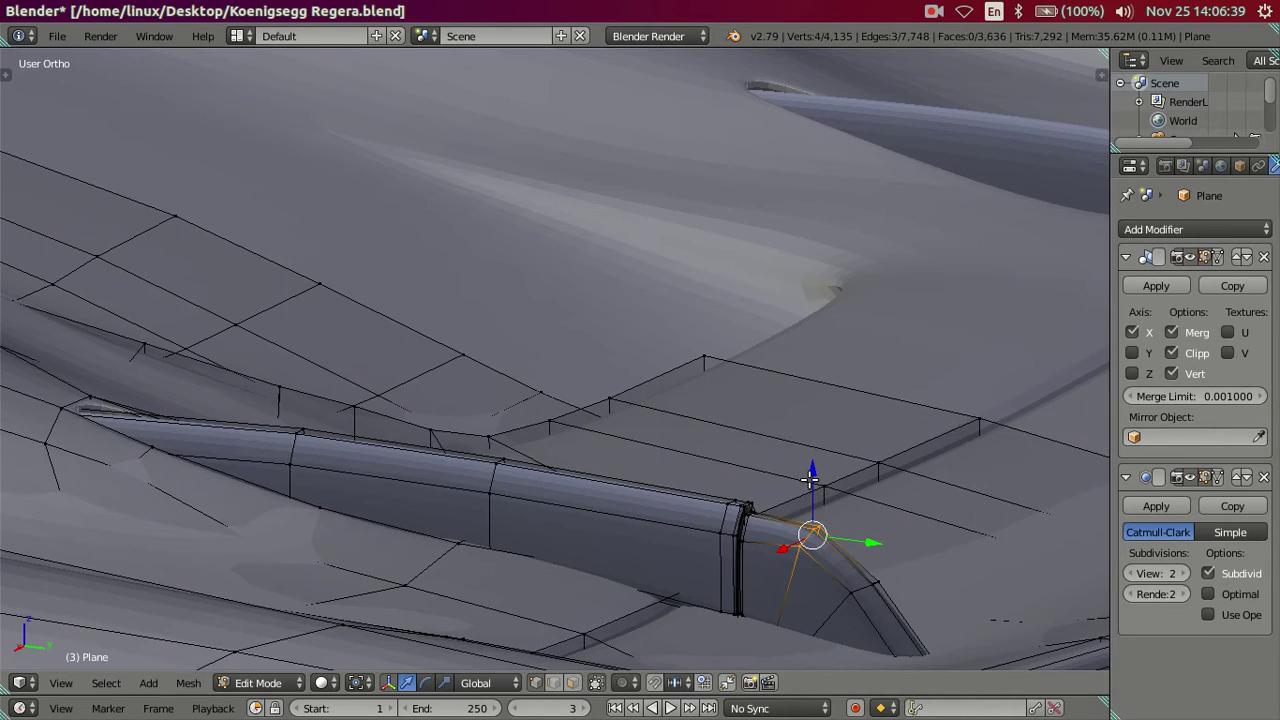
left_click_drag(812, 483, 815, 487)
mouse_move(800, 490)
middle_mouse_down()
mouse_move(471, 517)
mouse_move(462, 497)
mouse_move(555, 471)
mouse_move(430, 431)
mouse_move(769, 463)
middle_mouse_up()
key("Tab")
Inspect the bumper, wheel arch and hood vents, toggling between Edit and Object Mode.
scroll(429, 430, "down", 3)
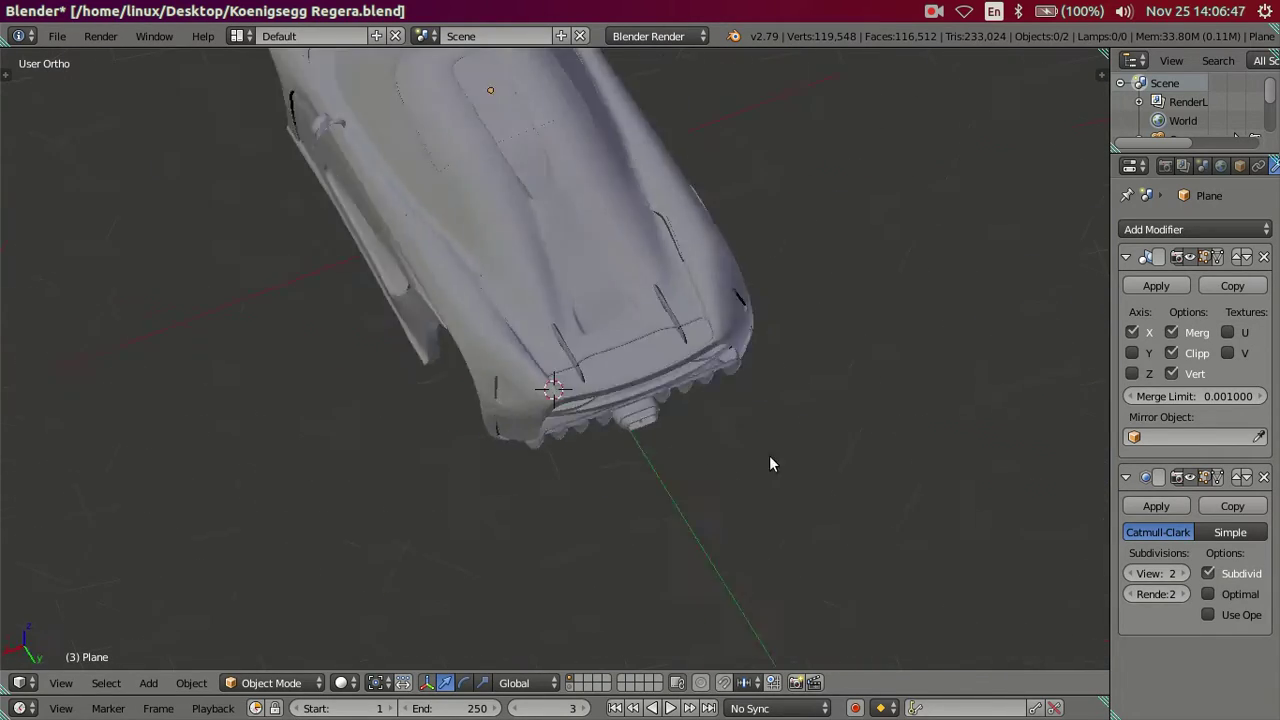
scroll(554, 311, "up", 3)
key("Tab")
scroll(578, 317, "up", 2)
scroll(562, 350, "up", 1)
mouse_move(567, 385)
middle_mouse_down()
mouse_move(483, 399)
mouse_move(478, 418)
middle_mouse_up()
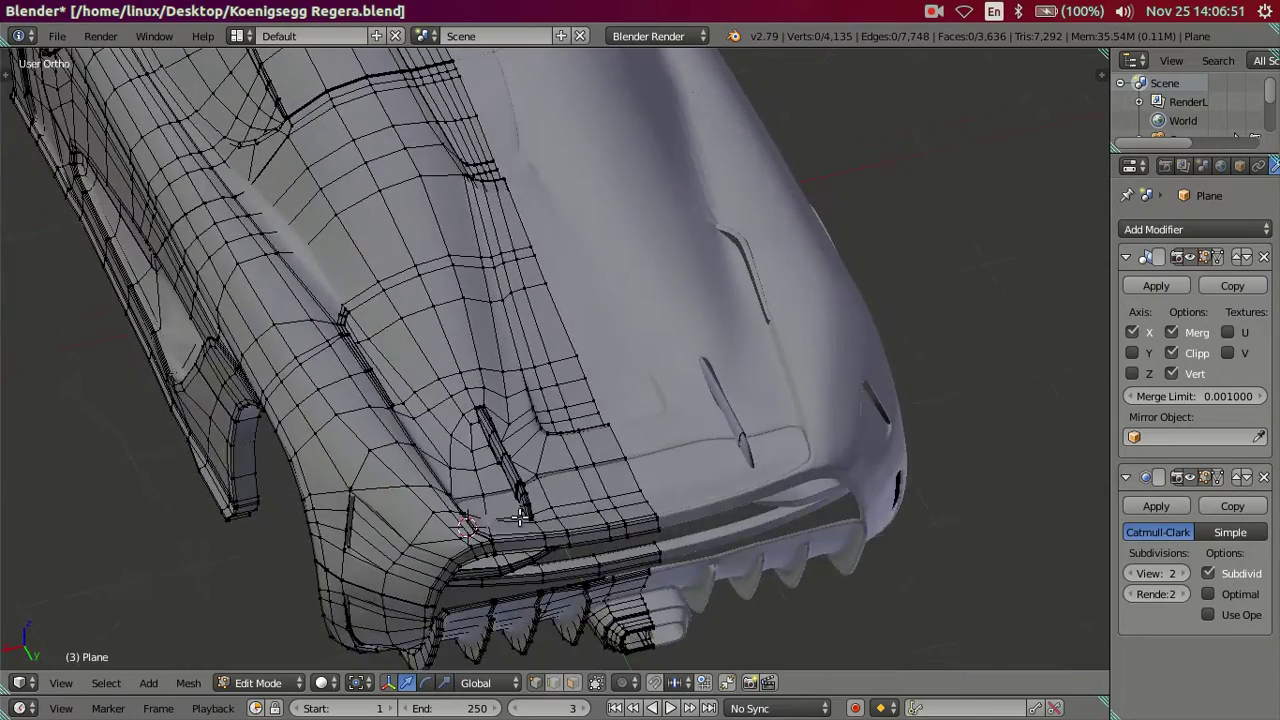
scroll(520, 518, "up", 2)
mouse_move(519, 520)
middle_mouse_down()
mouse_move(436, 510)
mouse_move(489, 443)
middle_mouse_up()
key("Tab")
scroll(465, 485, "up", 3)
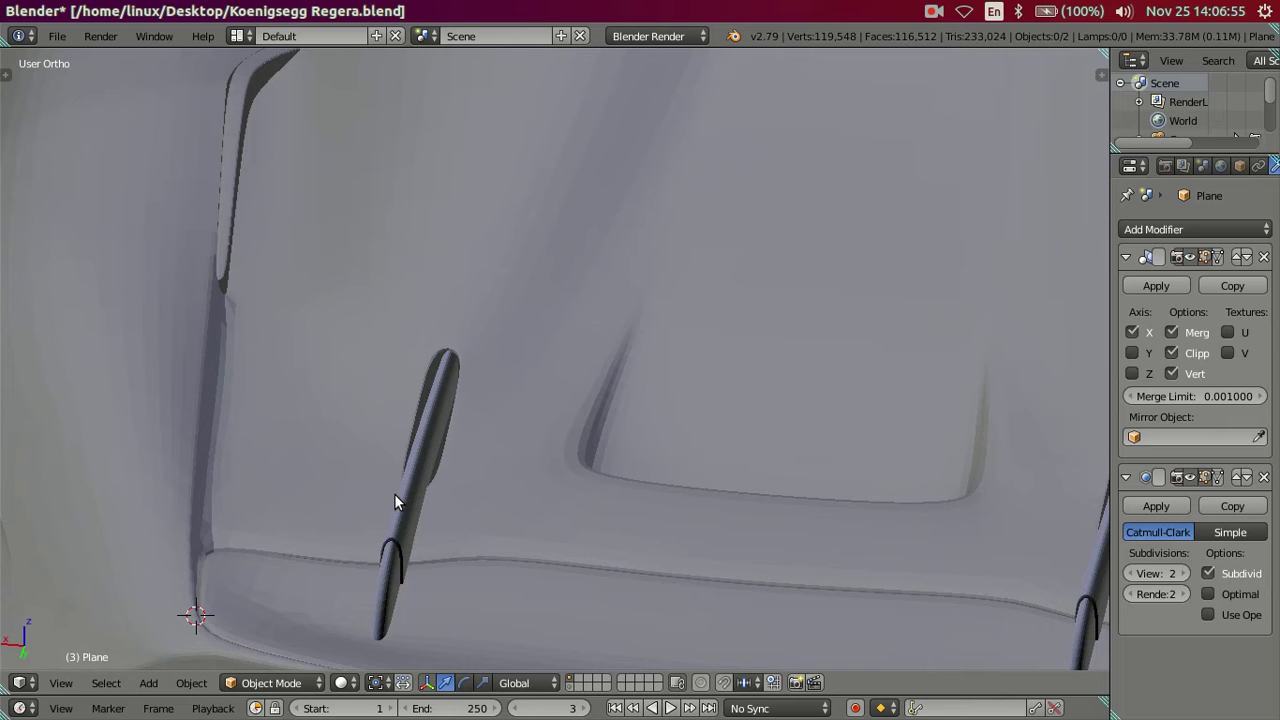
Select the slim vent tube, scale it wider along X, and return to Object Mode.
key("Tab")
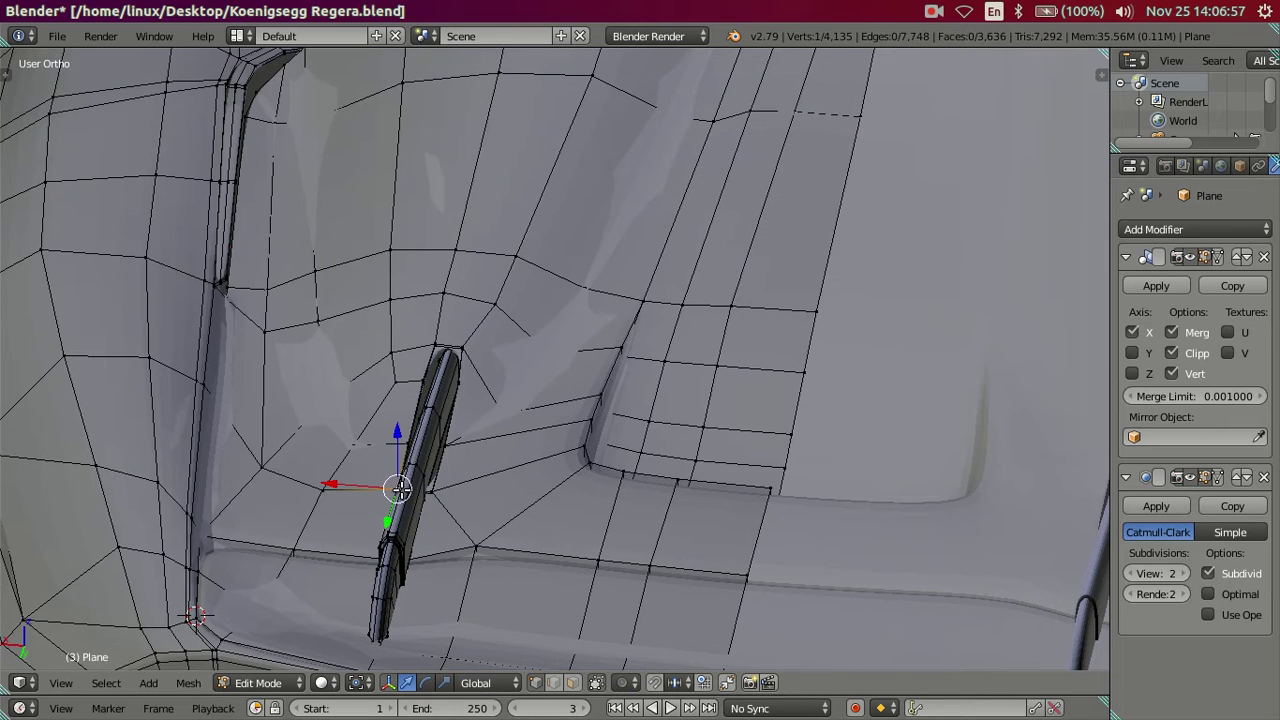
key("a")
key("a")
scroll(415, 530, "up", 3)
key("a")
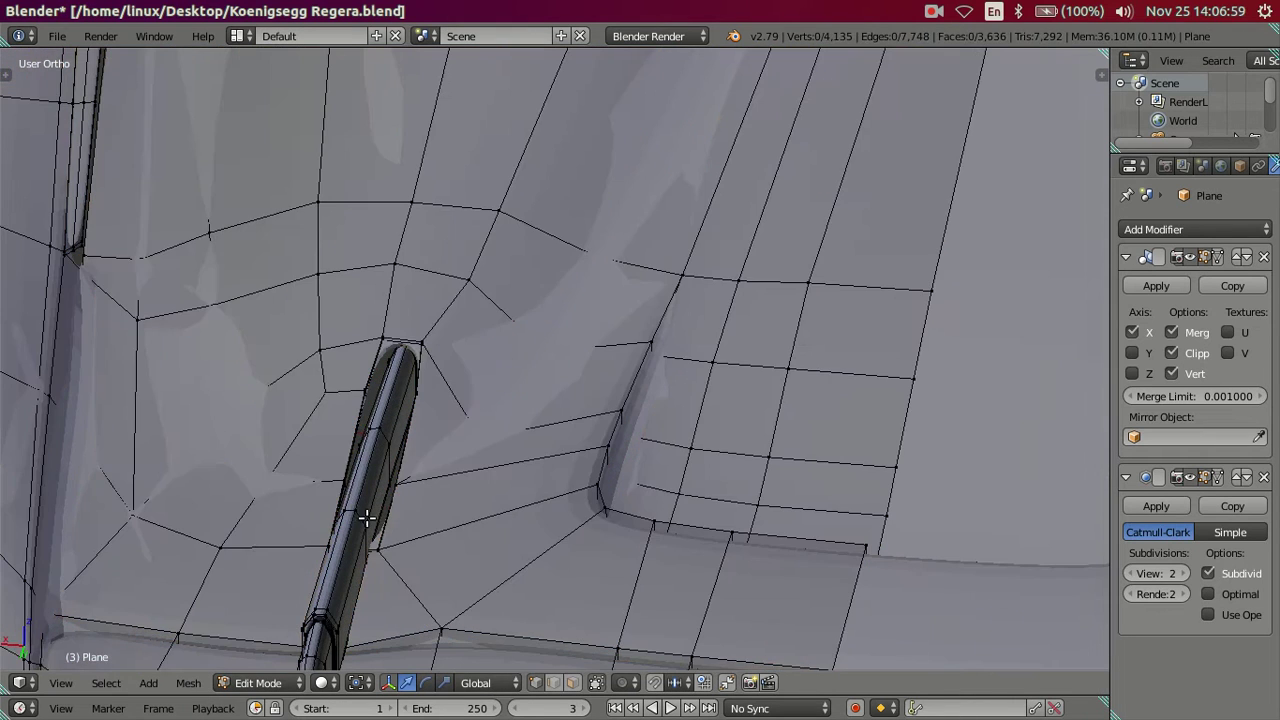
key("l")
key("l")
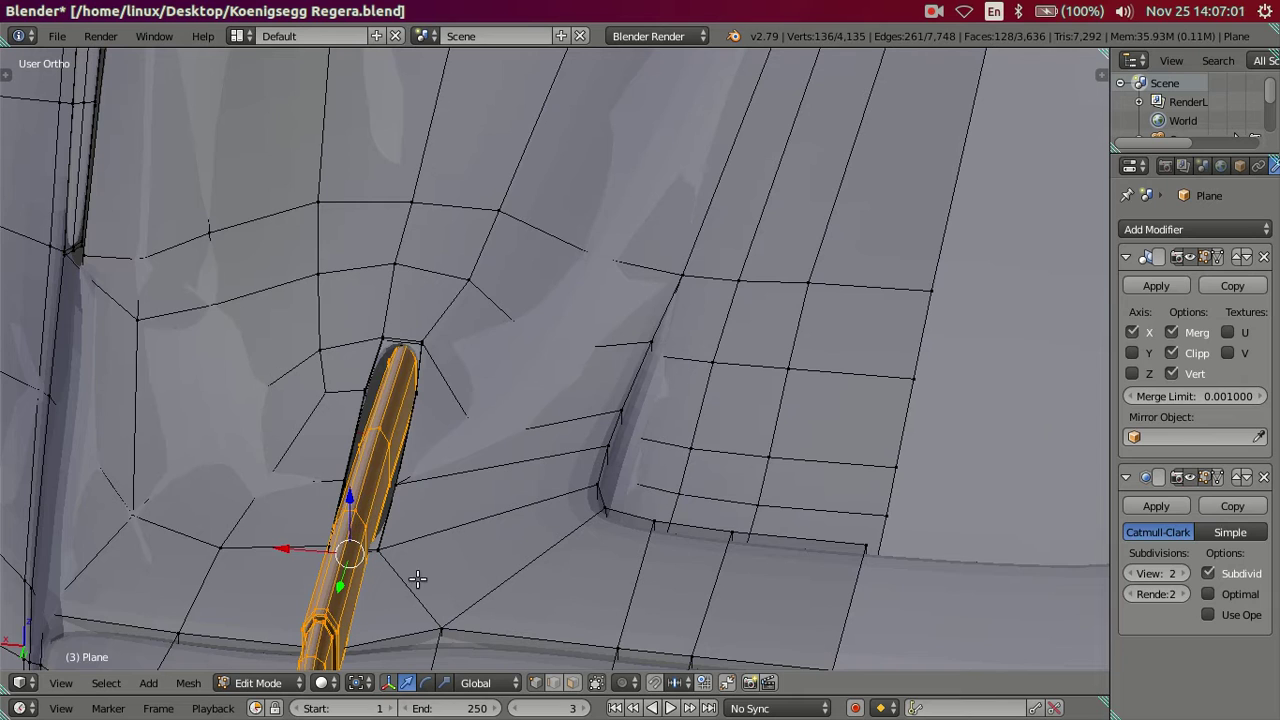
key("s")
key("x")
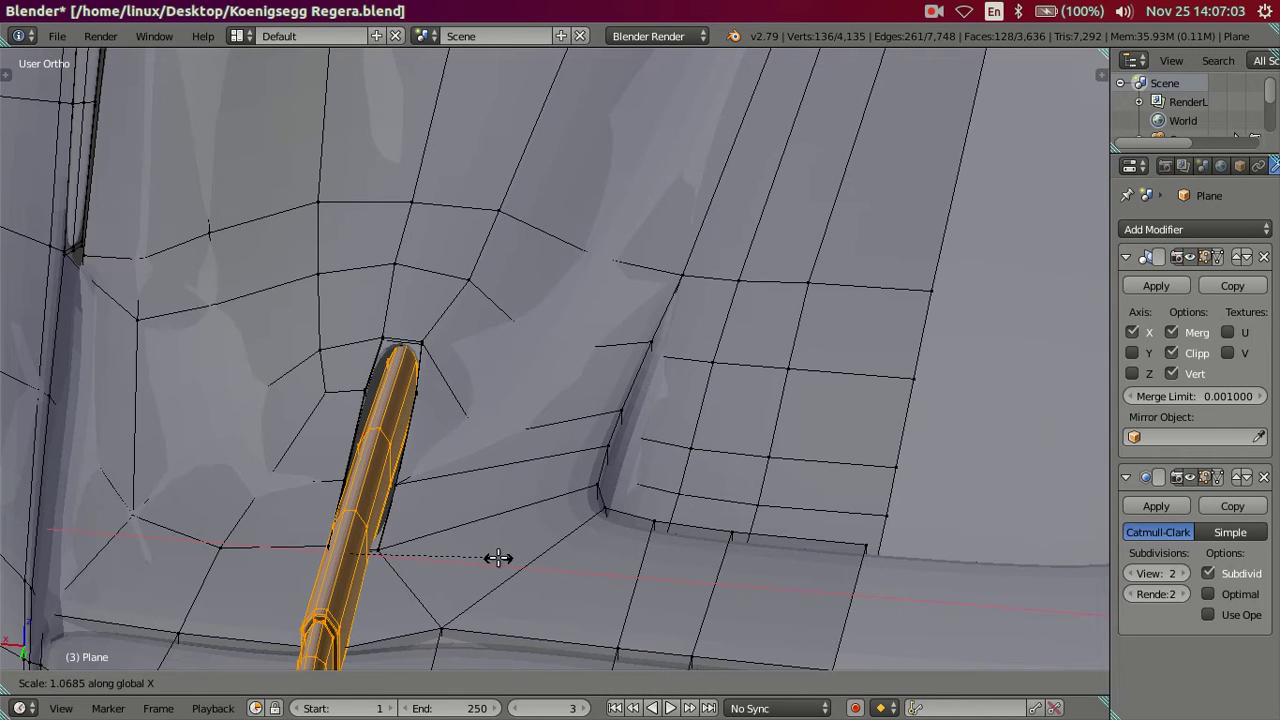
left_click(505, 557)
key("a")
key("Tab")
mouse_move(498, 552)
middle_mouse_down()
mouse_move(668, 528)
mouse_move(709, 483)
mouse_move(747, 468)
mouse_move(704, 492)
middle_mouse_up()
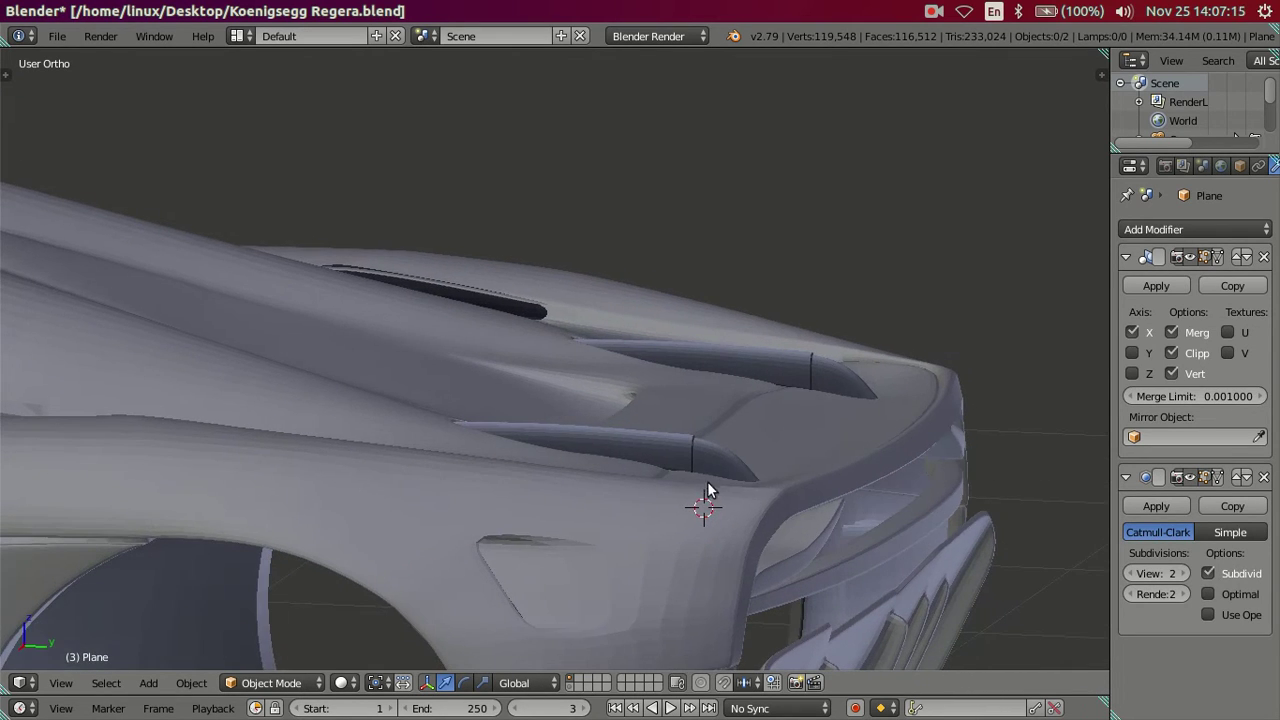
Flip the normals of the linked long hood vent piece in Edit Mode.
key("Tab")
scroll(694, 443, "up", 2)
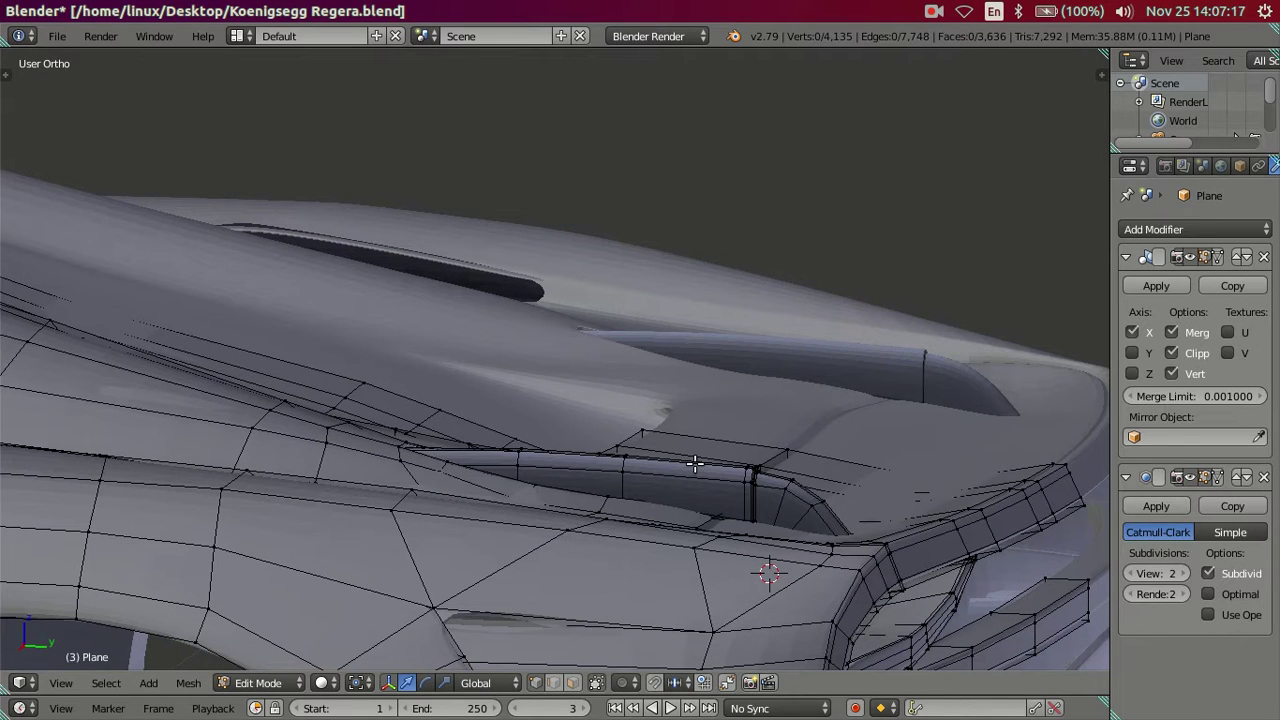
key("l")
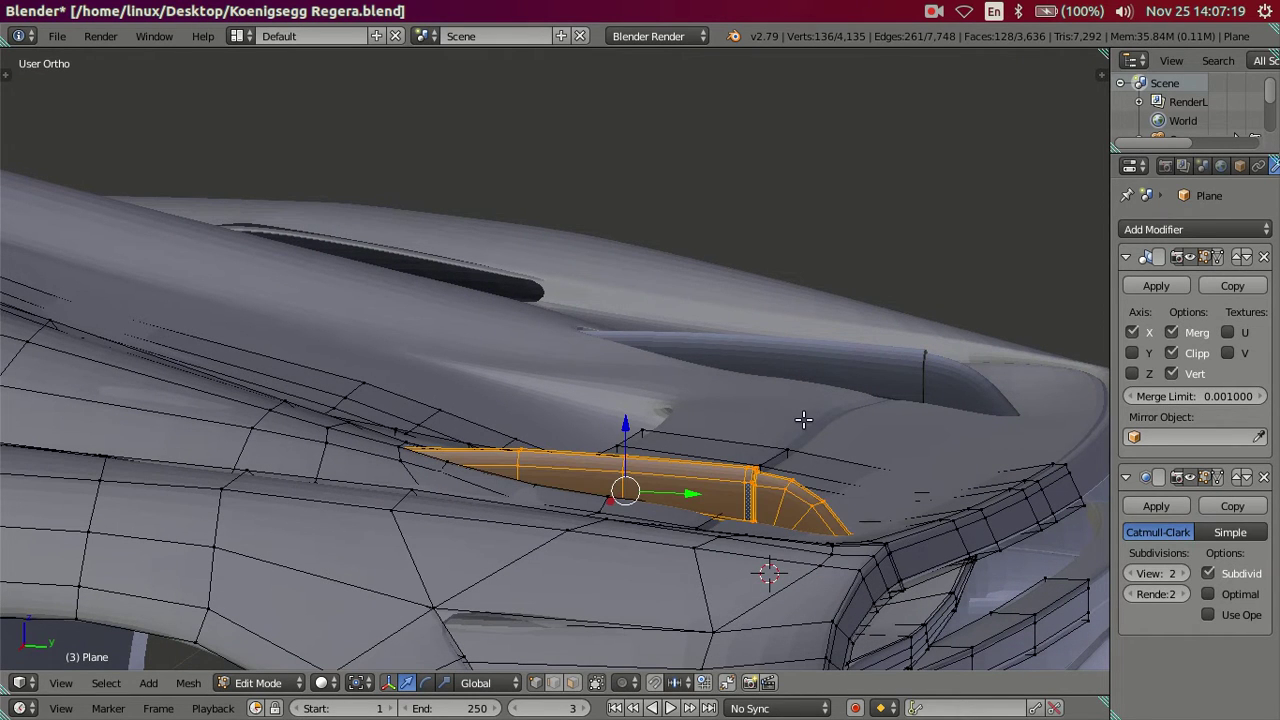
key("ctrl+f")
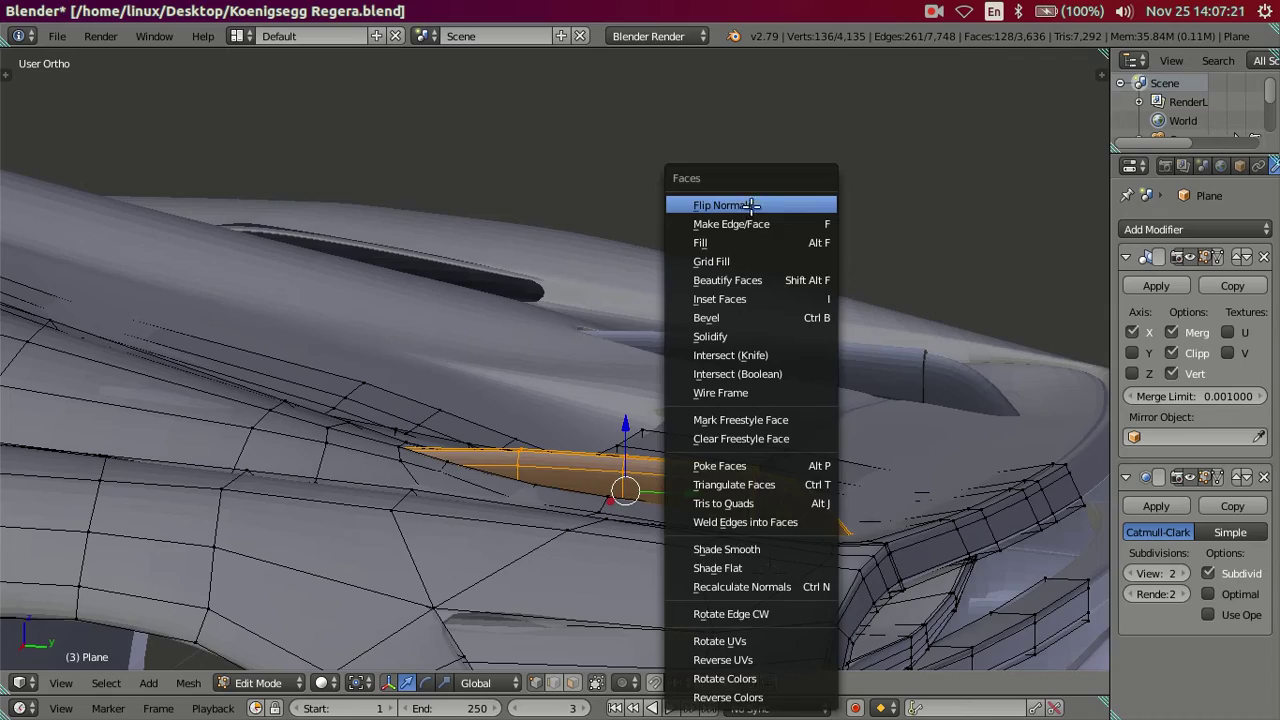
left_click(750, 205)
key("a")
mouse_move(697, 254)
middle_mouse_down()
mouse_move(600, 366)
mouse_move(676, 453)
mouse_move(674, 331)
middle_mouse_up()
scroll(676, 453, "up", 2)
Save over Koenigsegg Regera.blend and return to Object Mode.
key("ctrl+s")
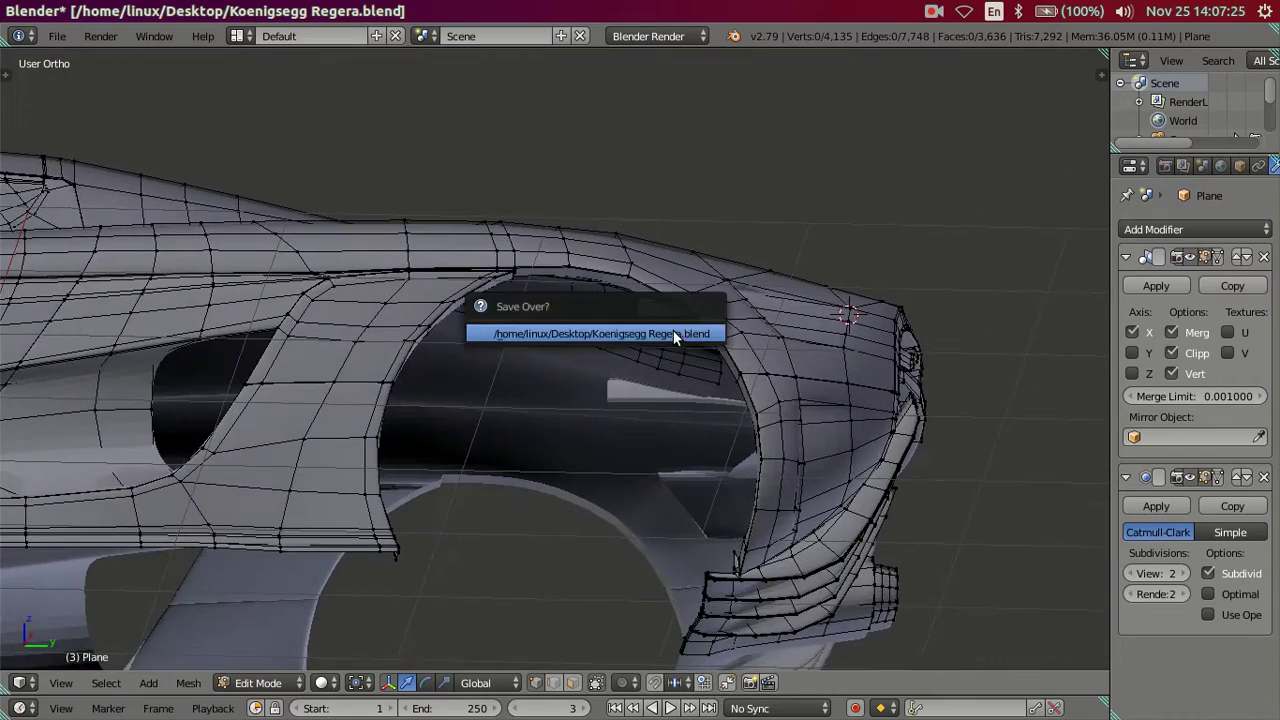
left_click(674, 334)
mouse_move(680, 349)
middle_mouse_down()
mouse_move(655, 420)
mouse_move(584, 423)
middle_mouse_up()
scroll(655, 421, "down", 3)
key("Tab")
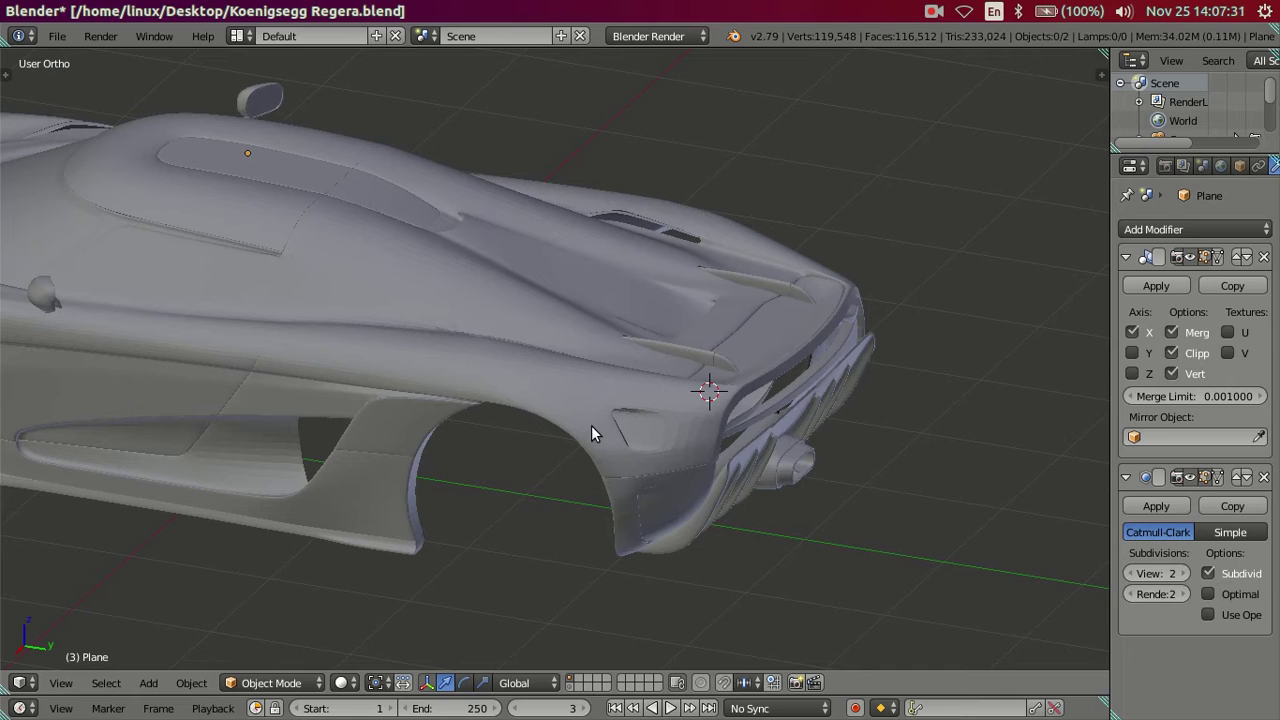
View the car from Right Ortho in rendered shading with the whole side visible.
scroll(573, 410, "down", 4)
mouse_move(573, 410)
middle_mouse_down()
mouse_move(563, 329)
mouse_move(616, 392)
mouse_move(725, 349)
mouse_move(694, 400)
mouse_move(659, 352)
middle_mouse_up()
scroll(718, 362, "up", 4)
scroll(694, 400, "down", 1)
key("KP_3")
key("shift+z")
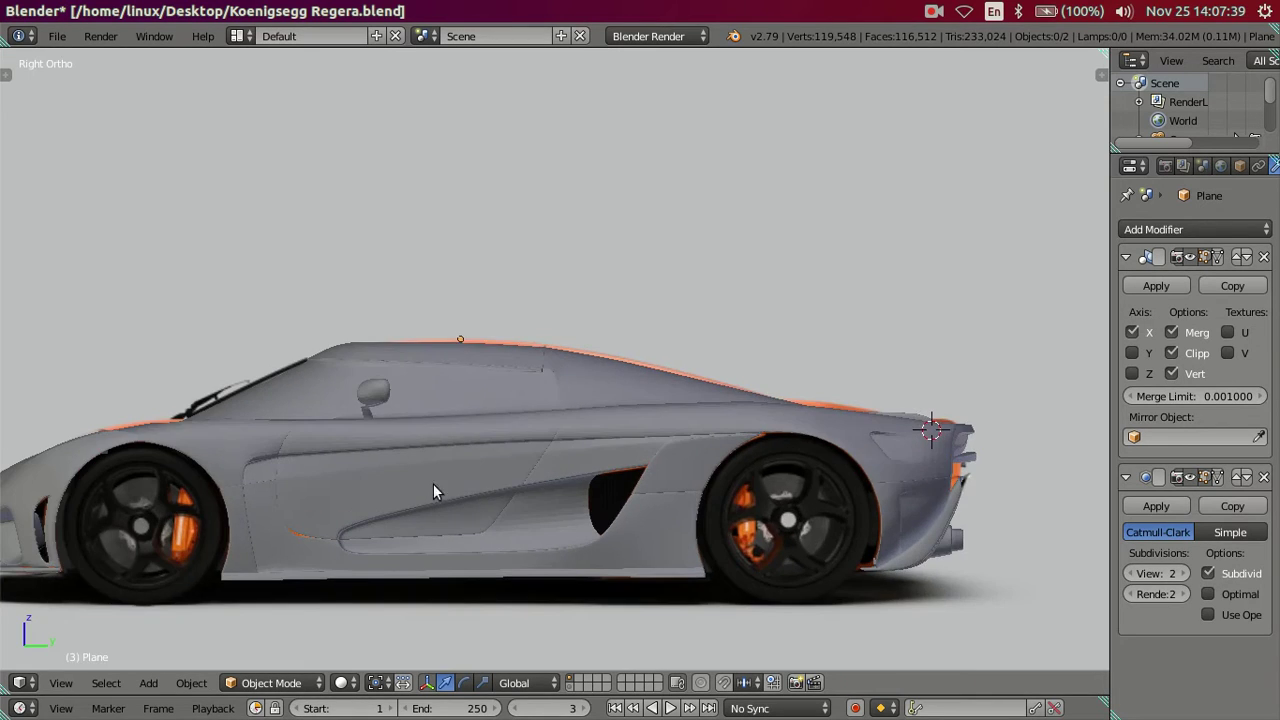
middle_click_drag(433, 483, 769, 398, "shift")
scroll(769, 398, "up", 2)
scroll(800, 395, "down", 6, "ctrl")
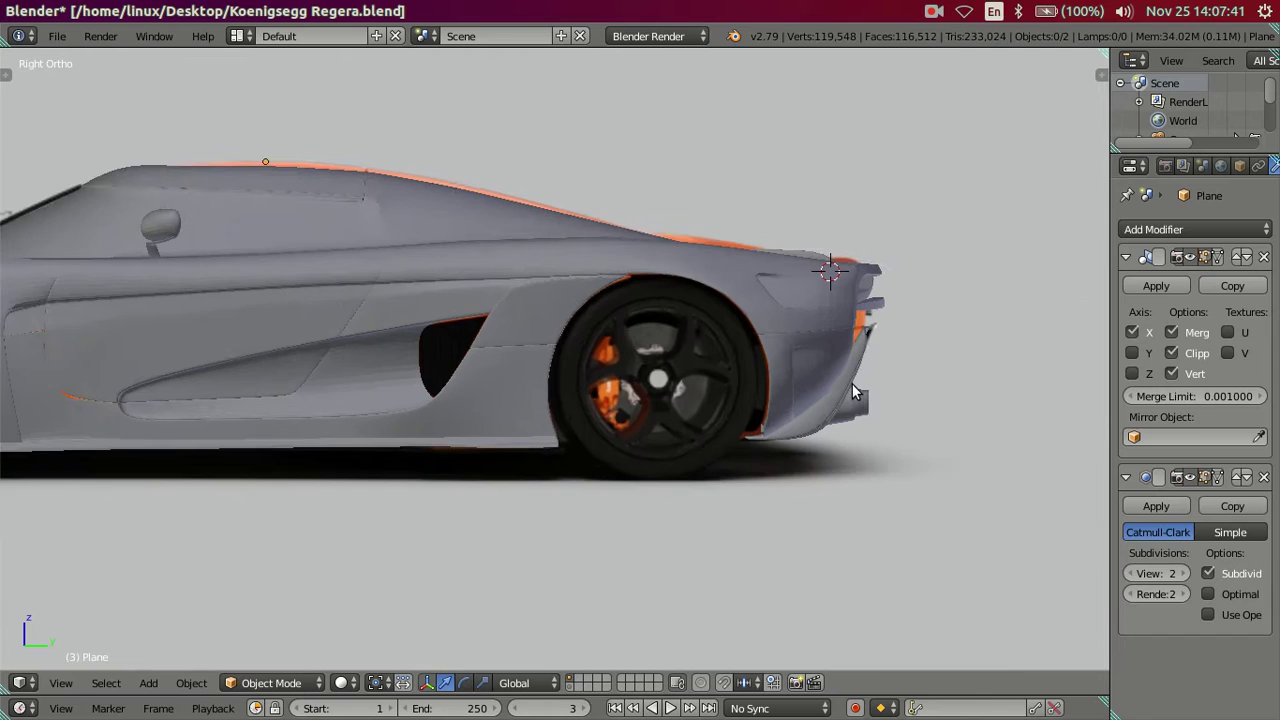
scroll(852, 393, "up", 2)
Drop the Subdivision Surface view level to 0 and zoom in on the front wheel.
left_click_drag(1130, 574, 1098, 564)
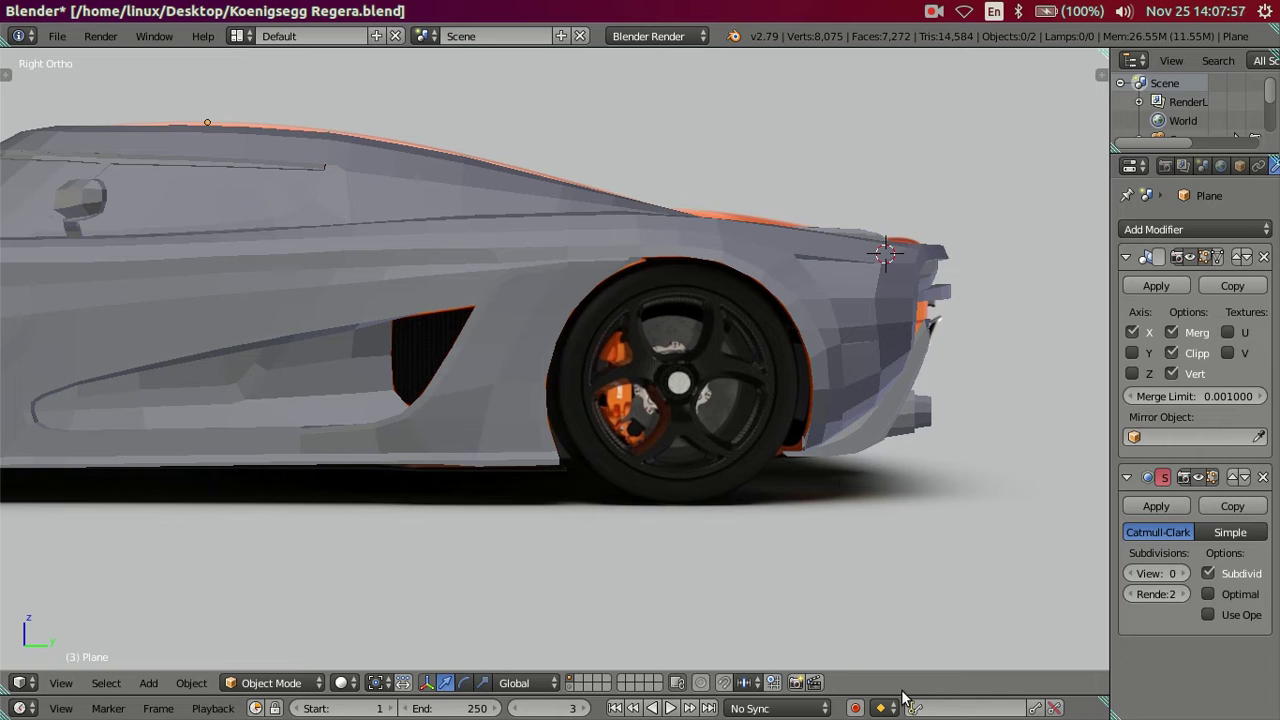
scroll(719, 330, "up", 2)
scroll(762, 332, "up", 1)
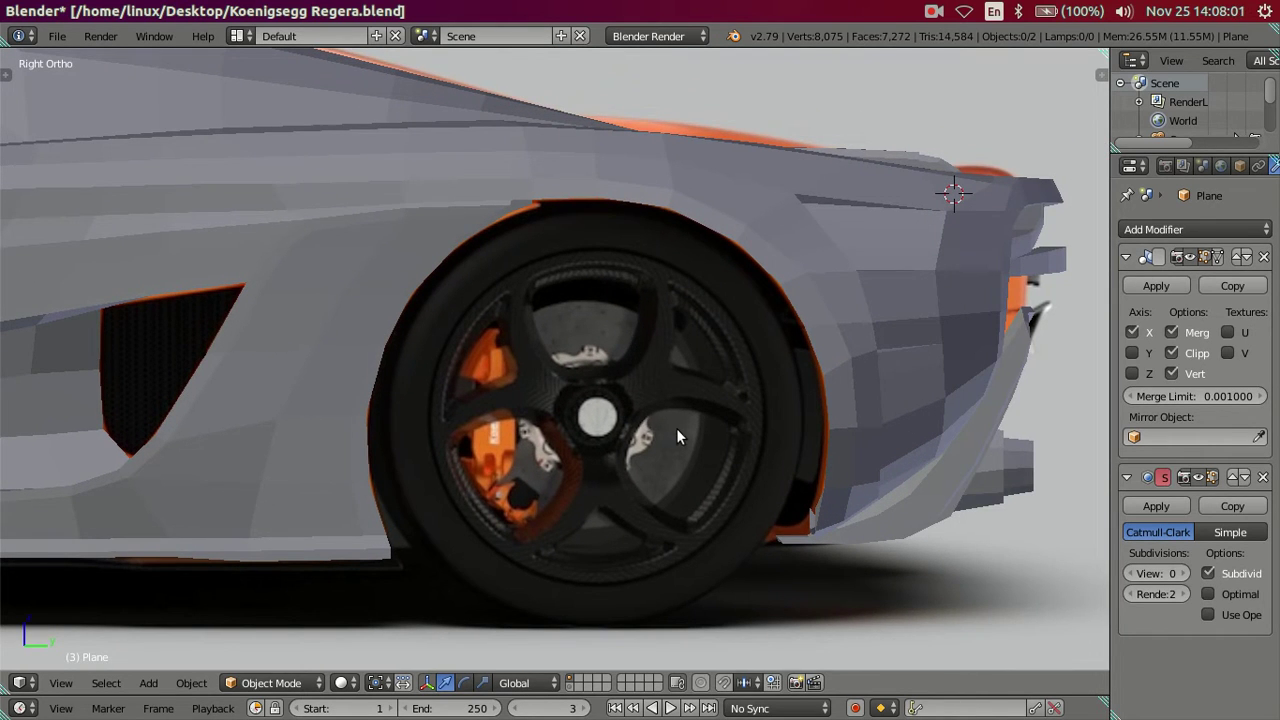
key("Tab")
Snap the 3D cursor to selected vertices on both wheel-arch edges, then show the Tool Shelf.
right_click(372, 411)
right_click(385, 350, "shift")
right_click(828, 438, "shift")
right_click(825, 457, "shift")
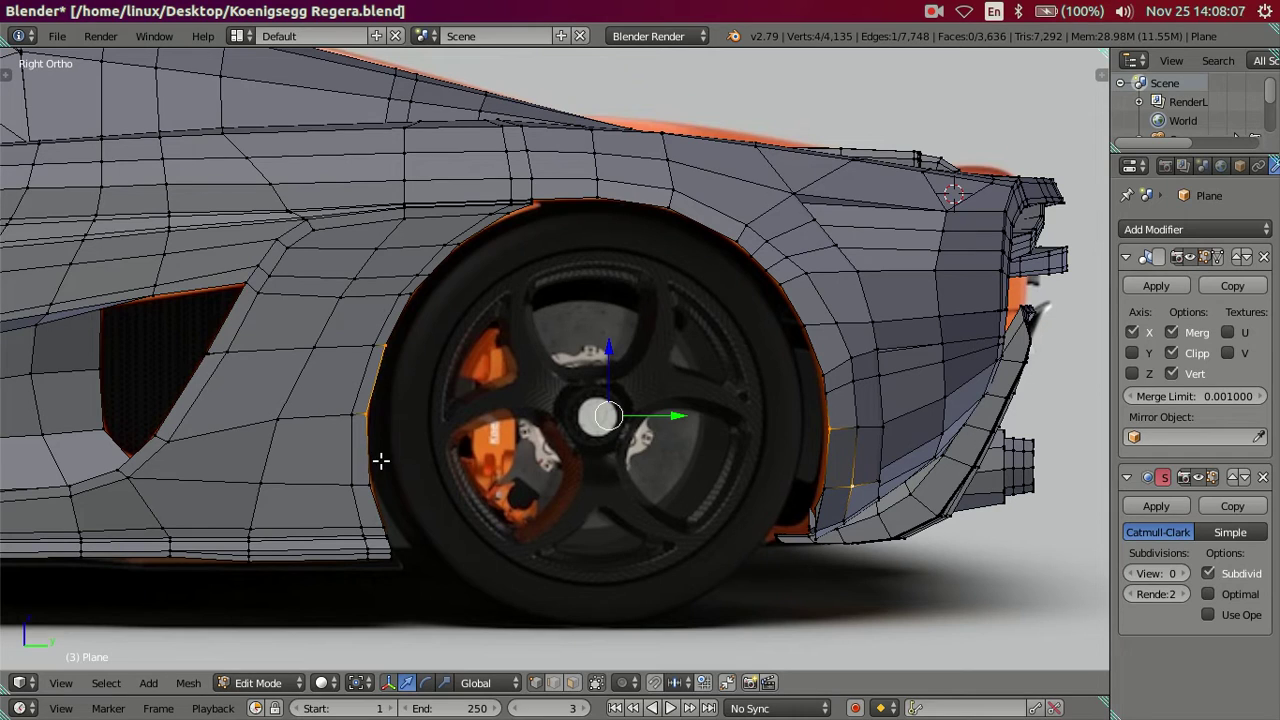
right_click(845, 487, "shift")
right_click(825, 483, "shift")
key("shift+s")
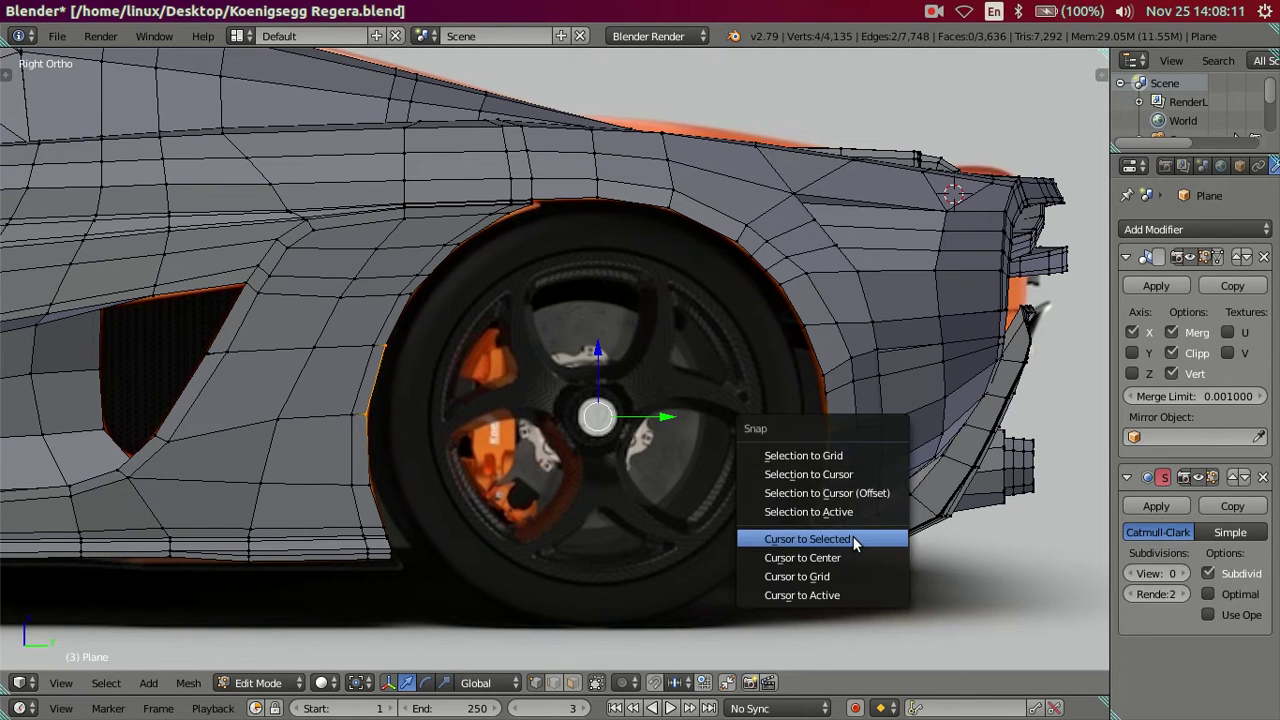
left_click(774, 534)
key("a")
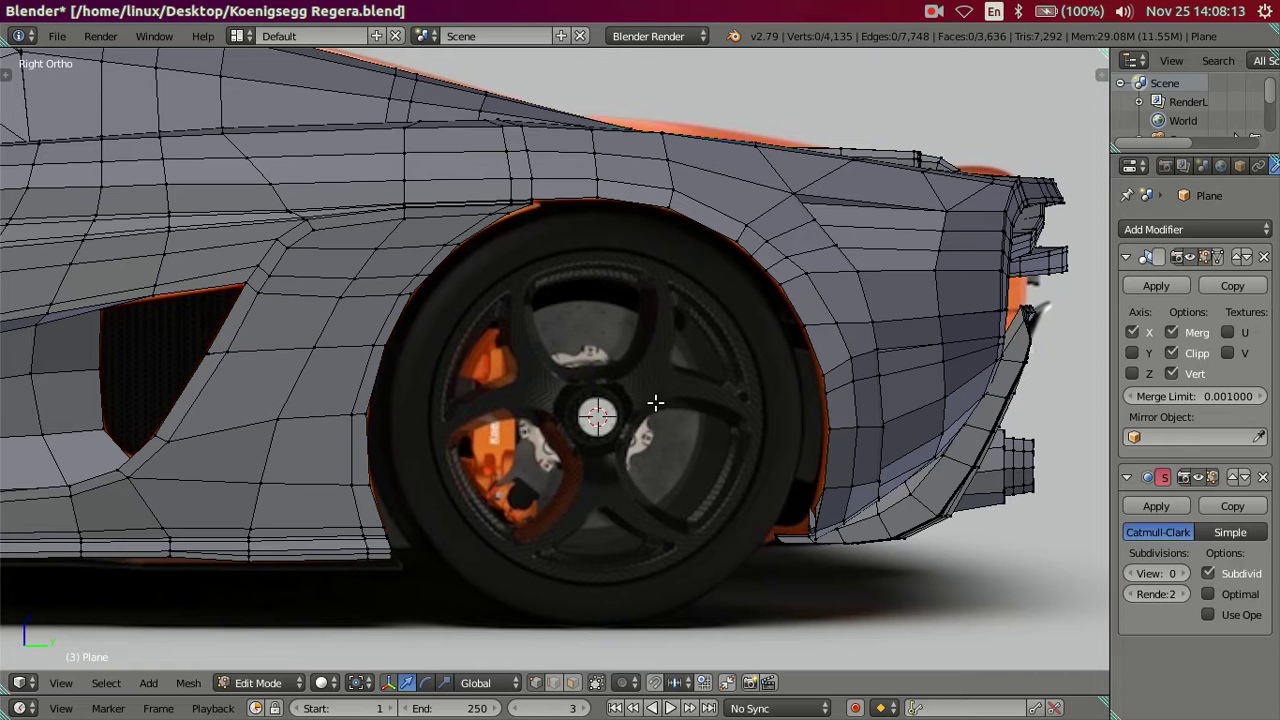
key("t")
key("shift+s")
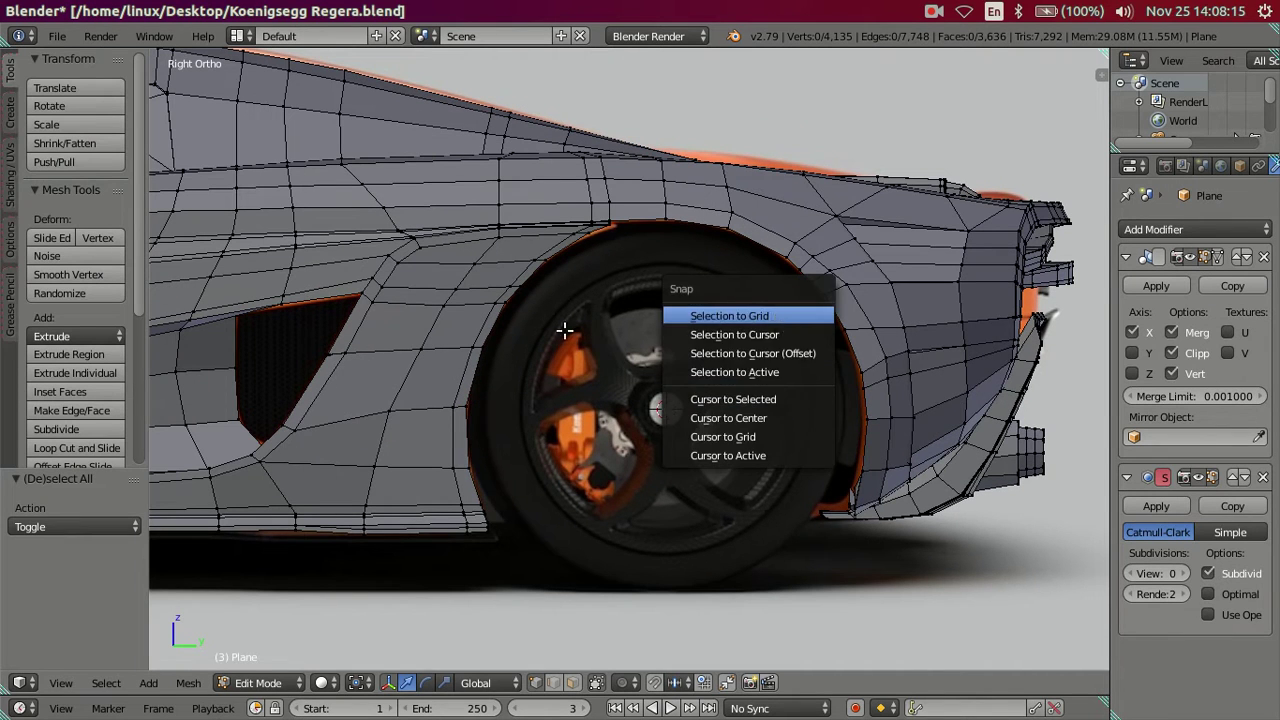
key("Escape")
Add a 120-vertex circle at the wheel hub and rotate it 90° about Y.
key("shift+a")
left_click(864, 390)
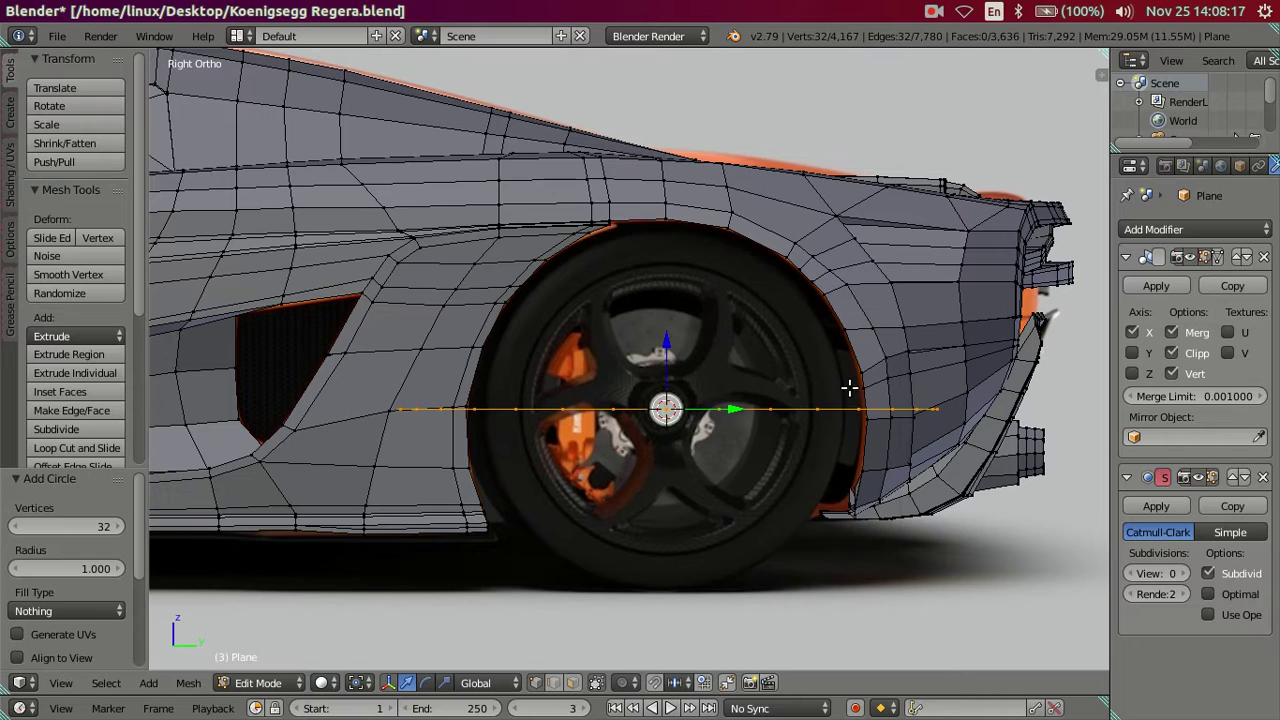
left_click(95, 529)
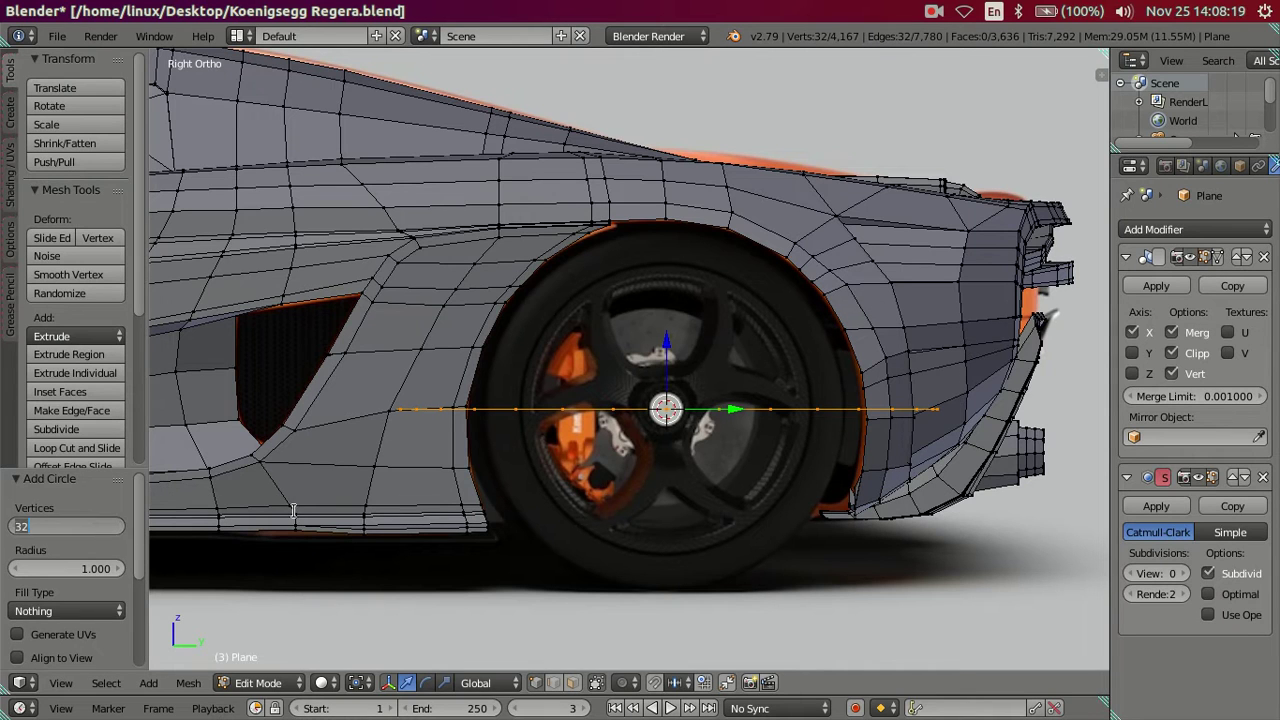
type("120")
key("Return")
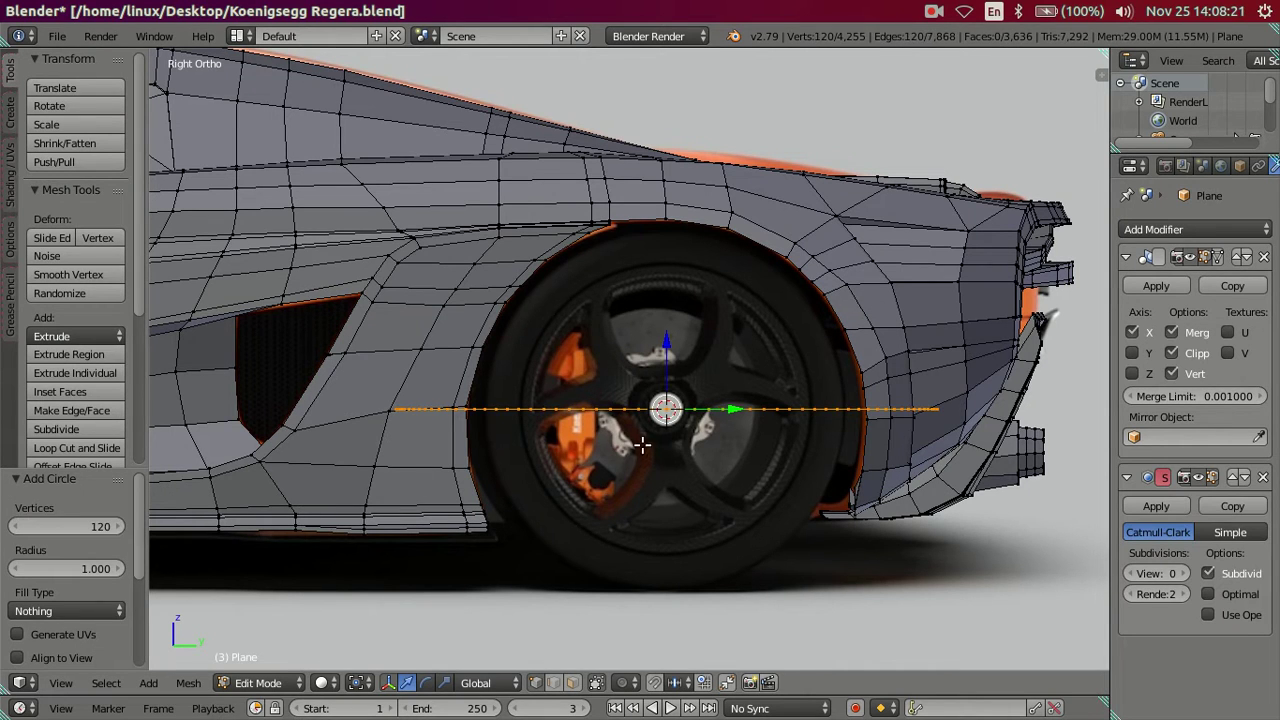
type("ry90")
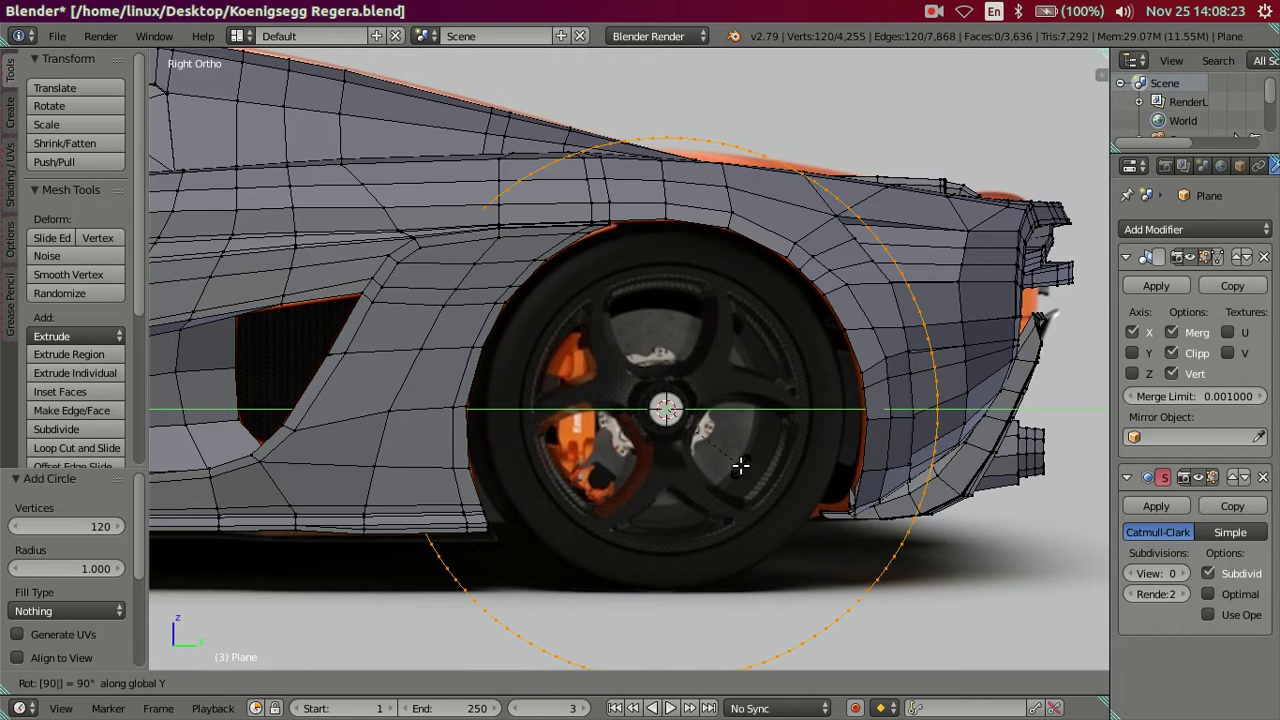
key("Return")
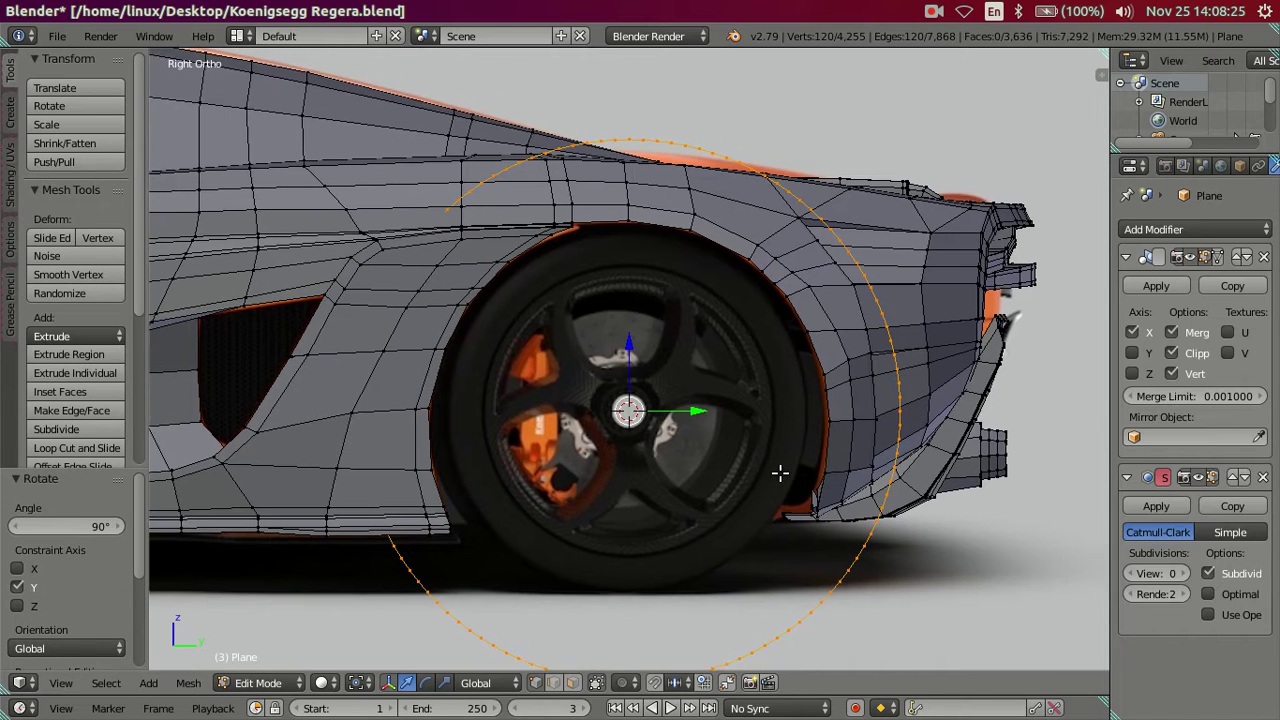
Shrink the circle to the hub's edge (0.503 scale) and duplicate it.
scroll(858, 471, "up", 2)
scroll(930, 495, "up", 1)
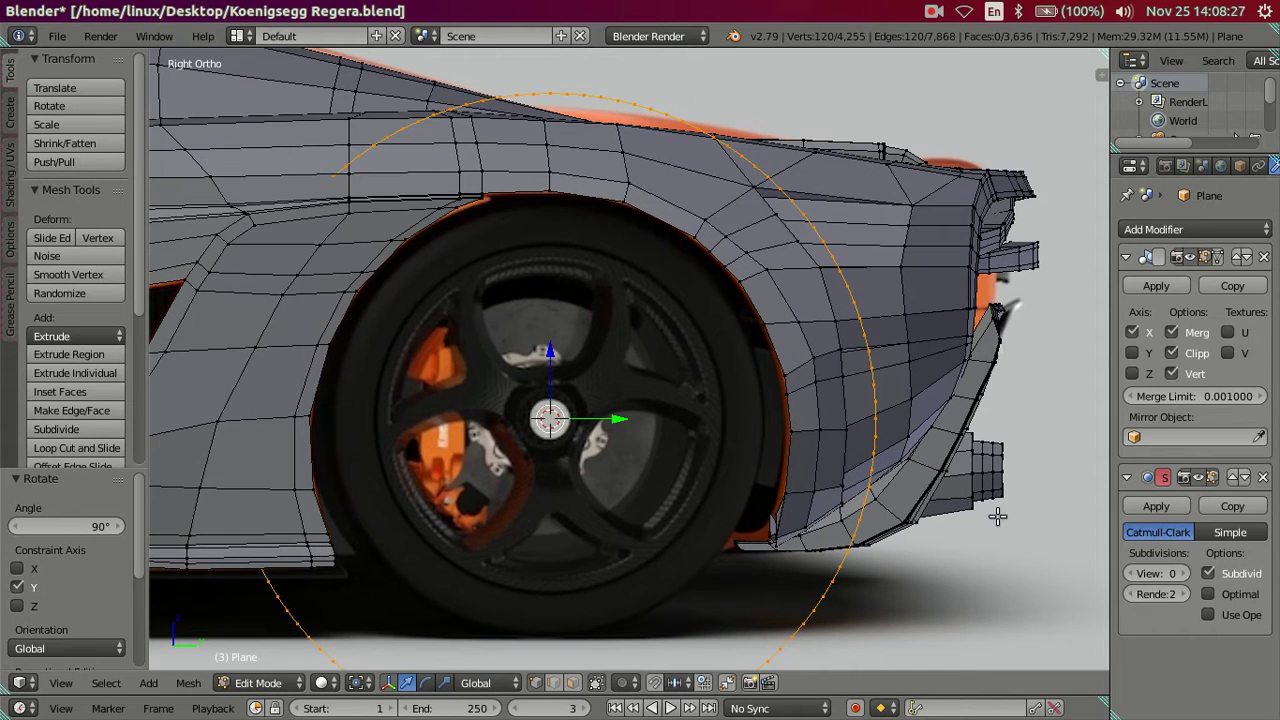
key("s")
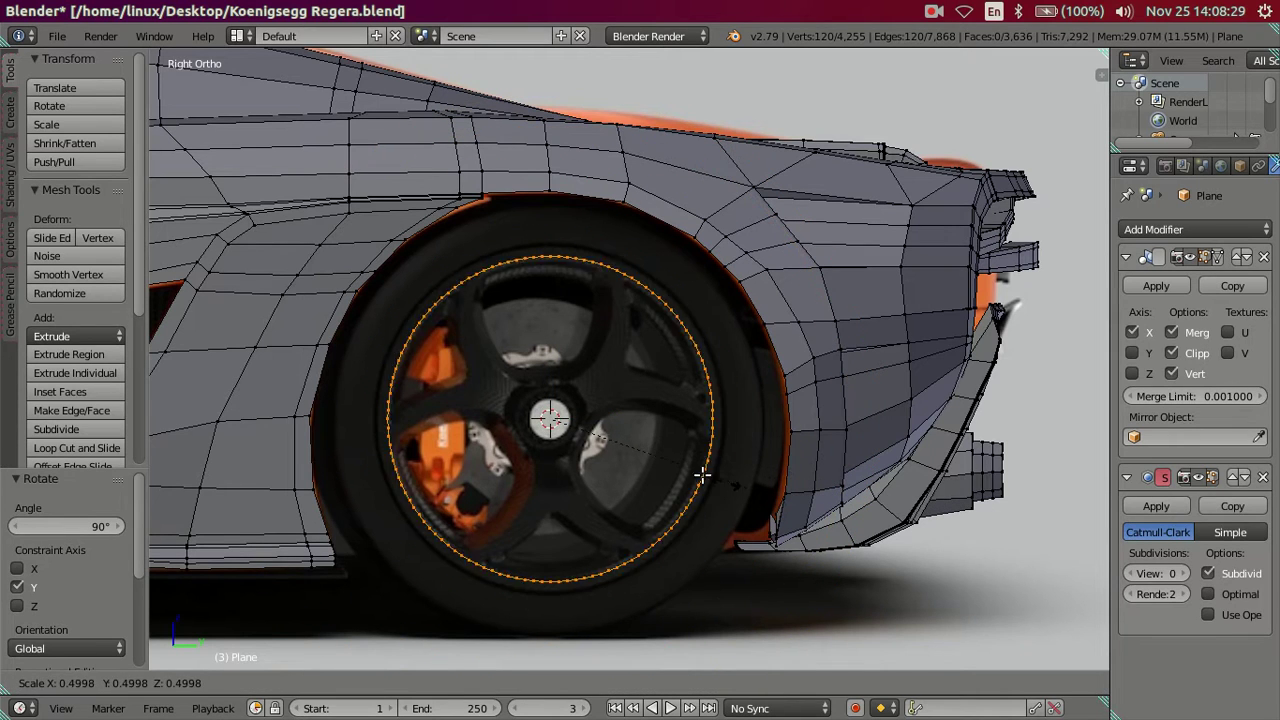
left_click(596, 451)
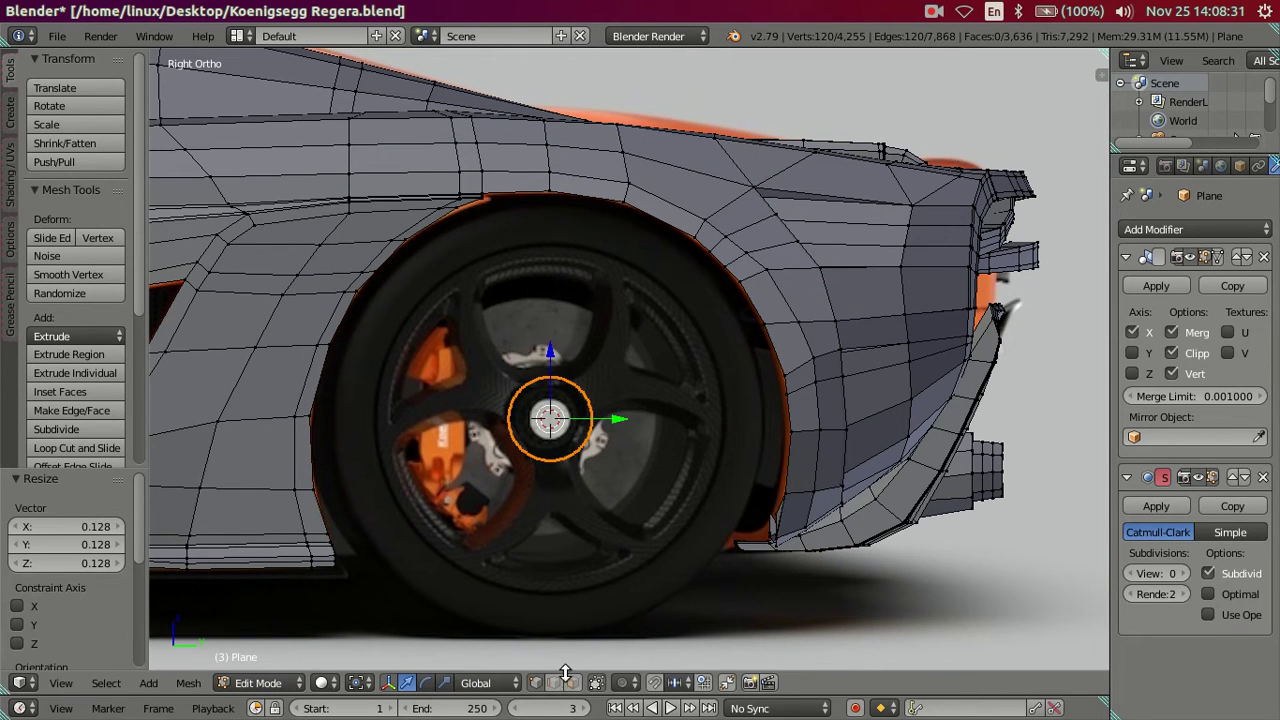
scroll(561, 613, "up", 3)
middle_click_drag(560, 672, 777, 511, "shift")
scroll(864, 539, "up", 2)
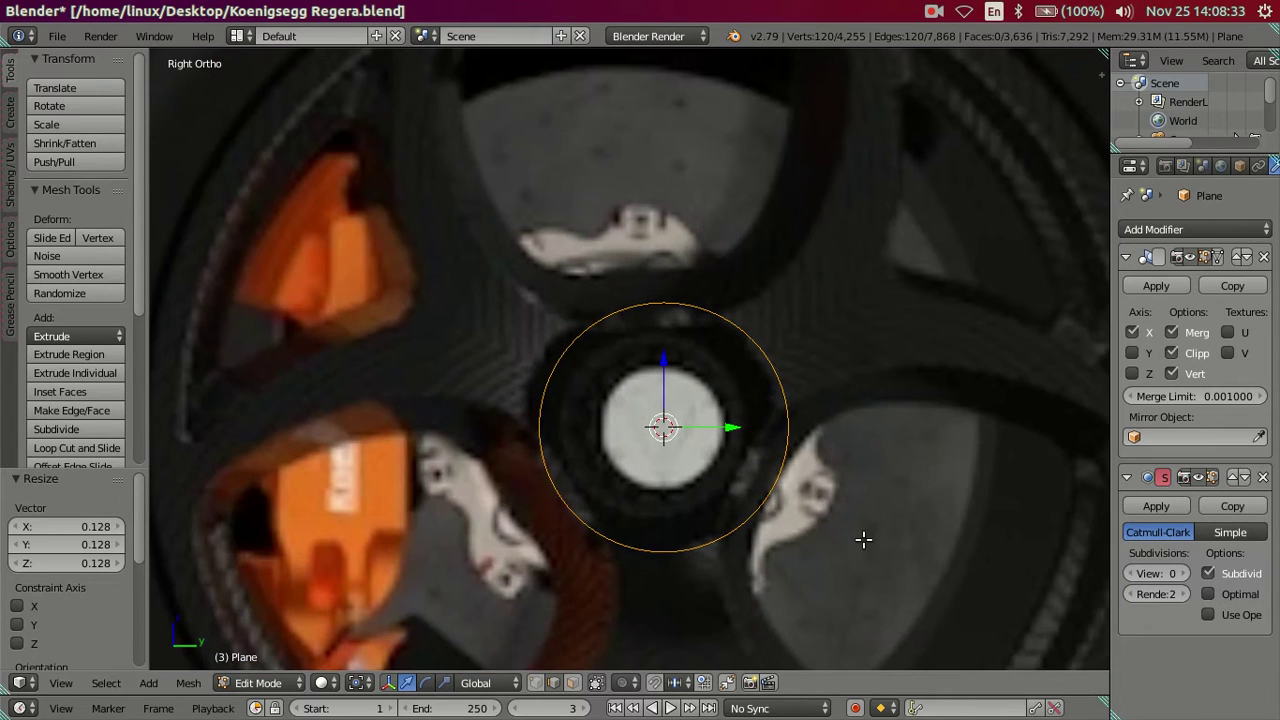
key("s")
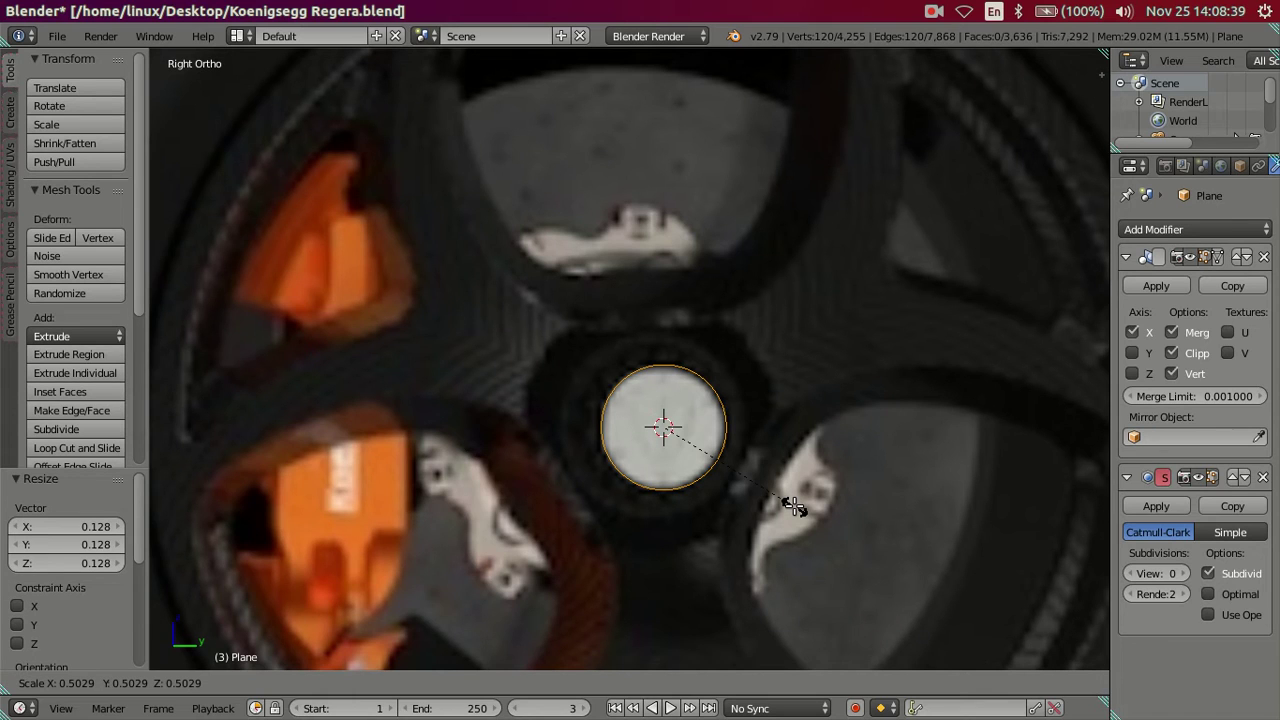
left_click(793, 507)
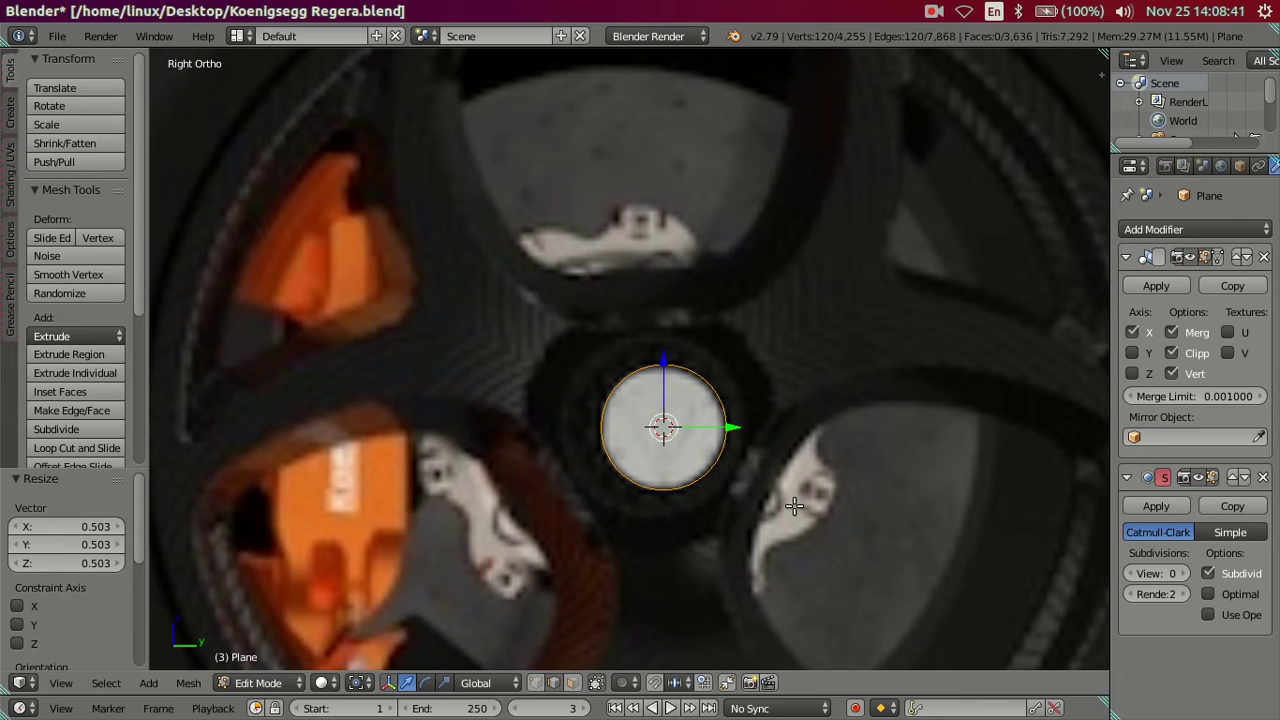
key("shift+d")
Keep the duplicate circle in place and scale it outward.
right_click(835, 478)
scroll(850, 470, "down", 4)
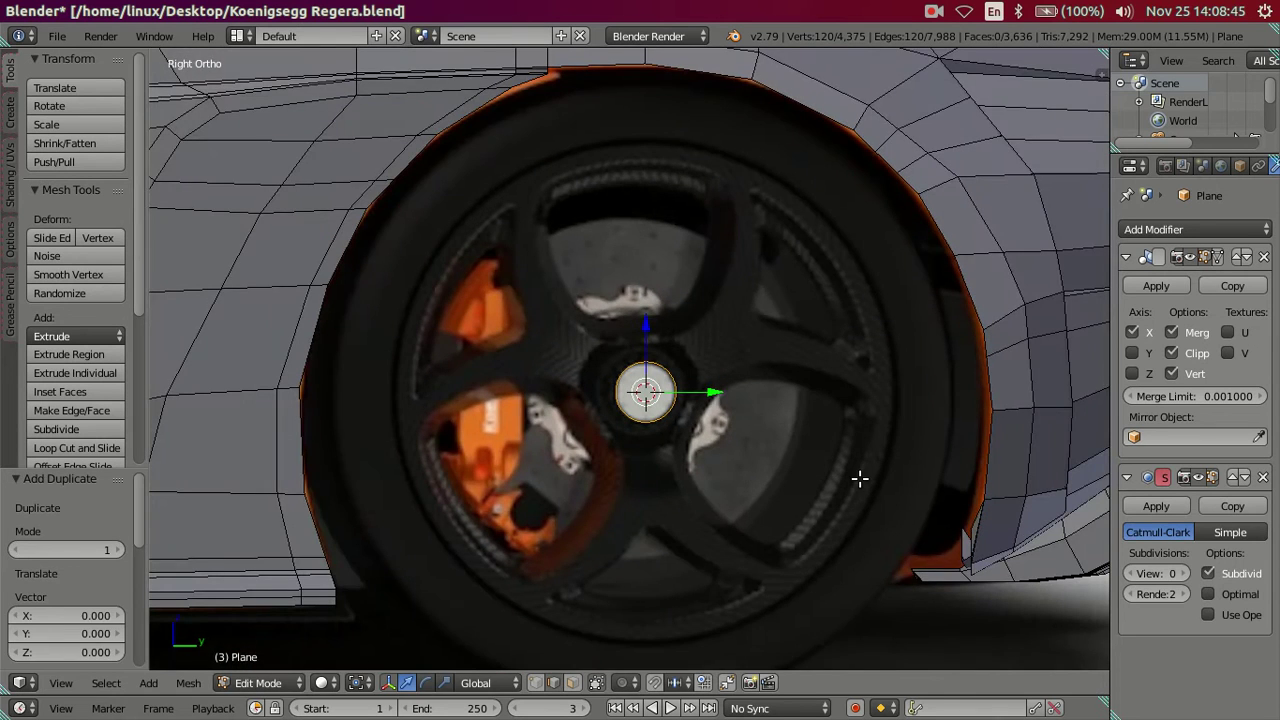
key("s")
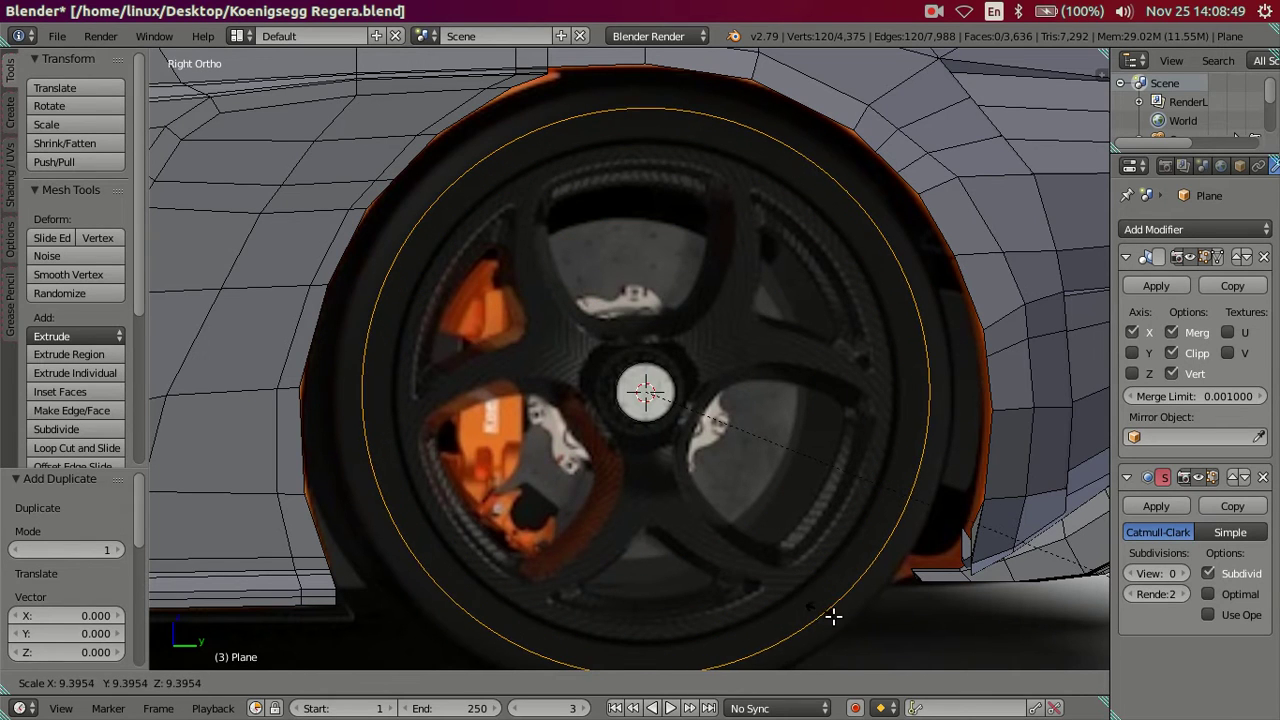
left_click(977, 67)
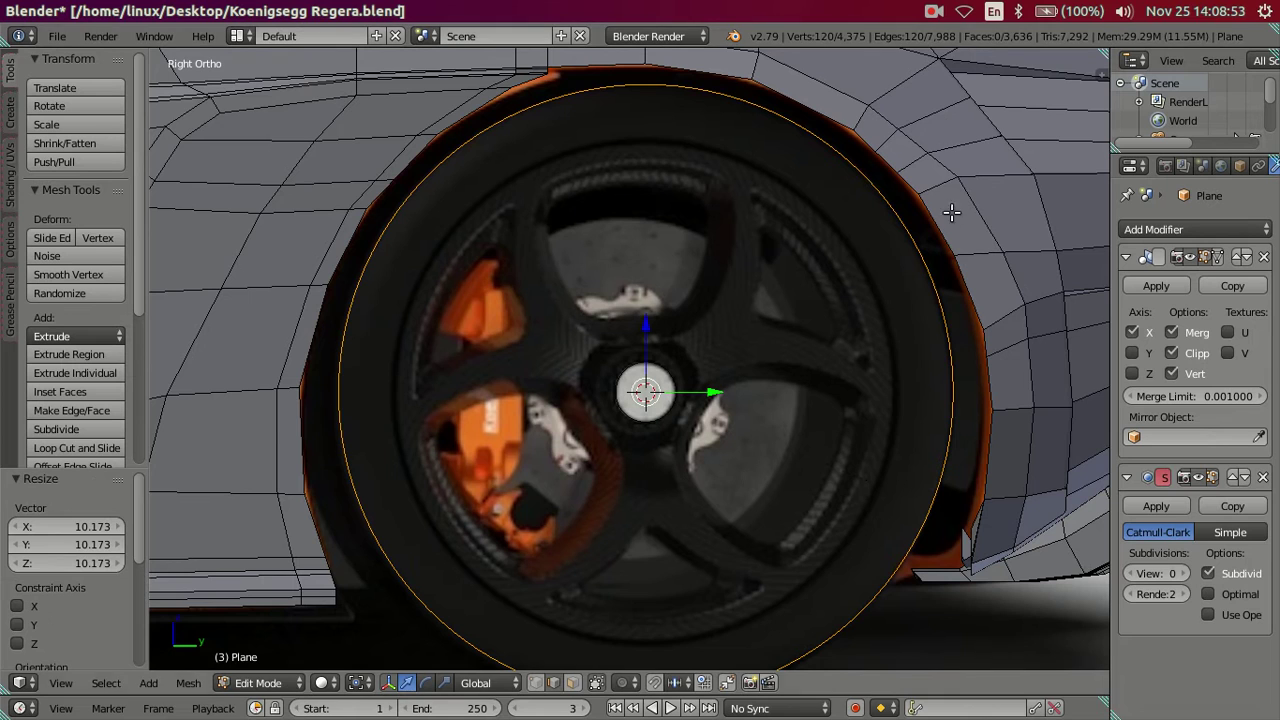
scroll(914, 240, "up", 1, "ctrl")
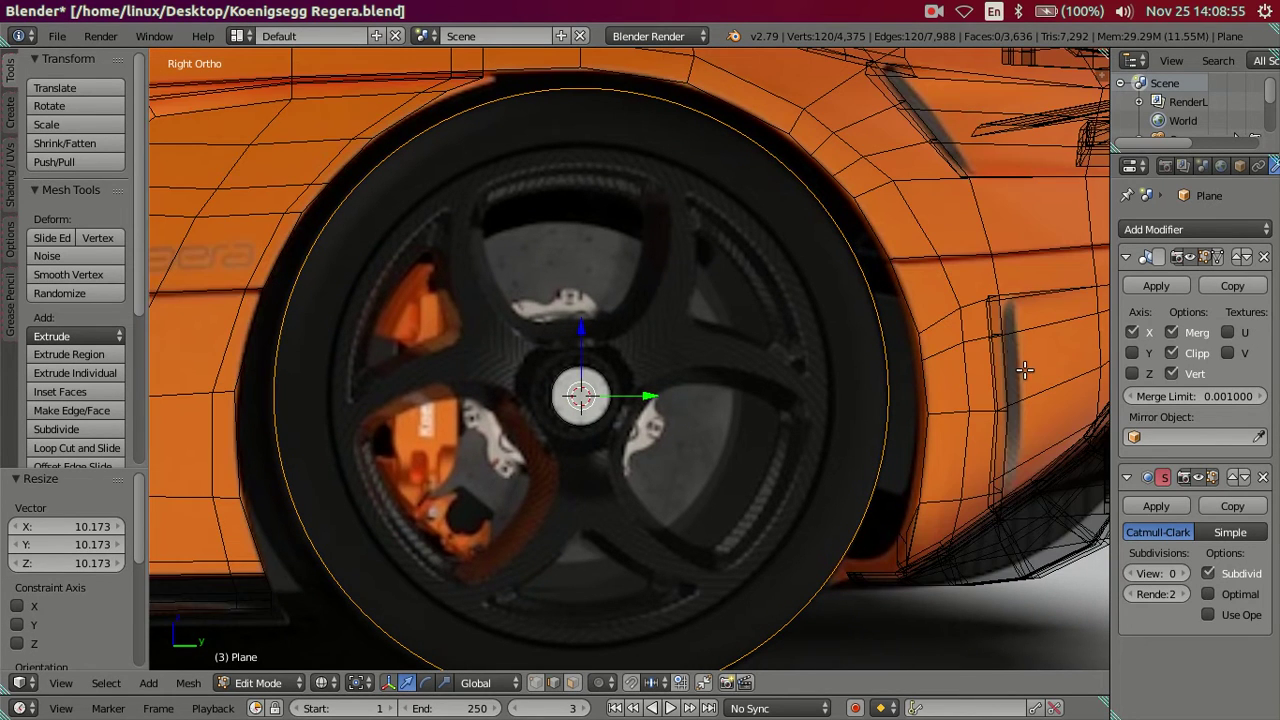
scroll(916, 348, "up", 2)
scroll(916, 348, "up", 2)
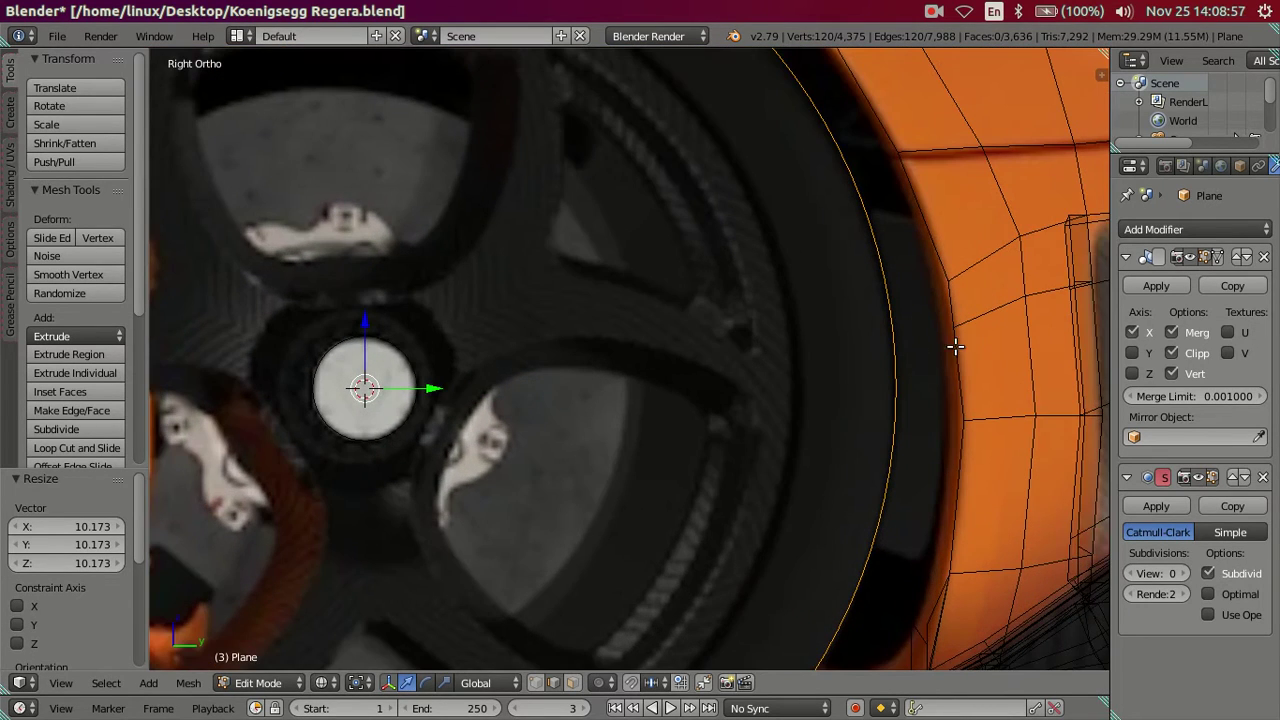
Extrude the loop three times, scaling the new rings to 0.830, 0.969 and 0.926.
key("shift+d")
key("s")
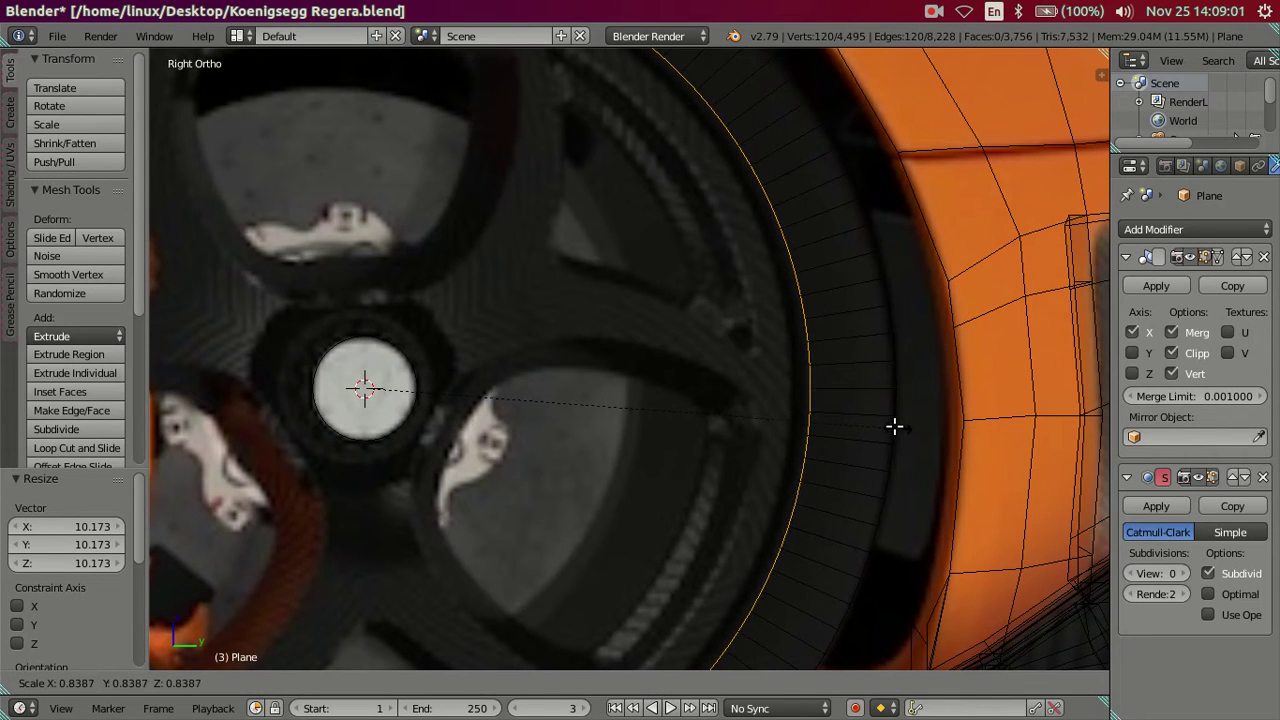
left_click(894, 426)
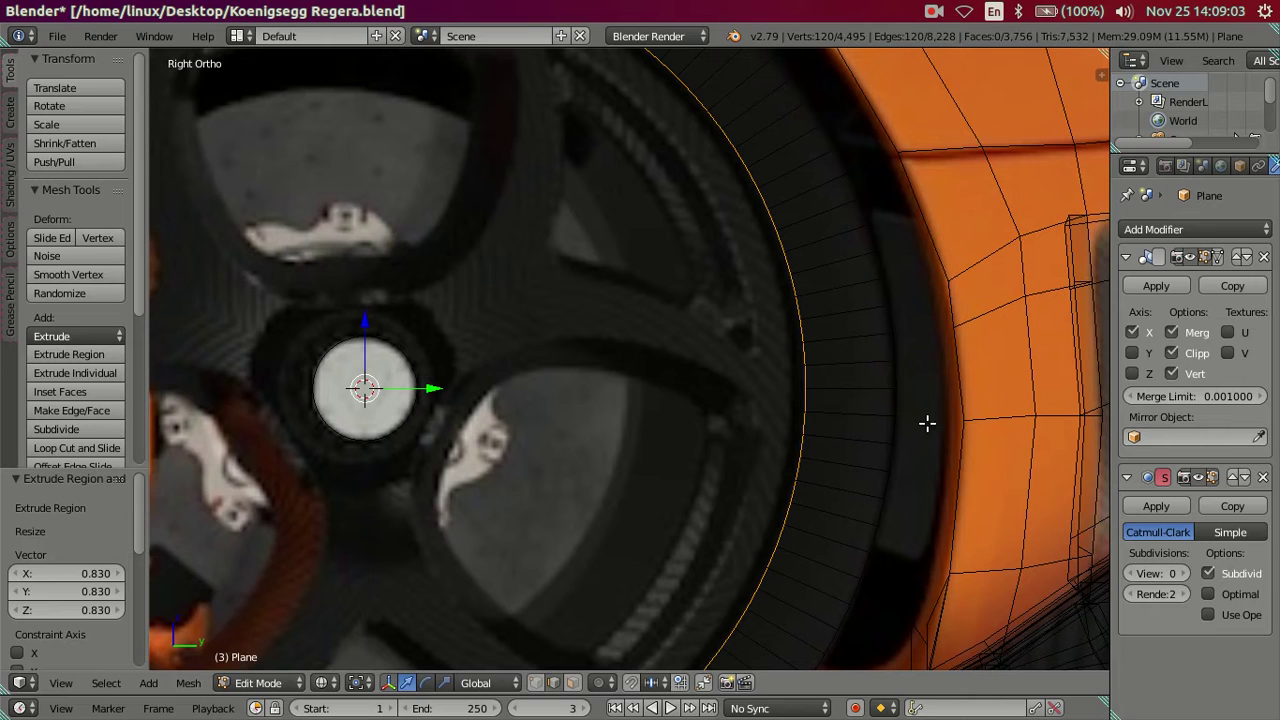
key("e")
key("s")
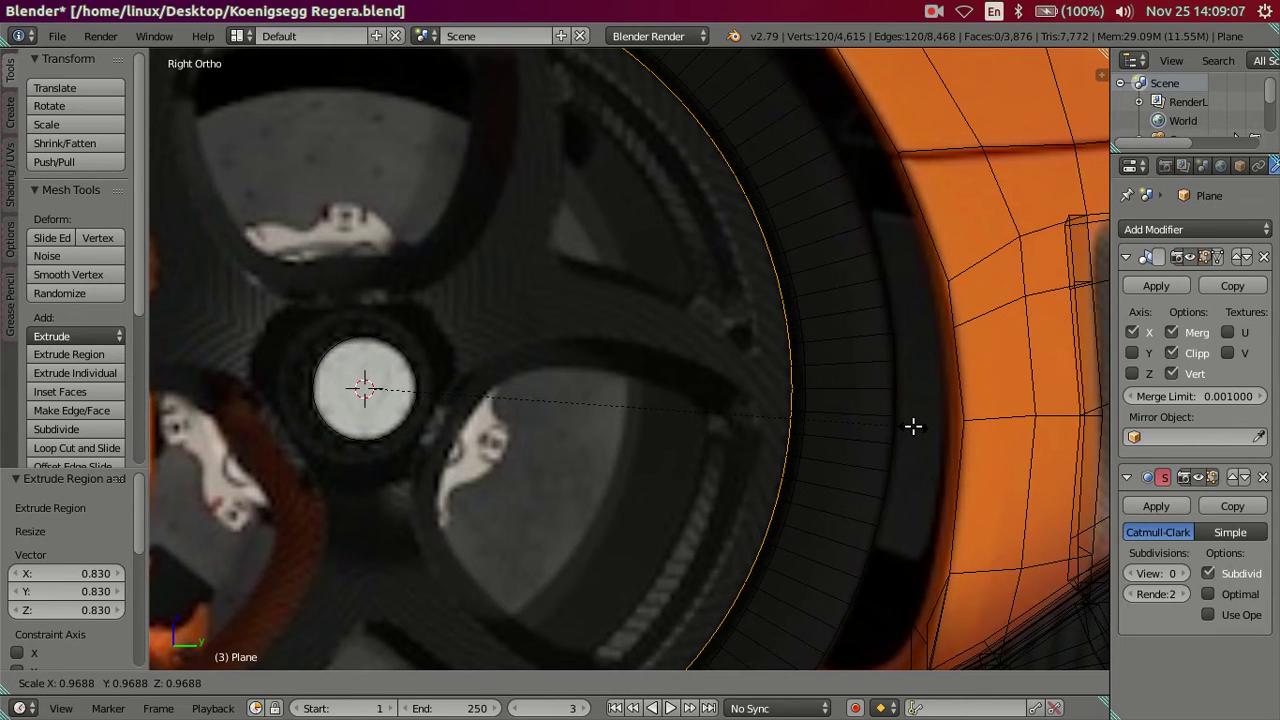
left_click(914, 426)
key("e")
key("s")
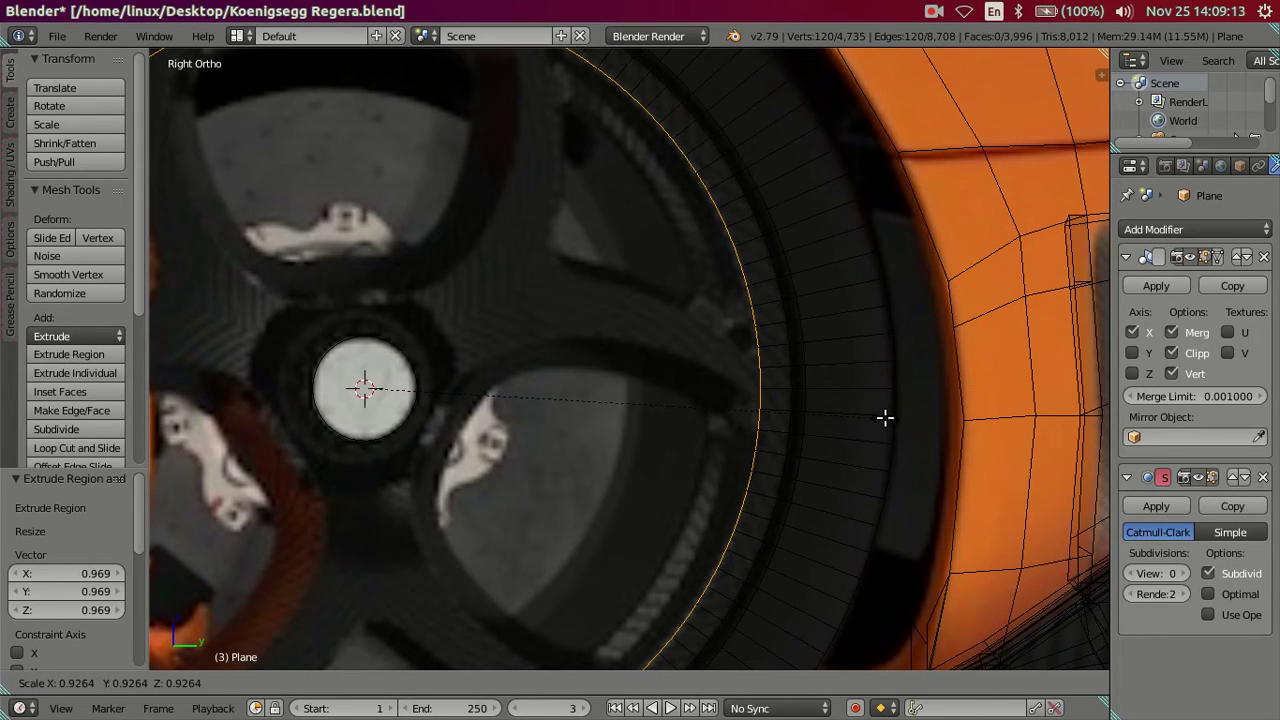
left_click(885, 418)
scroll(743, 343, "down", 1)
scroll(745, 343, "down", 1)
mouse_move(729, 372)
middle_mouse_down()
mouse_move(756, 516)
mouse_move(812, 497)
middle_mouse_up()
Switch to solid shading and move the selected ring sideways along X.
key("z")
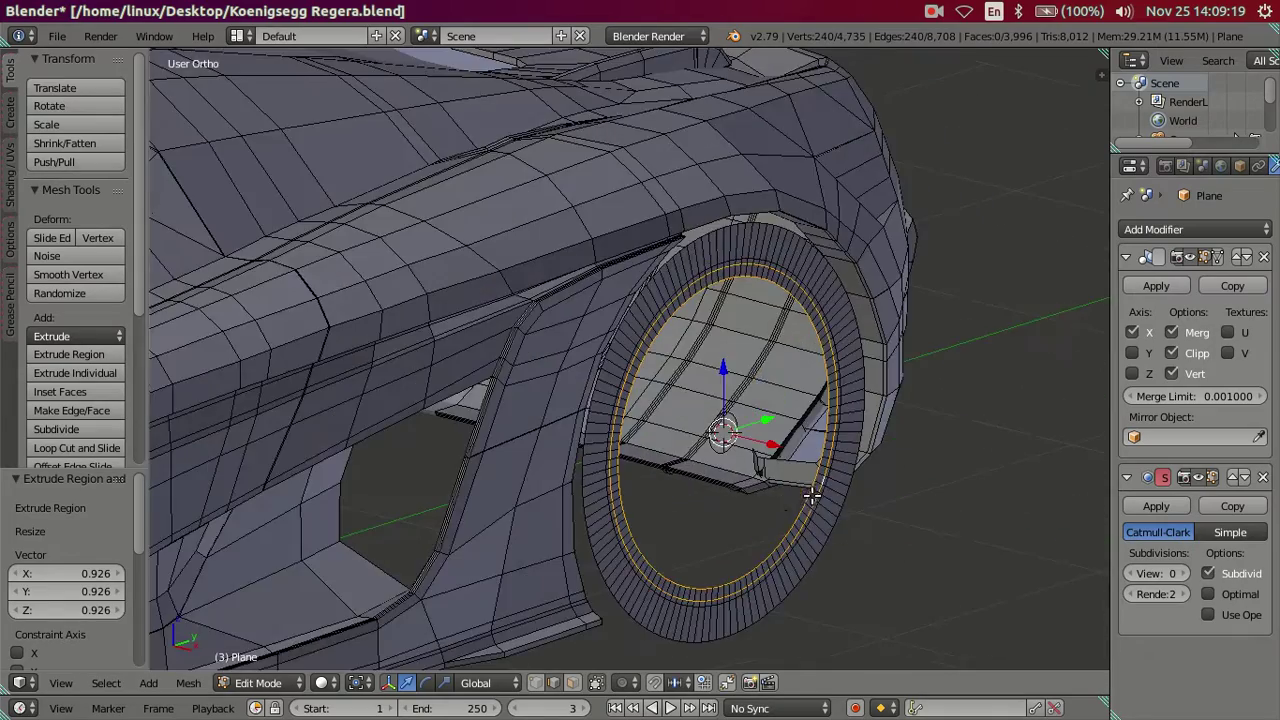
scroll(806, 500, "up", 1)
scroll(778, 517, "up", 1)
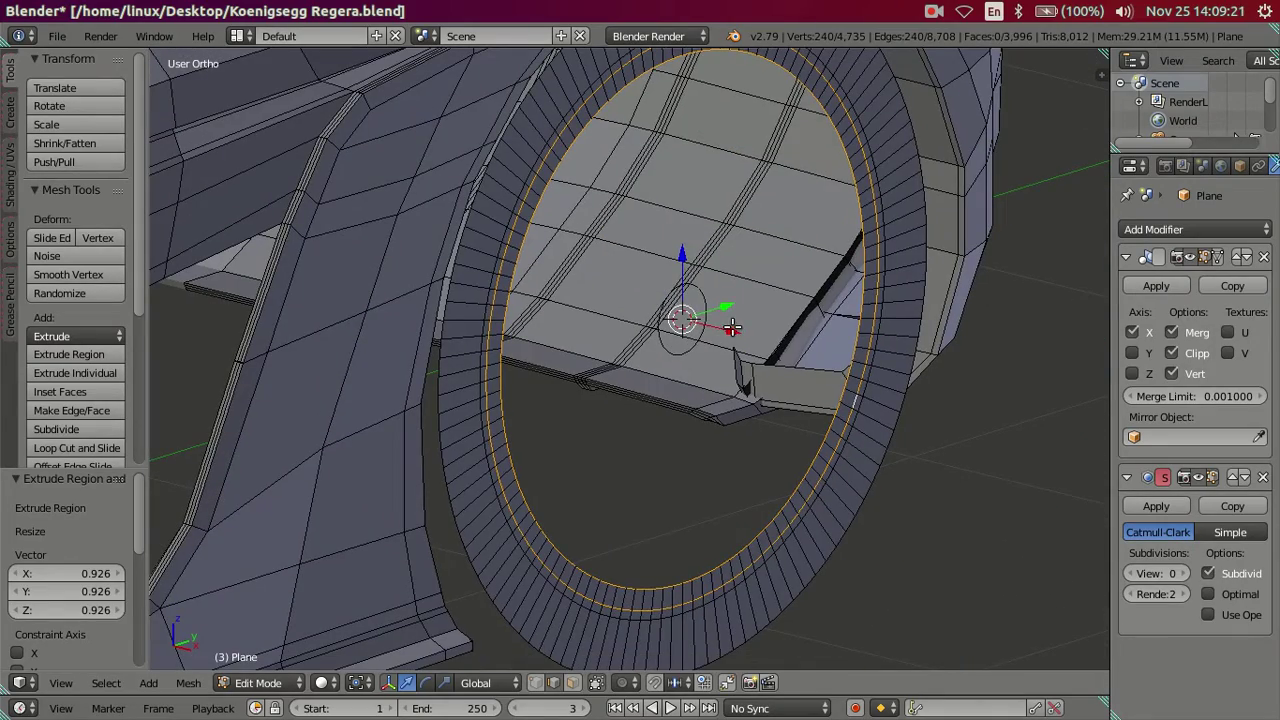
key("g")
key("x")
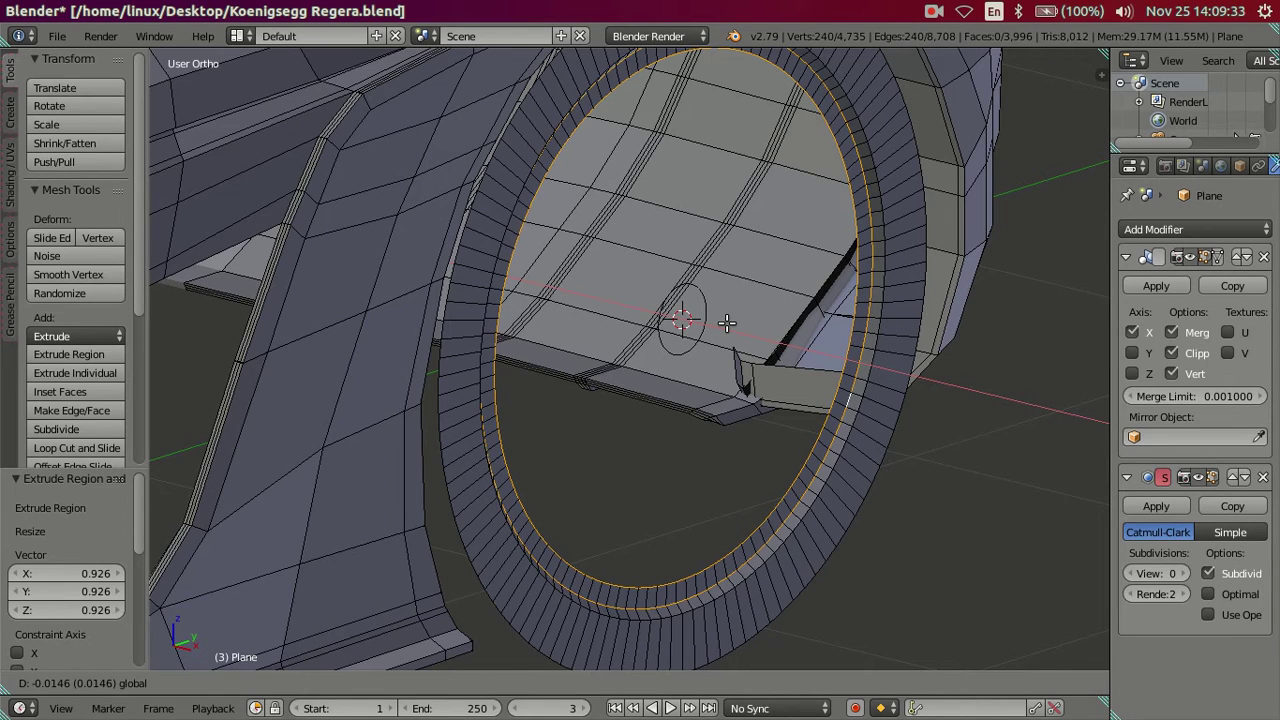
left_click(727, 322)
Add two centred loop cuts around the wheel ring.
key("a")
mouse_move(934, 483)
middle_mouse_down()
mouse_move(760, 488)
mouse_move(575, 581)
middle_mouse_up()
right_click(572, 568, "alt")
mouse_move(590, 510)
middle_mouse_down("shift")
mouse_move(700, 506)
mouse_move(590, 487)
mouse_move(629, 486)
middle_mouse_up("shift")
scroll(636, 537, "down", 5)
key("a")
scroll(629, 486, "up", 1)
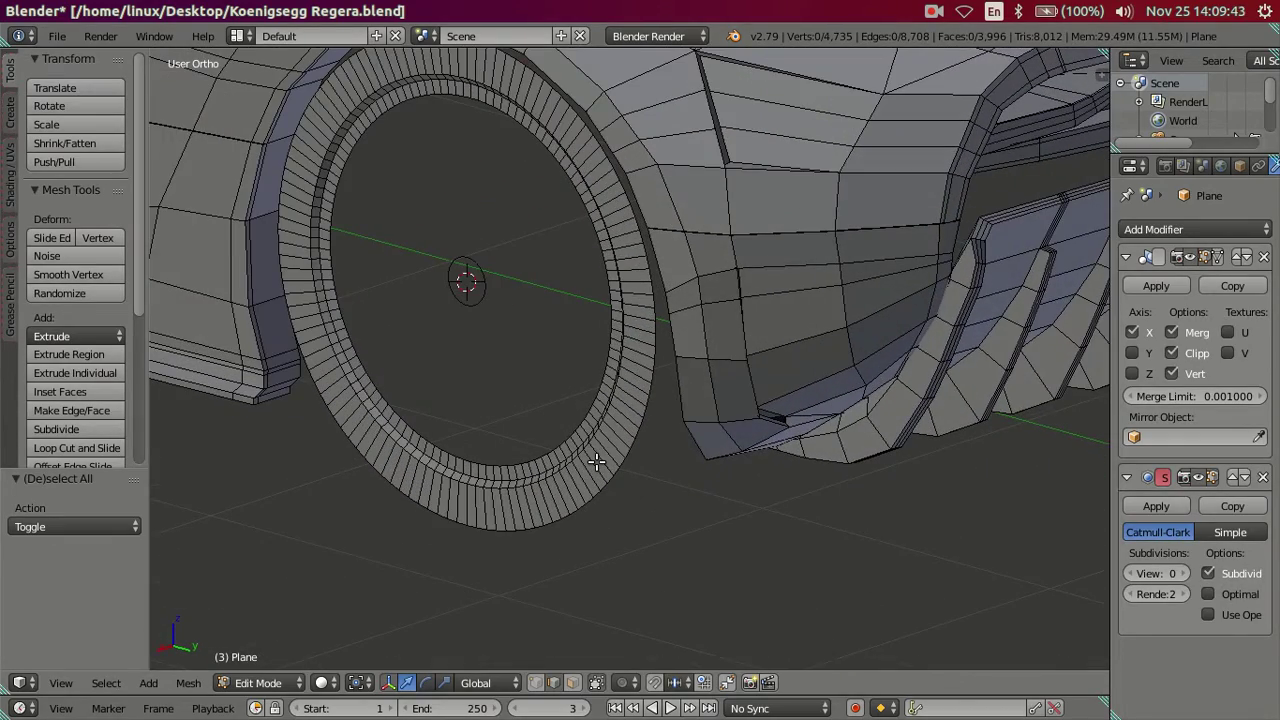
key("ctrl+r")
scroll(596, 460, "up", 1)
left_click(596, 460)
right_click(596, 460)
From a side-on view, nudge the vertical rim edge loop slightly along X.
mouse_move(596, 460)
middle_mouse_down()
mouse_move(570, 432)
mouse_move(560, 441)
middle_mouse_up()
scroll(560, 441, "up", 2)
scroll(437, 310, "up", 1)
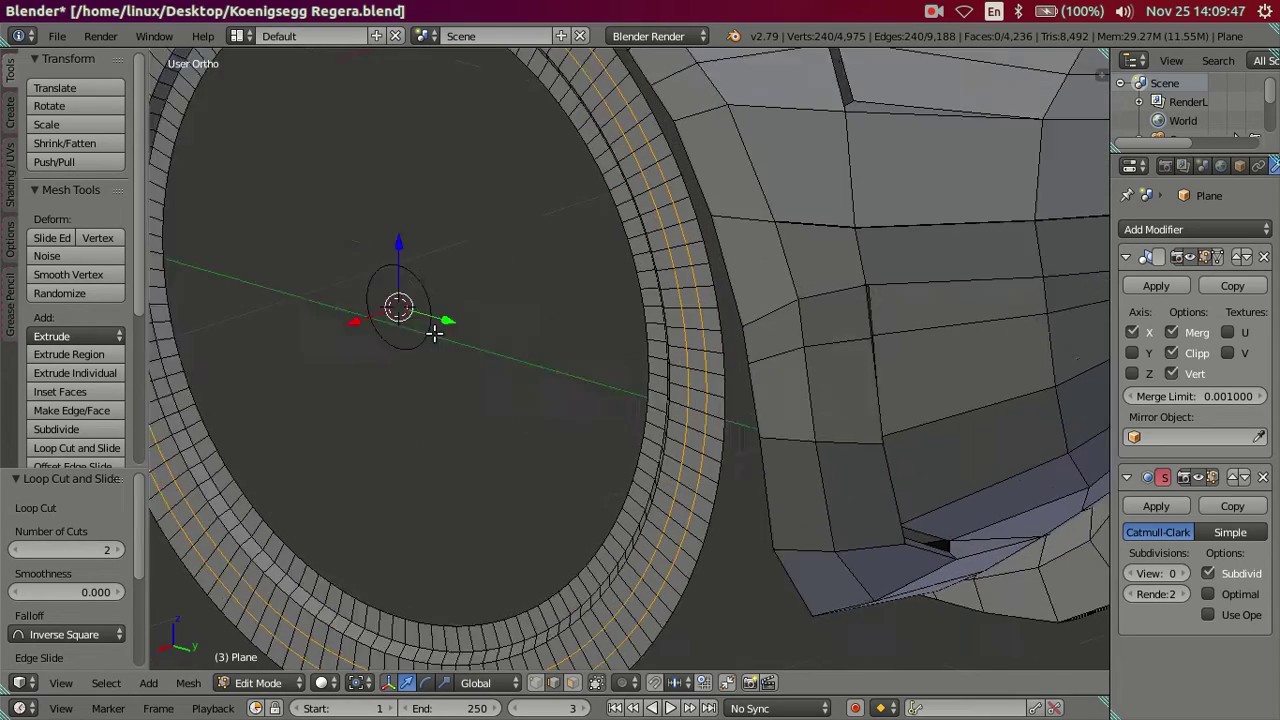
scroll(434, 331, "up", 1)
mouse_move(645, 367)
middle_mouse_down()
mouse_move(563, 374)
mouse_move(609, 343)
mouse_move(598, 434)
mouse_move(479, 389)
middle_mouse_up()
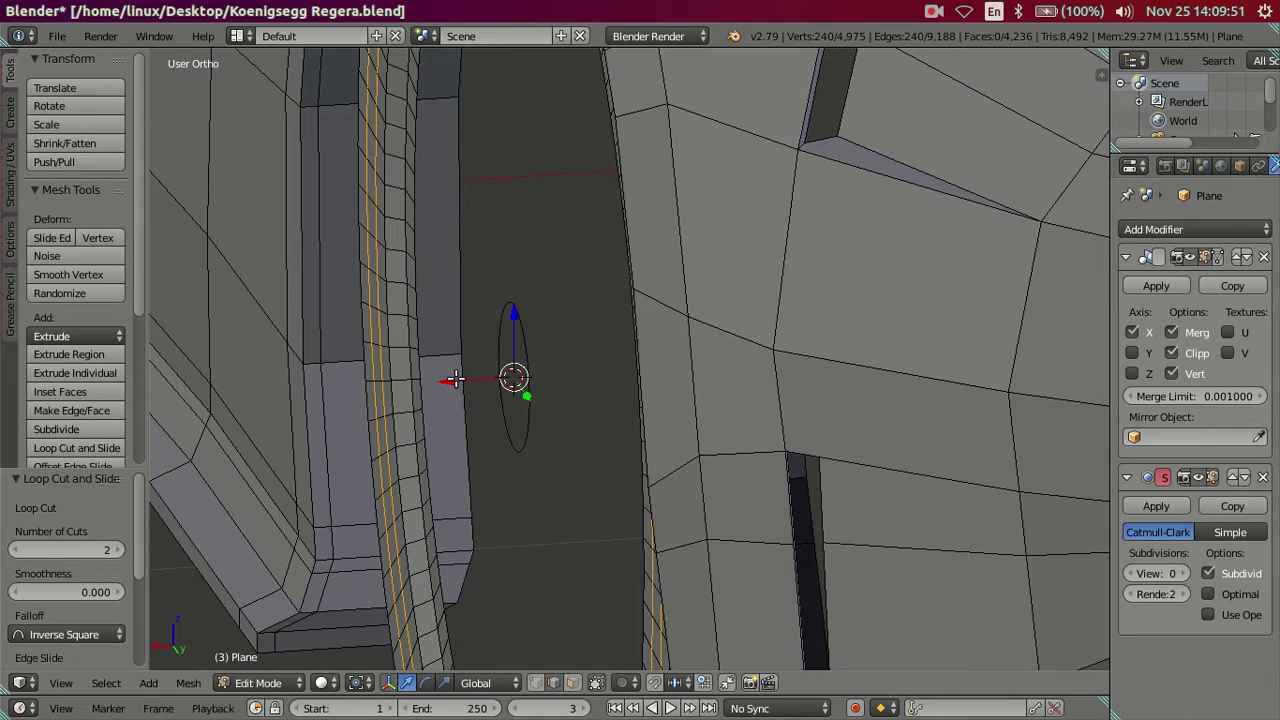
left_click_drag(455, 379, 454, 377)
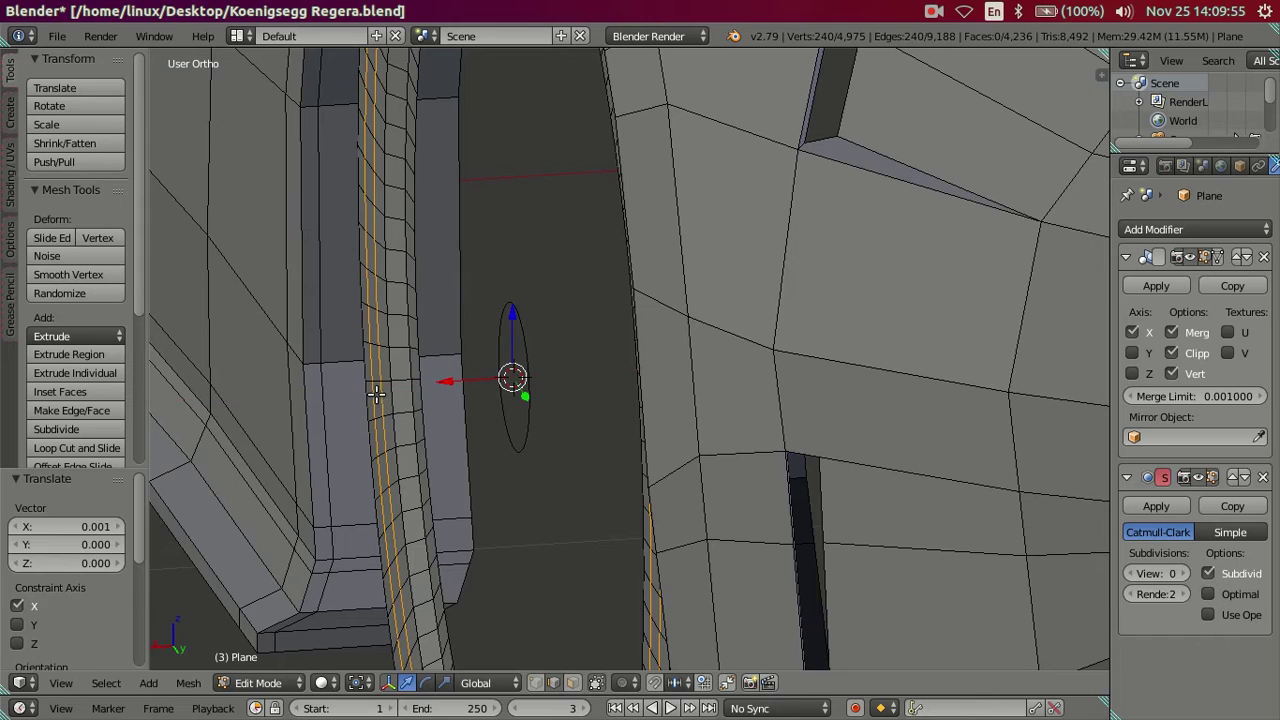
key("a")
right_click(362, 398, "alt")
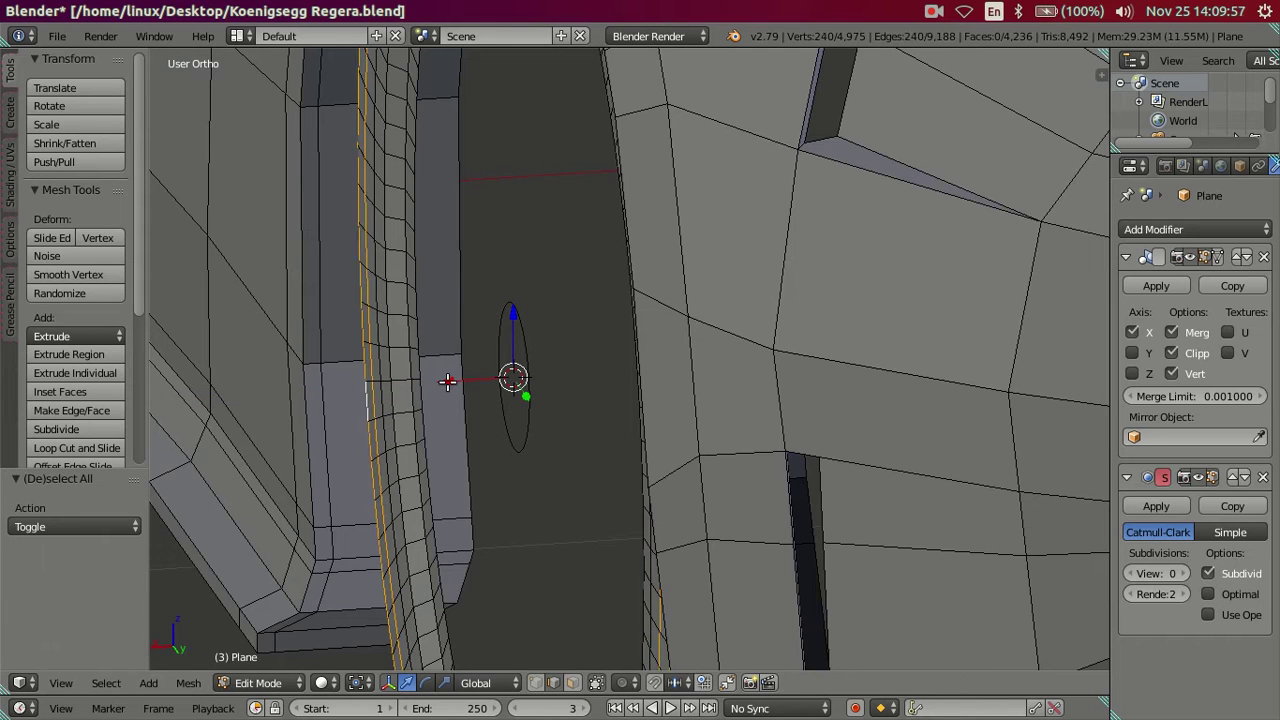
left_click_drag(456, 376, 453, 374)
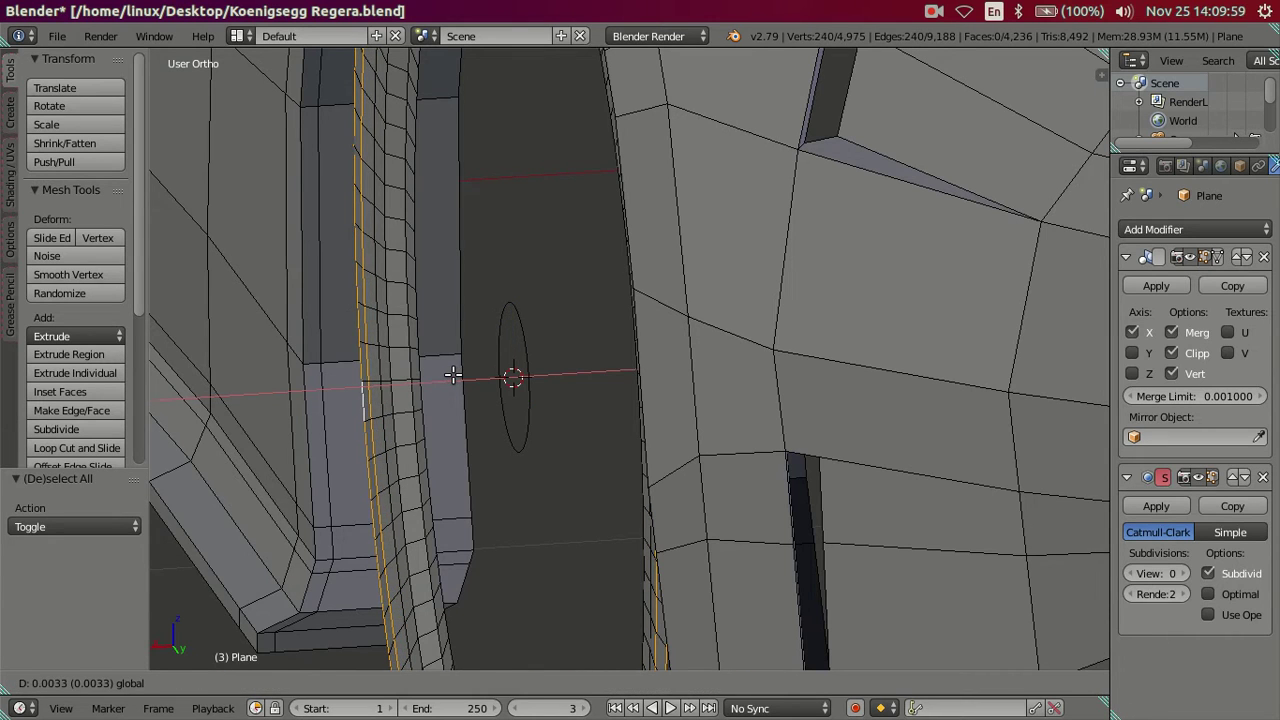
right_click(453, 374)
Select the whole rim ring and frame it in the viewport.
mouse_move(453, 374)
middle_mouse_down()
mouse_move(508, 415)
mouse_move(536, 464)
mouse_move(514, 457)
mouse_move(651, 466)
mouse_move(581, 477)
mouse_move(620, 557)
mouse_move(638, 494)
mouse_move(606, 512)
middle_mouse_up()
key("a")
key("l")
key("KP_Decimal")
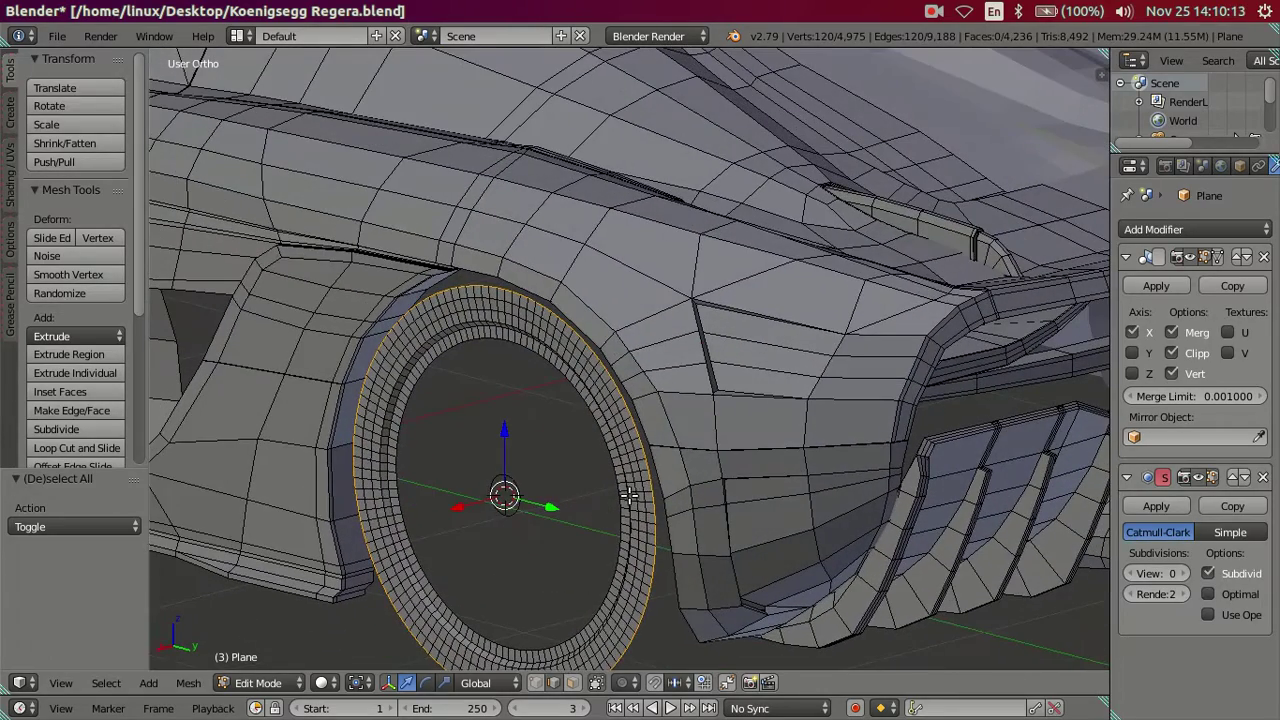
Extrude the rim ring twice along X, to -0.060 and then -0.115.
key("e")
right_click(471, 487)
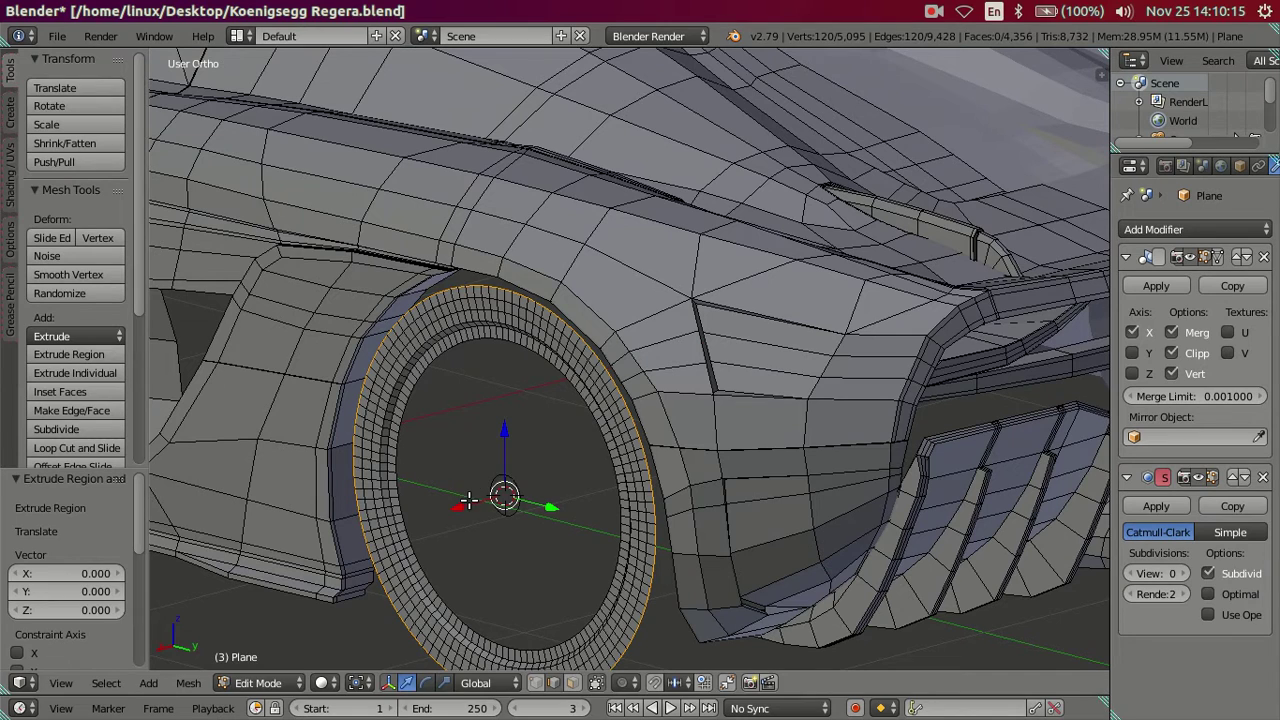
key("g")
key("x")
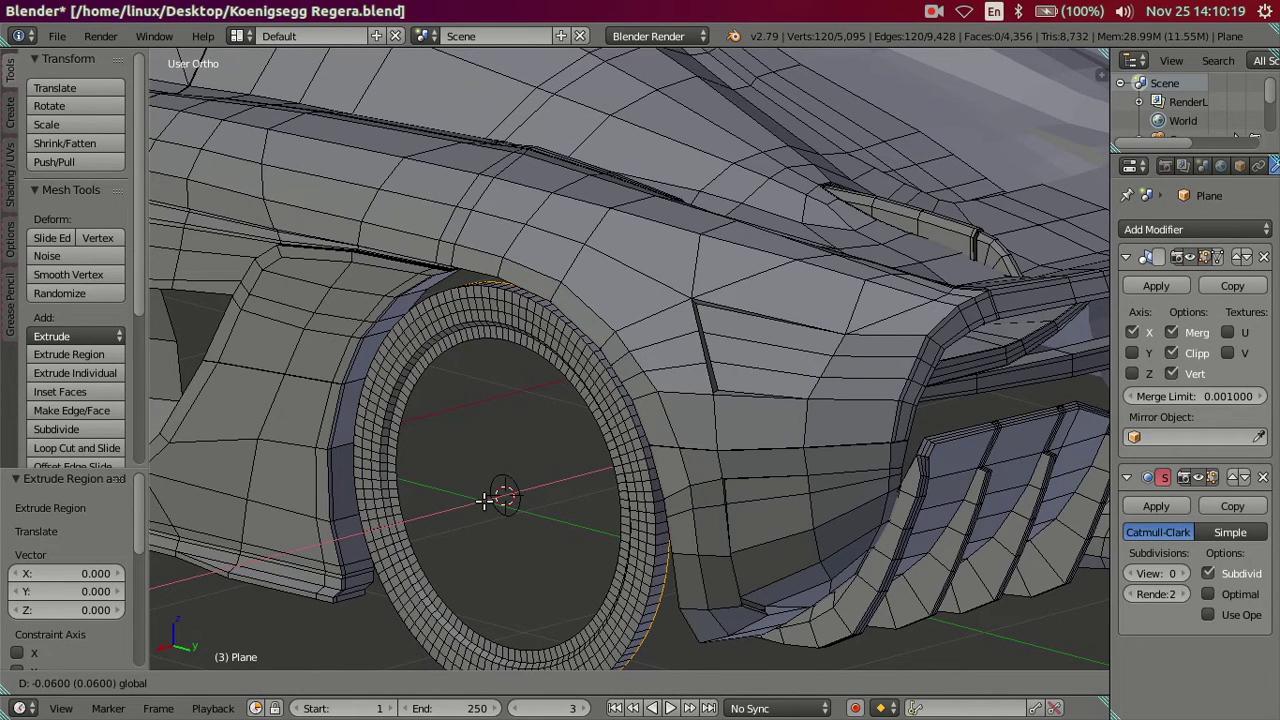
left_click(483, 500)
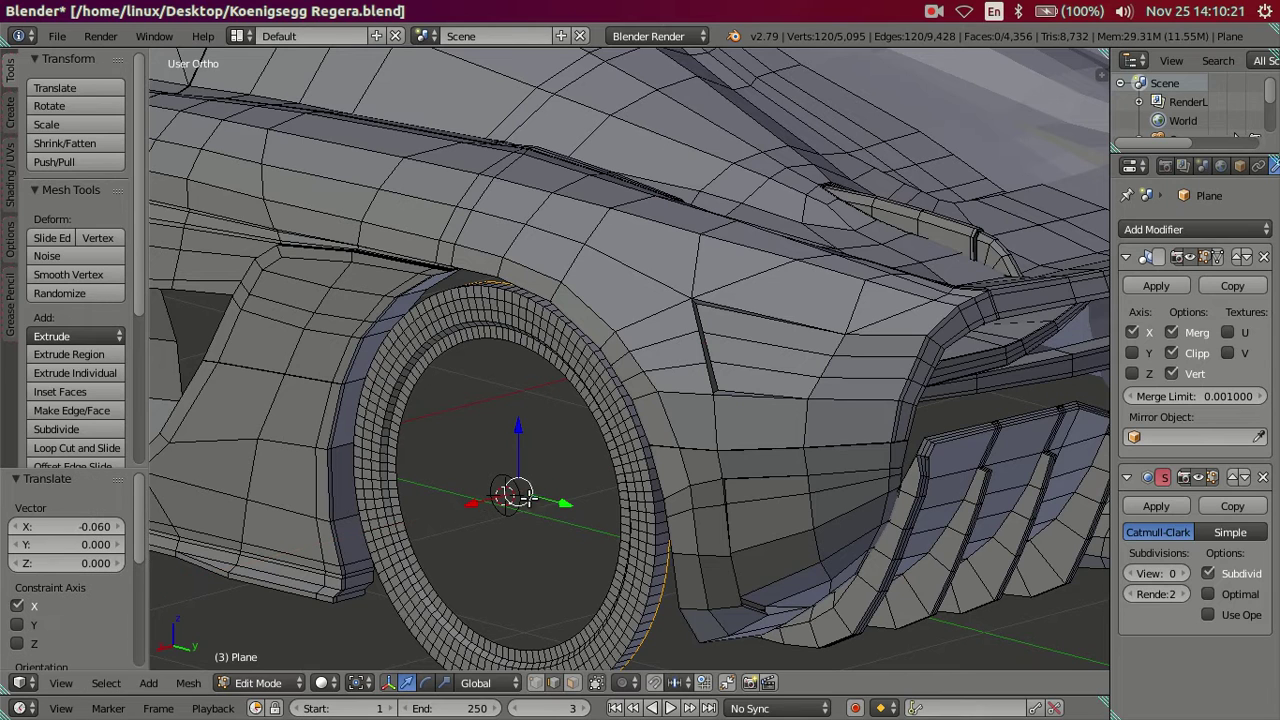
key("e")
right_click(560, 490)
key("g")
key("x")
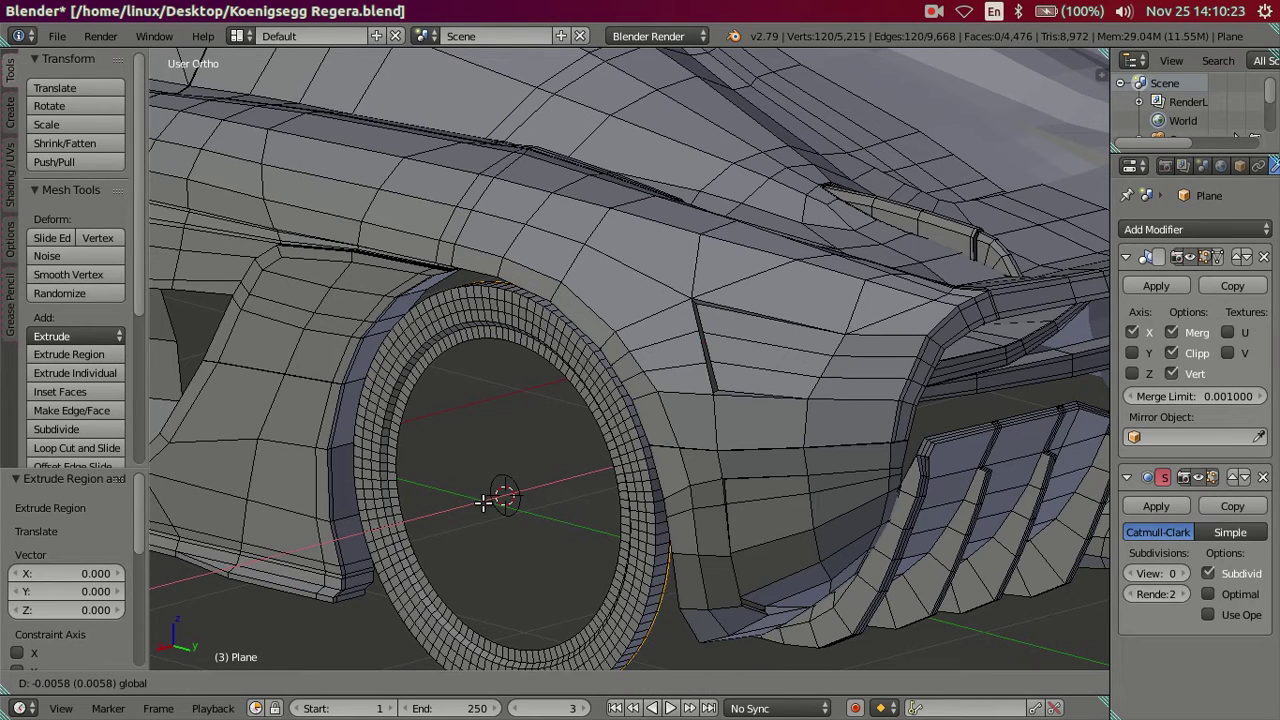
left_click(505, 497)
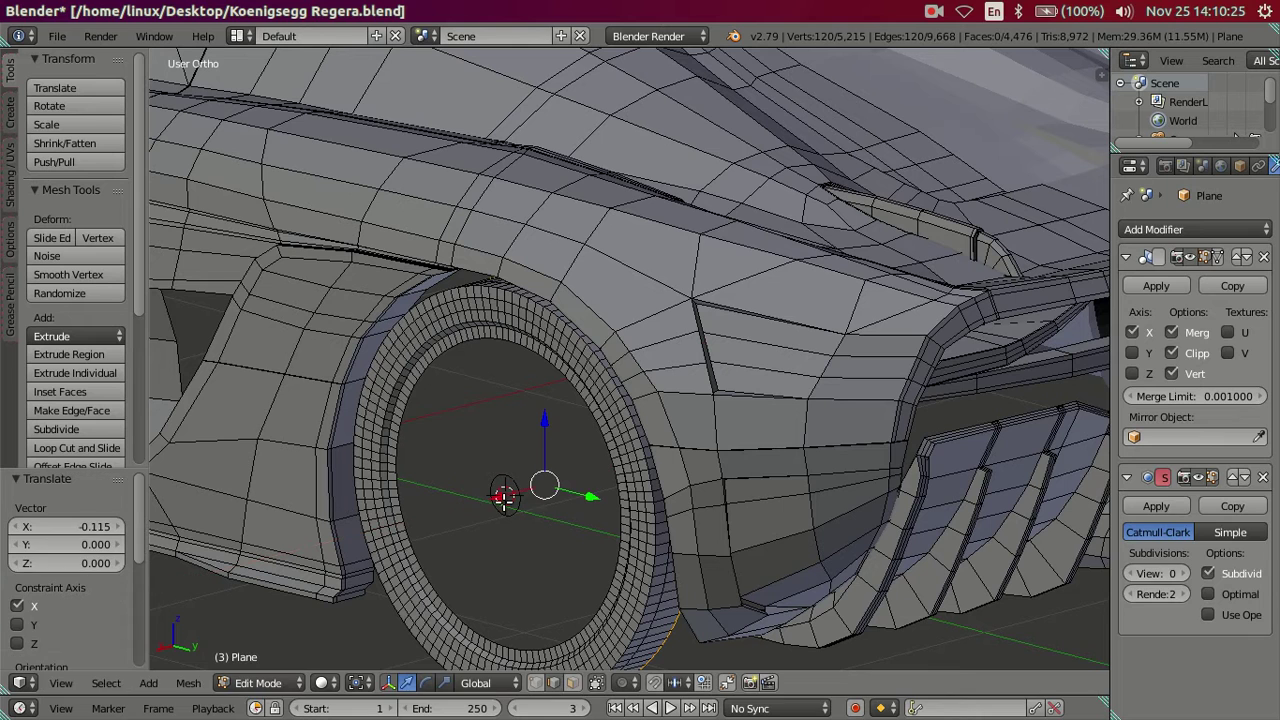
Set the Subdivision viewport level to 1, then preview the car at level 2.
left_click(1183, 574)
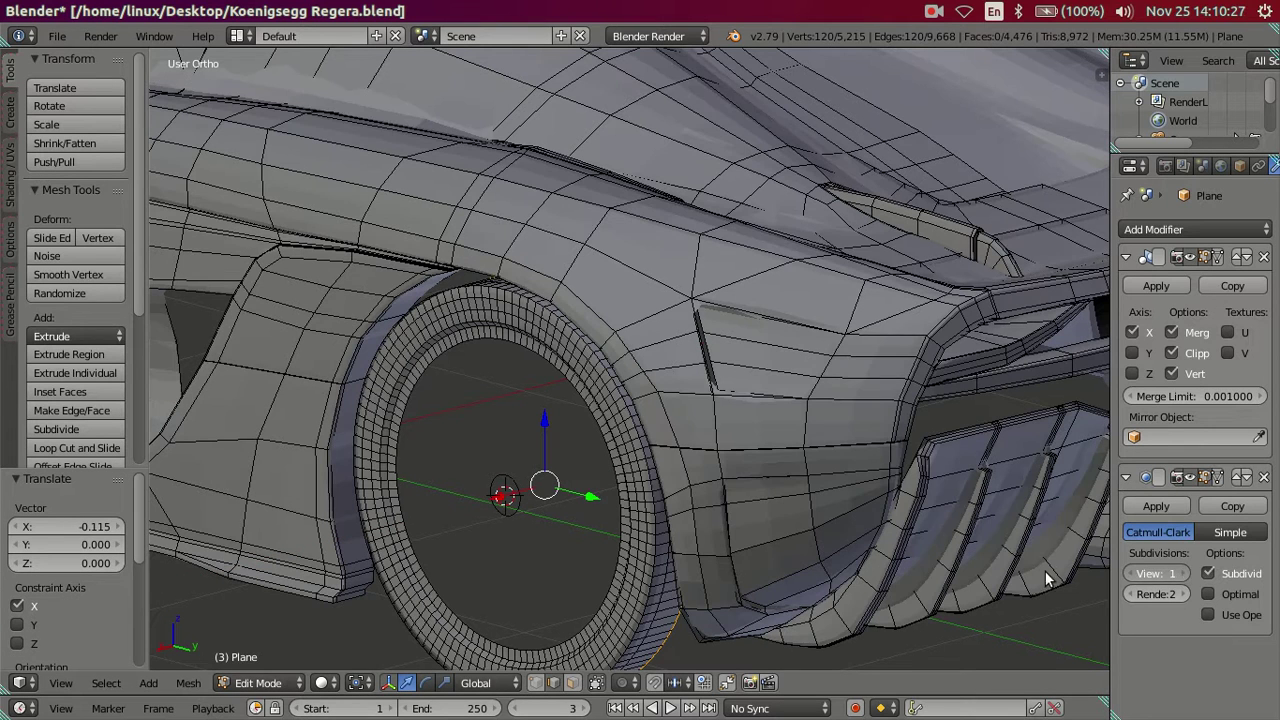
key("ctrl+2")
key("Tab")
middle_click_drag(673, 485, 824, 445)
key("Tab")
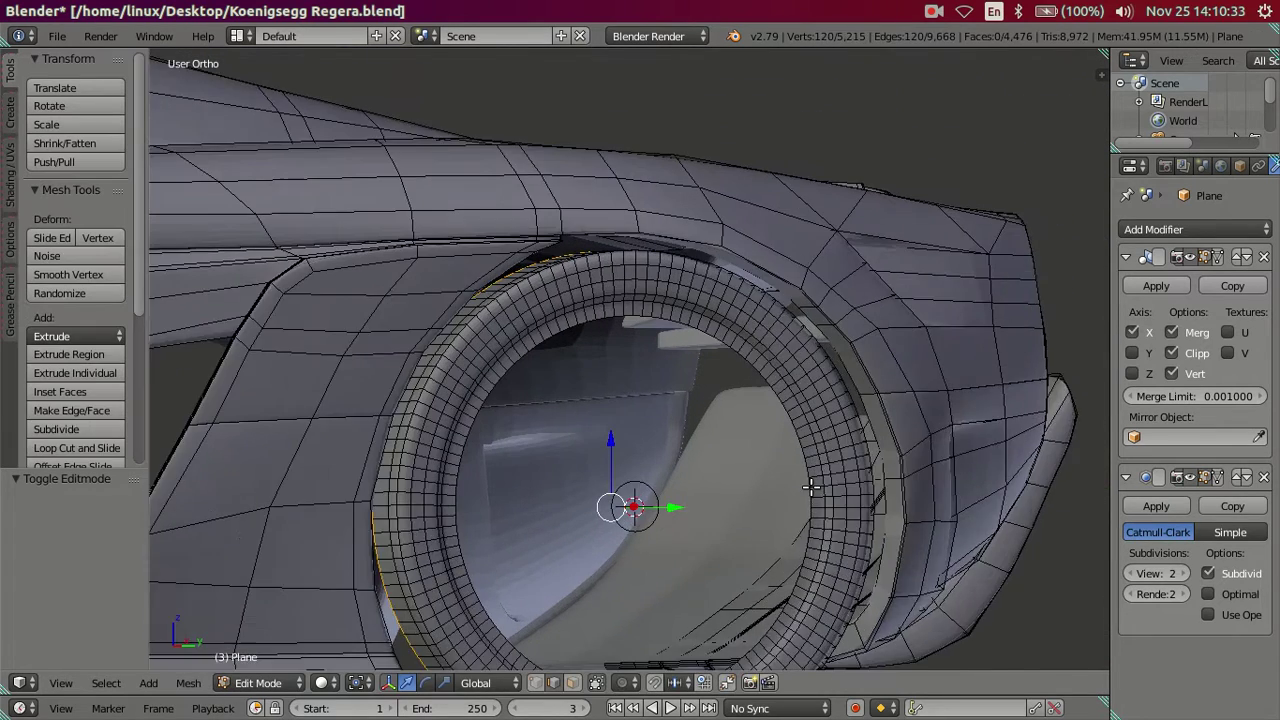
Select an edge loop on the ring and start a duplicate, then cancel it.
scroll(810, 487, "up", 2)
key("a")
left_click(843, 431, "alt")
key("x")
key("shift+d")
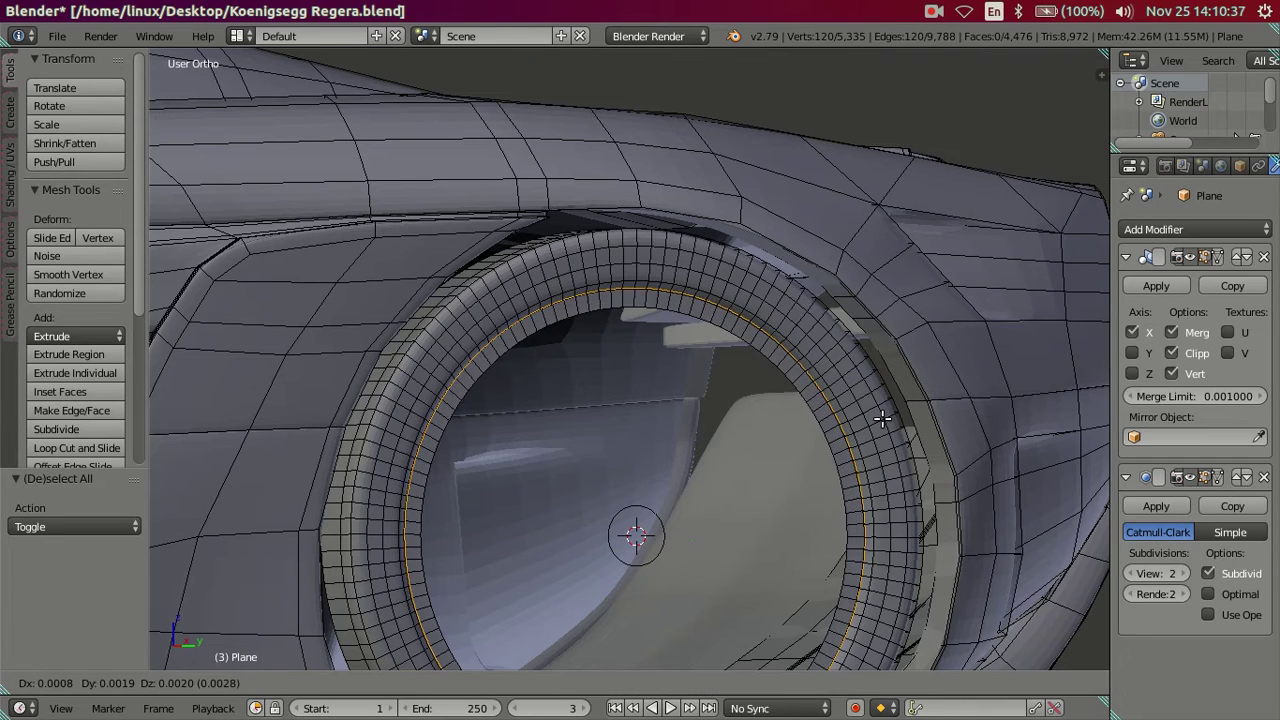
key("Escape")
key("a")
Add three centred loop cuts around the ring and dissolve them again.
scroll(879, 461, "up", 2)
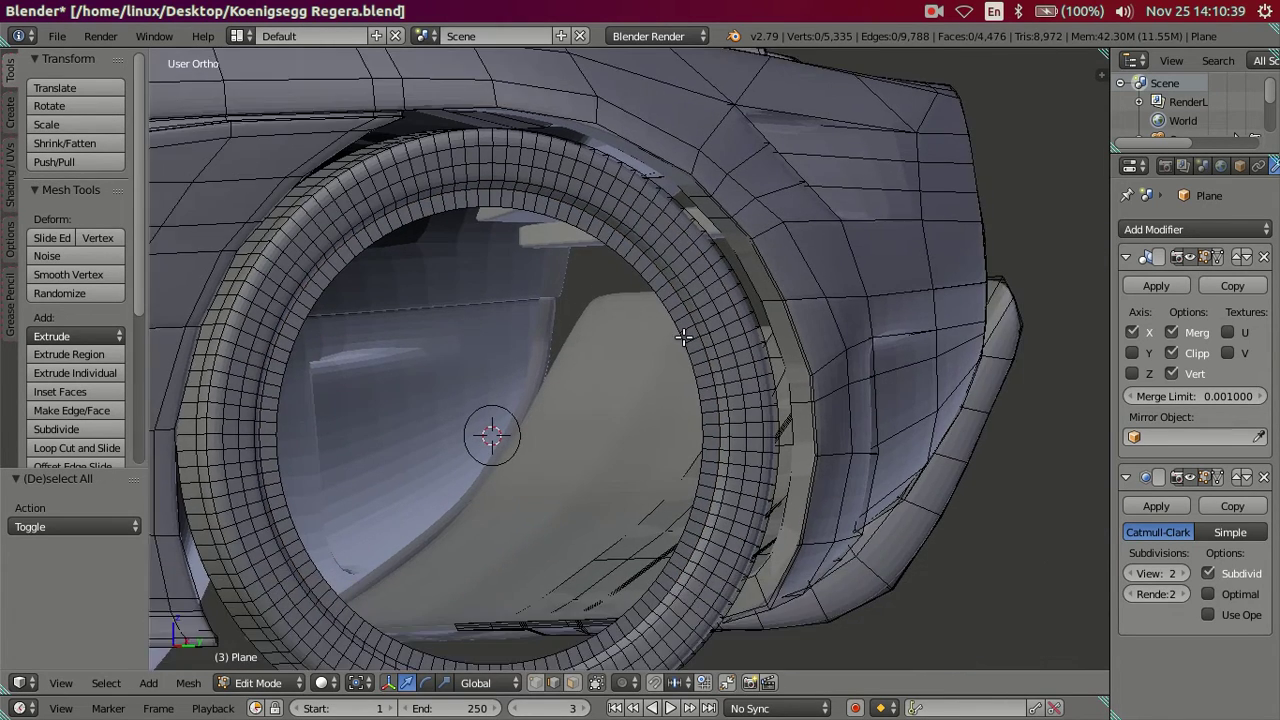
scroll(686, 329, "up", 2)
scroll(733, 433, "up", 3)
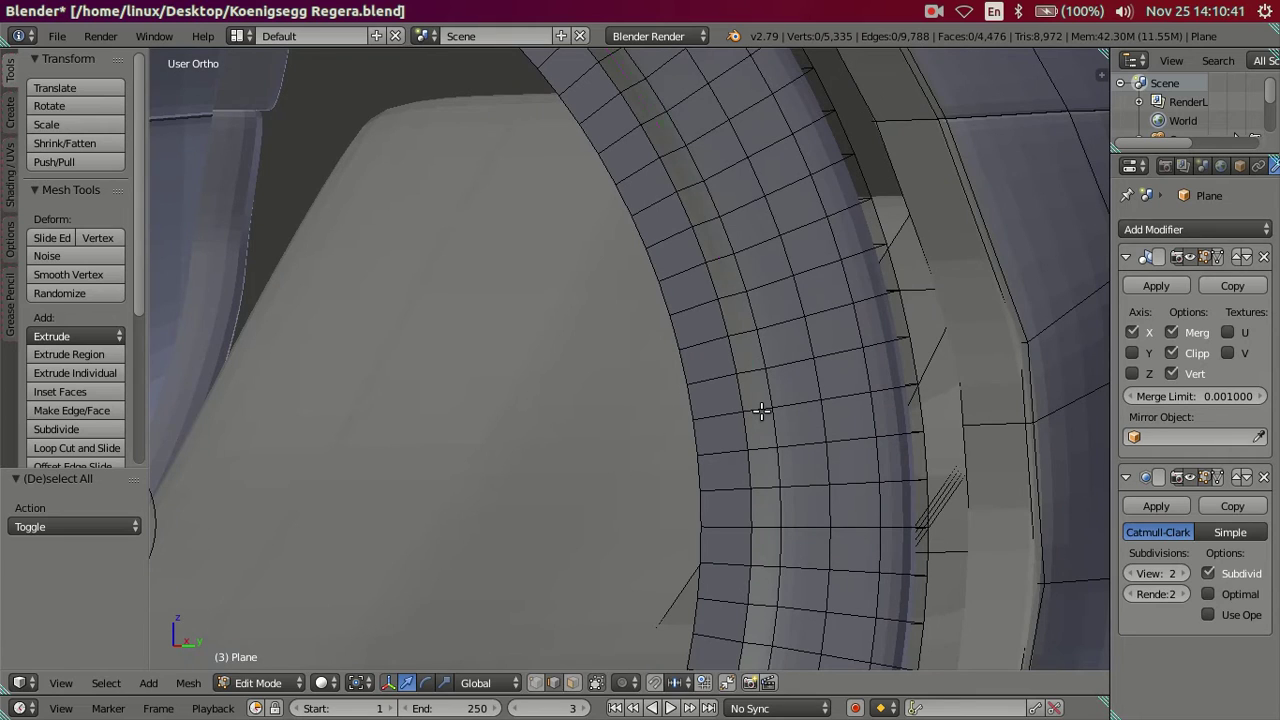
key("ctrl+r")
scroll(761, 411, "up", 1)
scroll(761, 411, "up", 1)
left_click(761, 411)
right_click(762, 414)
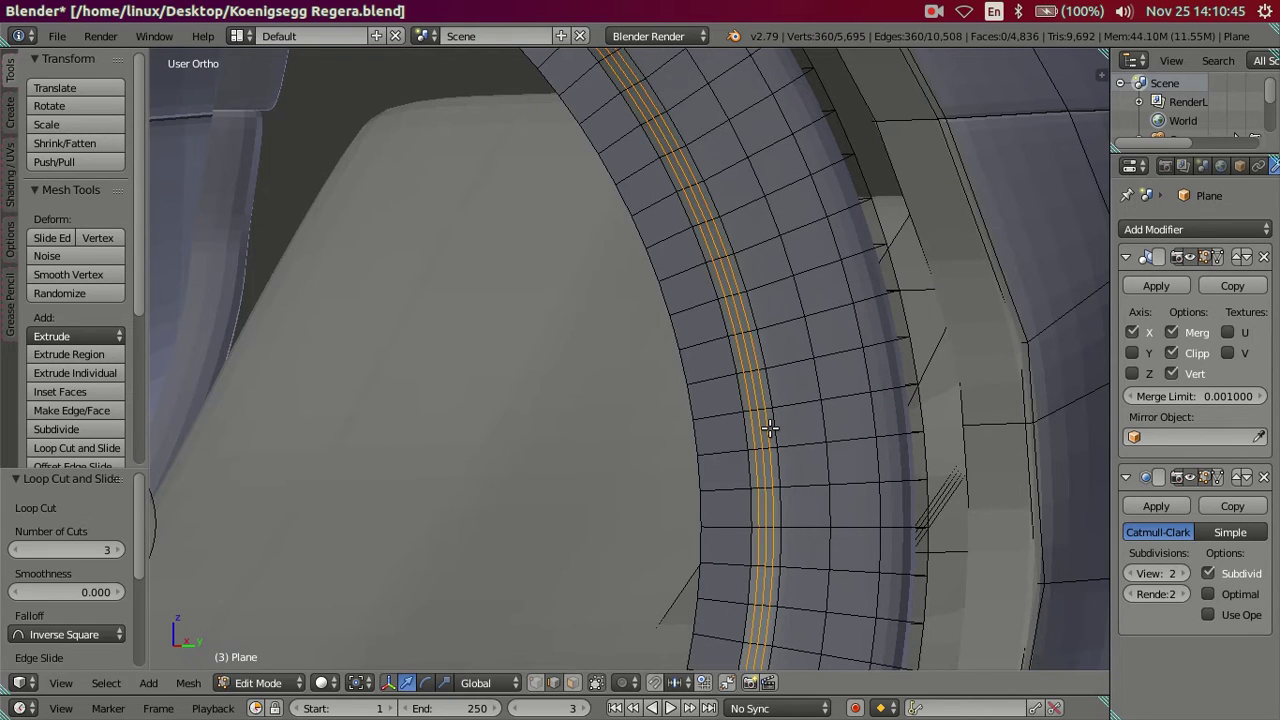
key("x")
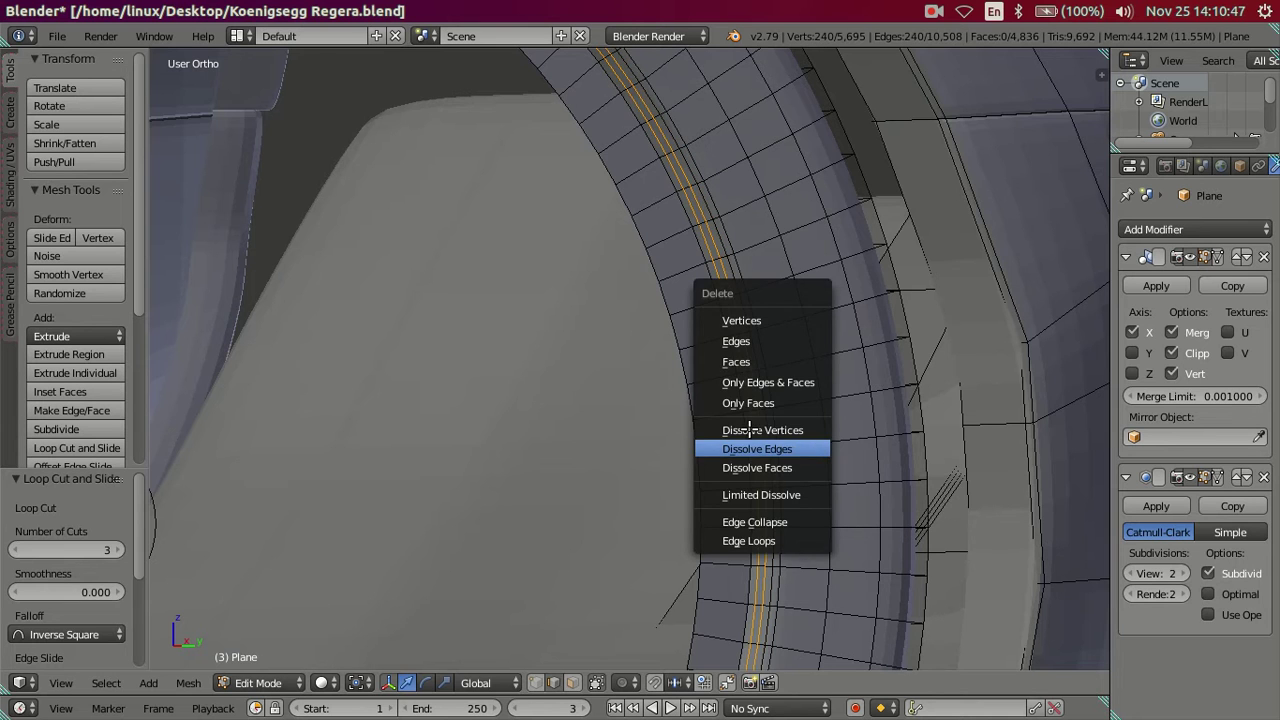
key("Return")
Preview the smoothed rim in Object Mode, then select an edge loop on the rim lip.
scroll(745, 426, "down", 2)
key("Tab")
mouse_move(745, 436)
middle_mouse_down()
mouse_move(744, 489)
mouse_move(720, 506)
mouse_move(584, 508)
mouse_move(740, 283)
mouse_move(620, 506)
mouse_move(549, 539)
mouse_move(543, 357)
mouse_move(543, 383)
middle_mouse_up()
key("Tab")
left_click(481, 449, "alt")
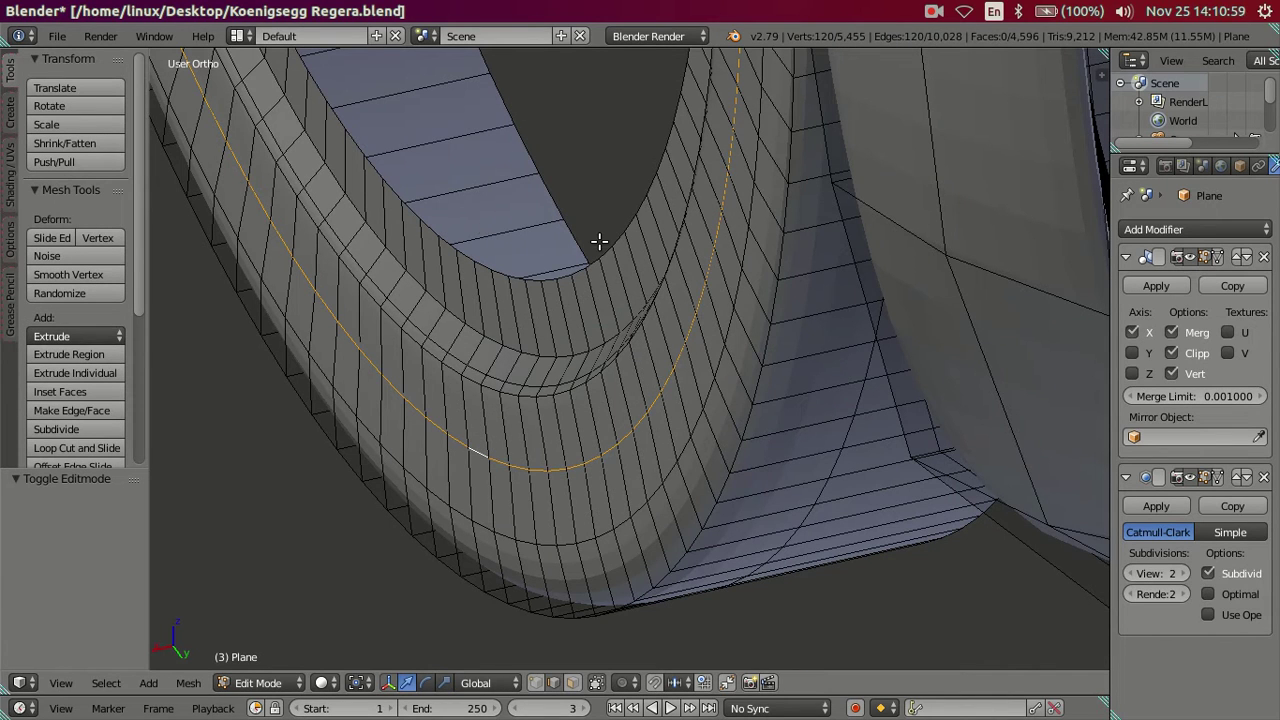
Shift the selected lip loop and the long lip edge loop slightly along X.
key("g")
key("x")
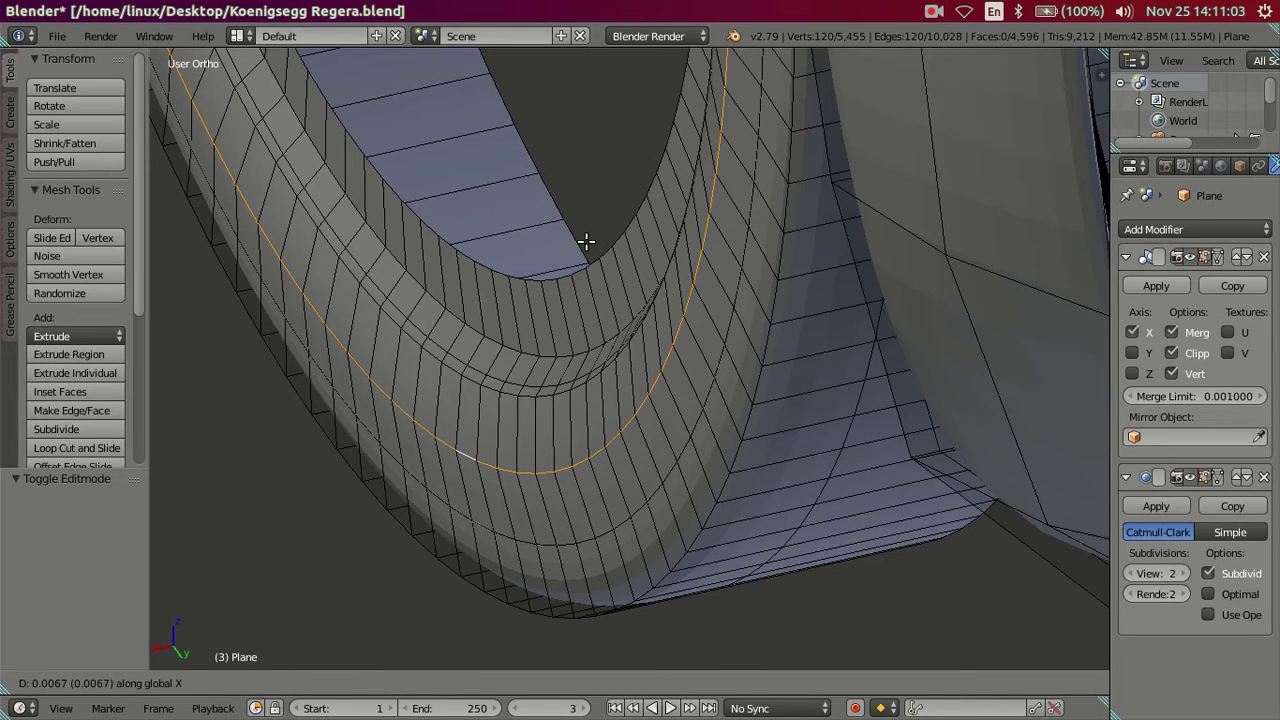
left_click(563, 434)
key("a")
left_click(550, 537, "alt")
key("a")
left_click(548, 543, "alt")
key("g")
key("x")
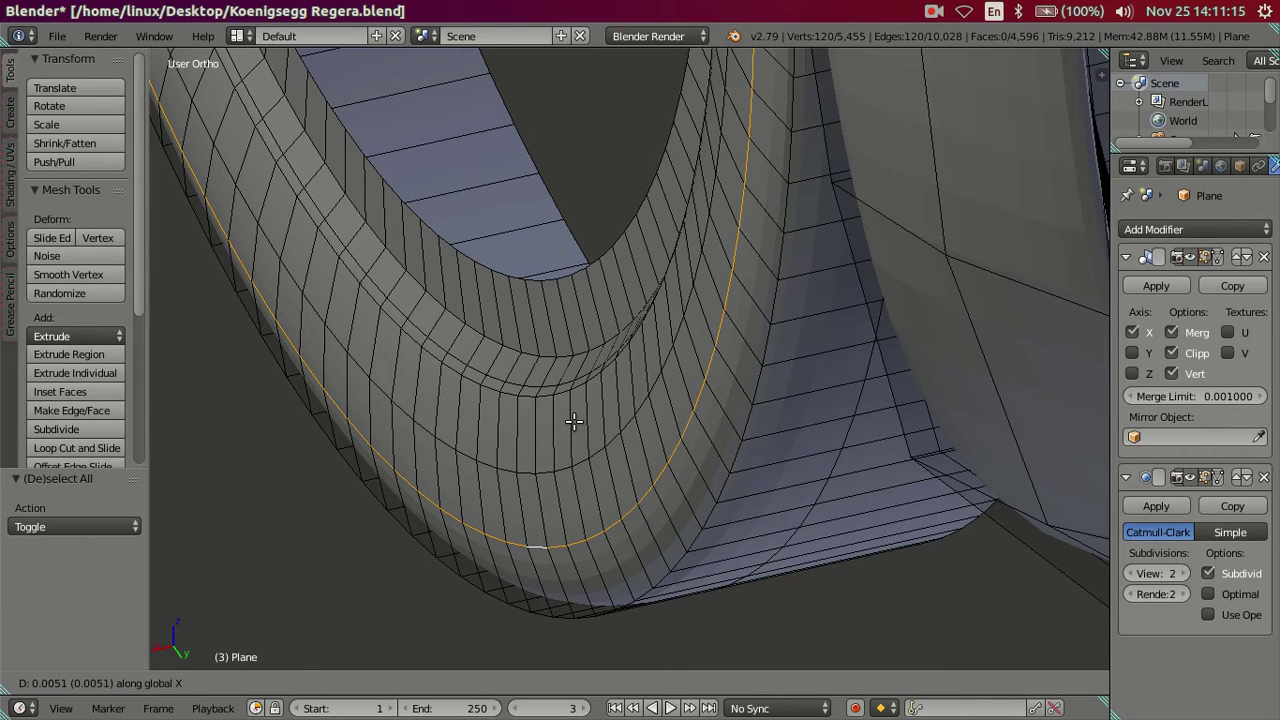
left_click(573, 421)
Add a new edge loop across the wheel-arch lip.
key("a")
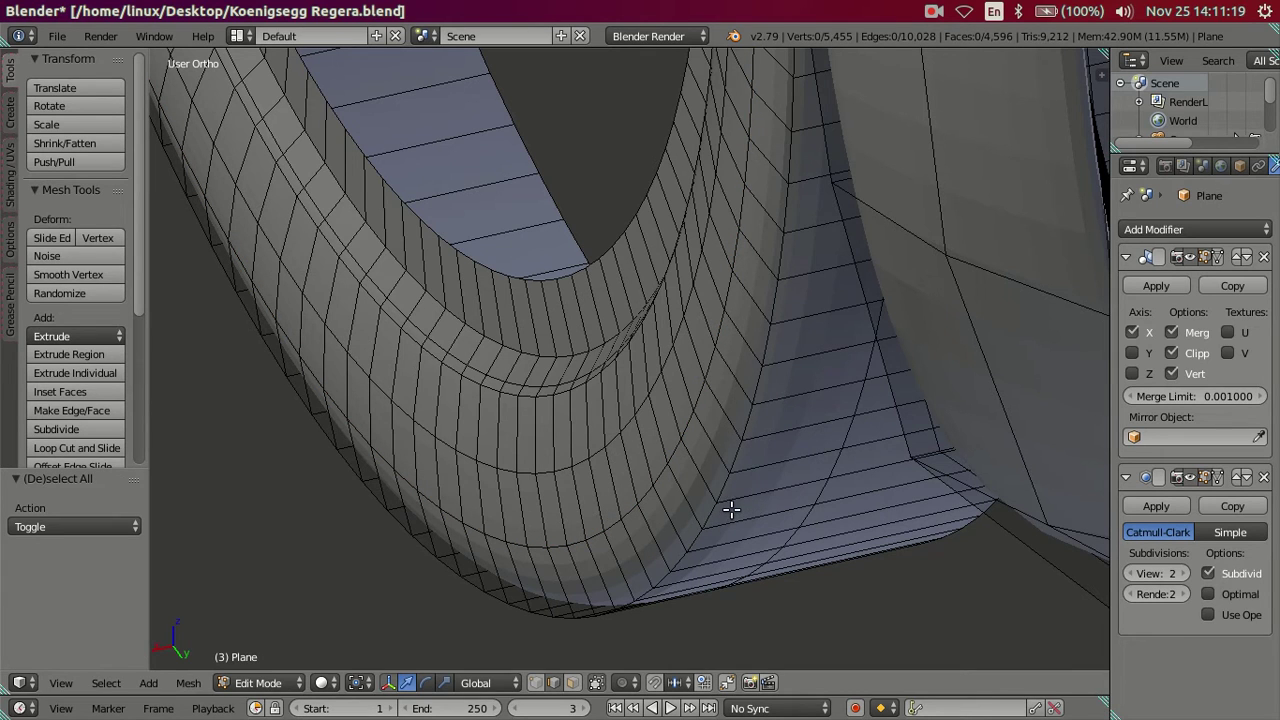
right_click(708, 518, "alt")
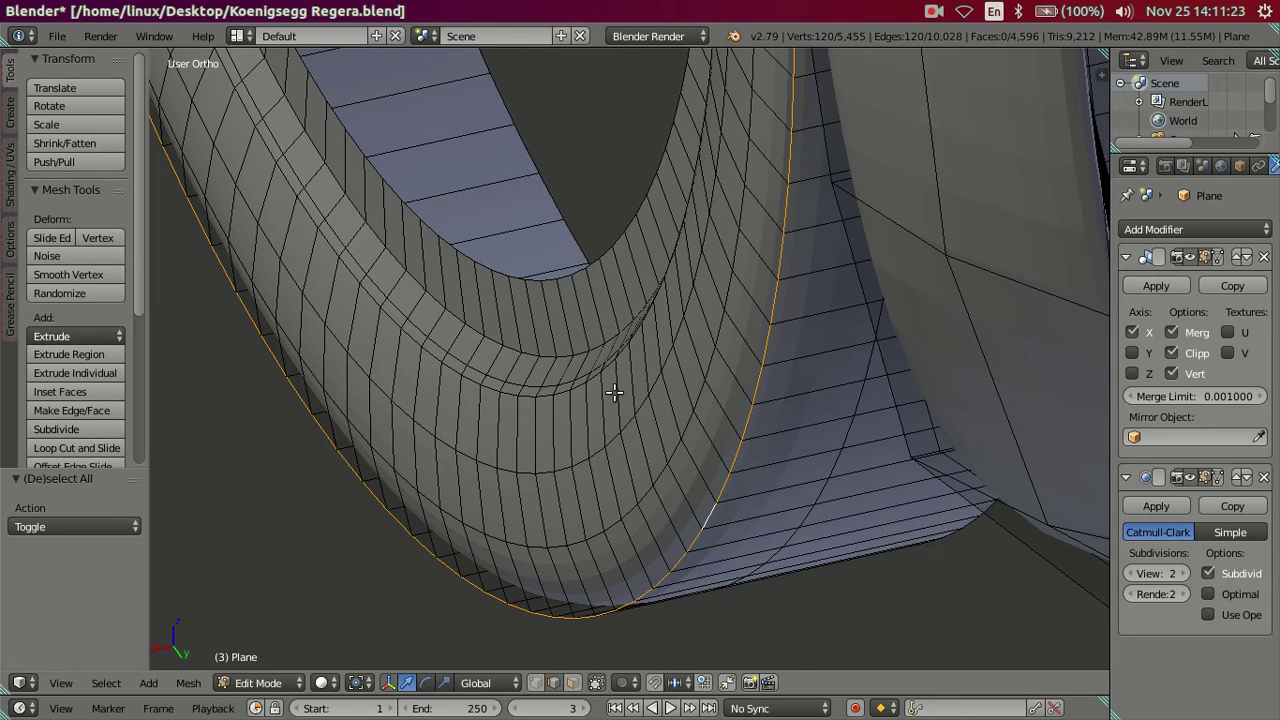
key("g")
right_click(650, 461)
key("ctrl+r")
left_click(678, 477)
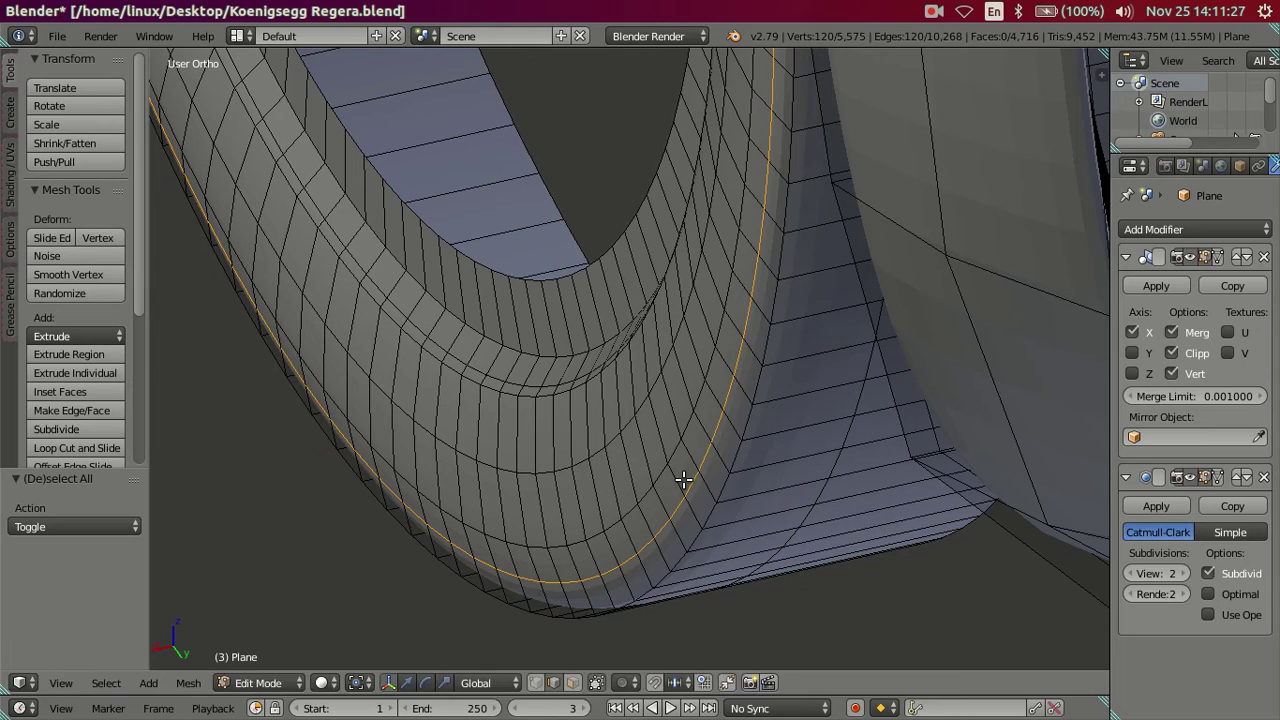
left_click(690, 481)
key("a")
Nudge the outer rim loop and its neighbouring loop slightly along X.
right_click(720, 486, "alt")
key("g")
key("x")
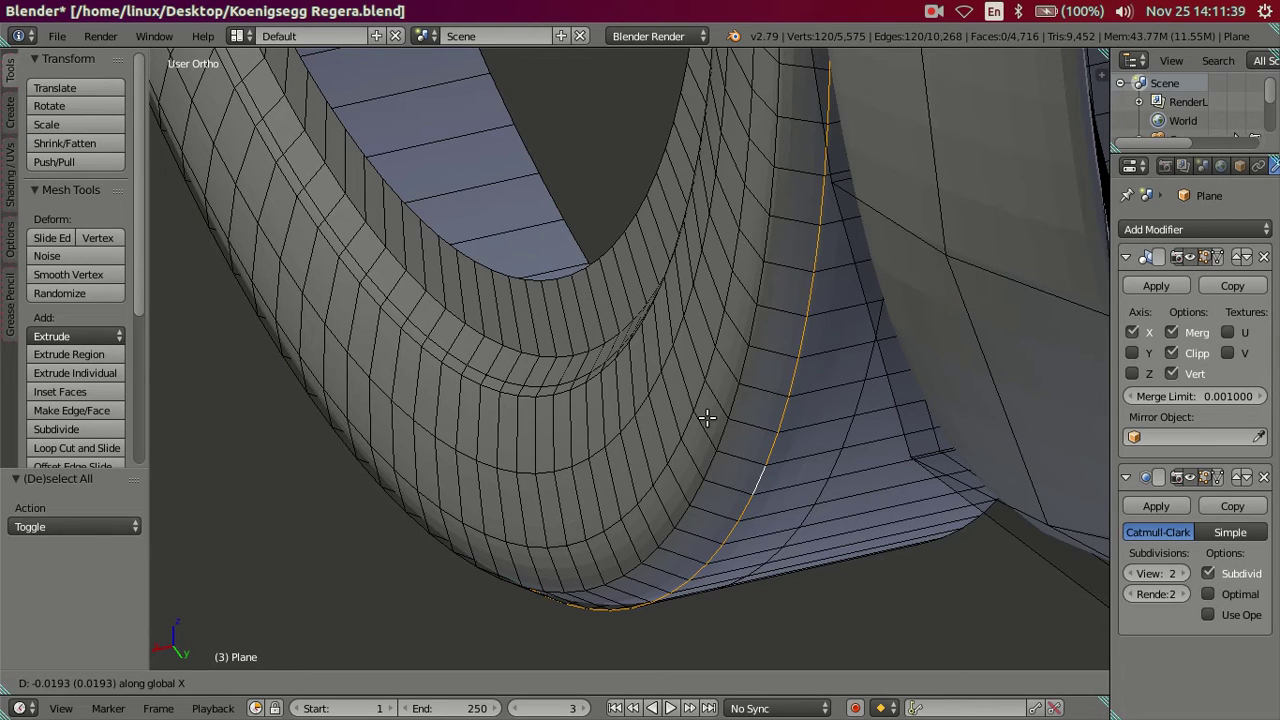
left_click(706, 418)
key("a")
right_click(705, 452, "alt")
key("g")
key("x")
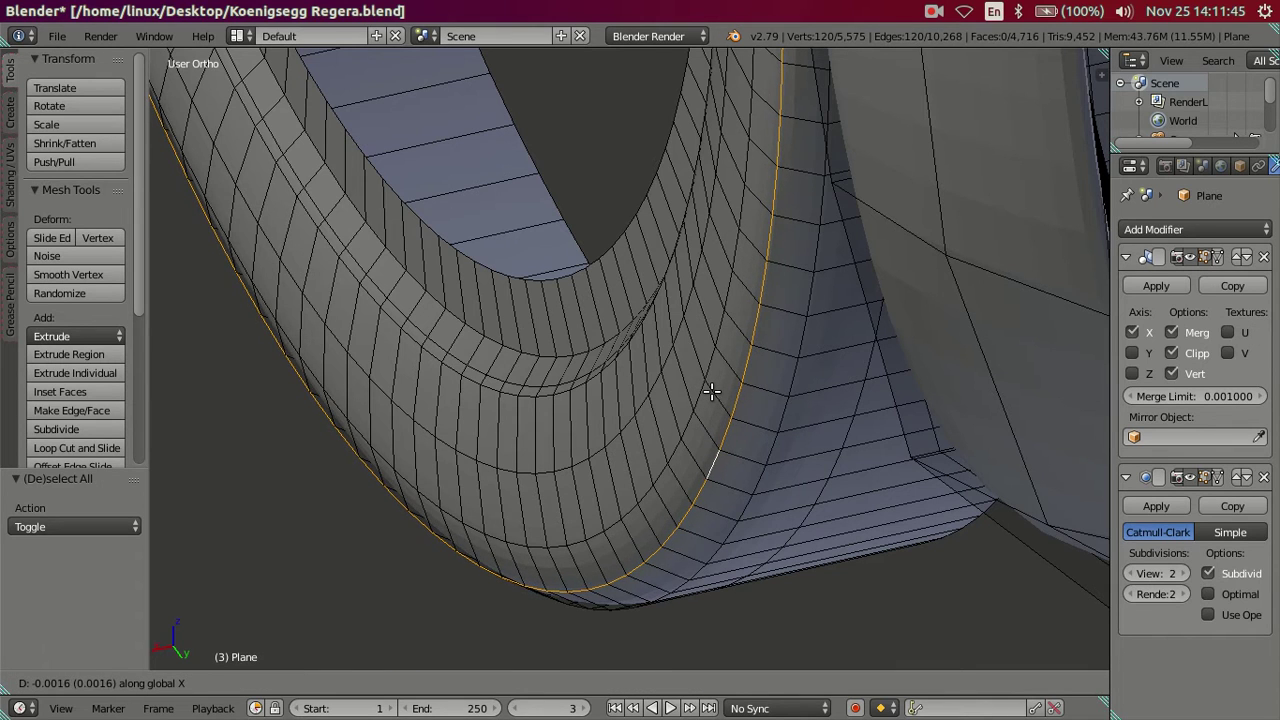
left_click(713, 393)
Orbit around the wheel arch and preview the smoothed rim in Object Mode.
key("a")
mouse_move(713, 393)
middle_mouse_down()
mouse_move(580, 367)
mouse_move(594, 311)
mouse_move(601, 428)
mouse_move(640, 335)
mouse_move(711, 295)
mouse_move(751, 302)
mouse_move(820, 414)
mouse_move(843, 386)
mouse_move(782, 308)
mouse_move(691, 234)
mouse_move(689, 209)
mouse_move(708, 310)
mouse_move(680, 458)
mouse_move(600, 527)
mouse_move(585, 525)
mouse_move(600, 440)
mouse_move(596, 490)
mouse_move(590, 389)
middle_mouse_up()
key("z")
key("z")
key("Tab")
key("Tab")
Add a centred edge loop around the wheel-arch lip and nudge it along X.
scroll(590, 389, "up", 2)
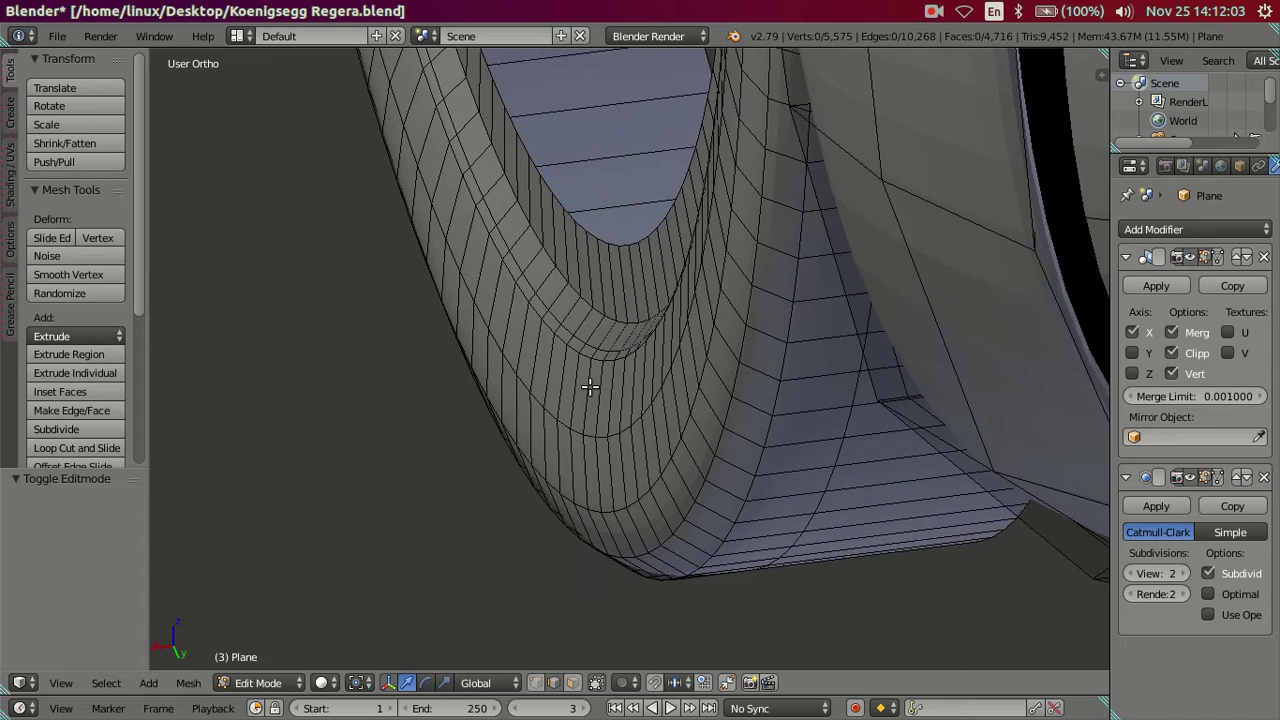
scroll(603, 380, "up", 1)
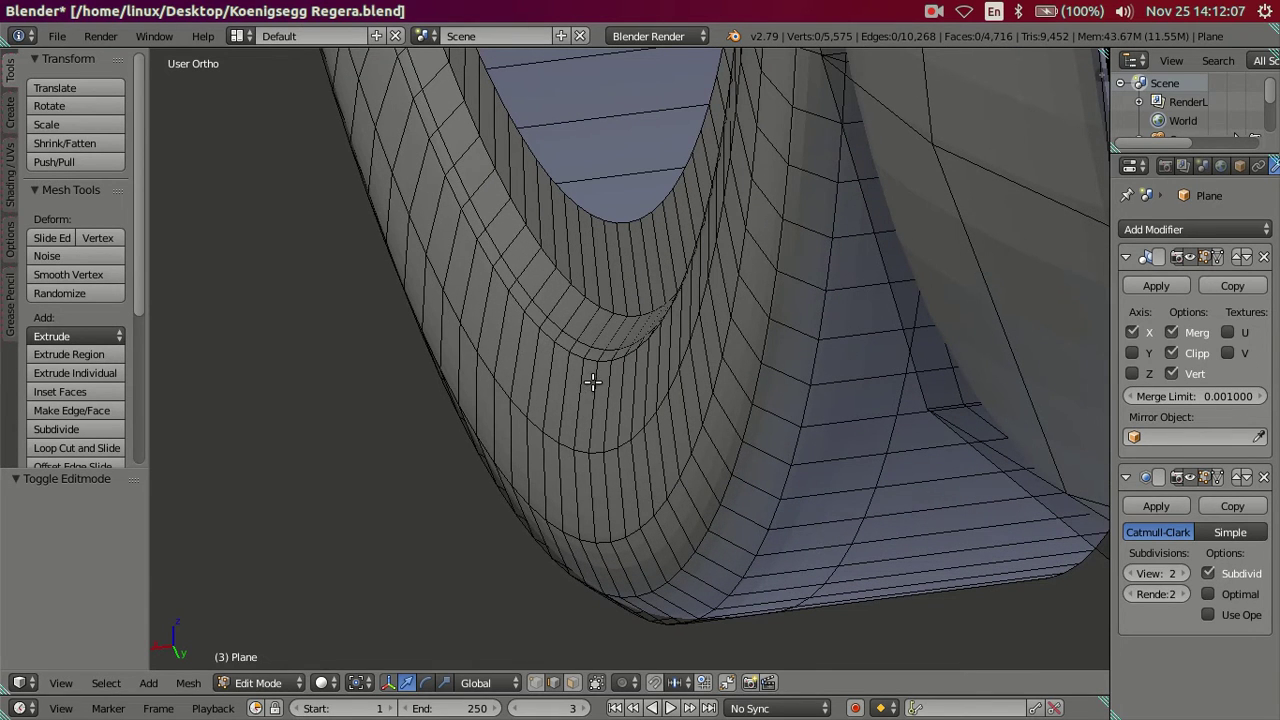
key("ctrl+r")
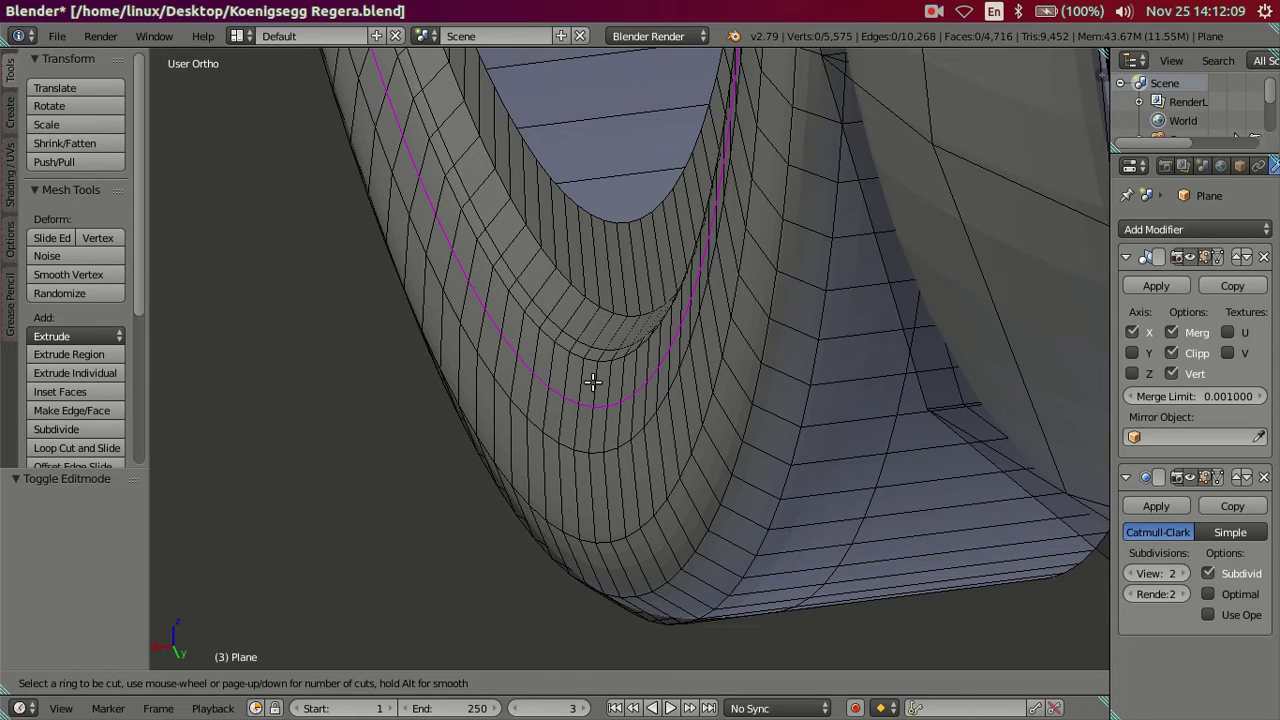
left_click(593, 381)
right_click(593, 381)
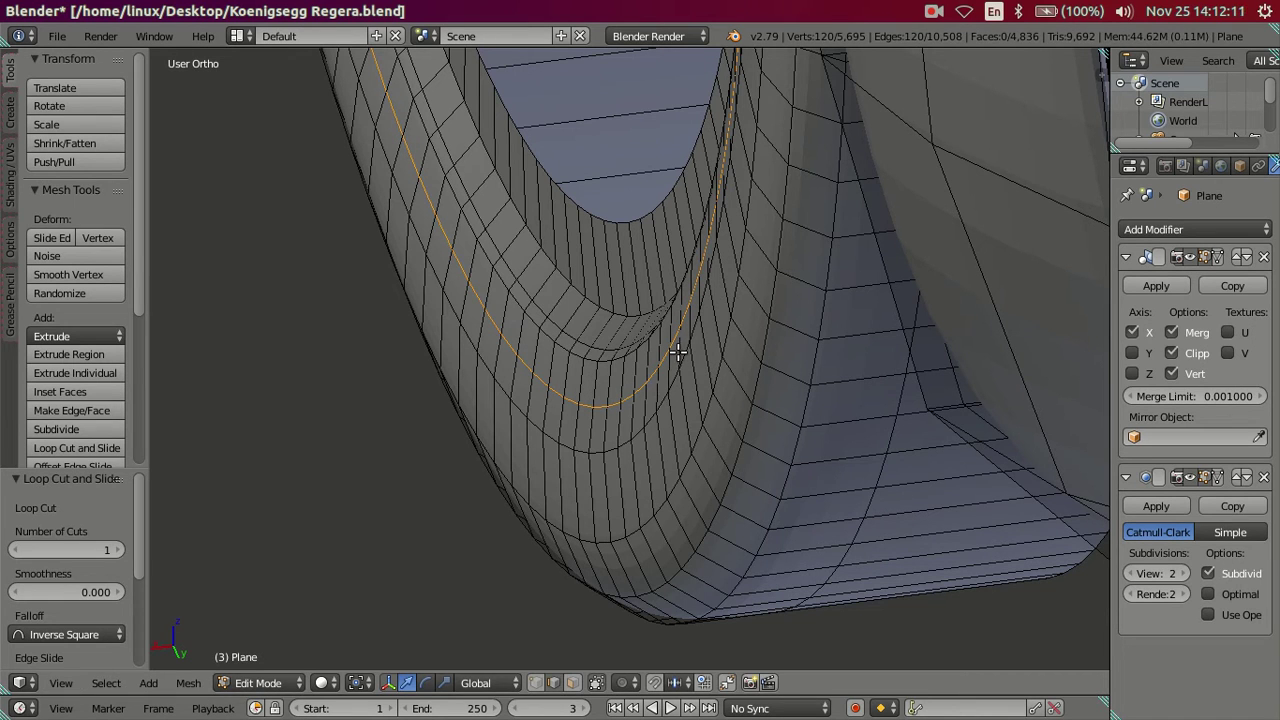
key("g")
key("x")
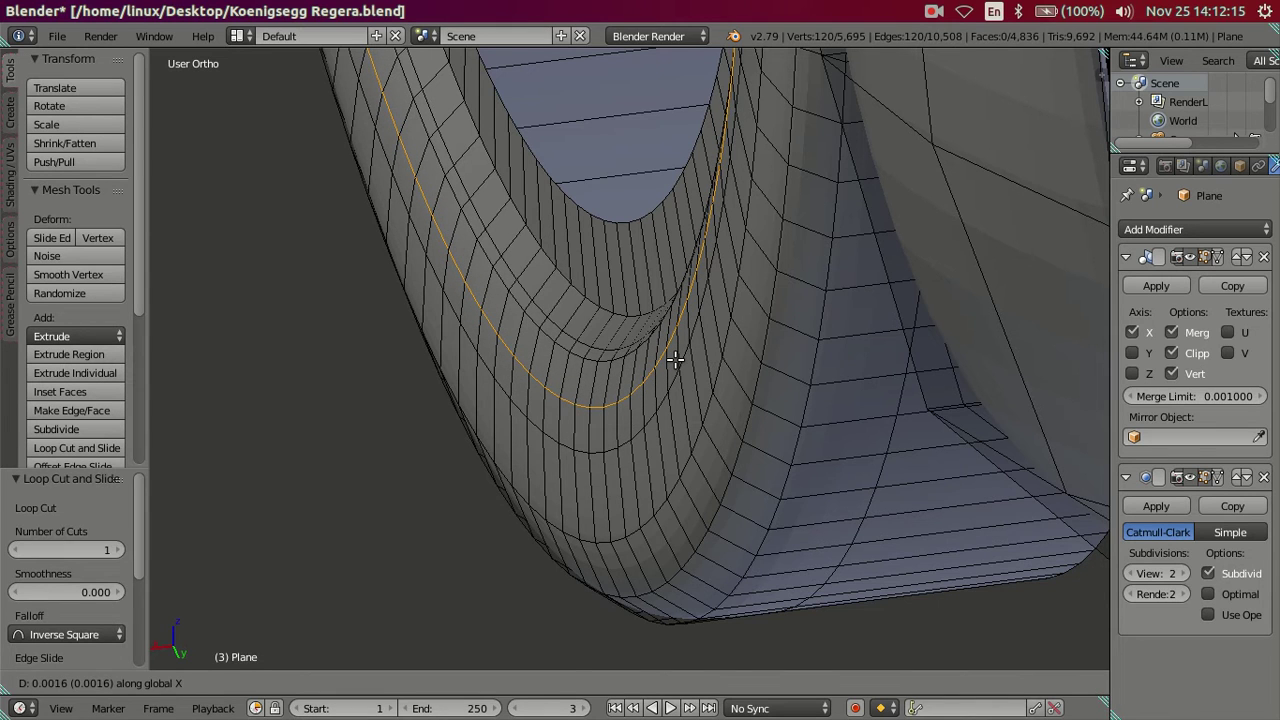
left_click(675, 360)
key("a")
key("Tab")
mouse_move(656, 361)
middle_mouse_down()
mouse_move(768, 392)
mouse_move(838, 317)
mouse_move(801, 327)
mouse_move(760, 367)
mouse_move(737, 261)
mouse_move(683, 241)
mouse_move(661, 265)
mouse_move(717, 318)
mouse_move(747, 414)
mouse_move(722, 445)
mouse_move(680, 449)
mouse_move(629, 406)
mouse_move(631, 463)
mouse_move(680, 446)
middle_mouse_up()
key("Tab")
Shift two neighbouring wheel-curve loops along X and preview the smoothed arch.
right_click(697, 434, "alt")
key("g")
key("x")
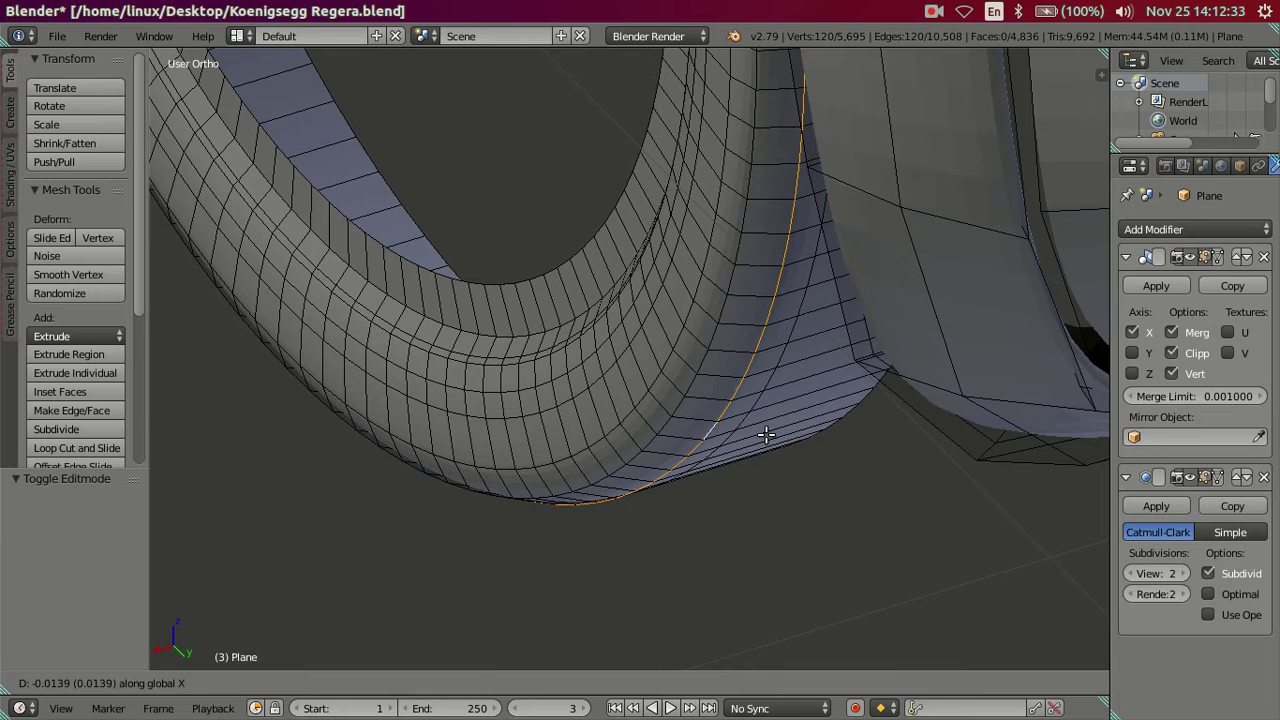
left_click(762, 432)
key("a")
right_click(755, 403, "alt")
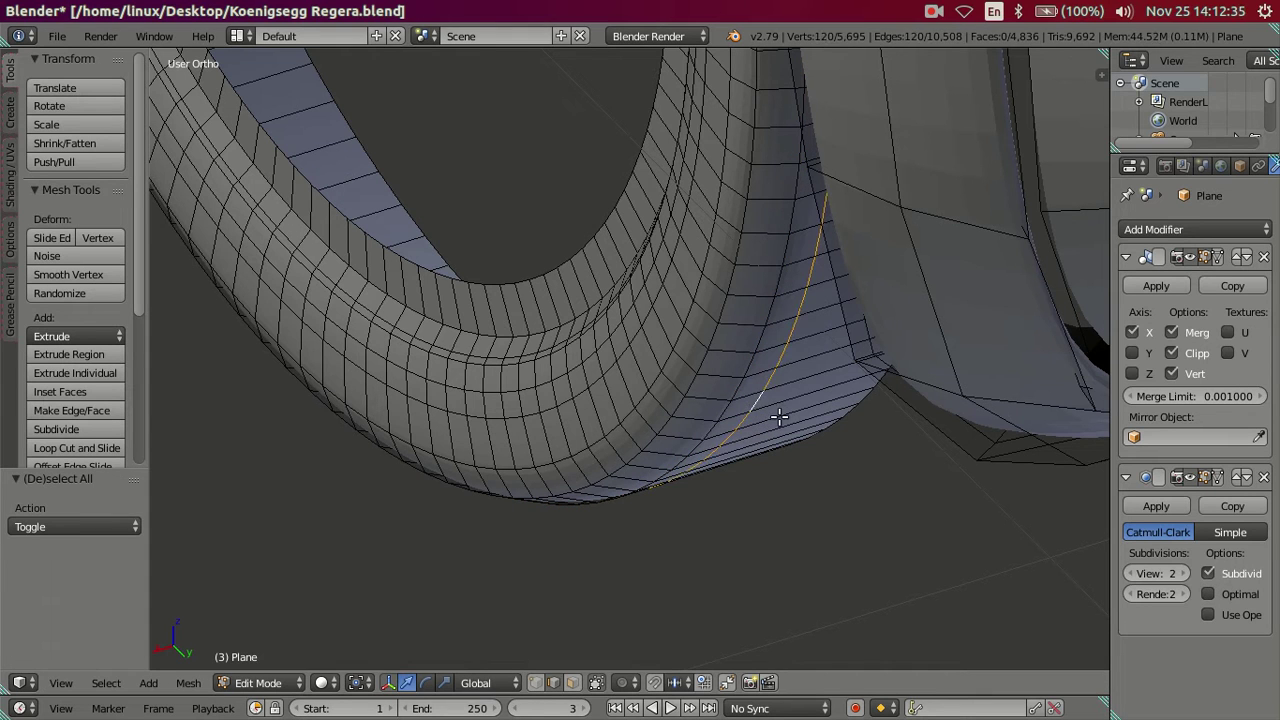
key("g")
key("x")
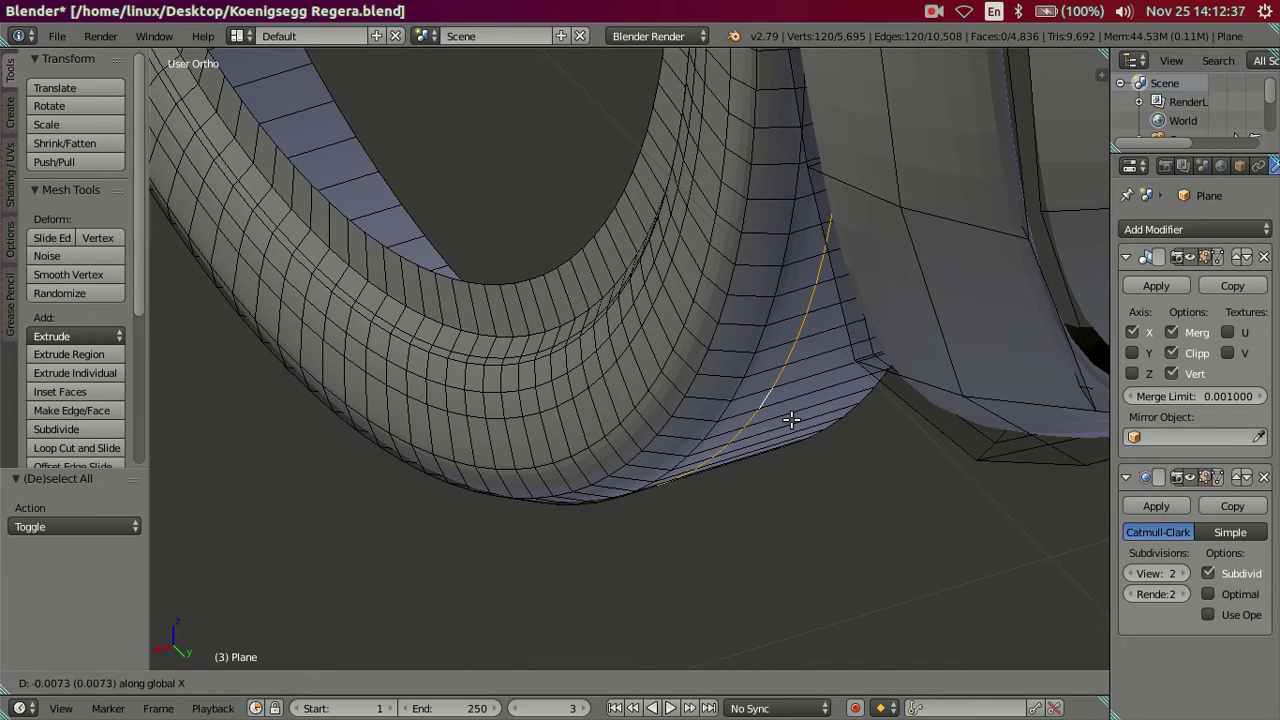
left_click(790, 420)
key("a")
key("Tab")
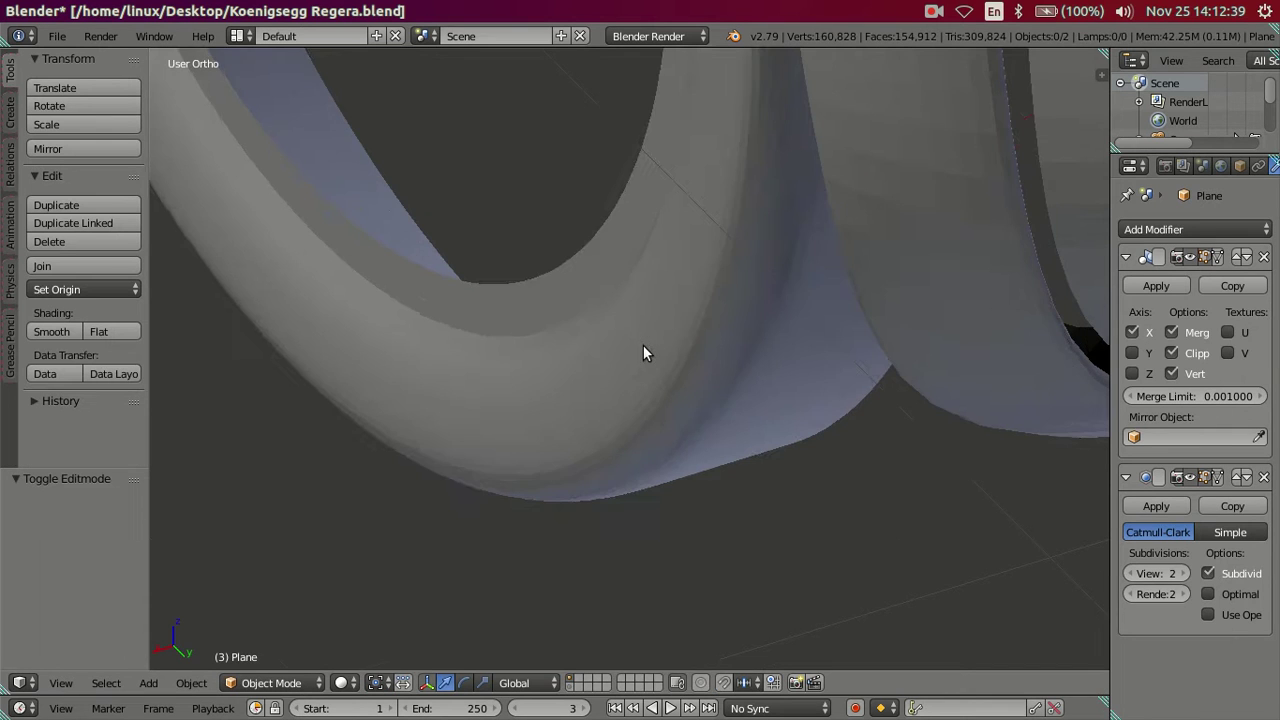
mouse_move(647, 408)
middle_mouse_down()
mouse_move(832, 316)
mouse_move(842, 232)
mouse_move(835, 243)
middle_mouse_up()
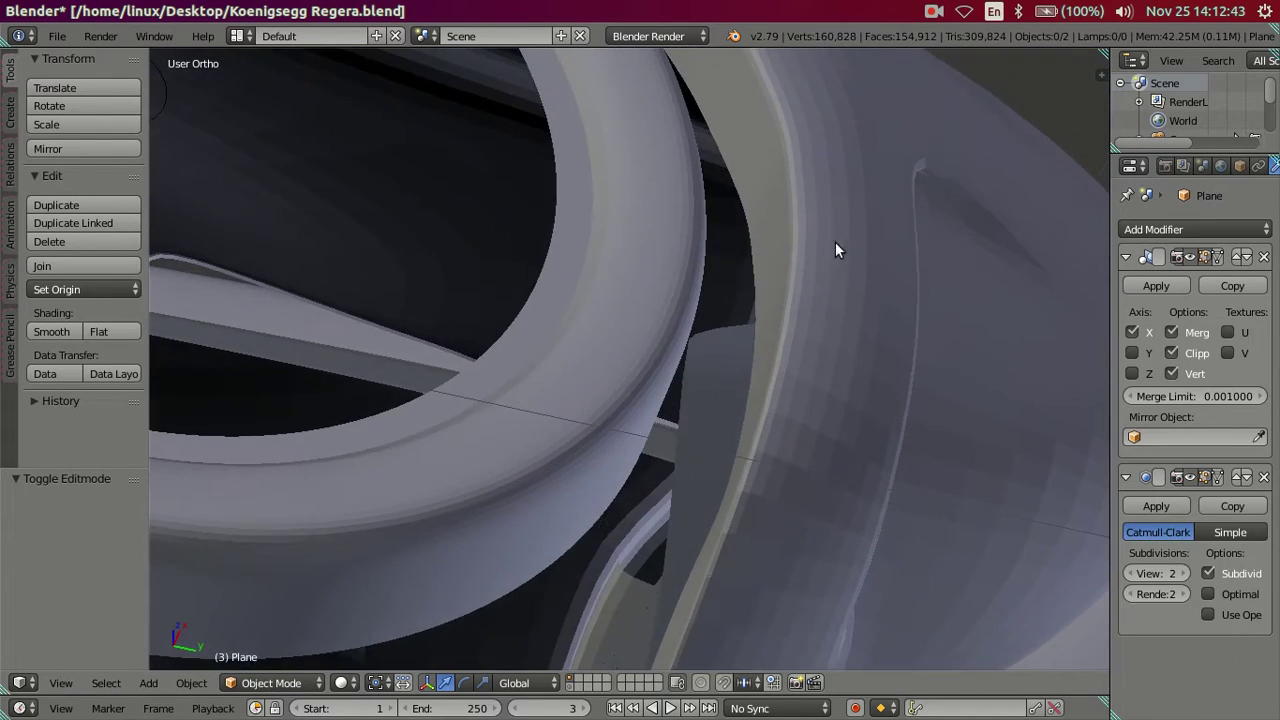
key("Tab")
Replace the rear-deck photo with the carbon wheel close-up maxresdefault.jpg, then return to Blender's wheel-arch mesh.
left_click(18, 380)
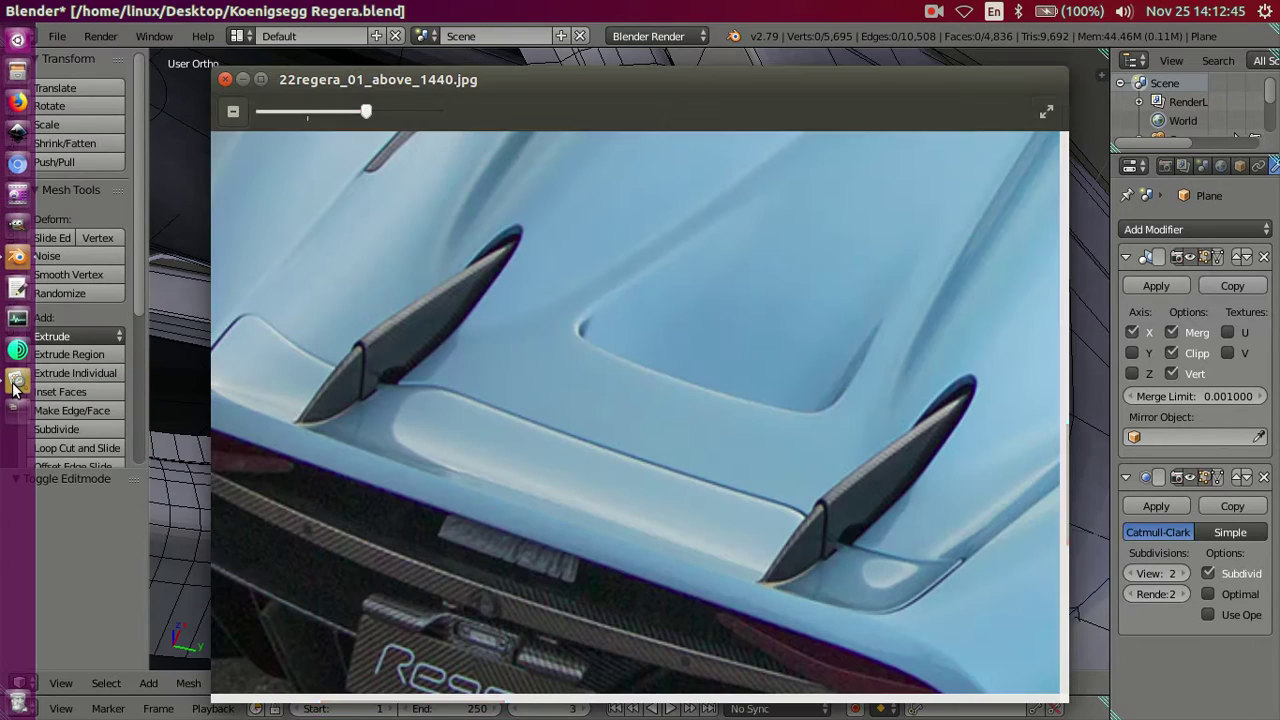
left_click(225, 79)
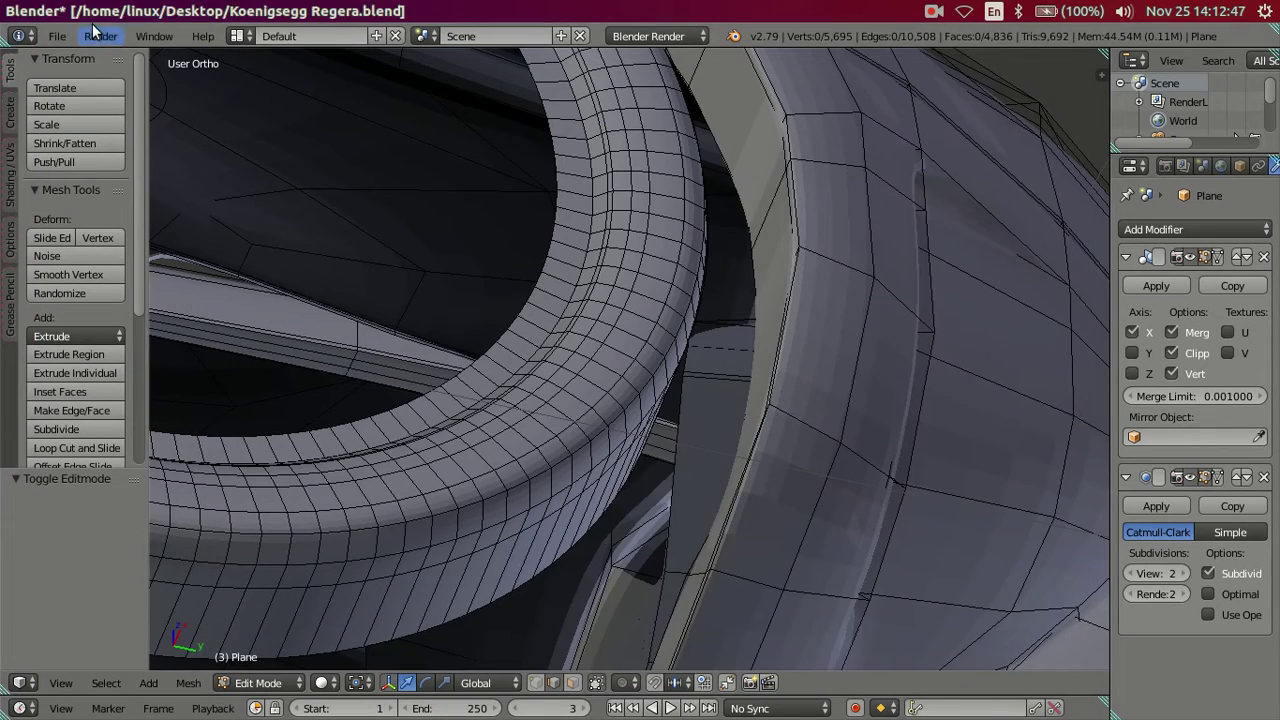
left_click(28, 10)
left_click_drag(429, 553, 477, 551)
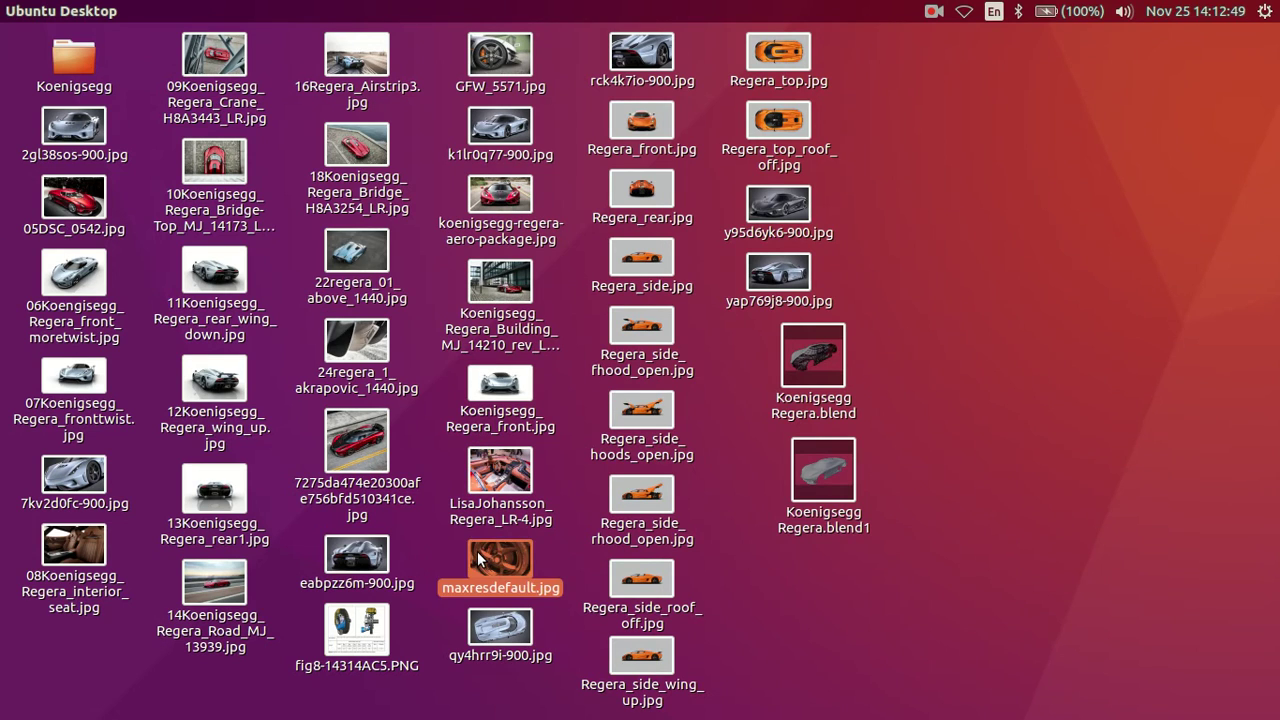
double_click(495, 558)
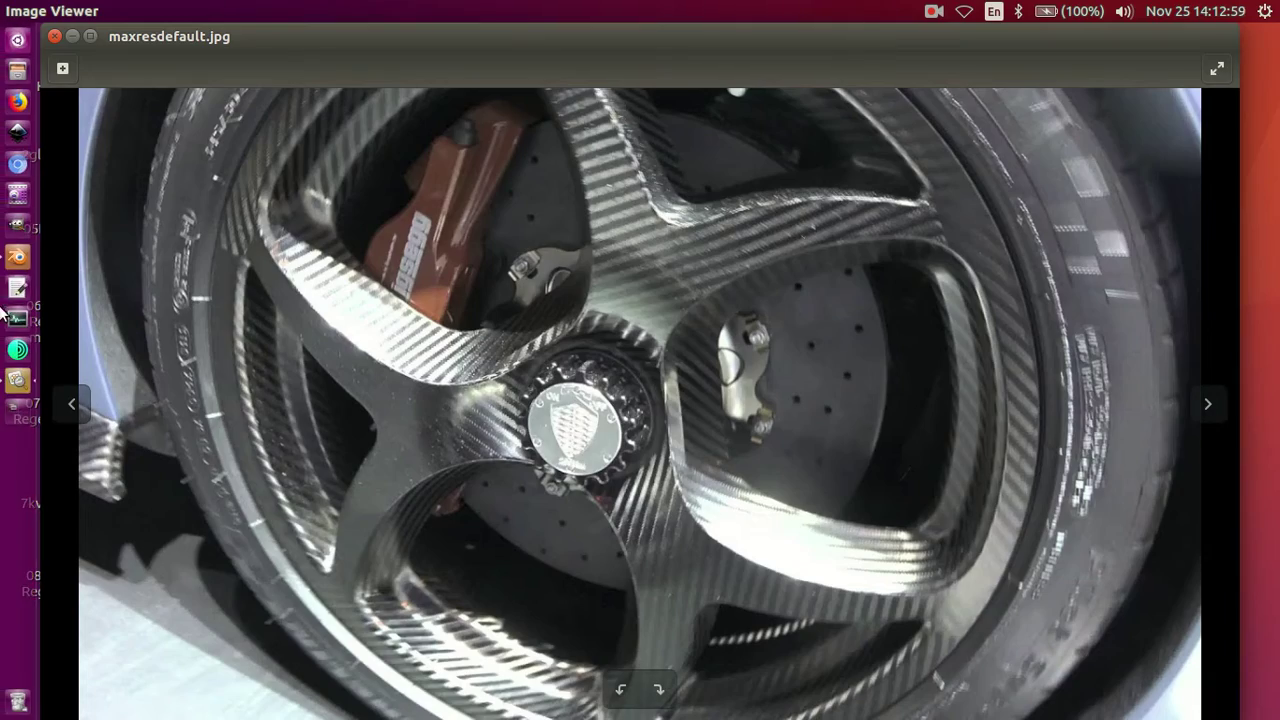
left_click(17, 257)
mouse_move(420, 400)
middle_mouse_down()
mouse_move(405, 537)
mouse_move(559, 473)
middle_mouse_up()
Dissolve the extra edge loop on the wheel-arch lip.
right_click(544, 437, "alt")
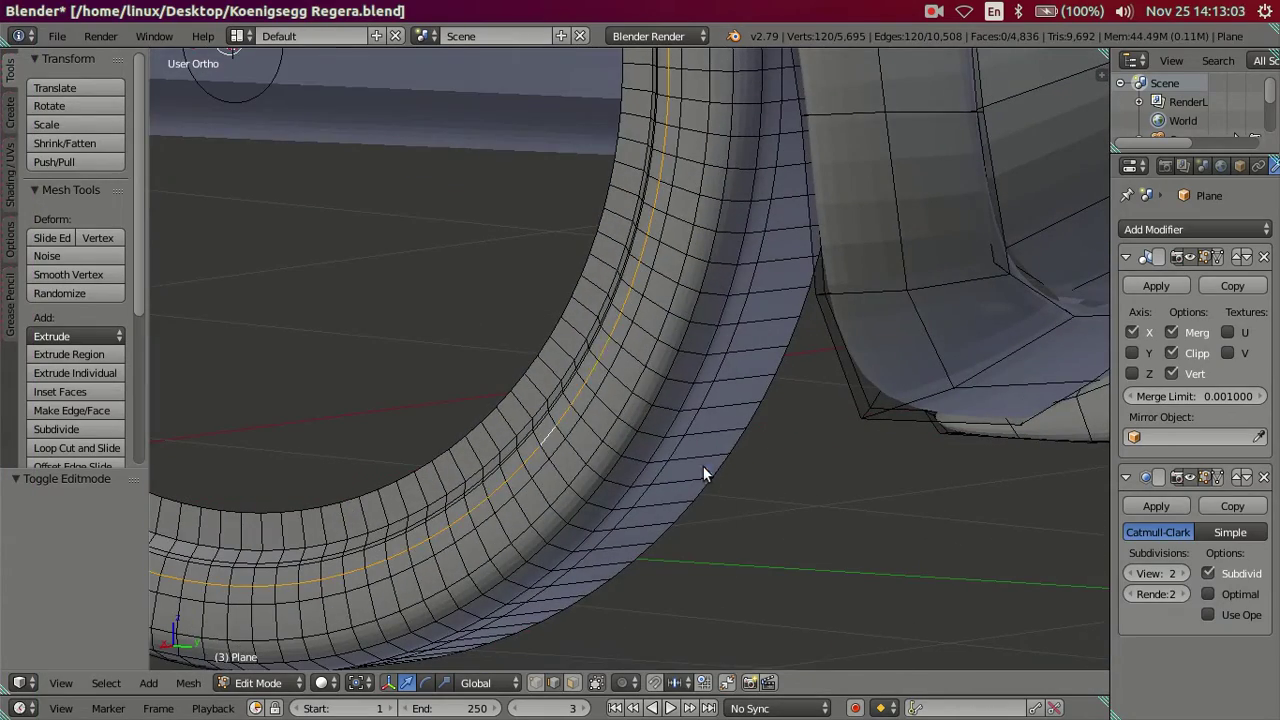
key("x")
key("Return")
mouse_move(651, 449)
middle_mouse_down()
mouse_move(606, 466)
mouse_move(611, 443)
mouse_move(617, 467)
mouse_move(759, 530)
middle_mouse_up()
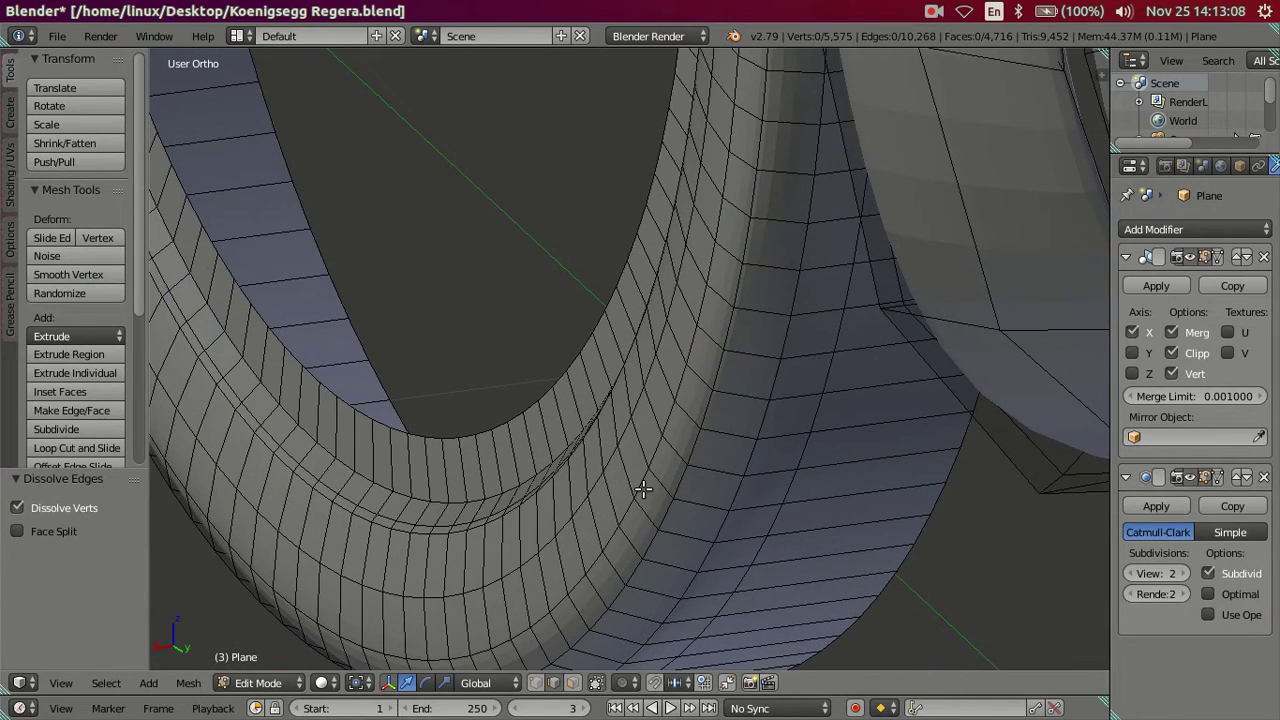
Shift two rim edge loops slightly along negative X.
right_click(643, 489, "alt")
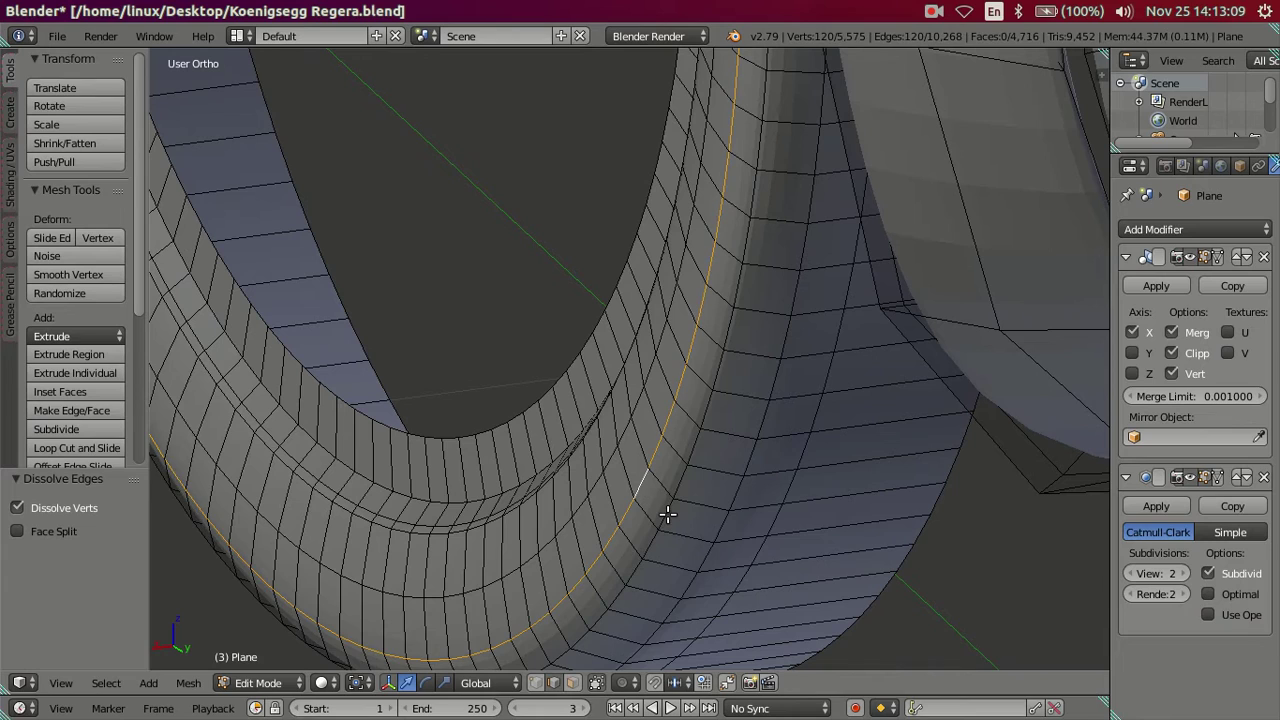
right_click(669, 512, "alt+shift")
mouse_move(666, 504)
middle_mouse_down()
mouse_move(651, 508)
mouse_move(720, 491)
mouse_move(654, 380)
mouse_move(681, 413)
middle_mouse_up()
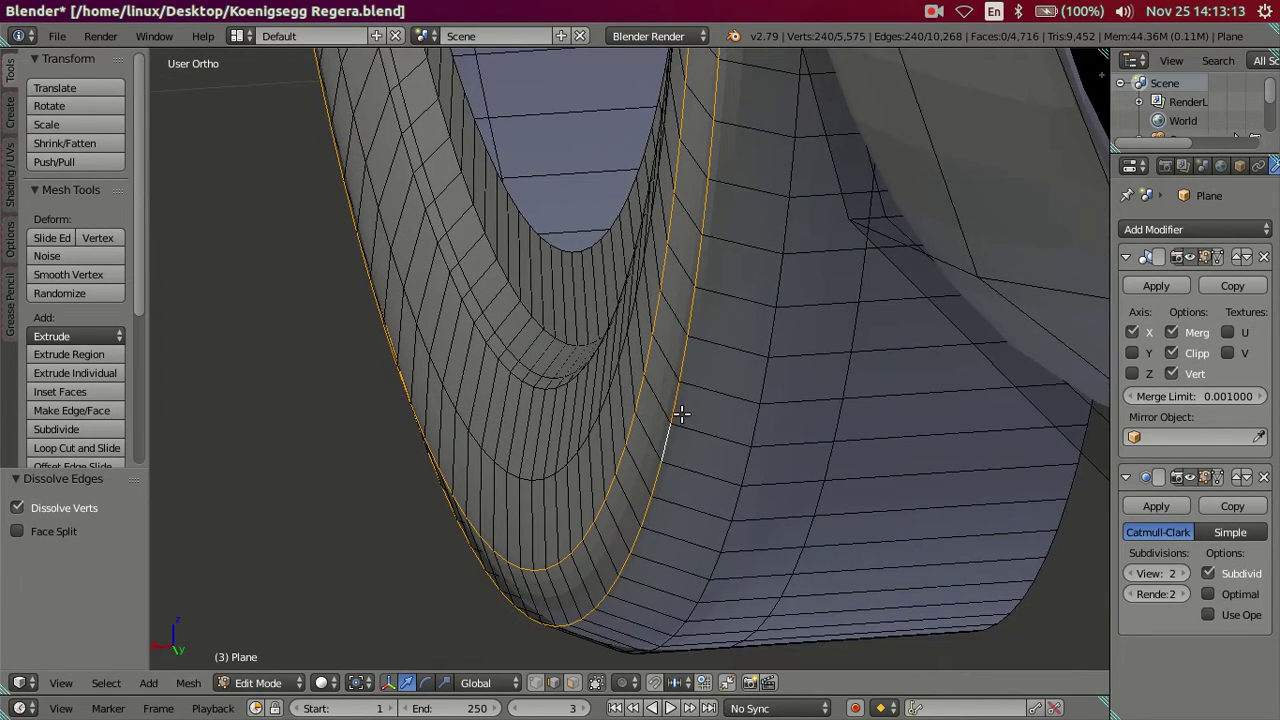
key("g")
key("x")
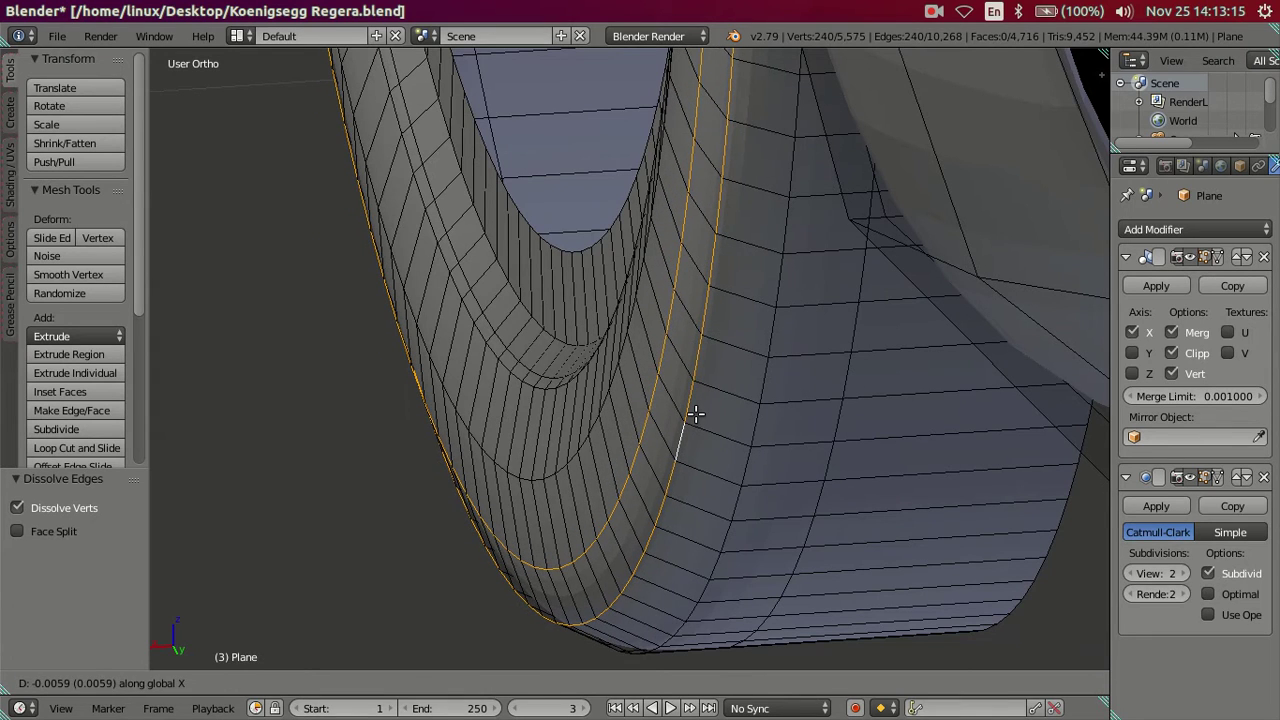
left_click(696, 413)
Add a third rim loop and move all three about -0.006 along X.
left_click(575, 458, "alt+shift")
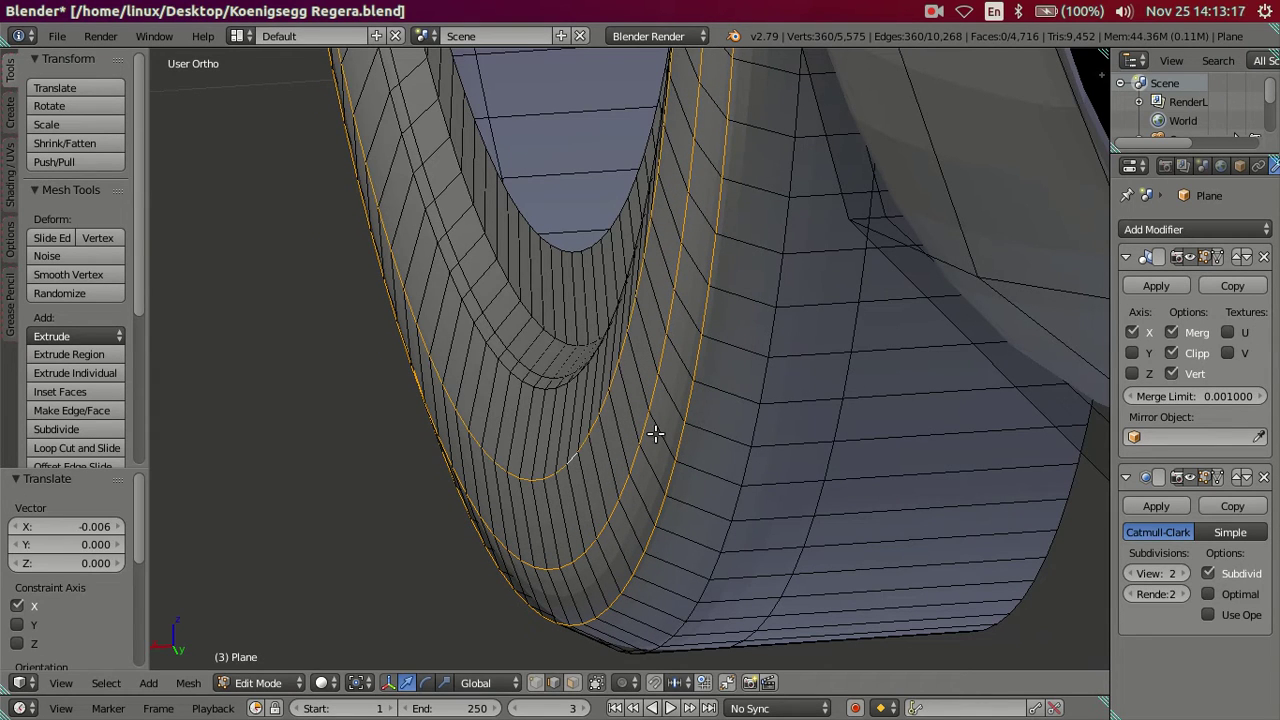
key("g")
key("x")
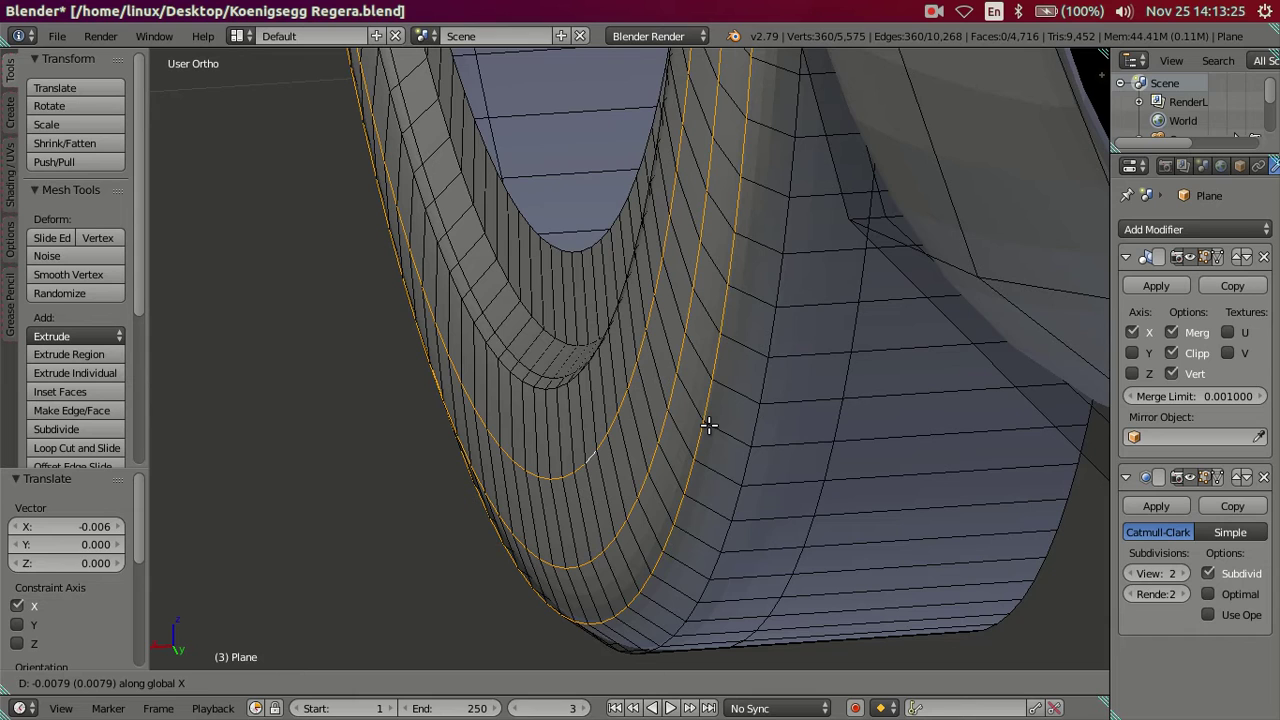
left_click(707, 427)
key("a")
mouse_move(746, 460)
middle_mouse_down()
mouse_move(662, 416)
mouse_move(777, 391)
mouse_move(860, 338)
middle_mouse_up()
scroll(859, 259, "up", 2)
mouse_move(859, 259)
middle_mouse_down()
mouse_move(871, 194)
mouse_move(860, 200)
middle_mouse_up()
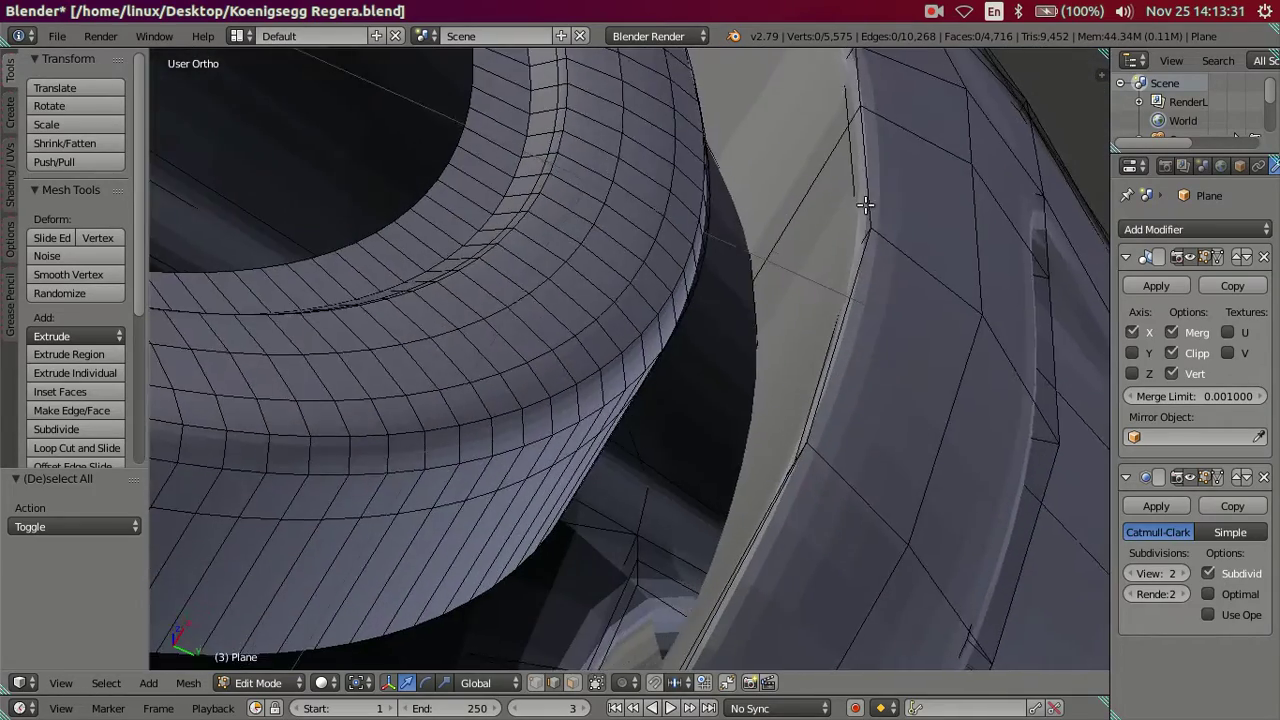
scroll(723, 280, "up", 2)
mouse_move(723, 280)
middle_mouse_down()
mouse_move(660, 371)
mouse_move(670, 376)
middle_mouse_up()
Dissolve an extra edge loop from the ring mesh.
right_click(677, 367, "alt")
key("x")
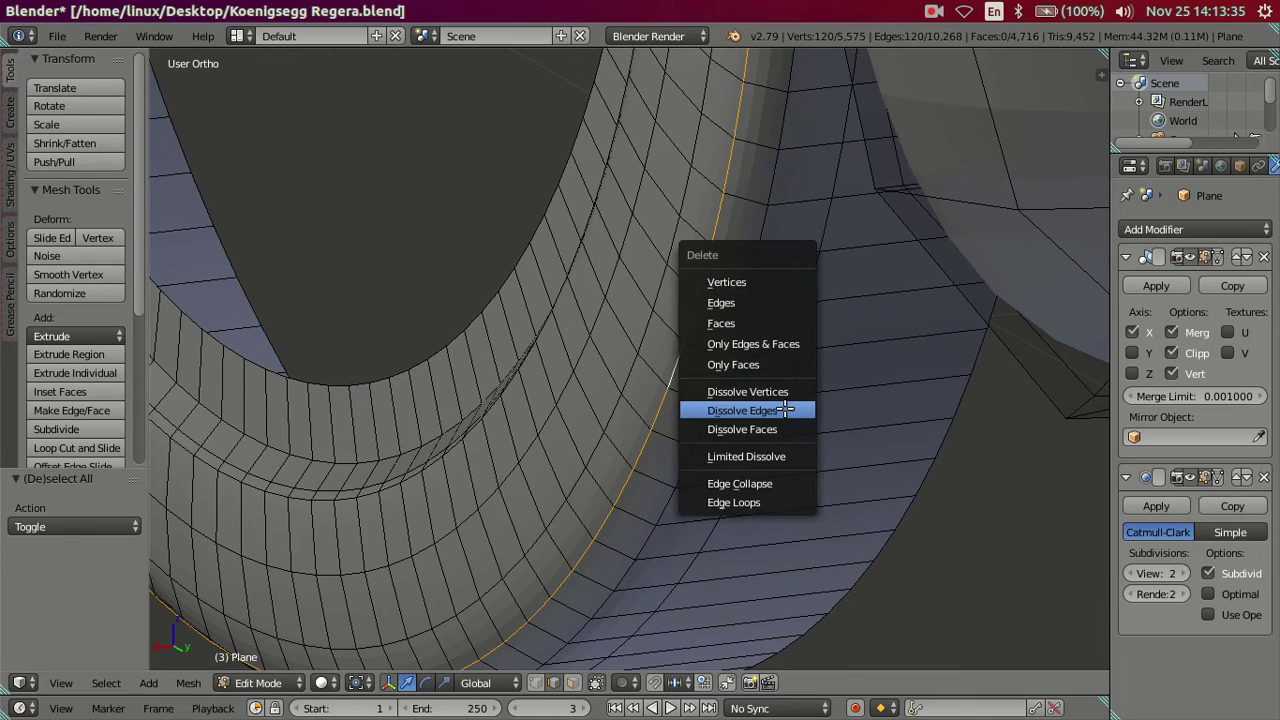
left_click(785, 410)
middle_click_drag(760, 420, 690, 430)
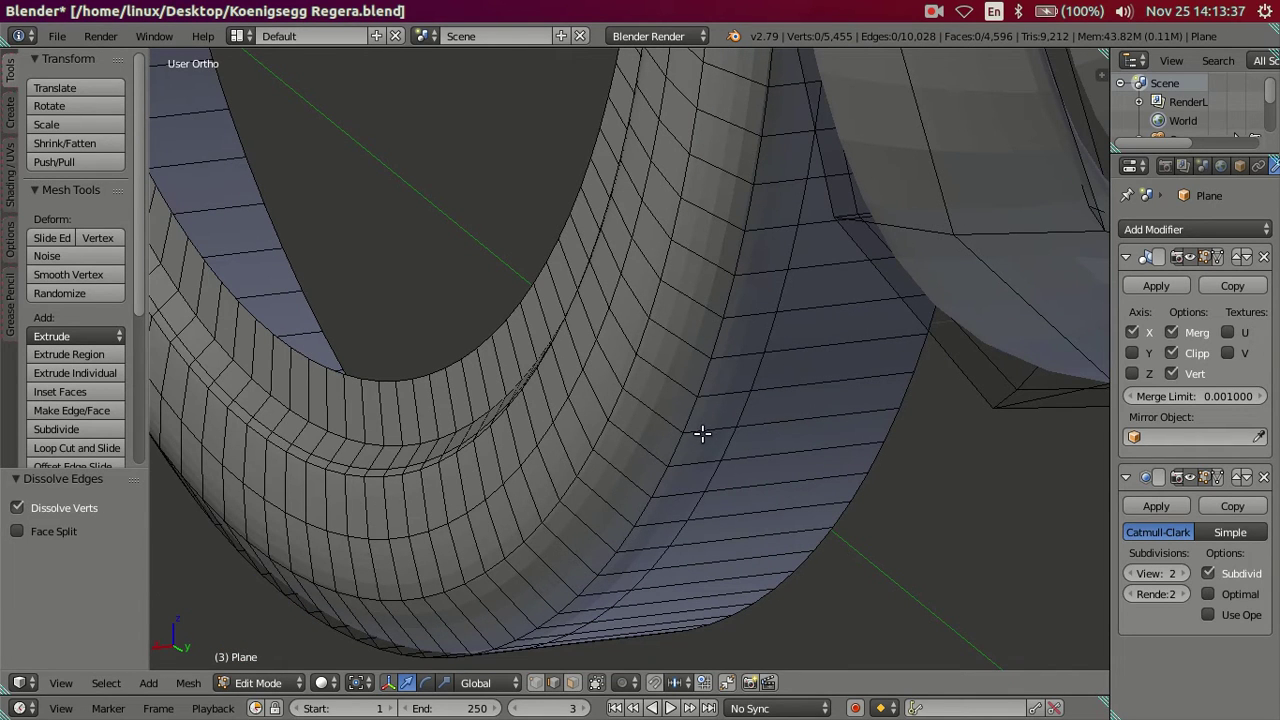
Nudge the vertical ring loop into place and preview the smoothed mesh.
right_click(727, 441, "alt")
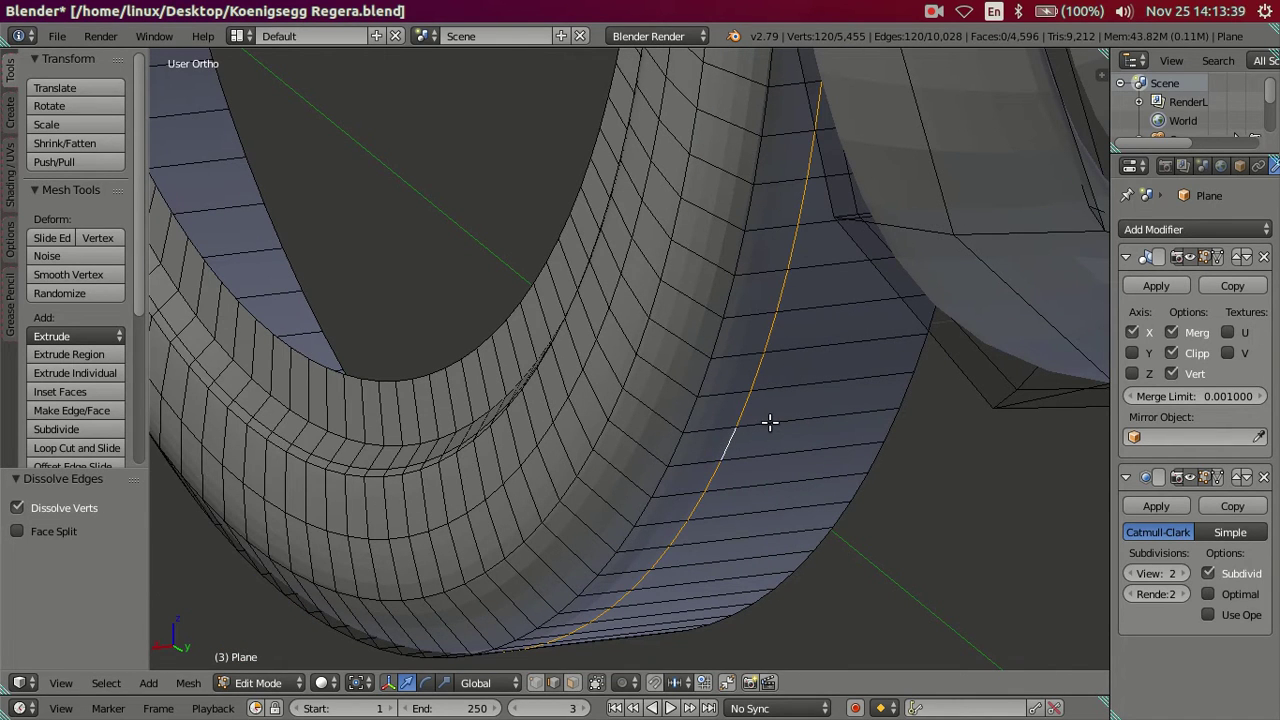
key("g")
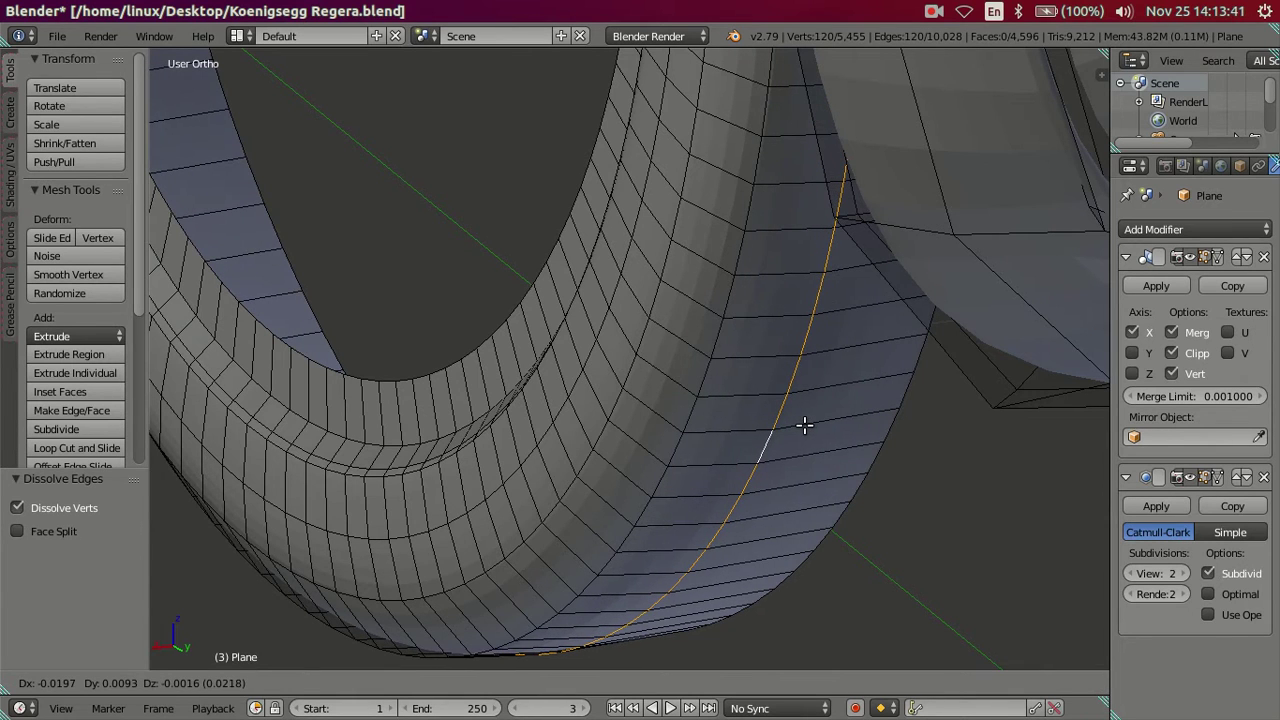
left_click(761, 421)
mouse_move(735, 416)
middle_mouse_down()
mouse_move(682, 405)
mouse_move(718, 379)
mouse_move(642, 317)
mouse_move(752, 483)
mouse_move(694, 388)
mouse_move(720, 303)
mouse_move(797, 331)
mouse_move(866, 397)
mouse_move(690, 314)
mouse_move(669, 265)
mouse_move(721, 305)
mouse_move(729, 262)
mouse_move(749, 327)
mouse_move(736, 371)
mouse_move(858, 369)
mouse_move(757, 371)
mouse_move(873, 402)
mouse_move(958, 378)
middle_mouse_up()
key("Tab")
key("Tab")
Scale the ring loop down to 0.99 and check it in Object Mode.
key("a")
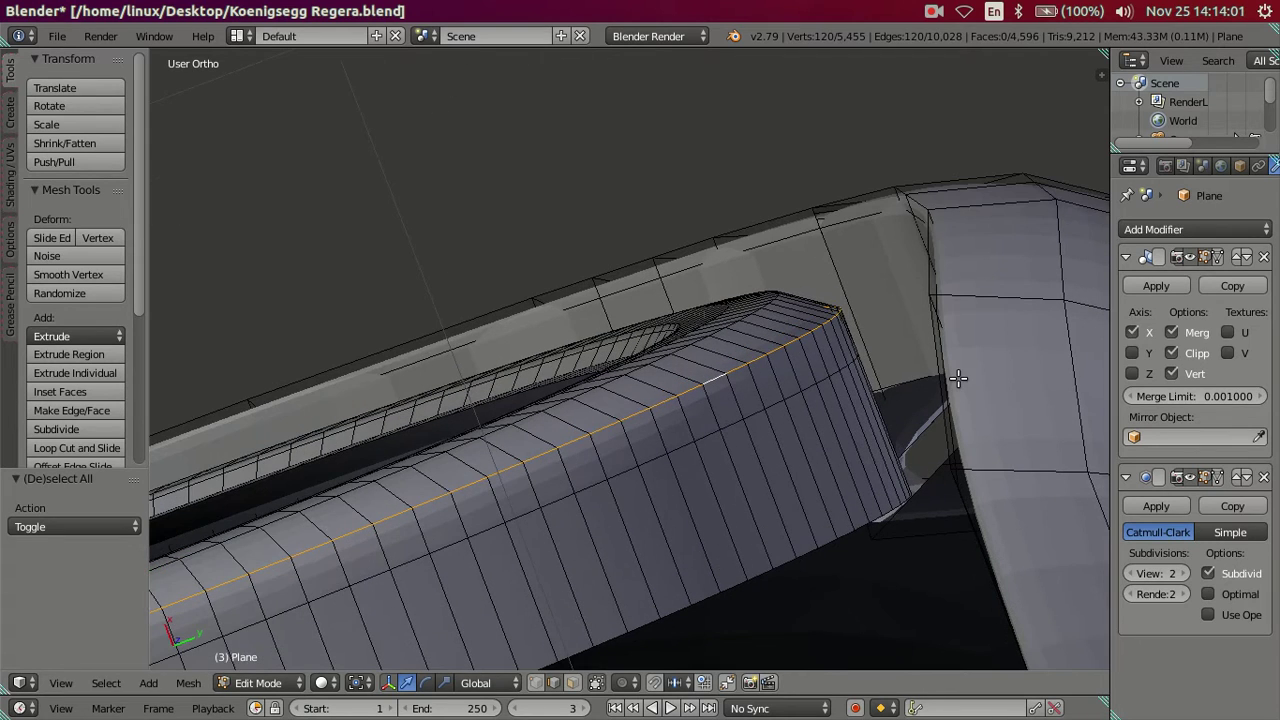
key("s")
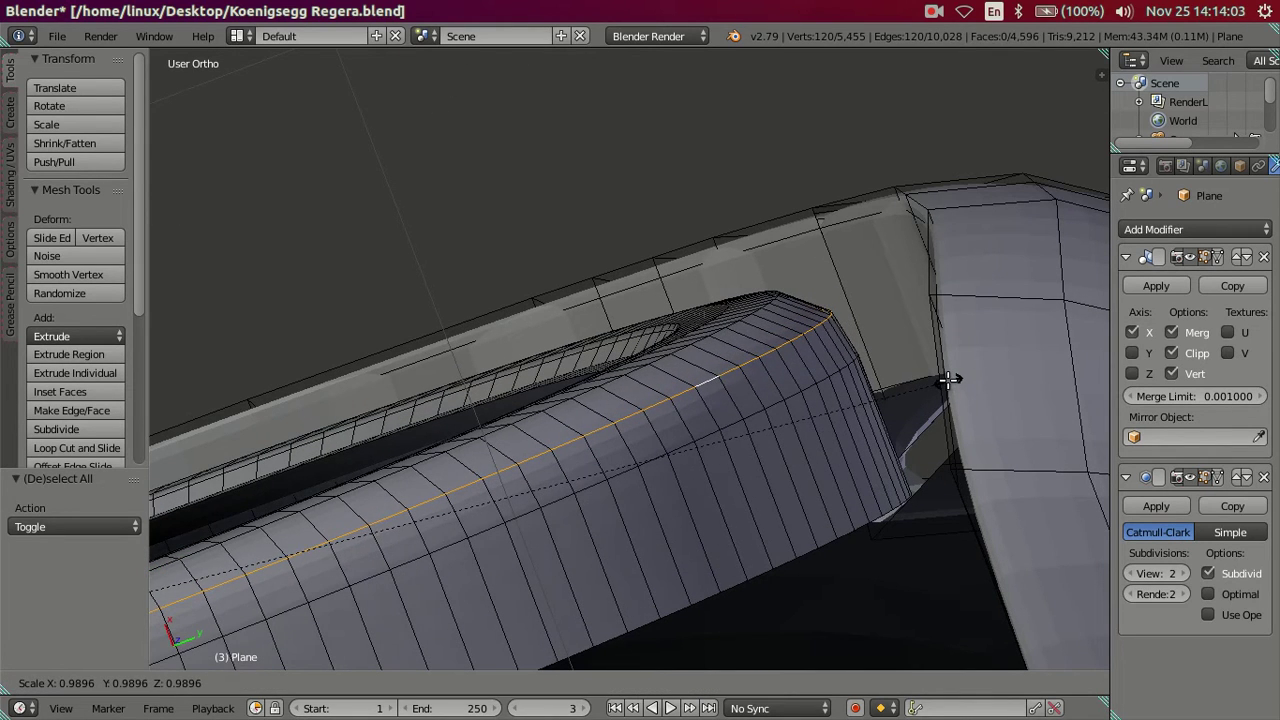
left_click(947, 380)
key("s")
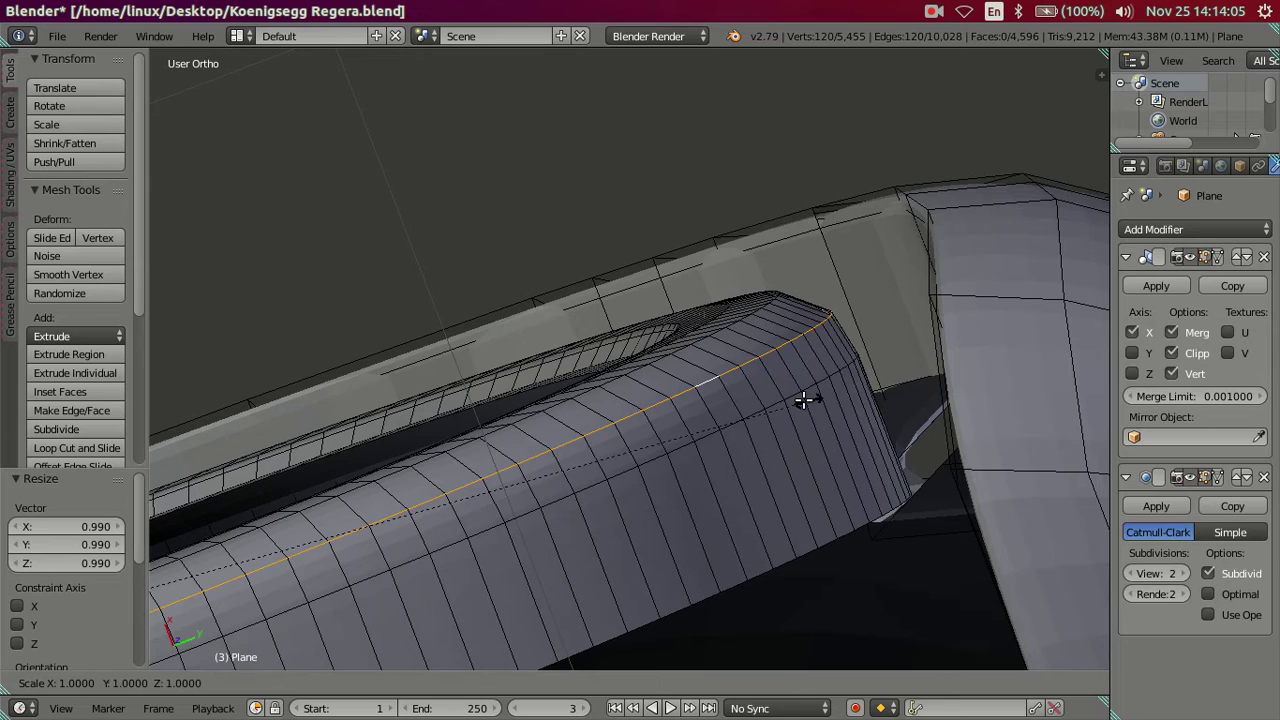
key("Escape")
key("a")
key("Tab")
mouse_move(729, 422)
middle_mouse_down()
mouse_move(702, 451)
mouse_move(762, 542)
mouse_move(671, 497)
mouse_move(623, 423)
middle_mouse_up()
scroll(702, 451, "up", 3)
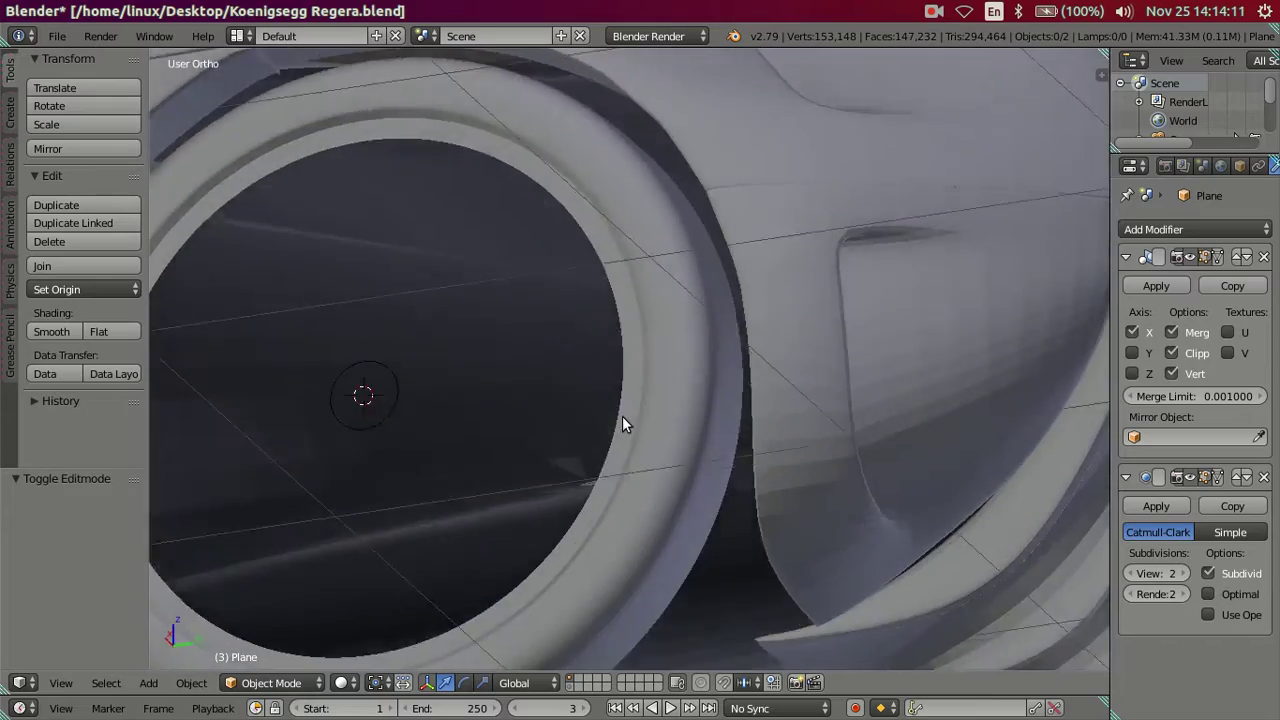
In Edit Mode, drop the subdivision viewport level to 0 and show wireframe.
scroll(623, 423, "down", 3)
middle_click_drag(646, 354, 628, 356)
key("Tab")
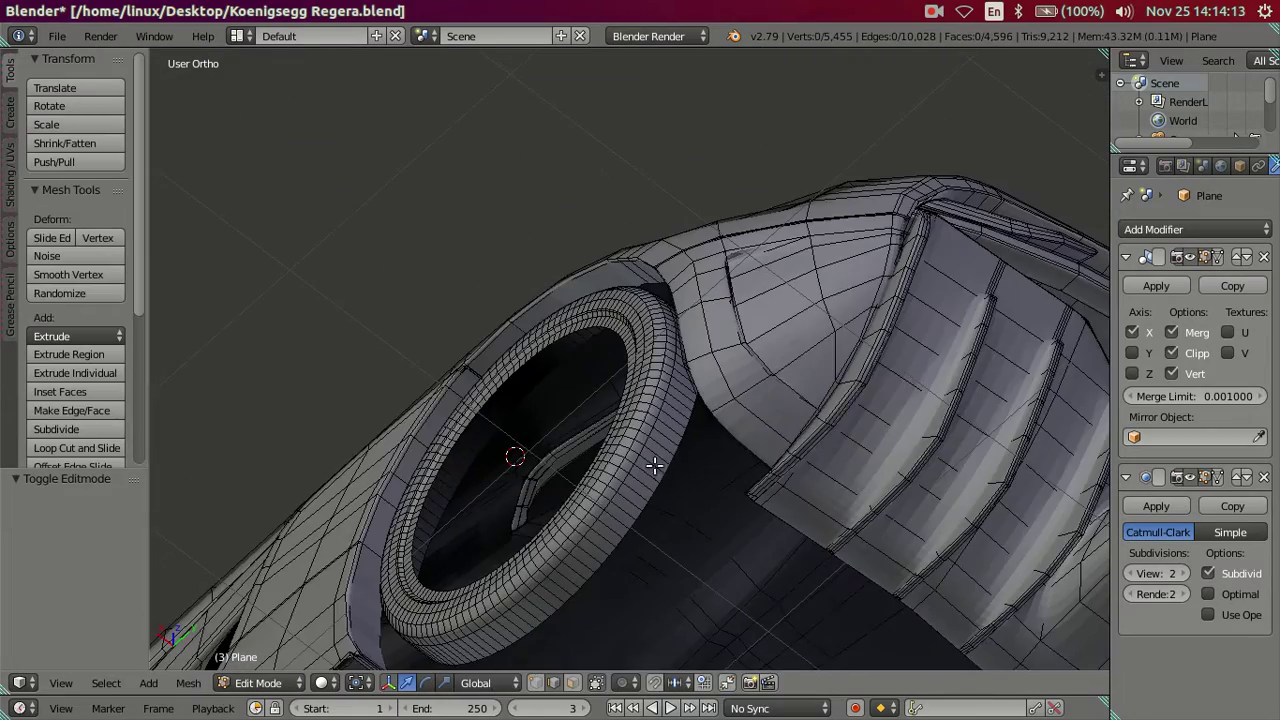
mouse_move(670, 459)
middle_mouse_down()
mouse_move(734, 646)
mouse_move(635, 491)
mouse_move(646, 517)
mouse_move(611, 397)
mouse_move(680, 380)
mouse_move(671, 486)
mouse_move(680, 466)
mouse_move(669, 432)
mouse_move(663, 509)
mouse_move(645, 395)
mouse_move(635, 407)
middle_mouse_up()
scroll(635, 491, "up", 2)
key("z")
left_click(1130, 573)
left_click(1130, 573)
mouse_move(766, 480)
middle_mouse_down()
mouse_move(813, 450)
mouse_move(843, 463)
middle_mouse_up()
key("z")
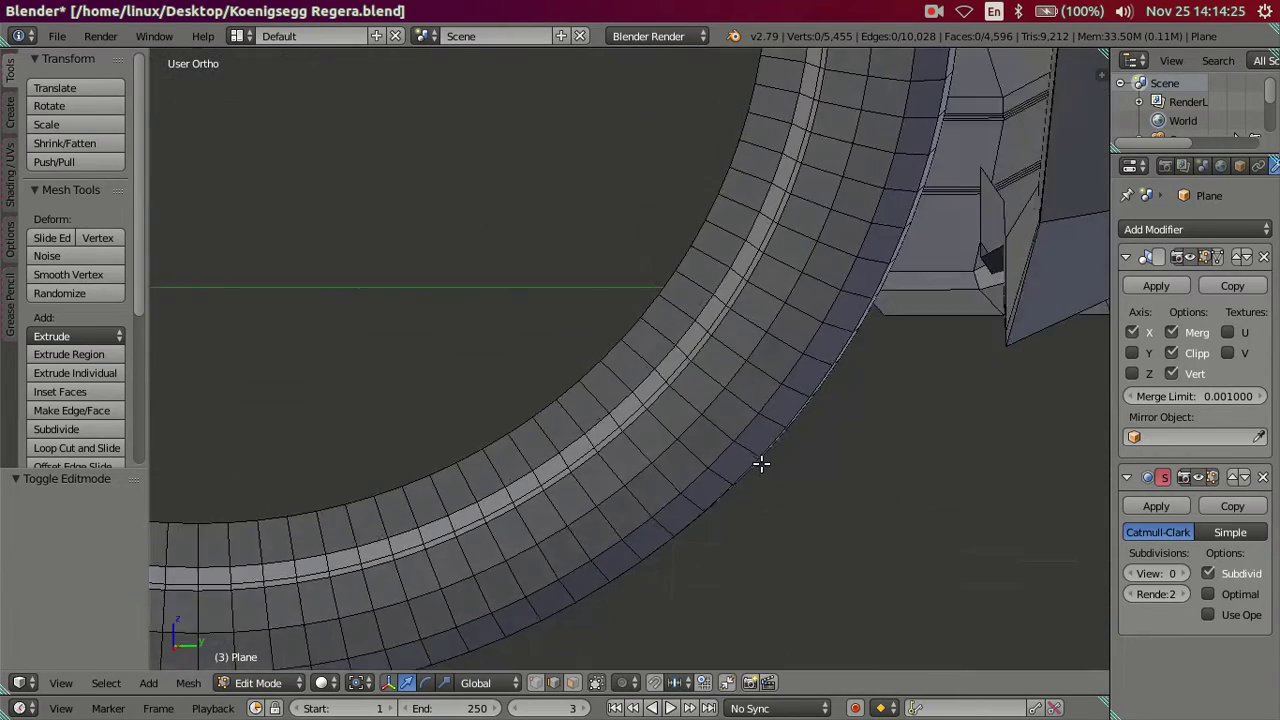
key("z")
scroll(619, 446, "up", 2)
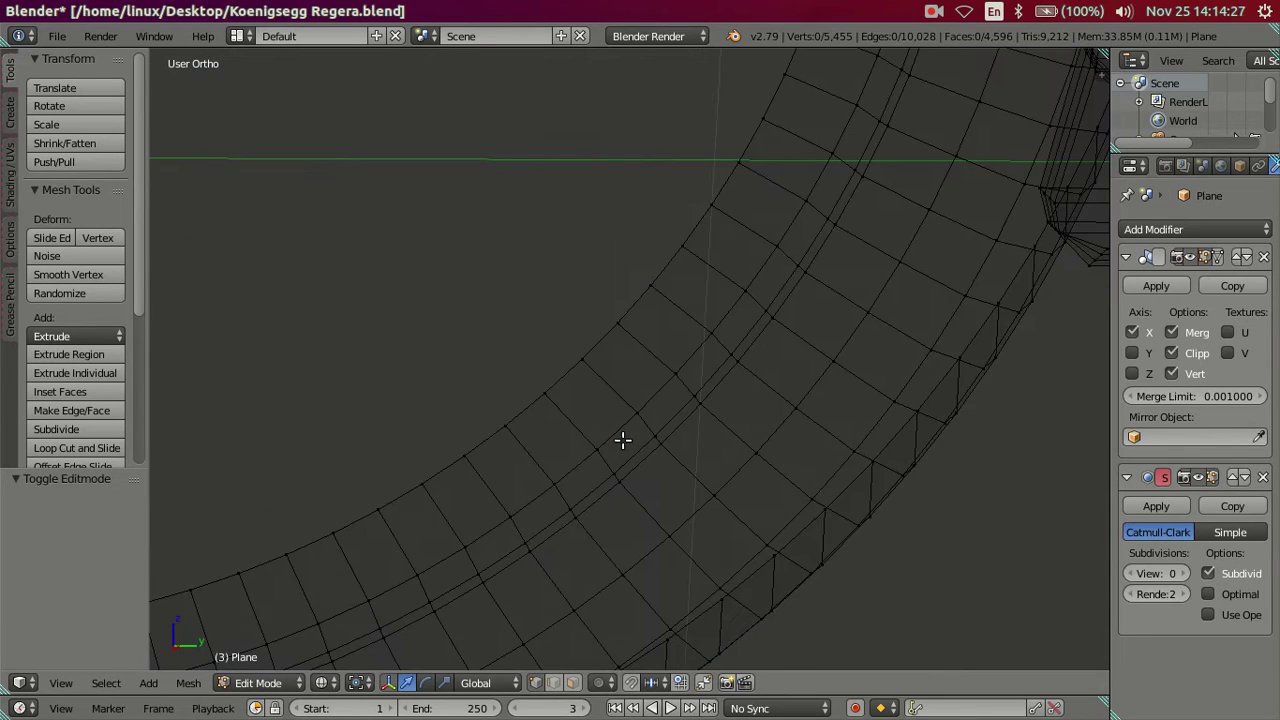
Extrude the two selected rim loops and shift them -0.015 along X.
right_click(634, 430, "alt")
right_click(621, 443, "ctrl+alt+shift")
mouse_move(726, 451)
middle_mouse_down()
mouse_move(643, 480)
mouse_move(594, 557)
mouse_move(596, 456)
mouse_move(657, 451)
mouse_move(663, 391)
mouse_move(626, 492)
mouse_move(597, 503)
mouse_move(606, 411)
mouse_move(592, 445)
middle_mouse_up()
key("e")
key("Escape")
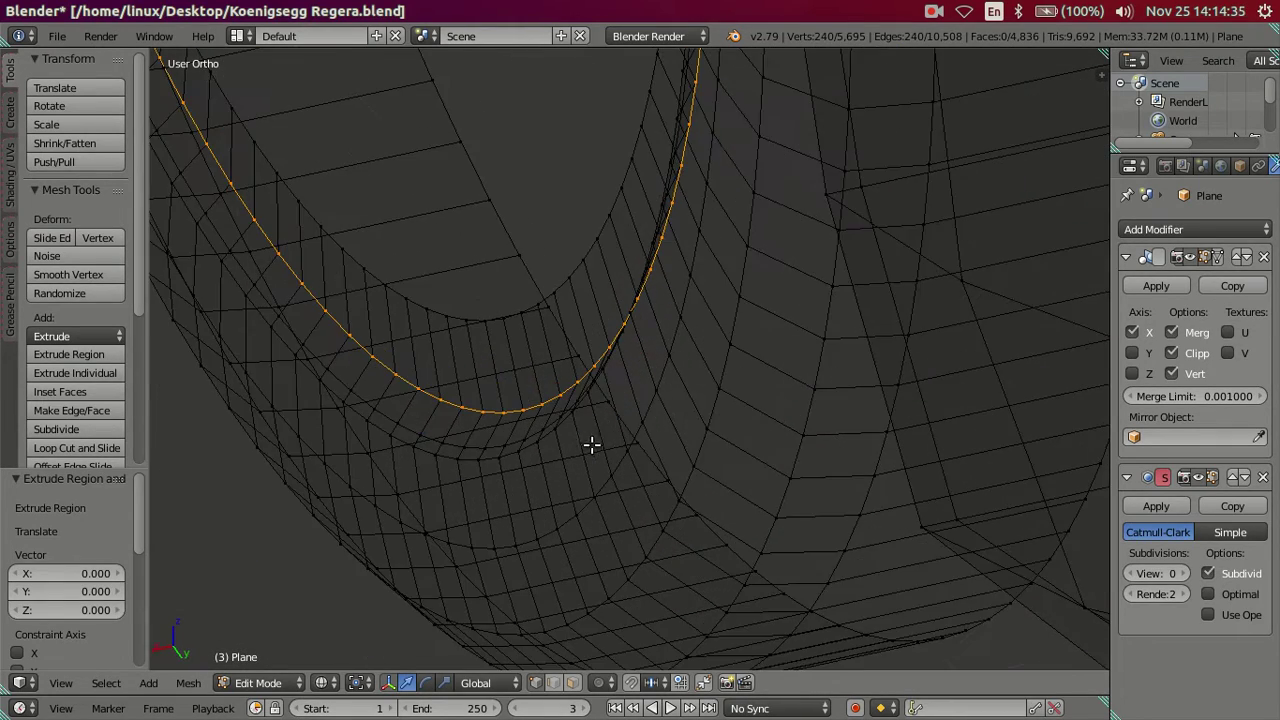
key("g")
key("x")
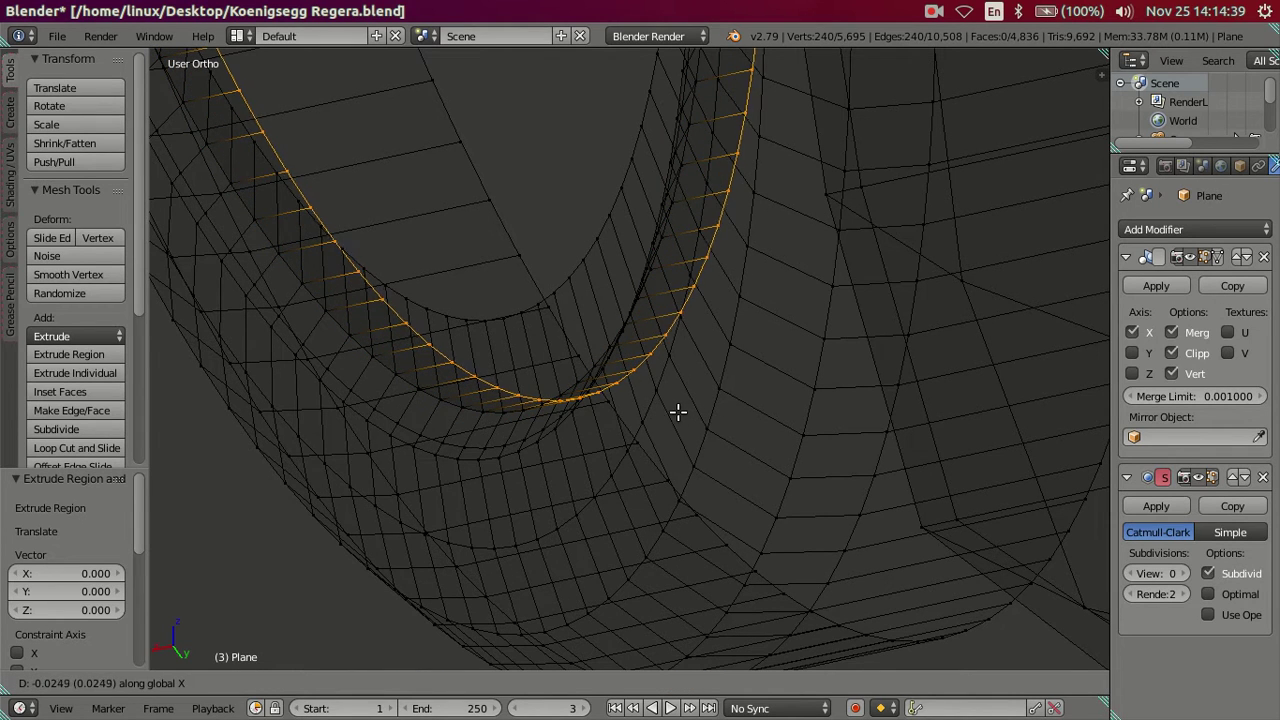
left_click(660, 413)
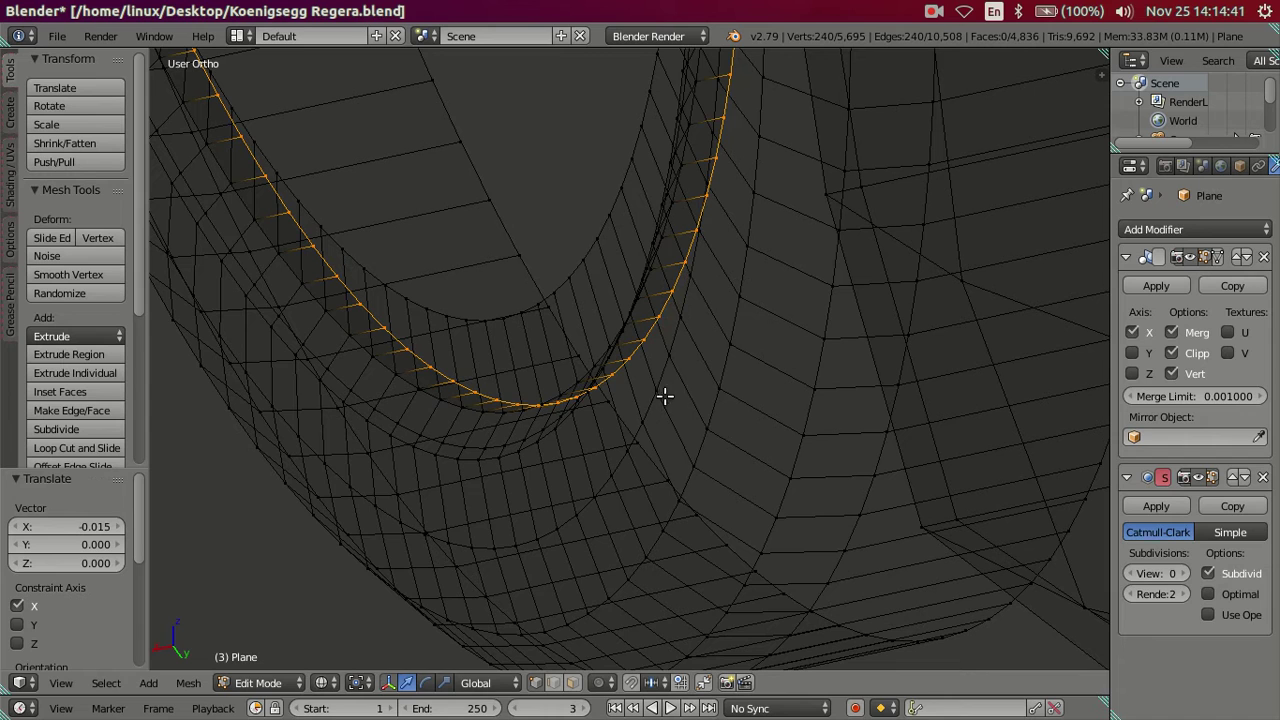
Extrude the rim loop again along X, then view the smoothed result in Object Mode.
key("e")
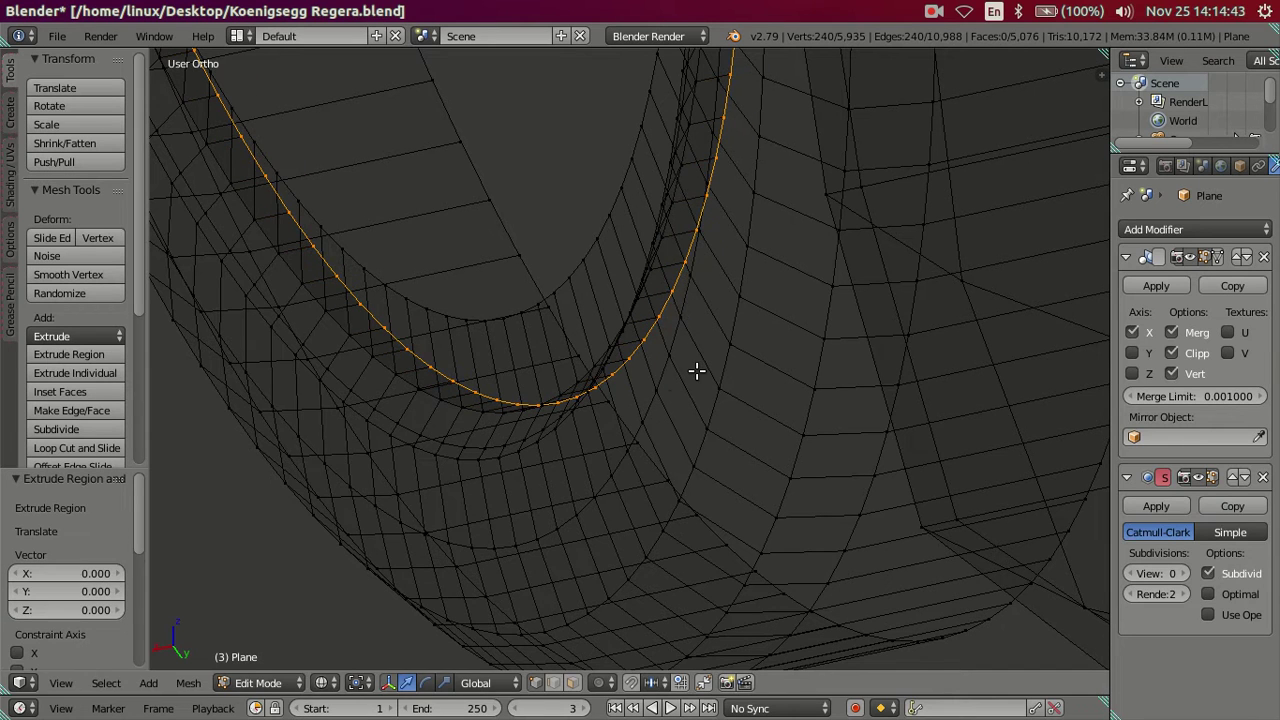
key("x")
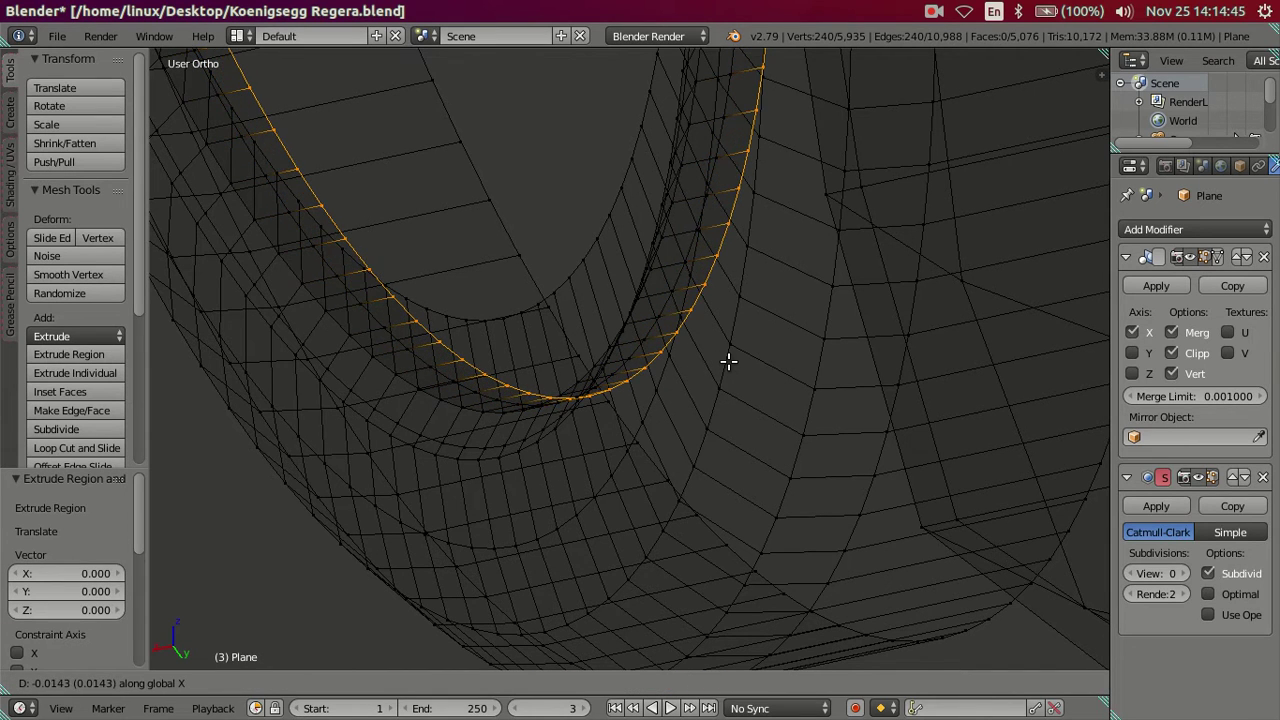
left_click(683, 360)
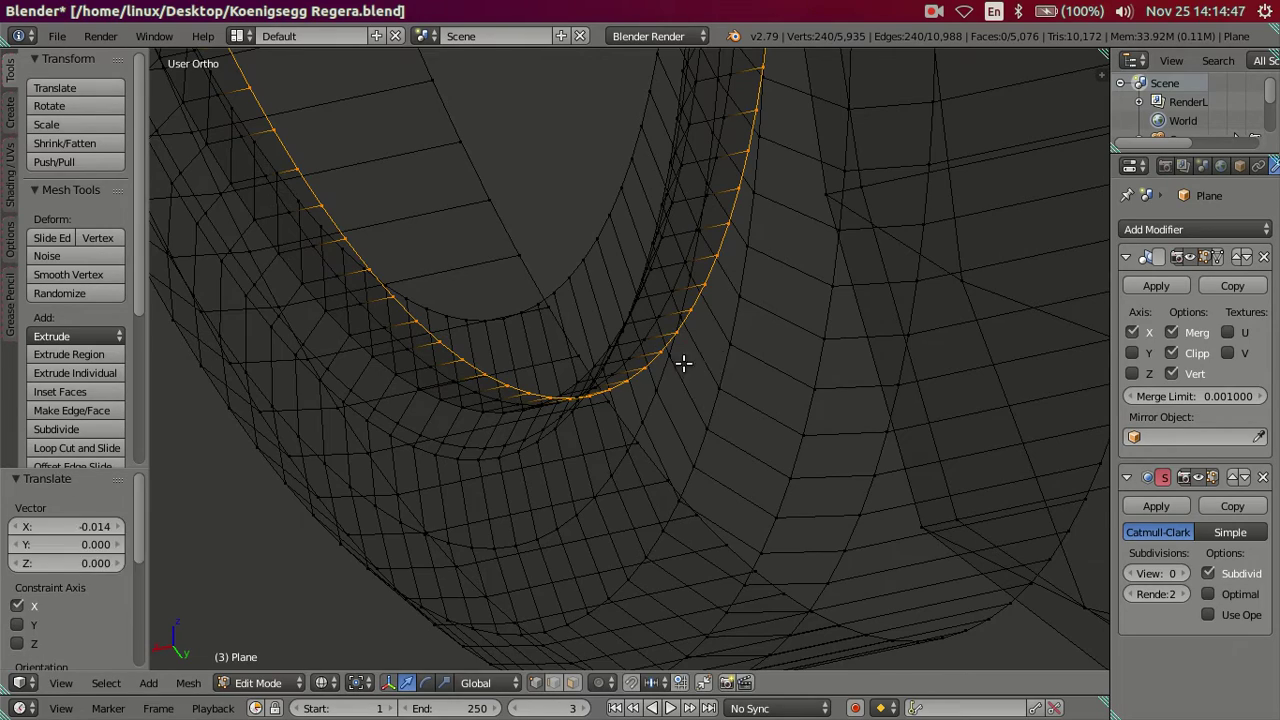
key("a")
key("z")
scroll(973, 482, "up", 4)
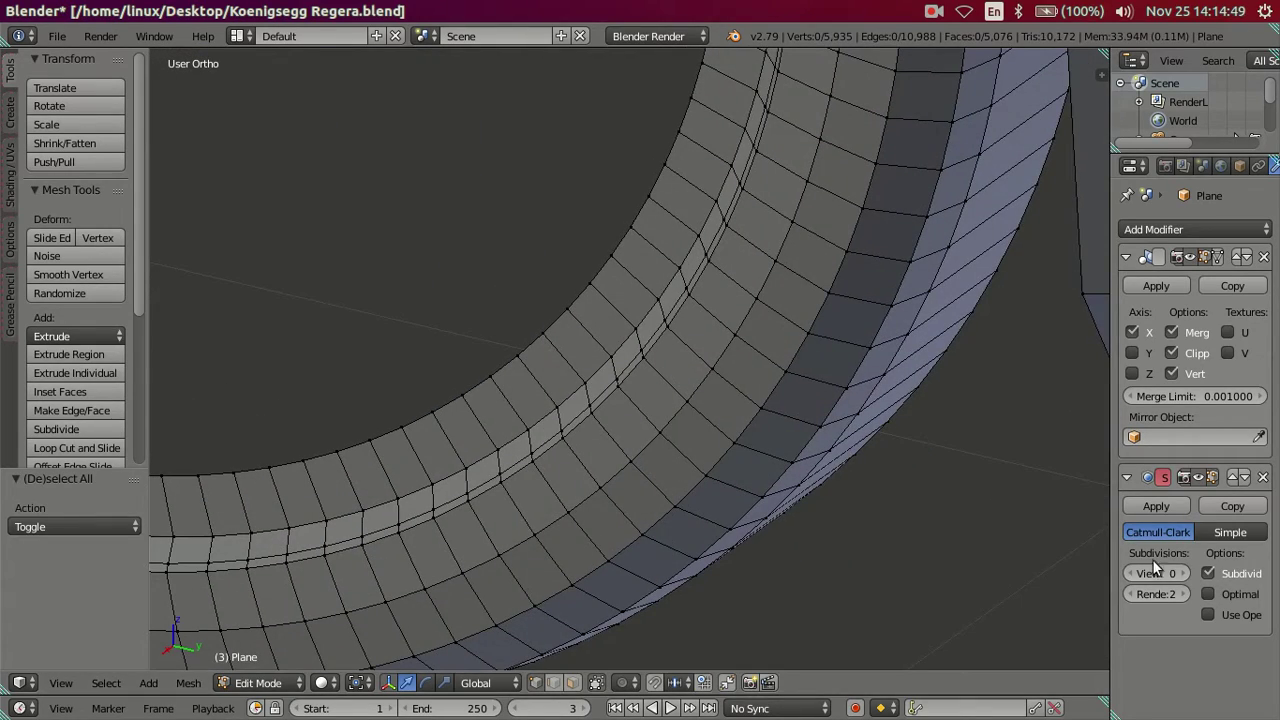
scroll(1160, 573, "up", 2, "ctrl")
mouse_move(663, 437)
middle_mouse_down()
mouse_move(764, 376)
mouse_move(685, 380)
mouse_move(626, 408)
mouse_move(659, 360)
mouse_move(709, 329)
mouse_move(723, 334)
mouse_move(660, 387)
mouse_move(674, 406)
mouse_move(640, 397)
middle_mouse_up()
key("Tab")
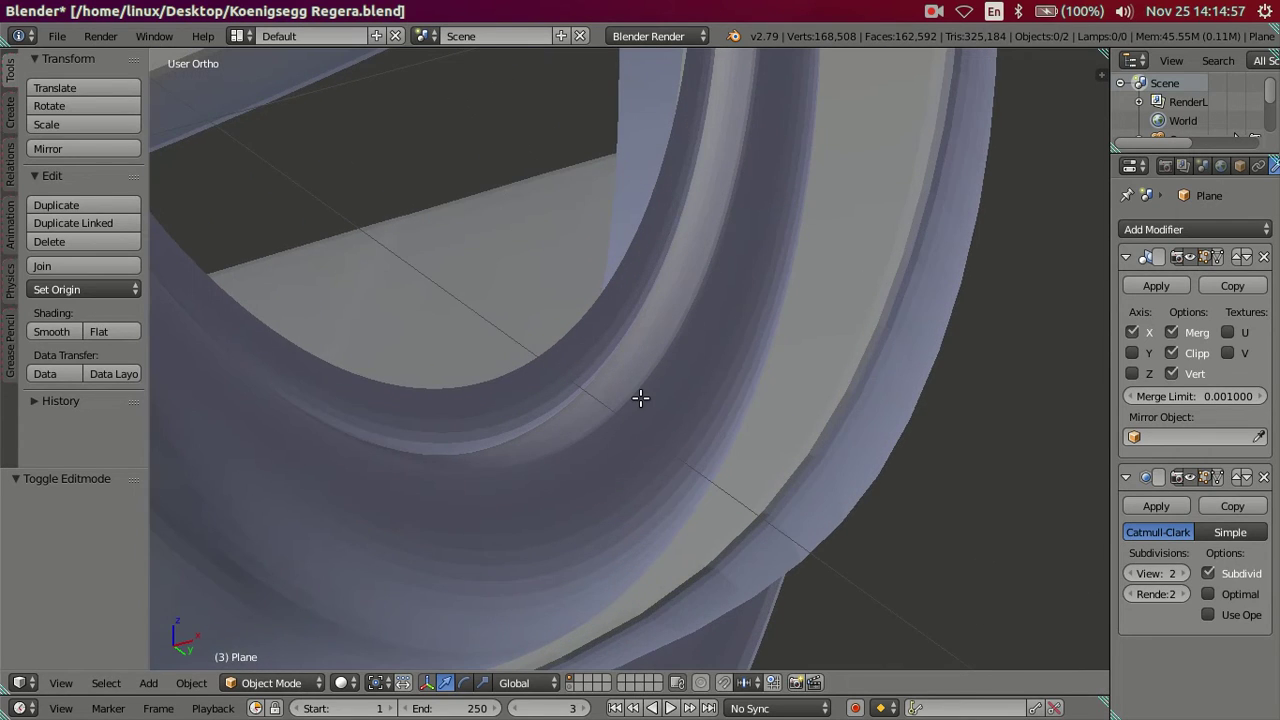
Add two centred loop cuts around the ring.
key("Tab")
scroll(630, 380, "up", 2)
scroll(615, 357, "up", 1)
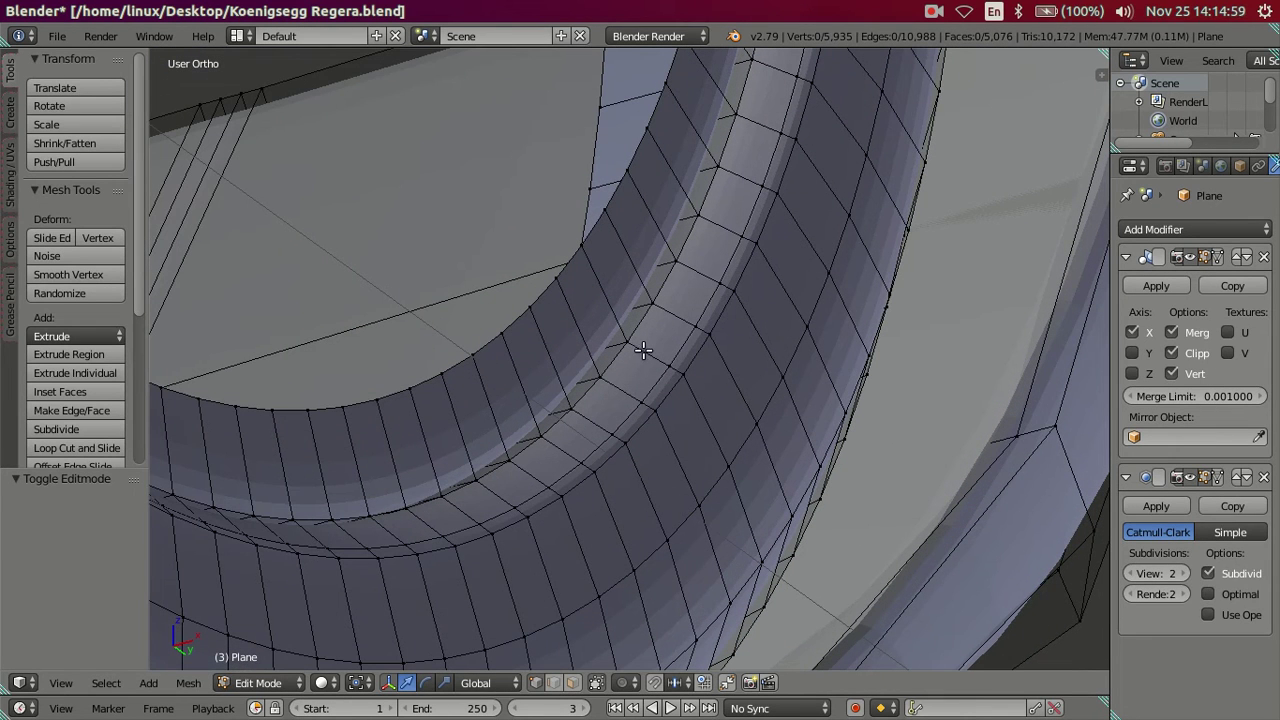
key("ctrl+r")
scroll(643, 350, "up", 1)
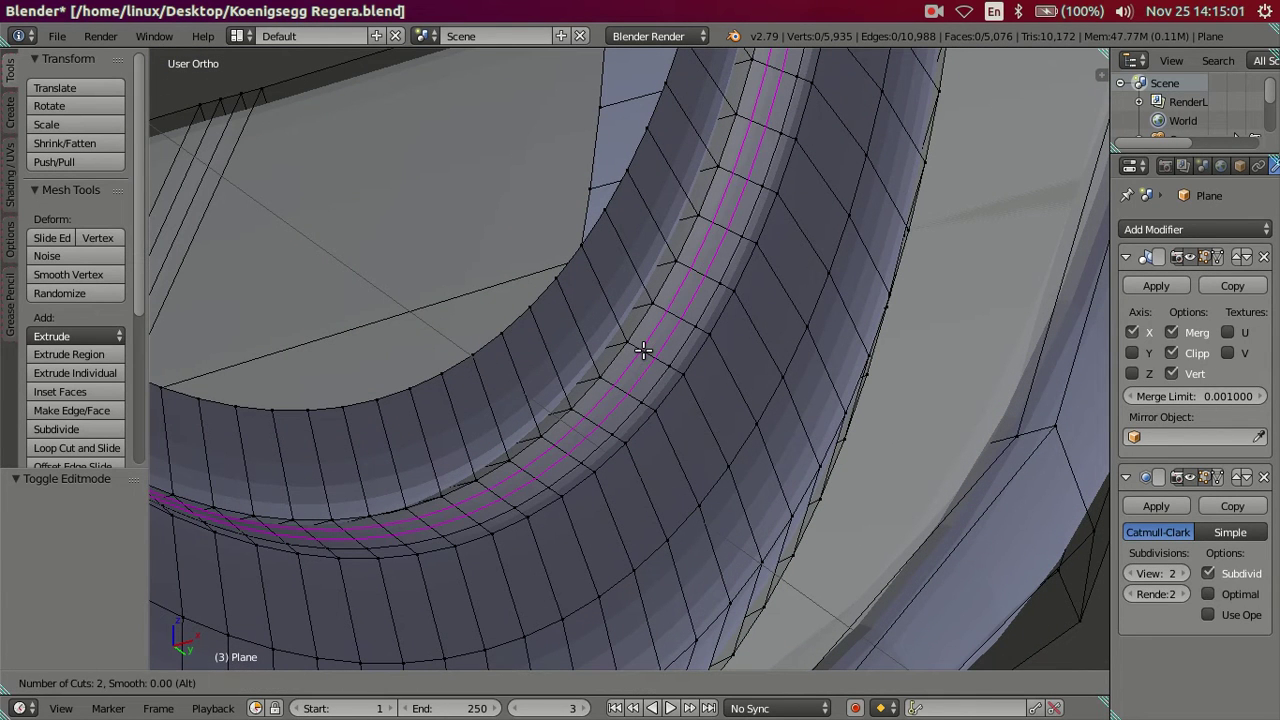
left_click(643, 350)
right_click(655, 471)
Dissolve one ring edge loop and inspect the ring in Object Mode.
key("a")
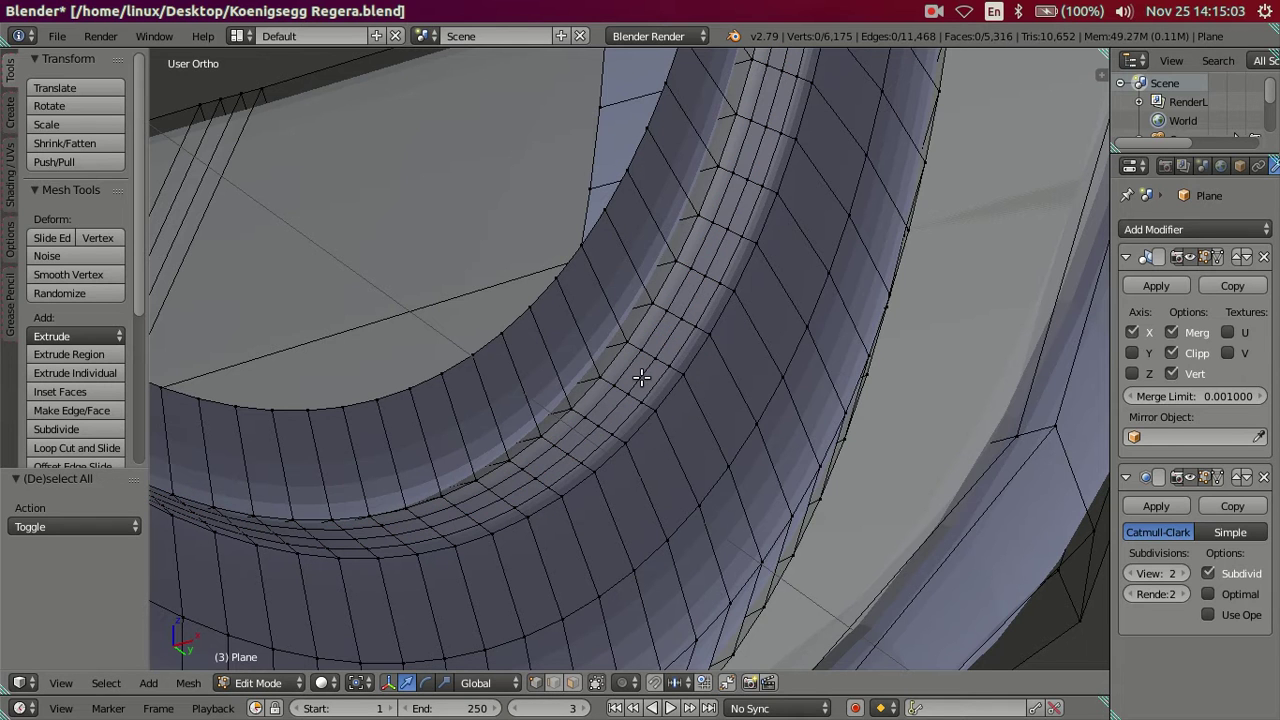
right_click(645, 372, "alt")
key("x")
left_click(752, 414)
scroll(731, 425, "up", 2)
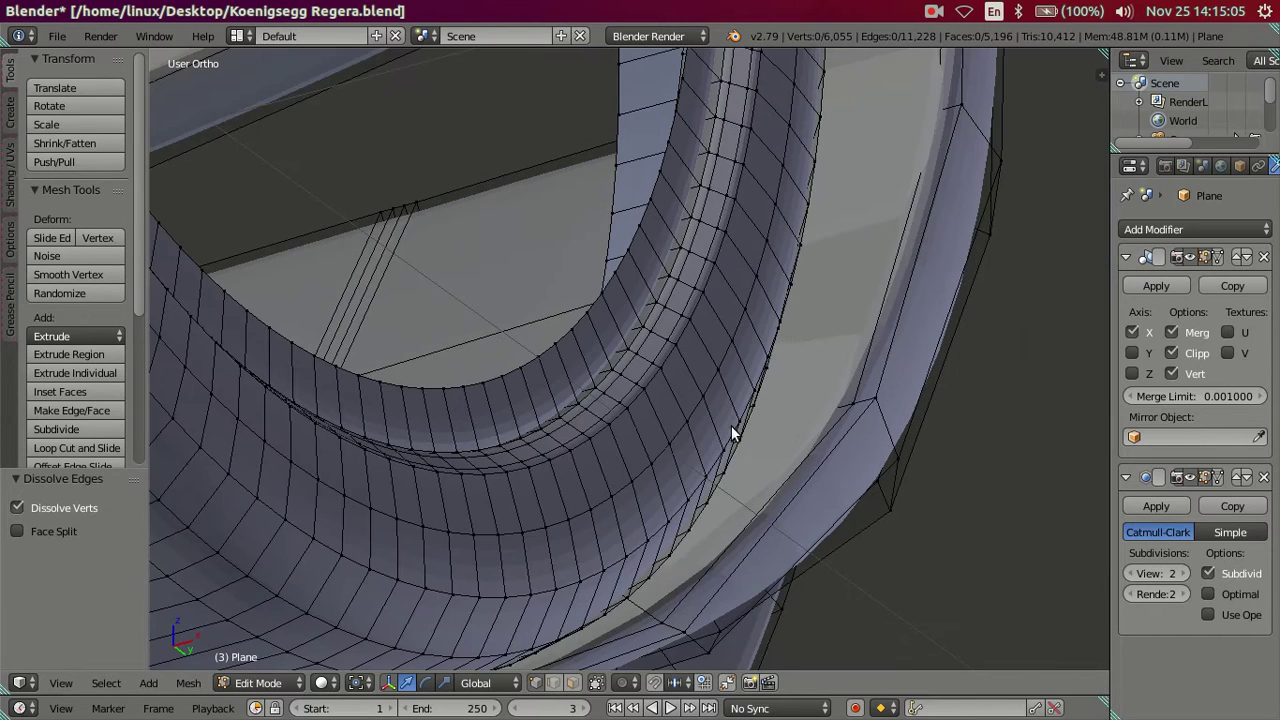
key("Tab")
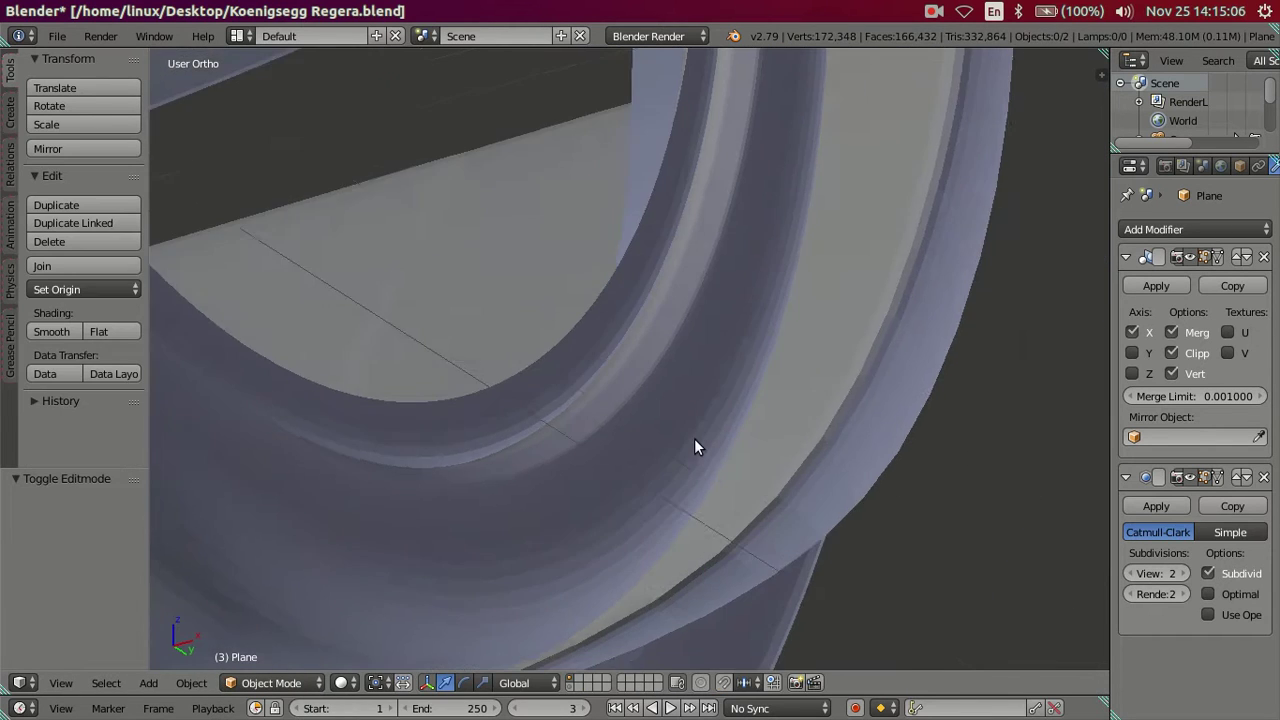
scroll(650, 460, "down", 2)
scroll(595, 500, "down", 2)
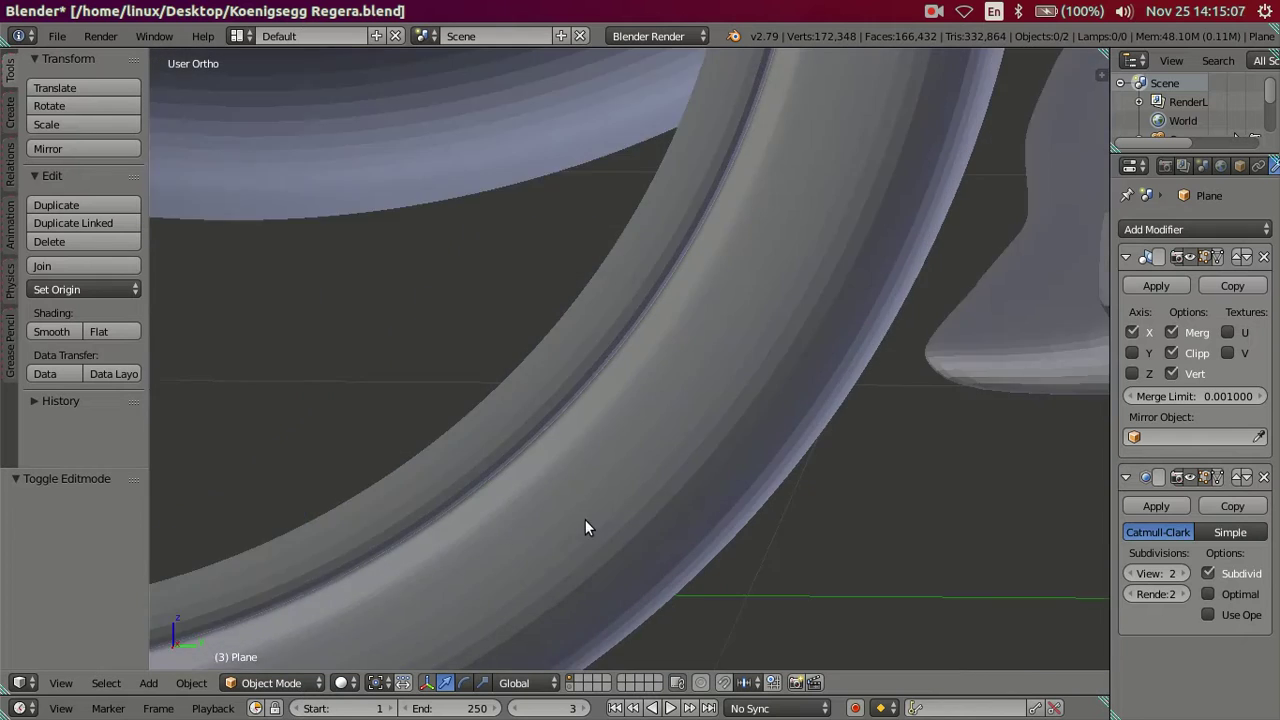
scroll(590, 500, "down", 2)
mouse_move(600, 447)
middle_mouse_down()
mouse_move(500, 442)
mouse_move(647, 436)
mouse_move(741, 388)
mouse_move(542, 438)
middle_mouse_up()
Dissolve another edge loop along the rim.
key("Tab")
right_click(576, 450, "alt")
right_click(727, 466)
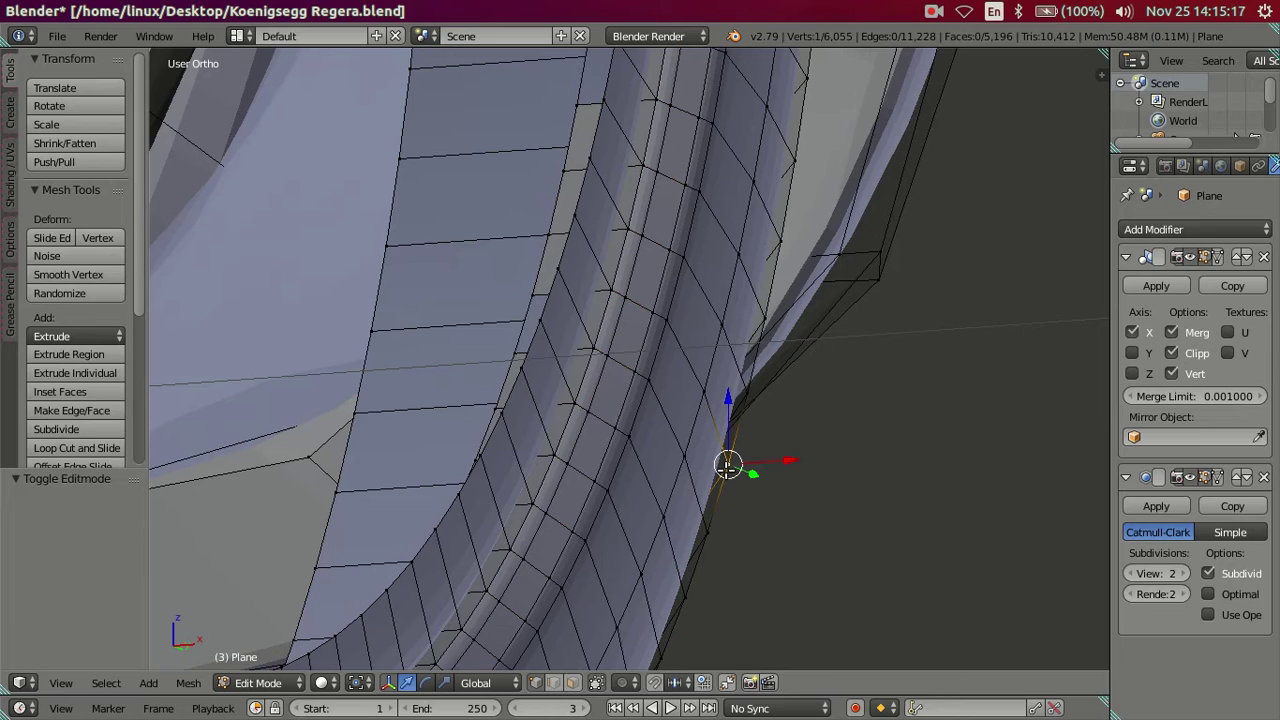
key("a")
right_click(576, 445, "alt")
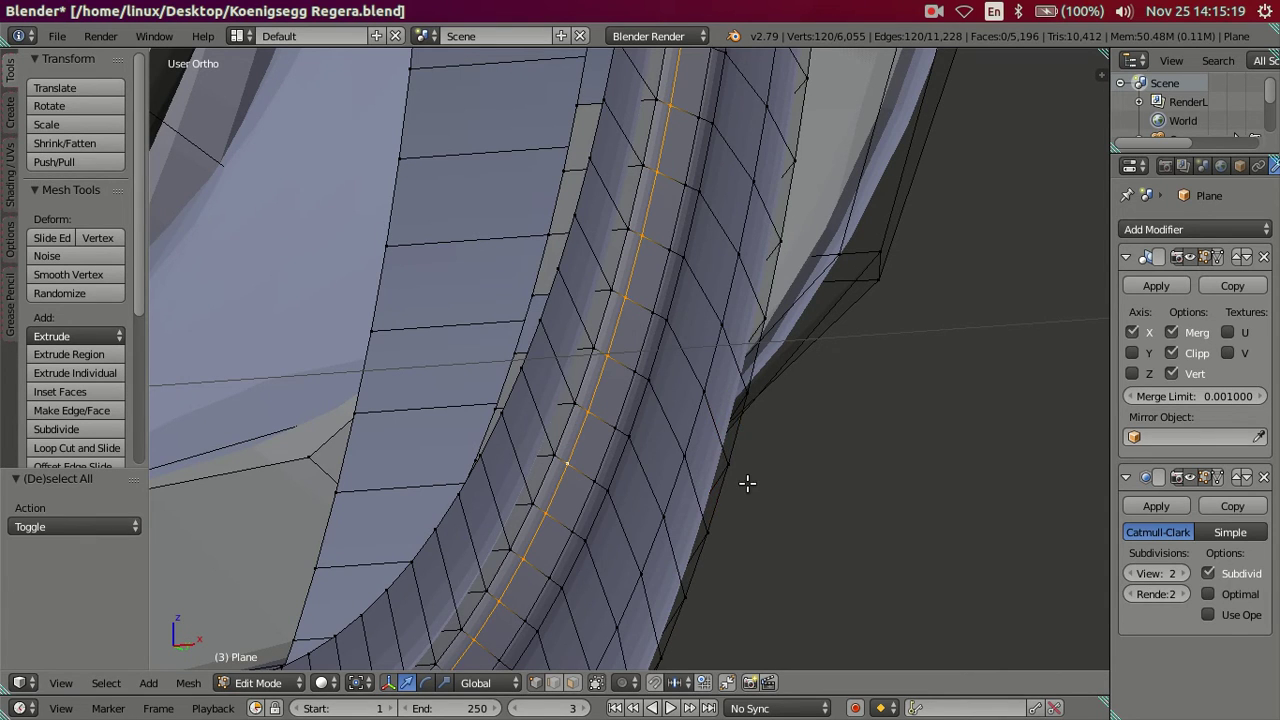
key("x")
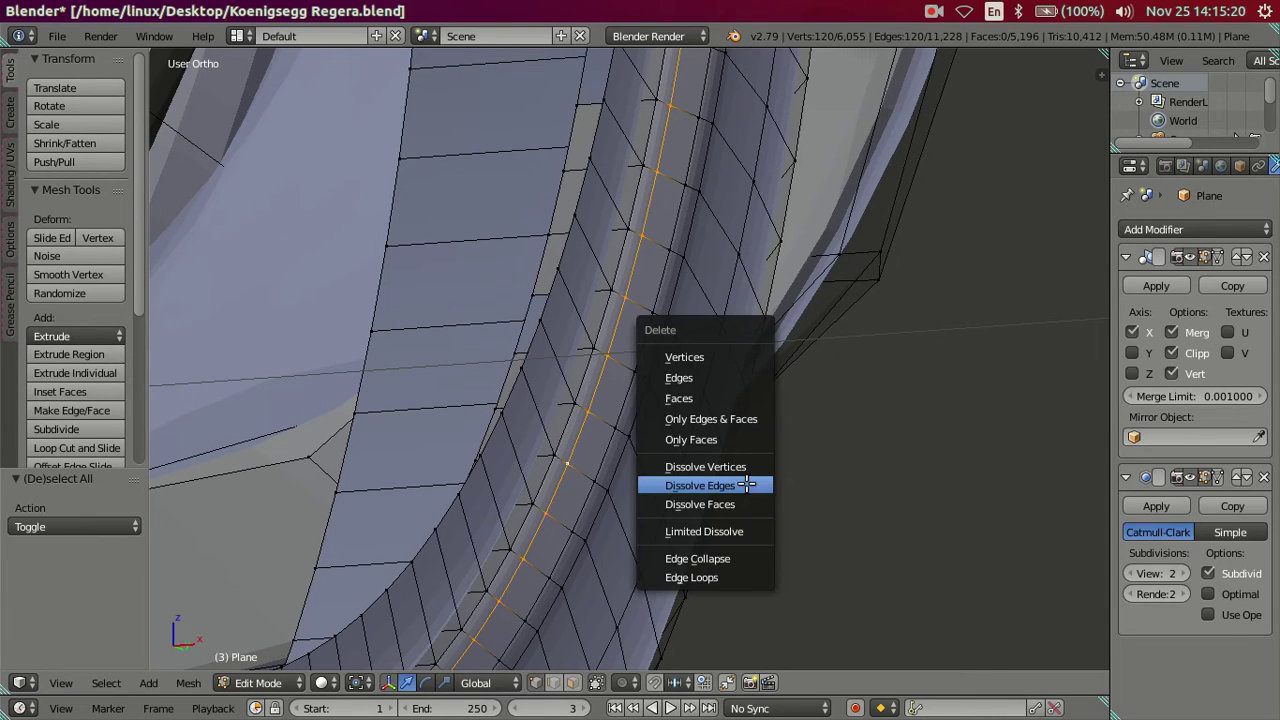
left_click(747, 484)
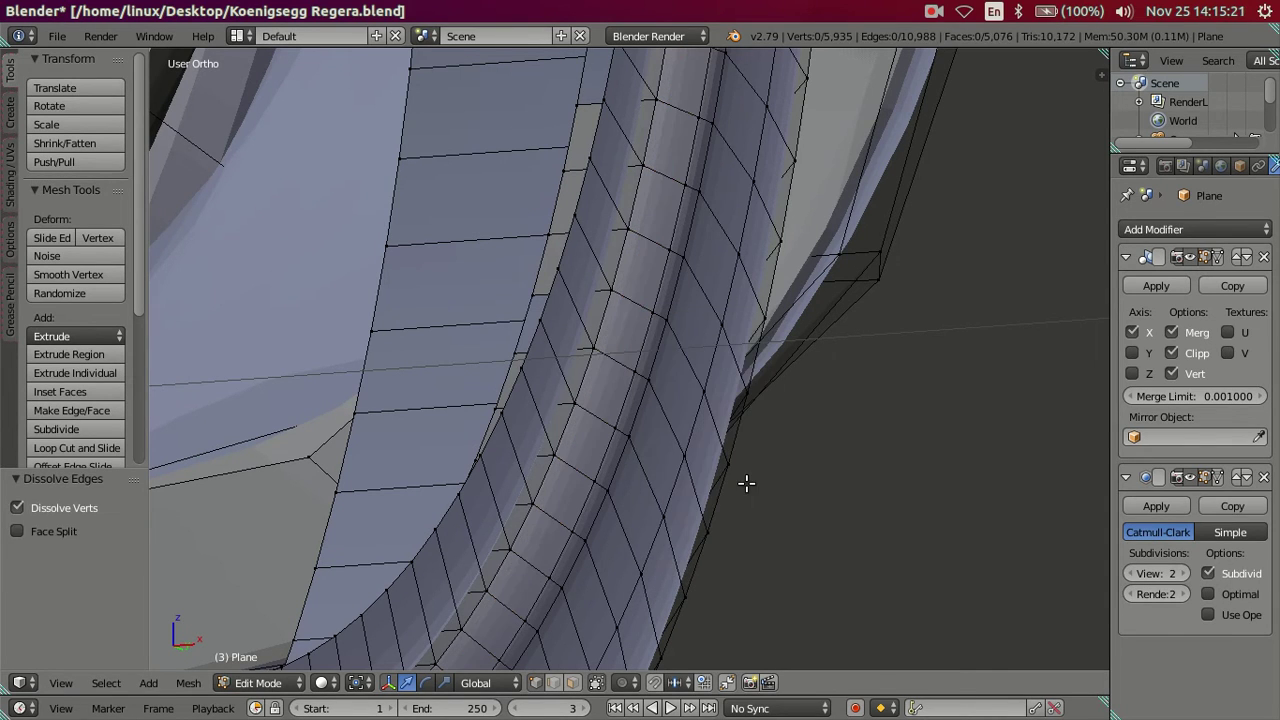
key("Tab")
Switch to the side view with the carbon wheel reference image shown behind the rim.
scroll(740, 461, "down", 3)
mouse_move(740, 461)
middle_mouse_down()
mouse_move(777, 508)
mouse_move(770, 465)
mouse_move(685, 384)
mouse_move(759, 467)
mouse_move(648, 426)
mouse_move(528, 489)
mouse_move(571, 423)
mouse_move(496, 458)
mouse_move(480, 428)
mouse_move(668, 346)
middle_mouse_up()
scroll(480, 426, "down", 2)
scroll(498, 423, "down", 3)
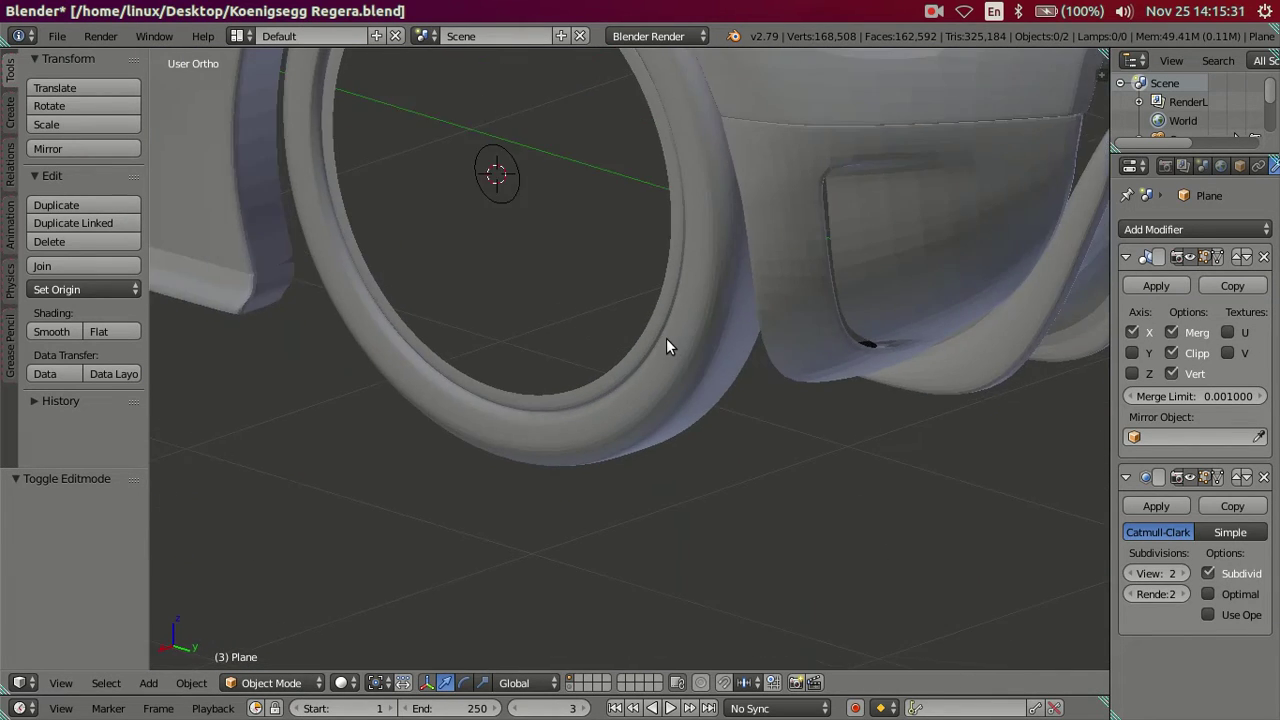
key("KP_3")
key("shift+z")
scroll(594, 318, "up", 1)
middle_click_drag(594, 318, 737, 434, "shift")
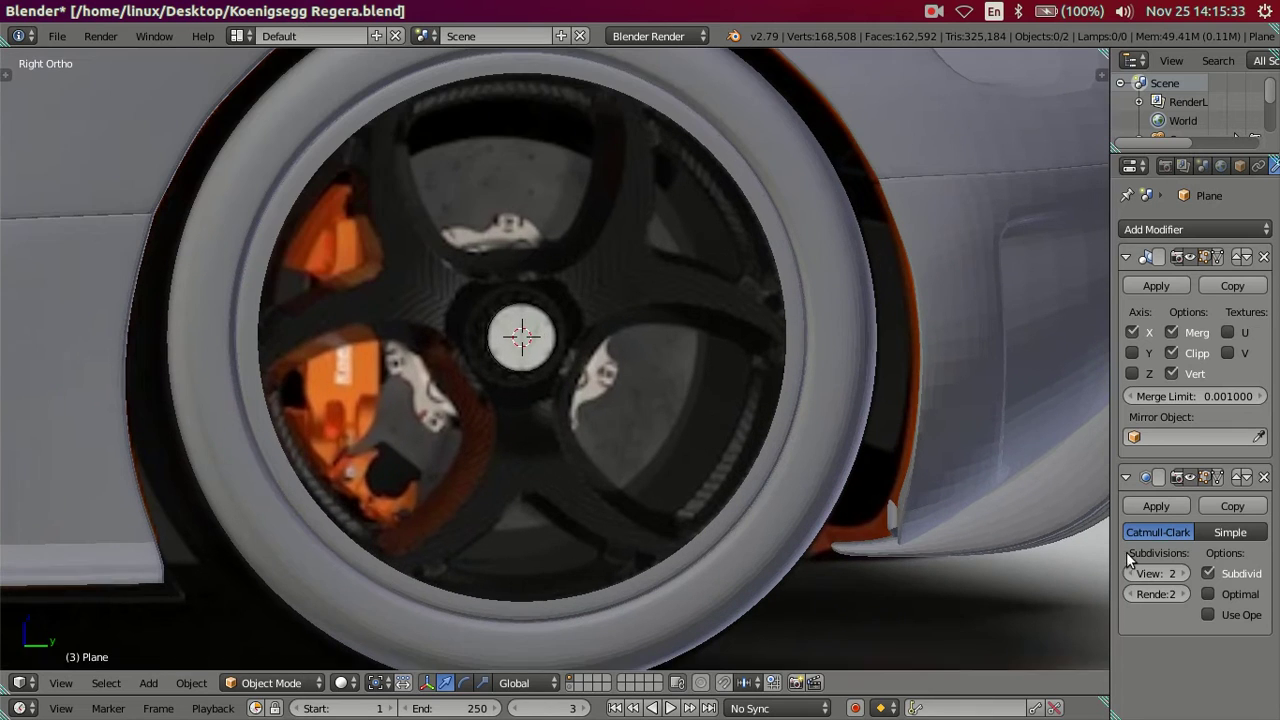
Hide the tool panel, set the subdivision preview level to 0, and enter Edit Mode.
key("t")
left_click(1129, 573)
left_click(1129, 573)
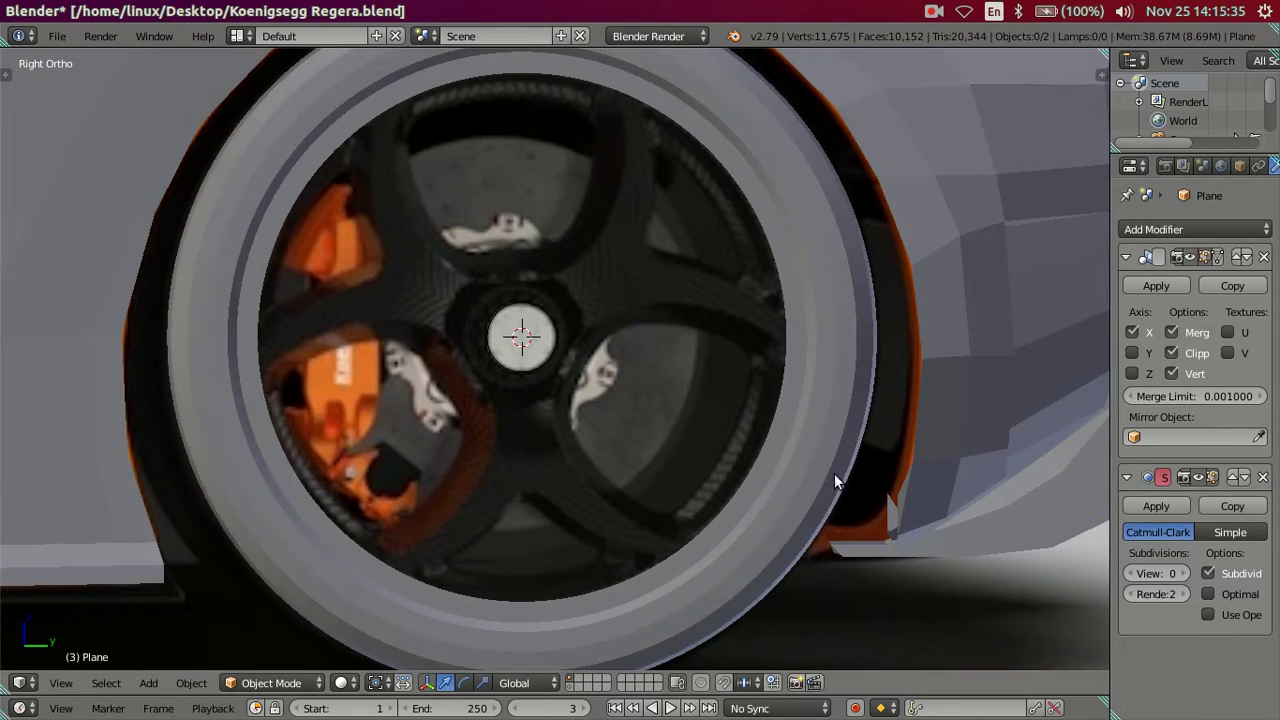
scroll(754, 449, "up", 1)
key("Tab")
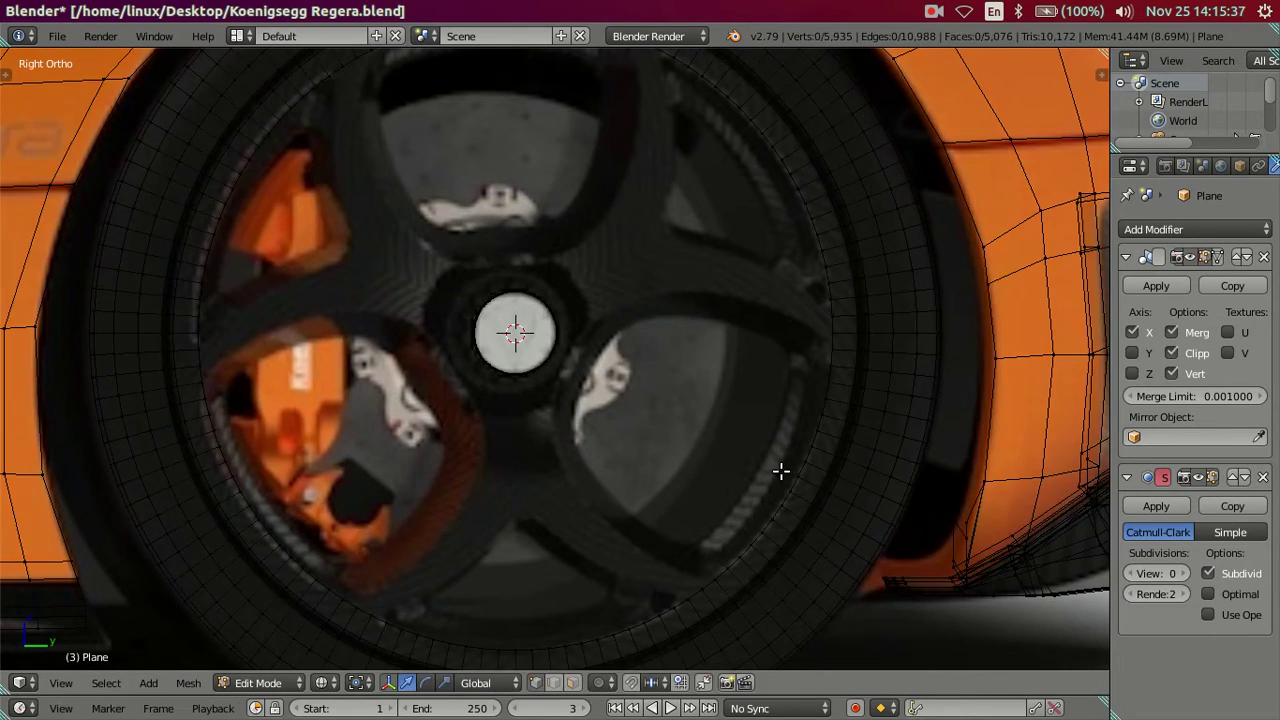
Select the tyre rim edge loop in edge mode and extend it by one vertex.
right_click(791, 478, "alt")
left_click(553, 682)
middle_click_drag(783, 591, 775, 493, "shift")
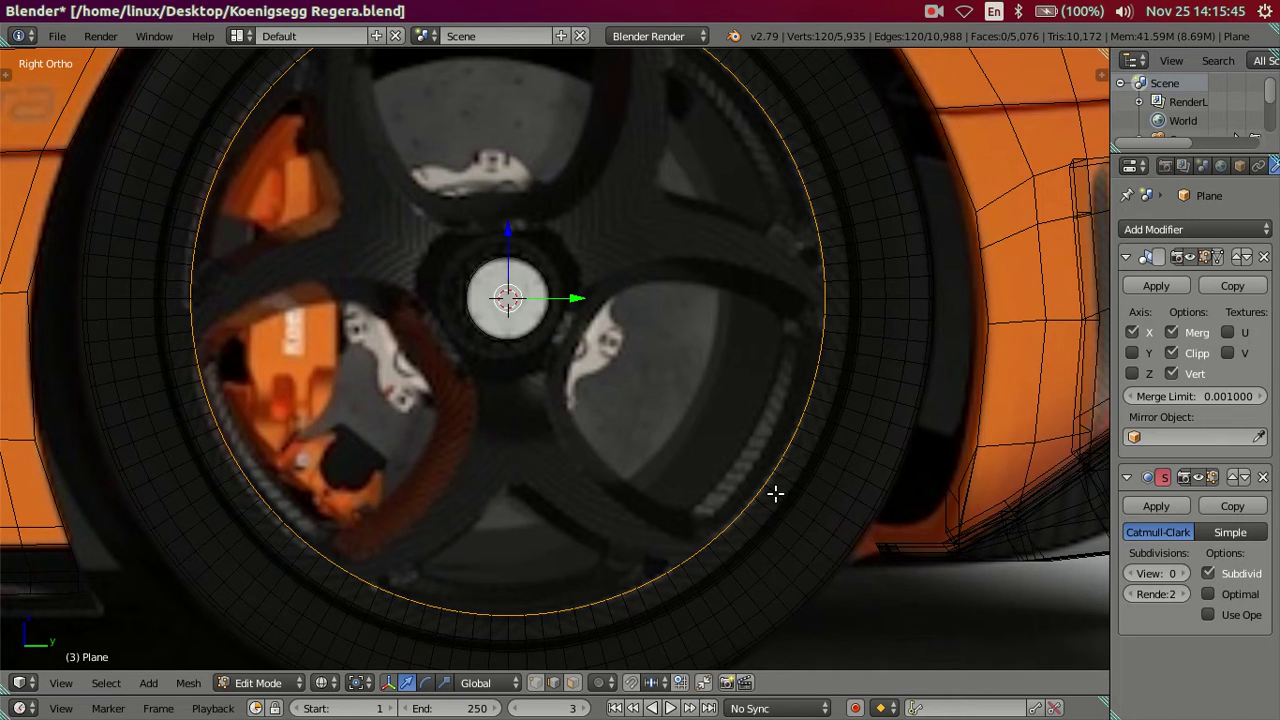
scroll(400, 565, "up", 2)
scroll(419, 526, "down", 4, "shift")
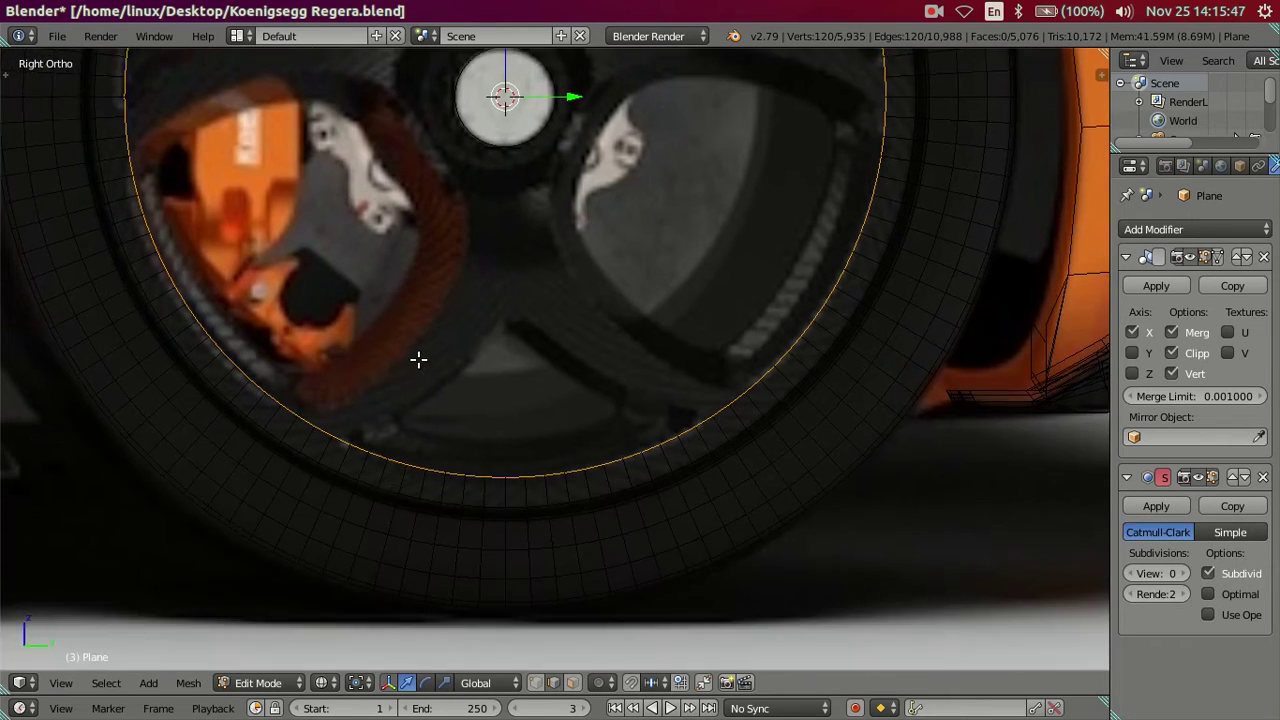
scroll(400, 480, "down", 1, "shift")
scroll(367, 410, "up", 2)
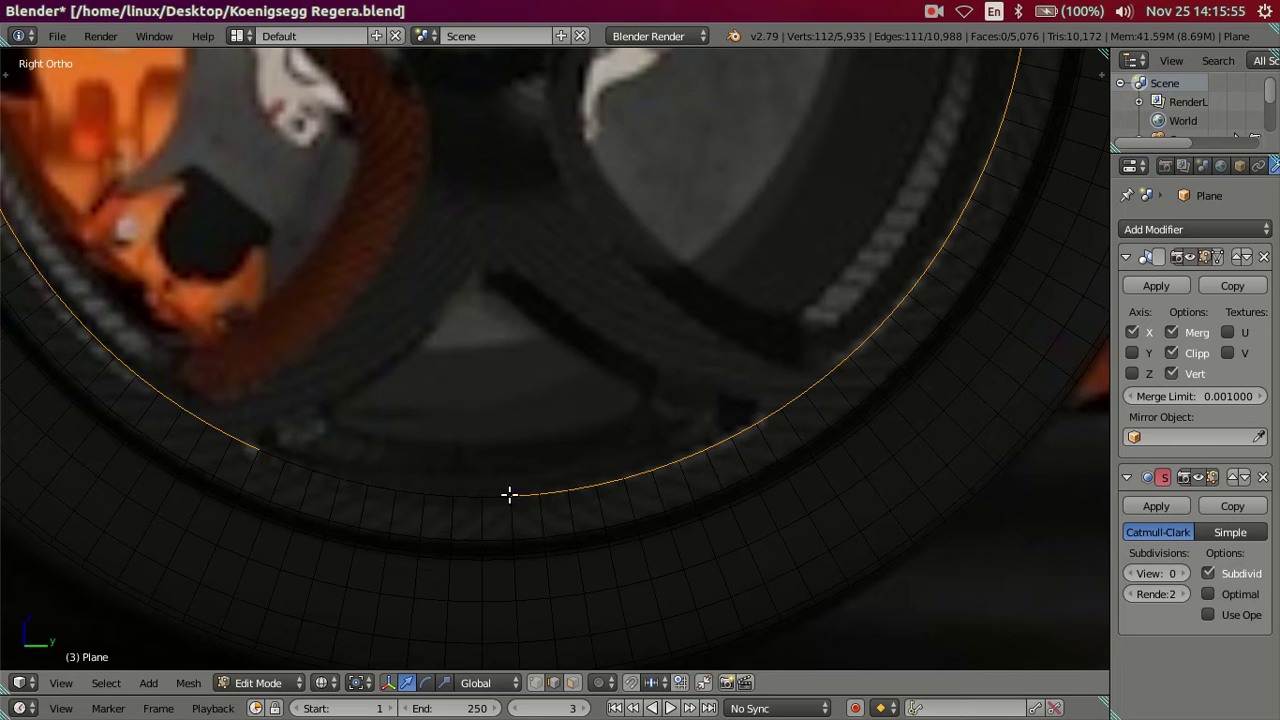
left_click(624, 477, "ctrl")
Clear the selection and reselect the entire rim edge loop.
key("a")
scroll(650, 467, "down", 3)
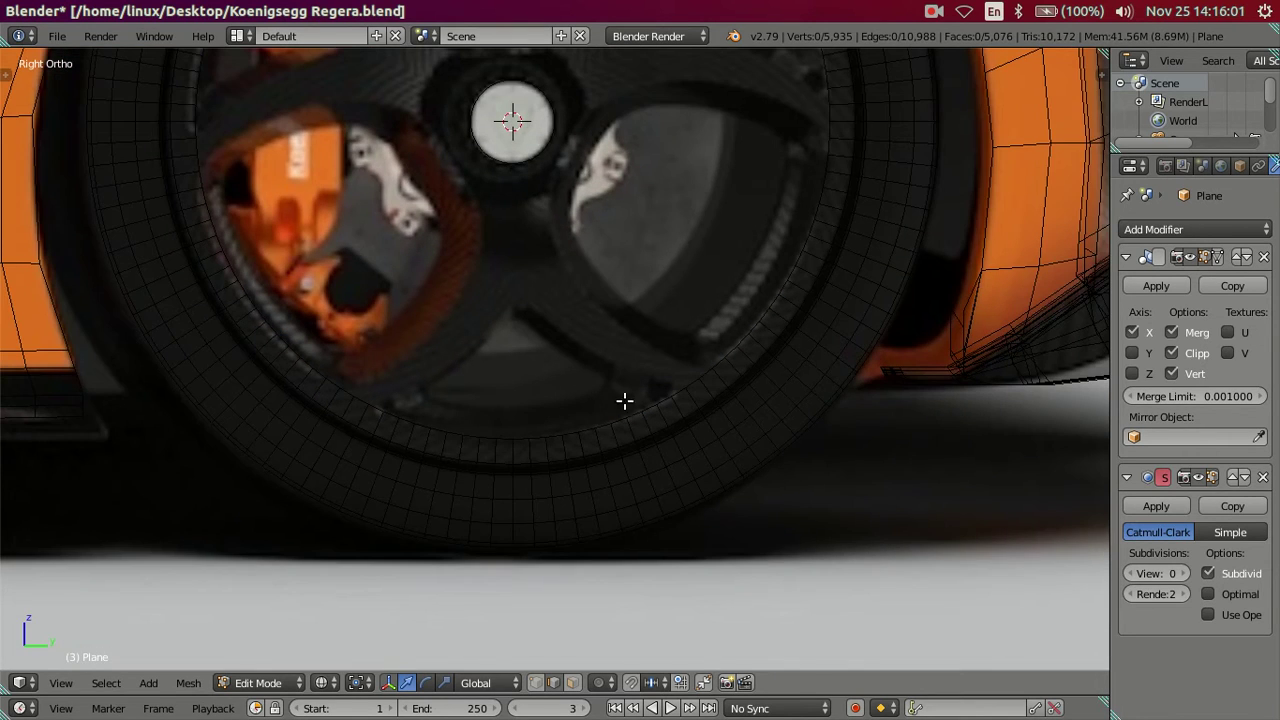
middle_click_drag(624, 400, 604, 453, "shift")
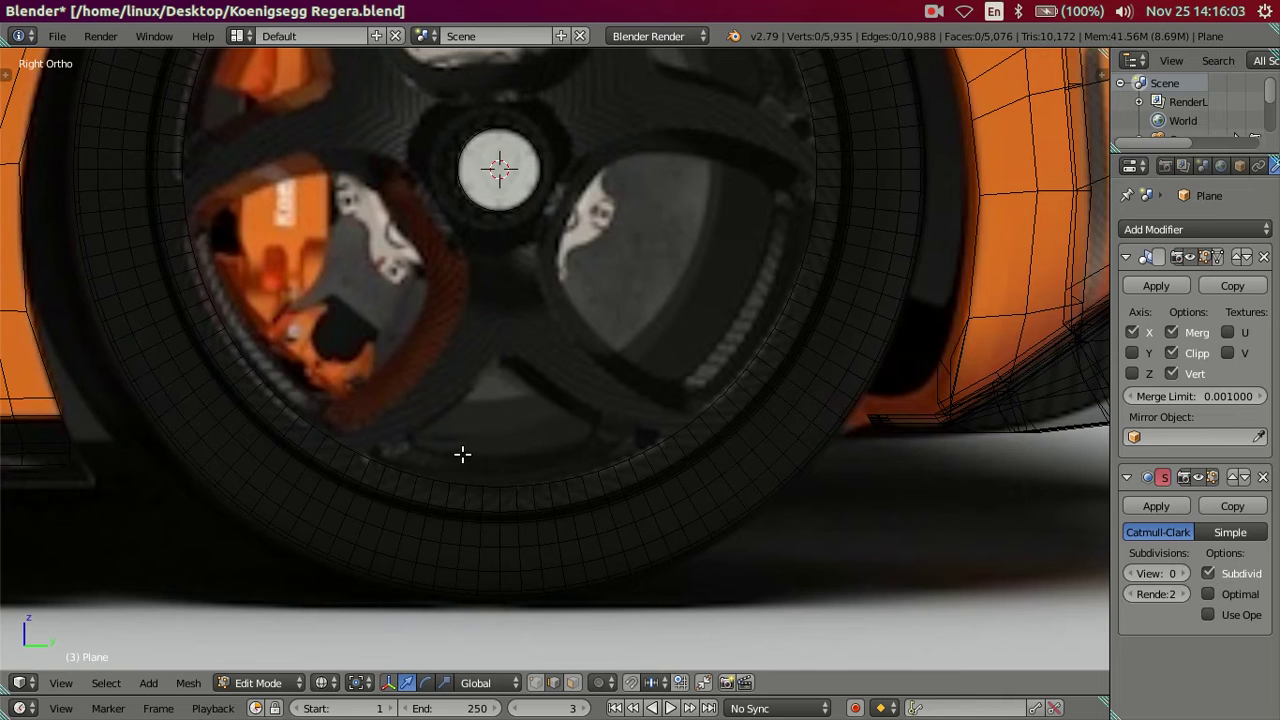
right_click(469, 463, "alt")
scroll(640, 380, "up", 1)
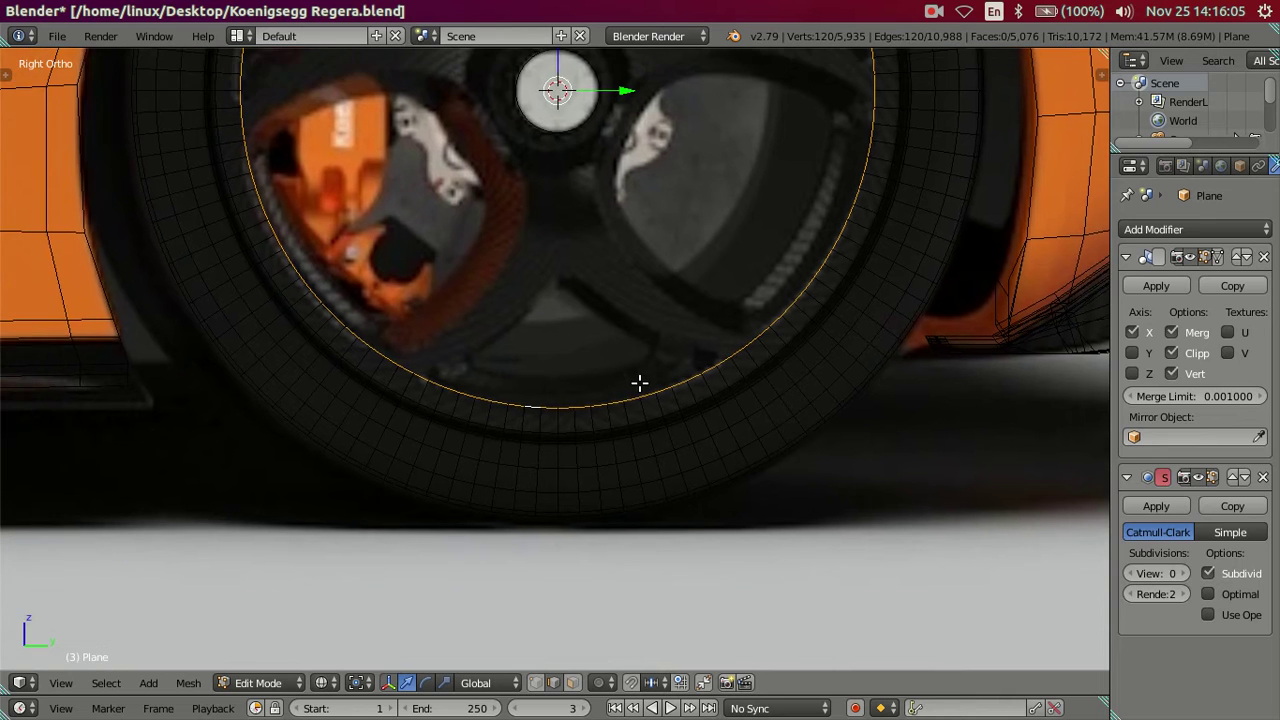
scroll(554, 449, "up", 3)
scroll(593, 293, "down", 4)
scroll(593, 293, "down", 1)
mouse_move(600, 310)
middle_mouse_down("shift")
mouse_move(591, 591)
mouse_move(610, 307)
middle_mouse_up("shift")
scroll(610, 307, "up", 1)
scroll(606, 330, "up", 3)
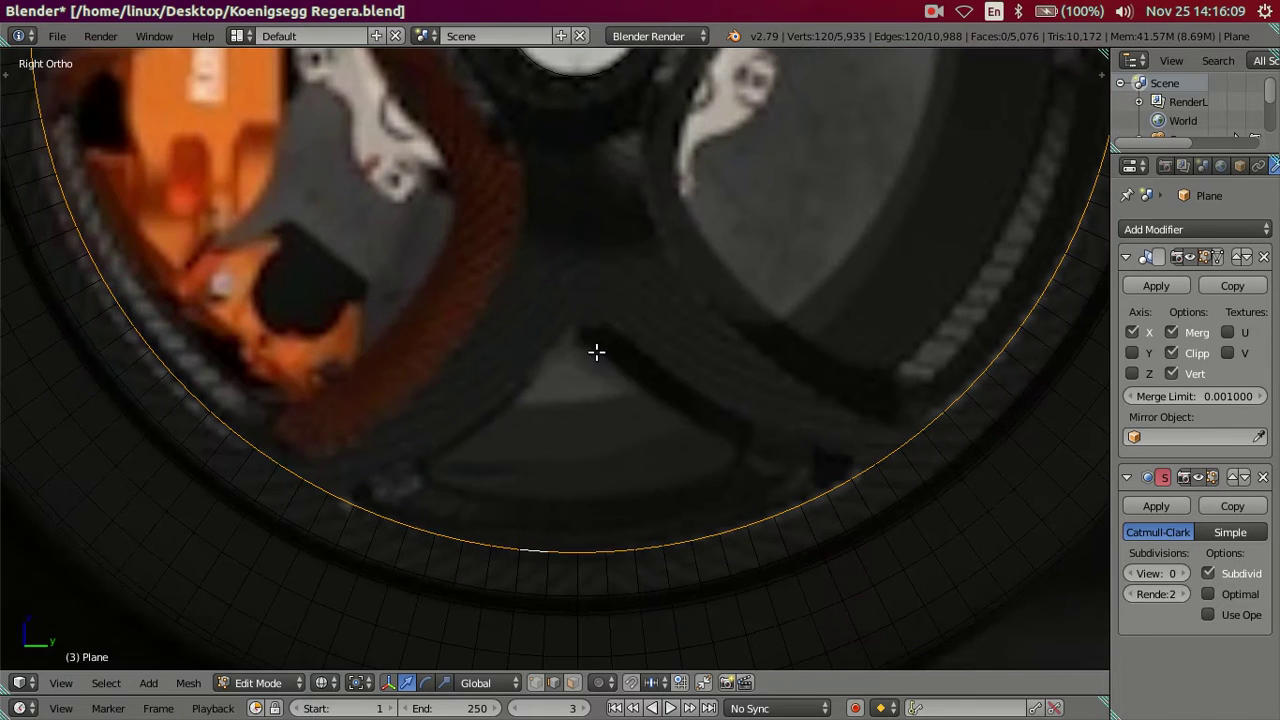
Deselect the rim vertices between spokes along the lower arc.
left_click(362, 508, "shift")
left_click(388, 515, "shift")
left_click(428, 528, "shift")
left_click(447, 533, "shift")
left_click(496, 542, "shift")
left_click(522, 545, "shift")
left_click(548, 548, "shift")
left_click(569, 550, "shift")
left_click(624, 548, "shift")
left_click(651, 543, "shift")
left_click(677, 538, "shift")
left_click(740, 522, "shift")
left_click(765, 515, "shift")
left_click(784, 511, "shift")
left_click(811, 500, "shift")
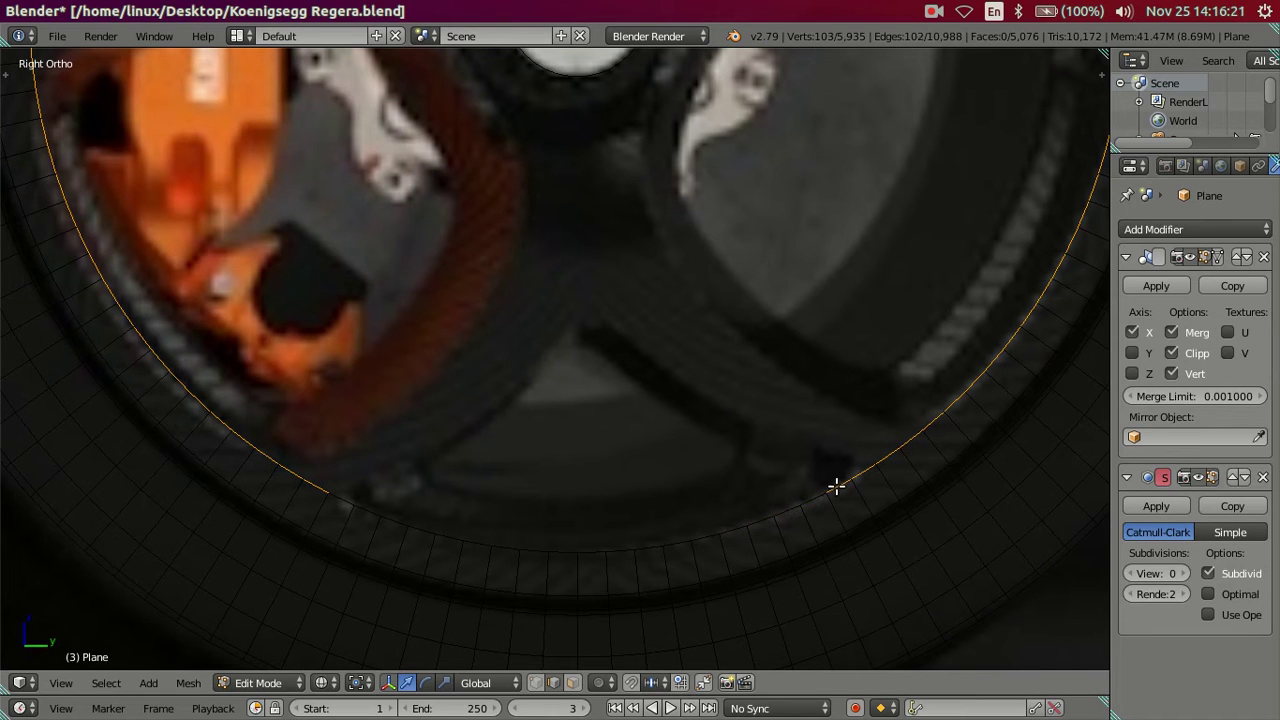
Deselect the rim vertices between spokes up the right side of the wheel.
middle_click_drag(894, 486, 809, 497, "shift")
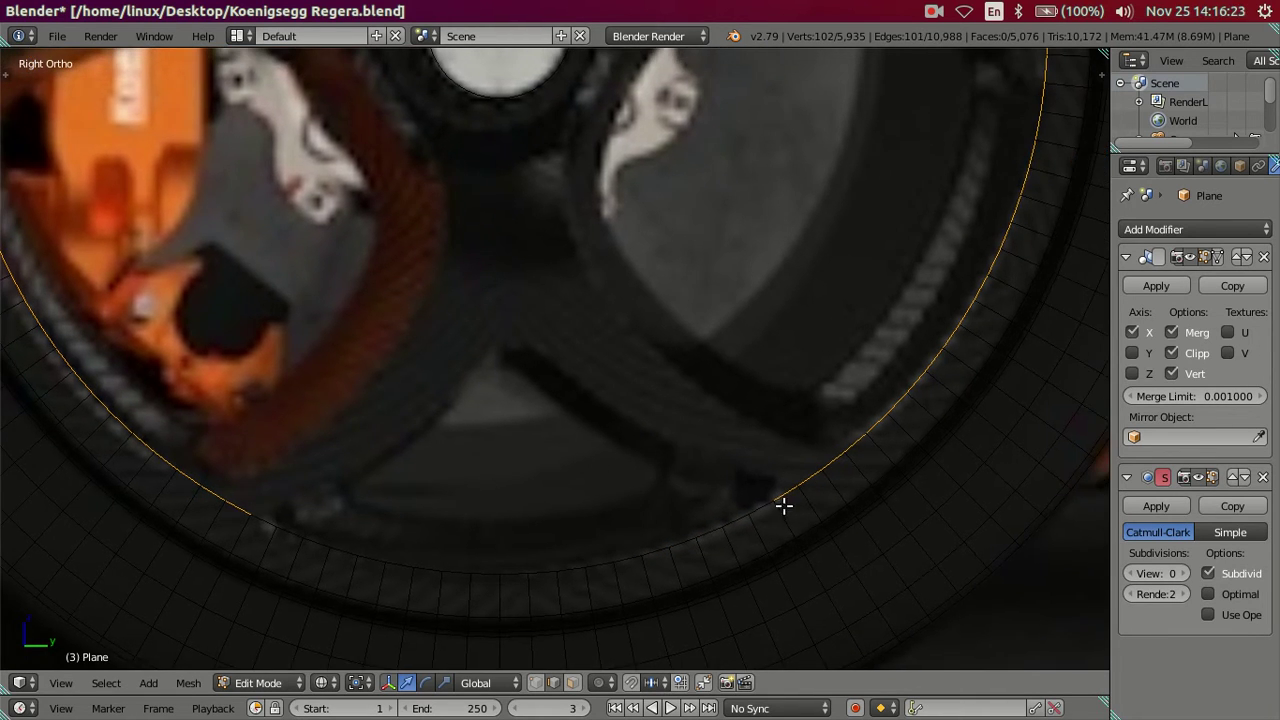
middle_click_drag(740, 528, 640, 557, "shift")
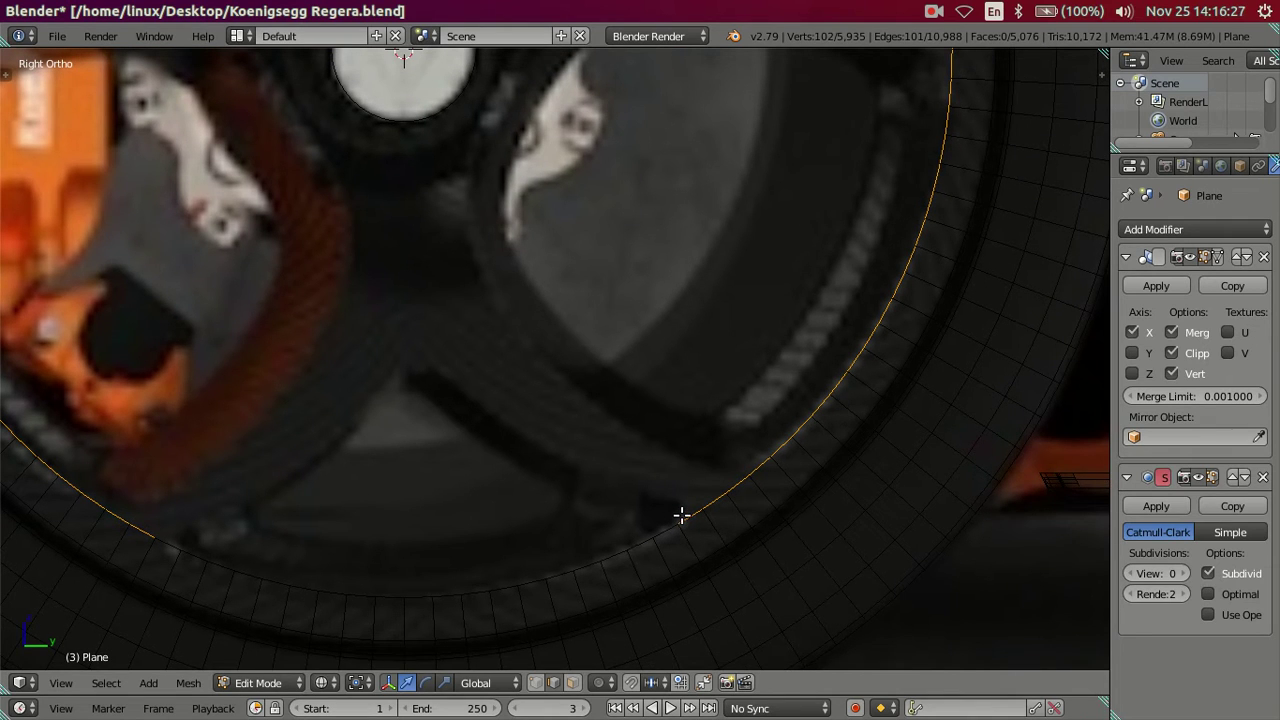
middle_click_drag(806, 471, 688, 549, "shift")
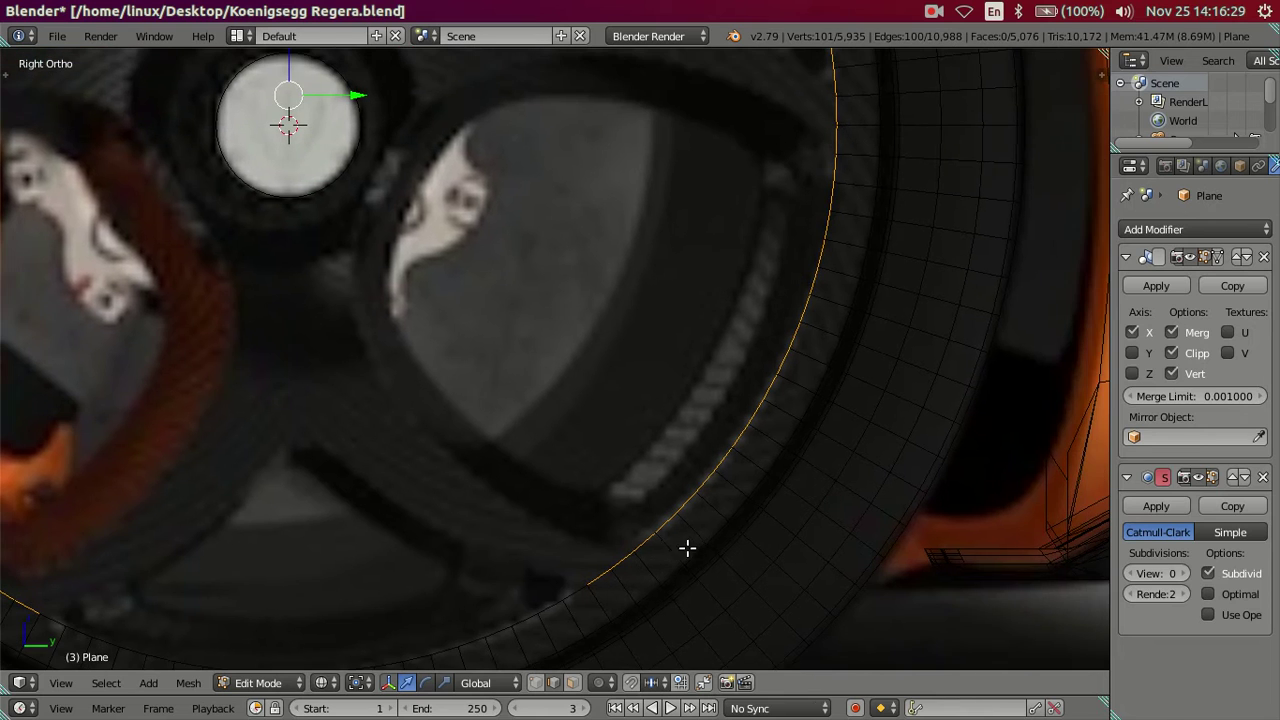
right_click(640, 540, "shift")
right_click(674, 500, "shift")
right_click(646, 536, "shift")
right_click(687, 502, "shift")
right_click(707, 473, "shift")
right_click(731, 440, "shift")
right_click(753, 418, "shift")
right_click(763, 397, "shift")
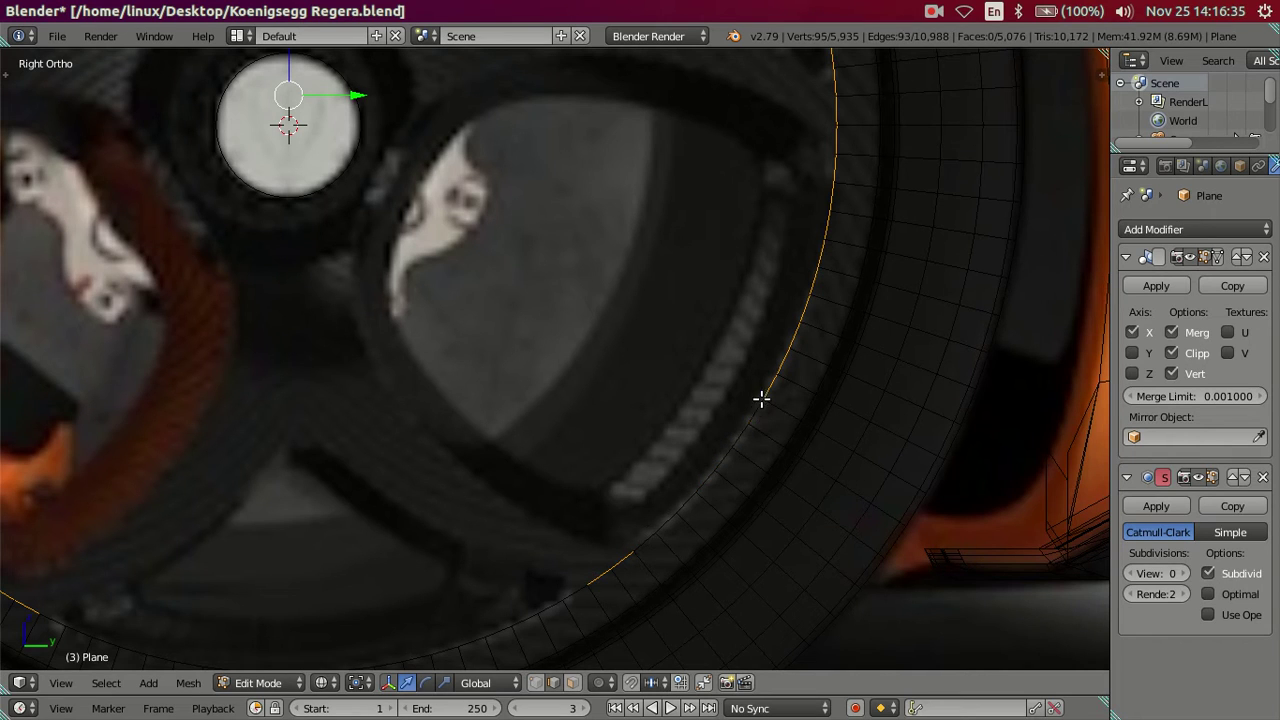
right_click(774, 379, "shift")
right_click(788, 357, "shift")
right_click(806, 303, "shift")
right_click(812, 278, "shift")
right_click(821, 229, "shift")
right_click(833, 196, "shift")
right_click(834, 169, "shift")
Deselect the rim vertices higher up the rim toward the top spoke.
mouse_move(809, 209)
middle_mouse_down("shift")
mouse_move(759, 507)
mouse_move(789, 477)
middle_mouse_up("shift")
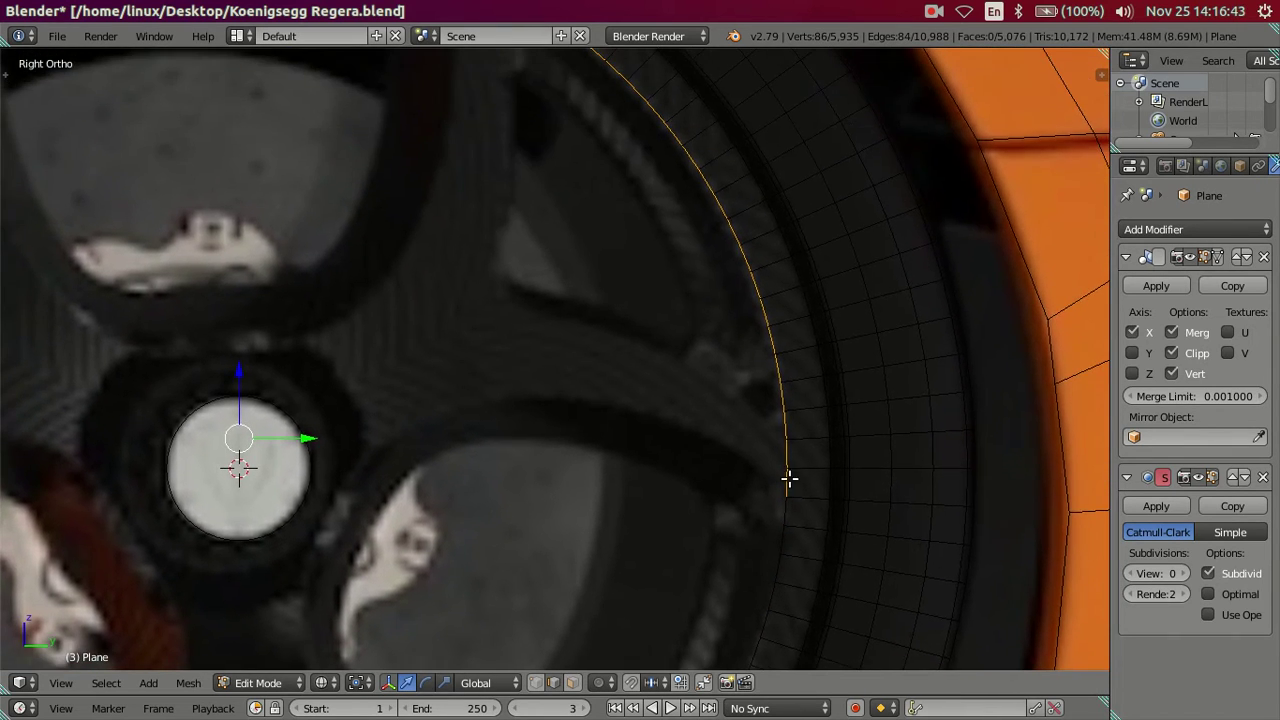
right_click(781, 425, "shift")
right_click(779, 388, "shift")
right_click(769, 343, "shift")
right_click(764, 310, "shift")
right_click(756, 278, "shift")
right_click(742, 258, "shift")
right_click(728, 234, "shift")
right_click(718, 208, "shift")
right_click(704, 187, "shift")
right_click(690, 167, "shift")
right_click(679, 146, "shift")
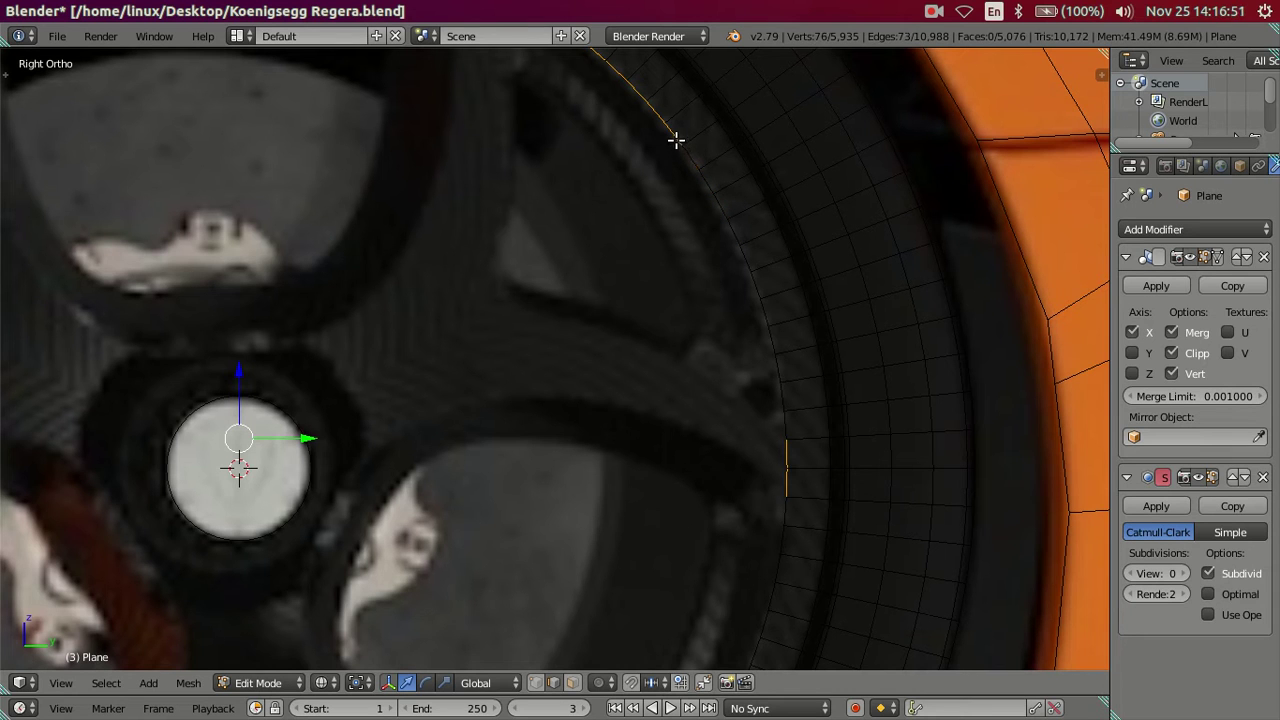
right_click(656, 118, "shift")
Deselect the rim vertices near the top spoke, correcting one accidental reselection.
middle_click_drag(660, 252, 726, 397, "shift")
right_click(710, 292, "shift")
right_click(697, 257, "shift")
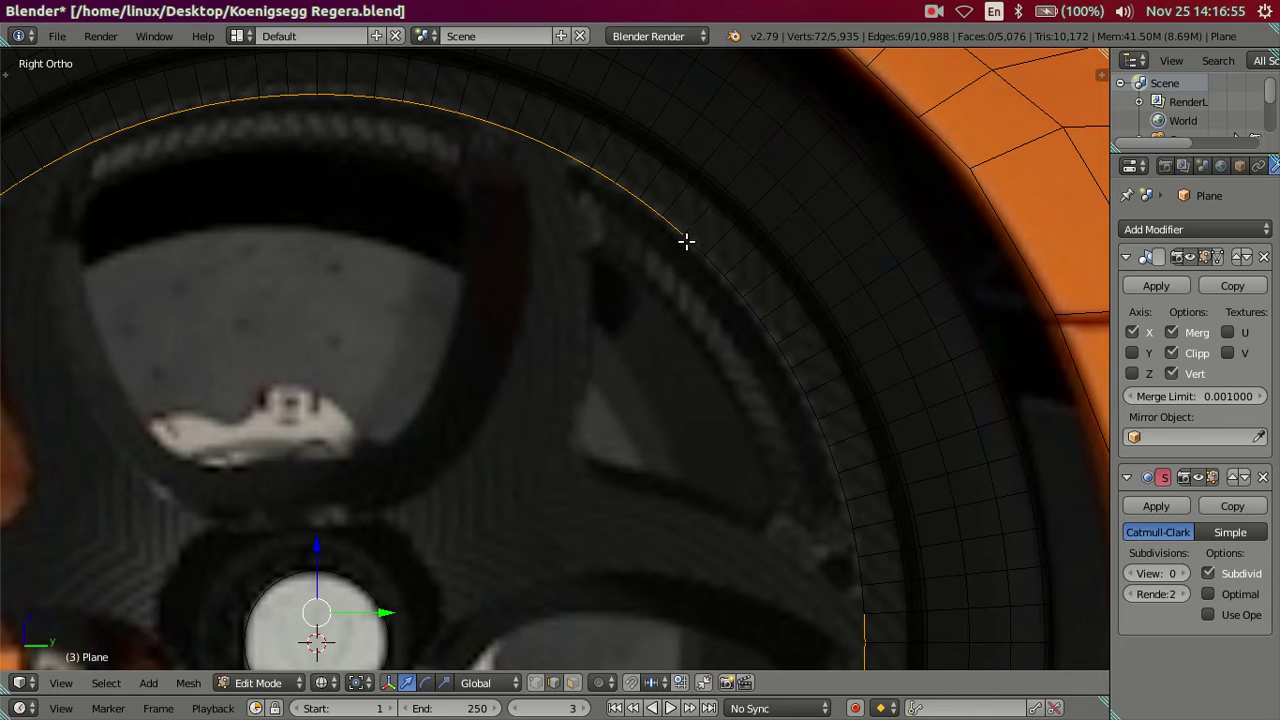
right_click(668, 230, "shift")
right_click(652, 210, "shift")
right_click(629, 191, "shift")
right_click(617, 193, "shift")
right_click(617, 200, "shift")
right_click(603, 172, "shift")
right_click(580, 157, "shift")
right_click(586, 165, "shift")
Deselect the vertices along the top arc of the rim to its left end.
middle_click_drag(557, 150, 680, 223, "shift")
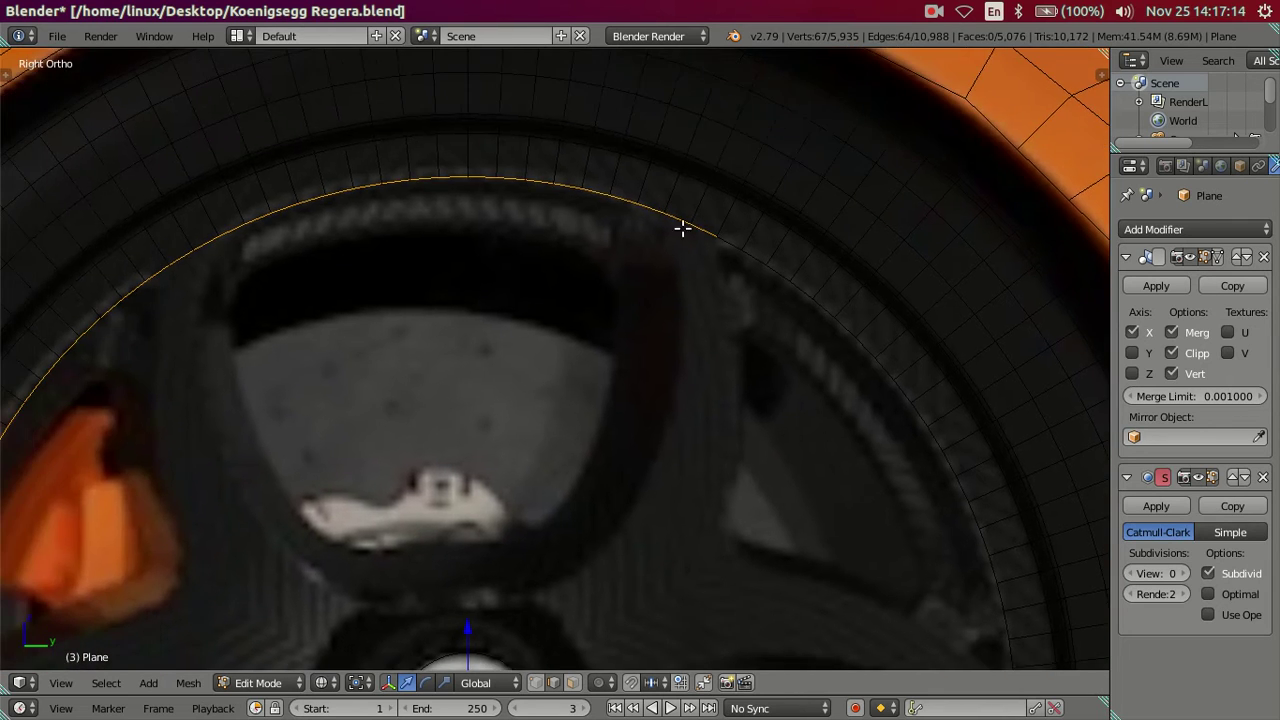
right_click(616, 193, "shift")
right_click(565, 185, "shift")
right_click(512, 180, "shift")
right_click(486, 179, "shift")
right_click(459, 180, "shift")
right_click(421, 181, "shift")
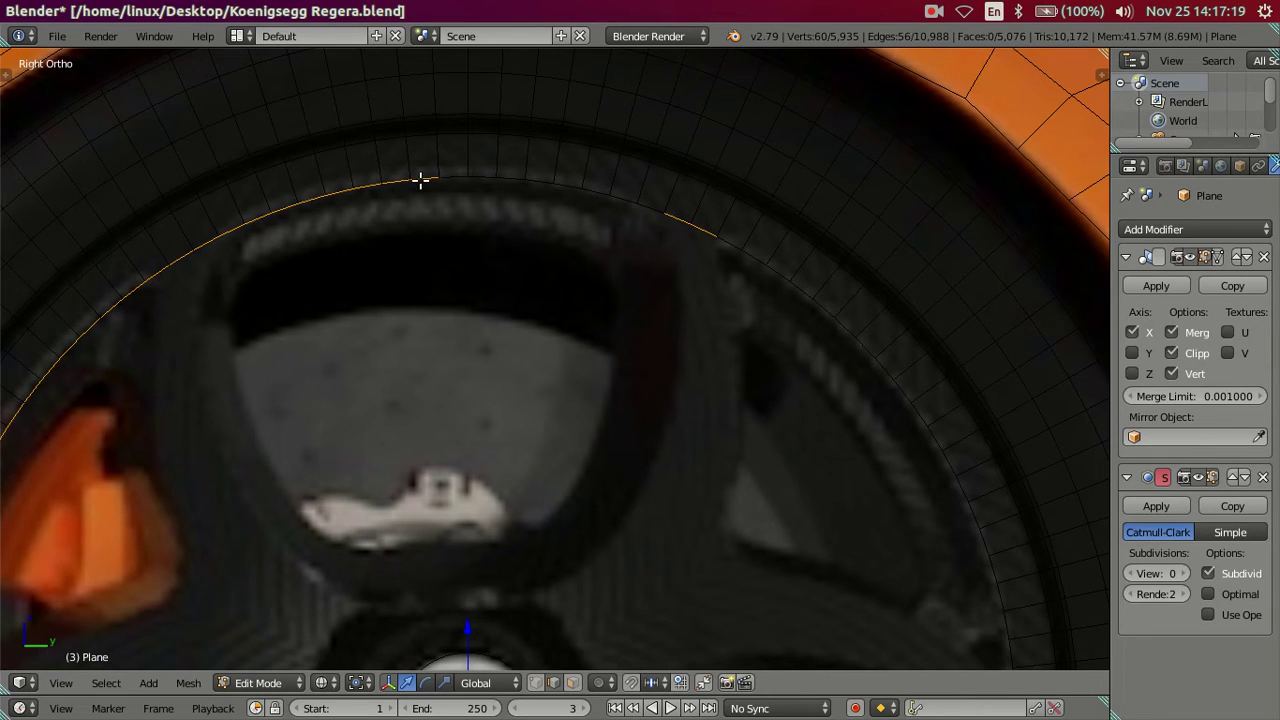
right_click(398, 183, "shift")
right_click(368, 189, "shift")
right_click(341, 195, "shift")
right_click(312, 200, "shift")
right_click(287, 208, "shift")
right_click(262, 219, "shift")
right_click(236, 233, "shift")
right_click(236, 233, "shift")
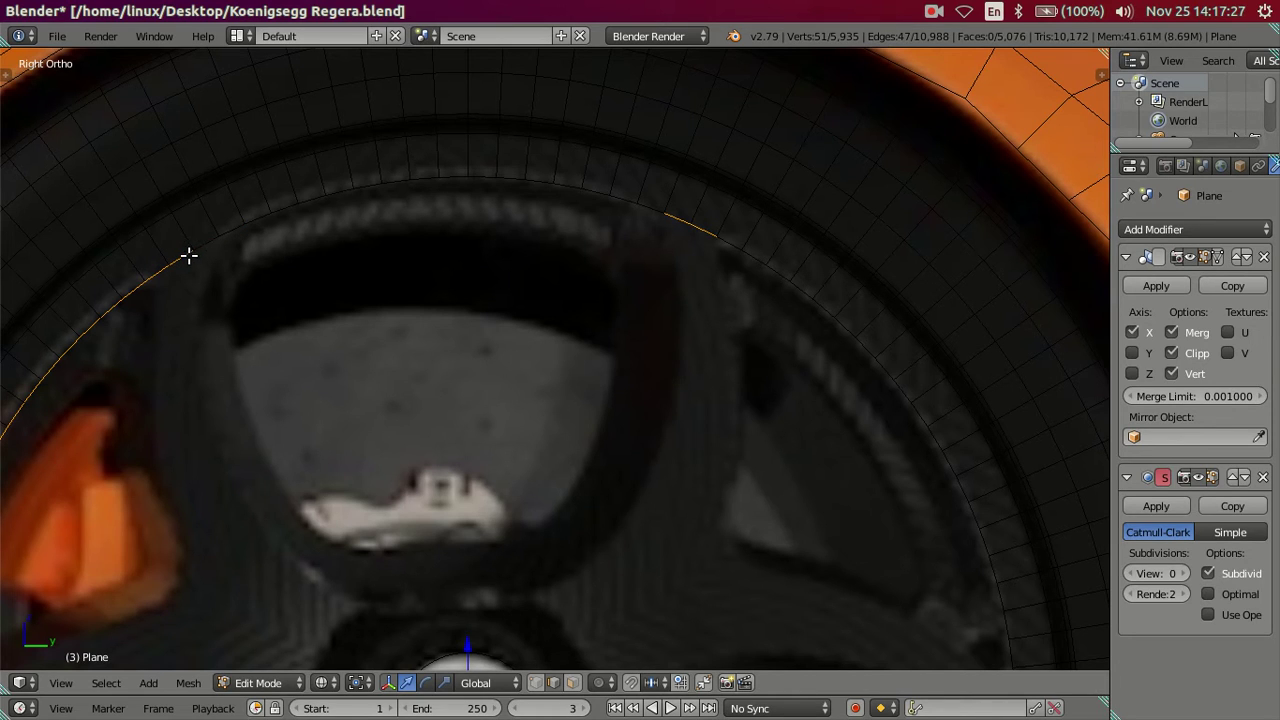
Adjust the top-arc deselection with undo until only spoke-meeting arcs remain selected.
key("ctrl+z")
key("ctrl+z")
key("ctrl+z")
key("ctrl+z")
key("ctrl+z")
key("ctrl+z")
key("ctrl+z")
key("ctrl+z")
key("ctrl+z")
key("ctrl+z")
key("ctrl+z")
key("ctrl+z")
key("ctrl+z")
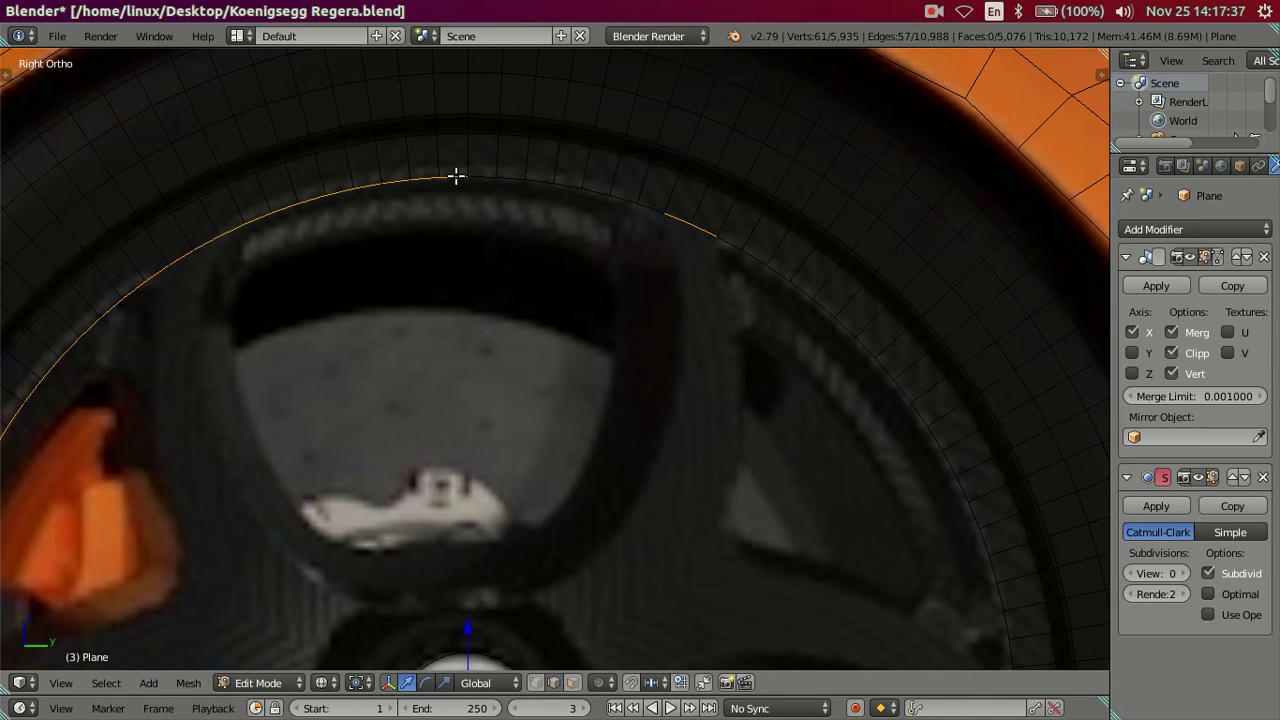
key("ctrl+z")
key("ctrl+z")
key("ctrl+z")
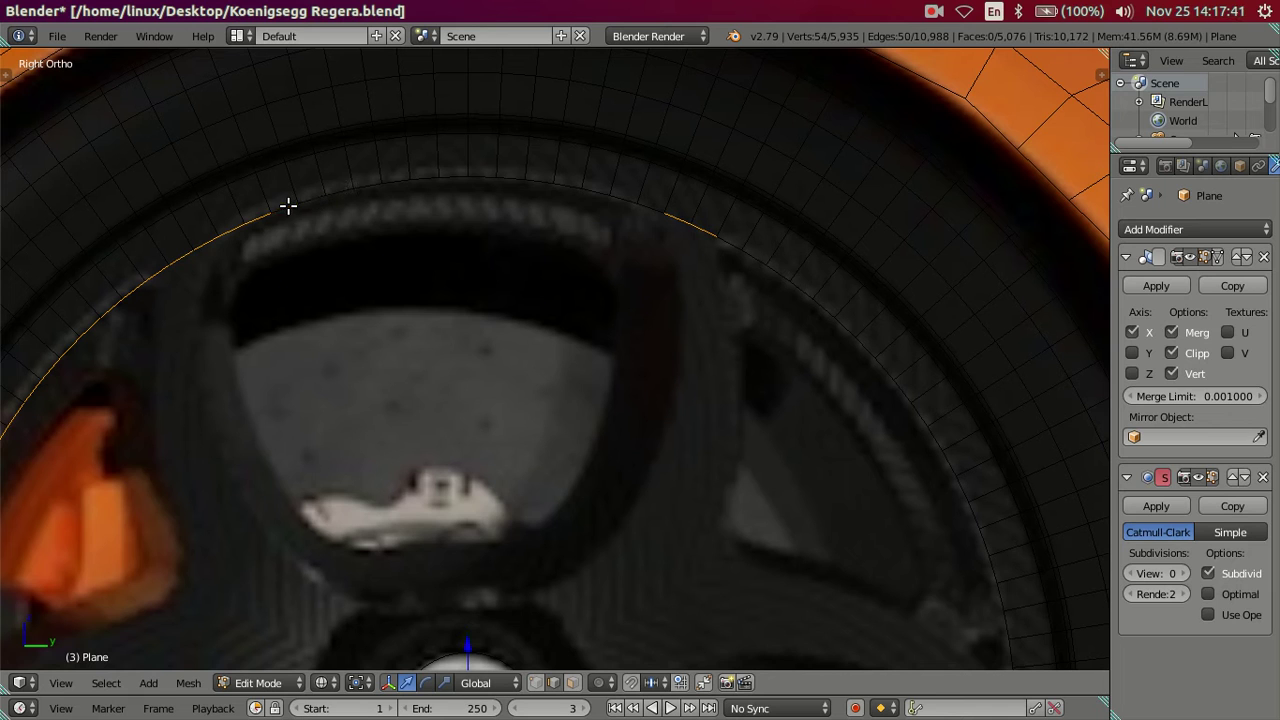
key("ctrl+z")
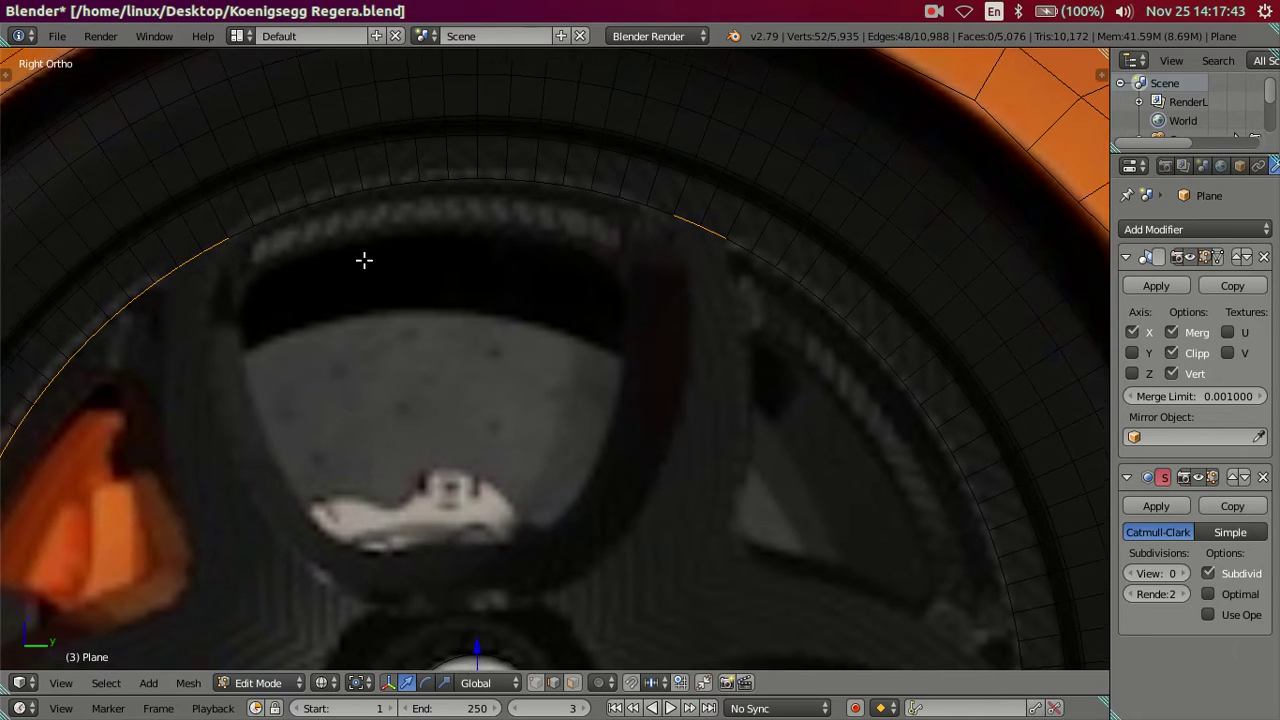
middle_click_drag(363, 260, 569, 211, "shift")
key("ctrl+z")
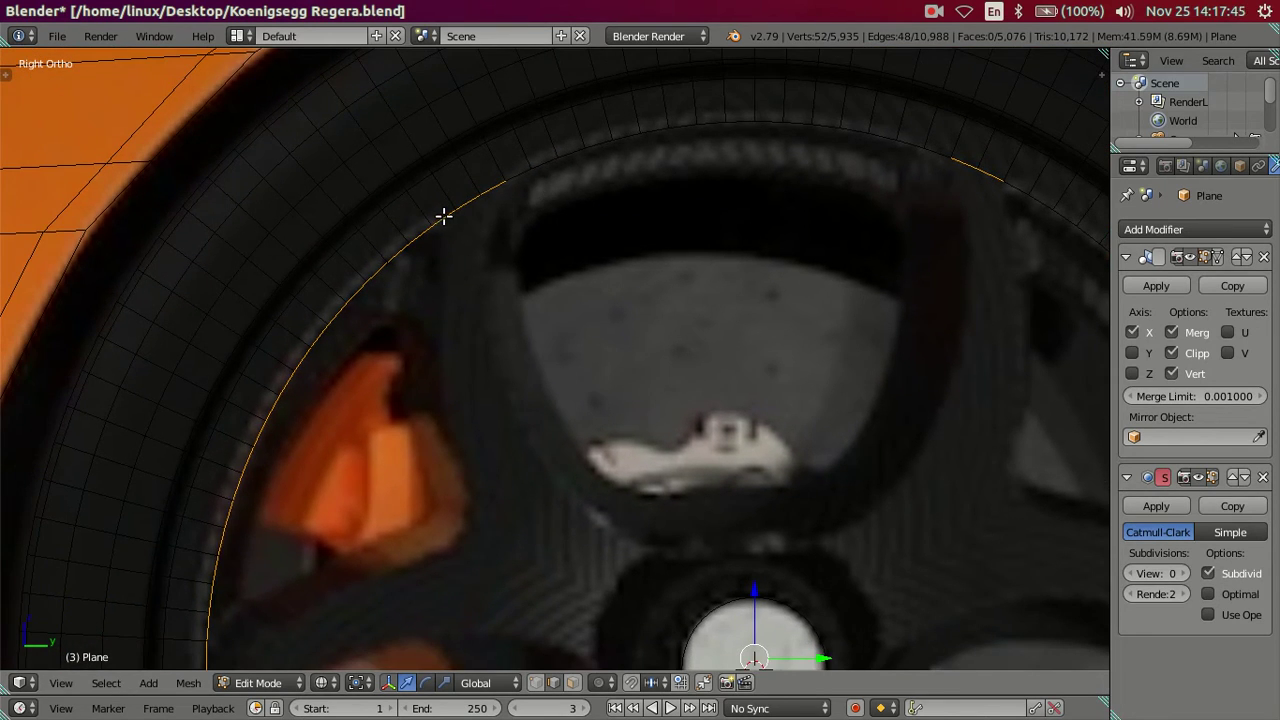
key("ctrl+z")
key("ctrl+z")
key("ctrl+z")
key("ctrl+z")
key("ctrl+z")
Deselect the vertices at the top of the rim loop and the upper part of the left arc.
middle_click_drag(334, 380, 483, 175, "shift")
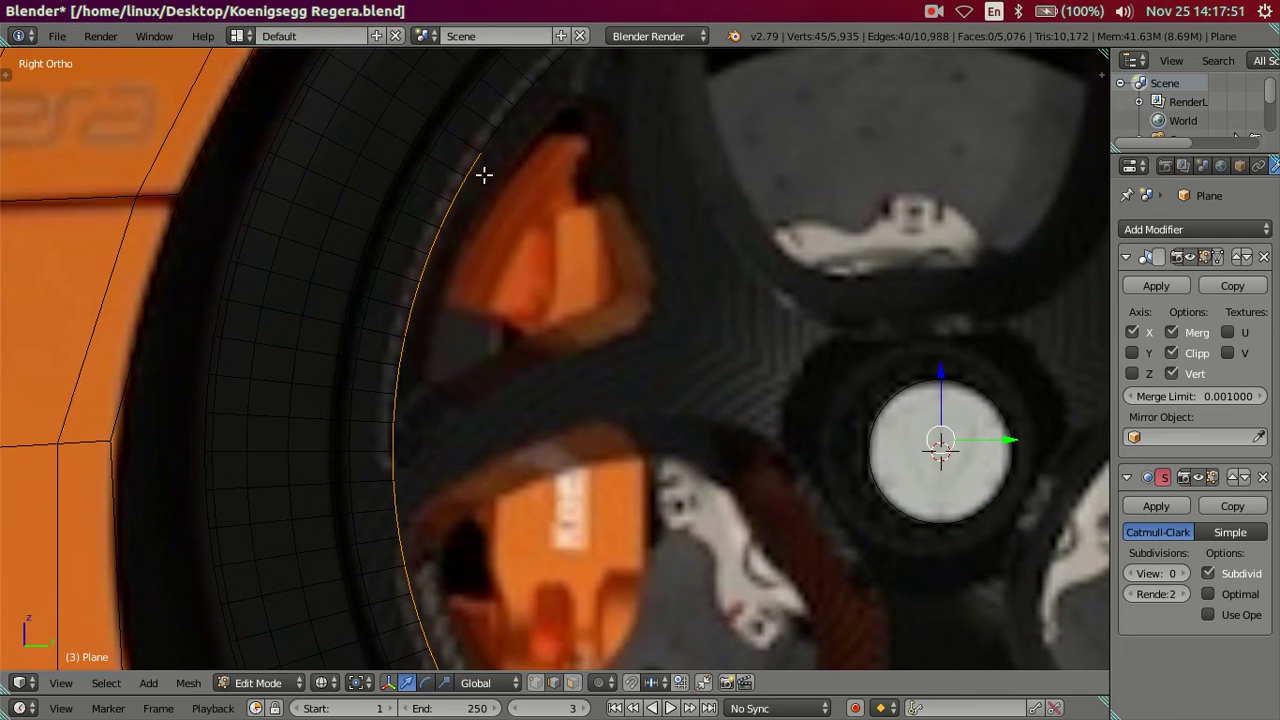
key("ctrl+z")
middle_click_drag(470, 245, 500, 340, "shift")
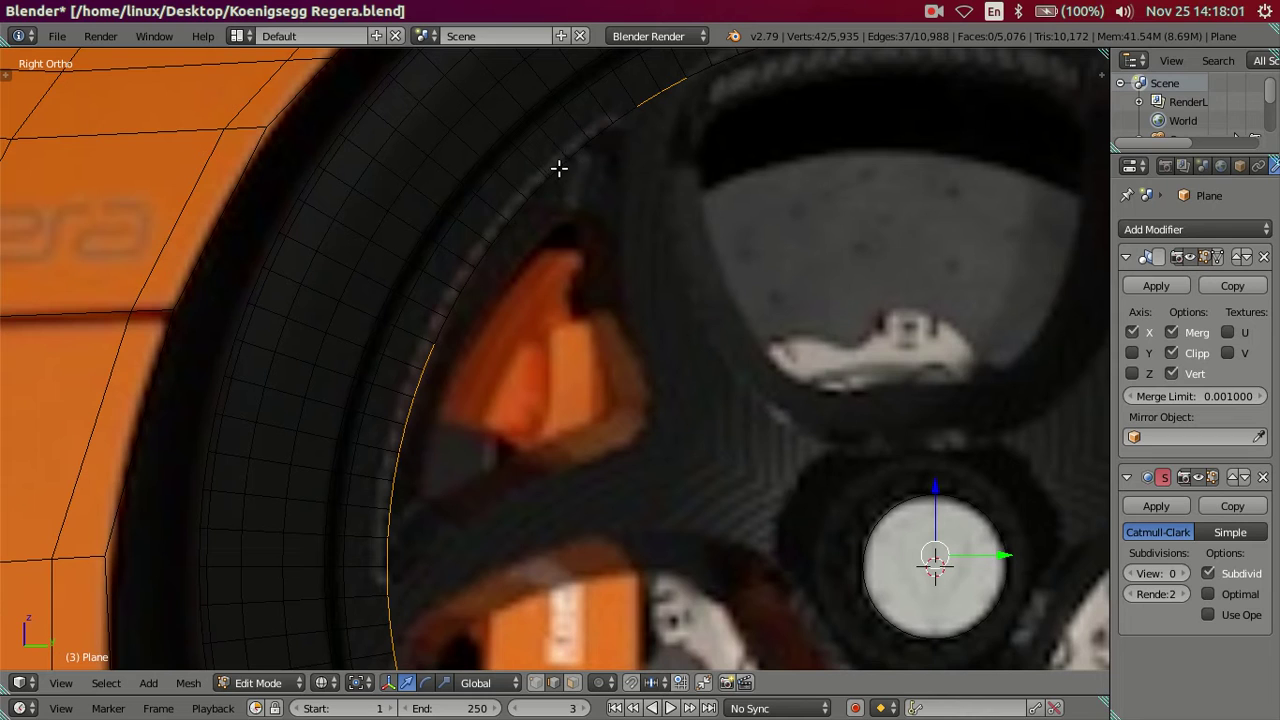
right_click(434, 356, "shift")
right_click(424, 383, "shift")
right_click(395, 500, "shift")
right_click(394, 525, "shift")
right_click(393, 552, "shift")
right_click(389, 580, "shift")
Shorten the lower-left rim arc from both ends and drop a stray edge beside the loop.
middle_click_drag(473, 537, 408, 228, "shift")
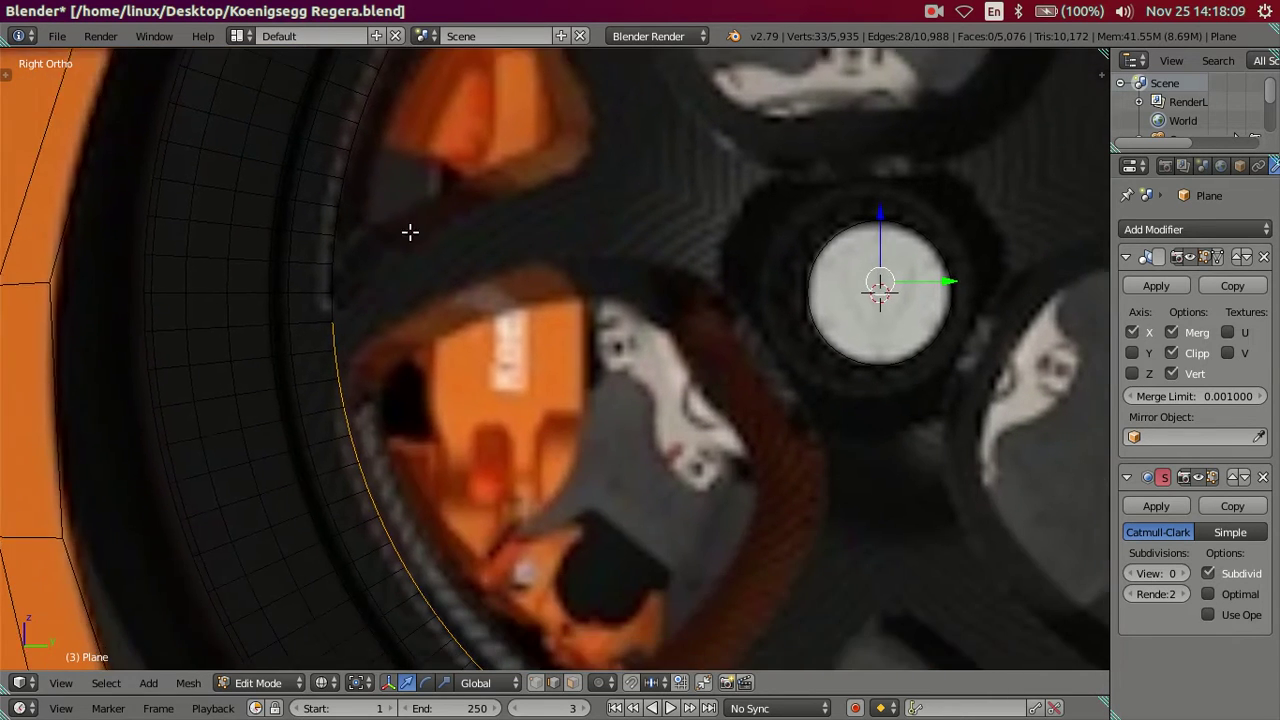
middle_click_drag(392, 448, 392, 280, "shift")
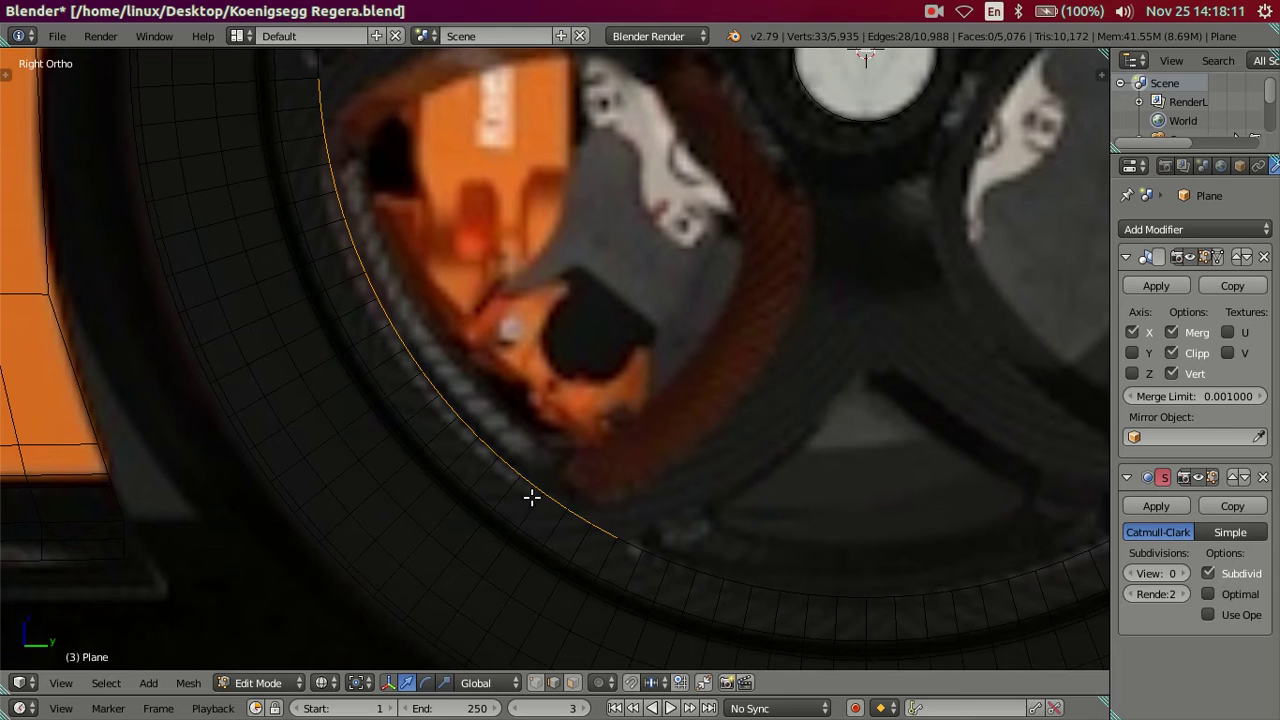
right_click(548, 483, "shift")
right_click(482, 430, "shift")
right_click(489, 435, "shift")
right_click(471, 428, "shift")
right_click(454, 406, "shift")
right_click(432, 377, "shift")
right_click(416, 362, "shift")
right_click(404, 340, "shift")
right_click(390, 318, "shift")
right_click(377, 294, "shift")
right_click(364, 262, "shift")
right_click(346, 232, "shift")
right_click(344, 205, "shift")
right_click(334, 190, "shift")
right_click(330, 168, "shift")
Restore four vertices deselected by mistake, then trim the next arc back to the spoke root.
middle_click_drag(385, 213, 415, 258, "shift")
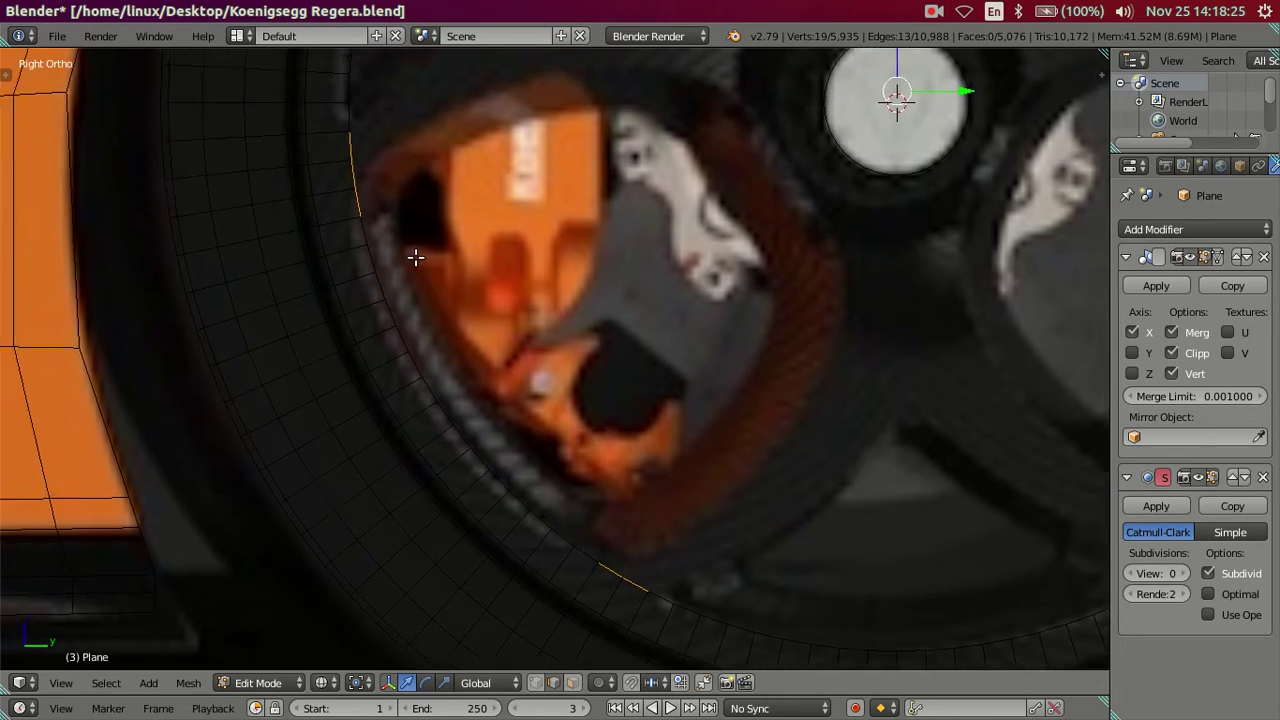
key("ctrl+z")
key("ctrl+z")
key("ctrl+z")
key("ctrl+z")
key("ctrl+z")
key("ctrl+z")
key("ctrl+z")
key("ctrl+z")
key("ctrl+z")
key("ctrl+z")
right_click(586, 586, "shift")
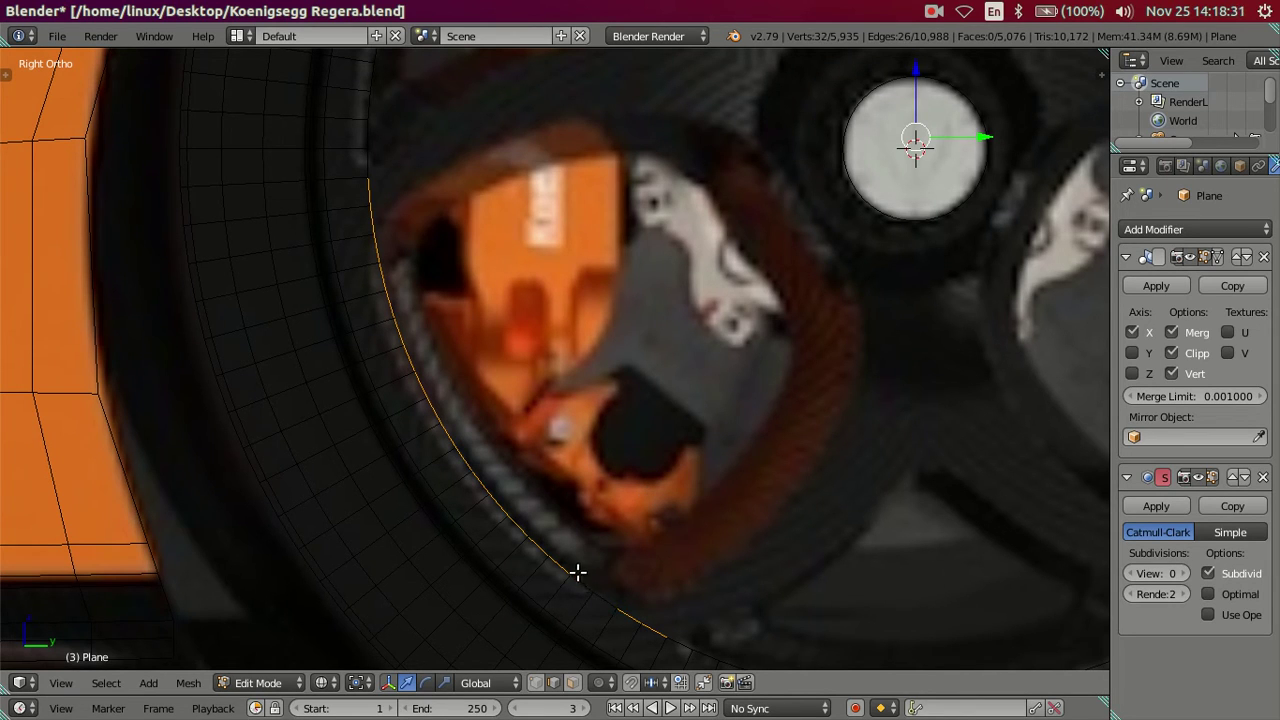
right_click(555, 565, "shift")
right_click(538, 549, "shift")
right_click(517, 528, "shift")
right_click(486, 477, "shift")
right_click(466, 451, "shift")
right_click(453, 433, "shift")
right_click(431, 406, "shift")
right_click(423, 383, "shift")
right_click(414, 360, "shift")
right_click(404, 341, "shift")
right_click(392, 300, "shift")
right_click(386, 274, "shift")
right_click(380, 250, "shift")
Extrude the short rim arcs and scale them inward to start the spoke stubs.
scroll(434, 277, "down", 5)
scroll(434, 277, "down", 3)
middle_click_drag(600, 330, 560, 335, "shift")
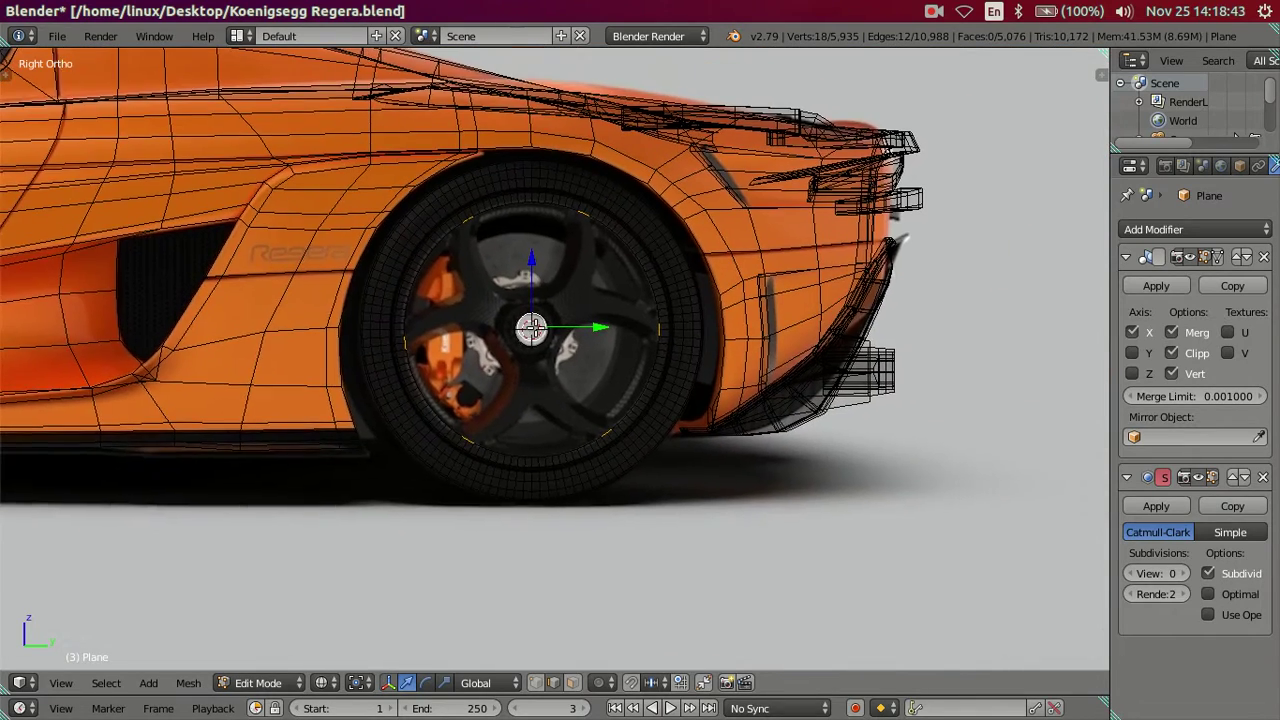
scroll(686, 373, "up", 2)
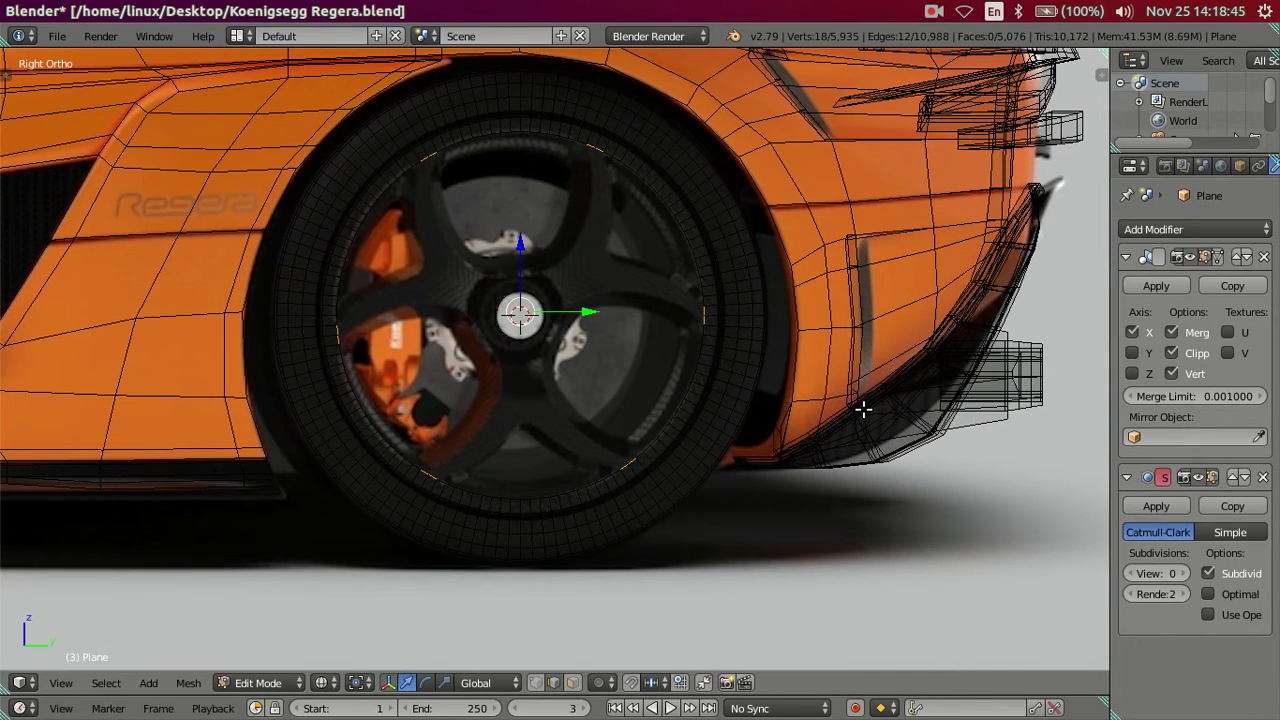
key("e")
key("s")
left_click(829, 398)
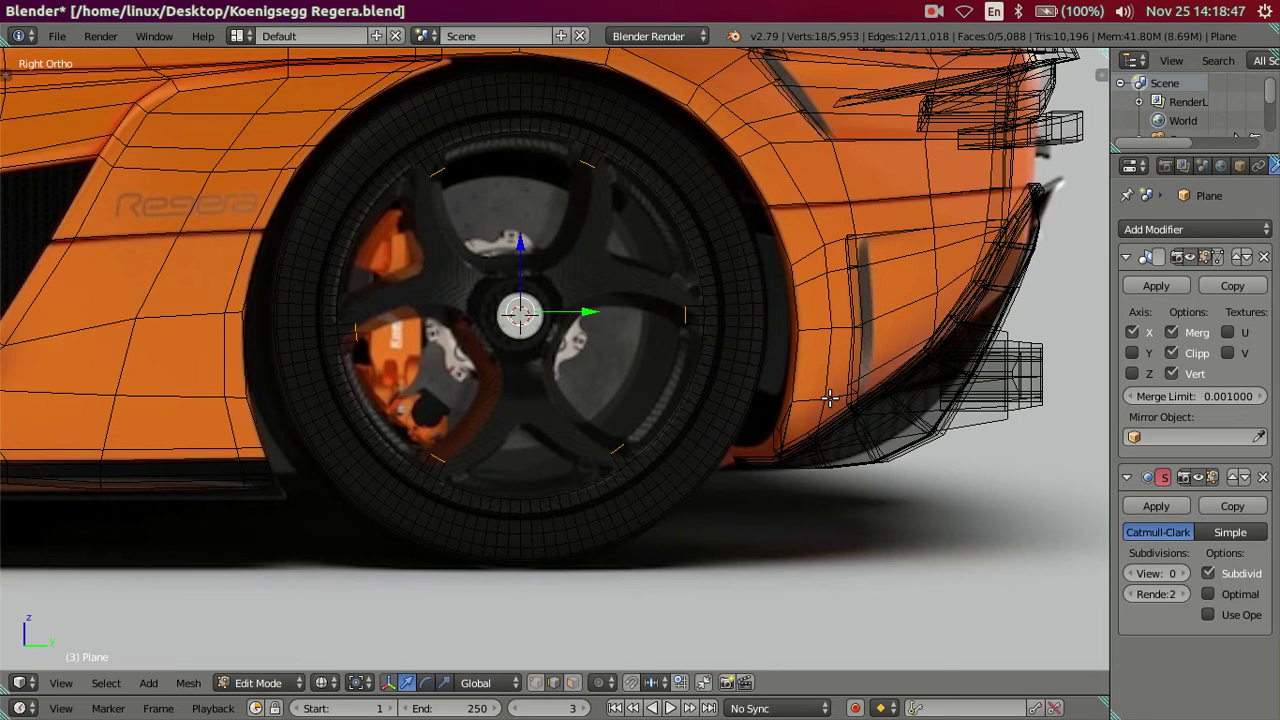
Center the wheel in view and switch it to solid shading.
scroll(829, 398, "up", 2)
middle_click_drag(636, 337, 656, 395, "shift")
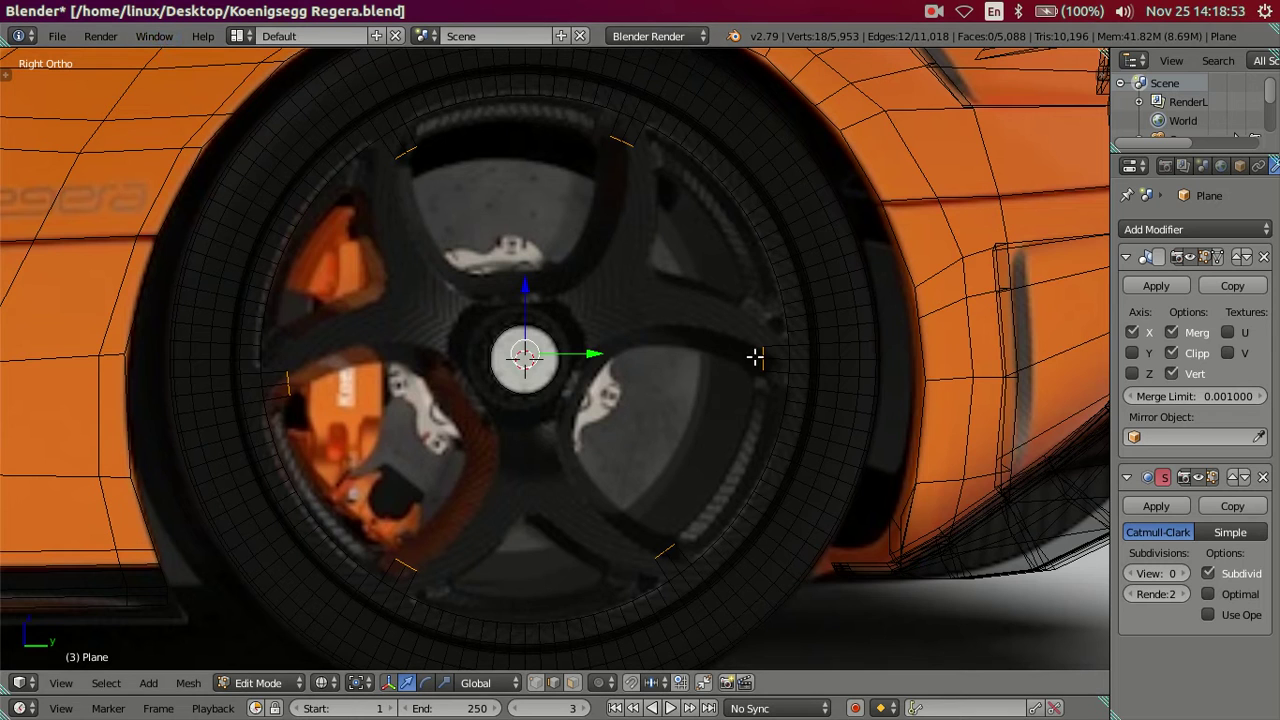
scroll(781, 398, "up", 1)
middle_click_drag(781, 398, 784, 350, "shift")
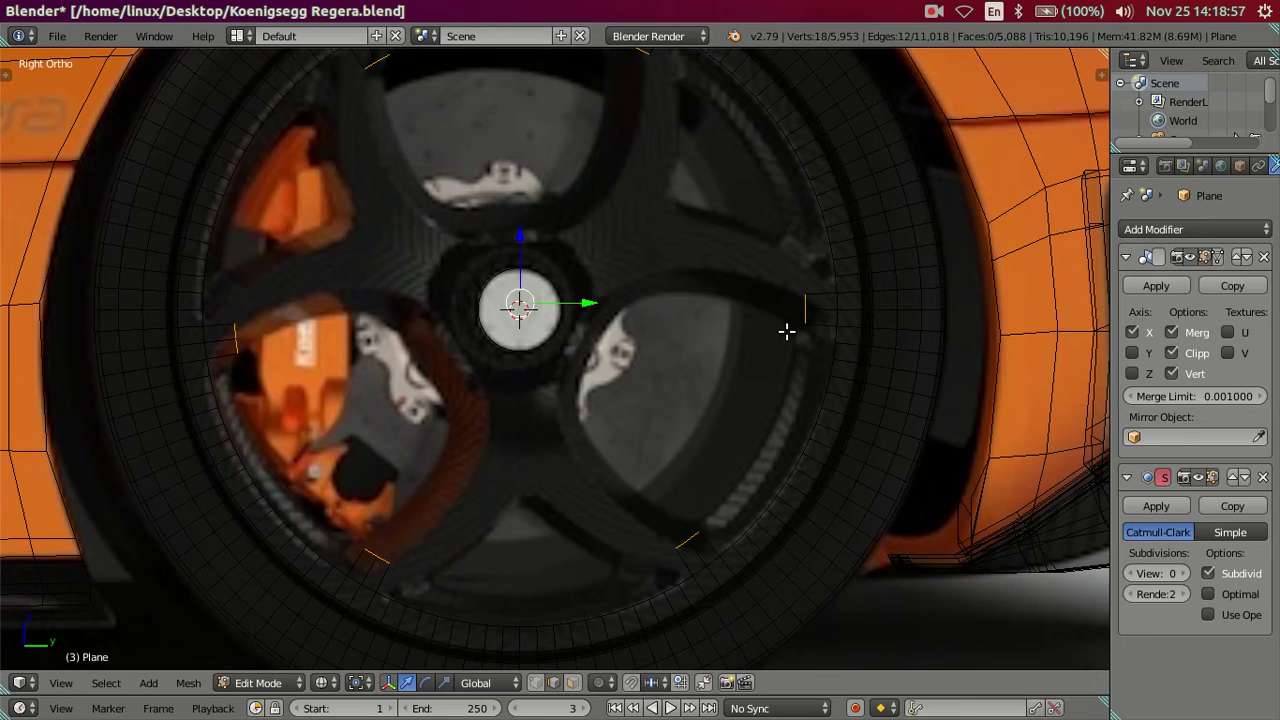
key("alt+z")
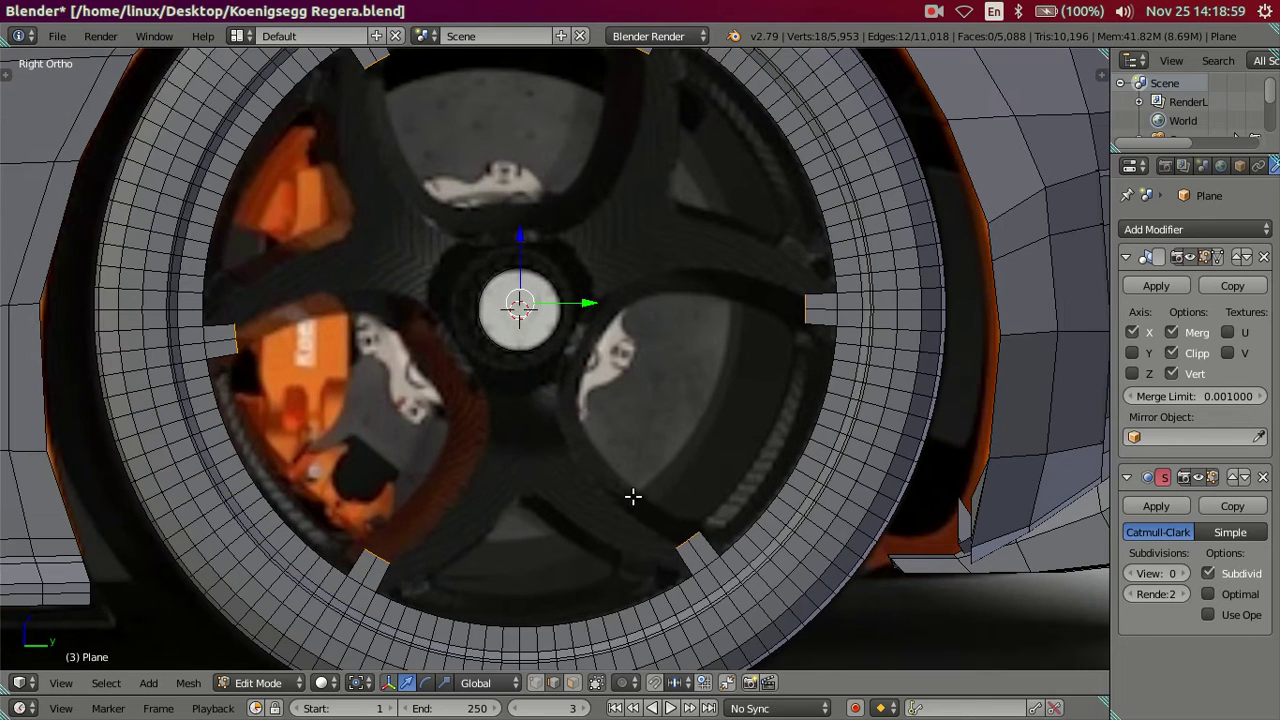
Select three alternating spoke stubs: lower-left, right and top.
right_click(380, 549)
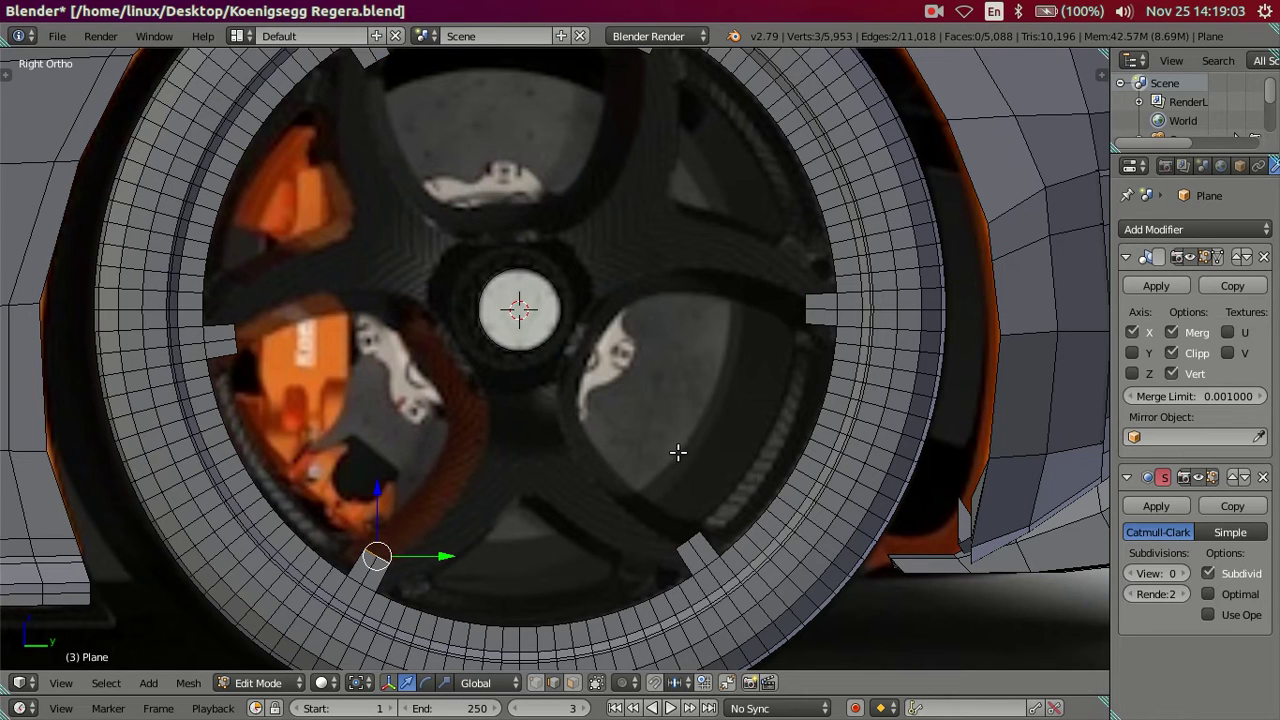
right_click(801, 310, "shift")
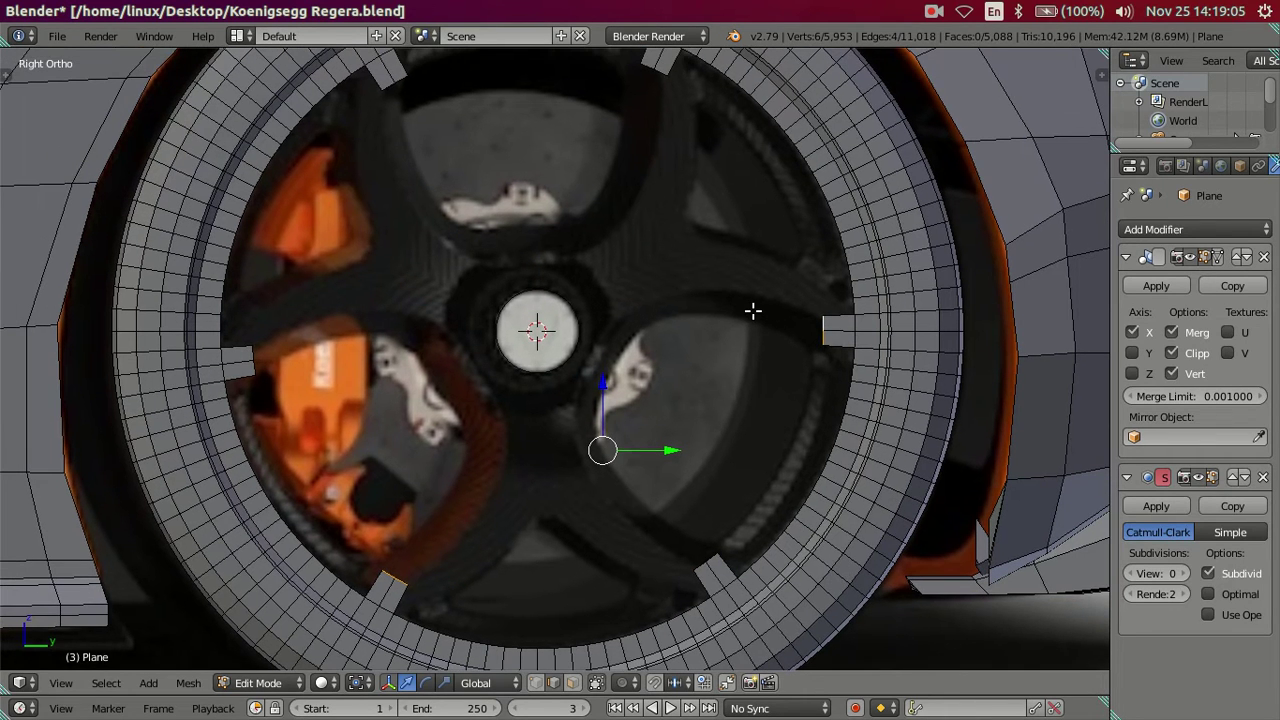
right_click(400, 97, "shift")
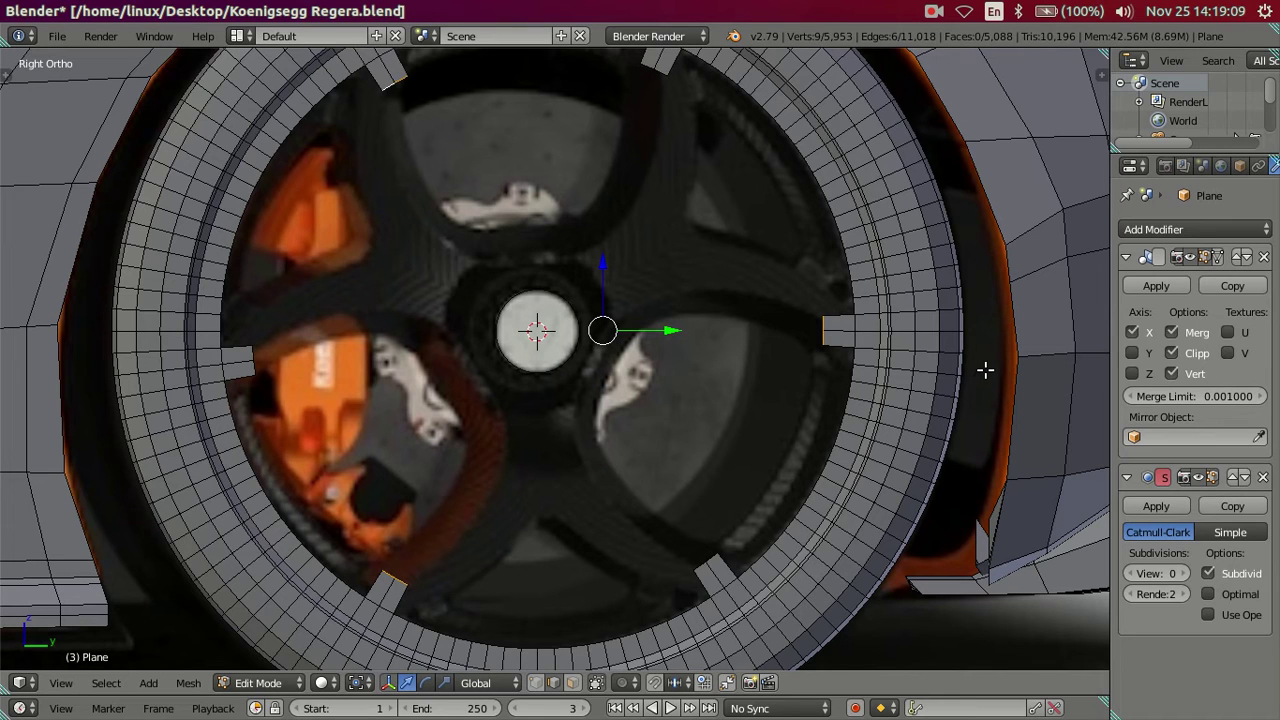
With the tools panel shown, tilt the three selected stubs 5.5° about the X axis.
key("t")
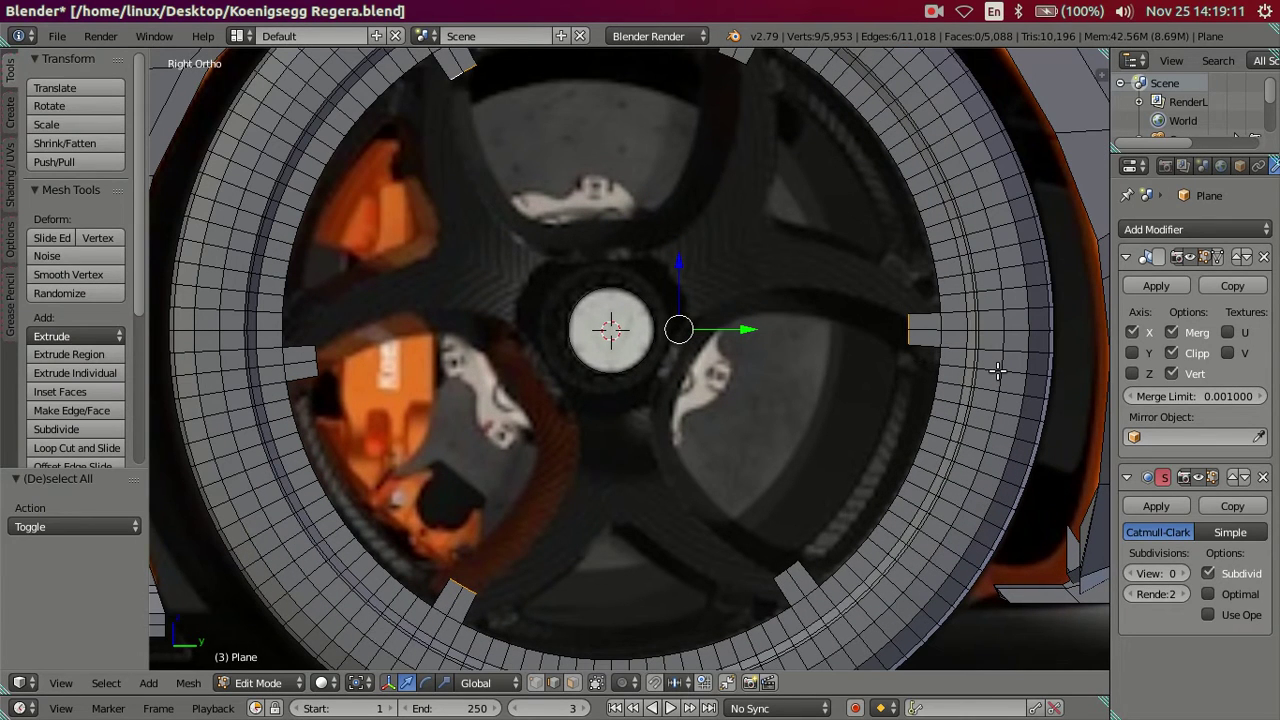
key("r")
key("x")
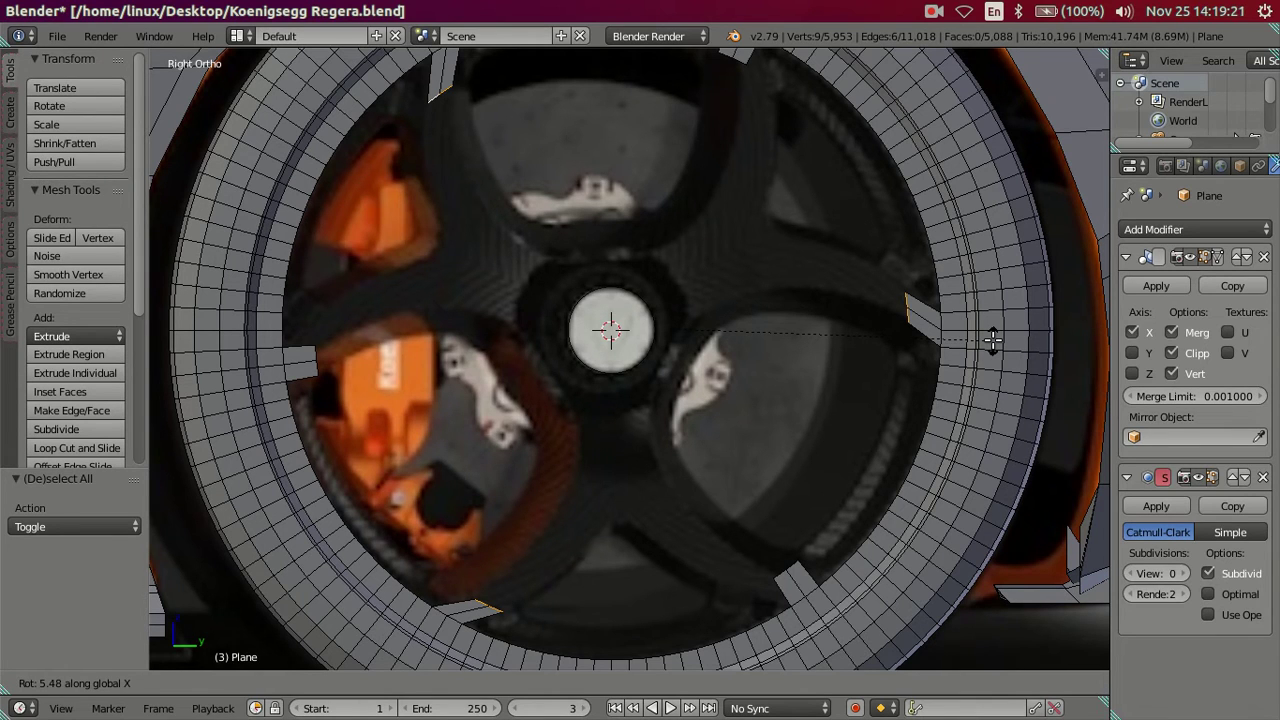
key("Escape")
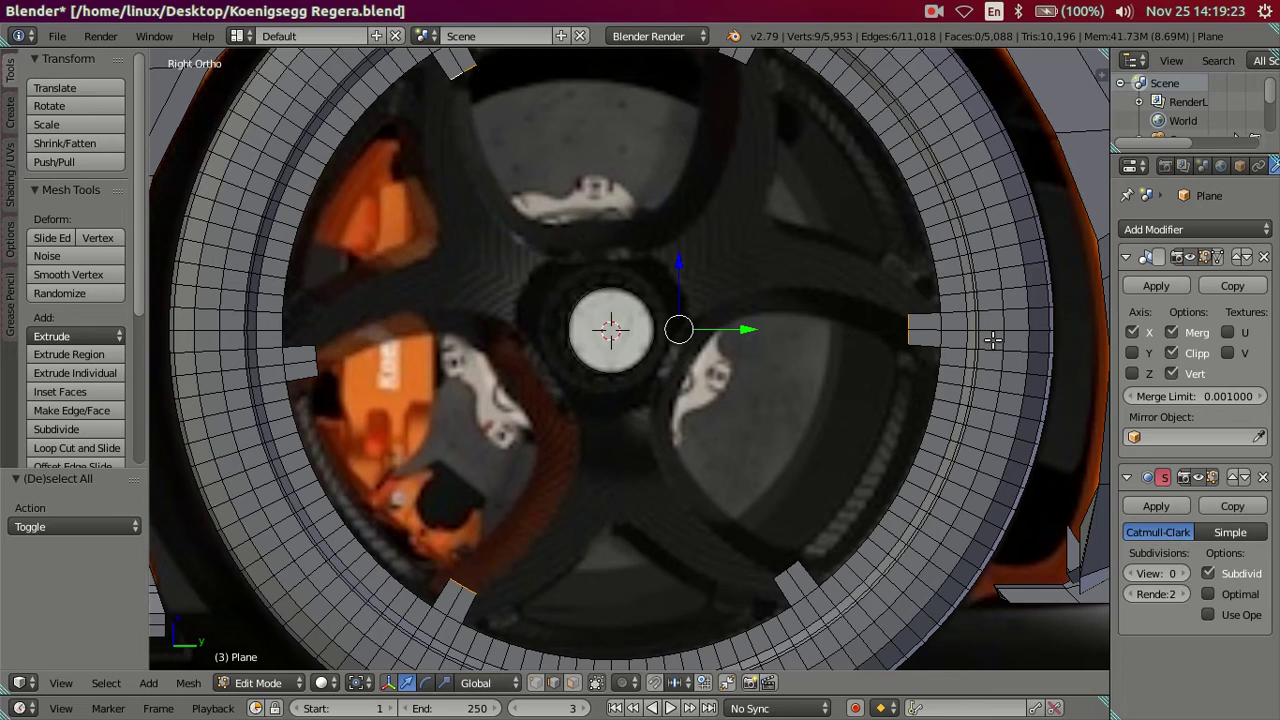
key("r")
key("x")
type("5.5")
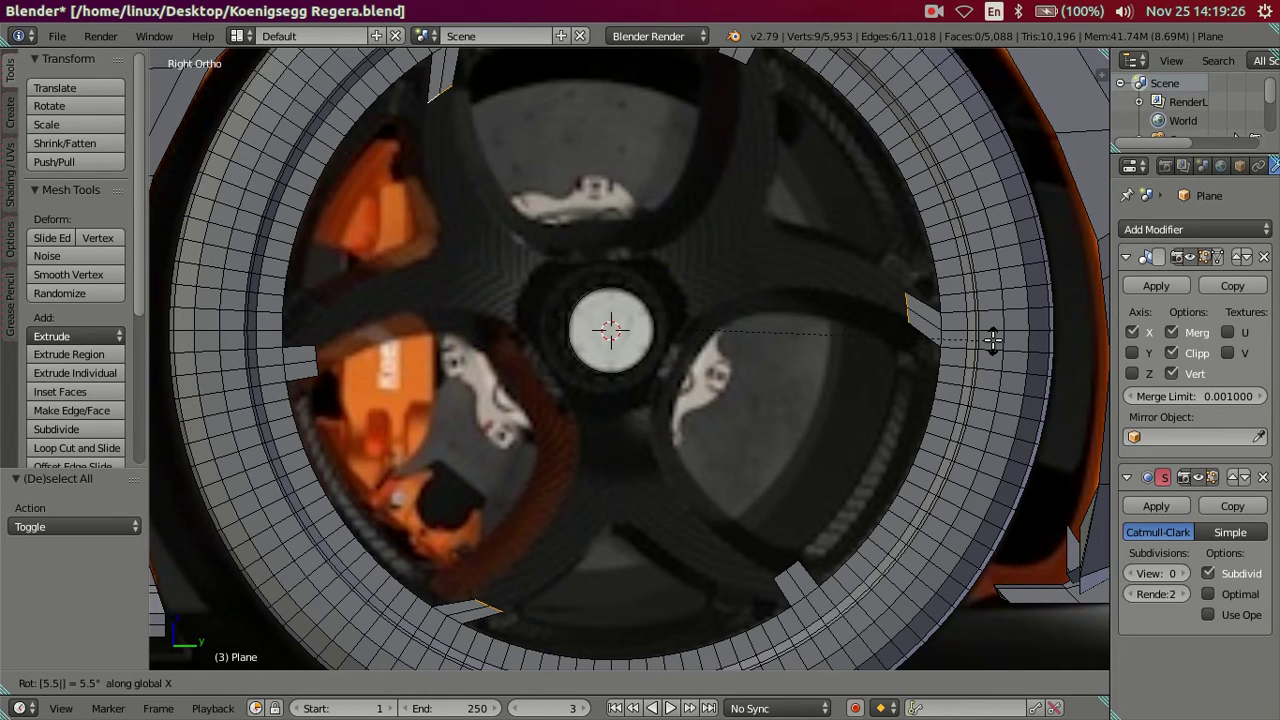
left_click(992, 340)
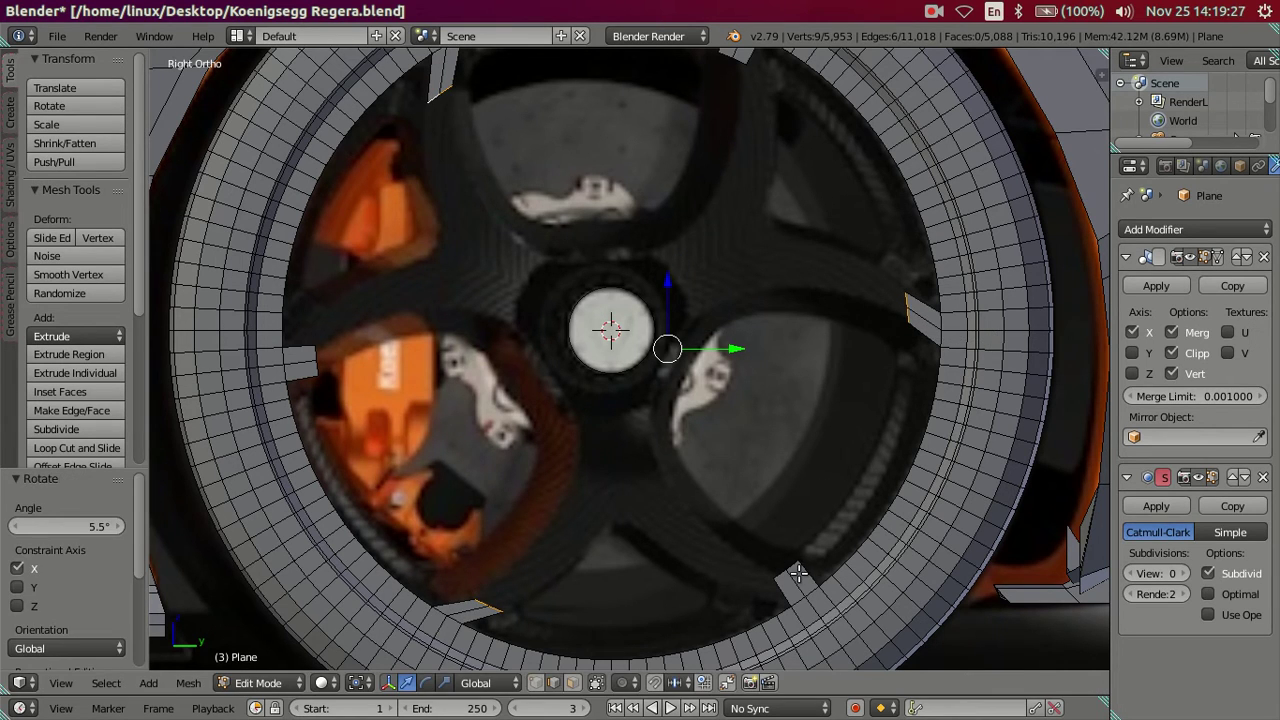
Tilt the remaining top and left stubs -5.5° about X with rx-5.5.
key("a")
right_click(726, 66, "shift")
right_click(337, 352, "shift")
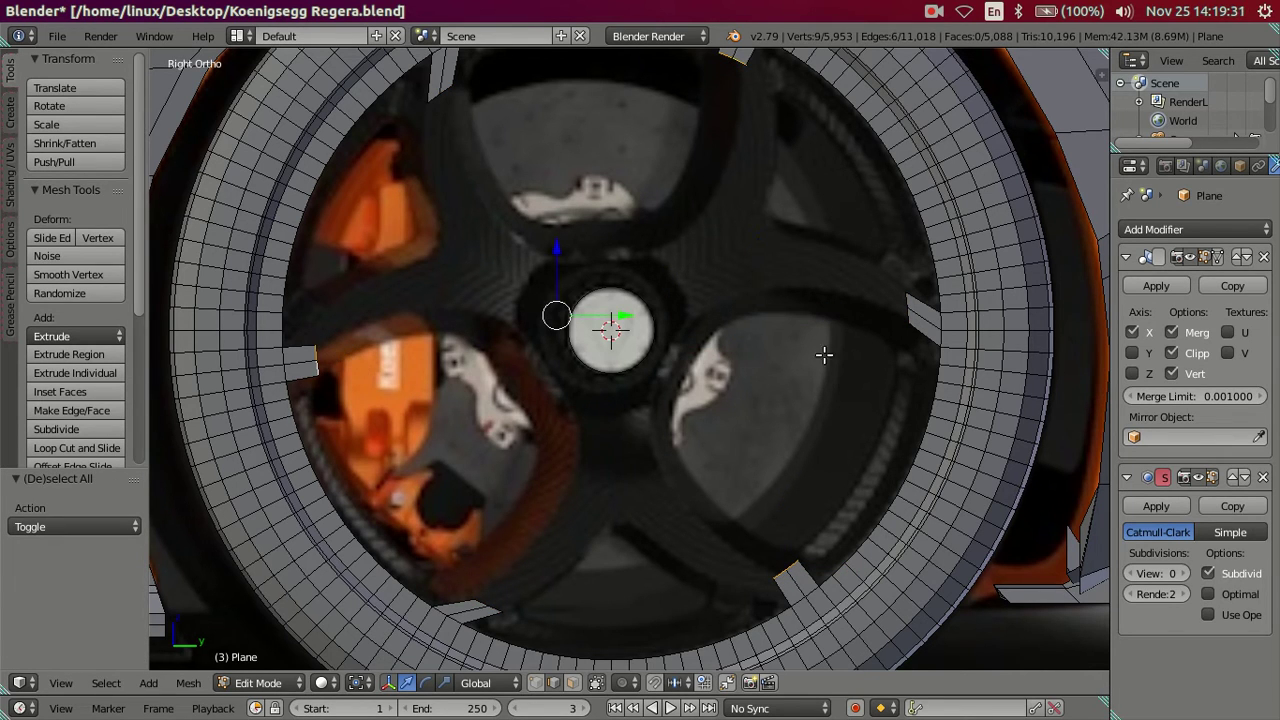
type("rx")
type("-5.5")
key("Return")
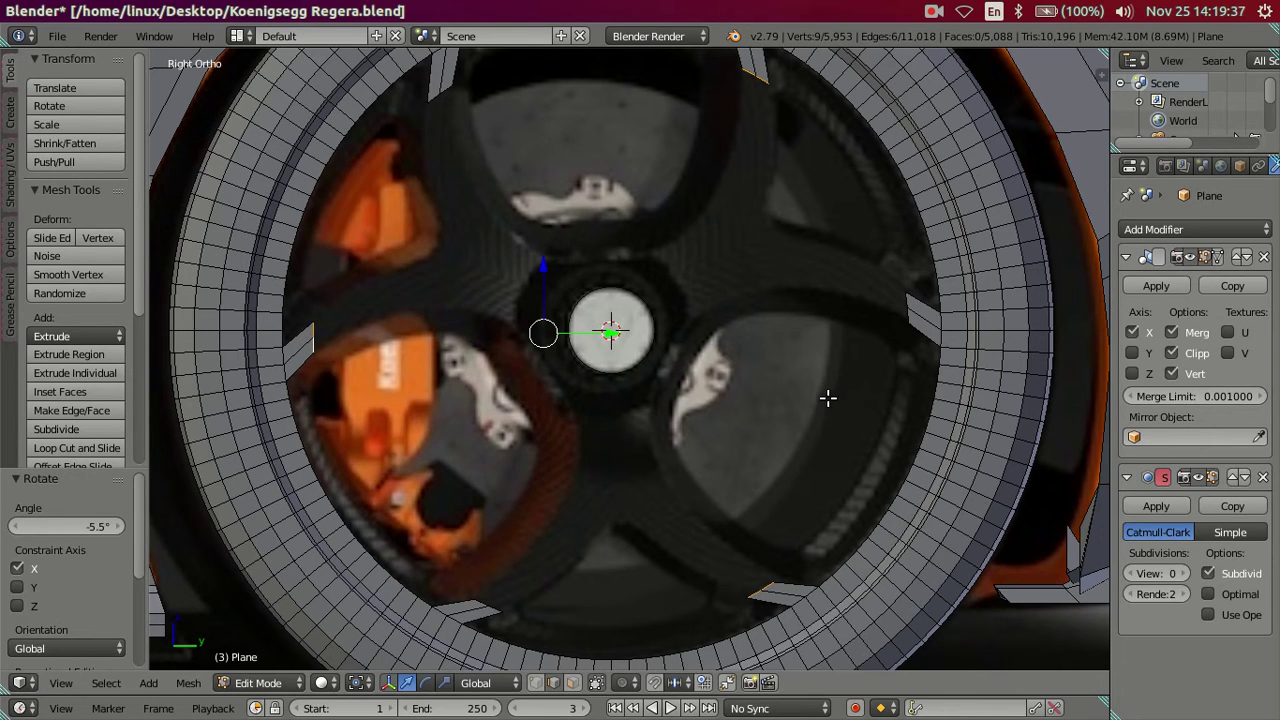
Select the inner edges of all six stubs, extrude them and scale inward toward the hub.
key("a")
right_click(492, 598)
right_click(340, 330, "ctrl")
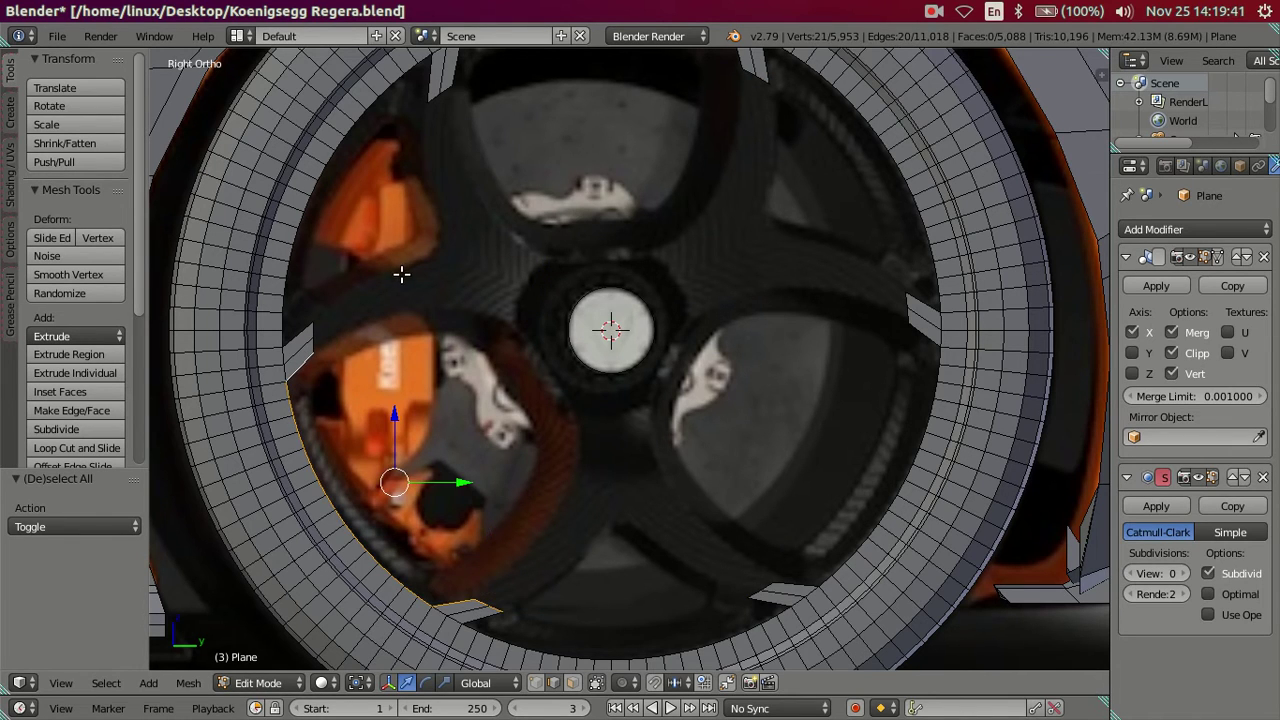
key("ctrl+z")
right_click(331, 326, "ctrl")
right_click(447, 104, "ctrl")
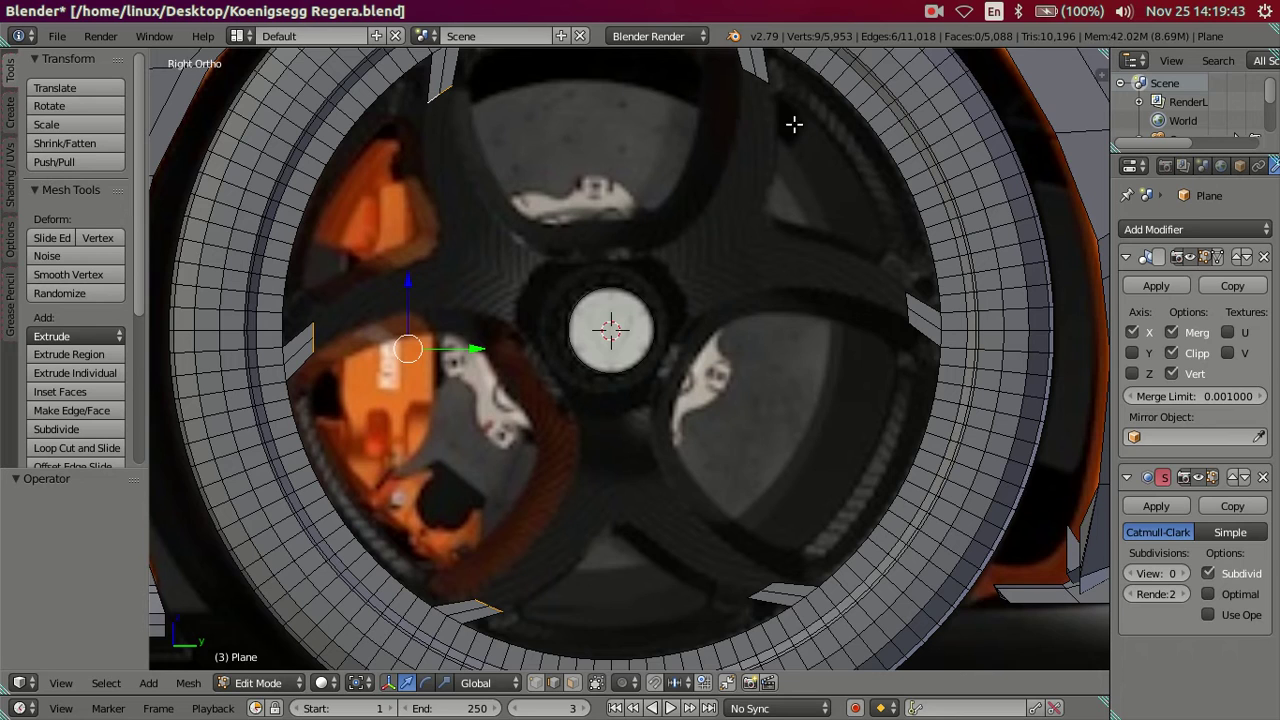
right_click(755, 92, "ctrl")
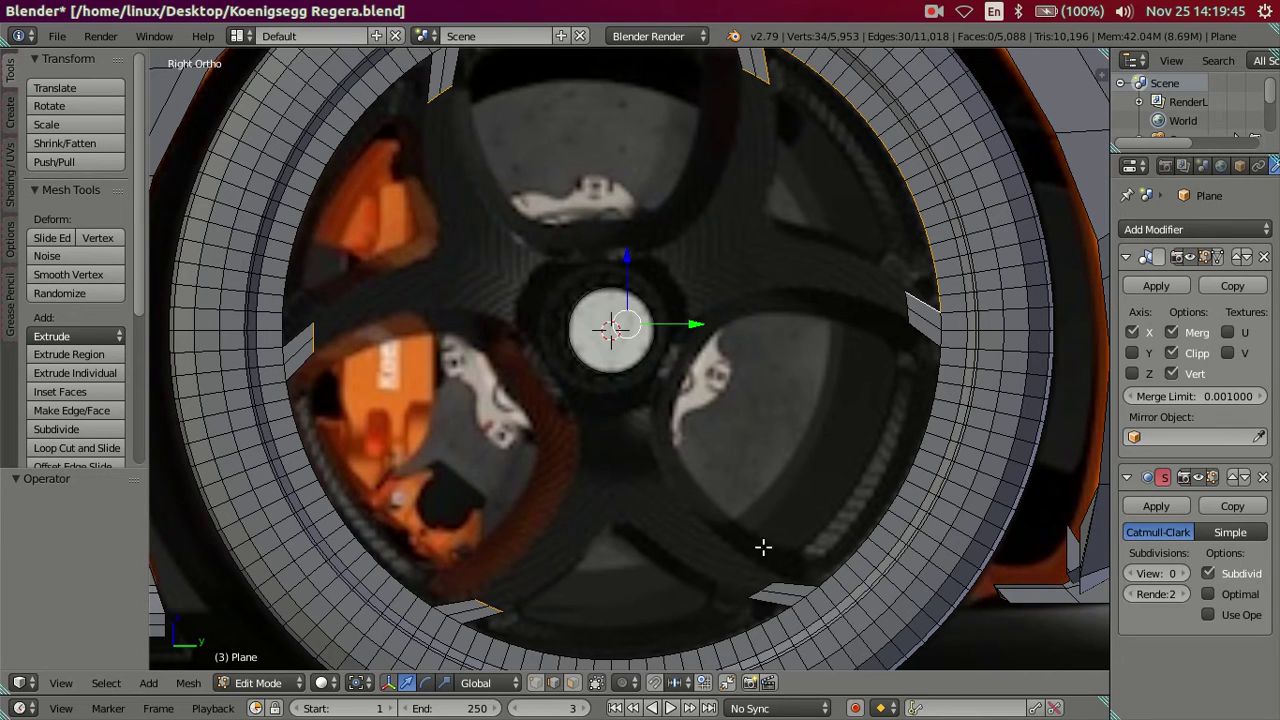
right_click(890, 310, "ctrl")
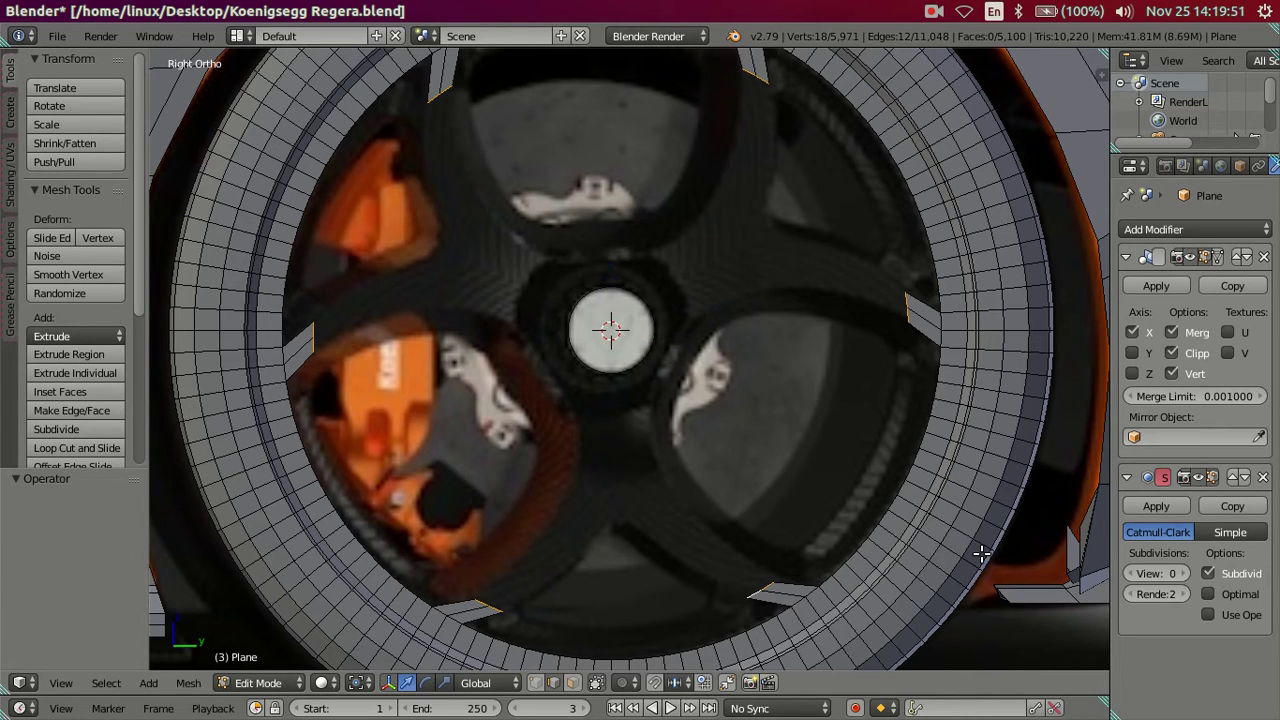
key("e")
key("s")
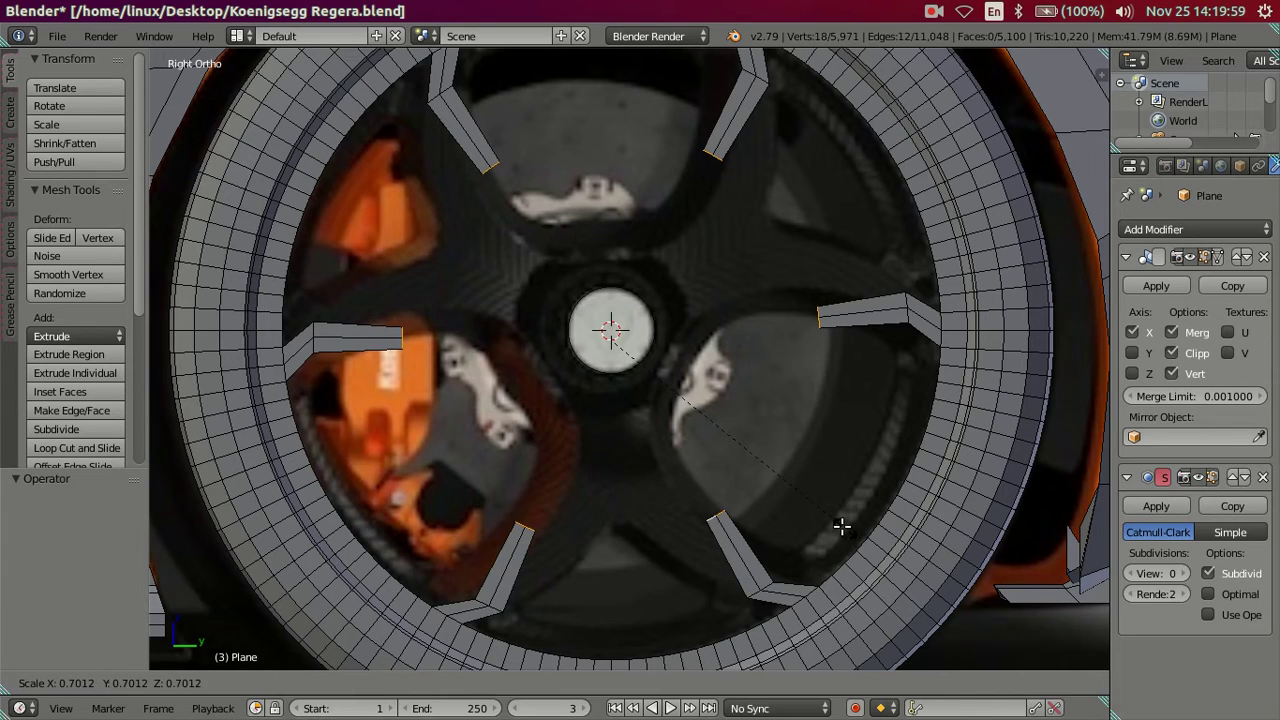
Confirm the 0.695 inward scale, then rotate three alternating spoke pieces 11.5° about X.
left_click(841, 527)
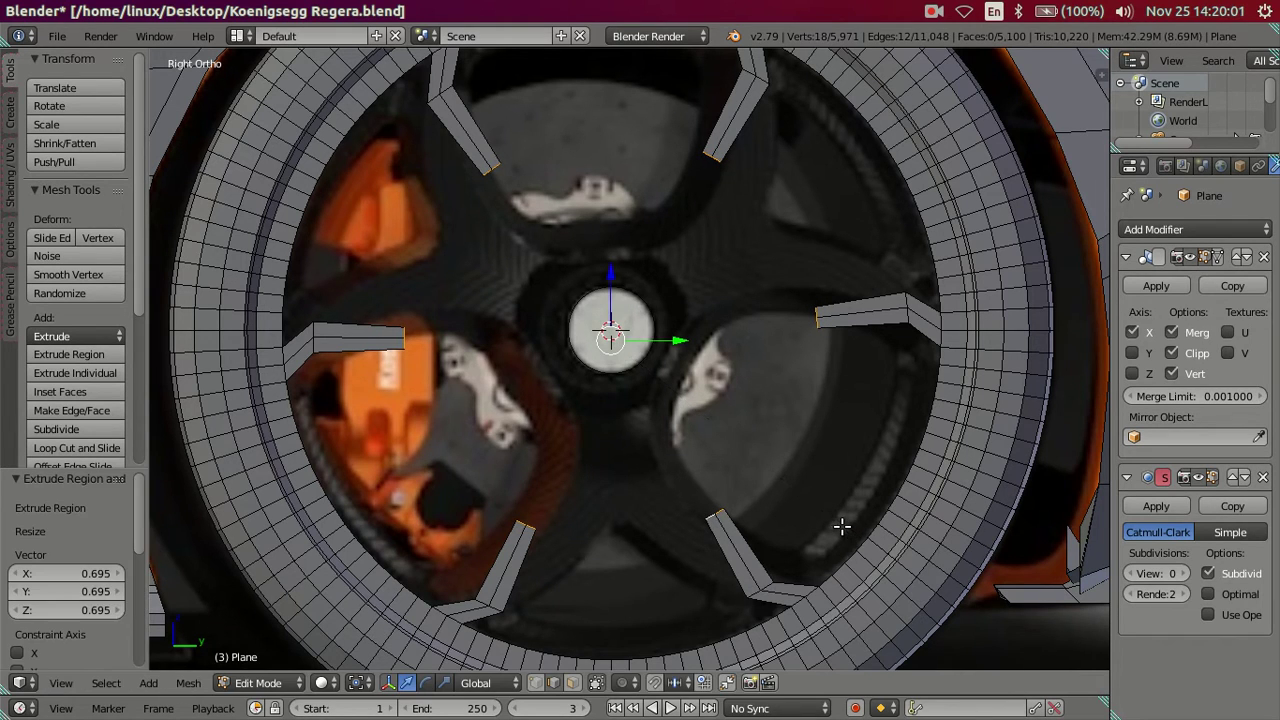
key("a")
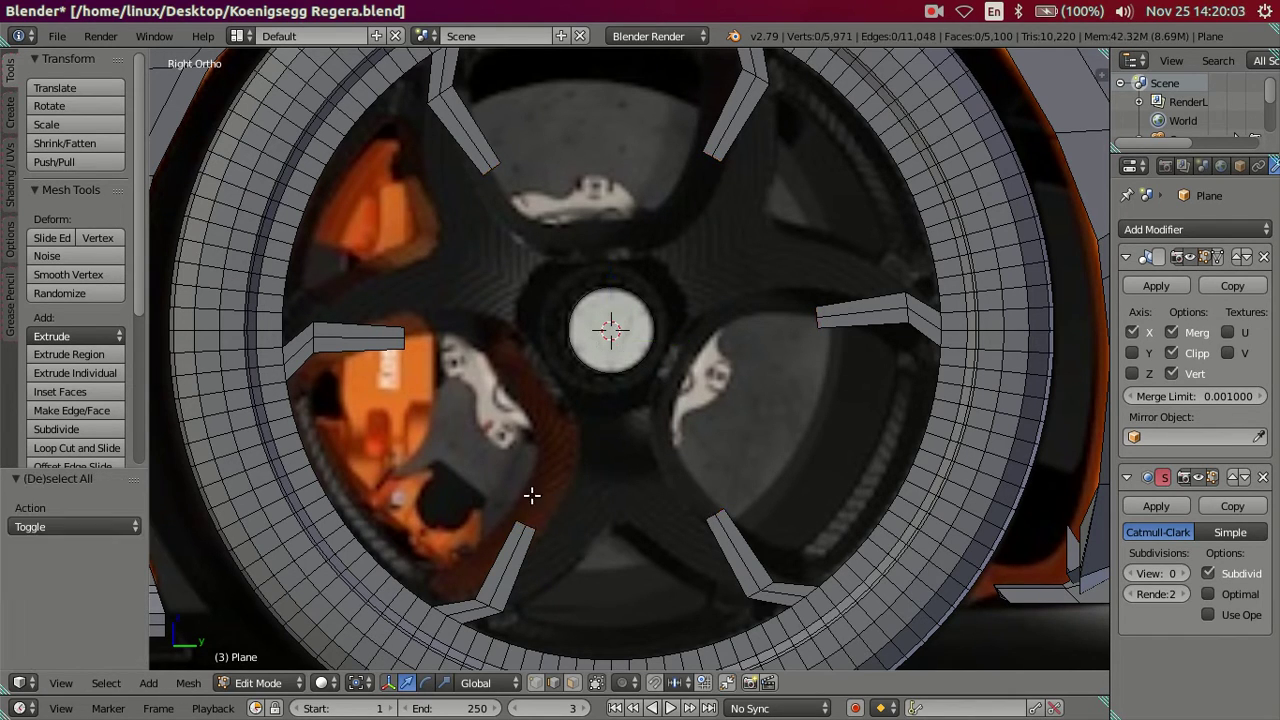
right_click(526, 522)
right_click(503, 177, "shift")
right_click(796, 313, "alt+shift")
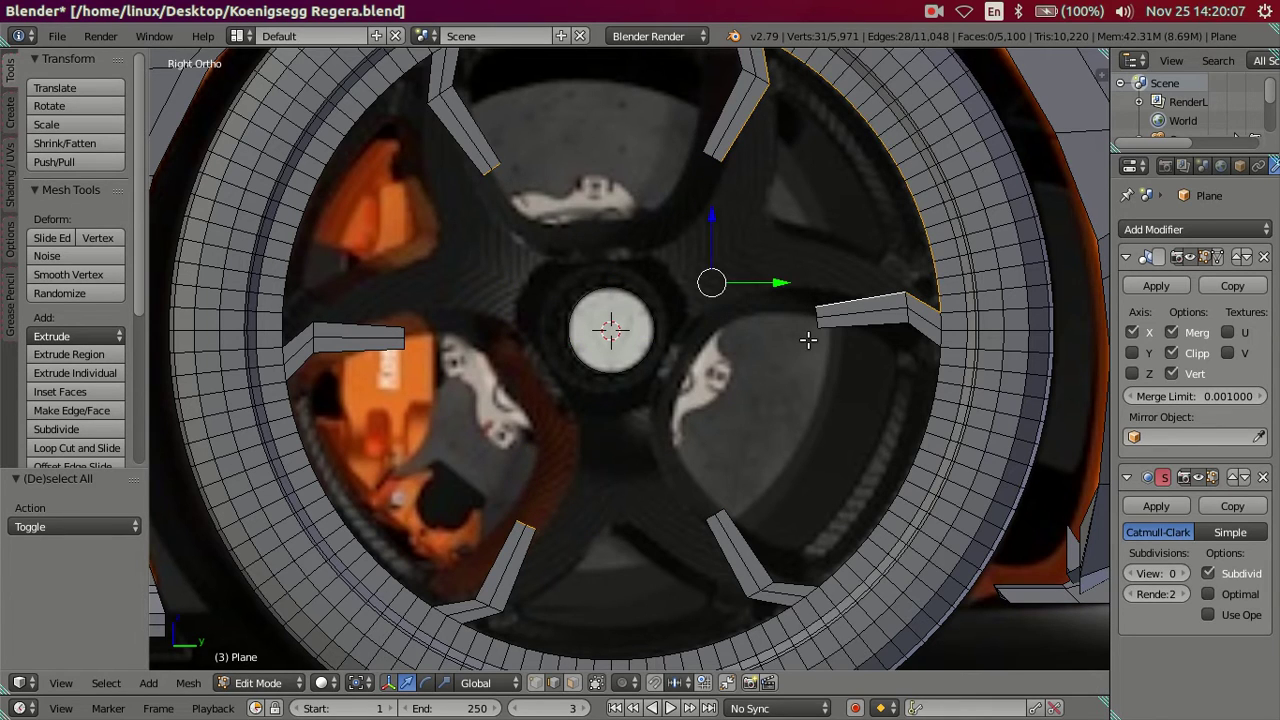
right_click(805, 315, "alt+shift")
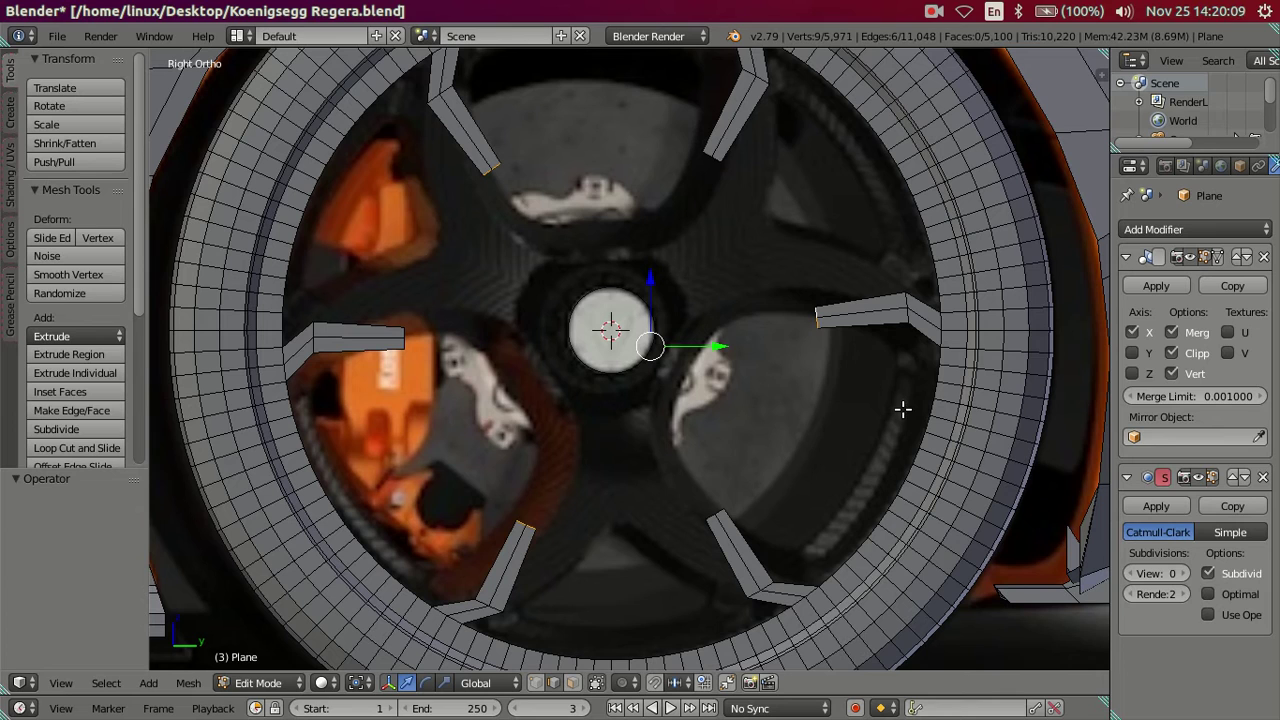
key("r")
key("x")
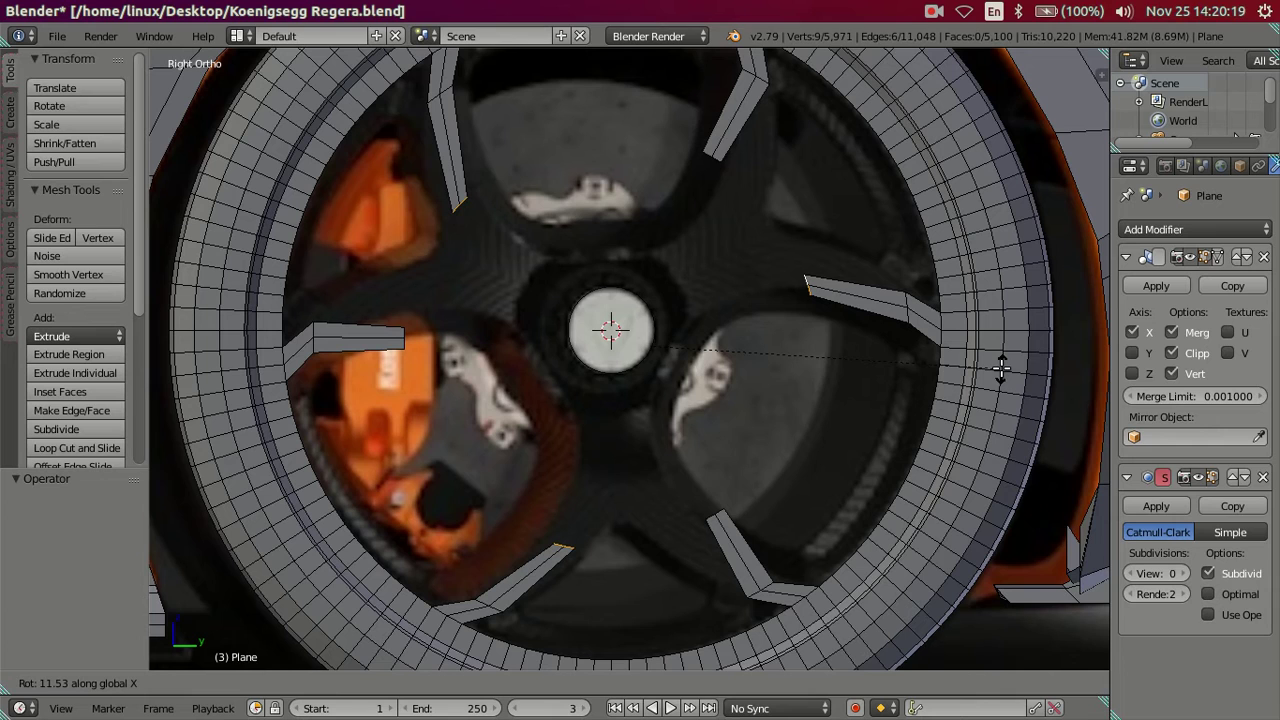
type("11.5")
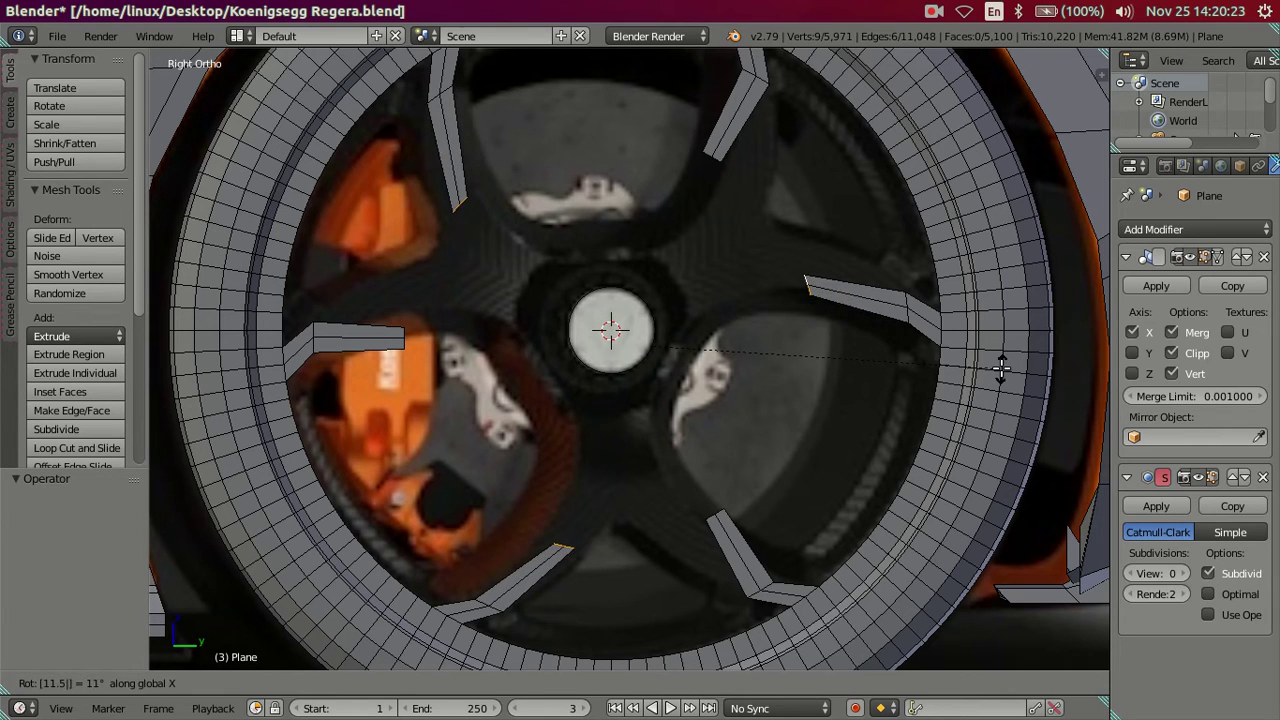
key("Return")
Rotate the other three spoke pieces -11.5° about X.
key("a")
right_click(713, 515)
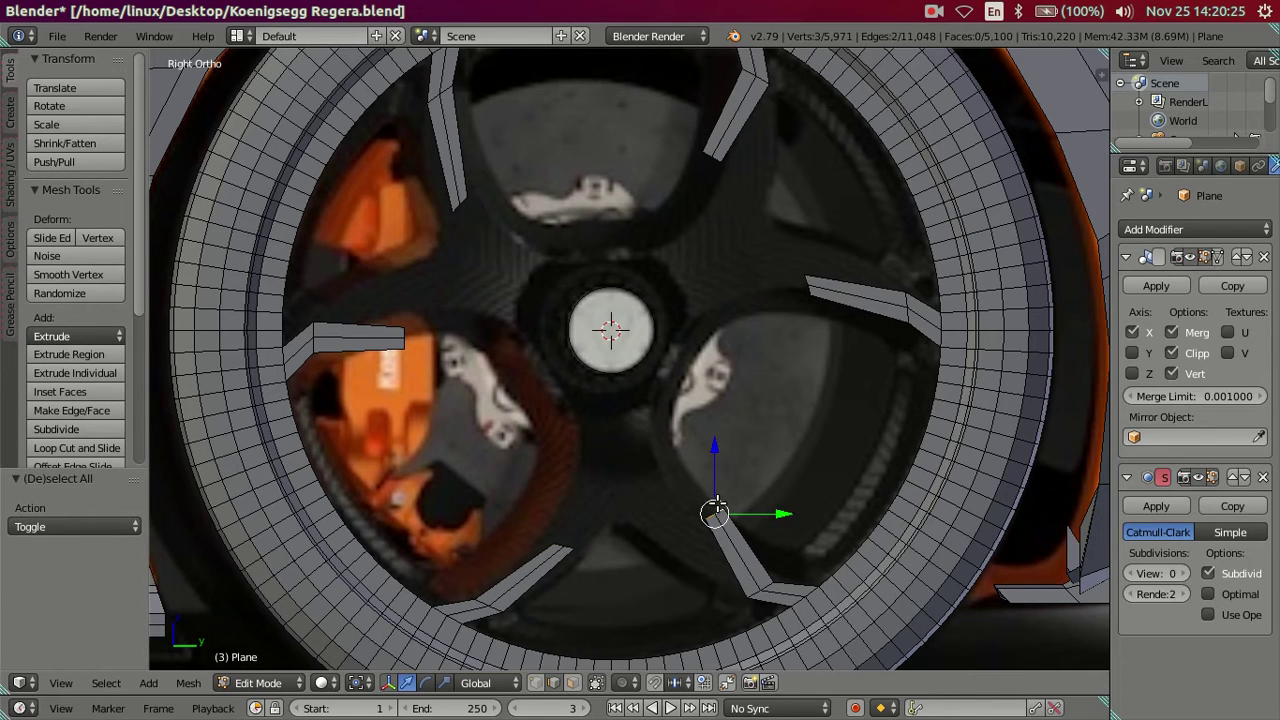
right_click(411, 340, "shift")
right_click(714, 165, "shift")
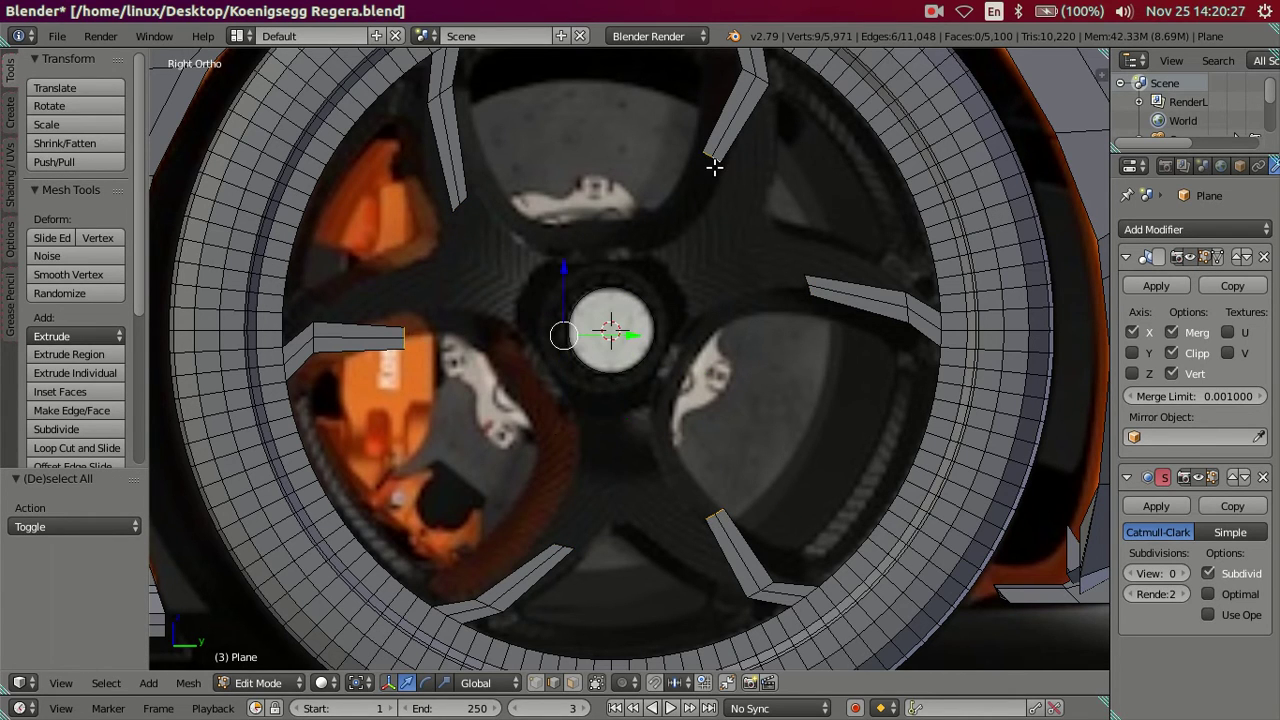
type("rx")
type("-11.5")
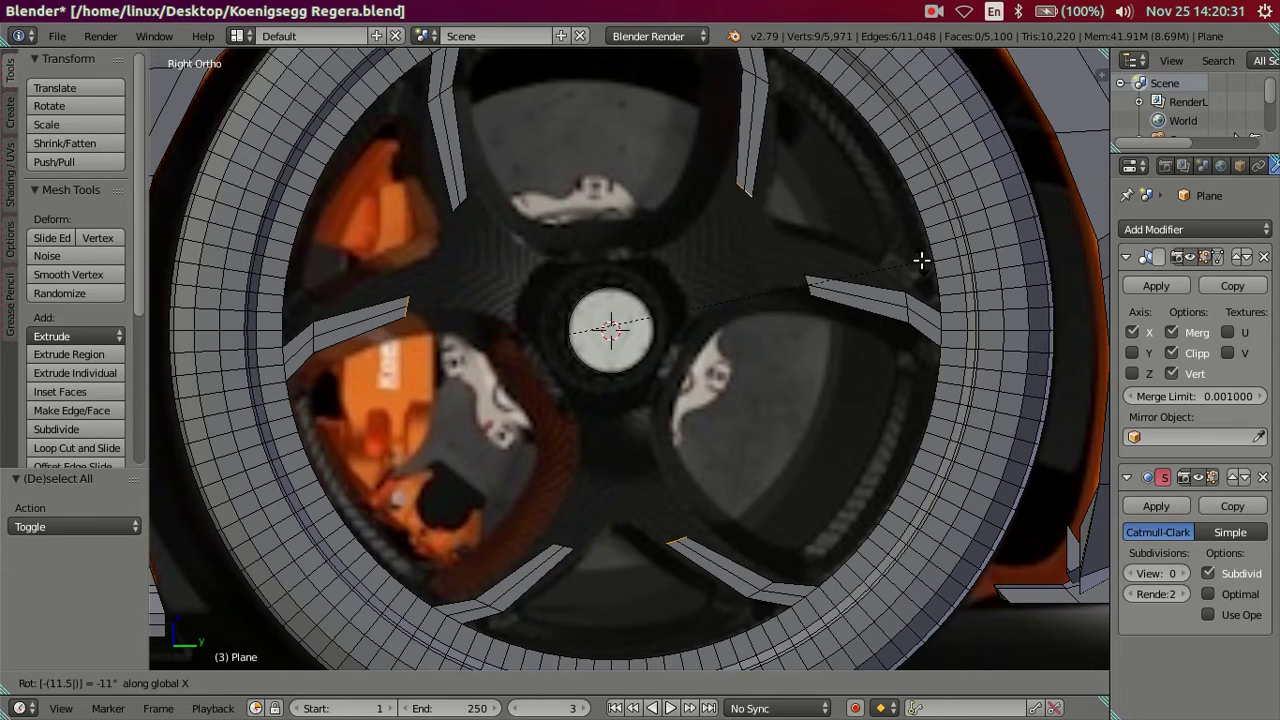
key("Return")
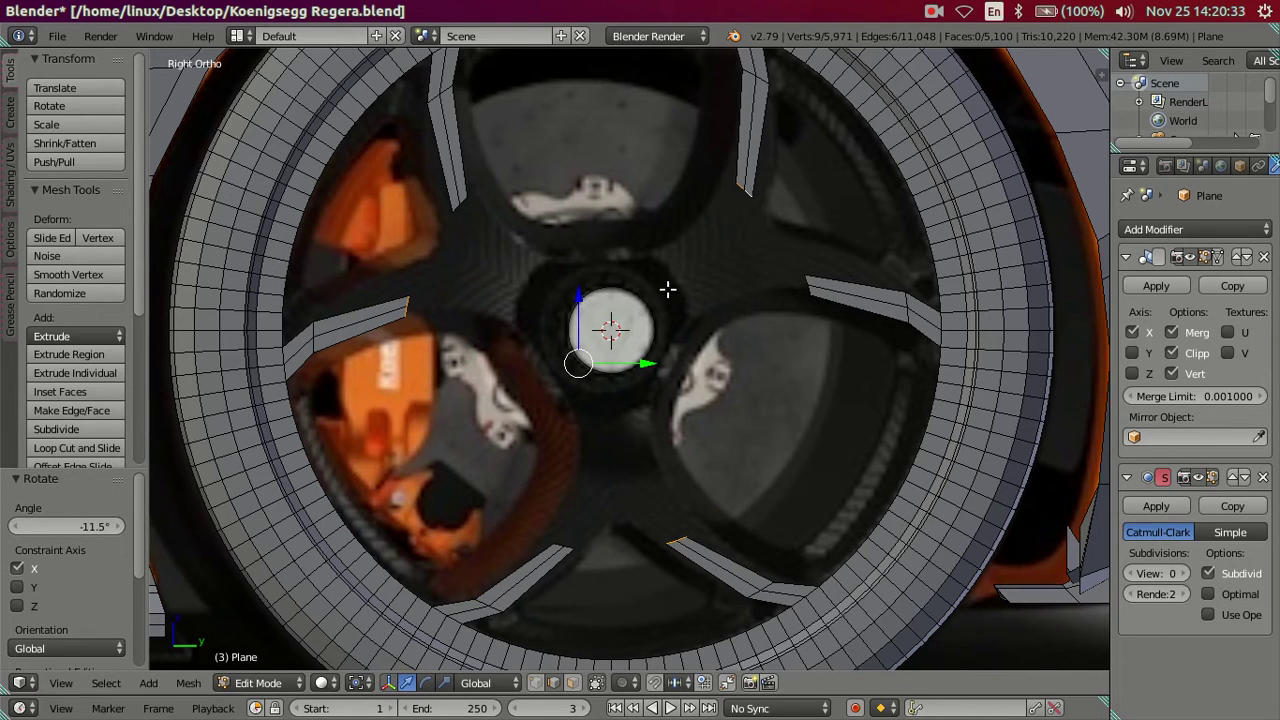
Select all six spoke end edges, extrude them, and scale the new edges toward the hub.
key("a")
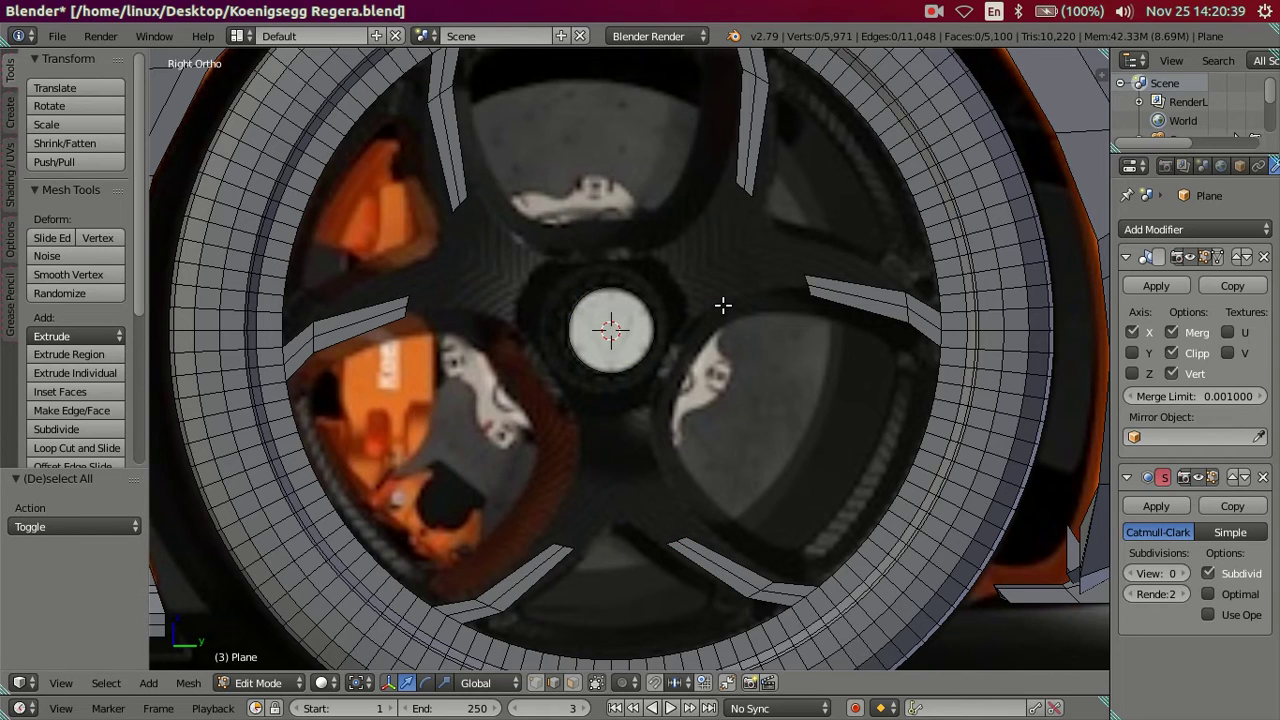
right_click(567, 527)
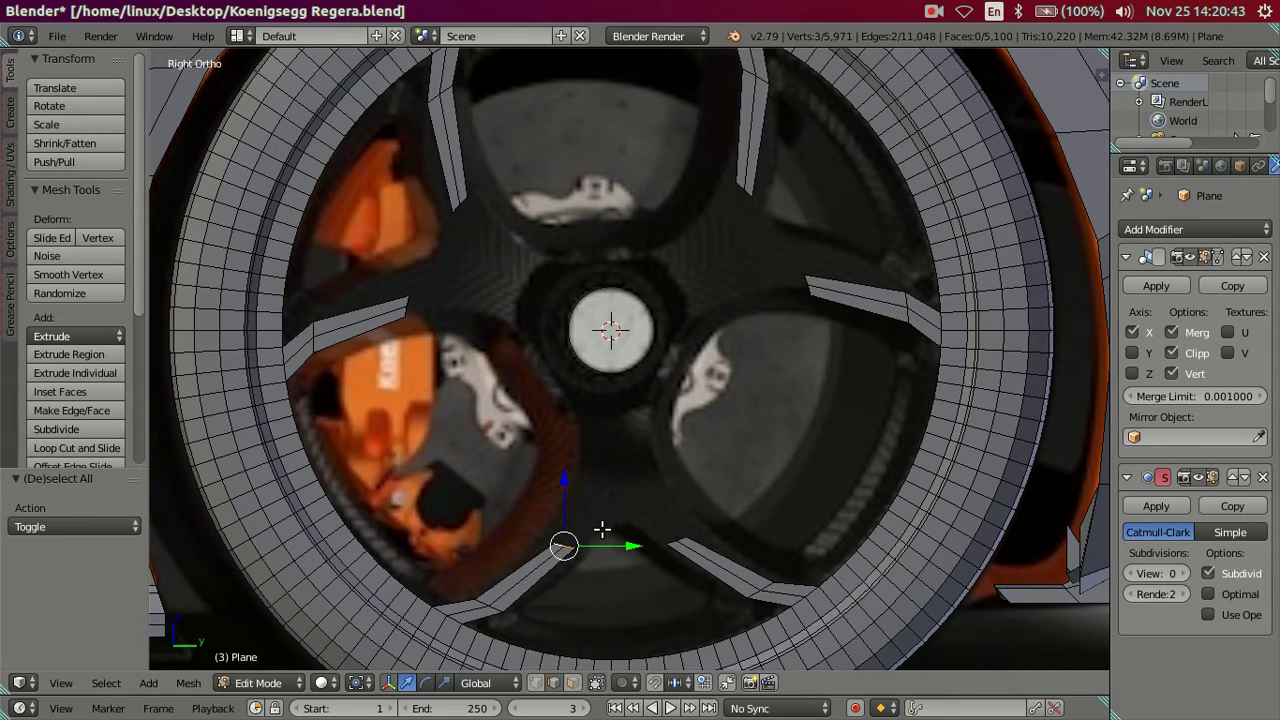
right_click(425, 301, "shift")
right_click(466, 209, "shift")
right_click(727, 190, "shift")
right_click(792, 280, "shift")
right_click(666, 528, "shift")
key("e")
right_click(886, 534)
key("s")
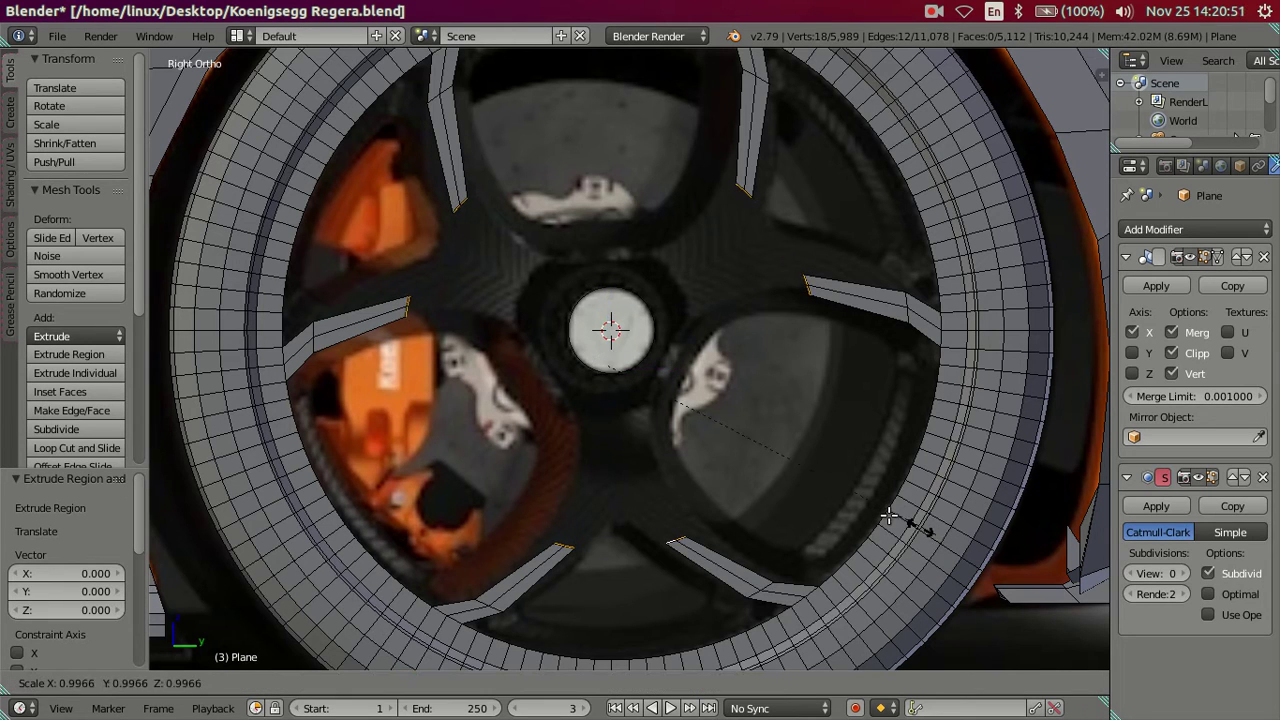
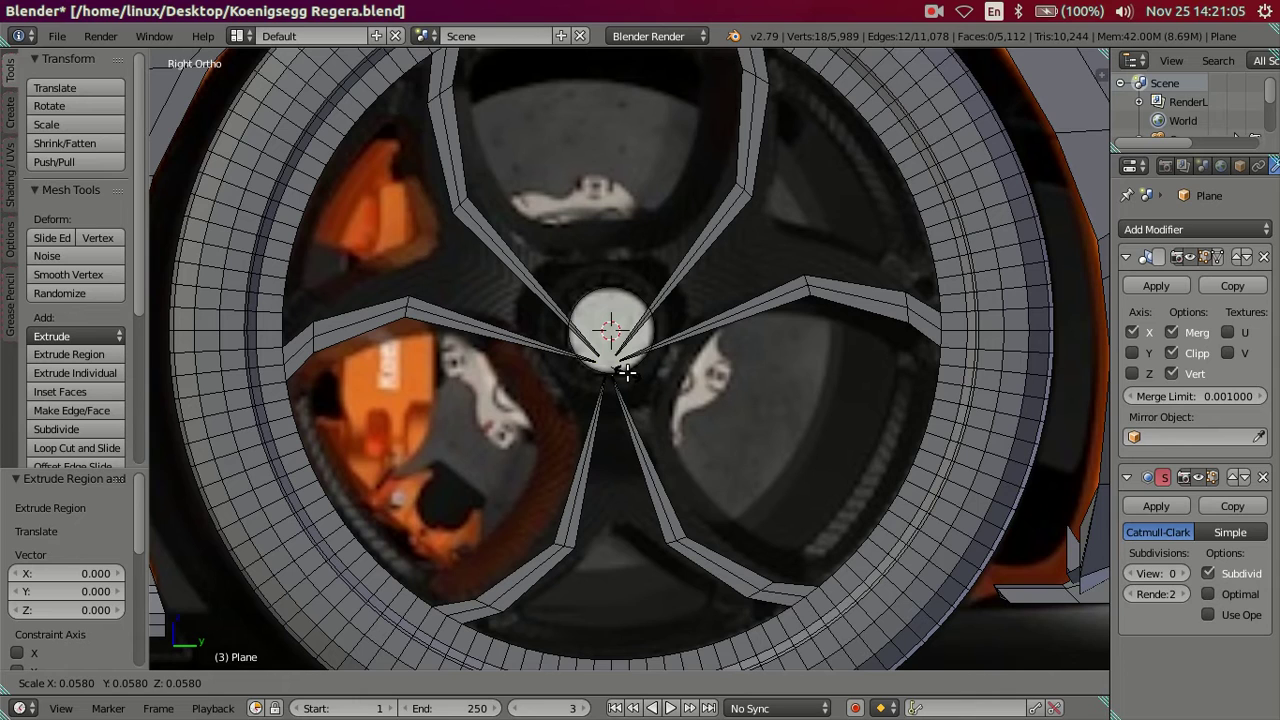
Confirm the spoke-end scaling, then extrude the hub circle in place at scale 1.
left_click(690, 380)
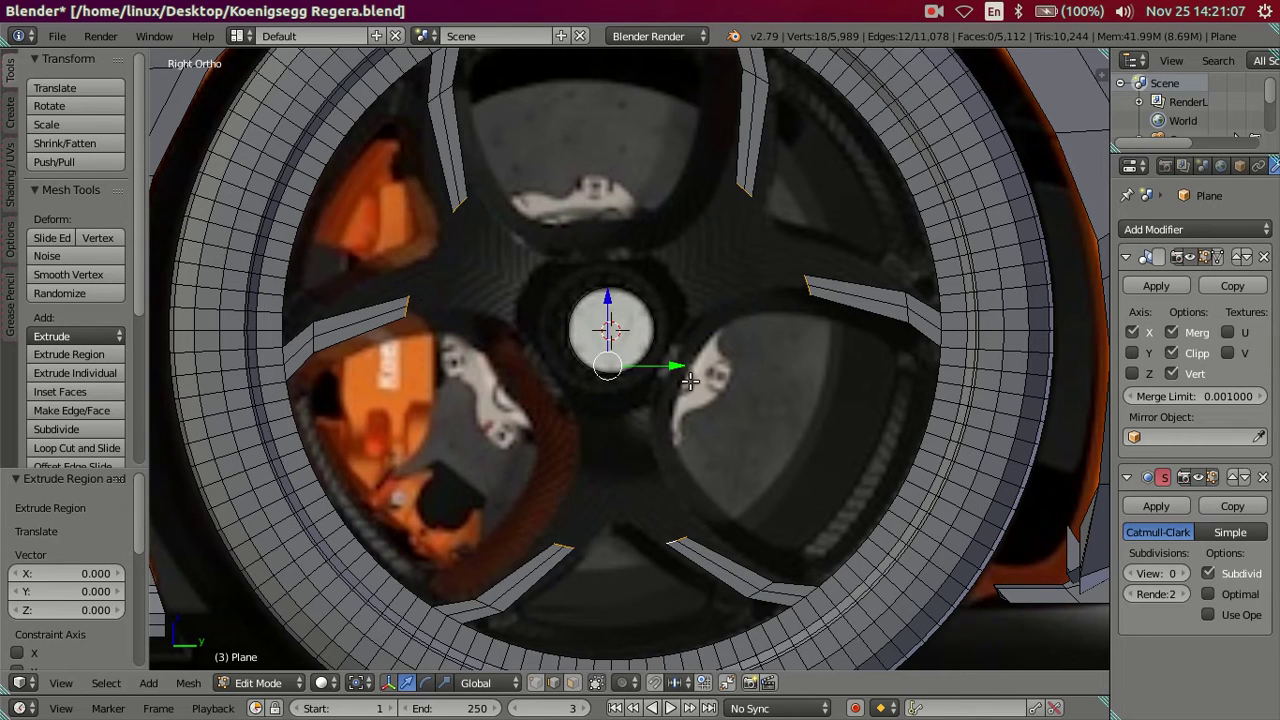
key("a")
key("a")
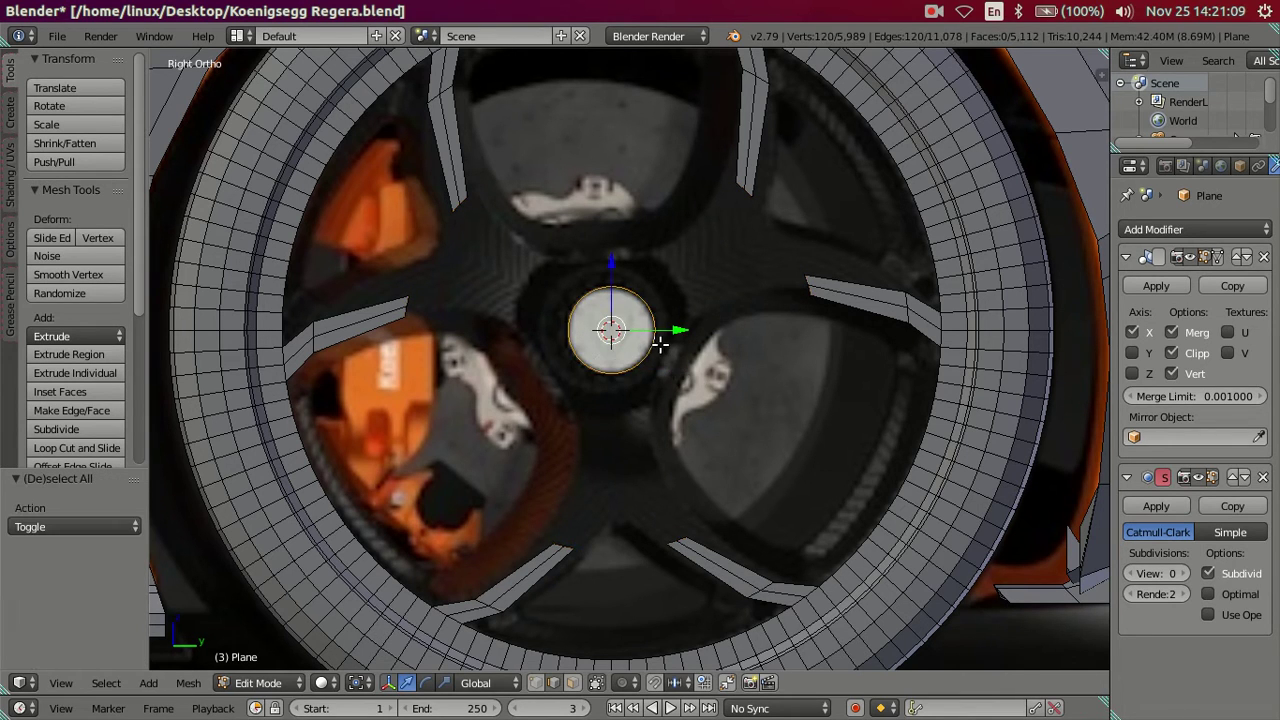
key("e")
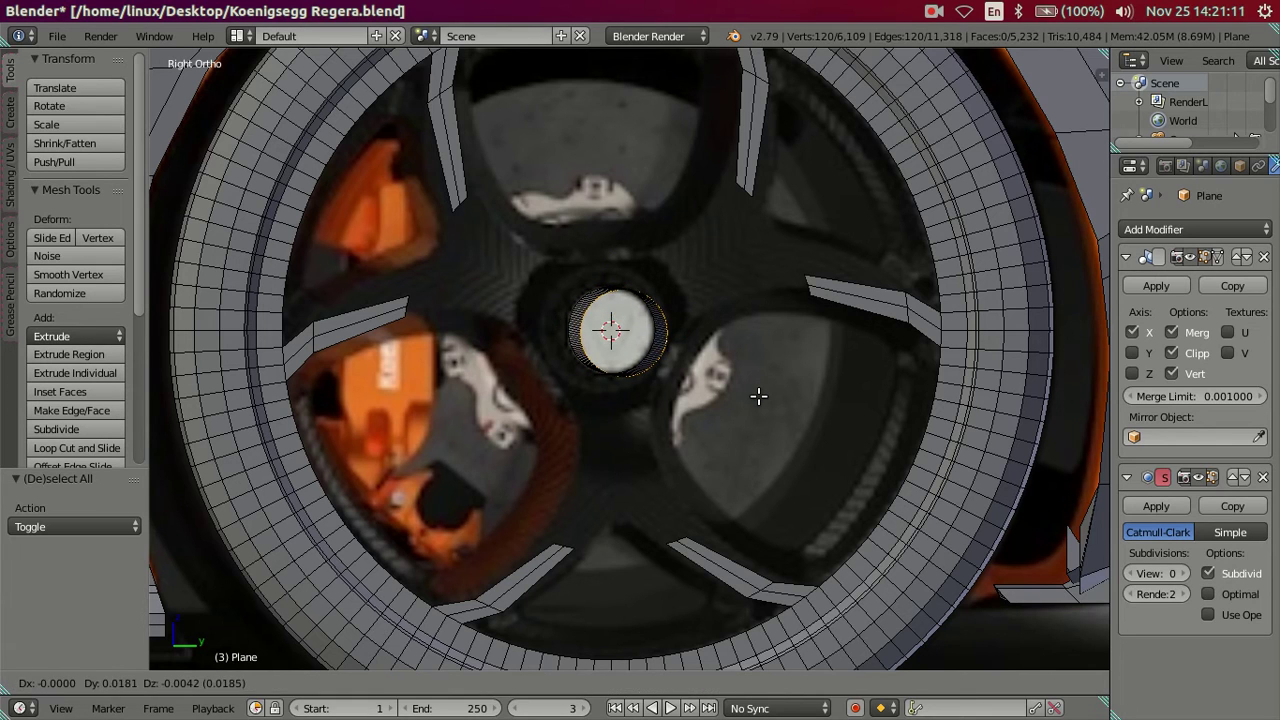
right_click(754, 395)
key("s")
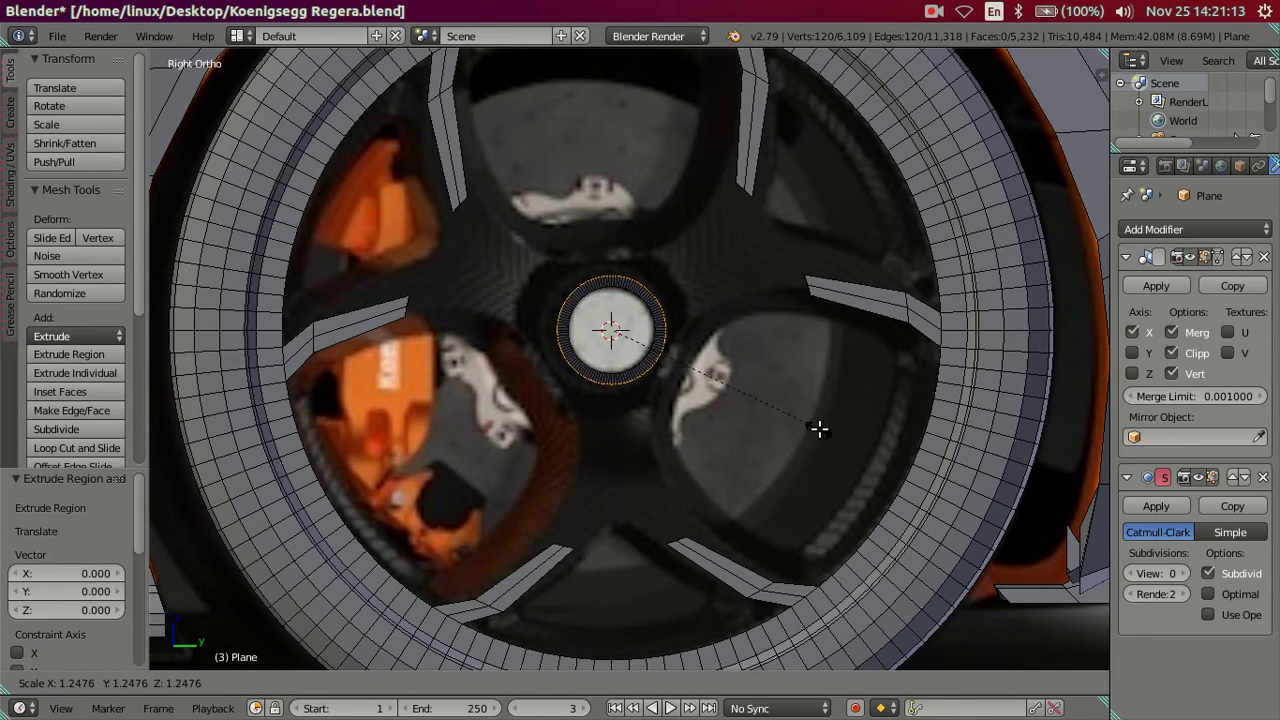
key("1")
key("Return")
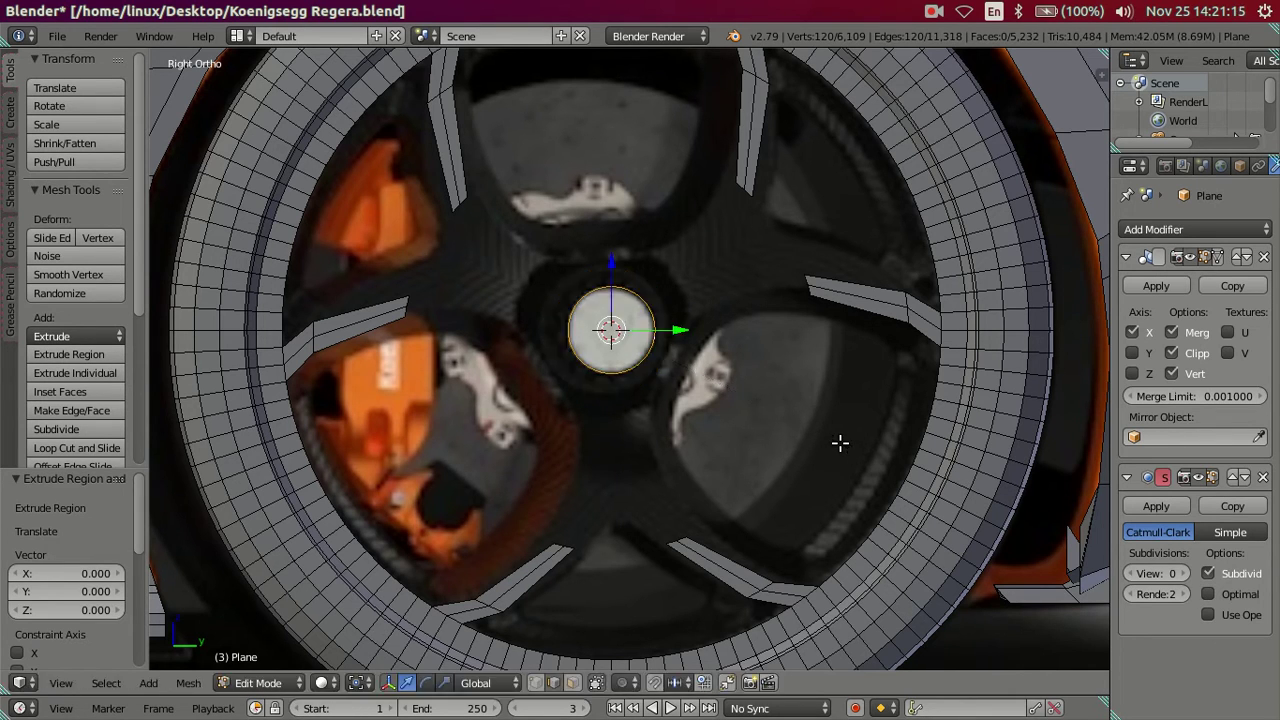
Snap the 3D cursor to the hub centre and delete the connected hub faces.
key("shift+s")
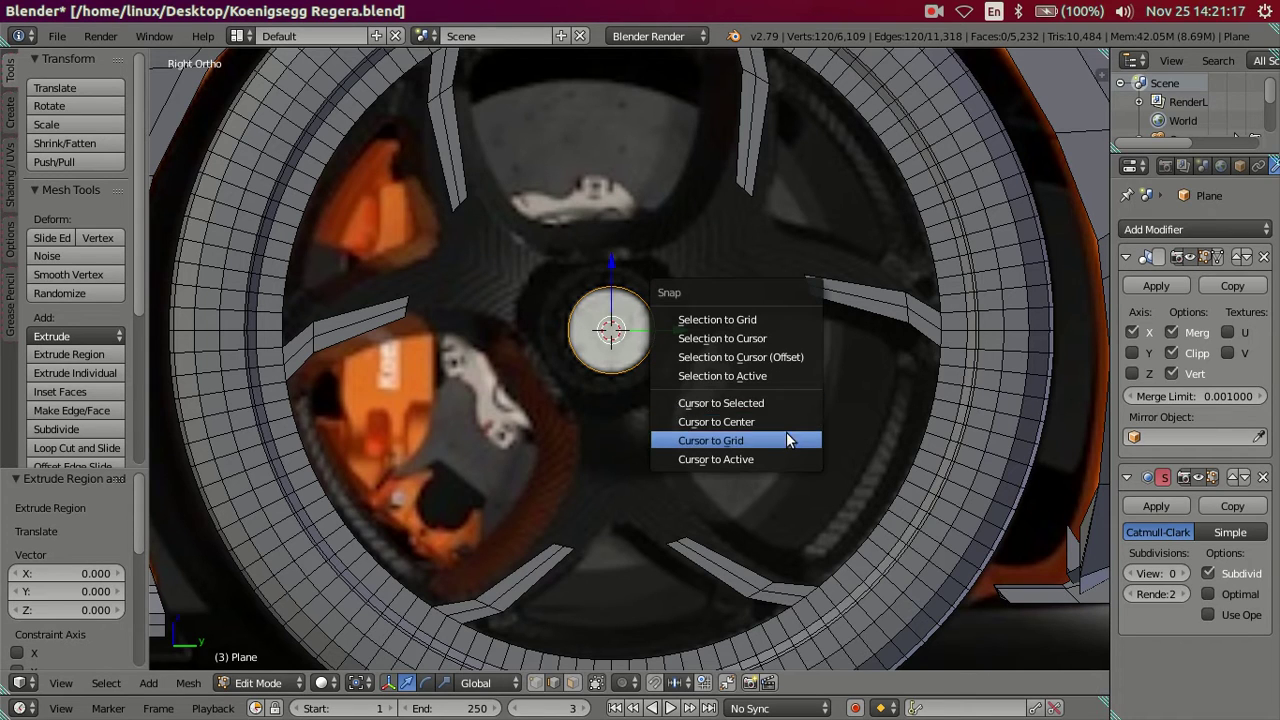
left_click(783, 399)
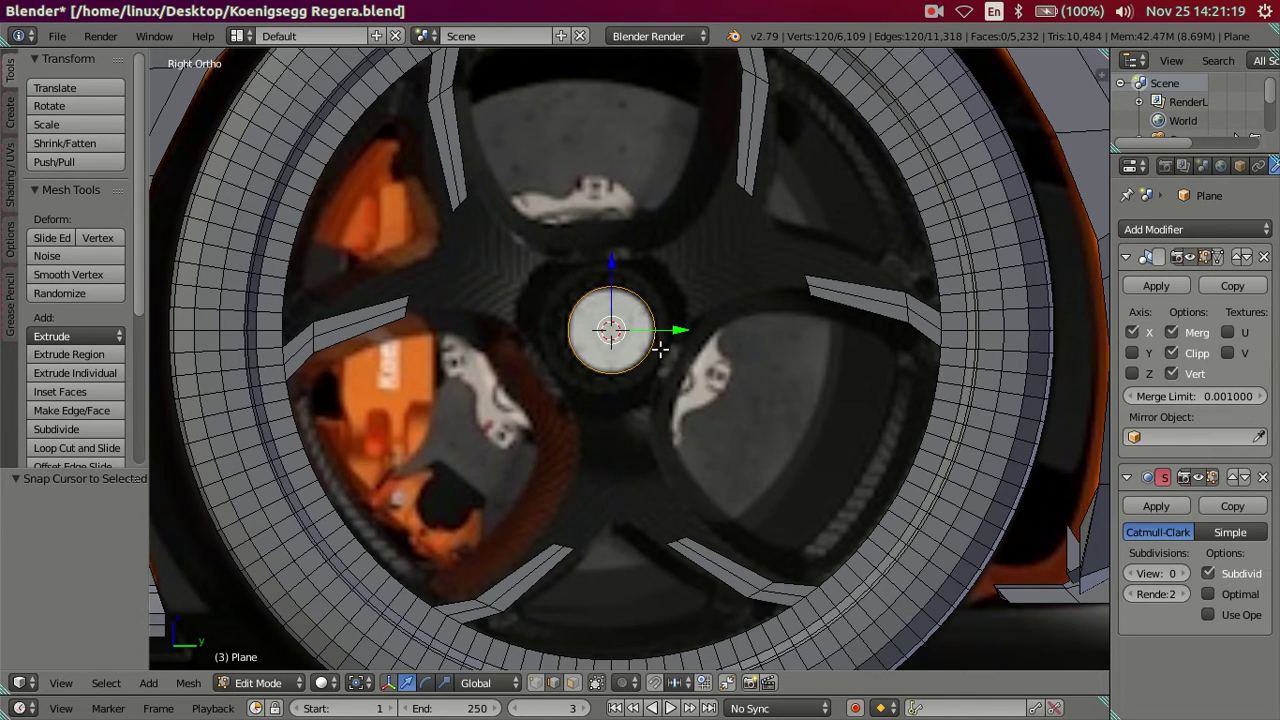
key("l")
key("x")
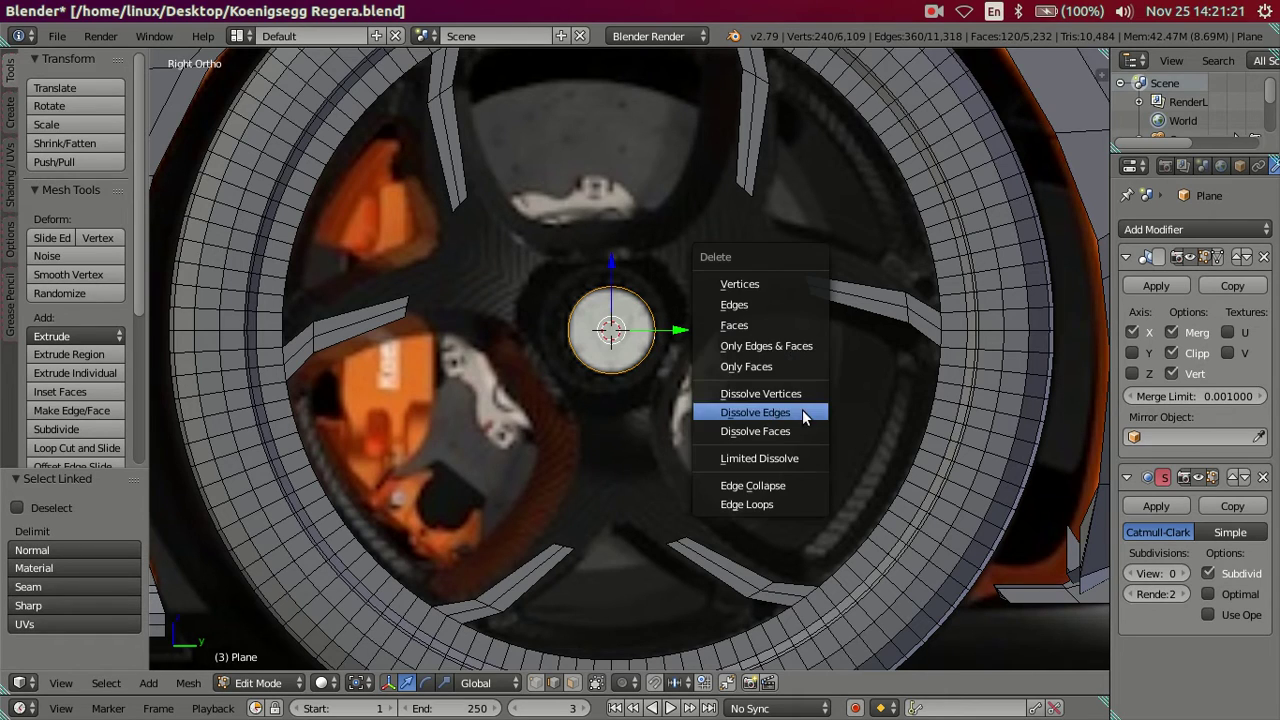
left_click(772, 328)
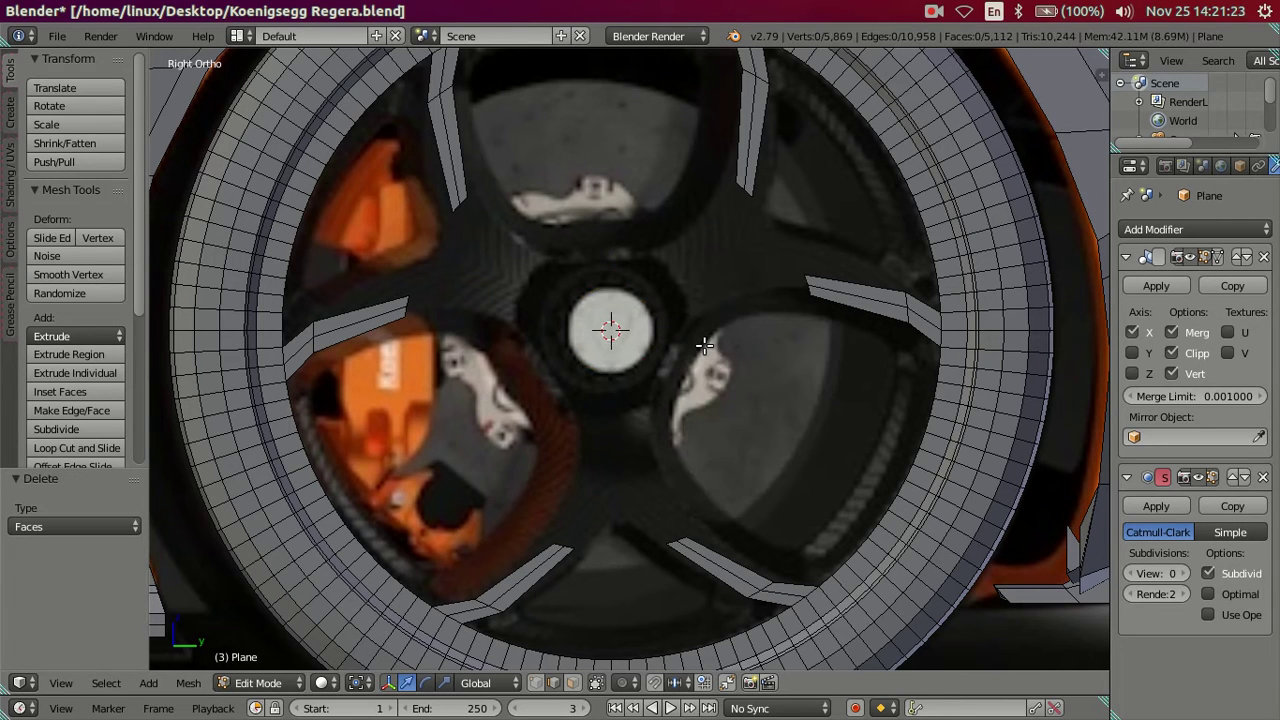
key("shift+a")
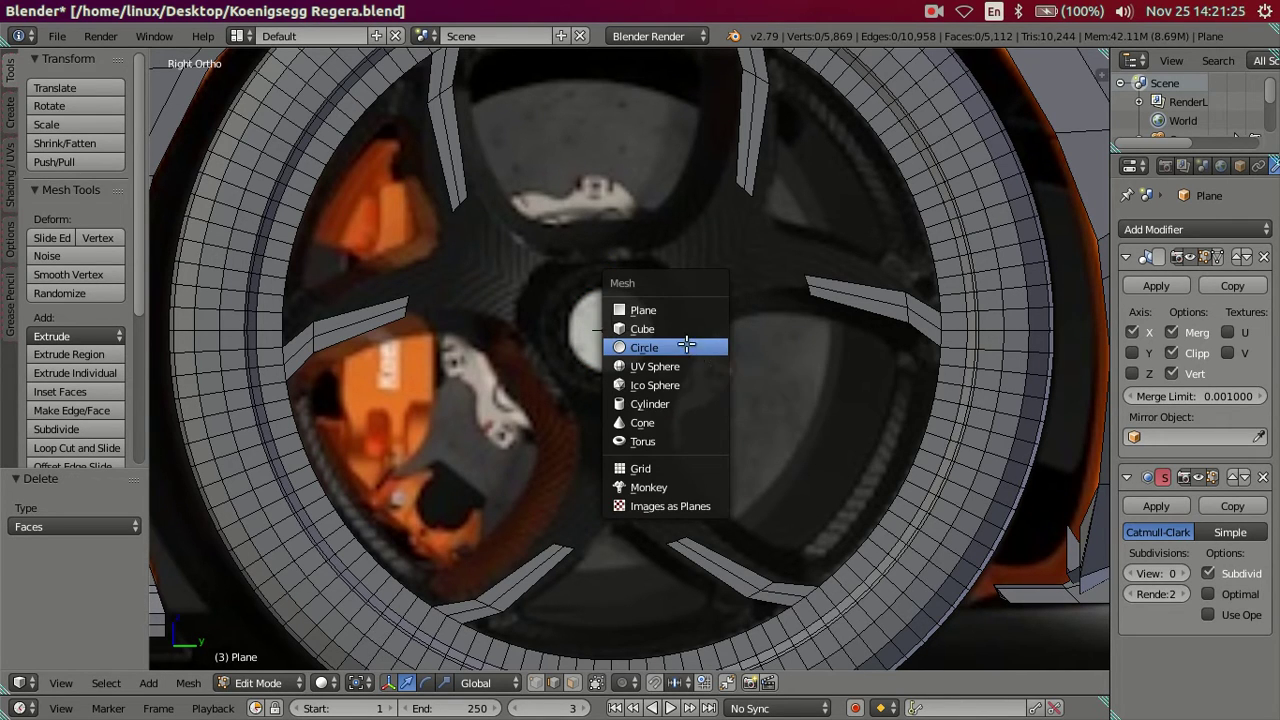
Add a 16-vertex circle at the hub and rotate it 90° about Y.
left_click(680, 347)
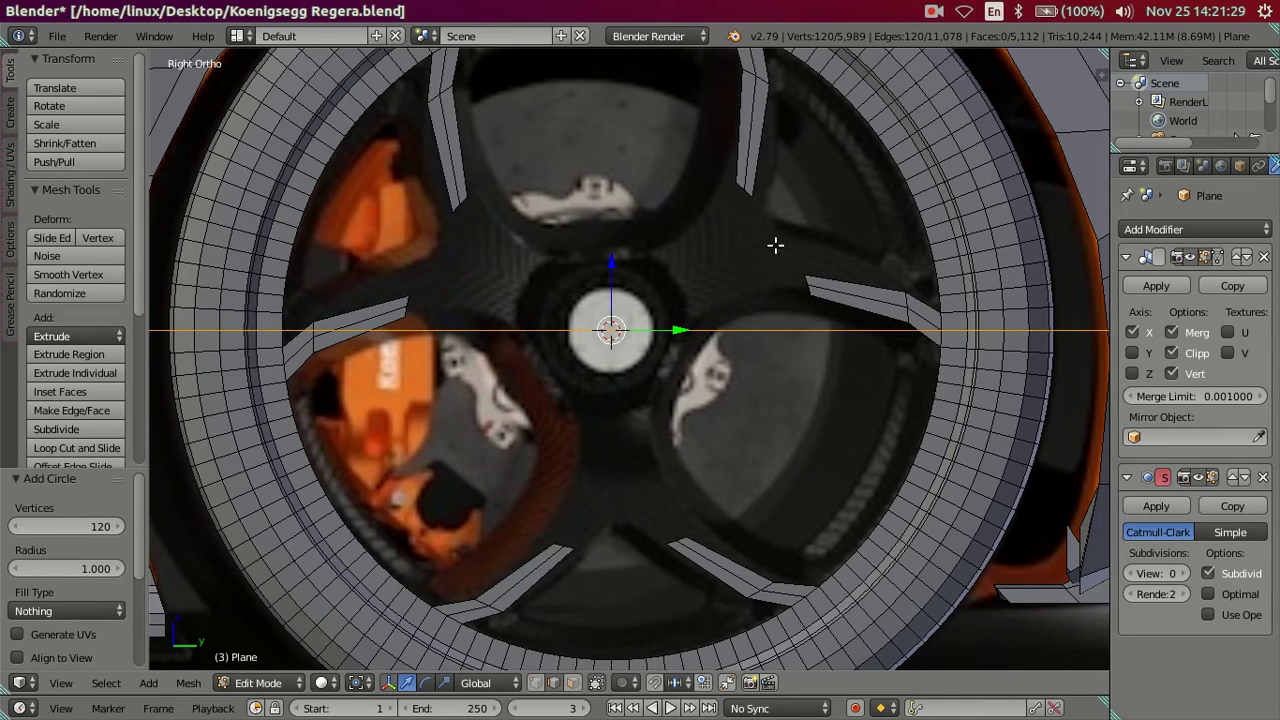
left_click(118, 526)
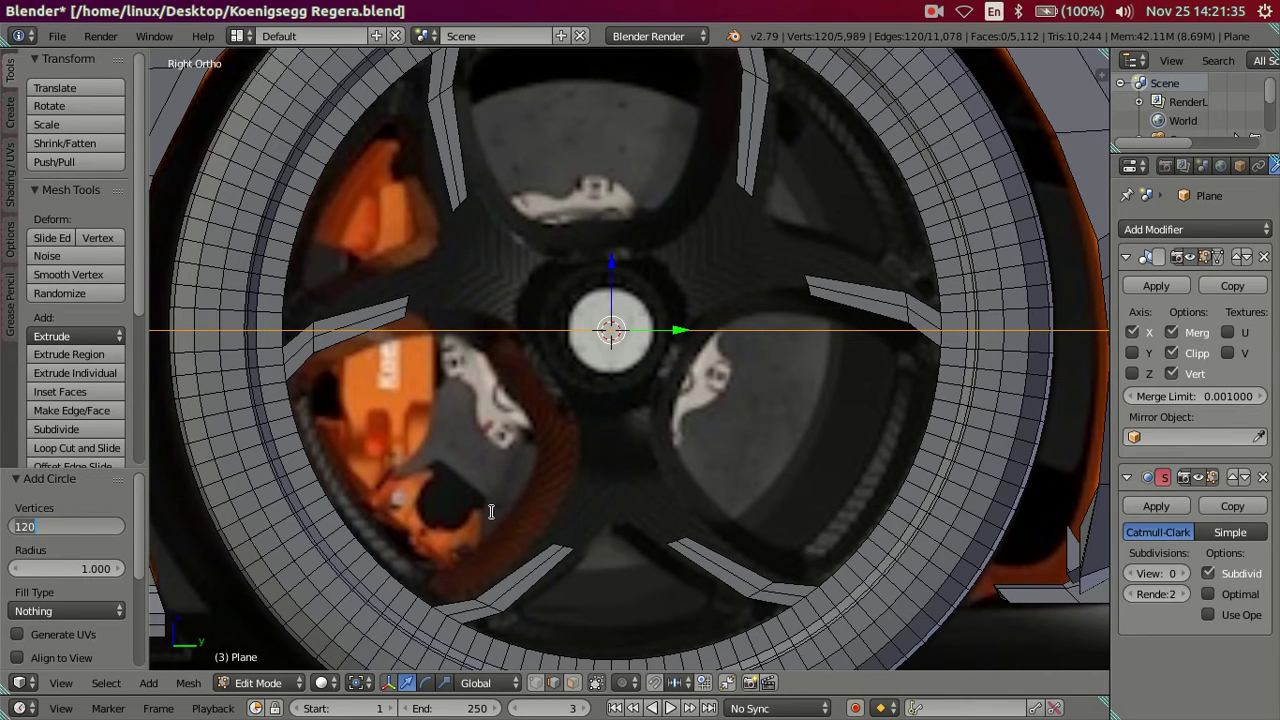
key("BackSpace")
key("BackSpace")
key("Return")
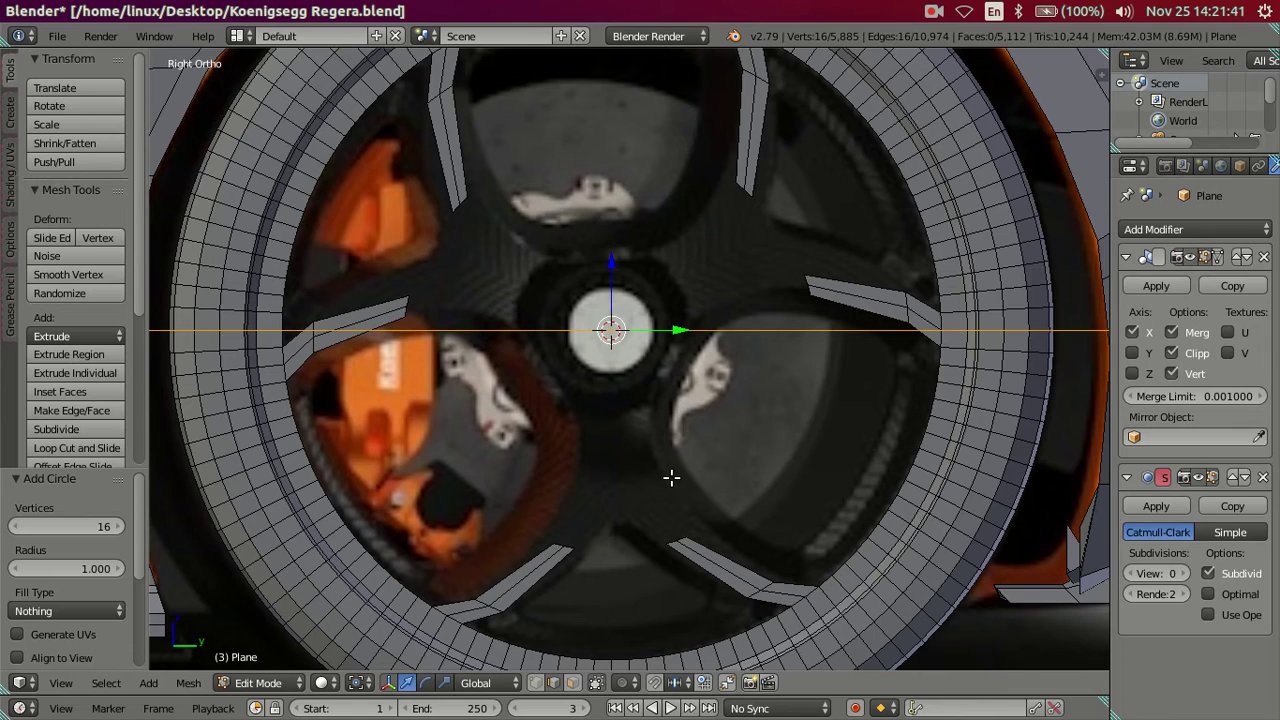
key("r")
key("y")
key("9")
key("0")
key("Return")
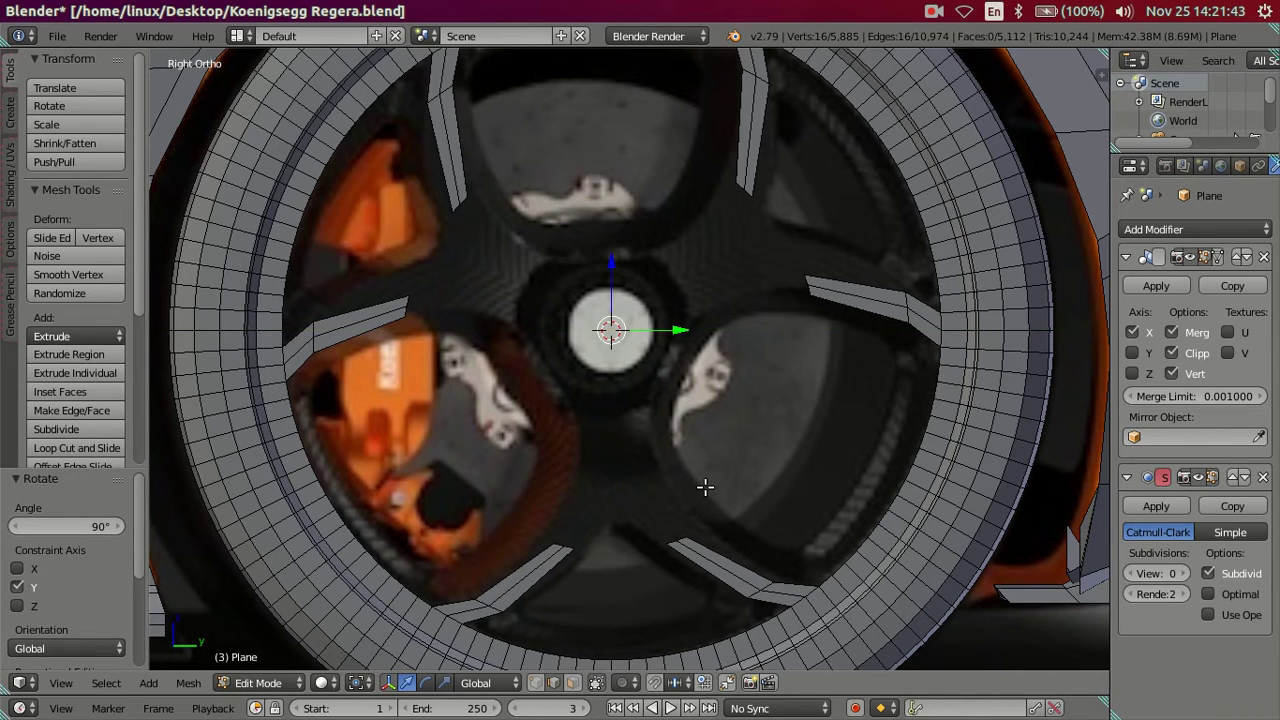
Scale the 16-vertex circle down to fit around the hub, then enlarge it slightly.
key("s")
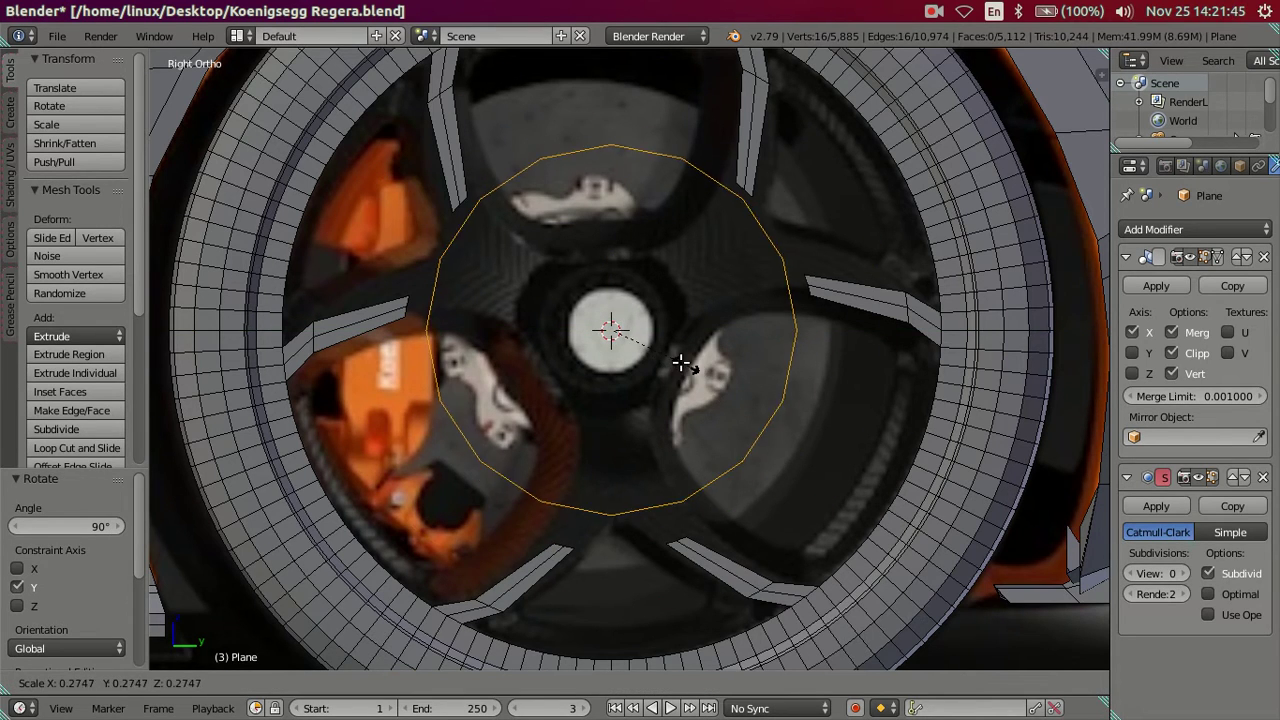
left_click(818, 428)
key("s")
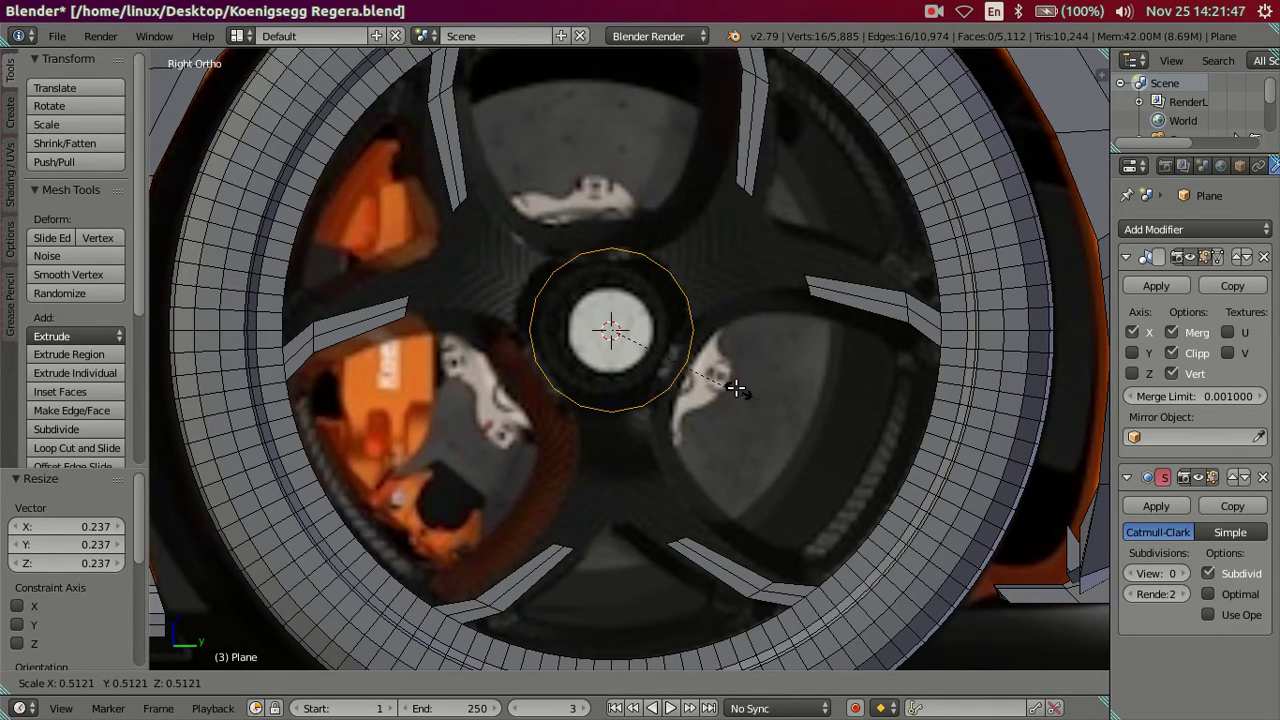
left_click(680, 366)
key("a")
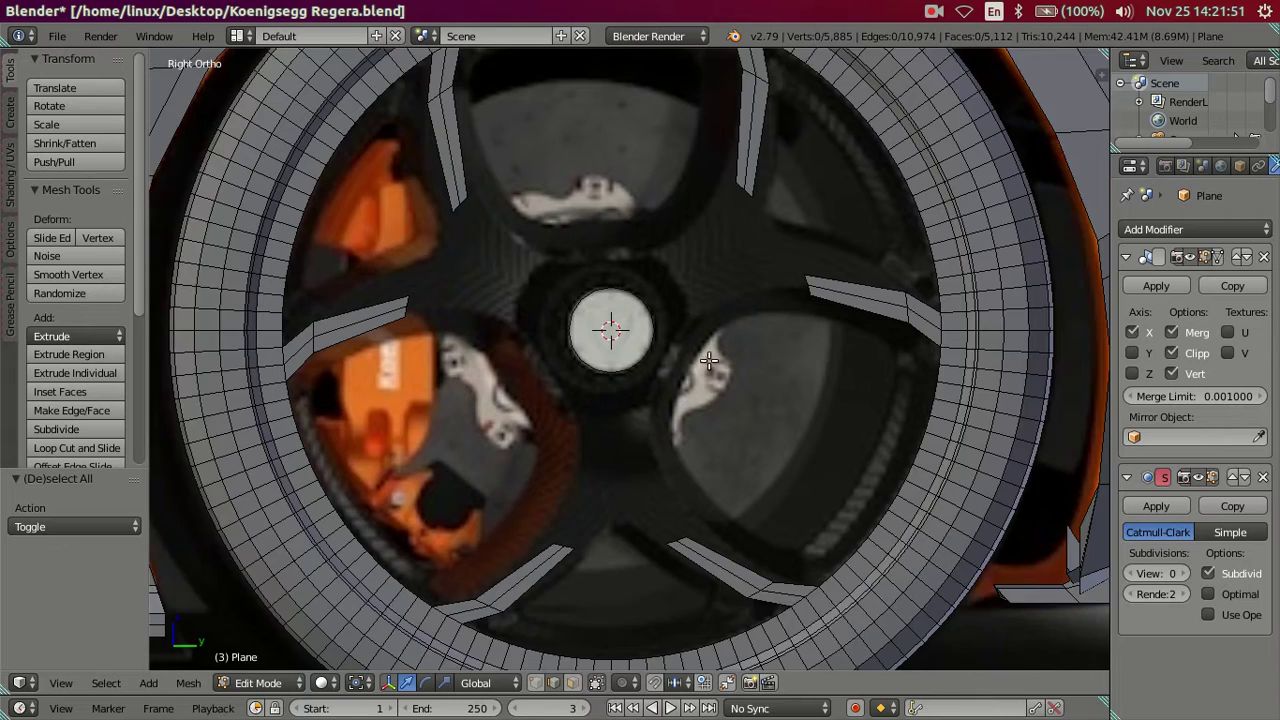
scroll(724, 342, "up", 1)
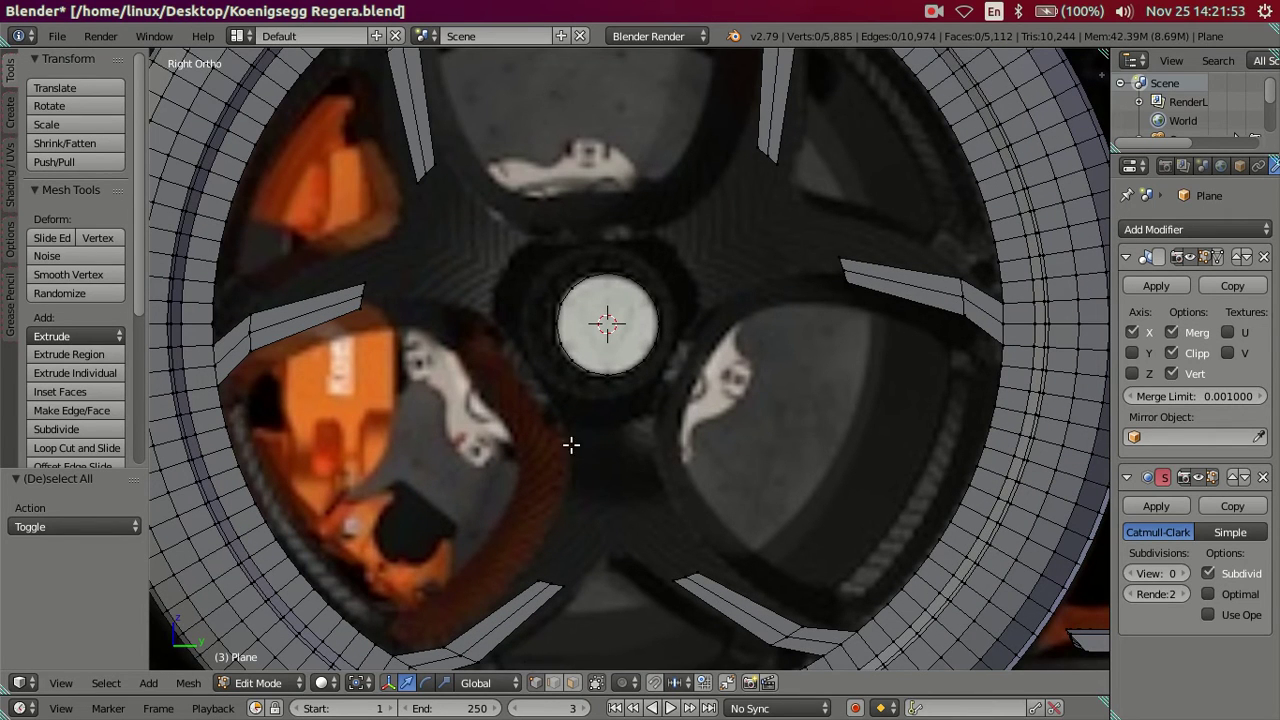
key("l")
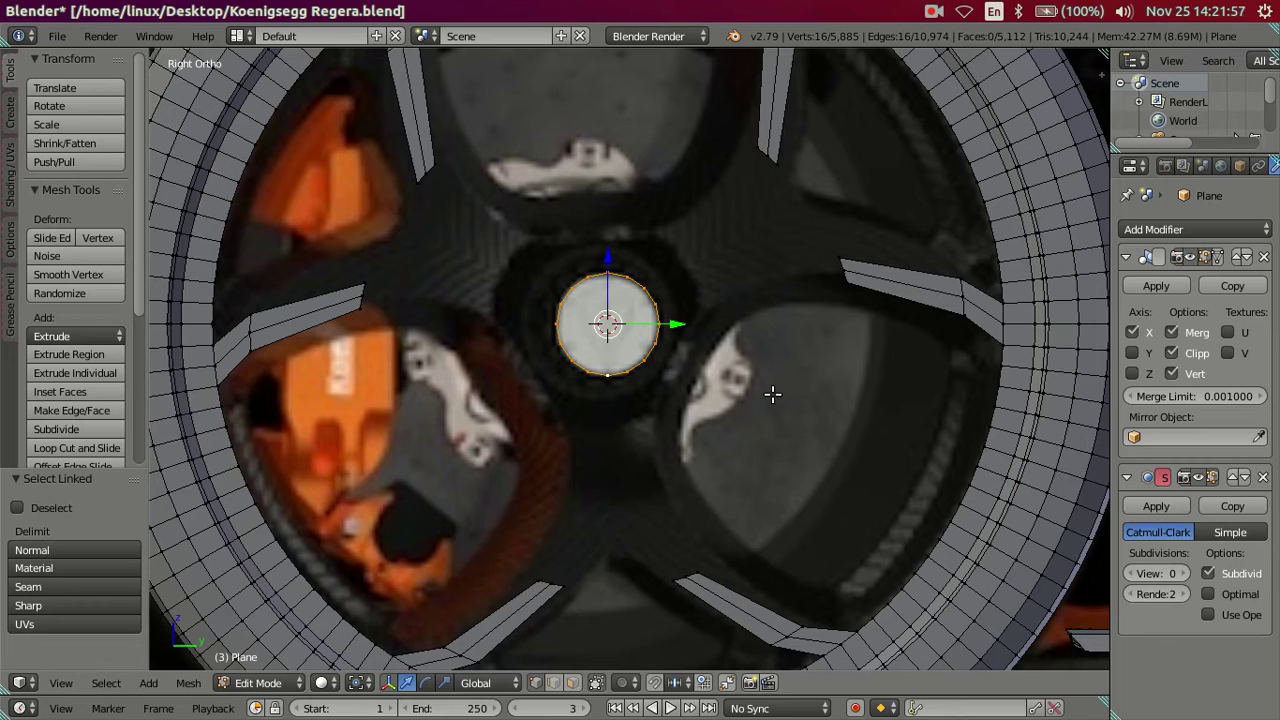
key("s")
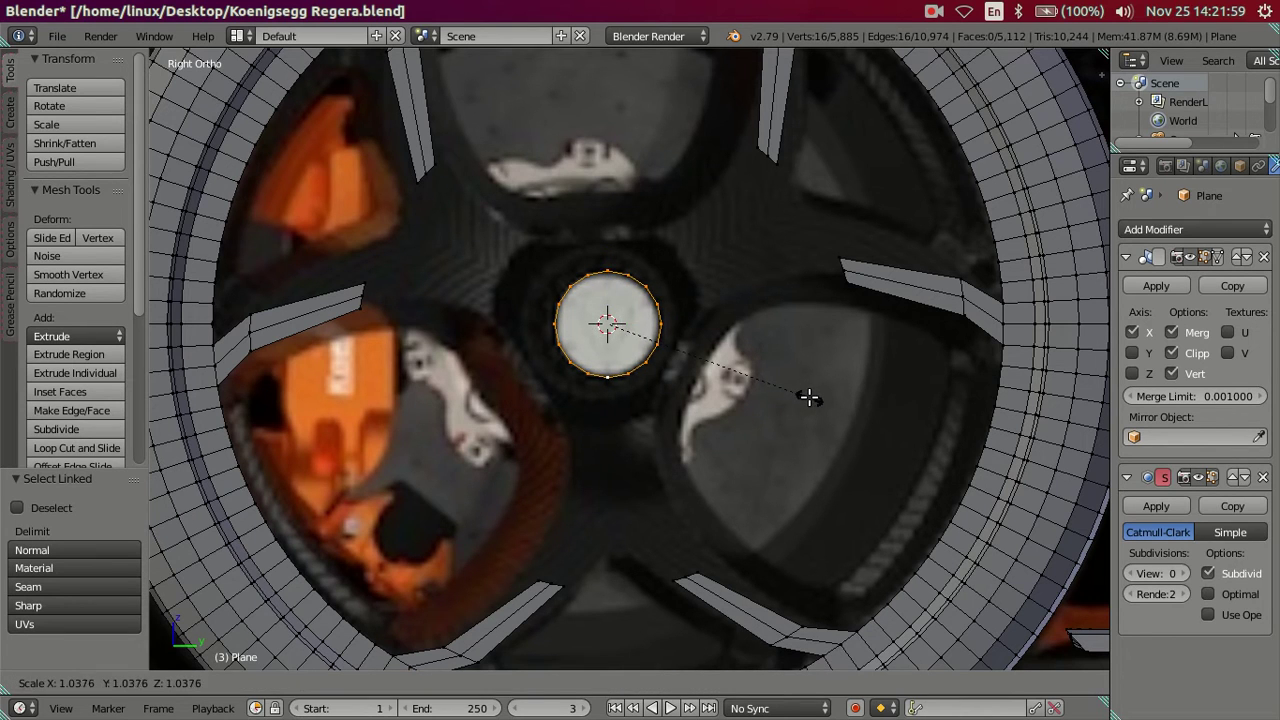
left_click(810, 399)
Extrude the circle and scale it outward into a flat ring of faces.
key("e")
key("s")
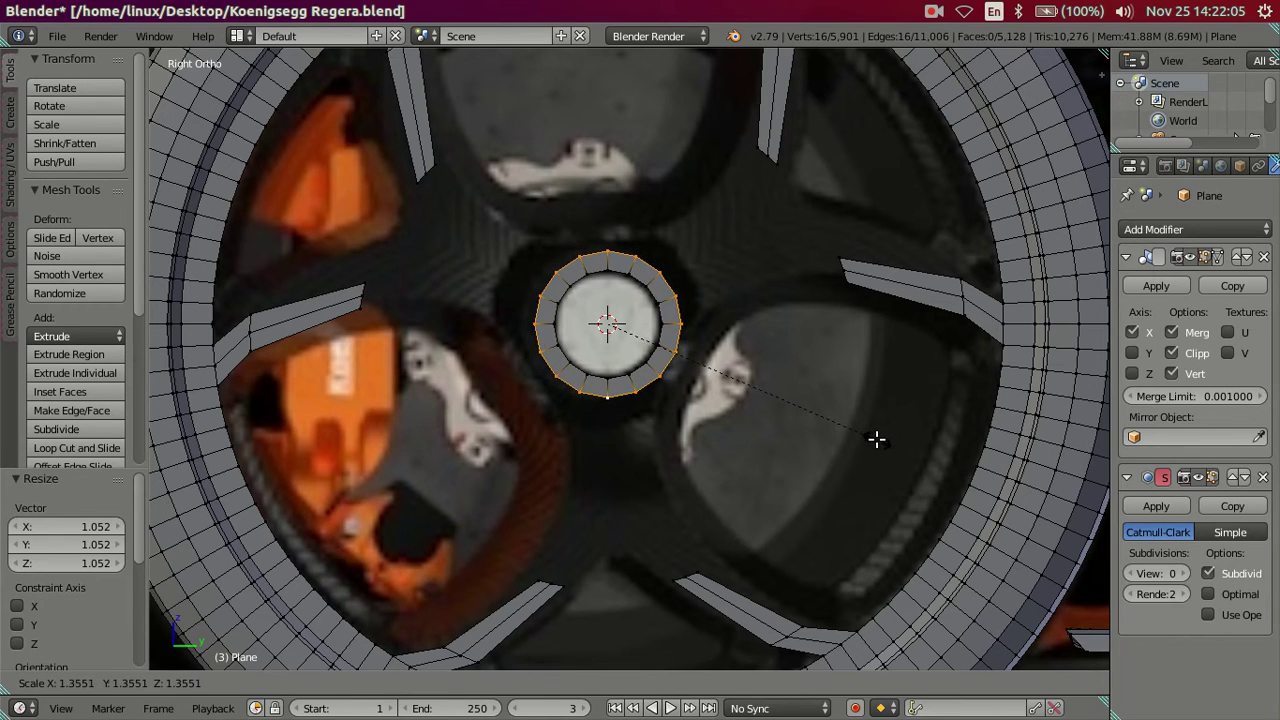
left_click(875, 436)
key("a")
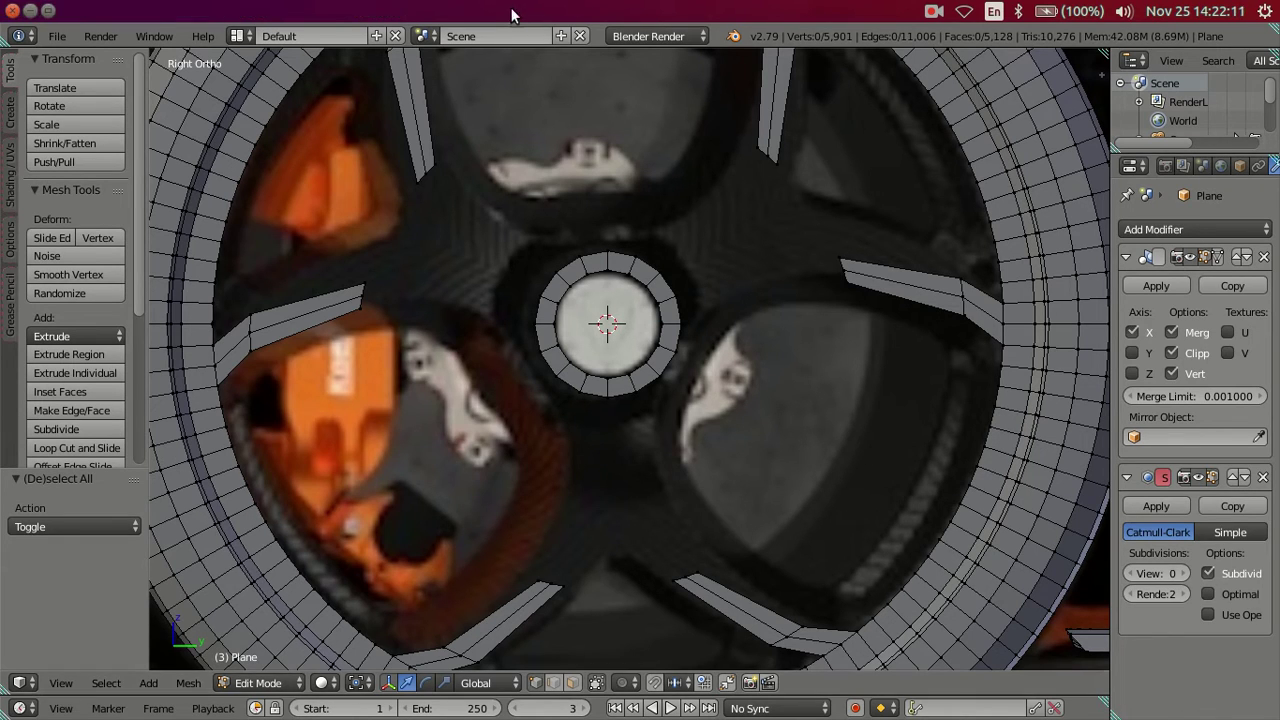
Delete the 16-vertex hub ring's faces.
right_click(672, 352)
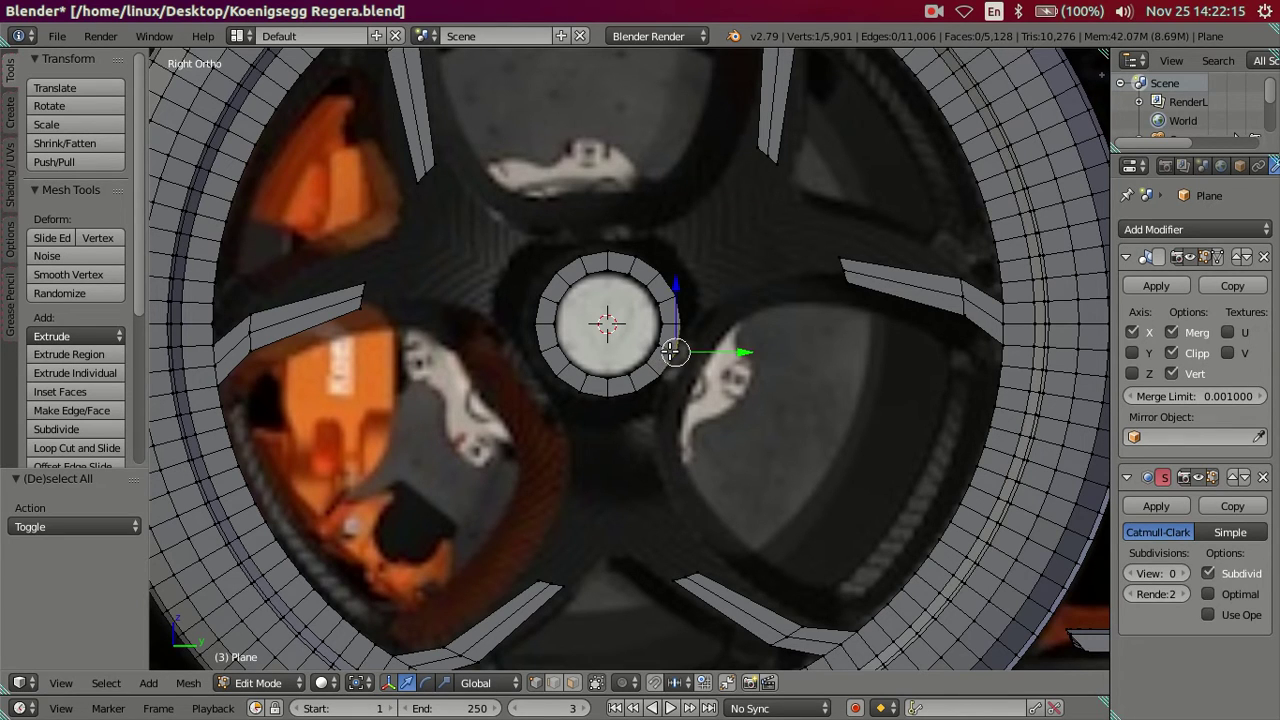
key("l")
key("x")
left_click(664, 351)
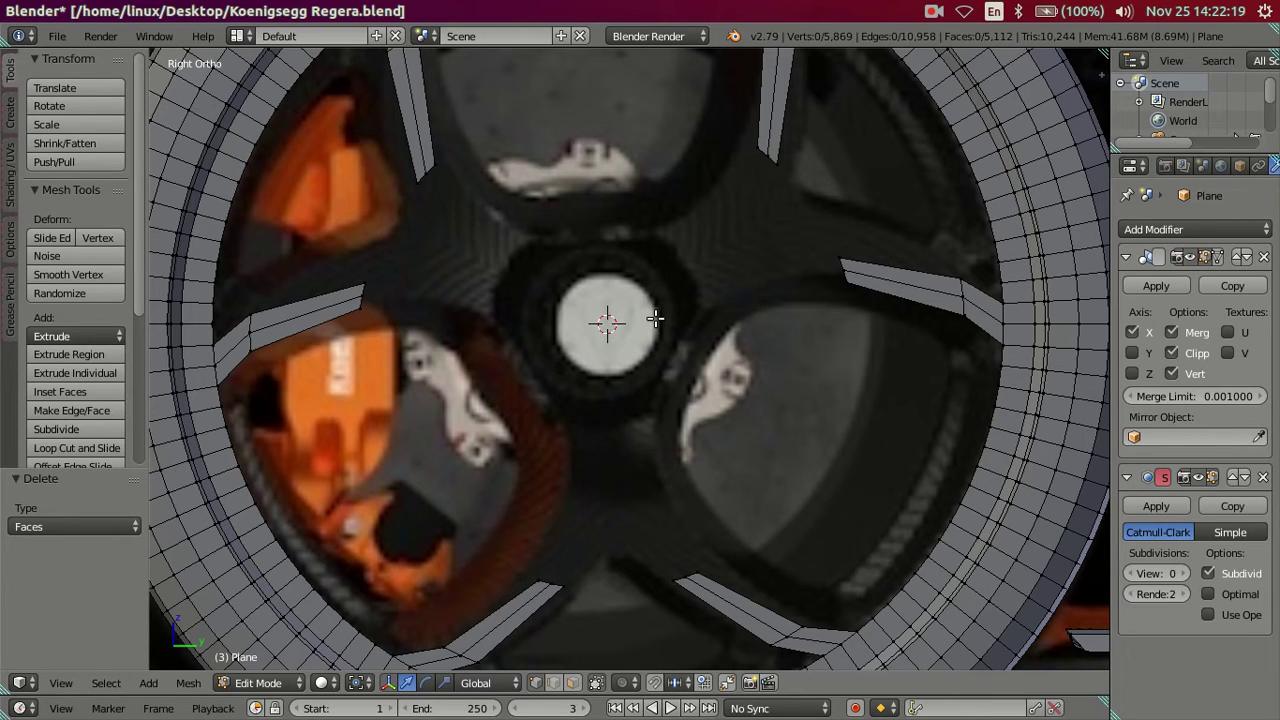
Add a 12-vertex circle at the hub and rotate it 90° about Y.
key("shift+a")
left_click(672, 321)
left_click(107, 525)
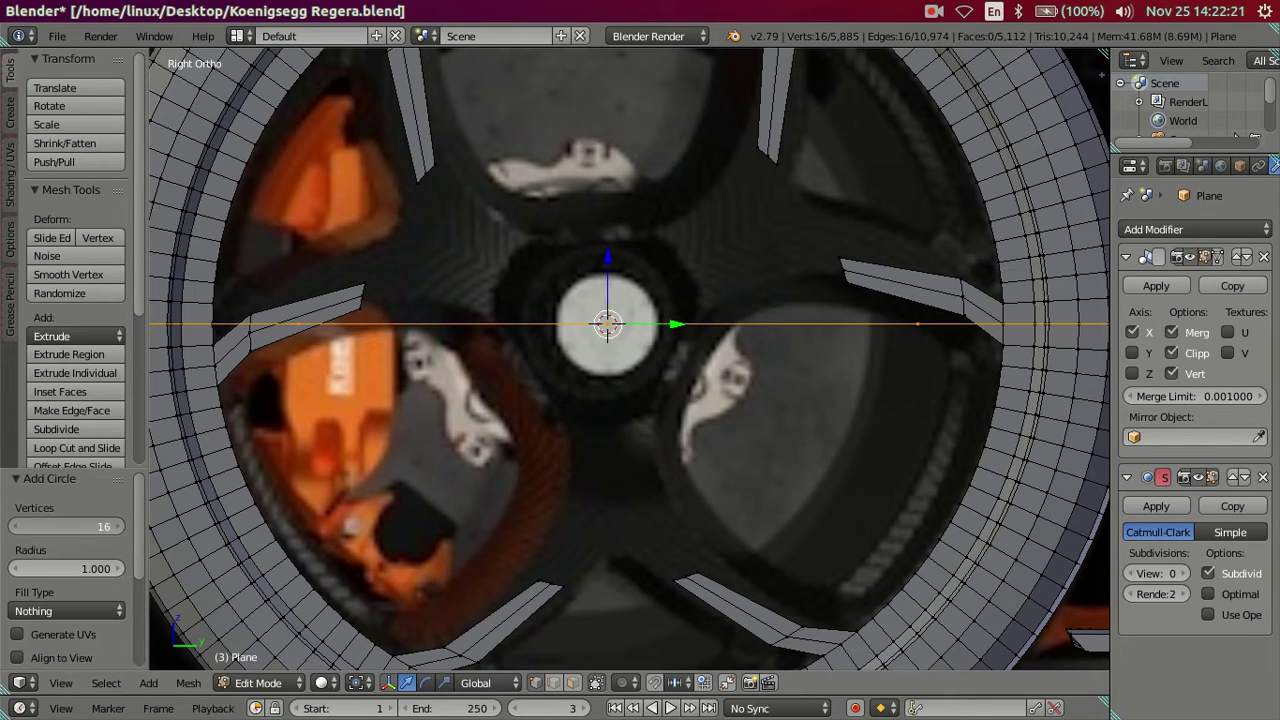
type("1")
key("Return")
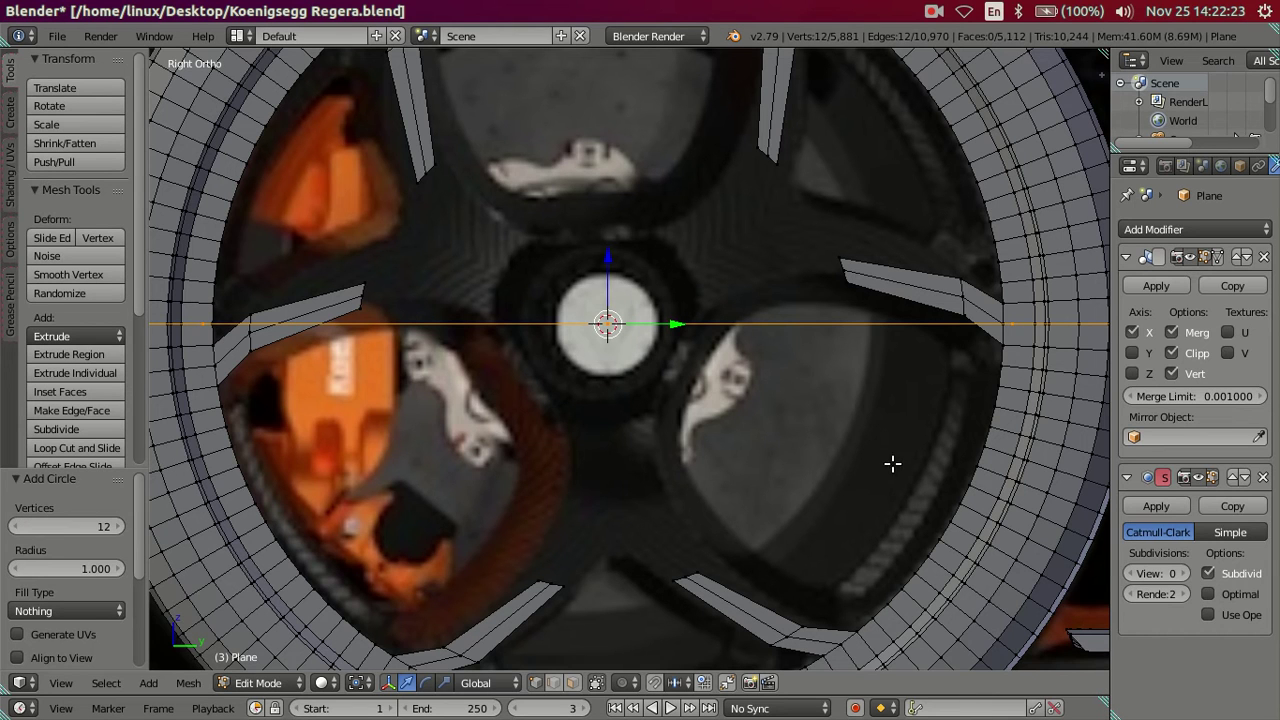
key("r")
key("y")
key("9")
key("0")
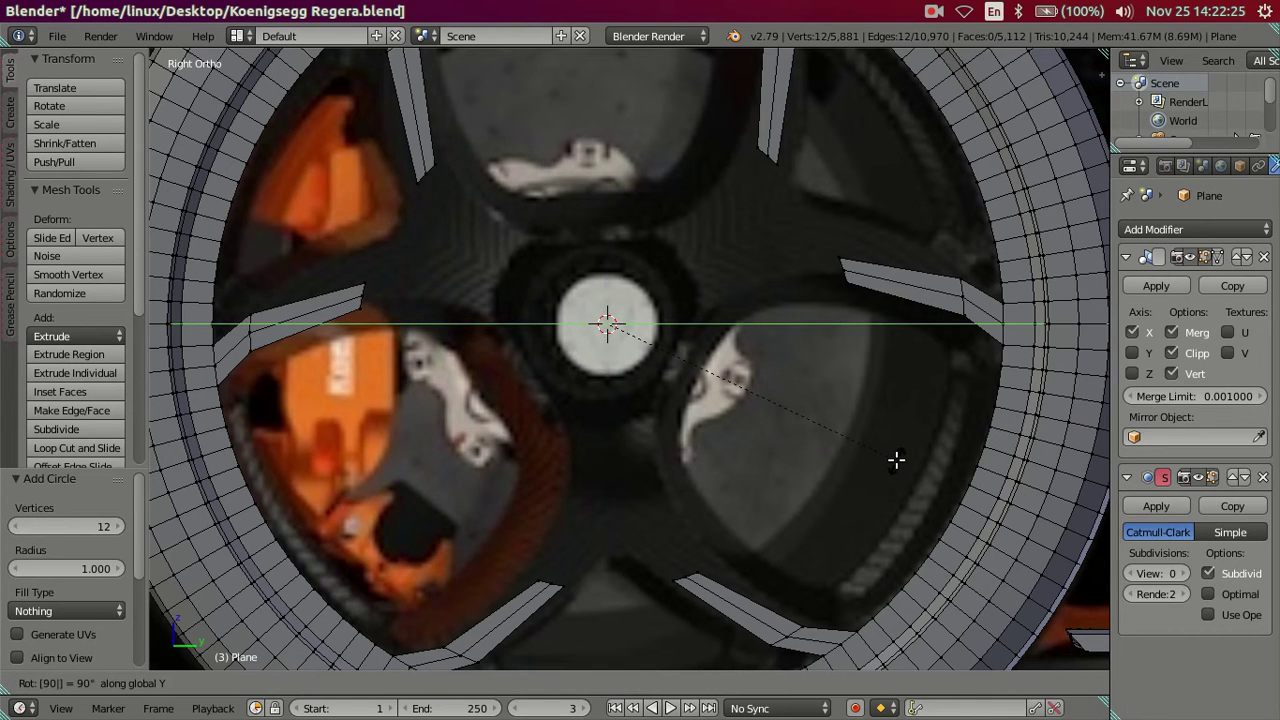
key("Return")
Shrink the 12-vertex circle to fit around the hub cap.
key("t")
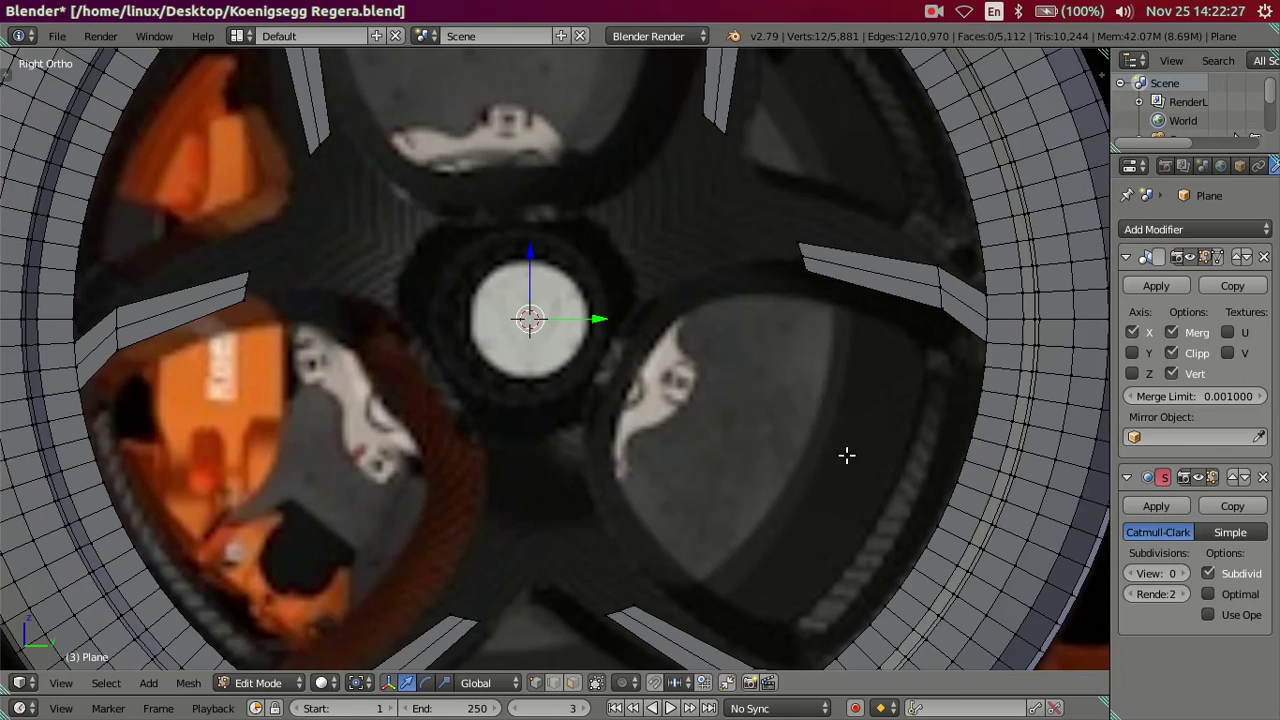
scroll(846, 451, "down", 2)
key("s")
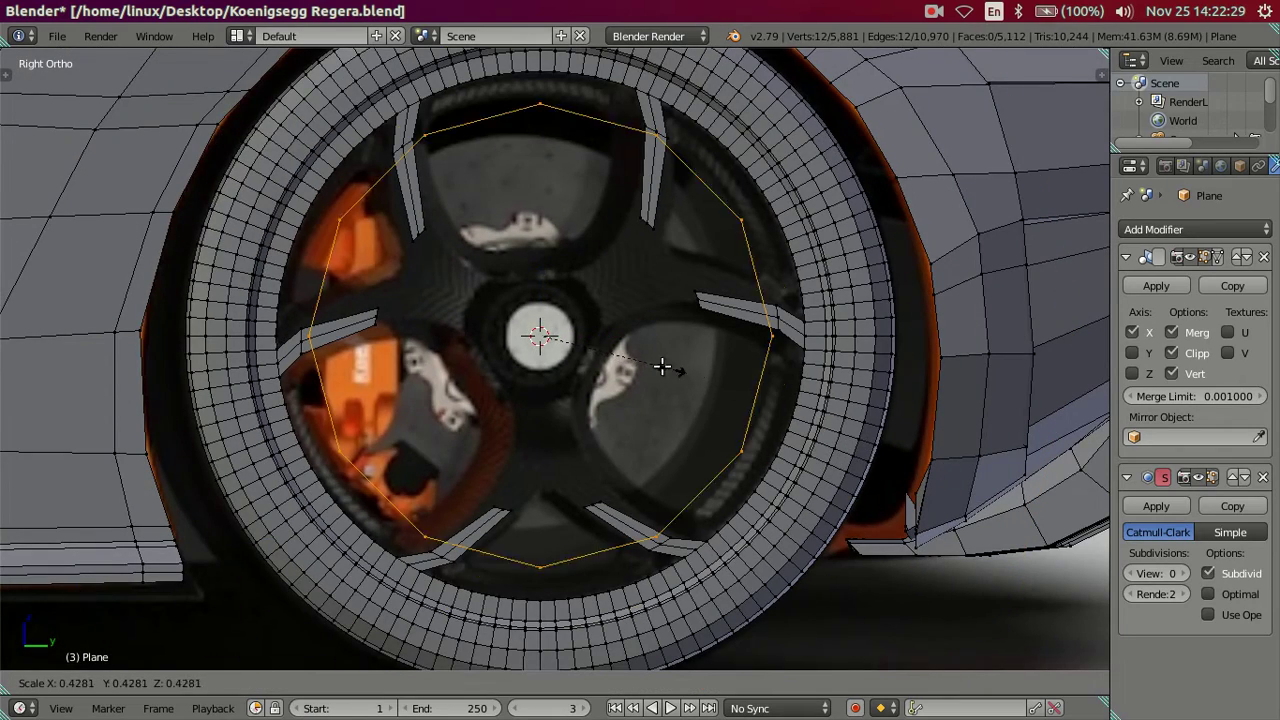
left_click(619, 369)
scroll(619, 369, "up", 3)
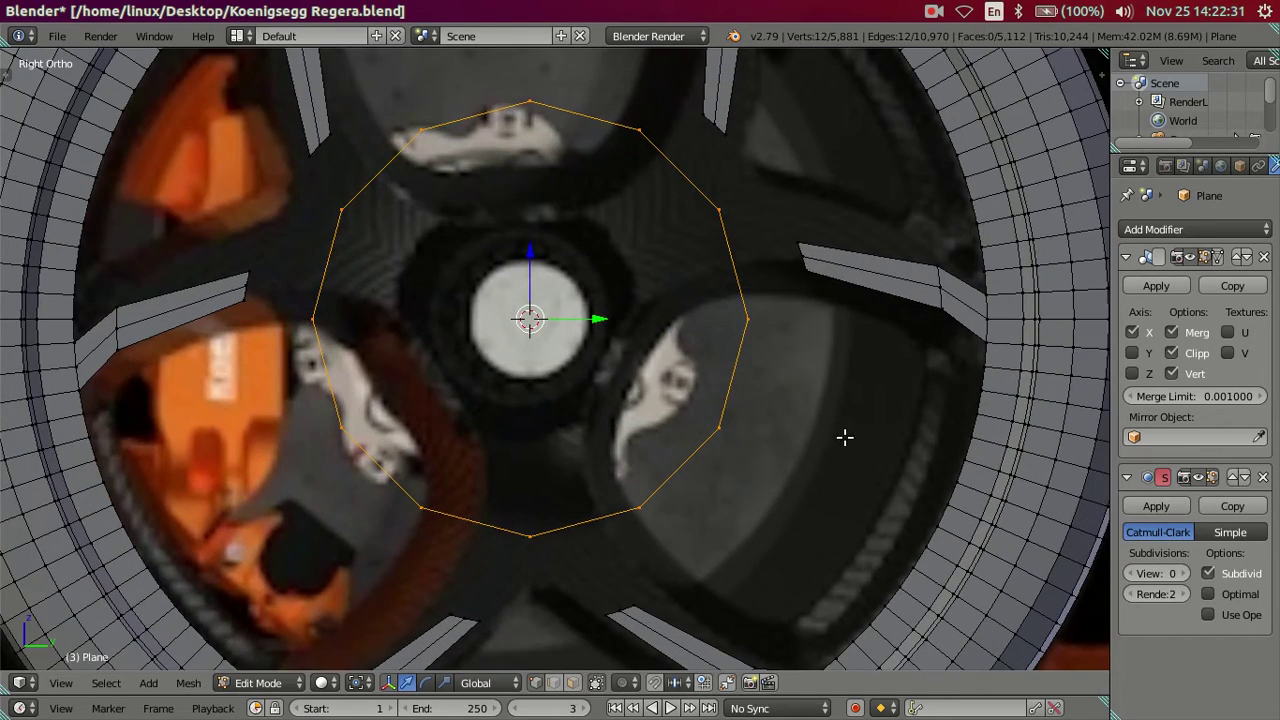
key("s")
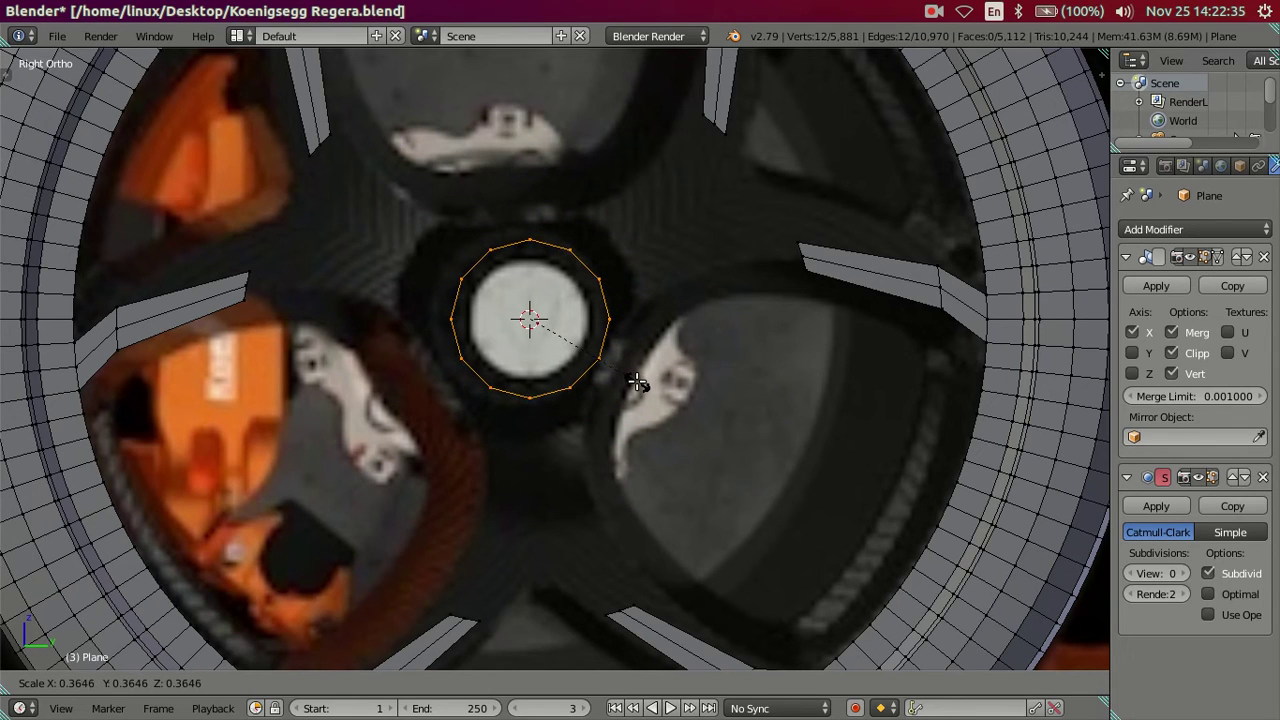
left_click(636, 381)
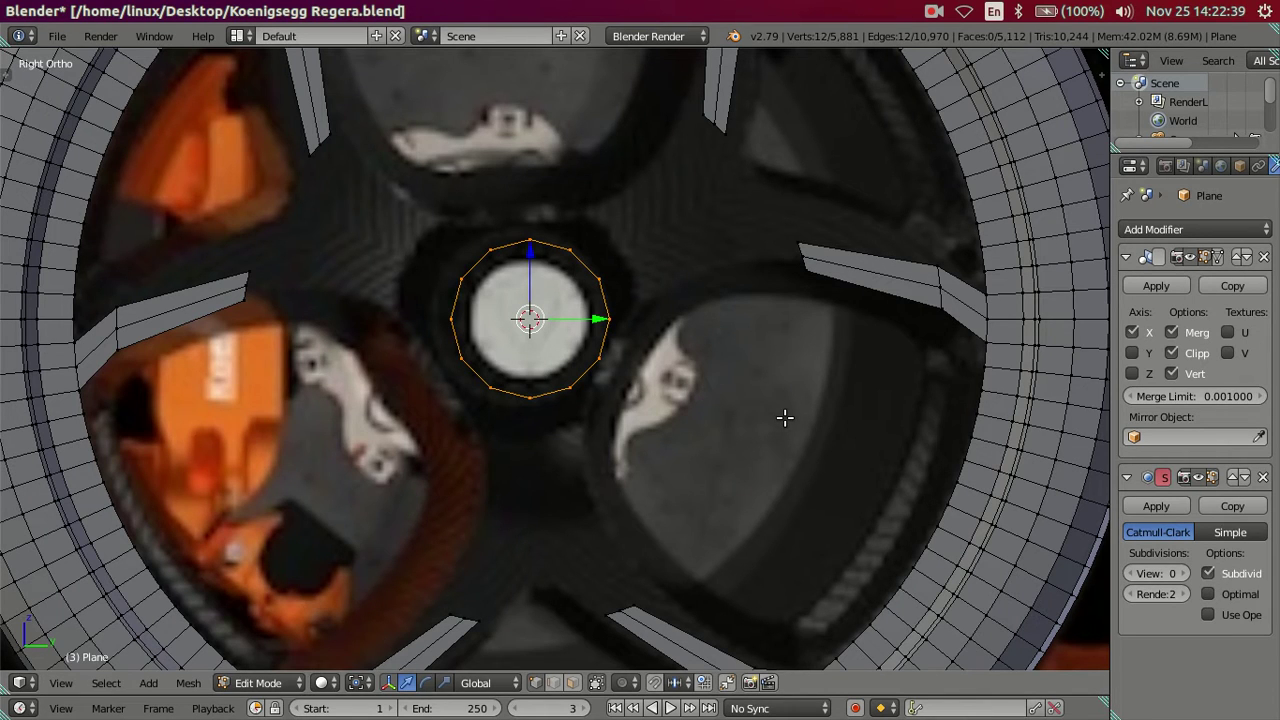
Extrude the circle's edge and shrink it inward into a thin ring of faces.
key("e")
key("s")
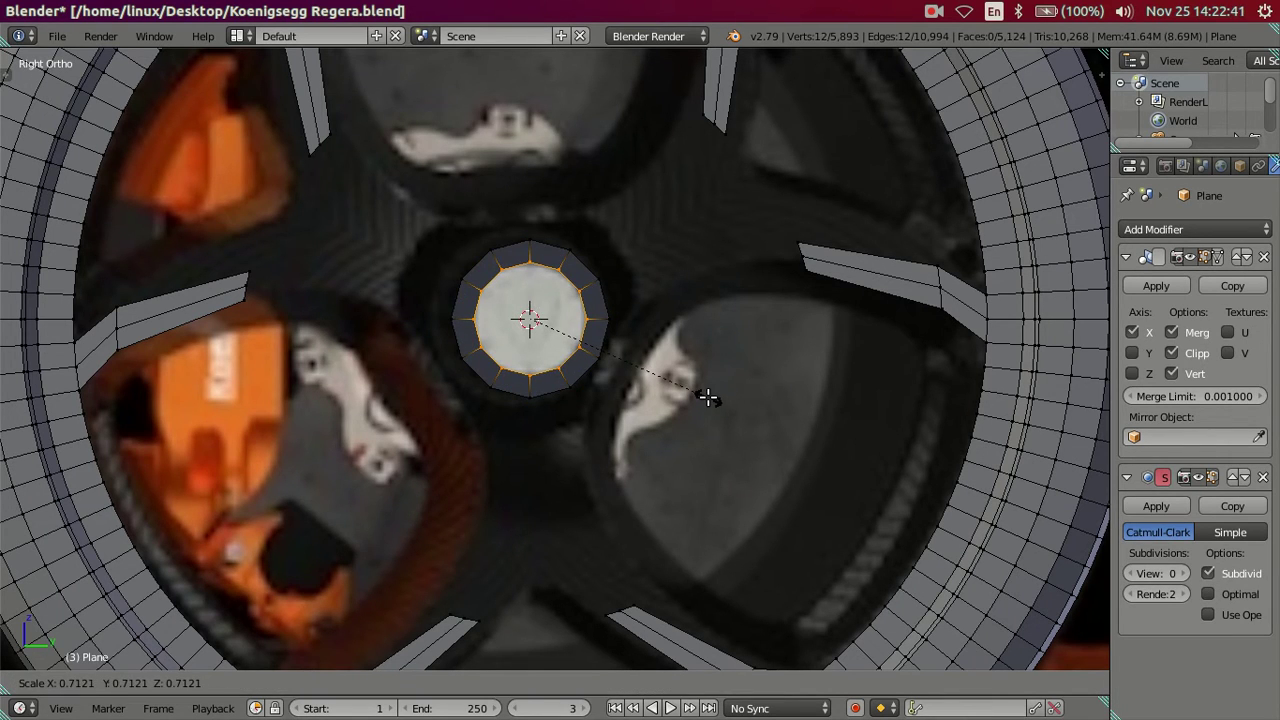
left_click(707, 398)
key("a")
middle_click_drag(660, 418, 746, 378, "shift")
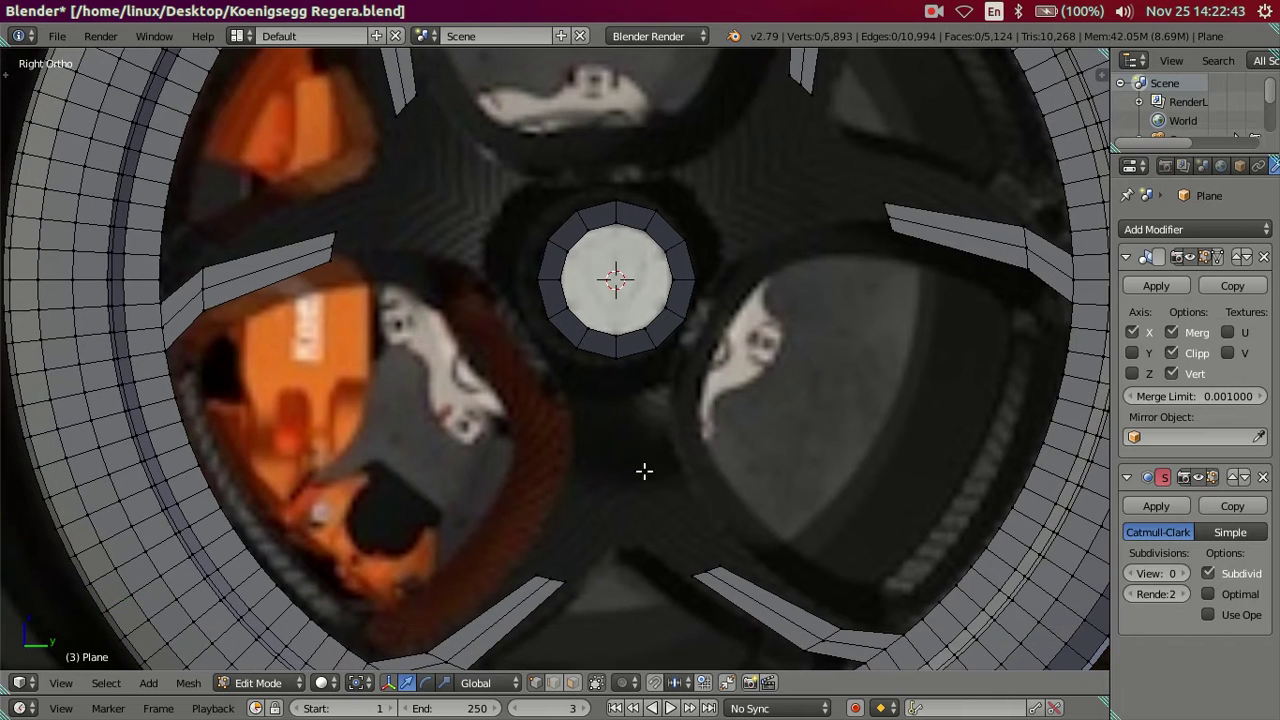
Extrude seven outer ring vertices and scale them outward into tabs.
right_click(582, 360)
right_click(605, 362, "shift")
right_click(647, 352, "shift")
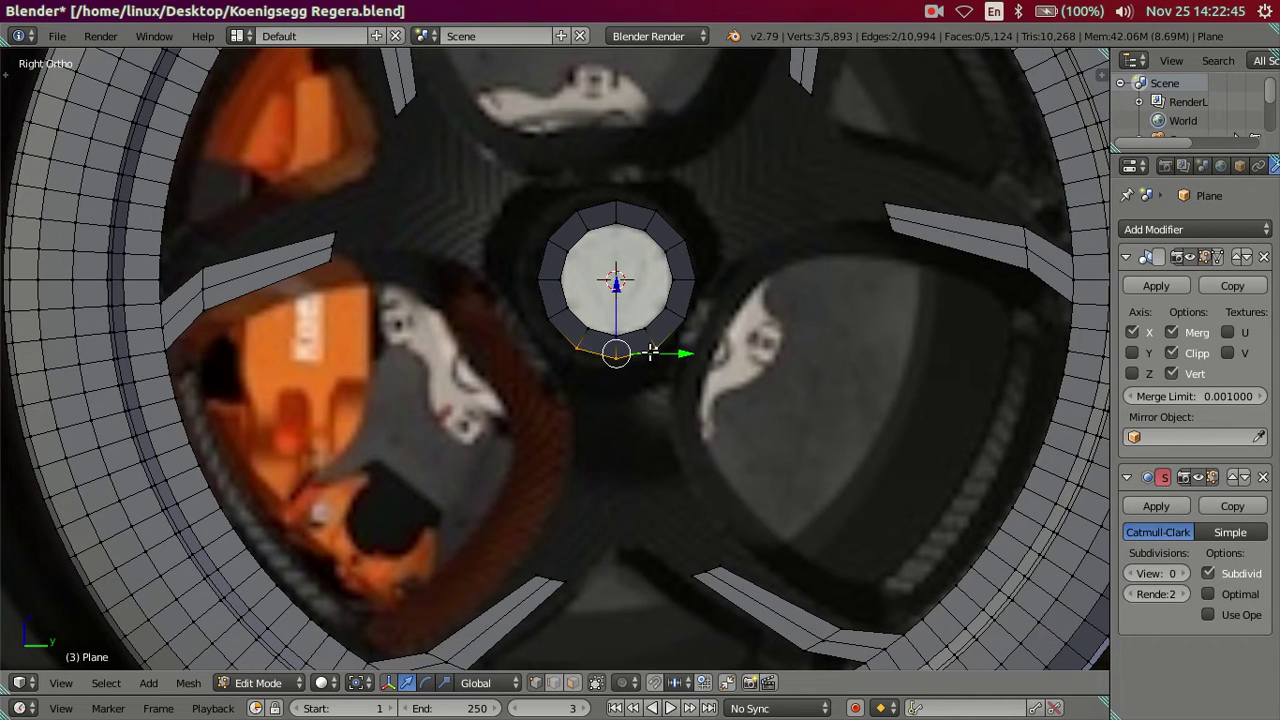
right_click(700, 272, "shift")
right_click(655, 211, "shift")
left_click(548, 245, "ctrl")
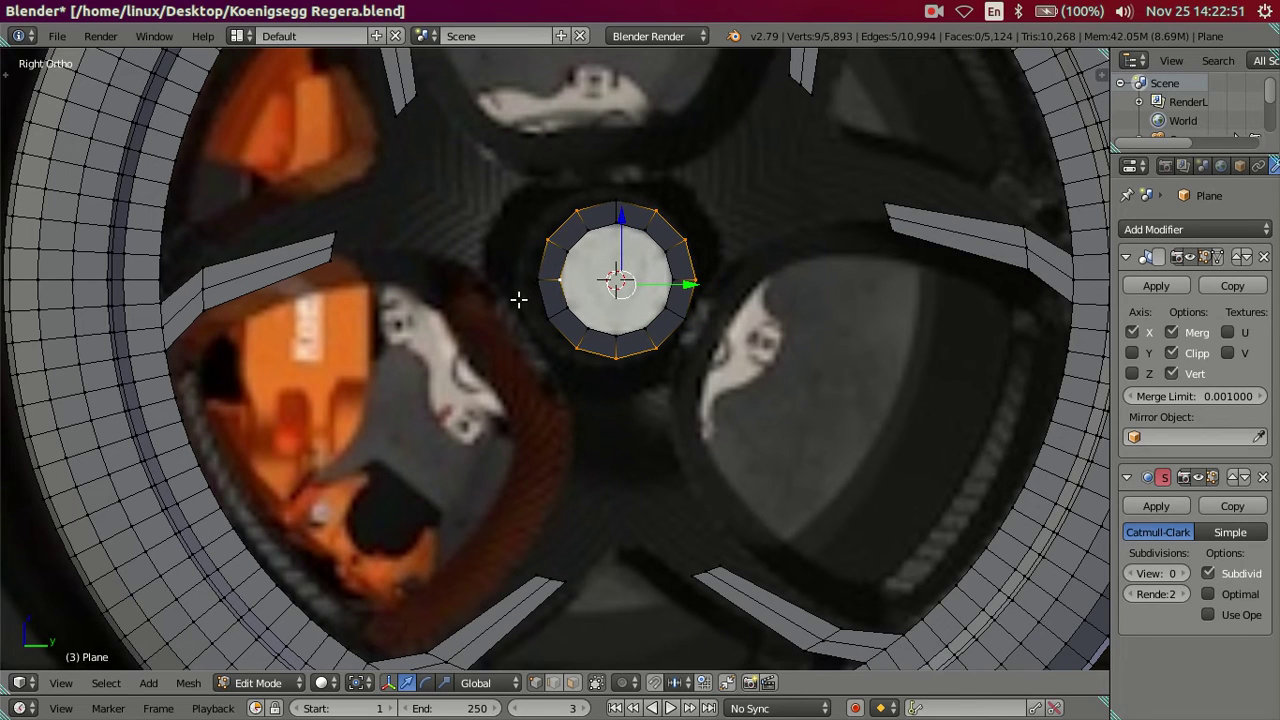
left_click(540, 281, "ctrl")
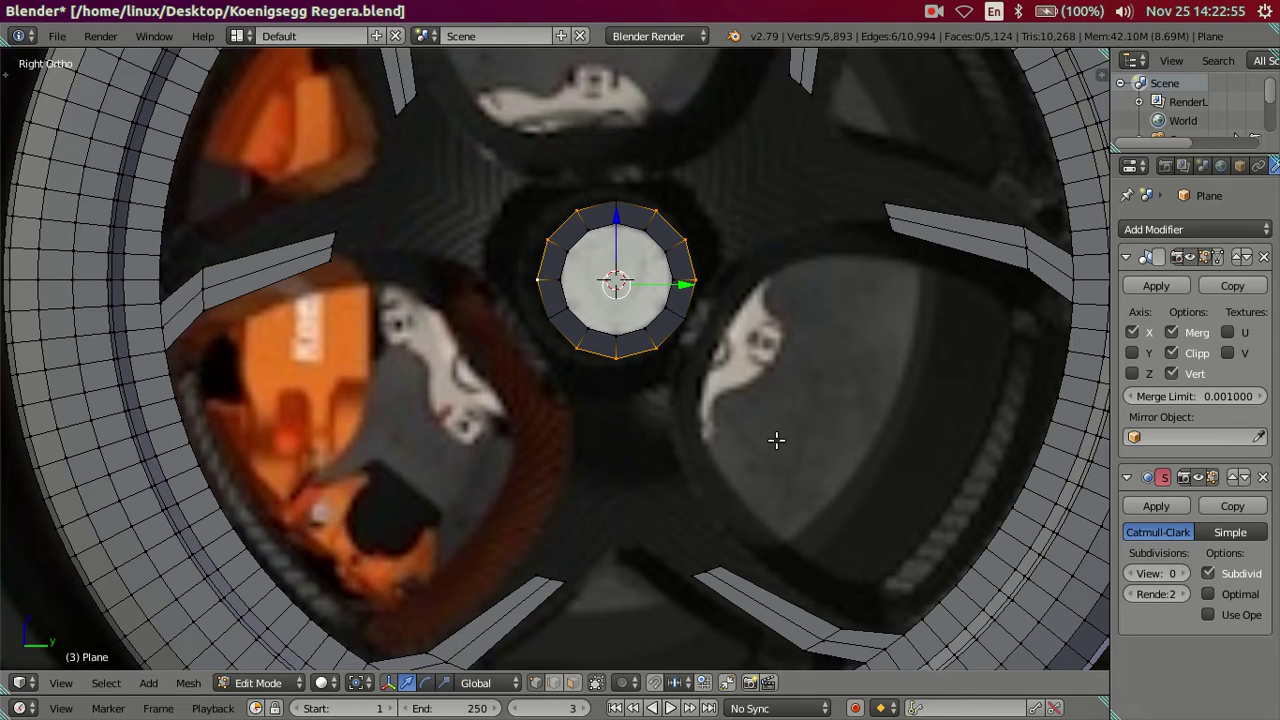
key("e")
key("s")
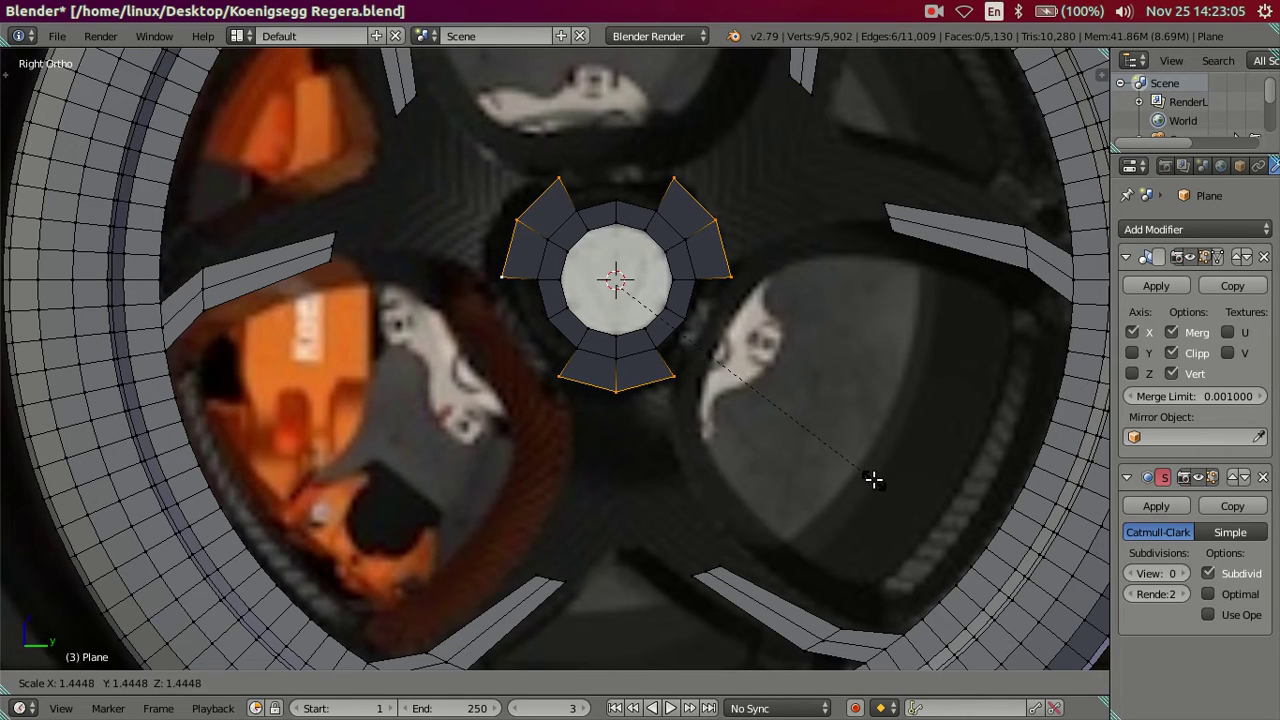
left_click(873, 480)
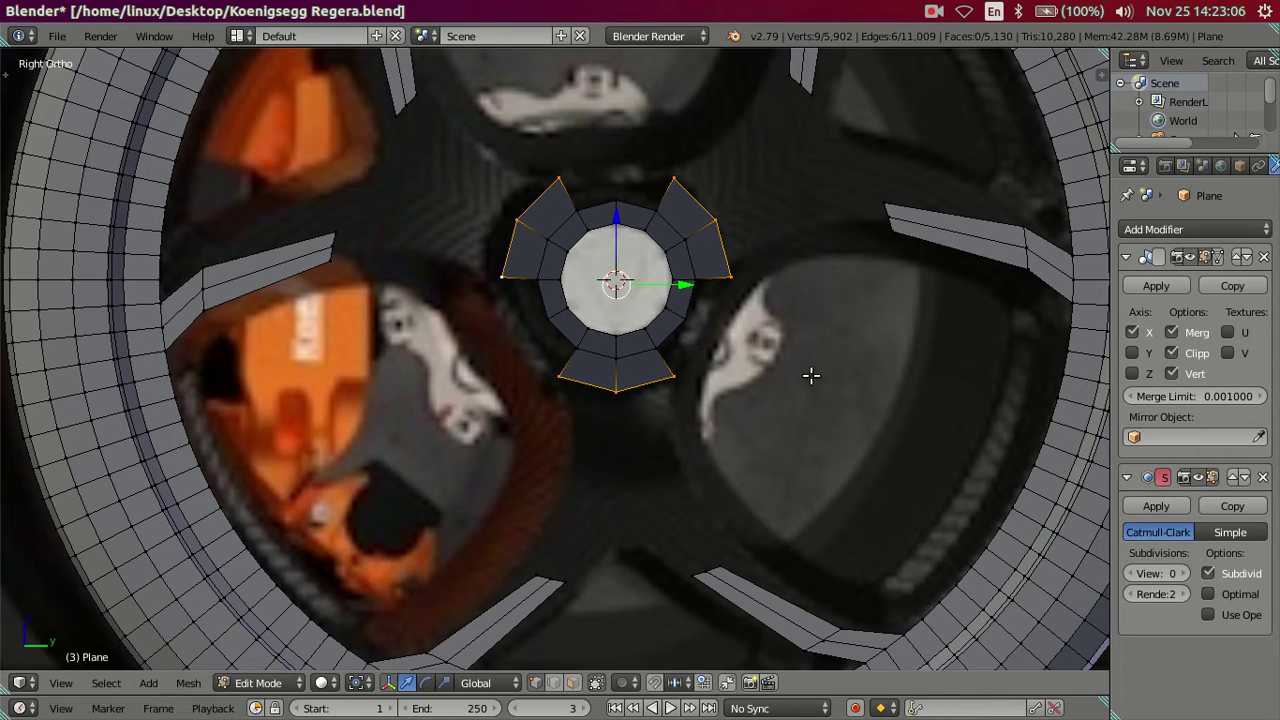
Select the bottom tab's corner vertices and leave its outer edge at full width.
right_click(684, 318)
right_click(548, 318, "shift")
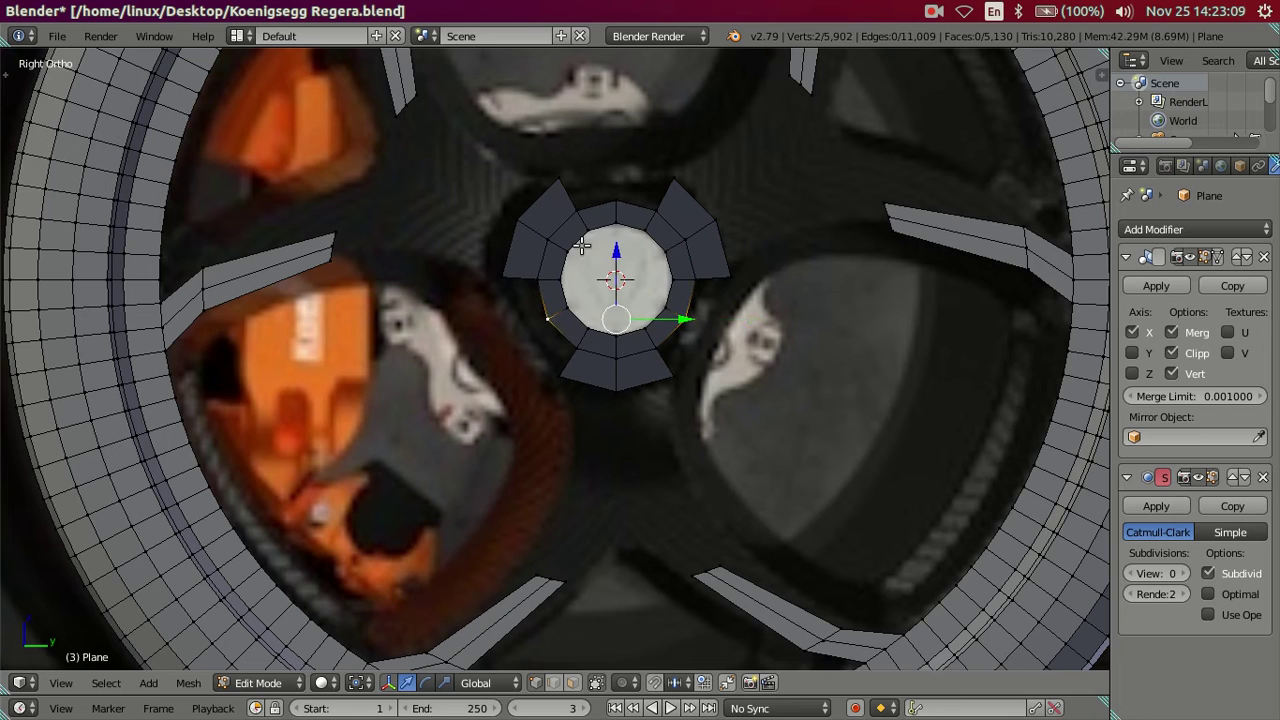
right_click(671, 384)
right_click(565, 378, "shift")
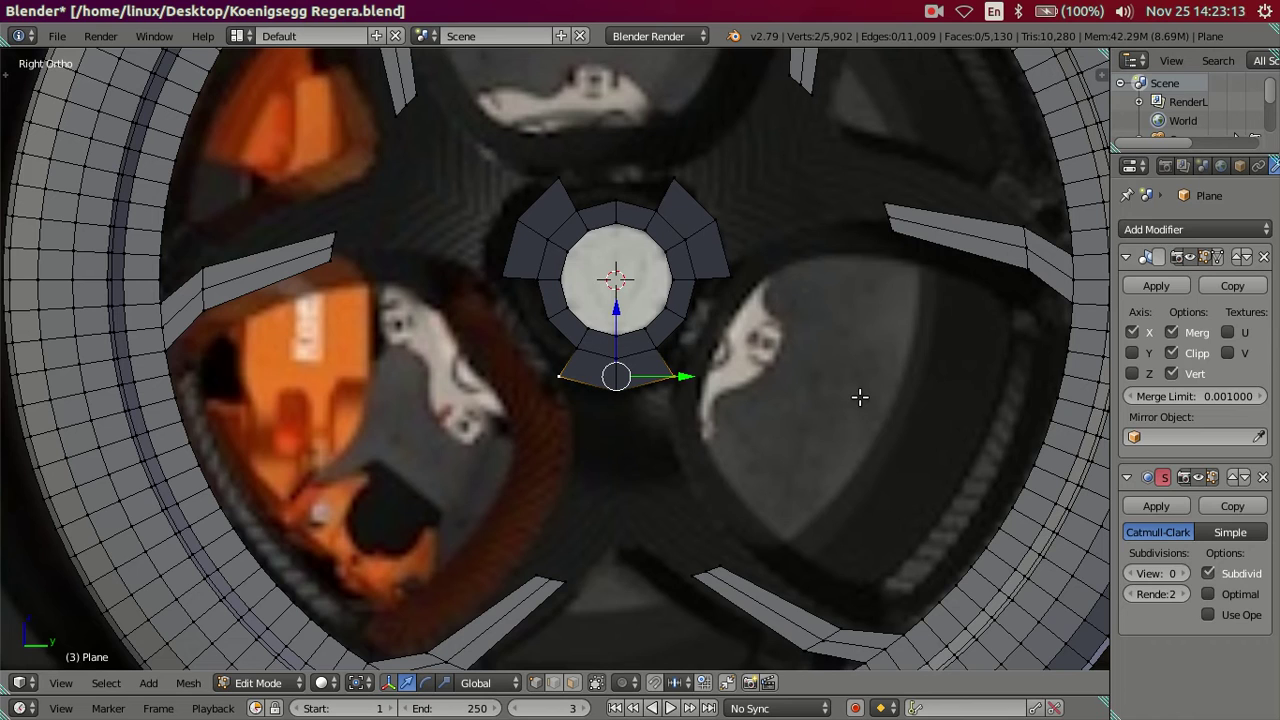
key("s")
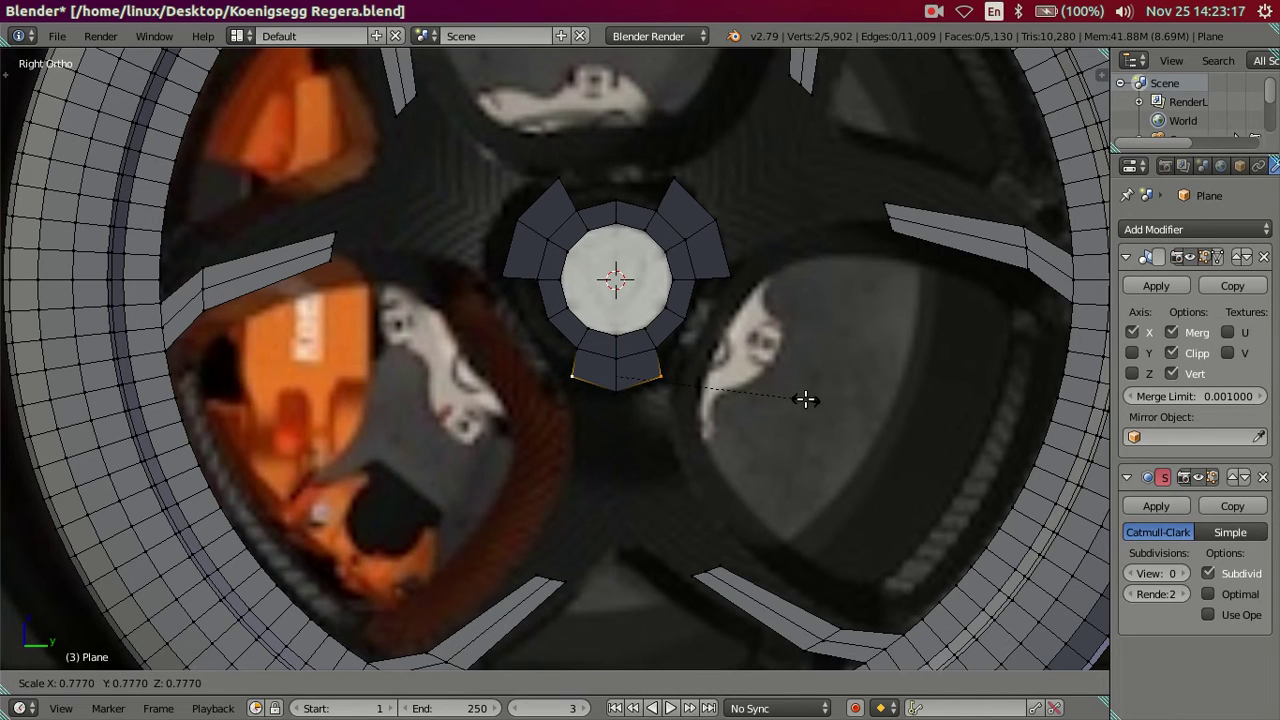
key("1")
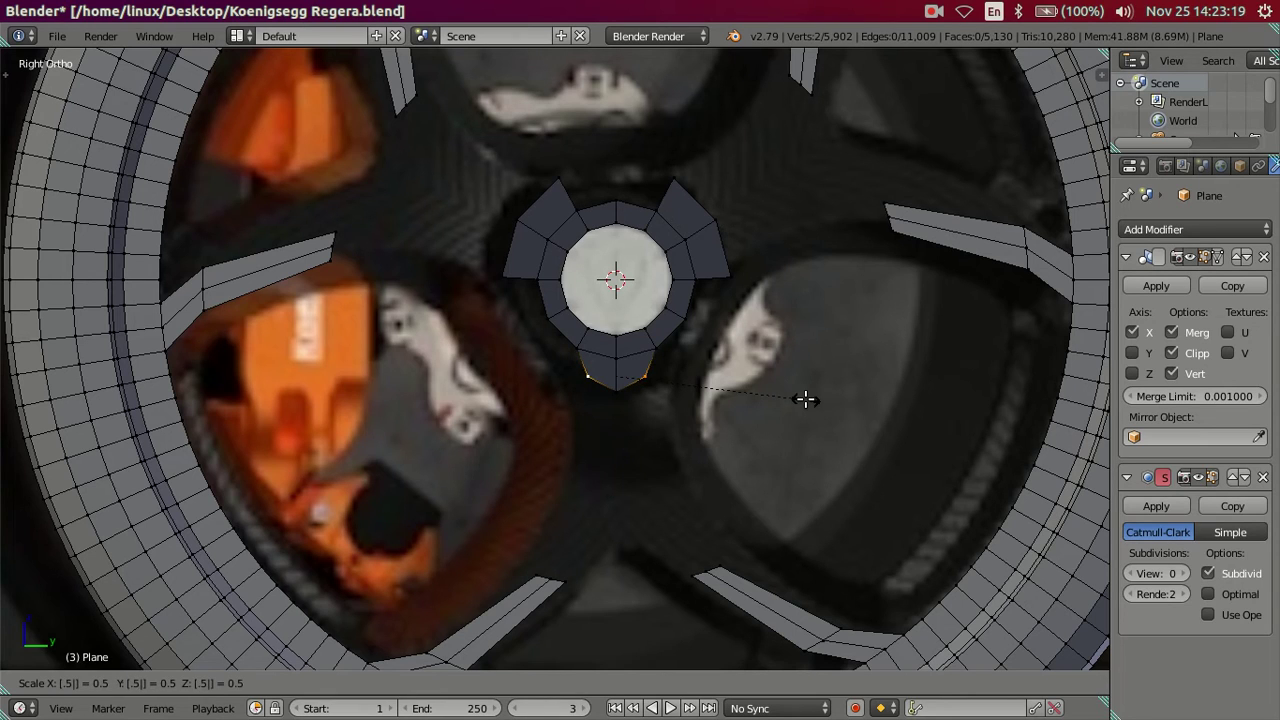
key("Return")
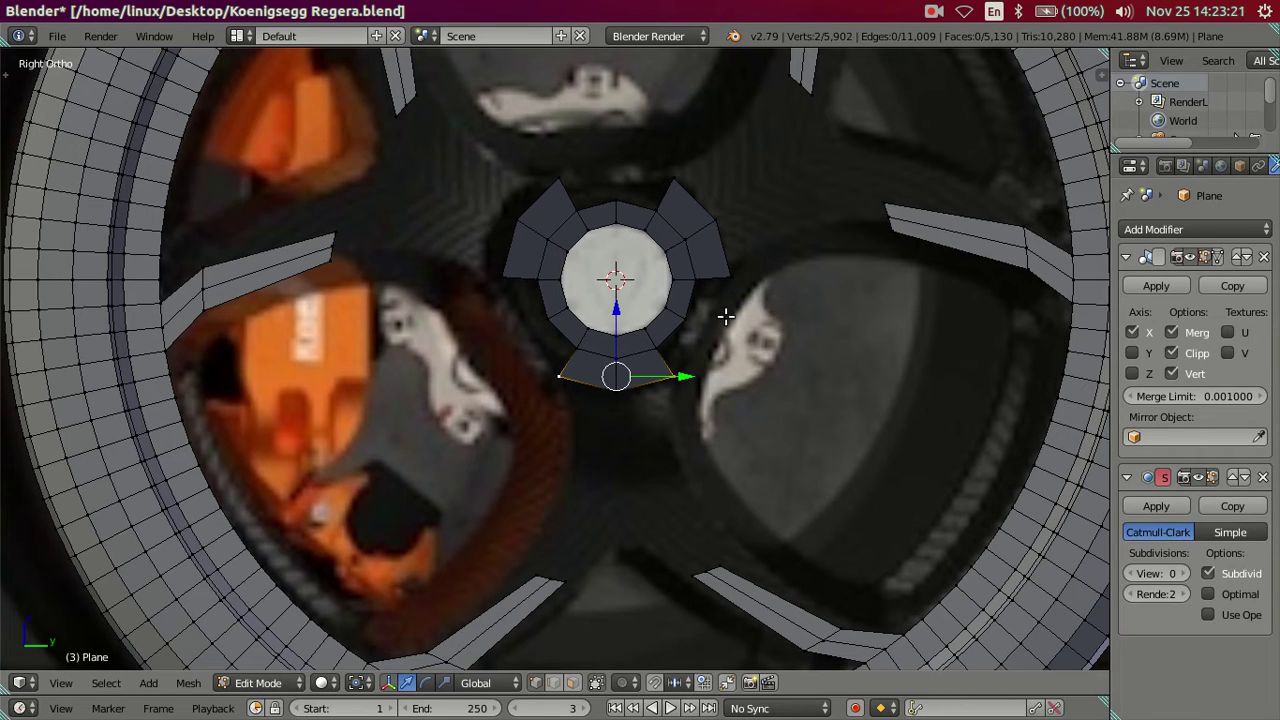
Flip the face normals of the whole connected hub piece.
right_click(662, 327)
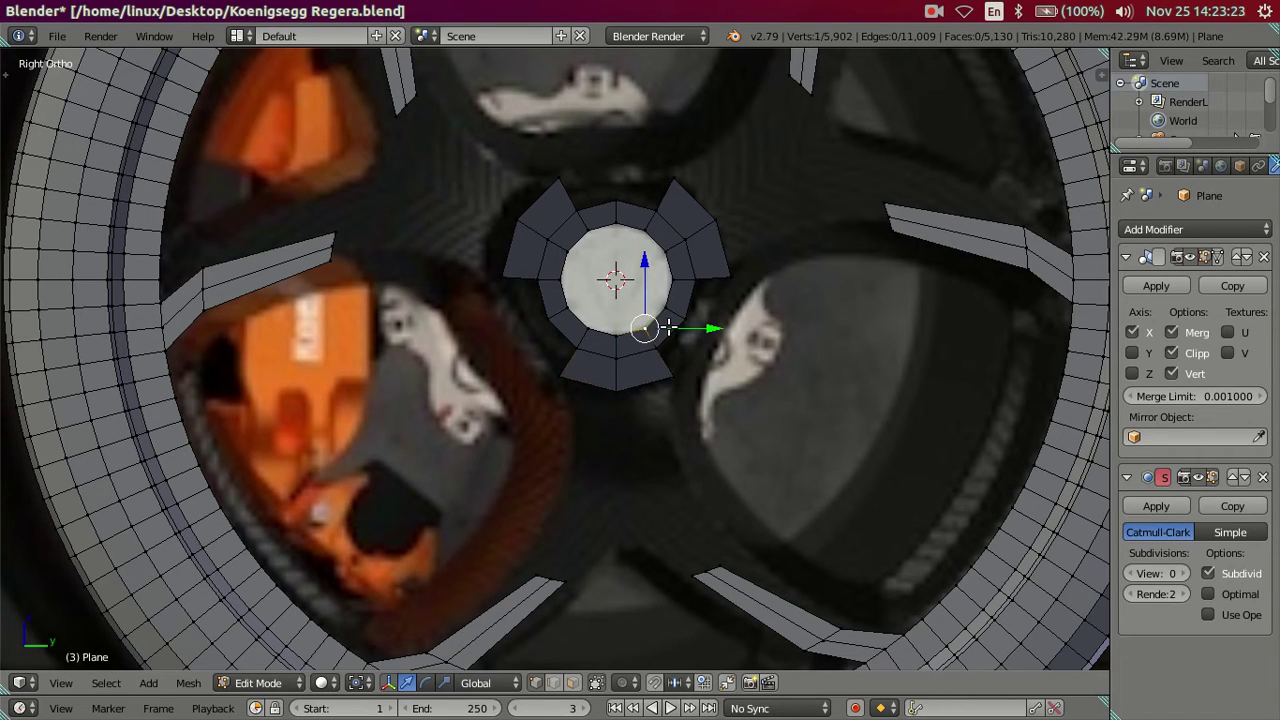
key("ctrl+l")
key("ctrl+f")
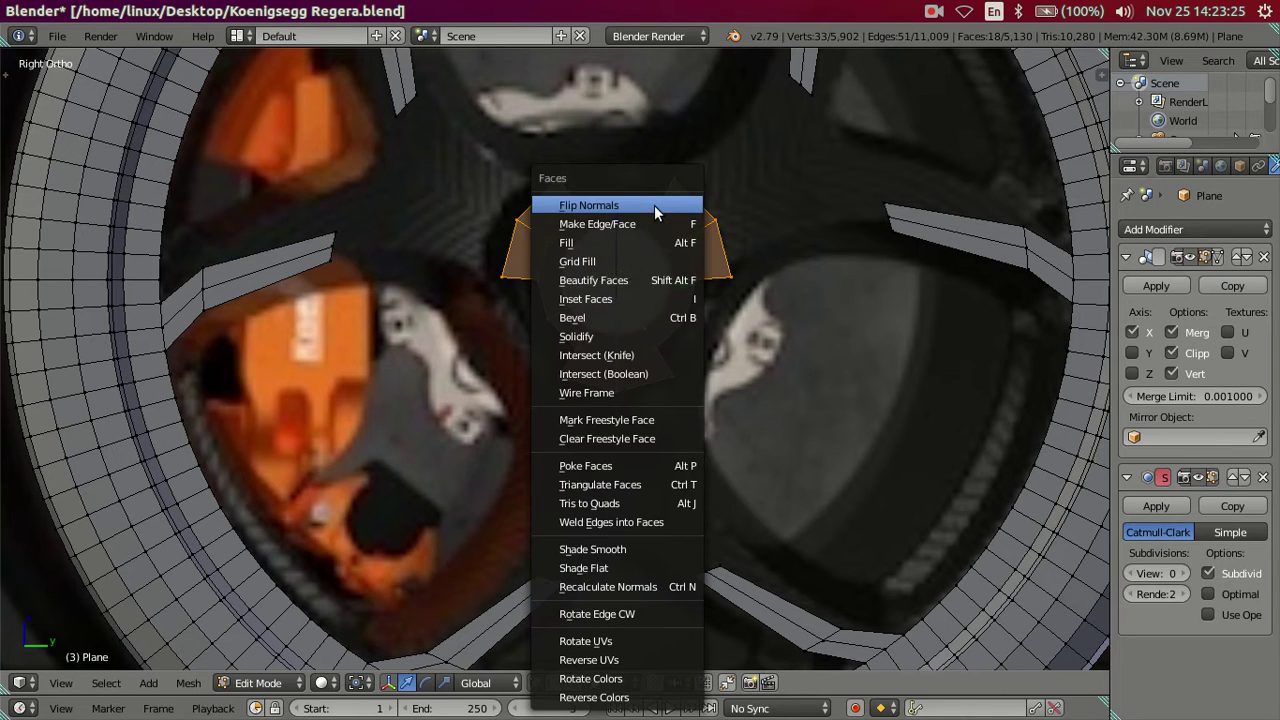
left_click(654, 205)
key("a")
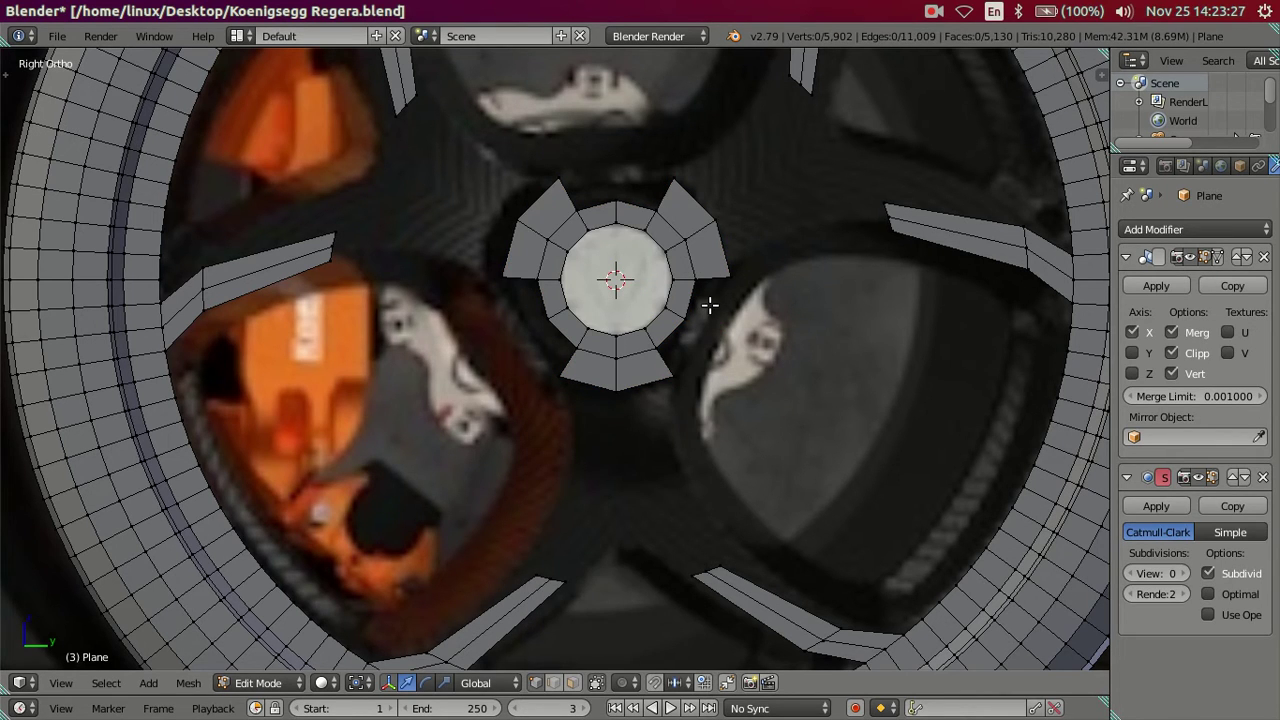
Extrude three spoke-facing hub vertices and stretch them toward the spokes.
middle_click_drag(737, 281, 730, 350, "shift")
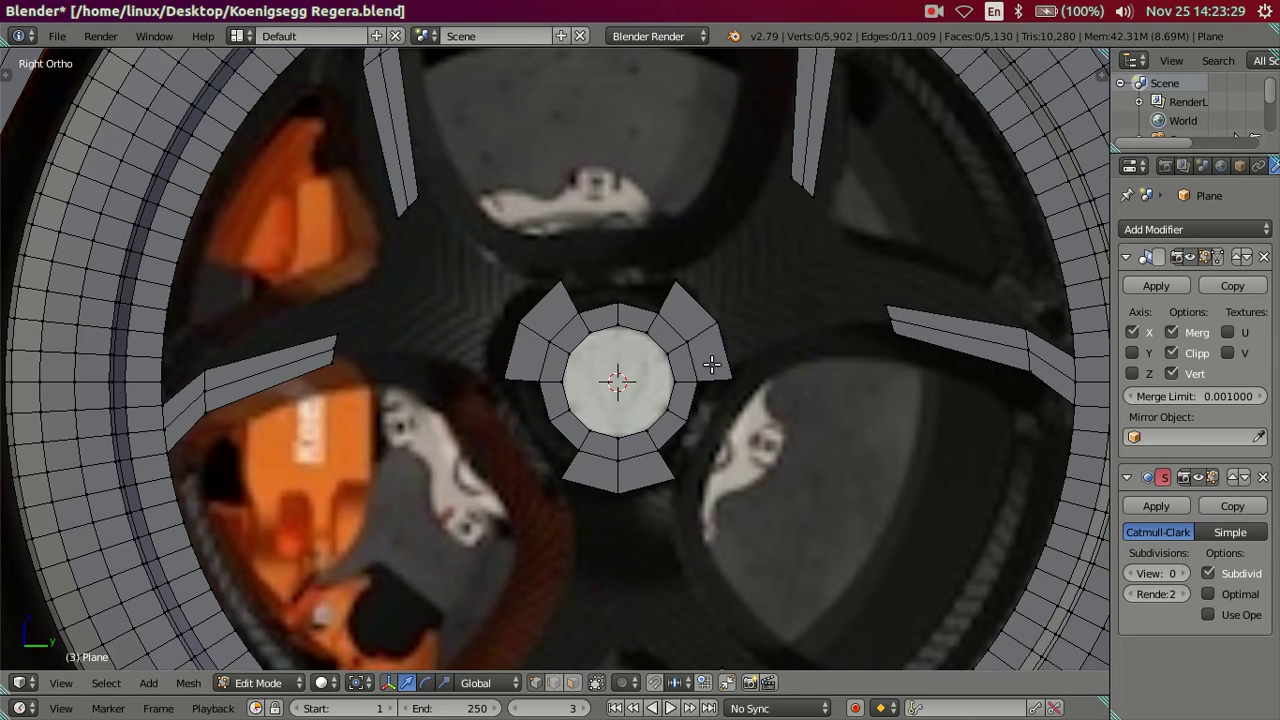
scroll(630, 490, "down", 2)
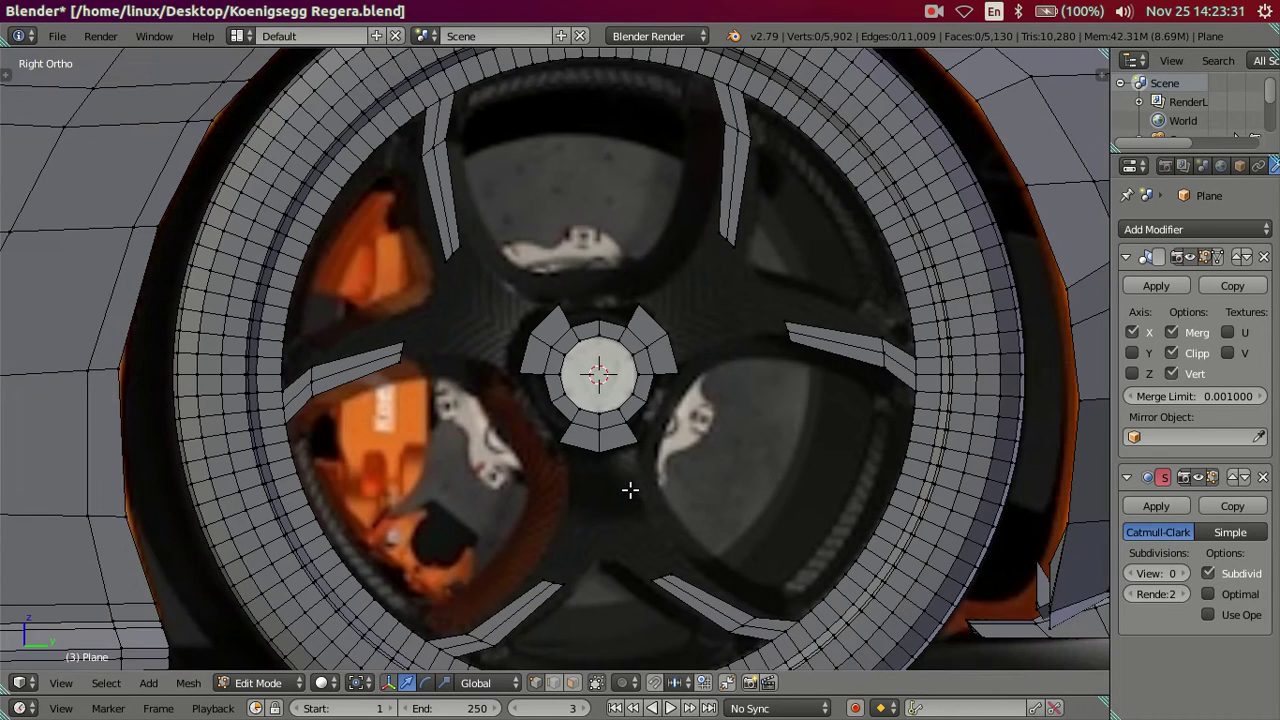
right_click(598, 451)
right_click(666, 333, "shift")
right_click(540, 332, "shift")
key("e")
key("s")
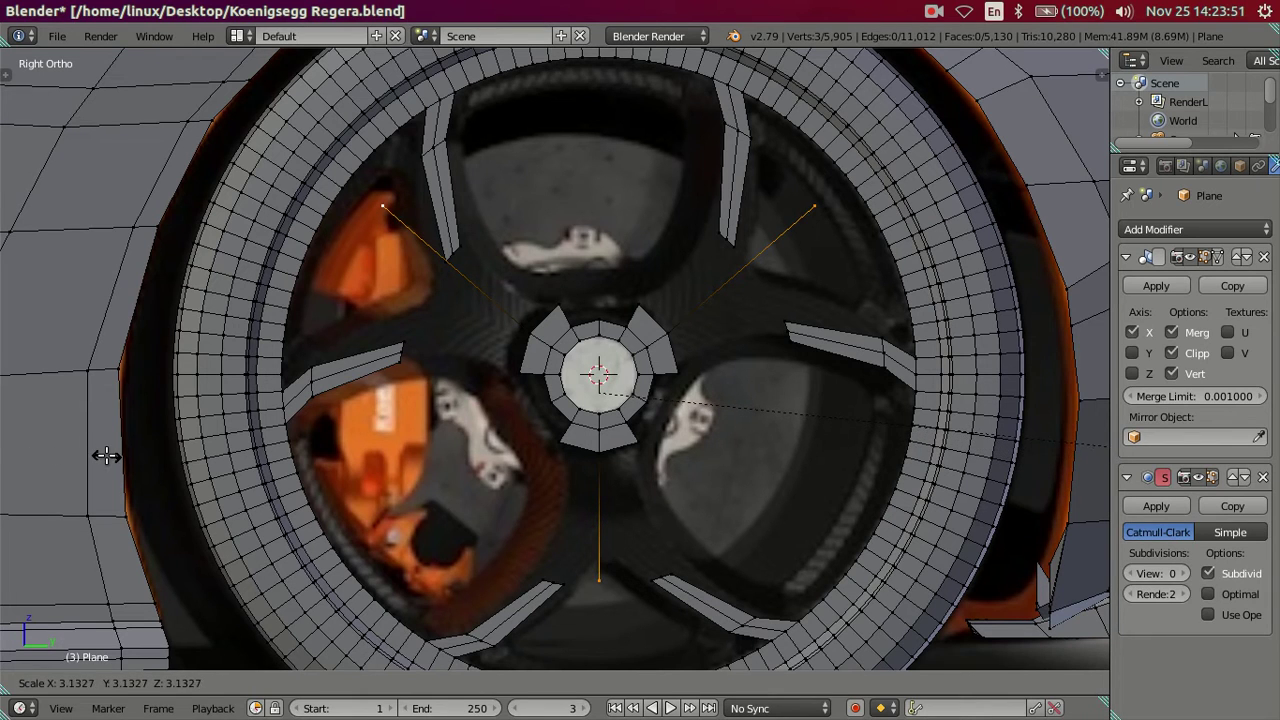
Cancel the stretch and undo the spoke tabs, back to the plain hub ring.
right_click(958, 482)
key("ctrl+z")
scroll(916, 464, "up", 3)
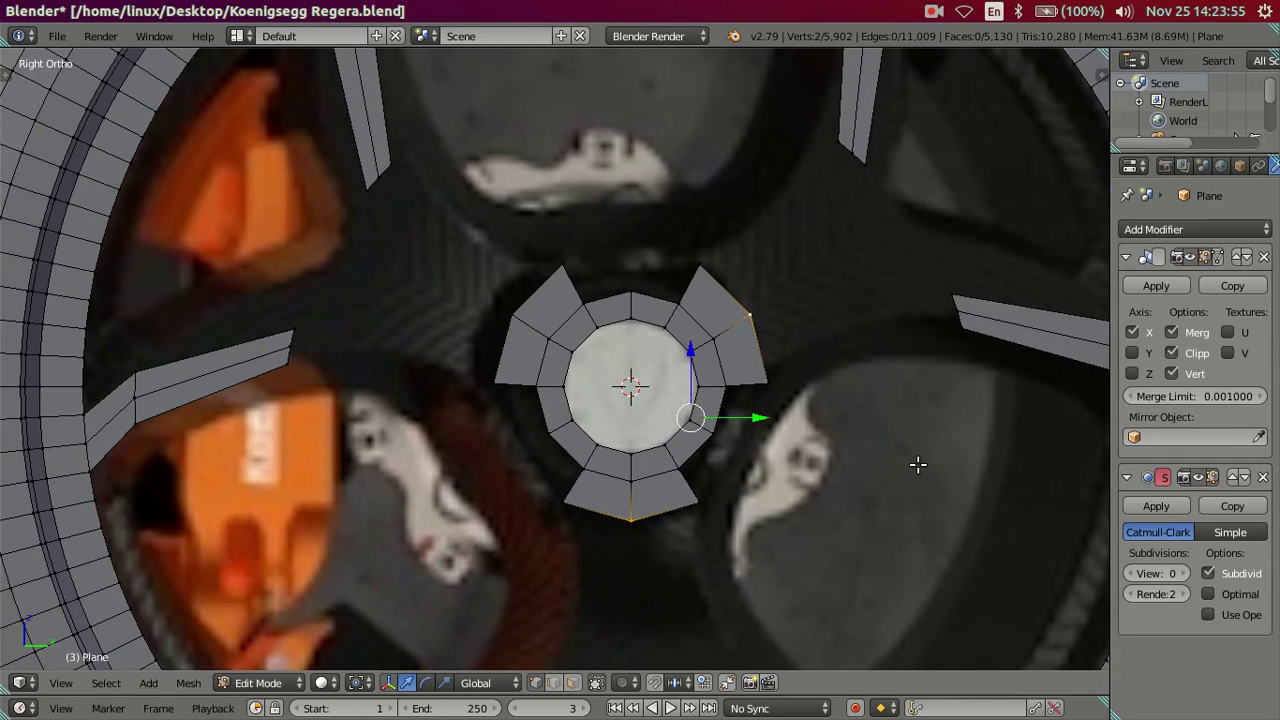
key("ctrl+z")
key("a")
key("a")
scroll(918, 447, "down", 2)
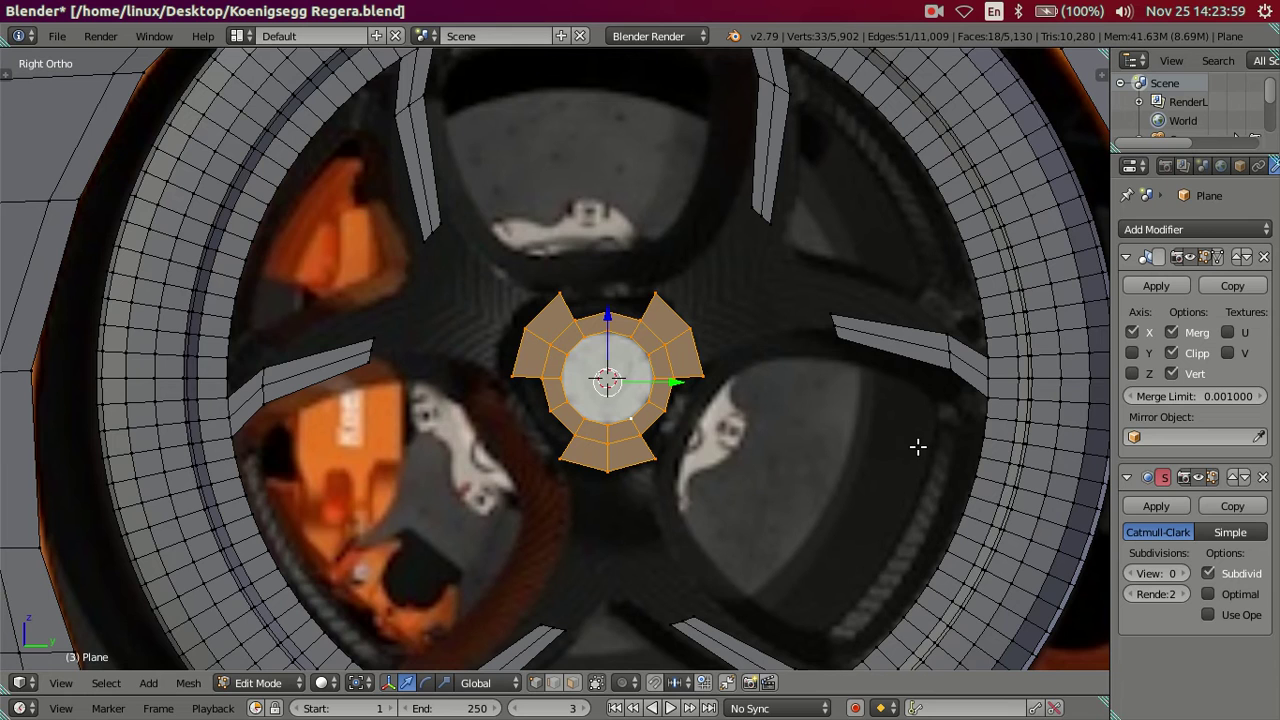
middle_click_drag(870, 417, 857, 371, "shift")
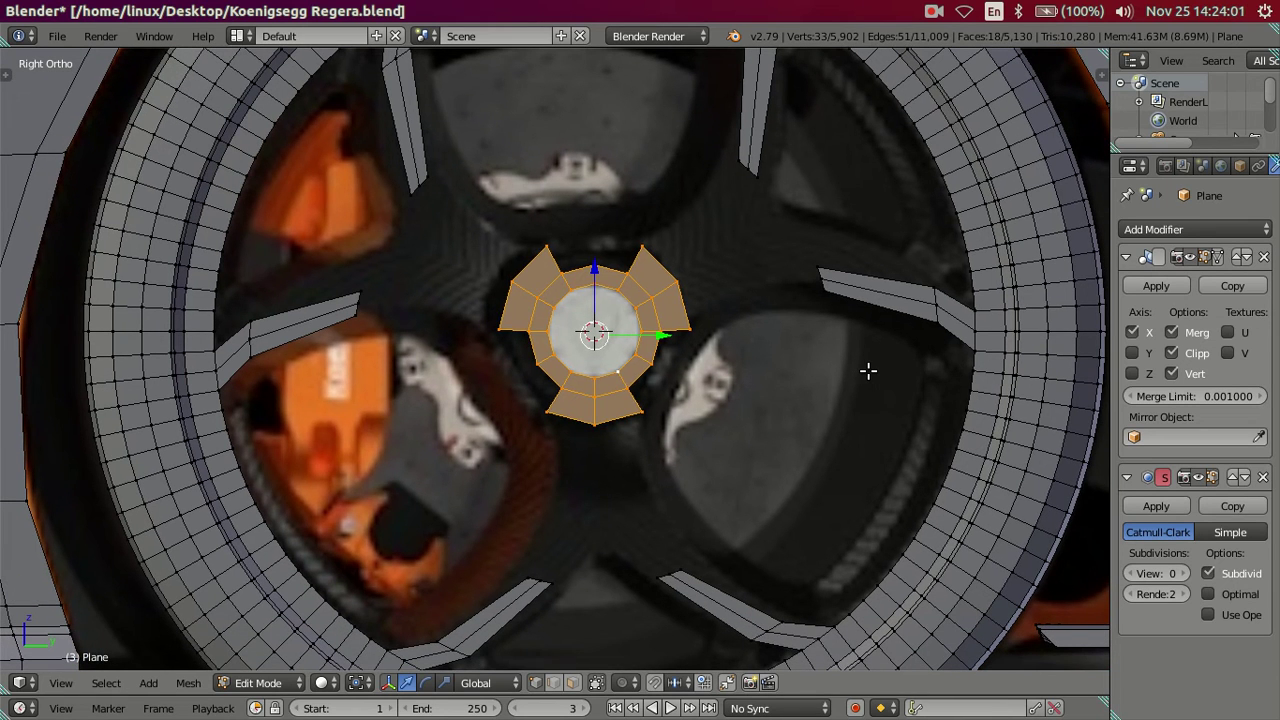
key("ctrl+z")
key("ctrl+z")
key("ctrl+z")
key("ctrl+z")
key("ctrl+z")
key("ctrl+z")
scroll(766, 423, "up", 1)
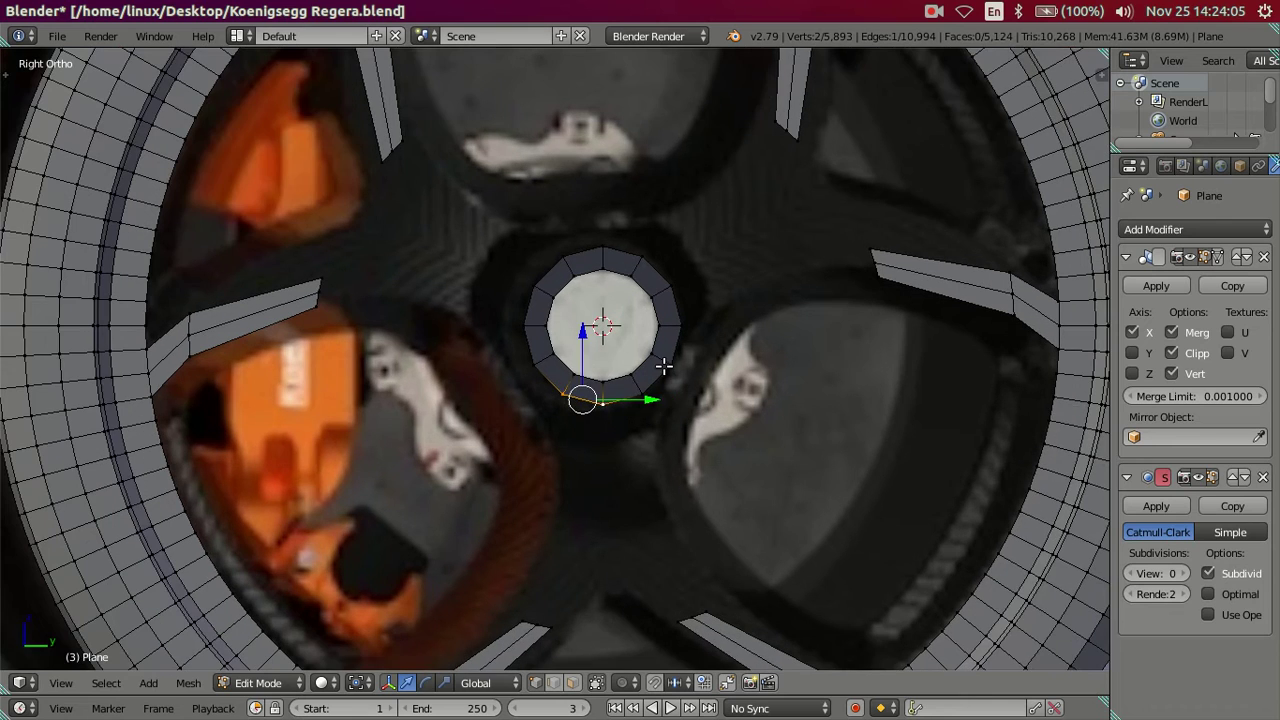
Extrude the ring's outer edge loop and scale it outward about 1.22.
key("l")
key("ctrl+f")
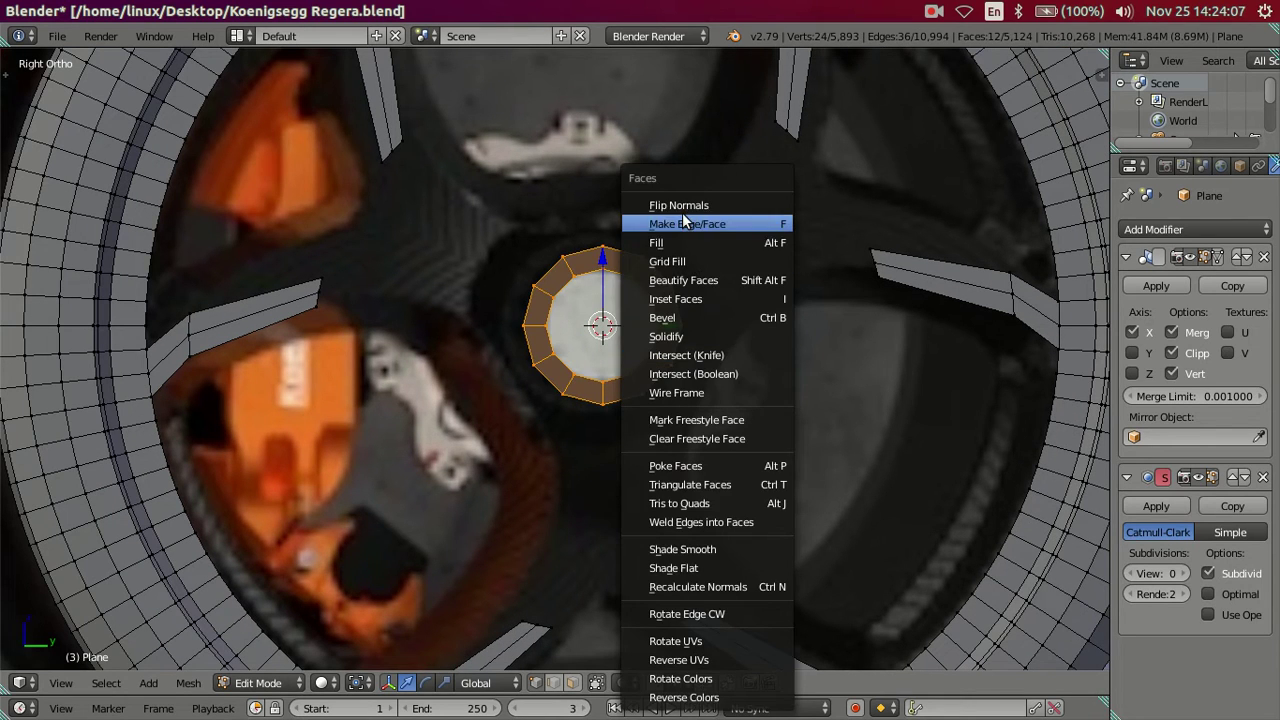
key("Escape")
key("a")
right_click(562, 393)
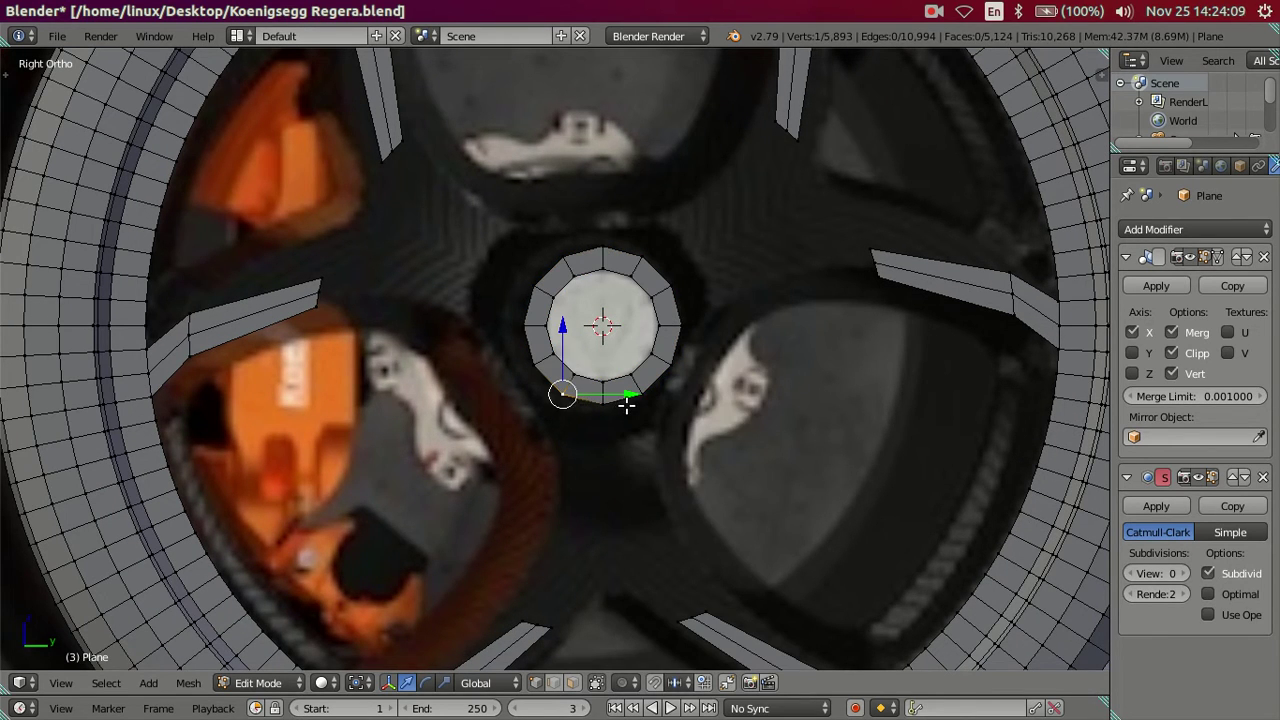
right_click(626, 398, "alt")
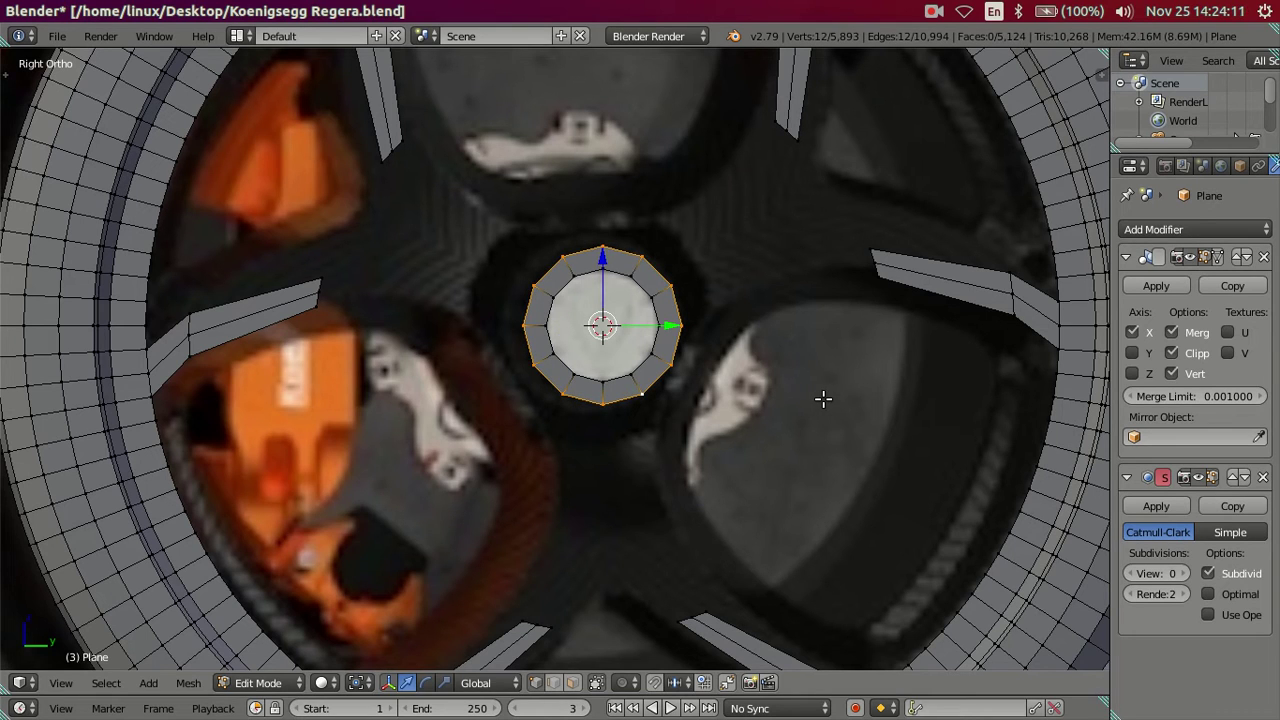
key("e")
key("s")
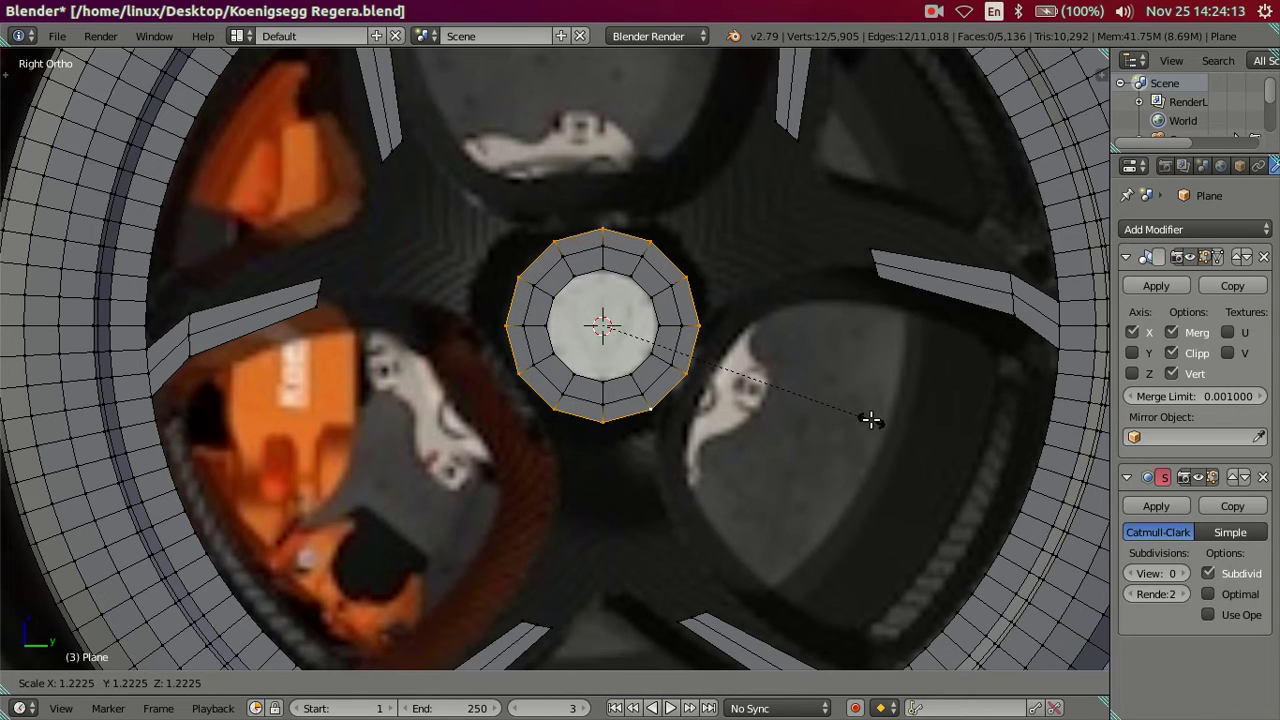
left_click(875, 421)
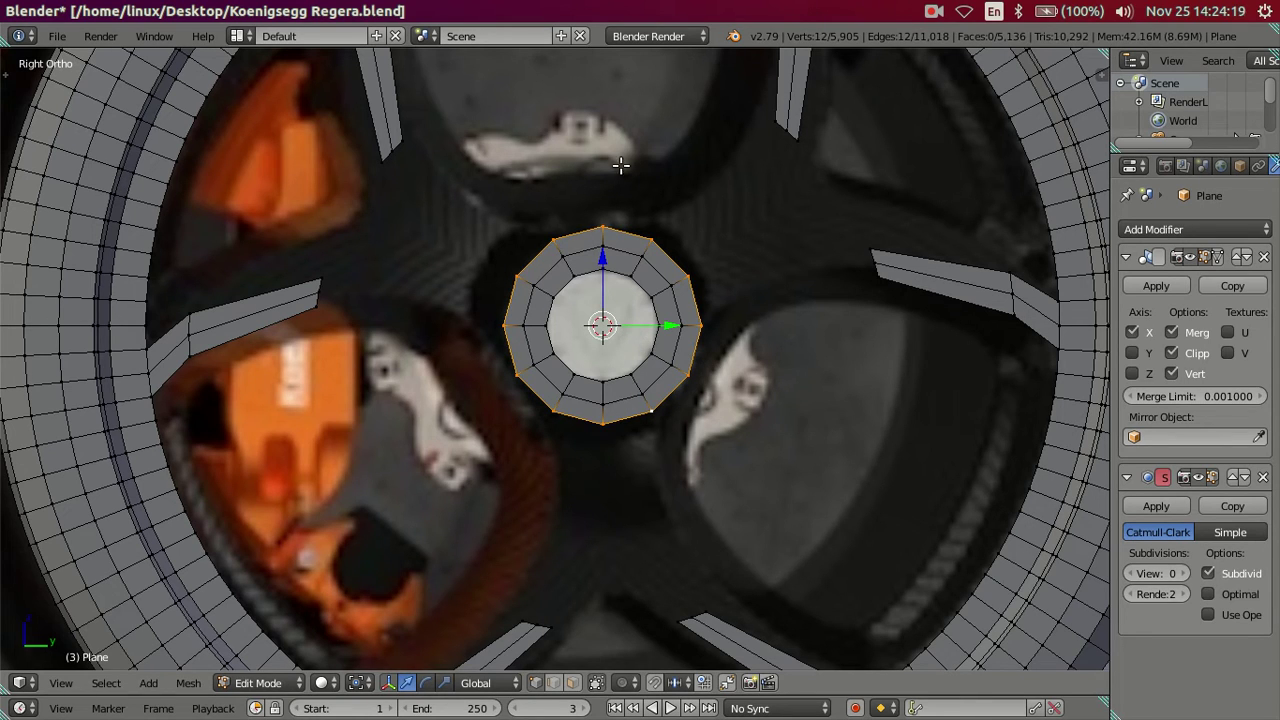
Select the bottom, left and upper-right vertices on the ring's outer edge.
right_click(603, 426)
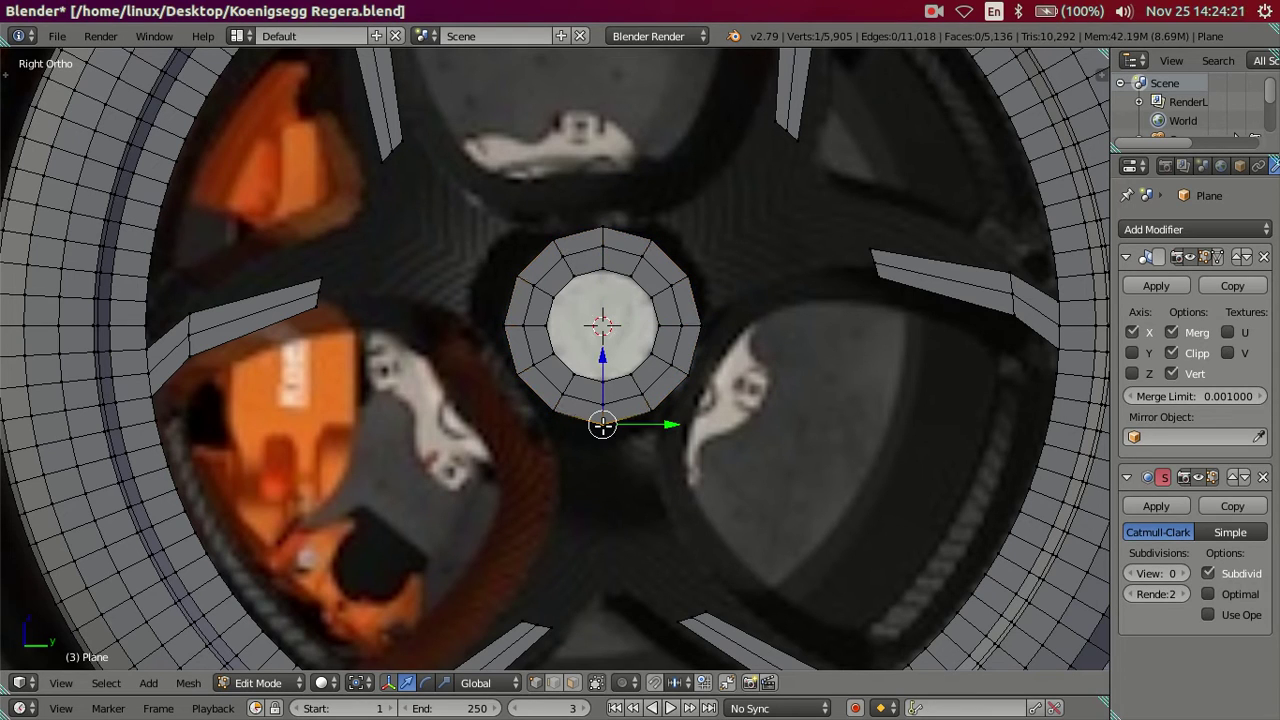
right_click(514, 277, "shift")
right_click(705, 272, "shift")
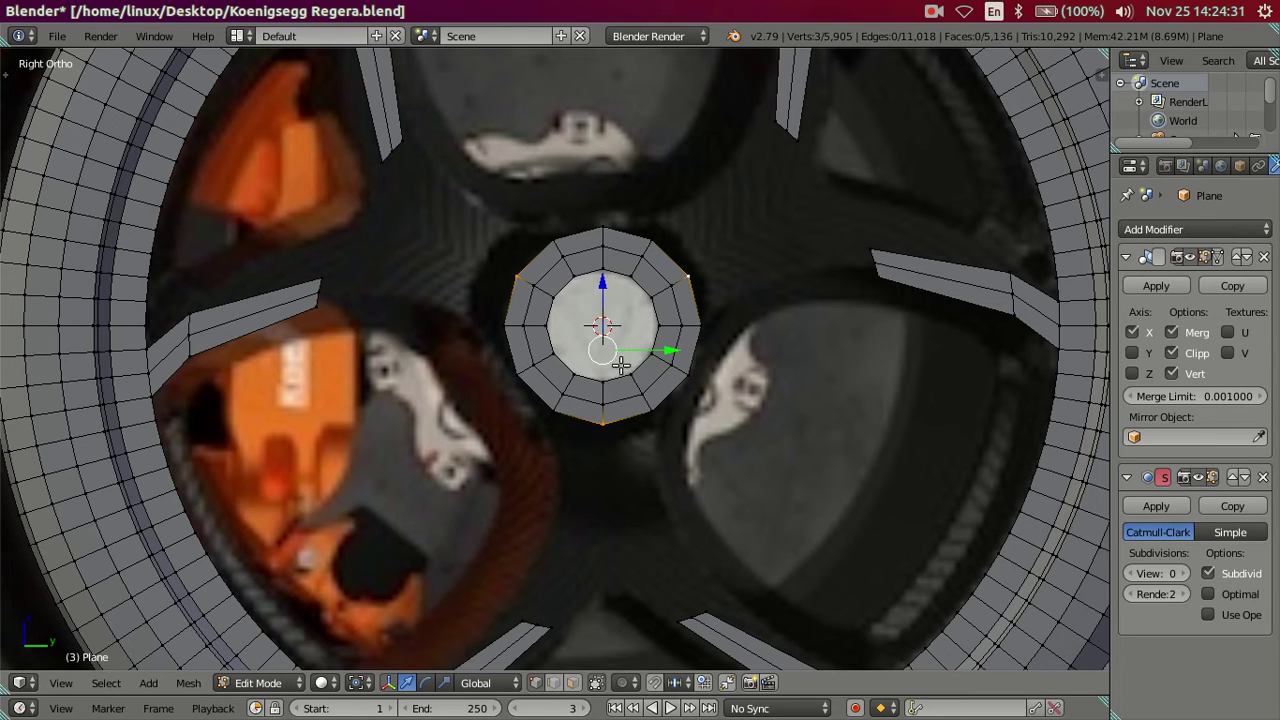
right_click(620, 430)
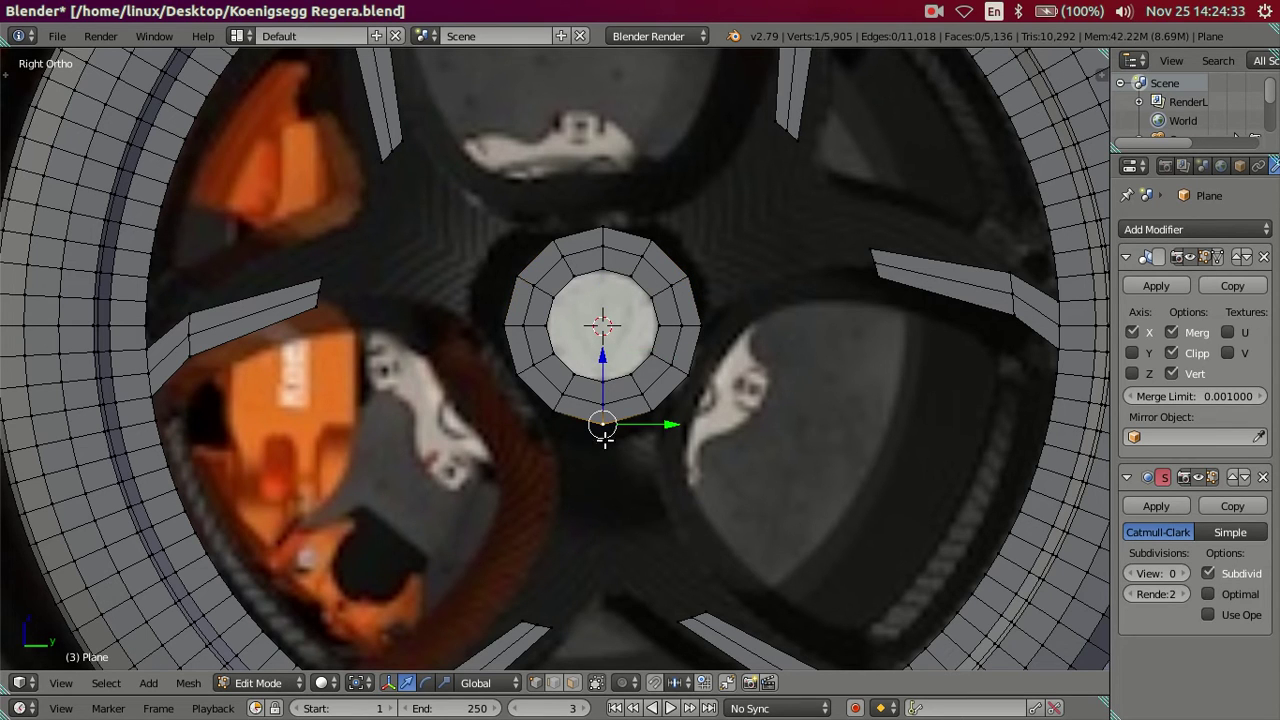
right_click(517, 277, "shift")
right_click(696, 270, "shift")
right_click(655, 237, "shift")
right_click(697, 269, "shift")
key("a")
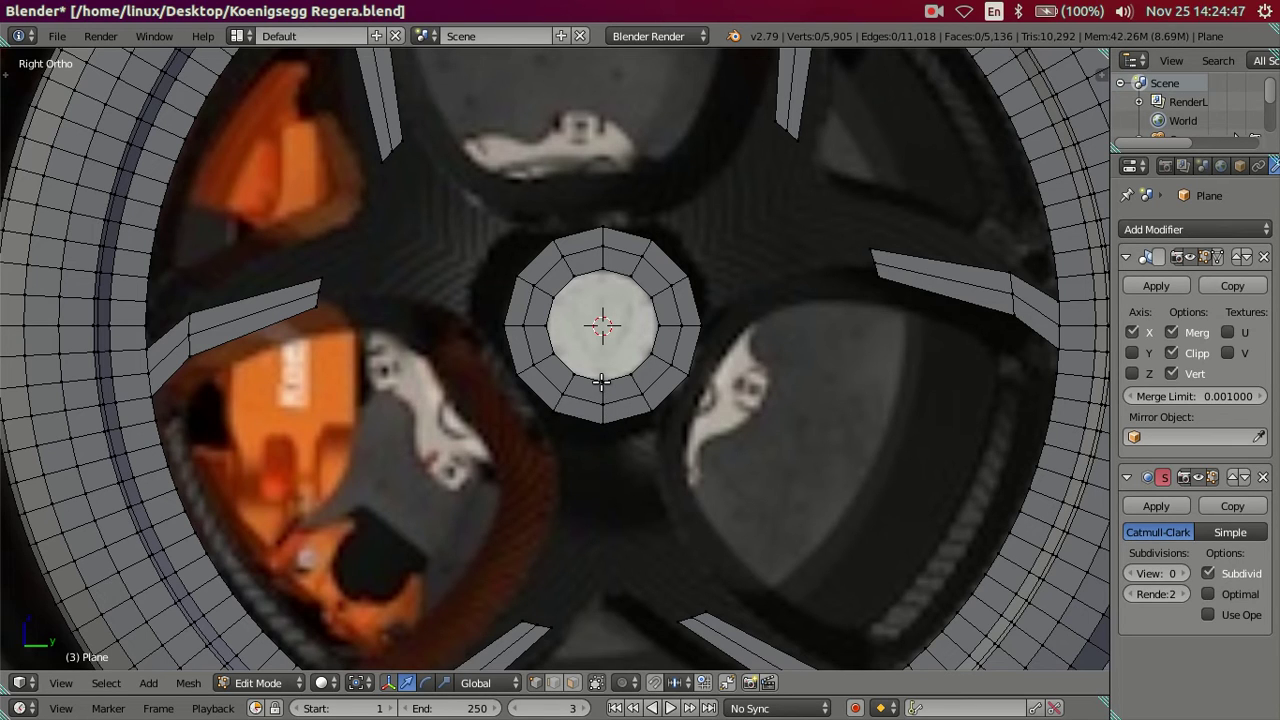
right_click(604, 423)
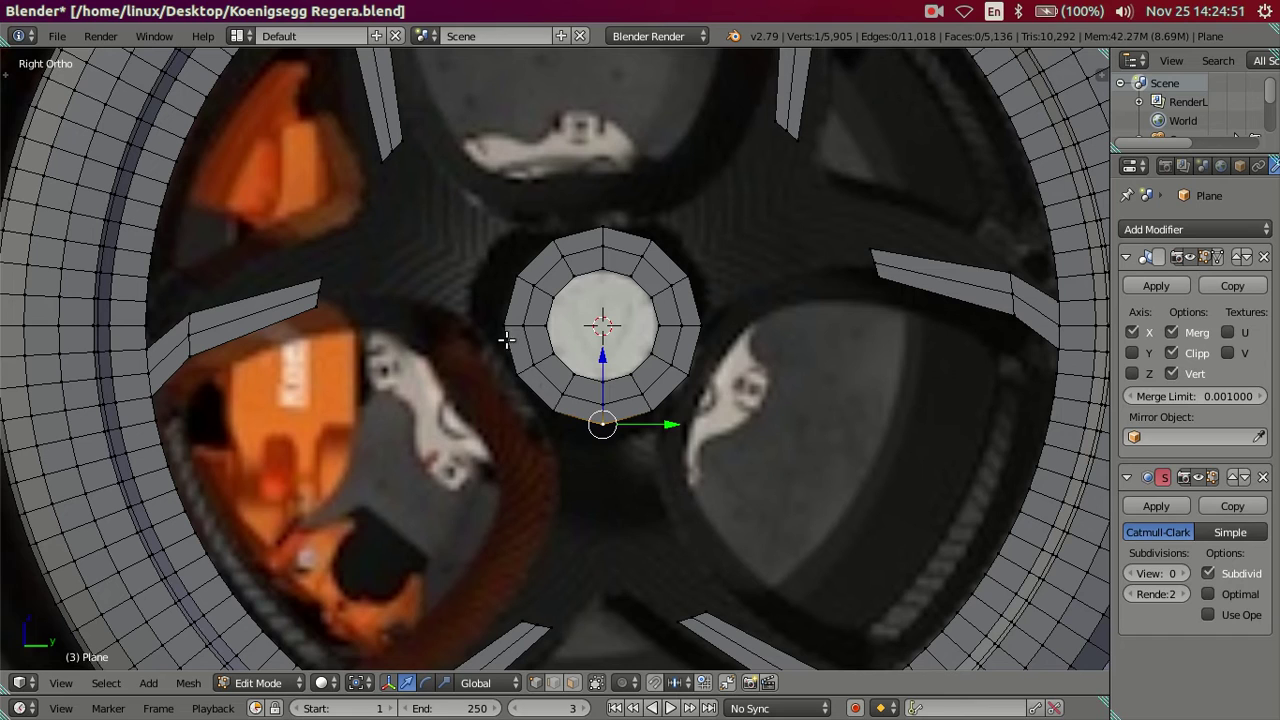
right_click(512, 277, "shift")
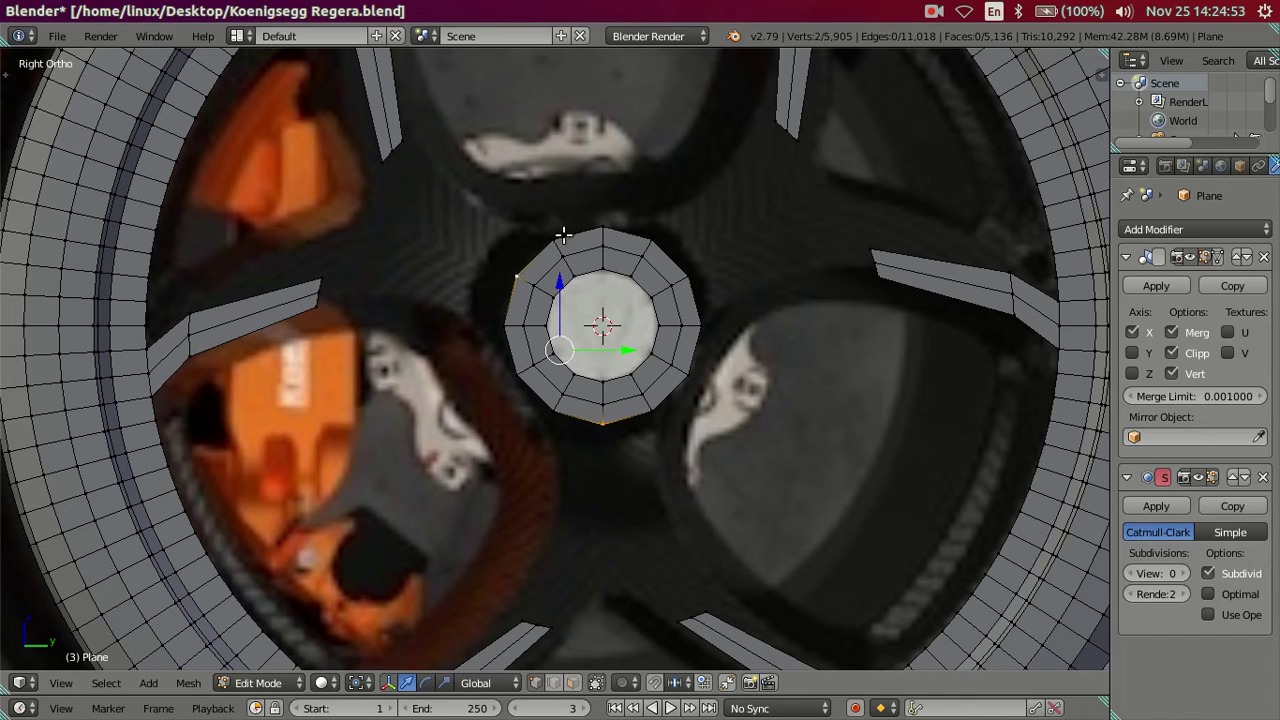
right_click(693, 276, "shift")
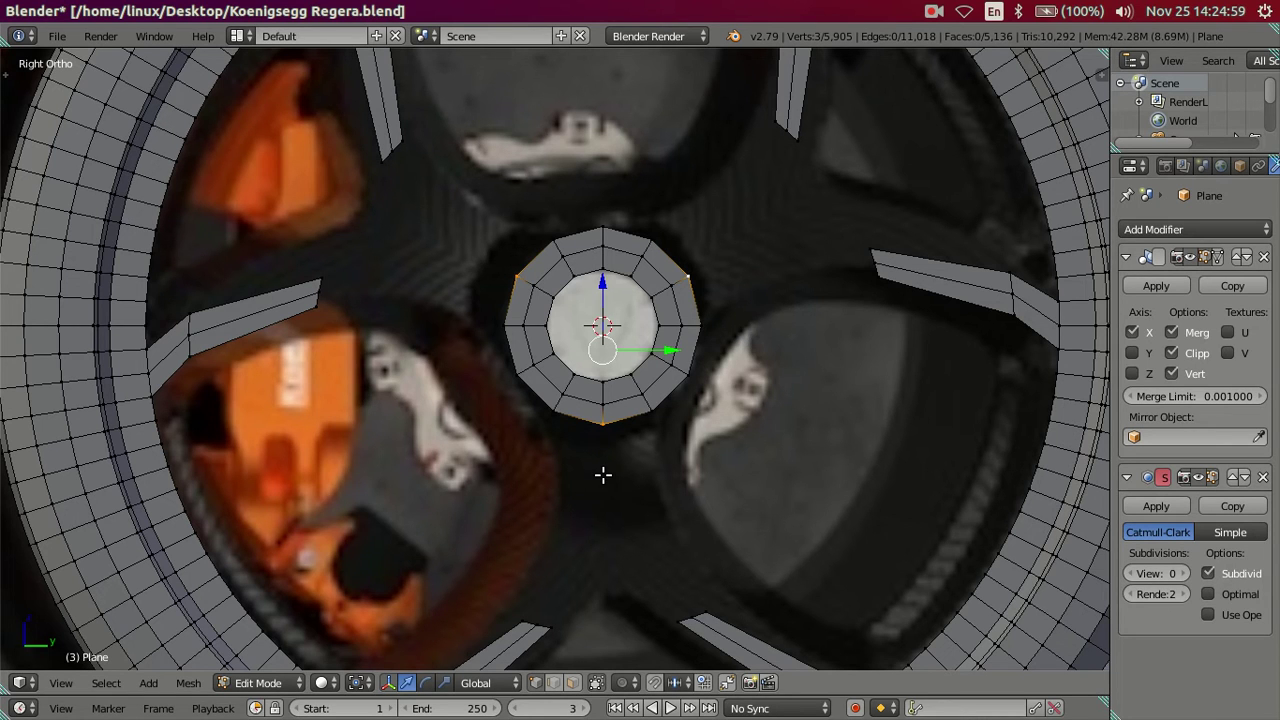
scroll(603, 475, "down", 1)
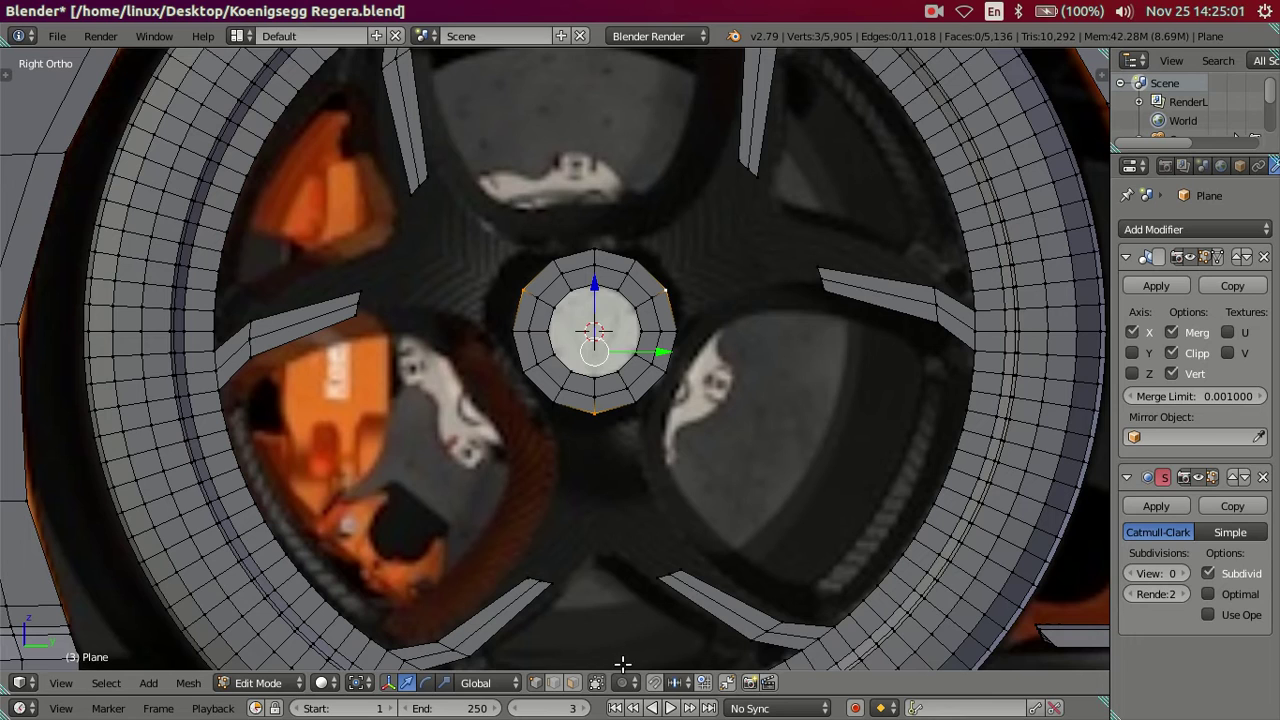
Switch transform orientation to Normal, then back to Global, and zoom out on the wheel.
left_click(485, 684)
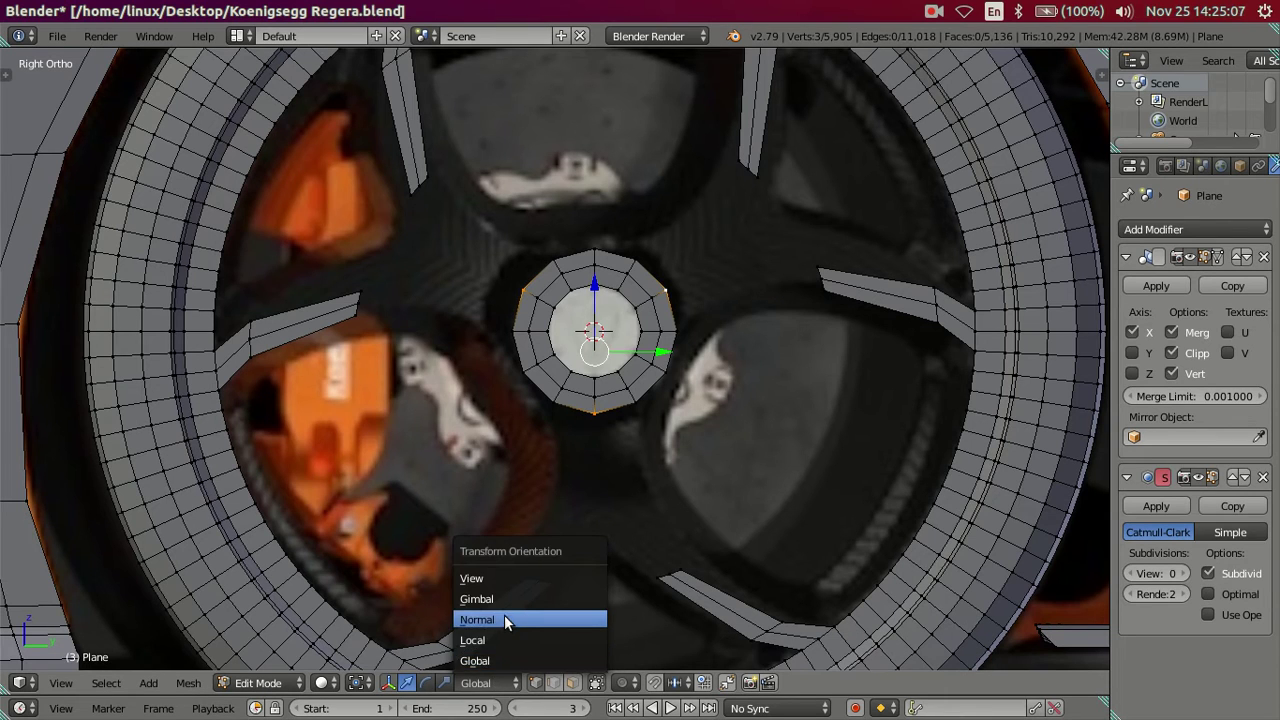
left_click(504, 617)
left_click(486, 682)
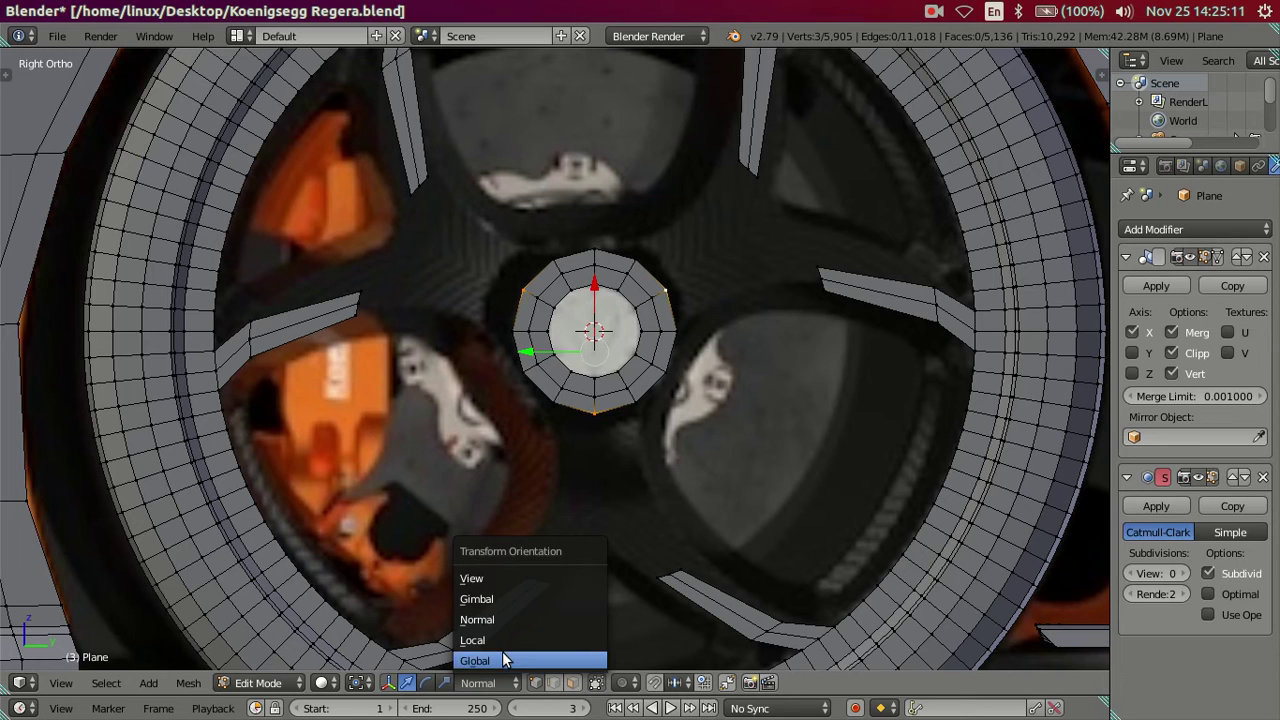
left_click(505, 660)
scroll(857, 386, "up", 1)
scroll(855, 390, "down", 2)
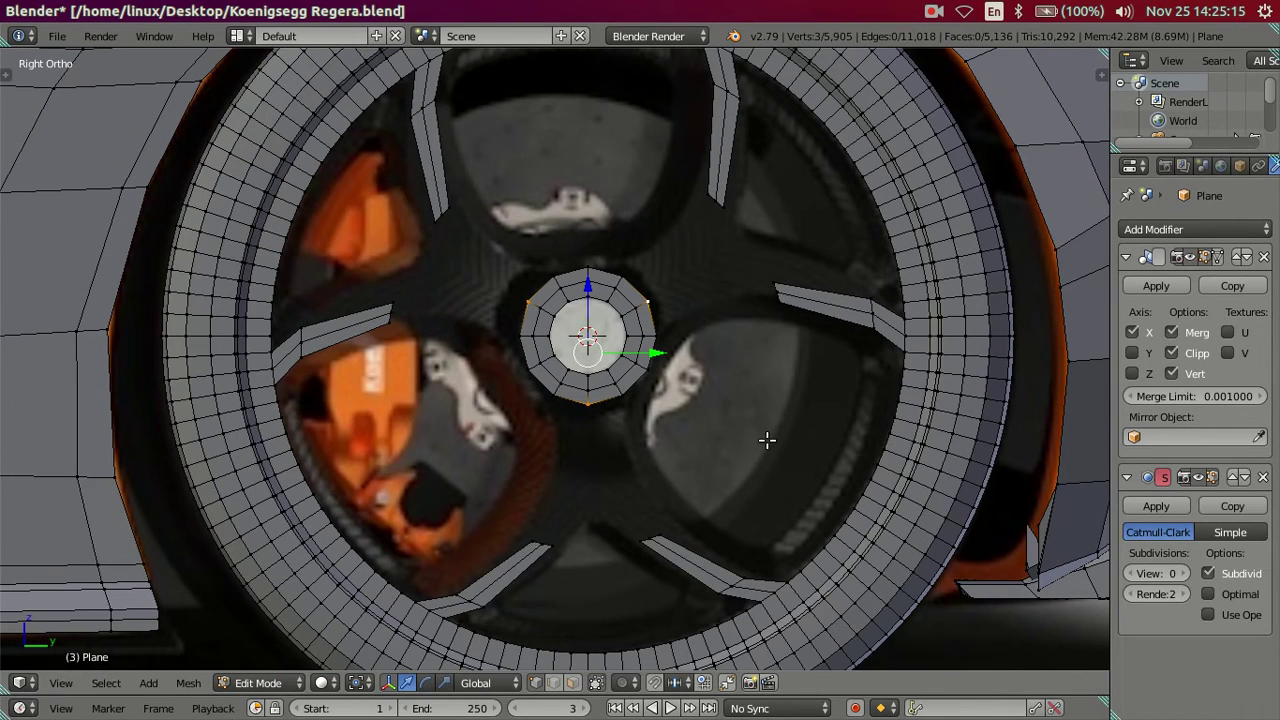
scroll(767, 440, "down", 3)
Put the car mesh into Edit Mode and link-select the tyre, spokes and hub.
key("Tab")
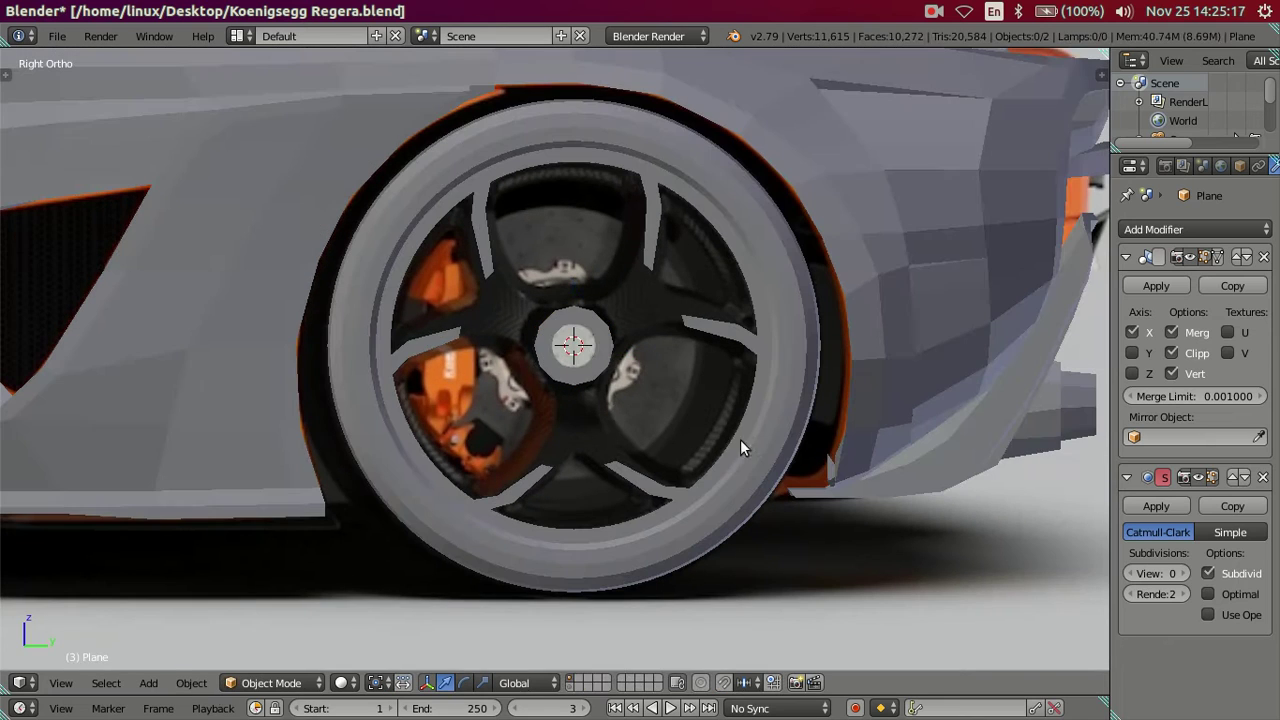
right_click(710, 507)
key("Tab")
right_click(710, 507)
key("l")
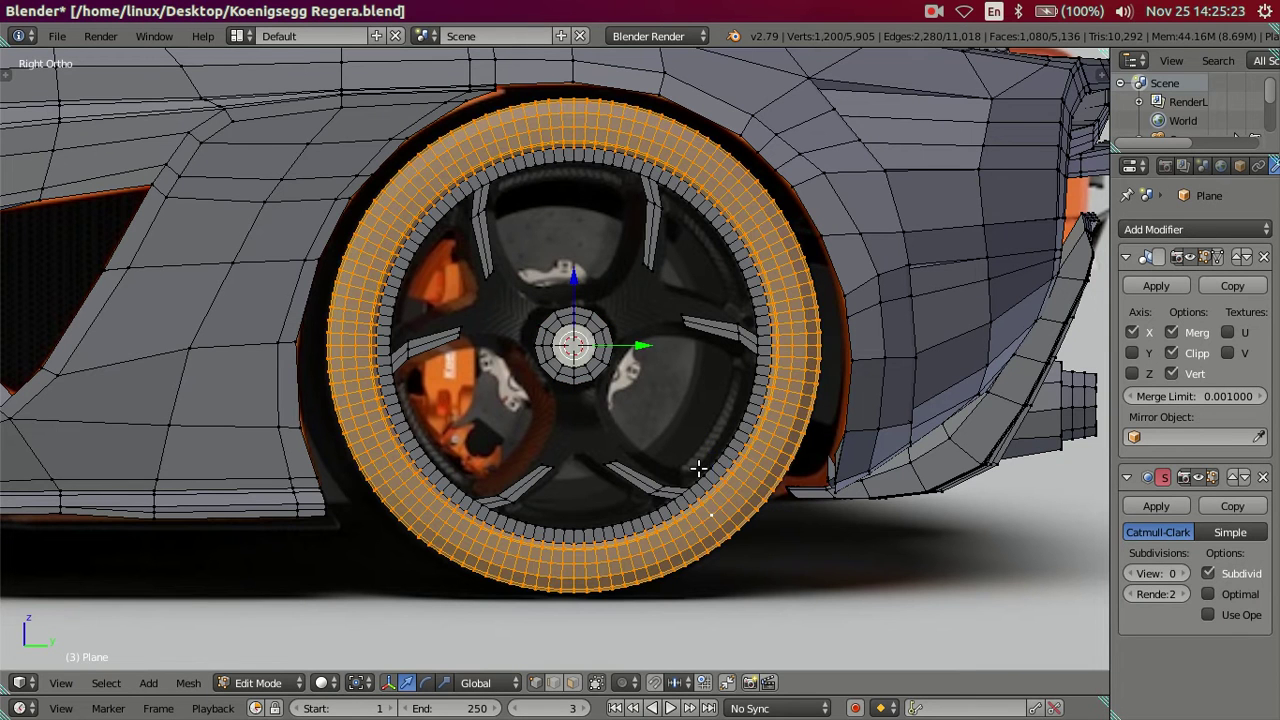
key("l")
key("l")
scroll(667, 363, "down", 2)
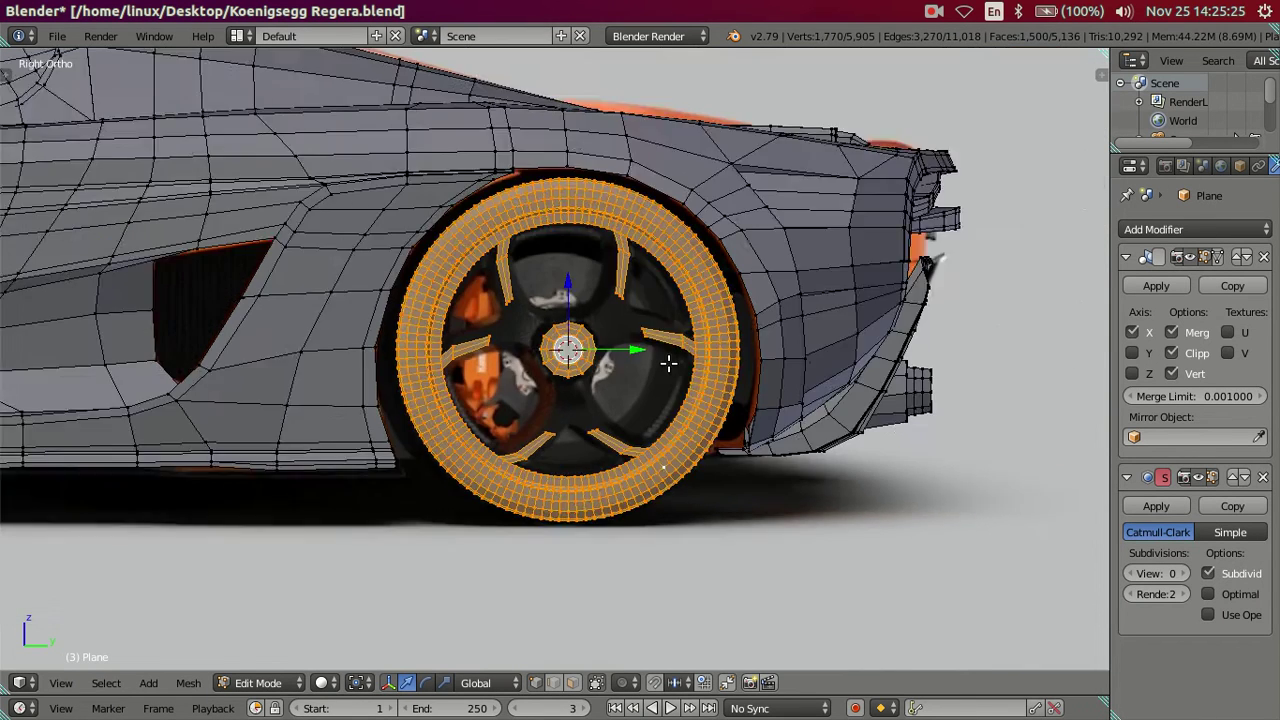
scroll(670, 363, "down", 2)
scroll(640, 363, "up", 2)
Reselect the hub ring, spokes and tyre and separate them with P > Selection.
right_click(688, 352)
scroll(694, 346, "up", 2)
scroll(617, 367, "up", 2)
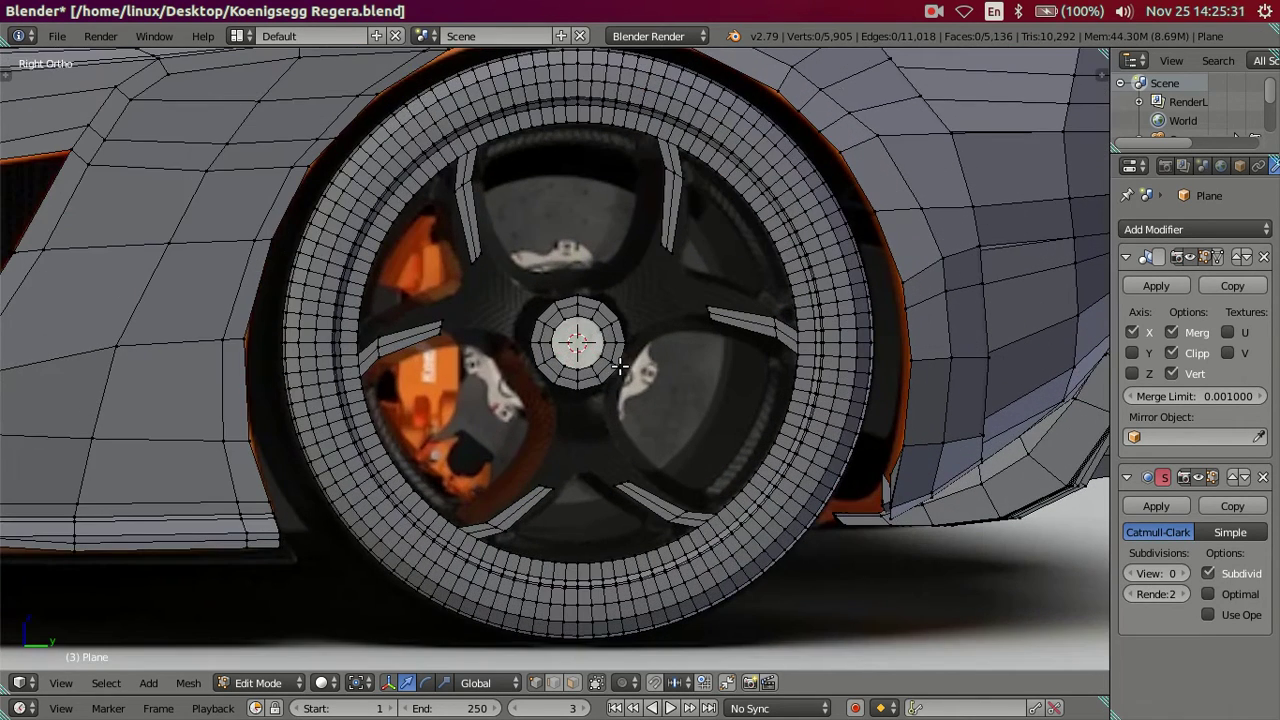
key("l")
key("l")
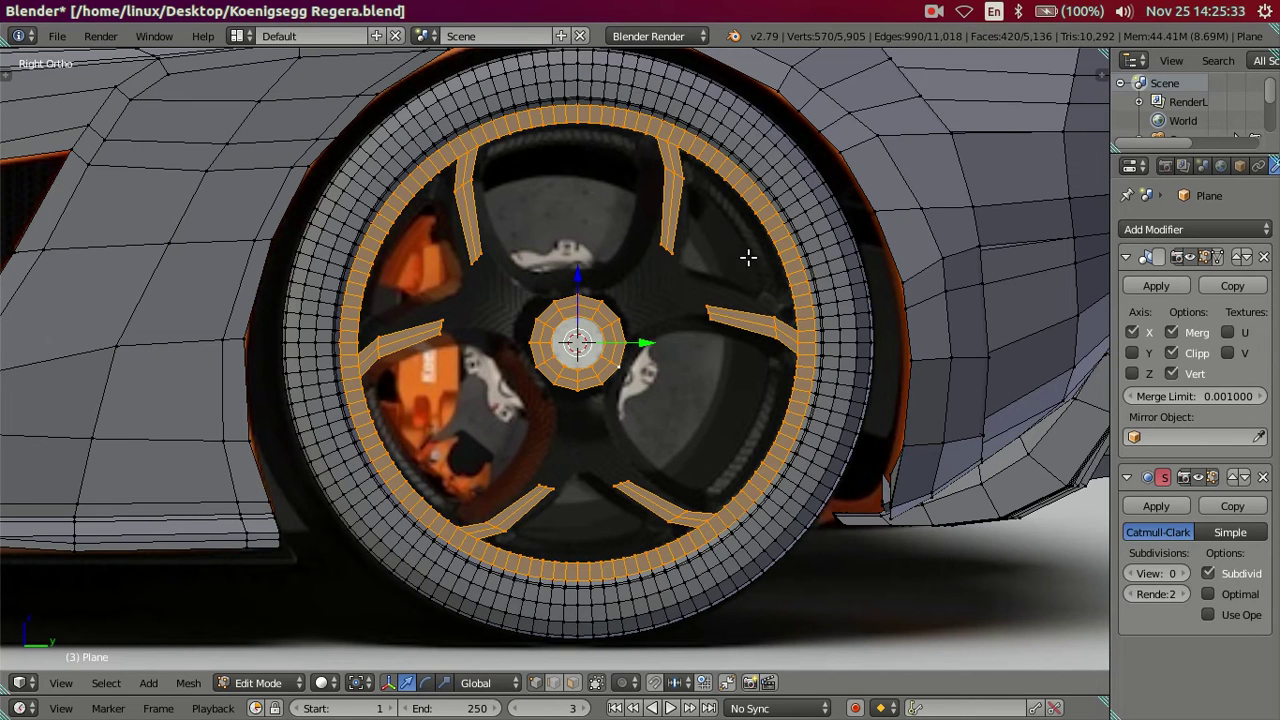
key("l")
key("p")
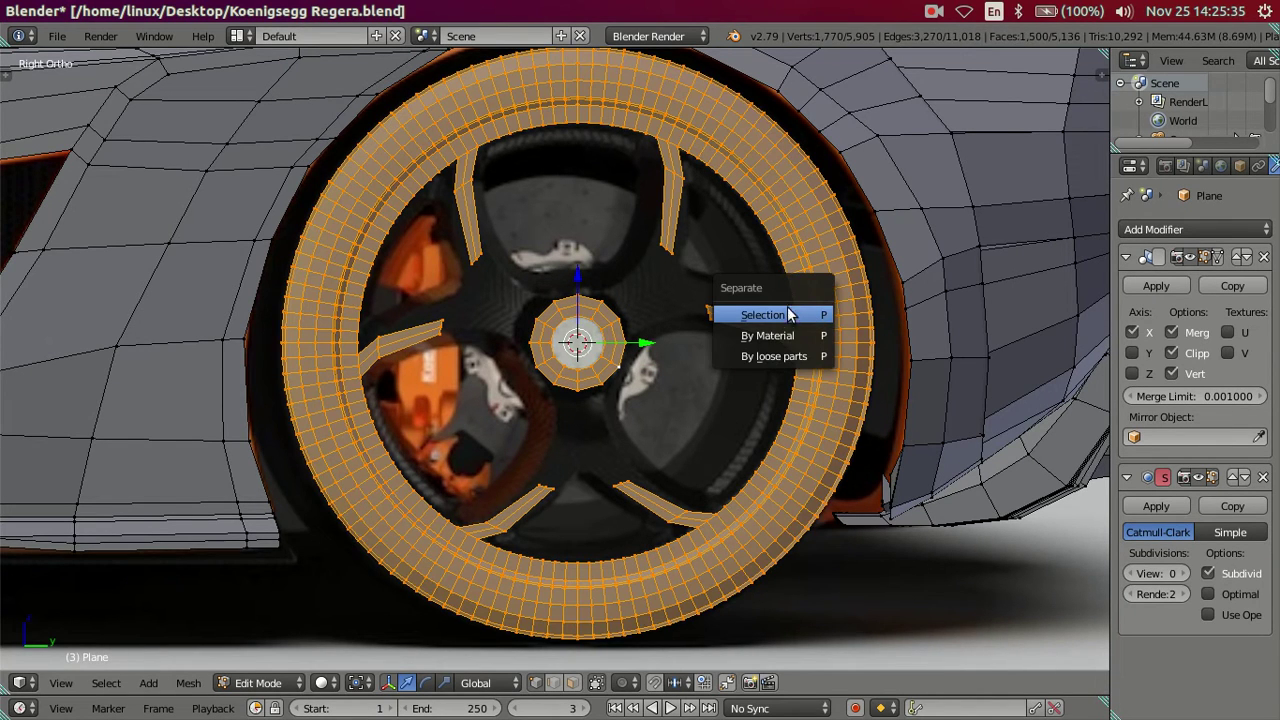
left_click(781, 315)
Deselect the remaining car body, return to Object Mode and check the new Plane.003 wheel.
key("a")
scroll(800, 354, "down", 3)
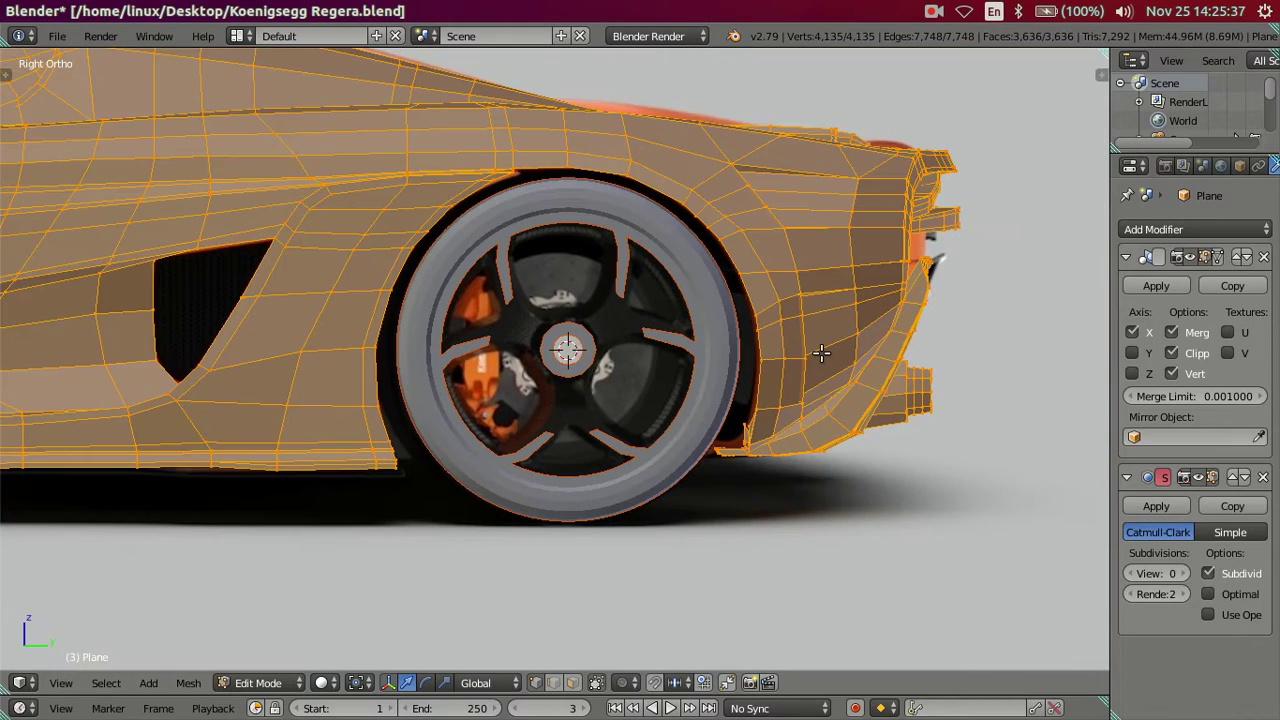
right_click(819, 353)
key("a")
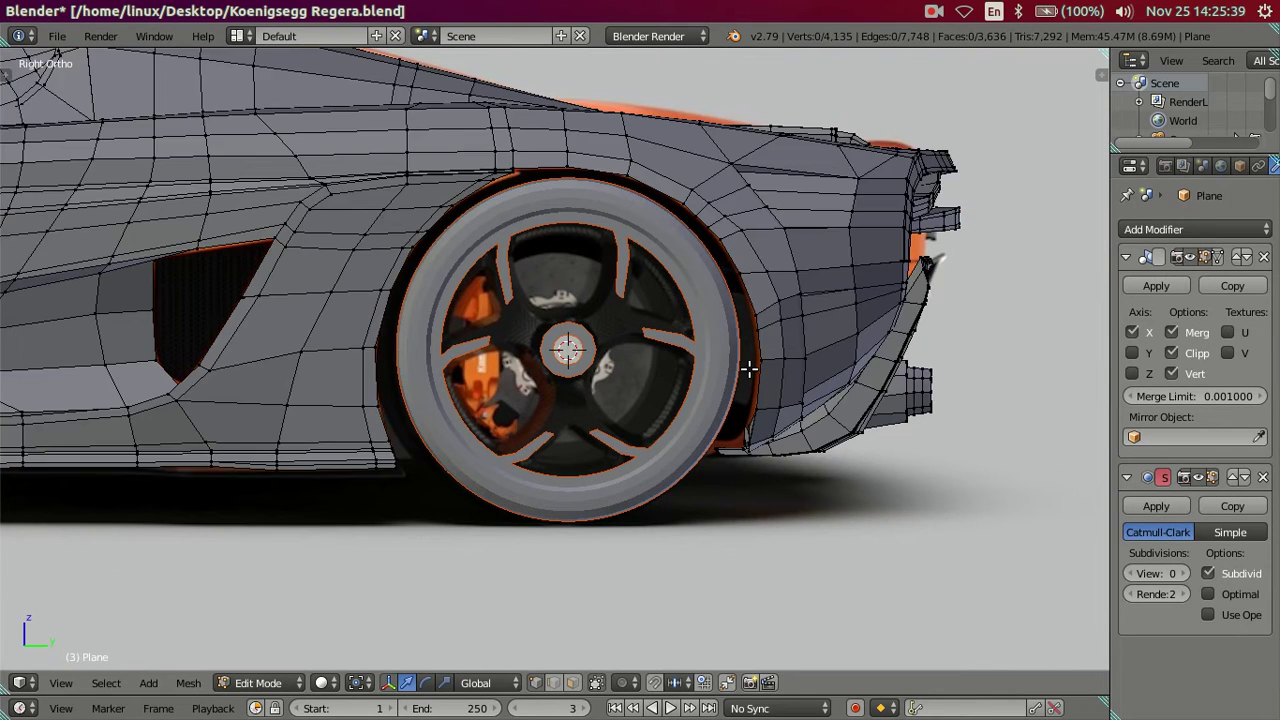
key("Tab")
right_click(707, 389)
scroll(707, 389, "up", 2)
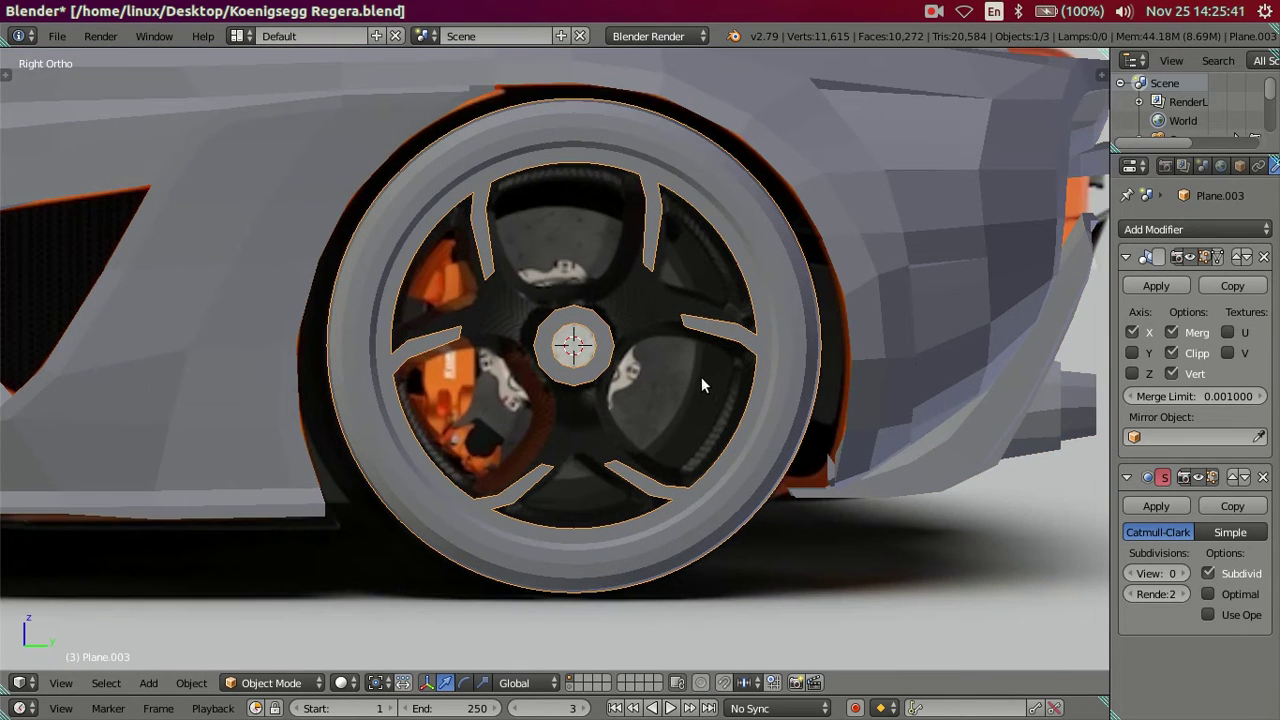
key("a")
scroll(886, 311, "down", 2)
scroll(886, 311, "down", 2)
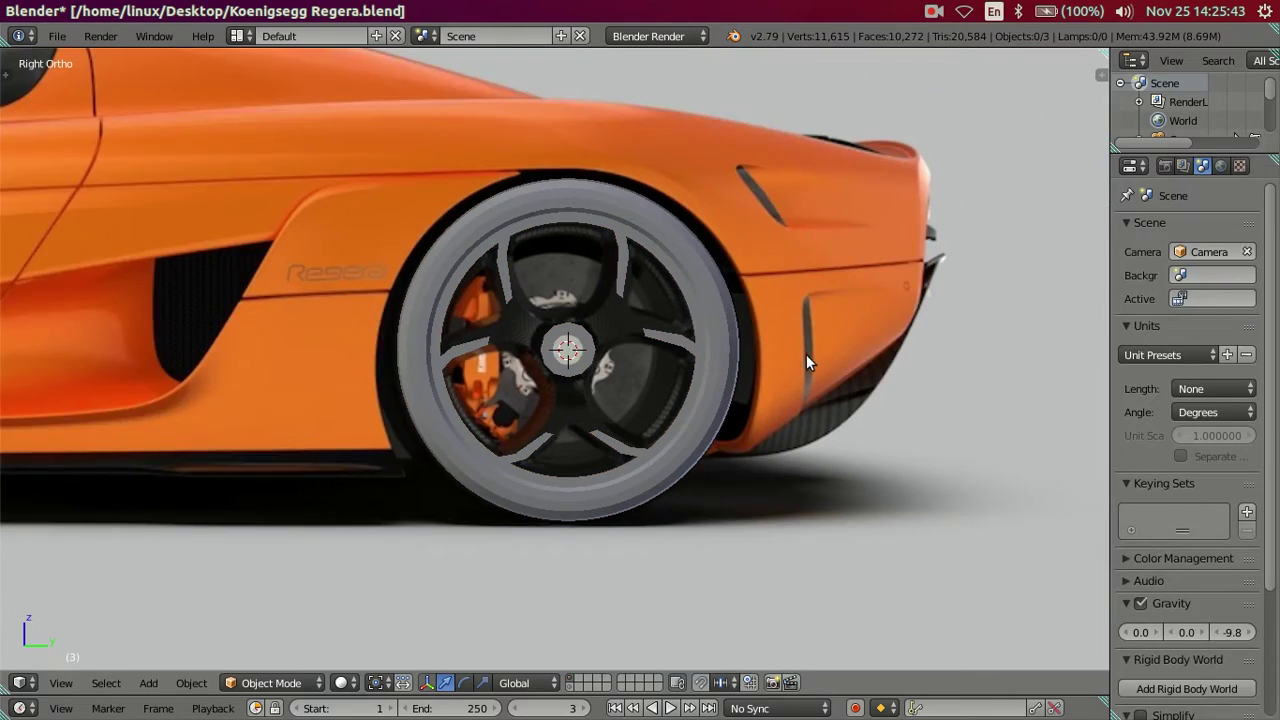
Snap the 3D cursor to the centre of a tyre edge loop on the wheel.
right_click(781, 359)
key("Tab")
scroll(781, 359, "up", 5)
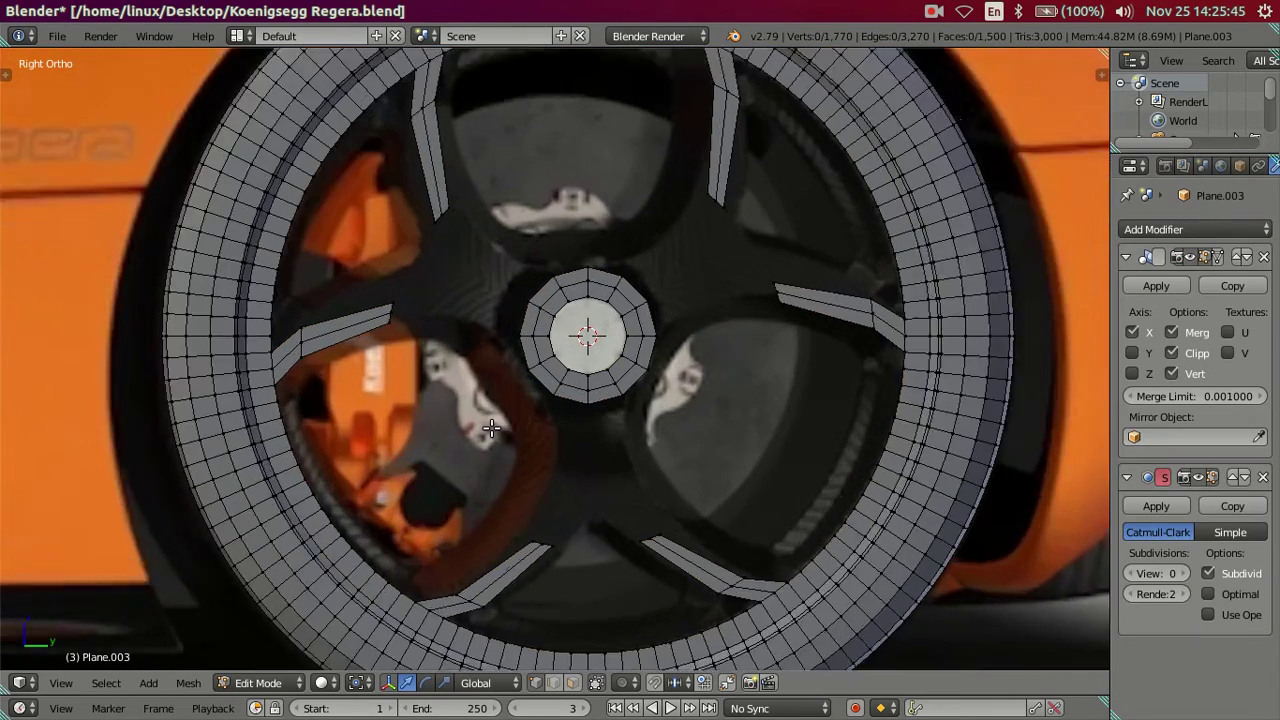
scroll(554, 413, "up", 1)
scroll(585, 393, "down", 3)
scroll(585, 393, "up", 1)
scroll(585, 393, "up", 1)
scroll(612, 377, "down", 2)
scroll(887, 345, "up", 2)
right_click(944, 211, "alt")
key("shift+s")
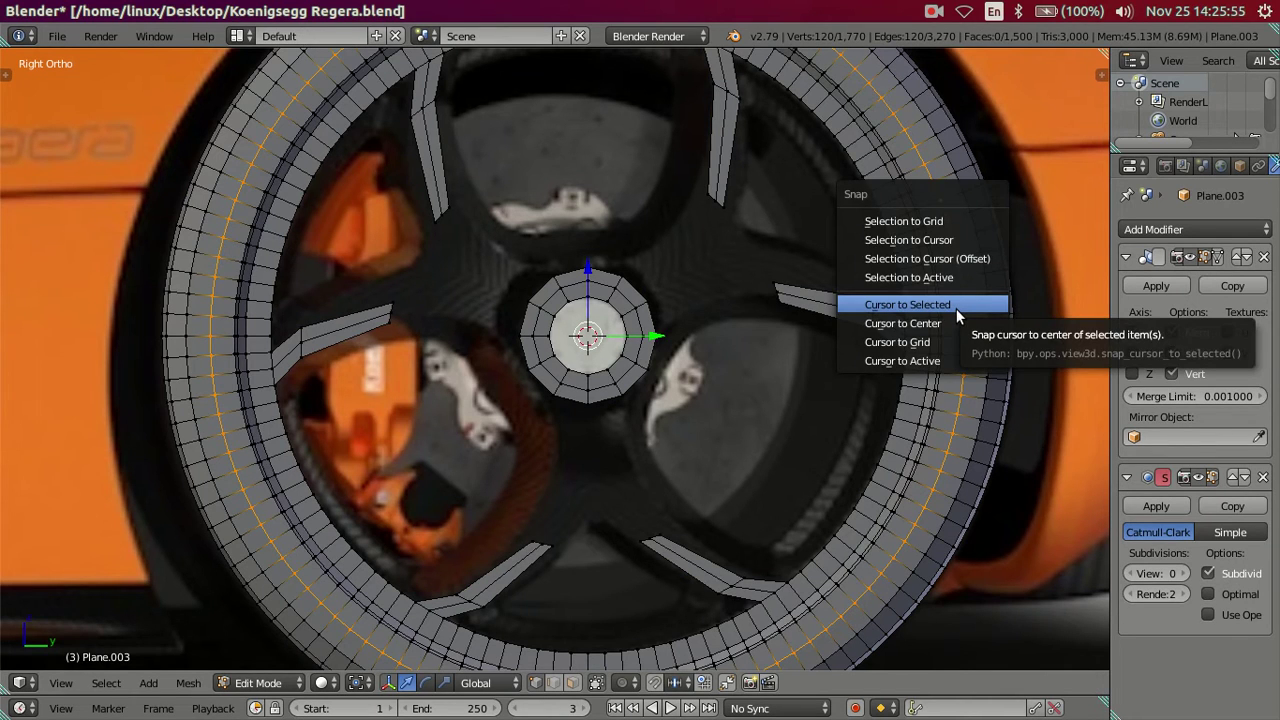
left_click(957, 316)
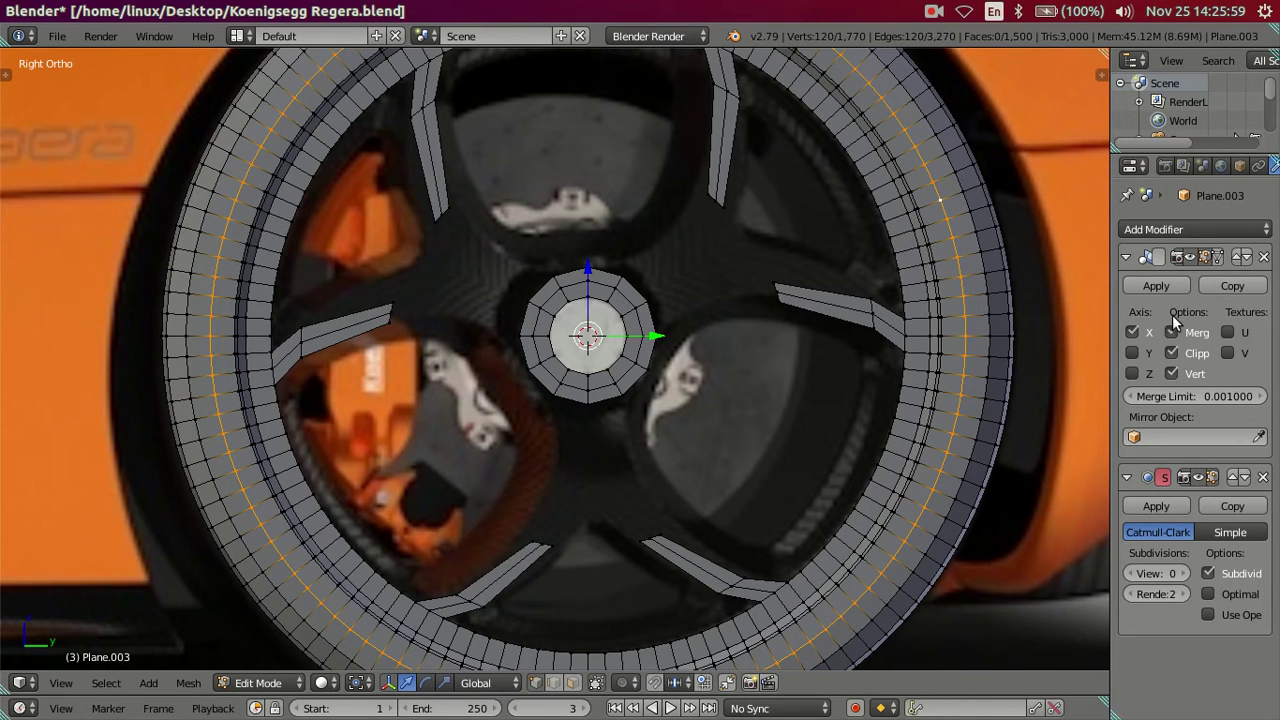
Back in Object Mode, move the wheel's origin to the 3D cursor.
scroll(760, 370, "down", 2)
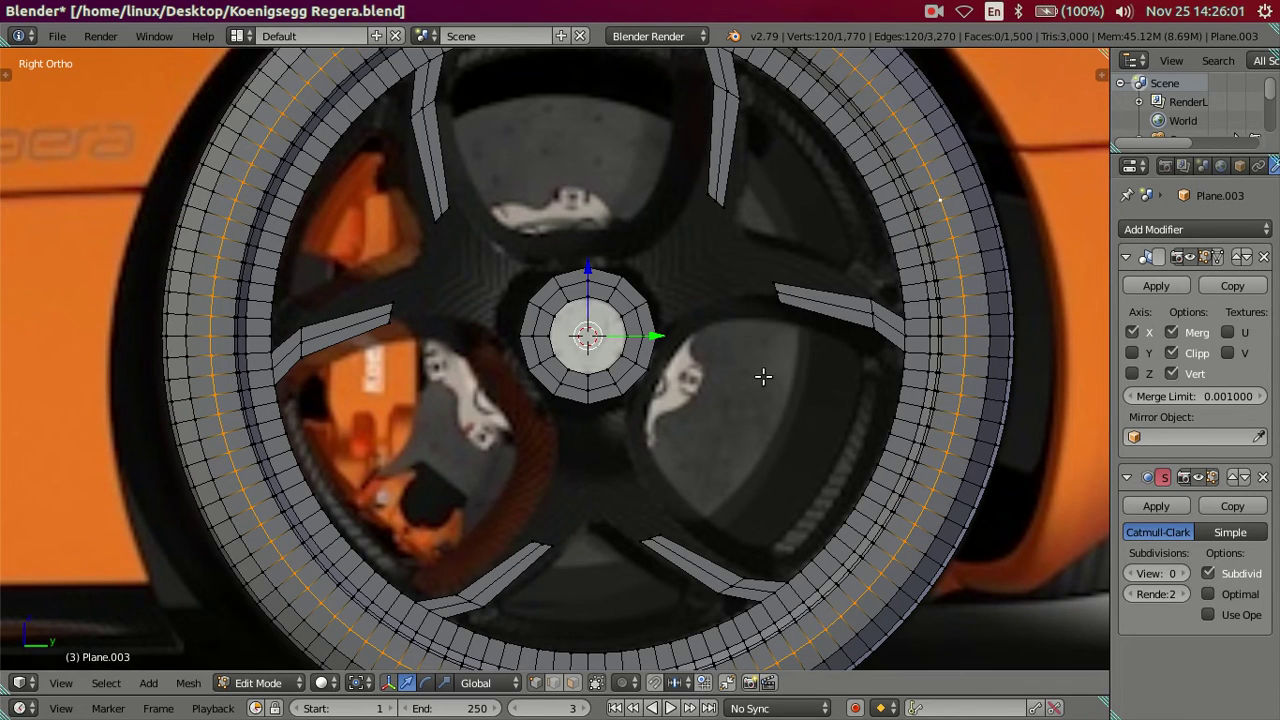
key("a")
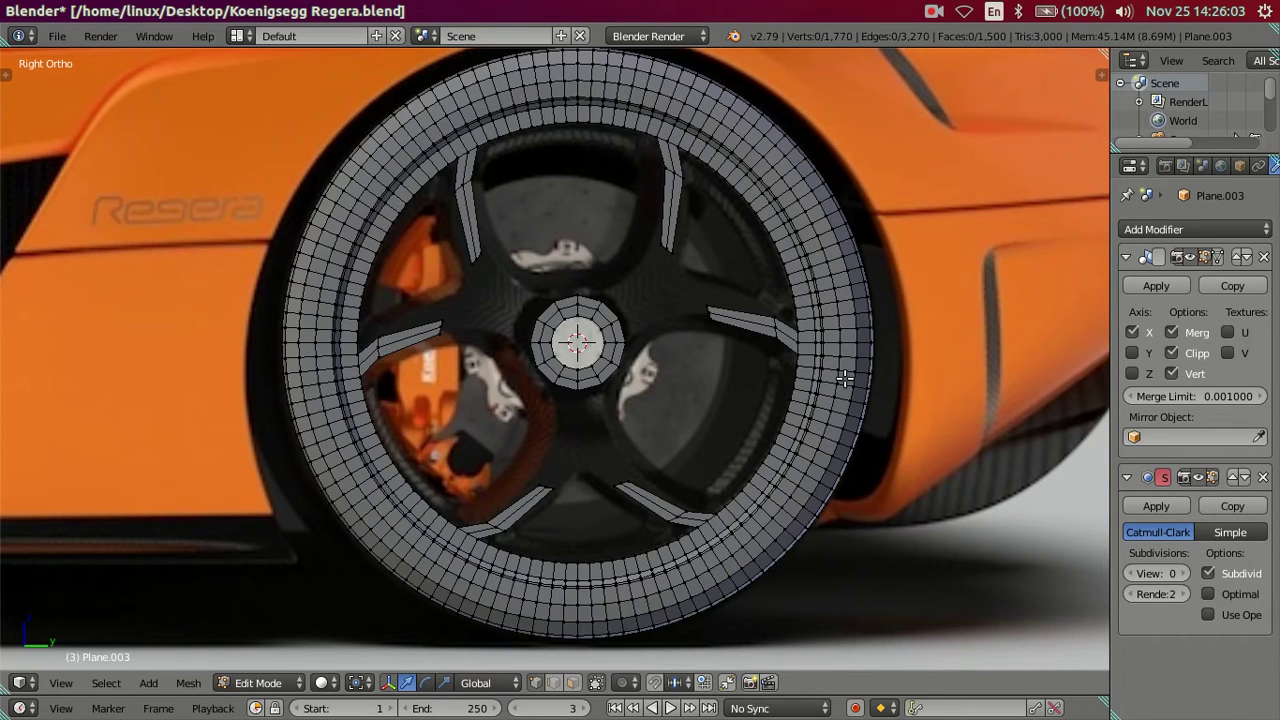
key("Tab")
key("ctrl+shift+alt+c")
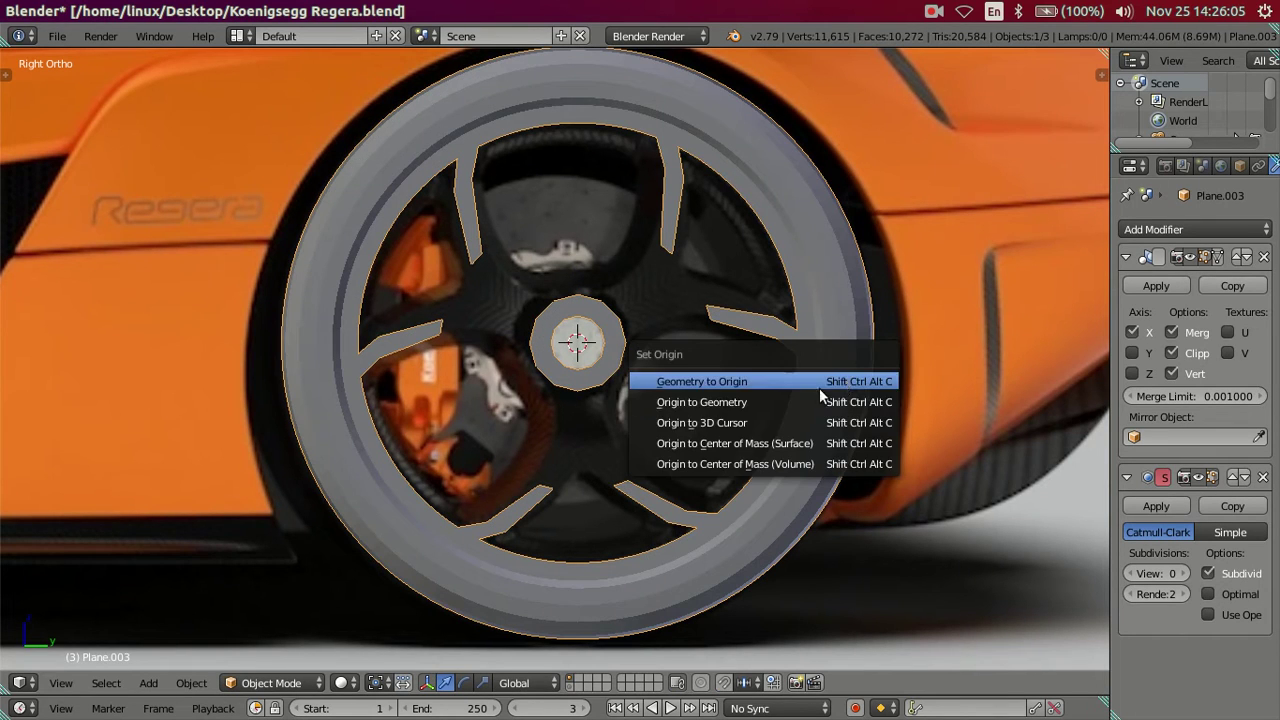
left_click(770, 424)
middle_click_drag(771, 400, 858, 410)
Delete the wheel's Mirror modifier and switch to Right Ortho view.
middle_click_drag(889, 404, 916, 411)
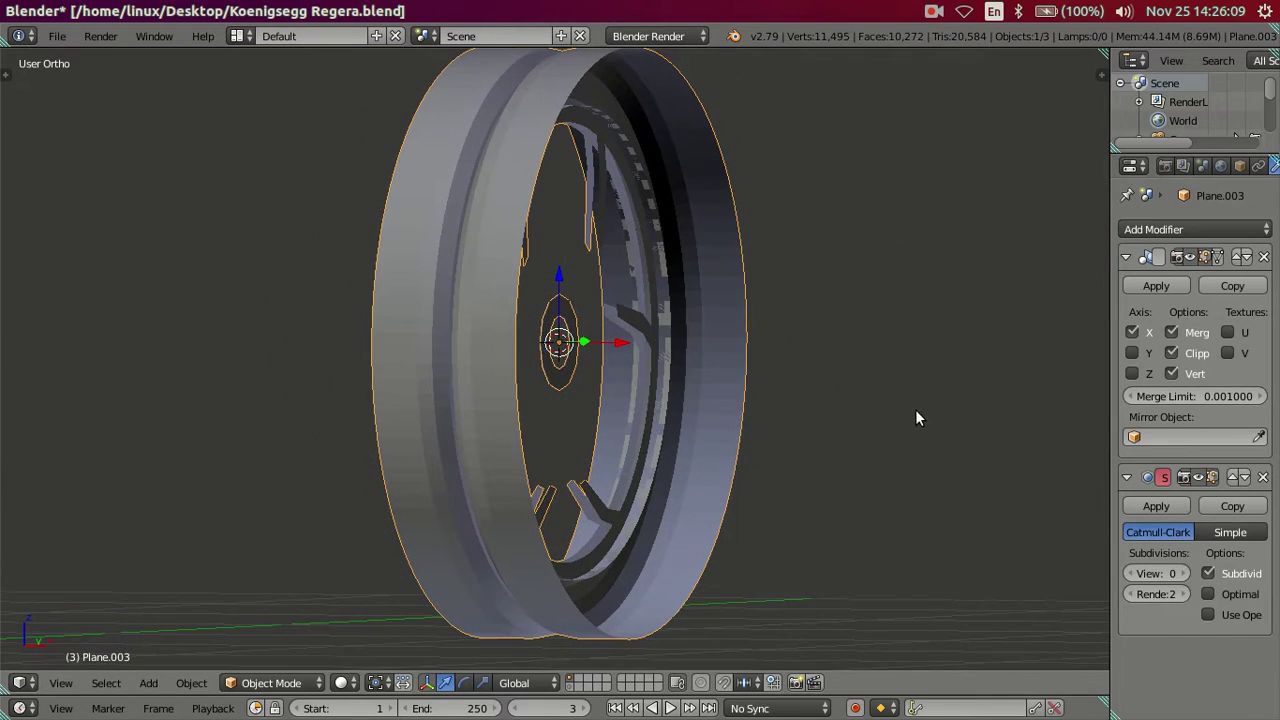
left_click(1263, 257)
mouse_move(777, 312)
middle_mouse_down()
mouse_move(654, 349)
mouse_move(663, 323)
mouse_move(771, 346)
middle_mouse_up()
key("KP_1")
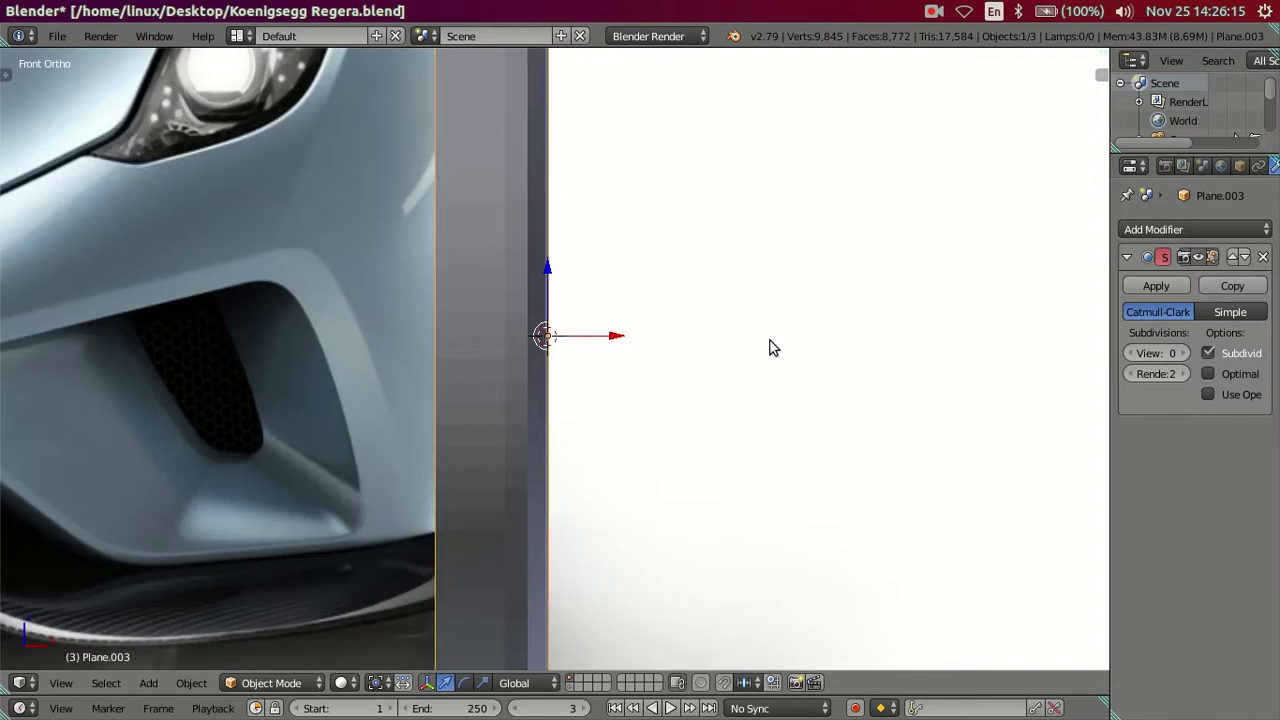
key("KP_3")
In Edit Mode, select three hub ring vertices and inspect the spokes from an angle.
key("Tab")
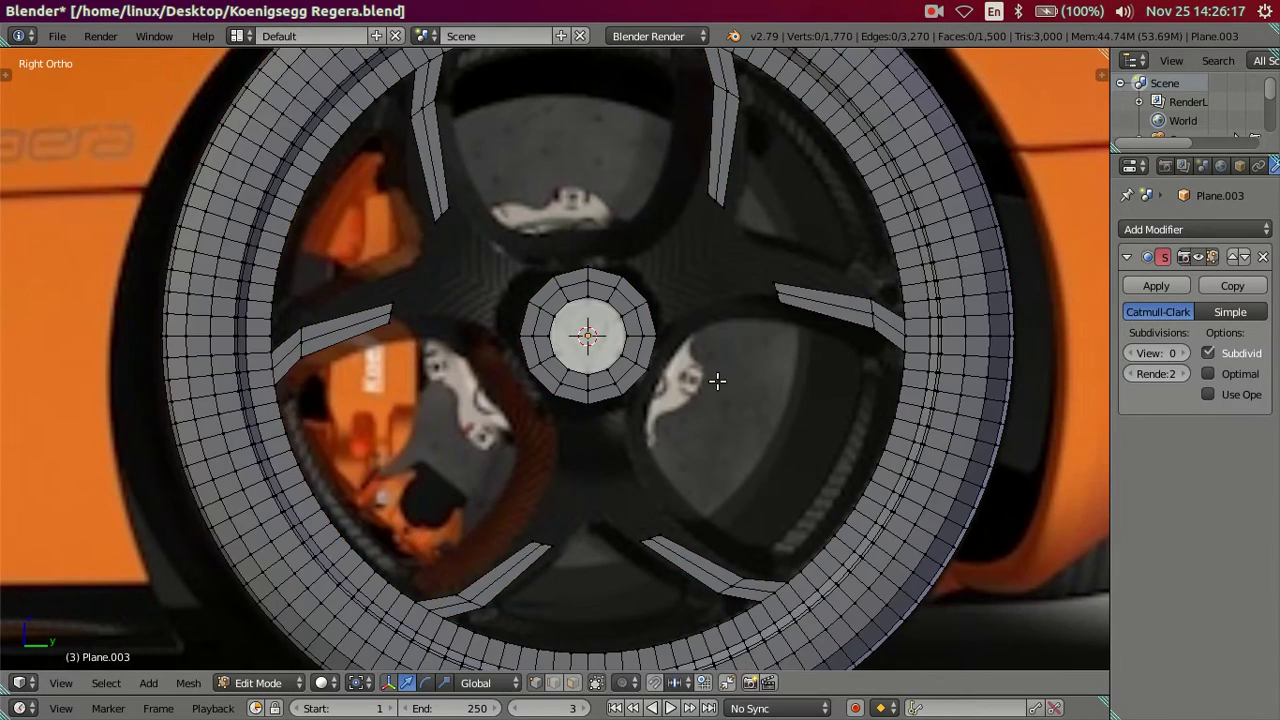
scroll(717, 380, "up", 1)
right_click(541, 444)
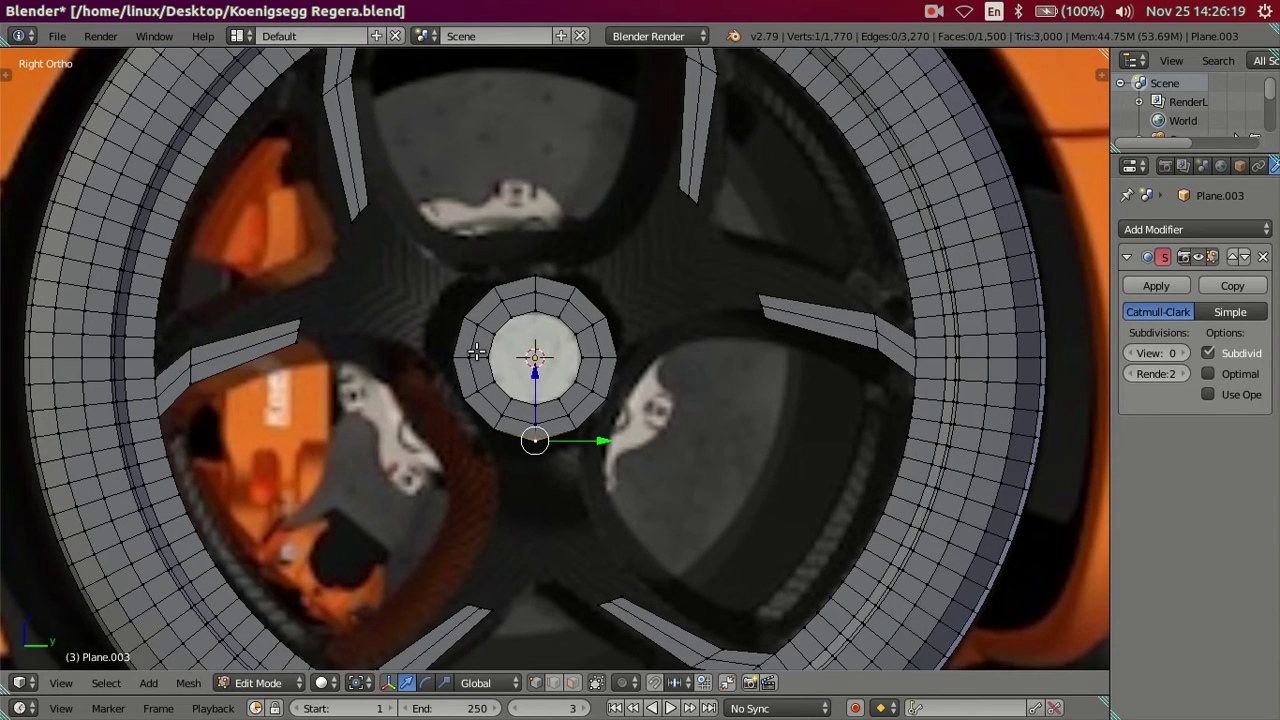
right_click(465, 316, "shift")
right_click(607, 313, "shift")
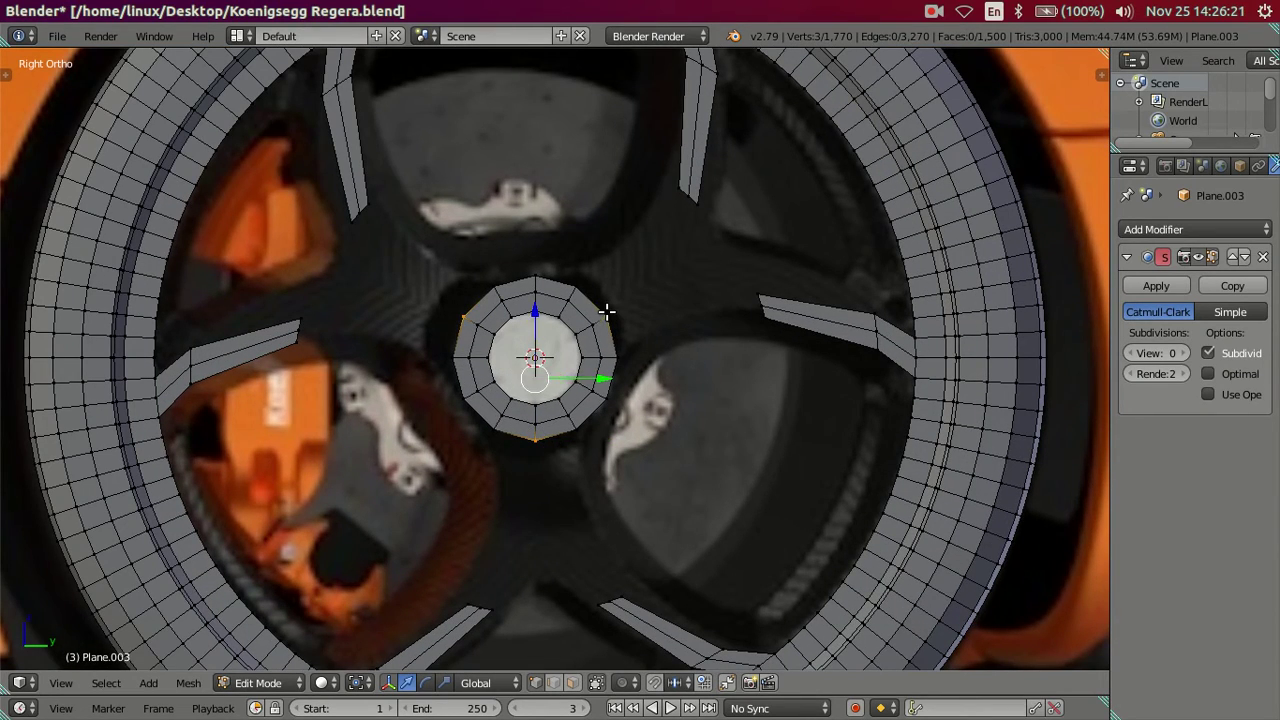
mouse_move(607, 313)
middle_mouse_down()
mouse_move(665, 340)
mouse_move(691, 397)
mouse_move(603, 397)
mouse_move(595, 411)
middle_mouse_up()
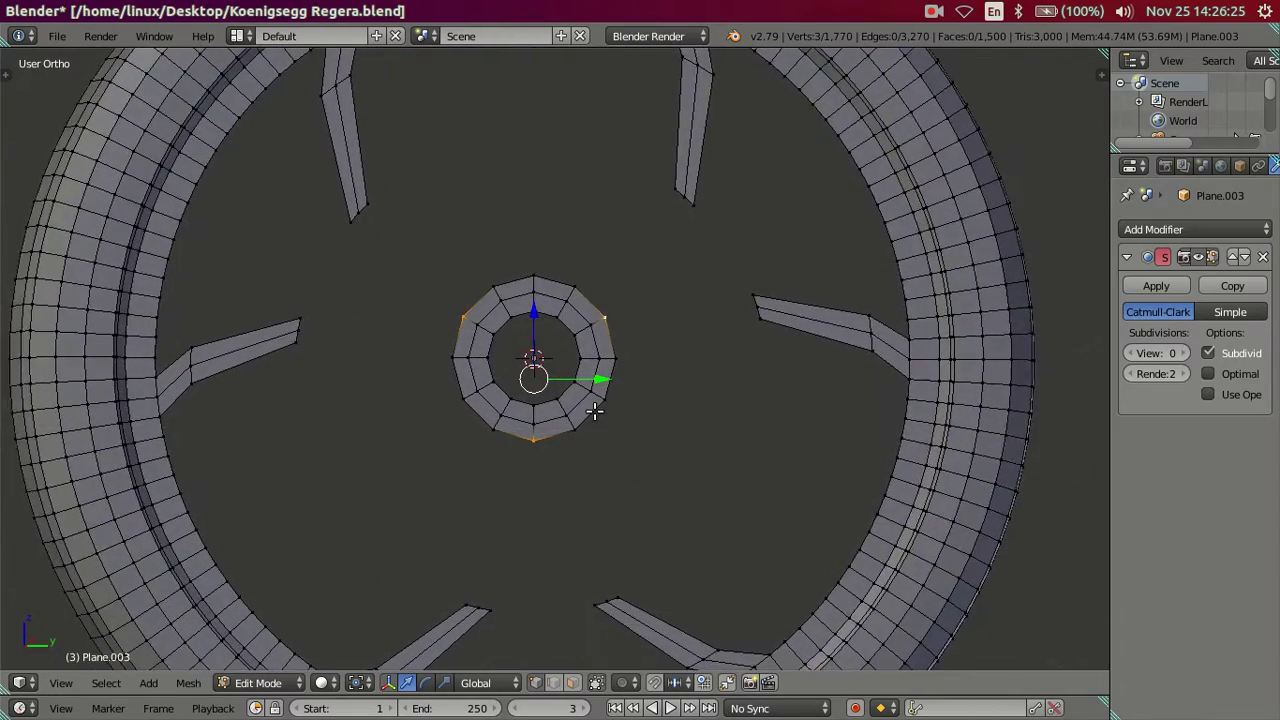
scroll(595, 411, "down", 2)
scroll(583, 394, "down", 1)
middle_click_drag(706, 437, 628, 478)
scroll(628, 478, "up", 2)
scroll(628, 470, "down", 2)
scroll(626, 423, "down", 2)
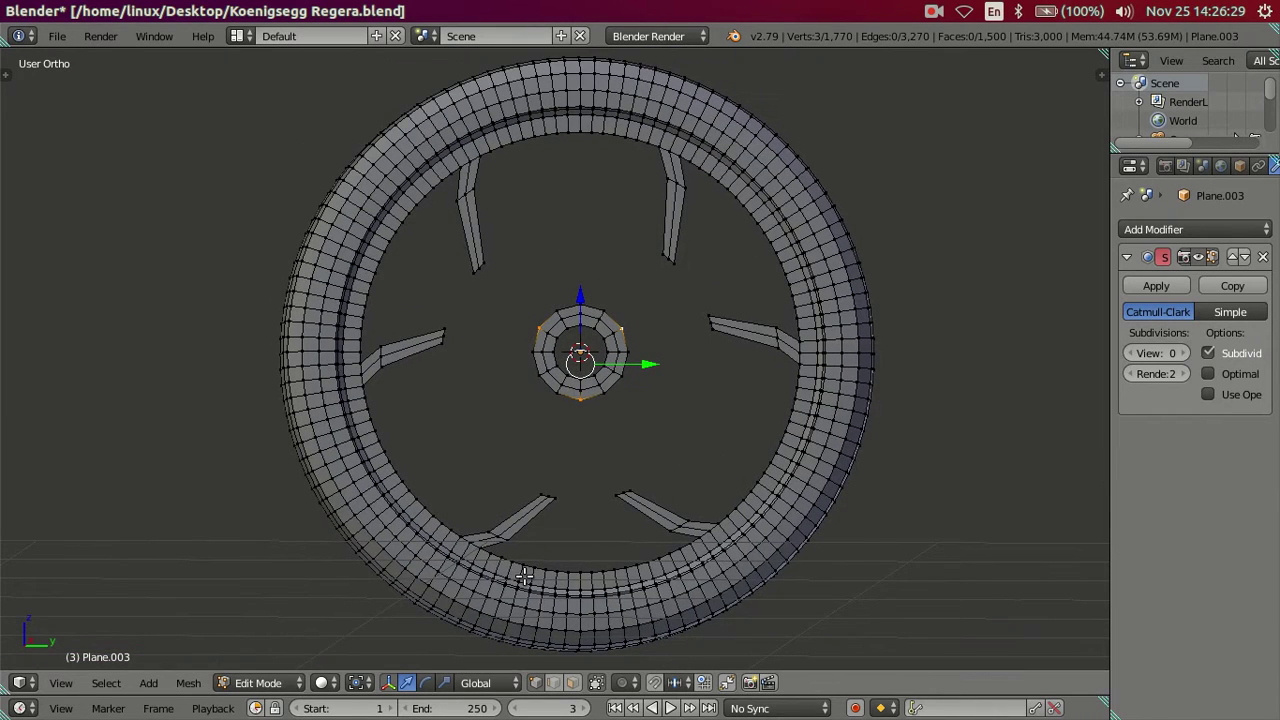
scroll(524, 577, "up", 1)
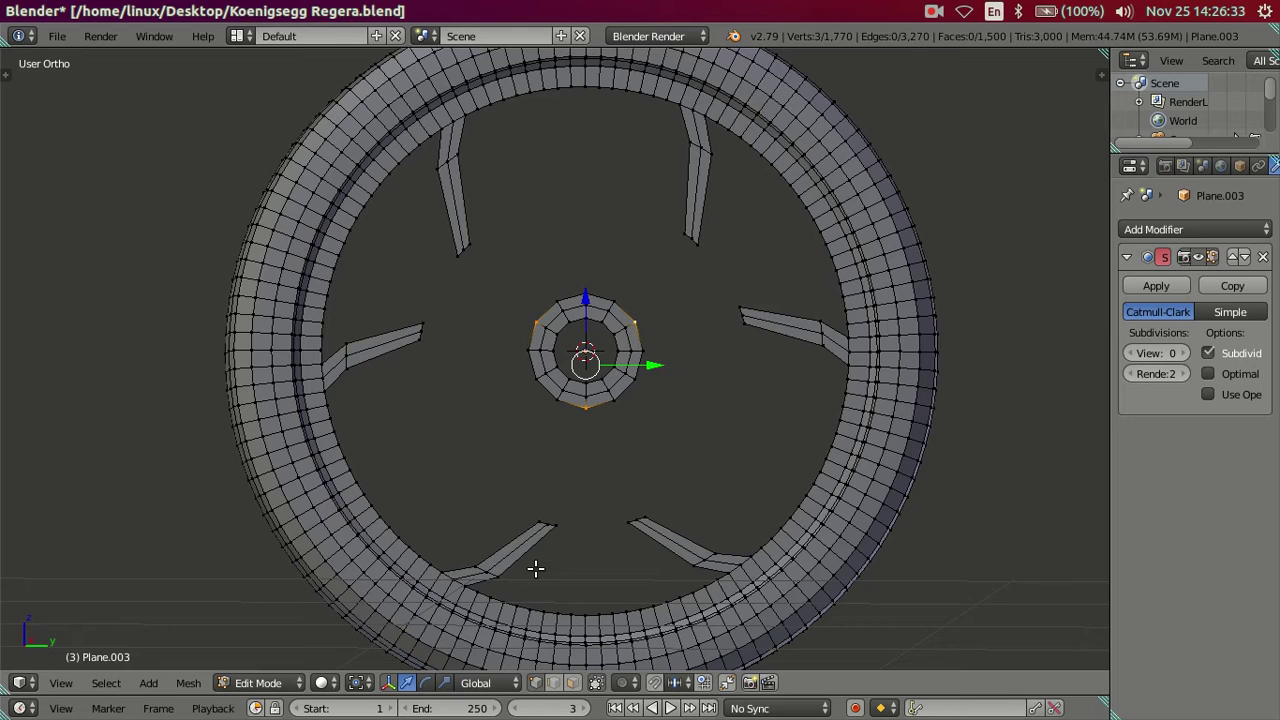
scroll(630, 562, "up", 1)
scroll(653, 551, "down", 1)
middle_click_drag(657, 551, 693, 453, "shift")
scroll(690, 480, "up", 1)
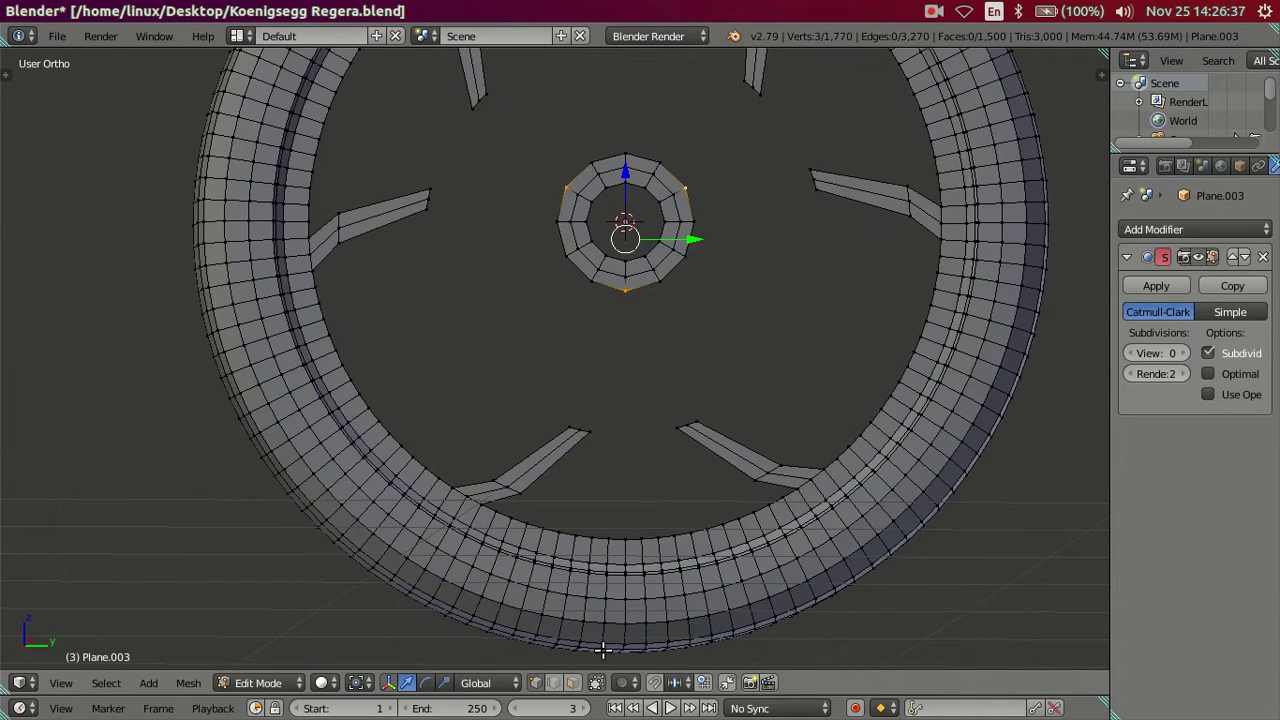
In face select mode, pick two faces on the lower-left spoke end in Right Ortho view.
left_click(573, 682)
left_click(545, 462)
left_click(562, 450, "shift")
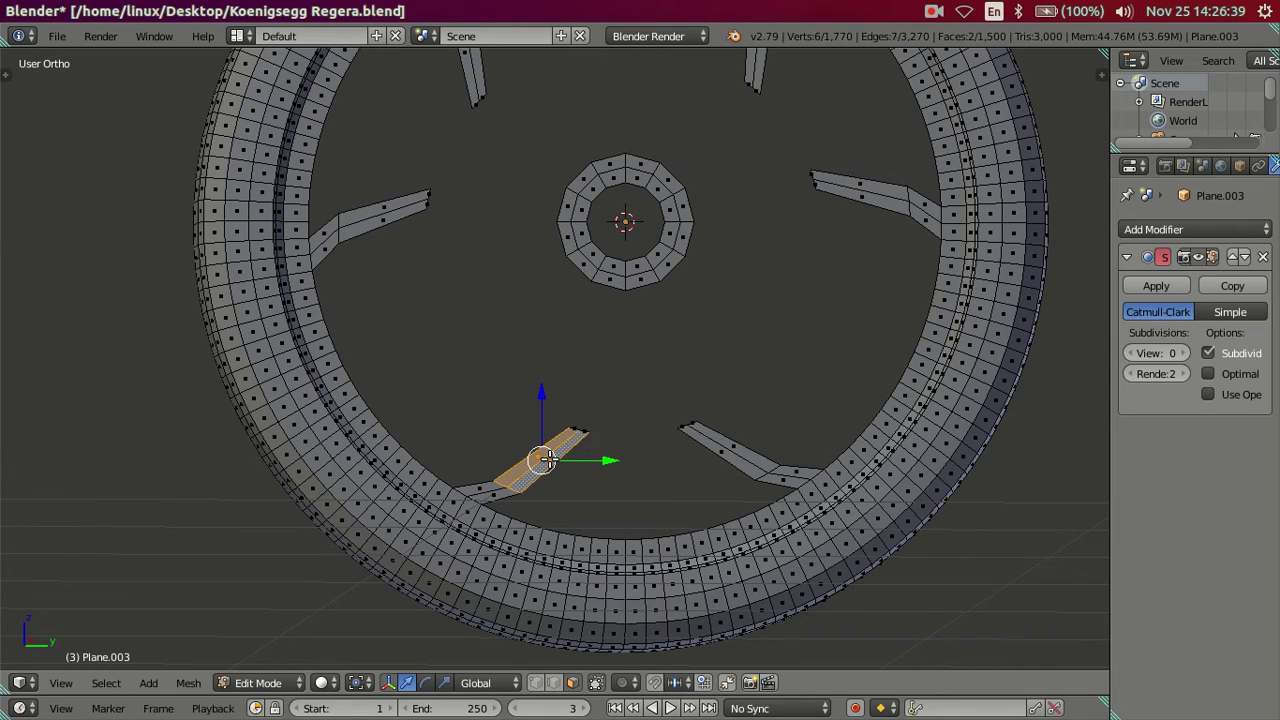
scroll(630, 450, "down", 3)
key("KP_3")
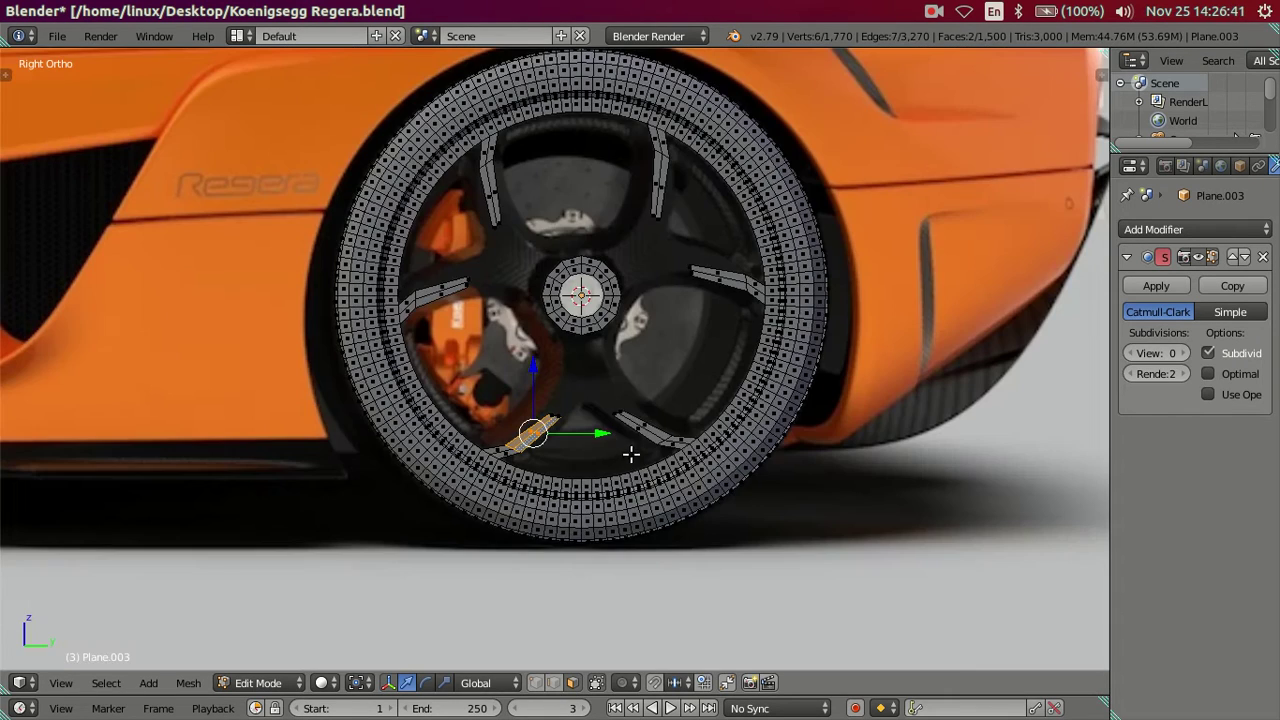
scroll(635, 407, "up", 2)
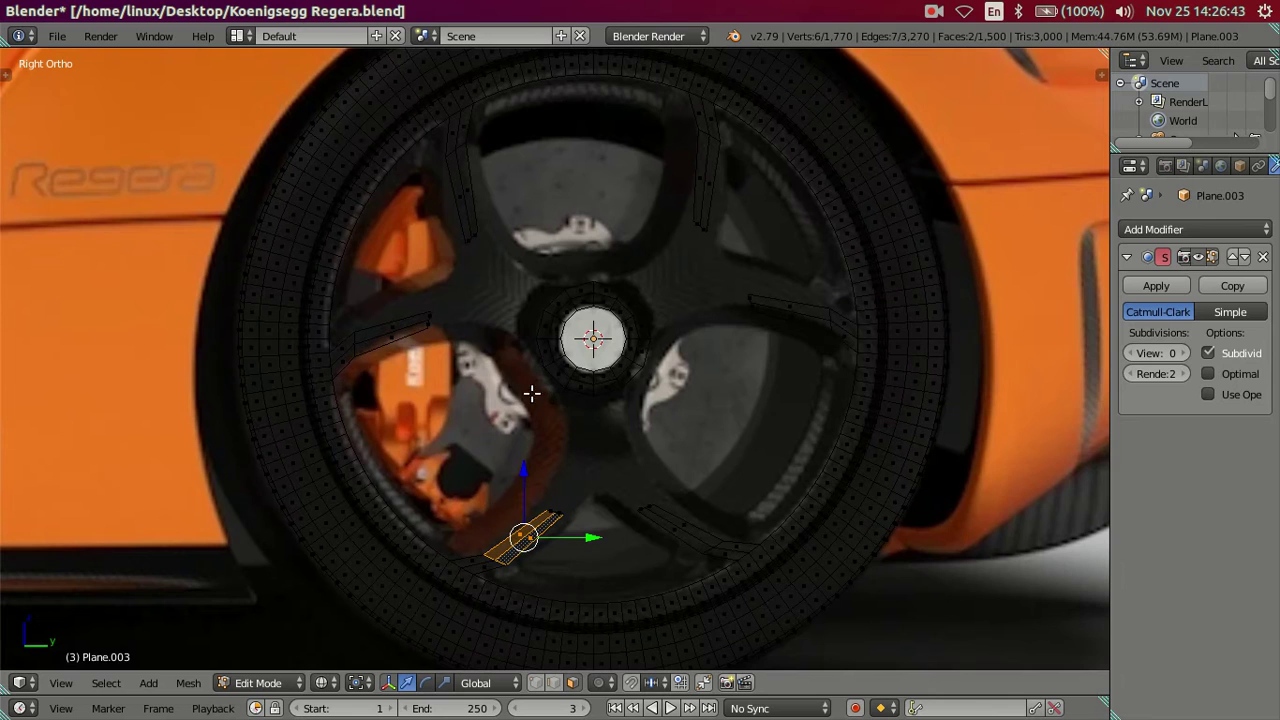
Circle-select the left, upper, right and lower-right spoke-end faces.
key("c")
mouse_move(428, 328)
left_mouse_down()
mouse_move(465, 223)
mouse_move(493, 211)
left_mouse_up()
left_click(705, 225)
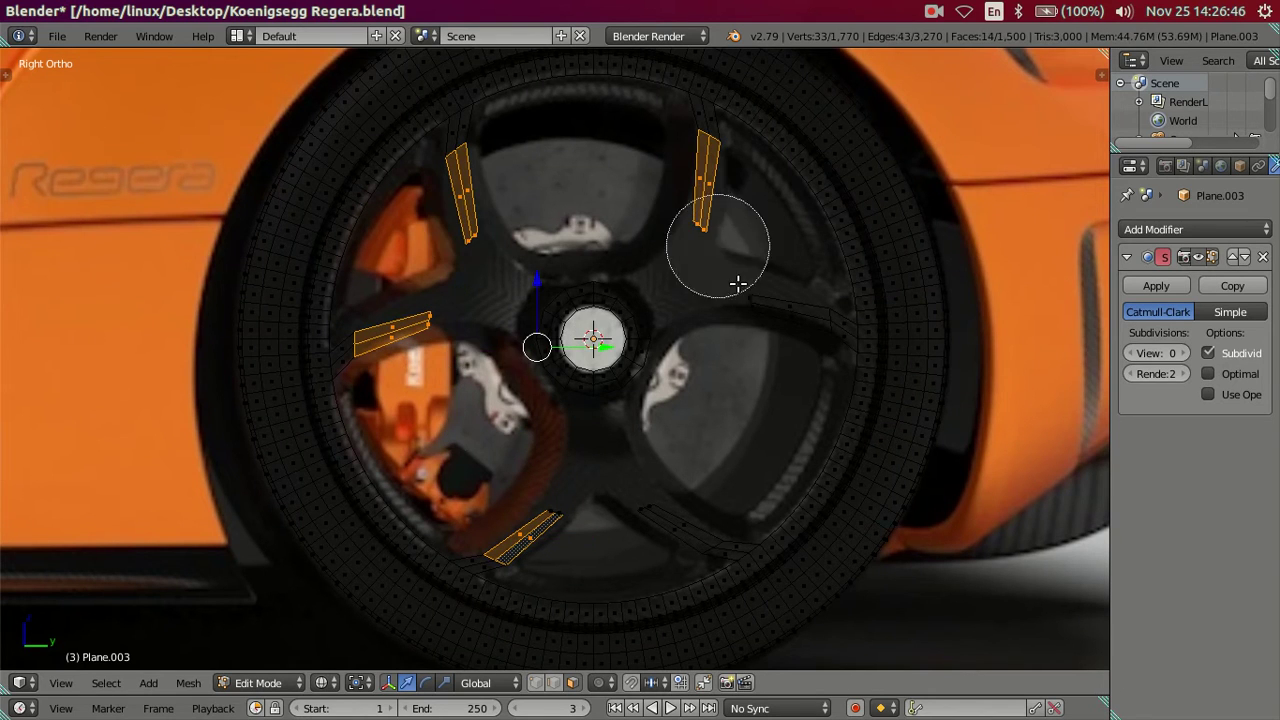
left_click(780, 312)
left_click(665, 510)
right_click(671, 509)
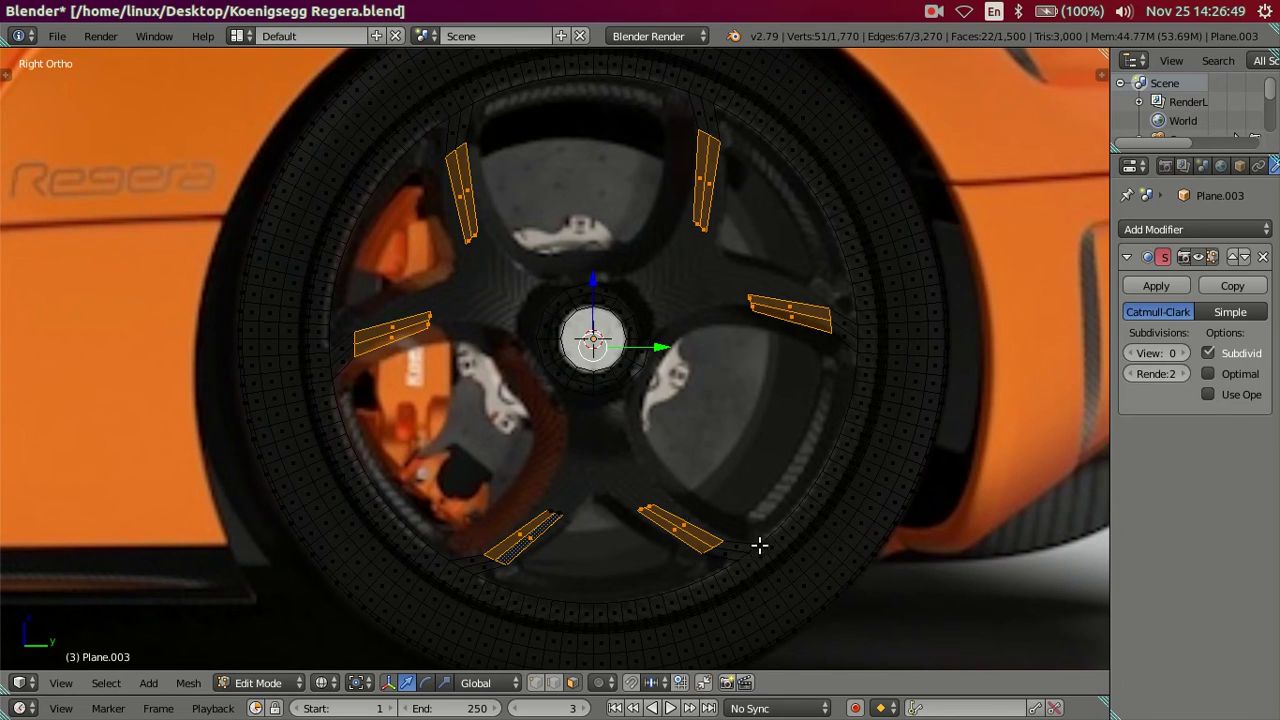
key("c")
right_click(900, 557)
Add the last two spoke-end faces and delete all selected faces.
key("x")
key("c")
left_click_drag(663, 531, 580, 500)
right_click(580, 500)
key("x")
left_click(733, 469)
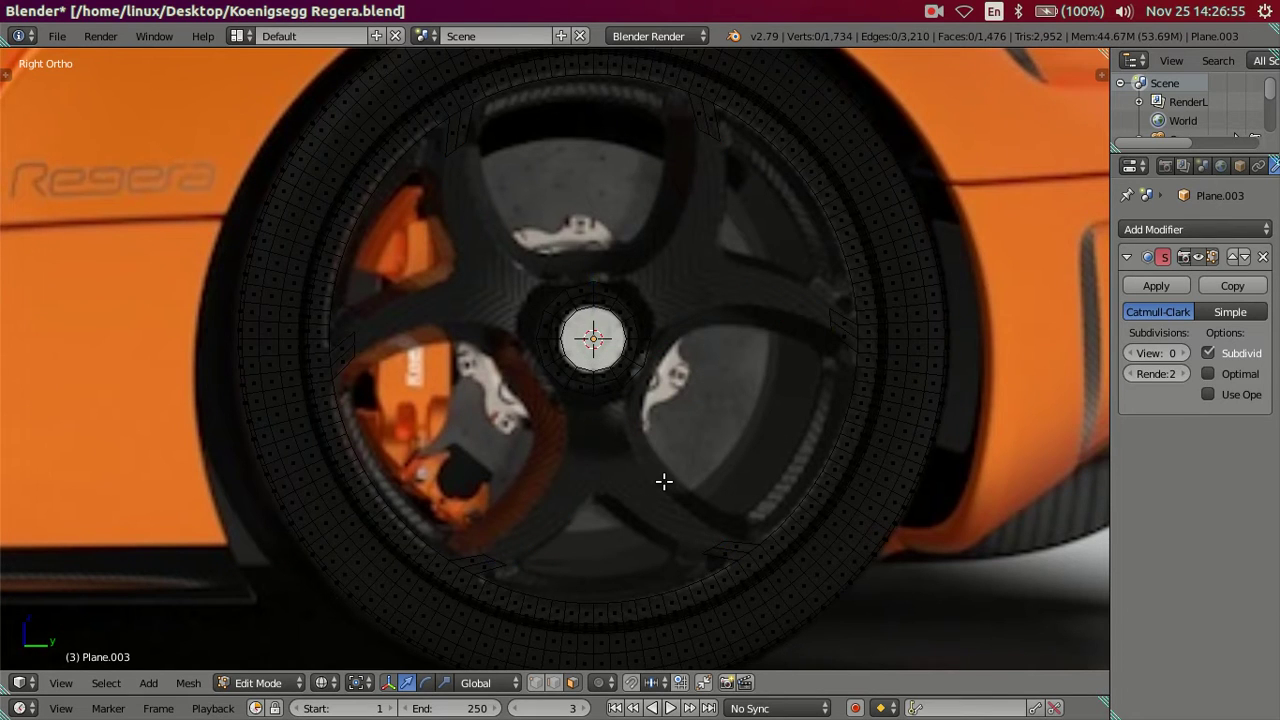
Switch to solid shading and edge select, picking the lower-right and lower-left rim-gap edges.
key("z")
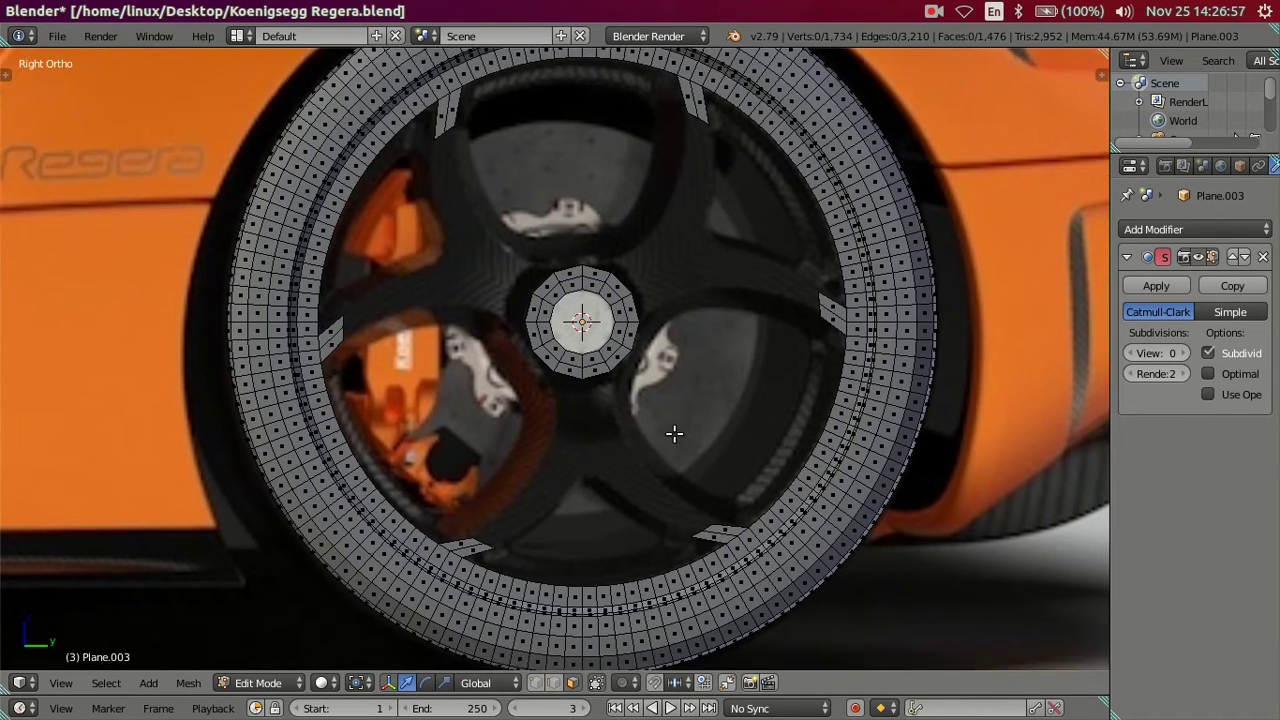
scroll(700, 445, "up", 3)
left_click(553, 682)
right_click(724, 451)
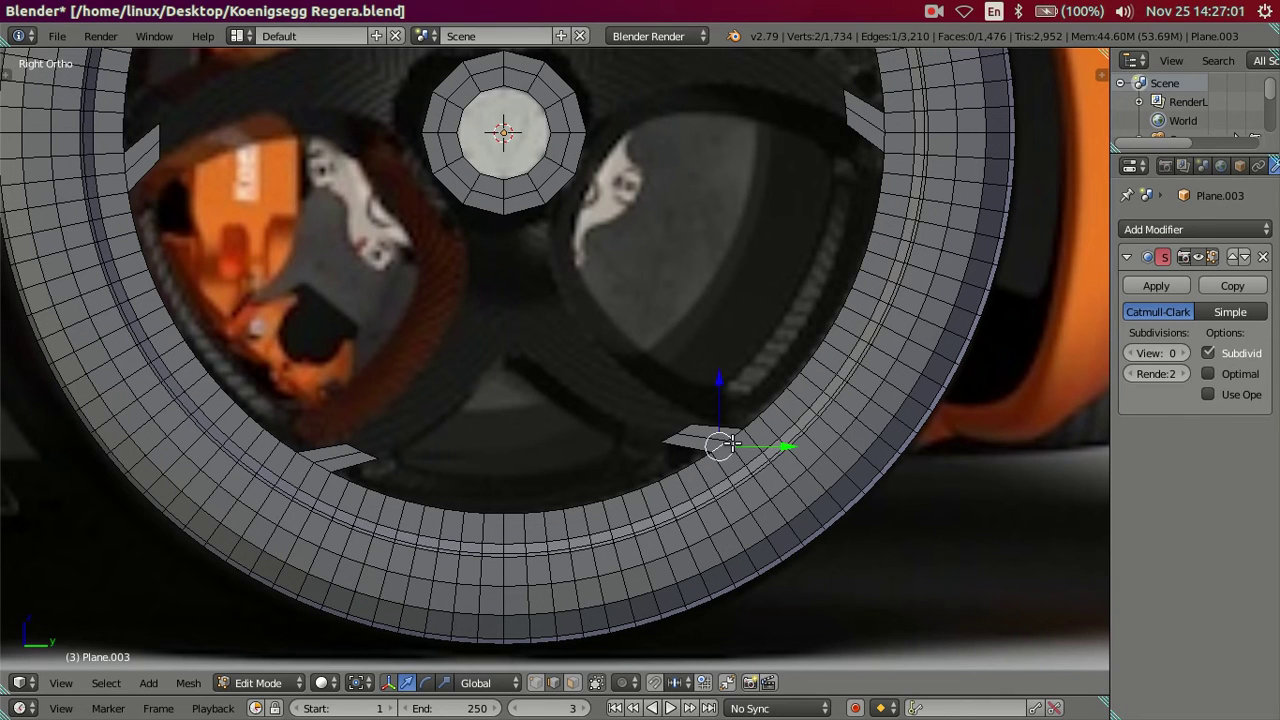
right_click(317, 462, "shift")
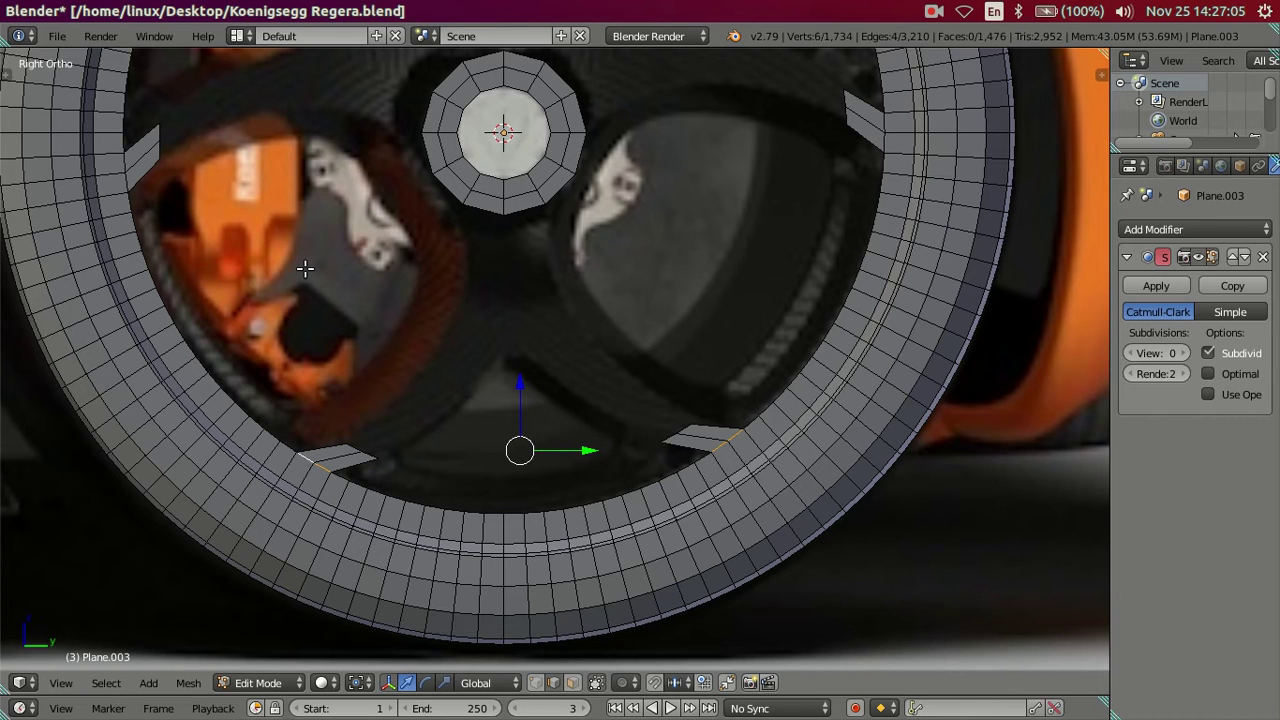
Add the remaining rim-gap and spoke-gap edges around the wheel to the selection.
middle_click_drag(306, 269, 309, 449, "shift")
right_click(202, 372, "shift")
right_click(205, 376, "shift")
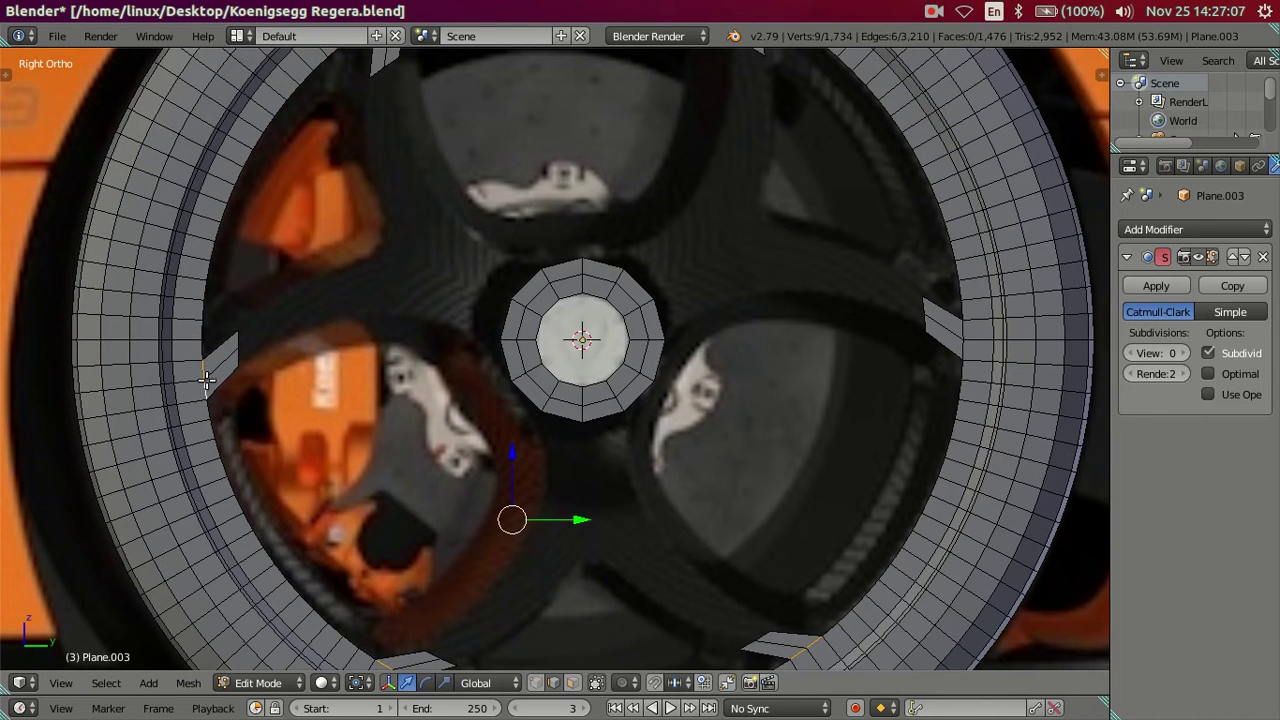
middle_click_drag(456, 318, 331, 481, "shift")
right_click(264, 172, "shift")
right_click(612, 153, "shift")
right_click(615, 156, "shift")
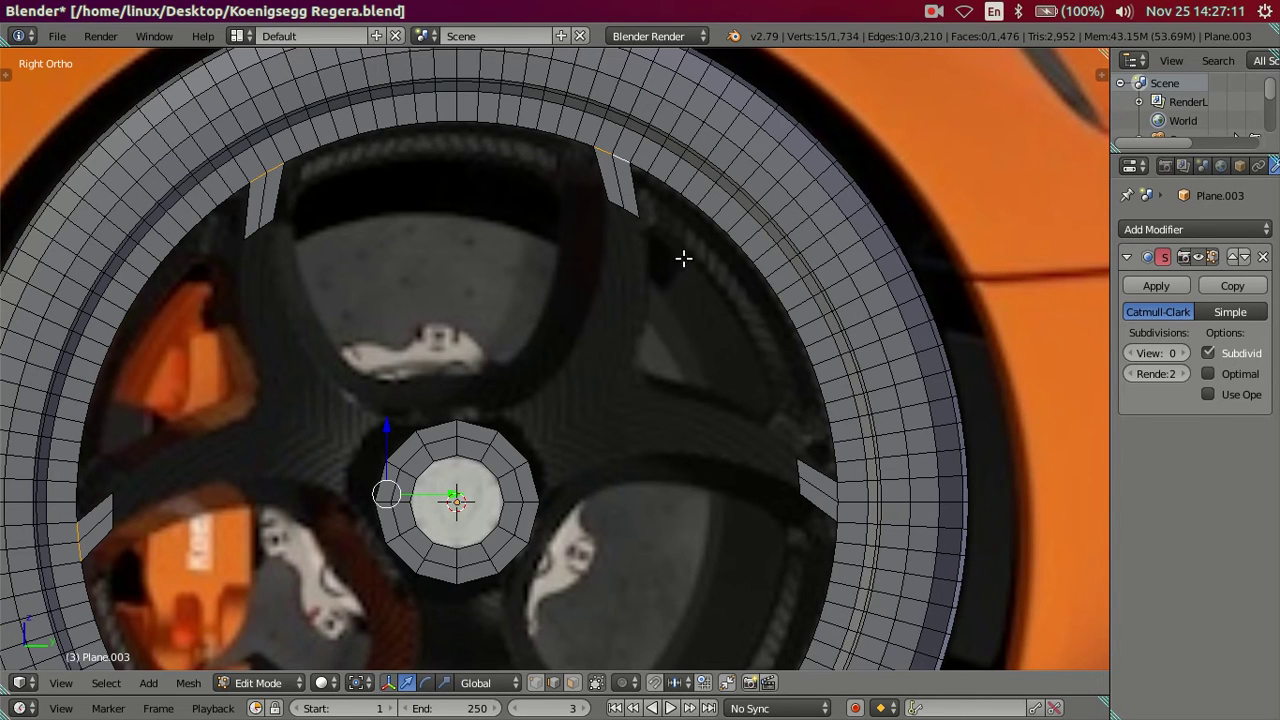
right_click(838, 496, "shift")
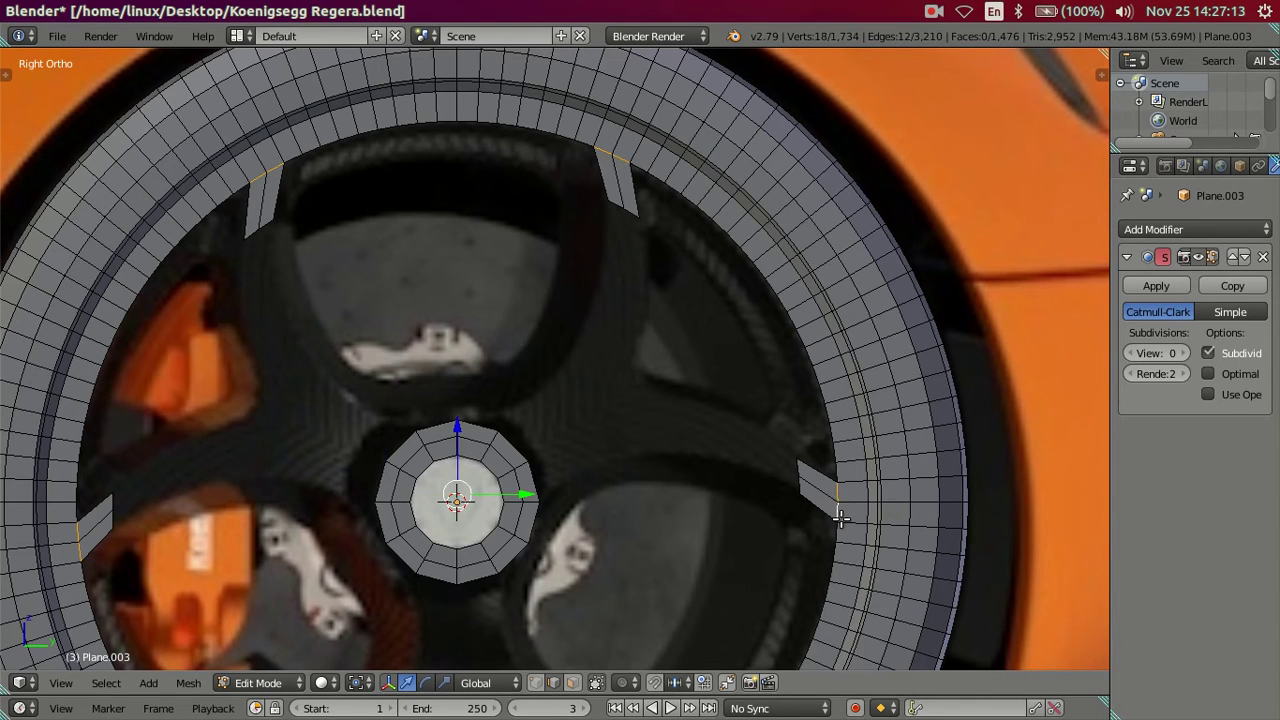
scroll(791, 597, "down", 3, "shift")
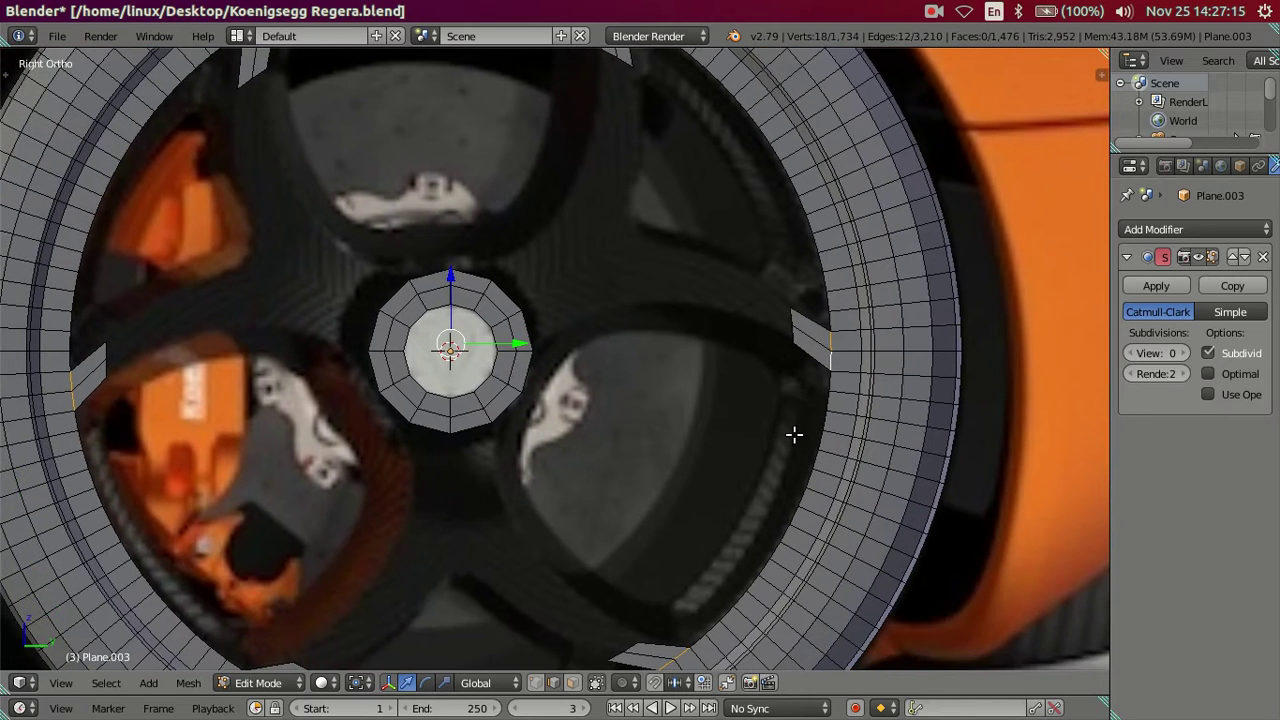
scroll(794, 594, "down", 2)
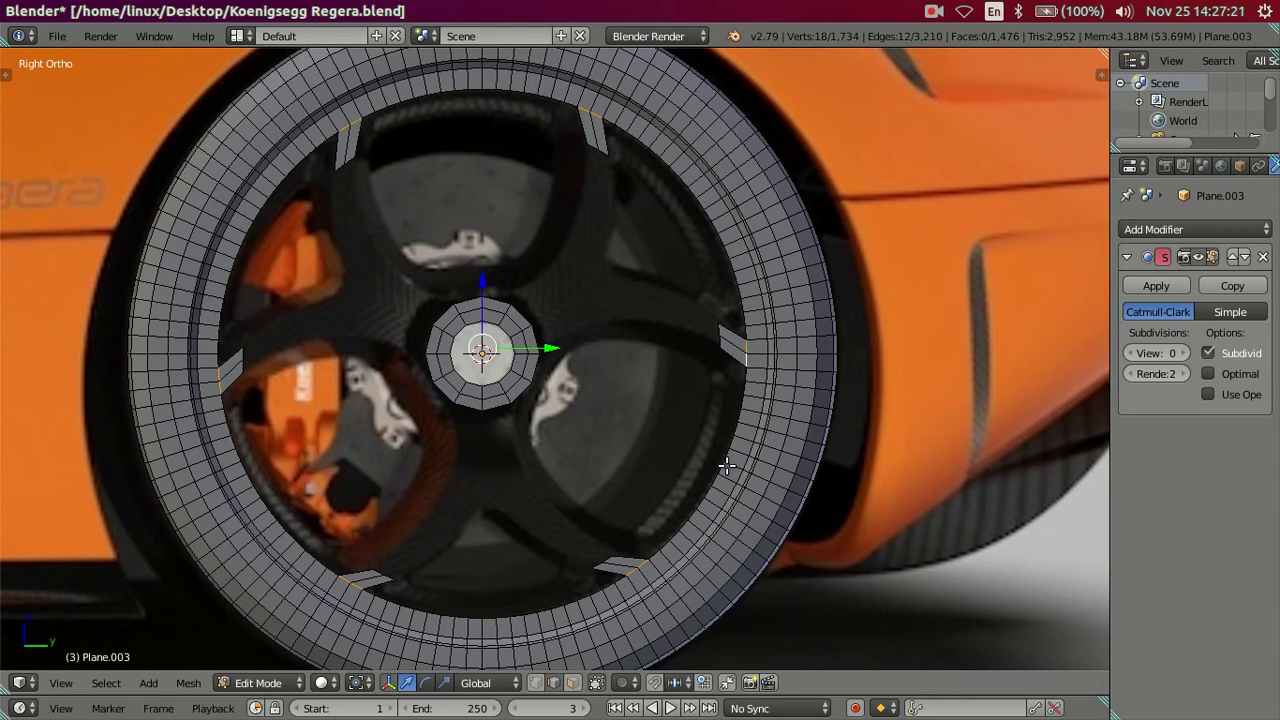
Extrude the selected rim-gap edges and scale them inward to the hub as five spokes.
key("e")
key("s")
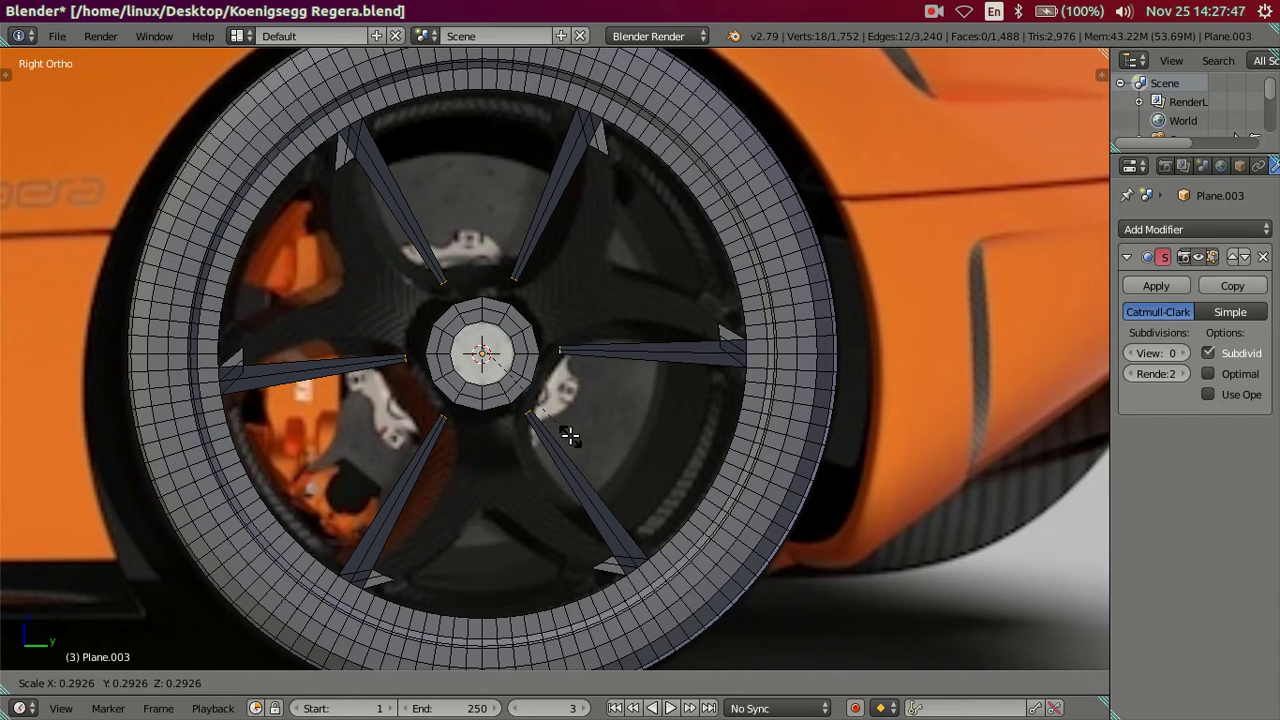
left_click(548, 425)
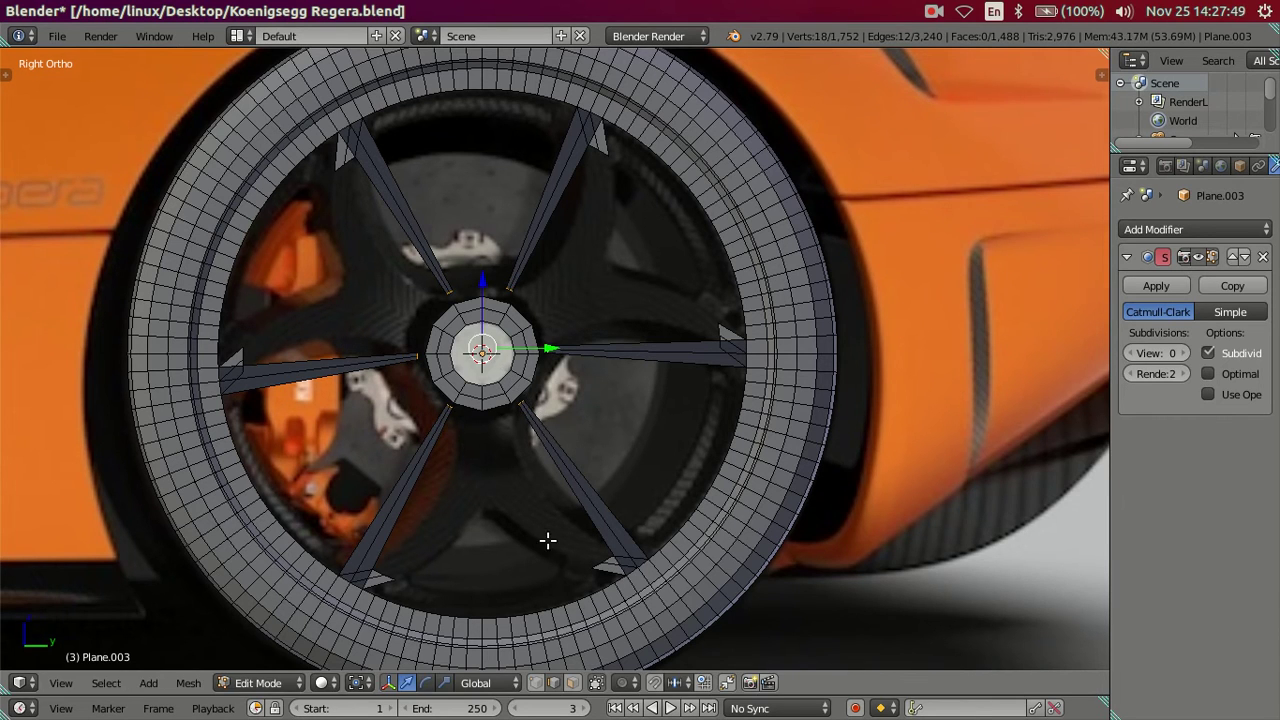
scroll(548, 540, "up", 1)
middle_click_drag(560, 557, 646, 394, "shift")
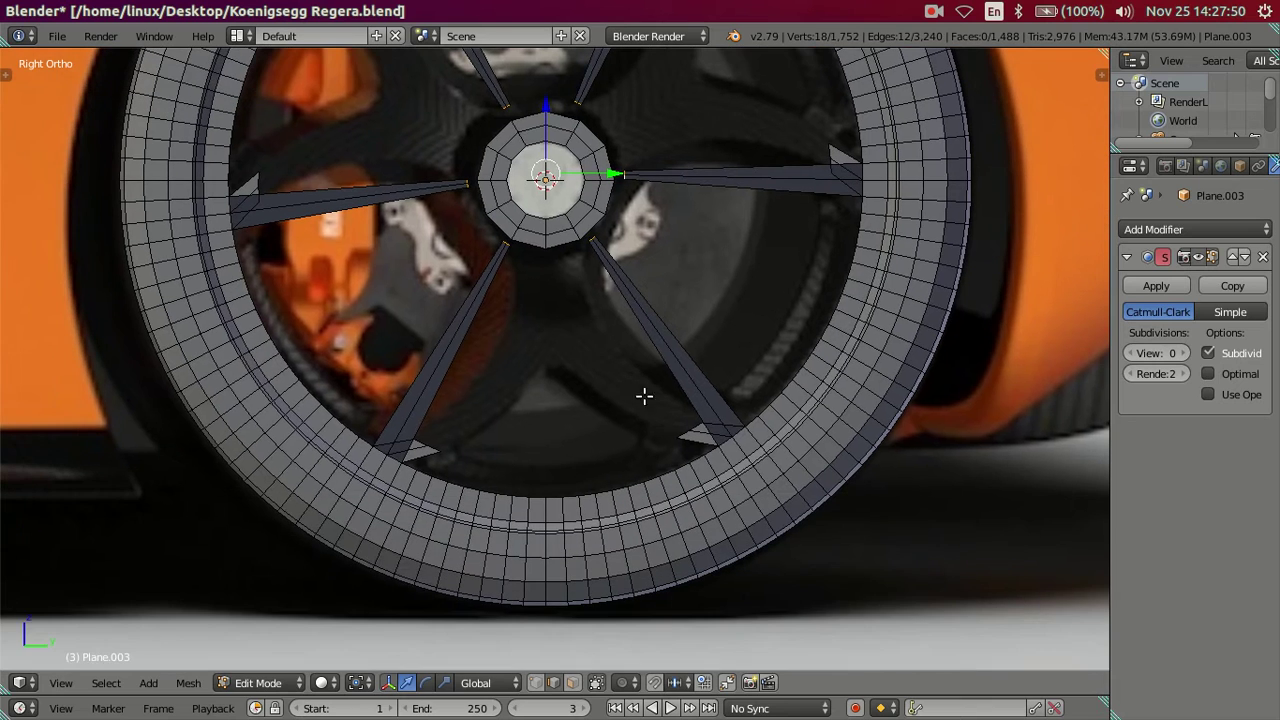
left_click(574, 681)
Select the spoke-end faces at the lower-left, lower-right and right of the rim.
right_click(420, 452)
key("a")
right_click(422, 447)
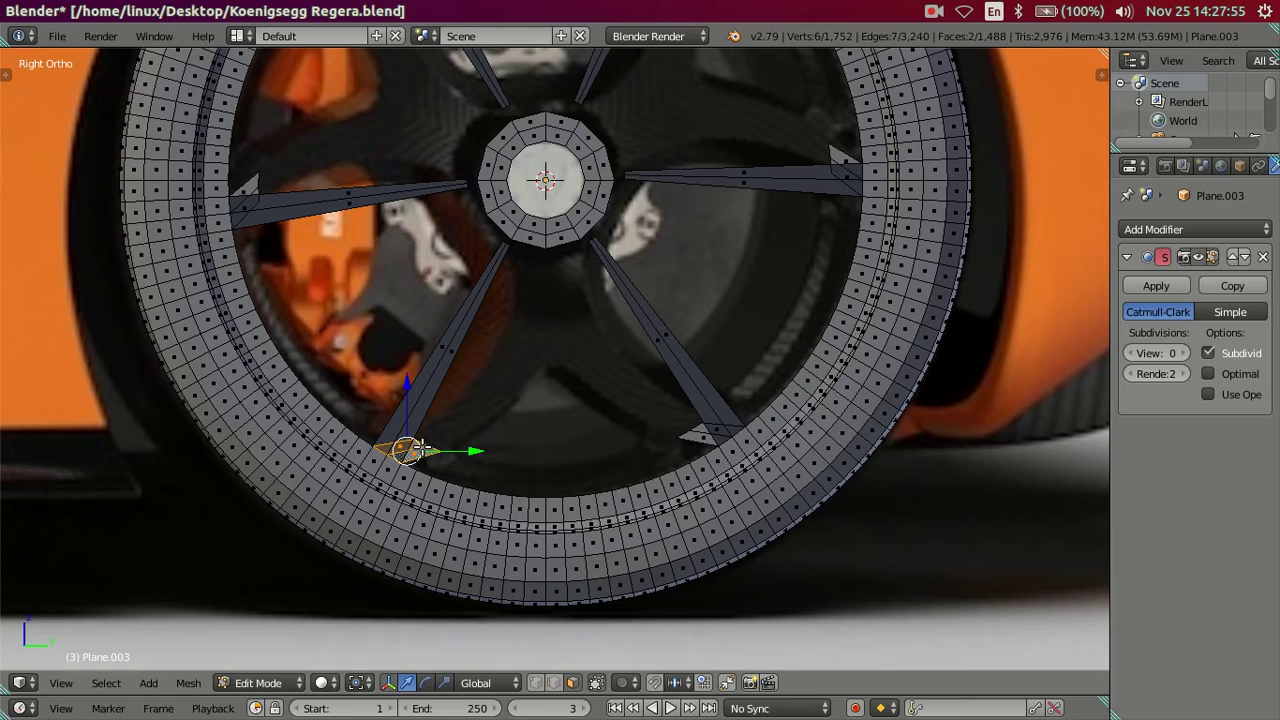
right_click(706, 432, "shift")
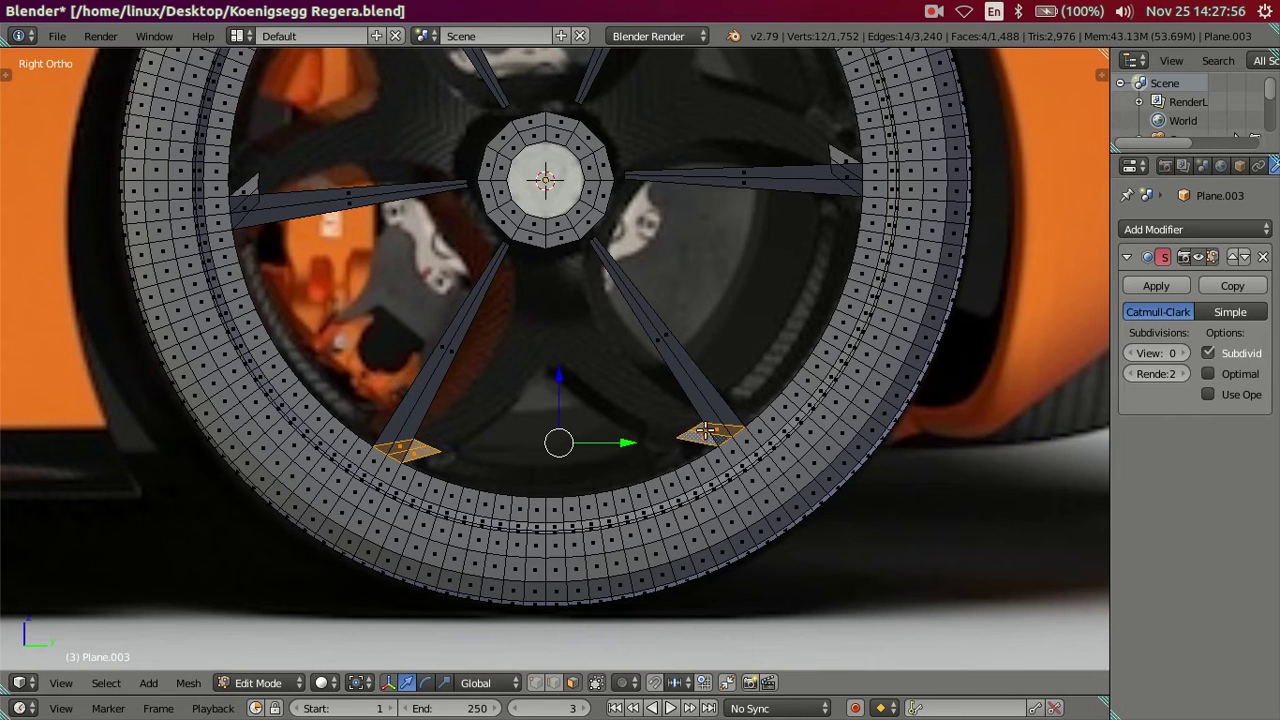
right_click(840, 165, "shift")
middle_click_drag(675, 75, 710, 315, "shift")
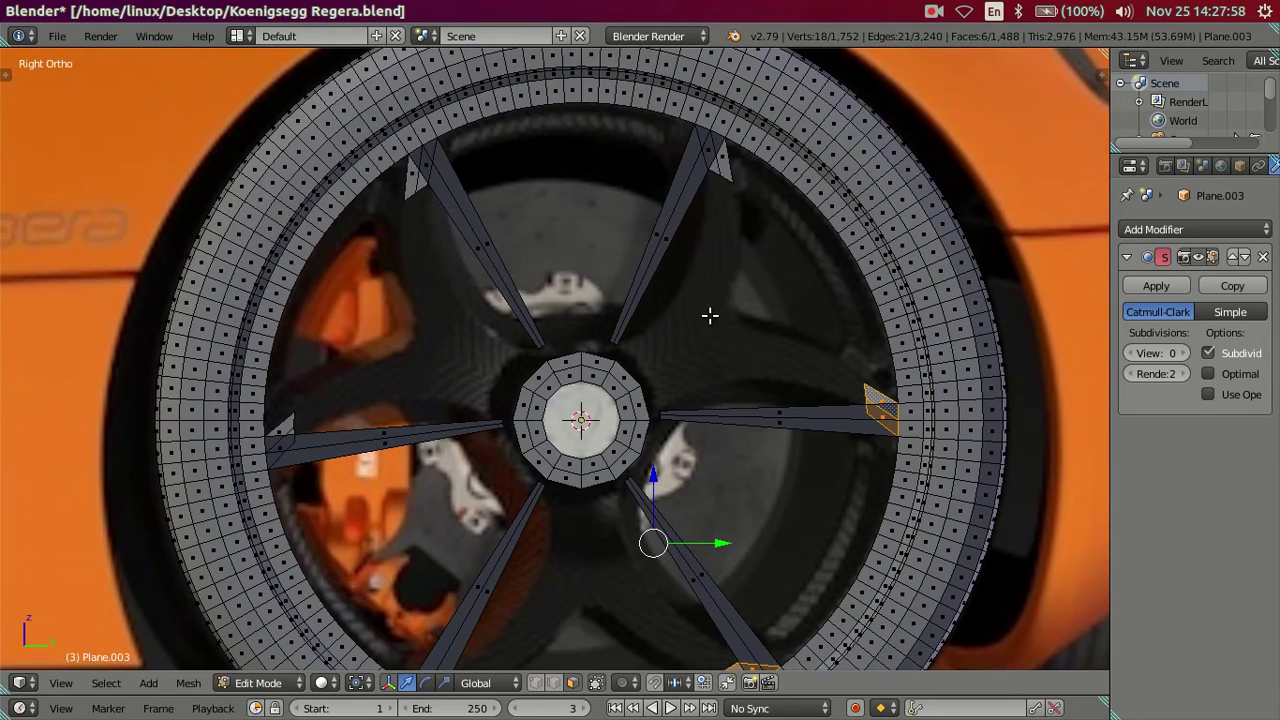
Add the upper-right, upper-left and left spoke-end faces and delete all selected faces.
right_click(718, 168, "shift")
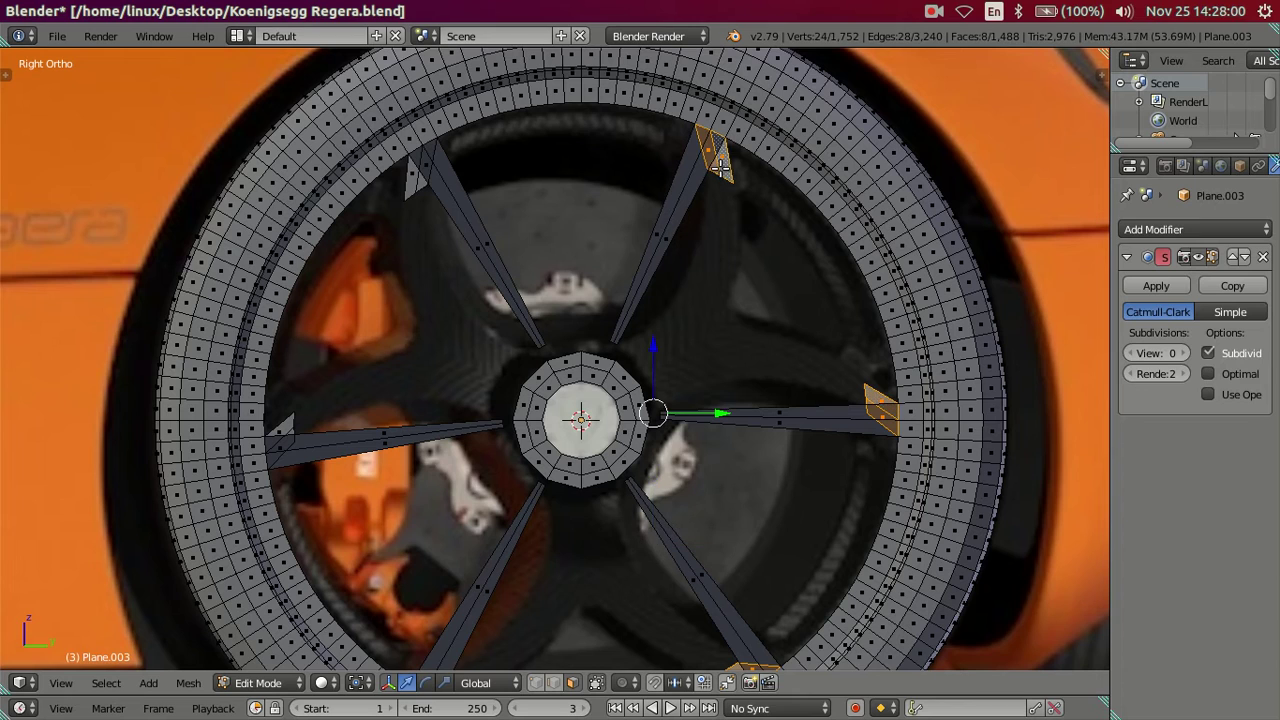
right_click(415, 181, "shift")
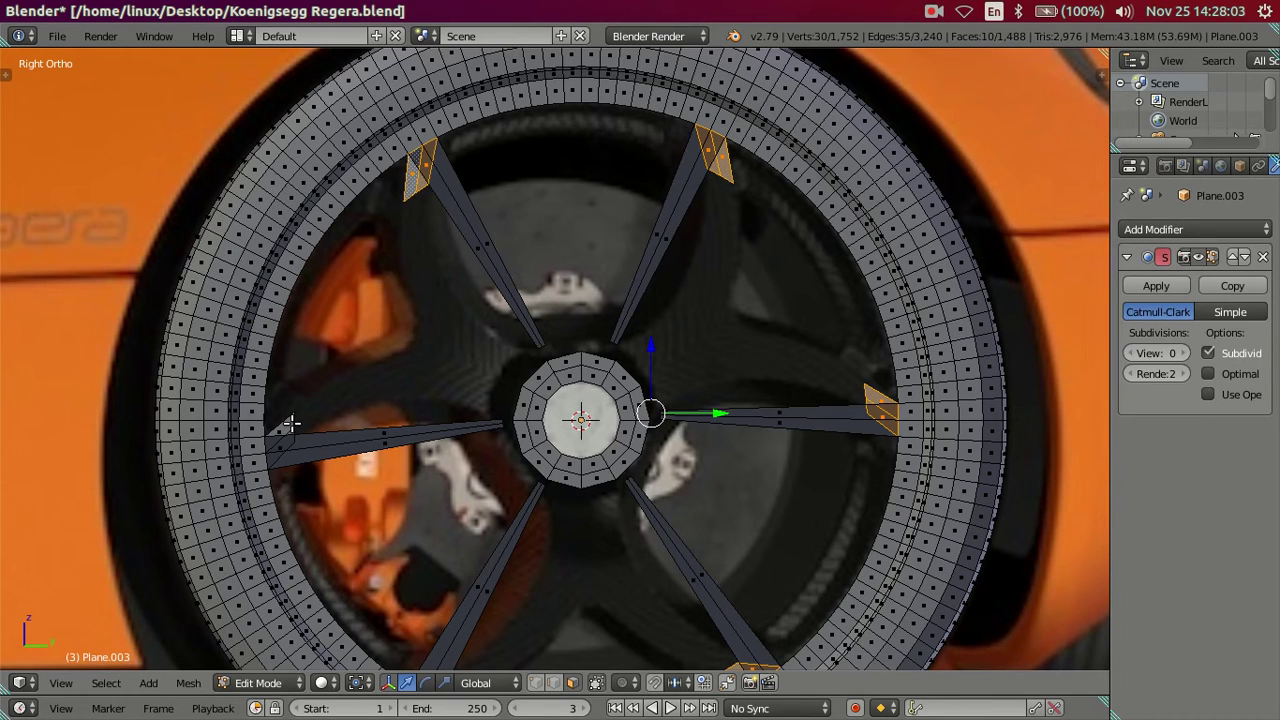
right_click(286, 428, "shift")
key("x")
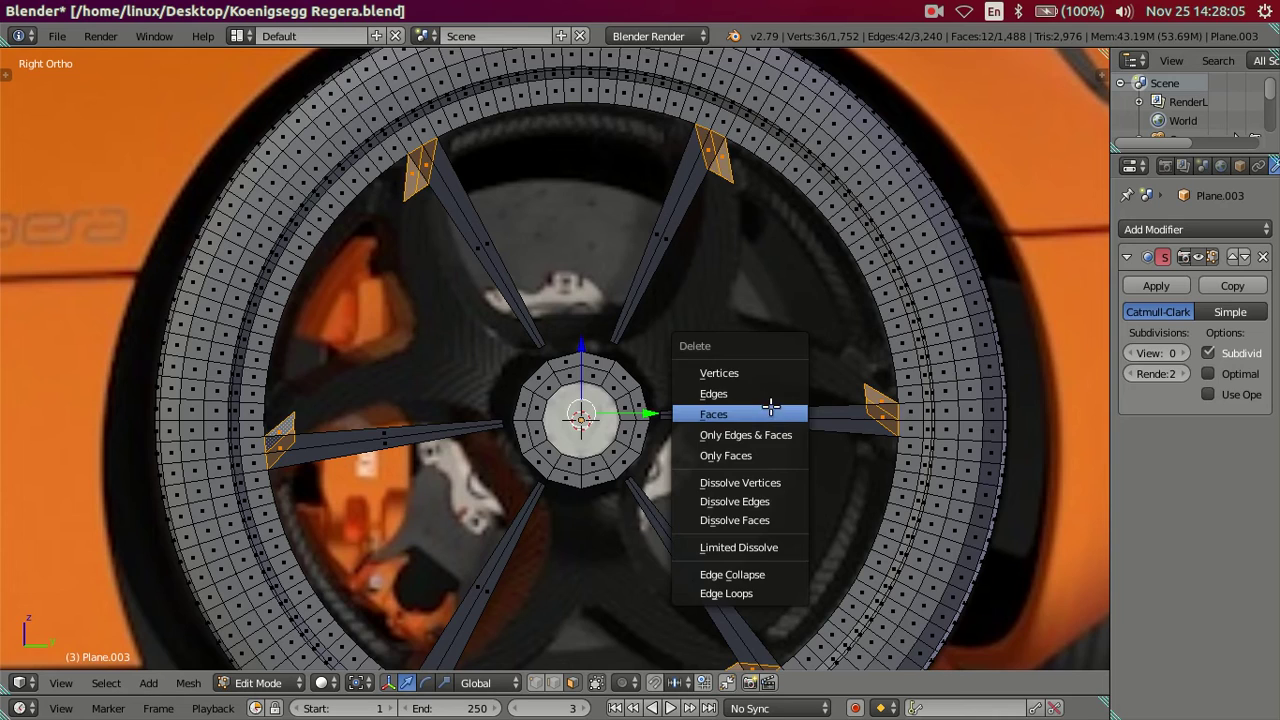
left_click(771, 406)
scroll(617, 349, "down", 2)
scroll(737, 423, "up", 2)
scroll(634, 302, "up", 1)
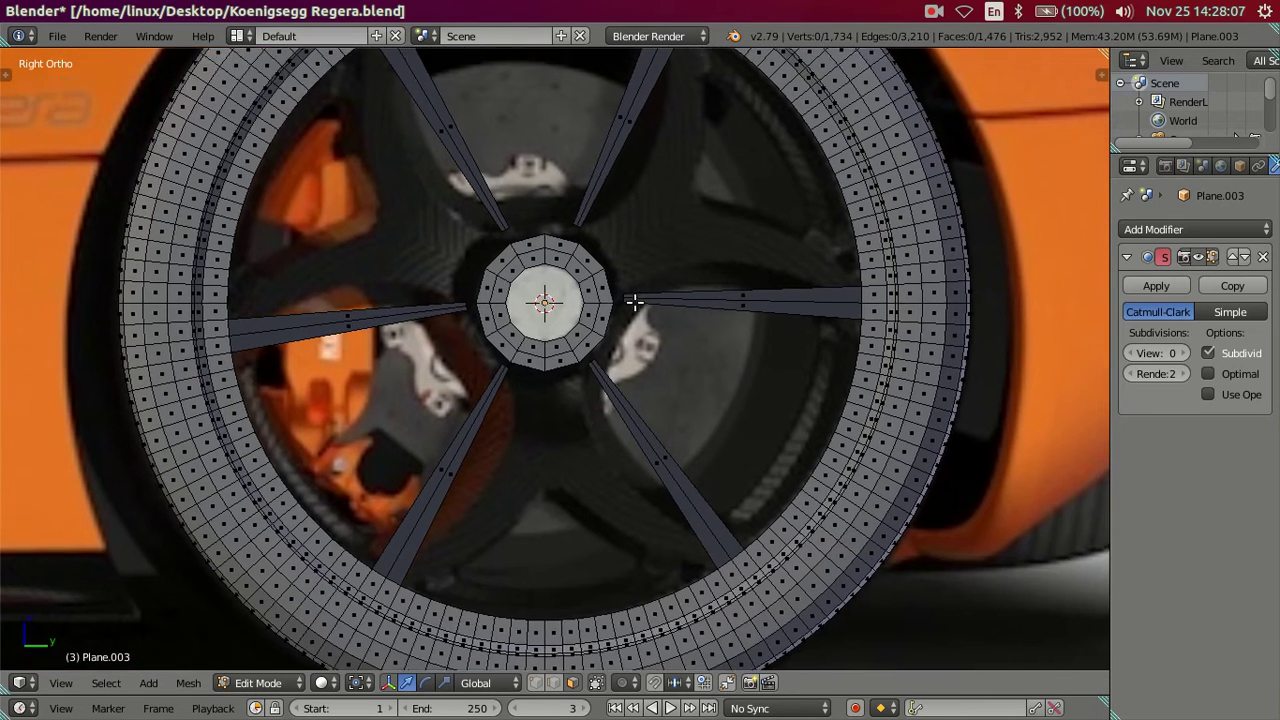
Select all the spokes and merge each into one face with Make Edge/Face.
right_click(740, 284, "alt")
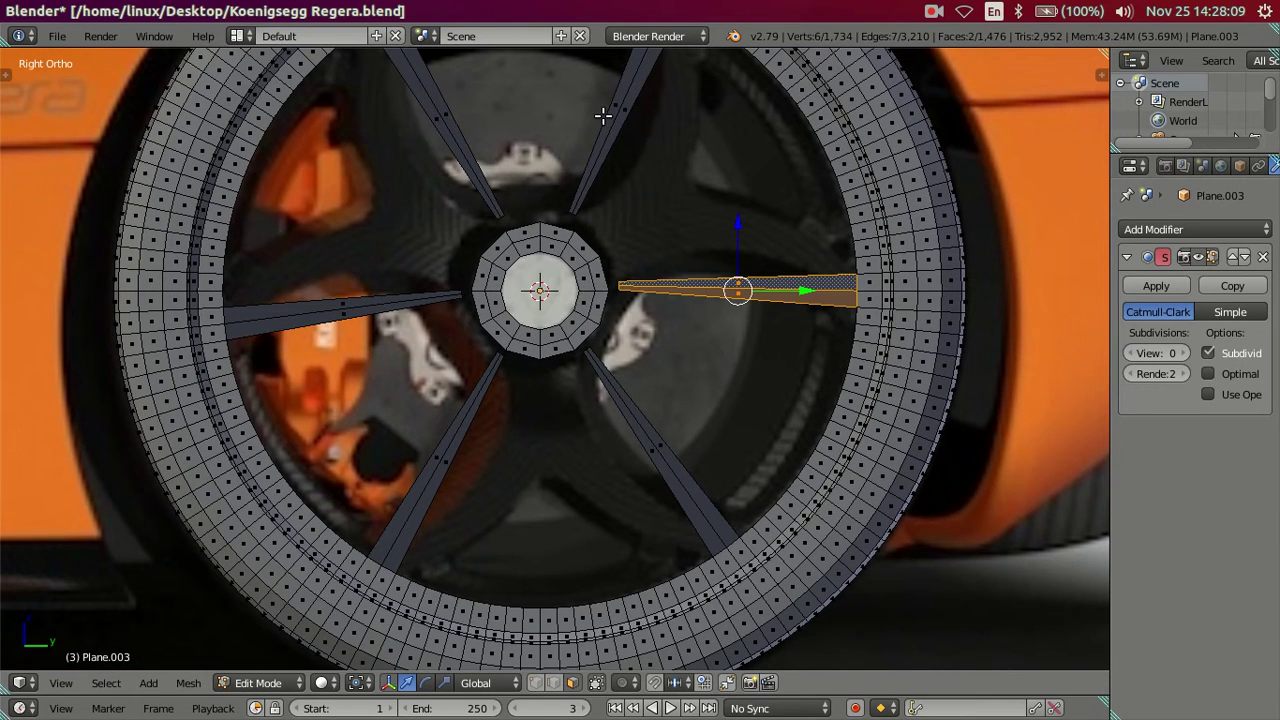
right_click(609, 120, "alt+shift")
right_click(458, 140, "alt+shift")
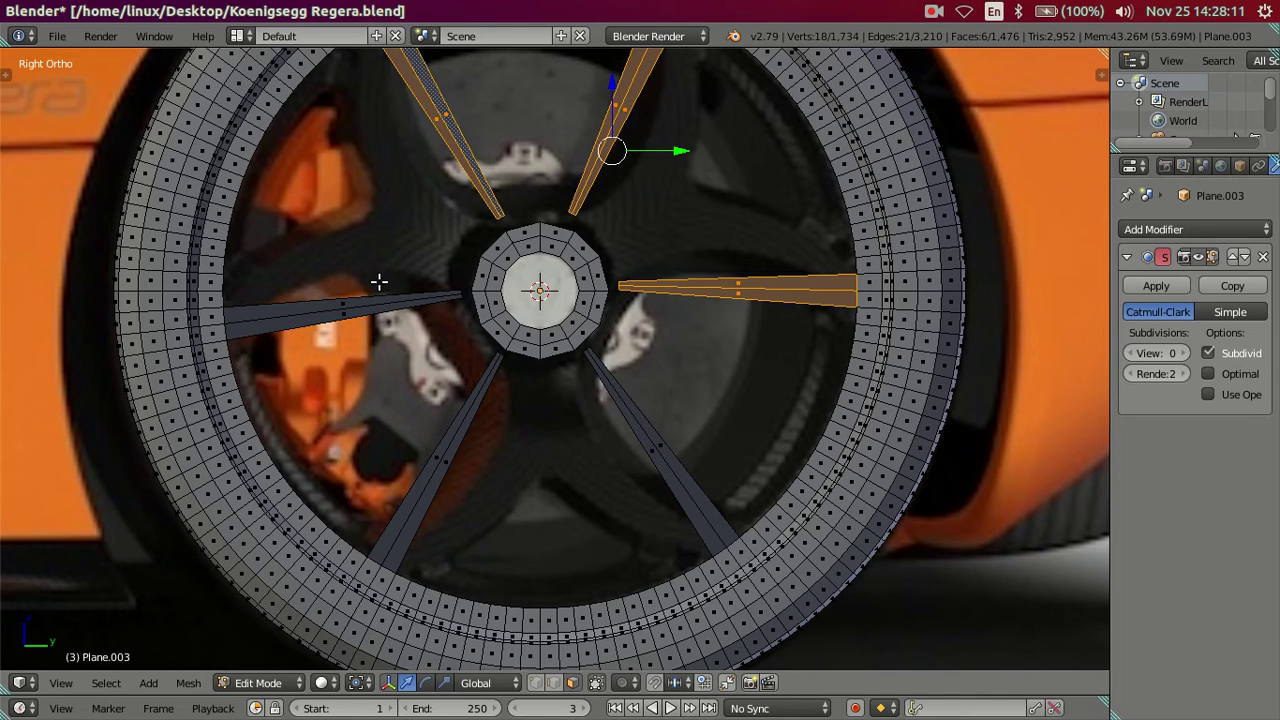
right_click(362, 306, "alt+shift")
right_click(444, 443, "alt+shift")
right_click(654, 446, "alt+shift")
key("ctrl+f")
left_click(709, 213)
Split each spoke lengthwise with Connect Vertices, flip their normals, and deselect.
key("j")
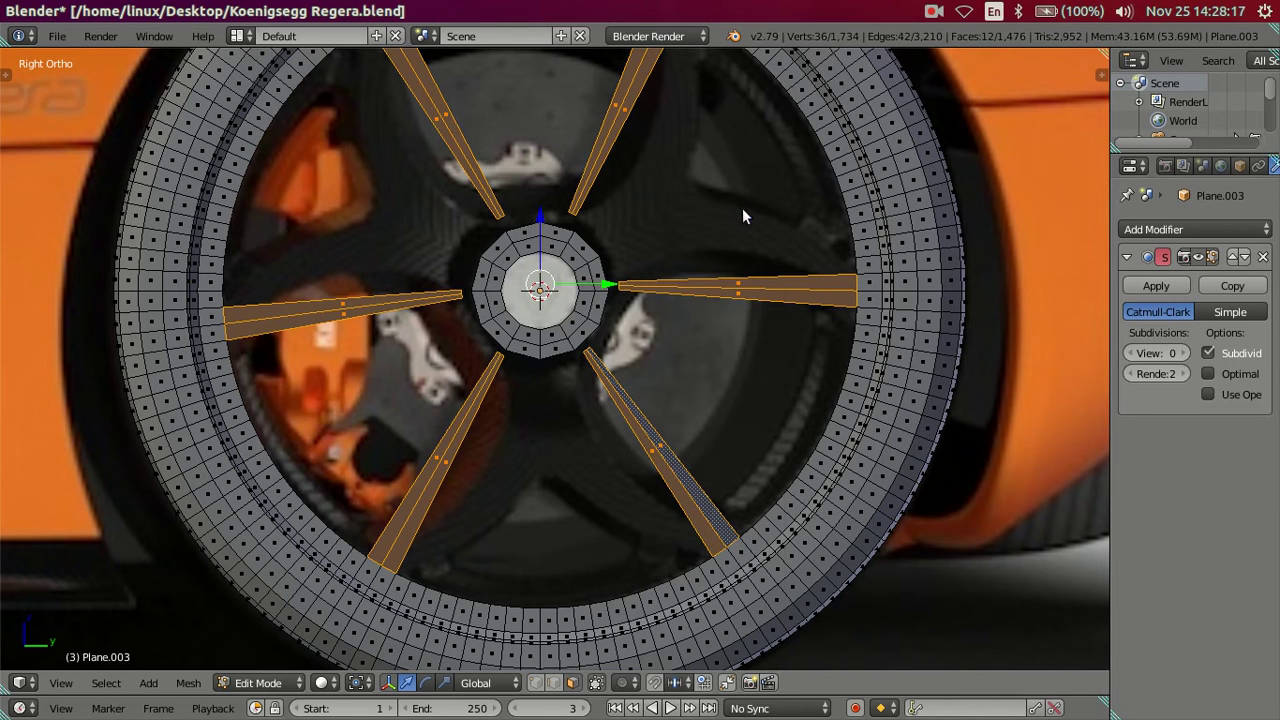
key("ctrl+f")
left_click(703, 192)
key("a")
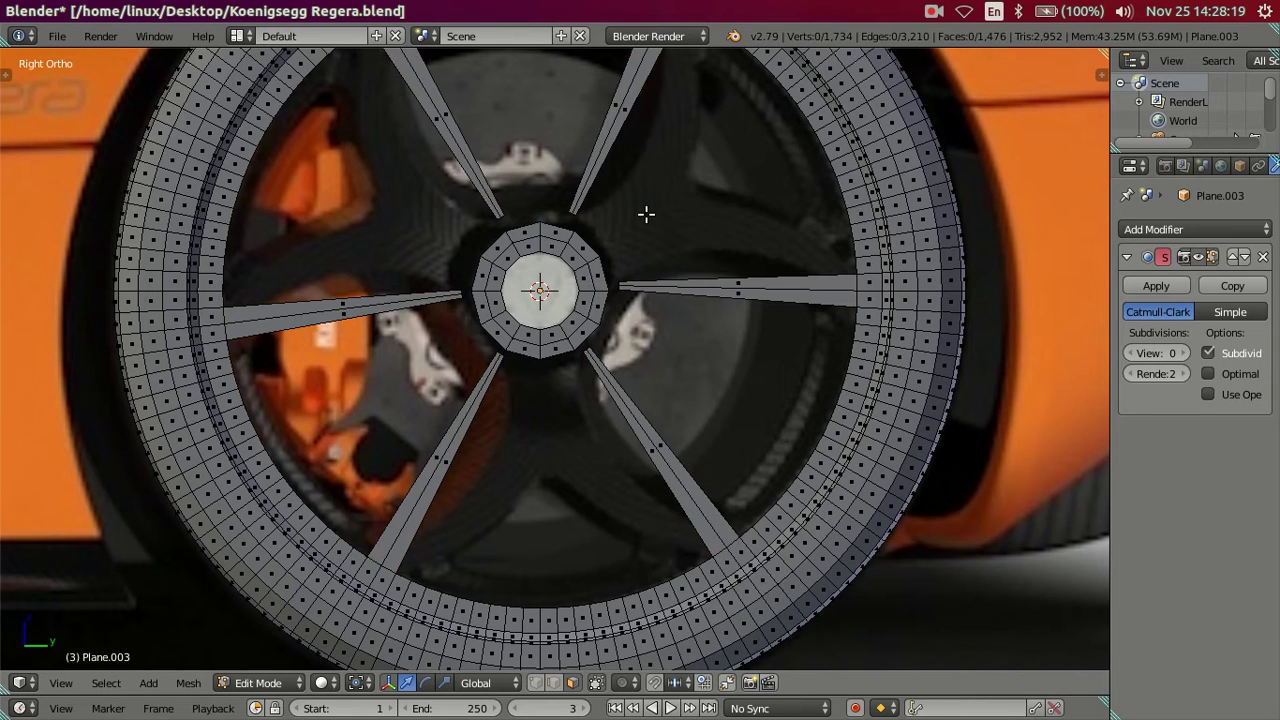
scroll(637, 266, "up", 1)
scroll(581, 346, "up", 2)
scroll(581, 346, "down", 2)
Preview the wheel outside Edit Mode, then return to editing the mesh.
key("Tab")
scroll(581, 357, "down", 3)
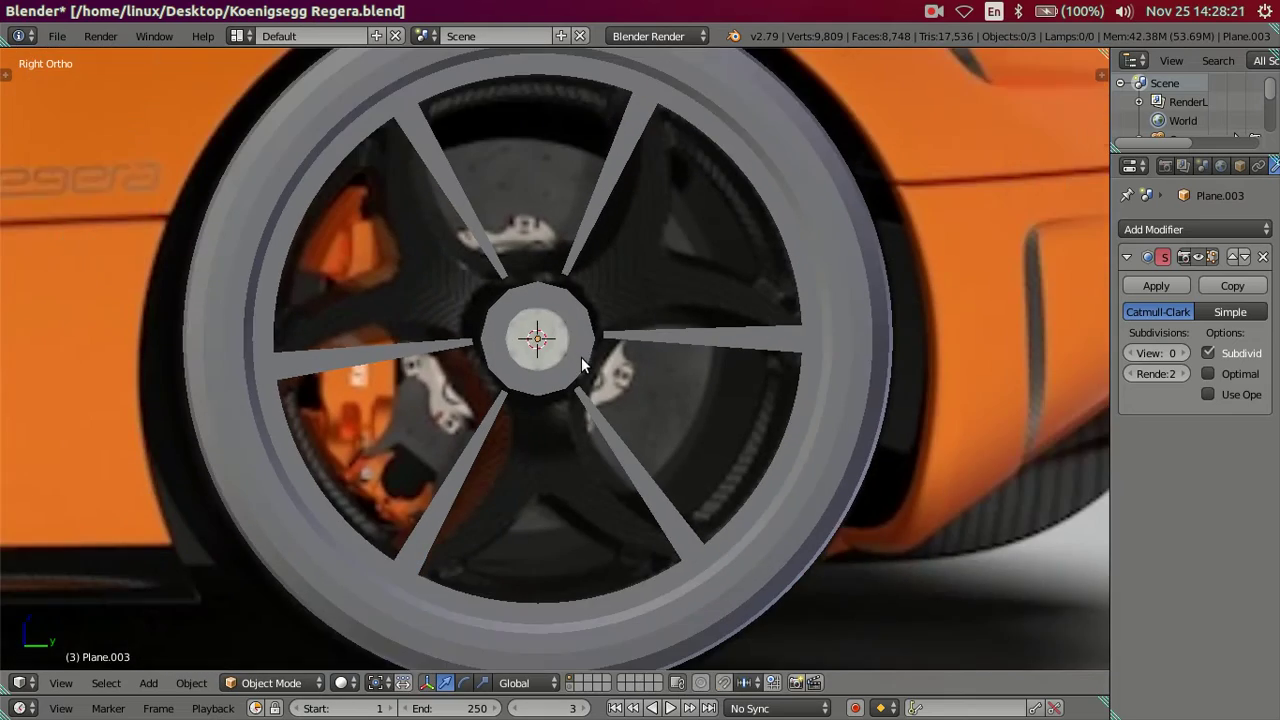
scroll(581, 357, "up", 4)
key("Tab")
Zoom and pan the viewport to frame the hub ring and spoke arms.
scroll(582, 359, "up", 1)
scroll(582, 359, "up", 1)
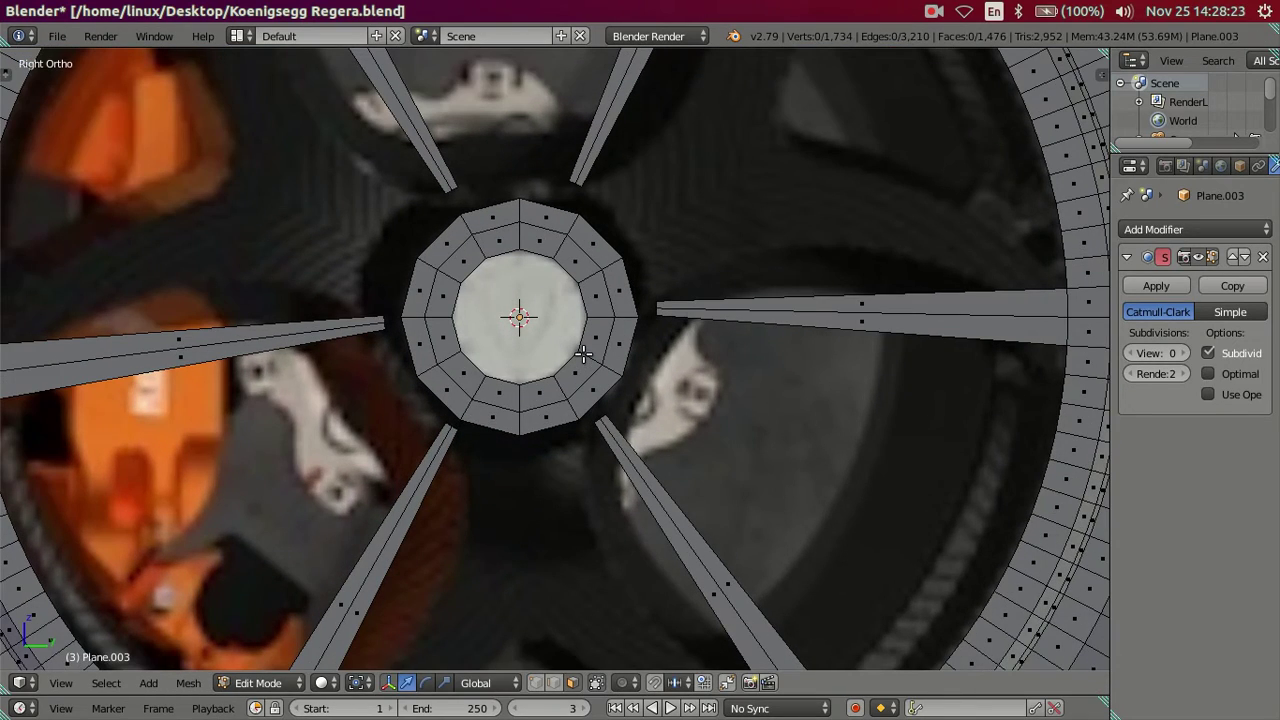
scroll(510, 390, "down", 5)
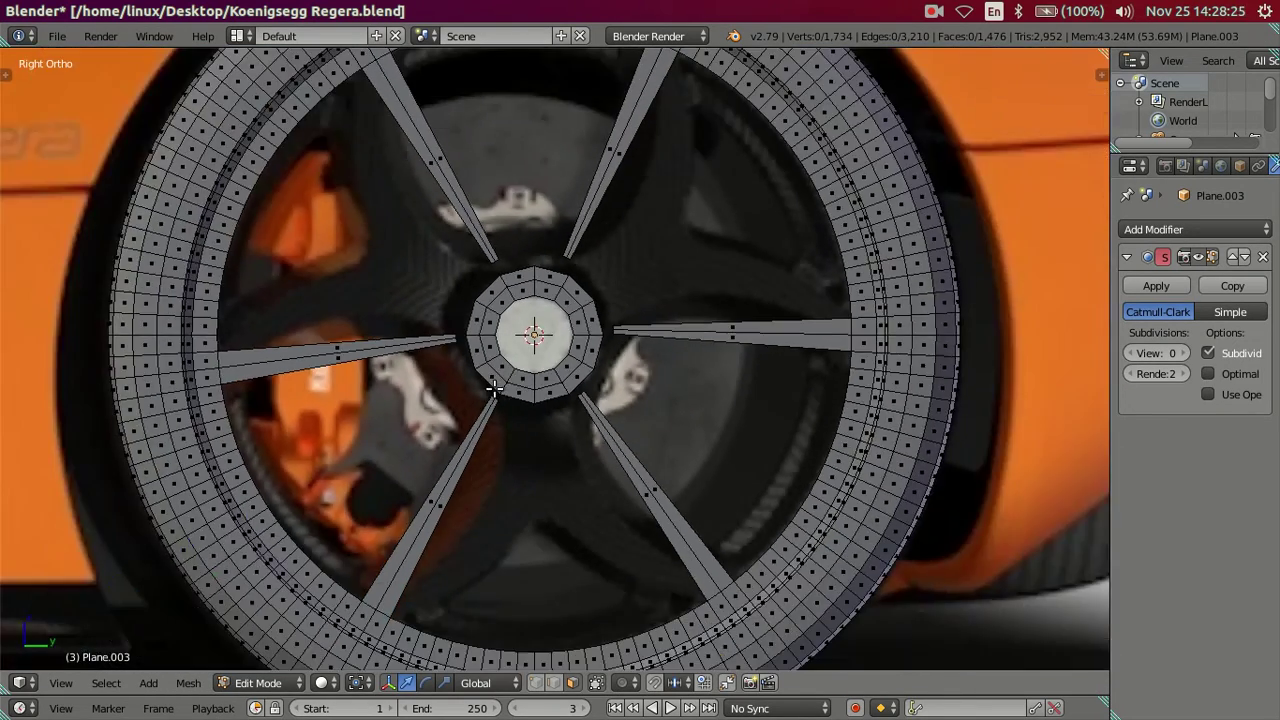
scroll(555, 365, "up", 2)
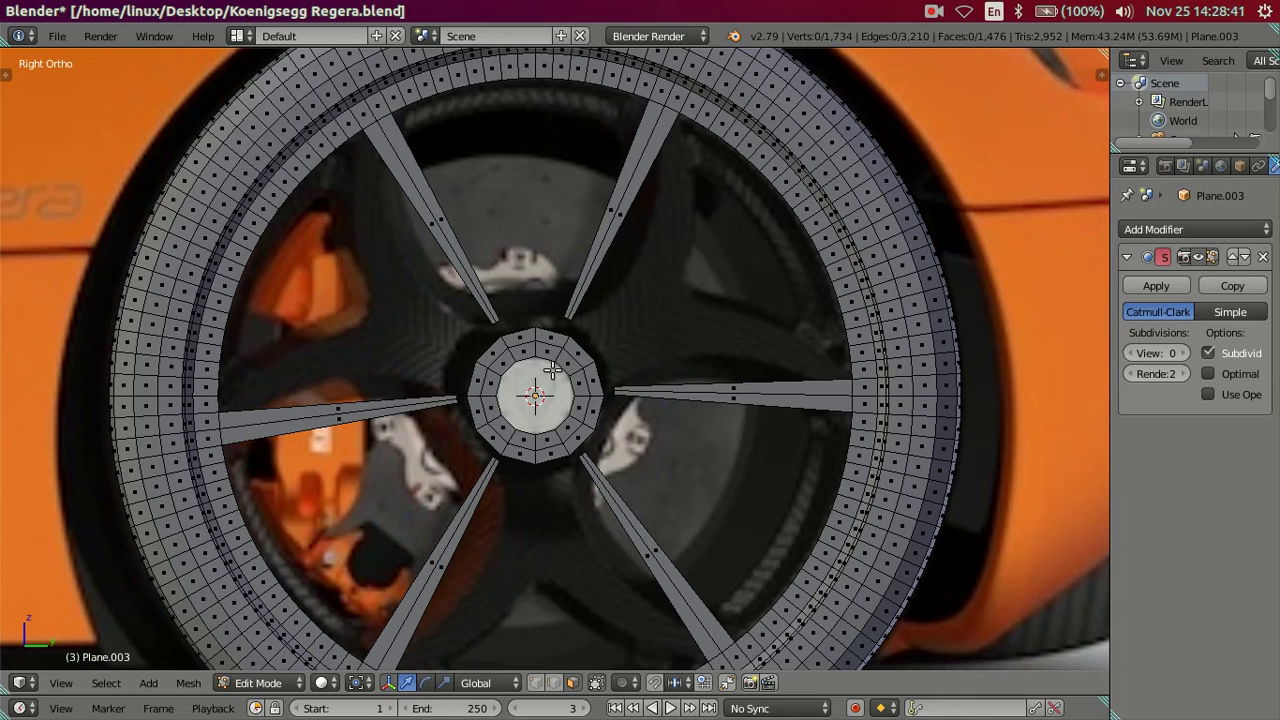
scroll(552, 370, "up", 2)
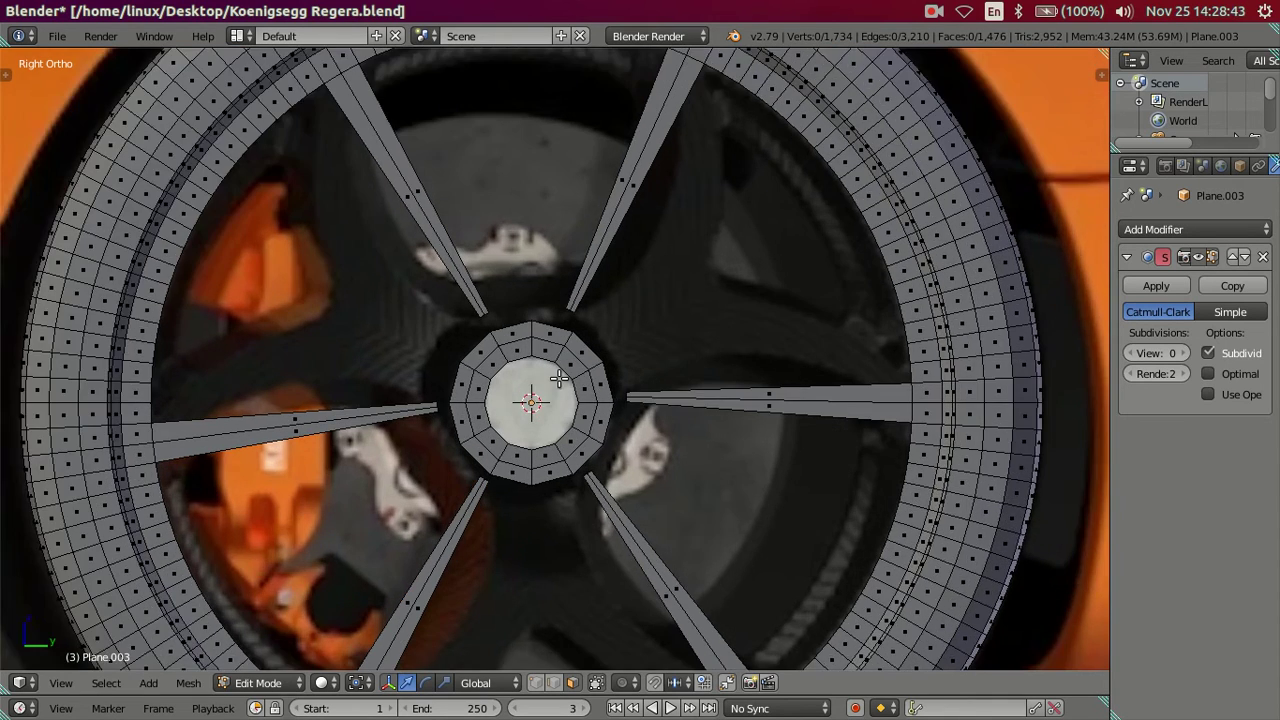
scroll(552, 370, "up", 2)
scroll(646, 457, "down", 1)
mouse_move(646, 457)
middle_mouse_down("shift")
mouse_move(642, 302)
mouse_move(634, 389)
middle_mouse_up("shift")
scroll(642, 302, "up", 2)
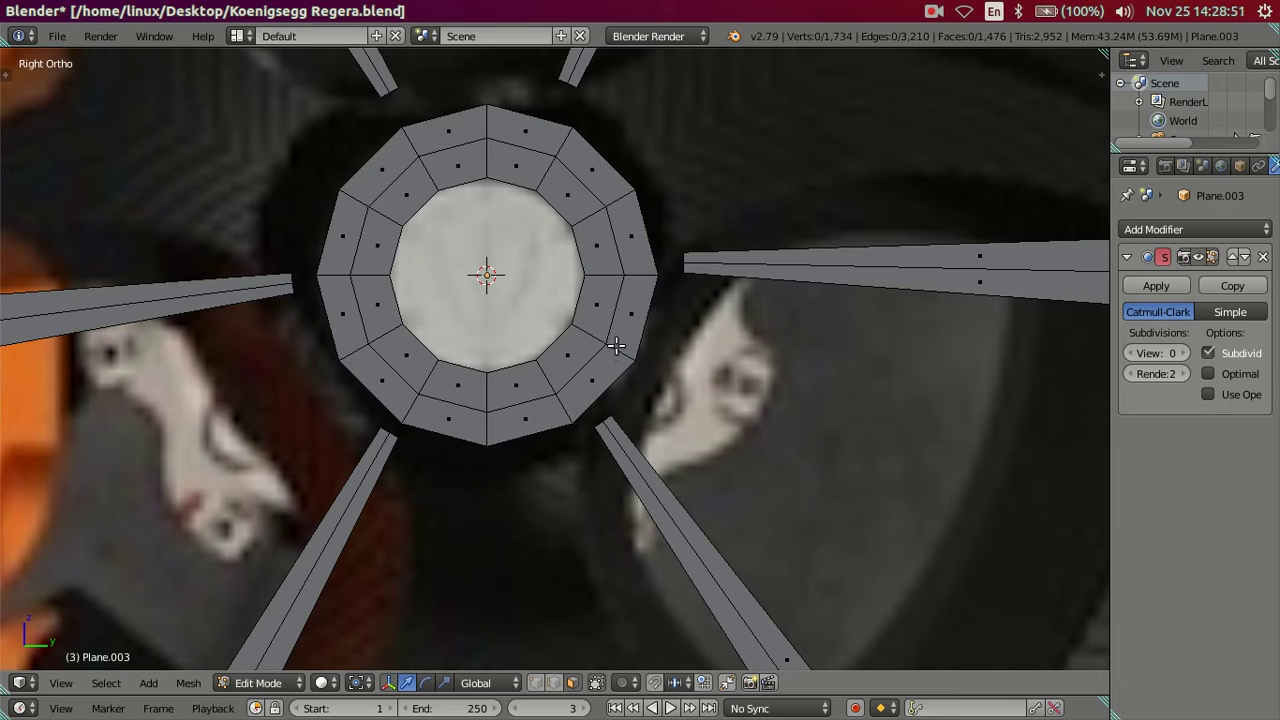
scroll(612, 440, "down", 2)
Loop cut the lower-right, lower-left and left spoke arms near the hub without sliding.
middle_click_drag(622, 450, 657, 362, "shift")
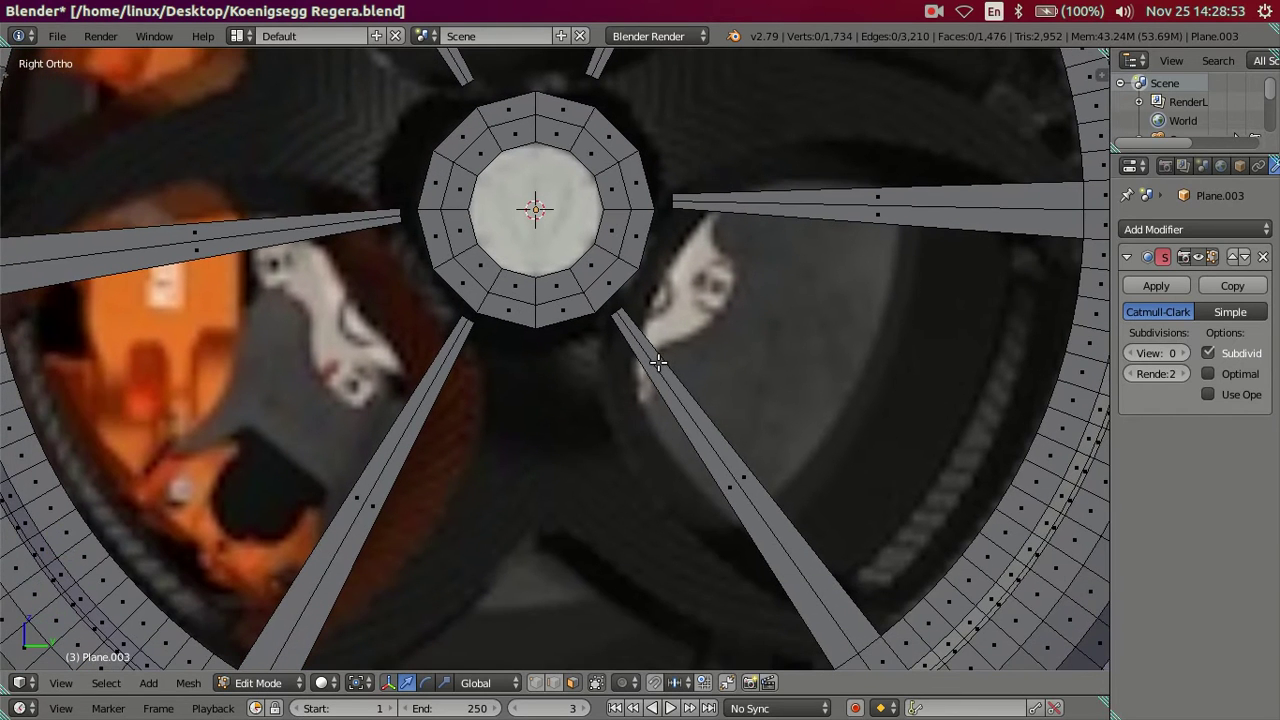
key("ctrl+r")
left_click(749, 478)
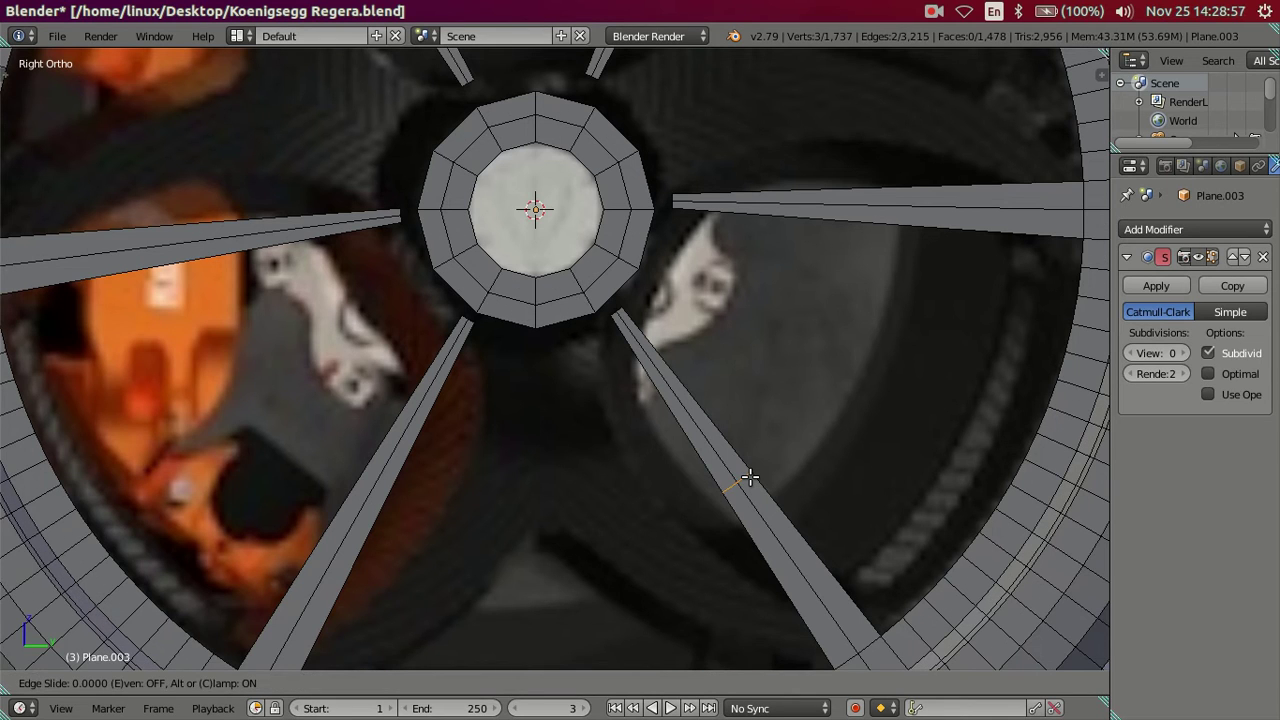
right_click(749, 478)
key("ctrl+r")
left_click(378, 505)
right_click(375, 504)
scroll(376, 406, "down", 3)
key("ctrl+r")
left_click(337, 293)
right_click(337, 293)
Loop cut the upper-left, upper-right and right spoke arms near the hub.
key("ctrl+r")
left_click(447, 105)
key("ctrl+r")
left_click(650, 95)
right_click(650, 95)
key("ctrl+r")
left_click(742, 272)
right_click(740, 275)
scroll(708, 348, "up", 2)
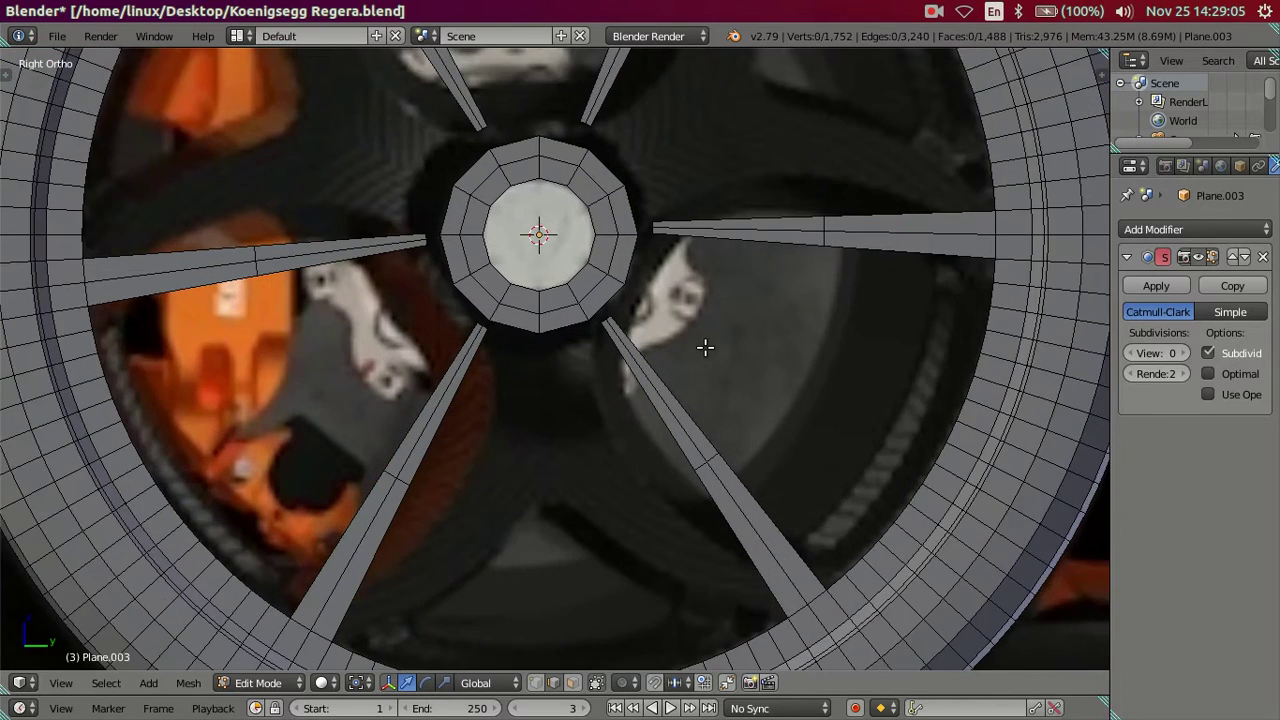
scroll(705, 347, "up", 3)
Try selecting spoke and hub vertices, then clear the selection and recentre on the hub.
right_click(647, 296)
right_click(527, 312, "shift")
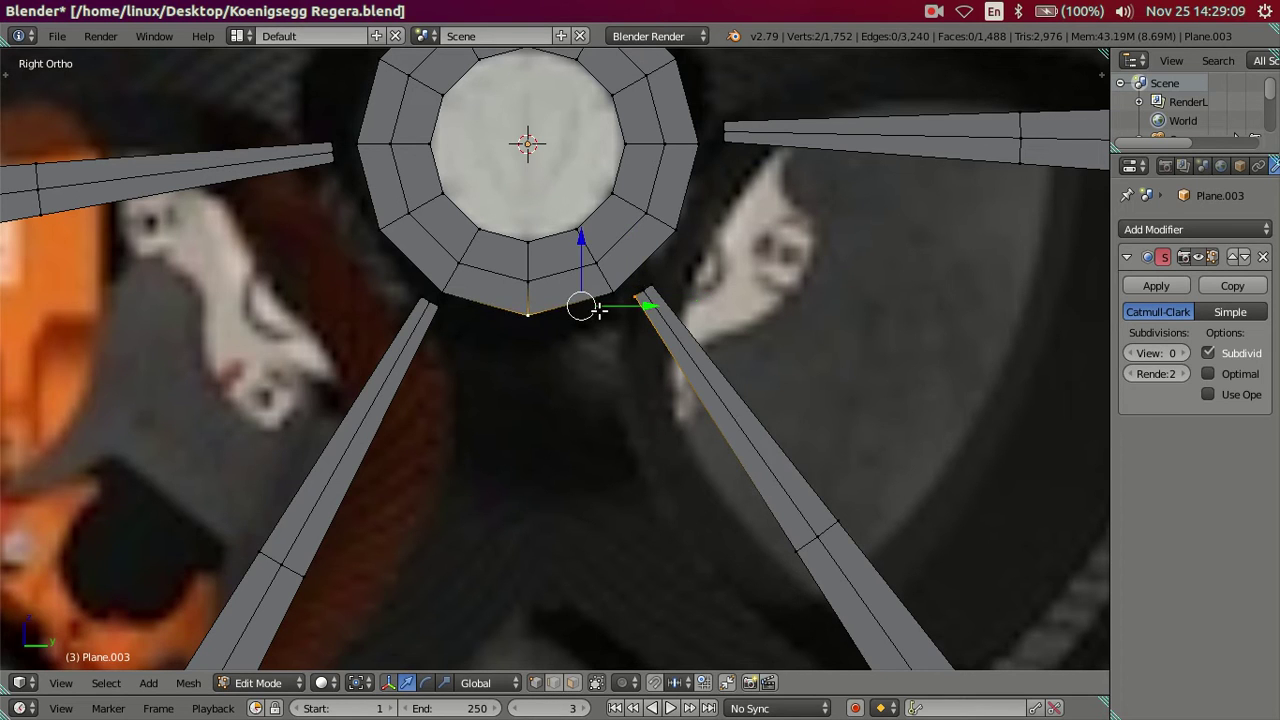
key("a")
scroll(597, 306, "down", 1)
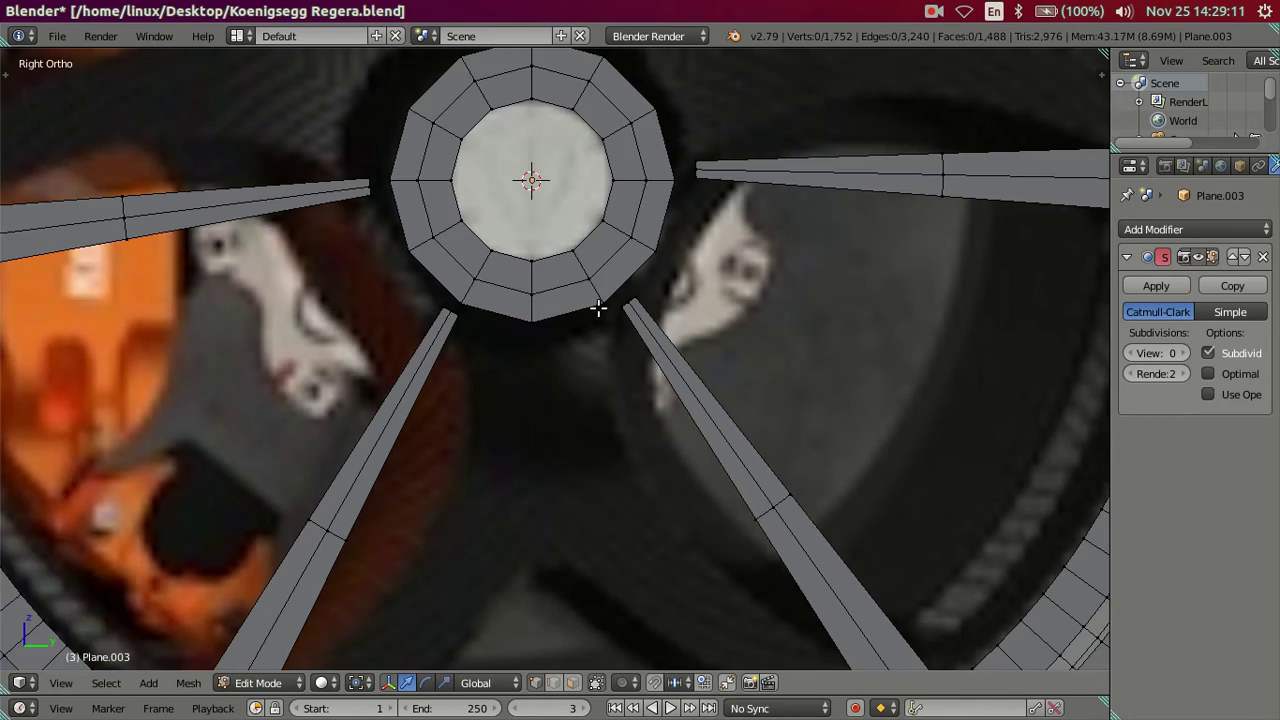
middle_click_drag(597, 292, 633, 426, "shift")
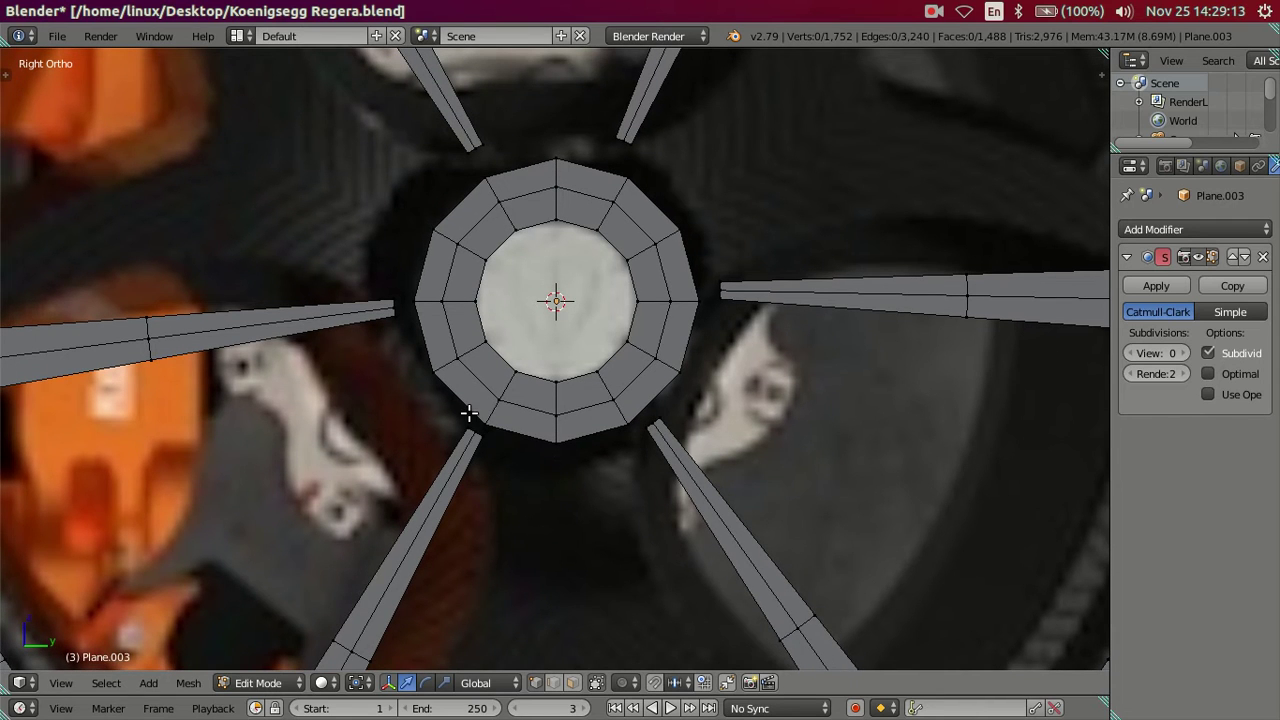
right_click(627, 426)
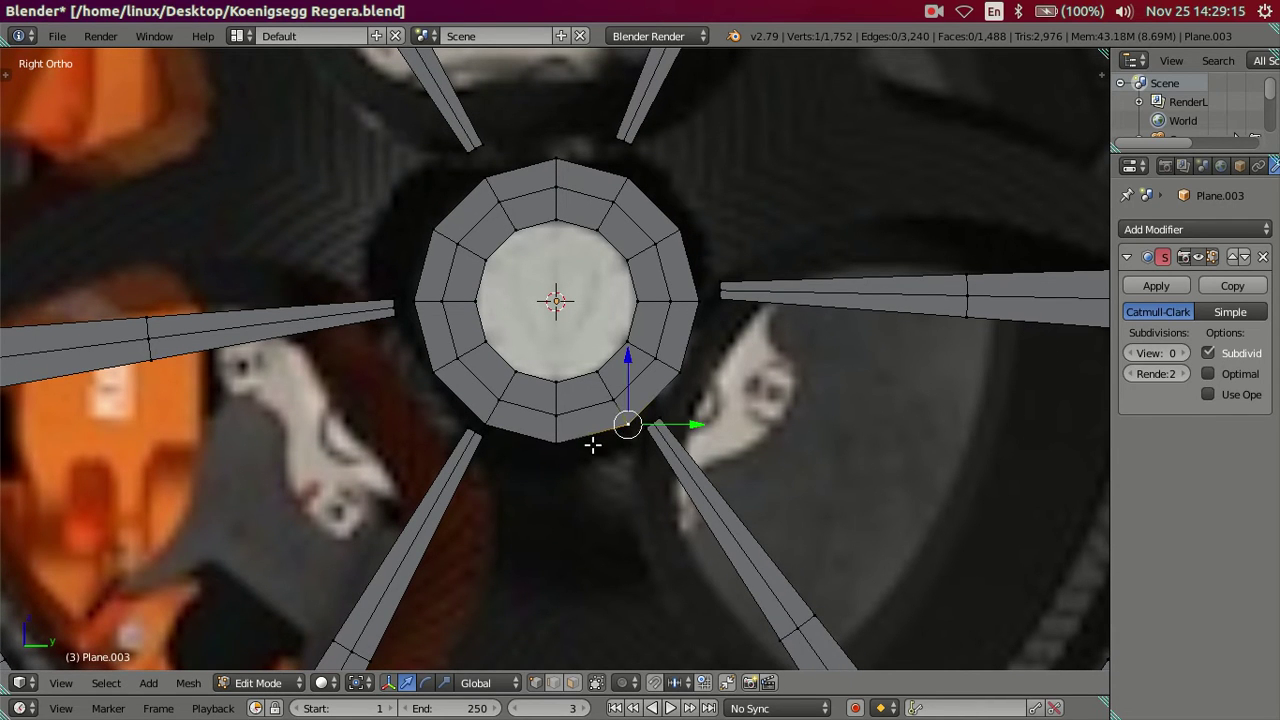
key("a")
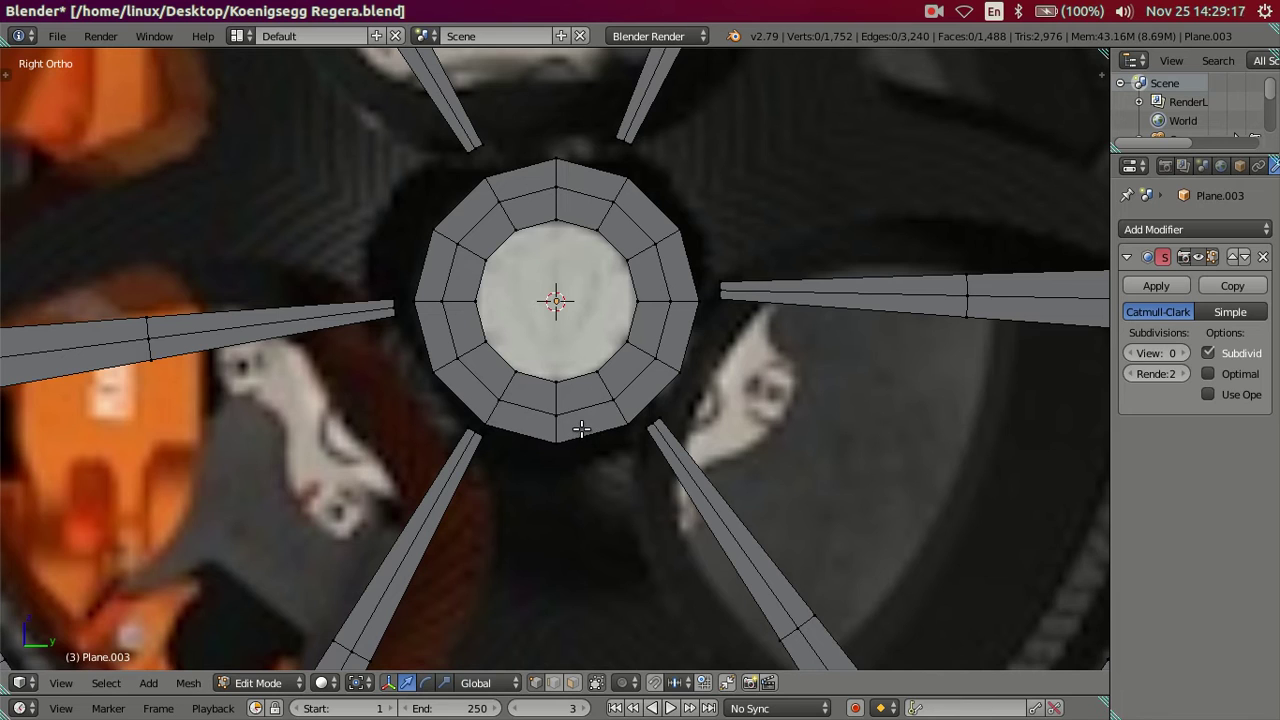
Weld both lower spoke arms' inner ends onto the hub's bottom vertex with Merge At Last.
right_click(640, 430)
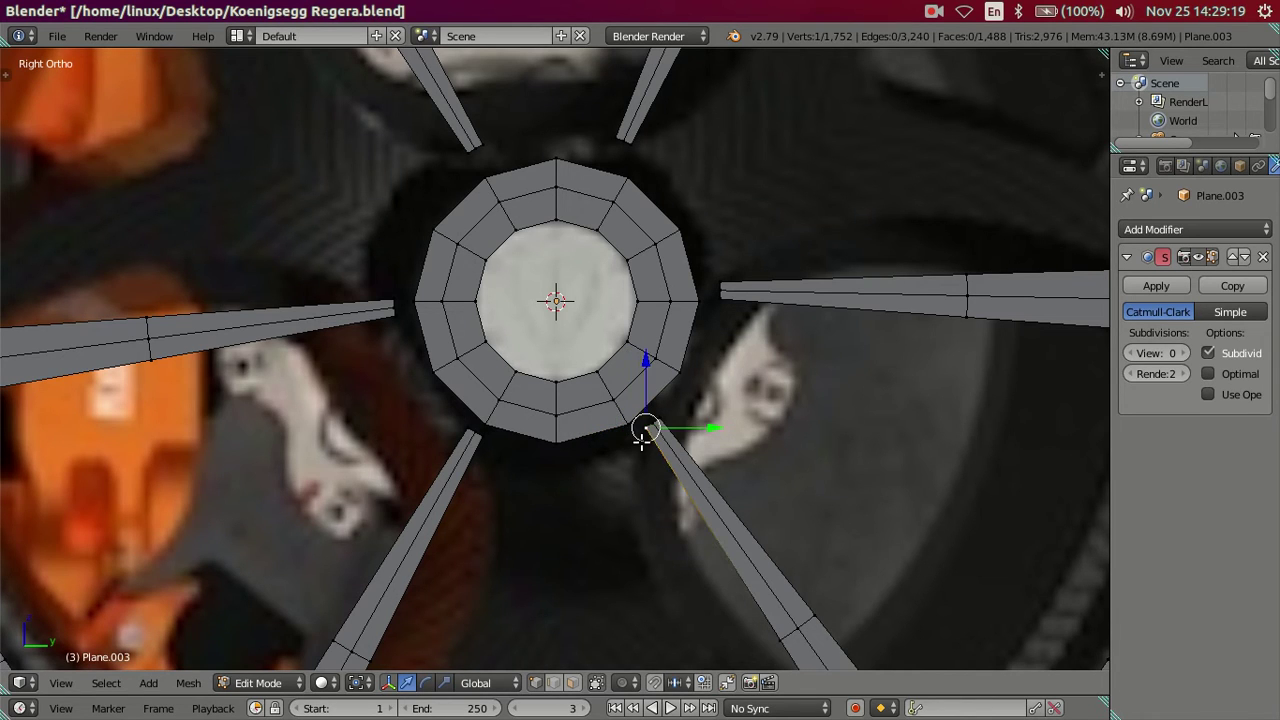
right_click(573, 445, "shift")
key("alt+m")
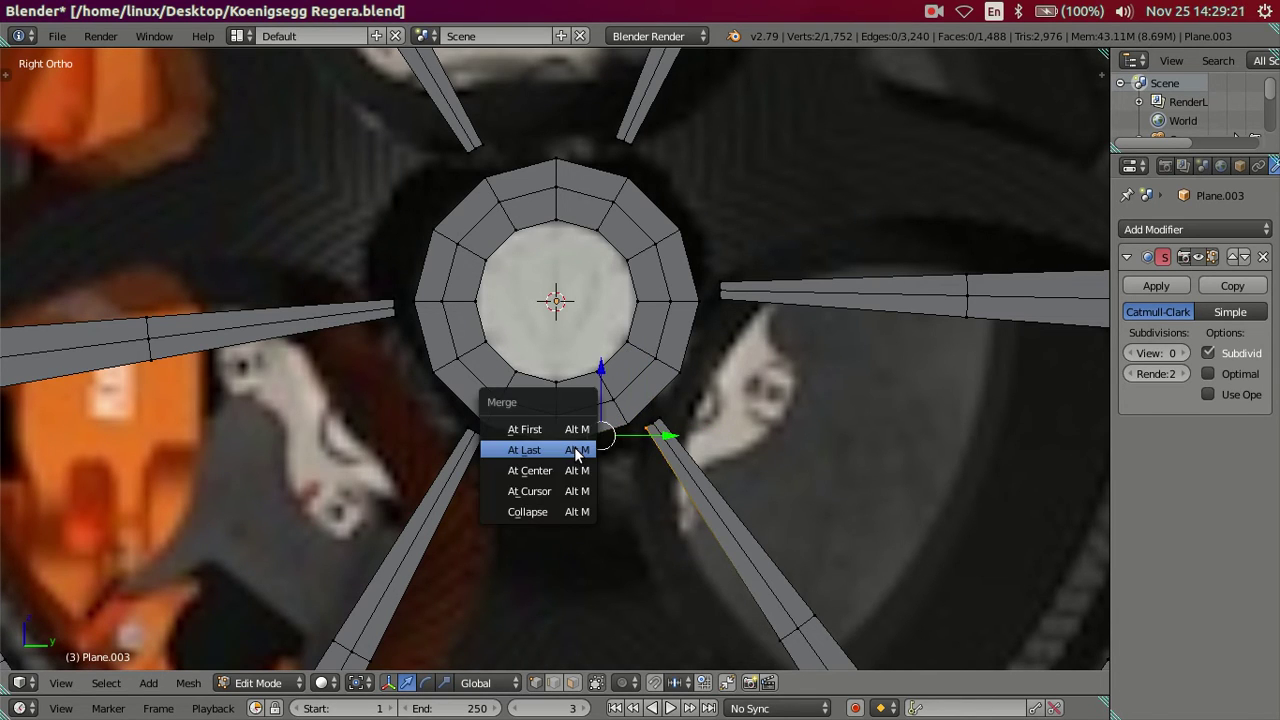
left_click(576, 450)
right_click(476, 440)
right_click(563, 441, "shift")
key("alt+m")
left_click(571, 457)
Merge the two lower arms' loop-cut vertices at their centre to fill between them.
middle_click_drag(571, 486, 578, 341, "shift")
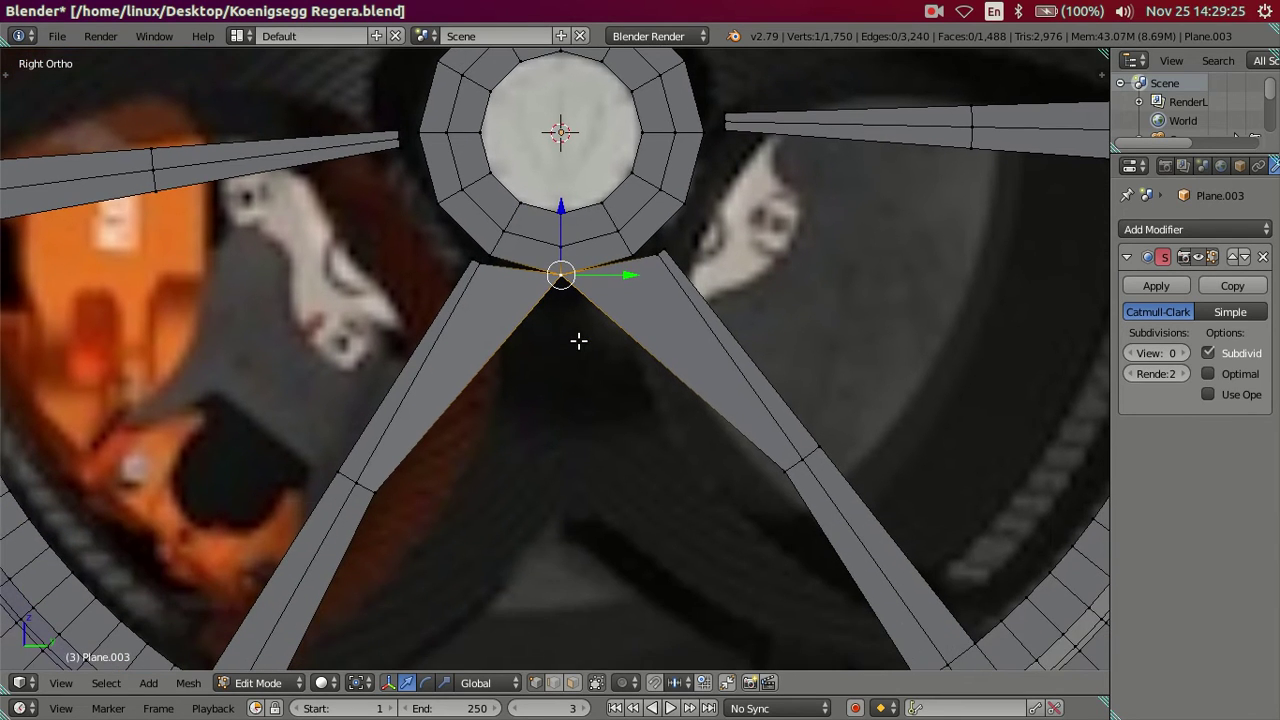
right_click(395, 487)
right_click(777, 473, "shift")
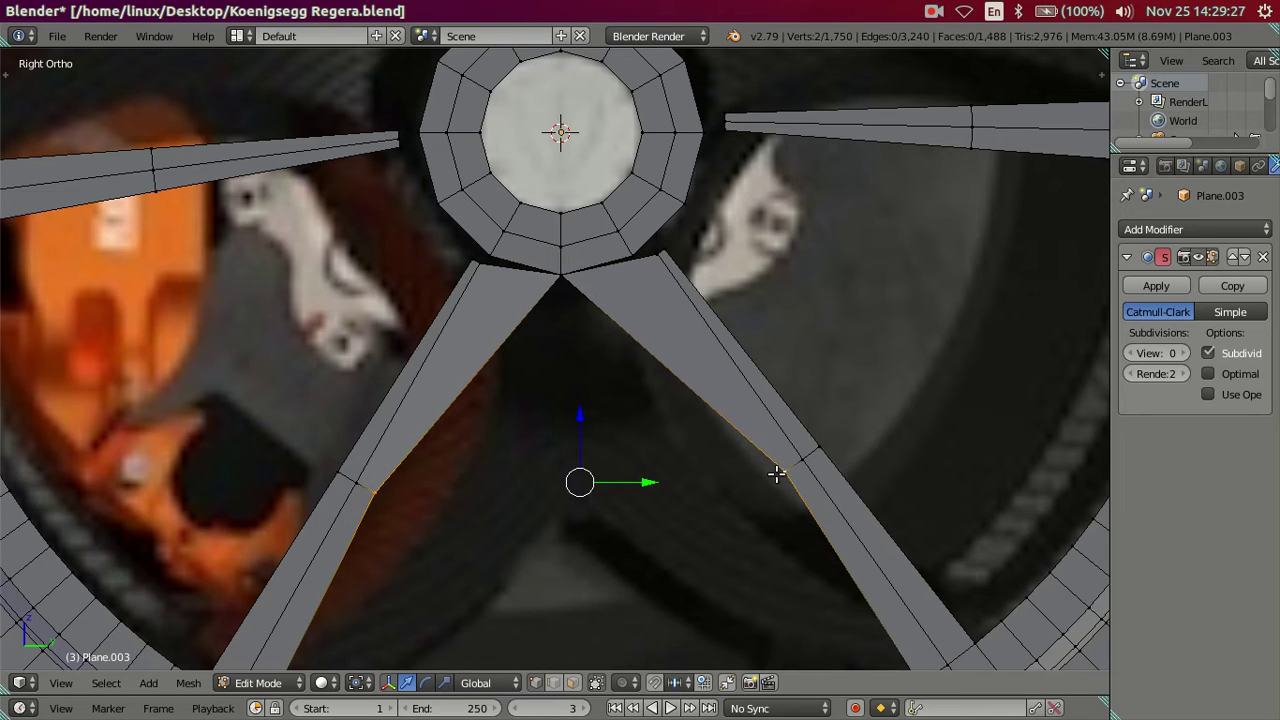
key("alt+m")
left_click(768, 497)
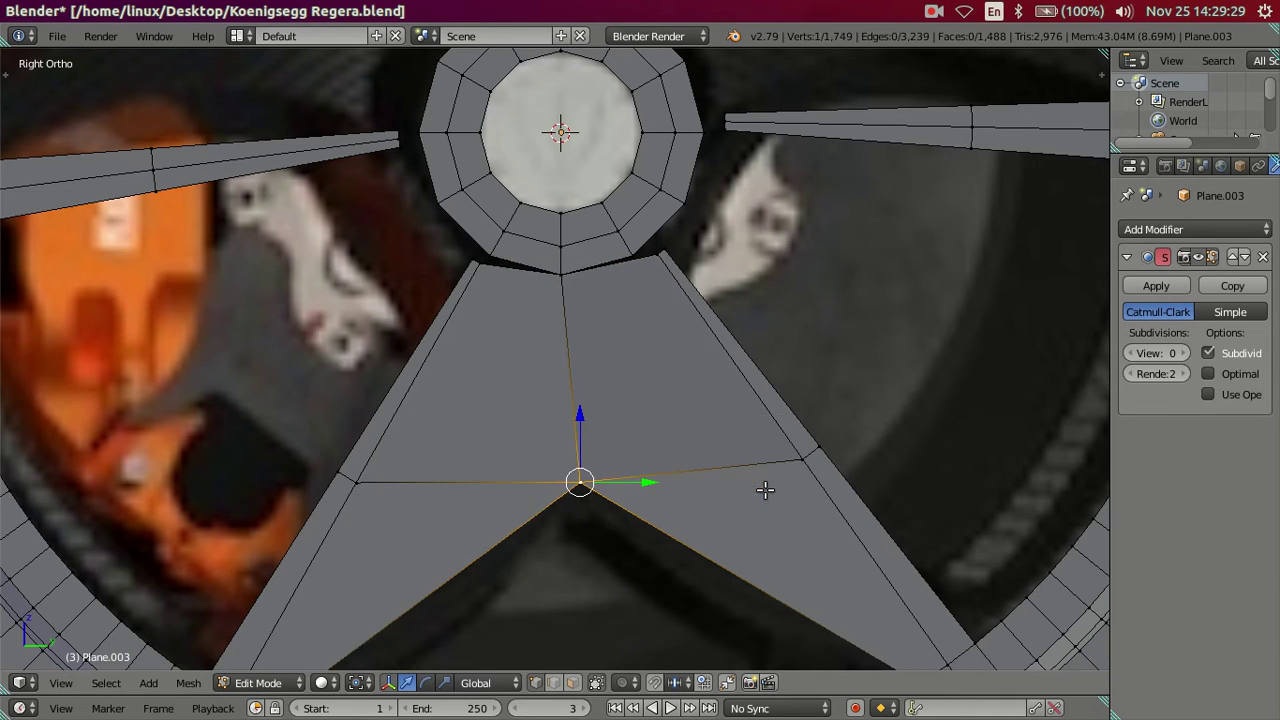
scroll(640, 394, "down", 1)
scroll(642, 375, "down", 1)
Merge the right and upper spoke arms' loop-cut vertices at their centre.
key("a")
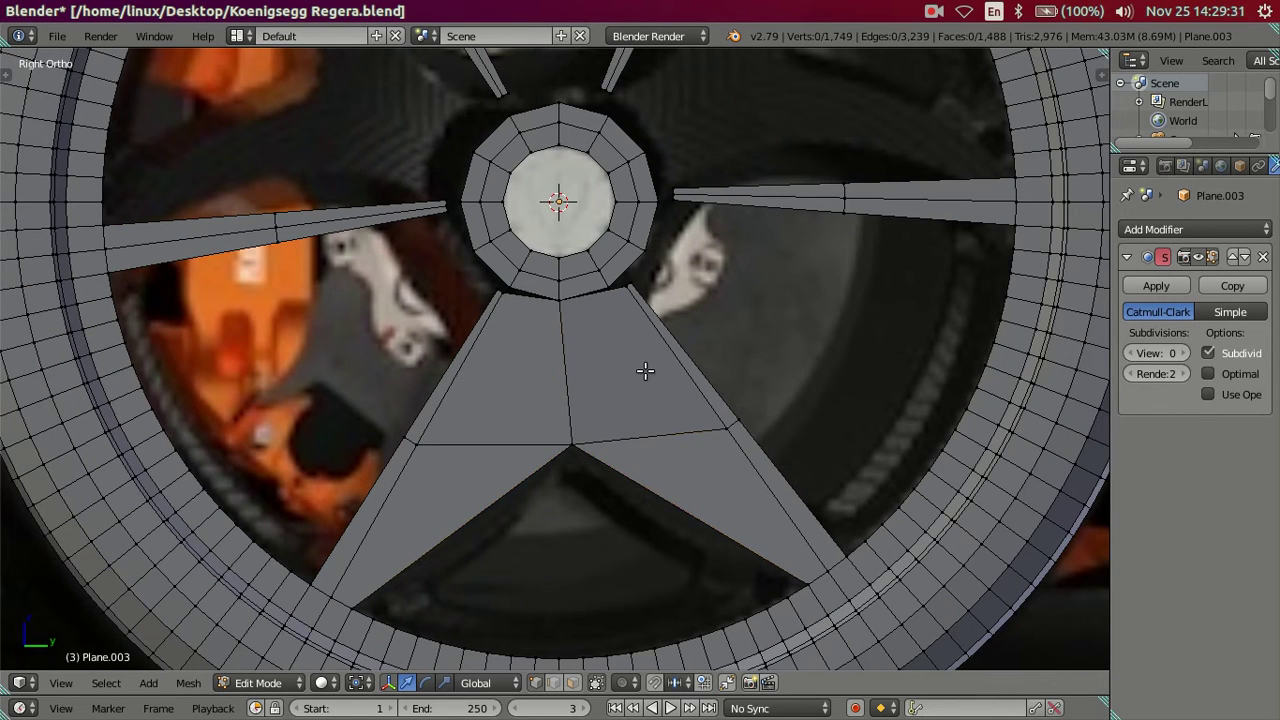
scroll(706, 400, "up", 4, "shift")
scroll(819, 365, "up", 2, "shift")
left_click(796, 407)
left_click(650, 186, "shift")
key("alt+m")
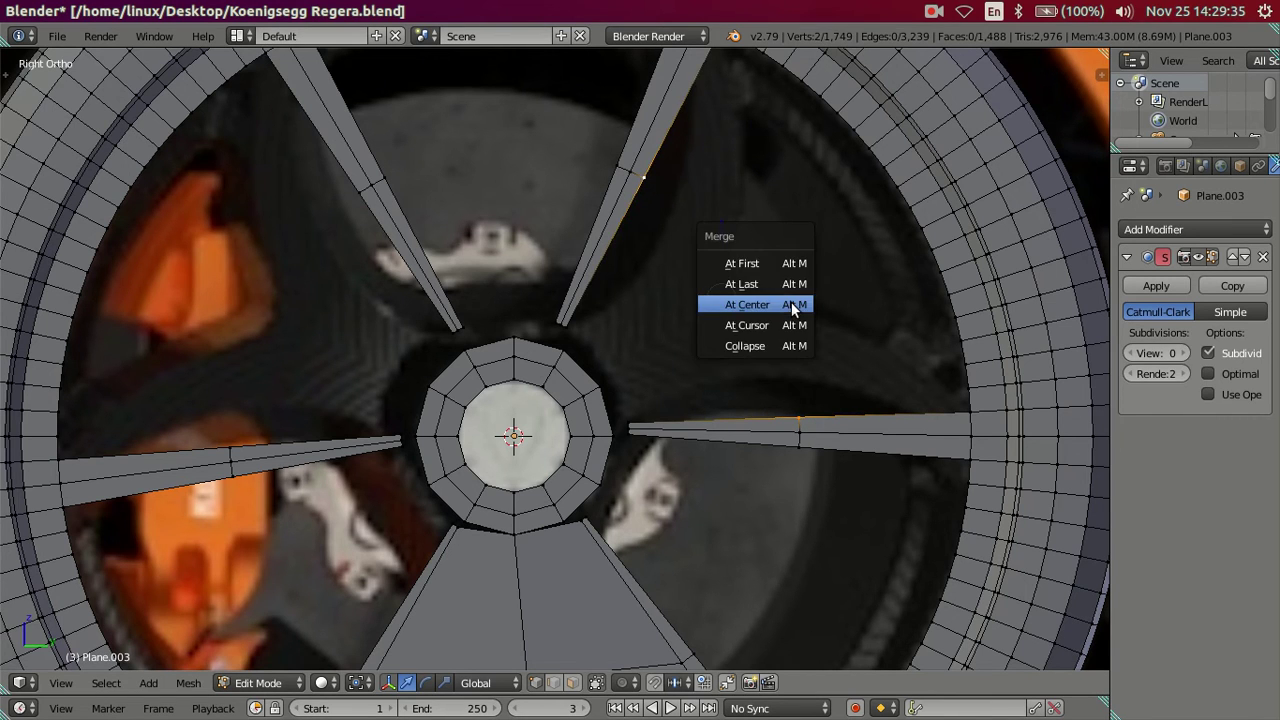
left_click(760, 297)
scroll(392, 222, "down", 1)
Merge the upper-left and left spoke arms' loop-cut vertices at their centre.
left_click(414, 243)
left_click(336, 416, "shift")
key("alt+m")
left_click(414, 395)
scroll(437, 385, "up", 1)
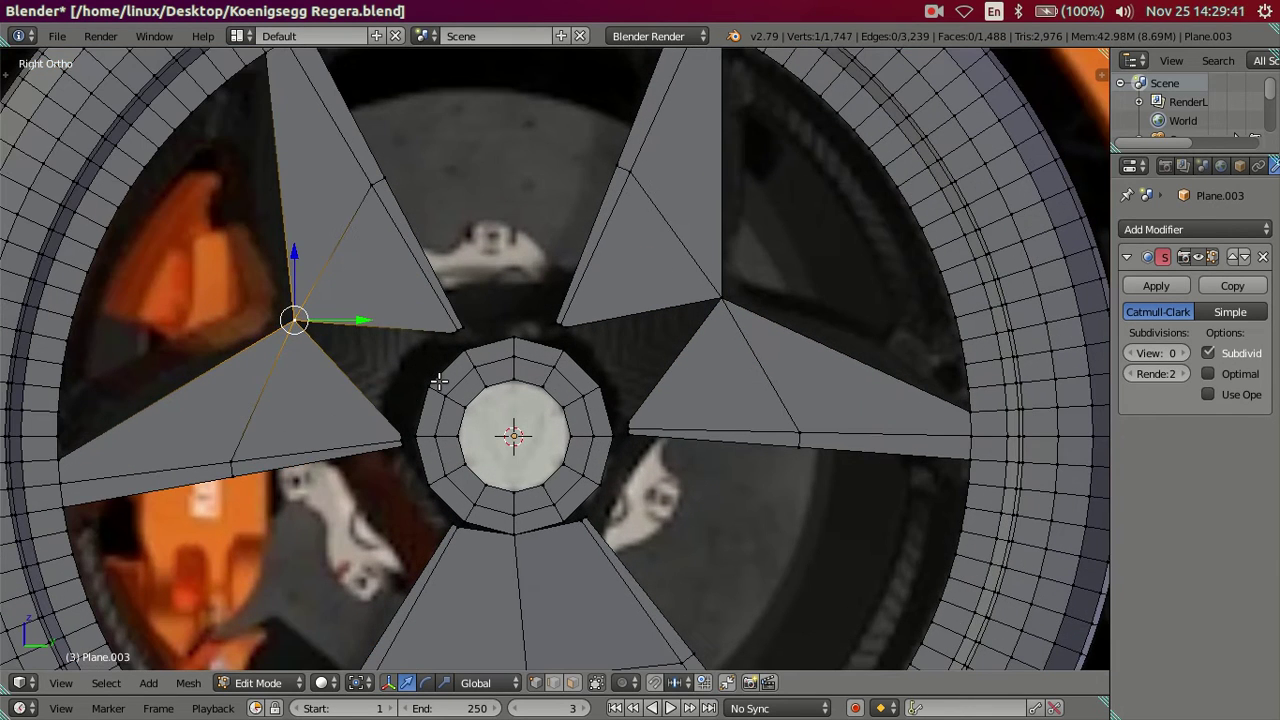
Merge a spoke-junction pair and move it toward the hub, then undo that attempt.
key("a")
right_click(626, 420)
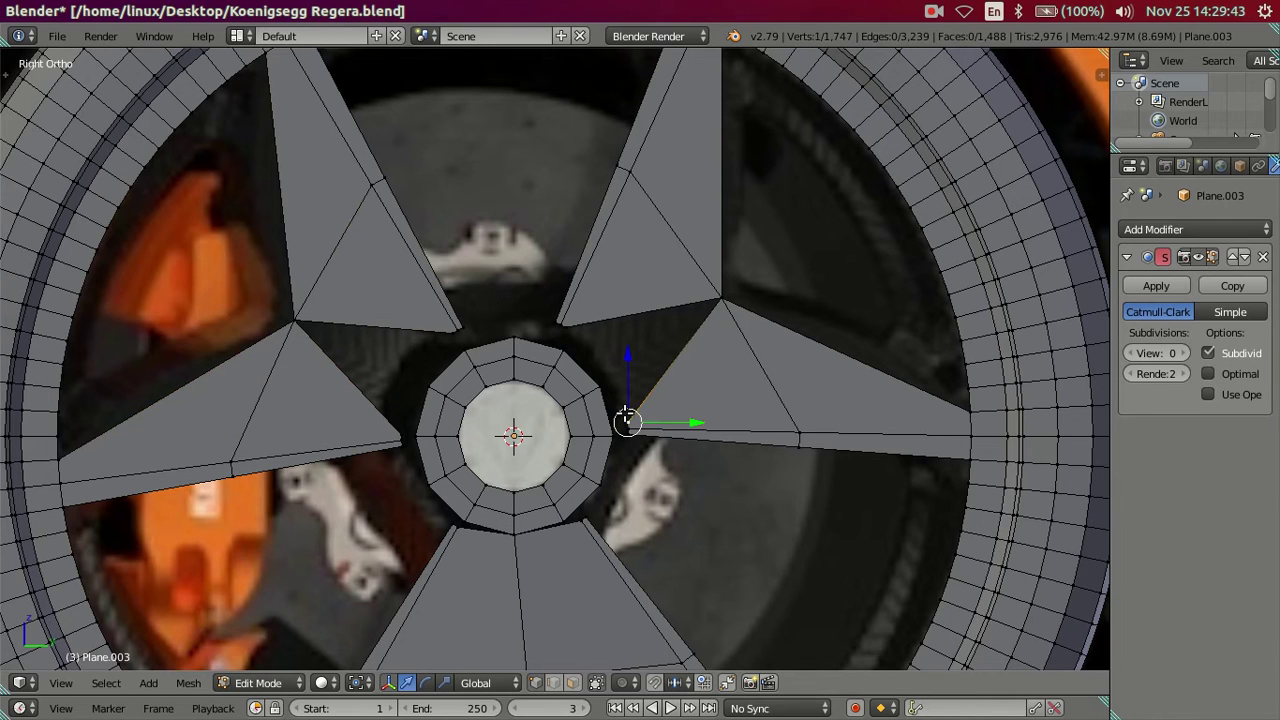
right_click(603, 387, "shift")
key("alt+m")
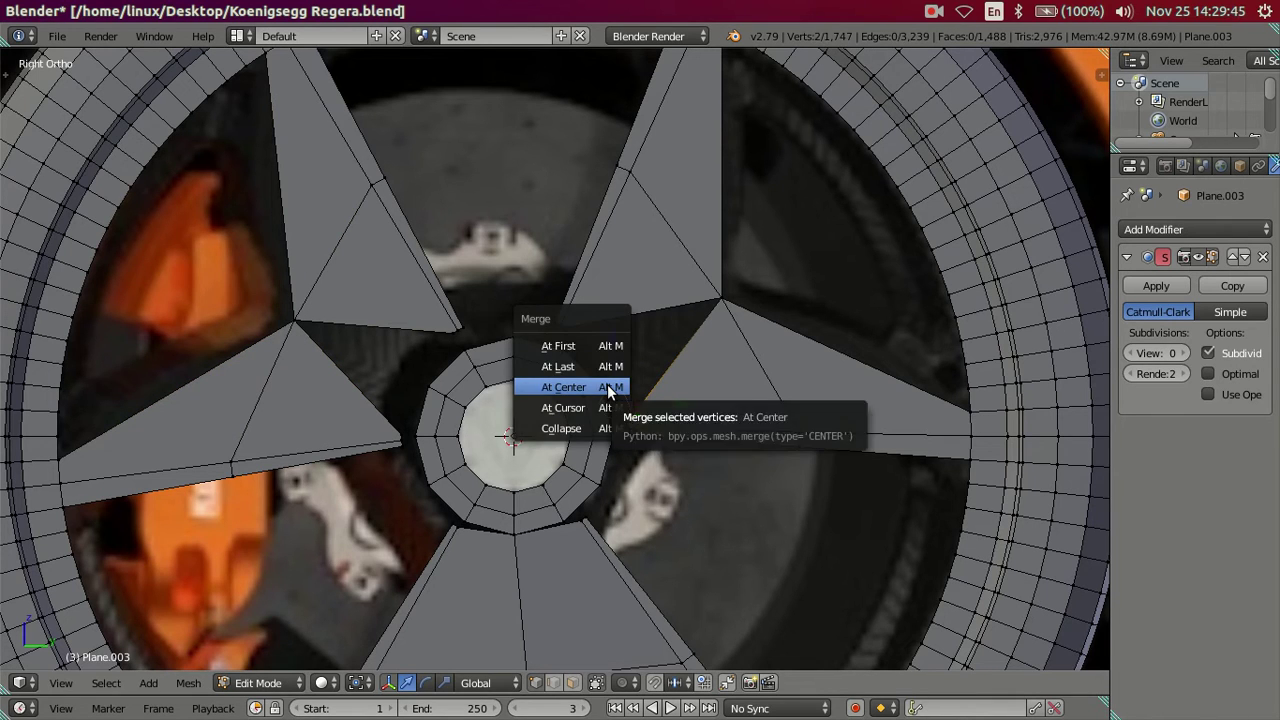
left_click(606, 384)
key("g")
left_click(574, 334)
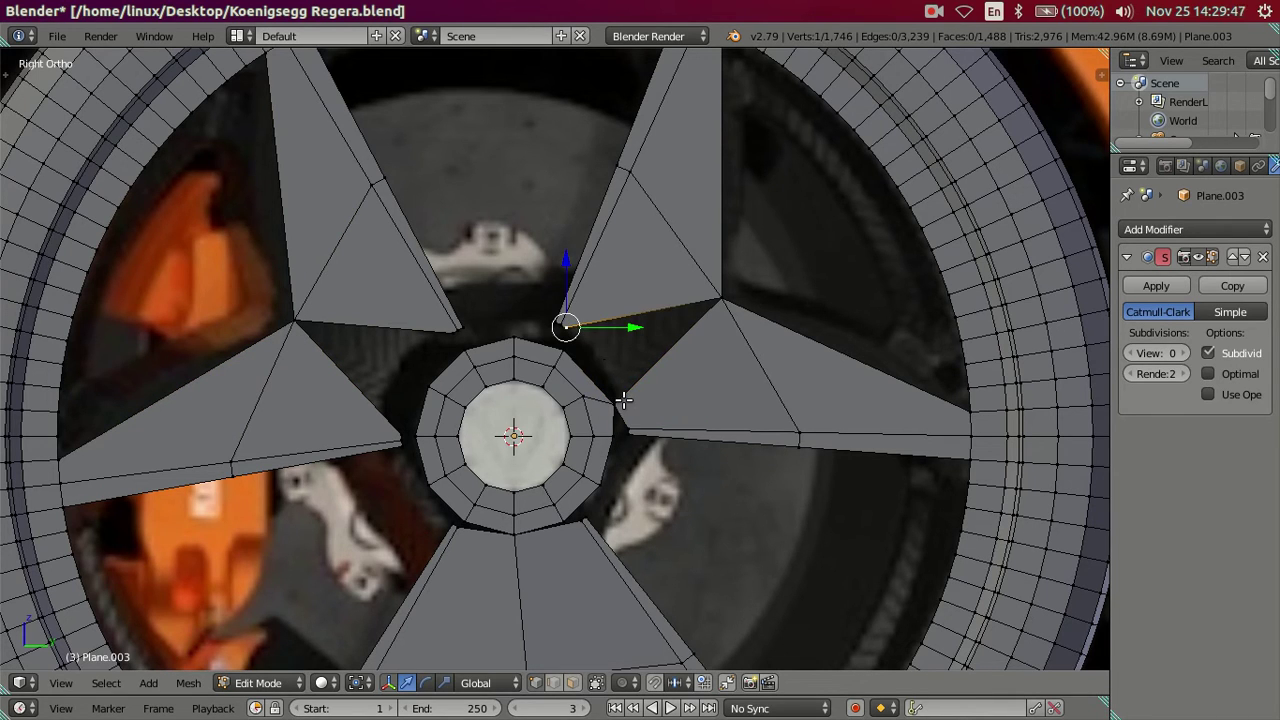
key("ctrl+z")
key("ctrl+z")
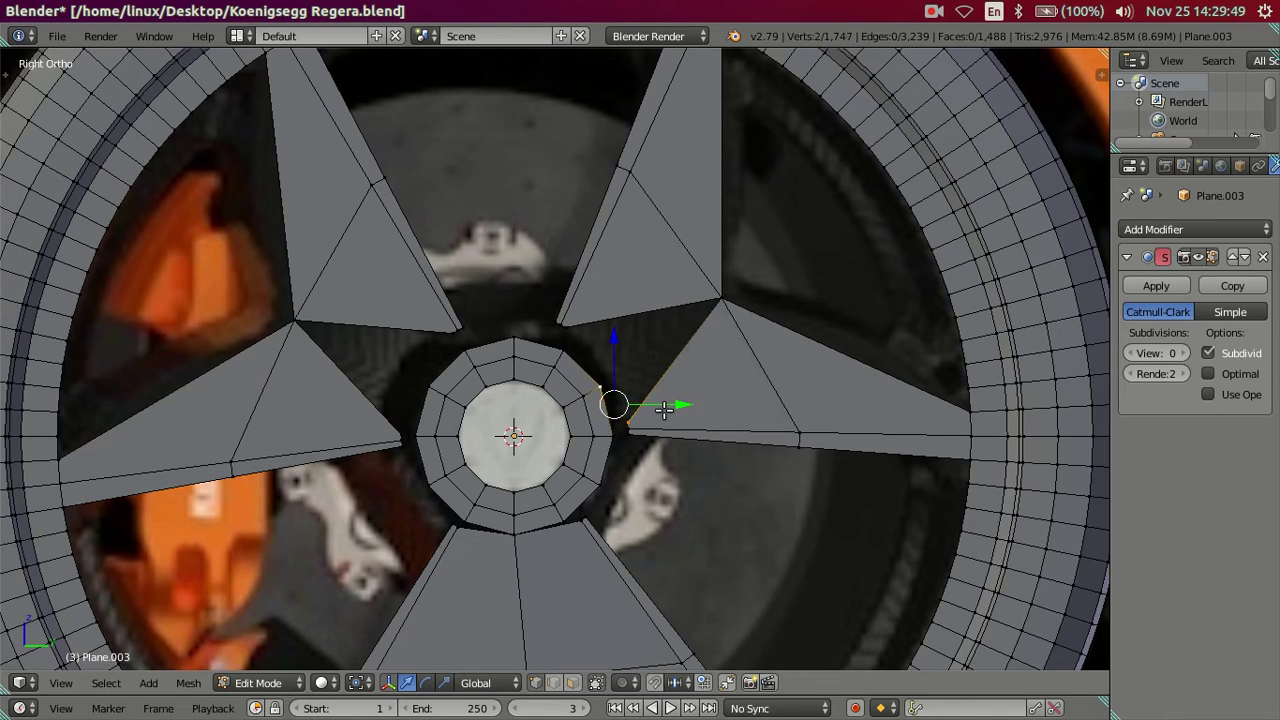
key("alt+m")
Weld the right-side spoke tip vertices together near the hub using Merge At Last.
right_click(626, 418)
right_click(614, 381, "shift")
key("alt+m")
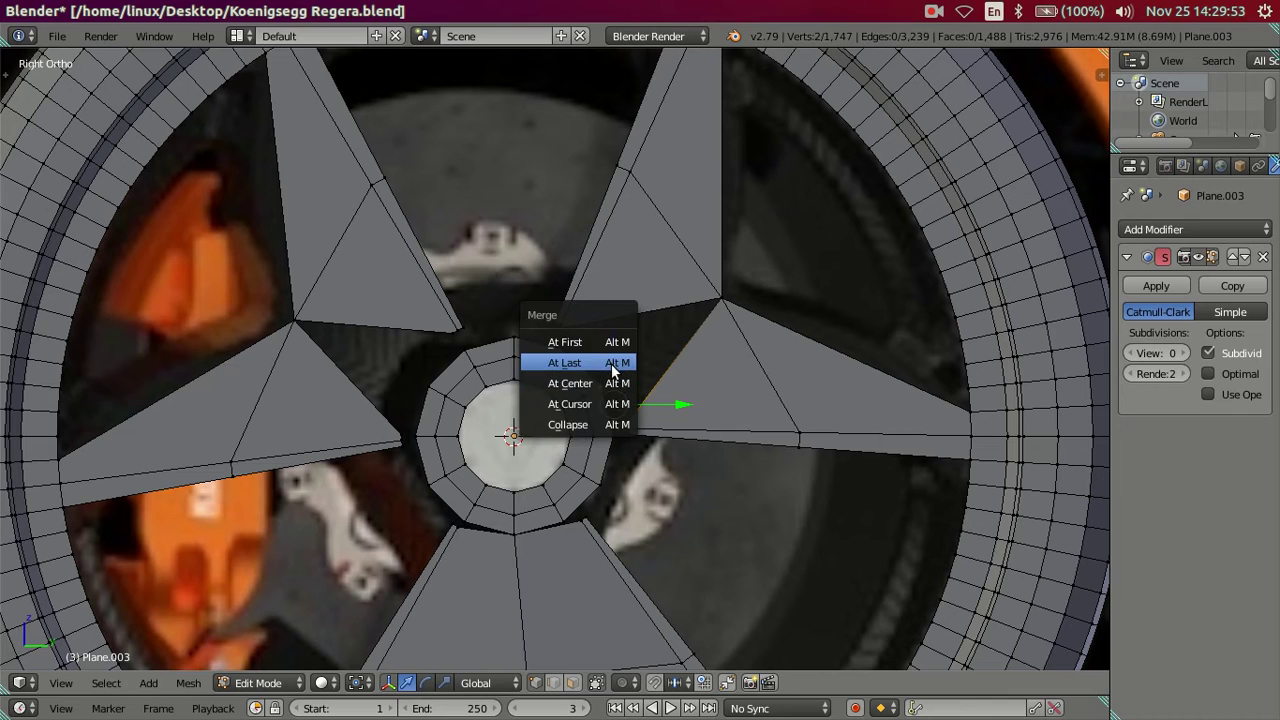
left_click(600, 359)
right_click(604, 380, "shift")
key("alt+m")
left_click(618, 390)
Weld the left-side spoke tip and blade tip onto their neighbouring vertices with Merge At Last.
right_click(402, 438)
right_click(427, 386, "shift")
key("alt+m")
left_click(432, 387)
right_click(454, 331)
right_click(428, 385, "shift")
key("alt+m")
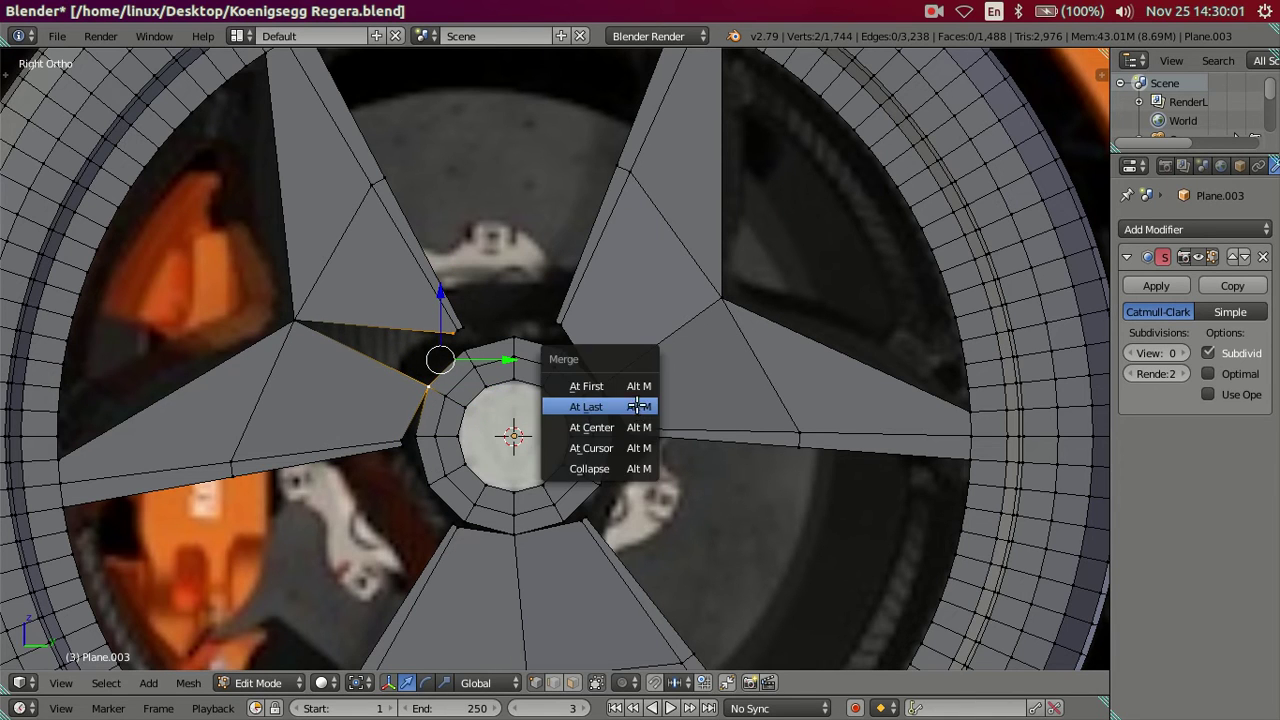
left_click(638, 406)
scroll(573, 400, "up", 1)
scroll(573, 400, "up", 1)
scroll(573, 400, "down", 2)
Weld the lower-right spoke corner onto the adjacent hub ring vertex.
middle_click_drag(626, 457, 629, 386, "shift")
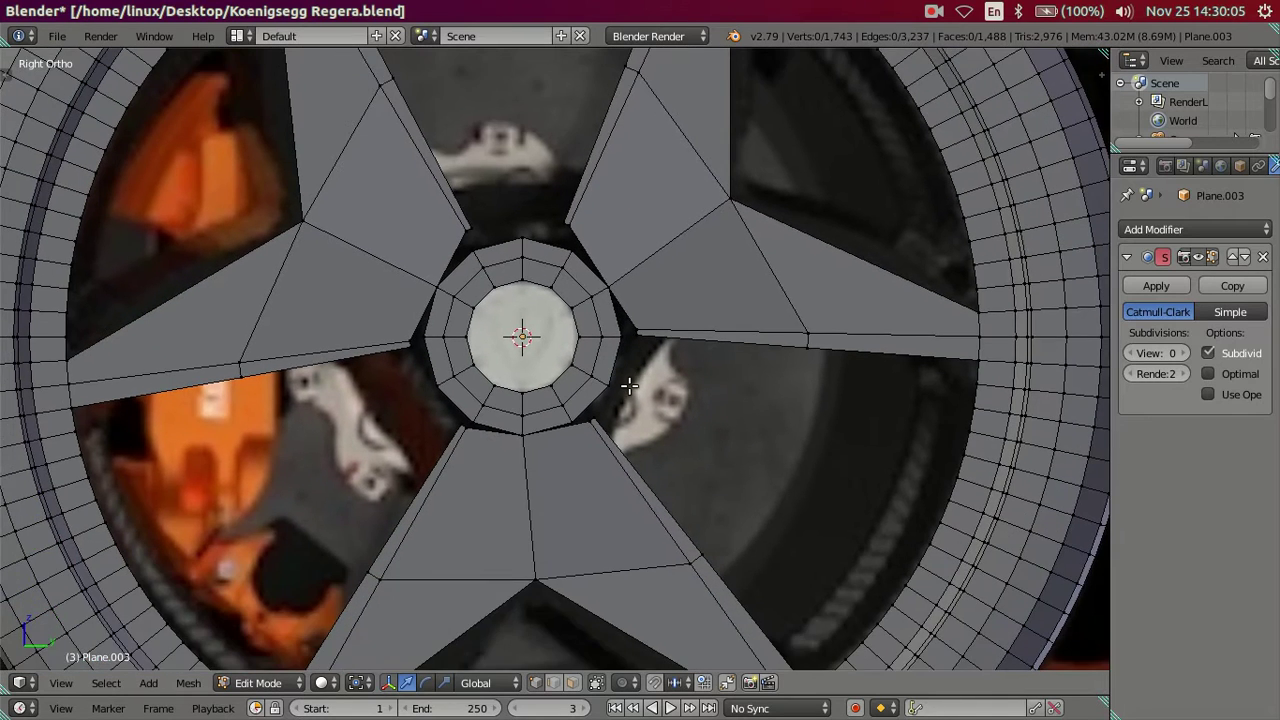
scroll(586, 449, "up", 1)
scroll(585, 457, "up", 1)
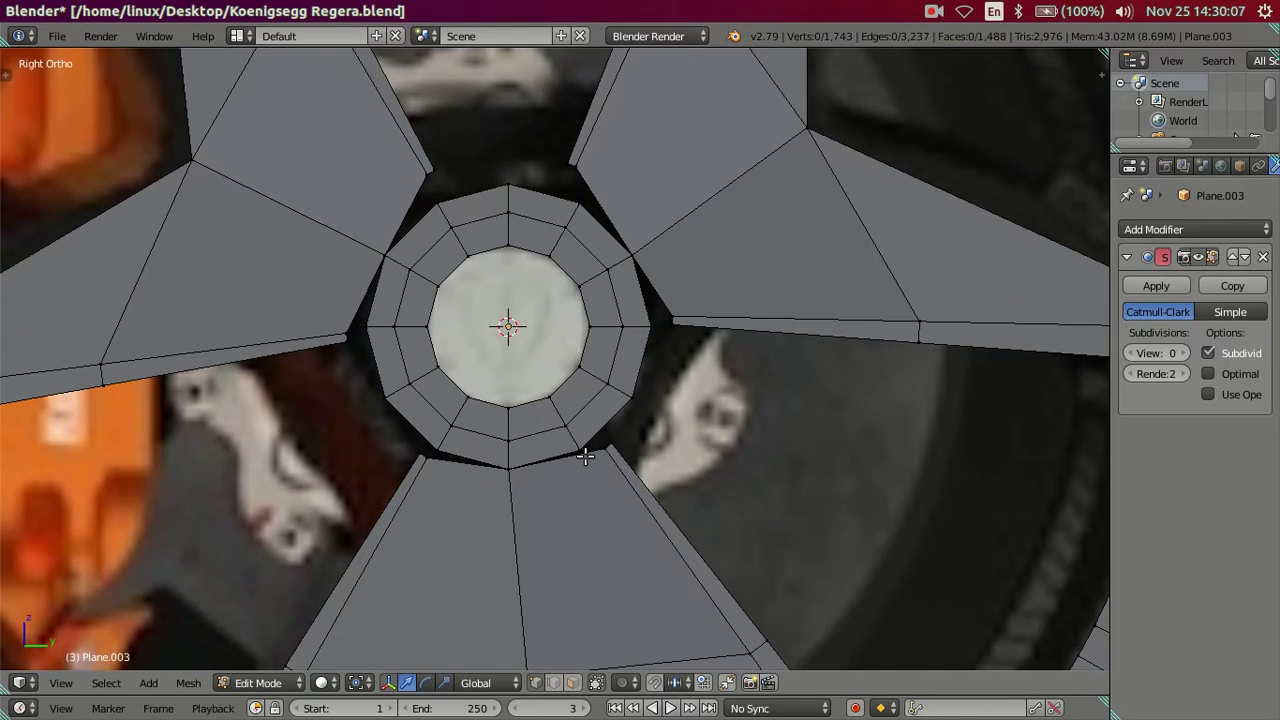
scroll(585, 456, "up", 1)
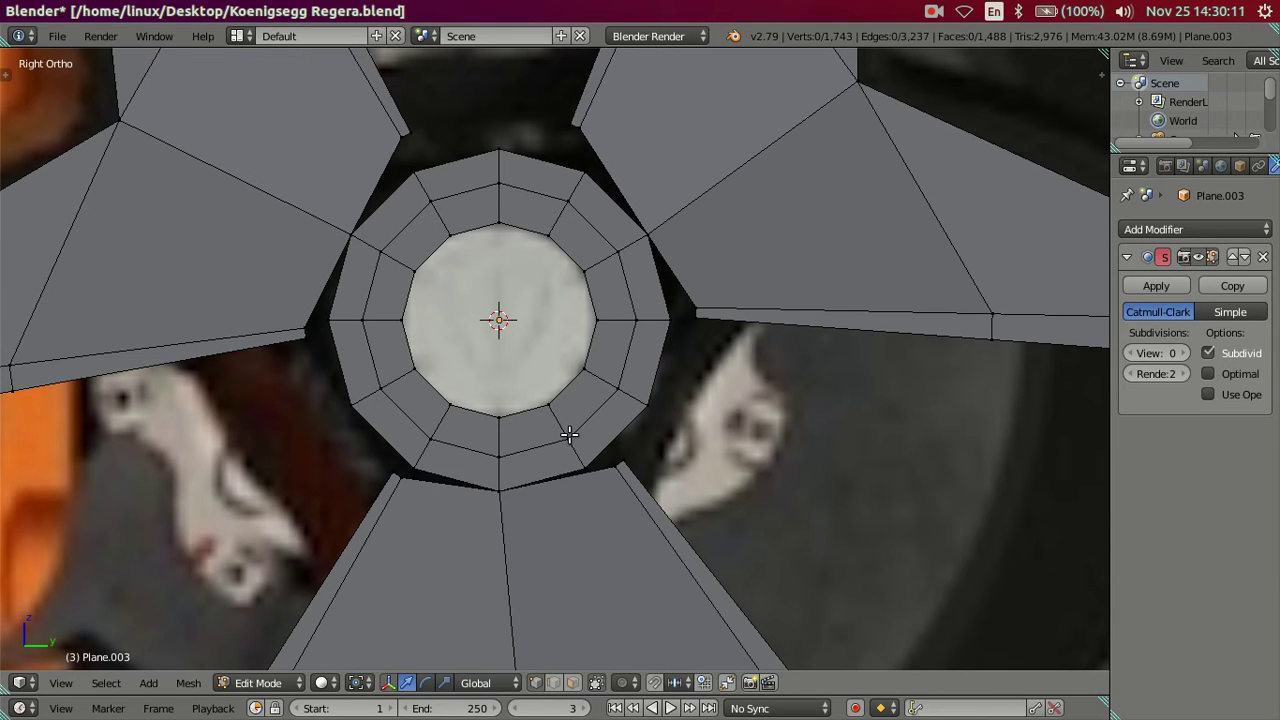
right_click(604, 482)
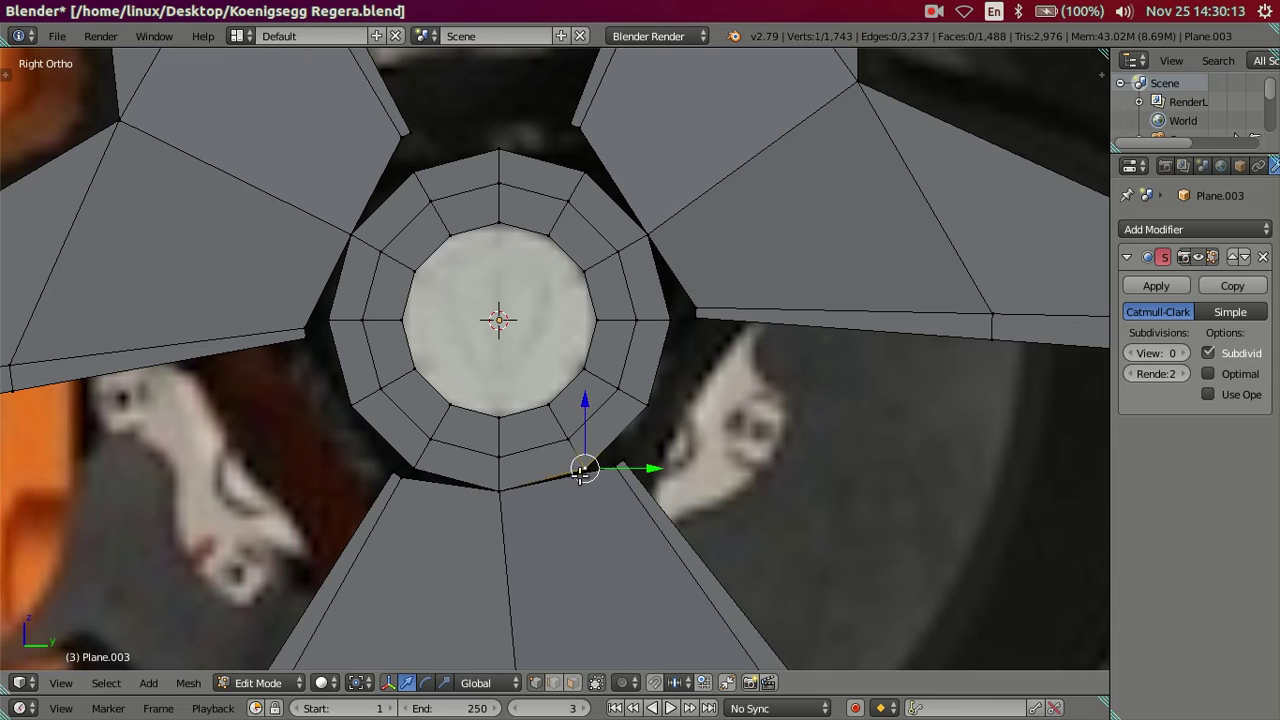
right_click(578, 466, "shift")
key("alt+m")
left_click(500, 546)
Weld the lower-left and left spoke corners onto their hub ring vertices.
right_click(405, 478)
right_click(415, 469, "shift")
key("alt+m")
left_click(486, 489)
right_click(314, 318, "shift")
key("alt+m")
left_click(330, 315)
Weld the upper-left and top spoke corners onto the hub, undoing the right corner's weld.
right_click(406, 160, "shift")
key("alt+m")
left_click(409, 177)
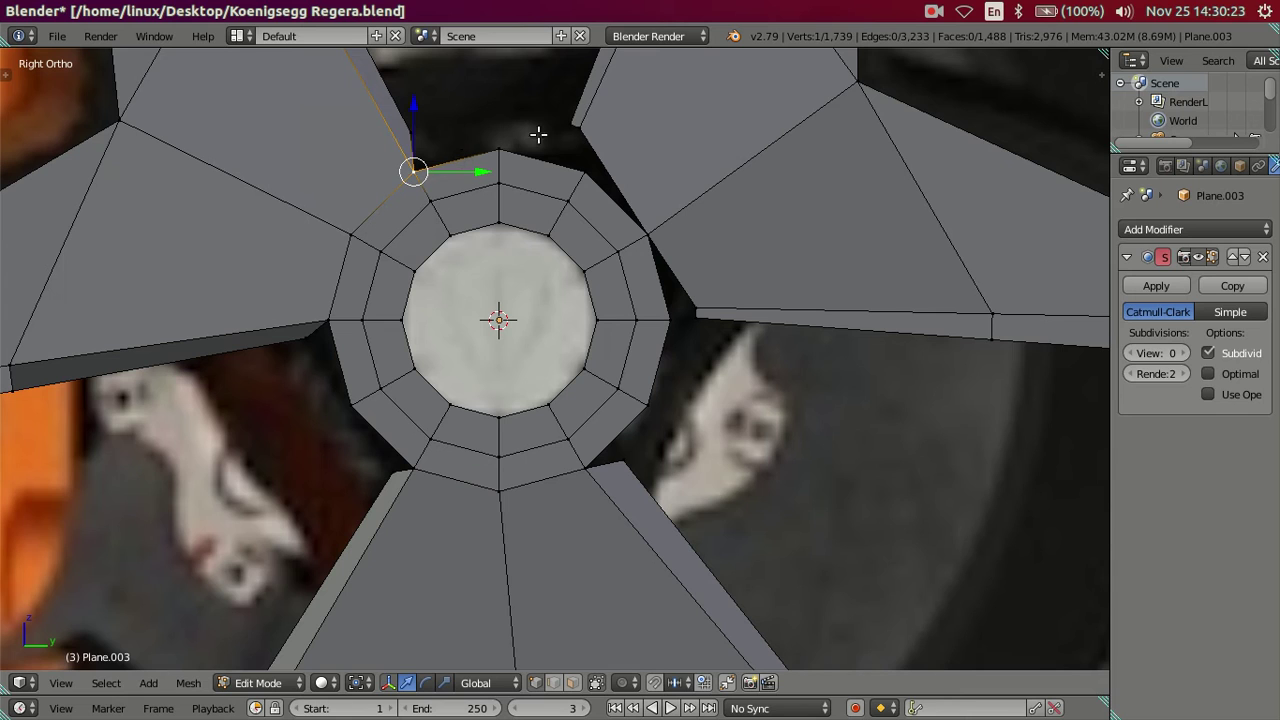
right_click(580, 165, "shift")
key("alt+m")
left_click(587, 176)
right_click(663, 305, "shift")
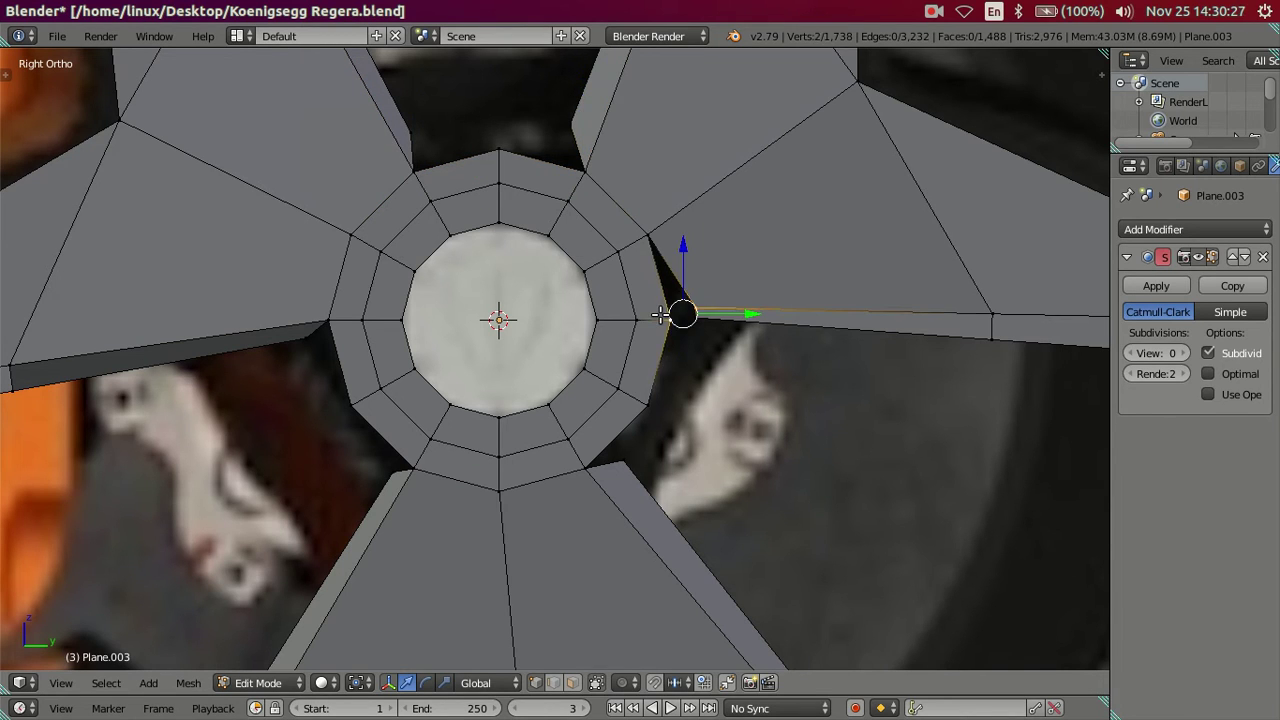
key("alt+m")
left_click(662, 316)
key("a")
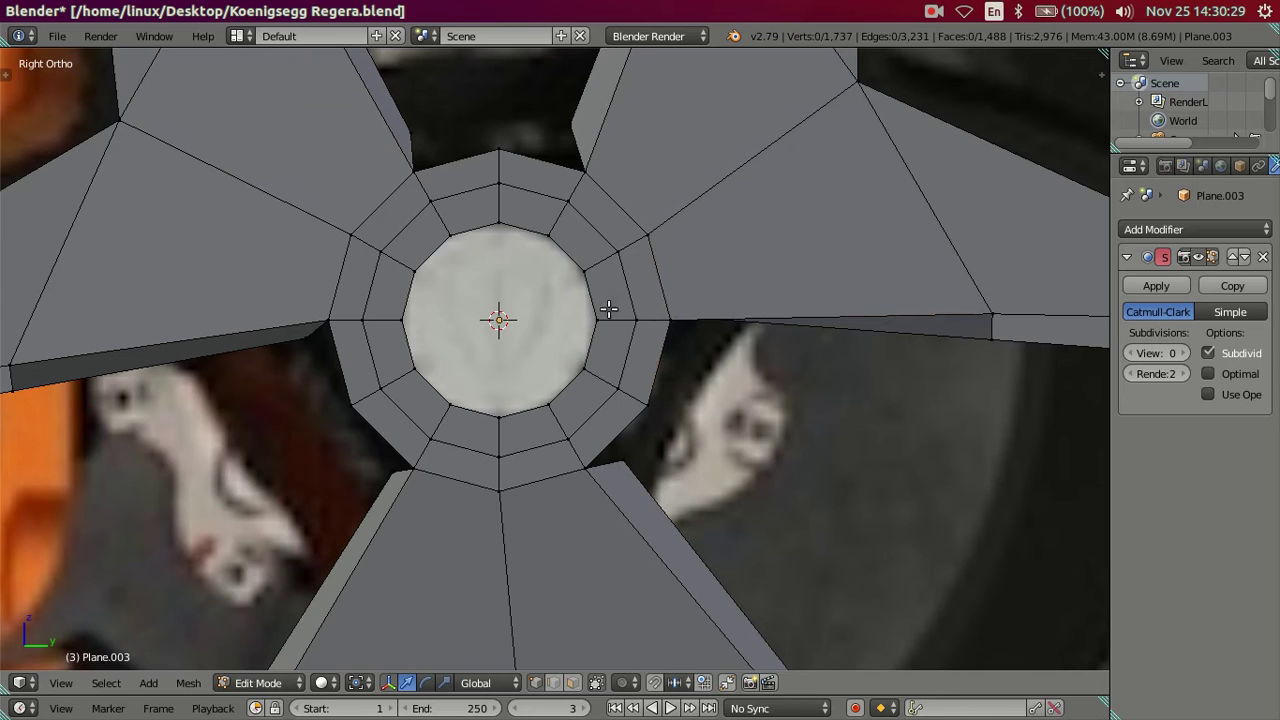
key("ctrl+z")
key("ctrl+z")
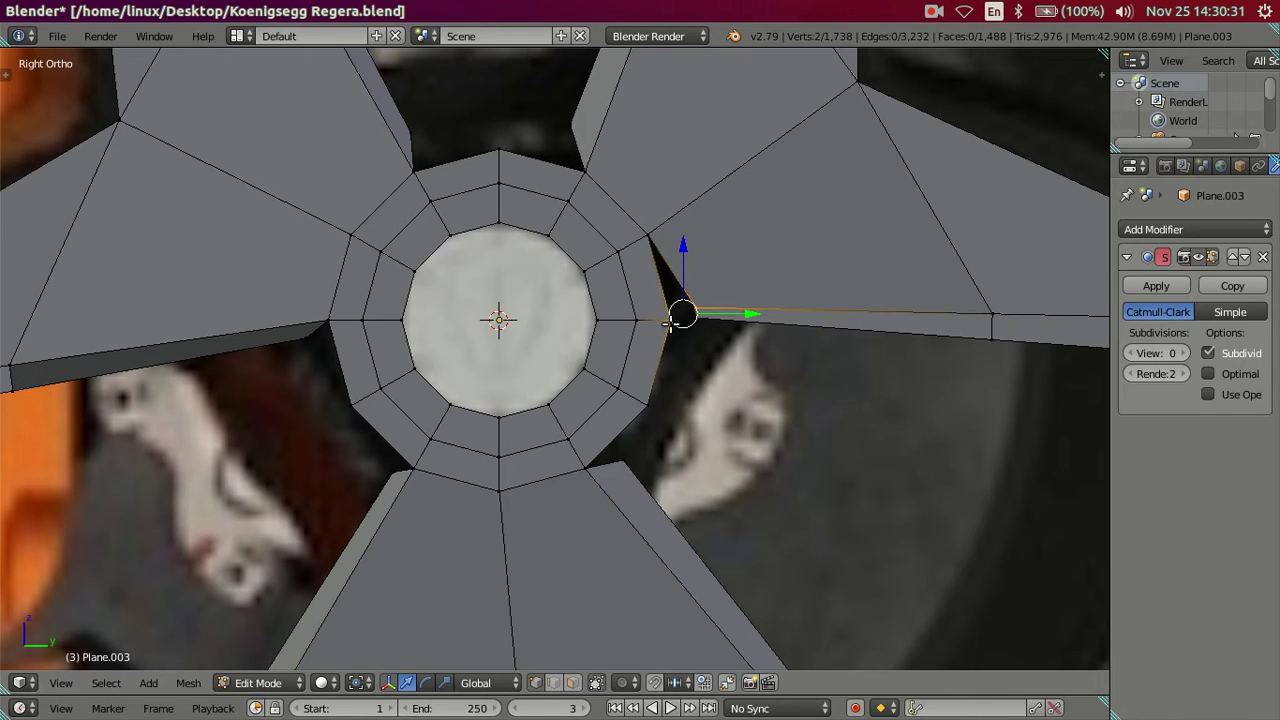
Merge the two doubled vertices at the right spoke's hub joint at their center.
middle_click_drag(699, 341, 643, 409, "shift")
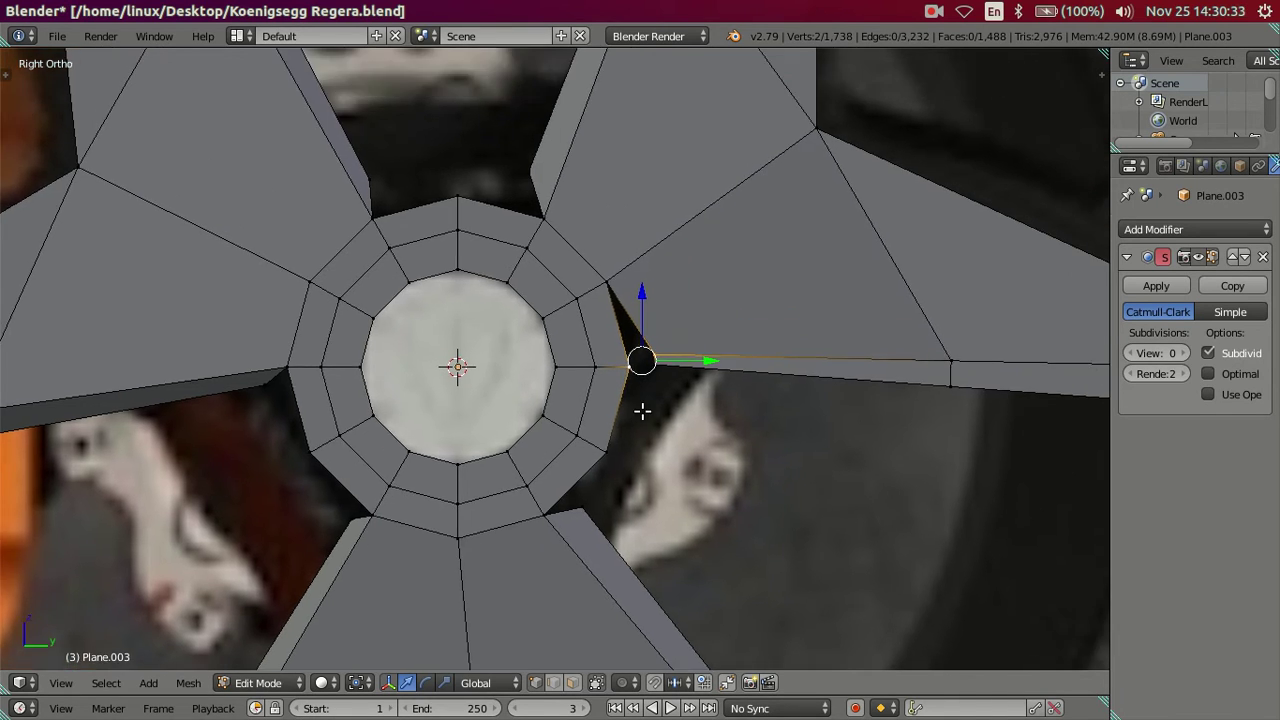
scroll(644, 402, "up", 1)
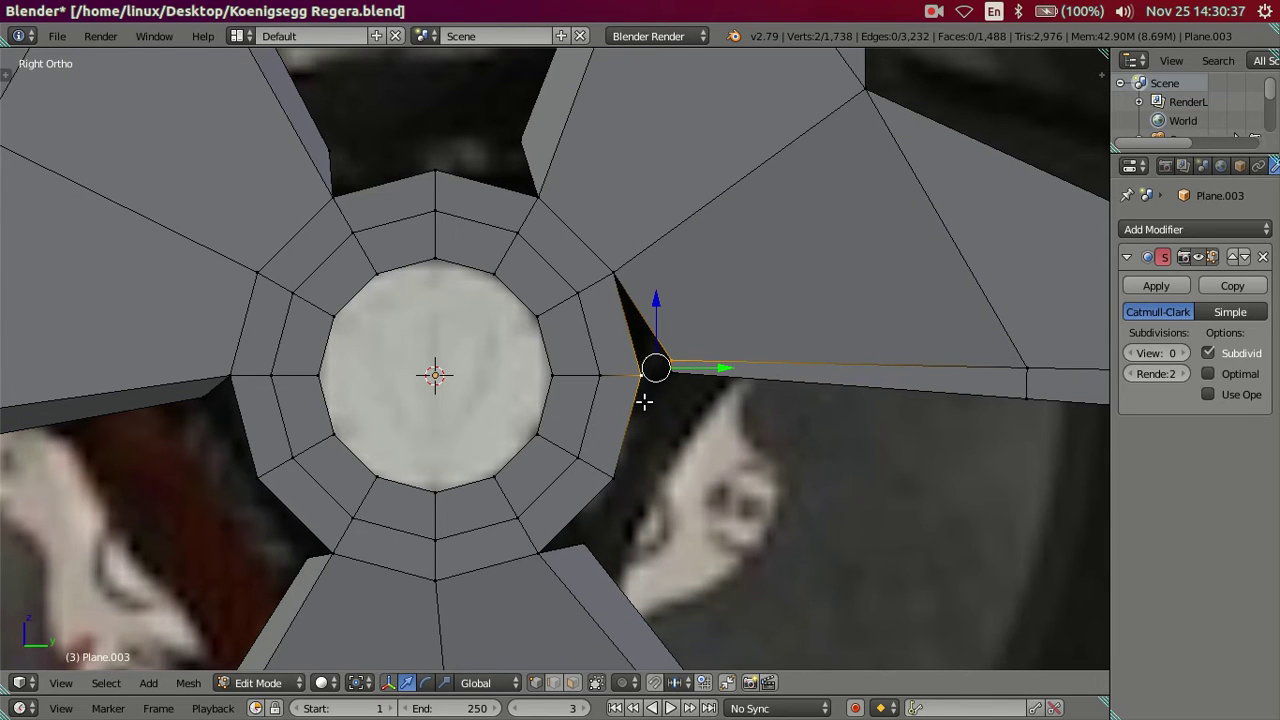
scroll(641, 476, "down", 3)
scroll(662, 430, "down", 1)
scroll(661, 427, "up", 3)
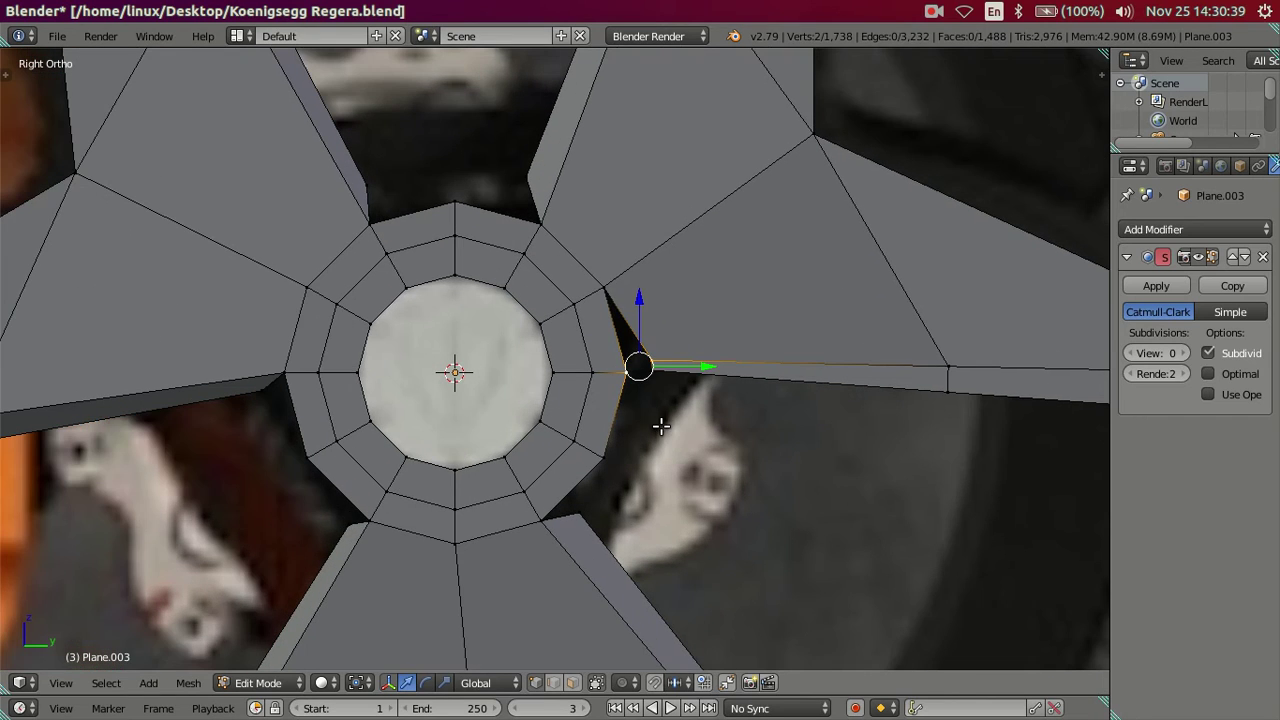
key("alt+m")
left_click(665, 377)
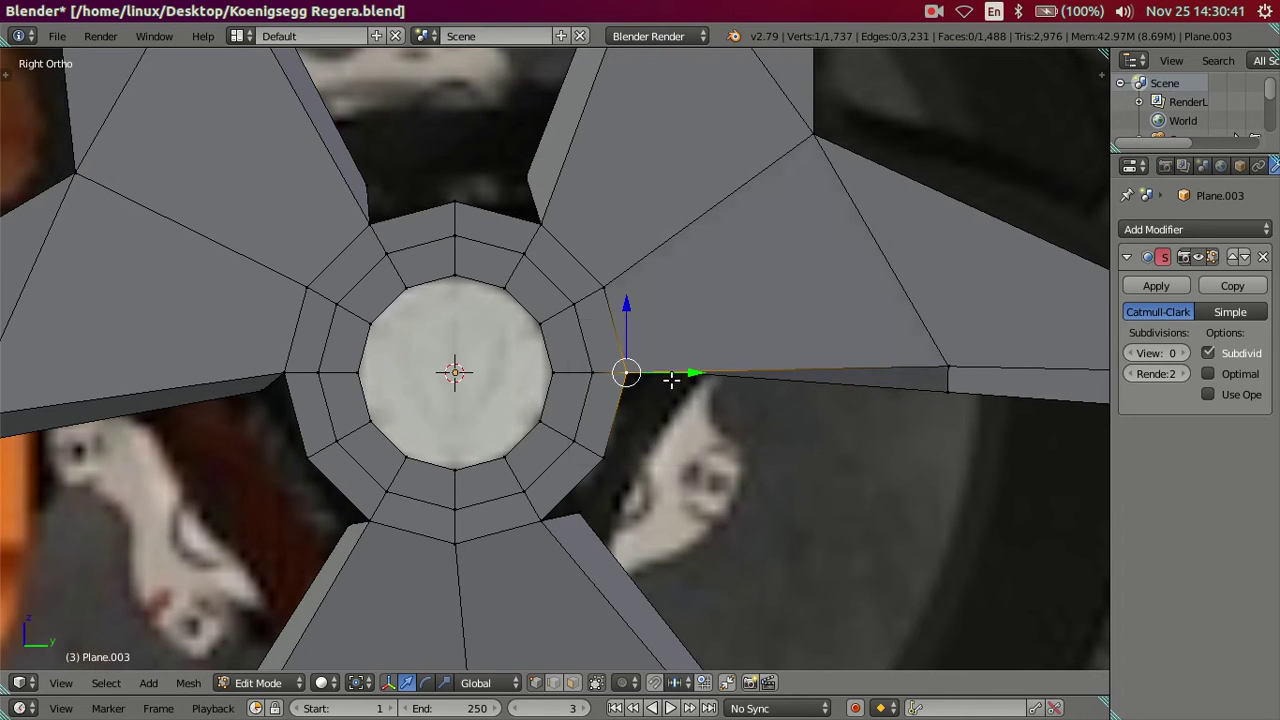
Slide the merged vertex right and lower the joint edge slightly along Z, checking against the reference.
key("z")
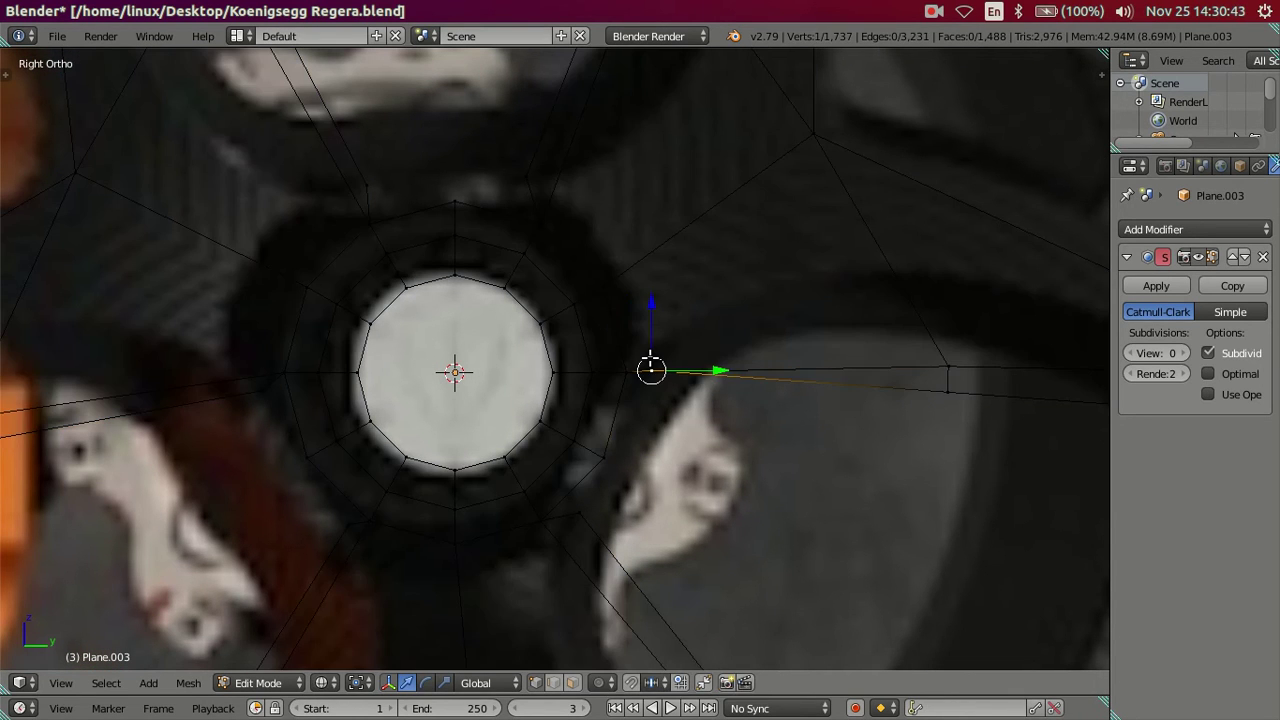
key("g")
left_click(688, 371)
key("z")
left_click(652, 280)
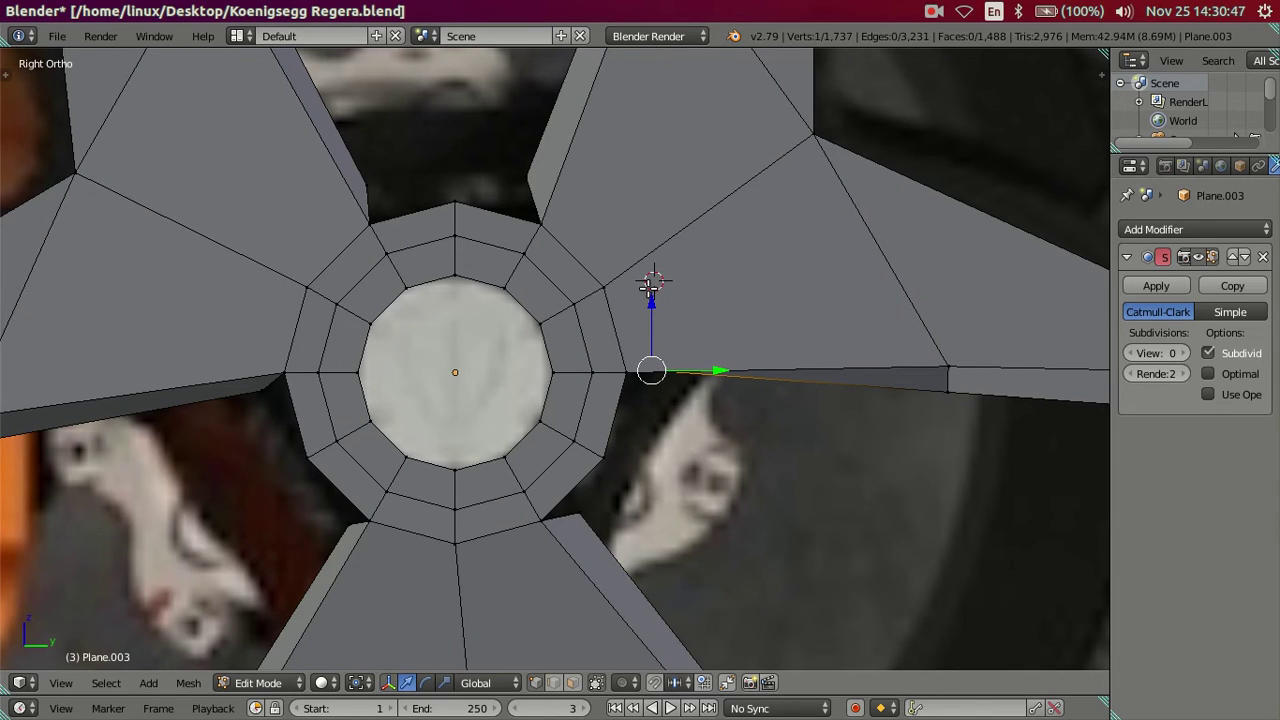
left_click_drag(651, 292, 667, 330)
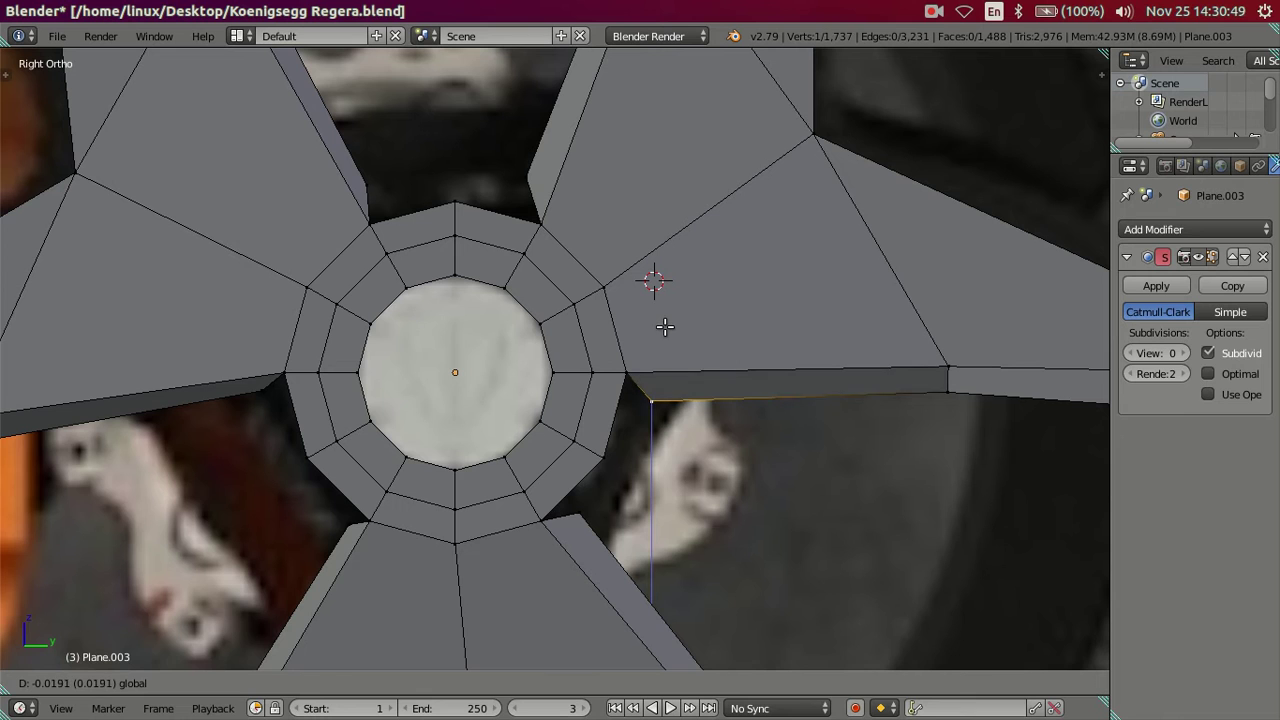
scroll(659, 336, "down", 3)
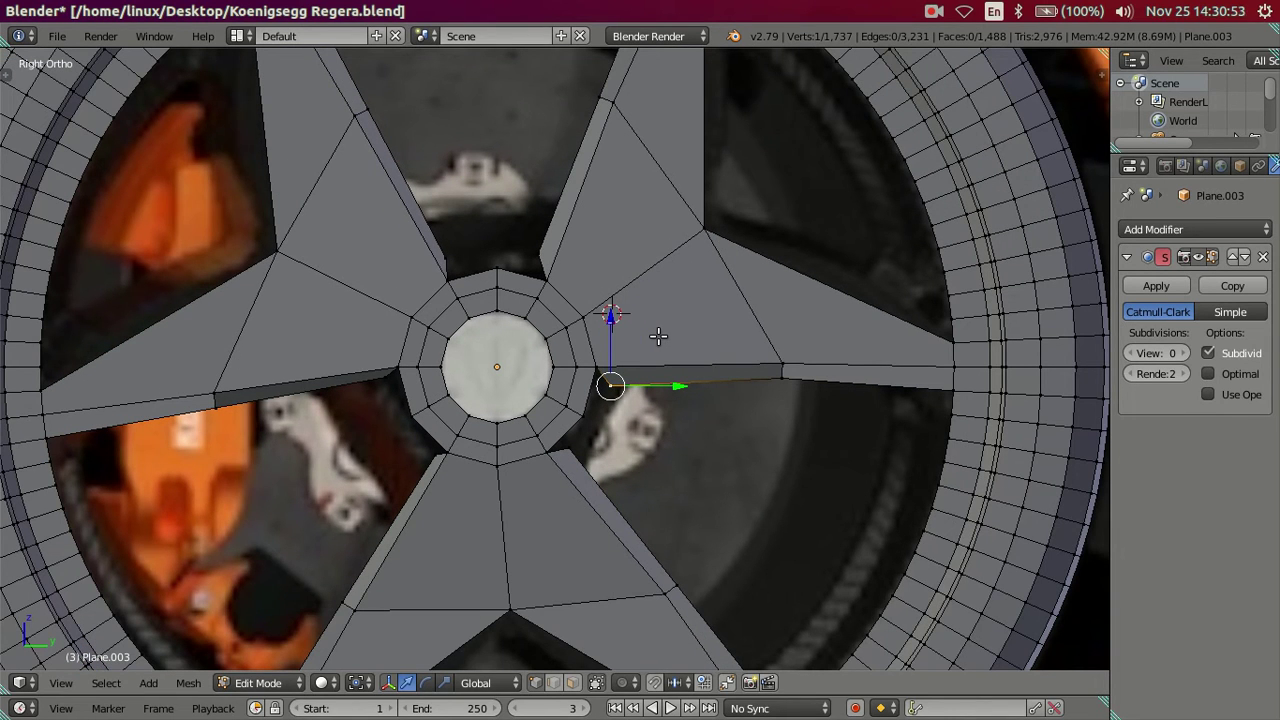
scroll(658, 336, "up", 1)
scroll(657, 366, "up", 2, "shift")
scroll(650, 378, "up", 1)
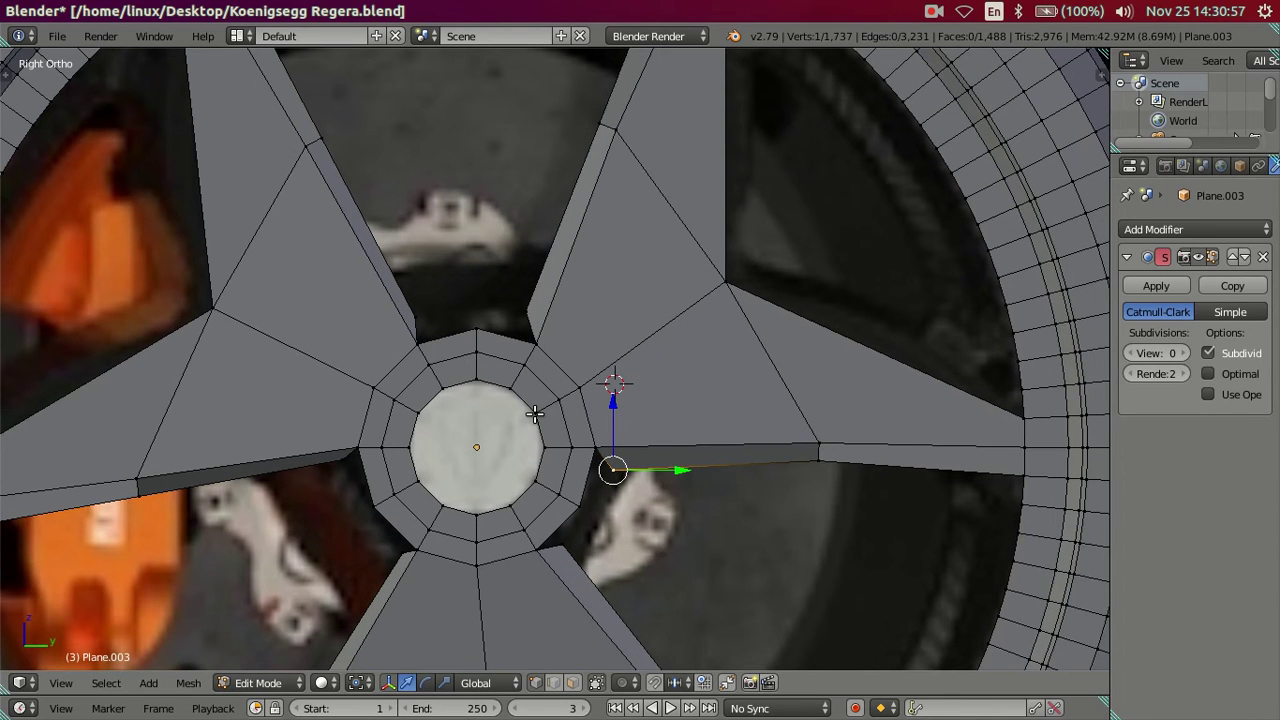
scroll(522, 396, "down", 4)
scroll(522, 396, "up", 3)
key("z")
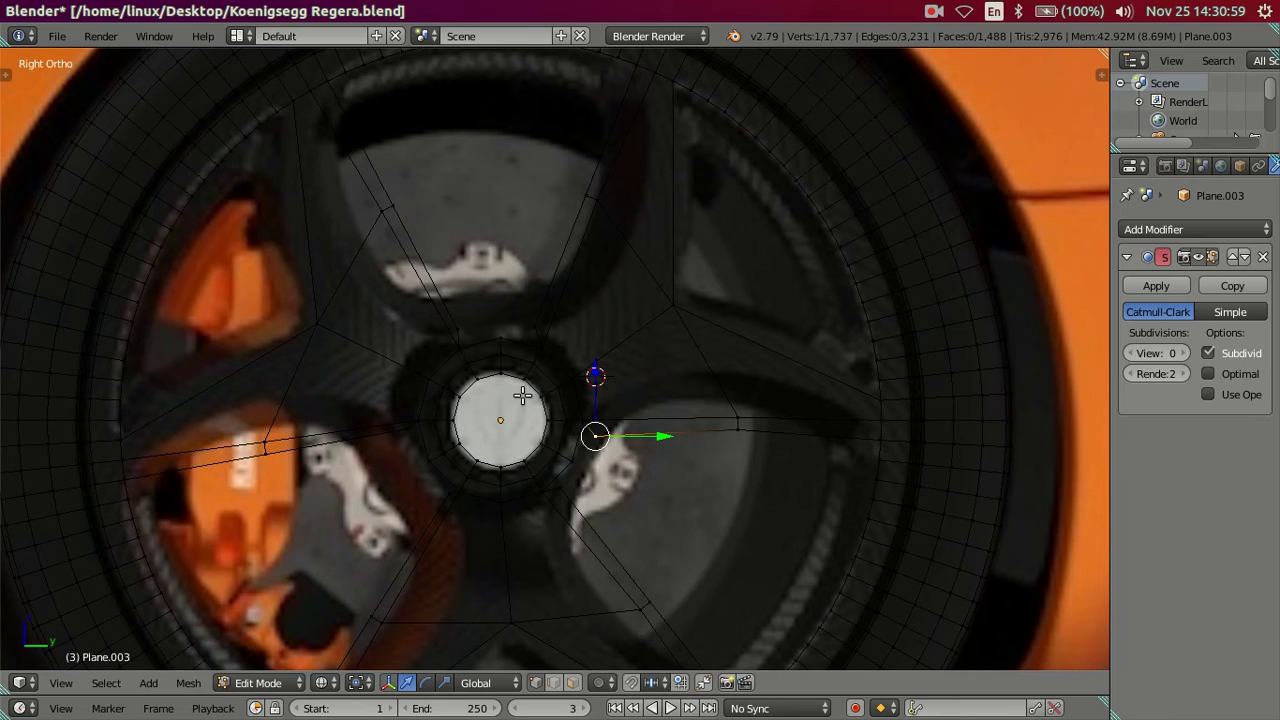
key("z")
scroll(539, 453, "down", 2)
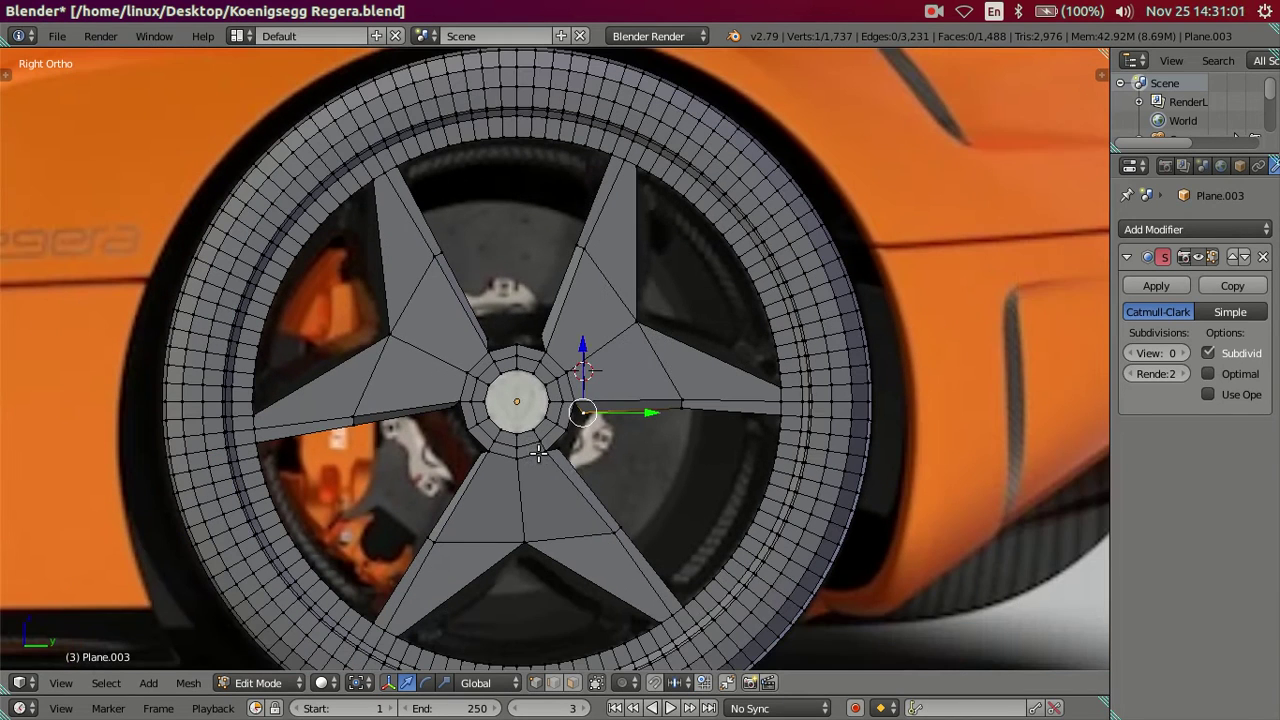
Scale the inner corners of the right, bottom and left spokes together.
left_click(617, 535)
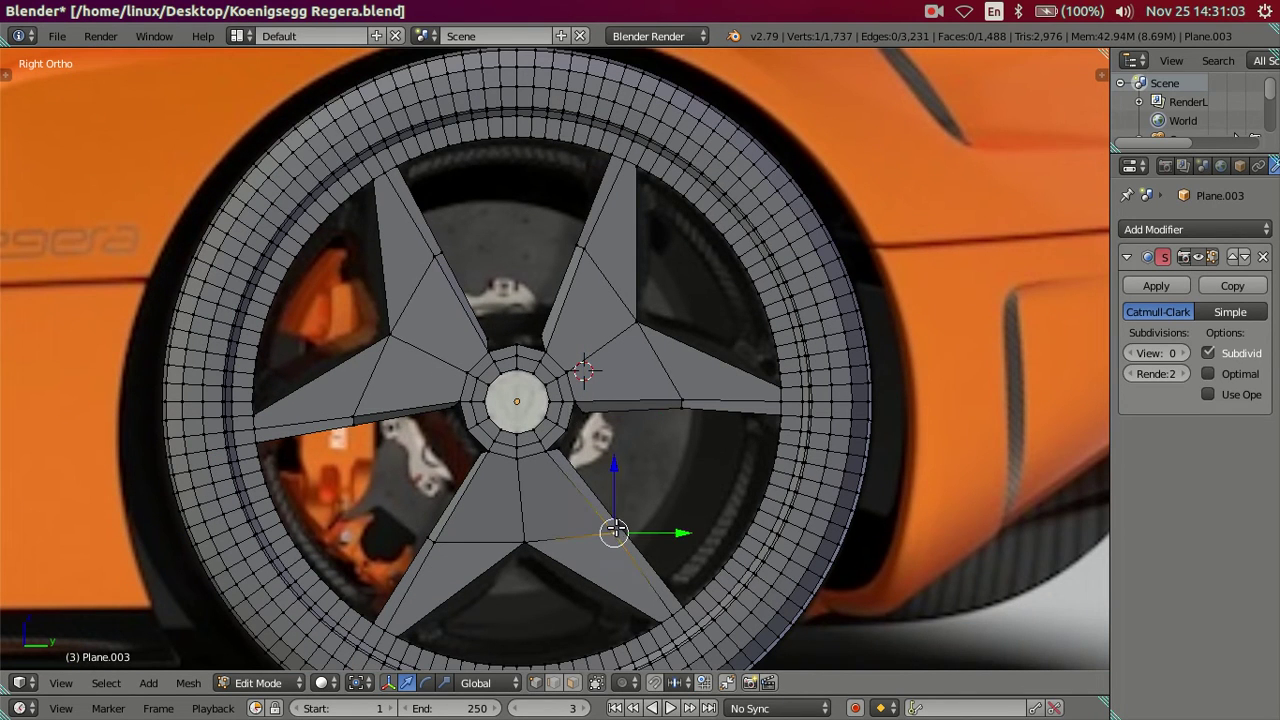
left_click(440, 541, "shift")
scroll(651, 549, "up", 2)
key("a")
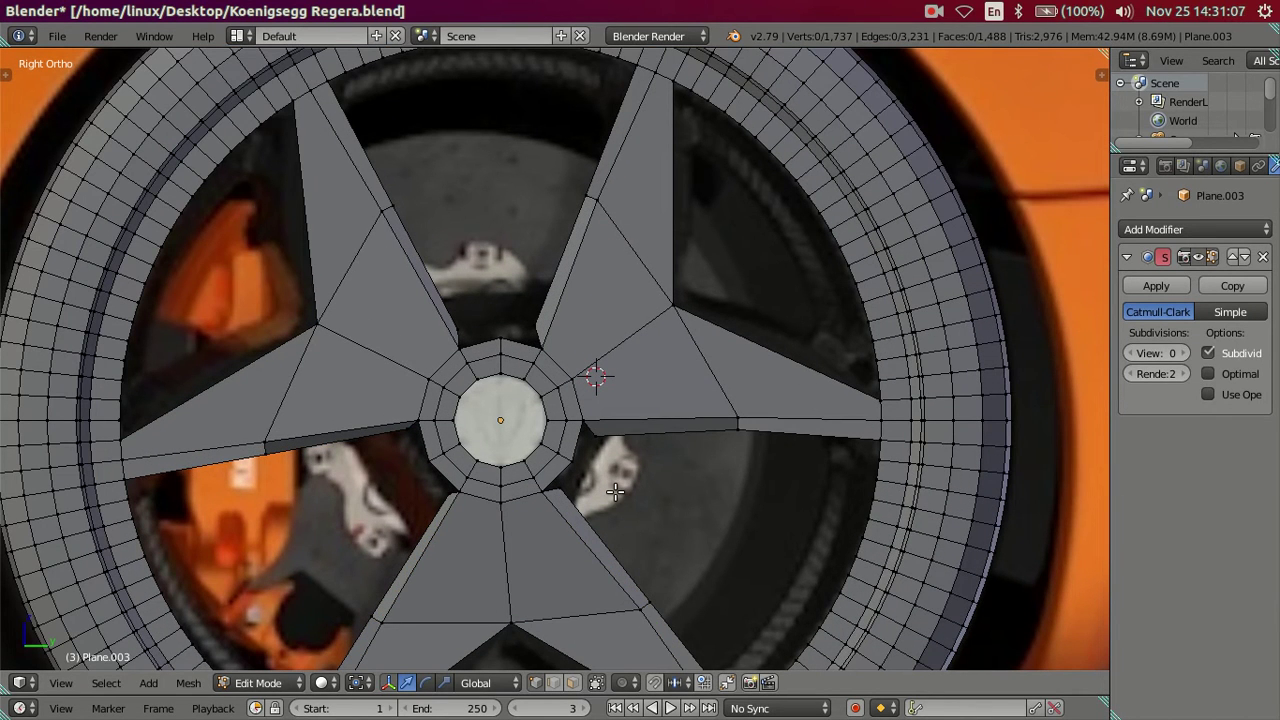
left_click(673, 306)
left_click(511, 623, "shift")
left_click(318, 326, "shift")
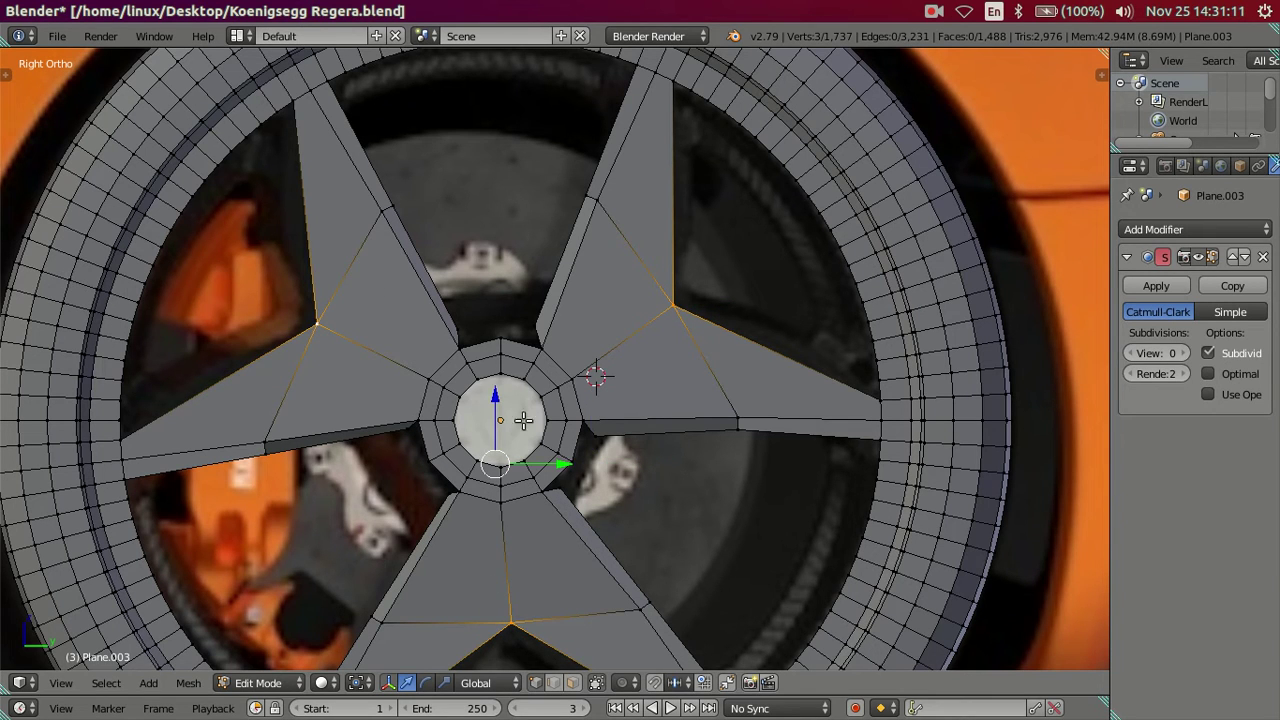
key("s")
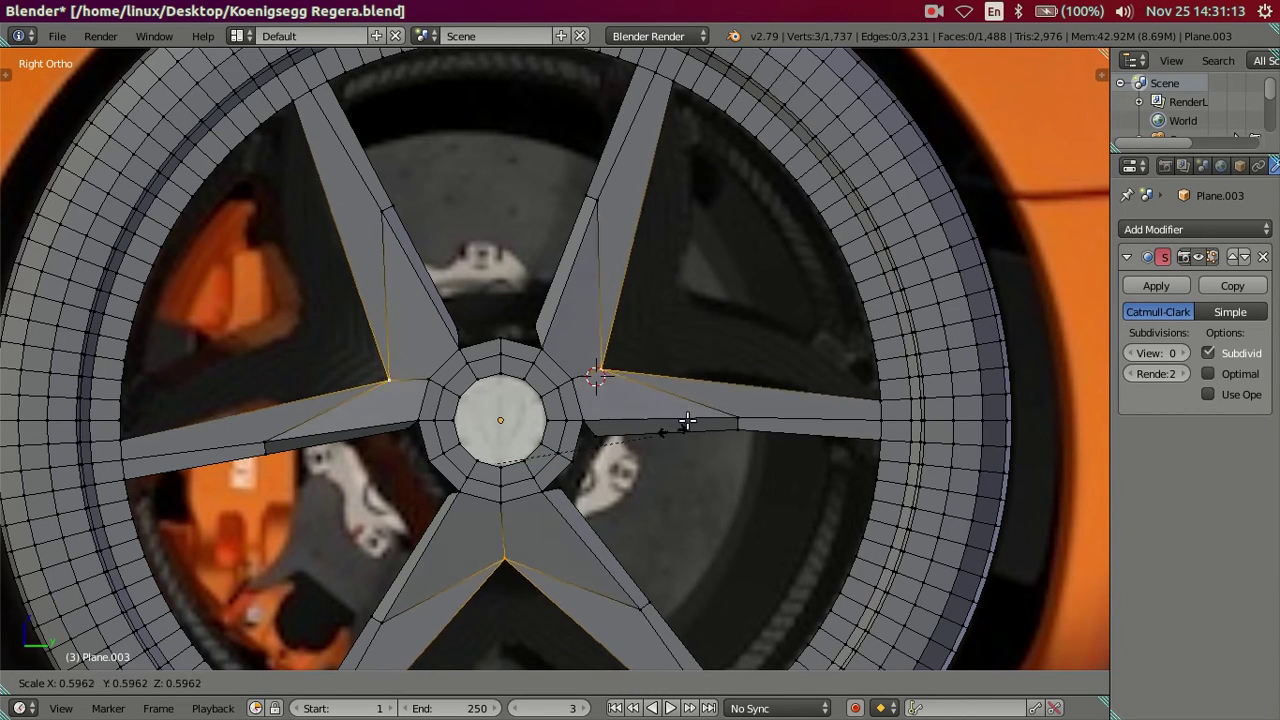
left_click(755, 365)
key("a")
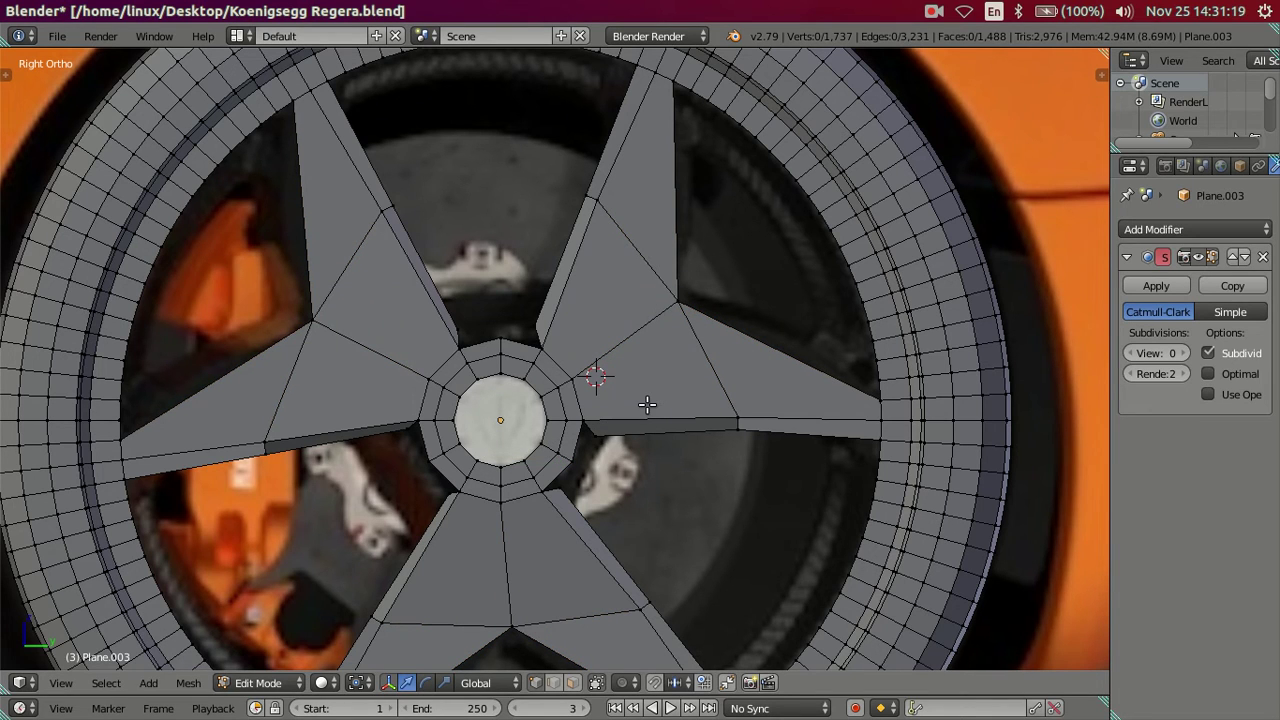
key("z")
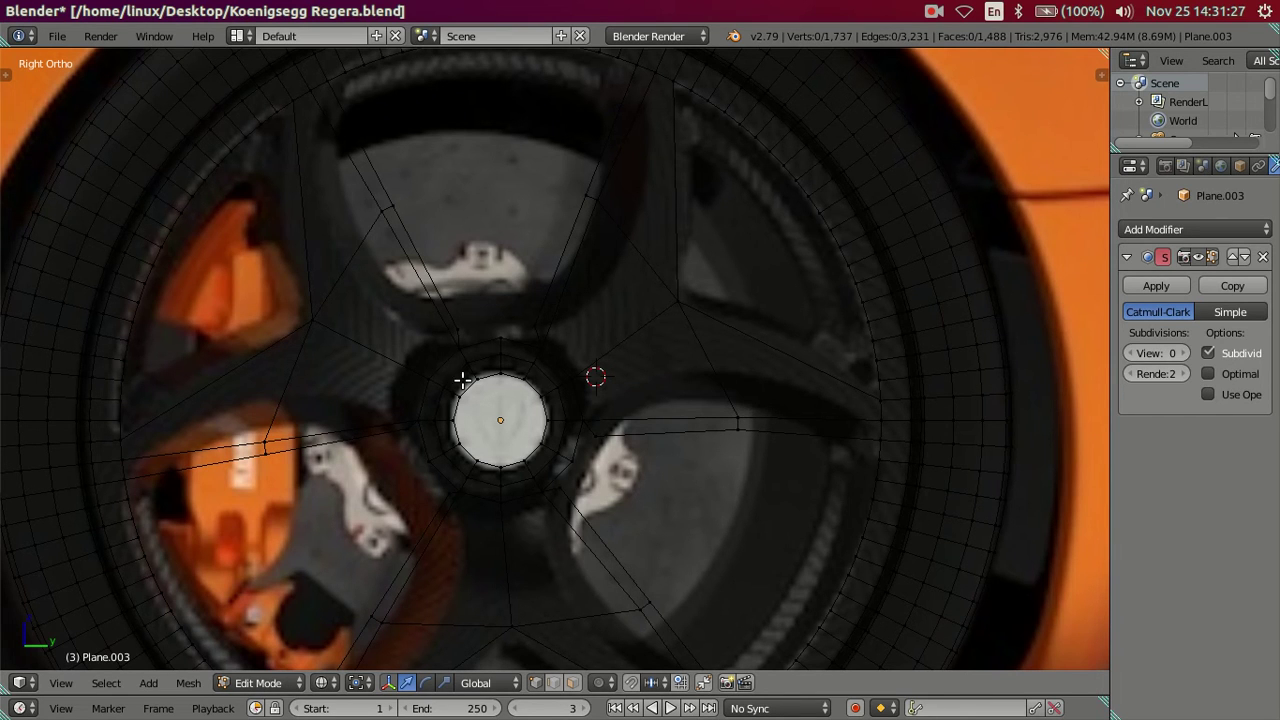
scroll(391, 352, "down", 2)
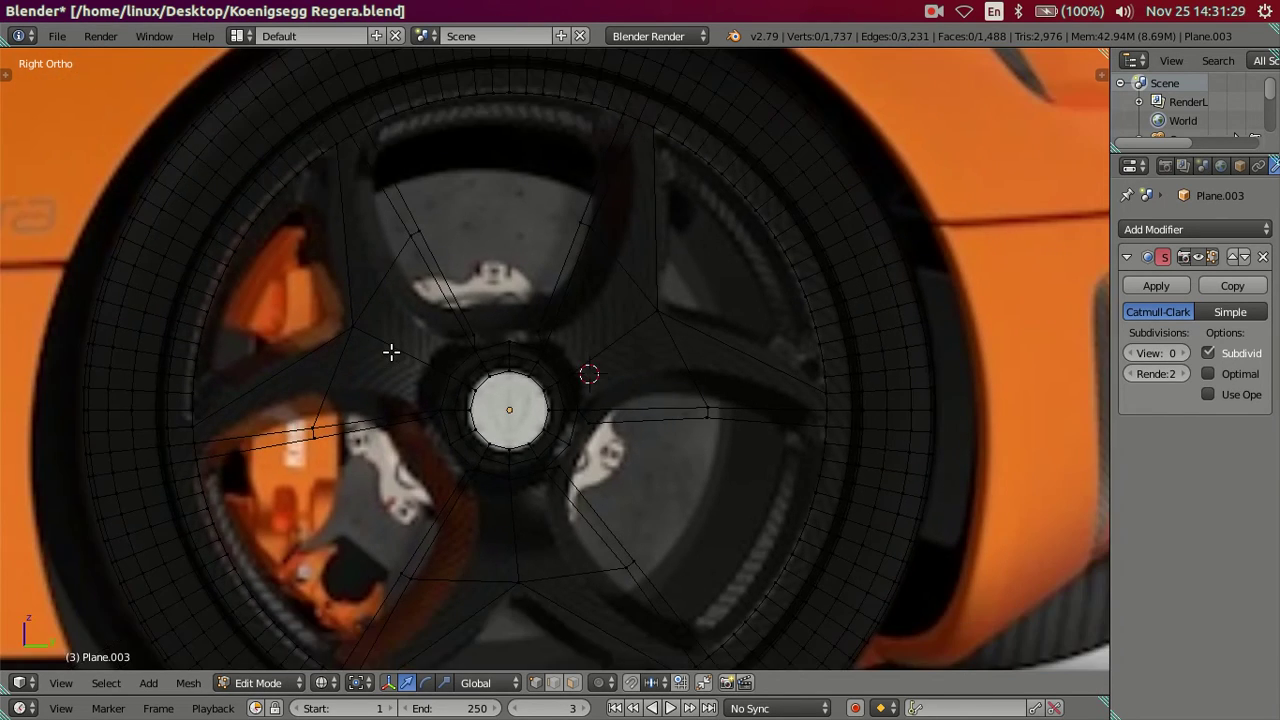
scroll(391, 352, "down", 1)
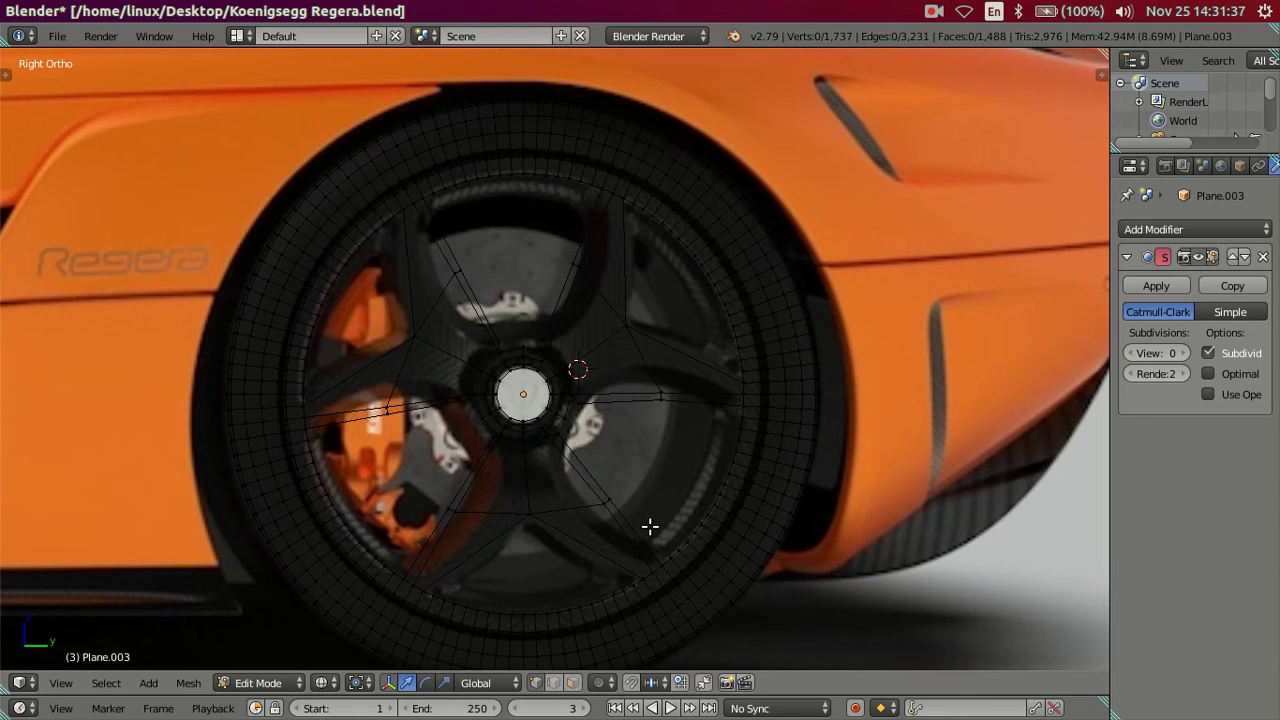
Scale the bottom spoke's inner vertices together by 0.4.
key("z")
middle_click_drag(640, 508, 634, 437, "shift")
right_click(604, 440)
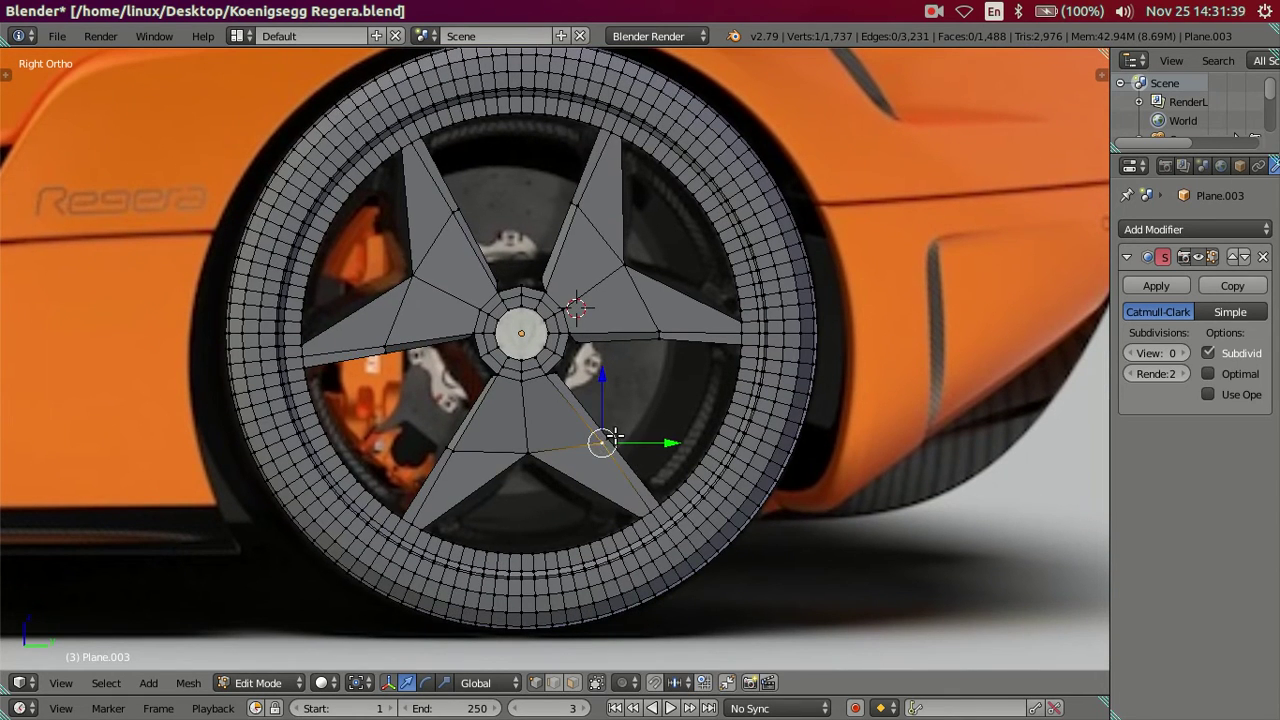
right_click(440, 446, "shift")
right_click(449, 452, "shift")
scroll(679, 461, "up", 1)
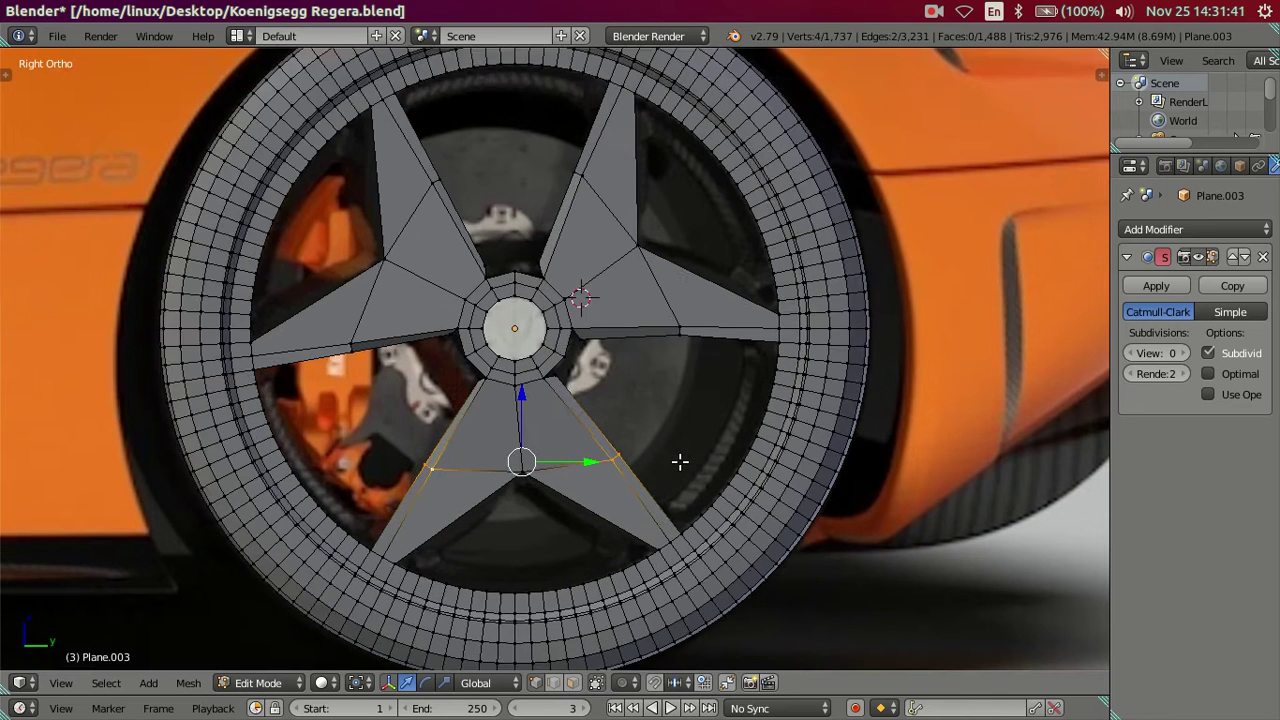
key("z")
key("s")
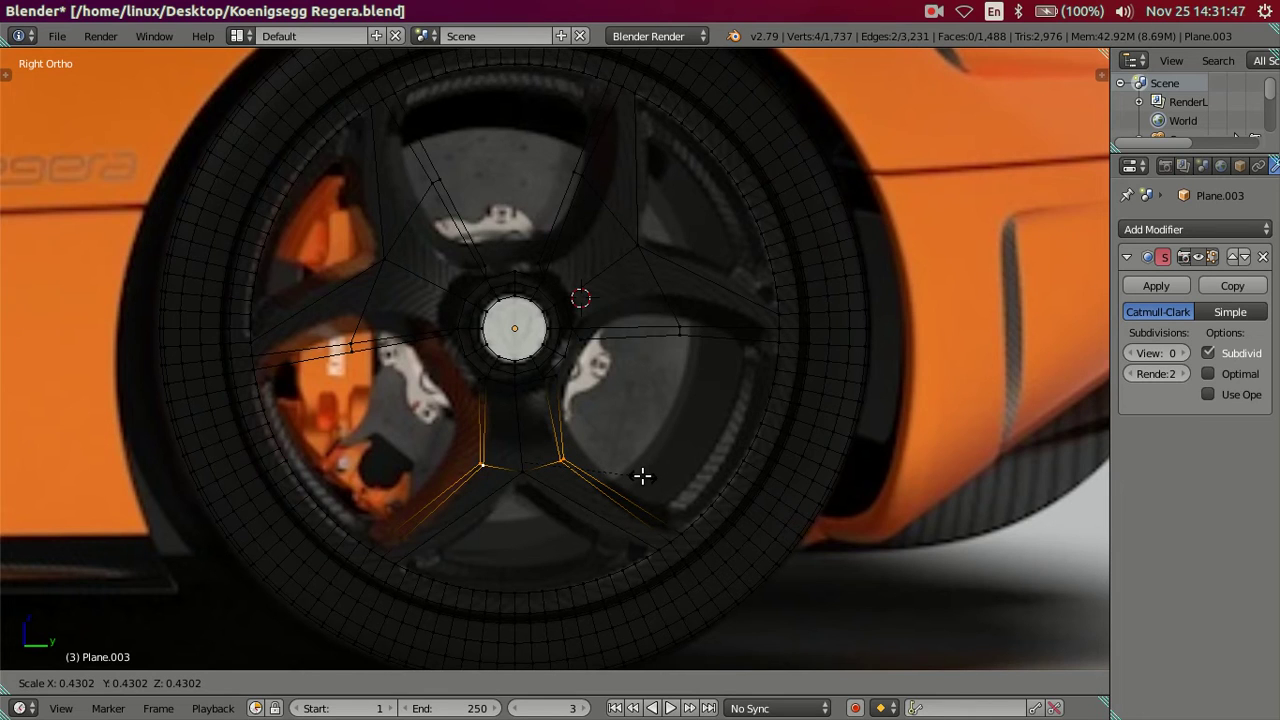
type(".4")
key("Return")
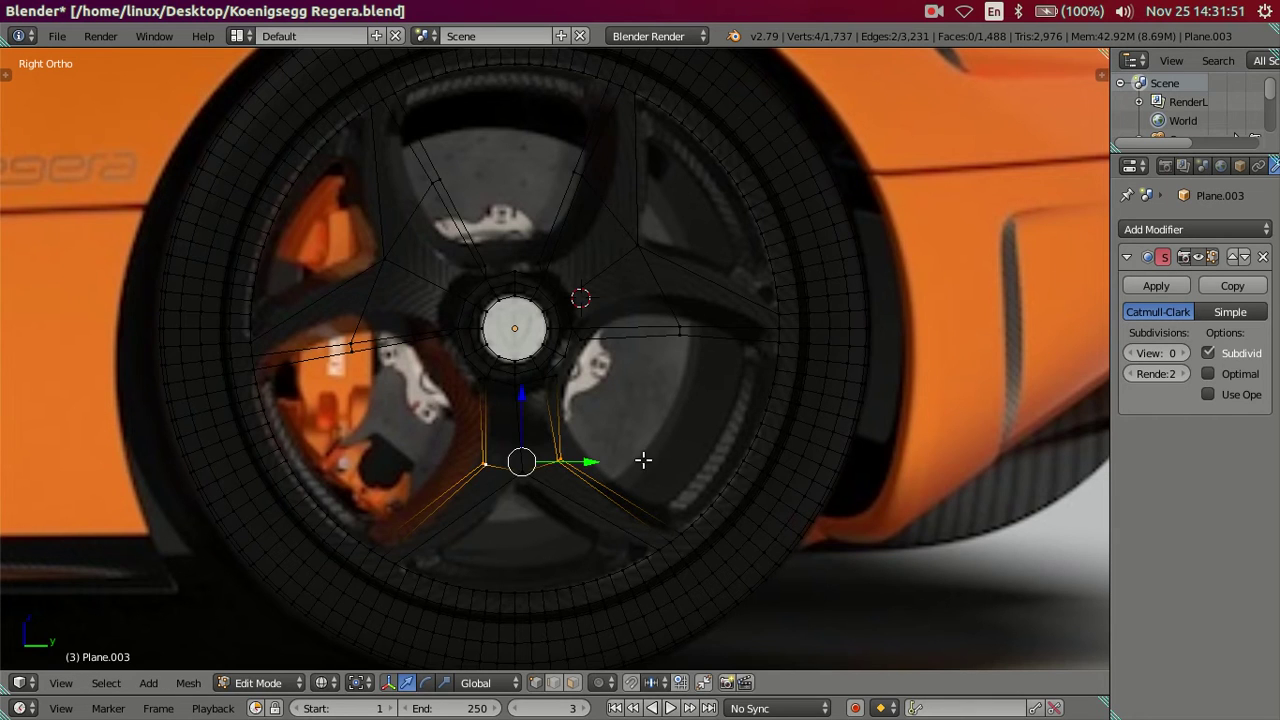
key("z")
Narrow the upper-right spoke's two inner vertices with a 0.4 scale.
right_click(683, 401)
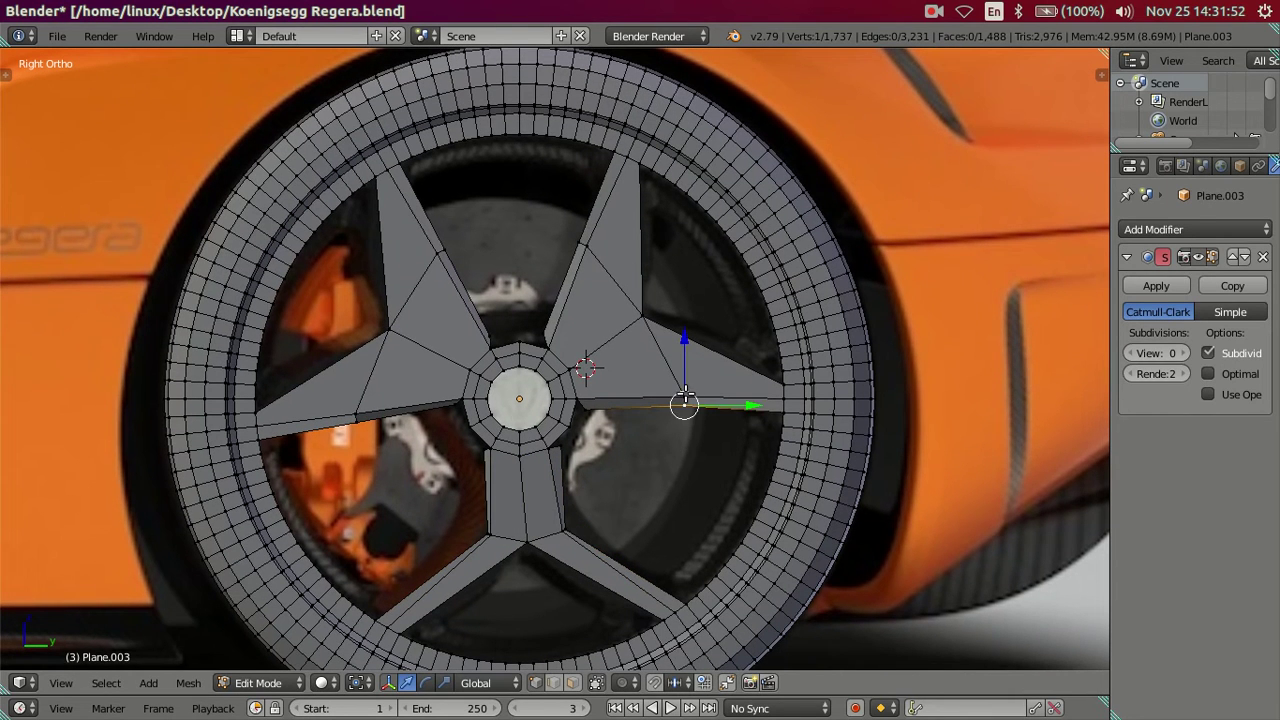
right_click(580, 243, "shift")
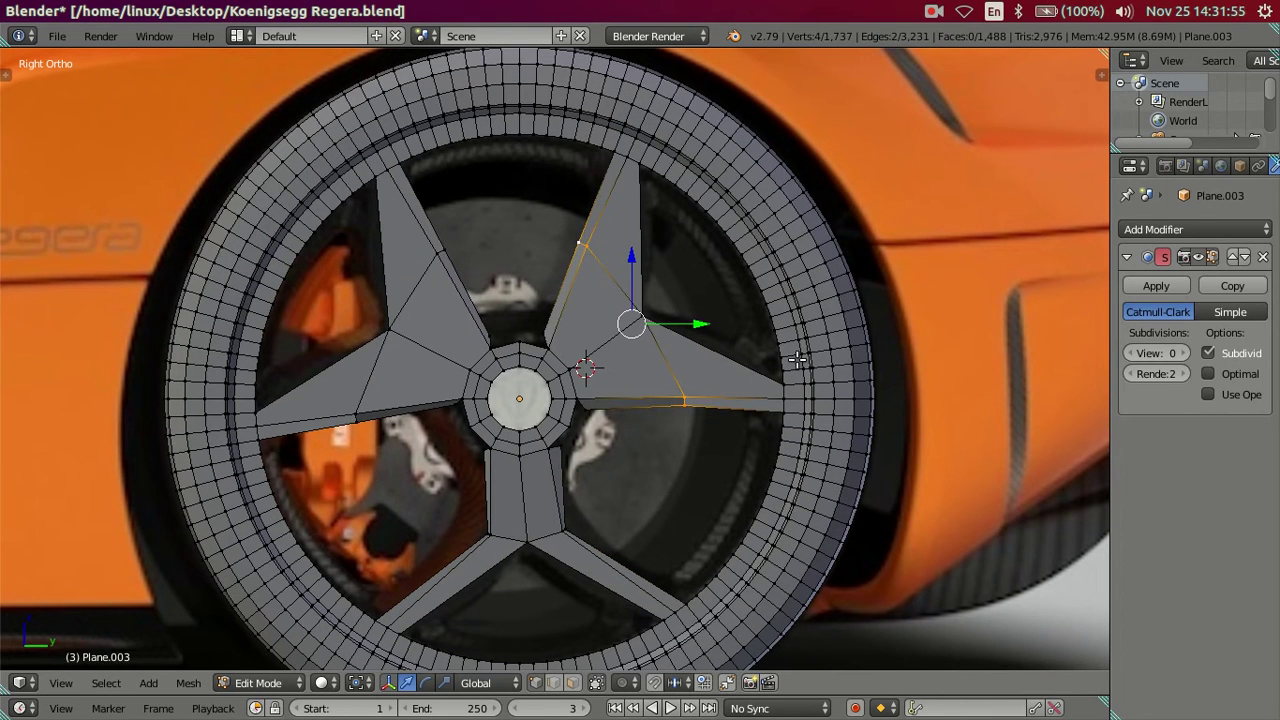
type("s.4")
key("Return")
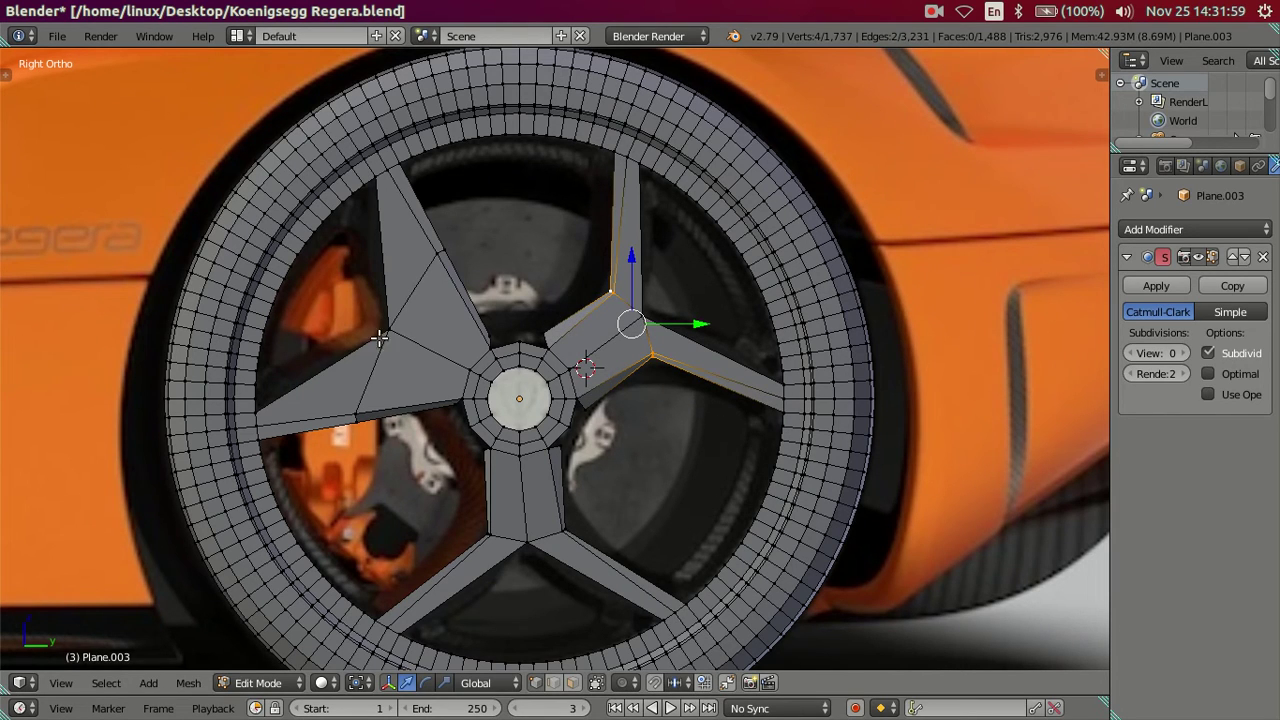
Flatten the left spoke's inner vertices with a Y-axis scale of 0.
right_click(355, 415)
right_click(355, 416, "shift")
right_click(441, 251, "shift")
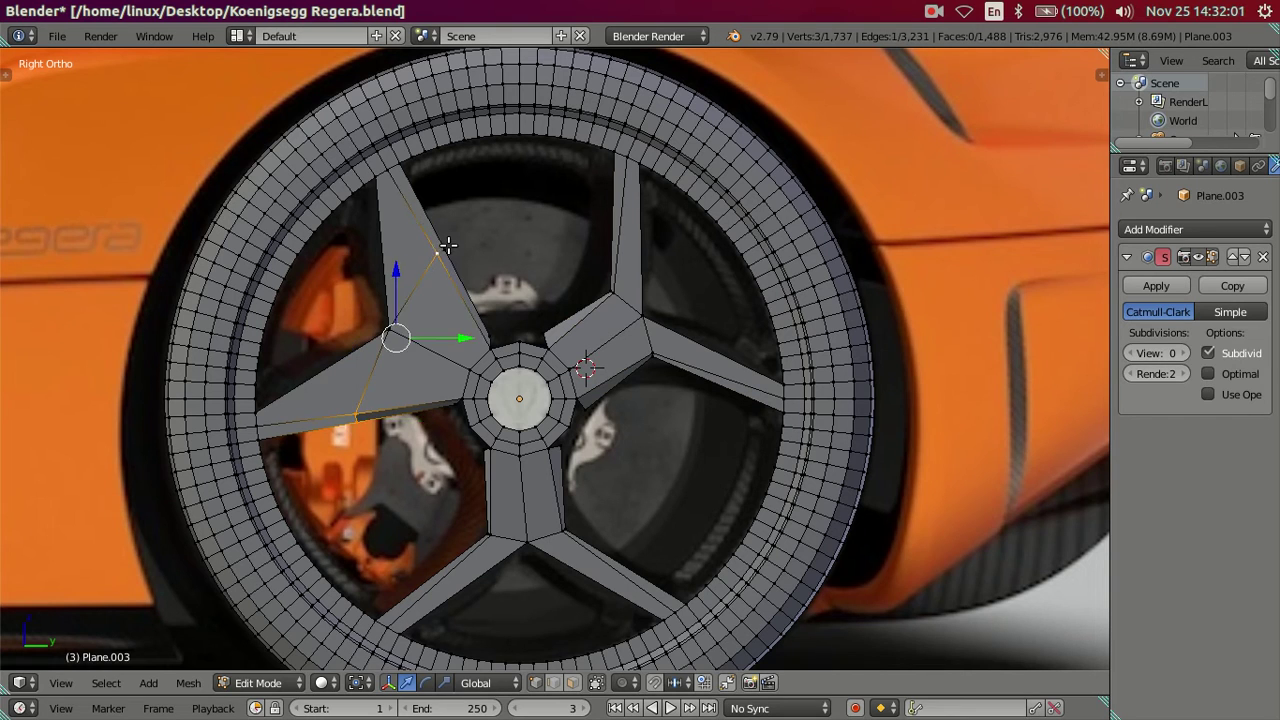
key("s")
key("y")
key("0")
key("Return")
scroll(672, 393, "up", 2)
key("a")
Select two inner vertices on the upper-right spoke for further narrowing.
middle_click_drag(703, 400, 646, 400, "shift")
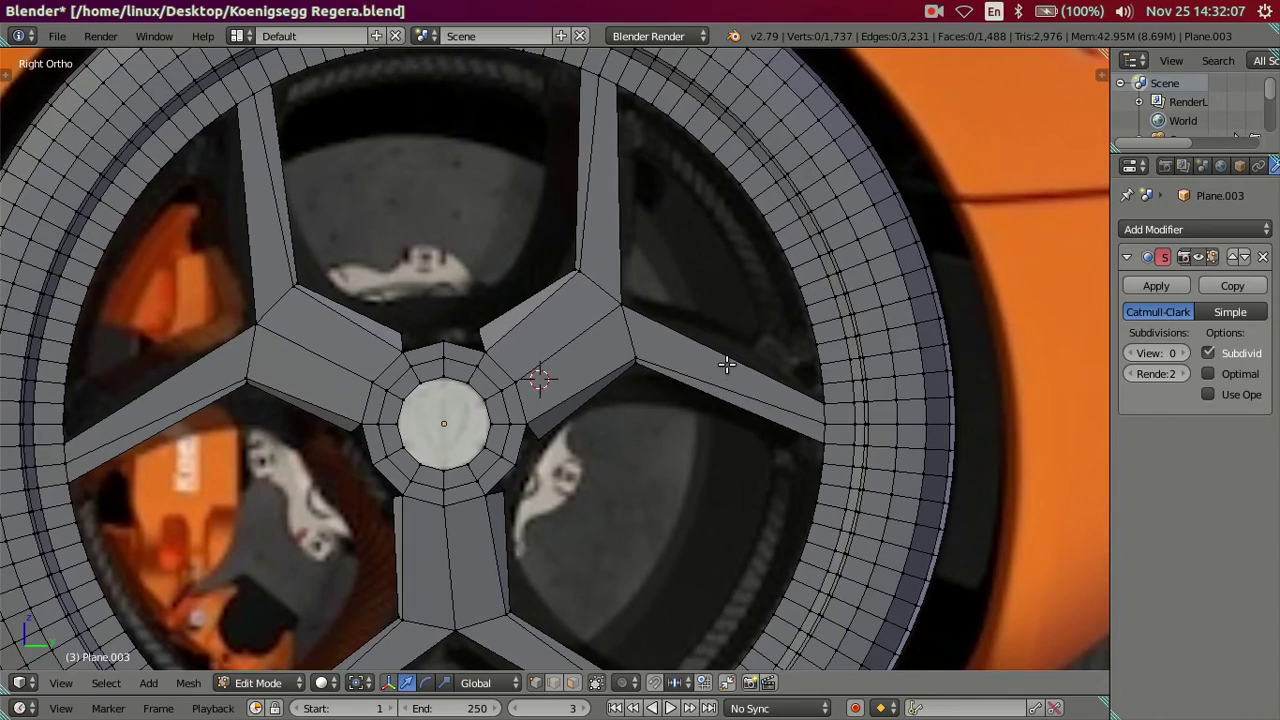
scroll(700, 370, "down", 4)
middle_click_drag(611, 331, 606, 374, "shift")
scroll(600, 360, "up", 3)
right_click(592, 350)
right_click(650, 441, "shift")
right_click(665, 442, "shift")
right_click(651, 430, "shift")
Pull the two upper-right spoke vertices closer together with a freehand scale.
key("s")
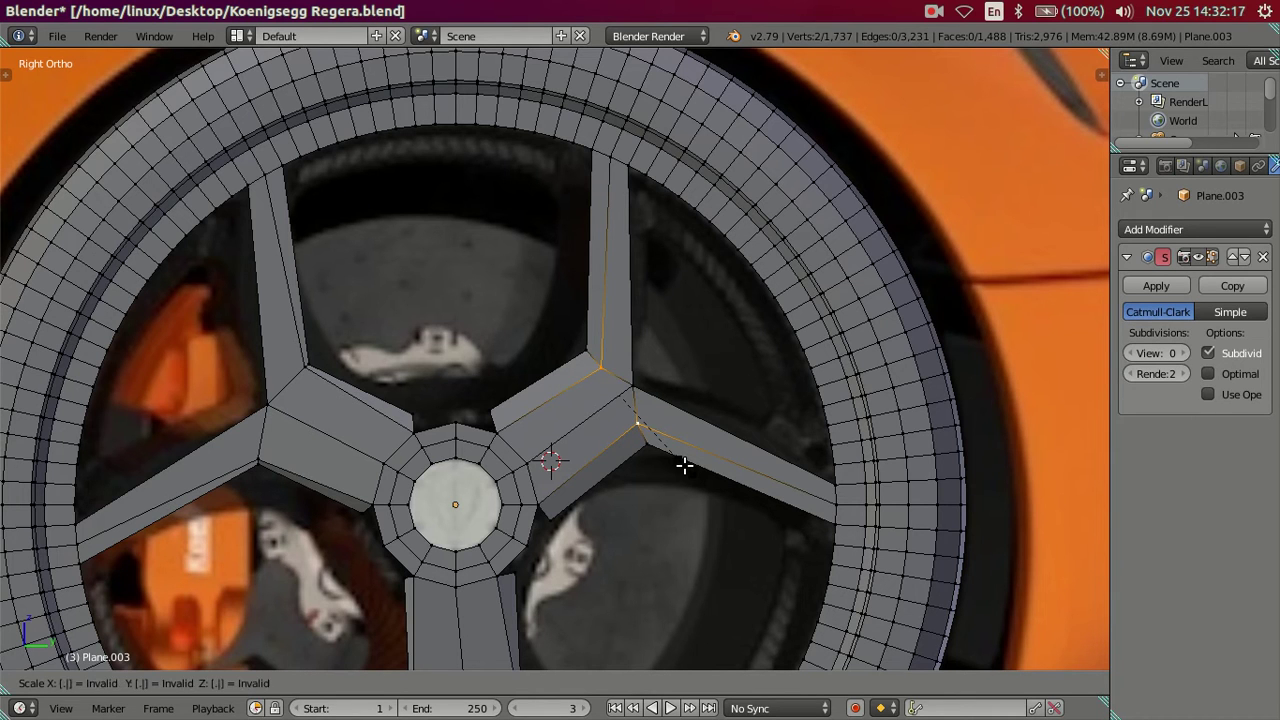
left_click(662, 475)
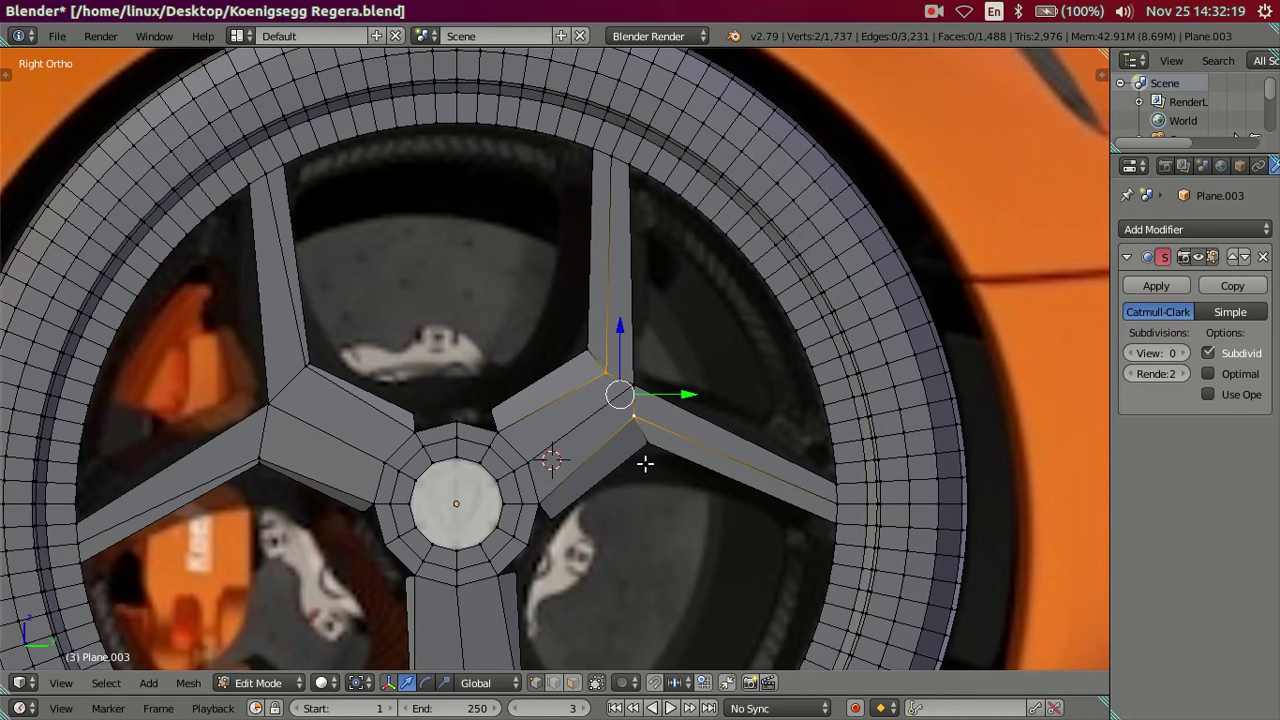
scroll(600, 495, "down", 5, "shift")
Scale the bottom and upper-left spokes' corner vertices together by 0.5 each.
right_click(574, 488)
right_click(490, 497, "shift")
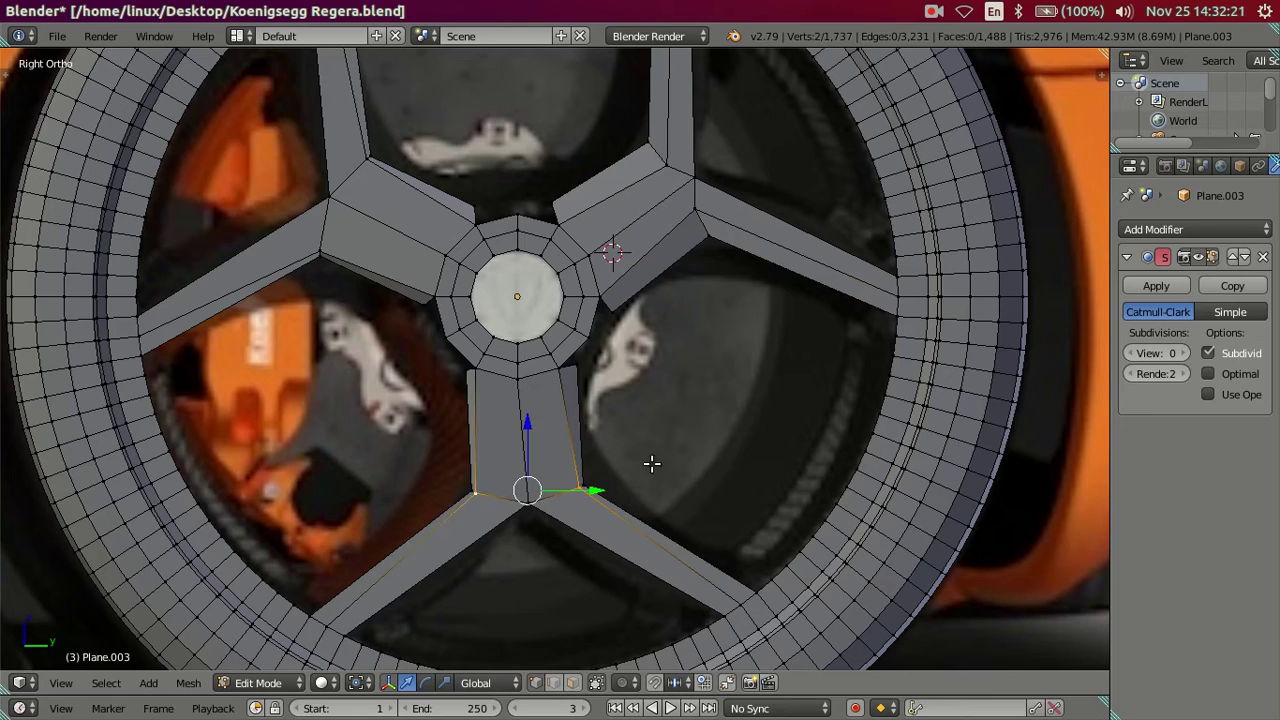
type("s.5")
key("Return")
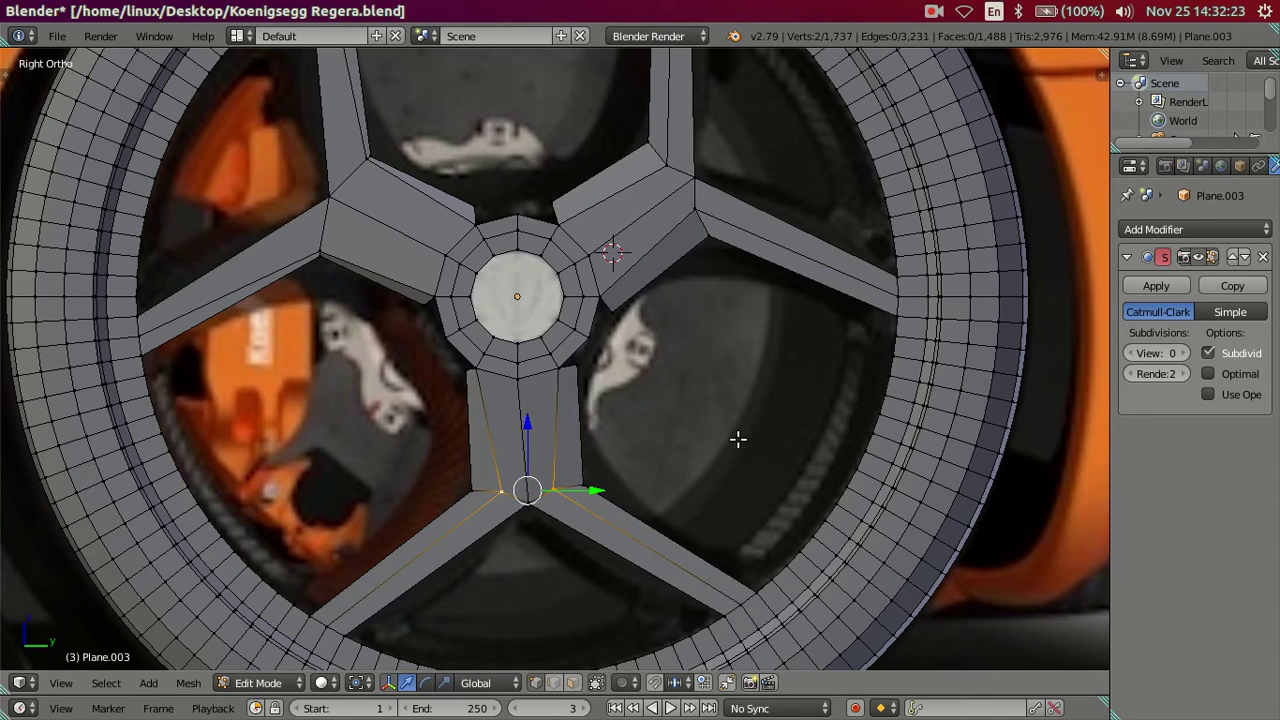
right_click(320, 250)
right_click(364, 160, "shift")
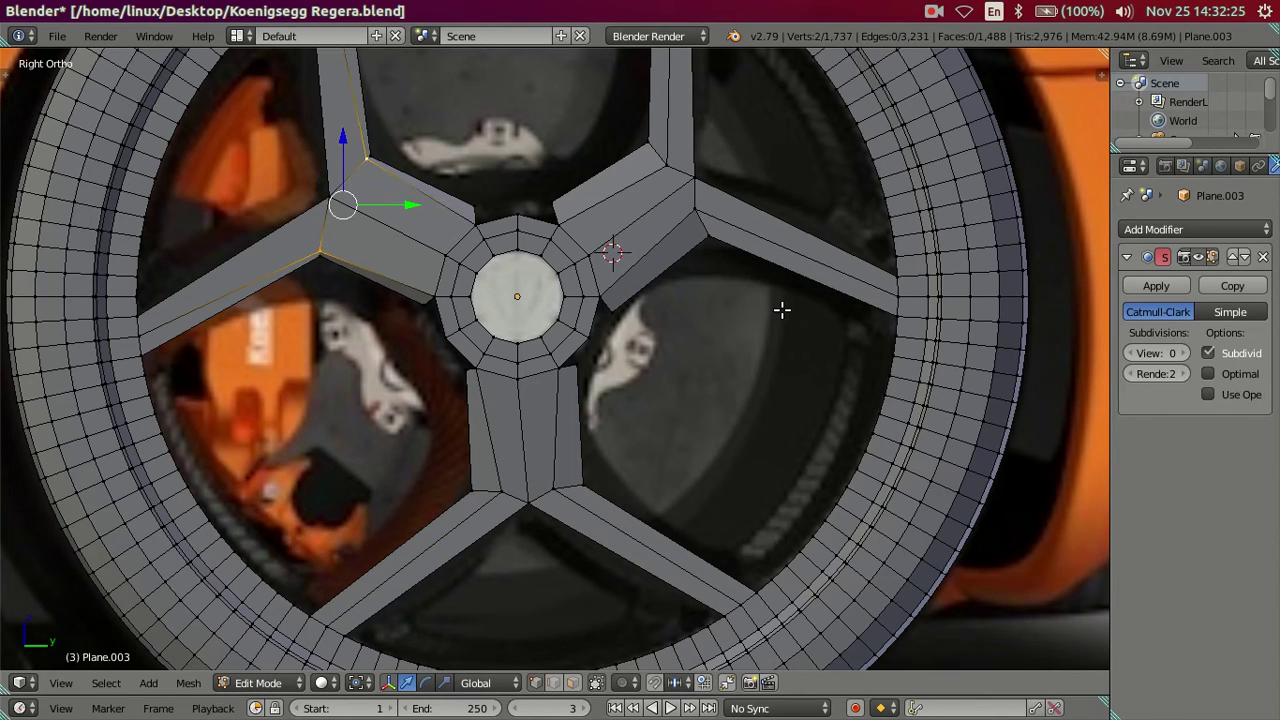
type("s.5")
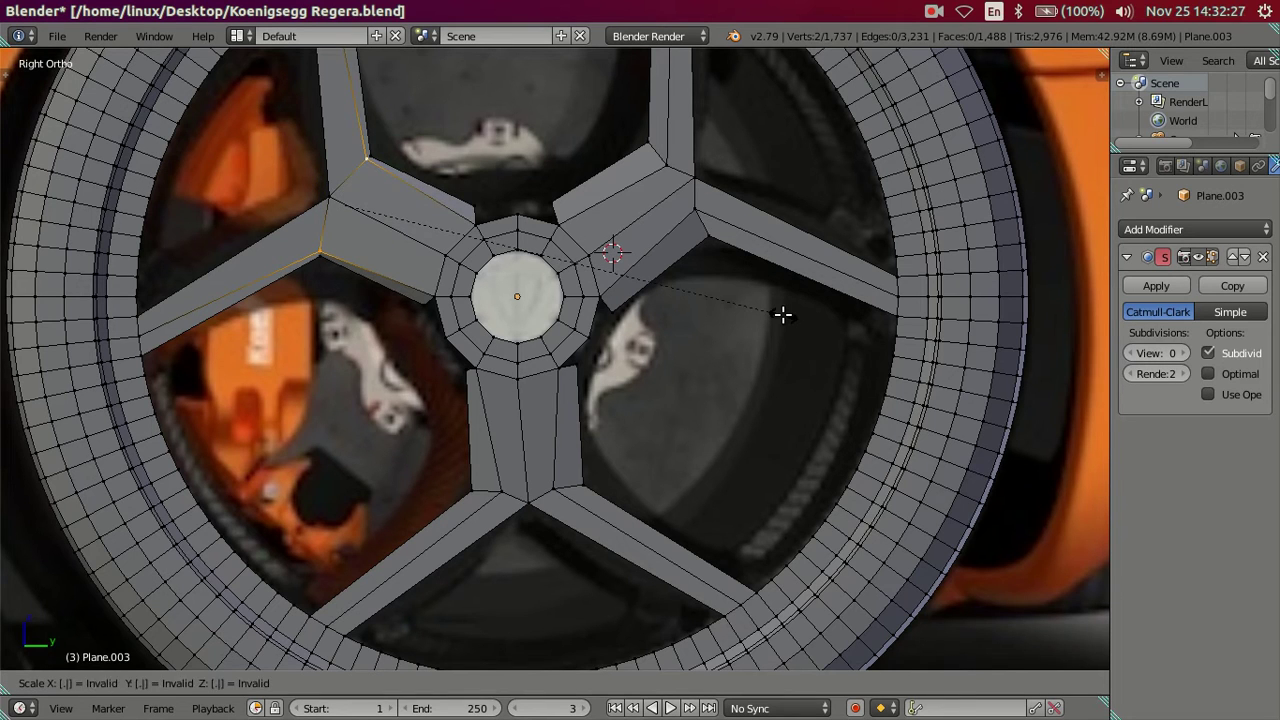
key("Return")
Inspect the wheel from an angle, then return to the side view.
key("a")
middle_click_drag(673, 287, 672, 351, "shift")
key("z")
key("z")
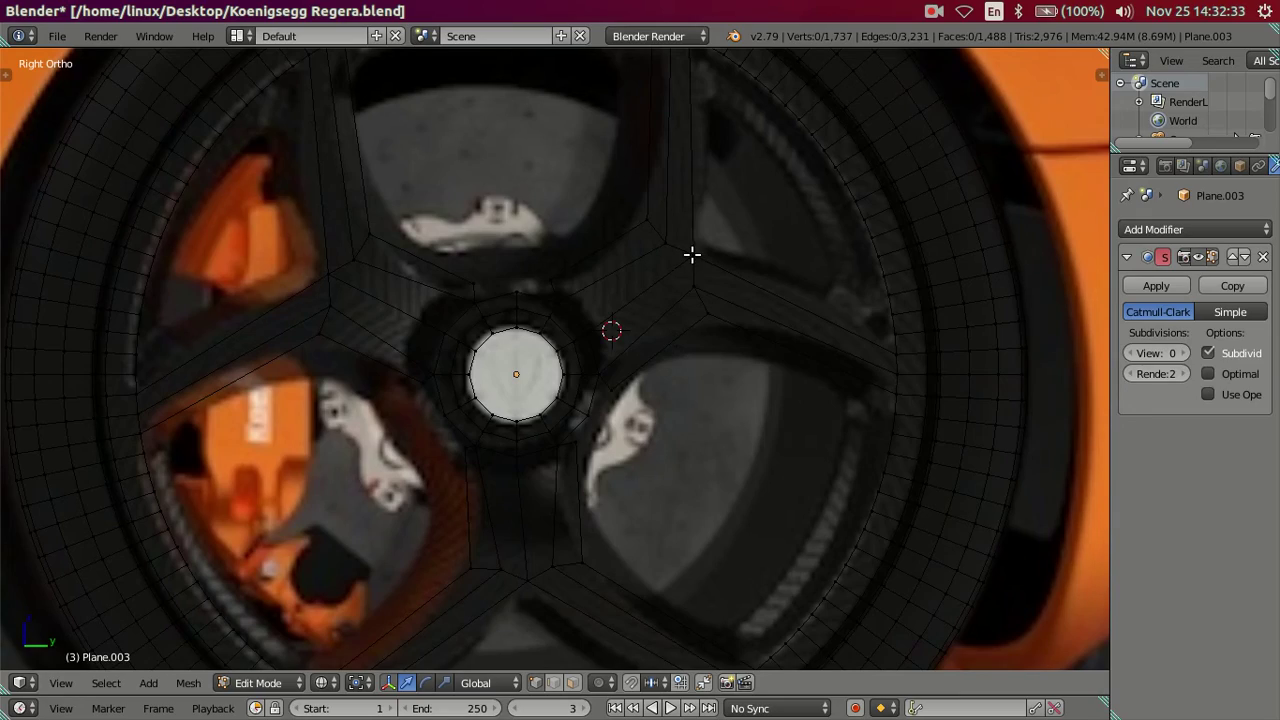
key("z")
scroll(638, 311, "down", 5)
mouse_move(638, 311)
middle_mouse_down()
mouse_move(646, 443)
mouse_move(567, 400)
mouse_move(623, 457)
mouse_move(657, 451)
middle_mouse_up()
key("KP_3")
key("z")
scroll(663, 429, "up", 2)
scroll(665, 427, "up", 2)
key("z")
middle_click_drag(663, 527, 634, 320, "shift")
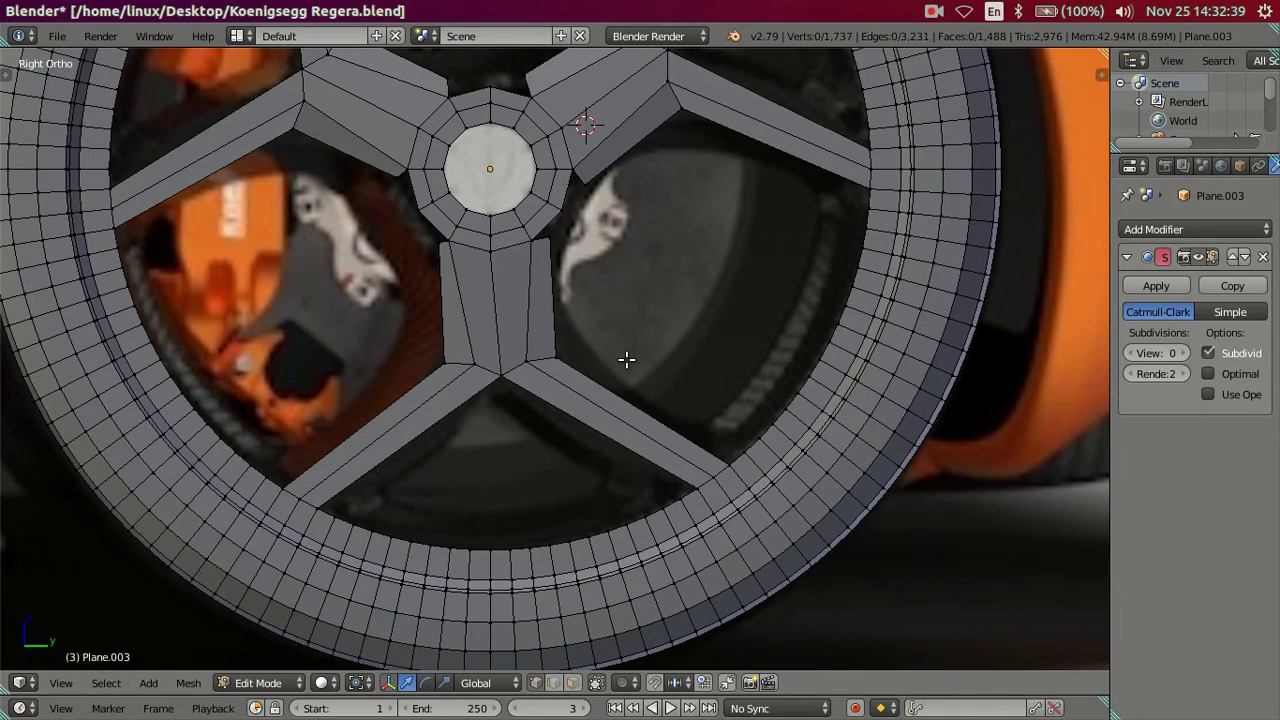
Scale the corner vertices of several spokes slightly toward the wheel centre.
right_click(558, 355)
right_click(444, 356, "shift")
right_click(300, 134, "shift")
scroll(375, 165, "up", 4, "shift")
right_click(355, 165, "shift")
right_click(623, 158, "shift")
right_click(682, 251, "shift")
key("z")
key("z")
key("s")
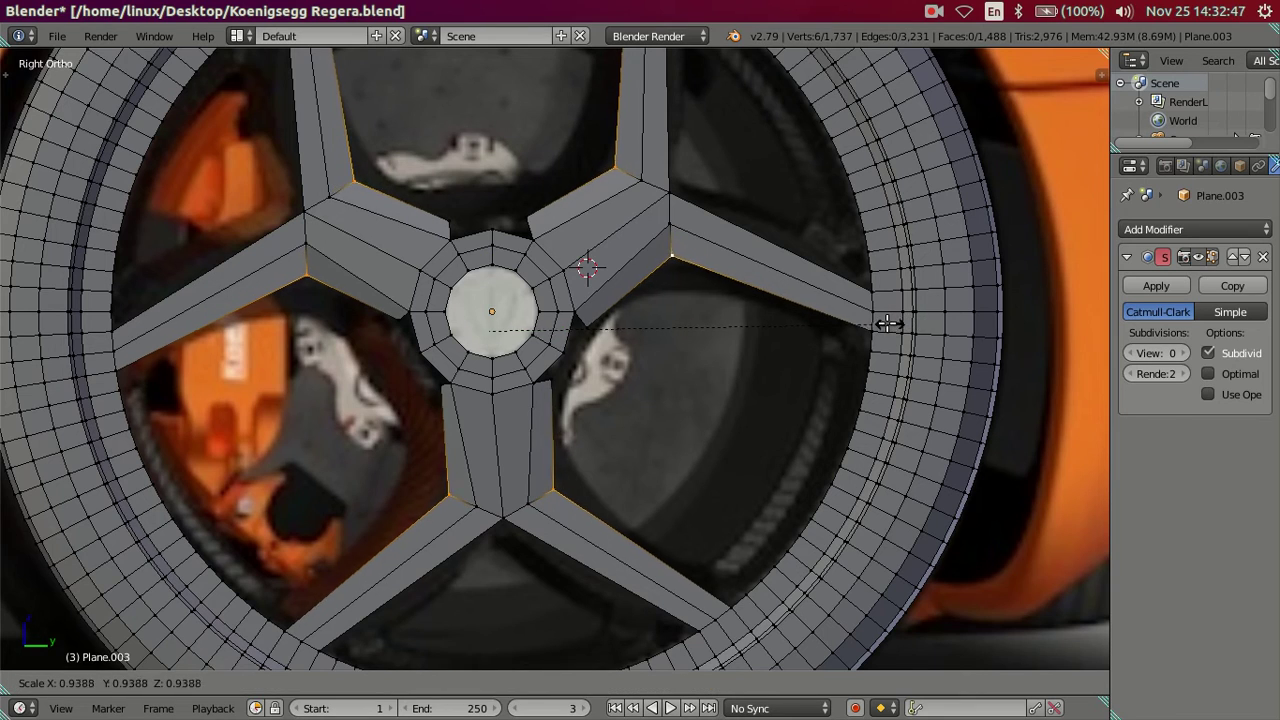
left_click(878, 322)
key("a")
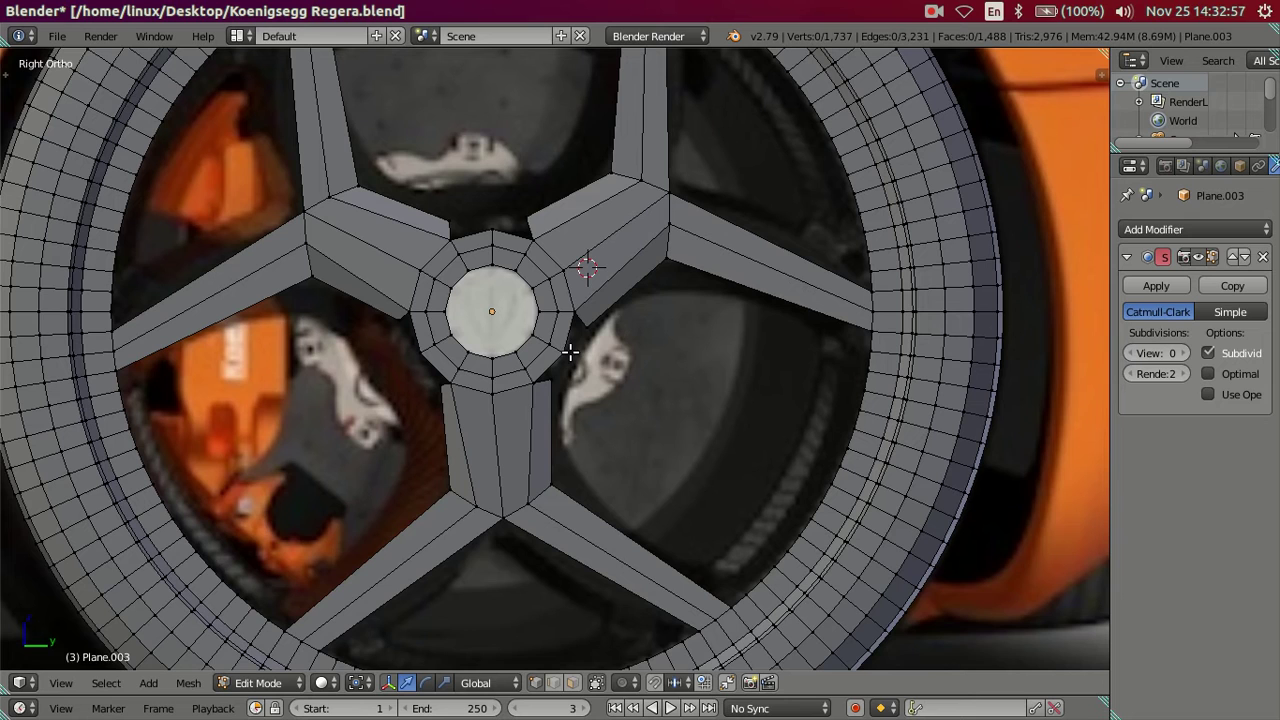
key("z")
key("z")
Zoom and pan the view onto the hub.
scroll(600, 365, "up", 1)
scroll(620, 380, "up", 3)
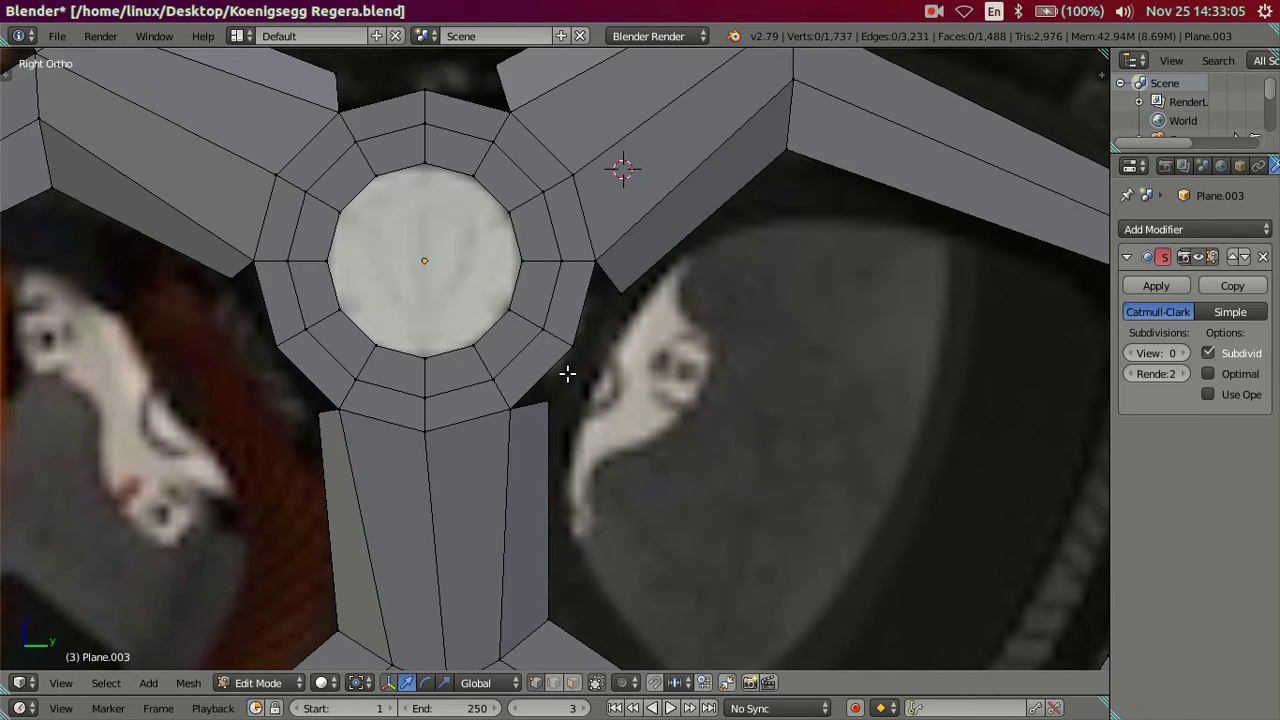
middle_click_drag(615, 390, 590, 354, "shift")
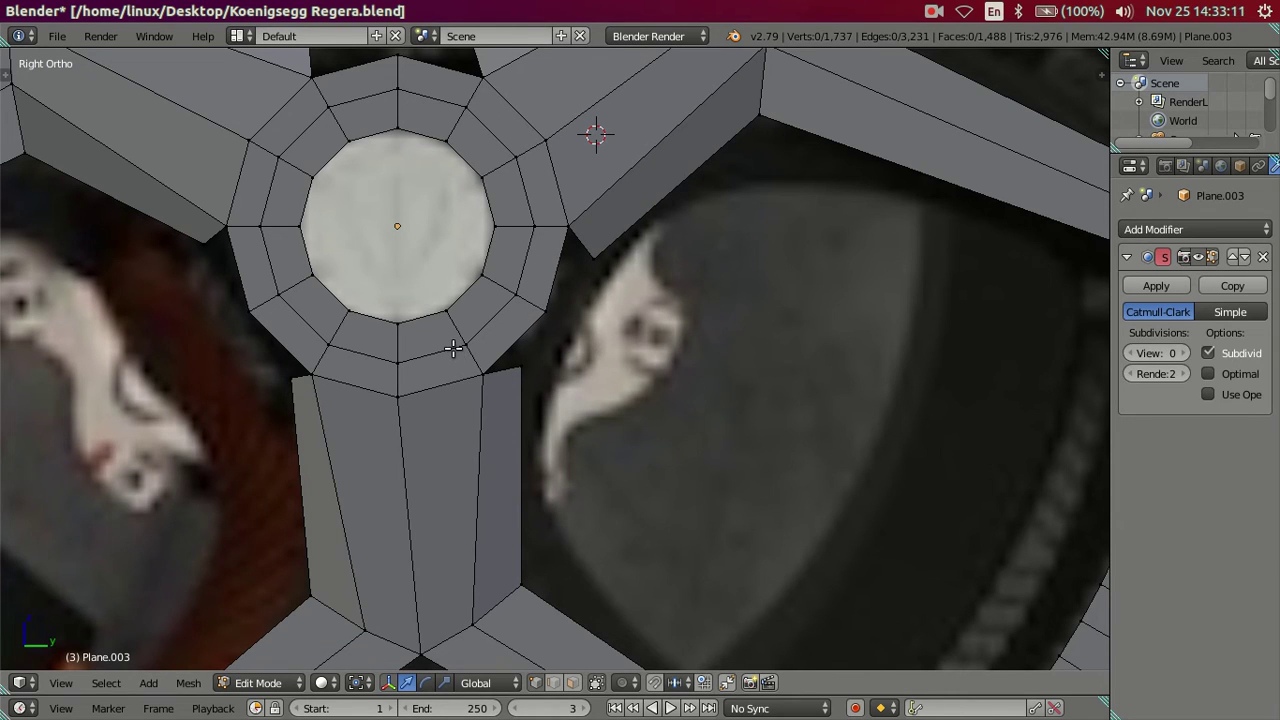
scroll(452, 350, "down", 3)
middle_click_drag(620, 320, 590, 372, "shift")
scroll(589, 372, "down", 1)
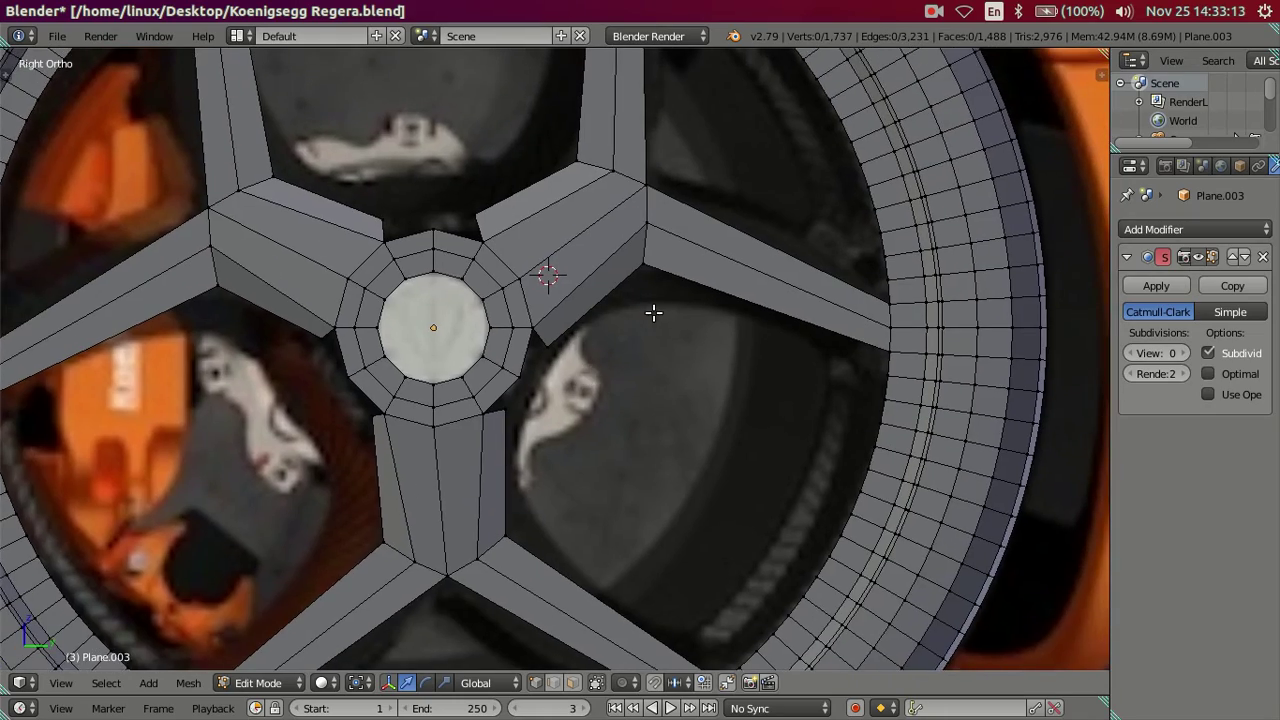
scroll(654, 309, "down", 1)
scroll(577, 394, "down", 1)
scroll(571, 377, "down", 1)
scroll(573, 372, "down", 1)
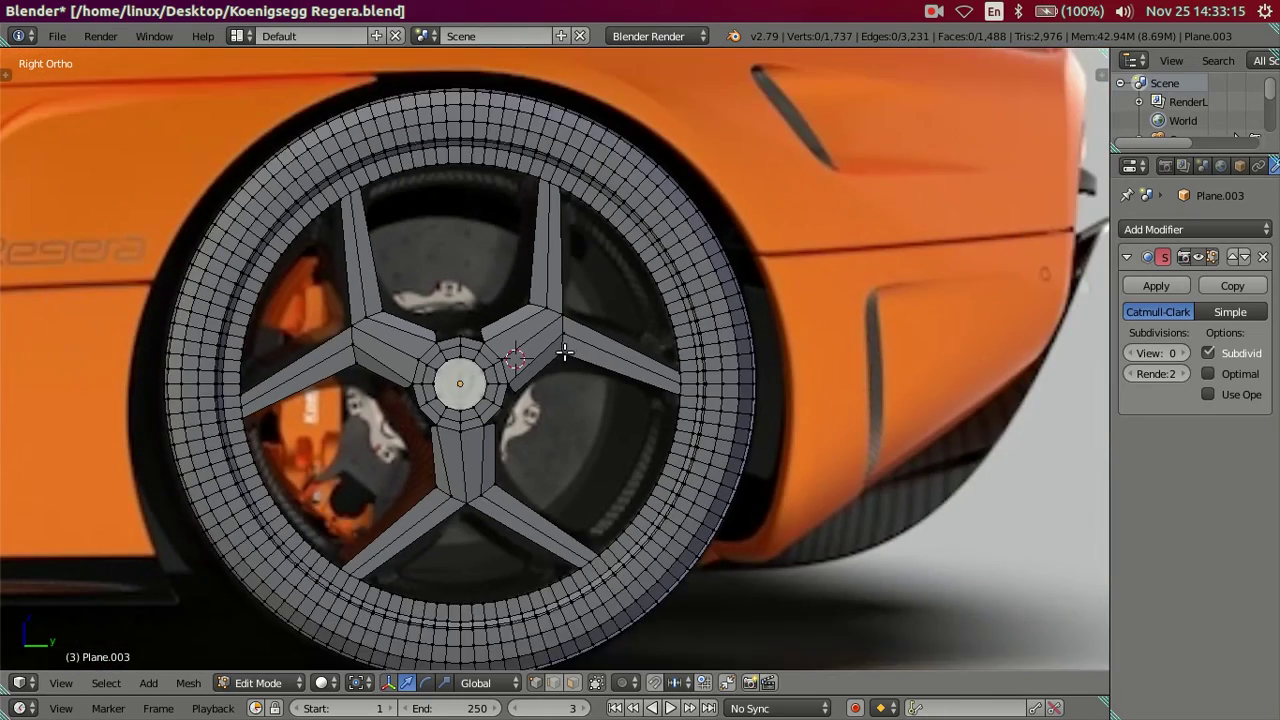
scroll(566, 350, "up", 2)
scroll(566, 350, "up", 1)
scroll(548, 389, "up", 2)
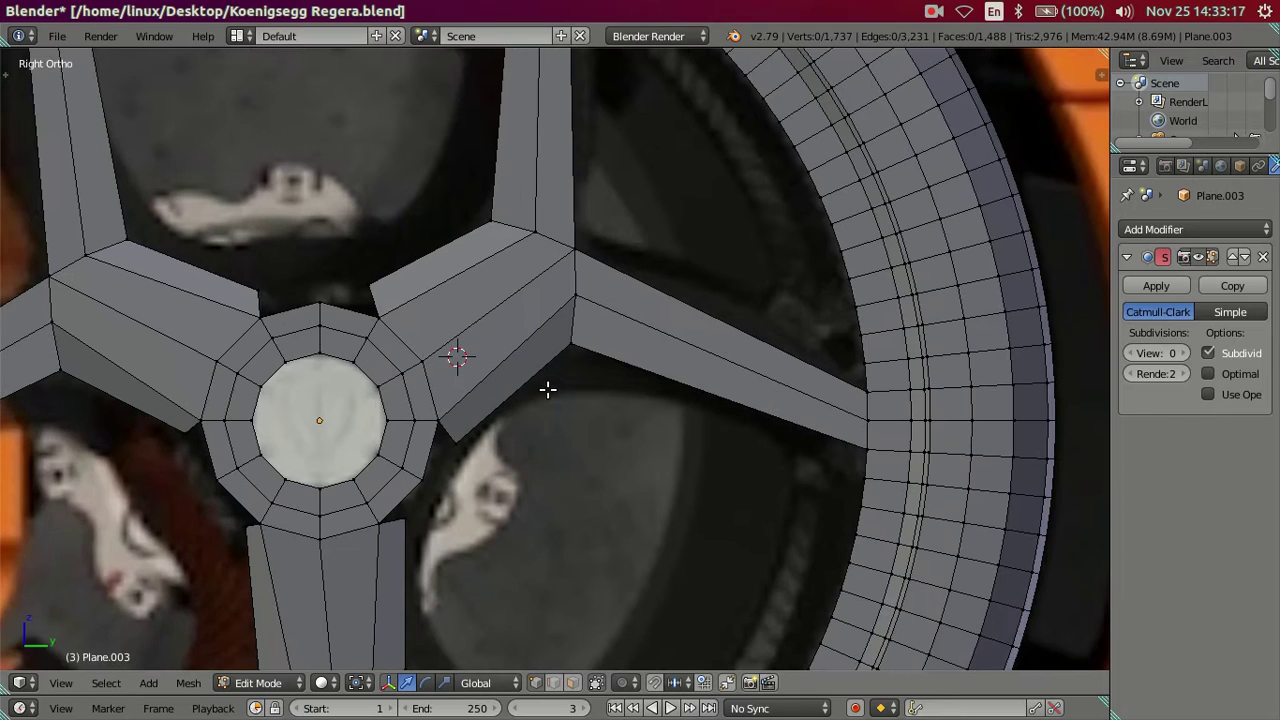
scroll(545, 377, "up", 2)
scroll(518, 409, "up", 1)
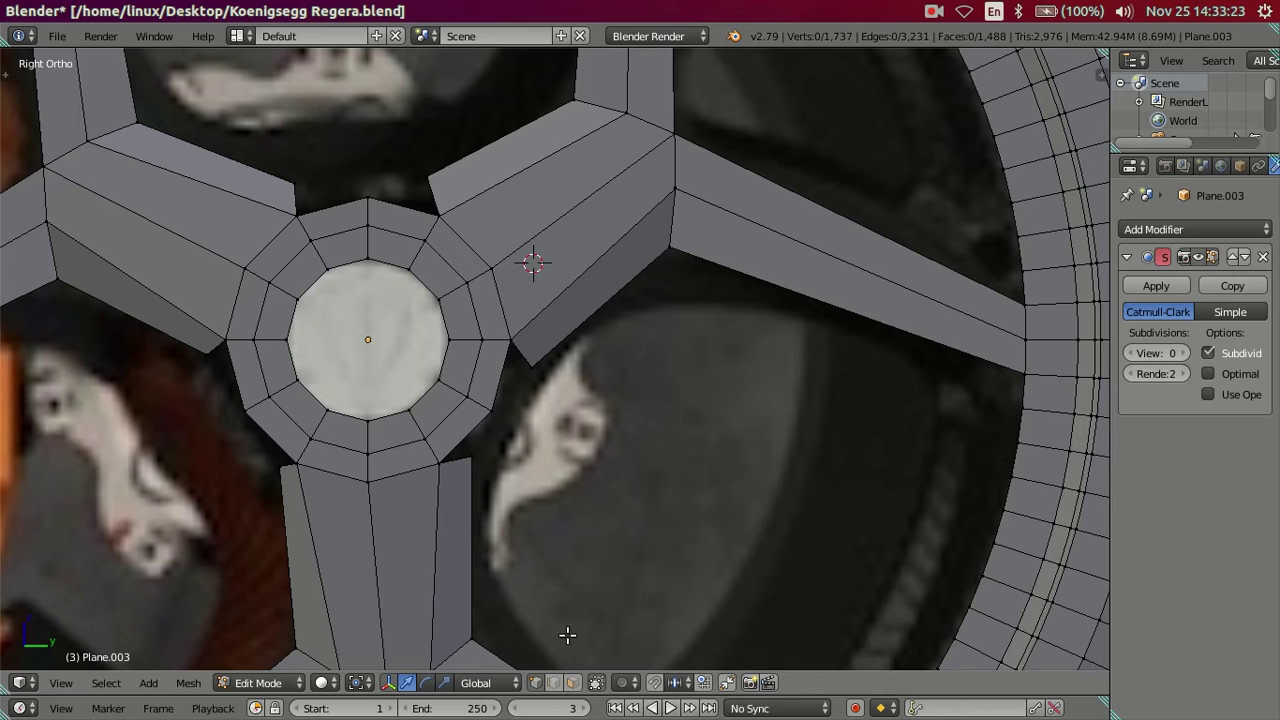
In face select mode, delete the six faces surrounding the hub.
left_click(566, 685)
left_click(559, 683)
left_click(569, 683)
left_click(456, 424)
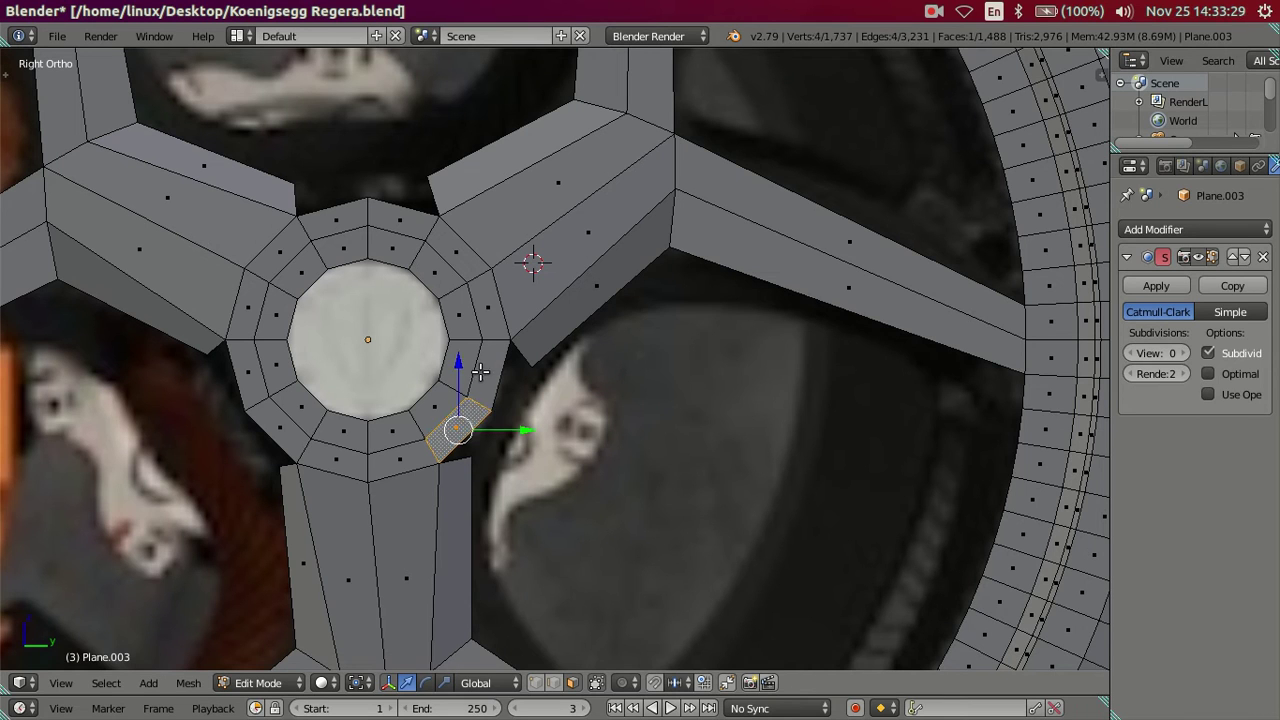
left_click(484, 370, "shift")
left_click(410, 222, "shift")
left_click(349, 214, "shift")
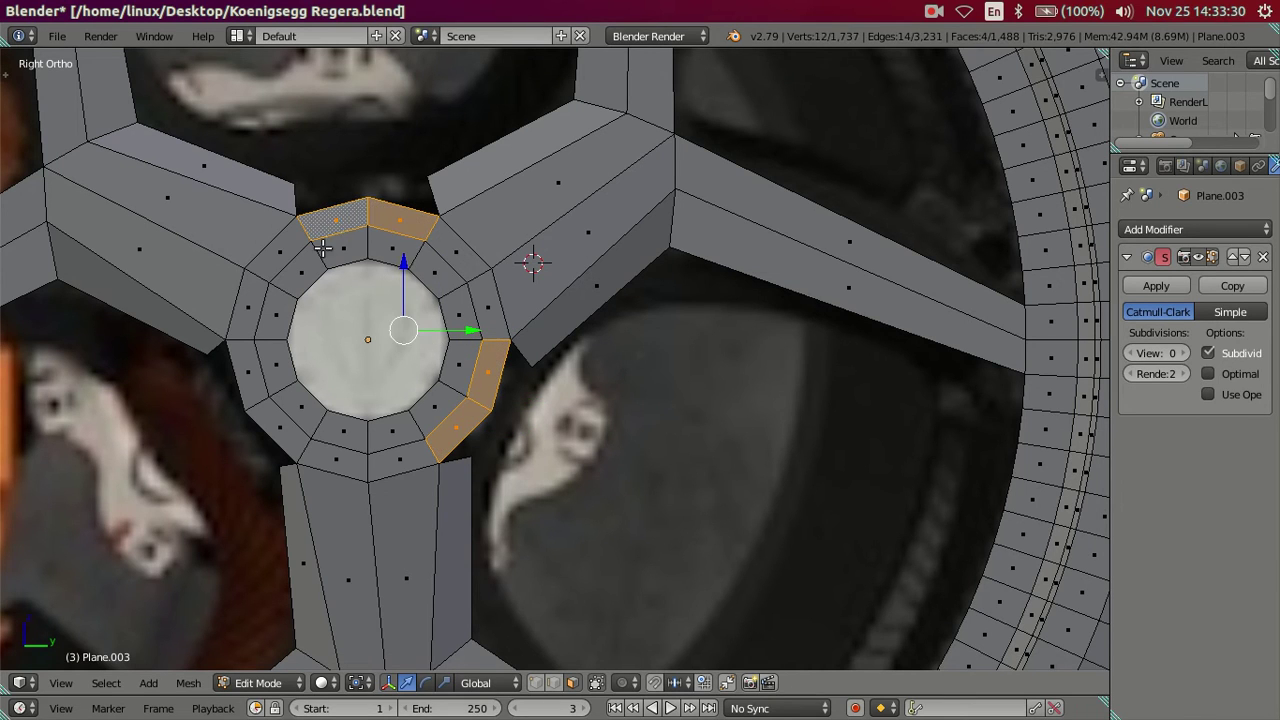
left_click(257, 381, "shift")
left_click(277, 432, "shift")
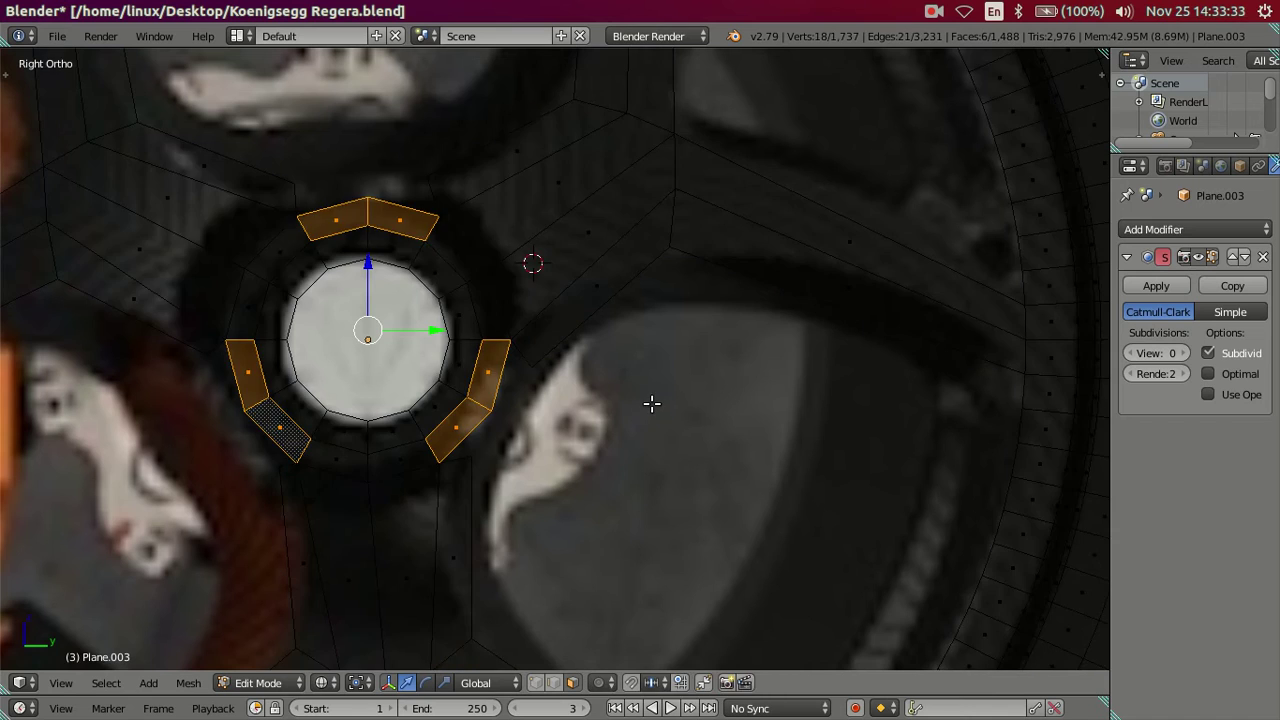
key("x")
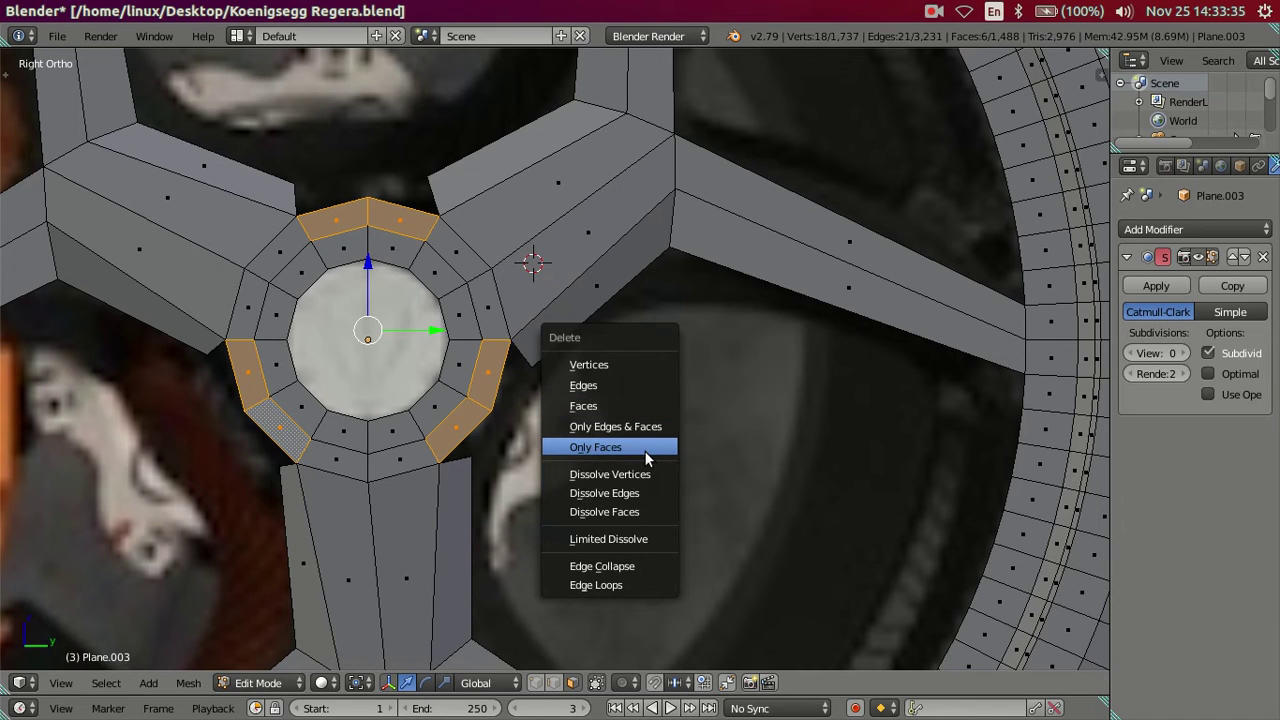
left_click(647, 449)
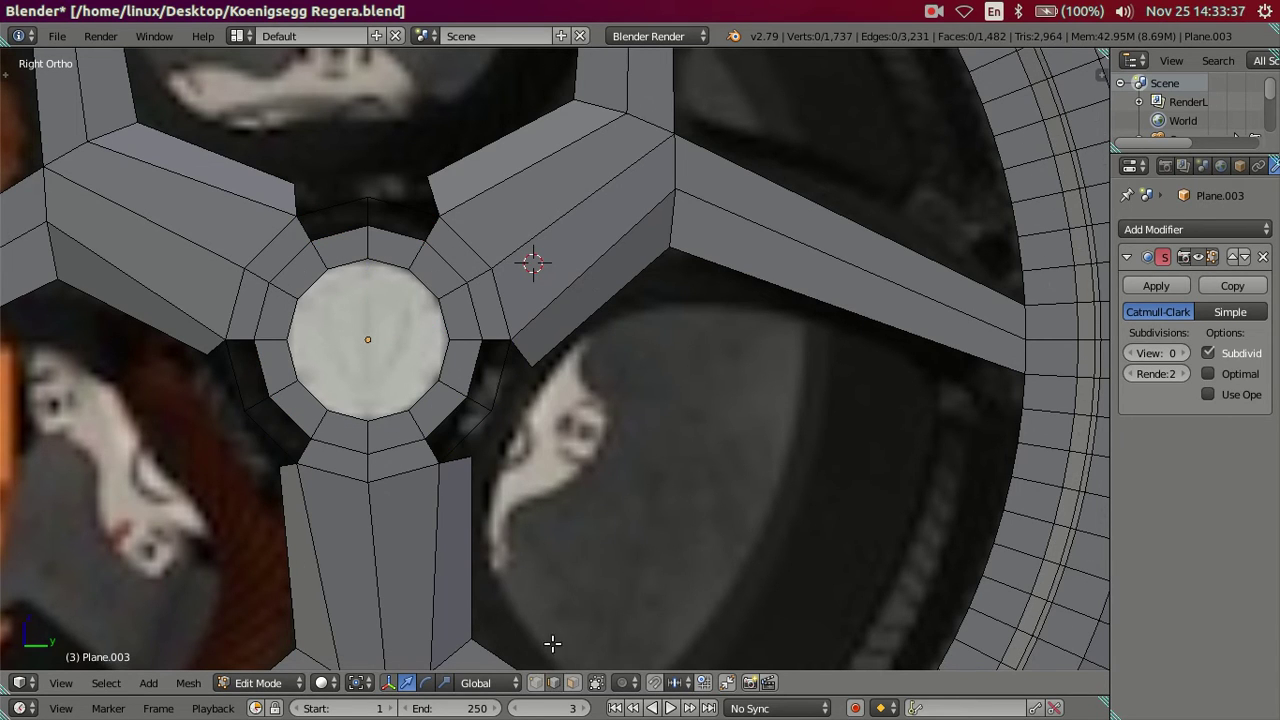
Delete the leftover edges around the hub.
right_click(486, 424)
right_click(503, 371, "shift")
right_click(409, 212, "shift")
right_click(349, 199, "shift")
key("x")
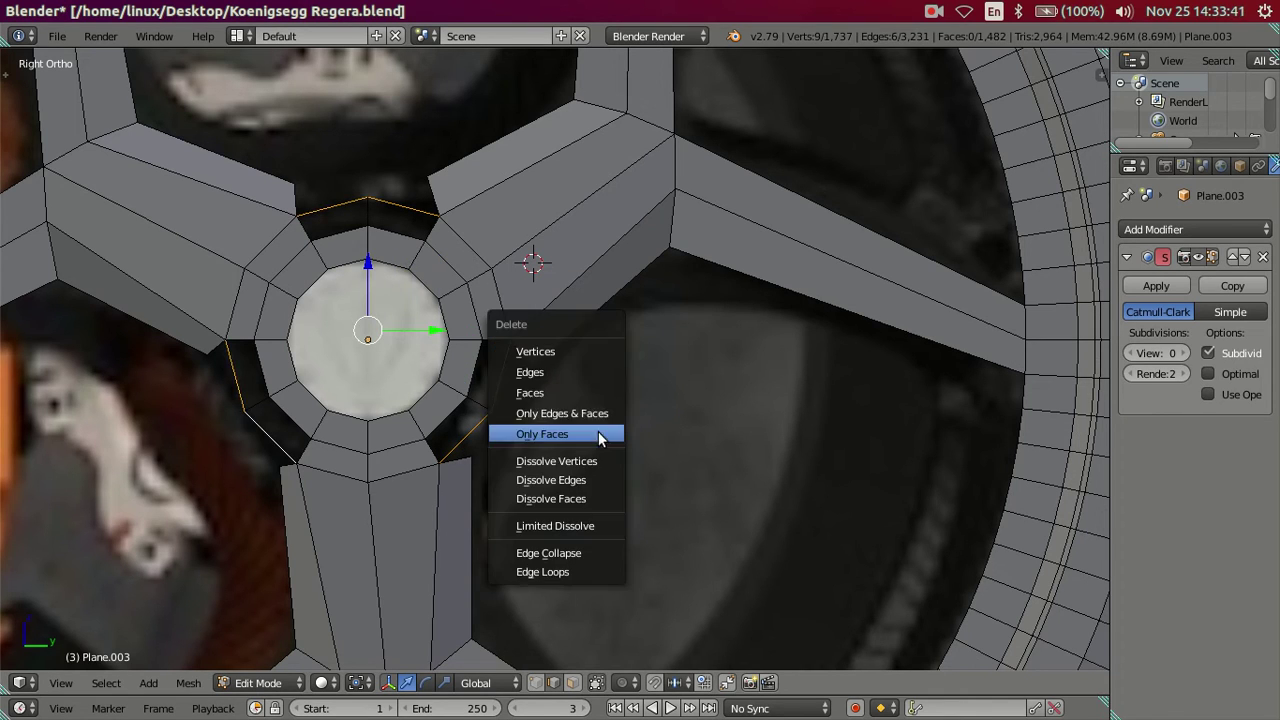
left_click(584, 372)
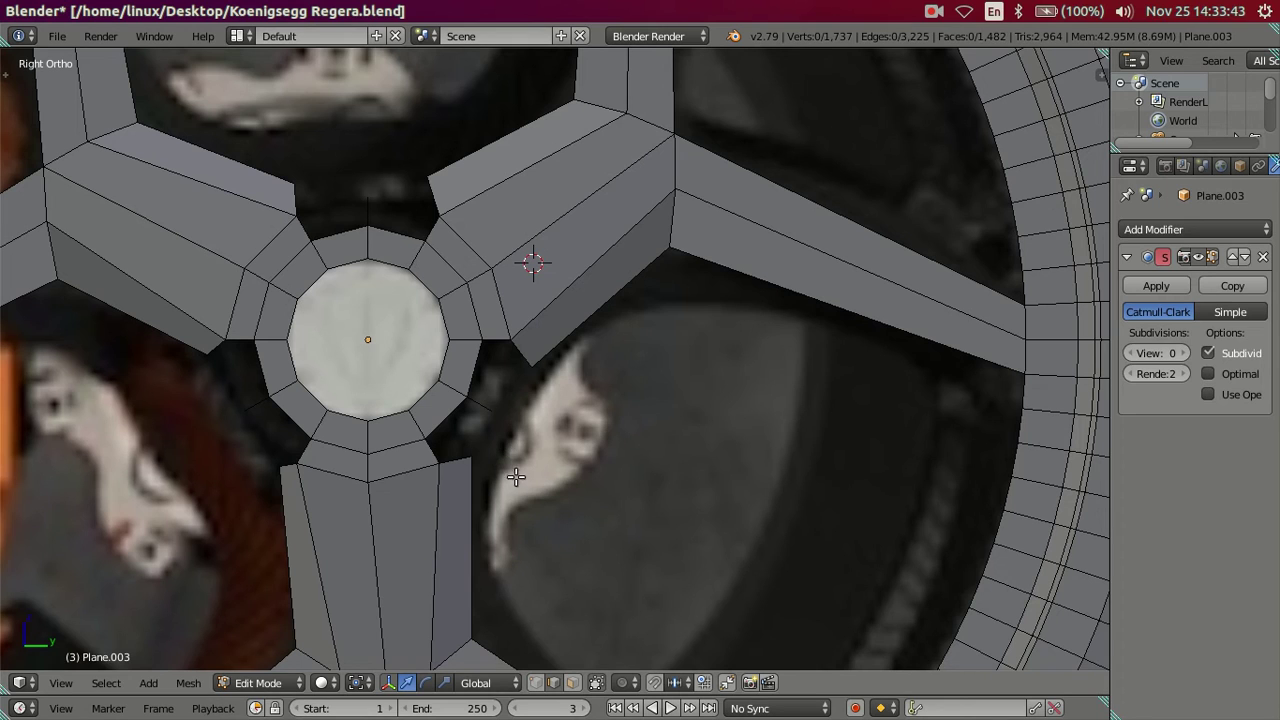
Dissolve the edge loops below and beside the hub.
scroll(505, 445, "up", 2)
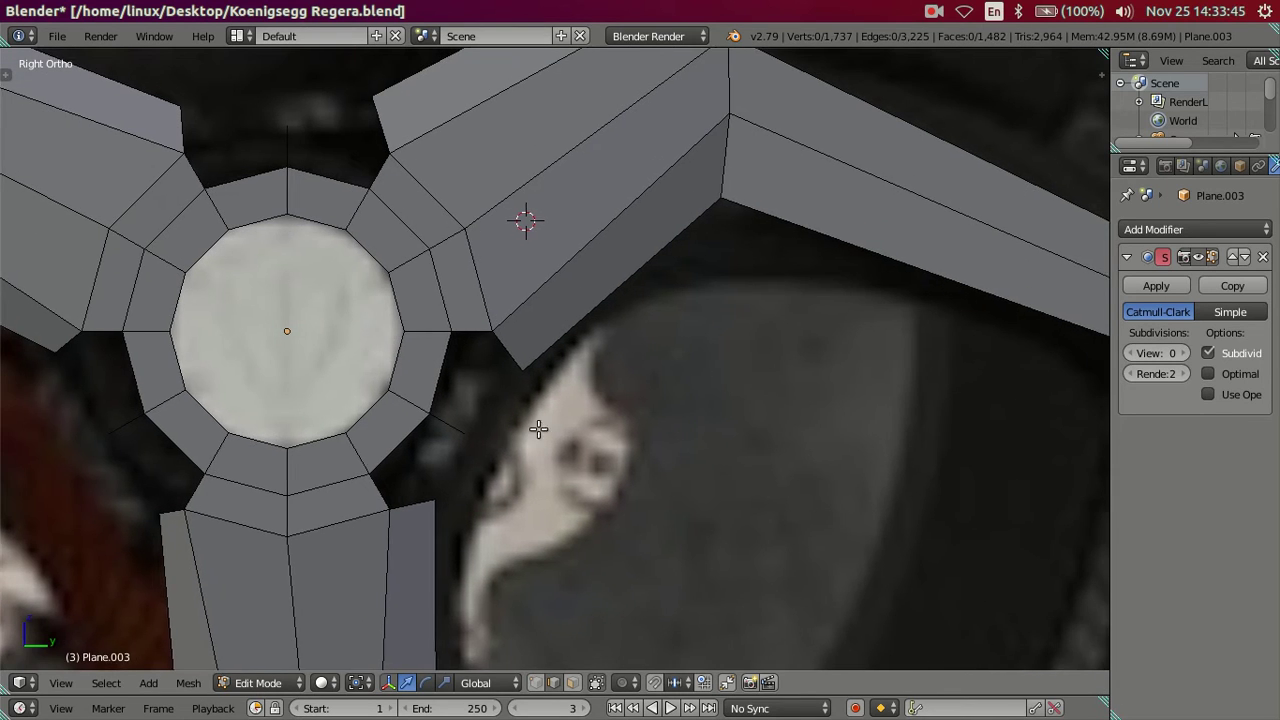
scroll(537, 429, "up", 1)
right_click(449, 443, "alt")
right_click(554, 234, "alt+shift")
right_click(268, 185, "alt+shift")
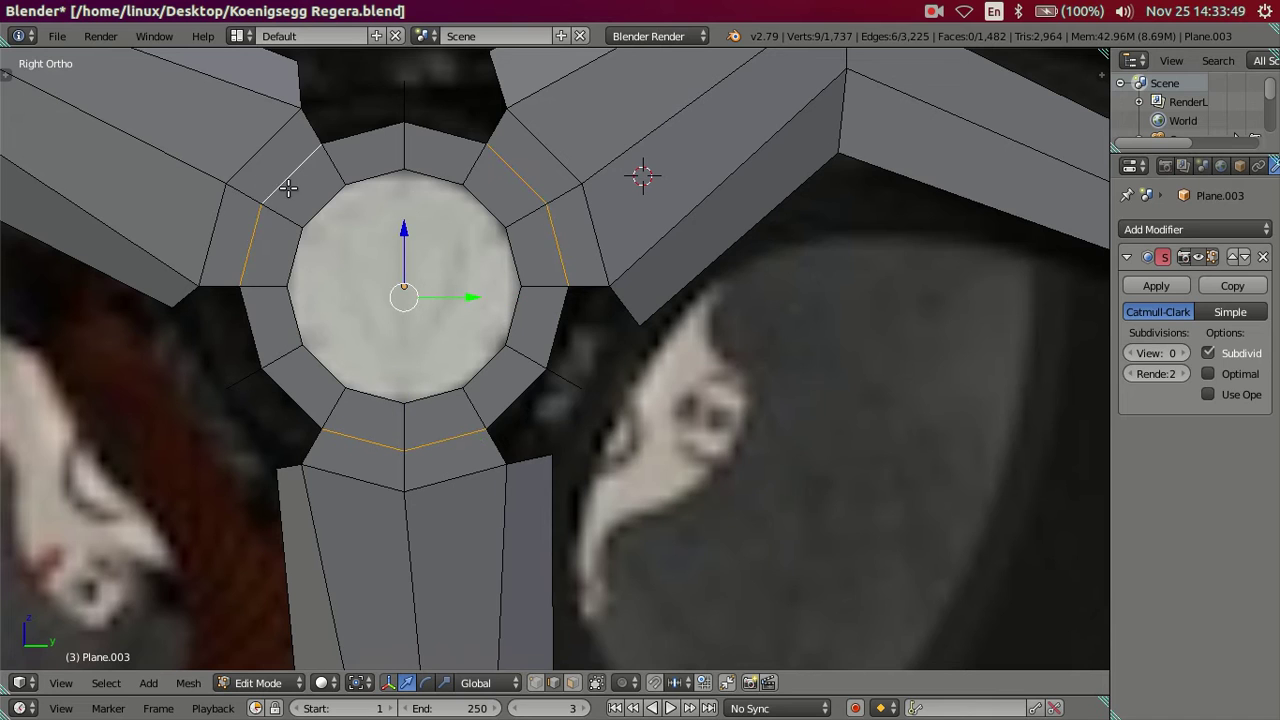
key("x")
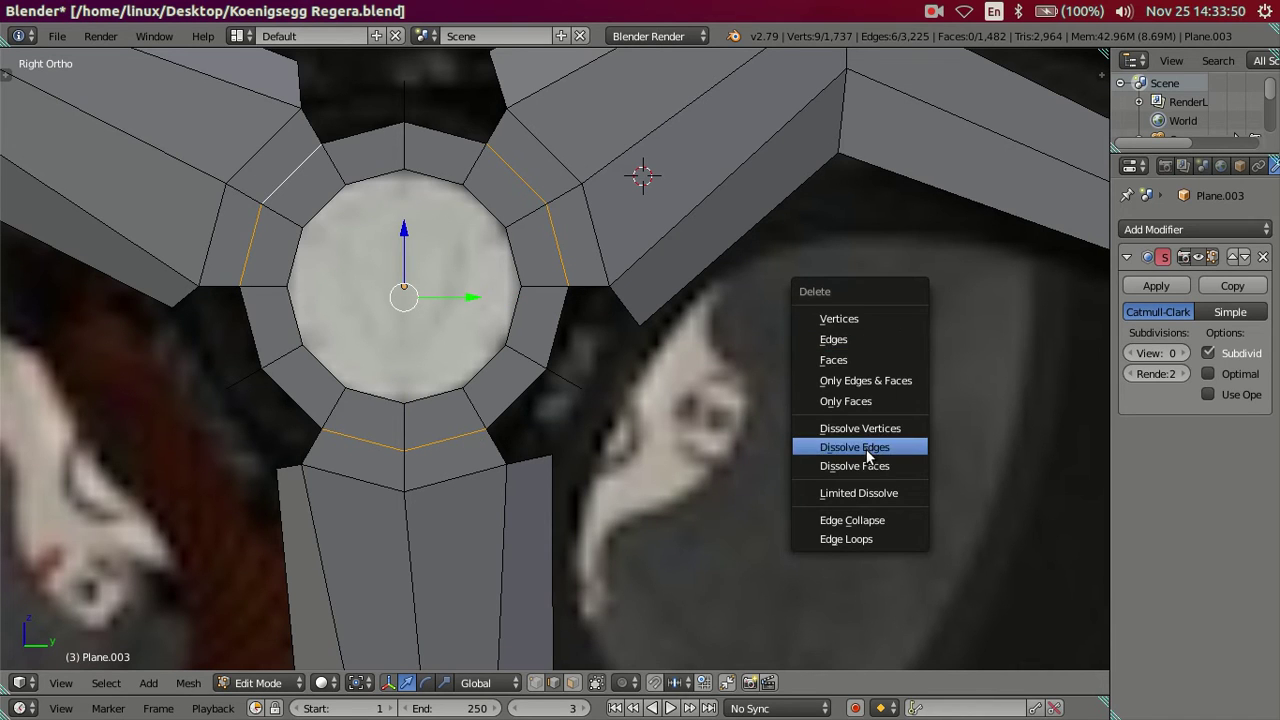
left_click(868, 455)
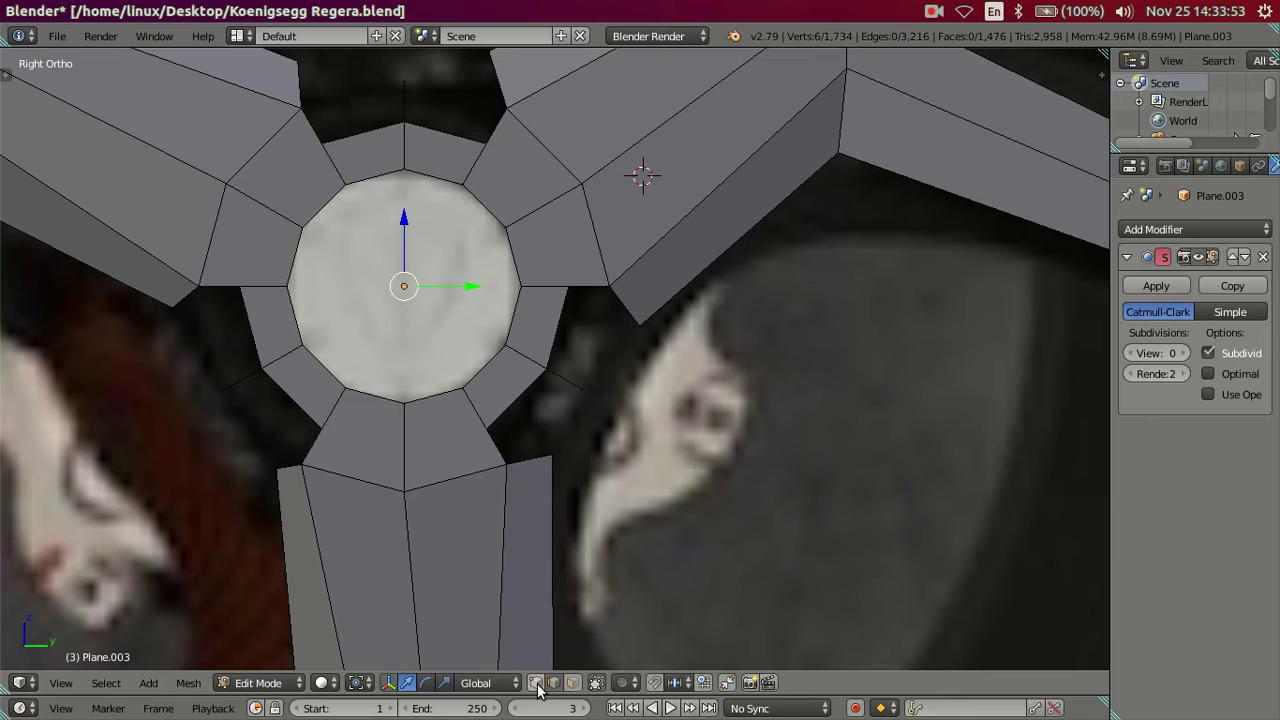
Merge the hub ring vertices with the adjacent spoke corner vertices At Last.
right_click(485, 432)
right_click(503, 466, "shift")
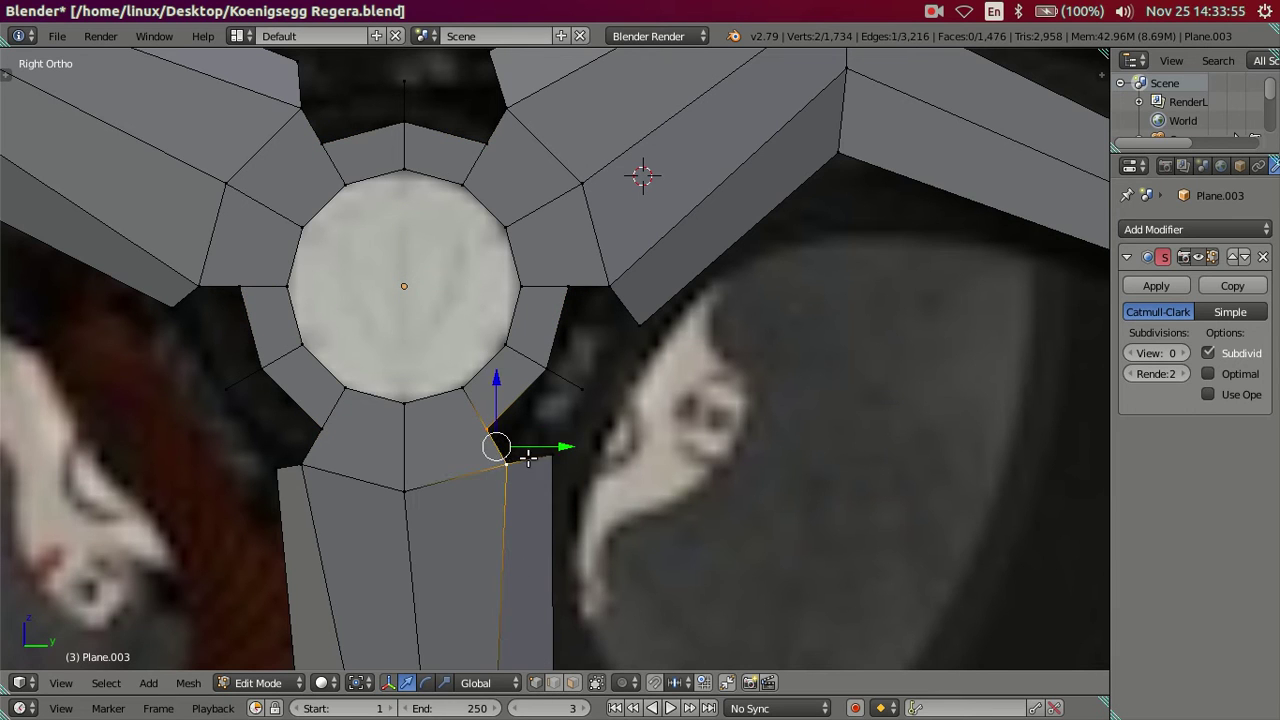
key("alt+m")
left_click(551, 457)
key("g")
left_click(568, 287)
right_click(609, 286, "shift")
key("alt+m")
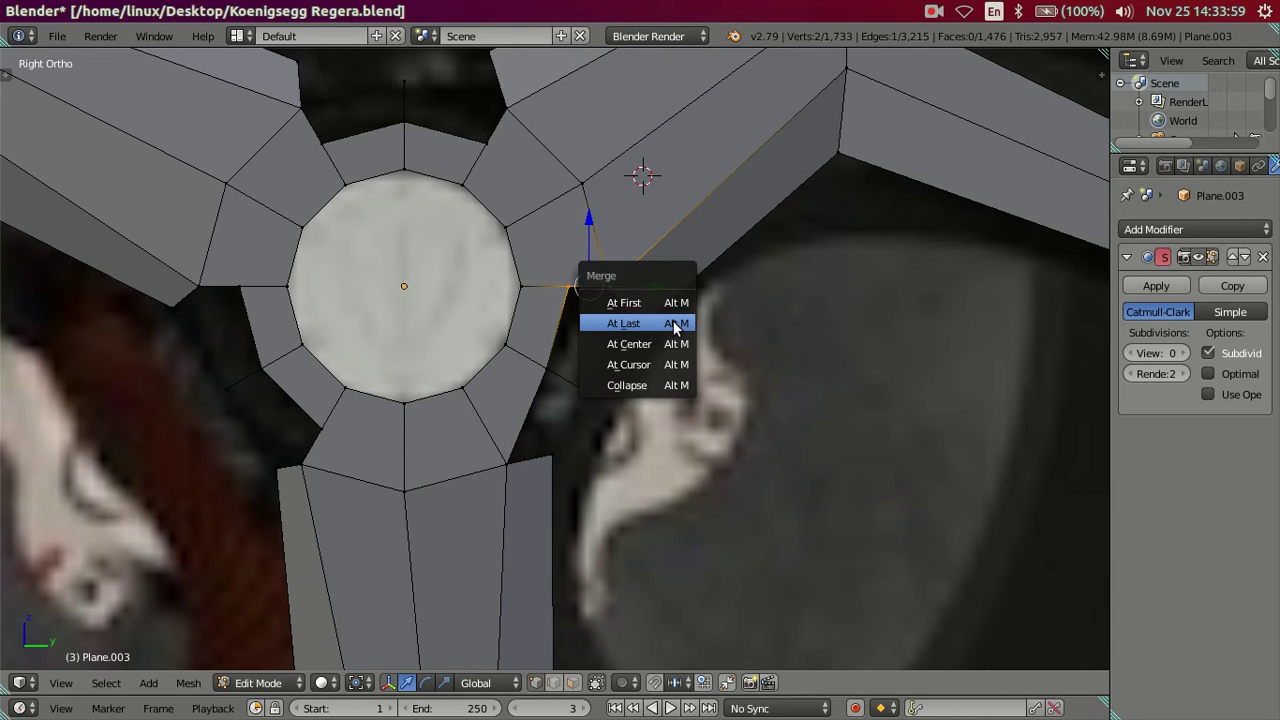
left_click(658, 326)
middle_click_drag(658, 326, 690, 426, "shift")
Merge the upper vertex pair and the left block corner pair At Last.
right_click(522, 246)
right_click(539, 217, "shift")
key("alt+m")
left_click(503, 220)
right_click(355, 247)
right_click(333, 213, "shift")
key("alt+m")
left_click(489, 255)
Merge the lower-left ring edge pair and the lower vertex pair At Last.
right_click(275, 390)
right_click(234, 390, "shift")
key("alt+m")
left_click(265, 390)
right_click(358, 530)
right_click(338, 562, "shift")
key("alt+m")
left_click(371, 553)
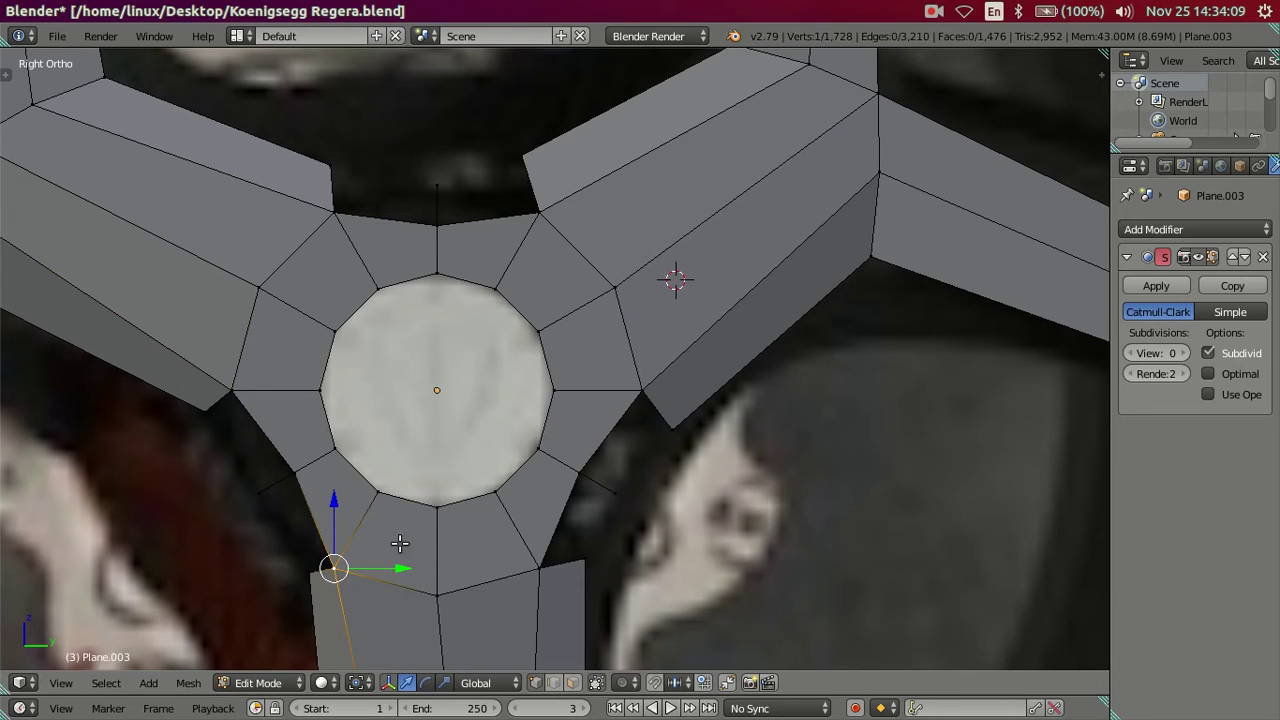
Undo and redo the recent vertex merges to check them.
scroll(617, 463, "down", 1, "shift")
scroll(600, 465, "down", 2, "shift")
right_click(595, 466)
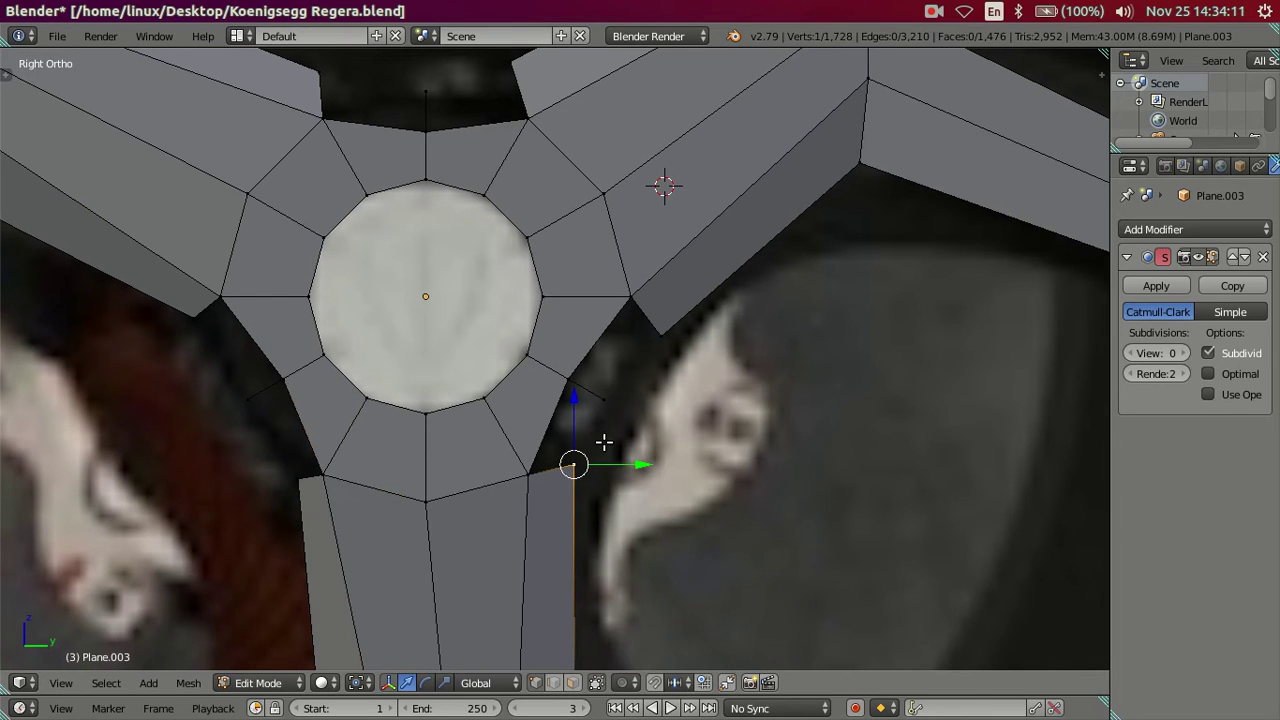
key("ctrl+z")
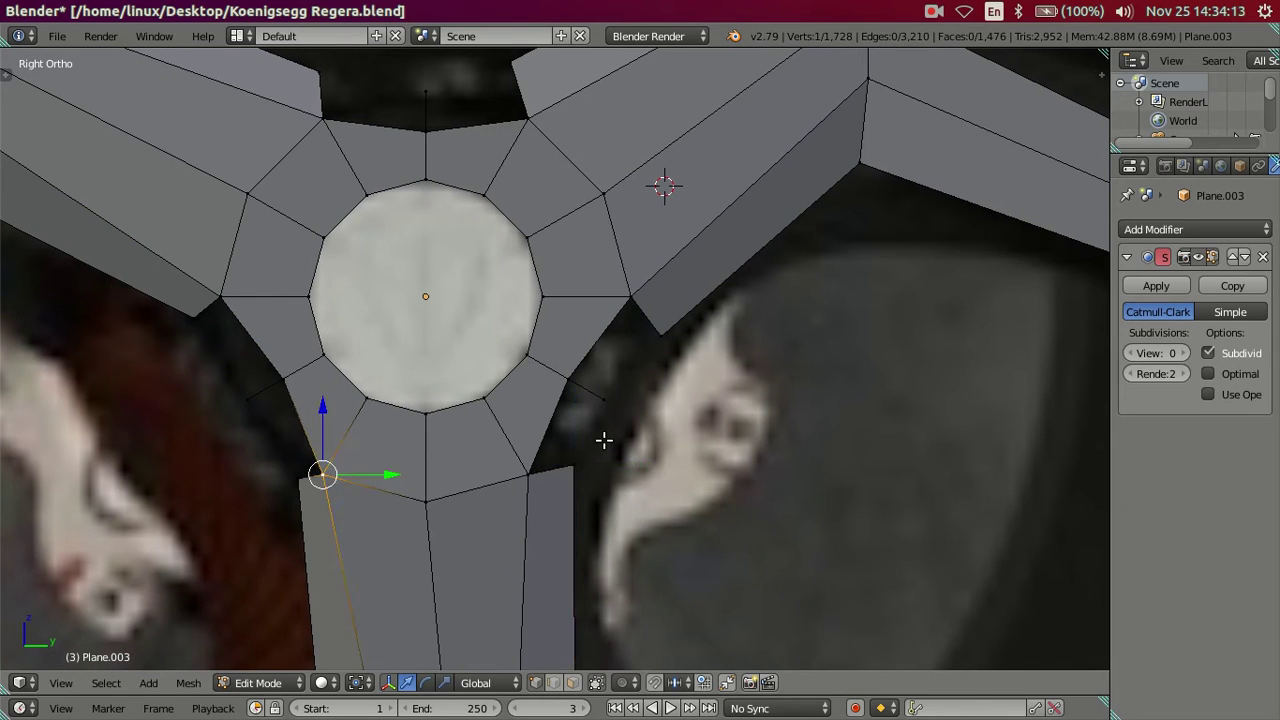
key("ctrl+z")
key("ctrl+z")
key("ctrl+z")
key("ctrl+z")
key("ctrl+z")
key("ctrl+shift+z")
key("ctrl+shift+z")
key("ctrl+shift+z")
key("ctrl+shift+z")
key("ctrl+shift+z")
key("ctrl+shift+z")
key("ctrl+shift+z")
key("ctrl+shift+z")
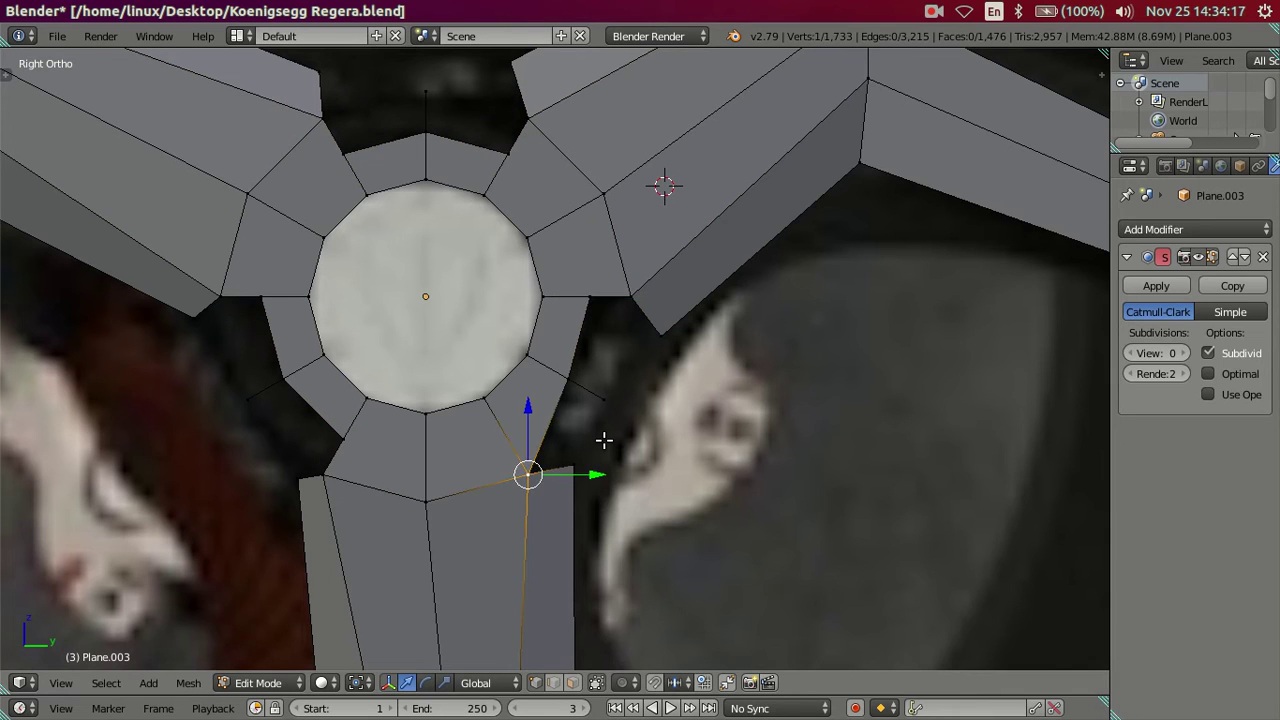
key("ctrl+shift+z")
key("ctrl+shift+z")
key("ctrl+shift+z")
key("ctrl+shift+z")
key("ctrl+shift+z")
Merge the vertical spoke edge's end vertices, then weld the upper-right vertex onto them.
right_click(590, 459)
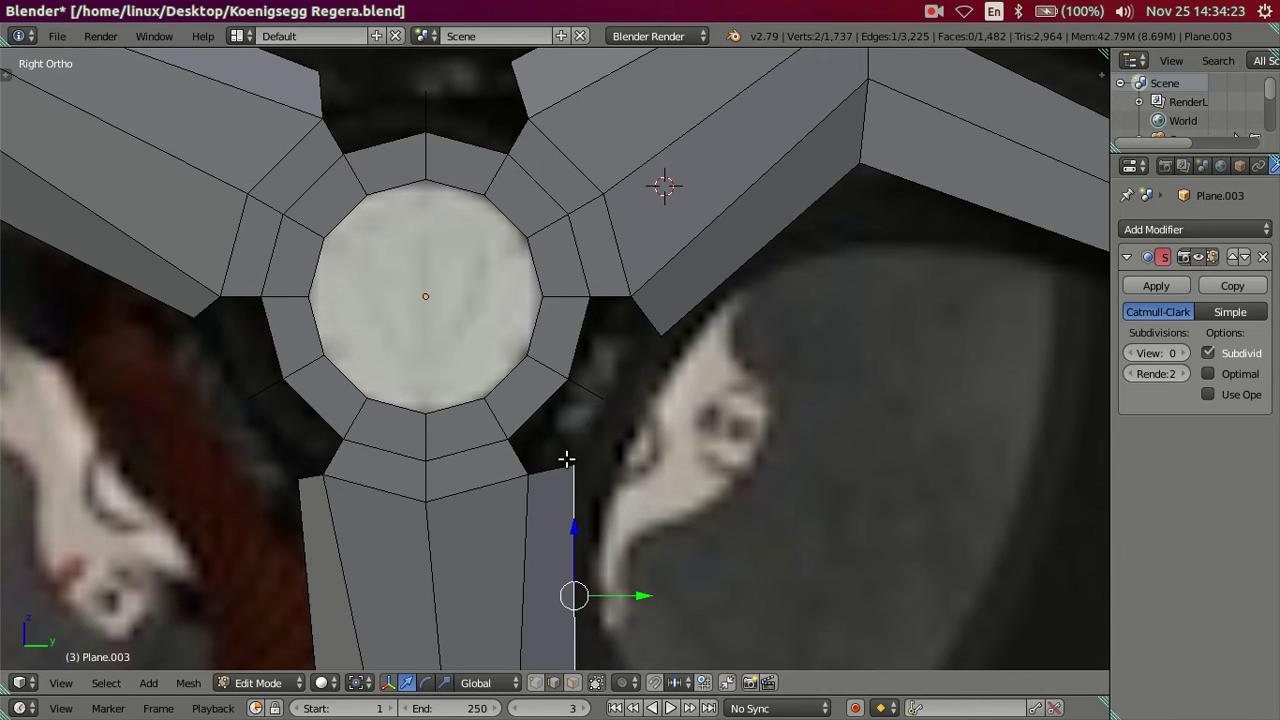
right_click(612, 404, "ctrl")
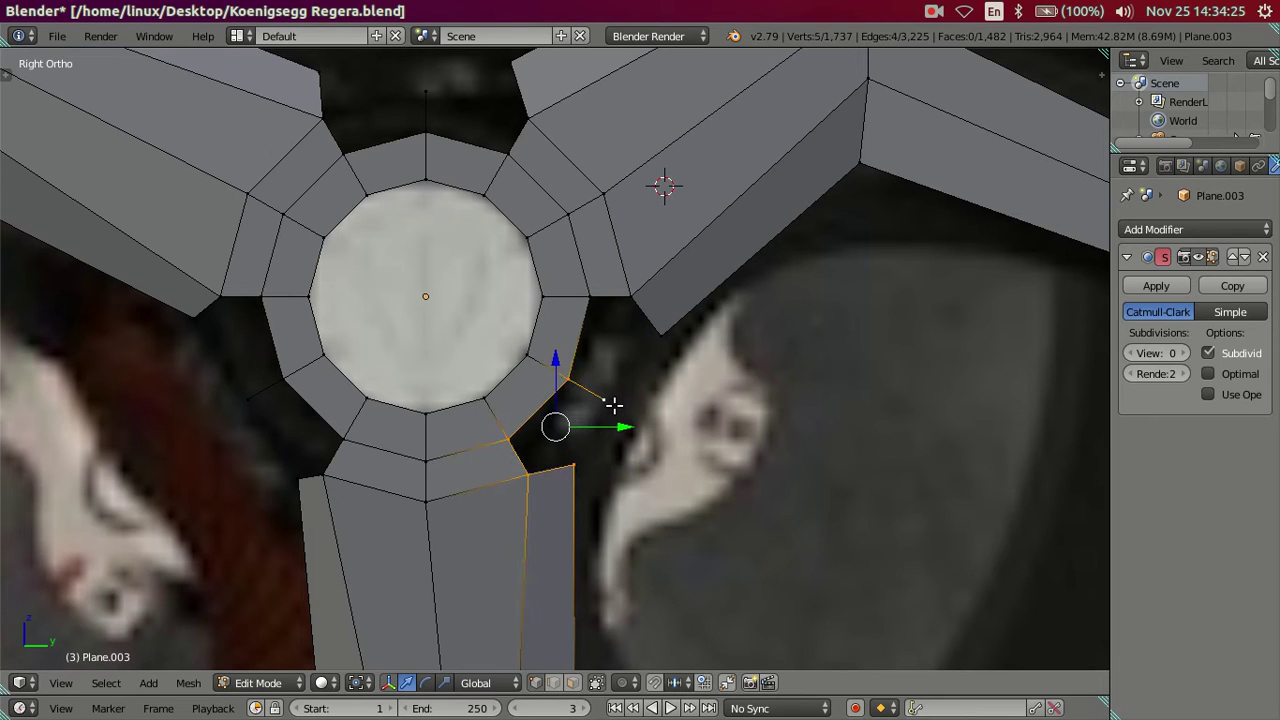
key("ctrl+z")
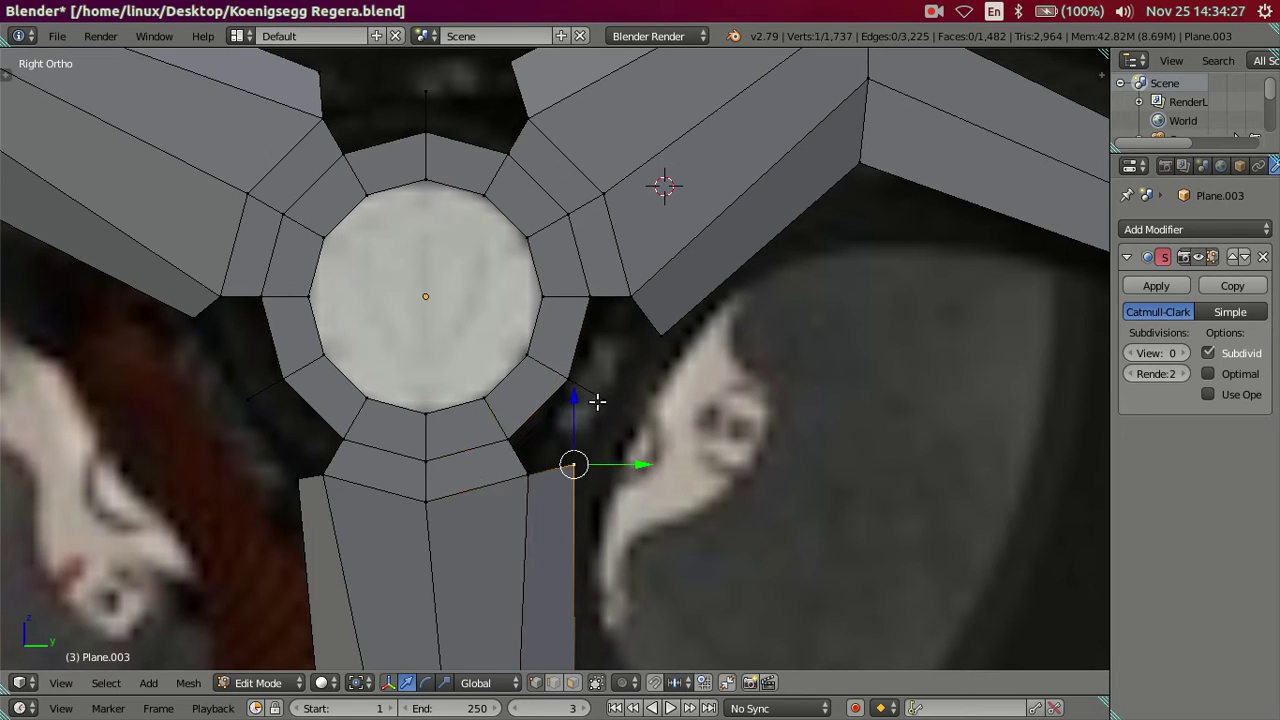
key("alt+m")
left_click(600, 397)
right_click(650, 348, "shift")
key("alt+m")
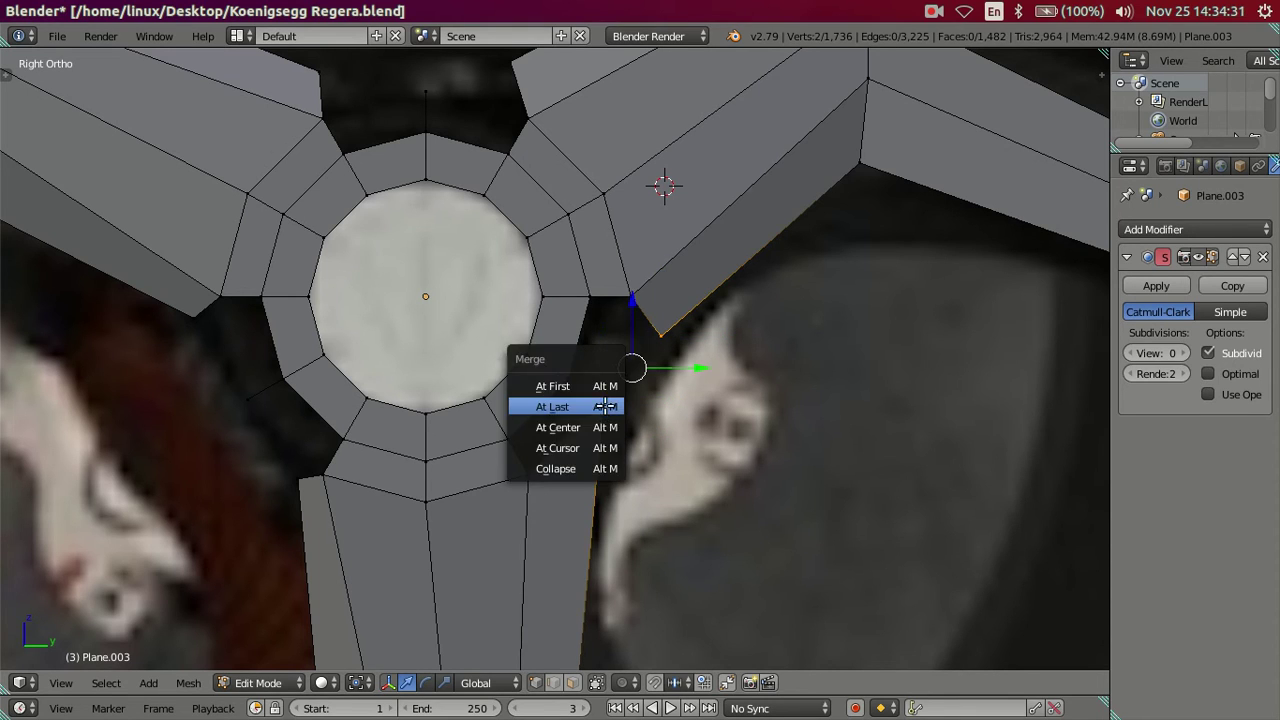
left_click(600, 401)
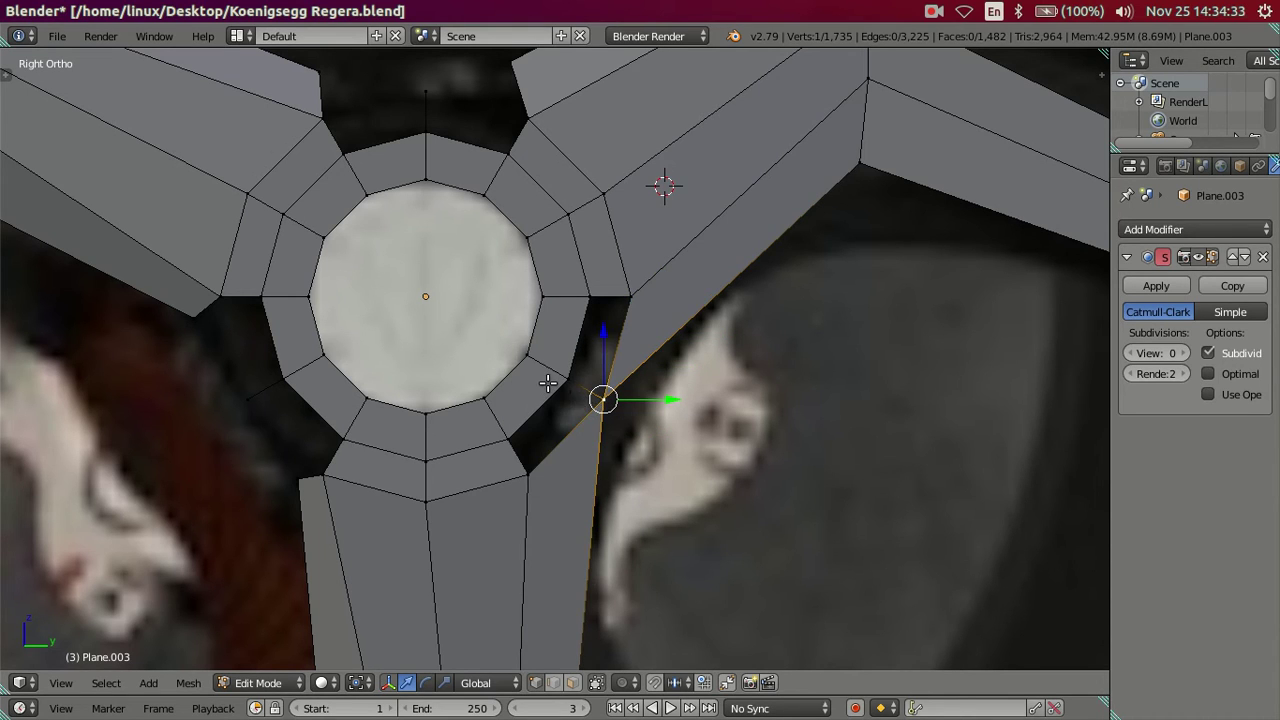
Weld the top spoke plate corners into their shared target vertex.
key("a")
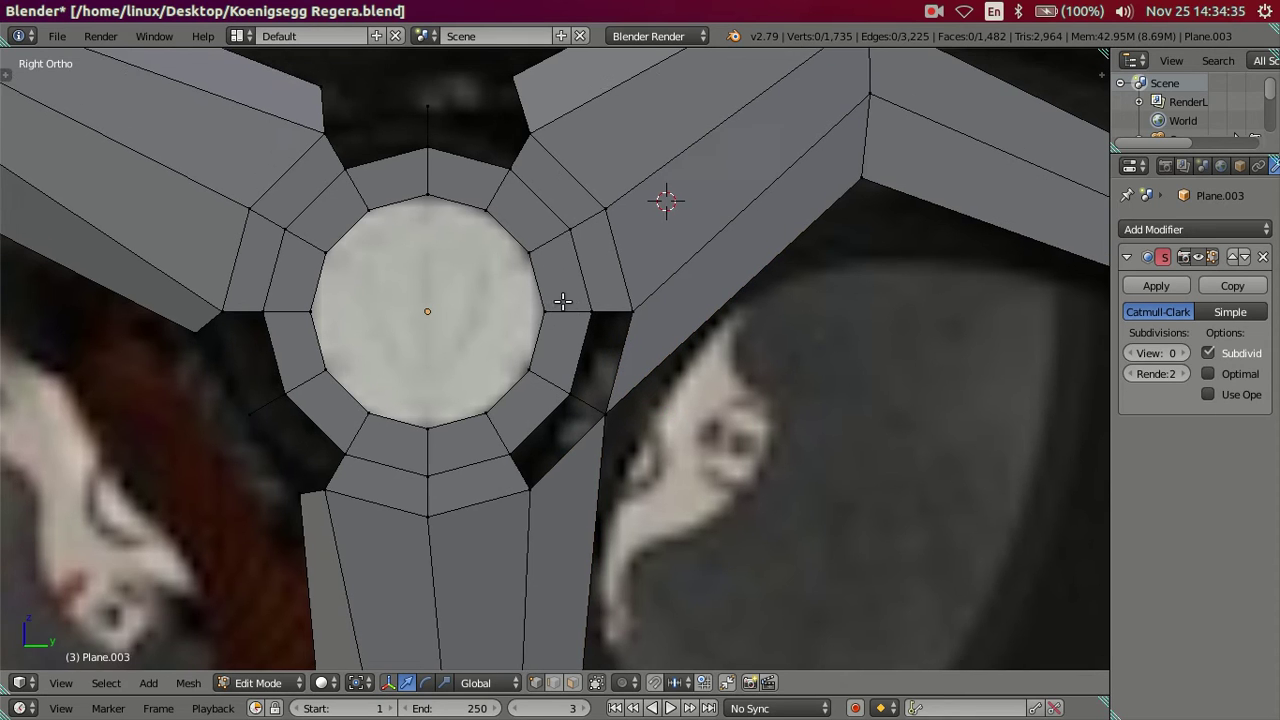
scroll(533, 180, "up", 5, "shift")
right_click(520, 147)
right_click(437, 171, "shift")
key("alt+m")
left_click(440, 172)
right_click(337, 151)
right_click(440, 170, "shift")
key("alt+m")
left_click(449, 190)
Weld the lower-left corner vertex pairs, then deselect all.
right_click(236, 404)
right_click(222, 412)
right_click(258, 484, "shift")
key("alt+m")
left_click(270, 486)
right_click(308, 556)
right_click(259, 480, "shift")
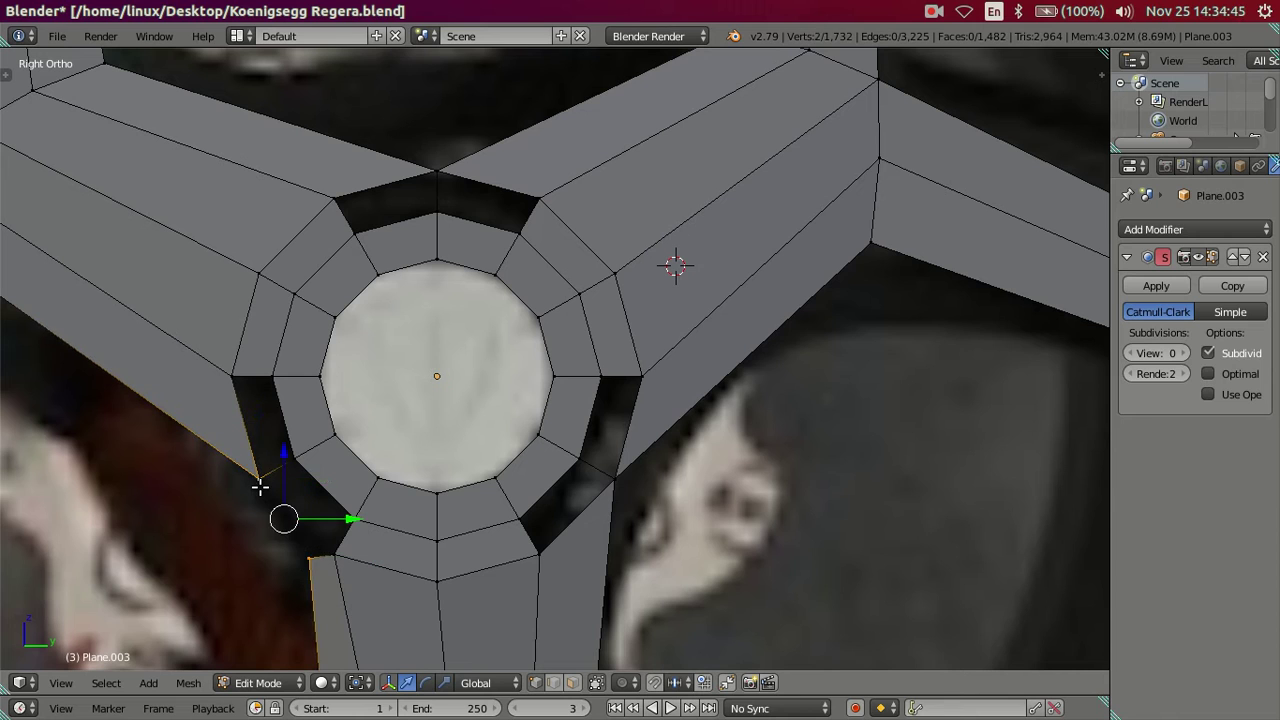
key("alt+m")
left_click(259, 488)
key("a")
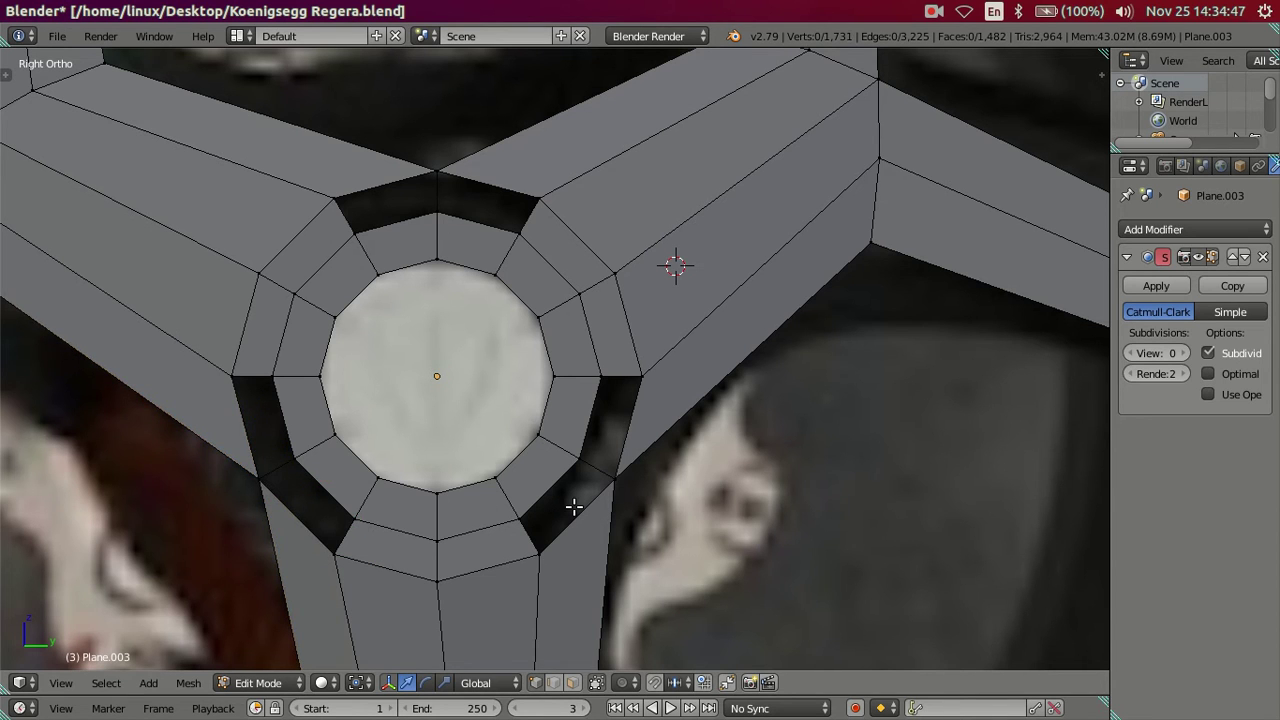
middle_click_drag(571, 509, 560, 426, "shift")
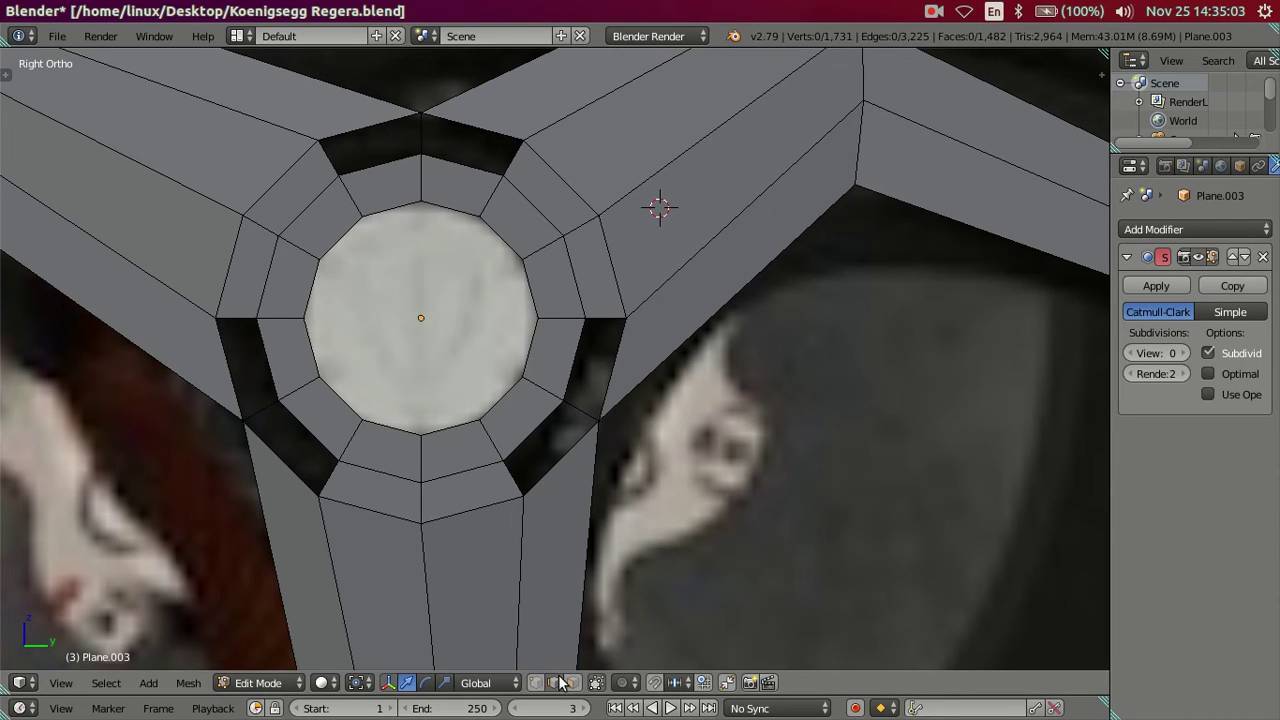
Fill the gaps below, right of, and above the hub ring with faces.
right_click(555, 443)
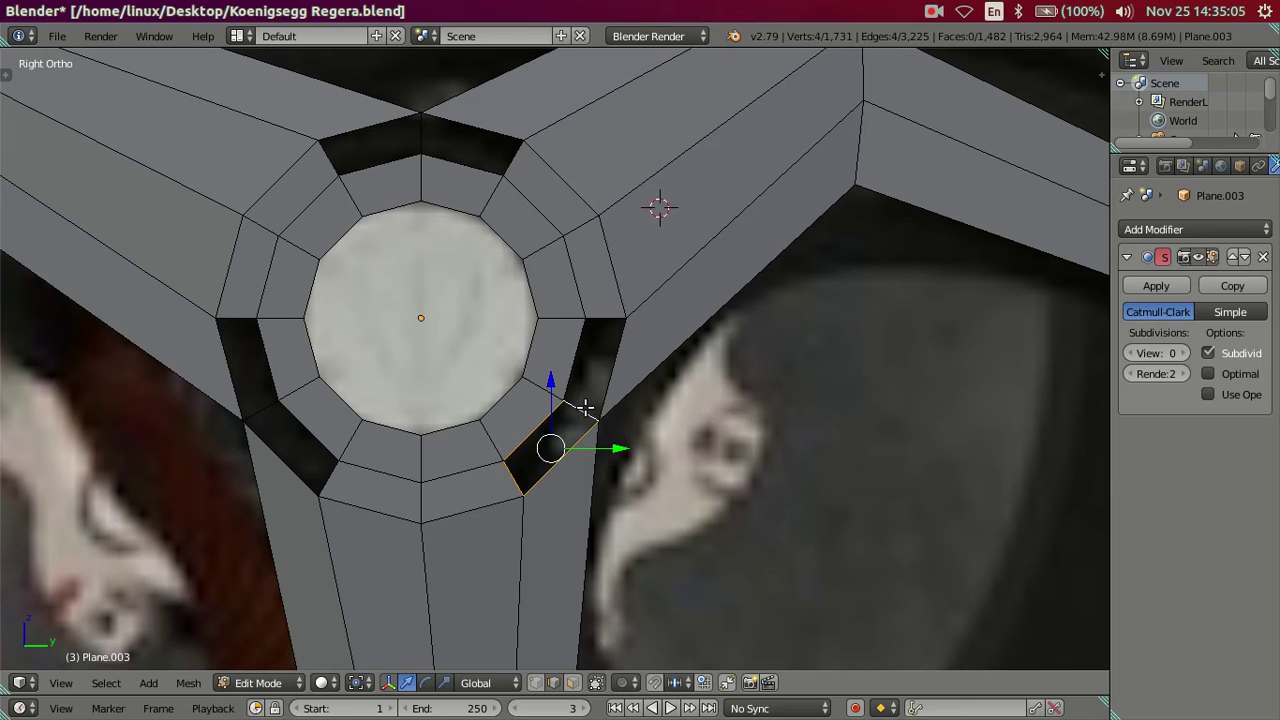
key("f")
right_click(583, 357)
right_click(606, 357, "shift")
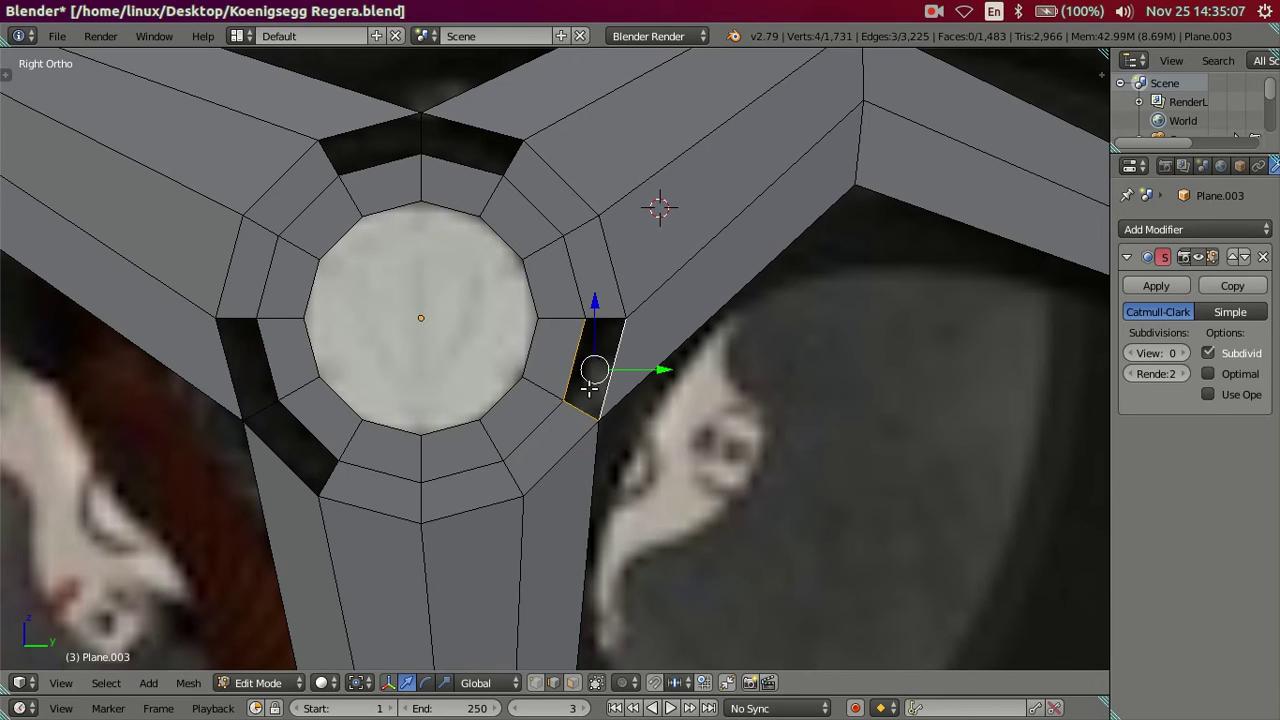
key("f")
right_click(457, 150)
right_click(457, 127, "shift")
key("f")
Fill the upper-left and left gaps, then select the lower gap's edges.
right_click(348, 167)
right_click(364, 129, "shift")
key("f")
right_click(262, 357)
right_click(236, 371, "shift")
right_click(260, 410, "shift")
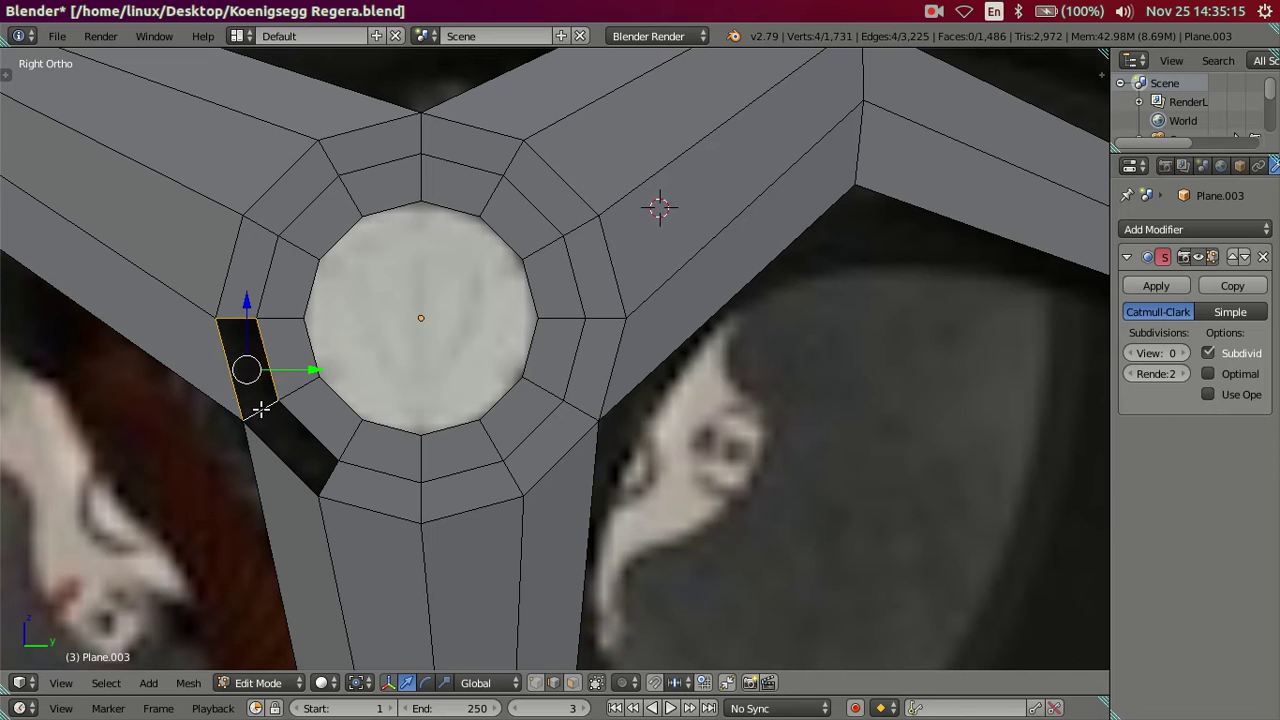
key("f")
right_click(279, 423)
right_click(306, 430, "shift")
right_click(282, 456, "shift")
right_click(332, 482, "shift")
Fill the lower gap with a face, deselect all, and reframe on the hub.
key("f")
key("a")
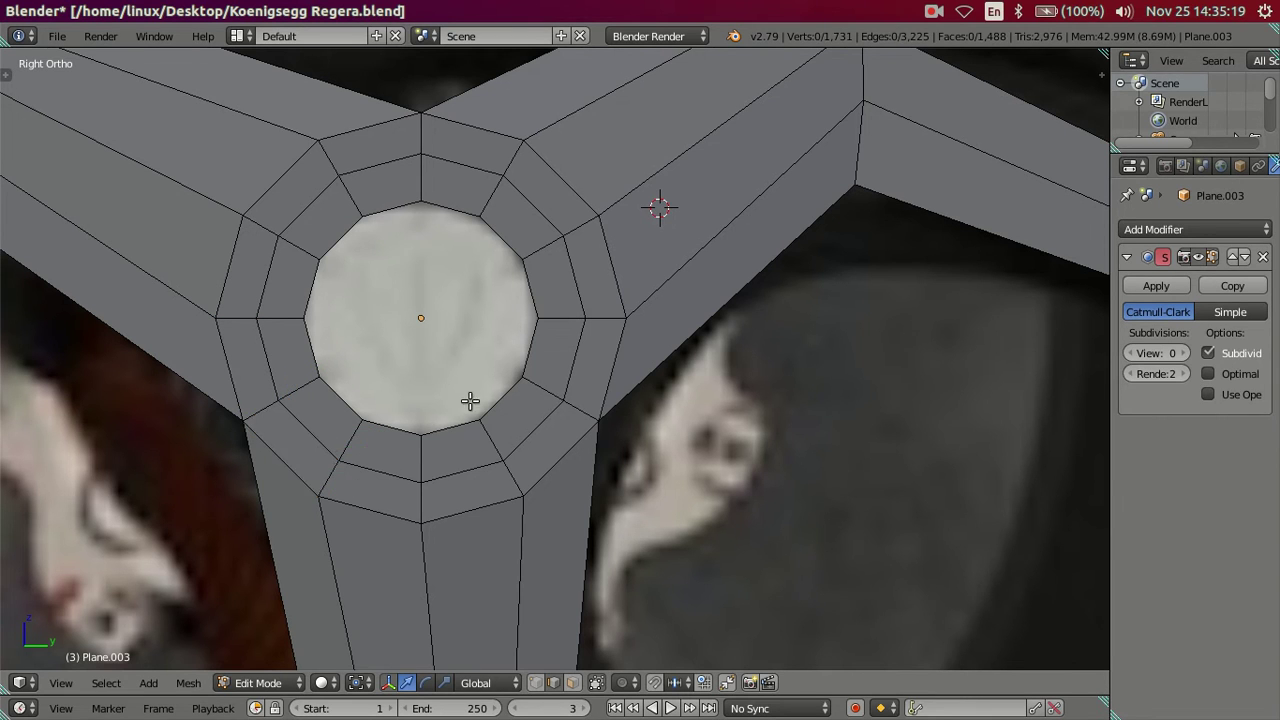
middle_click_drag(469, 400, 518, 472, "shift")
scroll(518, 472, "down", 2)
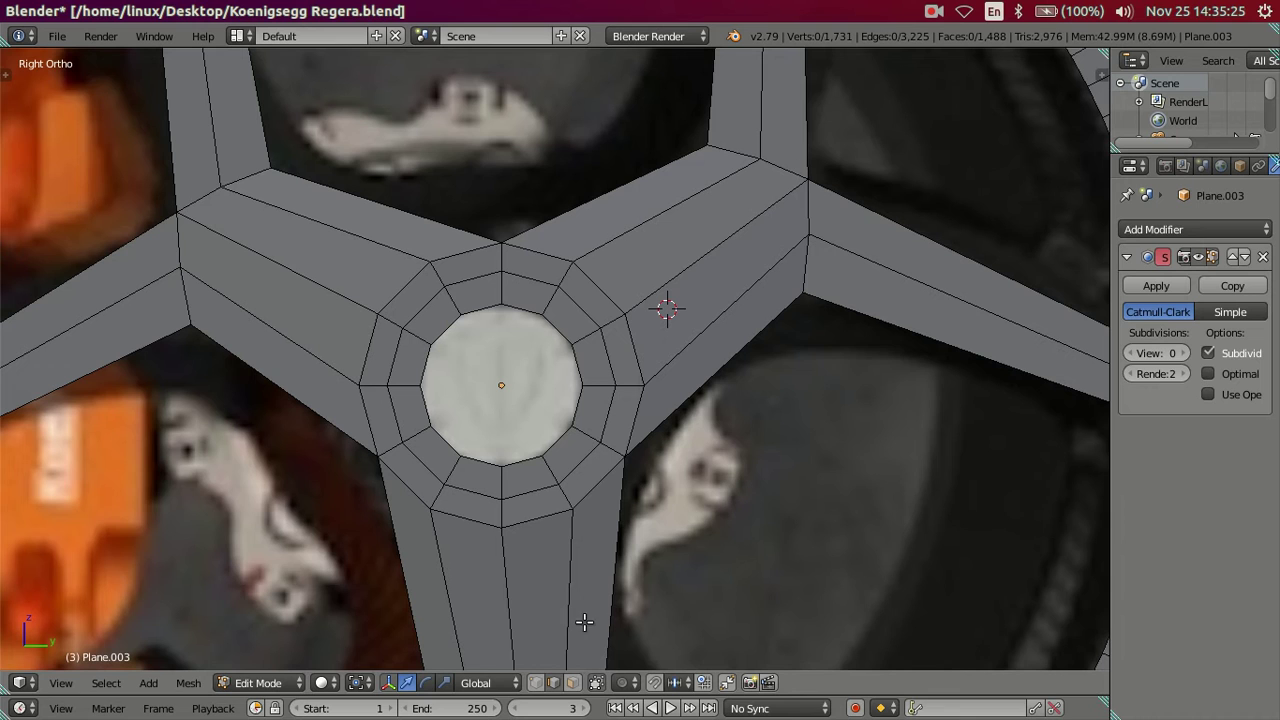
middle_click_drag(740, 434, 717, 329, "shift")
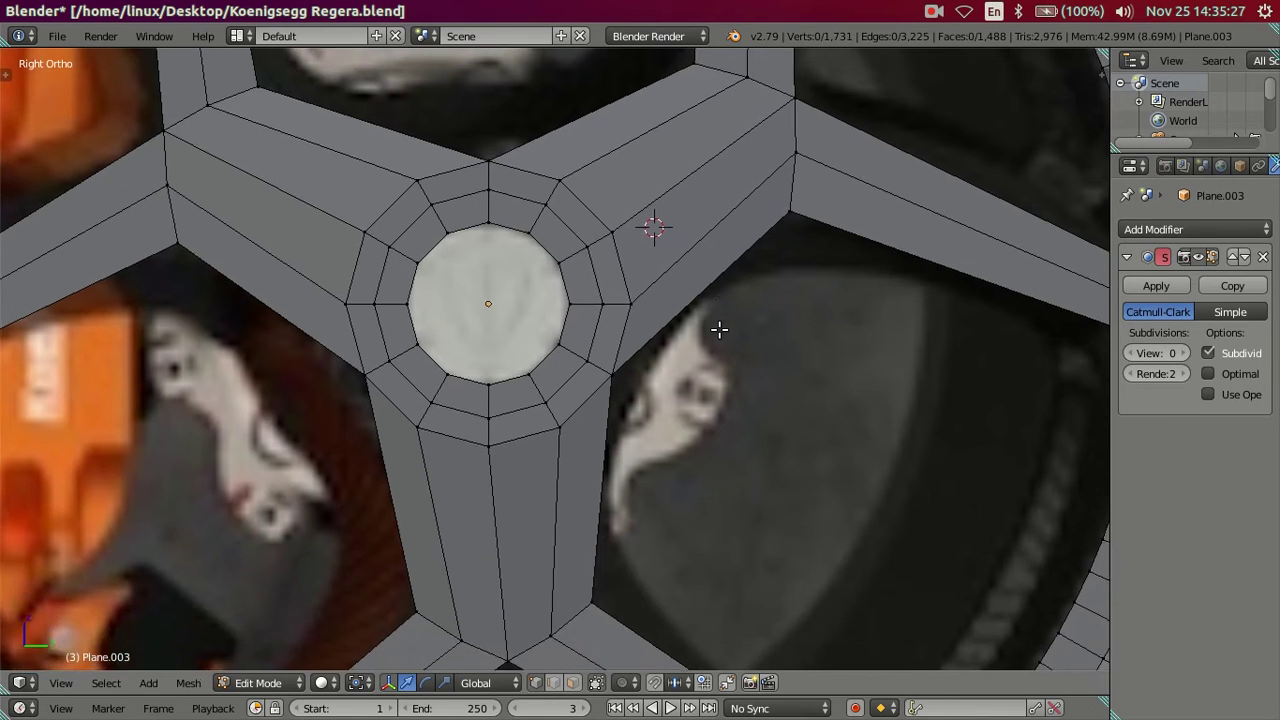
scroll(706, 331, "up", 3)
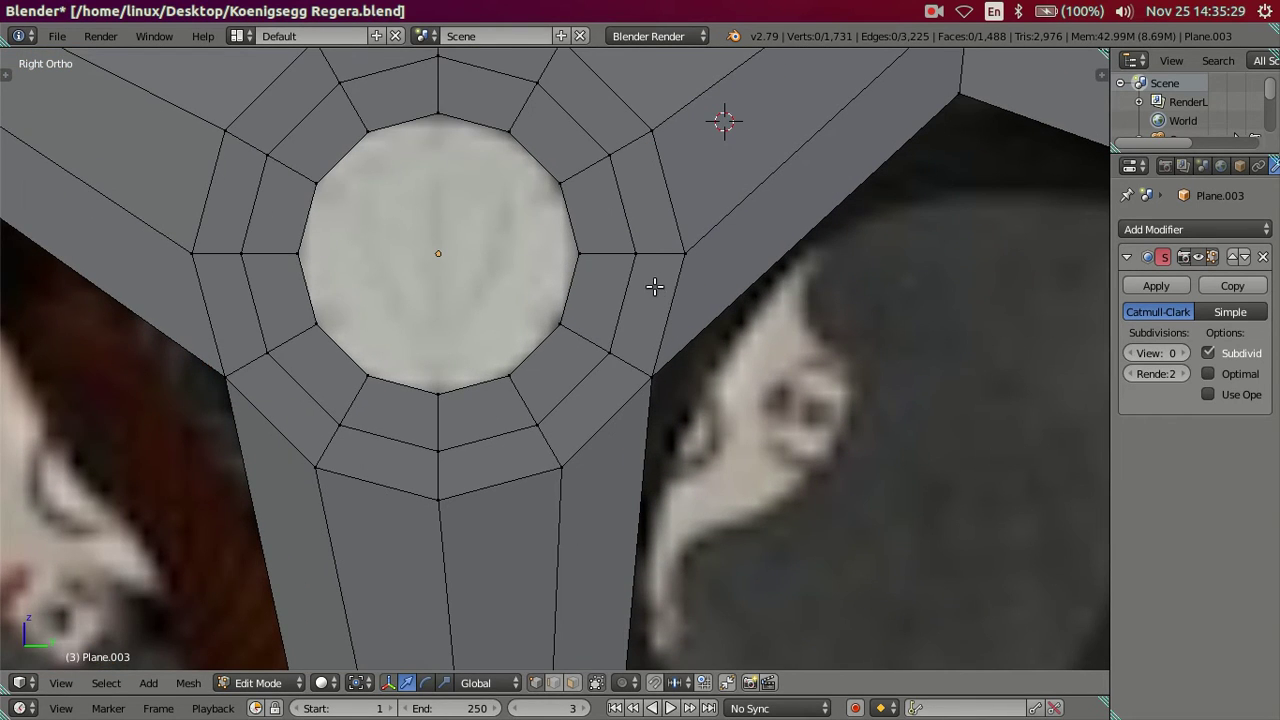
scroll(652, 254, "down", 2)
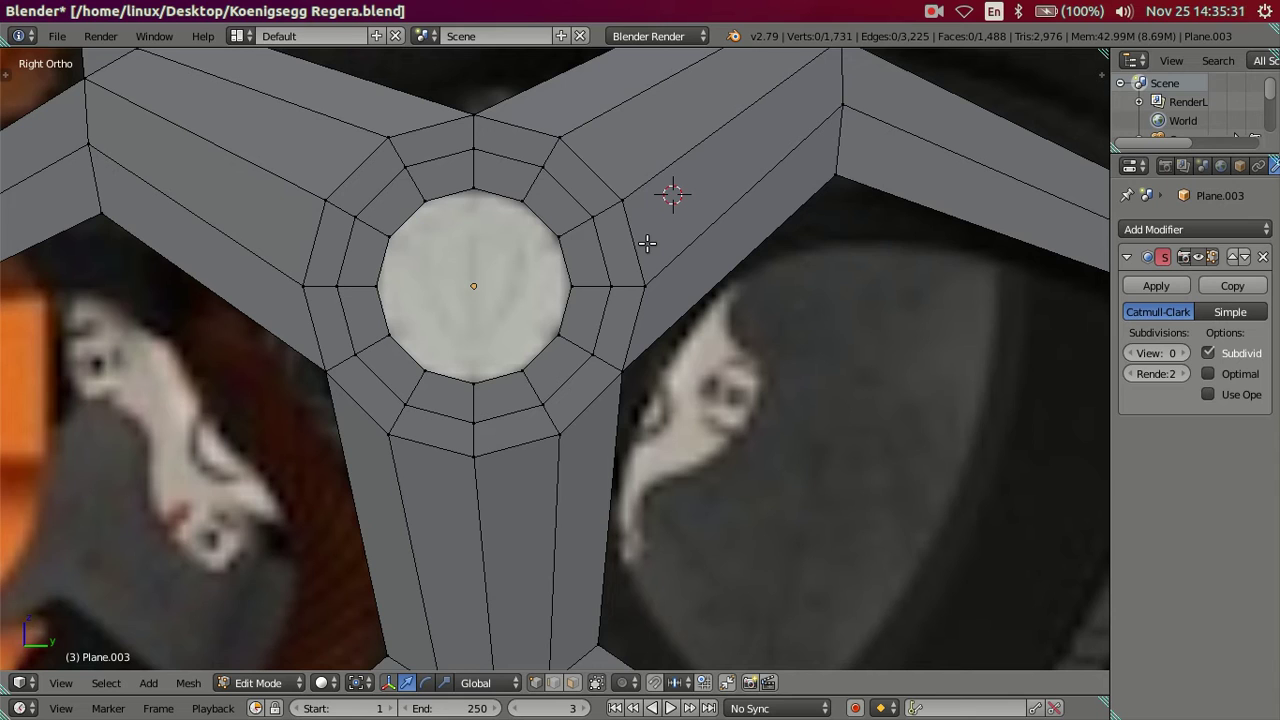
Trial-dissolve the edge loop around the hub, then revert it.
right_click(632, 243, "alt")
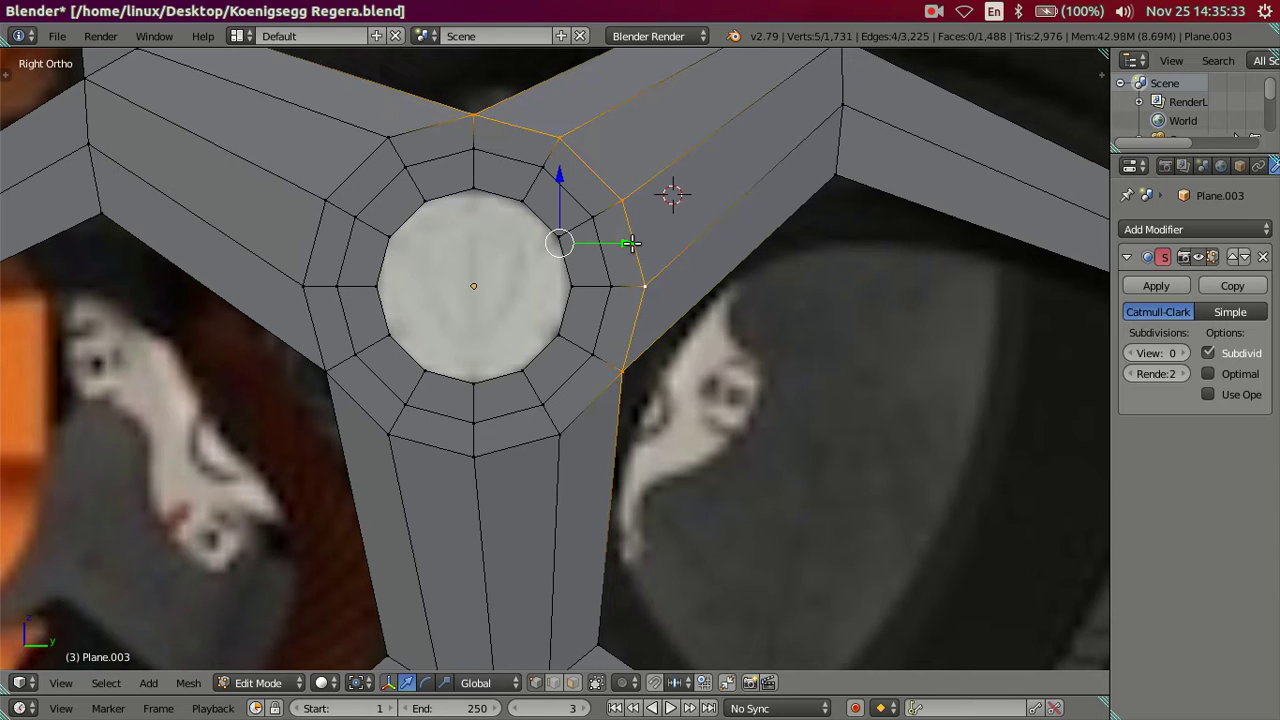
right_click(510, 456, "alt+shift")
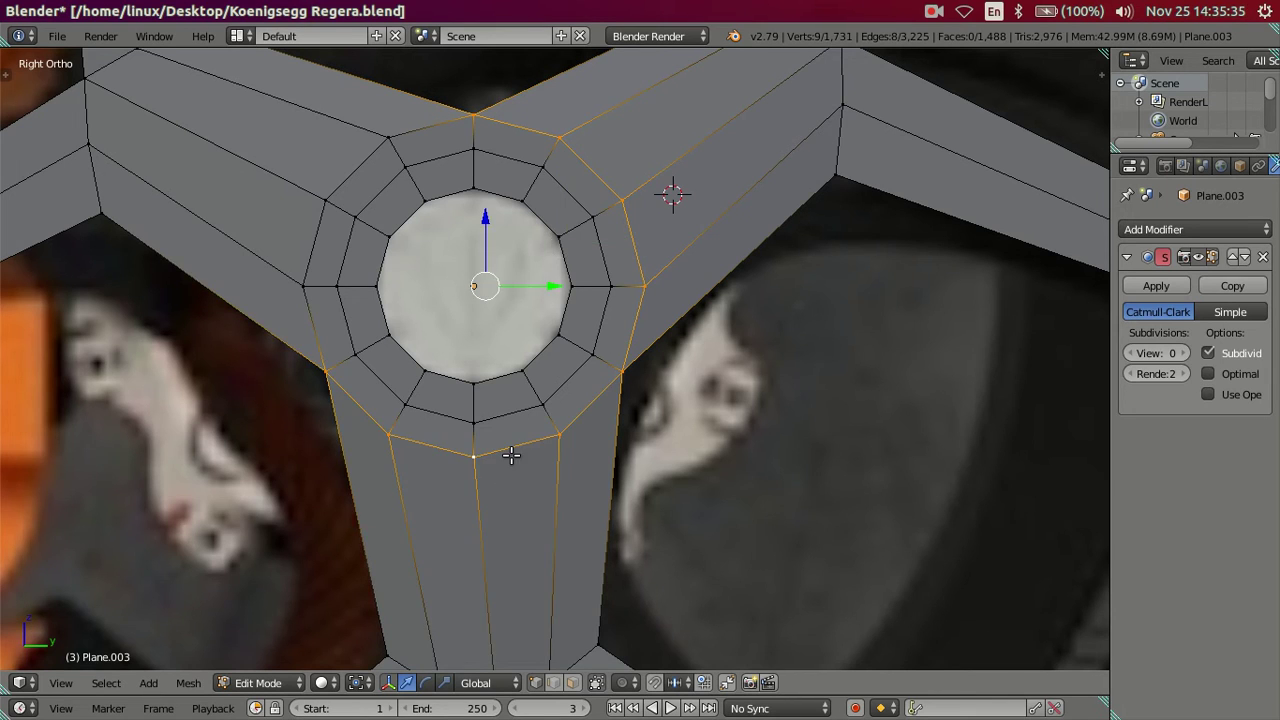
right_click(311, 240, "alt+shift")
key("x")
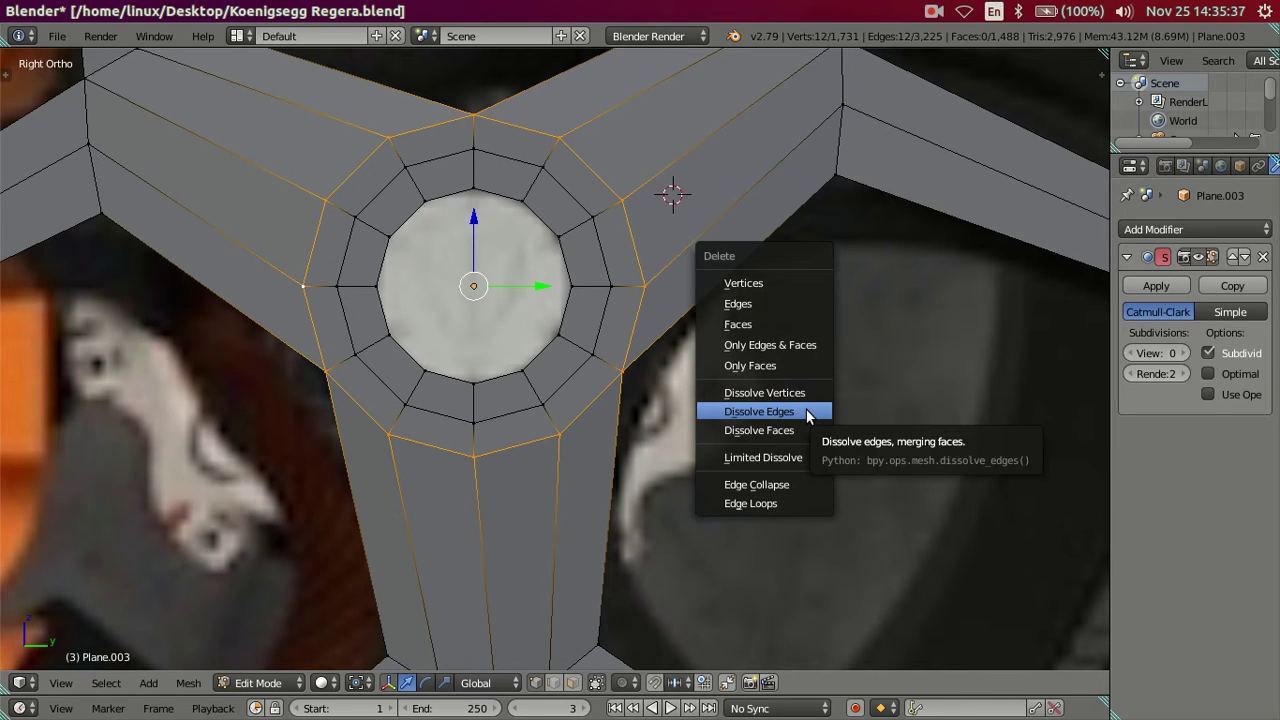
left_click(807, 409)
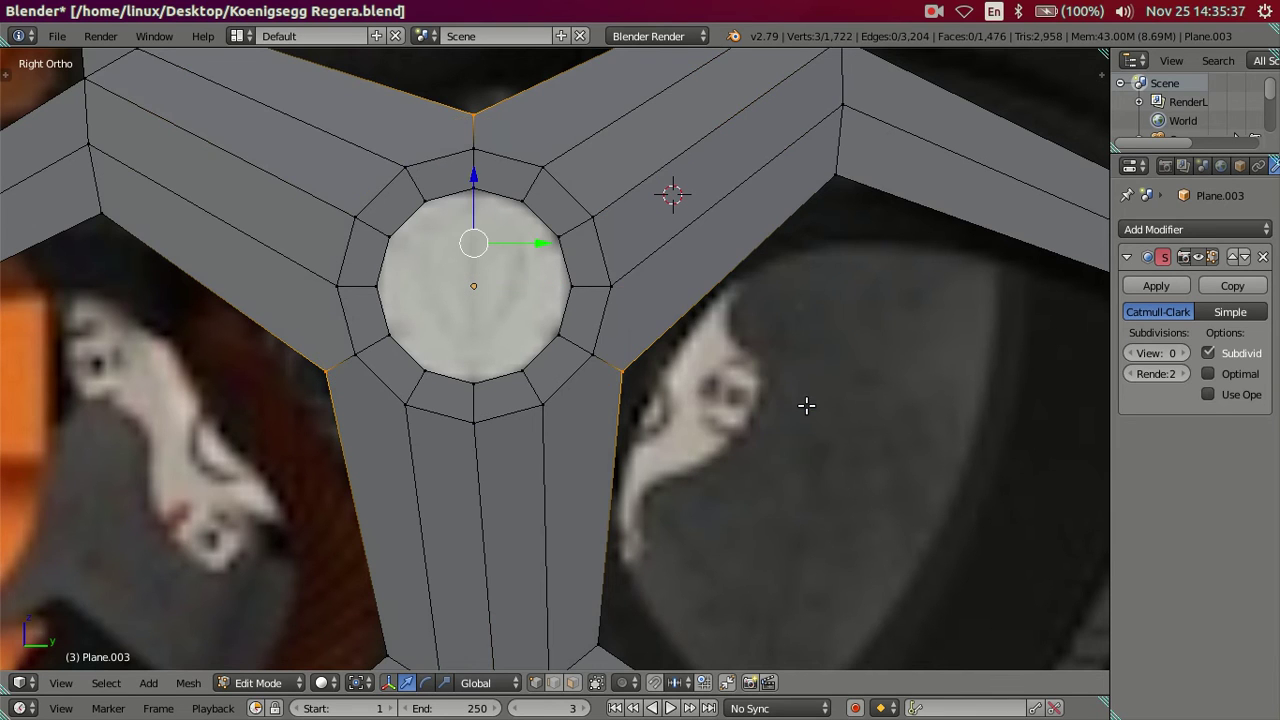
key("ctrl+r")
left_click(674, 377)
right_click(674, 377)
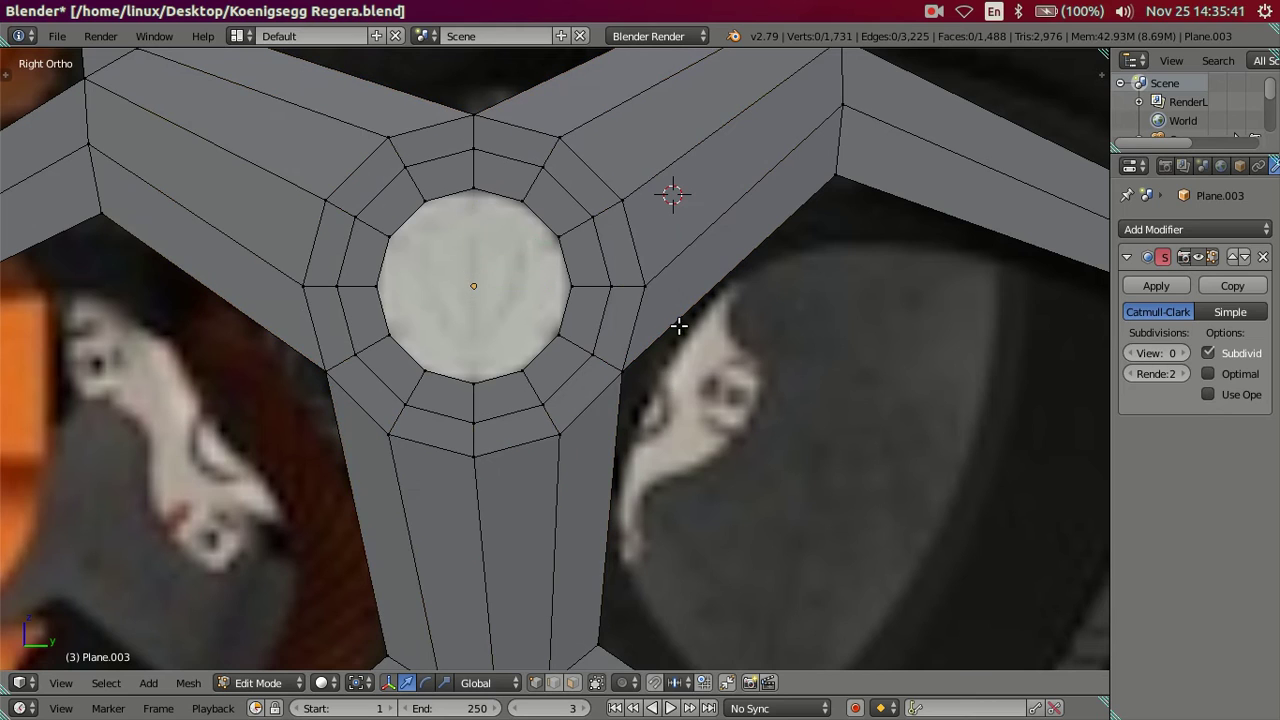
Pan and zoom around the wheel to inspect the closed hub and rim.
middle_click_drag(600, 331, 556, 345, "shift")
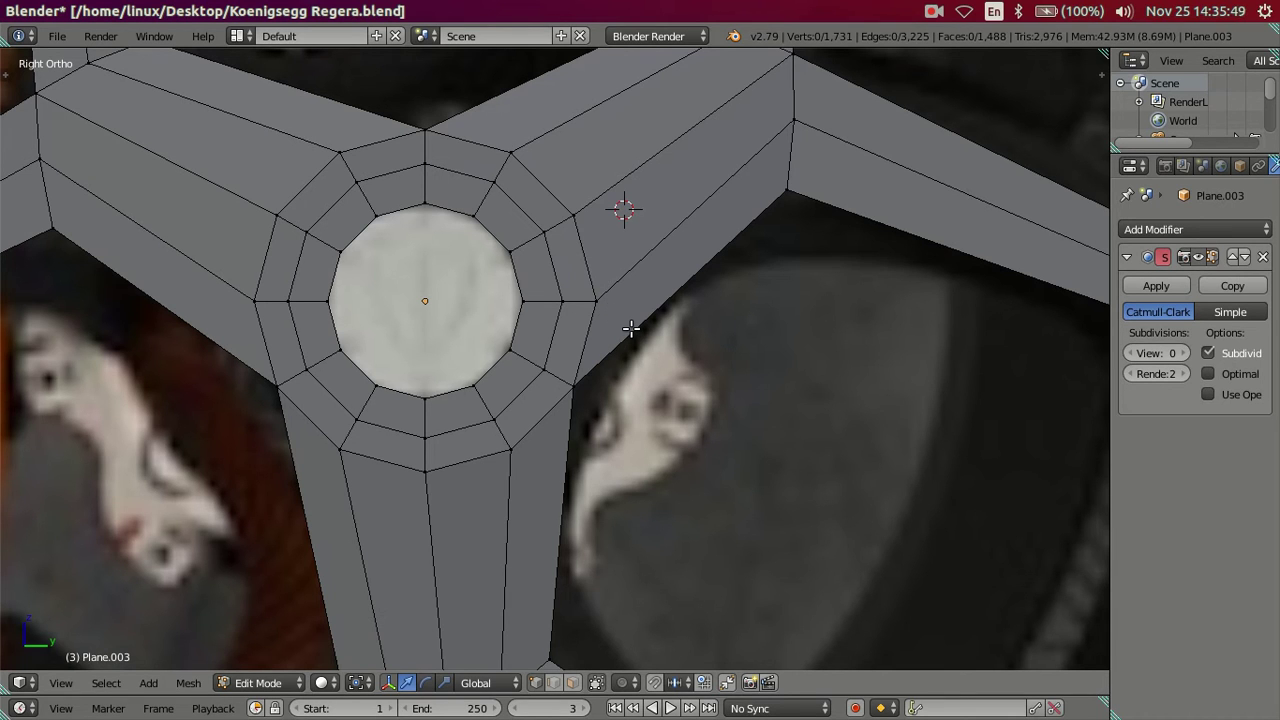
scroll(631, 328, "down", 3)
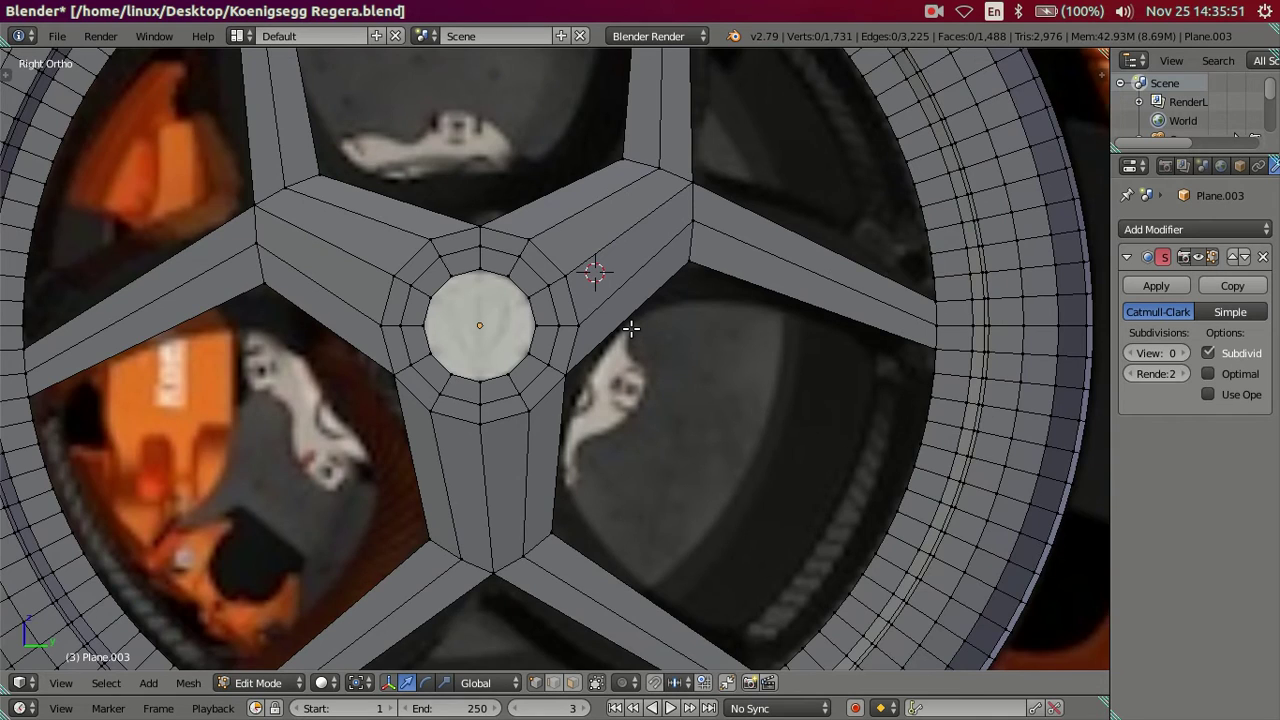
scroll(631, 328, "up", 3)
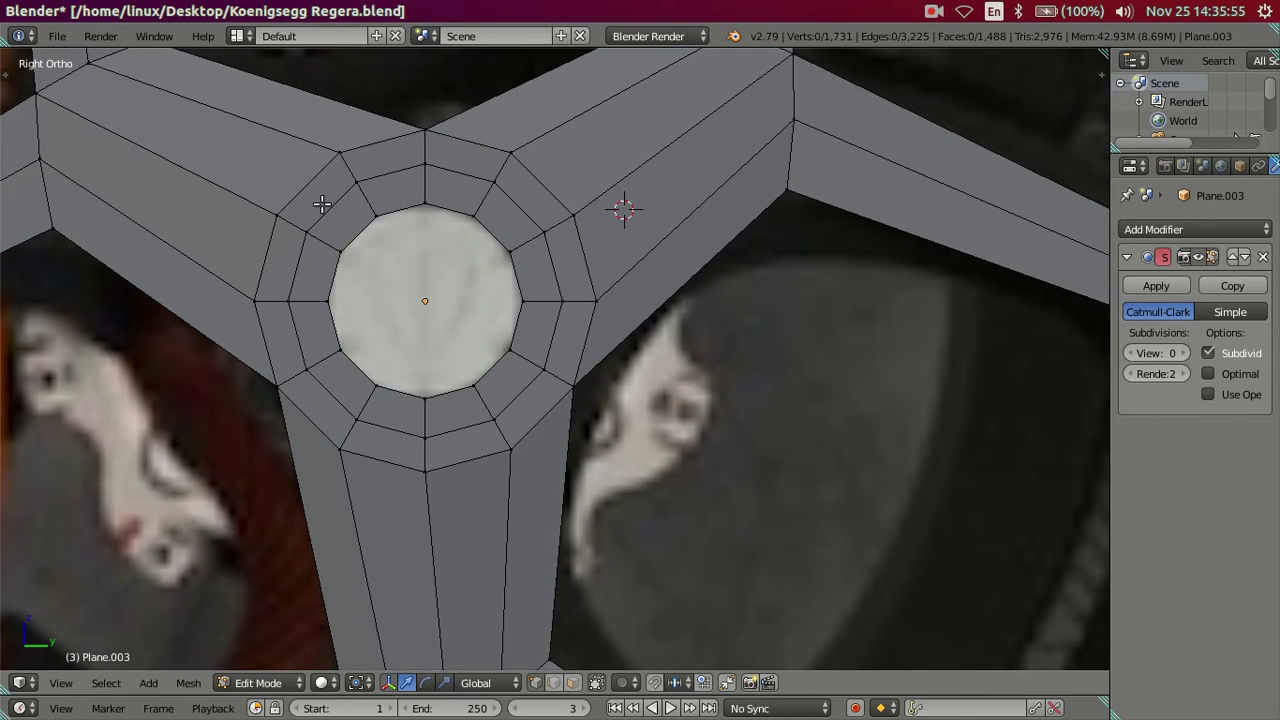
scroll(322, 204, "down", 4)
scroll(603, 280, "up", 2)
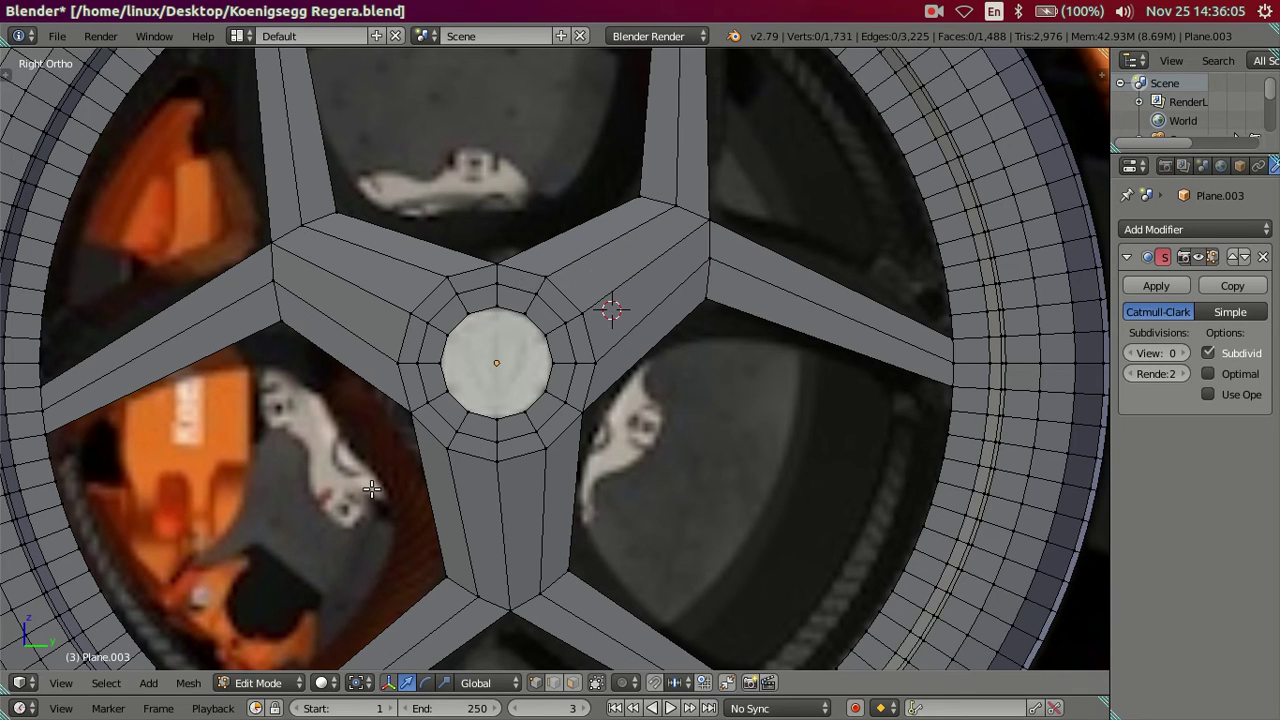
scroll(510, 355, "down", 2)
middle_click_drag(269, 147, 357, 85, "shift")
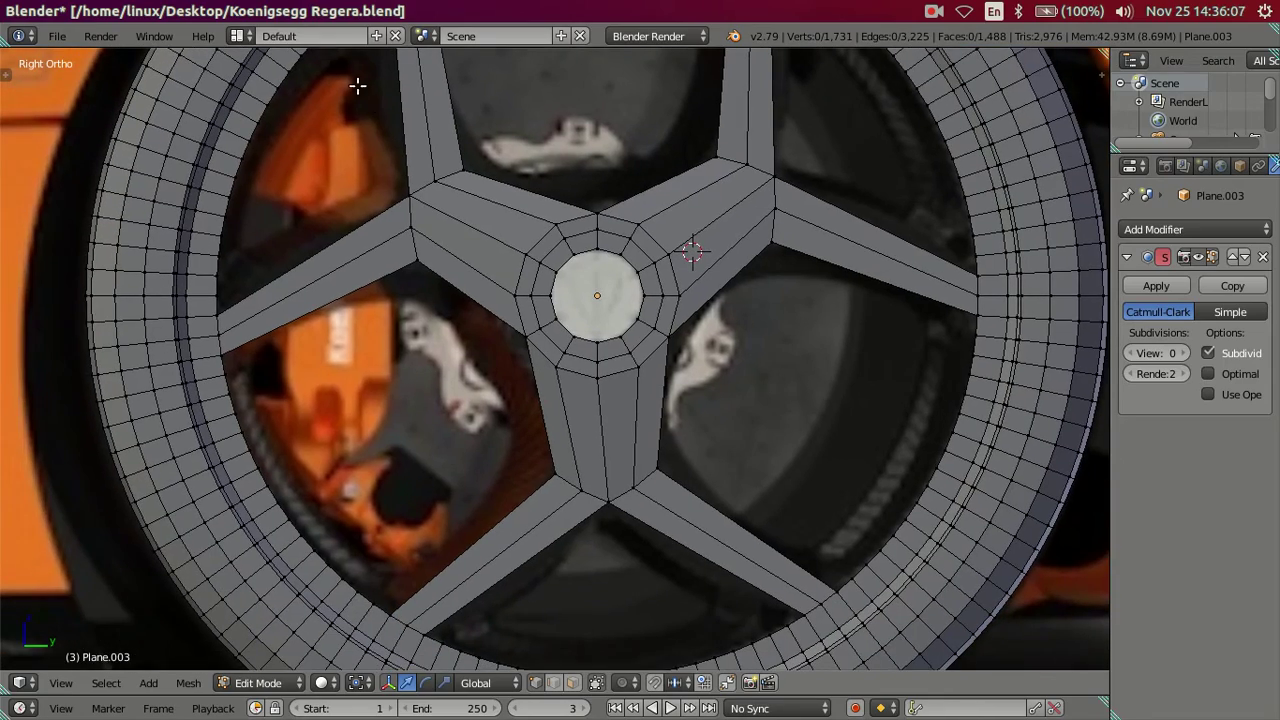
scroll(655, 304, "down", 1)
scroll(655, 304, "right", 1)
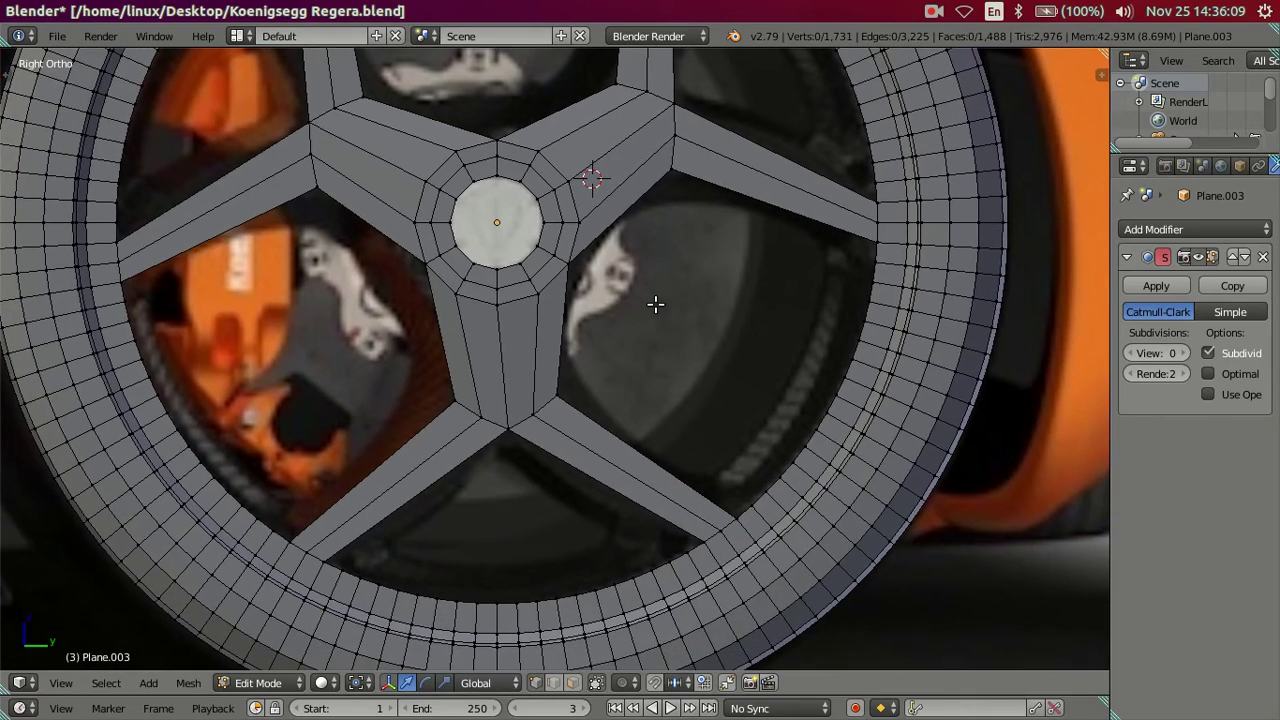
scroll(600, 380, "up", 3, "shift")
scroll(573, 356, "up", 3)
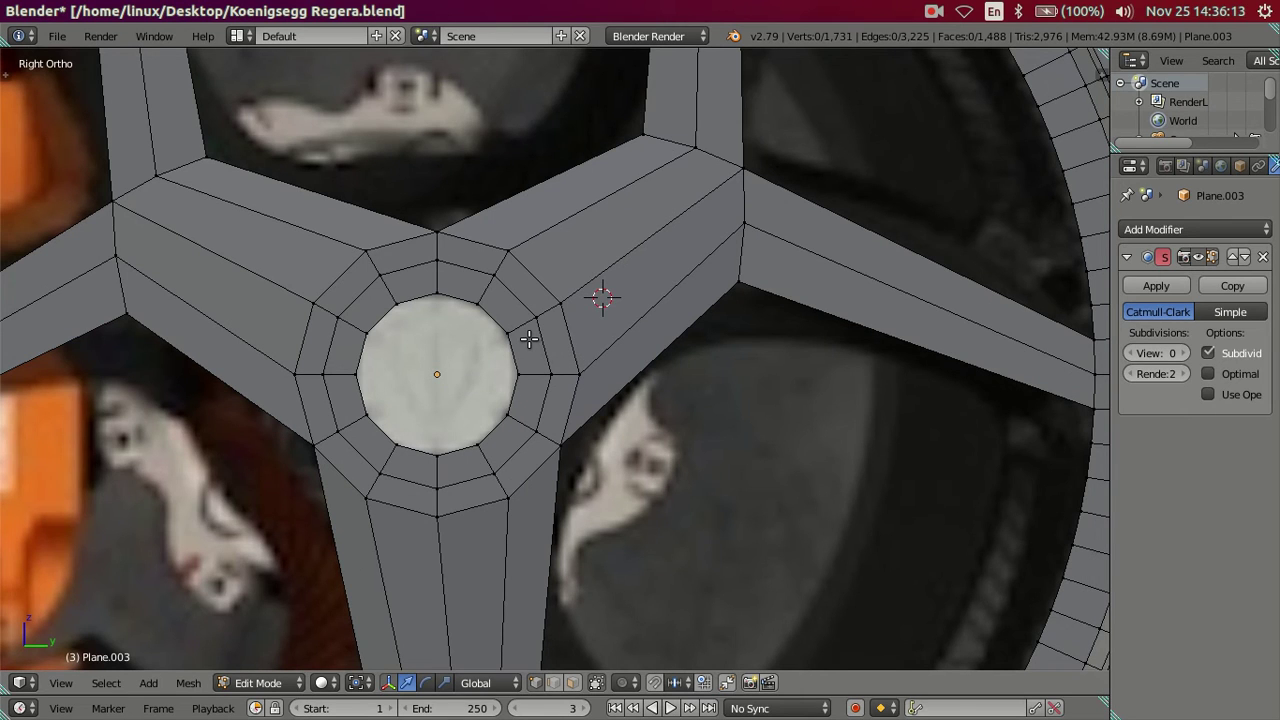
scroll(551, 371, "down", 4, "shift")
scroll(558, 355, "left", 1, "ctrl")
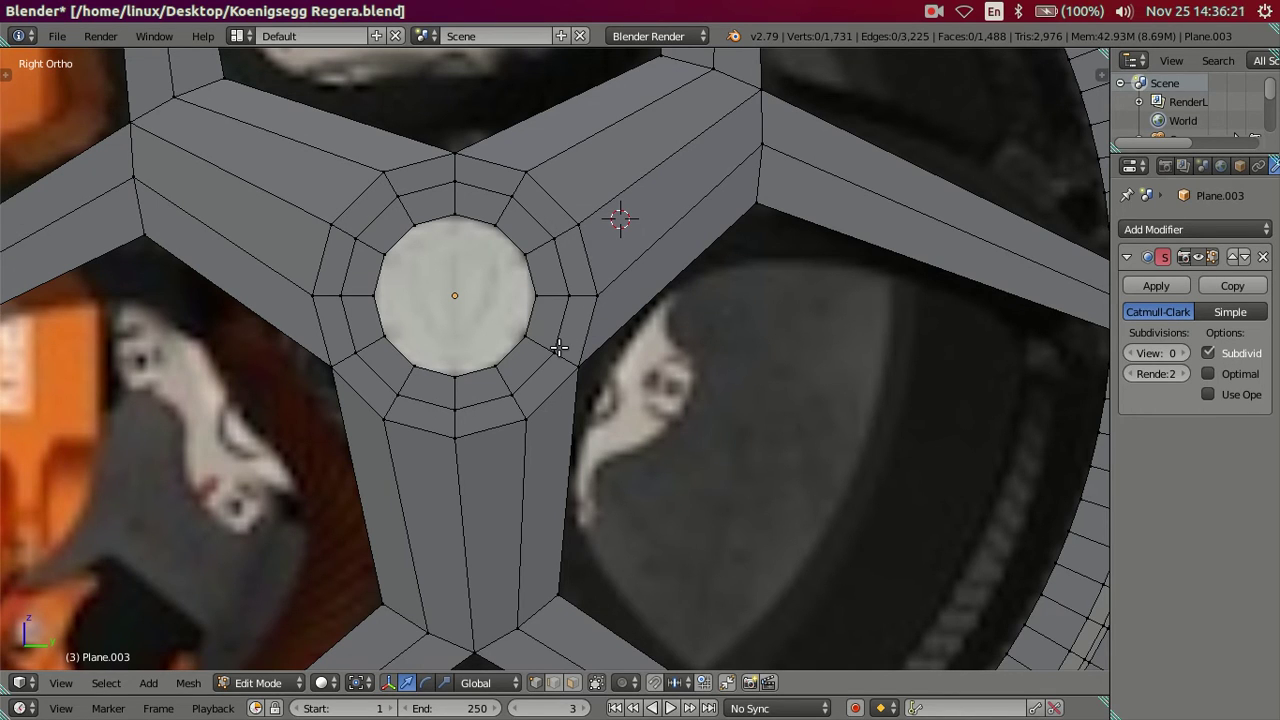
scroll(559, 347, "up", 1)
Knife-cut a new edge from a hub ring vertex to the adjacent spoke corner.
key("k")
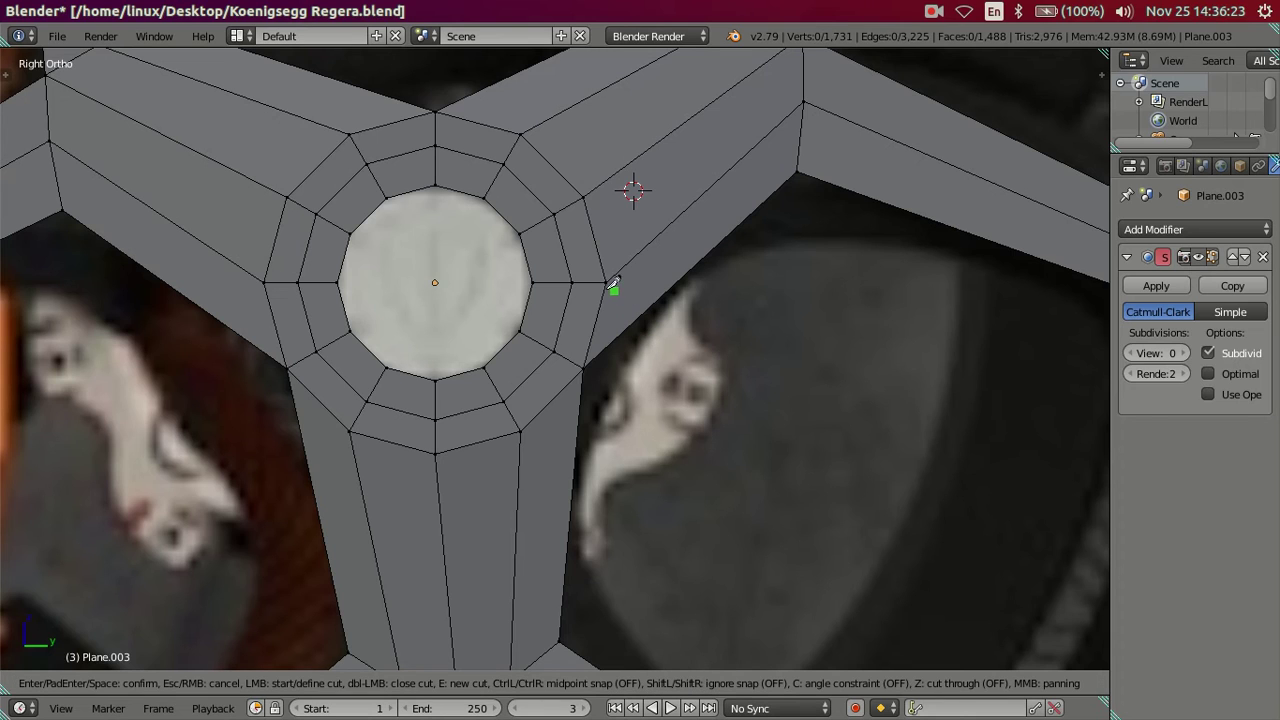
left_click(606, 281)
left_click(555, 351)
key("Return")
Merge three ring vertices at last into their spoke corners on the right, upper-right and top.
right_click(572, 283)
right_click(606, 279, "shift")
key("alt+m")
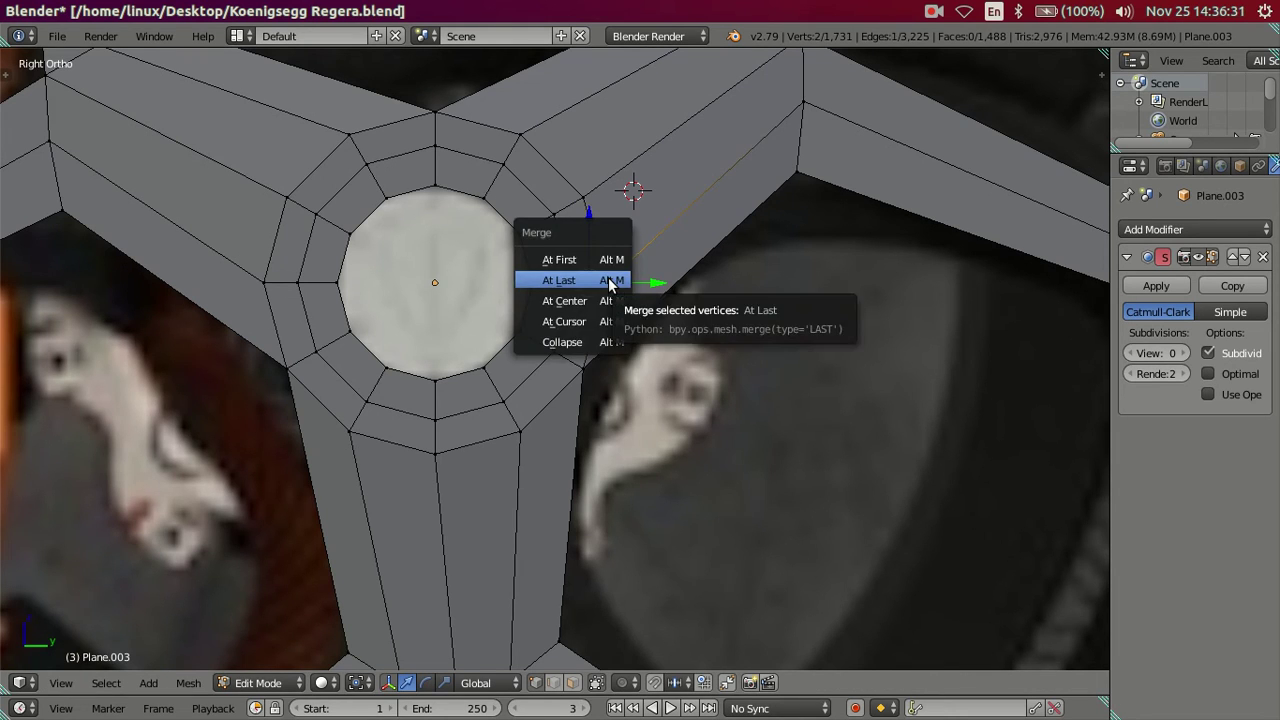
left_click(610, 280)
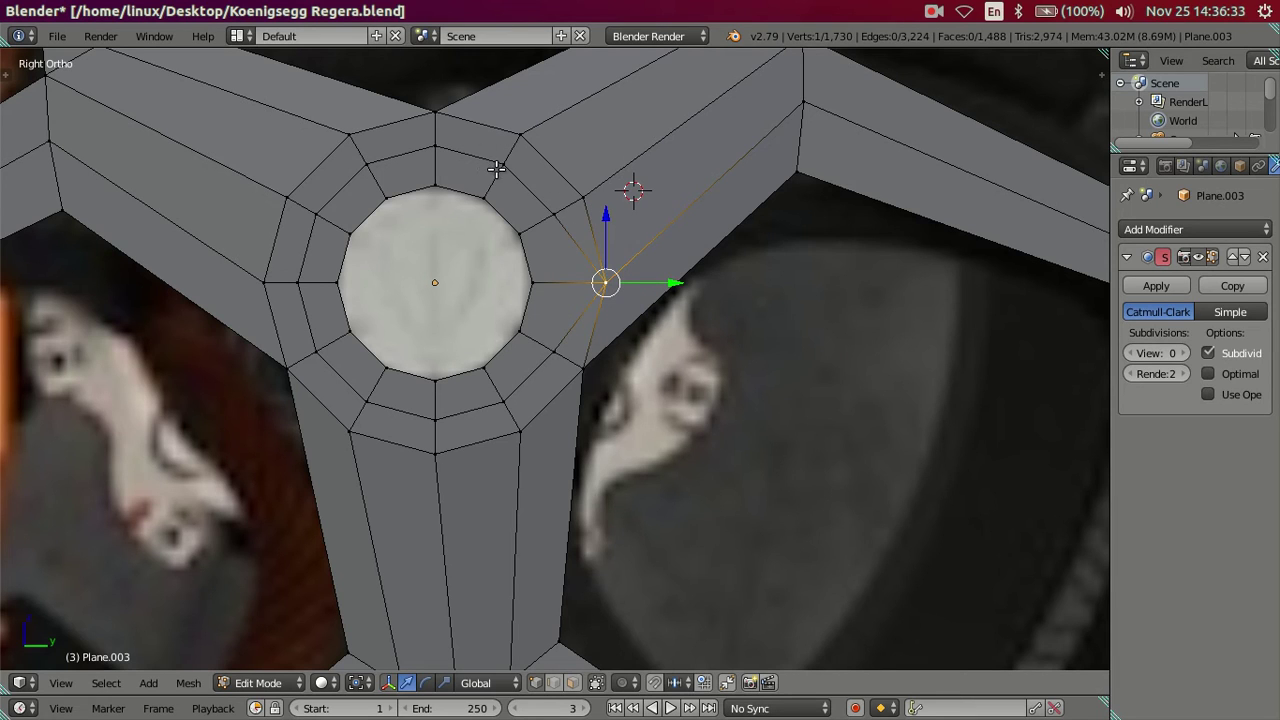
right_click(503, 163)
right_click(522, 136, "shift")
key("alt+m")
left_click(524, 138)
right_click(365, 163)
right_click(362, 142, "shift")
key("alt+m")
left_click(362, 142)
Merge the left, lower-right and lower-left vertex pairs at last, then deselect everything.
right_click(297, 283)
right_click(268, 284, "shift")
key("alt+m")
left_click(274, 285)
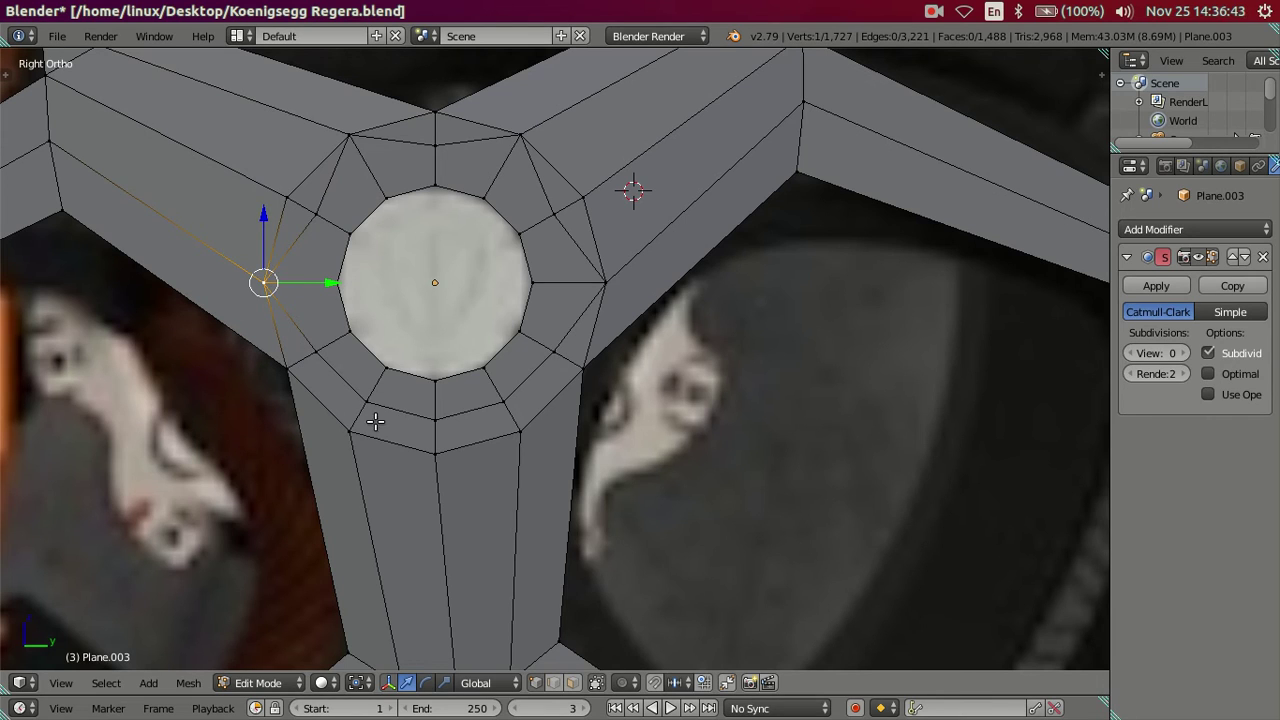
right_click(504, 404)
right_click(518, 430, "shift")
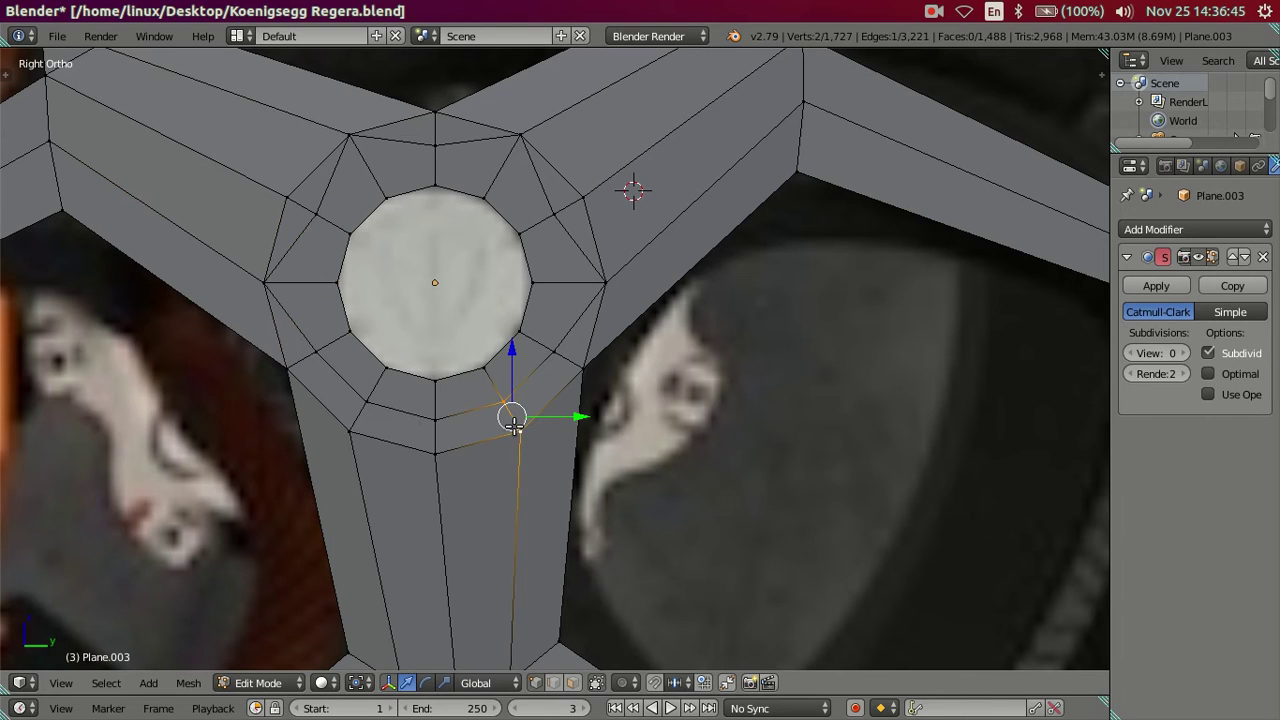
key("alt+m")
left_click(513, 426)
right_click(366, 402)
right_click(352, 429, "shift")
key("alt+m")
left_click(358, 428)
key("a")
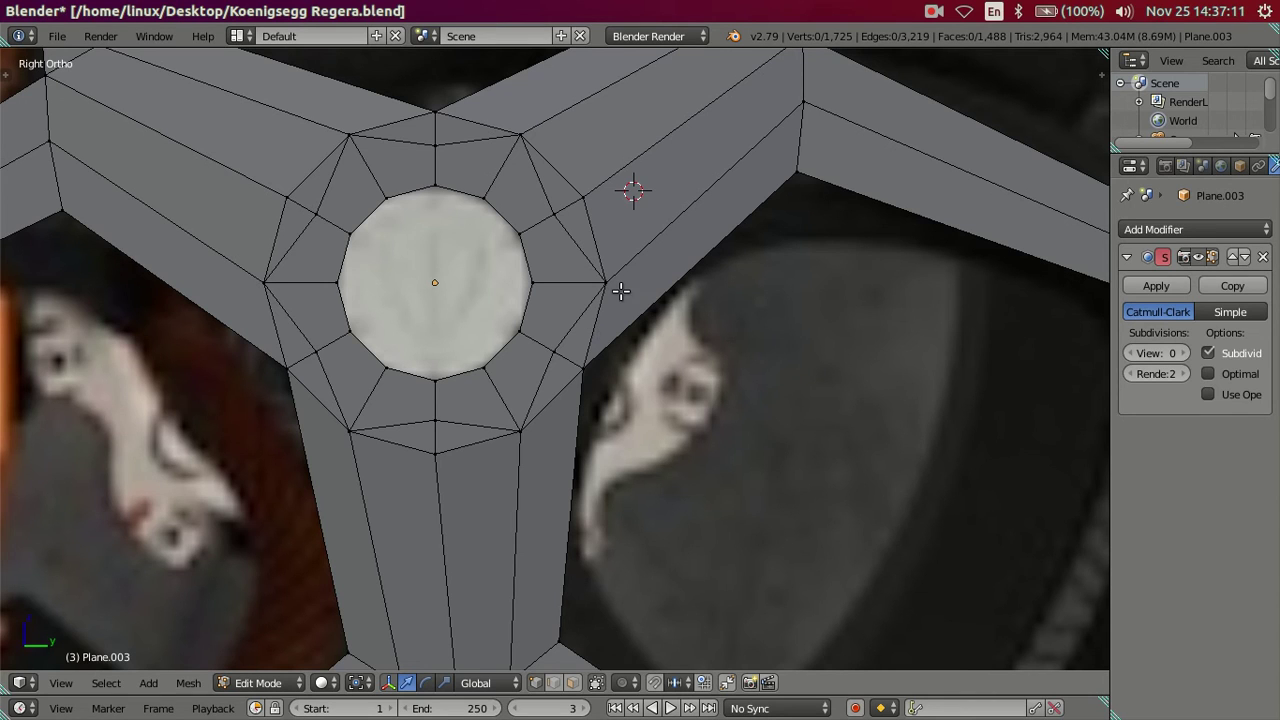
Add four evenly spaced loop cuts to each of the upper-right, lower and upper-left spokes.
key("ctrl+r")
scroll(642, 284, "up", 3)
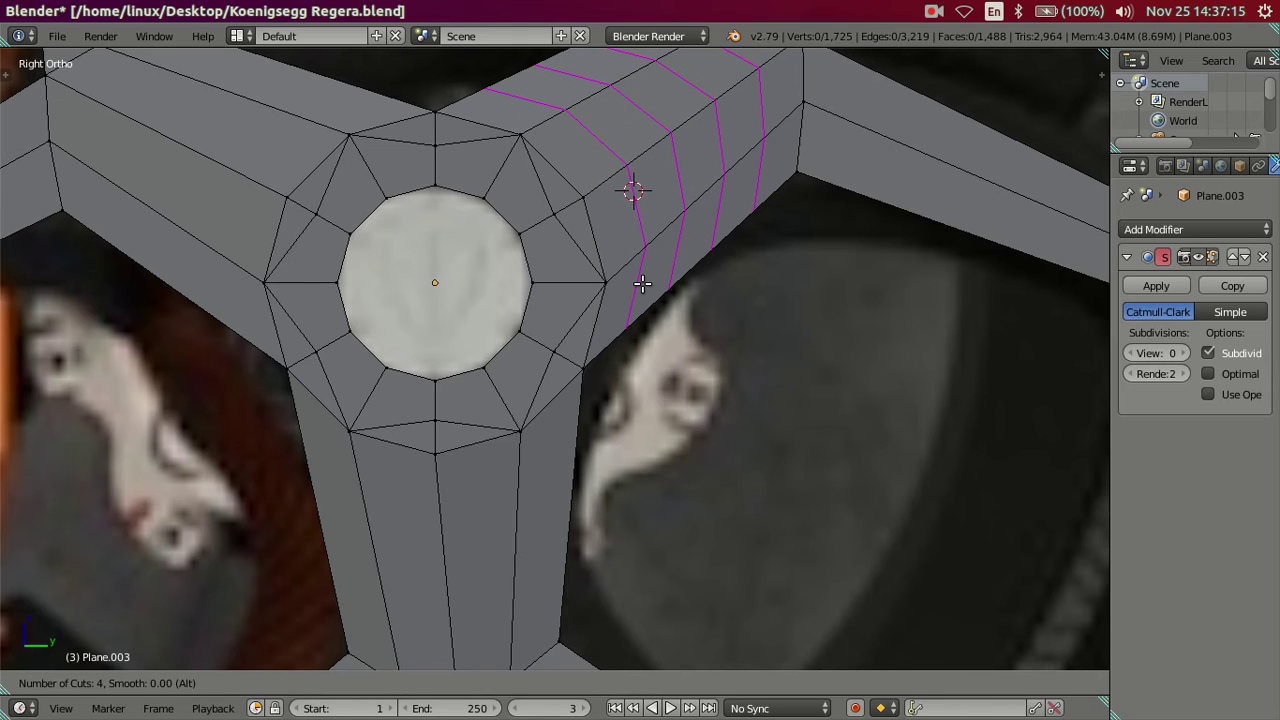
left_click(642, 284)
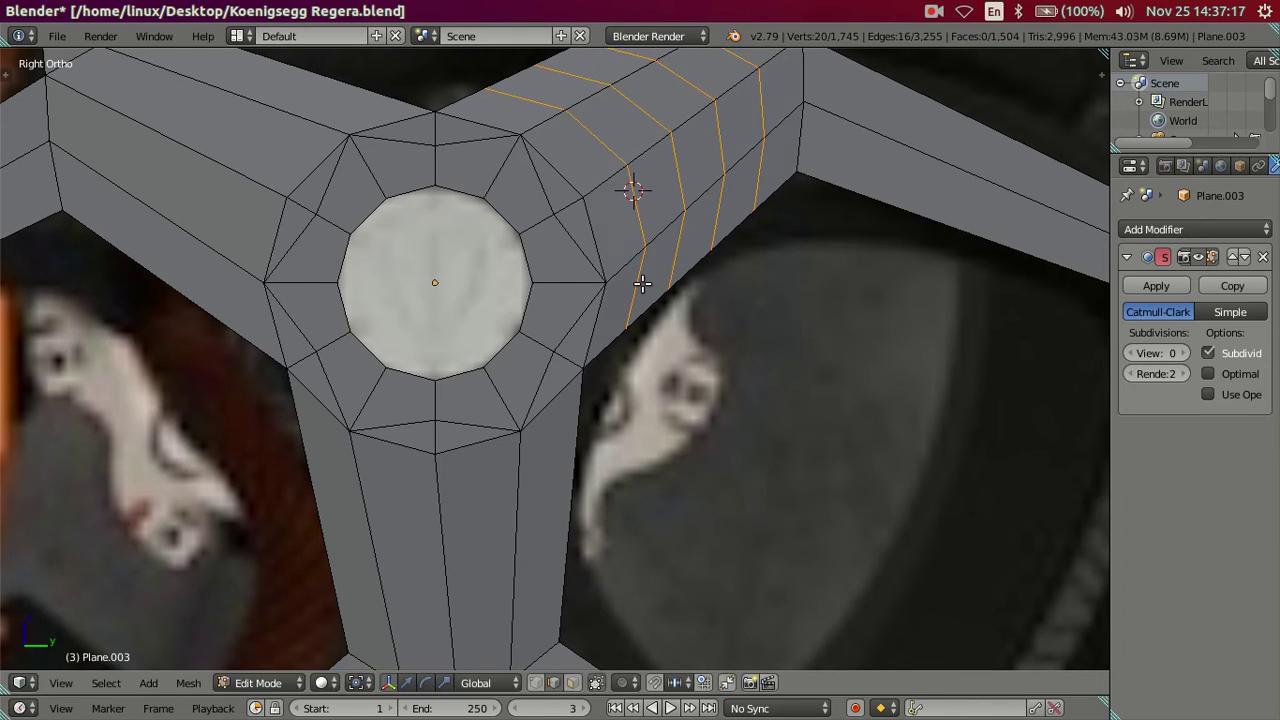
right_click(642, 284)
key("ctrl+r")
left_click(559, 496)
right_click(559, 496)
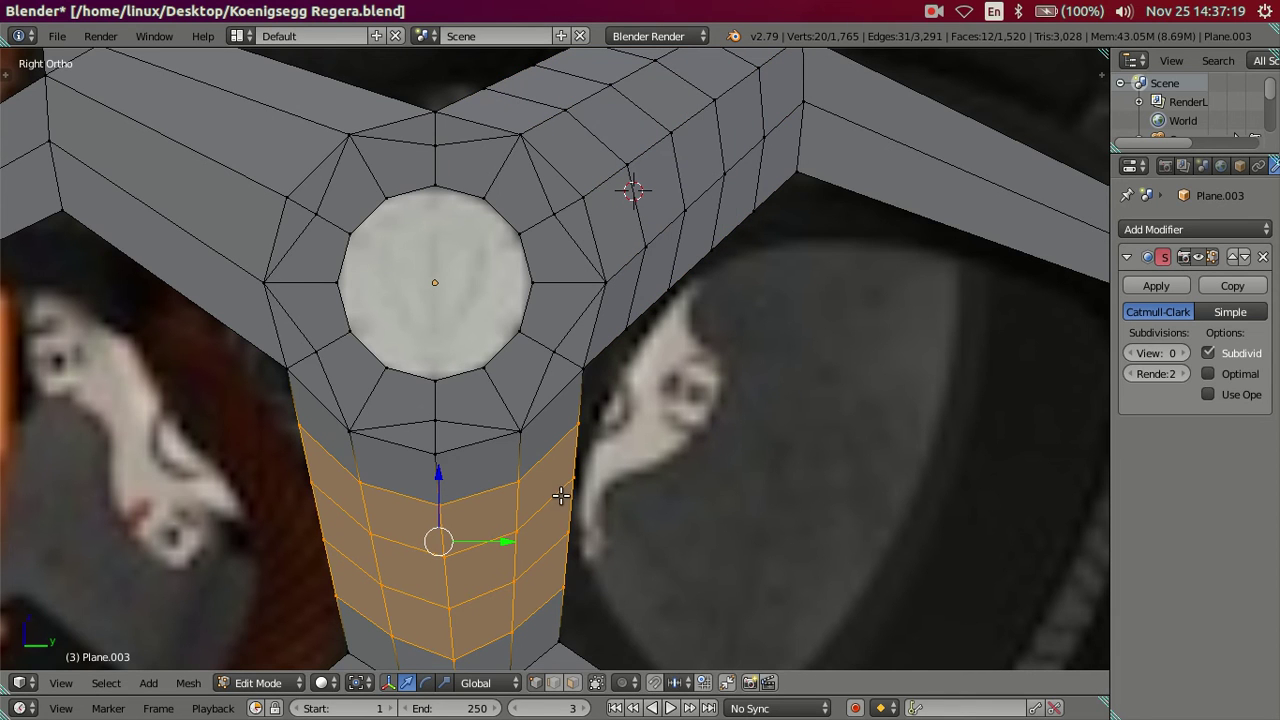
key("ctrl+r")
left_click(194, 295)
right_click(194, 295)
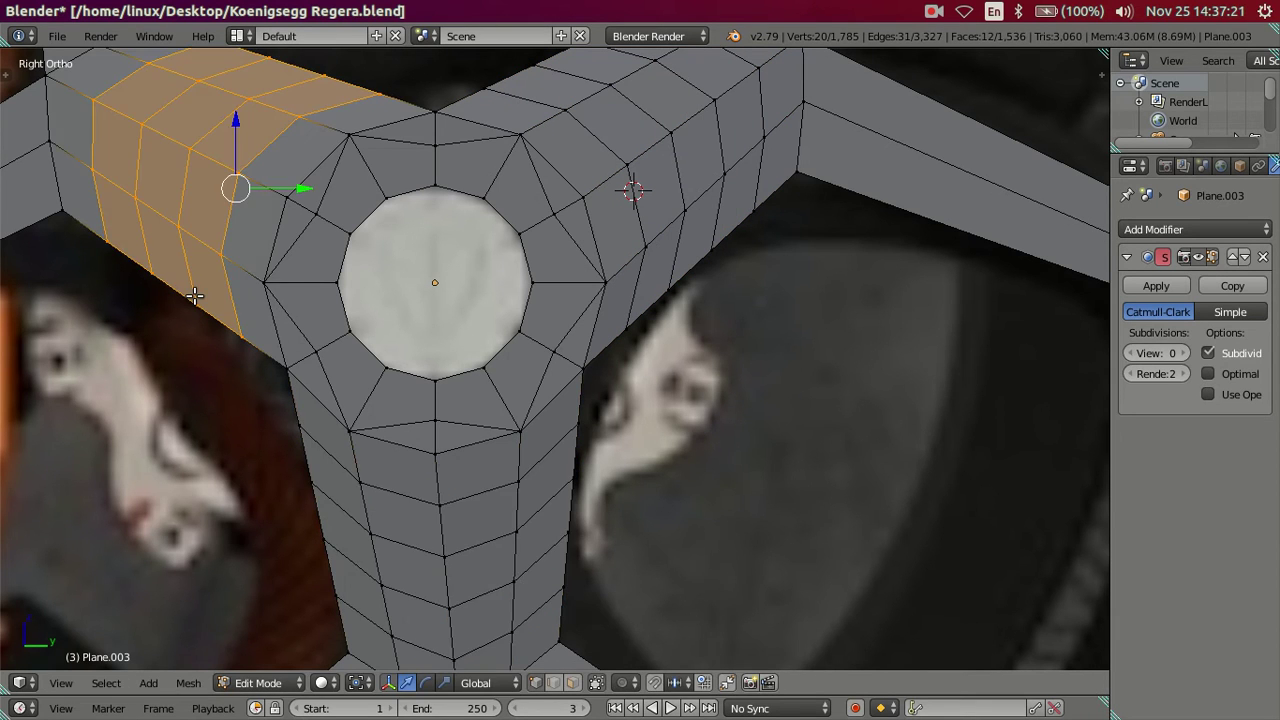
scroll(329, 434, "down", 2)
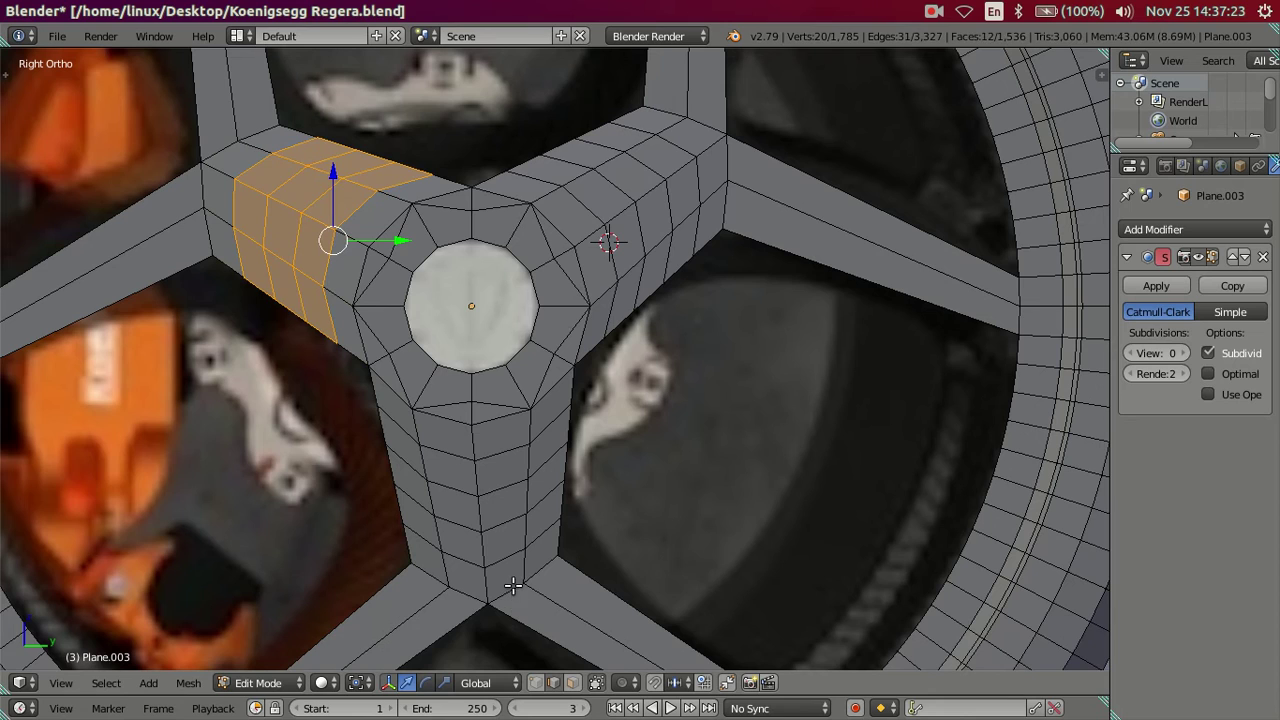
Dissolve the unwanted edge loops on the lower, upper-right and upper-left spokes.
key("a")
right_click(510, 550, "alt")
right_click(509, 509, "alt+shift")
right_click(685, 190, "alt+shift")
right_click(635, 222, "alt+shift")
right_click(236, 206, "alt+shift")
right_click(294, 235, "alt+shift")
right_click(294, 235, "alt+shift")
key("x")
left_click(722, 407)
Dissolve one more edge loop on each of the upper-right, lower and upper-left spokes.
scroll(590, 405, "up", 2)
scroll(590, 405, "up", 2)
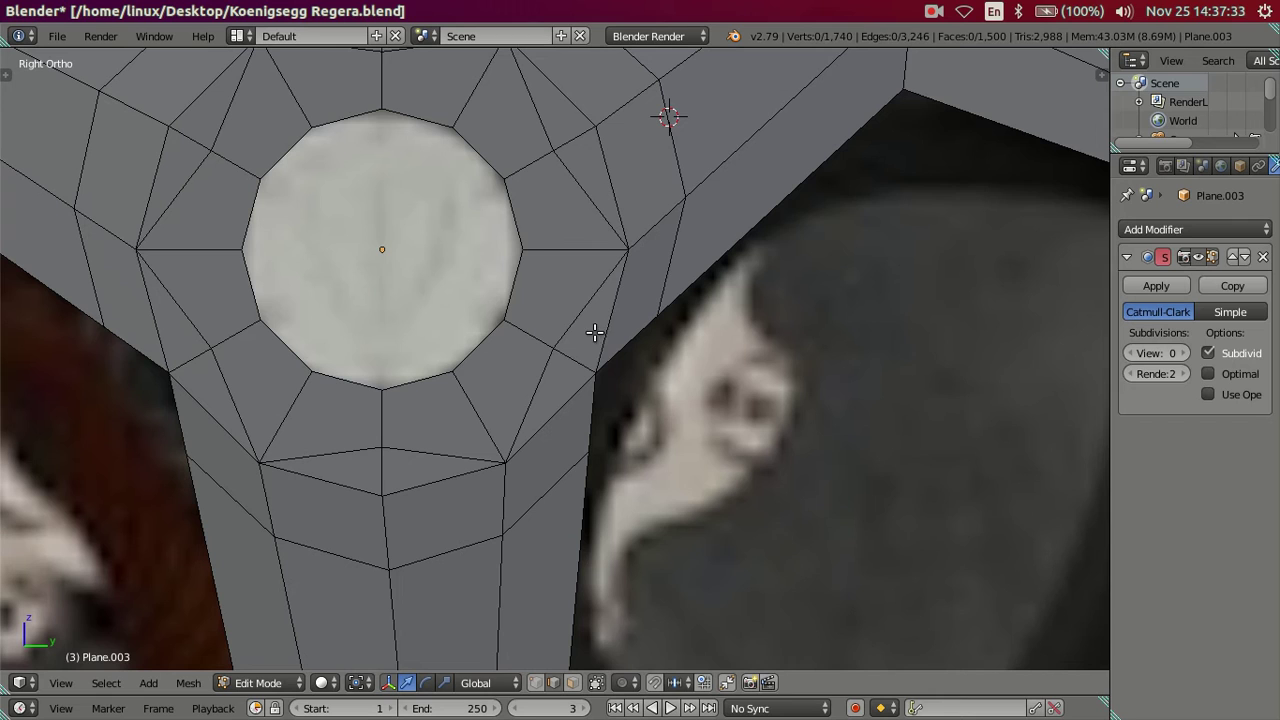
right_click(608, 158, "alt")
right_click(464, 478, "alt+shift")
scroll(259, 341, "down", 2)
right_click(275, 240, "alt+shift")
key("x")
left_click(746, 306)
Dissolve six extra edges around the centre hole on the right, left and top sides.
middle_click_drag(657, 314, 634, 368, "shift")
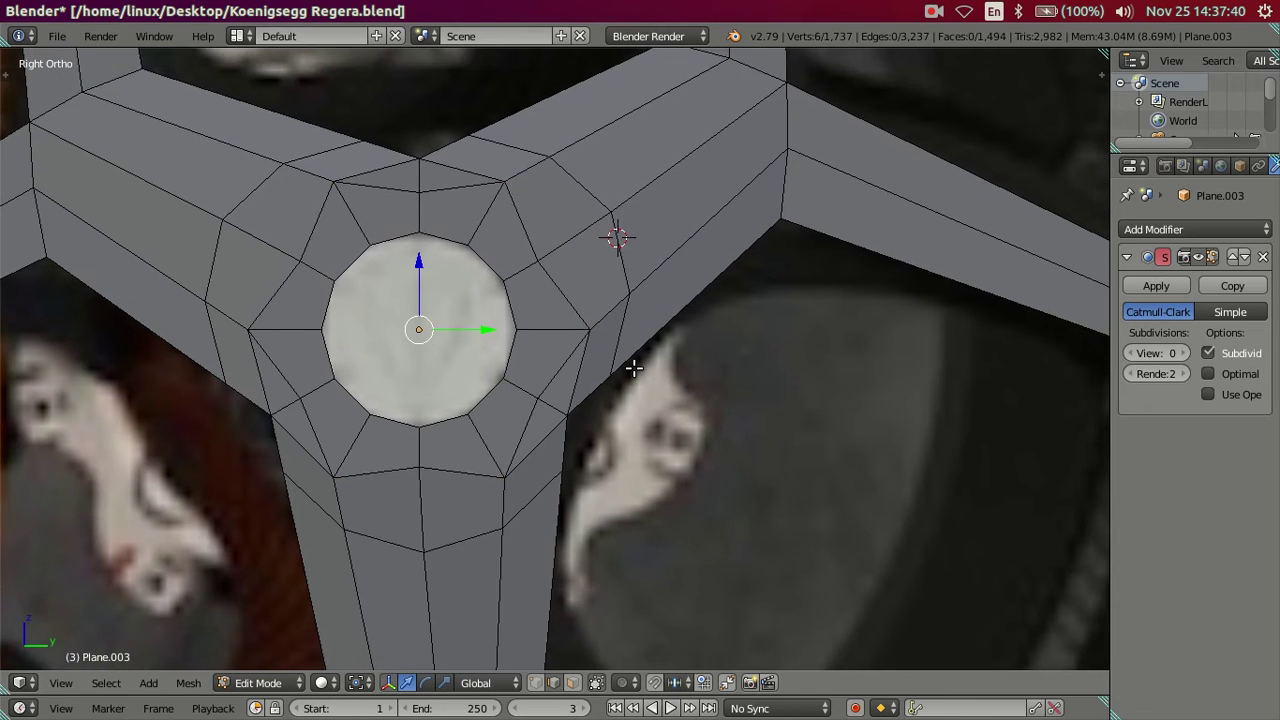
scroll(634, 368, "up", 2)
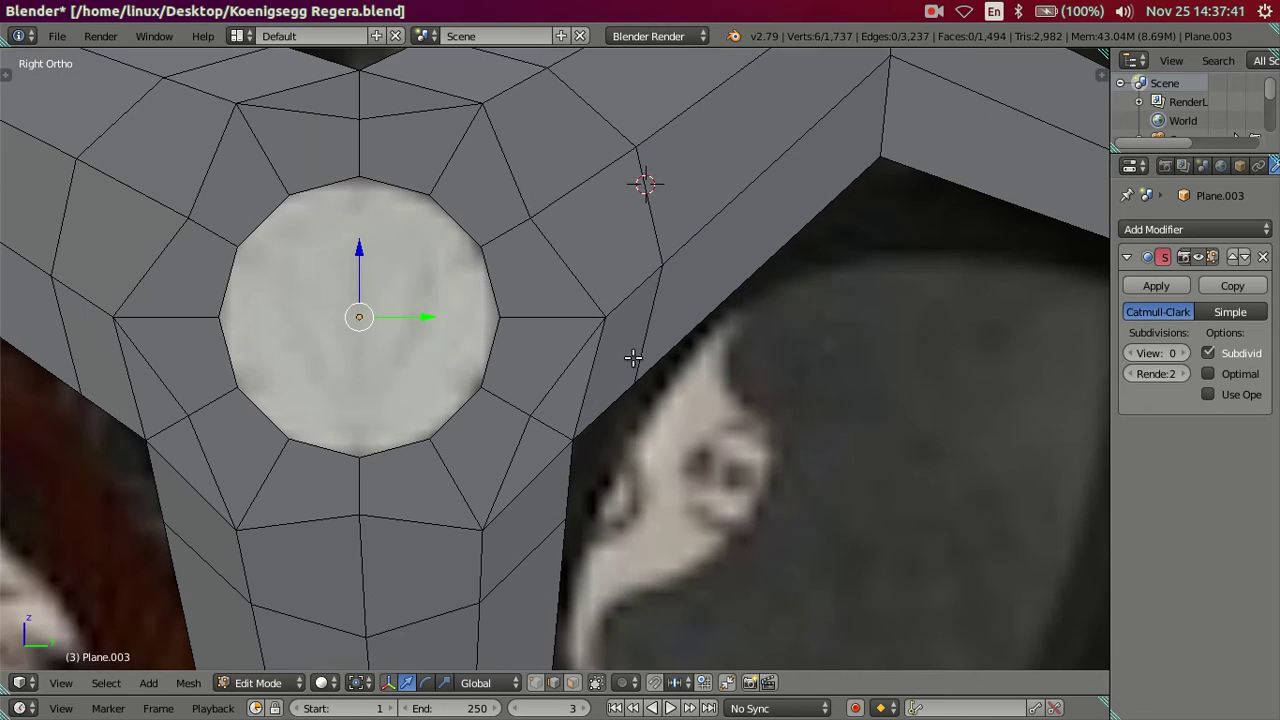
left_click(592, 392, "shift")
left_click(431, 510, "shift")
left_click(168, 462, "shift")
left_click(128, 368, "shift")
scroll(269, 107, "down", 1)
left_click(322, 136, "shift")
left_click(422, 128, "shift")
key("x")
left_click(668, 238)
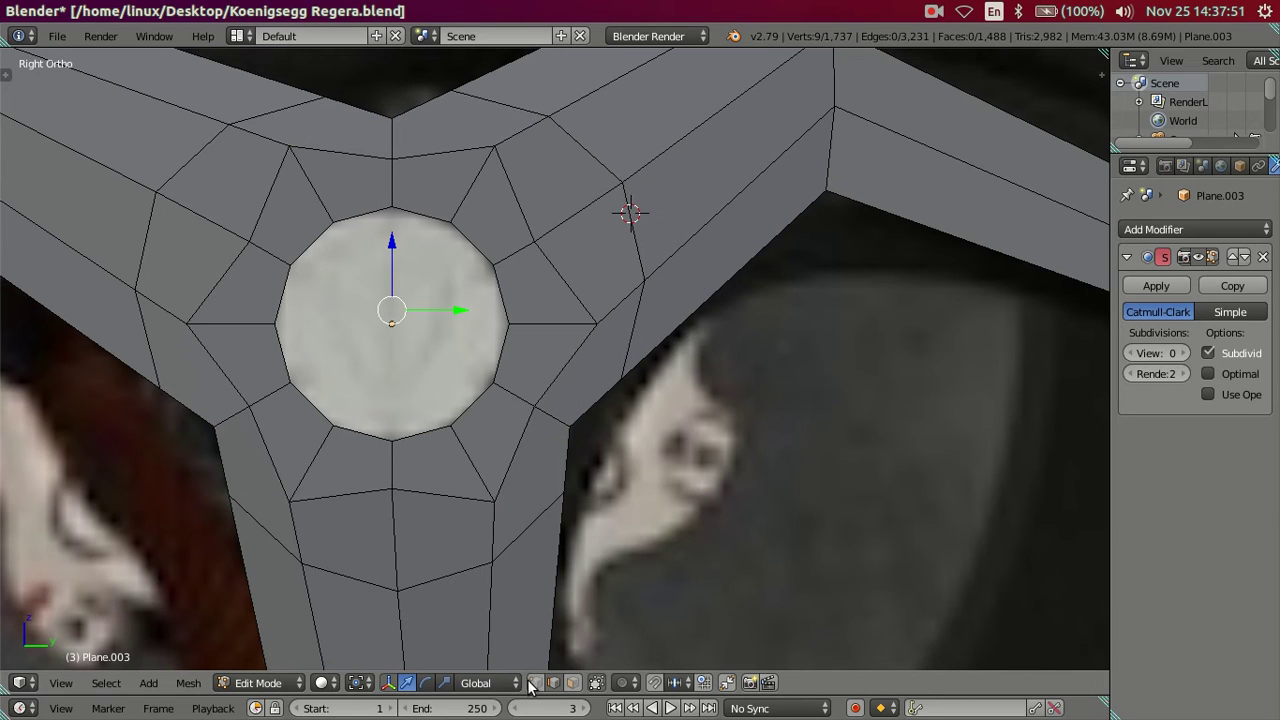
In vertex mode, merge stray vertices near the hub at the last selected vertex.
left_click(535, 682)
scroll(636, 405, "up", 2)
right_click(651, 297)
right_click(633, 310, "shift")
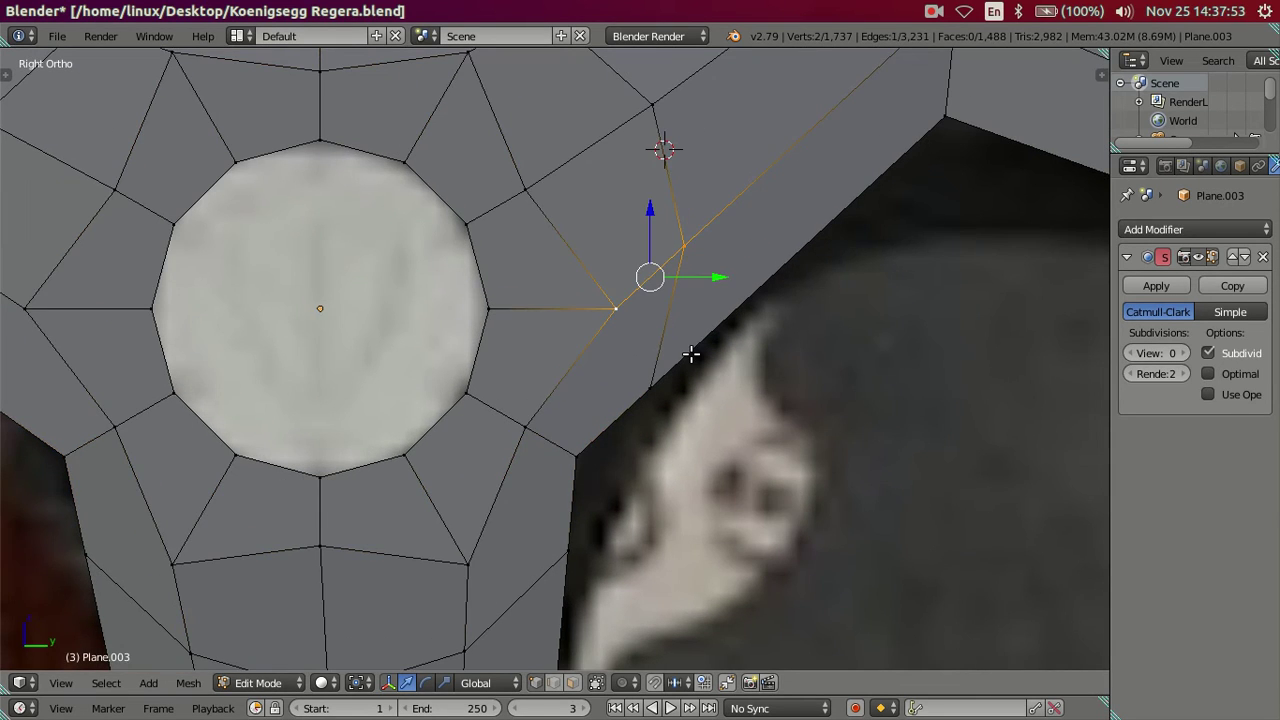
key("alt+m")
left_click(691, 353)
scroll(628, 280, "up", 5, "shift")
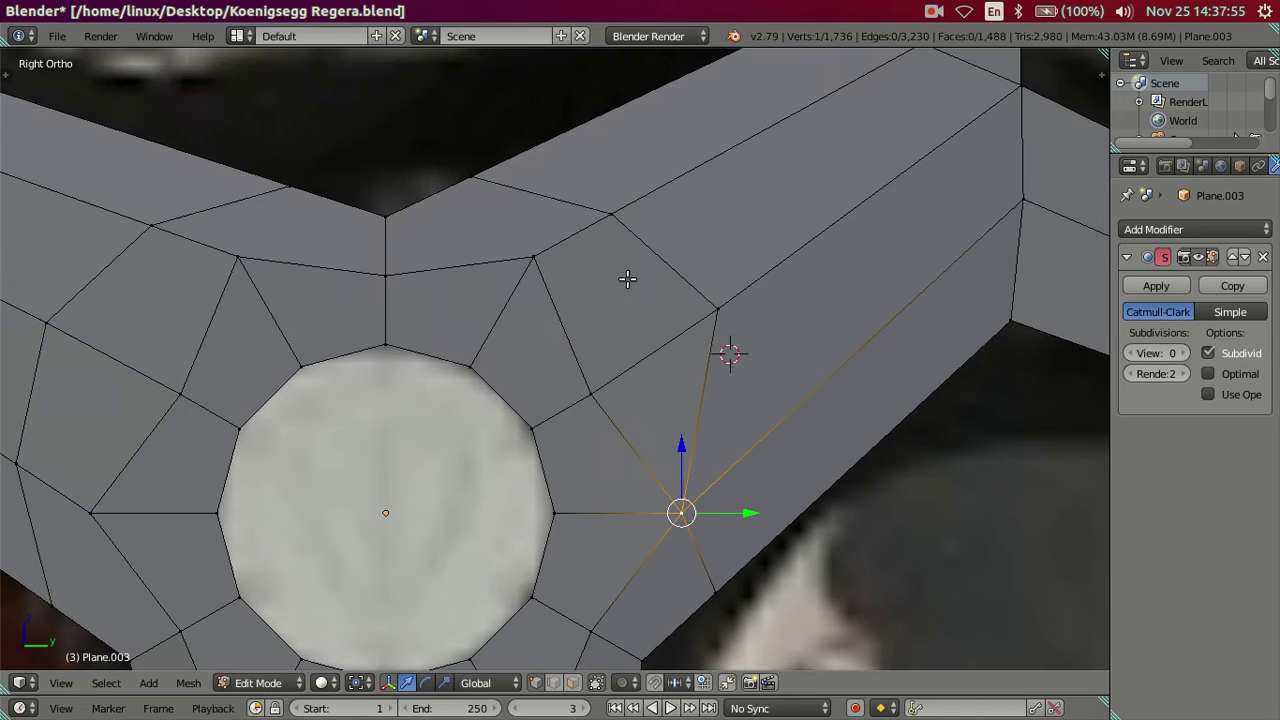
right_click(551, 260, "shift")
key("alt+m")
left_click(610, 268)
Merge two stray vertex pairs on the left spoke junction.
right_click(170, 234)
right_click(225, 255, "shift")
key("alt+m")
left_click(225, 255)
right_click(40, 469)
right_click(69, 503, "shift")
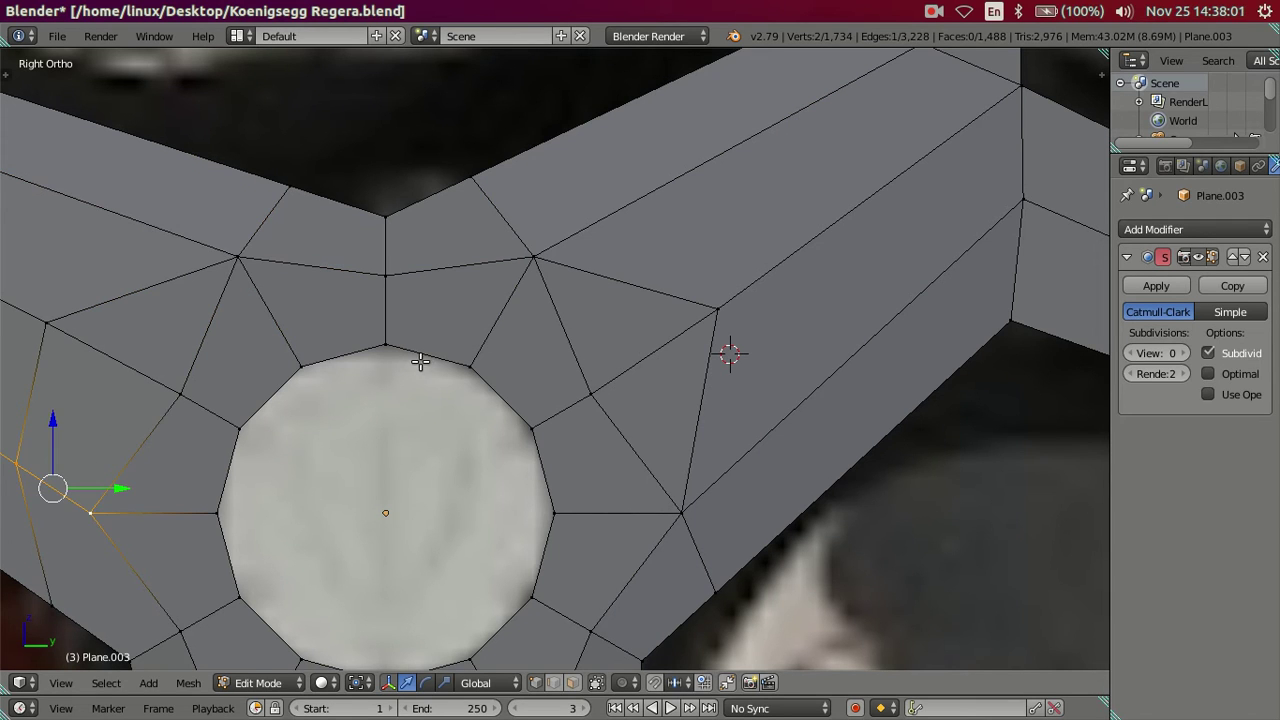
middle_click_drag(420, 360, 551, 197, "shift")
key("alt+m")
left_click(495, 254)
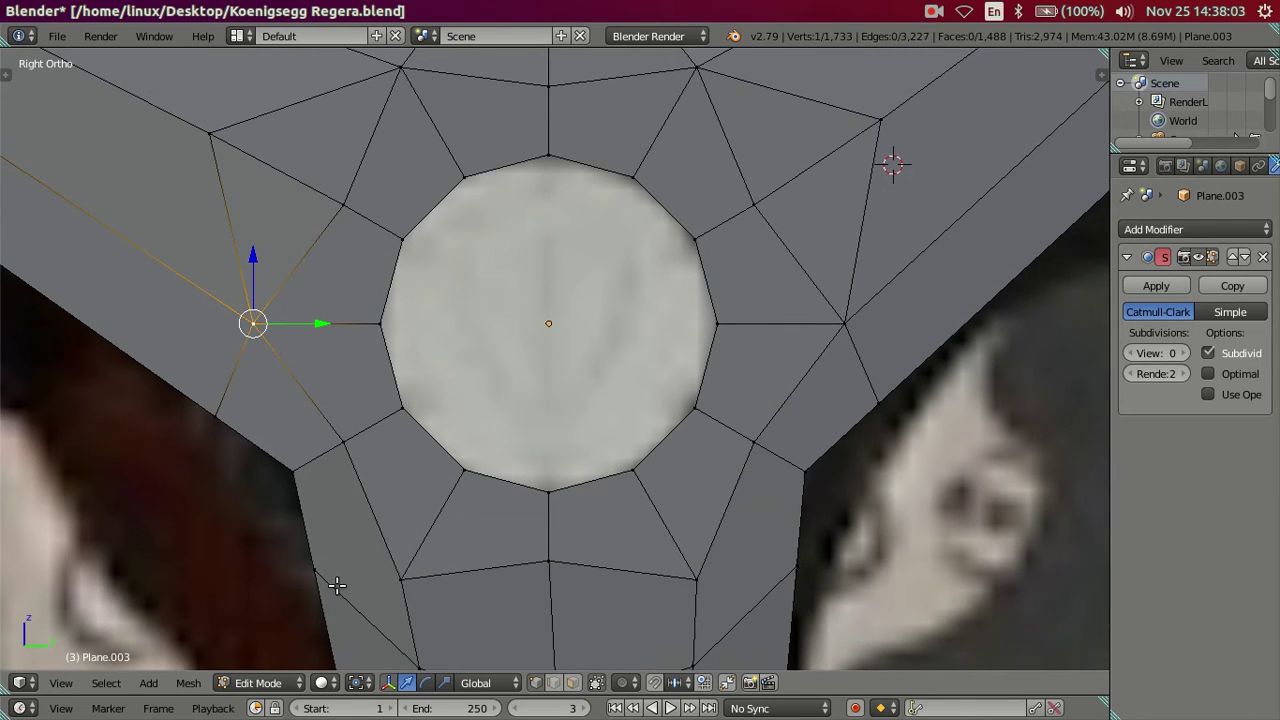
Merge two vertex pairs on the lower spoke junction, then select leftover lower and upper-right vertices.
middle_click_drag(400, 554, 363, 400, "shift")
right_click(370, 425)
right_click(373, 364, "shift")
key("alt+m")
left_click(343, 386)
right_click(665, 455)
right_click(686, 360, "shift")
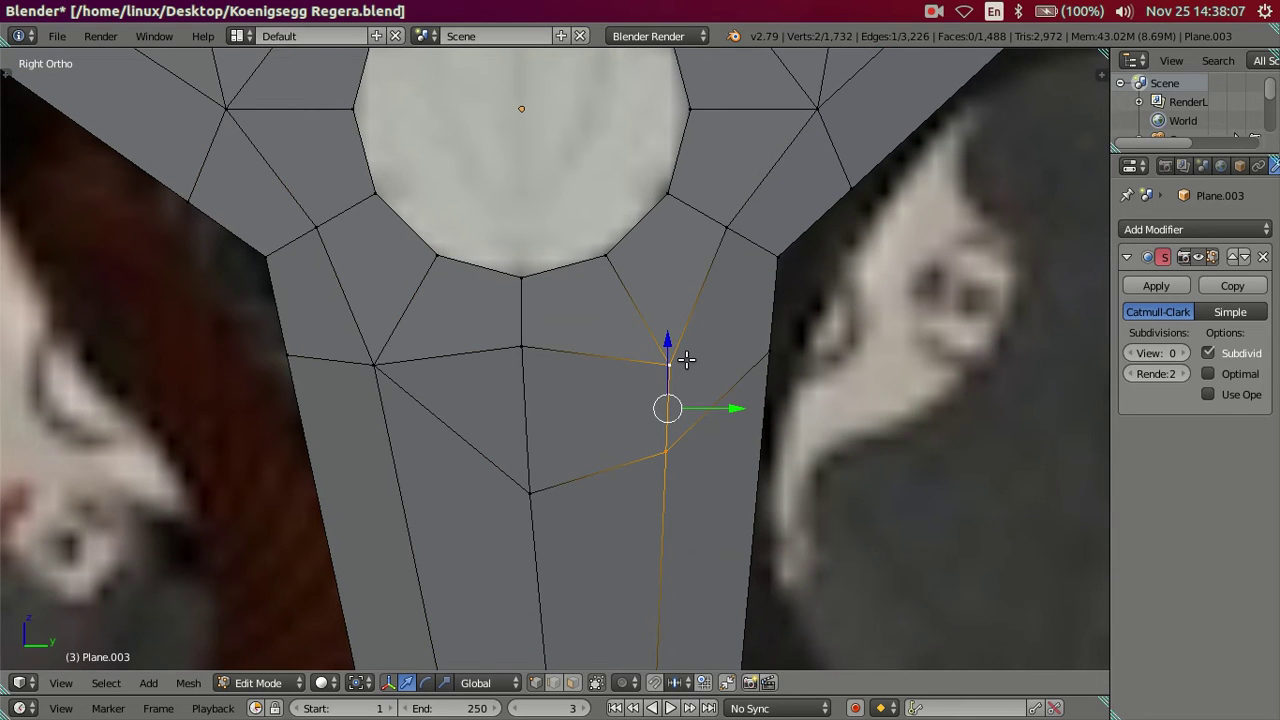
key("alt+m")
left_click(686, 362)
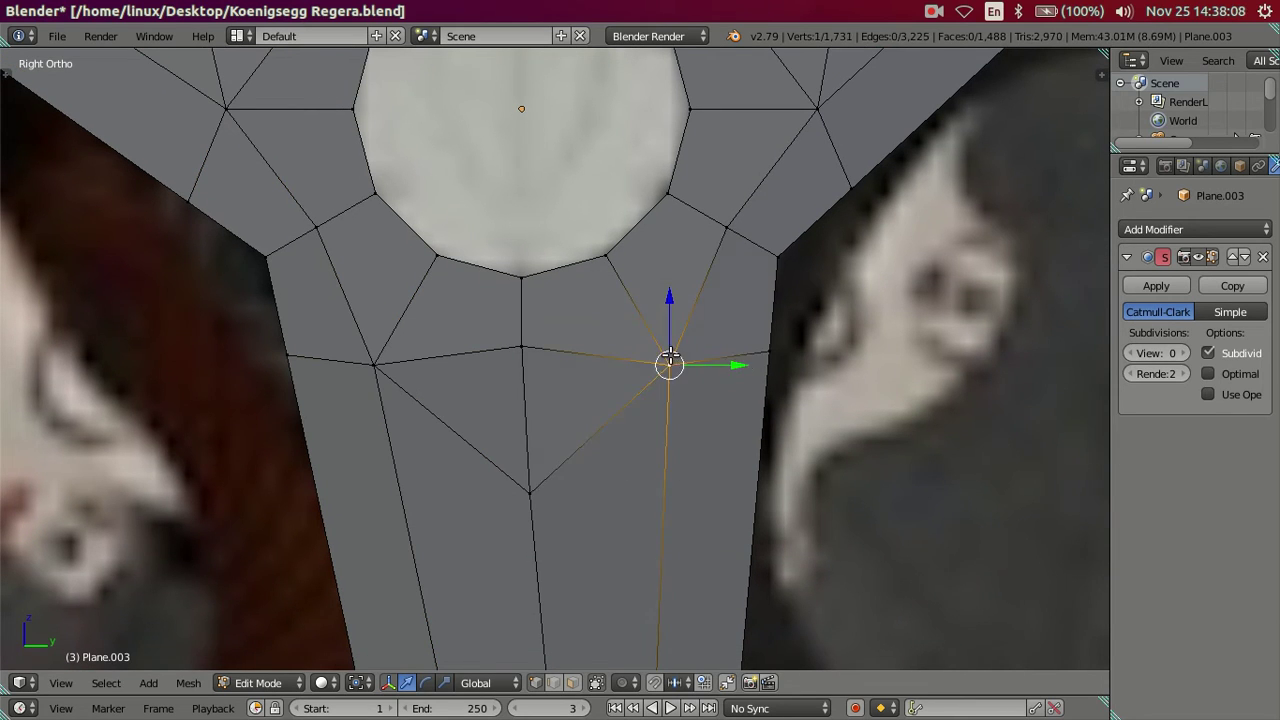
right_click(491, 448, "ctrl")
scroll(491, 448, "down", 3)
right_click(724, 131, "ctrl")
Dissolve the leftover selected edges and recentre the view on the hub.
key("x")
left_click(634, 214)
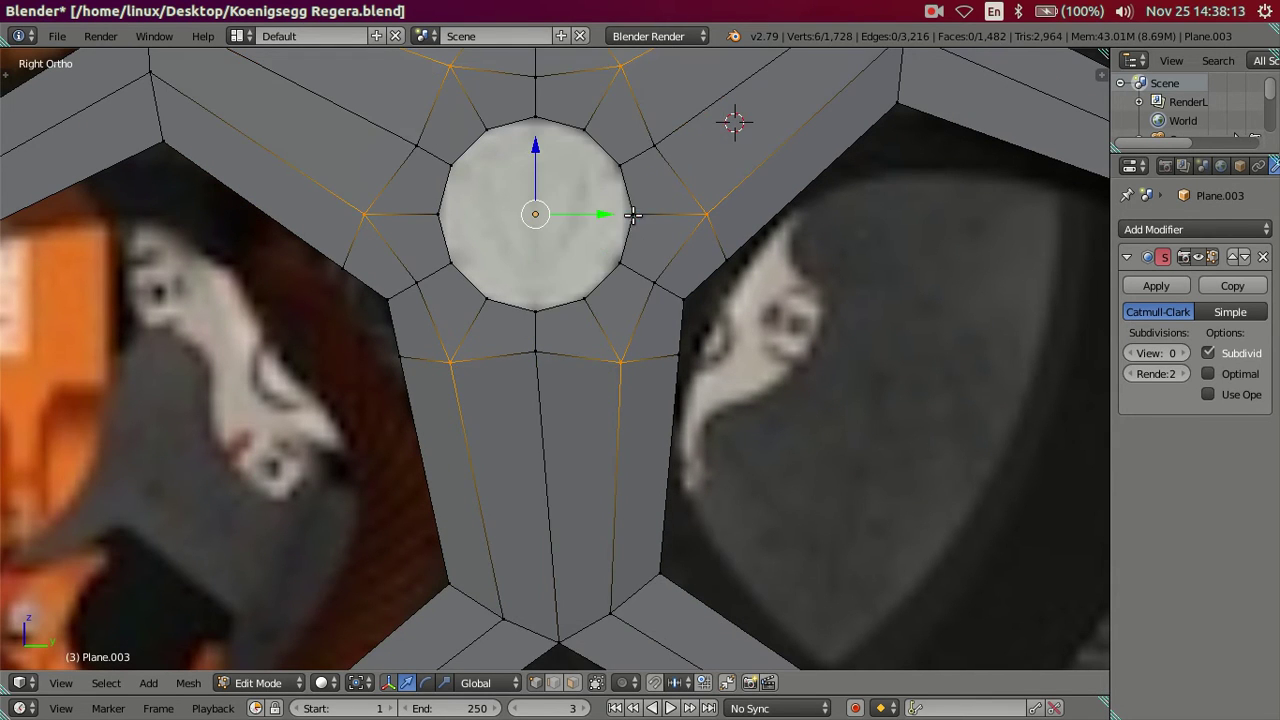
middle_click_drag(578, 345, 566, 367, "shift")
key("a")
middle_click_drag(647, 272, 561, 370, "shift")
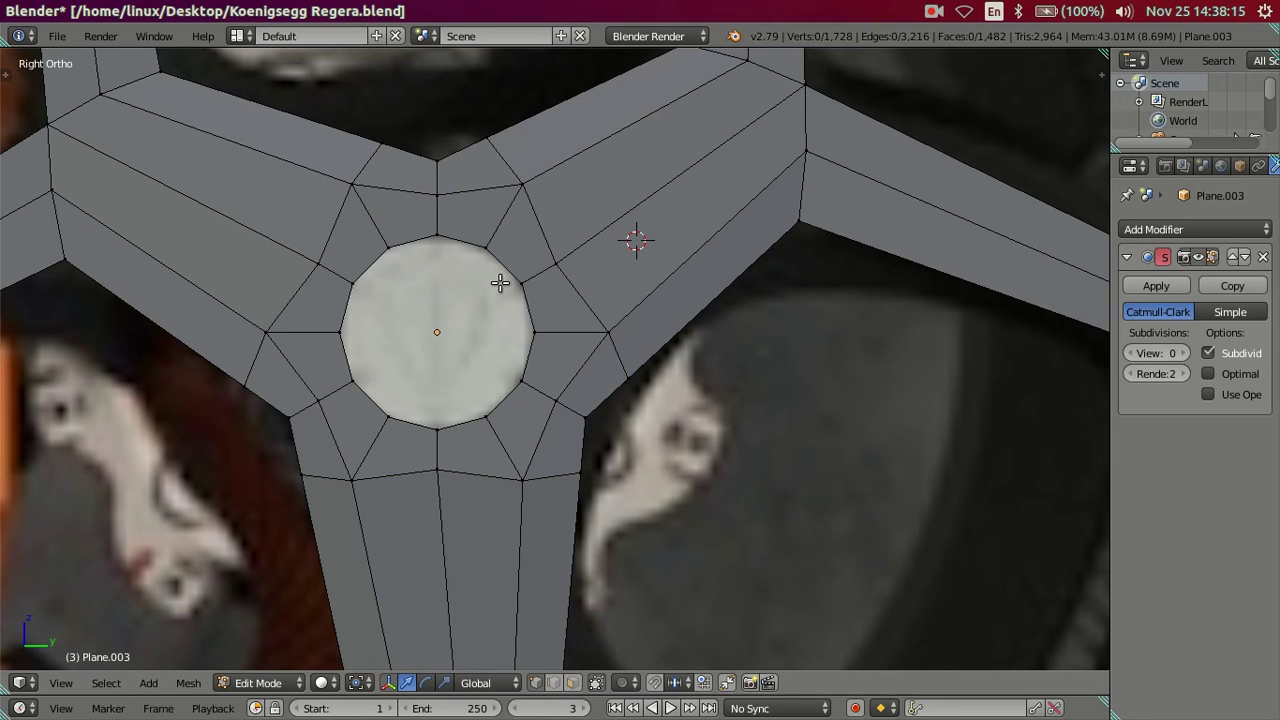
Try scaling three hub vertices, then cancel and clear the selection.
right_click(315, 264)
right_click(437, 470, "shift")
right_click(576, 267, "shift")
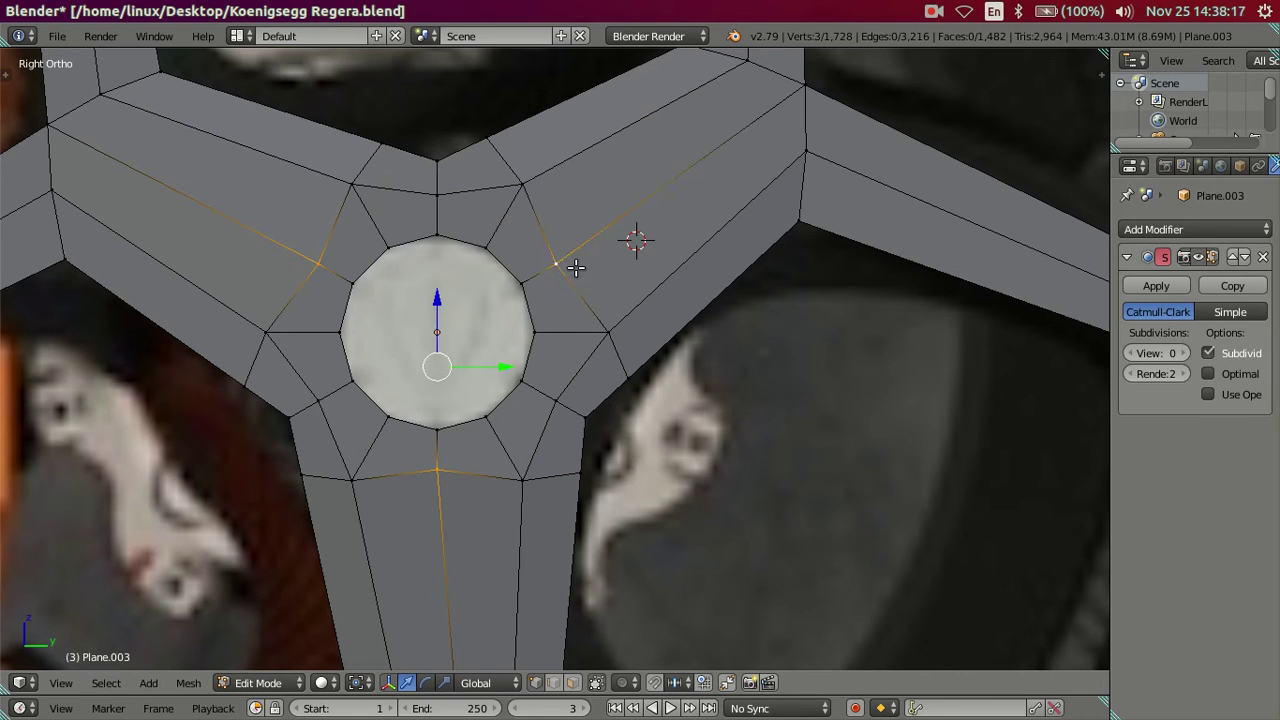
key("s")
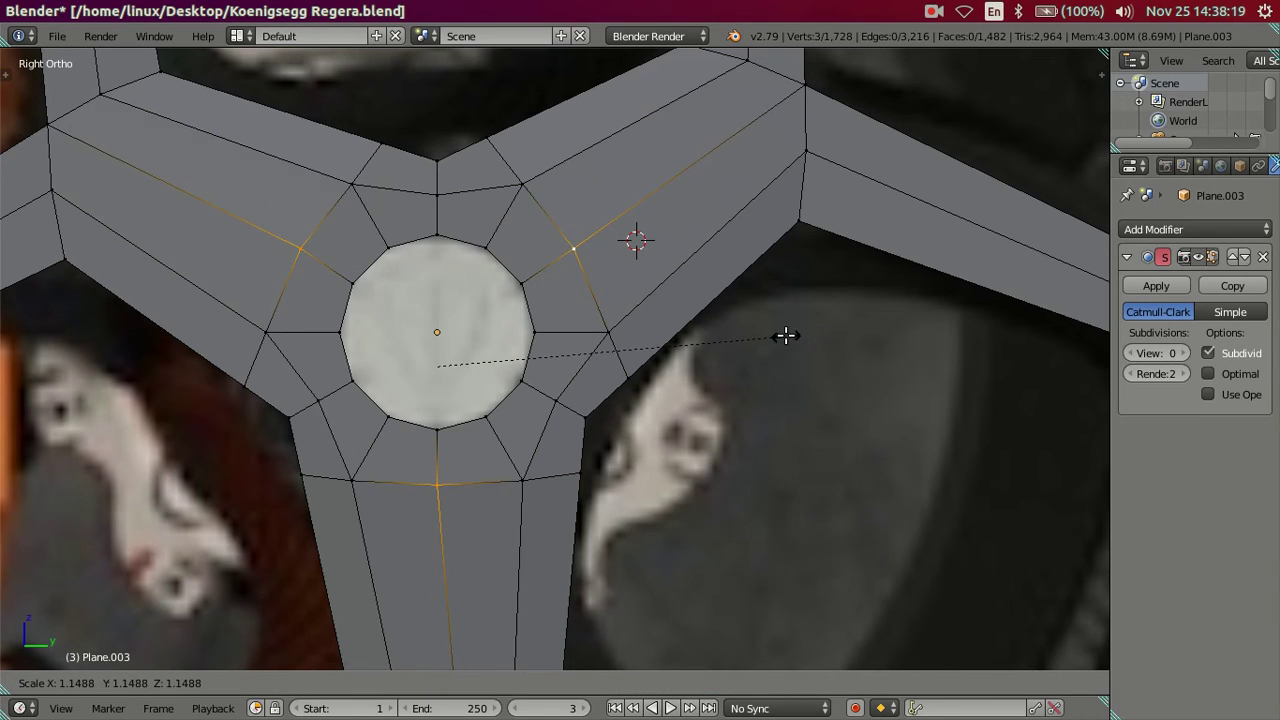
right_click(787, 335)
key("a")
Scale the six spoke-junction vertices toward the hub to 0.8217.
right_click(608, 331)
right_click(522, 184, "shift")
right_click(362, 186, "shift")
right_click(355, 470, "shift")
right_click(505, 478, "shift")
right_click(257, 321, "shift")
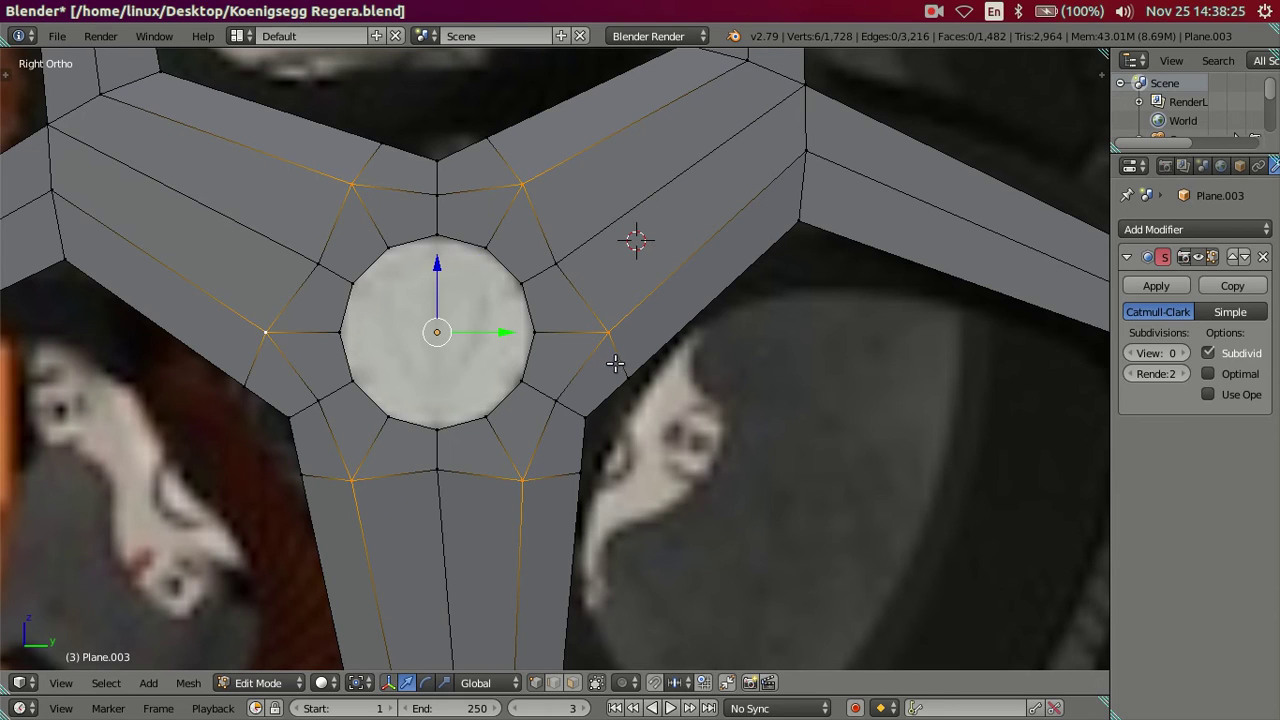
key("s")
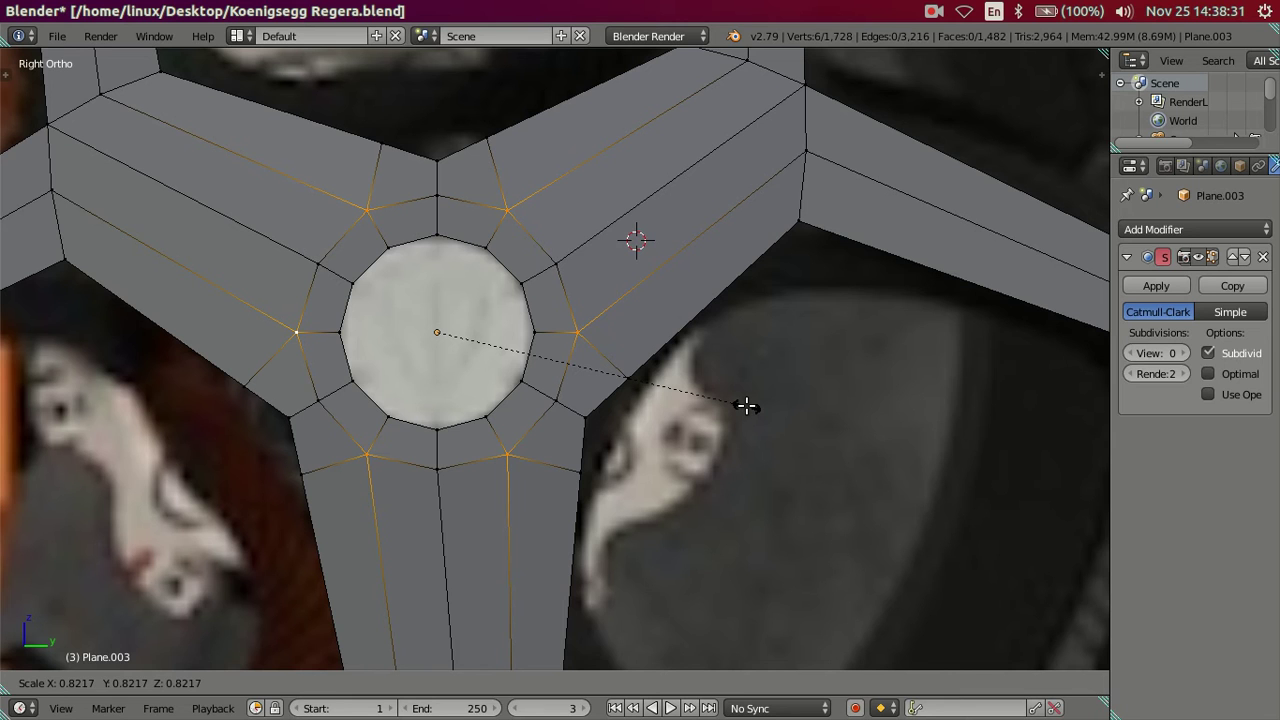
left_click(746, 405)
key("a")
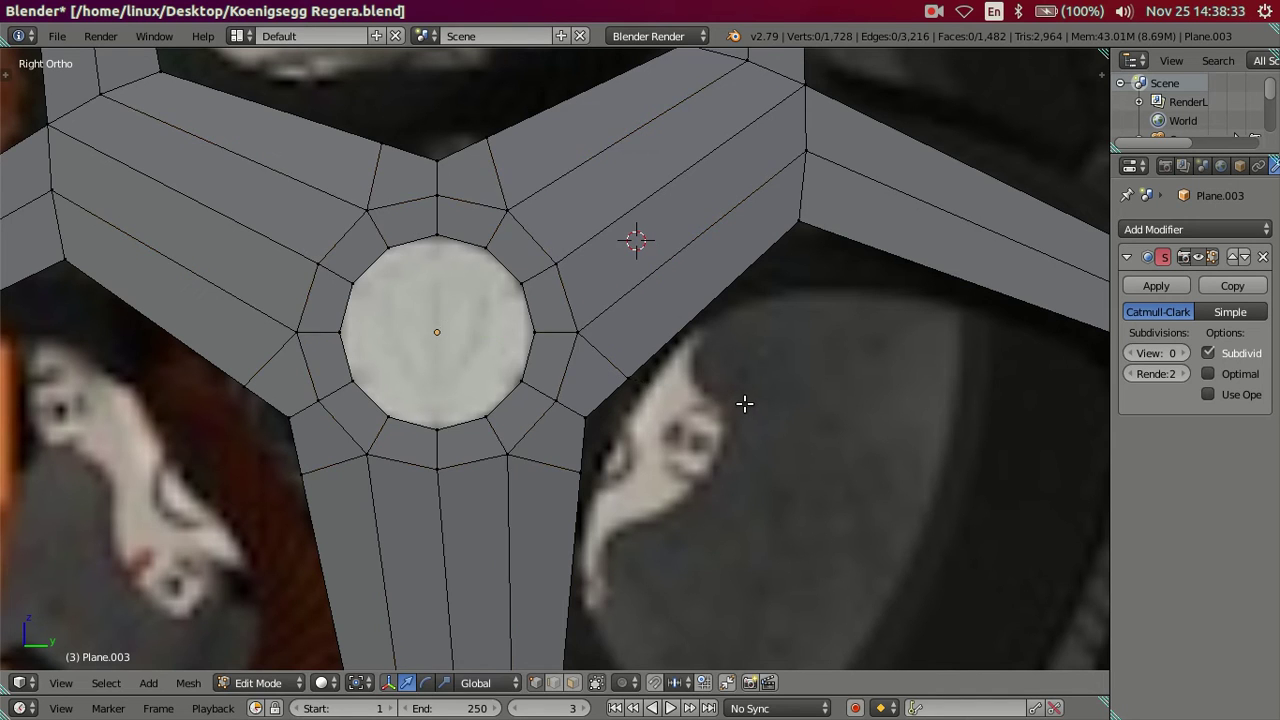
Select the right, top and left junction vertices around the hub.
scroll(743, 400, "down", 3)
scroll(654, 371, "up", 1)
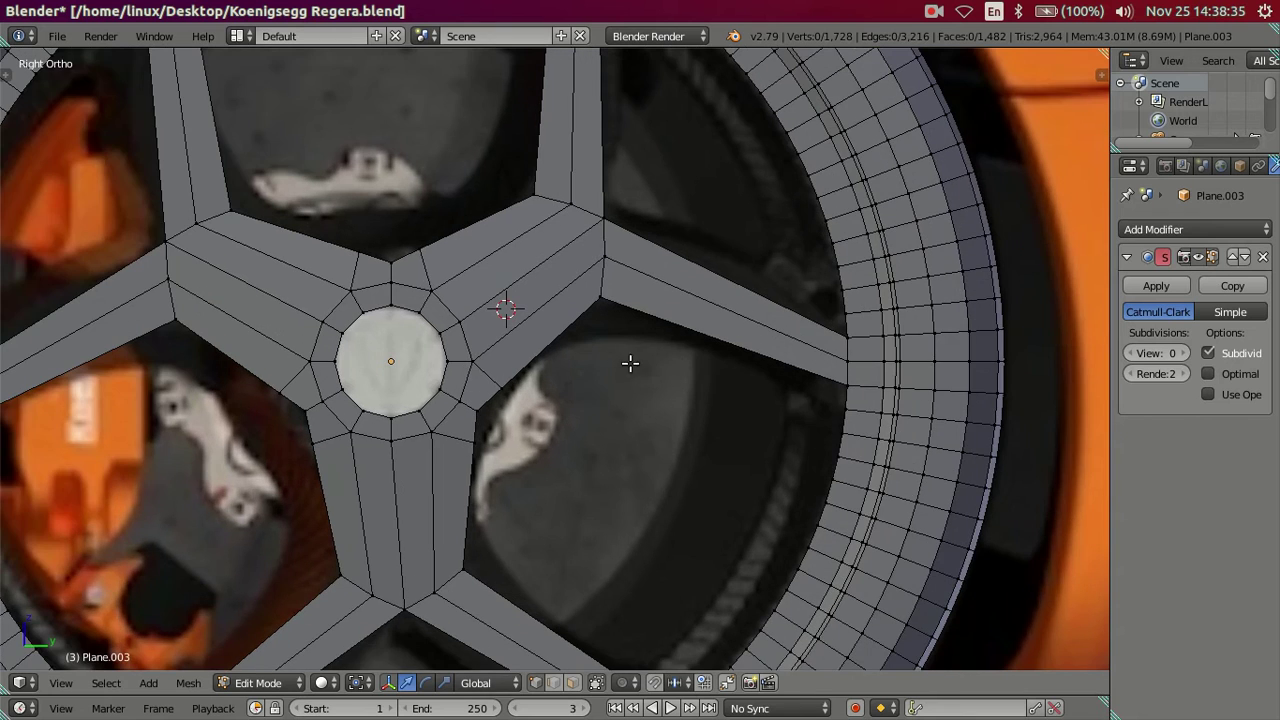
scroll(541, 432, "up", 1)
scroll(500, 463, "up", 1)
middle_click_drag(527, 390, 550, 331, "shift")
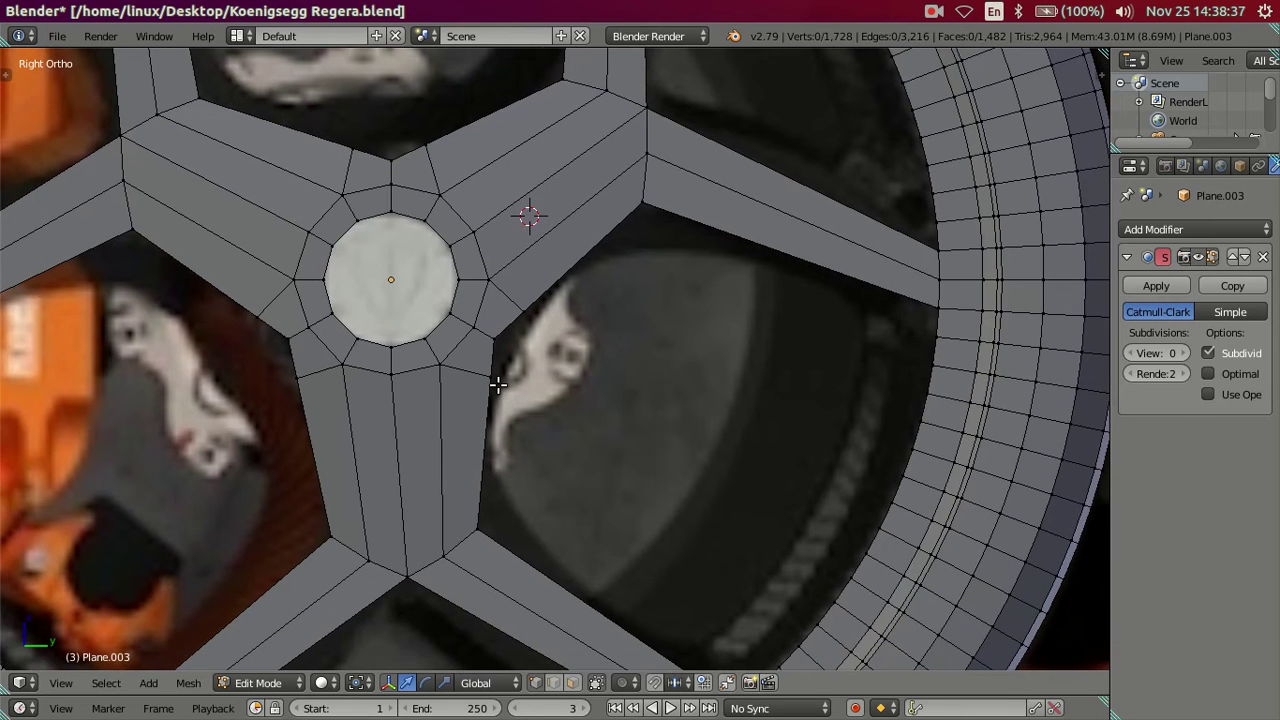
right_click(500, 342)
right_click(489, 375)
right_click(494, 341)
right_click(391, 157, "shift")
right_click(289, 340, "shift")
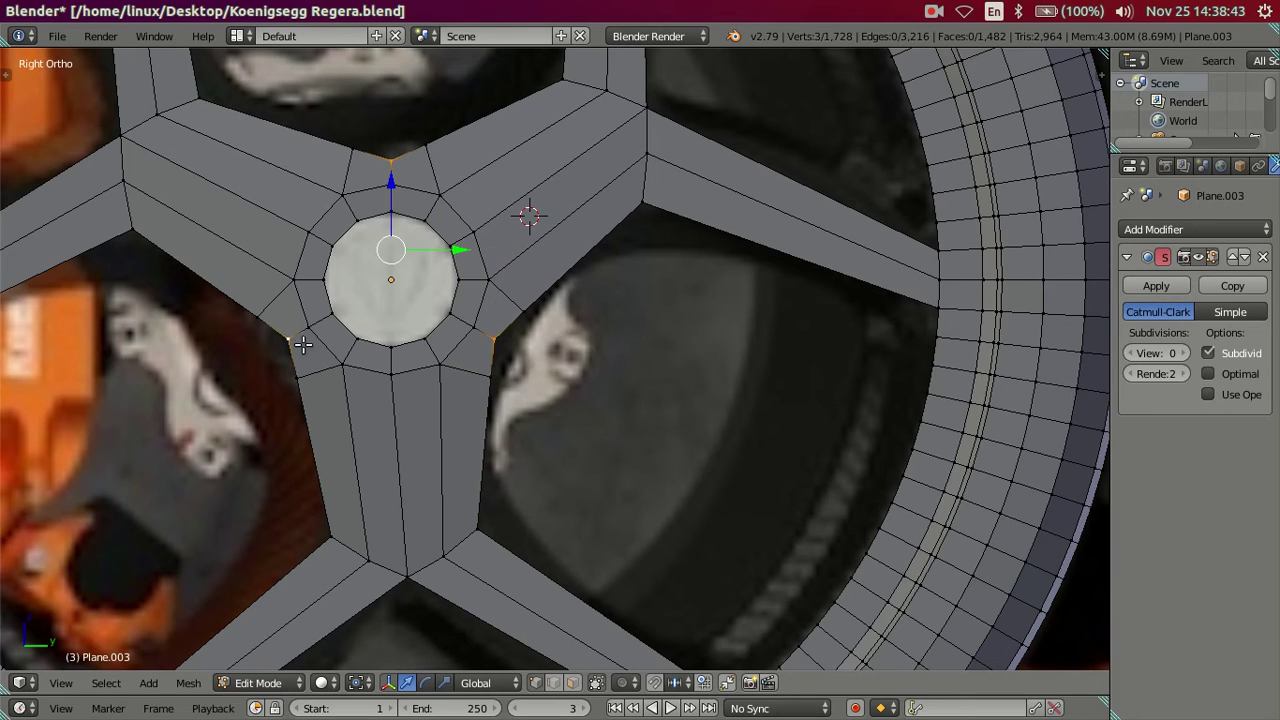
In wireframe view, scale the three junction vertices outward by about 1.10.
key("z")
key("s")
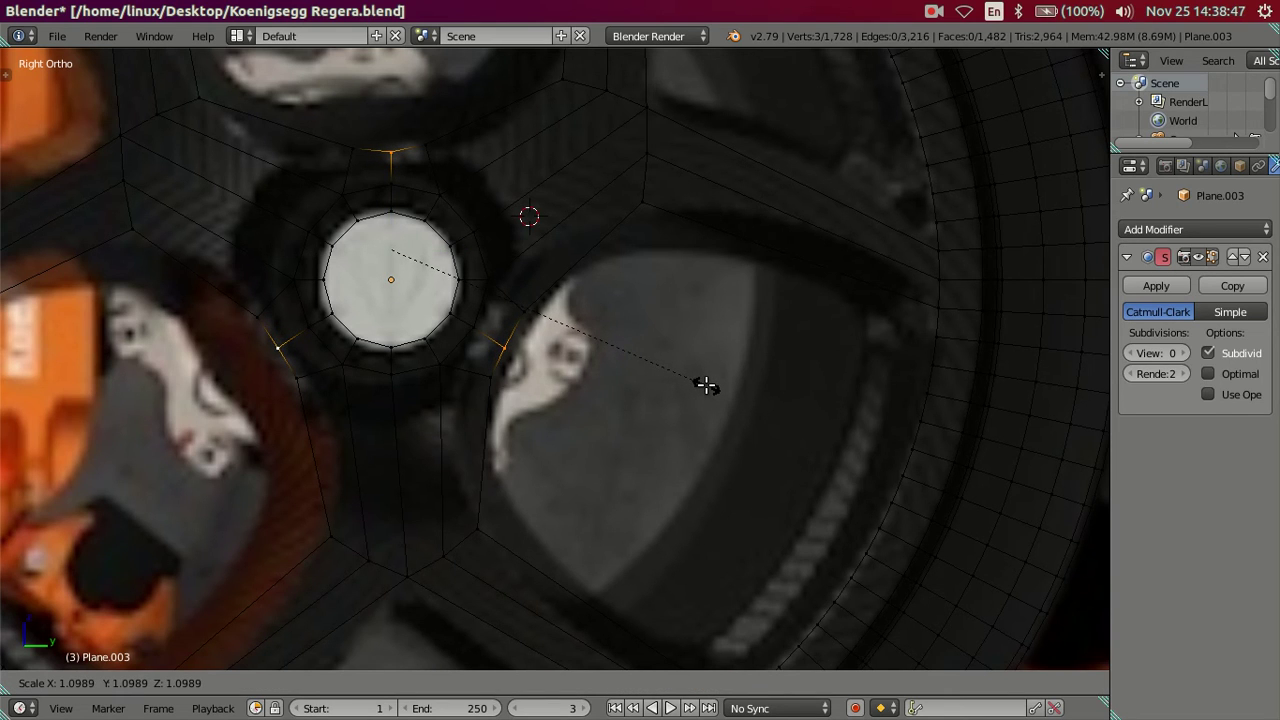
left_click(706, 385)
key("a")
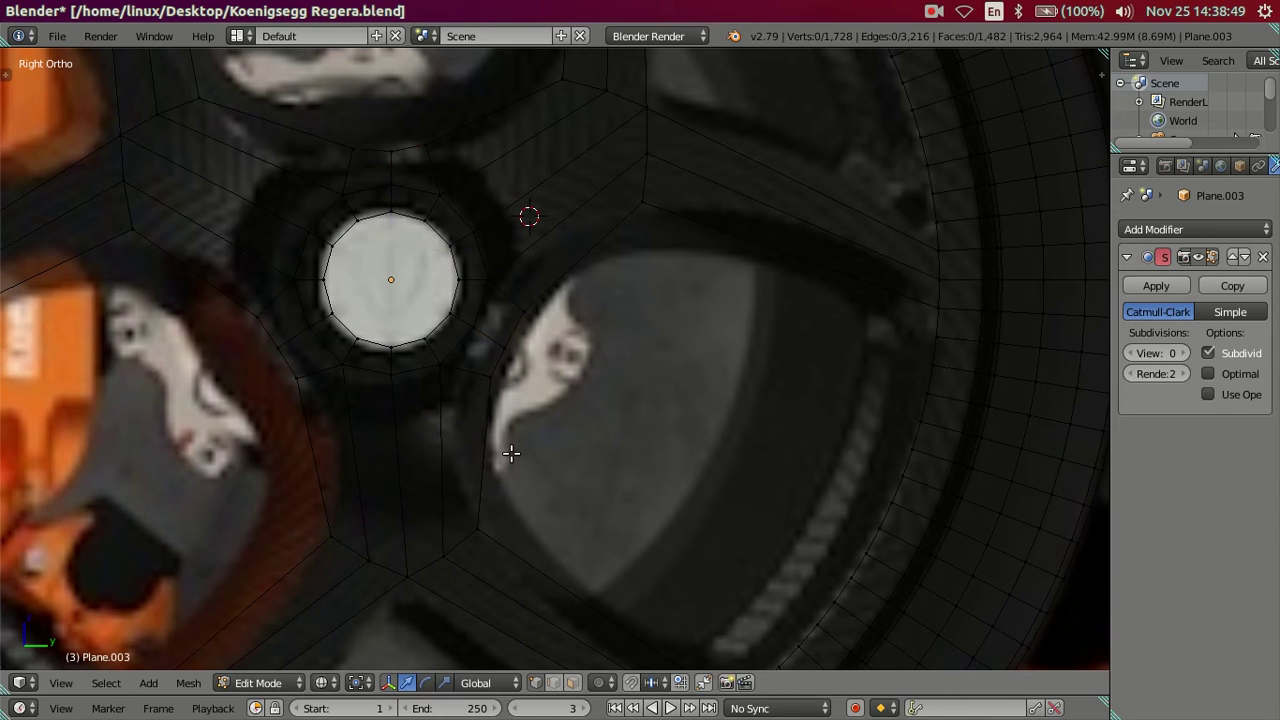
scroll(507, 470, "down", 1)
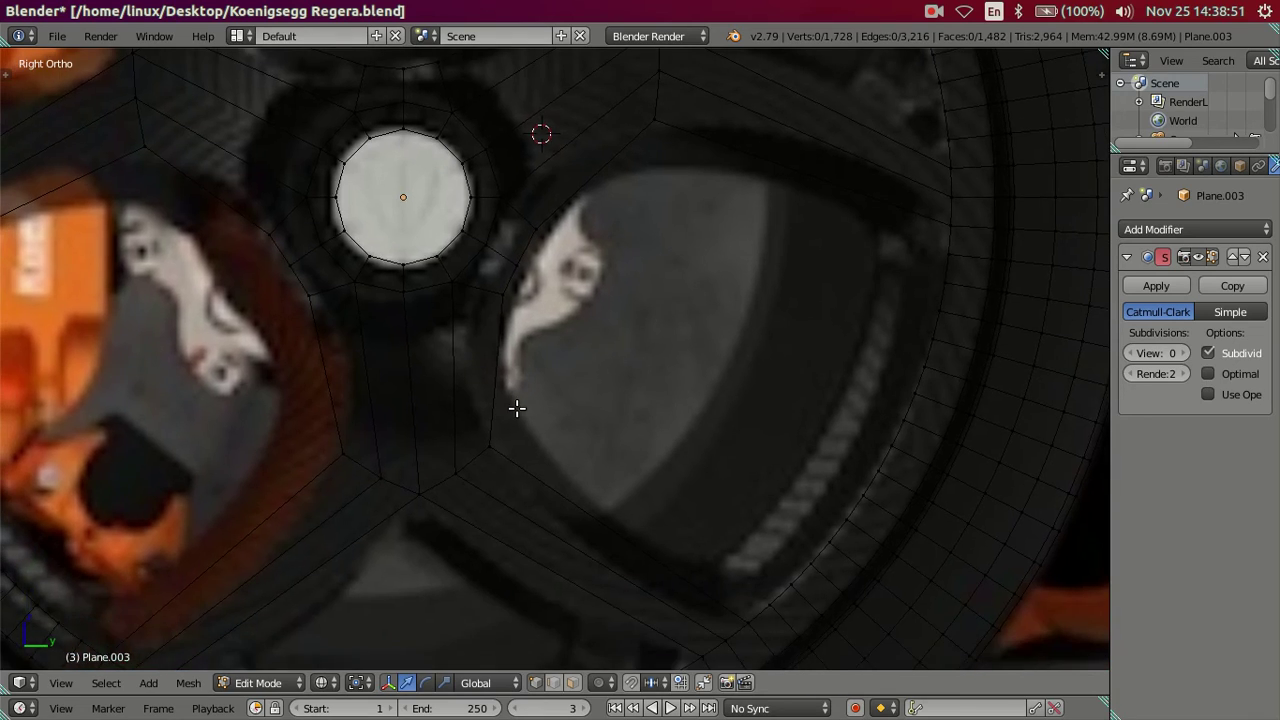
scroll(517, 405, "down", 1)
scroll(530, 340, "down", 2)
scroll(540, 320, "up", 1)
Select two spoke vertices and bring the lower spokes into view.
scroll(557, 352, "up", 1)
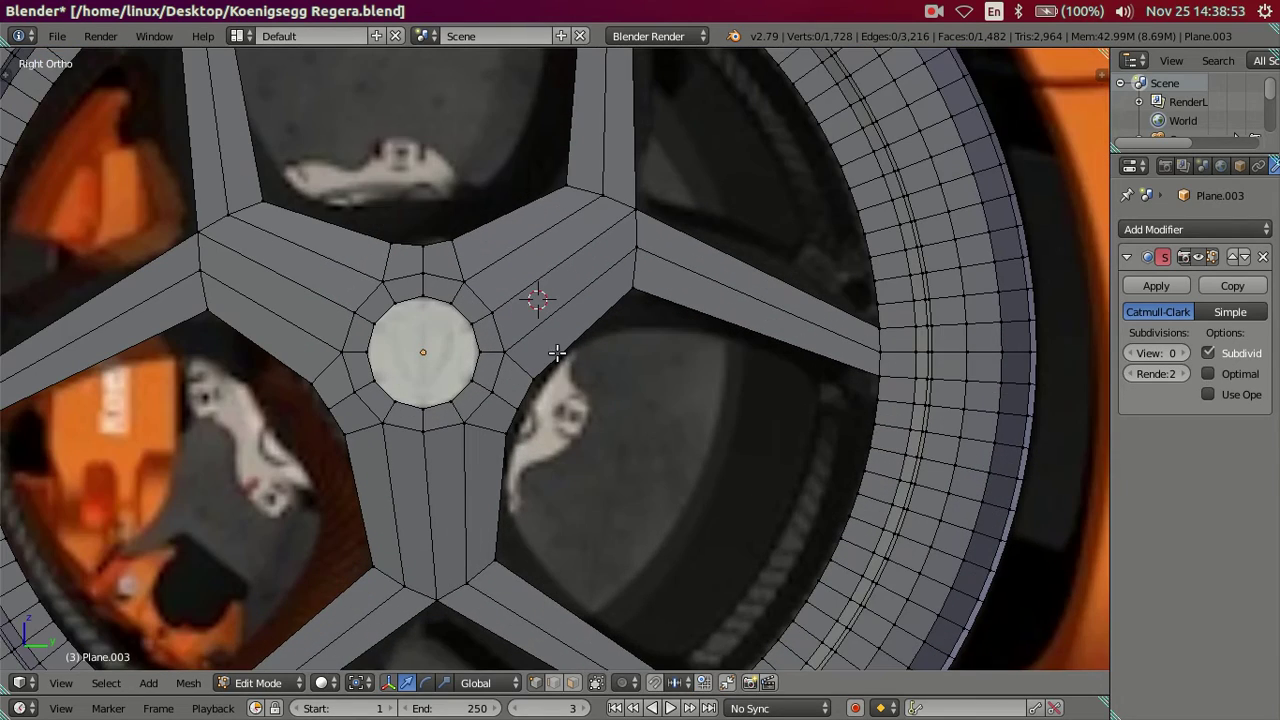
scroll(646, 322, "down", 1)
left_click(553, 296)
left_click(478, 192, "shift")
scroll(497, 245, "up", 1)
scroll(530, 300, "down", 1)
scroll(563, 360, "up", 3)
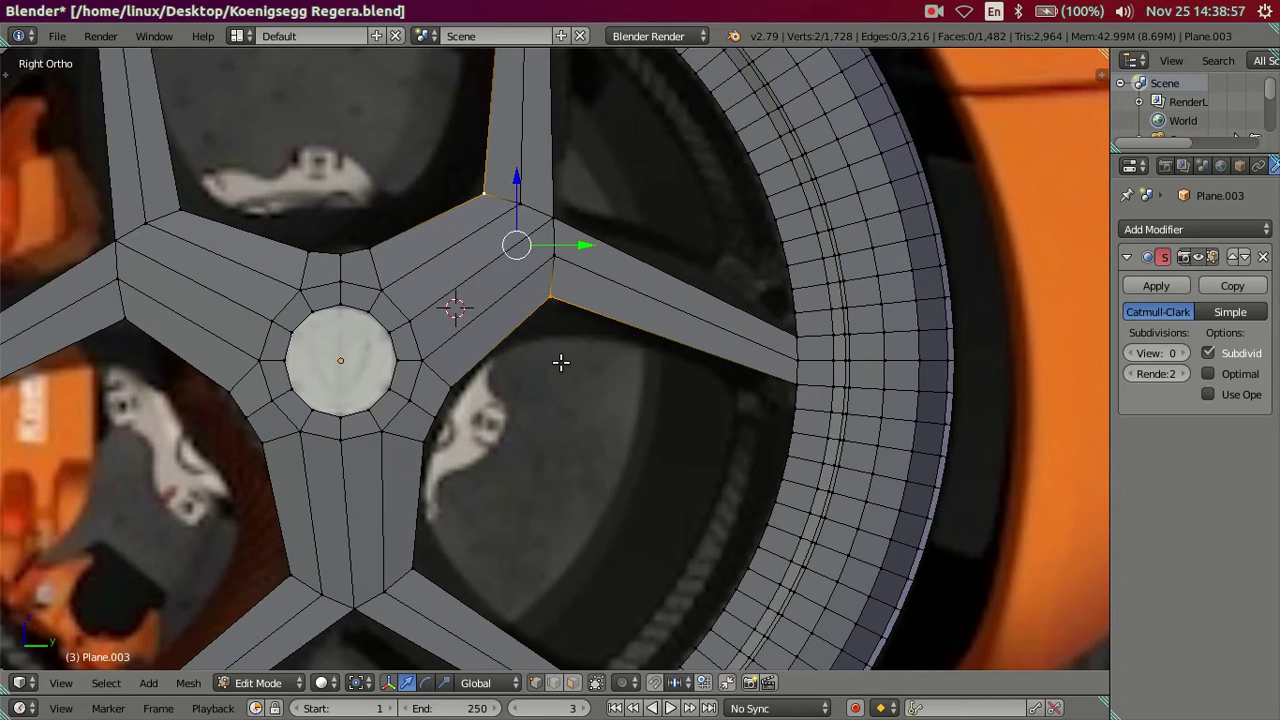
middle_click_drag(489, 549, 535, 368, "shift")
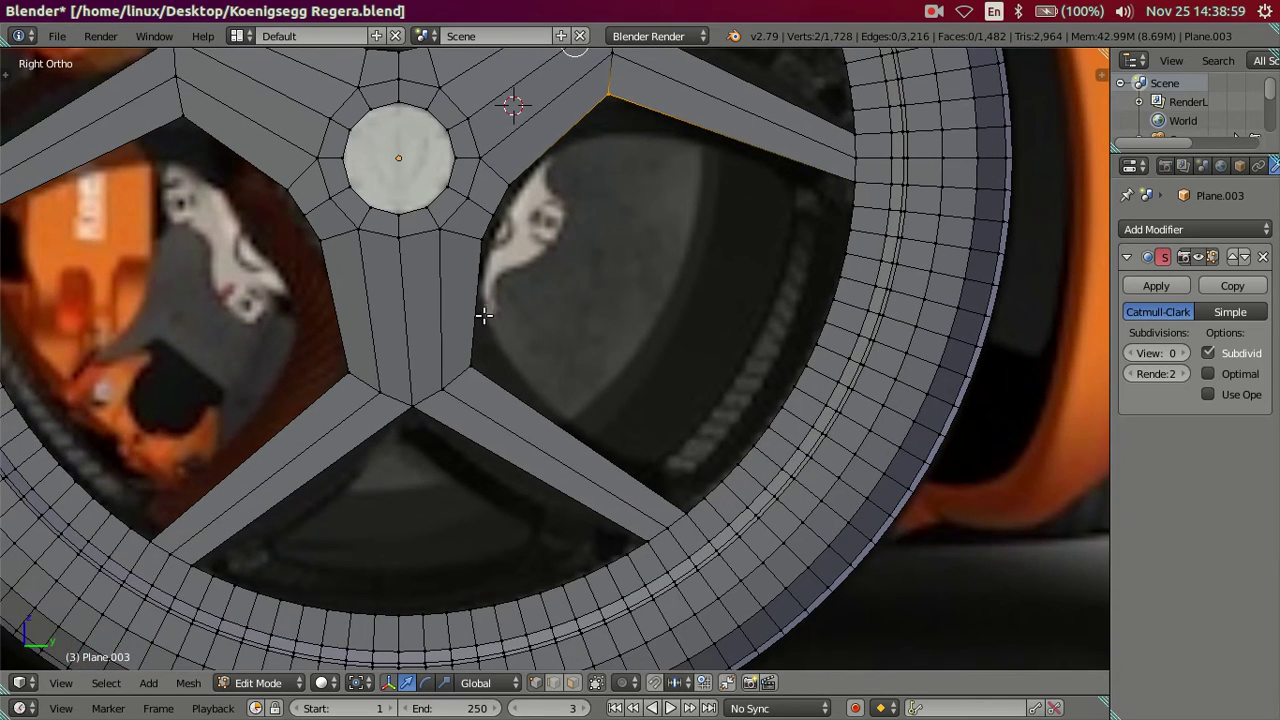
Cut edge loops across the lower, upper-right and upper-left spokes, then deselect.
key("ctrl+r")
left_click(482, 302)
scroll(486, 300, "down", 3)
key("ctrl+r")
left_click(543, 190)
key("ctrl+r")
left_click(398, 194)
key("a")
Select the bottom spoke junction vertices and scale them out 1.2×.
scroll(514, 396, "up", 2)
right_click(484, 365)
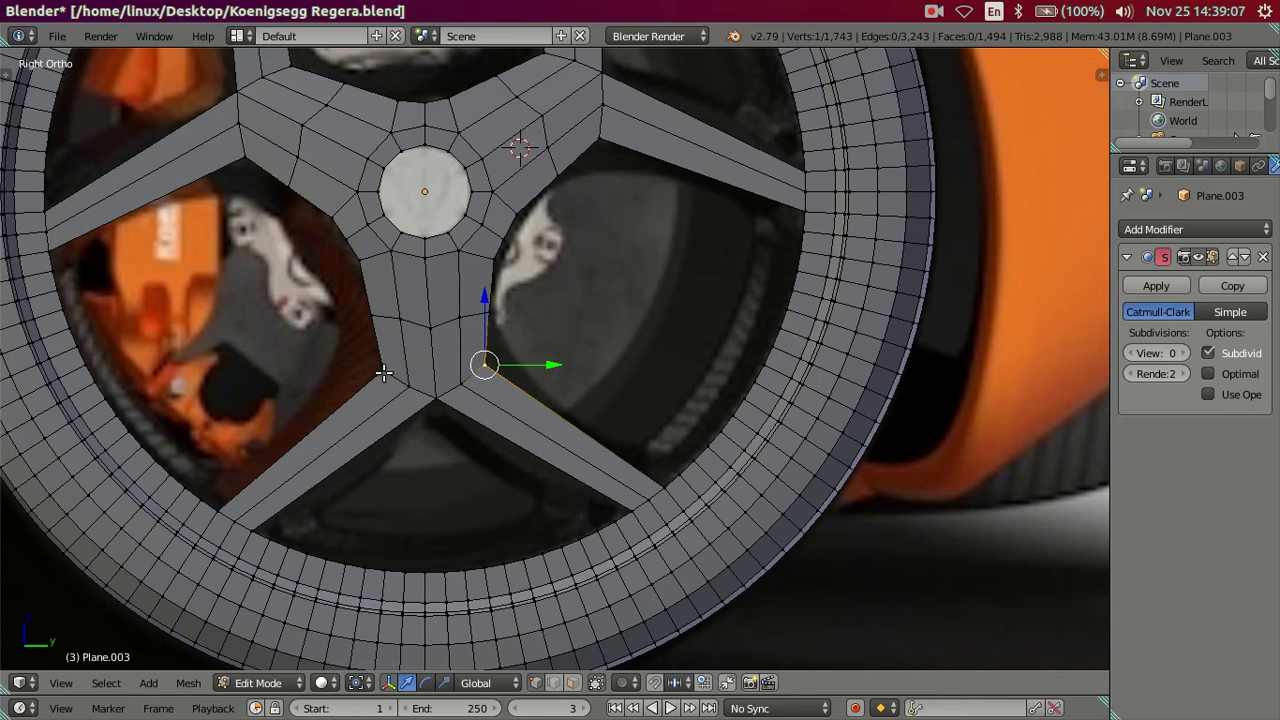
right_click(384, 372, "ctrl")
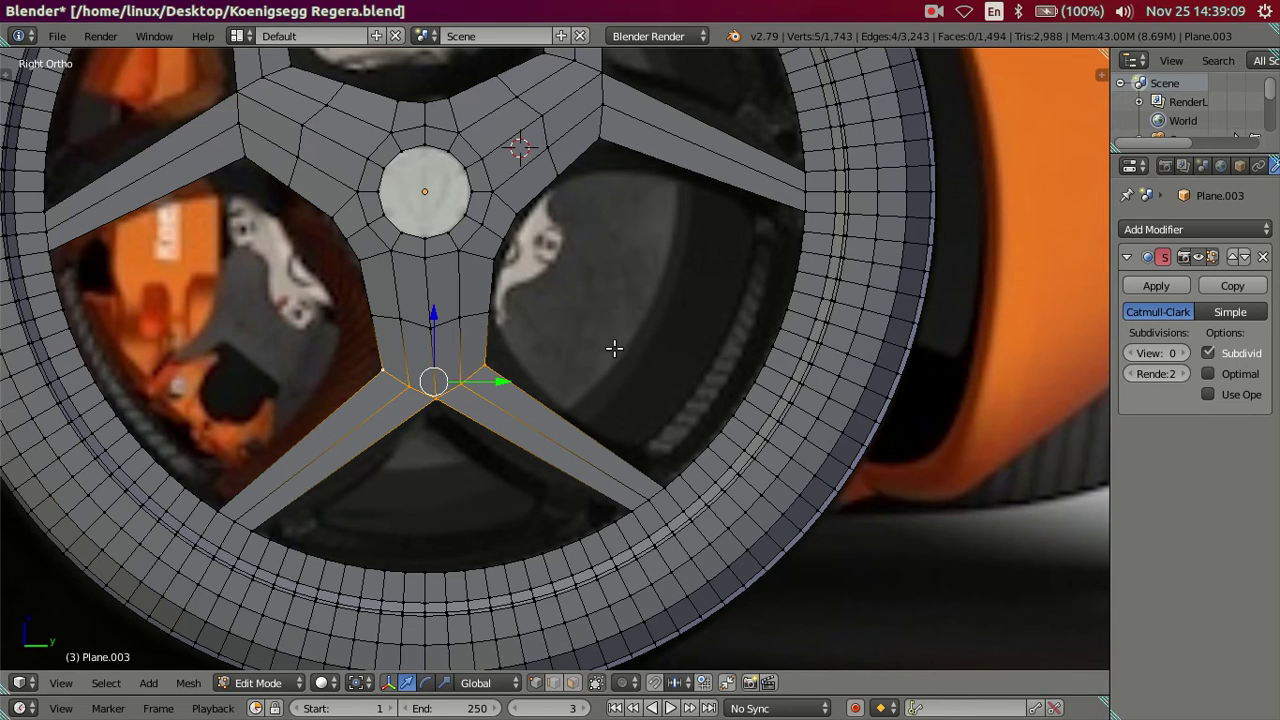
key("s")
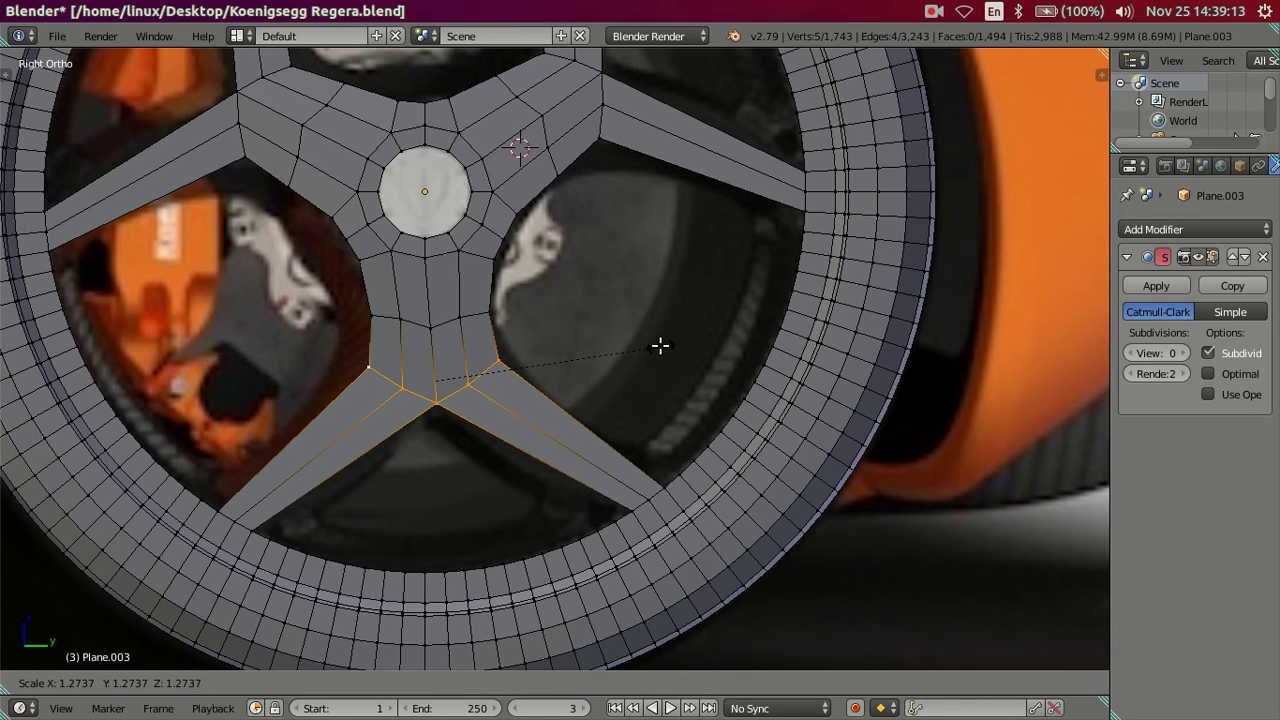
type("1")
key("Return")
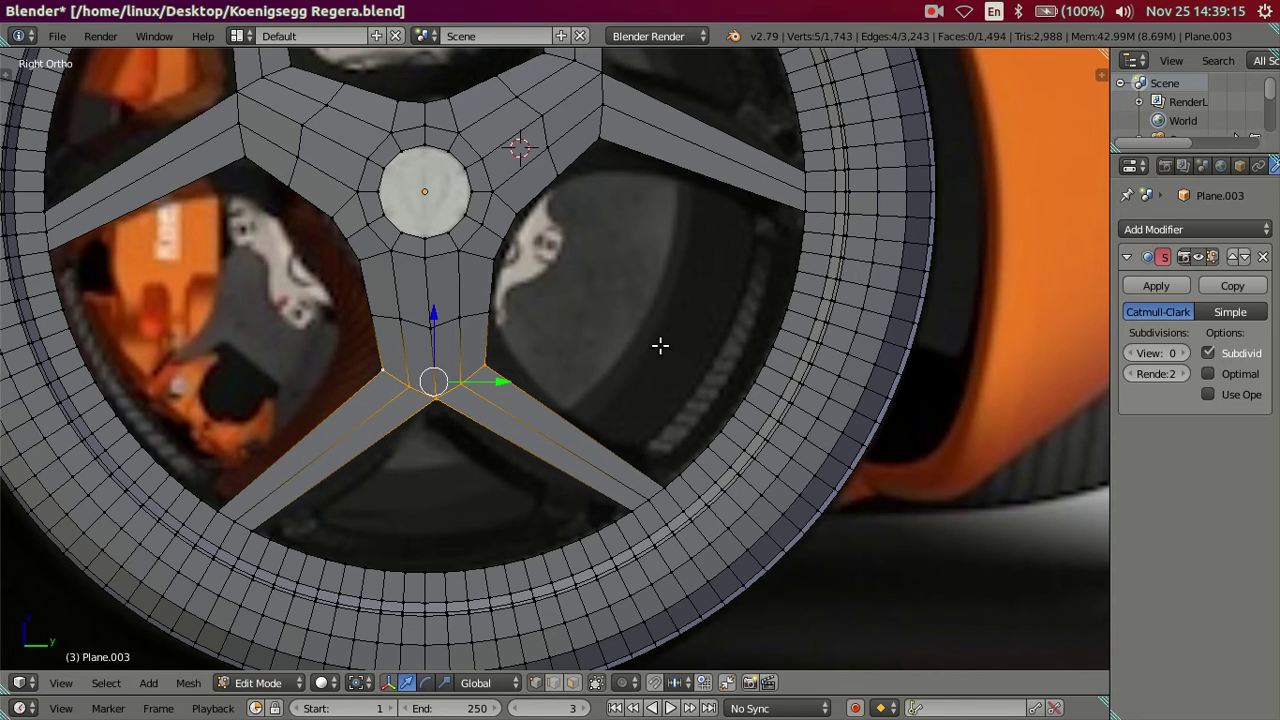
type("s1.2")
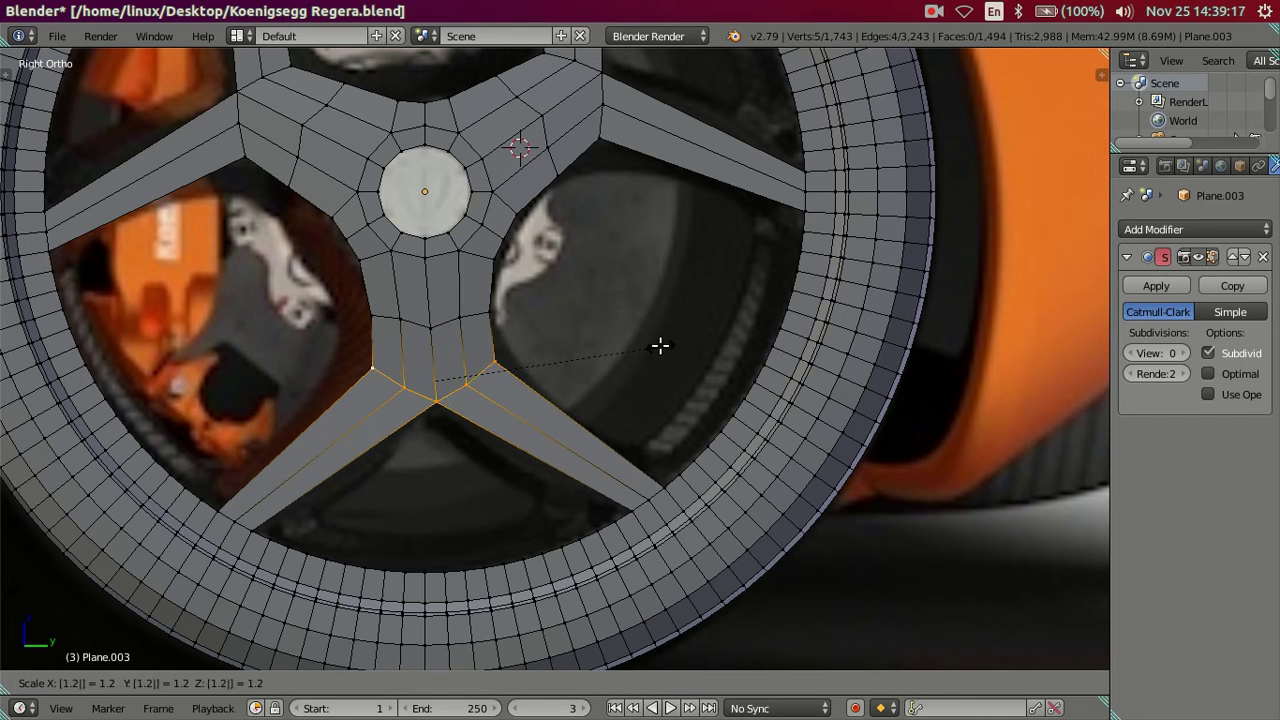
key("Return")
Scale the upper-right and left spoke junction vertices out 1.2× each.
middle_click_drag(643, 251, 651, 371, "shift")
right_click(627, 358)
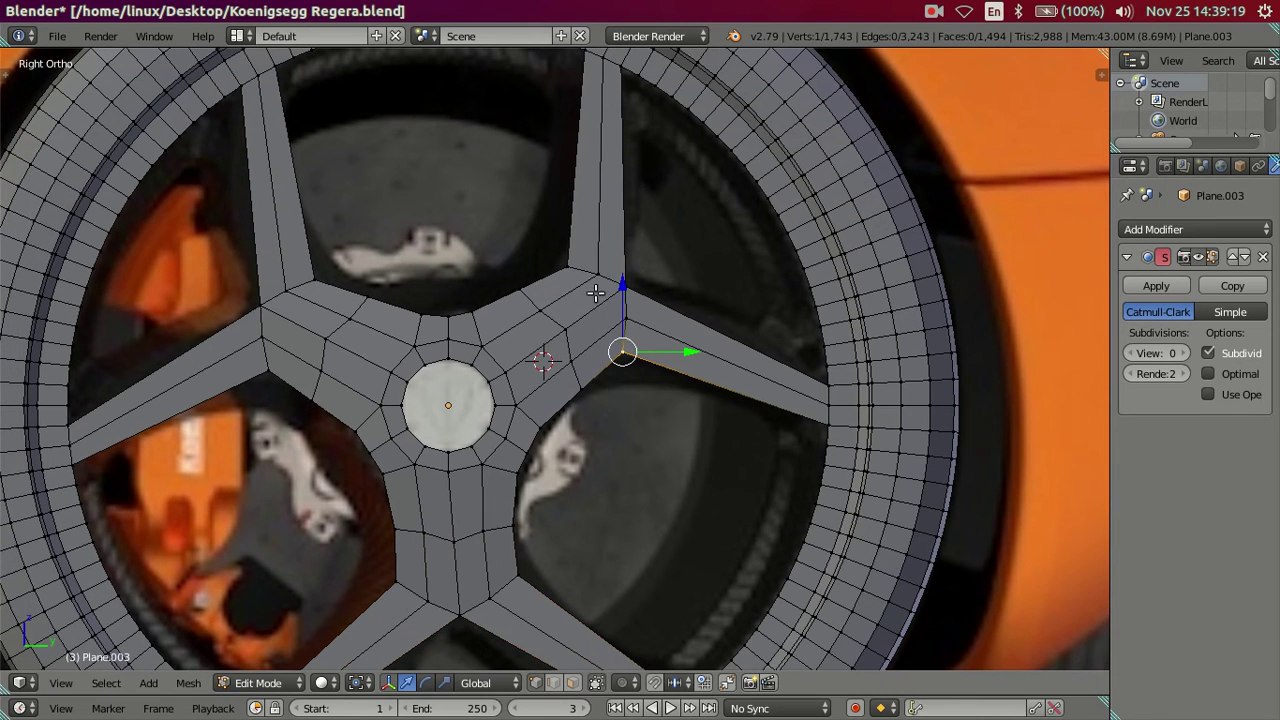
type("s1.2")
key("Return")
right_click(268, 369)
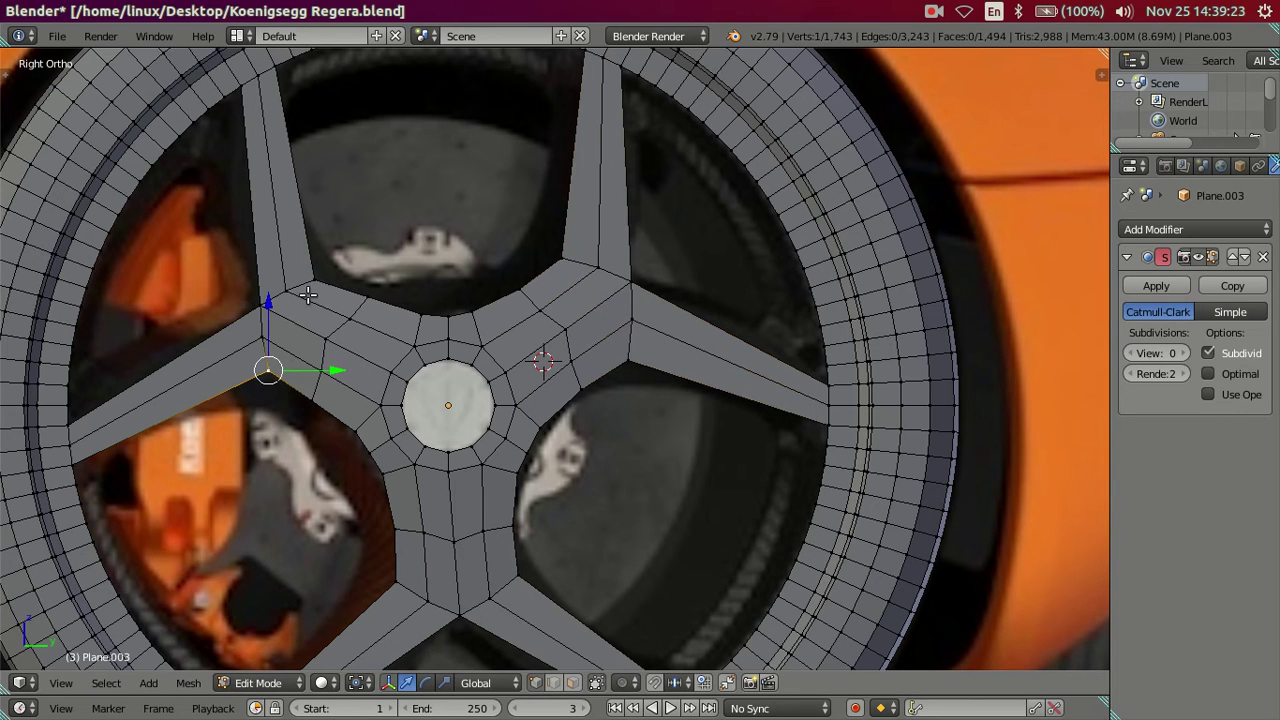
type("s1.")
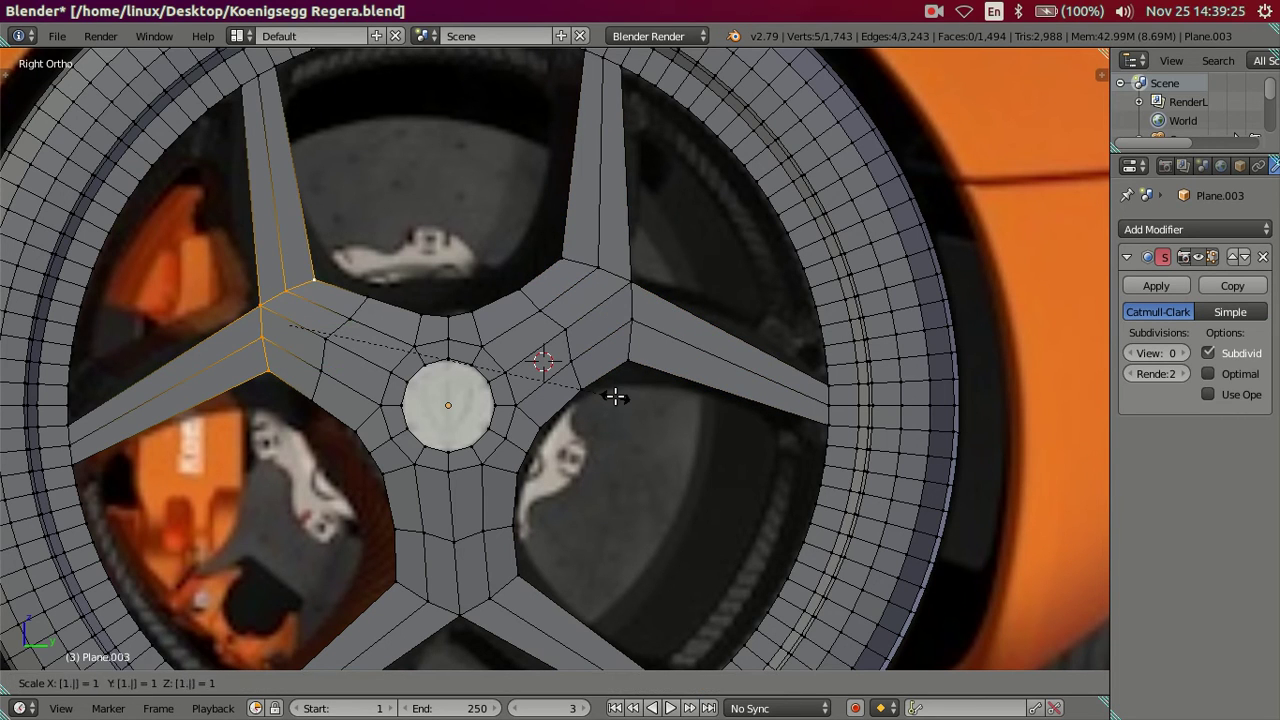
type("2")
key("Return")
Deselect all vertices and switch to see-through wireframe display.
scroll(557, 377, "down", 3)
key("a")
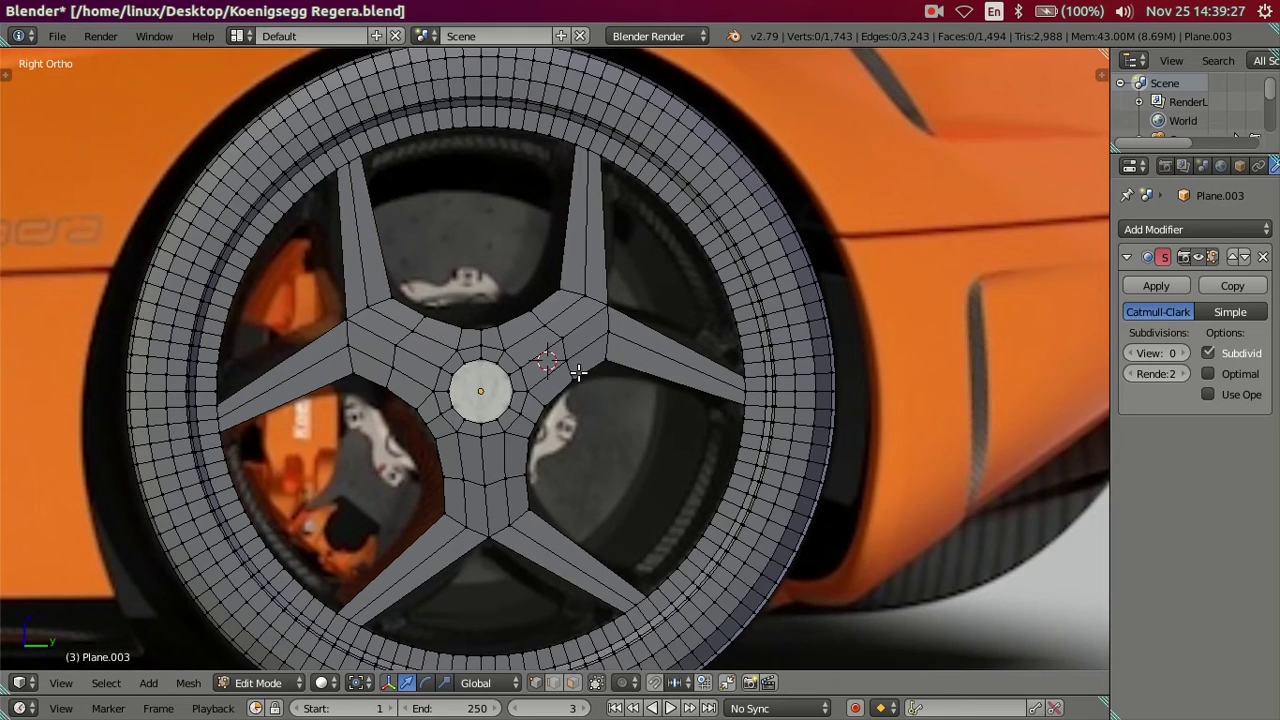
scroll(580, 366, "up", 2)
key("z")
scroll(517, 423, "up", 1)
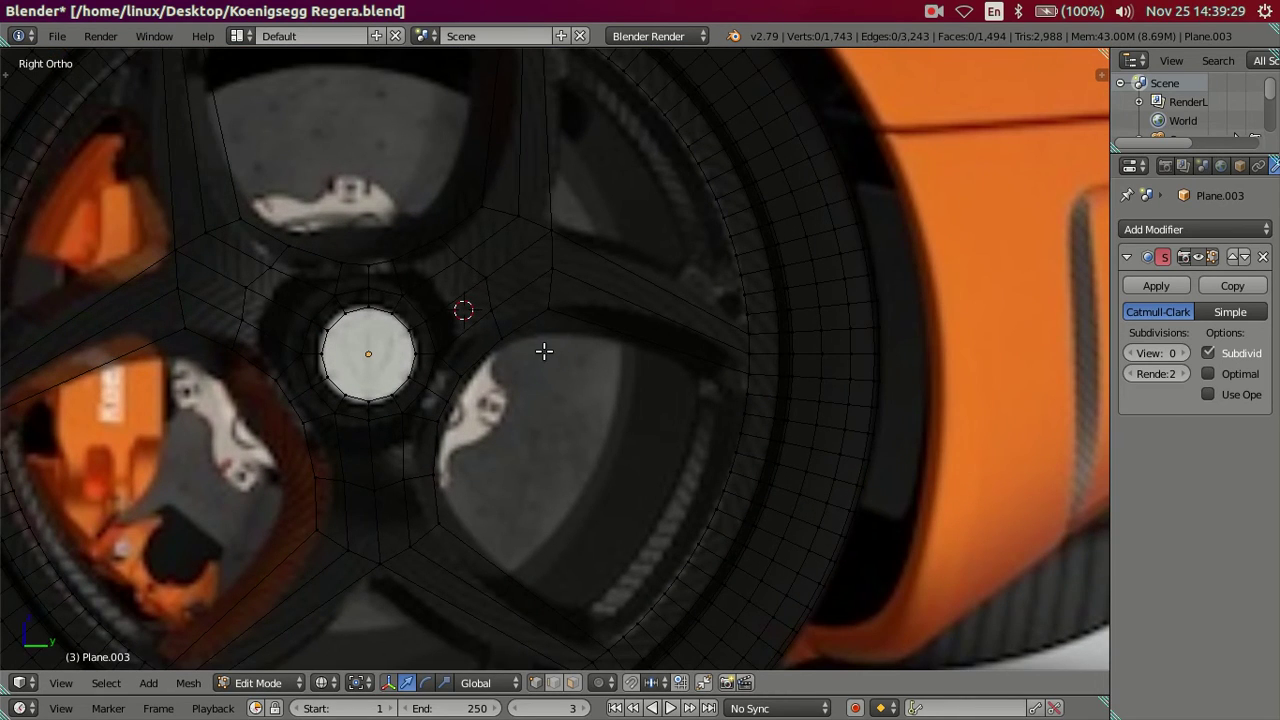
Inspect the wheel, return to solid shading, and cancel a trial loop cut.
scroll(518, 330, "up", 1)
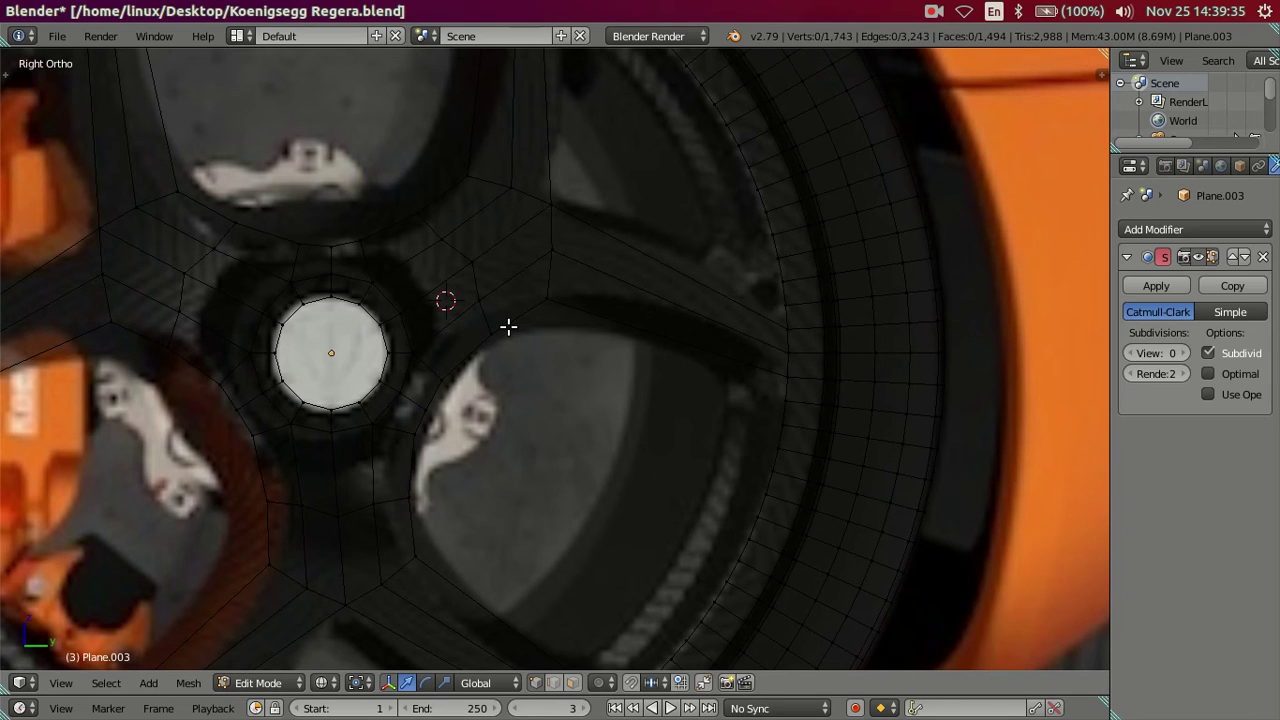
scroll(508, 326, "up", 2)
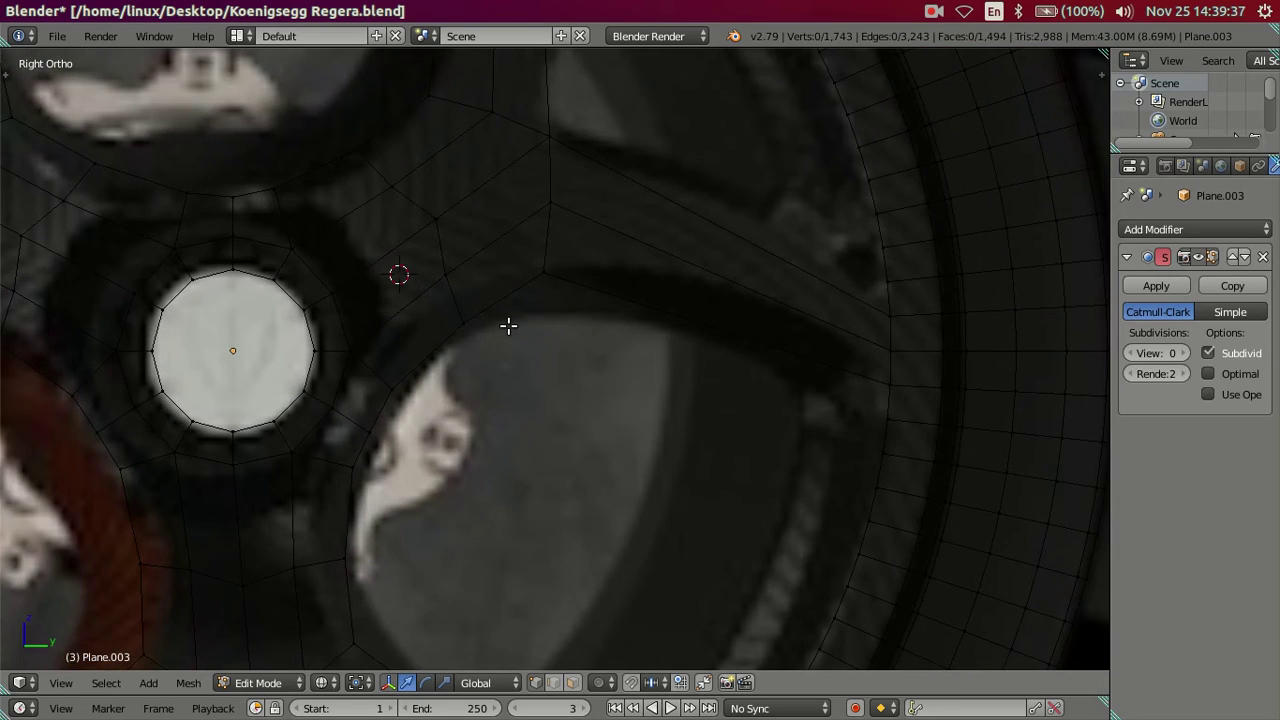
scroll(508, 326, "down", 3)
scroll(508, 326, "down", 1)
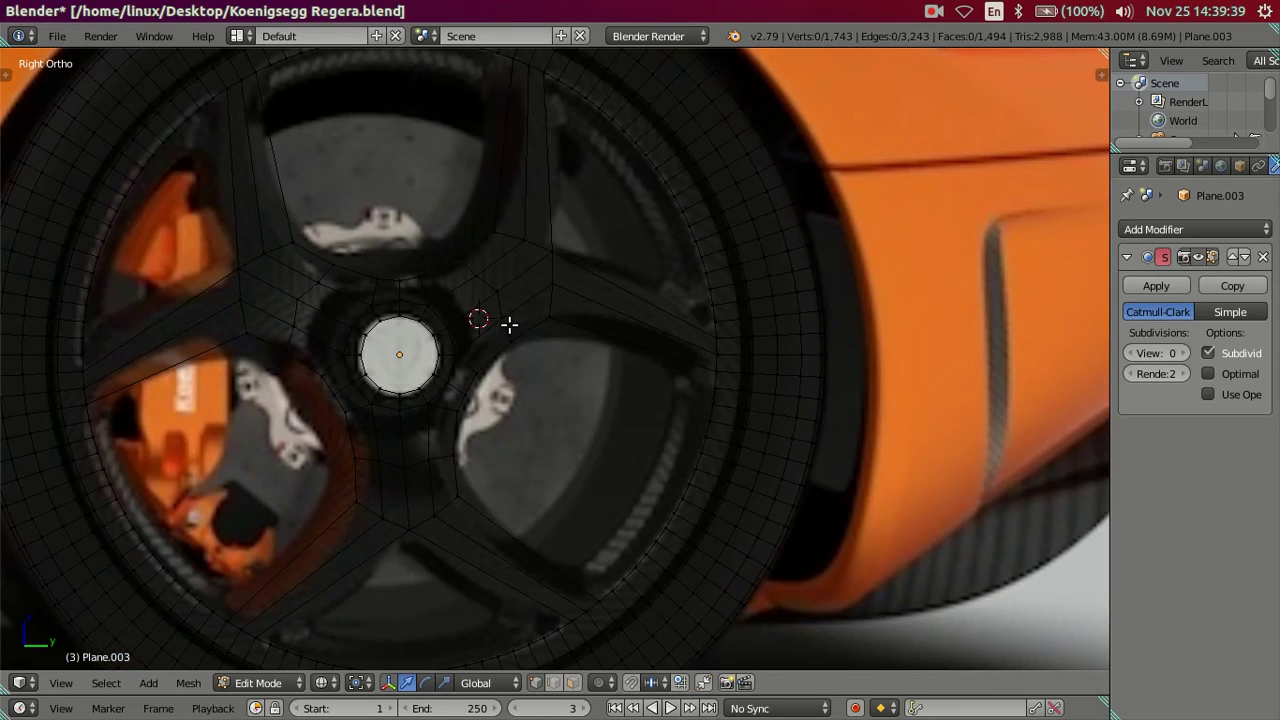
key("z")
scroll(531, 260, "up", 1)
scroll(515, 300, "up", 2, "shift")
scroll(503, 349, "up", 1)
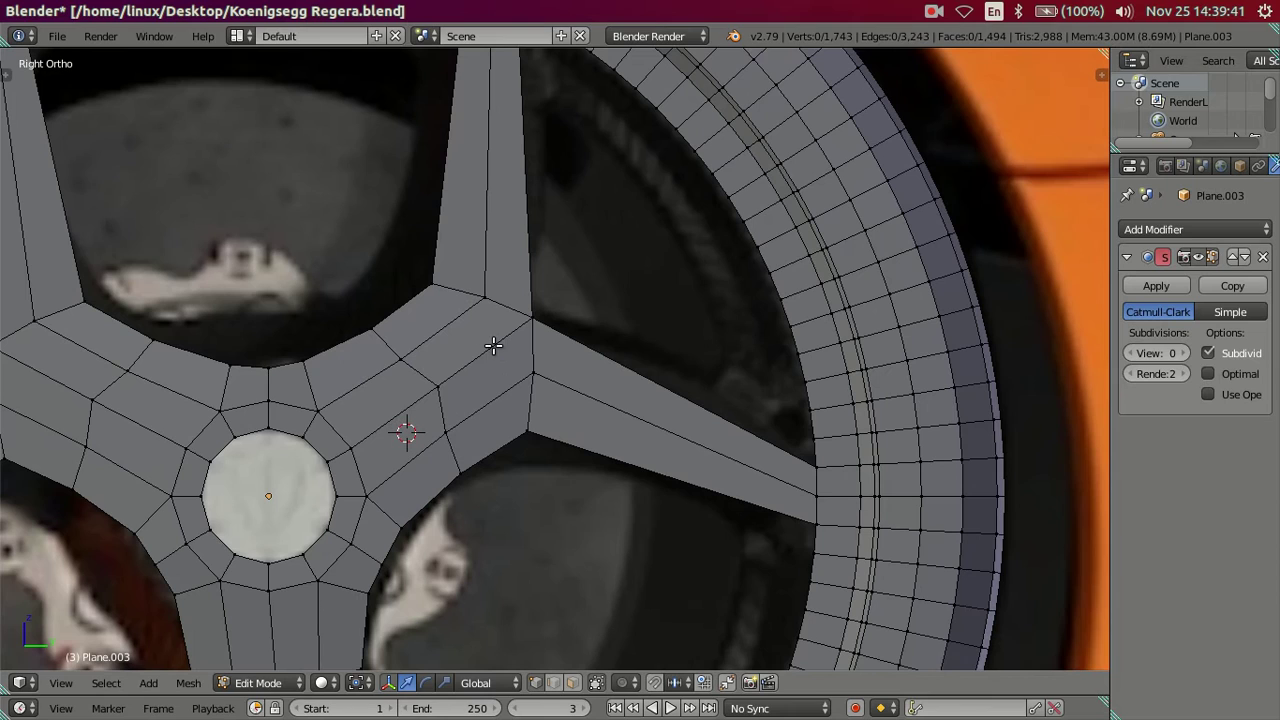
key("ctrl+r")
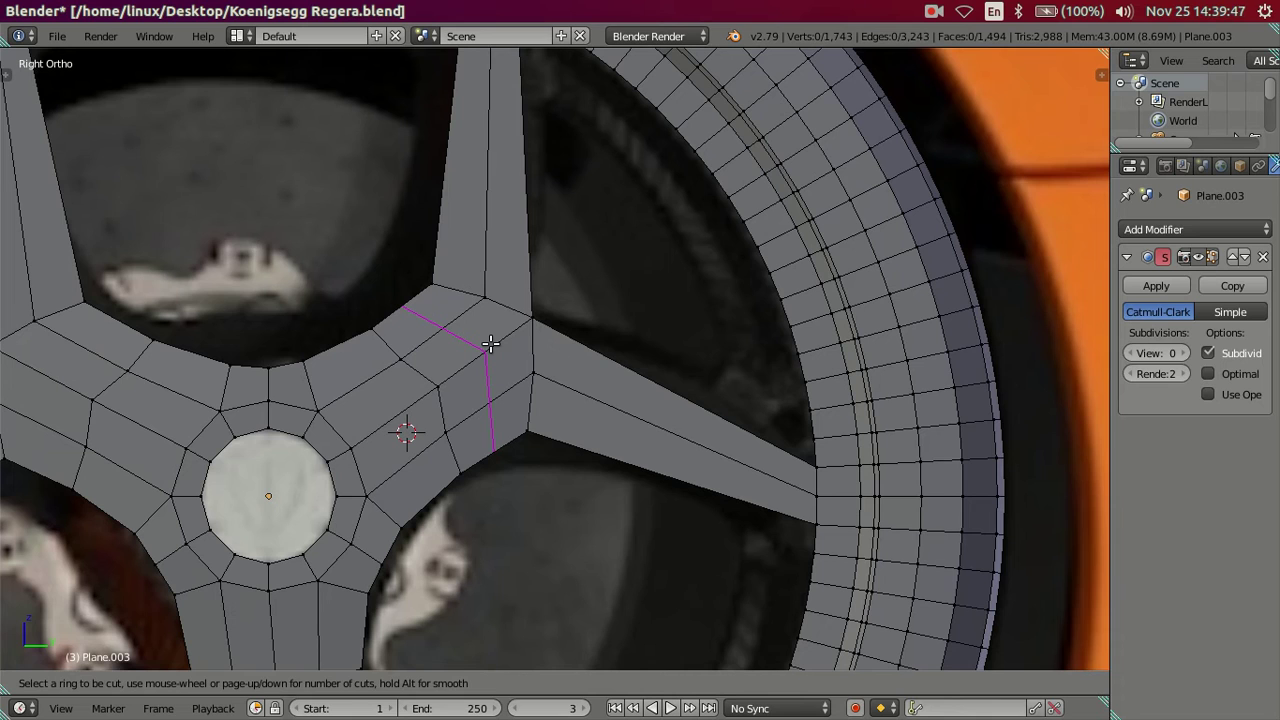
key("Escape")
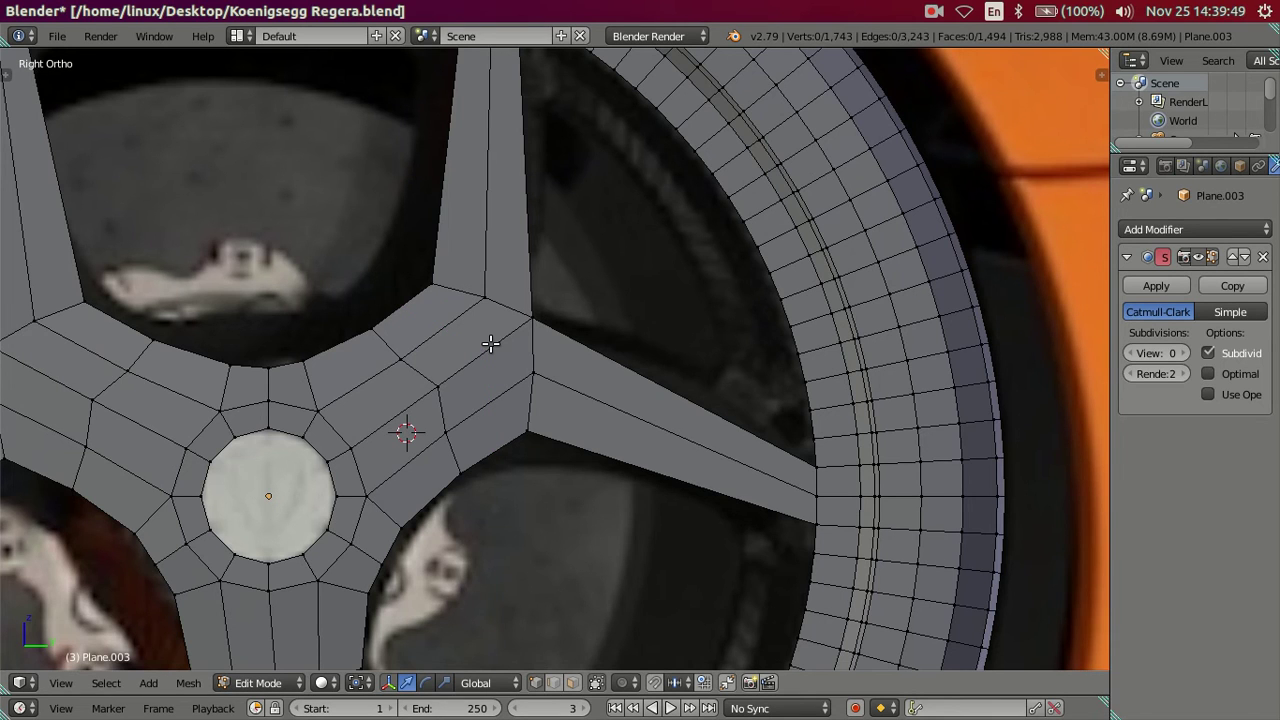
Orbit to view the wheel at an angle, return to Right Ortho, and save the file.
scroll(490, 343, "down", 3)
mouse_move(563, 343)
middle_mouse_down("shift")
mouse_move(563, 170)
mouse_move(562, 412)
middle_mouse_up("shift")
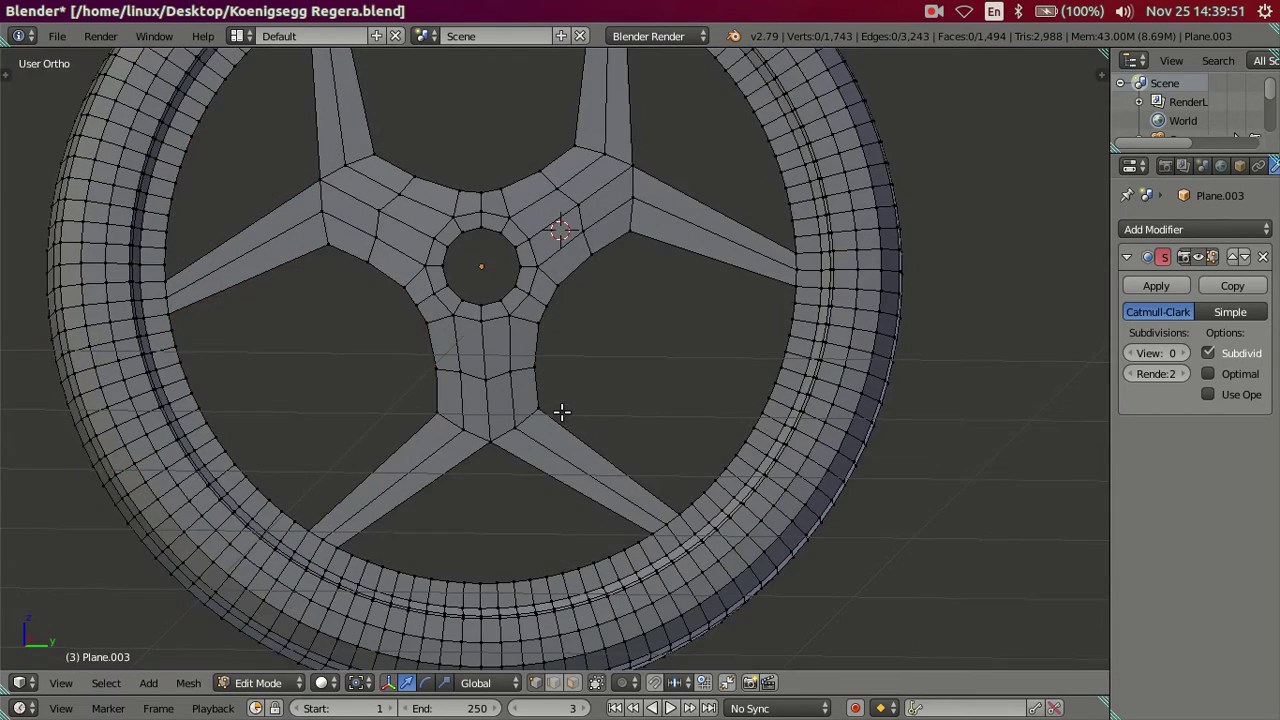
key("KP_3")
key("ctrl+s")
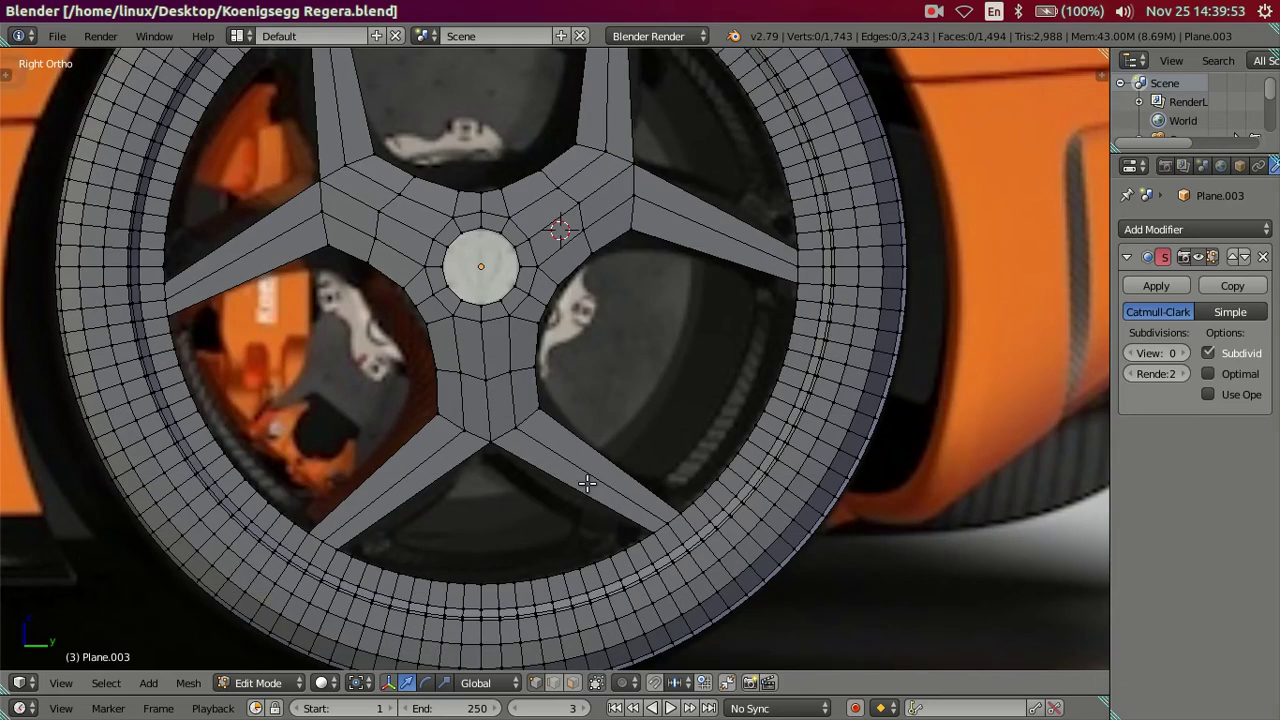
Recentre on the hub and preview two loop cuts along the spoke, cancelling both.
middle_click_drag(590, 466, 590, 380, "shift")
scroll(590, 380, "up", 3)
scroll(573, 380, "down", 5)
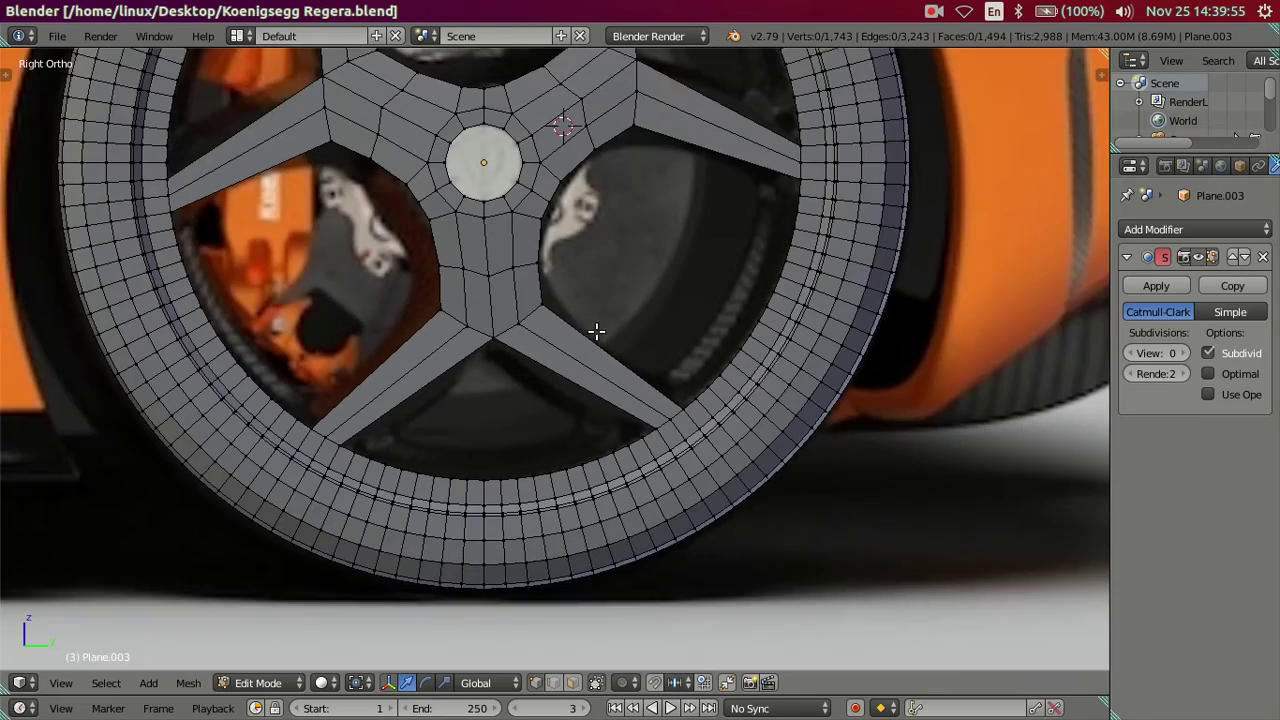
middle_click_drag(597, 334, 606, 420, "shift")
scroll(591, 457, "up", 2)
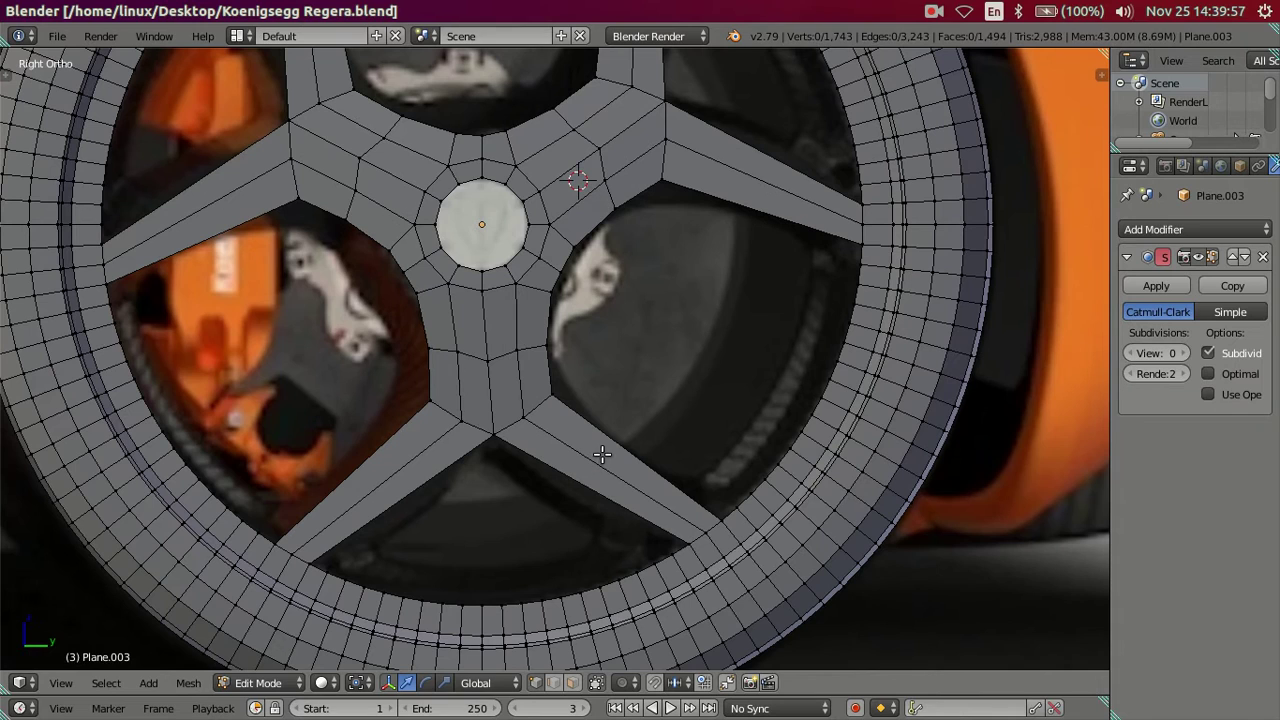
key("ctrl+r")
key("Escape")
key("ctrl+r")
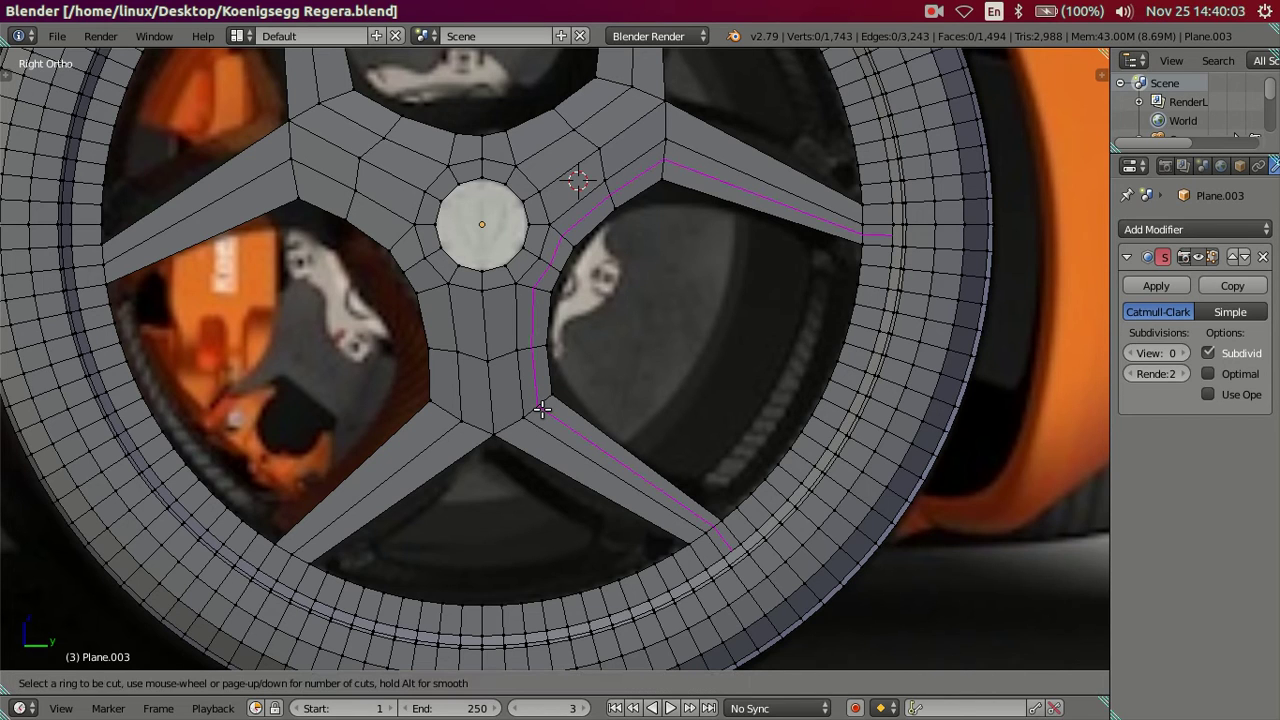
key("Escape")
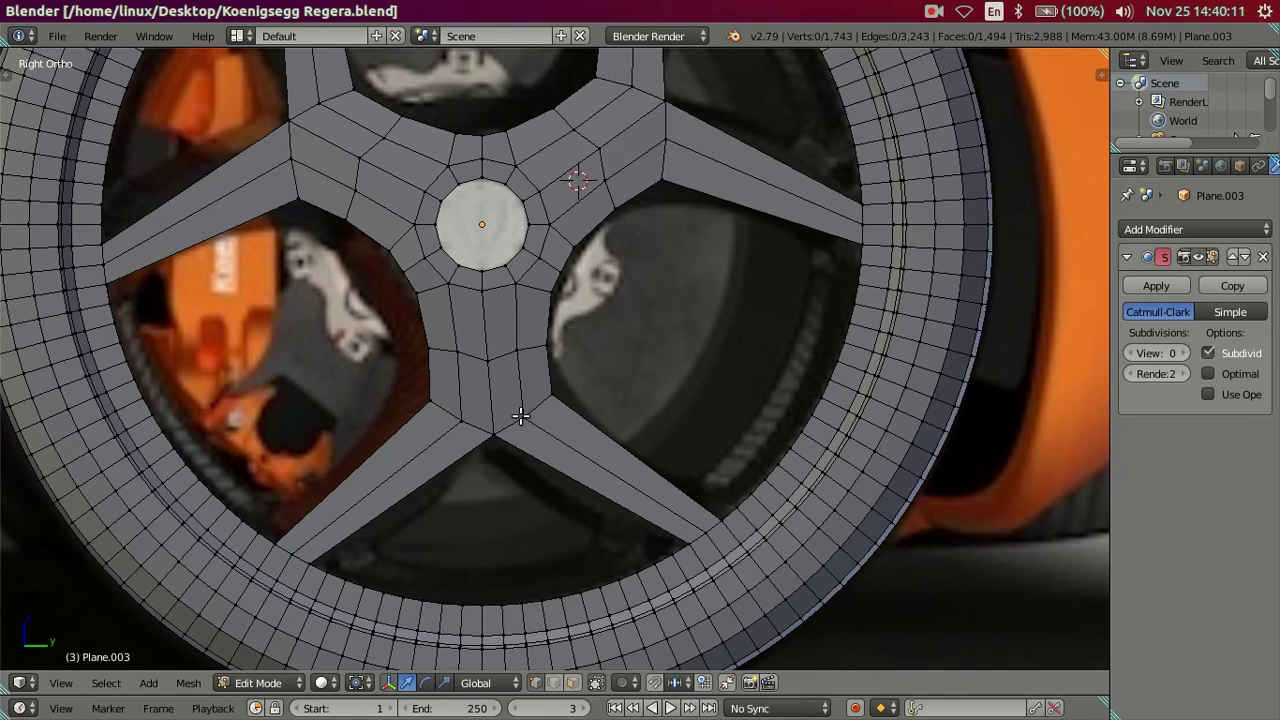
Frame the hub and switch to see-through wireframe display.
right_click(492, 428)
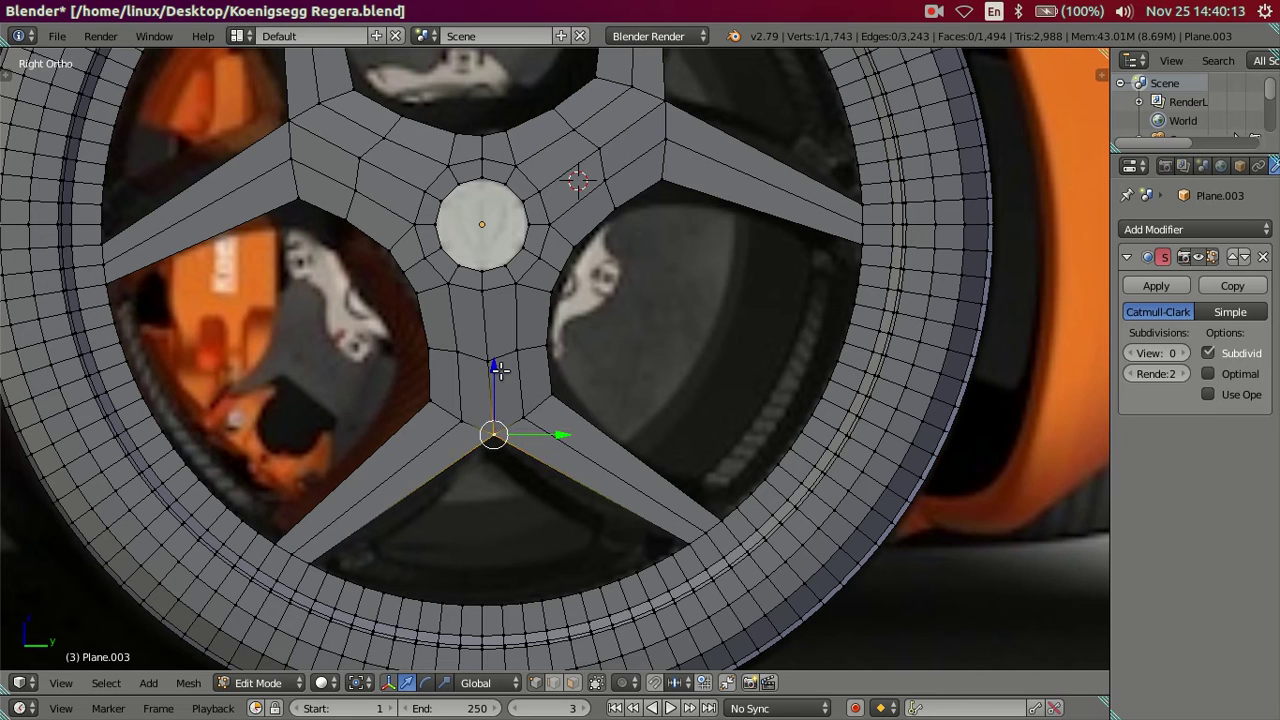
middle_click_drag(509, 370, 524, 410, "shift")
key("z")
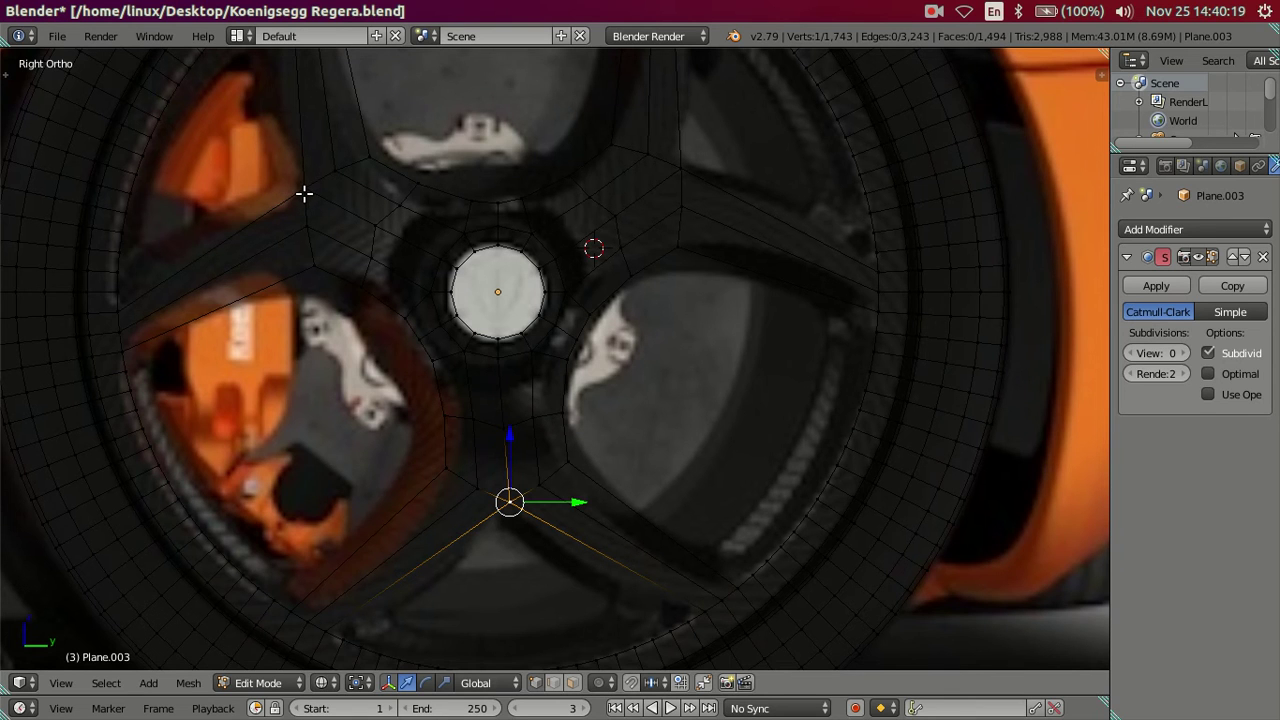
scroll(304, 193, "down", 3)
scroll(680, 398, "up", 2)
scroll(678, 356, "up", 1)
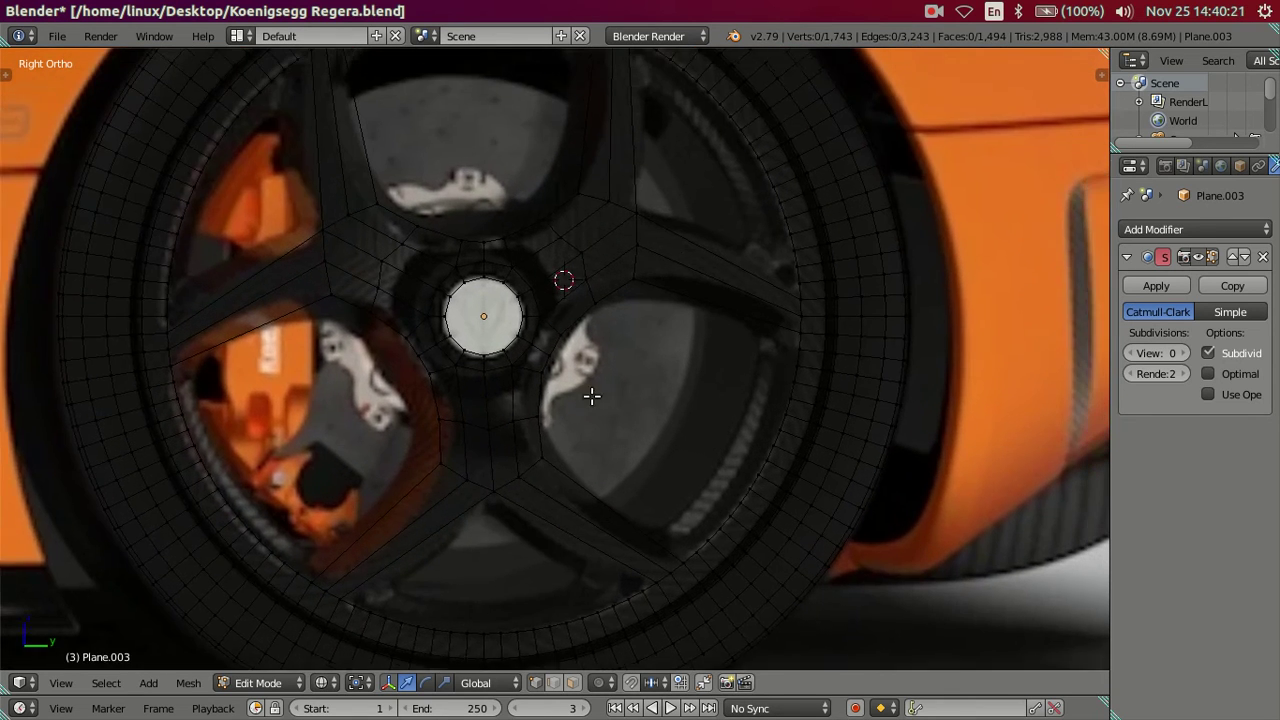
Select the six spoke-corner vertices around the hub, scale them about 1.08× outward, and deselect.
right_click(543, 322)
right_click(447, 500, "shift")
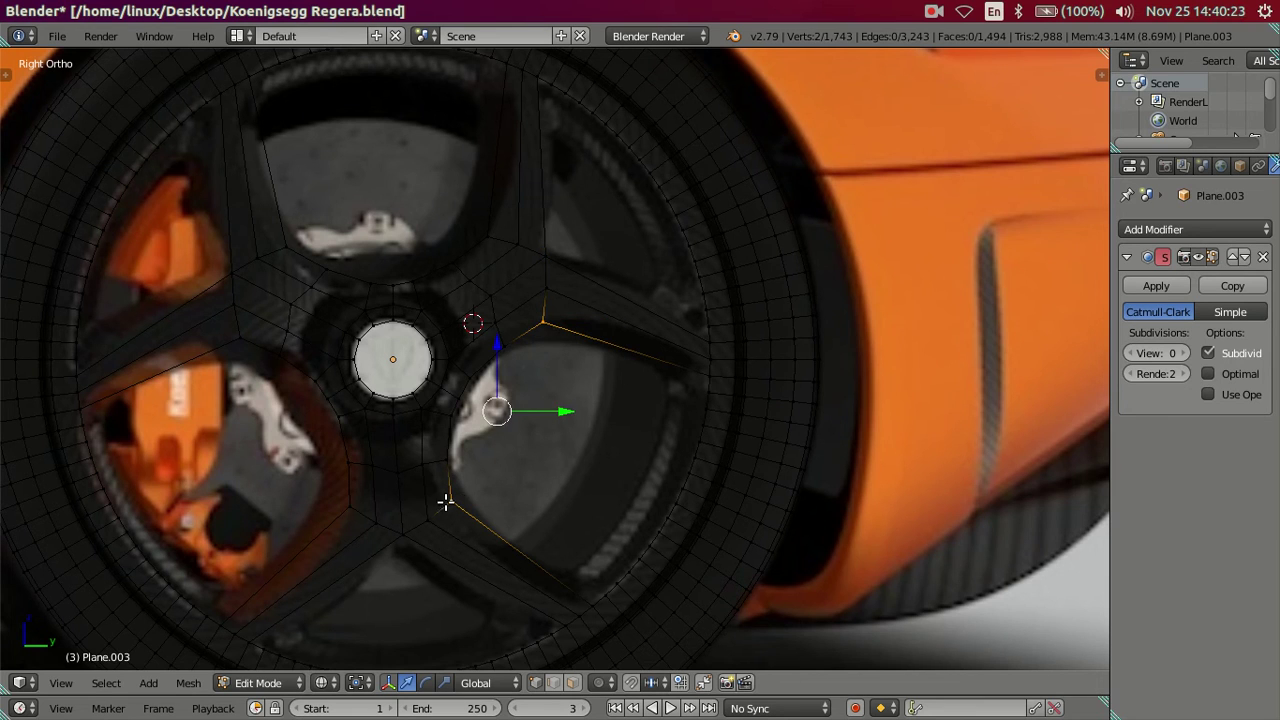
right_click(350, 505, "shift")
right_click(240, 340, "shift")
right_click(286, 246, "shift")
right_click(487, 238, "shift")
key("z")
key("s")
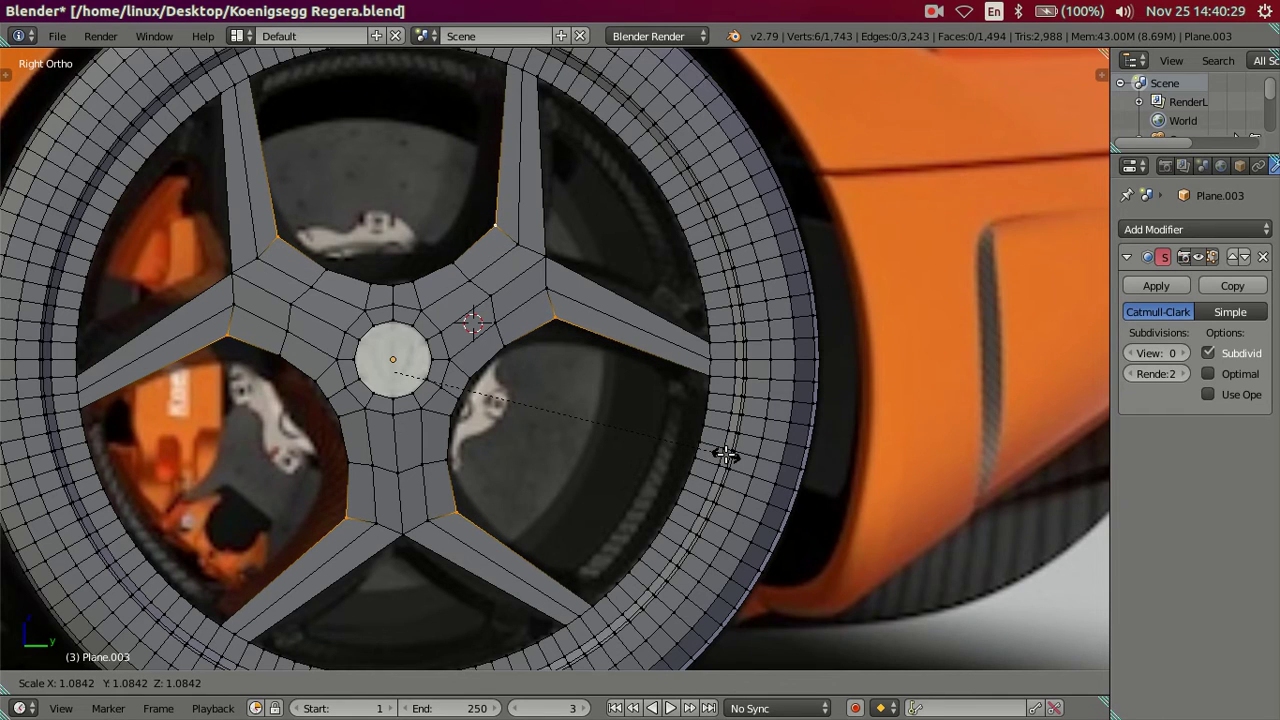
left_click(727, 455)
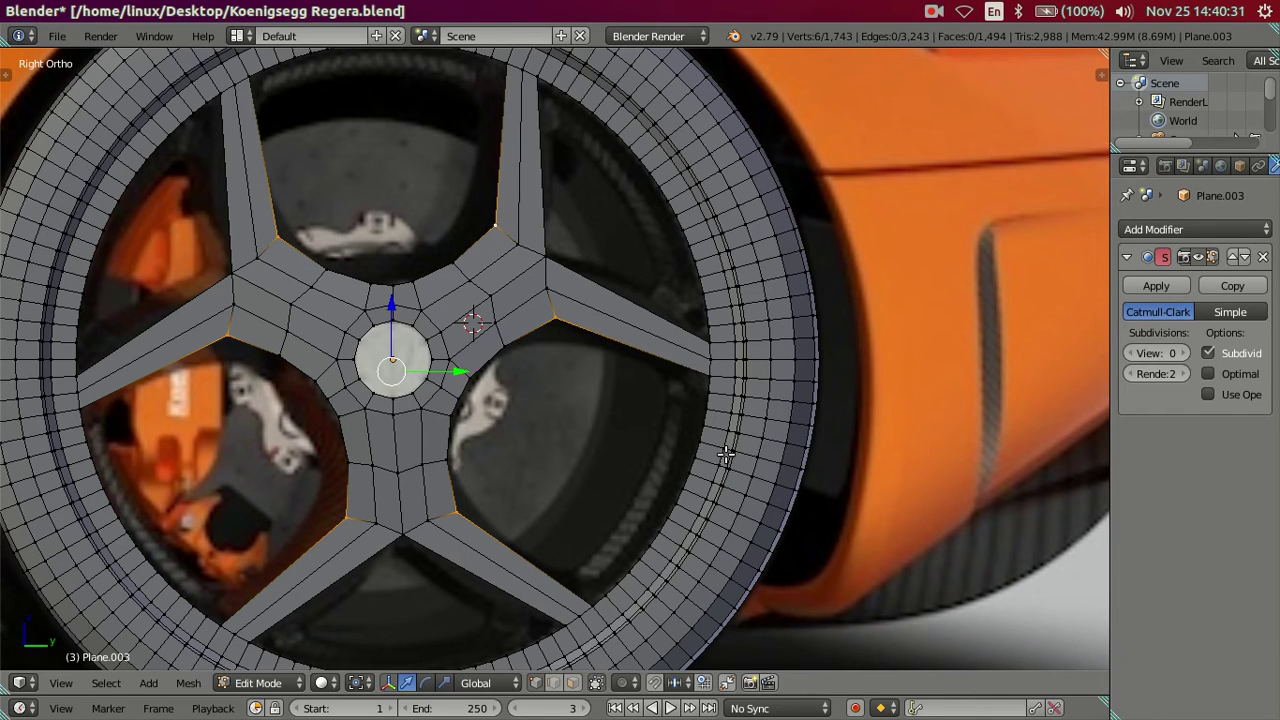
key("a")
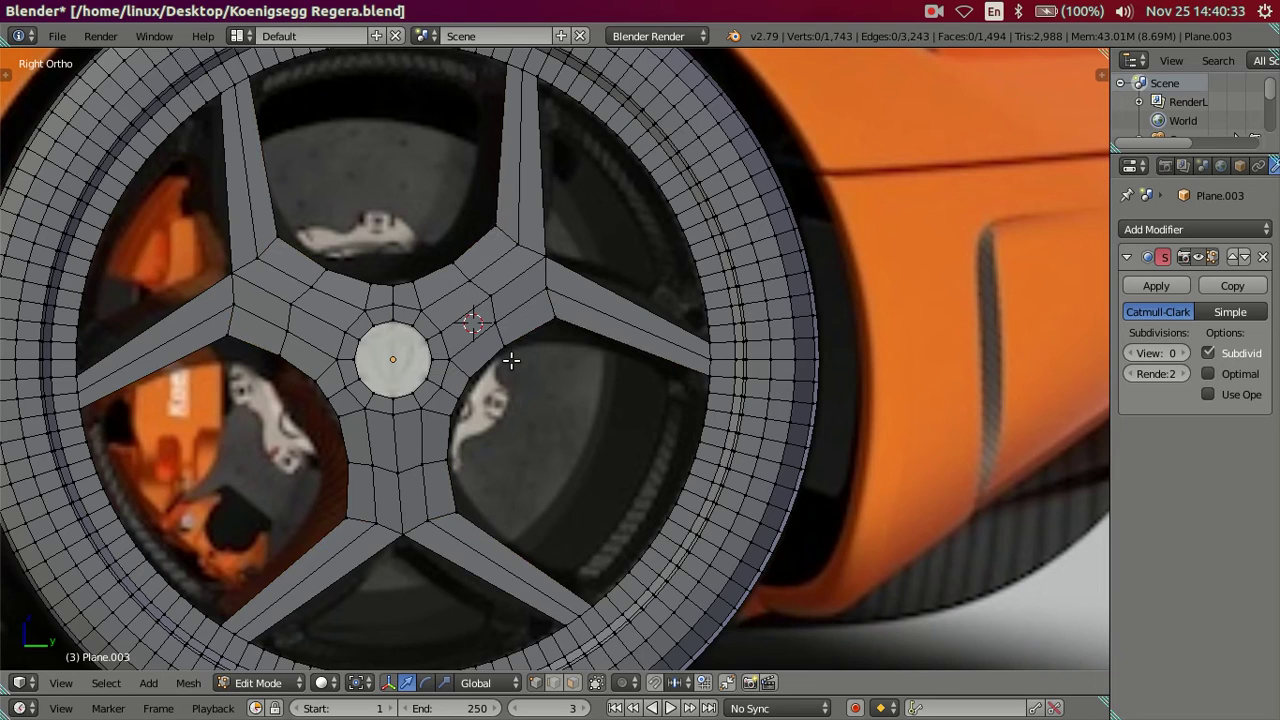
Recentre the hub and begin a loop cut across the lower-right spoke.
key("z")
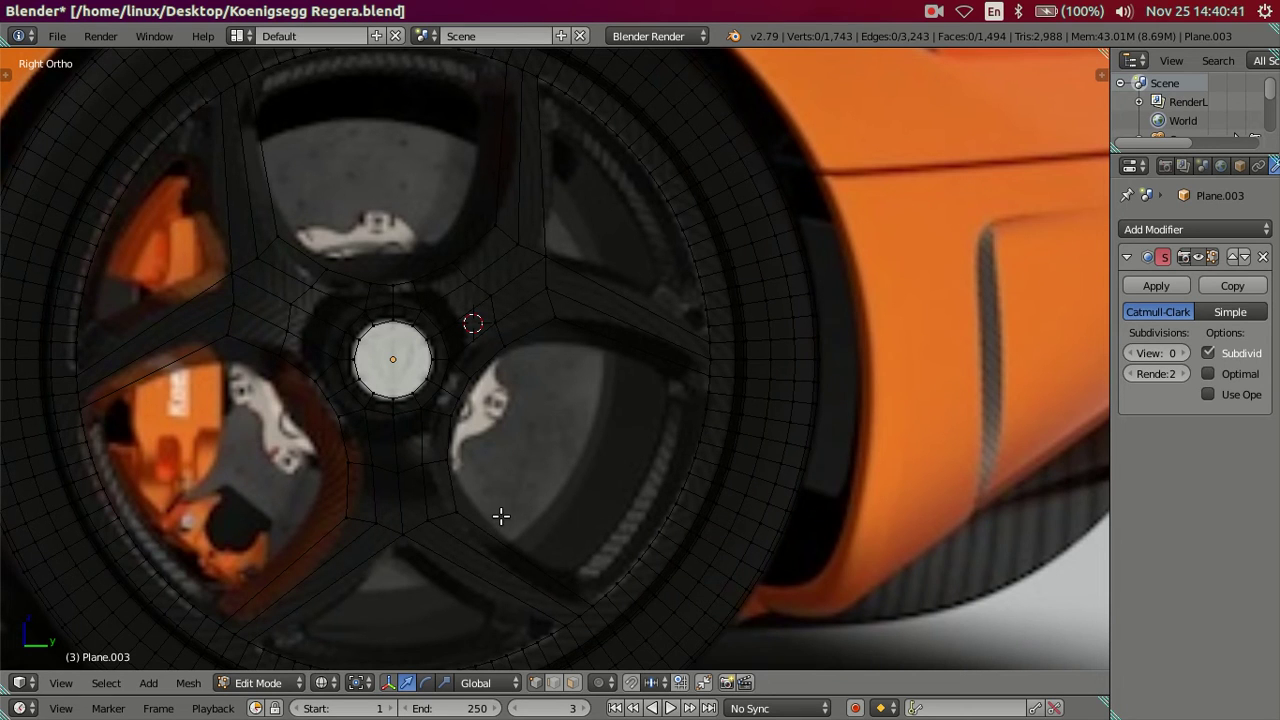
middle_click_drag(502, 515, 503, 400, "shift")
key("z")
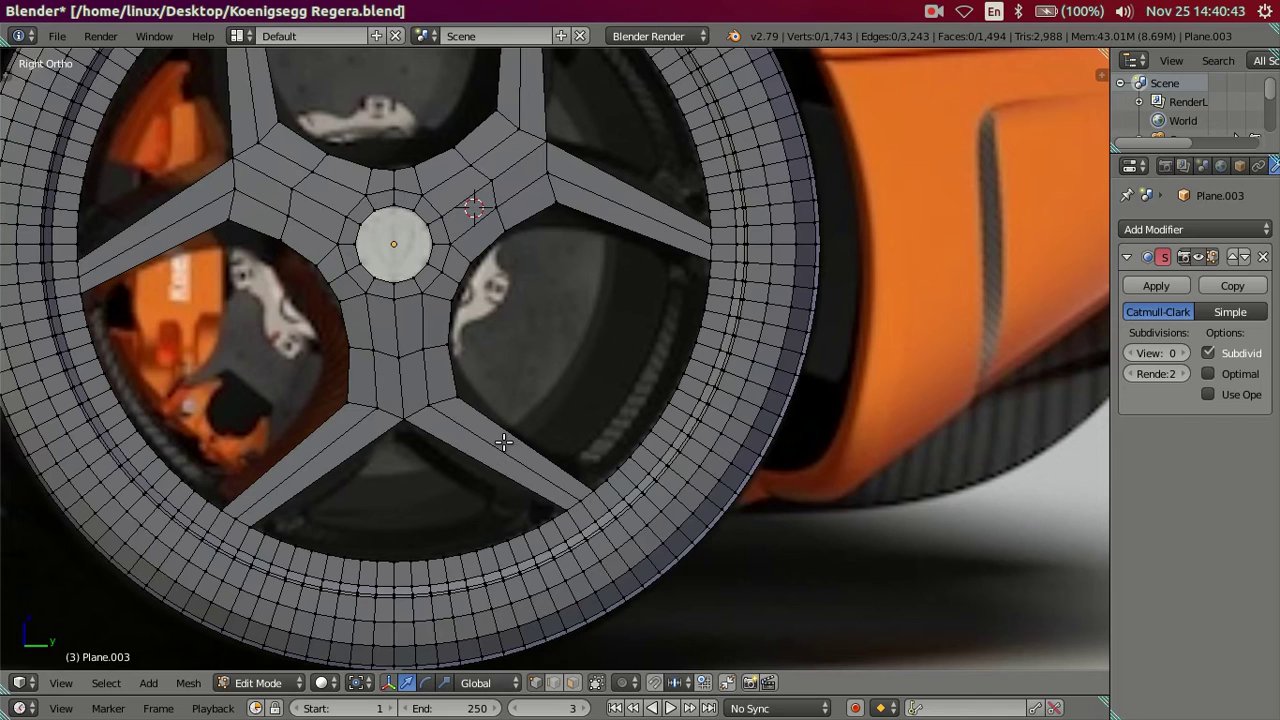
key("ctrl+r")
Add a single centred edge loop across the lower spoke, replacing an accidental double cut.
scroll(505, 444, "up", 1)
left_click(505, 444)
right_click(503, 444)
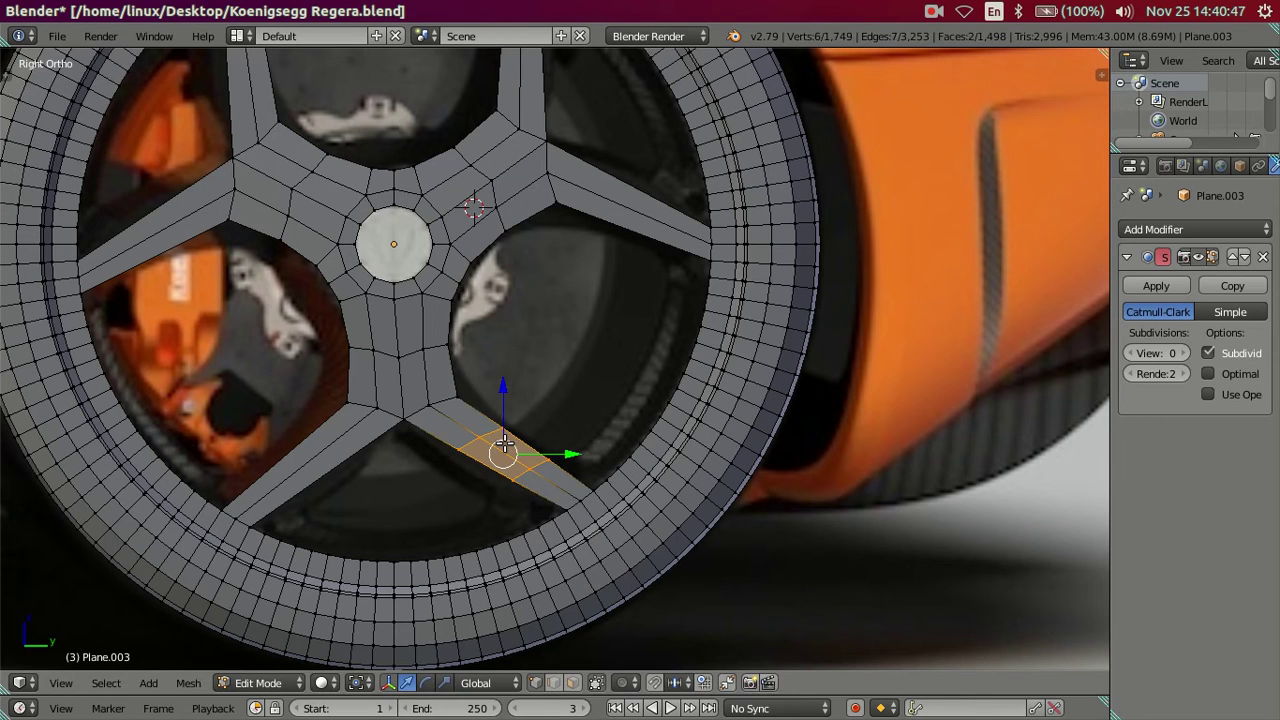
key("ctrl+z")
key("ctrl+r")
right_click(521, 434)
Add centred edge loops across the upper-right and lower-left spokes.
key("ctrl+r")
left_click(626, 230)
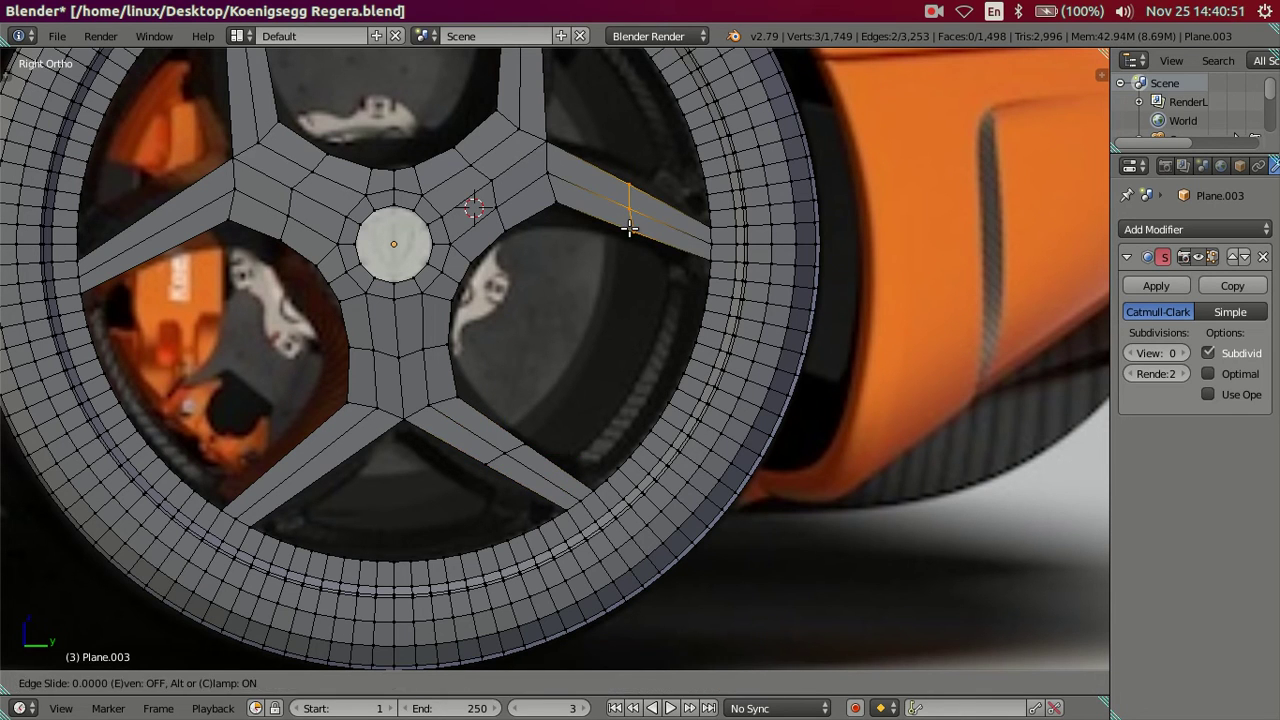
right_click(626, 230)
scroll(457, 423, "down", 1)
key("ctrl+r")
left_click(411, 429)
right_click(411, 429)
Add centred edge loops across the upper-left and remaining upper spokes, then deselect.
key("ctrl+r")
left_click(334, 230)
right_click(334, 230)
left_click(340, 155)
key("ctrl+r")
left_click(540, 150)
right_click(540, 150)
key("a")
Scale the lower spoke's new loop vertices to 0.6 in wireframe view.
scroll(540, 415, "up", 2)
scroll(537, 454, "up", 2)
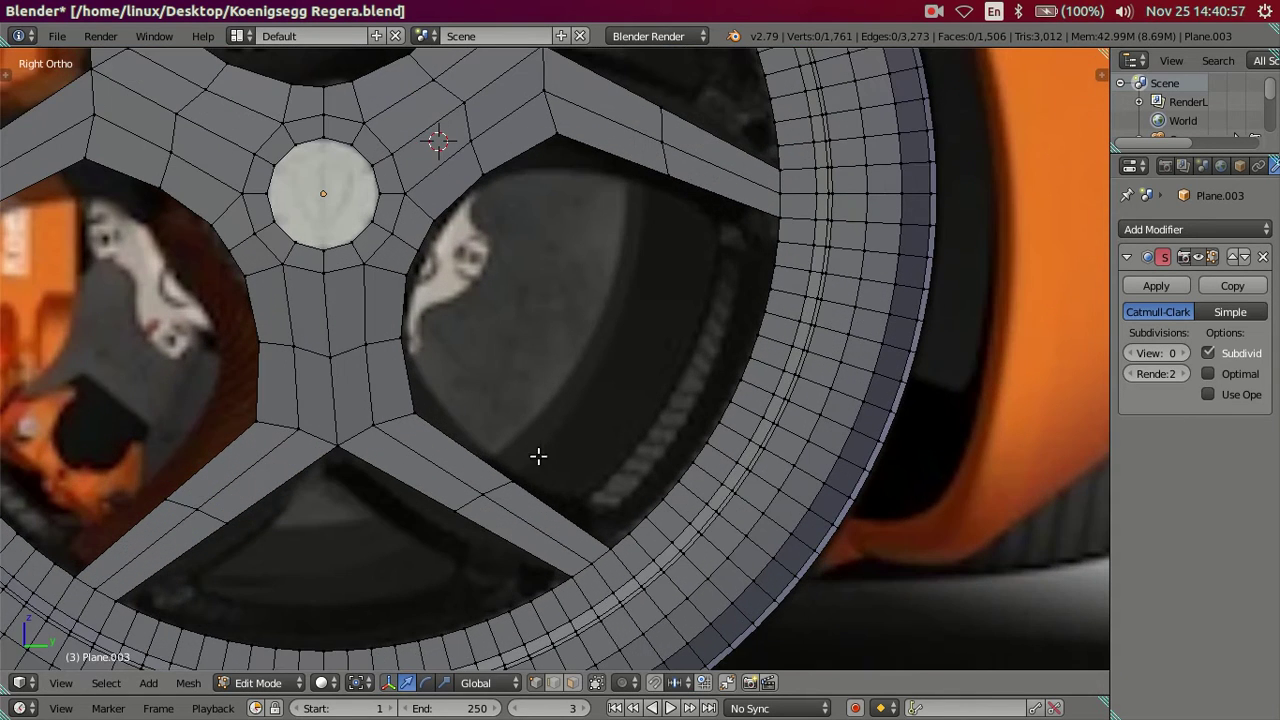
right_click(455, 520)
right_click(237, 526, "shift")
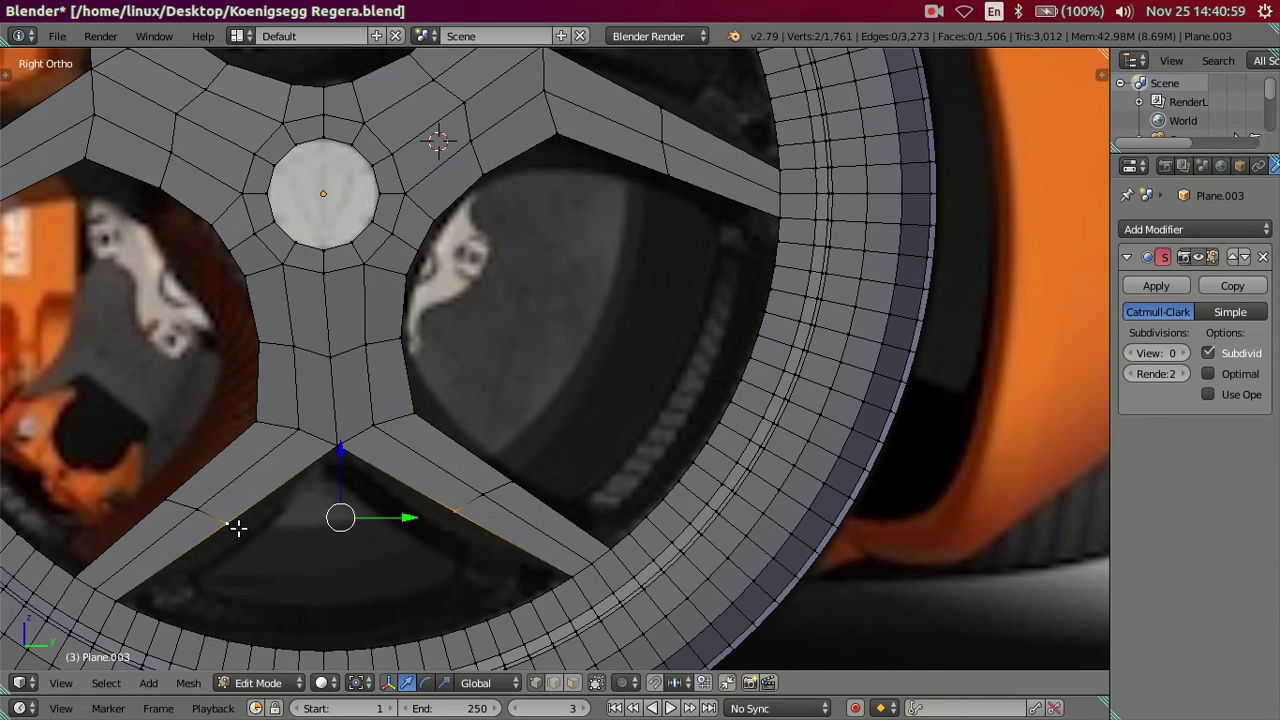
key("z")
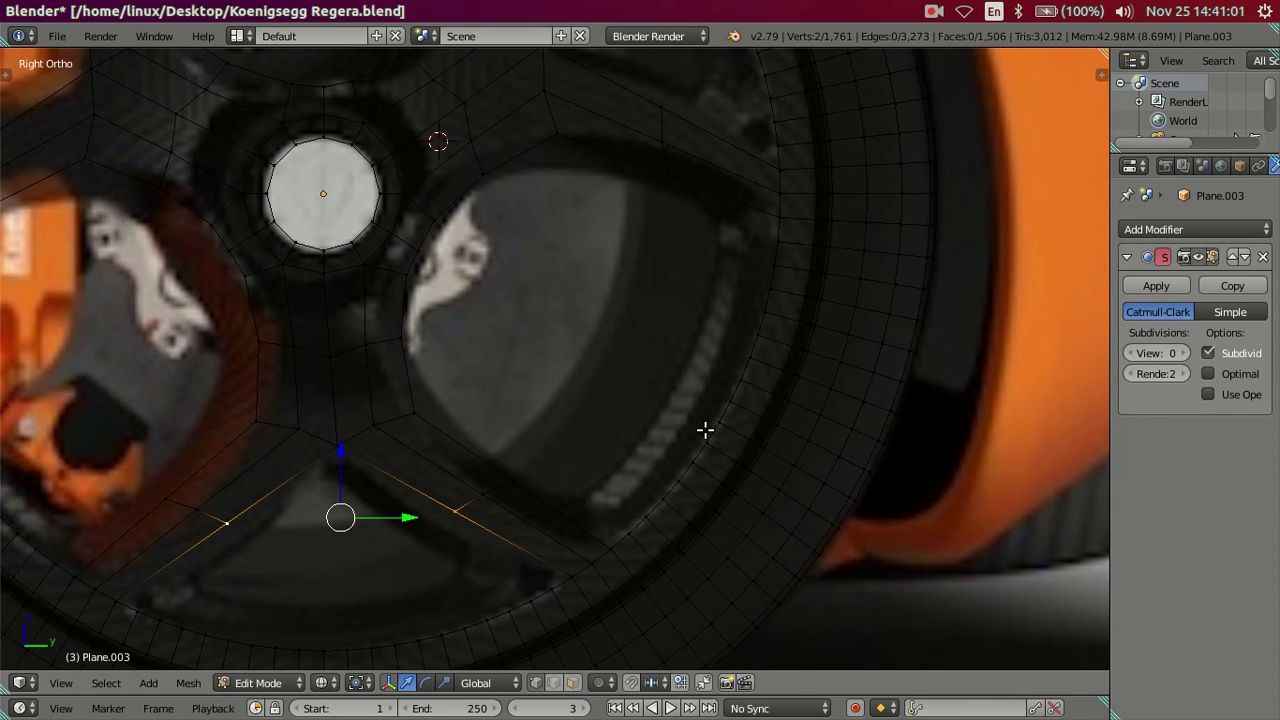
key("s")
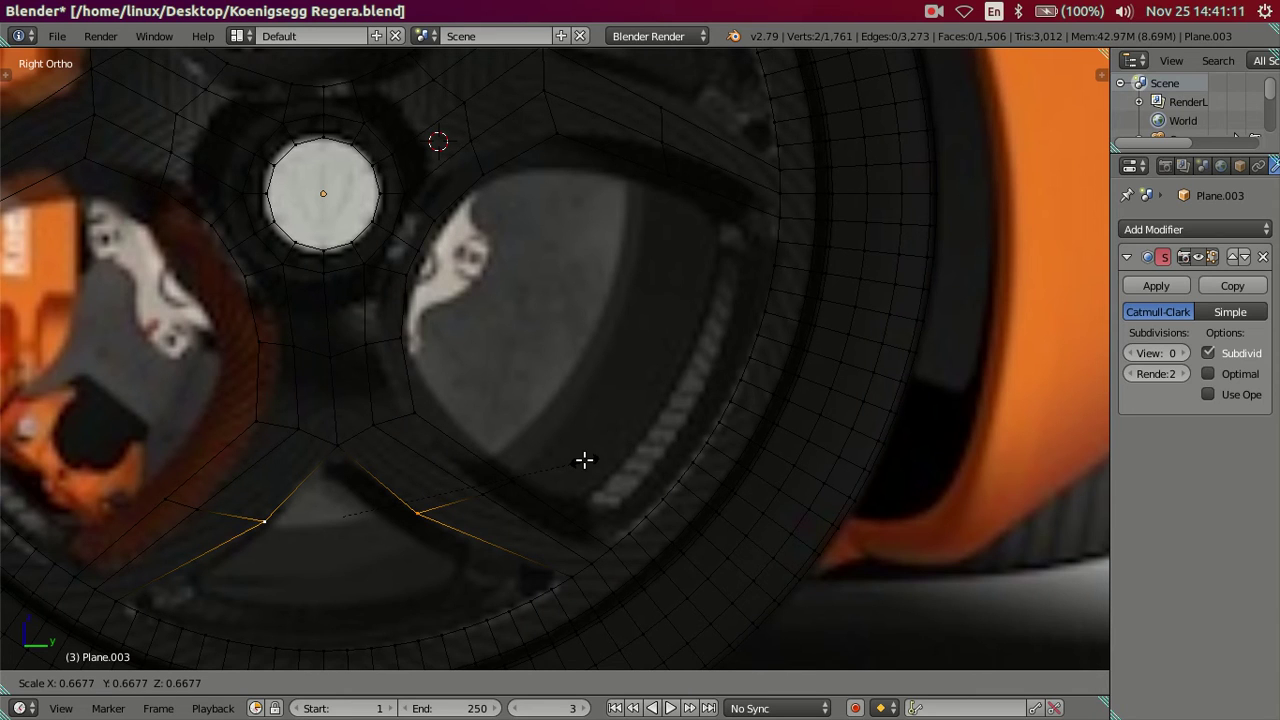
type(".6")
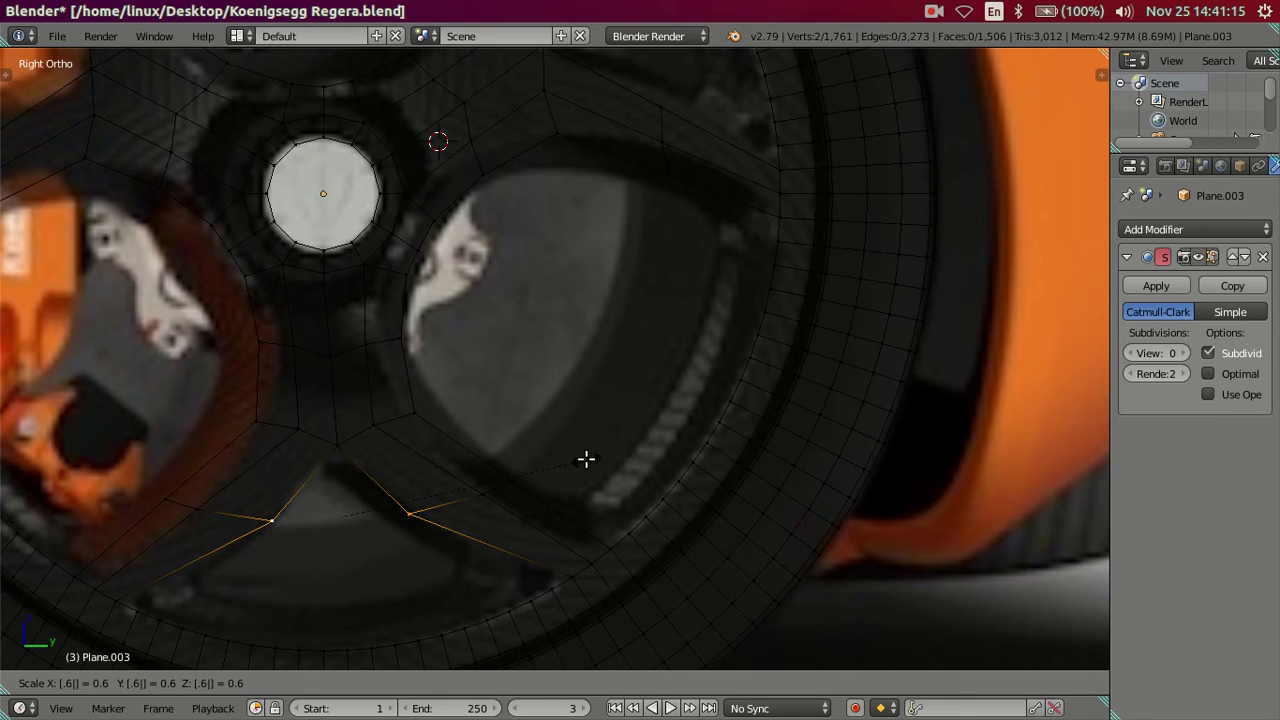
key("Return")
Narrow the upper-right and upper-left spoke loops to 0.6 each, then deselect.
scroll(586, 457, "down", 5)
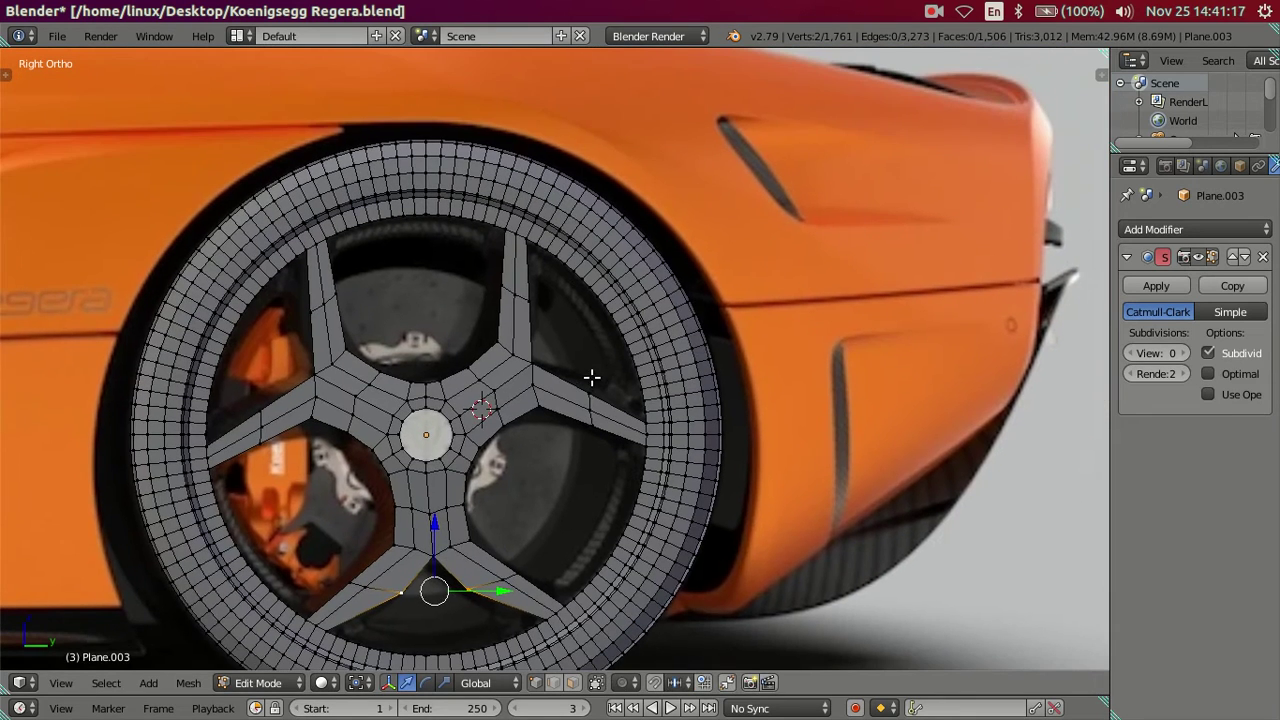
right_click(591, 377)
right_click(529, 292, "shift")
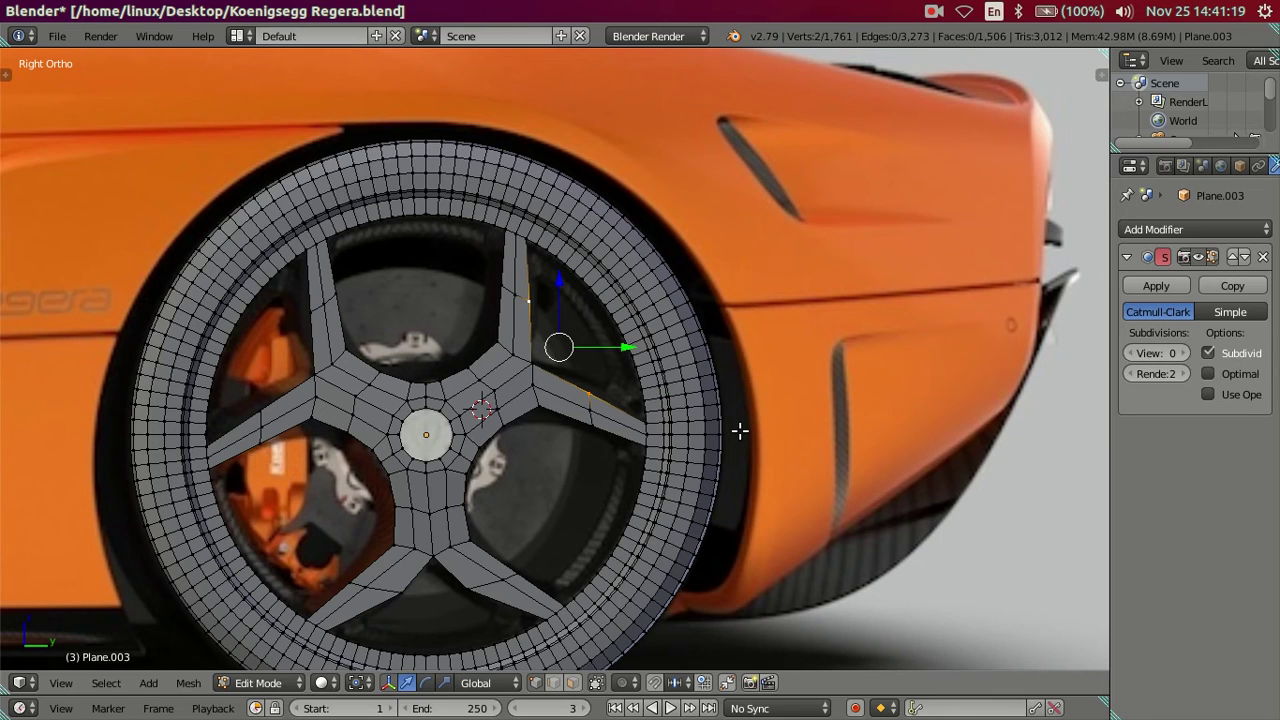
type("s.6")
key("Return")
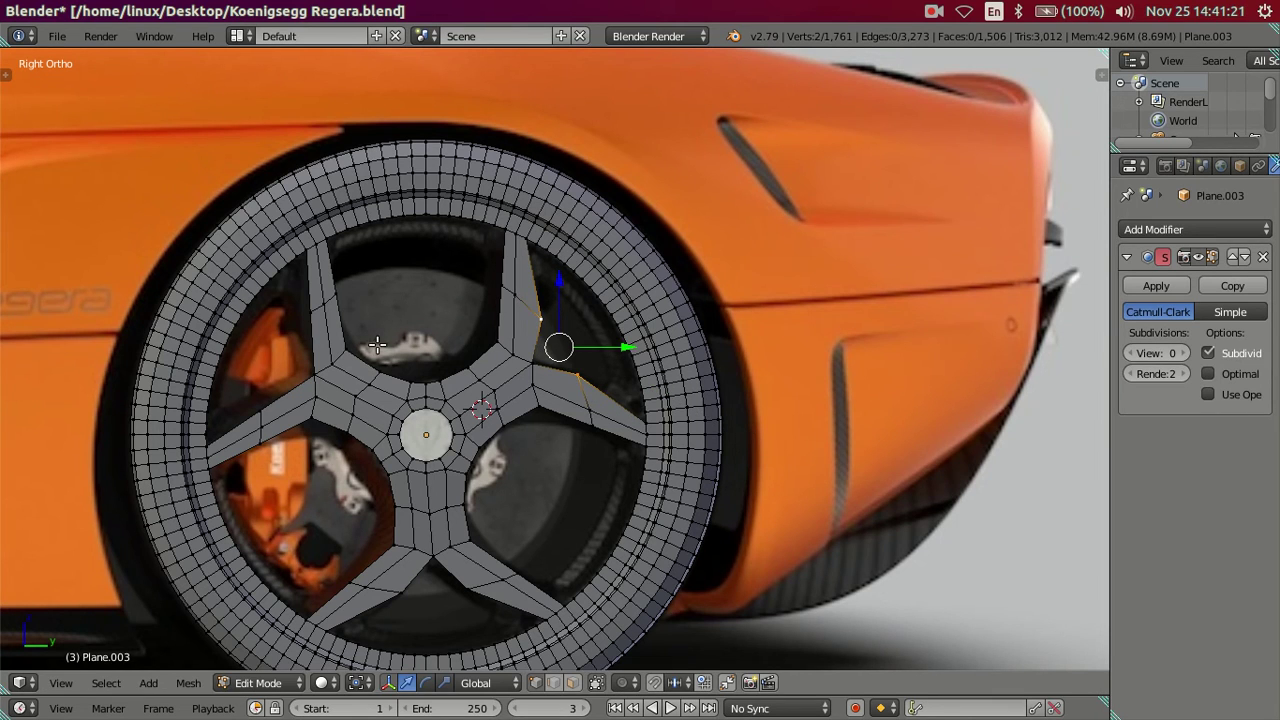
right_click(307, 313)
right_click(260, 408, "shift")
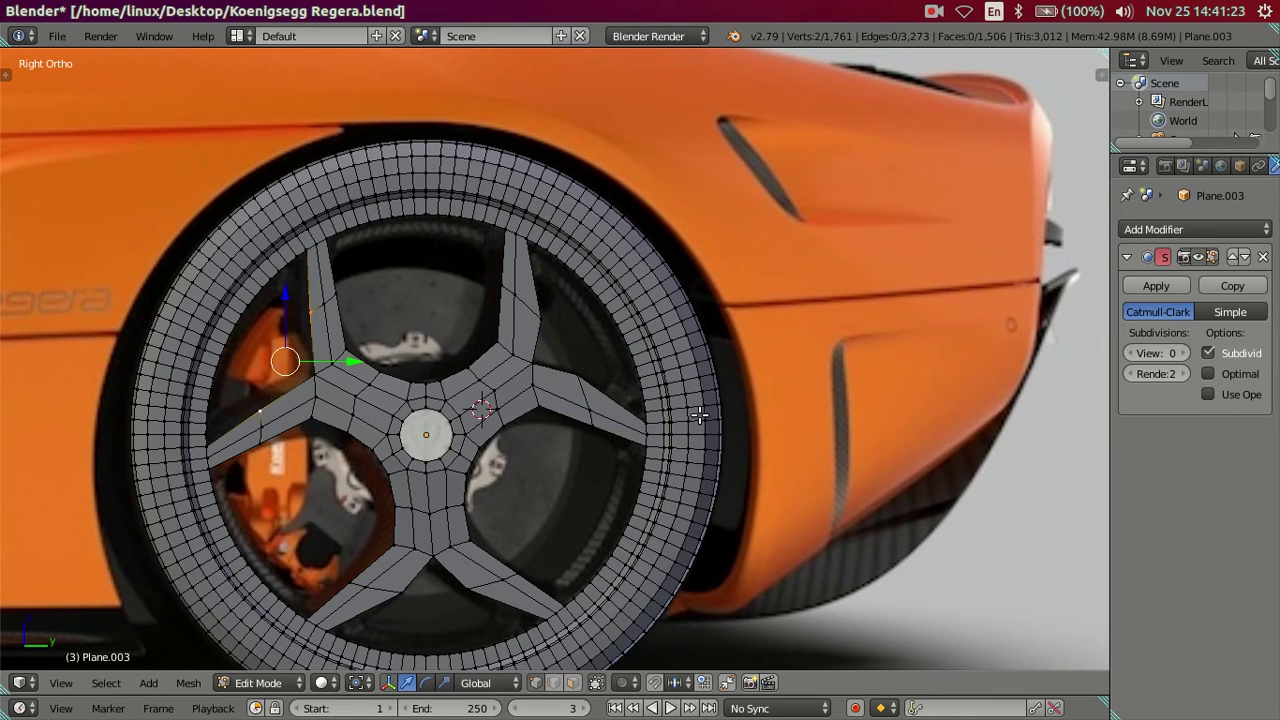
type("s.6")
key("Return")
key("a")
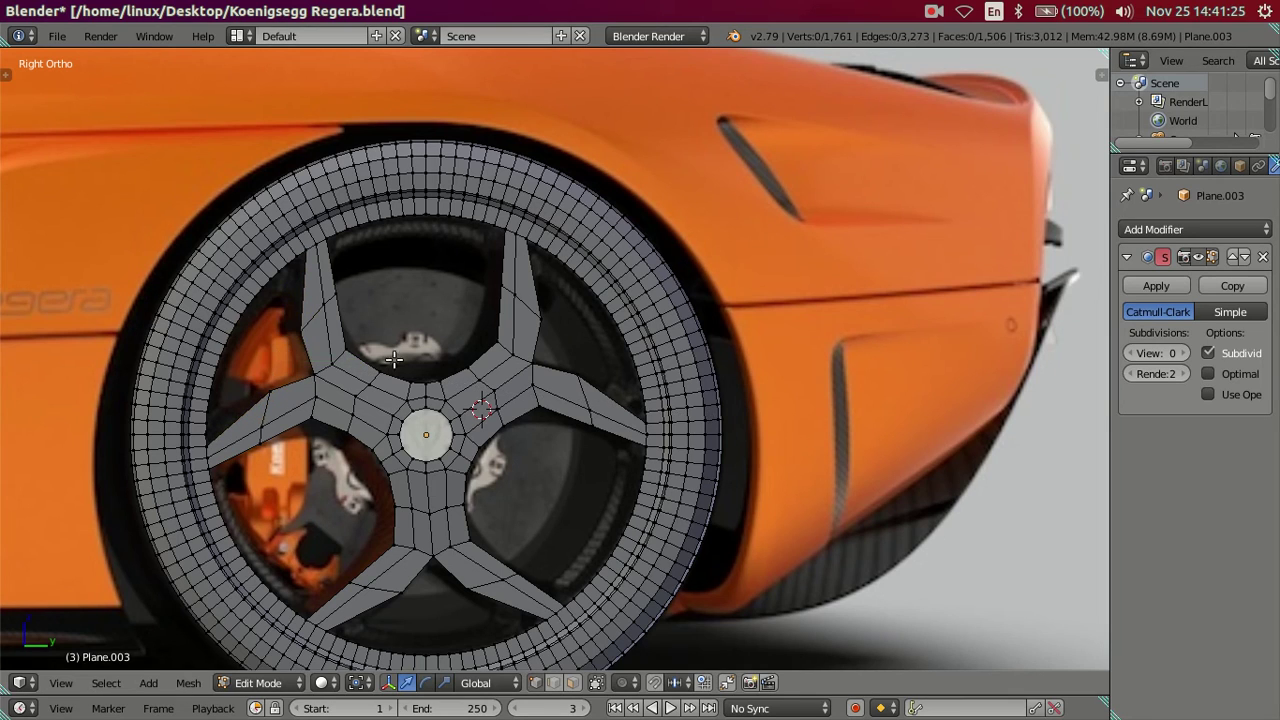
Select the lower-right spoke's loop vertices and scale them inward to taper it.
scroll(340, 333, "up", 1)
middle_click_drag(306, 320, 378, 332, "shift")
right_click(279, 445)
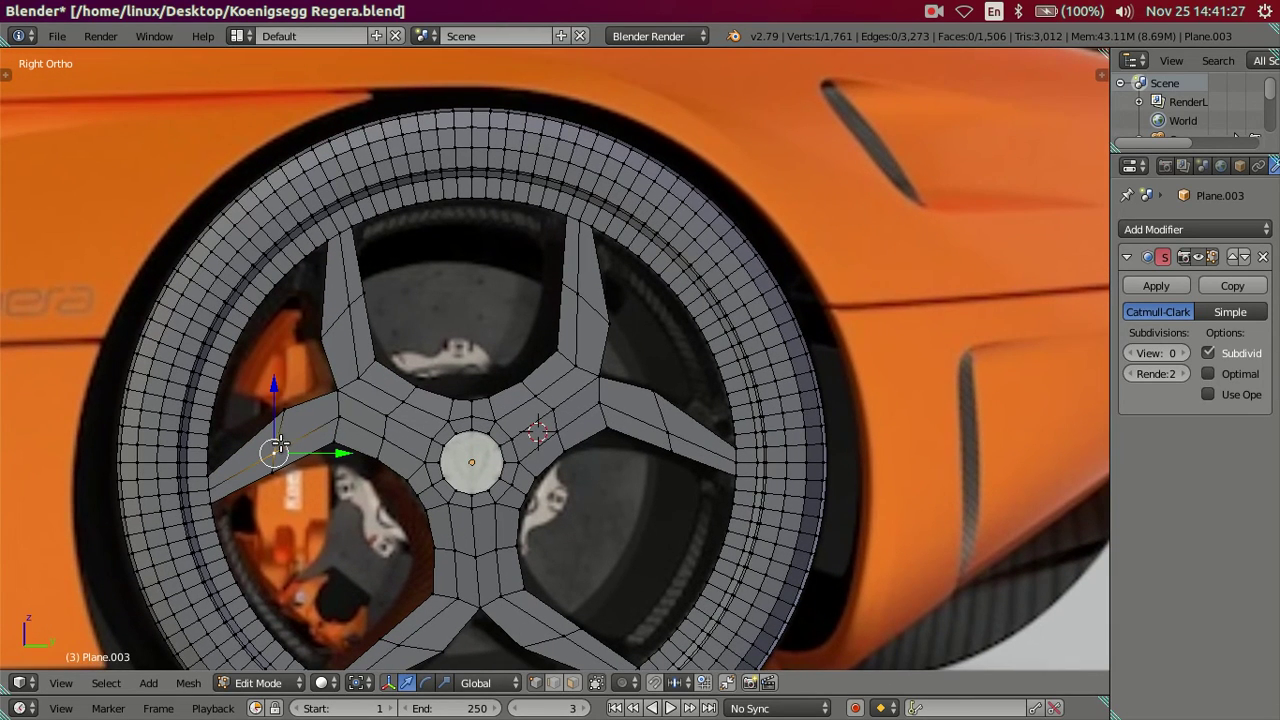
scroll(414, 443, "down", 1, "shift")
scroll(414, 443, "down", 5, "shift")
scroll(414, 443, "up", 2)
right_click(340, 470)
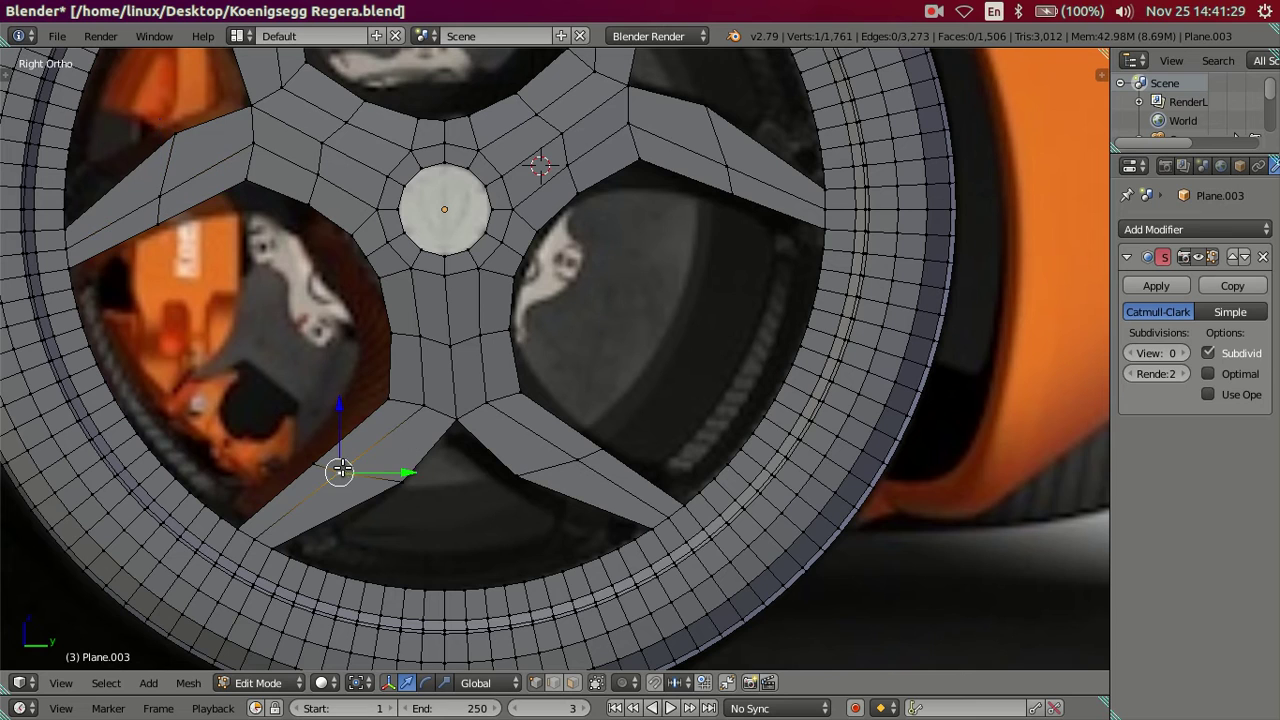
right_click(577, 460, "shift")
key("z")
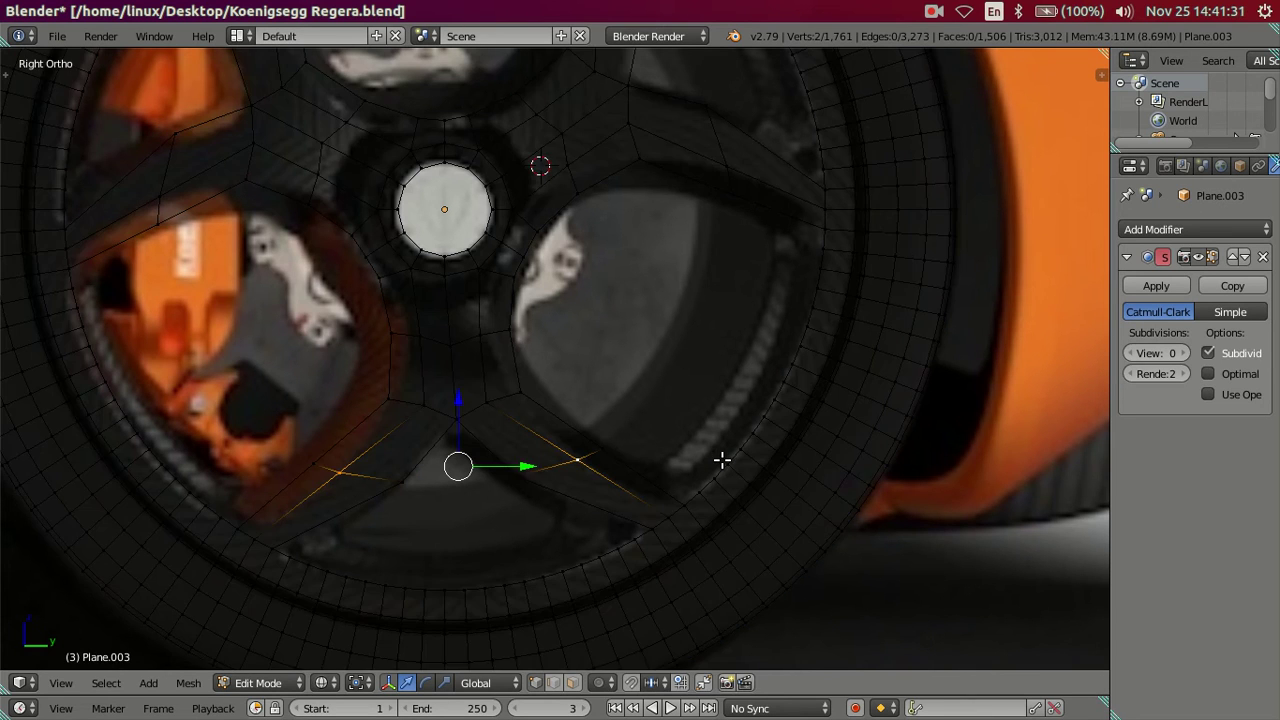
scroll(722, 460, "up", 1)
key("s")
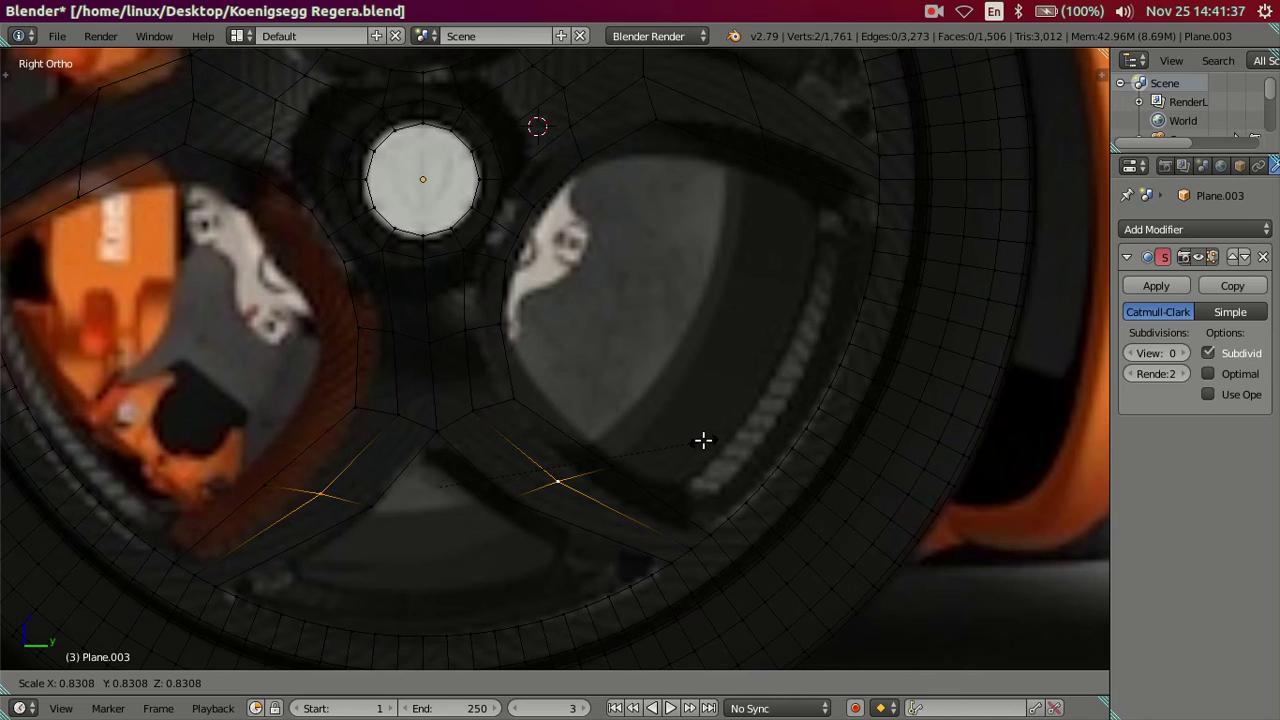
left_click(703, 440)
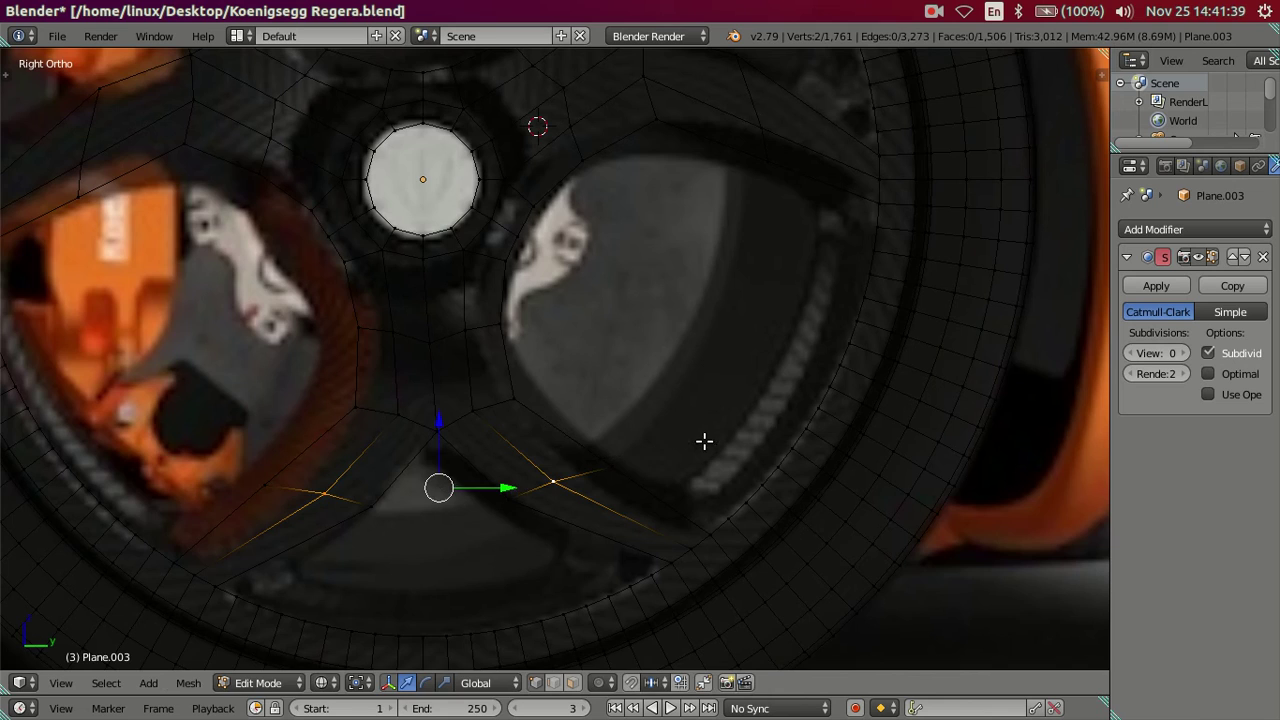
scroll(577, 391, "down", 3)
Select pairs of spoke vertices near the rim and try scaling them inward.
key("z")
scroll(600, 523, "up", 2)
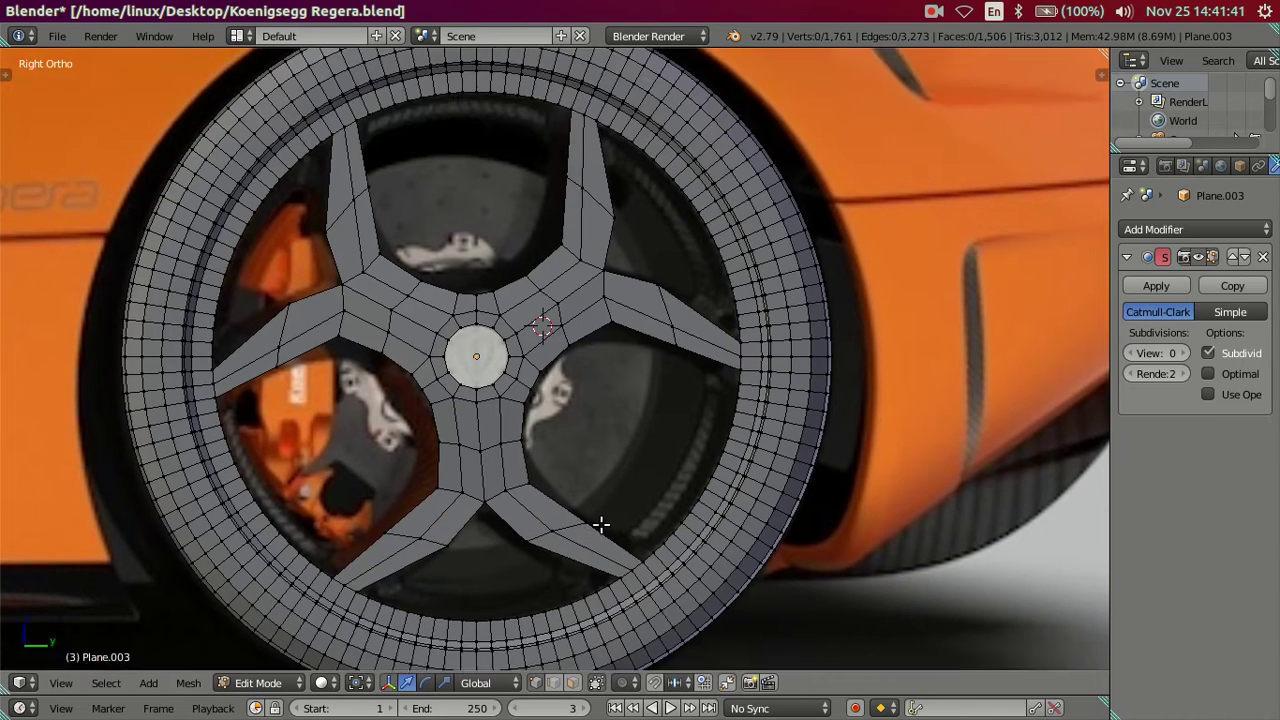
right_click(660, 437)
right_click(569, 298, "shift")
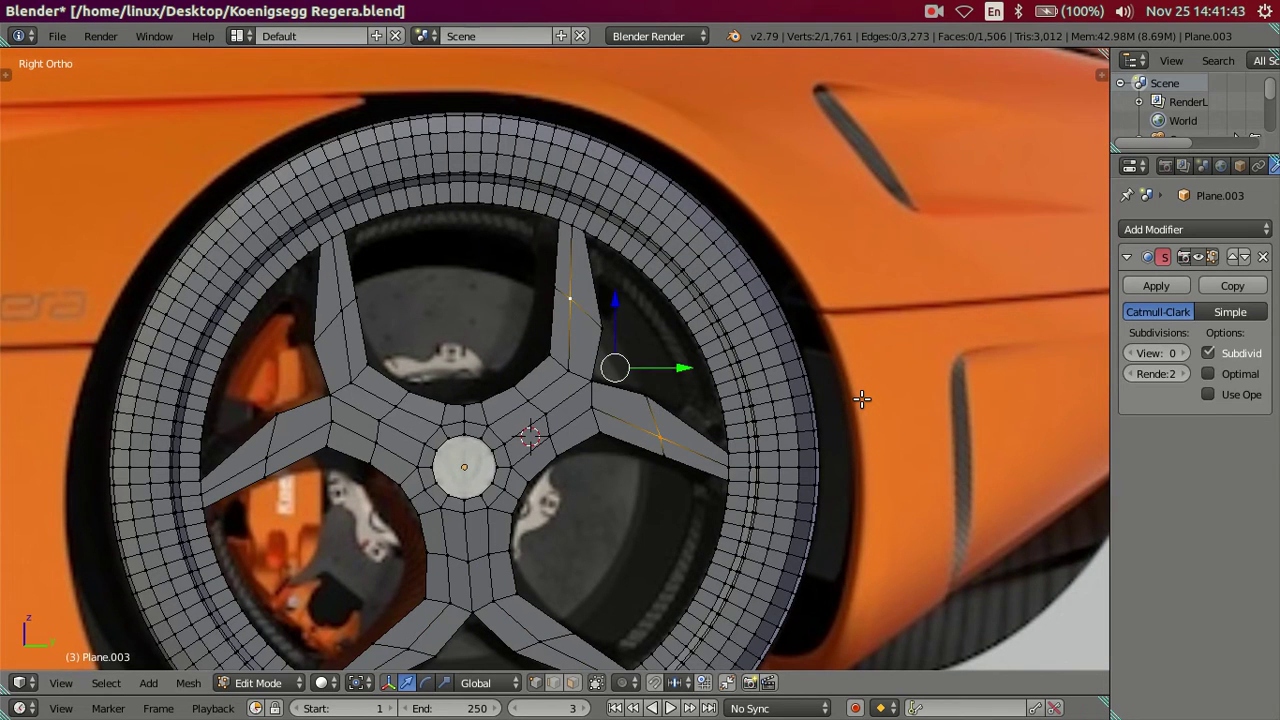
type("s.")
key("Escape")
right_click(341, 310)
right_click(265, 452, "shift")
type("s.")
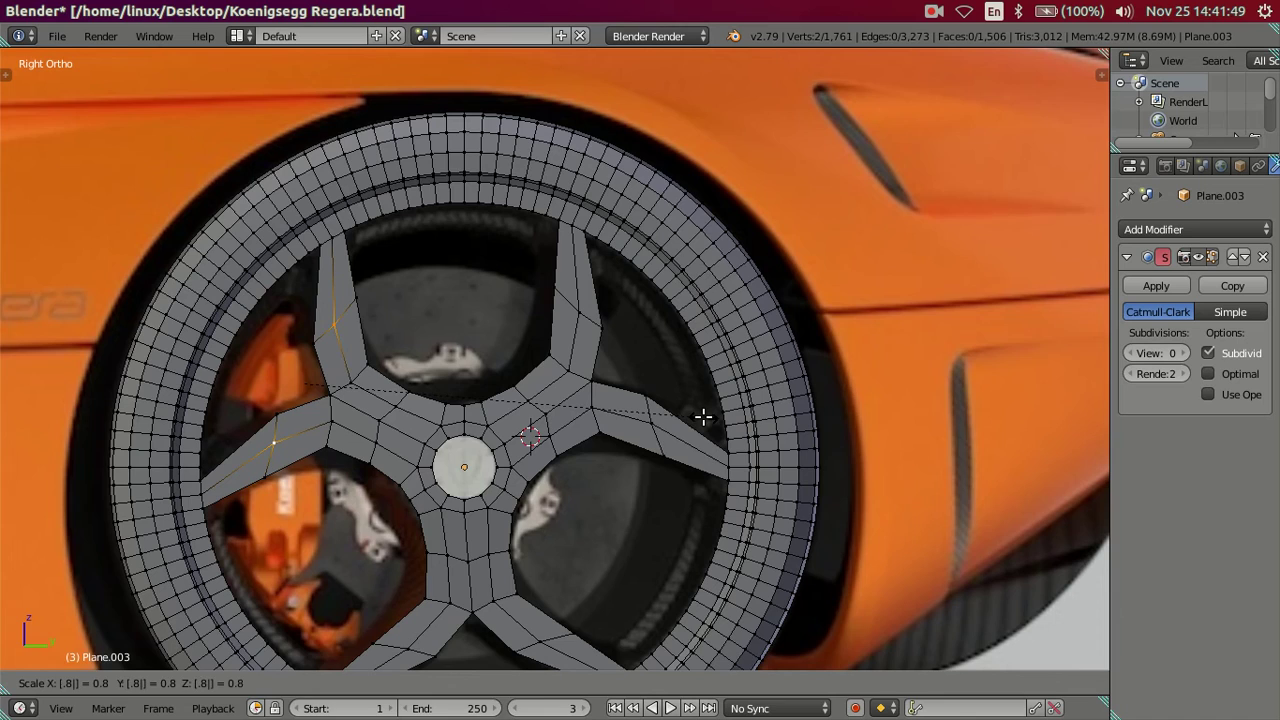
key("Escape")
Scale the six spoke vertices near the rim inward toward the hub.
scroll(602, 467, "down", 1)
key("a")
scroll(595, 420, "up", 1)
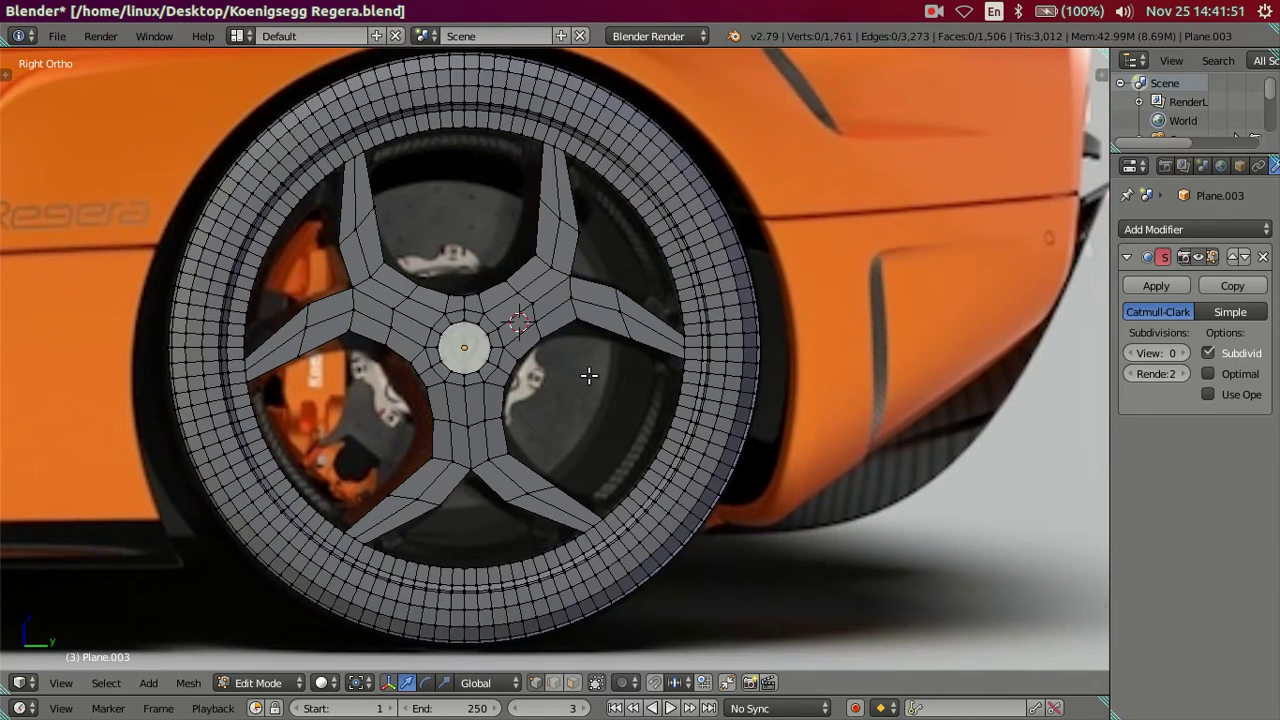
scroll(586, 371, "up", 1)
right_click(663, 330)
right_click(530, 136, "shift")
right_click(306, 138, "shift")
right_click(190, 356, "shift")
right_click(312, 550, "shift")
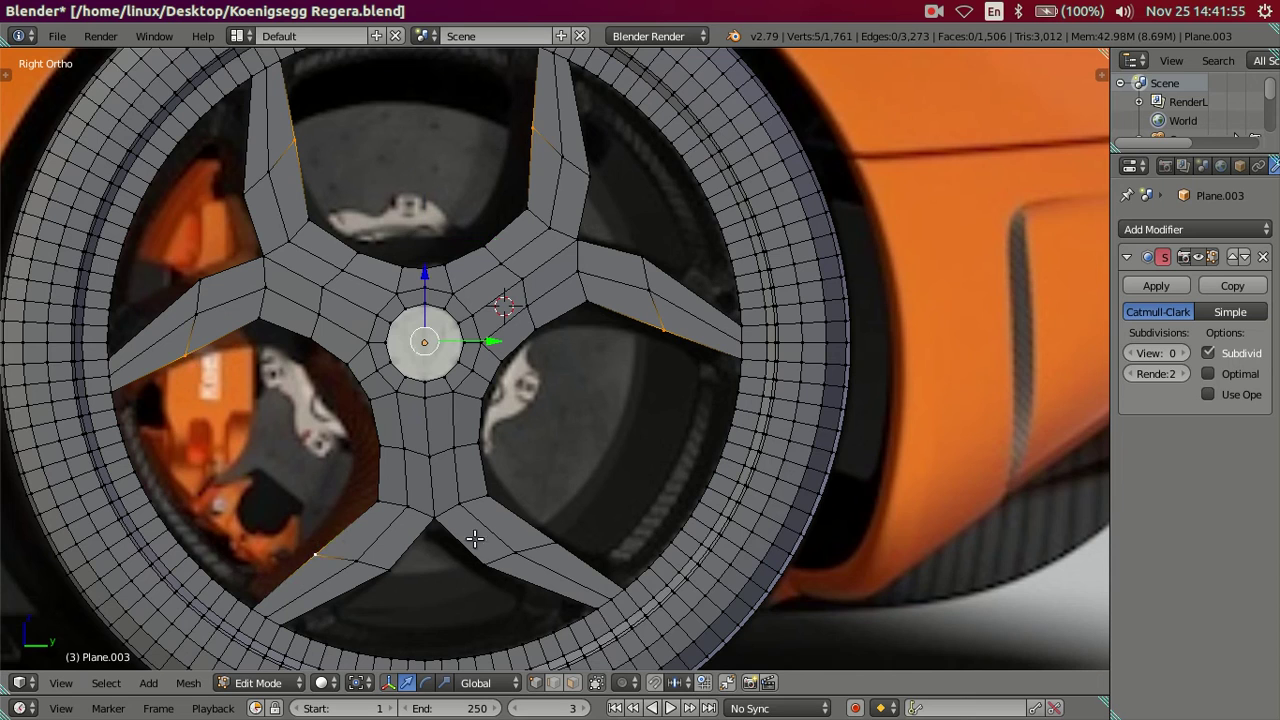
right_click(572, 537, "shift")
key("s")
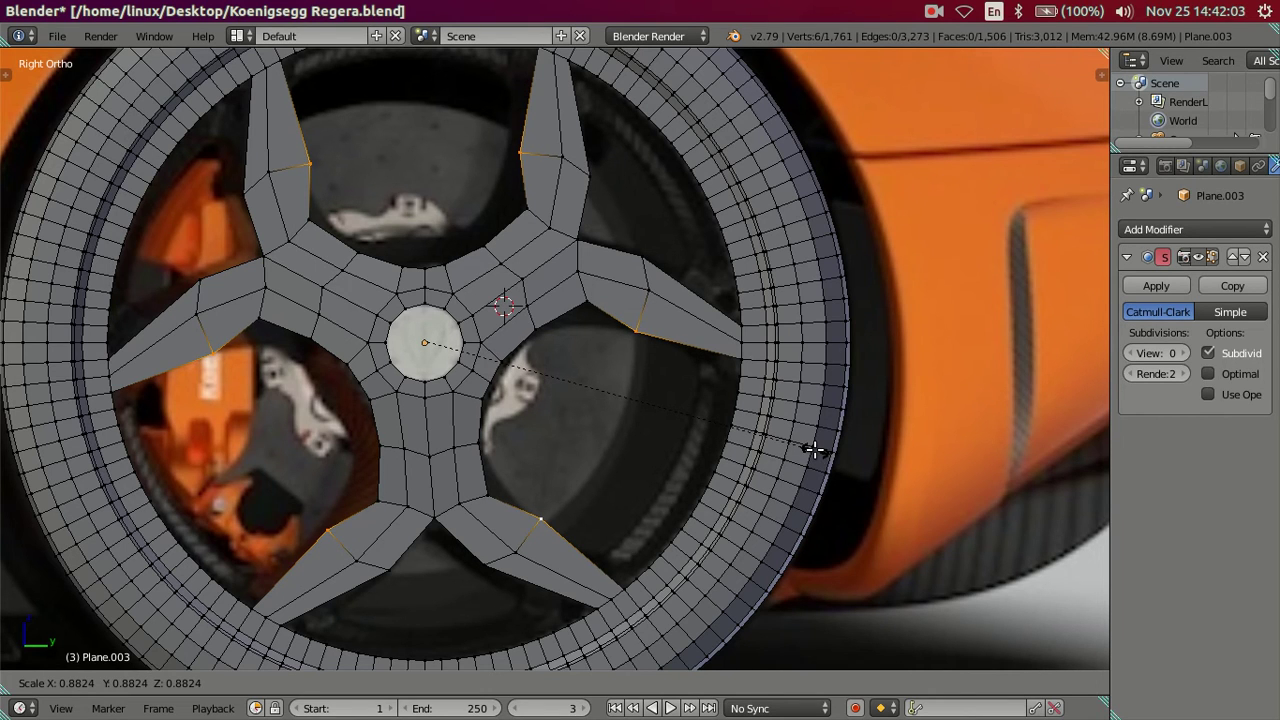
left_click(810, 447)
Select the right spoke's two vertices in see-through view and keep them at scale 1.
right_click(592, 308)
right_click(507, 197, "shift")
key("a")
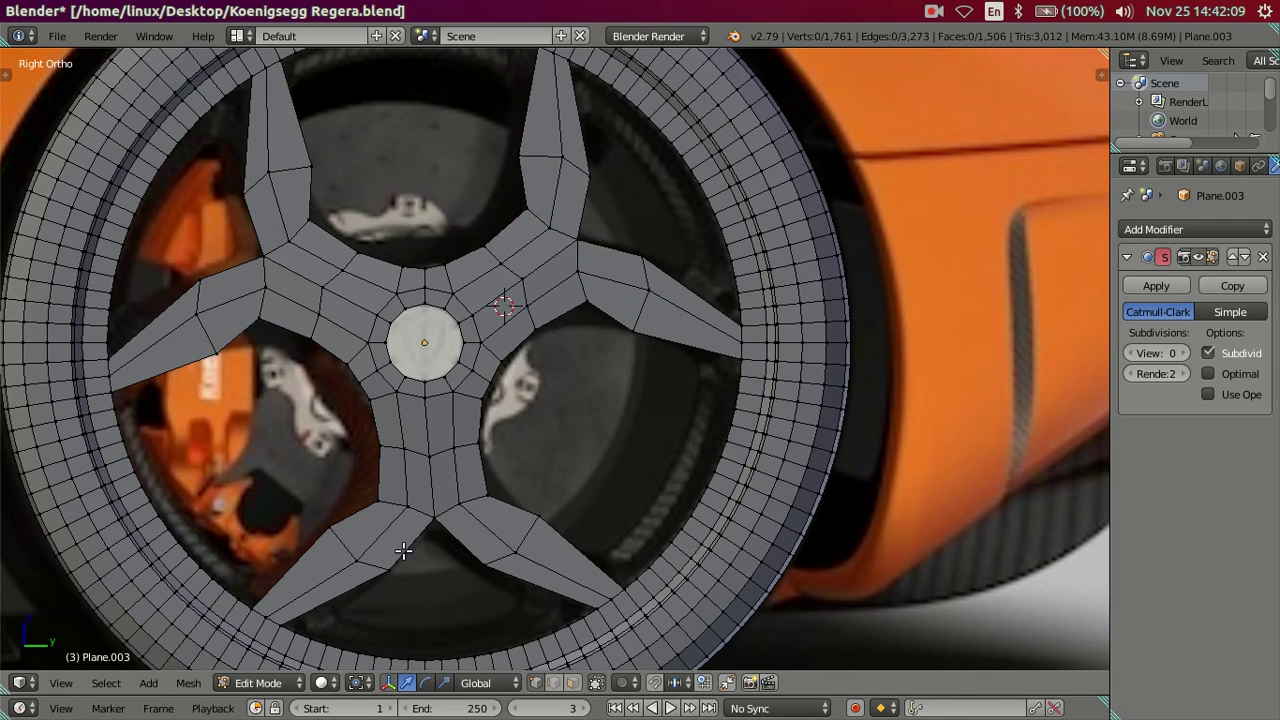
right_click(548, 512)
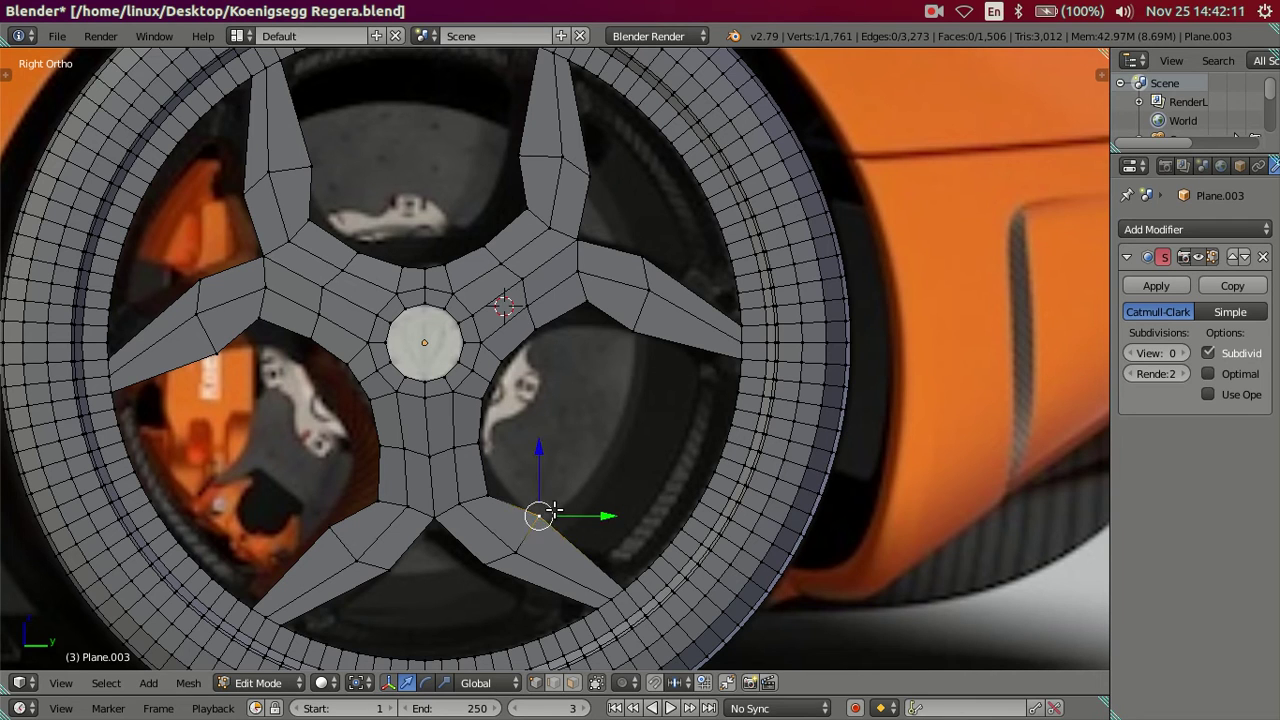
right_click(620, 350, "shift")
key("alt+z")
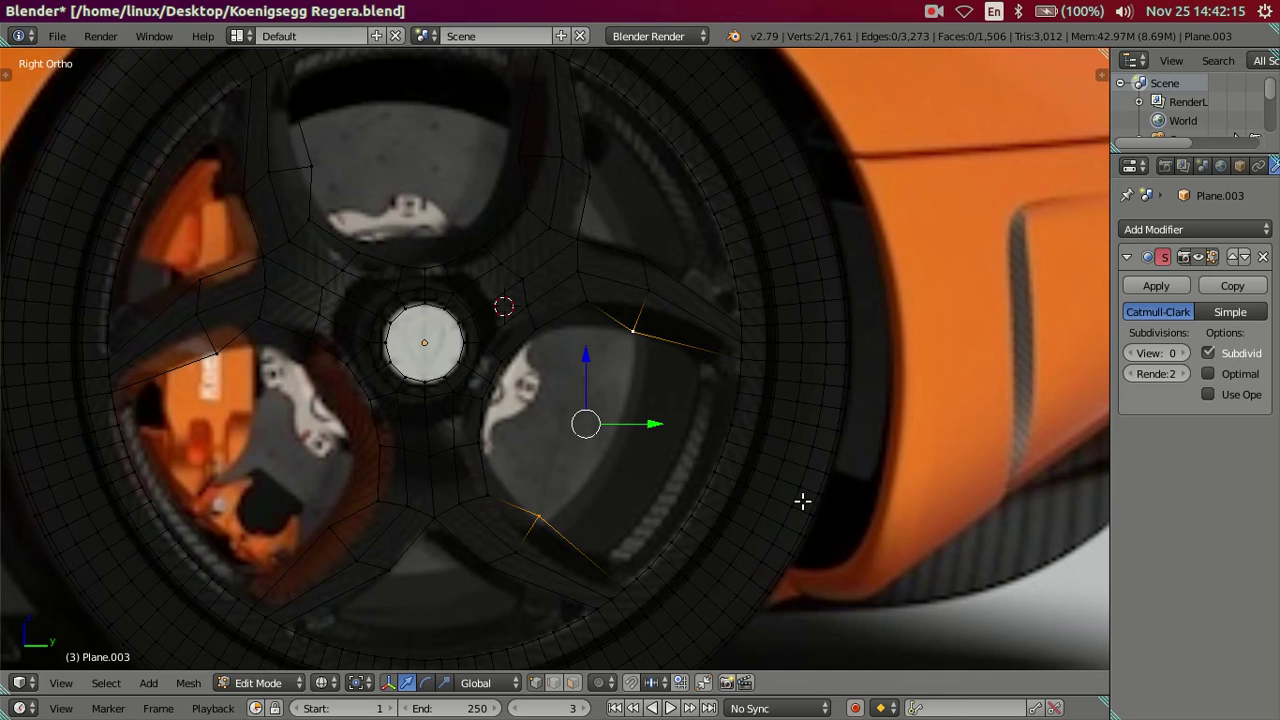
key("s")
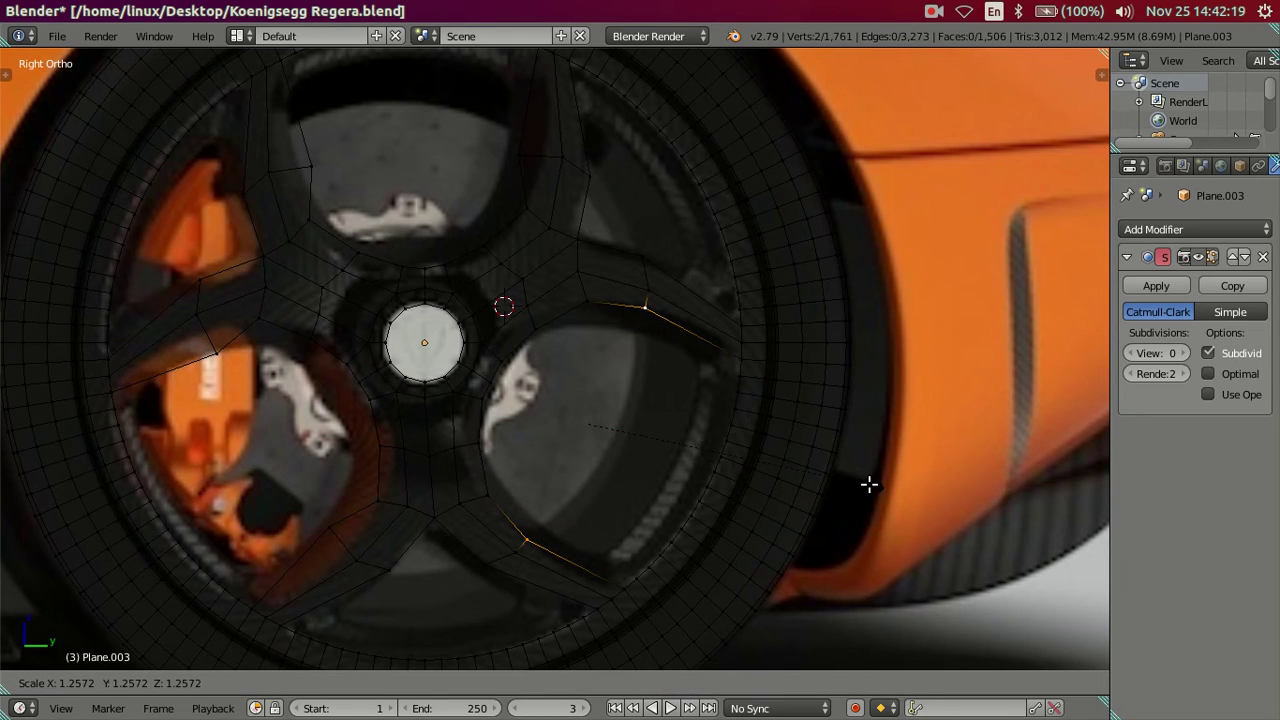
type("1.")
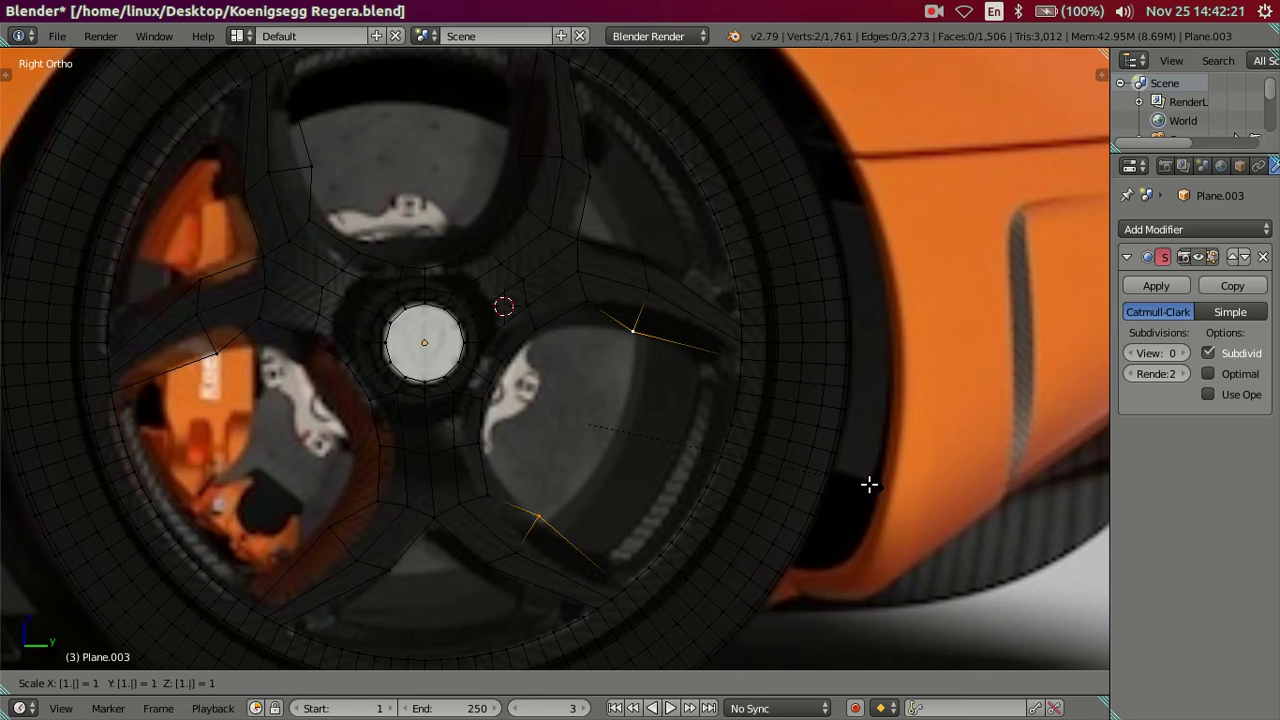
key("Return")
Widen the upper spoke and the lower-left spoke by scaling each vertex pair to 1.2.
scroll(731, 457, "down", 2)
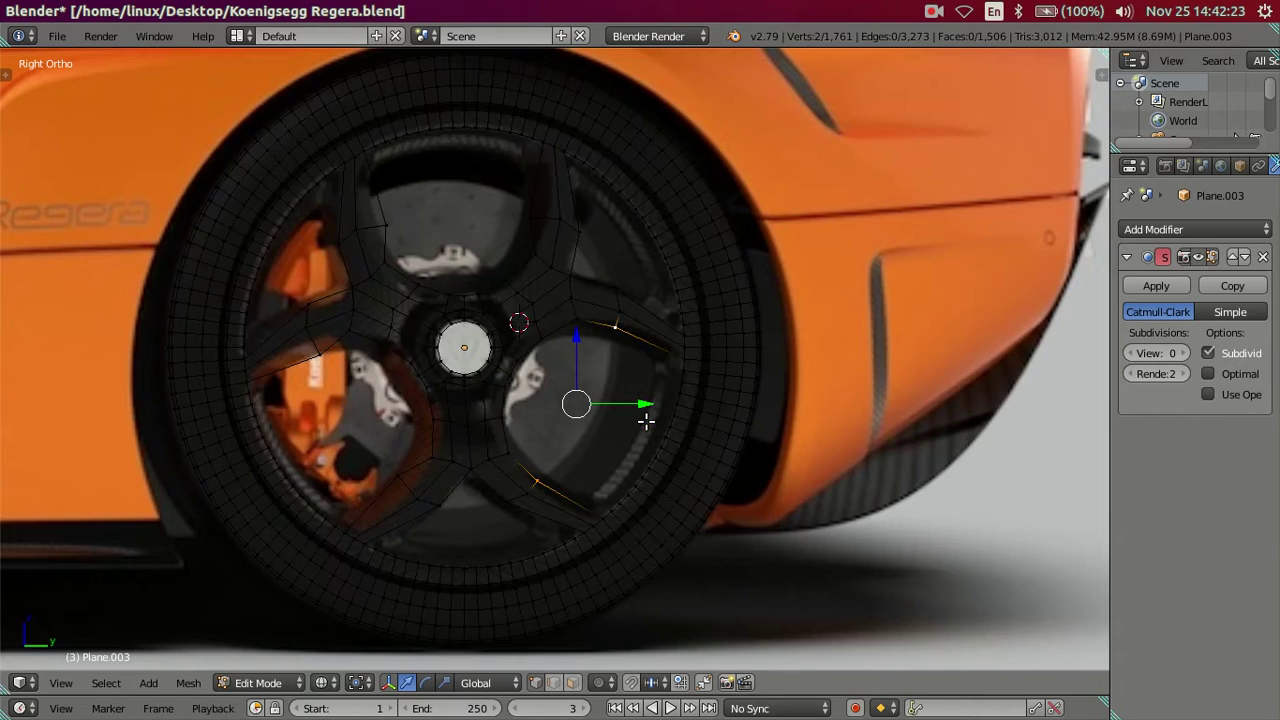
key("z")
middle_click_drag(625, 385, 649, 443, "shift")
right_click(555, 283)
right_click(410, 286, "shift")
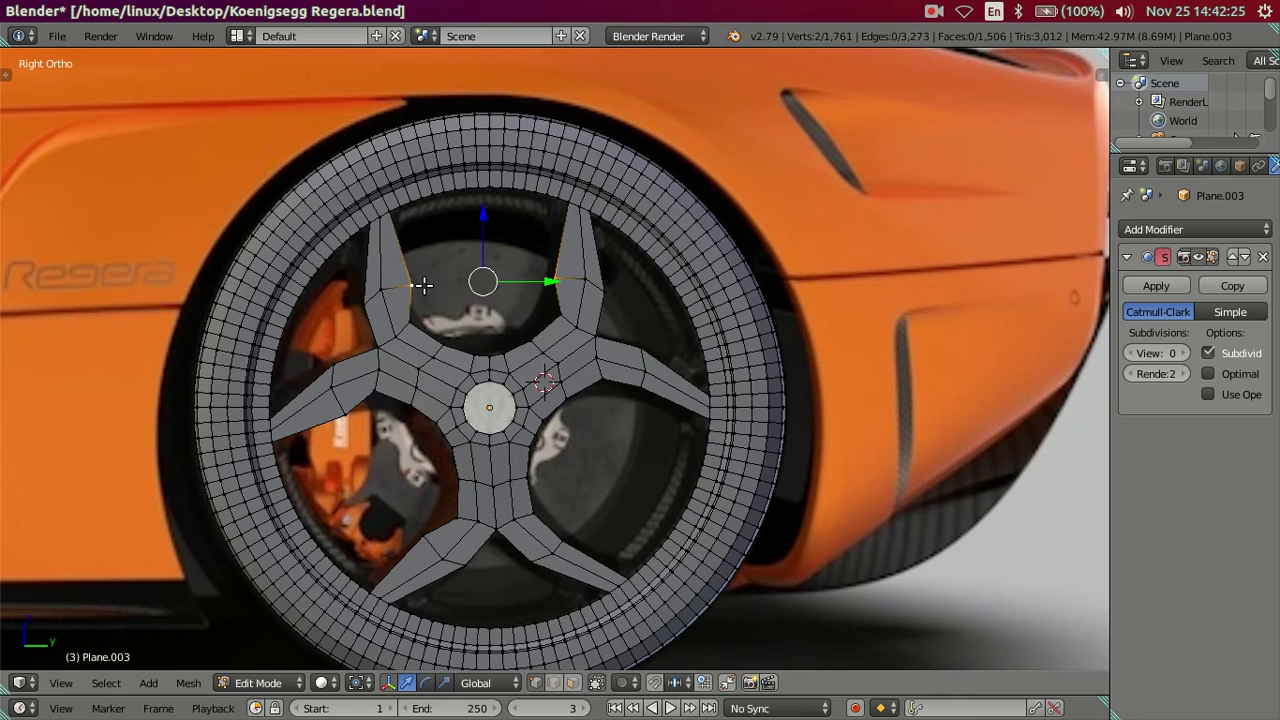
type("s1.2")
key("Return")
right_click(345, 411)
right_click(423, 537, "shift")
type("s1.2")
key("Return")
Select paired vertices on the upper and lower spokes.
key("a")
scroll(608, 466, "down", 3, "shift")
right_click(343, 271)
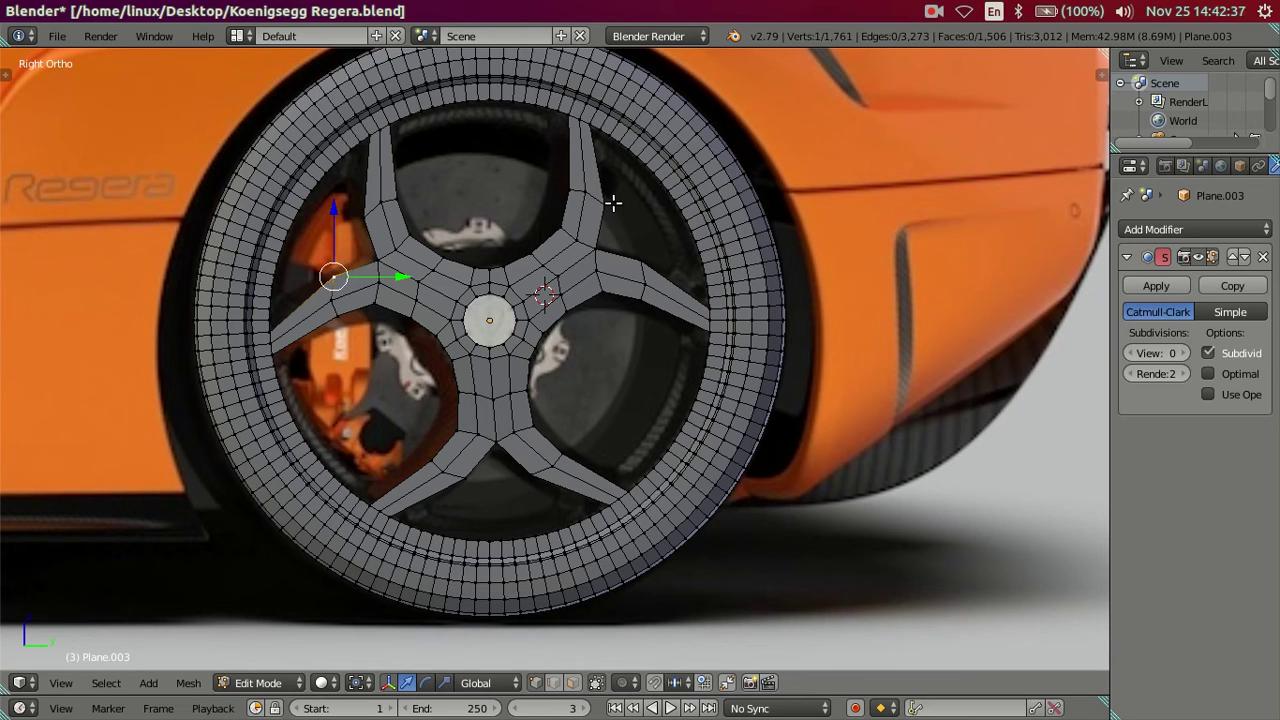
right_click(365, 214, "shift")
right_click(604, 205, "shift")
right_click(640, 262, "shift")
right_click(461, 476, "shift")
right_click(531, 474, "shift")
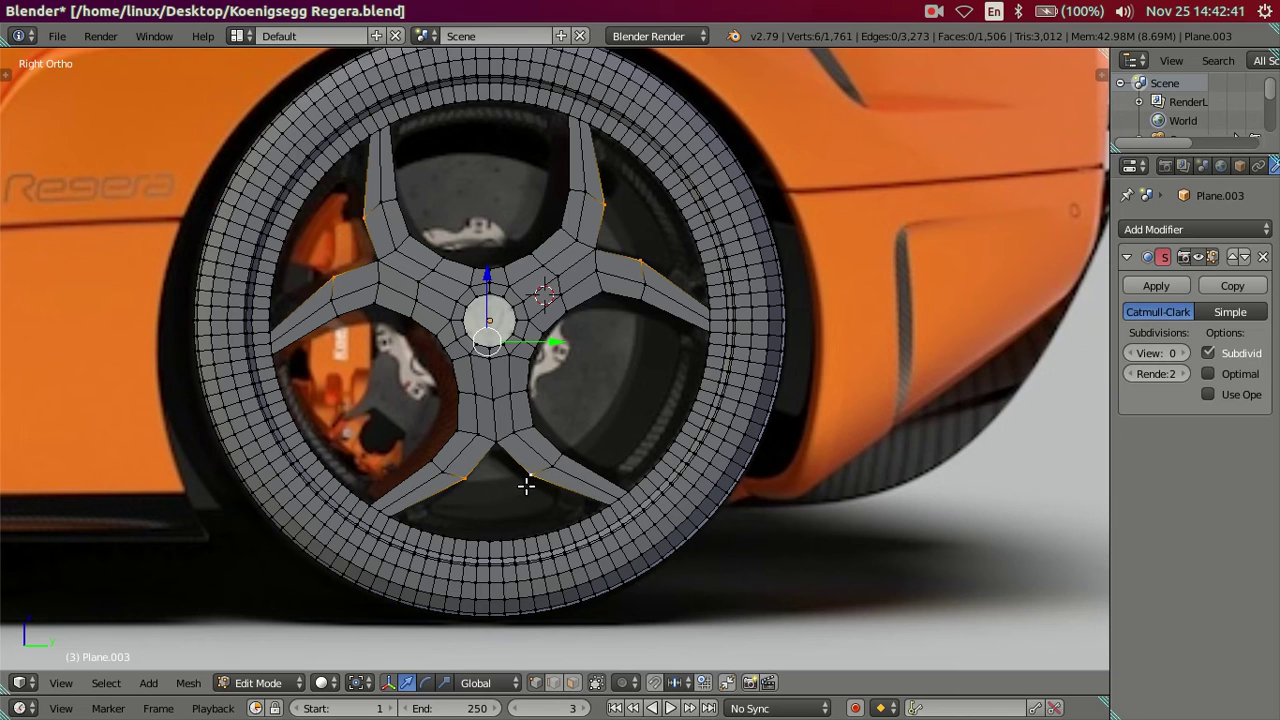
Reselect the lower spoke's vertices, scale the selected edges, and deselect everything.
scroll(651, 400, "up", 1)
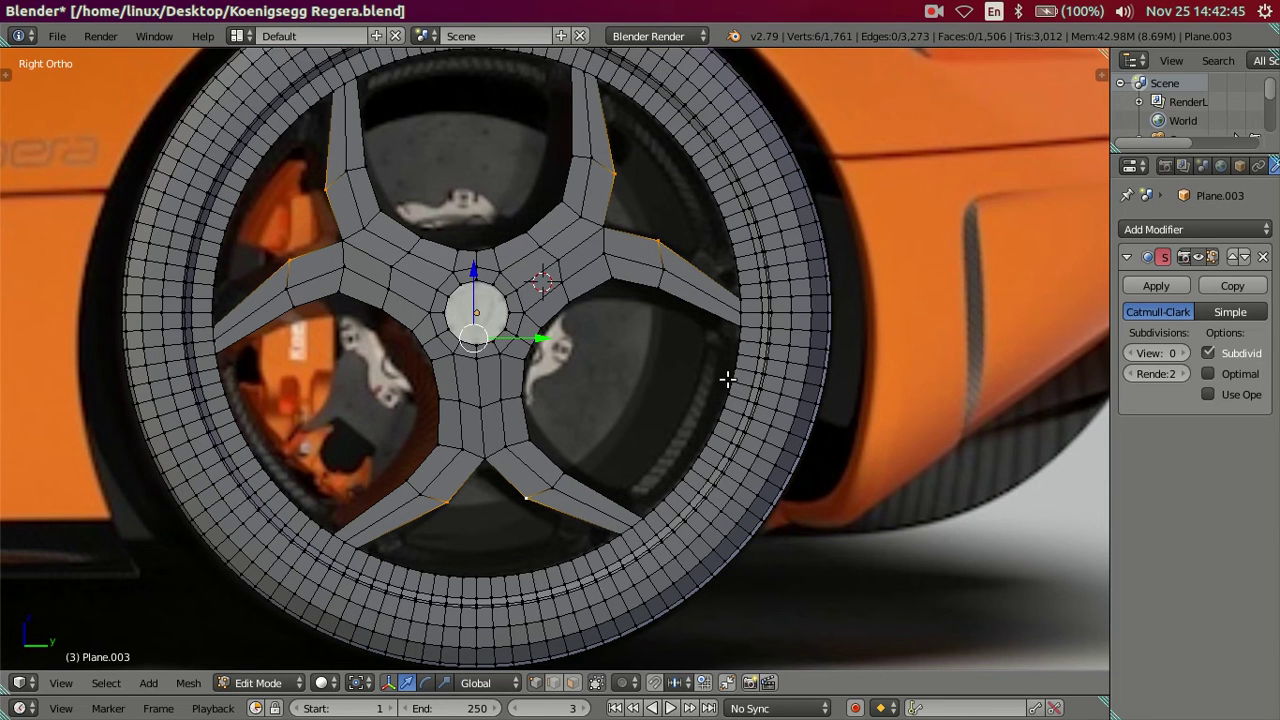
right_click(660, 240)
right_click(525, 500)
right_click(457, 502, "shift")
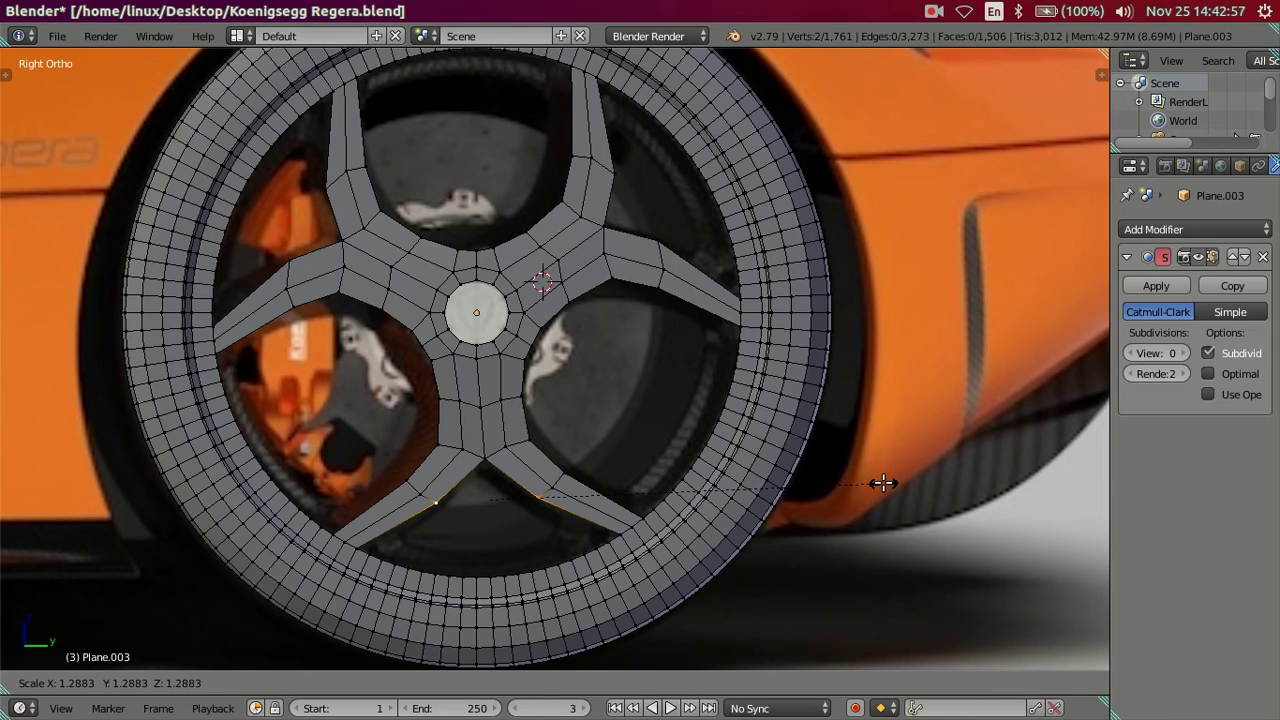
left_click(882, 483)
key("a")
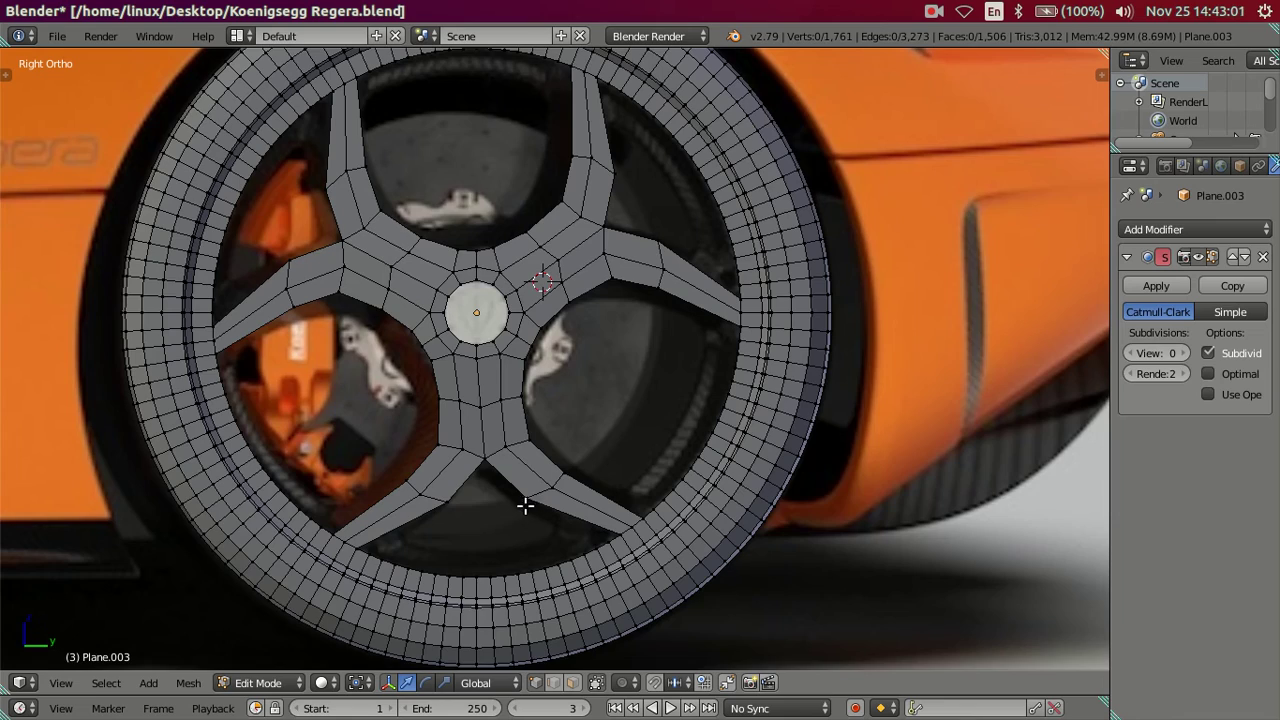
Inspect the wheel in wireframe and then solid shading.
scroll(628, 423, "up", 1)
scroll(643, 420, "up", 1)
scroll(662, 383, "up", 1)
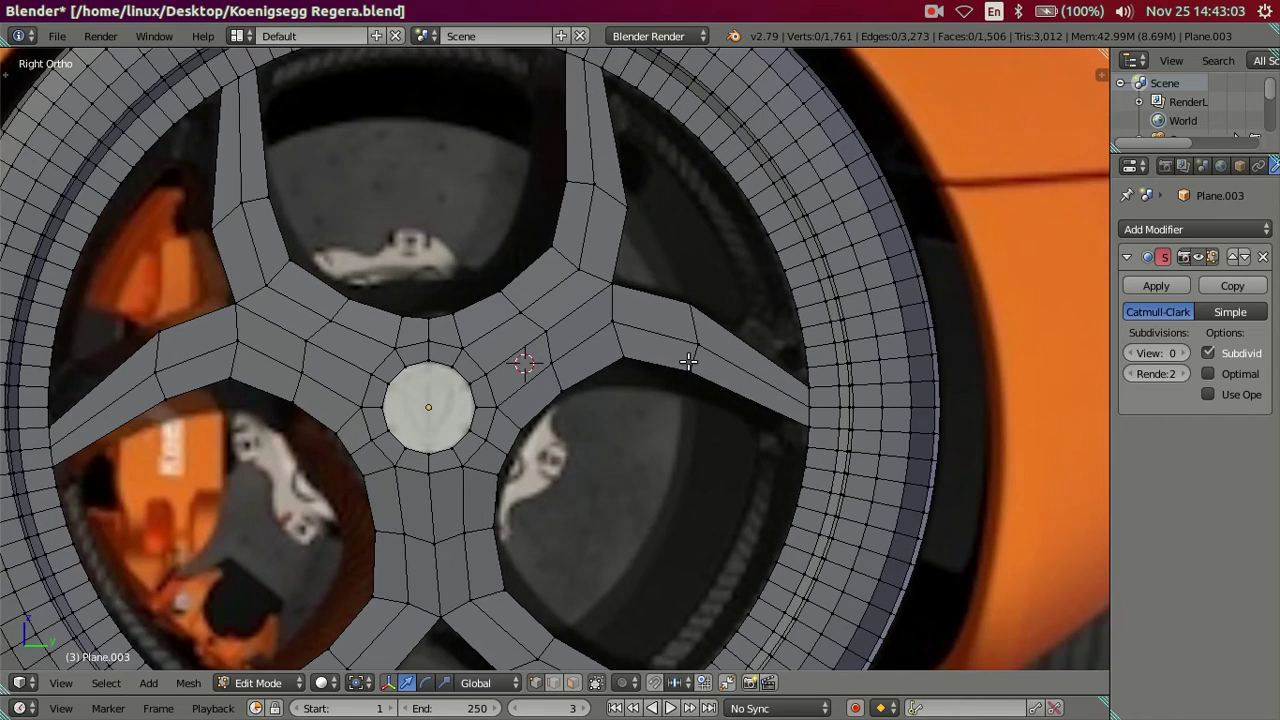
scroll(710, 350, "down", 2)
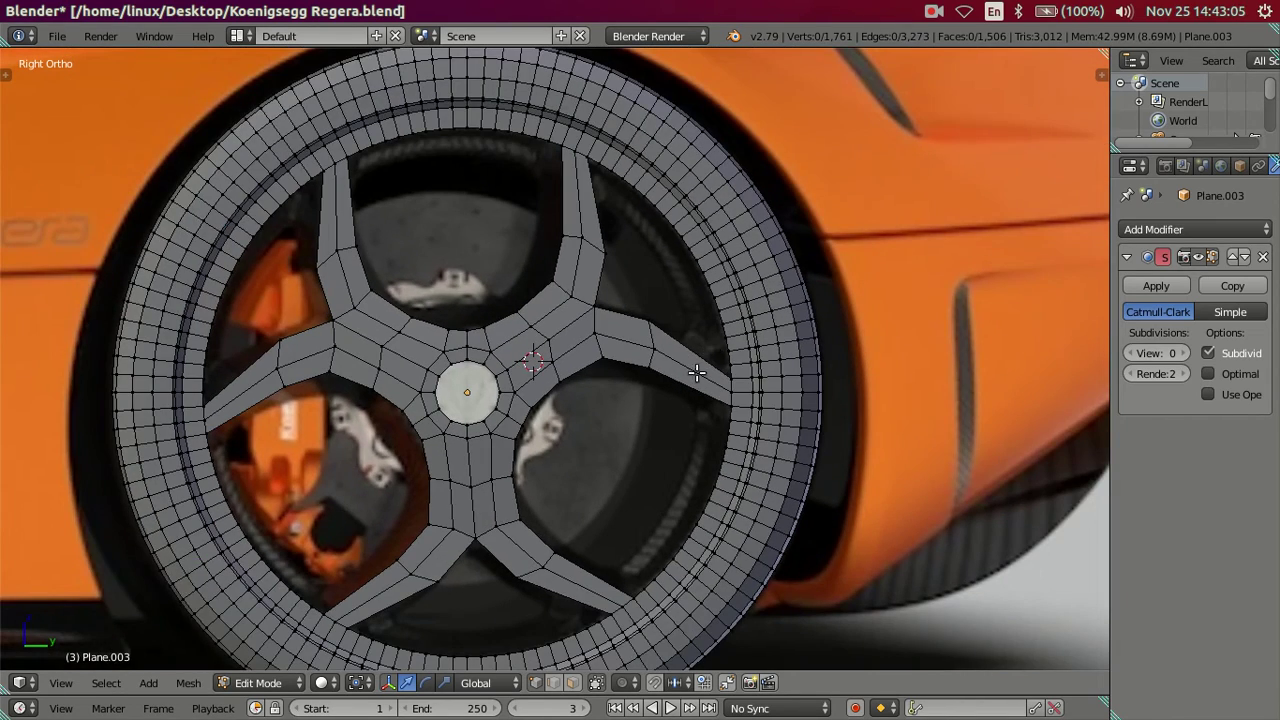
key("z")
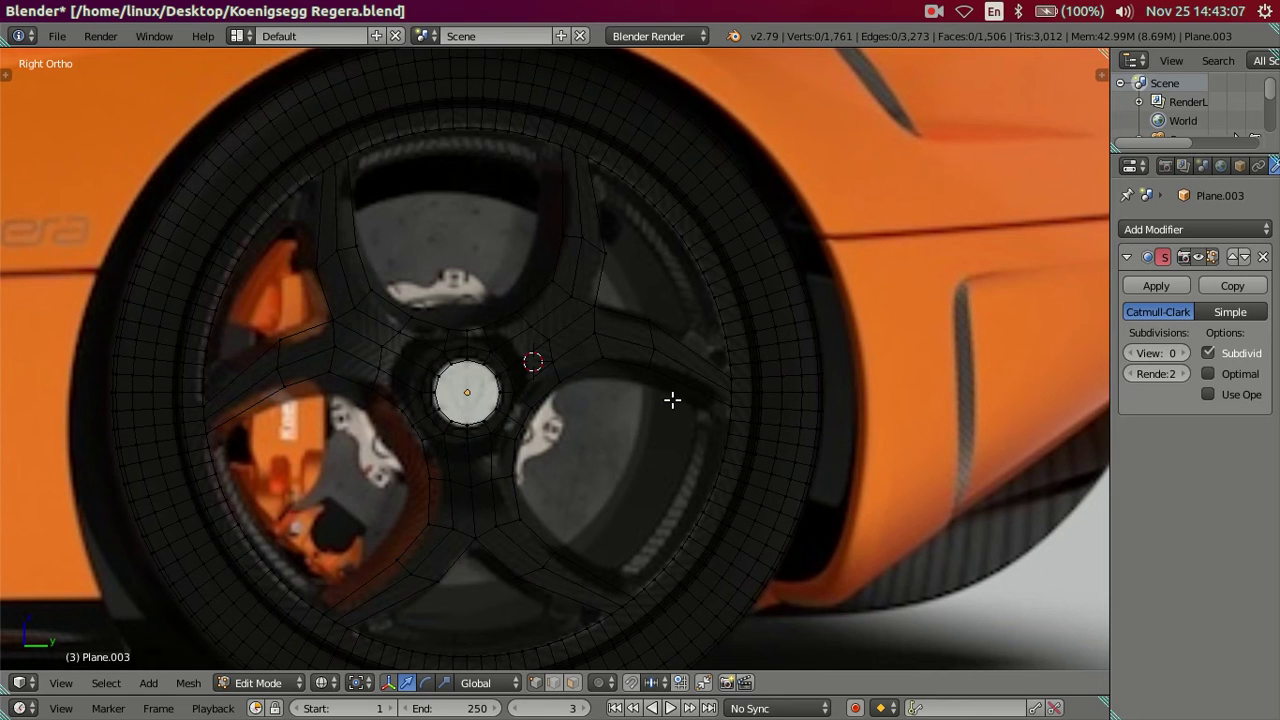
key("z")
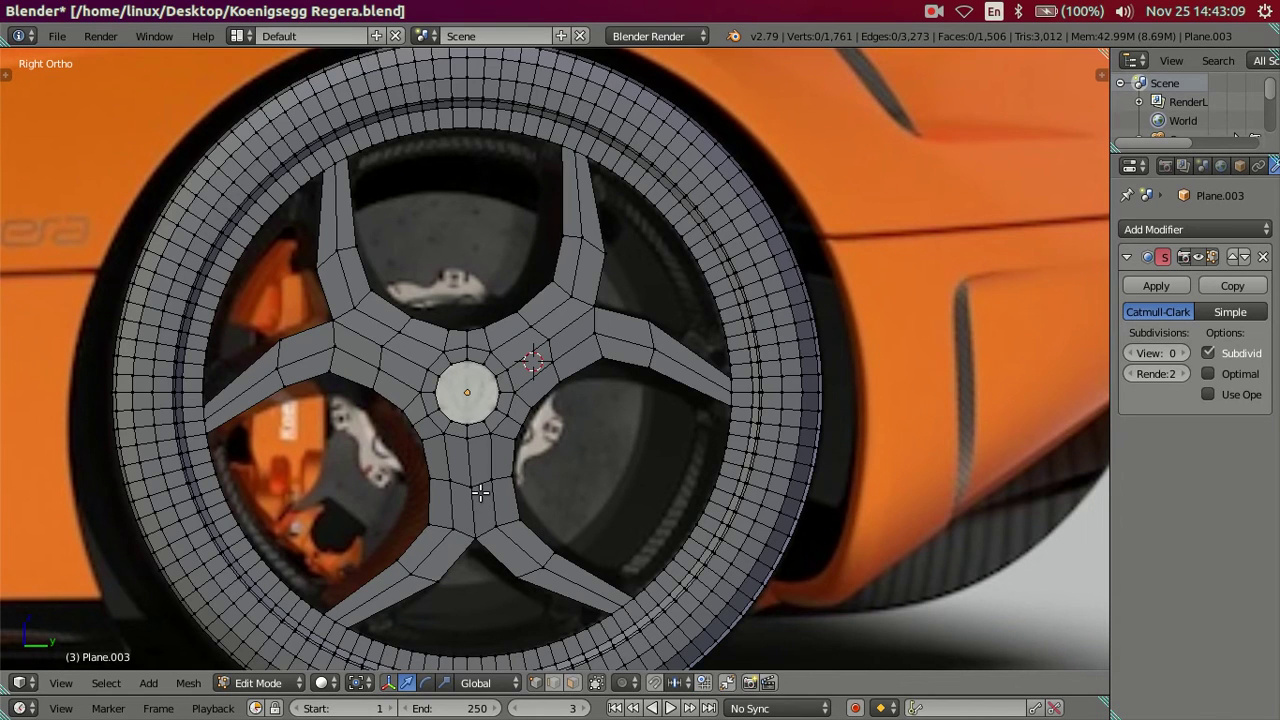
Scale the two vertices below the hub inward toward each other.
scroll(486, 483, "up", 1)
scroll(486, 470, "up", 2)
right_click(490, 396)
right_click(433, 396, "shift")
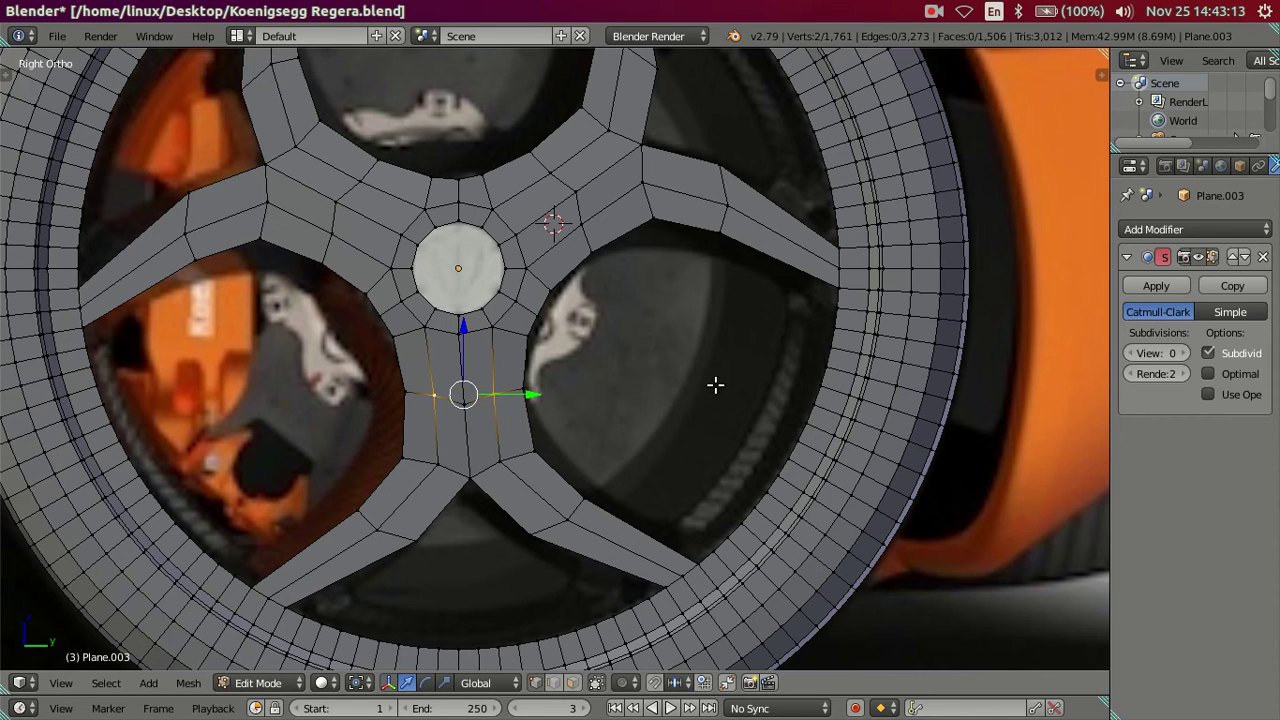
key("s")
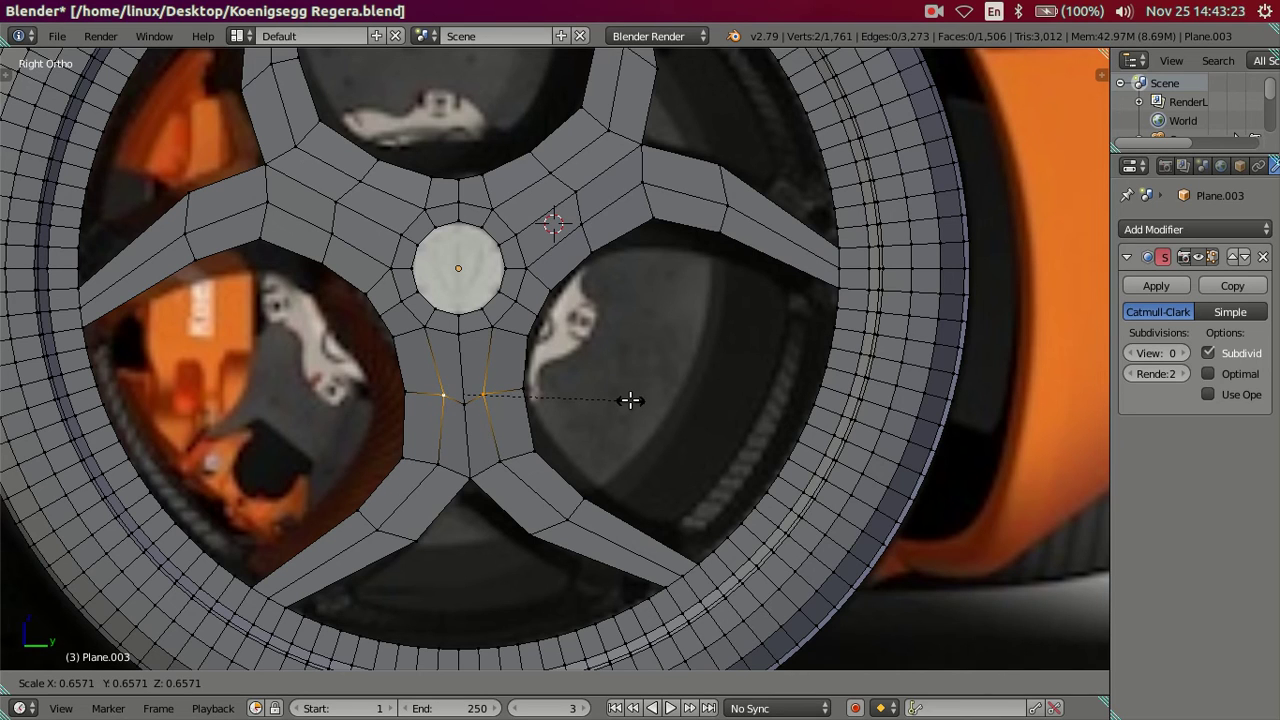
type(".6")
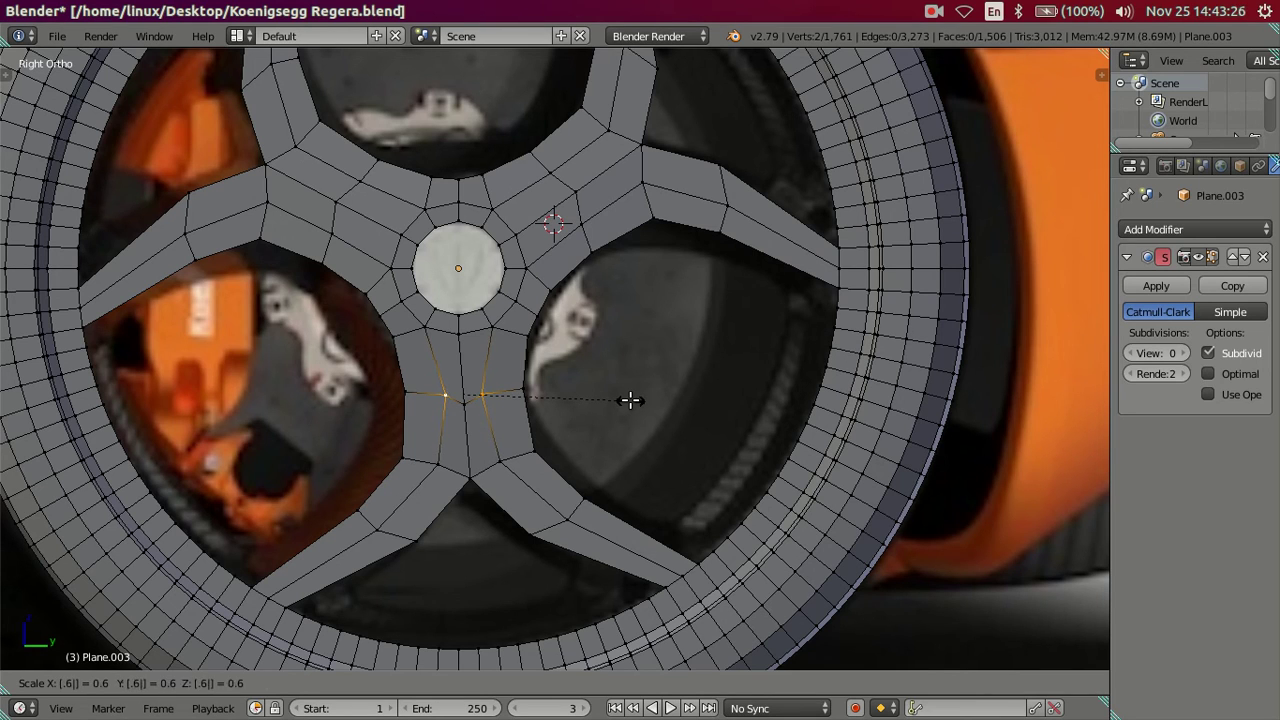
key("Return")
Shrink the edges at the upper-right and upper-left spoke roots to 0.6.
right_click(605, 227)
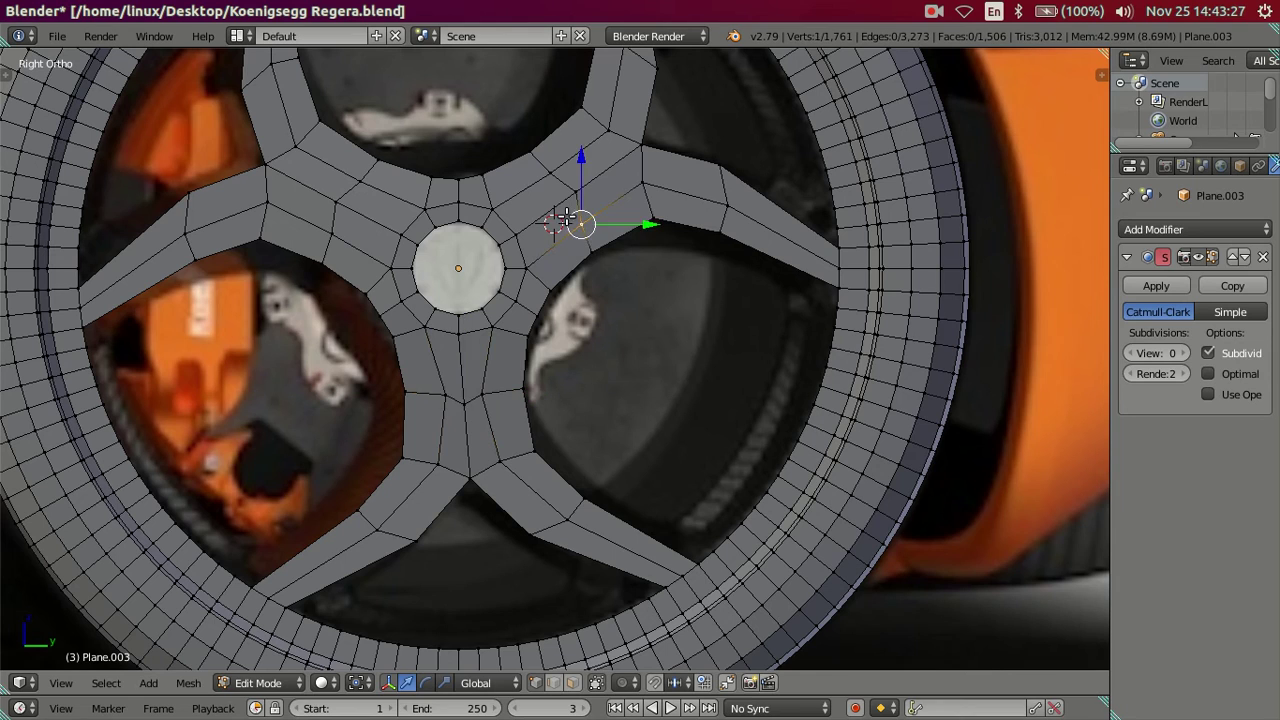
type("s.6")
key("Return")
right_click(312, 221)
right_click(357, 189, "shift")
type("s.6")
key("Return")
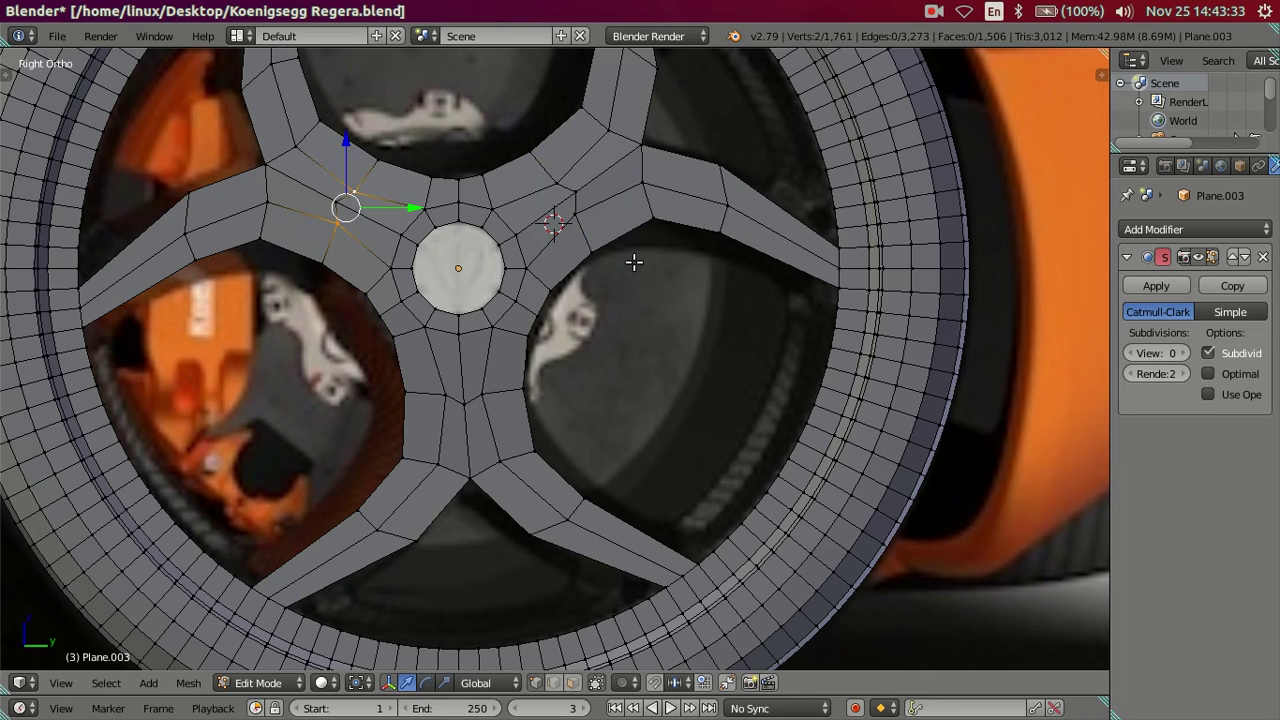
Select three spoke-root vertices, start a scale, then cancel it and deselect all.
right_click(577, 194)
right_click(337, 202, "shift")
right_click(465, 401, "shift")
key("s")
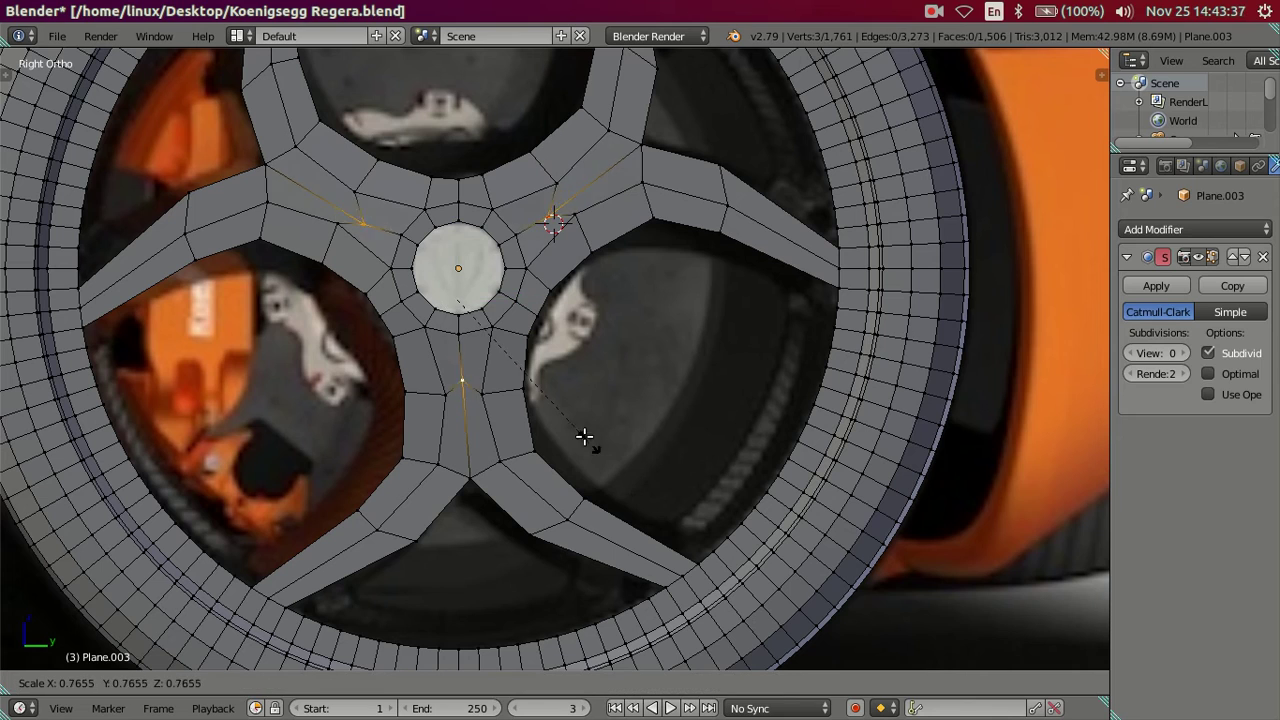
right_click(513, 398)
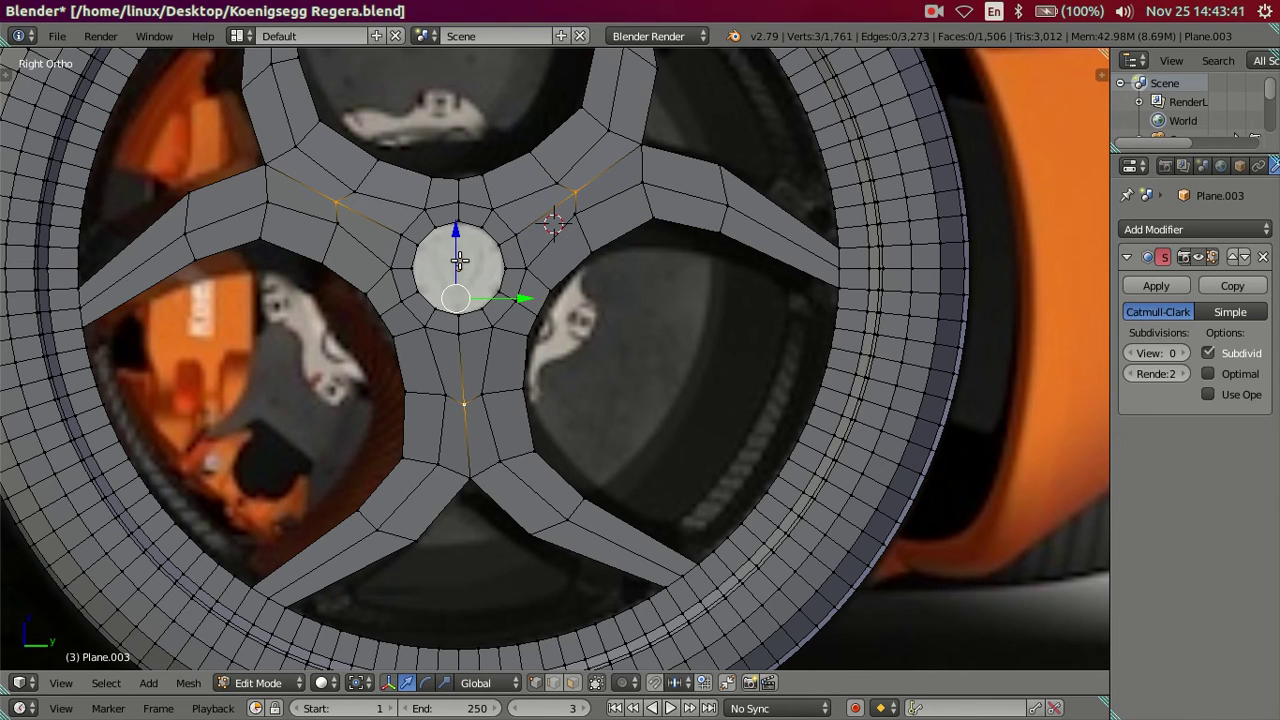
key("a")
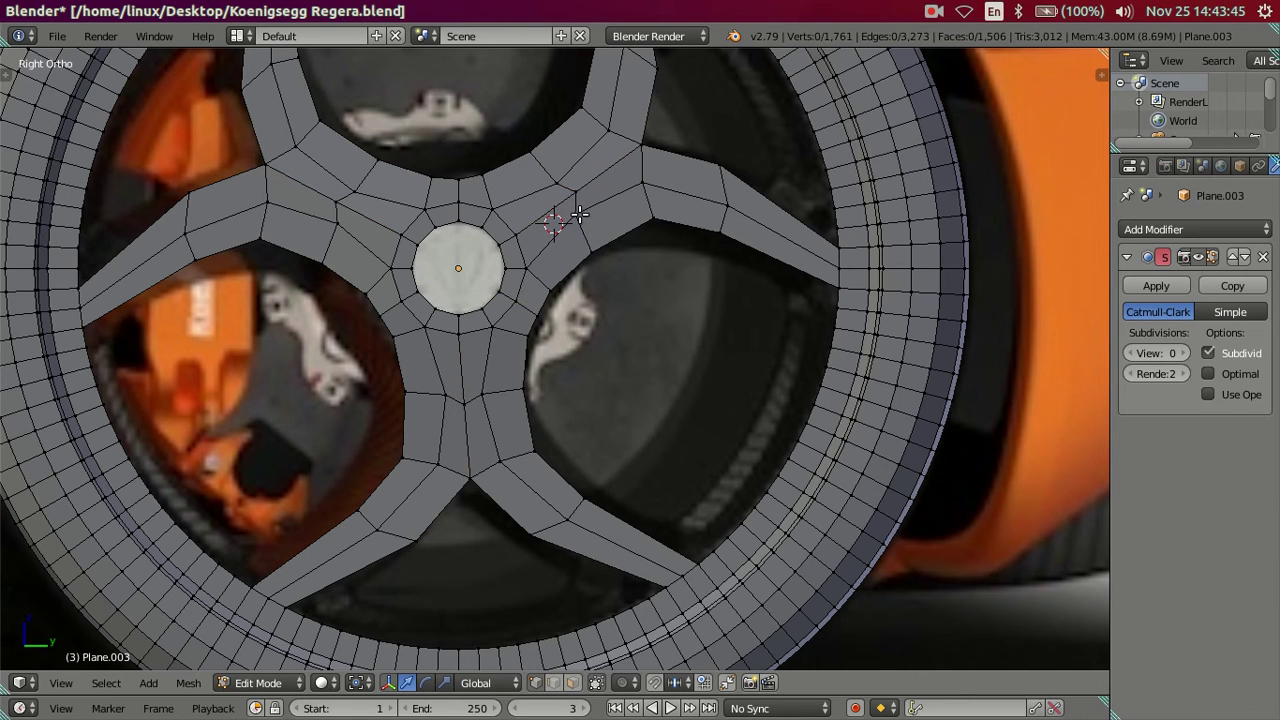
Start a knife cut near the hub, cancel it, and recentre the wheel.
scroll(581, 215, "up", 2)
middle_click_drag(560, 200, 570, 230, "shift")
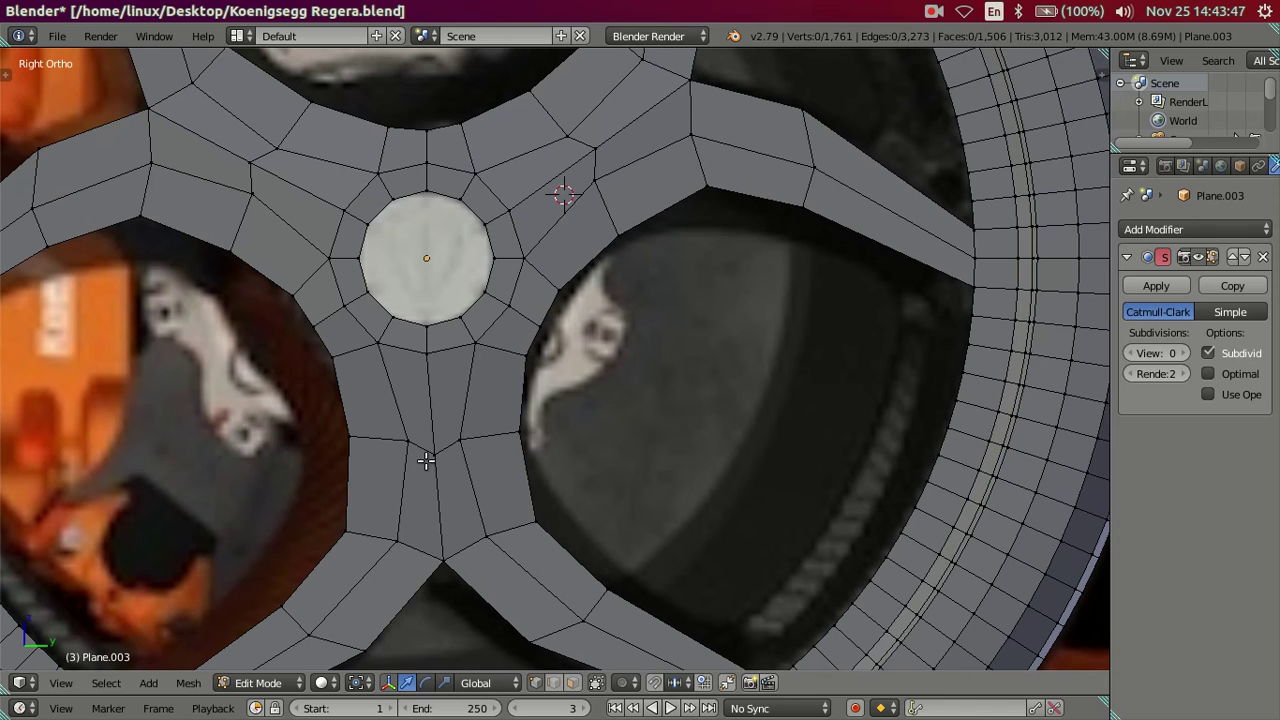
key("k")
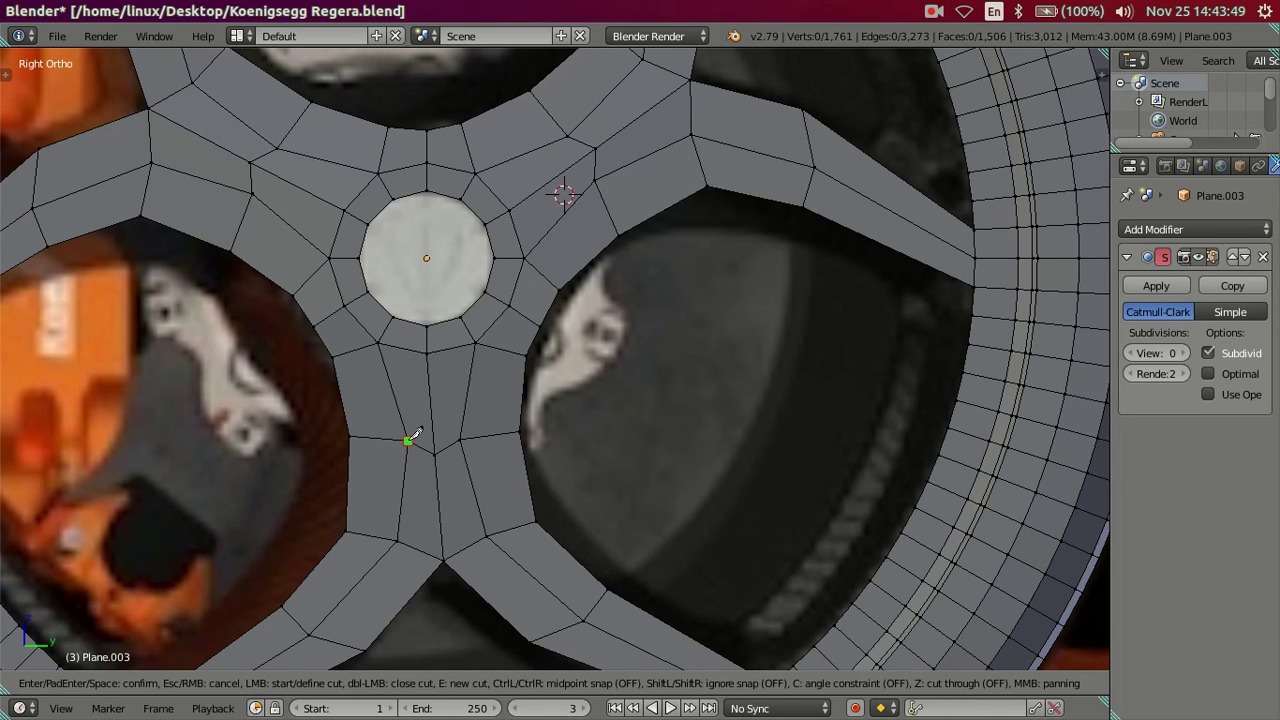
key("Escape")
scroll(608, 442, "down", 3)
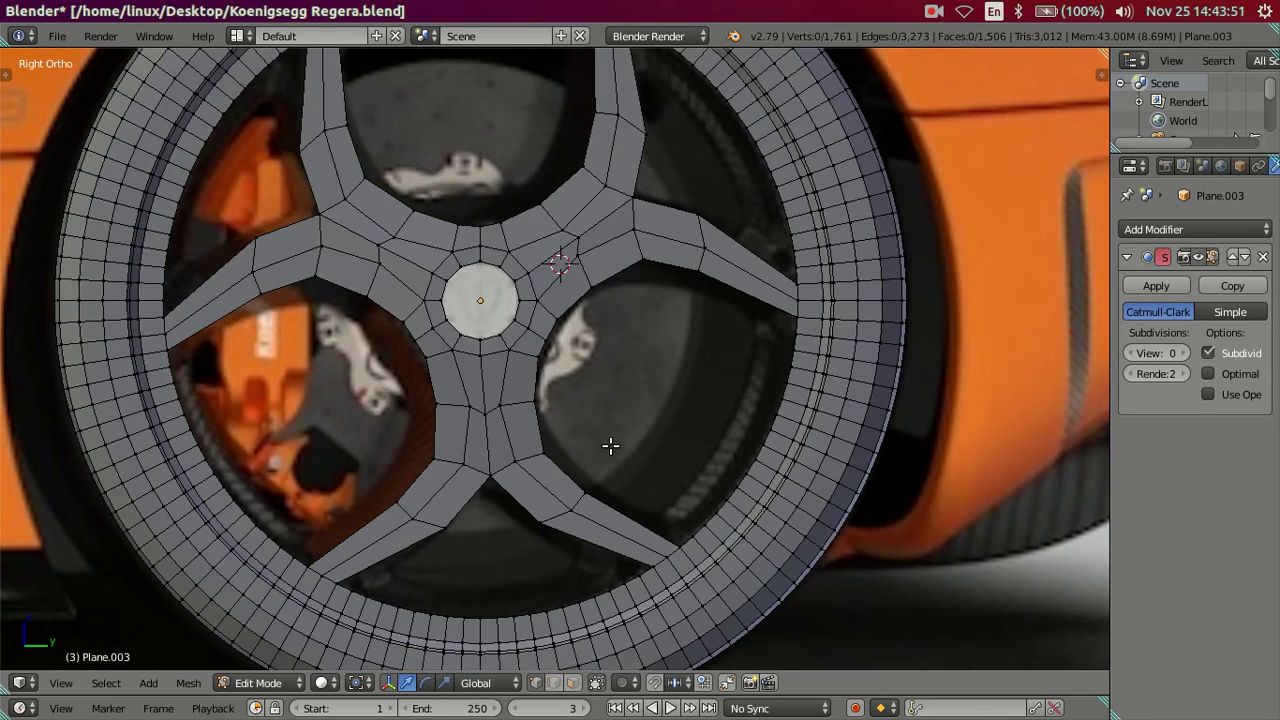
middle_click_drag(533, 496, 549, 436, "shift")
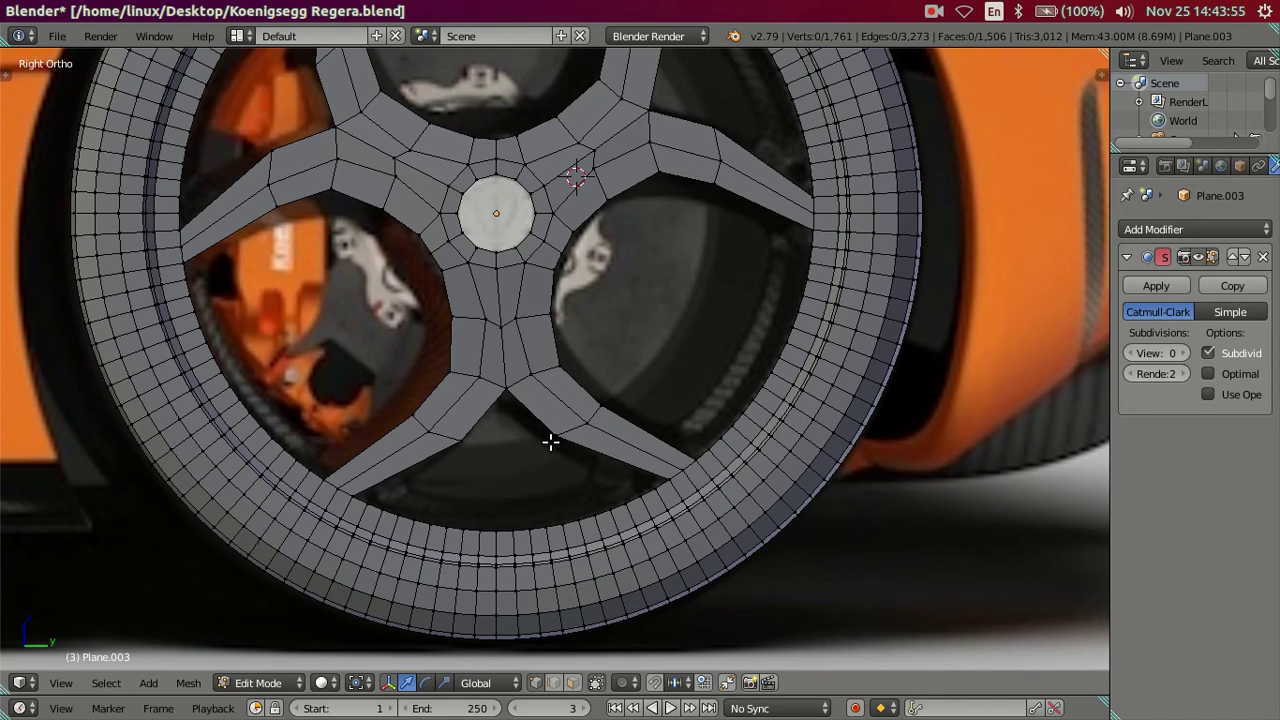
Select the two vertices where the lower spokes meet and scale them apart.
right_click(459, 440)
right_click(557, 436, "shift")
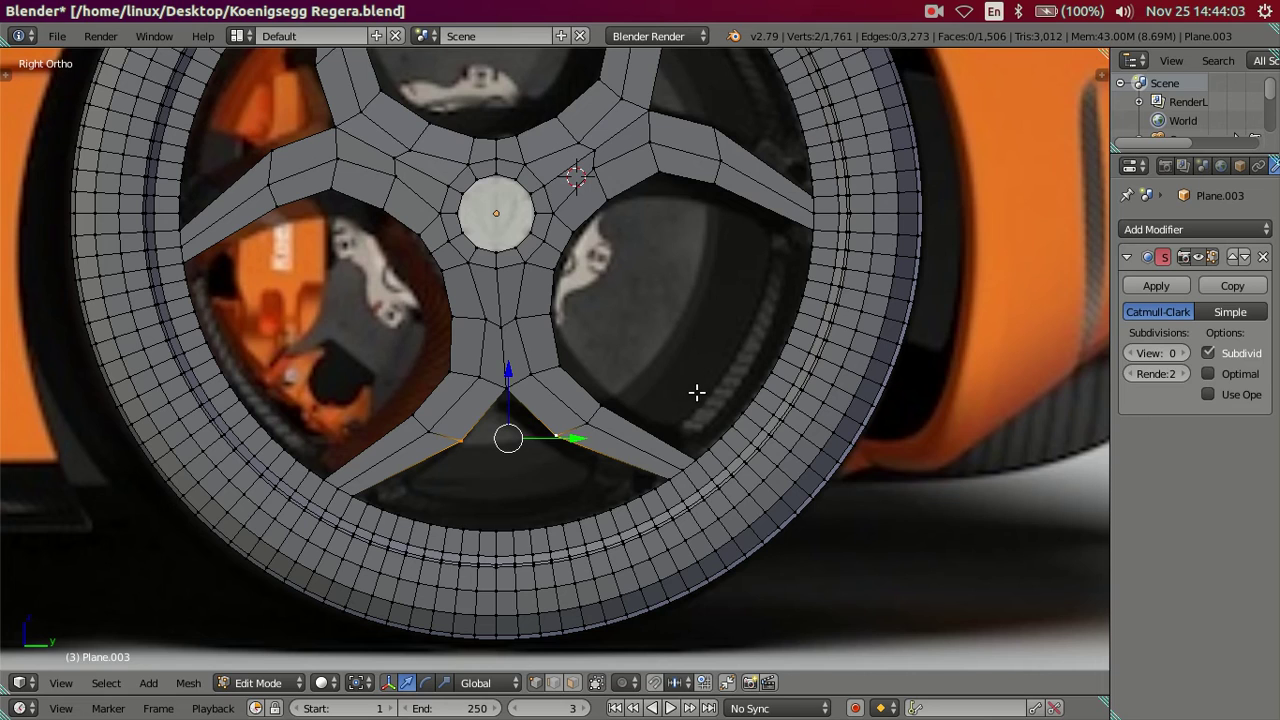
key("s")
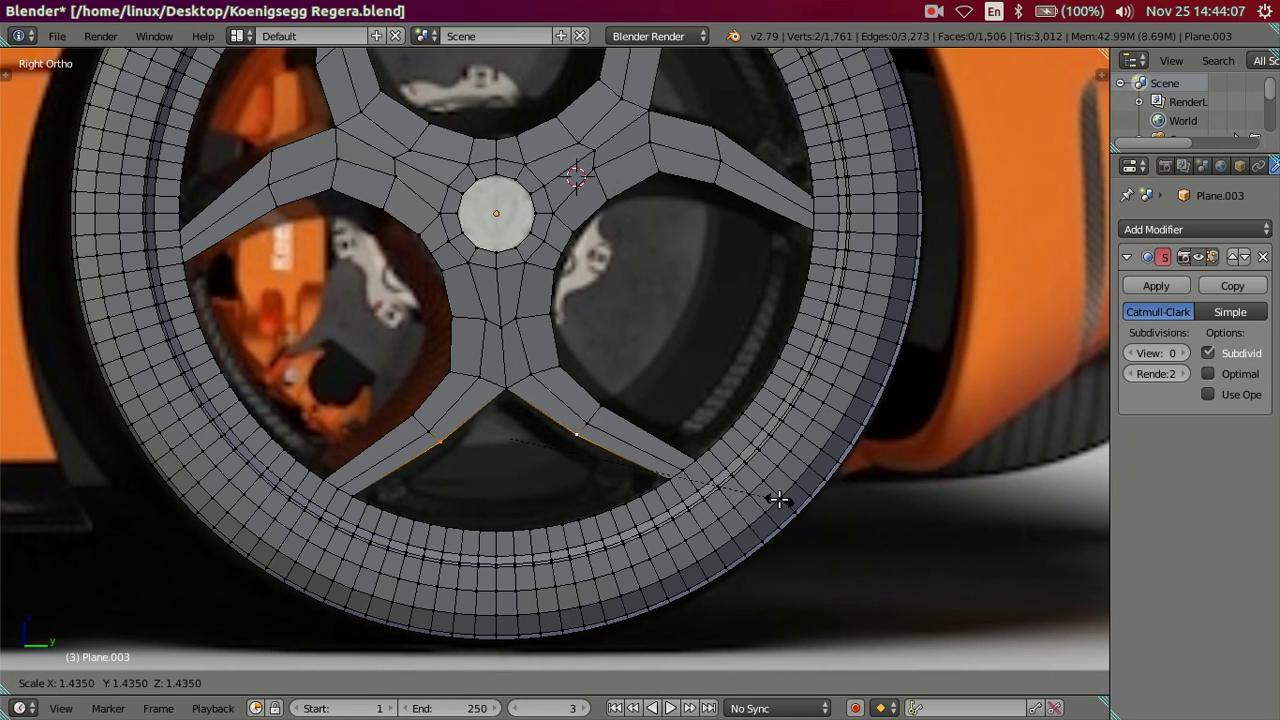
left_click(778, 499)
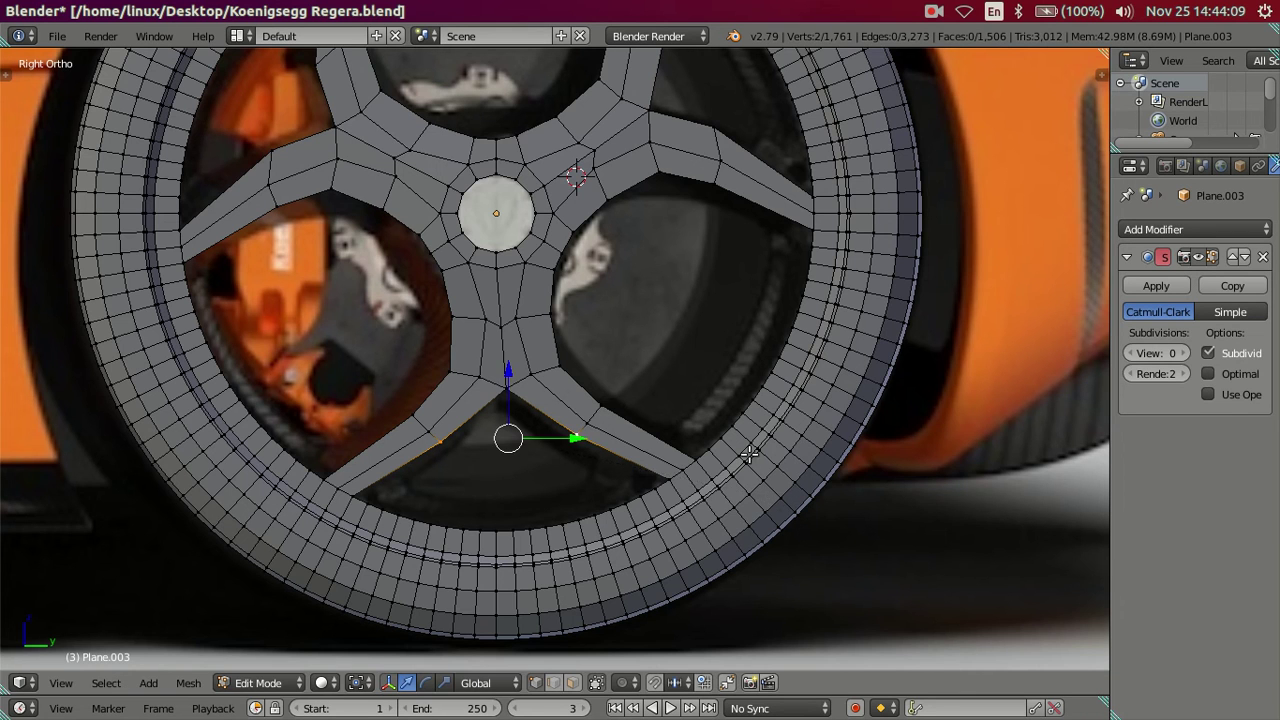
scroll(718, 433, "down", 2)
key("ctrl+z")
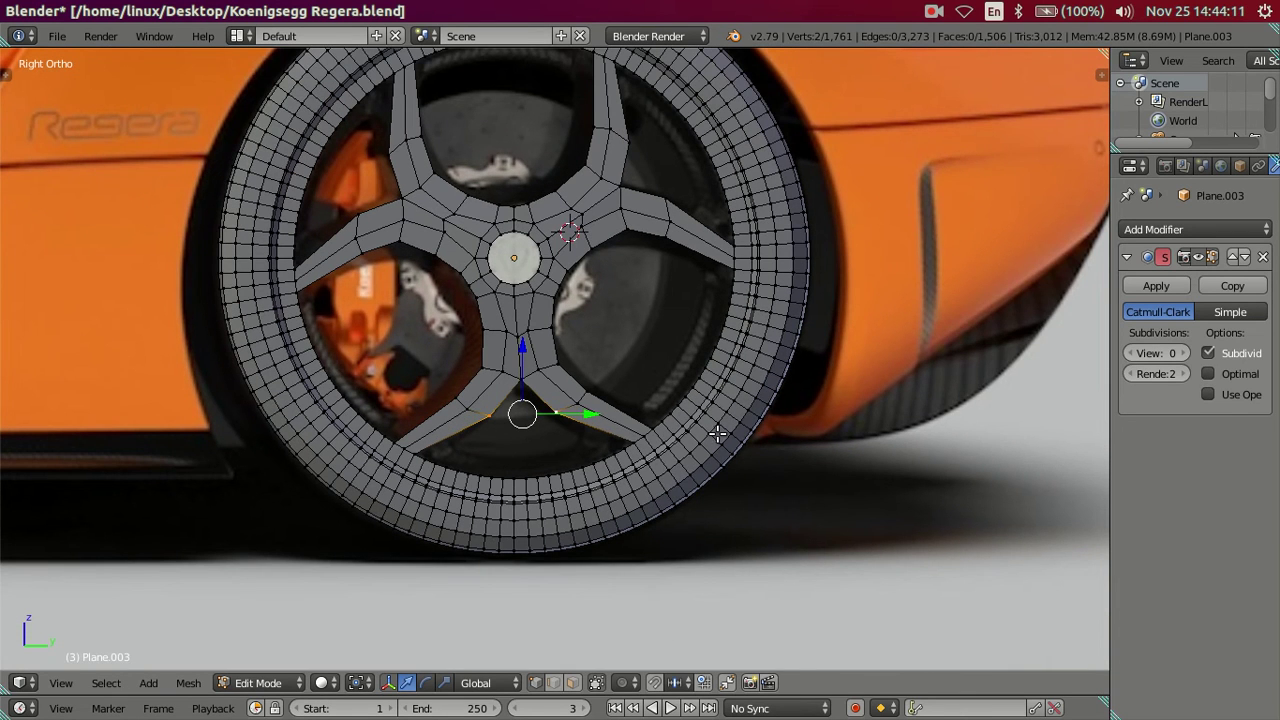
Lower the two corner vertices slightly along Z and deselect everything.
scroll(718, 433, "up", 2)
mouse_move(508, 363)
left_mouse_down()
mouse_move(509, 383)
mouse_move(515, 369)
left_mouse_up()
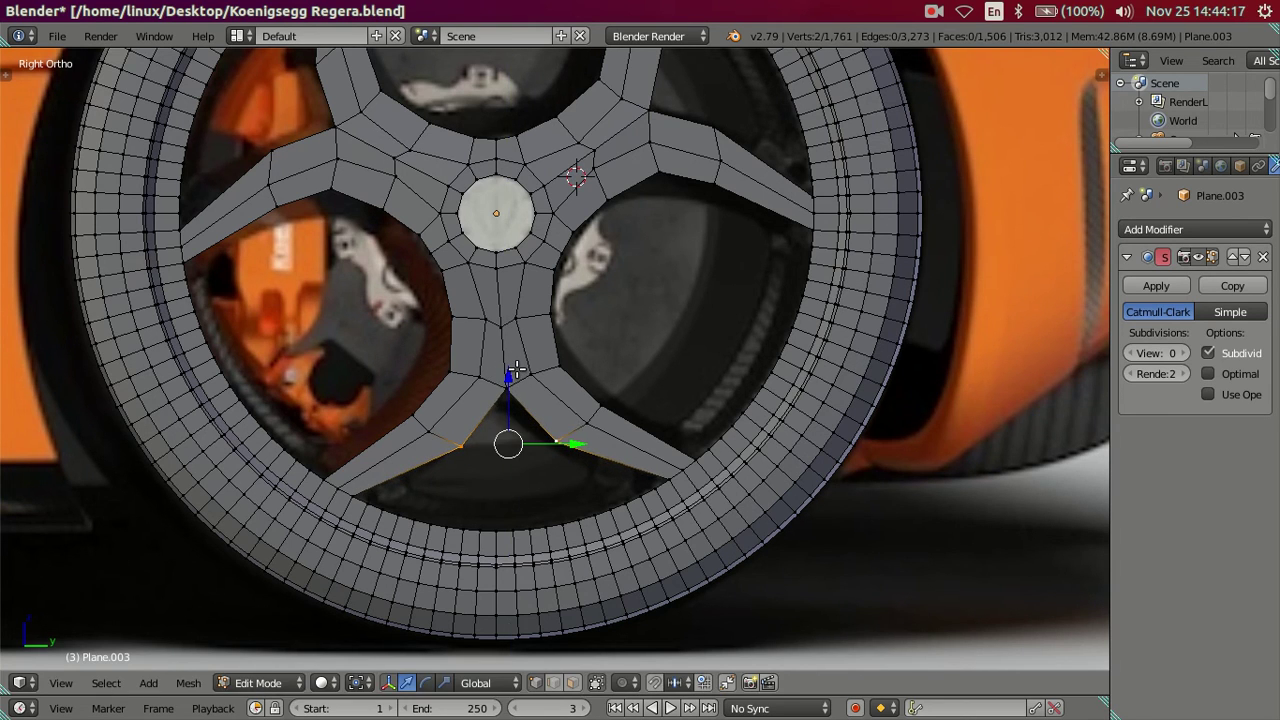
key("a")
scroll(515, 369, "down", 3)
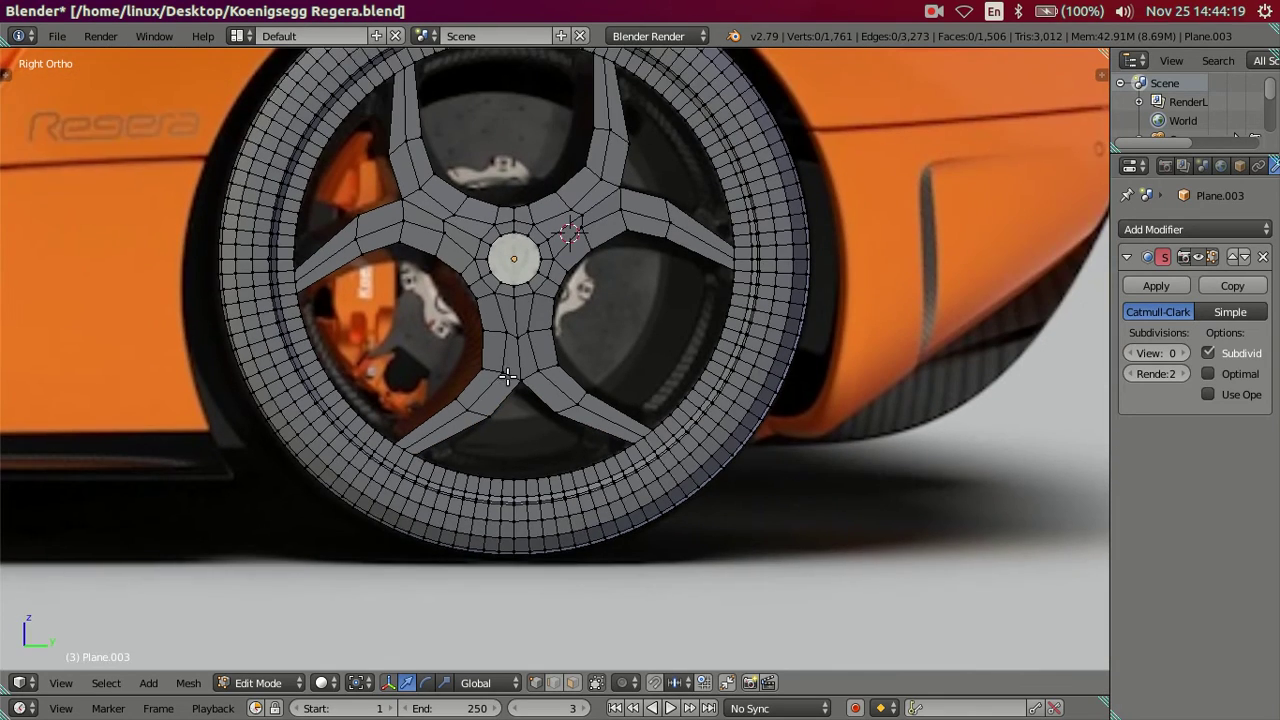
scroll(443, 363, "up", 1)
scroll(373, 337, "up", 2)
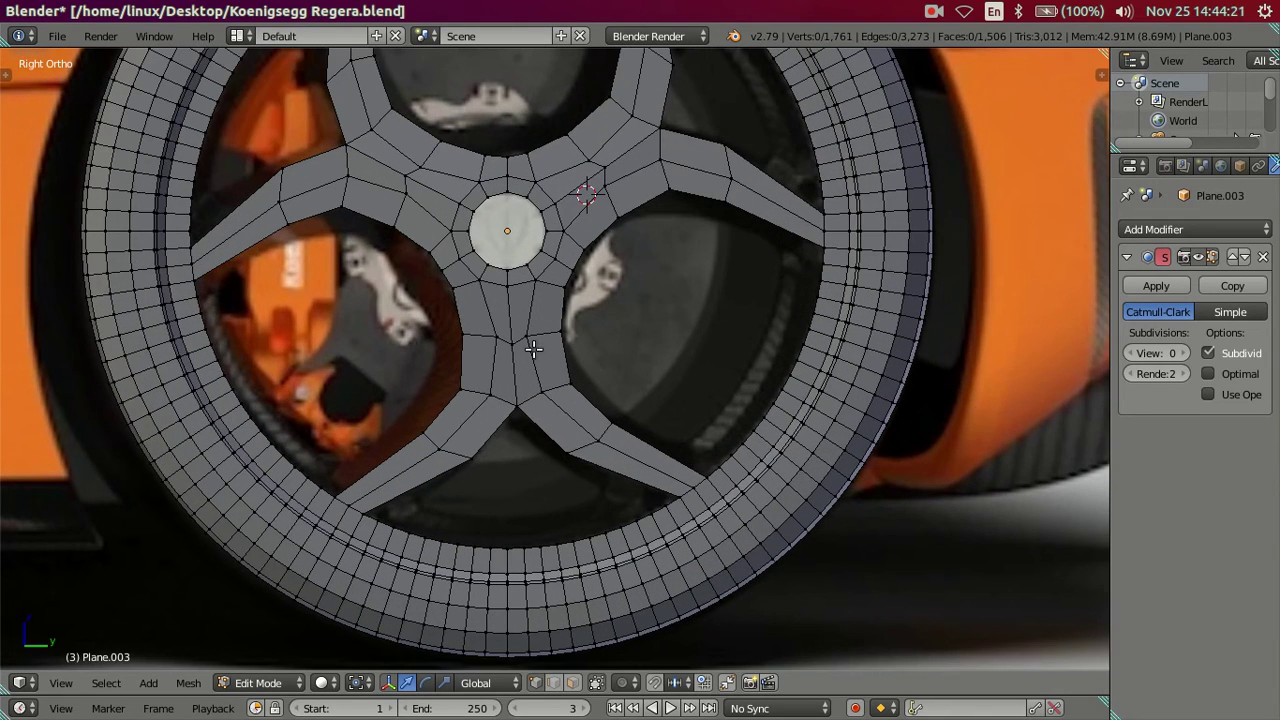
Add loop cuts across the two lower spokes.
key("z")
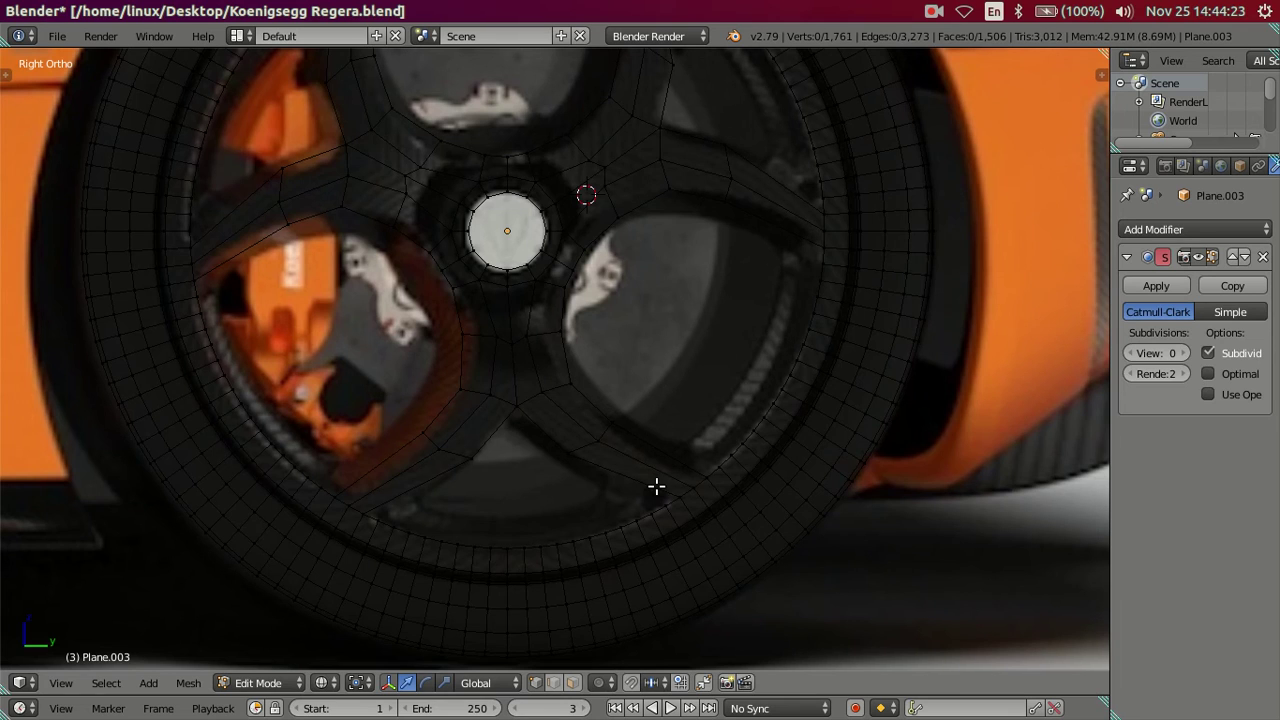
key("z")
key("ctrl+r")
left_click(647, 457)
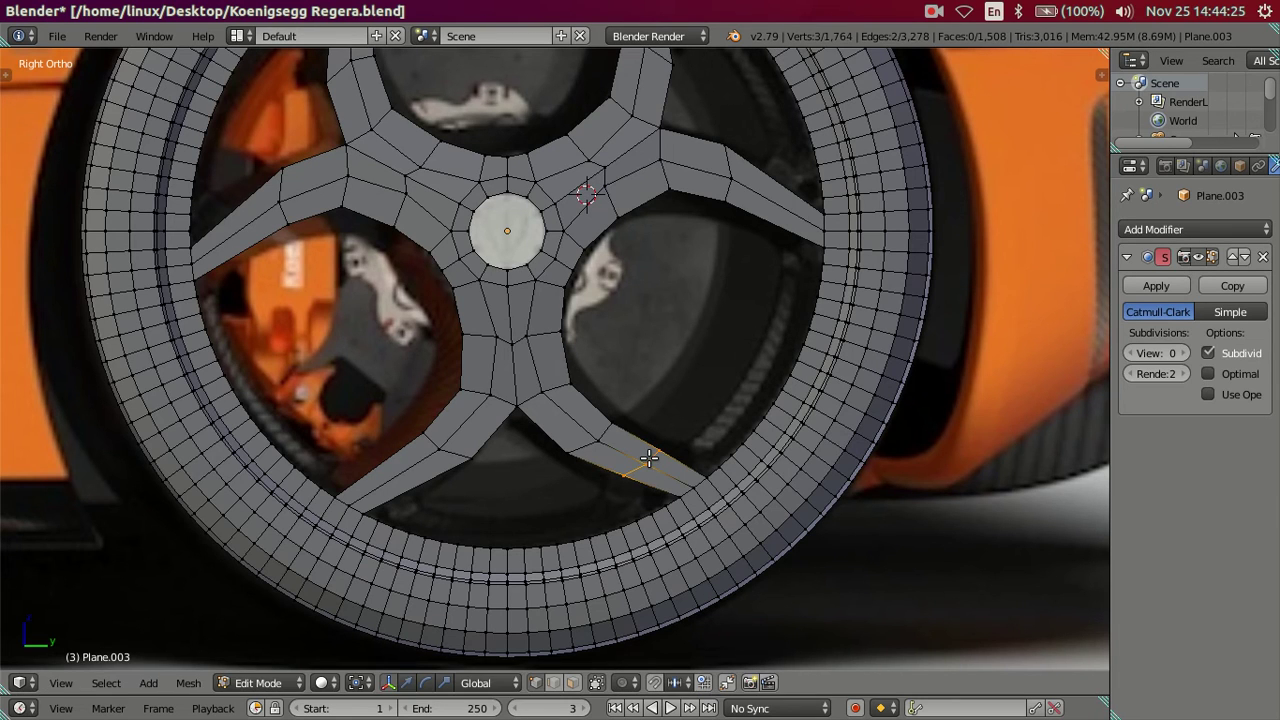
key("ctrl+r")
left_click(401, 468)
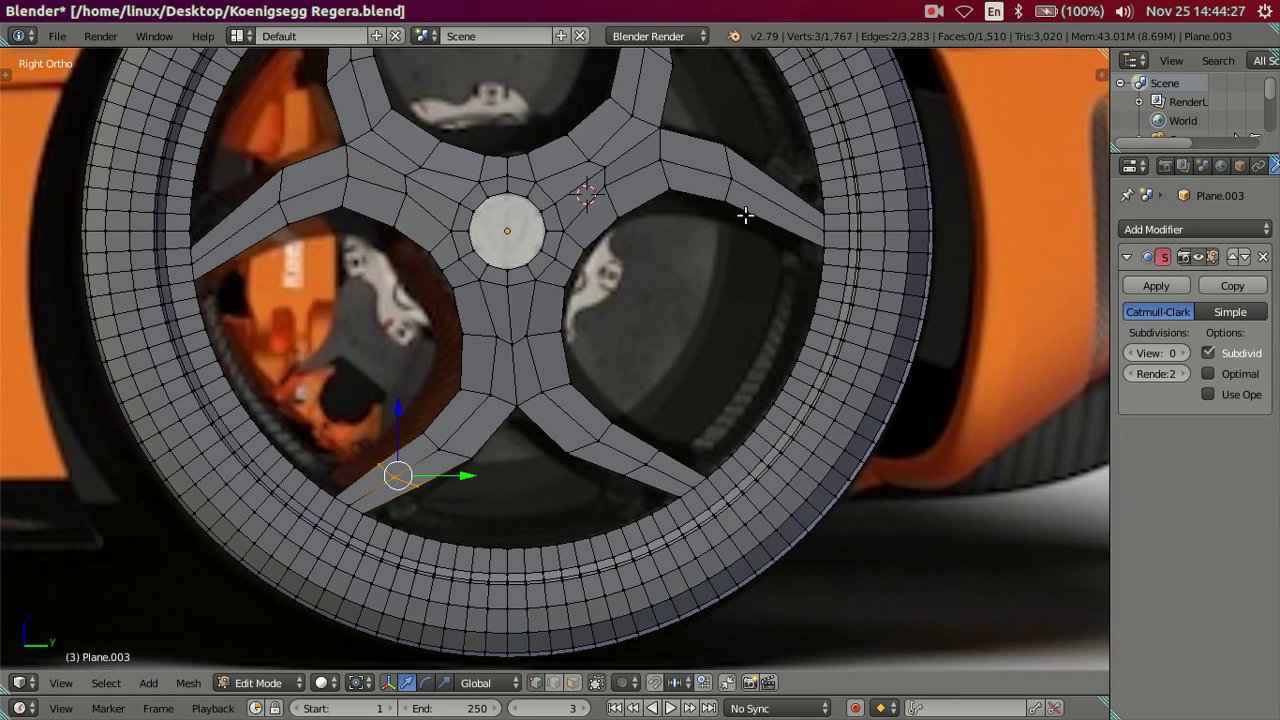
scroll(745, 215, "down", 2)
Add loop cuts across the upper, upper-left and left spokes.
key("ctrl+r")
left_click(612, 122)
key("ctrl+r")
left_click(423, 120)
key("ctrl+r")
left_click(341, 273)
key("a")
Scale the lower-left and lower-right spoke loops by 0.8, then by 0.9.
scroll(423, 371, "up", 1)
scroll(486, 433, "up", 1)
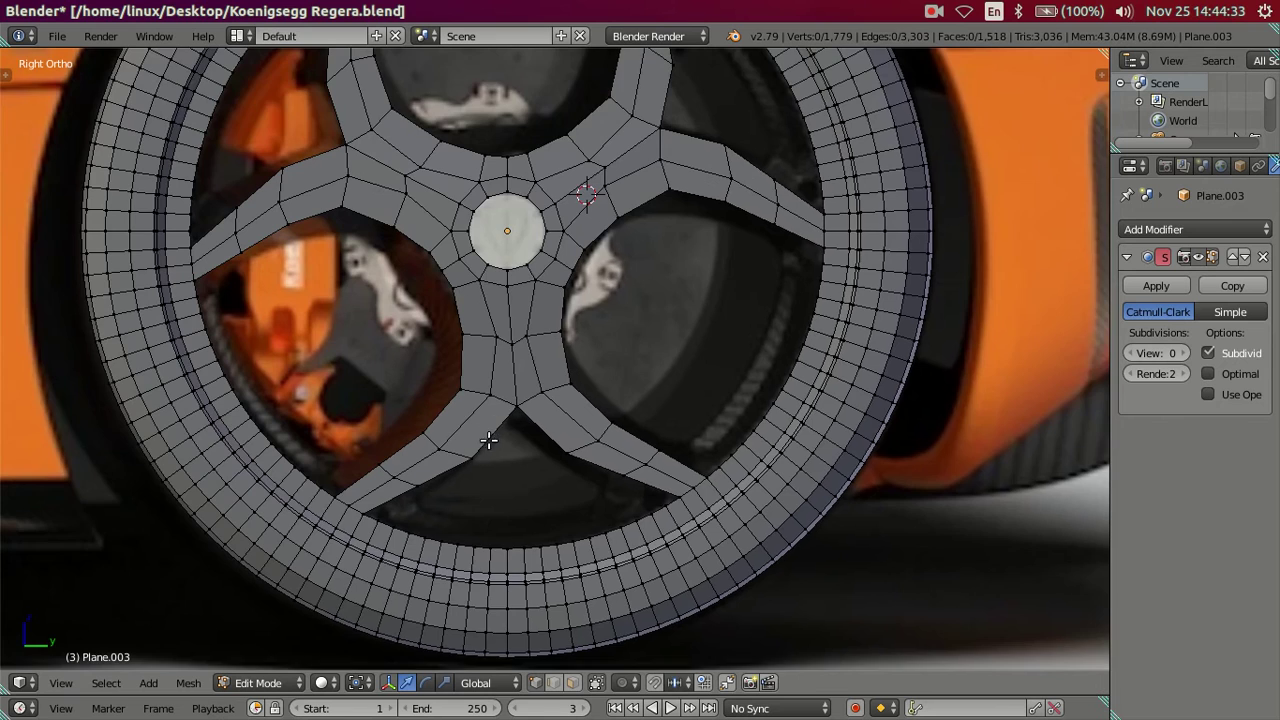
scroll(466, 450, "up", 1)
scroll(410, 466, "up", 1)
left_click(405, 446, "alt")
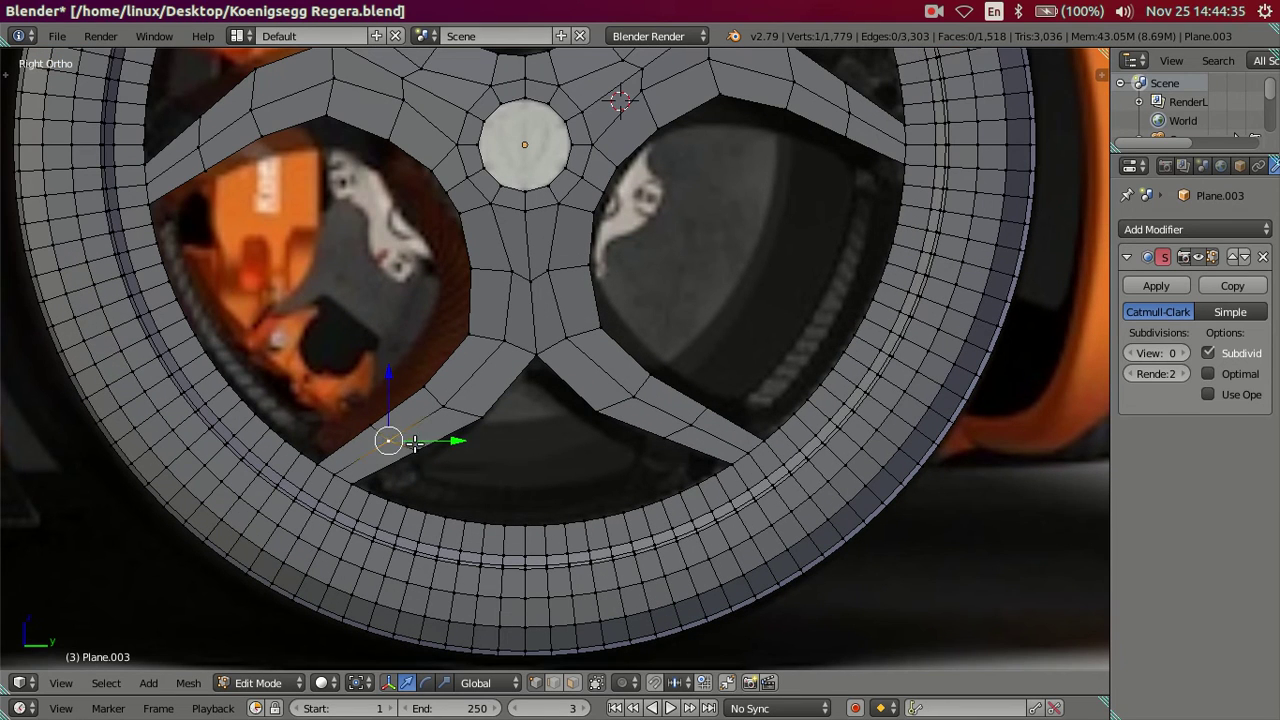
left_click(688, 428, "alt+shift")
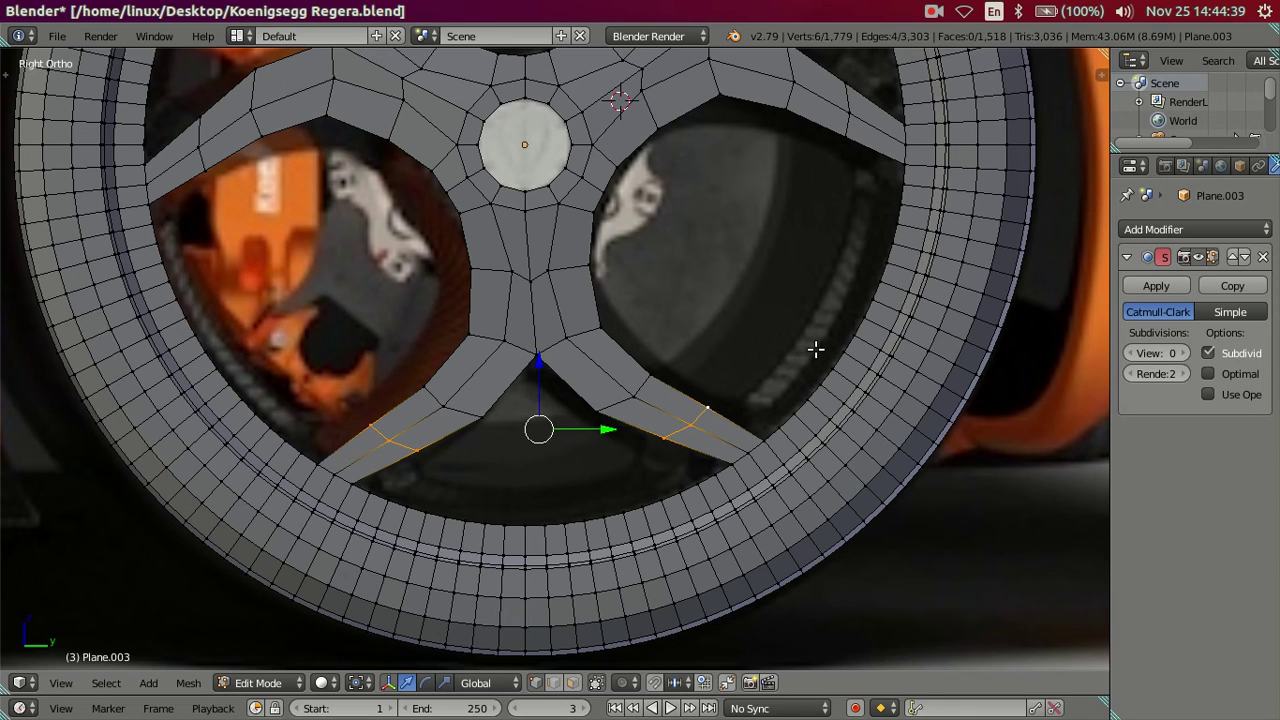
key("s")
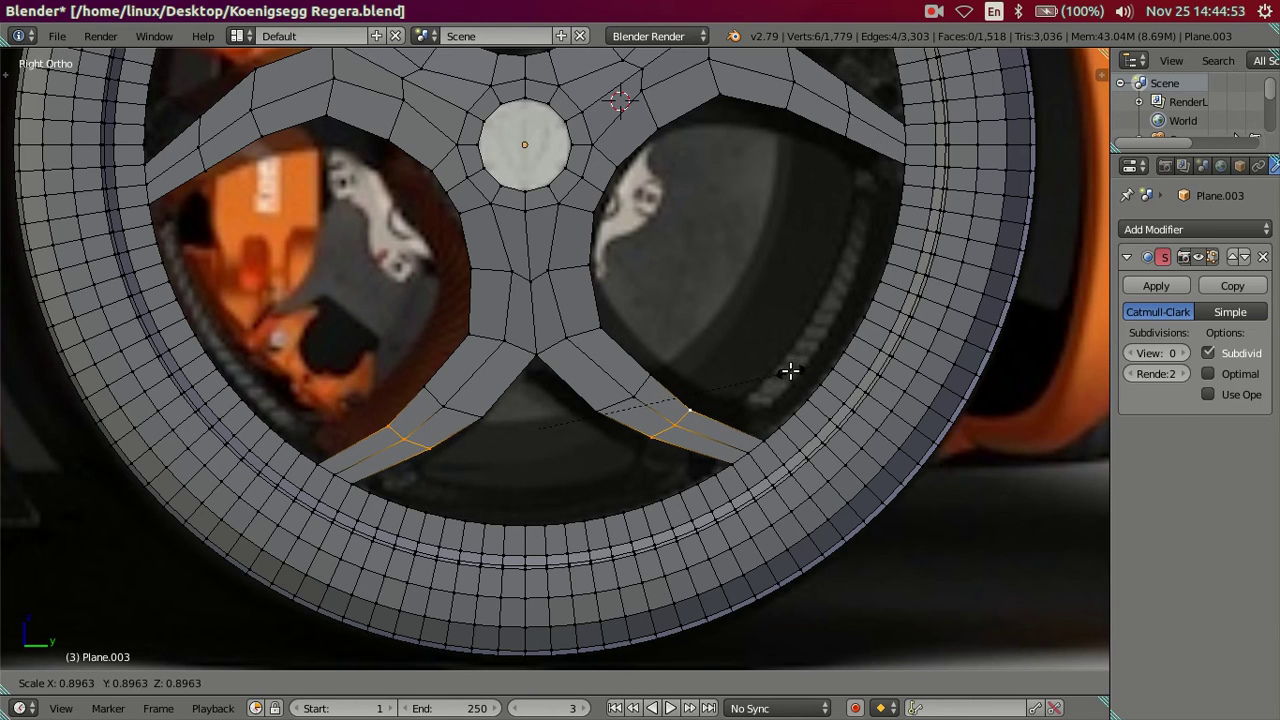
type(".8")
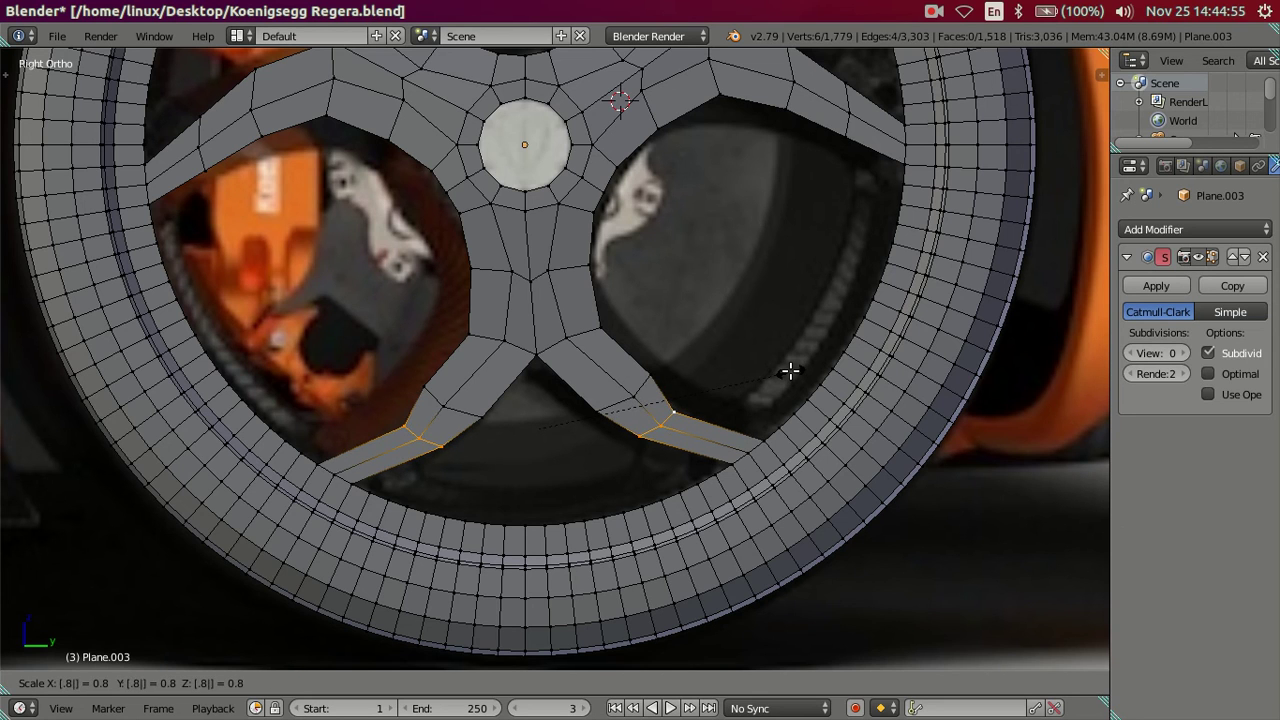
key("Return")
type("s.9")
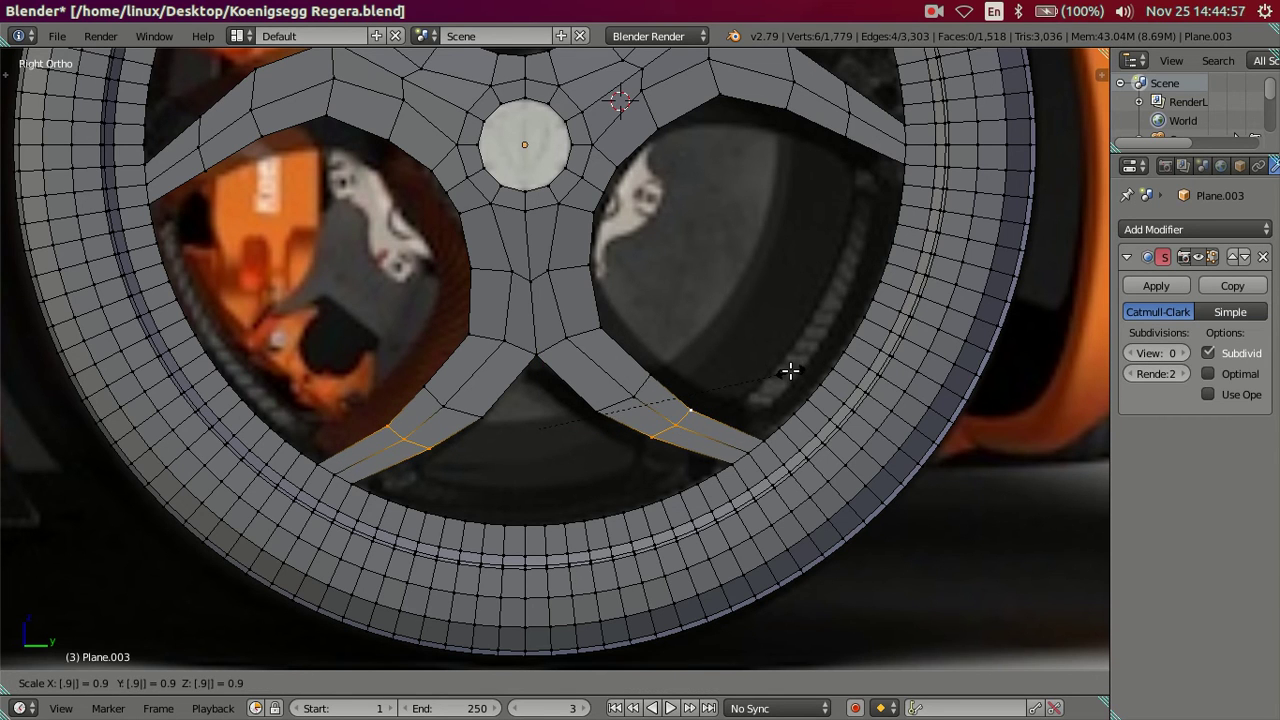
key("Return")
Slightly scale the cross loops on the right and upper spokes.
scroll(697, 363, "down", 1)
scroll(680, 431, "down", 2)
scroll(705, 398, "down", 1)
key("a")
right_click(713, 391, "alt")
right_click(625, 258, "alt+shift")
key("s")
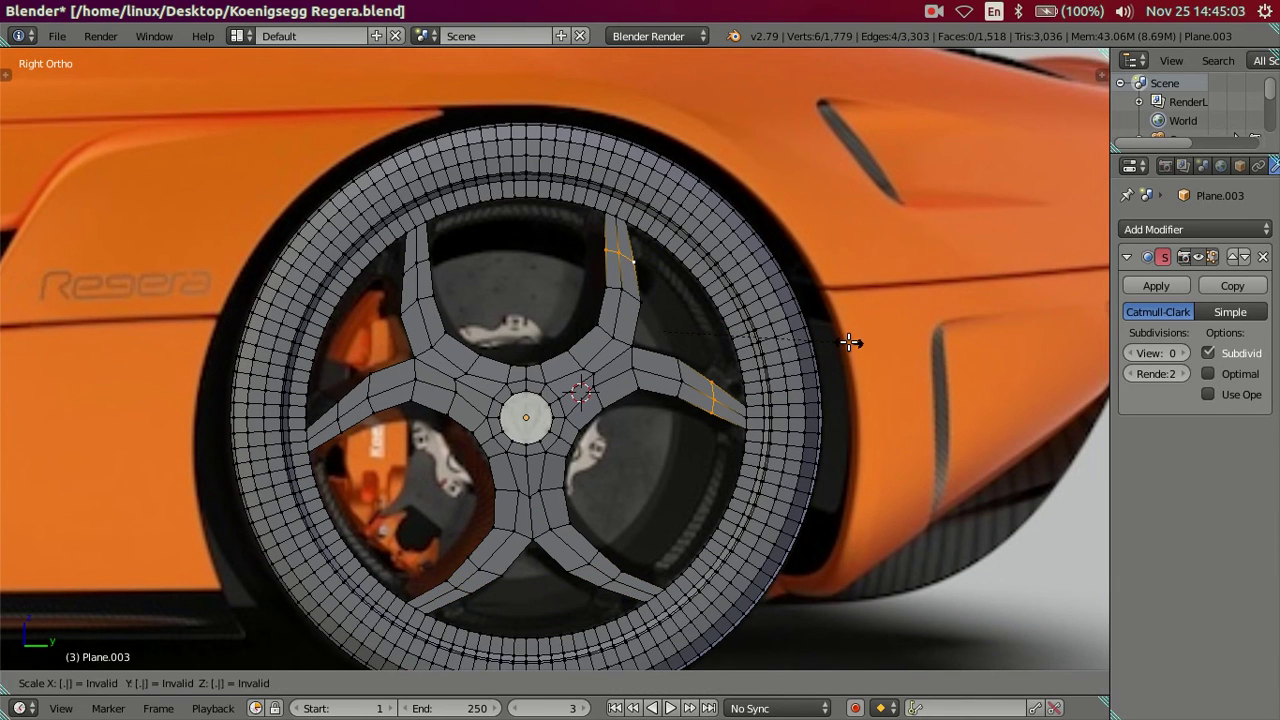
key("Return")
Slightly scale the upper-left and lower-left spoke loops, then deselect all.
key("a")
right_click(418, 265, "alt")
right_click(338, 408, "alt+shift")
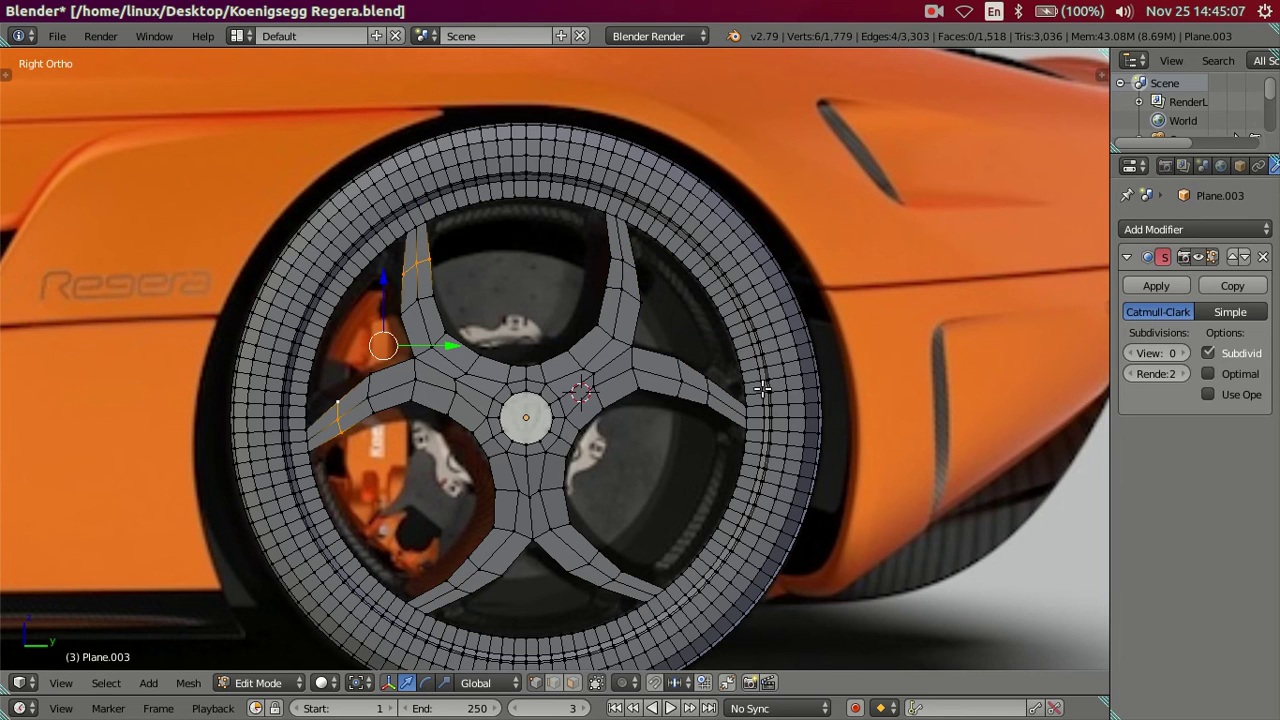
key("s")
key("Return")
key("a")
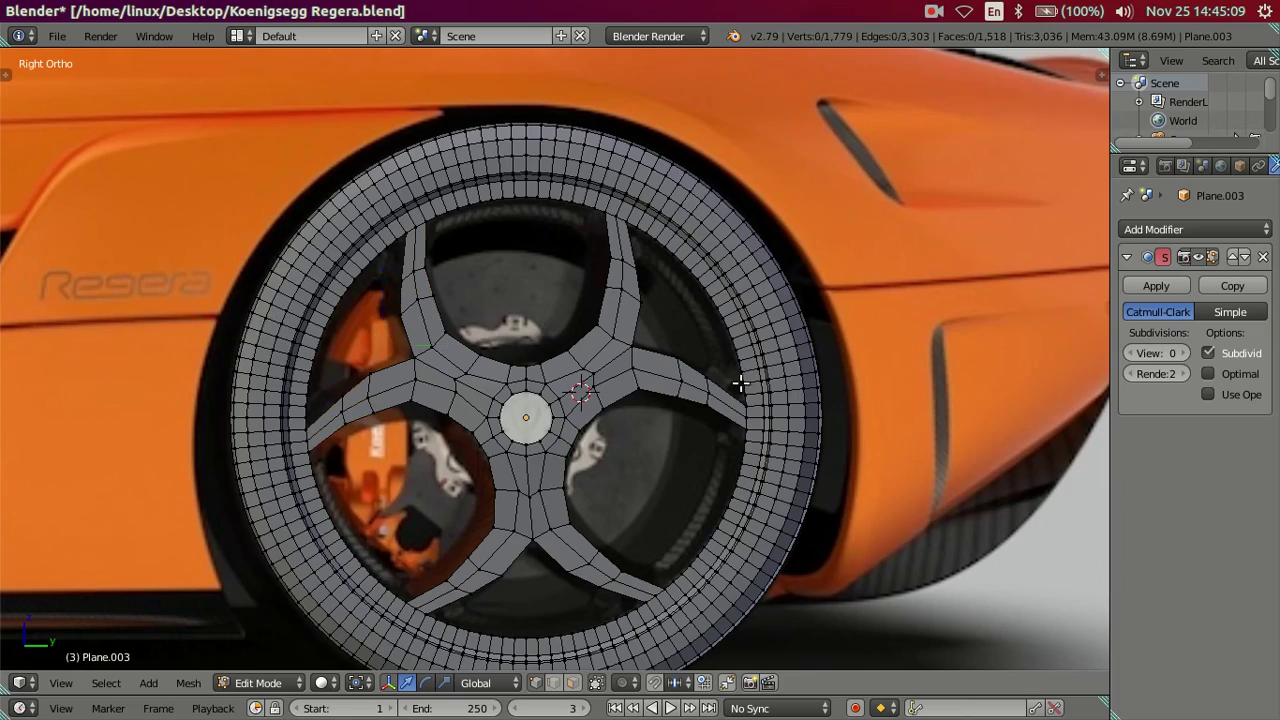
scroll(767, 418, "up", 2)
Orbit around the wheel to view its side, clearing an accidental edge-loop selection.
mouse_move(731, 460)
middle_mouse_down()
mouse_move(737, 417)
mouse_move(799, 404)
mouse_move(794, 377)
mouse_move(703, 377)
mouse_move(663, 449)
mouse_move(677, 495)
mouse_move(796, 450)
mouse_move(703, 509)
mouse_move(714, 506)
middle_mouse_up()
right_click(717, 504, "alt")
key("a")
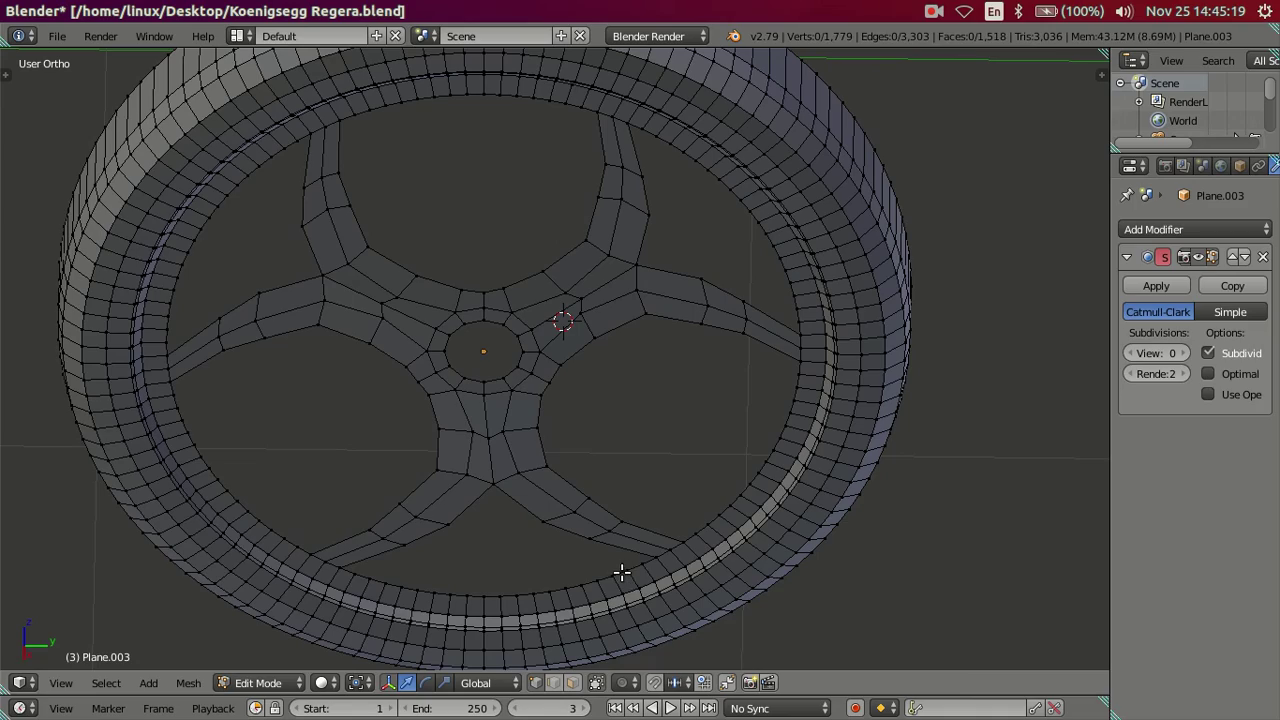
mouse_move(651, 497)
middle_mouse_down()
mouse_move(614, 434)
mouse_move(646, 403)
mouse_move(746, 374)
mouse_move(566, 374)
mouse_move(557, 386)
mouse_move(601, 395)
mouse_move(517, 346)
mouse_move(569, 291)
mouse_move(516, 249)
mouse_move(591, 223)
mouse_move(404, 211)
mouse_move(526, 291)
mouse_move(464, 317)
mouse_move(480, 357)
mouse_move(591, 380)
mouse_move(557, 389)
mouse_move(503, 365)
mouse_move(483, 425)
mouse_move(399, 446)
mouse_move(540, 426)
mouse_move(580, 397)
mouse_move(567, 413)
middle_mouse_up()
In Object Mode, preview the wheel smoothed at subdivision level 2 from several angles.
key("Tab")
key("ctrl+2")
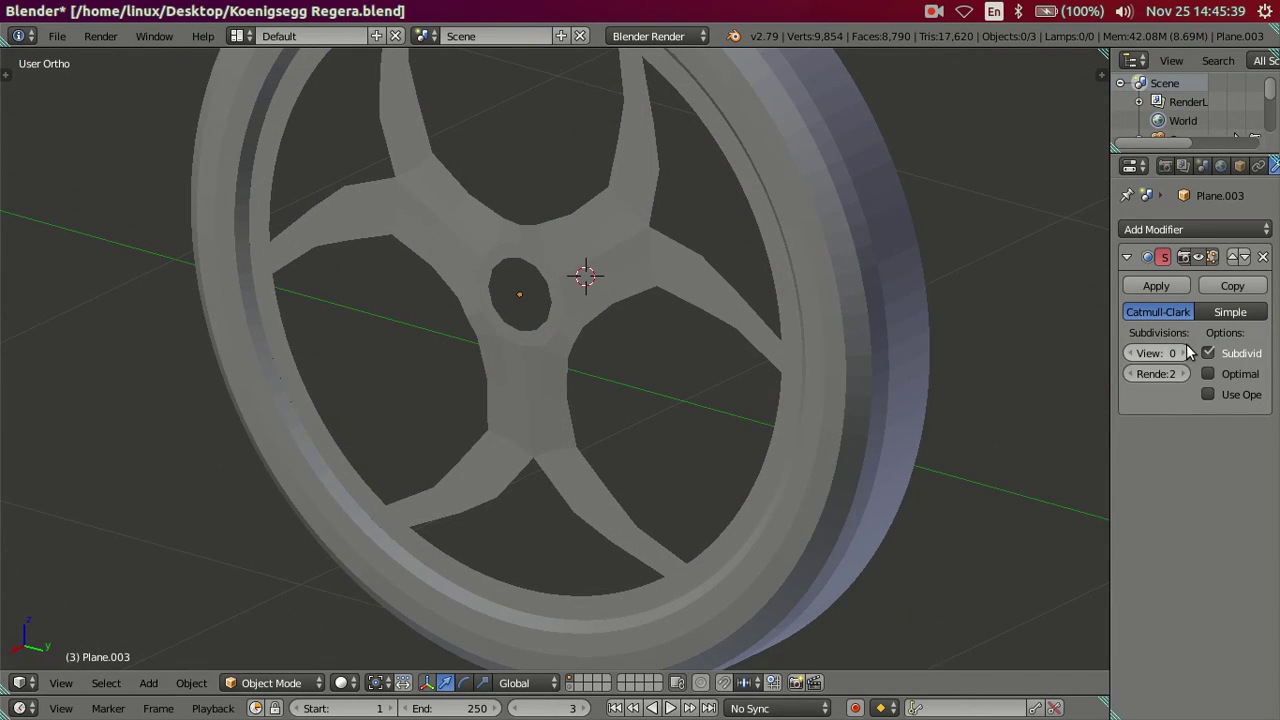
scroll(662, 408, "down", 2)
mouse_move(662, 408)
middle_mouse_down()
mouse_move(707, 372)
mouse_move(726, 308)
mouse_move(806, 316)
mouse_move(804, 334)
mouse_move(731, 334)
mouse_move(703, 310)
mouse_move(927, 369)
middle_mouse_up()
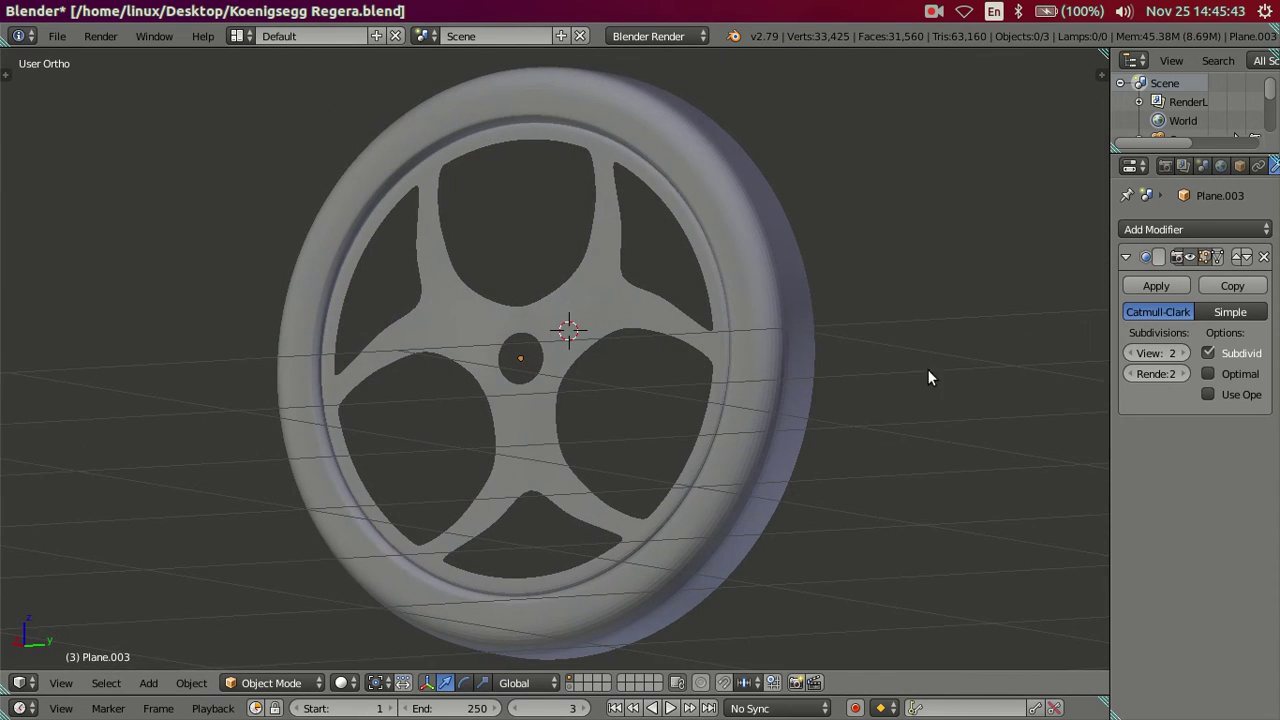
left_click_drag(1160, 353, 1130, 353)
middle_click_drag(575, 397, 614, 408)
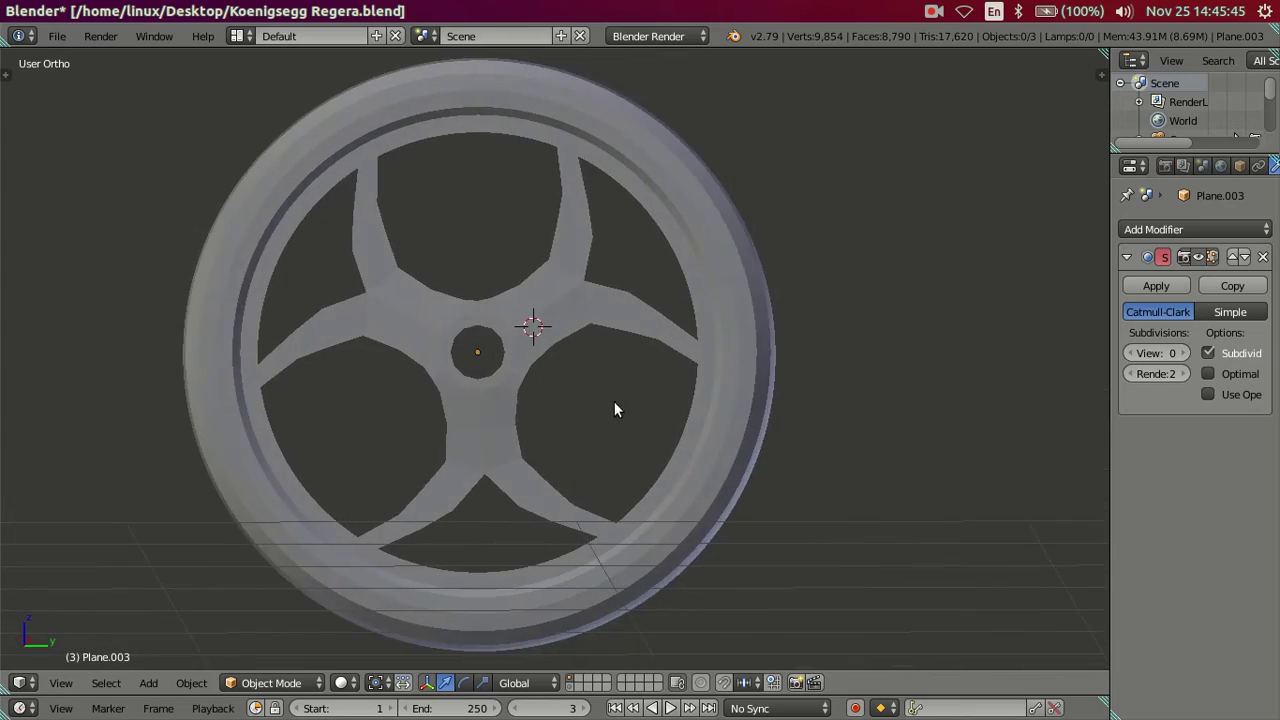
scroll(597, 429, "up", 2)
scroll(595, 421, "up", 2)
Back in Edit Mode, select the boundary loops of all five spoke openings.
key("Tab")
mouse_move(583, 478)
middle_mouse_down()
mouse_move(549, 317)
mouse_move(543, 380)
mouse_move(505, 384)
middle_mouse_up()
right_click(505, 384, "alt")
right_click(571, 275, "alt+shift")
middle_click_drag(571, 269, 580, 211)
right_click(447, 186, "alt+shift")
right_click(350, 168, "alt+shift")
right_click(366, 229, "alt+shift")
mouse_move(366, 229)
middle_mouse_down()
mouse_move(534, 309)
mouse_move(560, 345)
mouse_move(446, 376)
middle_mouse_up()
left_click(17, 378)
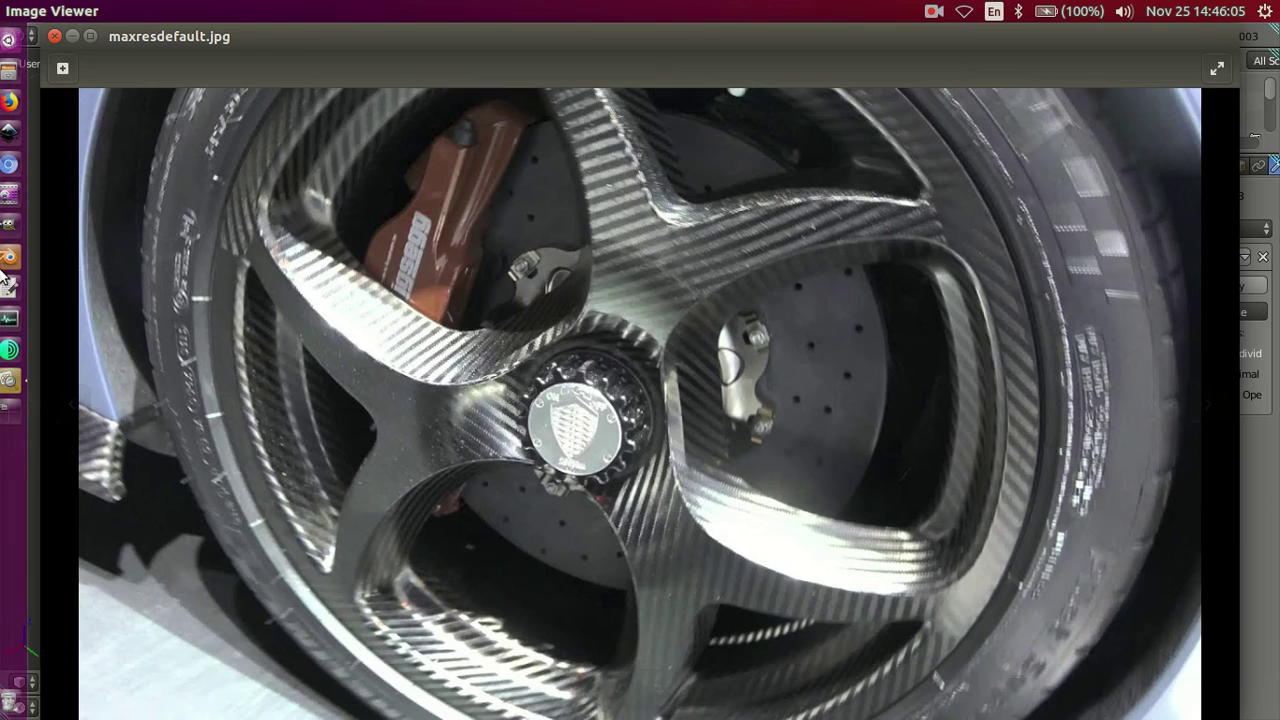
left_click(17, 259)
Extrude the five opening boundary loops to start giving the spokes depth.
key("e")
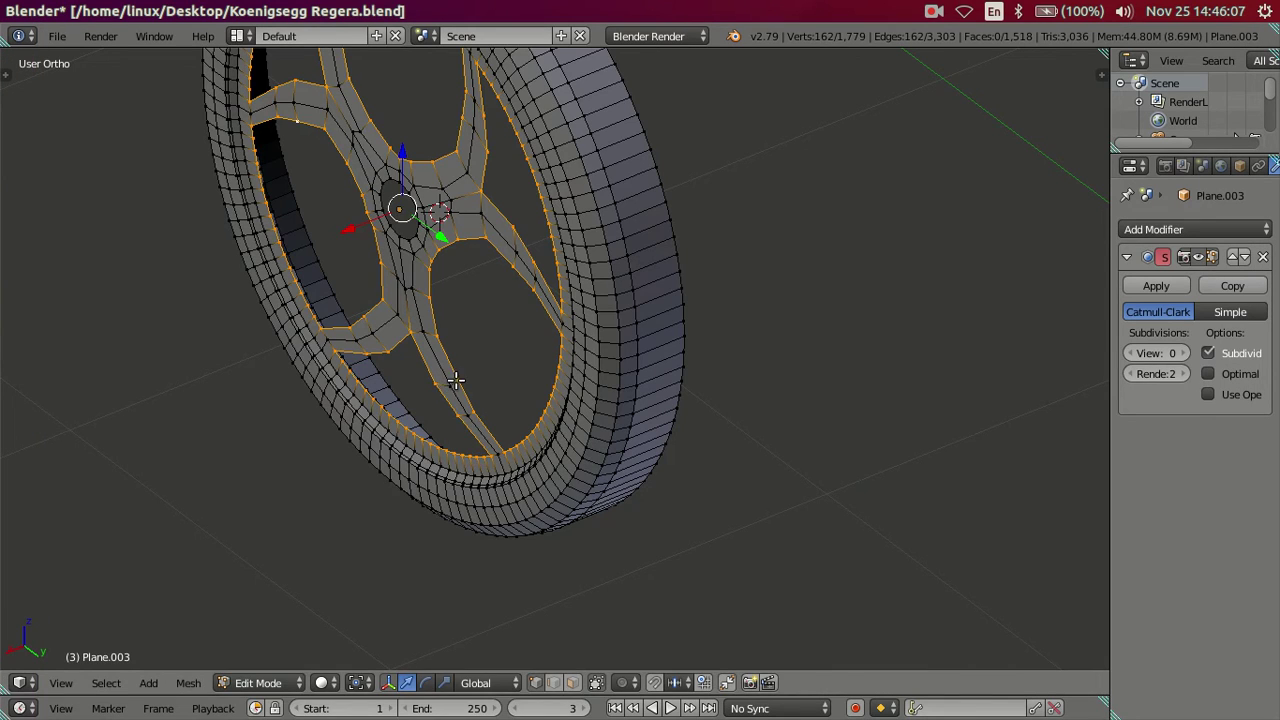
left_click(463, 380)
middle_click_drag(463, 380, 412, 481, "shift")
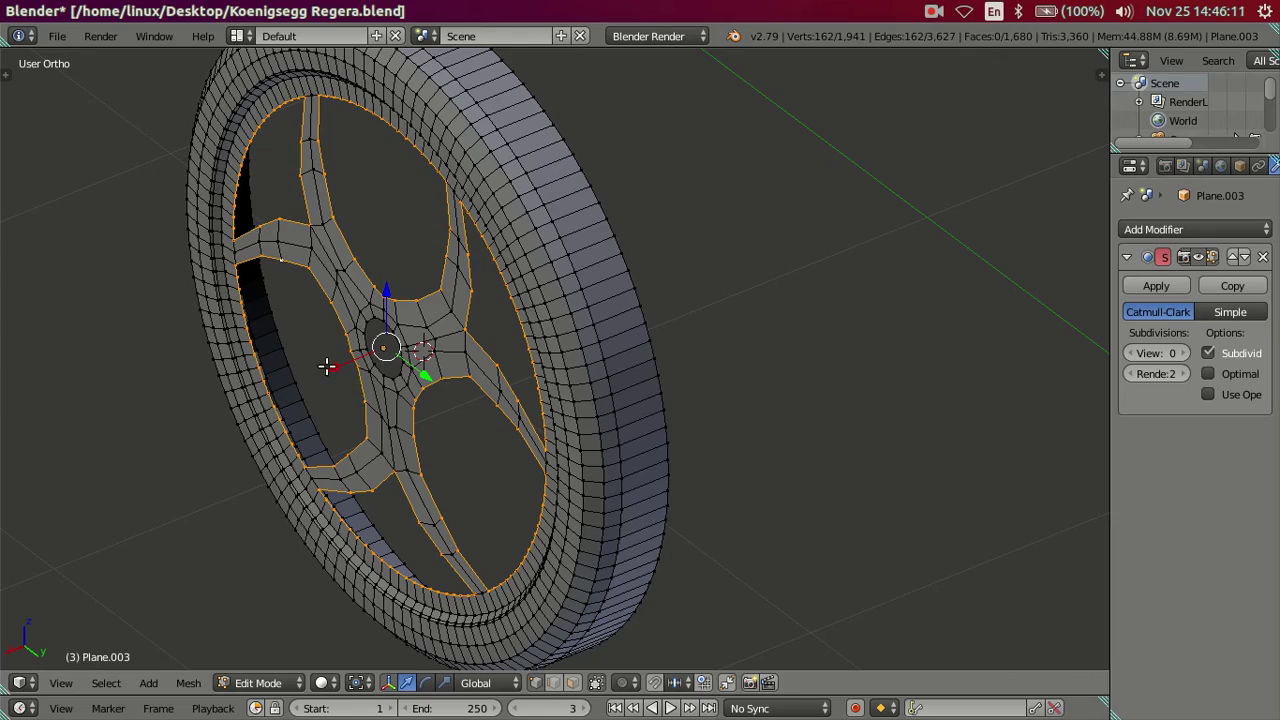
key("e")
left_click(350, 395)
mouse_move(350, 395)
middle_mouse_down()
mouse_move(373, 432)
mouse_move(572, 447)
middle_mouse_up()
In Right Ortho view, scale the extruded loops slightly inward, to about 0.947.
key("KP_3")
scroll(628, 520, "up", 1)
scroll(706, 514, "up", 1)
scroll(776, 497, "up", 1)
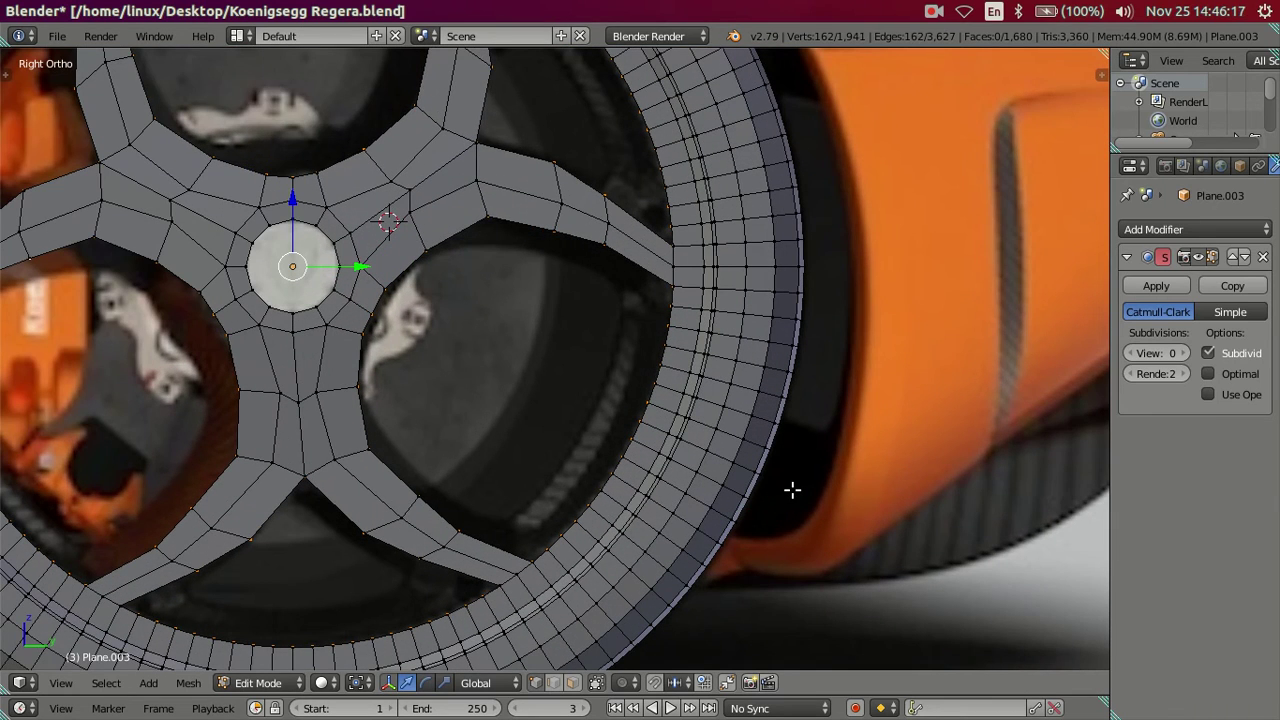
key("s")
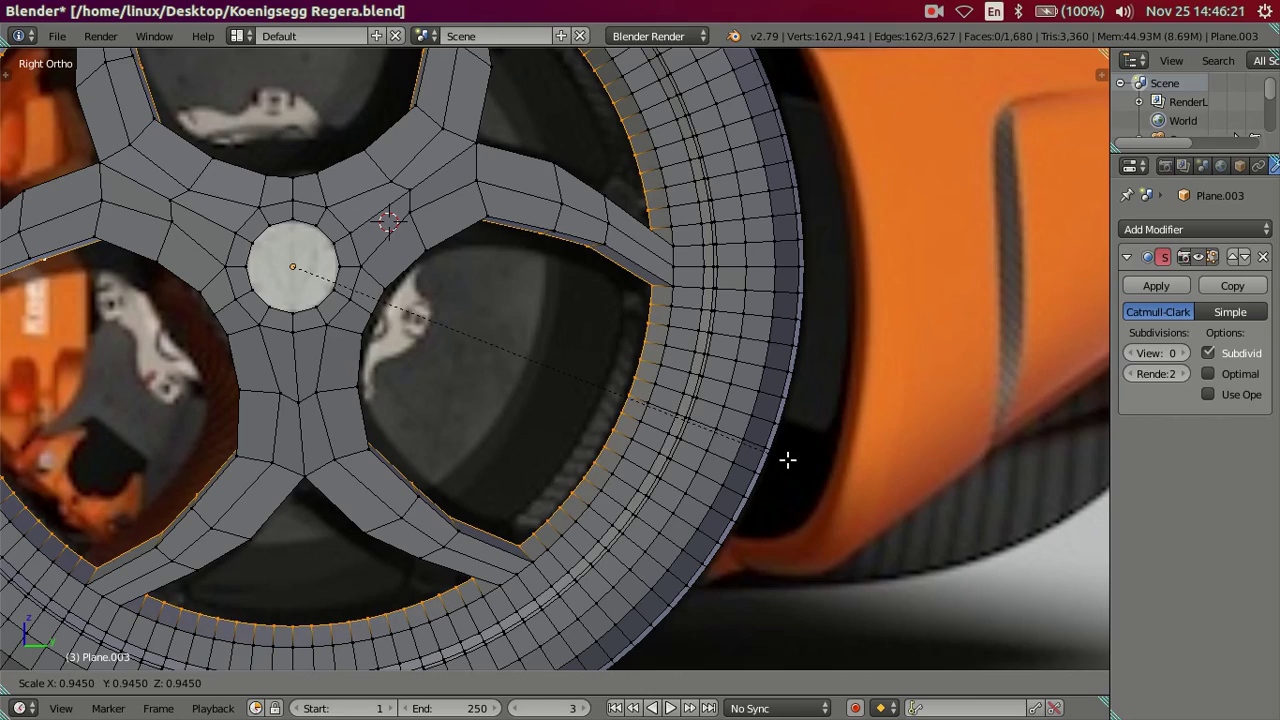
left_click(788, 460)
mouse_move(766, 443)
middle_mouse_down()
mouse_move(625, 507)
mouse_move(591, 491)
mouse_move(641, 478)
middle_mouse_up()
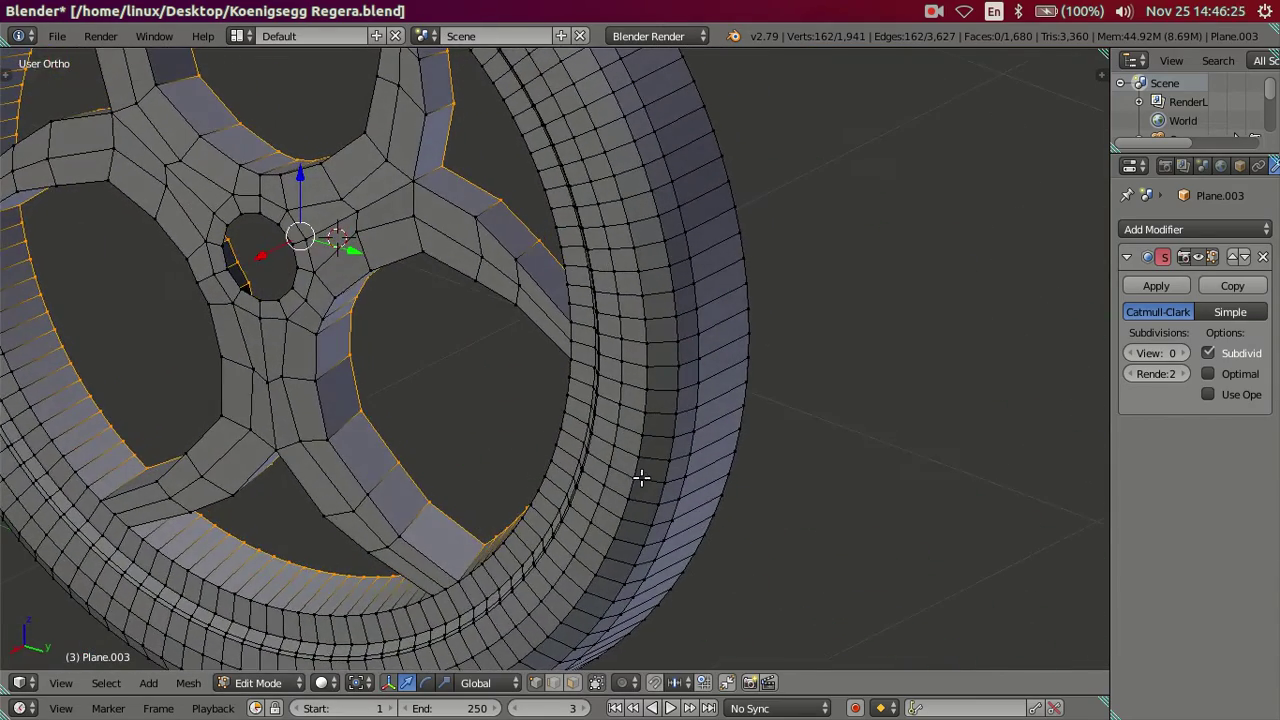
key("KP_3")
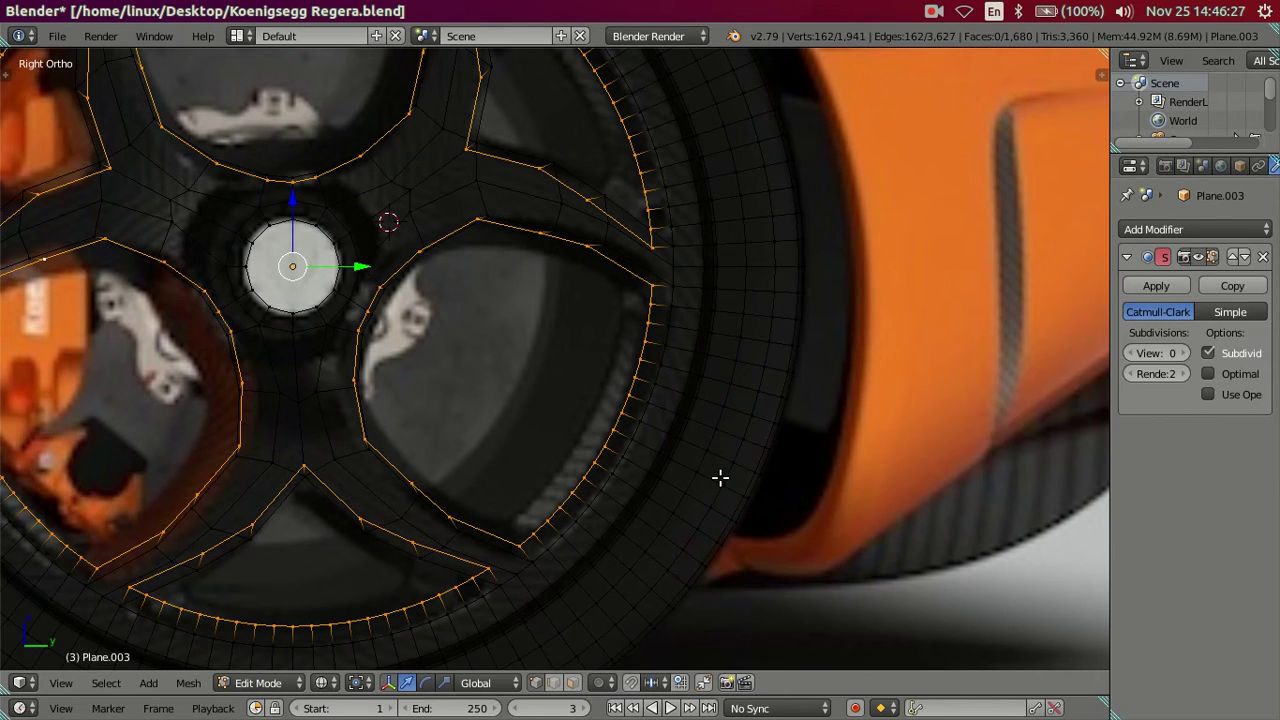
key("s")
key("Escape")
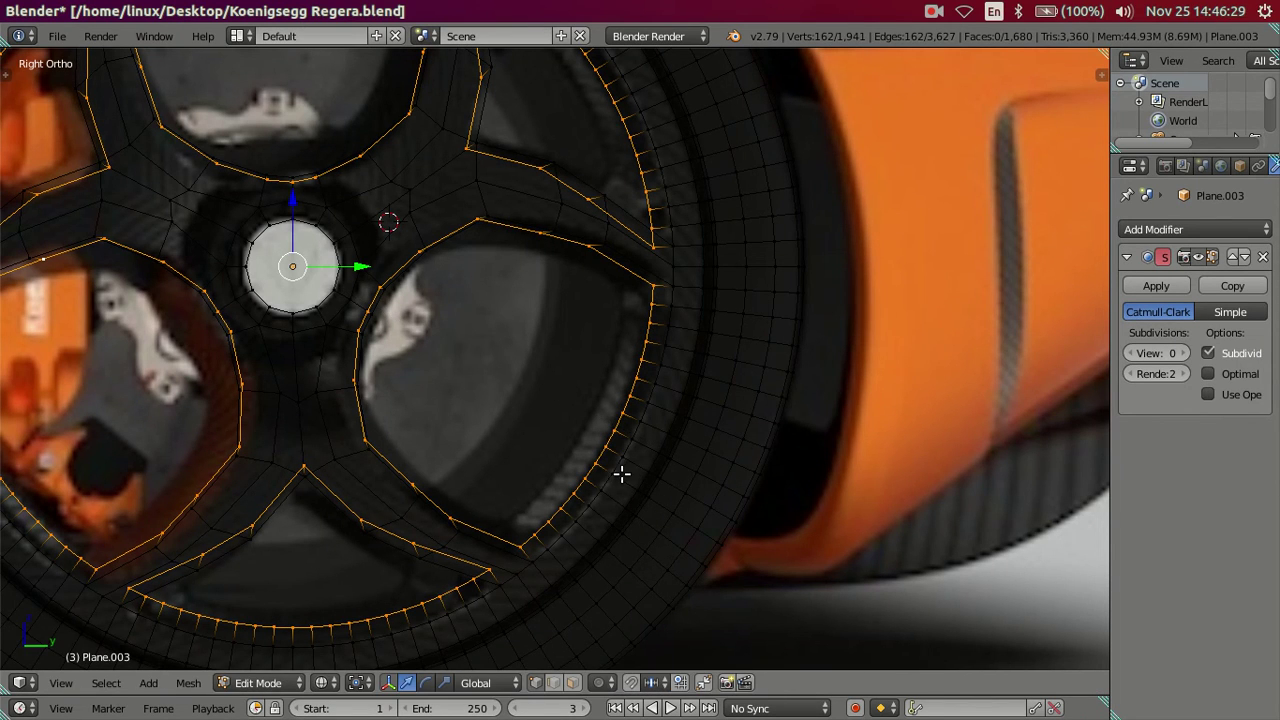
Inspect the extruded rim and spokes in solid shading, then return to wireframe side view.
key("z")
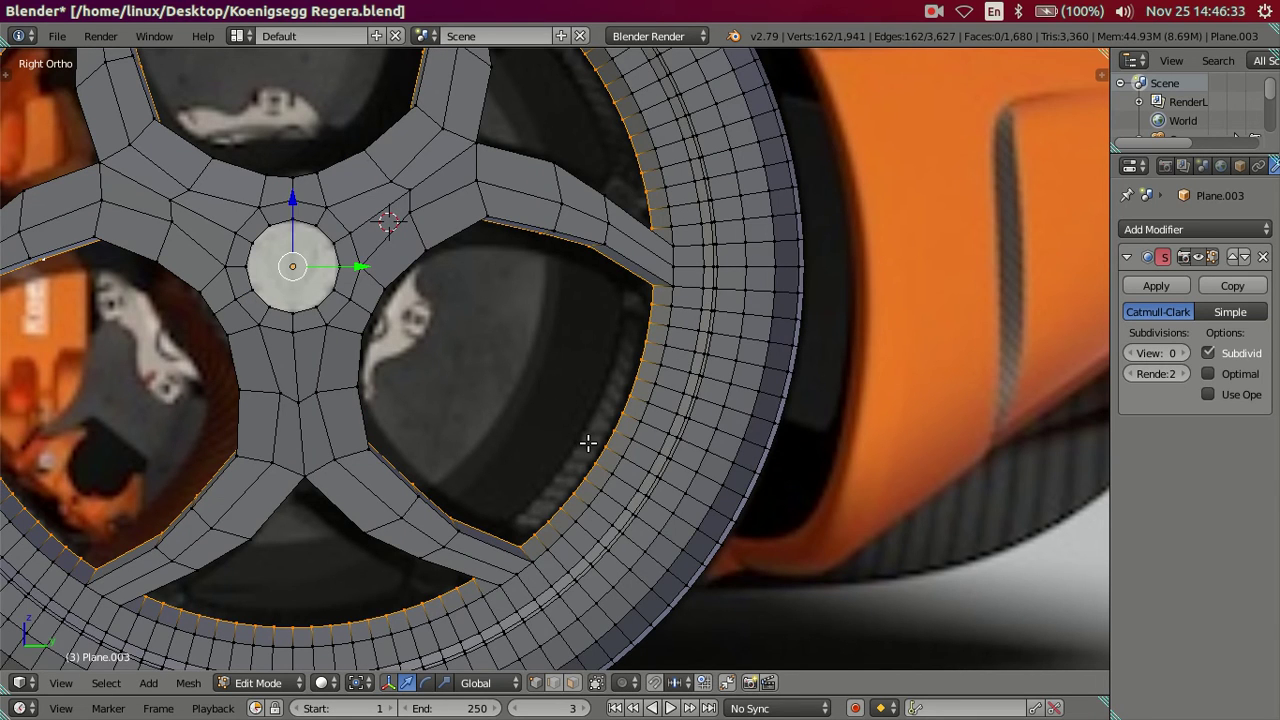
scroll(588, 443, "down", 2)
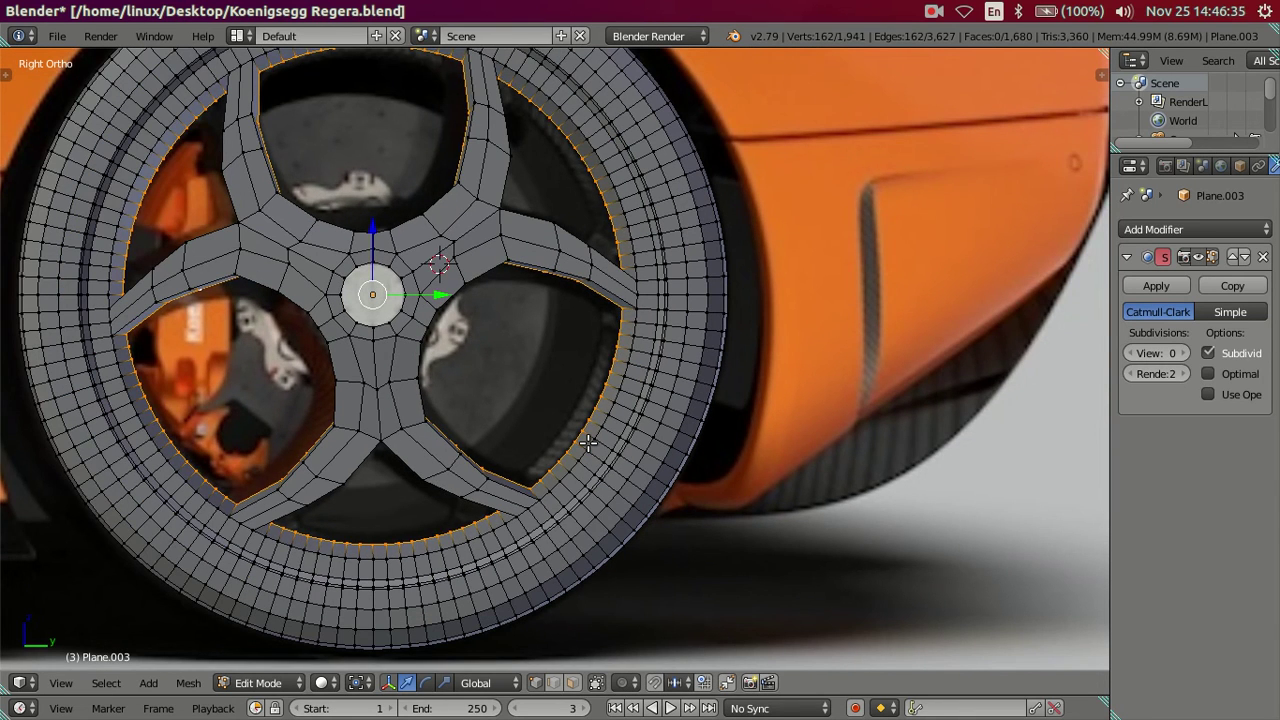
key("ctrl+z")
mouse_move(634, 481)
middle_mouse_down()
mouse_move(654, 542)
mouse_move(650, 515)
middle_mouse_up()
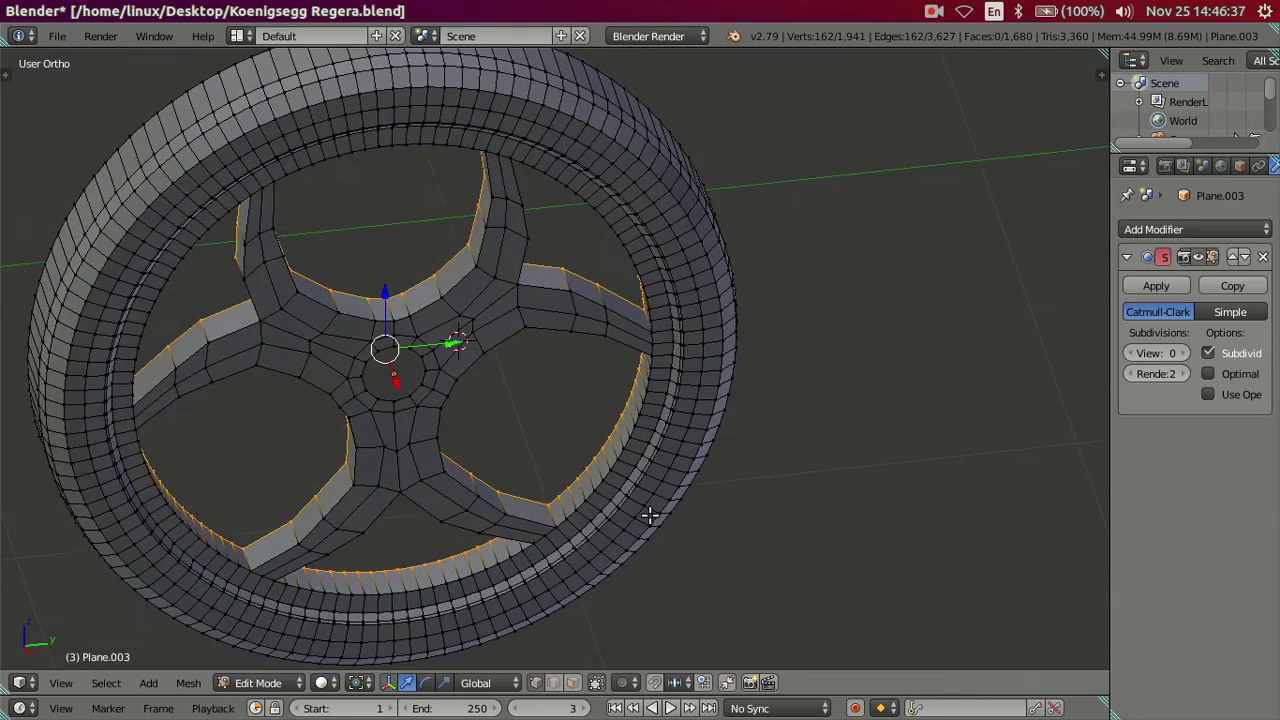
key("KP_3")
key("z")
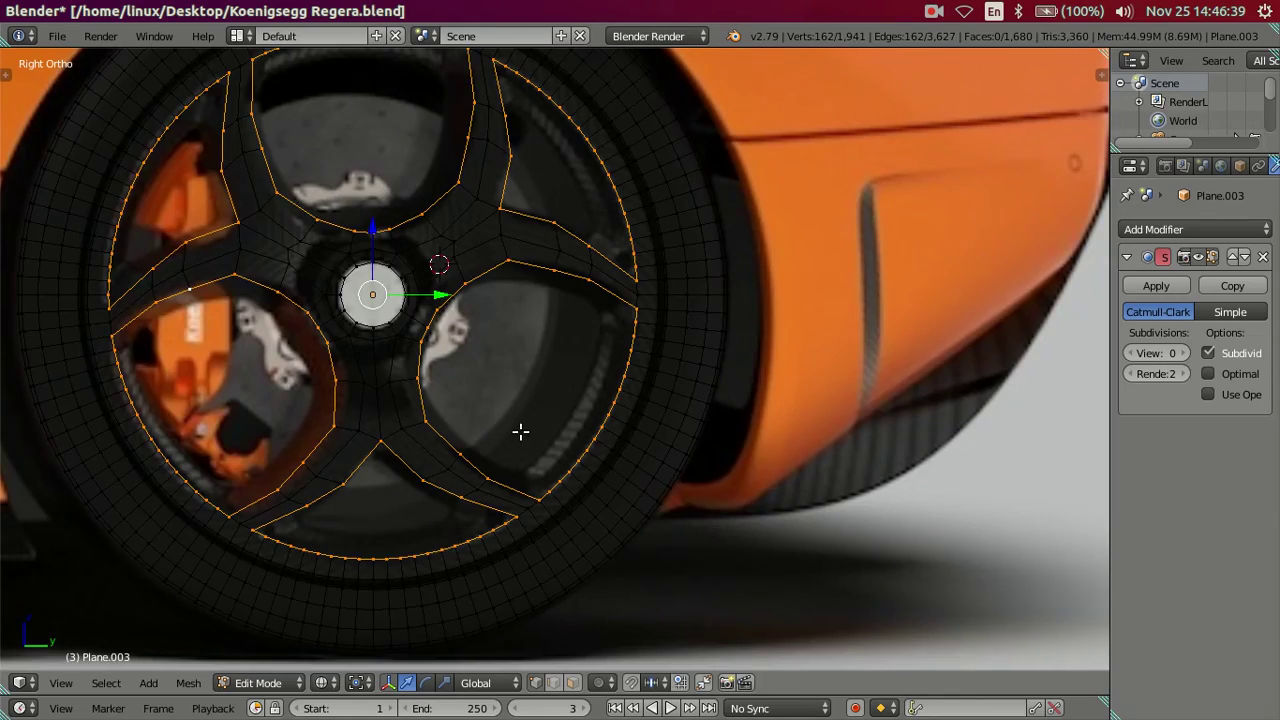
Brush-deselect the inner spoke edges so only the rim edges stay selected.
middle_click_drag(520, 431, 543, 454, "shift")
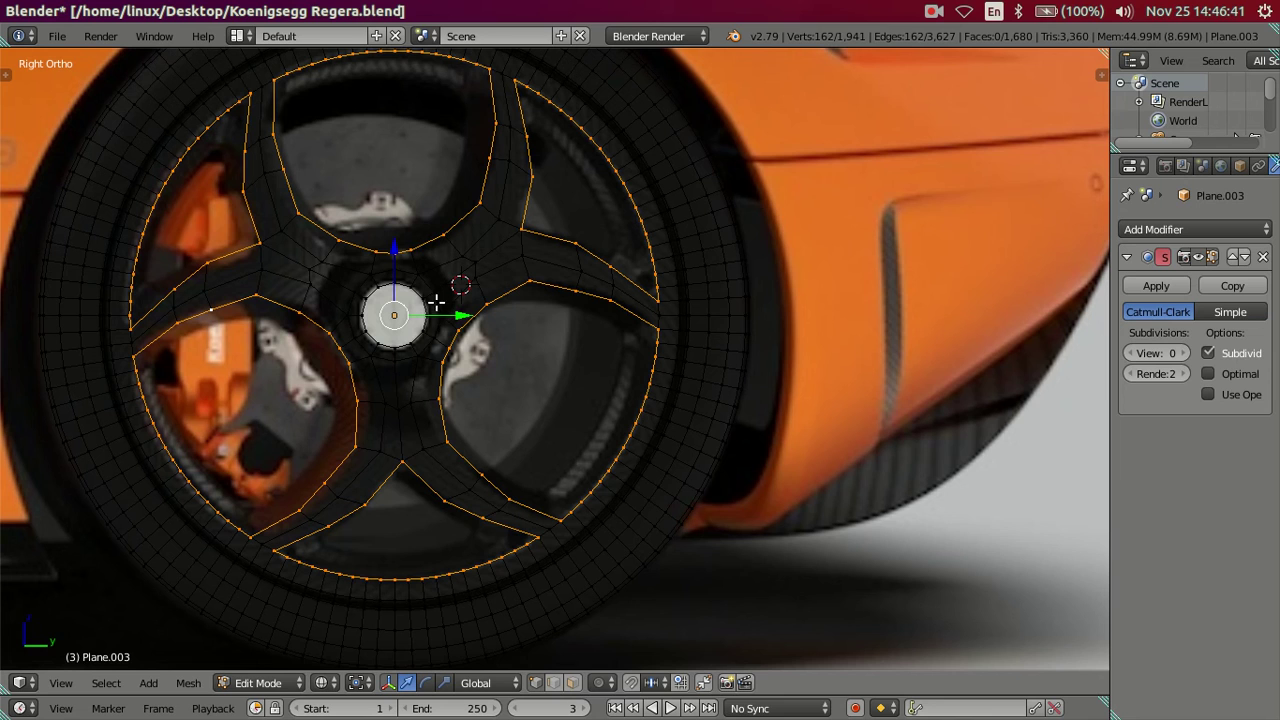
scroll(280, 207, "down", 4)
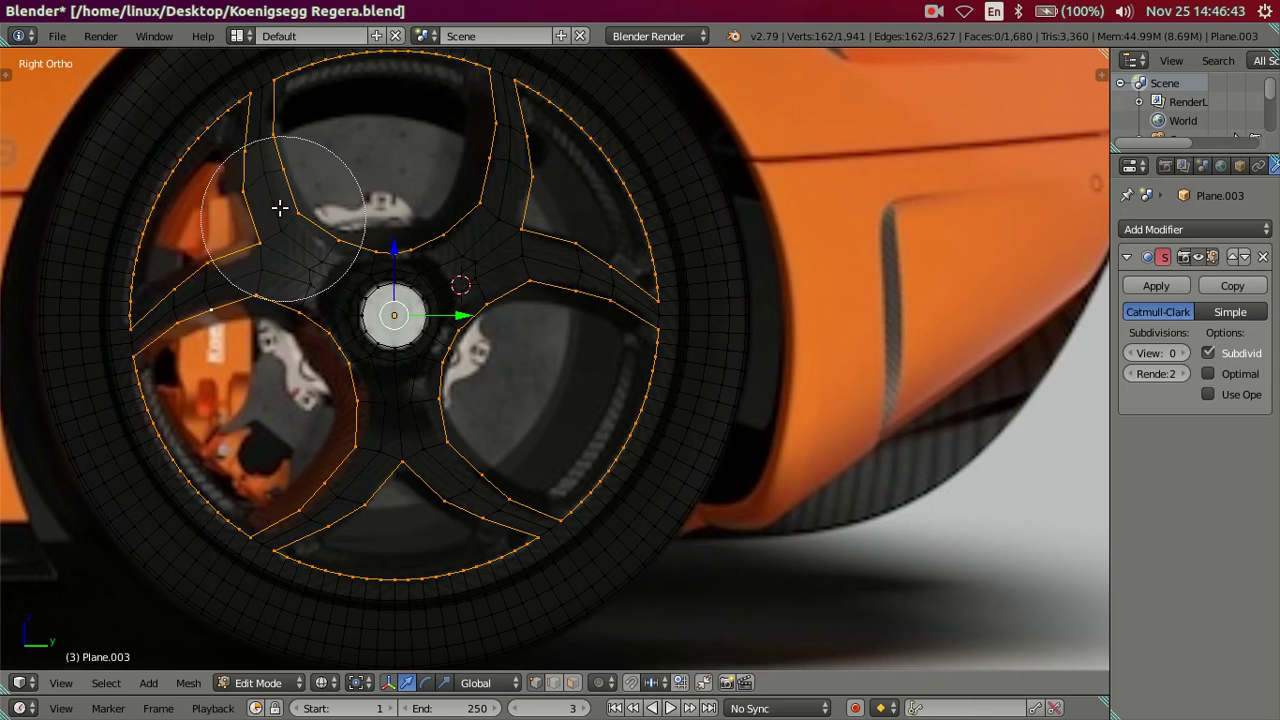
mouse_move(304, 207)
middle_mouse_down()
mouse_move(544, 279)
mouse_move(503, 300)
mouse_move(466, 449)
mouse_move(340, 470)
mouse_move(343, 375)
mouse_move(235, 305)
middle_mouse_up()
Scale the selected inner rim edges down to about 0.95.
right_click(235, 305)
scroll(343, 354, "up", 2)
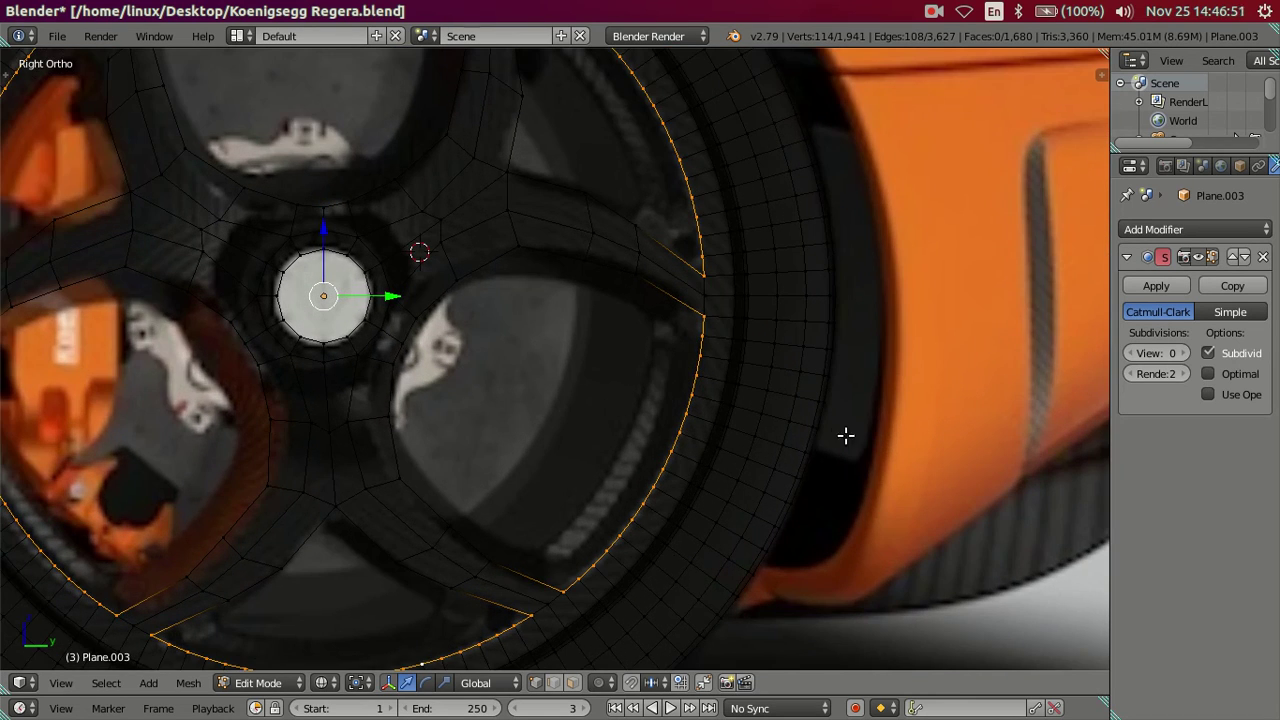
key("s")
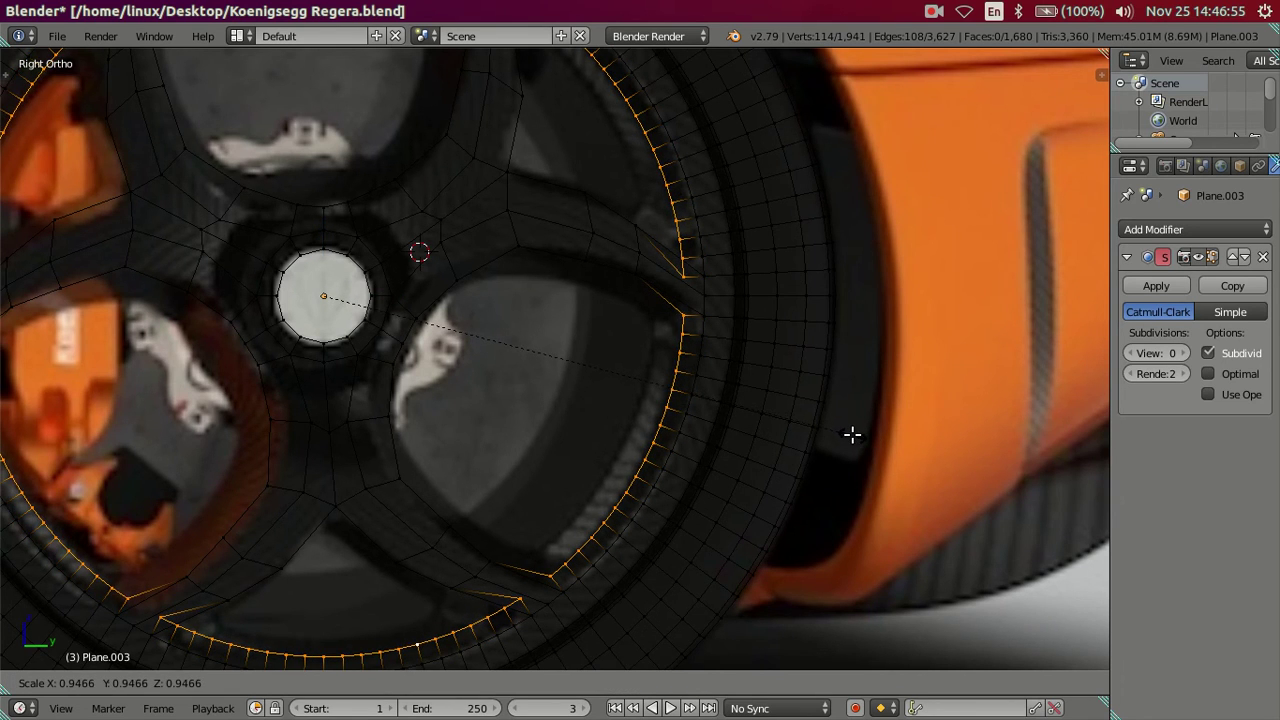
left_click(851, 434)
scroll(760, 425, "down", 2)
Clear the selection and pick the edge loop around an opening in solid view.
key("a")
key("z")
mouse_move(663, 411)
middle_mouse_down()
mouse_move(551, 486)
mouse_move(503, 463)
mouse_move(347, 507)
middle_mouse_up()
key("z")
right_click(501, 462, "alt")
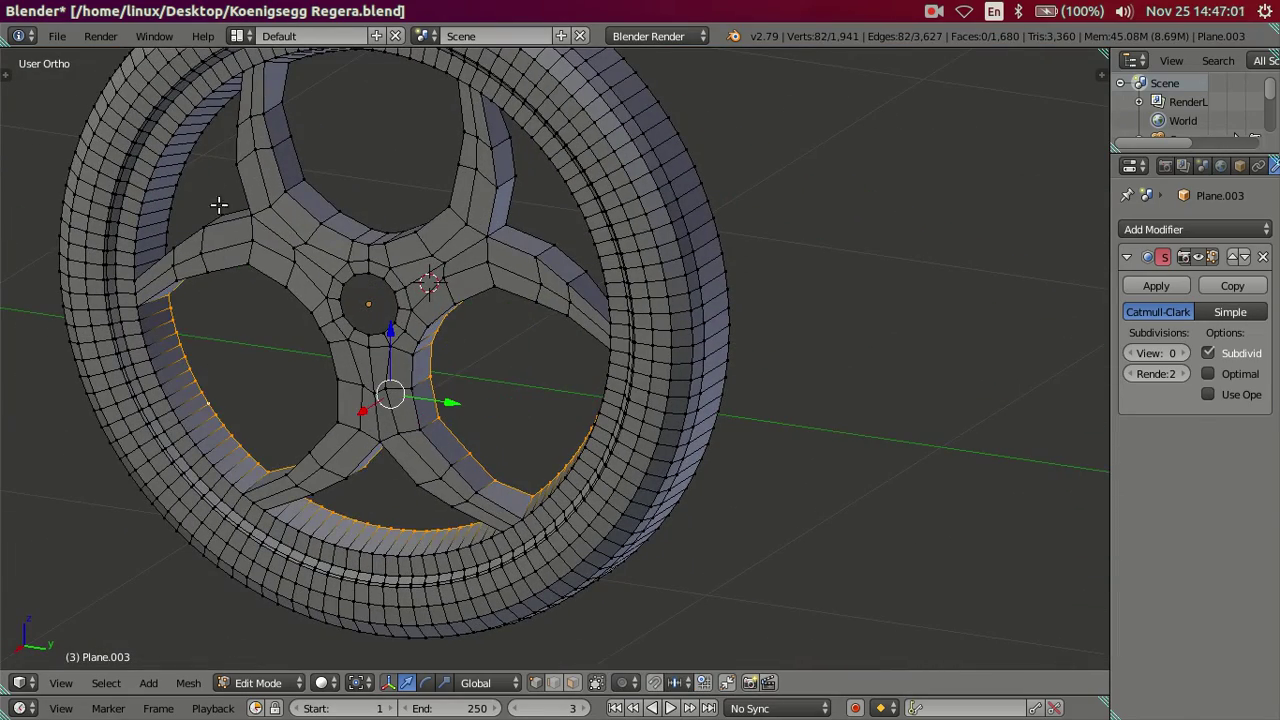
mouse_move(511, 264)
middle_mouse_down()
mouse_move(492, 398)
mouse_move(446, 356)
middle_mouse_up()
Extrude the selected loops and move the new edges along X for more depth.
key("e")
right_click(543, 378)
middle_click_drag(540, 384, 432, 339)
key("g")
key("x")
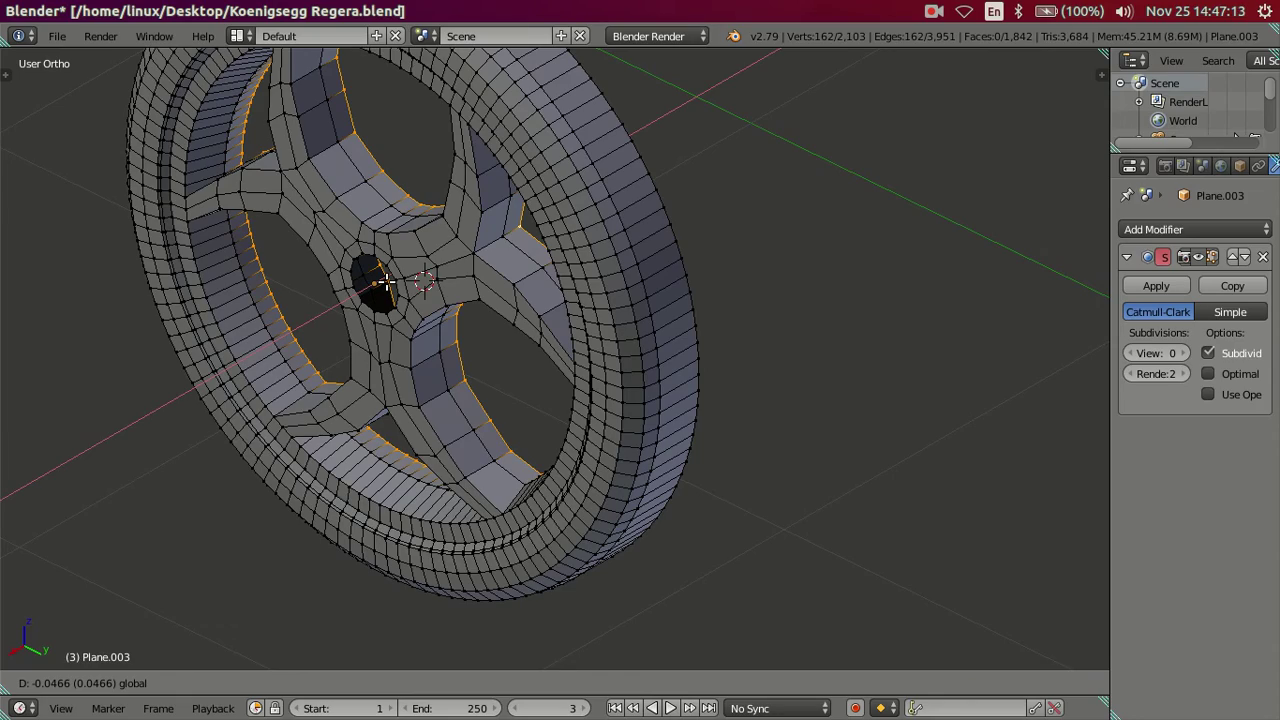
left_click(378, 280)
mouse_move(380, 282)
middle_mouse_down()
mouse_move(489, 366)
mouse_move(534, 371)
mouse_move(543, 311)
mouse_move(623, 323)
middle_mouse_up()
In wireframe side view, deselect the upper-right, lower and left spoke vertices.
key("z")
middle_click_drag(527, 311, 566, 374, "shift")
key("KP_3")
key("c")
middle_click_drag(500, 263, 520, 305)
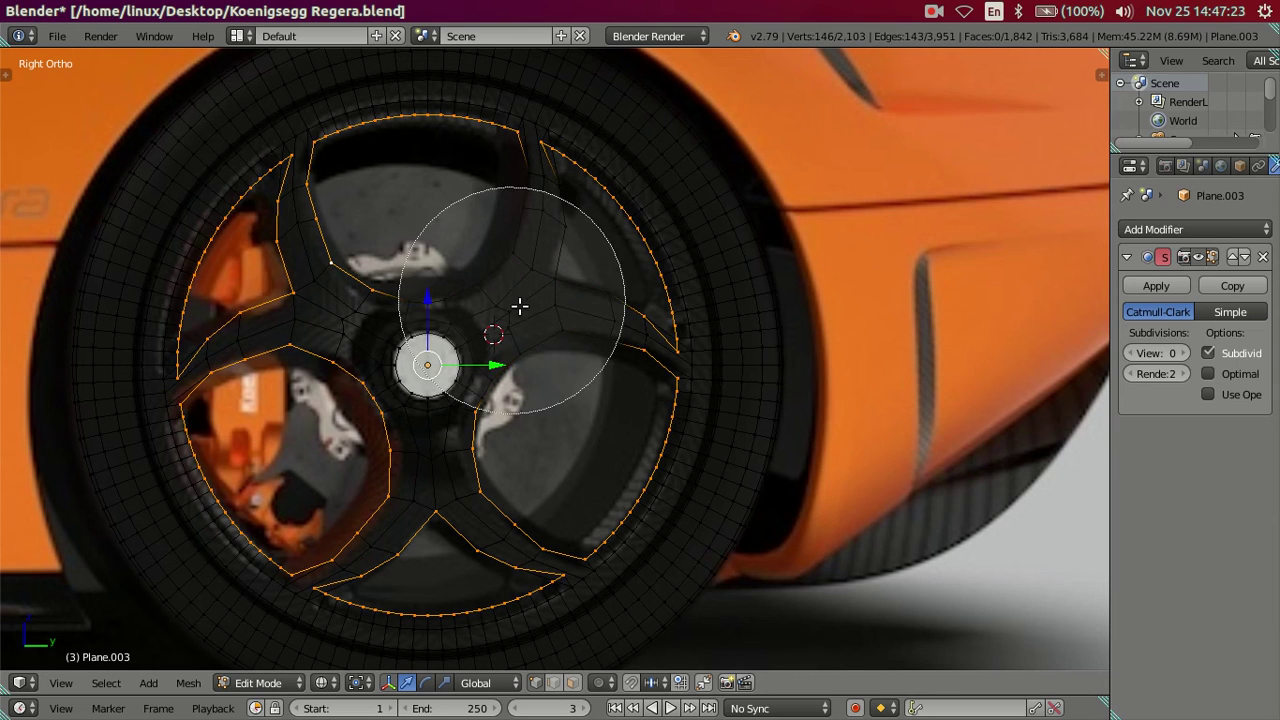
mouse_move(471, 400)
middle_mouse_down()
mouse_move(471, 463)
mouse_move(485, 462)
middle_mouse_up()
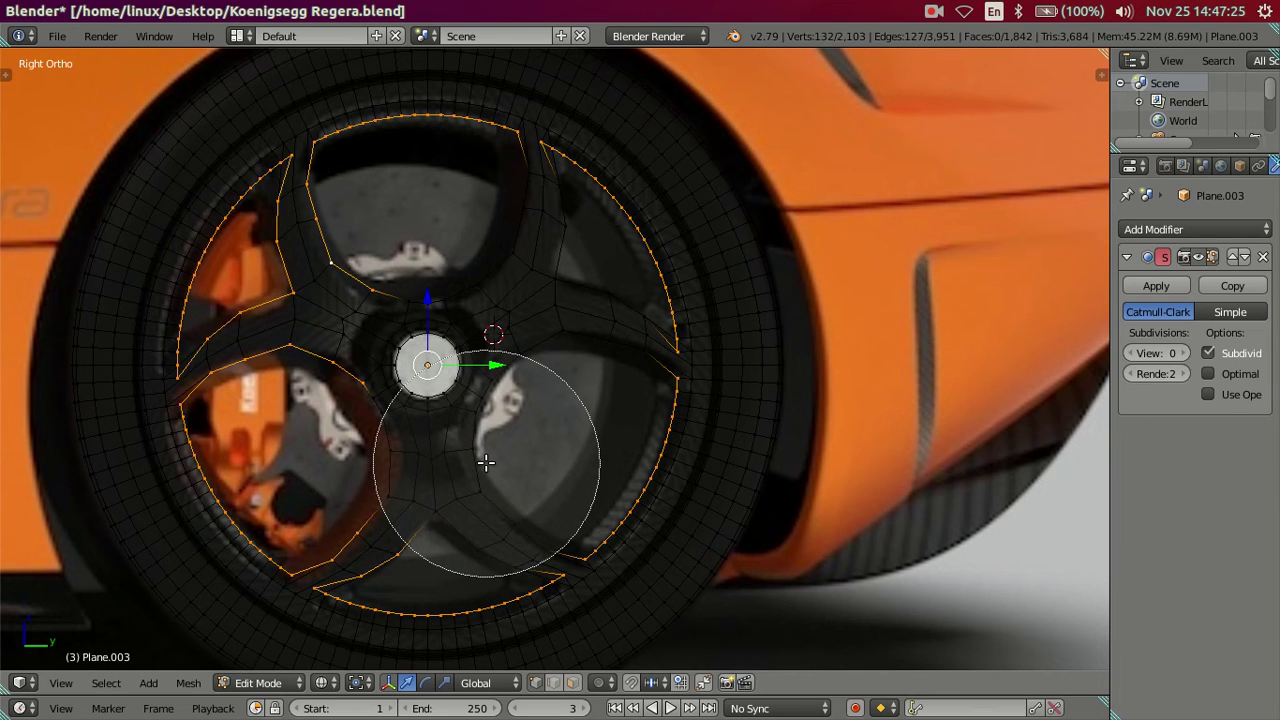
mouse_move(412, 487)
middle_mouse_down()
mouse_move(363, 406)
mouse_move(328, 381)
mouse_move(337, 294)
middle_mouse_up()
right_click(336, 287)
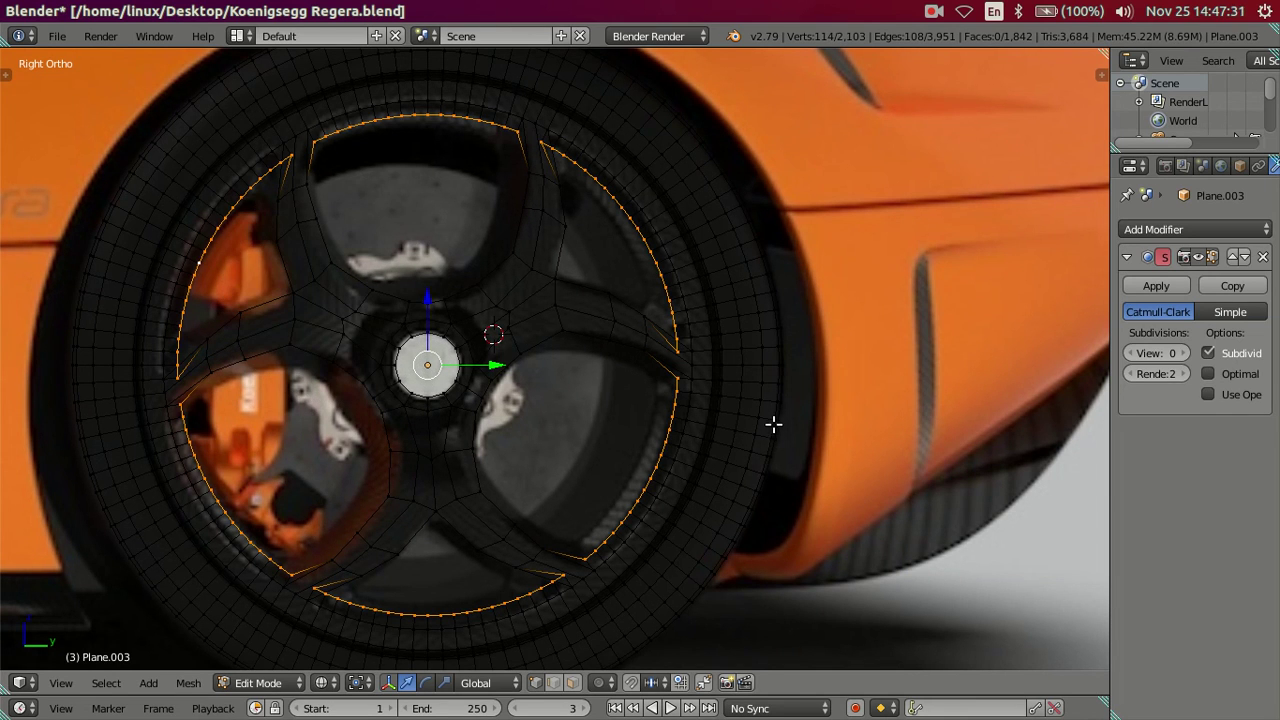
Scale the remaining rim loop down slightly, then deselect and return to solid shading.
key("s")
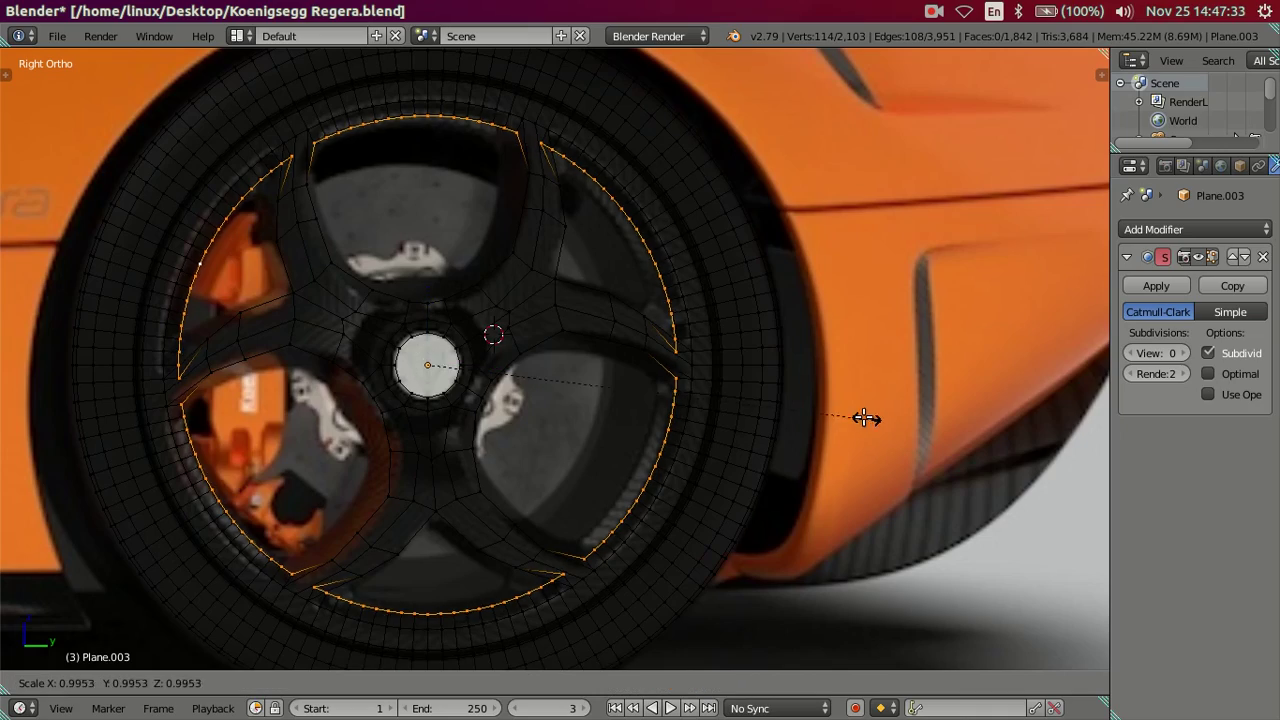
left_click(842, 408)
key("a")
mouse_move(623, 397)
middle_mouse_down()
mouse_move(632, 448)
mouse_move(657, 357)
mouse_move(620, 490)
mouse_move(594, 449)
mouse_move(603, 409)
mouse_move(677, 366)
mouse_move(671, 351)
mouse_move(867, 398)
mouse_move(909, 394)
mouse_move(751, 451)
mouse_move(637, 534)
mouse_move(749, 411)
mouse_move(729, 406)
mouse_move(689, 537)
mouse_move(690, 459)
mouse_move(714, 451)
mouse_move(609, 520)
mouse_move(700, 414)
mouse_move(655, 401)
mouse_move(621, 451)
middle_mouse_up()
key("z")
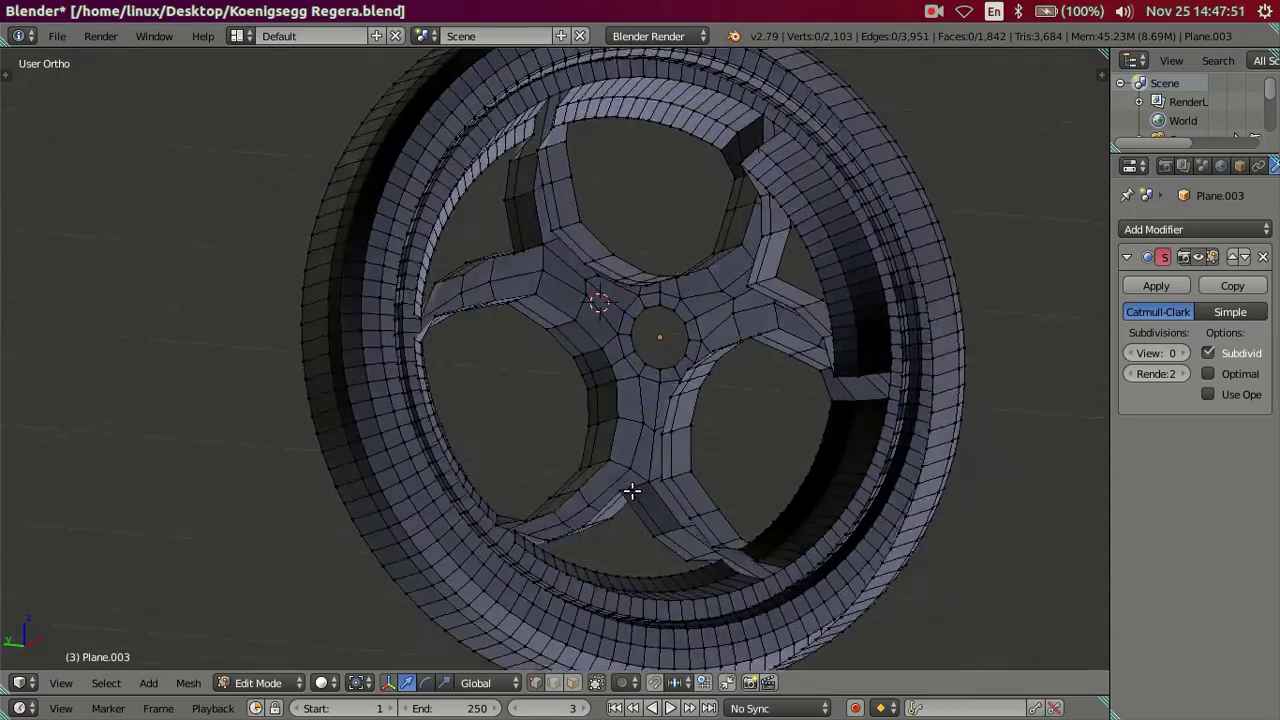
mouse_move(661, 503)
middle_mouse_down()
mouse_move(680, 546)
mouse_move(724, 453)
mouse_move(686, 429)
mouse_move(663, 432)
middle_mouse_up()
mouse_move(649, 490)
middle_mouse_down()
mouse_move(629, 534)
mouse_move(684, 517)
middle_mouse_up()
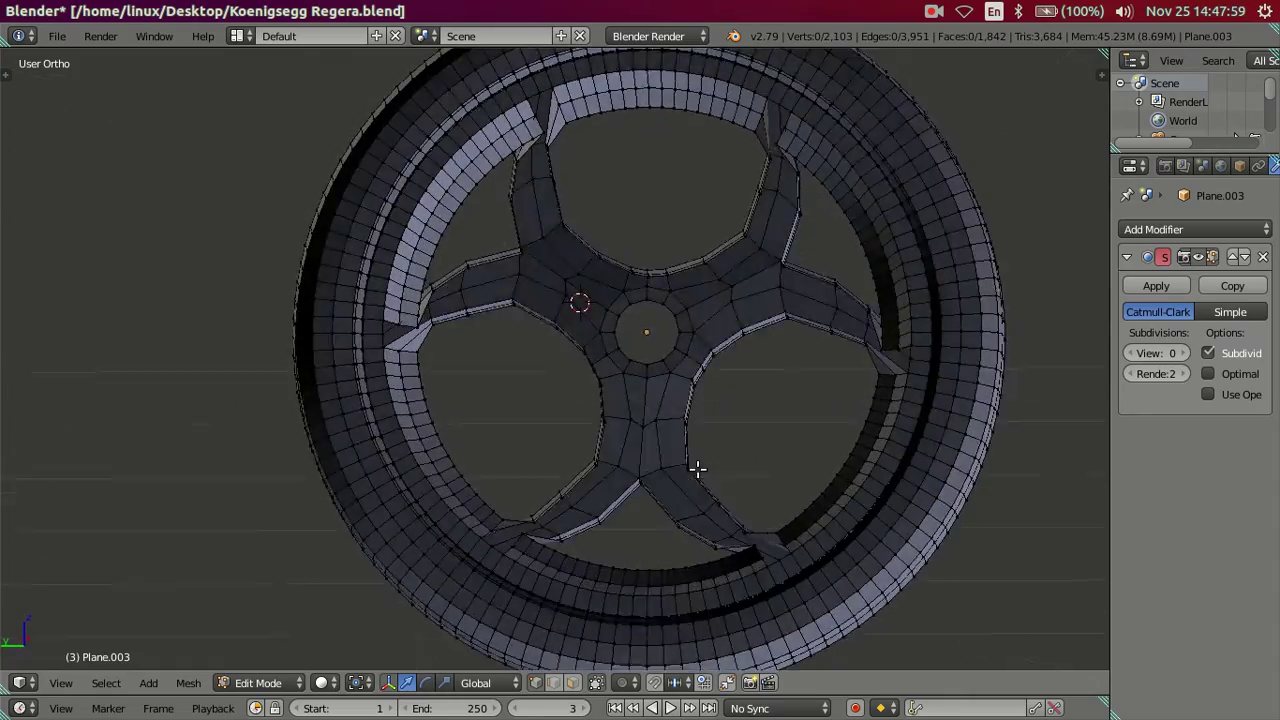
mouse_move(718, 453)
middle_mouse_down()
mouse_move(700, 429)
mouse_move(391, 434)
mouse_move(249, 462)
mouse_move(246, 517)
mouse_move(531, 462)
mouse_move(480, 450)
mouse_move(493, 460)
mouse_move(529, 437)
mouse_move(507, 423)
mouse_move(512, 412)
mouse_move(569, 409)
middle_mouse_up()
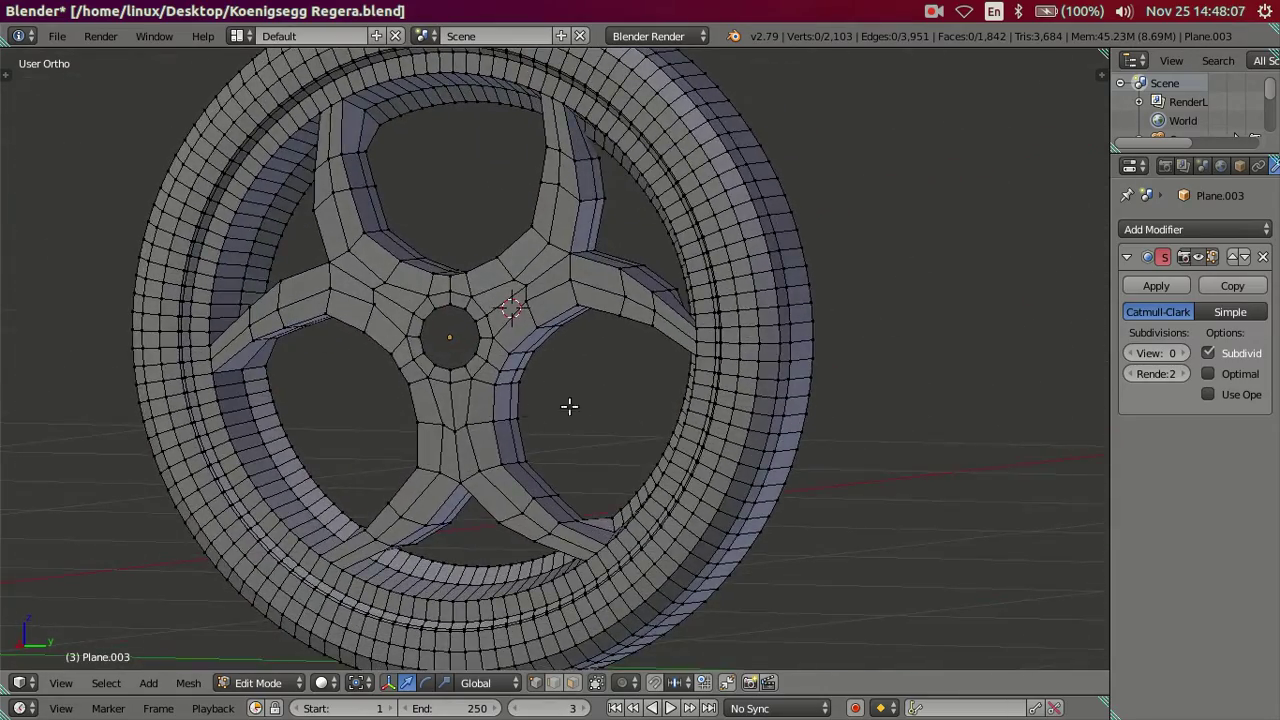
key("KP_3")
key("z")
scroll(581, 429, "up", 1)
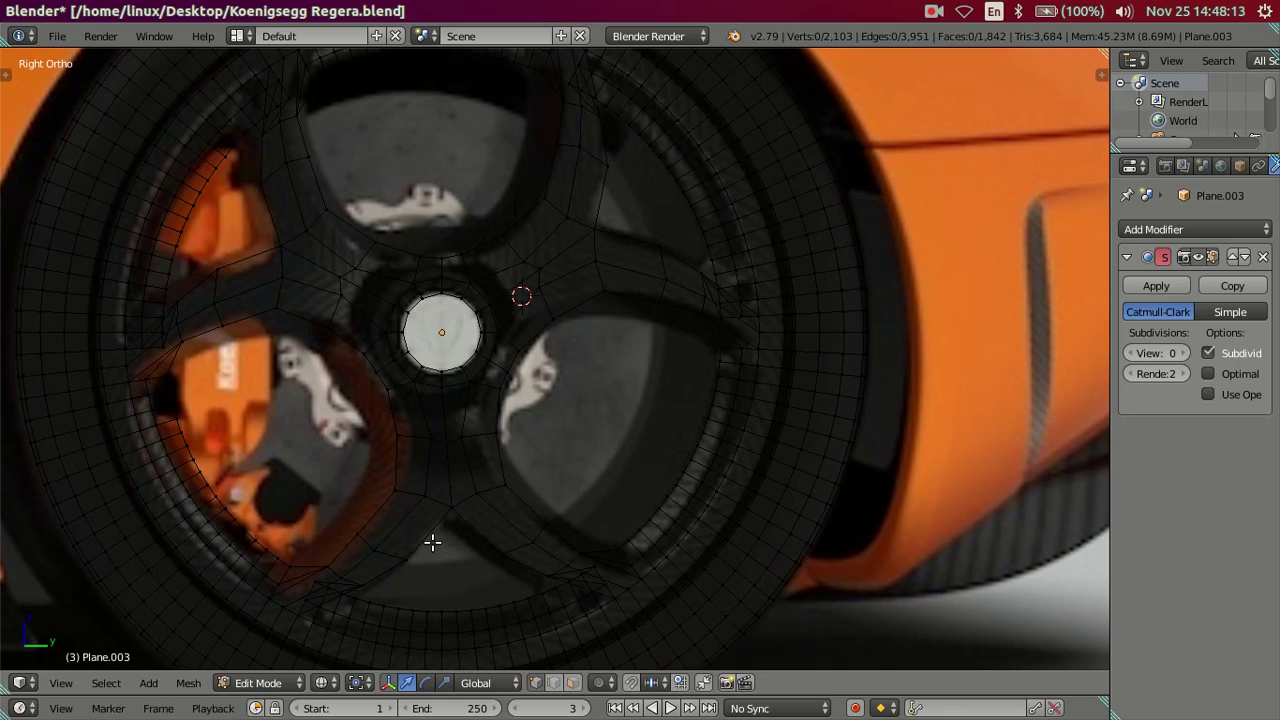
left_click(17, 380)
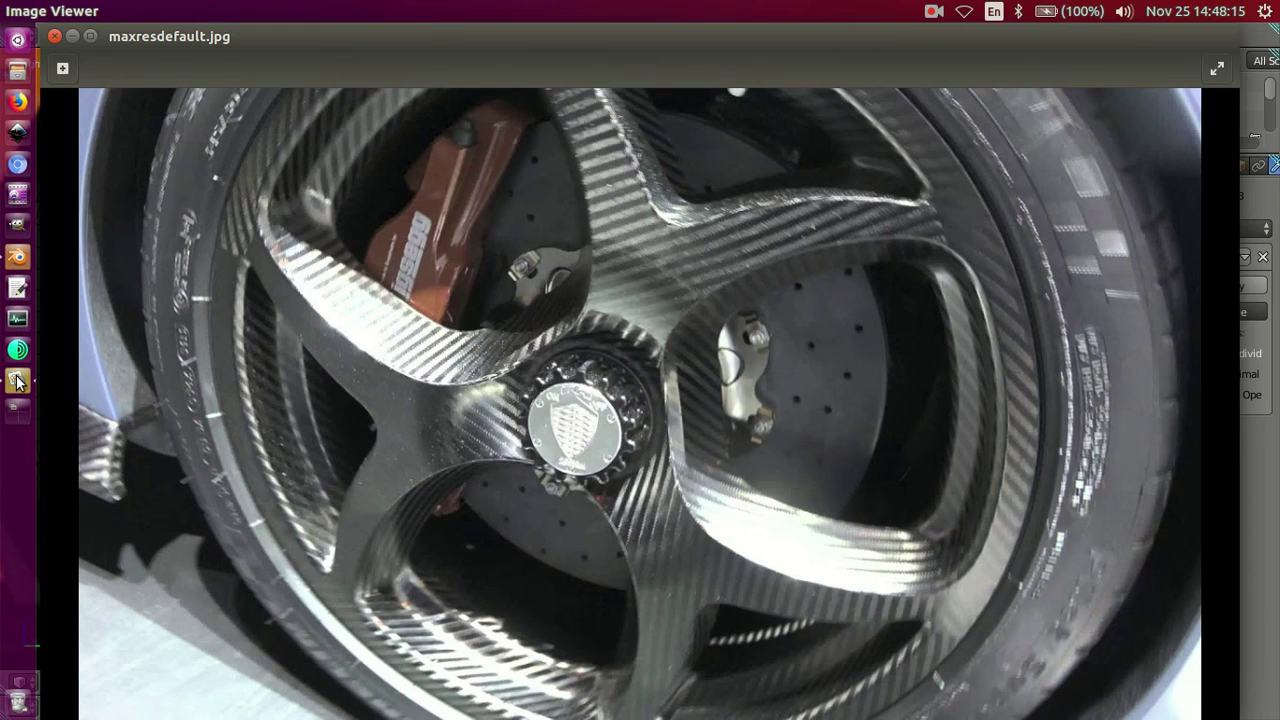
left_click(12, 265)
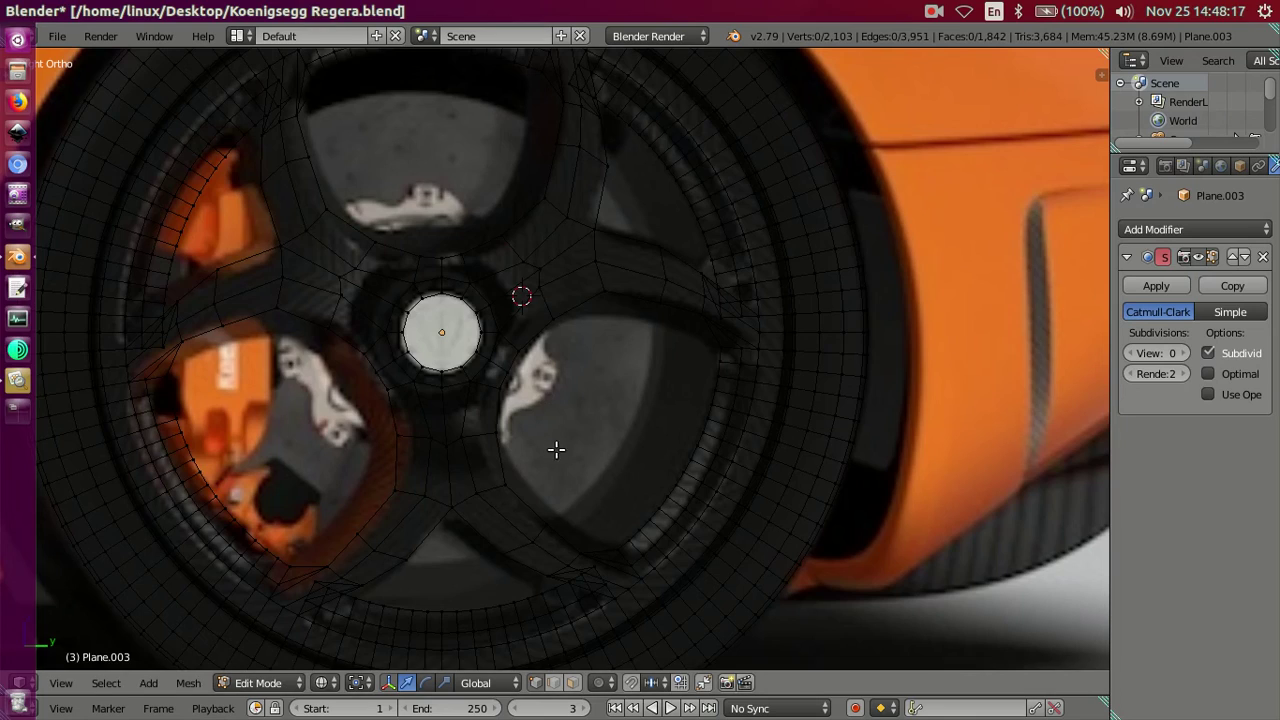
mouse_move(571, 463)
middle_mouse_down()
mouse_move(631, 429)
mouse_move(629, 400)
mouse_move(591, 374)
mouse_move(533, 399)
mouse_move(509, 466)
mouse_move(509, 523)
mouse_move(551, 500)
mouse_move(540, 466)
mouse_move(520, 503)
mouse_move(543, 511)
mouse_move(523, 469)
mouse_move(422, 515)
middle_mouse_up()
mouse_move(507, 491)
middle_mouse_down()
mouse_move(497, 486)
mouse_move(506, 514)
mouse_move(531, 514)
mouse_move(509, 420)
mouse_move(520, 571)
mouse_move(570, 538)
mouse_move(609, 397)
mouse_move(637, 358)
mouse_move(620, 446)
mouse_move(651, 474)
mouse_move(638, 503)
mouse_move(703, 421)
mouse_move(592, 337)
middle_mouse_up()
key("a")
scroll(711, 457, "down", 4)
mouse_move(506, 322)
middle_mouse_down()
mouse_move(673, 327)
mouse_move(645, 362)
middle_mouse_up()
key("a")
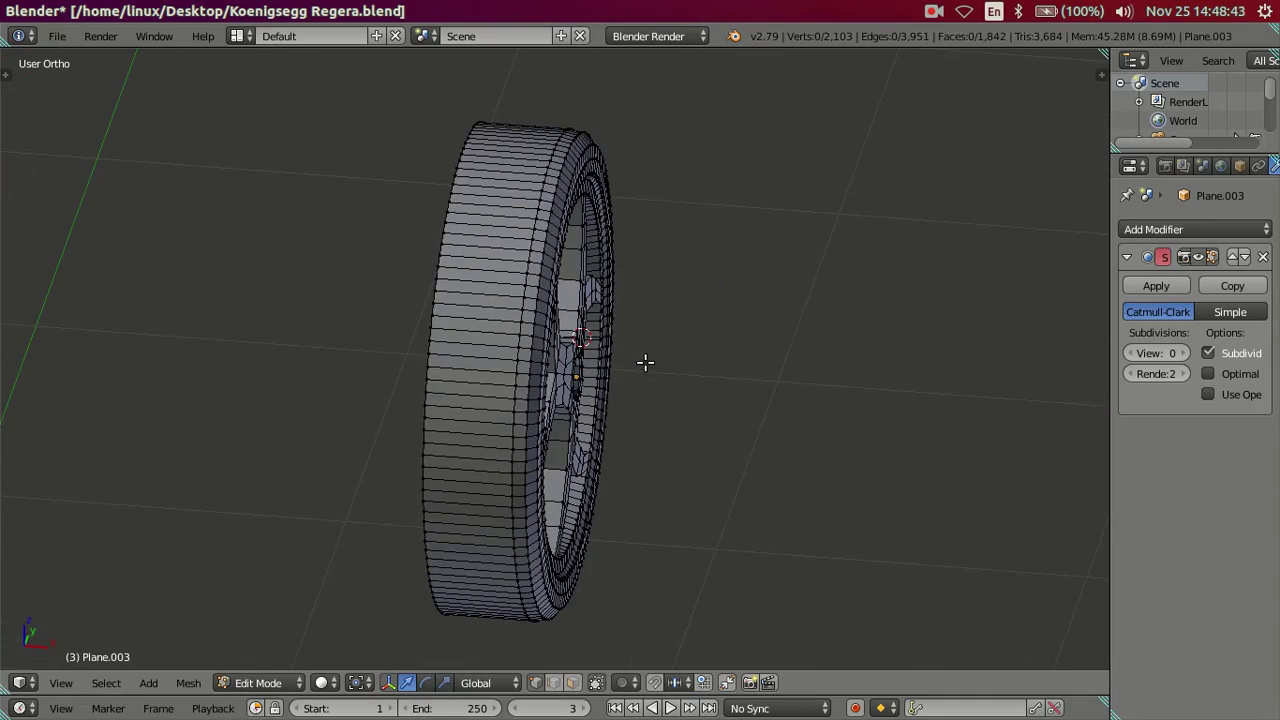
mouse_move(443, 485)
middle_mouse_down()
mouse_move(573, 551)
mouse_move(470, 550)
mouse_move(428, 524)
middle_mouse_up()
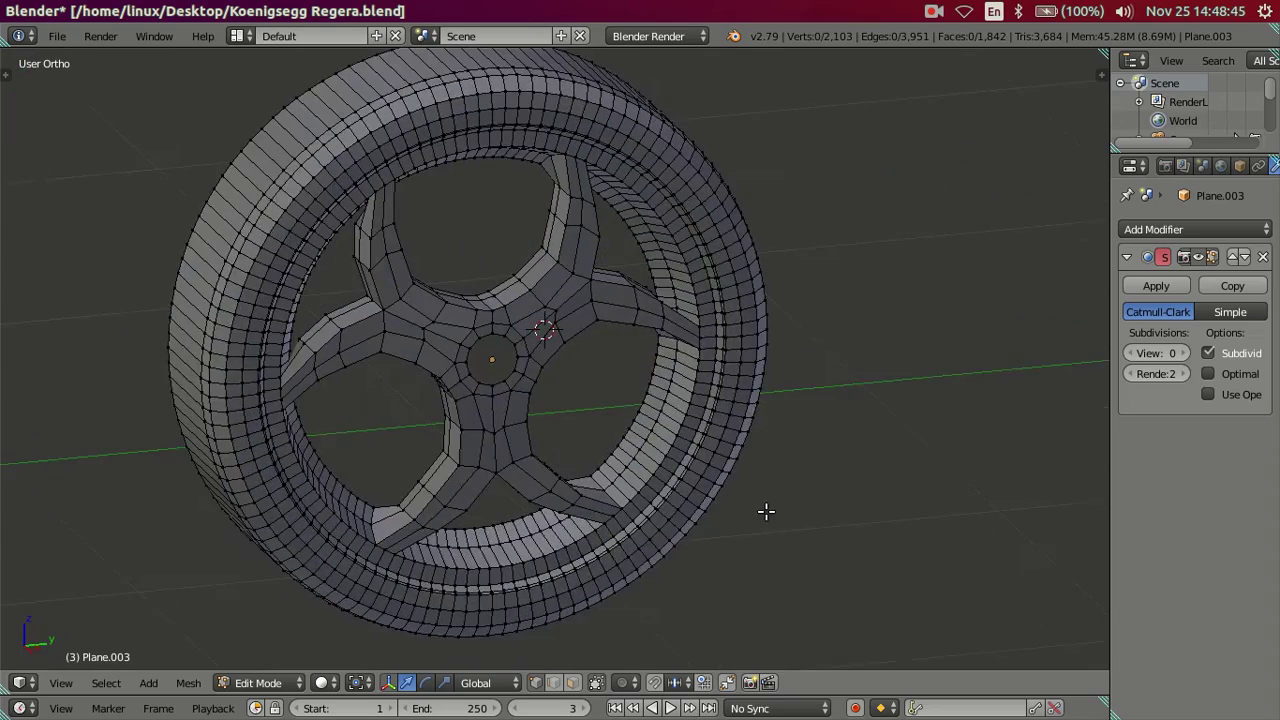
scroll(766, 512, "up", 3)
mouse_move(645, 447)
middle_mouse_down()
mouse_move(722, 486)
mouse_move(666, 331)
mouse_move(787, 320)
mouse_move(634, 346)
mouse_move(645, 364)
middle_mouse_up()
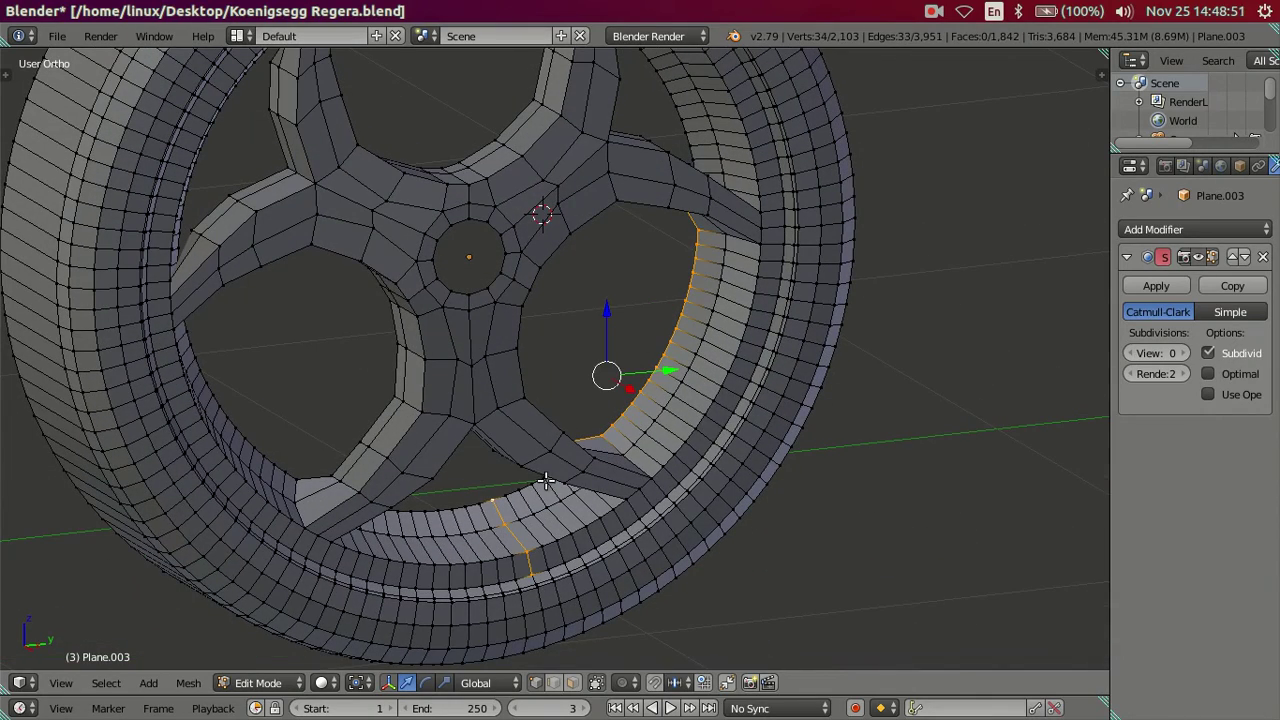
In the side view, brush-deselect spoke vertices so only the inner rim edges remain selected.
middle_click_drag(697, 510, 413, 525)
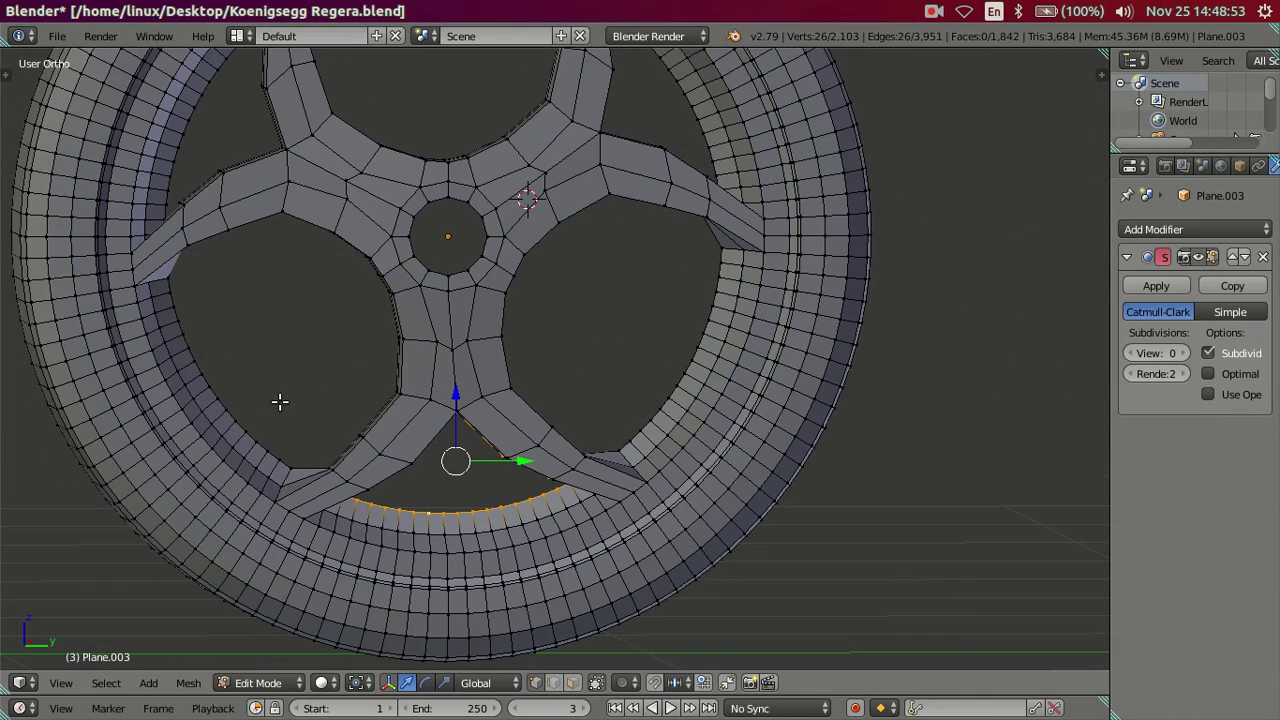
middle_click_drag(349, 323, 213, 267)
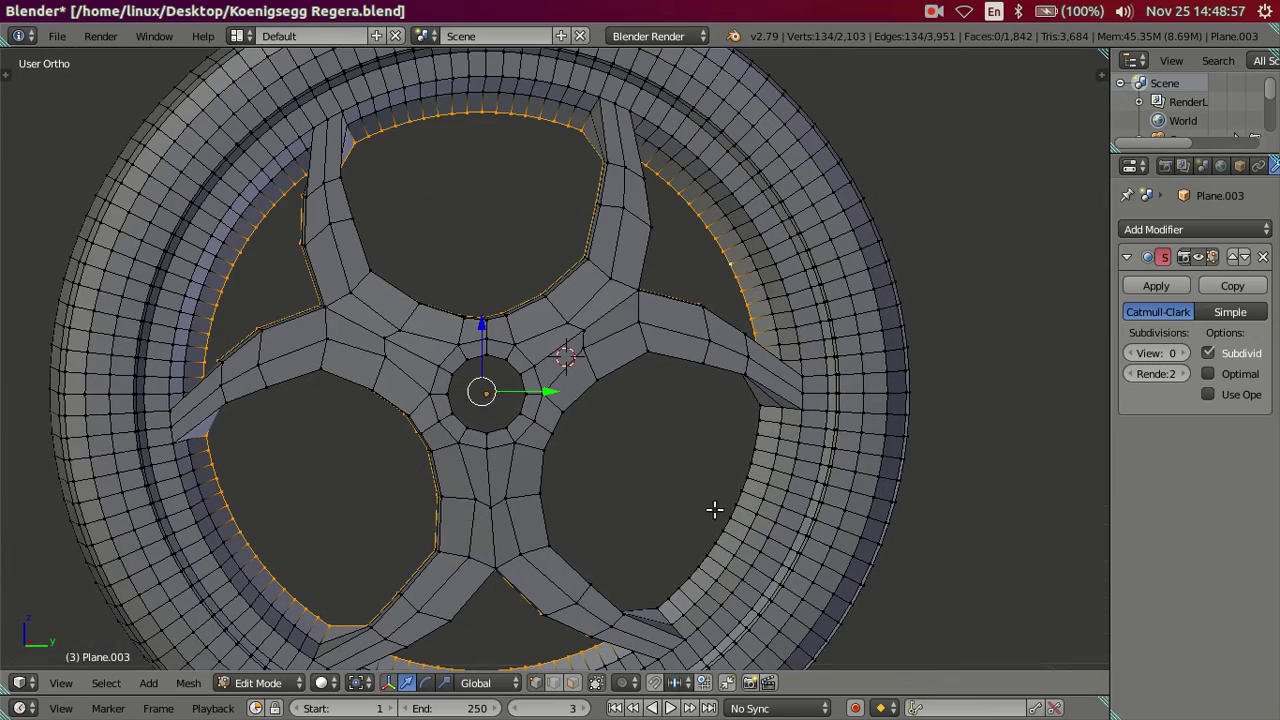
key("KP_3")
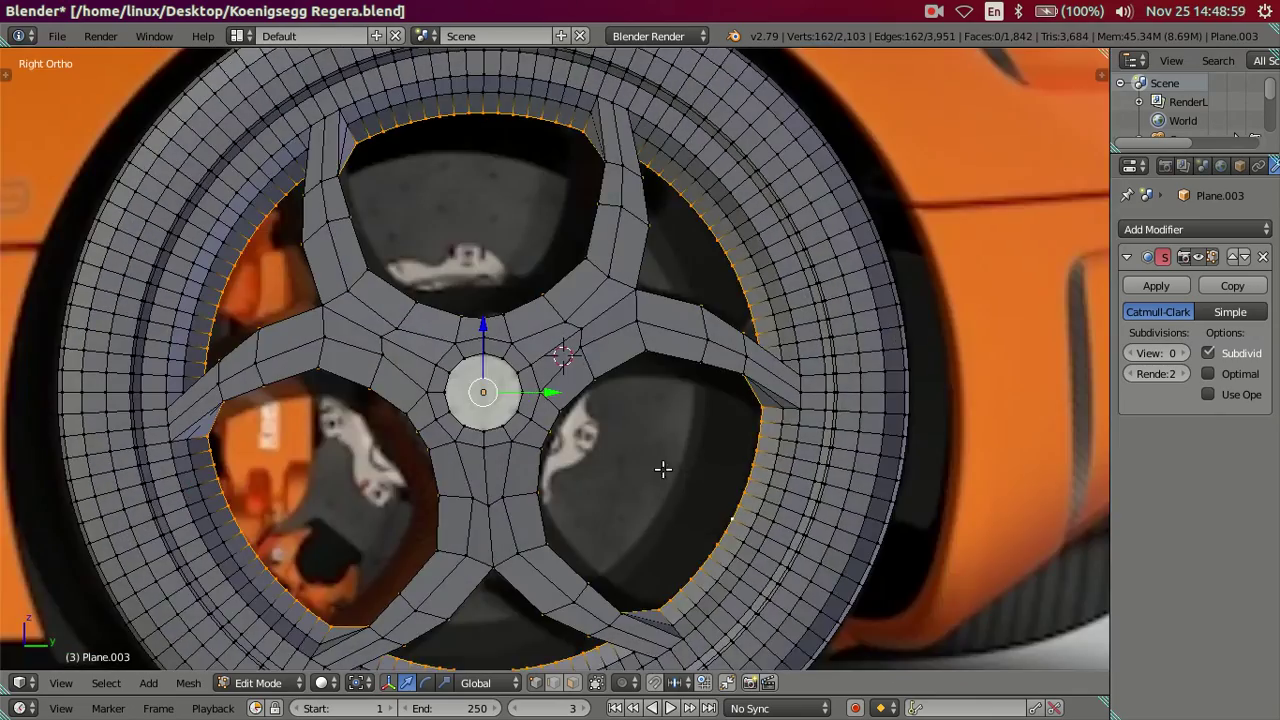
scroll(543, 457, "up", 2)
key("c")
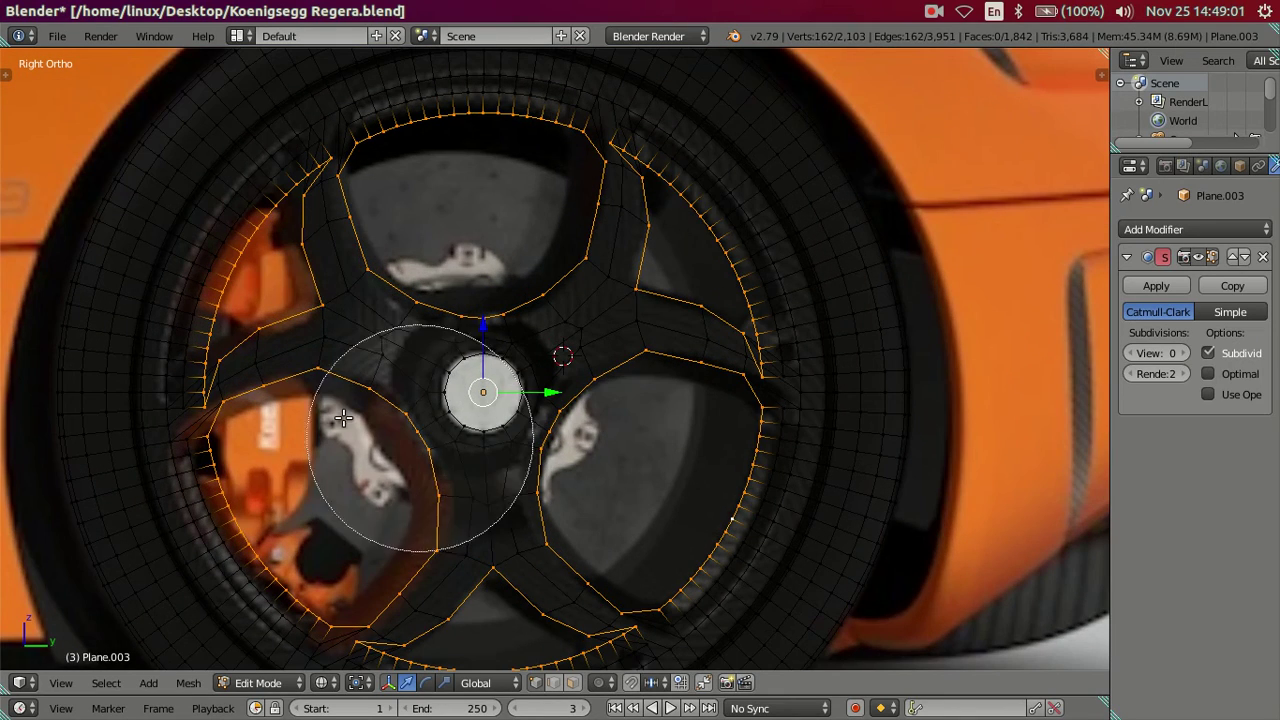
mouse_move(375, 346)
middle_mouse_down()
mouse_move(387, 305)
mouse_move(529, 286)
mouse_move(601, 357)
middle_mouse_up()
middle_click(610, 364)
key("Escape")
scroll(537, 460, "down", 3, "shift")
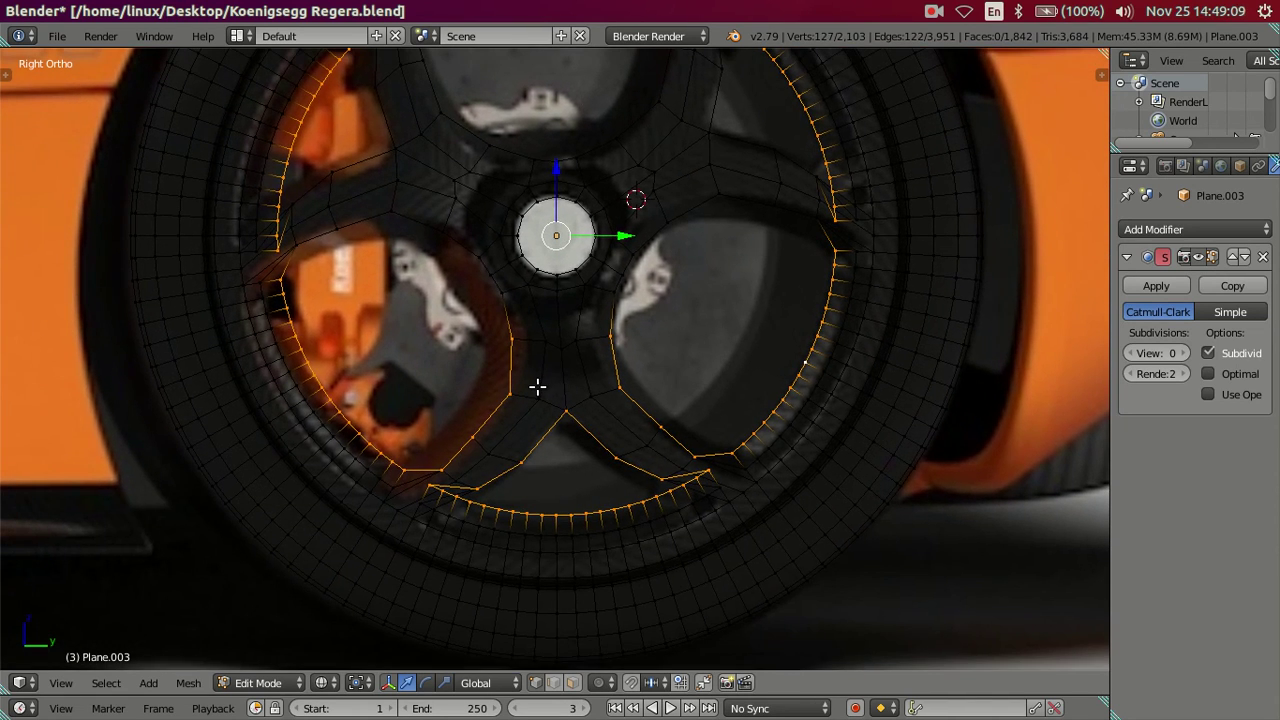
key("c")
mouse_move(516, 357)
middle_mouse_down()
mouse_move(610, 352)
mouse_move(533, 465)
mouse_move(505, 478)
middle_mouse_up()
key("Escape")
key("z")
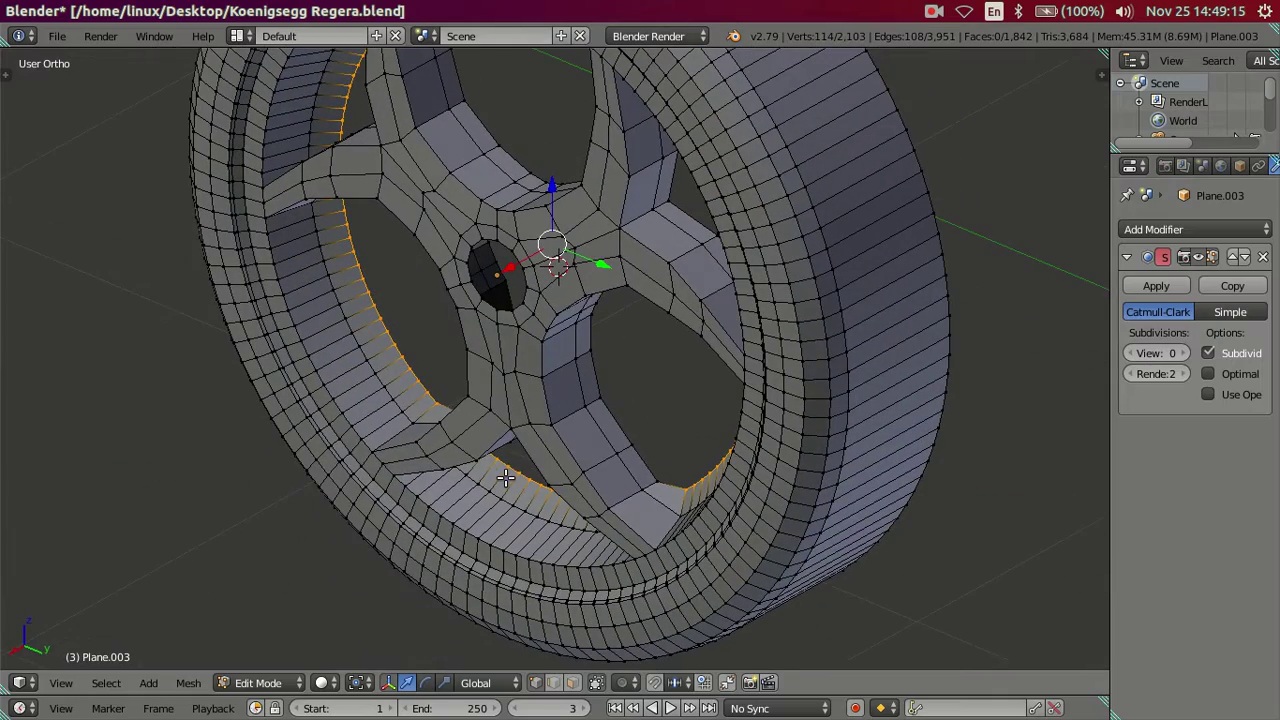
Extrude the inner rim edge loop and move it back along X by -0.1126.
key("e")
right_click(600, 420)
middle_click_drag(620, 414, 473, 279)
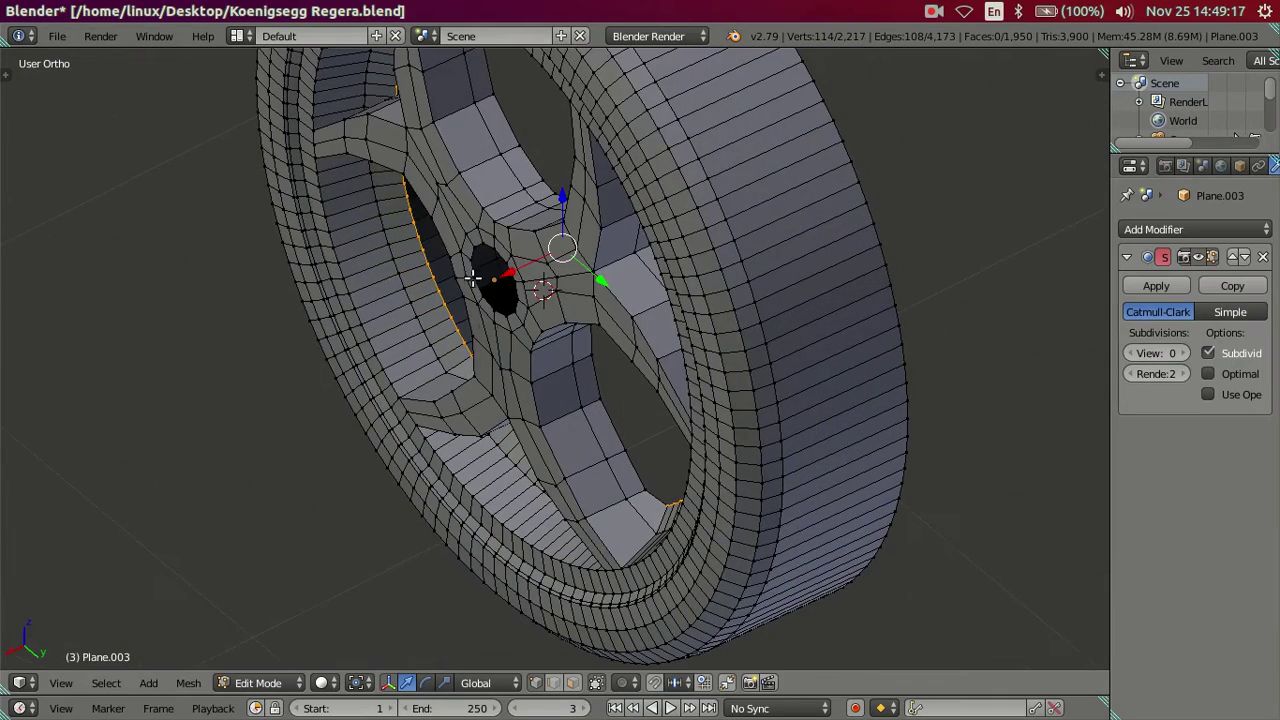
key("g")
key("x")
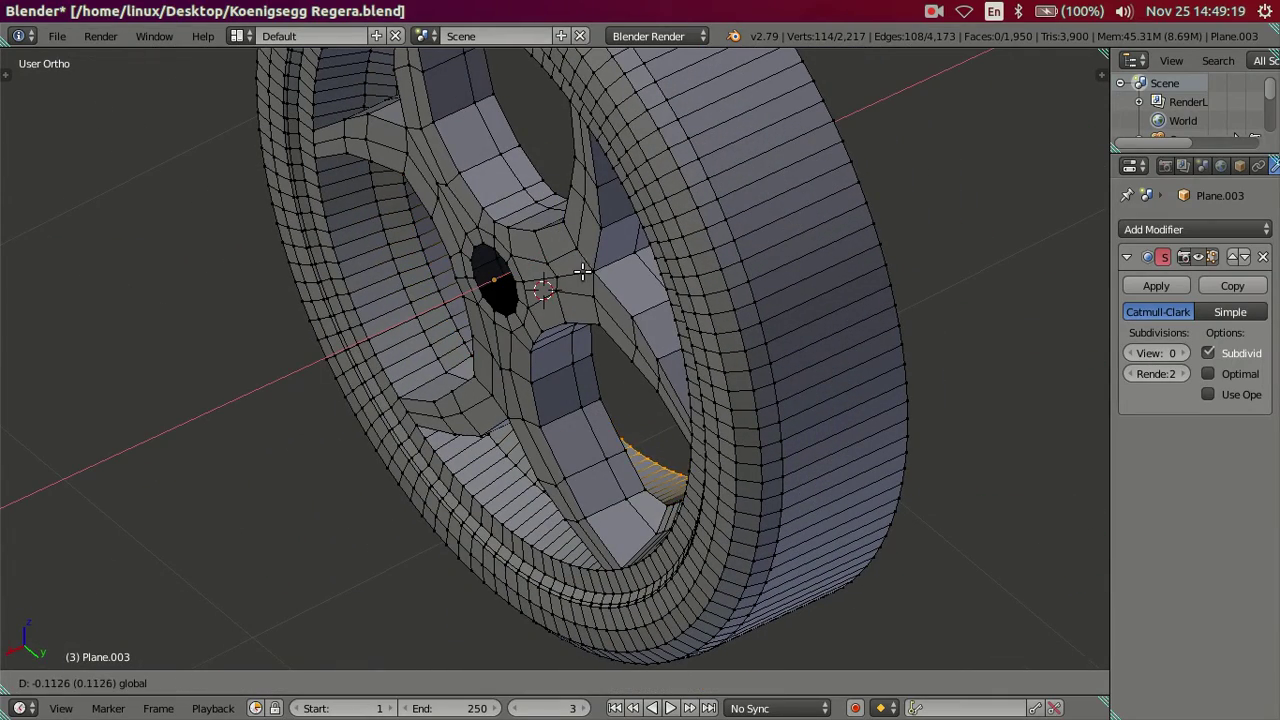
left_click(582, 271)
mouse_move(600, 230)
middle_mouse_down()
mouse_move(384, 394)
mouse_move(250, 416)
mouse_move(380, 314)
mouse_move(363, 243)
mouse_move(331, 274)
mouse_move(344, 299)
mouse_move(369, 306)
mouse_move(377, 333)
middle_mouse_up()
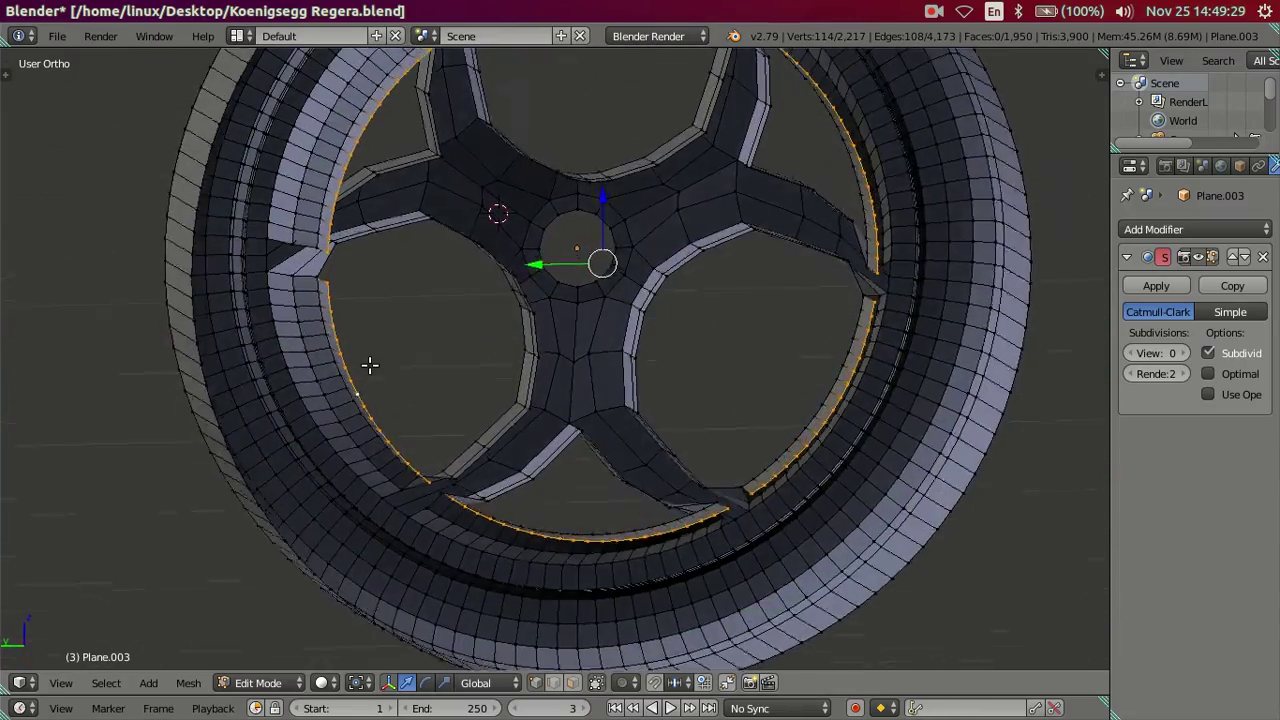
Undo the inner-rim extrusions back to 1,941 vertices, then deselect all edges.
mouse_move(368, 306)
middle_mouse_down()
mouse_move(351, 286)
mouse_move(332, 396)
mouse_move(351, 420)
mouse_move(400, 406)
mouse_move(378, 359)
mouse_move(363, 386)
mouse_move(374, 380)
mouse_move(363, 352)
mouse_move(384, 347)
mouse_move(310, 310)
mouse_move(315, 335)
mouse_move(348, 364)
mouse_move(374, 357)
mouse_move(374, 331)
mouse_move(352, 317)
mouse_move(326, 324)
middle_mouse_up()
scroll(344, 359, "up", 2)
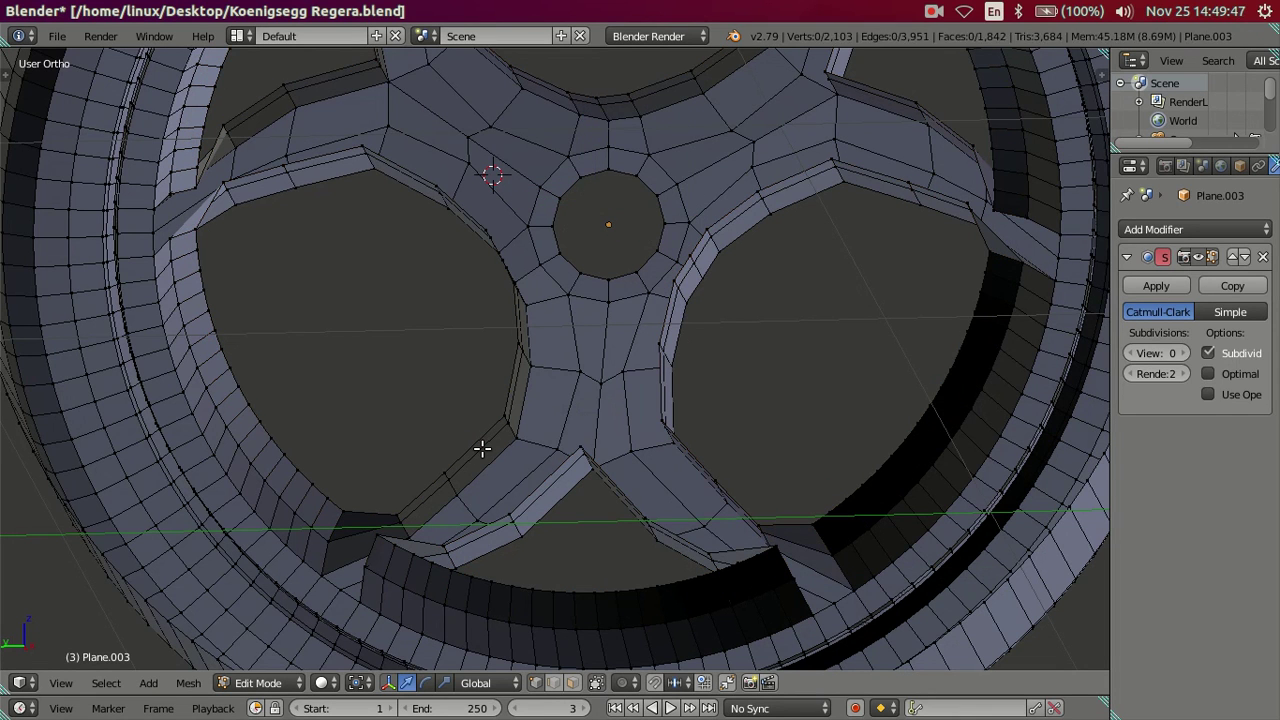
key("ctrl+z")
key("ctrl+z")
key("ctrl+shift+z")
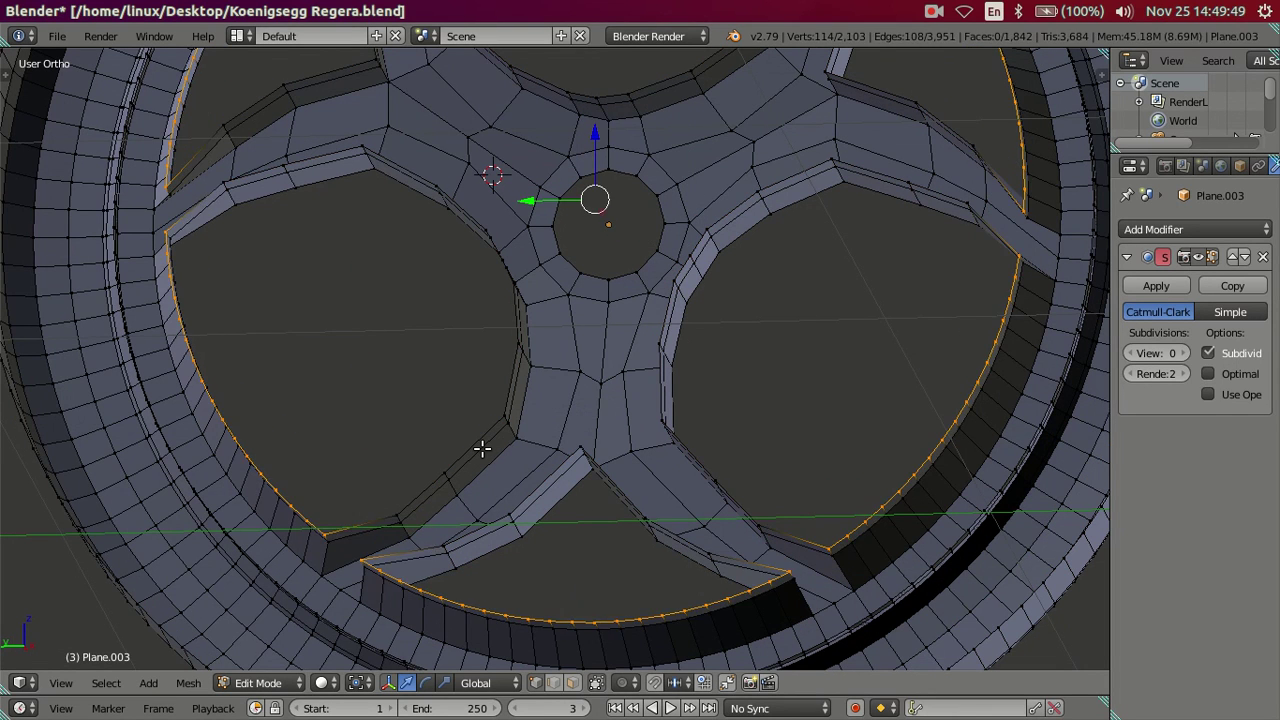
key("ctrl+z")
key("ctrl+z")
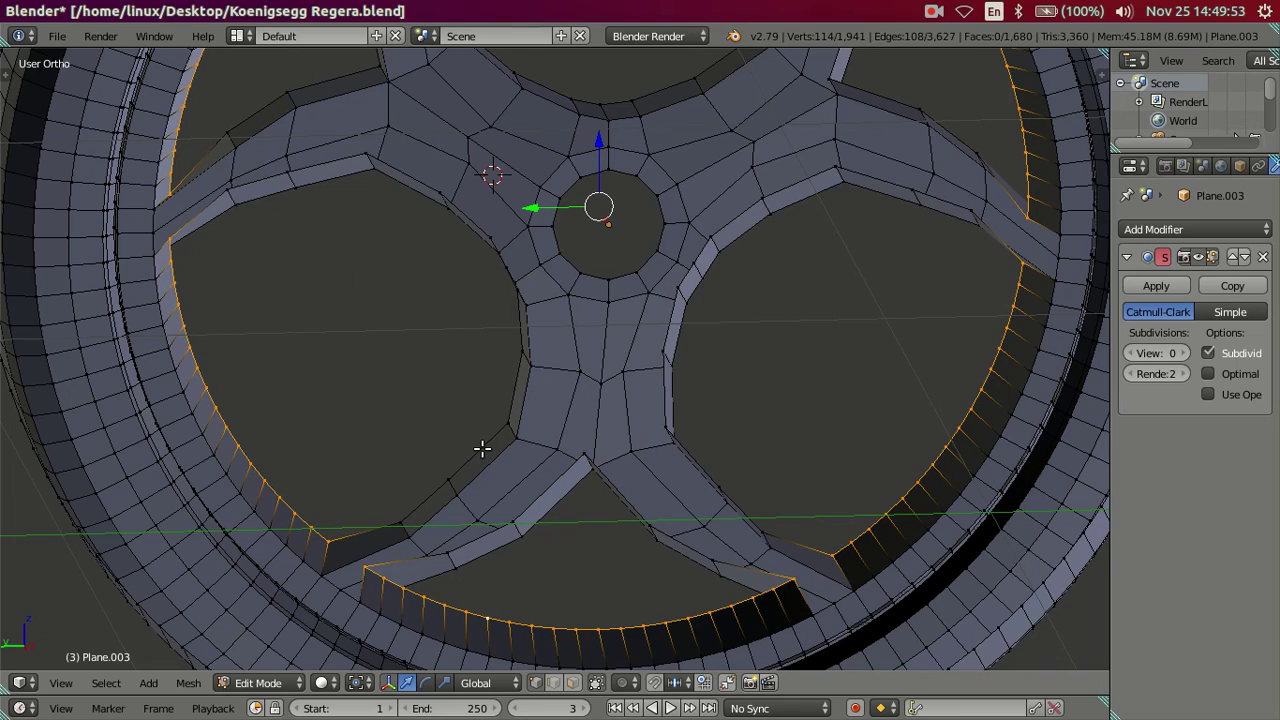
key("a")
scroll(482, 449, "down", 3)
mouse_move(486, 477)
middle_mouse_down()
mouse_move(506, 486)
mouse_move(472, 490)
mouse_move(525, 539)
mouse_move(623, 517)
mouse_move(590, 640)
middle_mouse_up()
In face select mode, select the face rings around the spoke openings and rim.
left_click(572, 682)
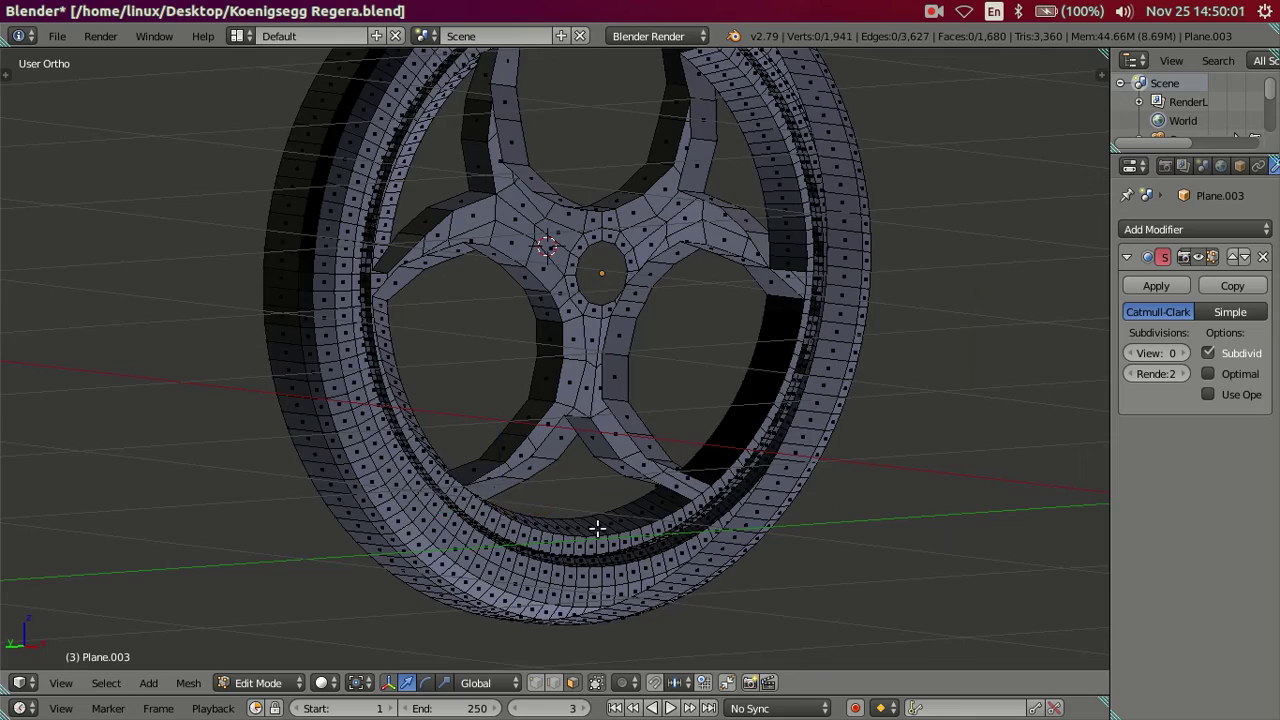
scroll(600, 608, "up", 2)
key("l")
key("l")
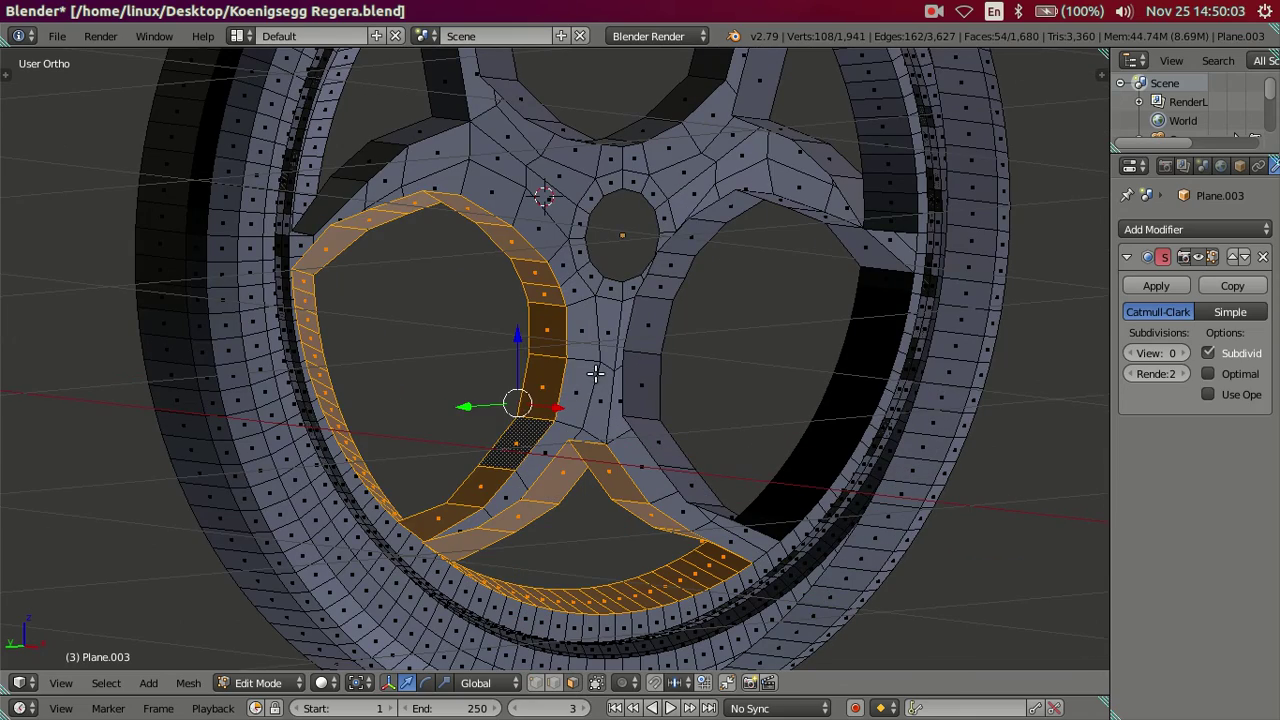
key("l")
middle_click_drag(764, 305, 755, 356)
key("l")
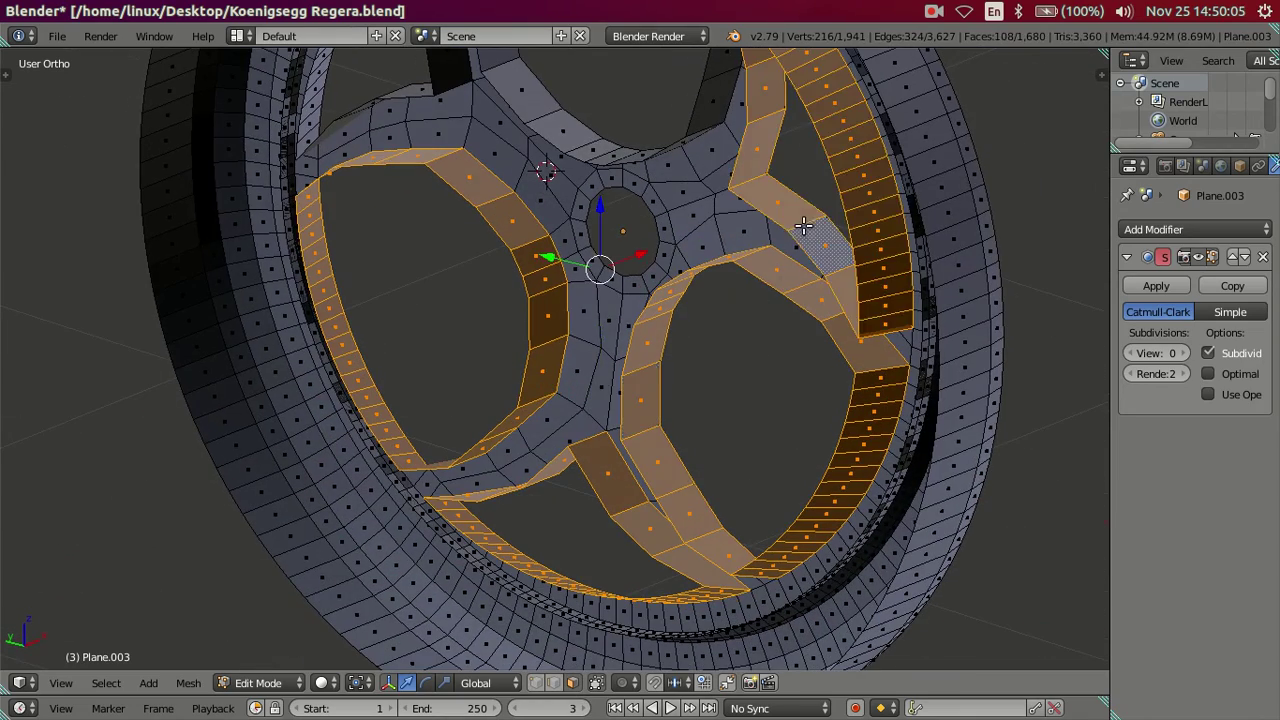
middle_click_drag(804, 230, 644, 146)
key("l")
mouse_move(462, 169)
middle_mouse_down()
mouse_move(529, 206)
mouse_move(409, 204)
middle_mouse_up()
key("l")
middle_click_drag(603, 296, 660, 250)
Dissolve the edges inside the selected face rings.
key("x")
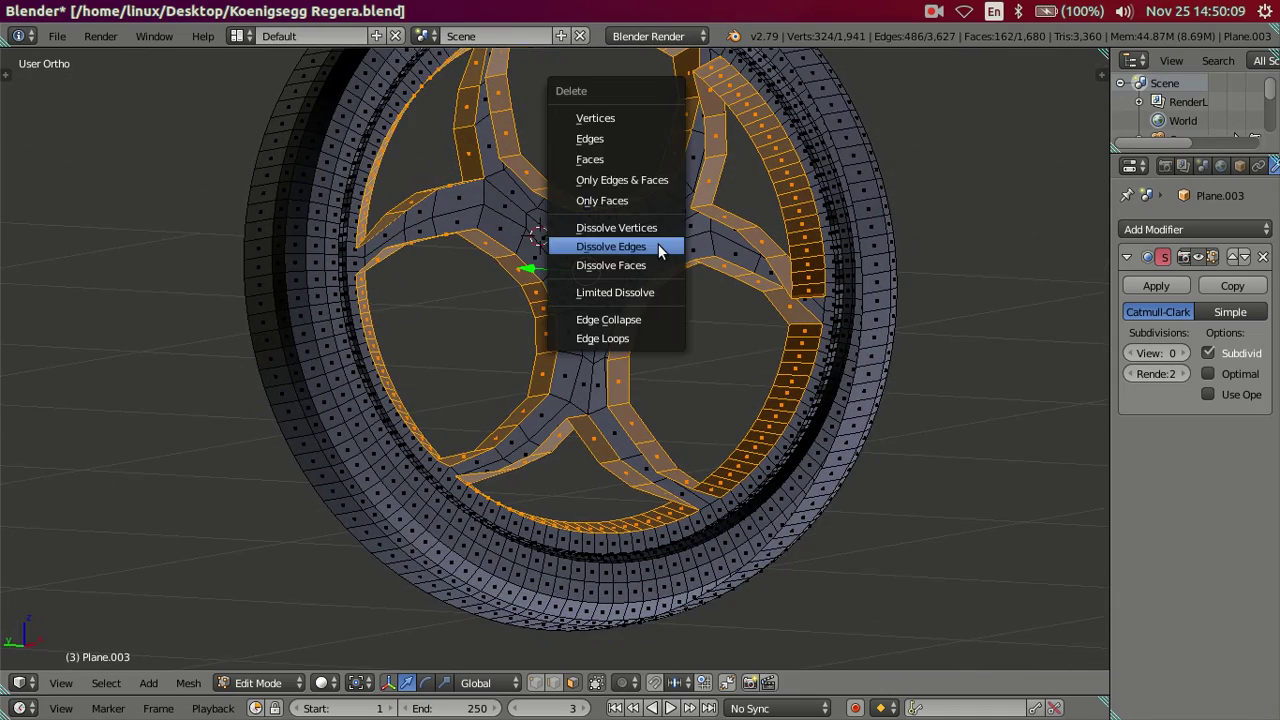
left_click(611, 159)
mouse_move(611, 160)
middle_mouse_down()
mouse_move(590, 377)
mouse_move(640, 323)
middle_mouse_up()
scroll(640, 323, "up", 2)
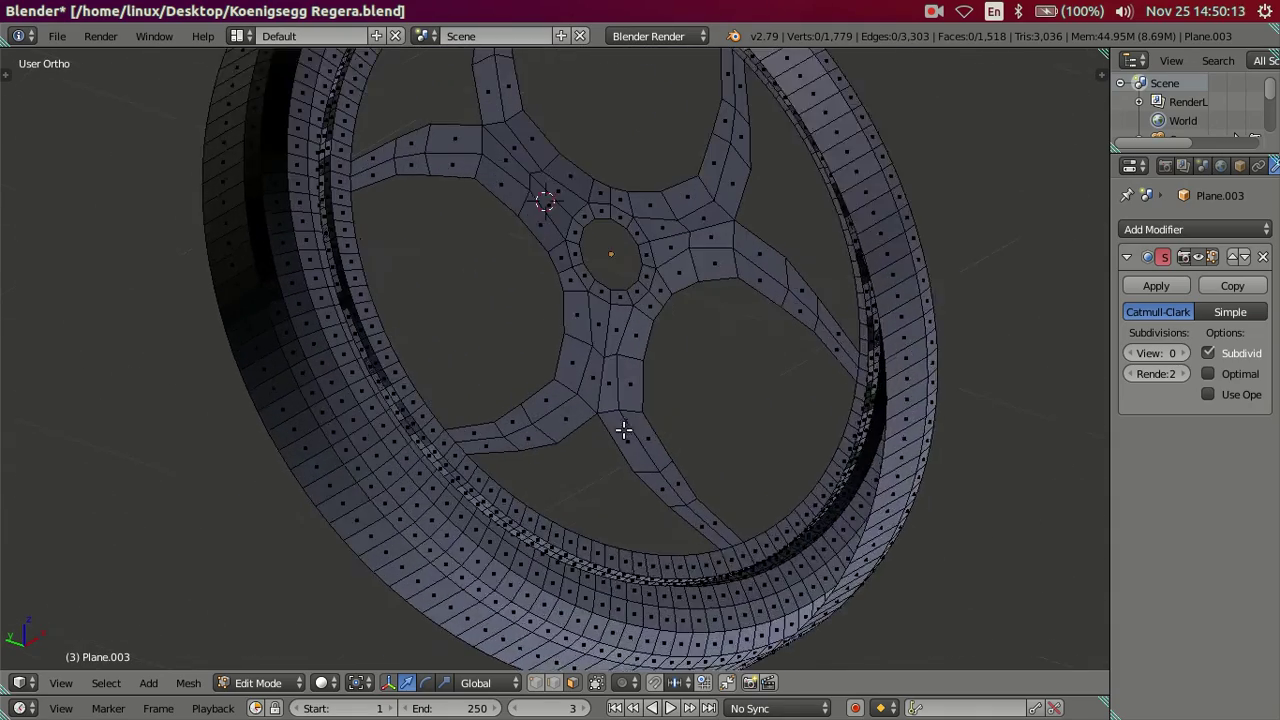
scroll(623, 429, "up", 2)
Select the rim and spoke edge loops around the openings and save Koenigsegg Regera.blend.
left_click(565, 557, "alt")
middle_click_drag(563, 551, 400, 423)
left_click(367, 406, "alt+shift")
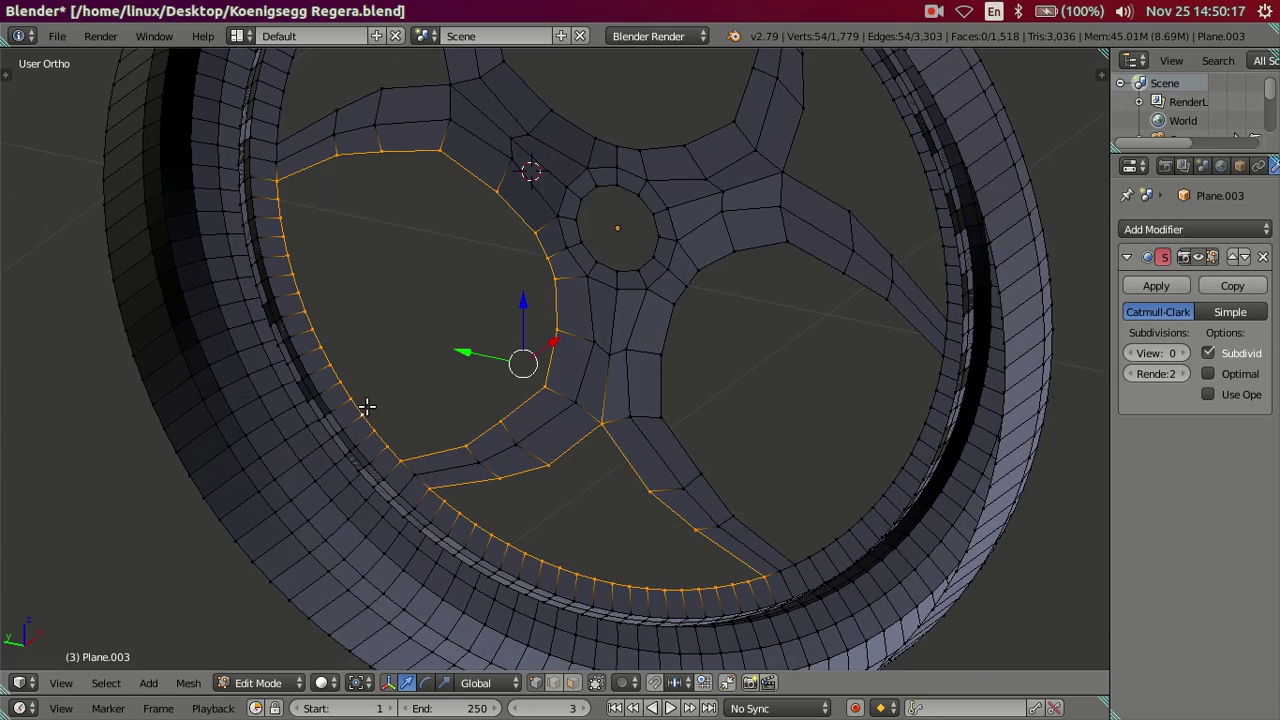
left_click(884, 456, "alt+shift")
key("z")
mouse_move(894, 414)
middle_mouse_down()
mouse_move(786, 509)
mouse_move(963, 371)
mouse_move(547, 376)
mouse_move(434, 349)
mouse_move(483, 290)
mouse_move(410, 340)
middle_mouse_up()
key("alt+z")
key("alt+z")
left_click(428, 334, "alt+shift")
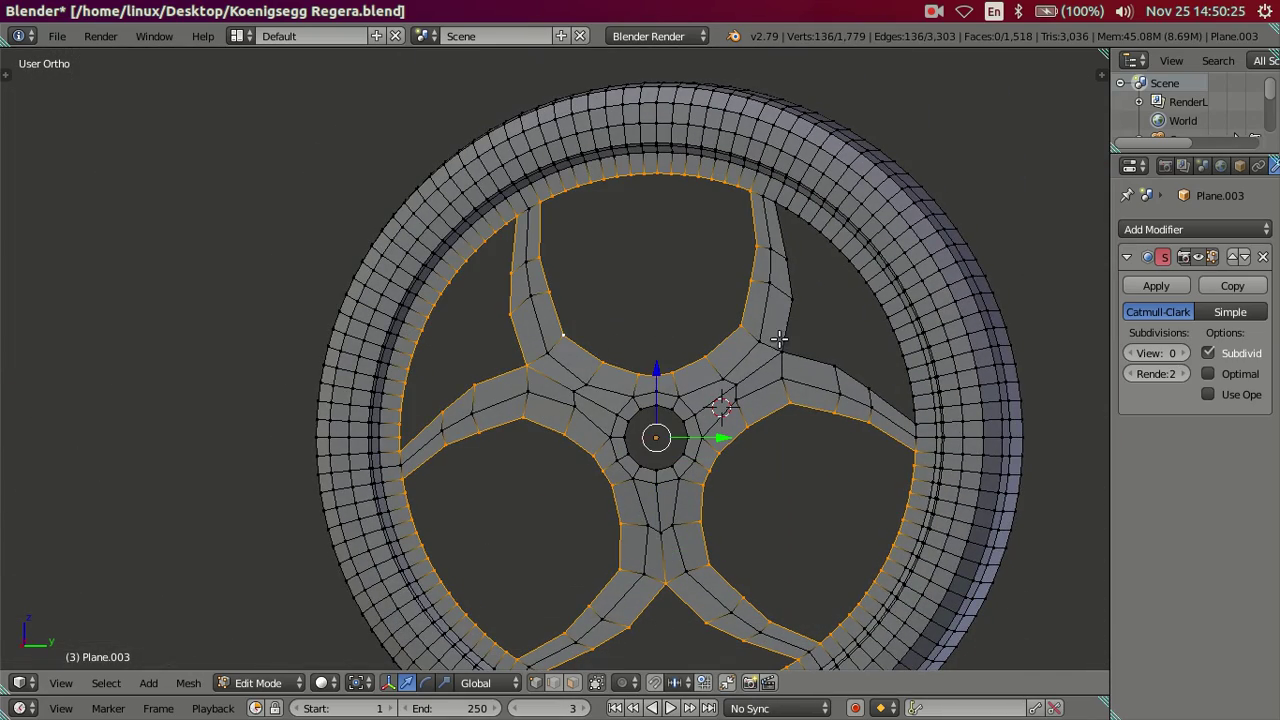
mouse_move(745, 347)
middle_mouse_down()
mouse_move(786, 371)
mouse_move(751, 386)
mouse_move(811, 349)
mouse_move(799, 348)
middle_mouse_up()
key("ctrl+s")
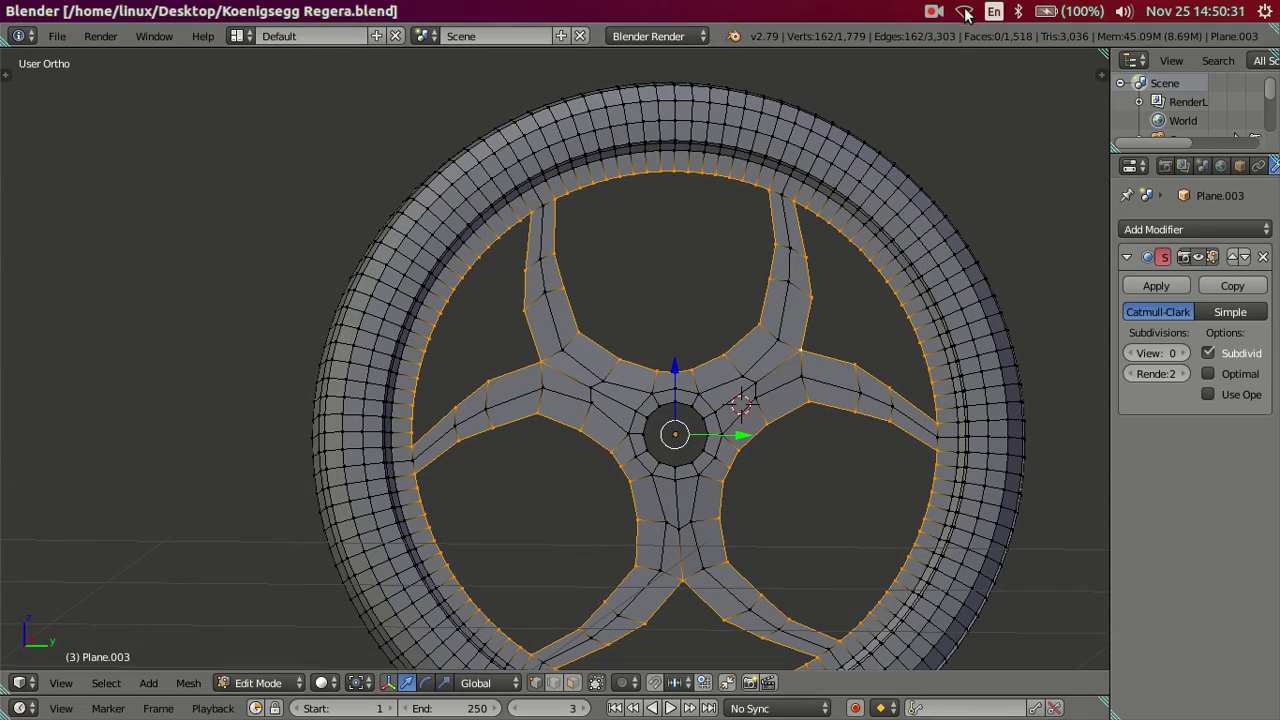